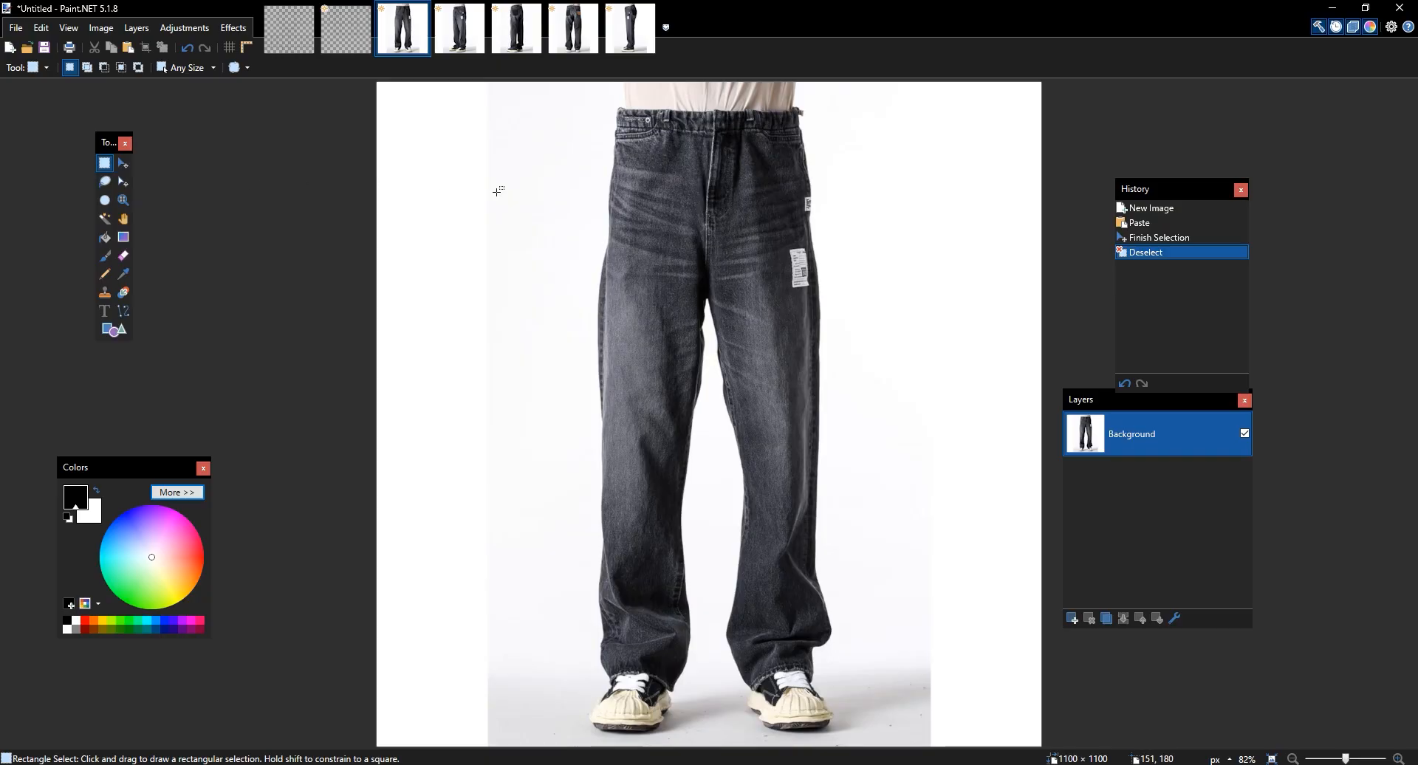
Select the white background around the jeans with the Magic Wand at 46% tolerance and cut it away
{"action": "left_click", "coordinate": [105, 218]}
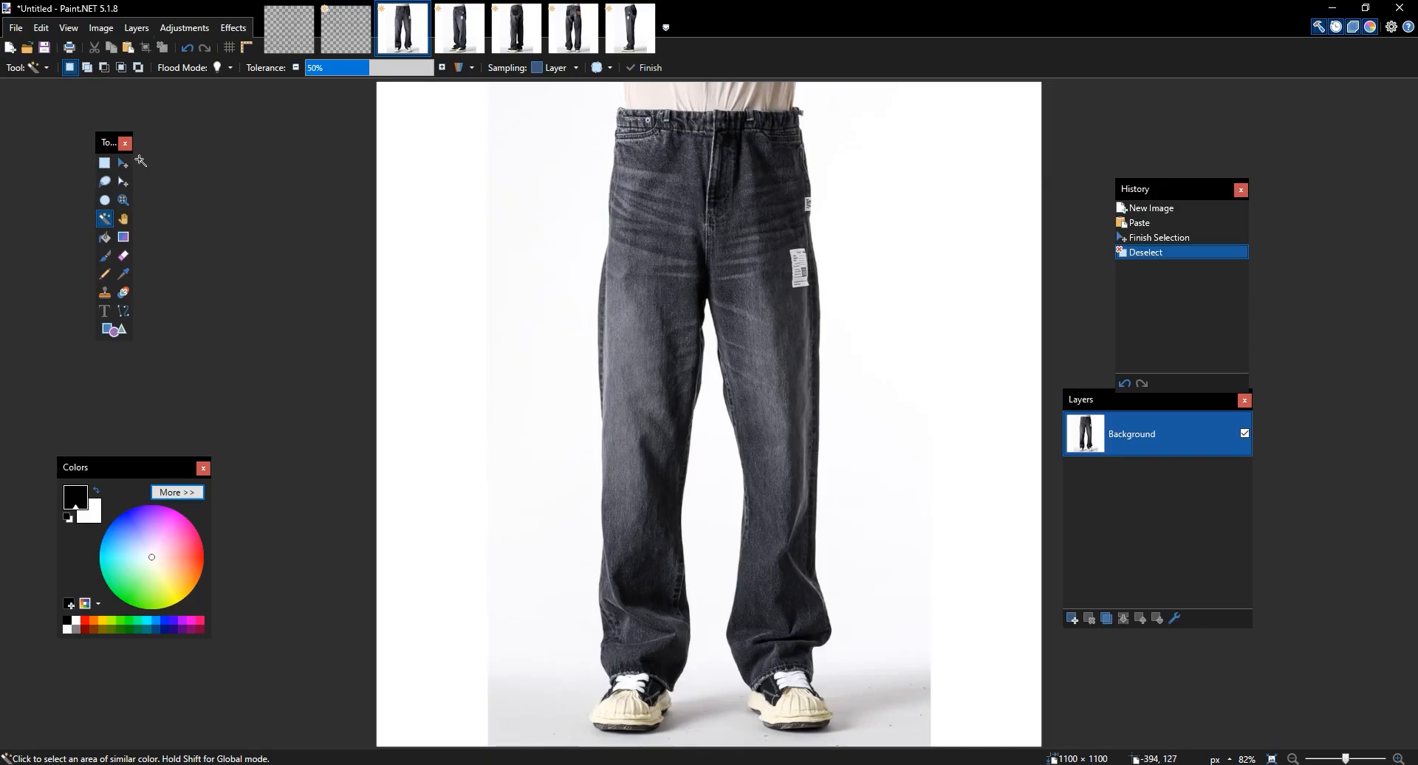
{"action": "left_click_drag", "start_coordinate": [105, 144], "coordinate": [105, 134]}
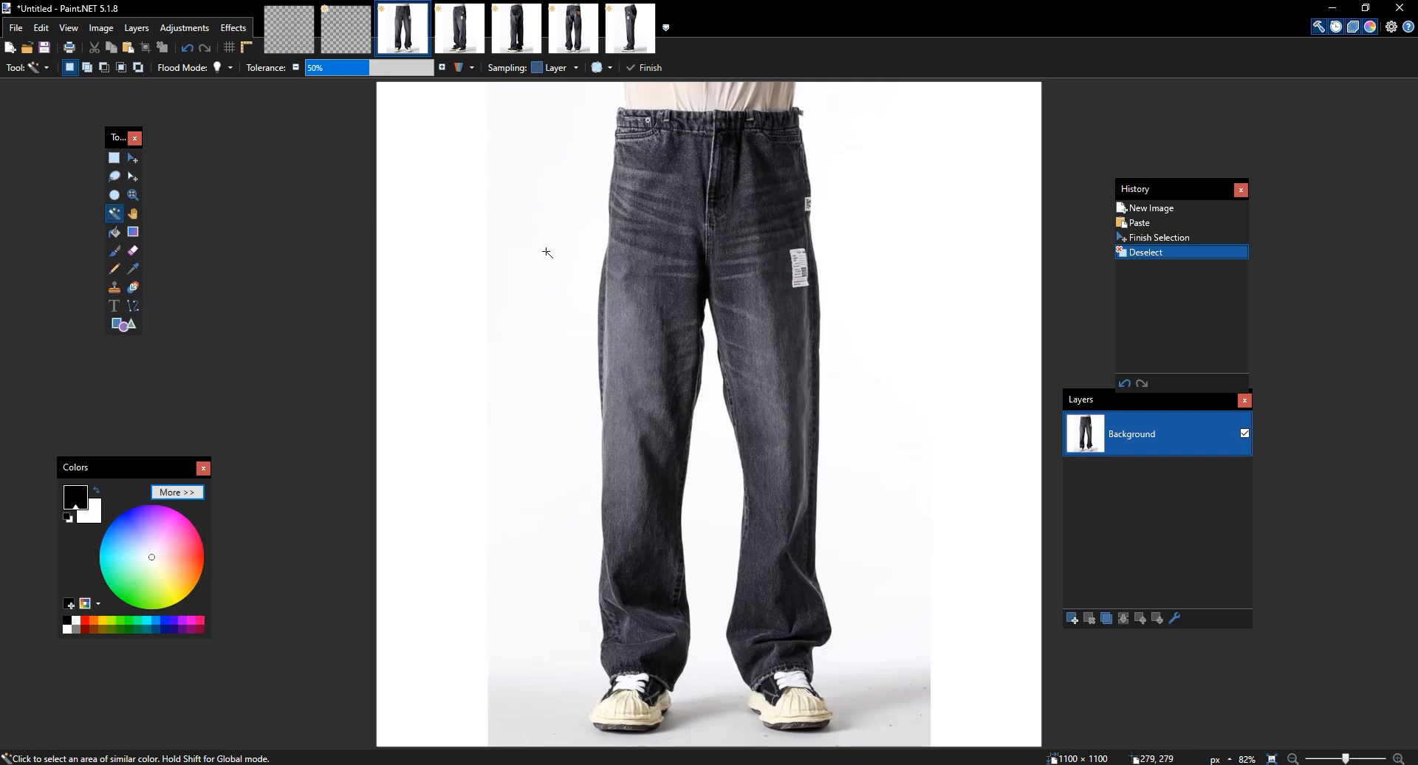
{"action": "left_click", "coordinate": [517, 245]}
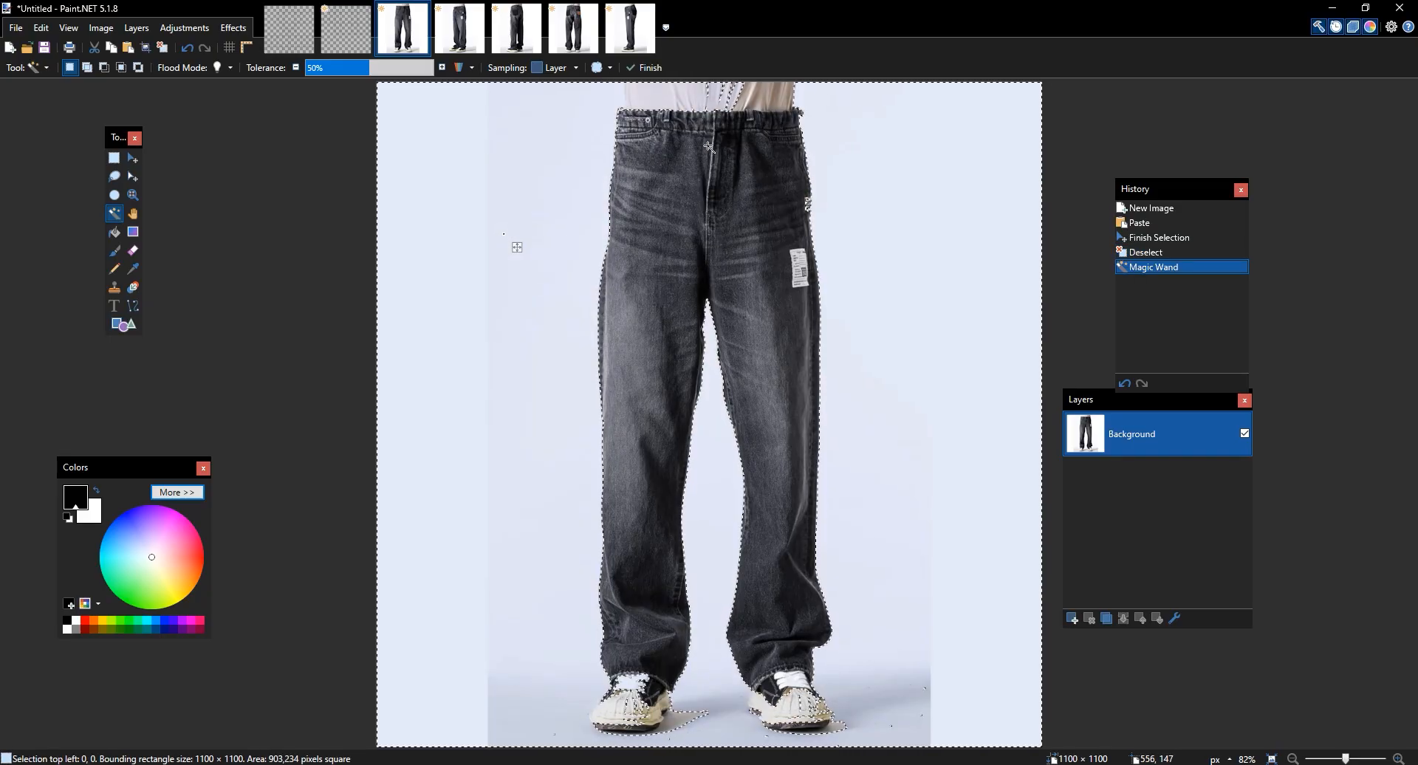
{"action": "left_click_drag", "start_coordinate": [343, 68], "coordinate": [386, 73]}
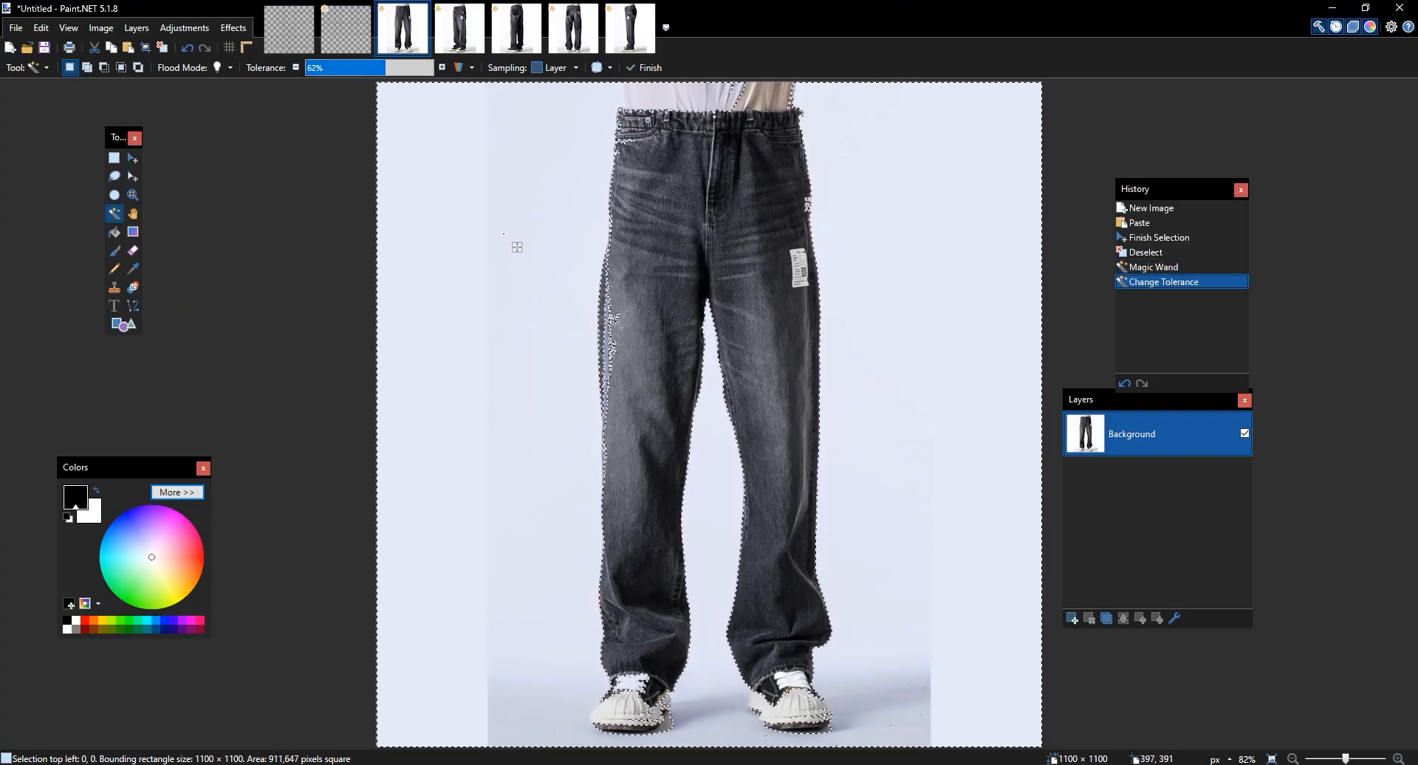
{"action": "left_click", "coordinate": [365, 72]}
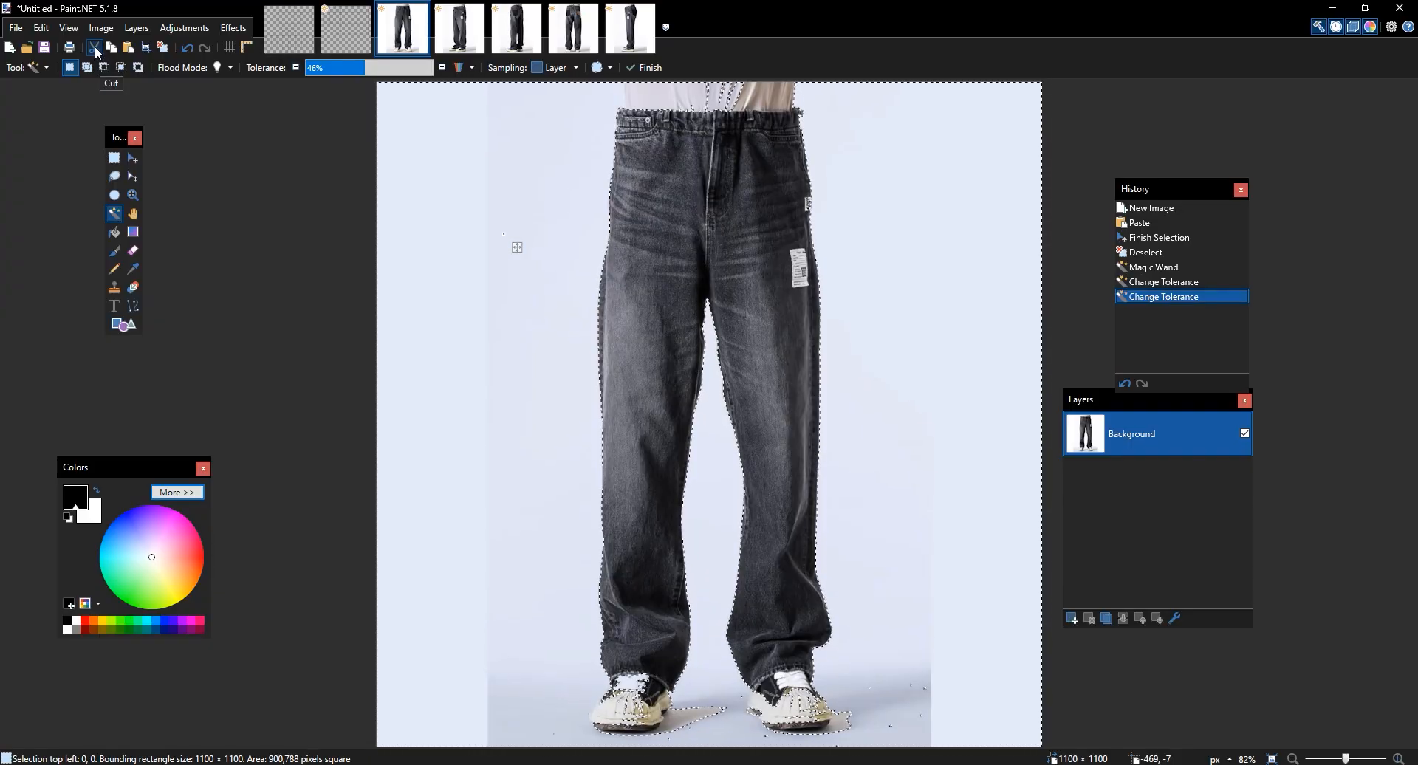
{"action": "left_click", "coordinate": [95, 49]}
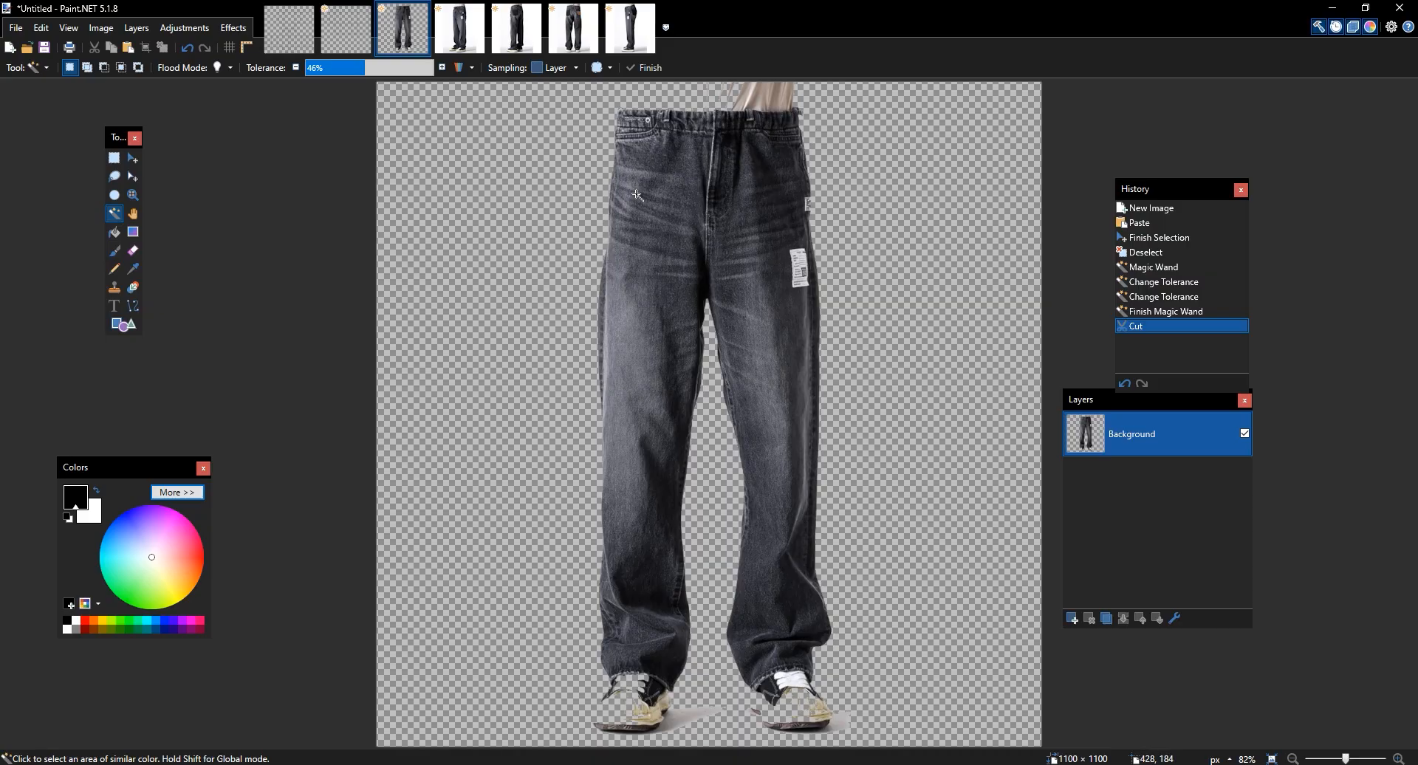
Select the upper part of the jeans with a rectangle of about 629 × 589 px and copy it
{"action": "key", "text": "s"}
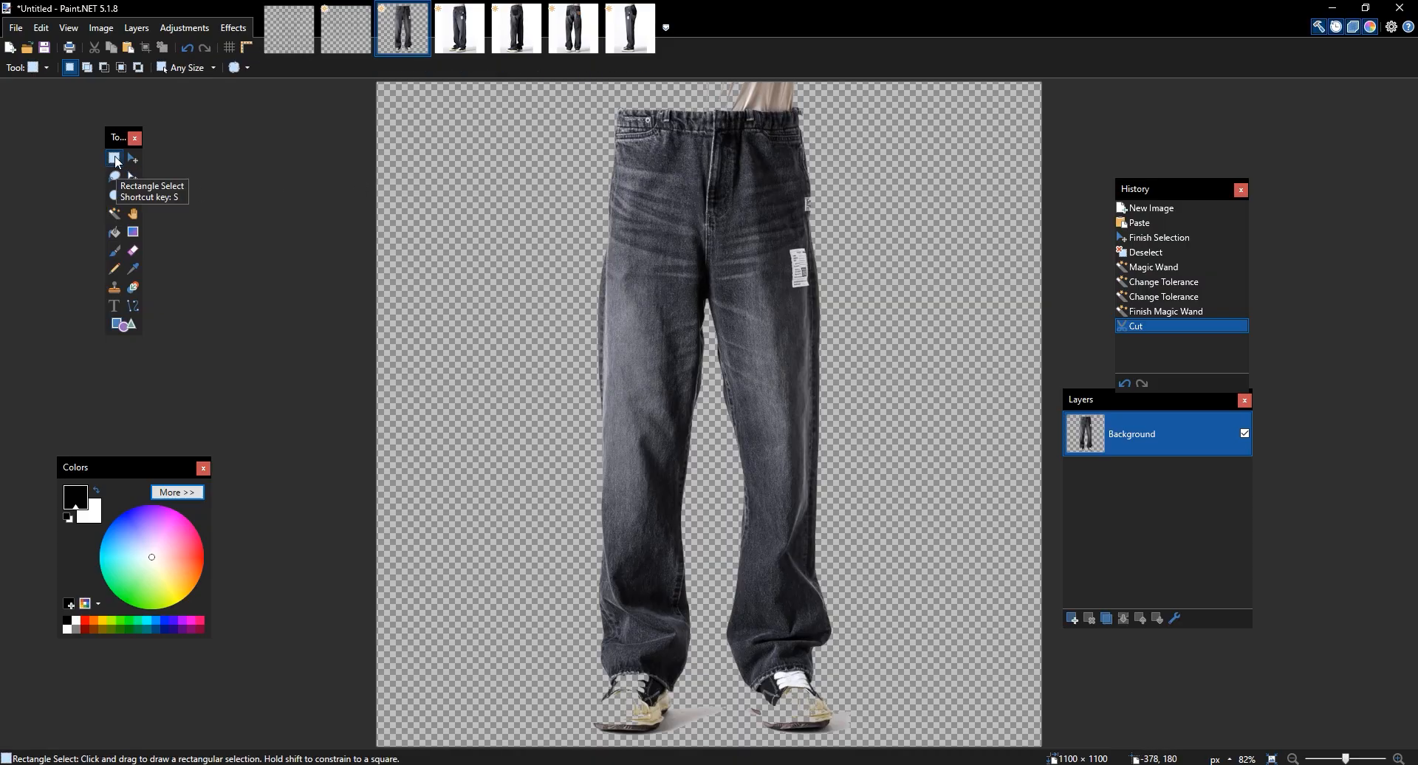
{"action": "left_click_drag", "start_coordinate": [516, 104], "coordinate": [896, 458]}
{"action": "key", "text": "m"}
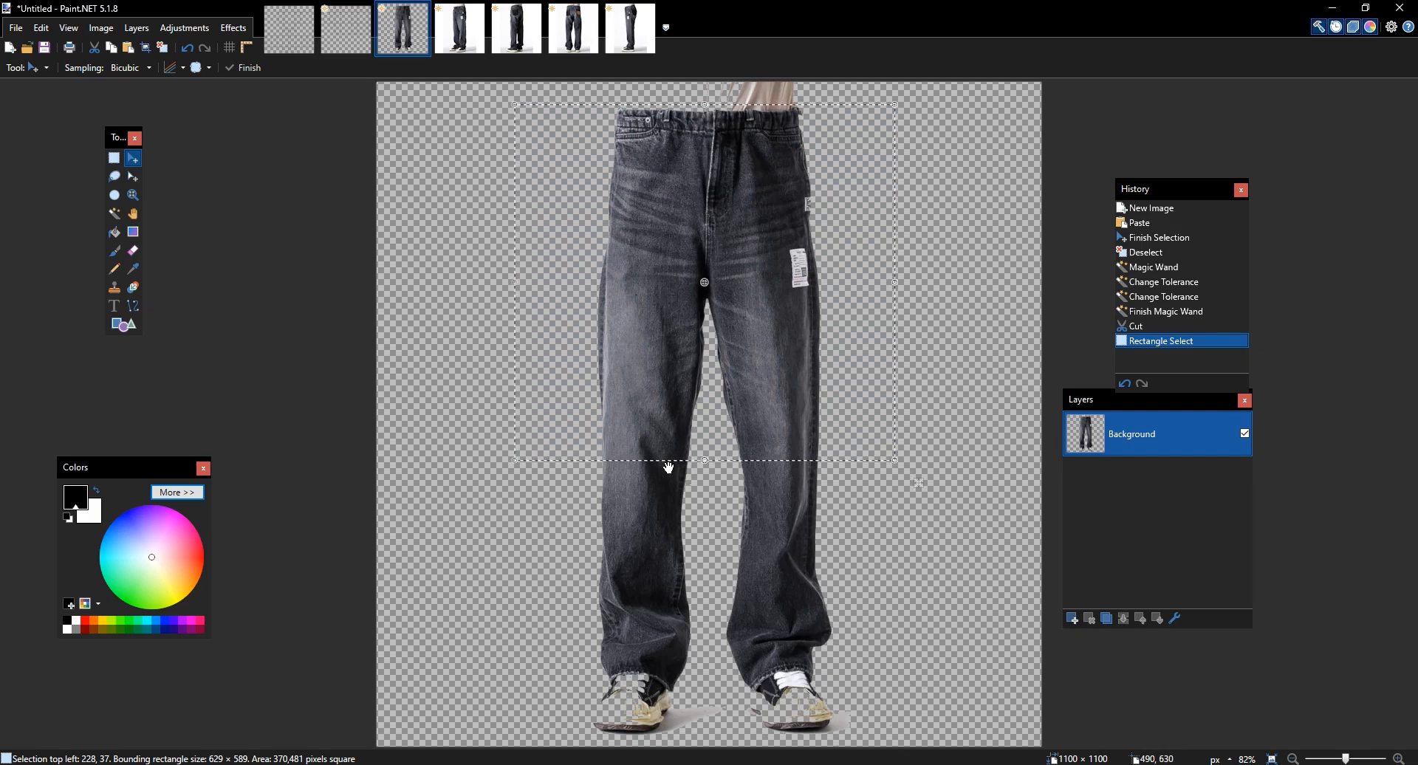
{"action": "left_click", "coordinate": [723, 443]}
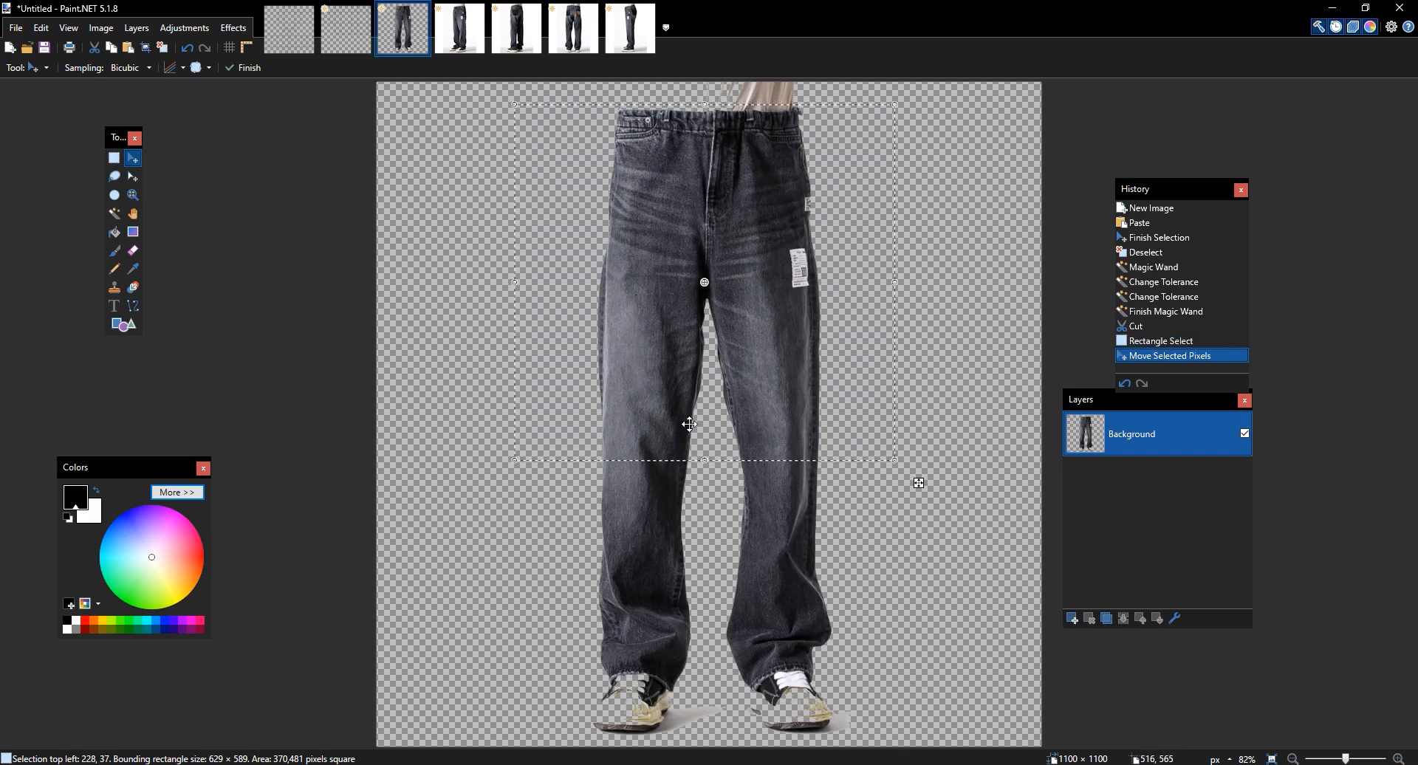
Paste the copied jeans onto a new layer in the 2x template advanced.png image and move that layer below the template lines
{"action": "left_click", "coordinate": [366, 50]}
{"action": "left_click_drag", "start_coordinate": [591, 194], "coordinate": [642, 237]}
{"action": "scroll", "coordinate": [781, 331], "scroll_direction": "right", "scroll_amount": 3}
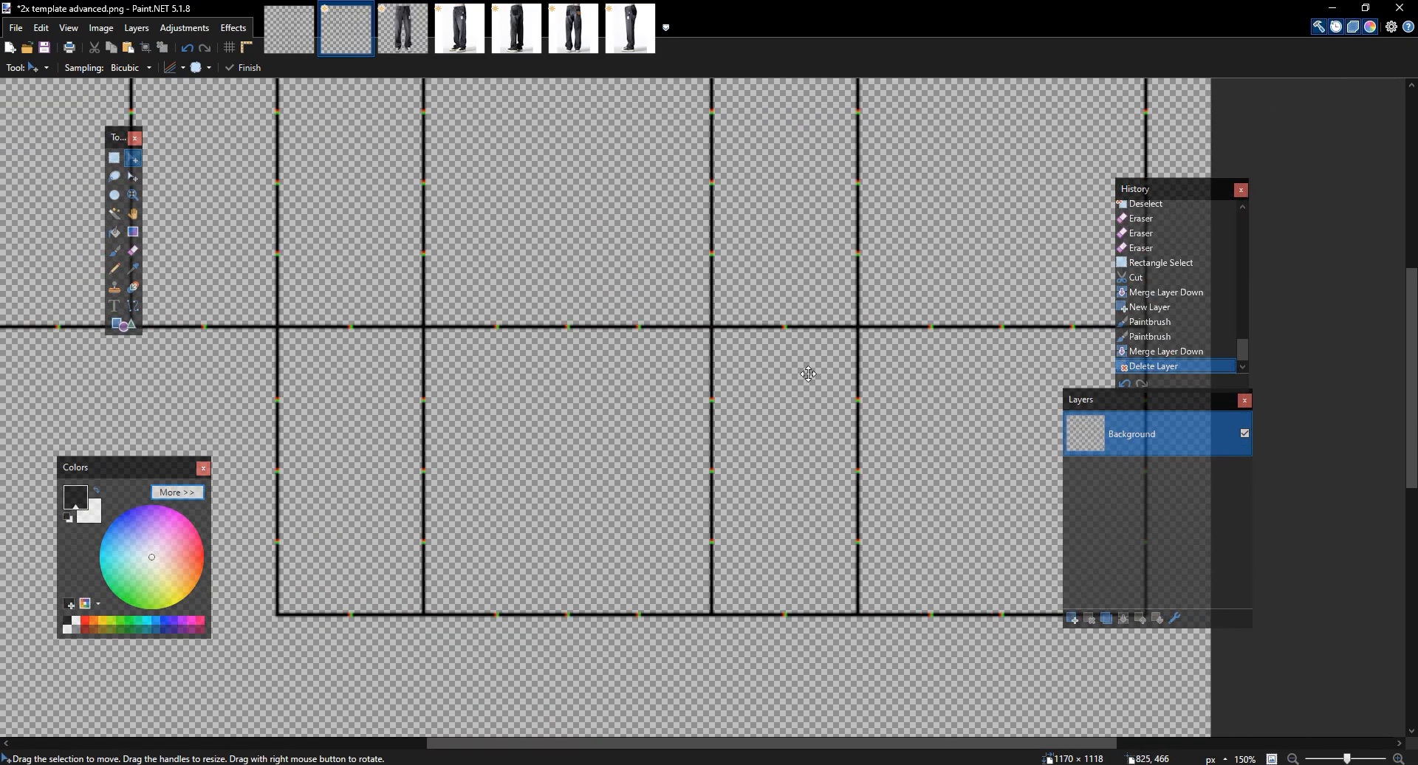
{"action": "left_click_drag", "start_coordinate": [725, 313], "coordinate": [879, 499]}
{"action": "scroll", "coordinate": [880, 499], "scroll_direction": "down", "scroll_amount": 1}
{"action": "scroll", "coordinate": [879, 499], "scroll_direction": "up", "scroll_amount": 1}
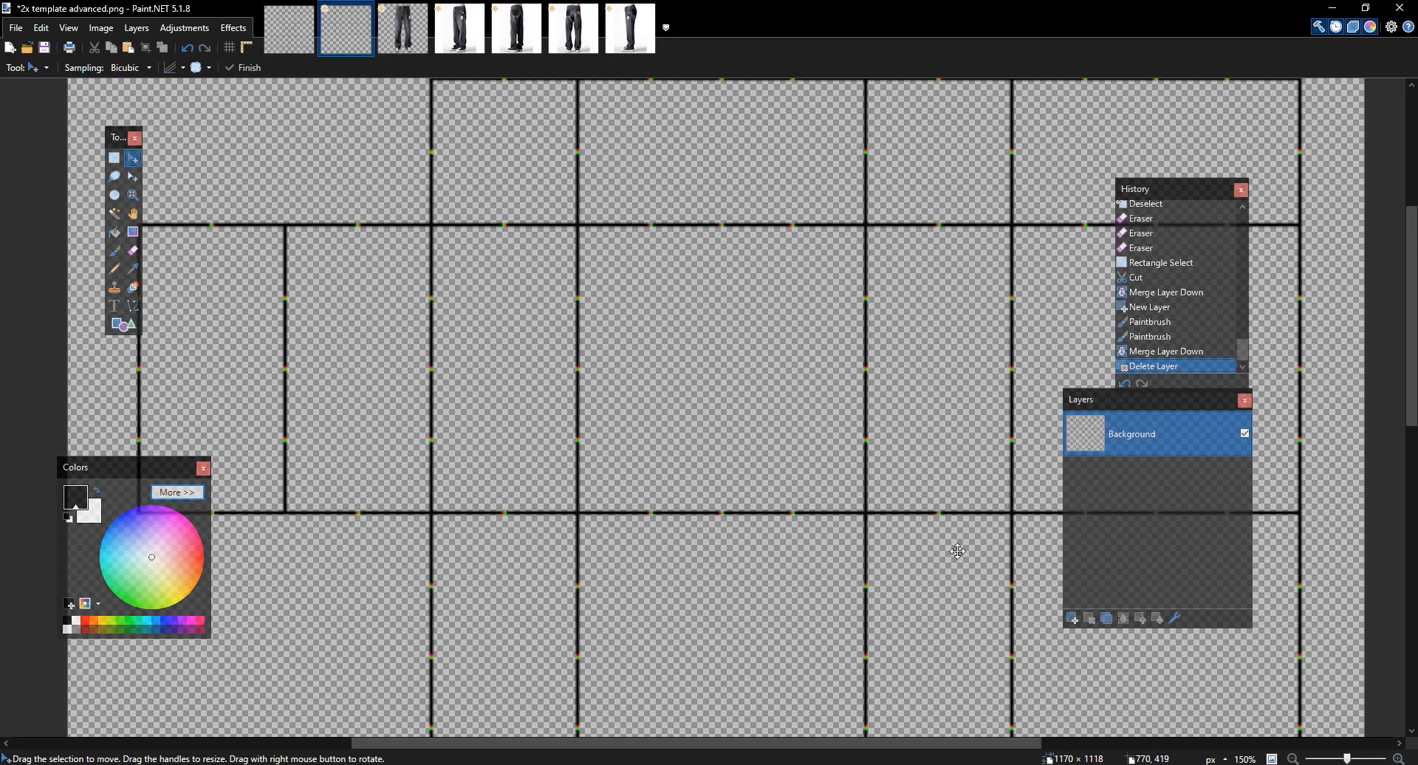
{"action": "key", "text": "ctrl+shift+v"}
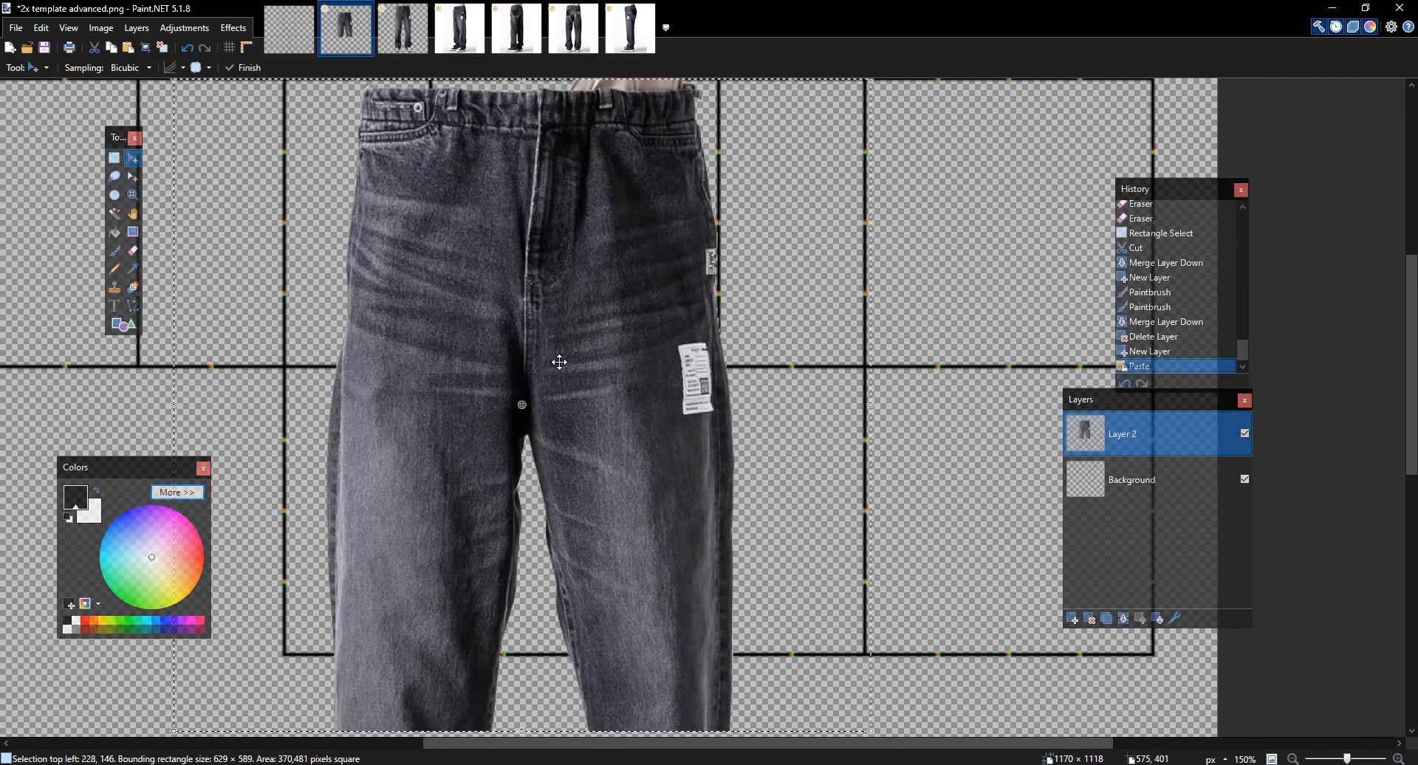
{"action": "scroll", "coordinate": [559, 362], "scroll_direction": "down", "scroll_amount": 3}
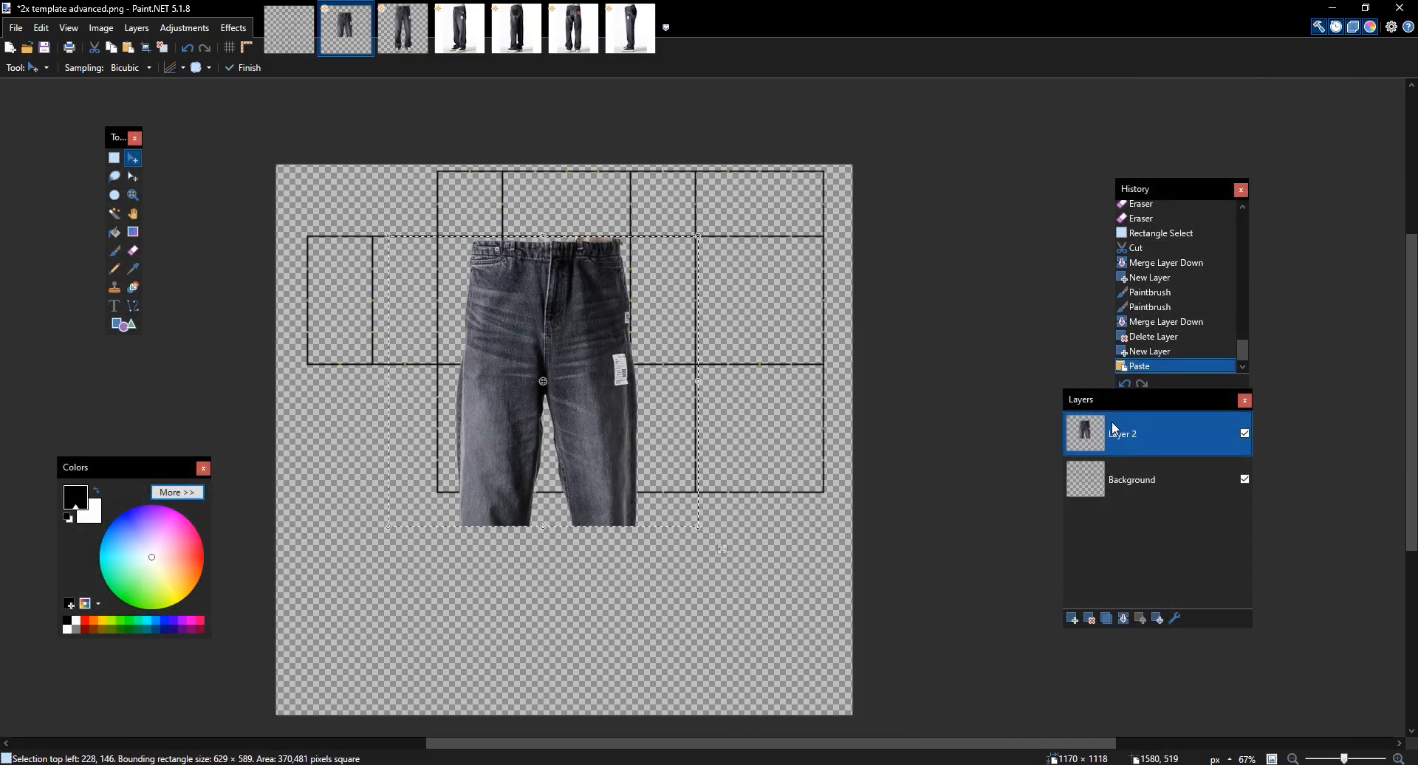
{"action": "left_click_drag", "start_coordinate": [1111, 421], "coordinate": [1111, 449]}
Shrink the pasted jeans to about 626 × 445 px and align the waistband with the upper line of the template's lower row
{"action": "left_click_drag", "start_coordinate": [555, 382], "coordinate": [574, 505]}
{"action": "left_click_drag", "start_coordinate": [716, 648], "coordinate": [715, 577]}
{"action": "scroll", "coordinate": [715, 576], "scroll_direction": "up", "scroll_amount": 2}
{"action": "left_click_drag", "start_coordinate": [514, 211], "coordinate": [641, 321]}
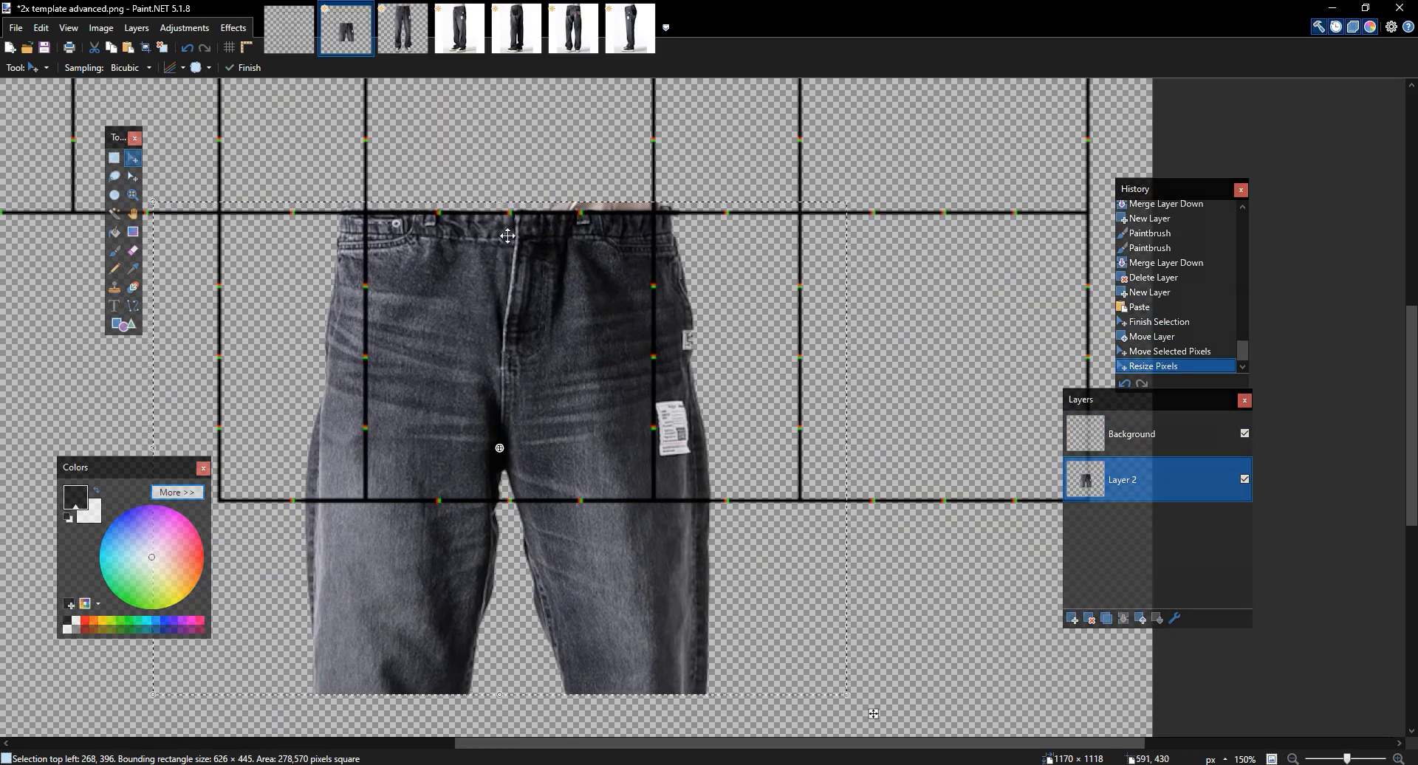
{"action": "left_click_drag", "start_coordinate": [531, 257], "coordinate": [531, 257]}
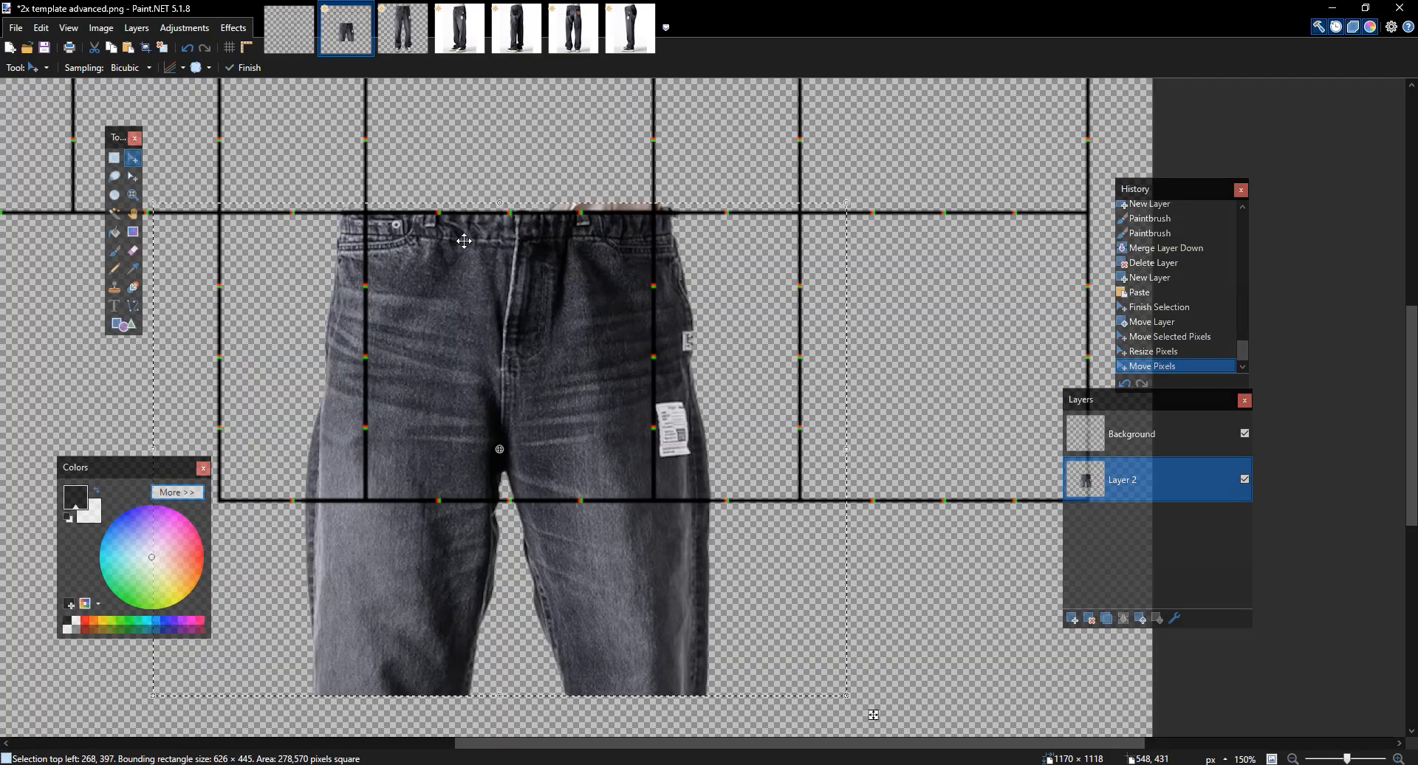
{"action": "key", "text": "ctrl+d"}
Try to compress the jeans from the waistband down to the template's lower line, to about 290 px high, and undo it
{"action": "key", "text": "s"}
{"action": "left_click_drag", "start_coordinate": [788, 686], "coordinate": [252, 148]}
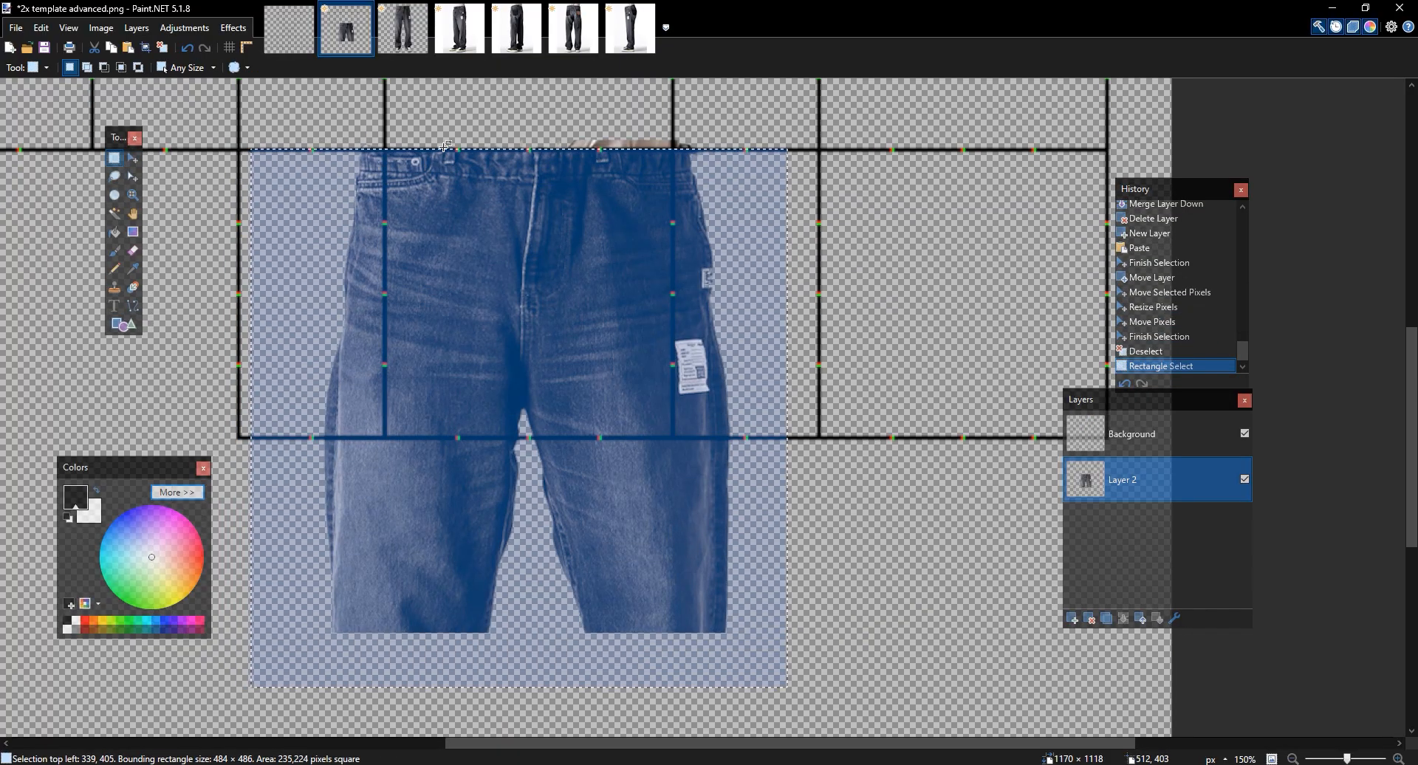
{"action": "key", "text": "m"}
{"action": "left_click_drag", "start_coordinate": [528, 678], "coordinate": [542, 473]}
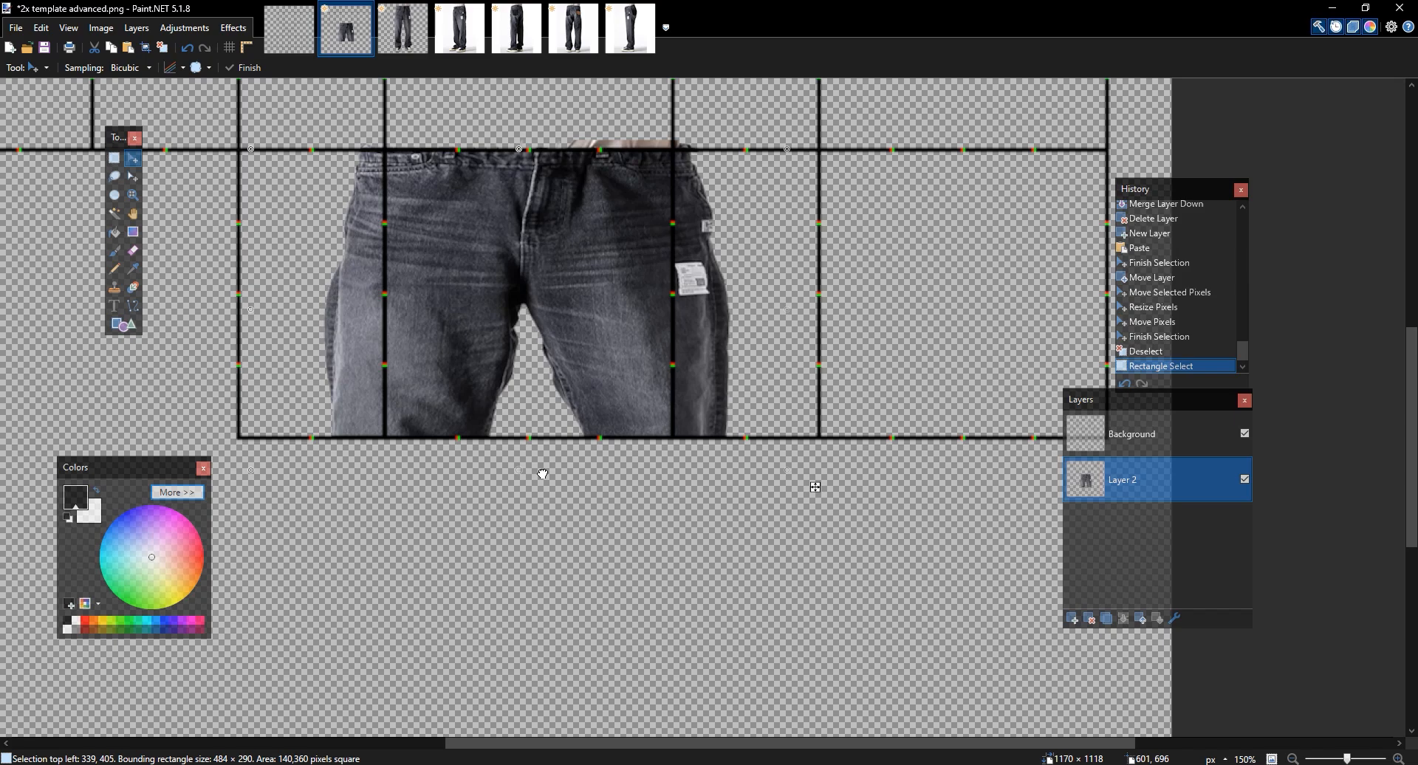
{"action": "left_click_drag", "start_coordinate": [542, 474], "coordinate": [542, 473]}
{"action": "key", "text": "ctrl+d"}
{"action": "left_click_drag", "start_coordinate": [492, 214], "coordinate": [491, 253]}
{"action": "key", "text": "ctrl+z"}
{"action": "key", "text": "ctrl+z"}
{"action": "key", "text": "ctrl+z"}
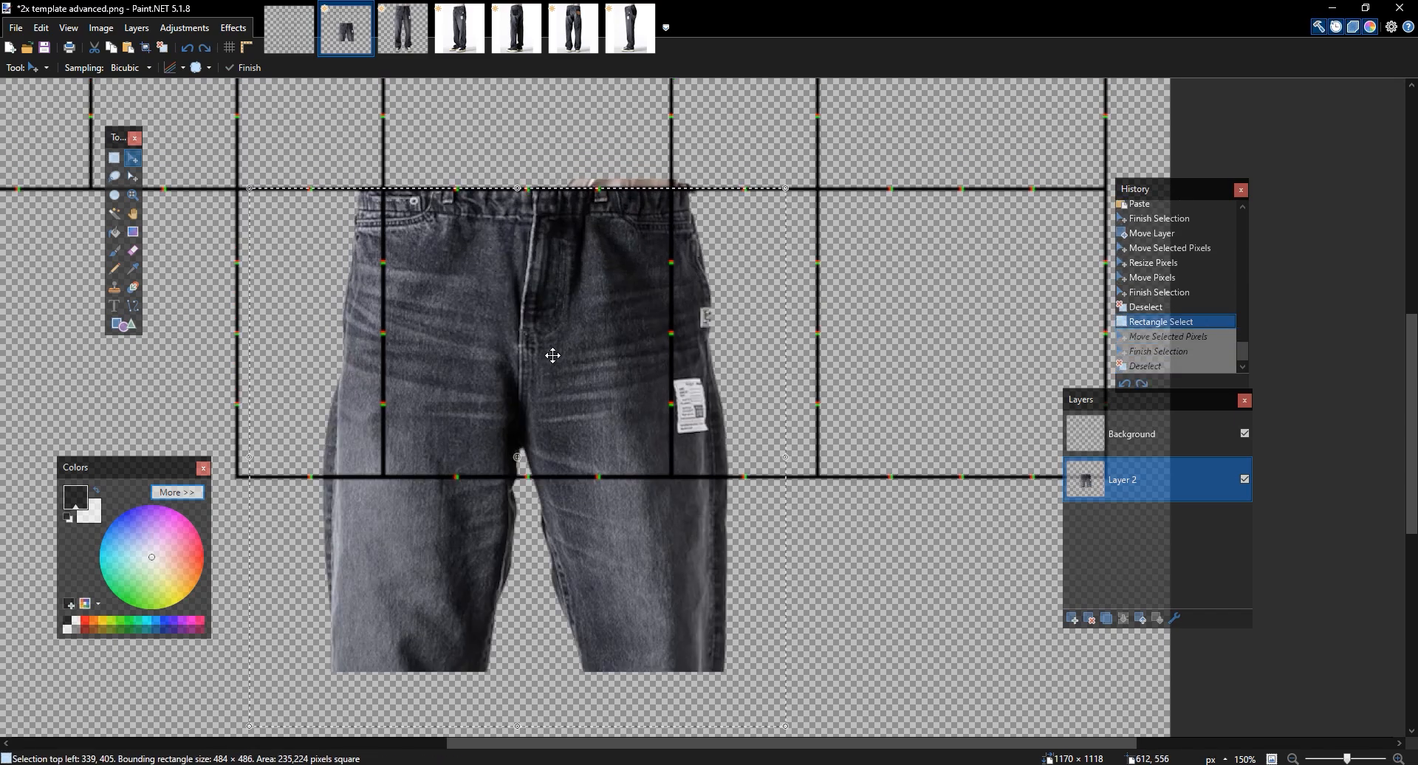
{"action": "left_click_drag", "start_coordinate": [552, 355], "coordinate": [554, 319]}
{"action": "key", "text": "ctrl+d"}
Select the jeans below the waistband and compress that area to about 511 × 273 px so the legs end at the template's lower line
{"action": "key", "text": "s"}
{"action": "left_click_drag", "start_coordinate": [846, 694], "coordinate": [279, 172]}
{"action": "key", "text": "m"}
{"action": "left_click_drag", "start_coordinate": [552, 697], "coordinate": [547, 476]}
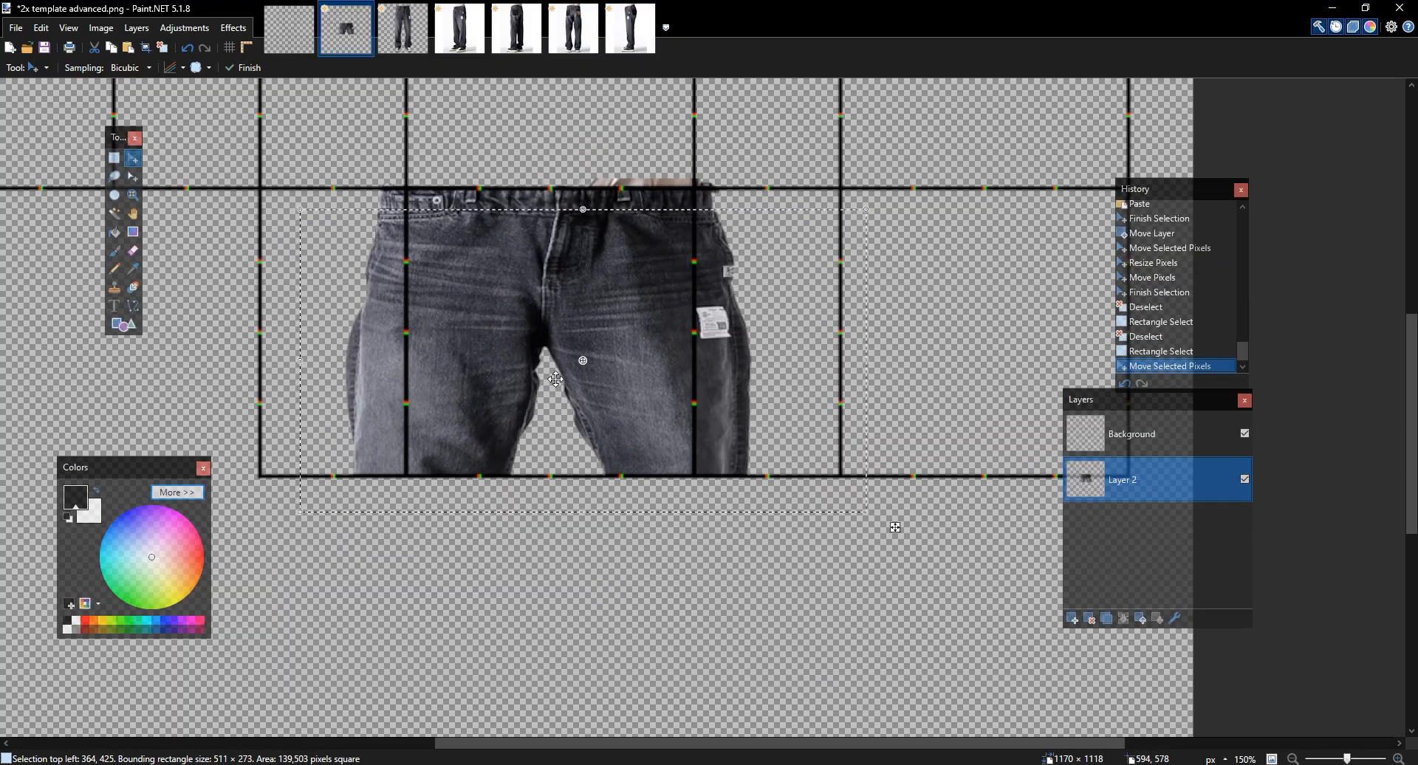
{"action": "key", "text": "ctrl+d"}
{"action": "scroll", "coordinate": [502, 327], "scroll_direction": "up", "scroll_amount": 2}
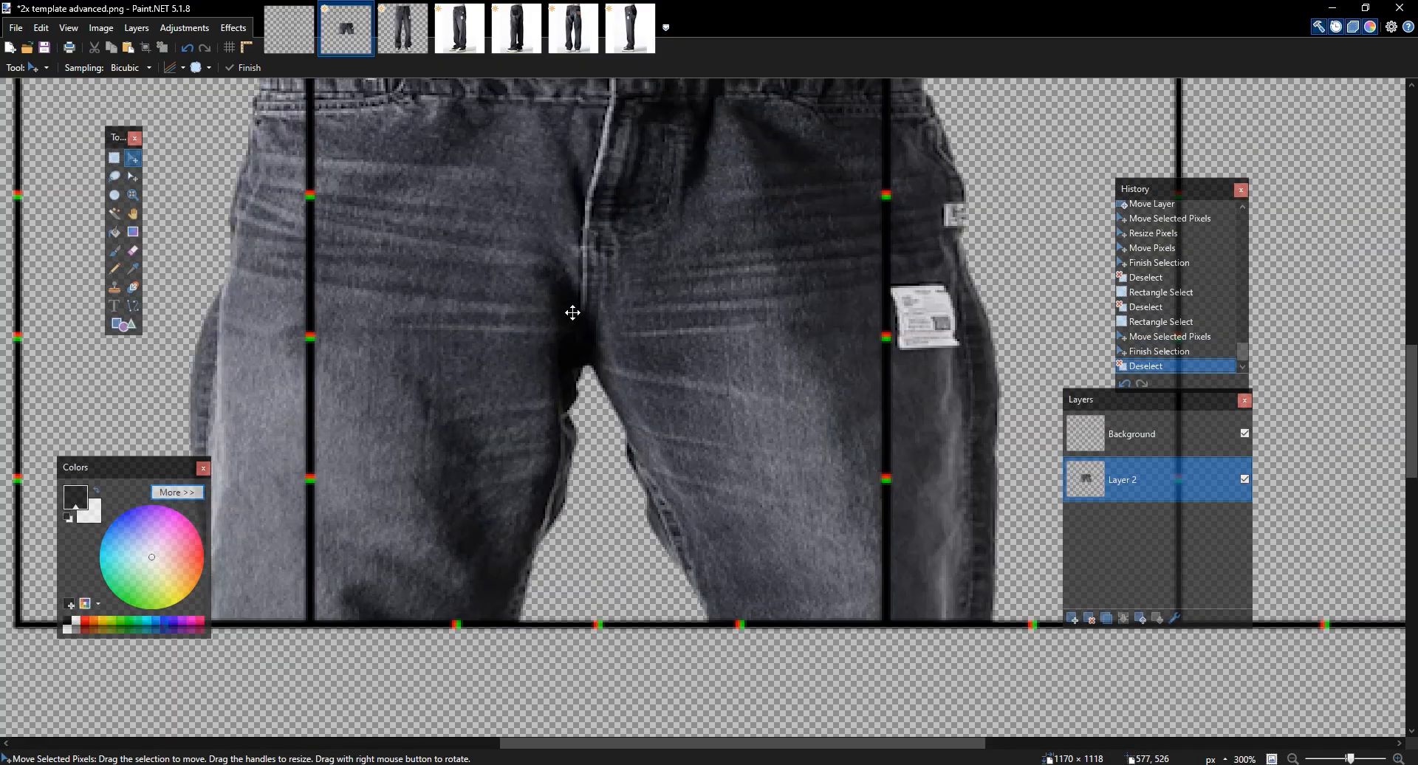
{"action": "left_click_drag", "start_coordinate": [731, 331], "coordinate": [647, 364]}
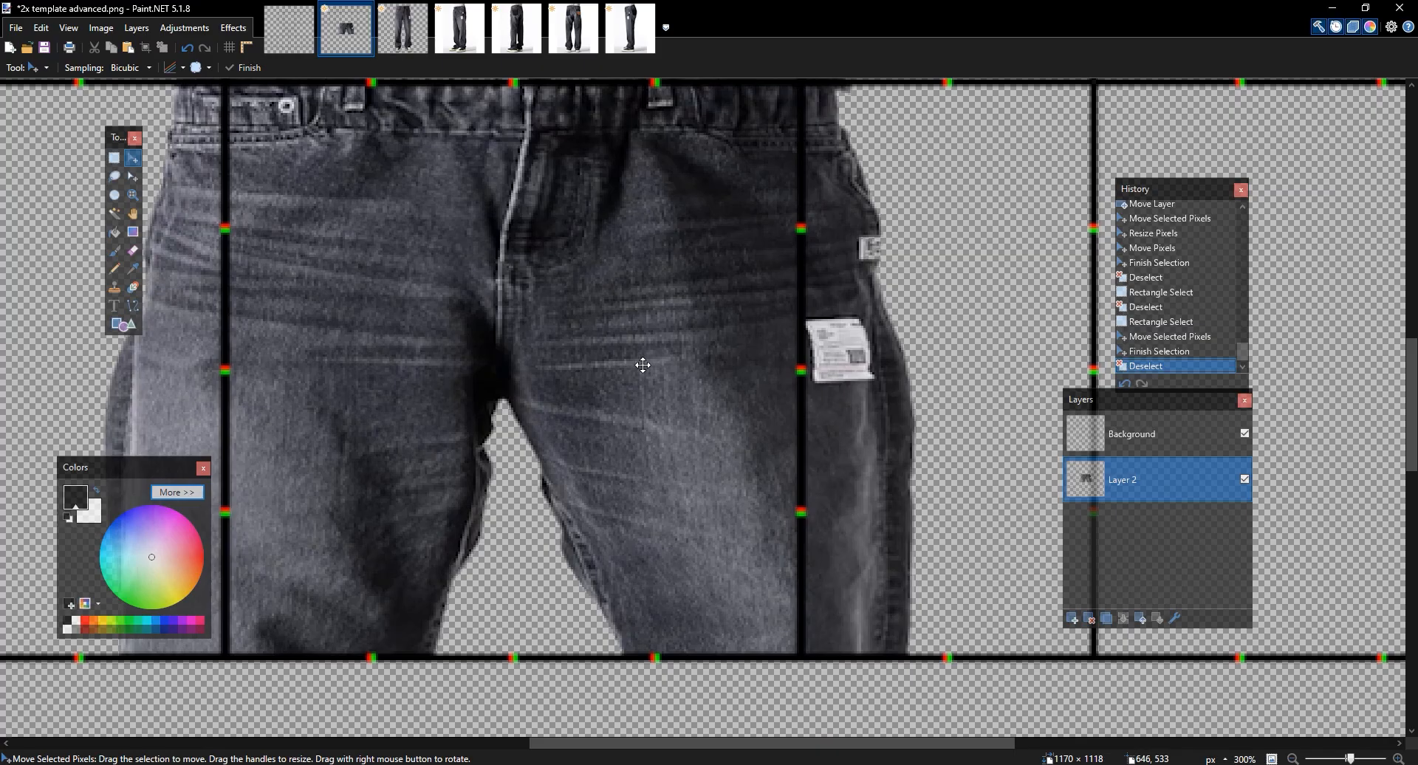
{"action": "left_click_drag", "start_coordinate": [493, 220], "coordinate": [491, 192]}
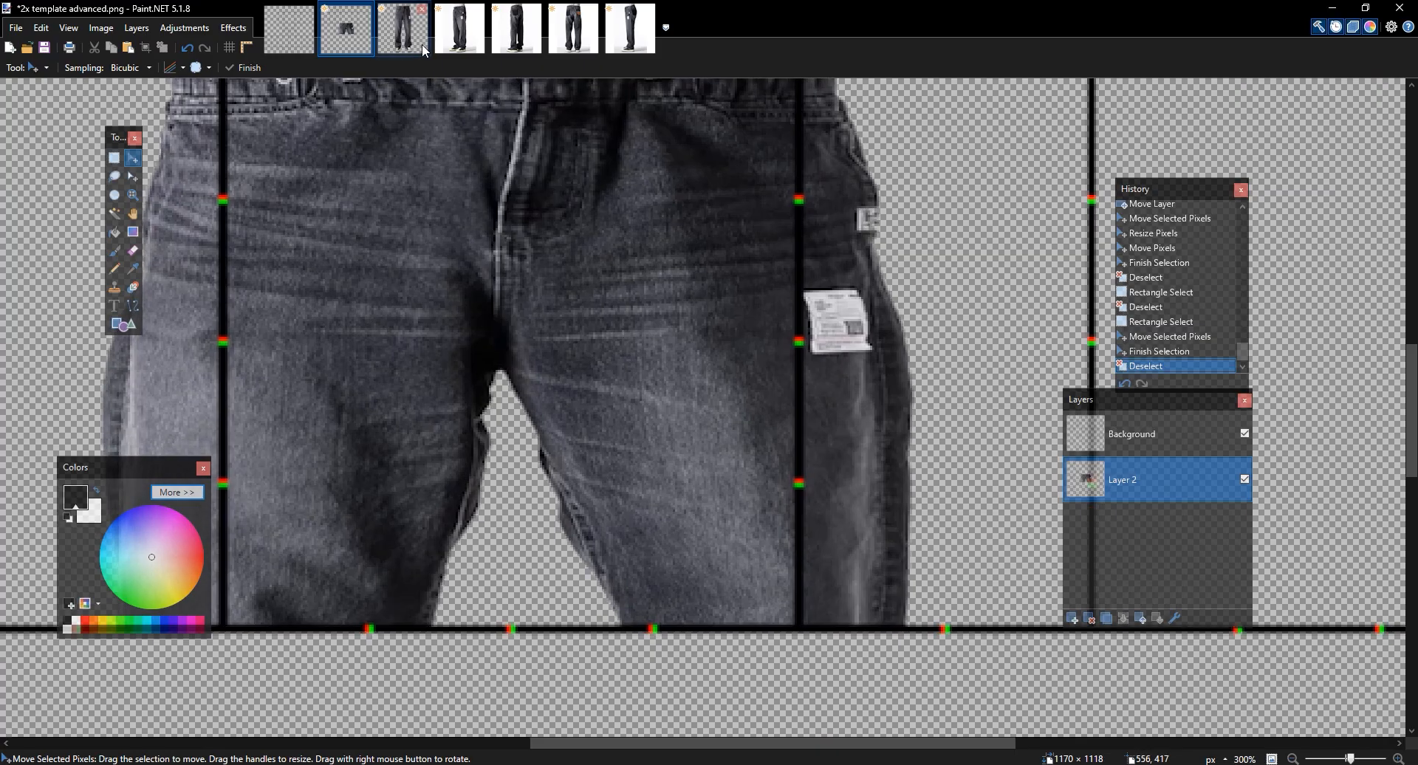
{"action": "left_click", "coordinate": [421, 49]}
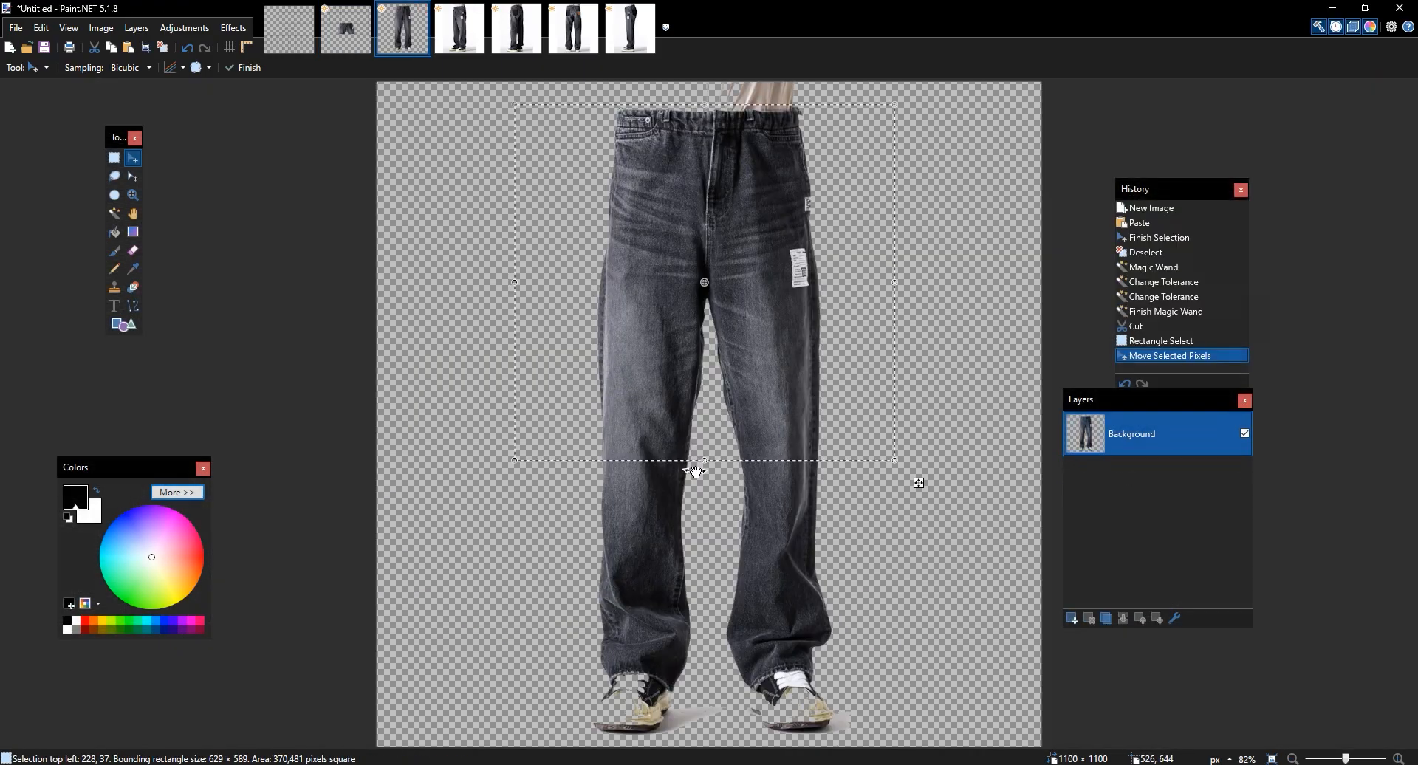
{"action": "key", "text": "ctrl+d"}
{"action": "key", "text": "s"}
{"action": "left_click_drag", "start_coordinate": [707, 541], "coordinate": [588, 386]}
{"action": "key", "text": "m"}
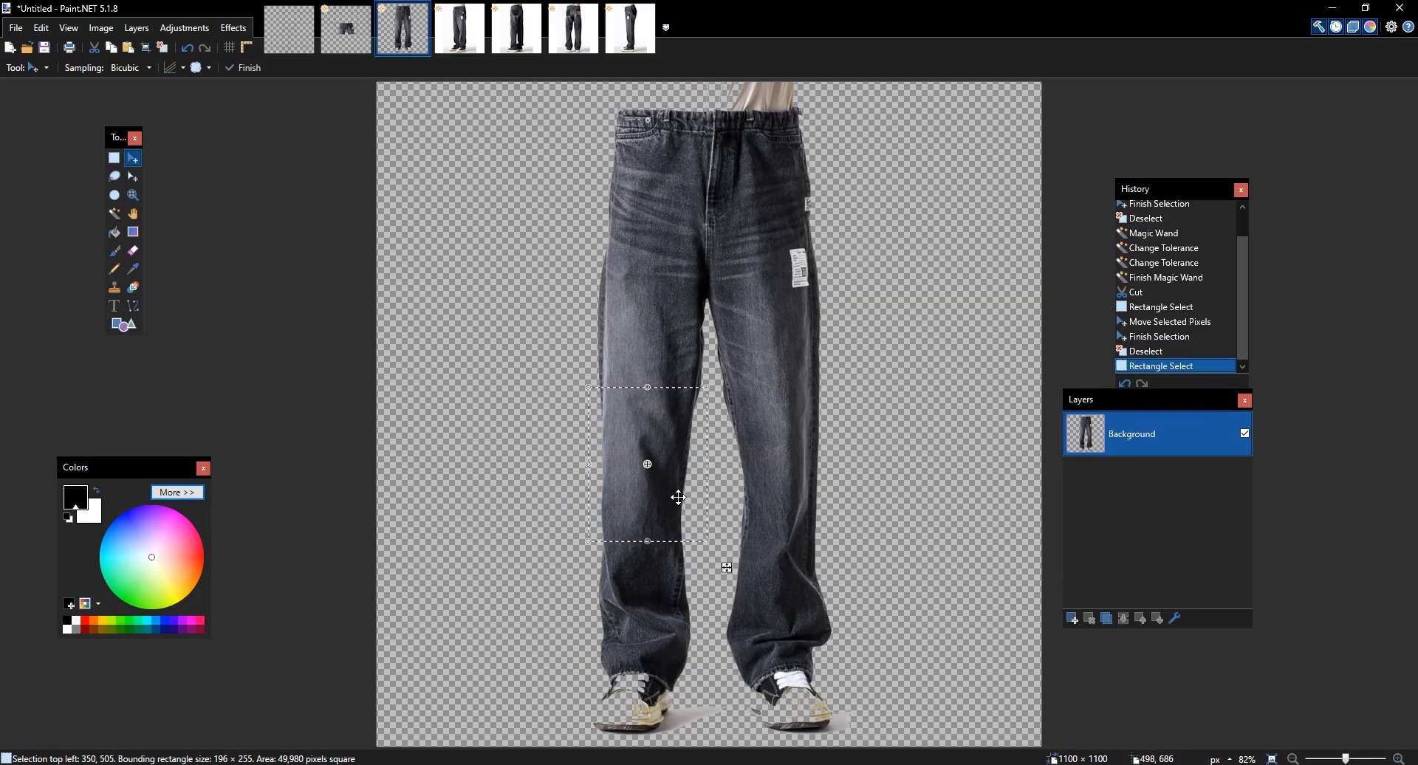
{"action": "key", "text": "ctrl+d"}
{"action": "key", "text": "s"}
{"action": "left_click_drag", "start_coordinate": [713, 500], "coordinate": [588, 323]}
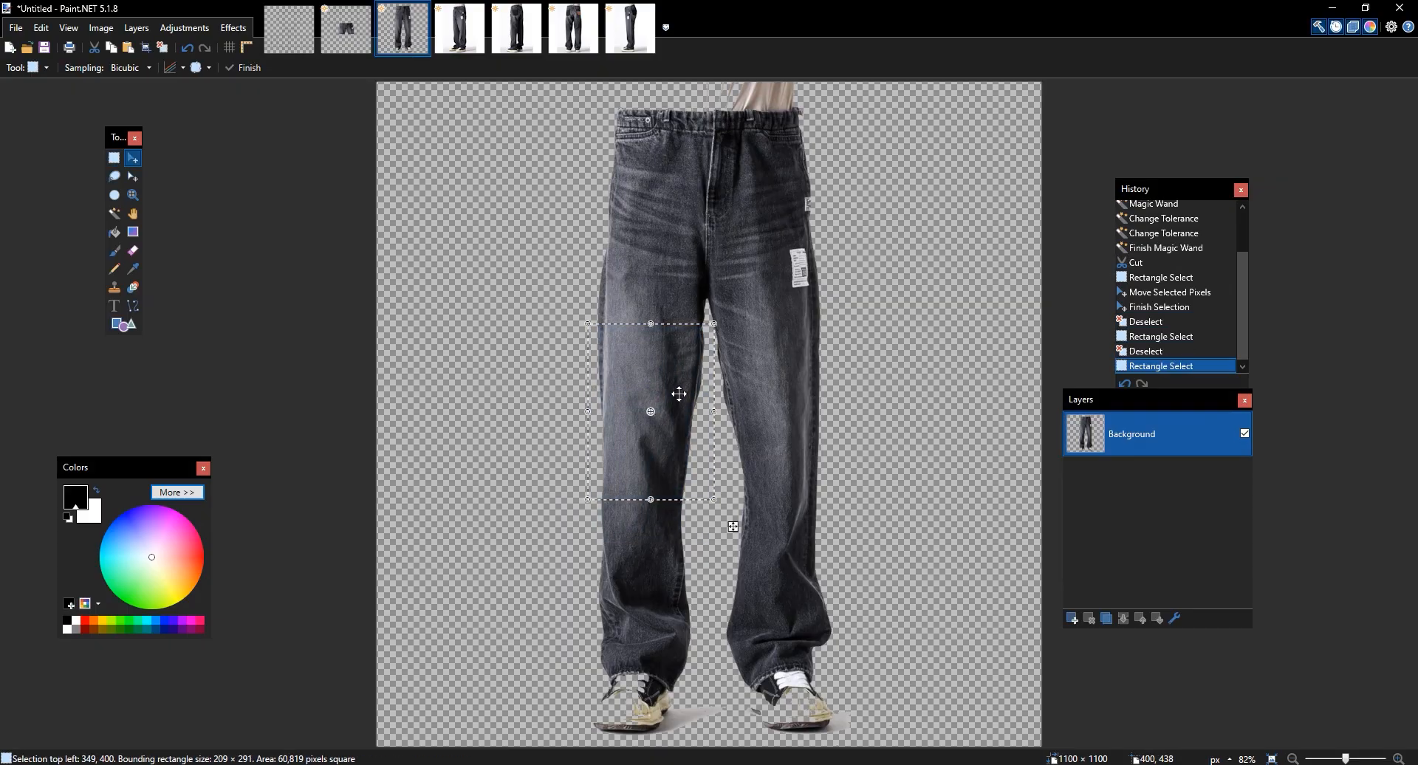
{"action": "left_click", "coordinate": [346, 34]}
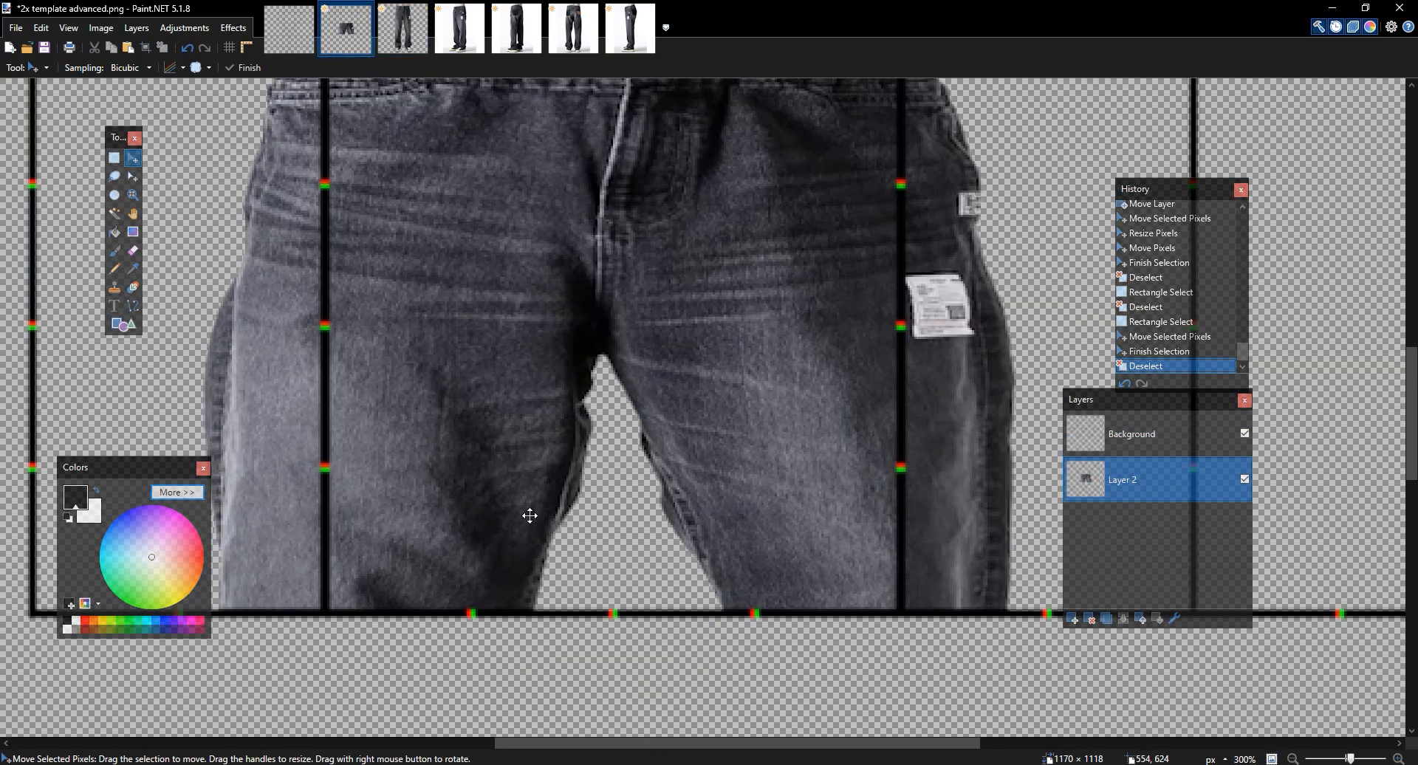
In the cut-out jeans image, select the upper section of the left-hand leg, extend the selection to about 205 × 275 px, and copy it
{"action": "left_click", "coordinate": [402, 28]}
{"action": "key", "text": "ctrl+d"}
{"action": "key", "text": "s"}
{"action": "left_click_drag", "start_coordinate": [710, 421], "coordinate": [588, 278]}
{"action": "key", "text": "m"}
{"action": "left_click", "coordinate": [347, 29]}
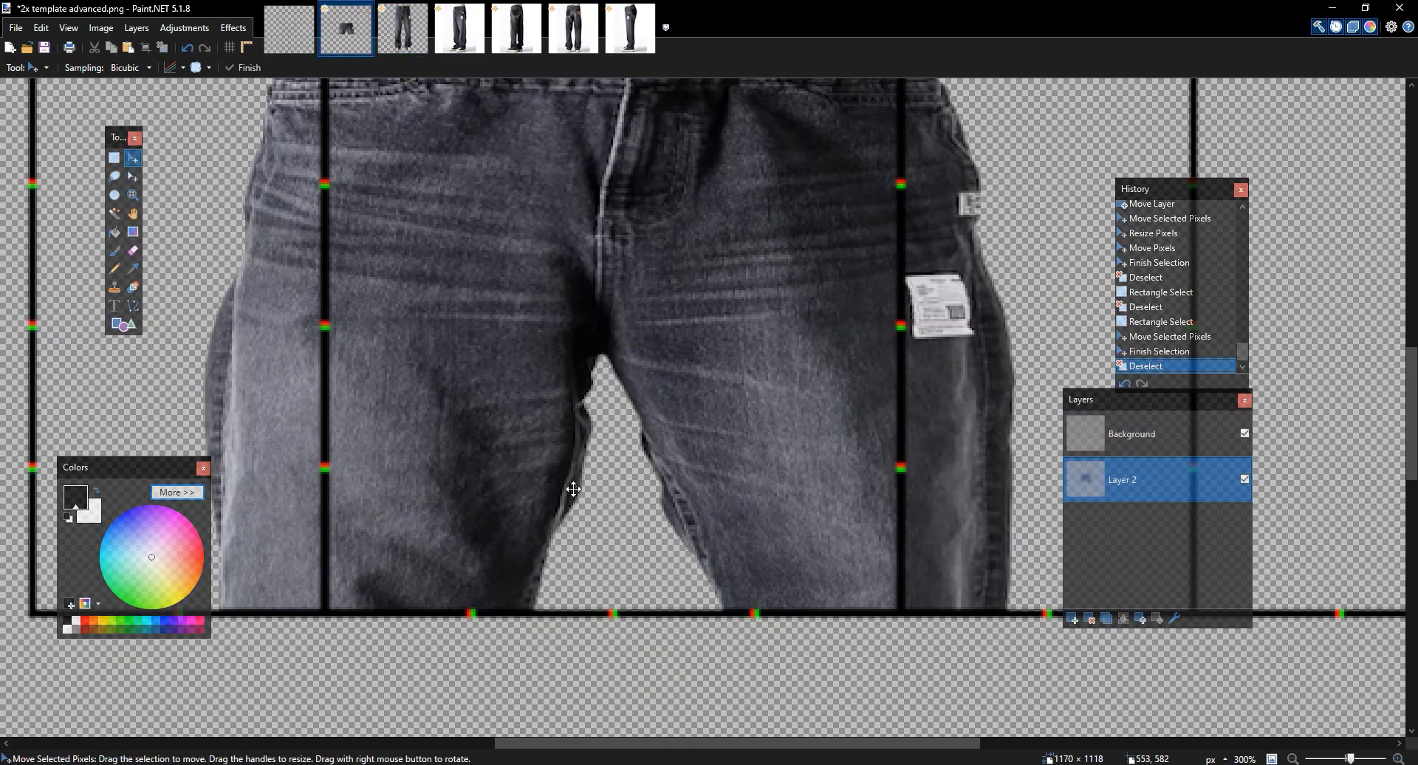
{"action": "left_click", "coordinate": [403, 28]}
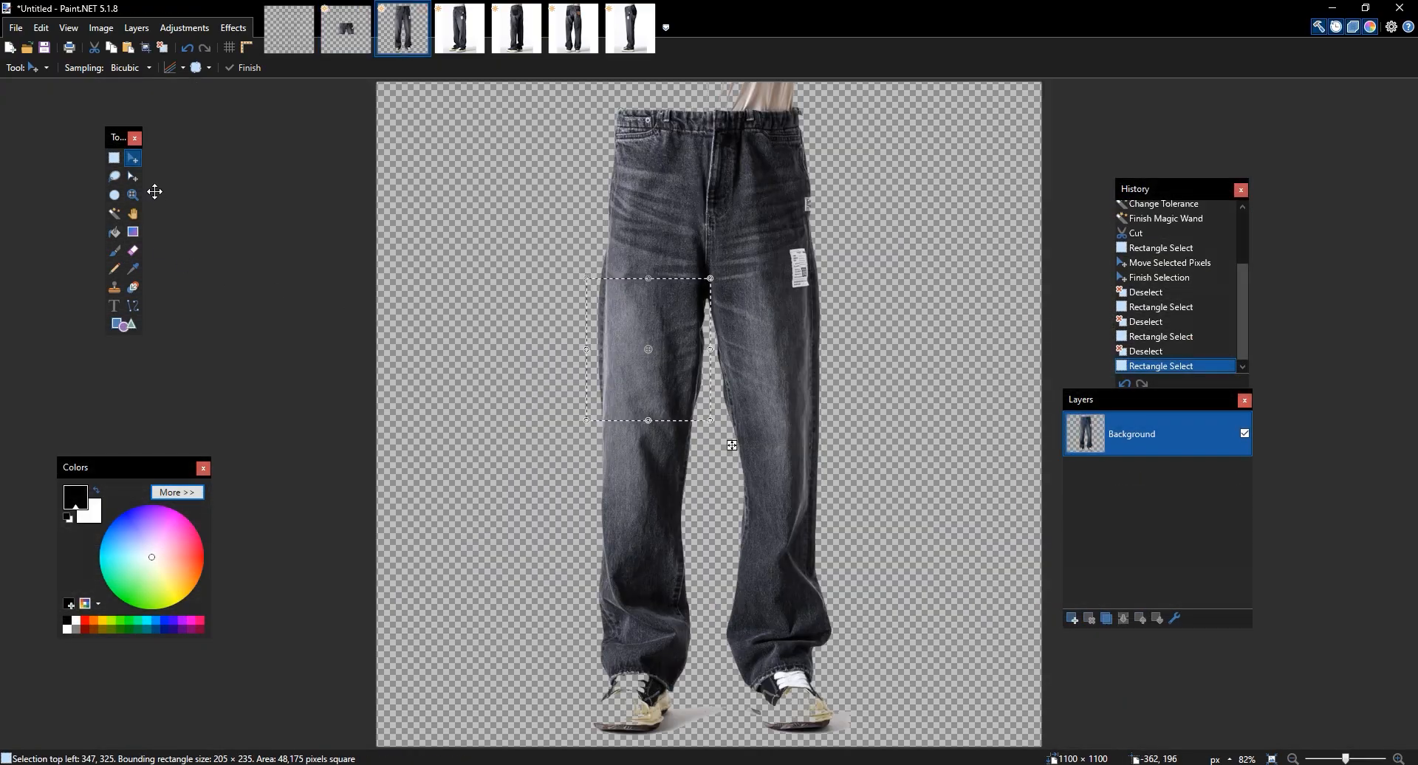
{"action": "key", "text": "m"}
{"action": "left_click_drag", "start_coordinate": [648, 421], "coordinate": [647, 443]}
{"action": "key", "text": "m"}
{"action": "left_click", "coordinate": [639, 407]}
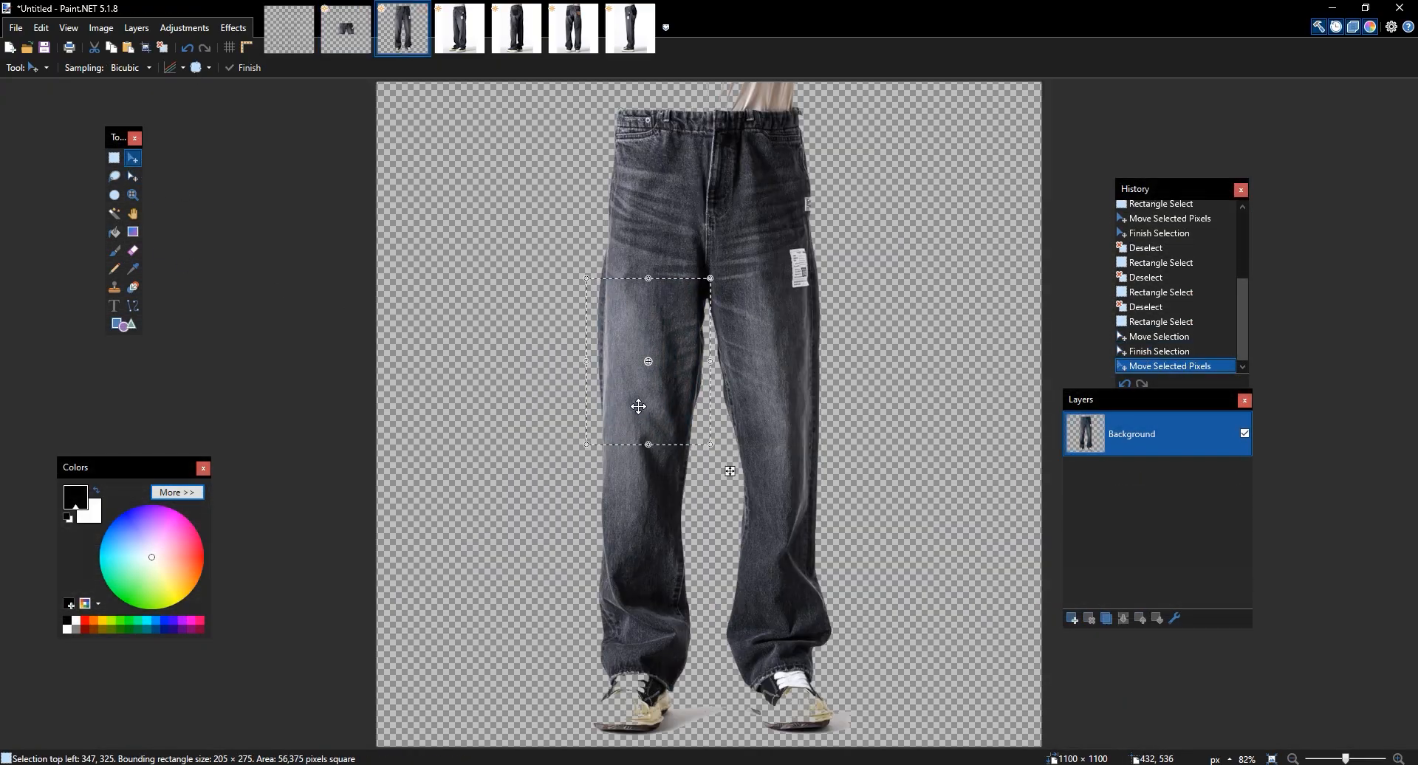
Paste the copied leg section onto a new layer in the template image and place it over the left-hand leg
{"action": "left_click", "coordinate": [347, 30]}
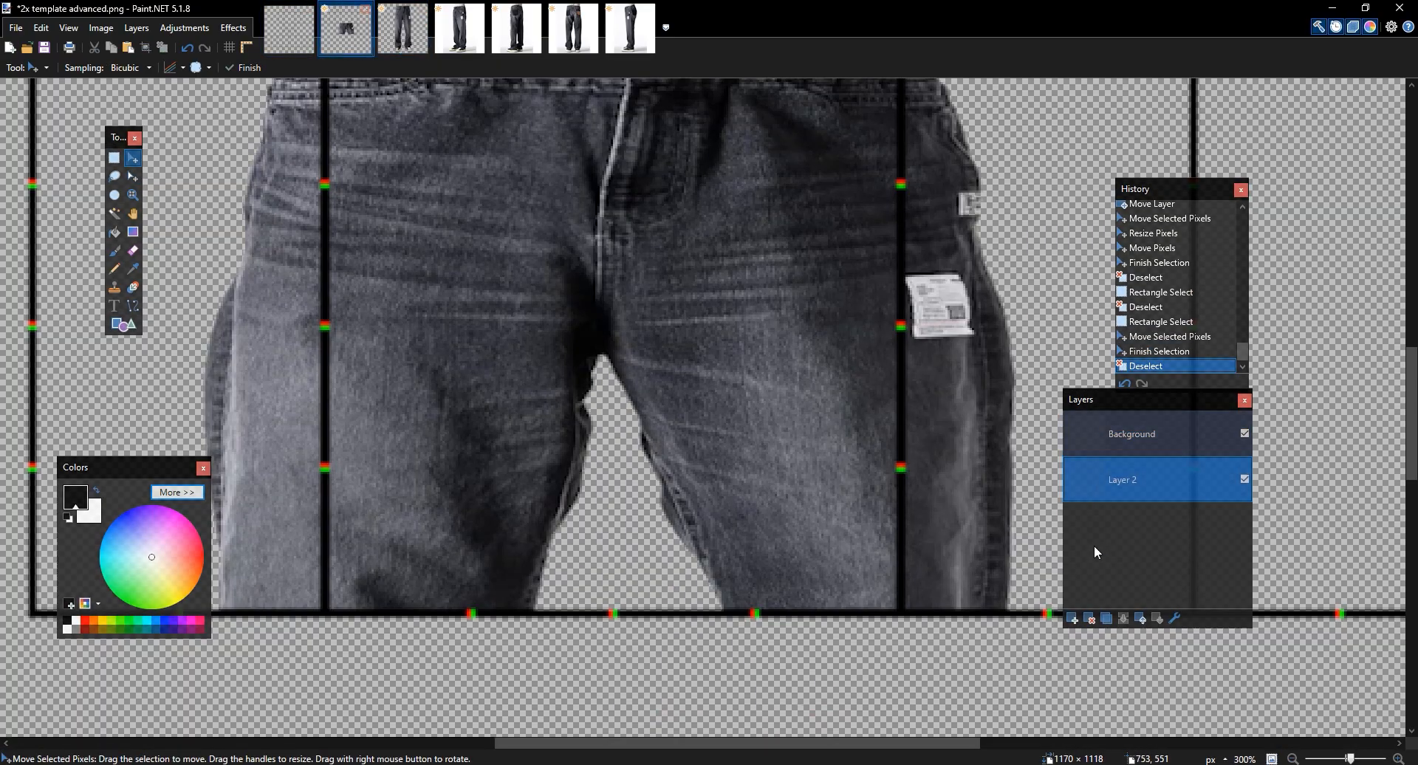
{"action": "left_click", "coordinate": [1072, 618]}
{"action": "key", "text": "ctrl+v"}
{"action": "left_click_drag", "start_coordinate": [449, 562], "coordinate": [516, 546]}
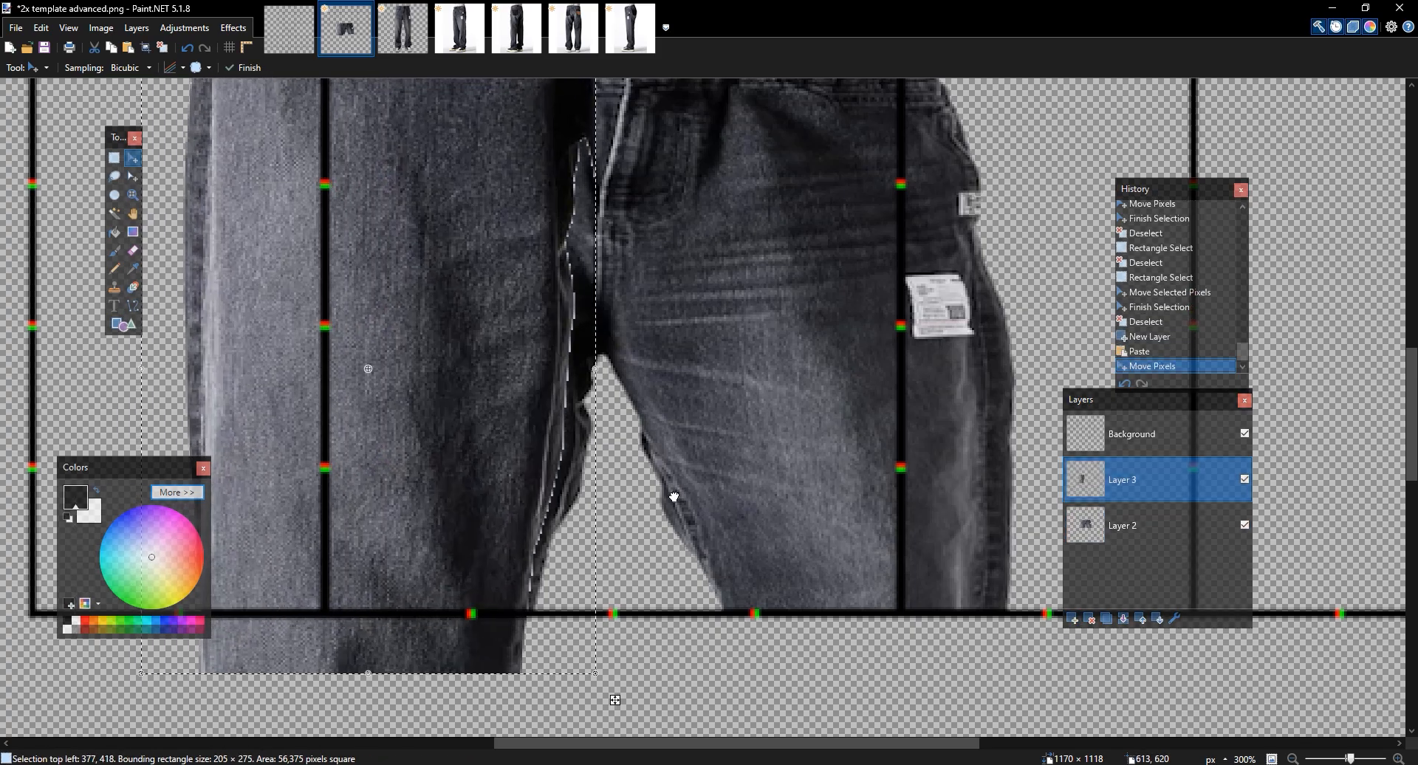
{"action": "left_click_drag", "start_coordinate": [671, 494], "coordinate": [658, 488]}
Erase the fringe along the pasted leg's inner edge with a size 60 eraser at 100% hardness
{"action": "key", "text": "e"}
{"action": "left_click_drag", "start_coordinate": [605, 323], "coordinate": [603, 370]}
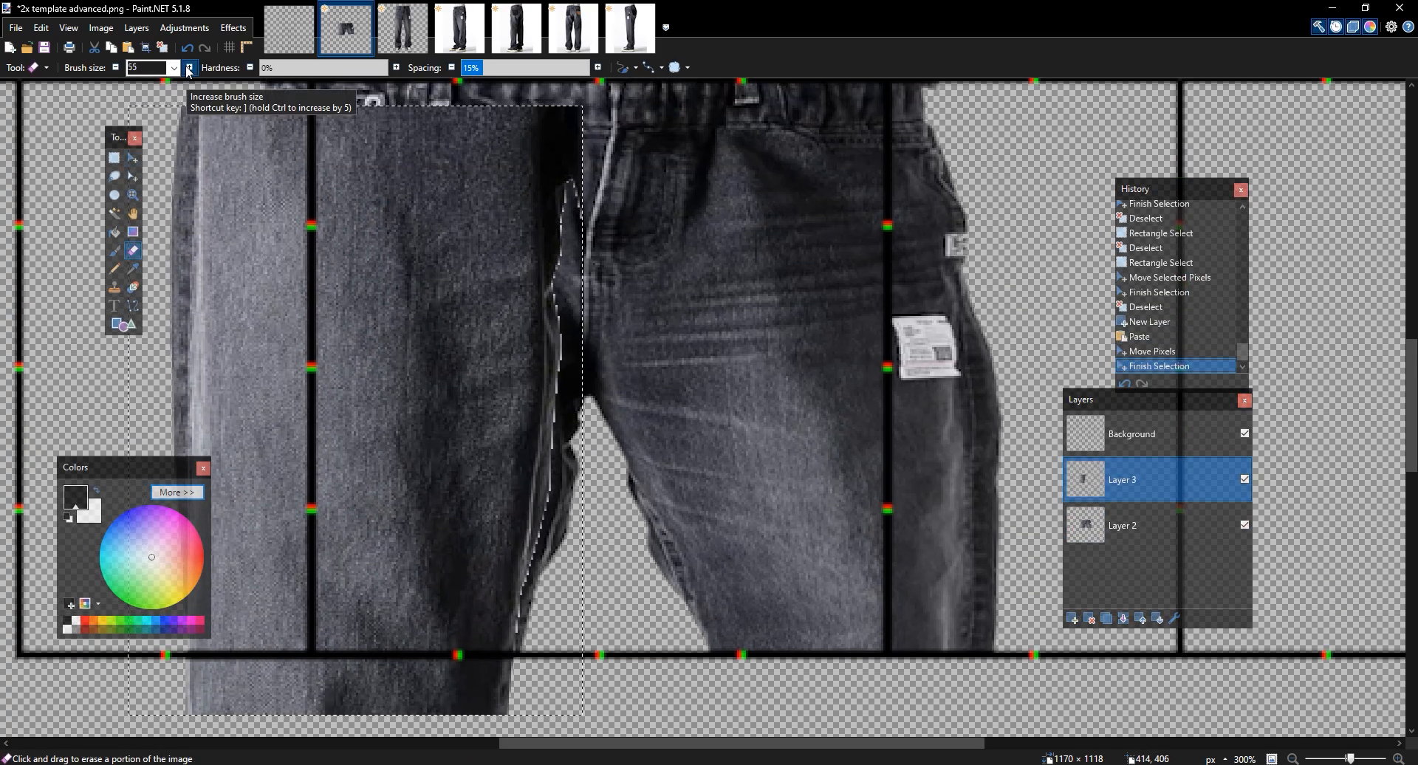
{"action": "left_click", "coordinate": [189, 68]}
{"action": "left_click", "coordinate": [384, 67]}
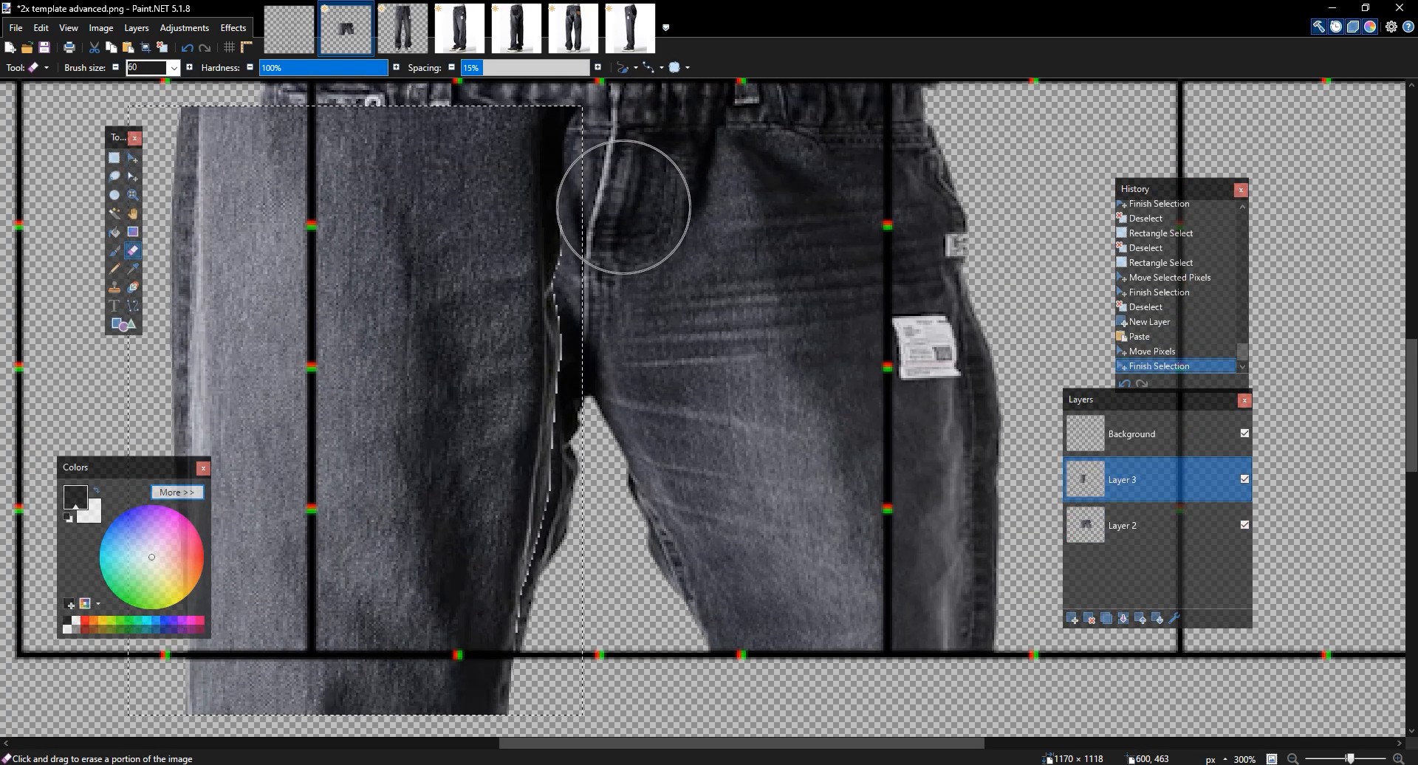
{"action": "mouse_move", "coordinate": [596, 480]}
{"action": "left_mouse_down"}
{"action": "mouse_move", "coordinate": [560, 539]}
{"action": "mouse_move", "coordinate": [565, 576]}
{"action": "left_mouse_up"}
{"action": "left_click_drag", "start_coordinate": [616, 156], "coordinate": [626, 145]}
{"action": "left_click_drag", "start_coordinate": [744, 393], "coordinate": [774, 307]}
Shrink the pasted leg section and fit it over the left-hand leg between the crotch and the template's lower line
{"action": "key", "text": "m"}
{"action": "left_click_drag", "start_coordinate": [625, 630], "coordinate": [590, 683]}
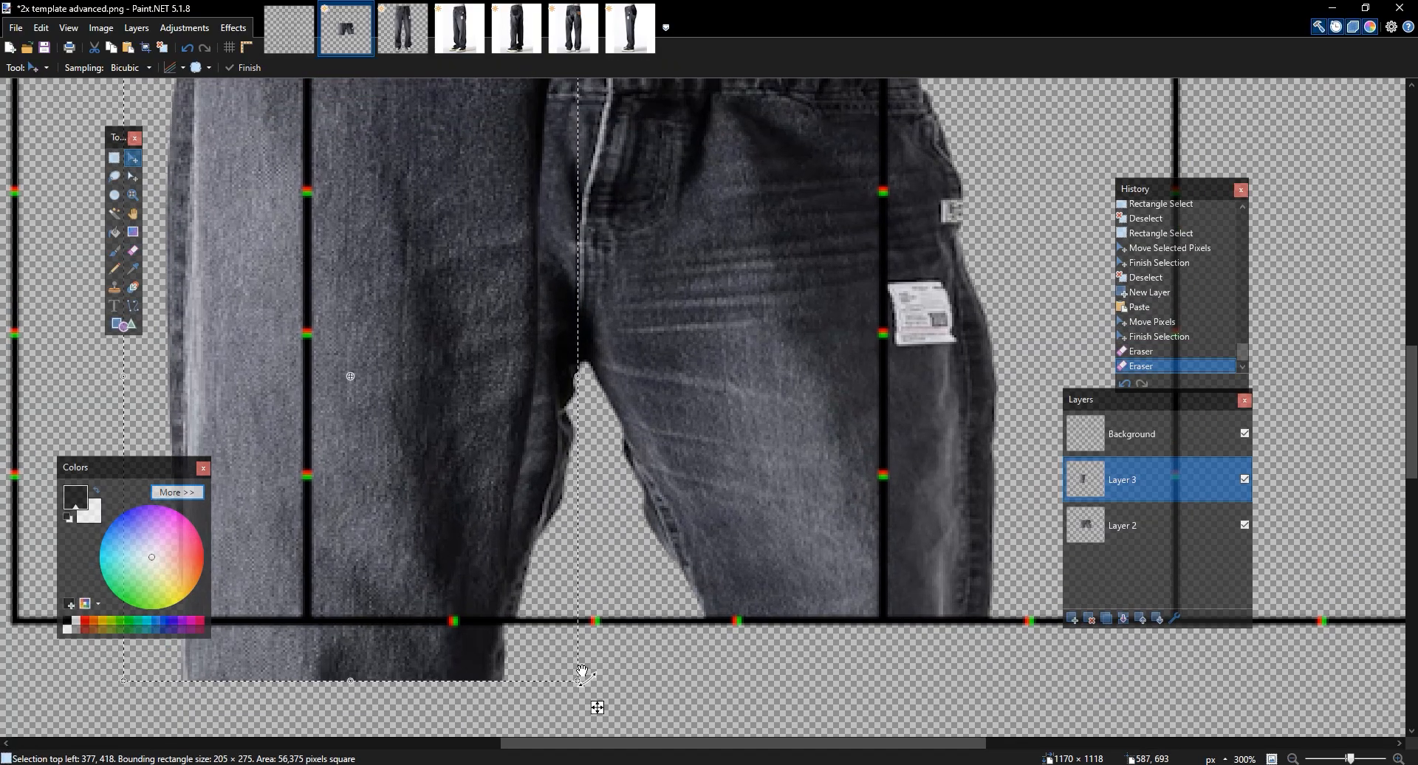
{"action": "left_click_drag", "start_coordinate": [378, 384], "coordinate": [443, 411]}
{"action": "left_click_drag", "start_coordinate": [642, 704], "coordinate": [596, 460]}
{"action": "left_click_drag", "start_coordinate": [505, 405], "coordinate": [538, 604]}
{"action": "left_click_drag", "start_coordinate": [635, 663], "coordinate": [622, 619]}
{"action": "left_click_drag", "start_coordinate": [642, 645], "coordinate": [607, 613]}
{"action": "mouse_move", "coordinate": [697, 447]}
{"action": "left_mouse_down"}
{"action": "mouse_move", "coordinate": [686, 570]}
{"action": "mouse_move", "coordinate": [698, 451]}
{"action": "left_mouse_up"}
{"action": "key", "text": "Return"}
{"action": "key", "text": "ctrl+d"}
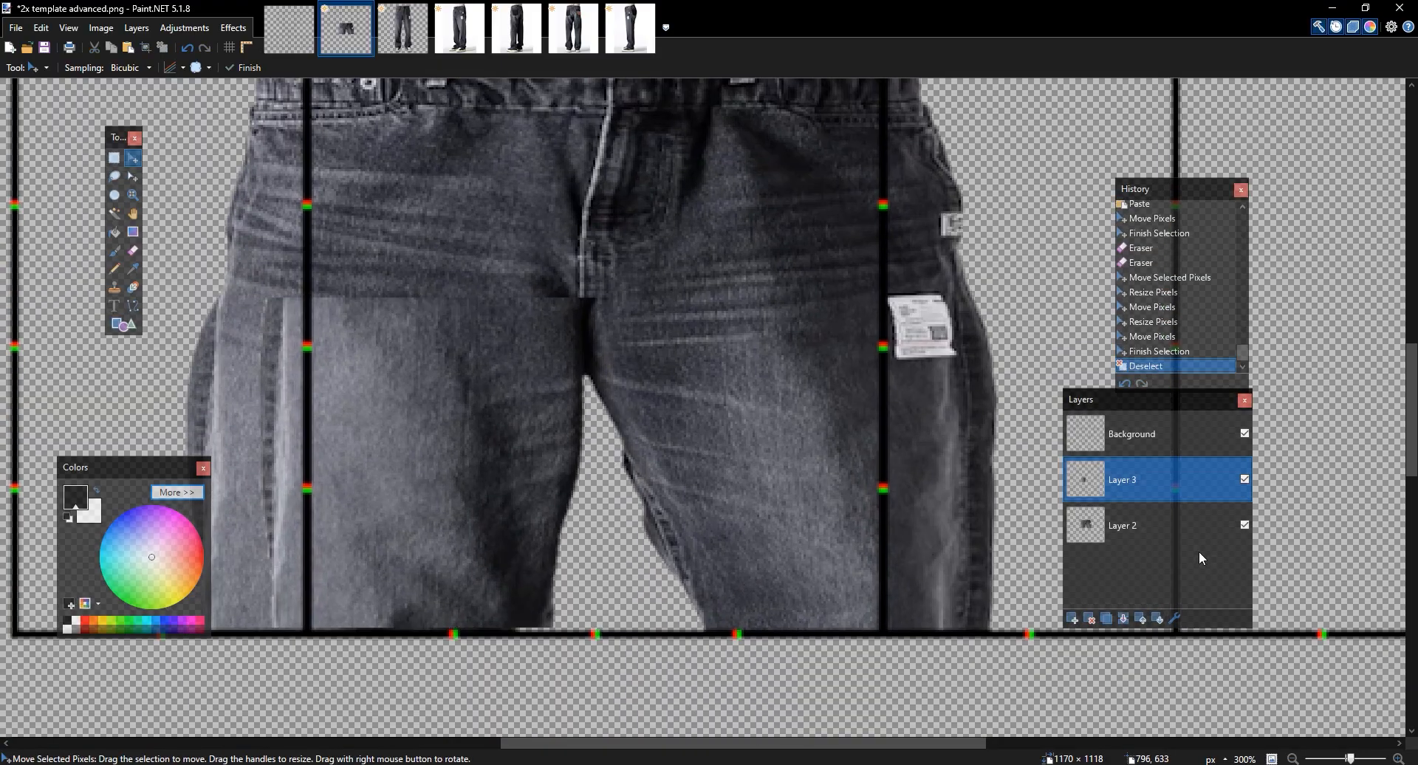
With Layer 3 hidden, nudge the whole content of Layer 2 two pixels to the right, deselect, and show Layer 3 again
{"action": "left_click", "coordinate": [1245, 479]}
{"action": "left_click", "coordinate": [1118, 520]}
{"action": "left_click_drag", "start_coordinate": [647, 319], "coordinate": [692, 389]}
{"action": "key", "text": "ctrl+a"}
{"action": "key", "text": "Right"}
{"action": "key", "text": "Right"}
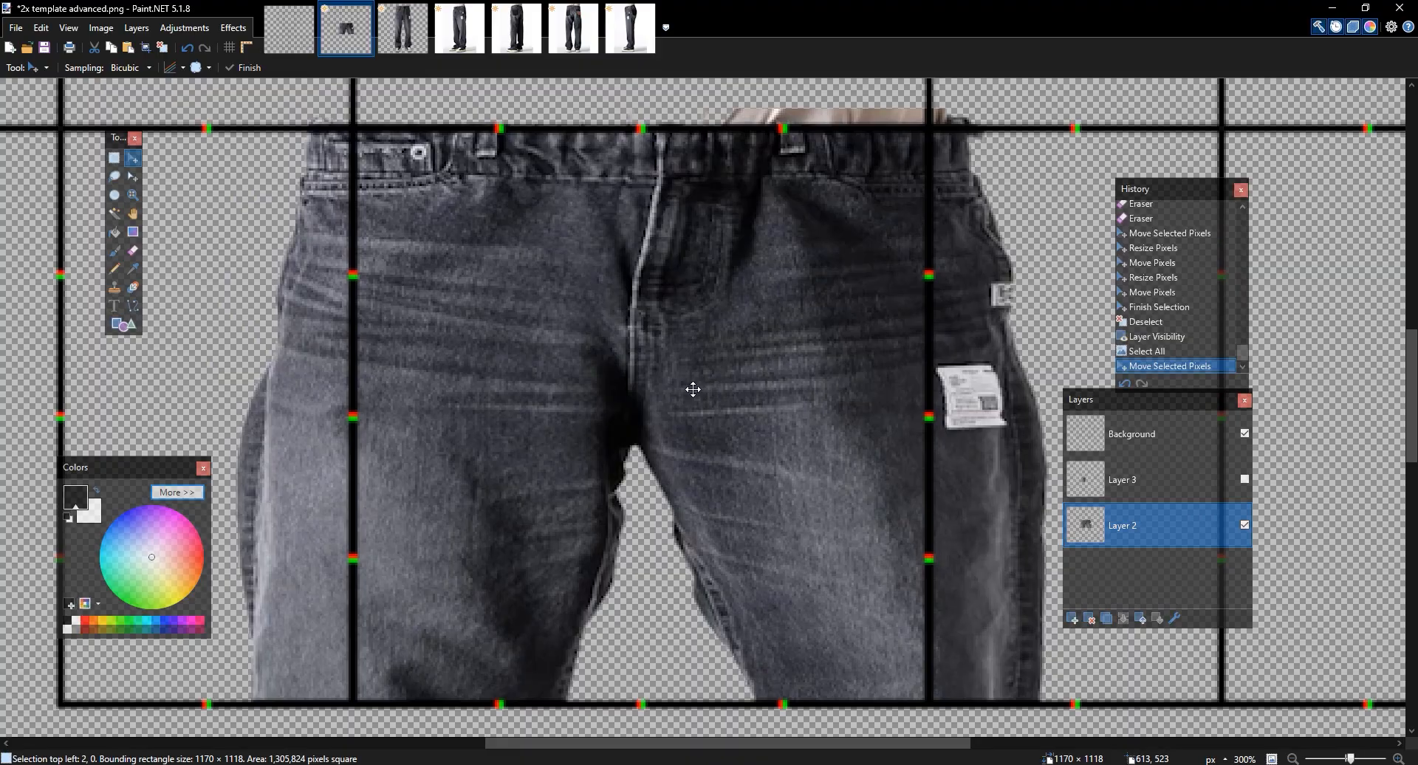
{"action": "key", "text": "ctrl+d"}
{"action": "left_click", "coordinate": [1244, 479]}
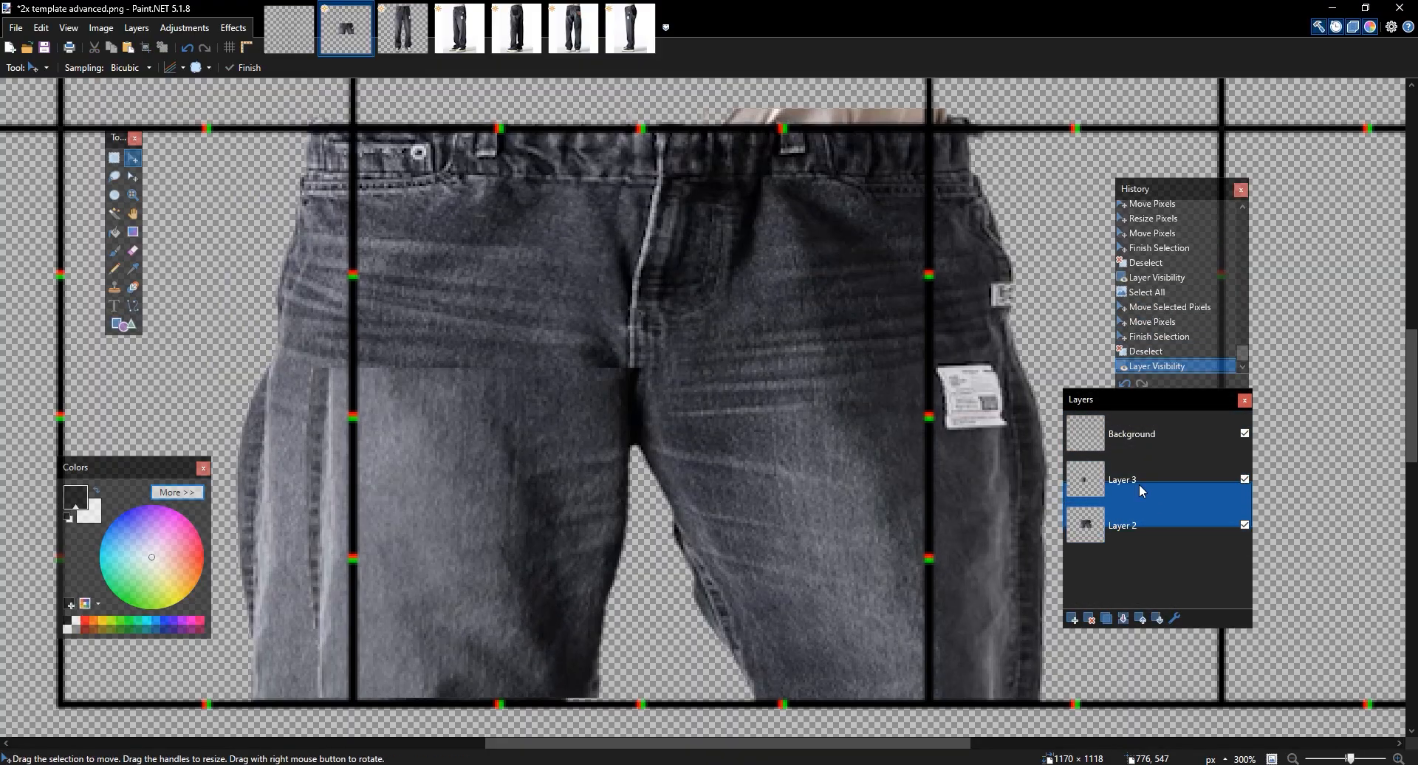
Rotate the pasted leg section on Layer 3 by about 9.5° and shift it so its inner edge runs down from the crotch
{"action": "left_click", "coordinate": [1163, 484]}
{"action": "left_click_drag", "start_coordinate": [626, 657], "coordinate": [616, 596]}
{"action": "key", "text": "s"}
{"action": "mouse_move", "coordinate": [205, 214]}
{"action": "left_mouse_down"}
{"action": "mouse_move", "coordinate": [668, 686]}
{"action": "mouse_move", "coordinate": [721, 659]}
{"action": "left_mouse_up"}
{"action": "key", "text": "m"}
{"action": "mouse_move", "coordinate": [513, 552]}
{"action": "left_mouse_down"}
{"action": "mouse_move", "coordinate": [507, 598]}
{"action": "mouse_move", "coordinate": [541, 646]}
{"action": "left_mouse_up"}
{"action": "left_click_drag", "start_coordinate": [737, 710], "coordinate": [725, 667]}
{"action": "mouse_move", "coordinate": [520, 572]}
{"action": "left_mouse_down"}
{"action": "mouse_move", "coordinate": [399, 561]}
{"action": "mouse_move", "coordinate": [512, 572]}
{"action": "left_mouse_up"}
{"action": "left_click_drag", "start_coordinate": [728, 662], "coordinate": [710, 688]}
{"action": "left_click_drag", "start_coordinate": [500, 564], "coordinate": [507, 548]}
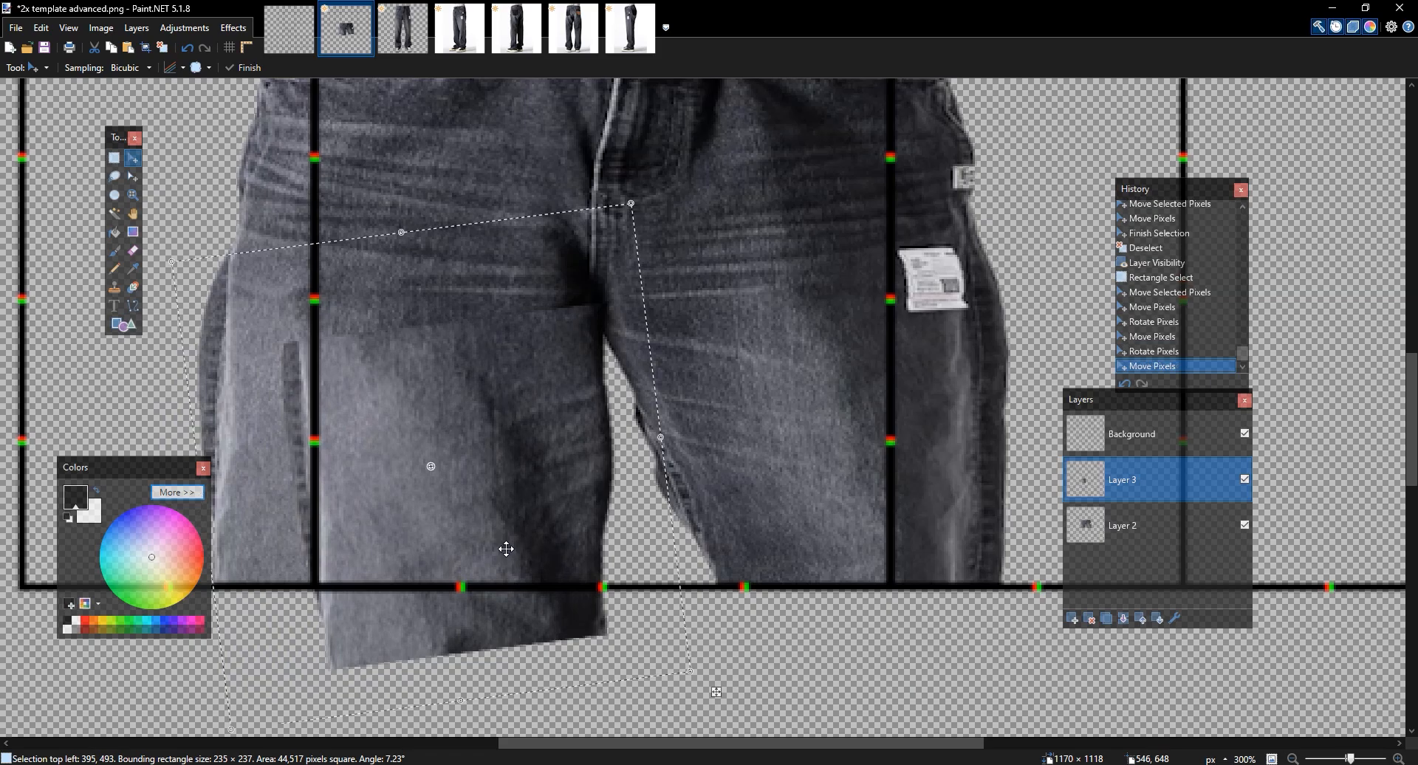
{"action": "left_click_drag", "start_coordinate": [696, 670], "coordinate": [718, 665]}
{"action": "left_click_drag", "start_coordinate": [555, 593], "coordinate": [553, 587]}
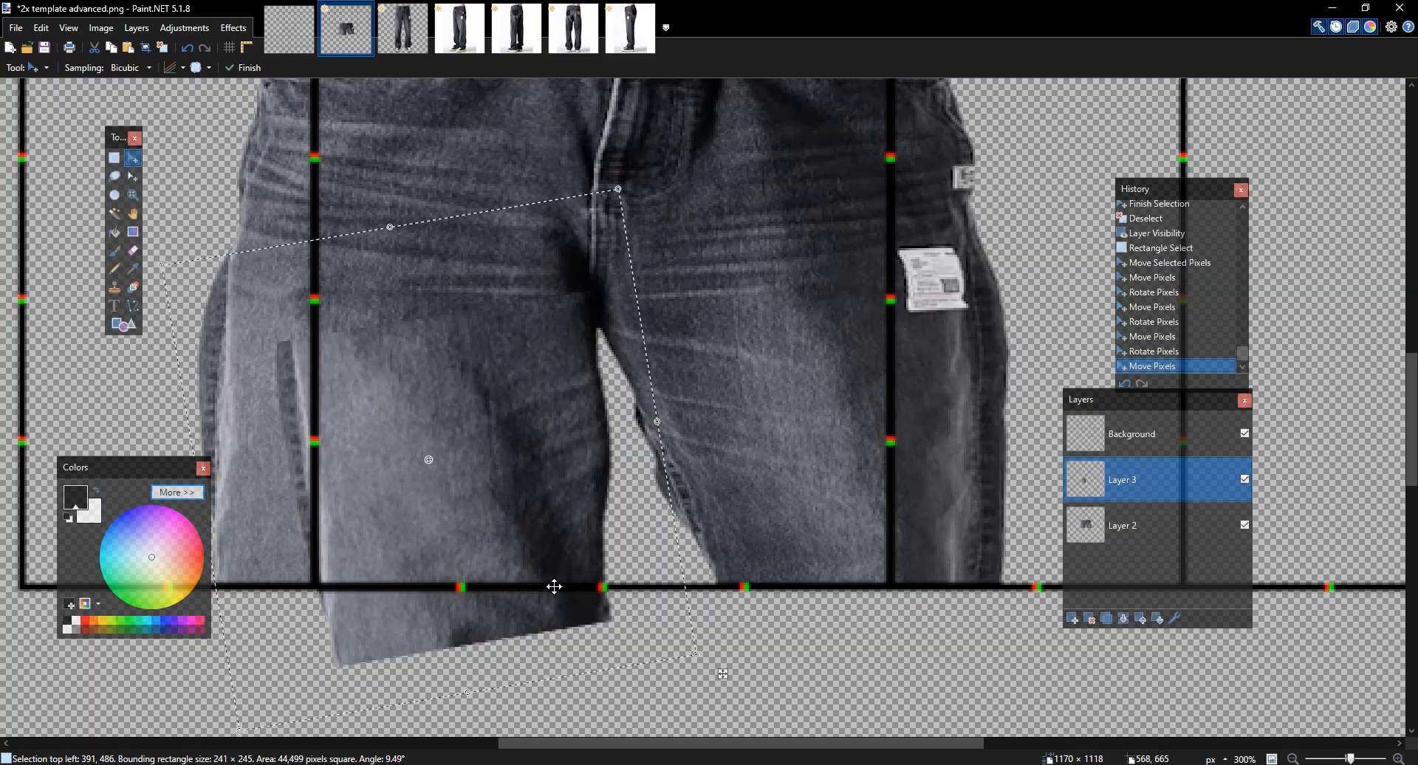
{"action": "key", "text": "ctrl+d"}
Fade the top edge of the Layer 3 leg section into the jeans with a size 60 eraser at 0% hardness
{"action": "key", "text": "e"}
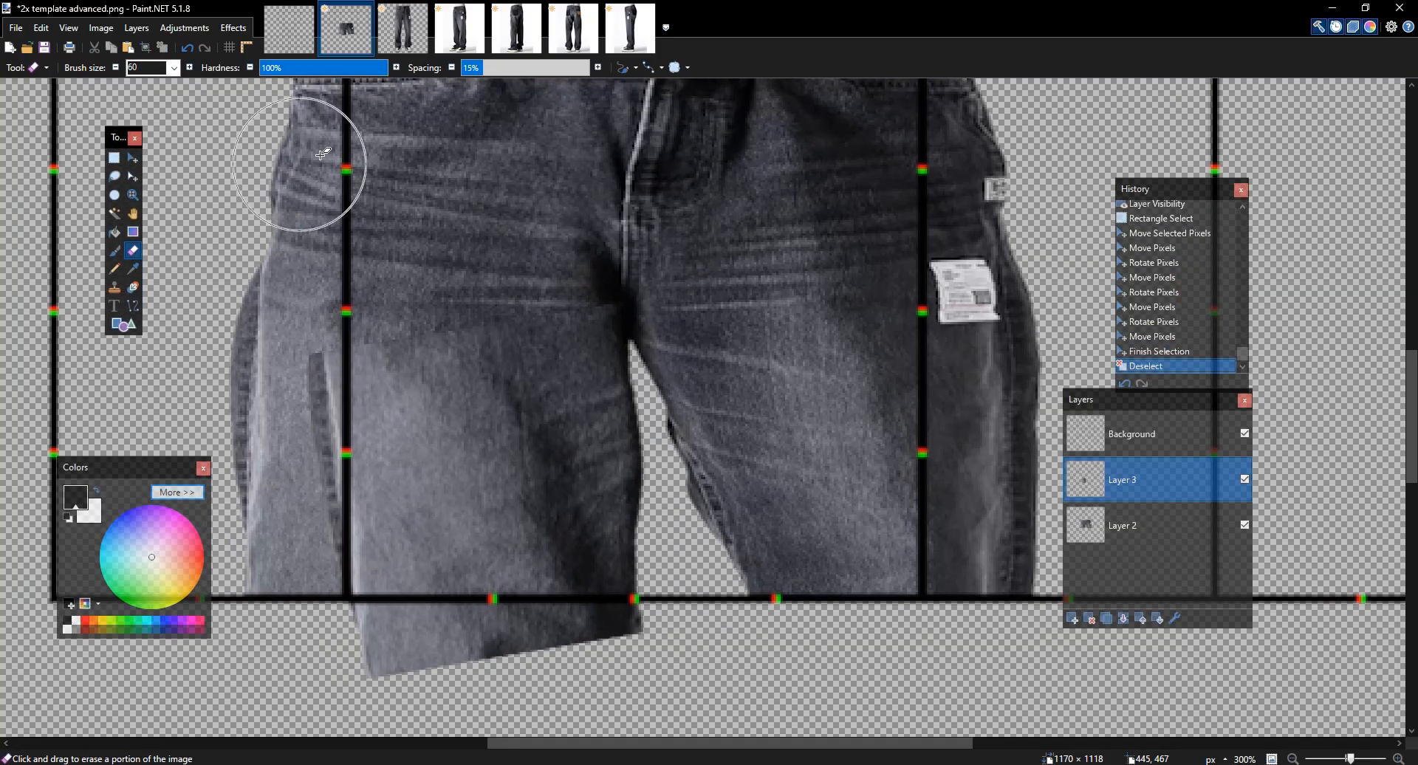
{"action": "left_click", "coordinate": [264, 68]}
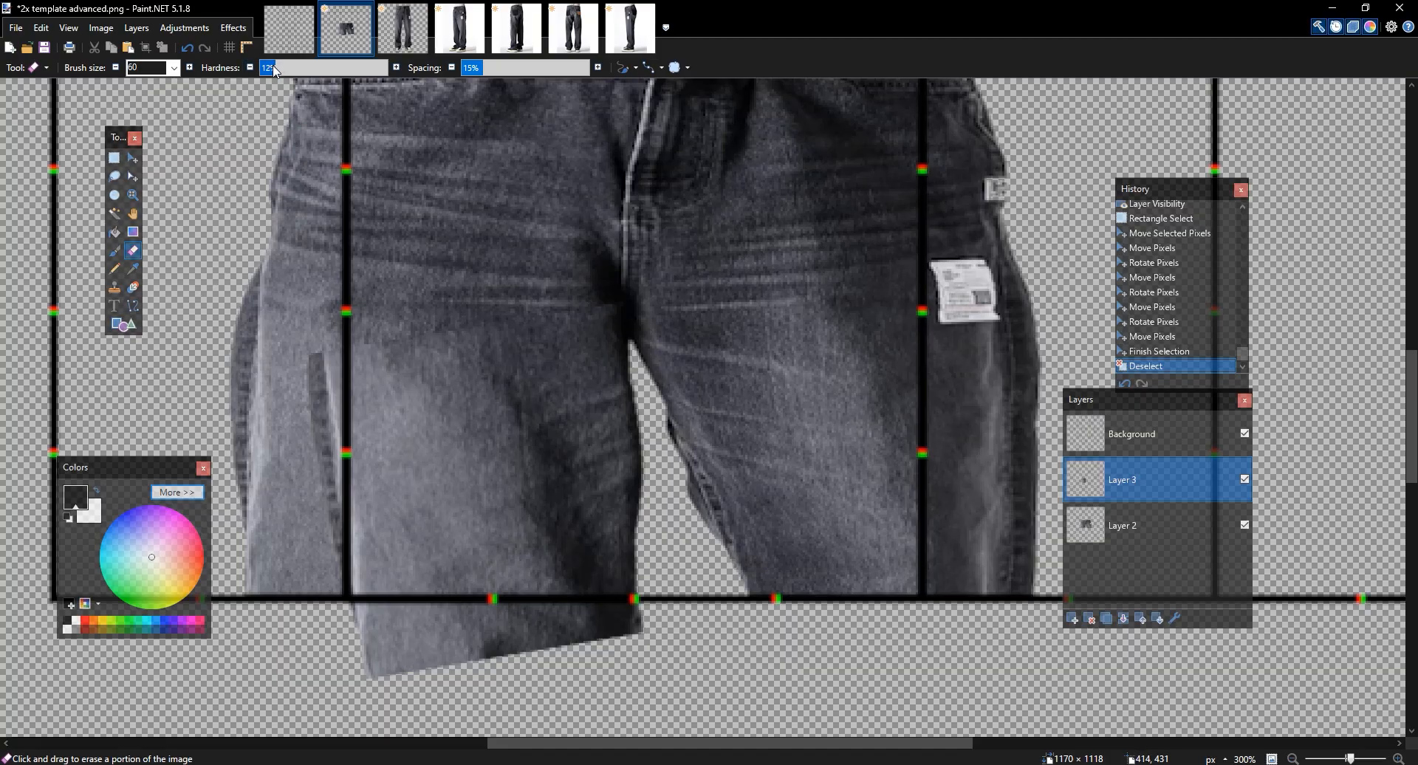
{"action": "left_click_drag", "start_coordinate": [790, 340], "coordinate": [785, 308]}
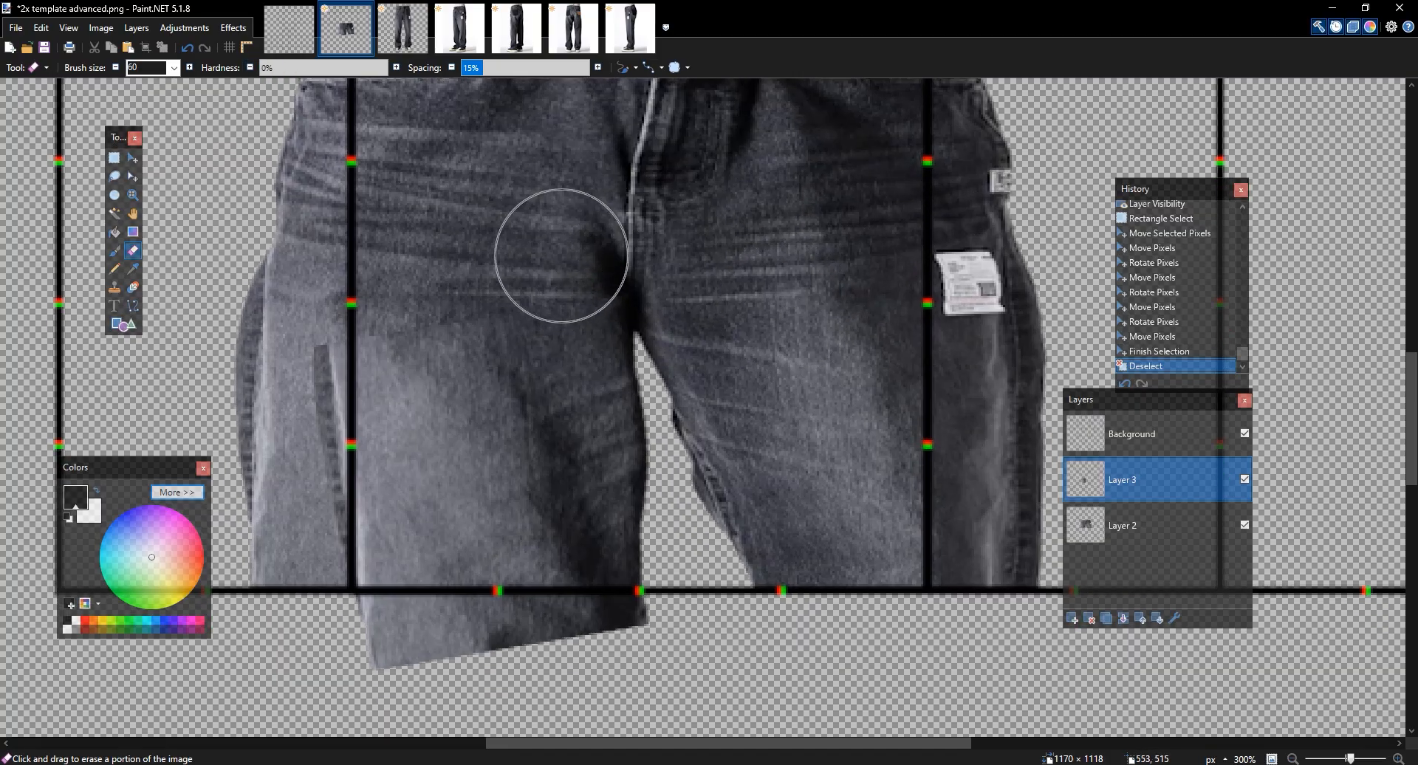
{"action": "left_click_drag", "start_coordinate": [345, 321], "coordinate": [325, 384]}
Hide the Background template lines, softly erase the outer edge of the Layer 3 leg section, and show the lines again
{"action": "left_click", "coordinate": [1244, 434]}
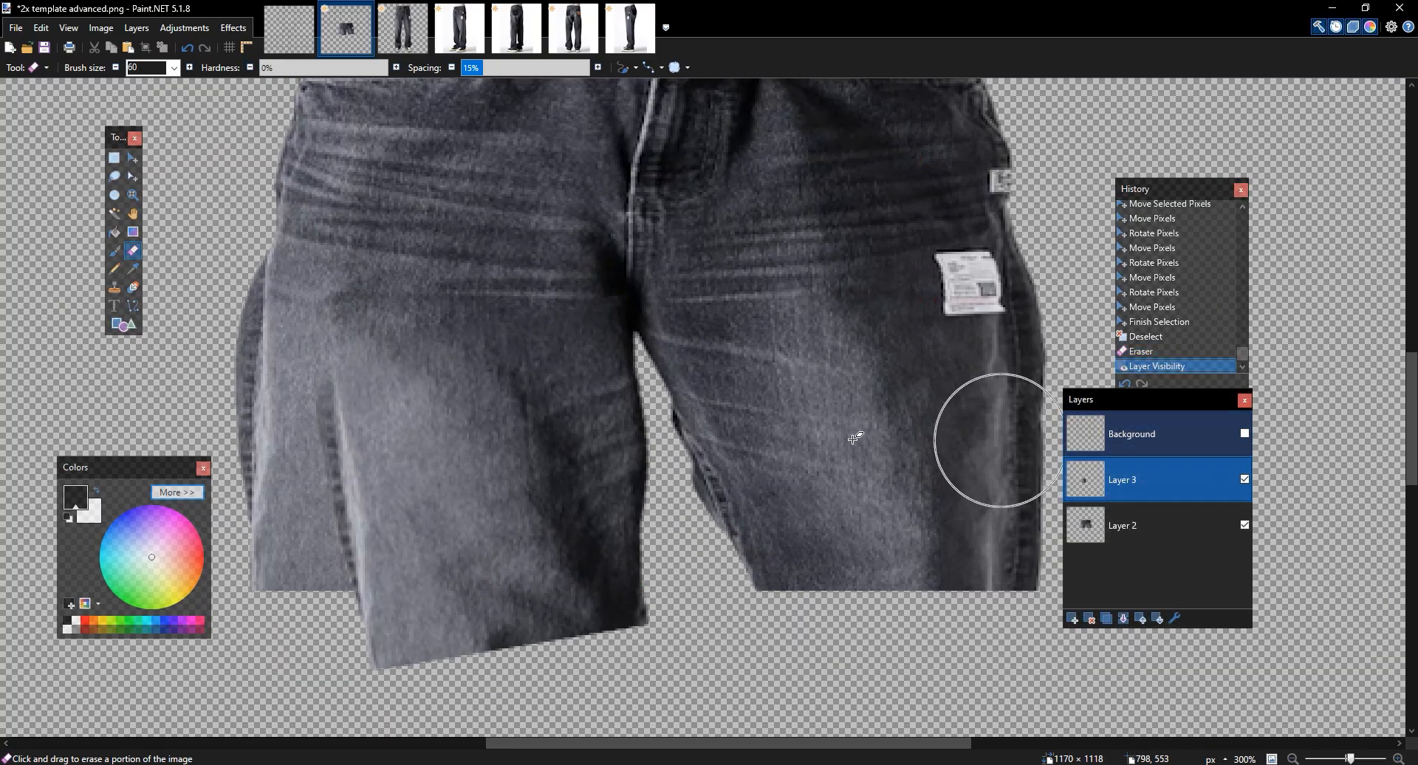
{"action": "mouse_move", "coordinate": [314, 481]}
{"action": "left_mouse_down"}
{"action": "mouse_move", "coordinate": [339, 532]}
{"action": "mouse_move", "coordinate": [463, 315]}
{"action": "mouse_move", "coordinate": [370, 475]}
{"action": "mouse_move", "coordinate": [395, 522]}
{"action": "mouse_move", "coordinate": [627, 462]}
{"action": "mouse_move", "coordinate": [347, 527]}
{"action": "left_mouse_up"}
{"action": "key", "text": "ctrl+z"}
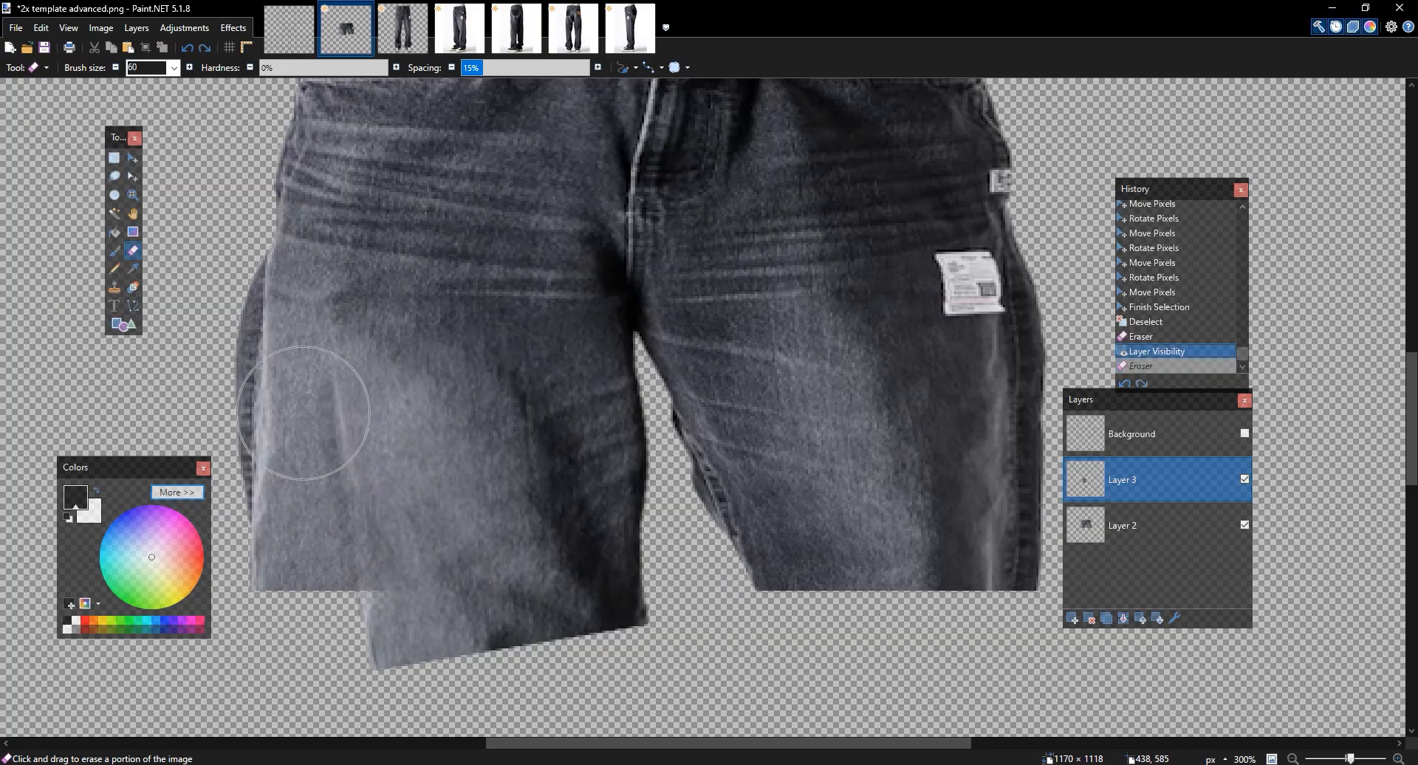
{"action": "key", "text": "ctrl+y"}
{"action": "scroll", "coordinate": [713, 364], "scroll_direction": "down", "scroll_amount": 2}
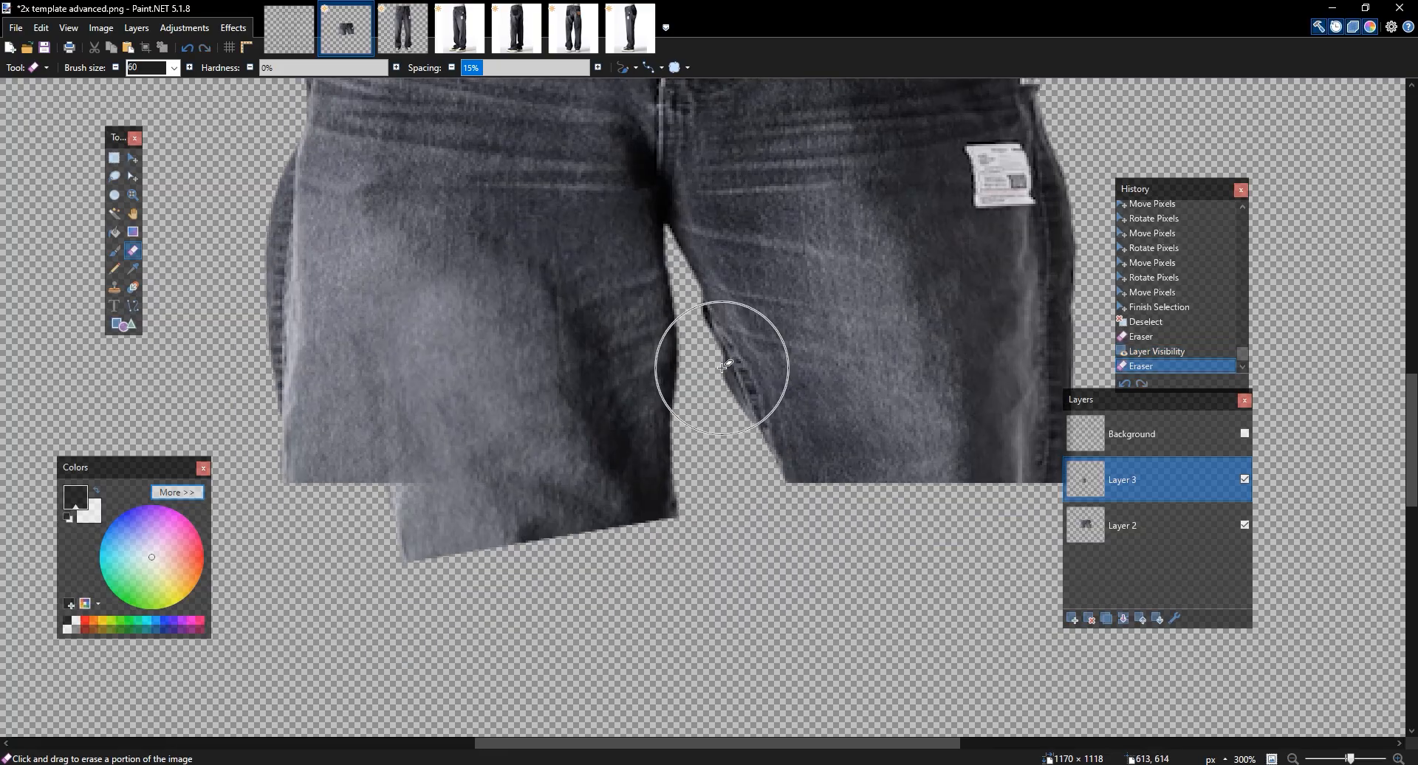
{"action": "left_click", "coordinate": [1244, 433]}
{"action": "scroll", "coordinate": [960, 406], "scroll_direction": "up", "scroll_amount": 2}
{"action": "scroll", "coordinate": [674, 364], "scroll_direction": "right", "scroll_amount": 2}
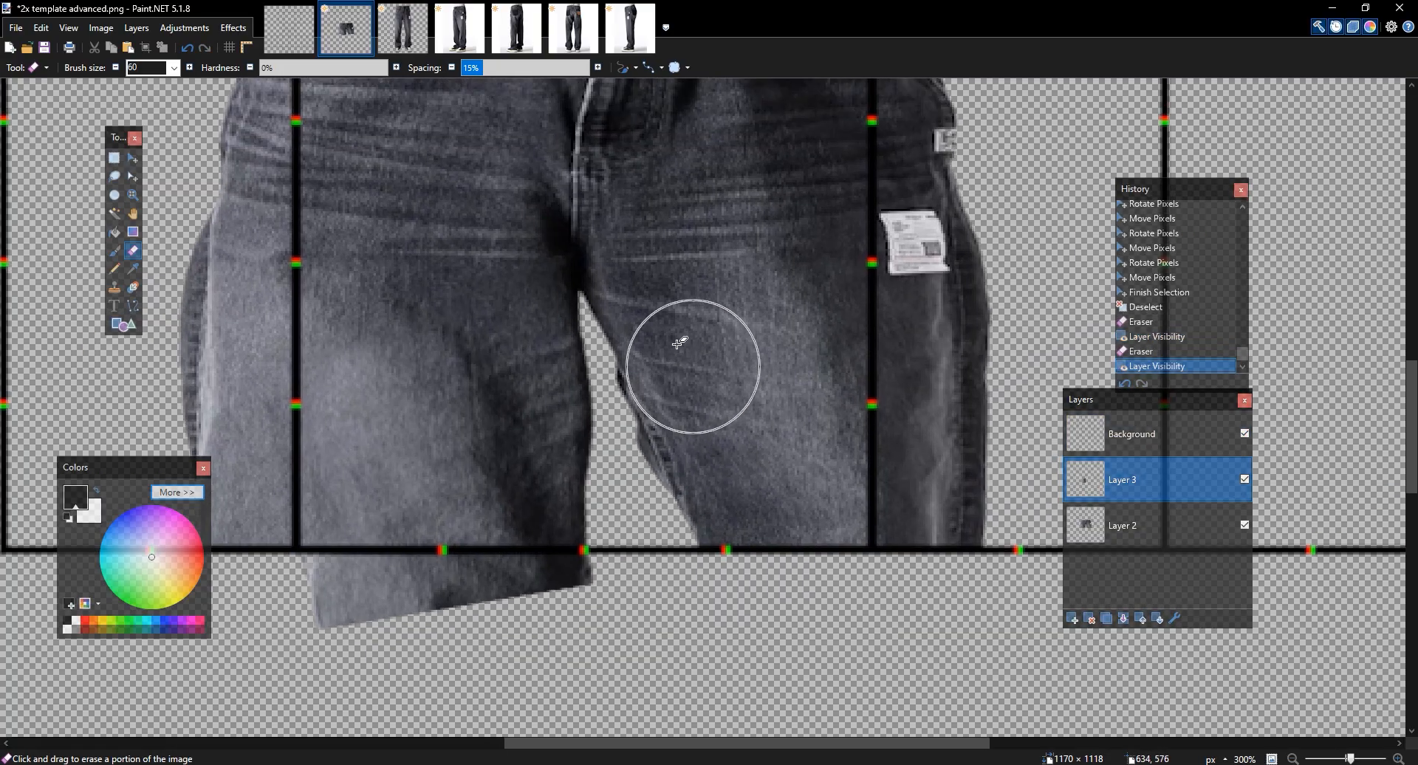
Copy about 209 × 286 px of the right-hand leg from the cut-out jeans image and paste it onto a new layer in the template
{"action": "left_click", "coordinate": [422, 49]}
{"action": "key", "text": "s"}
{"action": "left_click_drag", "start_coordinate": [836, 483], "coordinate": [709, 309]}
{"action": "key", "text": "m"}
{"action": "left_click", "coordinate": [761, 404]}
{"action": "left_click", "coordinate": [348, 39]}
{"action": "key", "text": "ctrl+shift+n"}
{"action": "key", "text": "ctrl+v"}
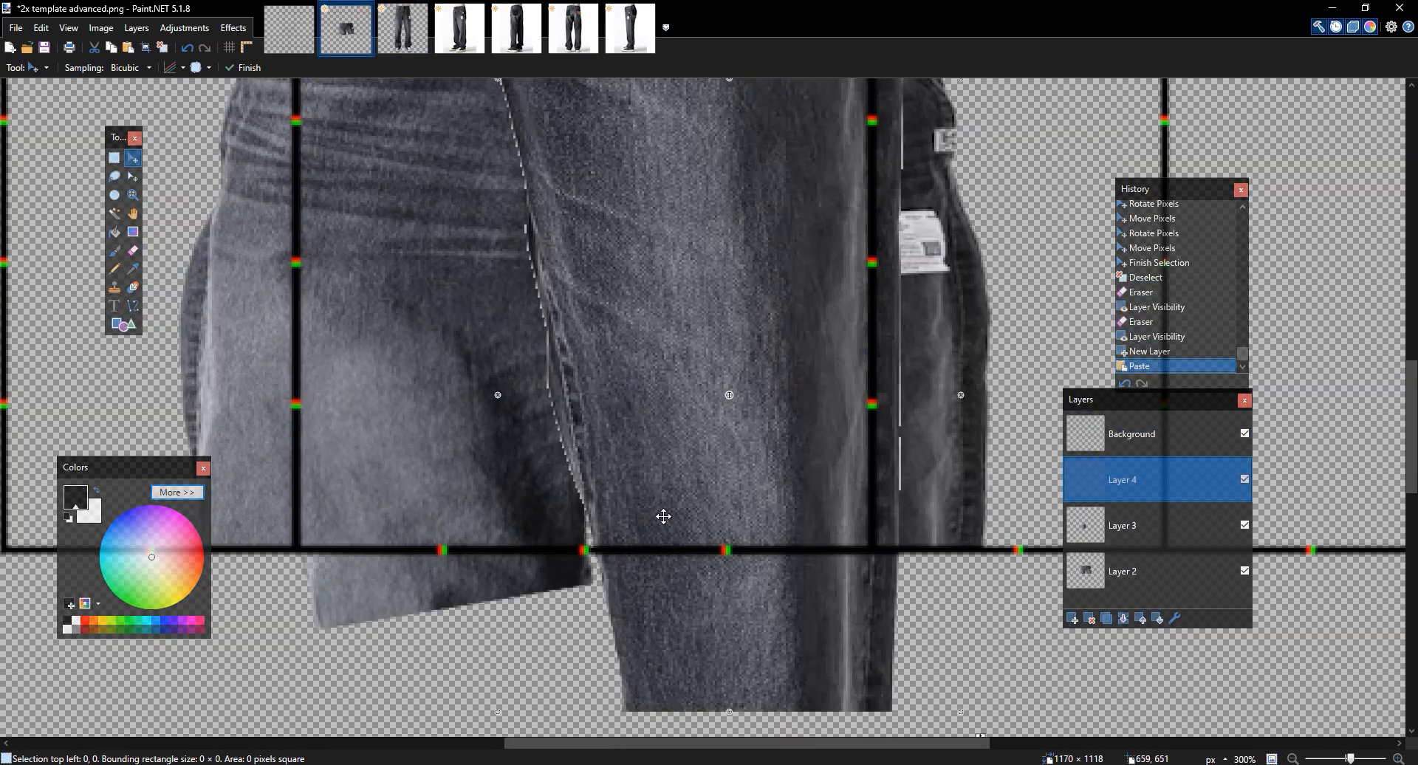
Erase the fringe along the inner edge of the pasted right-hand leg with the eraser at 100% hardness
{"action": "key", "text": "e"}
{"action": "left_click_drag", "start_coordinate": [469, 204], "coordinate": [420, 270]}
{"action": "left_click_drag", "start_coordinate": [289, 68], "coordinate": [392, 69]}
{"action": "mouse_move", "coordinate": [412, 262]}
{"action": "left_mouse_down"}
{"action": "mouse_move", "coordinate": [415, 243]}
{"action": "mouse_move", "coordinate": [483, 528]}
{"action": "left_mouse_up"}
{"action": "left_click_drag", "start_coordinate": [548, 382], "coordinate": [541, 191]}
{"action": "left_click_drag", "start_coordinate": [476, 336], "coordinate": [509, 526]}
Shrink the pasted right-hand leg section, place it below the crotch, and rotate it to about -5.6°
{"action": "key", "text": "m"}
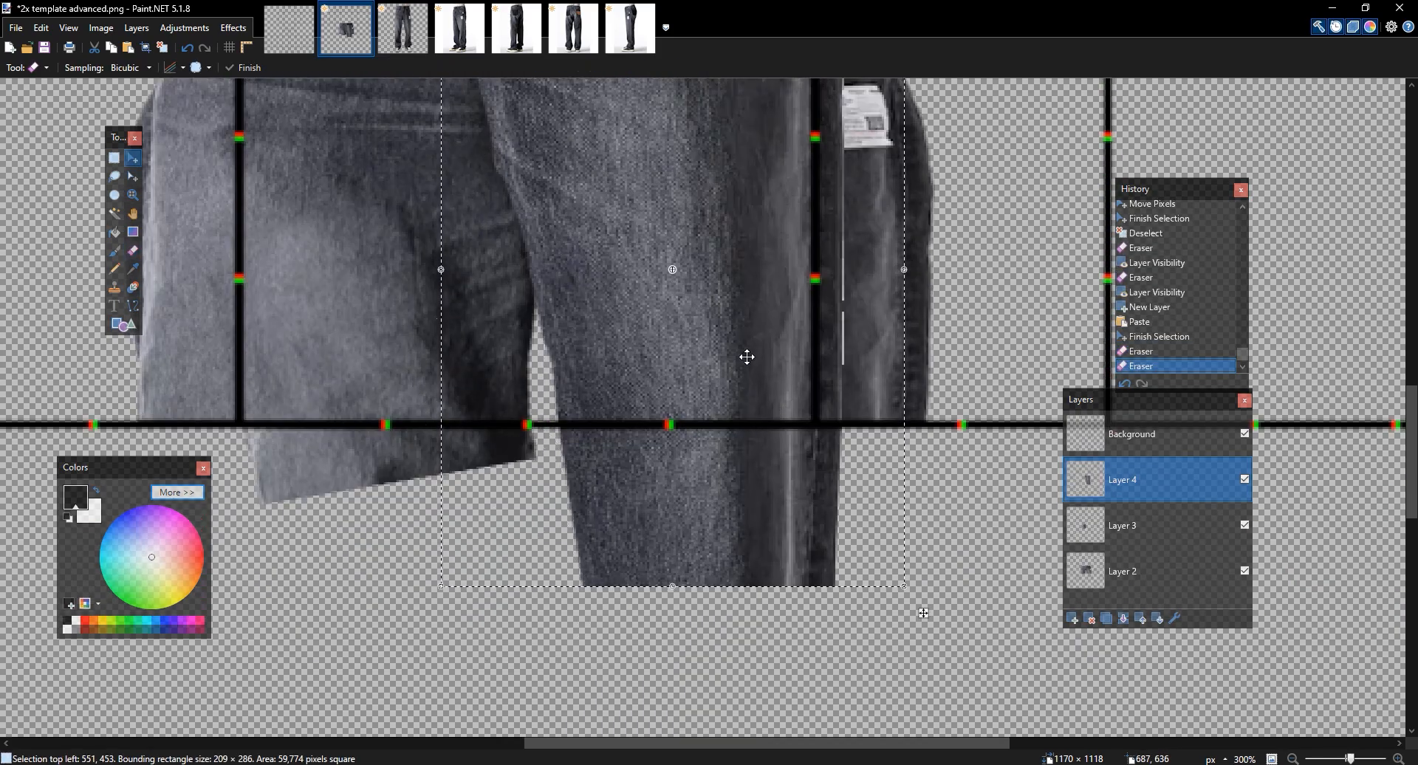
{"action": "scroll", "coordinate": [993, 628], "scroll_direction": "up", "scroll_amount": 3}
{"action": "left_click_drag", "start_coordinate": [916, 691], "coordinate": [865, 374]}
{"action": "left_click_drag", "start_coordinate": [910, 381], "coordinate": [908, 418]}
{"action": "left_click_drag", "start_coordinate": [763, 367], "coordinate": [710, 488]}
{"action": "left_click_drag", "start_coordinate": [800, 560], "coordinate": [795, 589]}
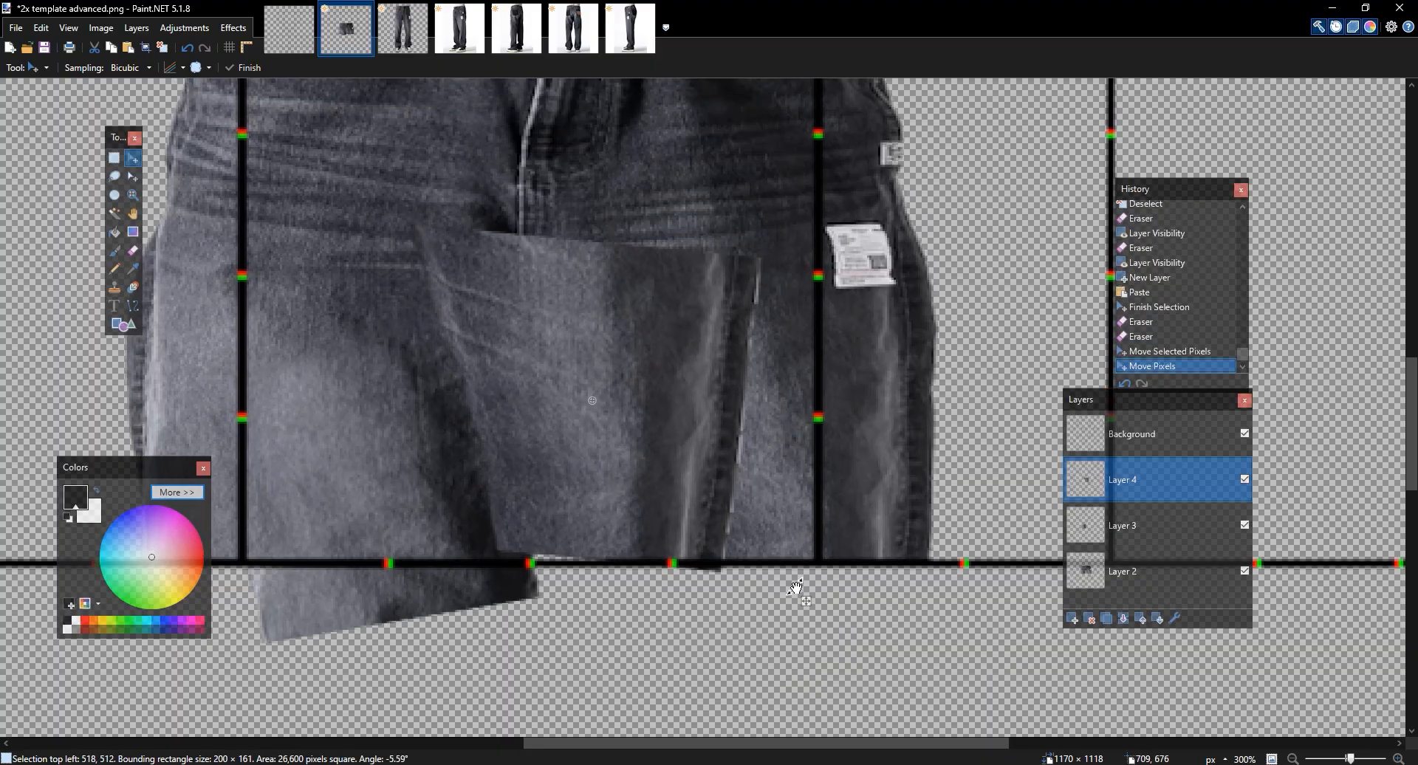
Move Layer 4 below Layer 3, then rotate and shift its leg section to meet the other leg's inner edge below the crotch
{"action": "left_click", "coordinate": [1159, 500]}
{"action": "left_click_drag", "start_coordinate": [1162, 475], "coordinate": [1161, 525]}
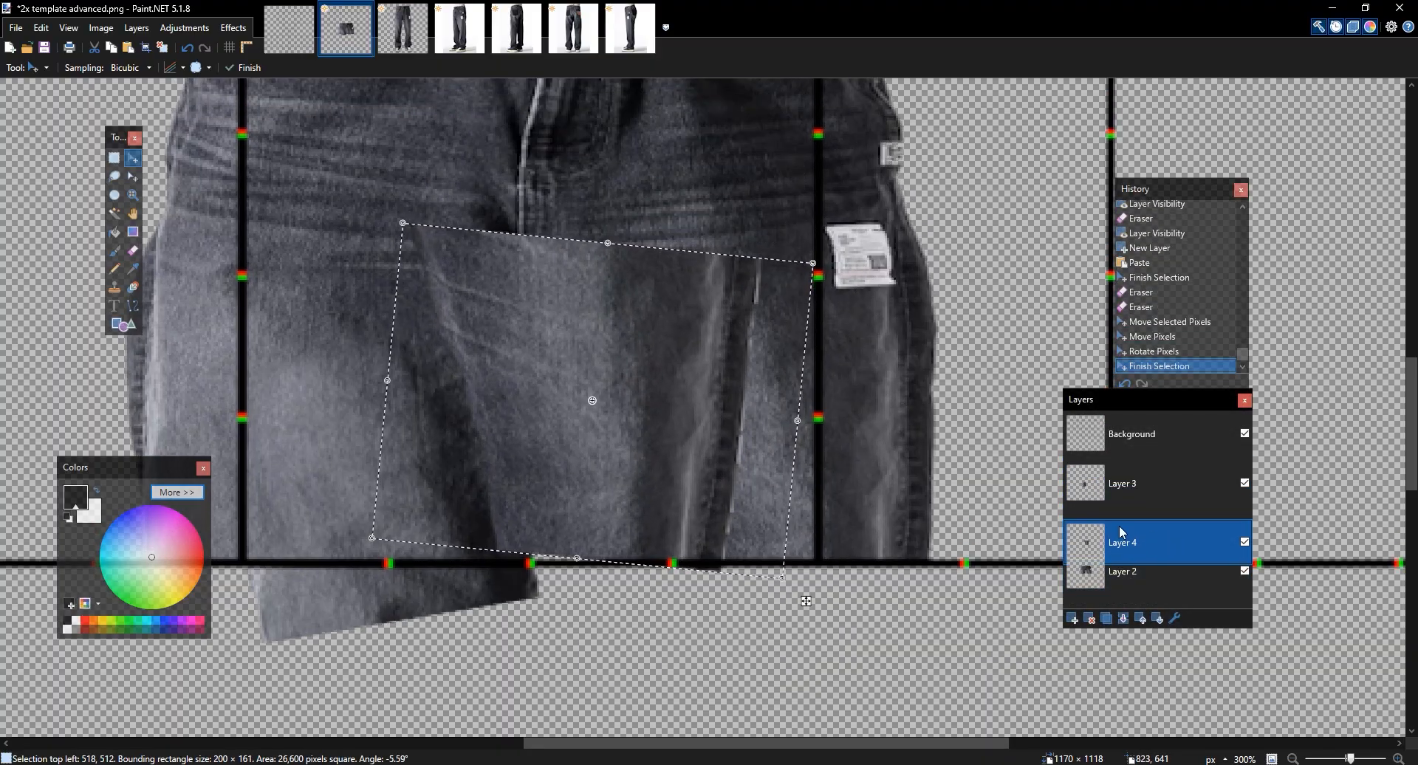
{"action": "left_click_drag", "start_coordinate": [693, 416], "coordinate": [753, 434]}
{"action": "left_click_drag", "start_coordinate": [903, 628], "coordinate": [895, 637]}
{"action": "left_click_drag", "start_coordinate": [772, 533], "coordinate": [744, 544]}
{"action": "left_click_drag", "start_coordinate": [868, 669], "coordinate": [860, 669]}
{"action": "left_click_drag", "start_coordinate": [688, 527], "coordinate": [657, 511]}
{"action": "key", "text": "ctrl+d"}
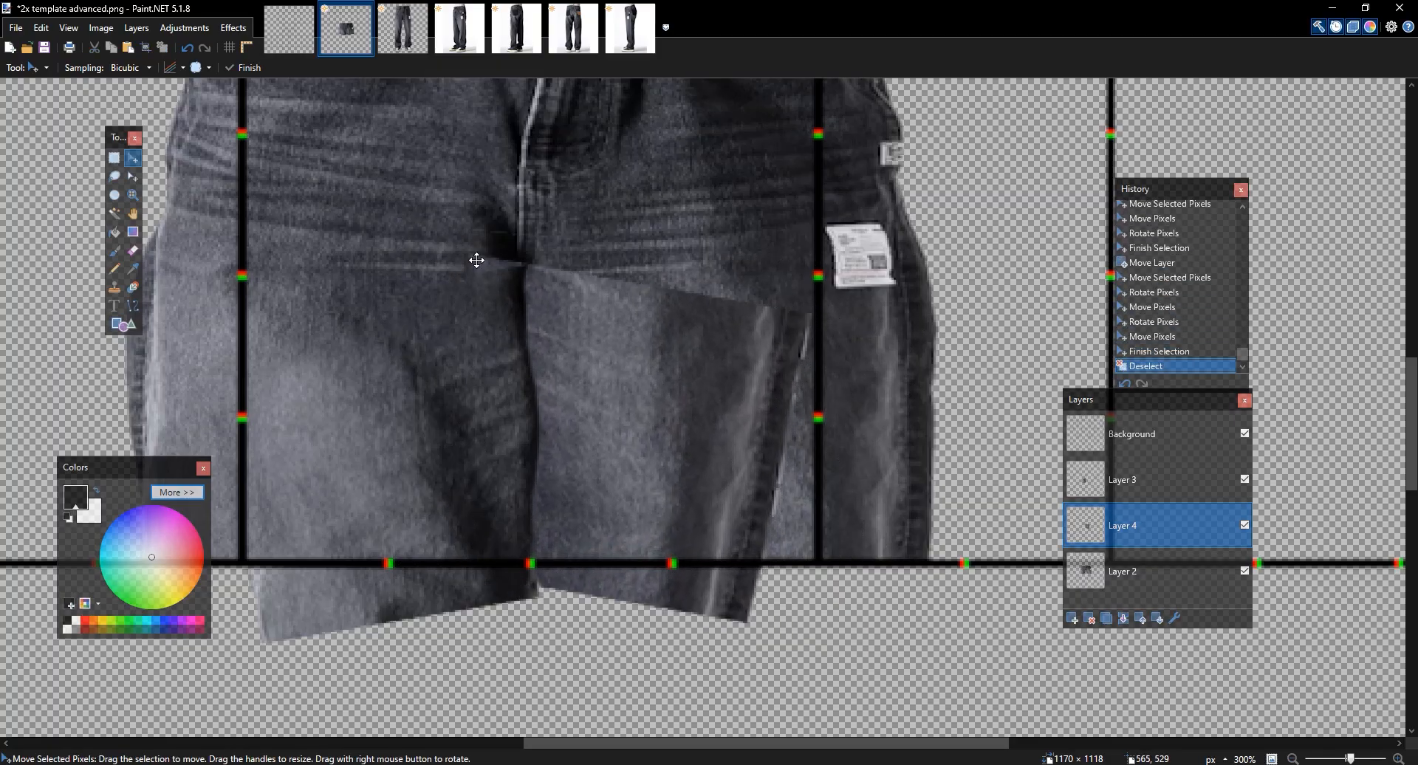
Fade the top edge of the Layer 4 leg section into the jeans with the size 60 eraser at 0% hardness
{"action": "key", "text": "e"}
{"action": "left_click_drag", "start_coordinate": [449, 220], "coordinate": [485, 212]}
{"action": "left_click_drag", "start_coordinate": [325, 67], "coordinate": [260, 67]}
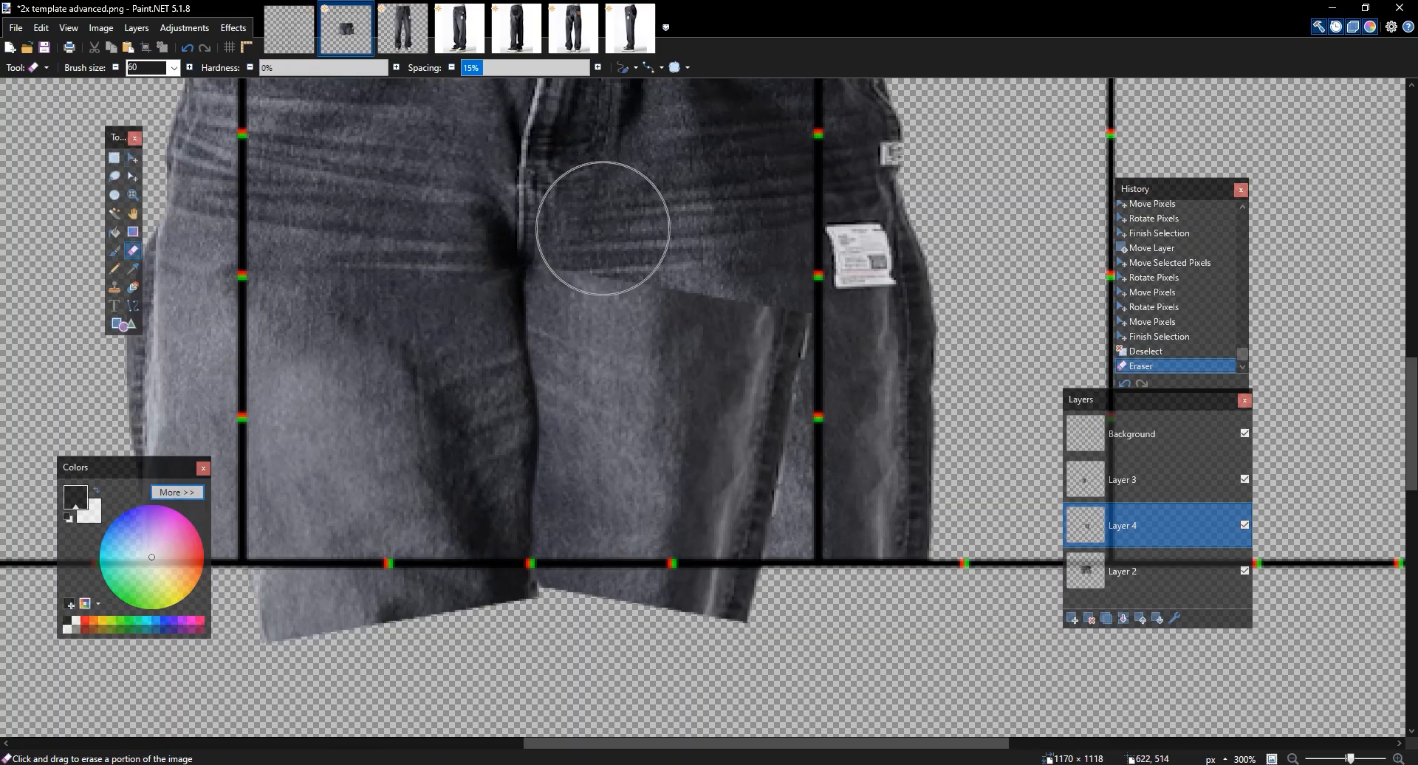
{"action": "mouse_move", "coordinate": [565, 215]}
{"action": "left_mouse_down"}
{"action": "mouse_move", "coordinate": [648, 227]}
{"action": "mouse_move", "coordinate": [800, 326]}
{"action": "left_mouse_up"}
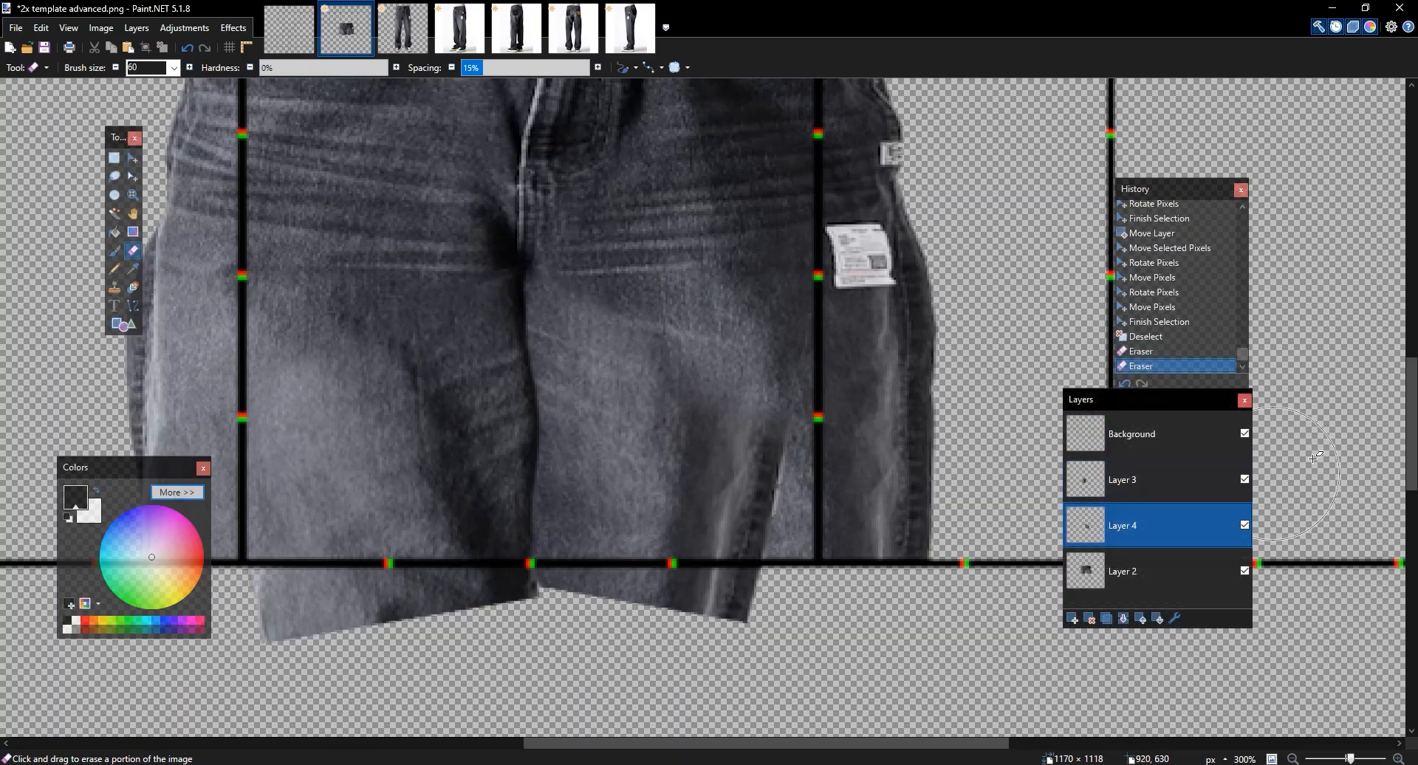
Hide the Background template lines and softly erase the remaining upper and outer edges of Layer 4, toggling that layer to compare
{"action": "left_click", "coordinate": [1245, 433]}
{"action": "mouse_move", "coordinate": [605, 288]}
{"action": "left_mouse_down"}
{"action": "mouse_move", "coordinate": [647, 371]}
{"action": "mouse_move", "coordinate": [667, 339]}
{"action": "mouse_move", "coordinate": [658, 296]}
{"action": "mouse_move", "coordinate": [677, 303]}
{"action": "mouse_move", "coordinate": [662, 289]}
{"action": "mouse_move", "coordinate": [743, 354]}
{"action": "left_mouse_up"}
{"action": "key", "text": "ctrl+z"}
{"action": "mouse_move", "coordinate": [652, 326]}
{"action": "left_mouse_down"}
{"action": "mouse_move", "coordinate": [695, 366]}
{"action": "mouse_move", "coordinate": [692, 387]}
{"action": "left_mouse_up"}
{"action": "left_click", "coordinate": [1245, 525]}
{"action": "left_click", "coordinate": [1245, 525]}
{"action": "left_click", "coordinate": [1245, 525]}
{"action": "left_click", "coordinate": [1245, 525]}
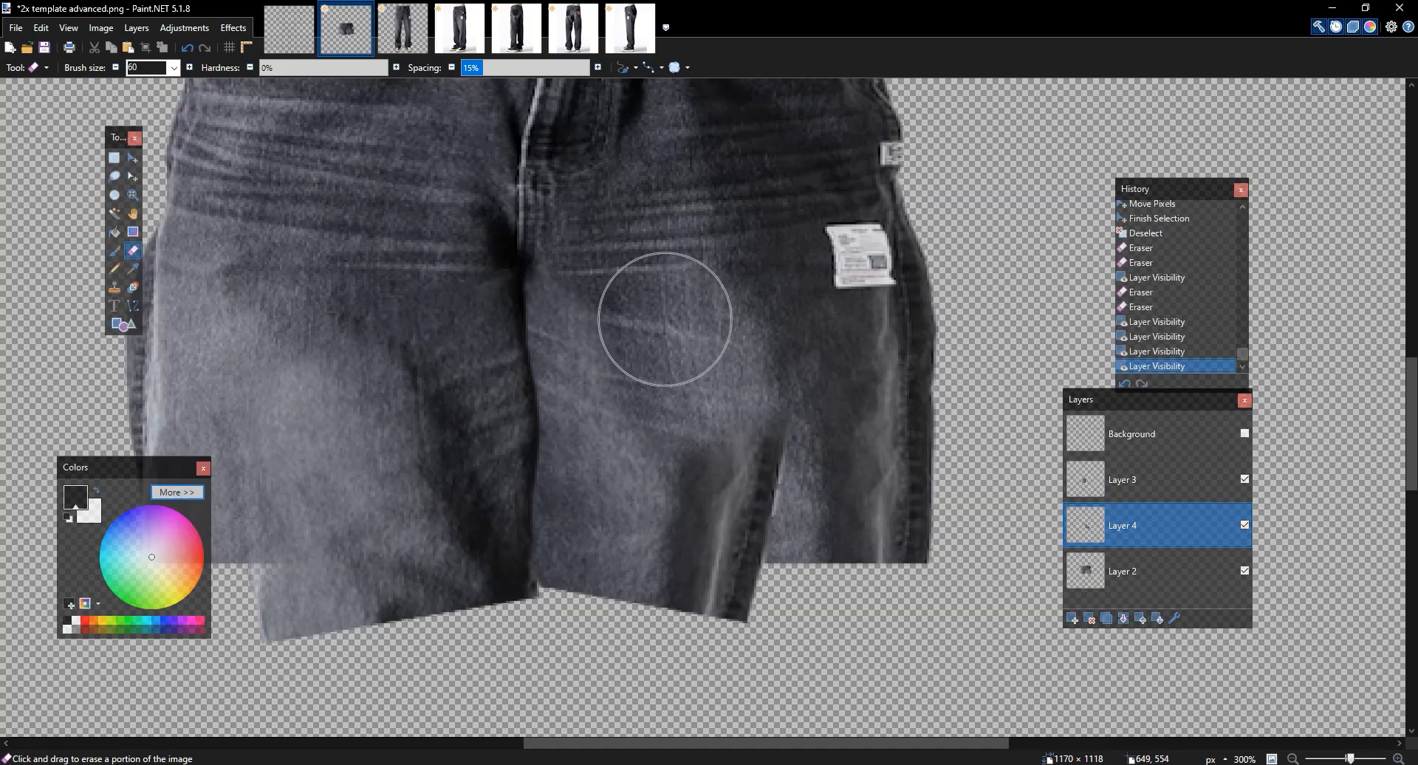
{"action": "left_click_drag", "start_coordinate": [727, 473], "coordinate": [819, 535]}
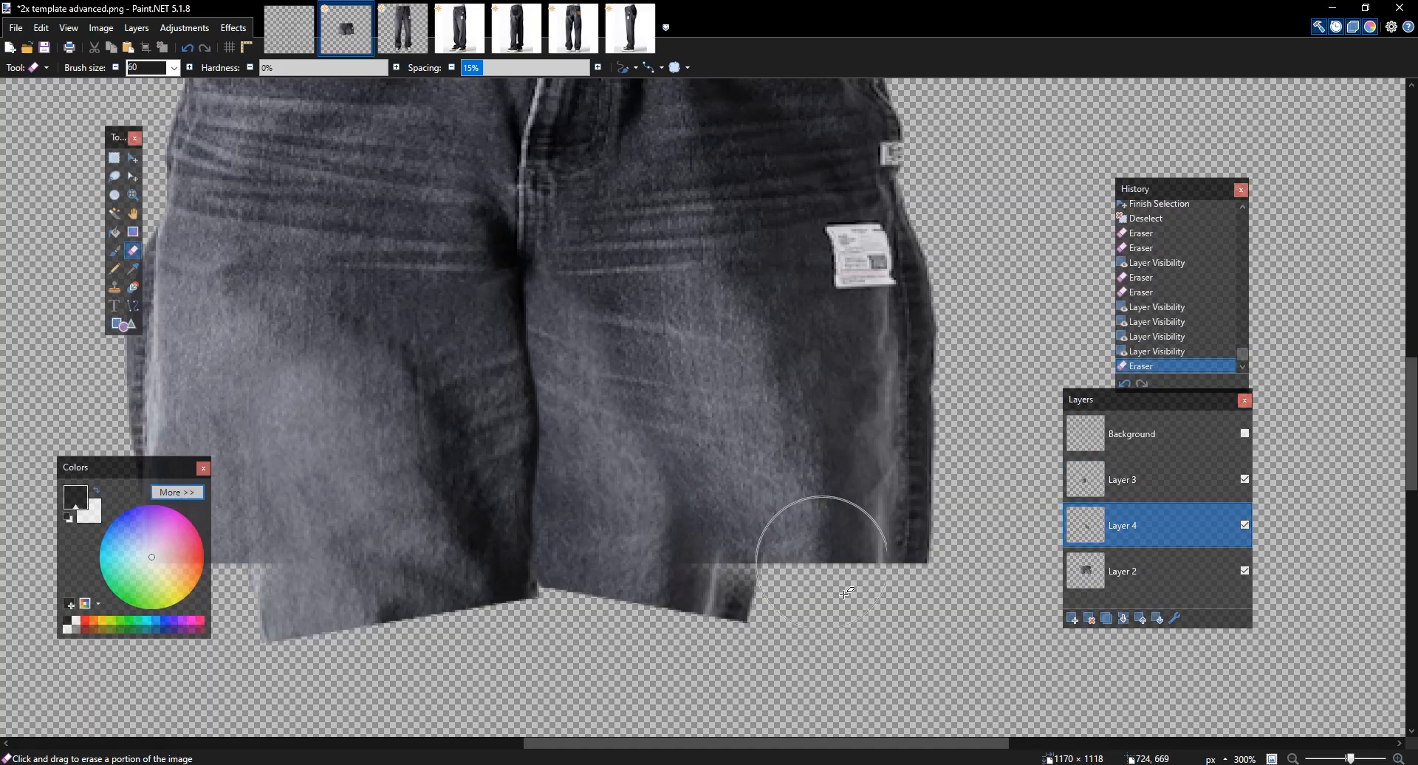
Add a new layer above Layer 3 and switch to the Paintbrush
{"action": "key", "text": "s"}
{"action": "left_click_drag", "start_coordinate": [787, 415], "coordinate": [832, 406]}
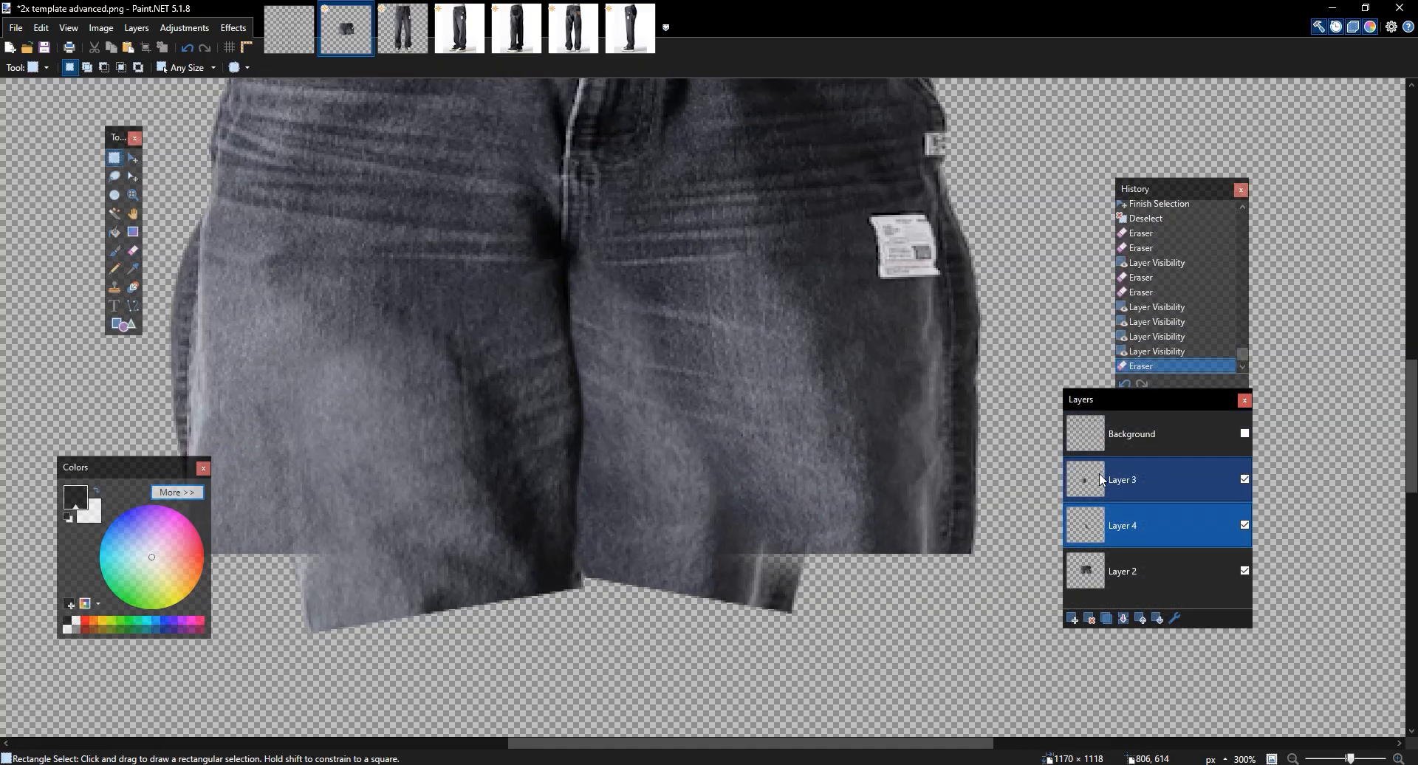
{"action": "left_click", "coordinate": [1149, 490]}
{"action": "left_click", "coordinate": [1073, 619]}
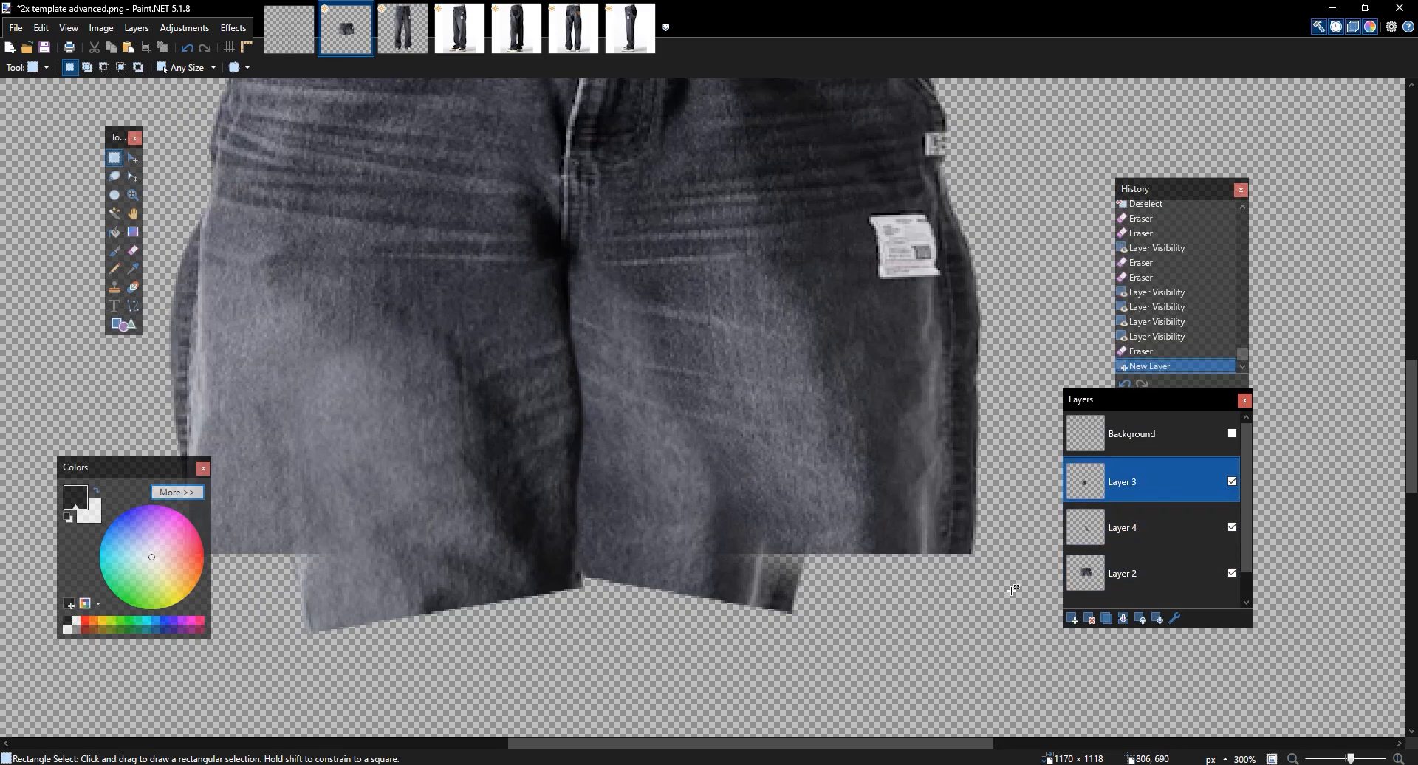
{"action": "left_click", "coordinate": [114, 251]}
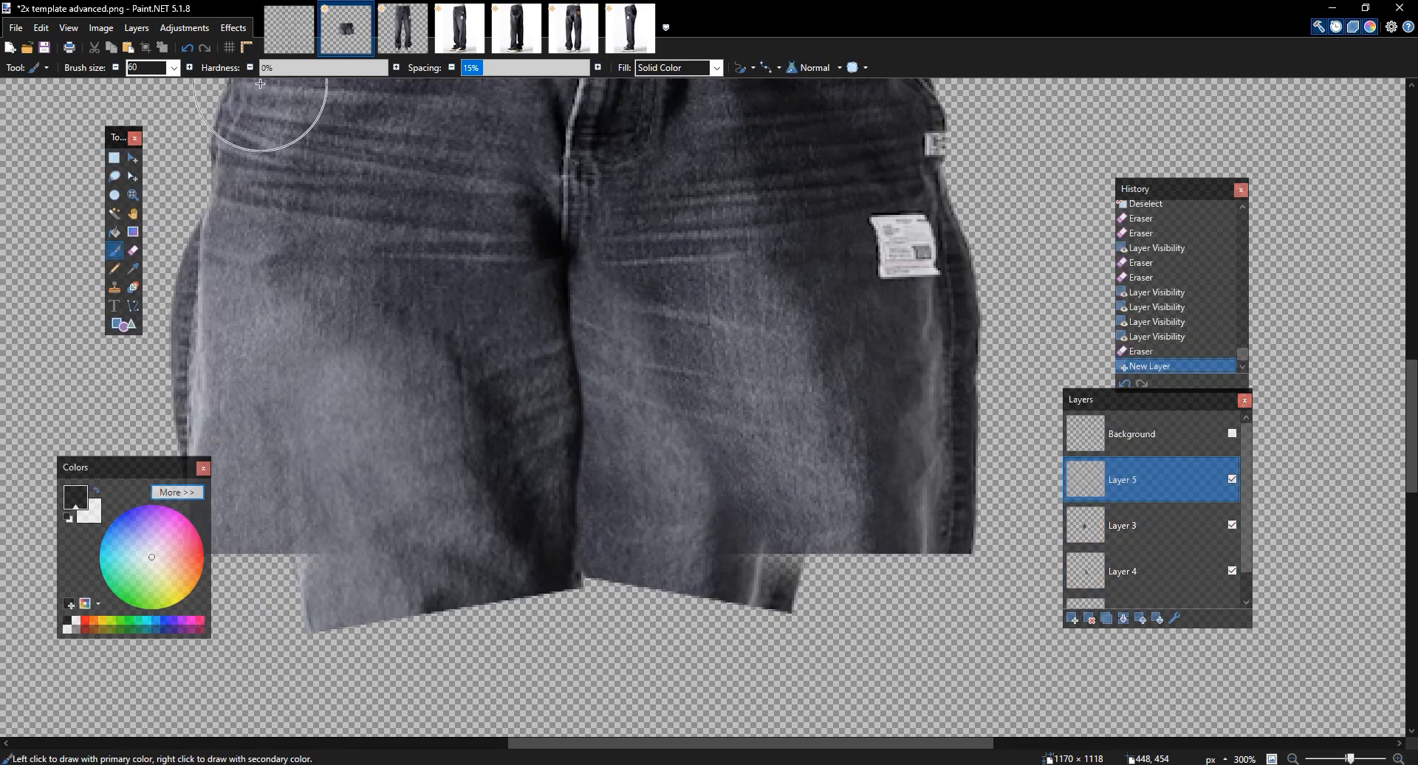
Try a brush stroke down the seam between the legs, undo it, and set the brush size to 7
{"action": "left_click", "coordinate": [115, 69]}
{"action": "left_click", "coordinate": [116, 69]}
{"action": "left_click", "coordinate": [116, 70]}
{"action": "left_click", "coordinate": [116, 69]}
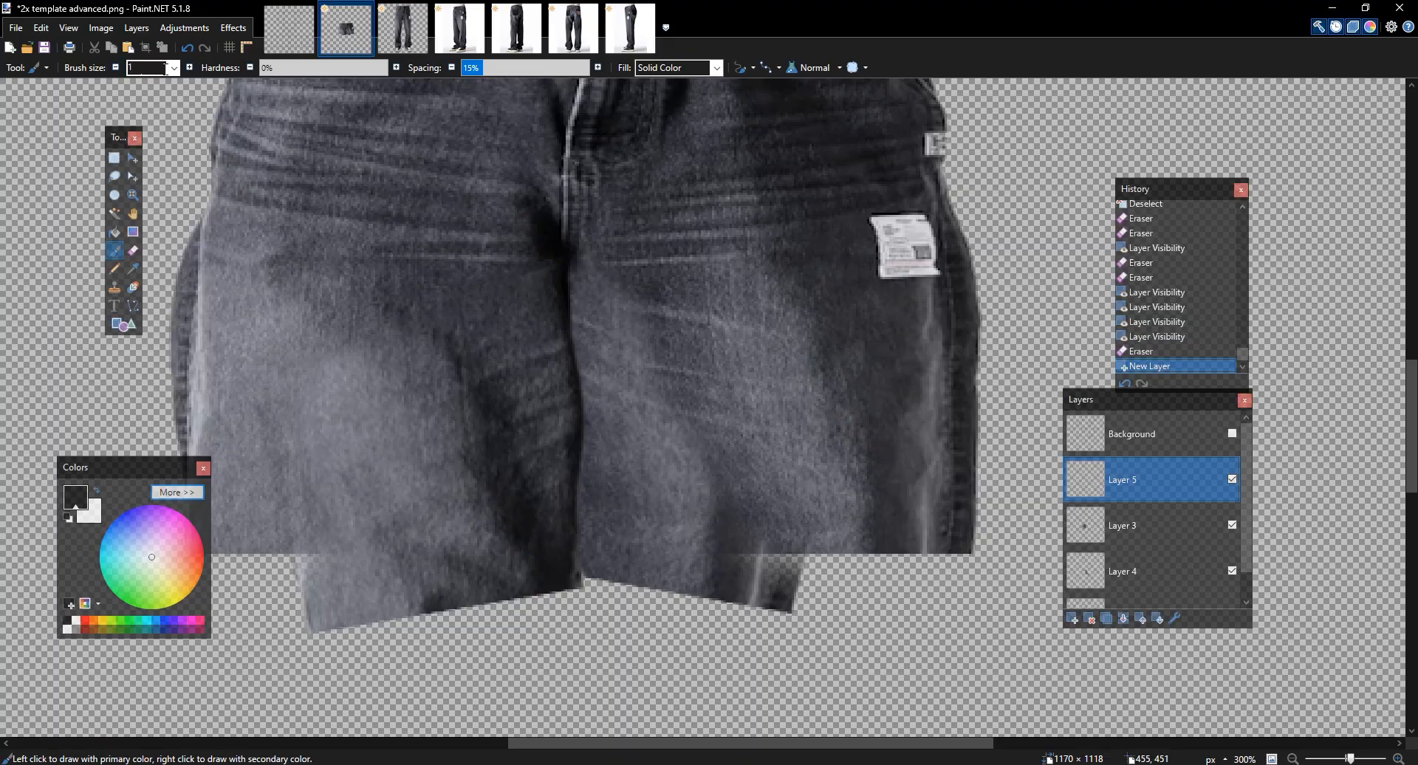
{"action": "left_click", "coordinate": [189, 69]}
{"action": "left_click", "coordinate": [189, 68]}
{"action": "left_click_drag", "start_coordinate": [568, 289], "coordinate": [585, 369]}
{"action": "key", "text": "ctrl+z"}
{"action": "left_click", "coordinate": [116, 68]}
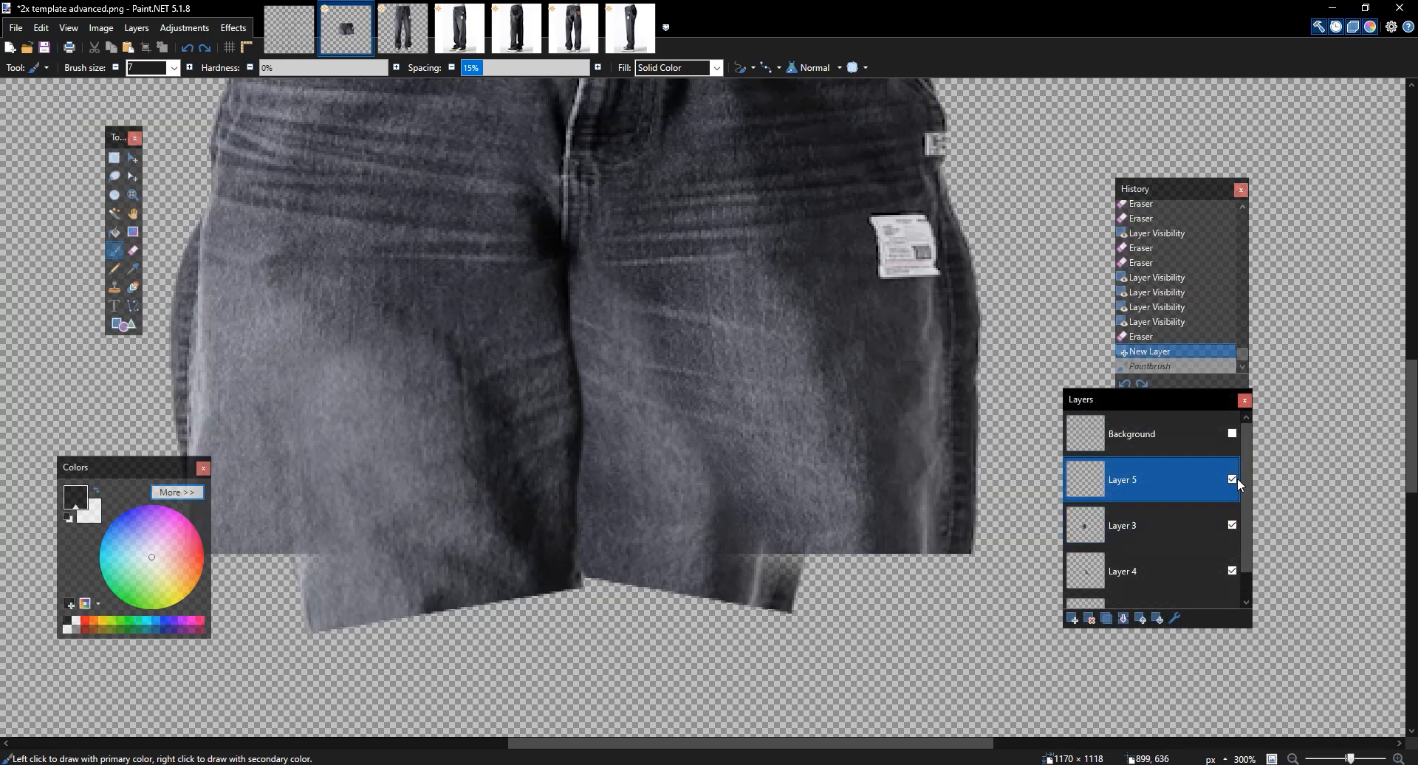
Toggle Layer 3's visibility to compare the jeans with and without the pasted left-hand leg
{"action": "left_click", "coordinate": [1231, 523]}
{"action": "left_click", "coordinate": [1231, 524]}
{"action": "left_click", "coordinate": [1231, 524]}
{"action": "left_click", "coordinate": [1231, 524]}
{"action": "left_click", "coordinate": [1231, 524]}
{"action": "left_click", "coordinate": [1231, 525]}
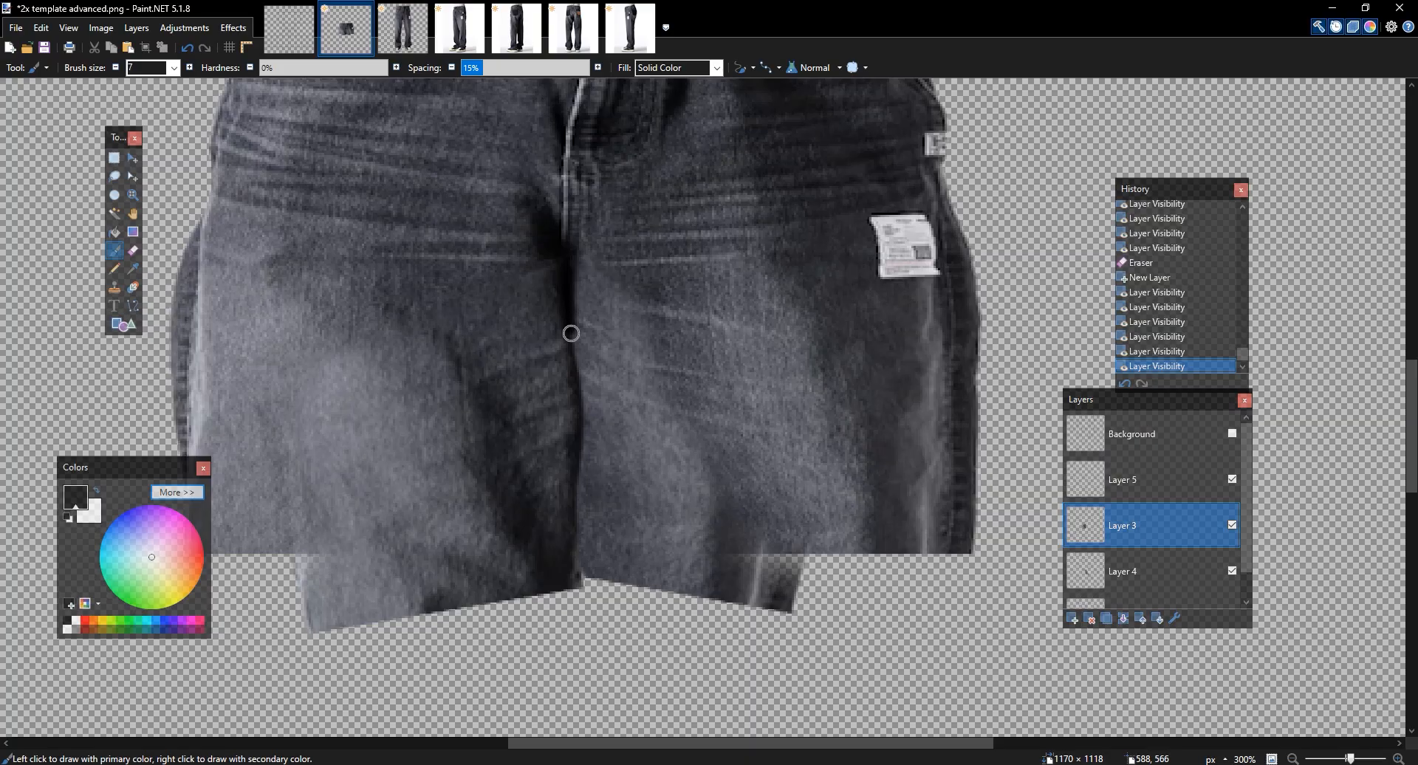
{"action": "left_click", "coordinate": [577, 571]}
{"action": "left_click", "coordinate": [1231, 434]}
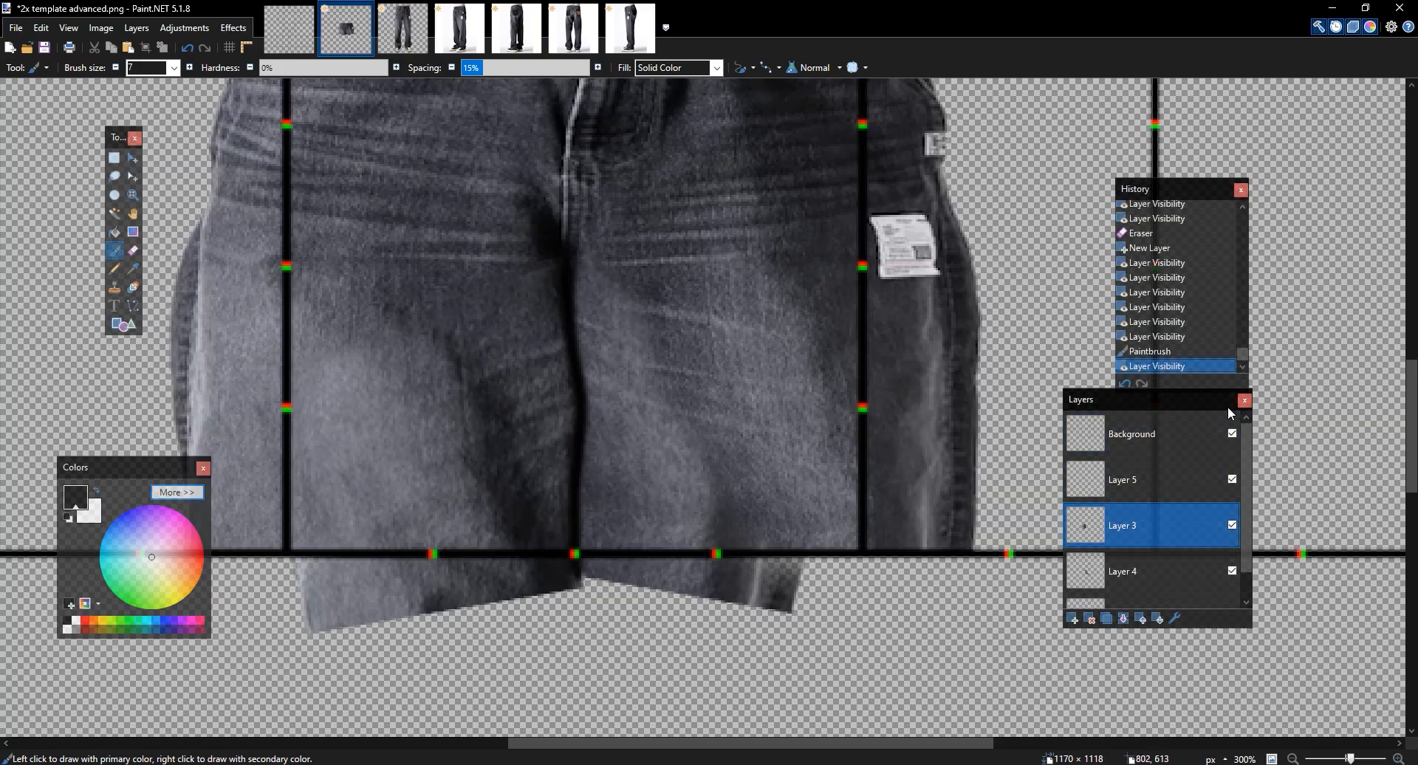
{"action": "left_click", "coordinate": [1231, 434]}
{"action": "left_click", "coordinate": [223, 29]}
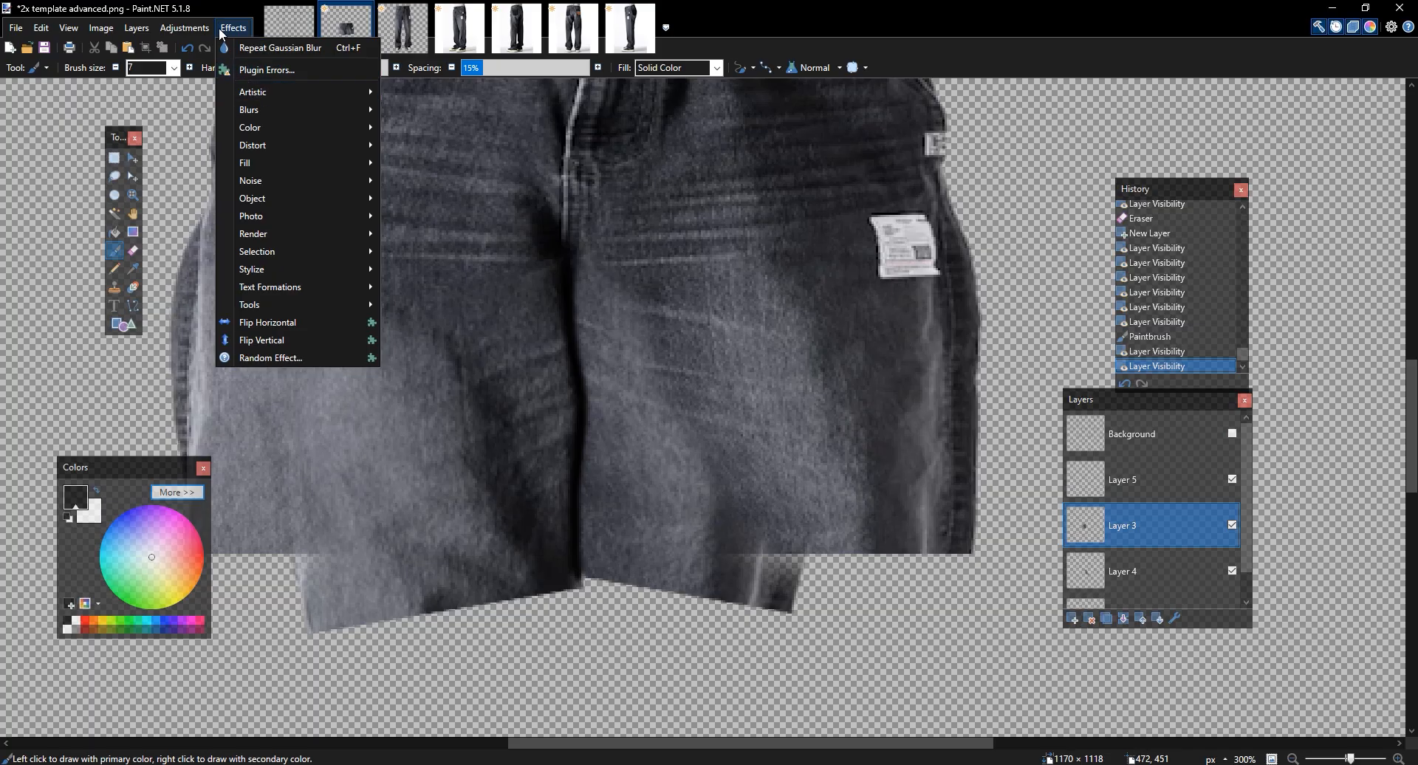
{"action": "mouse_move", "coordinate": [251, 110]}
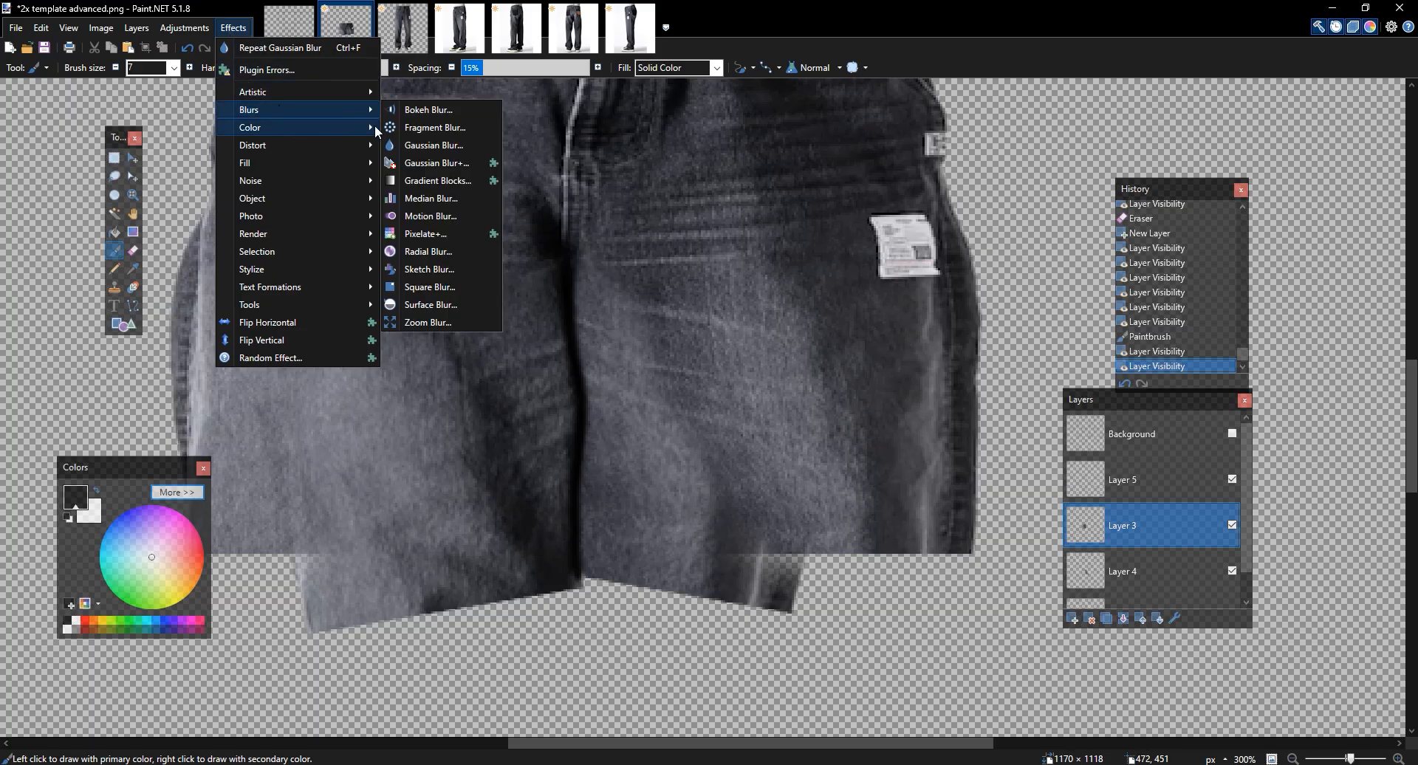
{"action": "left_click", "coordinate": [420, 152]}
{"action": "left_click_drag", "start_coordinate": [654, 303], "coordinate": [765, 301]}
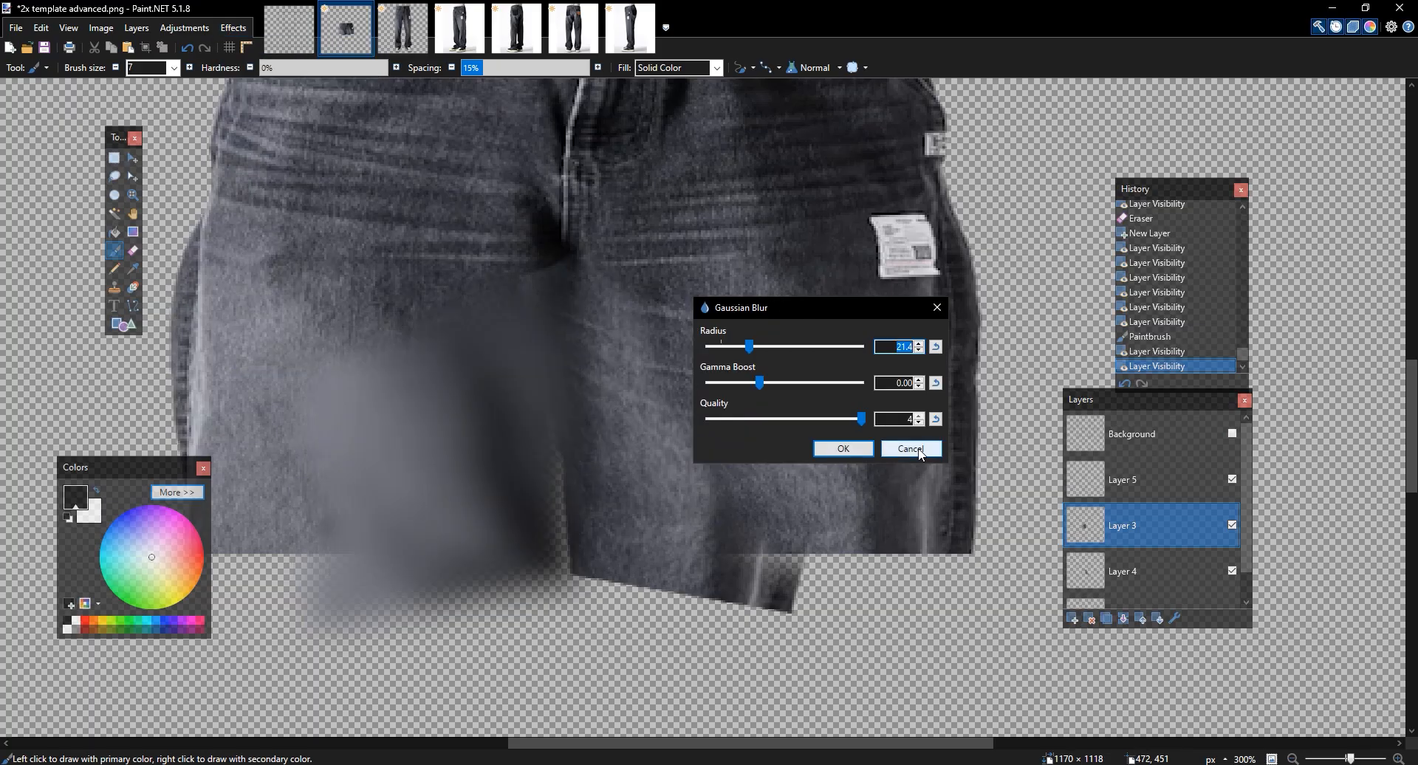
{"action": "left_click", "coordinate": [915, 450]}
{"action": "key", "text": "ctrl+z"}
{"action": "key", "text": "ctrl+z"}
{"action": "key", "text": "ctrl+z"}
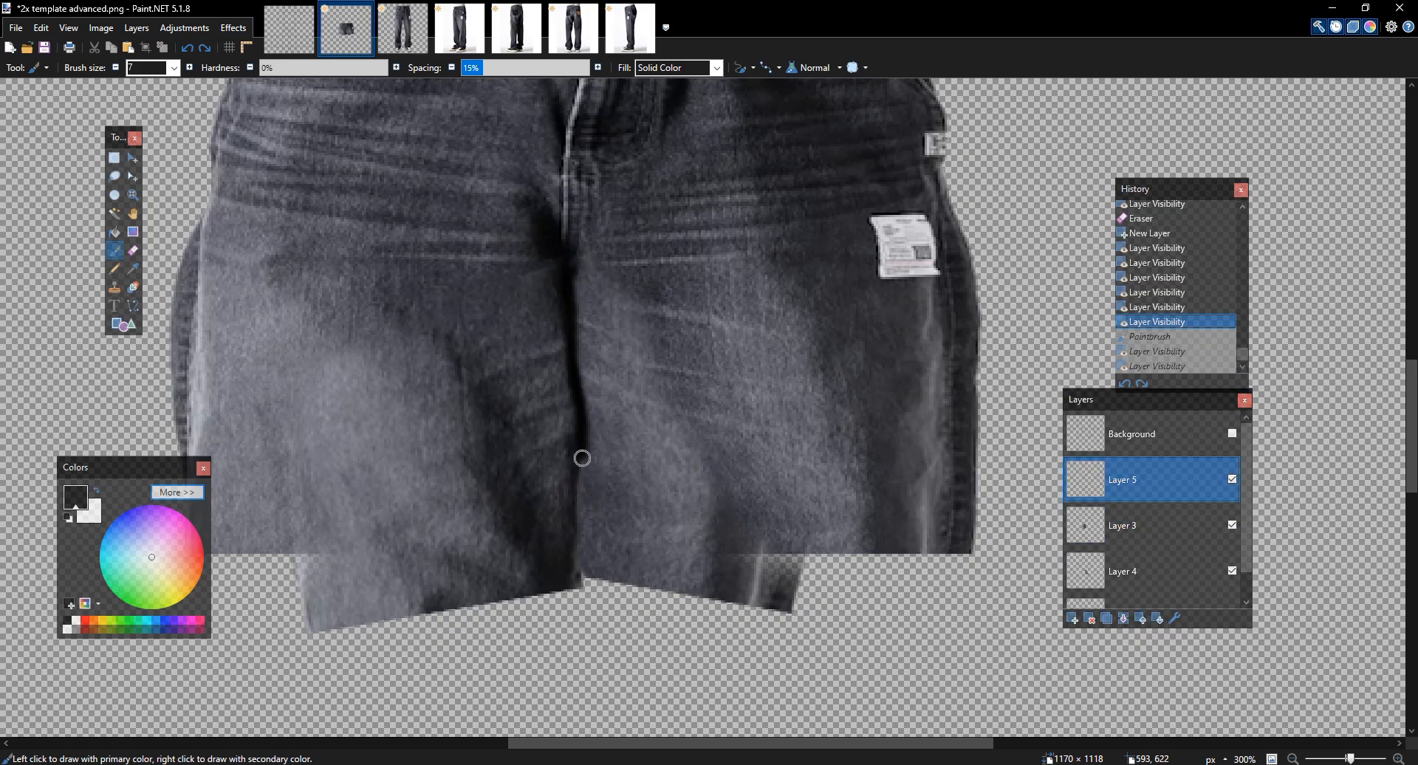
Paint a dark line down the seam between the legs on Layer 5 and apply a Gaussian Blur with a radius of about 11
{"action": "left_click", "coordinate": [574, 546]}
{"action": "left_click", "coordinate": [233, 28]}
{"action": "mouse_move", "coordinate": [276, 109]}
{"action": "left_click", "coordinate": [455, 150]}
{"action": "left_click_drag", "start_coordinate": [878, 325], "coordinate": [846, 328]}
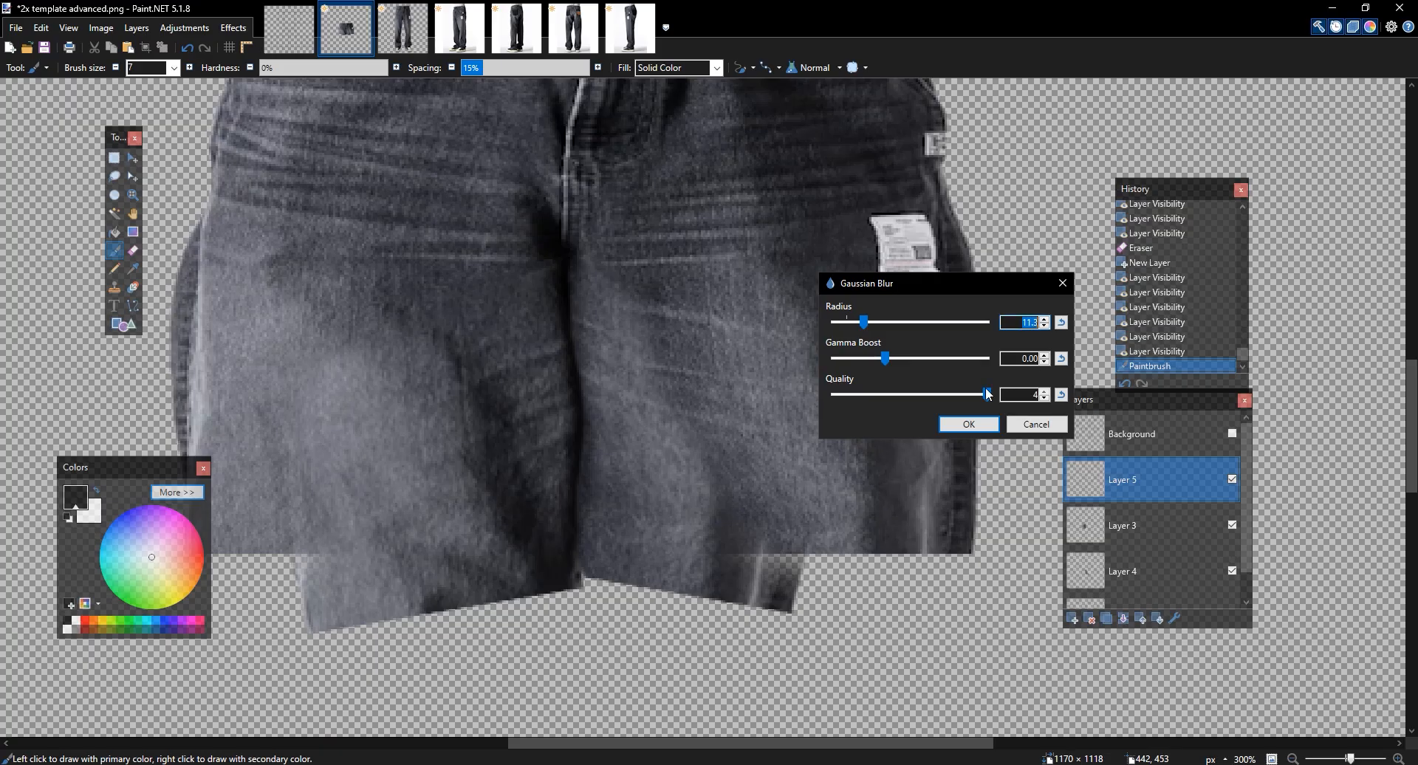
{"action": "left_click", "coordinate": [968, 425]}
Add another new layer above Layer 5
{"action": "scroll", "coordinate": [461, 336], "scroll_direction": "right", "scroll_amount": 1}
{"action": "key", "text": "e"}
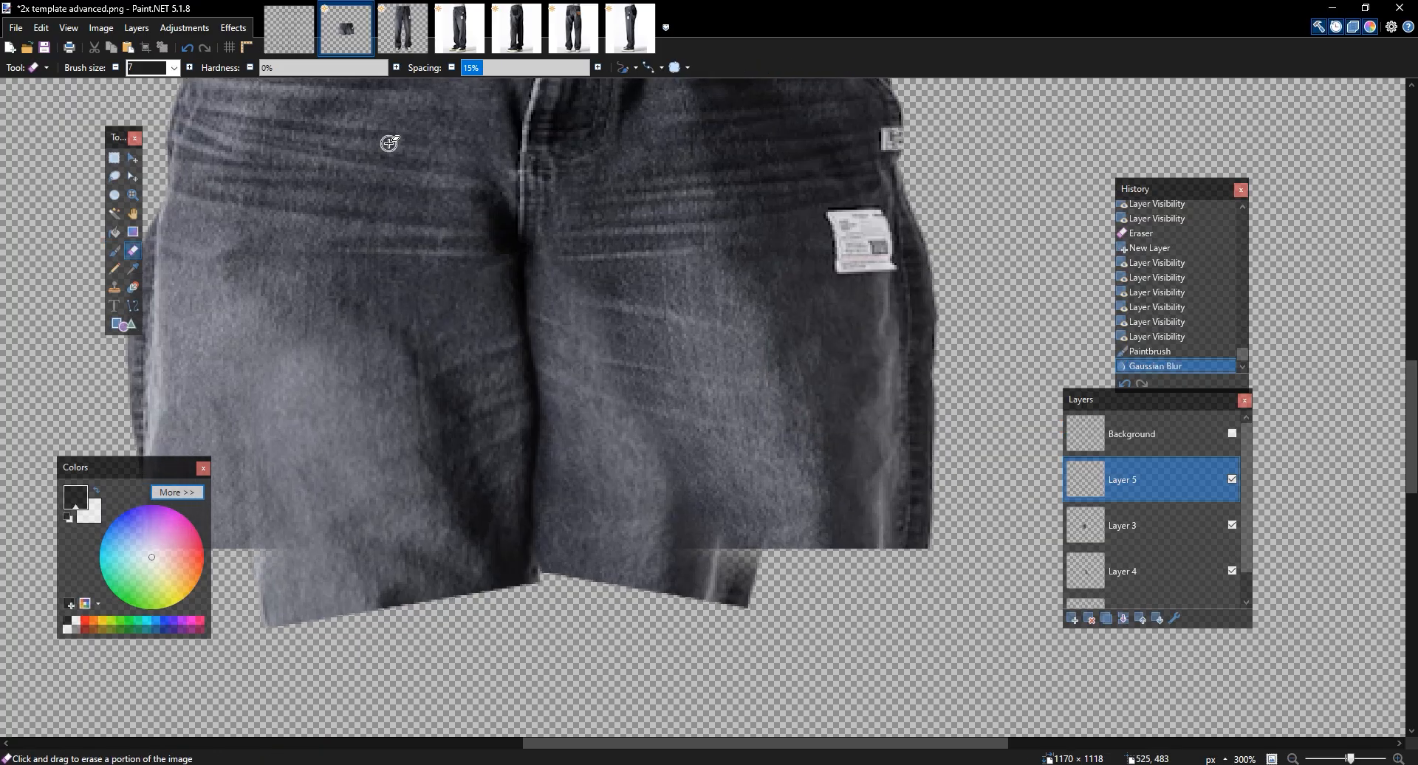
{"action": "scroll", "coordinate": [613, 266], "scroll_direction": "down", "scroll_amount": 1}
{"action": "scroll", "coordinate": [625, 277], "scroll_direction": "up", "scroll_amount": 1}
{"action": "scroll", "coordinate": [700, 434], "scroll_direction": "up", "scroll_amount": 1}
{"action": "scroll", "coordinate": [722, 454], "scroll_direction": "down", "scroll_amount": 1}
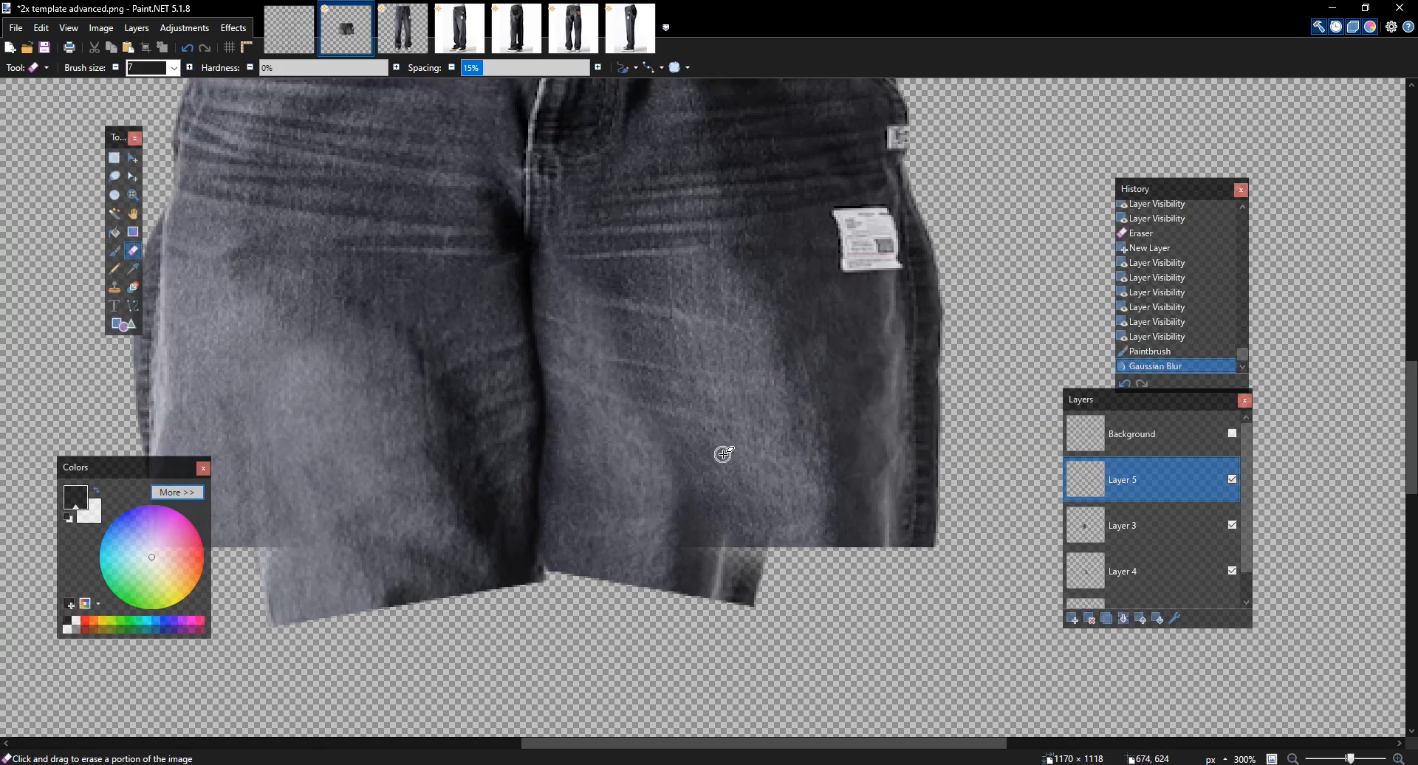
{"action": "left_click", "coordinate": [1075, 621]}
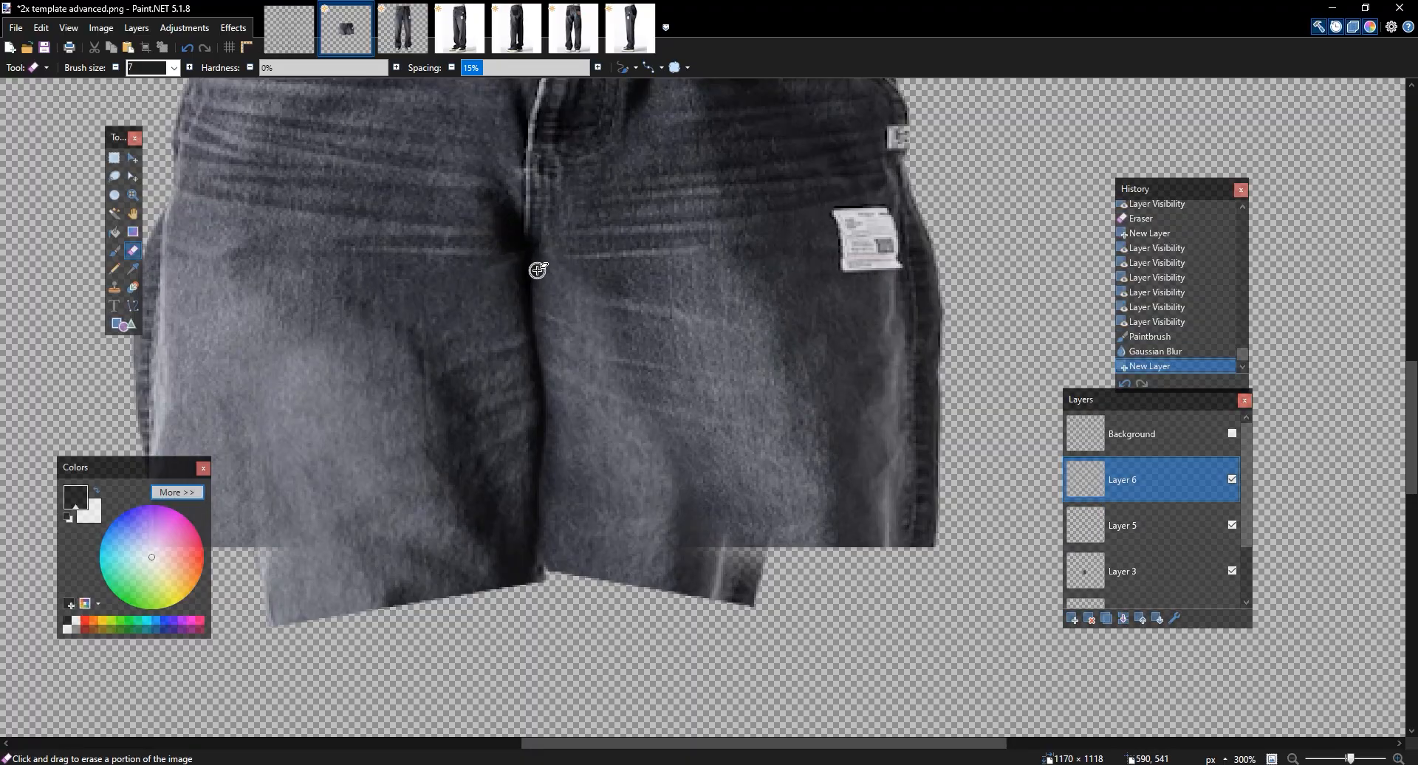
Paint a dark line down the seam between the legs on Layer 6 and apply a Gaussian Blur with a radius of about 14
{"action": "key", "text": "ctrl+z"}
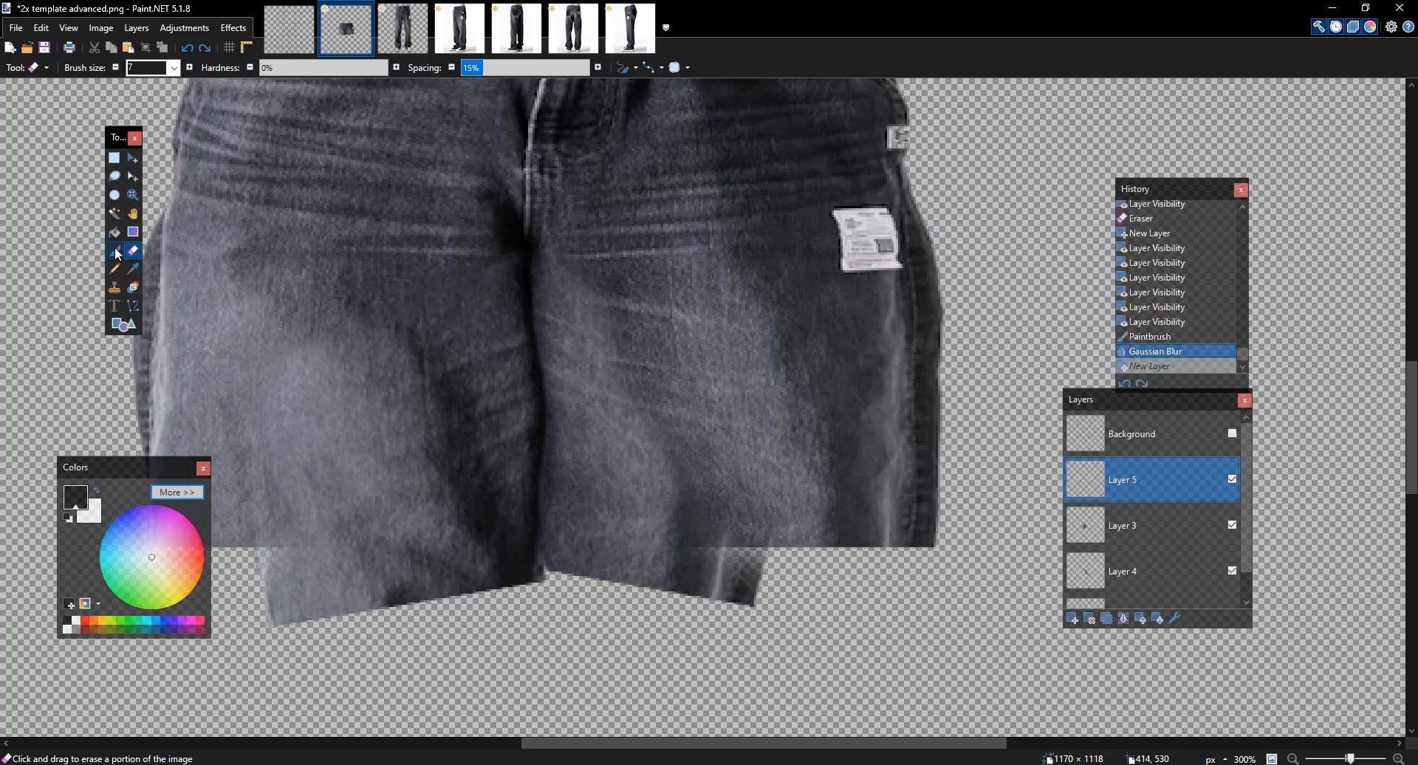
{"action": "key", "text": "ctrl+y"}
{"action": "left_click", "coordinate": [115, 251]}
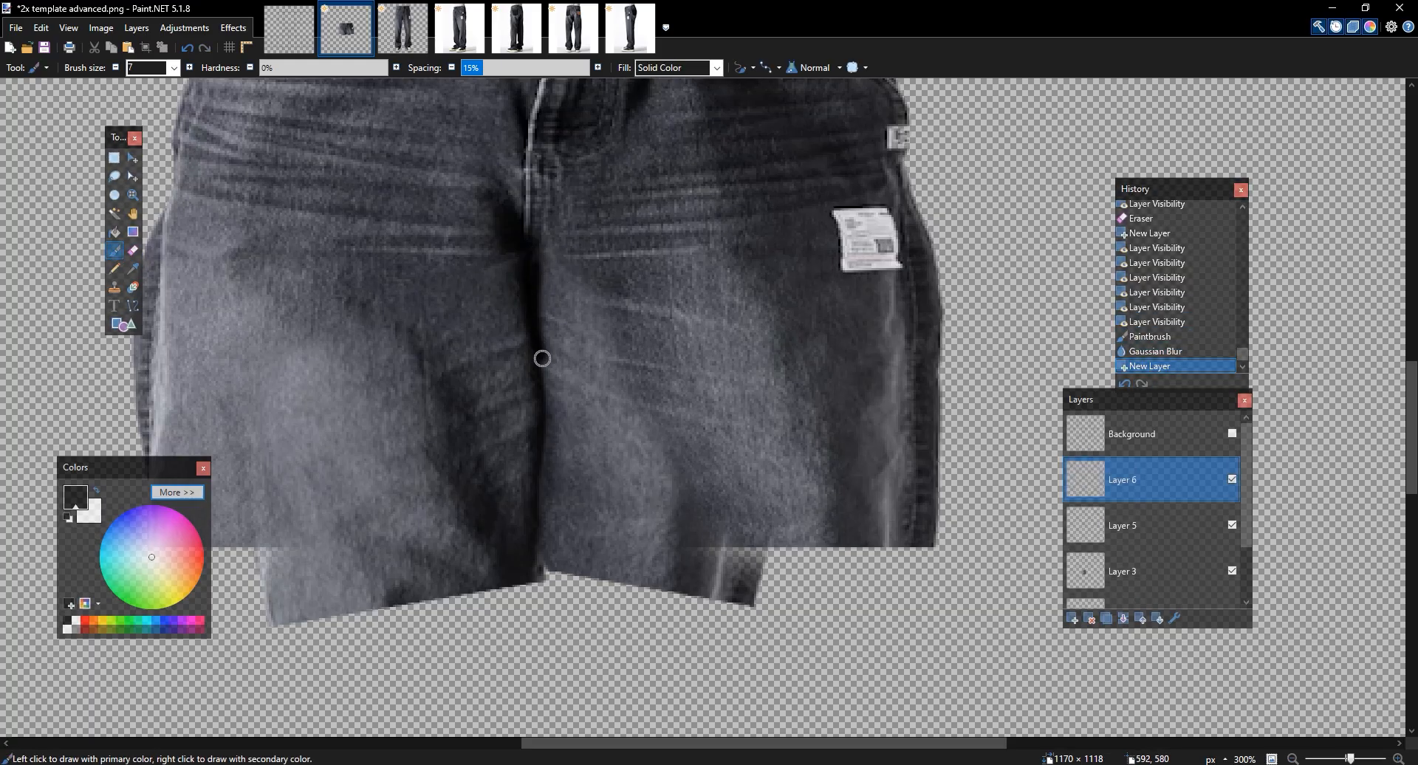
{"action": "left_click_drag", "start_coordinate": [542, 547], "coordinate": [543, 563]}
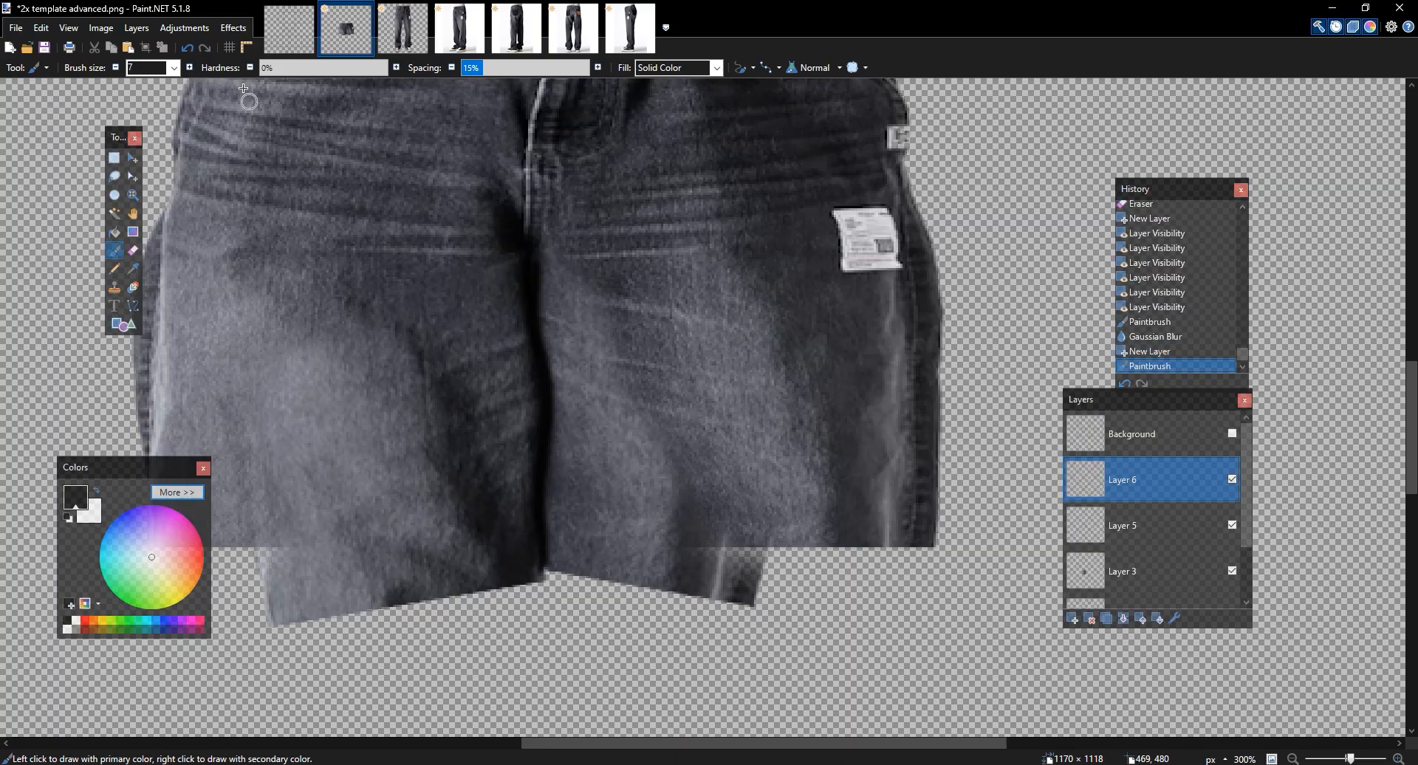
{"action": "left_click", "coordinate": [233, 27]}
{"action": "mouse_move", "coordinate": [281, 112]}
{"action": "left_click", "coordinate": [432, 152]}
{"action": "left_click_drag", "start_coordinate": [675, 309], "coordinate": [810, 306]}
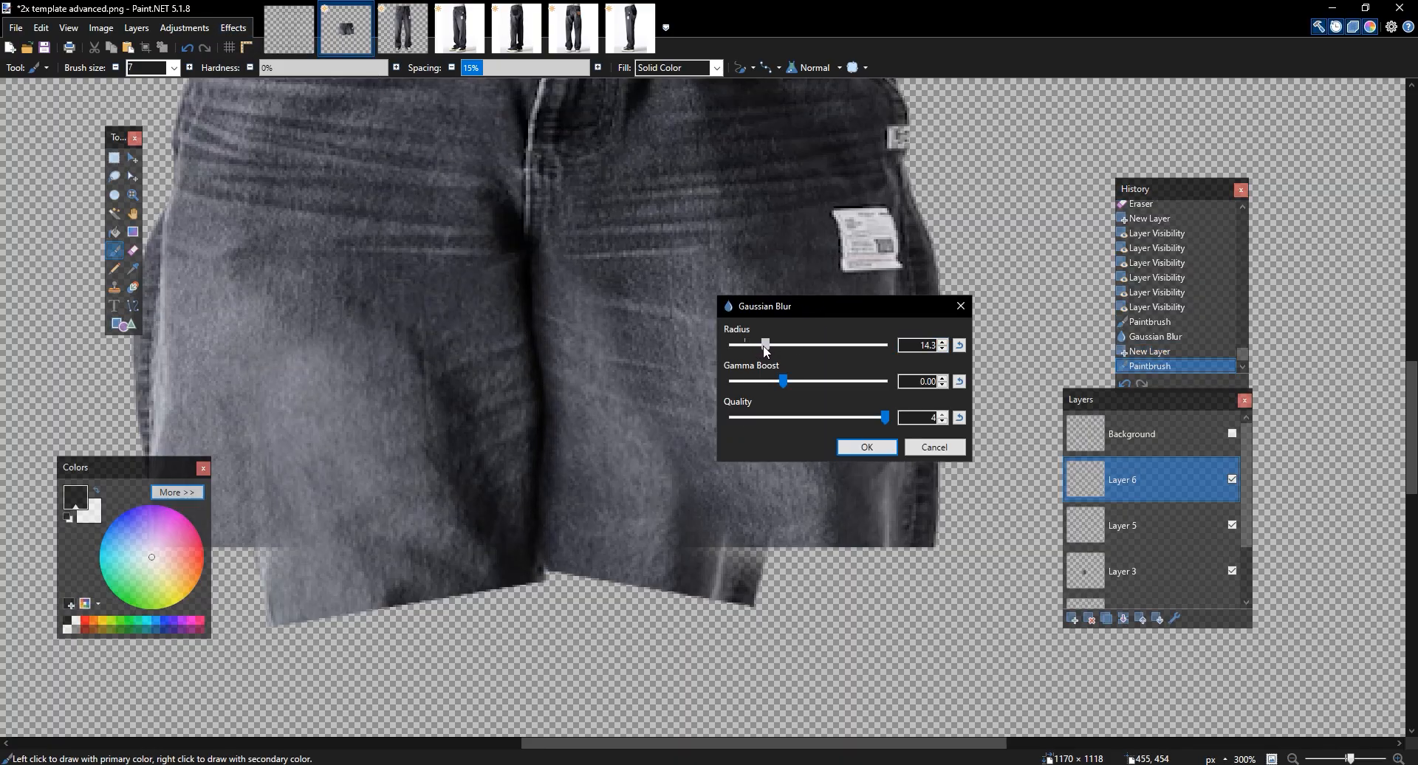
{"action": "left_click", "coordinate": [866, 446]}
Select all of Layer 6, shift the blurred seam shading slightly, and deselect it
{"action": "key", "text": "m"}
{"action": "key", "text": "ctrl+a"}
{"action": "left_click", "coordinate": [494, 366]}
{"action": "key", "text": "ctrl+d"}
Erase the part of Layer 6's shading that spills onto the left-hand leg, using a size 52 eraser at 100% hardness
{"action": "key", "text": "e"}
{"action": "left_click", "coordinate": [190, 68]}
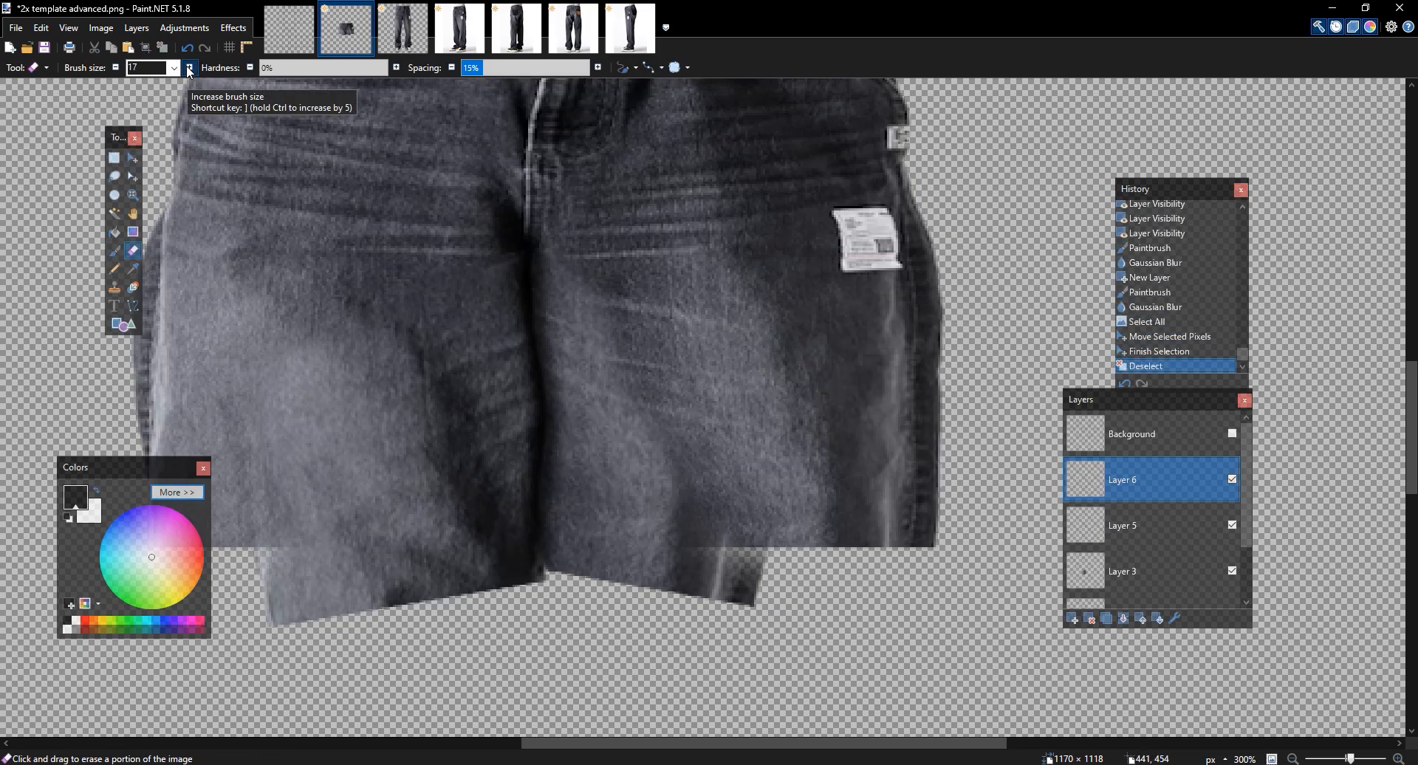
{"action": "left_click", "coordinate": [190, 69]}
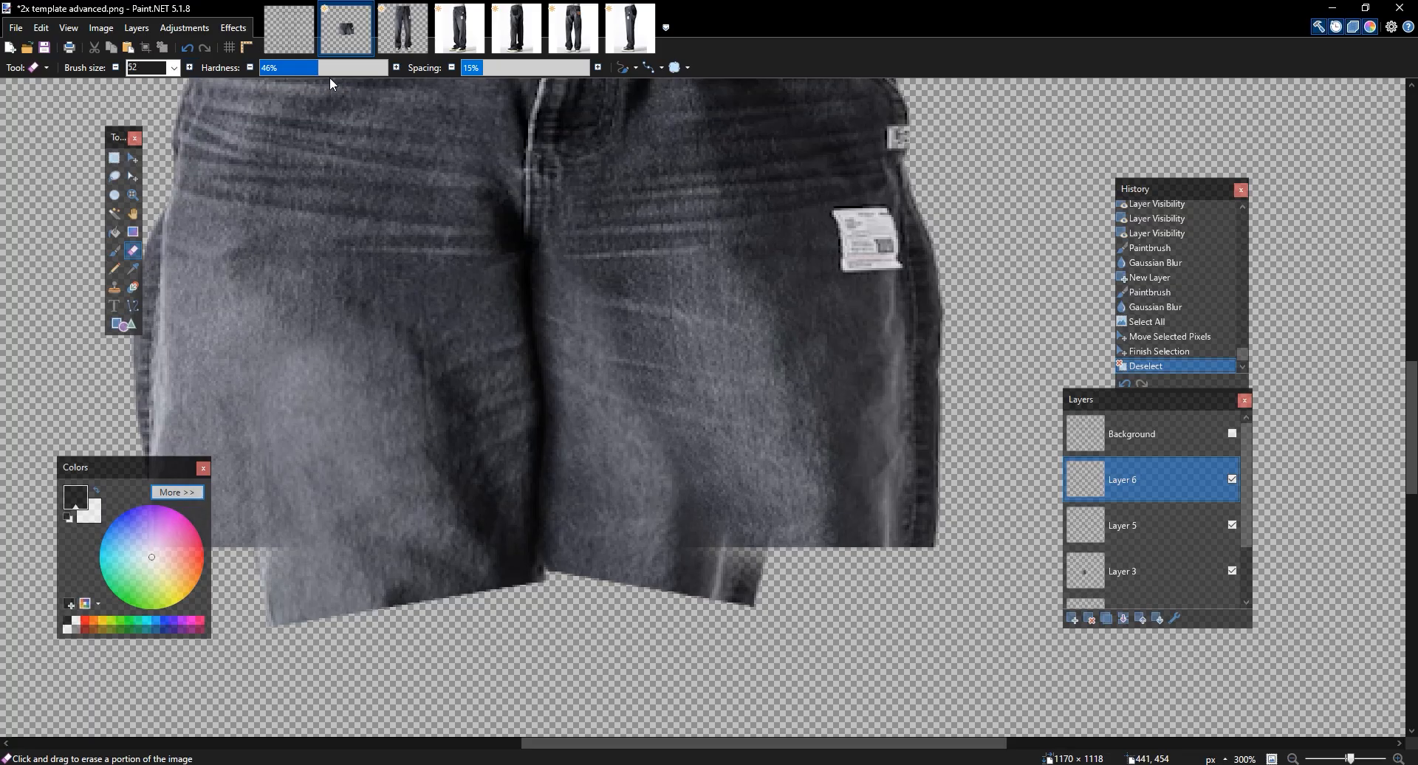
{"action": "left_click_drag", "start_coordinate": [332, 68], "coordinate": [388, 68]}
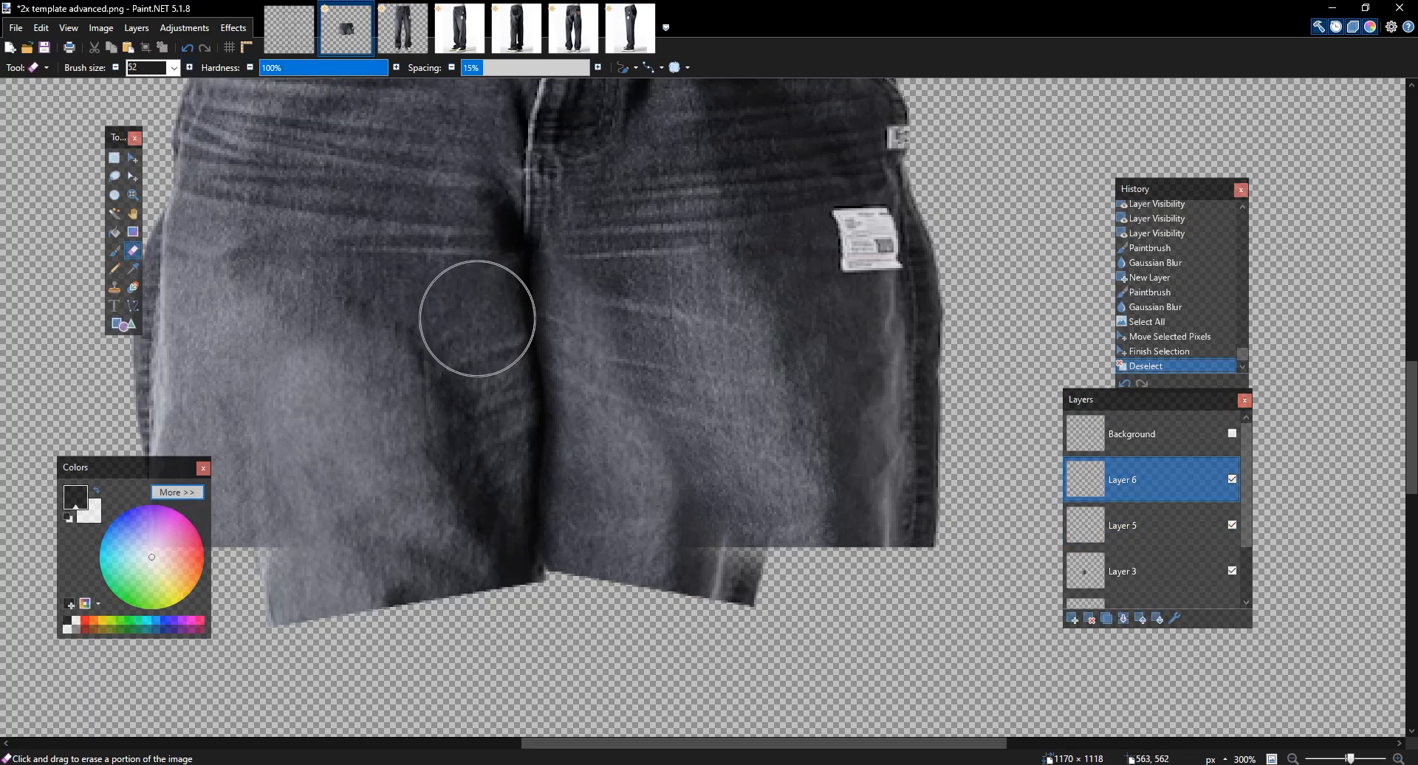
{"action": "left_click", "coordinate": [479, 580]}
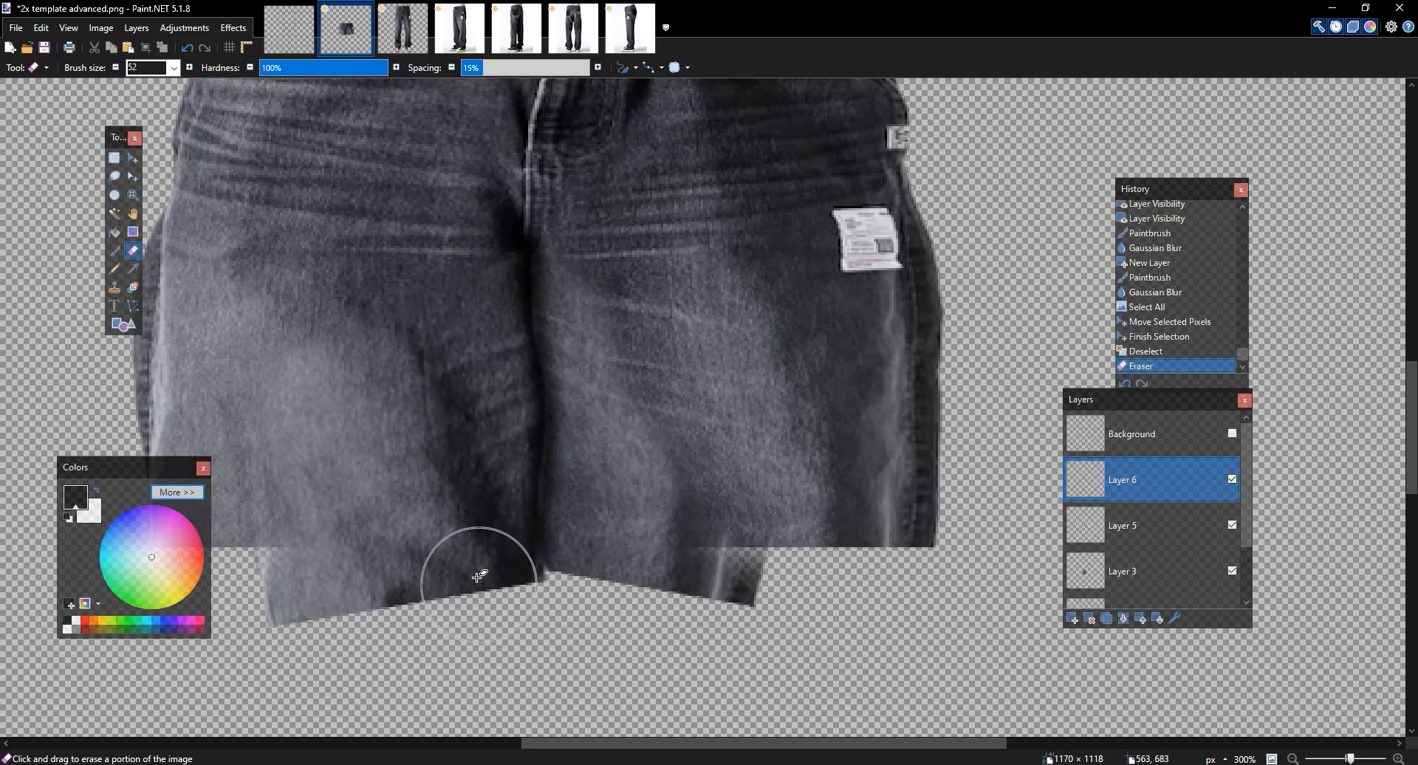
{"action": "key", "text": "ctrl+z"}
{"action": "left_click", "coordinate": [485, 415]}
{"action": "key", "text": "ctrl+z"}
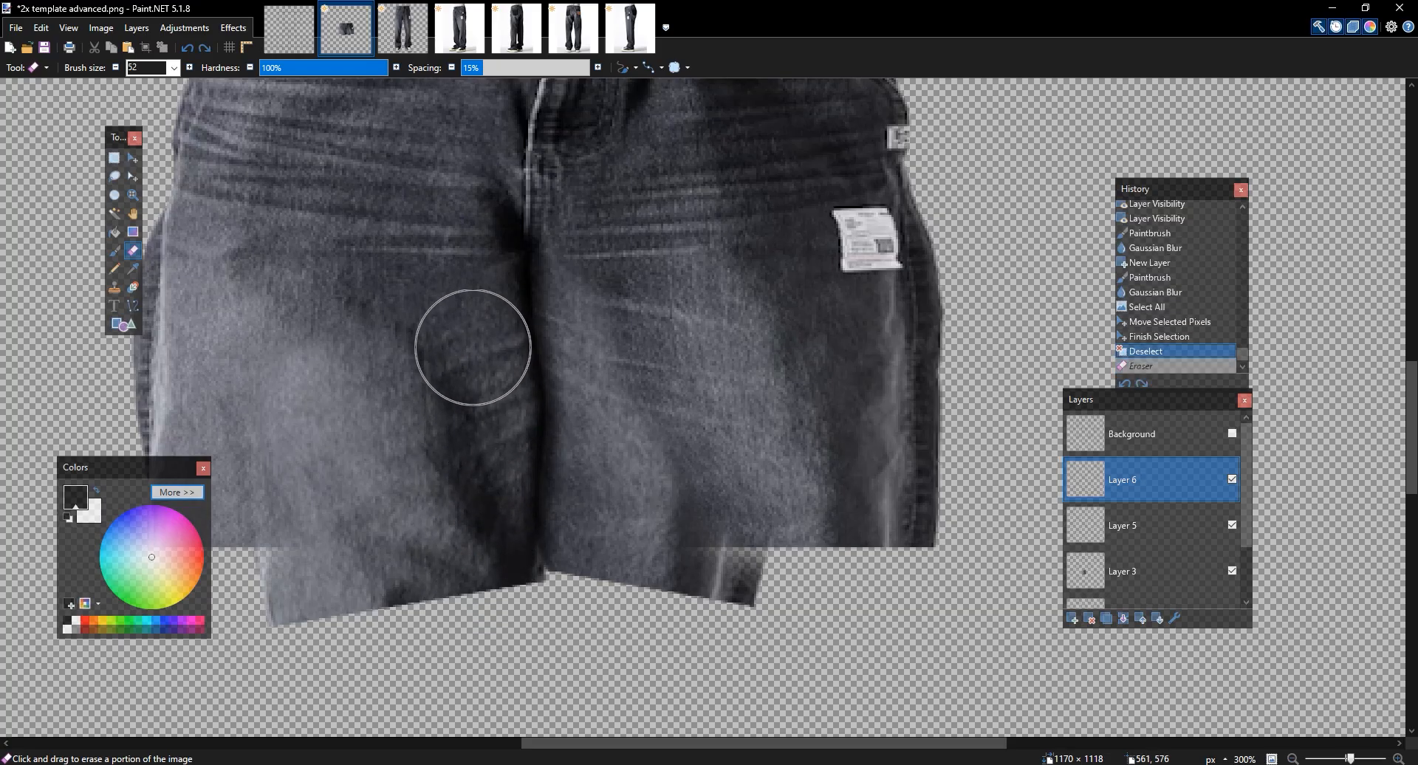
{"action": "left_click", "coordinate": [467, 277]}
{"action": "scroll", "coordinate": [883, 328], "scroll_direction": "down", "scroll_amount": 3}
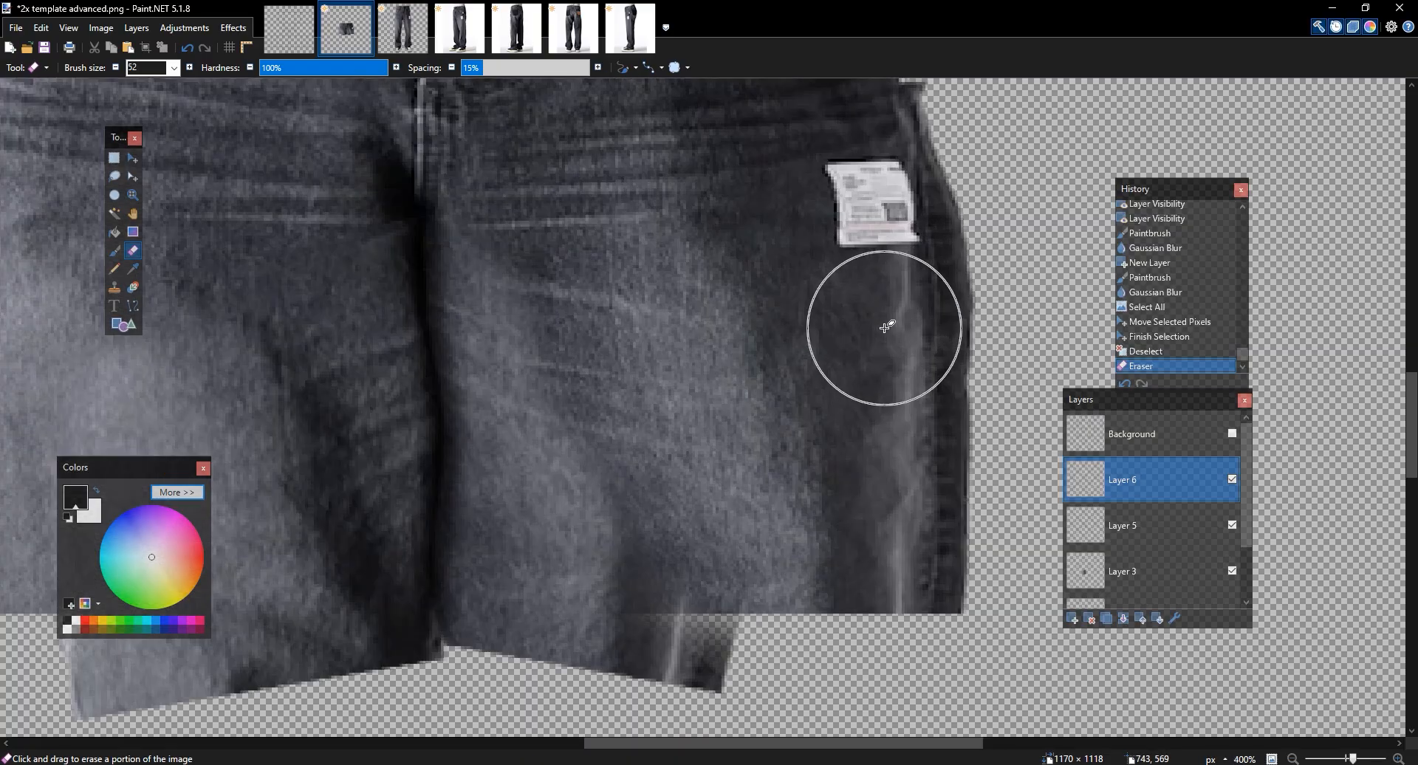
{"action": "scroll", "coordinate": [883, 327], "scroll_direction": "up", "scroll_amount": 2}
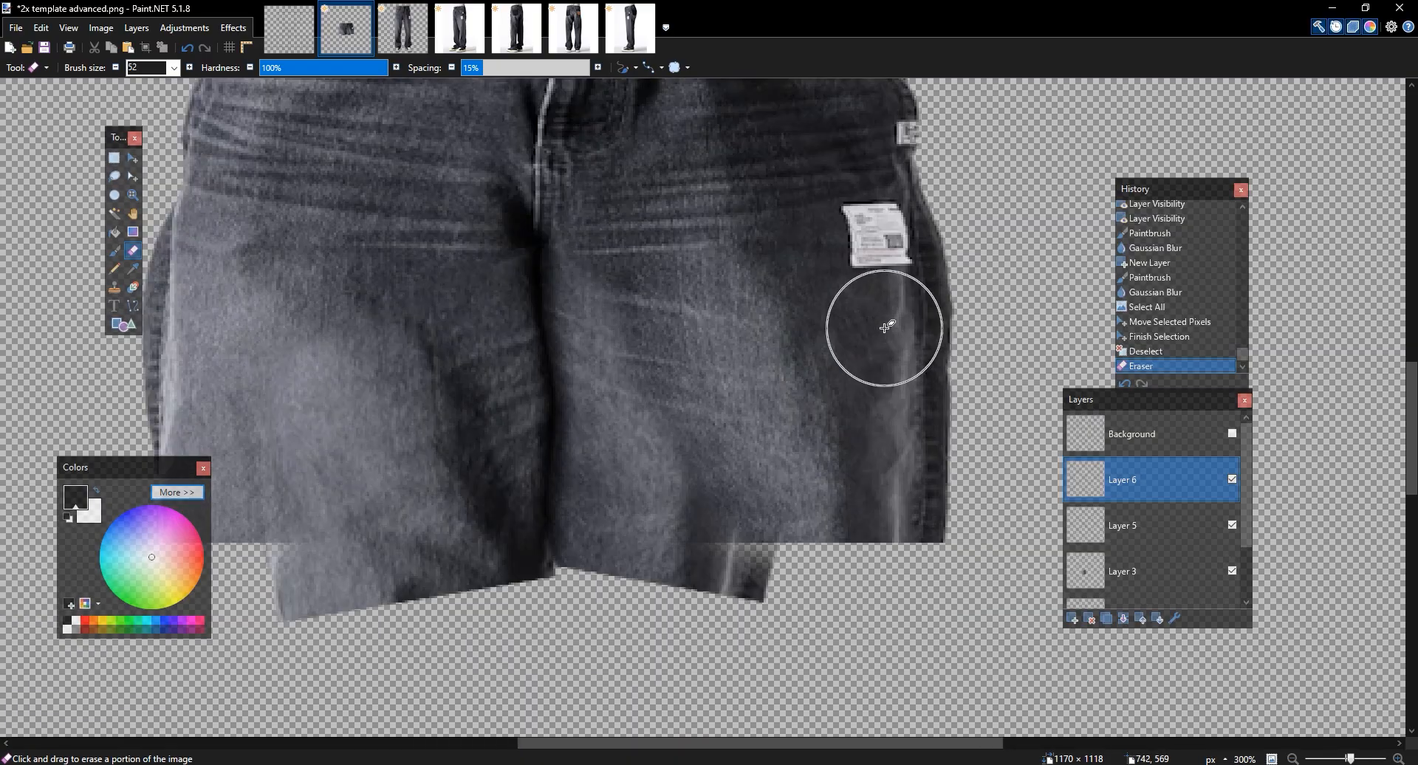
Merge Layer 6 and the layers beneath it down into Layer 4
{"action": "left_click", "coordinate": [1124, 620]}
{"action": "left_click", "coordinate": [1124, 621]}
{"action": "left_click", "coordinate": [1124, 620]}
Cut away the pieces of Layer 4's legs that hang below the straight lower edge of the jeans
{"action": "key", "text": "s"}
{"action": "left_click_drag", "start_coordinate": [986, 667], "coordinate": [221, 546]}
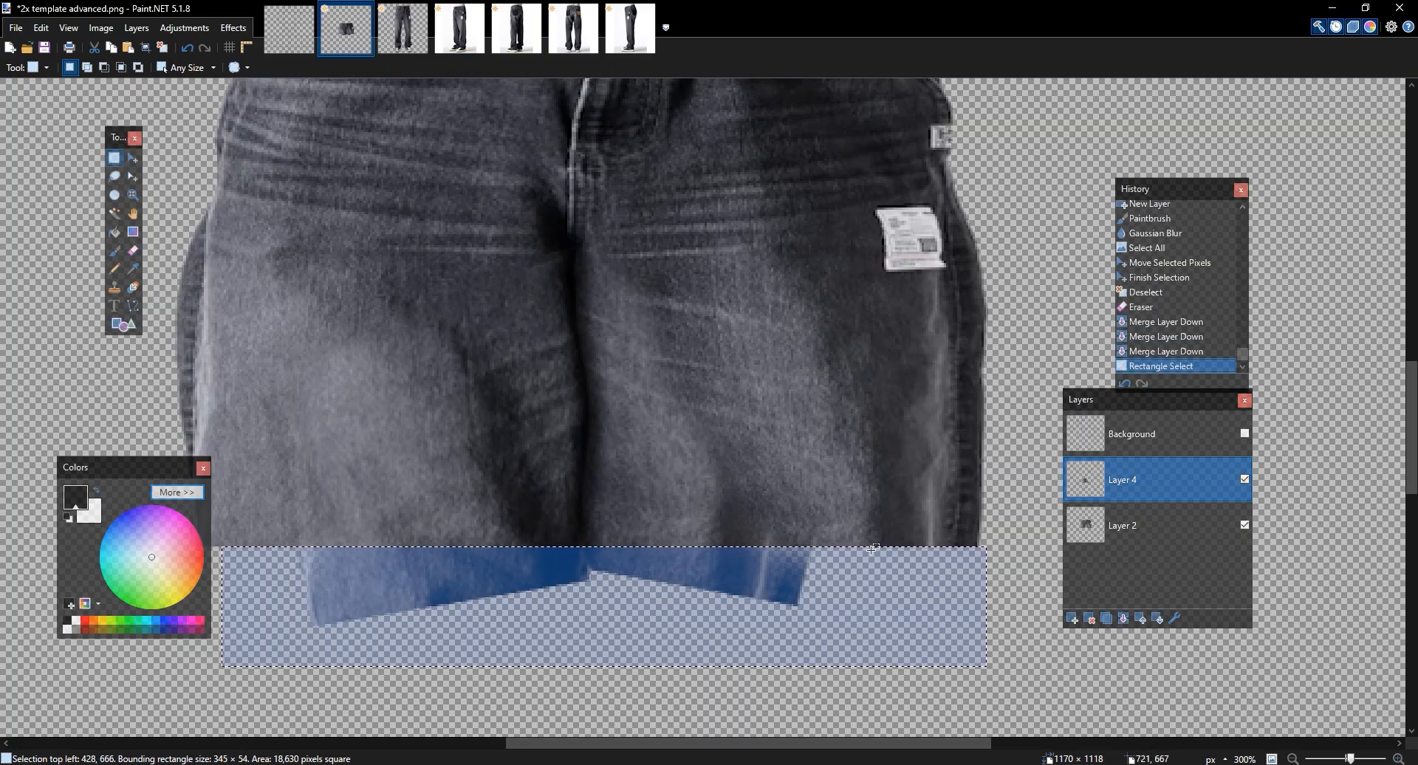
{"action": "left_click", "coordinate": [95, 47]}
{"action": "scroll", "coordinate": [746, 413], "scroll_direction": "down", "scroll_amount": 2}
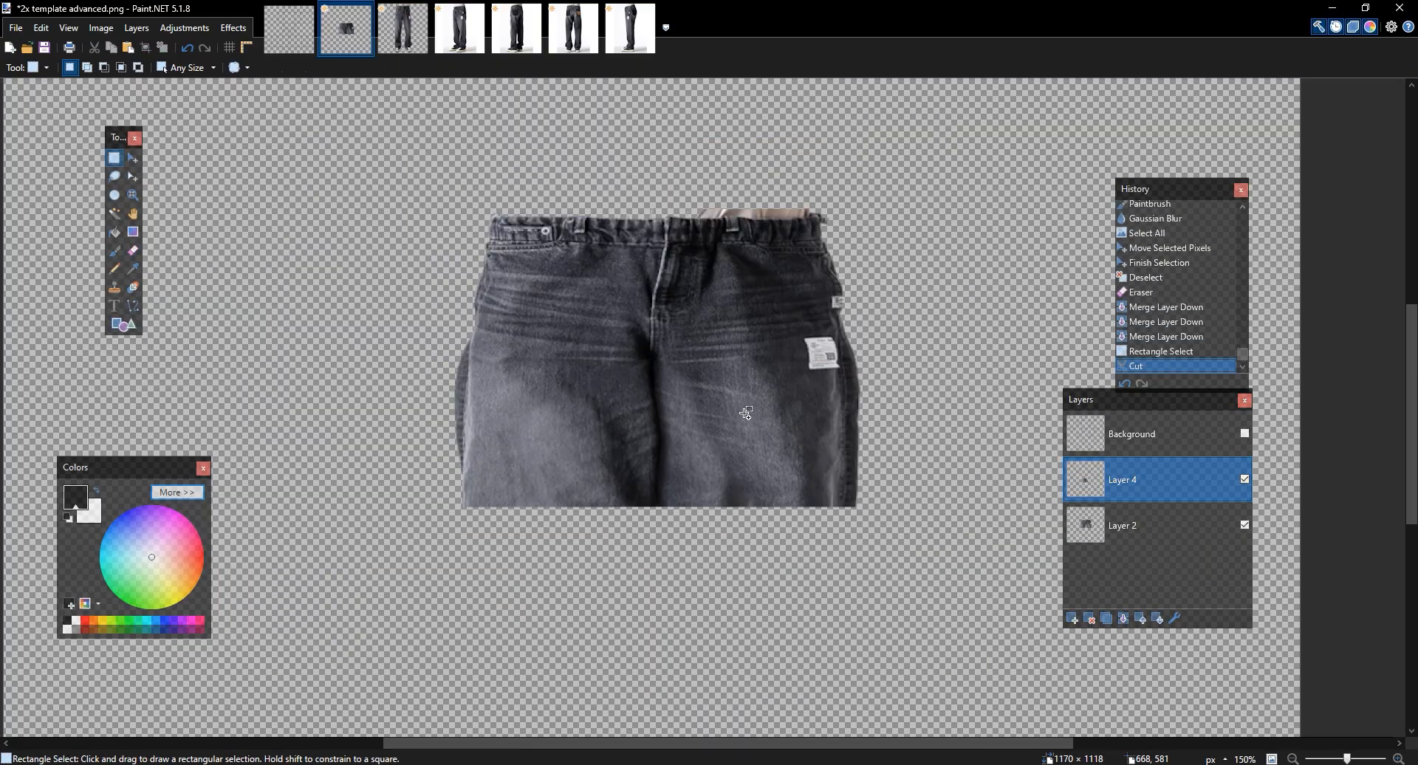
{"action": "scroll", "coordinate": [745, 413], "scroll_direction": "down", "scroll_amount": 1}
{"action": "scroll", "coordinate": [746, 414], "scroll_direction": "up", "scroll_amount": 4}
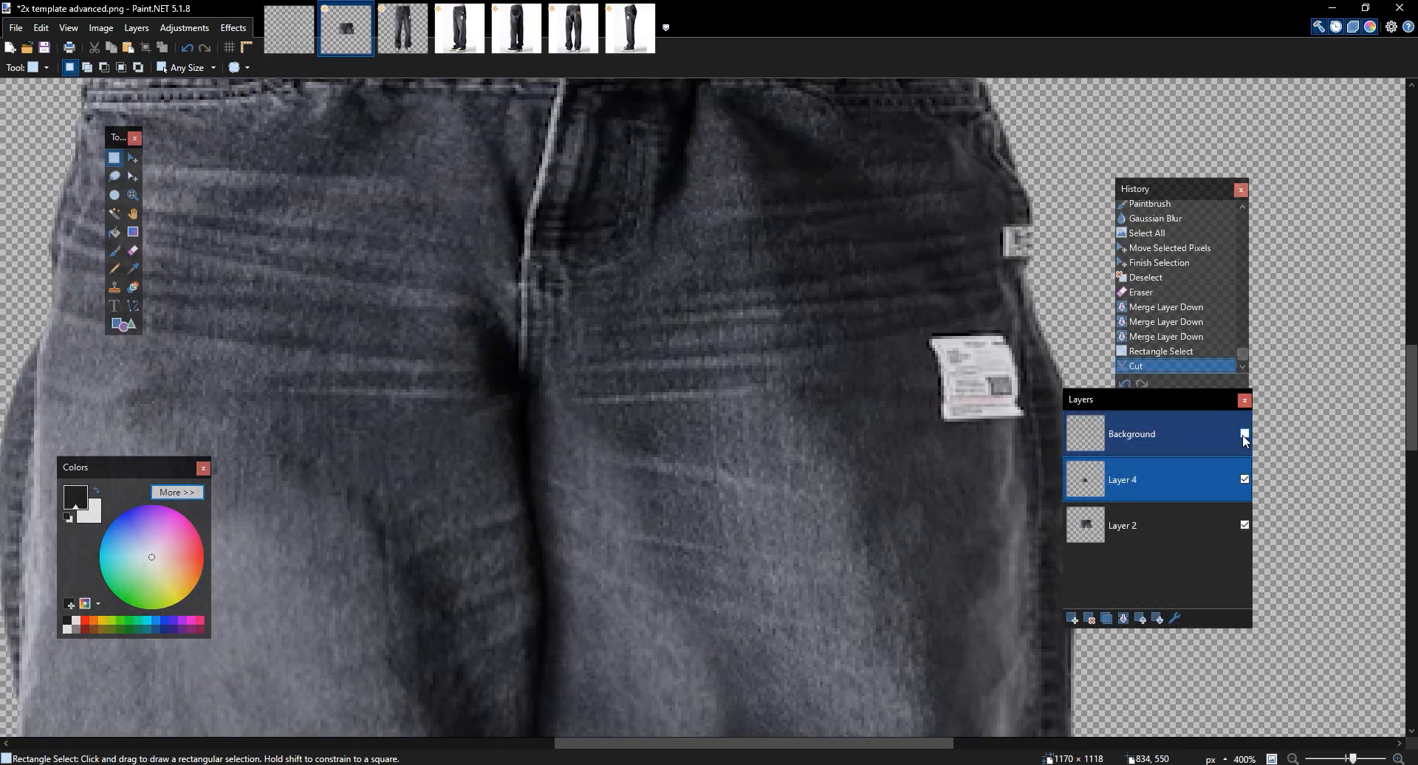
Show the Background template grid and toggle Layer 4's visibility to compare the jeans with and without it
{"action": "left_click", "coordinate": [1244, 434]}
{"action": "left_click", "coordinate": [1245, 480]}
{"action": "left_click", "coordinate": [1245, 480]}
{"action": "left_click_drag", "start_coordinate": [652, 309], "coordinate": [769, 195]}
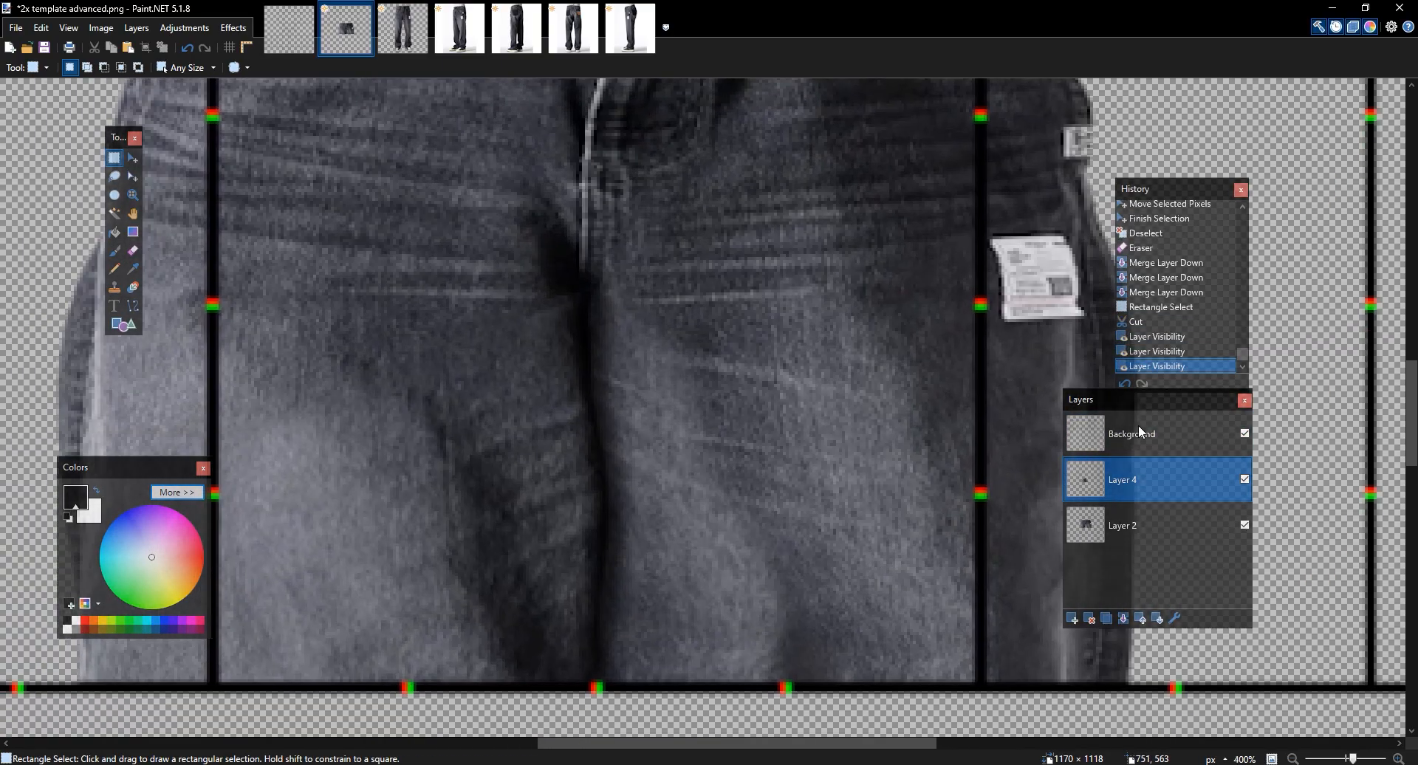
Try moving Layer 4 below Layer 2 and erasing Layer 2's inner leg edges with a size 37 eraser at 0% hardness
{"action": "left_click_drag", "start_coordinate": [1172, 480], "coordinate": [1141, 520]}
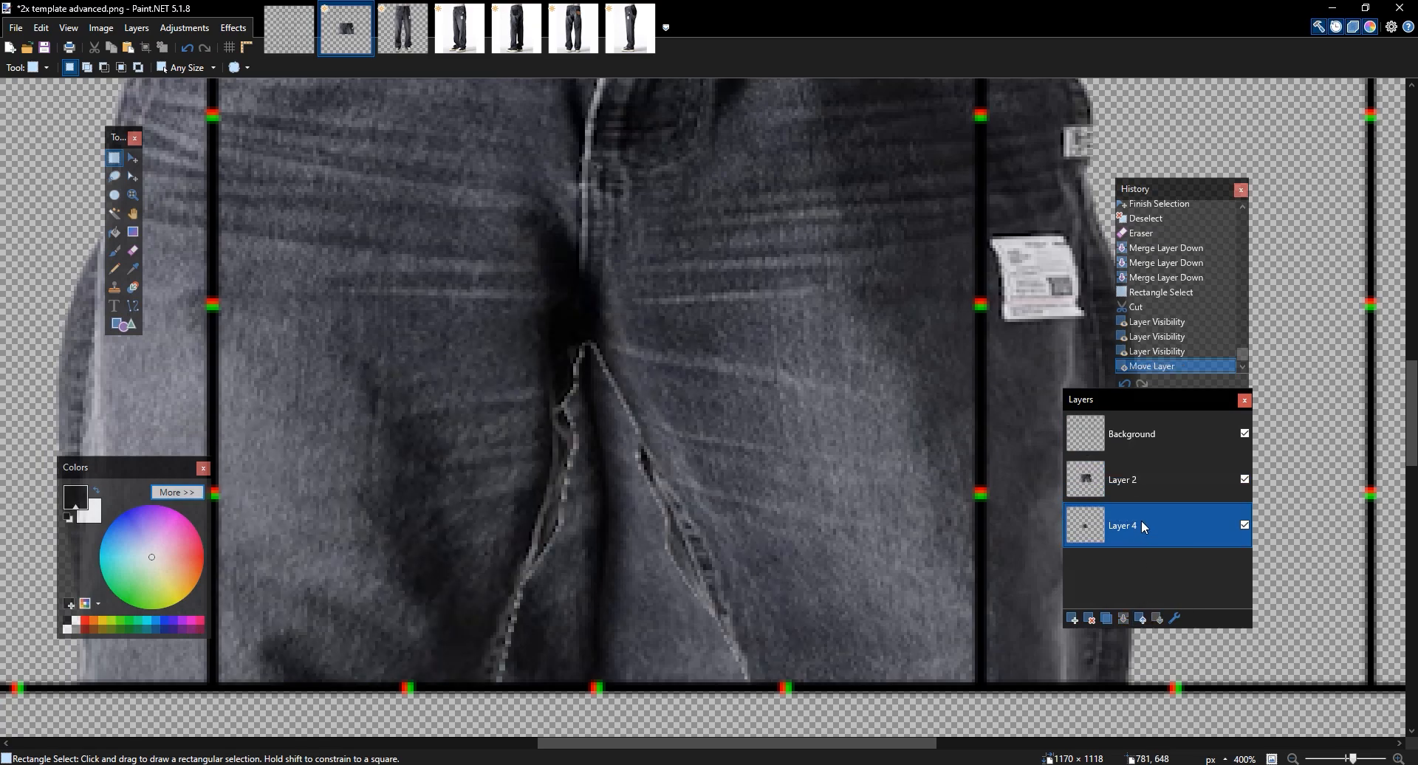
{"action": "key", "text": "e"}
{"action": "left_click", "coordinate": [116, 68]}
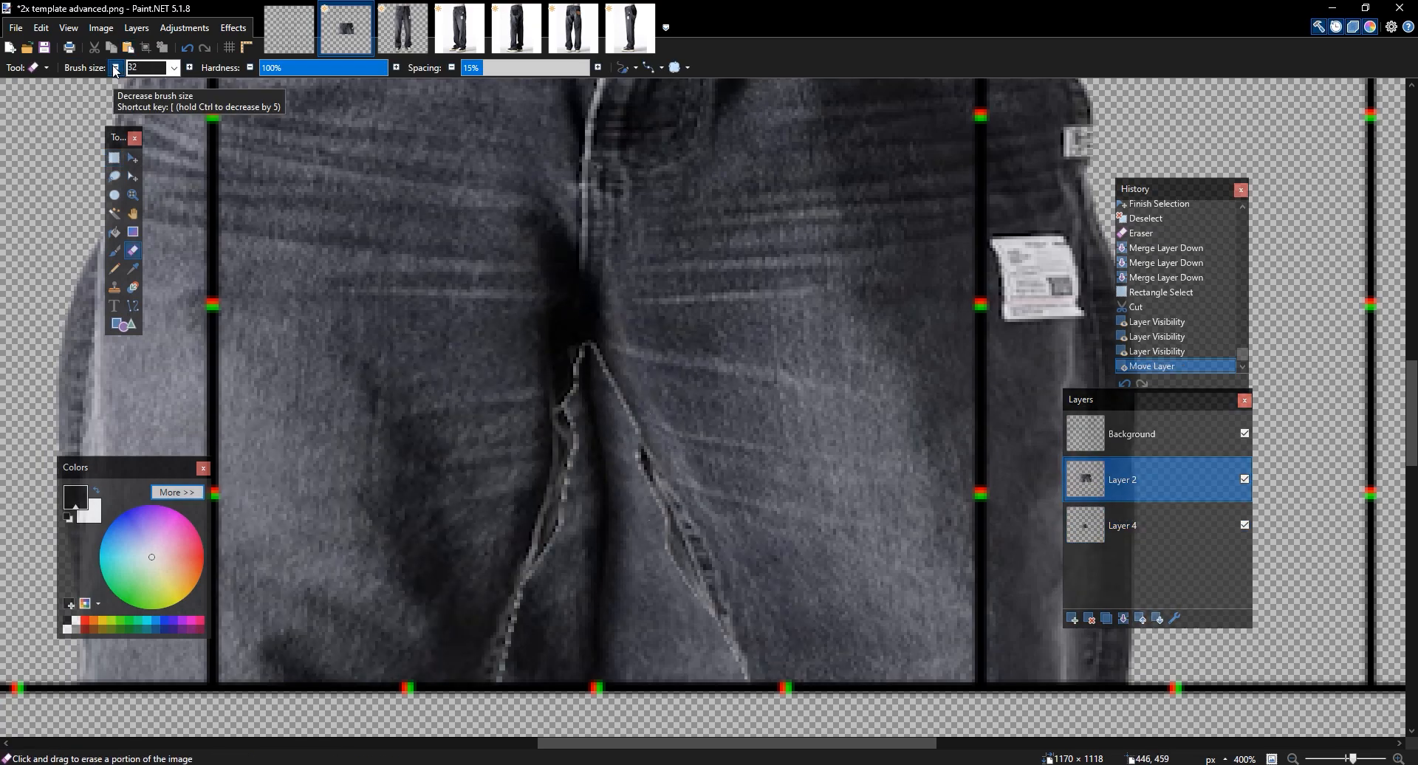
{"action": "mouse_move", "coordinate": [626, 368]}
{"action": "left_mouse_down"}
{"action": "mouse_move", "coordinate": [565, 402]}
{"action": "mouse_move", "coordinate": [536, 495]}
{"action": "mouse_move", "coordinate": [493, 478]}
{"action": "left_mouse_up"}
{"action": "left_click", "coordinate": [190, 67]}
{"action": "left_click", "coordinate": [190, 67]}
{"action": "left_click", "coordinate": [189, 68]}
{"action": "left_click_drag", "start_coordinate": [614, 335], "coordinate": [586, 262]}
{"action": "left_click_drag", "start_coordinate": [502, 461], "coordinate": [492, 563]}
{"action": "key", "text": "ctrl+z"}
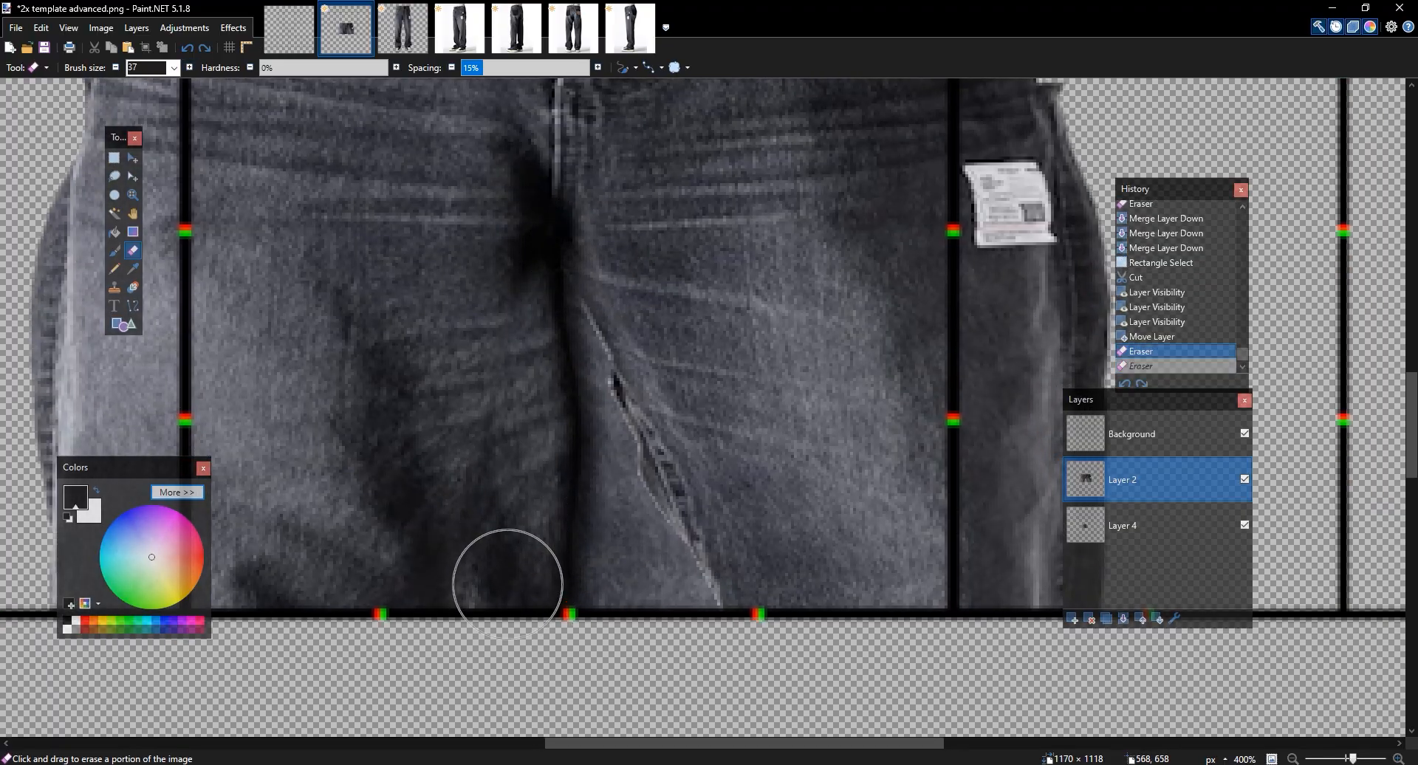
{"action": "mouse_move", "coordinate": [709, 594]}
{"action": "left_mouse_down"}
{"action": "mouse_move", "coordinate": [680, 586]}
{"action": "mouse_move", "coordinate": [557, 260]}
{"action": "mouse_move", "coordinate": [637, 466]}
{"action": "mouse_move", "coordinate": [627, 452]}
{"action": "left_mouse_up"}
{"action": "key", "text": "ctrl+z"}
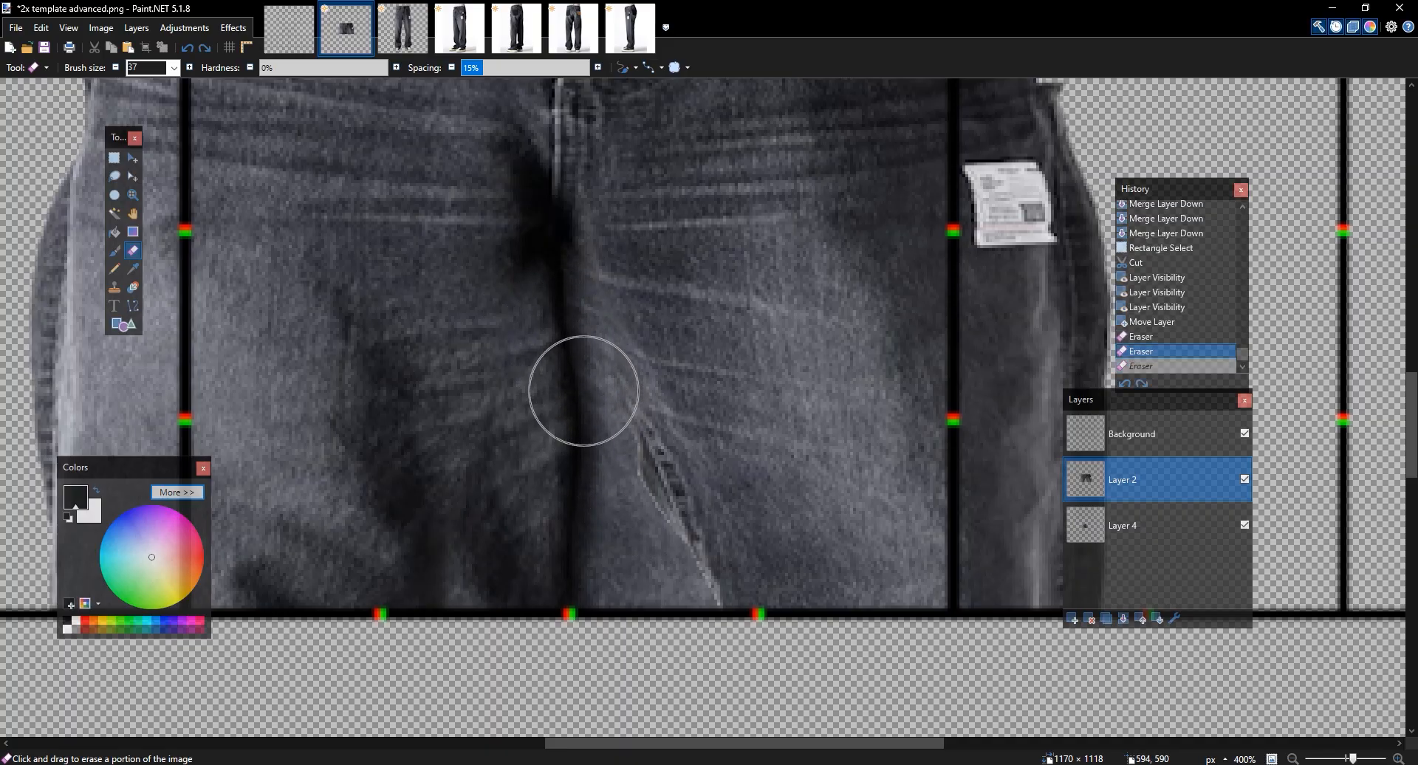
Undo the remaining eraser strokes on Layer 2 and the layer reordering
{"action": "key", "text": "ctrl+z"}
{"action": "key", "text": "ctrl+z"}
{"action": "key", "text": "ctrl+z"}
Soften Layer 4's edge around the crotch with a 0% hardness eraser stroke, and set the brush size to 27
{"action": "left_click_drag", "start_coordinate": [612, 310], "coordinate": [731, 369]}
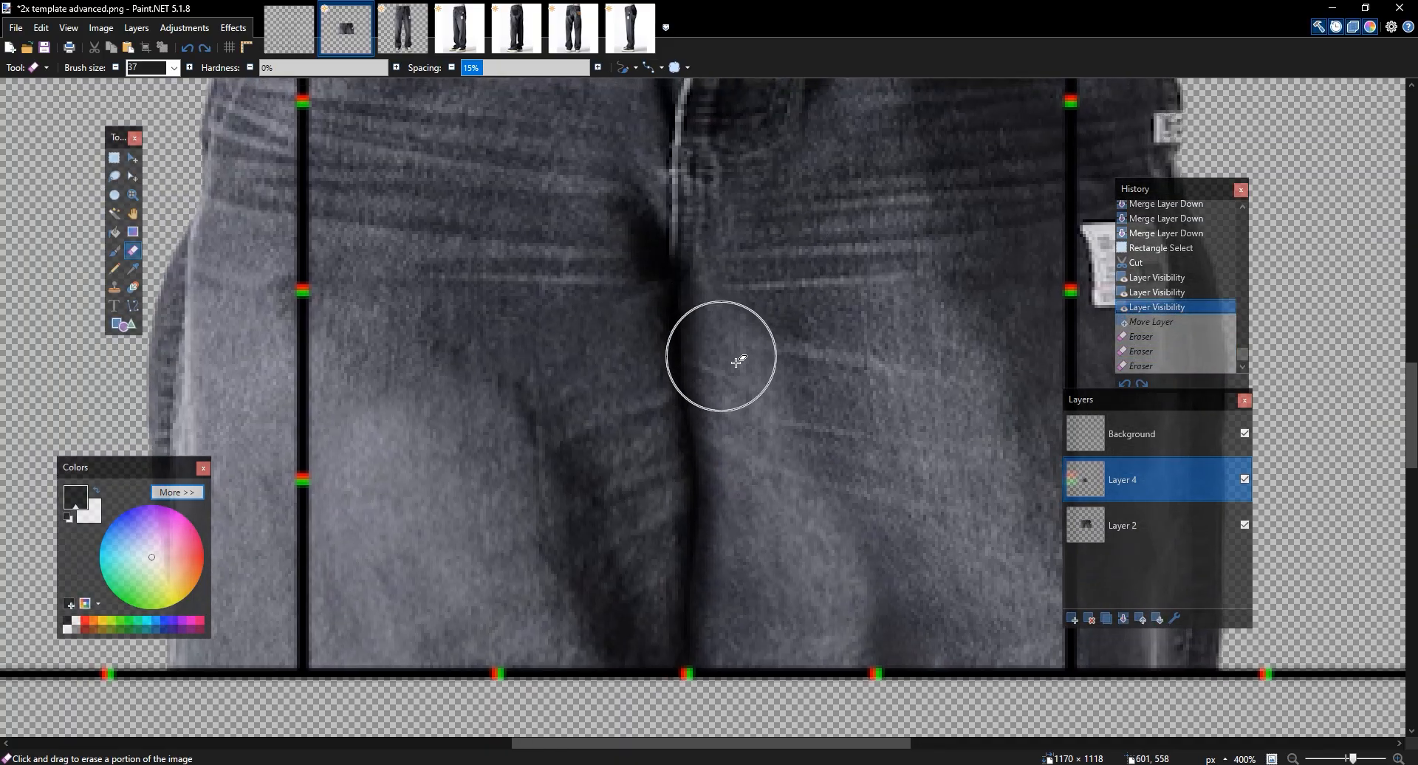
{"action": "mouse_move", "coordinate": [654, 230]}
{"action": "left_mouse_down"}
{"action": "mouse_move", "coordinate": [635, 234]}
{"action": "mouse_move", "coordinate": [648, 227]}
{"action": "left_mouse_up"}
{"action": "key", "text": "ctrl+z"}
{"action": "left_click", "coordinate": [117, 68]}
{"action": "left_click", "coordinate": [117, 69]}
{"action": "left_click", "coordinate": [117, 69]}
{"action": "left_click", "coordinate": [117, 69]}
{"action": "left_click", "coordinate": [116, 68]}
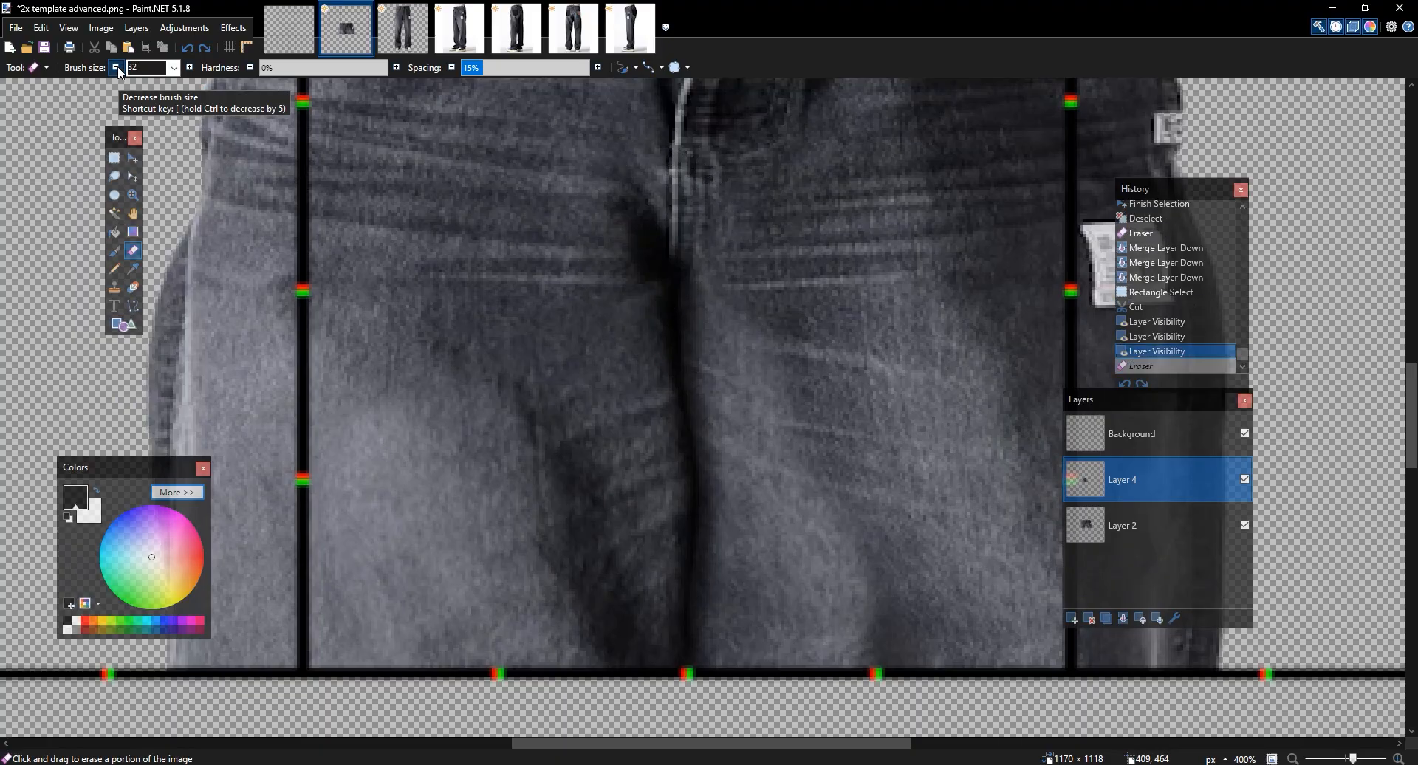
{"action": "key", "text": "ctrl+y"}
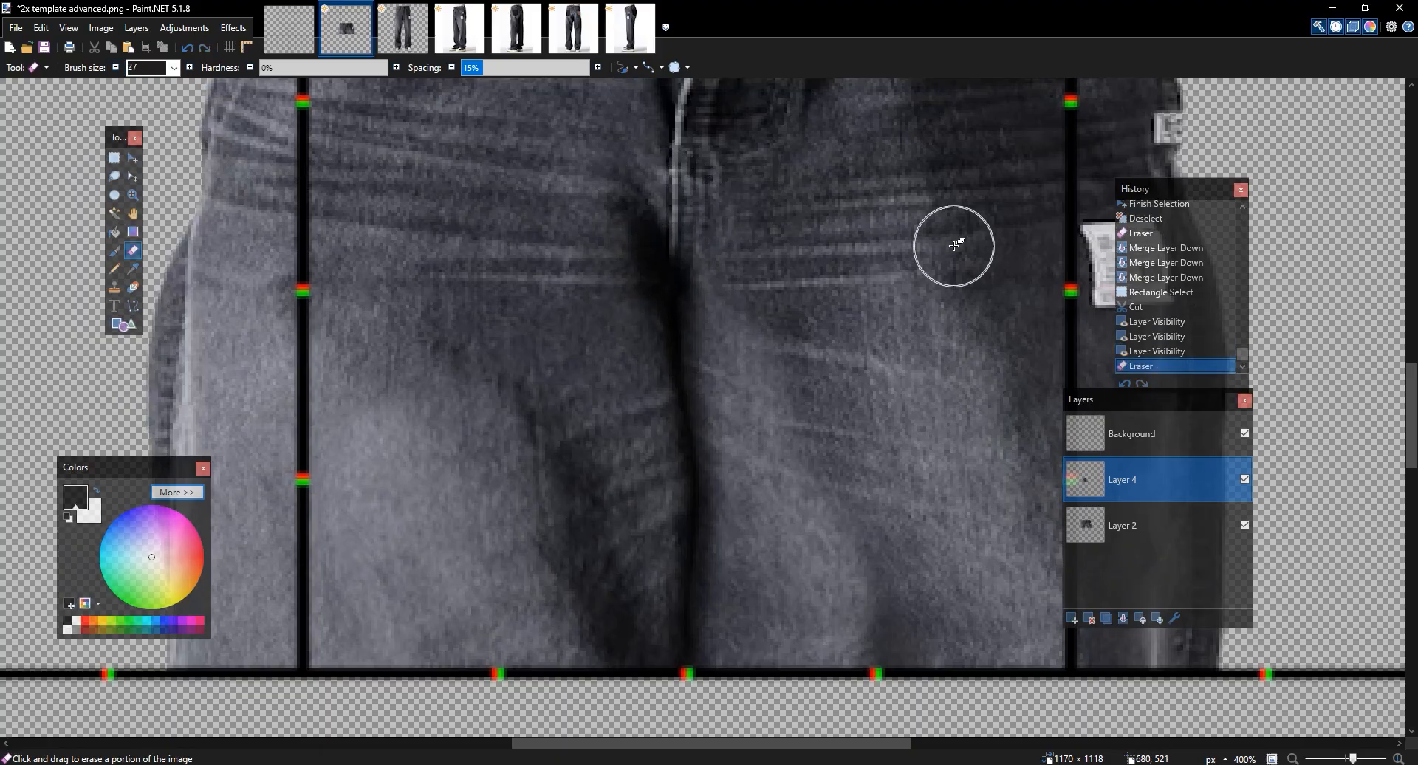
Merge Layer 4 down into Layer 2 and cut away everything above the template's waist line
{"action": "scroll", "coordinate": [953, 243], "scroll_direction": "down", "scroll_amount": 4}
{"action": "scroll", "coordinate": [954, 246], "scroll_direction": "up", "scroll_amount": 2}
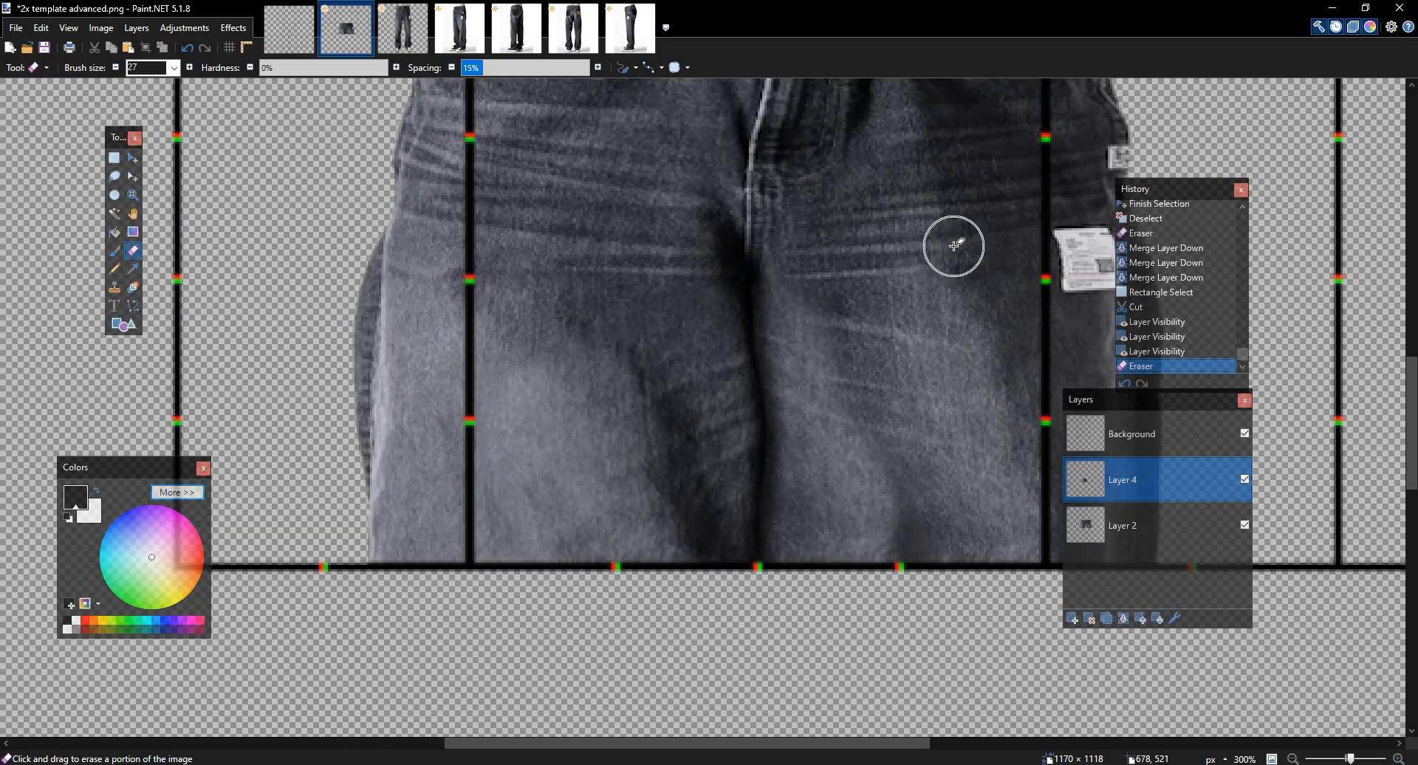
{"action": "scroll", "coordinate": [725, 405], "scroll_direction": "up", "scroll_amount": 1}
{"action": "key", "text": "ctrl+m"}
{"action": "key", "text": "s"}
{"action": "mouse_move", "coordinate": [447, 172]}
{"action": "left_mouse_down"}
{"action": "mouse_move", "coordinate": [913, 255]}
{"action": "mouse_move", "coordinate": [927, 303]}
{"action": "left_mouse_up"}
{"action": "key", "text": "ctrl+x"}
In the angled side-view jeans photo, select the white background with the Magic Wand at 46% tolerance and cut it out
{"action": "scroll", "coordinate": [709, 177], "scroll_direction": "down", "scroll_amount": 3}
{"action": "scroll", "coordinate": [709, 177], "scroll_direction": "right", "scroll_amount": 2}
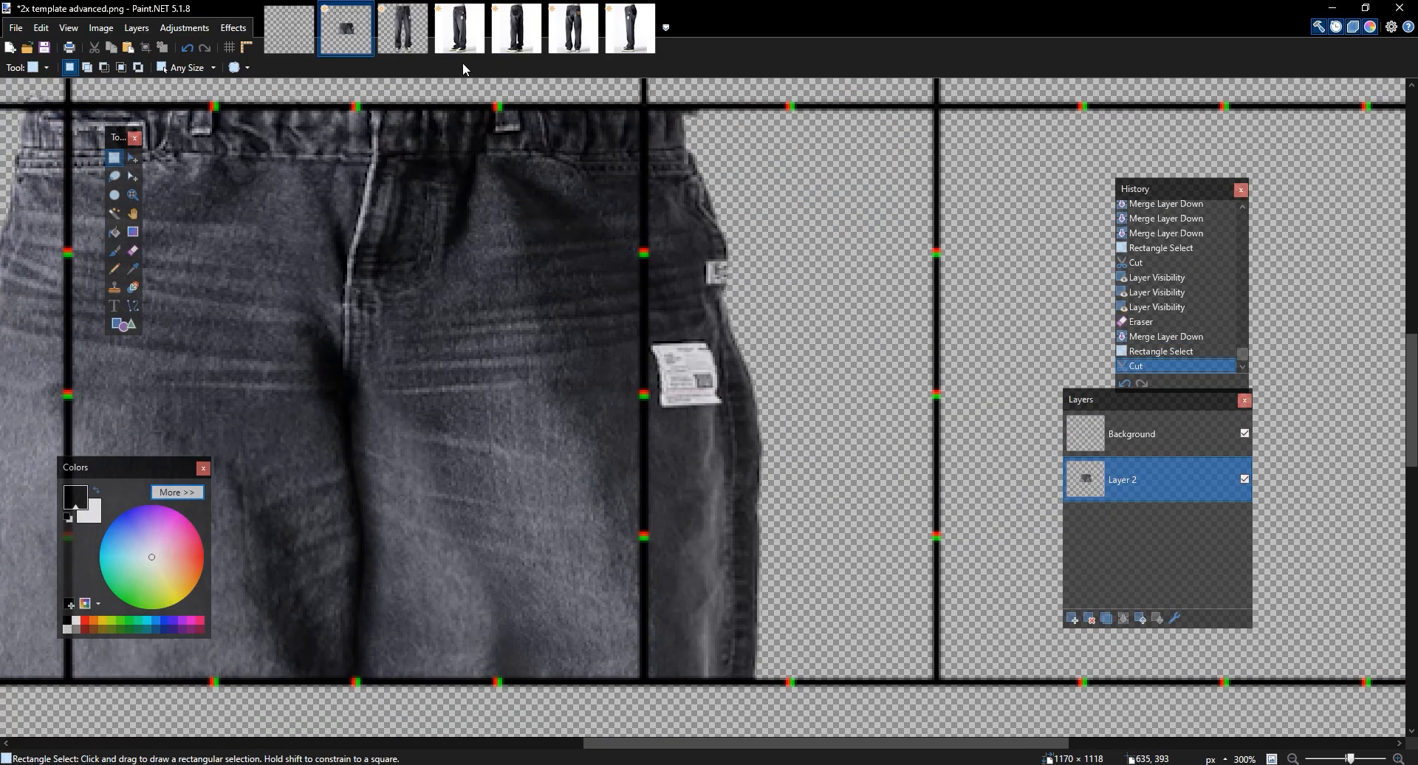
{"action": "left_click", "coordinate": [460, 33]}
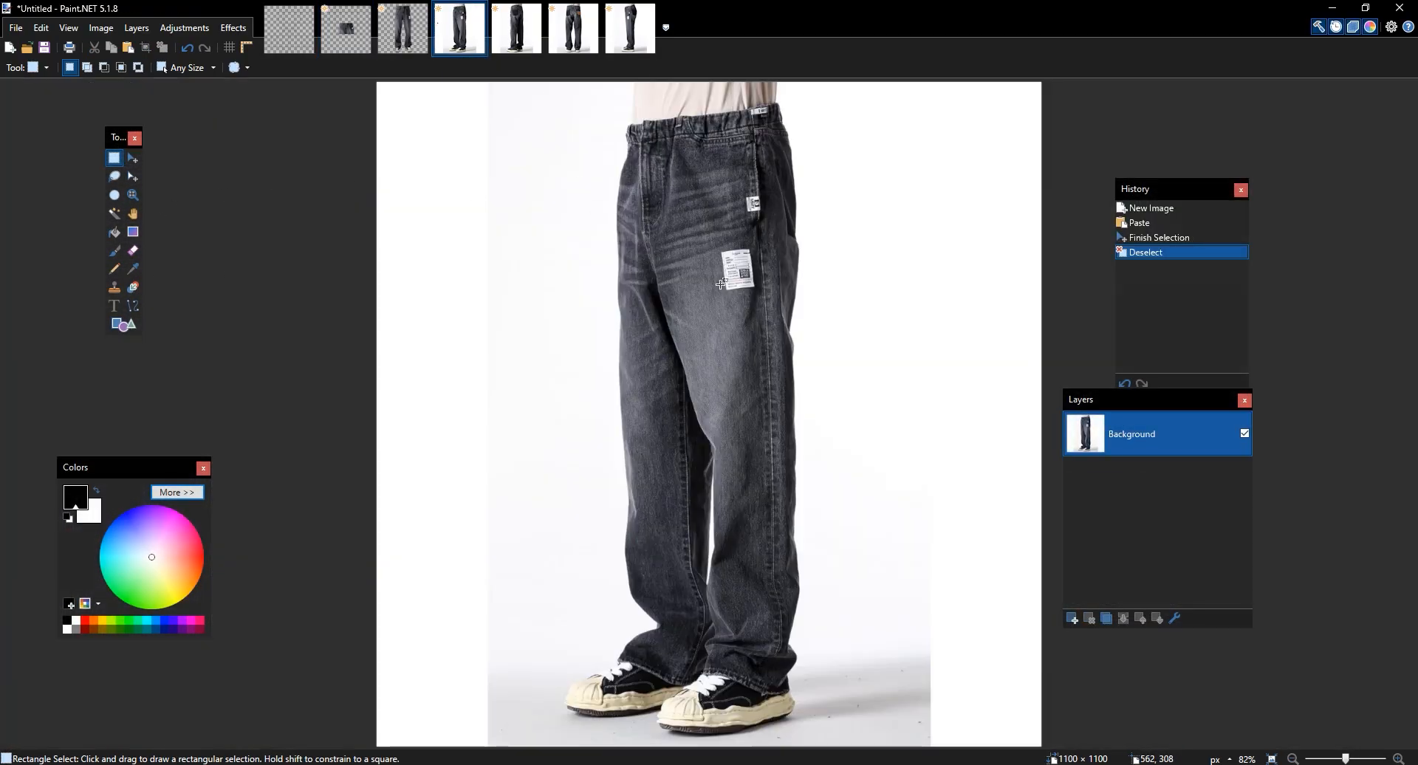
{"action": "left_click", "coordinate": [116, 213]}
{"action": "left_click", "coordinate": [601, 278]}
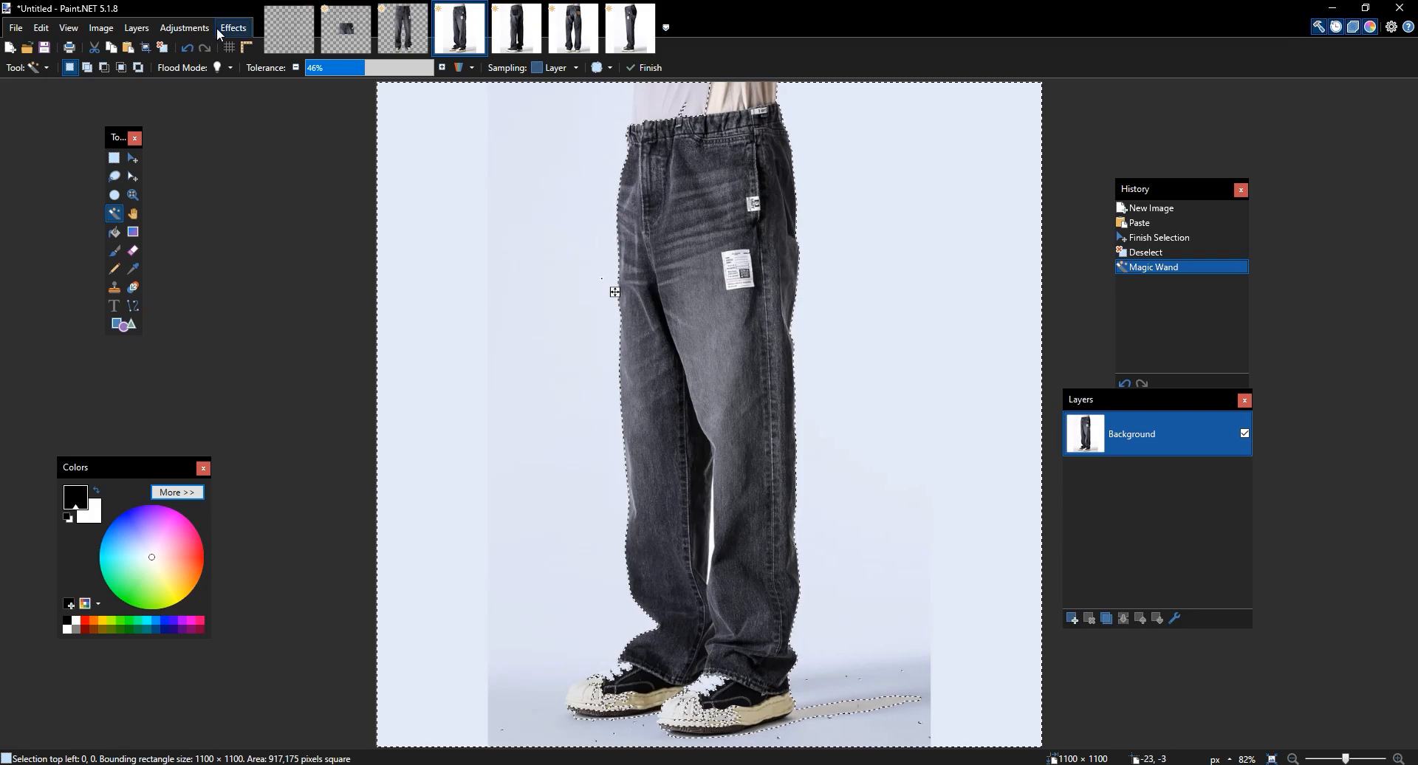
{"action": "left_click", "coordinate": [96, 48]}
{"action": "key", "text": "s"}
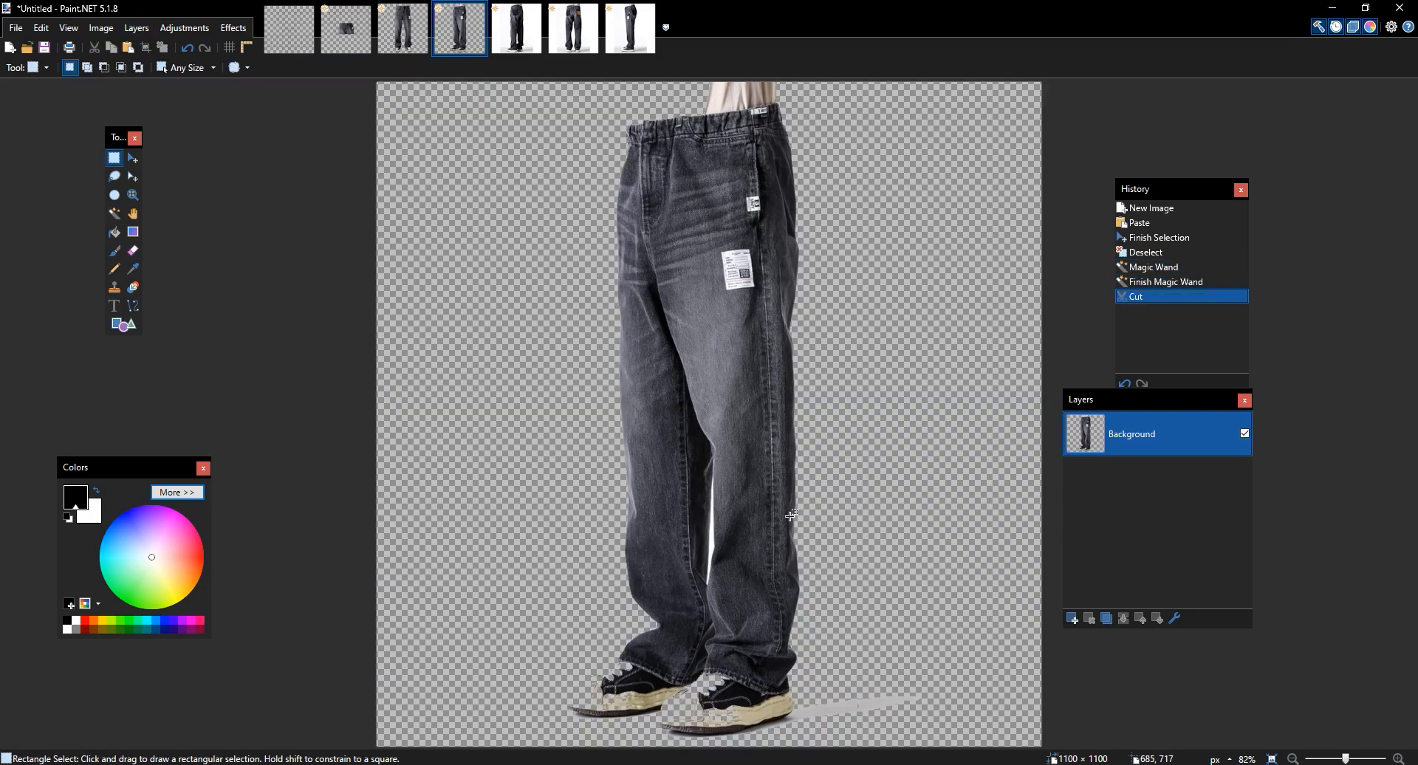
{"action": "mouse_move", "coordinate": [769, 402]}
{"action": "left_mouse_down"}
{"action": "mouse_move", "coordinate": [763, 363]}
{"action": "mouse_move", "coordinate": [728, 423]}
{"action": "mouse_move", "coordinate": [740, 401]}
{"action": "mouse_move", "coordinate": [823, 417]}
{"action": "mouse_move", "coordinate": [736, 379]}
{"action": "mouse_move", "coordinate": [777, 443]}
{"action": "mouse_move", "coordinate": [758, 400]}
{"action": "left_mouse_up"}
{"action": "left_click", "coordinate": [785, 412]}
{"action": "left_click", "coordinate": [122, 253]}
{"action": "key", "text": "ctrl+z"}
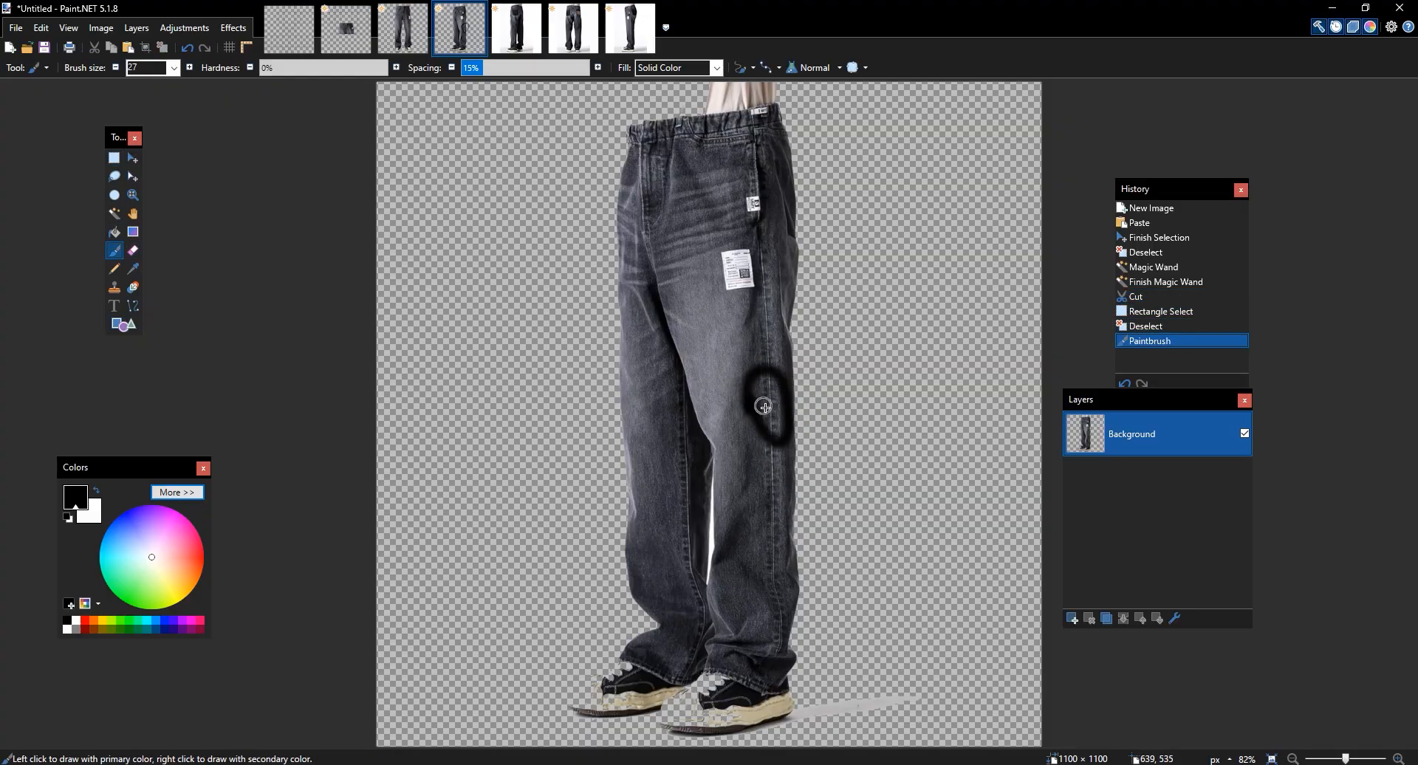
{"action": "key", "text": "ctrl+z"}
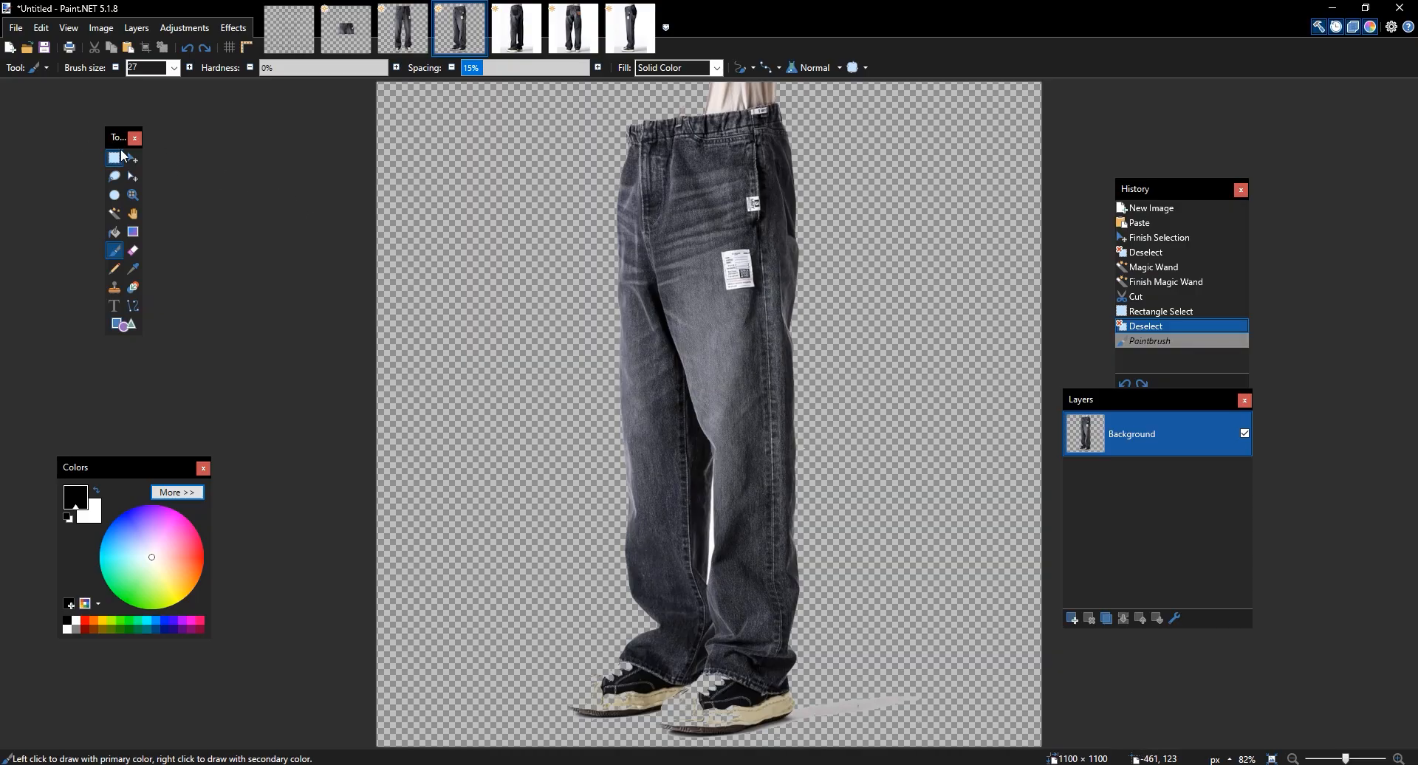
Select a 257 × 655 px area covering the upper part of the nearer leg and copy it
{"action": "left_click", "coordinate": [119, 157]}
{"action": "mouse_move", "coordinate": [826, 493]}
{"action": "left_mouse_down"}
{"action": "mouse_move", "coordinate": [676, 153]}
{"action": "mouse_move", "coordinate": [671, 98]}
{"action": "left_mouse_up"}
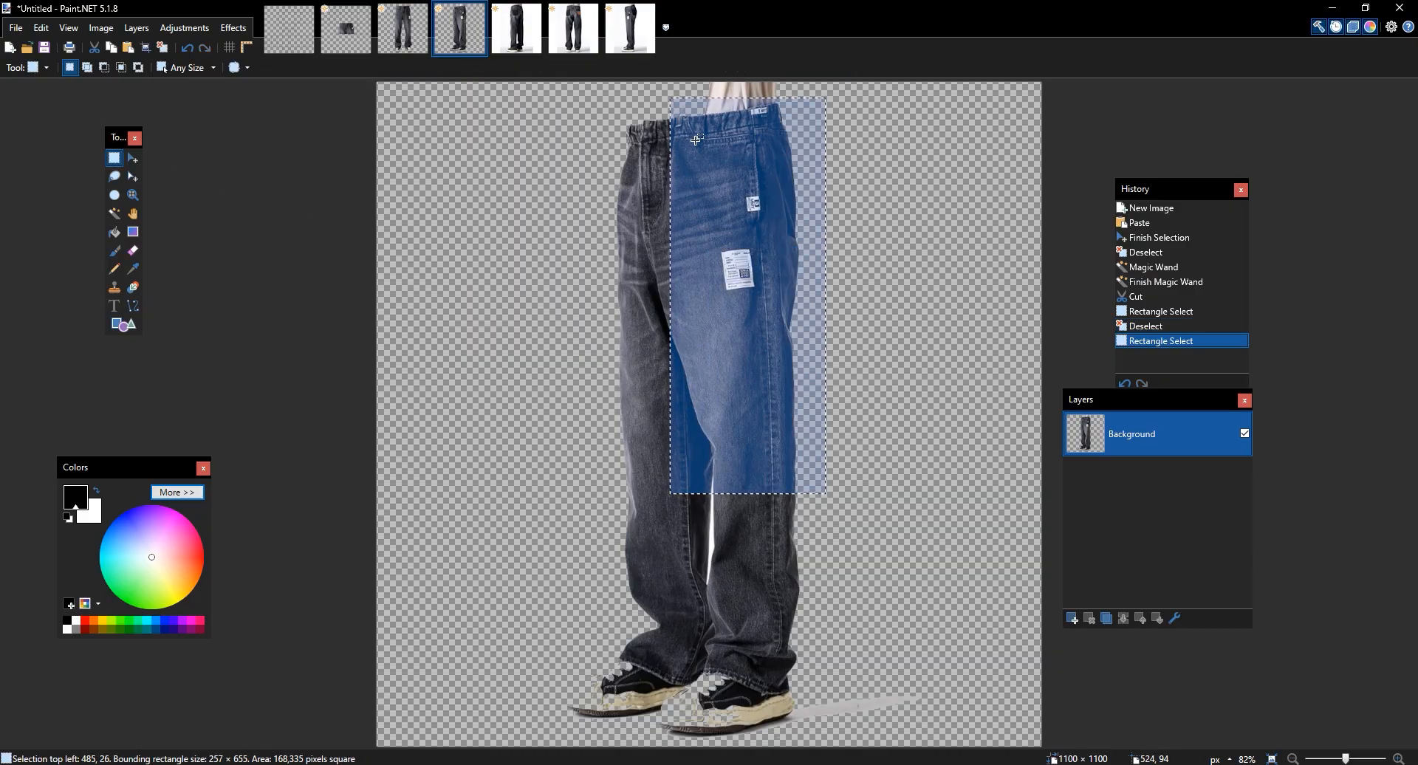
{"action": "key", "text": "m"}
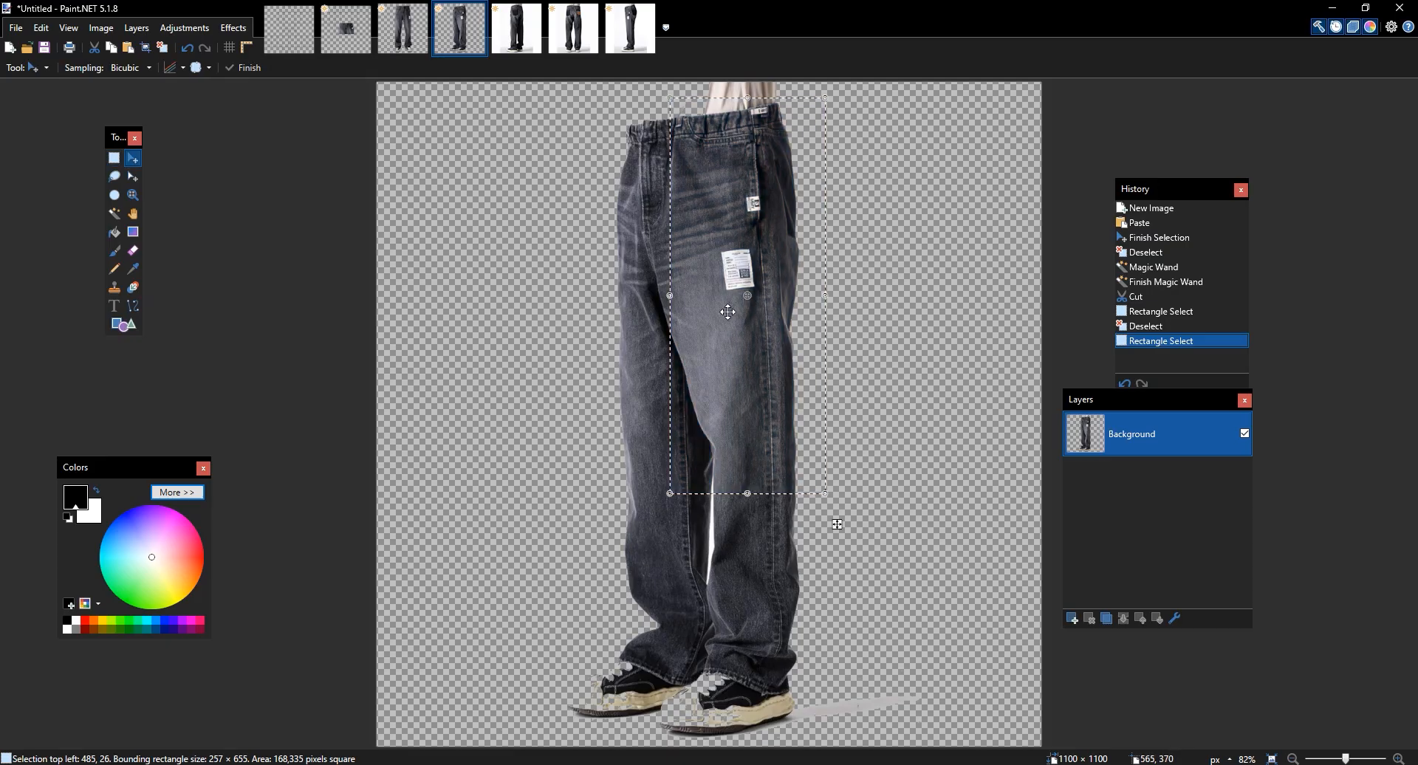
{"action": "left_click", "coordinate": [734, 339]}
Paste the copied side-view leg onto a new layer above Layer 2 in the 2x template image
{"action": "left_click", "coordinate": [337, 43]}
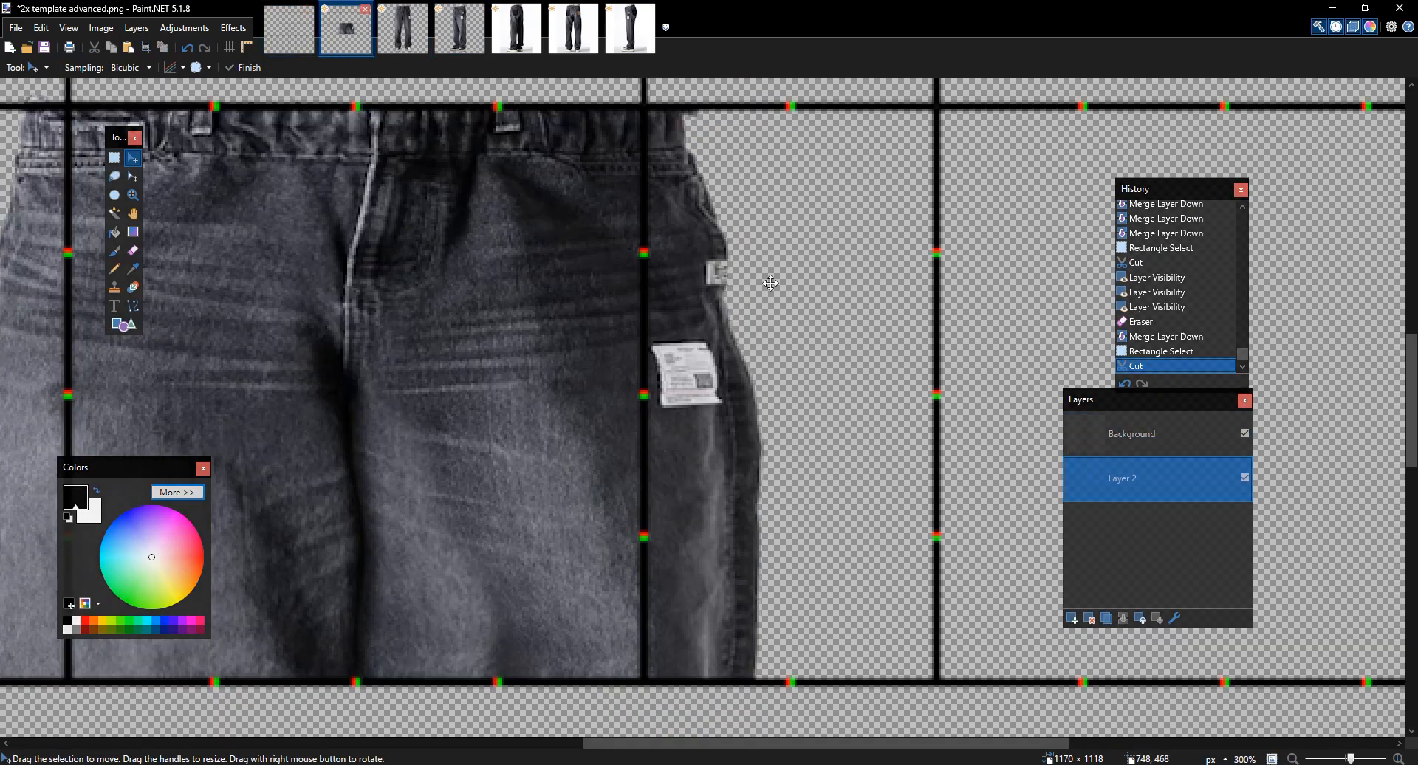
{"action": "left_click", "coordinate": [1072, 618]}
{"action": "key", "text": "ctrl+v"}
{"action": "scroll", "coordinate": [834, 420], "scroll_direction": "down", "scroll_amount": 3}
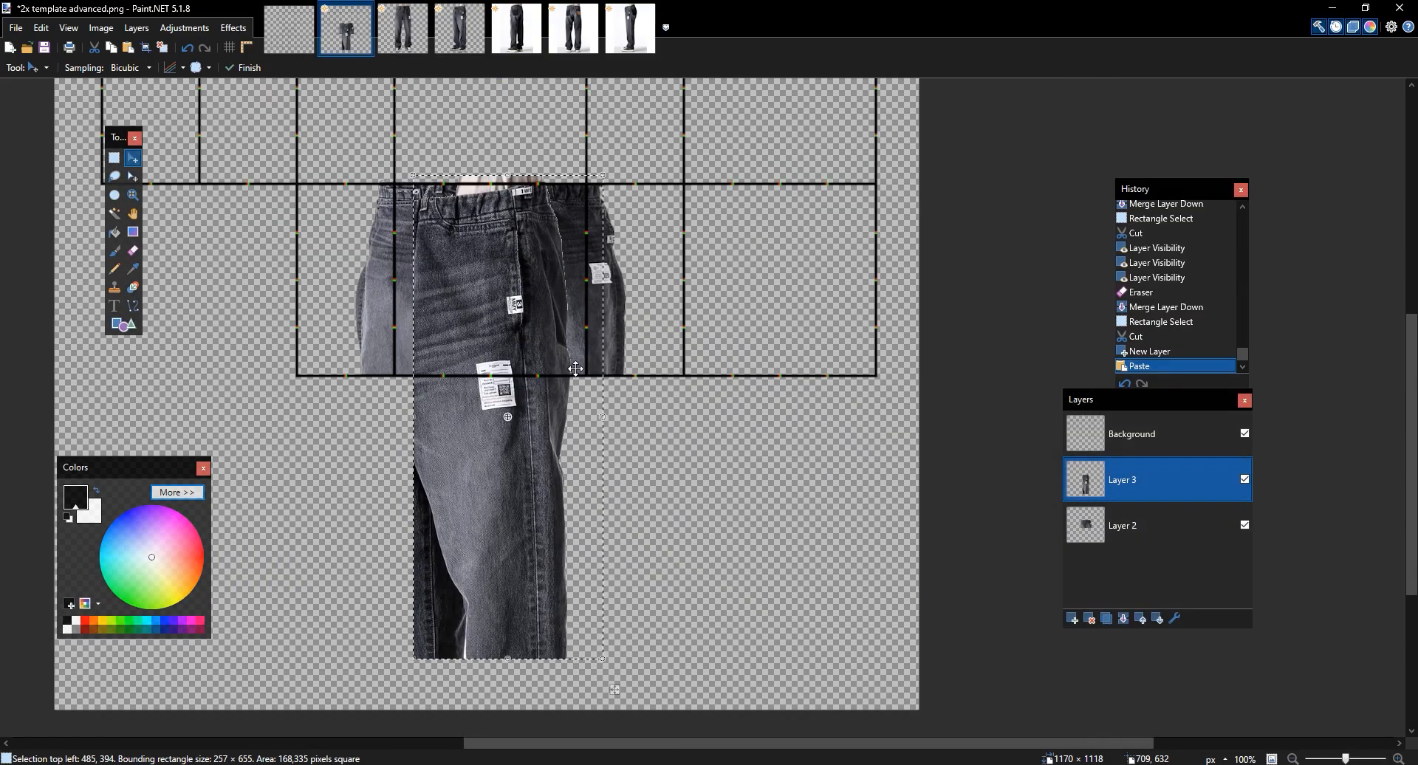
Move the pasted side-view leg over the right half of the jeans front, shrink it and rotate it about -3.9°
{"action": "left_click_drag", "start_coordinate": [576, 369], "coordinate": [698, 350]}
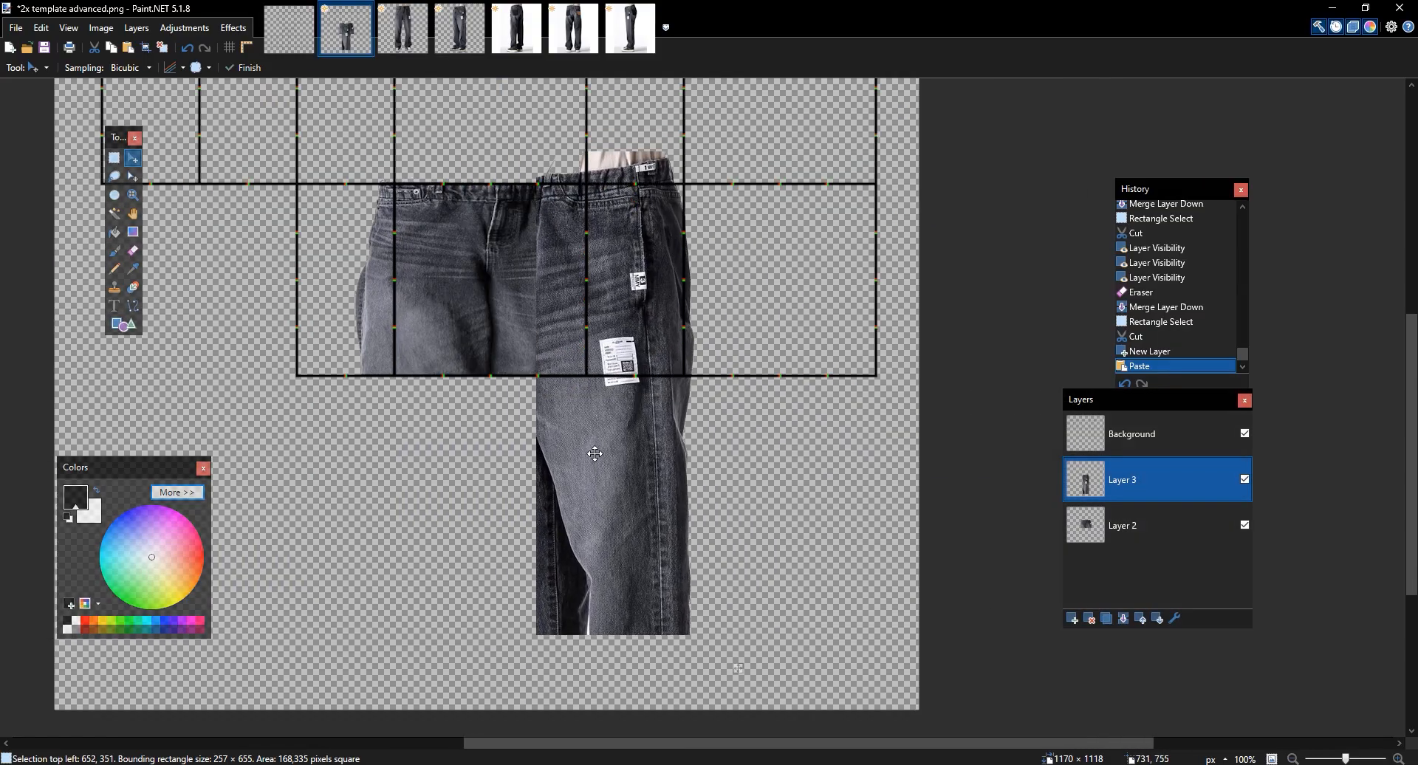
{"action": "left_click_drag", "start_coordinate": [711, 432], "coordinate": [708, 402]}
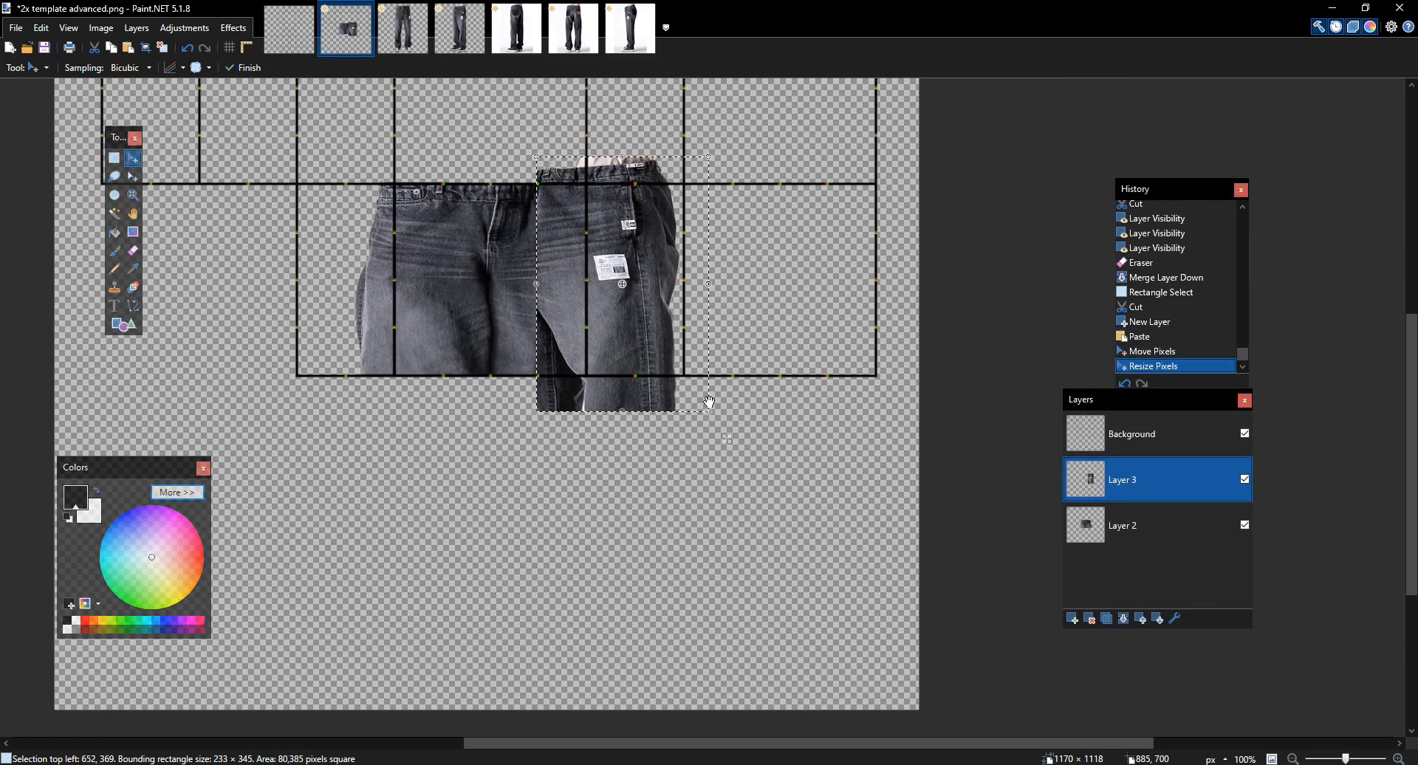
{"action": "scroll", "coordinate": [709, 402], "scroll_direction": "up", "scroll_amount": 2}
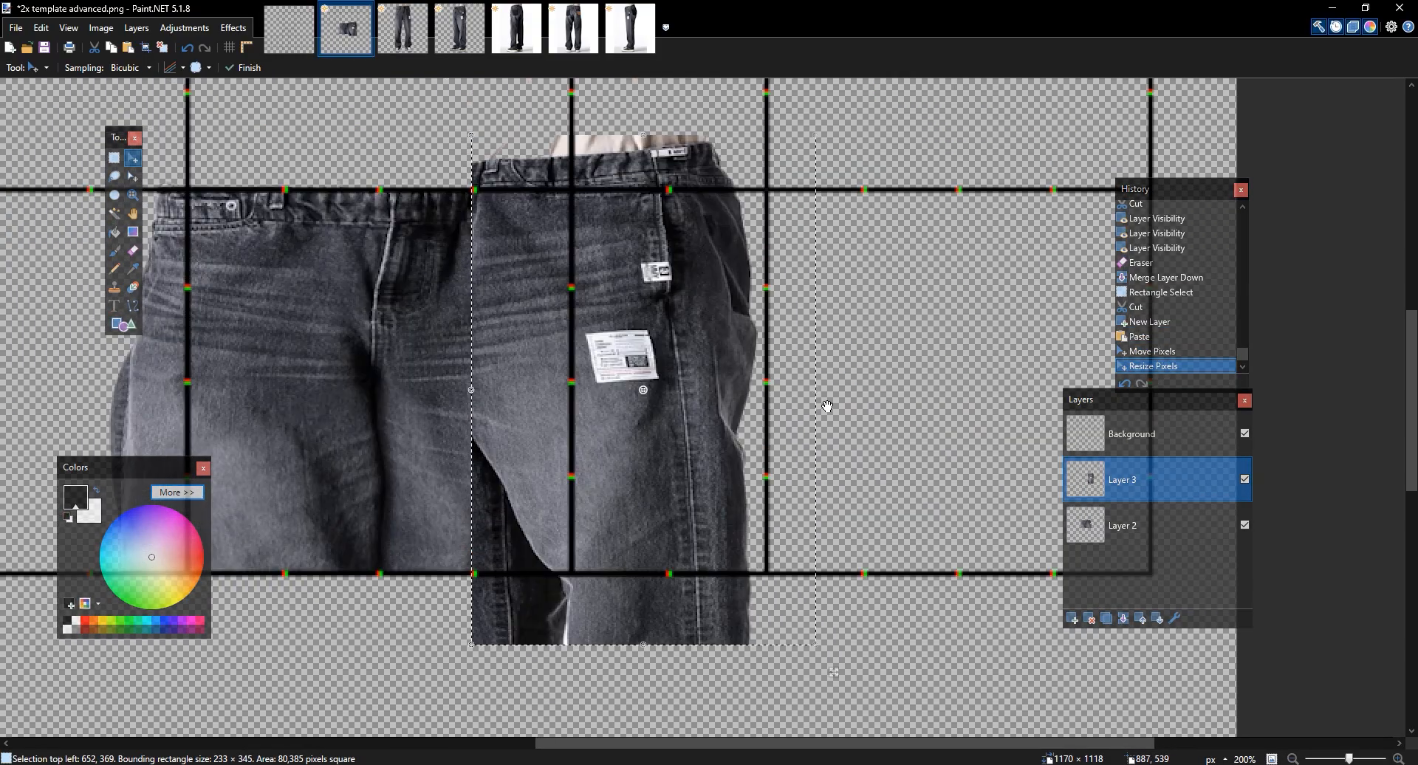
{"action": "left_click_drag", "start_coordinate": [849, 690], "coordinate": [832, 689]}
{"action": "left_click_drag", "start_coordinate": [619, 359], "coordinate": [790, 522]}
Undo the leg's last move, rotation and resize, and redo the resize and rotation
{"action": "key", "text": "ctrl+z"}
{"action": "key", "text": "ctrl+z"}
{"action": "key", "text": "ctrl+z"}
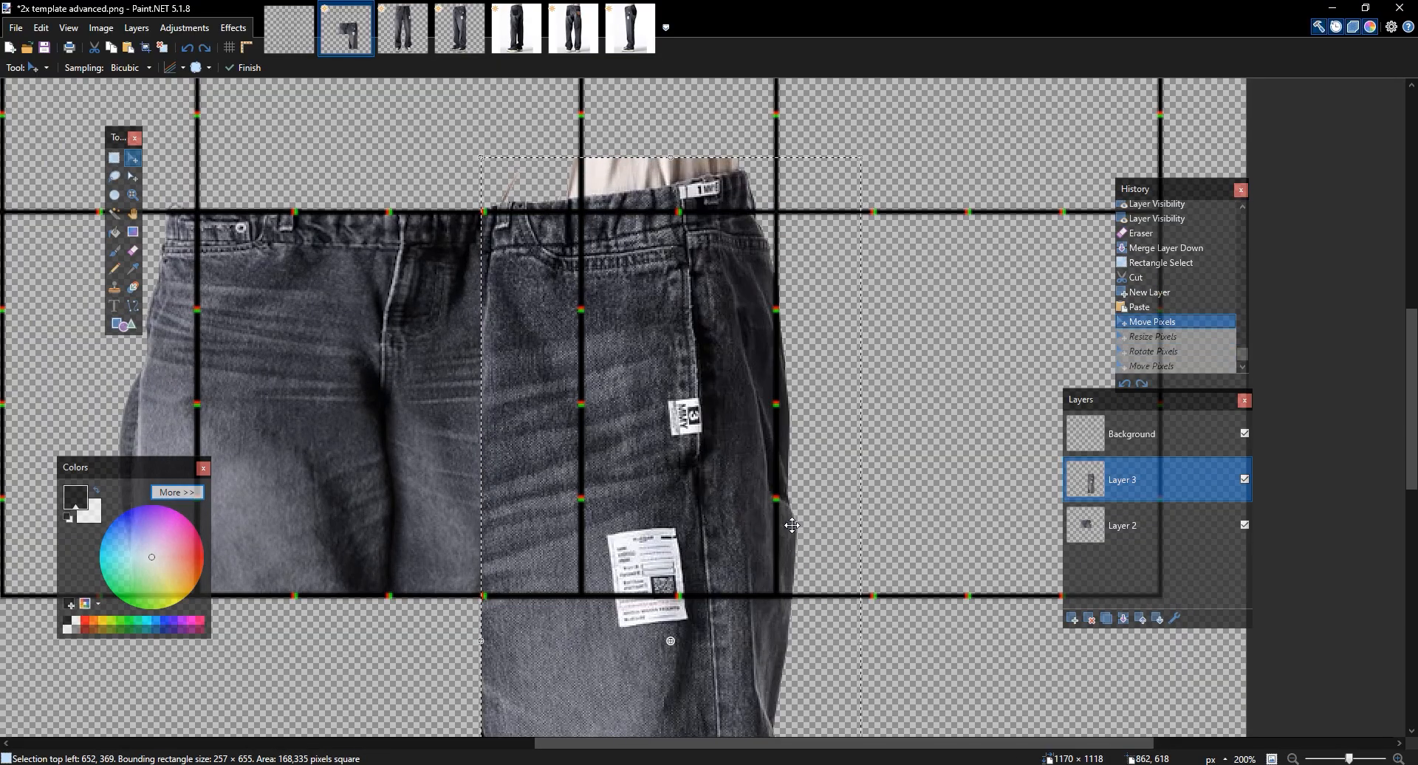
{"action": "scroll", "coordinate": [790, 519], "scroll_direction": "down", "scroll_amount": 1}
{"action": "left_click_drag", "start_coordinate": [849, 459], "coordinate": [772, 330]}
{"action": "left_click_drag", "start_coordinate": [799, 690], "coordinate": [763, 563]}
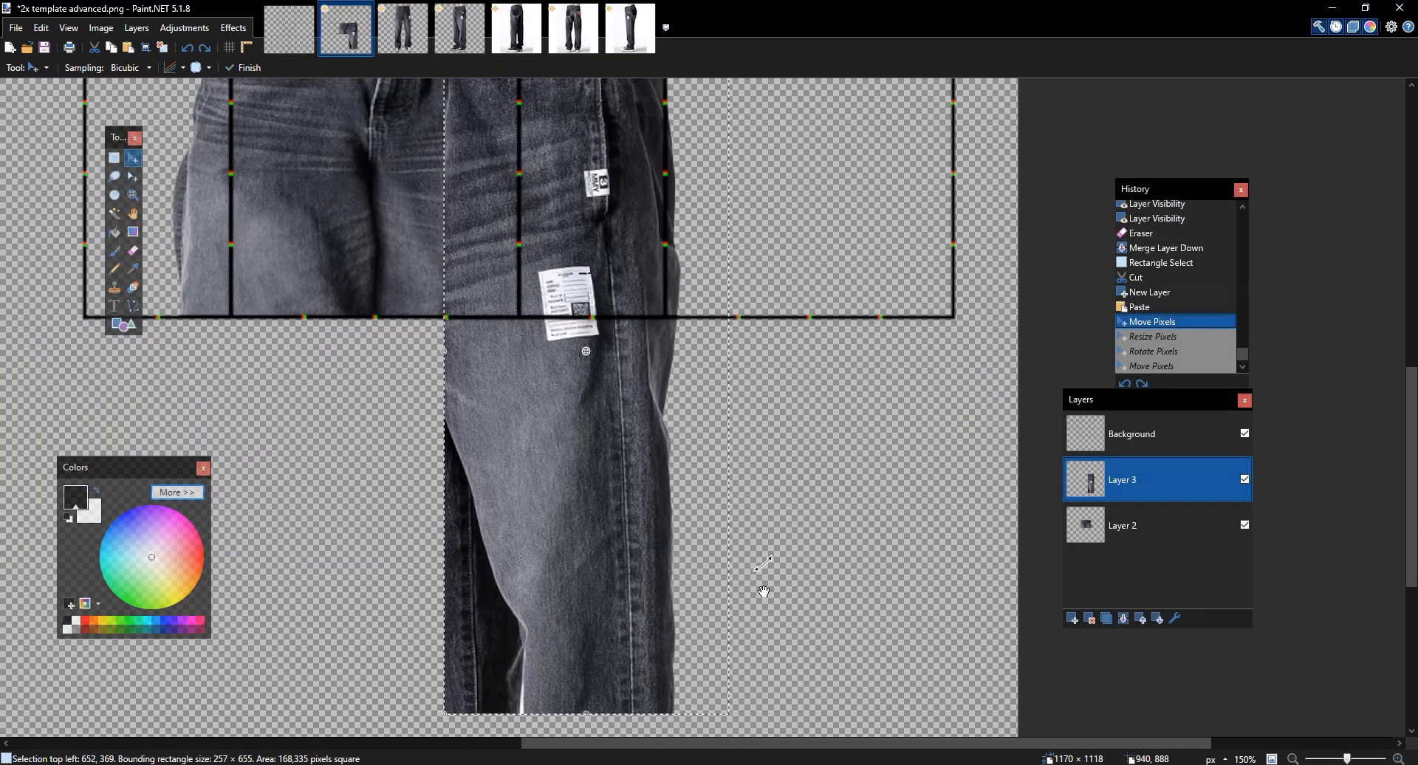
{"action": "key", "text": "ctrl+y"}
{"action": "key", "text": "ctrl+y"}
Rotate the leg to about -6°, align its waistband with the template's waist line and deselect it
{"action": "scroll", "coordinate": [731, 561], "scroll_direction": "up", "scroll_amount": 3}
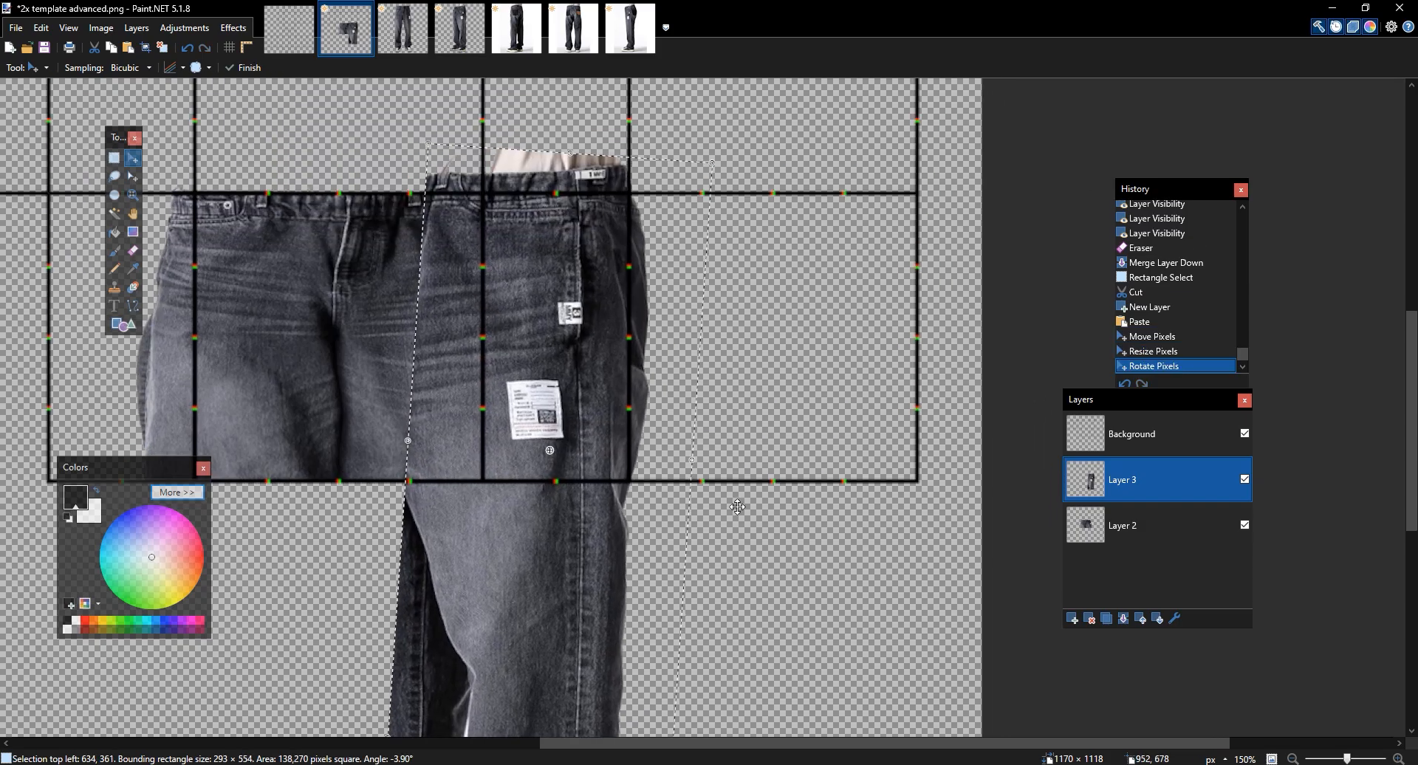
{"action": "left_click_drag", "start_coordinate": [581, 478], "coordinate": [585, 482]}
{"action": "scroll", "coordinate": [794, 661], "scroll_direction": "down", "scroll_amount": 3}
{"action": "scroll", "coordinate": [794, 661], "scroll_direction": "left", "scroll_amount": 1}
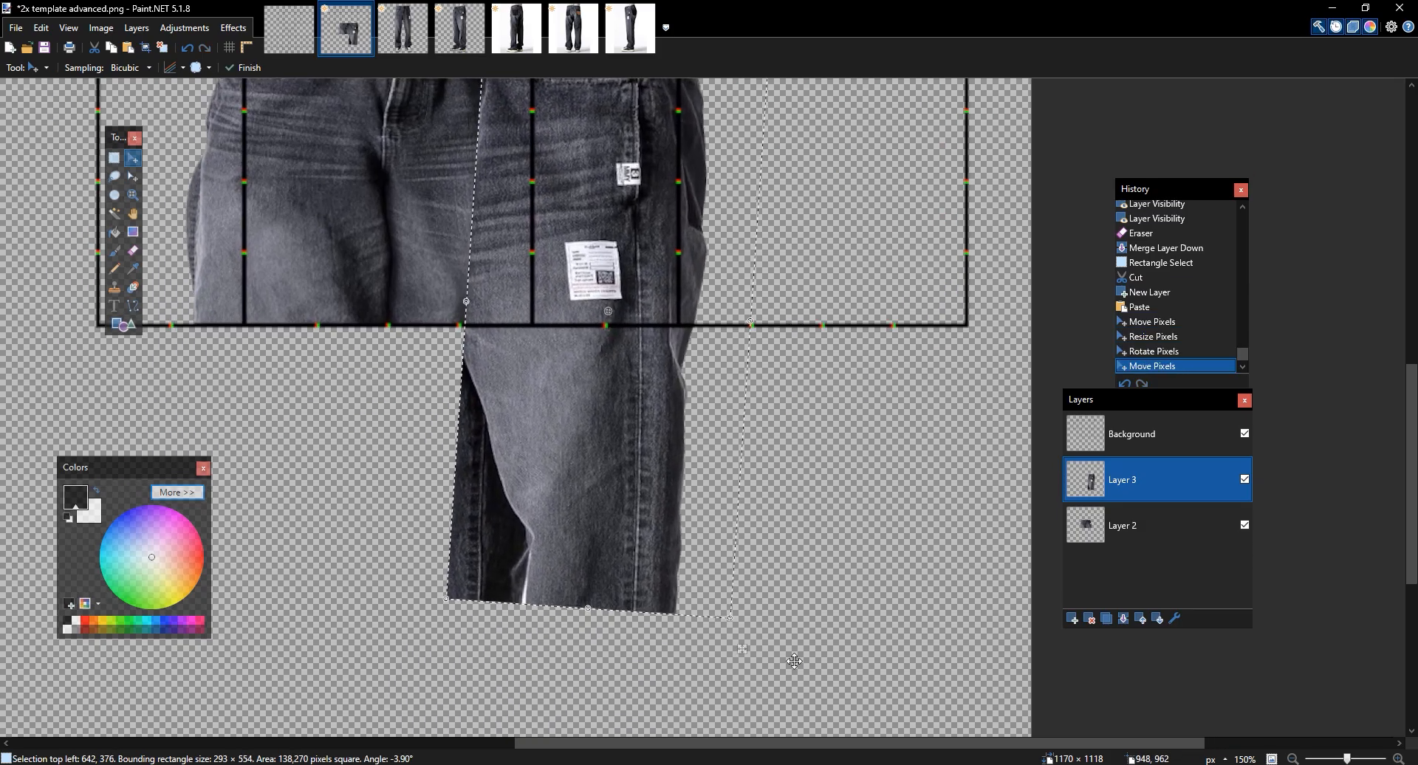
{"action": "left_click_drag", "start_coordinate": [745, 628], "coordinate": [729, 655]}
{"action": "scroll", "coordinate": [643, 443], "scroll_direction": "up", "scroll_amount": 3}
{"action": "scroll", "coordinate": [630, 432], "scroll_direction": "left", "scroll_amount": 1}
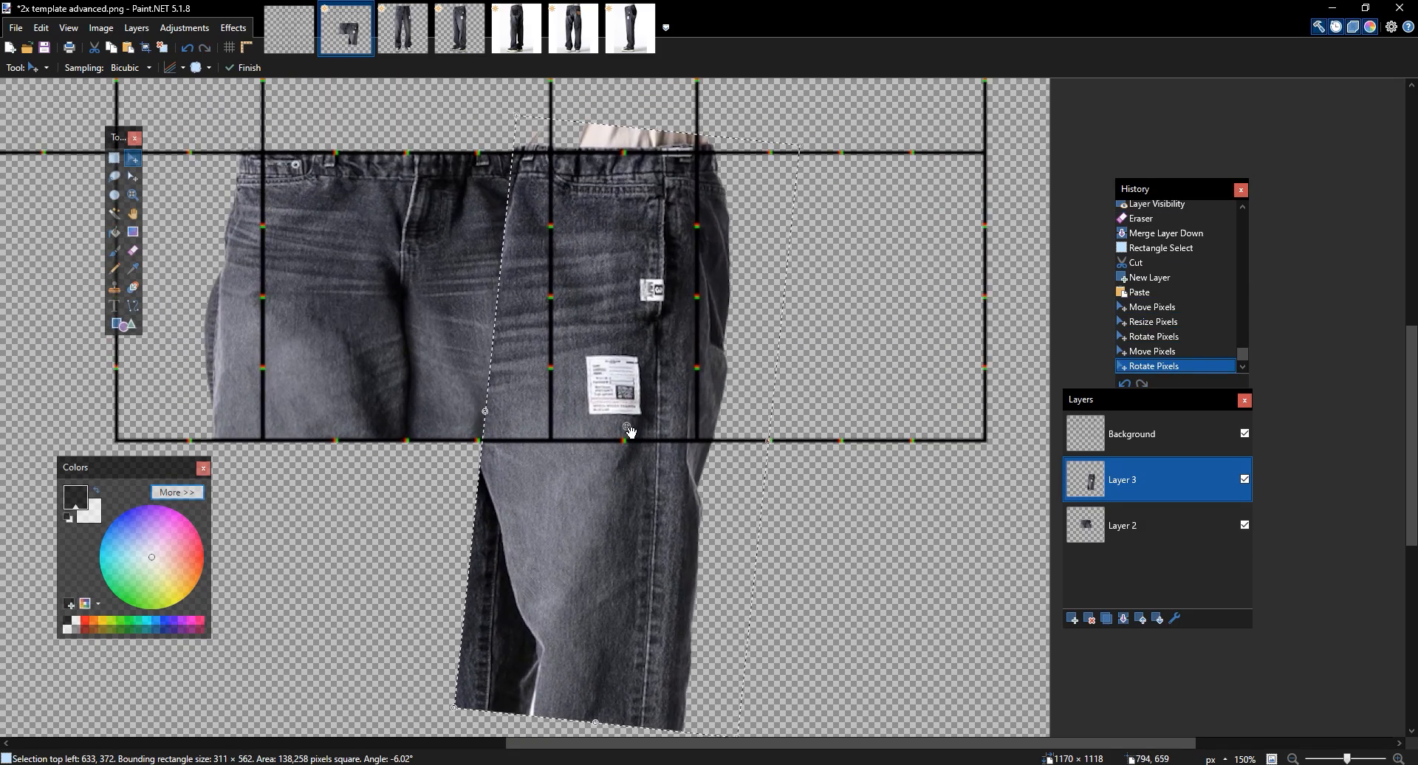
{"action": "left_click_drag", "start_coordinate": [628, 436], "coordinate": [625, 437]}
{"action": "left_click_drag", "start_coordinate": [593, 456], "coordinate": [583, 457]}
{"action": "left_click_drag", "start_coordinate": [752, 467], "coordinate": [728, 376]}
{"action": "key", "text": "ctrl+d"}
{"action": "left_click_drag", "start_coordinate": [708, 555], "coordinate": [716, 586]}
{"action": "scroll", "coordinate": [715, 586], "scroll_direction": "down", "scroll_amount": 1}
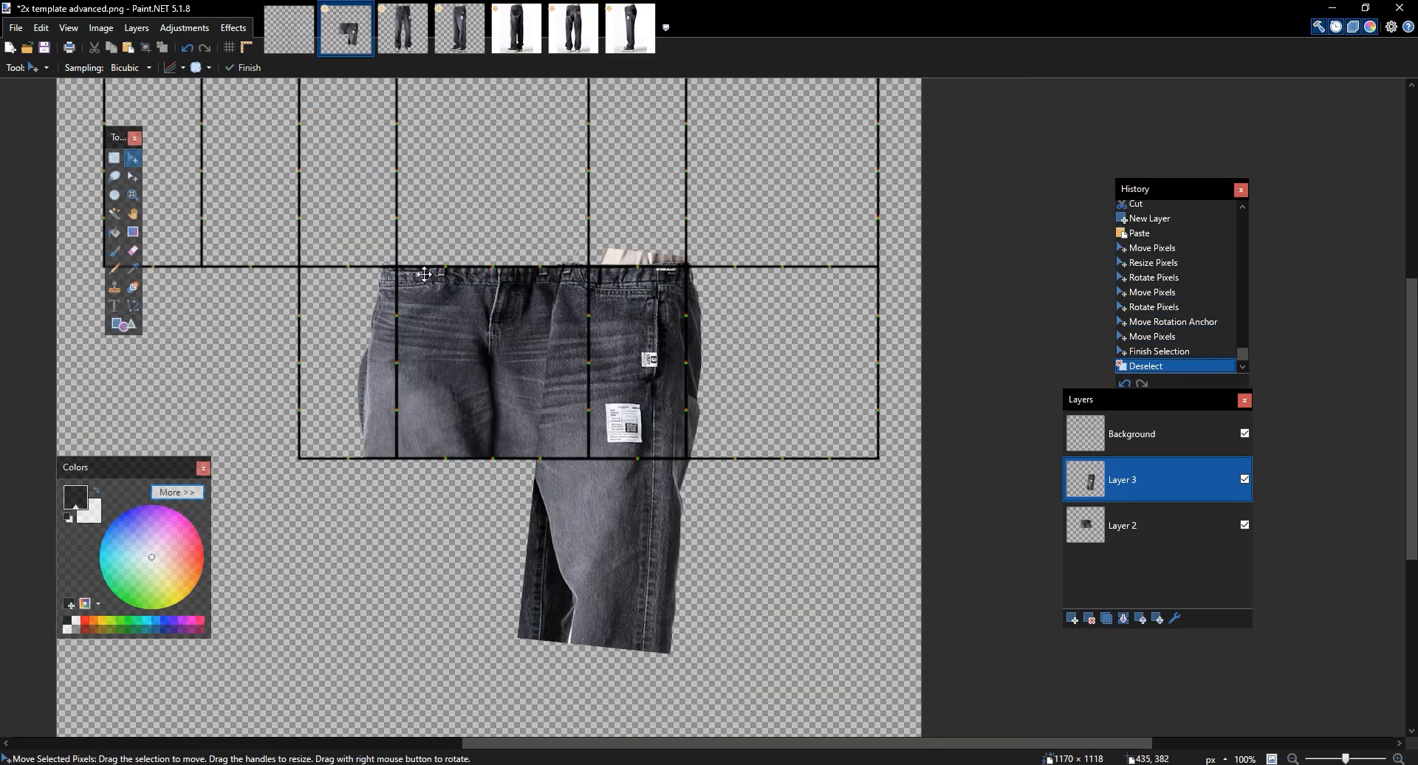
Select the leg from just below the waist line and squash its height to end at the template section's lower line
{"action": "key", "text": "s"}
{"action": "left_click_drag", "start_coordinate": [492, 432], "coordinate": [179, 157]}
{"action": "key", "text": "ctrl+d"}
{"action": "left_click_drag", "start_coordinate": [739, 668], "coordinate": [497, 225]}
{"action": "key", "text": "m"}
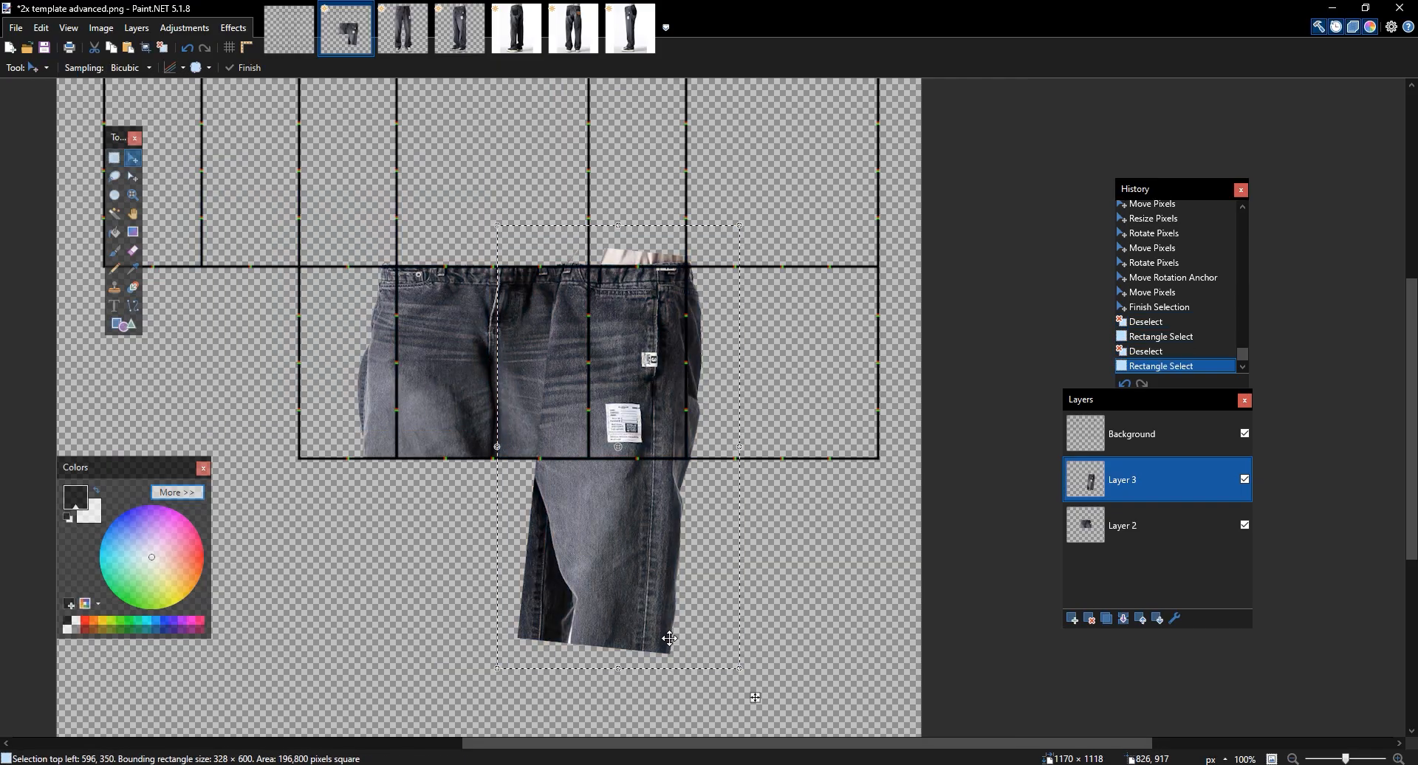
{"action": "left_click", "coordinate": [134, 176]}
{"action": "left_click_drag", "start_coordinate": [618, 225], "coordinate": [618, 283]}
{"action": "key", "text": "m"}
{"action": "left_click_drag", "start_coordinate": [621, 650], "coordinate": [634, 462]}
{"action": "key", "text": "ctrl+d"}
{"action": "scroll", "coordinate": [667, 307], "scroll_direction": "up", "scroll_amount": 2}
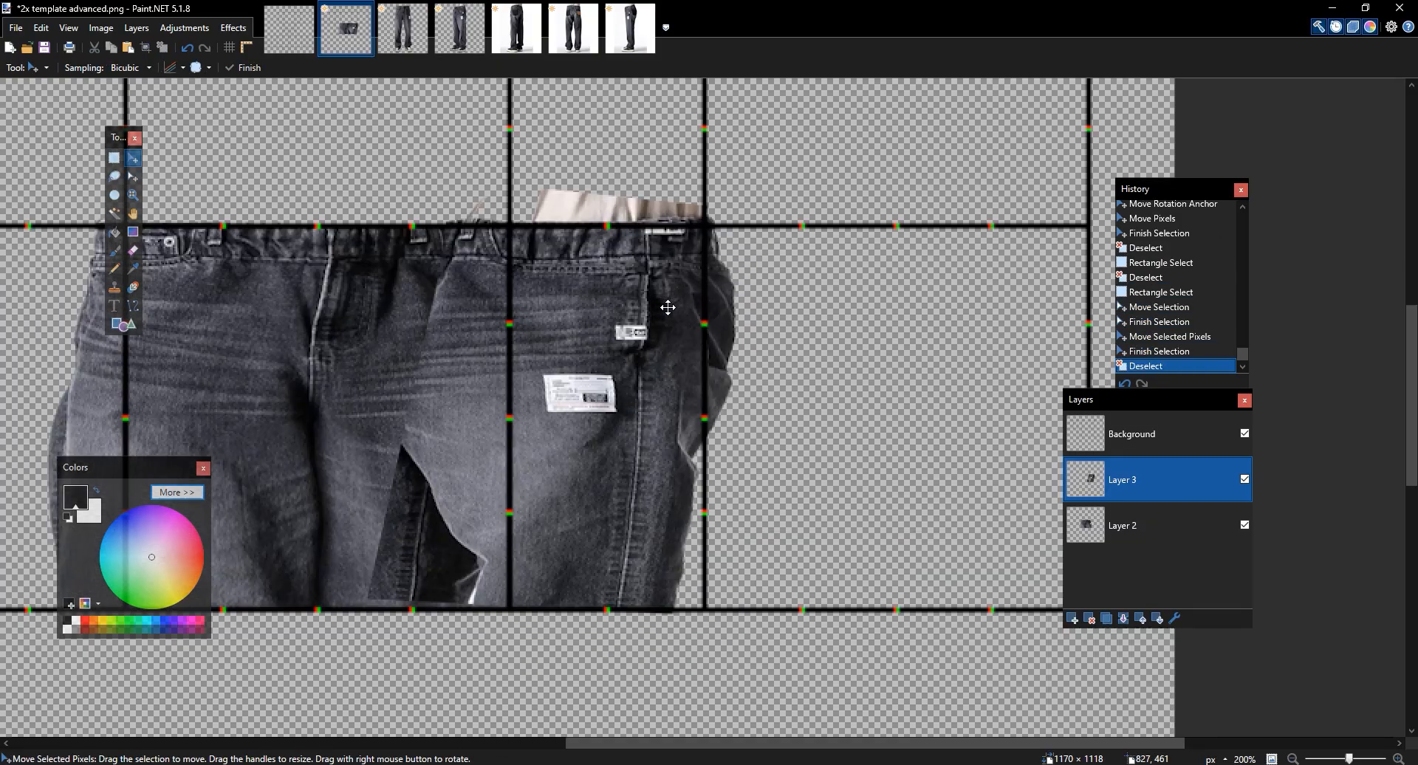
Shift the whole of Layer 3 left by 37 px, deselect, and compare it with Layer 2 by toggling its visibility
{"action": "left_click_drag", "start_coordinate": [695, 262], "coordinate": [740, 268]}
{"action": "key", "text": "ctrl+a"}
{"action": "left_click_drag", "start_coordinate": [611, 322], "coordinate": [612, 322]}
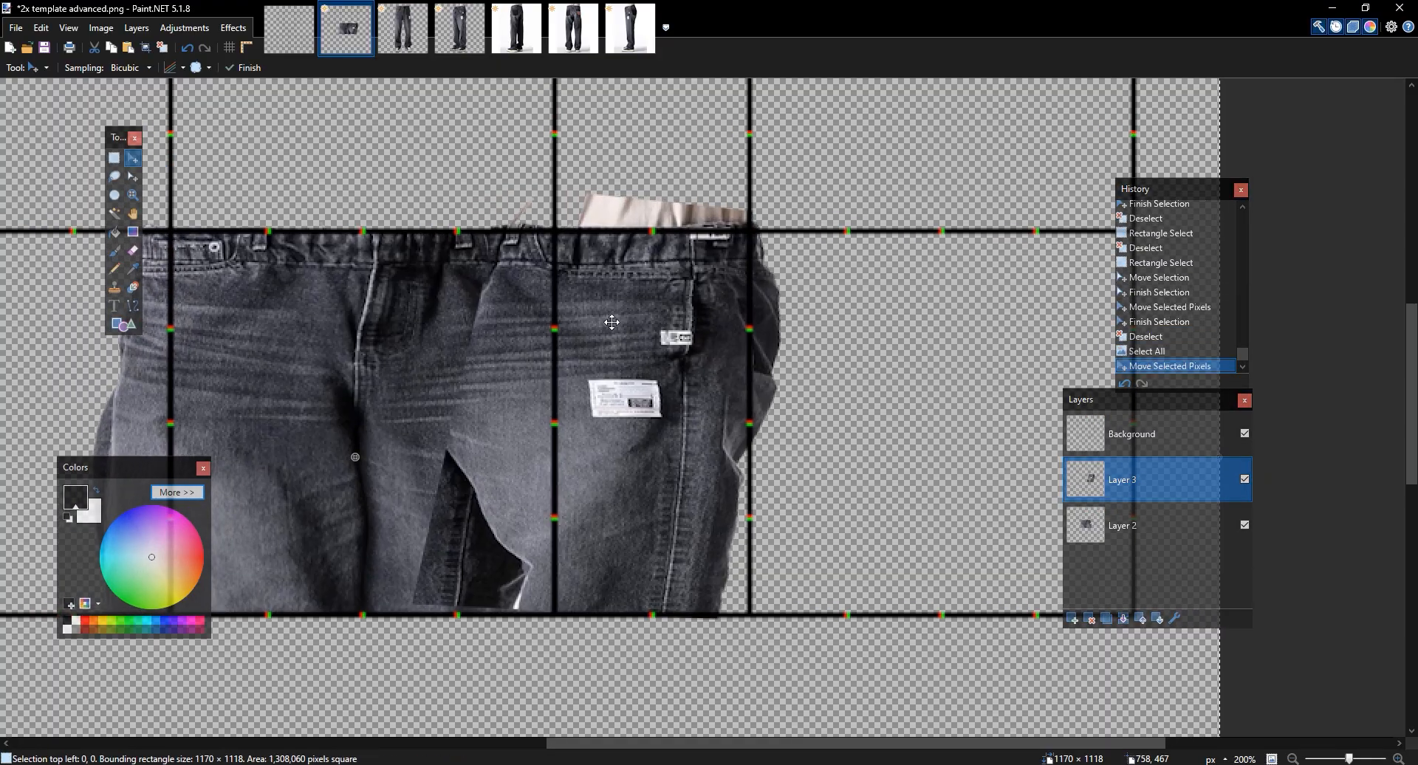
{"action": "key", "text": "Left"}
{"action": "key", "text": "Left"}
{"action": "key", "text": "Left"}
{"action": "key", "text": "Left"}
{"action": "key", "text": "Left"}
{"action": "key", "text": "Left"}
{"action": "key", "text": "Left"}
{"action": "key", "text": "Left"}
{"action": "key", "text": "Left"}
{"action": "key", "text": "Left"}
{"action": "key", "text": "Left"}
{"action": "key", "text": "Left"}
{"action": "key", "text": "Left"}
{"action": "key", "text": "Left"}
{"action": "key", "text": "Left"}
{"action": "key", "text": "Left"}
{"action": "key", "text": "Left"}
{"action": "key", "text": "Left"}
{"action": "key", "text": "Left"}
{"action": "key", "text": "Left"}
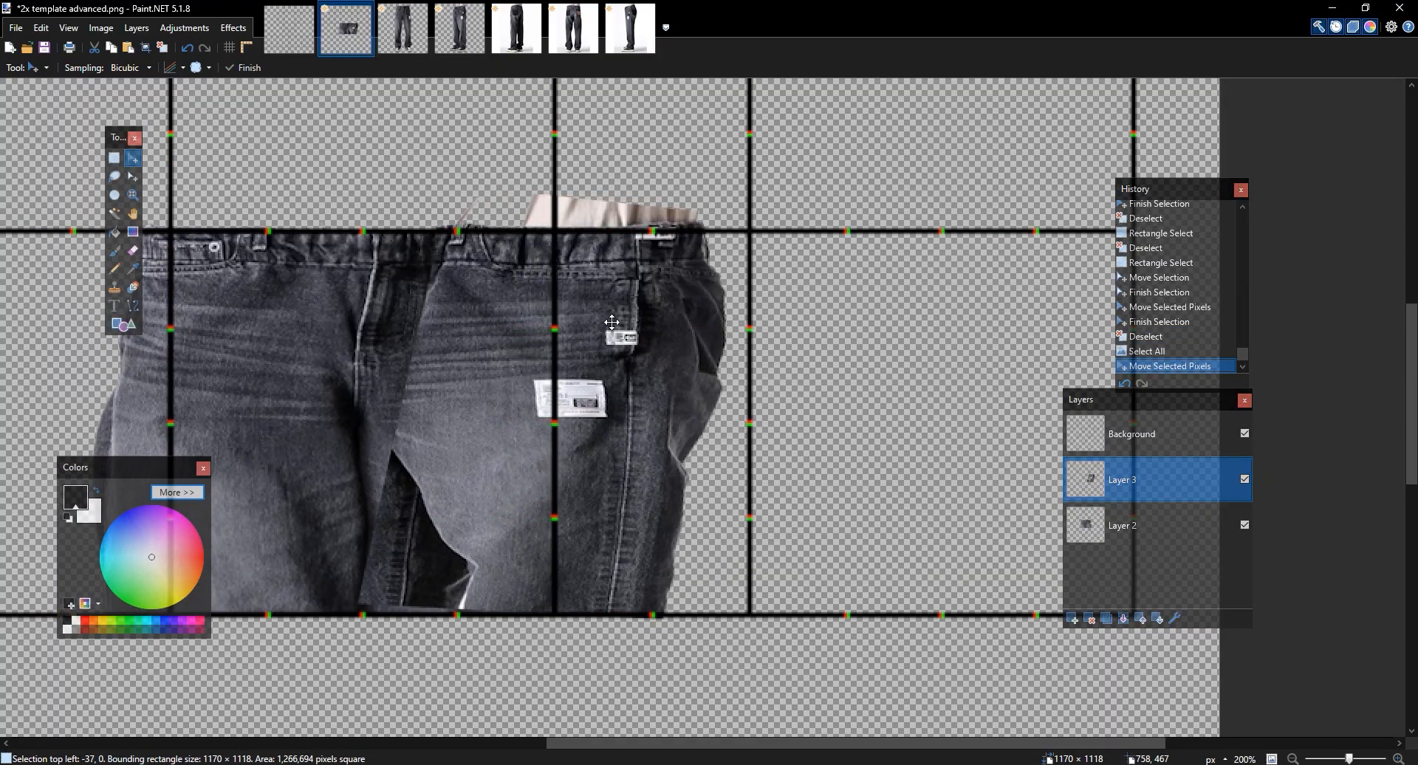
{"action": "key", "text": "ctrl+d"}
{"action": "left_click", "coordinate": [1245, 479]}
{"action": "left_click", "coordinate": [1245, 479]}
{"action": "left_click", "coordinate": [1245, 479]}
{"action": "left_click", "coordinate": [1245, 479]}
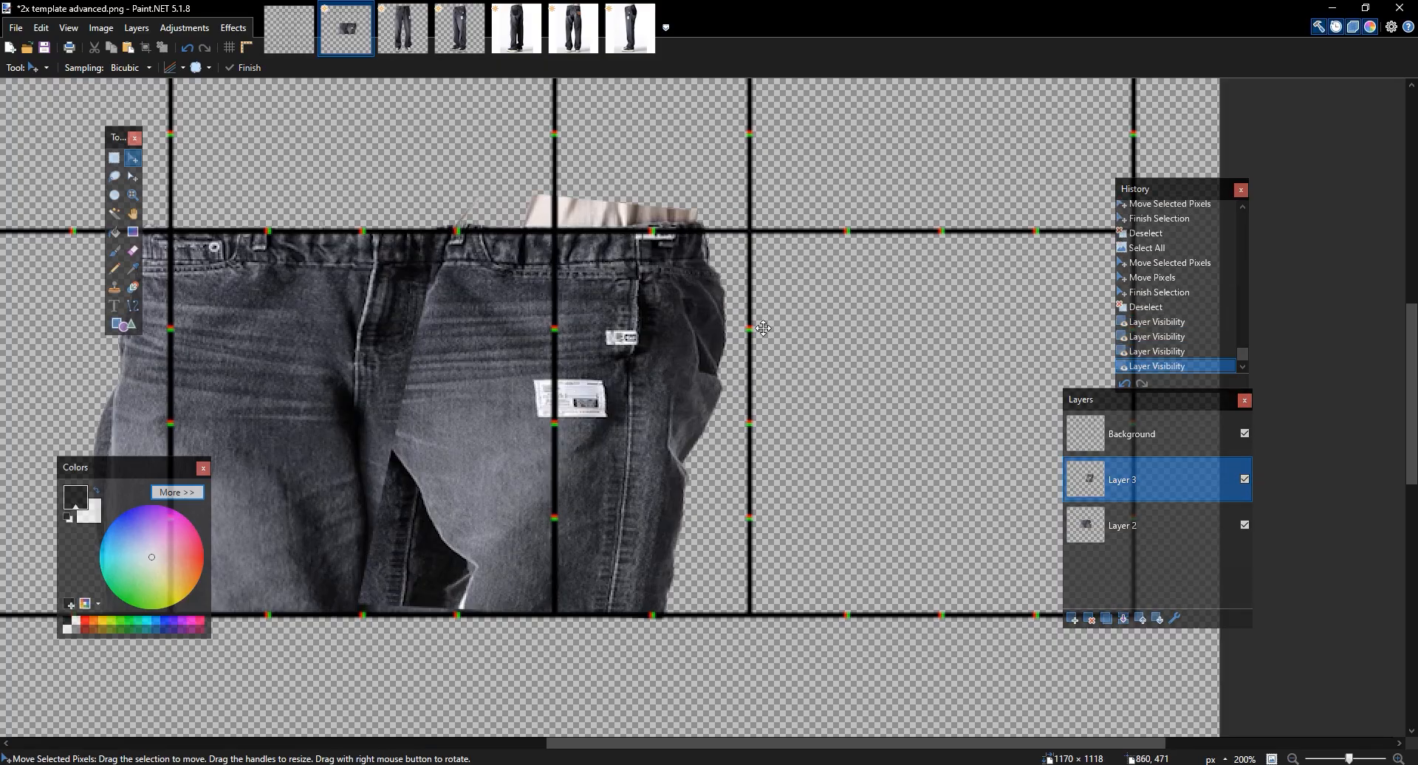
Nudge all of Layer 3 further left, deselect, and check the jeans front beneath by toggling Layer 3's visibility
{"action": "key", "text": "ctrl+a"}
{"action": "key", "text": "Left"}
{"action": "key", "text": "Left"}
{"action": "key", "text": "Left"}
{"action": "key", "text": "Left"}
{"action": "key", "text": "Left"}
{"action": "key", "text": "Left"}
{"action": "key", "text": "Left"}
{"action": "key", "text": "Left"}
{"action": "key", "text": "Left"}
{"action": "key", "text": "Left"}
{"action": "key", "text": "Left"}
{"action": "key", "text": "Left"}
{"action": "key", "text": "Left"}
{"action": "key", "text": "Left"}
{"action": "key", "text": "ctrl+d"}
{"action": "left_click_drag", "start_coordinate": [763, 327], "coordinate": [805, 380]}
{"action": "left_click", "coordinate": [1245, 480]}
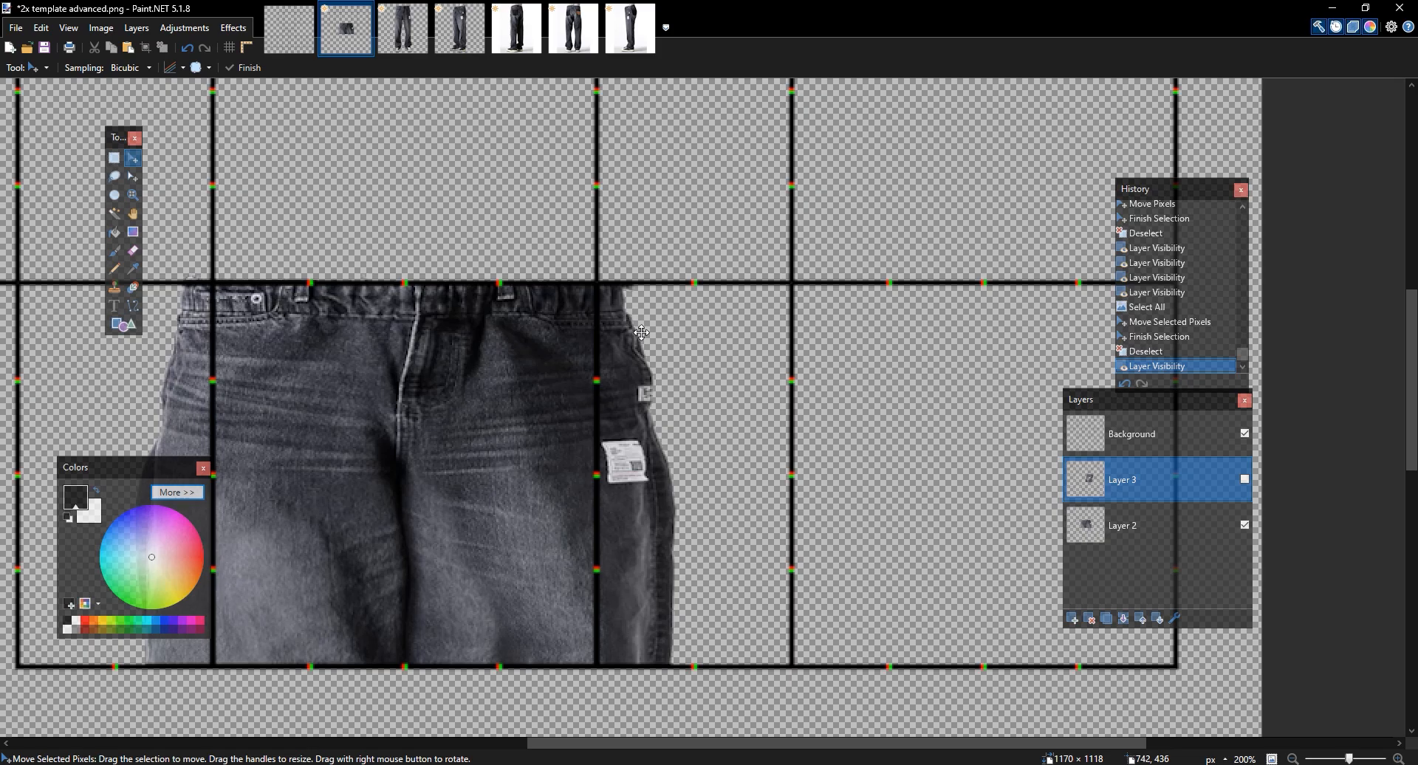
{"action": "left_click", "coordinate": [1244, 479]}
Shift all of Layer 3 another 11 px left and lower its opacity so the jeans front shows through
{"action": "key", "text": "ctrl+a"}
{"action": "key", "text": "Left"}
{"action": "key", "text": "Left"}
{"action": "key", "text": "Left"}
{"action": "key", "text": "Left"}
{"action": "key", "text": "Left"}
{"action": "key", "text": "Left"}
{"action": "key", "text": "Left"}
{"action": "key", "text": "Left"}
{"action": "key", "text": "Left"}
{"action": "key", "text": "Left"}
{"action": "key", "text": "Left"}
{"action": "double_click", "coordinate": [1205, 485]}
{"action": "left_click_drag", "start_coordinate": [1009, 360], "coordinate": [980, 362]}
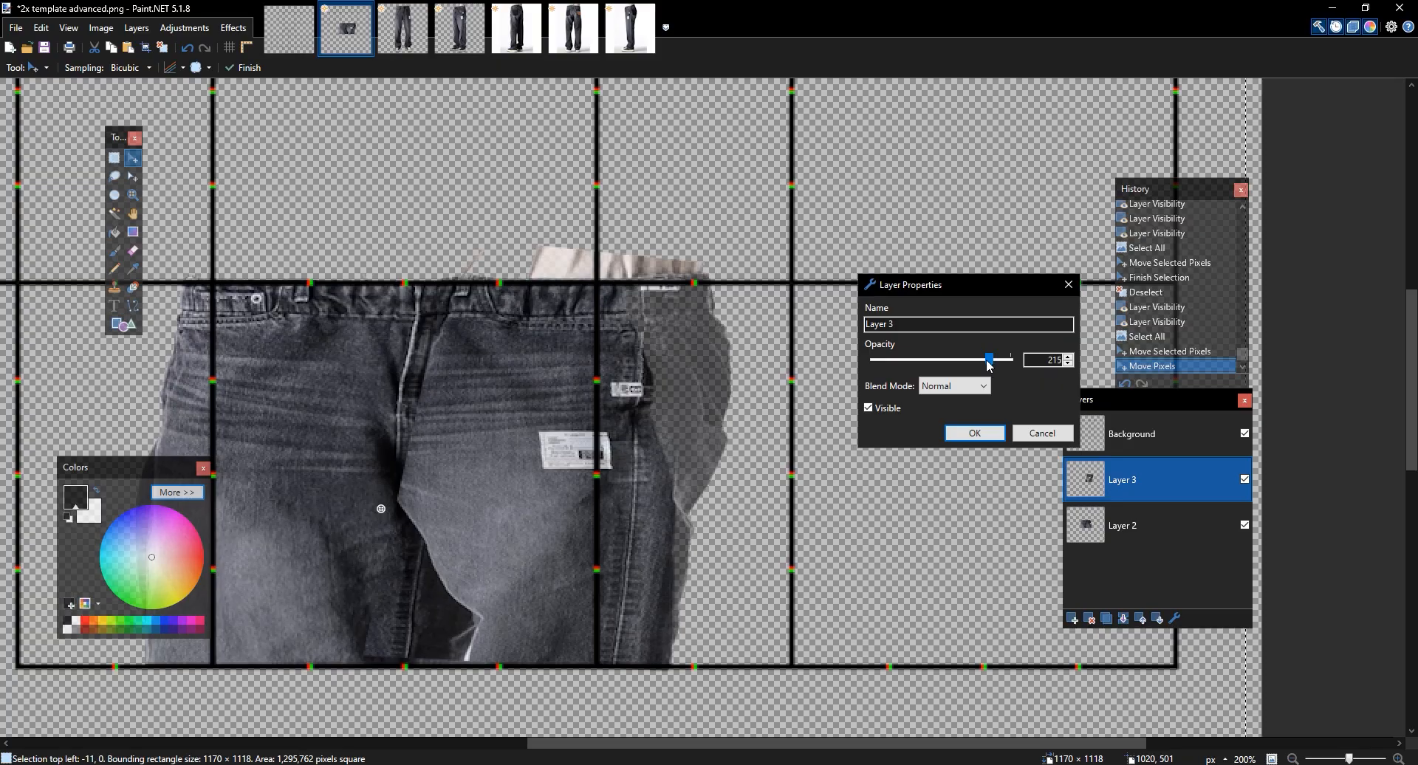
{"action": "left_click", "coordinate": [973, 440]}
Fine-tune the semi-transparent Layer 3 to a 9 px left offset, matching the seams of the jeans front, and deselect
{"action": "key", "text": "Right"}
{"action": "scroll", "coordinate": [552, 359], "scroll_direction": "up", "scroll_amount": 3}
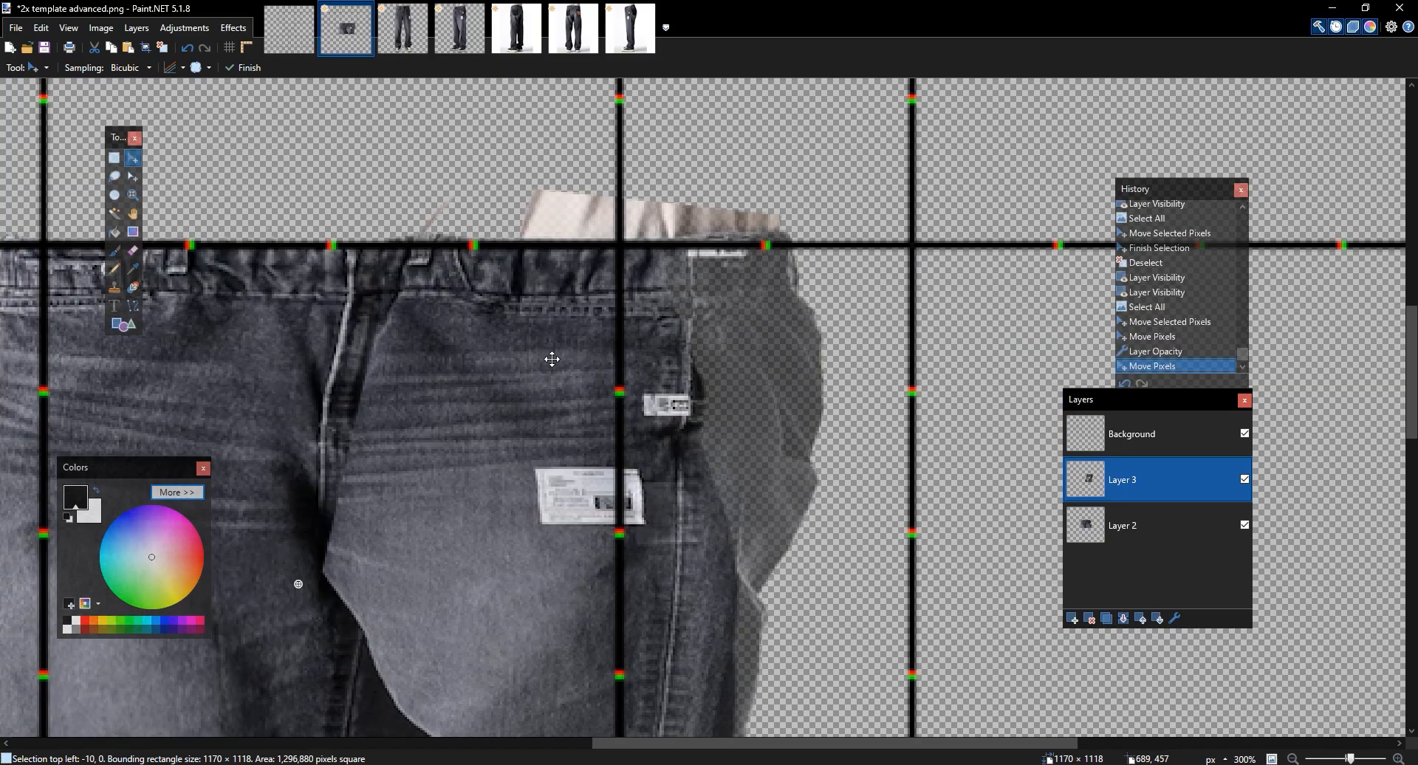
{"action": "key", "text": "Left"}
{"action": "key", "text": "Left"}
{"action": "key", "text": "Left"}
{"action": "key", "text": "Left"}
{"action": "key", "text": "Left"}
{"action": "key", "text": "Left"}
{"action": "key", "text": "Left"}
{"action": "key", "text": "Left"}
{"action": "key", "text": "Right"}
{"action": "key", "text": "Right"}
{"action": "key", "text": "Right"}
{"action": "key", "text": "Right"}
{"action": "key", "text": "Right"}
{"action": "key", "text": "Right"}
{"action": "key", "text": "Right"}
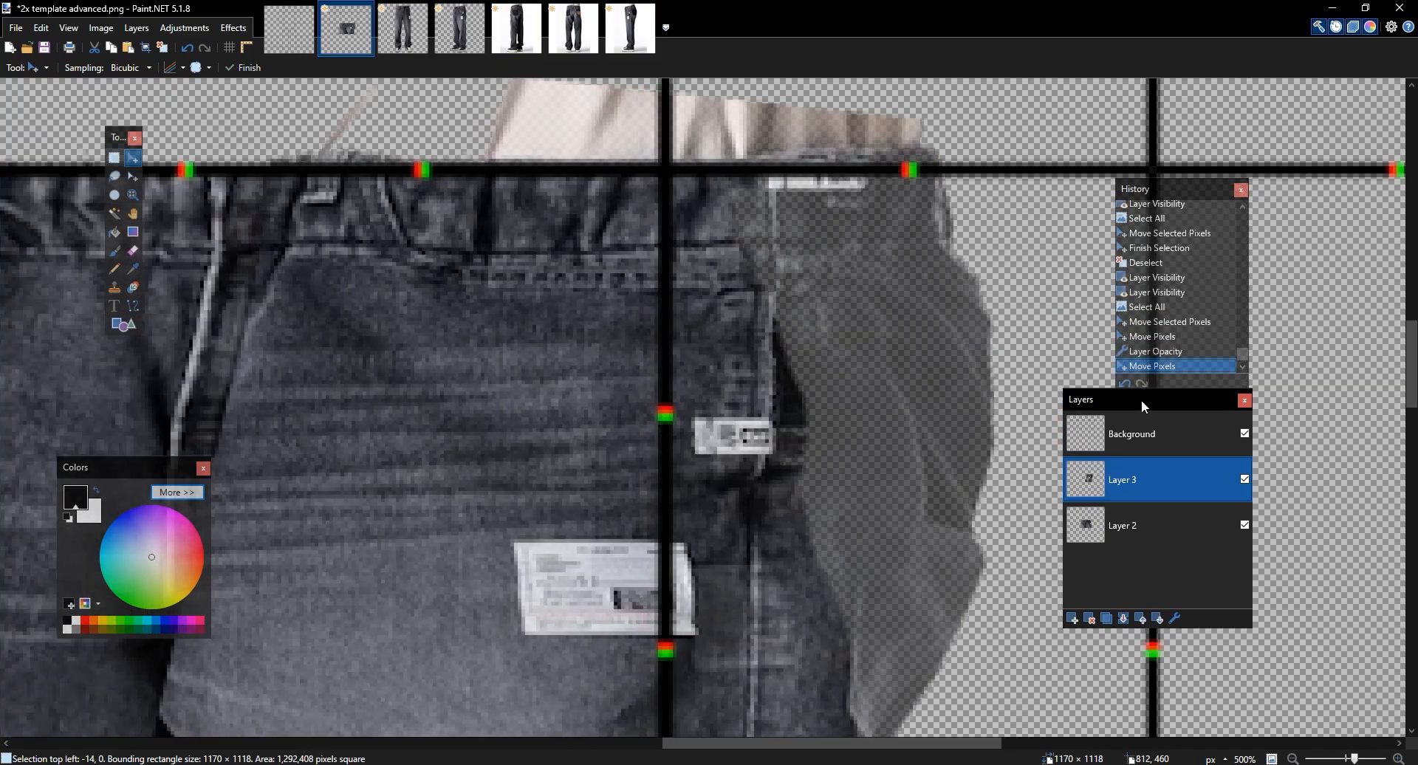
{"action": "left_click", "coordinate": [1245, 480]}
{"action": "left_click", "coordinate": [1246, 480]}
{"action": "key", "text": "Right"}
{"action": "key", "text": "Right"}
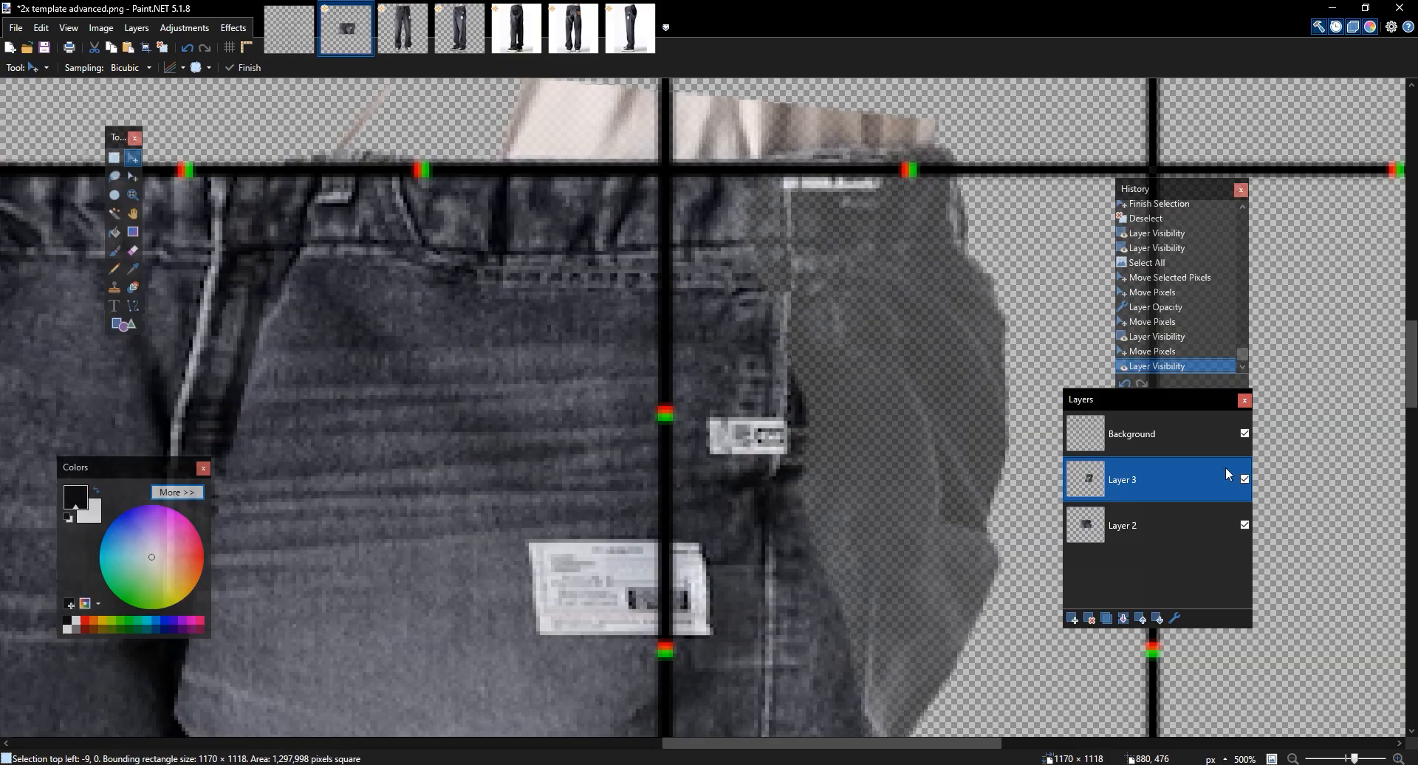
{"action": "key", "text": "ctrl+d"}
{"action": "scroll", "coordinate": [1011, 362], "scroll_direction": "down", "scroll_amount": 1}
{"action": "scroll", "coordinate": [1010, 360], "scroll_direction": "down", "scroll_amount": 3}
{"action": "scroll", "coordinate": [1010, 360], "scroll_direction": "up", "scroll_amount": 2}
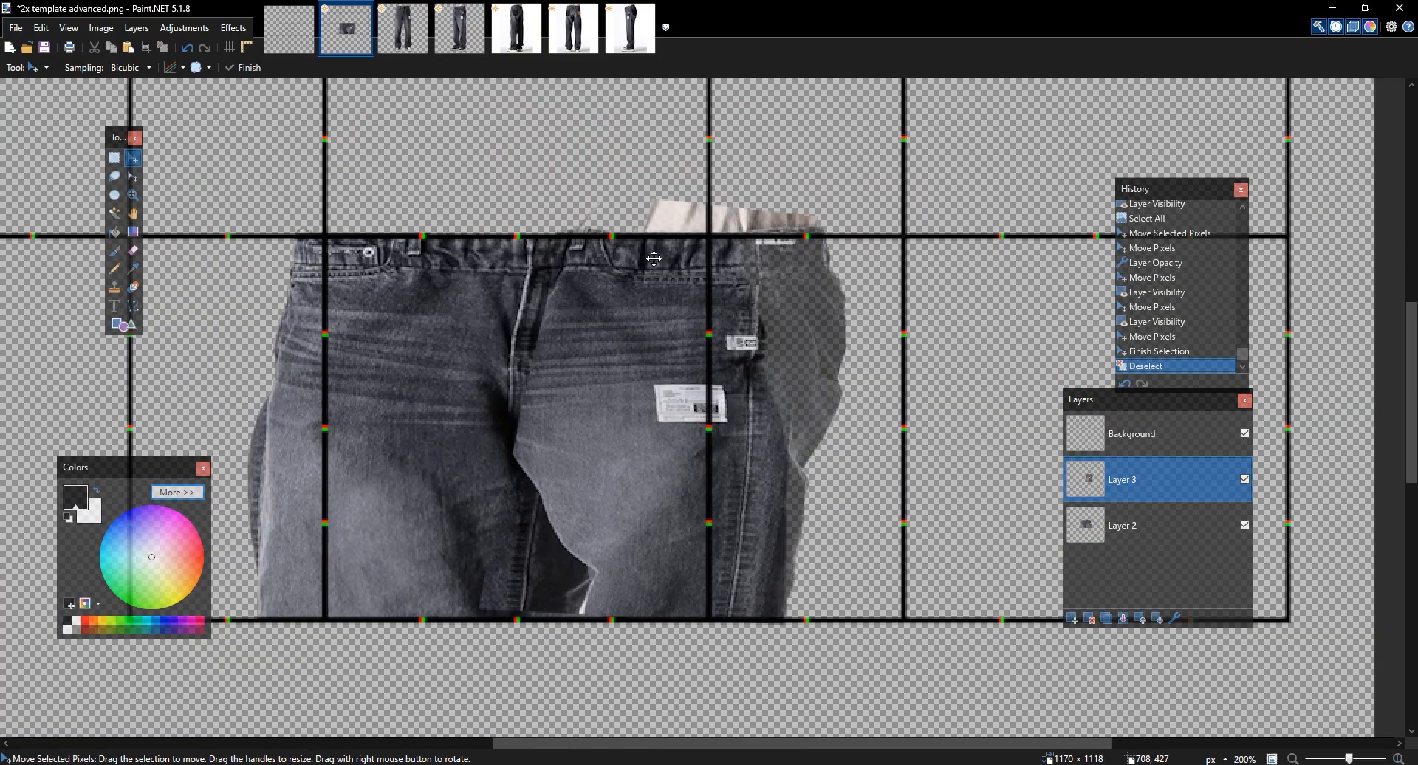
Restore Layer 3's opacity to 255 and switch to the Eraser
{"action": "double_click", "coordinate": [1163, 488]}
{"action": "left_click_drag", "start_coordinate": [728, 380], "coordinate": [803, 402]}
{"action": "left_click", "coordinate": [725, 457]}
{"action": "key", "text": "e"}
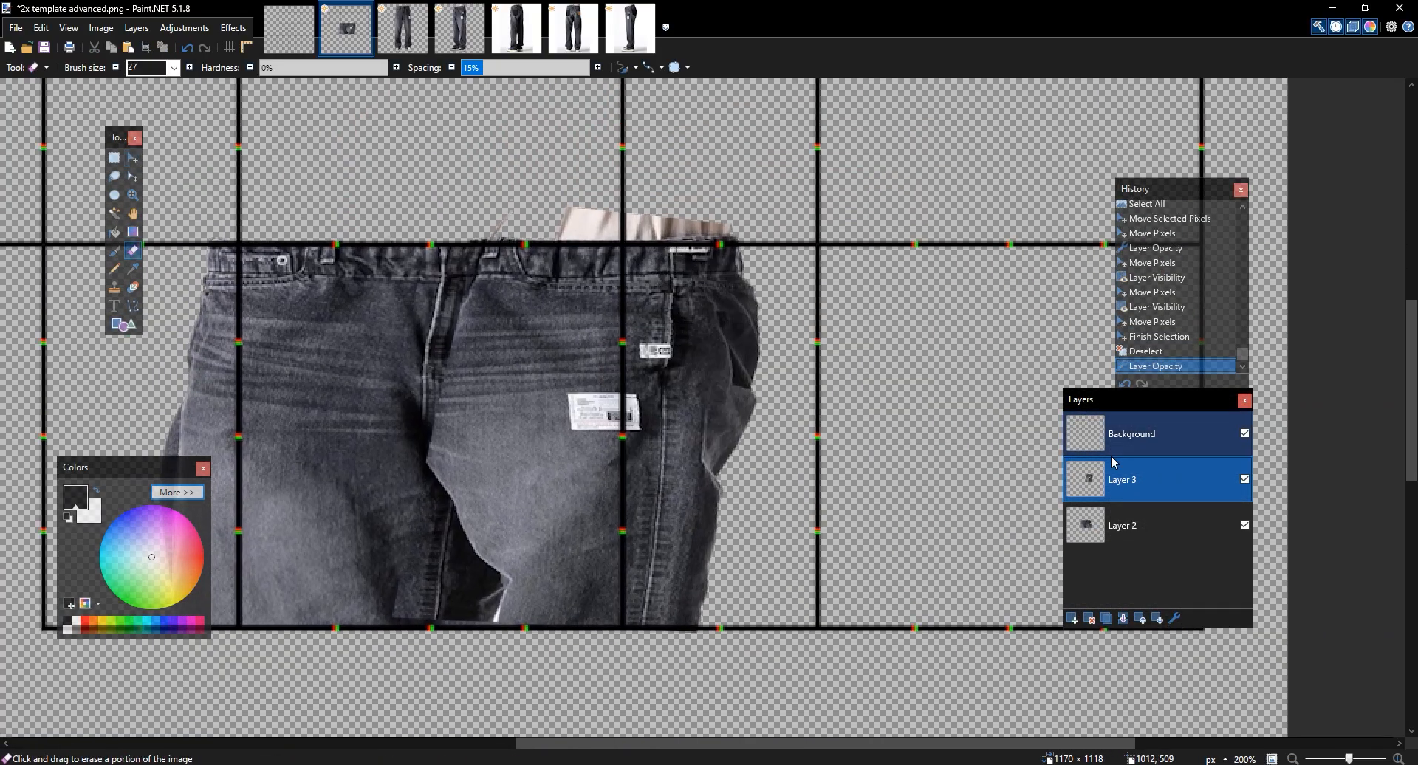
{"action": "double_click", "coordinate": [1156, 480]}
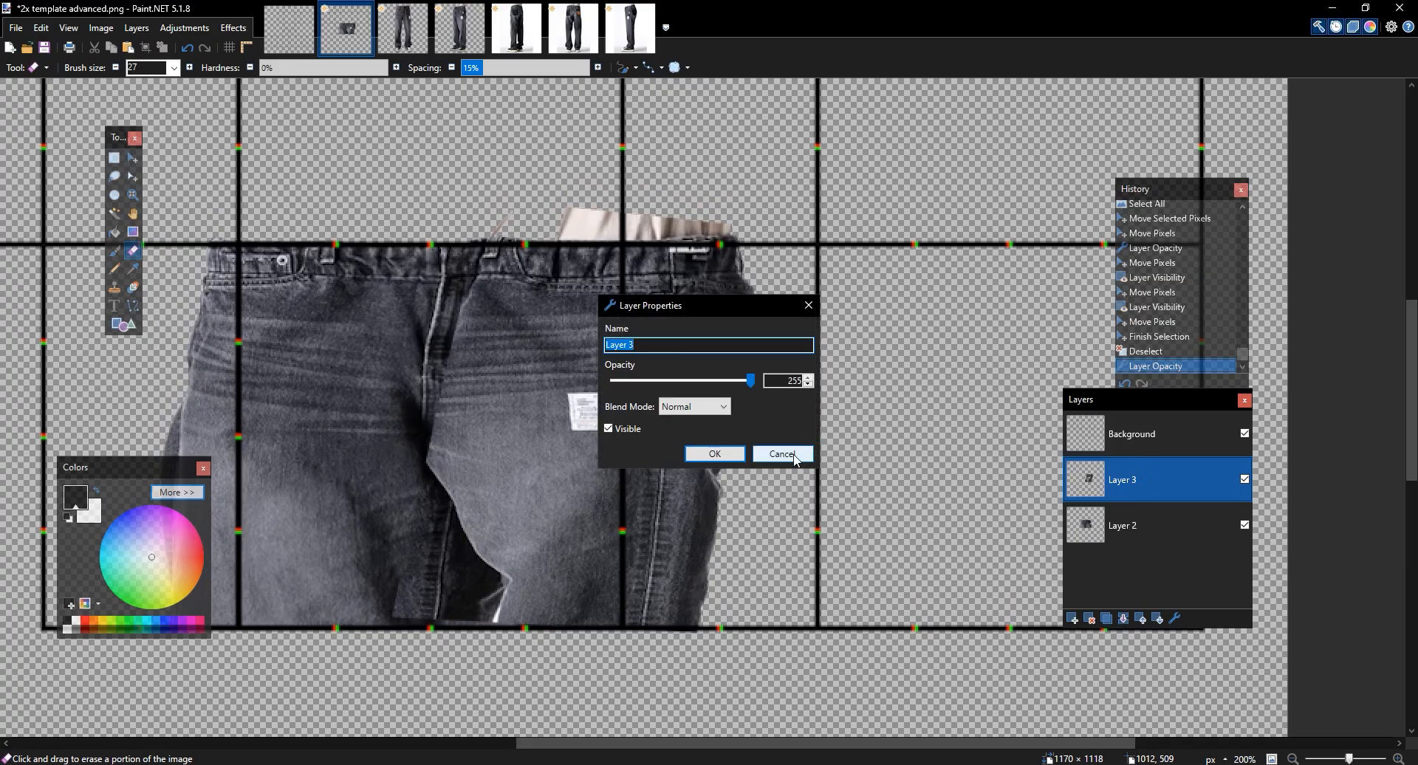
{"action": "left_click", "coordinate": [783, 455]}
{"action": "left_click", "coordinate": [1175, 618]}
{"action": "left_click", "coordinate": [783, 456]}
Cut a 287 × 69 px area above the waist line from Layer 3 and compare the layer with Layer 2
{"action": "left_click_drag", "start_coordinate": [443, 192], "coordinate": [426, 249]}
{"action": "key", "text": "s"}
{"action": "left_click_drag", "start_coordinate": [383, 200], "coordinate": [806, 301]}
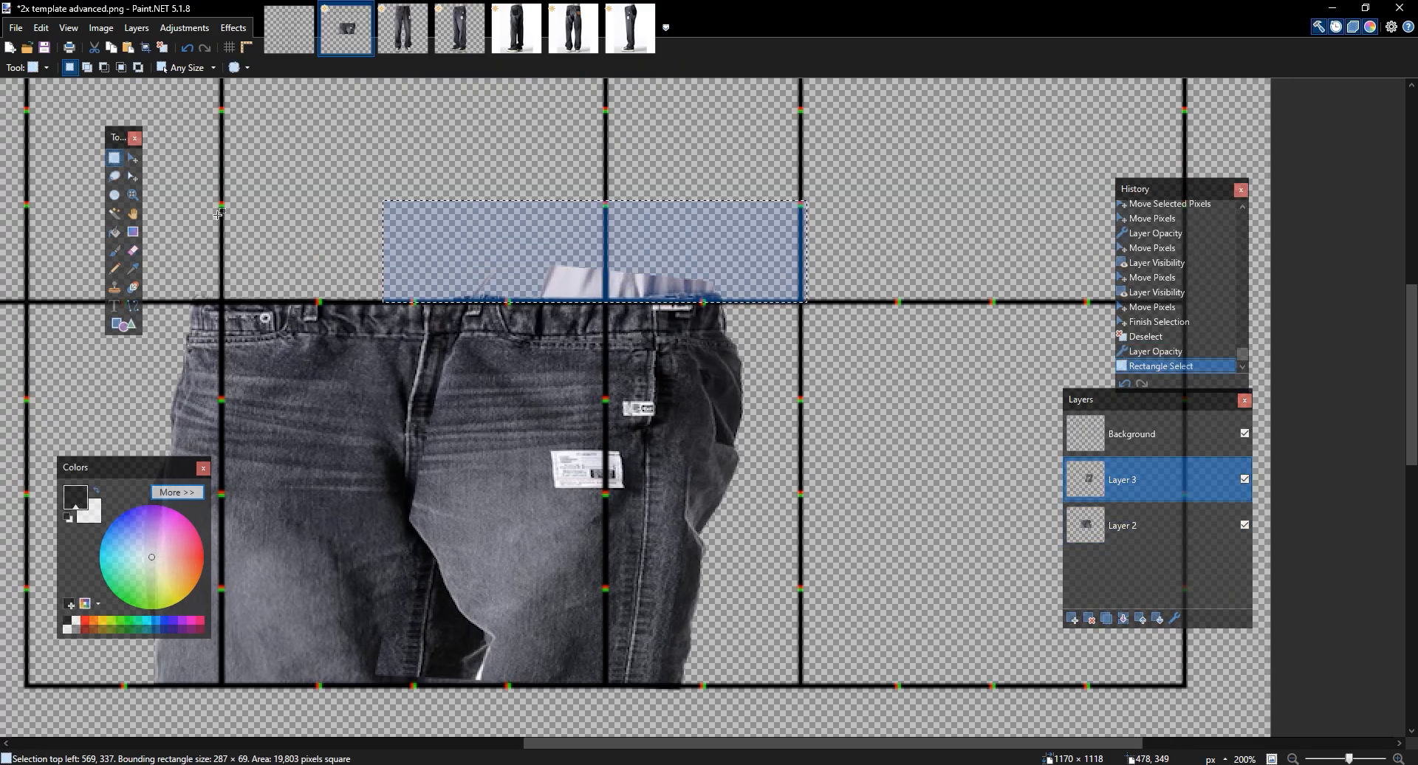
{"action": "left_click", "coordinate": [94, 47]}
{"action": "scroll", "coordinate": [665, 369], "scroll_direction": "down", "scroll_amount": 1}
{"action": "scroll", "coordinate": [665, 369], "scroll_direction": "right", "scroll_amount": 1}
{"action": "left_click", "coordinate": [1245, 480]}
{"action": "left_click", "coordinate": [1244, 479]}
{"action": "left_click", "coordinate": [1245, 479]}
{"action": "left_click", "coordinate": [1245, 479]}
Erase part of Layer 3's waistband with a soft 52 px Eraser and hide the Background template layer
{"action": "key", "text": "e"}
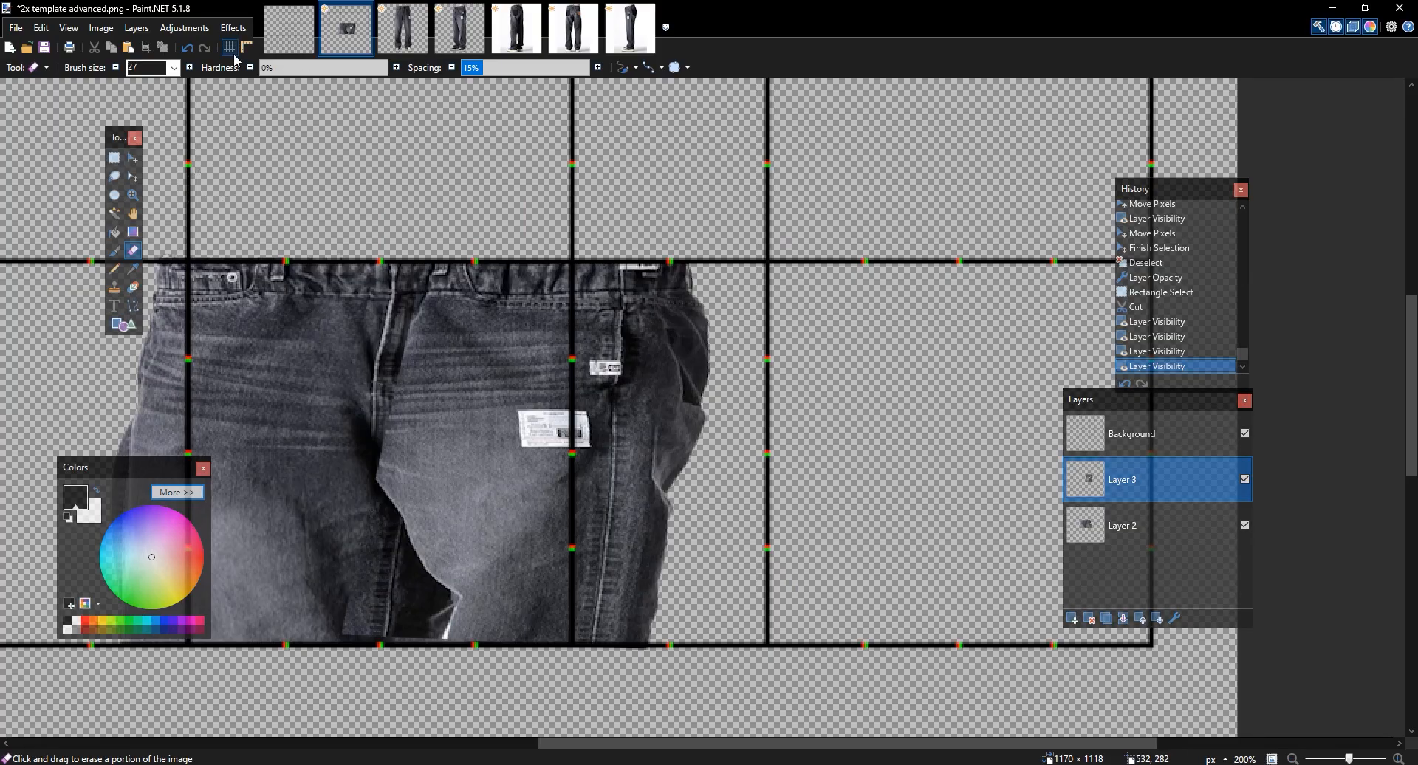
{"action": "left_click", "coordinate": [190, 68]}
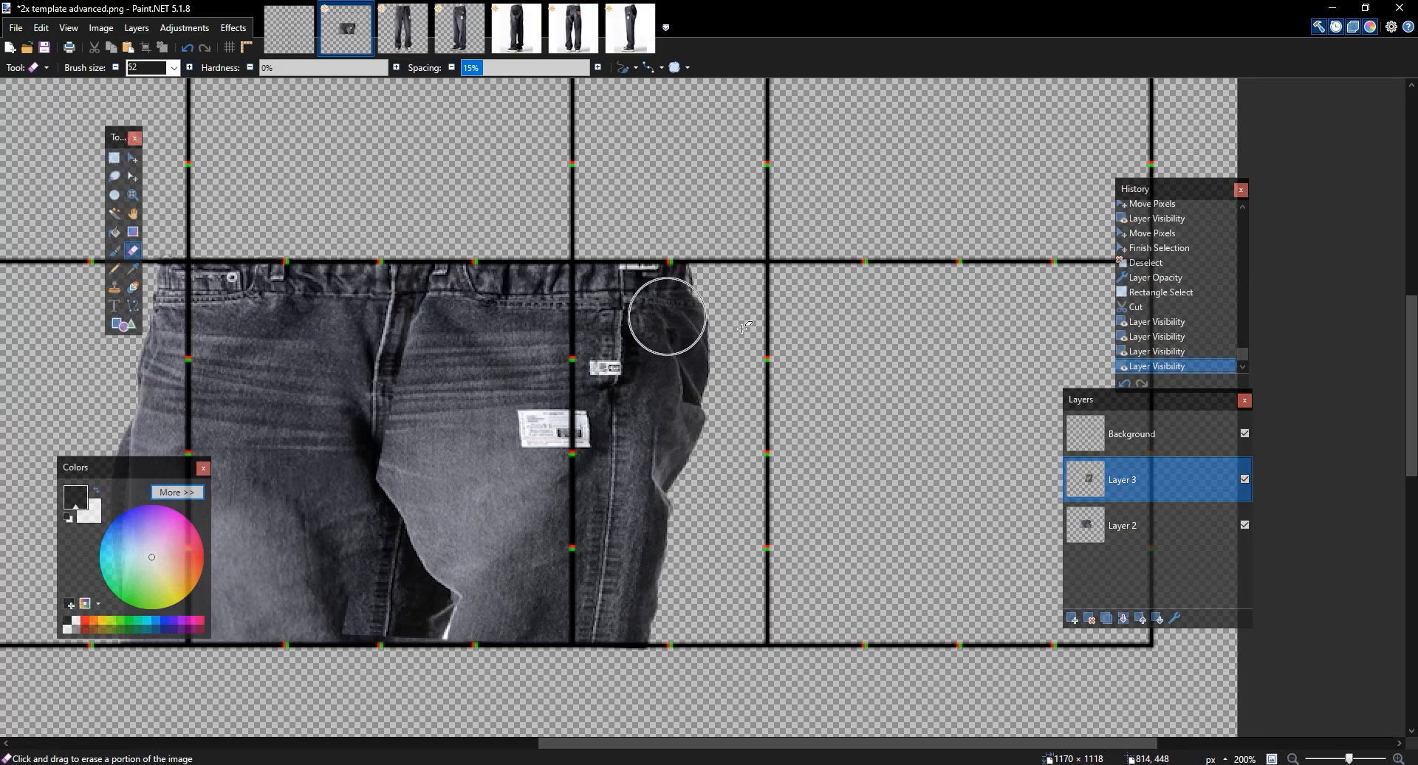
{"action": "left_click", "coordinate": [1245, 479]}
{"action": "left_click", "coordinate": [1245, 480]}
{"action": "left_click_drag", "start_coordinate": [473, 293], "coordinate": [517, 296]}
{"action": "left_click", "coordinate": [1245, 433]}
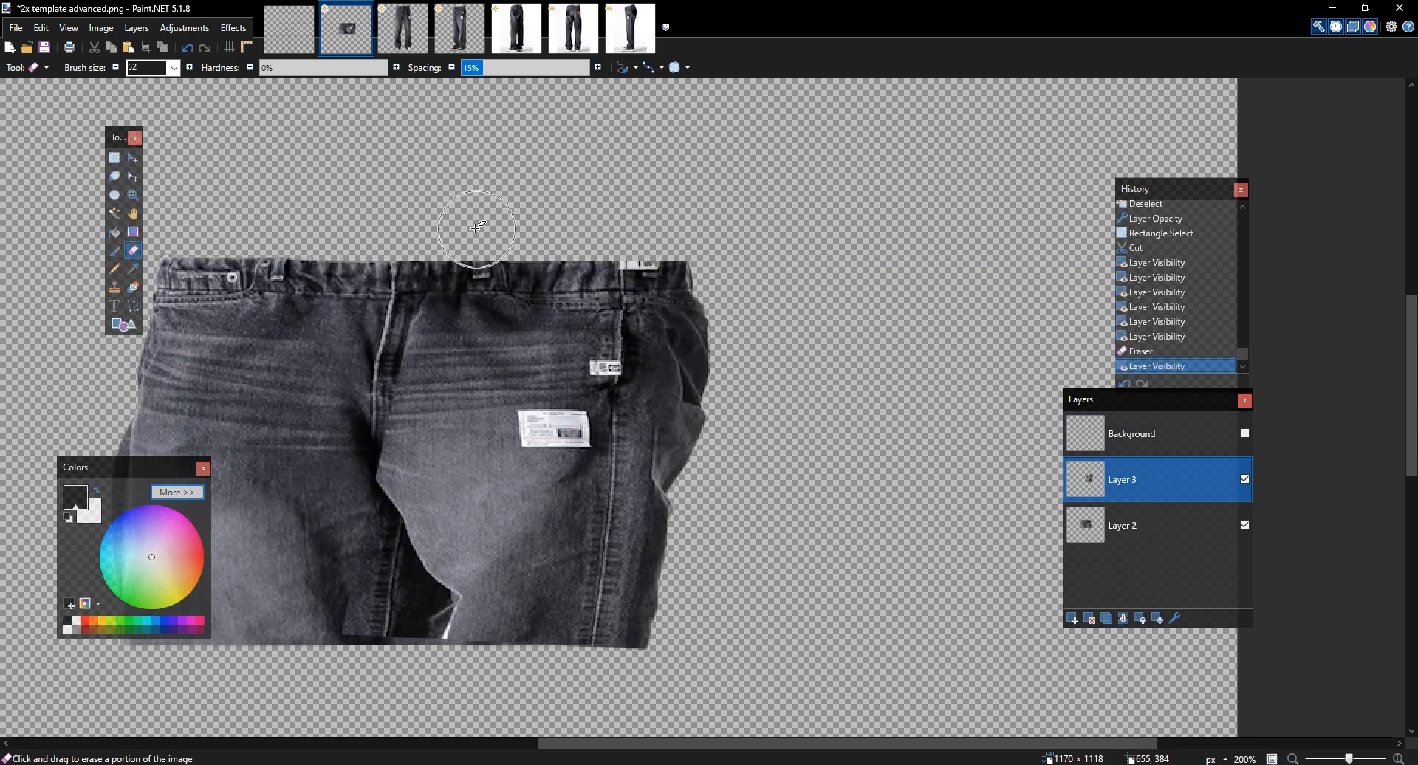
Erase Layer 3's upper inner edge down to the white label, enlarging the Eraser to 67 px, and compare with Layer 2
{"action": "left_click_drag", "start_coordinate": [487, 247], "coordinate": [517, 260]}
{"action": "mouse_move", "coordinate": [418, 278]}
{"action": "left_mouse_down"}
{"action": "mouse_move", "coordinate": [421, 316]}
{"action": "mouse_move", "coordinate": [560, 426]}
{"action": "left_mouse_up"}
{"action": "left_click", "coordinate": [1245, 479]}
{"action": "left_click", "coordinate": [1245, 479]}
{"action": "left_click", "coordinate": [1245, 479]}
{"action": "left_click", "coordinate": [1245, 479]}
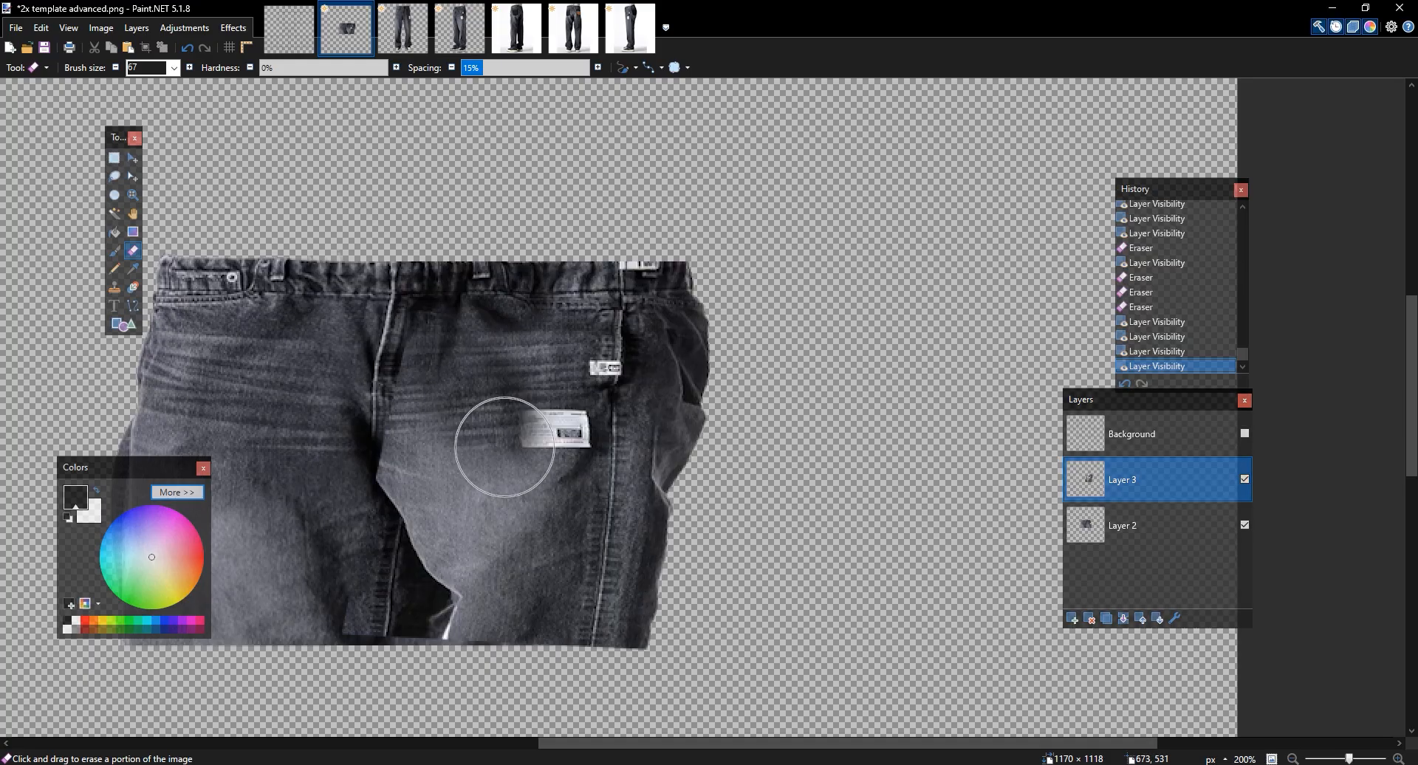
Undo the Eraser stroke over the white label and the last stroke along Layer 3's upper inner edge
{"action": "left_click_drag", "start_coordinate": [540, 449], "coordinate": [539, 437]}
{"action": "key", "text": "ctrl+z"}
{"action": "key", "text": "ctrl+z"}
{"action": "key", "text": "ctrl+z"}
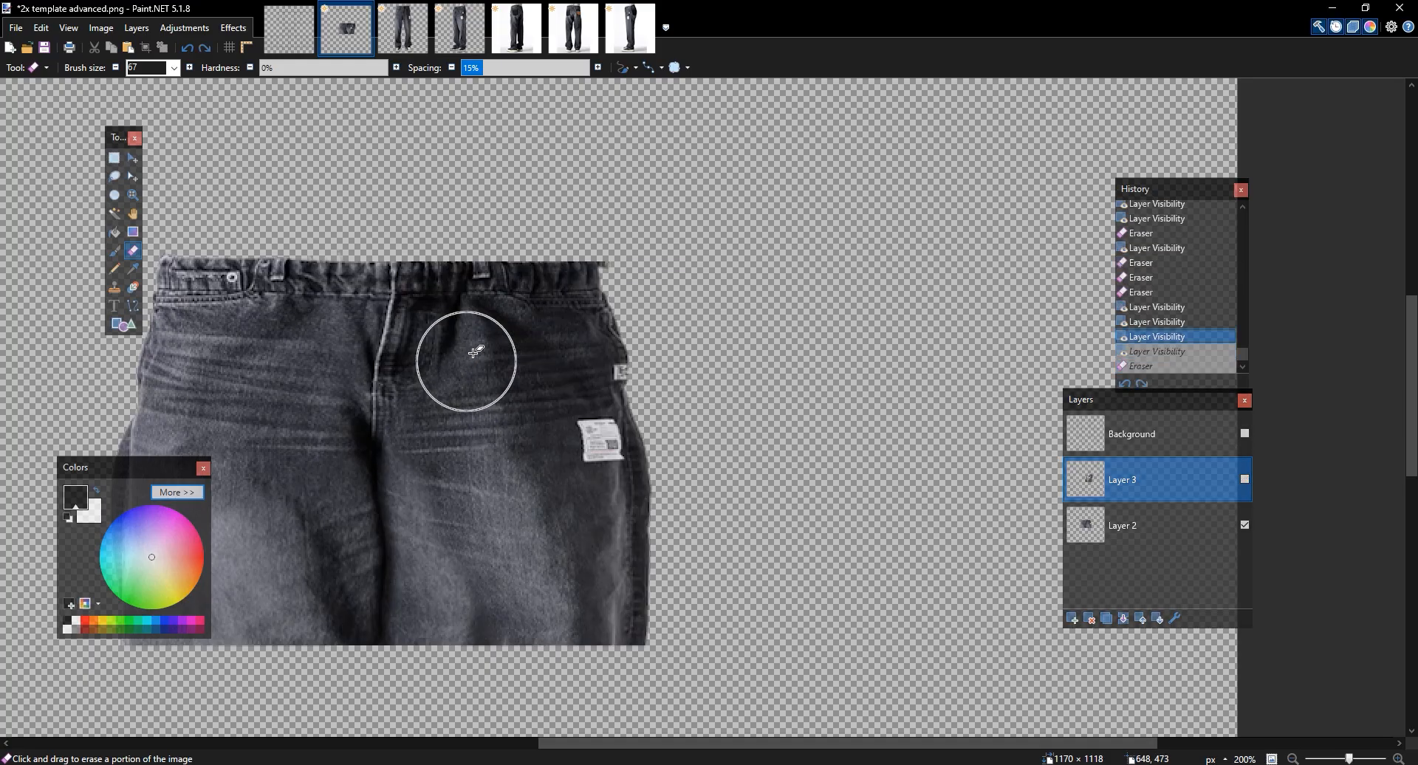
{"action": "key", "text": "ctrl+z"}
{"action": "key", "text": "ctrl+z"}
{"action": "key", "text": "ctrl+z"}
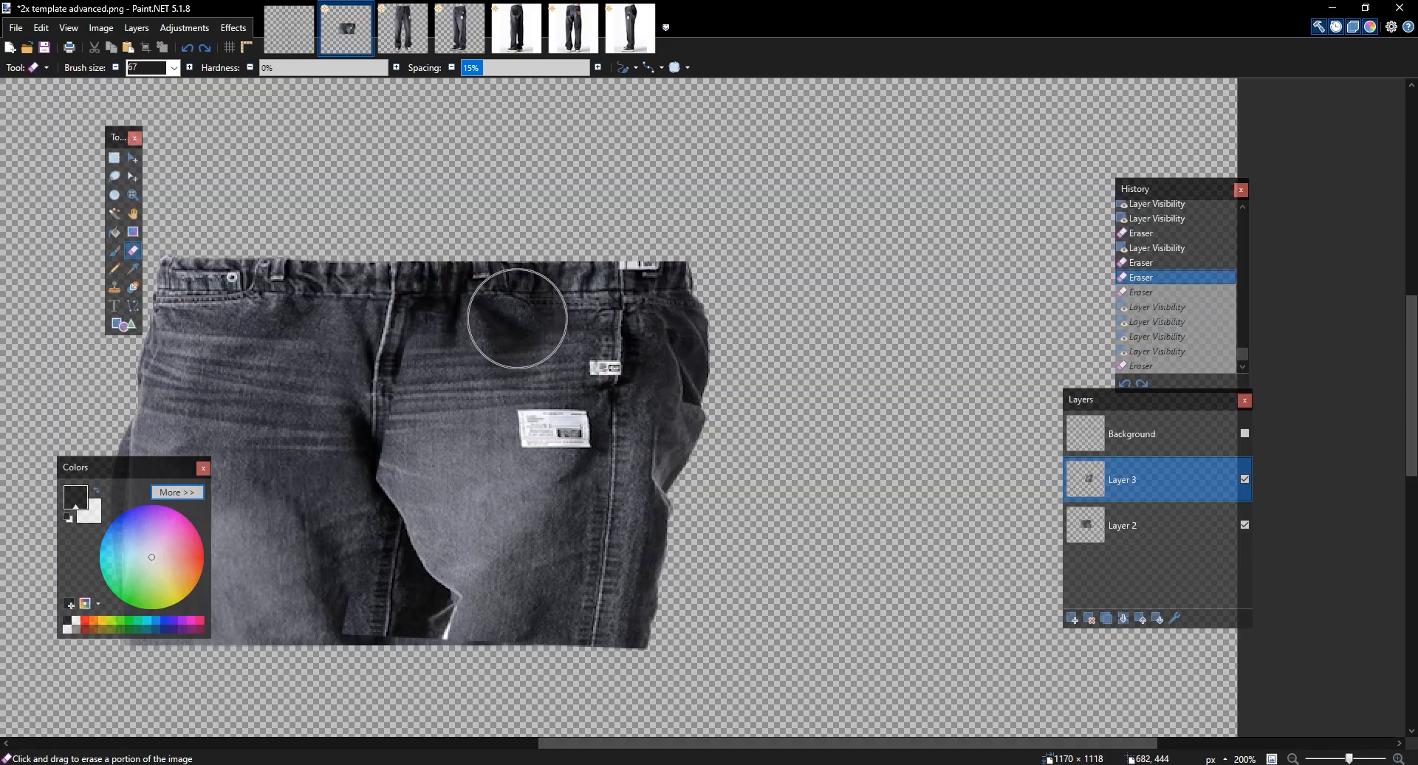
Erase Layer 3's inner edge from the waistband down to the inner leg and compare it with Layer 2
{"action": "mouse_move", "coordinate": [522, 282]}
{"action": "left_mouse_down"}
{"action": "mouse_move", "coordinate": [417, 341]}
{"action": "mouse_move", "coordinate": [403, 432]}
{"action": "mouse_move", "coordinate": [431, 471]}
{"action": "mouse_move", "coordinate": [436, 583]}
{"action": "left_mouse_up"}
{"action": "left_click", "coordinate": [1245, 479]}
{"action": "left_click", "coordinate": [1245, 479]}
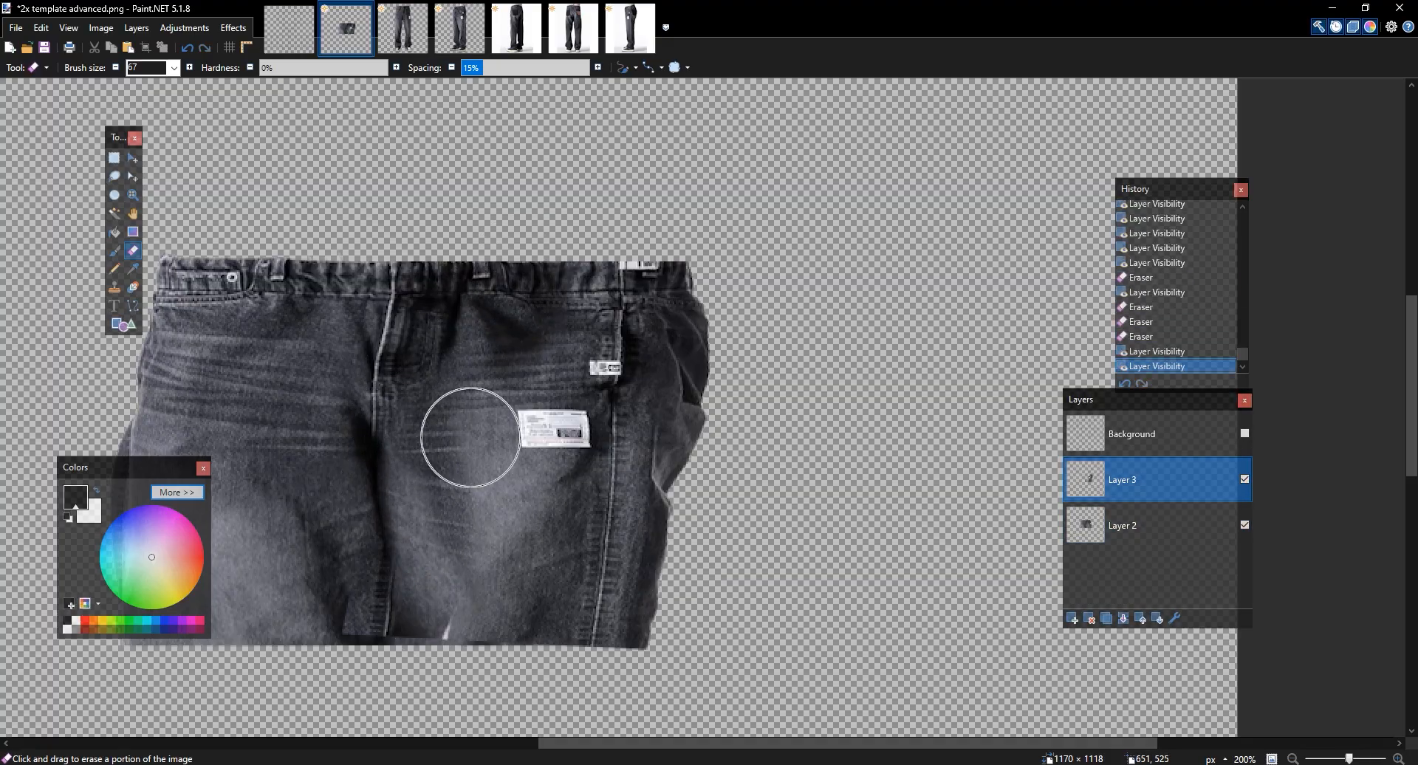
Erase the remaining lower inner leg of Layer 3 and touch up the area beside the small side tag
{"action": "mouse_move", "coordinate": [492, 503]}
{"action": "left_mouse_down"}
{"action": "mouse_move", "coordinate": [523, 555]}
{"action": "mouse_move", "coordinate": [510, 607]}
{"action": "mouse_move", "coordinate": [387, 554]}
{"action": "mouse_move", "coordinate": [465, 612]}
{"action": "left_mouse_up"}
{"action": "left_click_drag", "start_coordinate": [423, 500], "coordinate": [616, 500]}
{"action": "left_click_drag", "start_coordinate": [814, 308], "coordinate": [869, 300]}
{"action": "left_click", "coordinate": [1245, 479]}
{"action": "left_click", "coordinate": [1245, 479]}
{"action": "left_click", "coordinate": [1245, 479]}
{"action": "left_click", "coordinate": [1245, 479]}
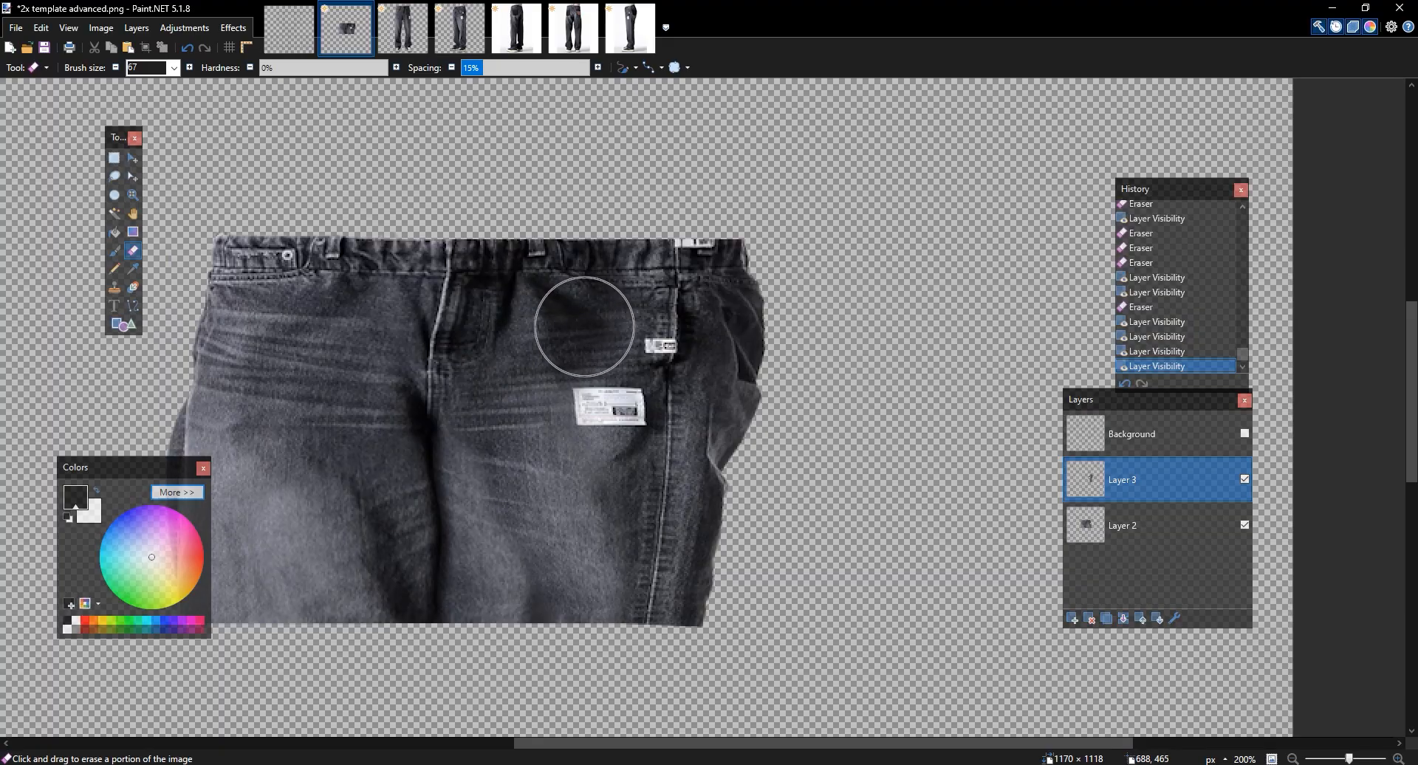
{"action": "left_click_drag", "start_coordinate": [594, 330], "coordinate": [586, 316]}
Try to select the side tag area on Layer 2 with Layer 3 hidden
{"action": "scroll", "coordinate": [973, 400], "scroll_direction": "right", "scroll_amount": 2}
{"action": "scroll", "coordinate": [974, 399], "scroll_direction": "down", "scroll_amount": 1}
{"action": "scroll", "coordinate": [1003, 405], "scroll_direction": "up", "scroll_amount": 2}
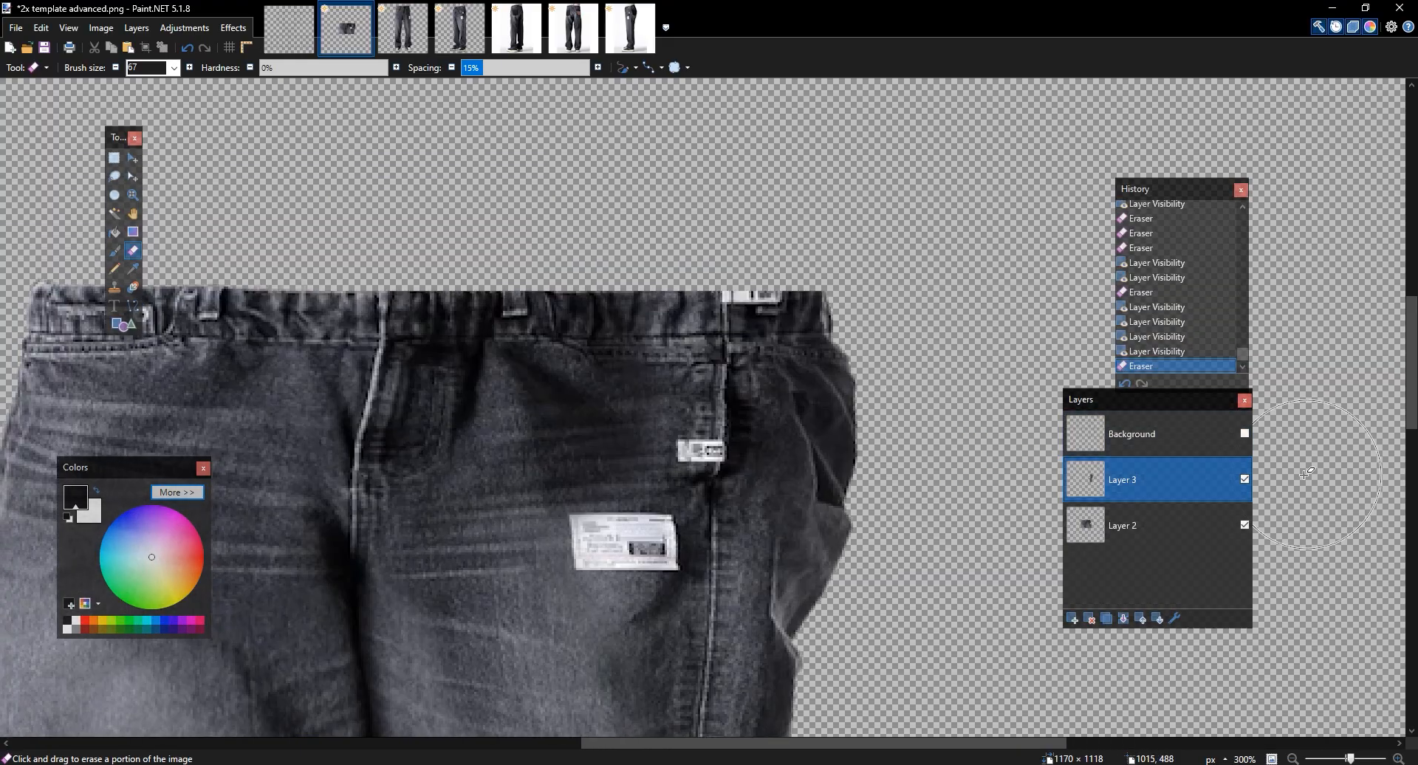
{"action": "left_click", "coordinate": [1245, 479]}
{"action": "key", "text": "s"}
{"action": "left_click", "coordinate": [1189, 539]}
{"action": "left_click_drag", "start_coordinate": [876, 528], "coordinate": [688, 395]}
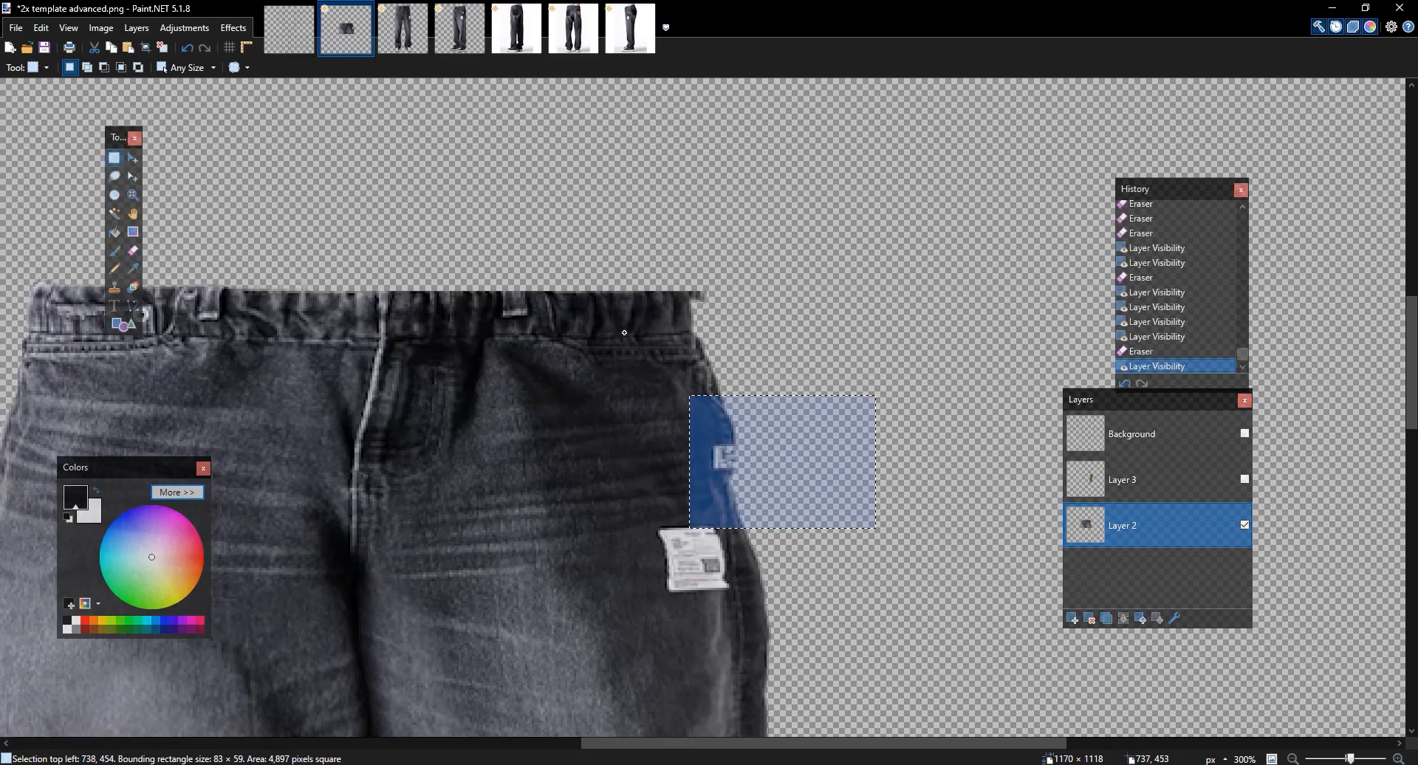
{"action": "left_click_drag", "start_coordinate": [624, 333], "coordinate": [540, 243]}
{"action": "left_click", "coordinate": [983, 460]}
{"action": "left_click_drag", "start_coordinate": [950, 486], "coordinate": [933, 362]}
{"action": "left_click", "coordinate": [934, 361]}
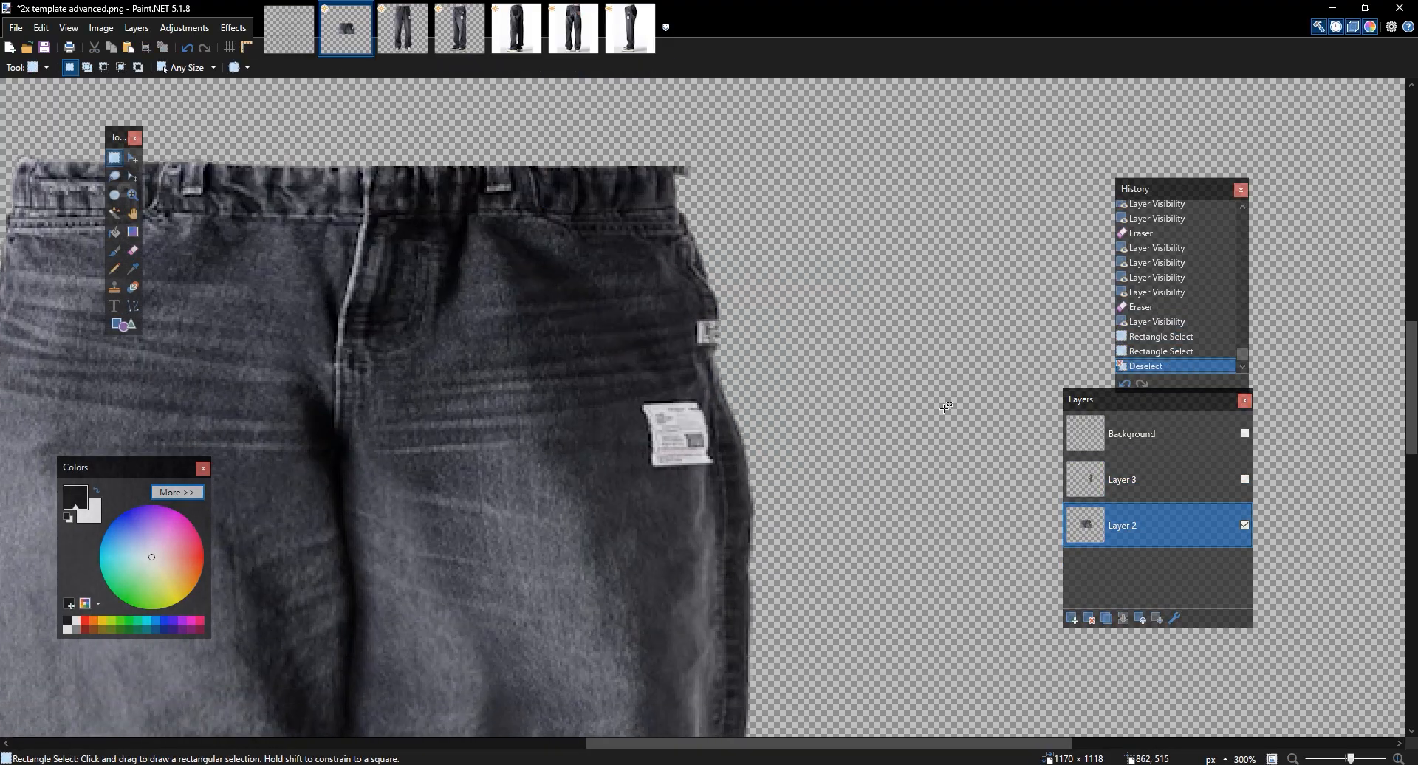
{"action": "left_click", "coordinate": [1245, 480]}
{"action": "scroll", "coordinate": [734, 320], "scroll_direction": "down", "scroll_amount": 1}
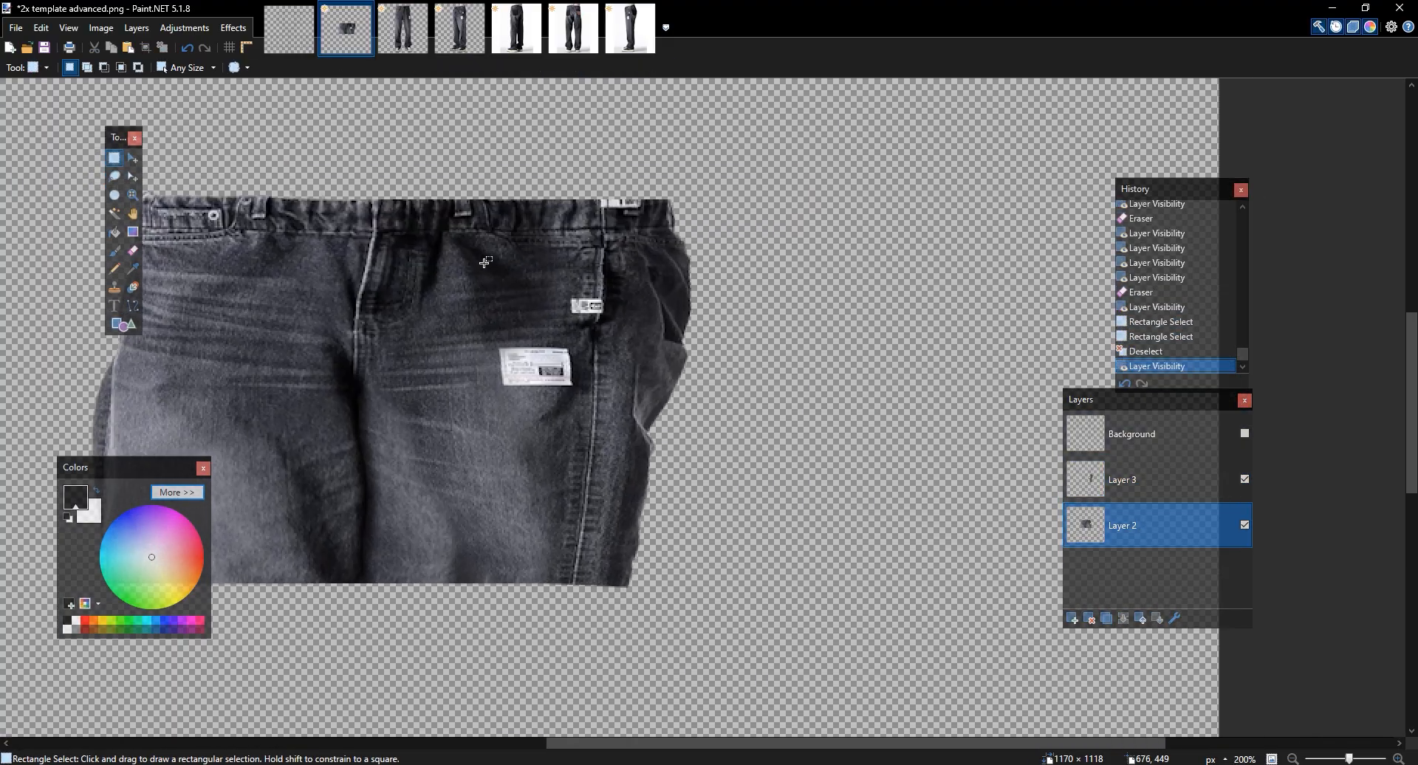
{"action": "left_click", "coordinate": [185, 28]}
{"action": "left_click", "coordinate": [199, 171]}
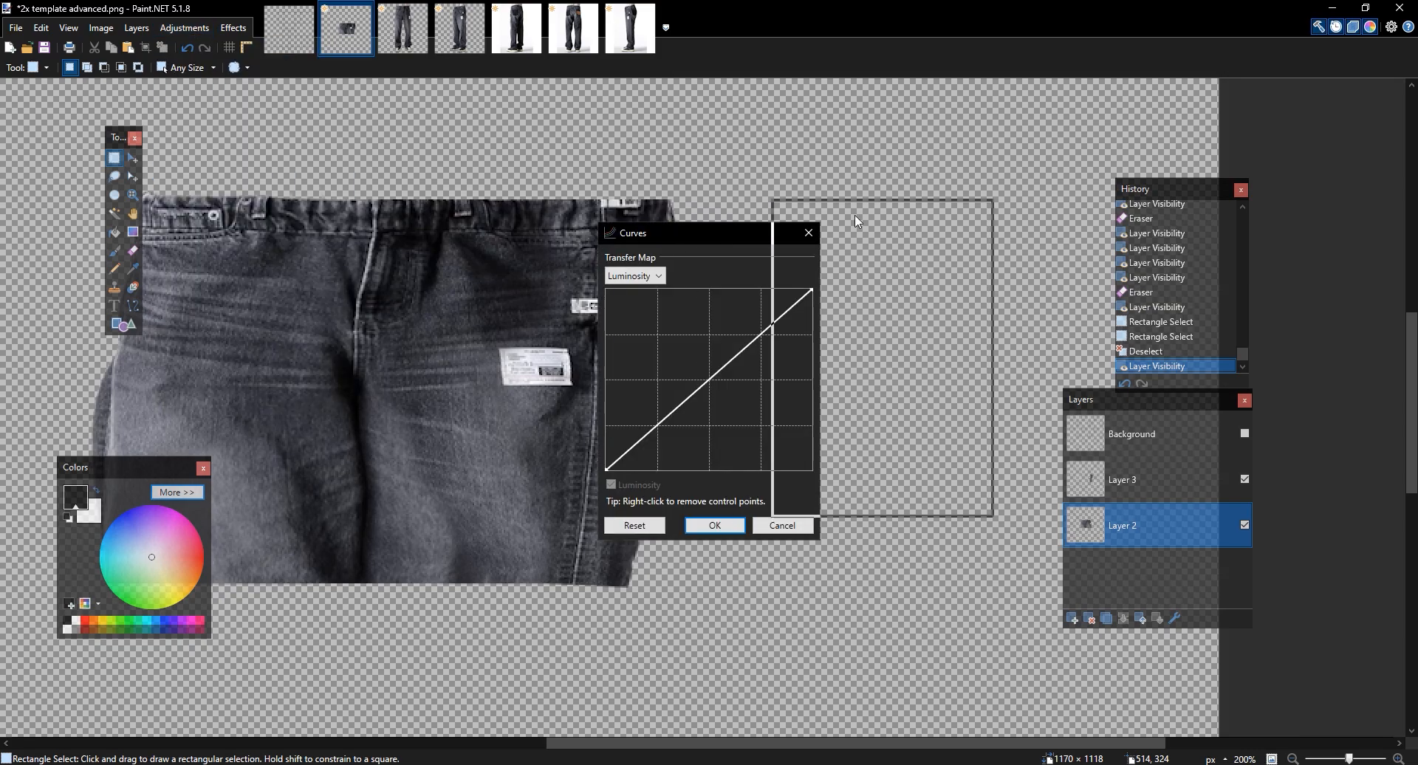
{"action": "left_click_drag", "start_coordinate": [895, 367], "coordinate": [898, 373]}
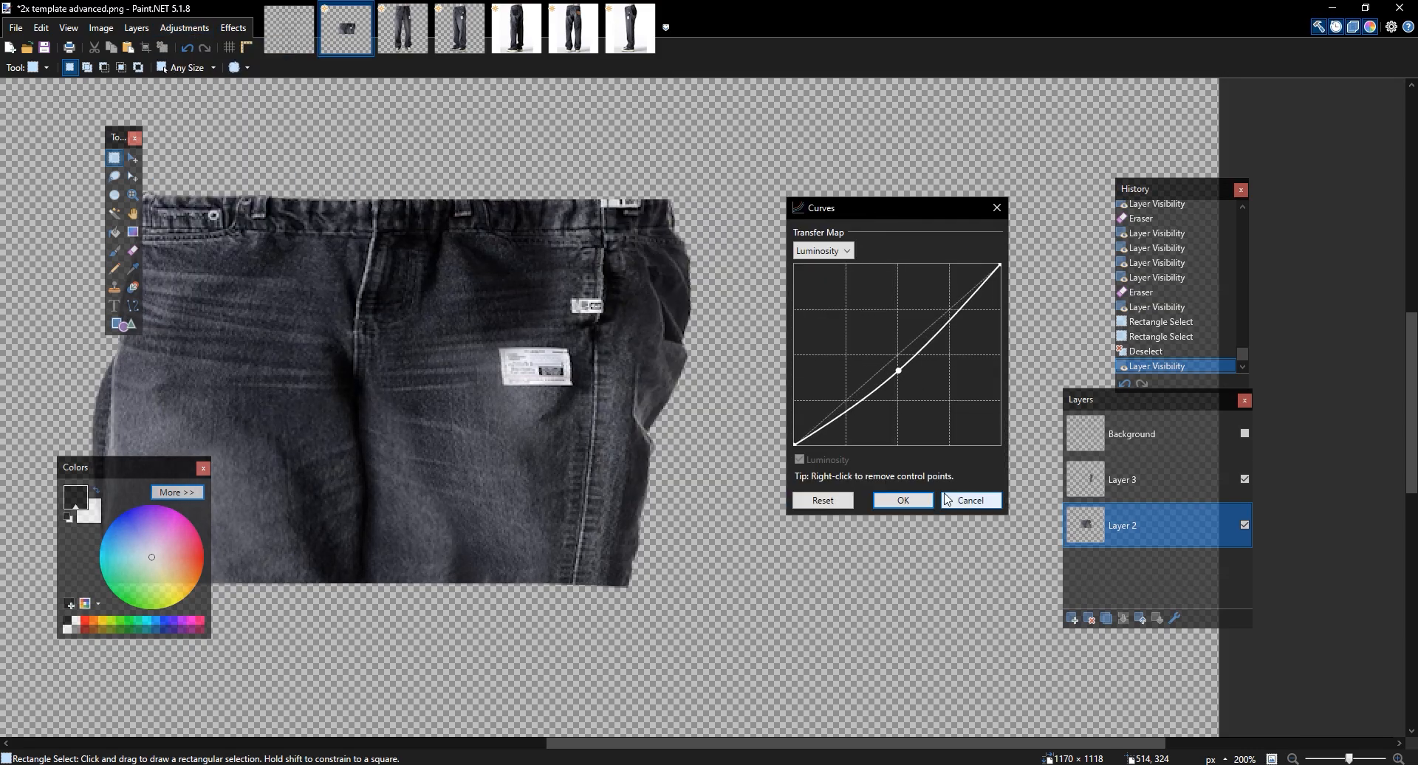
{"action": "left_click", "coordinate": [971, 500]}
Darken Layer 3 with a Luminosity curve whose midpoint is lowered to about (131, 99)
{"action": "left_click", "coordinate": [1175, 484]}
{"action": "left_click", "coordinate": [186, 30]}
{"action": "left_click", "coordinate": [199, 171]}
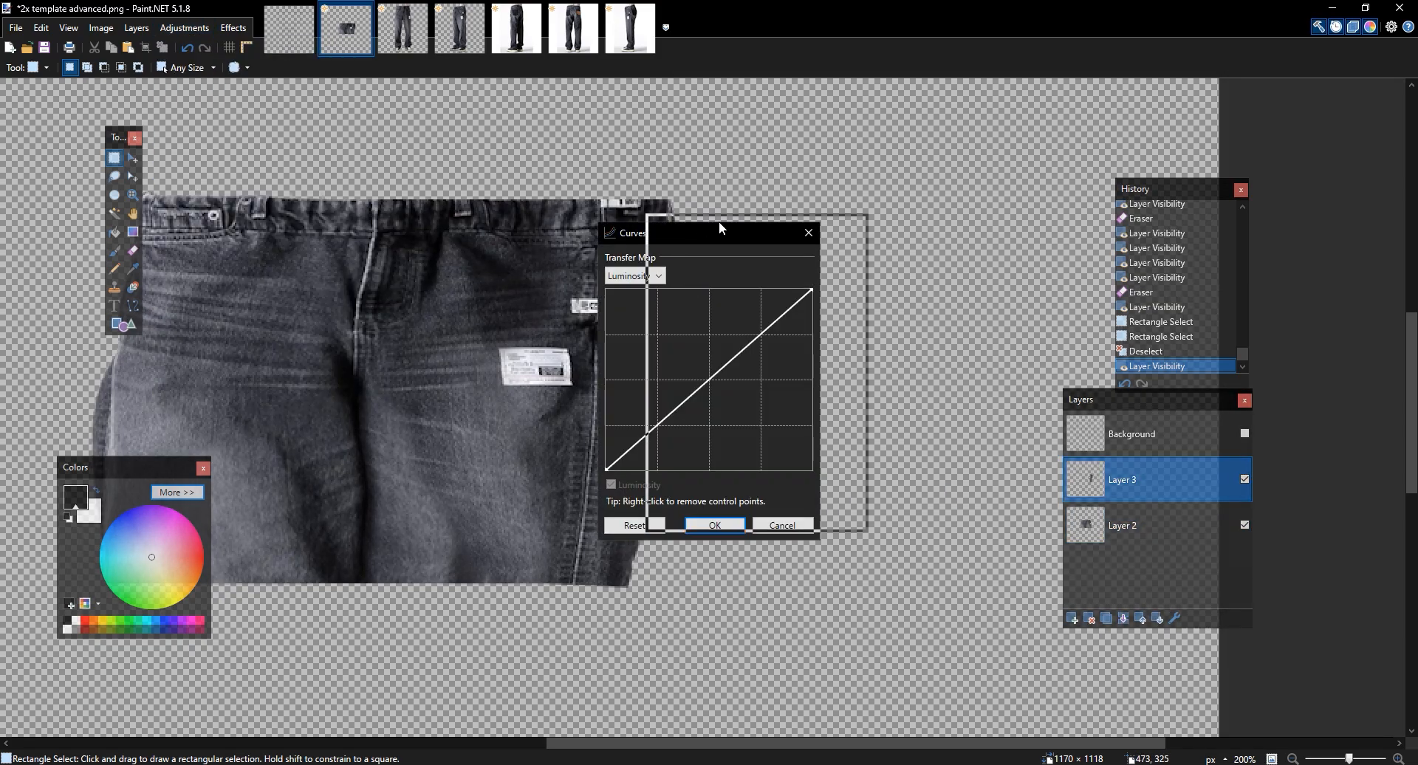
{"action": "left_click_drag", "start_coordinate": [883, 362], "coordinate": [886, 347]}
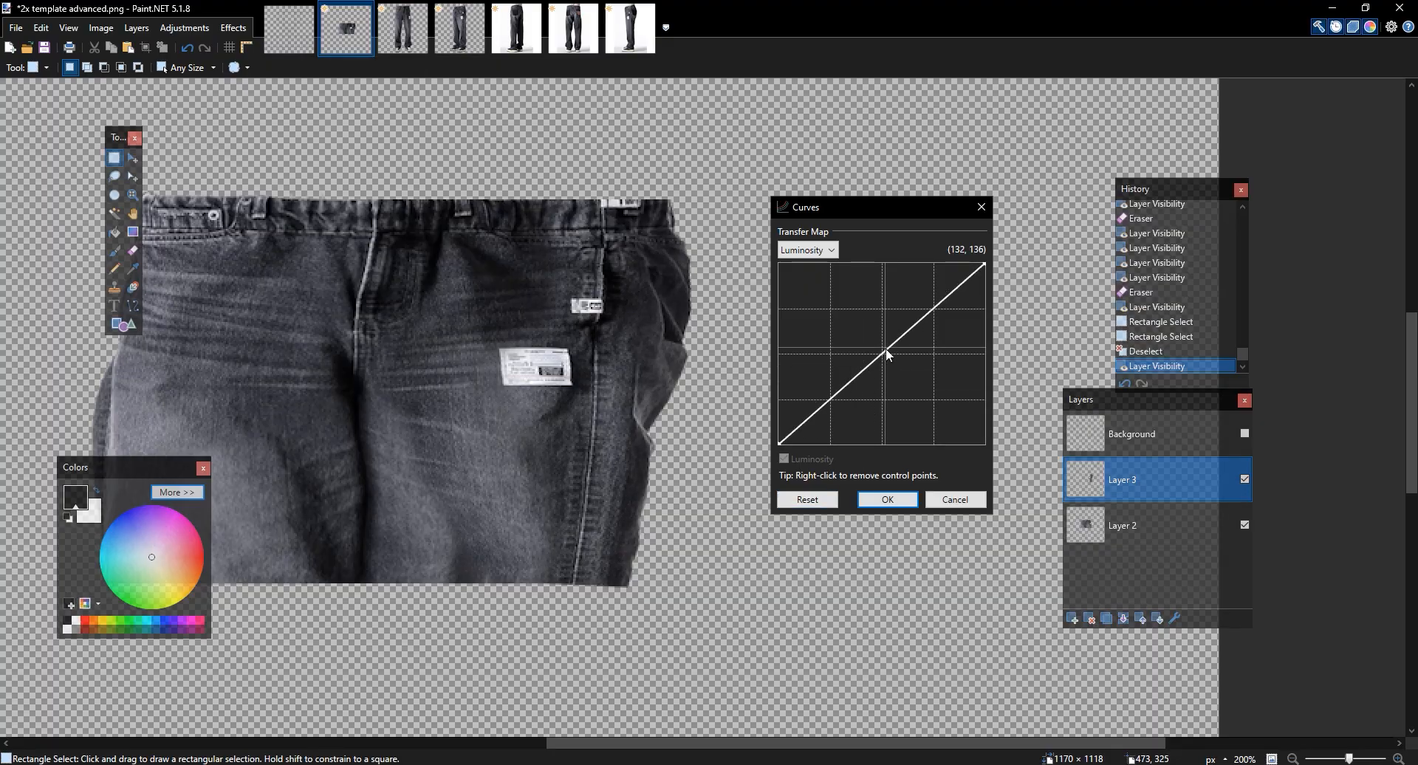
{"action": "left_click_drag", "start_coordinate": [808, 205], "coordinate": [767, 197]}
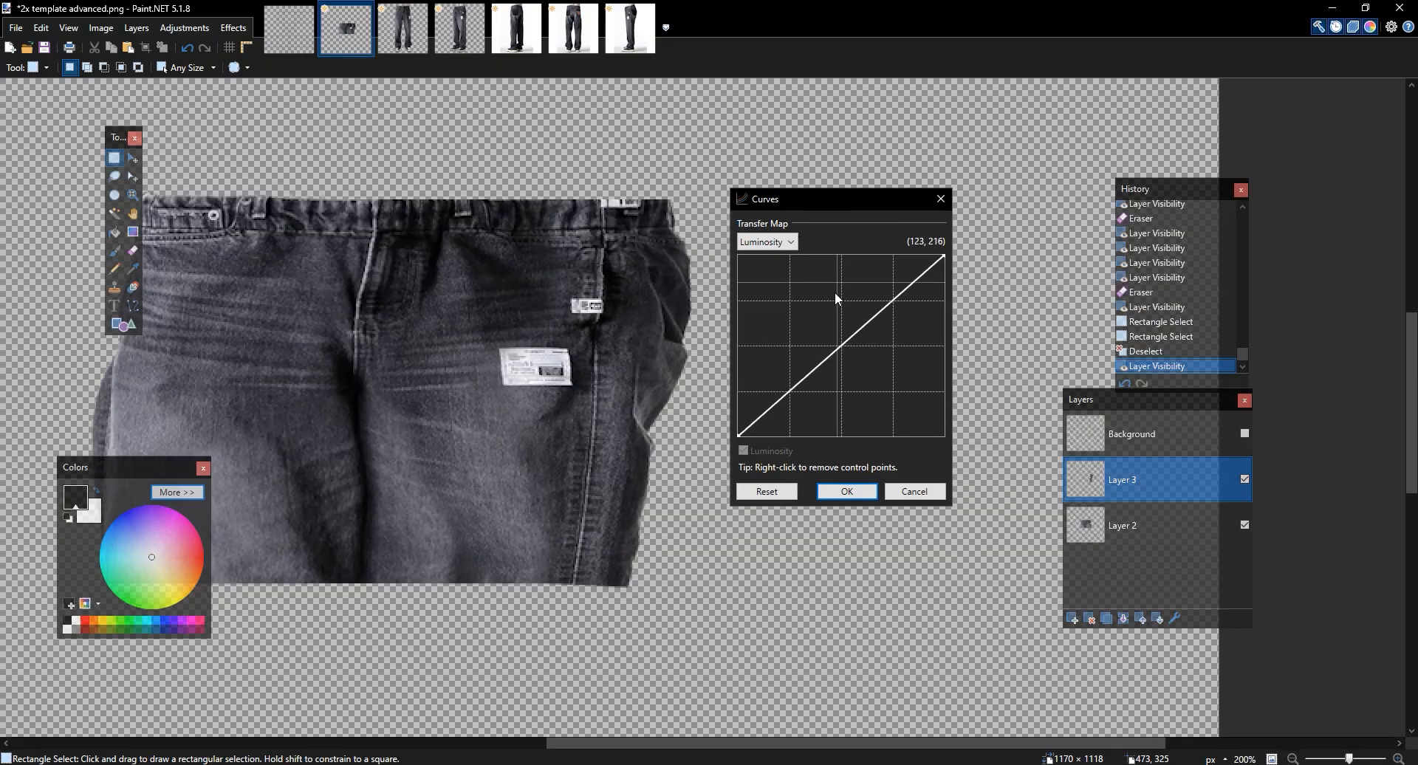
{"action": "left_click_drag", "start_coordinate": [841, 346], "coordinate": [762, 367]}
{"action": "left_click", "coordinate": [768, 491]}
{"action": "left_click_drag", "start_coordinate": [847, 356], "coordinate": [840, 355]}
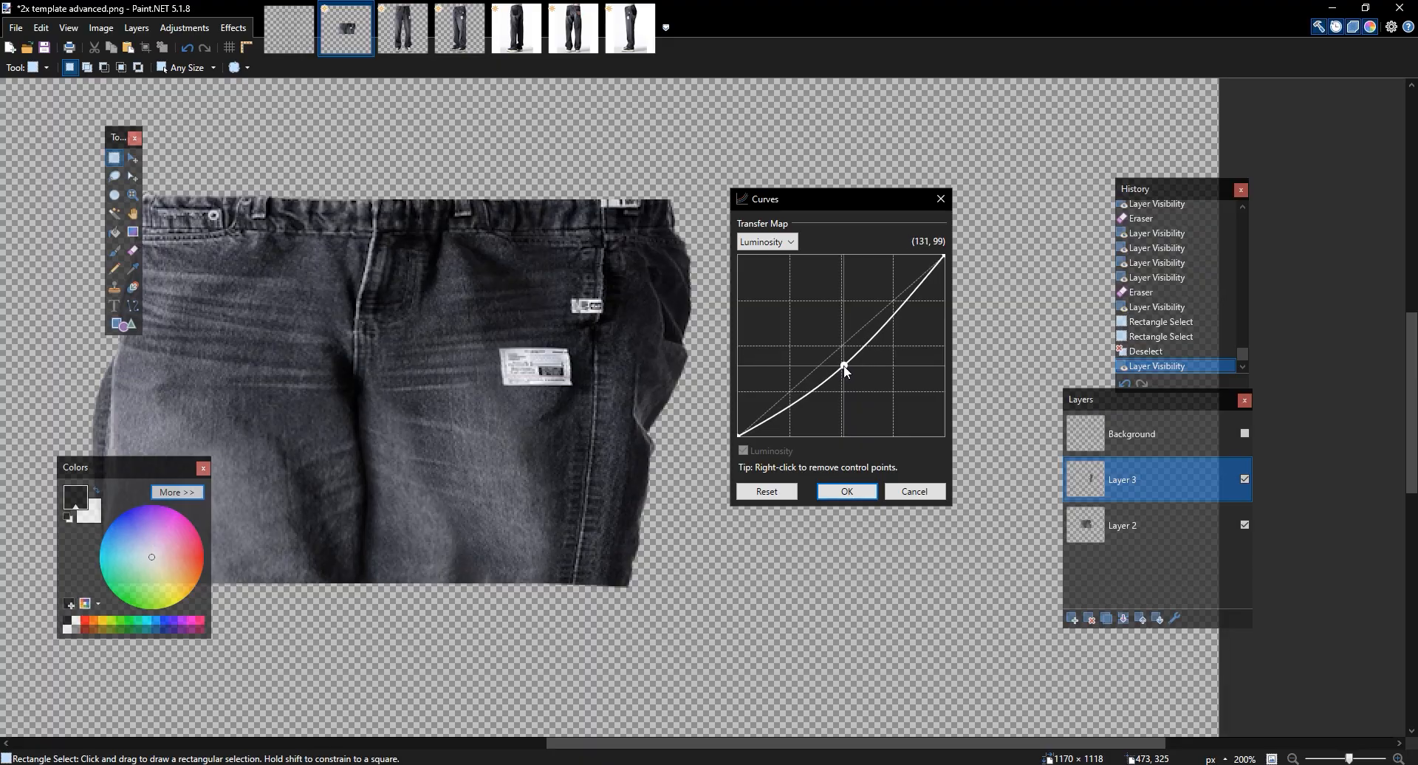
{"action": "left_click", "coordinate": [843, 491]}
Slightly reduce Layer 3's saturation with a Hue / Saturation adjustment
{"action": "left_click_drag", "start_coordinate": [541, 210], "coordinate": [522, 223]}
{"action": "left_click", "coordinate": [185, 28]}
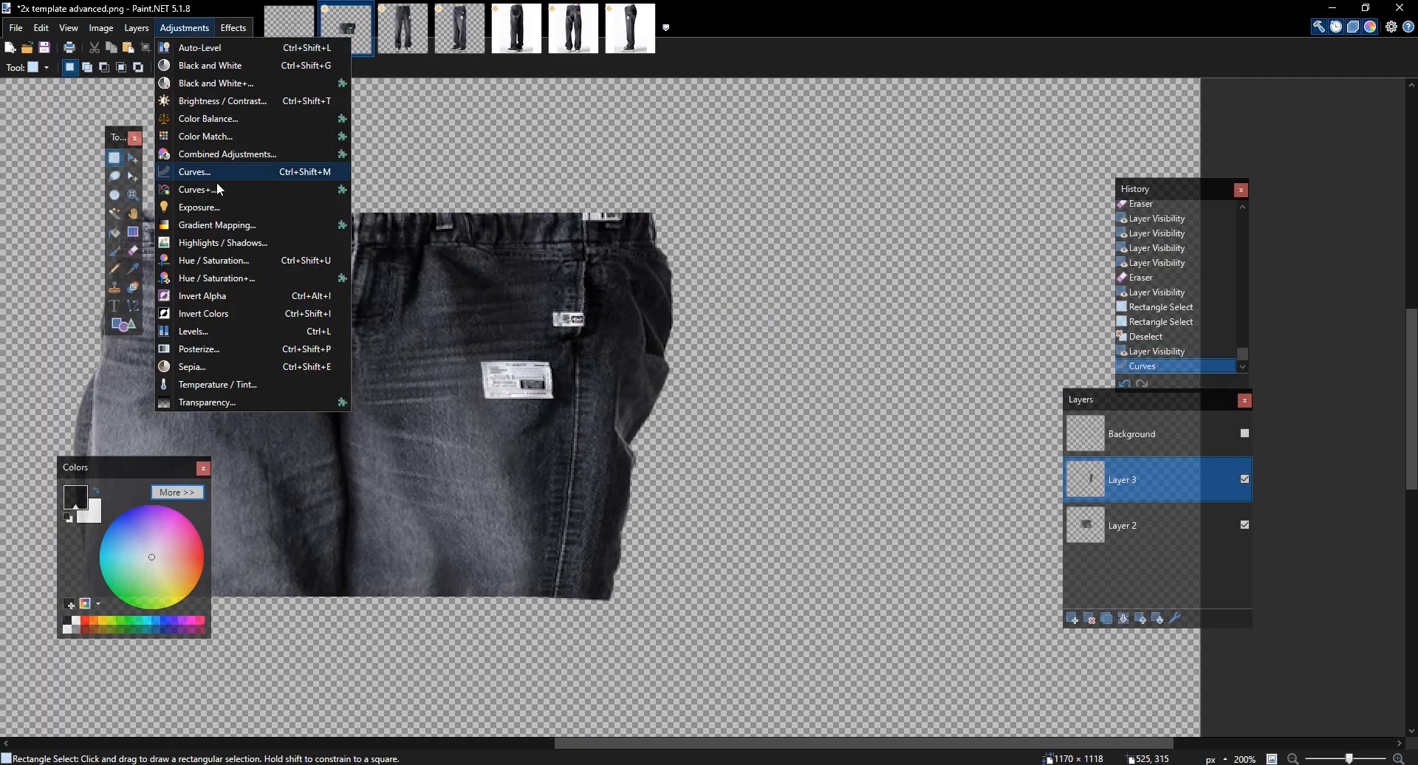
{"action": "left_click", "coordinate": [238, 265]}
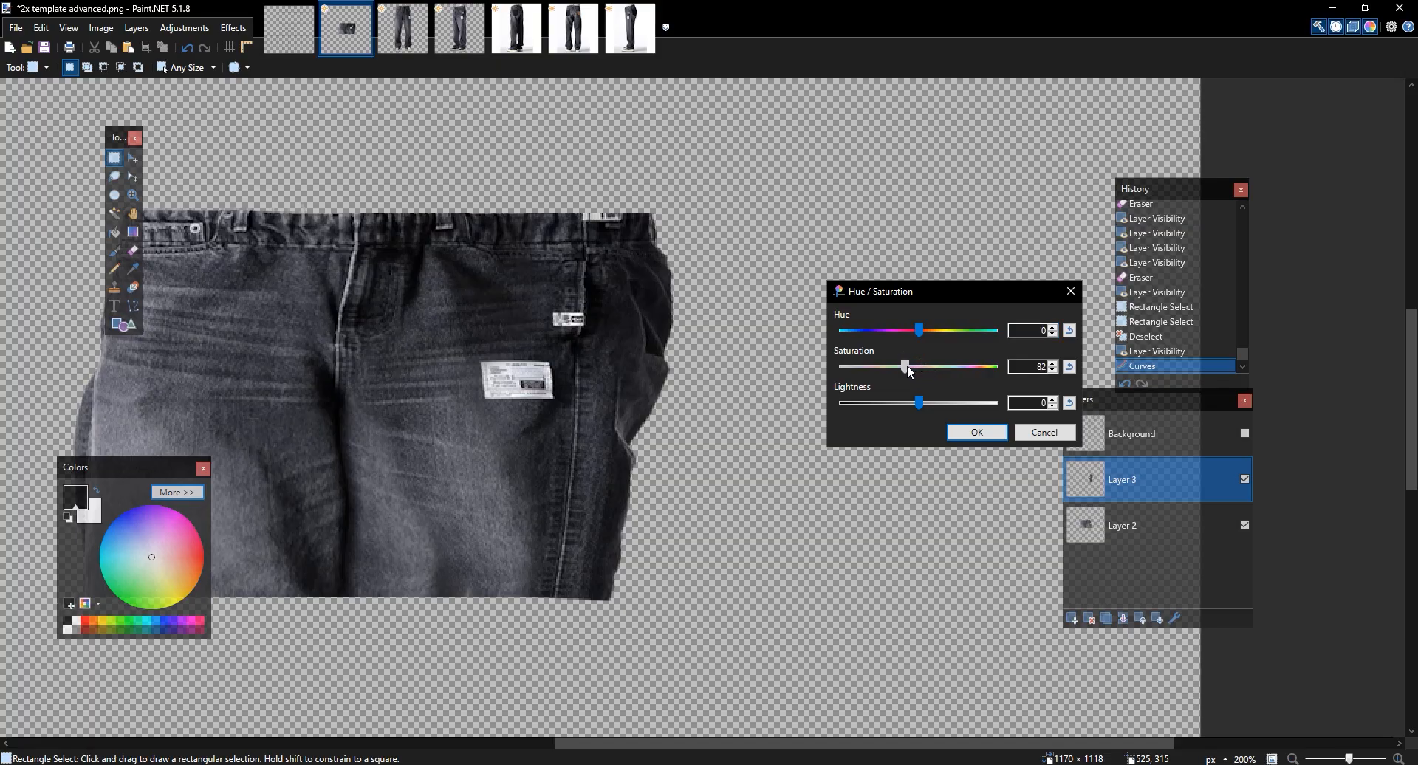
{"action": "left_click_drag", "start_coordinate": [908, 366], "coordinate": [901, 364]}
{"action": "left_click", "coordinate": [973, 431]}
Compare the adjusted Layer 3 with Layer 2 by toggling its visibility
{"action": "scroll", "coordinate": [720, 299], "scroll_direction": "down", "scroll_amount": 4}
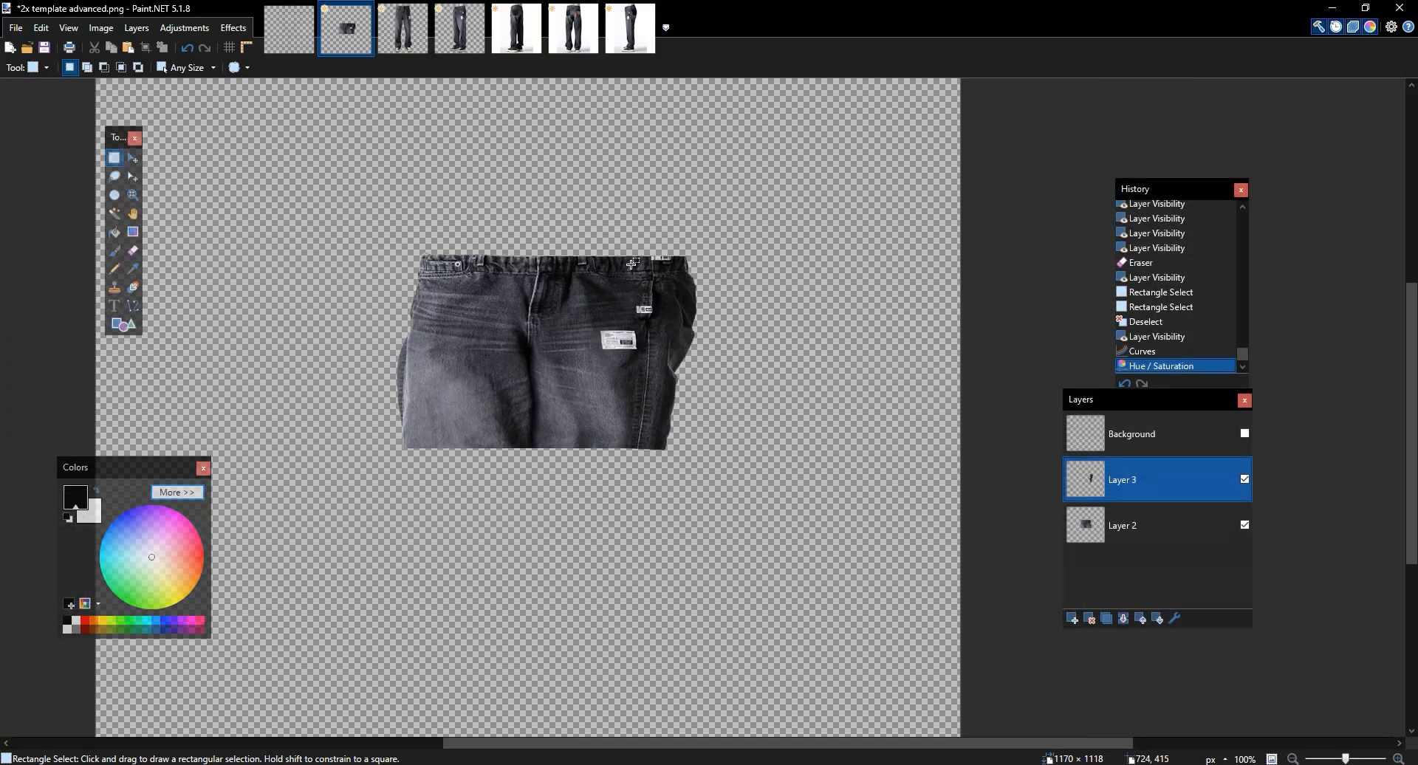
{"action": "scroll", "coordinate": [605, 272], "scroll_direction": "up", "scroll_amount": 4}
{"action": "left_click", "coordinate": [1245, 479]}
{"action": "left_click", "coordinate": [1245, 479]}
{"action": "left_click", "coordinate": [1245, 479]}
{"action": "left_click", "coordinate": [1245, 480]}
{"action": "left_click", "coordinate": [1245, 480]}
{"action": "left_click", "coordinate": [1245, 479]}
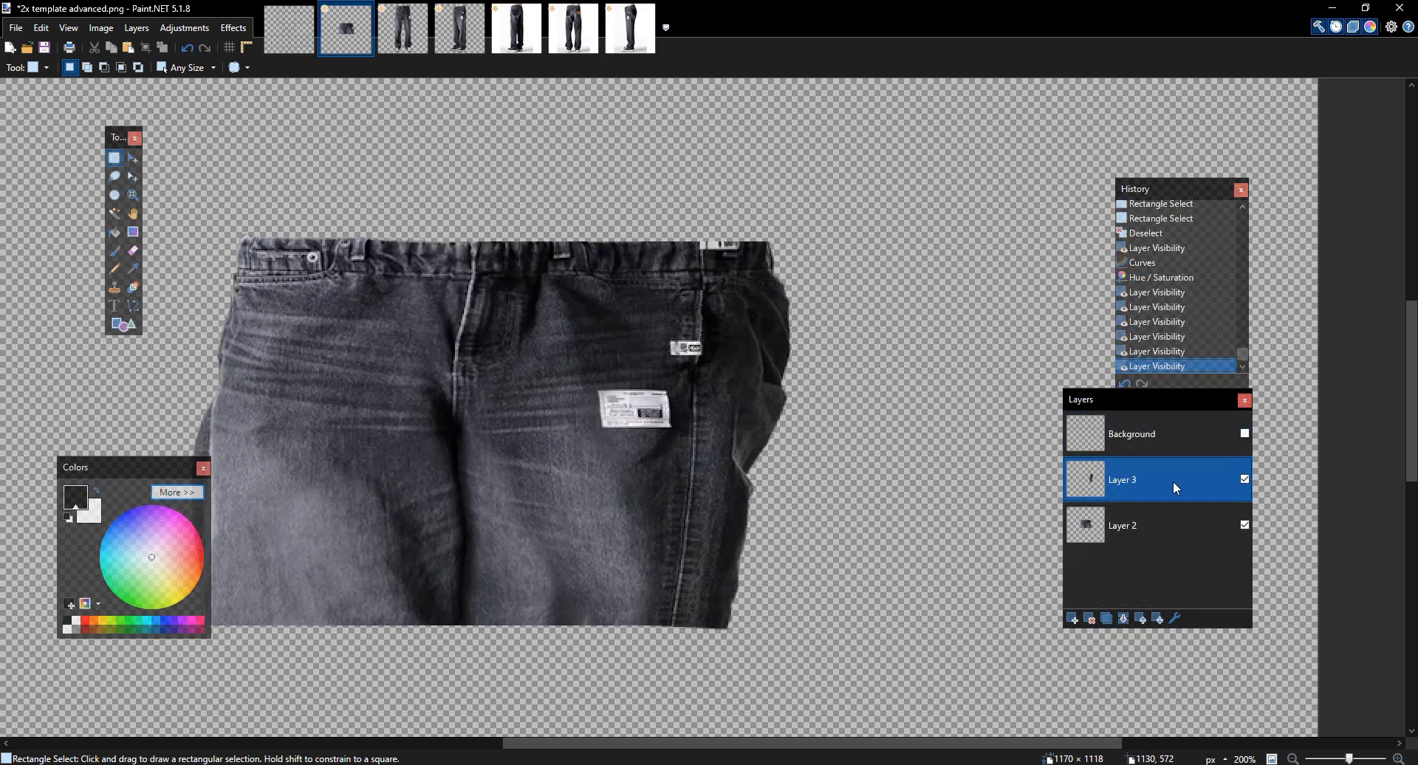
Touch up Layer 3 with the Eraser and merge it down into Layer 2 with the Background template shown
{"action": "key", "text": "e"}
{"action": "left_click", "coordinate": [441, 506]}
{"action": "left_click", "coordinate": [1245, 433]}
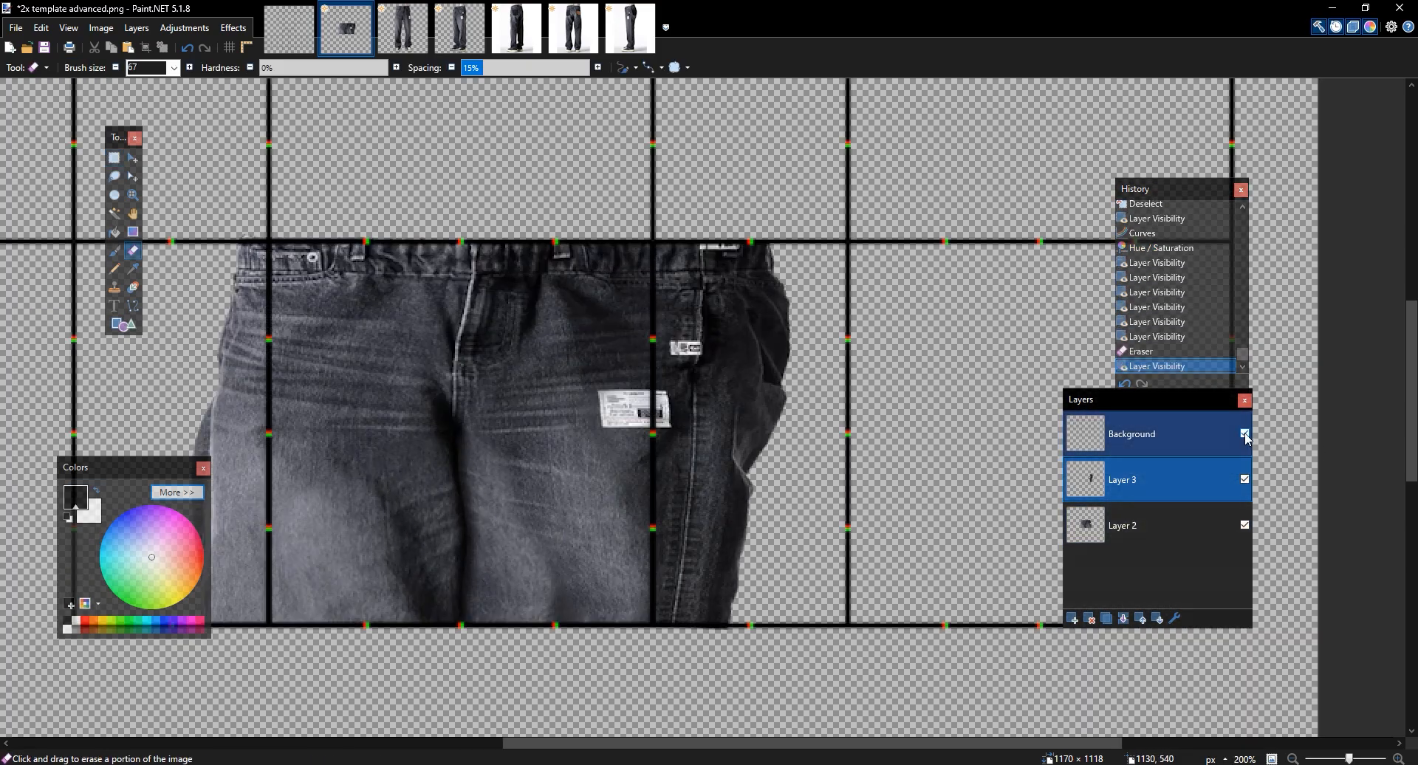
{"action": "left_click", "coordinate": [1141, 617]}
{"action": "scroll", "coordinate": [428, 157], "scroll_direction": "right", "scroll_amount": 1}
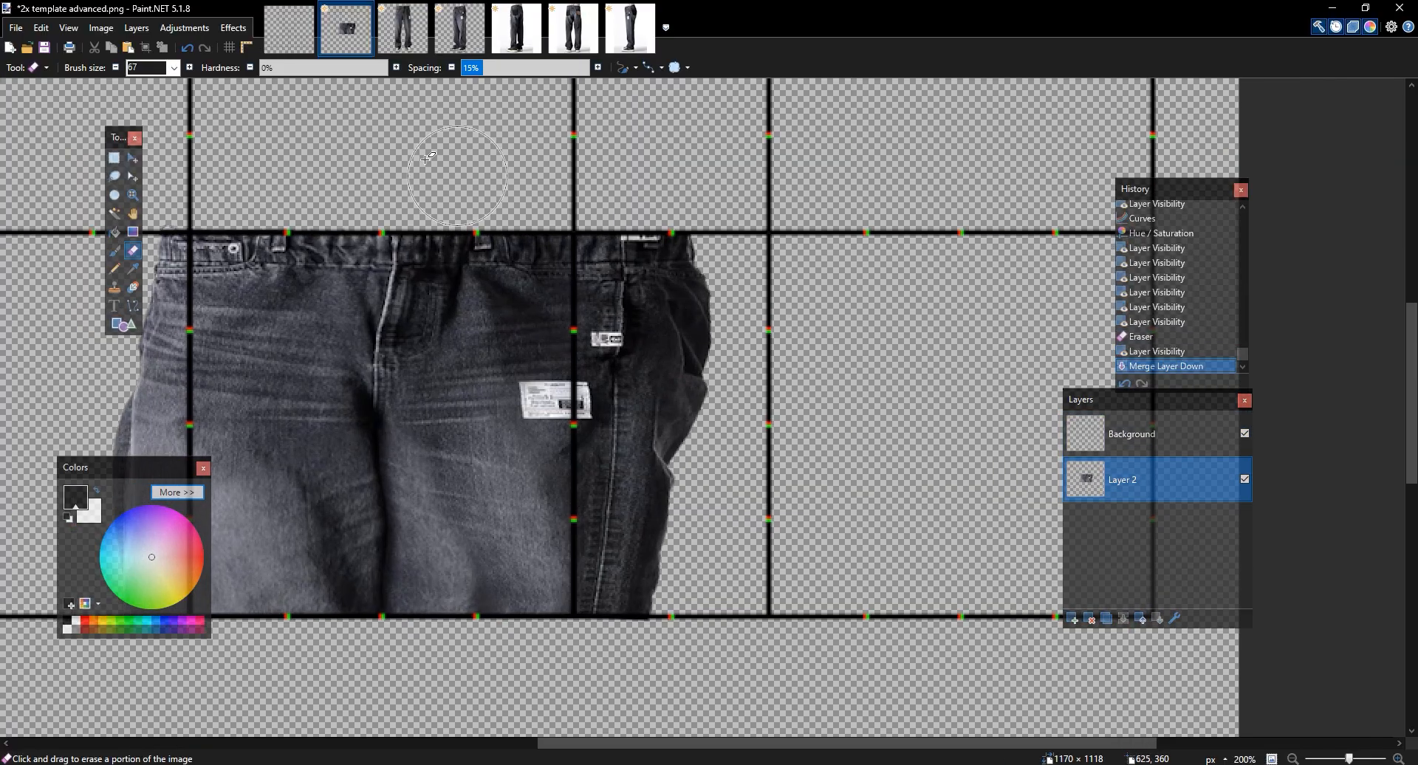
Push the lower outer edge of the side leg outward with Liquify at brush size 200
{"action": "left_click", "coordinate": [240, 33]}
{"action": "mouse_move", "coordinate": [272, 303]}
{"action": "left_click", "coordinate": [465, 329]}
{"action": "left_click", "coordinate": [72, 26]}
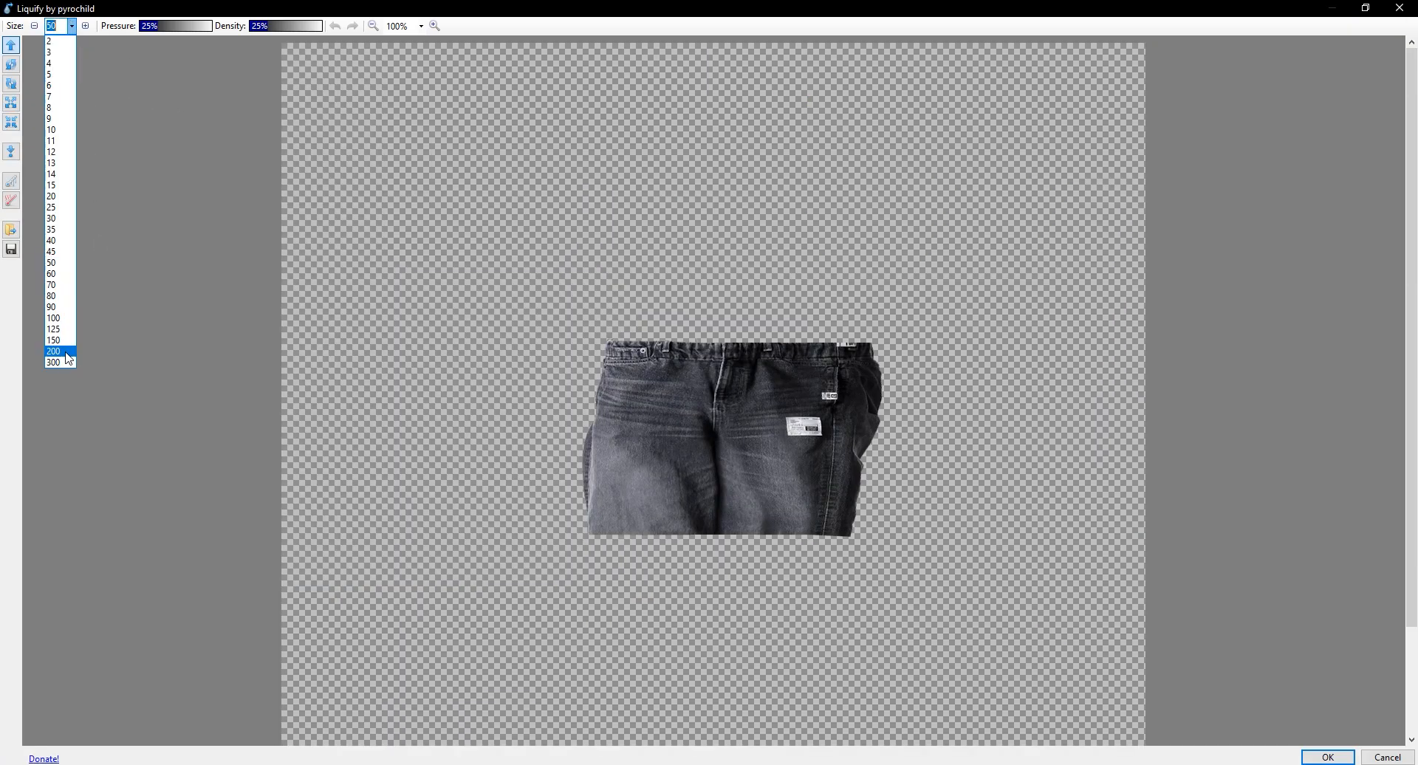
{"action": "left_click", "coordinate": [58, 356]}
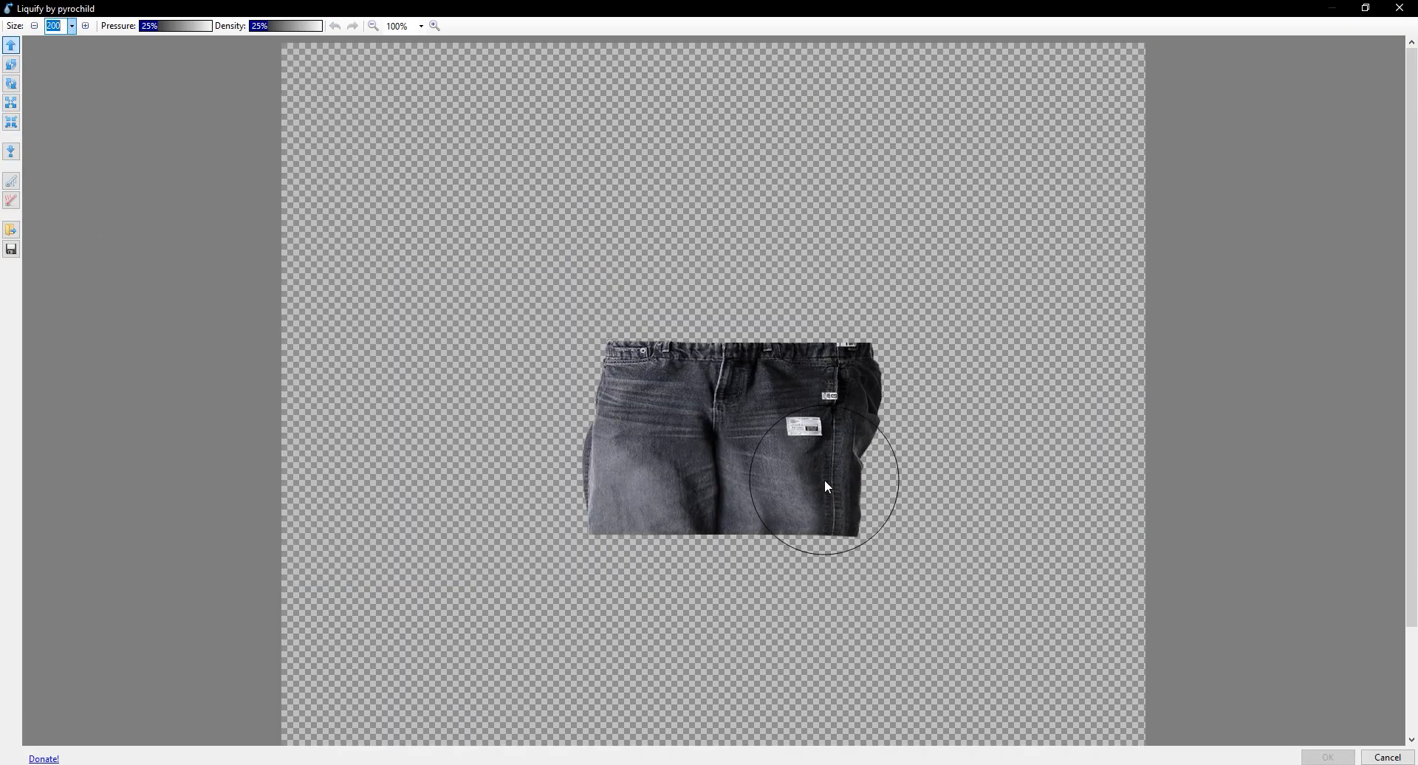
{"action": "left_click_drag", "start_coordinate": [836, 552], "coordinate": [743, 513]}
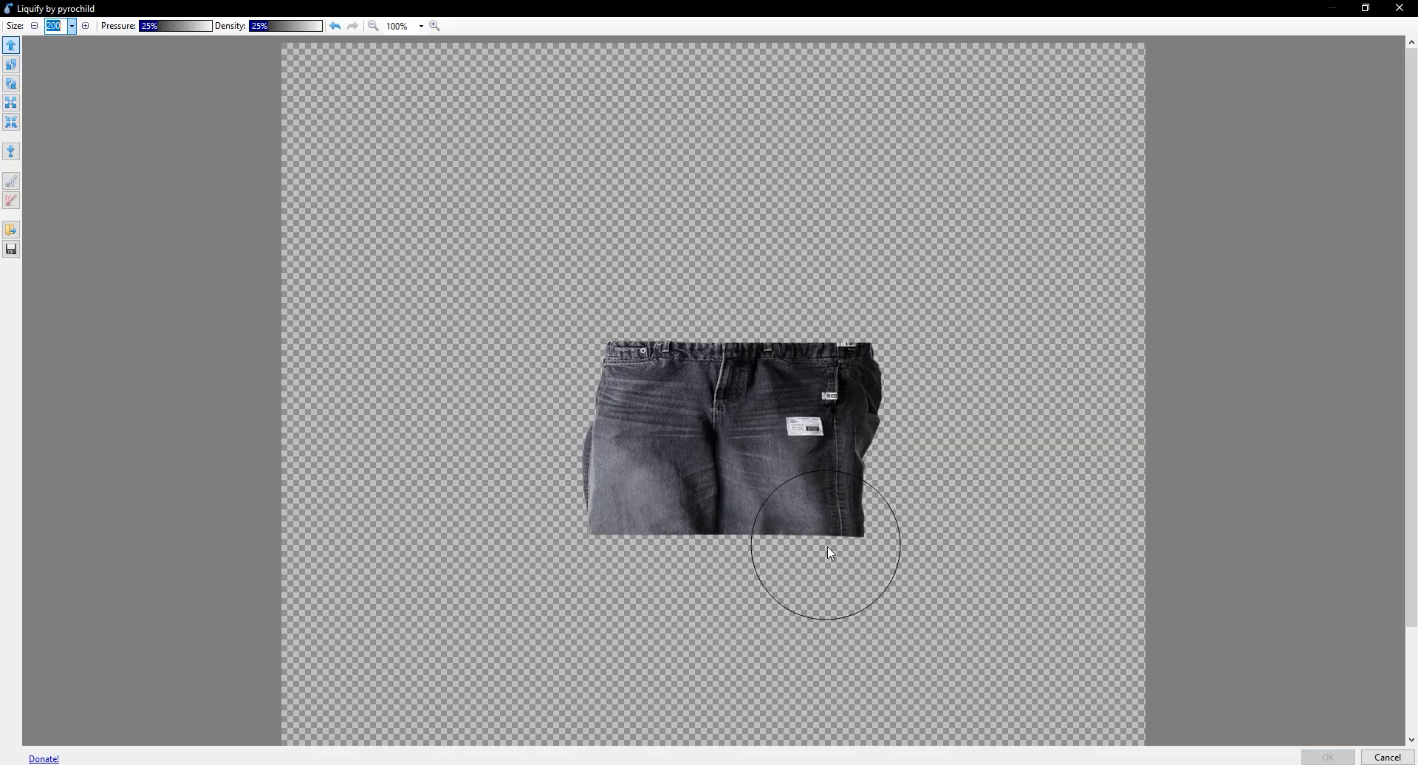
{"action": "left_click", "coordinate": [1319, 752]}
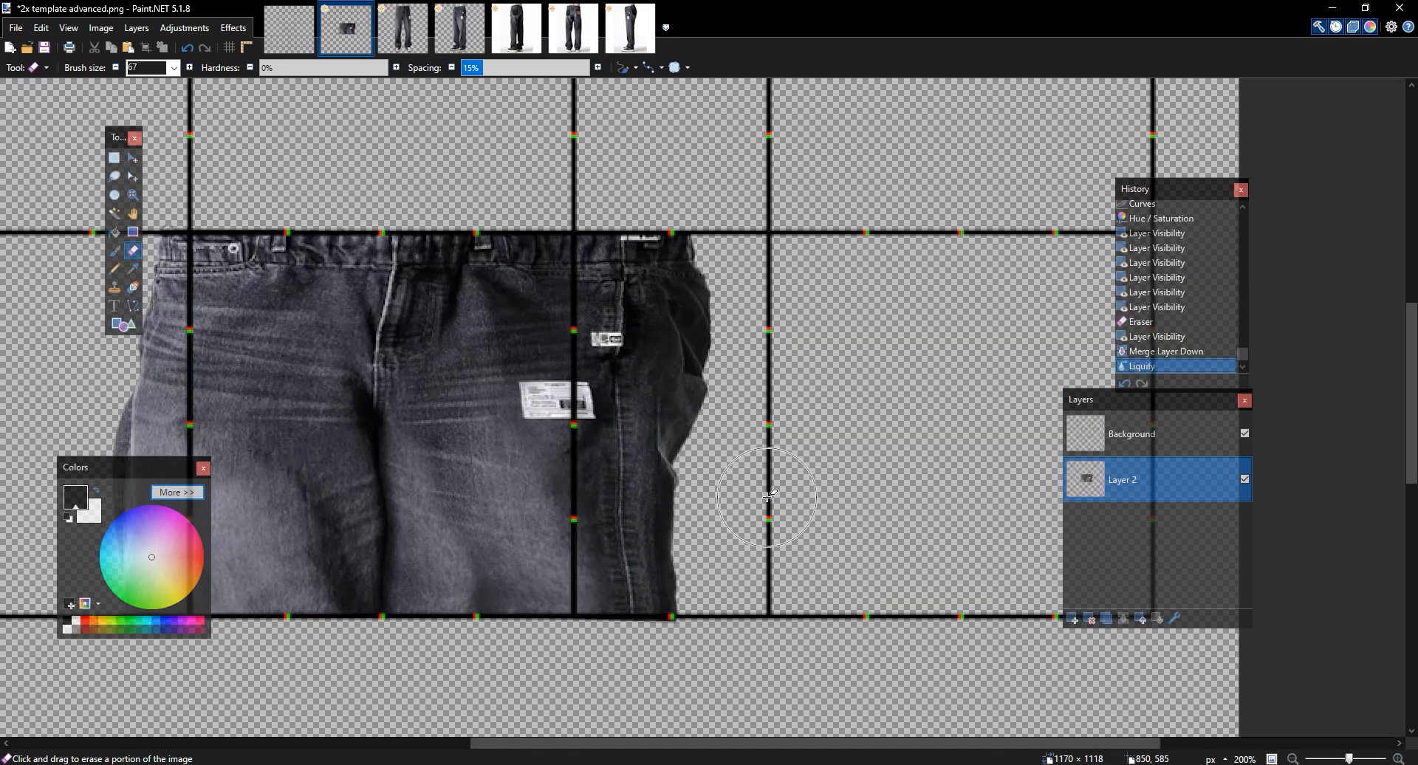
Hide the Background template and select a 151 × 150 px area over the lower outer leg
{"action": "left_click", "coordinate": [1245, 434]}
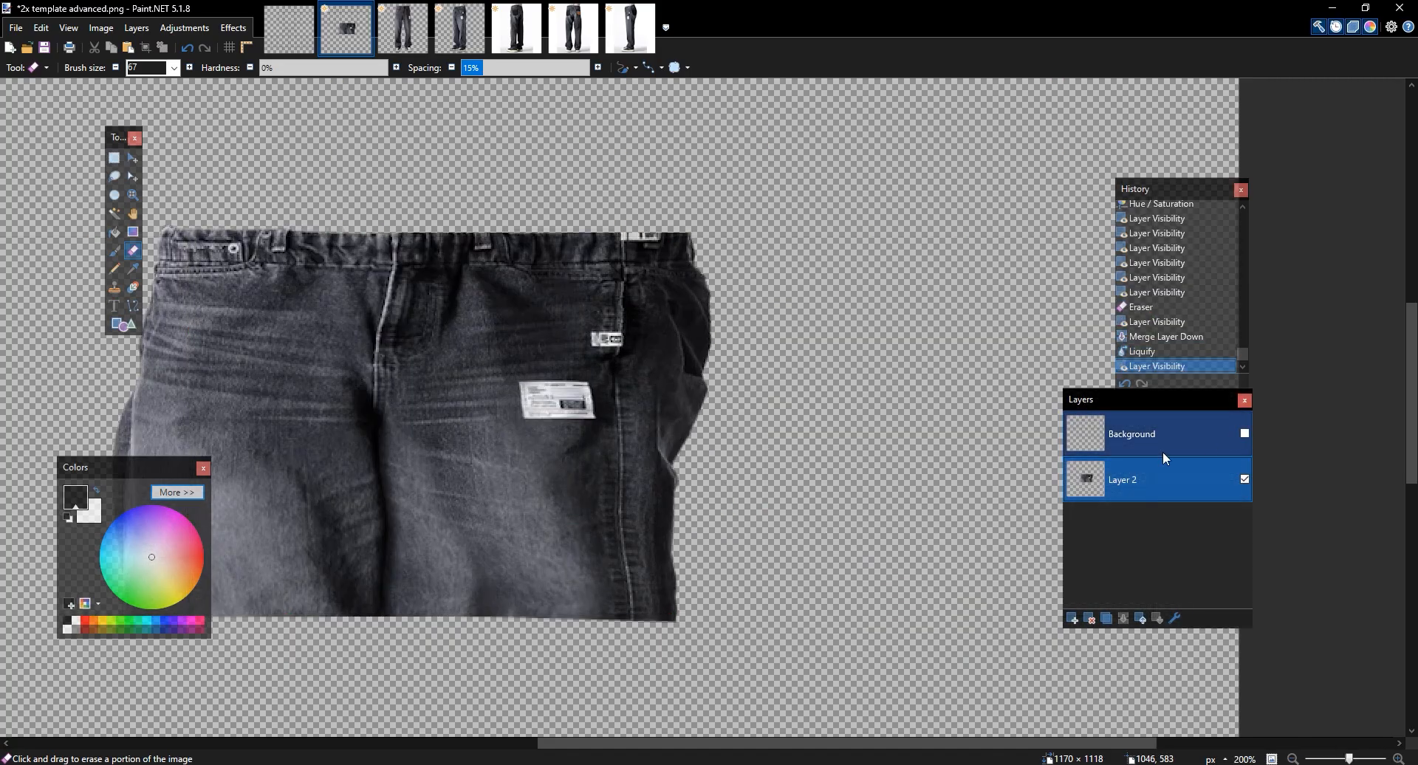
{"action": "key", "text": "s"}
{"action": "mouse_move", "coordinate": [795, 611]}
{"action": "left_mouse_down"}
{"action": "mouse_move", "coordinate": [631, 476]}
{"action": "mouse_move", "coordinate": [586, 413]}
{"action": "left_mouse_up"}
{"action": "left_click", "coordinate": [780, 613]}
{"action": "left_click_drag", "start_coordinate": [781, 613], "coordinate": [557, 392]}
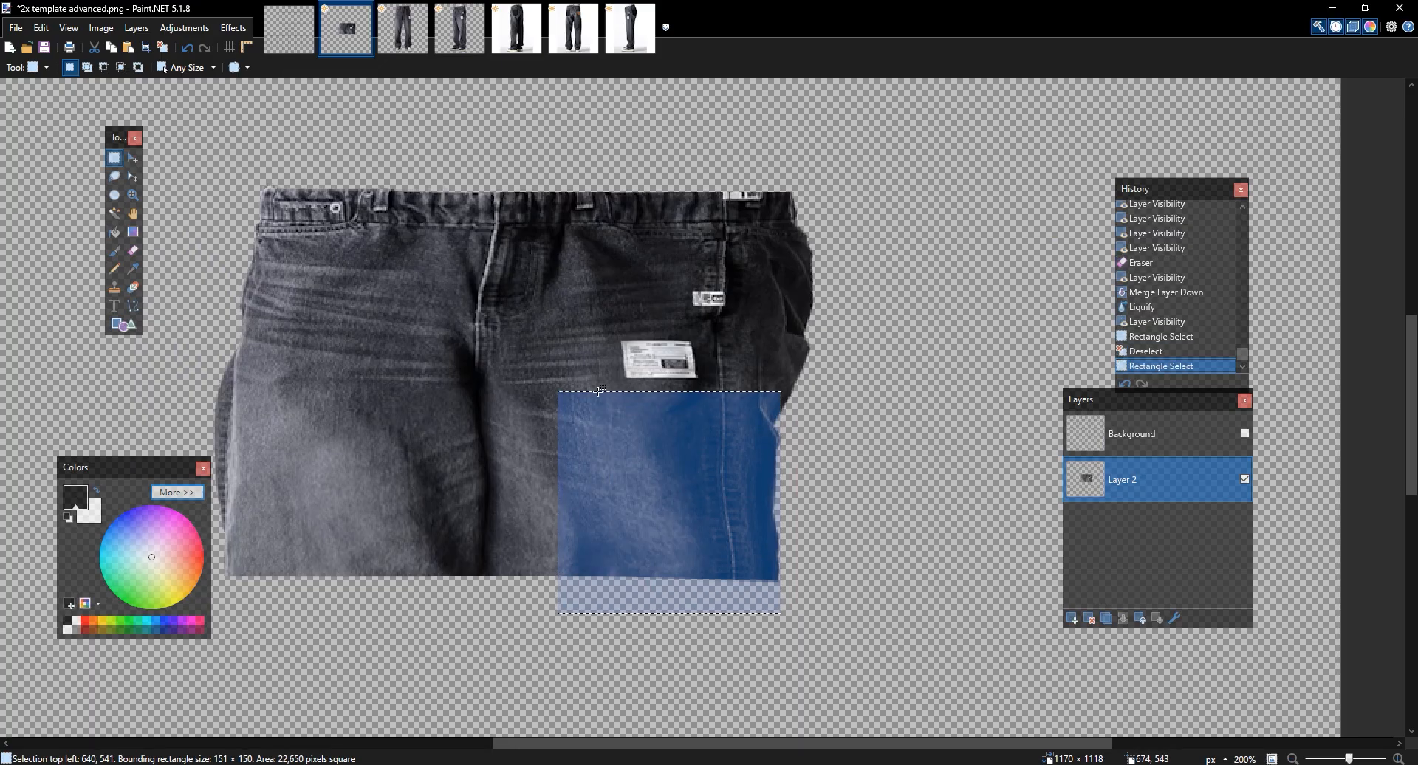
Sharpen the selected leg area using Sharpen+ with an amount of about 18 and radius 1, and deselect it
{"action": "left_click", "coordinate": [231, 29]}
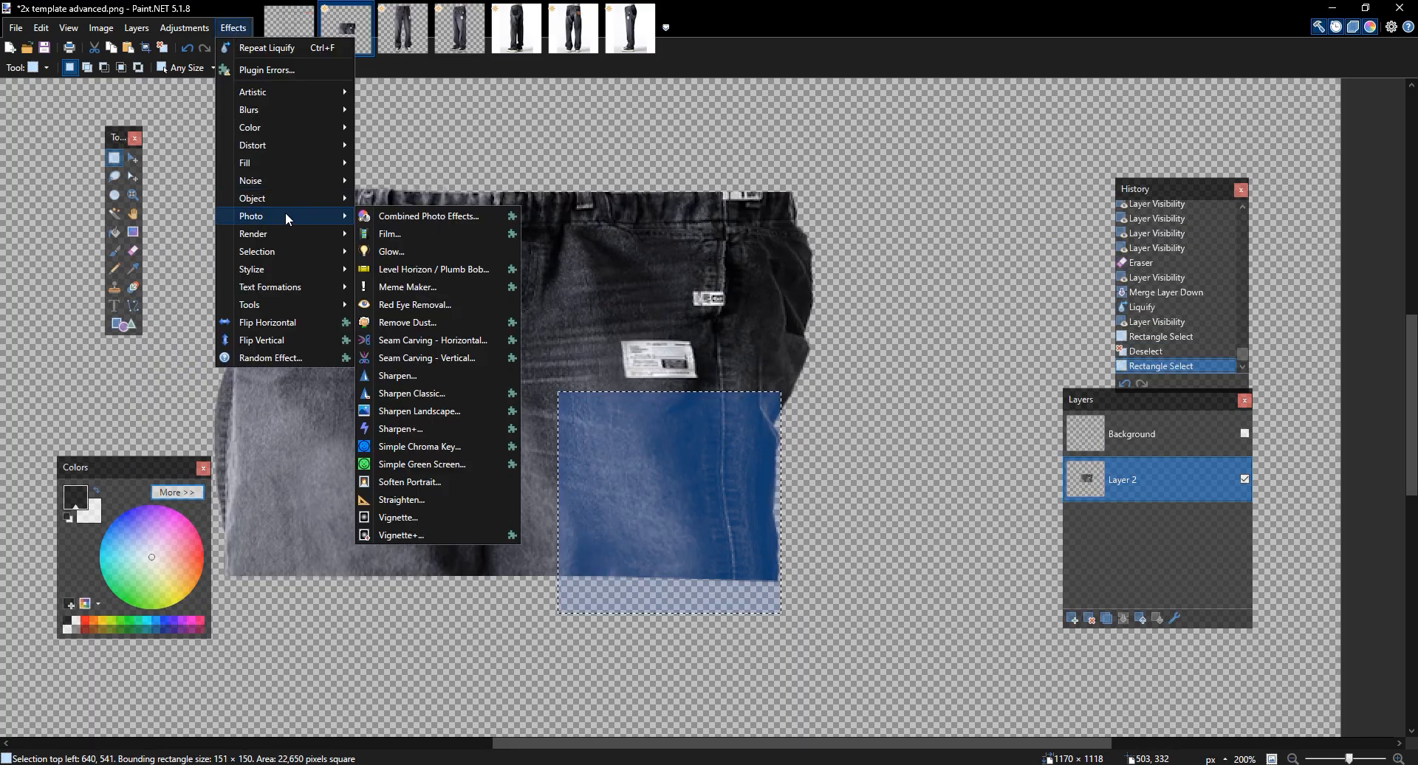
{"action": "mouse_move", "coordinate": [306, 226]}
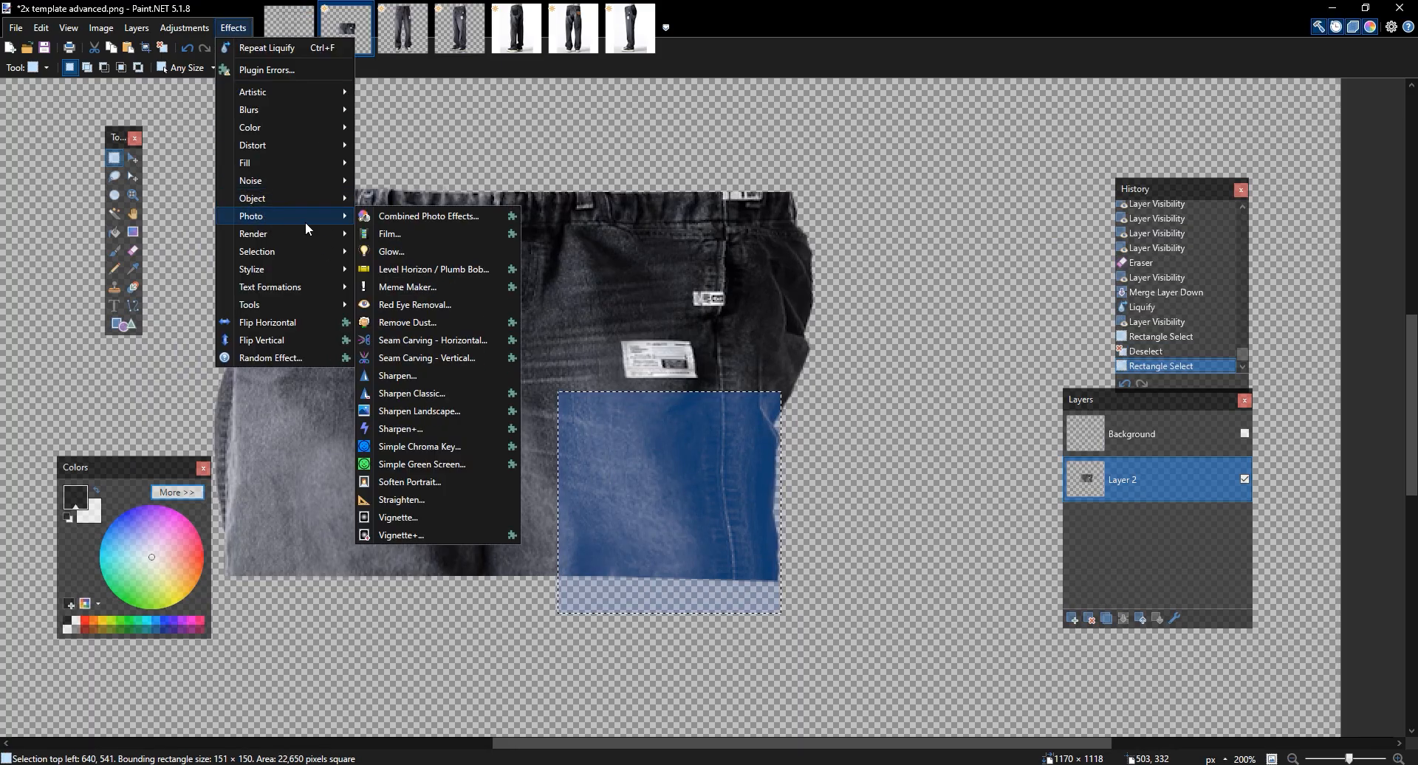
{"action": "left_click", "coordinate": [402, 428]}
{"action": "left_click_drag", "start_coordinate": [686, 193], "coordinate": [1064, 219]}
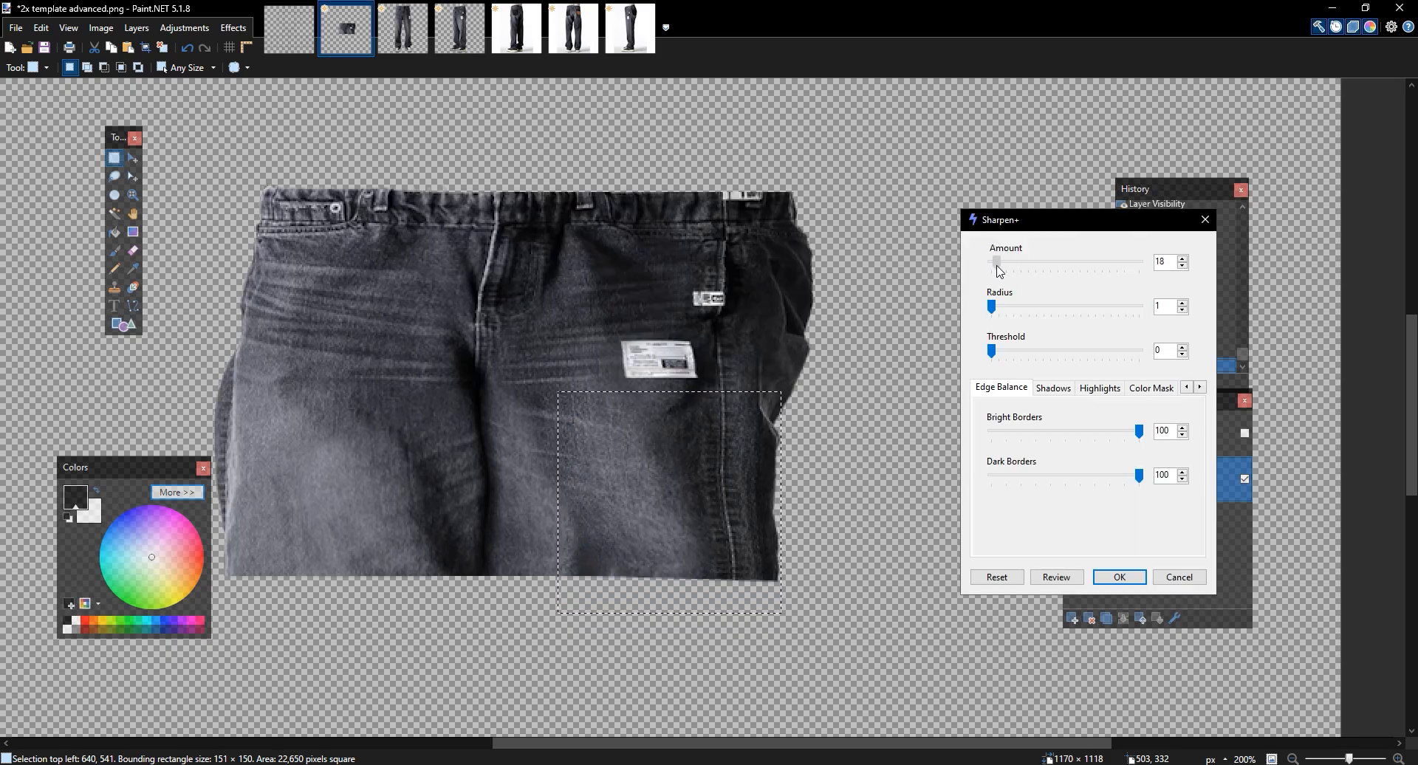
{"action": "left_click", "coordinate": [1118, 580]}
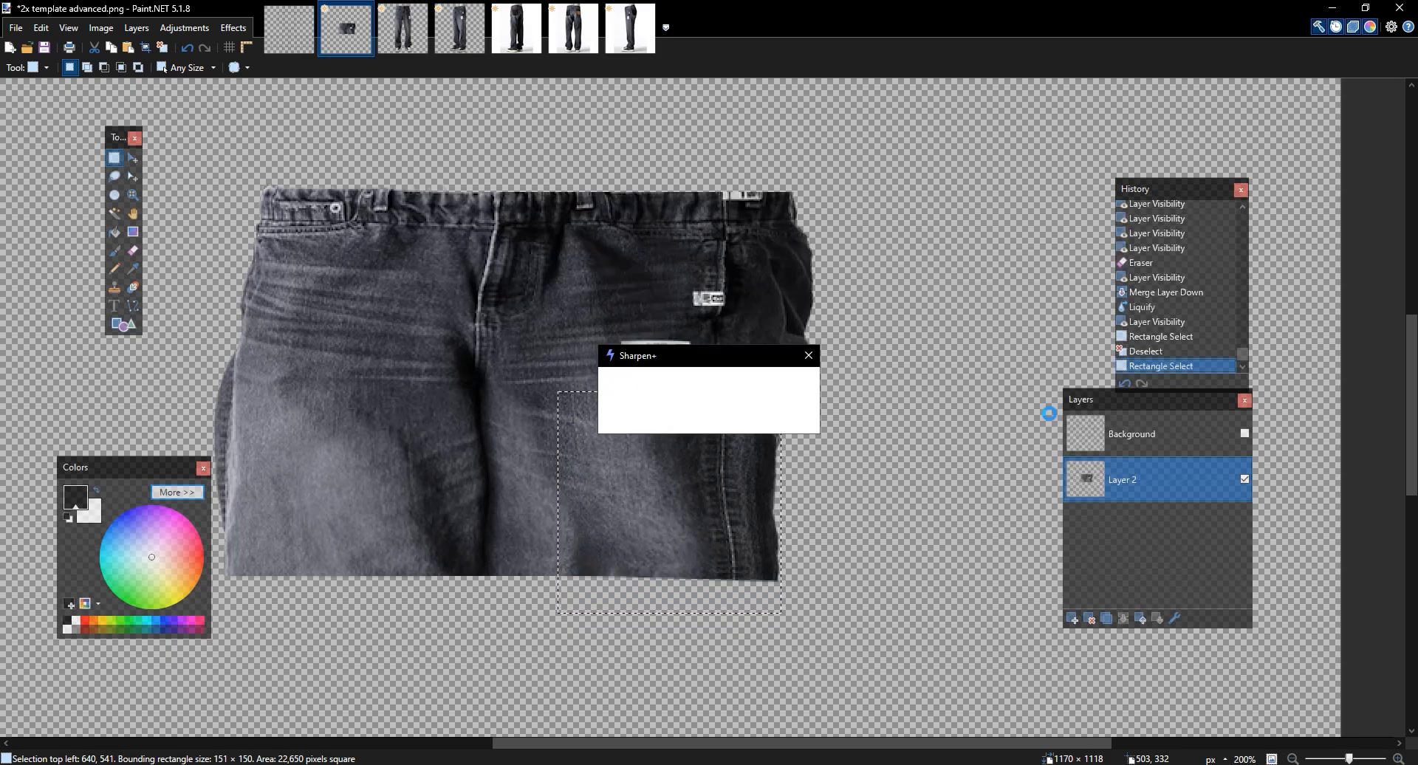
{"action": "key", "text": "ctrl+d"}
Compare the leg before and after sharpening by stepping back and forth through the history
{"action": "left_click", "coordinate": [1125, 383]}
{"action": "left_click", "coordinate": [1143, 384]}
{"action": "left_click", "coordinate": [1125, 383]}
{"action": "left_click", "coordinate": [1144, 385]}
{"action": "left_click", "coordinate": [1153, 338]}
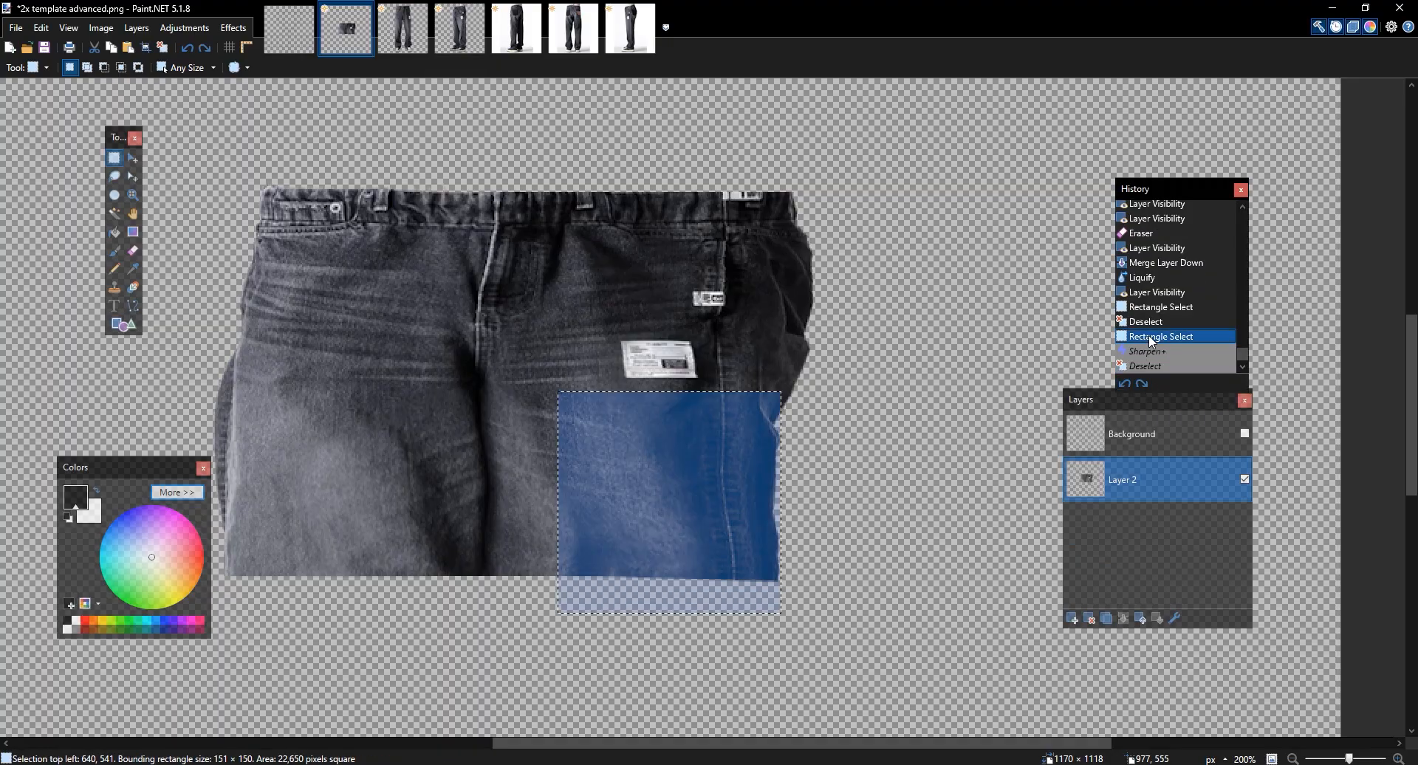
{"action": "left_click", "coordinate": [1147, 367]}
{"action": "scroll", "coordinate": [878, 284], "scroll_direction": "down", "scroll_amount": 2}
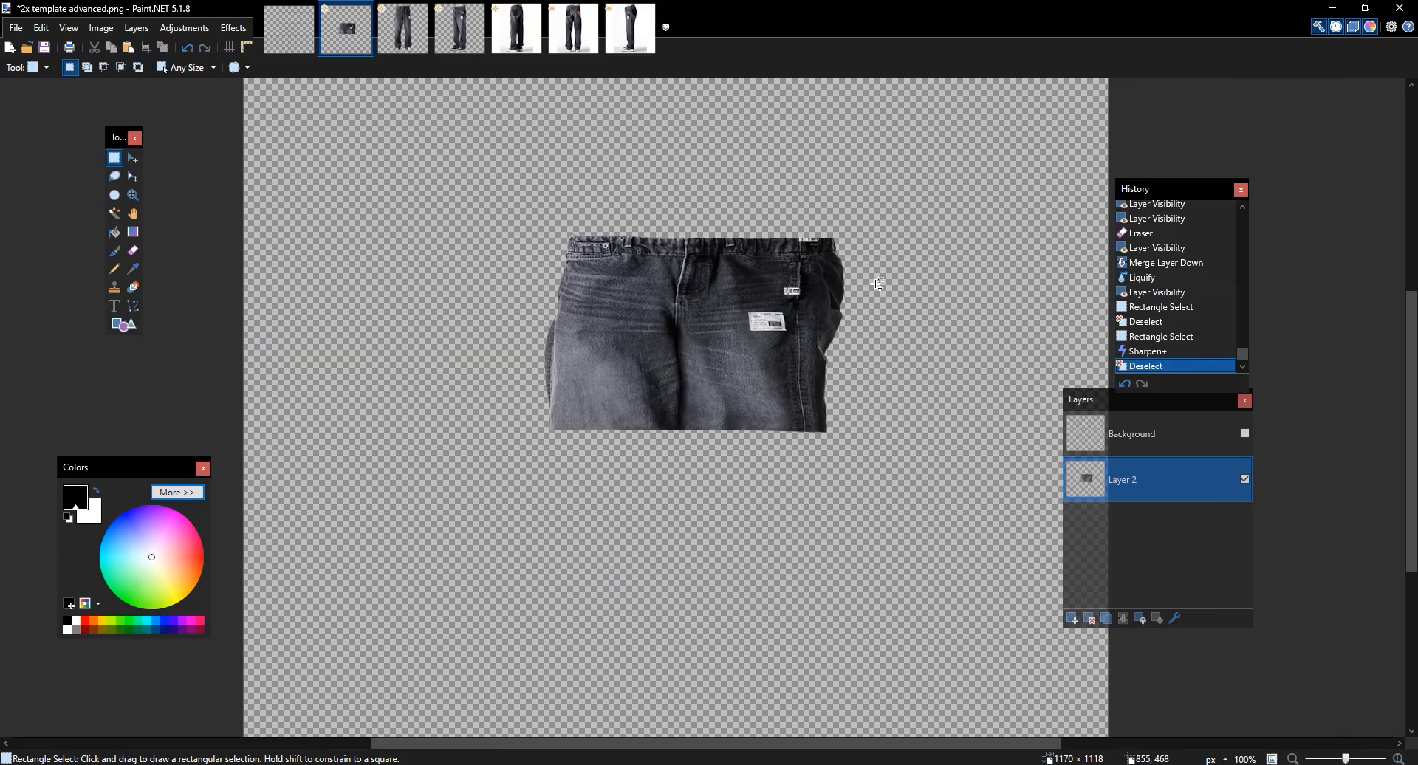
{"action": "scroll", "coordinate": [878, 282], "scroll_direction": "up", "scroll_amount": 3}
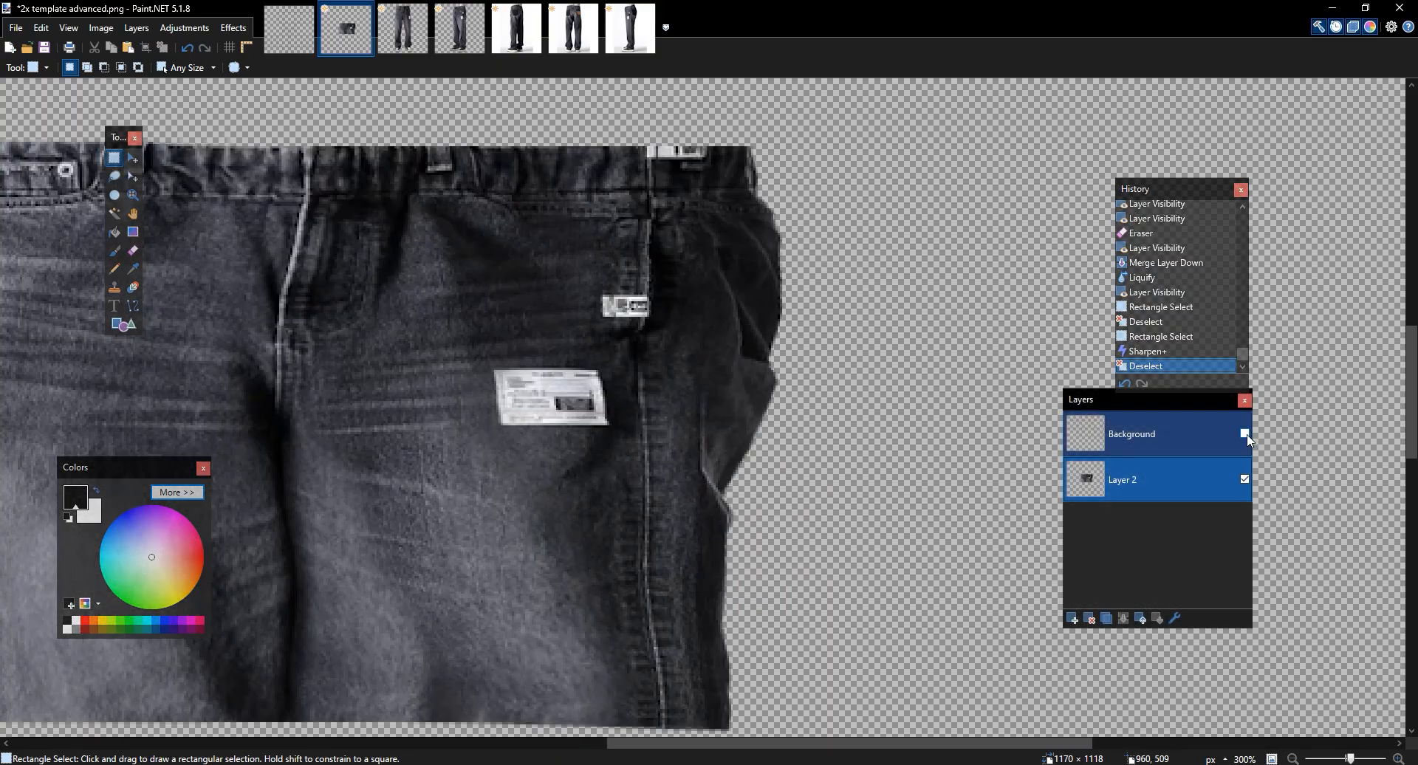
Show the Background template and temporarily mark out the side panel with a rectangular selection
{"action": "left_click", "coordinate": [1245, 435]}
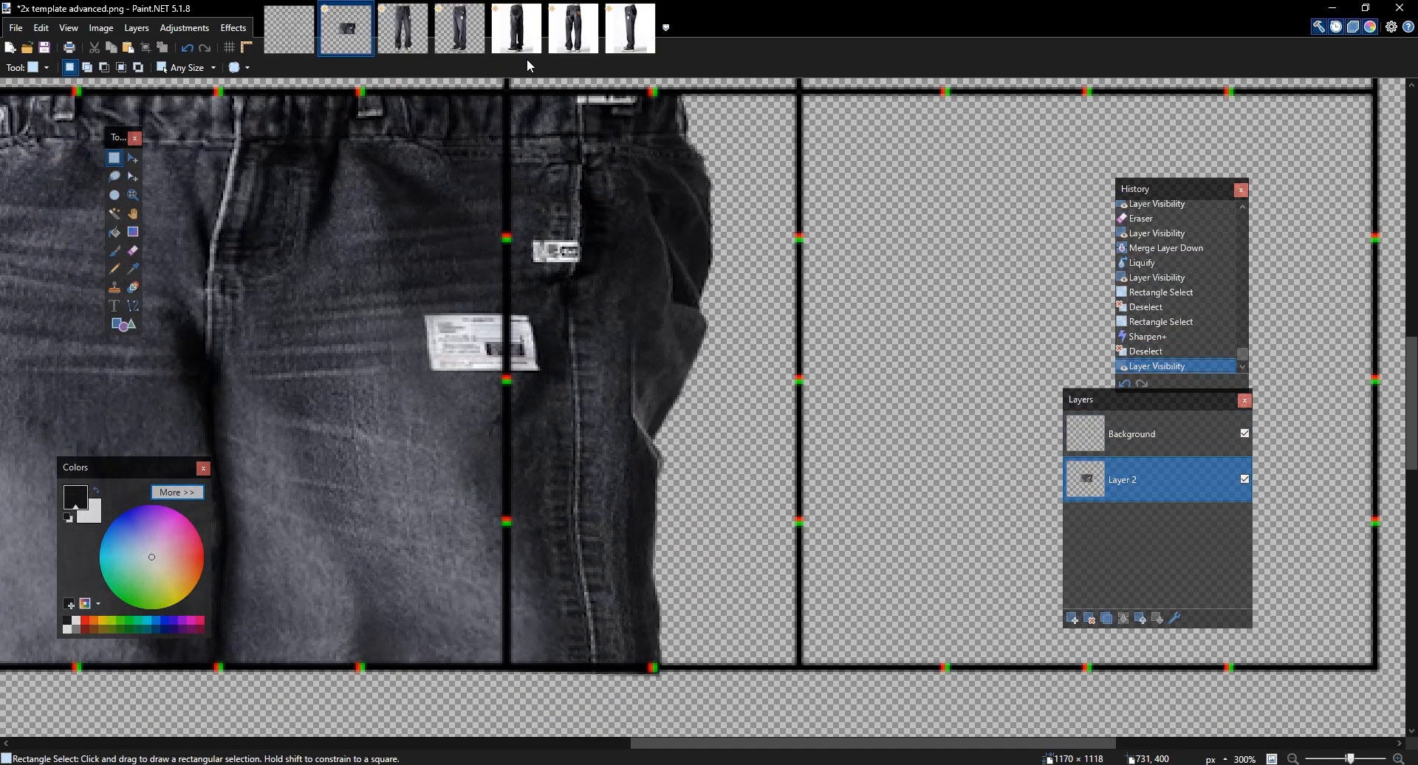
{"action": "left_click_drag", "start_coordinate": [671, 144], "coordinate": [648, 178]}
{"action": "left_click_drag", "start_coordinate": [519, 113], "coordinate": [794, 580]}
{"action": "left_click", "coordinate": [746, 488]}
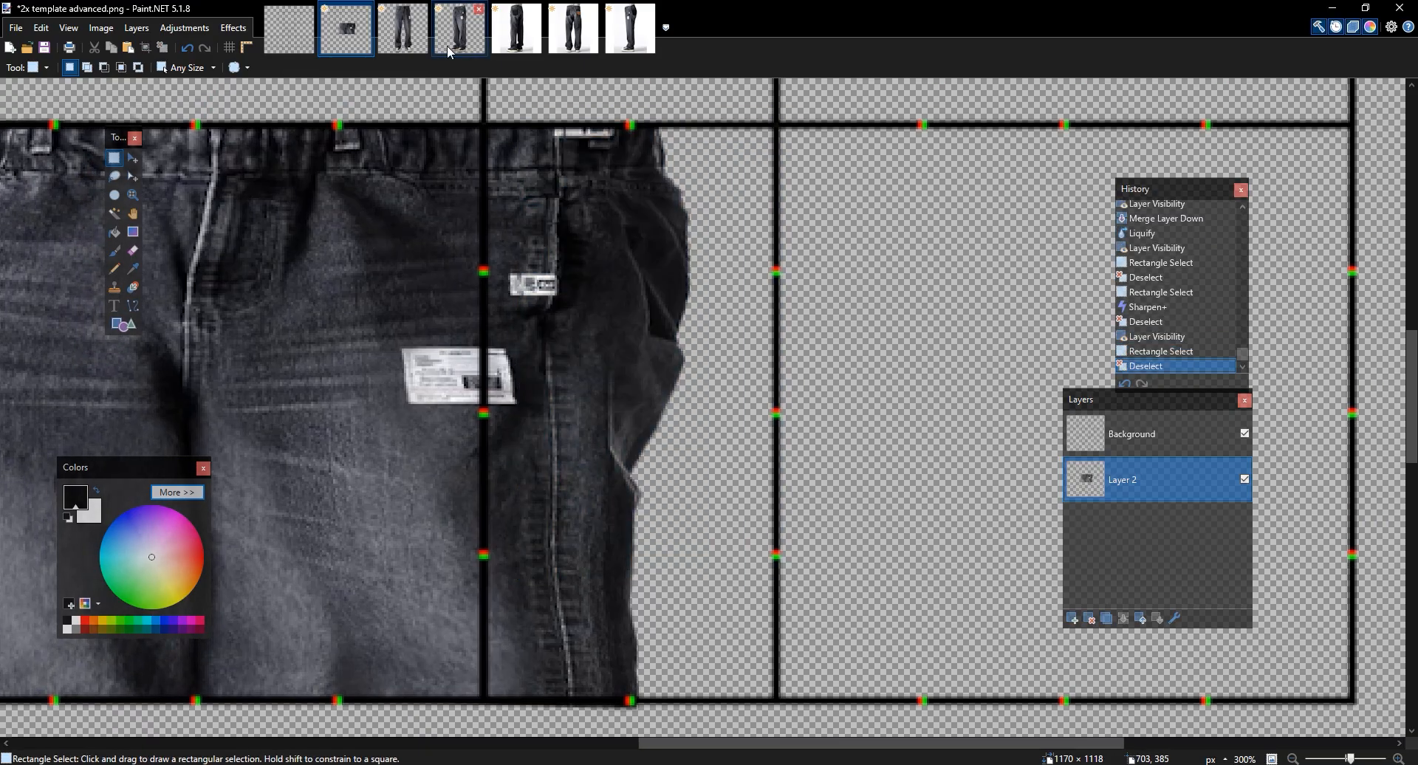
Remove the white background around the back-view jeans and between the legs using the Magic Wand at 46% tolerance
{"action": "left_click", "coordinate": [518, 29]}
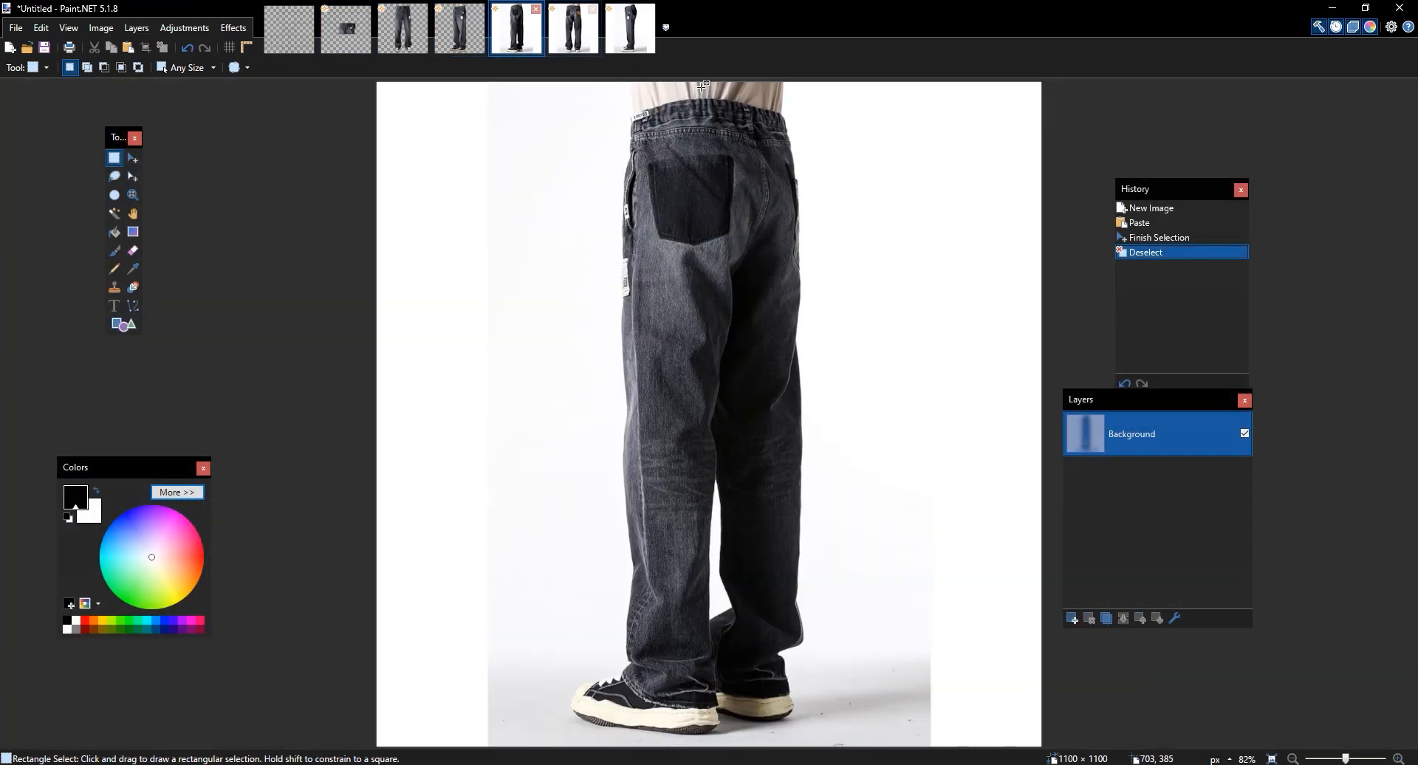
{"action": "left_click", "coordinate": [115, 213]}
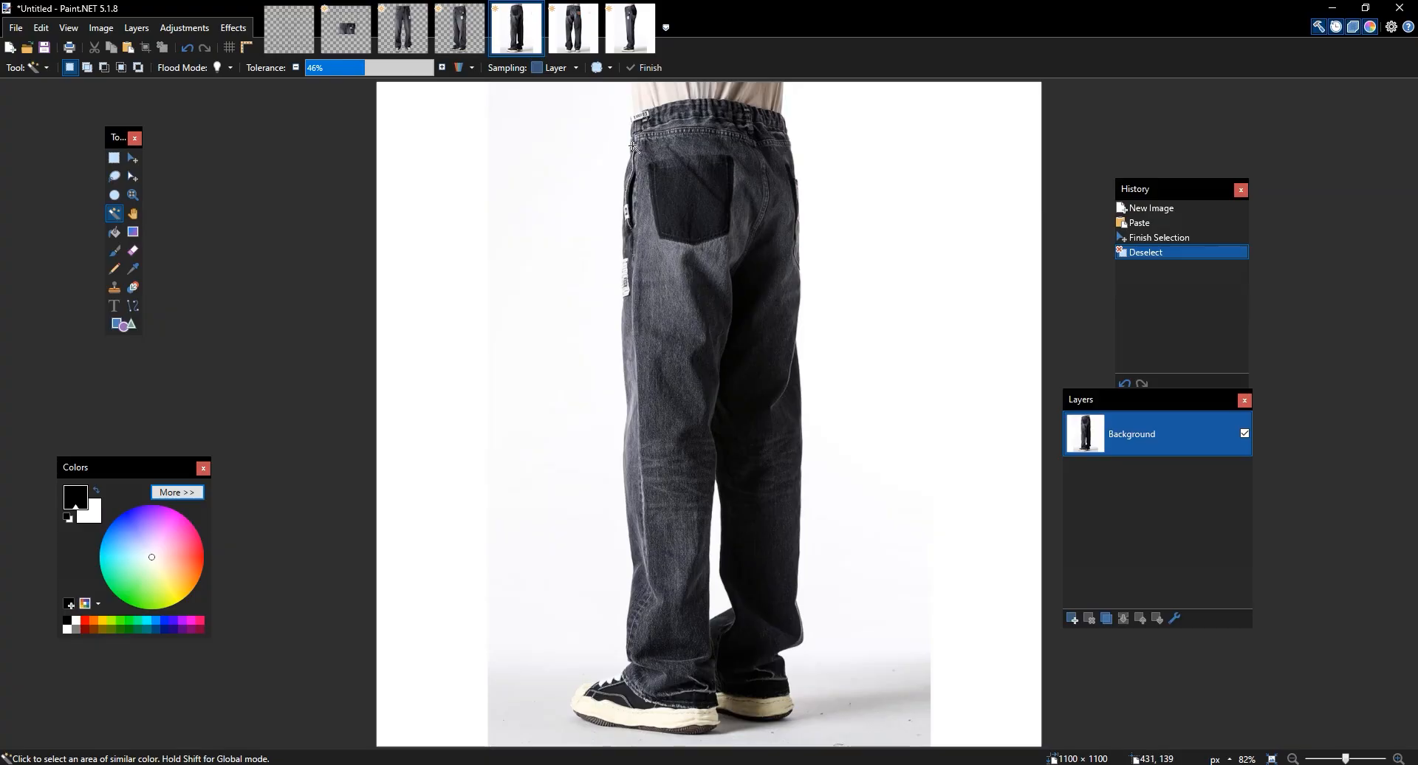
{"action": "left_click", "coordinate": [573, 29]}
{"action": "left_click", "coordinate": [536, 196]}
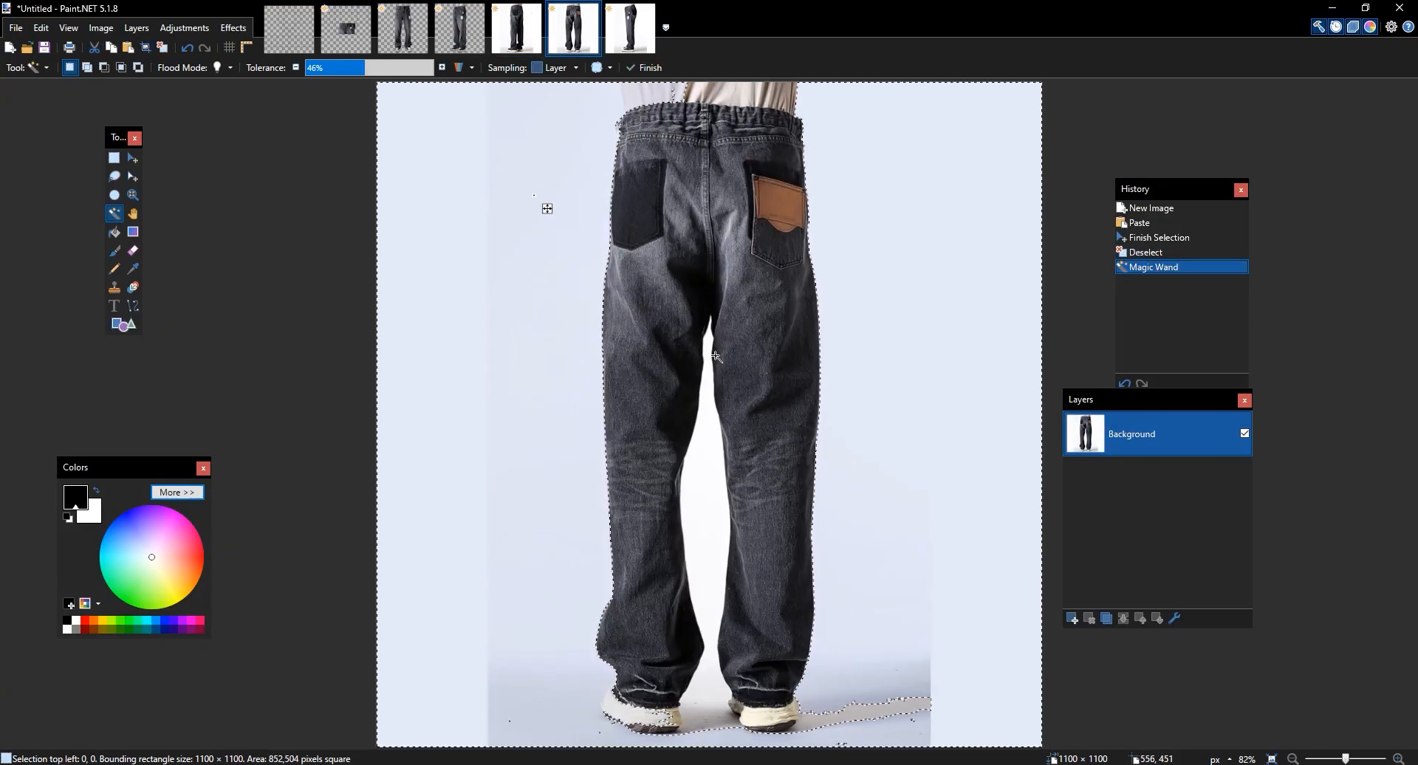
{"action": "left_click", "coordinate": [94, 47]}
{"action": "left_click", "coordinate": [711, 456]}
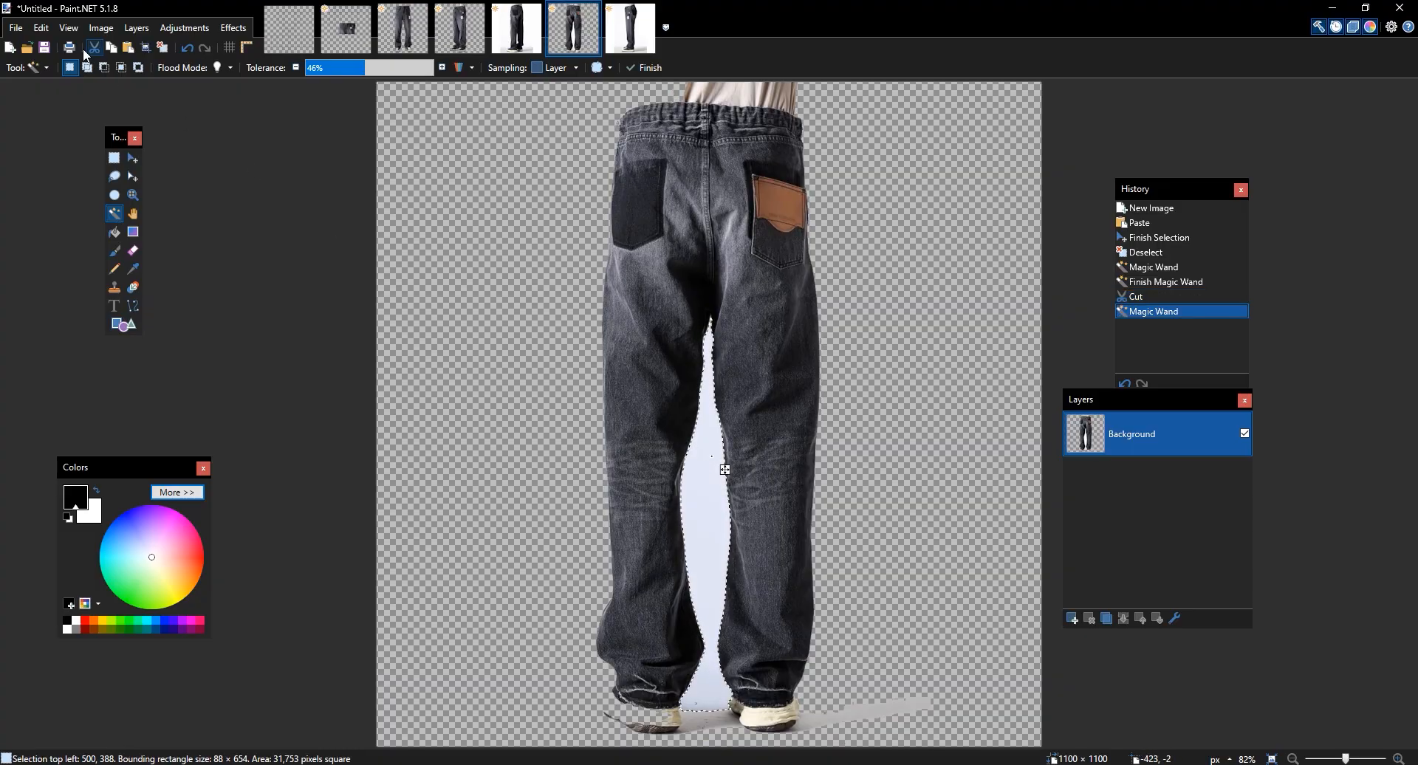
{"action": "left_click", "coordinate": [94, 47]}
Select a 413 × 603 px area over the back-view jeans from waistband to knees and copy it
{"action": "key", "text": "s"}
{"action": "left_click_drag", "start_coordinate": [590, 105], "coordinate": [836, 462]}
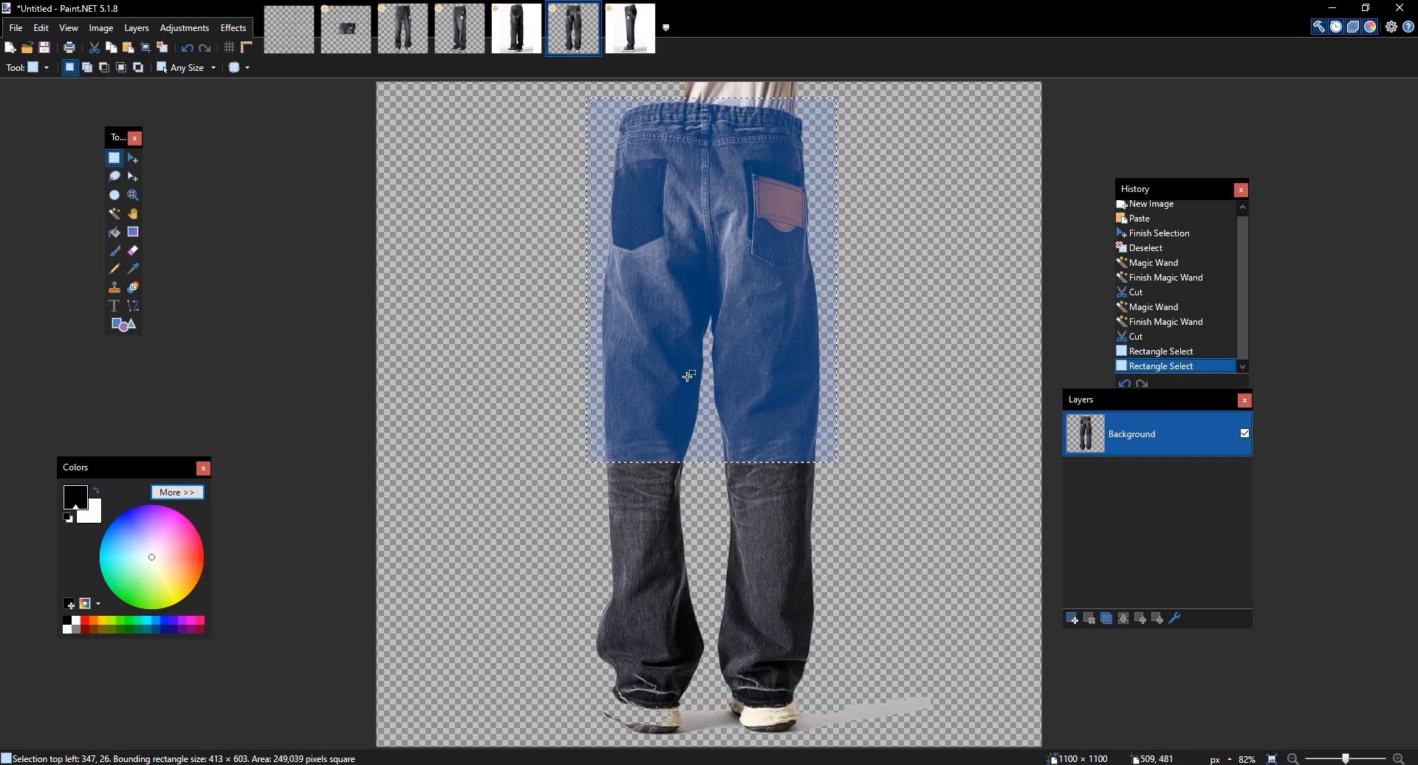
{"action": "key", "text": "m"}
{"action": "left_click", "coordinate": [713, 384]}
Paste the back view on a new layer of the 2x template and move it over the back panel
{"action": "left_click", "coordinate": [355, 39]}
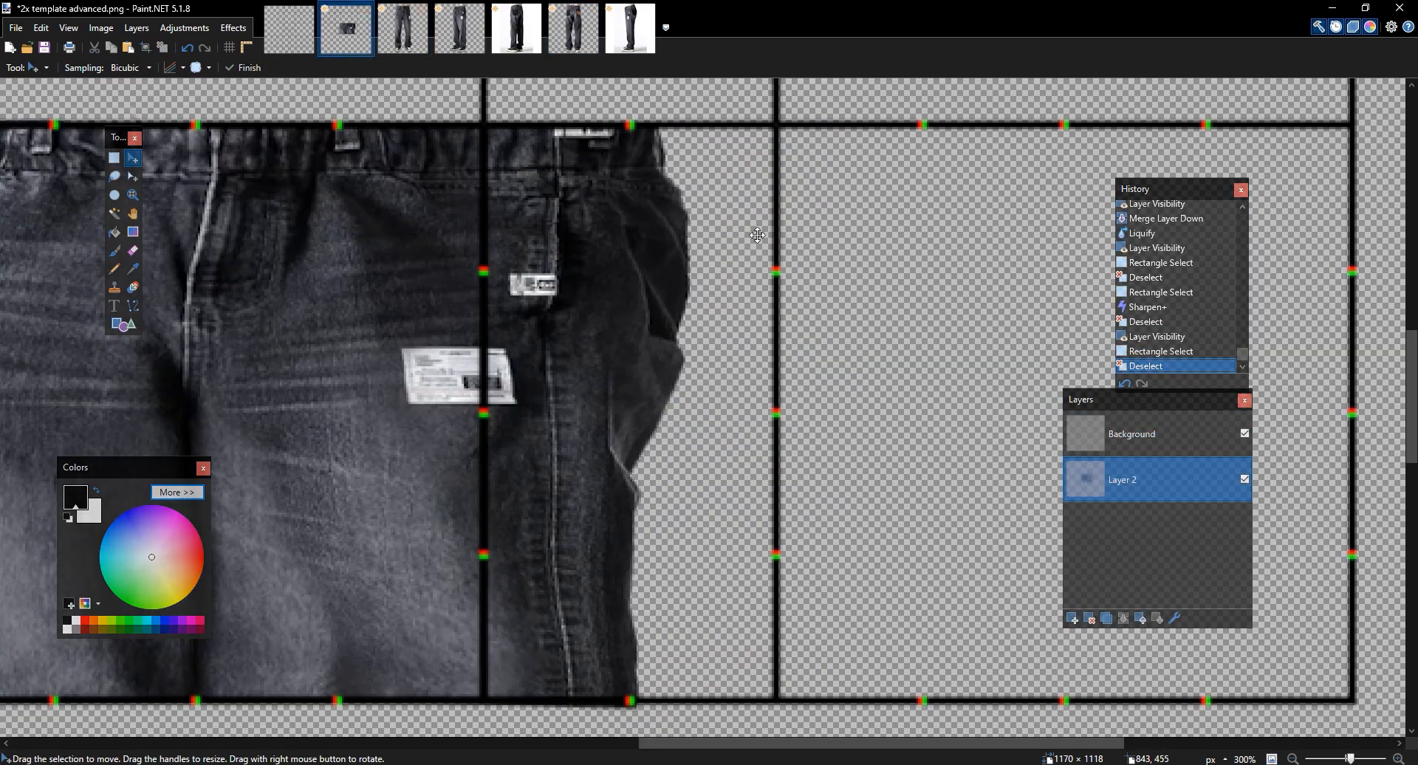
{"action": "scroll", "coordinate": [743, 240], "scroll_direction": "down", "scroll_amount": 3}
{"action": "scroll", "coordinate": [743, 240], "scroll_direction": "up", "scroll_amount": 2}
{"action": "left_click_drag", "start_coordinate": [819, 203], "coordinate": [454, 260]}
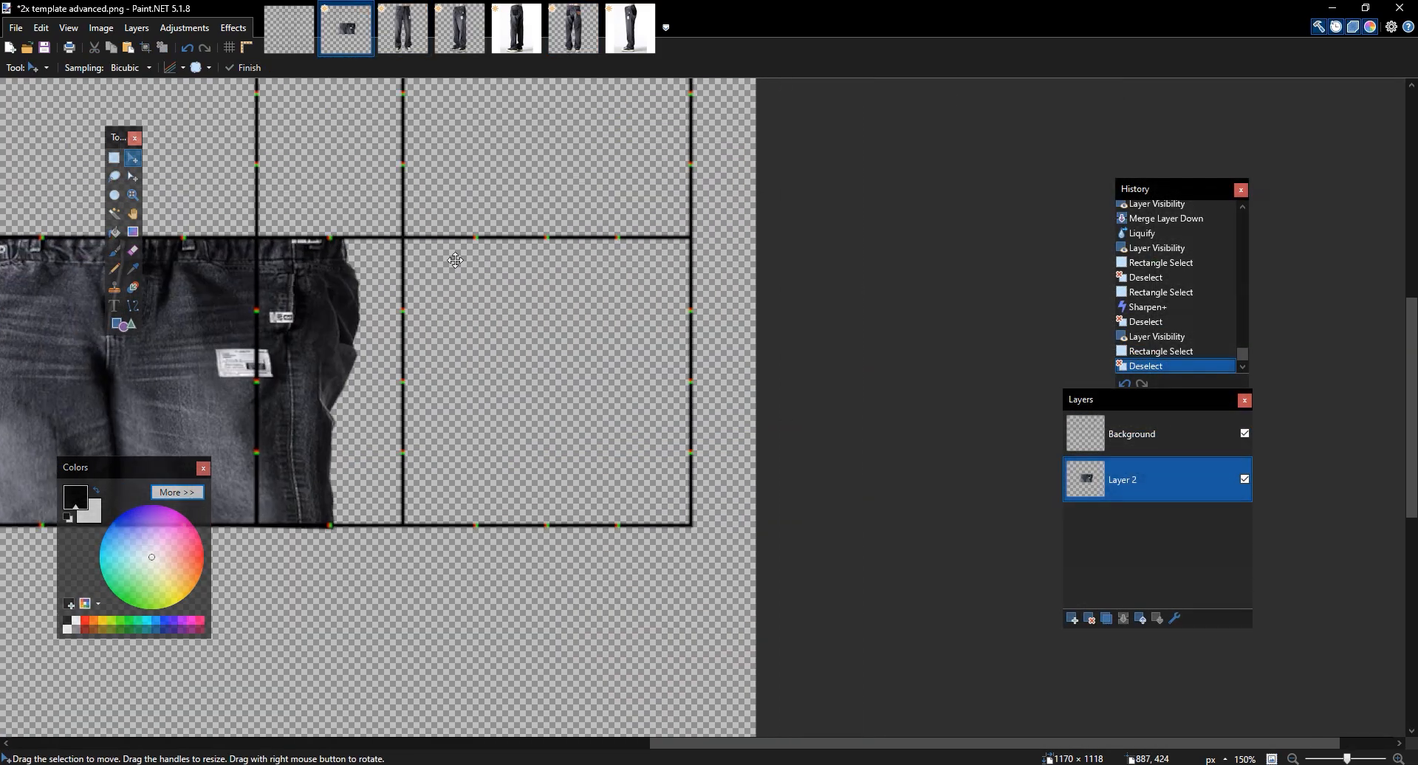
{"action": "left_click", "coordinate": [1072, 617]}
{"action": "key", "text": "ctrl+v"}
{"action": "left_click_drag", "start_coordinate": [341, 453], "coordinate": [573, 354]}
{"action": "scroll", "coordinate": [573, 354], "scroll_direction": "down", "scroll_amount": 3}
{"action": "scroll", "coordinate": [573, 355], "scroll_direction": "up", "scroll_amount": 3}
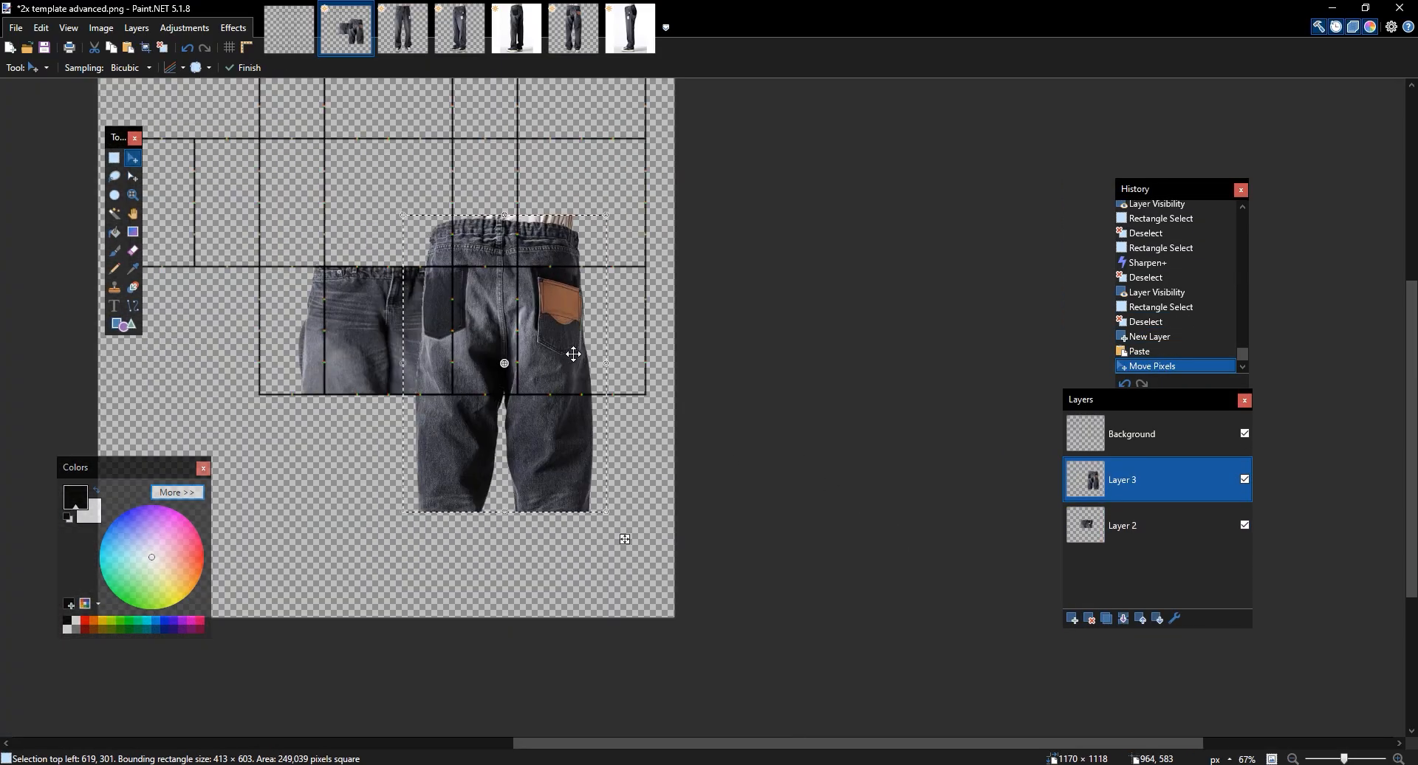
Resize the back view to 432 × 270 px, align its centre seam with the back panel's middle, and deselect it
{"action": "left_click_drag", "start_coordinate": [658, 401], "coordinate": [670, 342]}
{"action": "left_click_drag", "start_coordinate": [662, 650], "coordinate": [684, 399]}
{"action": "left_click_drag", "start_coordinate": [732, 355], "coordinate": [757, 494]}
{"action": "left_click_drag", "start_coordinate": [586, 353], "coordinate": [651, 433]}
{"action": "left_click_drag", "start_coordinate": [499, 356], "coordinate": [582, 383]}
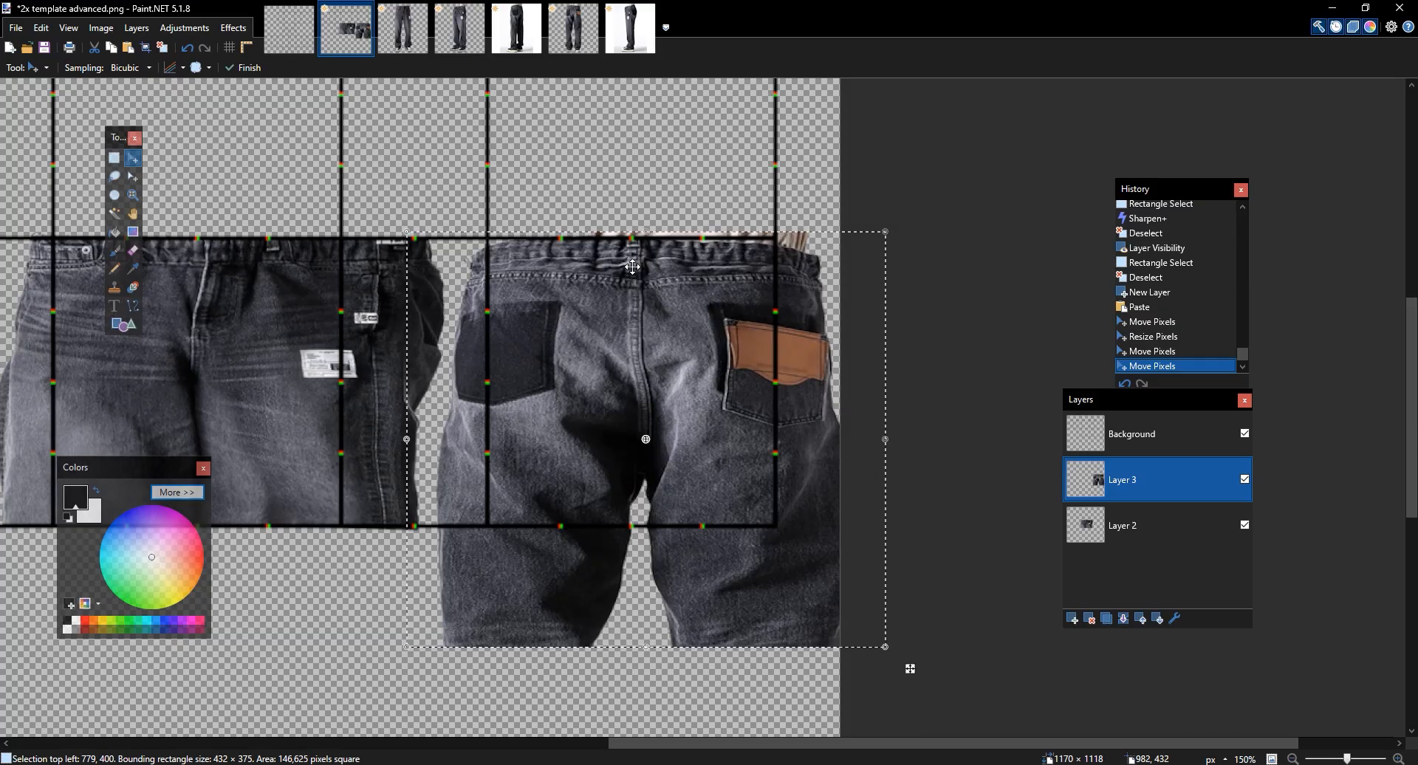
{"action": "left_click_drag", "start_coordinate": [684, 263], "coordinate": [569, 315]}
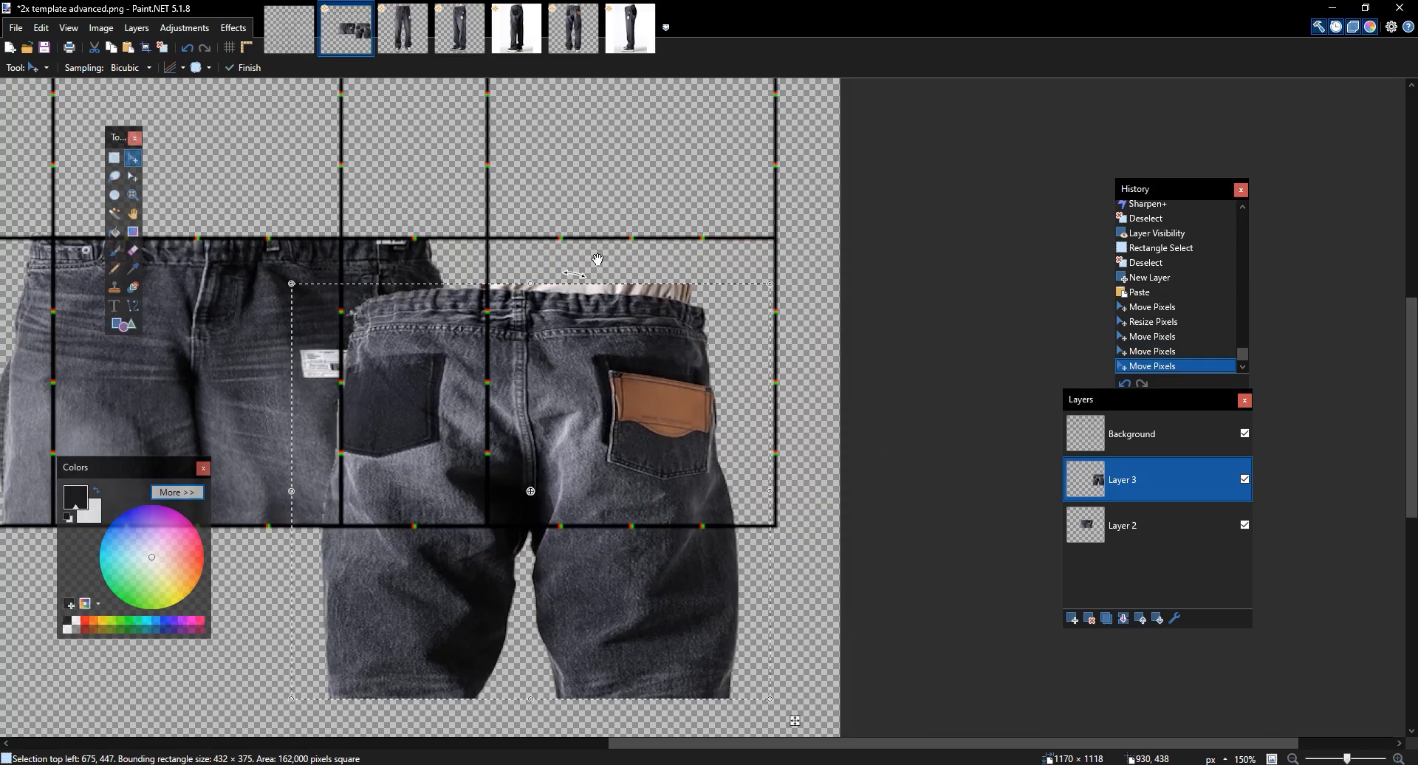
{"action": "left_click_drag", "start_coordinate": [551, 406], "coordinate": [663, 351]}
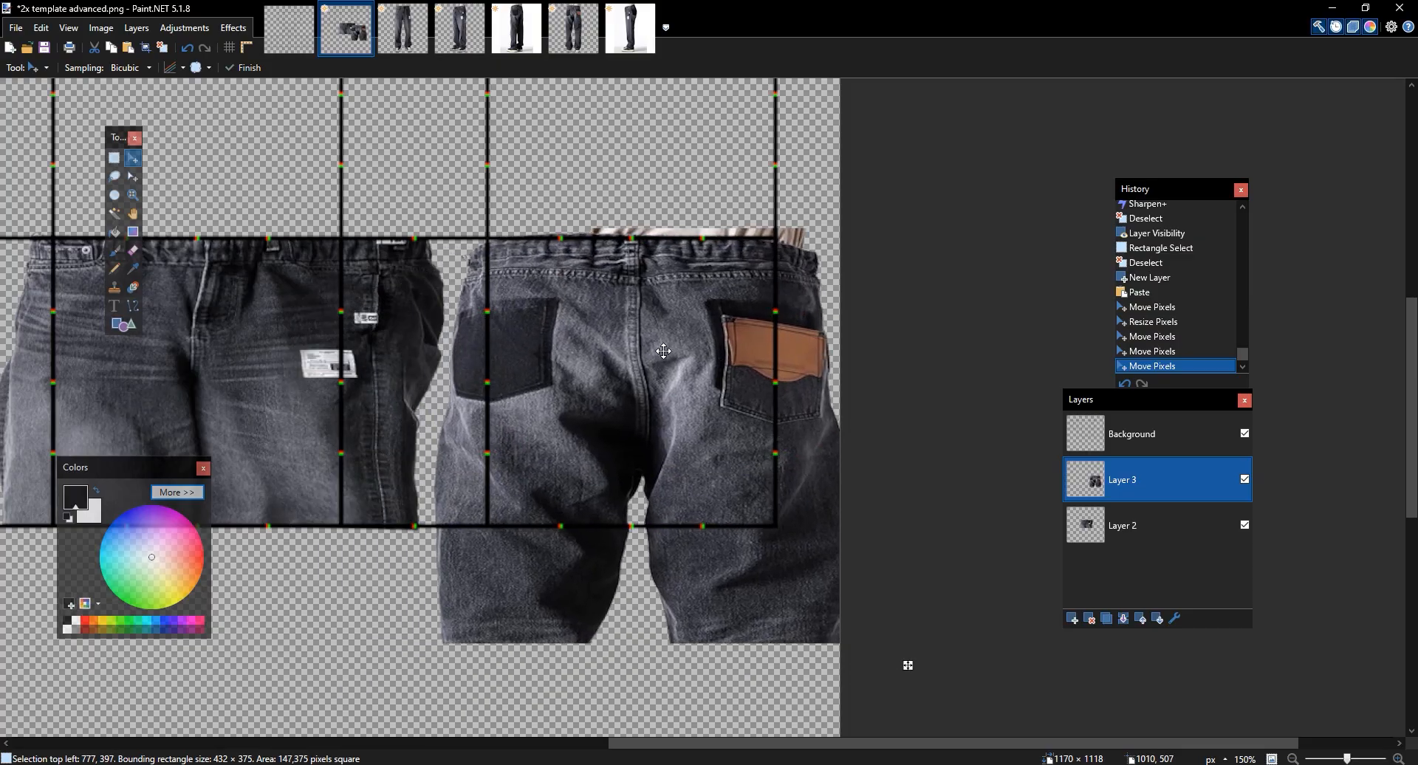
{"action": "left_click_drag", "start_coordinate": [643, 649], "coordinate": [643, 532]}
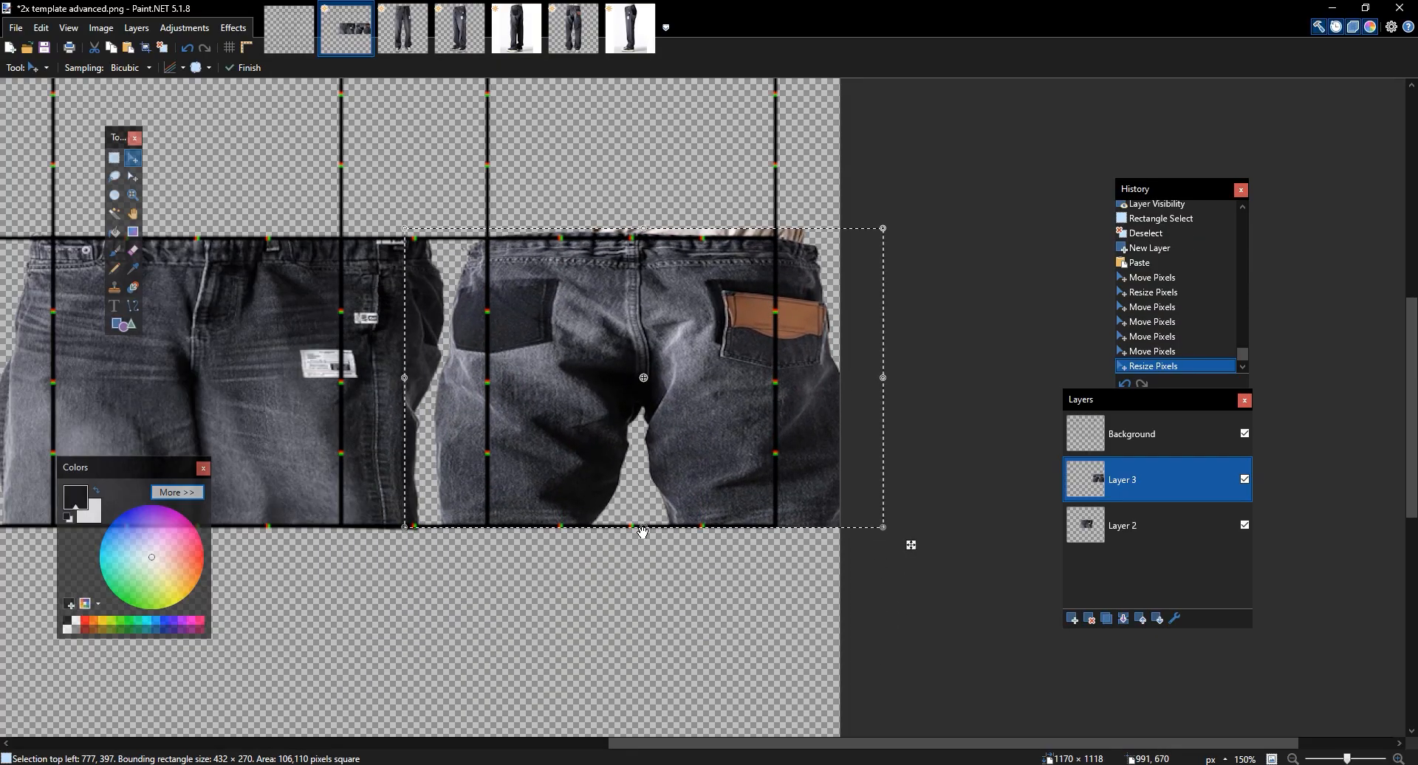
{"action": "key", "text": "ctrl+d"}
Liquify the left leg's lower inner edge towards the leg gap on the back view with brush size 150
{"action": "scroll", "coordinate": [664, 476], "scroll_direction": "up", "scroll_amount": 3}
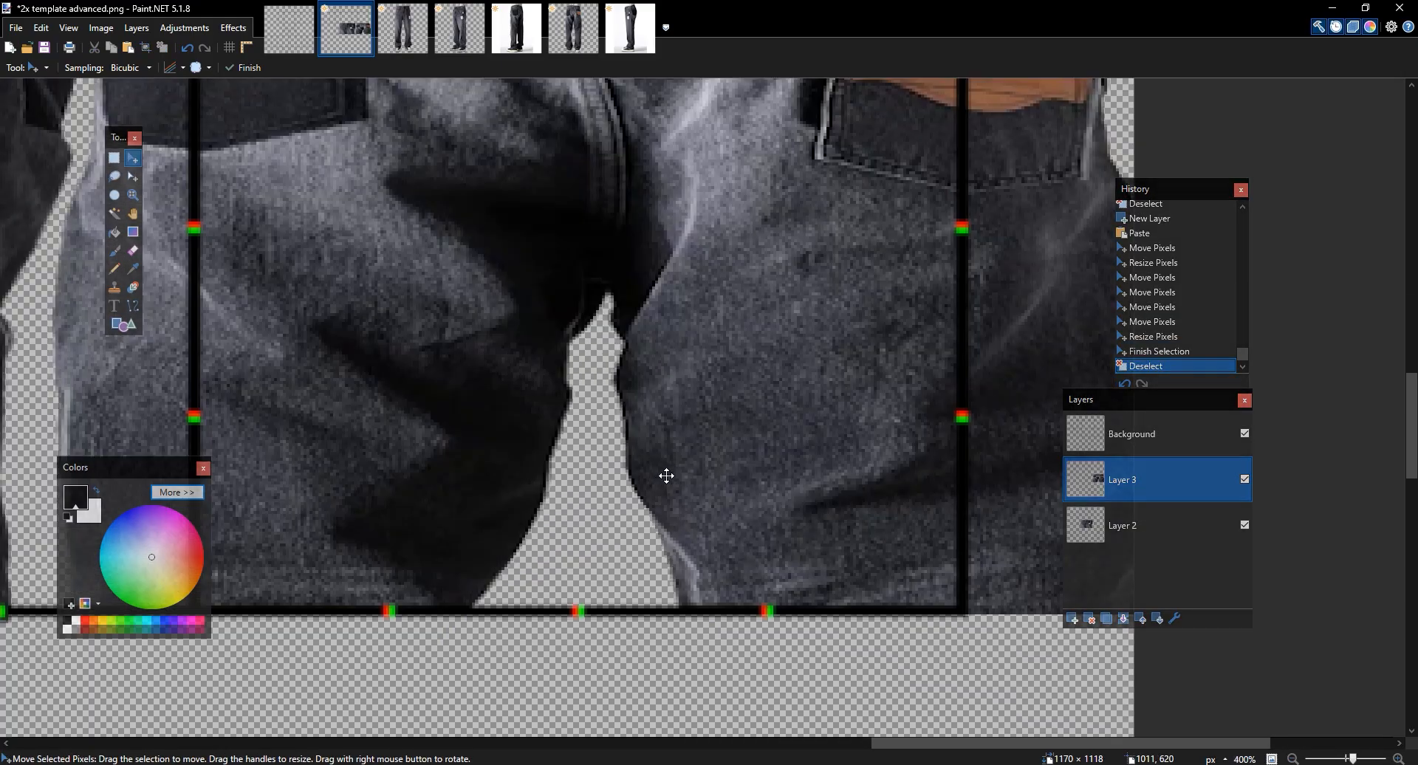
{"action": "left_click_drag", "start_coordinate": [695, 377], "coordinate": [644, 429]}
{"action": "left_click_drag", "start_coordinate": [423, 409], "coordinate": [1153, 395]}
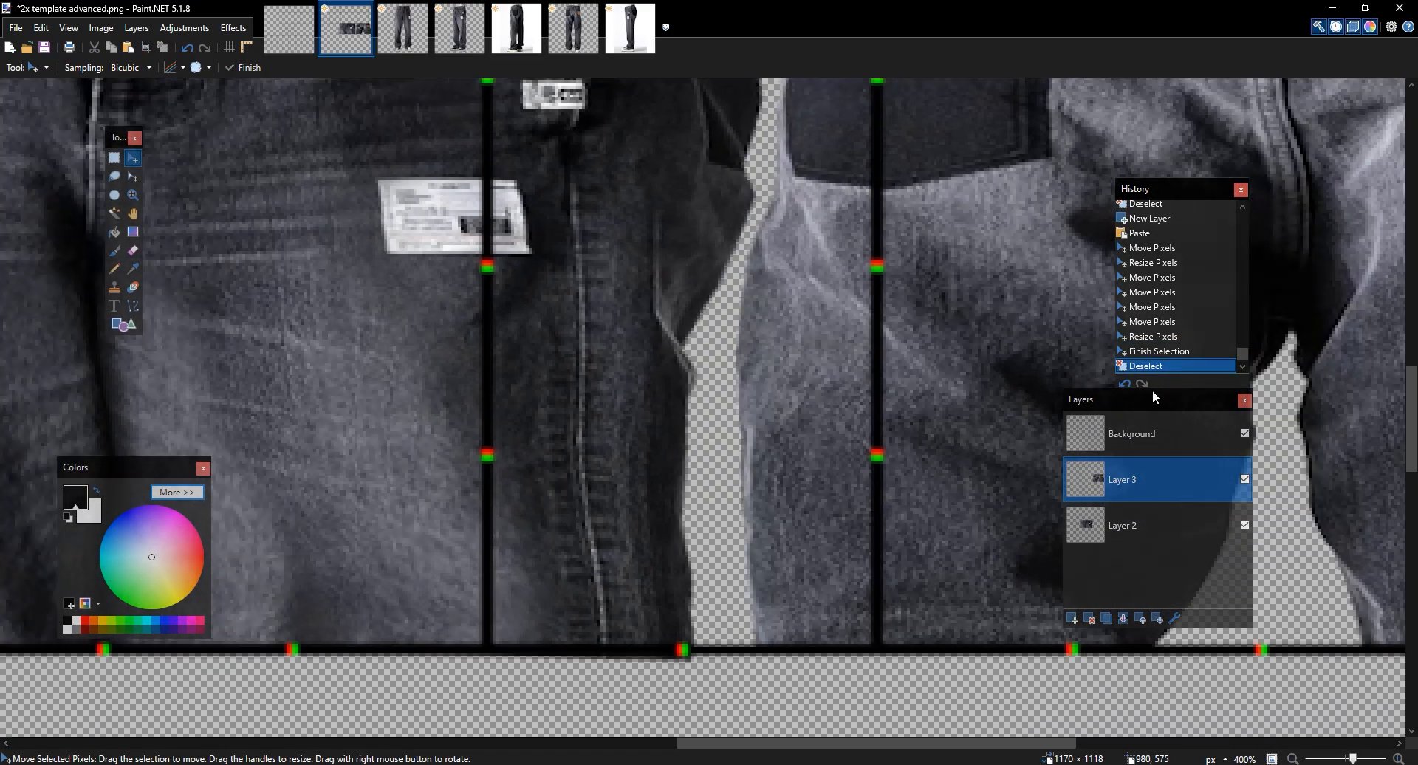
{"action": "left_click_drag", "start_coordinate": [572, 389], "coordinate": [1066, 383]}
{"action": "left_click_drag", "start_coordinate": [937, 389], "coordinate": [399, 399]}
{"action": "left_click_drag", "start_coordinate": [1053, 366], "coordinate": [717, 339]}
{"action": "left_click_drag", "start_coordinate": [192, 360], "coordinate": [428, 366]}
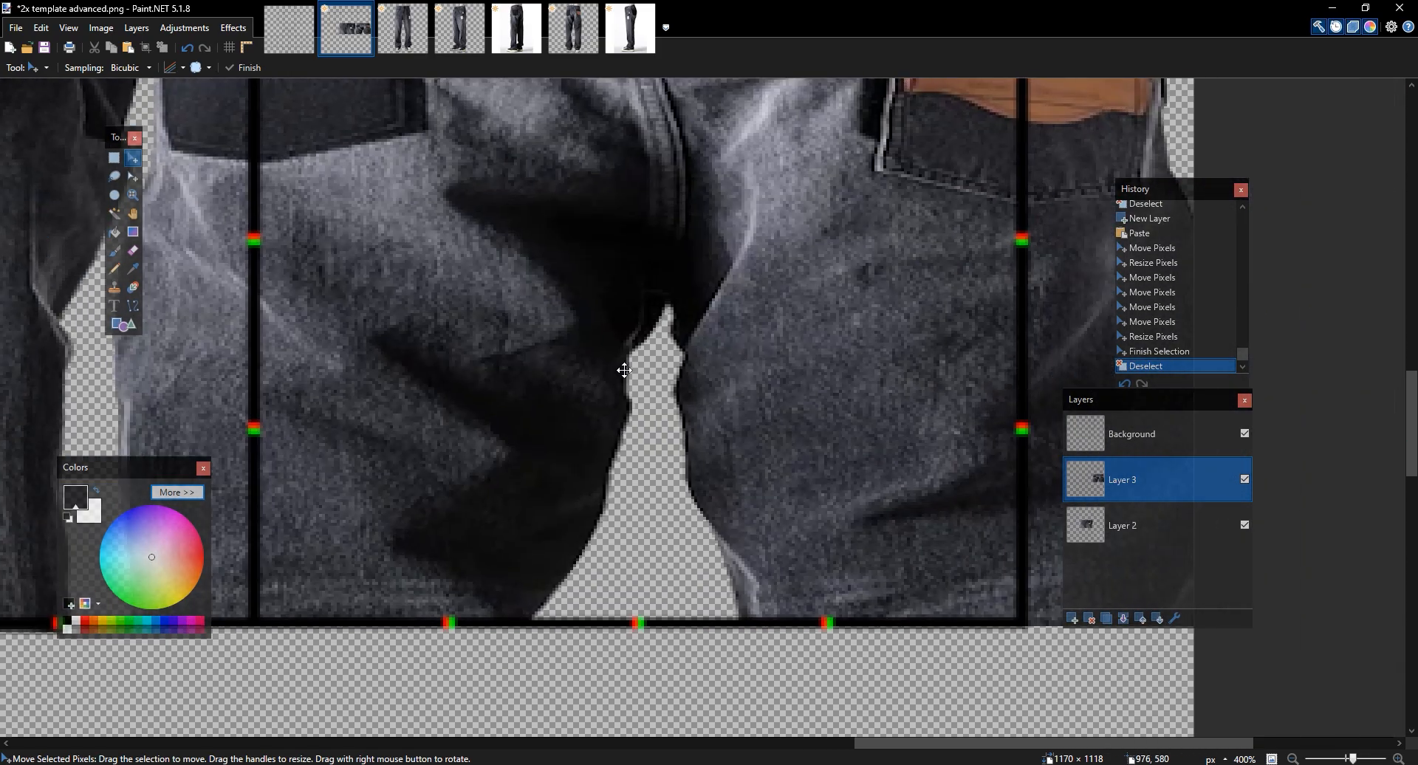
{"action": "left_click", "coordinate": [246, 32]}
{"action": "mouse_move", "coordinate": [271, 299]}
{"action": "left_click", "coordinate": [414, 320]}
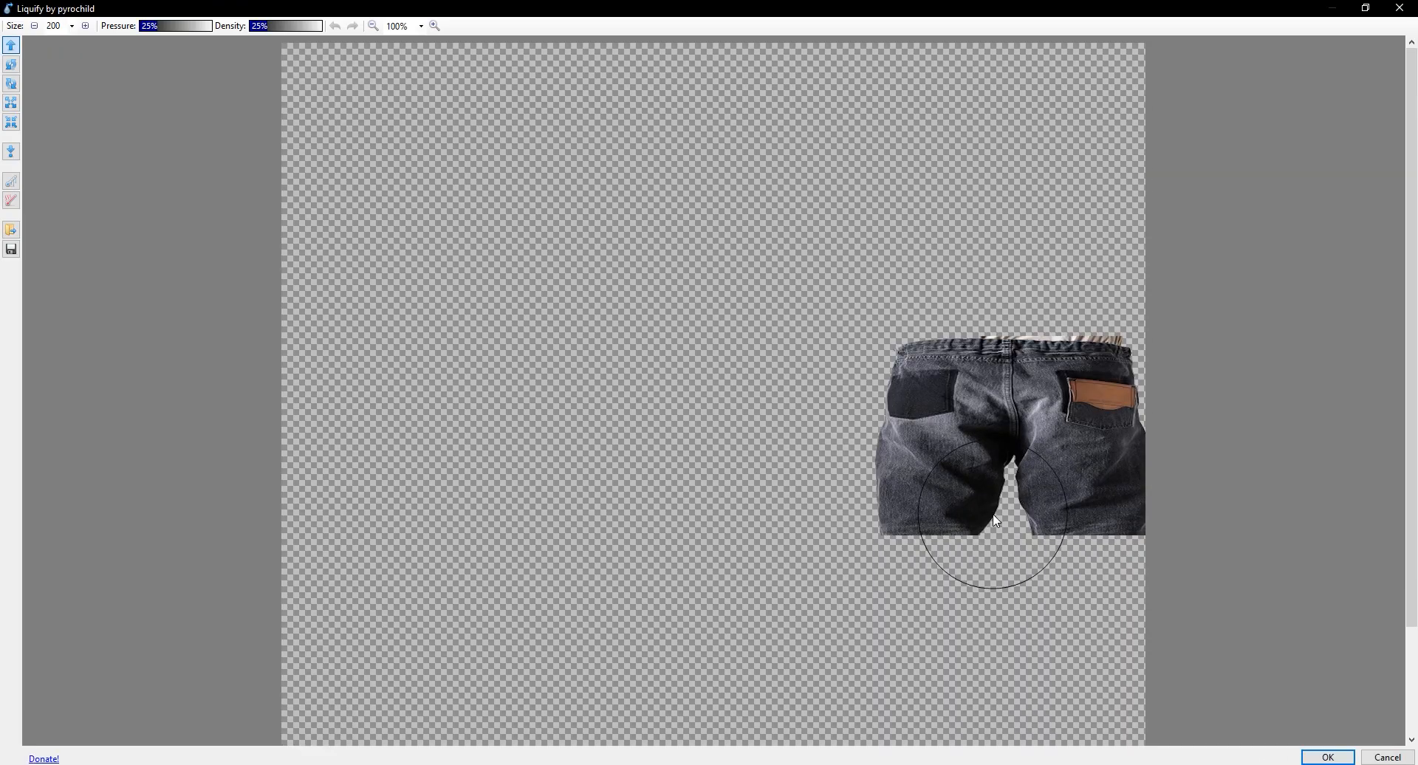
{"action": "left_click", "coordinate": [434, 26]}
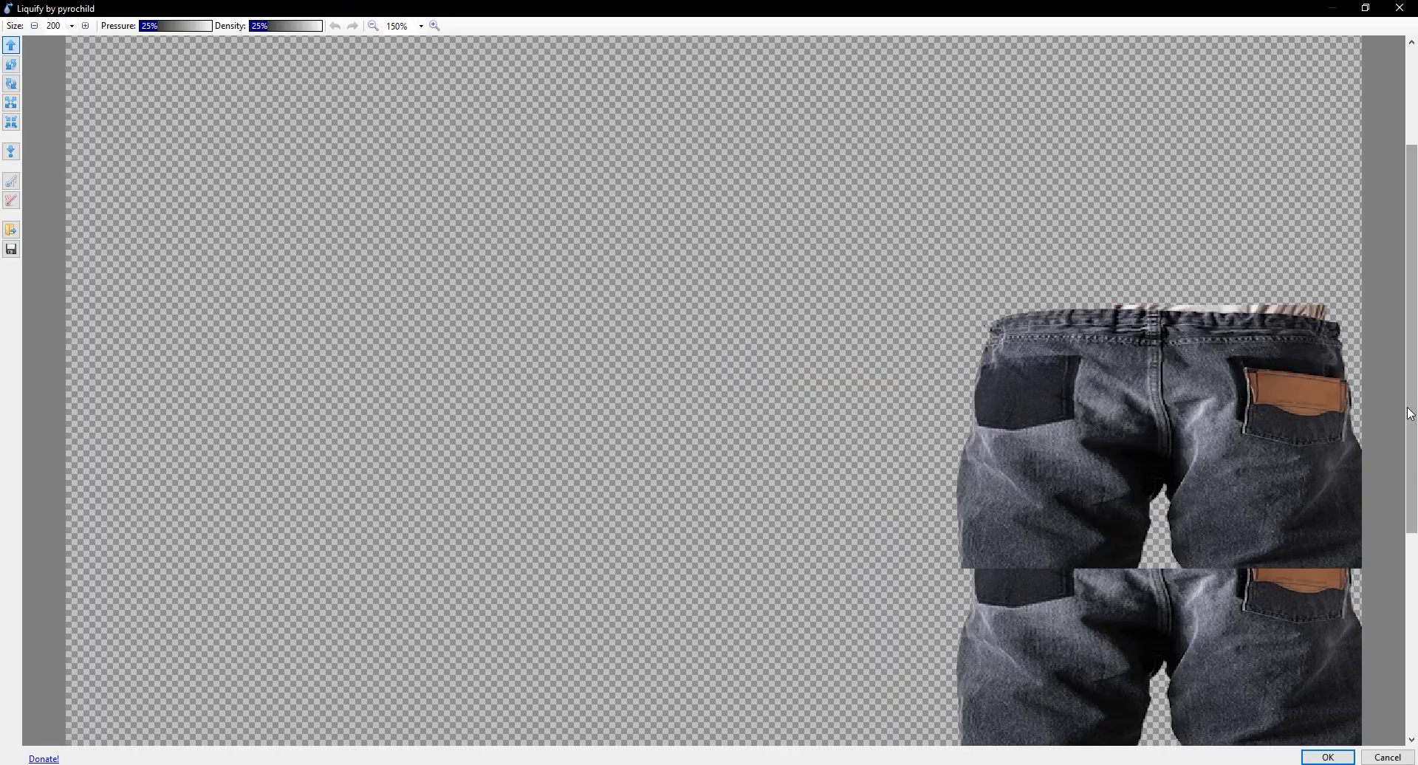
{"action": "left_click", "coordinate": [72, 27]}
{"action": "left_click", "coordinate": [61, 342]}
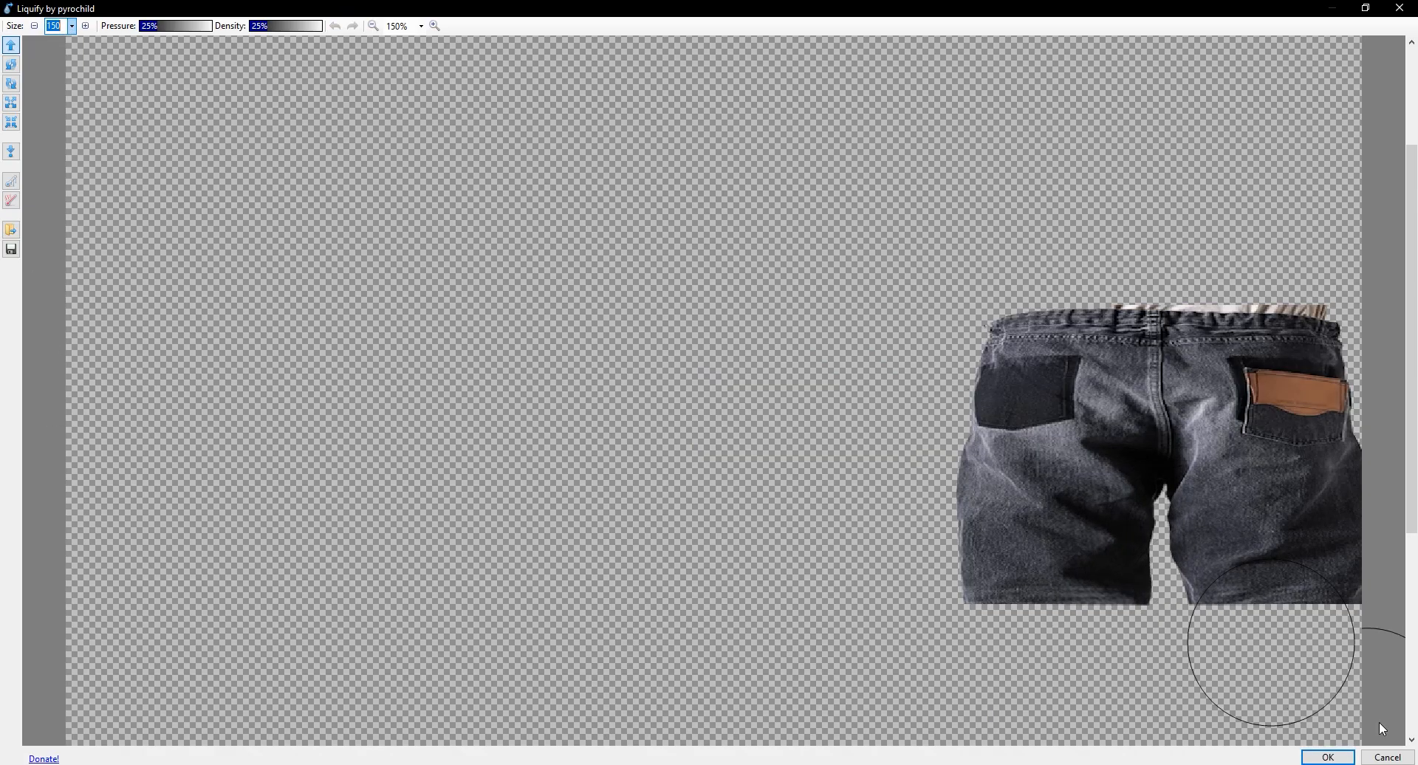
{"action": "left_click", "coordinate": [1328, 757]}
Select a 177 × 313 px area covering the right half of the back view, with its edge on the centre seam
{"action": "scroll", "coordinate": [933, 510], "scroll_direction": "up", "scroll_amount": 2}
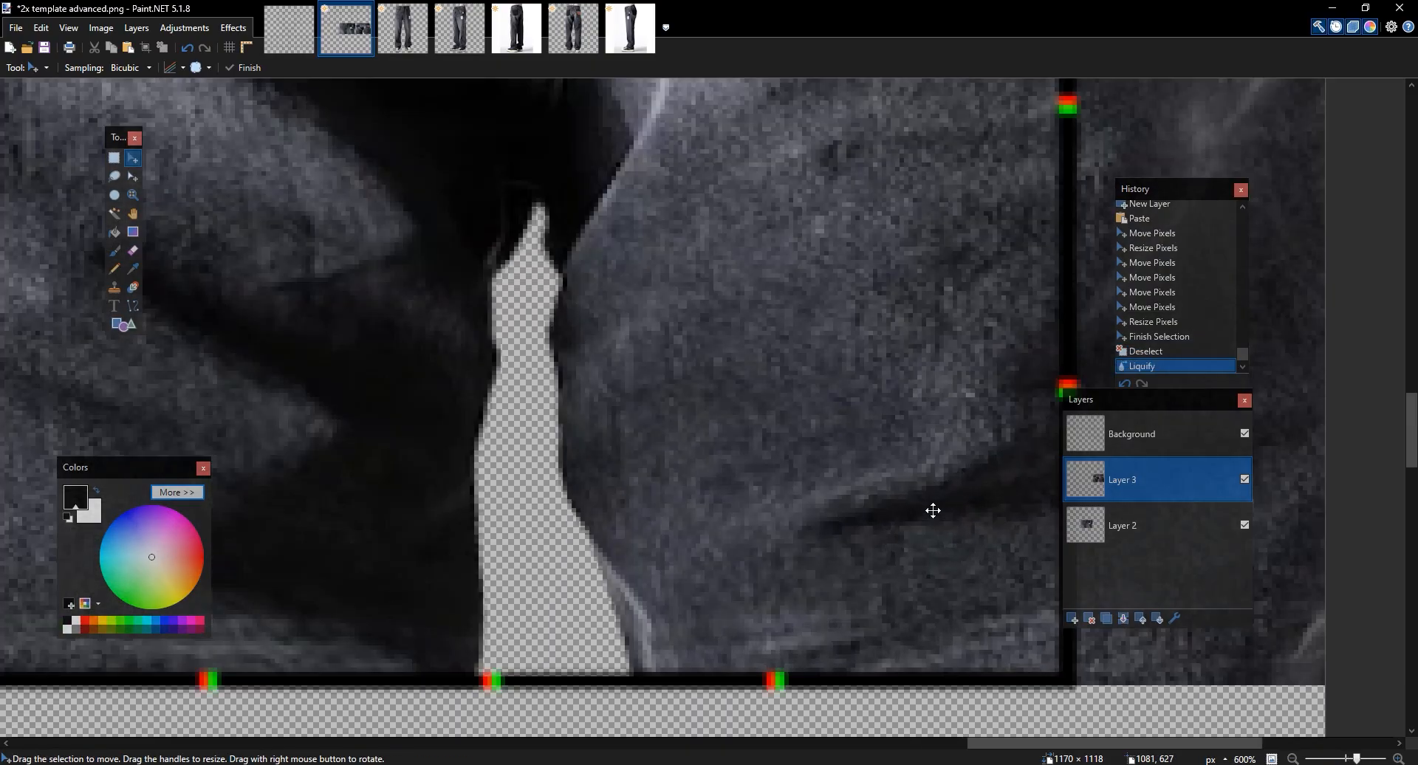
{"action": "scroll", "coordinate": [932, 510], "scroll_direction": "down", "scroll_amount": 5}
{"action": "scroll", "coordinate": [933, 511], "scroll_direction": "up", "scroll_amount": 3}
{"action": "scroll", "coordinate": [933, 510], "scroll_direction": "down", "scroll_amount": 1}
{"action": "key", "text": "s"}
{"action": "left_click_drag", "start_coordinate": [933, 510], "coordinate": [664, 545]}
{"action": "left_click_drag", "start_coordinate": [873, 659], "coordinate": [446, 367]}
{"action": "scroll", "coordinate": [509, 458], "scroll_direction": "down", "scroll_amount": 5}
{"action": "key", "text": "m"}
{"action": "key", "text": "m"}
{"action": "left_click_drag", "start_coordinate": [472, 454], "coordinate": [494, 453]}
{"action": "key", "text": "m"}
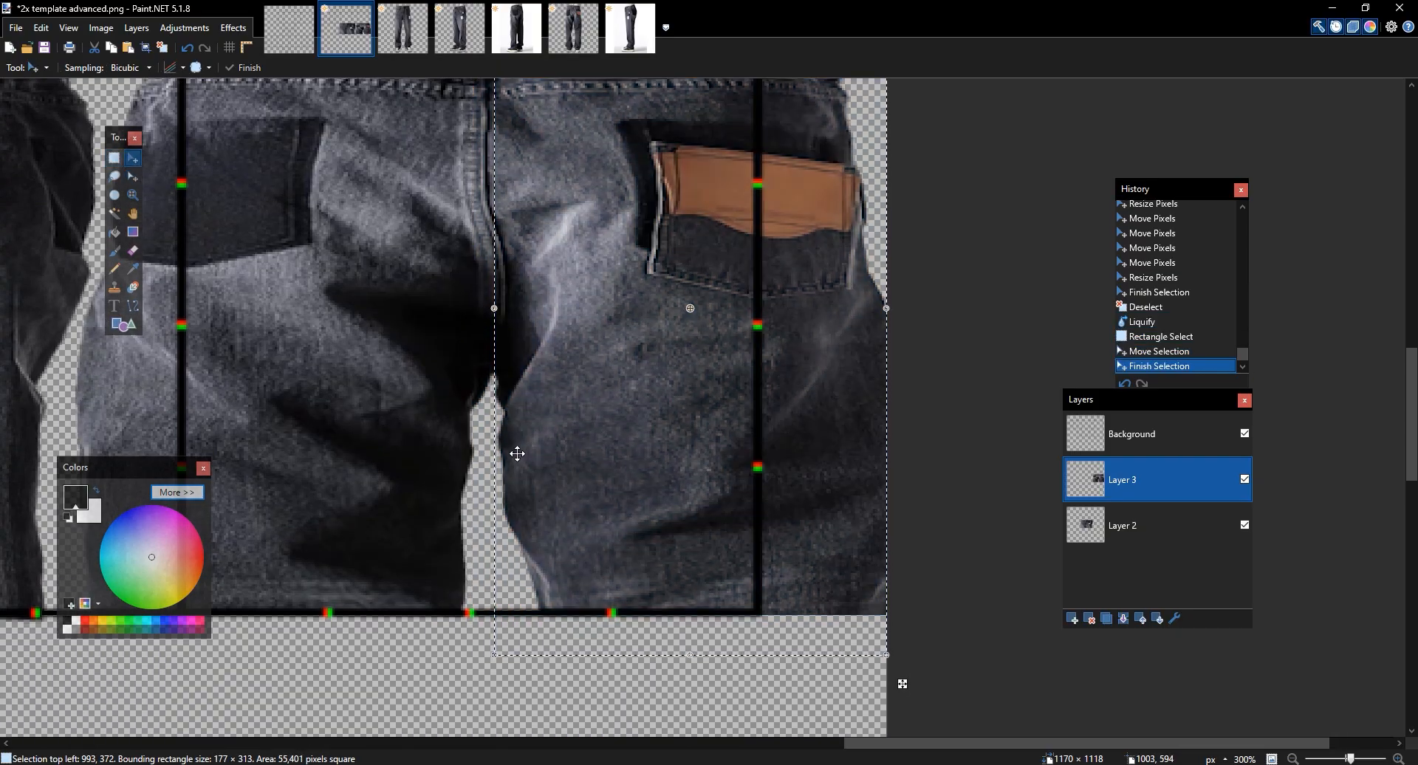
Liquify the selected right leg's inner edge inwards to narrow the leg gap, and deselect it
{"action": "left_click", "coordinate": [234, 28]}
{"action": "left_click", "coordinate": [399, 310]}
{"action": "left_click_drag", "start_coordinate": [1001, 488], "coordinate": [1030, 547]}
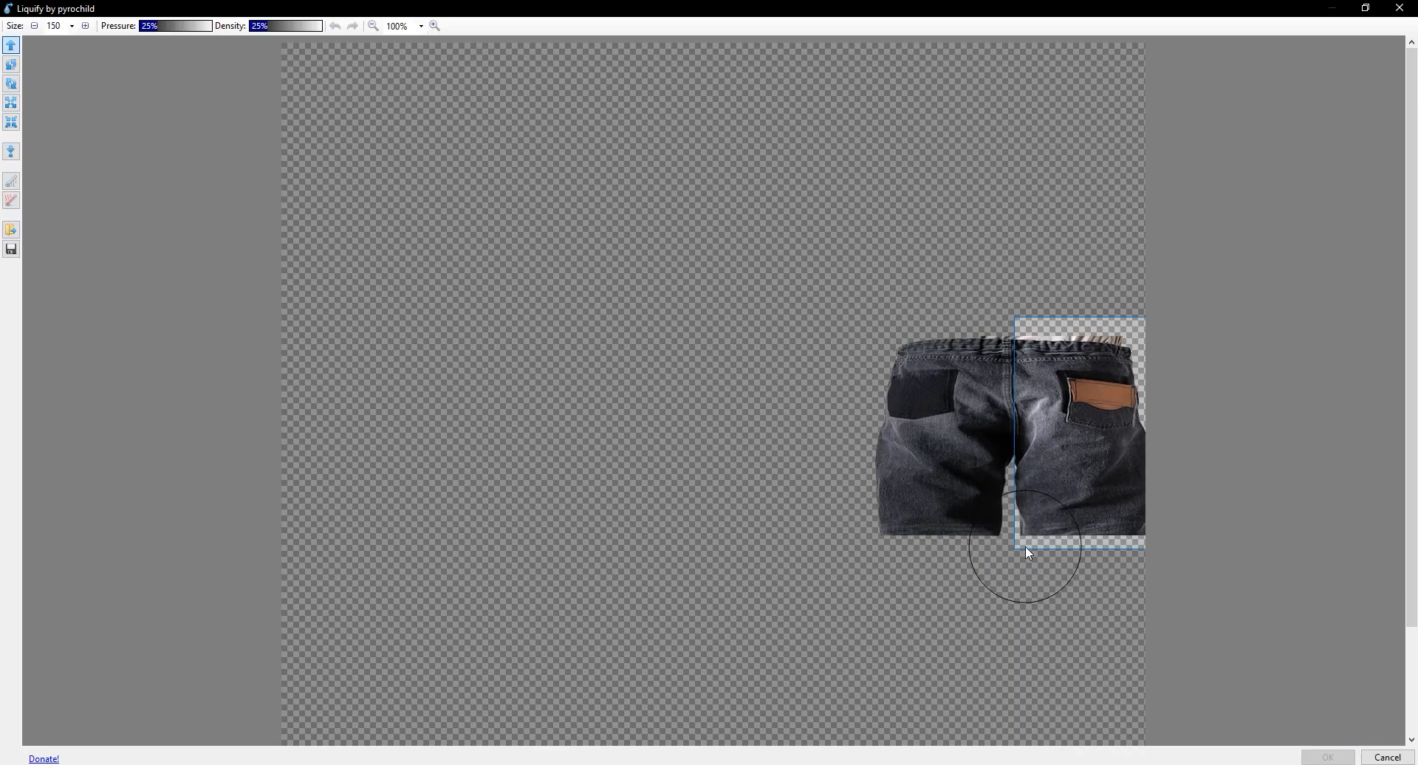
{"action": "left_click", "coordinate": [1352, 758]}
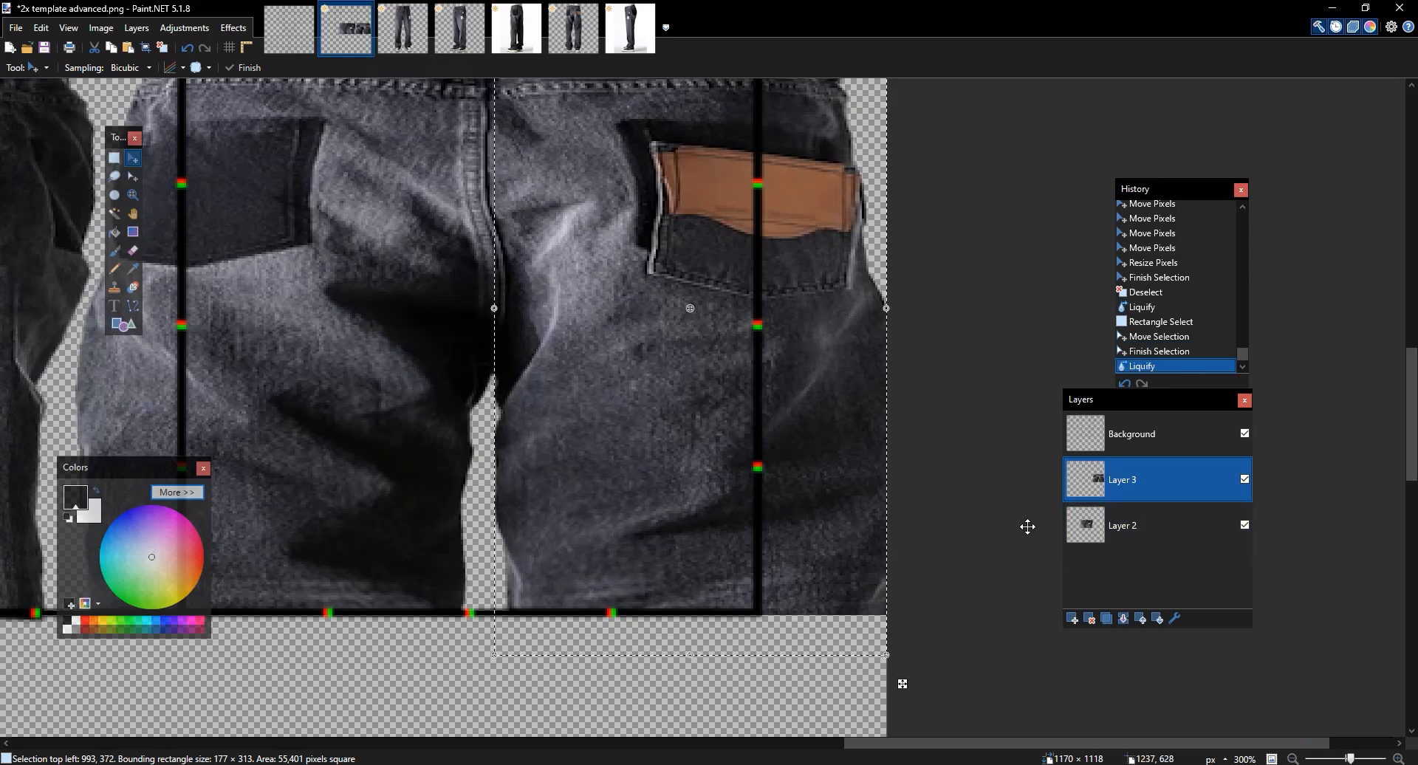
{"action": "key", "text": "ctrl+d"}
{"action": "scroll", "coordinate": [774, 422], "scroll_direction": "down", "scroll_amount": 3, "text": "ctrl"}
{"action": "scroll", "coordinate": [774, 421], "scroll_direction": "up", "scroll_amount": 3, "text": "ctrl"}
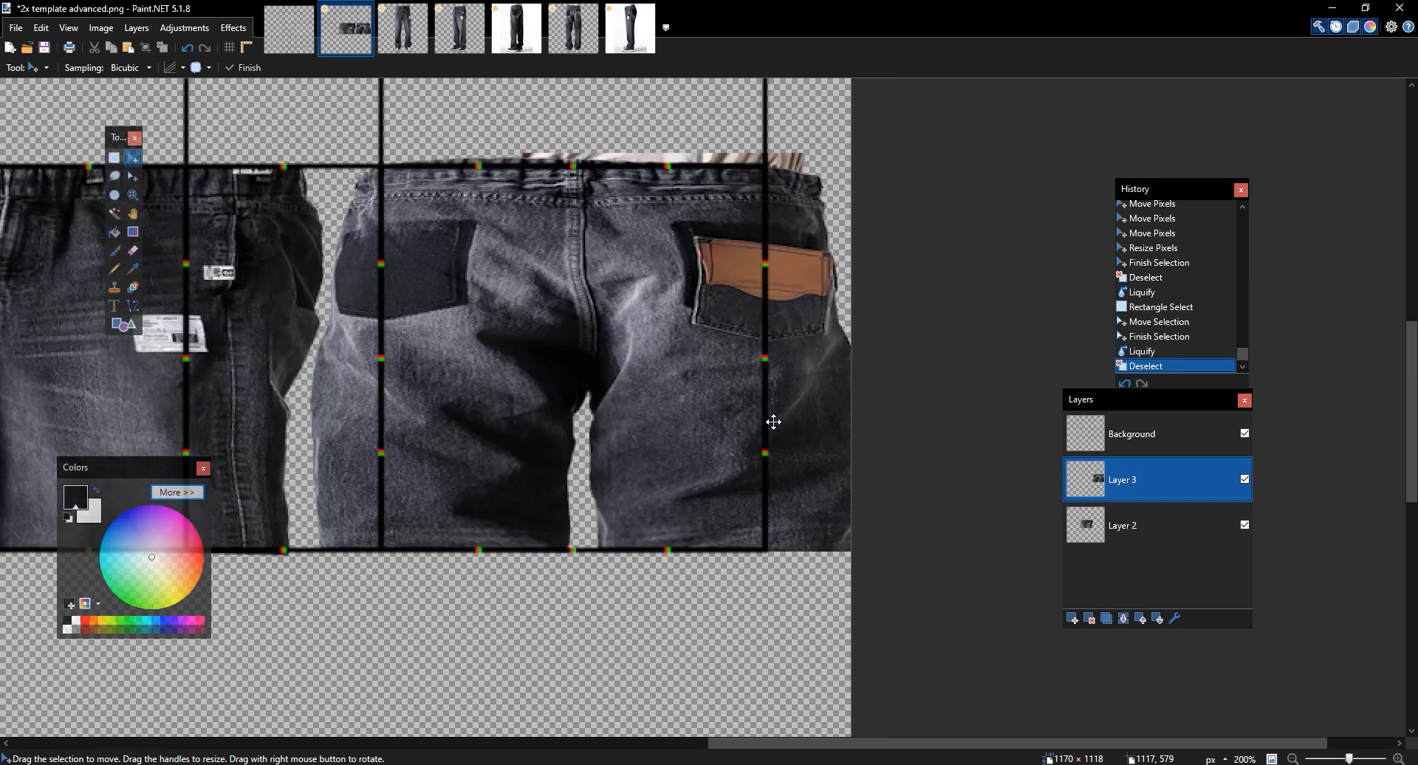
Undo the deselection and shift the selection outline over the left half of the back view
{"action": "key", "text": "ctrl+z"}
{"action": "key", "text": "m"}
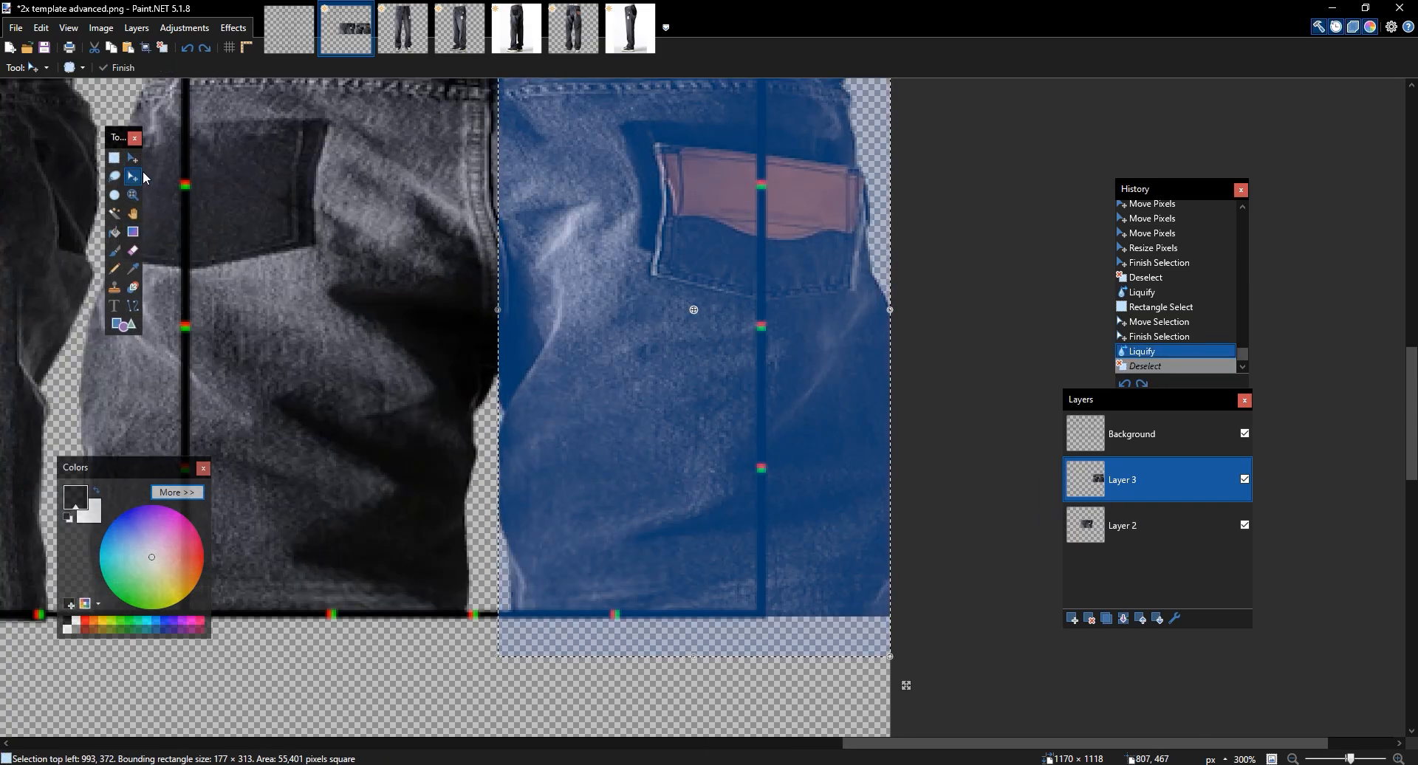
{"action": "left_click_drag", "start_coordinate": [743, 255], "coordinate": [278, 222]}
{"action": "scroll", "coordinate": [419, 188], "scroll_direction": "left", "scroll_amount": 2}
Liquify the left leg's inner edge towards the centre seam to close most of the gap, and deselect it
{"action": "left_click", "coordinate": [235, 29]}
{"action": "mouse_move", "coordinate": [295, 322]}
{"action": "left_click", "coordinate": [398, 327]}
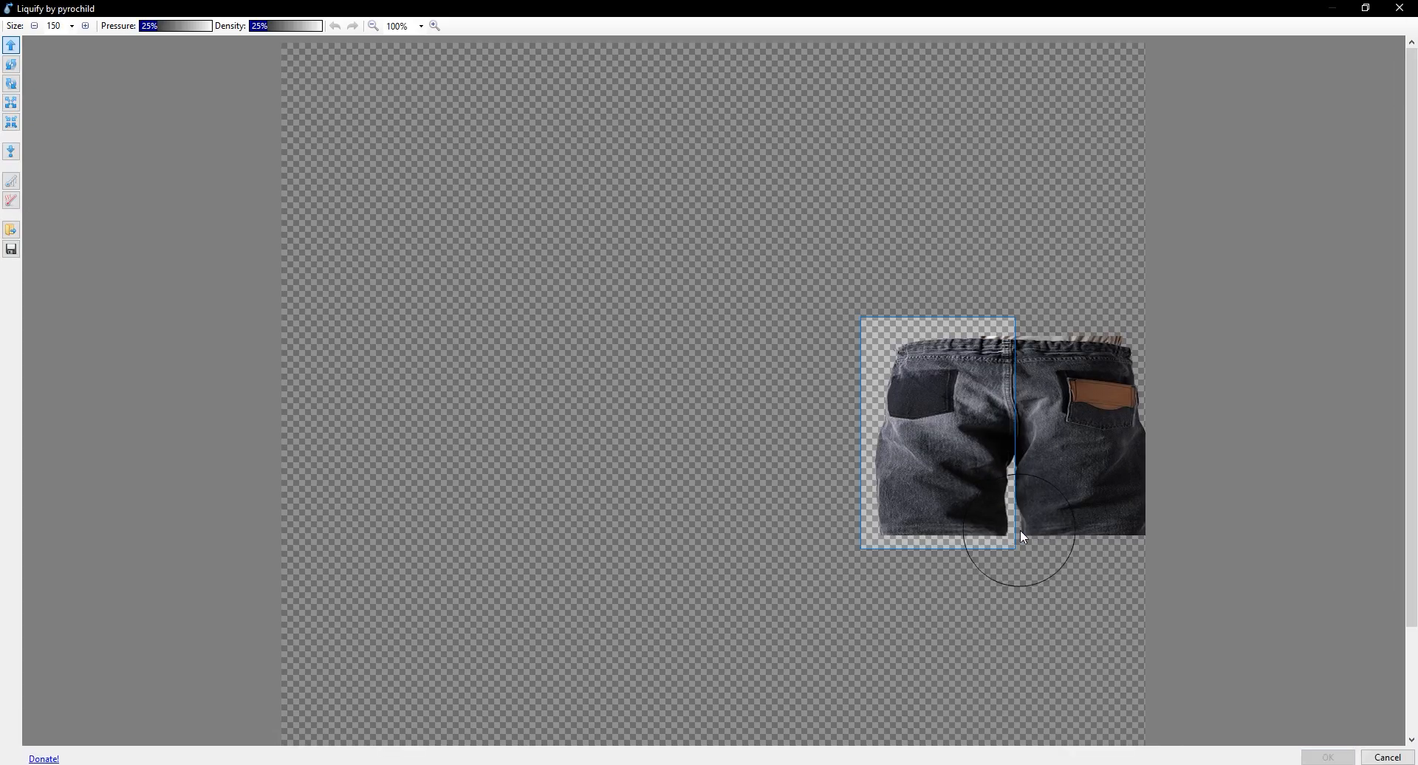
{"action": "left_click_drag", "start_coordinate": [998, 522], "coordinate": [1000, 468]}
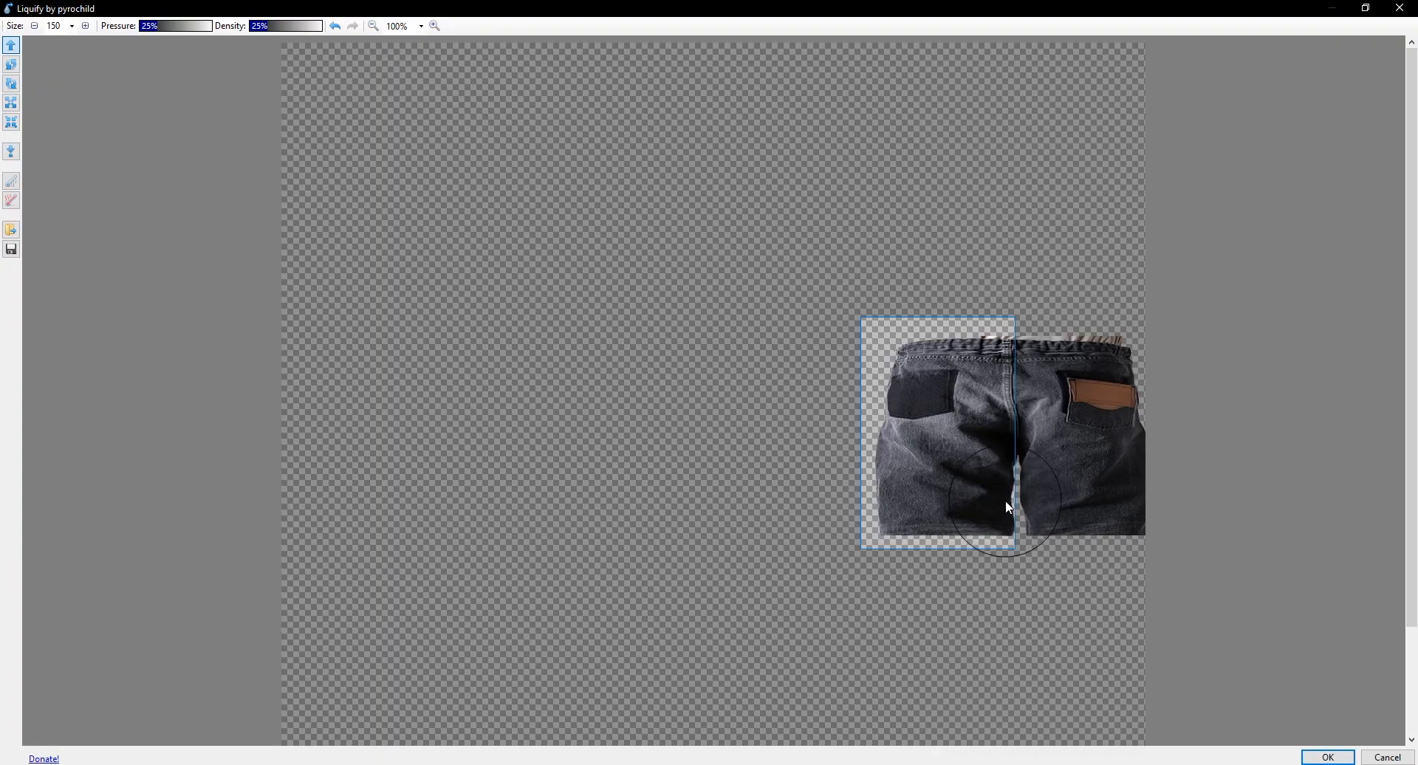
{"action": "left_click", "coordinate": [1328, 757]}
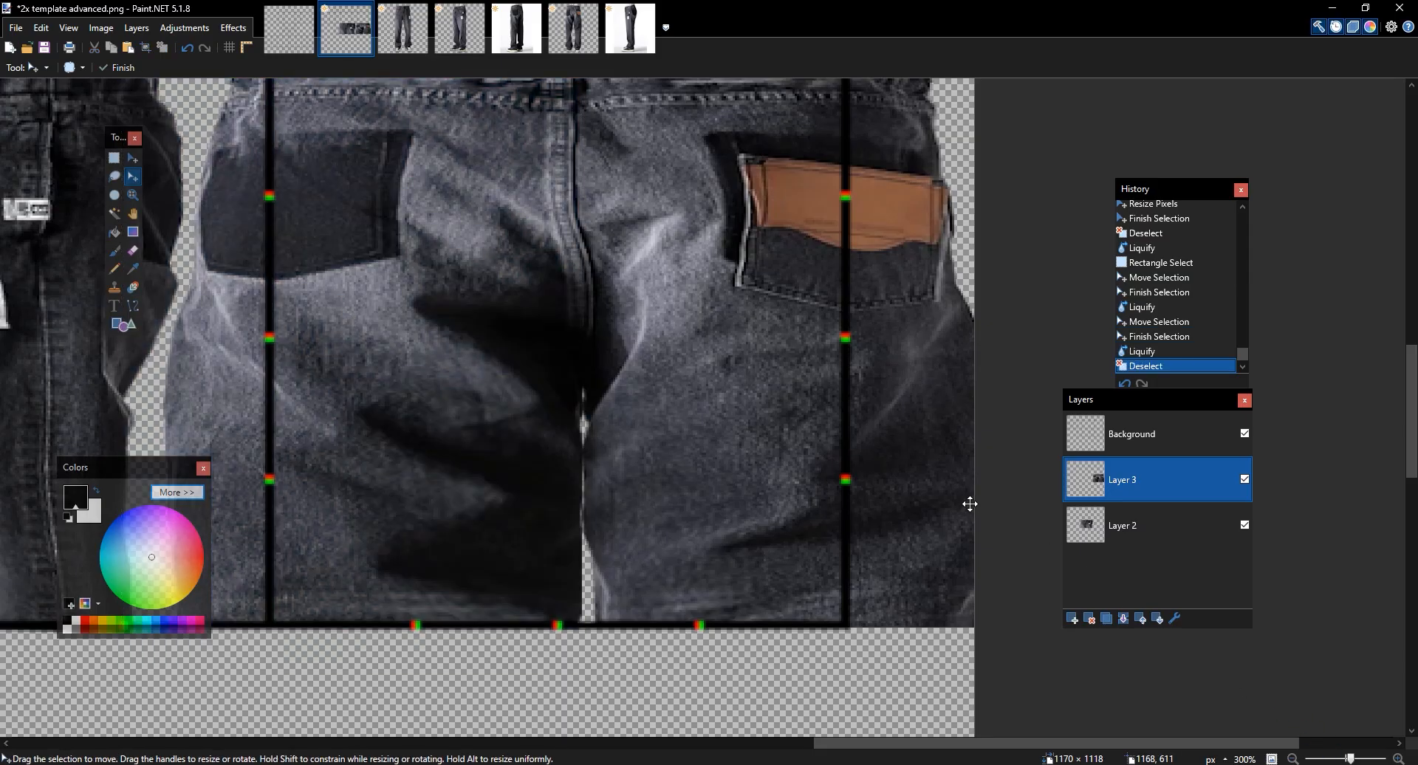
{"action": "scroll", "coordinate": [745, 350], "scroll_direction": "up", "scroll_amount": 1}
{"action": "scroll", "coordinate": [745, 350], "scroll_direction": "down", "scroll_amount": 4}
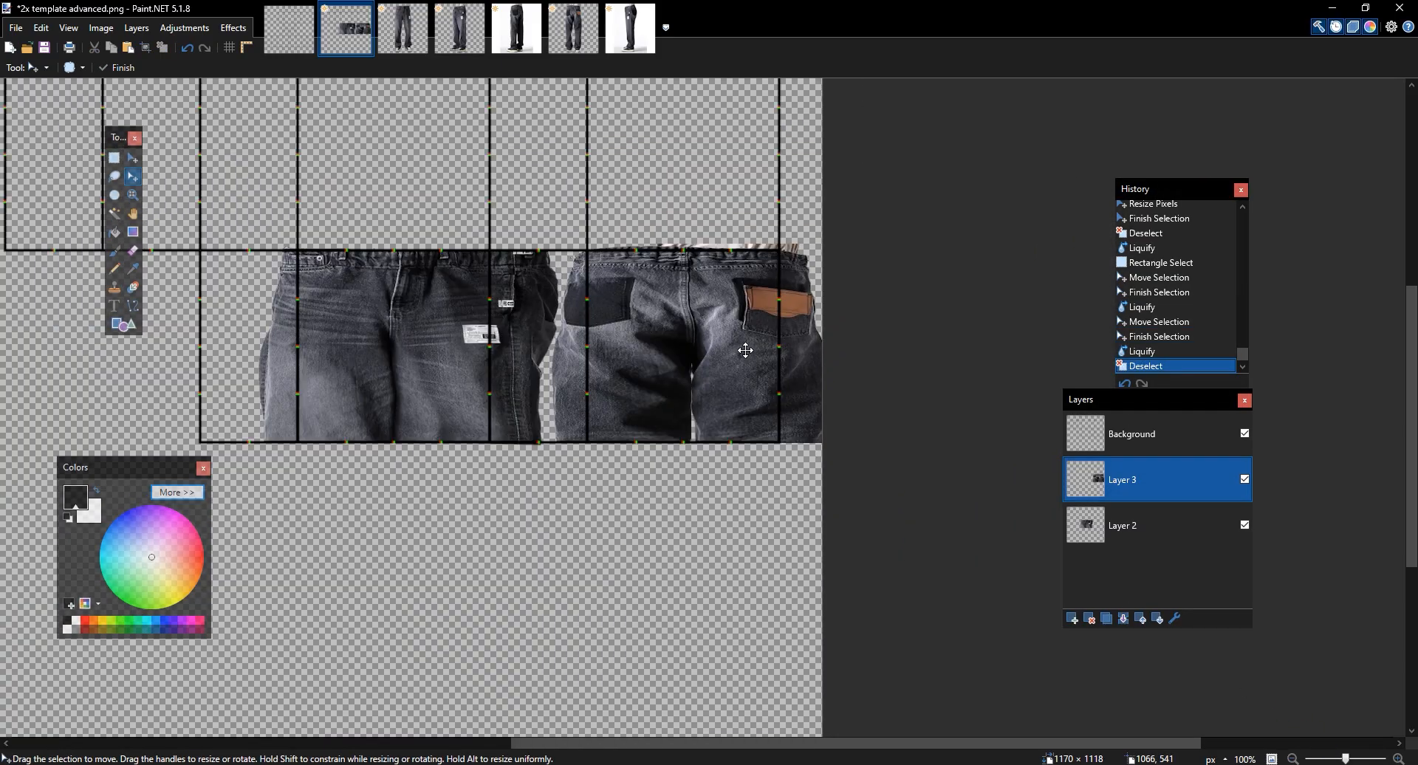
{"action": "scroll", "coordinate": [745, 350], "scroll_direction": "up", "scroll_amount": 3}
Reorder the open images so the back-view photo sits next to the template, and return to the template
{"action": "left_click", "coordinate": [409, 34]}
{"action": "key", "text": "ctrl+d"}
{"action": "left_click", "coordinate": [520, 35]}
{"action": "left_click_drag", "start_coordinate": [578, 34], "coordinate": [406, 34]}
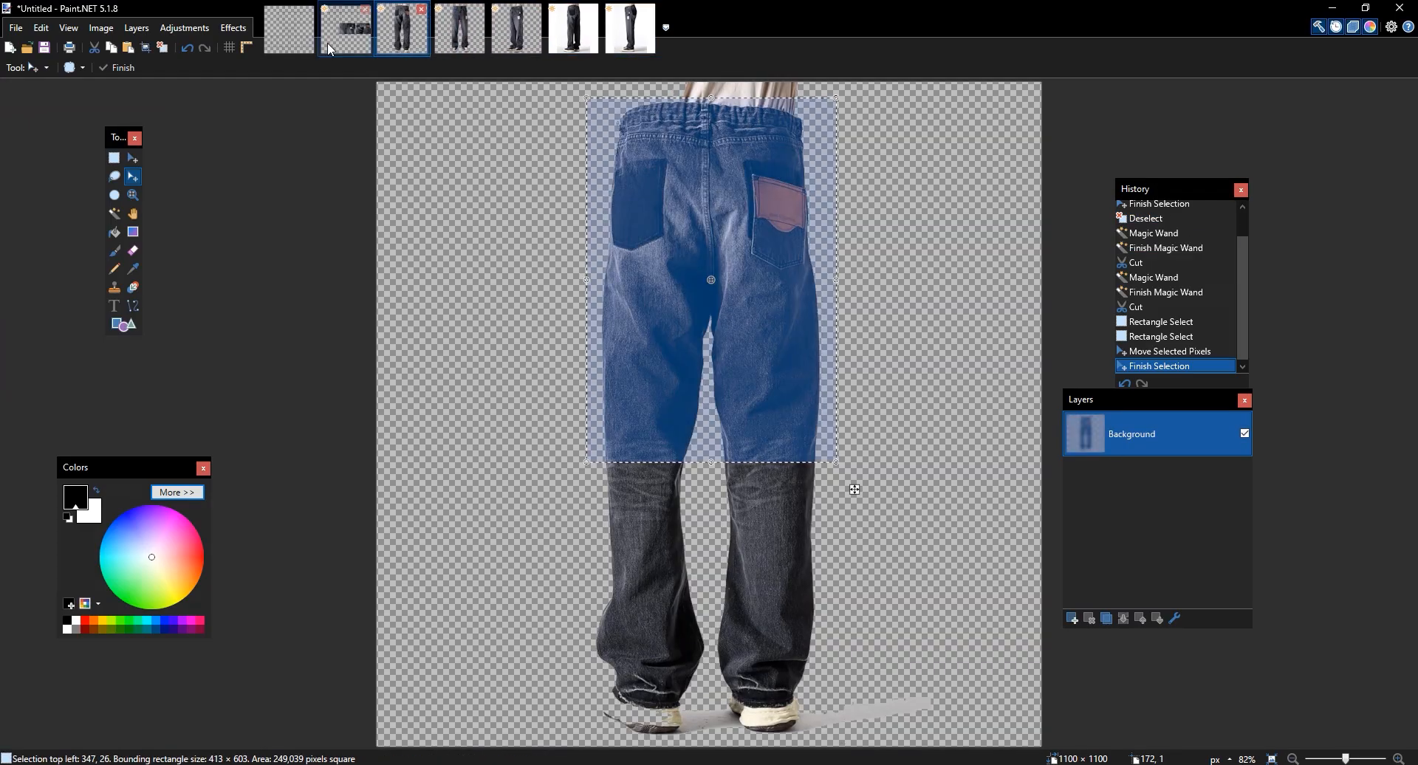
{"action": "left_click", "coordinate": [348, 34]}
{"action": "key", "text": "s"}
{"action": "left_click_drag", "start_coordinate": [591, 410], "coordinate": [605, 439]}
{"action": "left_click_drag", "start_coordinate": [526, 364], "coordinate": [641, 640]}
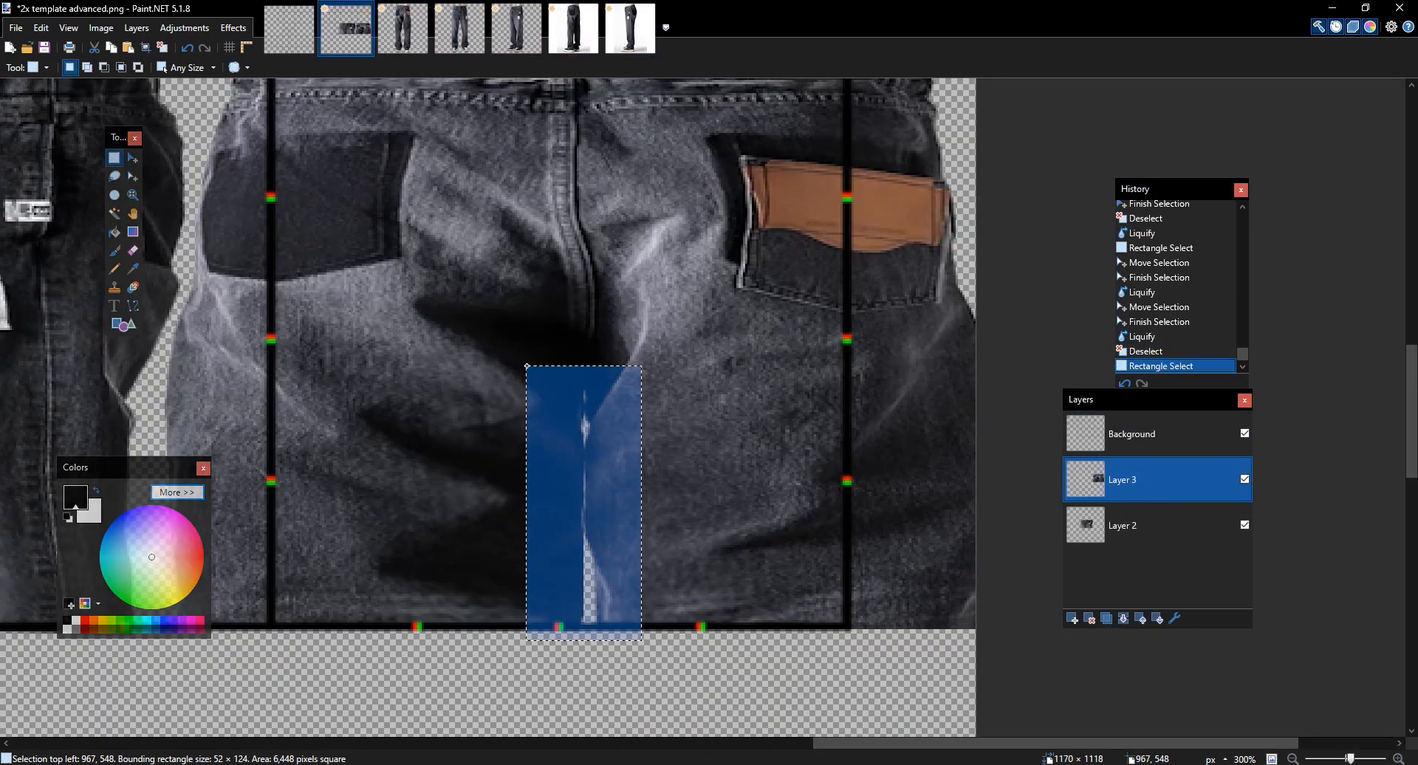
{"action": "key", "text": "ctrl+d"}
Copy a 96 × 274 px patch of the right leg's inner thigh from the back-view photo
{"action": "left_click", "coordinate": [393, 36]}
{"action": "left_click", "coordinate": [456, 31]}
{"action": "left_click", "coordinate": [410, 32]}
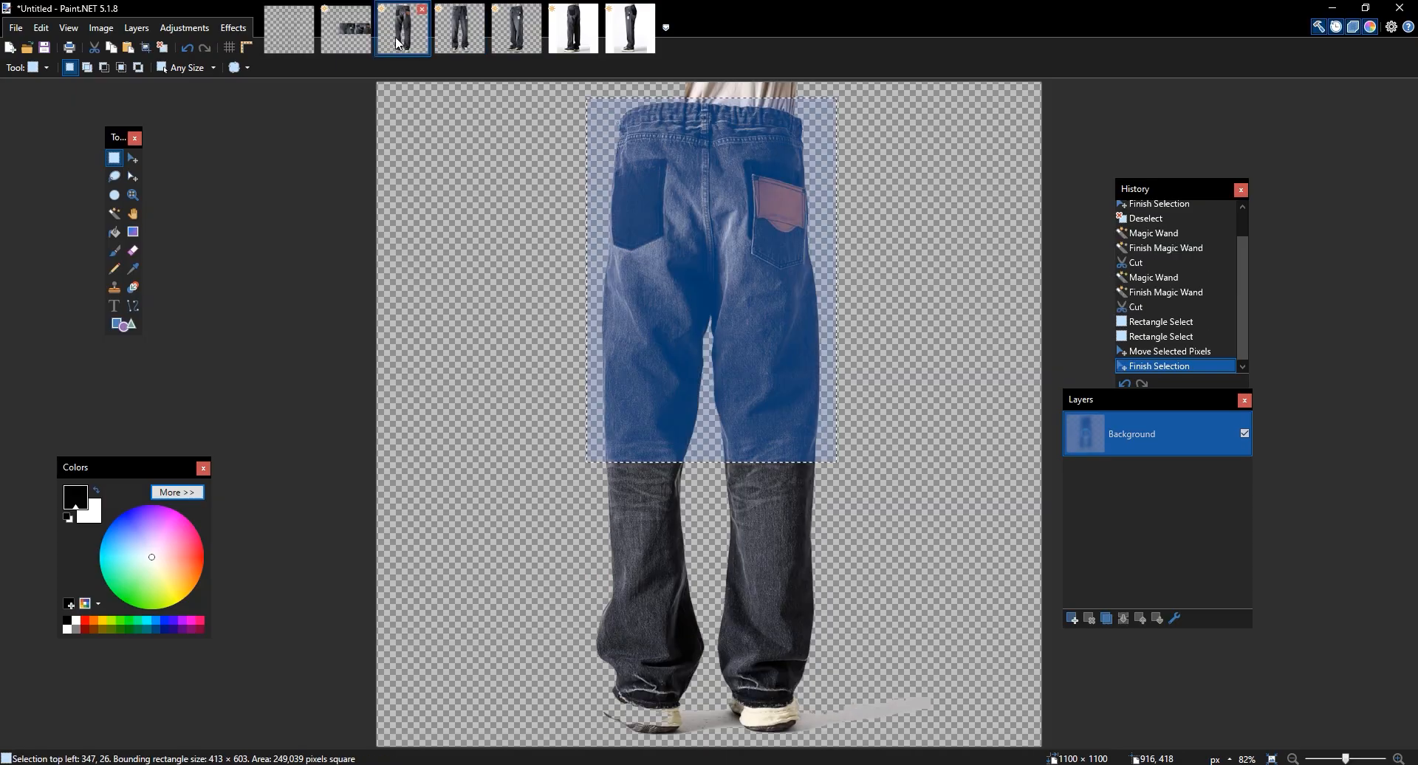
{"action": "left_click", "coordinate": [763, 481]}
{"action": "left_click_drag", "start_coordinate": [766, 485], "coordinate": [708, 325]}
{"action": "key", "text": "m"}
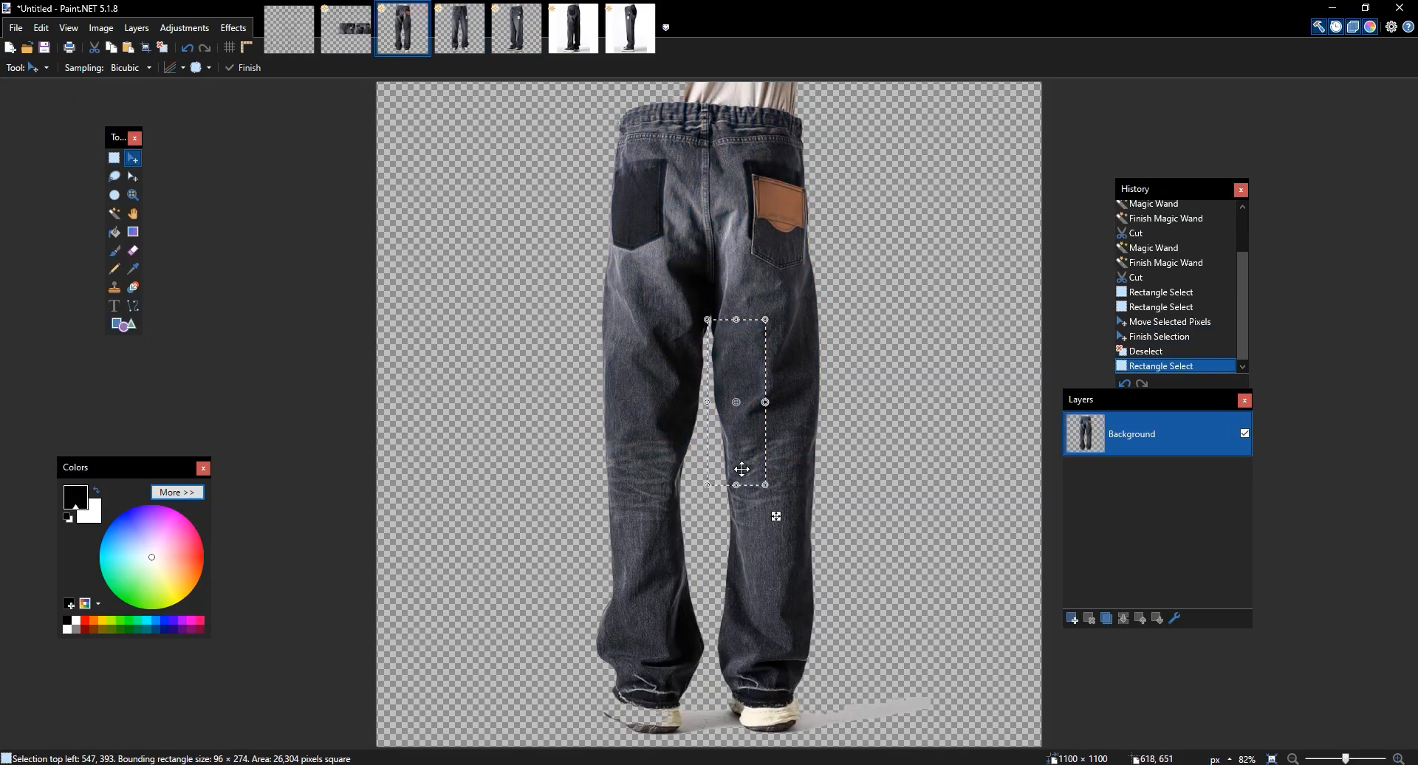
{"action": "key", "text": "ctrl+c"}
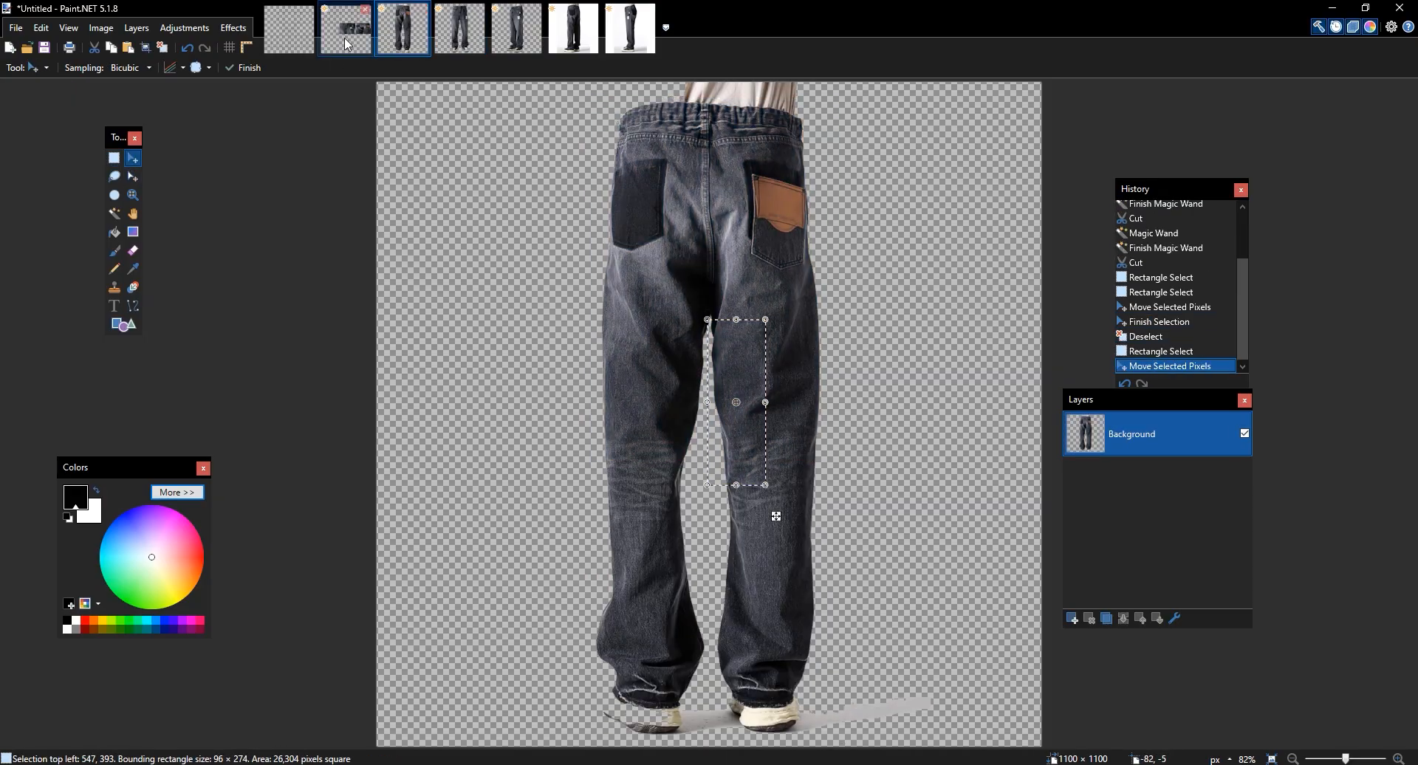
Paste the thigh patch on a new layer of the template and move it near the leg gap
{"action": "left_click", "coordinate": [346, 30]}
{"action": "key", "text": "ctrl+shift+n"}
{"action": "key", "text": "ctrl+v"}
{"action": "left_click_drag", "start_coordinate": [178, 354], "coordinate": [553, 412]}
{"action": "mouse_move", "coordinate": [551, 447]}
{"action": "left_mouse_down"}
{"action": "mouse_move", "coordinate": [610, 396]}
{"action": "mouse_move", "coordinate": [602, 412]}
{"action": "left_mouse_up"}
Erase unwanted parts along the edge of the pasted thigh patch with several eraser strokes
{"action": "key", "text": "e"}
{"action": "left_click", "coordinate": [296, 34]}
{"action": "left_click", "coordinate": [346, 29]}
{"action": "left_click", "coordinate": [384, 68]}
{"action": "mouse_move", "coordinate": [335, 132]}
{"action": "left_mouse_down"}
{"action": "mouse_move", "coordinate": [347, 305]}
{"action": "mouse_move", "coordinate": [308, 177]}
{"action": "mouse_move", "coordinate": [382, 530]}
{"action": "left_mouse_up"}
{"action": "left_click", "coordinate": [351, 177]}
{"action": "left_click_drag", "start_coordinate": [392, 643], "coordinate": [397, 676]}
Move the thigh patch beside the back view's leg gap and erase a bit more at its lower inner edge
{"action": "key", "text": "m"}
{"action": "mouse_move", "coordinate": [610, 717]}
{"action": "left_mouse_down"}
{"action": "mouse_move", "coordinate": [614, 459]}
{"action": "mouse_move", "coordinate": [620, 478]}
{"action": "left_mouse_up"}
{"action": "mouse_move", "coordinate": [609, 399]}
{"action": "left_mouse_down"}
{"action": "mouse_move", "coordinate": [850, 432]}
{"action": "mouse_move", "coordinate": [816, 458]}
{"action": "left_mouse_up"}
{"action": "key", "text": "e"}
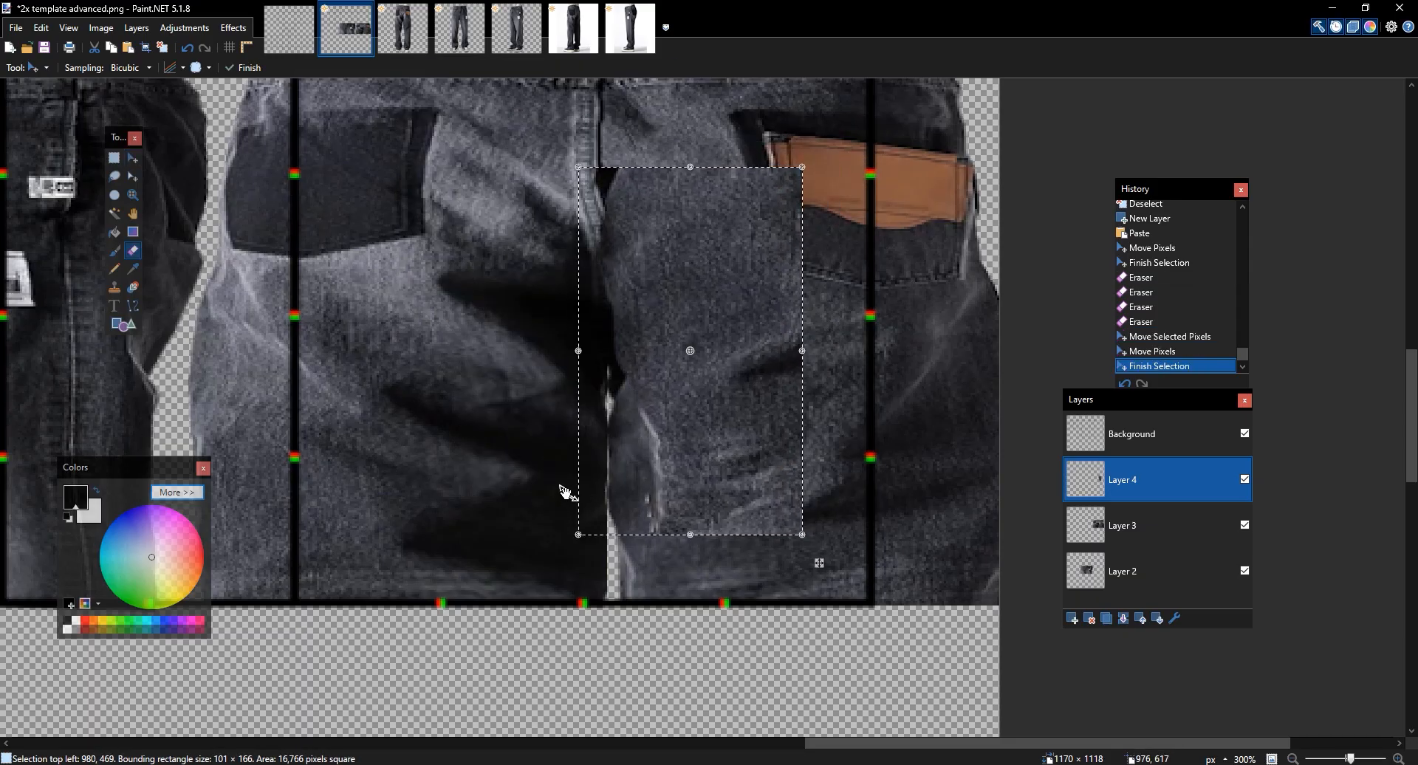
{"action": "left_click_drag", "start_coordinate": [582, 512], "coordinate": [591, 540]}
Rotate, resize and reposition the thigh patch so it covers the remaining leg gap, and deselect it
{"action": "key", "text": "m"}
{"action": "mouse_move", "coordinate": [704, 430]}
{"action": "left_mouse_down"}
{"action": "mouse_move", "coordinate": [802, 554]}
{"action": "mouse_move", "coordinate": [666, 546]}
{"action": "left_mouse_up"}
{"action": "left_click_drag", "start_coordinate": [778, 671], "coordinate": [762, 610]}
{"action": "left_click_drag", "start_coordinate": [773, 625], "coordinate": [746, 642]}
{"action": "mouse_move", "coordinate": [705, 561]}
{"action": "left_mouse_down"}
{"action": "mouse_move", "coordinate": [747, 579]}
{"action": "mouse_move", "coordinate": [712, 569]}
{"action": "left_mouse_up"}
{"action": "left_click_drag", "start_coordinate": [751, 650], "coordinate": [742, 653]}
{"action": "key", "text": "ctrl+d"}
{"action": "key", "text": "e"}
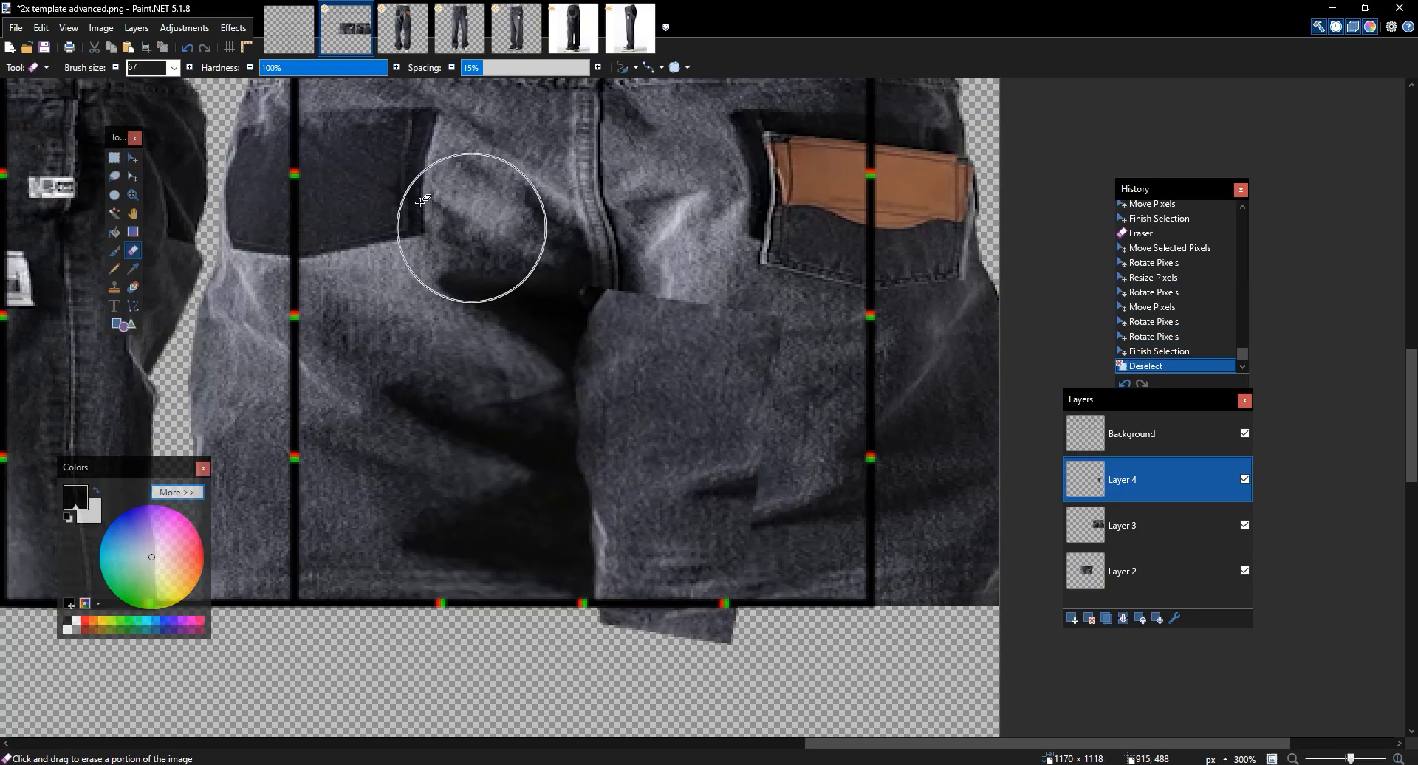
Erase the thigh patch's hard upper and outer edges with the eraser at 0% hardness to blend it into the leg
{"action": "mouse_move", "coordinate": [566, 275]}
{"action": "left_mouse_down"}
{"action": "mouse_move", "coordinate": [608, 275]}
{"action": "mouse_move", "coordinate": [513, 364]}
{"action": "mouse_move", "coordinate": [570, 253]}
{"action": "left_mouse_up"}
{"action": "key", "text": "ctrl+z"}
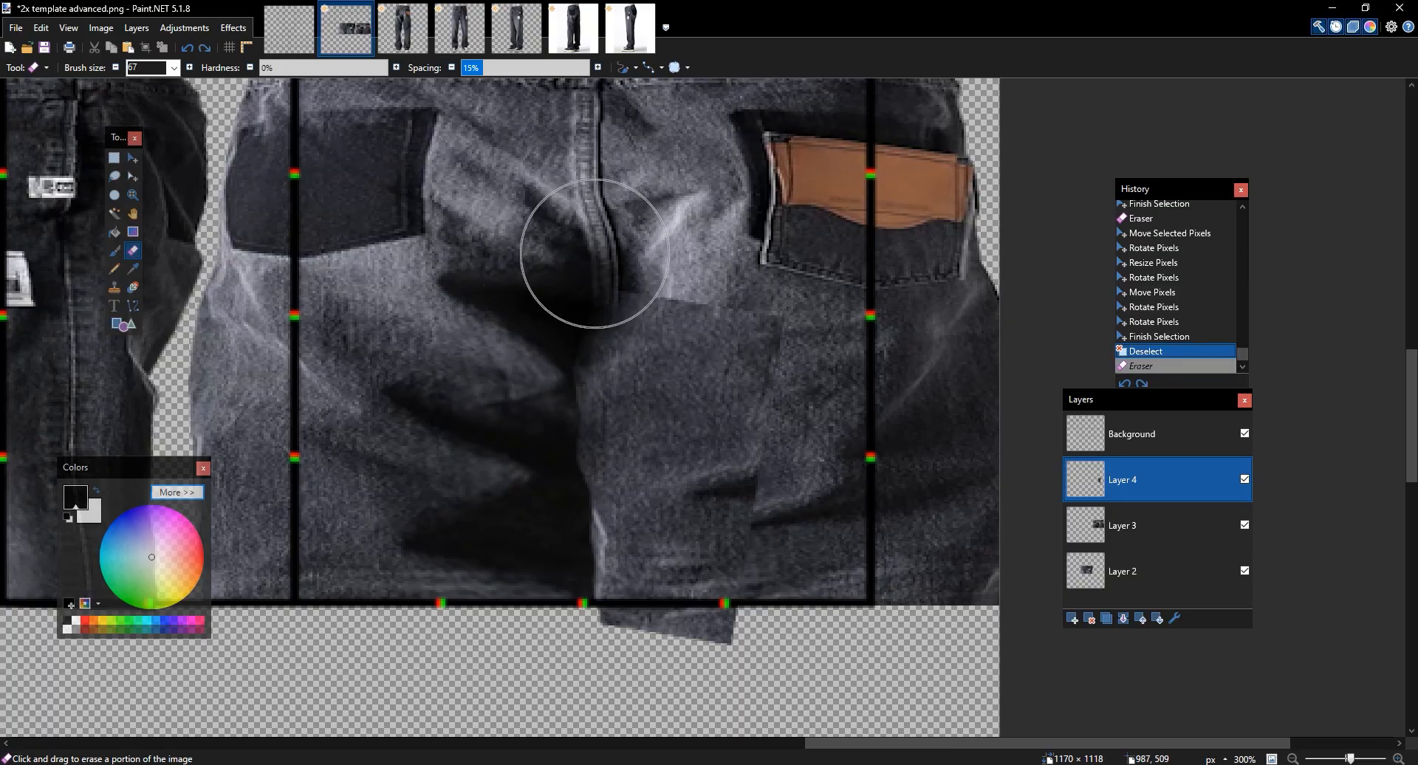
{"action": "mouse_move", "coordinate": [741, 293]}
{"action": "left_mouse_down"}
{"action": "mouse_move", "coordinate": [733, 329]}
{"action": "mouse_move", "coordinate": [761, 376]}
{"action": "mouse_move", "coordinate": [753, 411]}
{"action": "mouse_move", "coordinate": [734, 416]}
{"action": "mouse_move", "coordinate": [770, 552]}
{"action": "mouse_move", "coordinate": [758, 645]}
{"action": "left_mouse_up"}
Select the part of the thigh patch hanging below the template's lower border and cut it out
{"action": "key", "text": "s"}
{"action": "left_click_drag", "start_coordinate": [789, 700], "coordinate": [545, 604]}
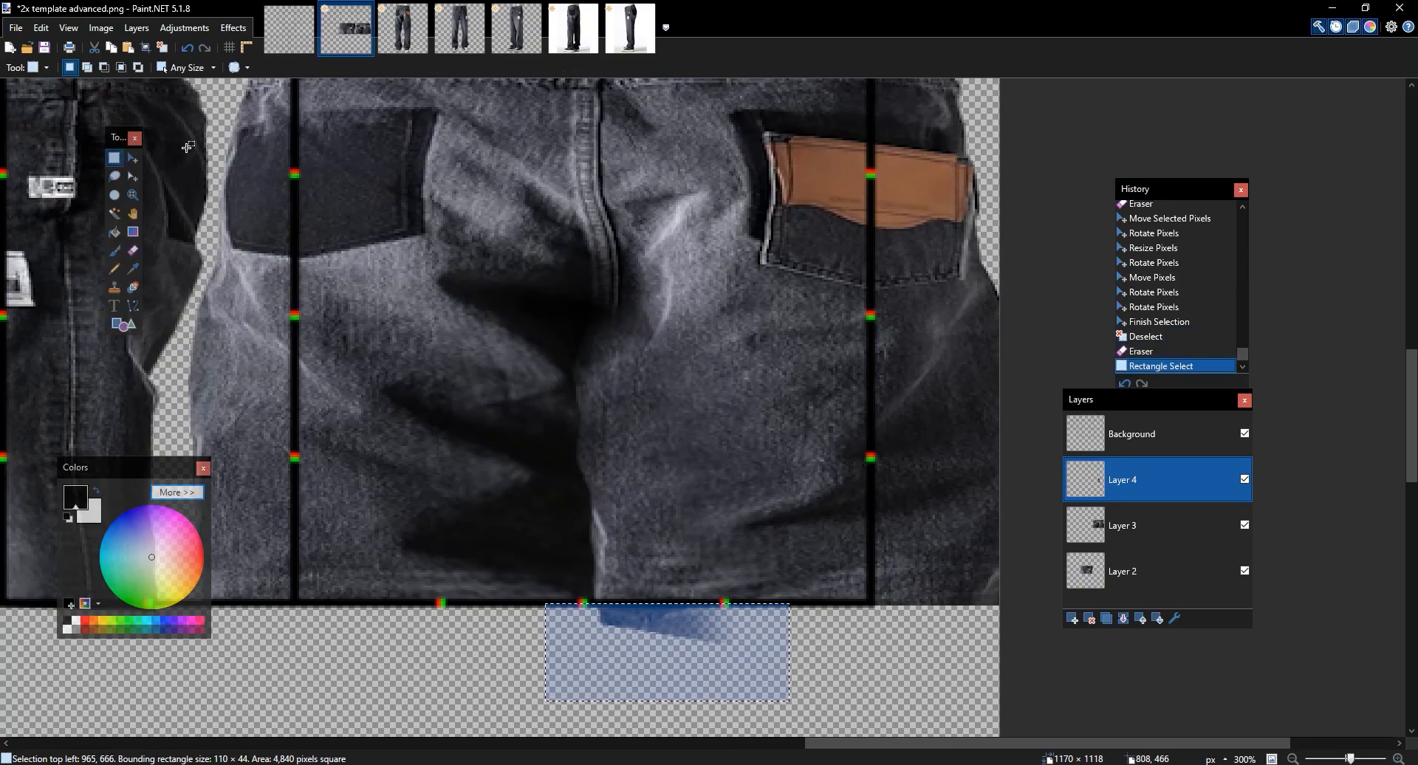
{"action": "left_click", "coordinate": [94, 50]}
Compare the leg with and without the patch layer, and erase the patch's lower inner edge at 100% hardness
{"action": "left_click", "coordinate": [1244, 479]}
{"action": "left_click", "coordinate": [1244, 479]}
{"action": "left_click", "coordinate": [1245, 479]}
{"action": "left_click", "coordinate": [1245, 479]}
{"action": "key", "text": "e"}
{"action": "left_click_drag", "start_coordinate": [337, 68], "coordinate": [389, 68]}
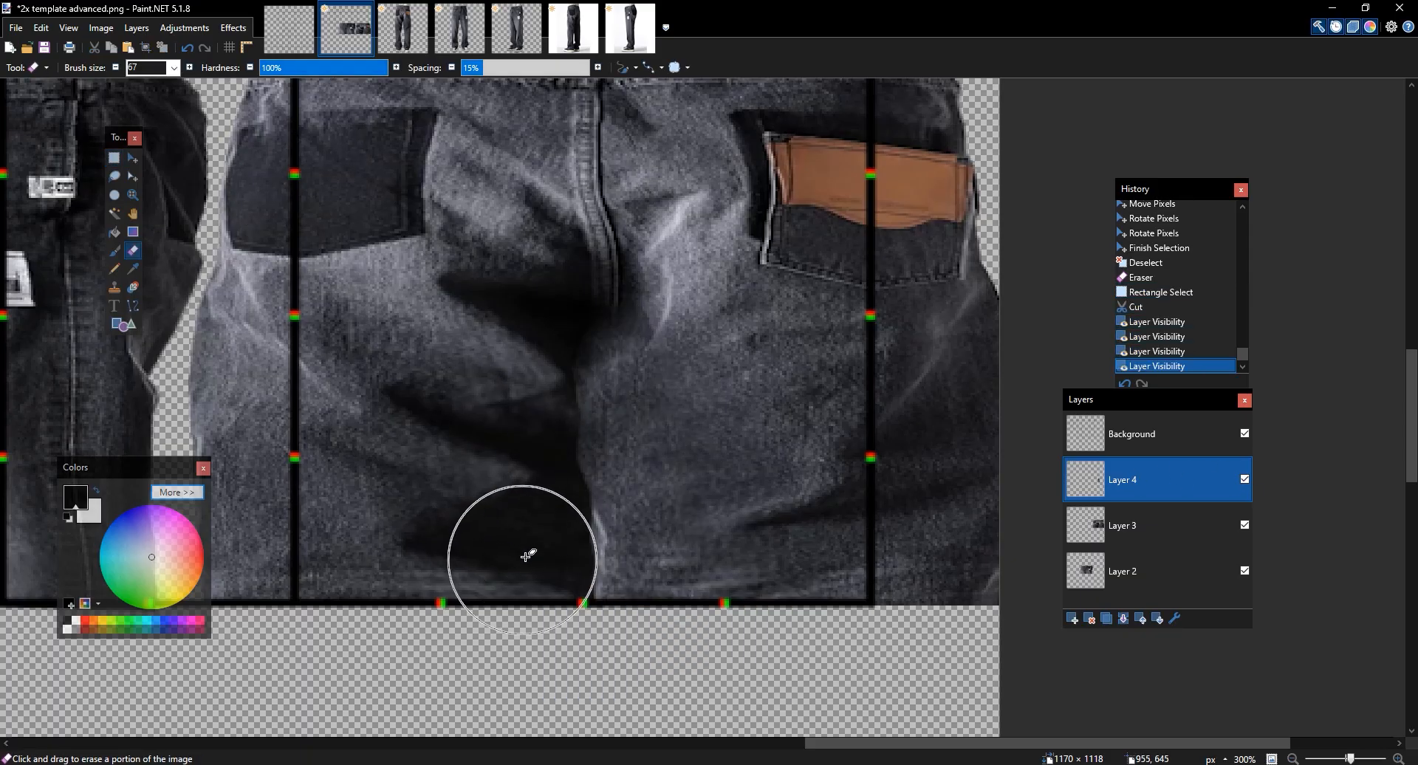
{"action": "left_click", "coordinate": [527, 548]}
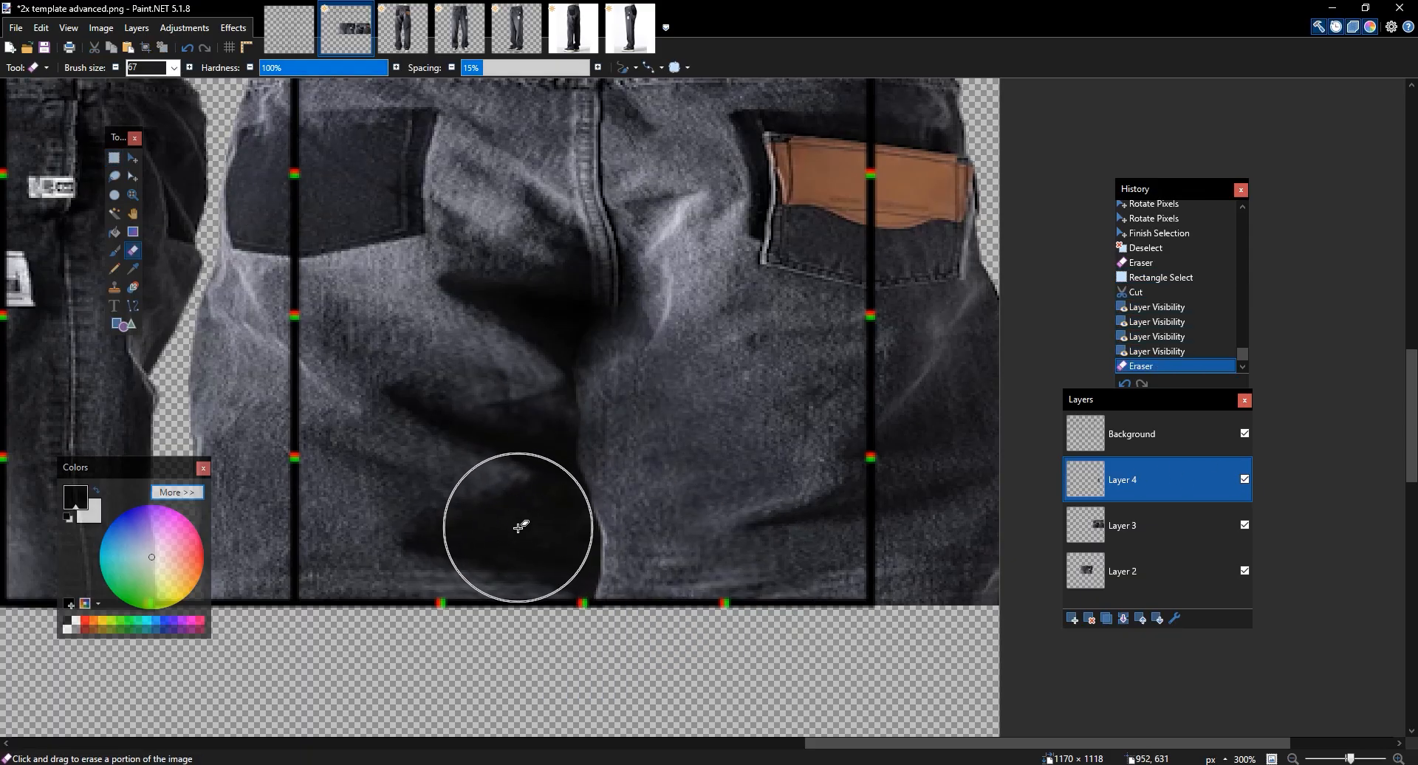
{"action": "left_click_drag", "start_coordinate": [534, 544], "coordinate": [545, 588]}
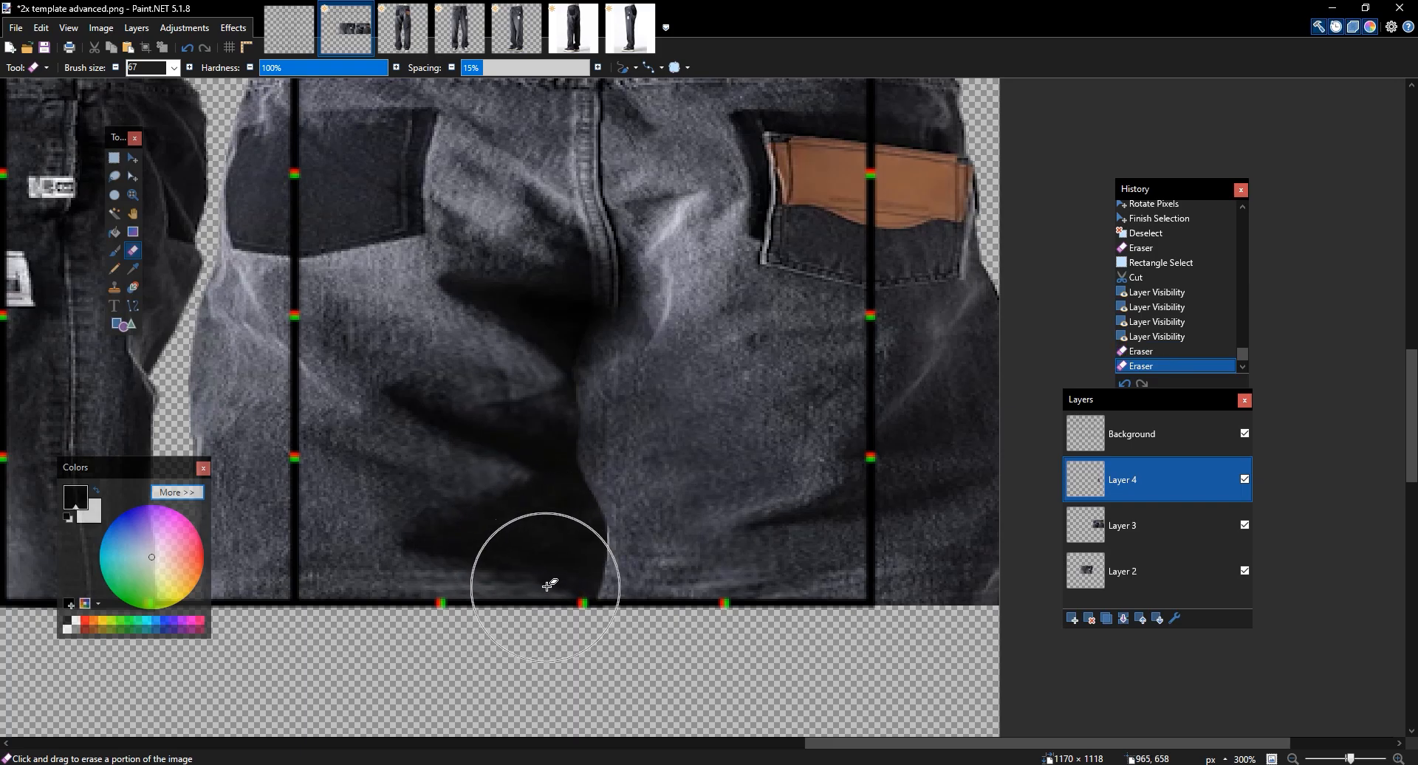
Select the thigh patch, shift it slightly toward the dark inner-leg shadow, deselect it and compare with the layer hidden
{"action": "key", "text": "s"}
{"action": "left_click_drag", "start_coordinate": [474, 260], "coordinate": [658, 642]}
{"action": "key", "text": "m"}
{"action": "left_click_drag", "start_coordinate": [468, 476], "coordinate": [453, 477]}
{"action": "key", "text": "ctrl+d"}
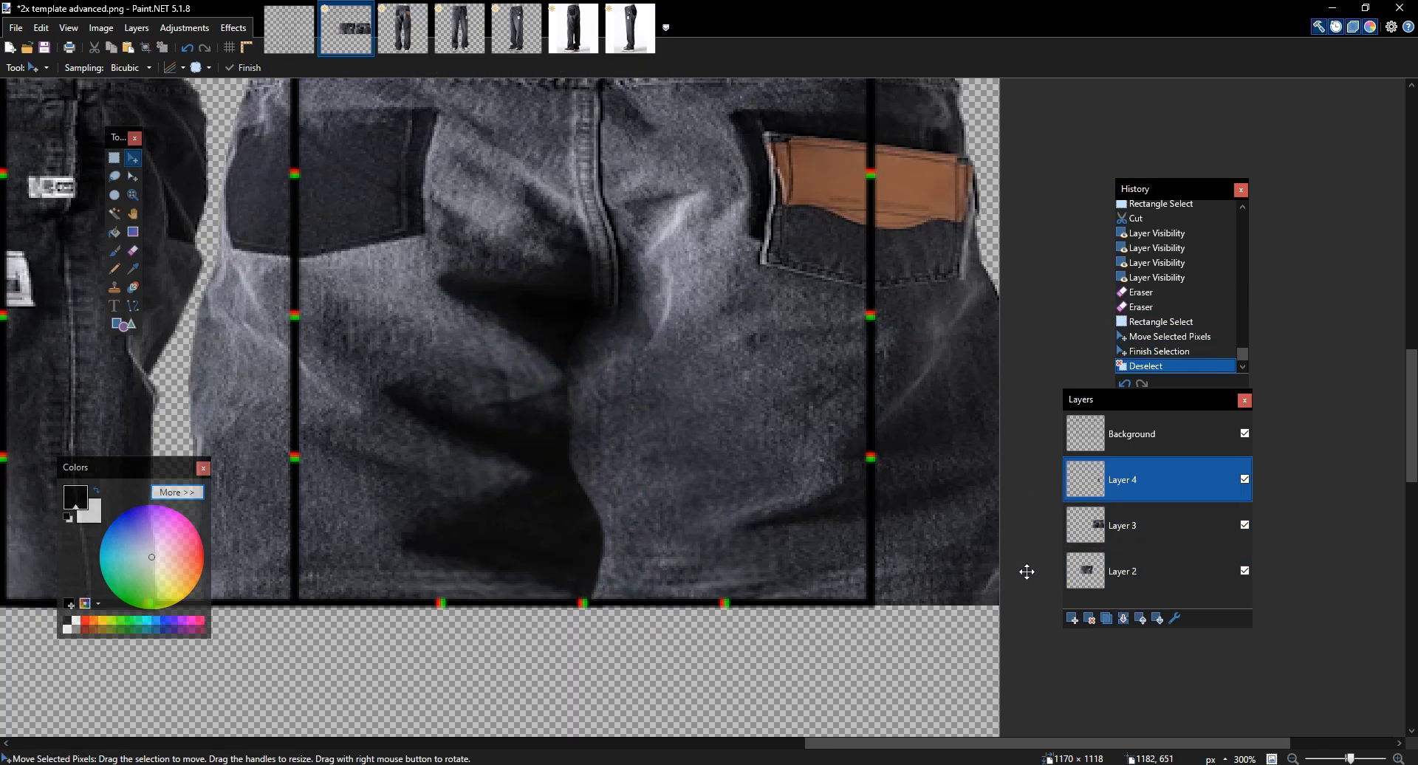
{"action": "left_click", "coordinate": [1244, 479]}
{"action": "left_click", "coordinate": [1245, 479]}
{"action": "key", "text": "e"}
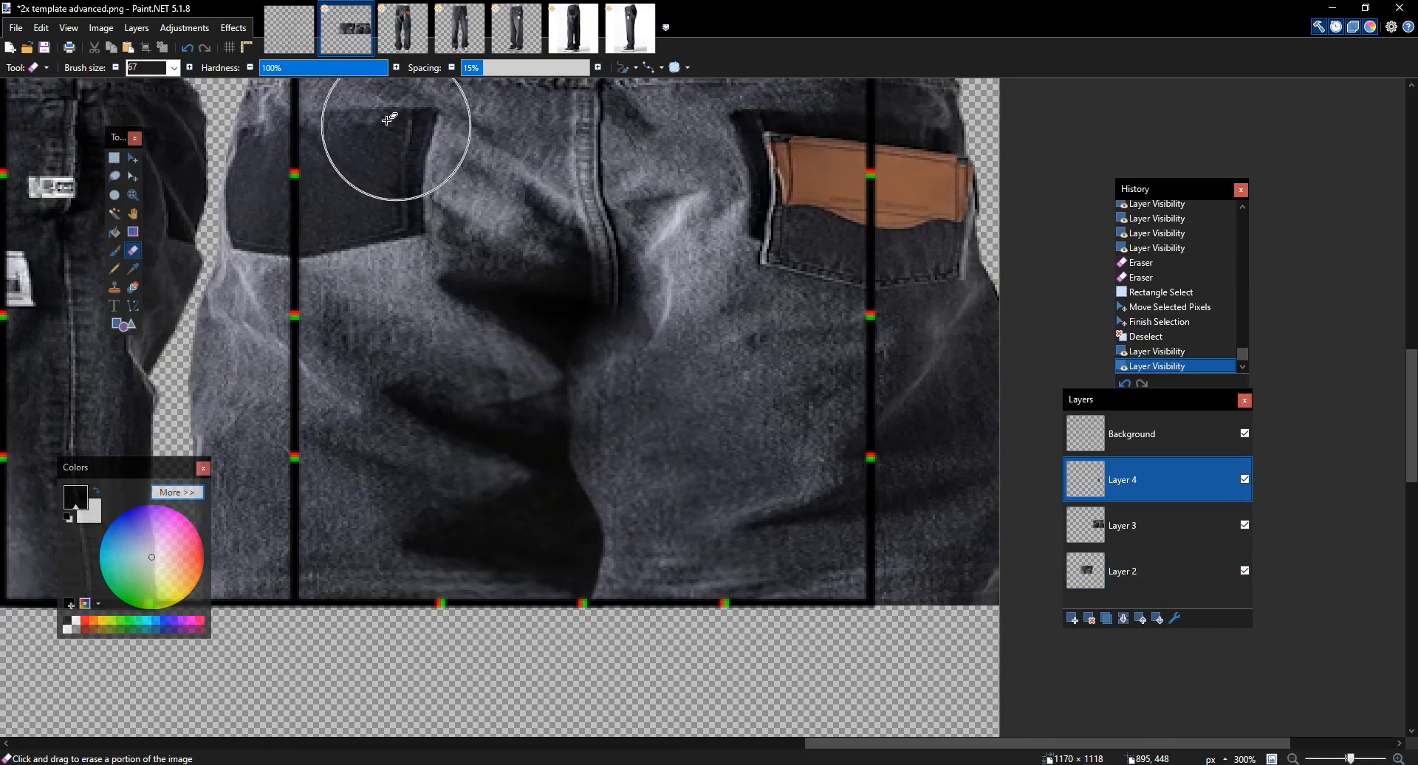
{"action": "mouse_move", "coordinate": [486, 236]}
{"action": "left_mouse_down"}
{"action": "mouse_move", "coordinate": [576, 323]}
{"action": "mouse_move", "coordinate": [595, 285]}
{"action": "left_mouse_up"}
{"action": "key", "text": "ctrl+z"}
{"action": "mouse_move", "coordinate": [525, 370]}
{"action": "left_mouse_down"}
{"action": "mouse_move", "coordinate": [597, 268]}
{"action": "mouse_move", "coordinate": [520, 372]}
{"action": "left_mouse_up"}
{"action": "left_click_drag", "start_coordinate": [798, 357], "coordinate": [768, 436]}
{"action": "key", "text": "ctrl+z"}
{"action": "mouse_move", "coordinate": [660, 386]}
{"action": "left_mouse_down"}
{"action": "mouse_move", "coordinate": [671, 231]}
{"action": "mouse_move", "coordinate": [560, 281]}
{"action": "left_mouse_up"}
Erase small parts of the thigh patch around the crotch at 71% hardness, comparing the result with Layer 4 hidden and shown
{"action": "scroll", "coordinate": [723, 378], "scroll_direction": "down", "scroll_amount": 5}
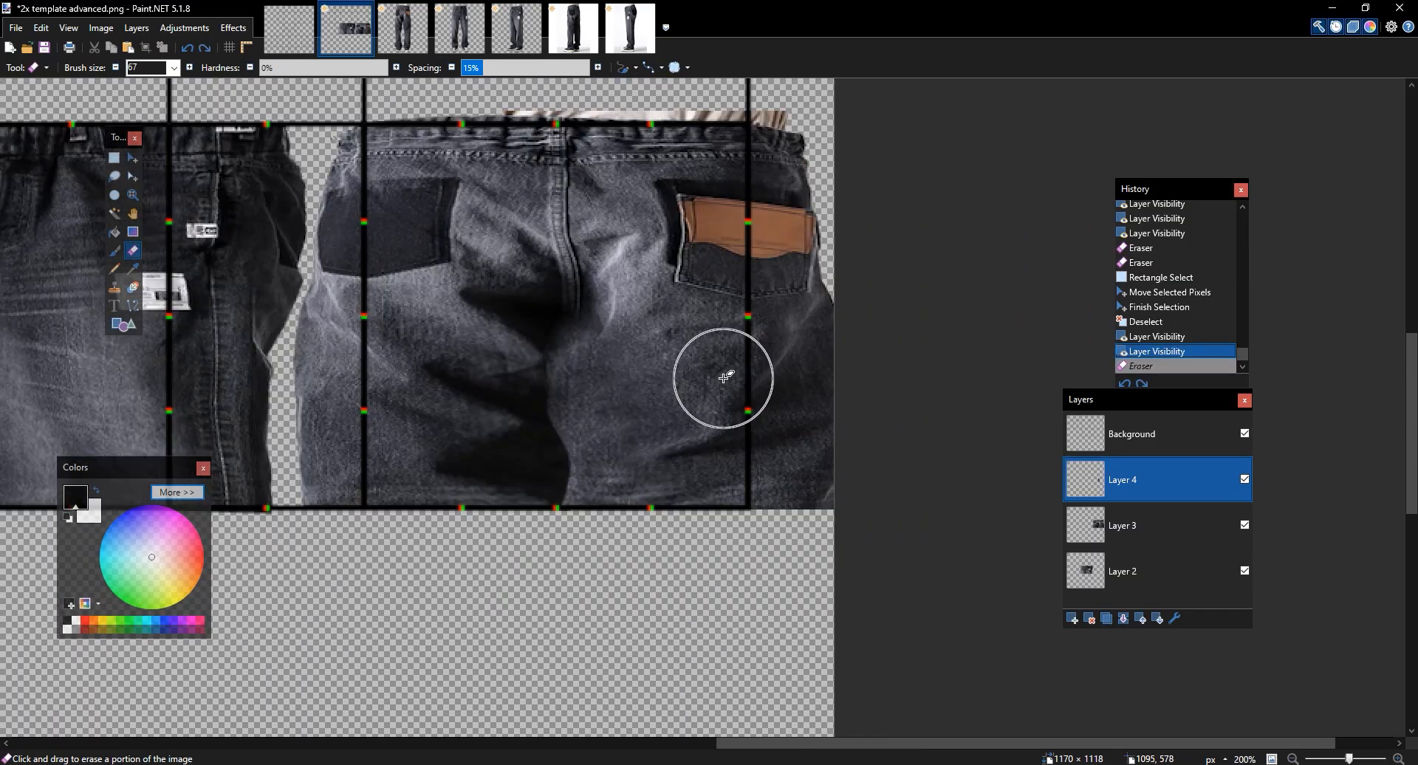
{"action": "scroll", "coordinate": [724, 378], "scroll_direction": "up", "scroll_amount": 3}
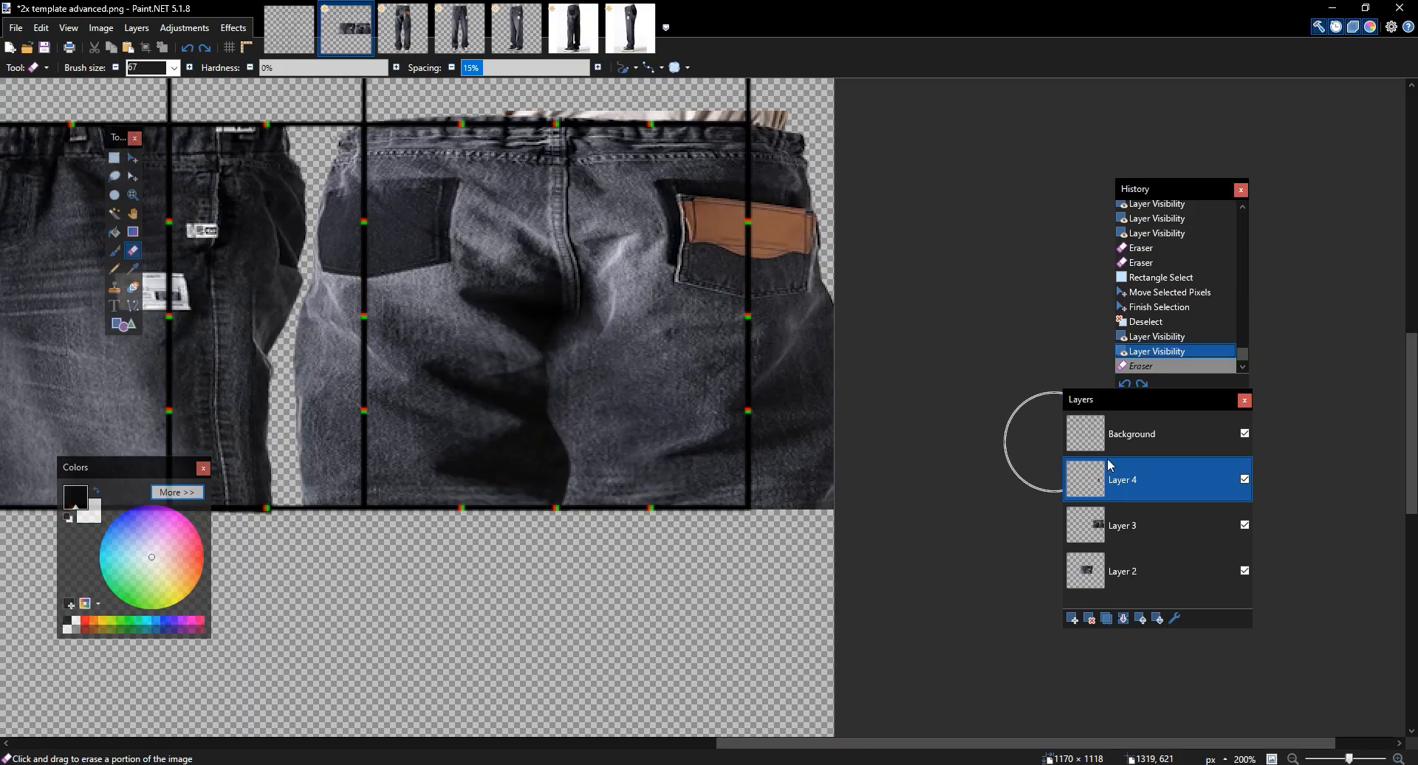
{"action": "left_click", "coordinate": [1245, 480]}
{"action": "left_click", "coordinate": [1245, 479]}
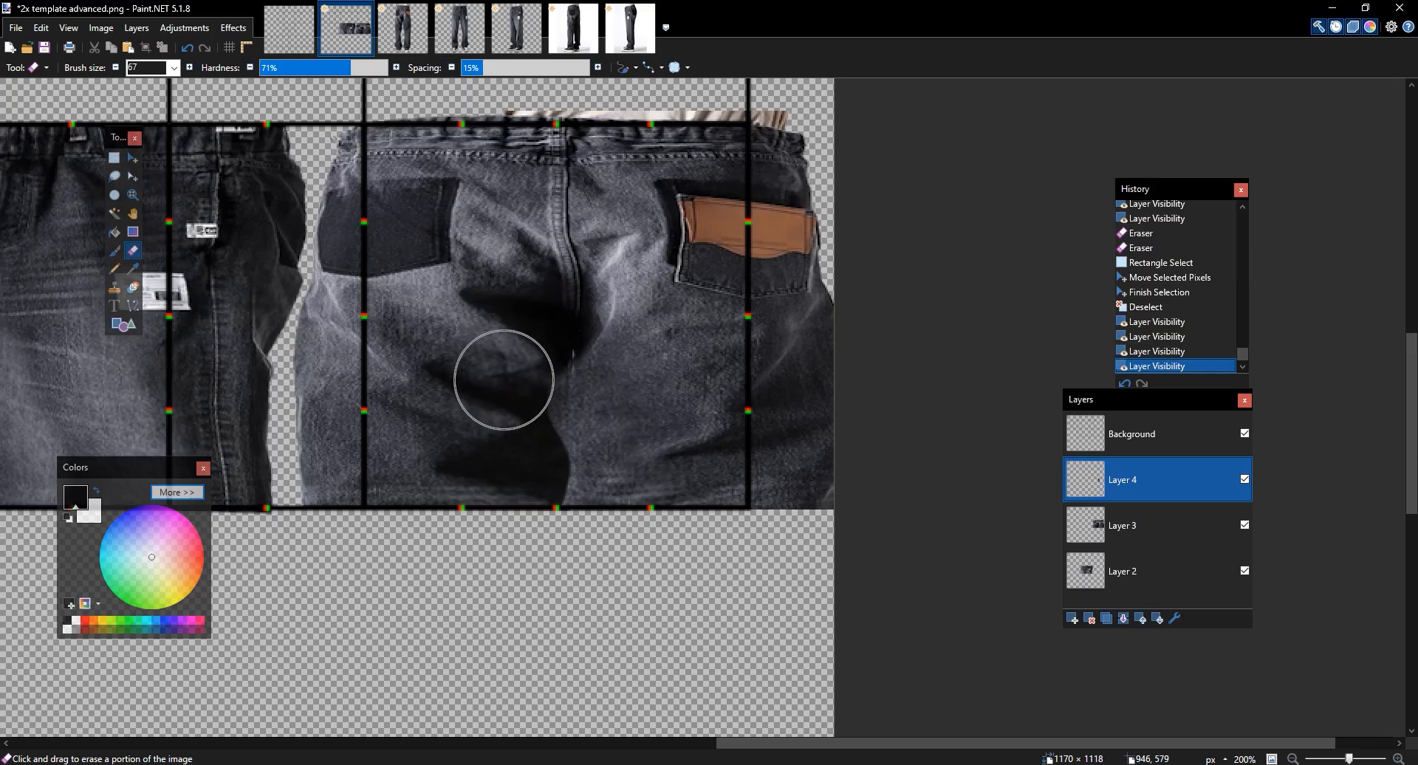
{"action": "left_click_drag", "start_coordinate": [504, 380], "coordinate": [505, 360]}
{"action": "left_click", "coordinate": [547, 321]}
{"action": "left_click", "coordinate": [545, 325]}
{"action": "left_click_drag", "start_coordinate": [940, 244], "coordinate": [945, 215]}
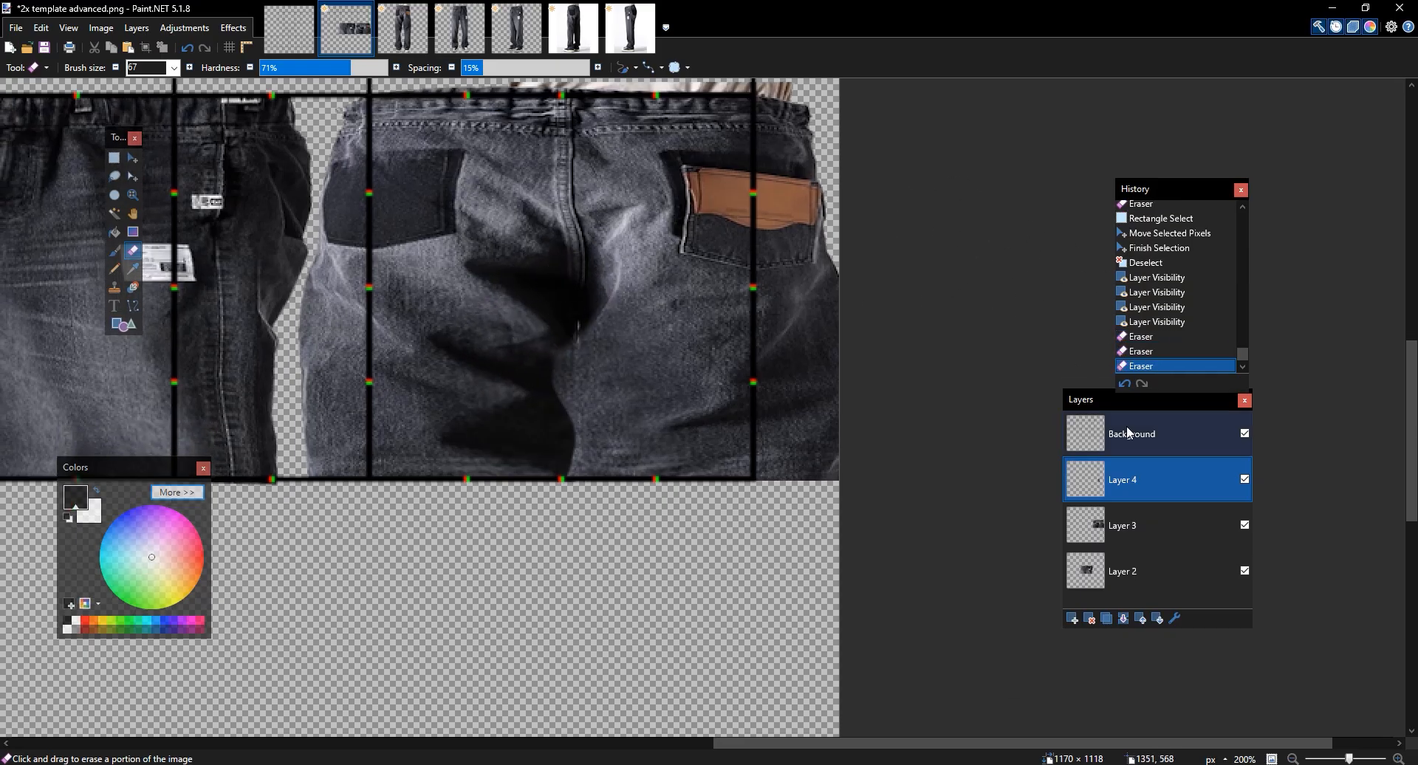
{"action": "left_click", "coordinate": [1245, 480]}
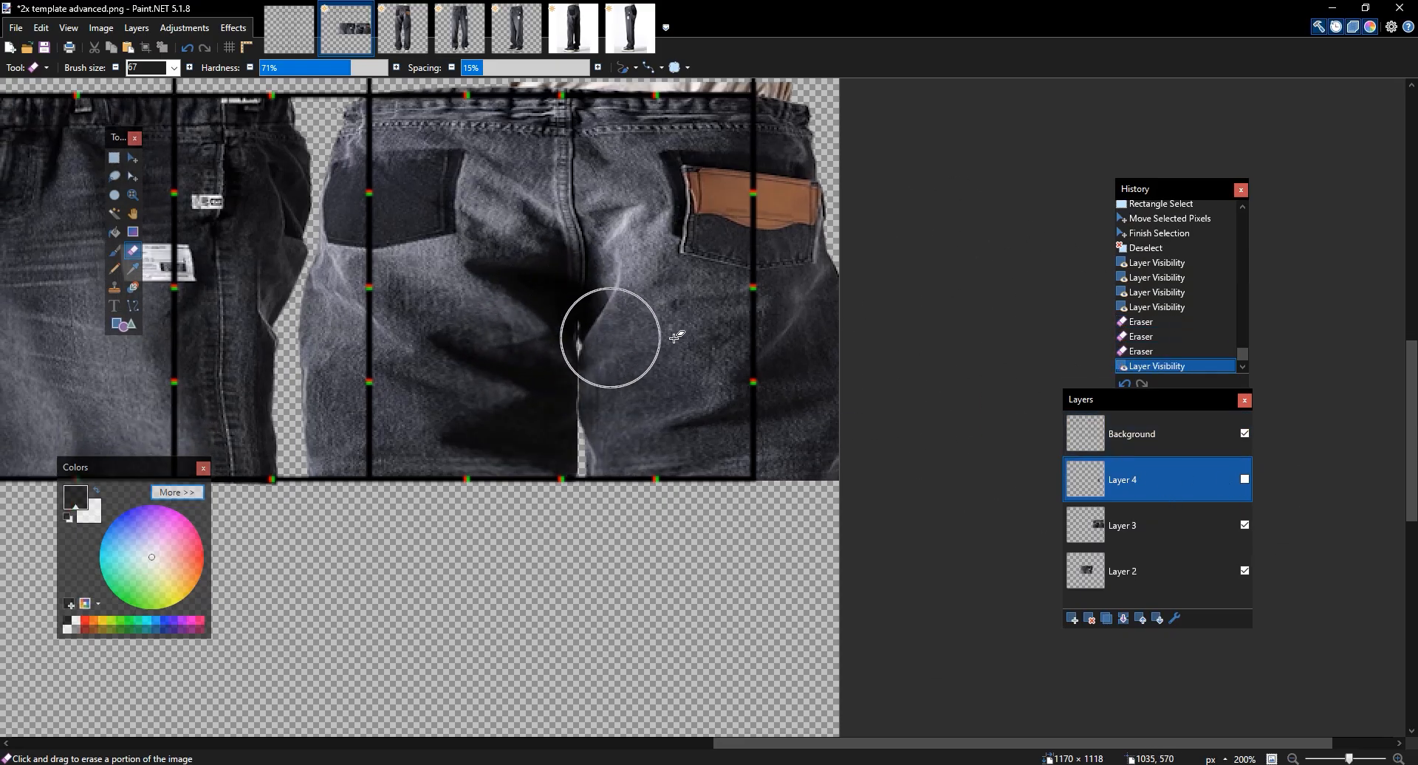
{"action": "left_click", "coordinate": [1245, 480]}
{"action": "left_click", "coordinate": [1127, 617]}
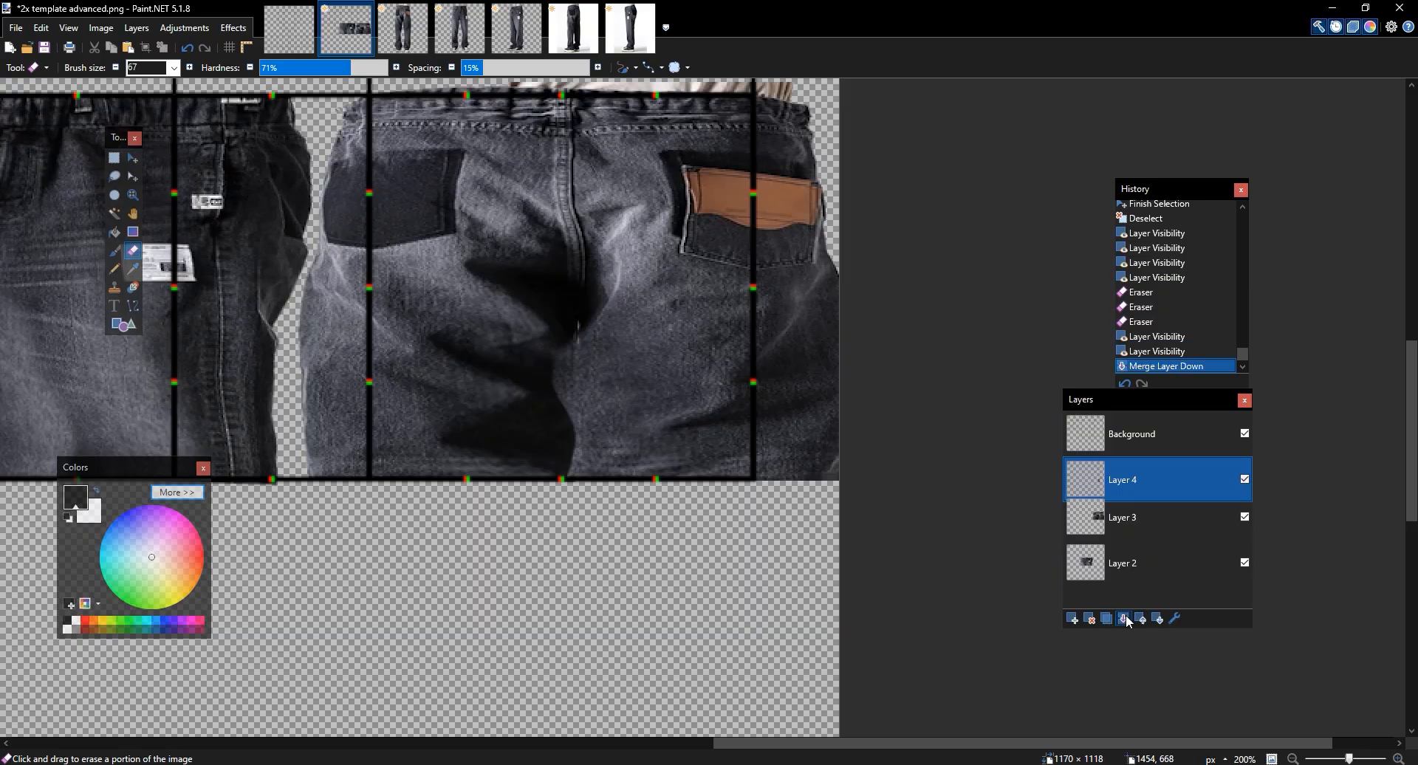
{"action": "scroll", "coordinate": [709, 383], "scroll_direction": "up", "scroll_amount": 2}
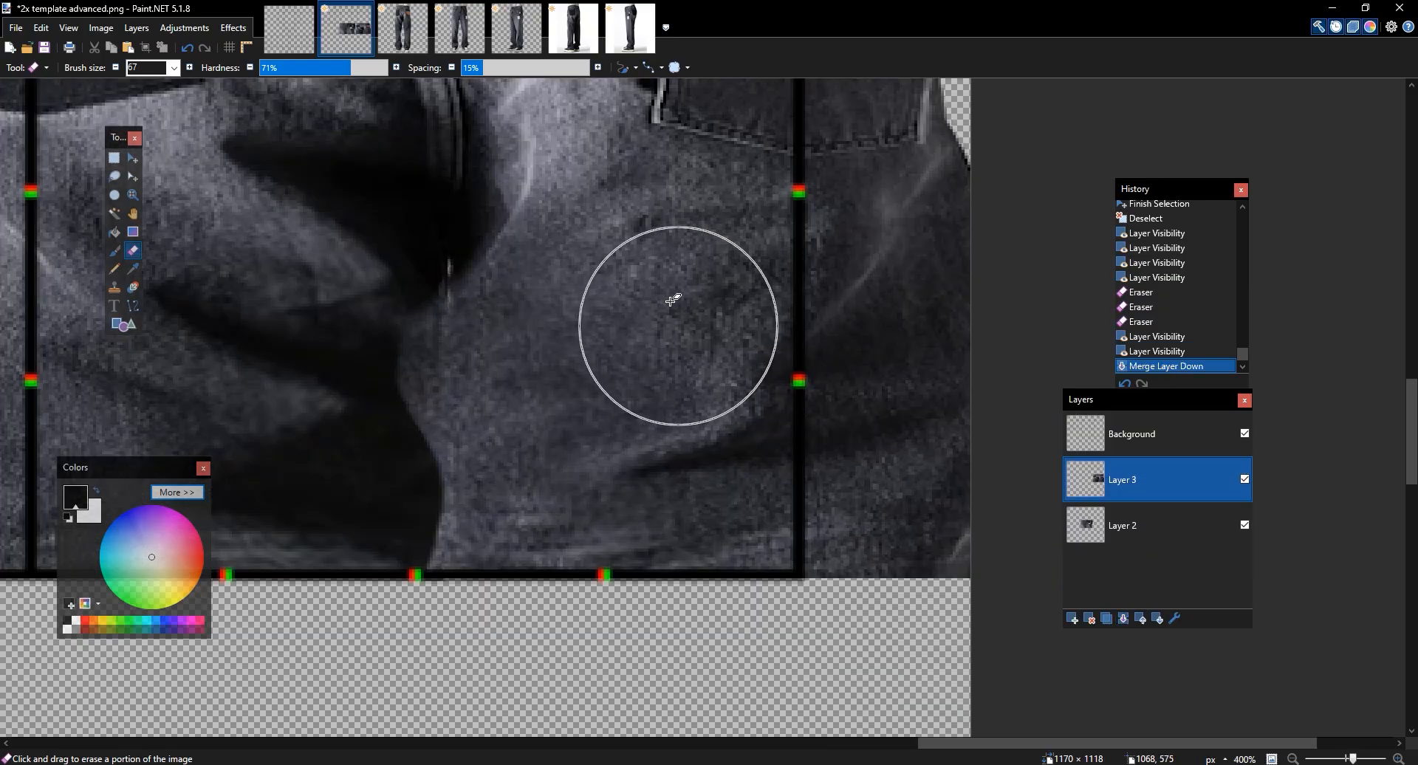
{"action": "left_click_drag", "start_coordinate": [687, 348], "coordinate": [755, 414]}
{"action": "left_click", "coordinate": [115, 250]}
{"action": "left_click_drag", "start_coordinate": [334, 141], "coordinate": [1181, 177]}
{"action": "left_click_drag", "start_coordinate": [177, 424], "coordinate": [849, 357]}
{"action": "key", "text": "s"}
{"action": "left_click_drag", "start_coordinate": [701, 259], "coordinate": [894, 554]}
{"action": "left_click_drag", "start_coordinate": [1063, 235], "coordinate": [137, 223]}
{"action": "left_click_drag", "start_coordinate": [674, 318], "coordinate": [17, 323]}
{"action": "left_click", "coordinate": [595, 317]}
{"action": "left_click", "coordinate": [1124, 383]}
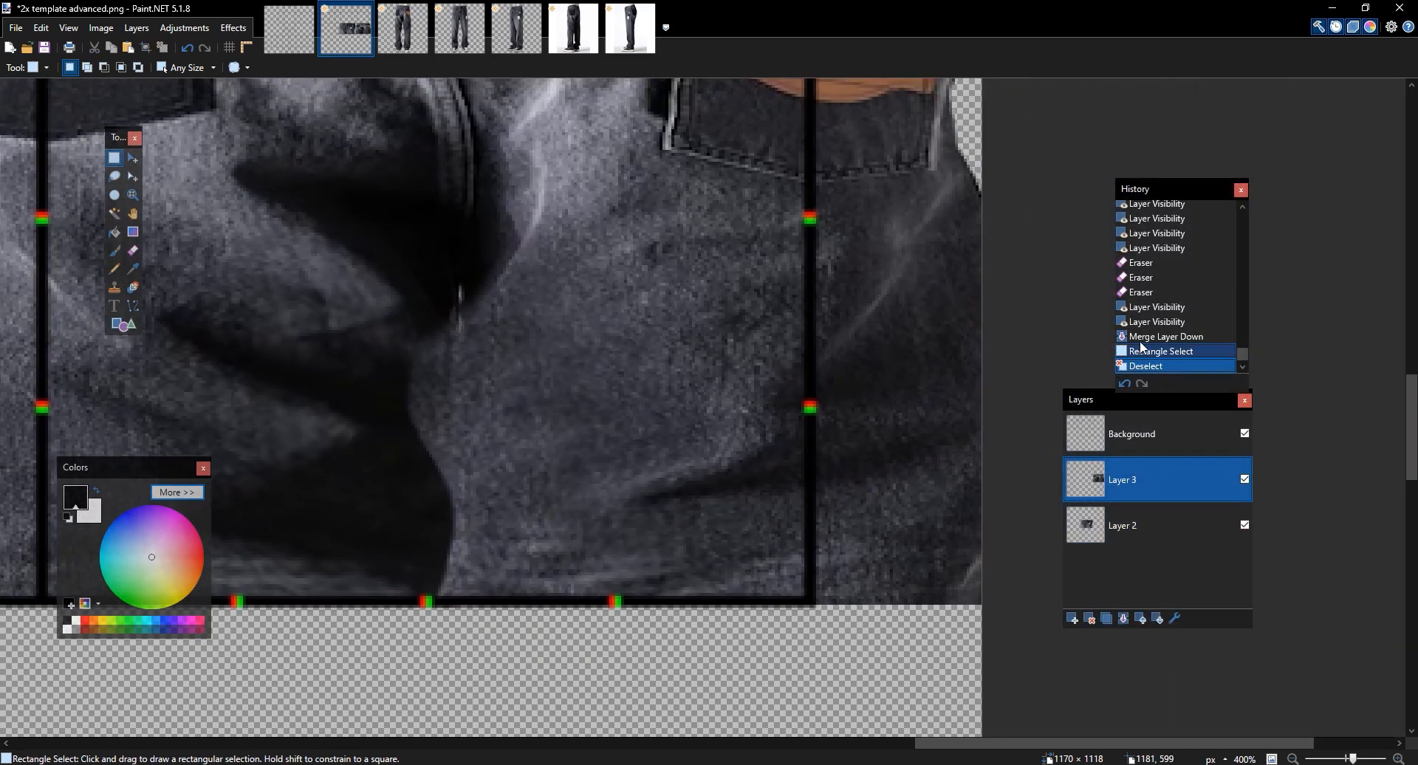
{"action": "left_click", "coordinate": [1125, 383]}
{"action": "left_click", "coordinate": [1124, 384]}
Add a new layer and paint a black line along the inner-leg edge with a size 9 brush at 0% hardness
{"action": "left_click", "coordinate": [1248, 484]}
{"action": "left_click", "coordinate": [1247, 483]}
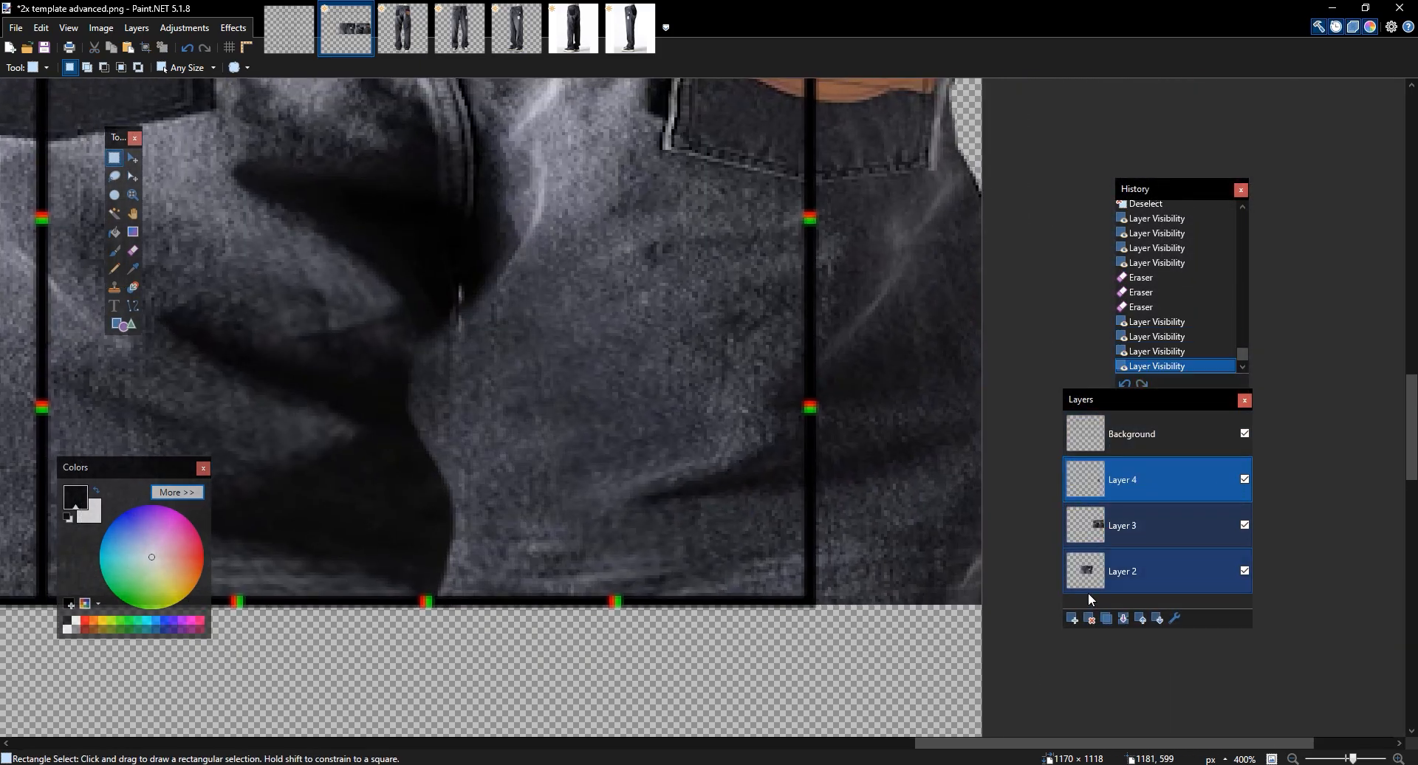
{"action": "left_click", "coordinate": [1072, 619]}
{"action": "left_click", "coordinate": [119, 253]}
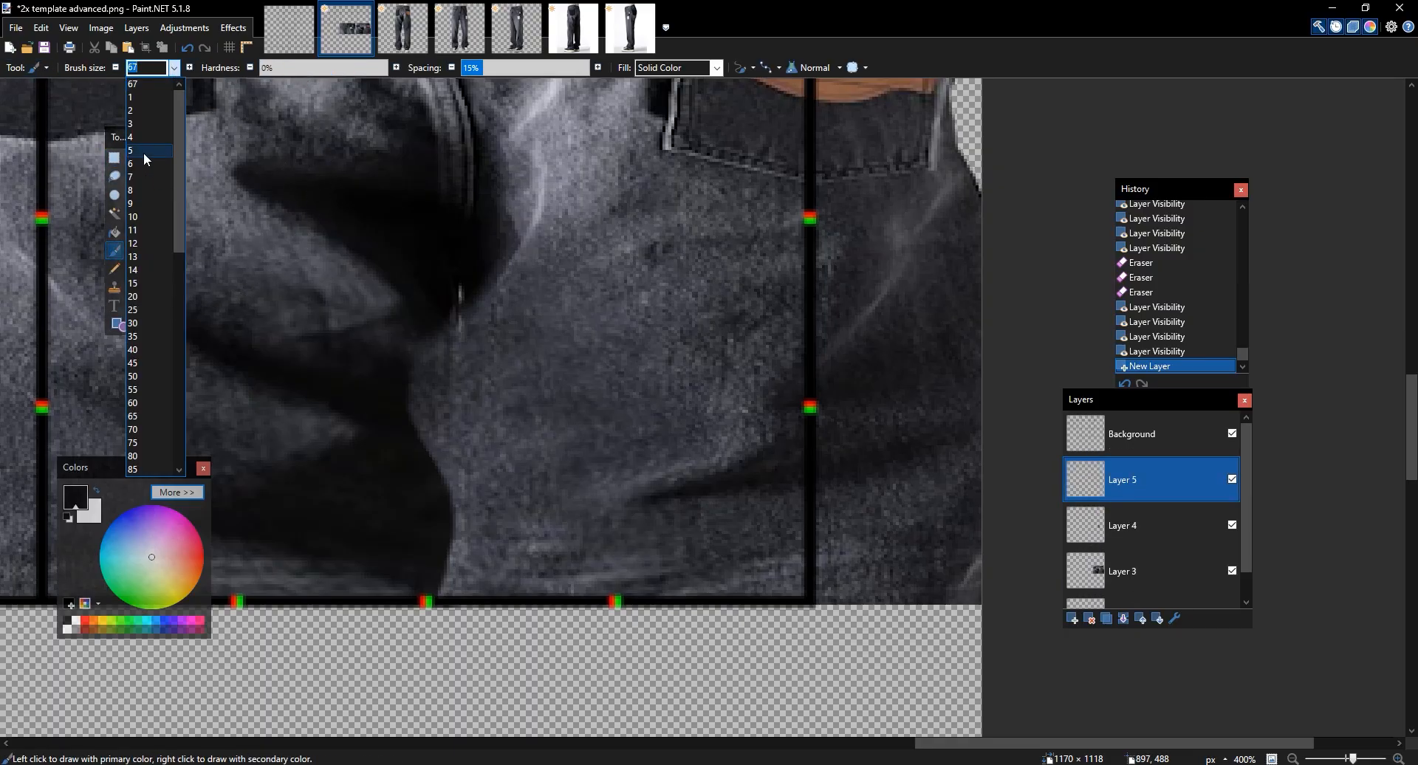
{"action": "left_click", "coordinate": [145, 183]}
{"action": "left_click_drag", "start_coordinate": [590, 295], "coordinate": [623, 289]}
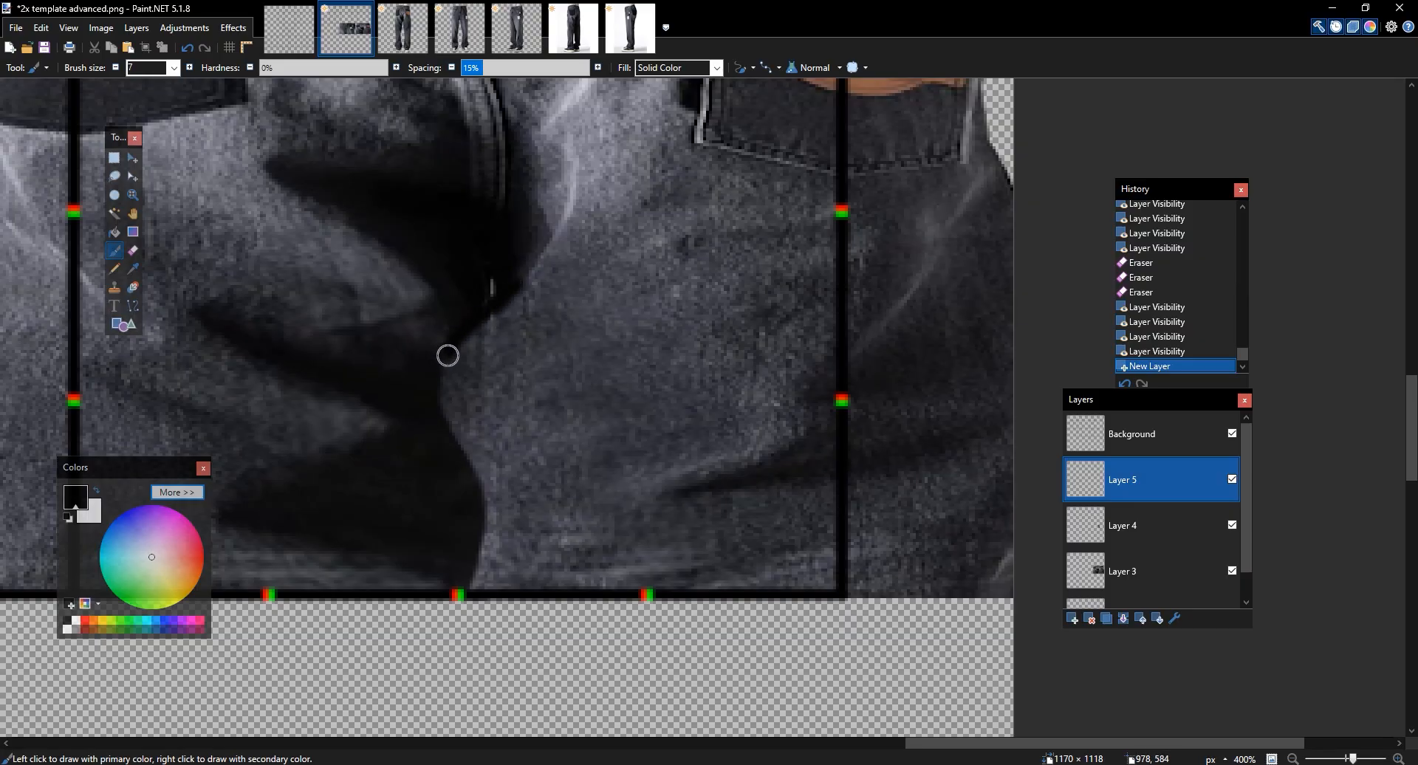
{"action": "mouse_move", "coordinate": [489, 522]}
{"action": "left_mouse_down"}
{"action": "mouse_move", "coordinate": [437, 380]}
{"action": "mouse_move", "coordinate": [480, 285]}
{"action": "left_mouse_up"}
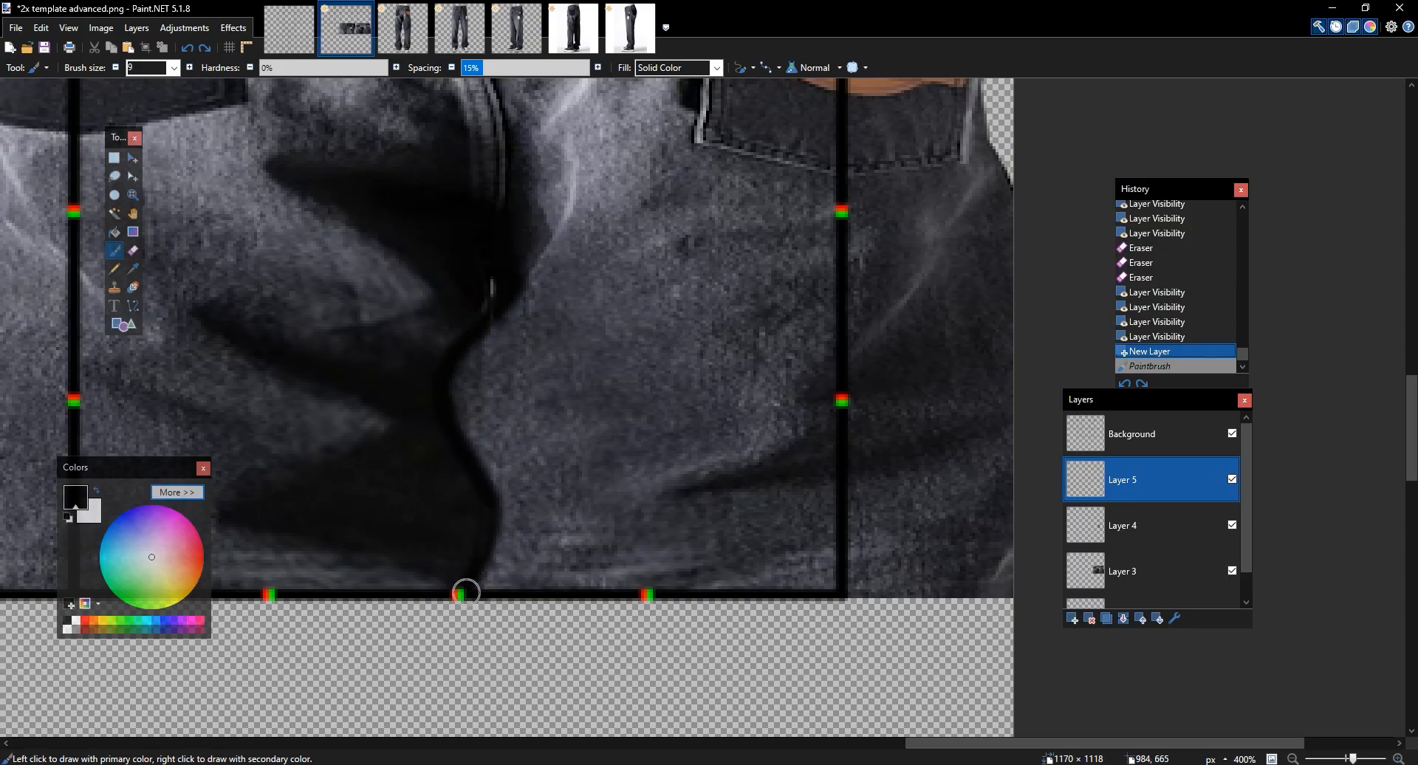
Apply a Gaussian Blur to the black line painted along the inner-leg edge
{"action": "left_click", "coordinate": [233, 28]}
{"action": "mouse_move", "coordinate": [276, 109]}
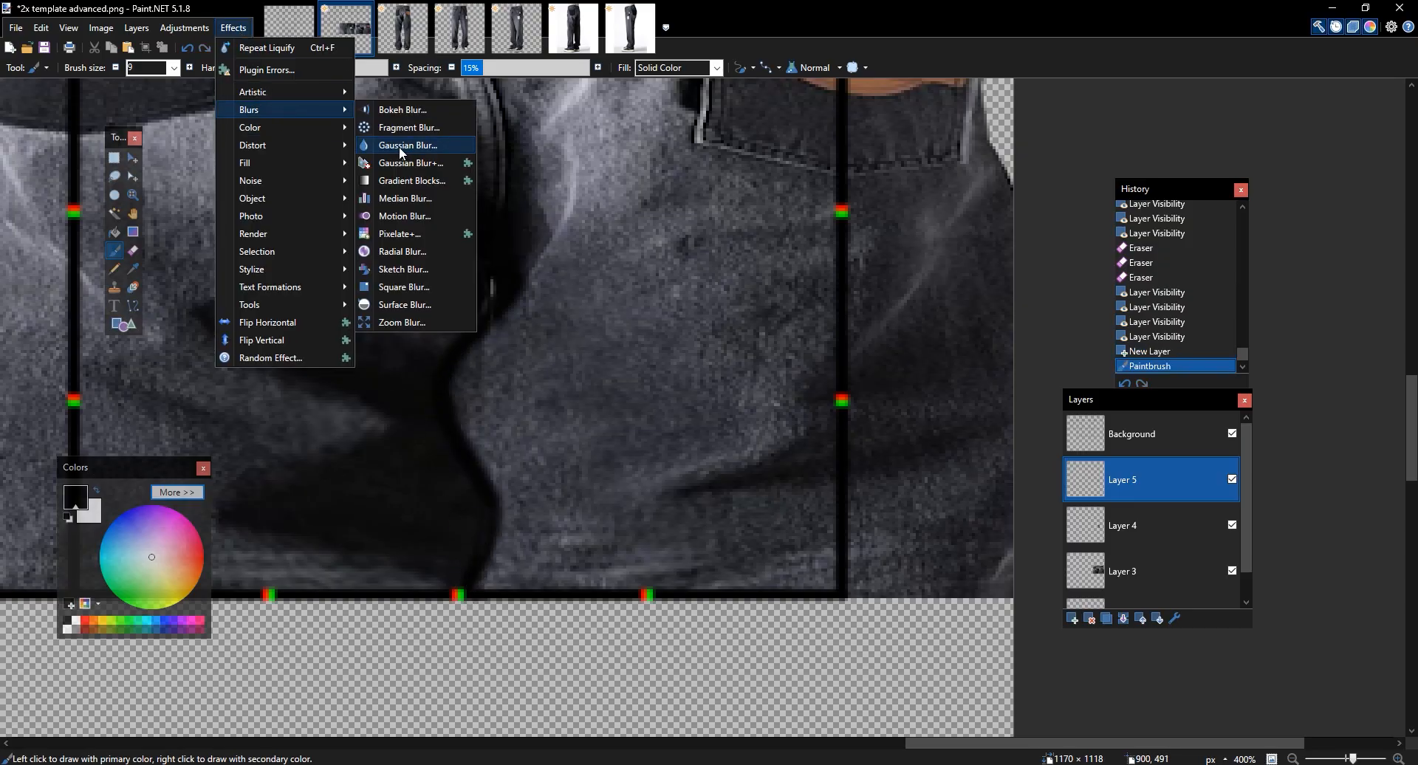
{"action": "left_click", "coordinate": [401, 147]}
{"action": "left_click_drag", "start_coordinate": [644, 304], "coordinate": [746, 311]}
{"action": "left_click", "coordinate": [712, 354]}
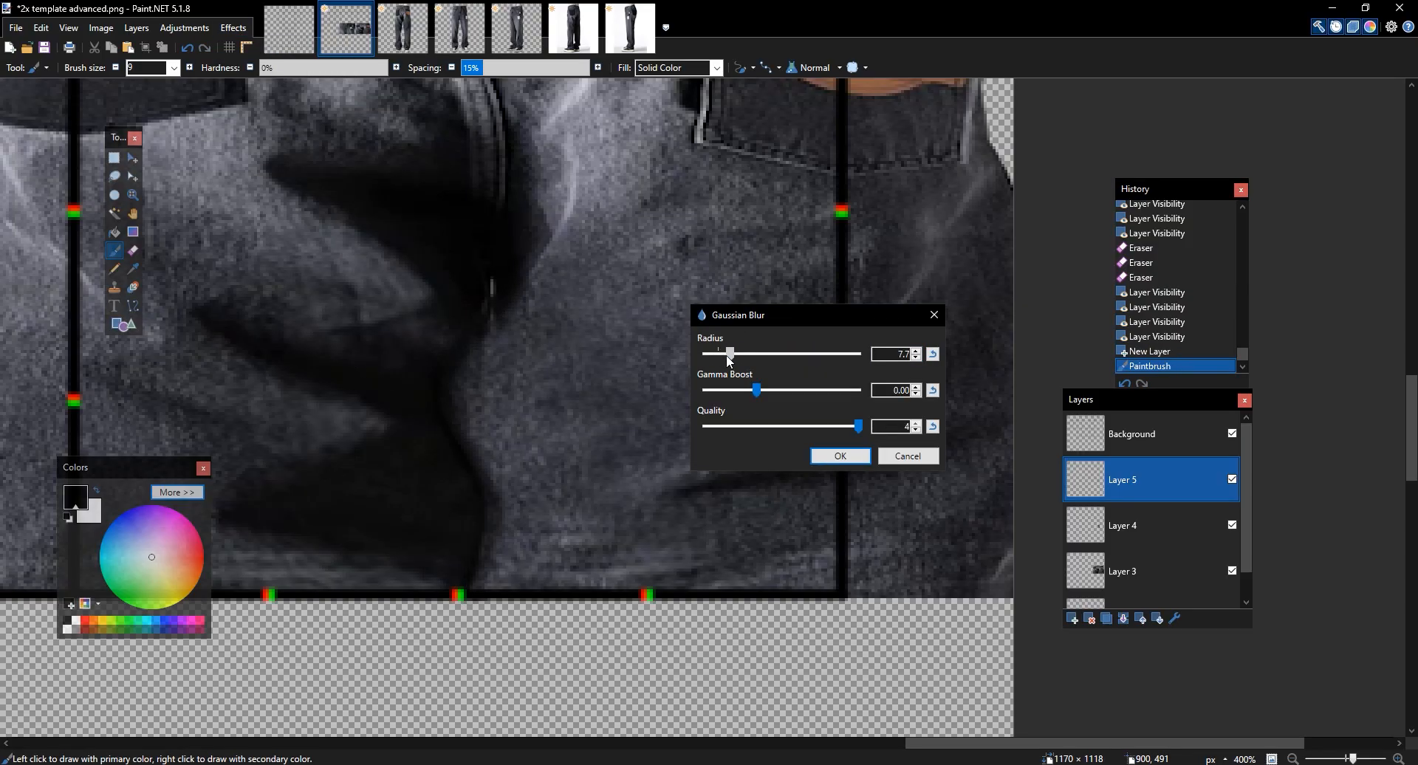
{"action": "left_click", "coordinate": [839, 455]}
Add another layer and paint a wider black stroke down the inner-leg shadow with a size 15 brush
{"action": "scroll", "coordinate": [741, 341], "scroll_direction": "left", "scroll_amount": 3}
{"action": "left_click", "coordinate": [1073, 619]}
{"action": "left_click", "coordinate": [190, 68]}
{"action": "left_click", "coordinate": [190, 68]}
{"action": "left_click", "coordinate": [190, 68]}
{"action": "left_click", "coordinate": [189, 68]}
{"action": "left_click", "coordinate": [190, 68]}
{"action": "left_click", "coordinate": [190, 68]}
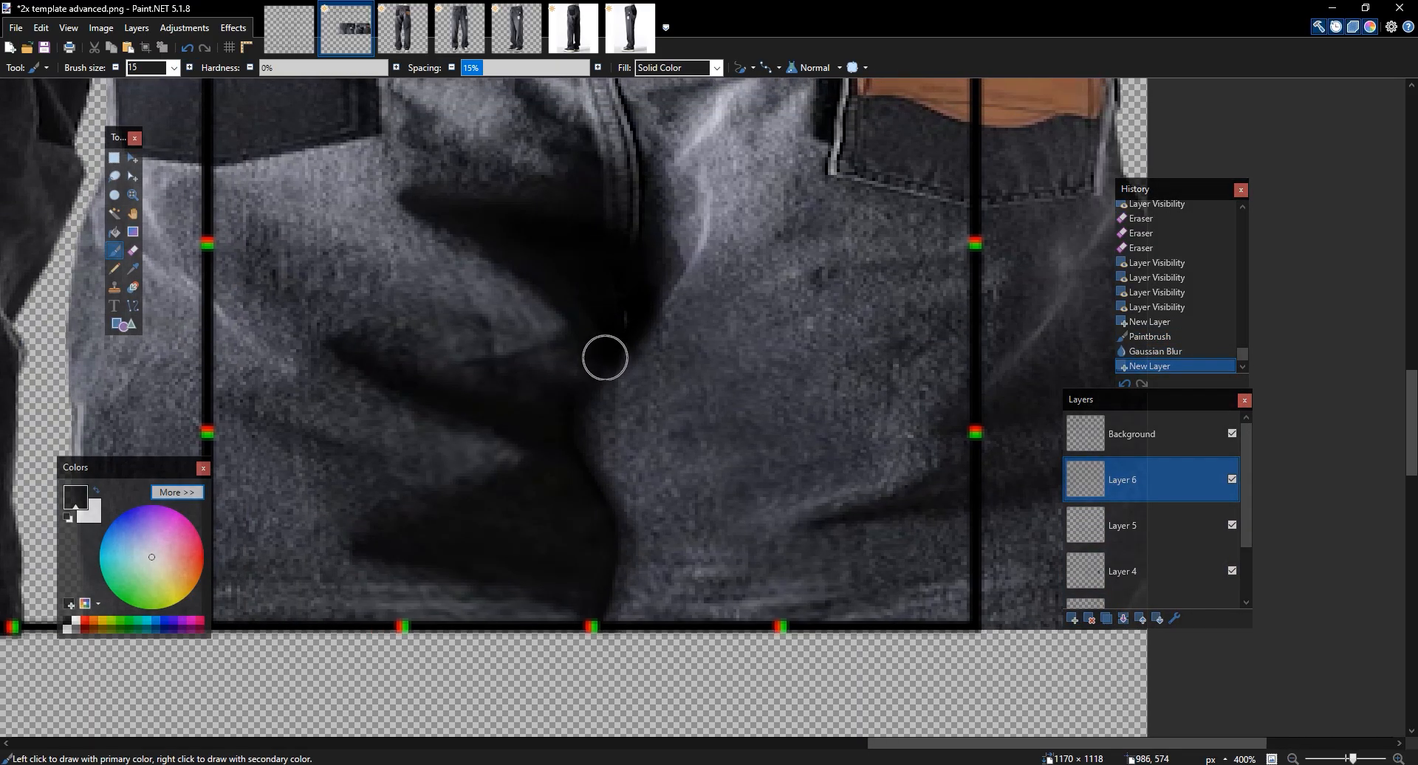
{"action": "left_click_drag", "start_coordinate": [594, 544], "coordinate": [599, 619]}
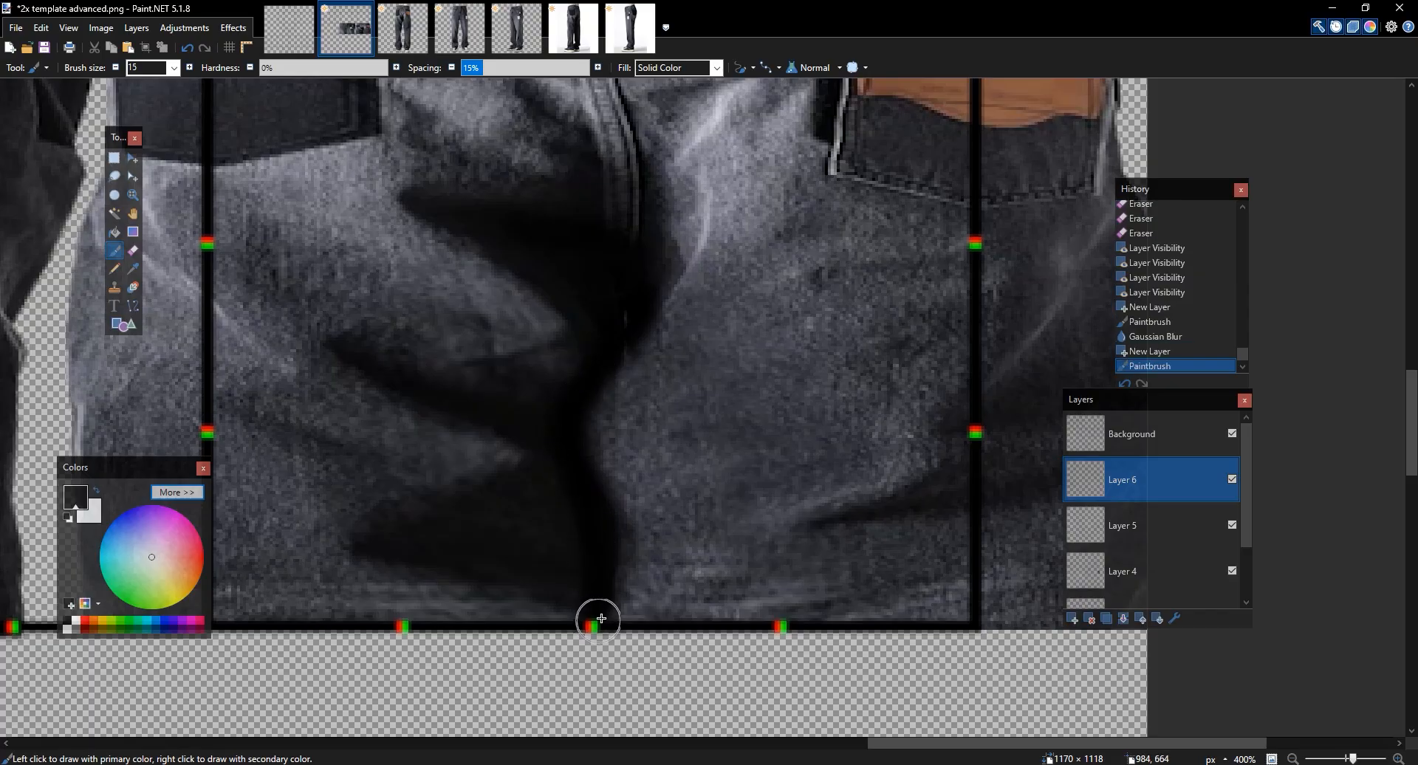
Soften the wider black stroke on Layer 6 with a Gaussian Blur
{"action": "left_click", "coordinate": [235, 30]}
{"action": "mouse_move", "coordinate": [266, 121]}
{"action": "left_click", "coordinate": [414, 146]}
{"action": "left_click_drag", "start_coordinate": [827, 351], "coordinate": [850, 349]}
{"action": "left_click", "coordinate": [916, 441]}
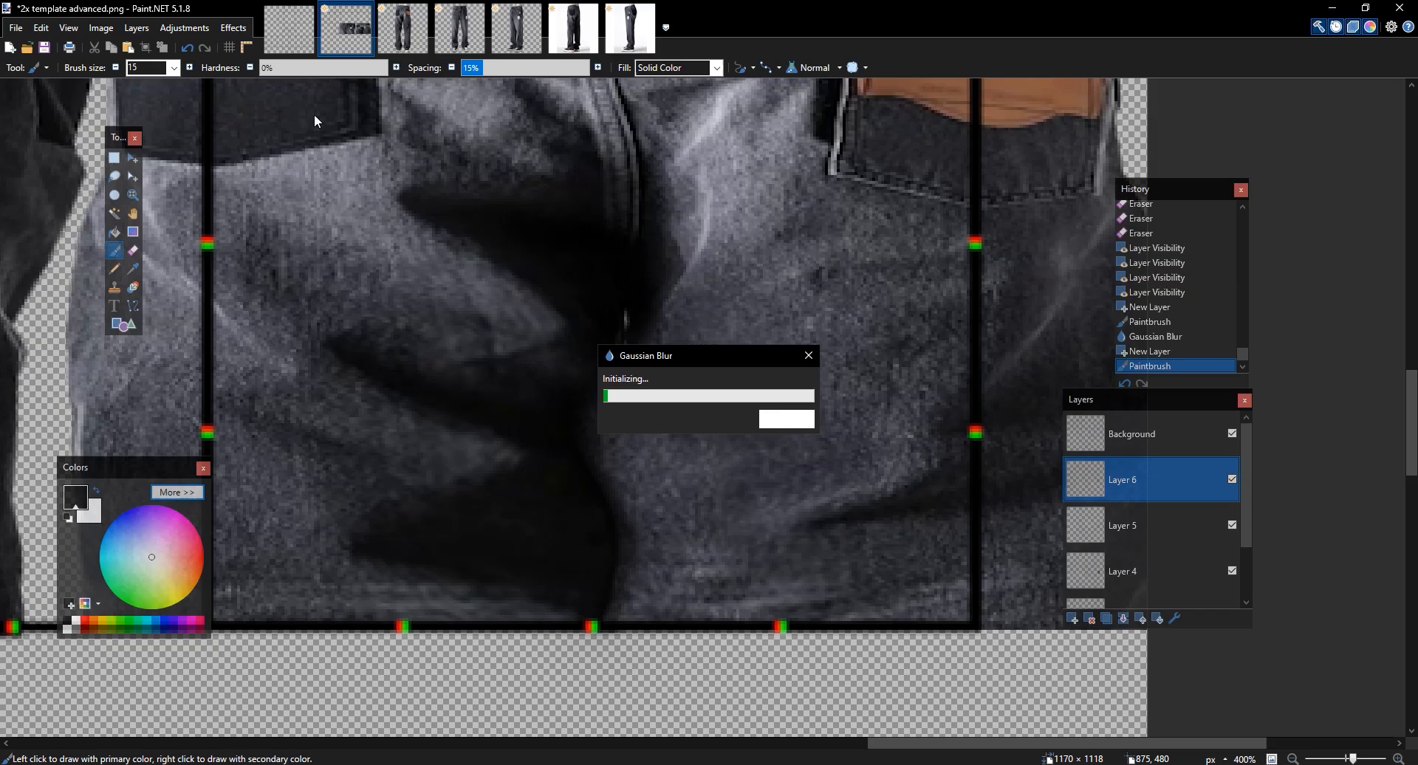
Erase the blurred shadow that spills onto the patched leg with a size 30 eraser at 100% hardness
{"action": "key", "text": "e"}
{"action": "left_click", "coordinate": [190, 68]}
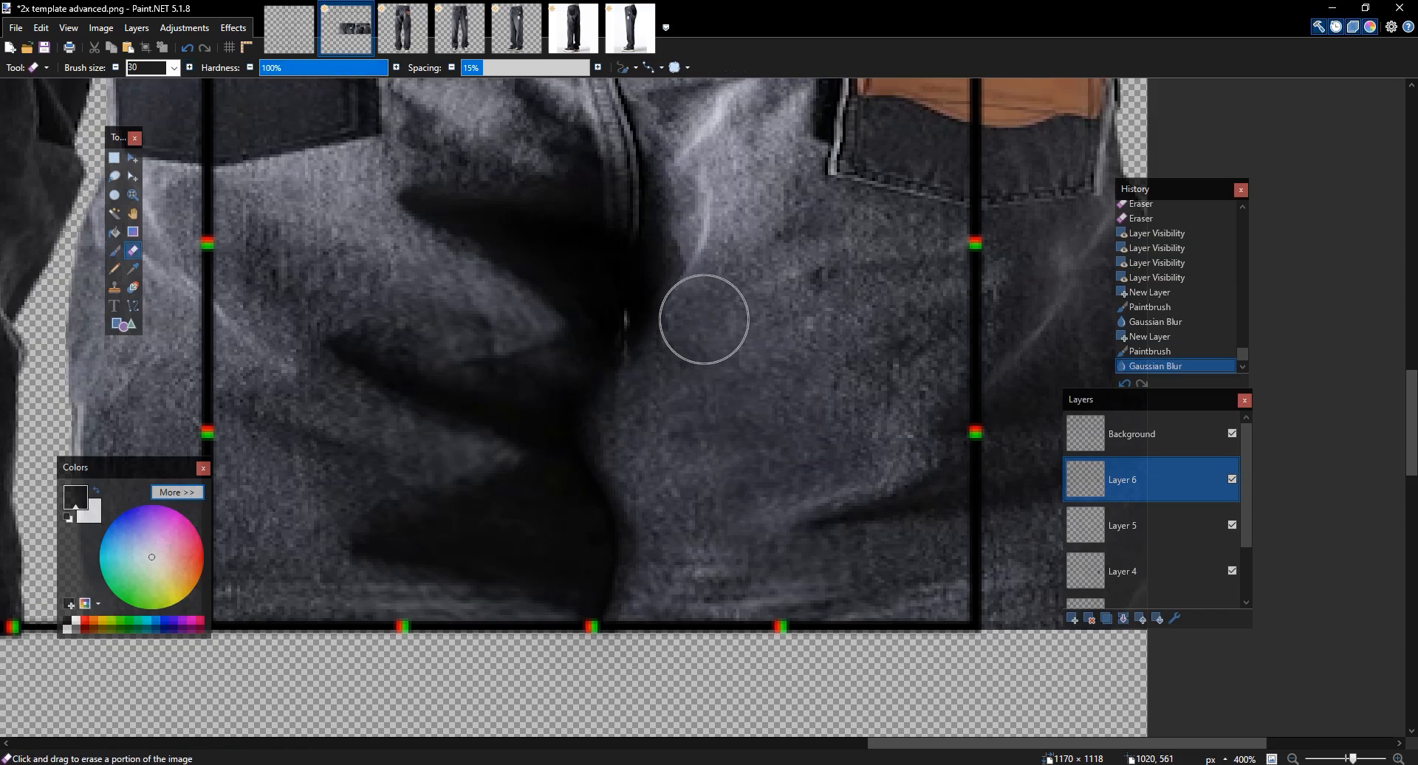
{"action": "mouse_move", "coordinate": [633, 426]}
{"action": "left_mouse_down"}
{"action": "mouse_move", "coordinate": [668, 499]}
{"action": "mouse_move", "coordinate": [665, 583]}
{"action": "left_mouse_up"}
{"action": "scroll", "coordinate": [990, 476], "scroll_direction": "down", "scroll_amount": 6}
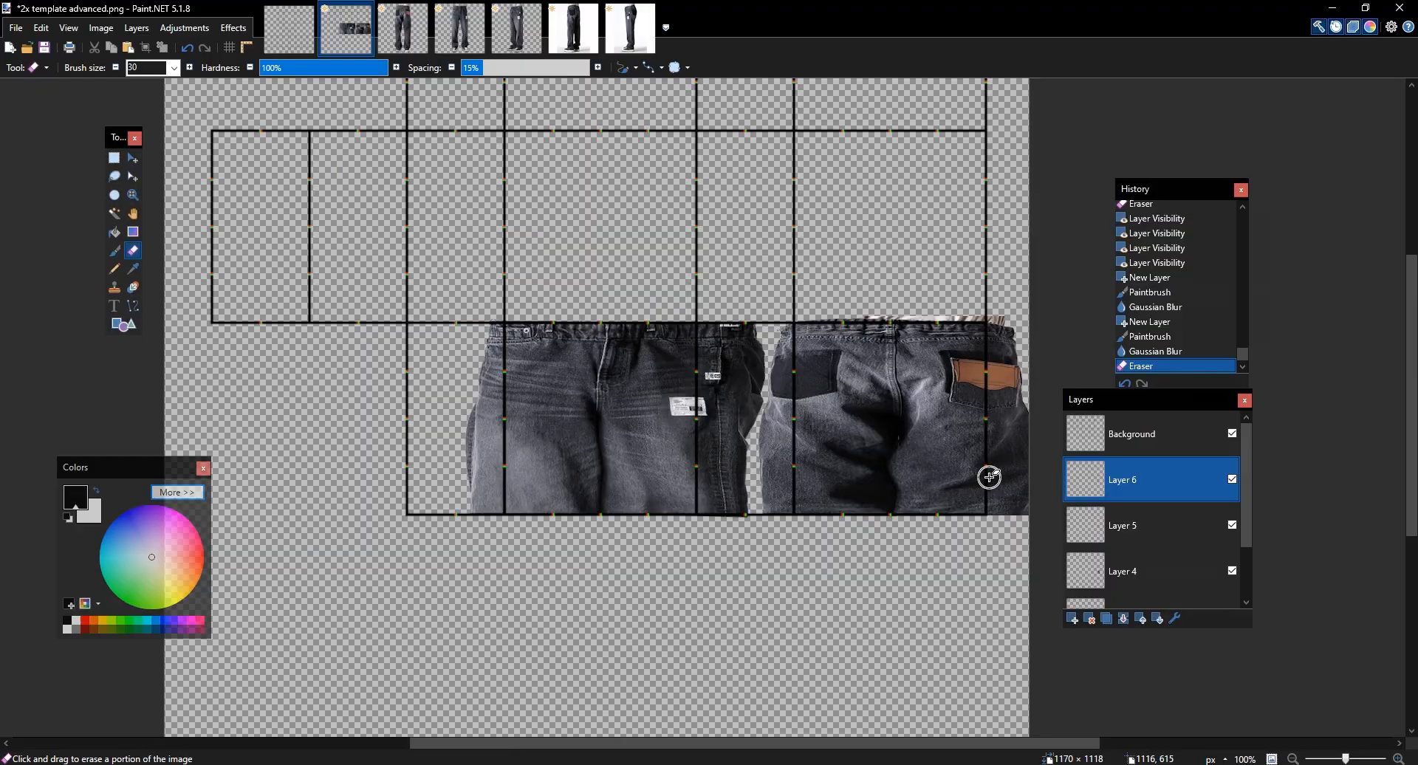
{"action": "scroll", "coordinate": [990, 477], "scroll_direction": "up", "scroll_amount": 6}
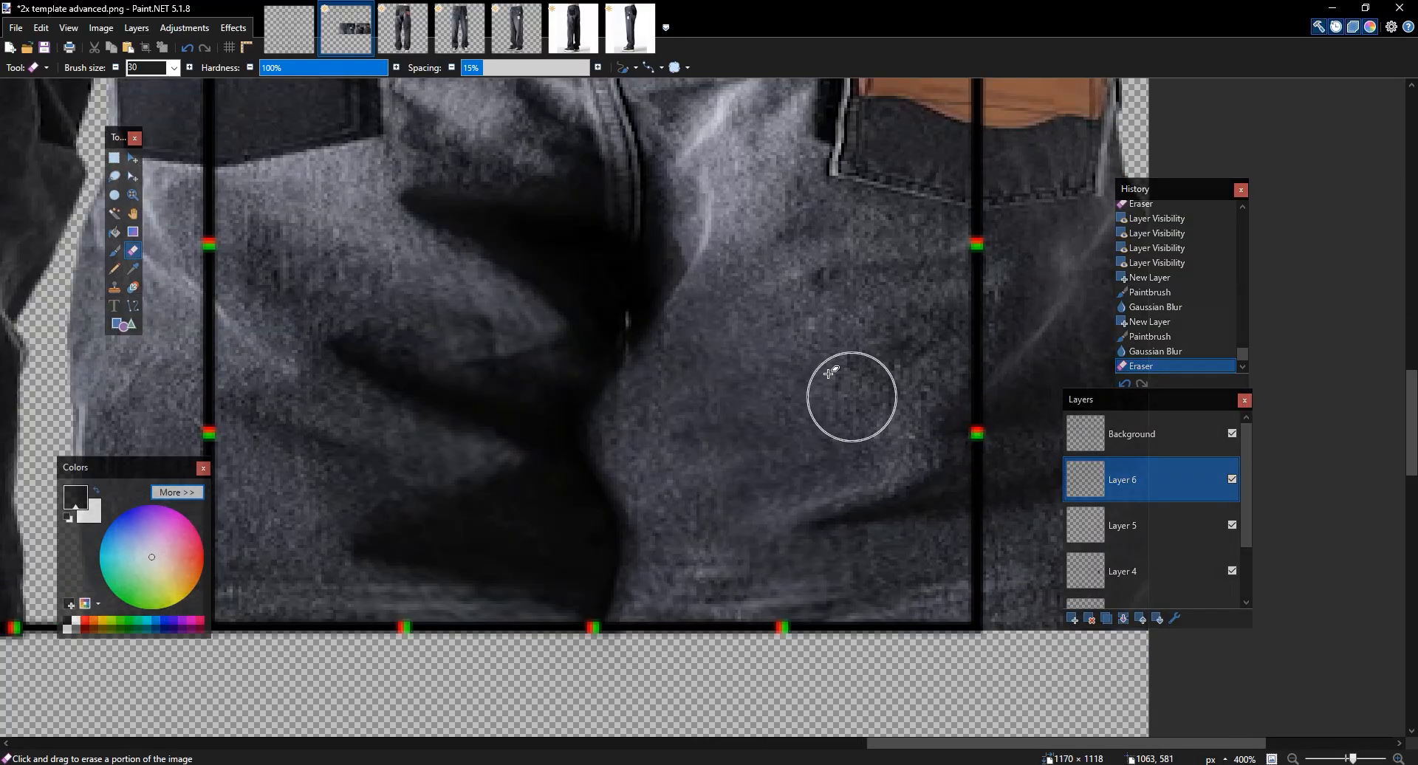
Merge both shadow layers and the thigh patch layer down into the back view's Layer 3
{"action": "left_click_drag", "start_coordinate": [772, 293], "coordinate": [663, 331]}
{"action": "left_click", "coordinate": [1121, 616]}
{"action": "left_click", "coordinate": [1122, 617]}
{"action": "left_click", "coordinate": [1122, 616]}
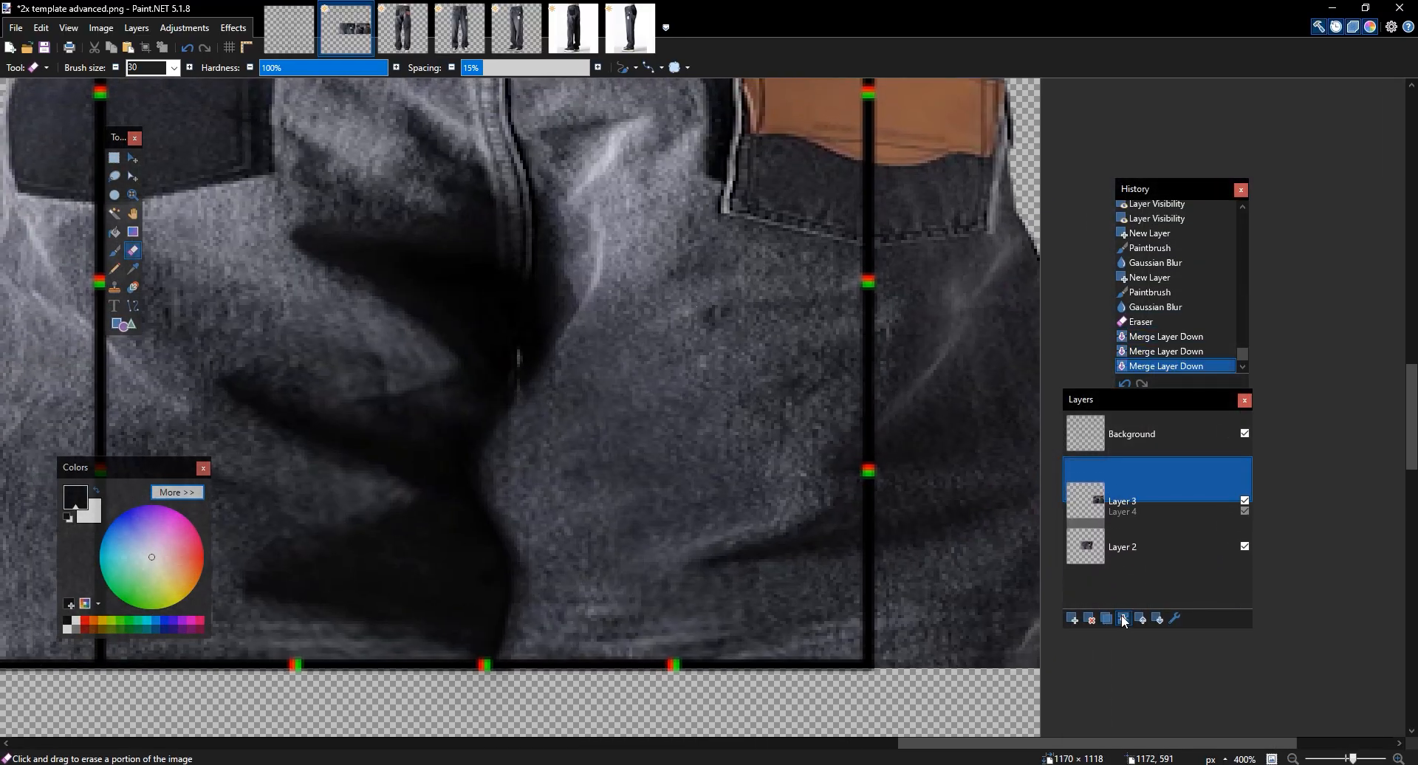
Paint black over the light gap below the crotch seam with a size 15 brush at 0% hardness
{"action": "left_click", "coordinate": [115, 251]}
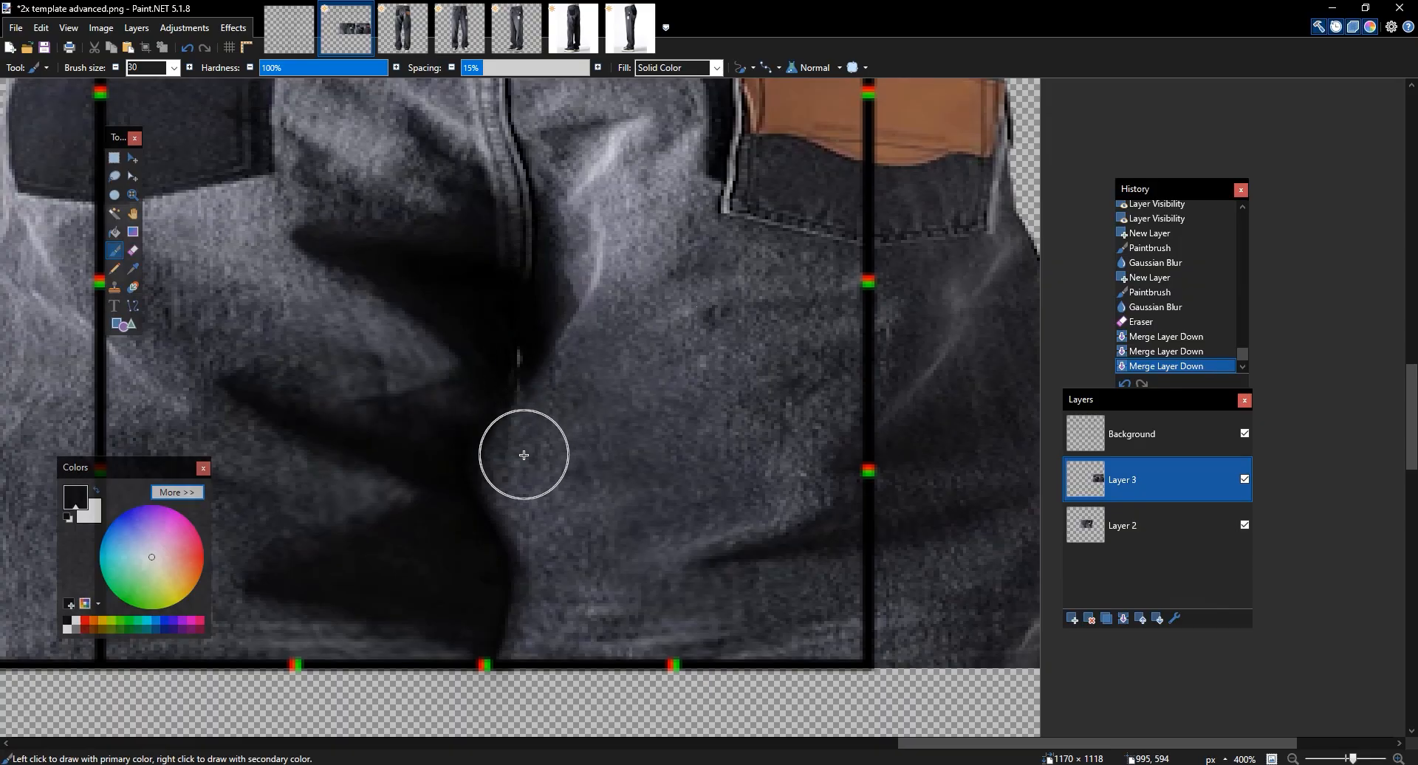
{"action": "left_click_drag", "start_coordinate": [317, 67], "coordinate": [206, 74]}
{"action": "left_click", "coordinate": [115, 67]}
{"action": "left_click", "coordinate": [115, 67]}
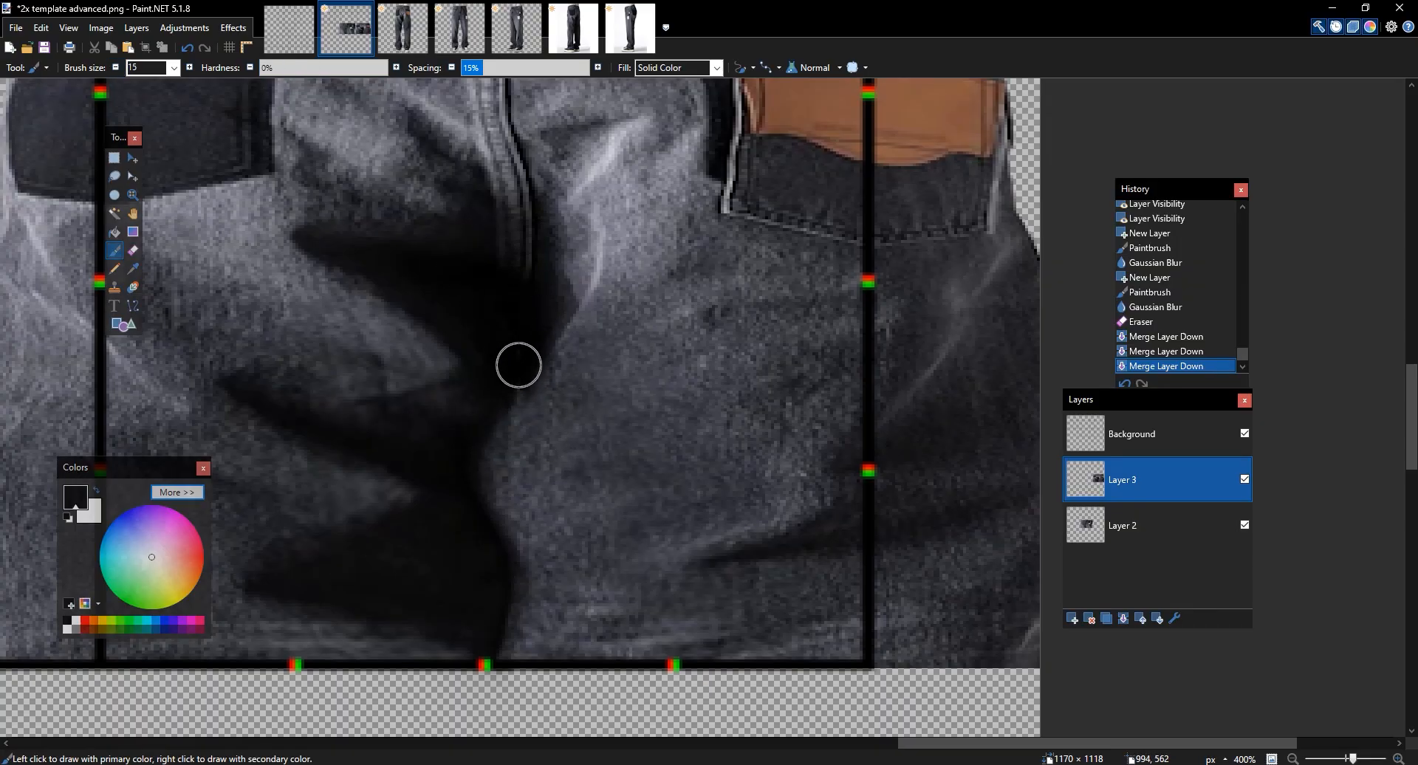
{"action": "left_click_drag", "start_coordinate": [508, 387], "coordinate": [557, 348]}
{"action": "key", "text": "ctrl+z"}
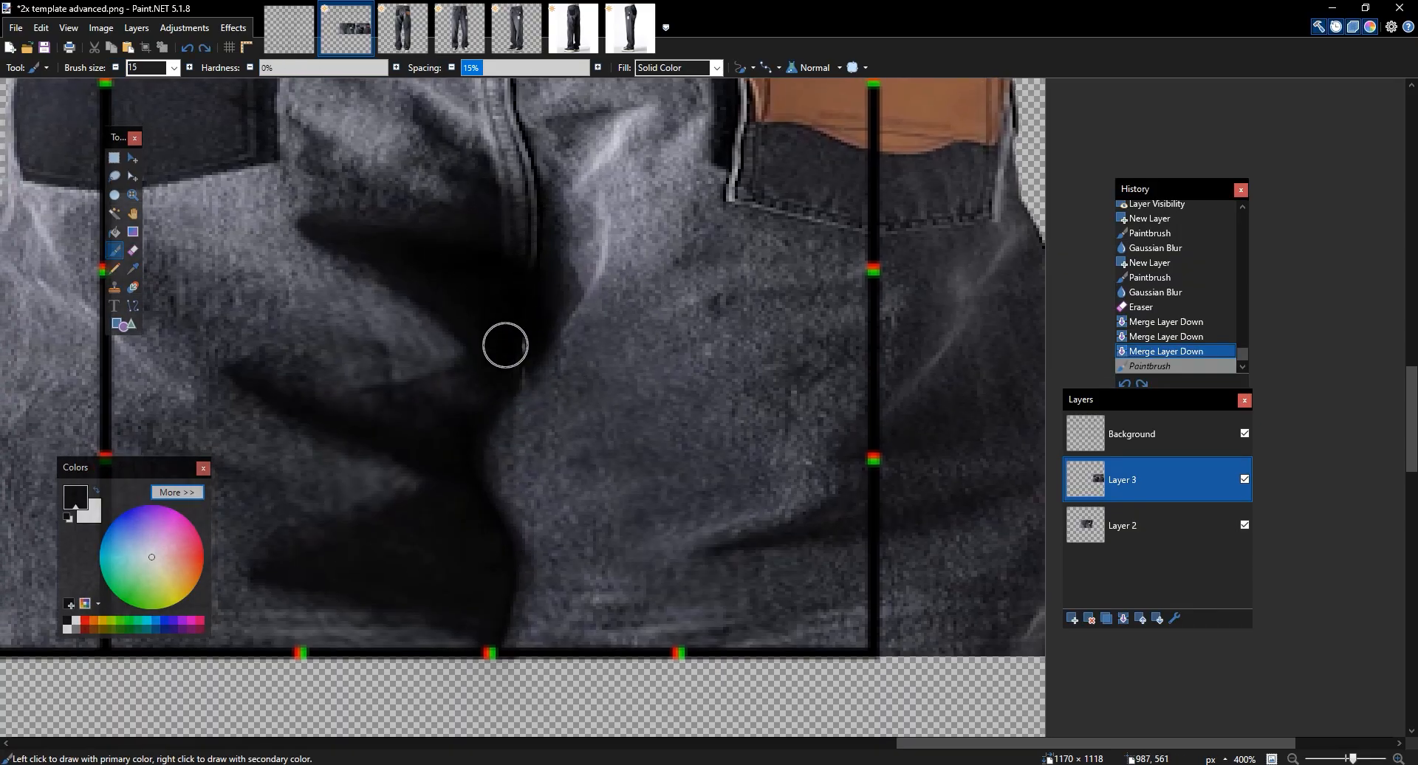
{"action": "key", "text": "ctrl+y"}
{"action": "scroll", "coordinate": [849, 284], "scroll_direction": "down", "scroll_amount": 4}
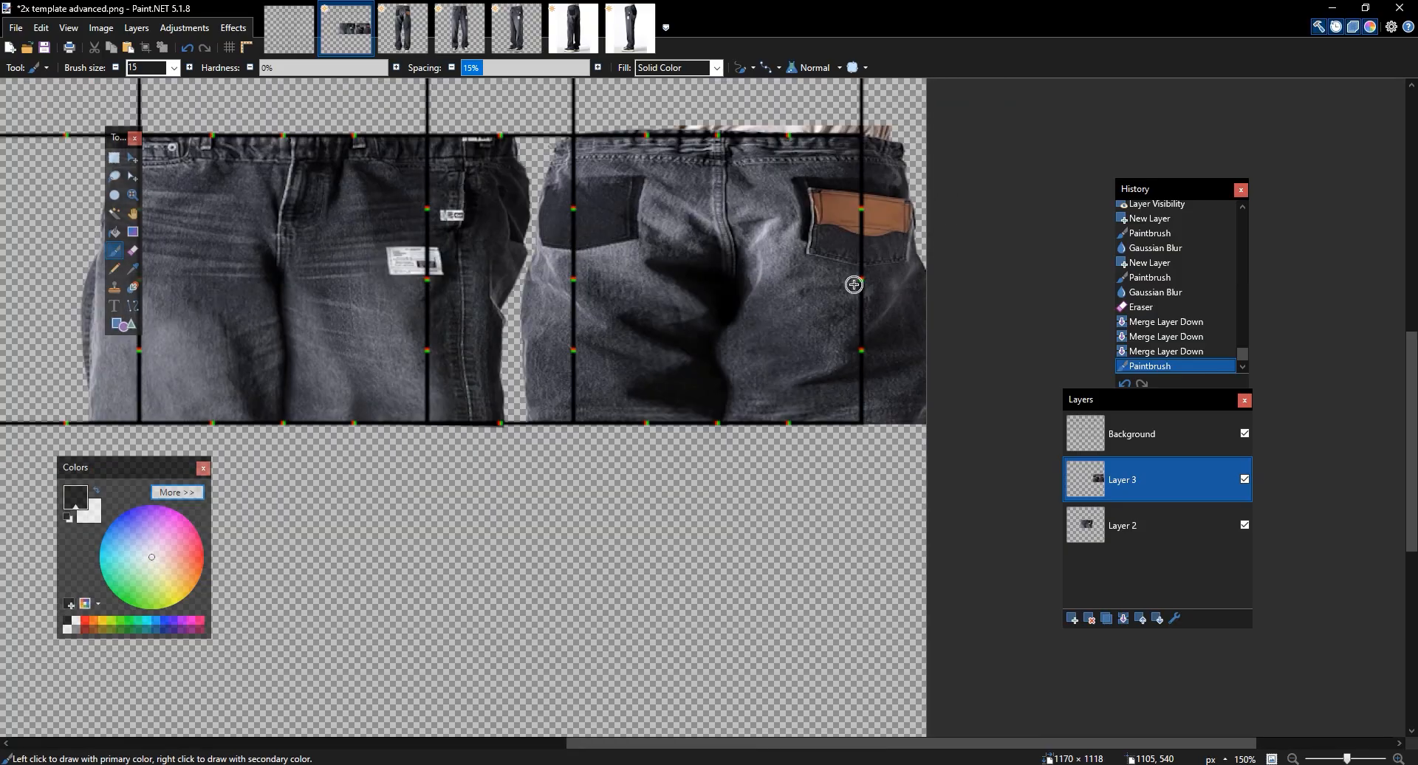
{"action": "scroll", "coordinate": [853, 284], "scroll_direction": "up", "scroll_amount": 3}
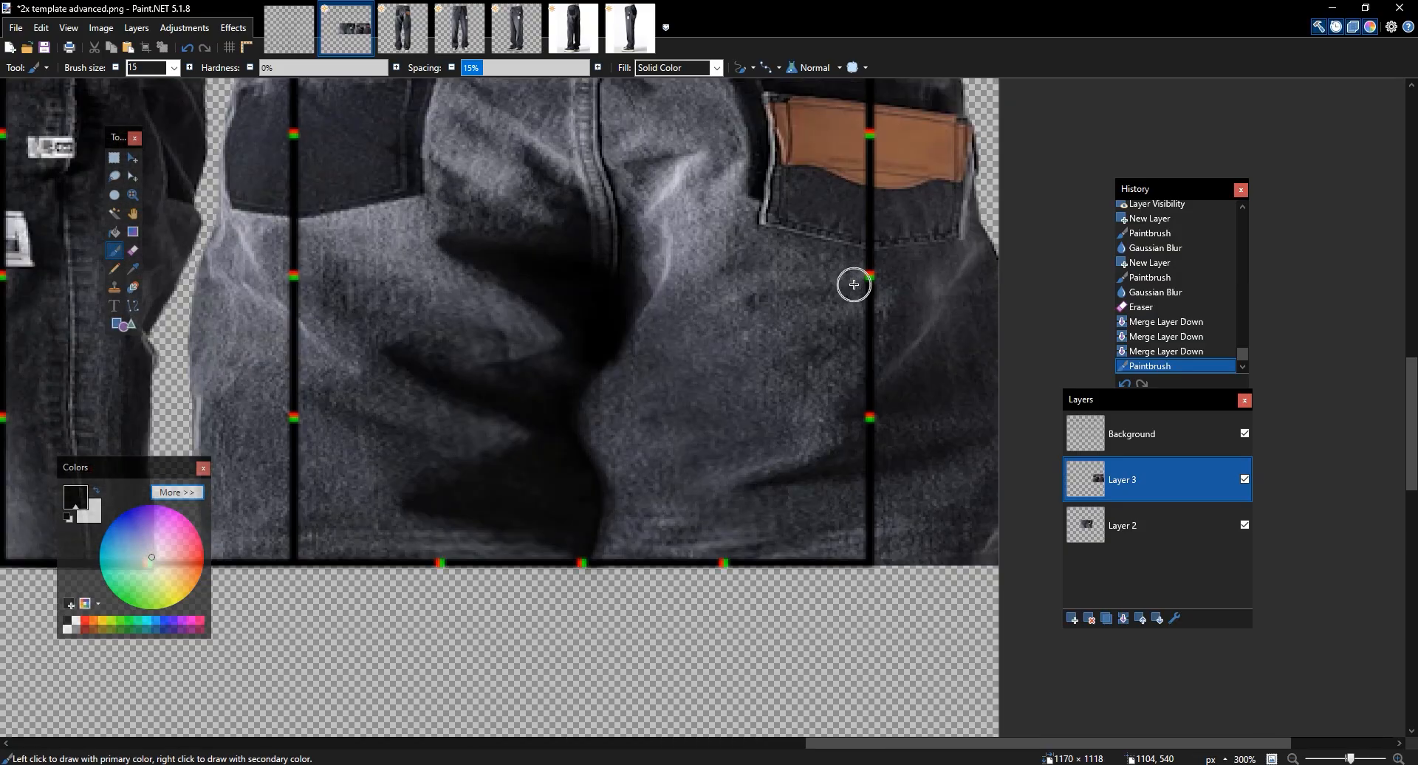
Liquify the dark seam edge below the crotch toward the leather-pocket leg with a size 100 brush to straighten it
{"action": "left_click", "coordinate": [233, 28]}
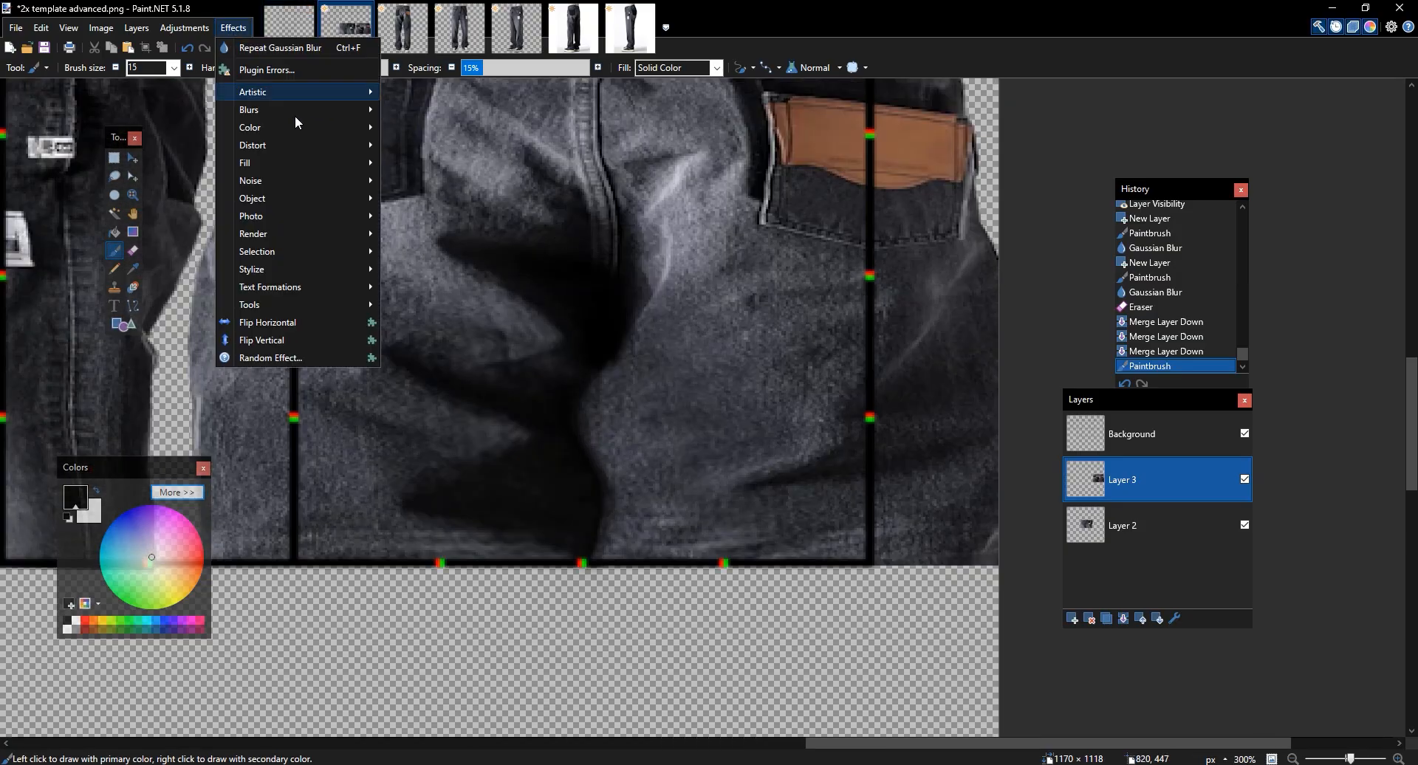
{"action": "mouse_move", "coordinate": [325, 328]}
{"action": "left_click", "coordinate": [437, 325]}
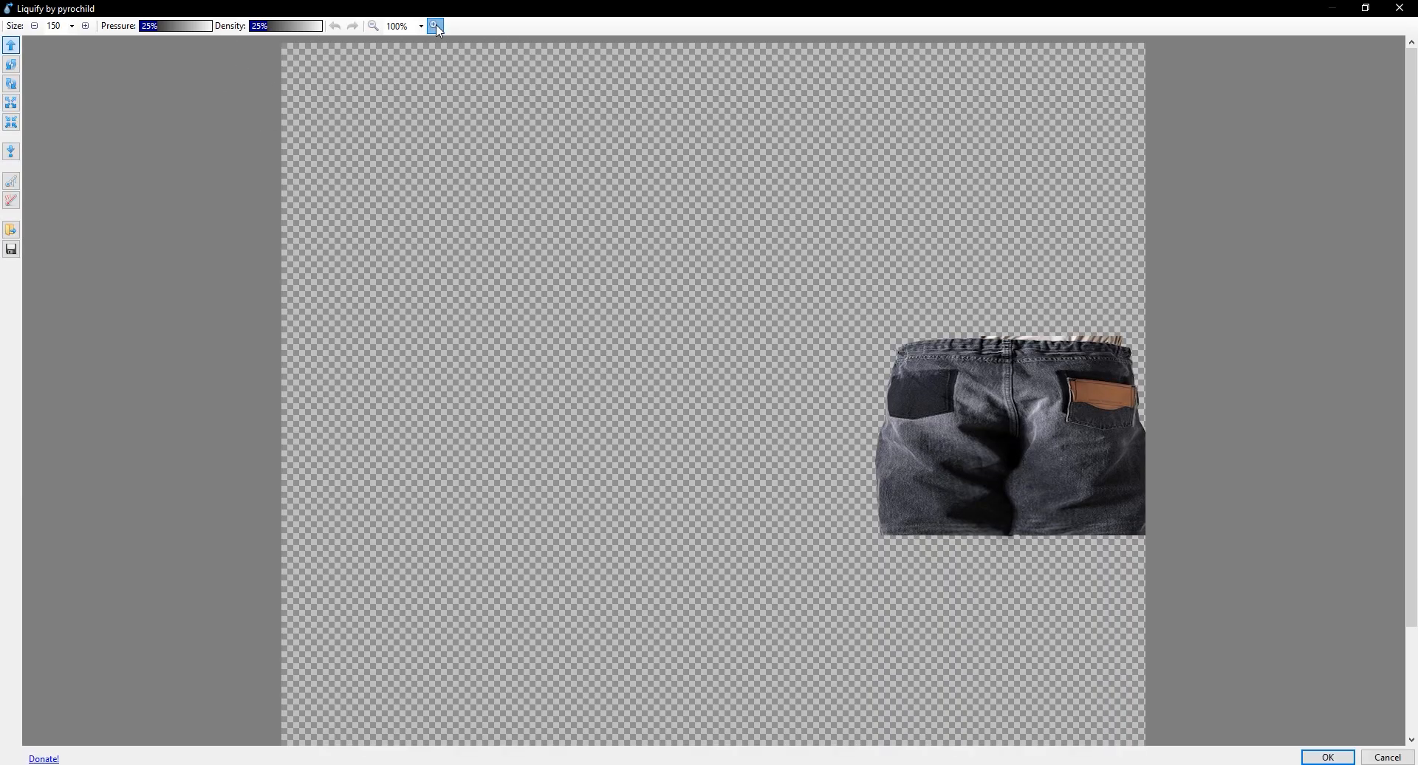
{"action": "left_click", "coordinate": [434, 26]}
{"action": "scroll", "coordinate": [1220, 447], "scroll_direction": "down", "scroll_amount": 4}
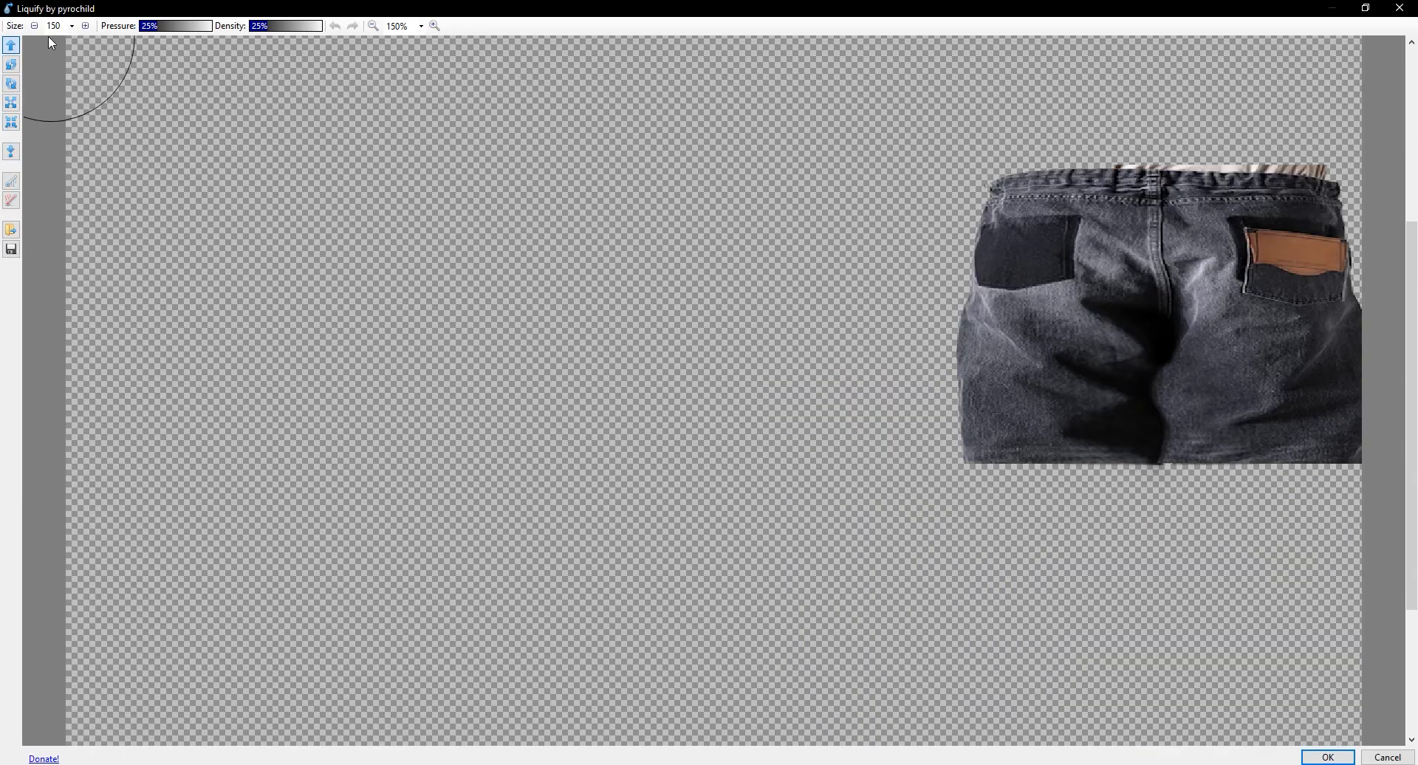
{"action": "left_click", "coordinate": [72, 26]}
{"action": "left_click", "coordinate": [61, 319]}
{"action": "mouse_move", "coordinate": [1134, 382]}
{"action": "left_mouse_down"}
{"action": "mouse_move", "coordinate": [1170, 394]}
{"action": "mouse_move", "coordinate": [1174, 379]}
{"action": "left_mouse_up"}
{"action": "left_click_drag", "start_coordinate": [1162, 472], "coordinate": [1174, 472]}
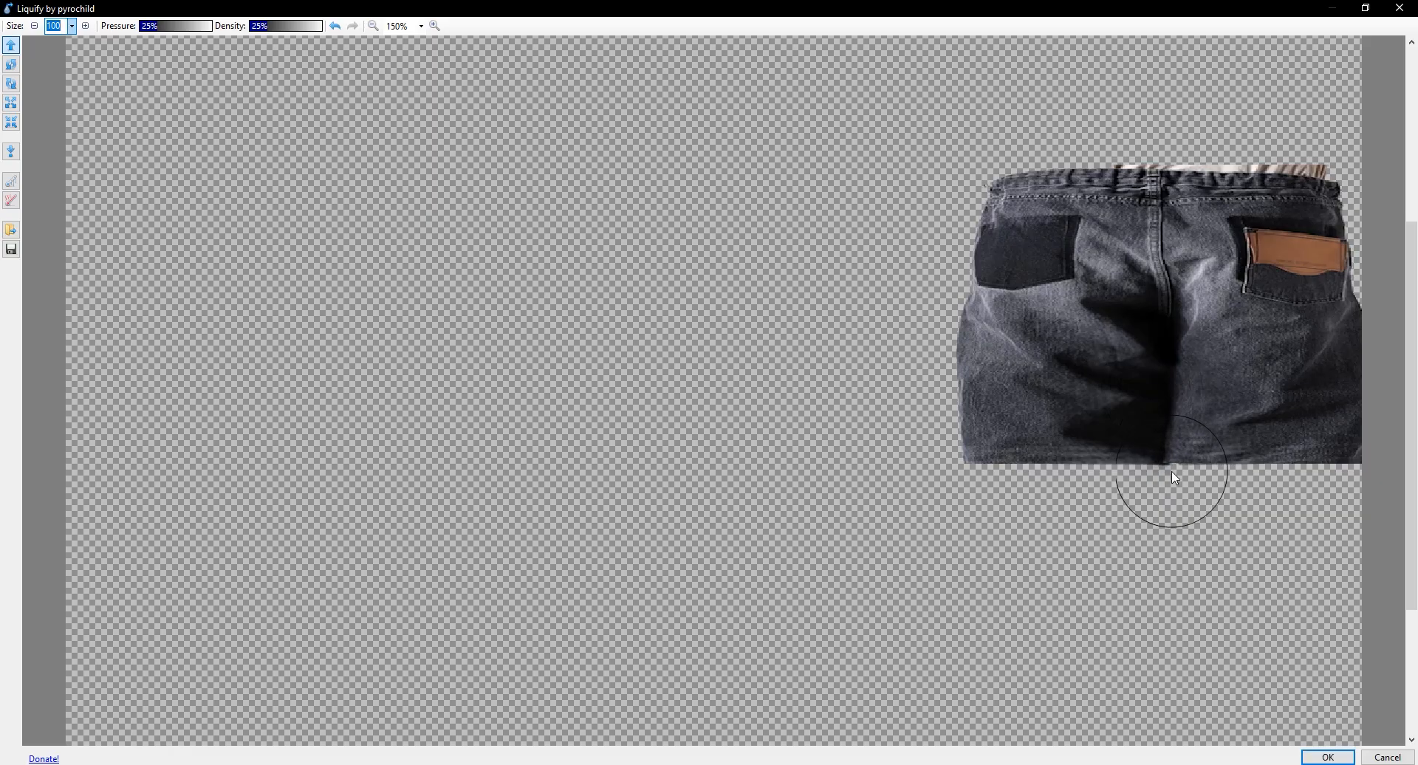
{"action": "left_click_drag", "start_coordinate": [1177, 407], "coordinate": [1182, 406]}
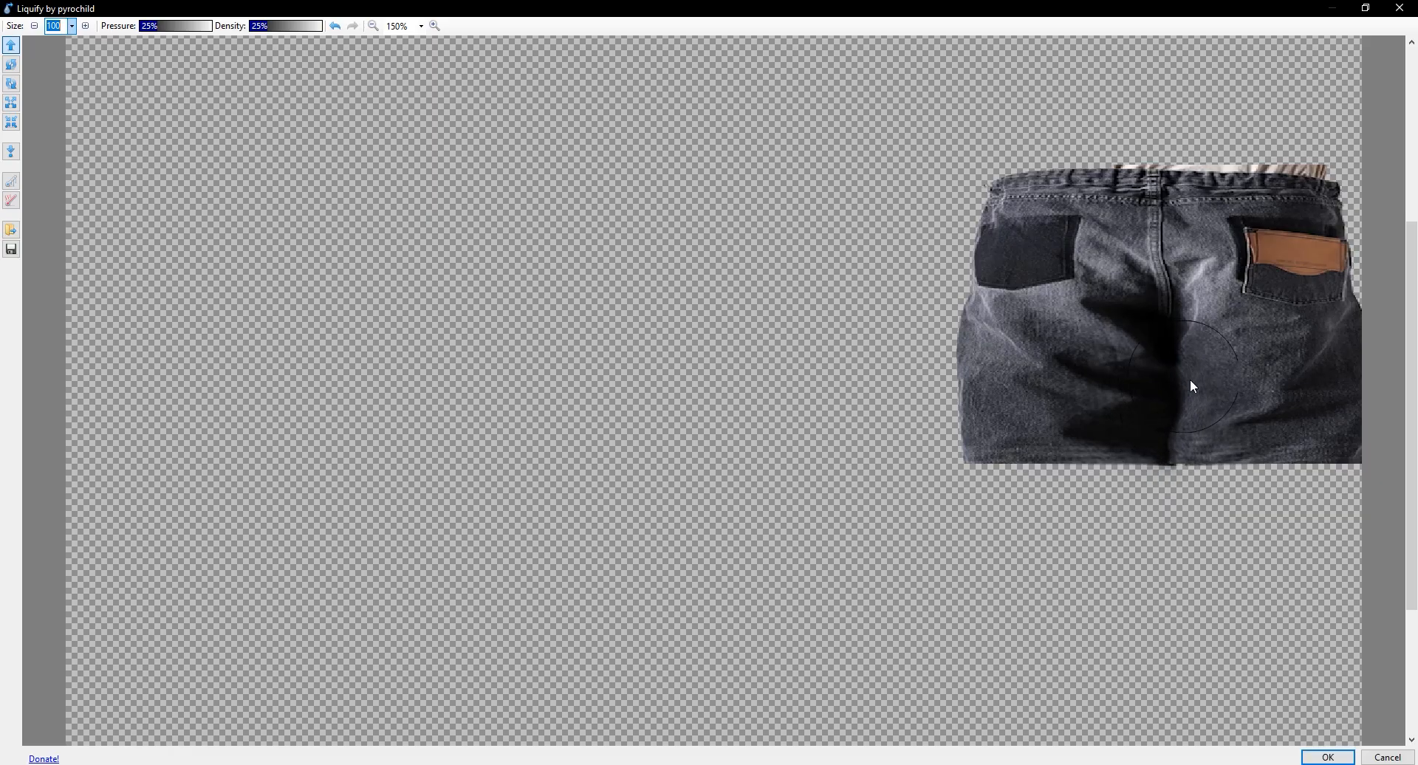
{"action": "left_click", "coordinate": [1323, 754]}
Sharpen a rectangular area of about 175 × 187 px around the back view's crotch with Sharpen+, and clear the selection
{"action": "scroll", "coordinate": [892, 397], "scroll_direction": "up", "scroll_amount": 1}
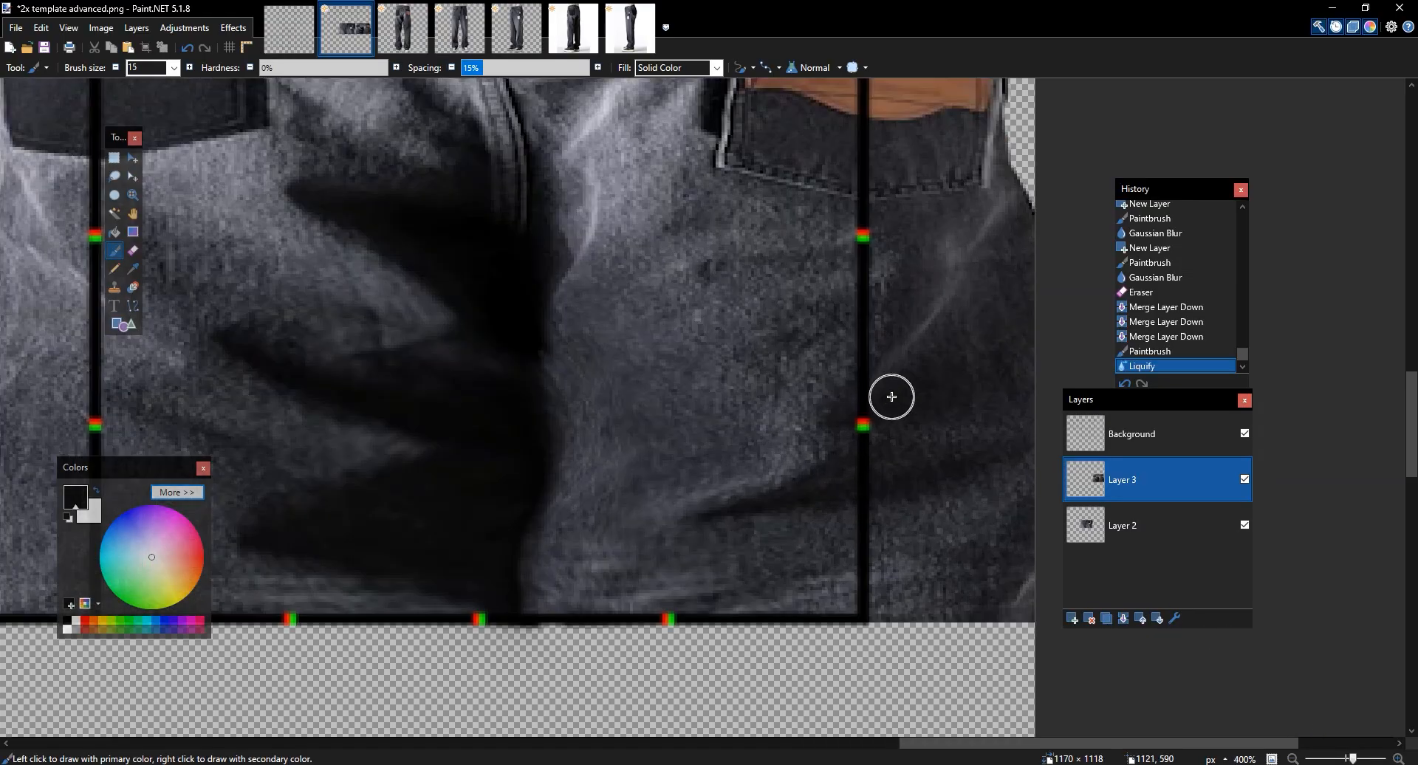
{"action": "scroll", "coordinate": [892, 397], "scroll_direction": "down", "scroll_amount": 2}
{"action": "key", "text": "s"}
{"action": "mouse_move", "coordinate": [806, 570]}
{"action": "left_mouse_down"}
{"action": "mouse_move", "coordinate": [522, 305]}
{"action": "mouse_move", "coordinate": [547, 295]}
{"action": "left_mouse_up"}
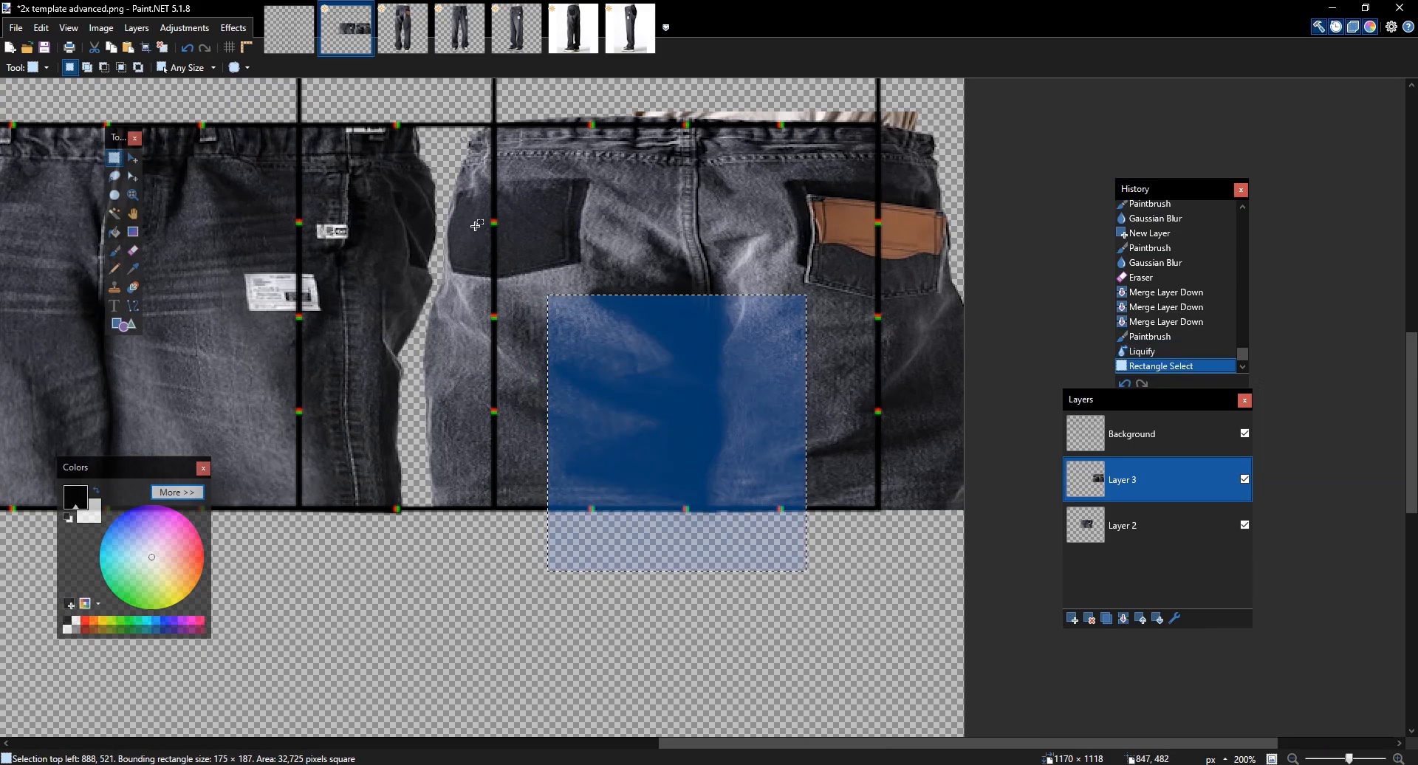
{"action": "left_click", "coordinate": [234, 29]}
{"action": "mouse_move", "coordinate": [281, 215]}
{"action": "left_click", "coordinate": [424, 415]}
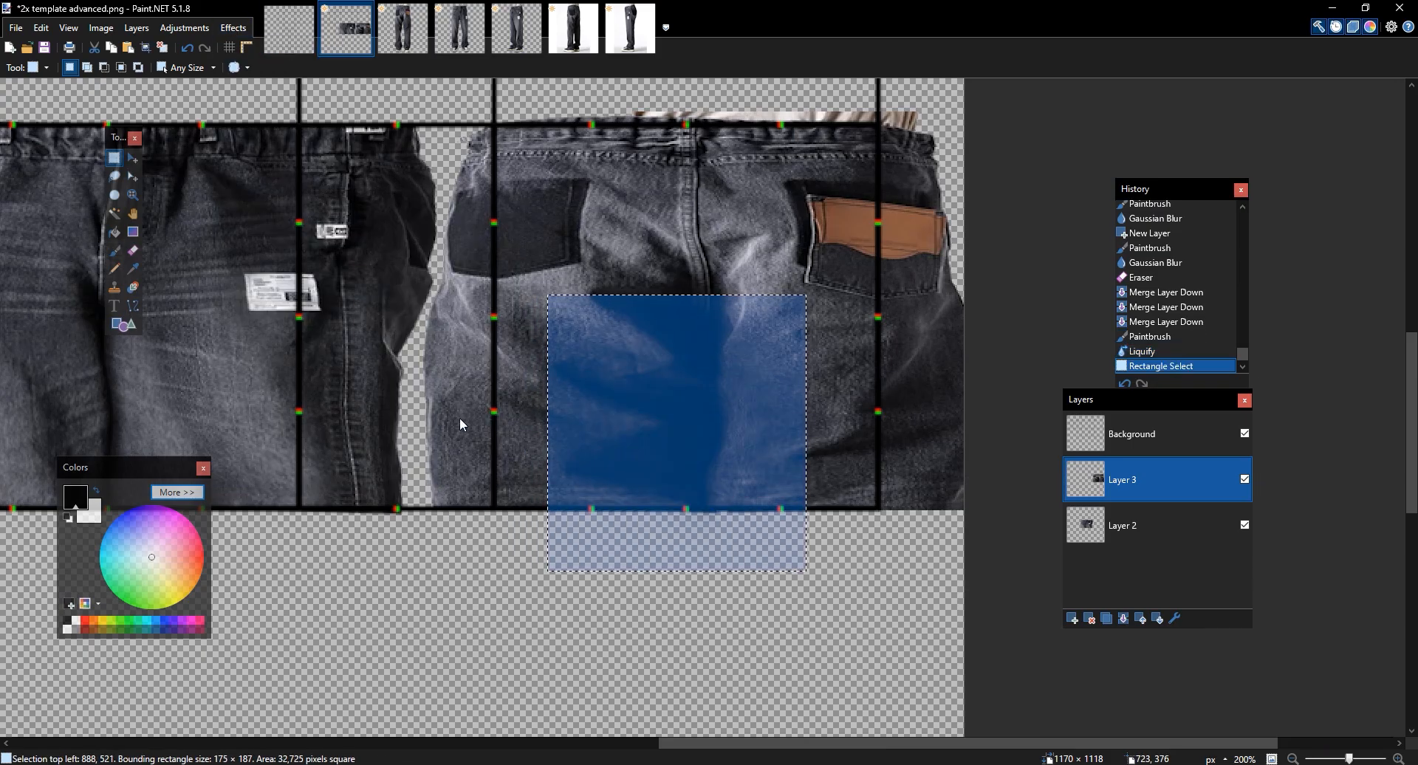
{"action": "left_click", "coordinate": [1003, 585]}
{"action": "key", "text": "ctrl+d"}
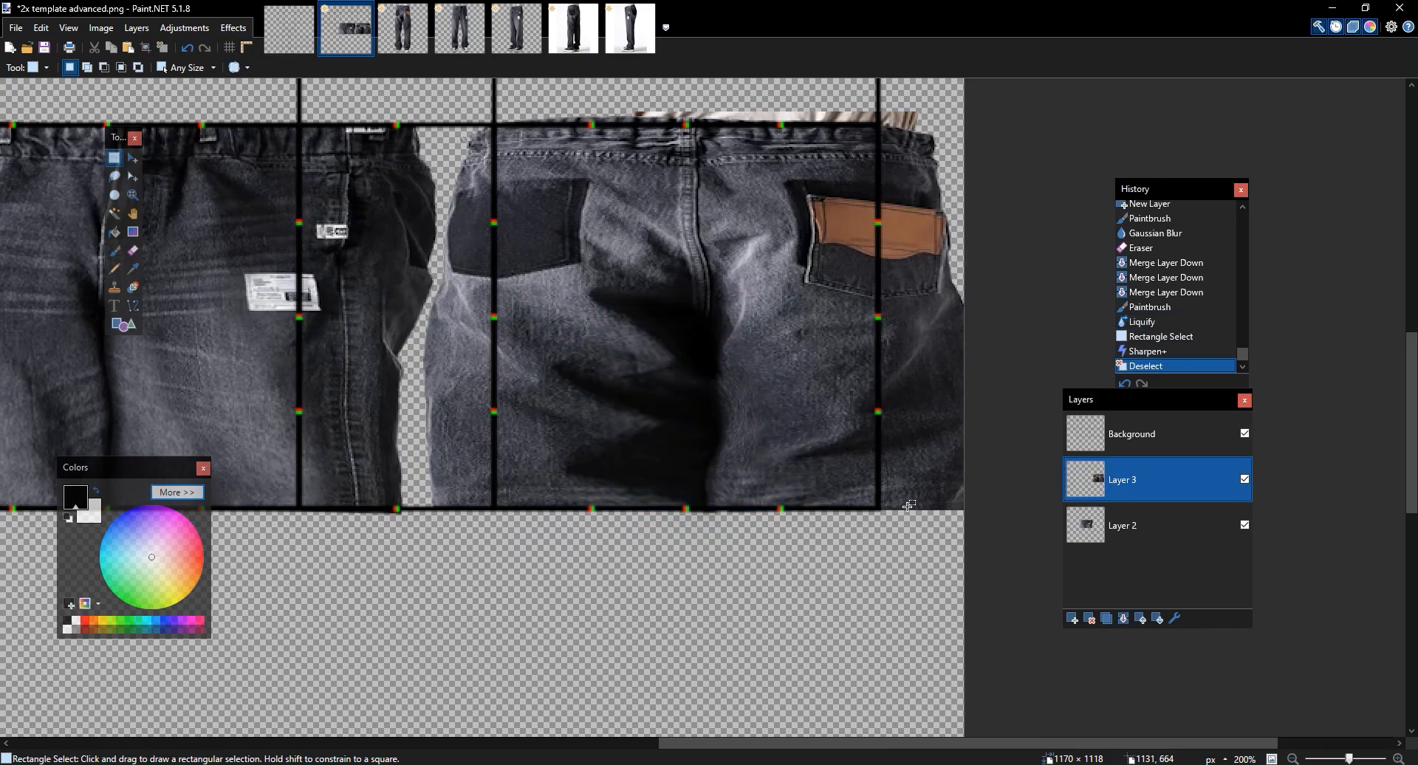
{"action": "scroll", "coordinate": [910, 507], "scroll_direction": "down", "scroll_amount": 5}
{"action": "scroll", "coordinate": [909, 506], "scroll_direction": "up", "scroll_amount": 1}
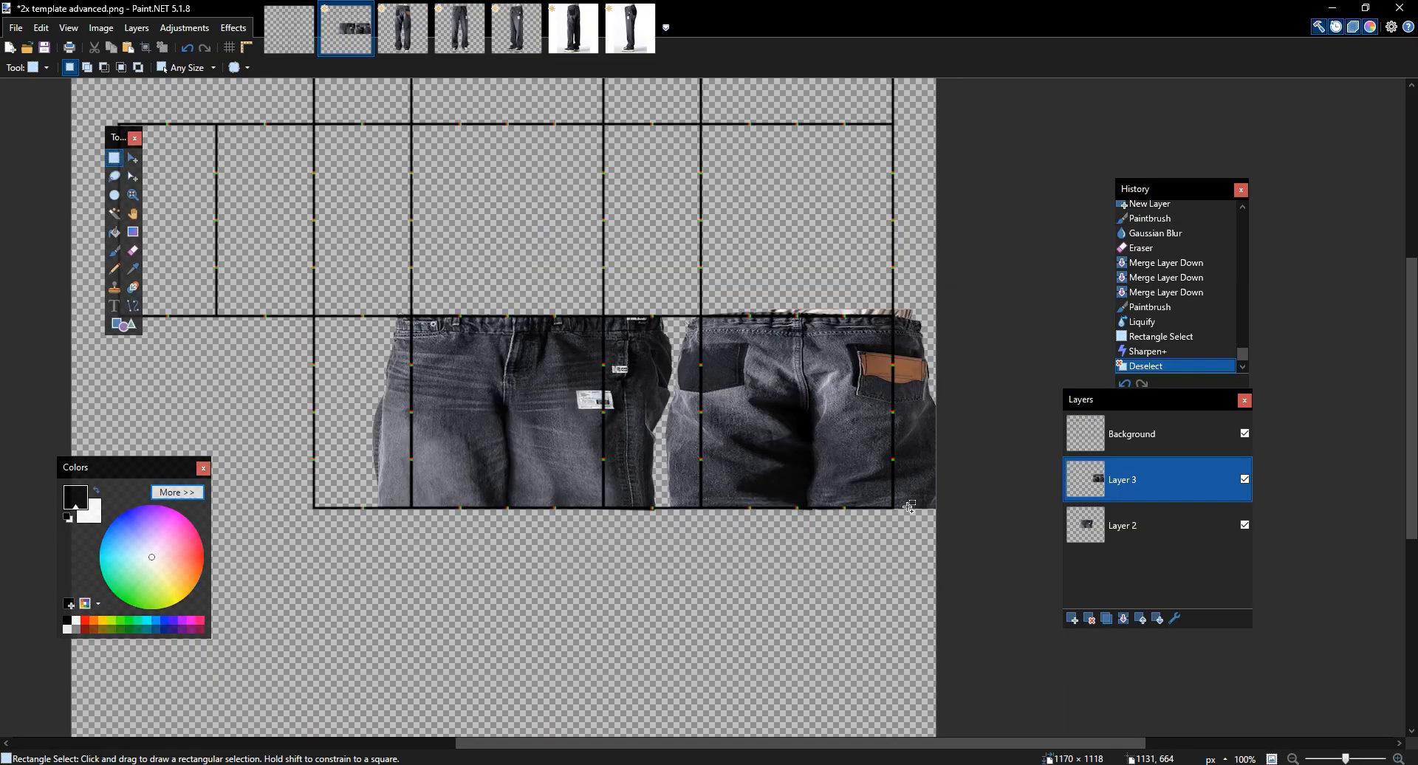
{"action": "left_click_drag", "start_coordinate": [816, 451], "coordinate": [756, 435]}
{"action": "left_click_drag", "start_coordinate": [771, 457], "coordinate": [771, 458]}
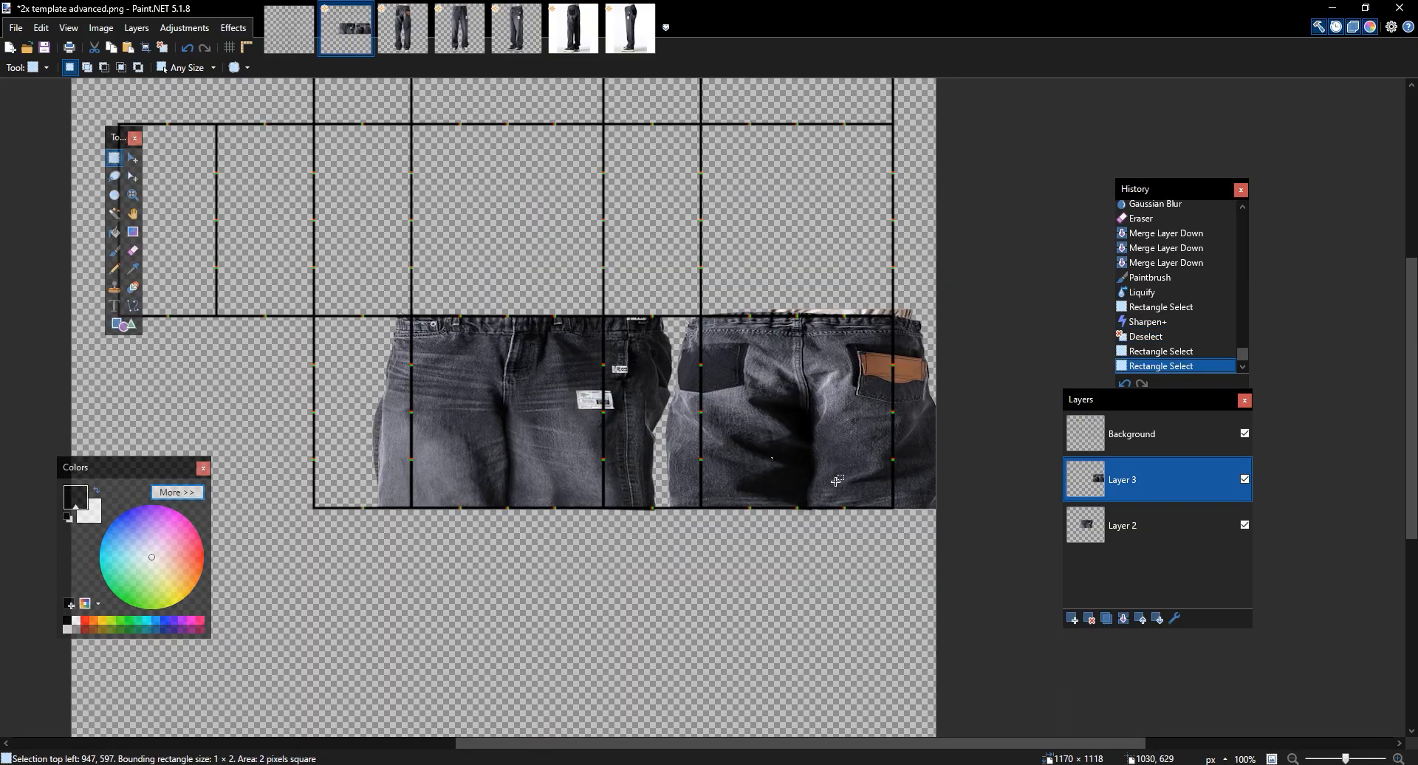
{"action": "scroll", "coordinate": [722, 432], "scroll_direction": "up", "scroll_amount": 3}
{"action": "key", "text": "ctrl+d"}
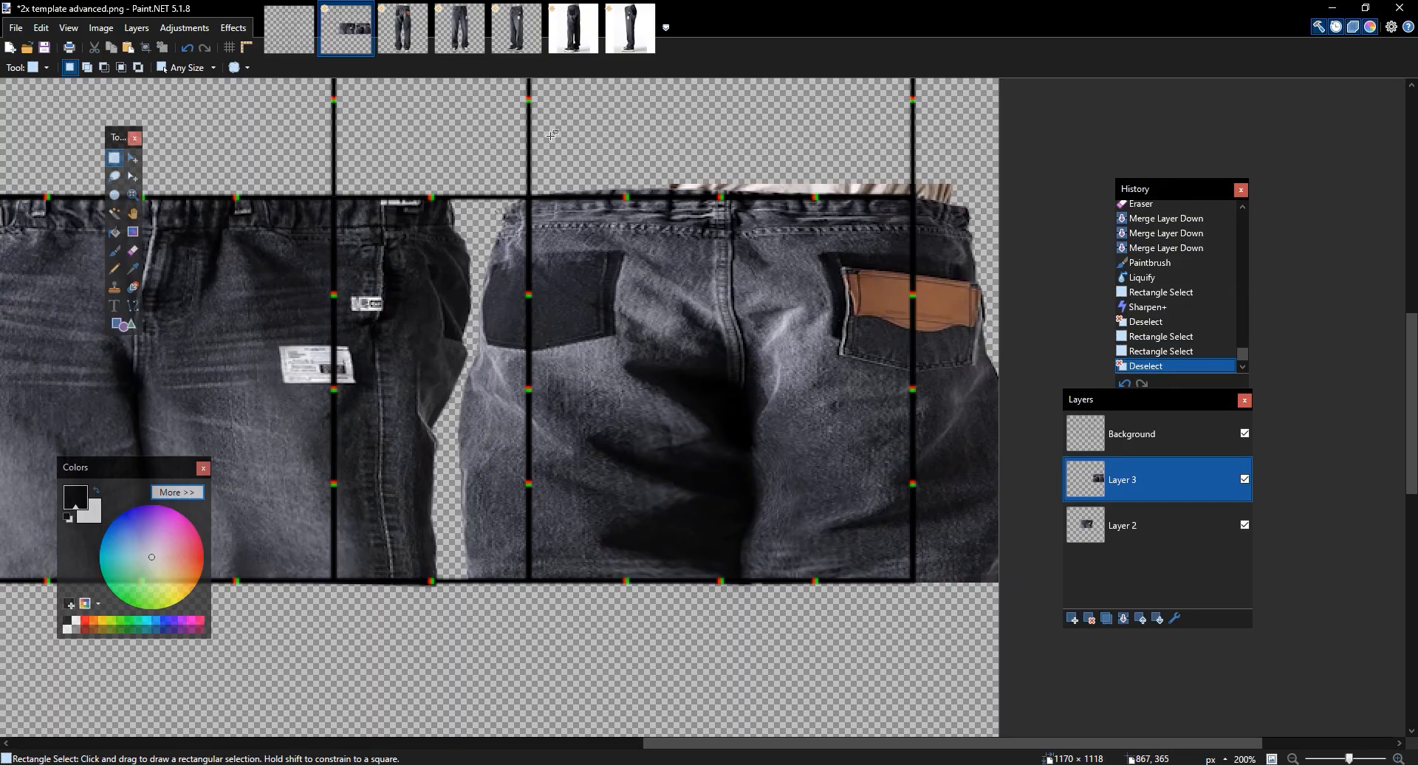
Cut the excess strip of about 413 × 54 px above the template line over the back view's waistband and clear the selection
{"action": "left_click_drag", "start_coordinate": [390, 116], "coordinate": [1004, 195]}
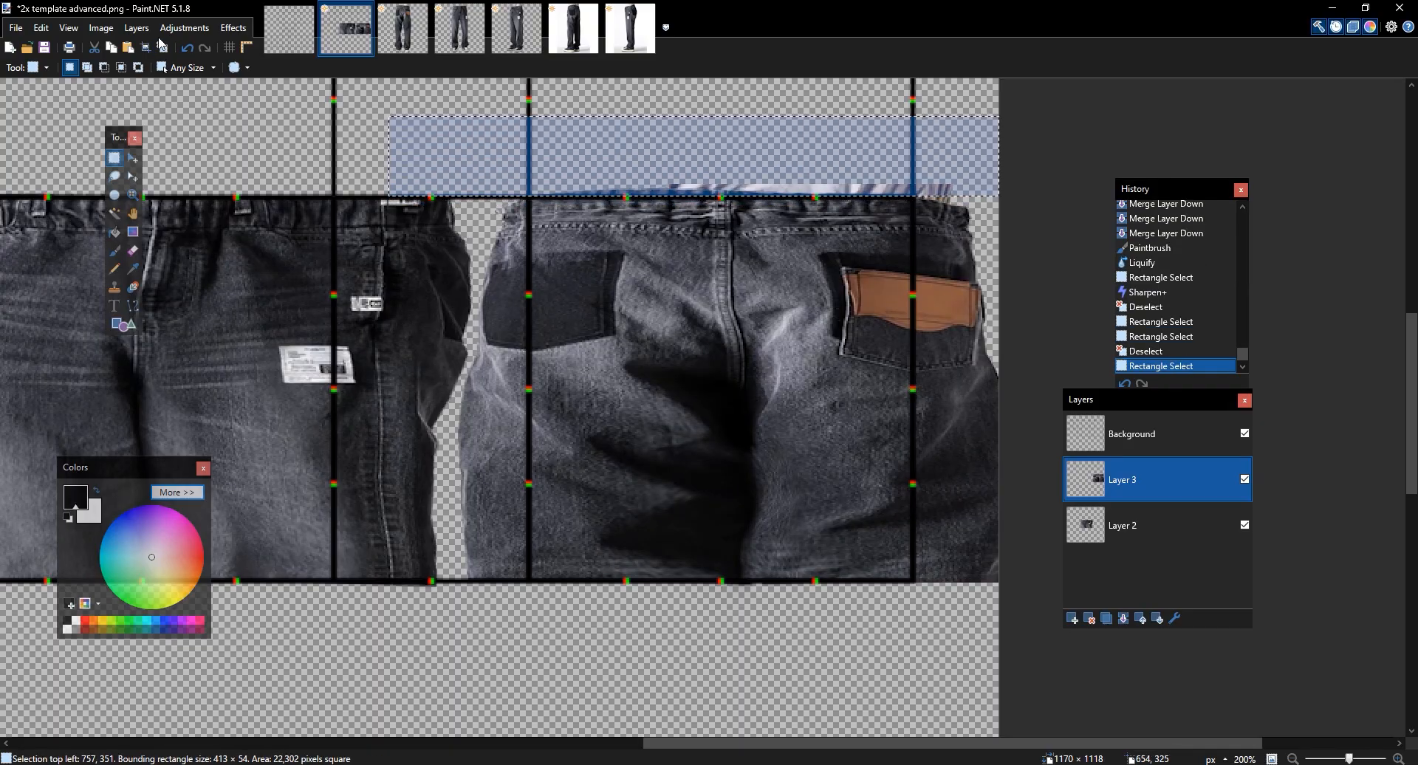
{"action": "left_click", "coordinate": [94, 48]}
{"action": "left_click_drag", "start_coordinate": [980, 252], "coordinate": [907, 180]}
{"action": "left_click", "coordinate": [865, 221]}
{"action": "left_click_drag", "start_coordinate": [471, 173], "coordinate": [587, 243]}
{"action": "left_click", "coordinate": [557, 235]}
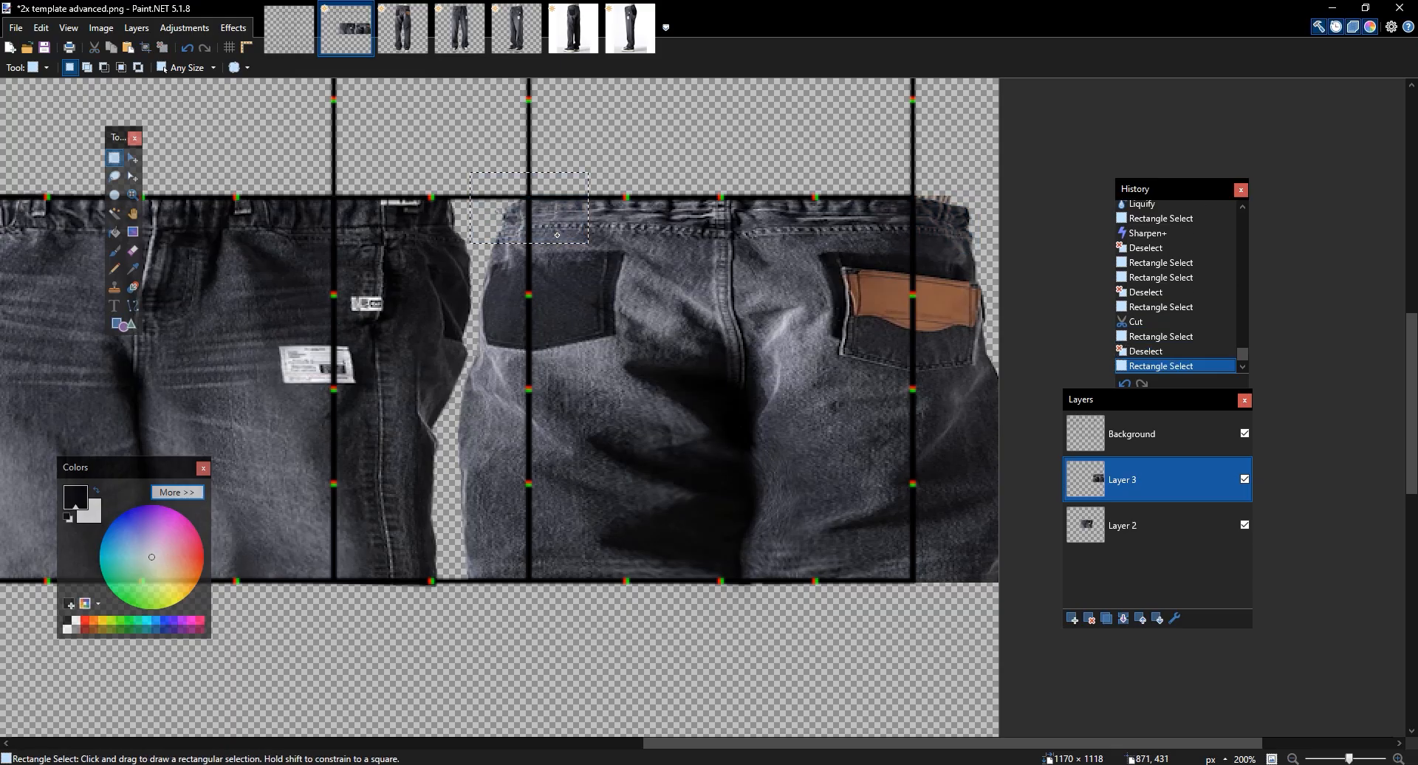
{"action": "left_click_drag", "start_coordinate": [480, 190], "coordinate": [554, 258]}
{"action": "left_click", "coordinate": [535, 227]}
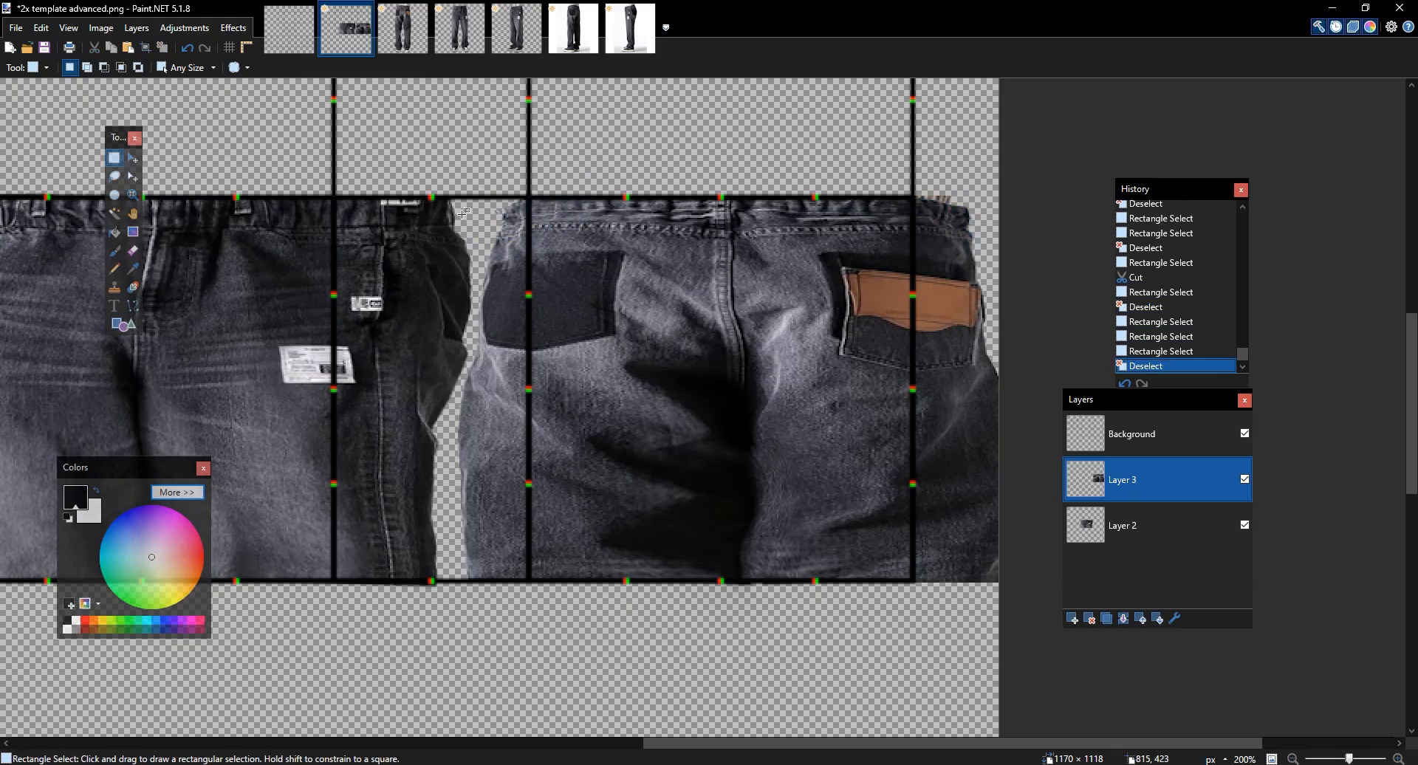
Liquify the back view's waistband with a size 100 brush so its sloping outer corner reaches the template line
{"action": "left_click", "coordinate": [234, 28]}
{"action": "mouse_move", "coordinate": [272, 303]}
{"action": "left_click", "coordinate": [413, 322]}
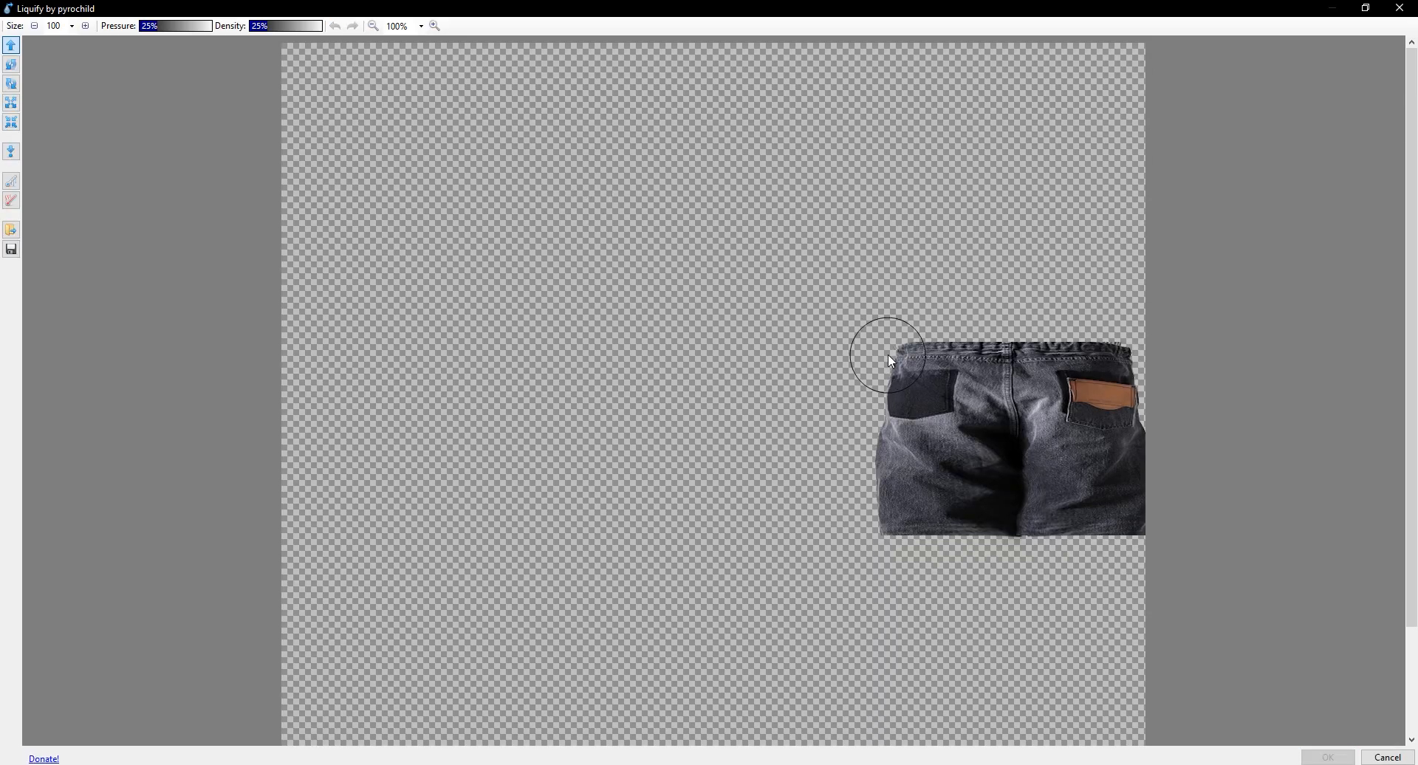
{"action": "left_click", "coordinate": [435, 26]}
{"action": "mouse_move", "coordinate": [728, 738]}
{"action": "left_mouse_down"}
{"action": "mouse_move", "coordinate": [1416, 310]}
{"action": "mouse_move", "coordinate": [1415, 462]}
{"action": "left_mouse_up"}
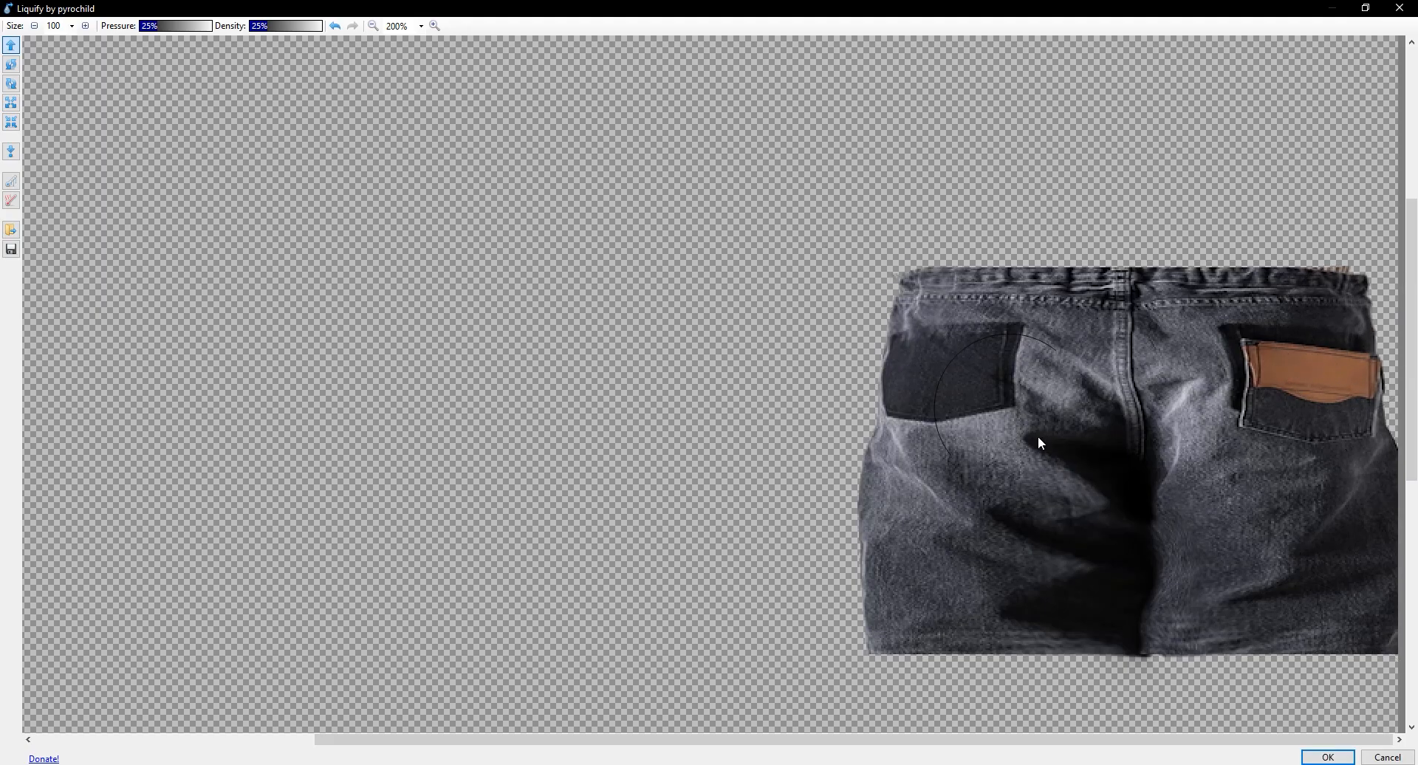
{"action": "left_click", "coordinate": [1328, 756]}
{"action": "left_click_drag", "start_coordinate": [530, 274], "coordinate": [666, 295]}
{"action": "scroll", "coordinate": [667, 295], "scroll_direction": "right", "scroll_amount": 5}
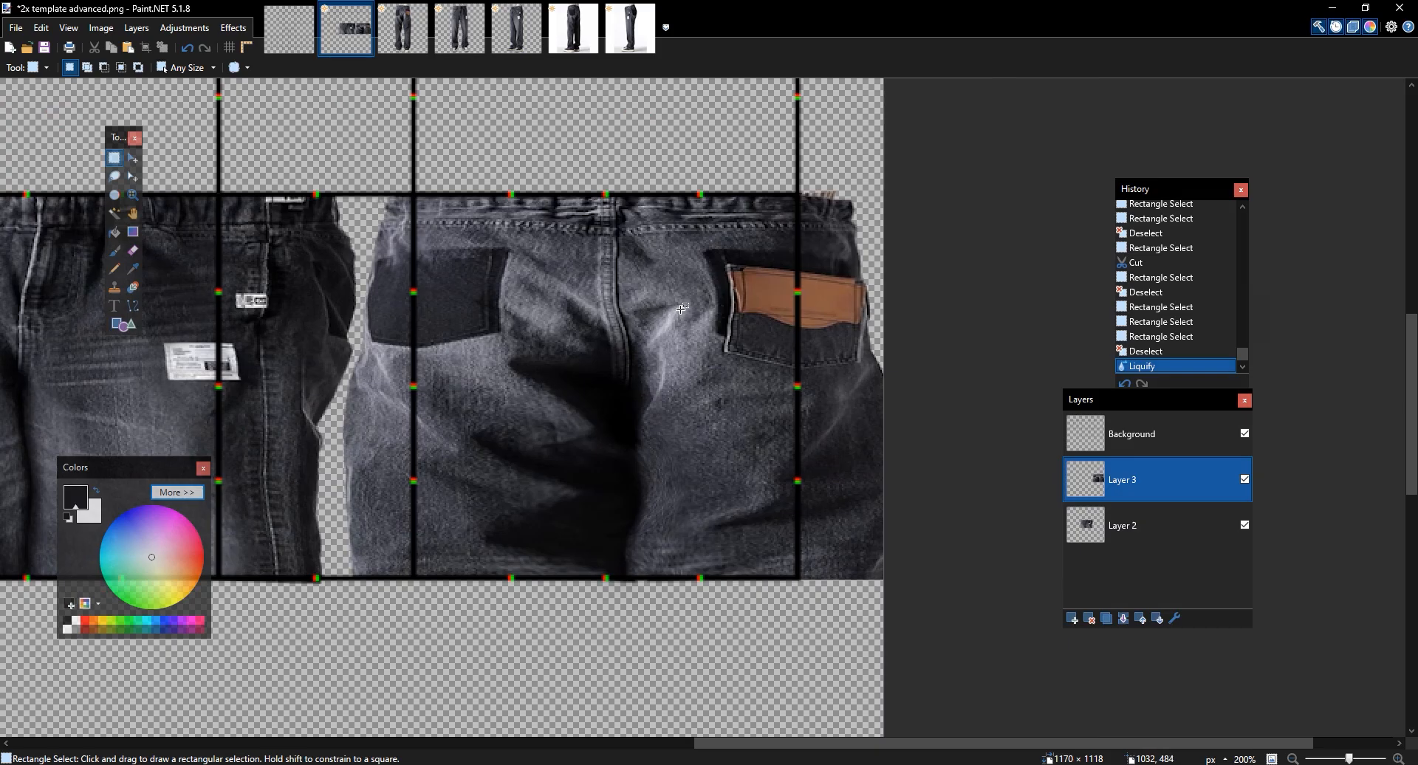
{"action": "left_click_drag", "start_coordinate": [856, 335], "coordinate": [705, 285]}
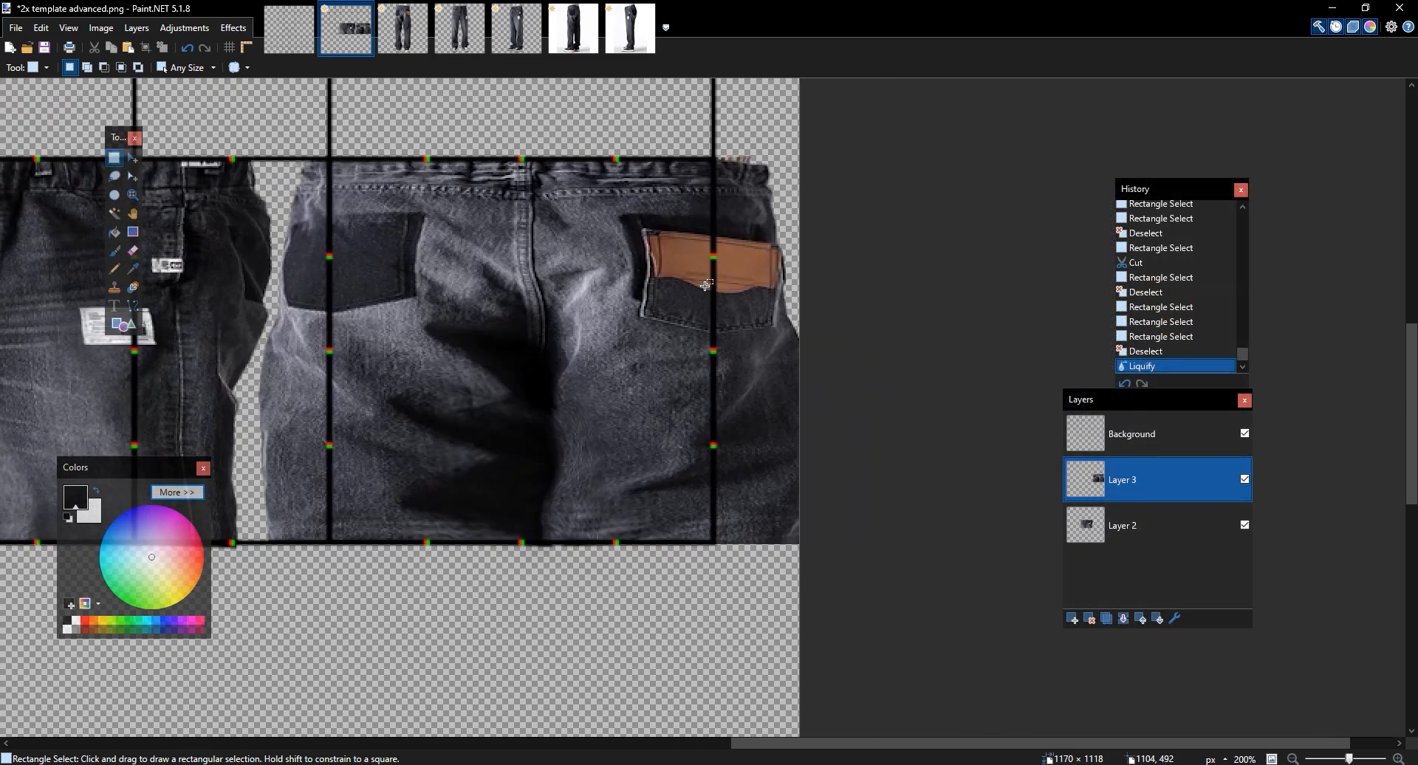
{"action": "left_click_drag", "start_coordinate": [809, 568], "coordinate": [639, 103]}
{"action": "left_click", "coordinate": [664, 175]}
{"action": "left_click", "coordinate": [403, 29]}
{"action": "left_click_drag", "start_coordinate": [848, 469], "coordinate": [748, 214]}
{"action": "left_click", "coordinate": [841, 473]}
{"action": "left_click_drag", "start_coordinate": [742, 180], "coordinate": [744, 181]}
{"action": "left_click", "coordinate": [342, 33]}
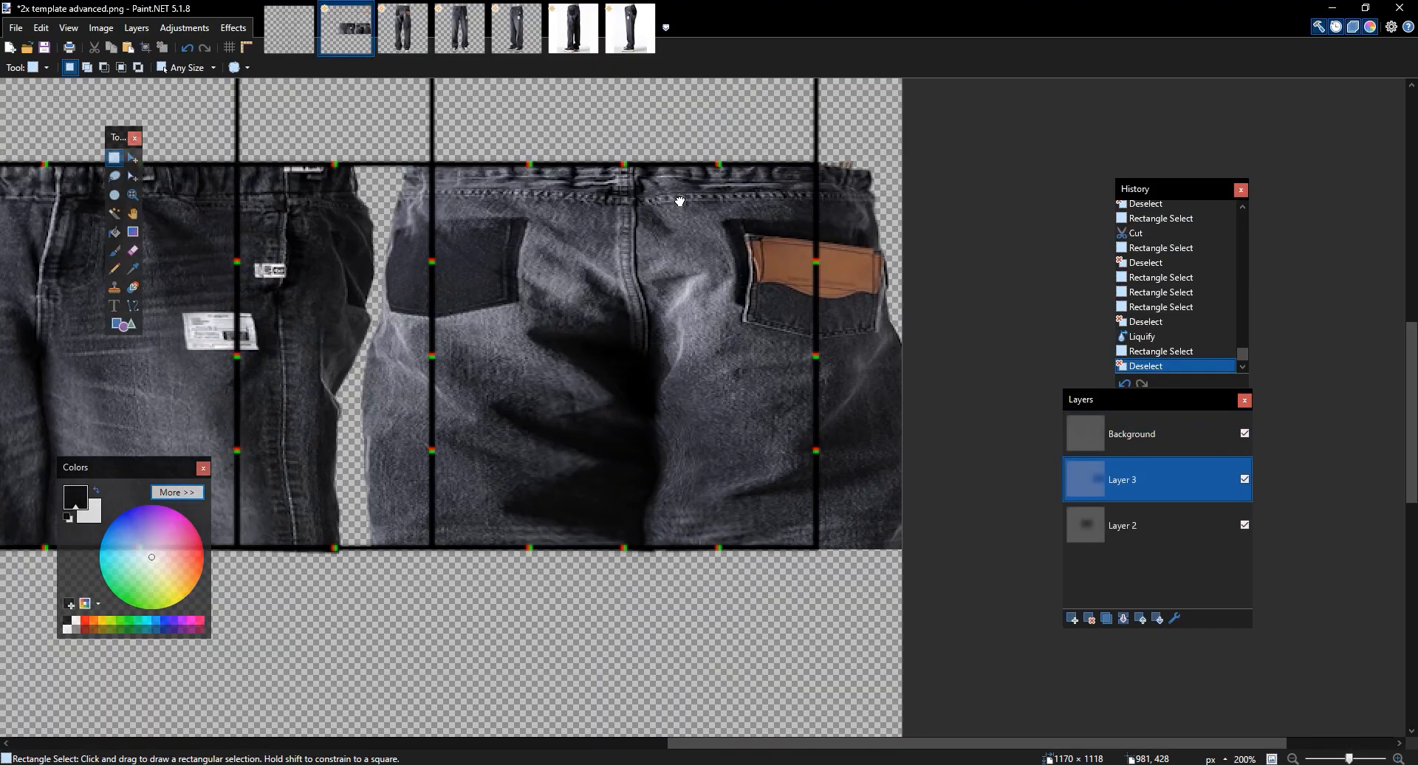
Select the whole back view on Layer 3, an area of about 388 × 291 px, and flip it horizontally
{"action": "left_click_drag", "start_coordinate": [494, 139], "coordinate": [596, 561]}
{"action": "scroll", "coordinate": [709, 412], "scroll_direction": "right", "scroll_amount": 5}
{"action": "left_click_drag", "start_coordinate": [377, 131], "coordinate": [981, 560]}
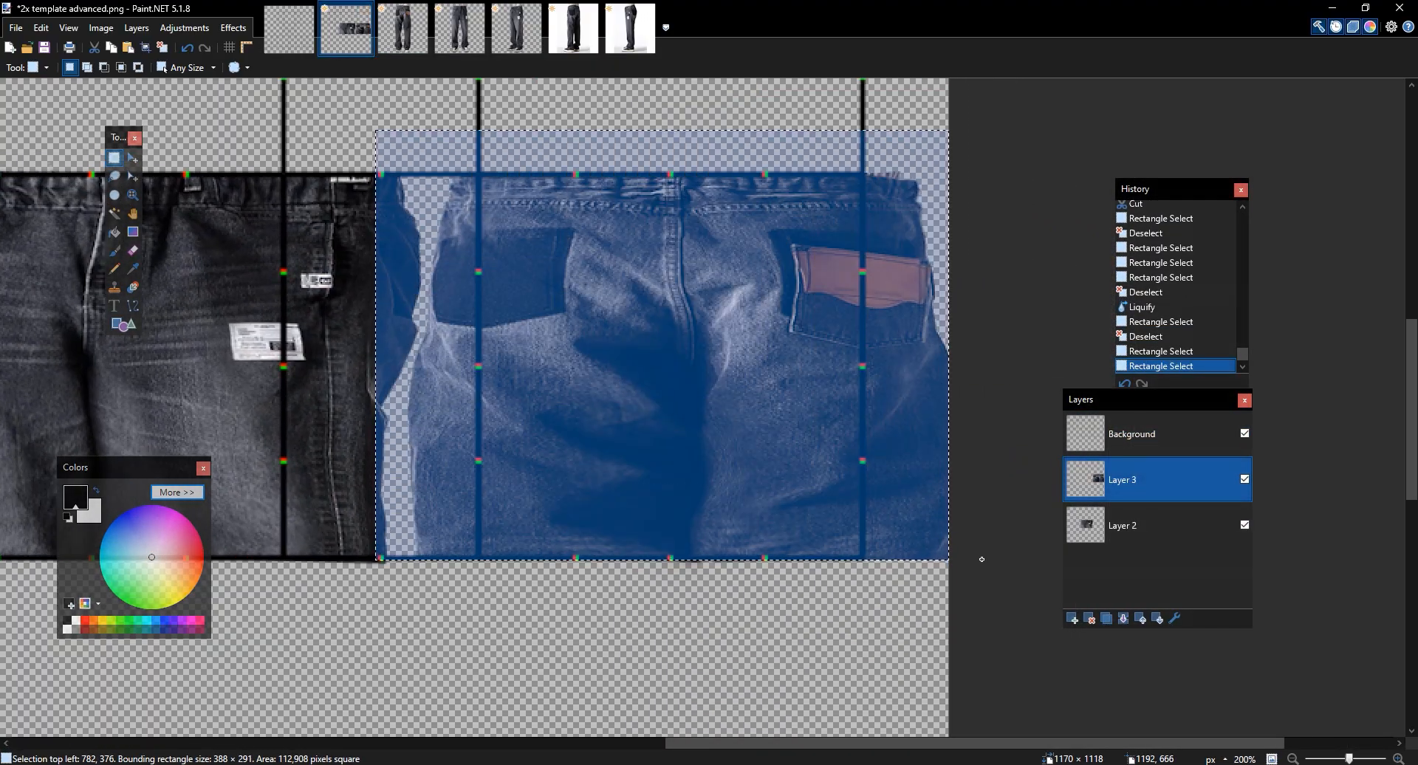
{"action": "left_click", "coordinate": [238, 28]}
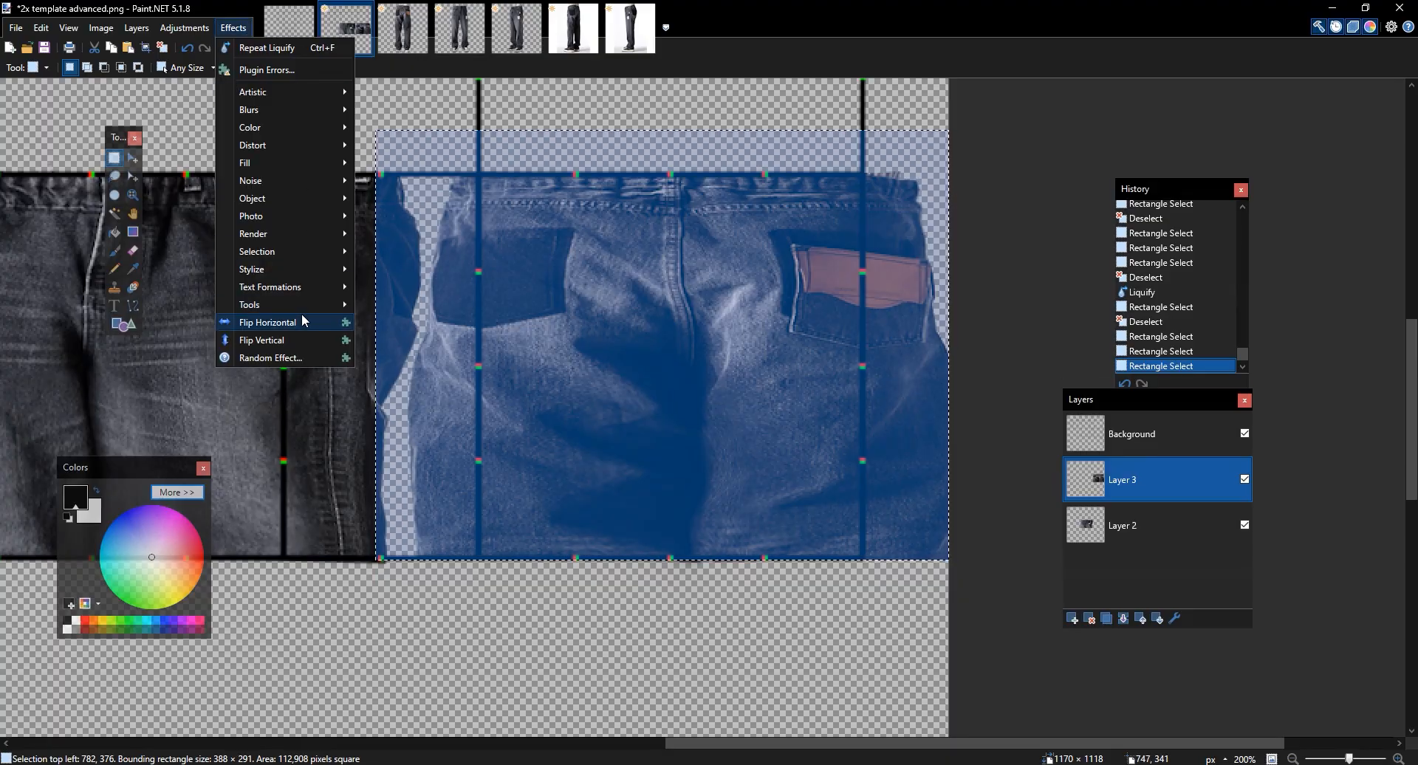
{"action": "left_click", "coordinate": [301, 314]}
Shift the flipped back view about 14 px right to centre its seam on the template column, and deselect it
{"action": "left_click", "coordinate": [133, 157]}
{"action": "left_click_drag", "start_coordinate": [496, 289], "coordinate": [524, 288]}
{"action": "key", "text": "Left"}
{"action": "key", "text": "Left"}
{"action": "key", "text": "Left"}
{"action": "key", "text": "Left"}
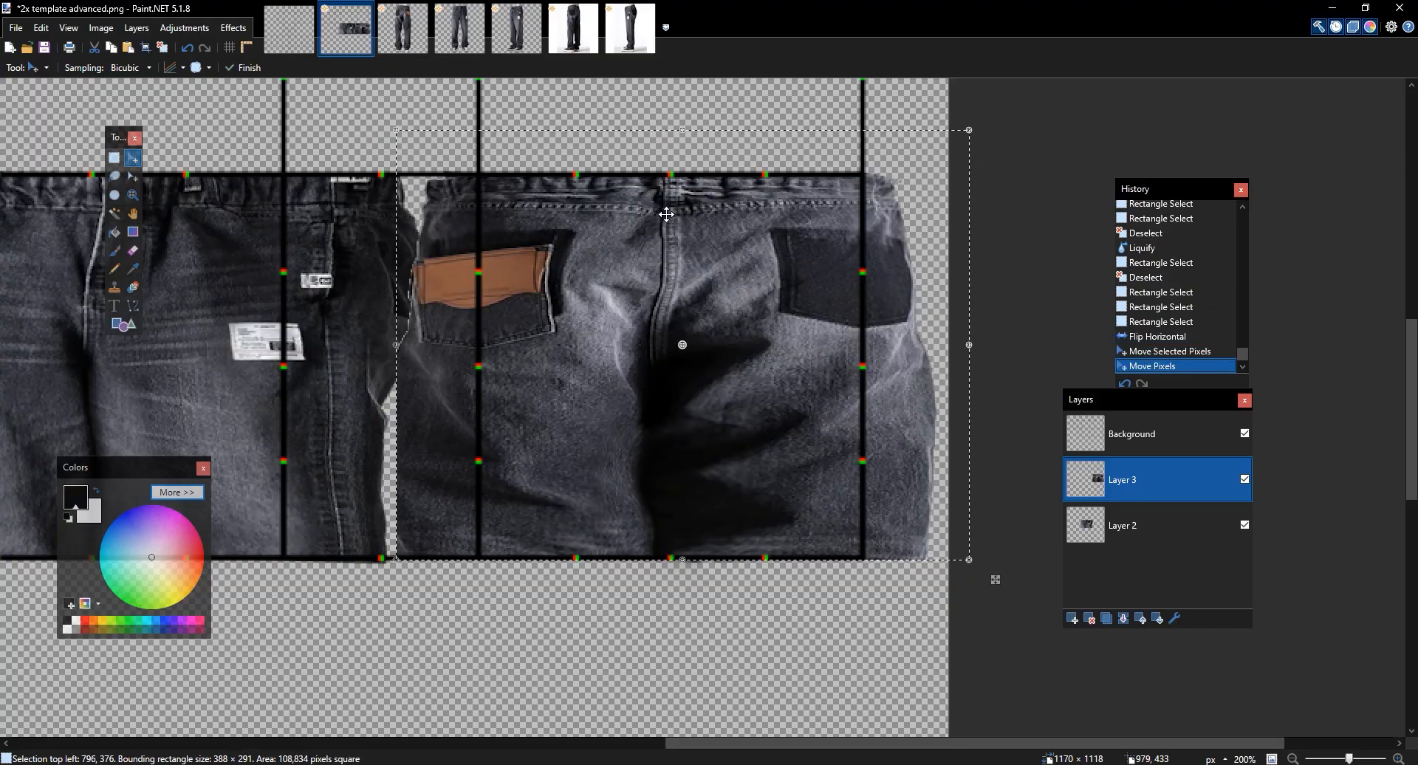
{"action": "key", "text": "ctrl+d"}
Look through the open jeans images and reorder the angled back photo to sit beside the 2x template
{"action": "left_click", "coordinate": [410, 37]}
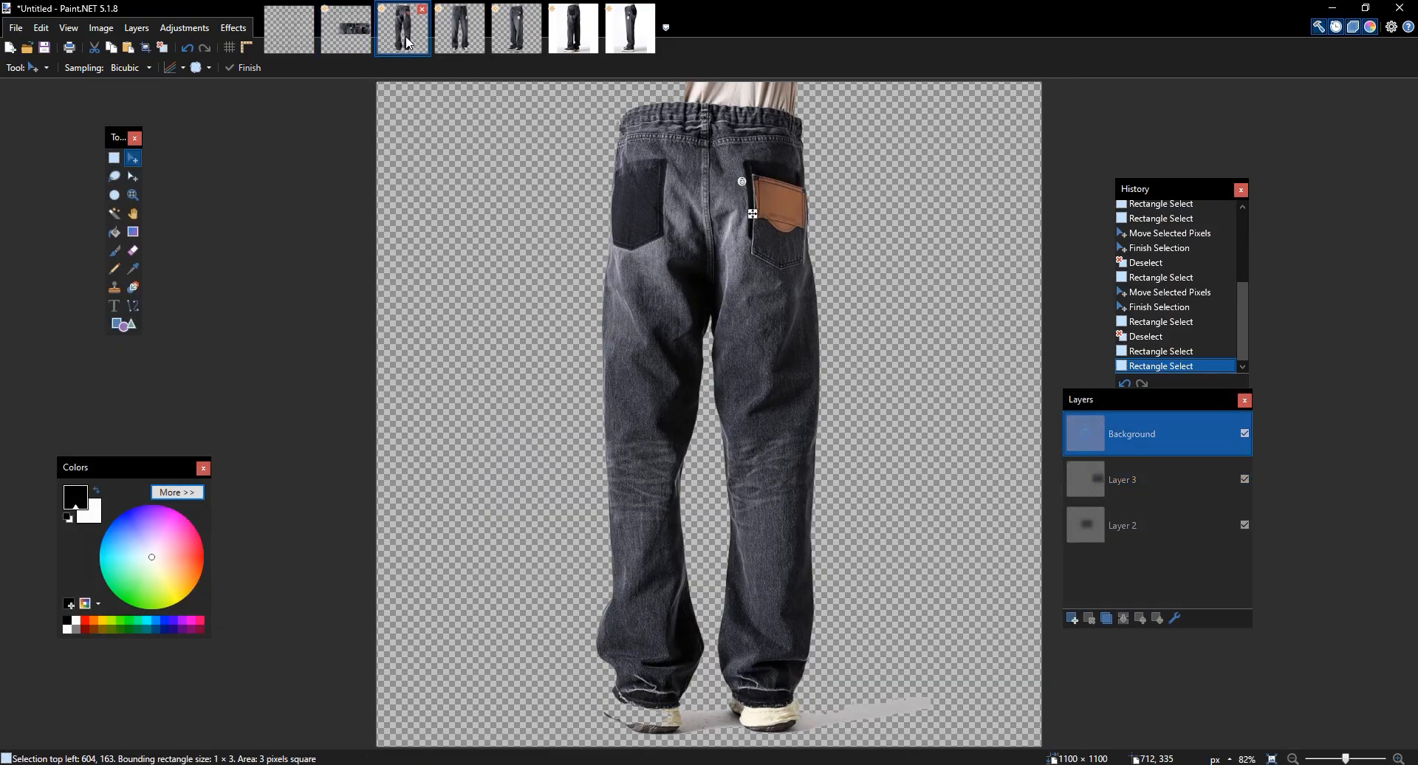
{"action": "left_click", "coordinate": [460, 37]}
{"action": "left_click", "coordinate": [525, 42]}
{"action": "left_click_drag", "start_coordinate": [572, 40], "coordinate": [377, 41]}
{"action": "left_click", "coordinate": [289, 29]}
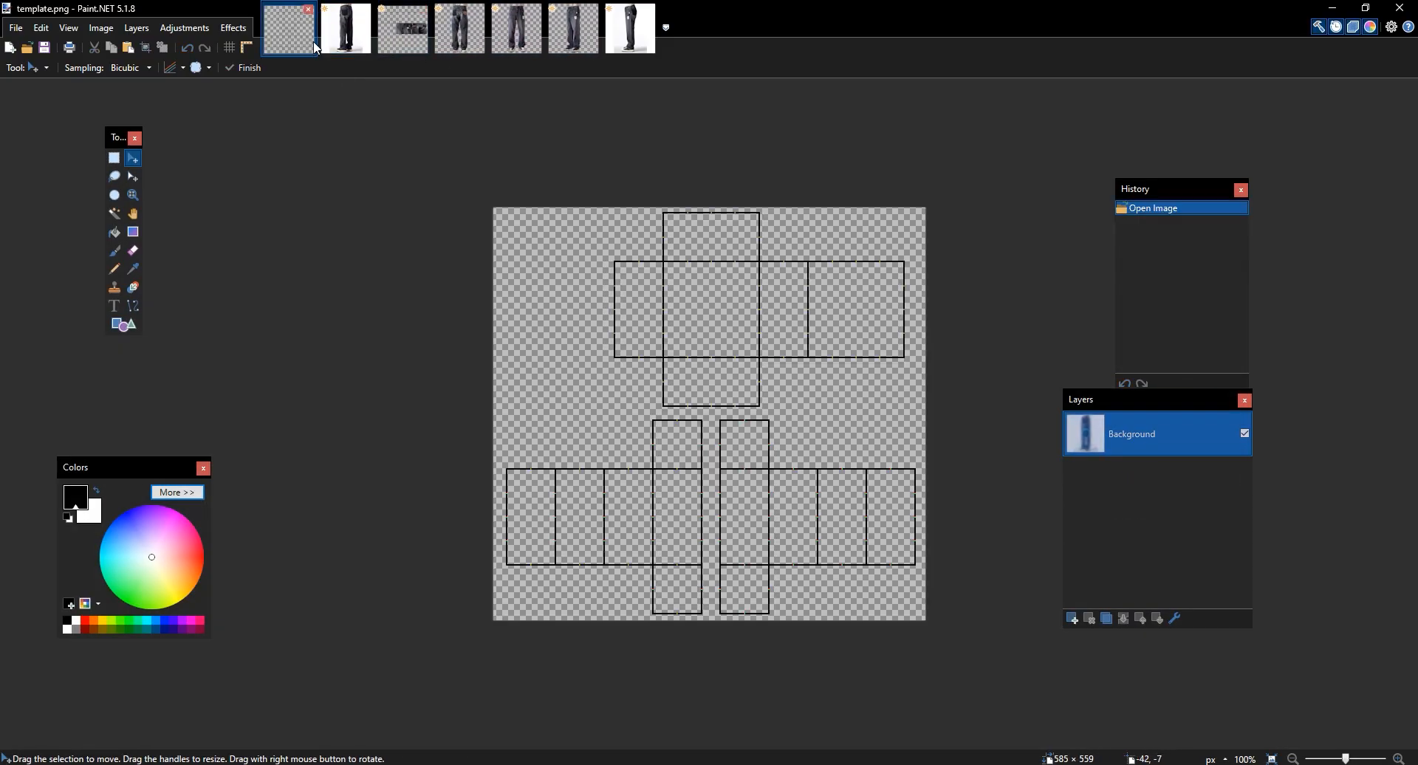
{"action": "left_click", "coordinate": [403, 29]}
{"action": "left_click", "coordinate": [346, 34]}
{"action": "left_click", "coordinate": [412, 34]}
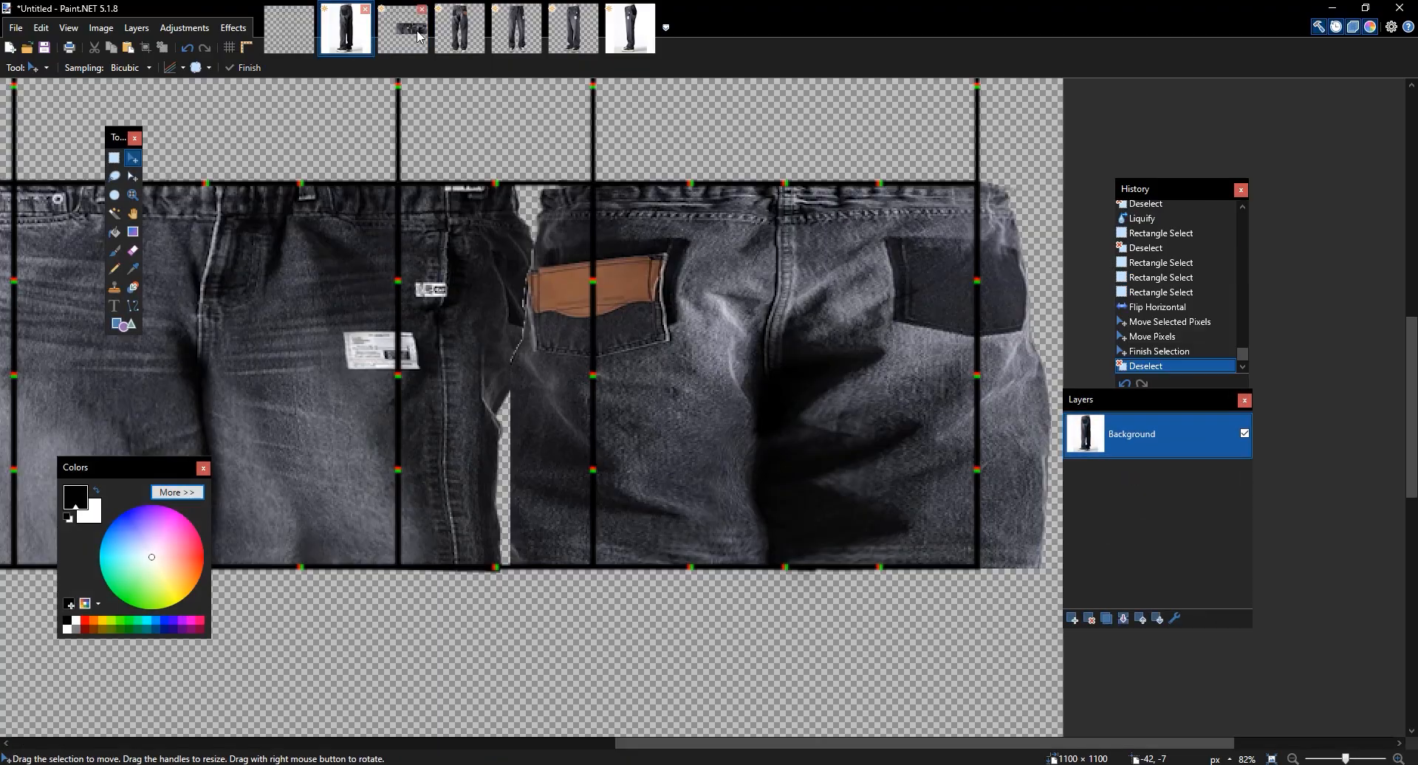
Copy the near leg with its back pocket, about 159 × 719 px, from the angled photo and paste it on a new template layer
{"action": "left_click", "coordinate": [360, 24]}
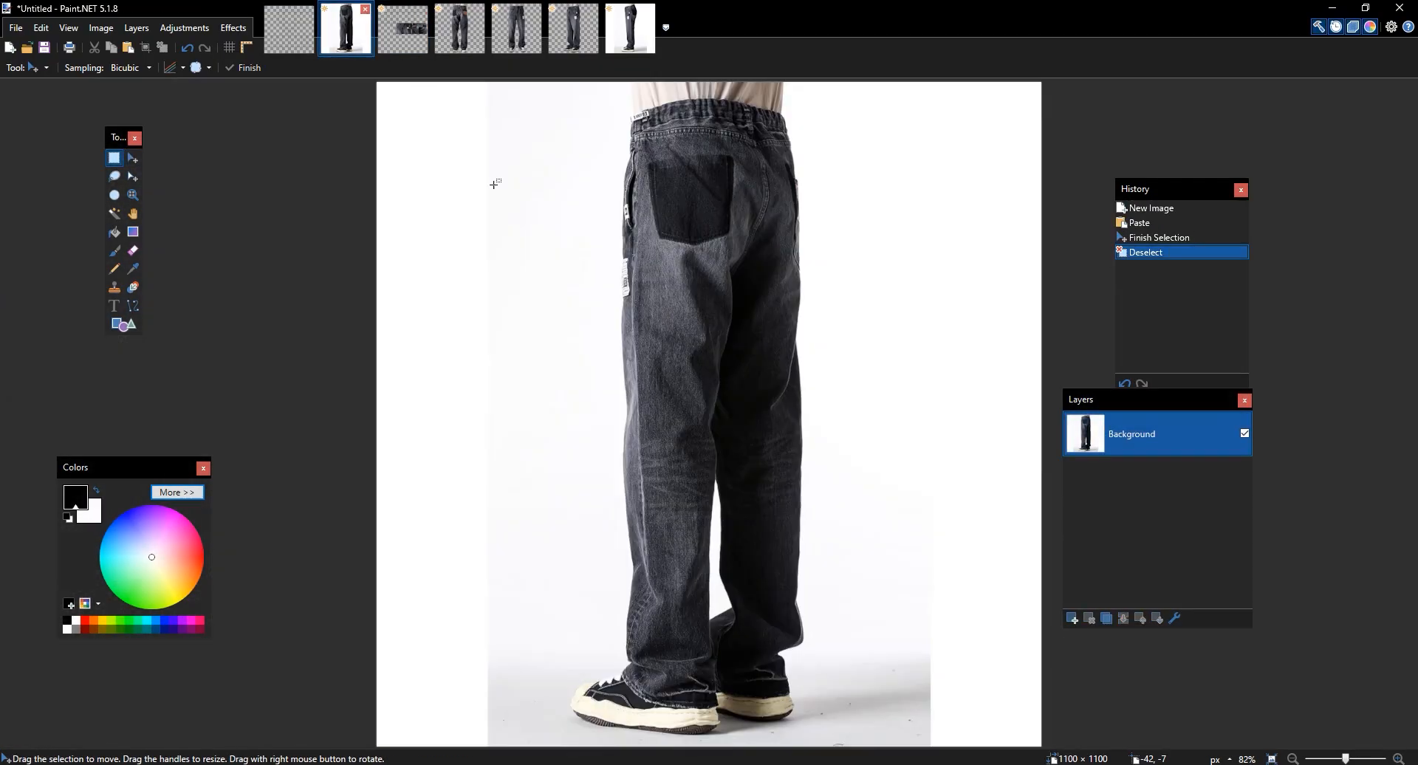
{"action": "key", "text": "s"}
{"action": "left_click_drag", "start_coordinate": [725, 566], "coordinate": [628, 131]}
{"action": "key", "text": "m"}
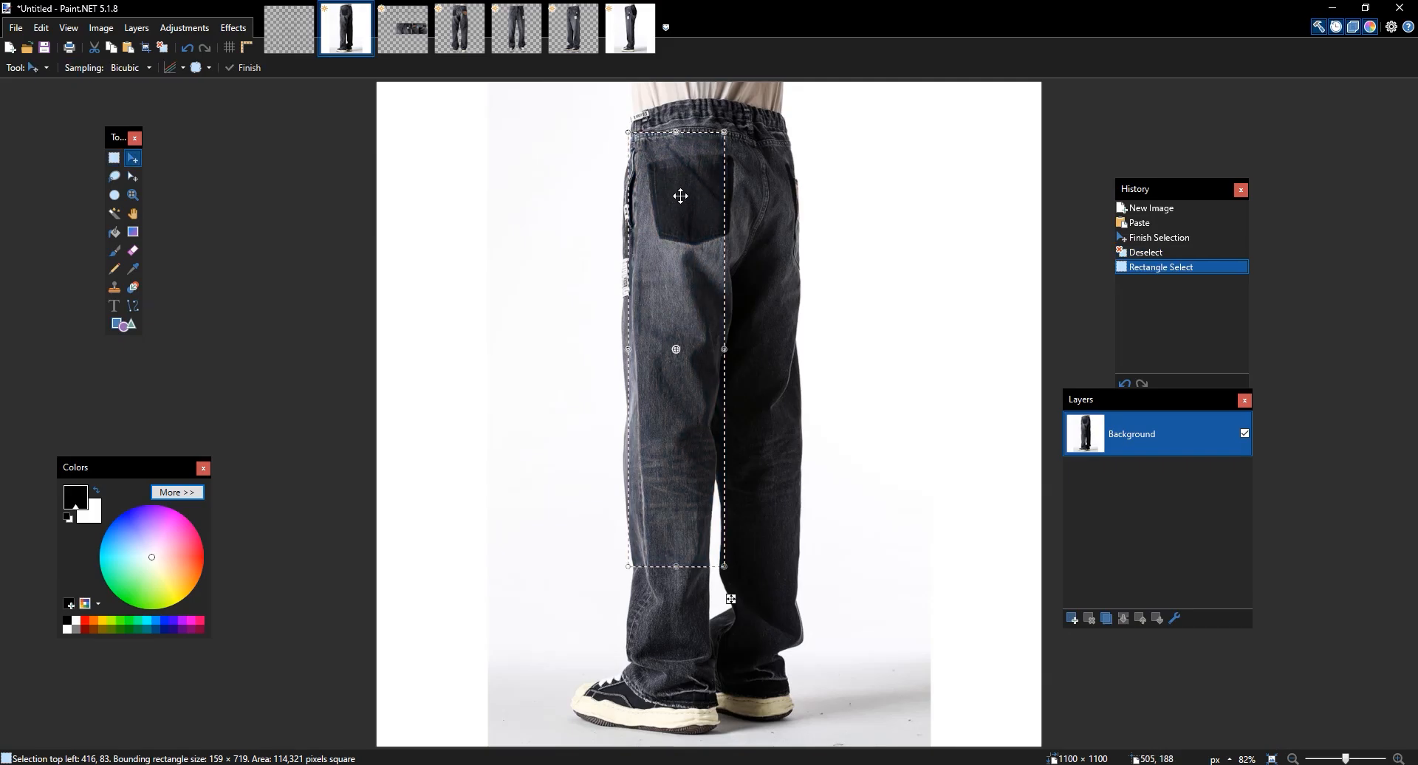
{"action": "left_click", "coordinate": [665, 322]}
{"action": "left_click", "coordinate": [403, 28]}
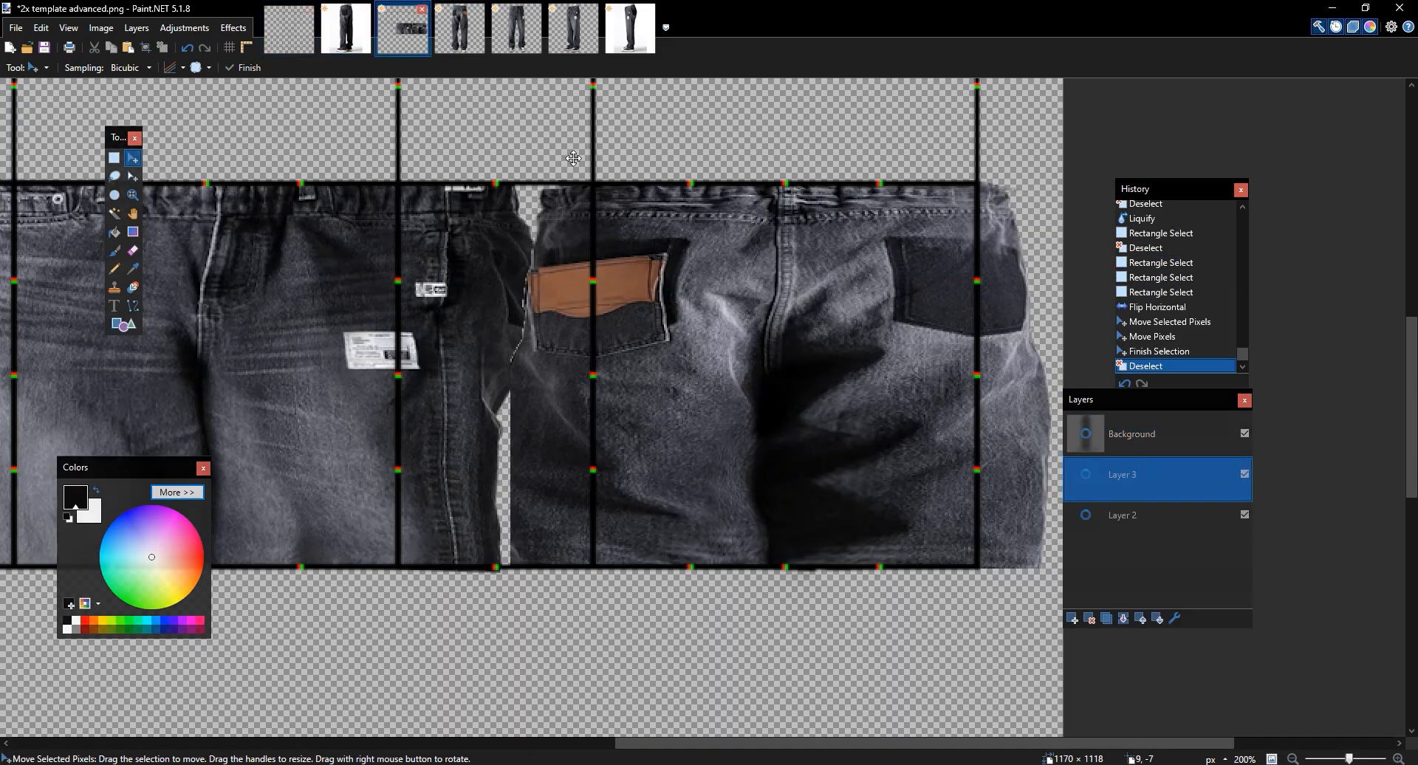
{"action": "key", "text": "ctrl+shift+n"}
{"action": "key", "text": "ctrl+v"}
Move the pasted leg between the front and back views and scale it down to about 200 × 350 px
{"action": "left_click_drag", "start_coordinate": [190, 353], "coordinate": [588, 333]}
{"action": "left_click_drag", "start_coordinate": [639, 638], "coordinate": [556, 374]}
{"action": "left_click_drag", "start_coordinate": [557, 486], "coordinate": [554, 322]}
{"action": "left_click_drag", "start_coordinate": [549, 688], "coordinate": [610, 162]}
{"action": "left_click_drag", "start_coordinate": [669, 380], "coordinate": [686, 685]}
{"action": "left_click_drag", "start_coordinate": [475, 468], "coordinate": [474, 444]}
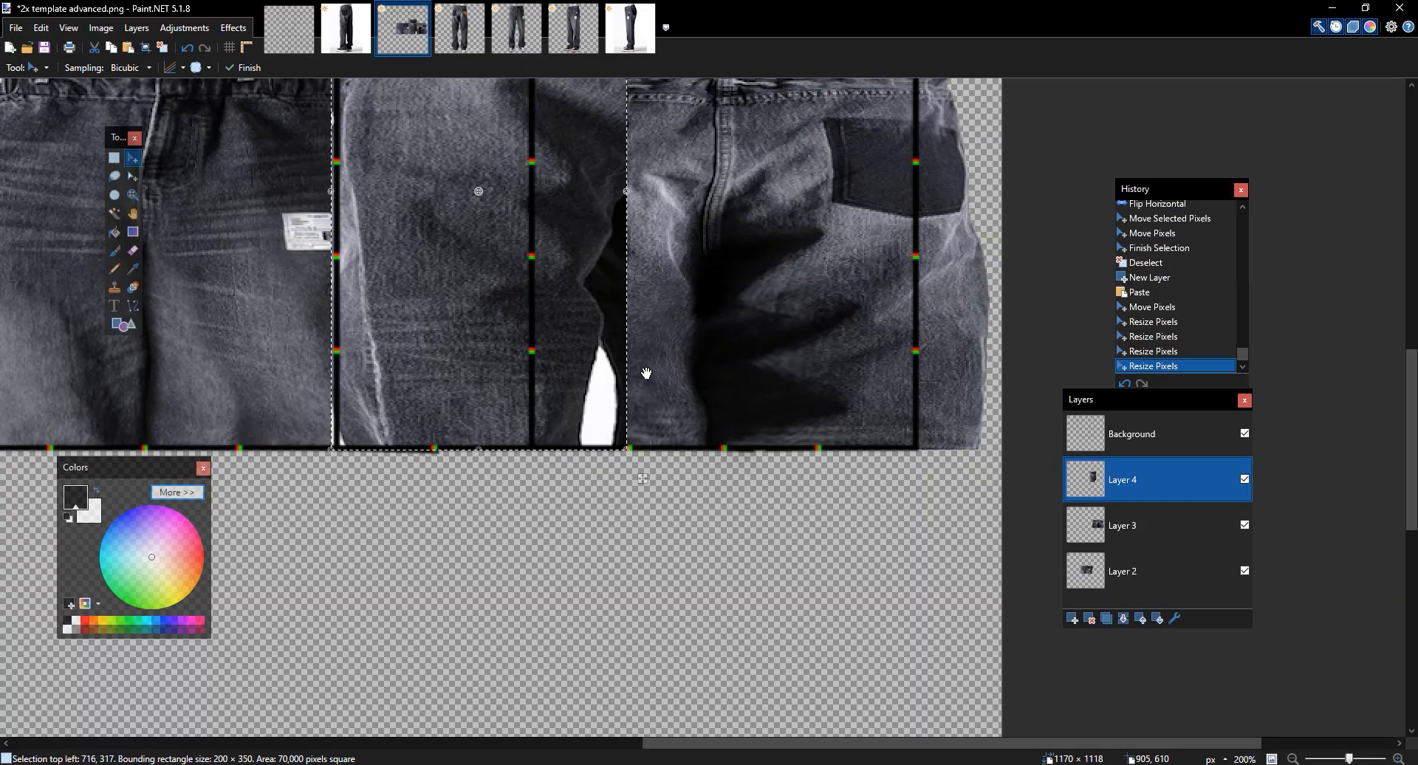
Refine the leg's position and size so it covers the side column down to the lower template line, and deselect it
{"action": "left_click_drag", "start_coordinate": [621, 363], "coordinate": [739, 467]}
{"action": "left_click_drag", "start_coordinate": [633, 404], "coordinate": [598, 404]}
{"action": "left_click_drag", "start_coordinate": [691, 353], "coordinate": [716, 601]}
{"action": "left_click_drag", "start_coordinate": [589, 288], "coordinate": [593, 420]}
{"action": "left_click_drag", "start_coordinate": [900, 505], "coordinate": [751, 346]}
{"action": "left_click_drag", "start_coordinate": [426, 266], "coordinate": [428, 246]}
{"action": "key", "text": "ctrl+d"}
Cut the part of the side leg on Layer 4 that extends above the template's waist line
{"action": "key", "text": "s"}
{"action": "left_click_drag", "start_coordinate": [655, 174], "coordinate": [263, 259]}
{"action": "left_click", "coordinate": [94, 47]}
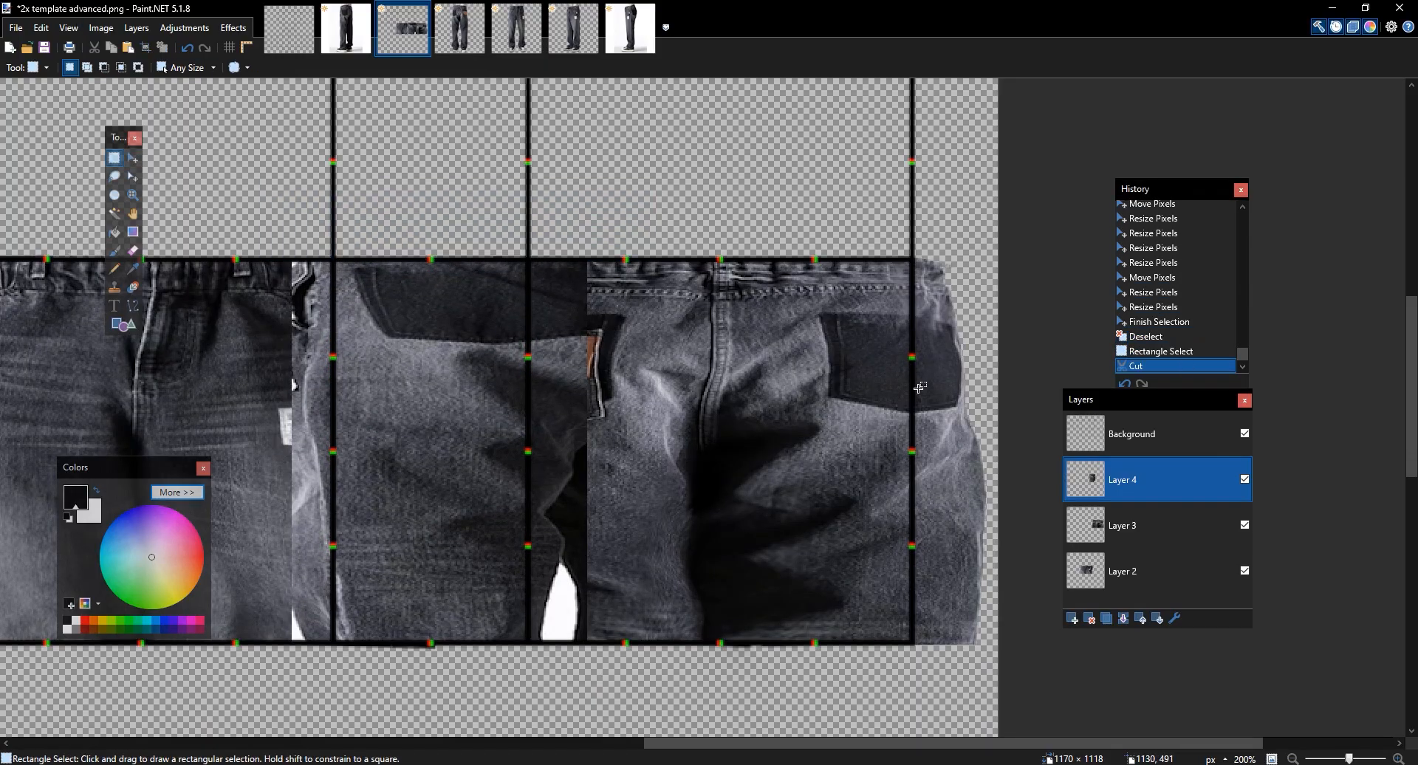
Reorder Layer 4 beneath Layer 2 and hide Layer 3
{"action": "left_click_drag", "start_coordinate": [1212, 496], "coordinate": [1165, 669]}
{"action": "left_click", "coordinate": [1244, 525]}
{"action": "left_click", "coordinate": [1244, 525]}
{"action": "left_click", "coordinate": [1244, 479]}
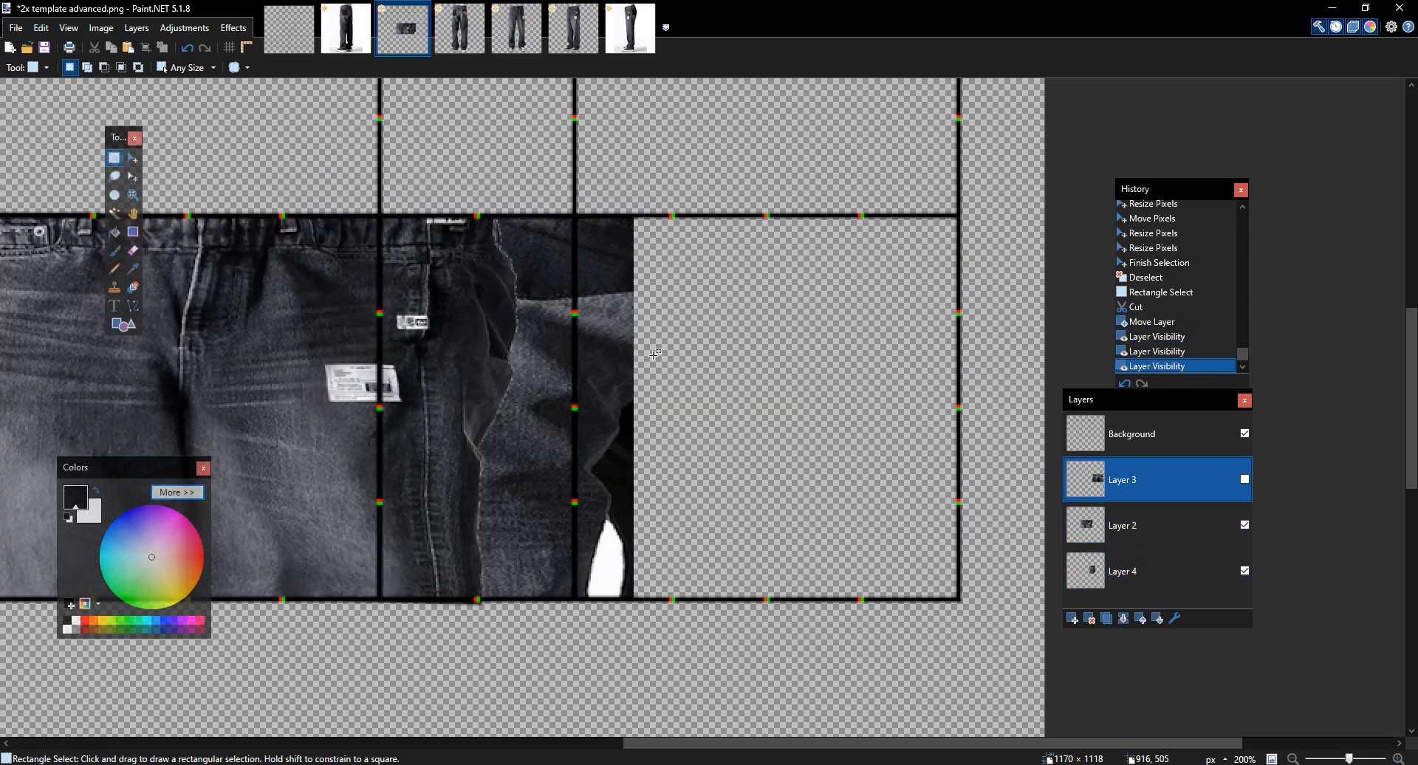
Erase the front view's ragged outer side edge on Layer 2 with a 0% hardness eraser at sizes 40 to 55, blending it into the side leg
{"action": "key", "text": "e"}
{"action": "left_click", "coordinate": [191, 69]}
{"action": "left_click", "coordinate": [191, 69]}
{"action": "left_click", "coordinate": [191, 70]}
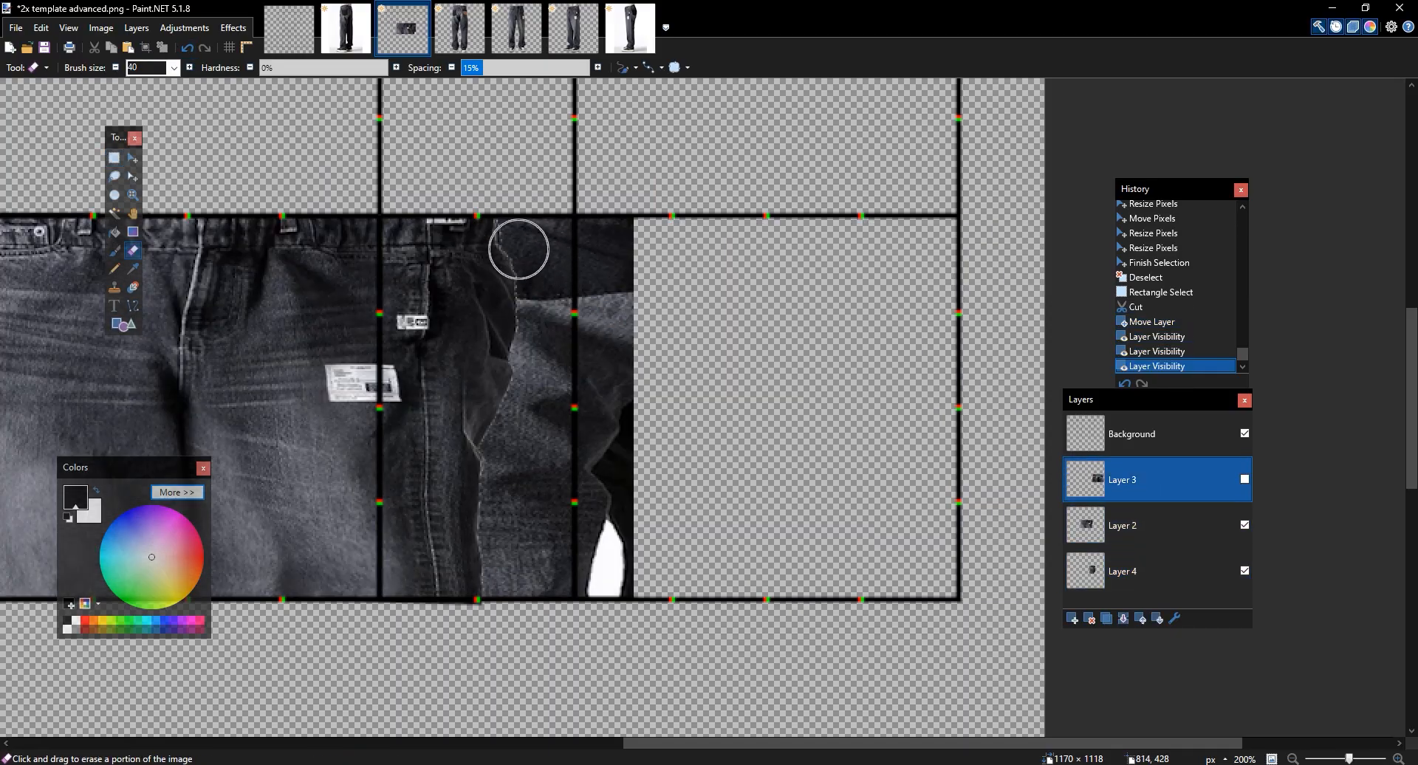
{"action": "left_click_drag", "start_coordinate": [516, 246], "coordinate": [513, 233]}
{"action": "key", "text": "ctrl+z"}
{"action": "left_click", "coordinate": [1125, 529]}
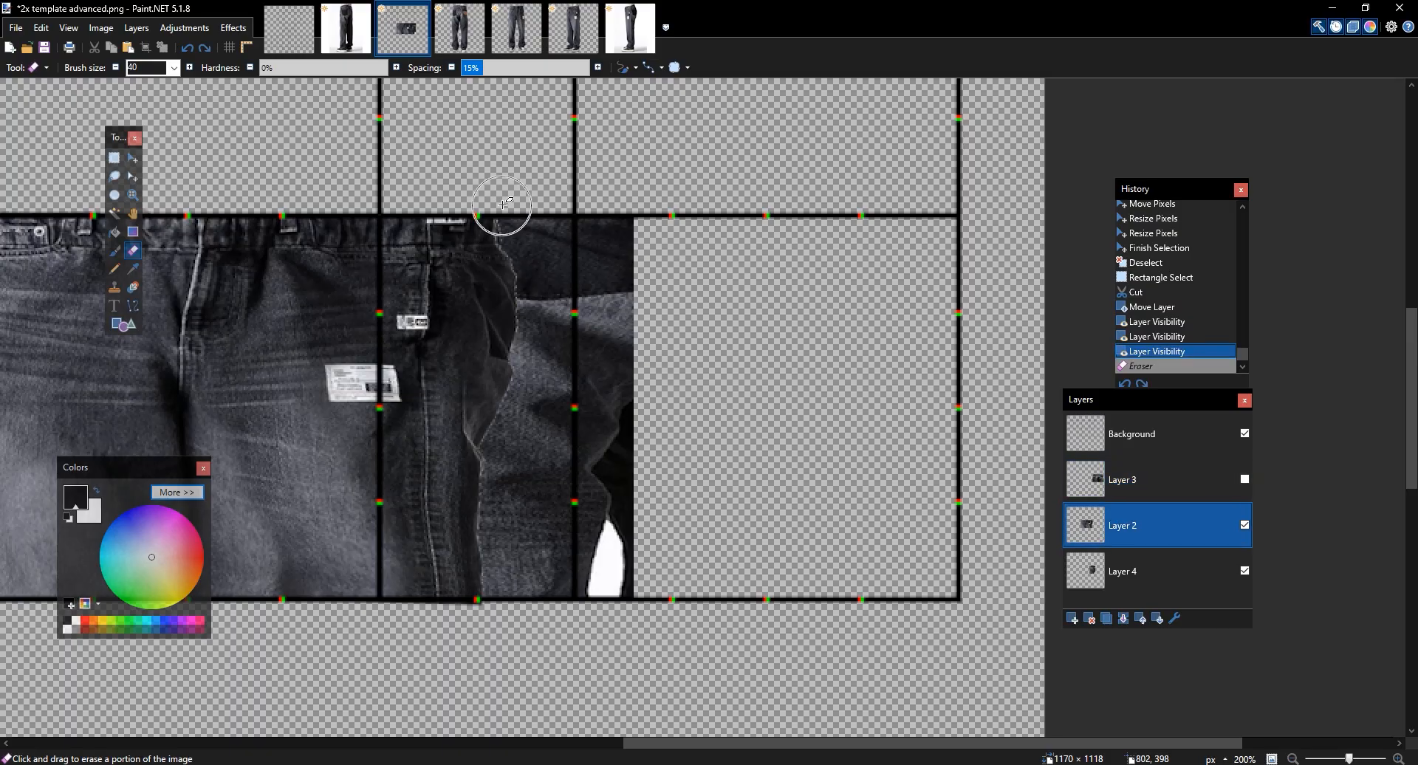
{"action": "mouse_move", "coordinate": [514, 271]}
{"action": "left_mouse_down"}
{"action": "mouse_move", "coordinate": [493, 459]}
{"action": "mouse_move", "coordinate": [504, 542]}
{"action": "mouse_move", "coordinate": [497, 501]}
{"action": "mouse_move", "coordinate": [505, 532]}
{"action": "left_mouse_up"}
{"action": "left_click", "coordinate": [191, 69]}
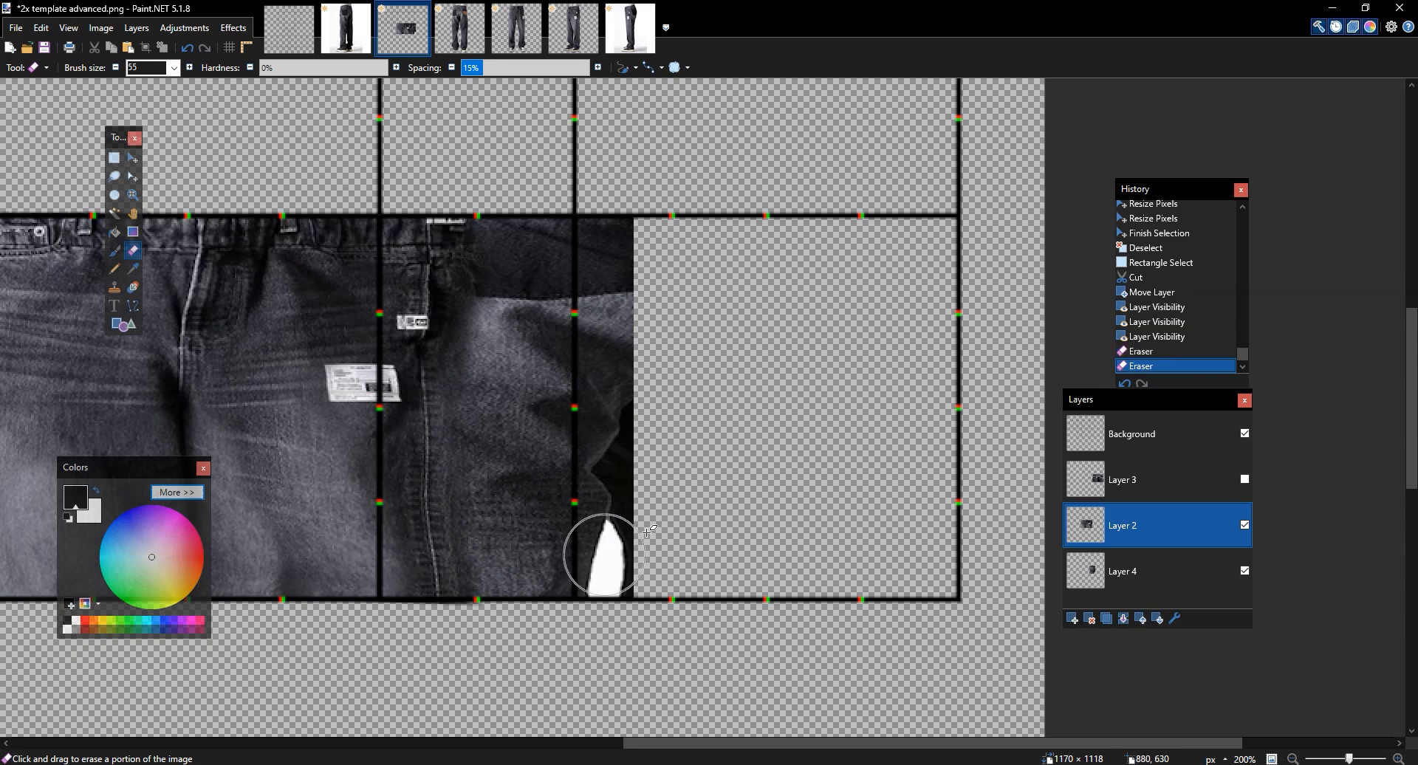
Show Layer 3 and erase the back view's edge beside the side leg with a size 55, 0% hardness eraser, blending the two views
{"action": "left_click", "coordinate": [1244, 479]}
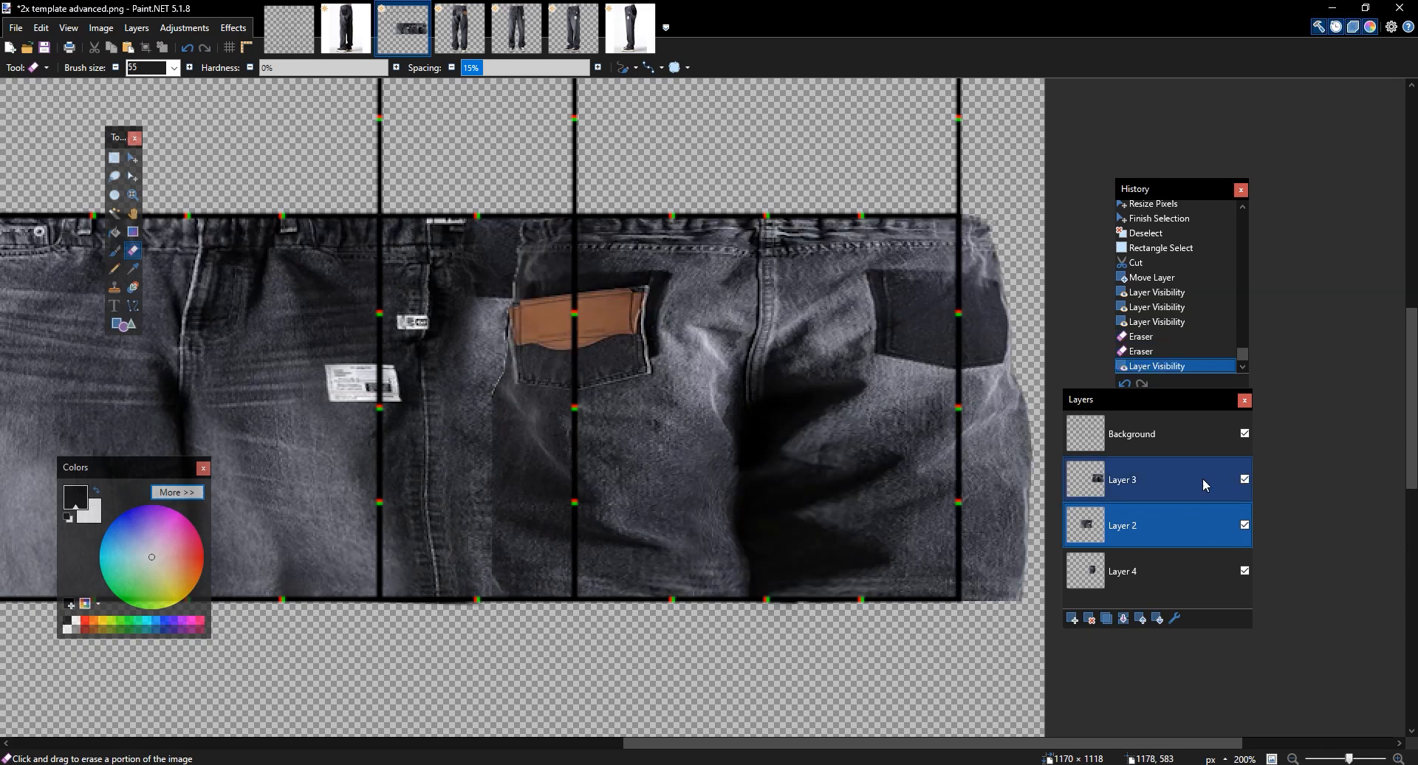
{"action": "left_click", "coordinate": [1205, 485]}
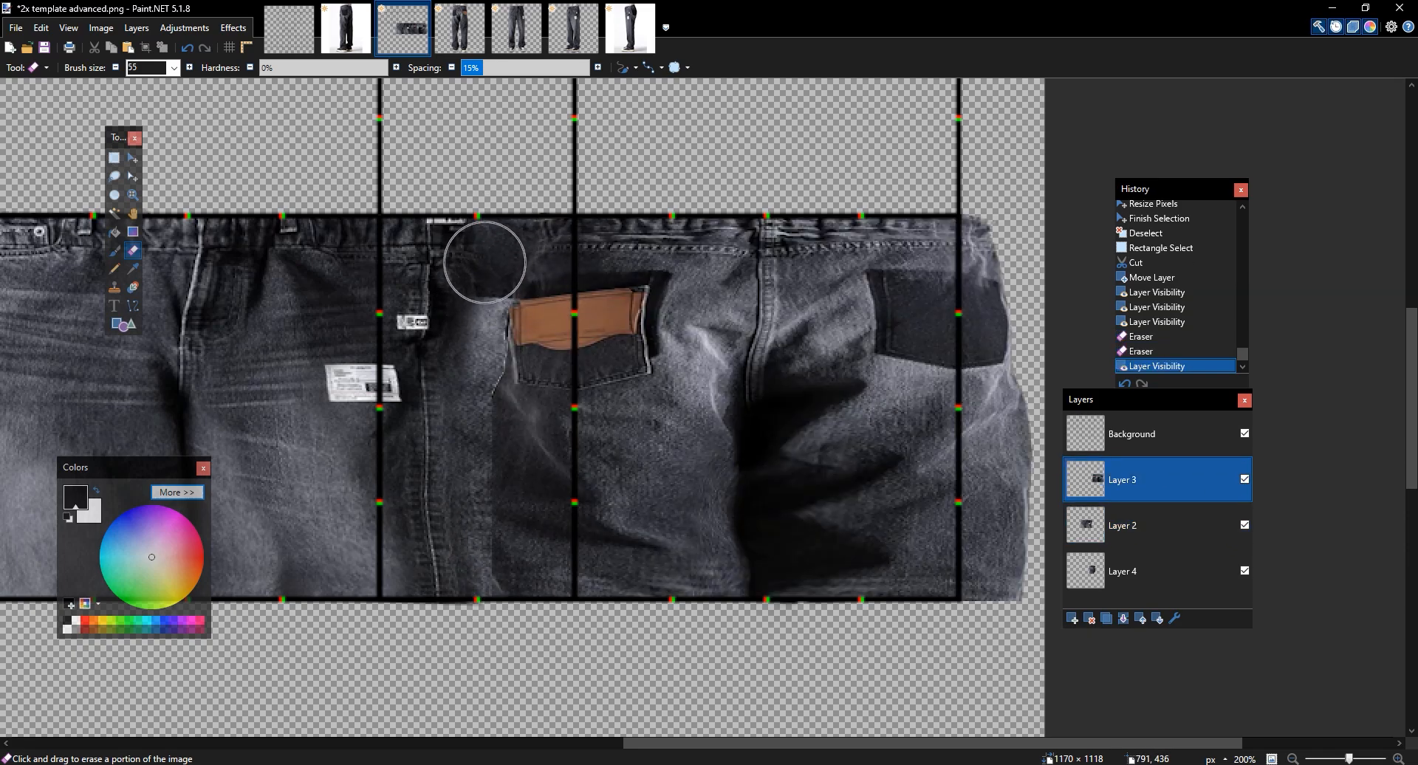
{"action": "left_click_drag", "start_coordinate": [484, 259], "coordinate": [464, 245]}
{"action": "left_click_drag", "start_coordinate": [461, 315], "coordinate": [473, 331]}
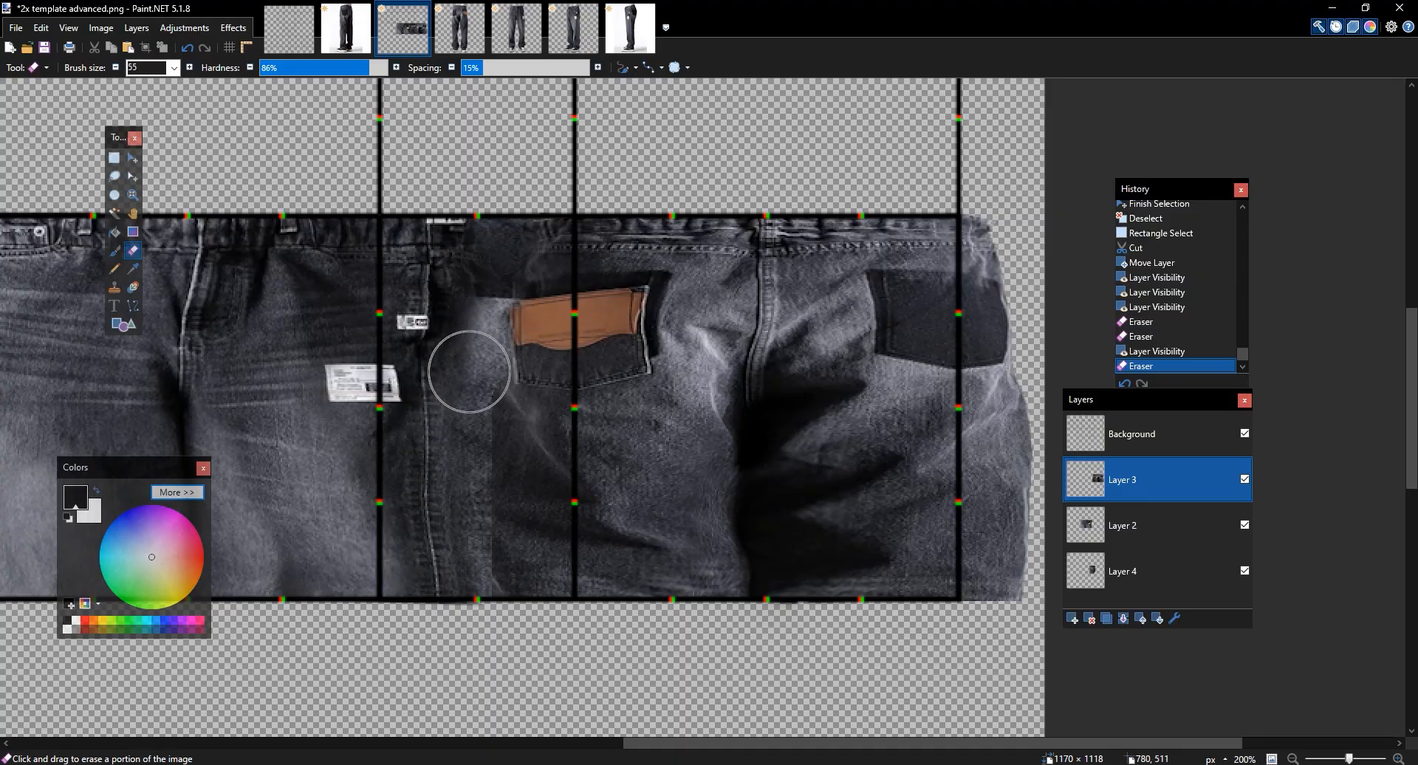
{"action": "left_click_drag", "start_coordinate": [492, 264], "coordinate": [430, 249]}
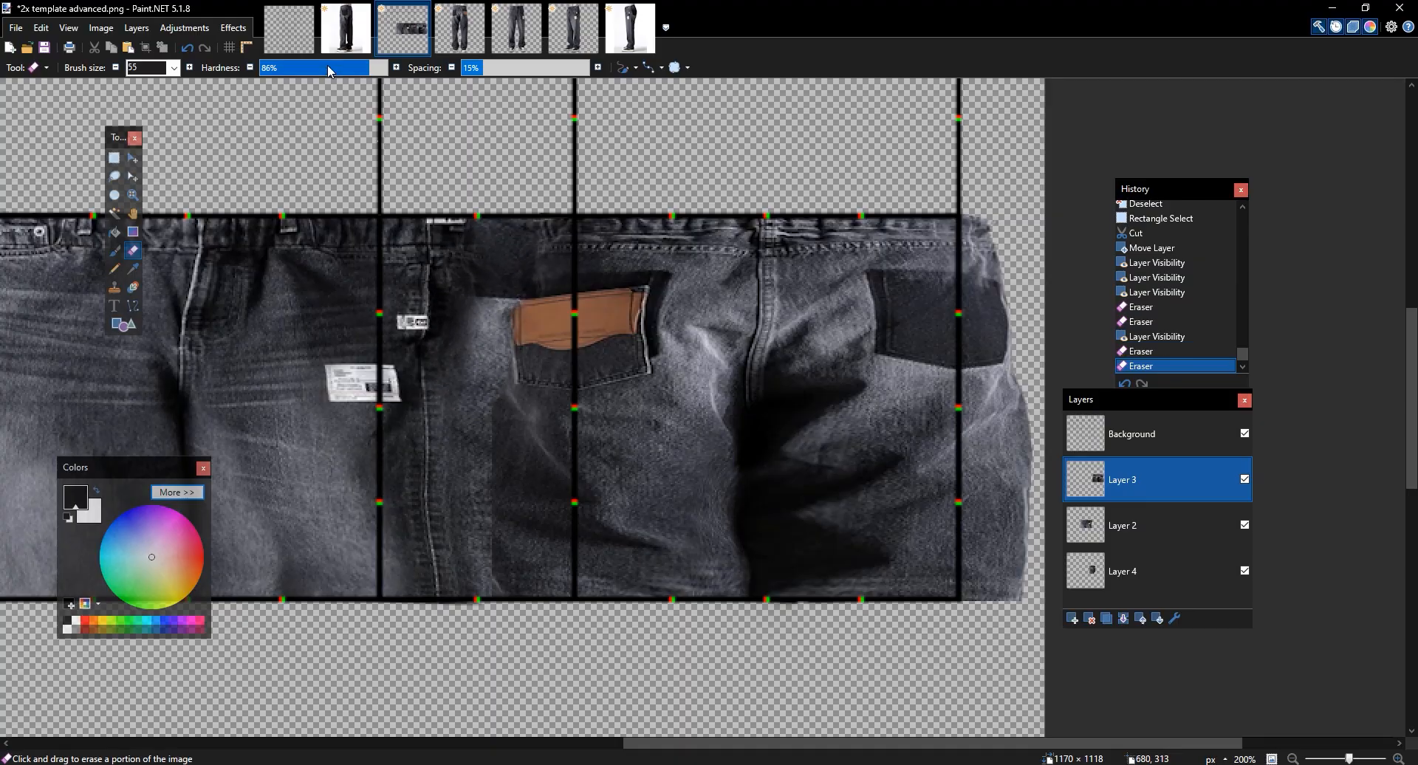
{"action": "mouse_move", "coordinate": [447, 390]}
{"action": "left_mouse_down"}
{"action": "mouse_move", "coordinate": [468, 436]}
{"action": "mouse_move", "coordinate": [488, 609]}
{"action": "mouse_move", "coordinate": [569, 539]}
{"action": "left_mouse_up"}
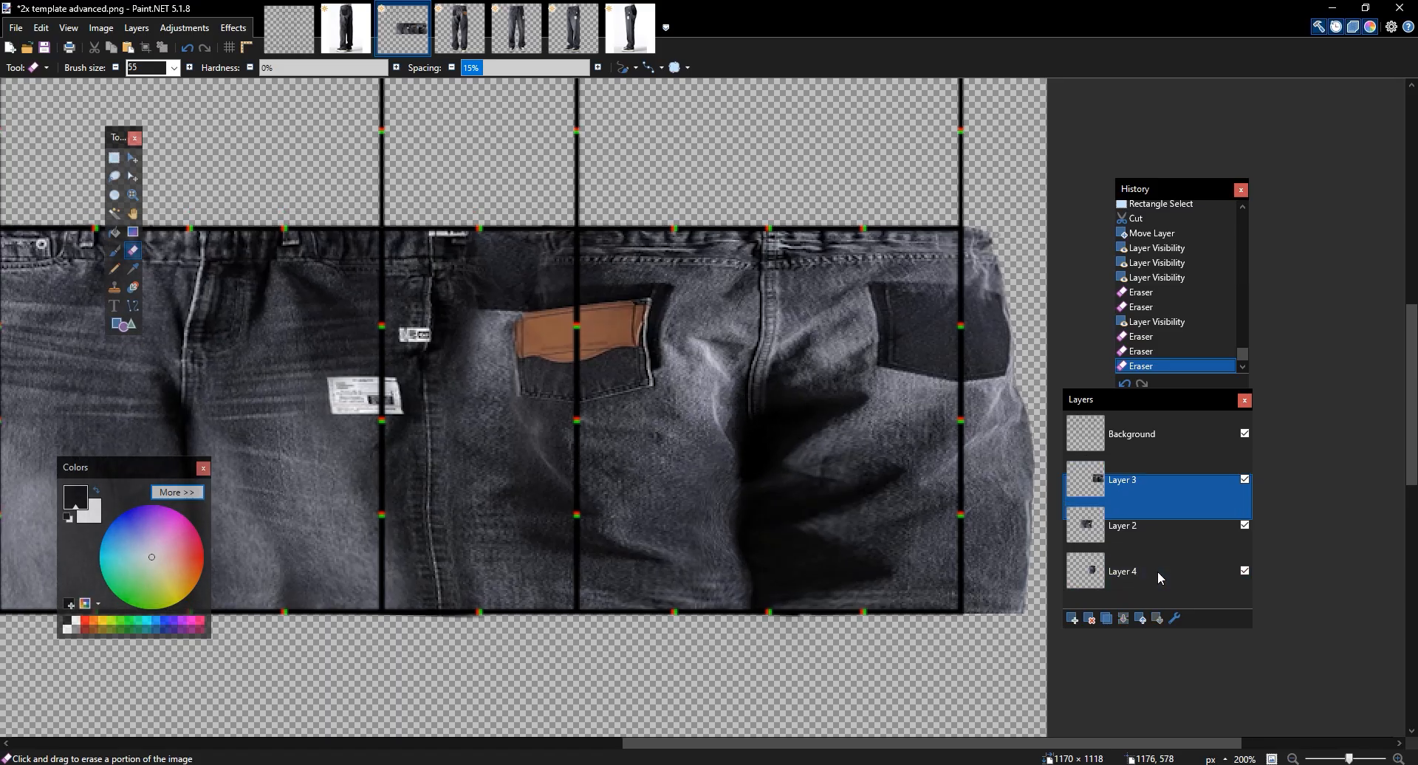
Darken the side leg on Layer 4 with a Luminosity curve pulled down through about (138, 103)
{"action": "left_click", "coordinate": [1158, 570]}
{"action": "left_click", "coordinate": [184, 27]}
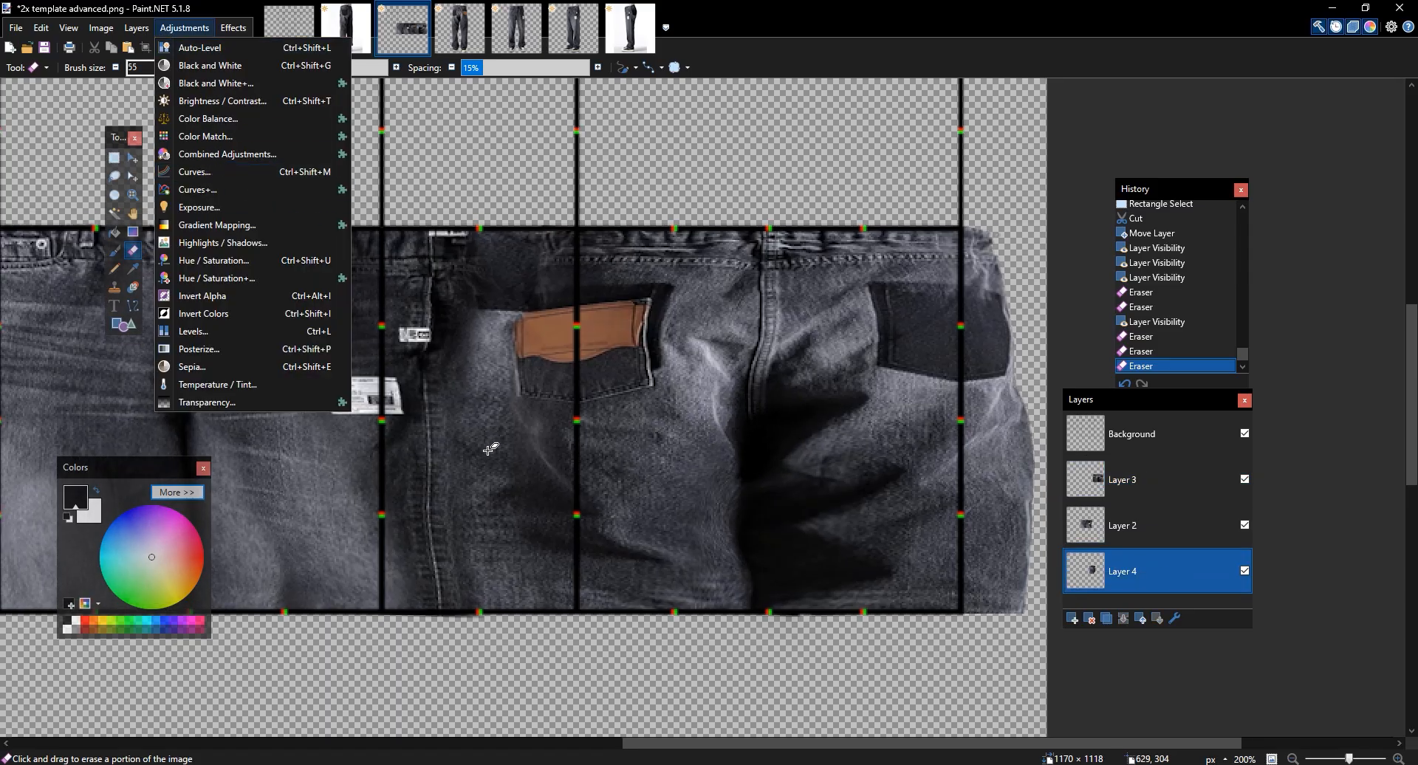
{"action": "left_click", "coordinate": [214, 189]}
{"action": "left_click", "coordinate": [787, 534]}
{"action": "left_click", "coordinate": [184, 27]}
{"action": "left_click", "coordinate": [198, 172]}
{"action": "left_click_drag", "start_coordinate": [681, 231], "coordinate": [864, 219]}
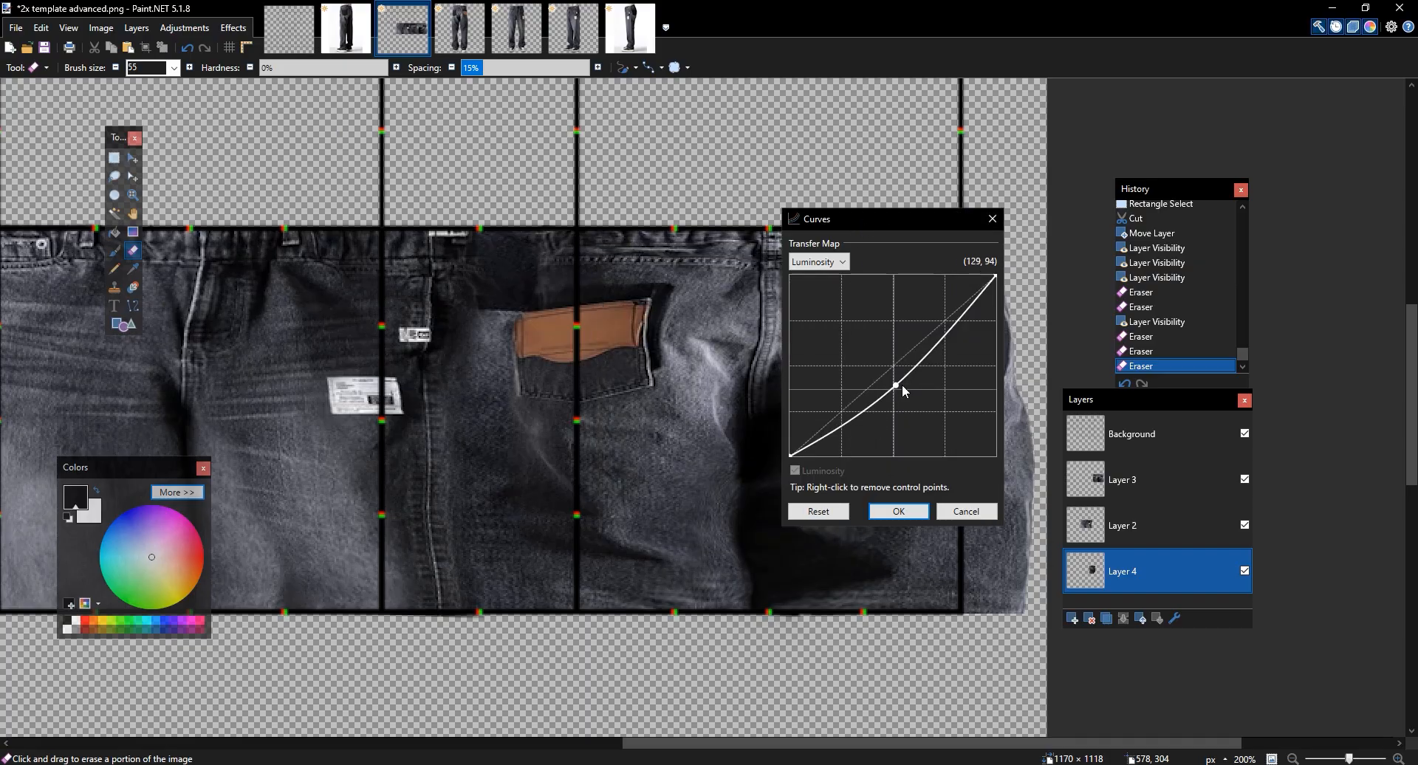
{"action": "mouse_move", "coordinate": [895, 390]}
{"action": "left_mouse_down"}
{"action": "mouse_move", "coordinate": [899, 369]}
{"action": "mouse_move", "coordinate": [902, 387]}
{"action": "left_mouse_up"}
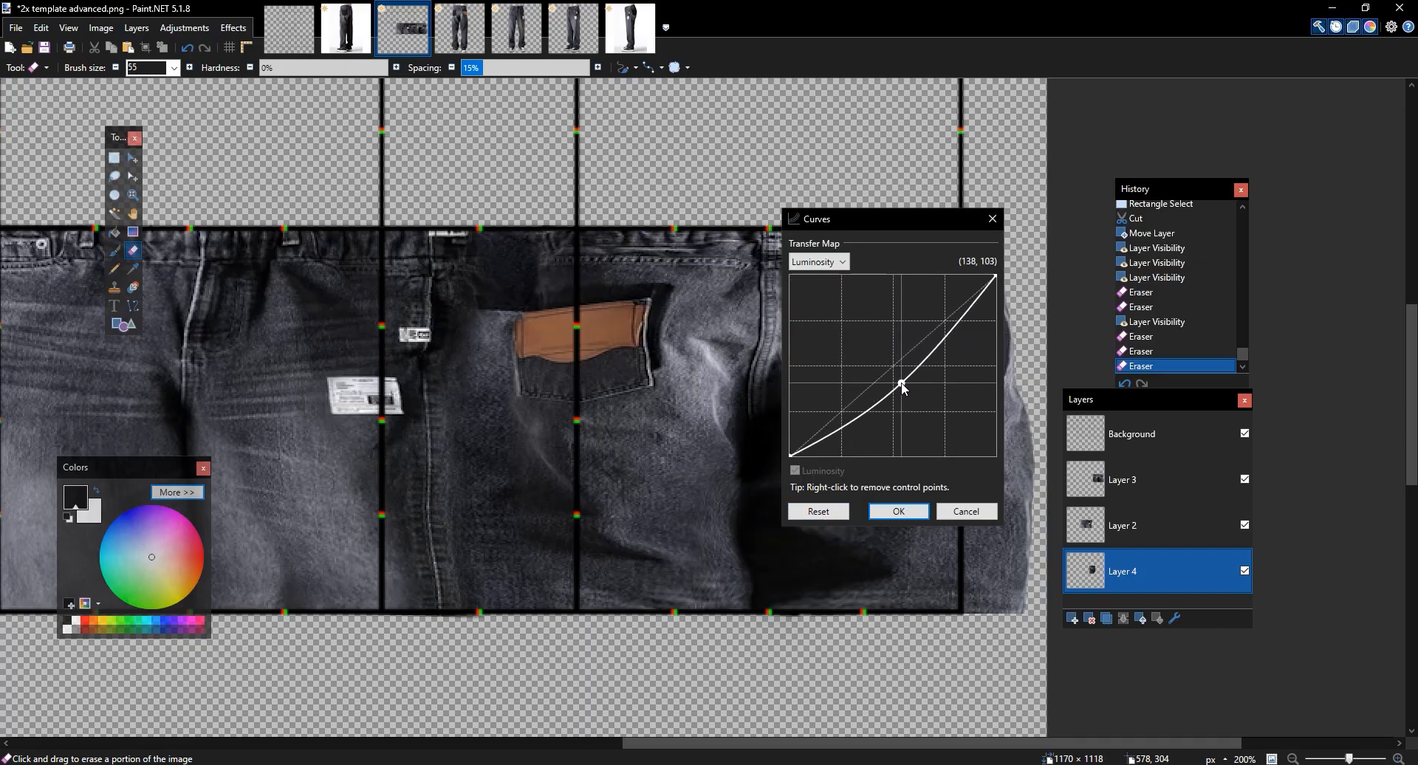
{"action": "left_click", "coordinate": [899, 511]}
Reduce Layer 4's saturation to 56 and check the match by toggling Layer 2 and Layer 3
{"action": "left_click", "coordinate": [184, 28]}
{"action": "left_click", "coordinate": [214, 261]}
{"action": "left_click_drag", "start_coordinate": [678, 318], "coordinate": [866, 304]}
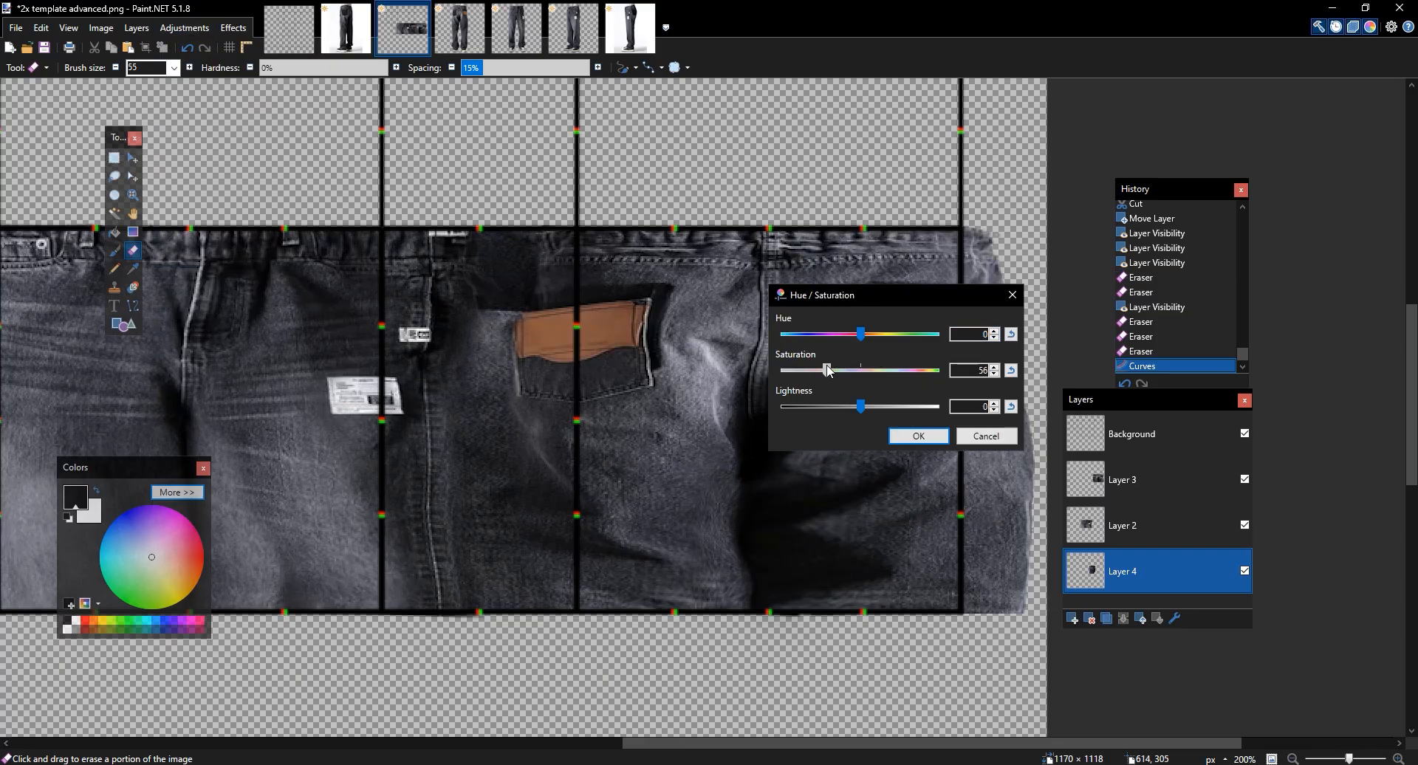
{"action": "left_click", "coordinate": [918, 436]}
{"action": "scroll", "coordinate": [879, 396], "scroll_direction": "up", "scroll_amount": 2}
{"action": "scroll", "coordinate": [879, 392], "scroll_direction": "down", "scroll_amount": 4}
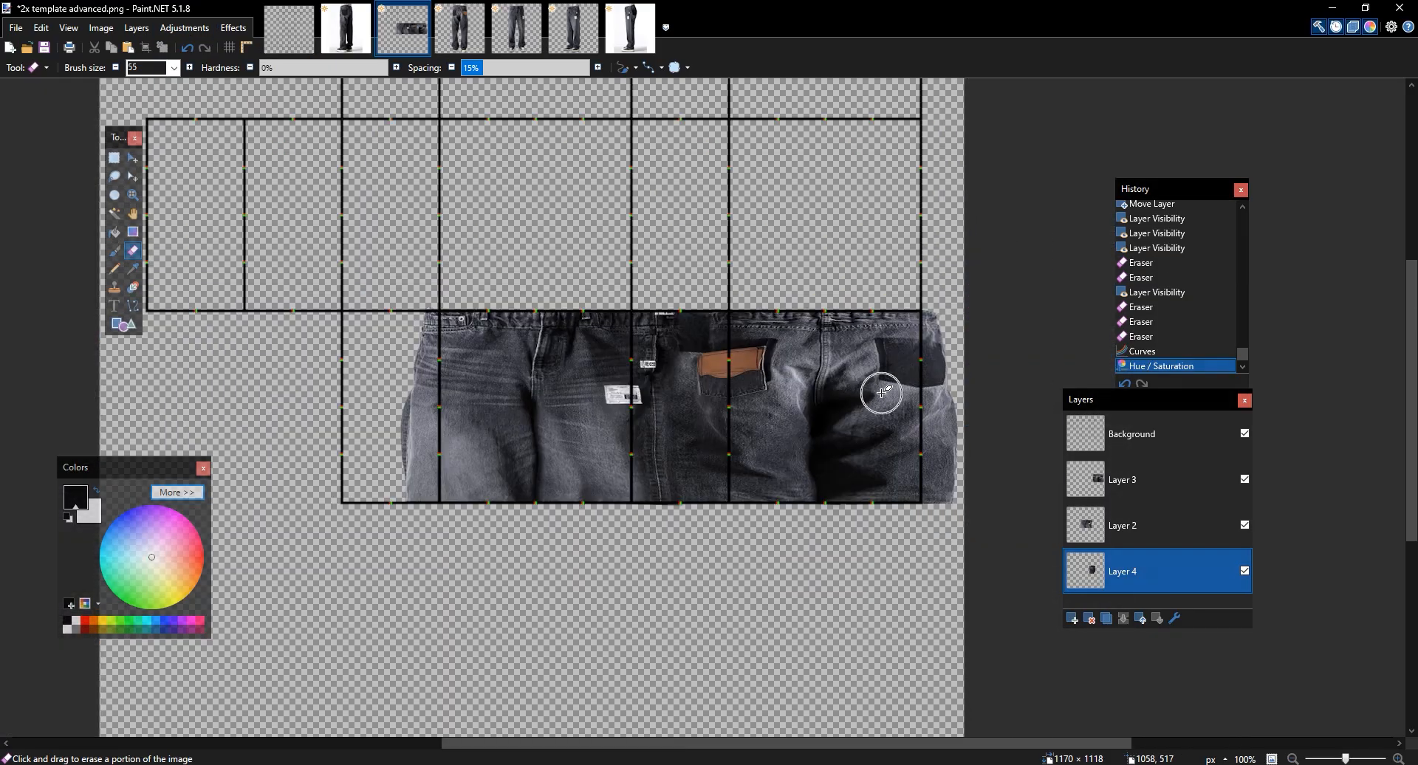
{"action": "scroll", "coordinate": [882, 392], "scroll_direction": "up", "scroll_amount": 3}
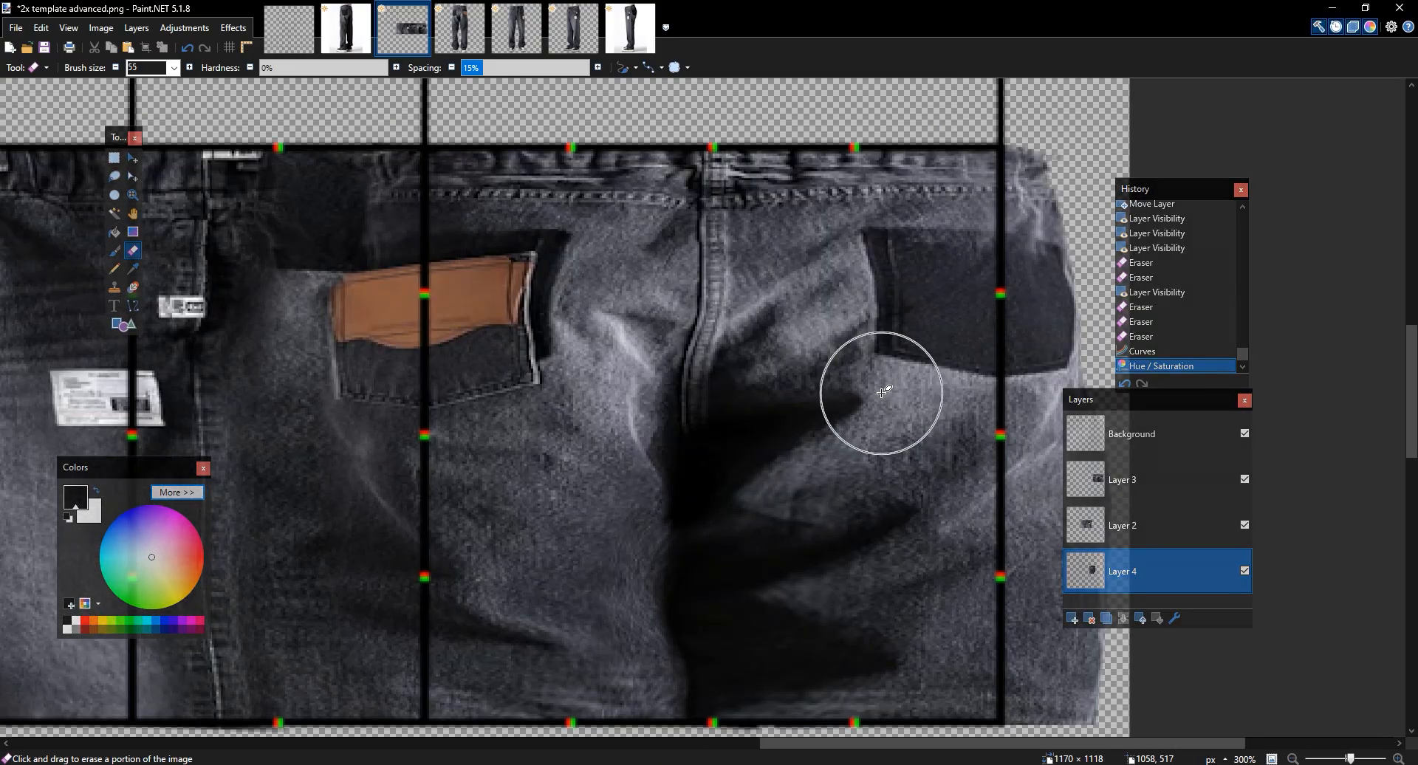
{"action": "left_click", "coordinate": [1244, 525]}
{"action": "left_click", "coordinate": [1244, 525]}
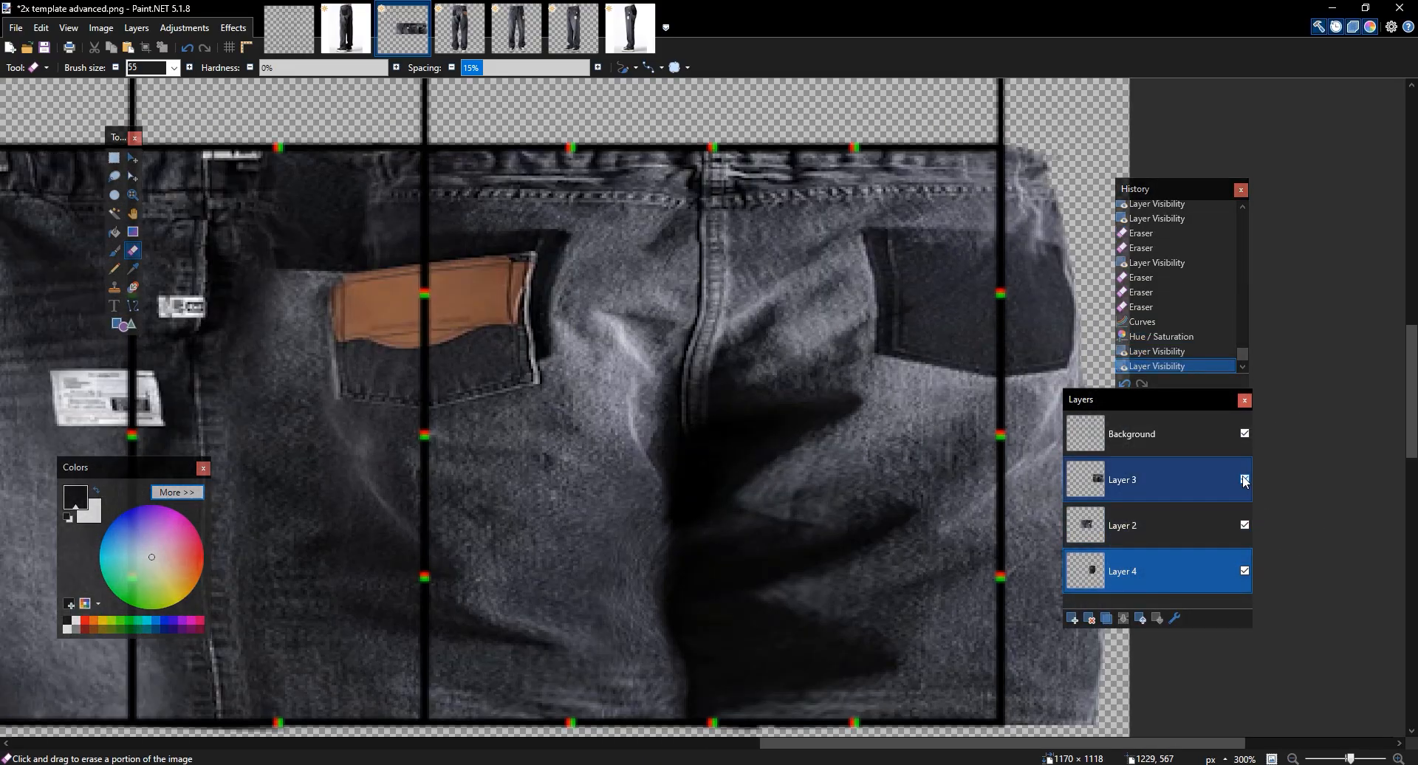
{"action": "left_click", "coordinate": [1244, 479]}
{"action": "left_click", "coordinate": [1244, 480]}
Hide the Background template and erase Layer 3's remnants beside the brown pocket within a rectangular selection, using a size 30 eraser
{"action": "left_click", "coordinate": [1180, 479]}
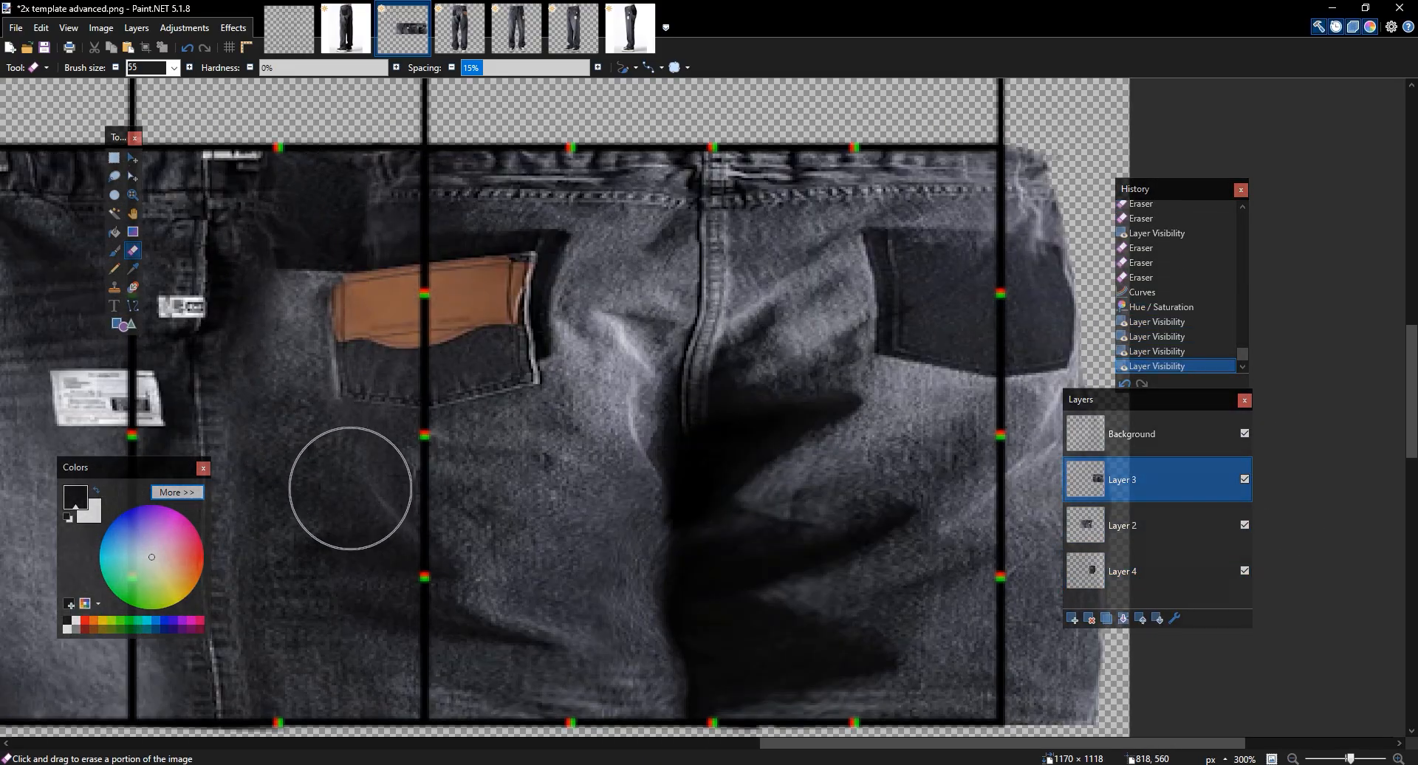
{"action": "left_click", "coordinate": [1244, 433]}
{"action": "left_click", "coordinate": [116, 68]}
{"action": "left_click", "coordinate": [117, 68]}
{"action": "left_click", "coordinate": [116, 68]}
{"action": "left_click", "coordinate": [117, 68]}
{"action": "left_click", "coordinate": [117, 68]}
{"action": "key", "text": "s"}
{"action": "left_click_drag", "start_coordinate": [365, 430], "coordinate": [282, 256]}
{"action": "key", "text": "e"}
{"action": "left_click", "coordinate": [307, 291]}
{"action": "key", "text": "ctrl+d"}
Clean up the outer edge of the brown pocket on Layer 3 with a size 15, 77% hardness eraser, and compare by toggling the layer
{"action": "scroll", "coordinate": [261, 259], "scroll_direction": "up", "scroll_amount": 2}
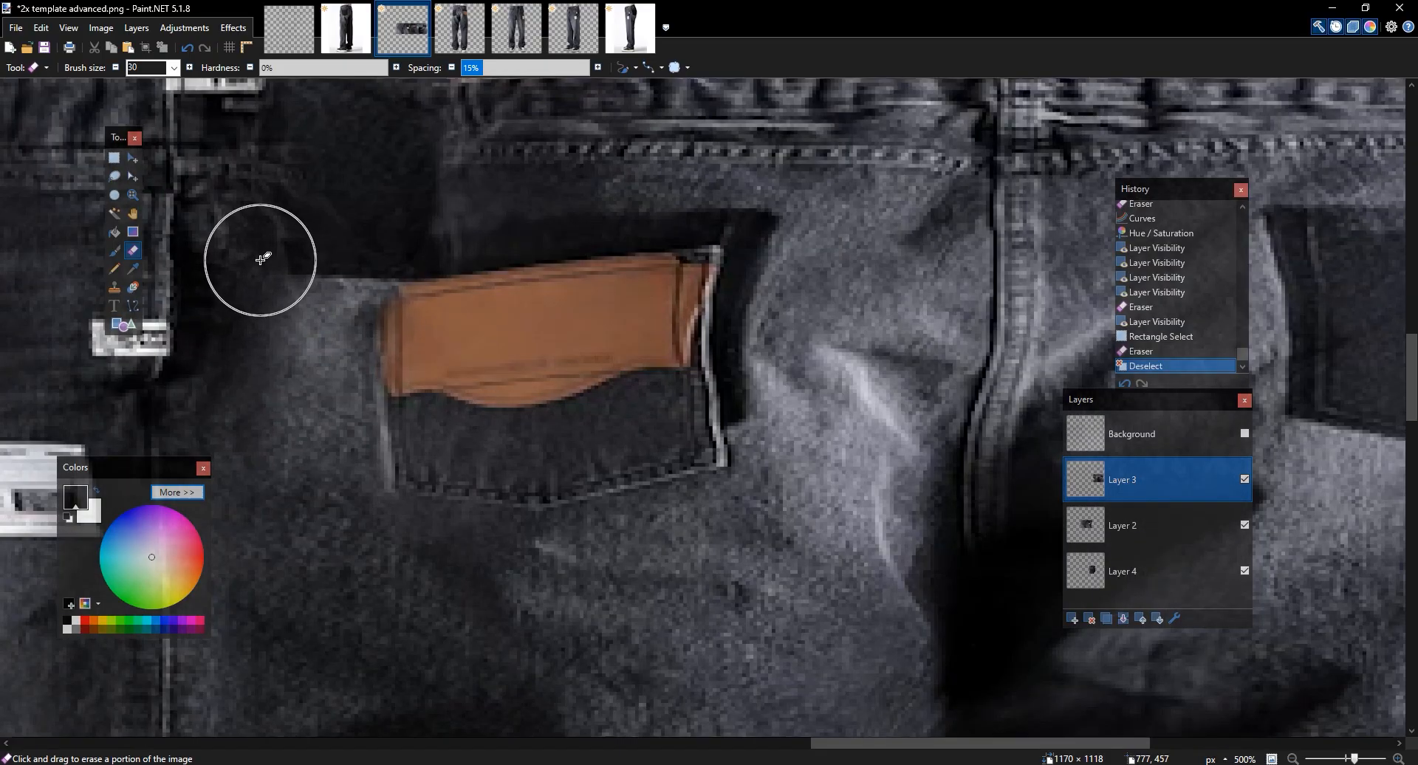
{"action": "left_click", "coordinate": [117, 68]}
{"action": "left_click", "coordinate": [116, 68]}
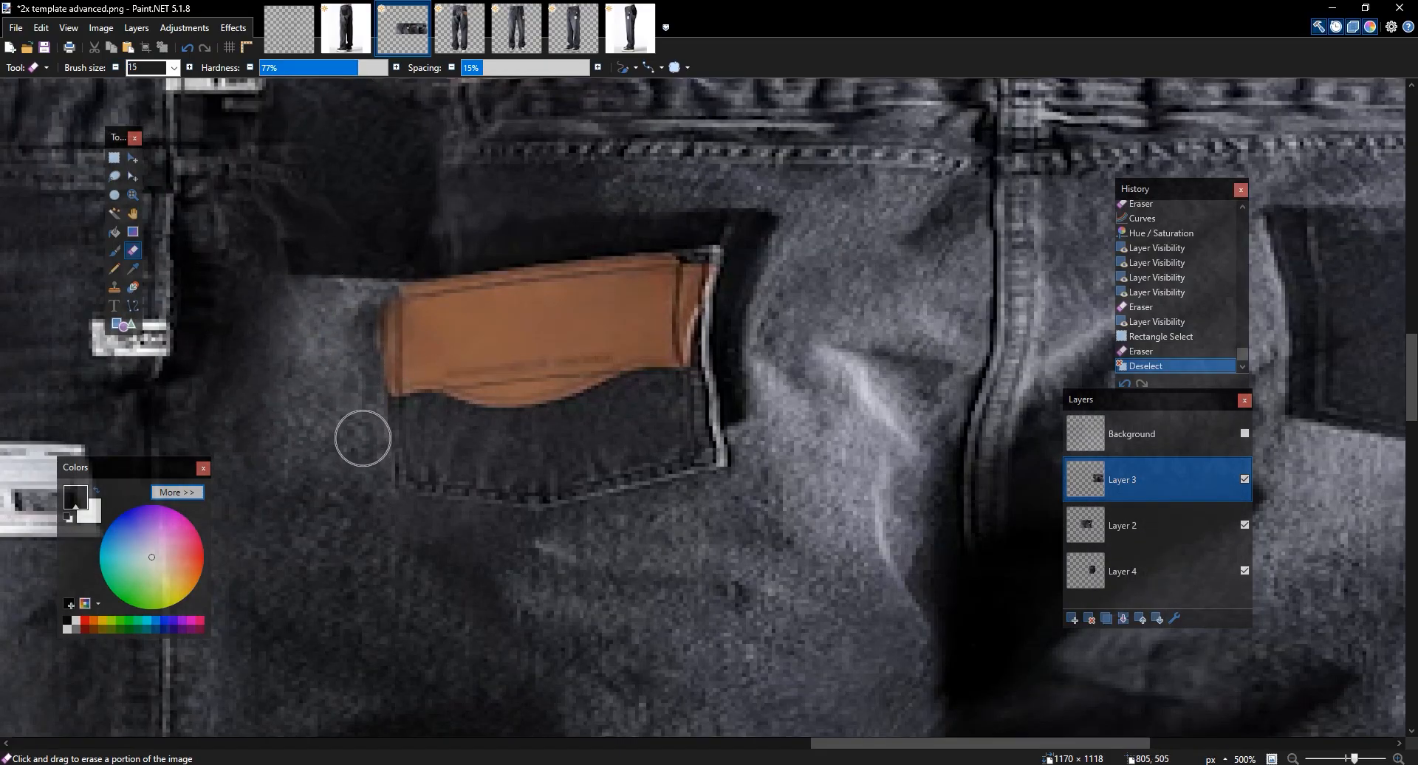
{"action": "left_click_drag", "start_coordinate": [370, 504], "coordinate": [383, 509]}
{"action": "mouse_move", "coordinate": [899, 464]}
{"action": "left_mouse_down"}
{"action": "mouse_move", "coordinate": [816, 459]}
{"action": "mouse_move", "coordinate": [967, 489]}
{"action": "left_mouse_up"}
{"action": "left_click", "coordinate": [1245, 480]}
{"action": "left_click", "coordinate": [1244, 479]}
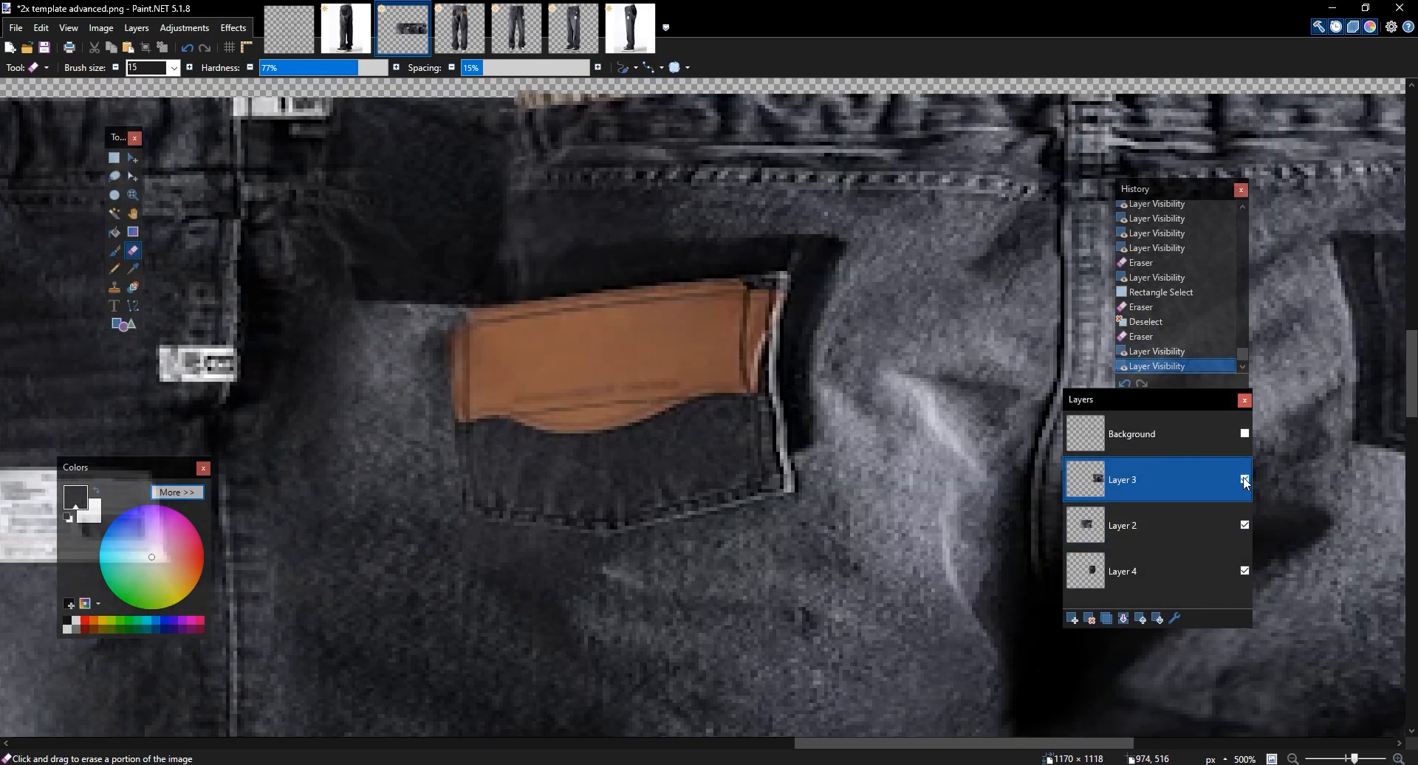
{"action": "key", "text": "s"}
{"action": "mouse_move", "coordinate": [504, 497]}
{"action": "left_mouse_down"}
{"action": "mouse_move", "coordinate": [411, 259]}
{"action": "mouse_move", "coordinate": [421, 311]}
{"action": "left_mouse_up"}
{"action": "scroll", "coordinate": [475, 334], "scroll_direction": "down", "scroll_amount": 3}
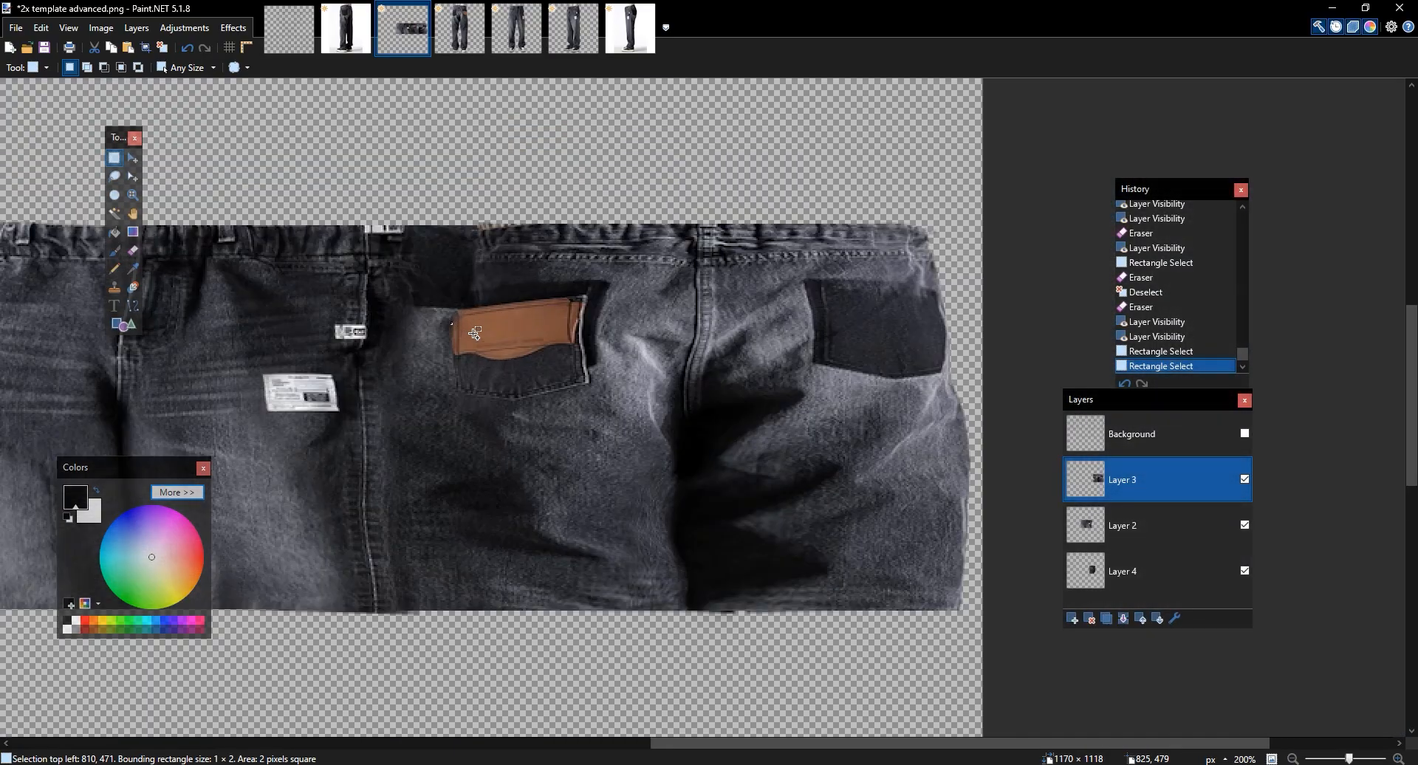
{"action": "scroll", "coordinate": [475, 334], "scroll_direction": "up", "scroll_amount": 3}
{"action": "key", "text": "ctrl+d"}
Add a layer beneath Layer 3 and paint a soft dark shadow around the pocket's outer edge with a size 10, 0% hardness brush
{"action": "key", "text": "ctrl+shift+n"}
{"action": "left_click_drag", "start_coordinate": [1151, 487], "coordinate": [1152, 534]}
{"action": "double_click", "coordinate": [1231, 479]}
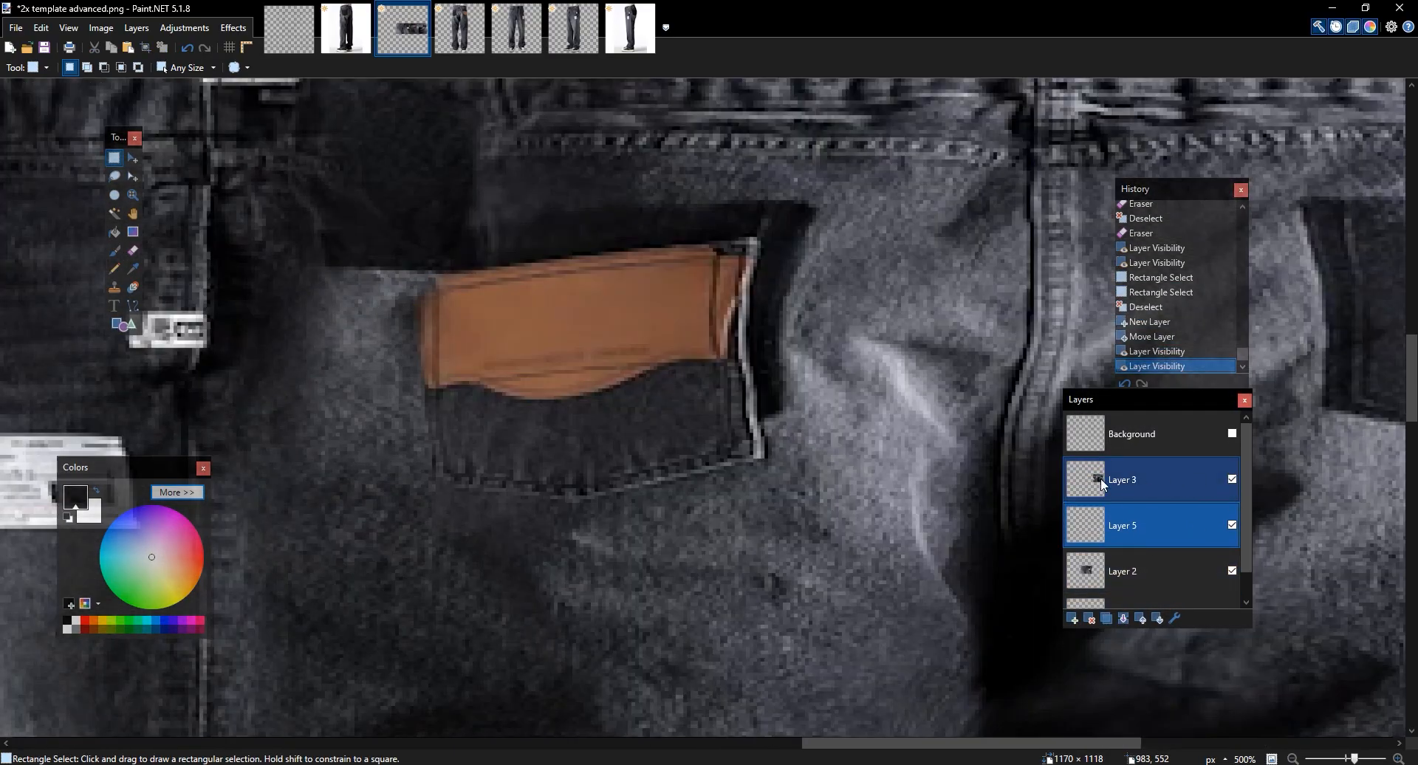
{"action": "left_click", "coordinate": [115, 251]}
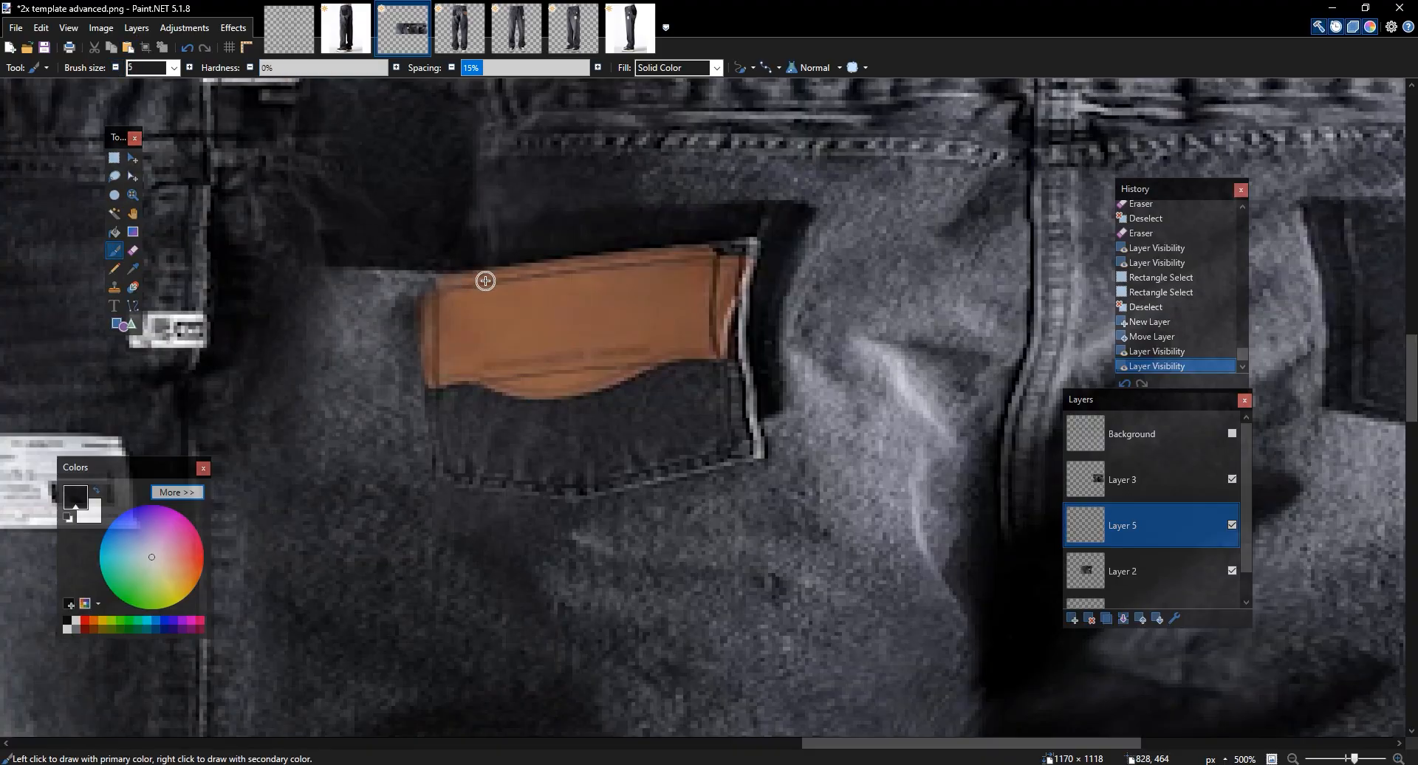
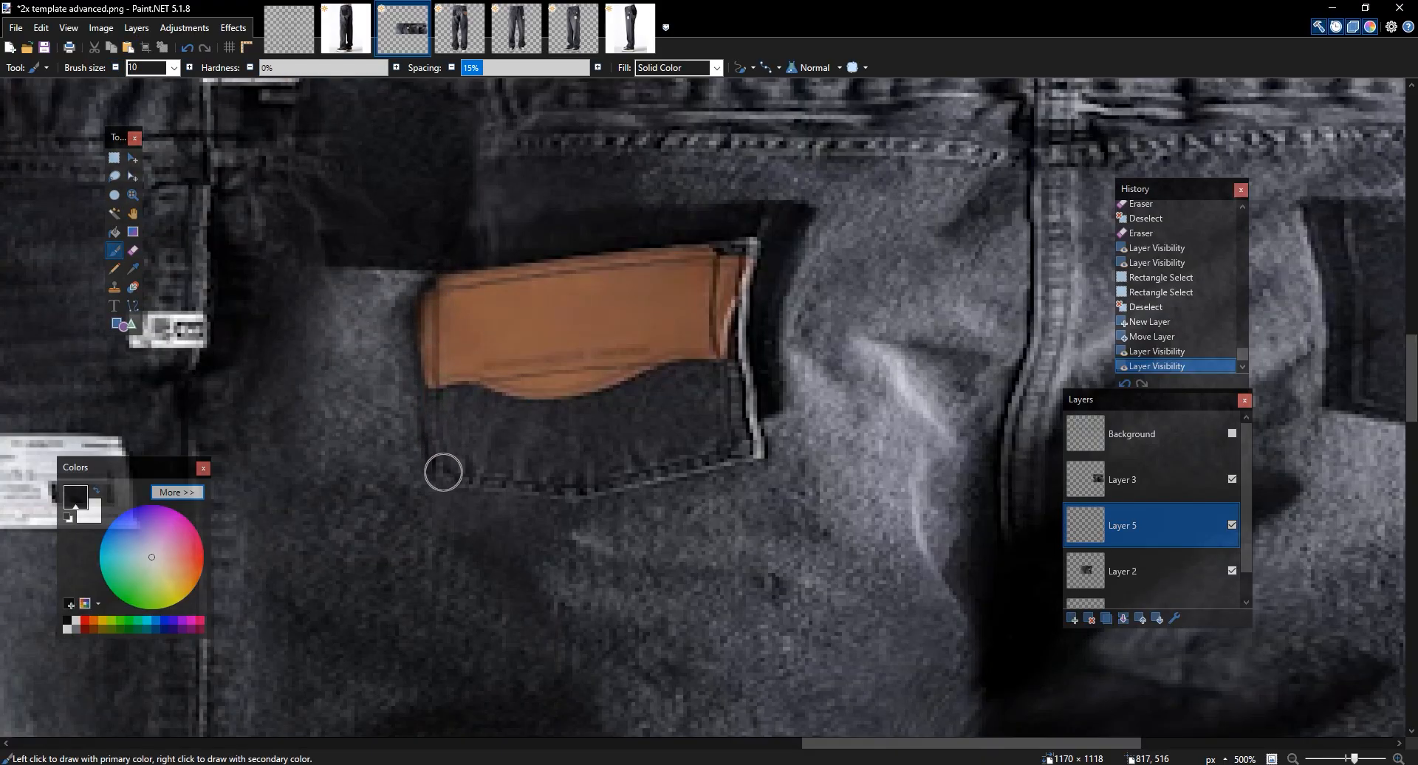
{"action": "left_click", "coordinate": [455, 480]}
Set the shadow layer's opacity to 117, compare it on and off, and touch it up with the eraser
{"action": "double_click", "coordinate": [1186, 520]}
{"action": "left_click_drag", "start_coordinate": [680, 307], "coordinate": [895, 303]}
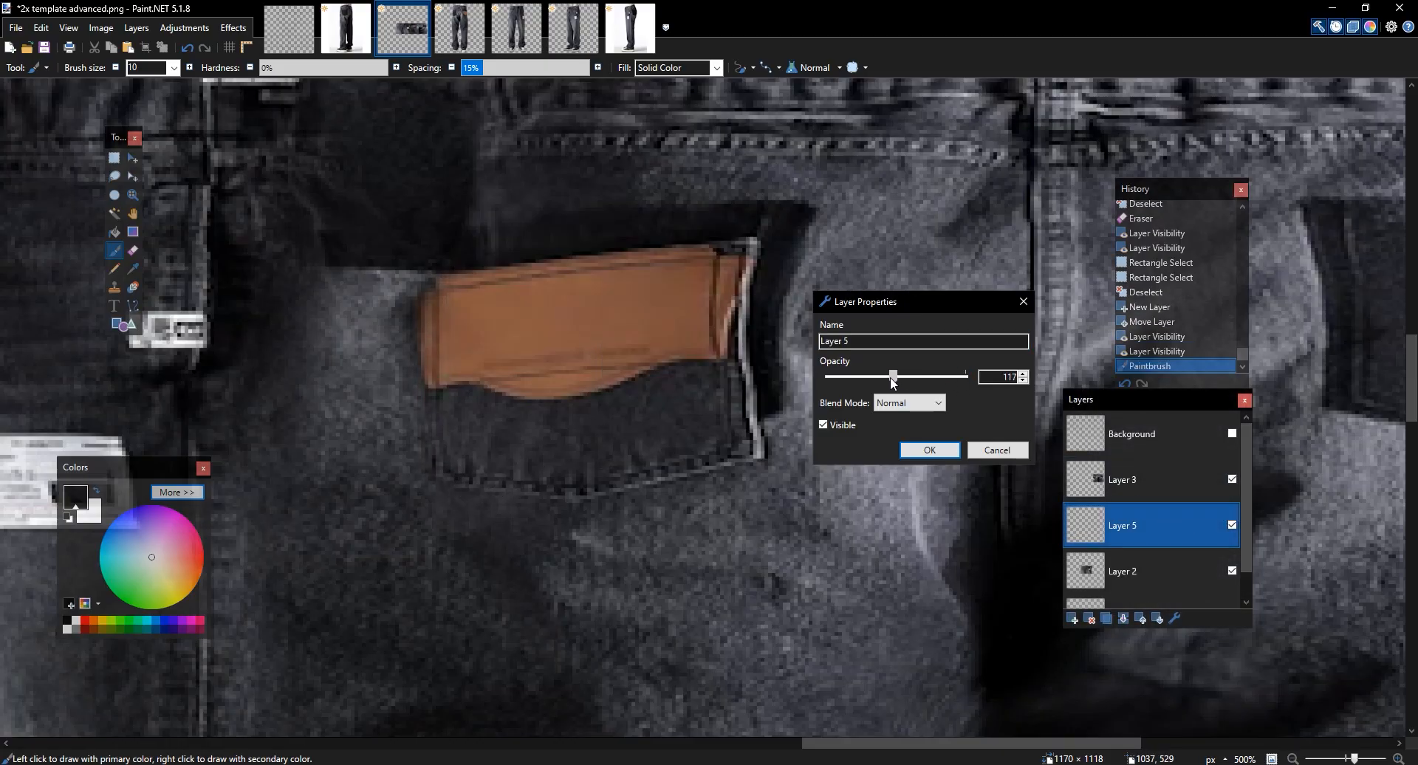
{"action": "left_click", "coordinate": [932, 450]}
{"action": "scroll", "coordinate": [931, 447], "scroll_direction": "down", "scroll_amount": 5, "text": "ctrl"}
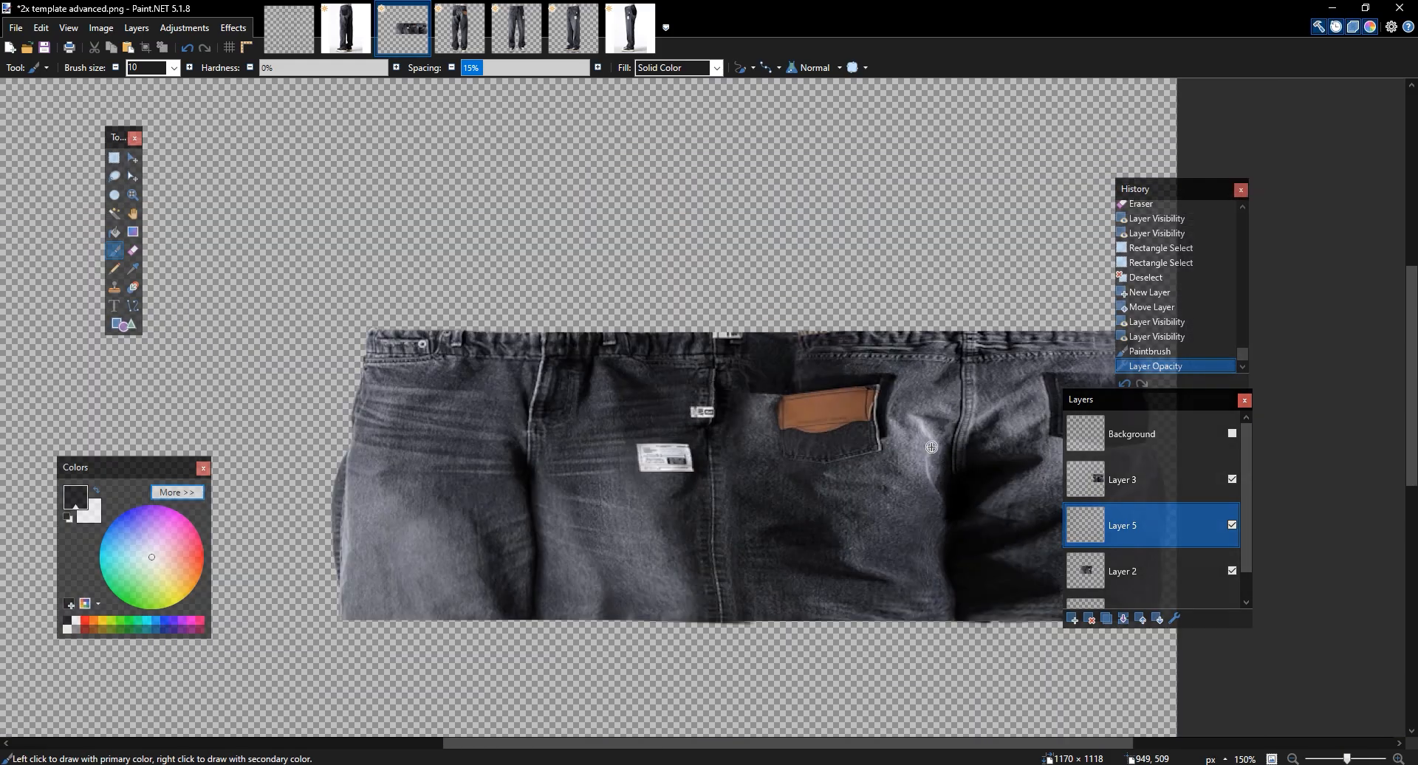
{"action": "left_click", "coordinate": [1231, 525]}
{"action": "left_click", "coordinate": [1232, 524]}
{"action": "left_click", "coordinate": [1231, 524]}
{"action": "left_click", "coordinate": [1231, 524]}
{"action": "left_click", "coordinate": [1232, 525]}
{"action": "left_click", "coordinate": [1232, 524]}
{"action": "key", "text": "e"}
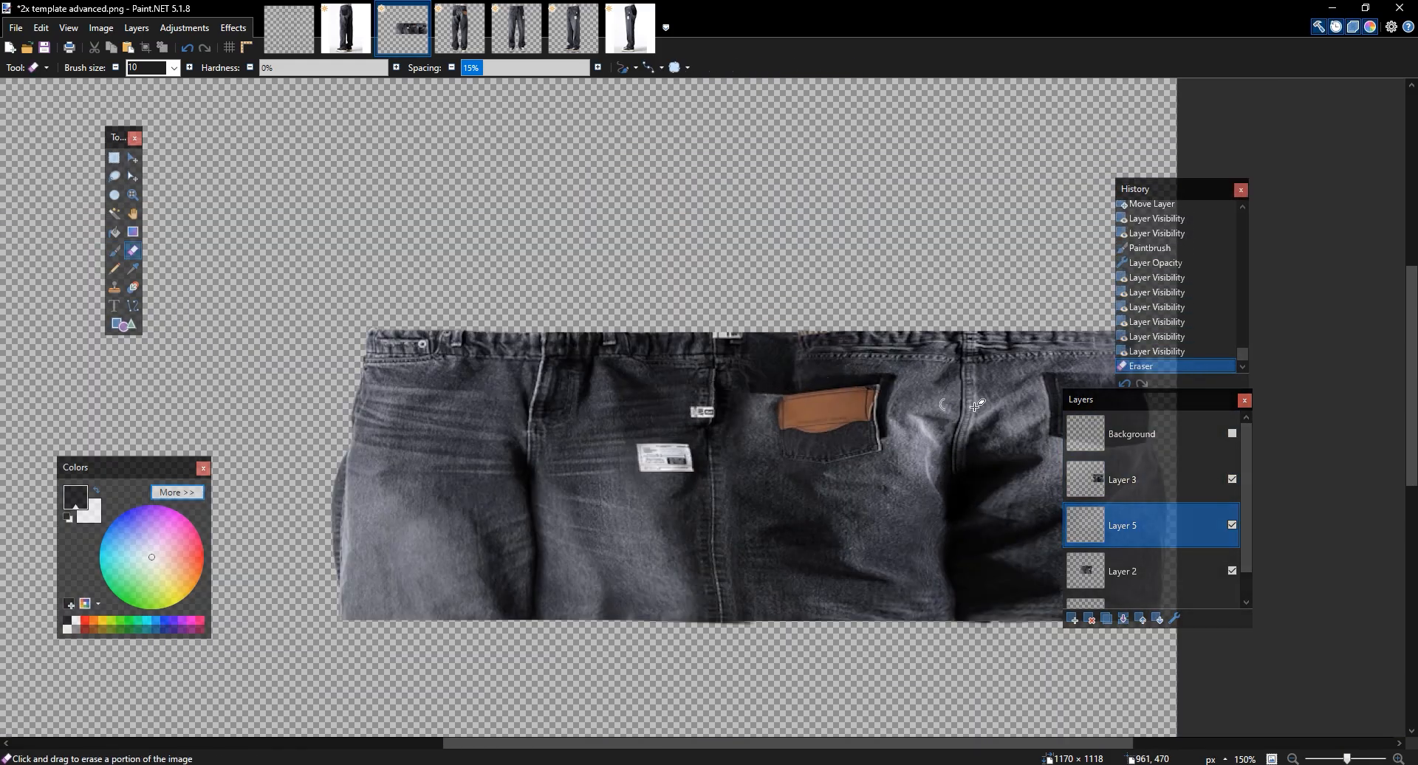
{"action": "scroll", "coordinate": [940, 402], "scroll_direction": "right", "scroll_amount": 2}
{"action": "scroll", "coordinate": [832, 404], "scroll_direction": "up", "scroll_amount": 3}
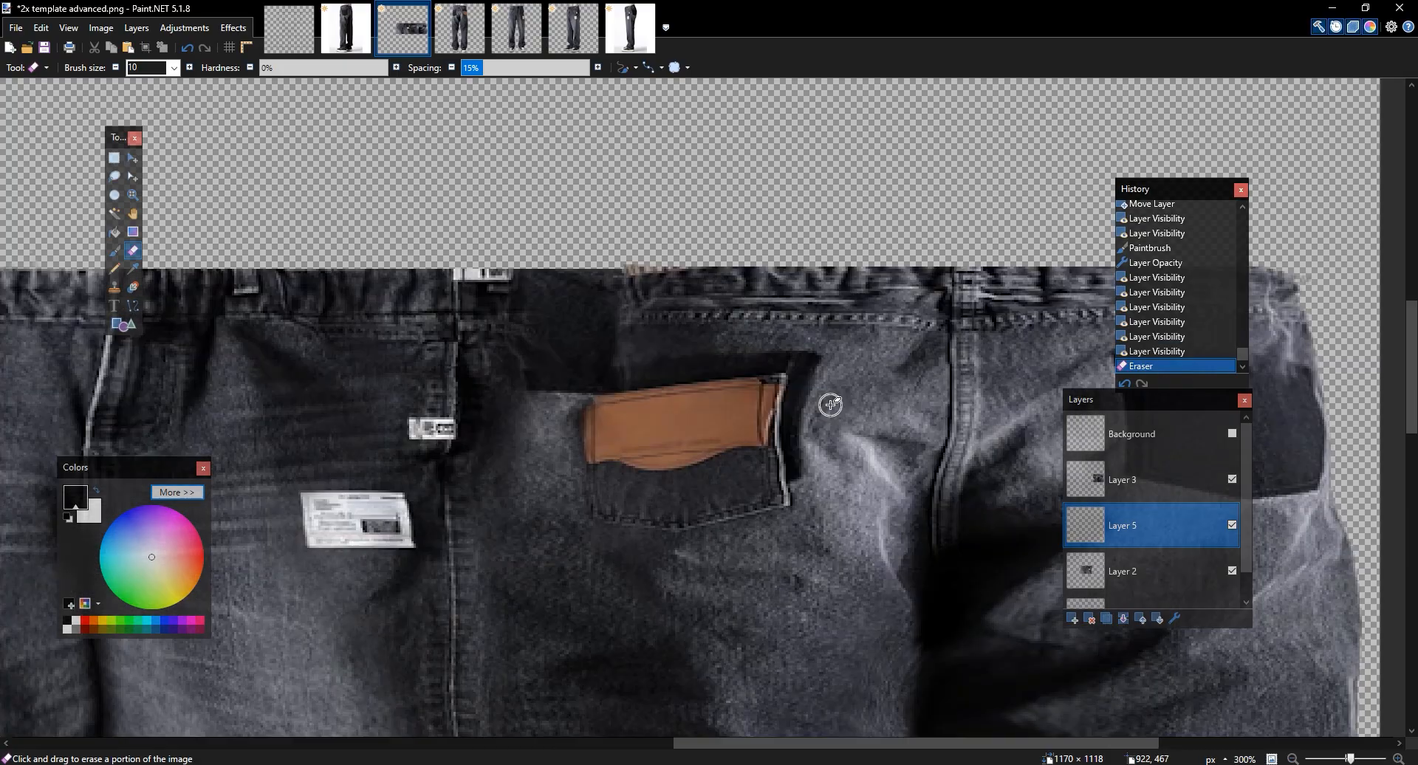
{"action": "key", "text": "s"}
{"action": "left_click_drag", "start_coordinate": [1190, 598], "coordinate": [1083, 437]}
{"action": "left_click_drag", "start_coordinate": [879, 434], "coordinate": [309, 178]}
{"action": "key", "text": "ctrl+z"}
{"action": "key", "text": "ctrl+z"}
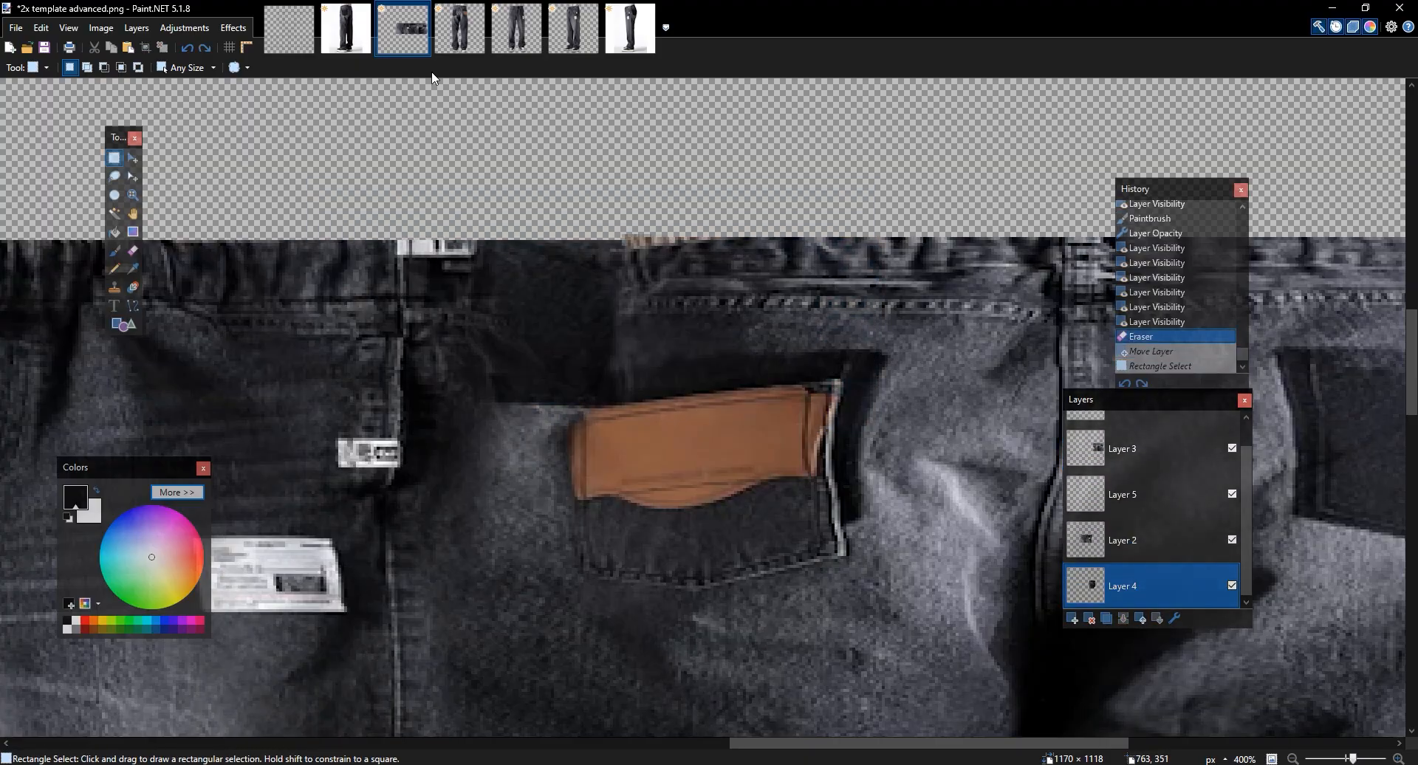
{"action": "left_click", "coordinate": [458, 42]}
{"action": "left_click", "coordinate": [394, 40]}
{"action": "left_click_drag", "start_coordinate": [701, 230], "coordinate": [654, 222]}
{"action": "mouse_move", "coordinate": [629, 268]}
{"action": "left_mouse_down"}
{"action": "mouse_move", "coordinate": [1113, 258]}
{"action": "mouse_move", "coordinate": [424, 269]}
{"action": "mouse_move", "coordinate": [595, 265]}
{"action": "left_mouse_up"}
{"action": "mouse_move", "coordinate": [820, 406]}
{"action": "left_mouse_down"}
{"action": "mouse_move", "coordinate": [537, 278]}
{"action": "mouse_move", "coordinate": [857, 261]}
{"action": "left_mouse_up"}
{"action": "left_click", "coordinate": [457, 269]}
{"action": "left_click_drag", "start_coordinate": [718, 495], "coordinate": [428, 356]}
{"action": "left_click", "coordinate": [428, 355]}
{"action": "left_click_drag", "start_coordinate": [928, 278], "coordinate": [606, 210]}
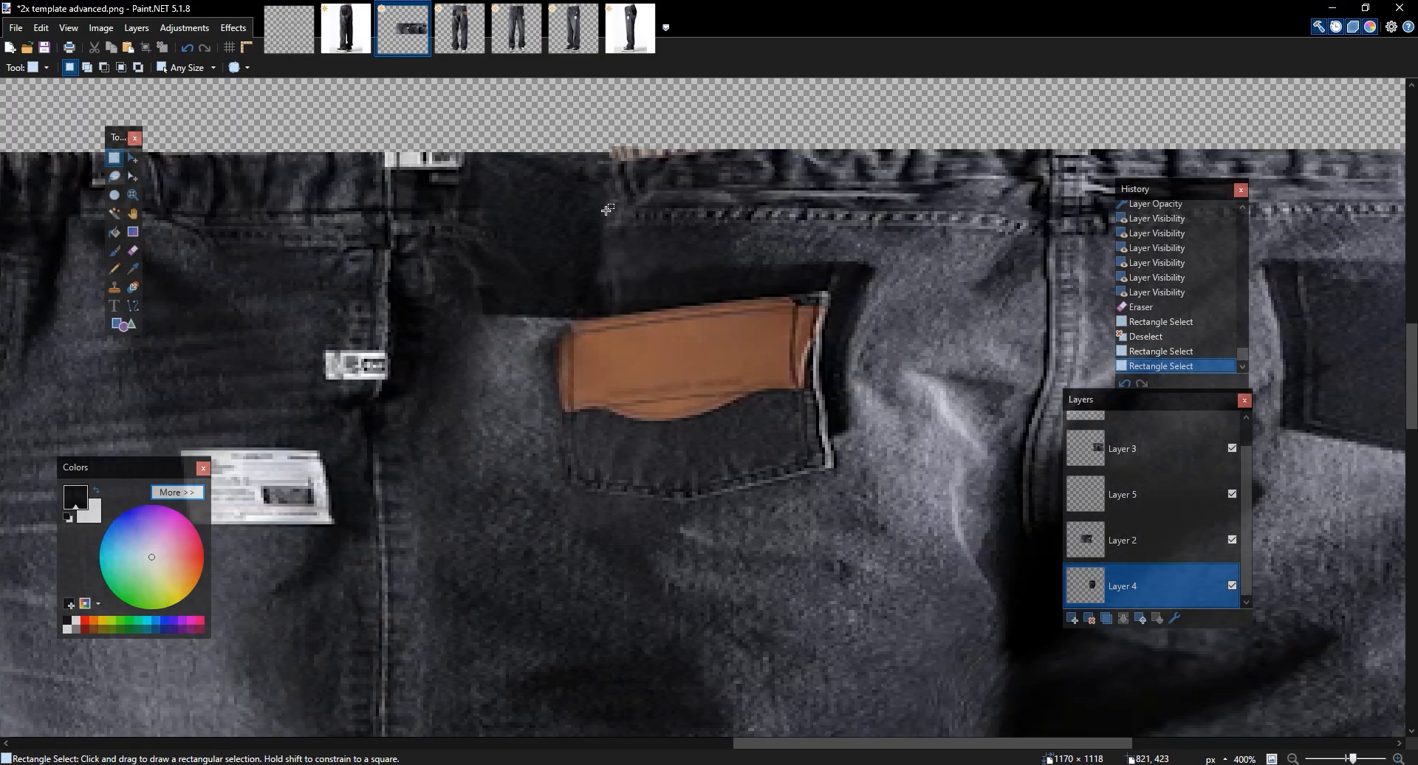
{"action": "left_click_drag", "start_coordinate": [389, 116], "coordinate": [798, 377]}
{"action": "left_click", "coordinate": [748, 326]}
Switch to the back-view jeans photo and copy an area of about 211 × 180 px from the thigh of the leg without the brown pocket
{"action": "left_click", "coordinate": [461, 37]}
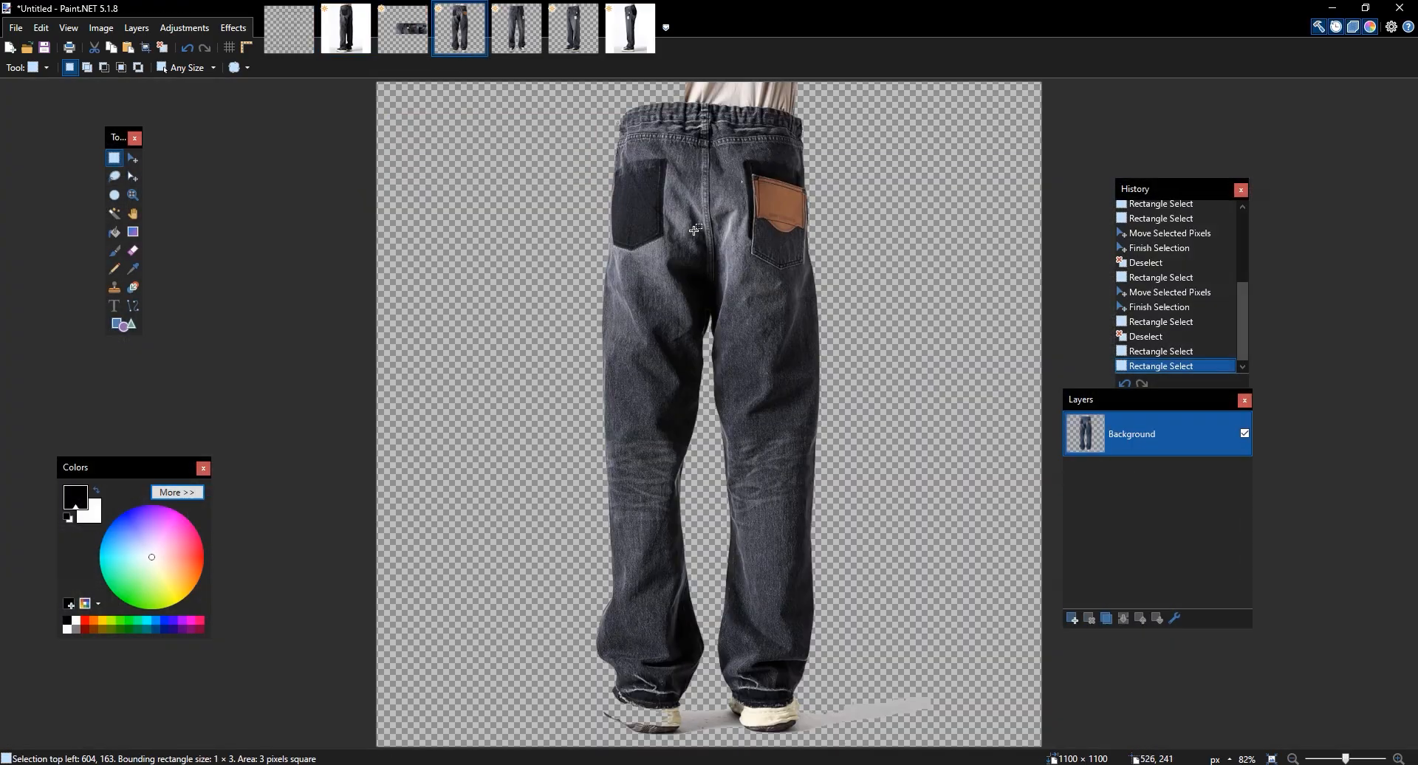
{"action": "left_click_drag", "start_coordinate": [706, 448], "coordinate": [578, 336]}
{"action": "key", "text": "m"}
{"action": "left_click", "coordinate": [663, 406]}
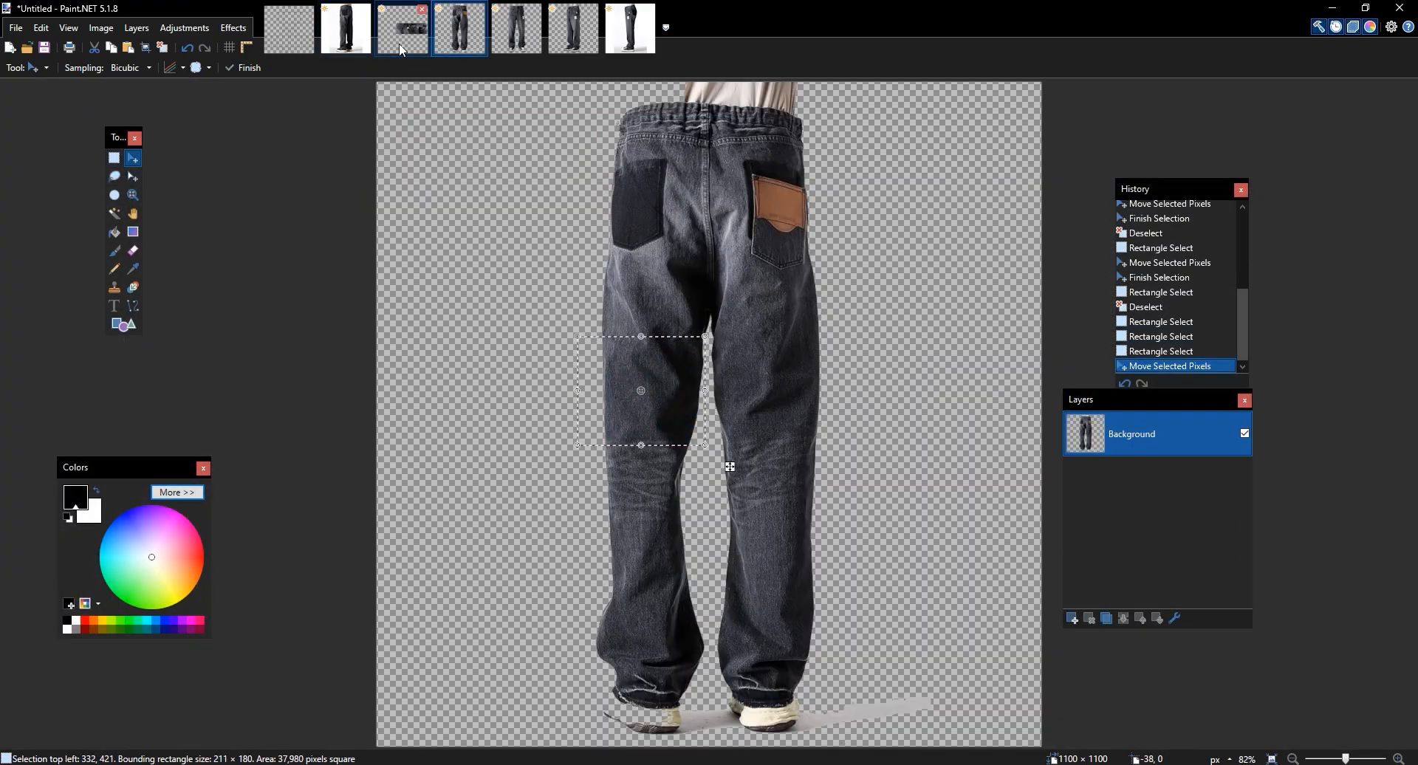
Return to the template image and hide Layers 3, 5 and 2 so only the side leg on Layer 4 is shown
{"action": "left_click", "coordinate": [400, 48]}
{"action": "left_click", "coordinate": [1231, 493]}
{"action": "left_click", "coordinate": [1231, 494]}
{"action": "left_click", "coordinate": [1232, 539]}
{"action": "left_click", "coordinate": [1232, 494]}
{"action": "left_click", "coordinate": [1231, 447]}
{"action": "scroll", "coordinate": [716, 291], "scroll_direction": "down", "scroll_amount": 1}
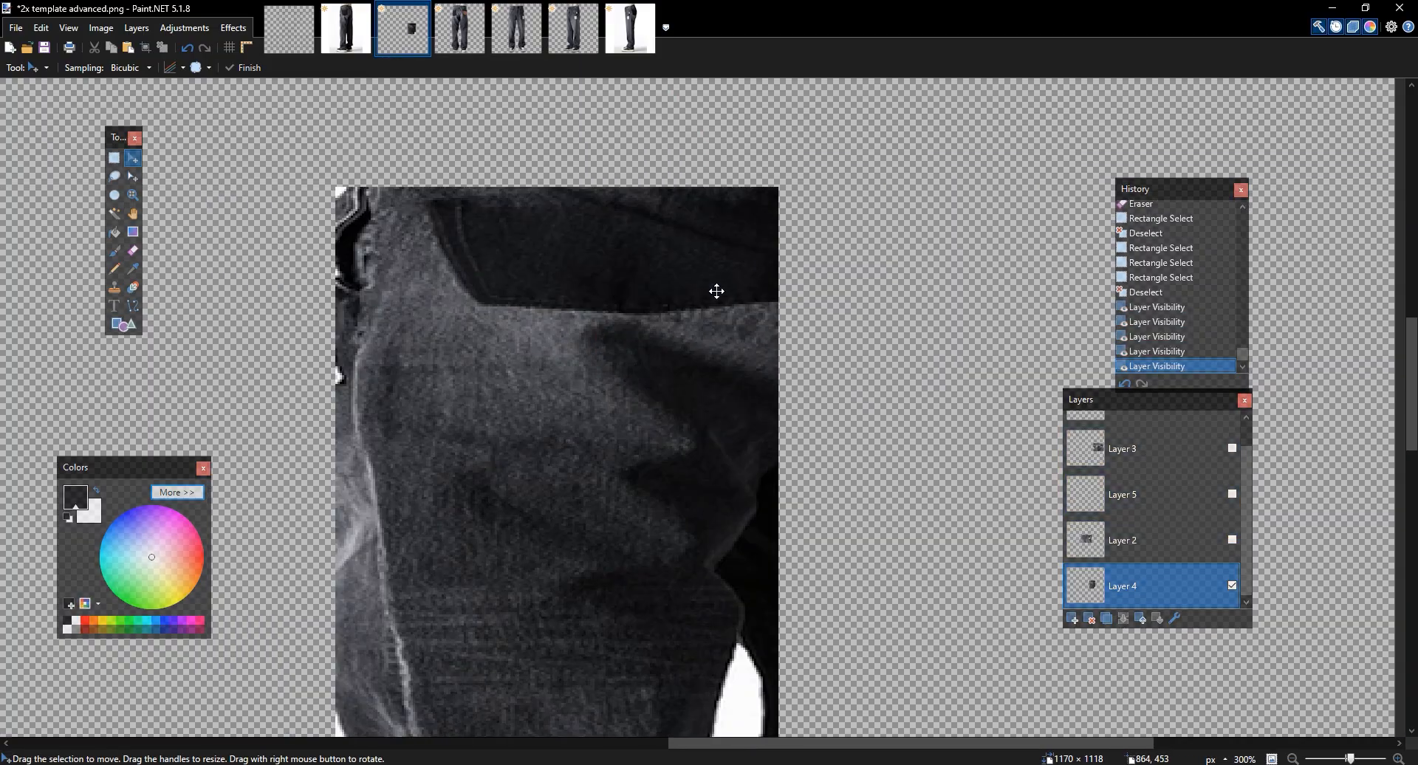
Paste the copied thigh patch into a new layer above Layer 4, stretch and position it over the side leg's dark pocket, and deselect
{"action": "left_click", "coordinate": [1072, 619]}
{"action": "key", "text": "ctrl+v"}
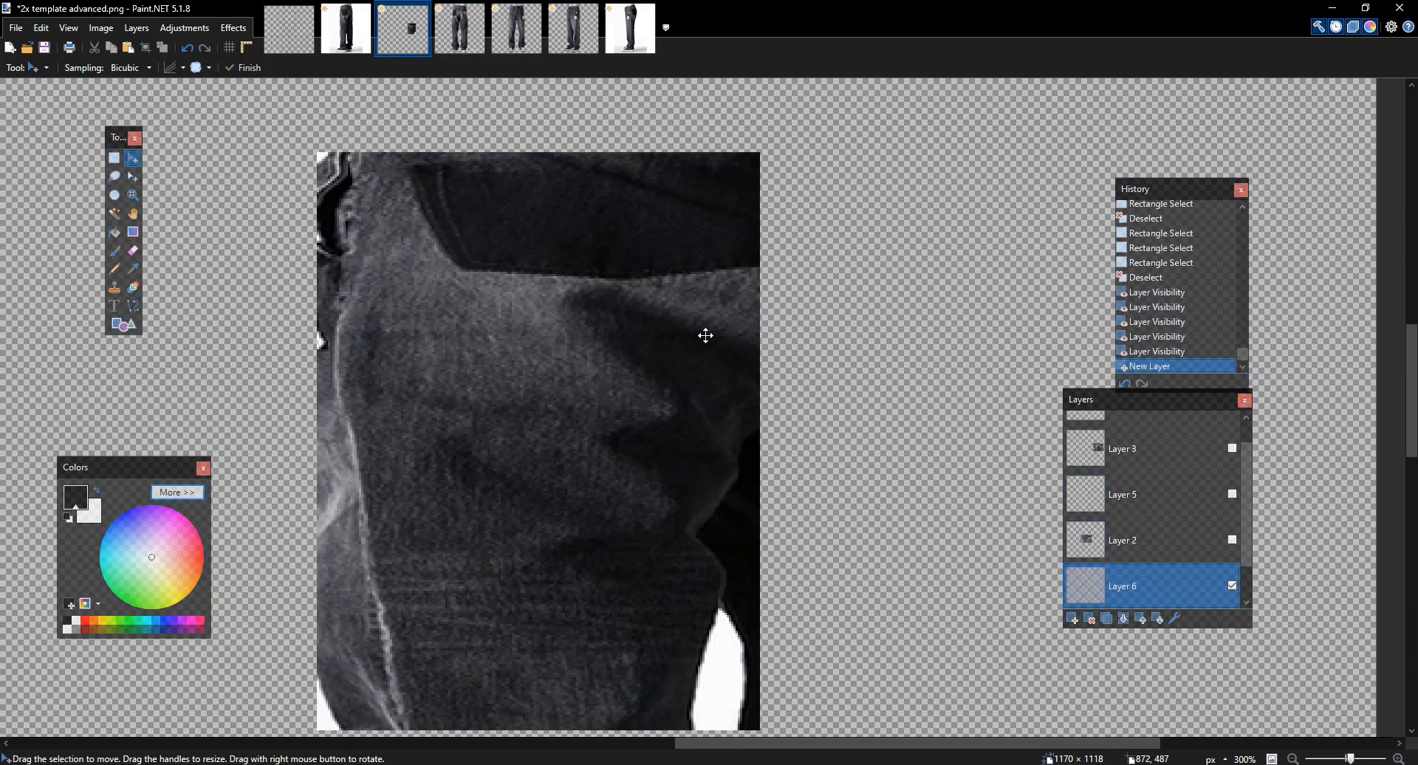
{"action": "left_click_drag", "start_coordinate": [350, 370], "coordinate": [785, 360]}
{"action": "left_click_drag", "start_coordinate": [632, 305], "coordinate": [663, 314]}
{"action": "left_click_drag", "start_coordinate": [810, 367], "coordinate": [857, 360]}
{"action": "left_click_drag", "start_coordinate": [652, 302], "coordinate": [624, 300]}
{"action": "key", "text": "ctrl+d"}
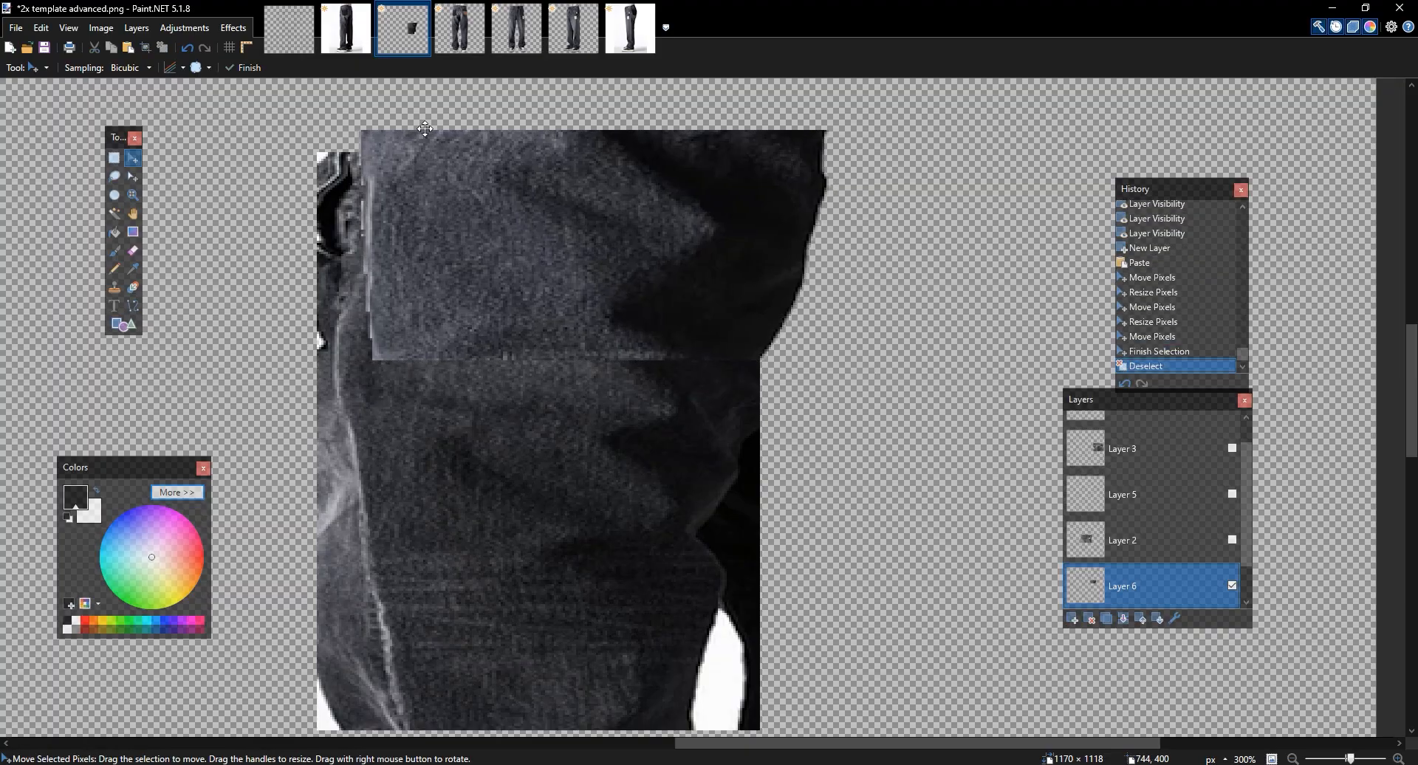
Blend the lower and side edges of the thigh patch on Layer 6 into the side leg using a soft eraser of size 59
{"action": "key", "text": "e"}
{"action": "left_click", "coordinate": [189, 67]}
{"action": "left_click", "coordinate": [189, 67]}
{"action": "left_click", "coordinate": [189, 67]}
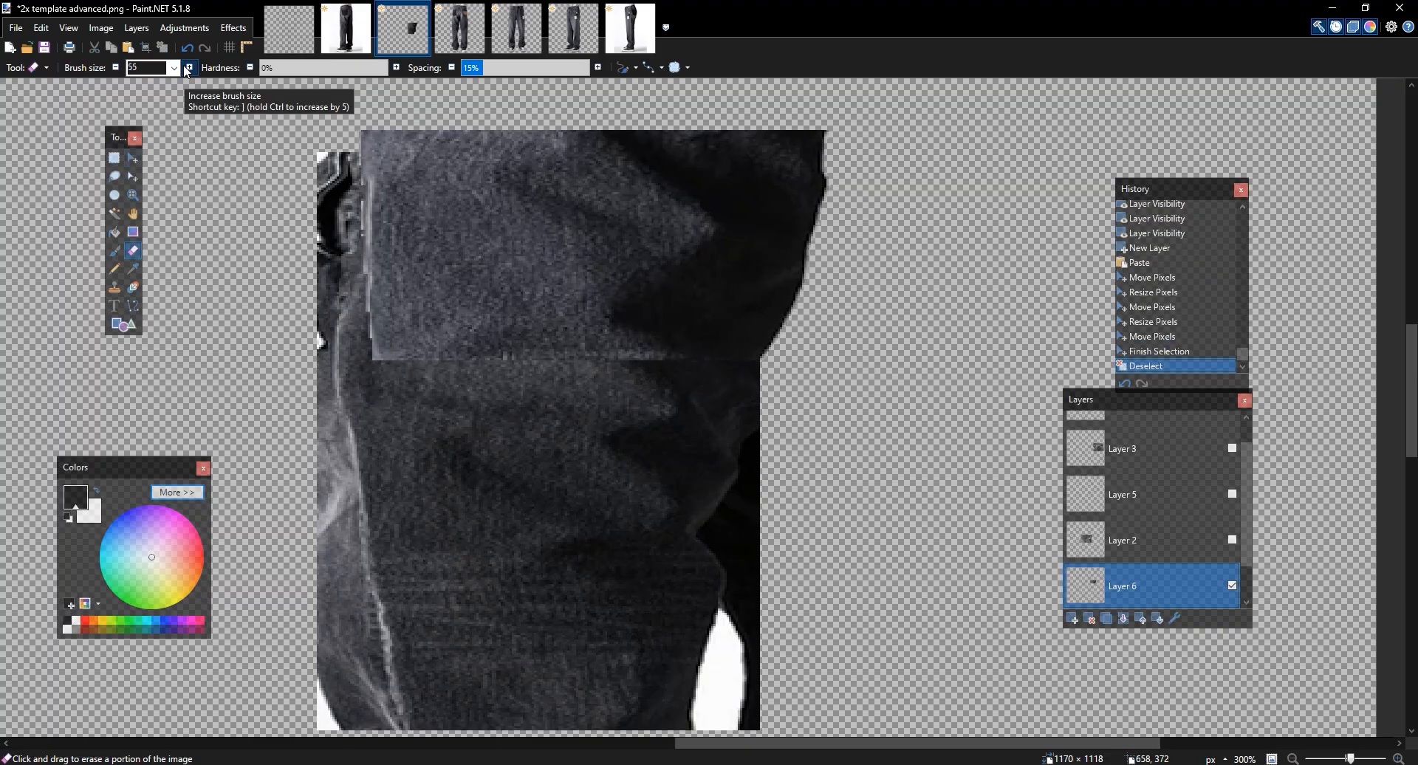
{"action": "left_click", "coordinate": [189, 67]}
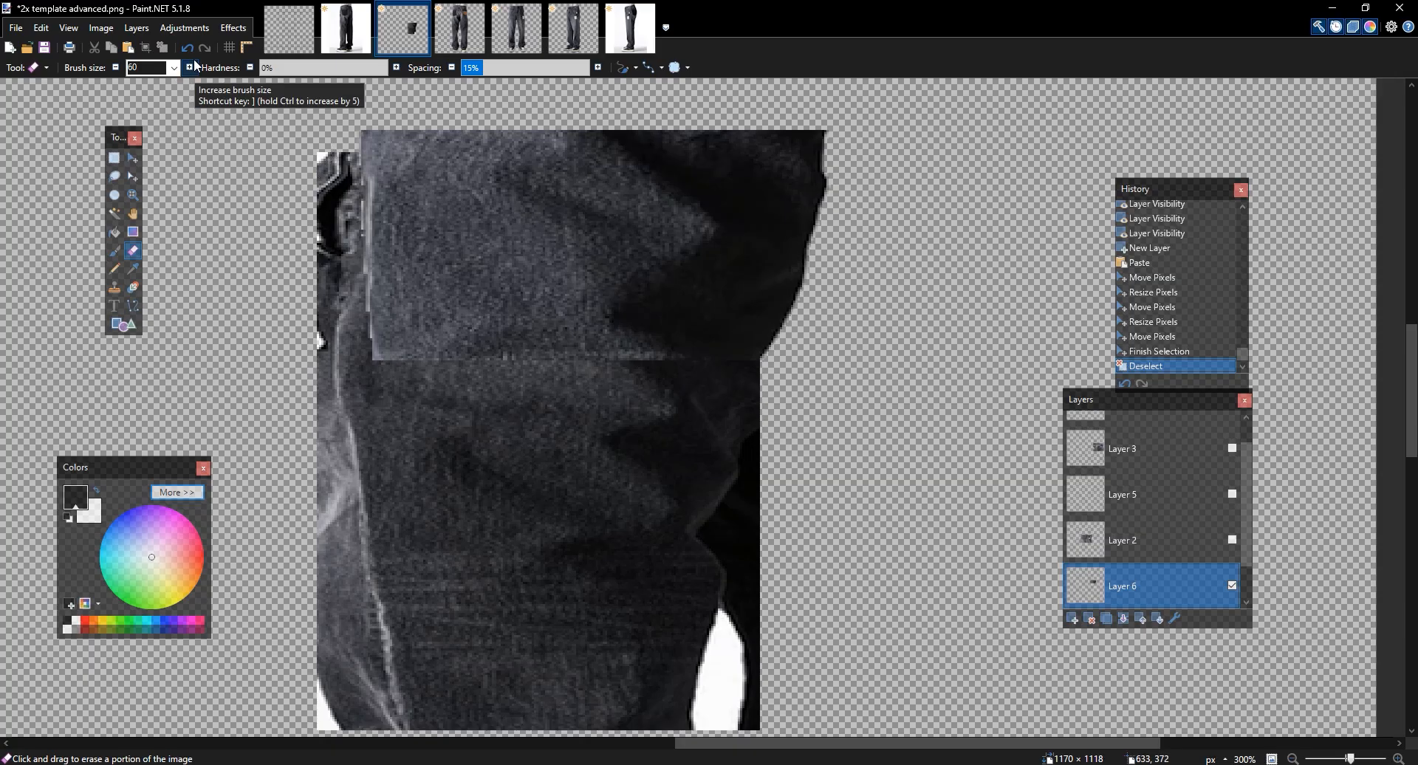
{"action": "left_click", "coordinate": [174, 68]}
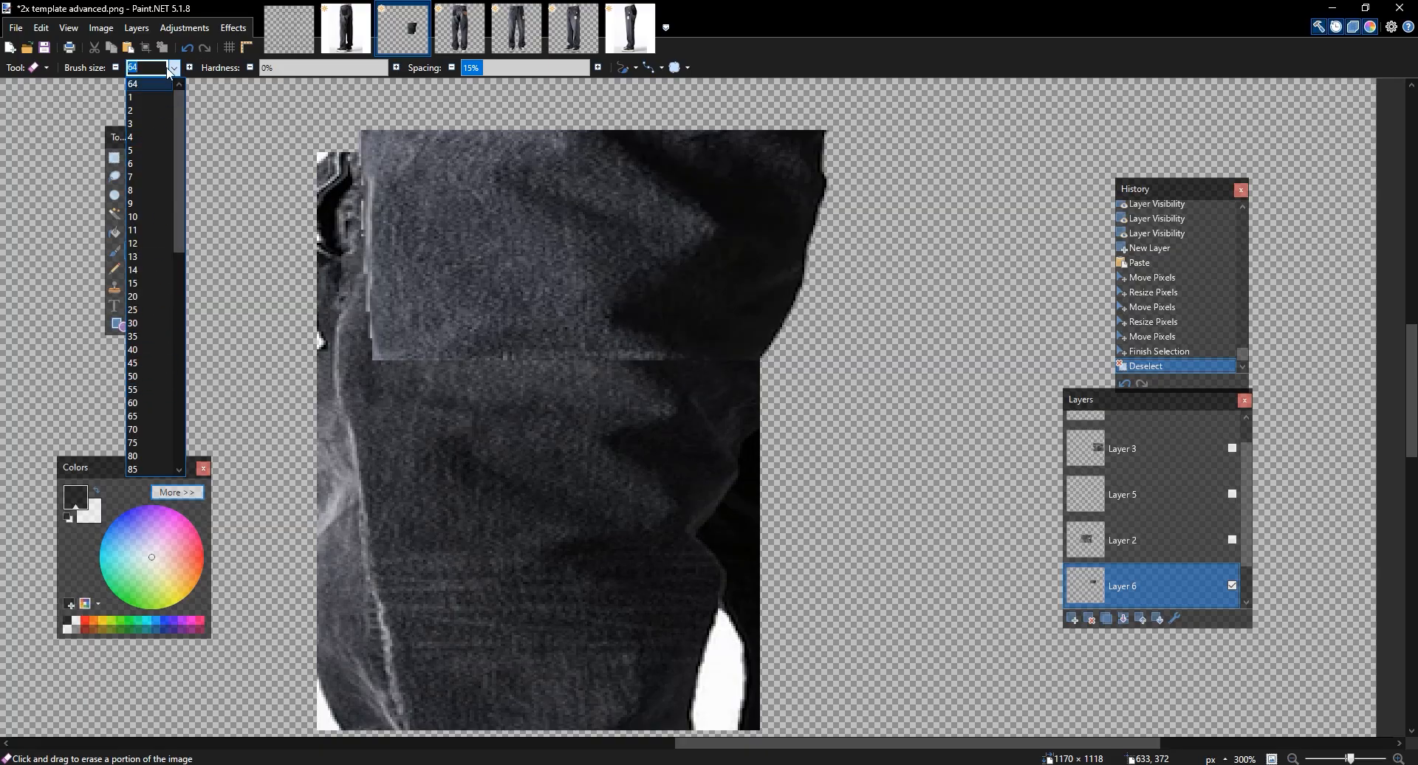
{"action": "left_click", "coordinate": [174, 68]}
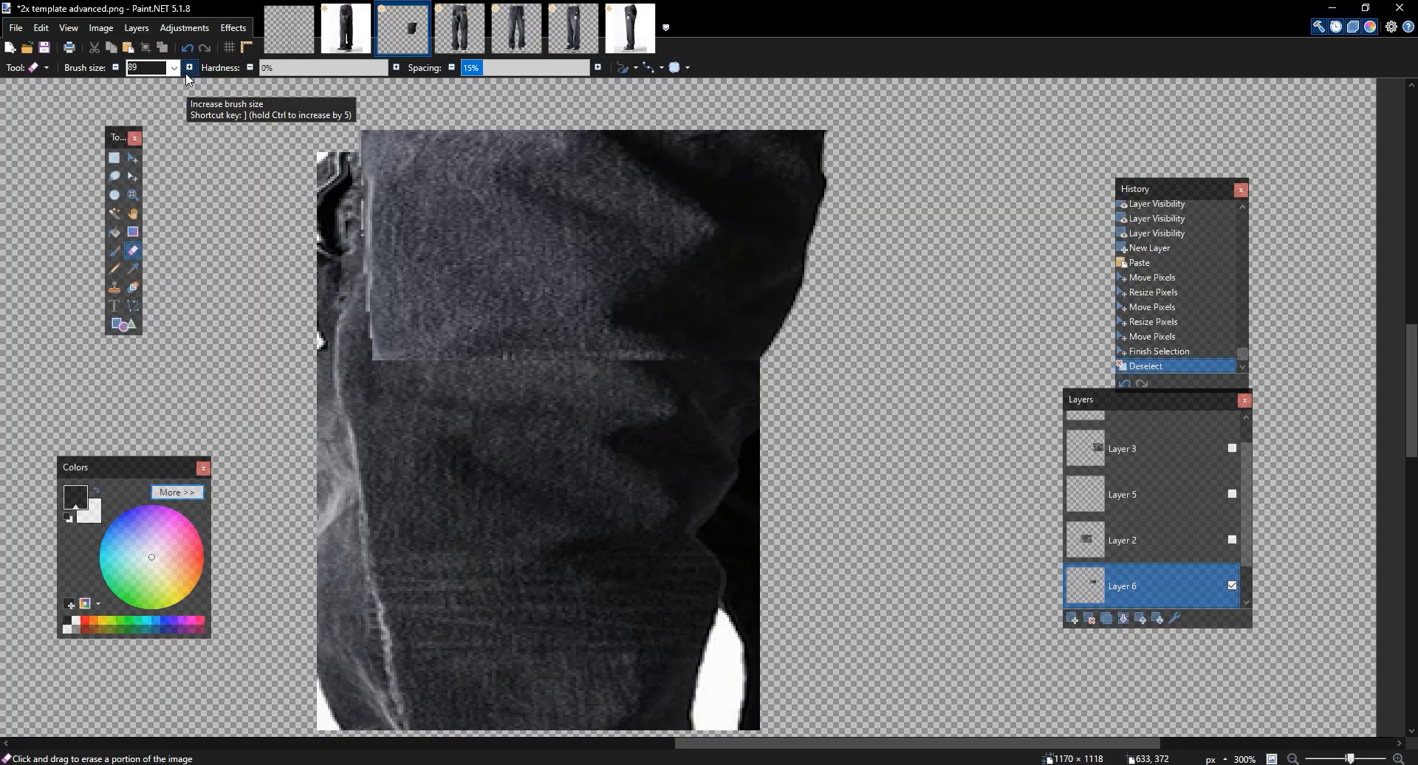
{"action": "left_click_drag", "start_coordinate": [728, 431], "coordinate": [686, 439]}
{"action": "key", "text": "ctrl+z"}
{"action": "left_click", "coordinate": [116, 67]}
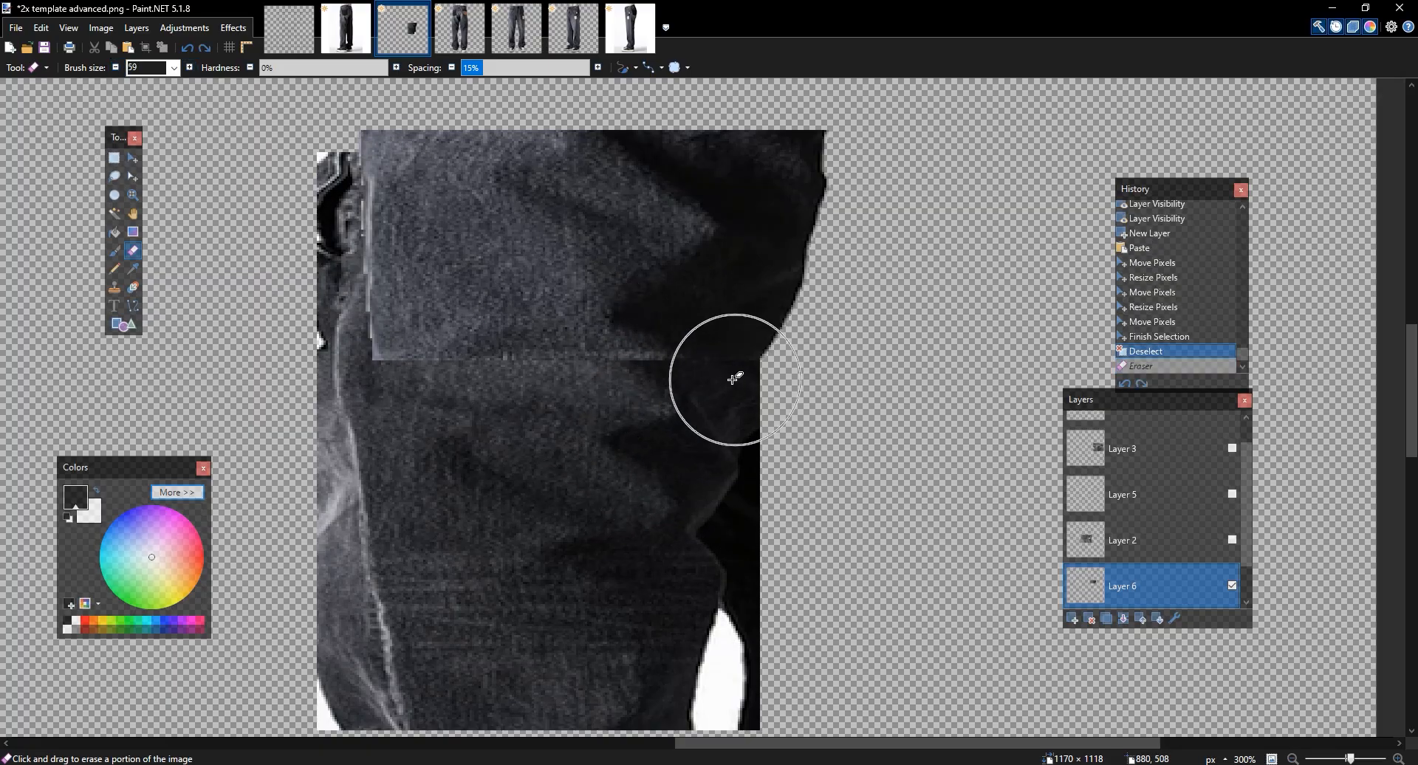
{"action": "mouse_move", "coordinate": [599, 396]}
{"action": "left_mouse_down"}
{"action": "mouse_move", "coordinate": [431, 378]}
{"action": "mouse_move", "coordinate": [354, 335]}
{"action": "left_mouse_up"}
{"action": "left_click_drag", "start_coordinate": [331, 129], "coordinate": [331, 132]}
{"action": "left_click_drag", "start_coordinate": [361, 274], "coordinate": [328, 380]}
Cut away the patch strip sticking out above the waistline and show Layers 5, 2 and 3 again
{"action": "key", "text": "s"}
{"action": "mouse_move", "coordinate": [305, 154]}
{"action": "left_mouse_down"}
{"action": "mouse_move", "coordinate": [547, 213]}
{"action": "mouse_move", "coordinate": [844, 258]}
{"action": "left_mouse_up"}
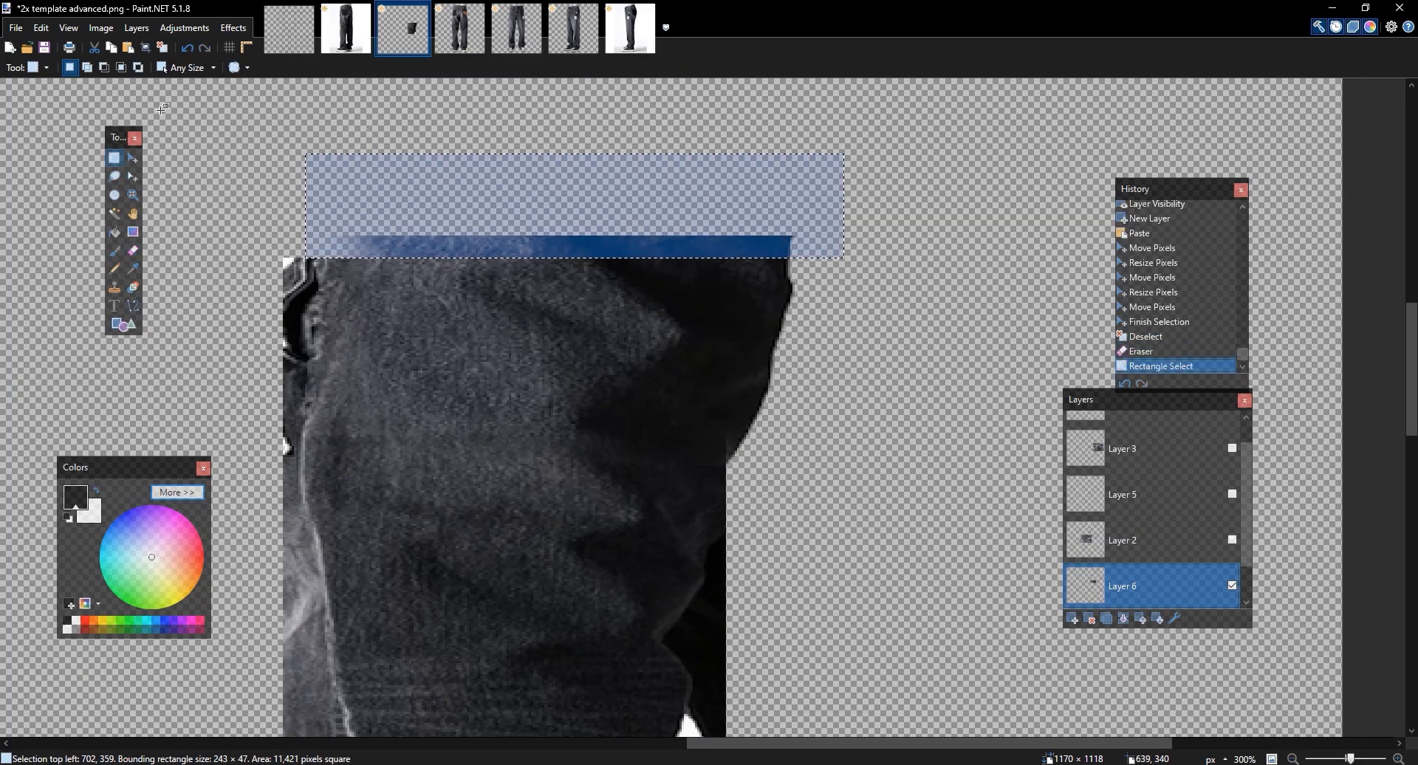
{"action": "left_click", "coordinate": [94, 50]}
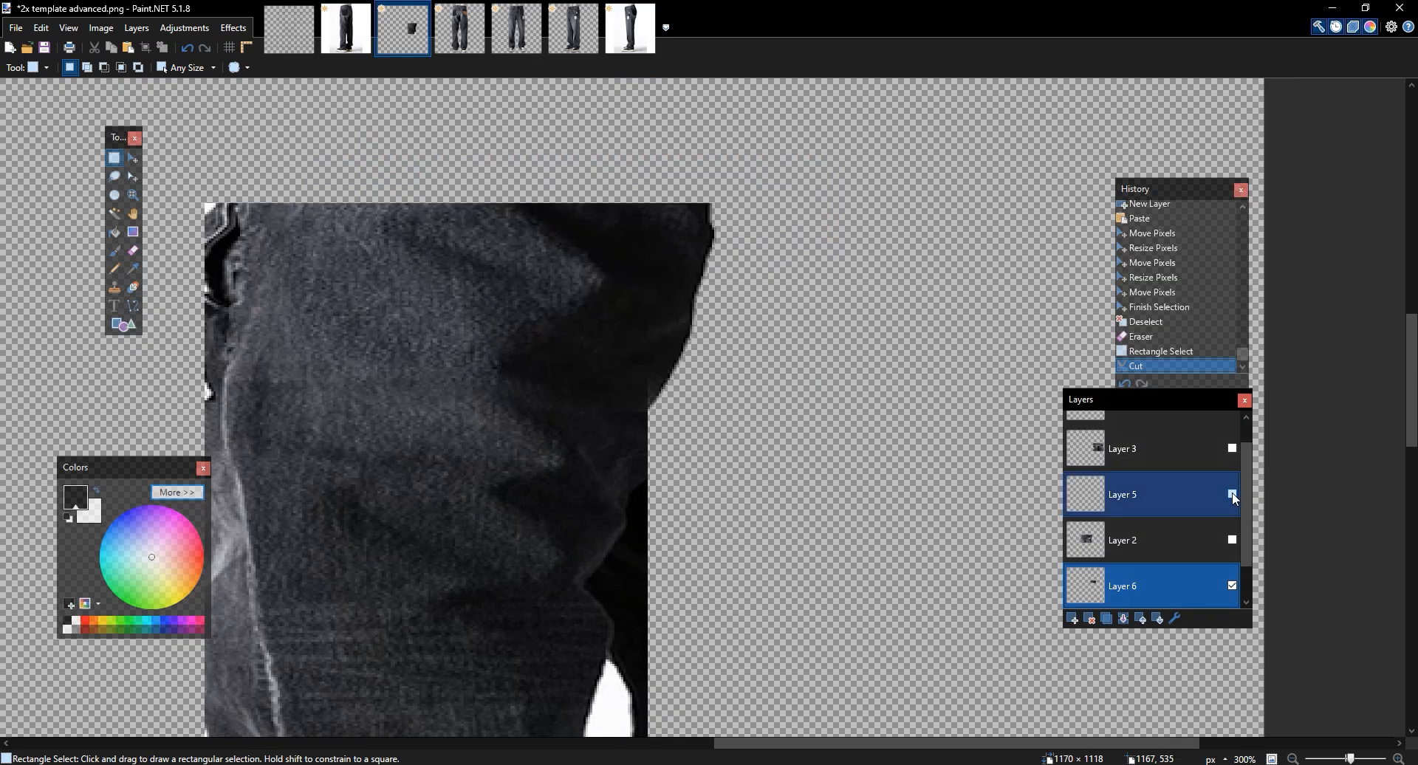
{"action": "left_click", "coordinate": [1232, 494]}
{"action": "left_click", "coordinate": [1231, 540]}
{"action": "left_click", "coordinate": [1231, 448]}
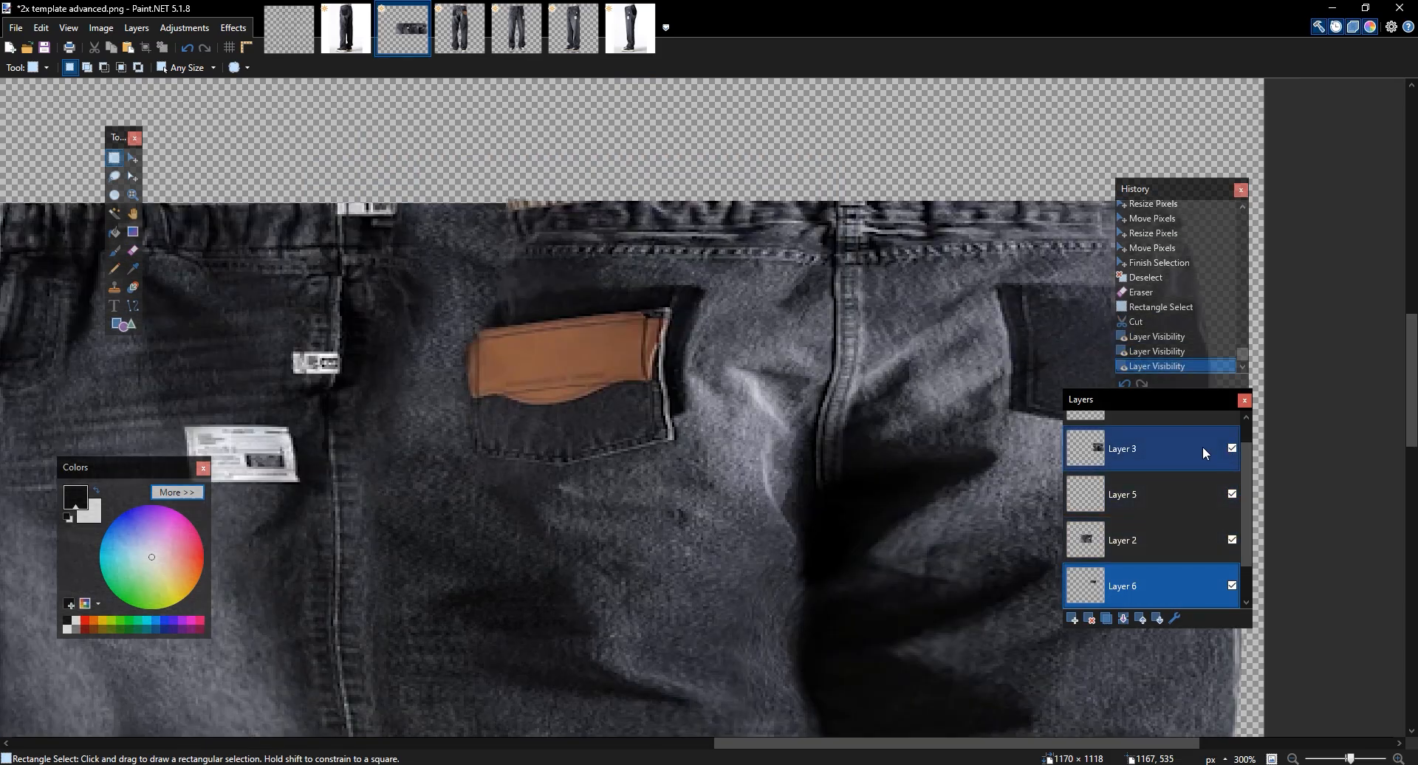
Darken the patch on Layer 6 slightly with a Luminosity curve through (122, 109)
{"action": "left_click_drag", "start_coordinate": [883, 344], "coordinate": [878, 337]}
{"action": "left_click_drag", "start_coordinate": [806, 371], "coordinate": [716, 395]}
{"action": "left_click", "coordinate": [184, 27]}
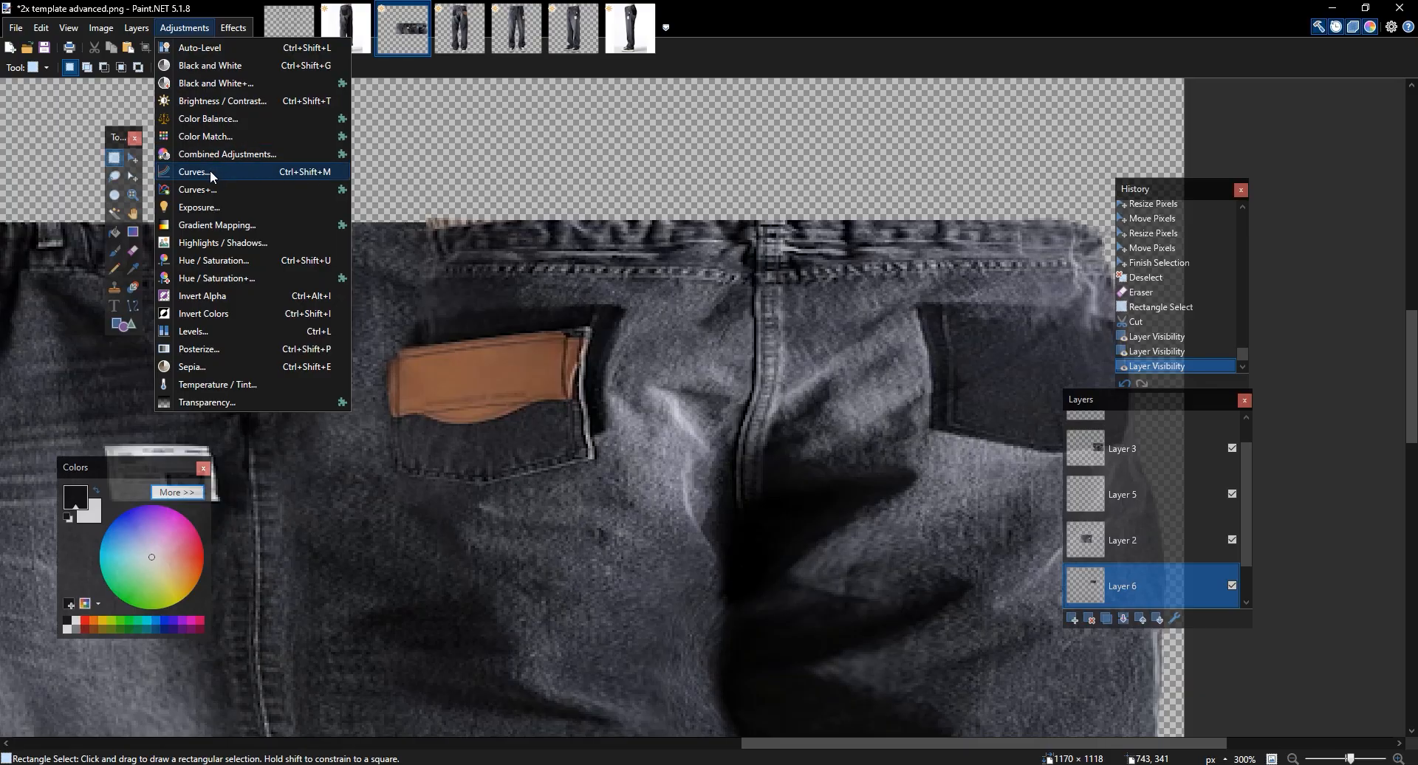
{"action": "left_click", "coordinate": [211, 175]}
{"action": "left_click_drag", "start_coordinate": [660, 240], "coordinate": [799, 196]}
{"action": "left_click", "coordinate": [784, 483]}
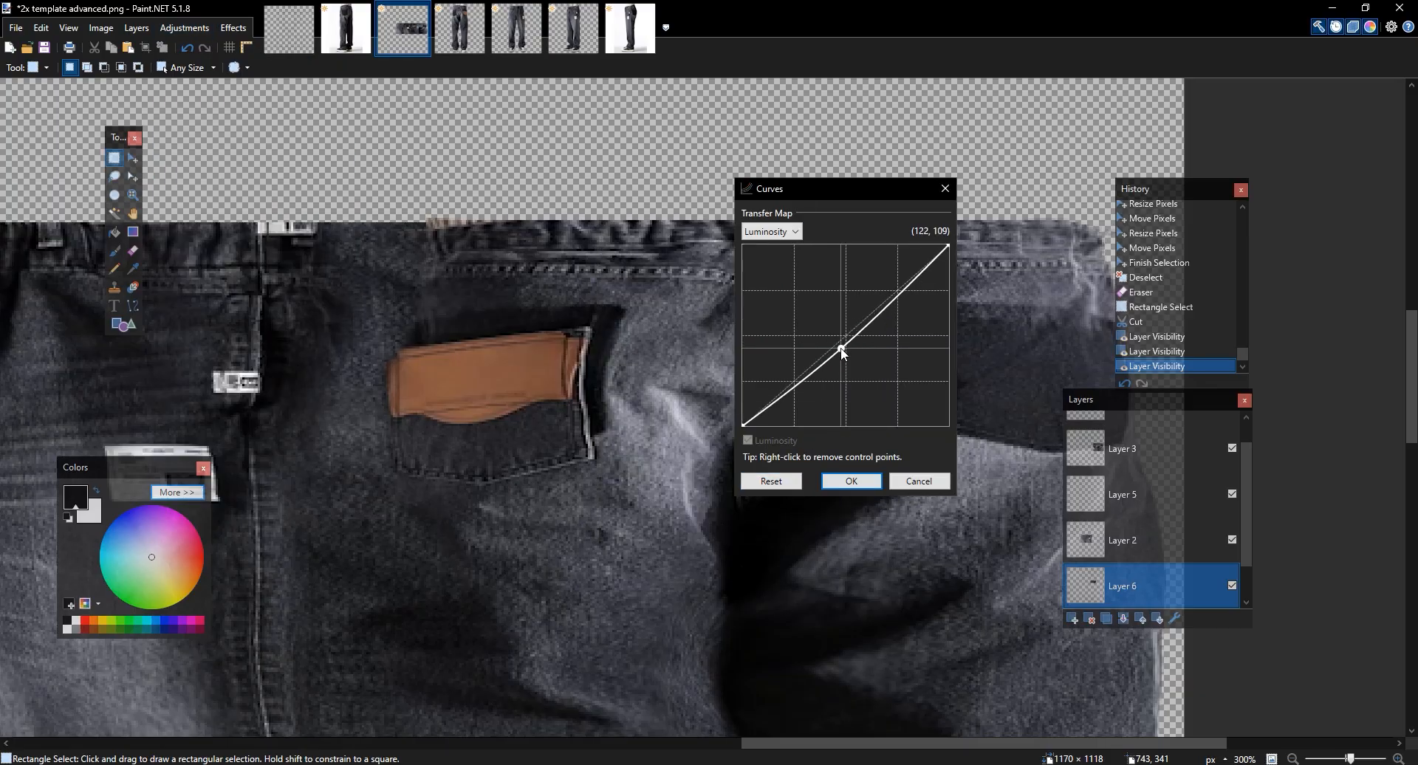
{"action": "left_click", "coordinate": [849, 481]}
Reduce the patch's saturation to 67 with Hue / Saturation
{"action": "left_click", "coordinate": [185, 28]}
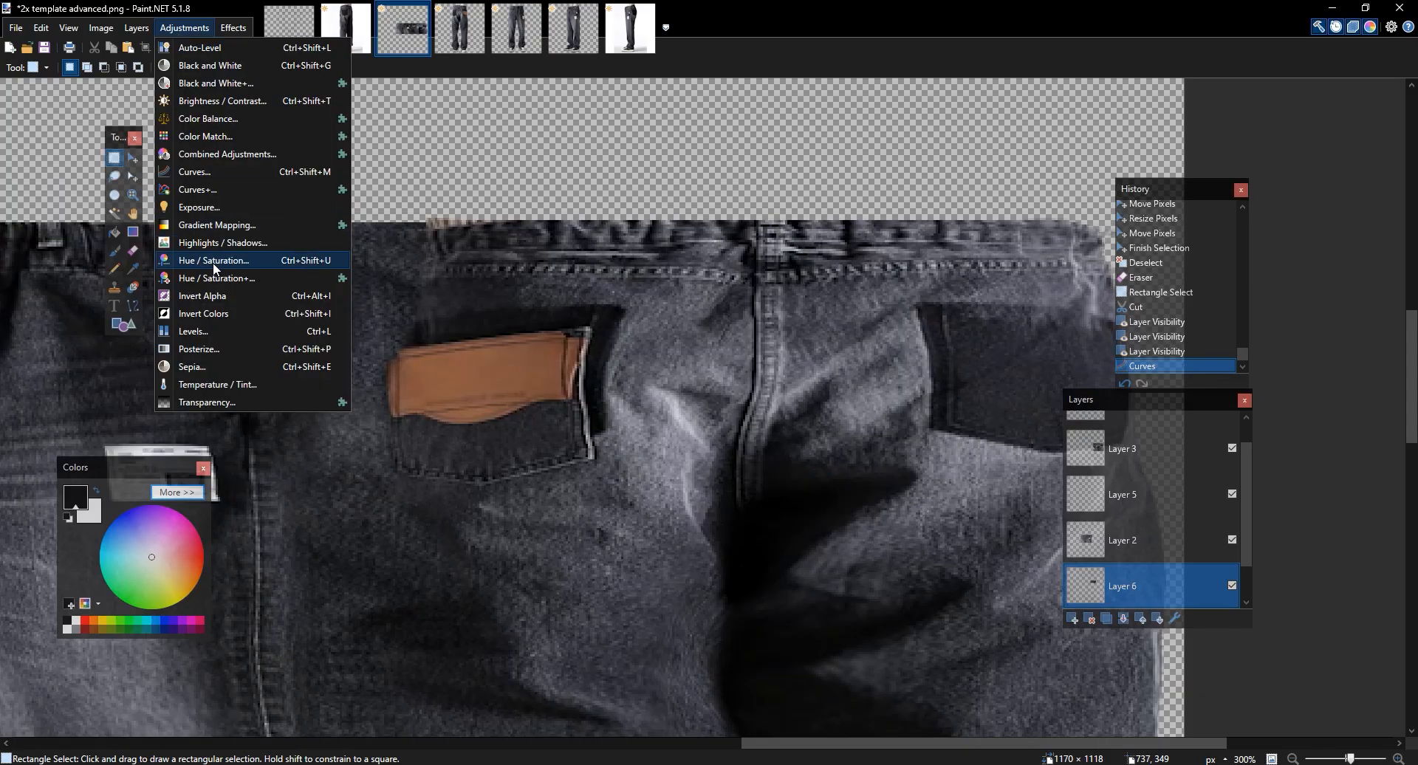
{"action": "left_click", "coordinate": [211, 272]}
{"action": "left_click_drag", "start_coordinate": [657, 308], "coordinate": [837, 301]}
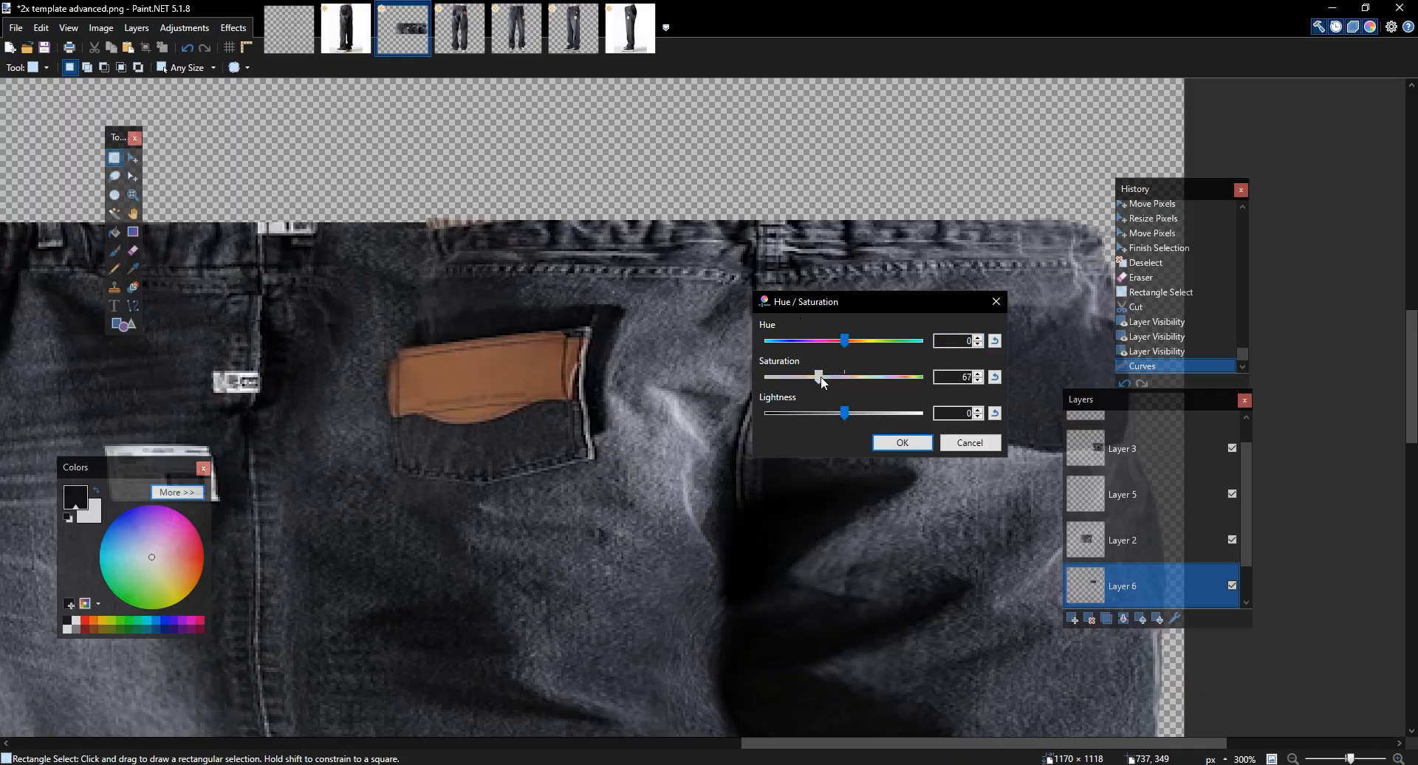
{"action": "left_click", "coordinate": [903, 442]}
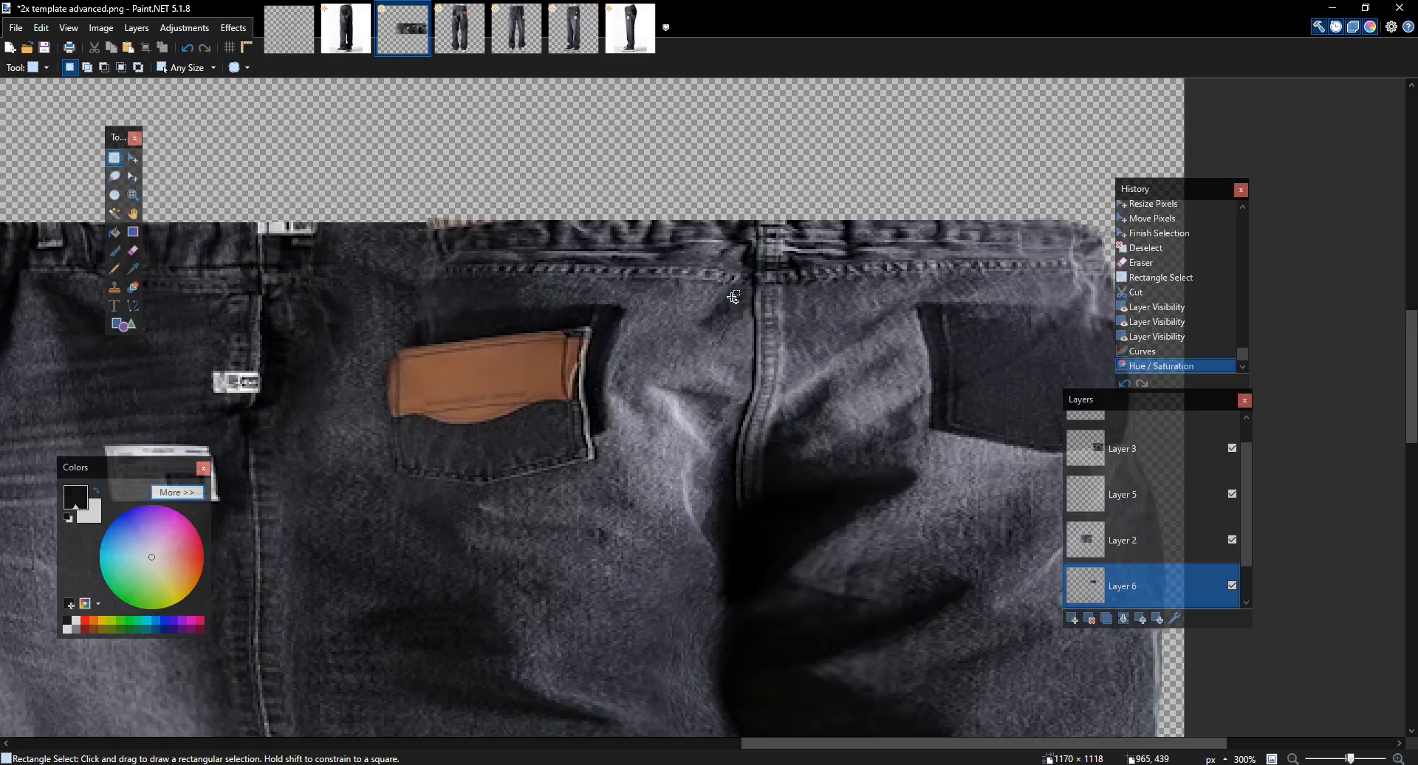
Compare the blend around the brown back pocket with Layers 5 and 3 shown and hidden
{"action": "key", "text": "ctrl+0"}
{"action": "scroll", "coordinate": [733, 296], "scroll_direction": "up", "scroll_amount": 4}
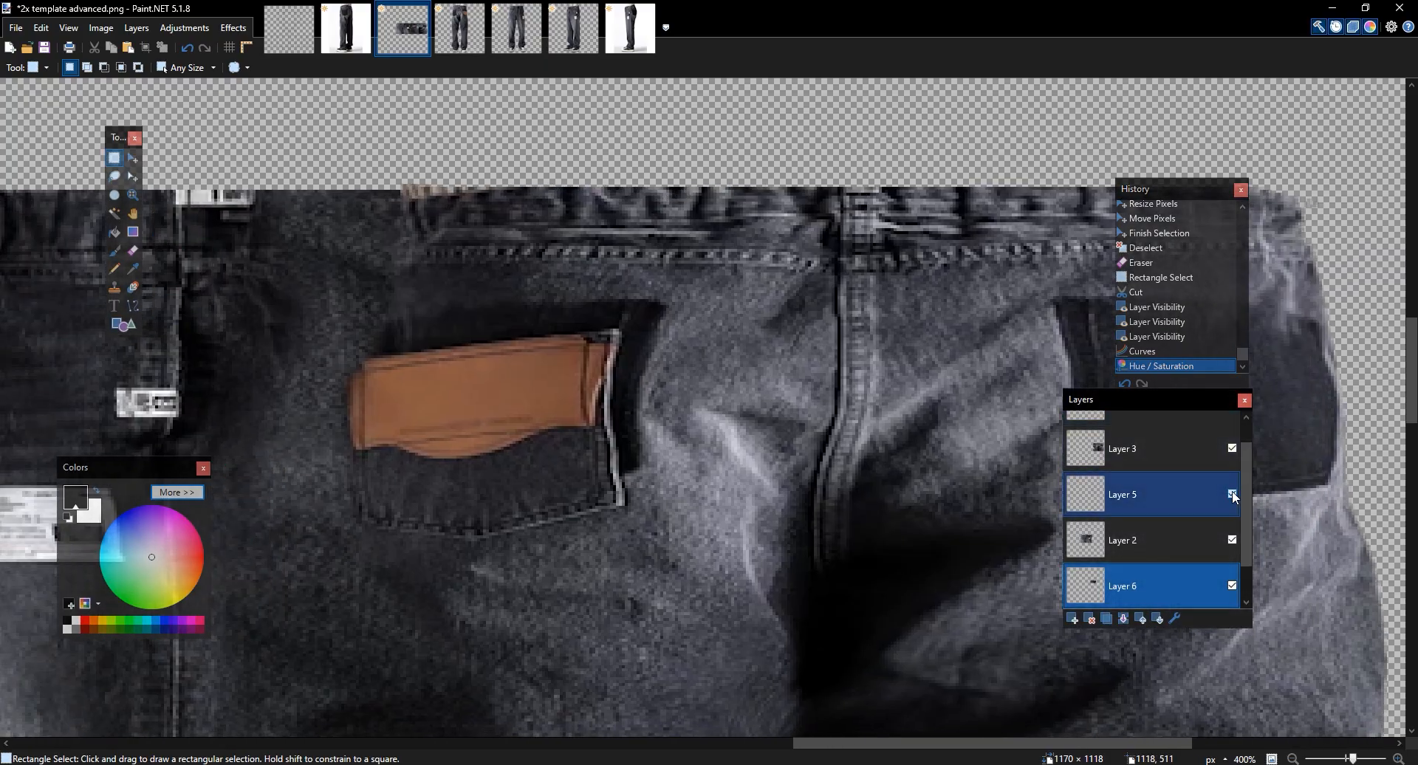
{"action": "left_click", "coordinate": [1231, 494]}
{"action": "left_click", "coordinate": [1231, 494]}
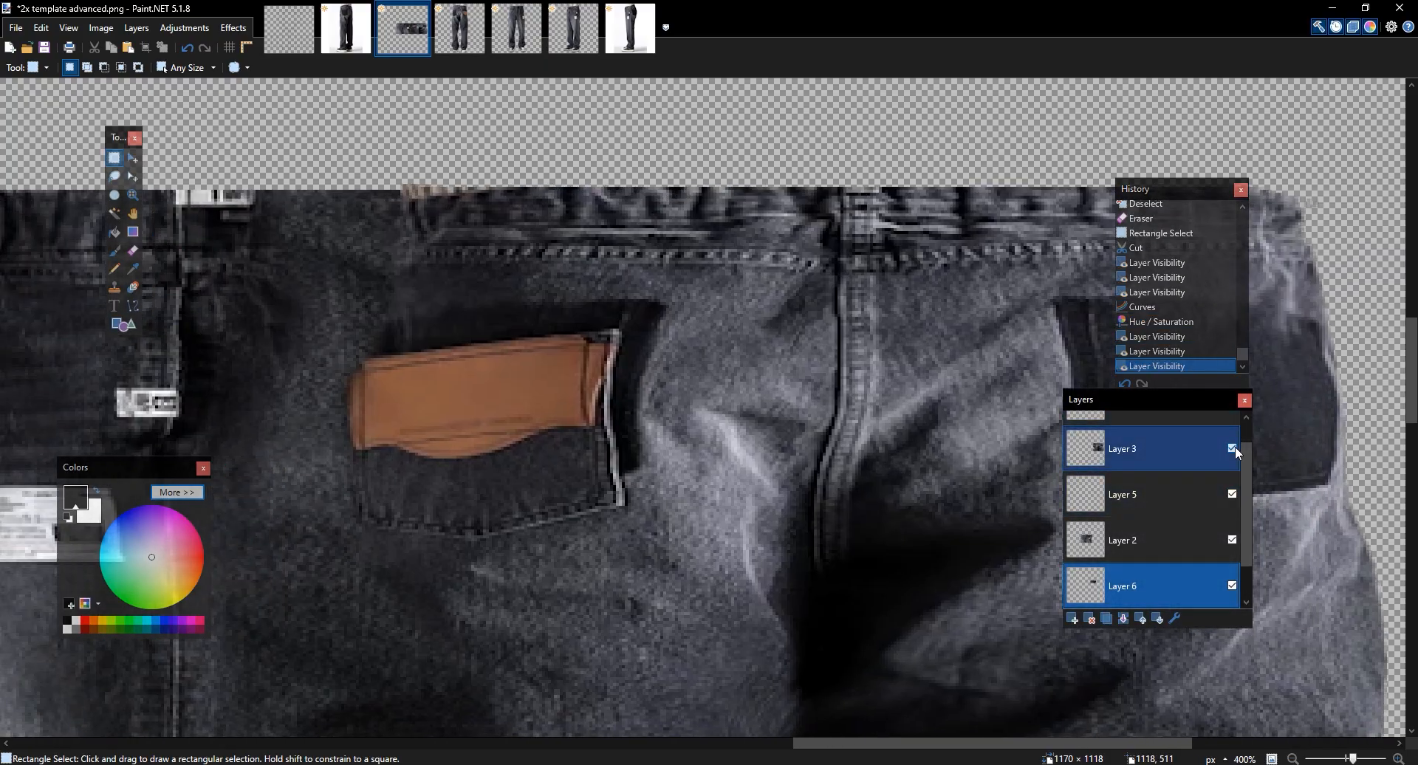
{"action": "left_click", "coordinate": [1232, 447]}
{"action": "left_click", "coordinate": [1233, 447]}
{"action": "left_click", "coordinate": [1233, 447]}
{"action": "left_click", "coordinate": [1232, 448]}
{"action": "left_click_drag", "start_coordinate": [383, 269], "coordinate": [550, 352]}
{"action": "left_click", "coordinate": [454, 298]}
{"action": "left_click", "coordinate": [606, 323]}
{"action": "left_click_drag", "start_coordinate": [678, 352], "coordinate": [438, 234]}
{"action": "left_click", "coordinate": [439, 233]}
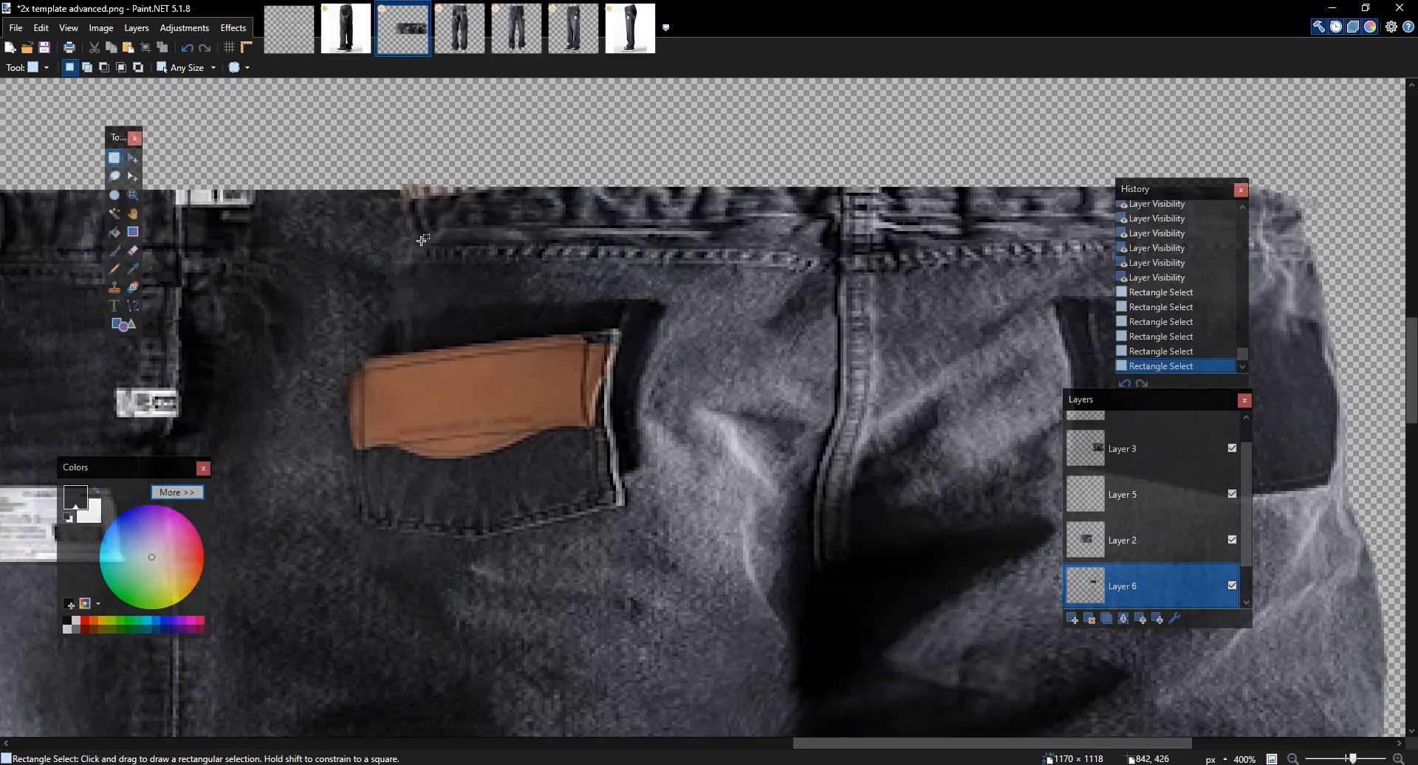
Fade the waistband seam's end above the brown pocket on Layer 3 using a soft eraser of size 34
{"action": "key", "text": "e"}
{"action": "left_click", "coordinate": [116, 67]}
{"action": "left_click", "coordinate": [116, 67]}
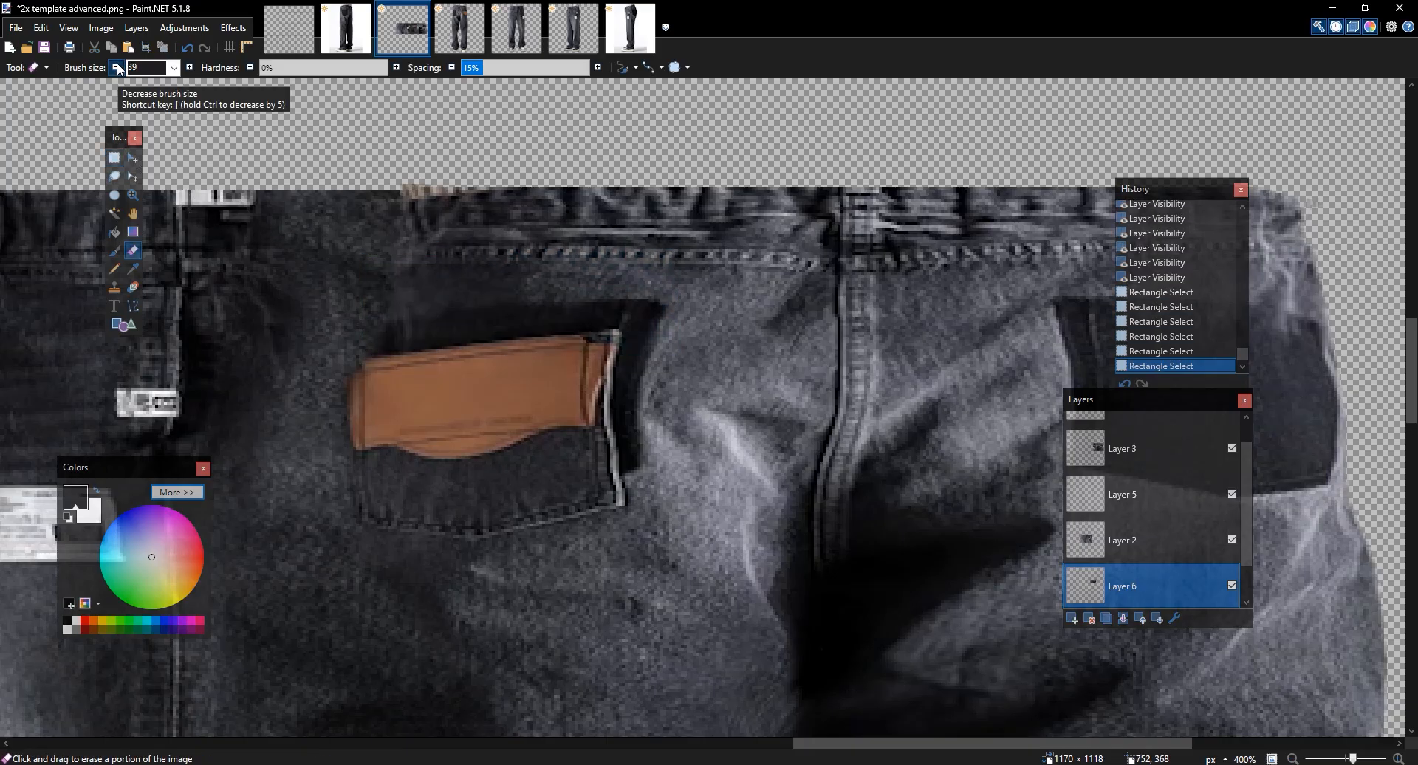
{"action": "left_click", "coordinate": [369, 297]}
{"action": "key", "text": "ctrl+z"}
{"action": "left_click", "coordinate": [1123, 452]}
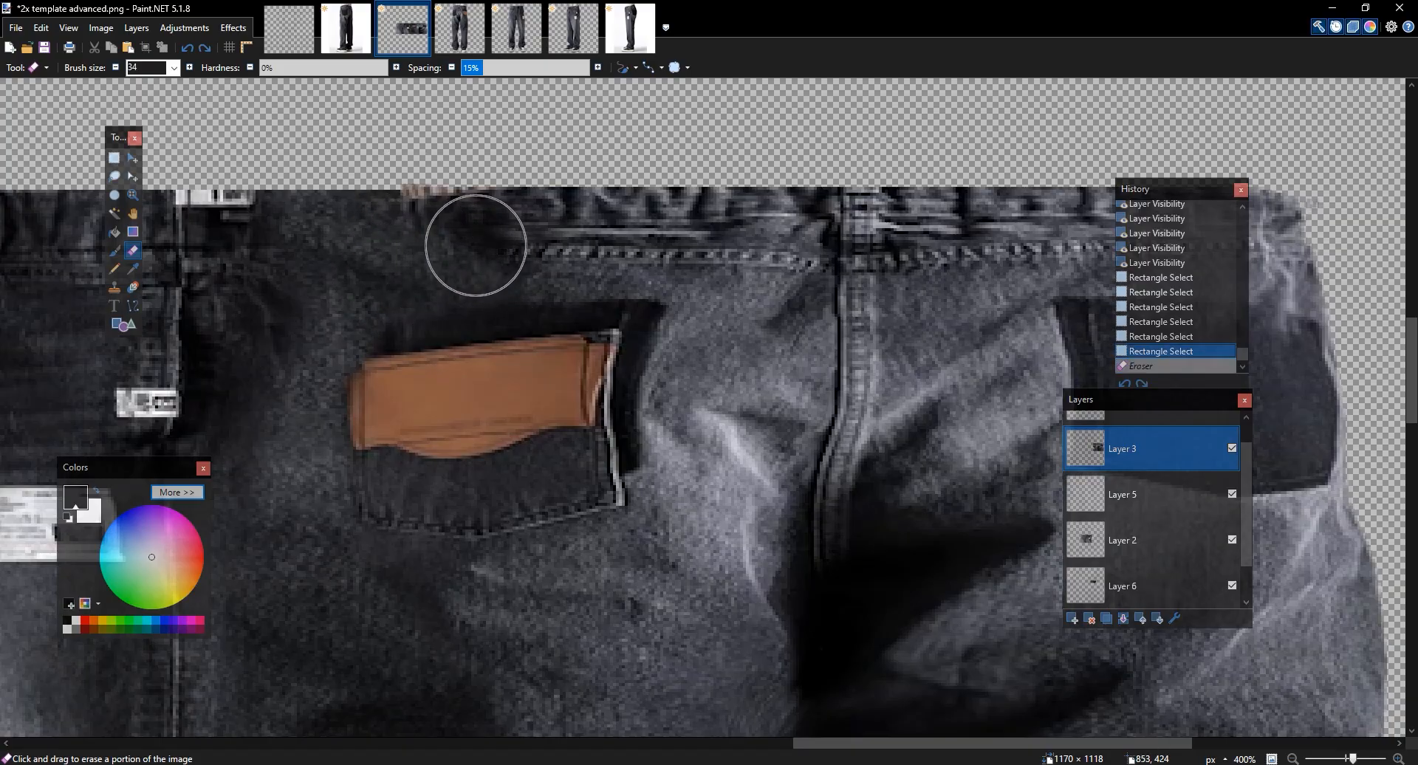
{"action": "left_click", "coordinate": [760, 227]}
{"action": "scroll", "coordinate": [759, 229], "scroll_direction": "down", "scroll_amount": 5}
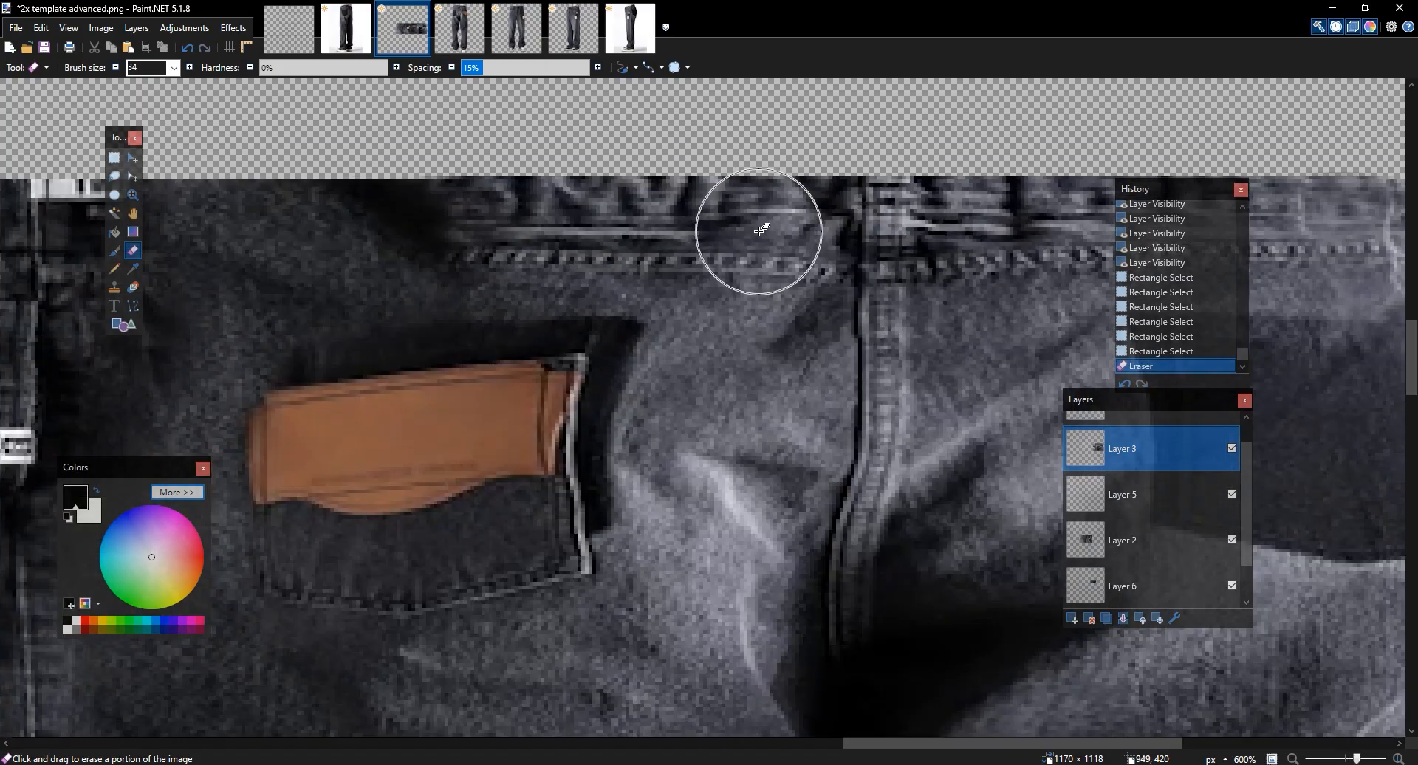
{"action": "scroll", "coordinate": [759, 231], "scroll_direction": "up", "scroll_amount": 4}
{"action": "key", "text": "s"}
{"action": "left_click_drag", "start_coordinate": [453, 477], "coordinate": [280, 144]}
{"action": "left_click", "coordinate": [350, 183]}
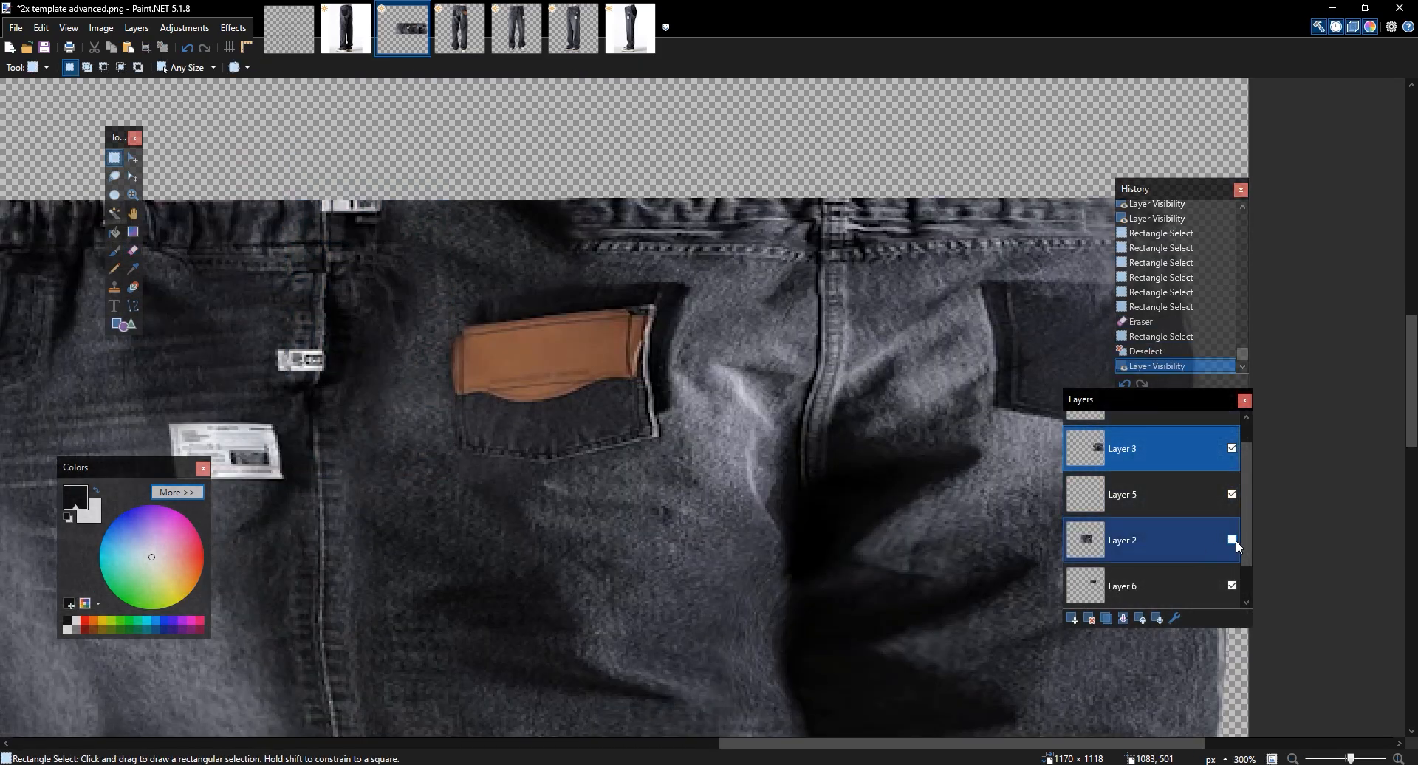
Soften Layer 2's edge along the side leg from waistband to hem using a soft eraser of size 69
{"action": "left_click", "coordinate": [1232, 540]}
{"action": "key", "text": "e"}
{"action": "mouse_move", "coordinate": [365, 127]}
{"action": "left_mouse_down"}
{"action": "mouse_move", "coordinate": [434, 259]}
{"action": "mouse_move", "coordinate": [406, 276]}
{"action": "mouse_move", "coordinate": [410, 441]}
{"action": "left_mouse_up"}
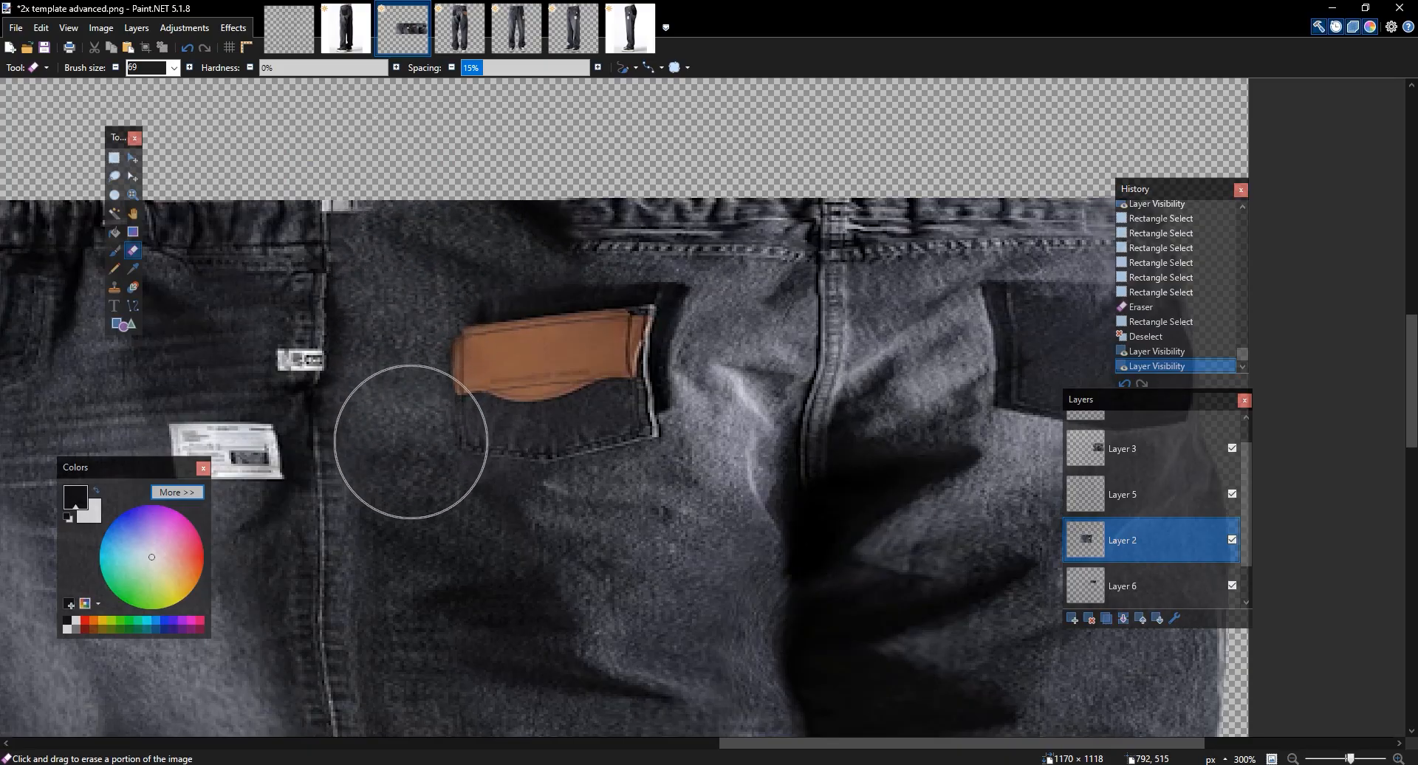
{"action": "left_click_drag", "start_coordinate": [417, 243], "coordinate": [449, 259]}
{"action": "left_click_drag", "start_coordinate": [559, 266], "coordinate": [652, 126]}
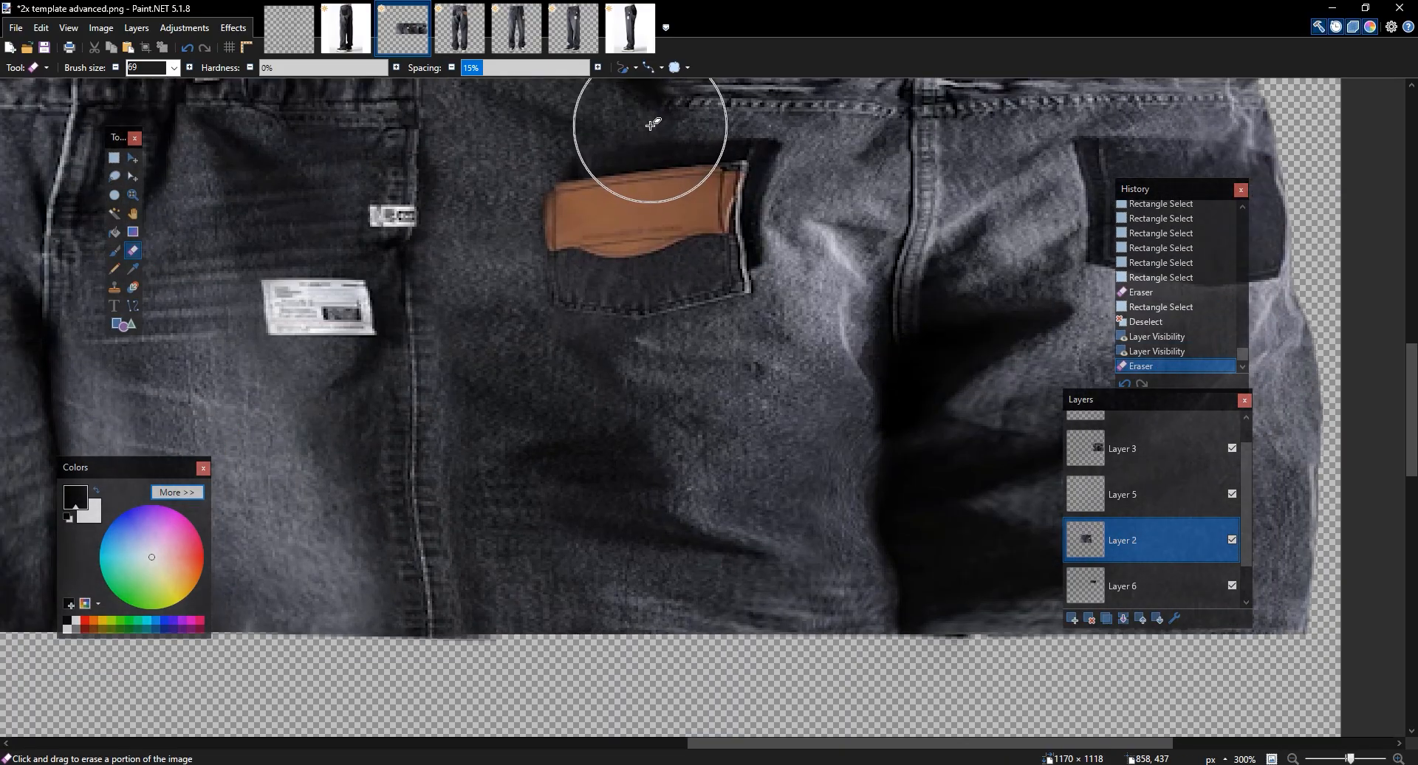
{"action": "scroll", "coordinate": [649, 125], "scroll_direction": "down", "scroll_amount": 1}
{"action": "left_click_drag", "start_coordinate": [542, 264], "coordinate": [550, 334]}
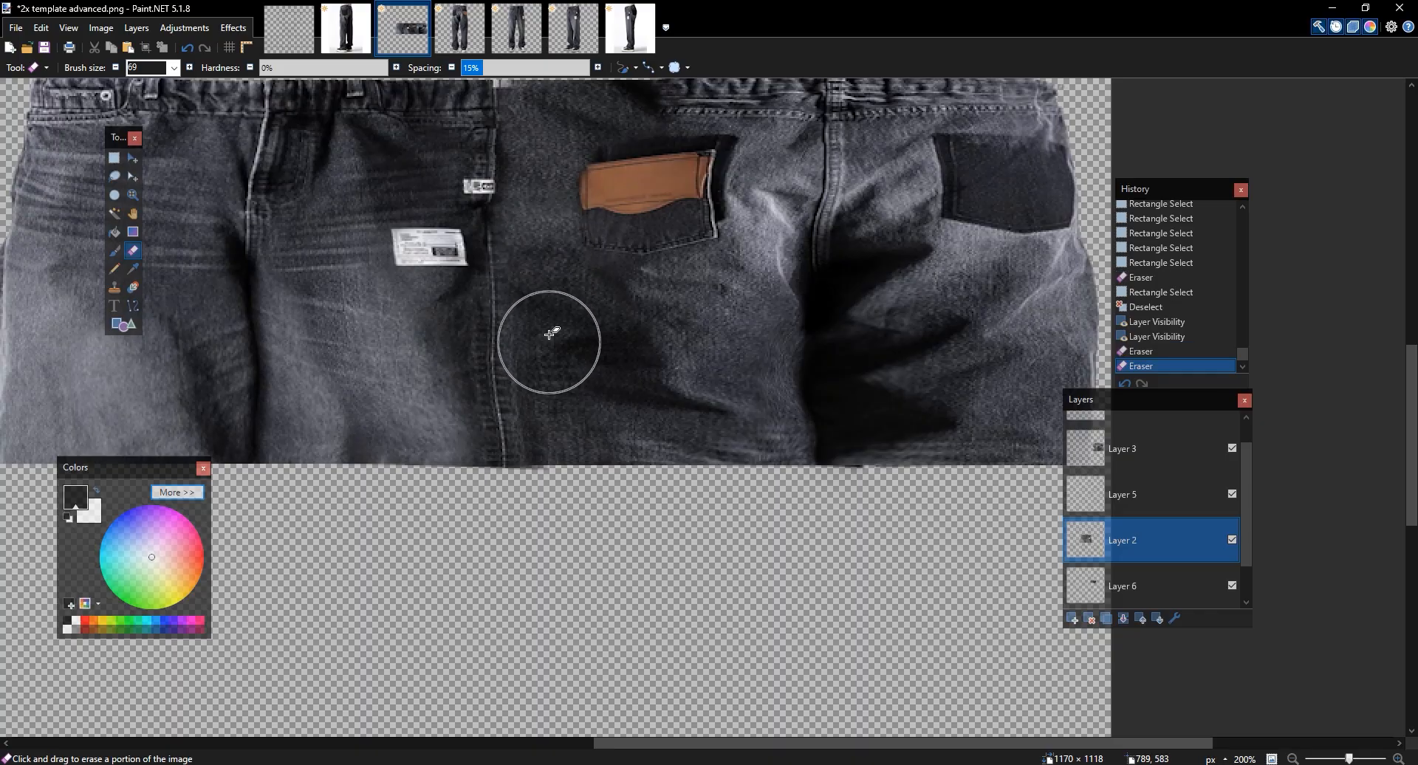
{"action": "left_click_drag", "start_coordinate": [567, 464], "coordinate": [584, 455]}
{"action": "left_click_drag", "start_coordinate": [710, 307], "coordinate": [793, 438]}
{"action": "left_click_drag", "start_coordinate": [626, 412], "coordinate": [627, 381]}
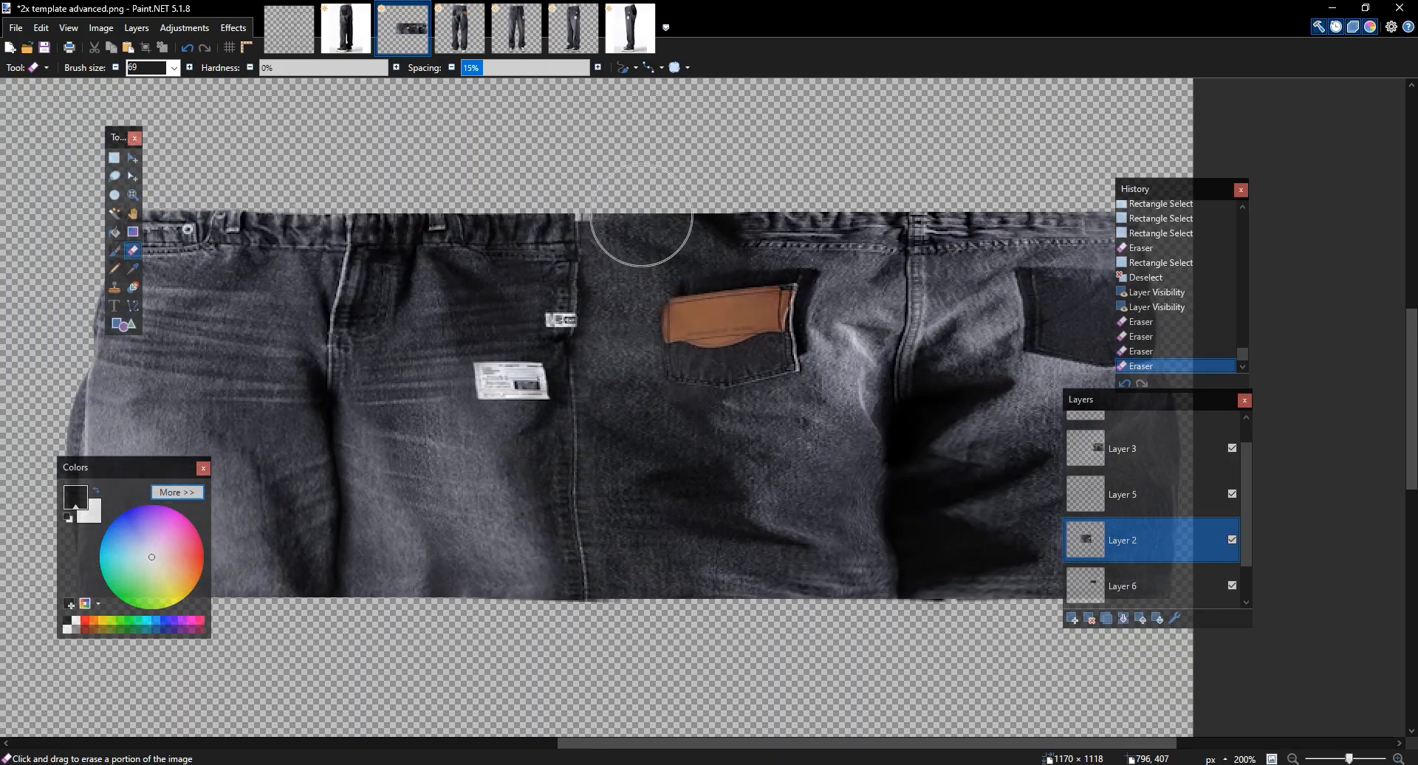
{"action": "left_click", "coordinate": [641, 216]}
Compare the brown pocket and waistband area with the back-view jeans photo, then return to the template image
{"action": "scroll", "coordinate": [842, 265], "scroll_direction": "down", "scroll_amount": 2}
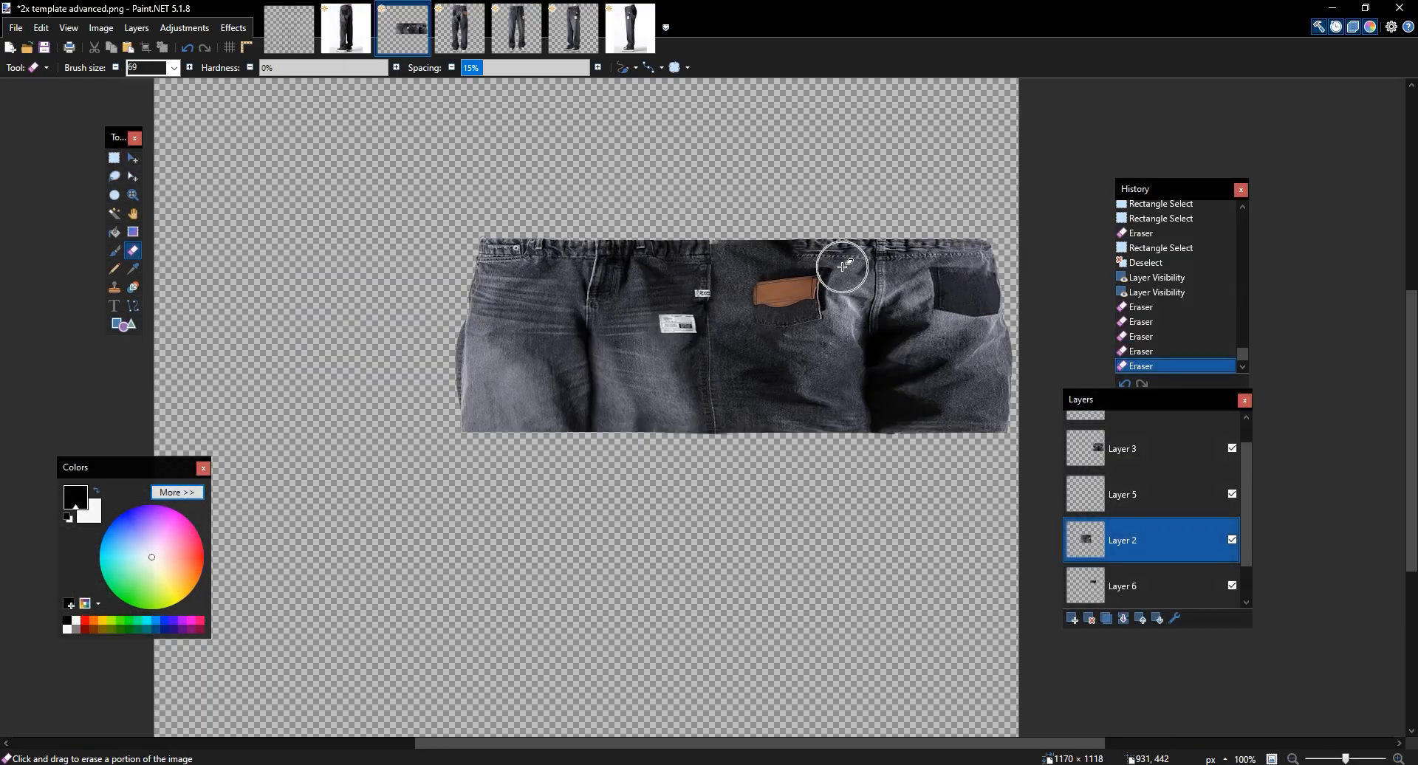
{"action": "scroll", "coordinate": [842, 266], "scroll_direction": "up", "scroll_amount": 3}
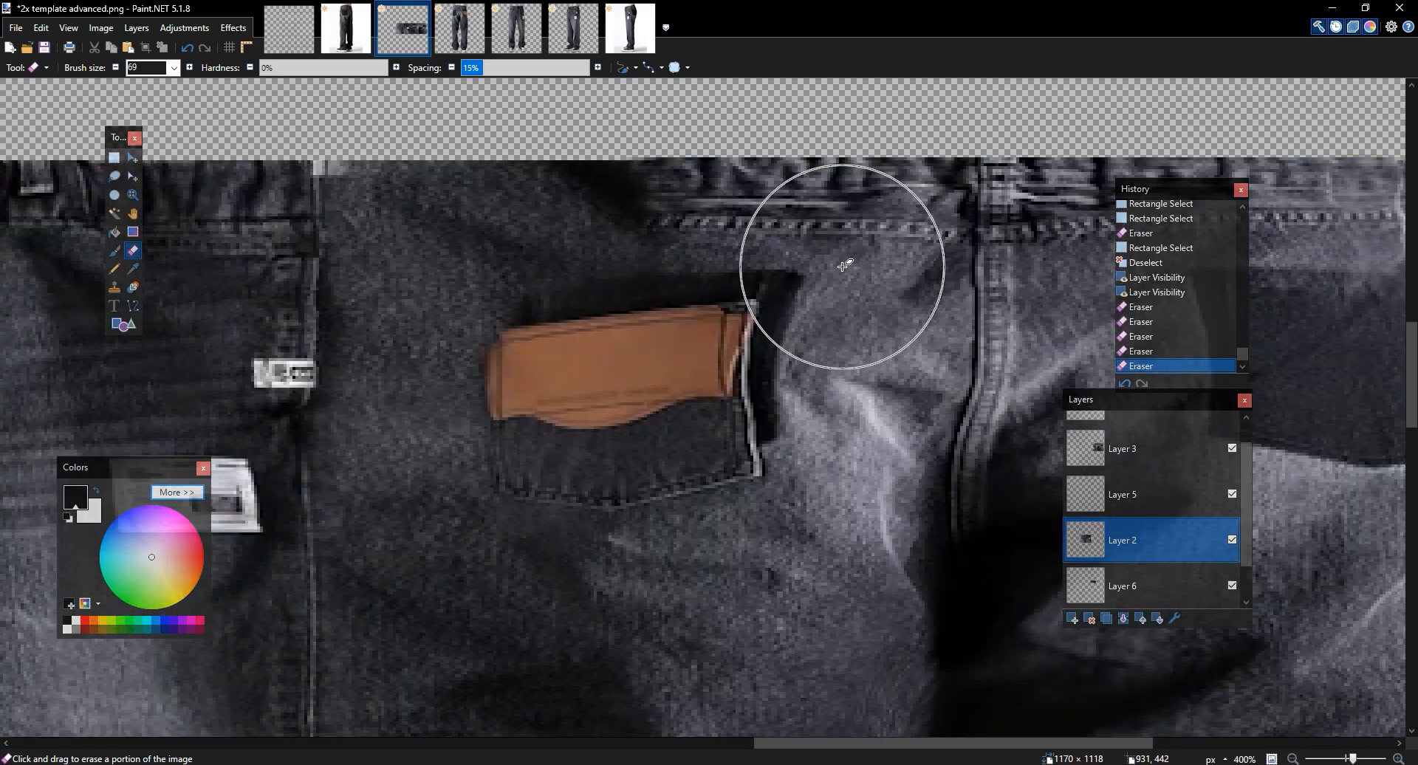
{"action": "left_click", "coordinate": [479, 42]}
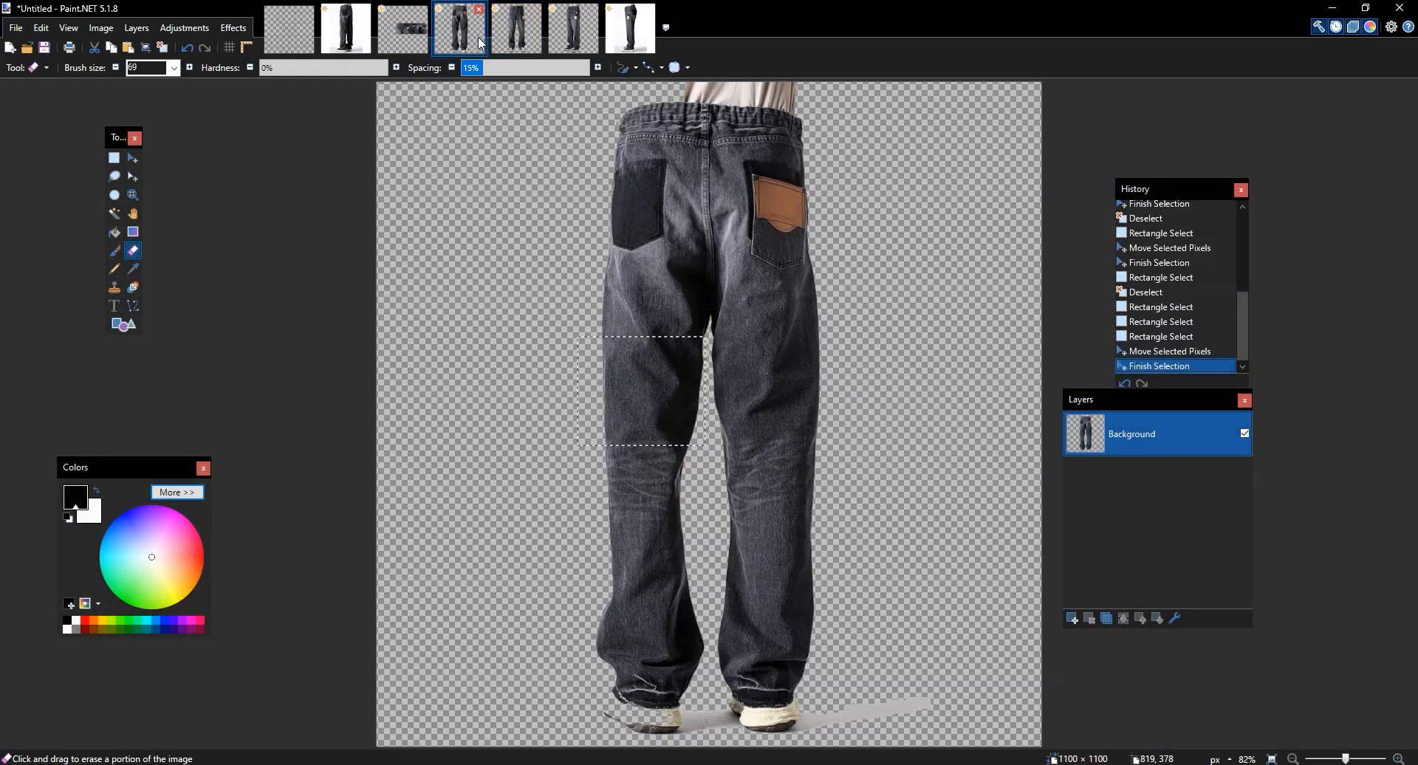
{"action": "left_click", "coordinate": [403, 29]}
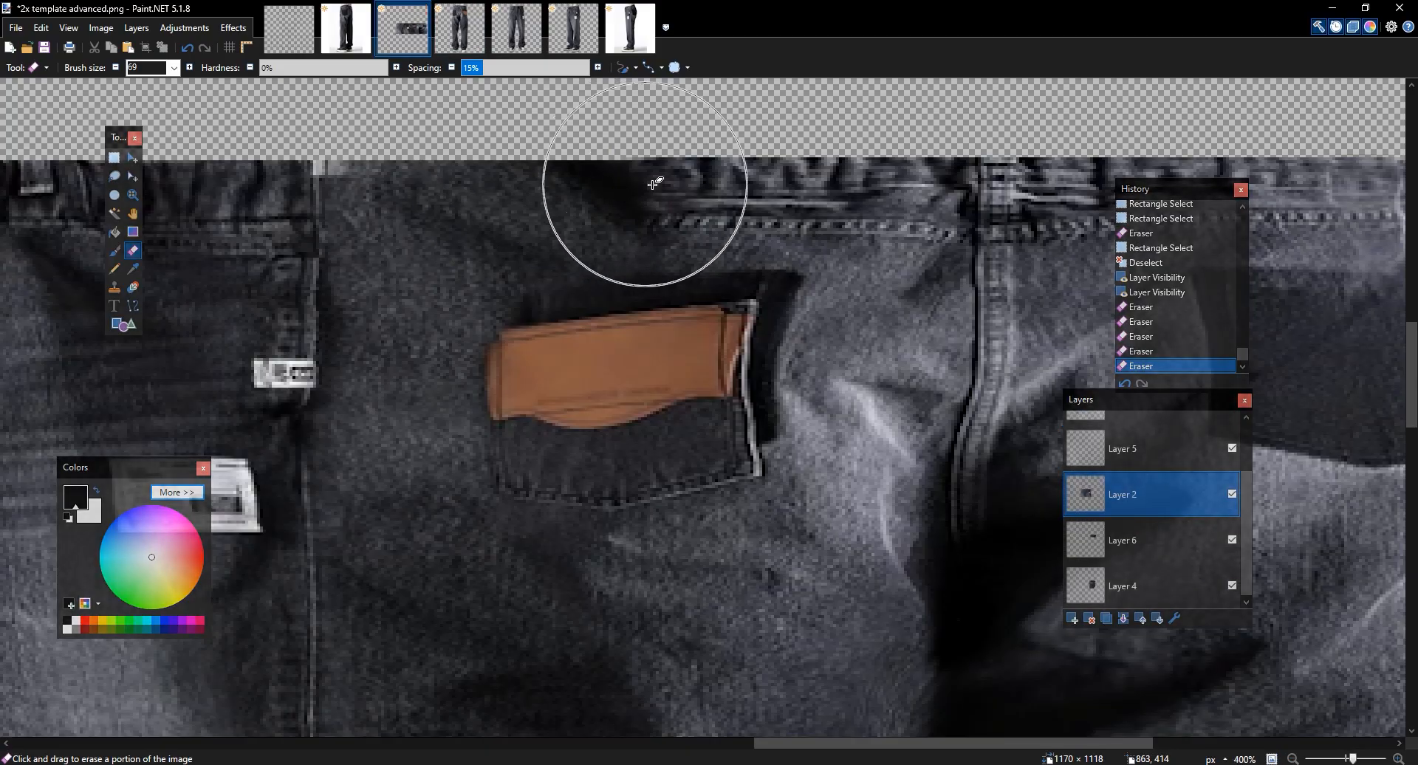
{"action": "scroll", "coordinate": [839, 222], "scroll_direction": "right", "scroll_amount": 2}
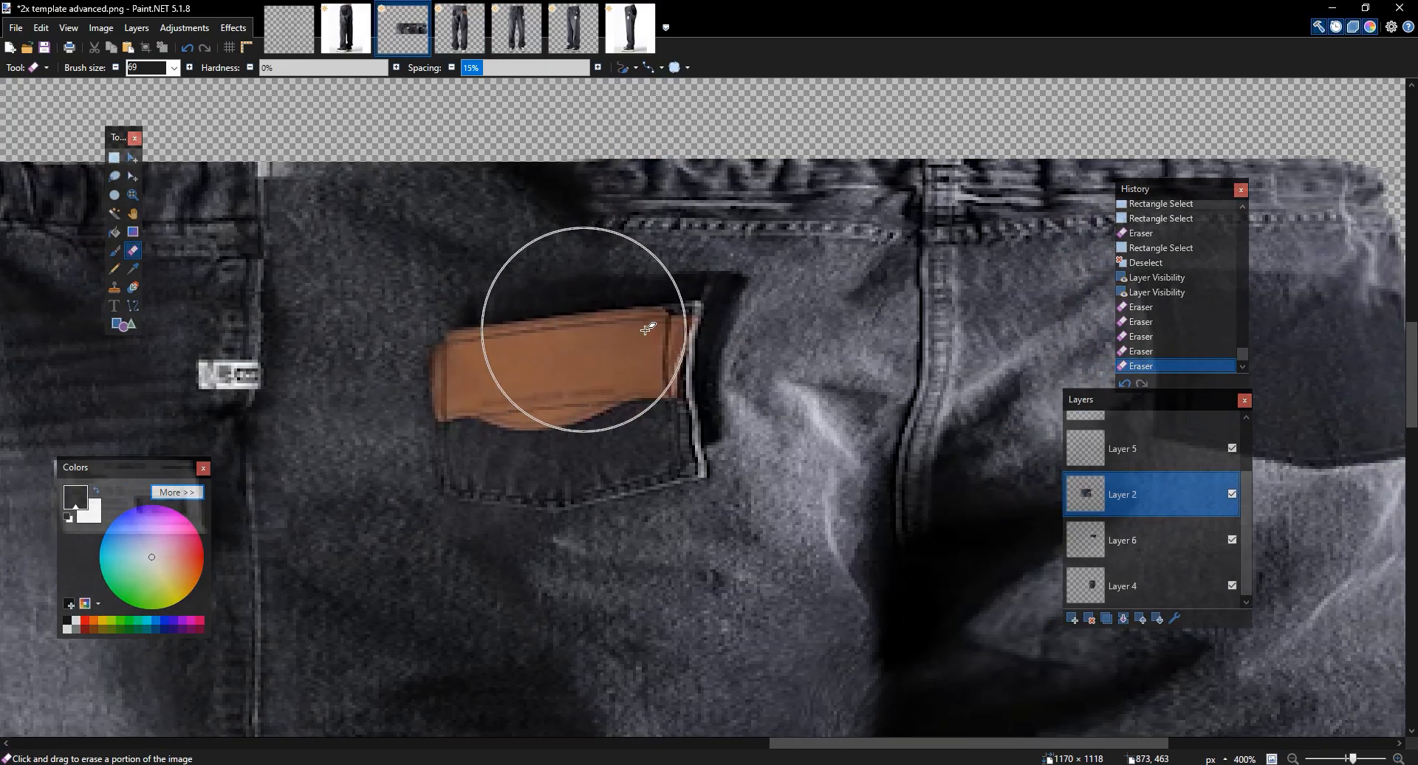
{"action": "scroll", "coordinate": [1133, 474], "scroll_direction": "up", "scroll_amount": 2}
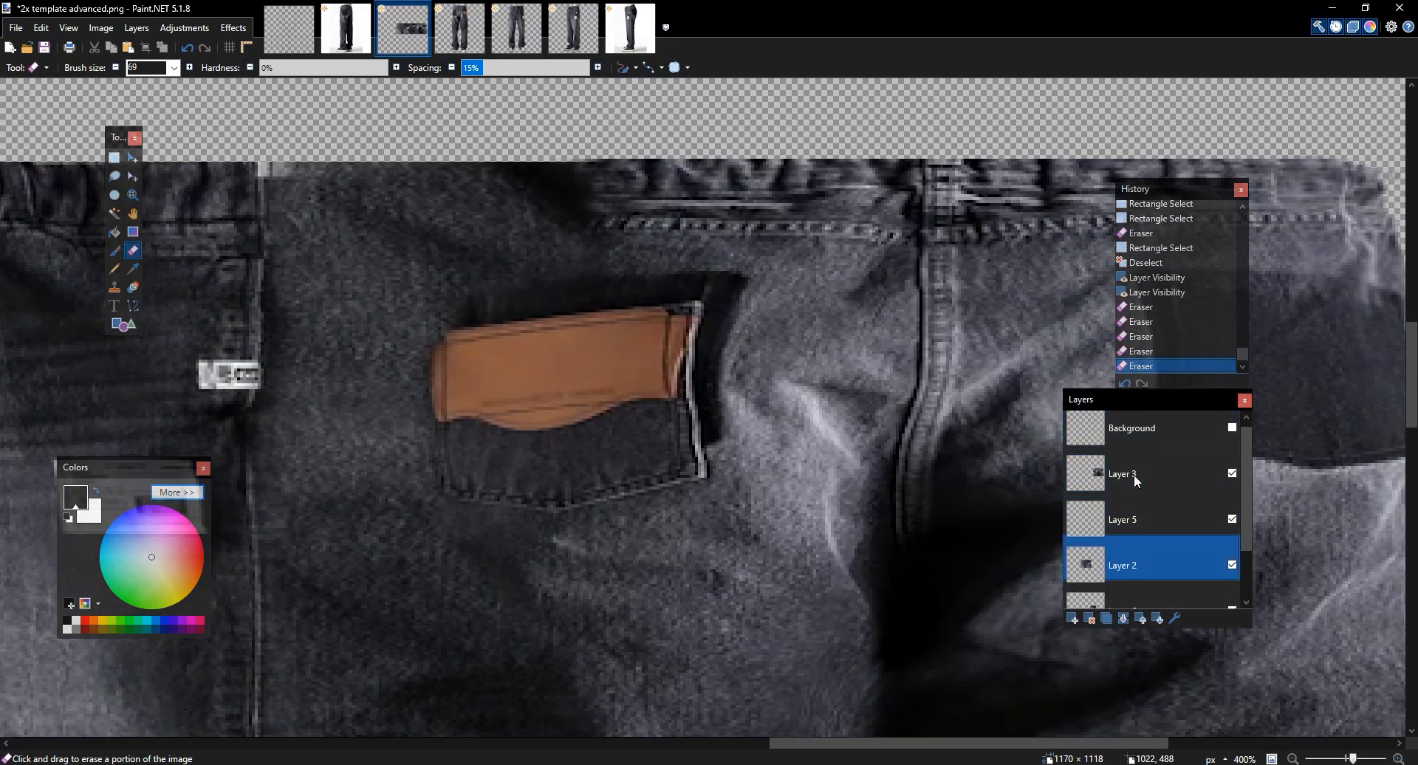
{"action": "left_click", "coordinate": [1123, 619]}
{"action": "left_click", "coordinate": [1123, 618]}
{"action": "left_click", "coordinate": [1123, 619]}
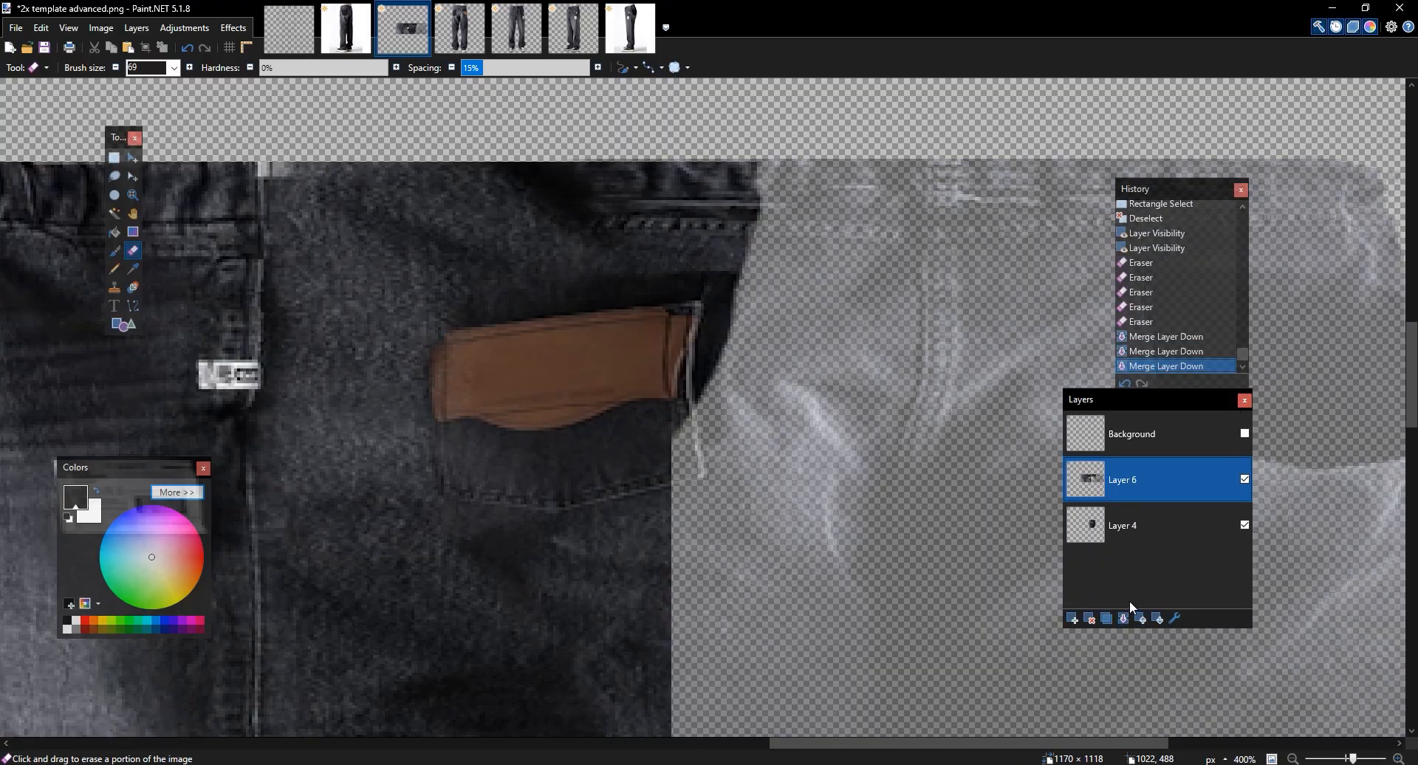
{"action": "key", "text": "ctrl+z"}
{"action": "key", "text": "ctrl+z"}
{"action": "key", "text": "ctrl+z"}
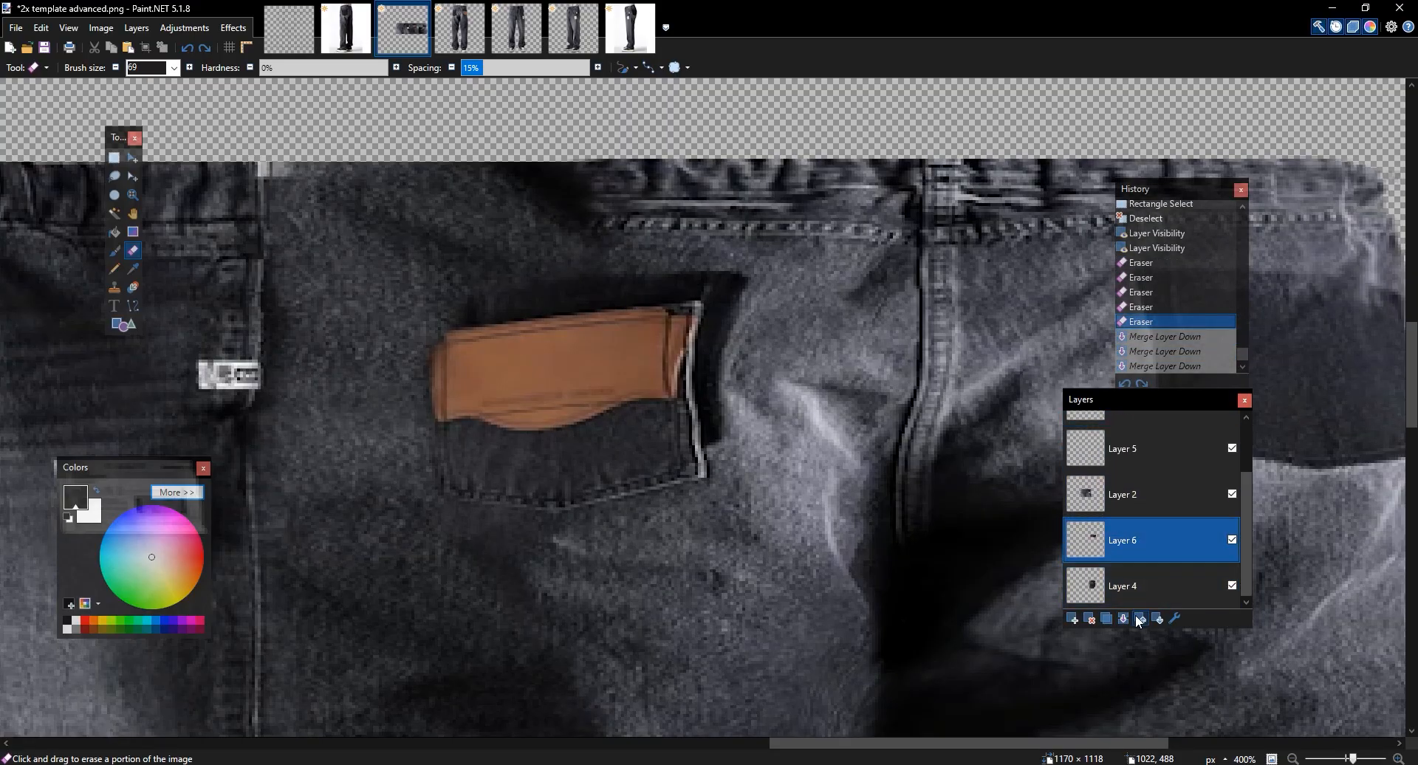
Merge Layers 6, 2, 5 and 3 down into Layer 4 one after another
{"action": "left_click", "coordinate": [1123, 618]}
{"action": "left_click", "coordinate": [1129, 530]}
{"action": "left_click", "coordinate": [1123, 618]}
{"action": "left_click", "coordinate": [1132, 525]}
{"action": "left_click", "coordinate": [1123, 616]}
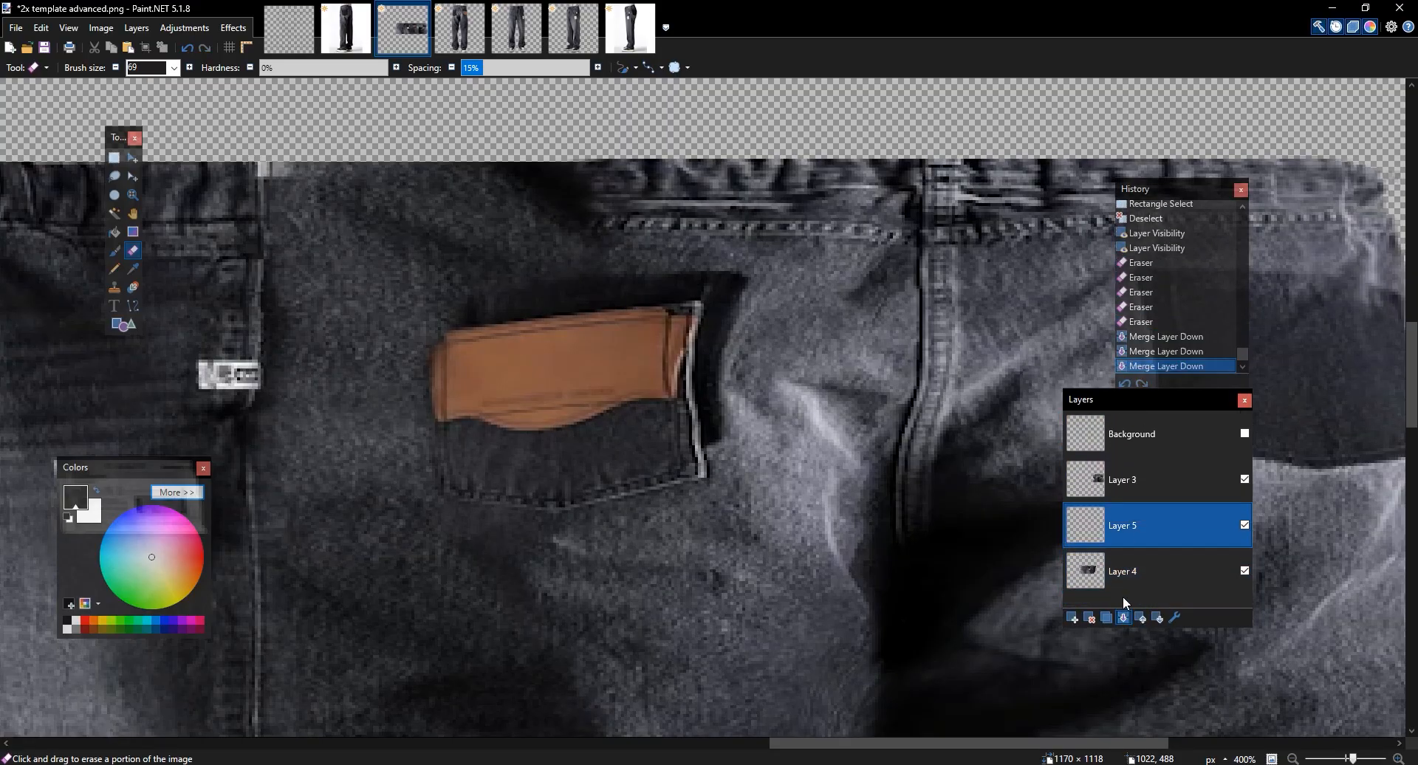
{"action": "left_click", "coordinate": [1131, 486]}
{"action": "left_click", "coordinate": [1123, 617]}
Check the side-view and back-view jeans photos, then open the front-view photo and place it second among the open images
{"action": "left_click_drag", "start_coordinate": [714, 243], "coordinate": [762, 395]}
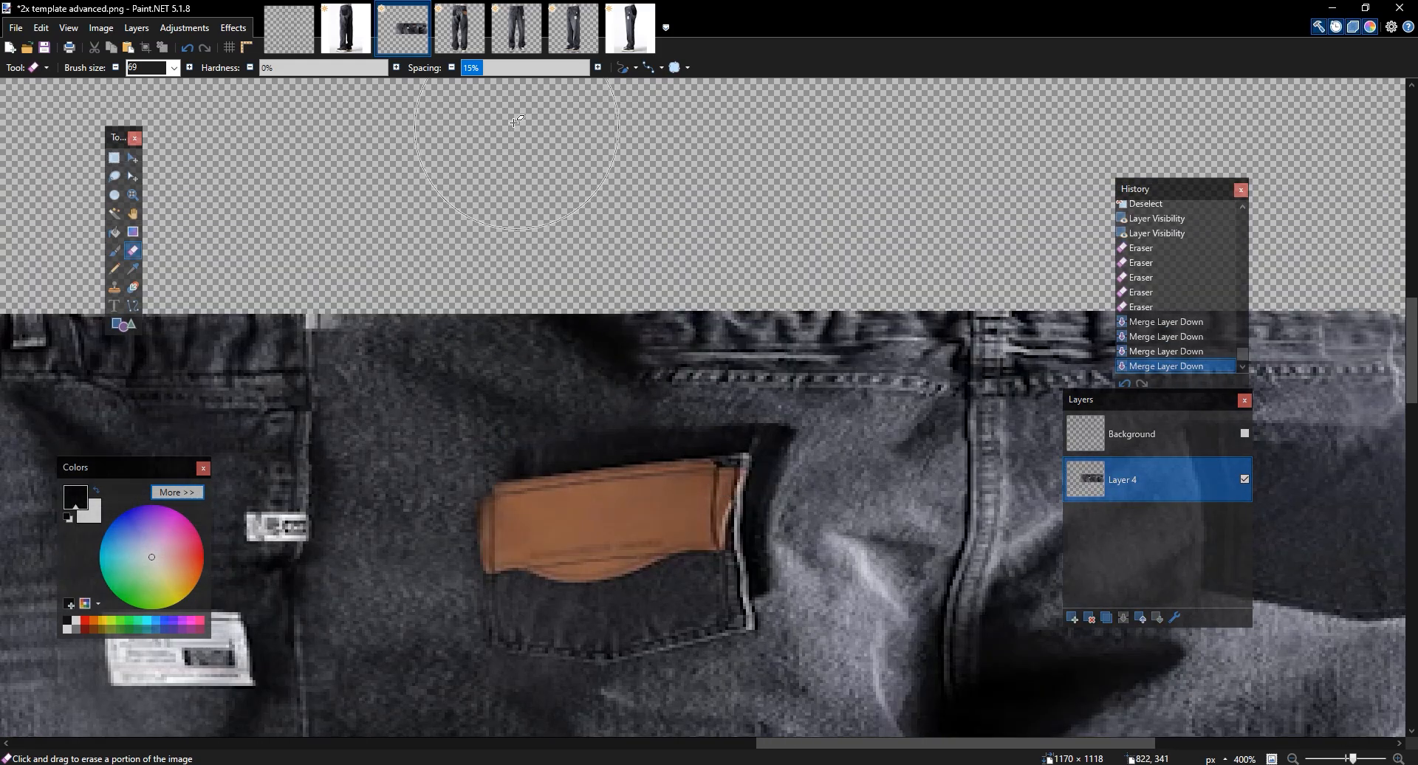
{"action": "left_click_drag", "start_coordinate": [714, 222], "coordinate": [849, 214]}
{"action": "left_click", "coordinate": [459, 34]}
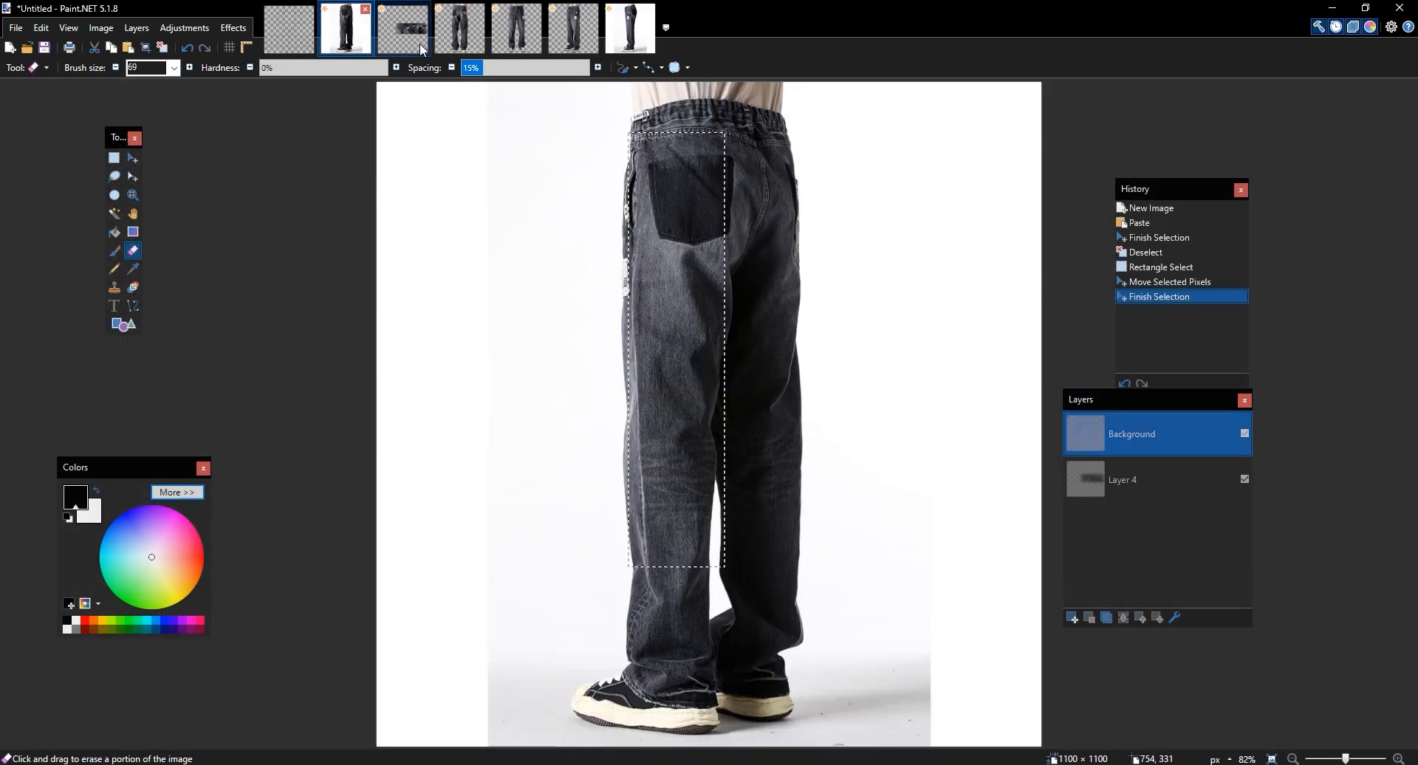
{"action": "left_click", "coordinate": [454, 33]}
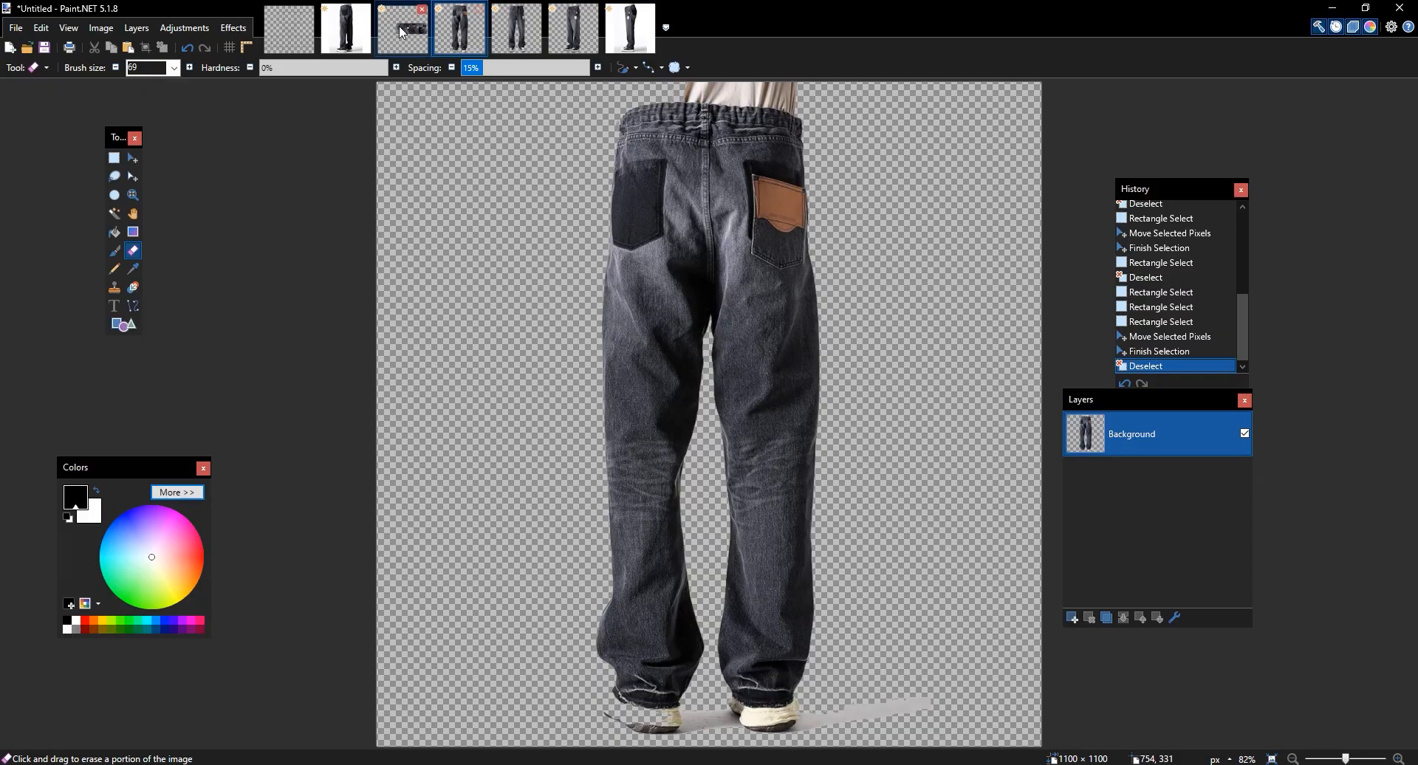
{"action": "left_click", "coordinate": [329, 30]}
{"action": "left_click", "coordinate": [443, 36]}
{"action": "left_click_drag", "start_coordinate": [562, 48], "coordinate": [350, 42]}
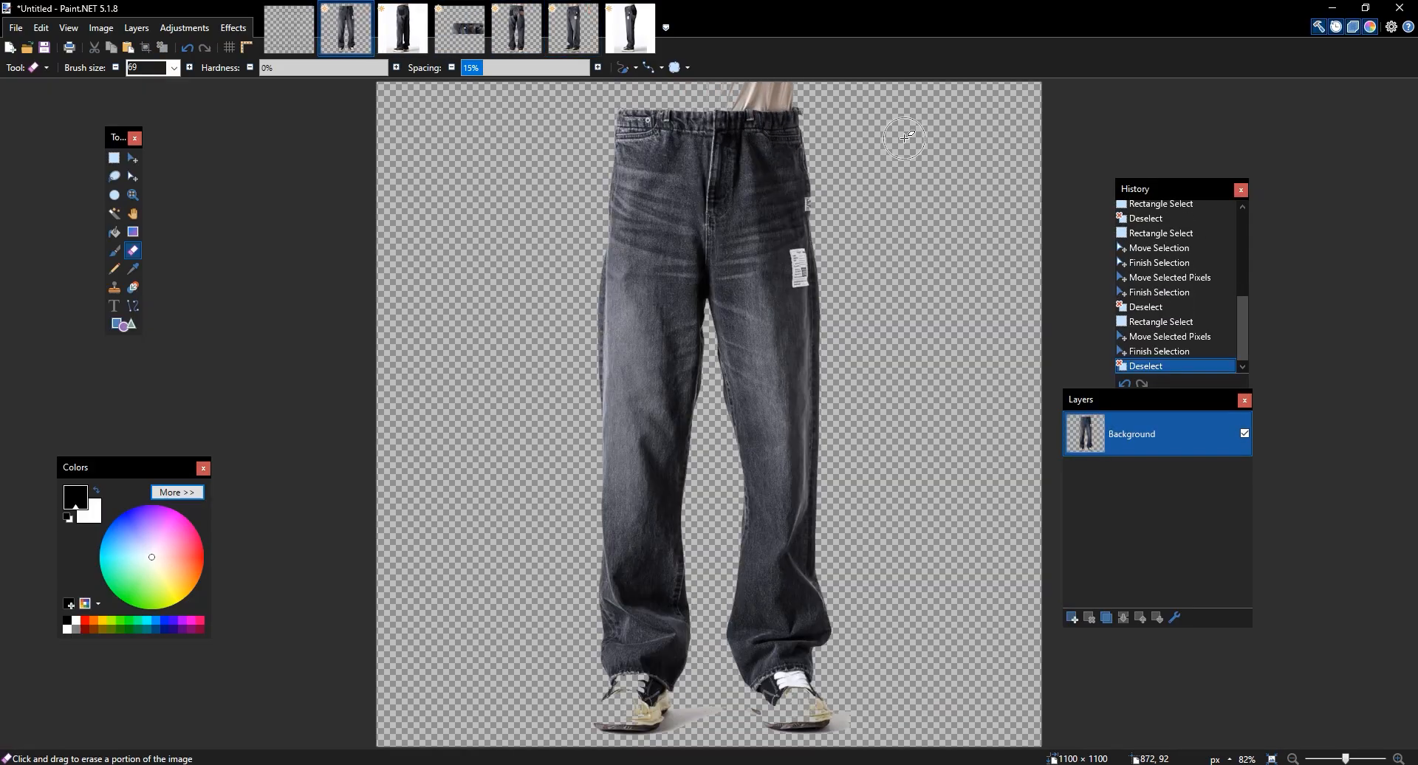
Isolate the waistband's outer end on the front-view photo within a 97 × 62 px rectangle, using a size 69 eraser at 100% hardness
{"action": "scroll", "coordinate": [905, 137], "scroll_direction": "up", "scroll_amount": 3}
{"action": "scroll", "coordinate": [490, 253], "scroll_direction": "up", "scroll_amount": 3}
{"action": "key", "text": "s"}
{"action": "left_click_drag", "start_coordinate": [581, 436], "coordinate": [294, 252]}
{"action": "key", "text": "e"}
{"action": "left_click_drag", "start_coordinate": [522, 191], "coordinate": [299, 192]}
{"action": "mouse_move", "coordinate": [597, 213]}
{"action": "left_mouse_down"}
{"action": "mouse_move", "coordinate": [547, 206]}
{"action": "mouse_move", "coordinate": [558, 171]}
{"action": "mouse_move", "coordinate": [514, 179]}
{"action": "mouse_move", "coordinate": [542, 206]}
{"action": "left_mouse_up"}
{"action": "mouse_move", "coordinate": [545, 466]}
{"action": "left_mouse_down"}
{"action": "mouse_move", "coordinate": [387, 489]}
{"action": "mouse_move", "coordinate": [339, 463]}
{"action": "left_mouse_up"}
{"action": "mouse_move", "coordinate": [235, 328]}
{"action": "left_mouse_down"}
{"action": "mouse_move", "coordinate": [330, 406]}
{"action": "mouse_move", "coordinate": [206, 317]}
{"action": "mouse_move", "coordinate": [228, 375]}
{"action": "mouse_move", "coordinate": [239, 343]}
{"action": "mouse_move", "coordinate": [247, 394]}
{"action": "left_mouse_up"}
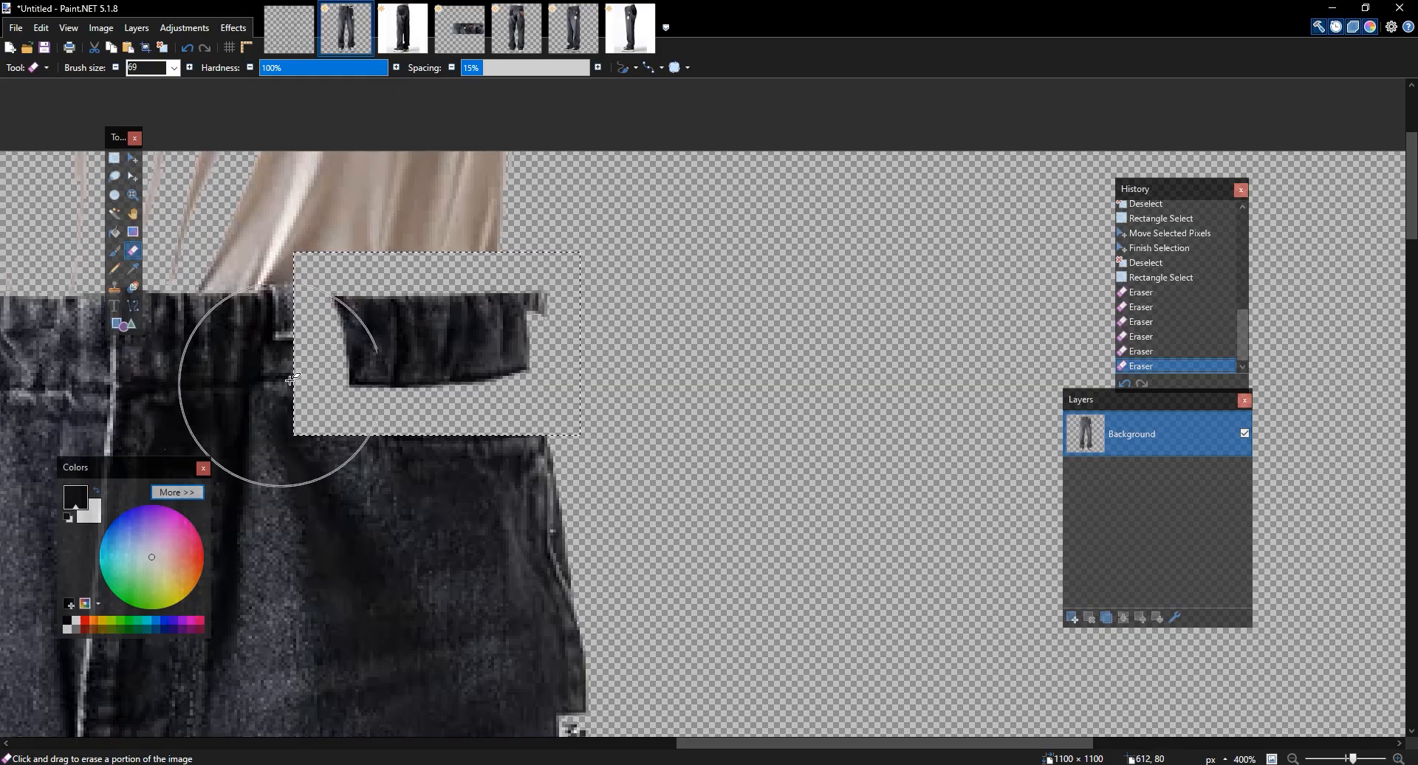
Paste the isolated waistband piece onto a new layer in the 2x template and place it as an extension of the front waistband
{"action": "key", "text": "m"}
{"action": "left_click", "coordinate": [474, 305]}
{"action": "left_click", "coordinate": [296, 33]}
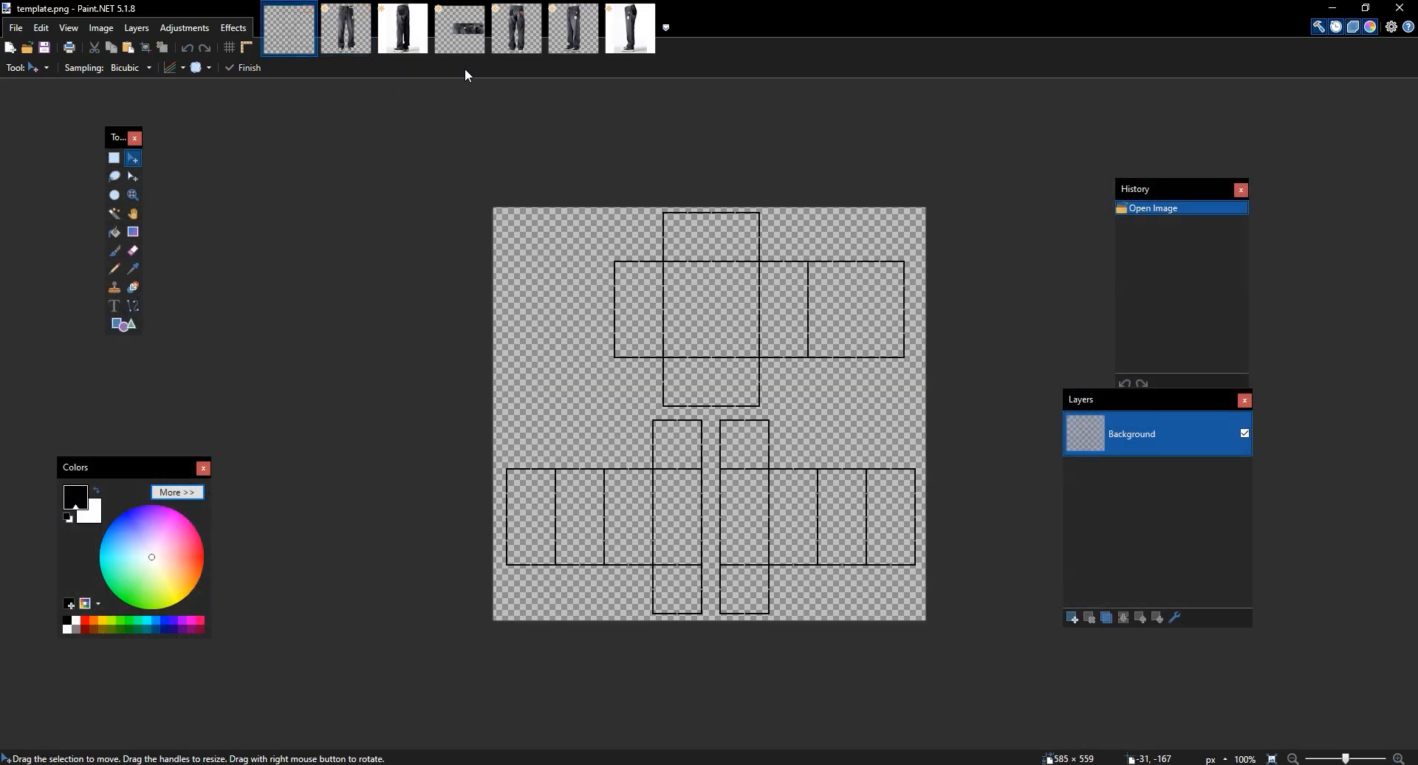
{"action": "left_click", "coordinate": [460, 33]}
{"action": "left_click", "coordinate": [1073, 617]}
{"action": "key", "text": "ctrl+v"}
{"action": "left_click_drag", "start_coordinate": [273, 190], "coordinate": [570, 373]}
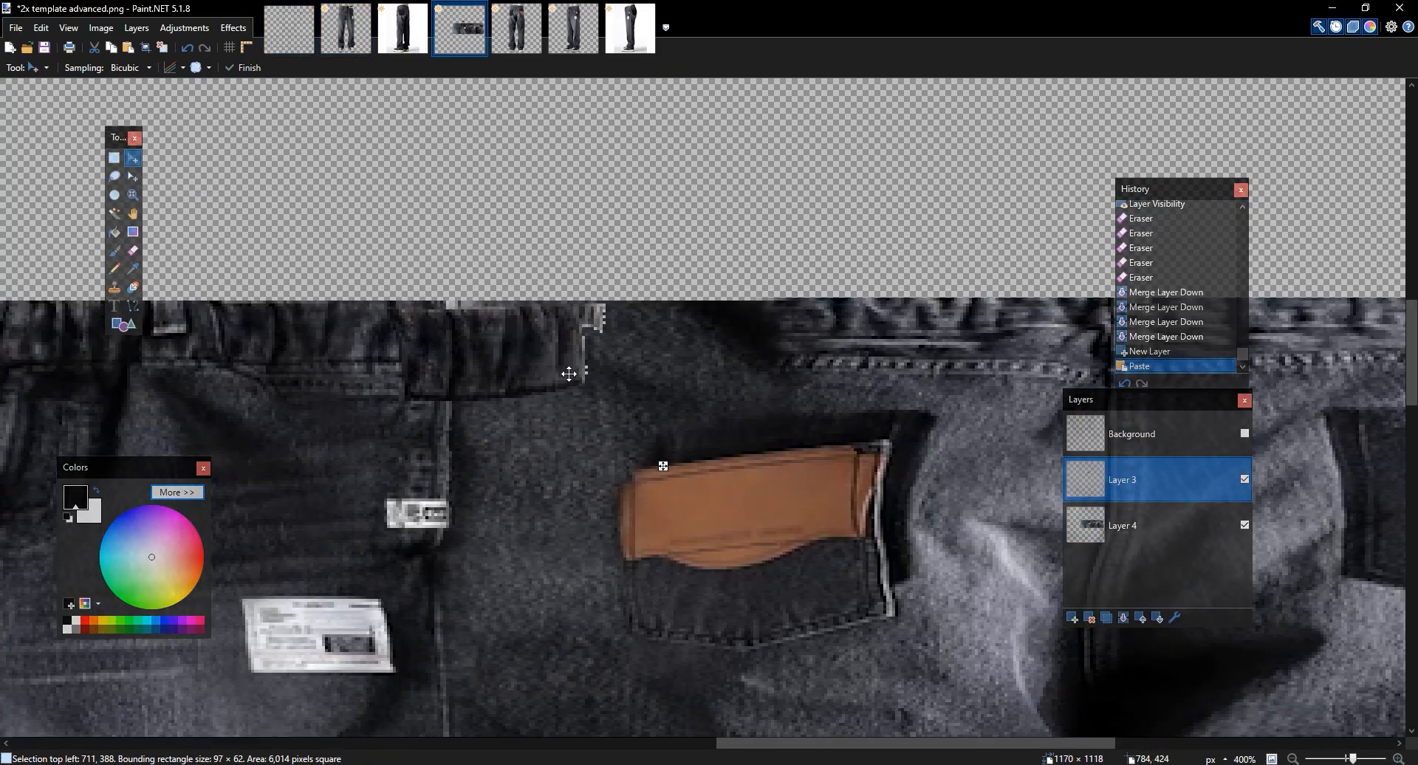
{"action": "key", "text": "ctrl+d"}
Open the Liquify effect for the pasted waistband piece on Layer 3
{"action": "left_click", "coordinate": [239, 29]}
{"action": "mouse_move", "coordinate": [278, 304]}
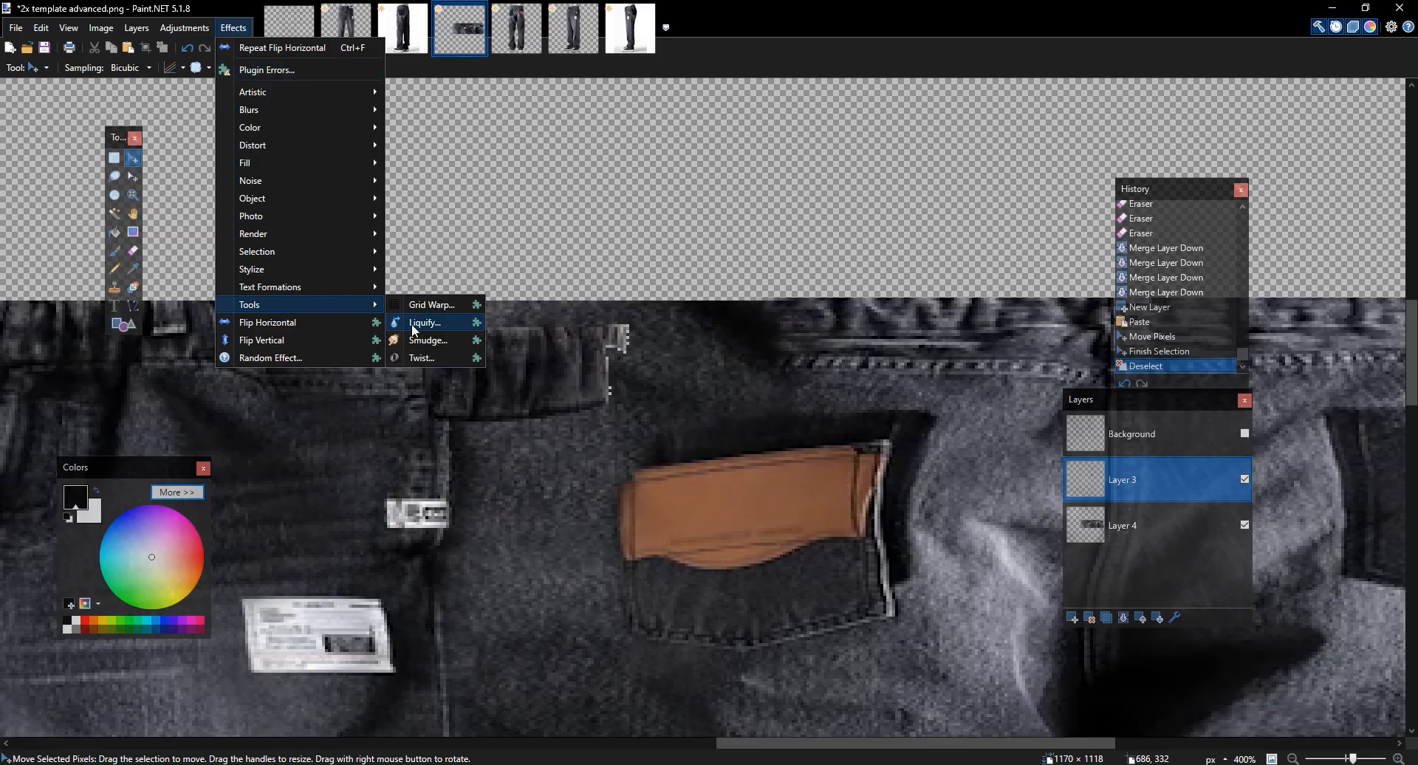
Reshape the small waistband patch on Layer 3 with the Liquify effect and apply it
{"action": "left_click", "coordinate": [431, 339]}
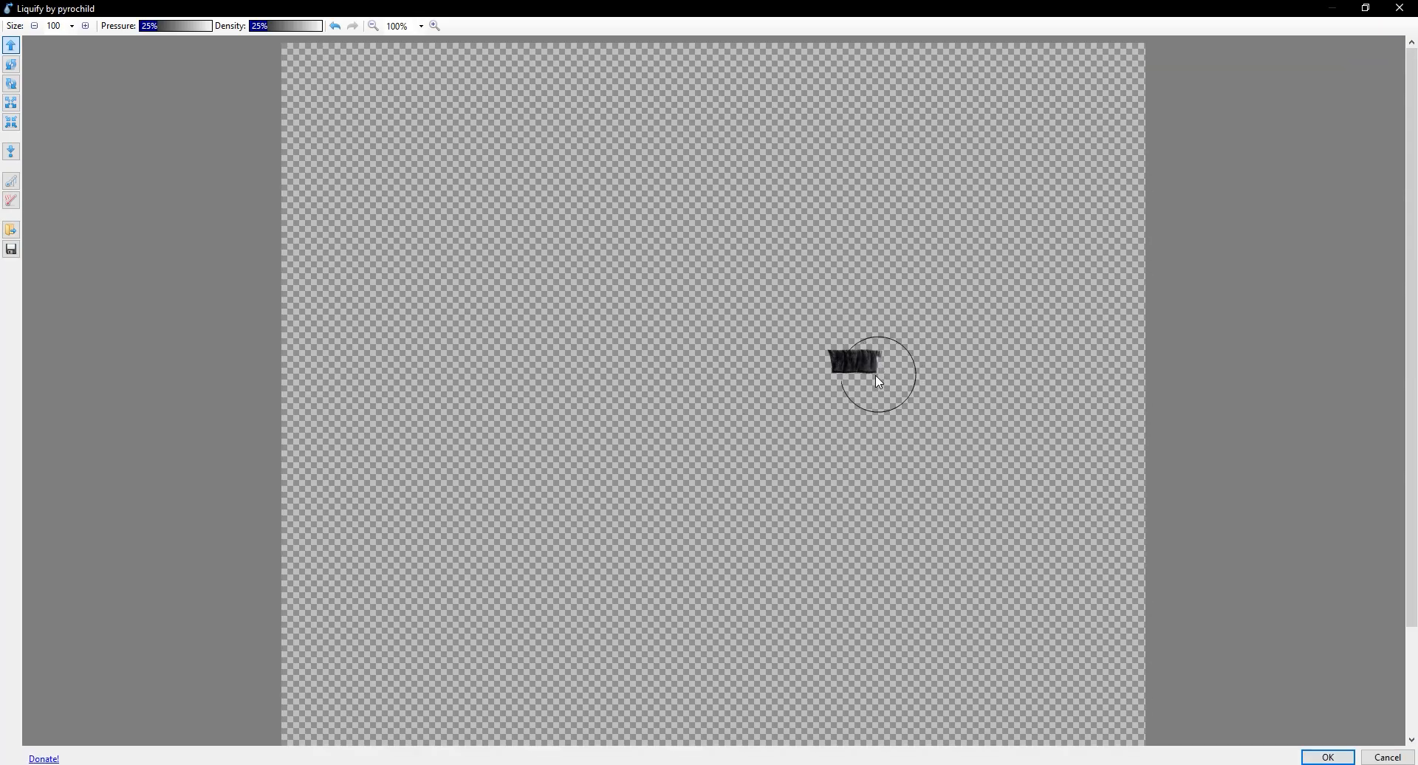
{"action": "left_click", "coordinate": [435, 25]}
{"action": "scroll", "coordinate": [1182, 310], "scroll_direction": "down", "scroll_amount": 2}
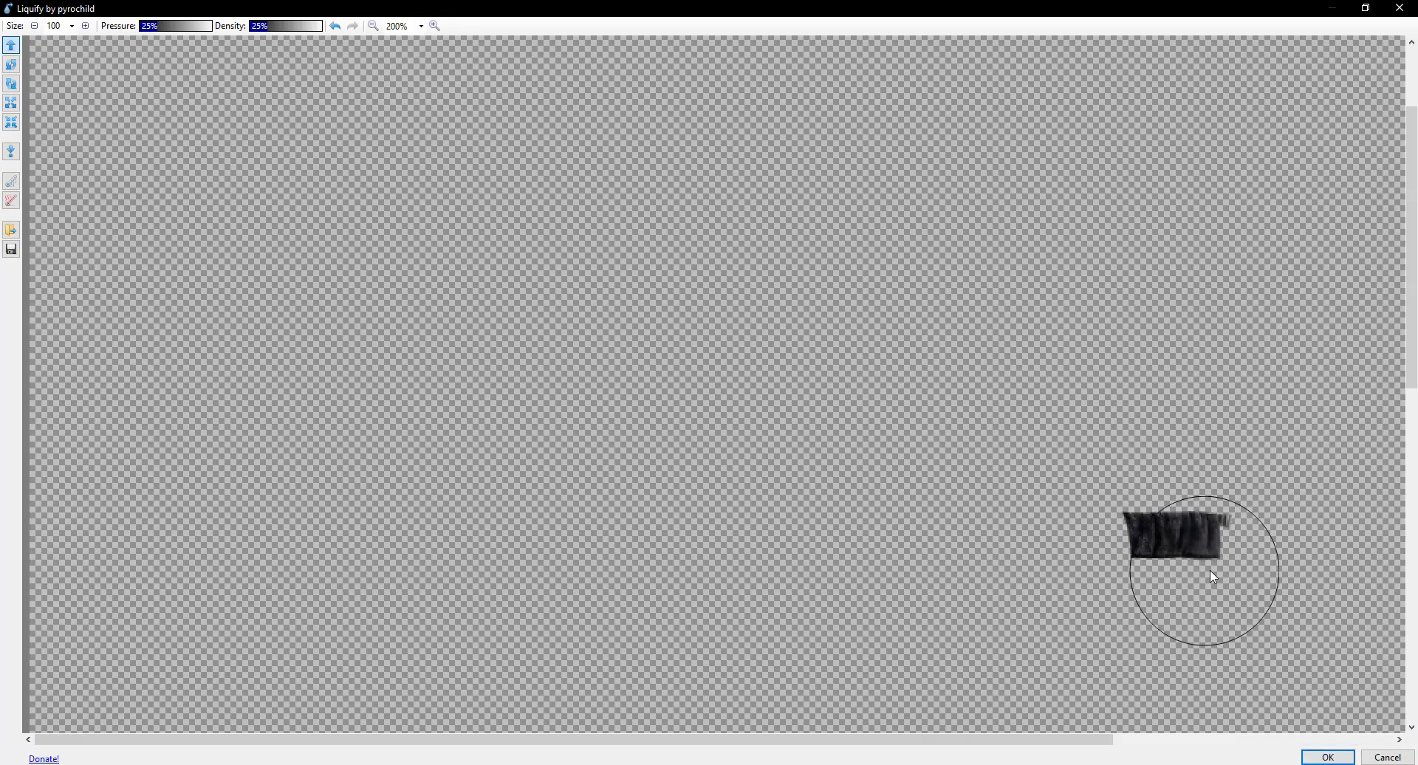
{"action": "left_click", "coordinate": [1334, 757]}
Select the waistband patch, resize and move it to line up with the end of the existing waistband, and deselect it
{"action": "key", "text": "s"}
{"action": "left_click_drag", "start_coordinate": [658, 455], "coordinate": [331, 272]}
{"action": "key", "text": "m"}
{"action": "left_click_drag", "start_coordinate": [544, 410], "coordinate": [531, 374]}
{"action": "left_click_drag", "start_coordinate": [669, 434], "coordinate": [656, 395]}
{"action": "left_click_drag", "start_coordinate": [566, 351], "coordinate": [568, 351]}
{"action": "key", "text": "ctrl+d"}
{"action": "key", "text": "ctrl+a"}
{"action": "left_click_drag", "start_coordinate": [447, 325], "coordinate": [440, 325]}
{"action": "key", "text": "ctrl+d"}
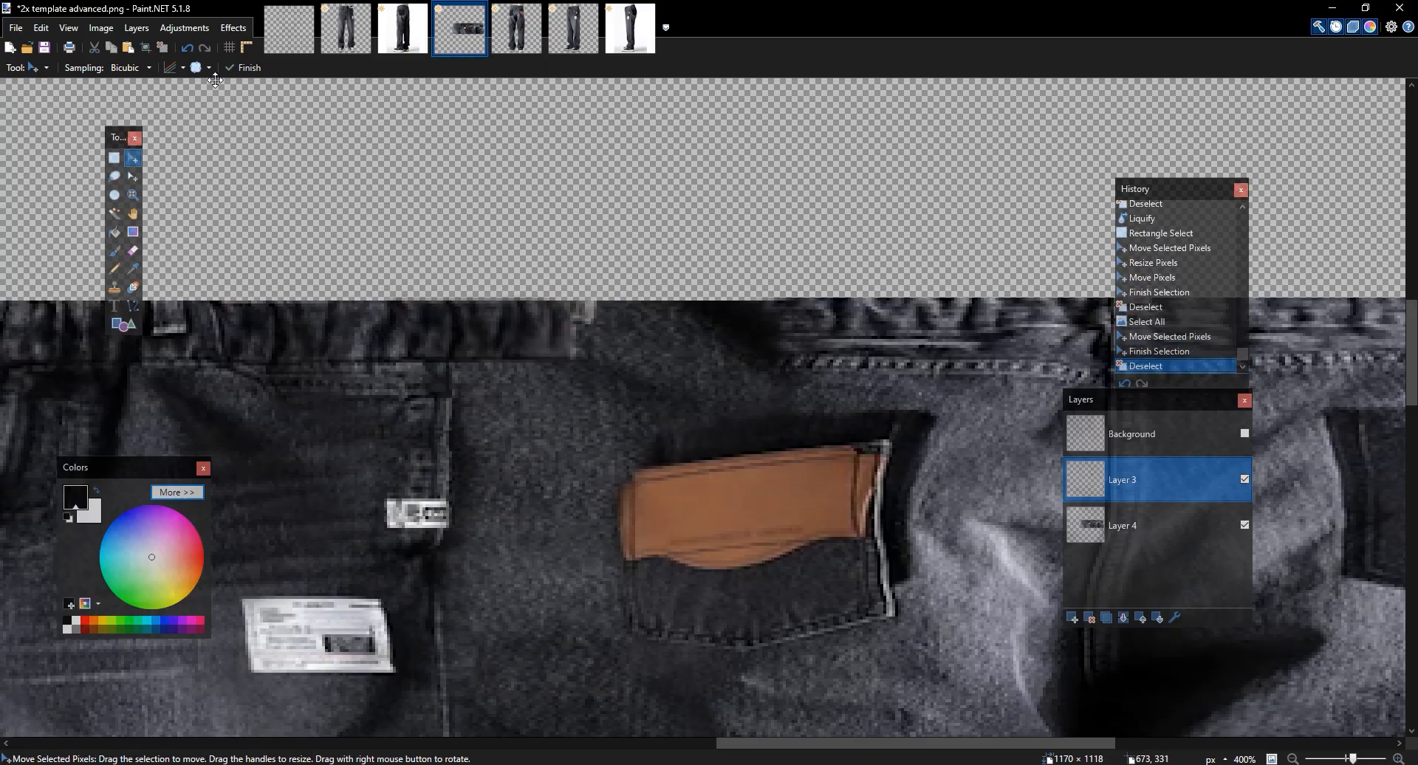
Soften the waistband patch's left edge with the Eraser at brush size 29 and 0% hardness
{"action": "key", "text": "e"}
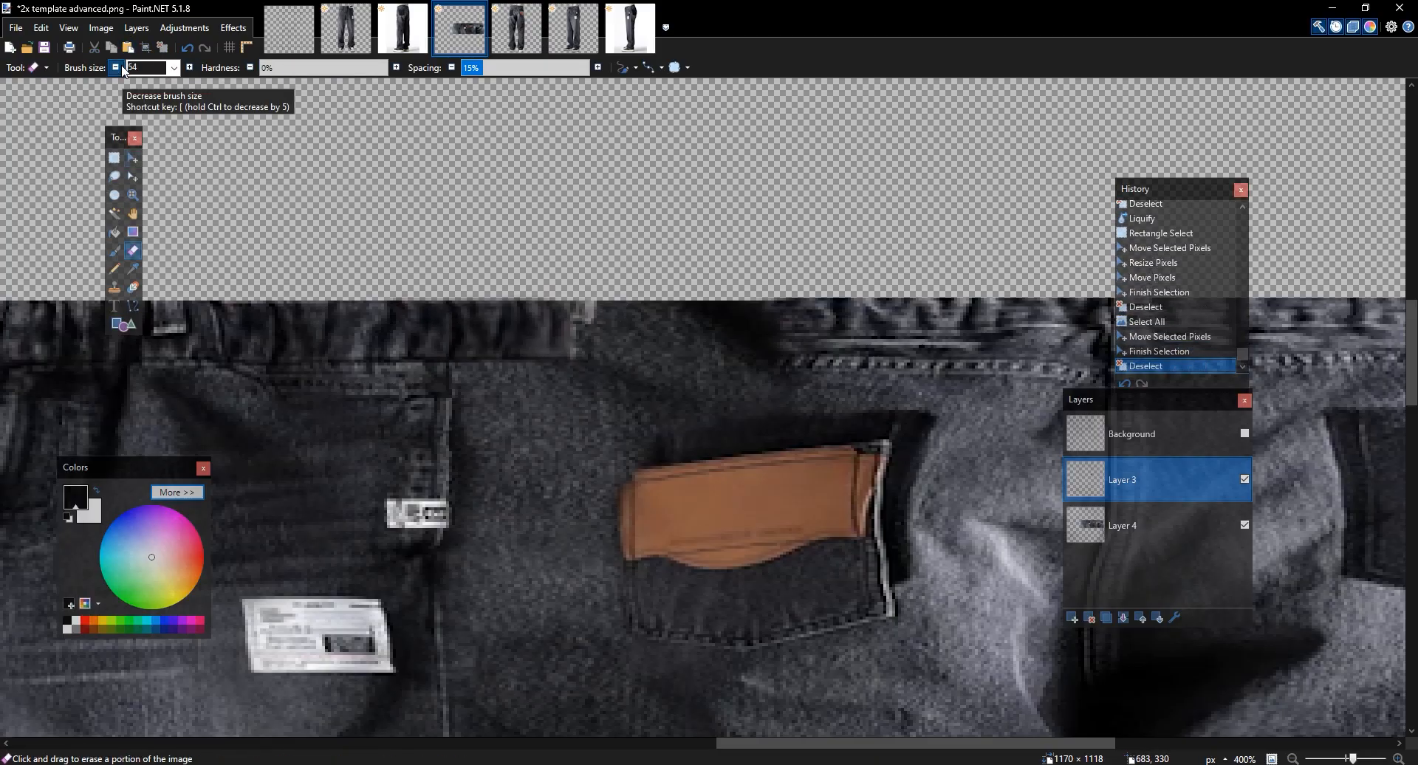
{"action": "left_click", "coordinate": [121, 67]}
{"action": "left_click", "coordinate": [1244, 479]}
{"action": "left_click", "coordinate": [1244, 479]}
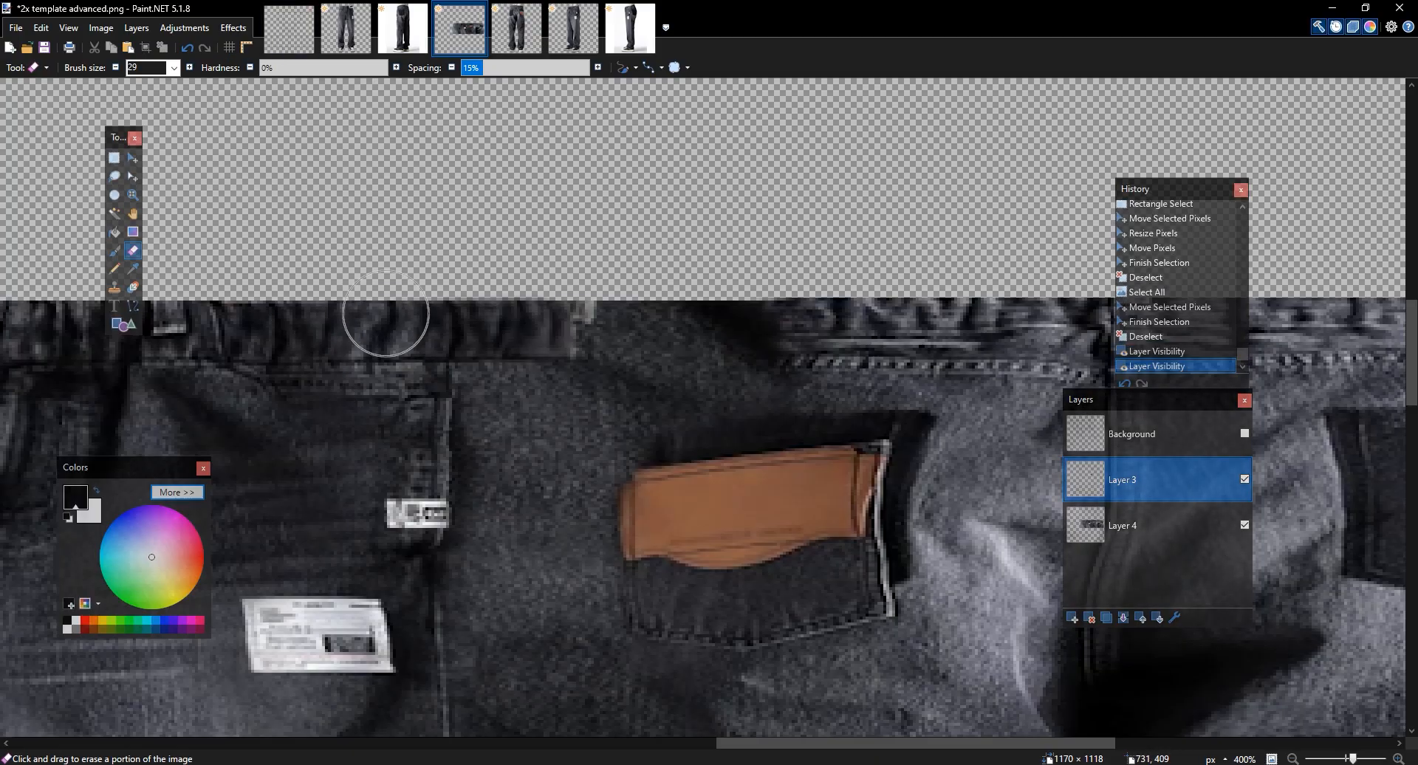
{"action": "left_click_drag", "start_coordinate": [376, 333], "coordinate": [414, 357]}
{"action": "left_click_drag", "start_coordinate": [768, 343], "coordinate": [835, 336]}
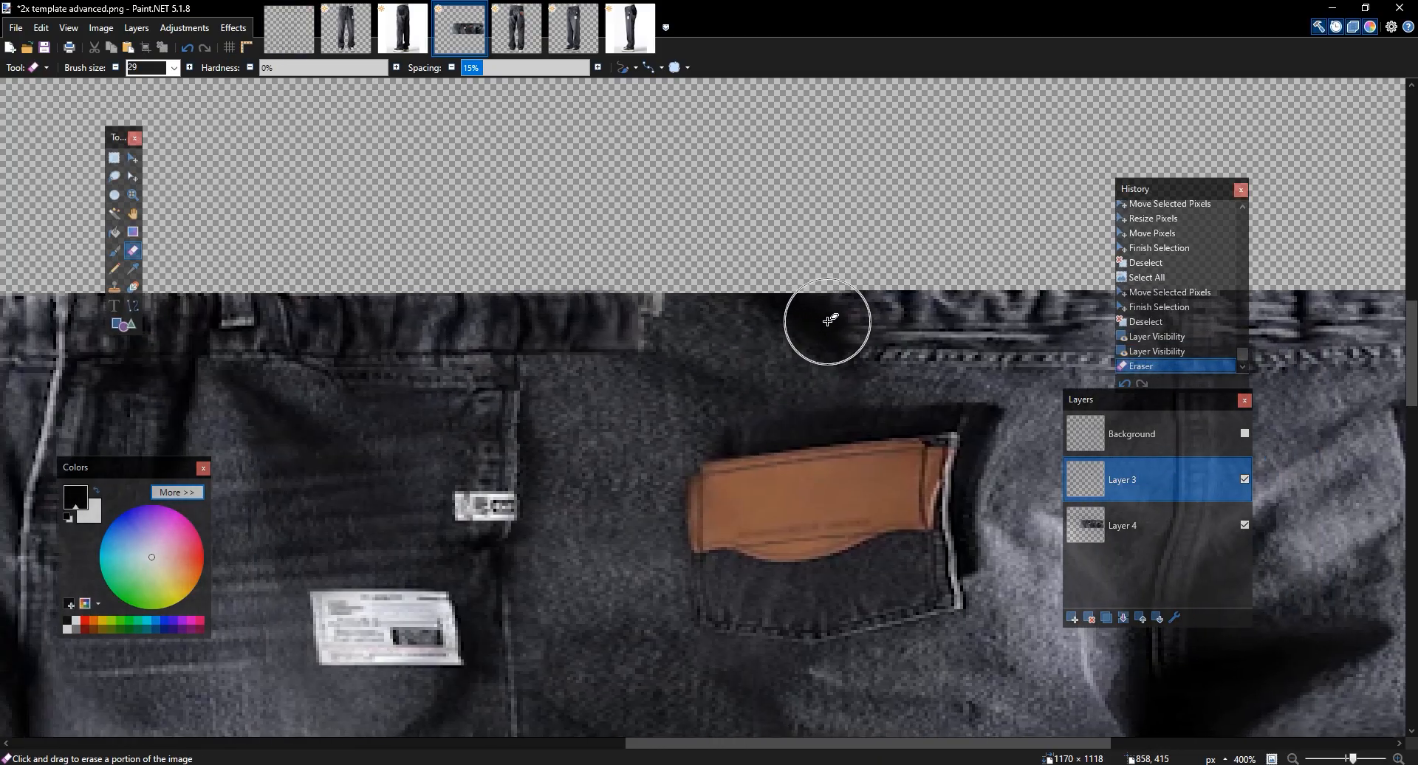
{"action": "scroll", "coordinate": [827, 321], "scroll_direction": "down", "scroll_amount": 4}
{"action": "scroll", "coordinate": [828, 320], "scroll_direction": "up", "scroll_amount": 4}
{"action": "left_click_drag", "start_coordinate": [555, 303], "coordinate": [721, 299]}
Brighten the waistband patch with a Luminosity curve raised at about (113, 134)
{"action": "left_click", "coordinate": [184, 28]}
{"action": "left_click", "coordinate": [218, 170]}
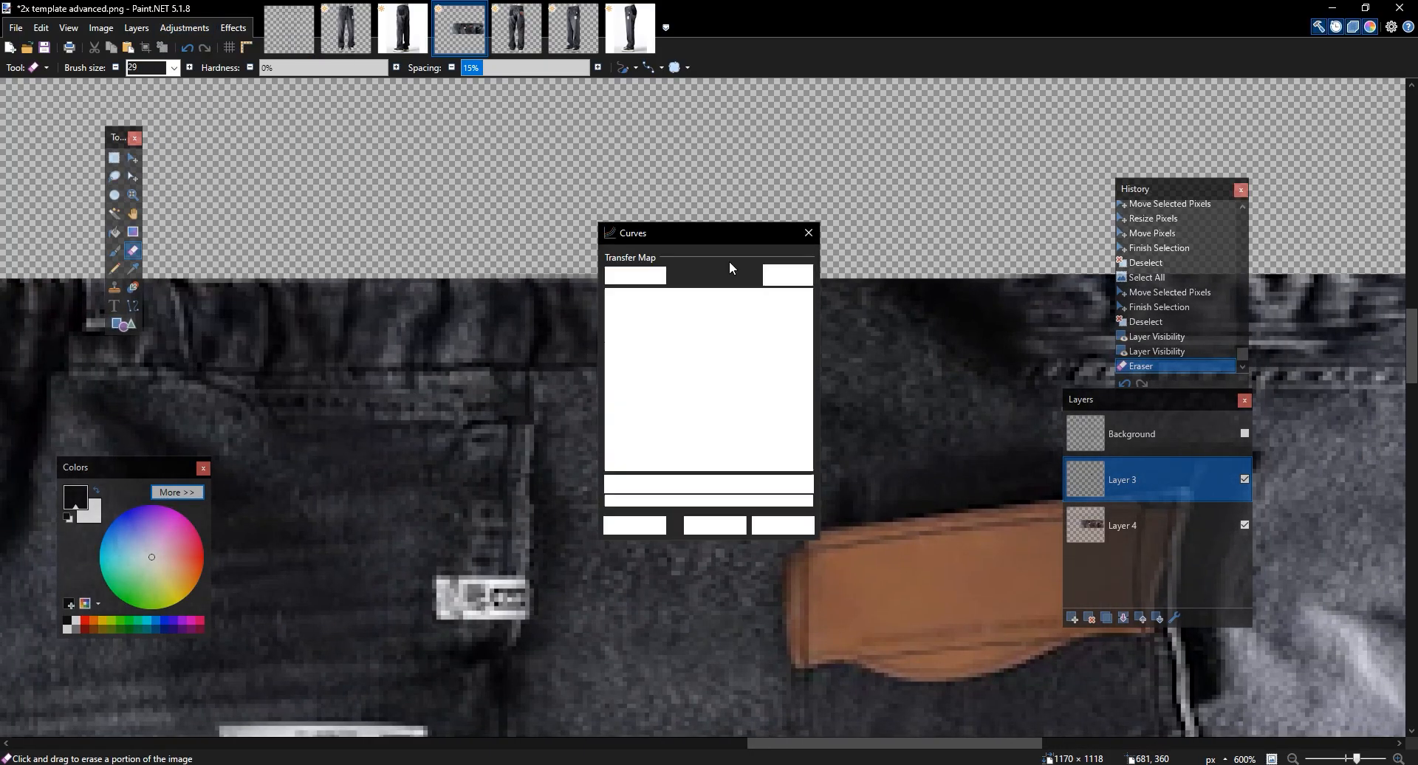
{"action": "left_click_drag", "start_coordinate": [932, 382], "coordinate": [924, 373]}
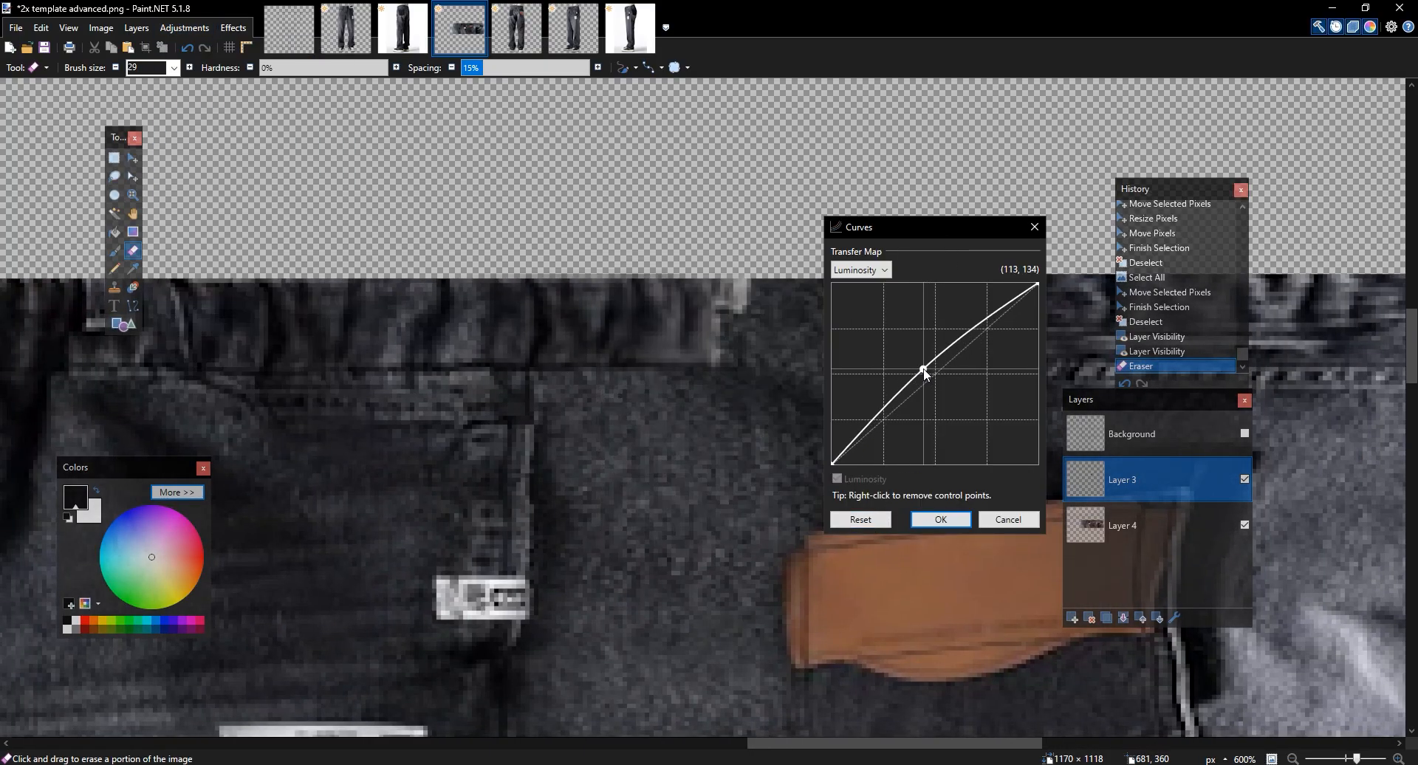
{"action": "left_click", "coordinate": [946, 517]}
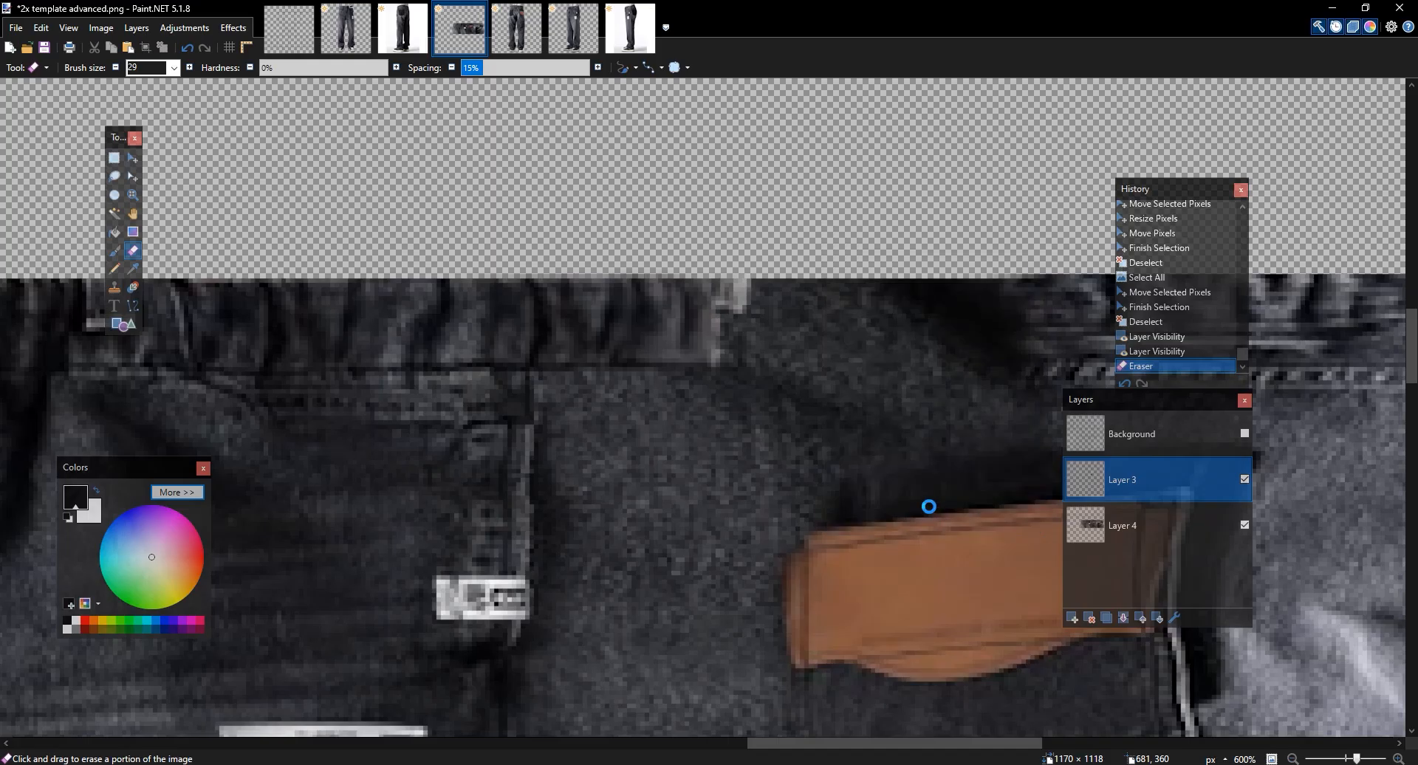
{"action": "scroll", "coordinate": [854, 459], "scroll_direction": "down", "scroll_amount": 8}
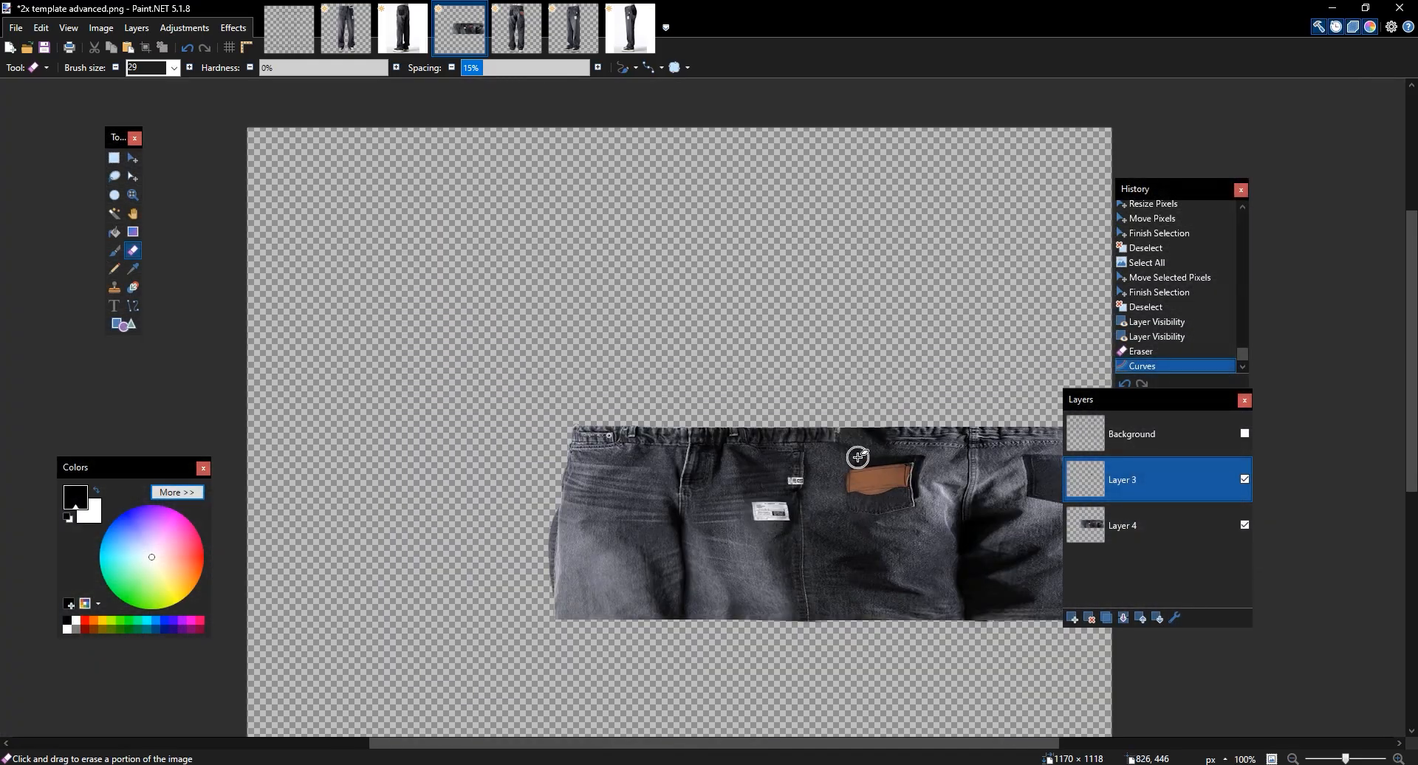
Adjust the waistband patch's hue slightly and set its saturation to 117 with Hue / Saturation
{"action": "scroll", "coordinate": [858, 458], "scroll_direction": "up", "scroll_amount": 8}
{"action": "left_click", "coordinate": [201, 28]}
{"action": "left_click", "coordinate": [251, 275]}
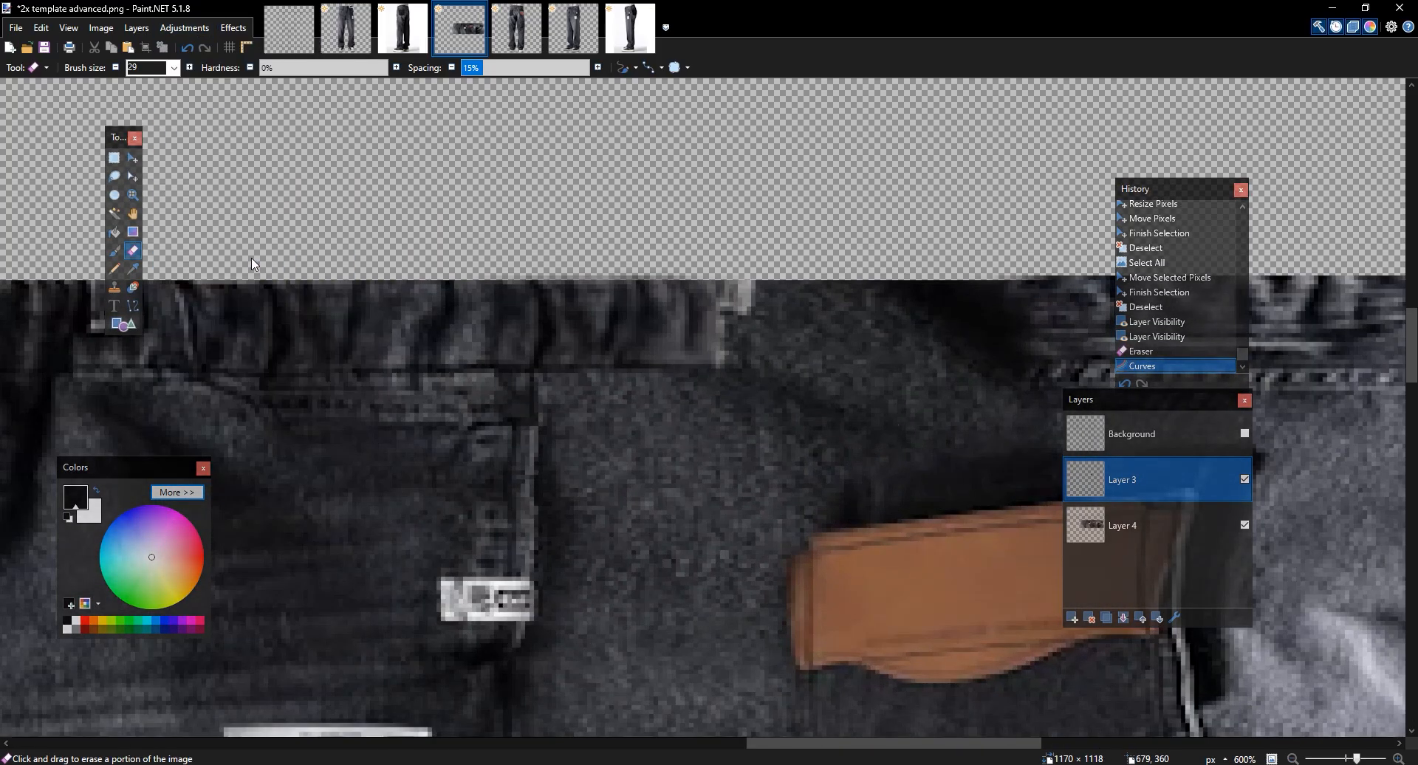
{"action": "left_click_drag", "start_coordinate": [862, 386], "coordinate": [850, 386]}
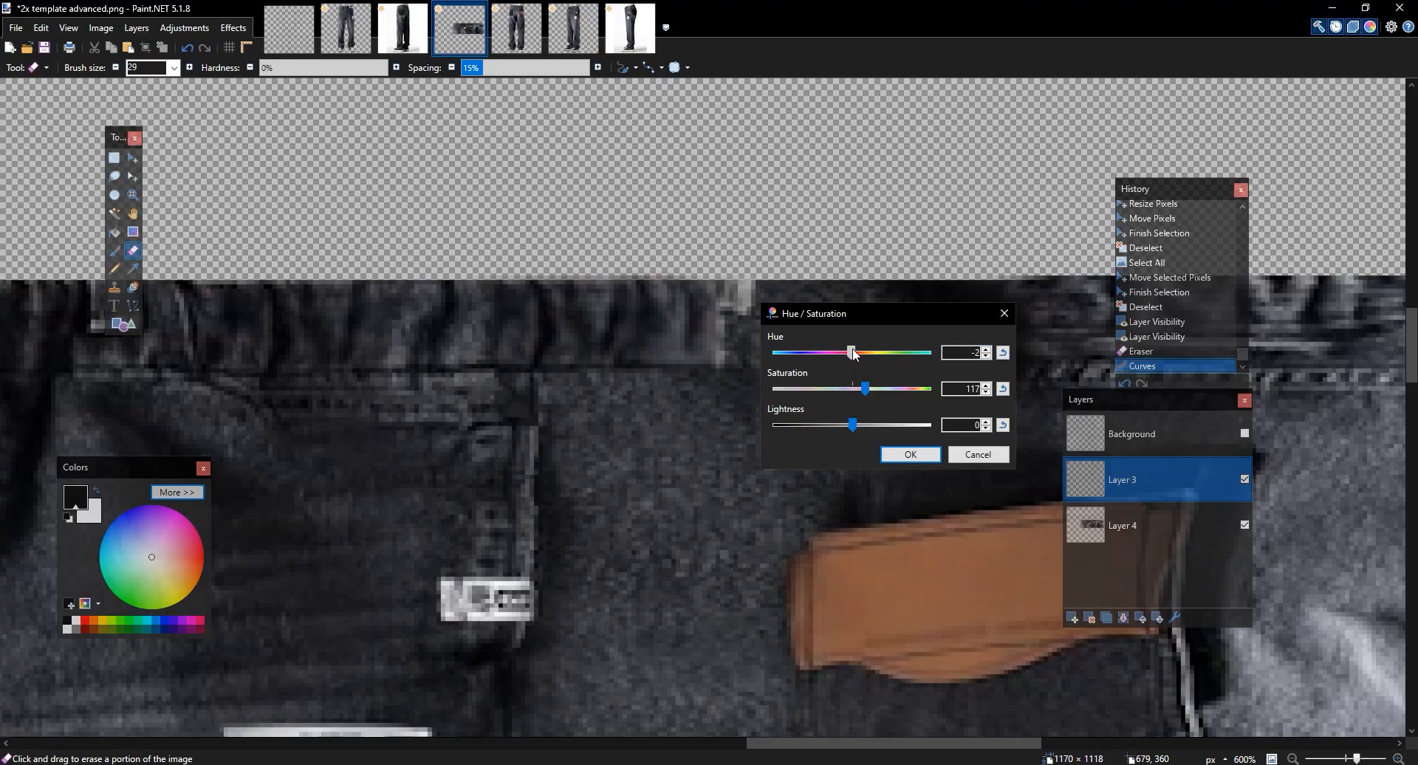
{"action": "left_click", "coordinate": [903, 454]}
{"action": "key", "text": "ctrl+0"}
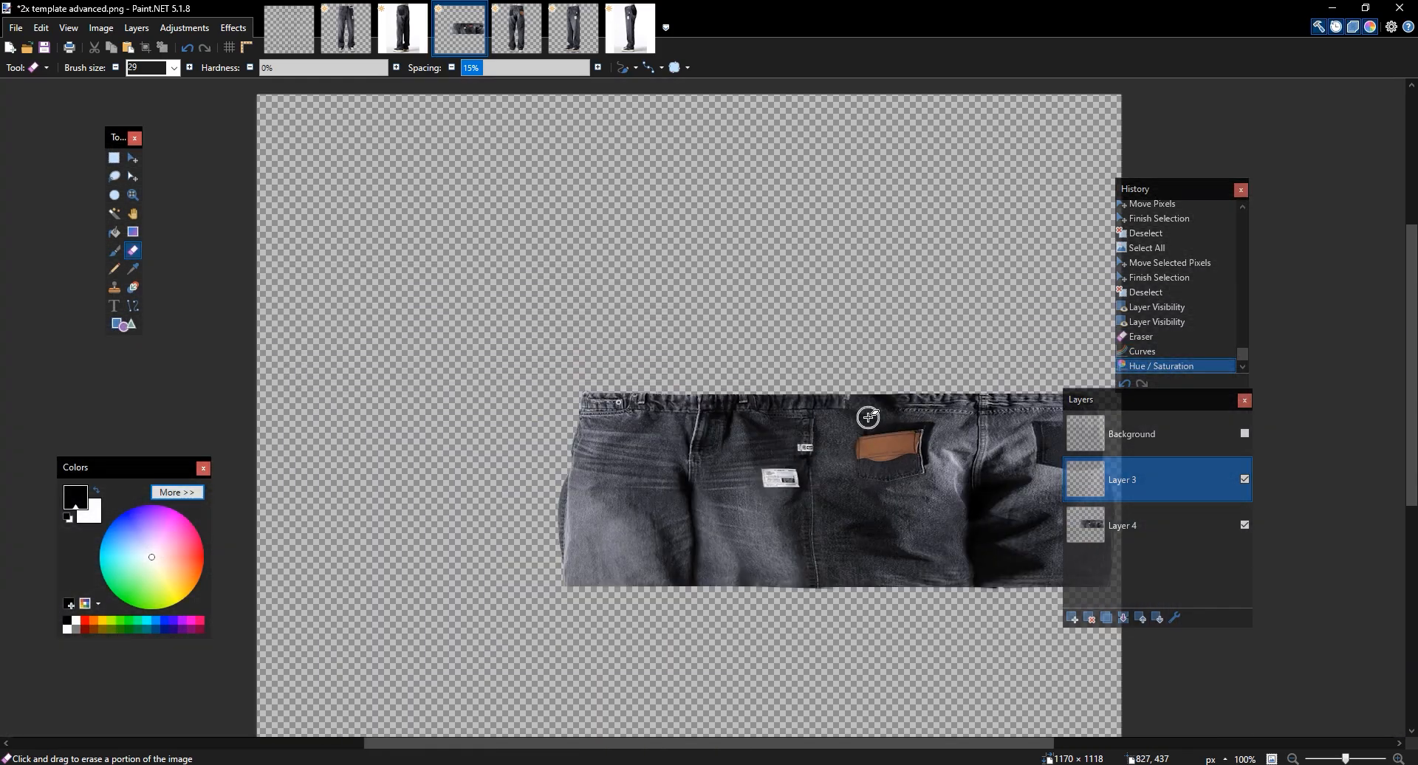
Merge the adjusted waistband patch on Layer 3 down into Layer 4
{"action": "scroll", "coordinate": [868, 417], "scroll_direction": "up", "scroll_amount": 6}
{"action": "key", "text": "s"}
{"action": "mouse_move", "coordinate": [816, 422]}
{"action": "left_mouse_down"}
{"action": "mouse_move", "coordinate": [712, 386]}
{"action": "mouse_move", "coordinate": [443, 236]}
{"action": "left_mouse_up"}
{"action": "left_click", "coordinate": [604, 284]}
{"action": "left_click_drag", "start_coordinate": [910, 337], "coordinate": [878, 340]}
{"action": "left_click", "coordinate": [1123, 617]}
Copy a 127 × 40 px section at the end of the dark waistband and paste it onto a new layer
{"action": "left_click_drag", "start_coordinate": [768, 421], "coordinate": [339, 260]}
{"action": "key", "text": "m"}
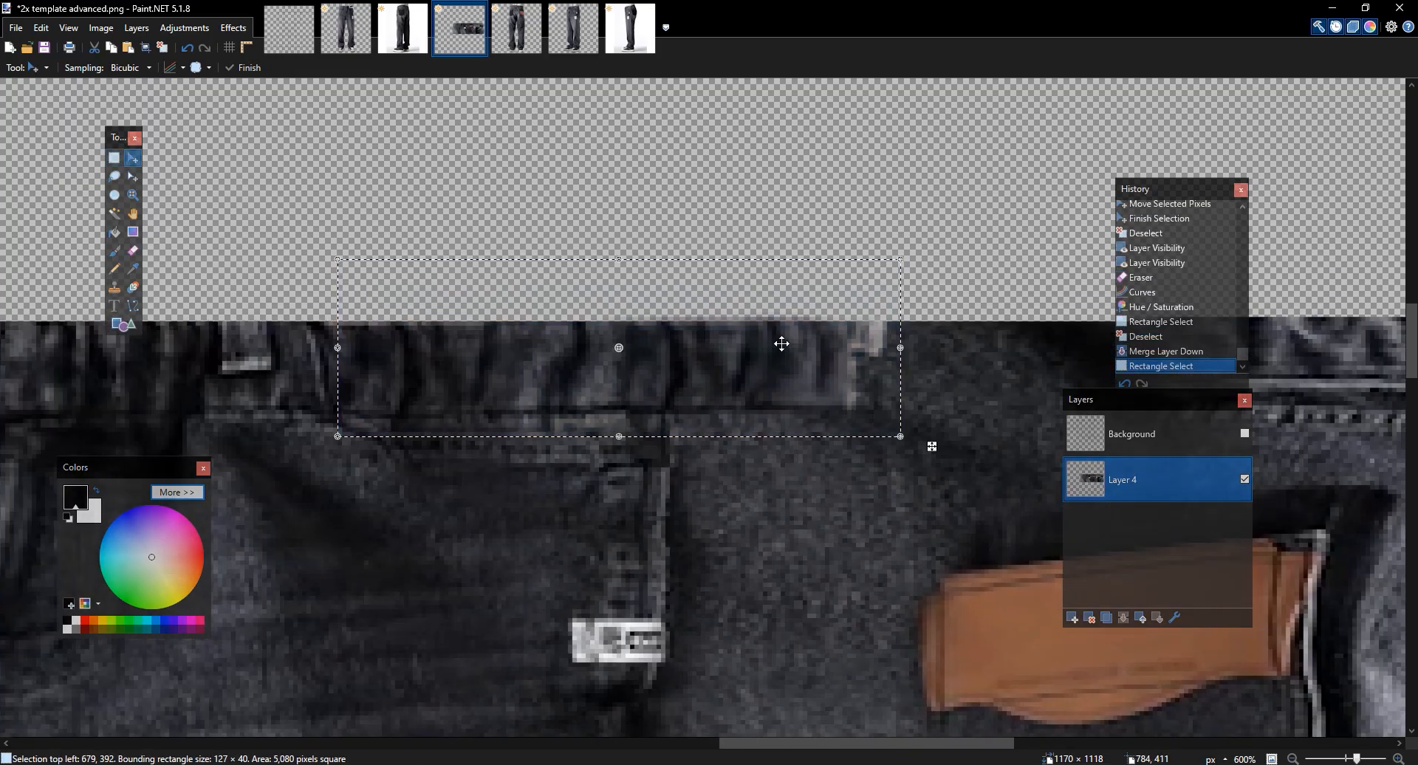
{"action": "left_click_drag", "start_coordinate": [785, 345], "coordinate": [616, 328]}
{"action": "left_click", "coordinate": [1079, 621]}
{"action": "key", "text": "ctrl+v"}
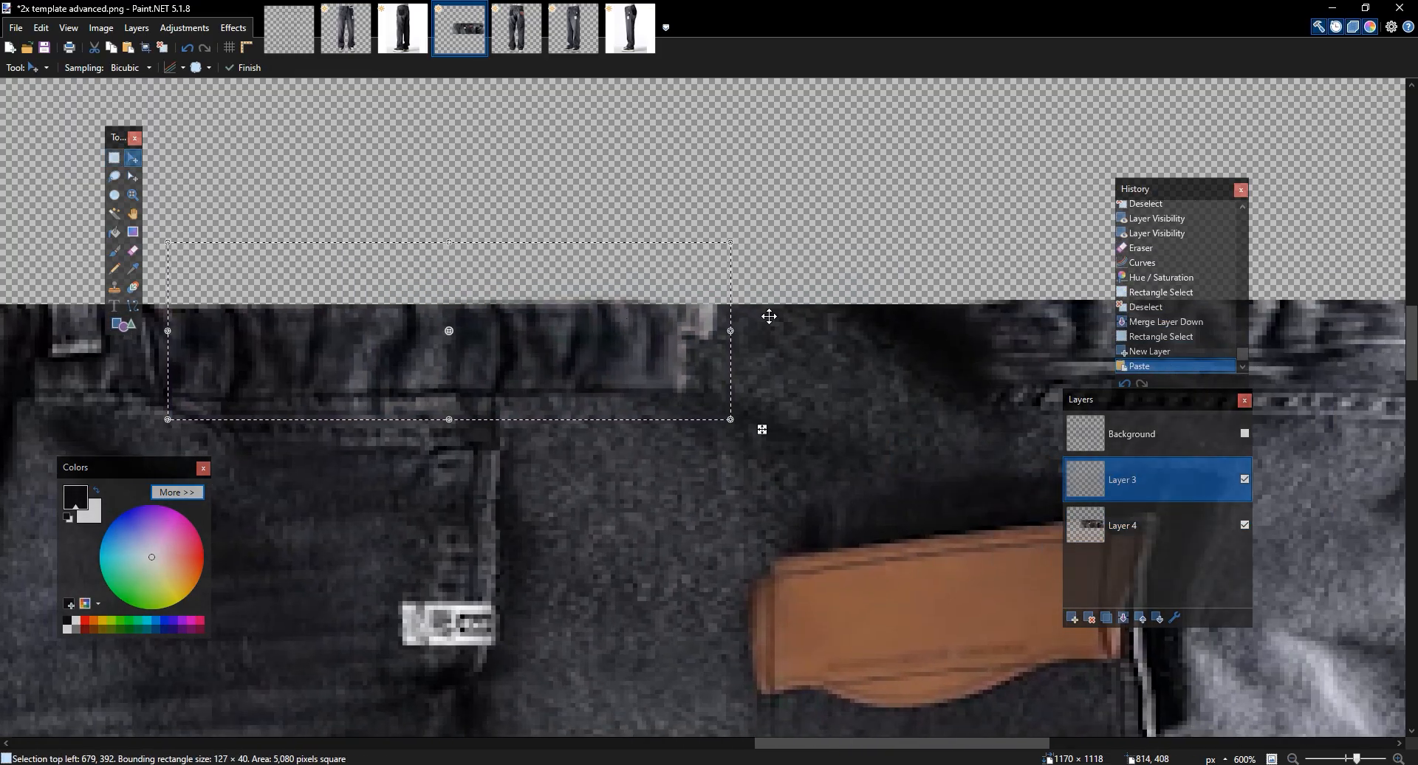
Move the pasted waistband section 90 px to the right so it continues the waistband above the leather patch
{"action": "key", "text": "Right"}
{"action": "key", "text": "Right"}
{"action": "key", "text": "Right"}
{"action": "key", "text": "Right"}
{"action": "key", "text": "Right"}
{"action": "key", "text": "Right"}
{"action": "key", "text": "Right"}
{"action": "key", "text": "Right"}
{"action": "key", "text": "Right"}
{"action": "key", "text": "Right"}
{"action": "key", "text": "Right"}
{"action": "key", "text": "Right"}
{"action": "key", "text": "Right"}
{"action": "key", "text": "Right"}
{"action": "key", "text": "Right"}
{"action": "key", "text": "Right"}
{"action": "key", "text": "Right"}
{"action": "key", "text": "Right"}
{"action": "key", "text": "Right"}
{"action": "key", "text": "Right"}
{"action": "key", "text": "Right"}
{"action": "key", "text": "Right"}
{"action": "key", "text": "Right"}
{"action": "key", "text": "Right"}
{"action": "key", "text": "Right"}
{"action": "key", "text": "Right"}
{"action": "key", "text": "Right"}
{"action": "key", "text": "Right"}
{"action": "key", "text": "Right"}
{"action": "key", "text": "Right"}
{"action": "key", "text": "Right"}
{"action": "key", "text": "Right"}
{"action": "key", "text": "Right"}
{"action": "key", "text": "Right"}
{"action": "key", "text": "Right"}
{"action": "key", "text": "Right"}
{"action": "key", "text": "Right"}
{"action": "key", "text": "Right"}
{"action": "key", "text": "Right"}
{"action": "key", "text": "Right"}
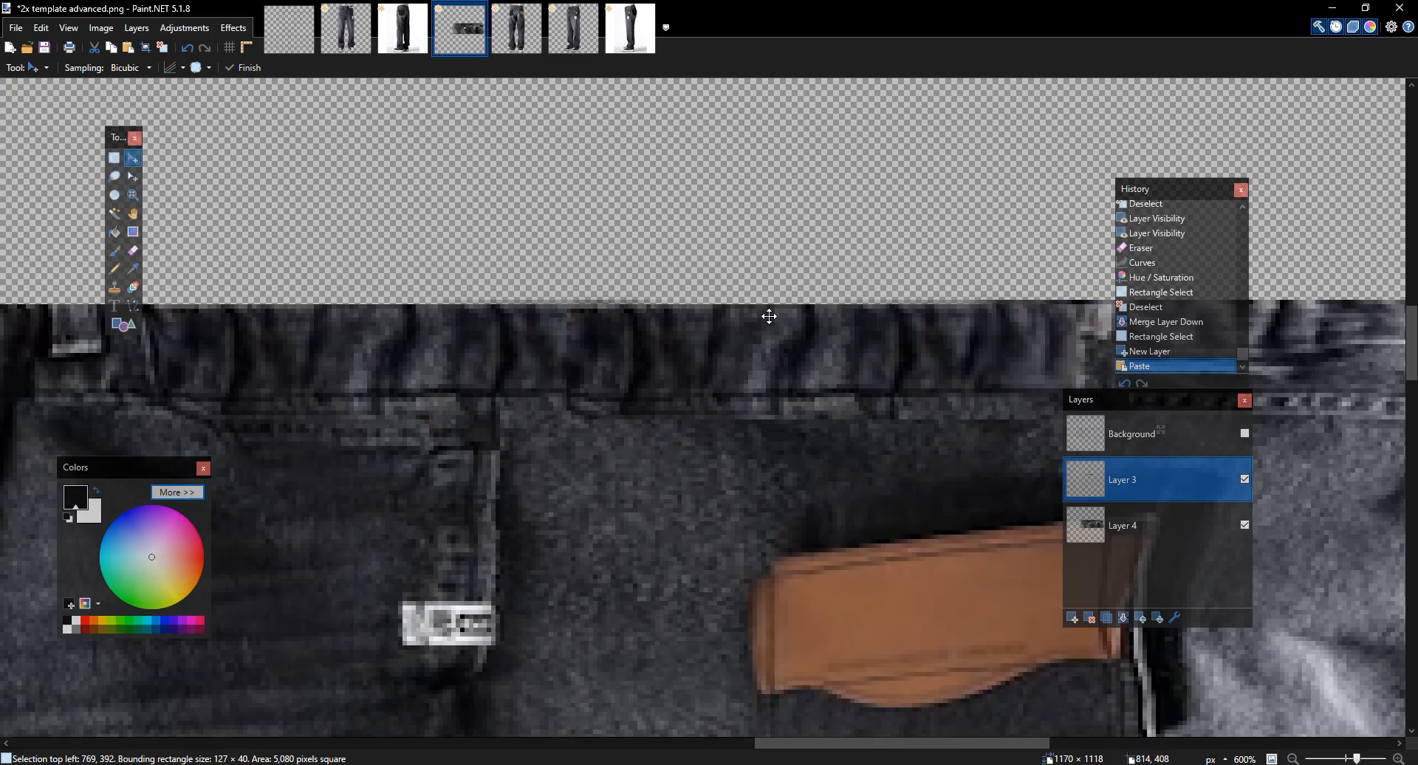
{"action": "left_click_drag", "start_coordinate": [637, 259], "coordinate": [156, 240]}
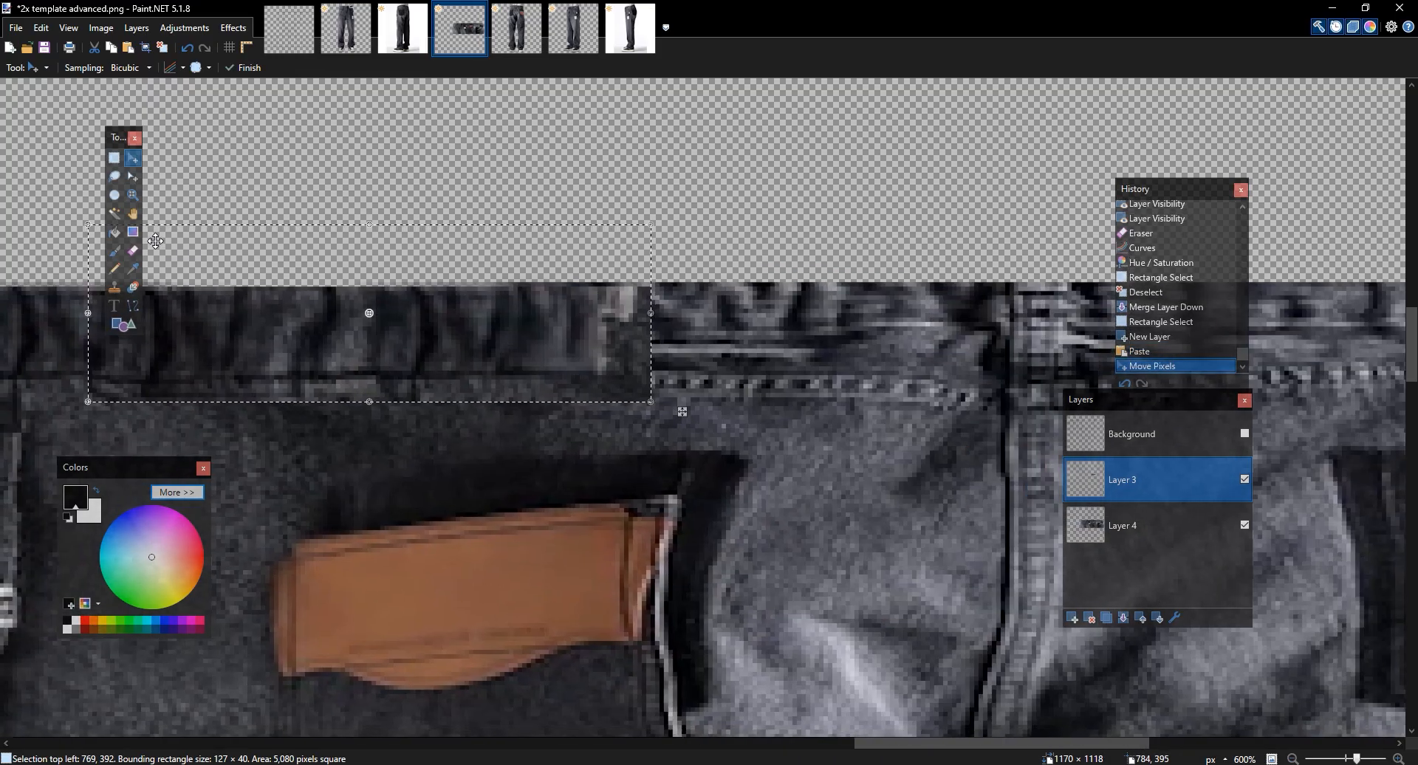
Compare the pasted section with the layer below, nudge it 2 px right and 1 px up, and deselect it
{"action": "left_click", "coordinate": [1246, 482]}
{"action": "left_click", "coordinate": [1246, 482]}
{"action": "left_click_drag", "start_coordinate": [584, 319], "coordinate": [1044, 327]}
{"action": "key", "text": "Right"}
{"action": "key", "text": "Right"}
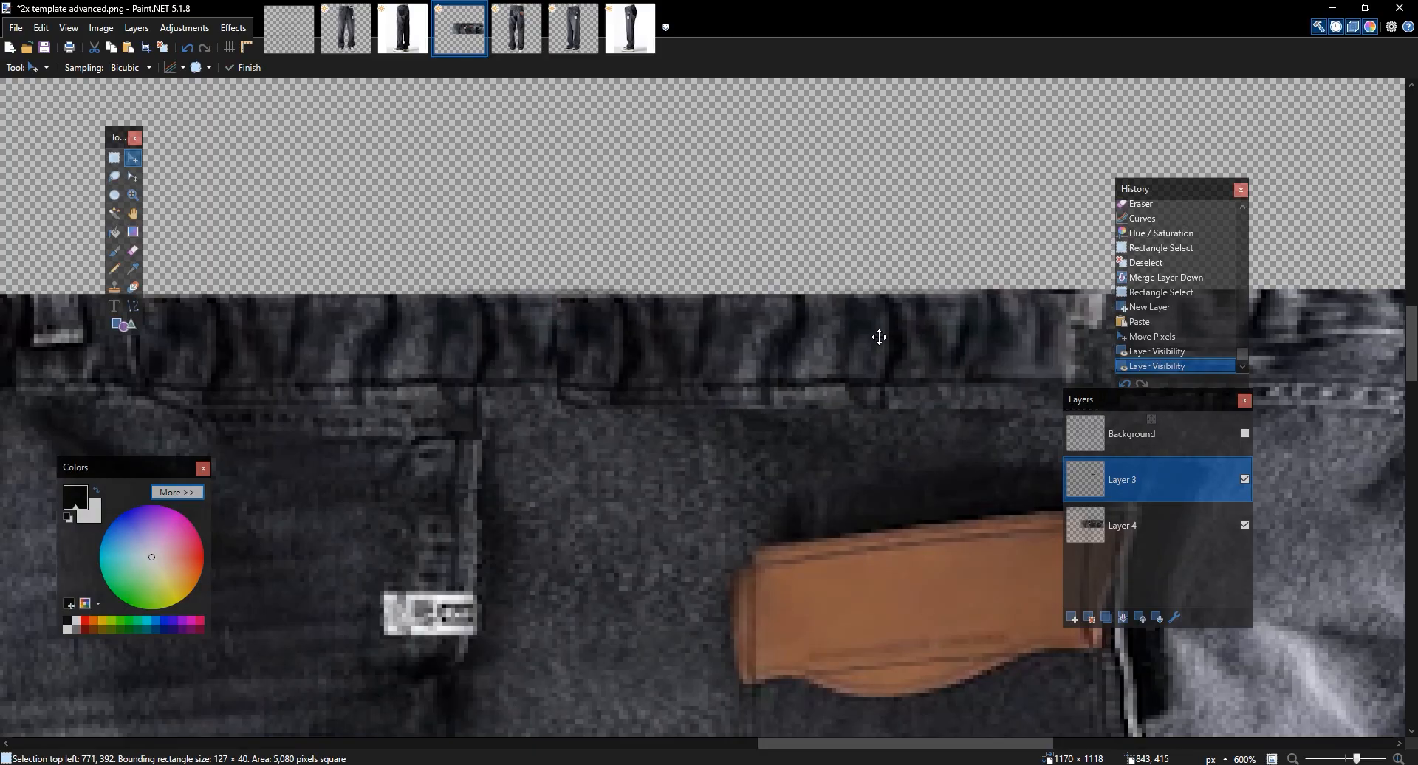
{"action": "key", "text": "Up"}
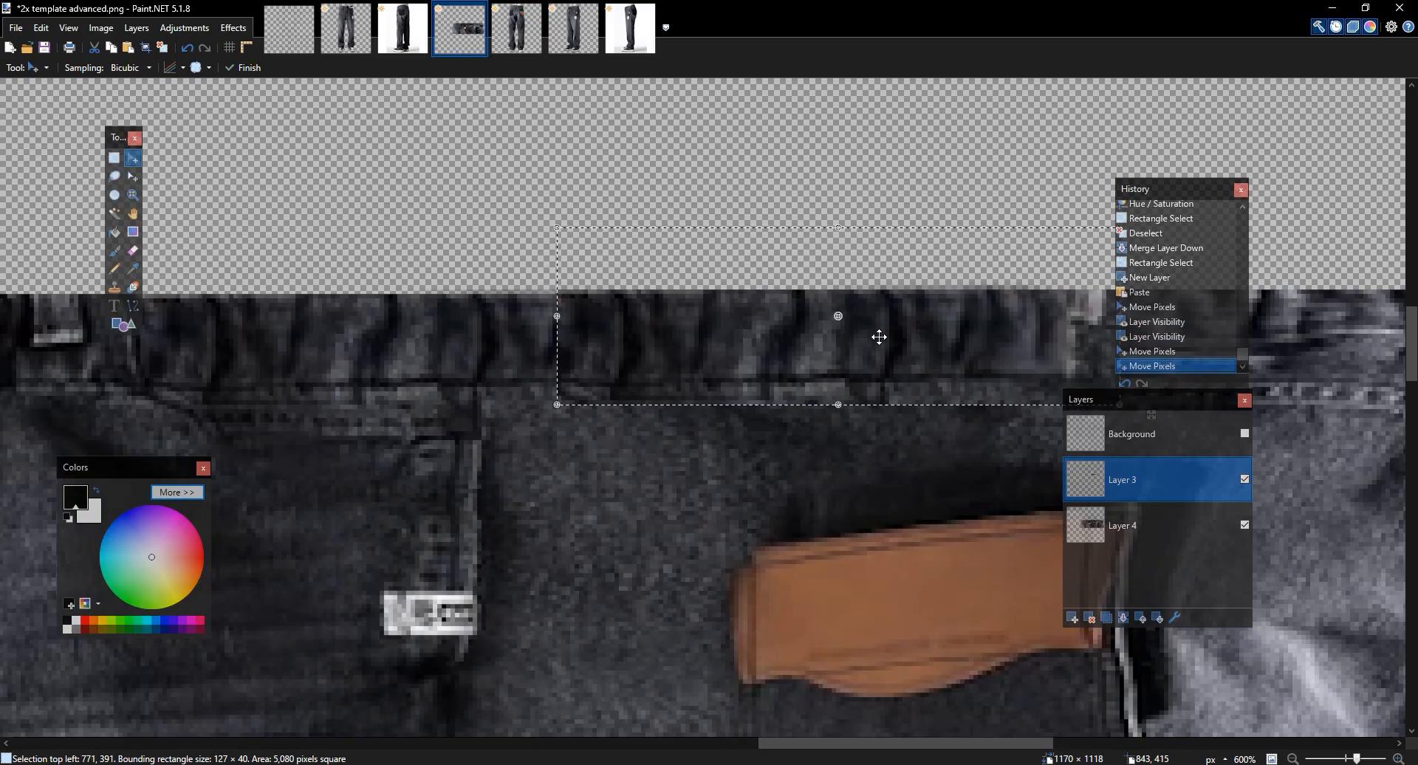
{"action": "key", "text": "ctrl+d"}
Erase the surplus denim below and at the right end of the pasted waistband, using 100% Eraser hardness for the clean edges
{"action": "left_click_drag", "start_coordinate": [609, 284], "coordinate": [588, 283]}
{"action": "key", "text": "e"}
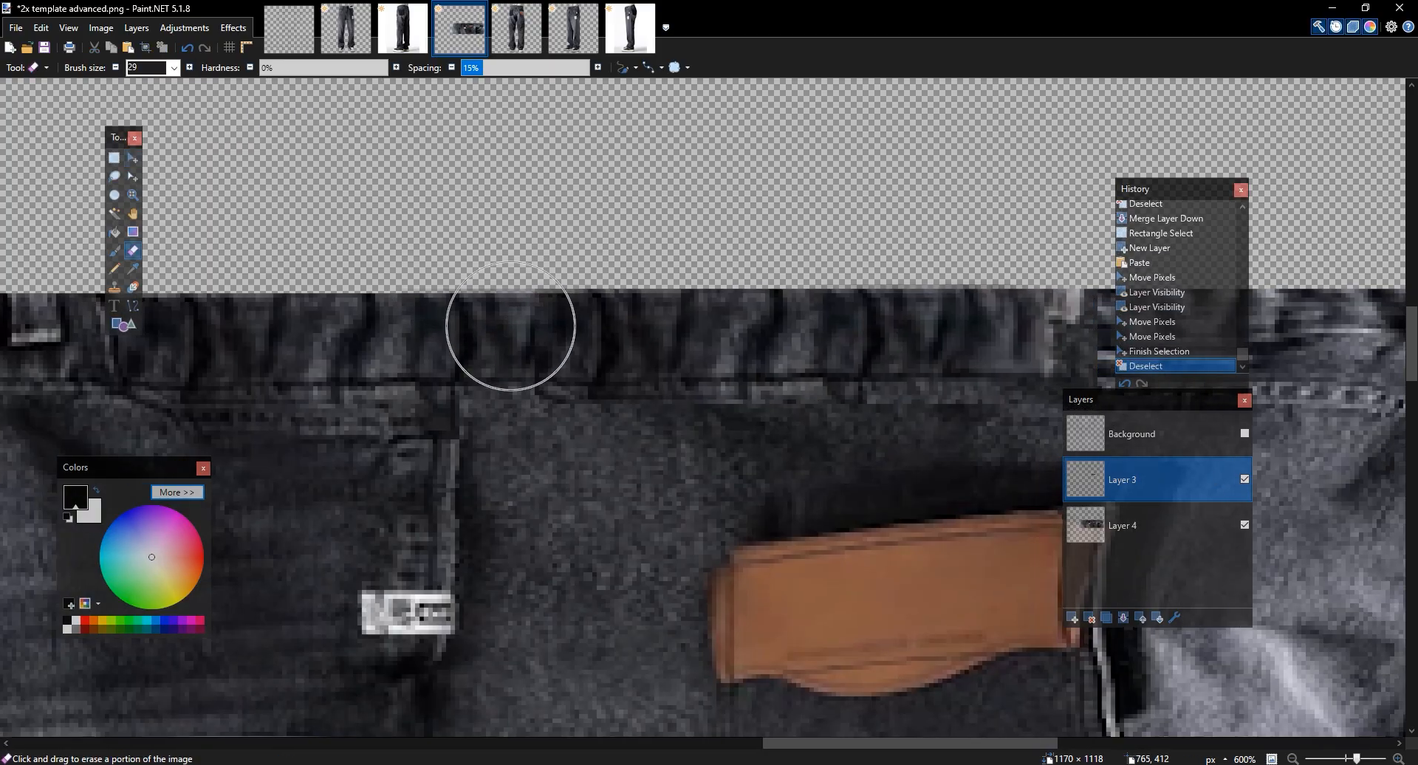
{"action": "left_click_drag", "start_coordinate": [496, 429], "coordinate": [502, 425]}
{"action": "left_click_drag", "start_coordinate": [675, 322], "coordinate": [462, 294]}
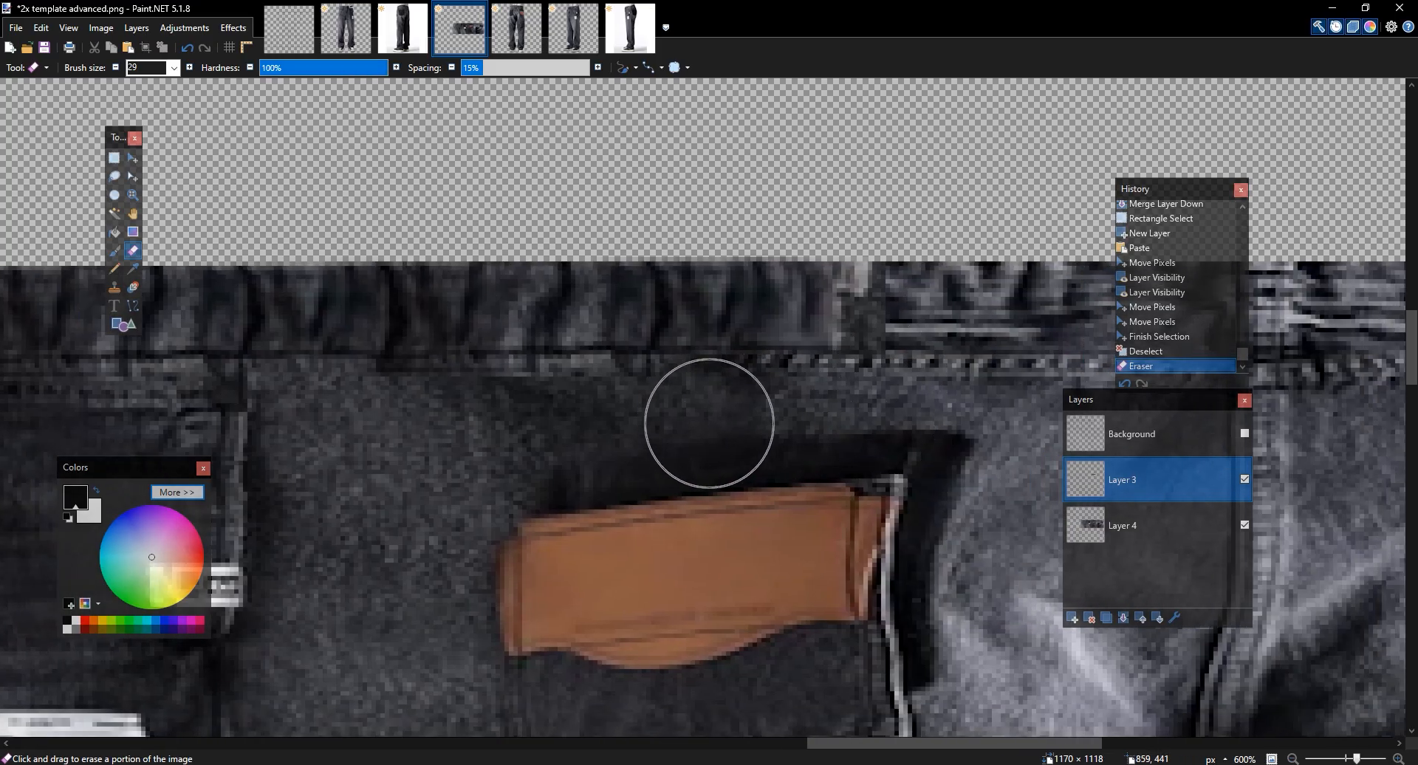
{"action": "left_click_drag", "start_coordinate": [361, 417], "coordinate": [543, 425]}
{"action": "left_click_drag", "start_coordinate": [563, 425], "coordinate": [1006, 391]}
{"action": "mouse_move", "coordinate": [935, 337]}
{"action": "left_mouse_down"}
{"action": "mouse_move", "coordinate": [906, 358]}
{"action": "mouse_move", "coordinate": [899, 273]}
{"action": "left_mouse_up"}
{"action": "scroll", "coordinate": [454, 293], "scroll_direction": "down", "scroll_amount": 8}
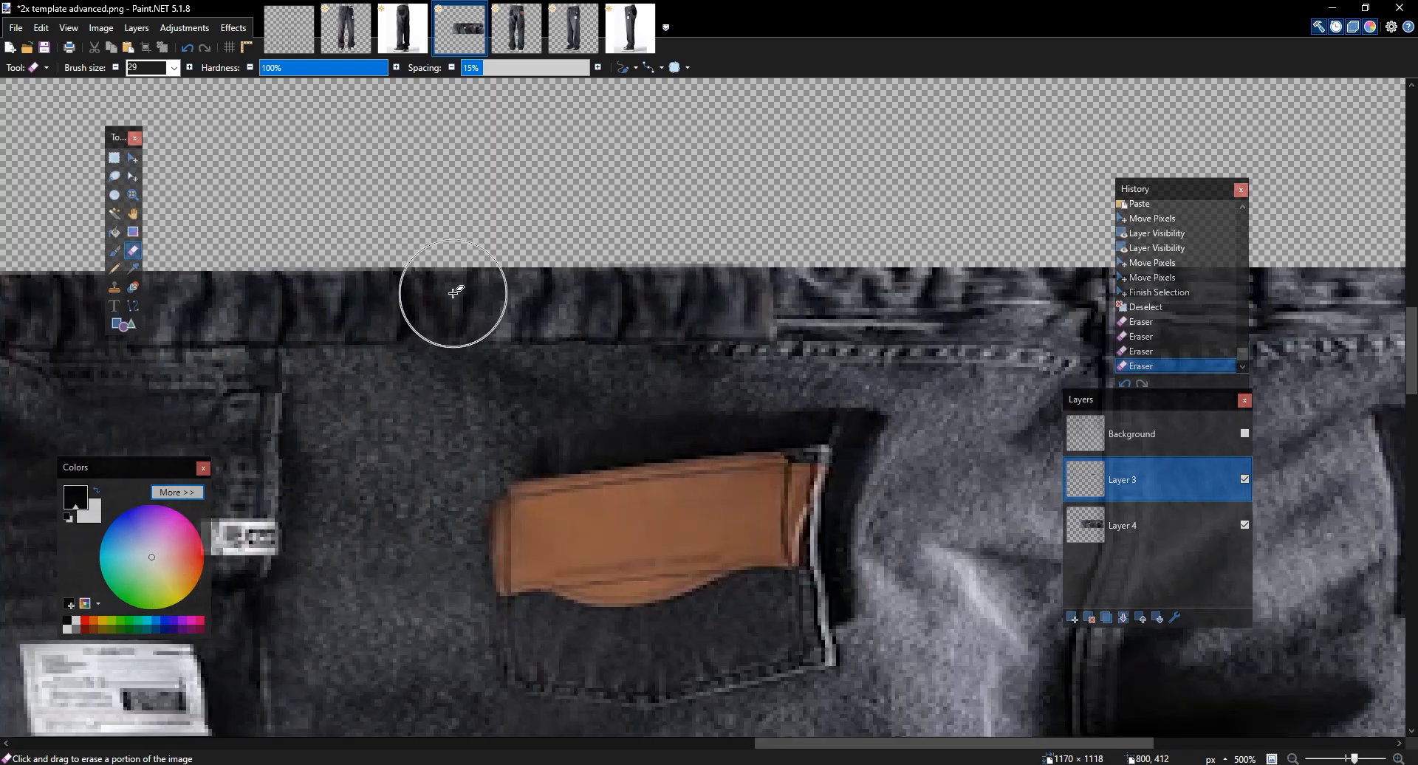
{"action": "scroll", "coordinate": [454, 293], "scroll_direction": "up", "scroll_amount": 5}
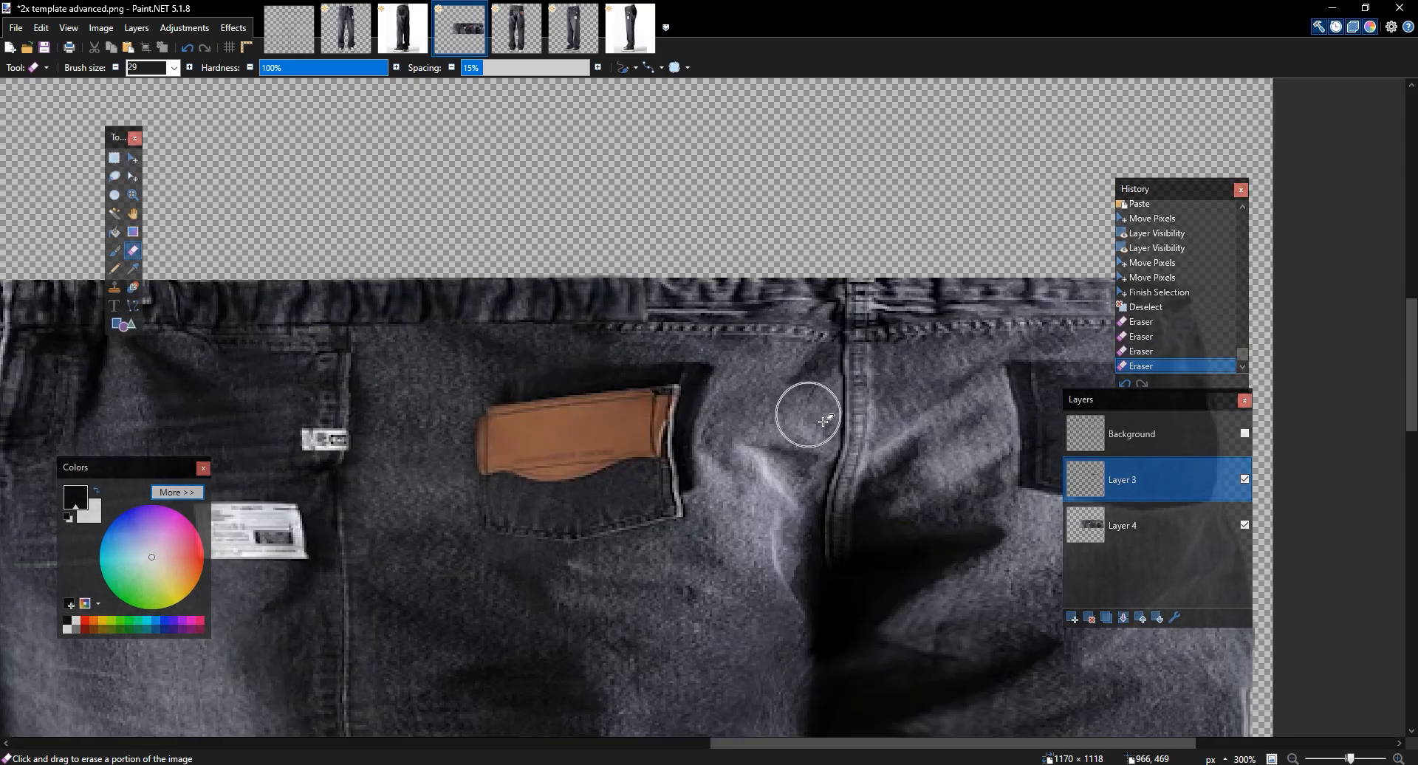
{"action": "left_click", "coordinate": [1244, 479]}
{"action": "left_click", "coordinate": [1245, 480]}
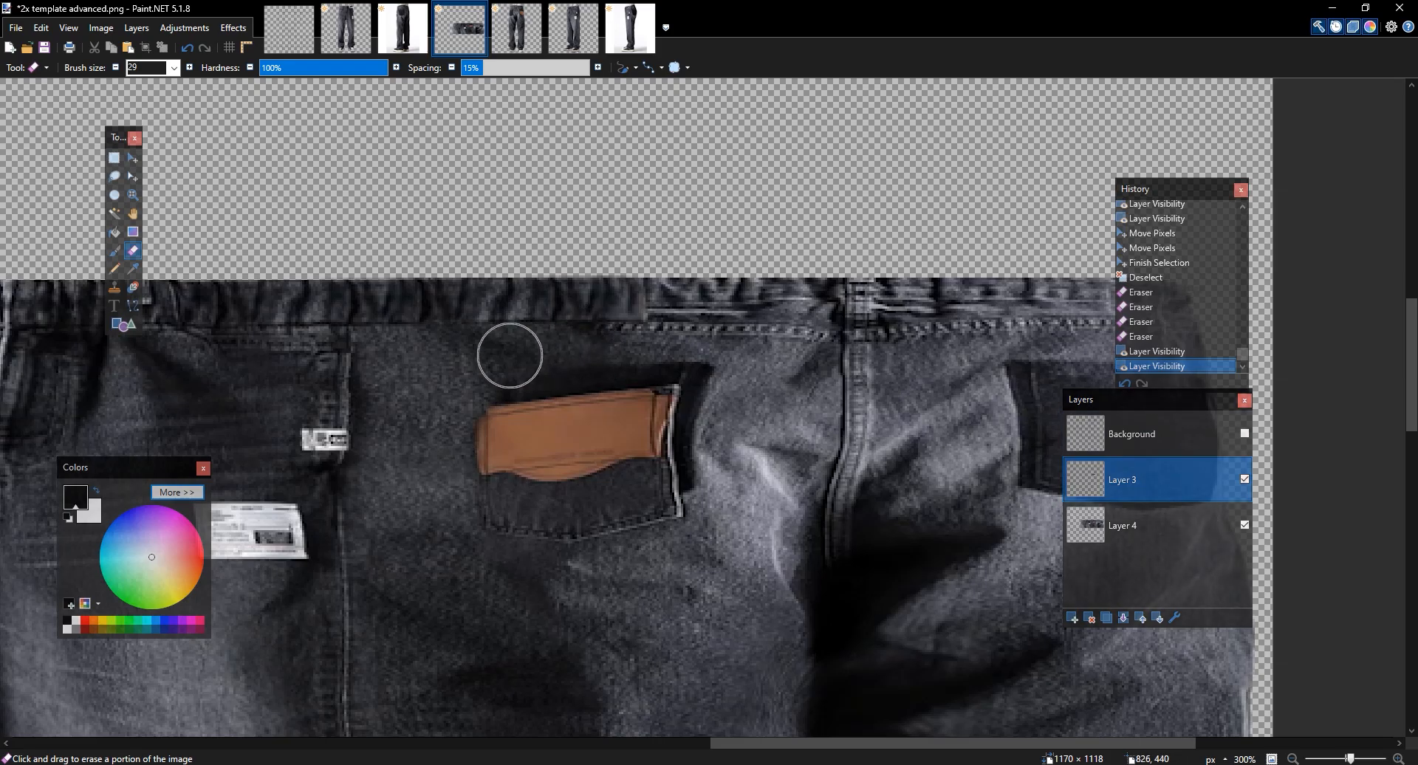
{"action": "scroll", "coordinate": [734, 370], "scroll_direction": "up", "scroll_amount": 5}
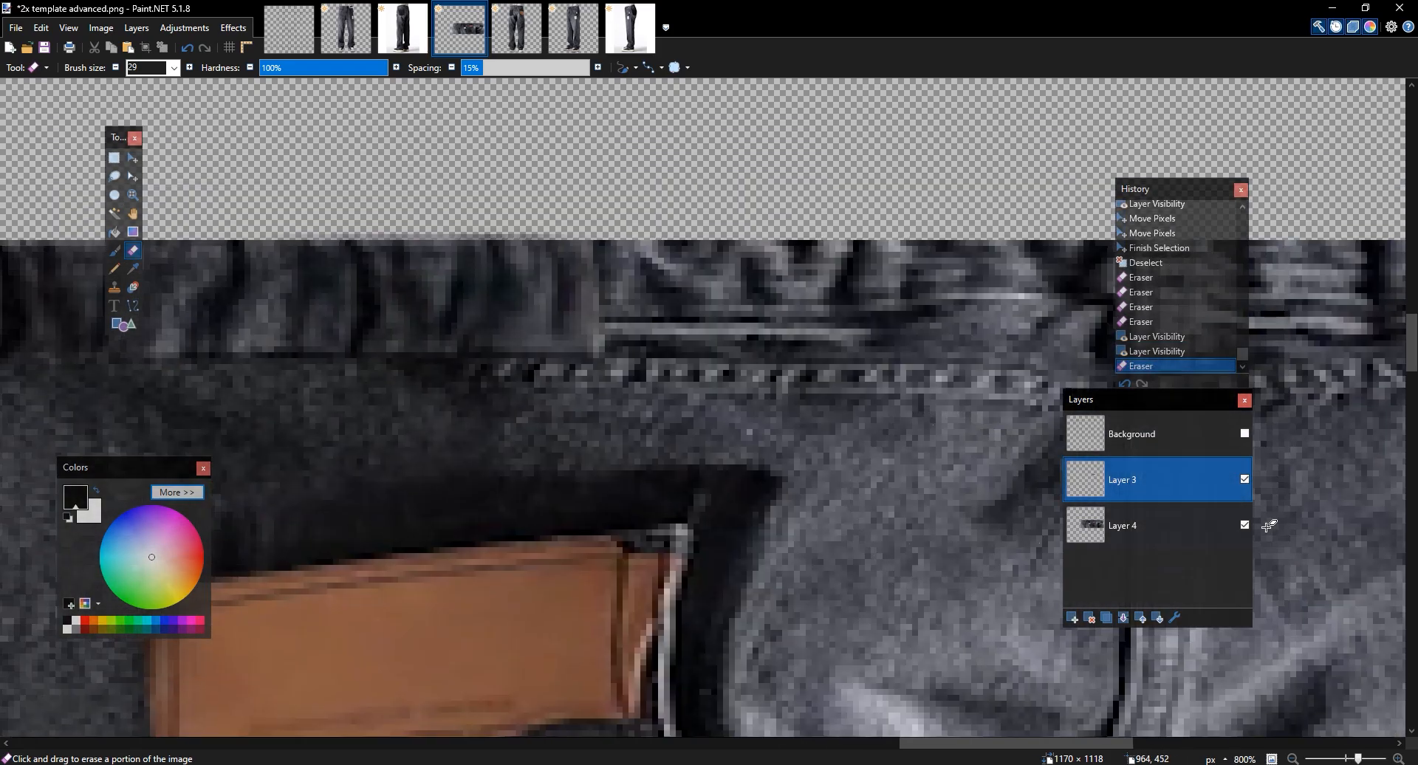
{"action": "left_click", "coordinate": [1244, 482]}
{"action": "key", "text": "s"}
{"action": "scroll", "coordinate": [692, 313], "scroll_direction": "down", "scroll_amount": 2}
{"action": "left_click_drag", "start_coordinate": [484, 376], "coordinate": [222, 235]}
{"action": "scroll", "coordinate": [273, 260], "scroll_direction": "down", "scroll_amount": 4}
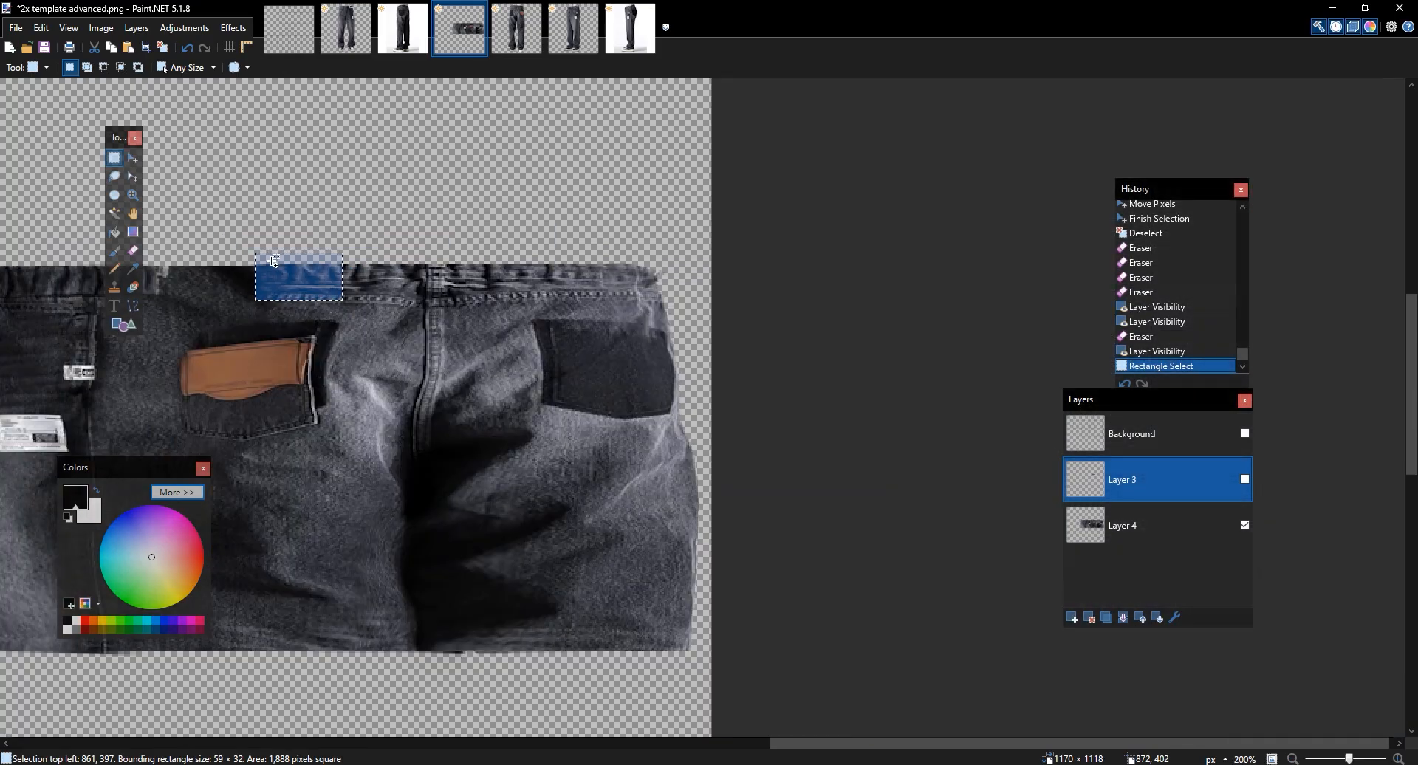
{"action": "scroll", "coordinate": [272, 260], "scroll_direction": "up", "scroll_amount": 5}
{"action": "left_click", "coordinate": [272, 260]}
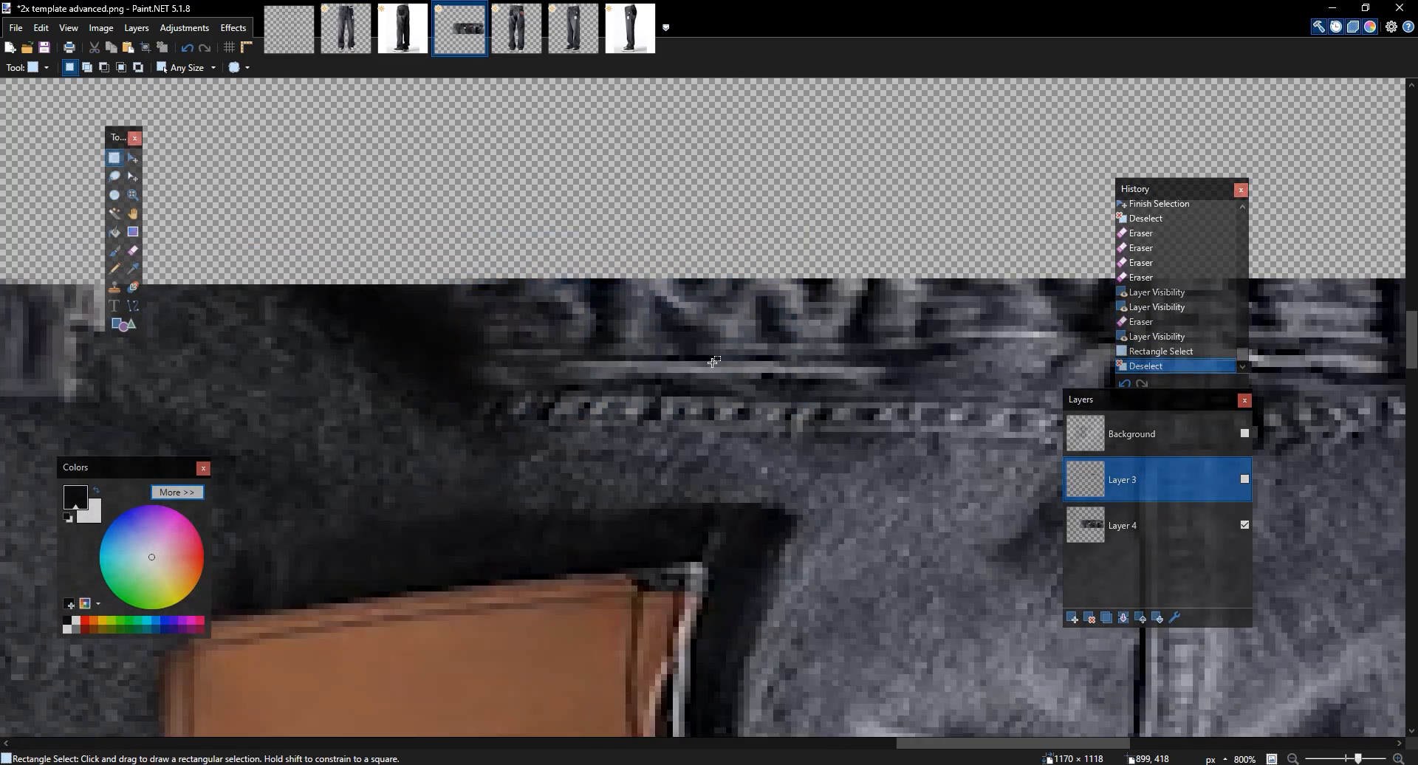
{"action": "left_click", "coordinate": [1244, 480]}
Bend the right end of the pasted waistband upward with the Liquify effect and apply it
{"action": "left_click", "coordinate": [233, 28]}
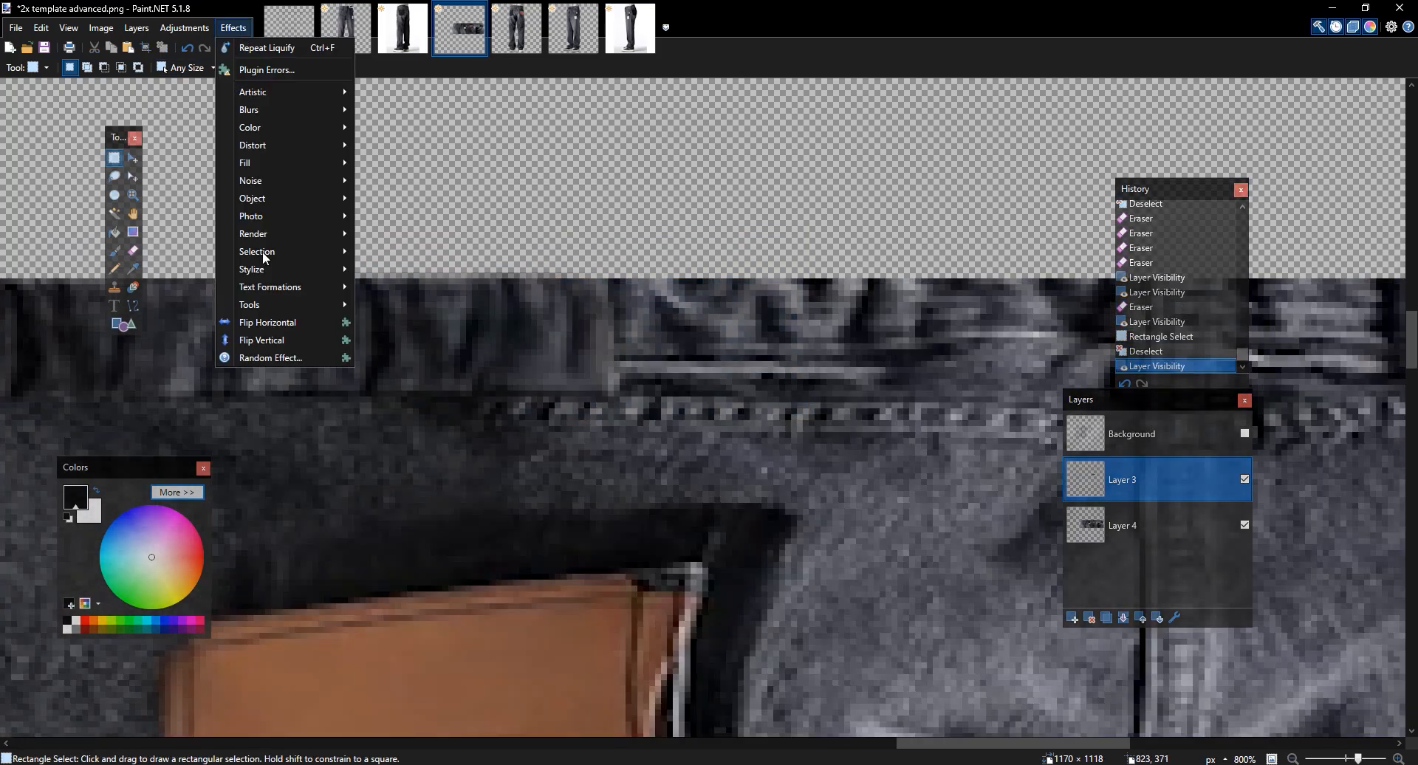
{"action": "left_click", "coordinate": [396, 322]}
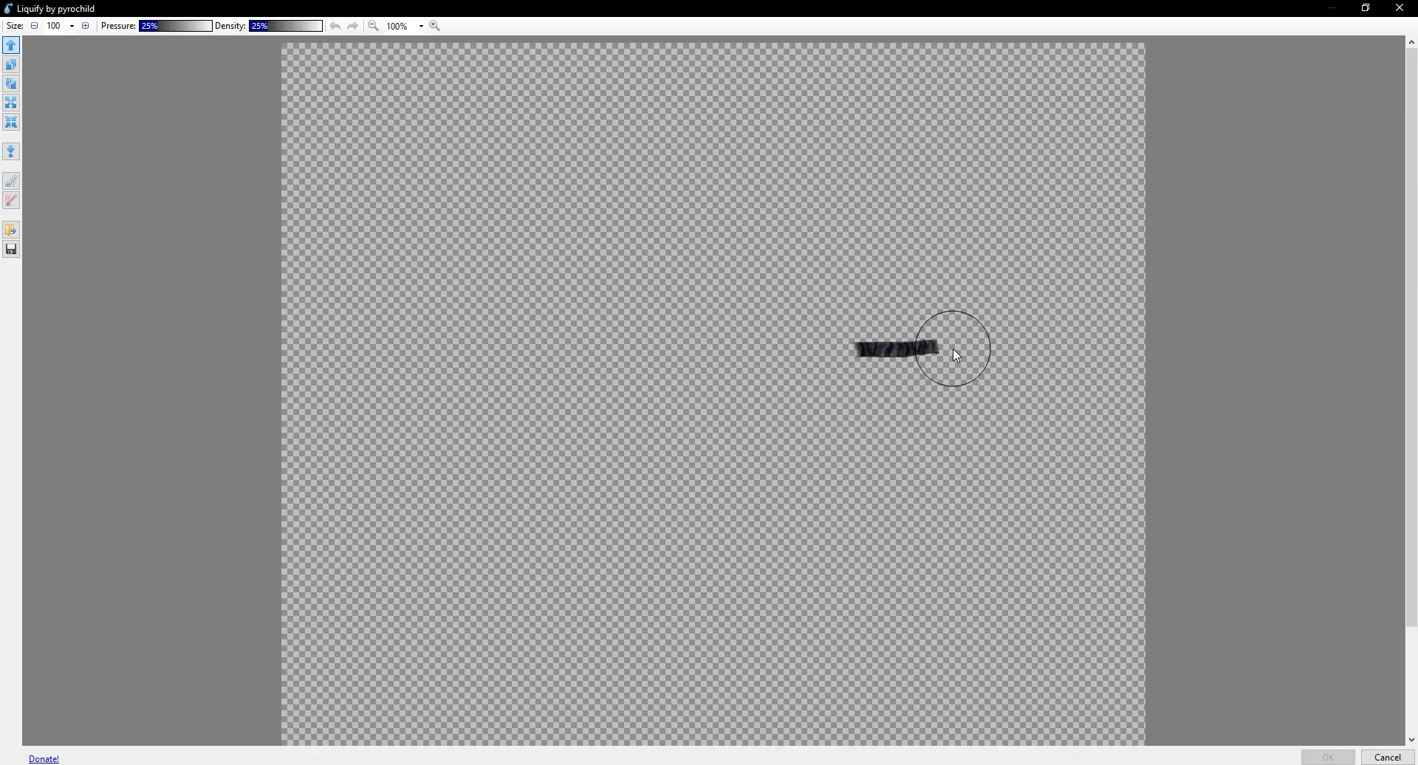
{"action": "key", "text": "Return"}
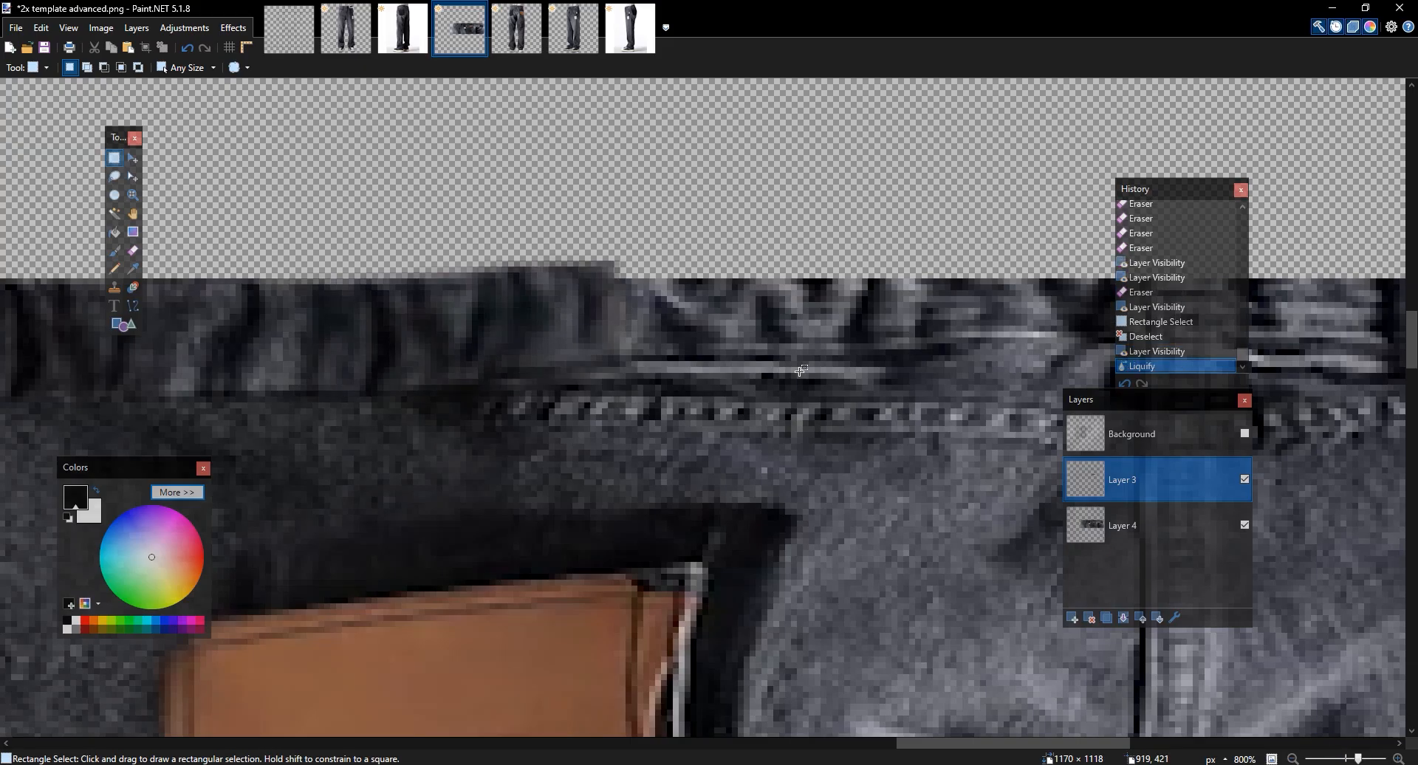
Fade the pasted waistband's right end into the back waistband with the Eraser at 0% hardness and brush size 29
{"action": "left_click_drag", "start_coordinate": [315, 71], "coordinate": [260, 70]}
{"action": "left_click", "coordinate": [1245, 478]}
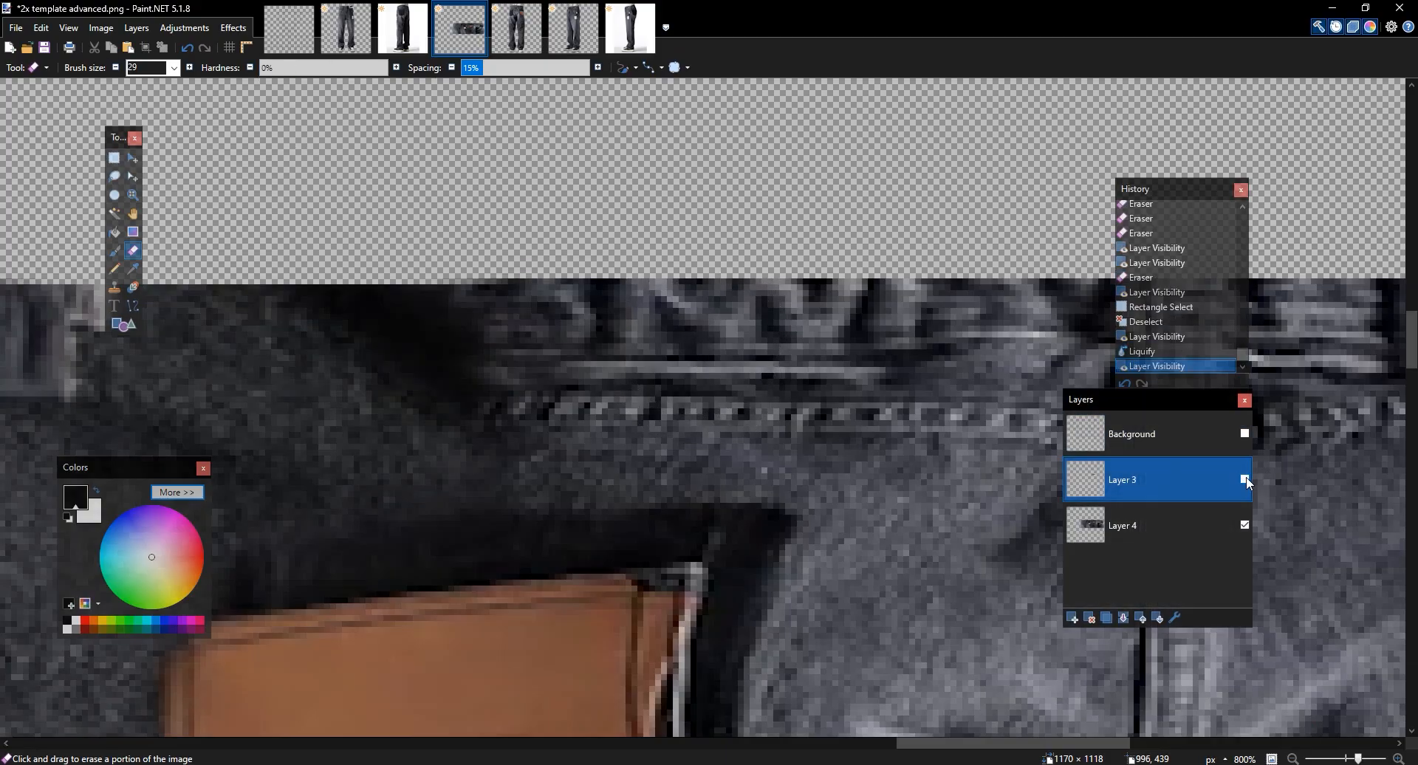
{"action": "left_click", "coordinate": [1245, 478]}
{"action": "left_click", "coordinate": [1245, 478]}
{"action": "left_click", "coordinate": [1245, 479]}
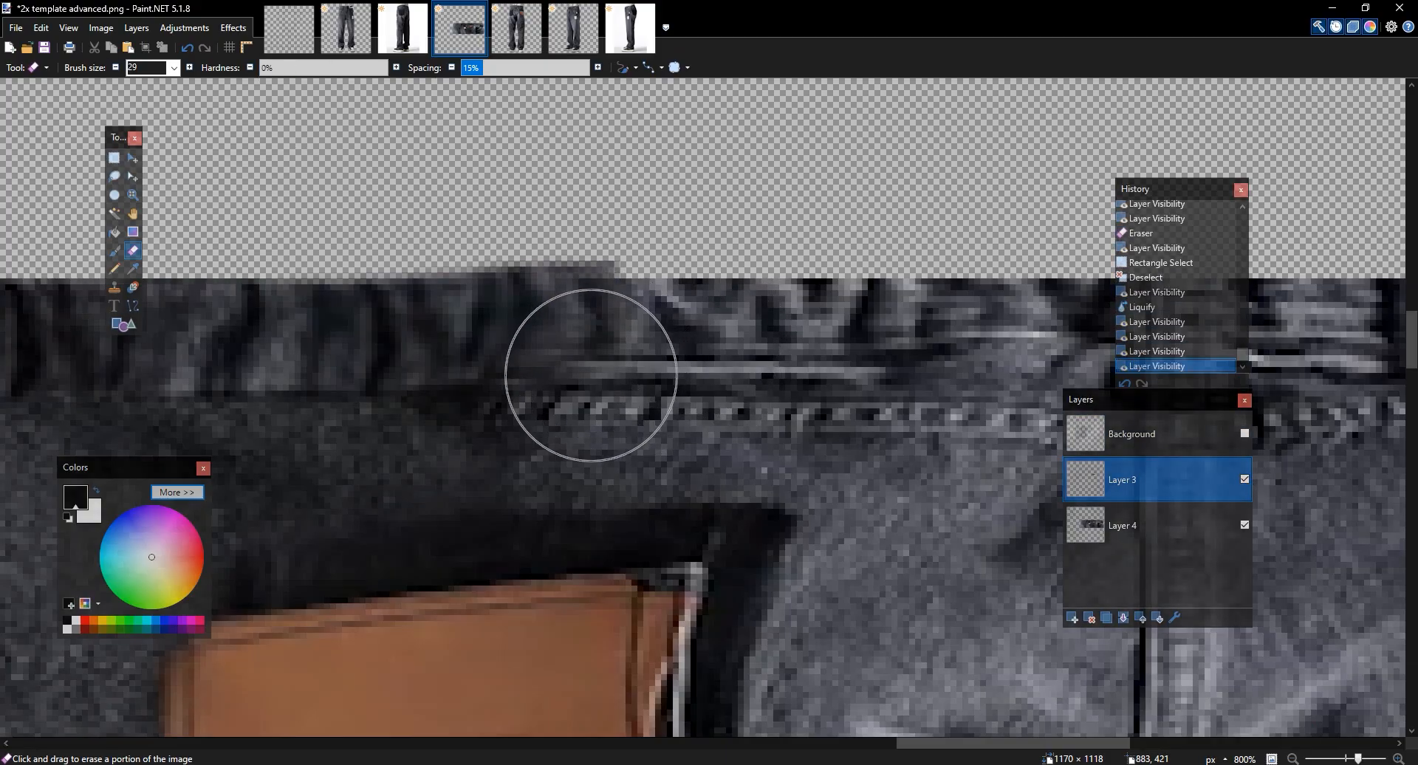
{"action": "left_click_drag", "start_coordinate": [587, 335], "coordinate": [804, 355]}
{"action": "scroll", "coordinate": [697, 228], "scroll_direction": "down", "scroll_amount": 8}
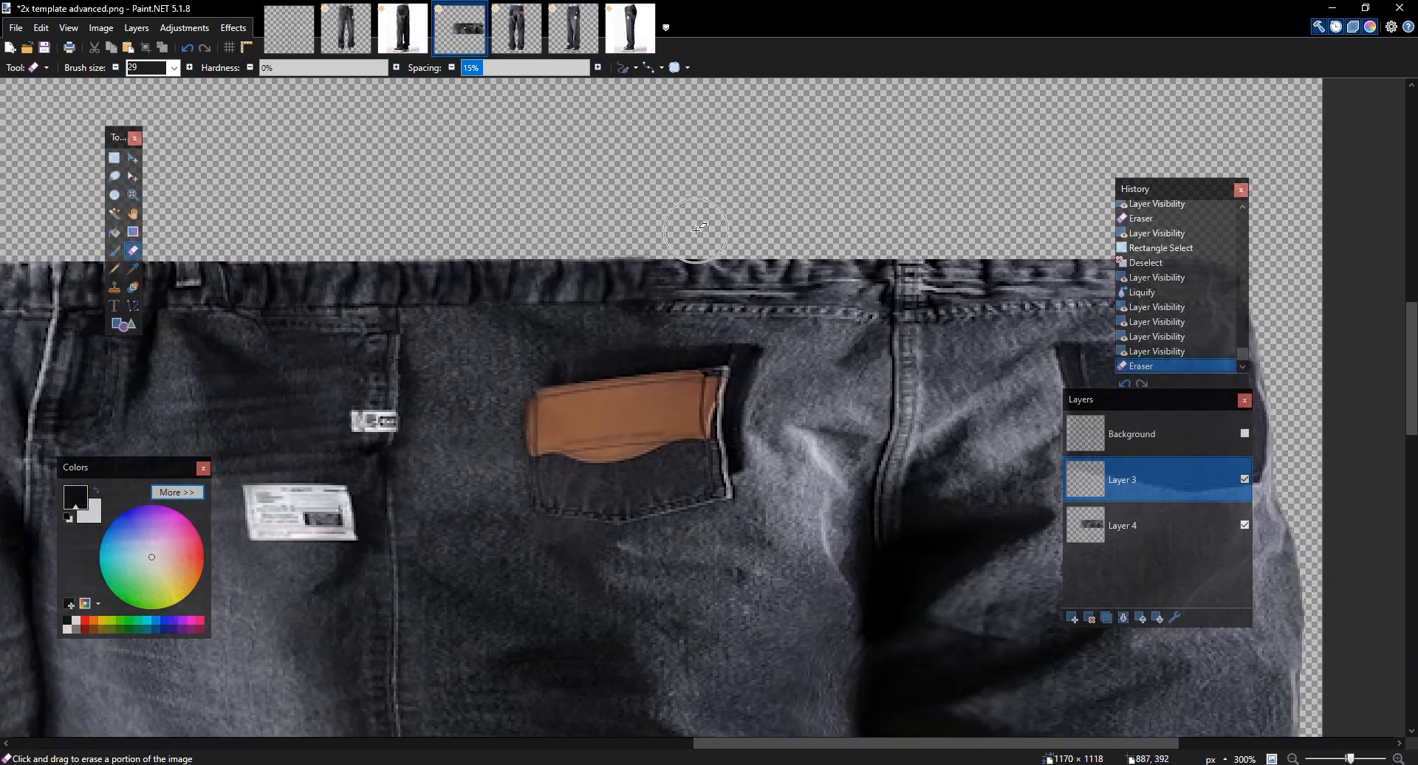
{"action": "scroll", "coordinate": [698, 229], "scroll_direction": "down", "scroll_amount": 1}
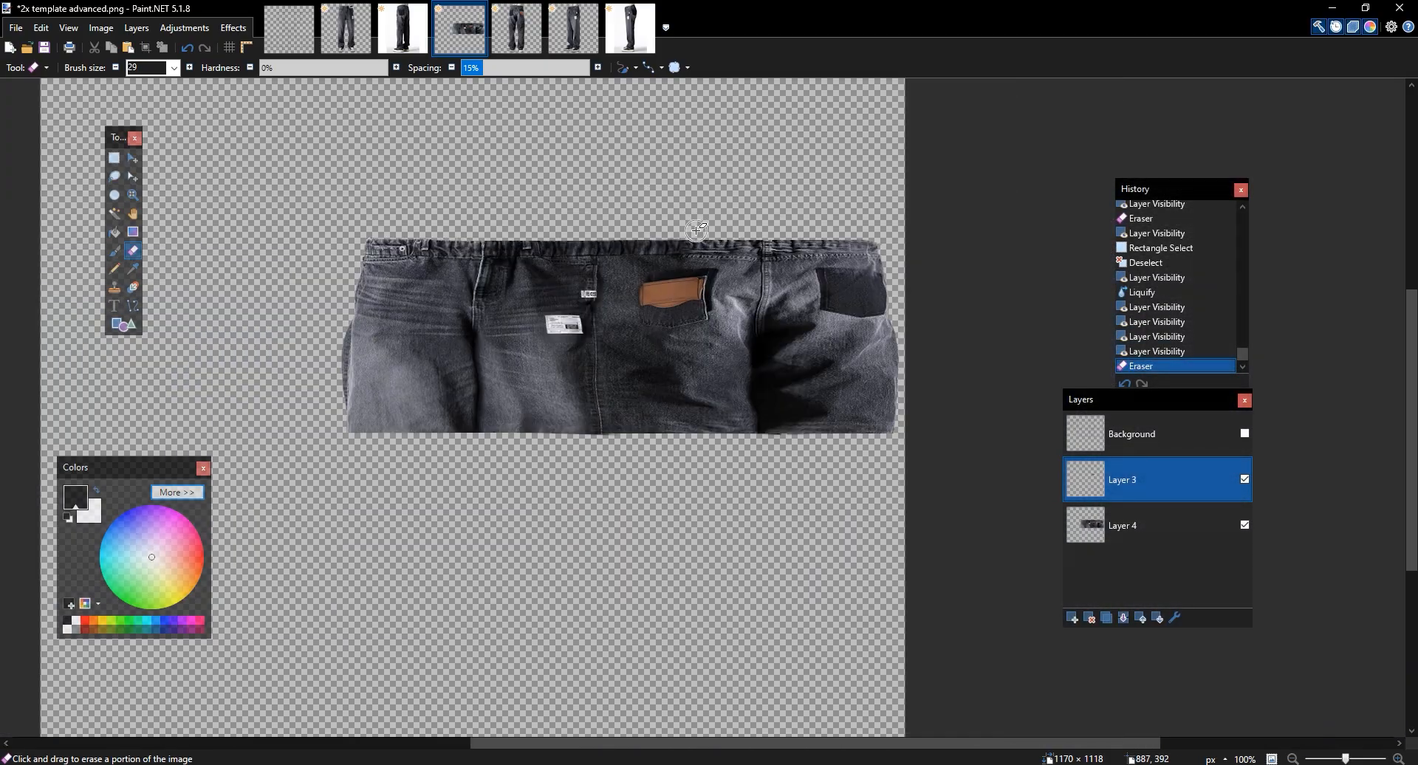
{"action": "scroll", "coordinate": [698, 229], "scroll_direction": "up", "scroll_amount": 9}
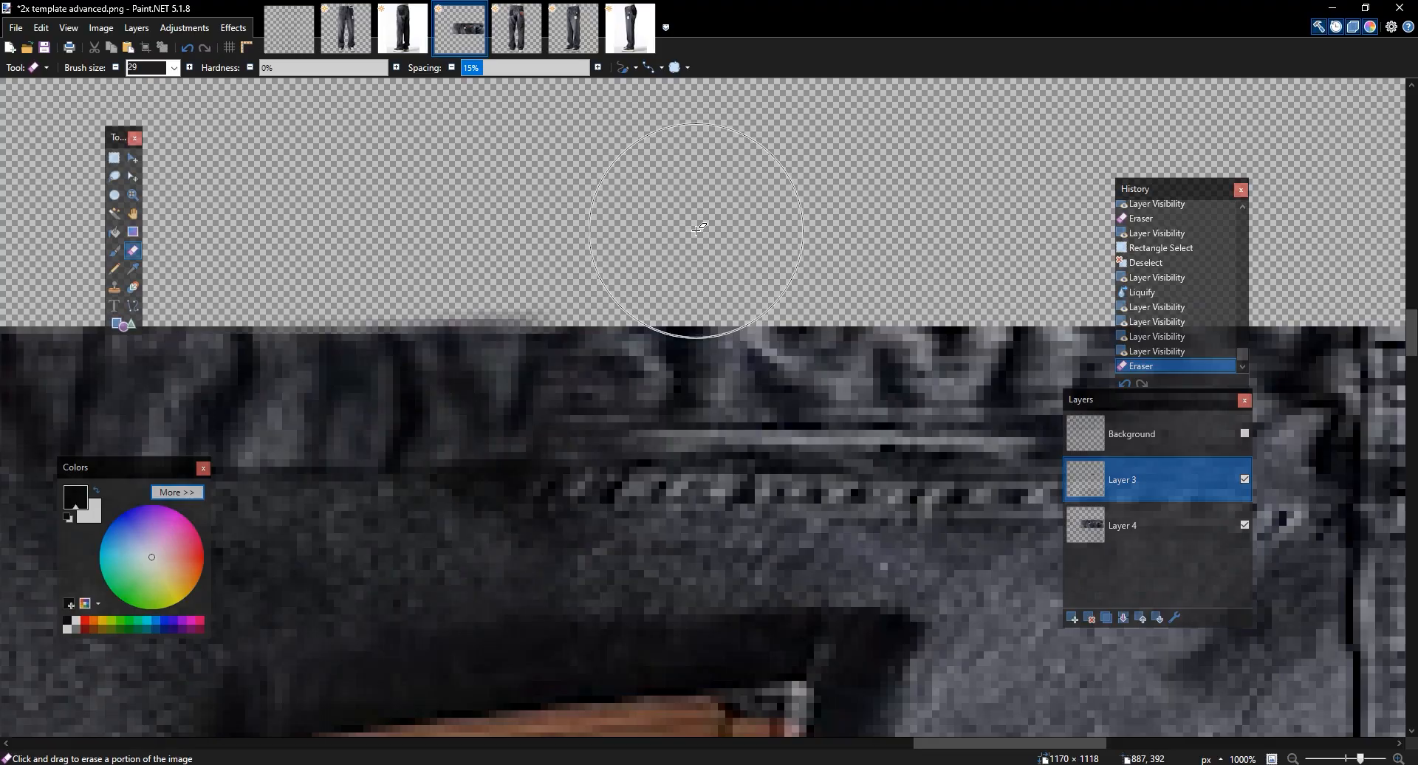
Examine the blended waistband along the back section up to its outer end
{"action": "scroll", "coordinate": [698, 229], "scroll_direction": "down", "scroll_amount": 8}
{"action": "scroll", "coordinate": [698, 229], "scroll_direction": "up", "scroll_amount": 4}
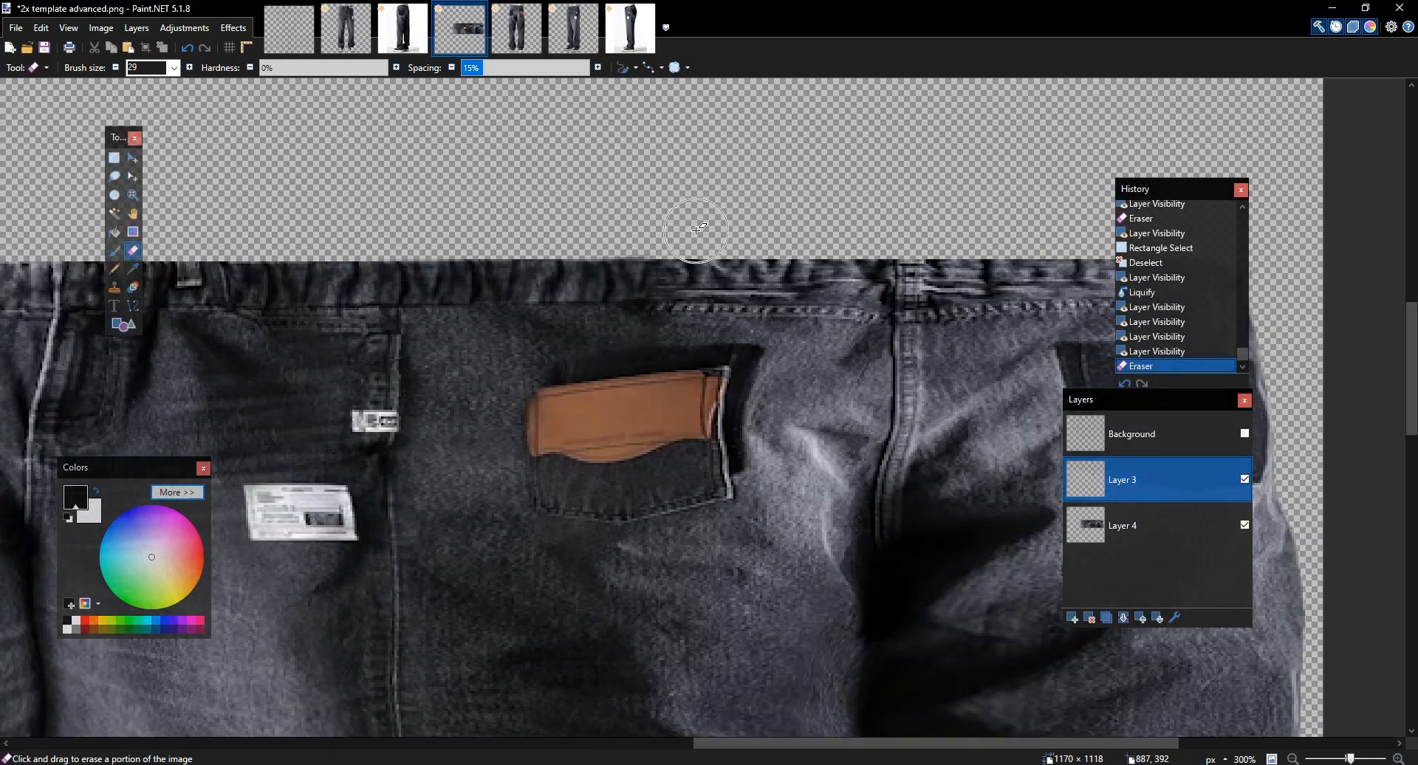
{"action": "left_click_drag", "start_coordinate": [1034, 291], "coordinate": [572, 253]}
{"action": "key", "text": "s"}
{"action": "left_click_drag", "start_coordinate": [989, 249], "coordinate": [610, 264]}
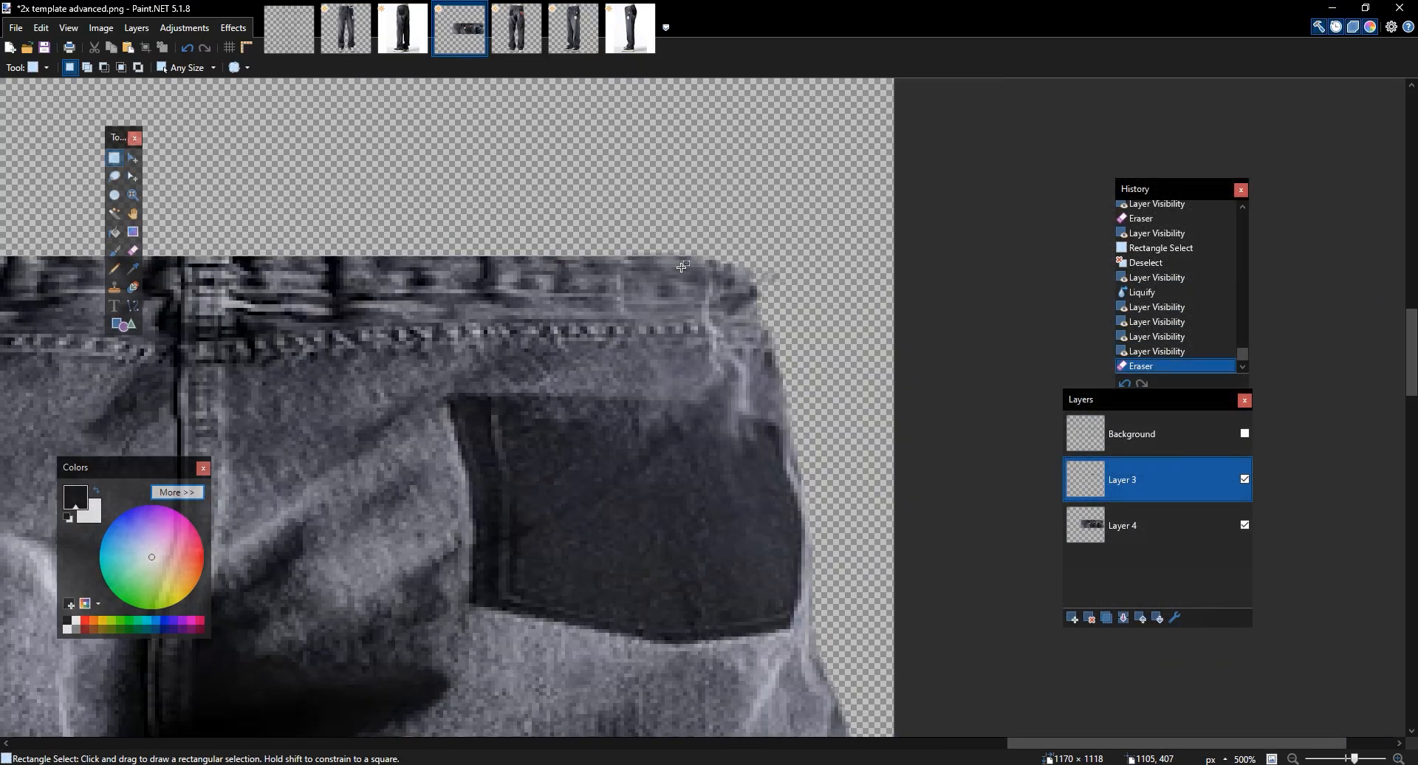
{"action": "left_click_drag", "start_coordinate": [816, 323], "coordinate": [935, 325]}
{"action": "left_click_drag", "start_coordinate": [943, 376], "coordinate": [16, 198]}
{"action": "key", "text": "ctrl+d"}
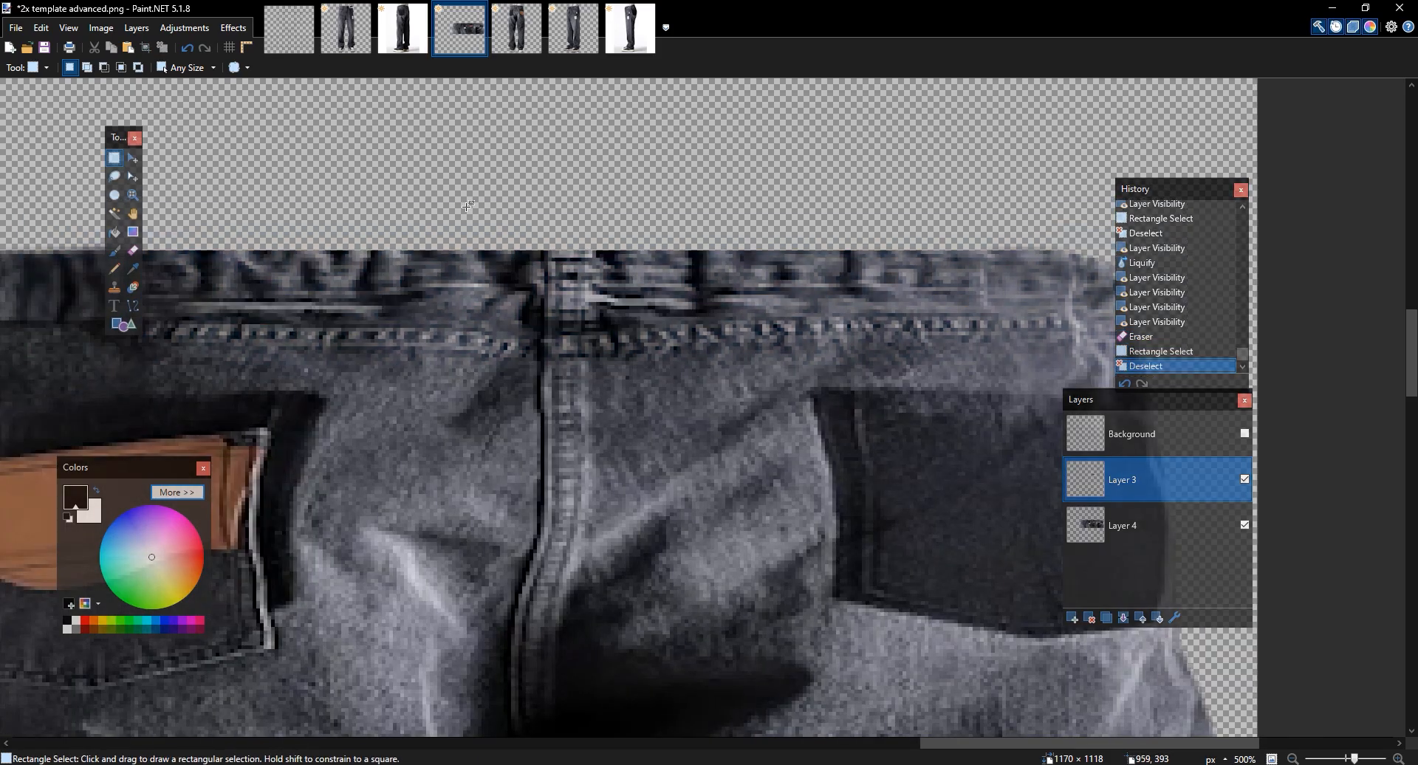
{"action": "left_click_drag", "start_coordinate": [534, 209], "coordinate": [851, 208]}
{"action": "left_click_drag", "start_coordinate": [727, 166], "coordinate": [320, 116]}
{"action": "left_click_drag", "start_coordinate": [1111, 306], "coordinate": [892, 292]}
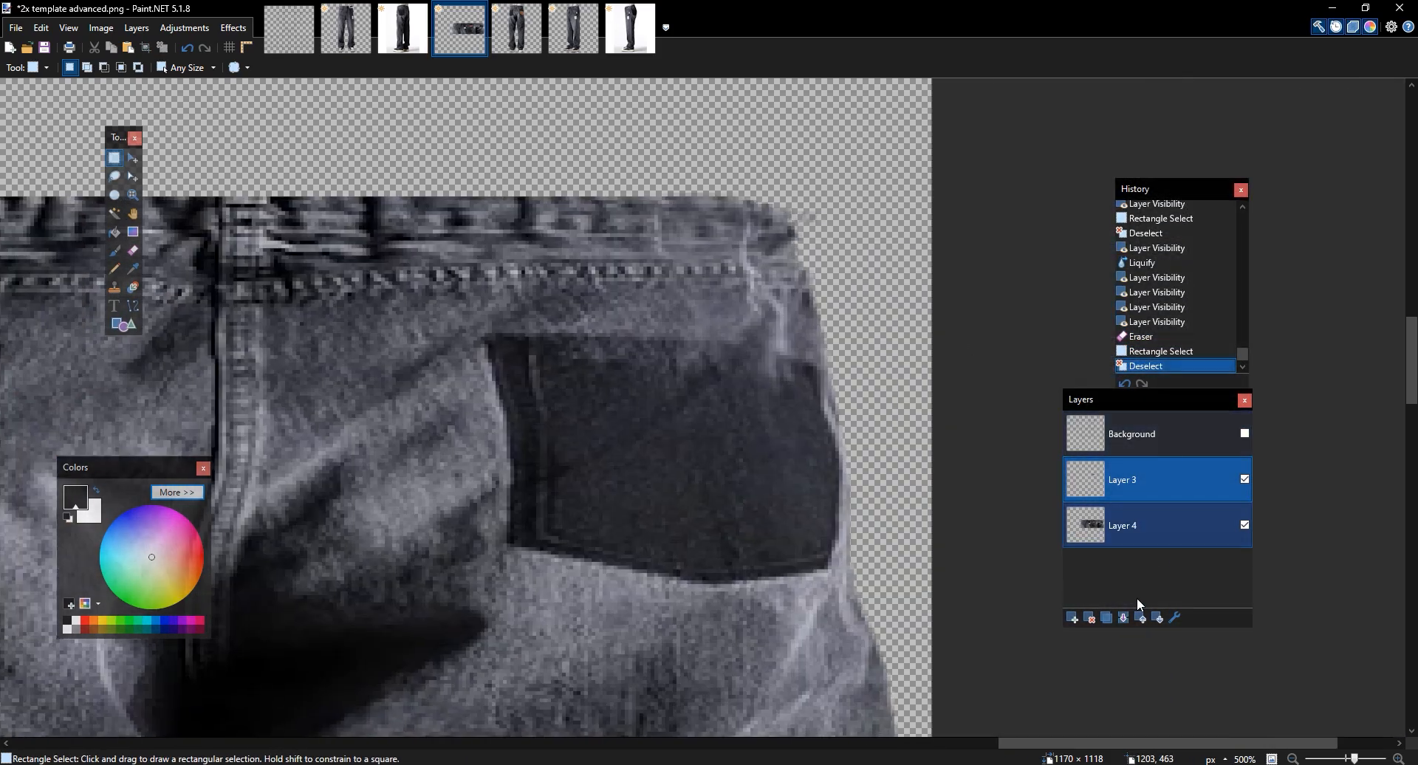
Merge the waistband layer down into the jeans layer and show the Background template lines
{"action": "left_click", "coordinate": [1124, 617]}
{"action": "left_click_drag", "start_coordinate": [800, 242], "coordinate": [1098, 290]}
{"action": "scroll", "coordinate": [1098, 290], "scroll_direction": "down", "scroll_amount": 5}
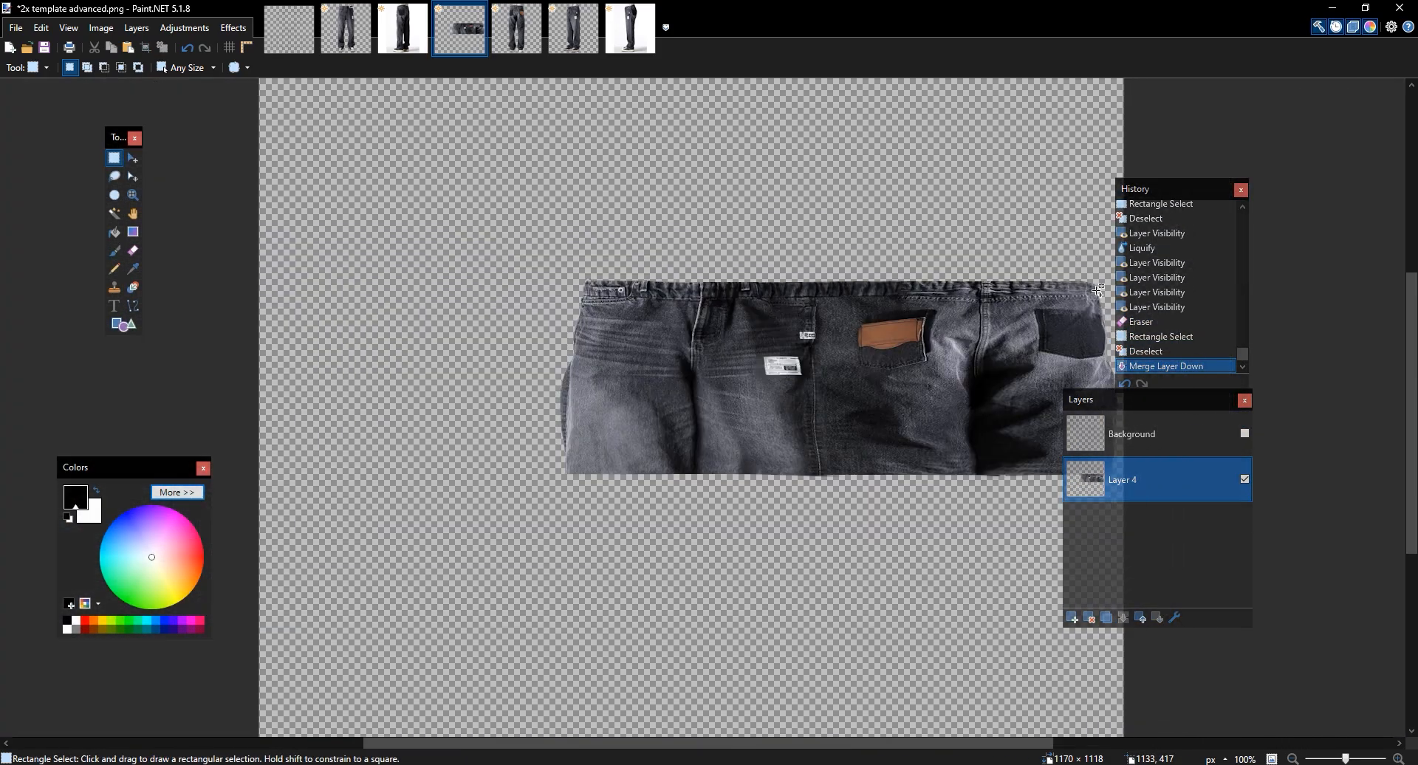
{"action": "scroll", "coordinate": [1097, 290], "scroll_direction": "up", "scroll_amount": 3}
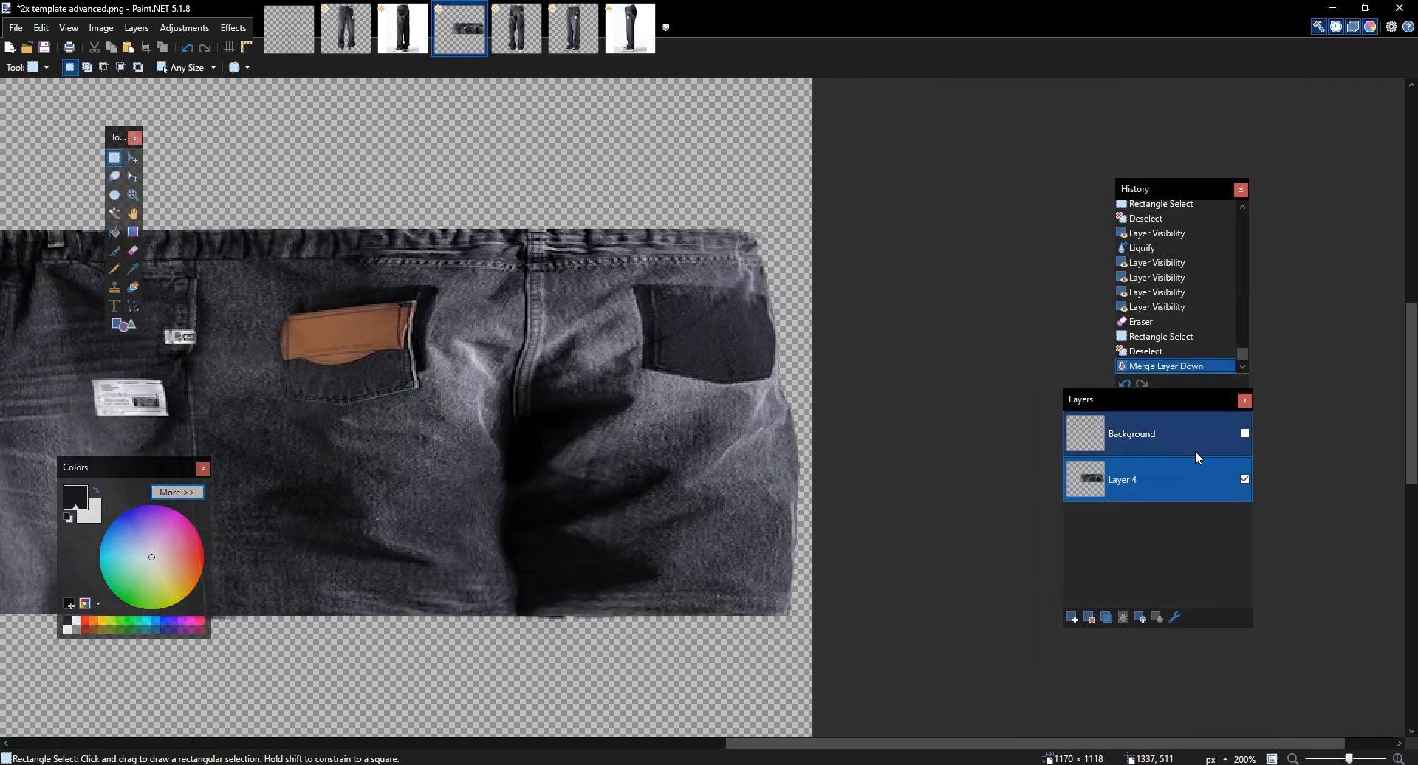
{"action": "left_click", "coordinate": [1245, 434]}
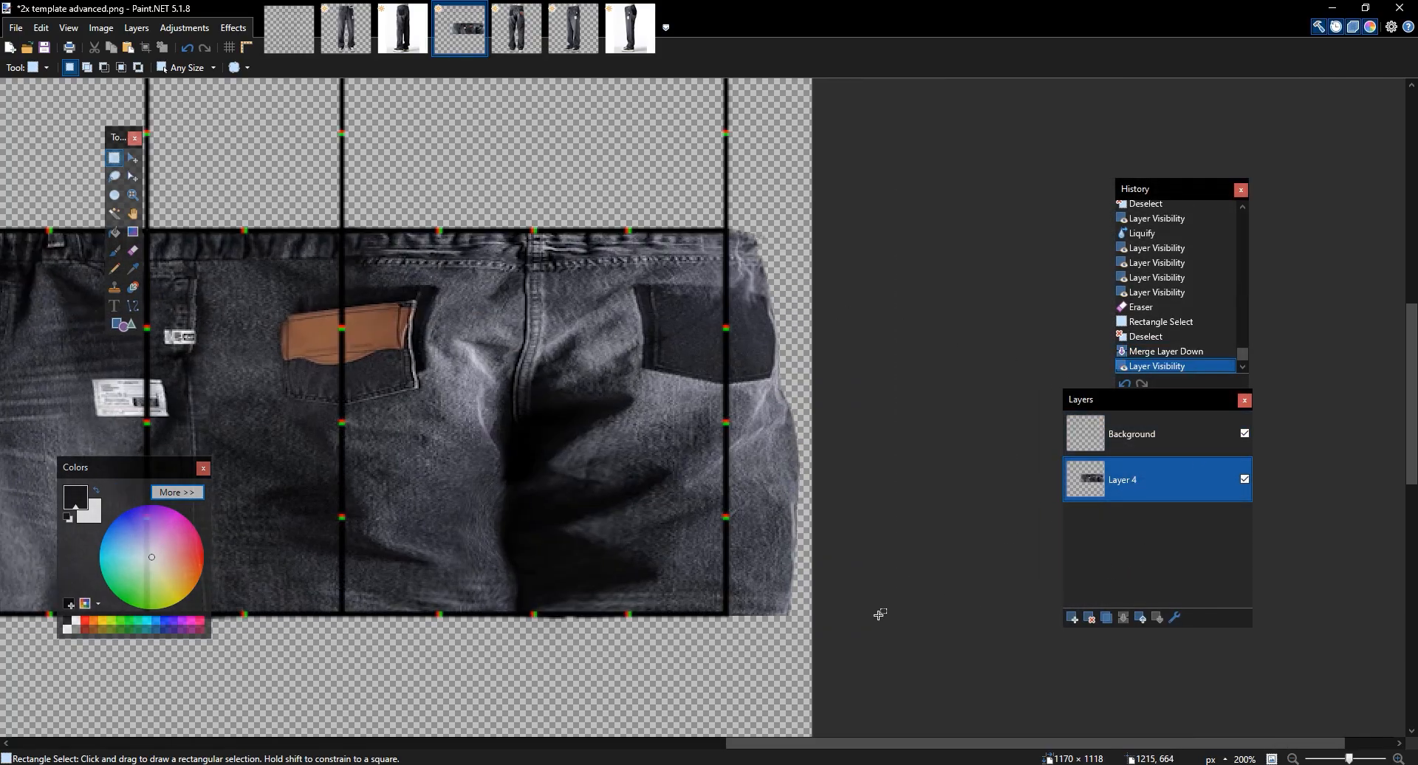
Select the 58 × 303 px strip of denim that extends past the template's last vertical line on the jeans layer
{"action": "left_click_drag", "start_coordinate": [812, 633], "coordinate": [726, 186]}
{"action": "key", "text": "m"}
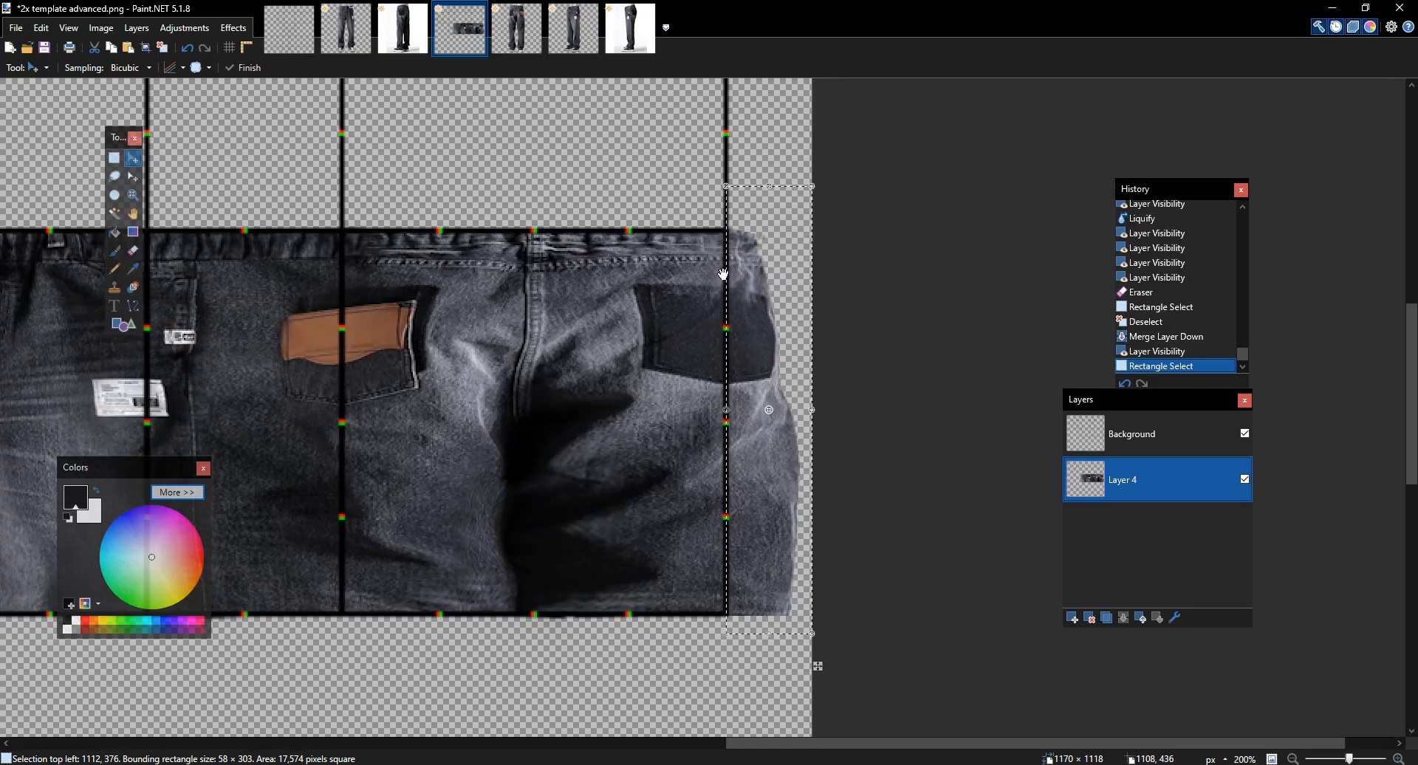
{"action": "left_click", "coordinate": [1137, 435]}
{"action": "left_click", "coordinate": [1096, 483]}
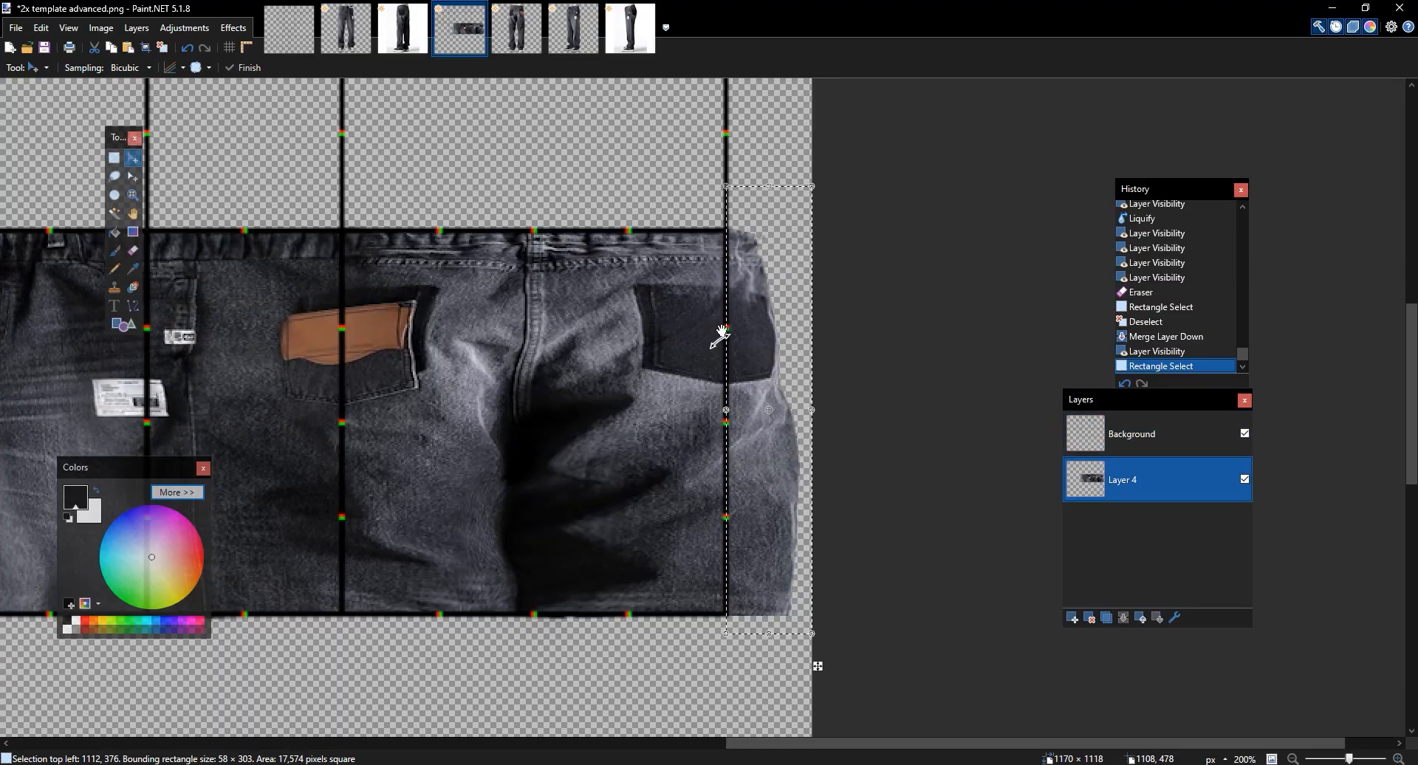
Paste the copied denim strip on a new layer, align it inside the first panel's outer line at 328, 376, and deselect
{"action": "scroll", "coordinate": [709, 310], "scroll_direction": "left", "scroll_amount": 3}
{"action": "scroll", "coordinate": [813, 280], "scroll_direction": "left", "scroll_amount": 6}
{"action": "scroll", "coordinate": [700, 325], "scroll_direction": "left", "scroll_amount": 3}
{"action": "key", "text": "ctrl+shift+n"}
{"action": "key", "text": "ctrl+v"}
{"action": "left_click_drag", "start_coordinate": [1278, 688], "coordinate": [598, 688]}
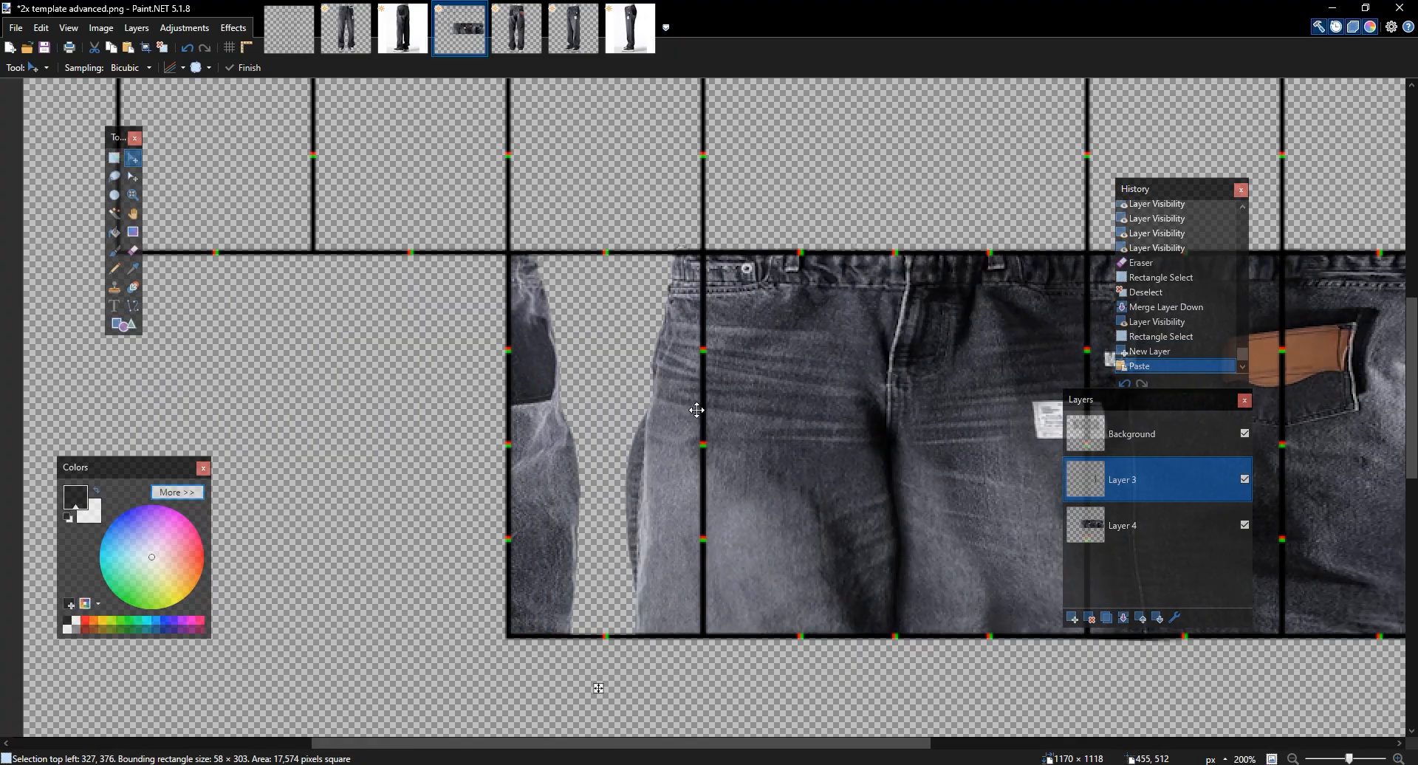
{"action": "key", "text": "Right"}
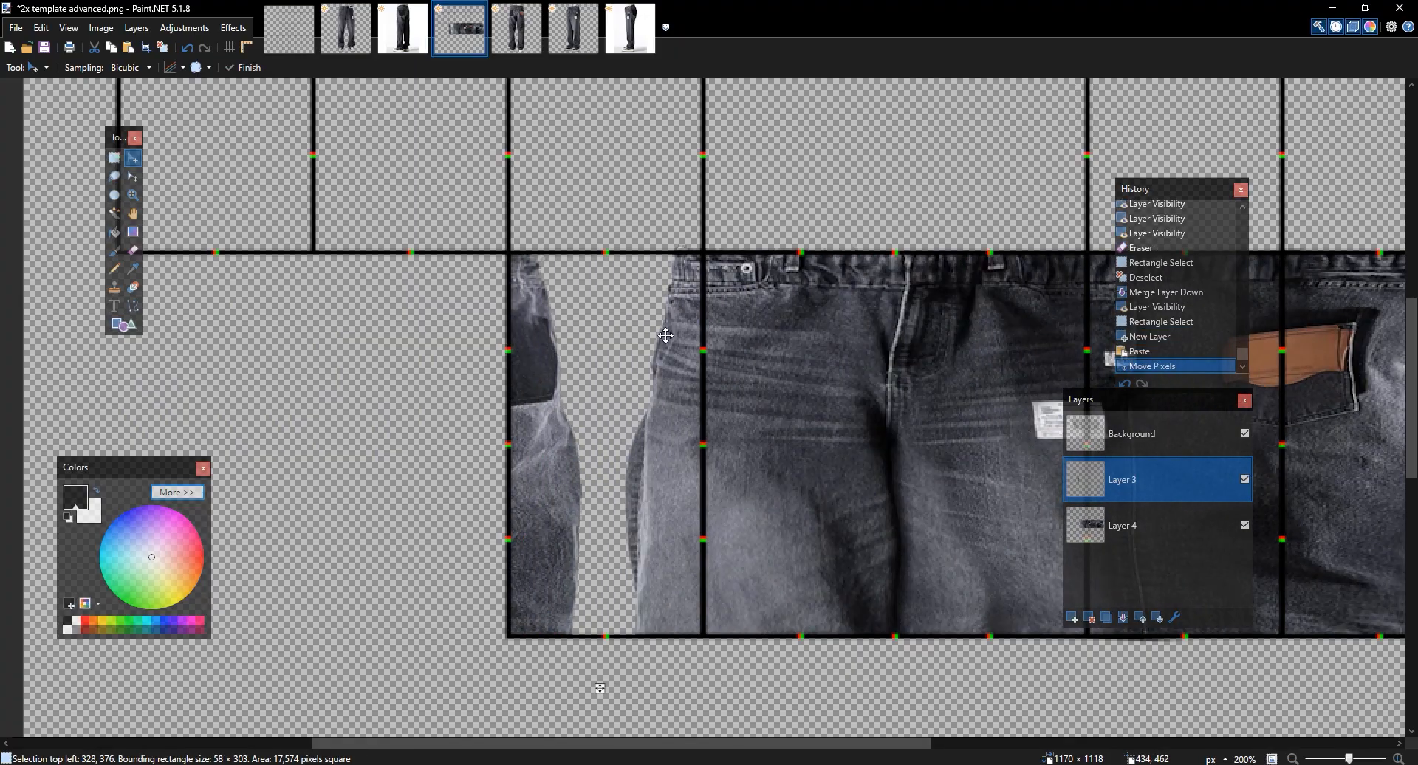
{"action": "key", "text": "ctrl+d"}
Look through the open jeans photos for leg side material, placing the three-quarter photo beside the template image and clearing its selection
{"action": "scroll", "coordinate": [664, 336], "scroll_direction": "up", "scroll_amount": 1}
{"action": "left_click_drag", "start_coordinate": [1360, 377], "coordinate": [1228, 215]}
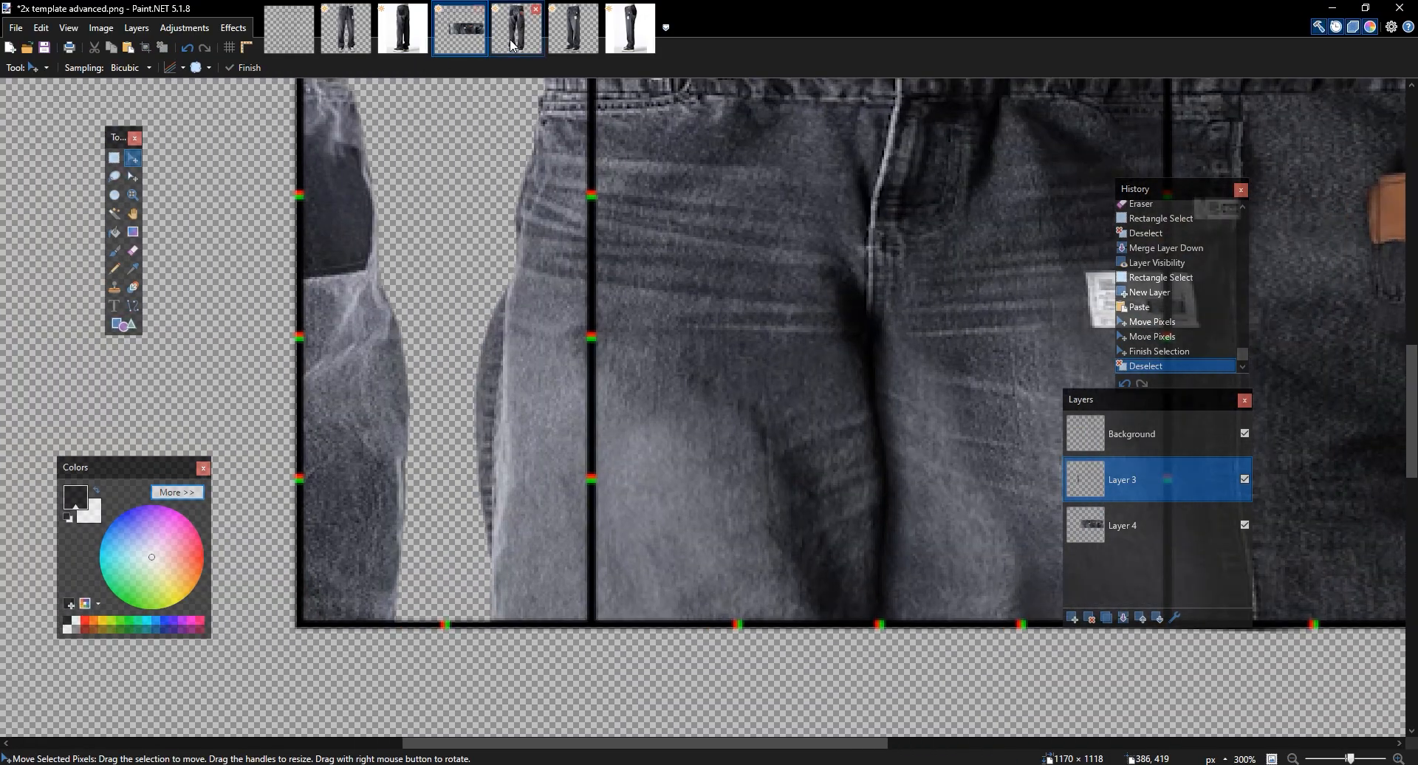
{"action": "left_click", "coordinate": [349, 33]}
{"action": "left_click", "coordinate": [401, 31]}
{"action": "left_click", "coordinate": [446, 32]}
{"action": "left_click", "coordinate": [398, 33]}
{"action": "left_click", "coordinate": [573, 32]}
{"action": "left_click_drag", "start_coordinate": [573, 32], "coordinate": [361, 36]}
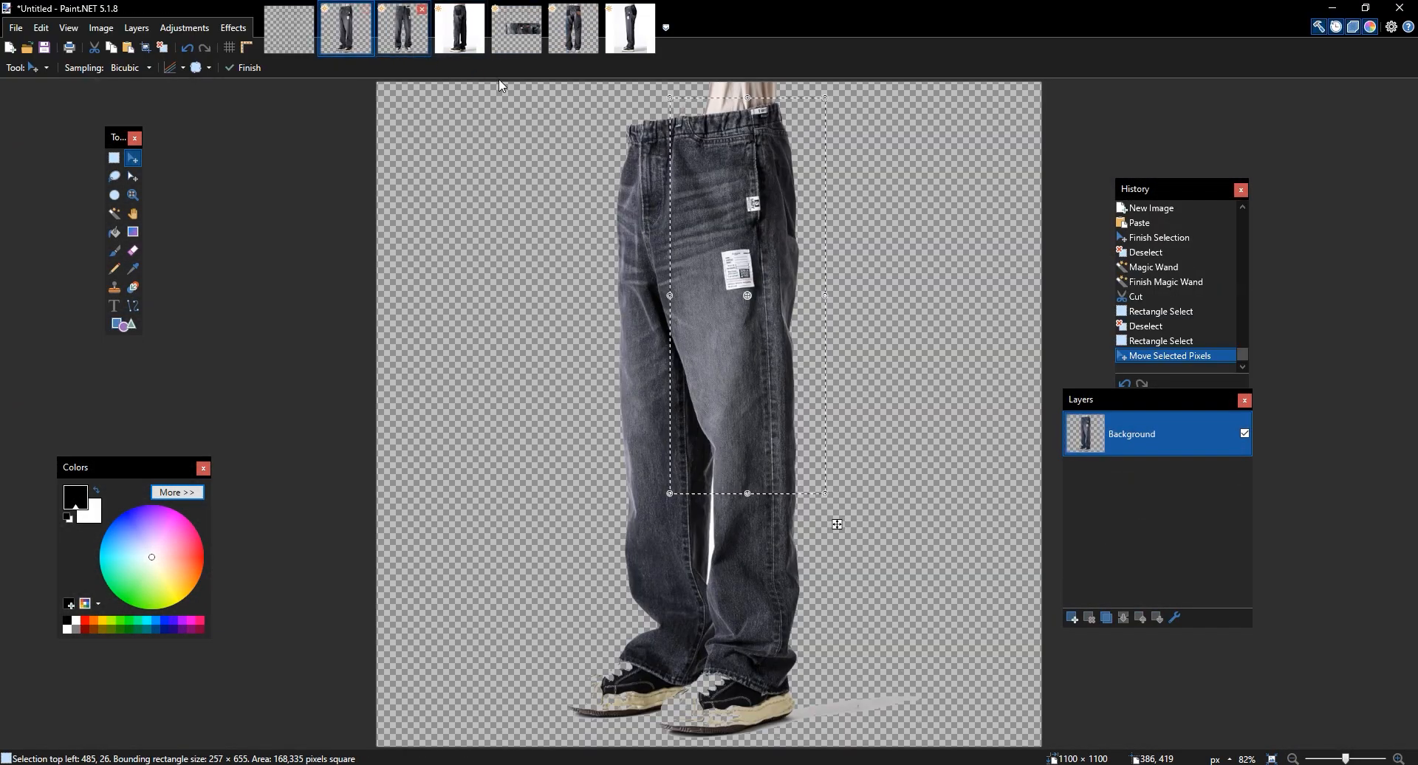
{"action": "key", "text": "ctrl+d"}
{"action": "left_click", "coordinate": [630, 33]}
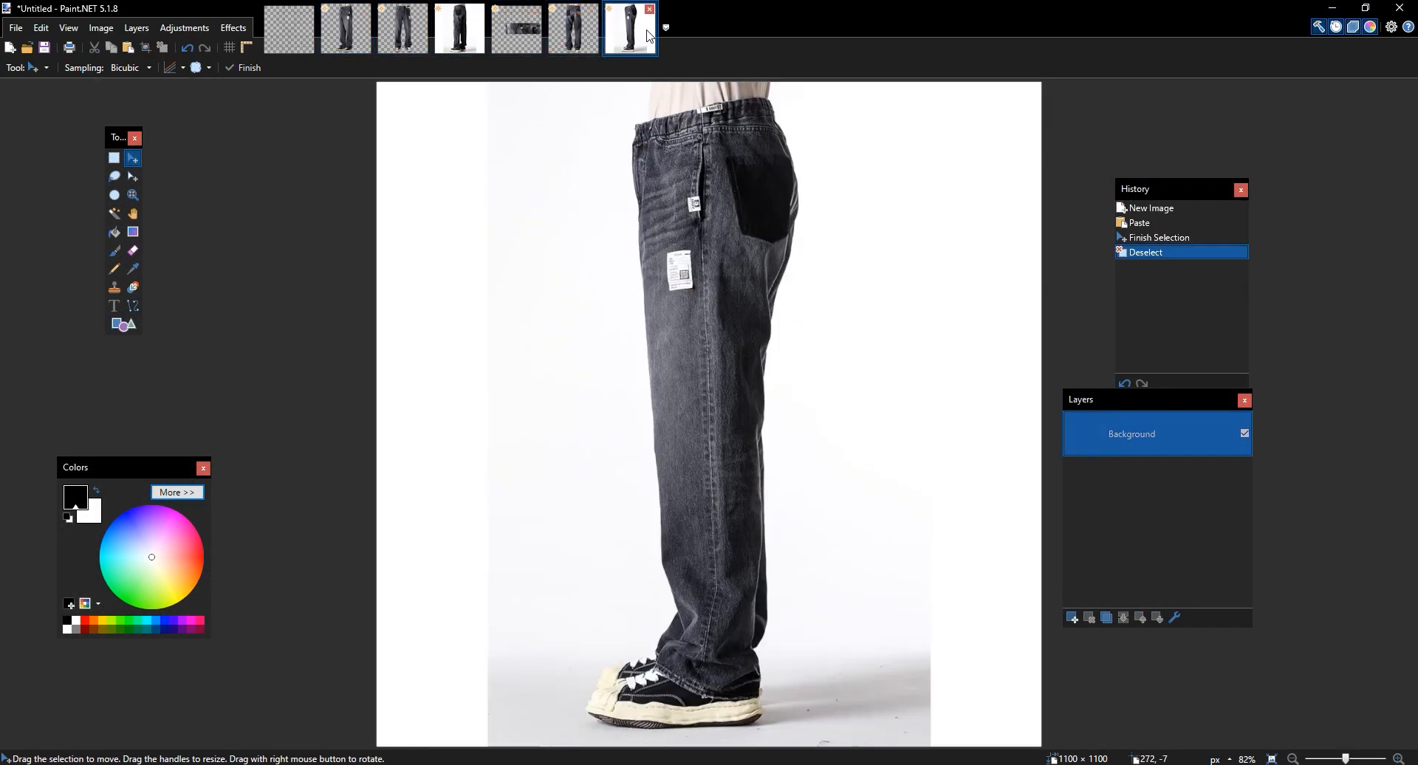
{"action": "left_click", "coordinate": [399, 38]}
{"action": "left_click", "coordinate": [348, 38]}
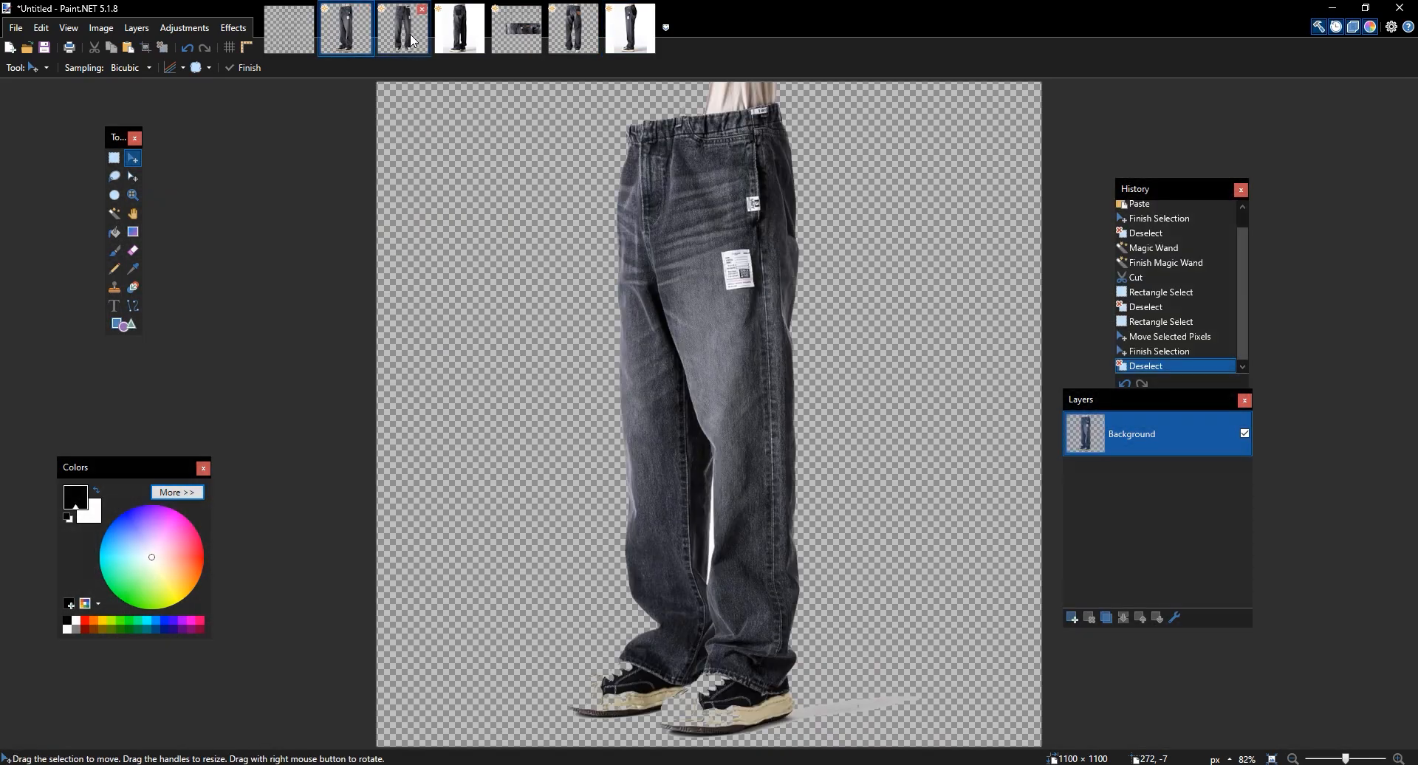
Copy the outer side of the leg from the waistband down in the three-quarter photo and return to the 2x template image
{"action": "mouse_move", "coordinate": [810, 553]}
{"action": "left_mouse_down"}
{"action": "mouse_move", "coordinate": [685, 151]}
{"action": "mouse_move", "coordinate": [690, 103]}
{"action": "left_mouse_up"}
{"action": "key", "text": "m"}
{"action": "left_click_drag", "start_coordinate": [734, 271], "coordinate": [500, 113]}
{"action": "left_click", "coordinate": [313, 43]}
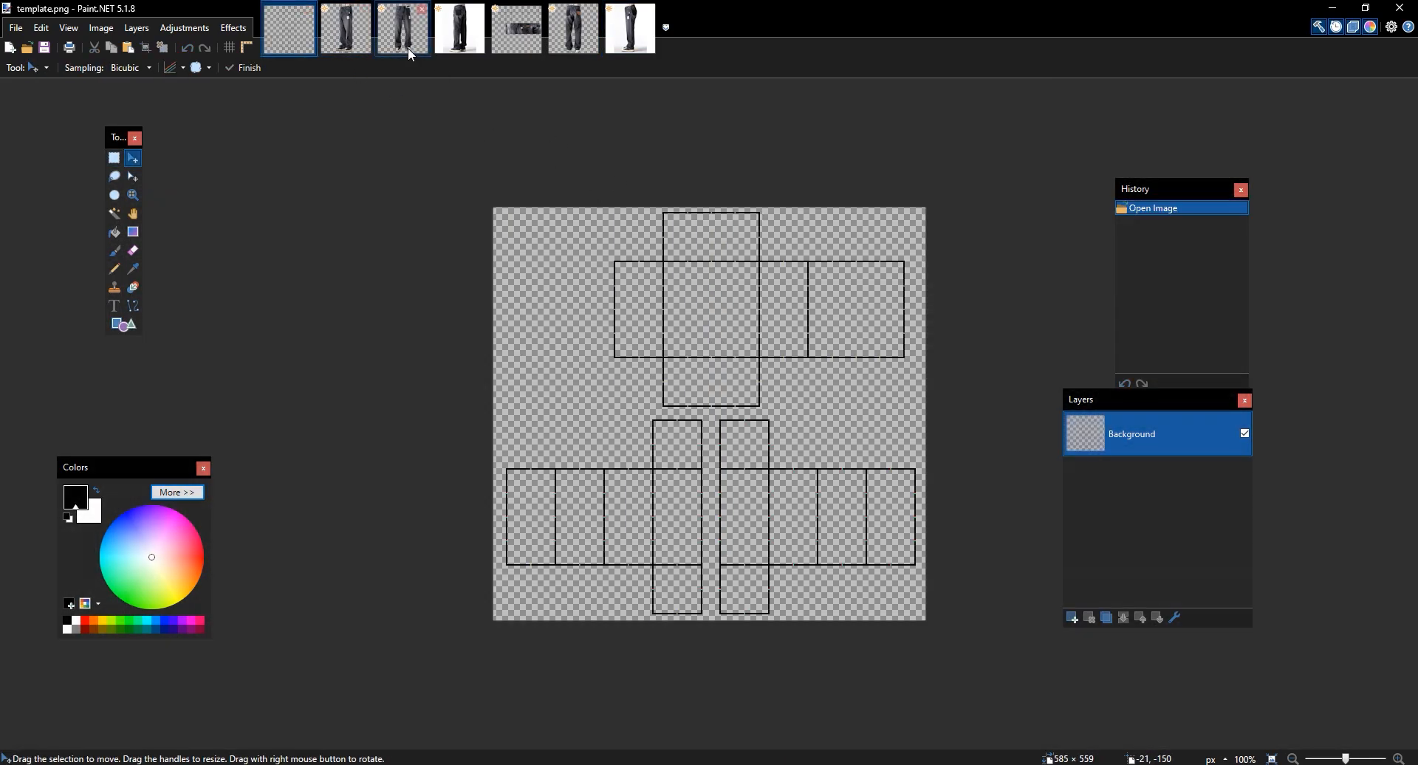
{"action": "left_click", "coordinate": [350, 41]}
{"action": "left_click", "coordinate": [403, 40]}
{"action": "left_click", "coordinate": [517, 40]}
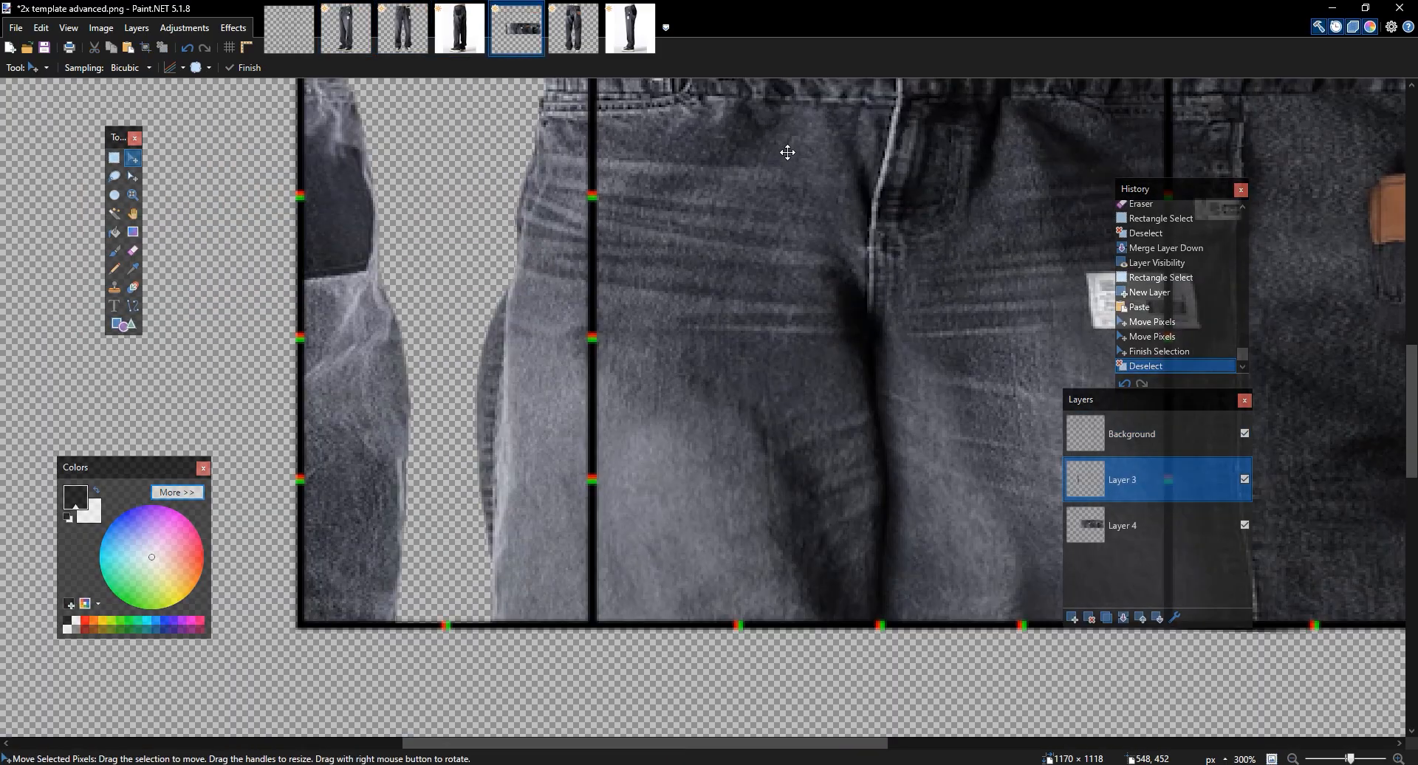
Paste the copied leg section on a new layer above the strip and position it at 491, 298
{"action": "scroll", "coordinate": [787, 152], "scroll_direction": "down", "scroll_amount": 2}
{"action": "left_click_drag", "start_coordinate": [798, 256], "coordinate": [675, 348]}
{"action": "left_click", "coordinate": [1072, 618]}
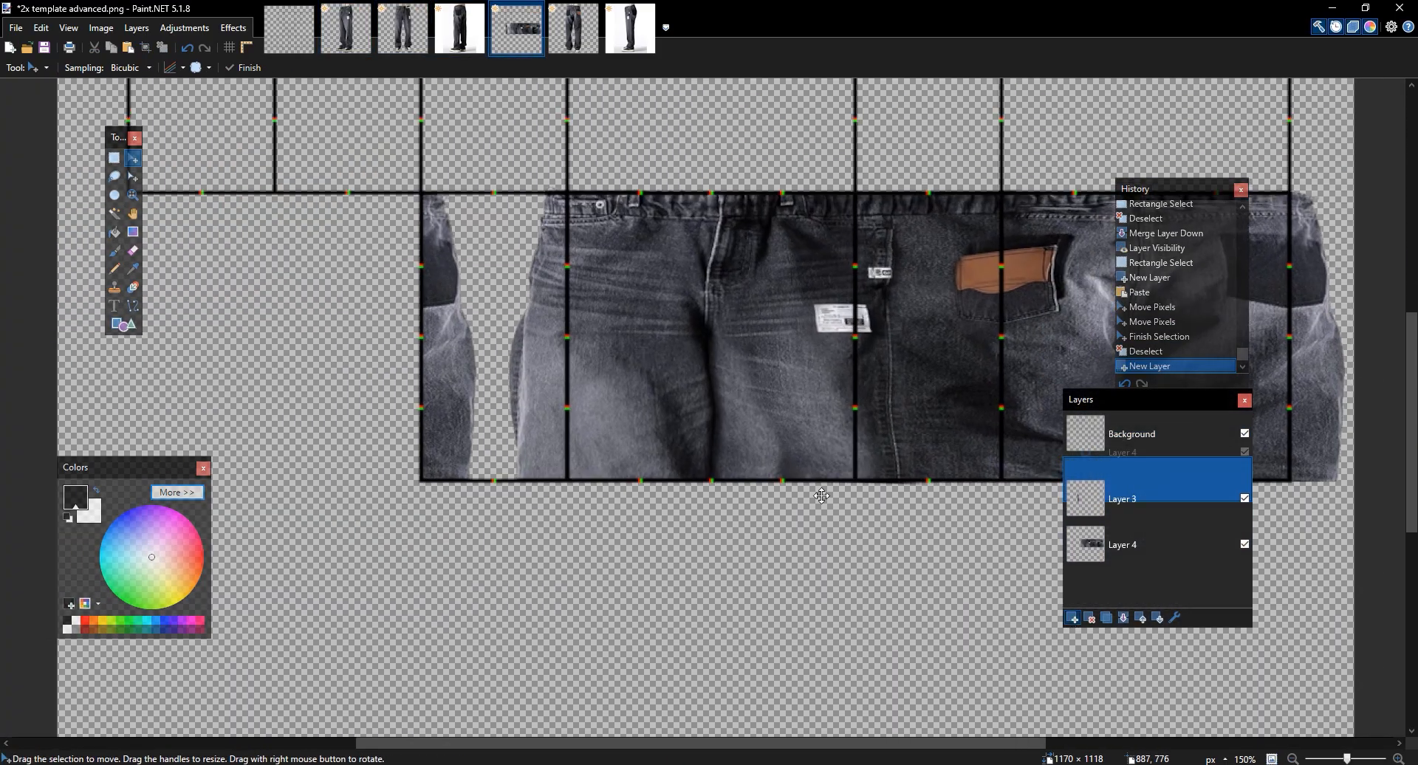
{"action": "key", "text": "ctrl+v"}
{"action": "left_click_drag", "start_coordinate": [720, 454], "coordinate": [697, 454]}
{"action": "scroll", "coordinate": [698, 454], "scroll_direction": "down", "scroll_amount": 1}
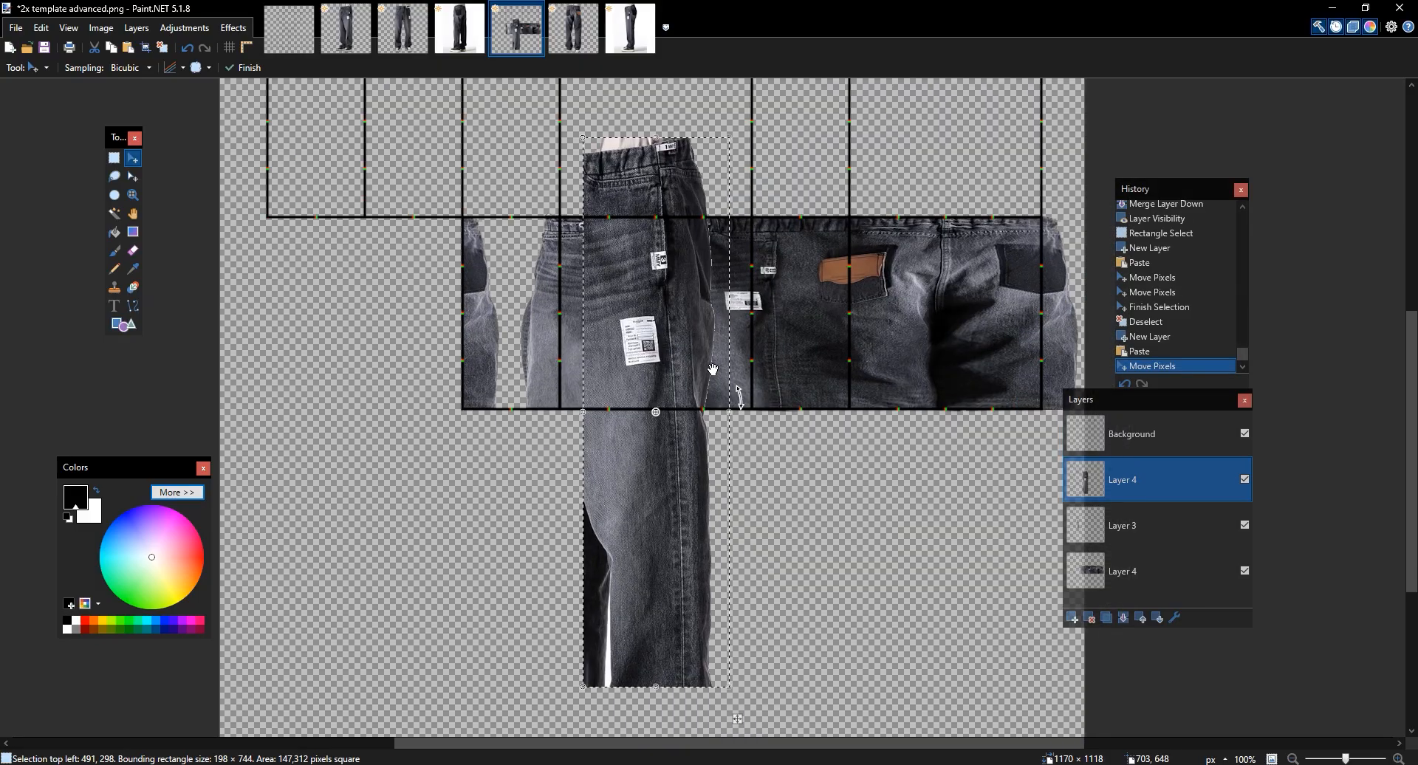
Try squashing the pasted leg to 179 × 366 px, moving it to 352, 386 over the side gap, and flipping it horizontally
{"action": "left_click_drag", "start_coordinate": [679, 641], "coordinate": [677, 390]}
{"action": "scroll", "coordinate": [731, 345], "scroll_direction": "up", "scroll_amount": 1}
{"action": "left_click_drag", "start_coordinate": [579, 349], "coordinate": [477, 412]}
{"action": "left_click", "coordinate": [233, 27]}
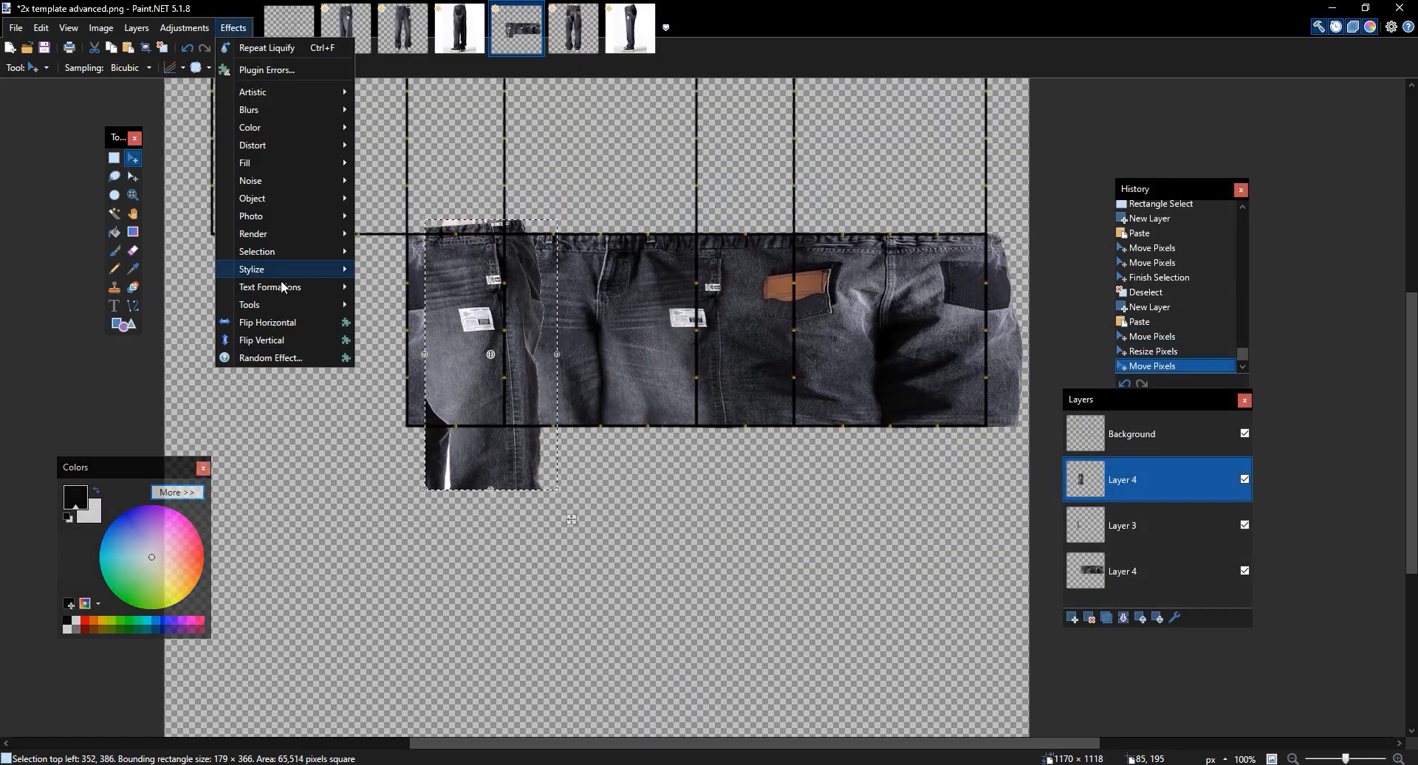
{"action": "left_click", "coordinate": [292, 316]}
{"action": "scroll", "coordinate": [453, 221], "scroll_direction": "up", "scroll_amount": 2}
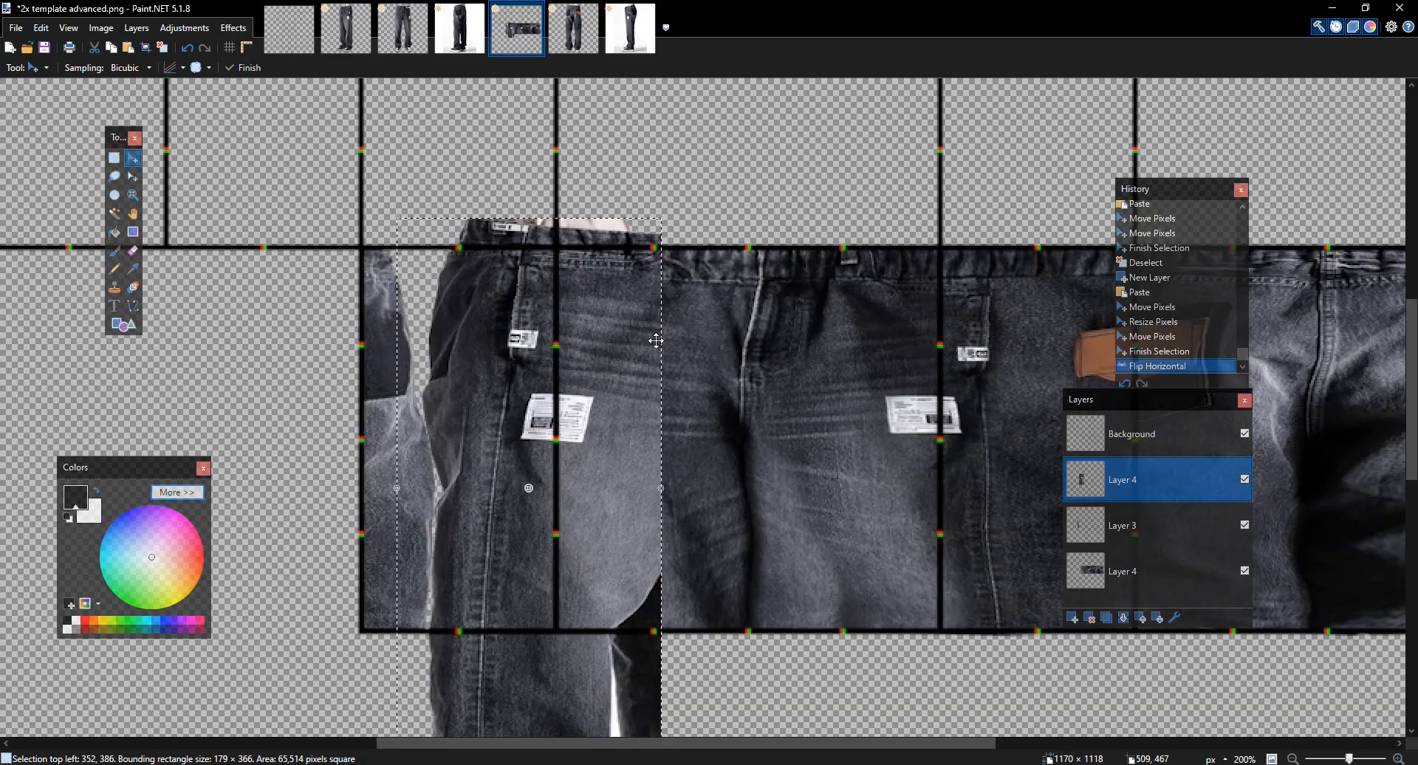
Try rotating the flipped leg with the template lines hidden, and undo everything back to before the resize
{"action": "left_click_drag", "start_coordinate": [694, 206], "coordinate": [680, 175]}
{"action": "left_click_drag", "start_coordinate": [660, 725], "coordinate": [747, 696]}
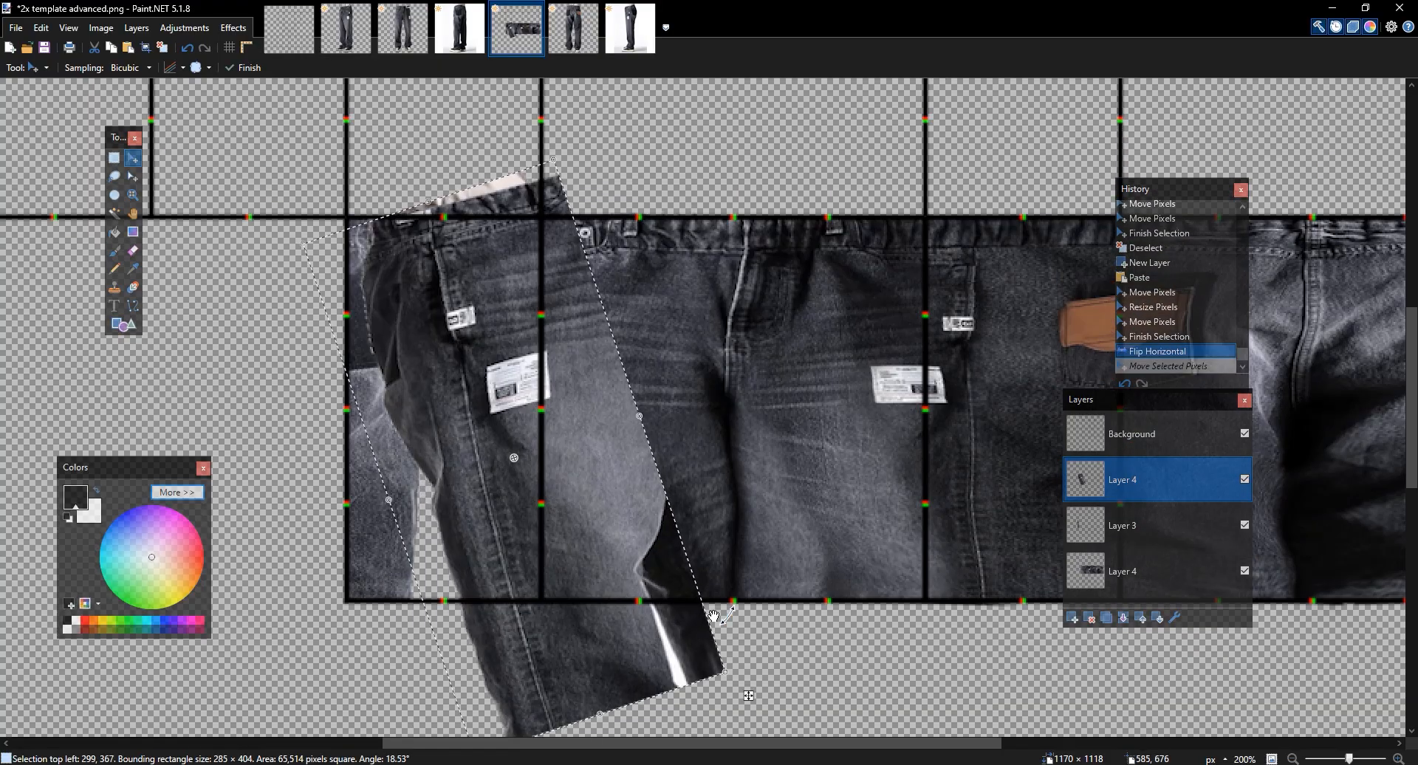
{"action": "scroll", "coordinate": [724, 392], "scroll_direction": "down", "scroll_amount": 3}
{"action": "left_click", "coordinate": [1245, 433]}
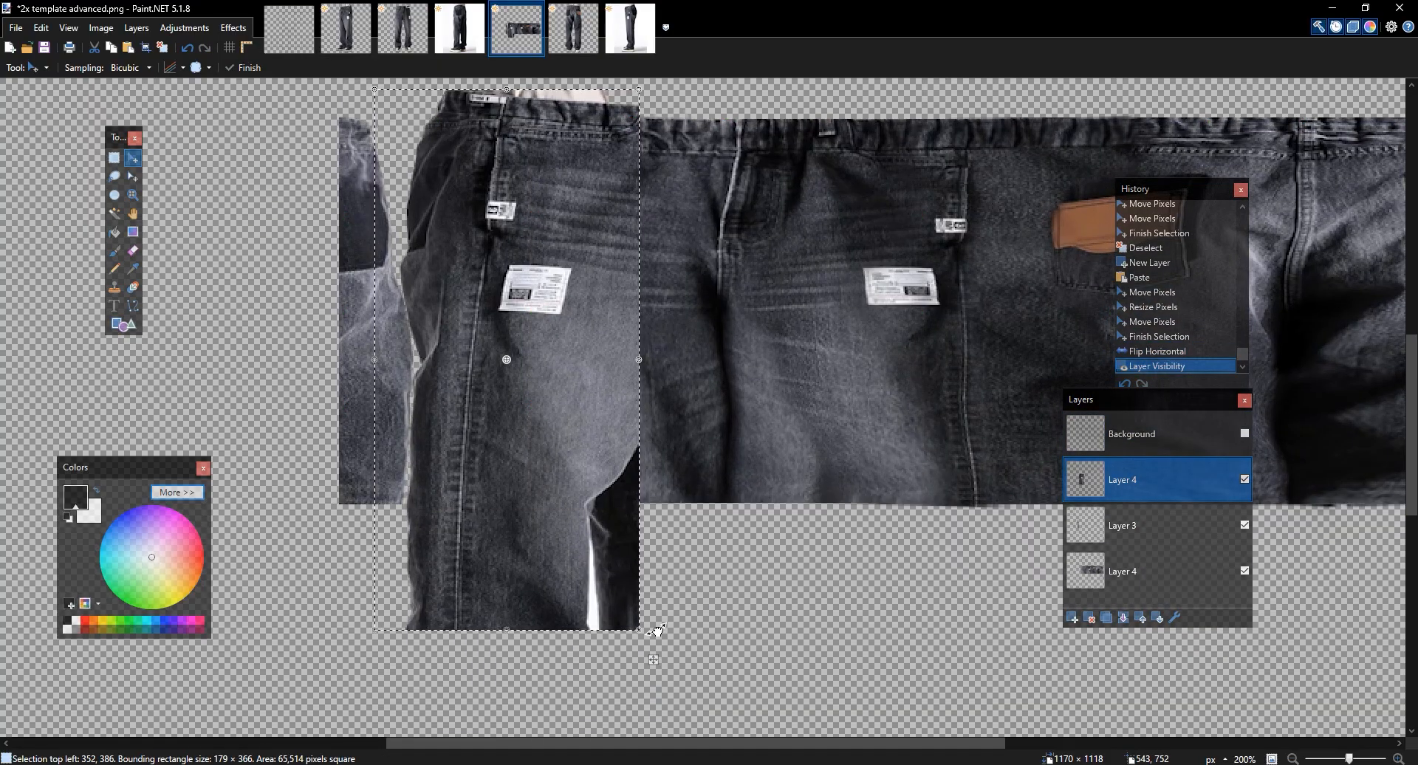
{"action": "left_click_drag", "start_coordinate": [658, 632], "coordinate": [687, 595]}
{"action": "left_click_drag", "start_coordinate": [586, 466], "coordinate": [611, 488]}
{"action": "key", "text": "ctrl+z"}
{"action": "key", "text": "ctrl+z"}
{"action": "key", "text": "ctrl+z"}
{"action": "key", "text": "ctrl+z"}
{"action": "key", "text": "ctrl+z"}
{"action": "key", "text": "ctrl+z"}
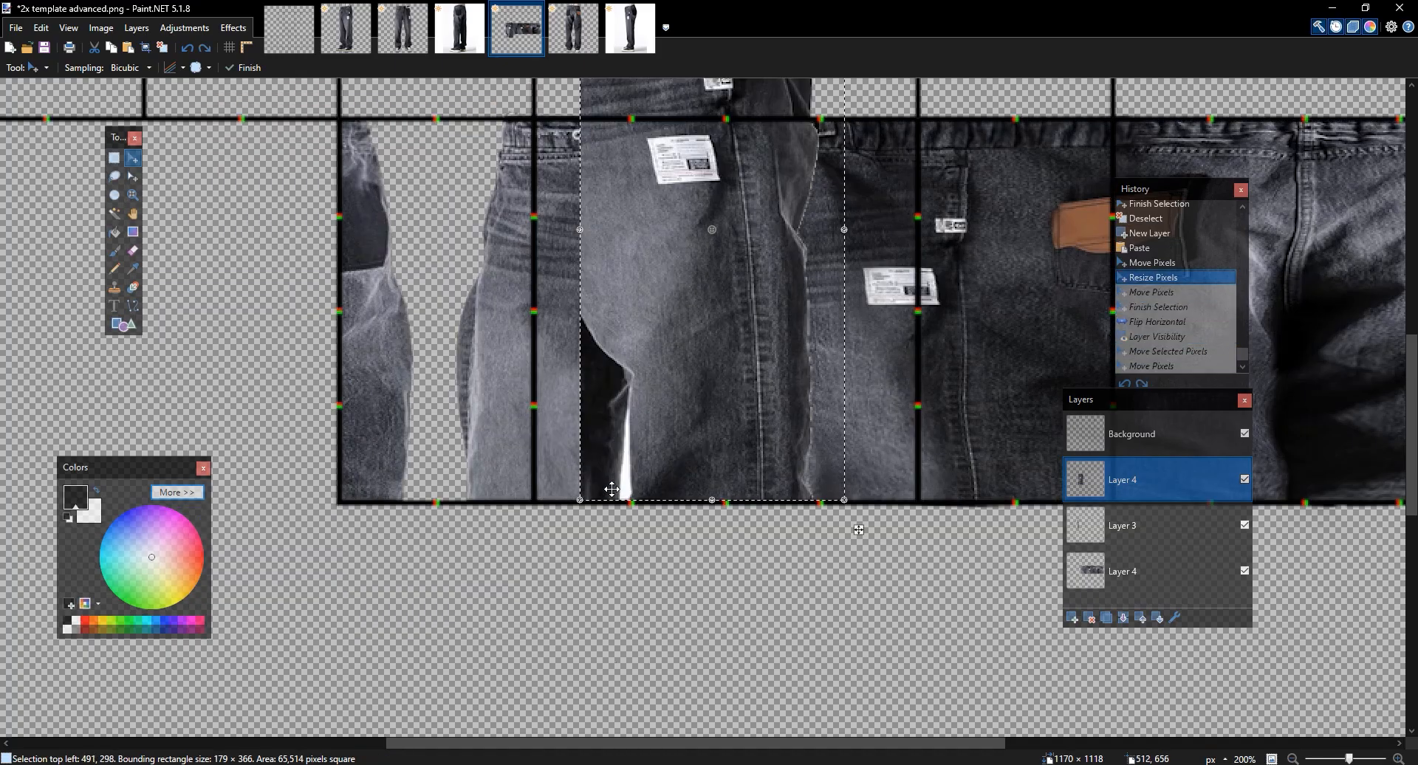
{"action": "key", "text": "ctrl+z"}
Flip the full-size pasted leg horizontally, tilt it, and reselect it with a 380 × 790 px rectangle
{"action": "scroll", "coordinate": [606, 484], "scroll_direction": "down", "scroll_amount": 2}
{"action": "left_click", "coordinate": [232, 34]}
{"action": "left_click", "coordinate": [286, 323]}
{"action": "left_click_drag", "start_coordinate": [749, 703], "coordinate": [515, 120]}
{"action": "key", "text": "ctrl+d"}
{"action": "key", "text": "s"}
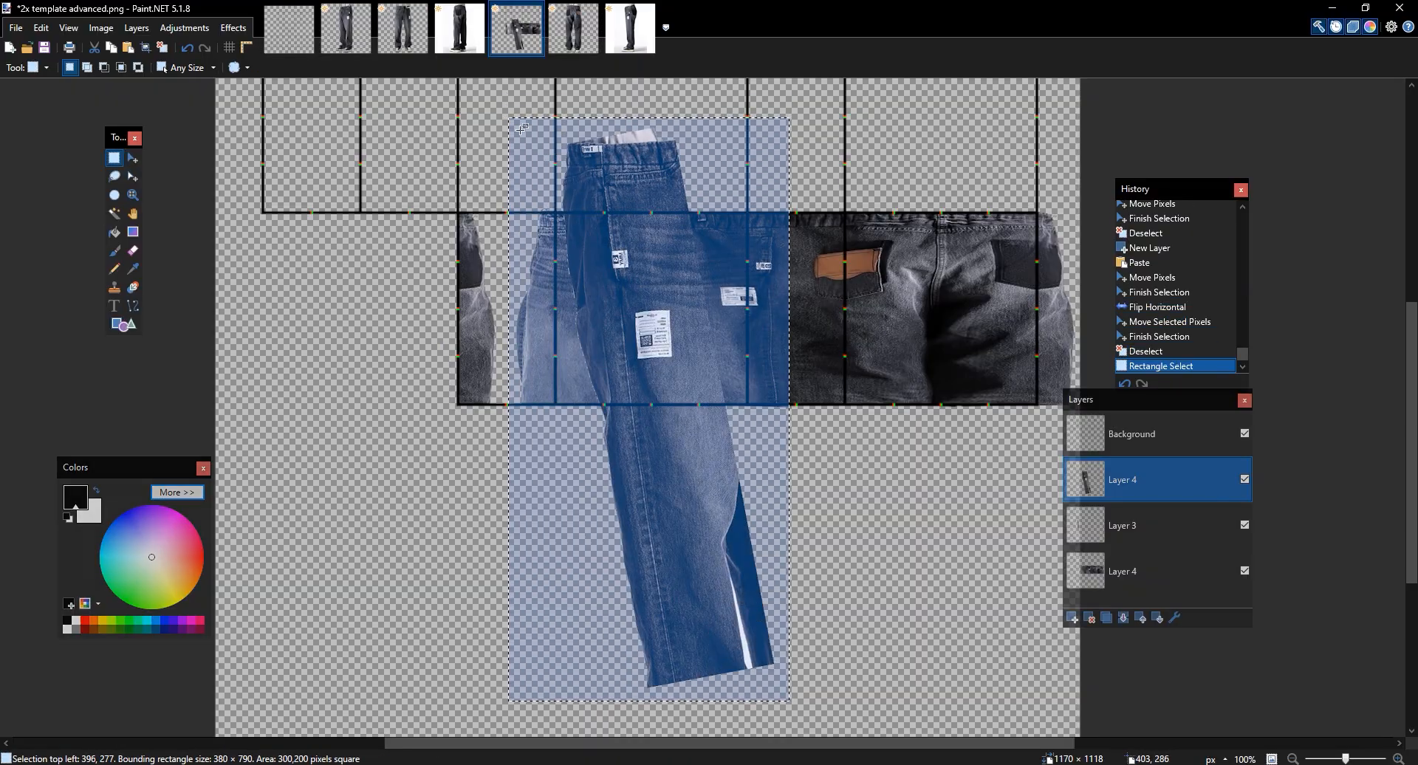
{"action": "key", "text": "m"}
Scale the tilted leg selection down to 387 × 523 px and place it over the side gap at 229, 380
{"action": "left_click_drag", "start_coordinate": [785, 690], "coordinate": [591, 487]}
{"action": "key", "text": "ctrl+z"}
{"action": "key", "text": "ctrl+z"}
{"action": "left_click_drag", "start_coordinate": [799, 695], "coordinate": [600, 513]}
{"action": "scroll", "coordinate": [598, 515], "scroll_direction": "up", "scroll_amount": 1}
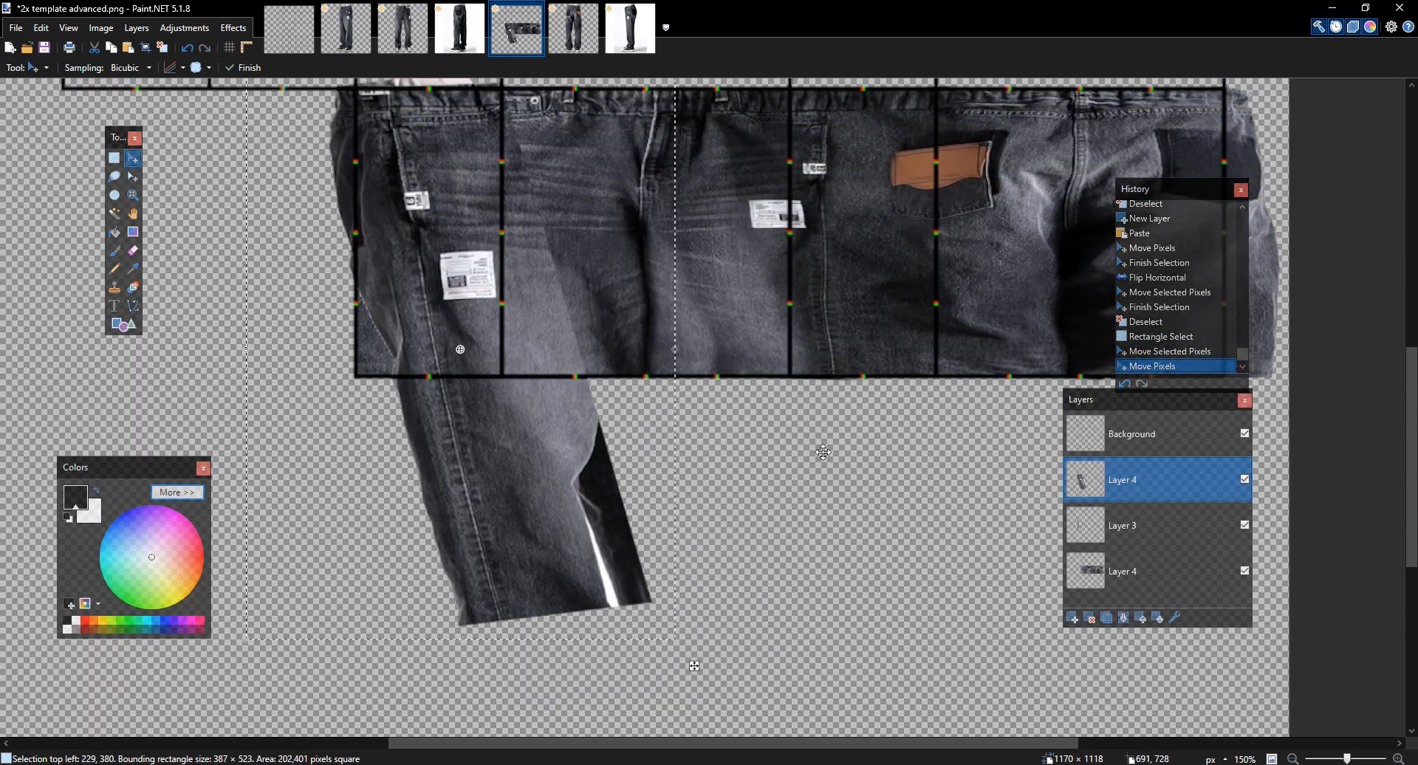
Hide the Background template lines, rotate and shift the leg to match the front section's waistband, and deselect it
{"action": "left_click", "coordinate": [1245, 434]}
{"action": "left_click_drag", "start_coordinate": [696, 637], "coordinate": [651, 651]}
{"action": "left_click_drag", "start_coordinate": [522, 514], "coordinate": [524, 514]}
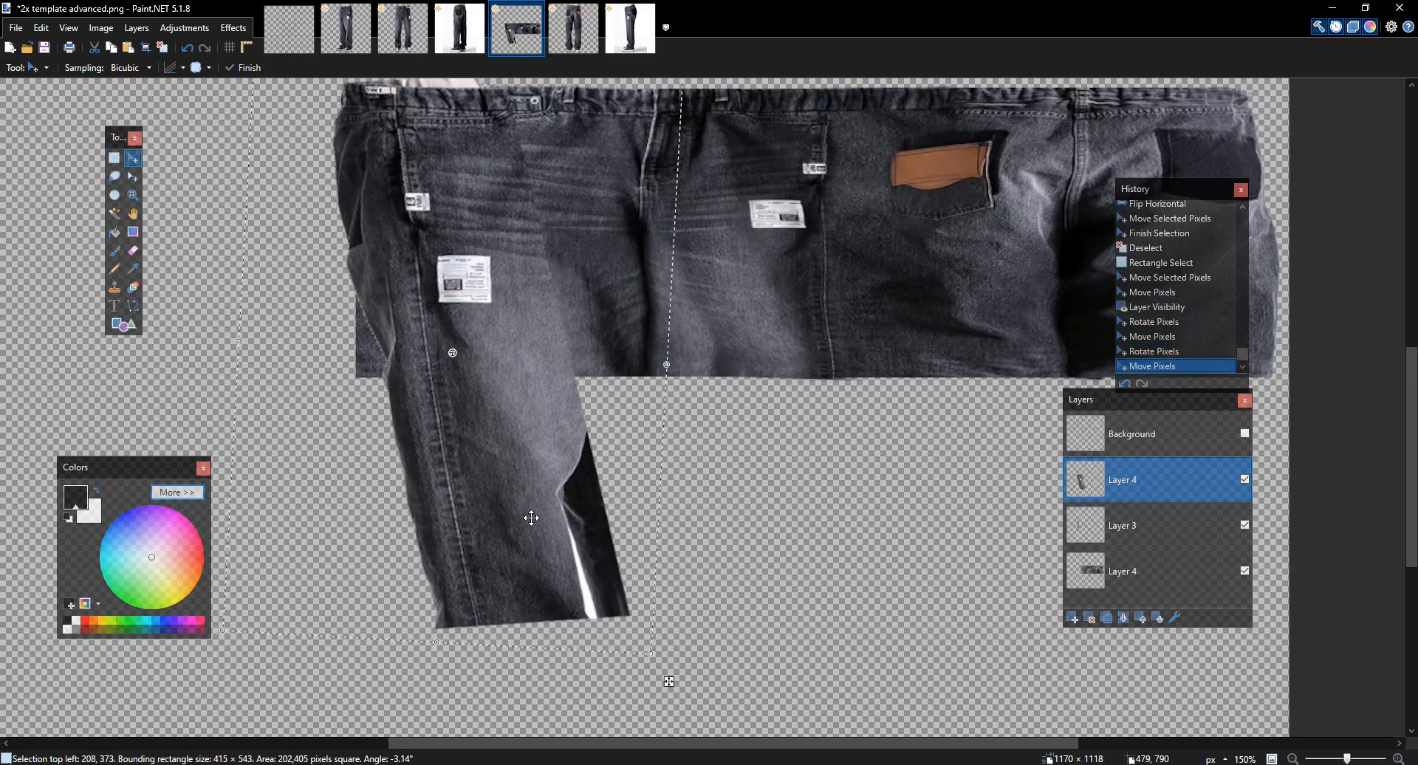
{"action": "left_click_drag", "start_coordinate": [668, 660], "coordinate": [673, 653]}
{"action": "mouse_move", "coordinate": [538, 542]}
{"action": "left_mouse_down"}
{"action": "mouse_move", "coordinate": [642, 564]}
{"action": "mouse_move", "coordinate": [553, 545]}
{"action": "left_mouse_up"}
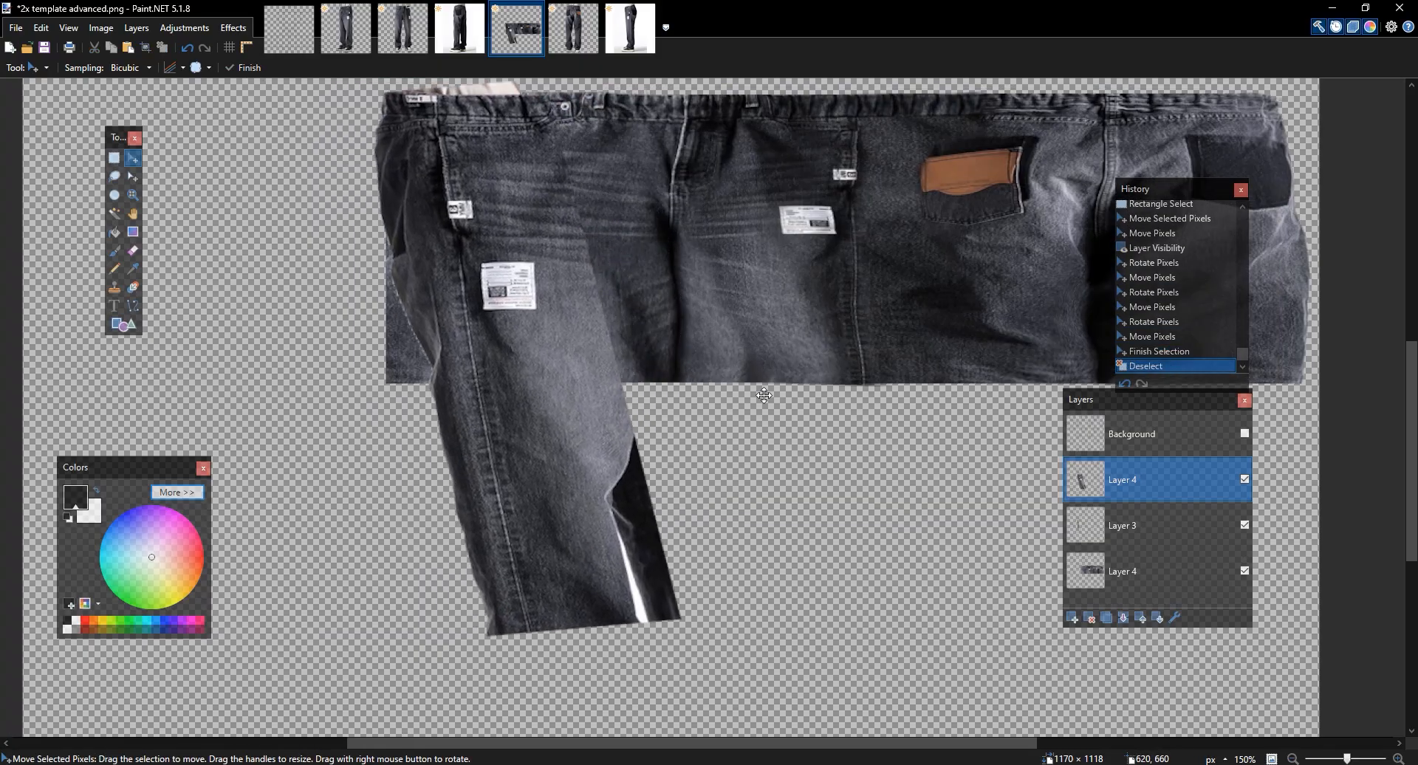
{"action": "key", "text": "ctrl+d"}
Try adjusting the leg below its waistband with a 407 × 473 px selection, and undo the change and the selection
{"action": "key", "text": "s"}
{"action": "left_click_drag", "start_coordinate": [841, 702], "coordinate": [391, 179]}
{"action": "key", "text": "m"}
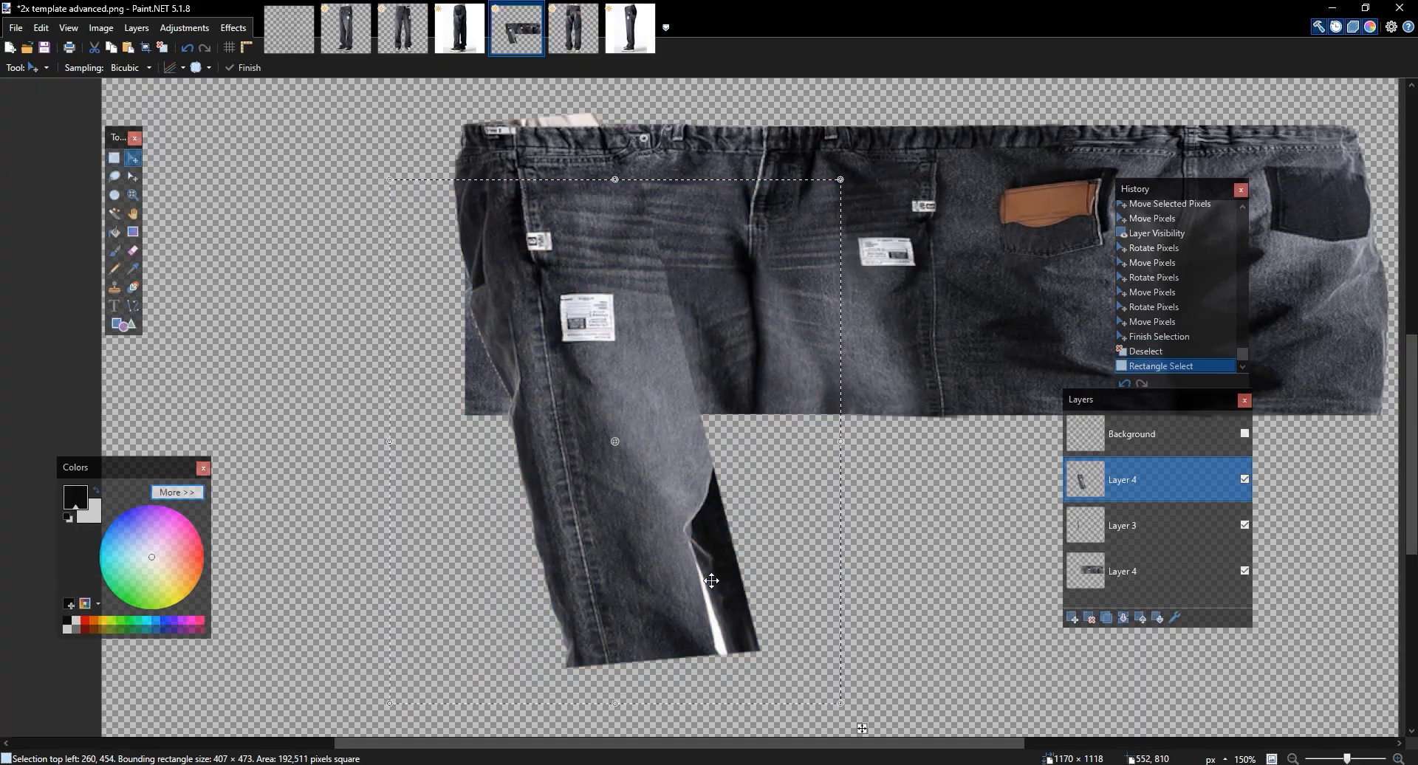
{"action": "left_click_drag", "start_coordinate": [647, 696], "coordinate": [637, 603]}
{"action": "key", "text": "ctrl+z"}
{"action": "key", "text": "ctrl+z"}
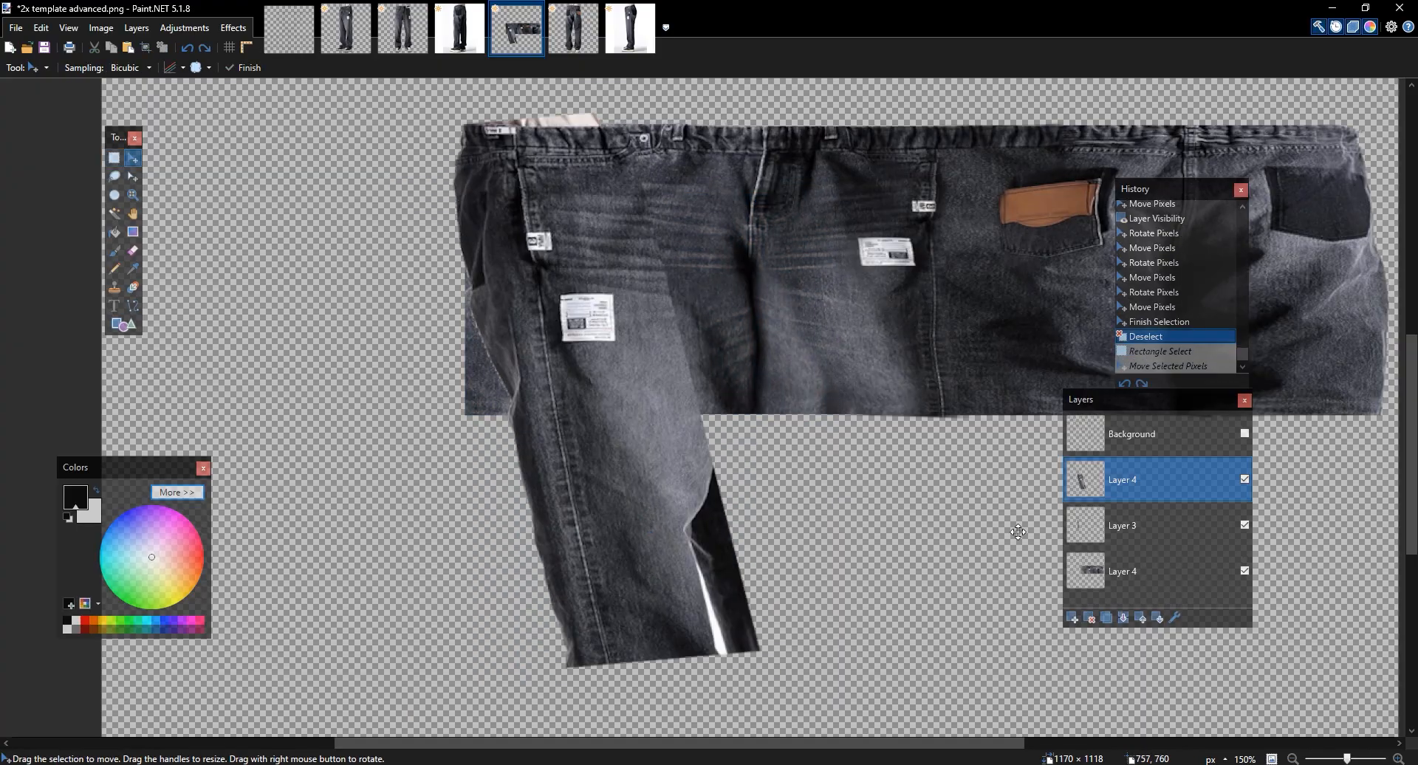
Shift the whole pasted leg by 75 px across and 9 px up, and delete its layer
{"action": "key", "text": "ctrl+a"}
{"action": "left_click_drag", "start_coordinate": [586, 316], "coordinate": [659, 304]}
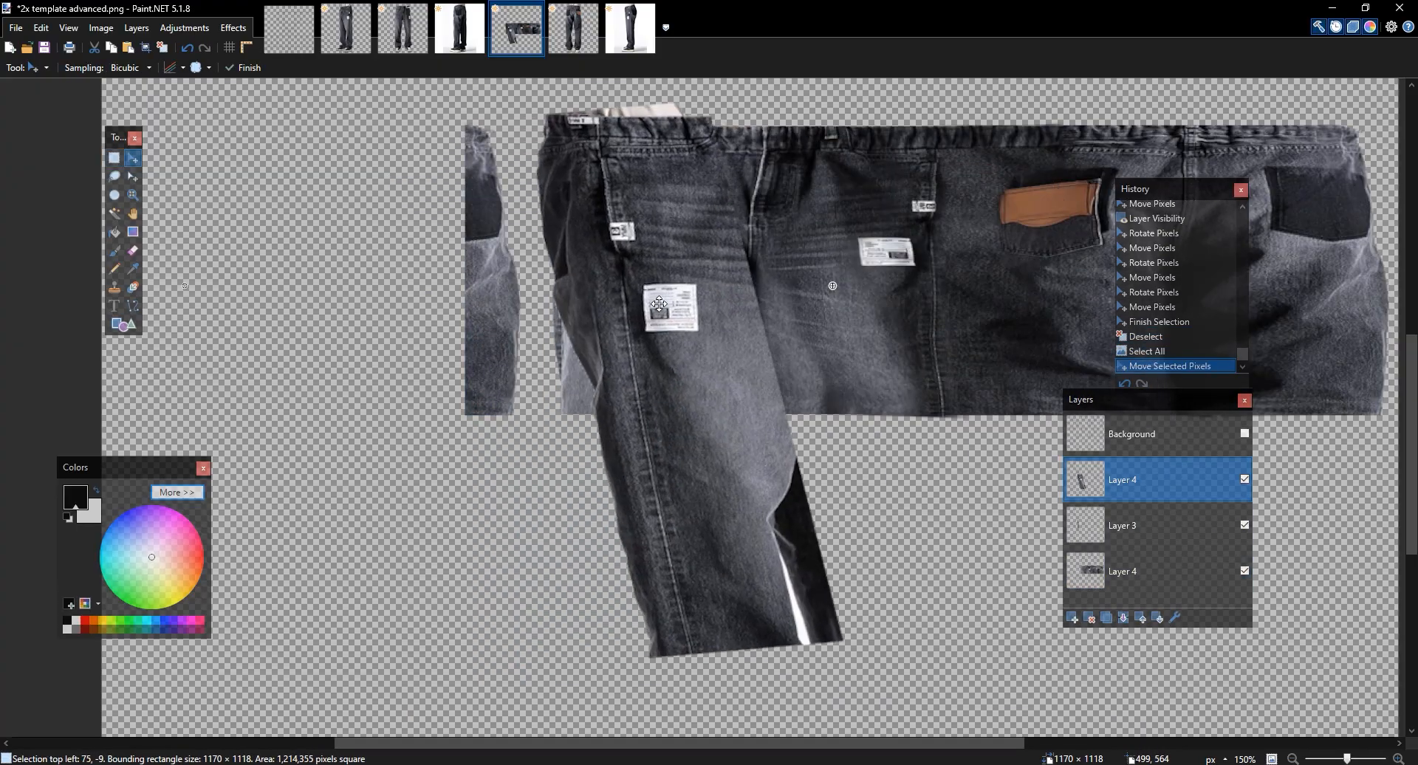
{"action": "left_click", "coordinate": [1090, 619]}
{"action": "left_click_drag", "start_coordinate": [784, 434], "coordinate": [627, 479]}
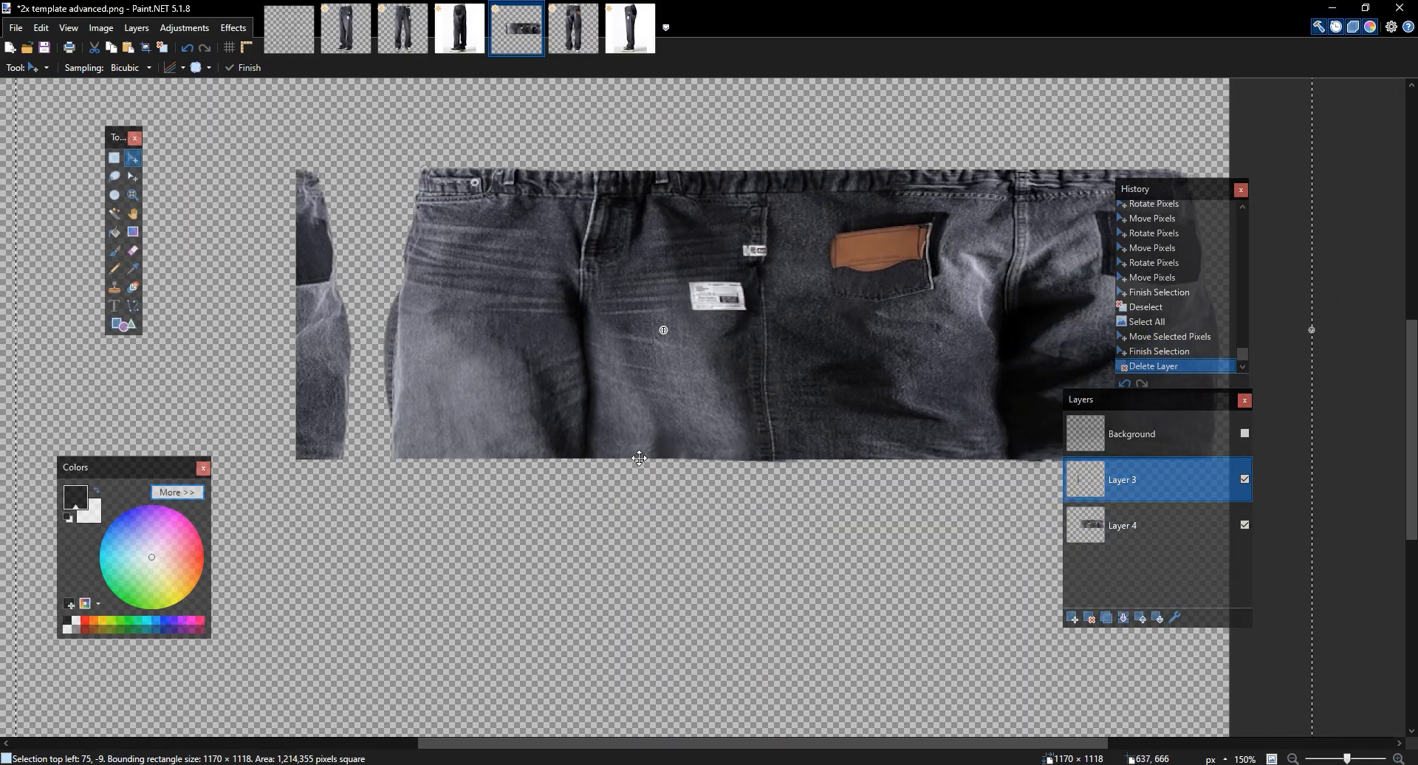
Select a 177 × 698 px section of the leg from the waistband down in the side-view photo, and return to the 2x template image
{"action": "left_click", "coordinate": [567, 43]}
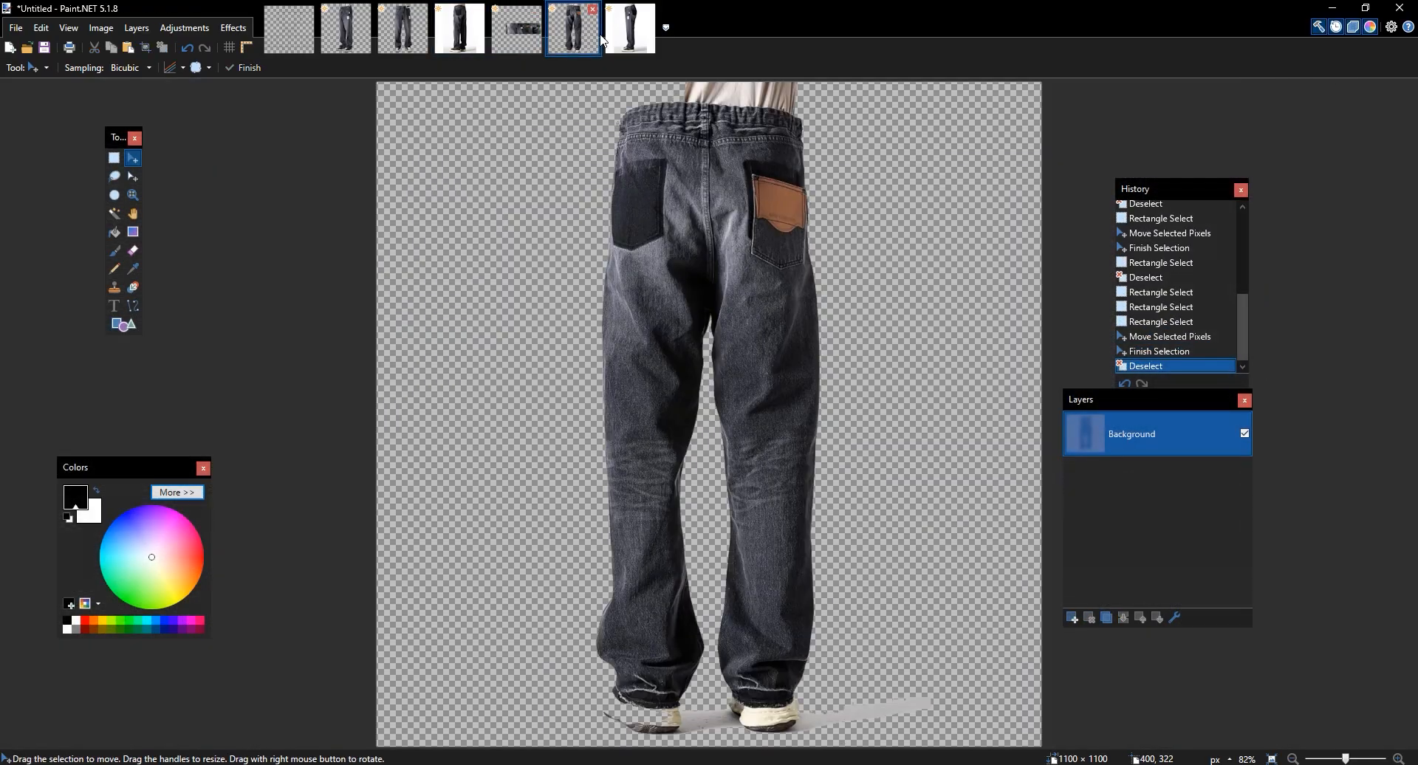
{"action": "left_click", "coordinate": [607, 44]}
{"action": "key", "text": "s"}
{"action": "mouse_move", "coordinate": [750, 668]}
{"action": "left_mouse_down"}
{"action": "mouse_move", "coordinate": [696, 374]}
{"action": "mouse_move", "coordinate": [689, 226]}
{"action": "left_mouse_up"}
{"action": "mouse_move", "coordinate": [764, 526]}
{"action": "left_mouse_down"}
{"action": "mouse_move", "coordinate": [666, 235]}
{"action": "mouse_move", "coordinate": [657, 105]}
{"action": "left_mouse_up"}
{"action": "key", "text": "m"}
{"action": "left_click", "coordinate": [705, 241]}
{"action": "left_click", "coordinate": [344, 34]}
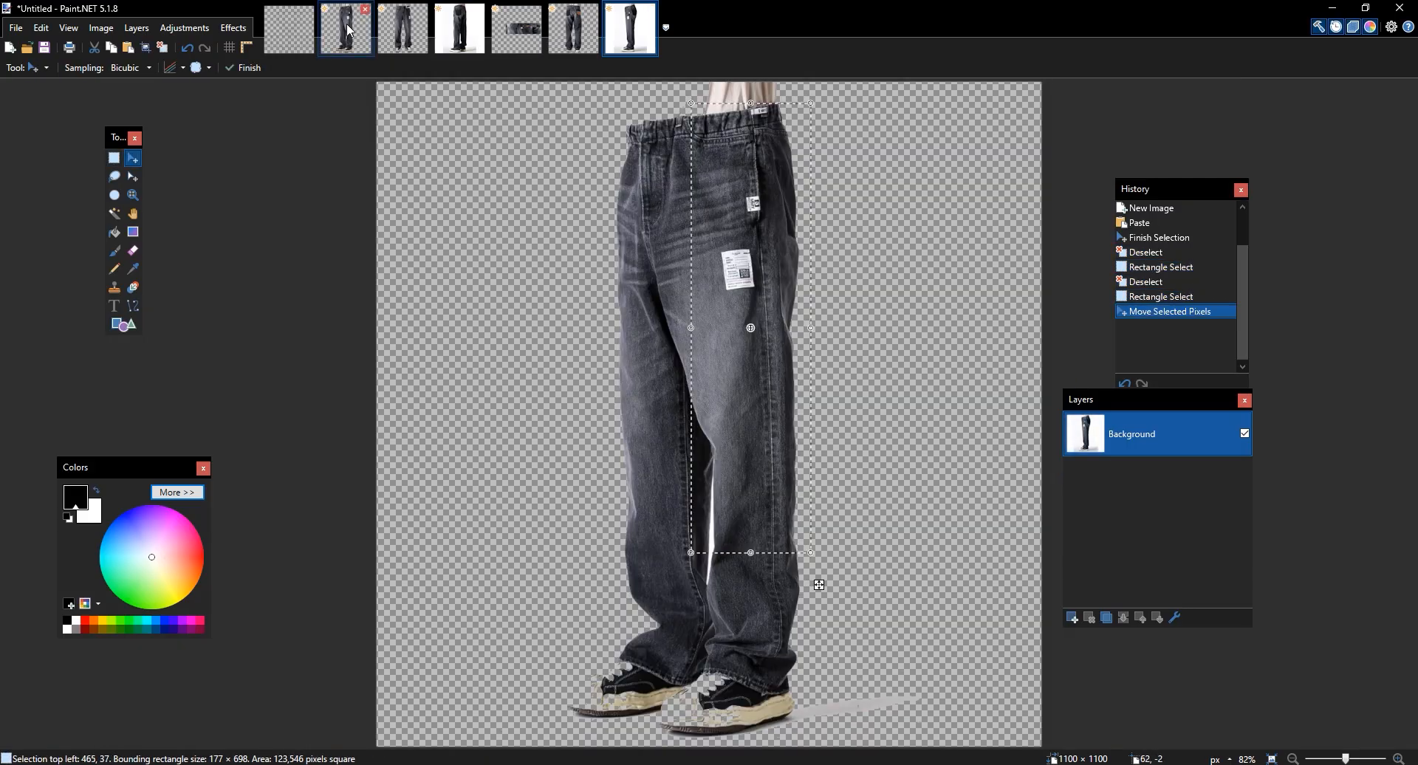
{"action": "left_click", "coordinate": [292, 32]}
{"action": "left_click", "coordinate": [515, 36]}
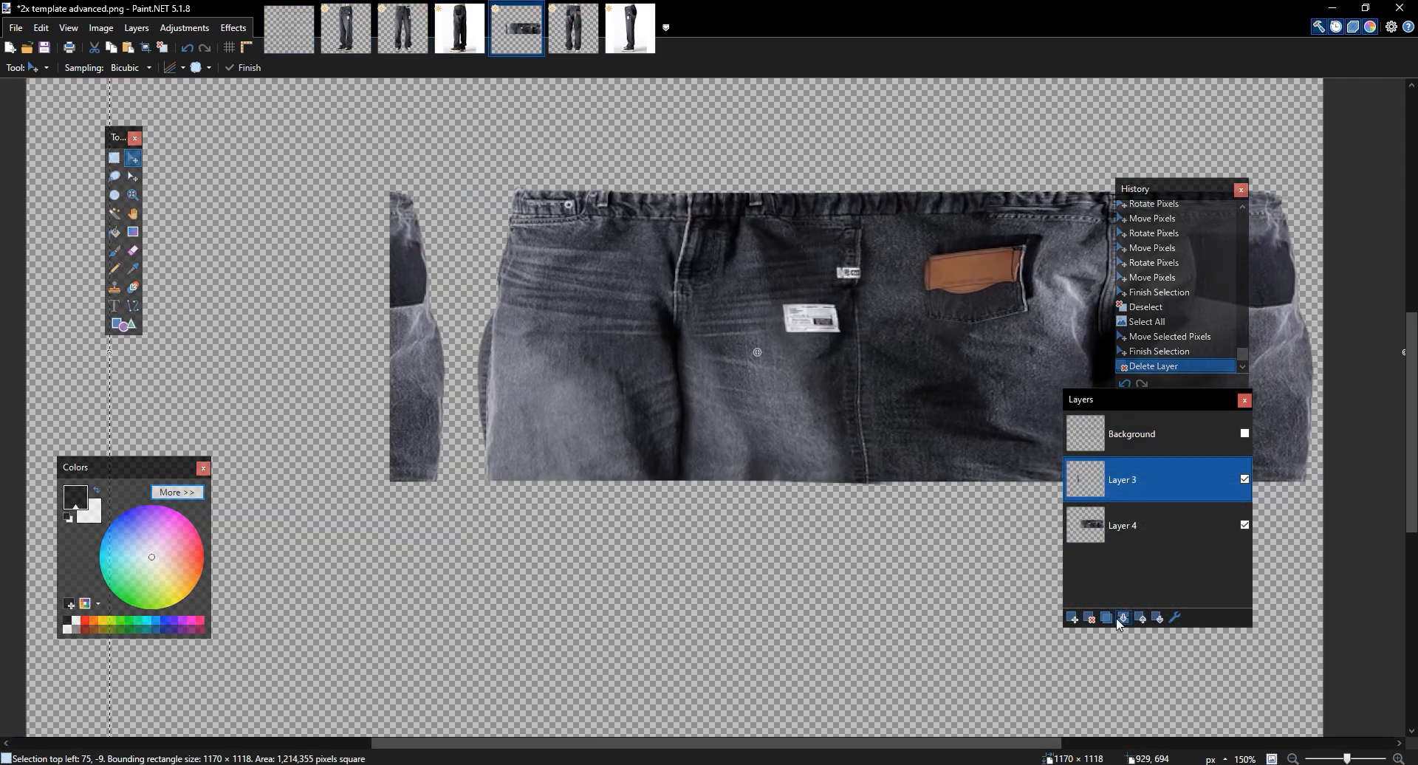
Paste the copied leg section onto a new layer, resize it, and position it over the gap beside the front section
{"action": "left_click", "coordinate": [1073, 619]}
{"action": "key", "text": "ctrl+v"}
{"action": "left_click_drag", "start_coordinate": [654, 456], "coordinate": [567, 414]}
{"action": "left_click_drag", "start_coordinate": [703, 463], "coordinate": [713, 291]}
{"action": "left_click_drag", "start_coordinate": [658, 645], "coordinate": [652, 276]}
{"action": "left_click_drag", "start_coordinate": [708, 377], "coordinate": [715, 539]}
{"action": "left_click_drag", "start_coordinate": [586, 317], "coordinate": [563, 480]}
Flip the pasted leg horizontally, rotate and shift it so its waistband lines up with the jeans beneath, and deselect it
{"action": "left_click", "coordinate": [233, 28]}
{"action": "left_click", "coordinate": [280, 322]}
{"action": "left_click_drag", "start_coordinate": [636, 623], "coordinate": [651, 579]}
{"action": "mouse_move", "coordinate": [545, 455]}
{"action": "left_mouse_down"}
{"action": "mouse_move", "coordinate": [480, 459]}
{"action": "mouse_move", "coordinate": [554, 459]}
{"action": "left_mouse_up"}
{"action": "key", "text": "ctrl+d"}
{"action": "key", "text": "e"}
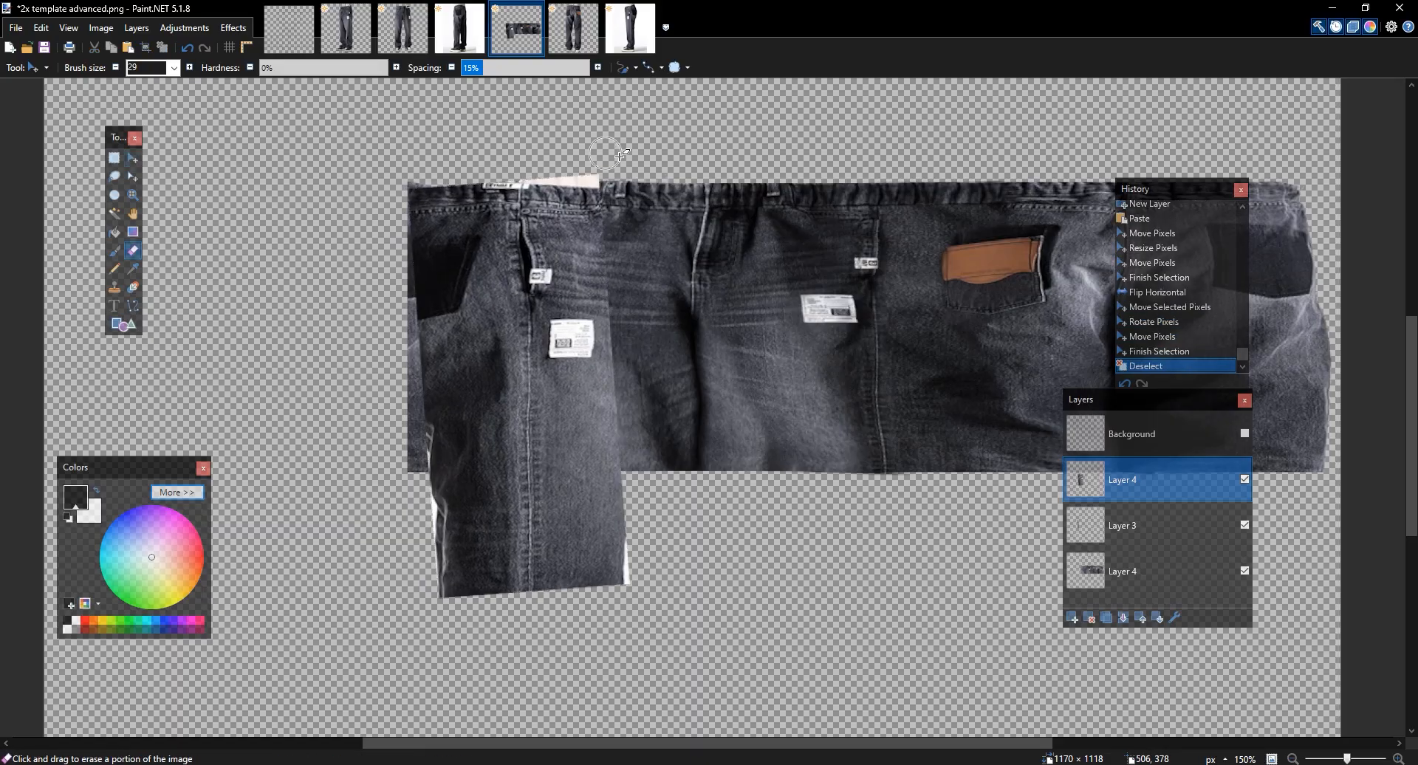
Show the Background template lines, stretch a 271 × 64 px strip of the leg's waistband upward to 88 px high, and deselect
{"action": "left_click", "coordinate": [1244, 434]}
{"action": "key", "text": "s"}
{"action": "left_click_drag", "start_coordinate": [677, 133], "coordinate": [378, 203]}
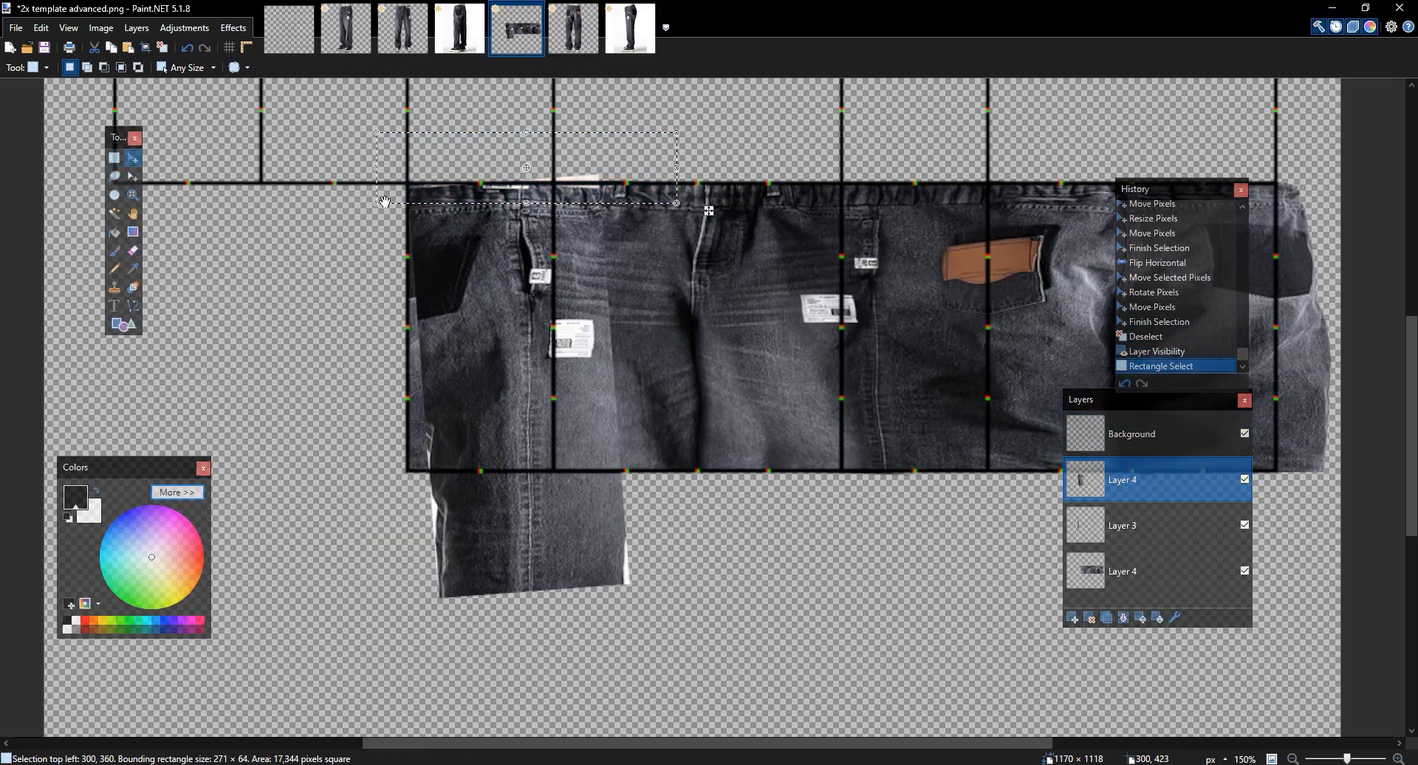
{"action": "left_click_drag", "start_coordinate": [514, 114], "coordinate": [514, 111]}
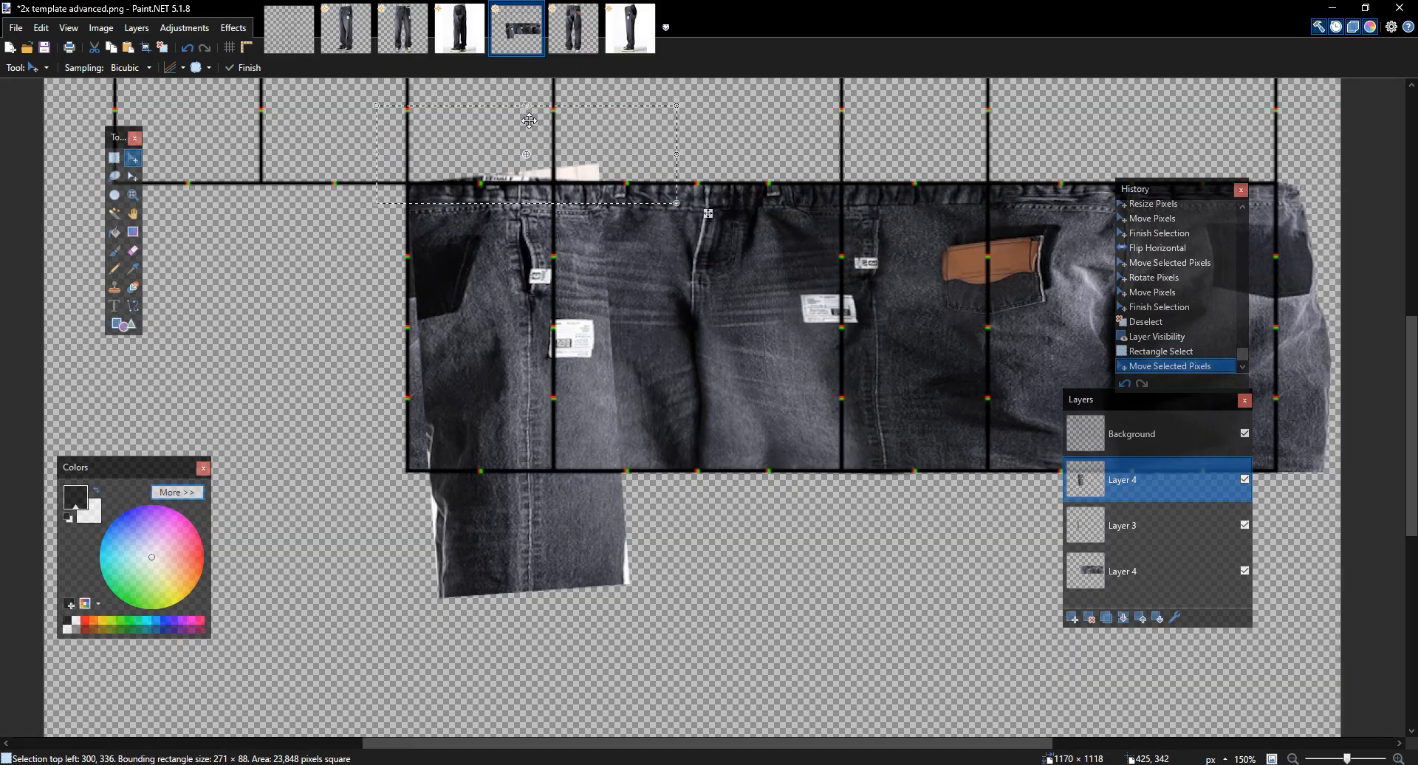
{"action": "key", "text": "ctrl+d"}
Cut the 301 × 53 px area of the pasted leg that extends above the template's waist line
{"action": "key", "text": "s"}
{"action": "left_click_drag", "start_coordinate": [680, 127], "coordinate": [348, 183]}
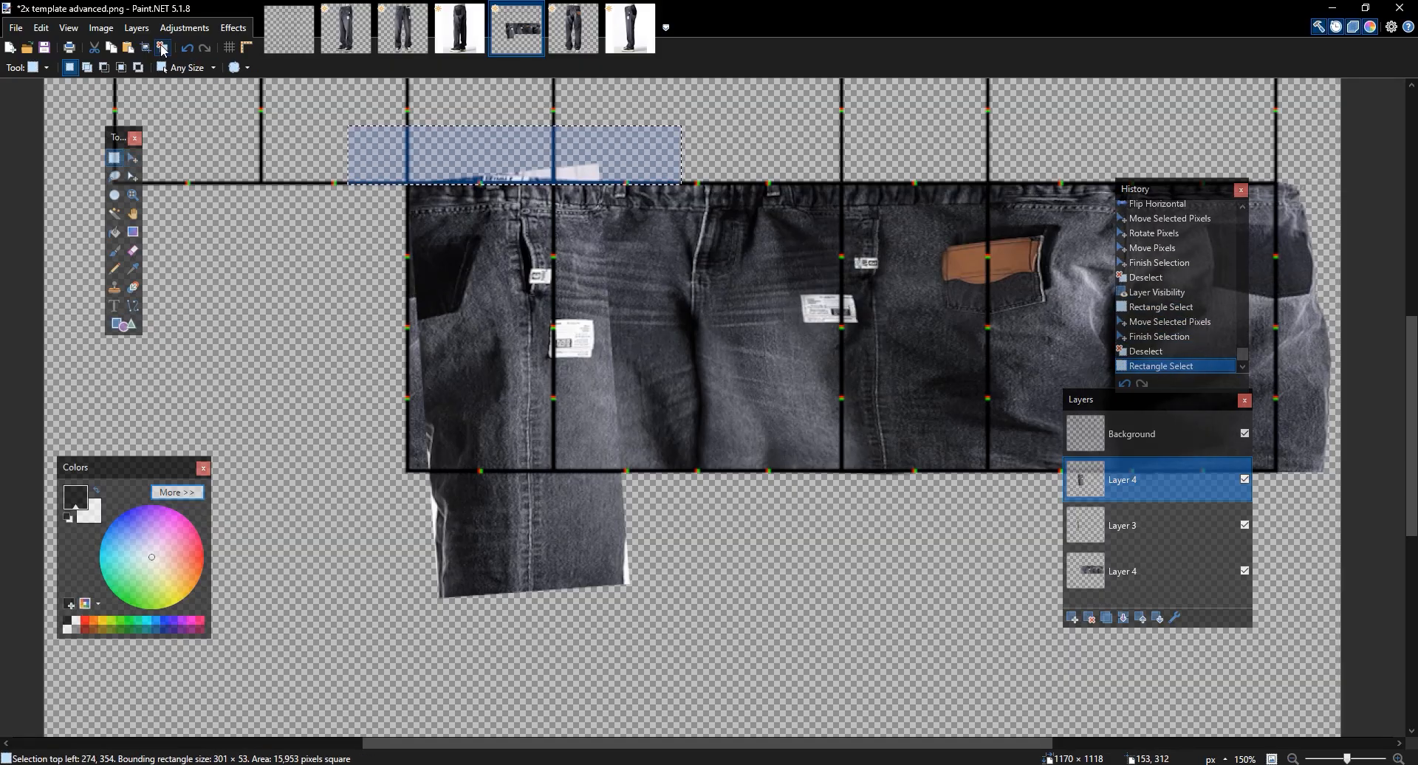
{"action": "left_click", "coordinate": [99, 50]}
Select the lower part of the pasted leg, compress it up to the template's lower line, and deselect it
{"action": "left_click_drag", "start_coordinate": [730, 640], "coordinate": [359, 308]}
{"action": "key", "text": "m"}
{"action": "left_click_drag", "start_coordinate": [544, 640], "coordinate": [558, 503]}
{"action": "key", "text": "ctrl+d"}
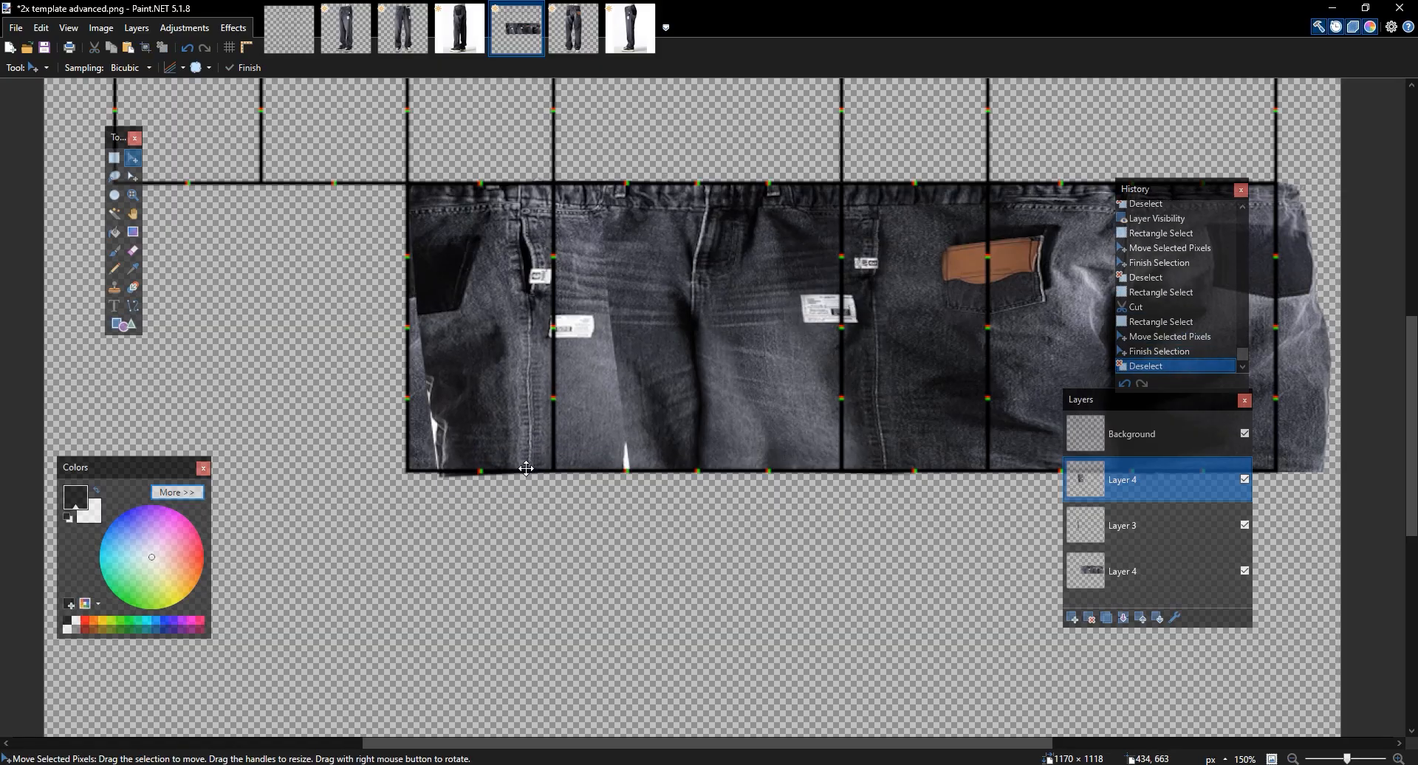
Select the pasted leg's remaining overhang below the template's lower line and cut it away
{"action": "key", "text": "s"}
{"action": "scroll", "coordinate": [539, 467], "scroll_direction": "up", "scroll_amount": 3}
{"action": "left_click_drag", "start_coordinate": [542, 476], "coordinate": [571, 494]}
{"action": "left_click_drag", "start_coordinate": [923, 576], "coordinate": [939, 588]}
{"action": "left_click_drag", "start_coordinate": [940, 588], "coordinate": [208, 481]}
{"action": "left_click", "coordinate": [94, 47]}
{"action": "left_click_drag", "start_coordinate": [858, 161], "coordinate": [693, 516]}
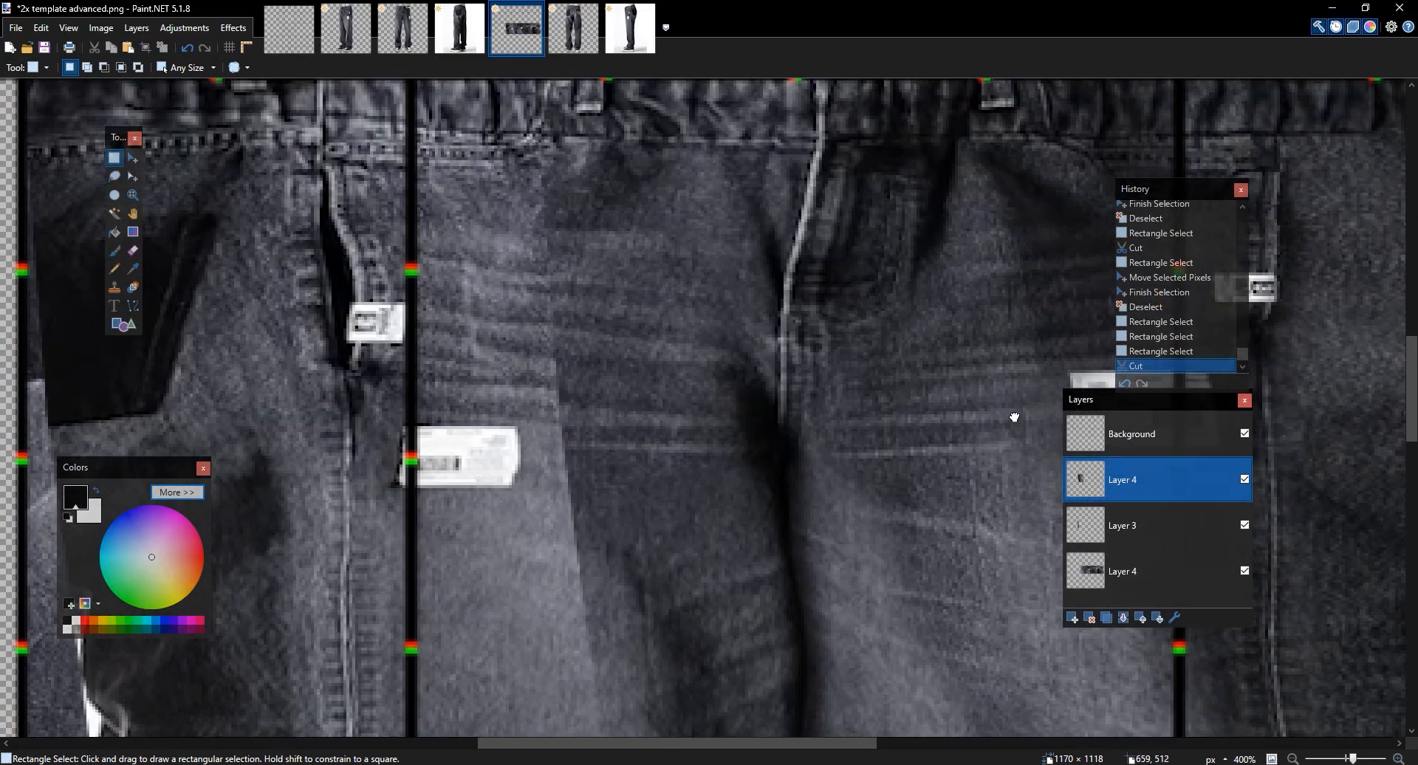
Compare the pasted leg with the jeans beneath by toggling its layer and the Background template lines, leaving the lines hidden
{"action": "scroll", "coordinate": [1006, 401], "scroll_direction": "down", "scroll_amount": 2}
{"action": "left_click", "coordinate": [1244, 433]}
{"action": "left_click", "coordinate": [1244, 479]}
{"action": "left_click", "coordinate": [1245, 479]}
{"action": "left_click", "coordinate": [1244, 480]}
{"action": "left_click", "coordinate": [1244, 479]}
{"action": "key", "text": "e"}
{"action": "scroll", "coordinate": [578, 195], "scroll_direction": "right", "scroll_amount": 1}
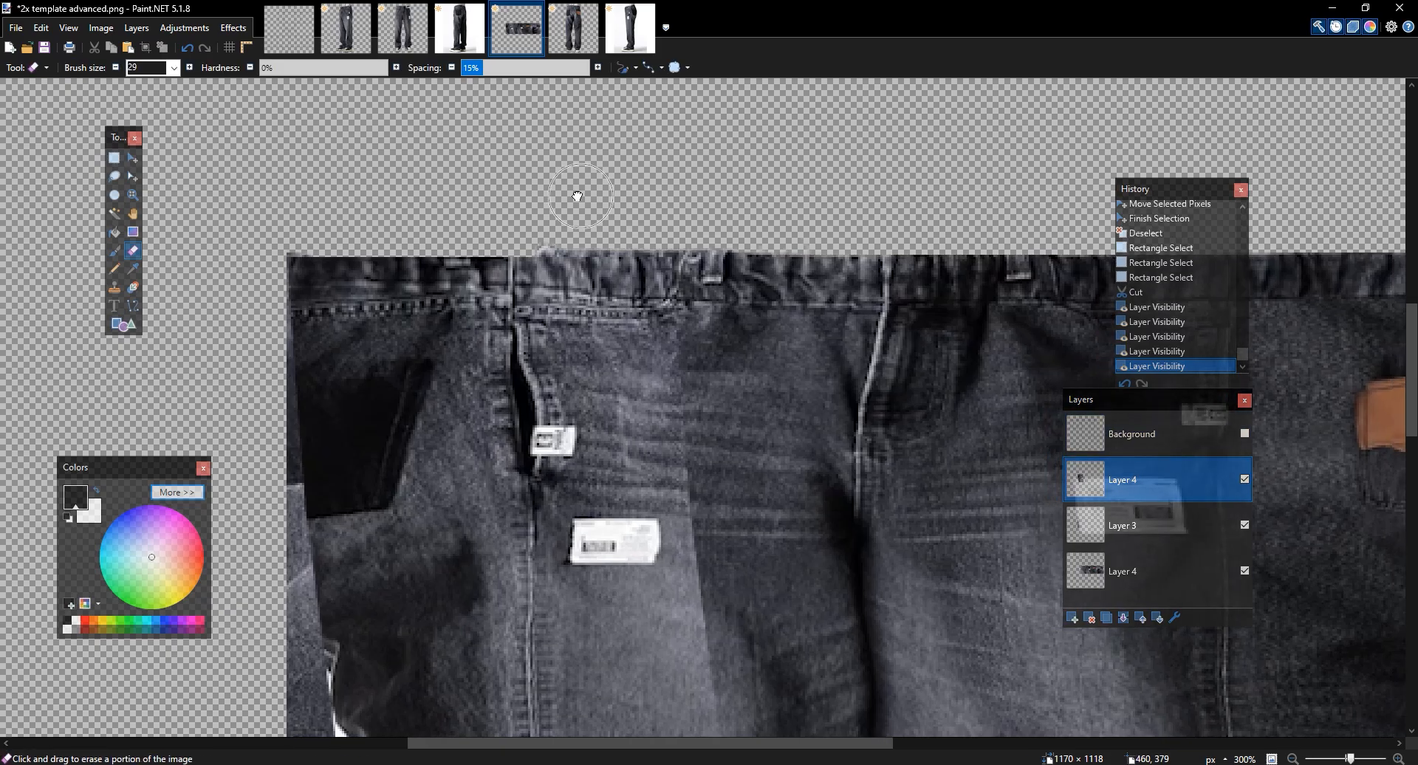
{"action": "left_click", "coordinate": [1244, 433]}
{"action": "left_click", "coordinate": [1244, 479]}
{"action": "left_click", "coordinate": [1245, 479]}
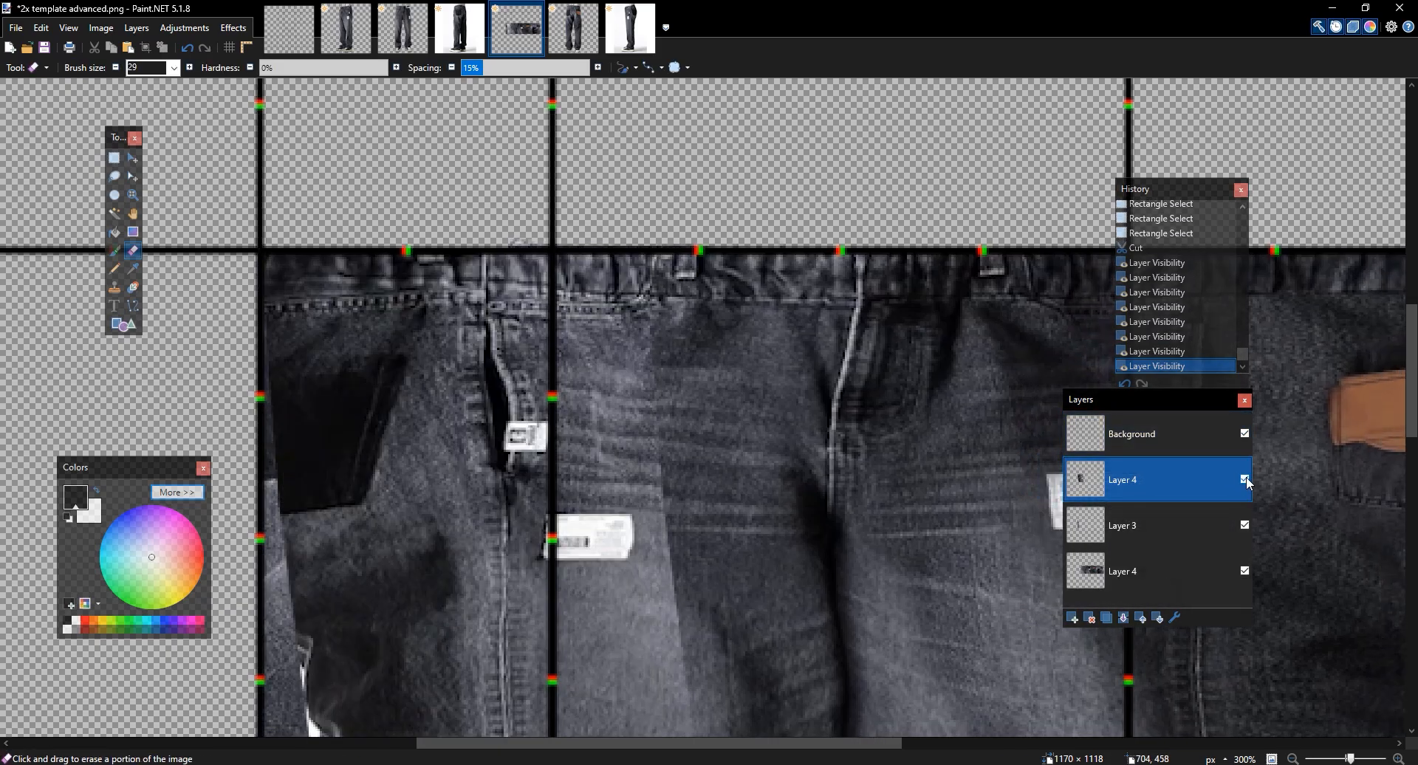
{"action": "left_click_drag", "start_coordinate": [813, 319], "coordinate": [784, 305]}
{"action": "key", "text": "s"}
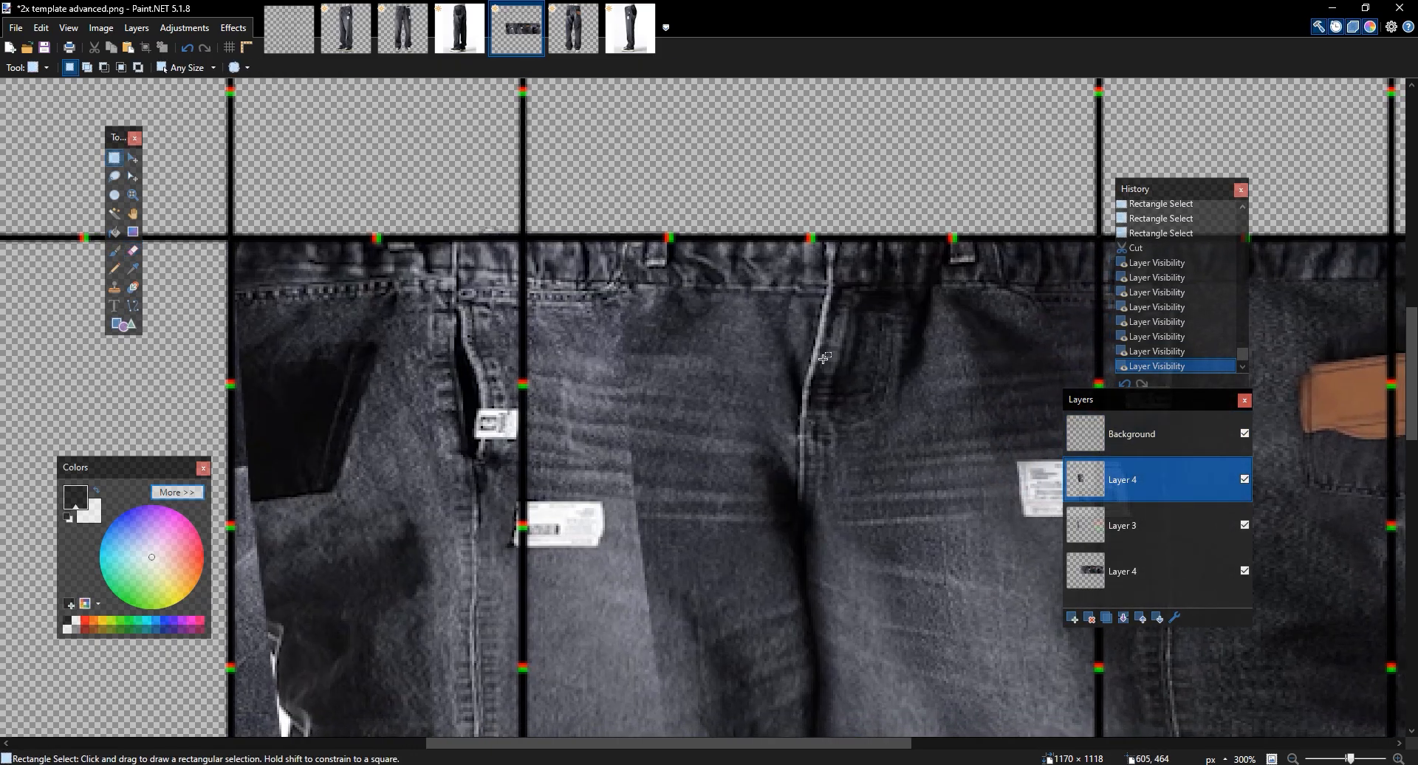
{"action": "key", "text": "e"}
{"action": "left_click", "coordinate": [1245, 433]}
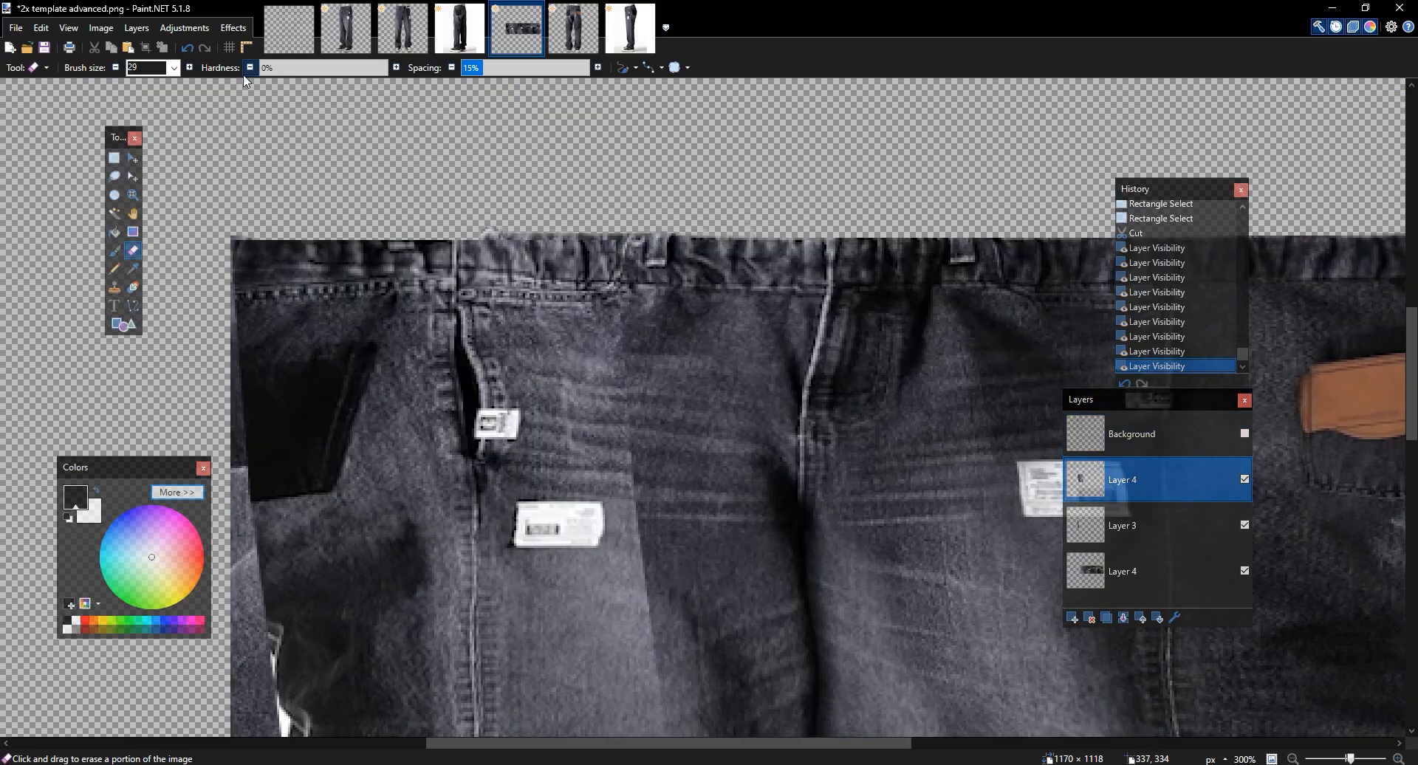
Blend the pasted leg into the front section by erasing its inner edge from waistband to thigh with soft brushes up to 79 px
{"action": "left_click_drag", "start_coordinate": [624, 272], "coordinate": [636, 241]}
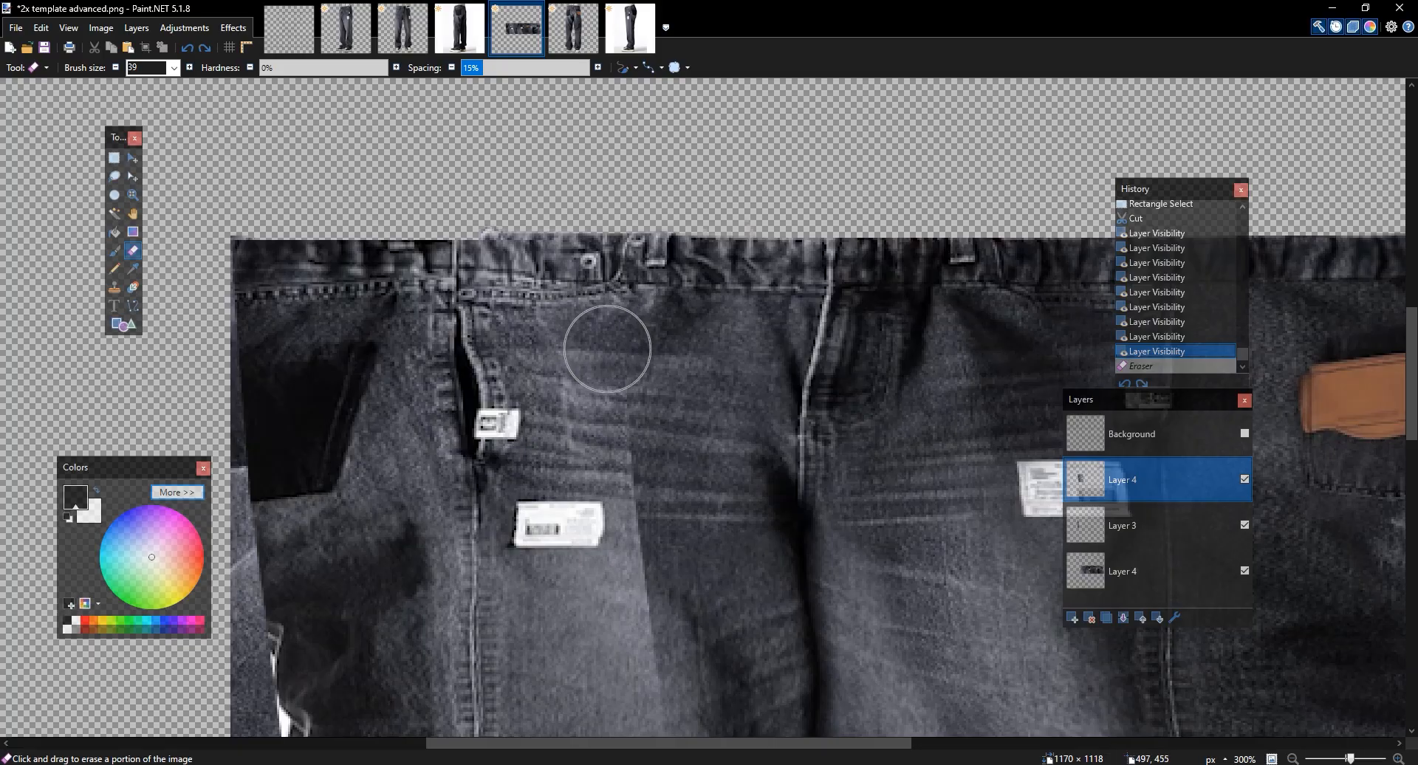
{"action": "key", "text": "ctrl+y"}
{"action": "left_click_drag", "start_coordinate": [607, 353], "coordinate": [504, 247]}
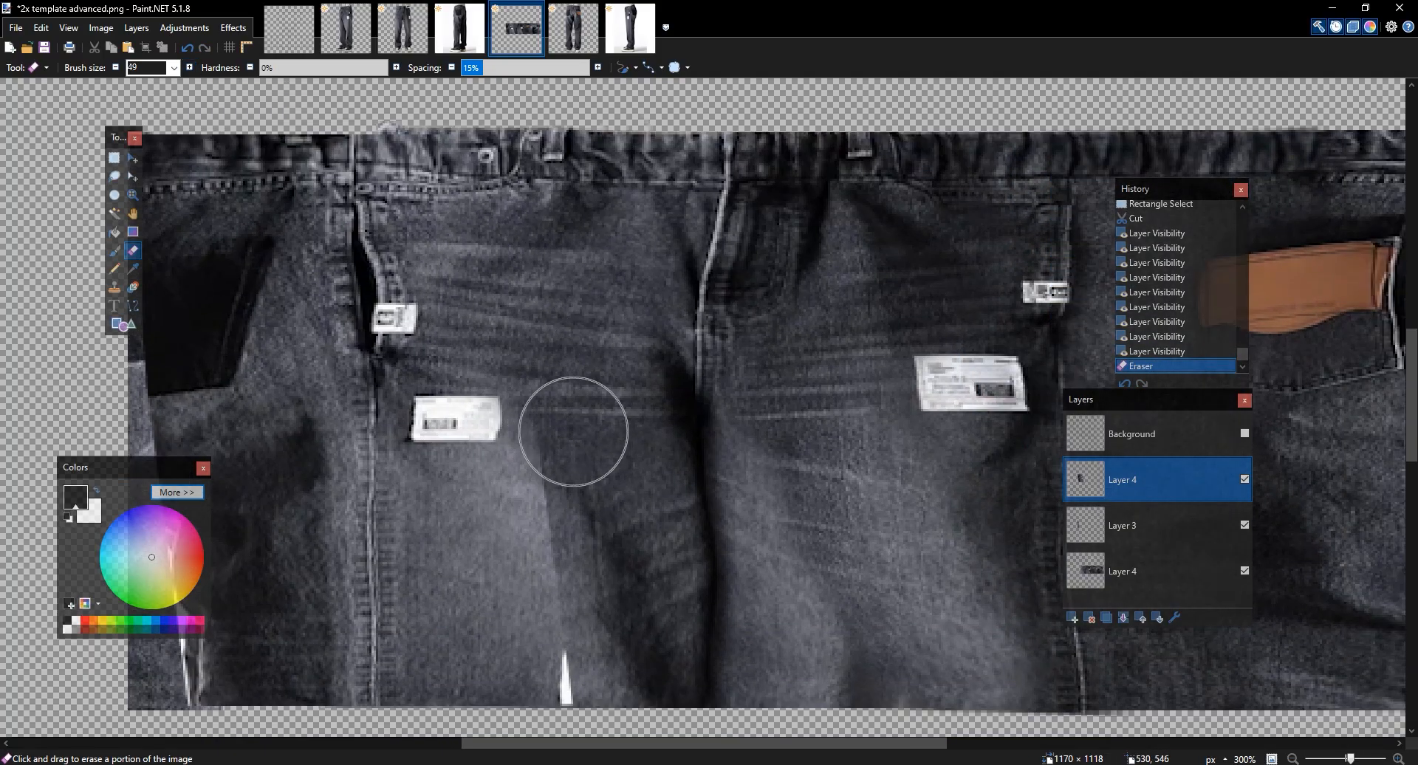
{"action": "left_click_drag", "start_coordinate": [573, 431], "coordinate": [569, 488]}
{"action": "left_click", "coordinate": [189, 71]}
{"action": "left_click_drag", "start_coordinate": [746, 327], "coordinate": [722, 205]}
{"action": "mouse_move", "coordinate": [515, 412]}
{"action": "left_mouse_down"}
{"action": "mouse_move", "coordinate": [502, 443]}
{"action": "mouse_move", "coordinate": [567, 517]}
{"action": "left_mouse_up"}
{"action": "mouse_move", "coordinate": [505, 462]}
{"action": "left_mouse_down"}
{"action": "mouse_move", "coordinate": [488, 430]}
{"action": "mouse_move", "coordinate": [479, 445]}
{"action": "mouse_move", "coordinate": [621, 436]}
{"action": "left_mouse_up"}
{"action": "scroll", "coordinate": [829, 475], "scroll_direction": "down", "scroll_amount": 5}
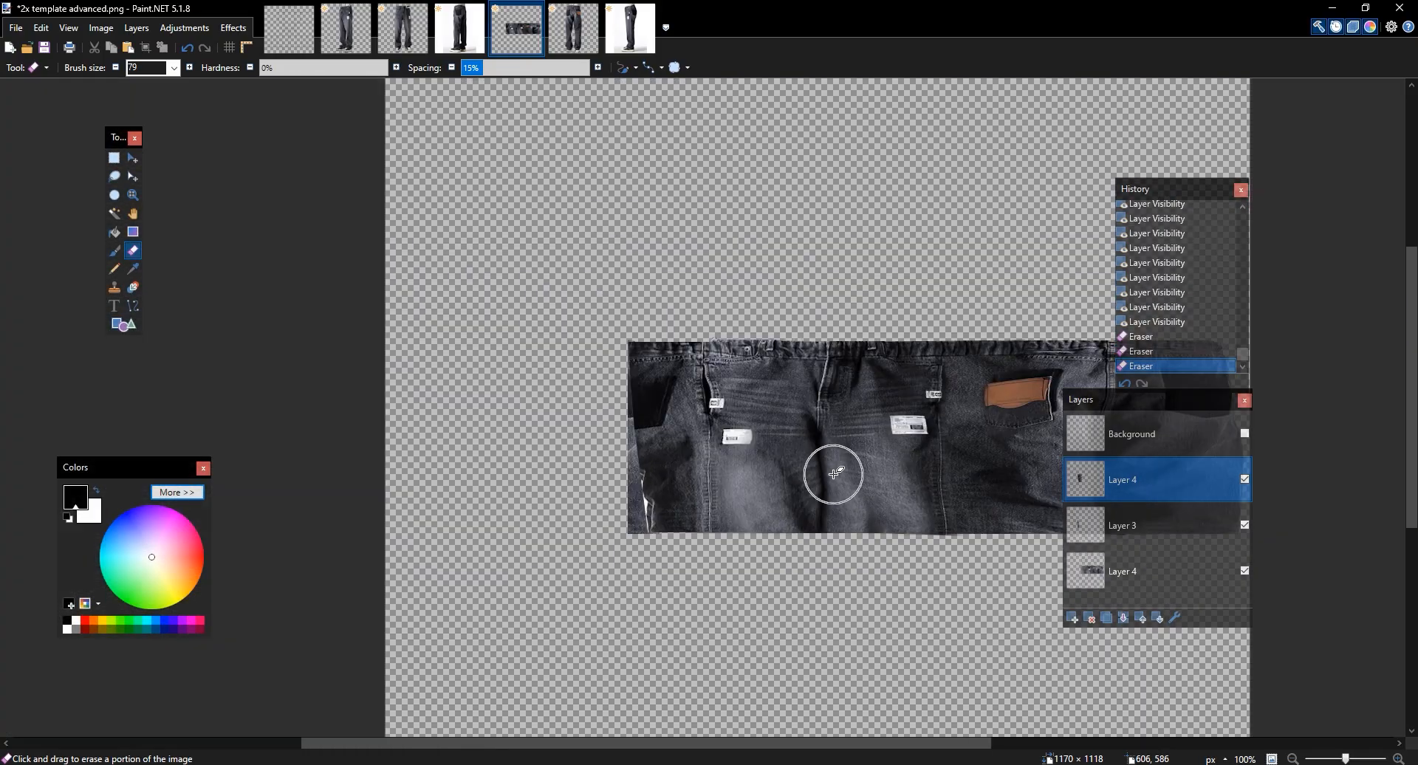
Look through the other open jeans images for reference, and return to the 2x template image
{"action": "scroll", "coordinate": [833, 474], "scroll_direction": "up", "scroll_amount": 3}
{"action": "left_click_drag", "start_coordinate": [703, 254], "coordinate": [726, 498]}
{"action": "left_click", "coordinate": [465, 36]}
{"action": "left_click", "coordinate": [414, 34]}
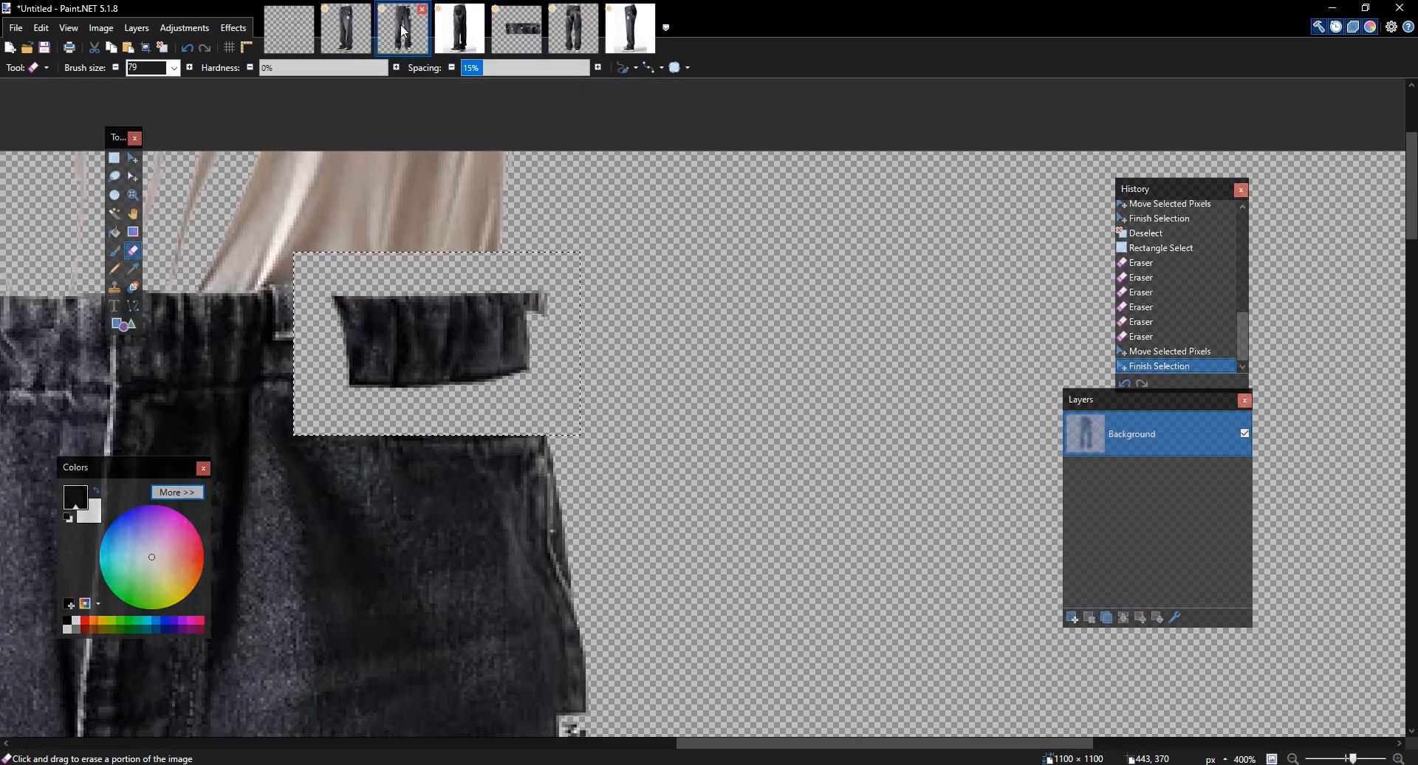
{"action": "left_click", "coordinate": [366, 32]}
{"action": "left_click", "coordinate": [574, 35]}
{"action": "left_click", "coordinate": [631, 43]}
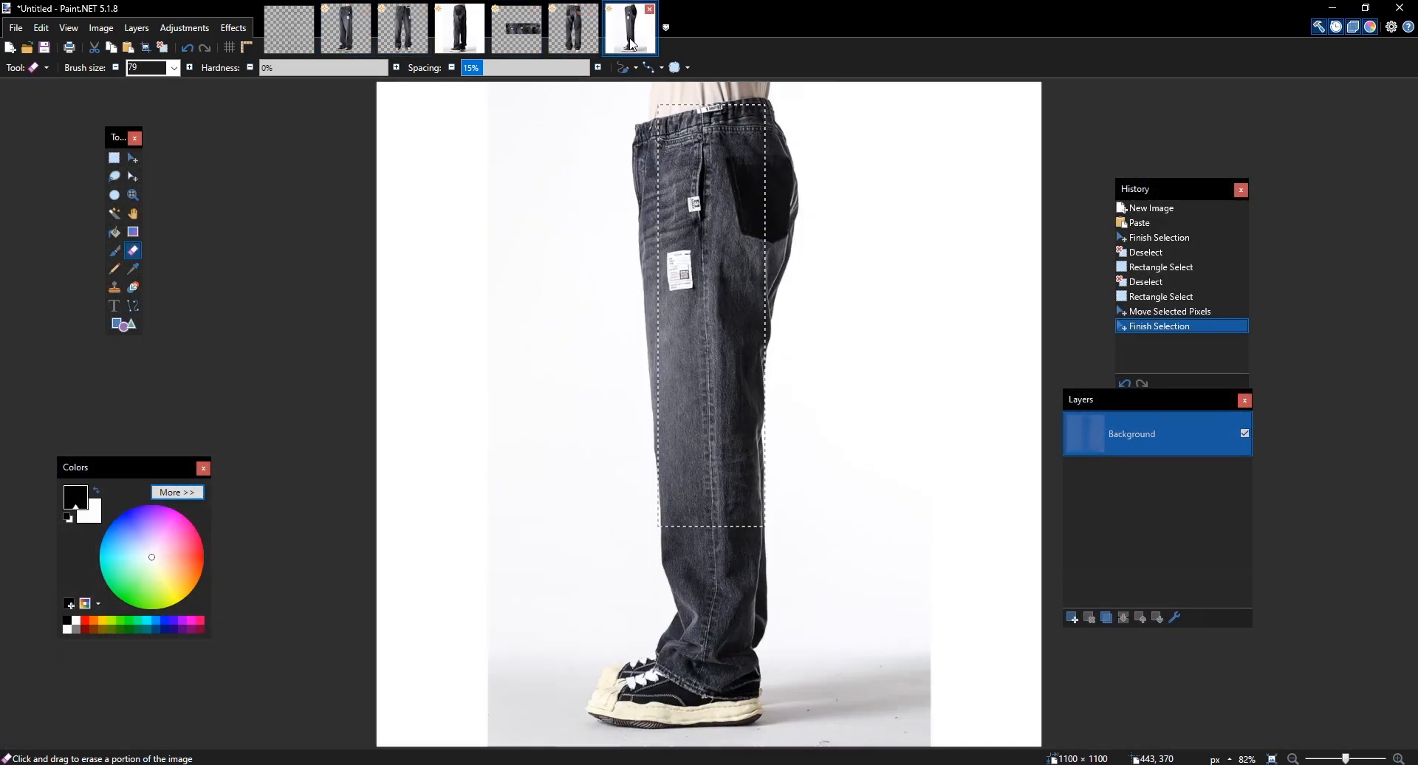
{"action": "left_click", "coordinate": [289, 28]}
{"action": "left_click", "coordinate": [460, 28]}
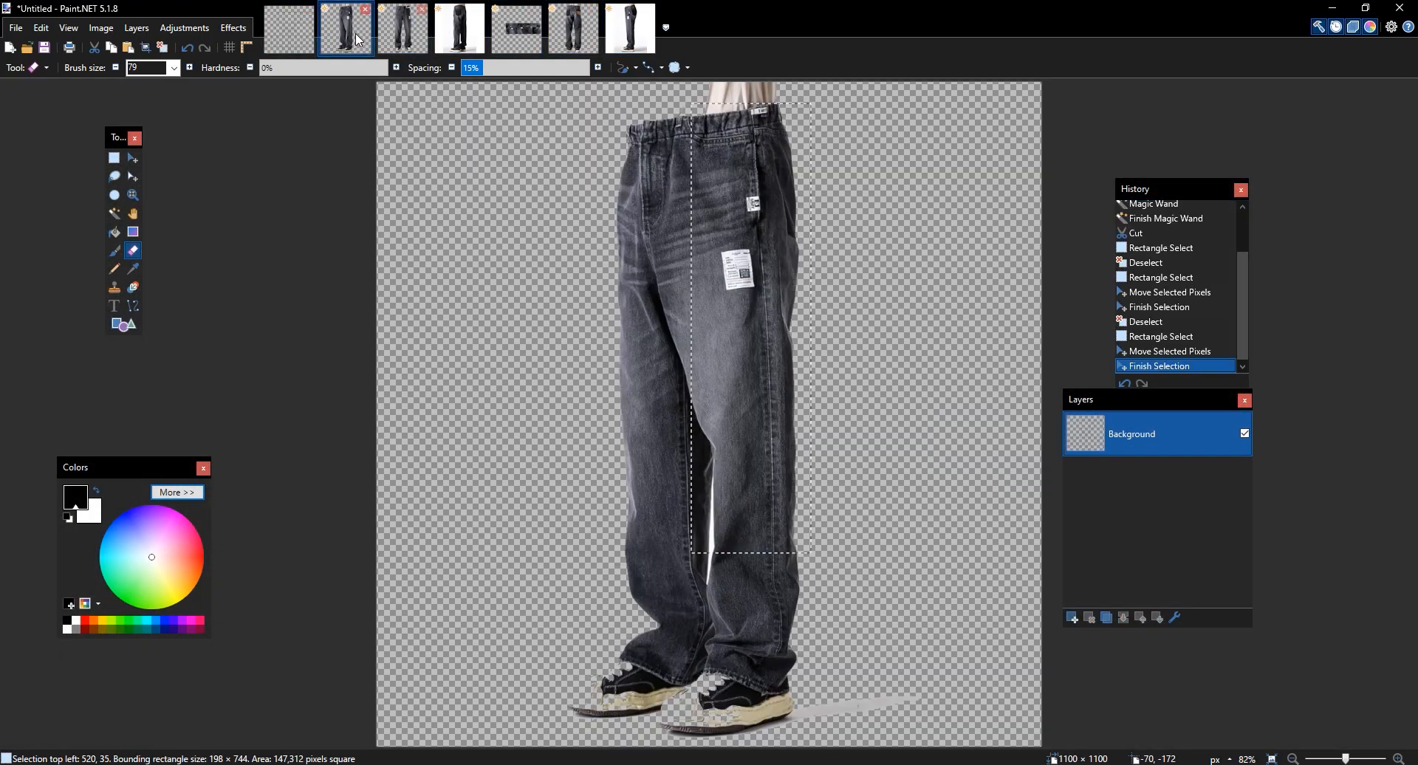
{"action": "left_click", "coordinate": [517, 28]}
{"action": "scroll", "coordinate": [660, 165], "scroll_direction": "down", "scroll_amount": 6}
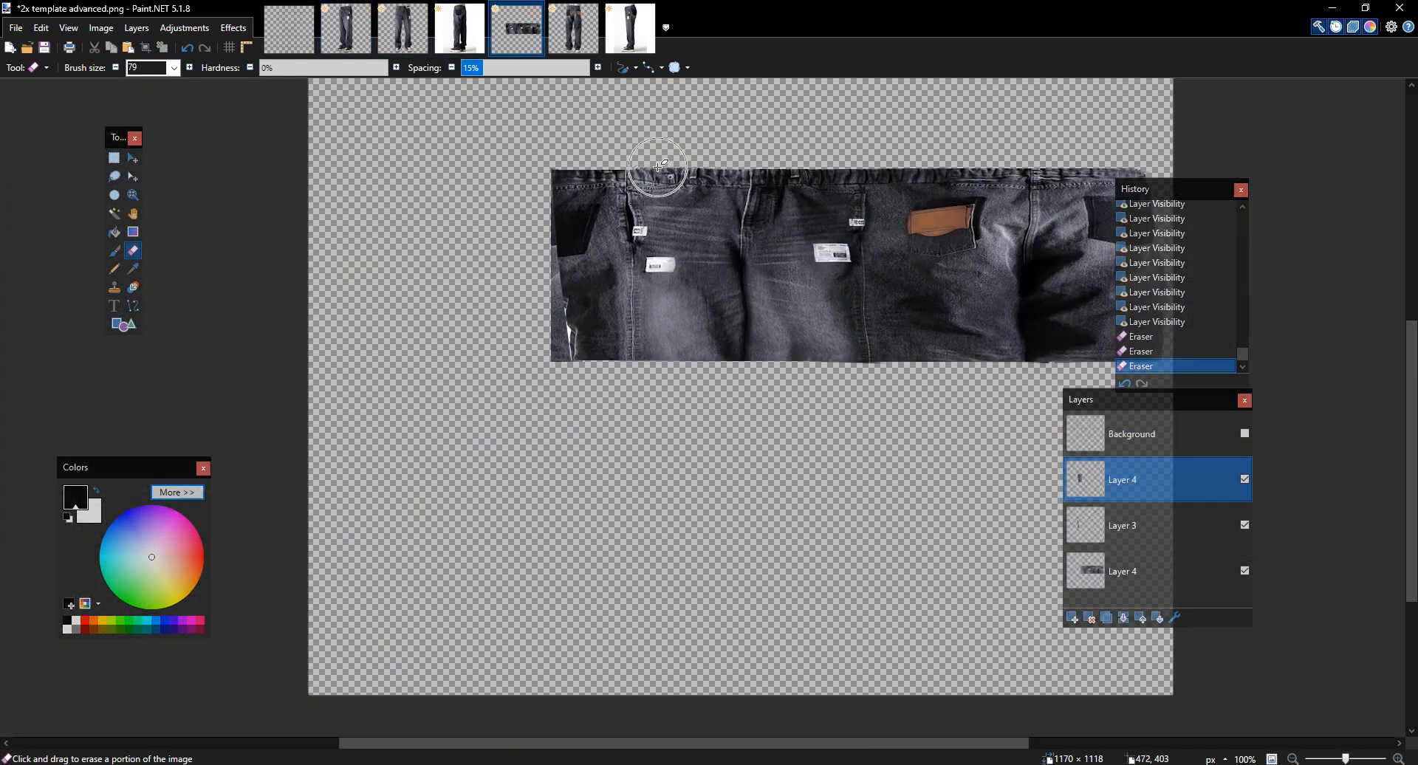
{"action": "scroll", "coordinate": [659, 165], "scroll_direction": "up", "scroll_amount": 5}
{"action": "left_click_drag", "start_coordinate": [911, 317], "coordinate": [756, 313]}
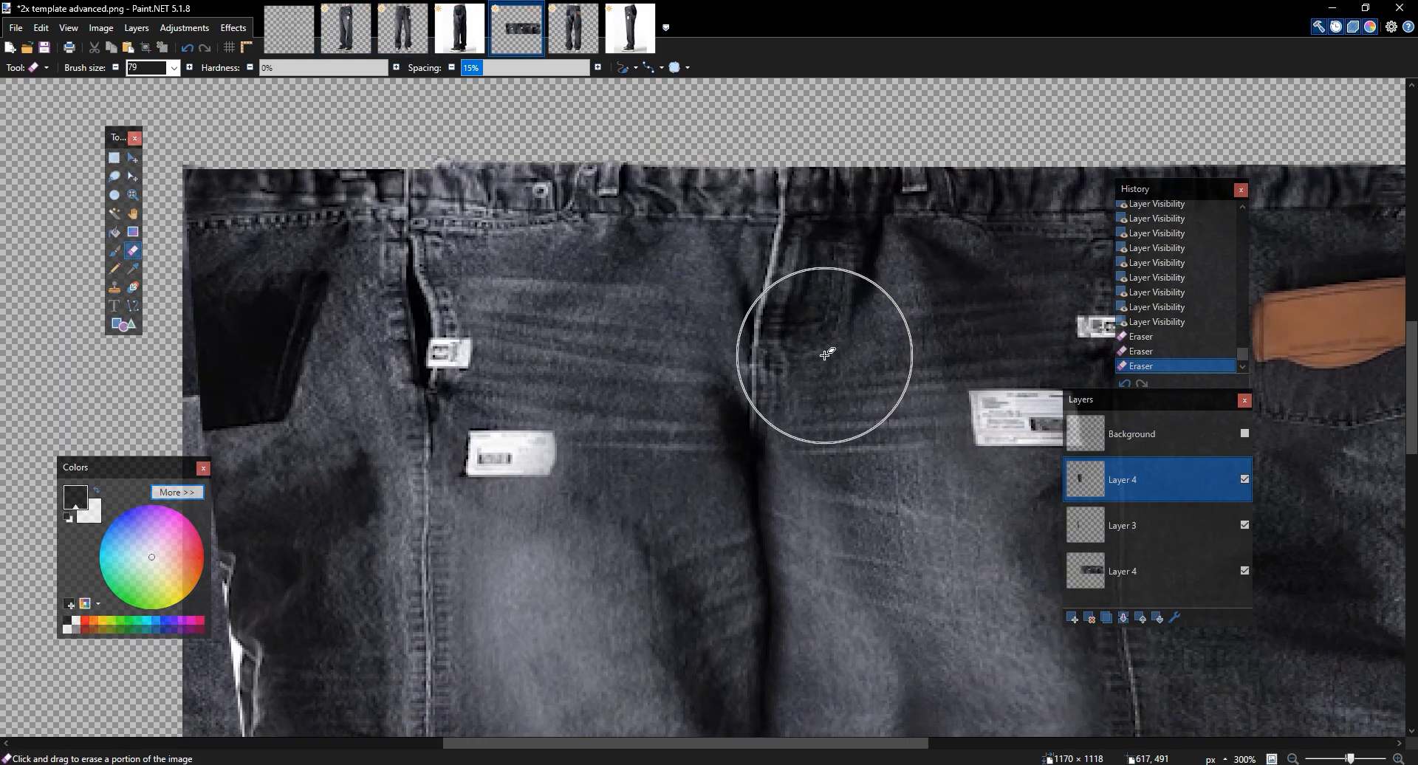
Try merging the pasted leg's layer down and toggling the merged layer's visibility, and undo these changes
{"action": "left_click", "coordinate": [1124, 618]}
{"action": "double_click", "coordinate": [1244, 480]}
{"action": "key", "text": "ctrl+z"}
{"action": "key", "text": "ctrl+z"}
{"action": "key", "text": "ctrl+z"}
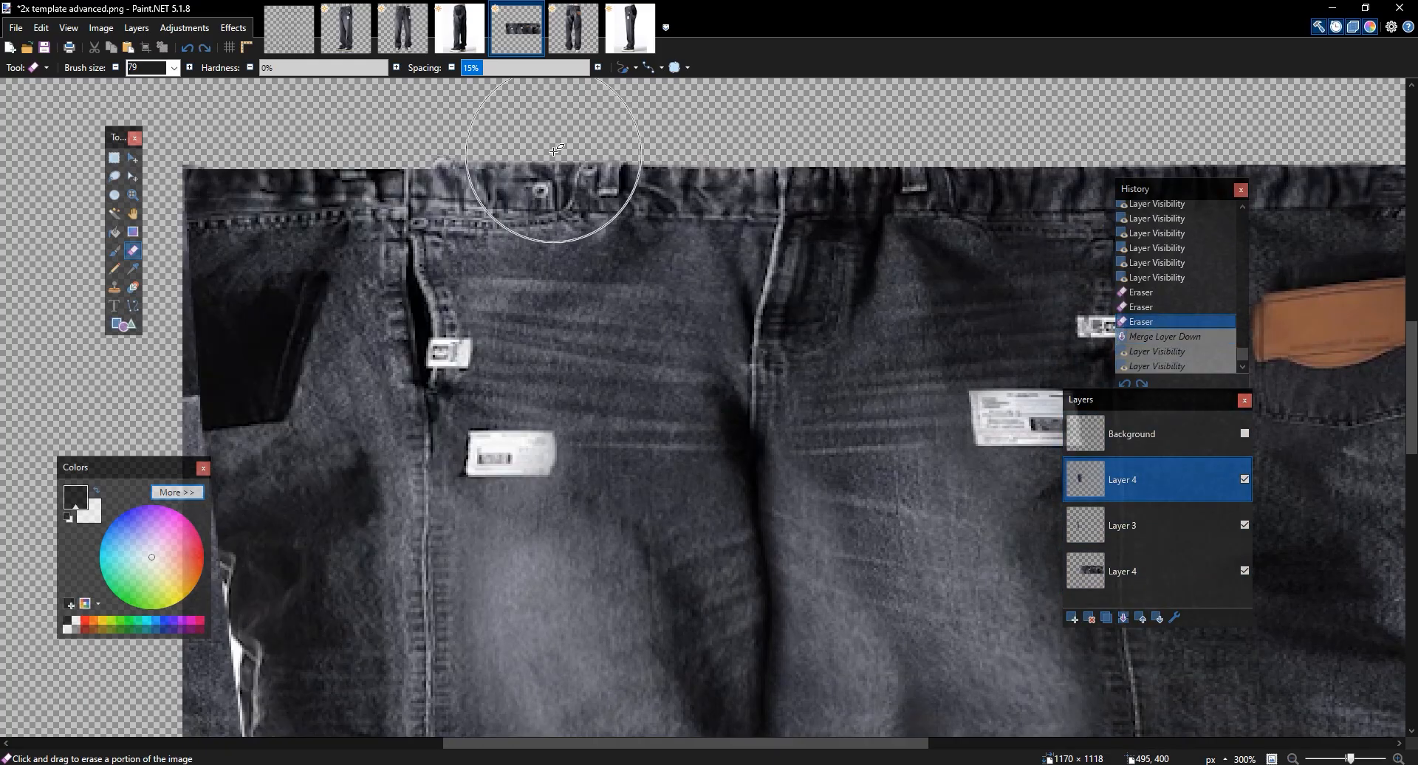
Reduce the eraser brush to 39 px and erase more of the pasted leg's edge along the waistband near the button
{"action": "scroll", "coordinate": [544, 174], "scroll_direction": "down", "scroll_amount": 1}
{"action": "scroll", "coordinate": [295, 93], "scroll_direction": "up", "scroll_amount": 2}
{"action": "scroll", "coordinate": [122, 70], "scroll_direction": "down", "scroll_amount": 1}
{"action": "left_click", "coordinate": [121, 68], "text": "ctrl"}
{"action": "left_click", "coordinate": [120, 69], "text": "ctrl"}
{"action": "left_click", "coordinate": [120, 68], "text": "ctrl"}
{"action": "left_click", "coordinate": [120, 69], "text": "ctrl"}
{"action": "left_click", "coordinate": [121, 69], "text": "ctrl"}
{"action": "scroll", "coordinate": [122, 70], "scroll_direction": "up", "scroll_amount": 1}
{"action": "left_click", "coordinate": [121, 68], "text": "ctrl"}
{"action": "left_click", "coordinate": [120, 69], "text": "ctrl"}
{"action": "left_click", "coordinate": [121, 69], "text": "ctrl"}
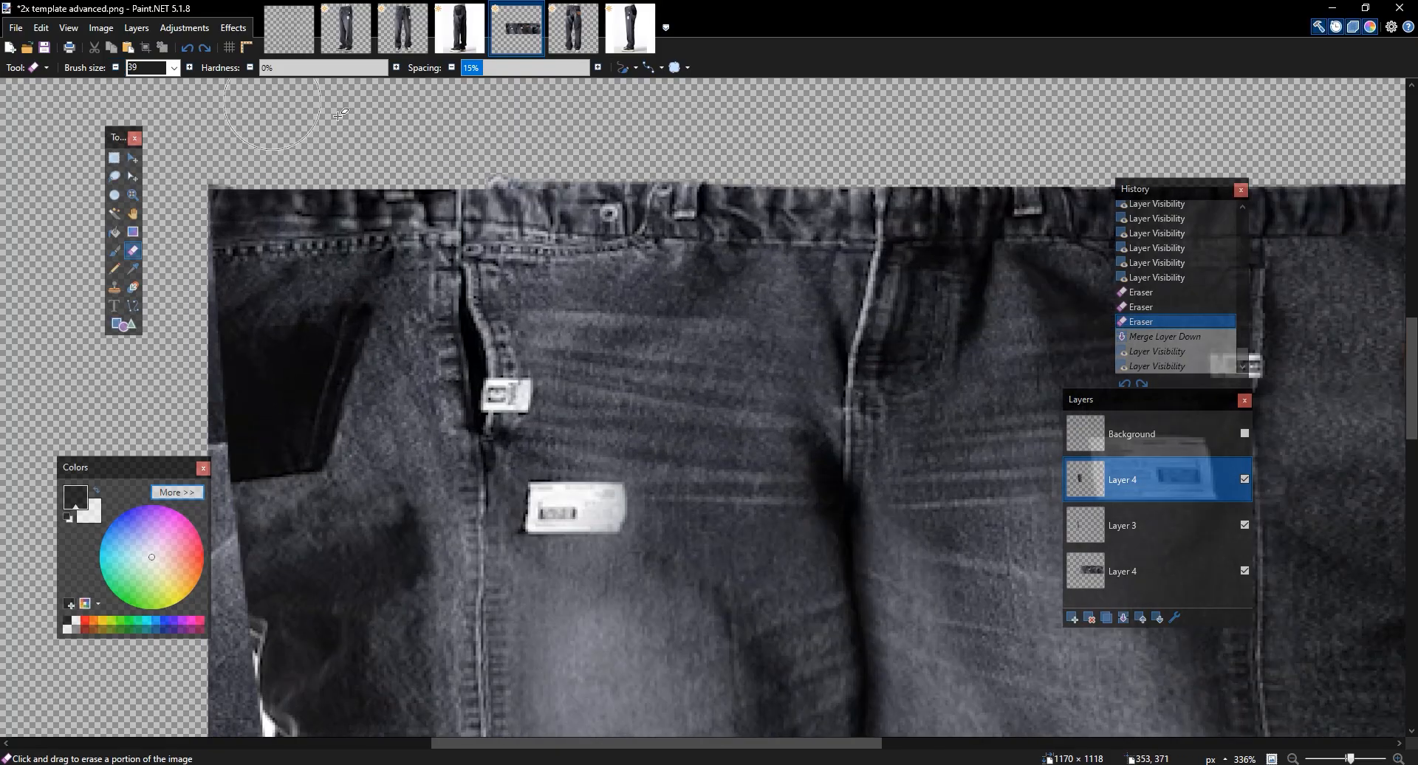
{"action": "left_click_drag", "start_coordinate": [567, 171], "coordinate": [609, 208]}
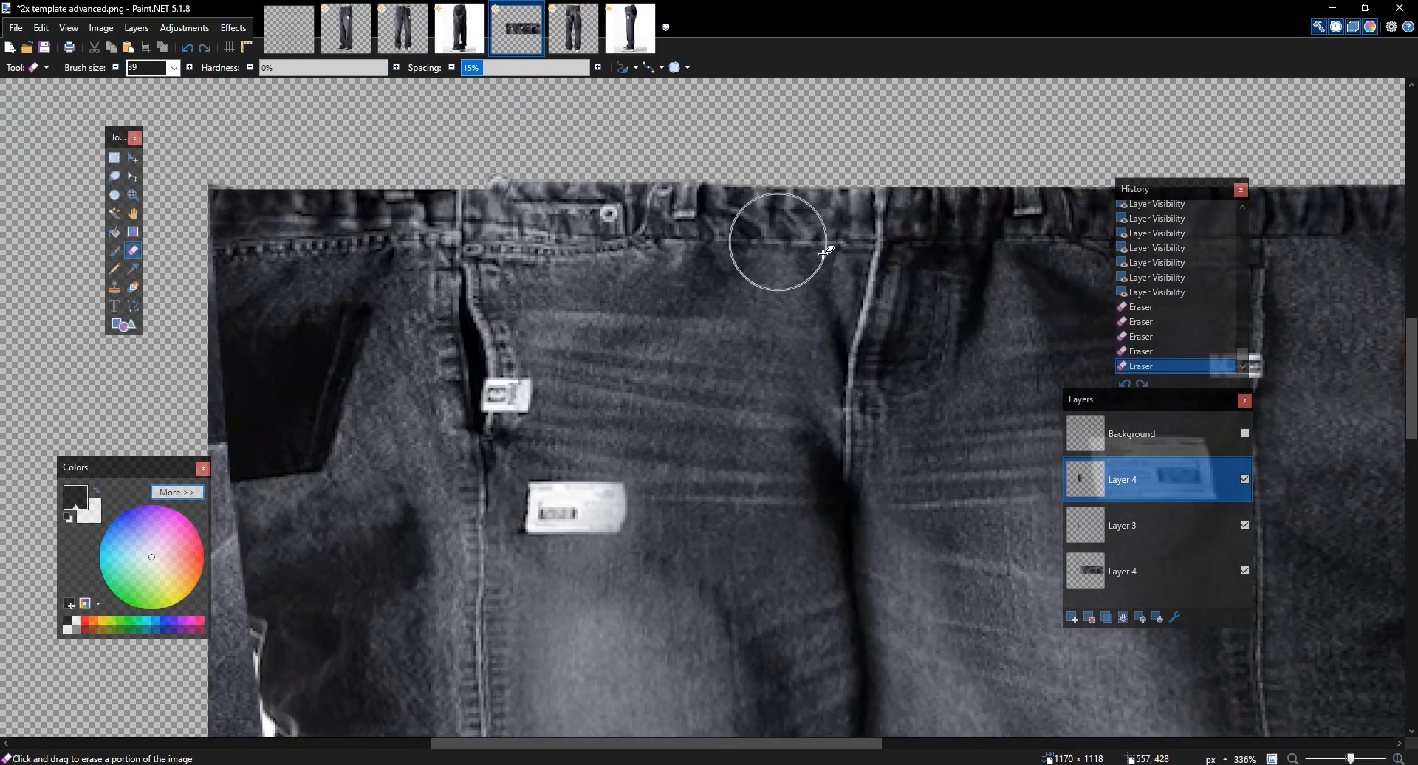
Check the jeans against the Background template lines, duplicate the pasted leg's layer, and merge the copy down into it
{"action": "left_click", "coordinate": [1245, 433]}
{"action": "left_click", "coordinate": [1245, 432]}
{"action": "scroll", "coordinate": [751, 292], "scroll_direction": "up", "scroll_amount": 1}
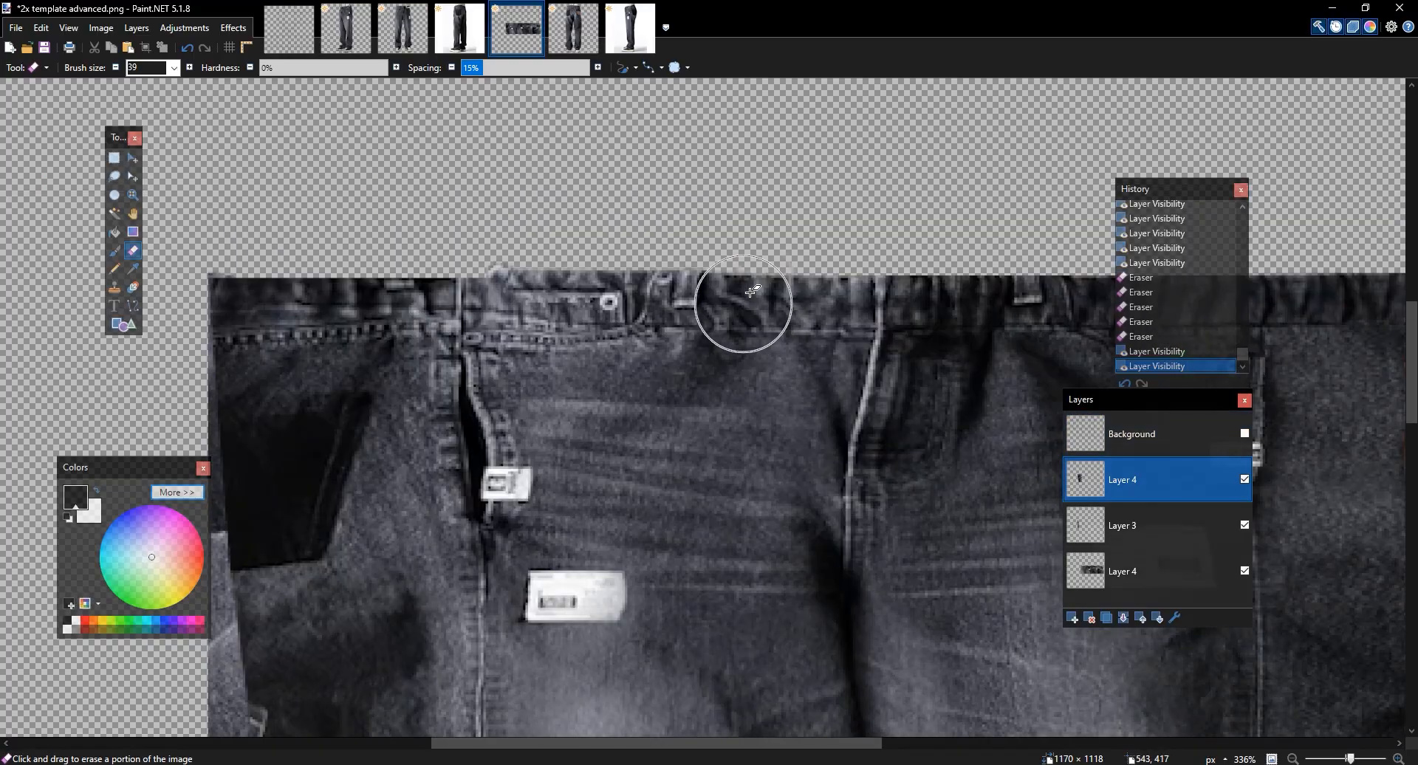
{"action": "left_click_drag", "start_coordinate": [751, 292], "coordinate": [762, 267]}
{"action": "left_click", "coordinate": [1106, 616]}
{"action": "left_click", "coordinate": [1124, 618]}
{"action": "scroll", "coordinate": [816, 269], "scroll_direction": "down", "scroll_amount": 4}
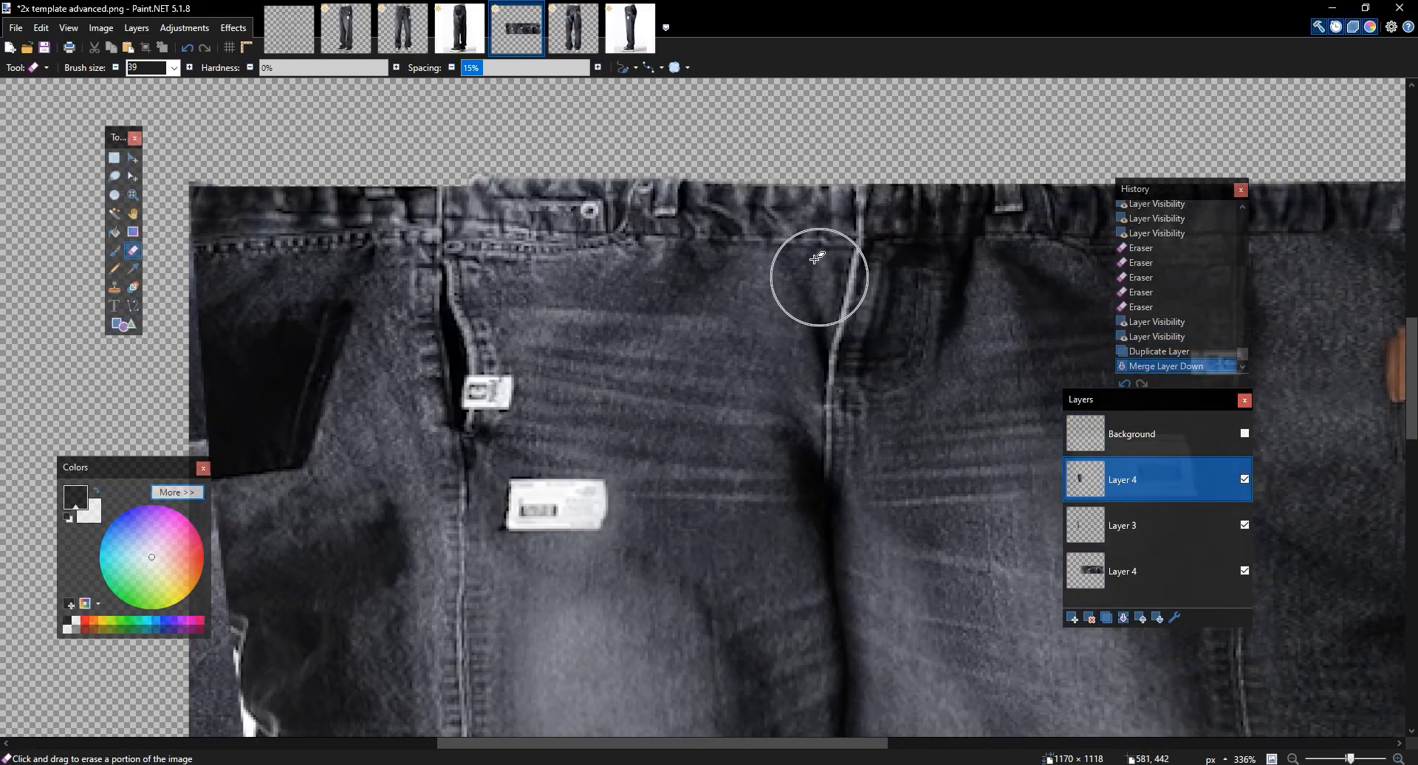
Check the leg layer, select an 86 × 325 px strip along its outer edge, stretch it farther outward, and deselect it
{"action": "scroll", "coordinate": [872, 351], "scroll_direction": "up", "scroll_amount": 1}
{"action": "left_click_drag", "start_coordinate": [857, 251], "coordinate": [982, 402]}
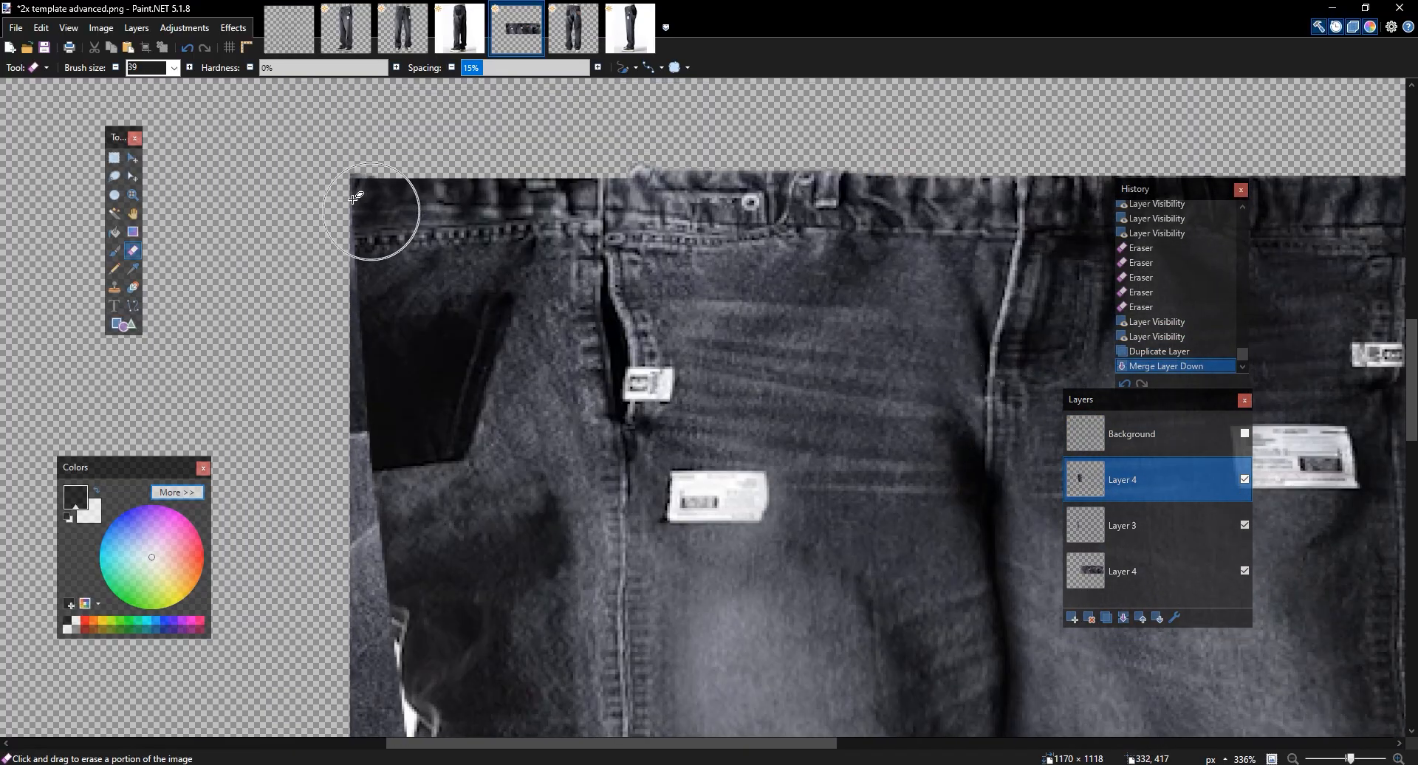
{"action": "scroll", "coordinate": [322, 169], "scroll_direction": "down", "scroll_amount": 2}
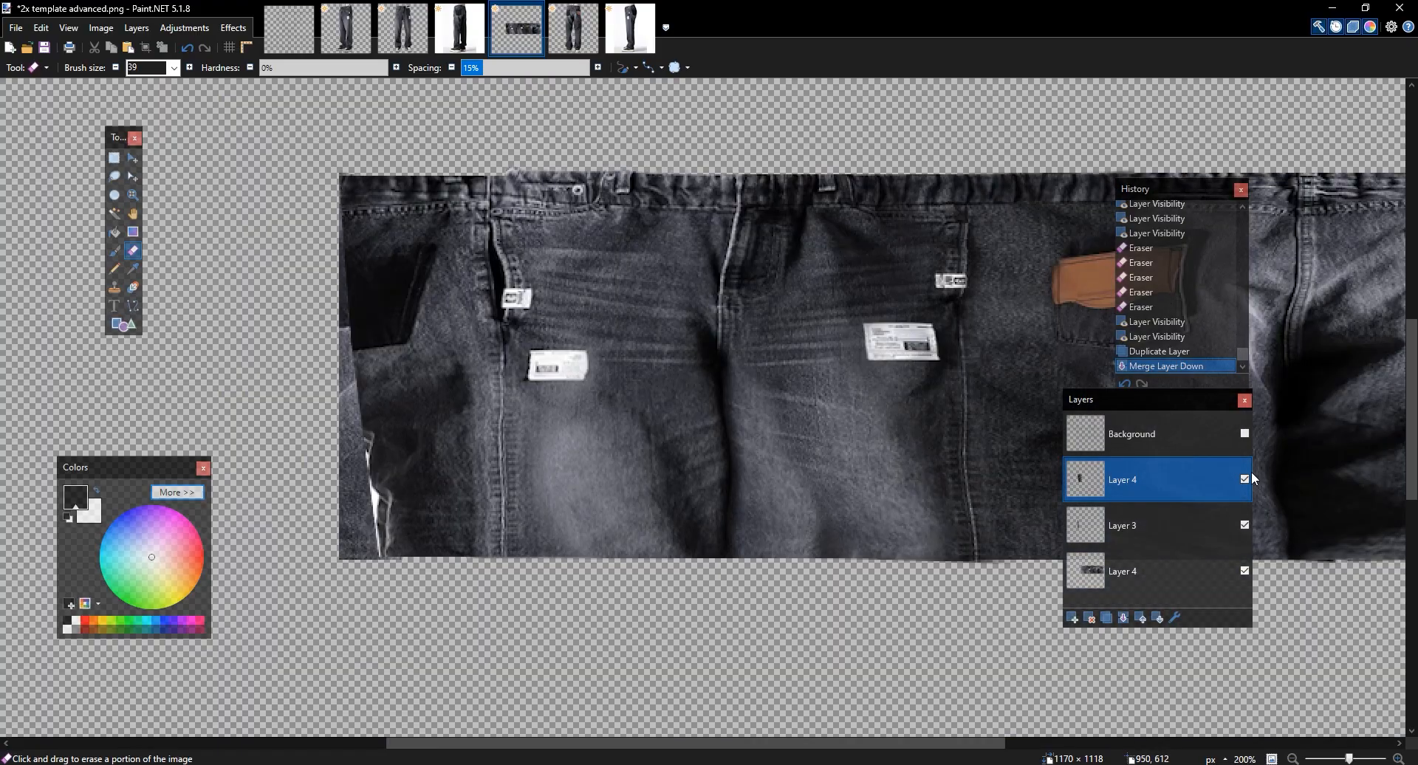
{"action": "left_click", "coordinate": [1244, 479]}
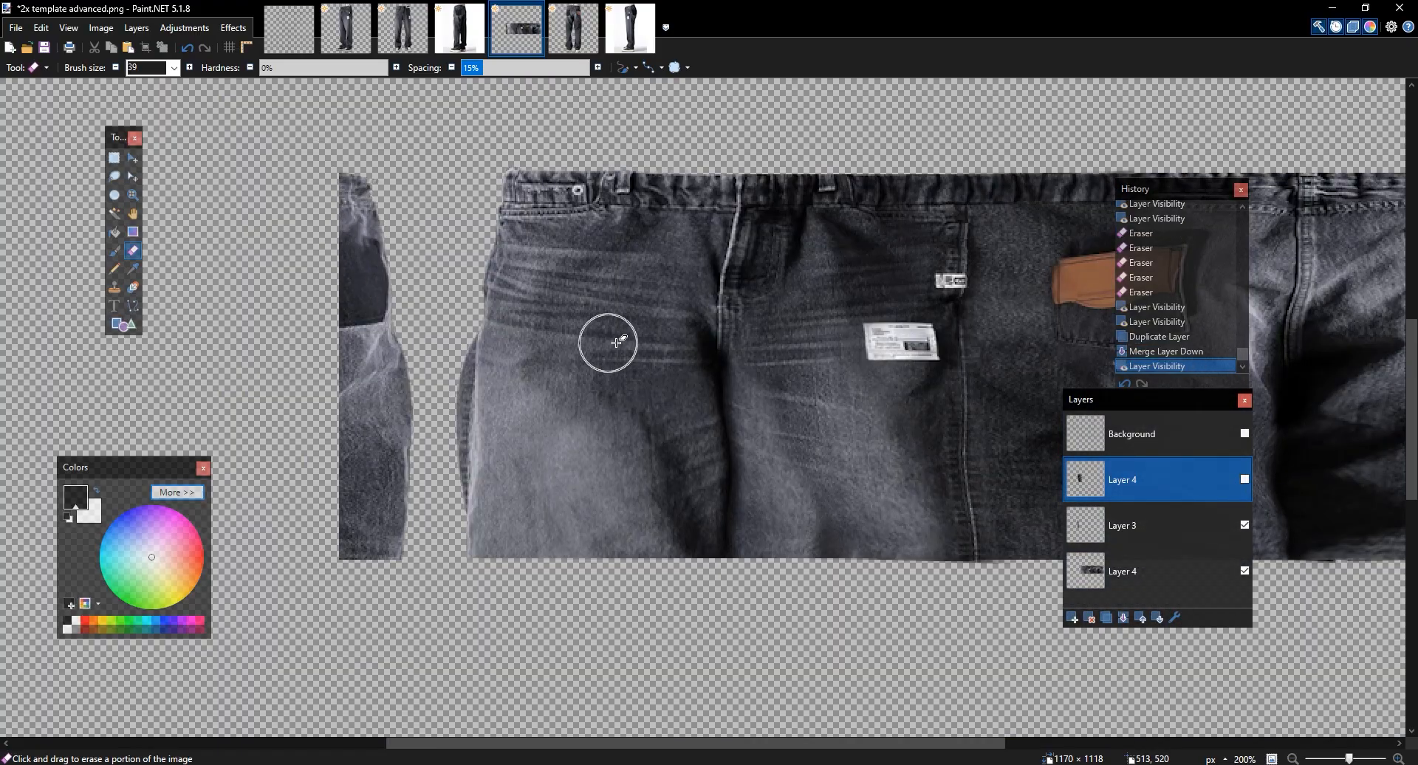
{"action": "left_click", "coordinate": [1244, 480]}
{"action": "key", "text": "s"}
{"action": "left_click_drag", "start_coordinate": [433, 163], "coordinate": [557, 641]}
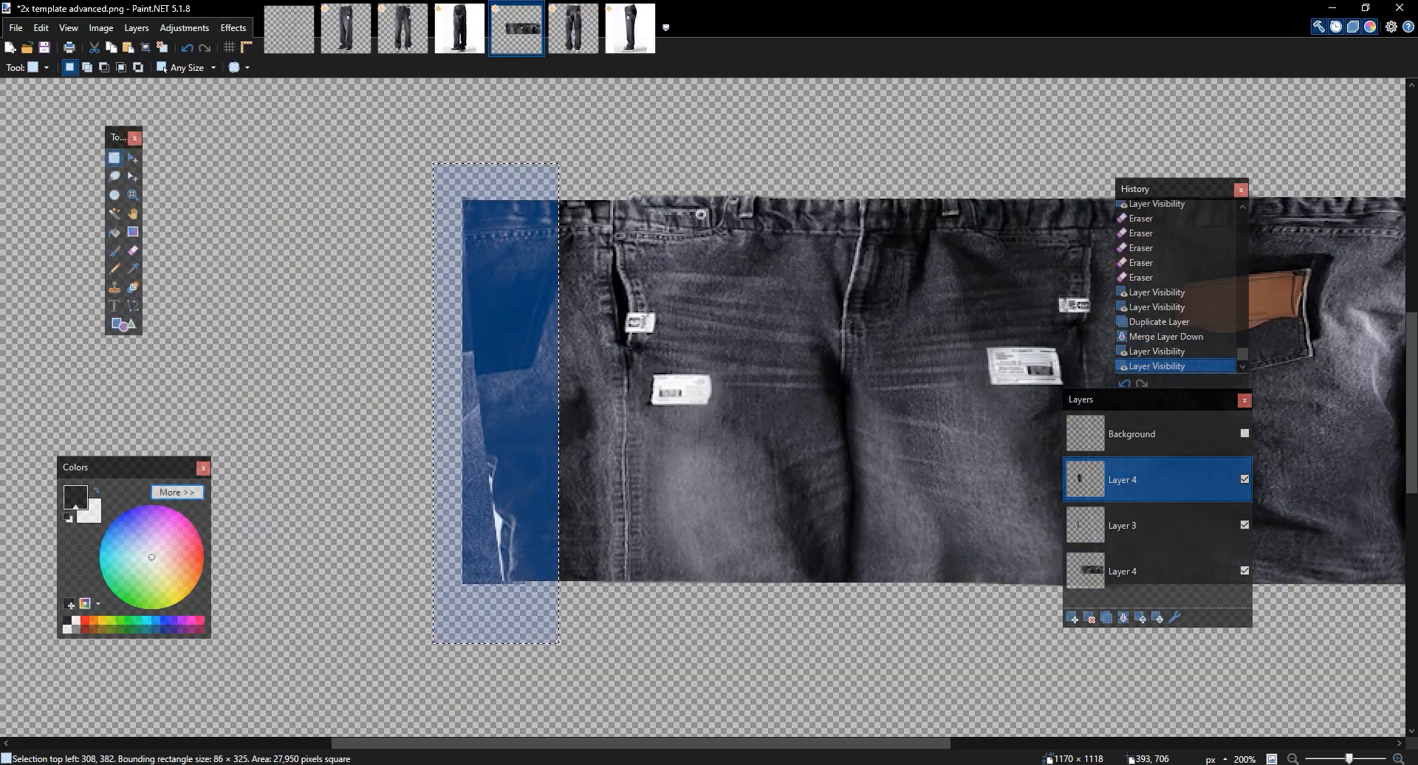
{"action": "key", "text": "m"}
{"action": "left_click_drag", "start_coordinate": [435, 493], "coordinate": [405, 494]}
{"action": "key", "text": "ctrl+d"}
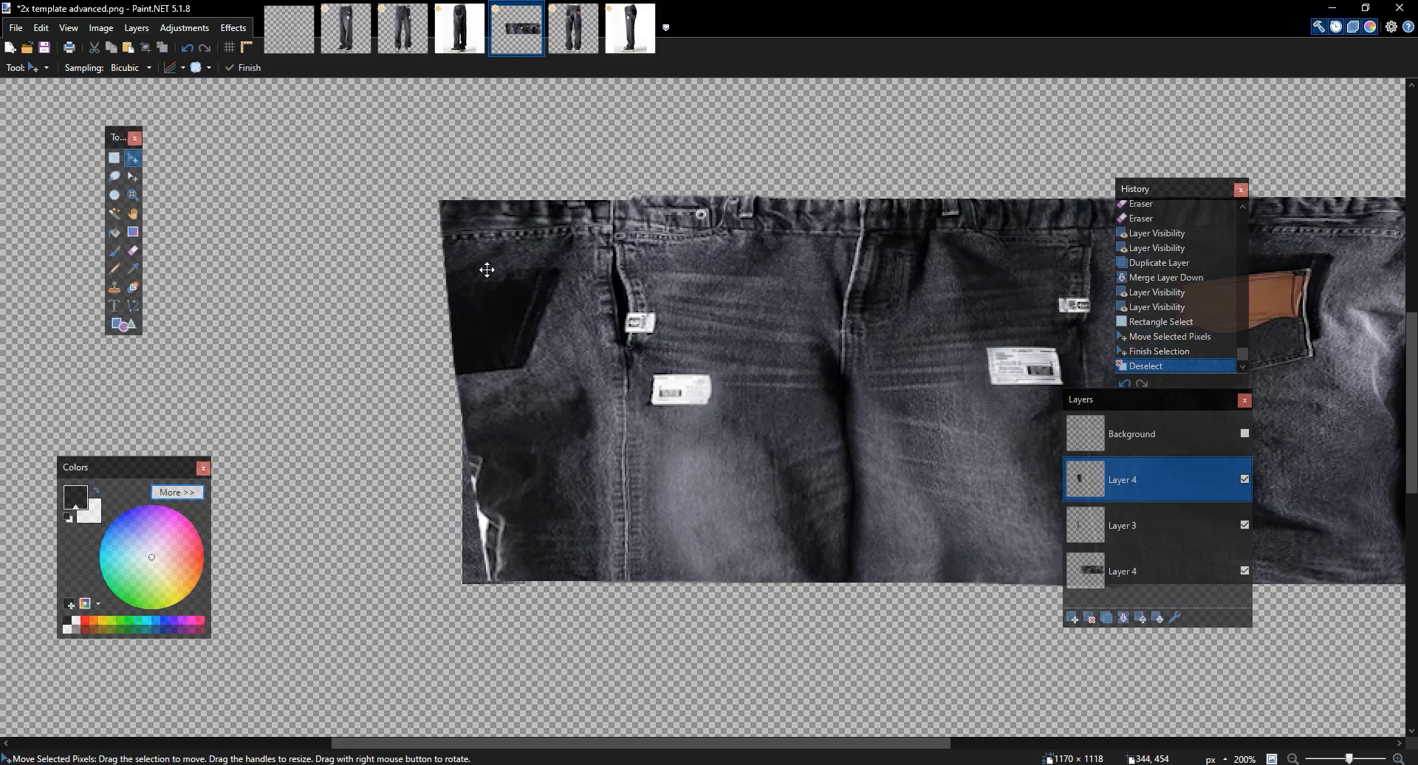
Try erasing the outer waistband corner of the pasted leg with a 49 px brush, and undo the stroke
{"action": "key", "text": "e"}
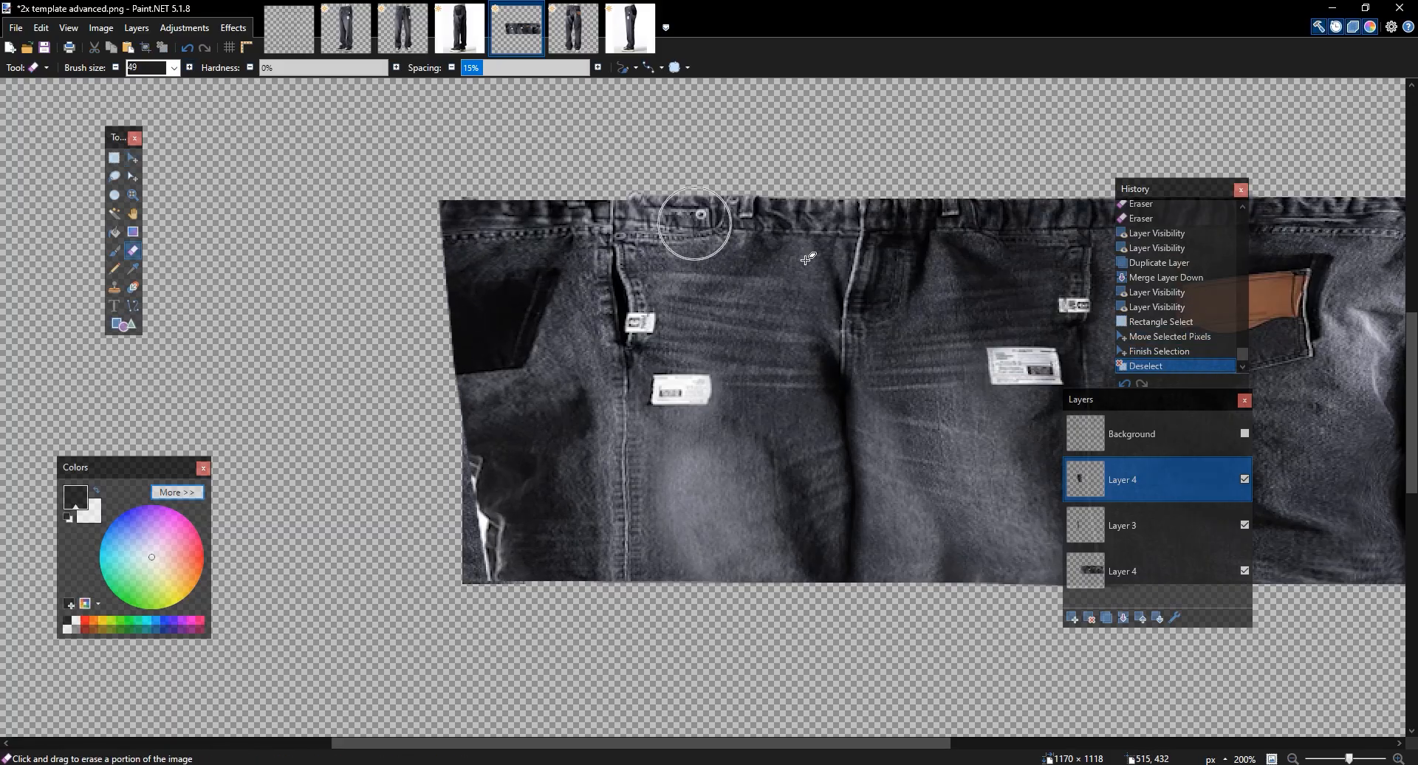
{"action": "left_click", "coordinate": [1245, 479]}
{"action": "left_click", "coordinate": [1244, 479]}
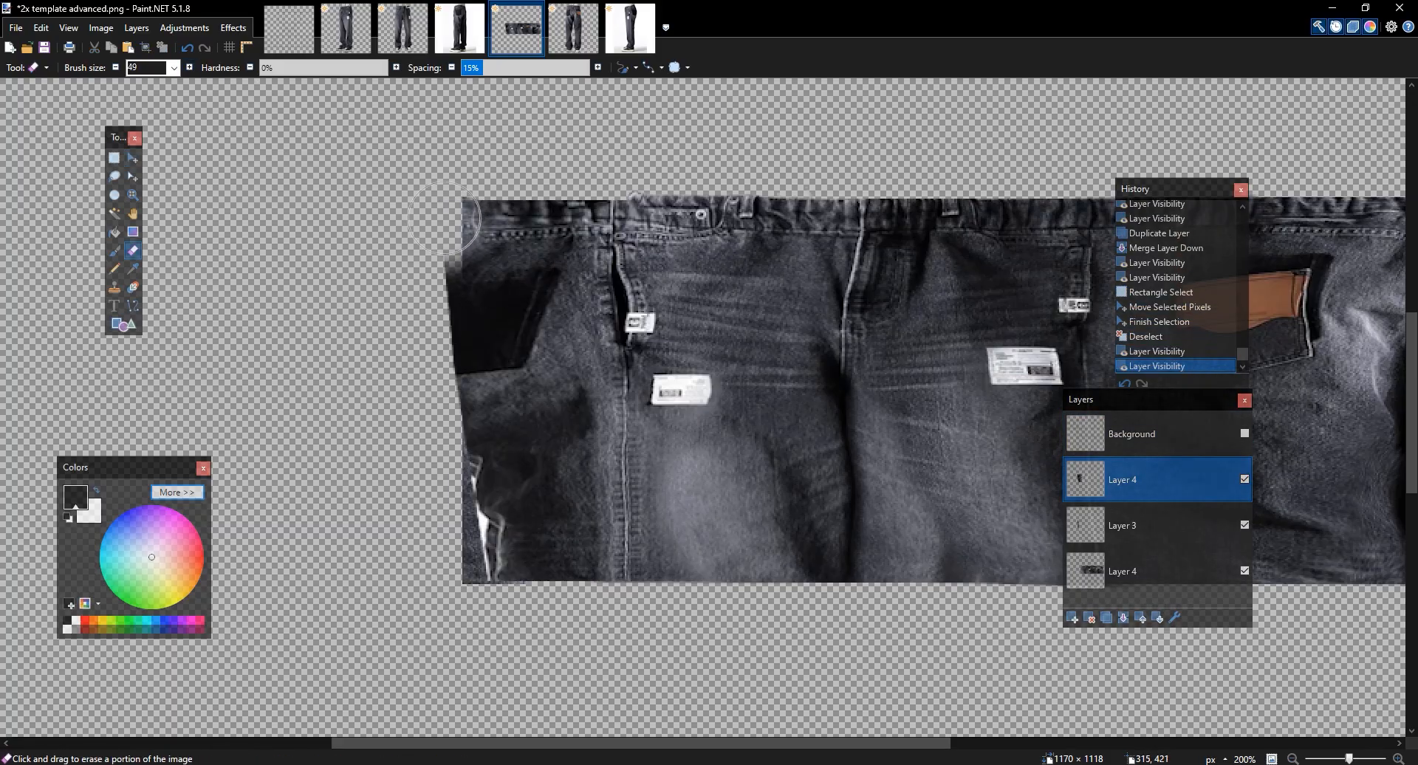
{"action": "left_click_drag", "start_coordinate": [447, 219], "coordinate": [589, 288]}
Liquify the pasted leg with a size 200 brush, pushing its outer waistband corner upward, and compare it with the layers beneath
{"action": "left_click", "coordinate": [233, 27]}
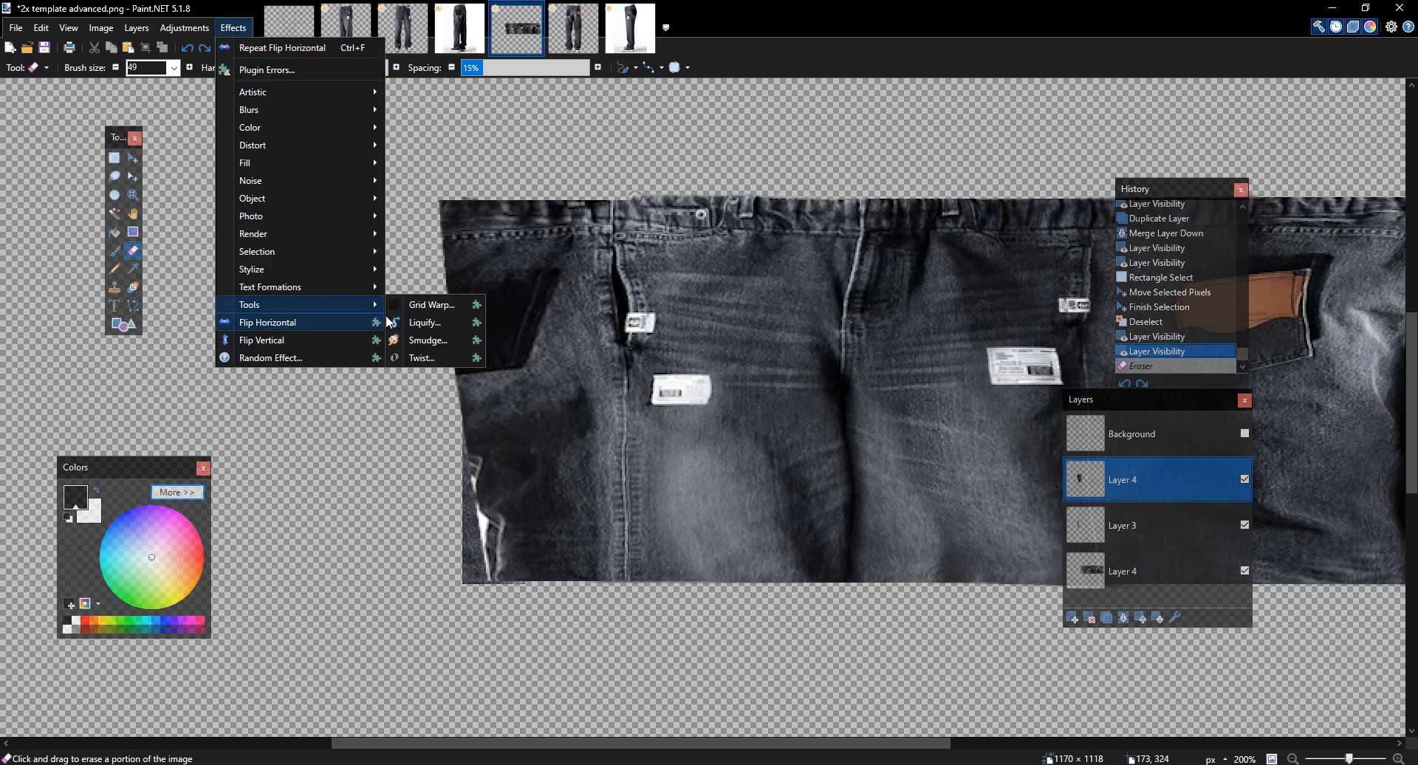
{"action": "left_click", "coordinate": [402, 327]}
{"action": "left_click", "coordinate": [72, 26]}
{"action": "left_click", "coordinate": [59, 355]}
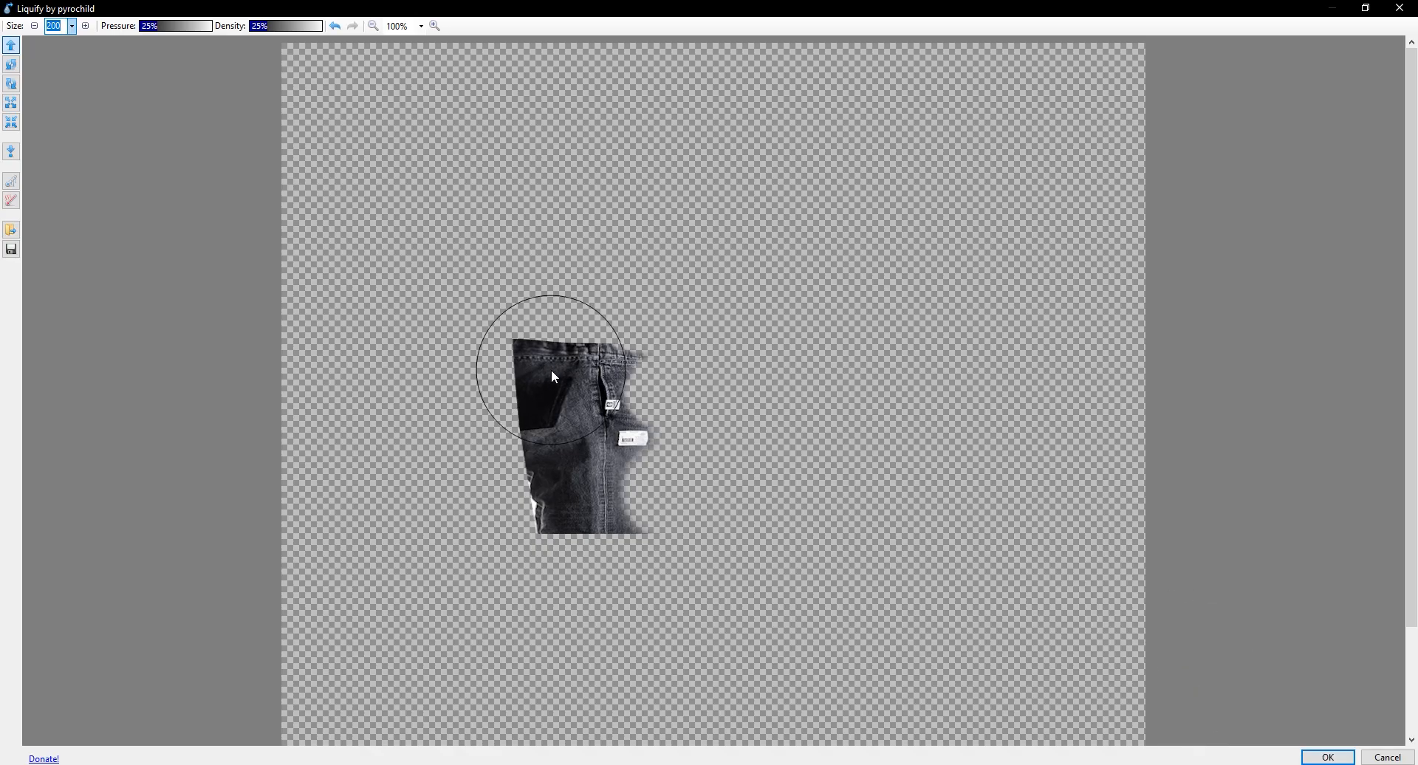
{"action": "left_click", "coordinate": [1327, 756]}
{"action": "left_click", "coordinate": [1245, 479]}
{"action": "left_click", "coordinate": [1245, 480]}
Undo a test erasure at the outer waistband corner and apply Liquify to the pasted leg once more
{"action": "left_click_drag", "start_coordinate": [452, 223], "coordinate": [449, 206]}
{"action": "key", "text": "ctrl+z"}
{"action": "left_click", "coordinate": [233, 28]}
{"action": "mouse_move", "coordinate": [259, 307]}
{"action": "left_click", "coordinate": [392, 322]}
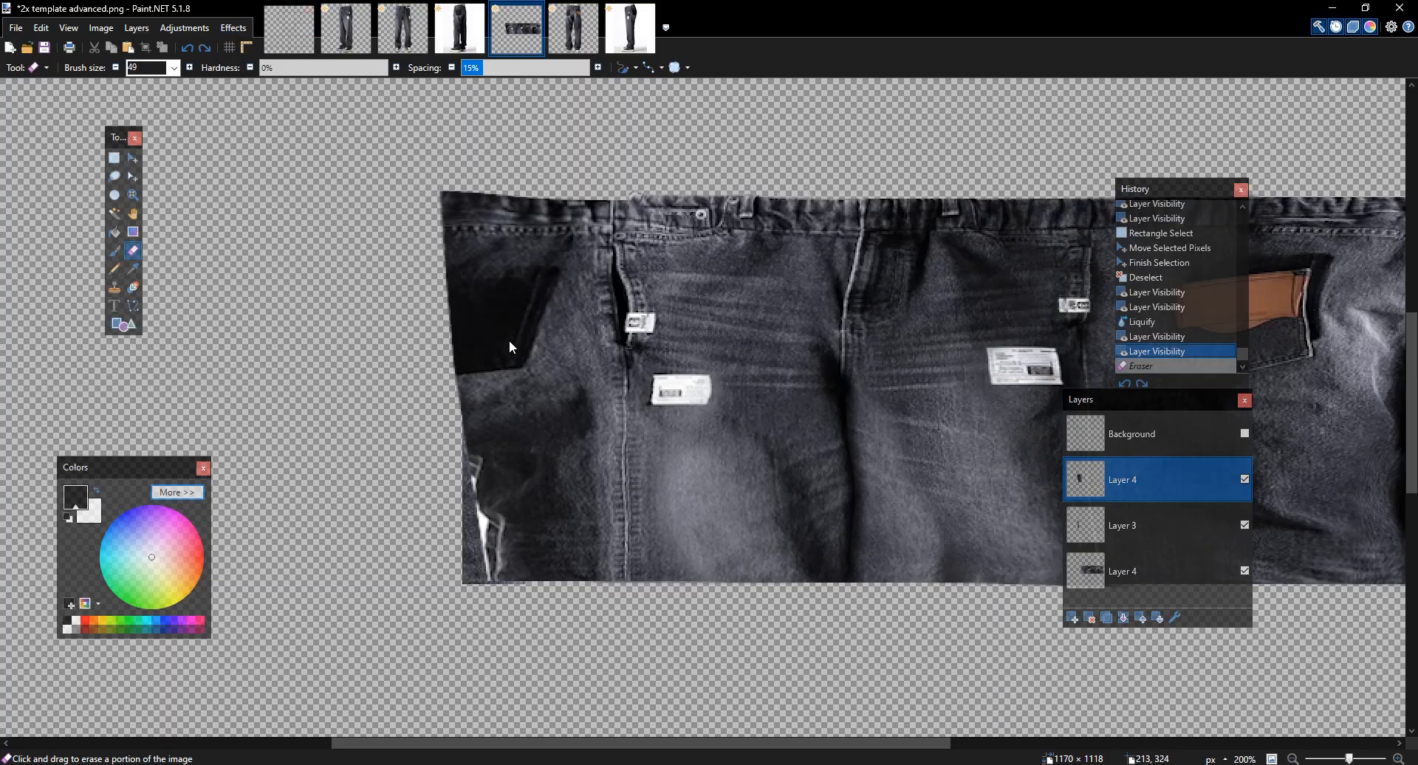
{"action": "left_click", "coordinate": [1321, 756]}
Undo the 49 px erasure at the leg's outer waistband corner and erase the corner again with a 39 px brush
{"action": "left_click_drag", "start_coordinate": [451, 208], "coordinate": [480, 213]}
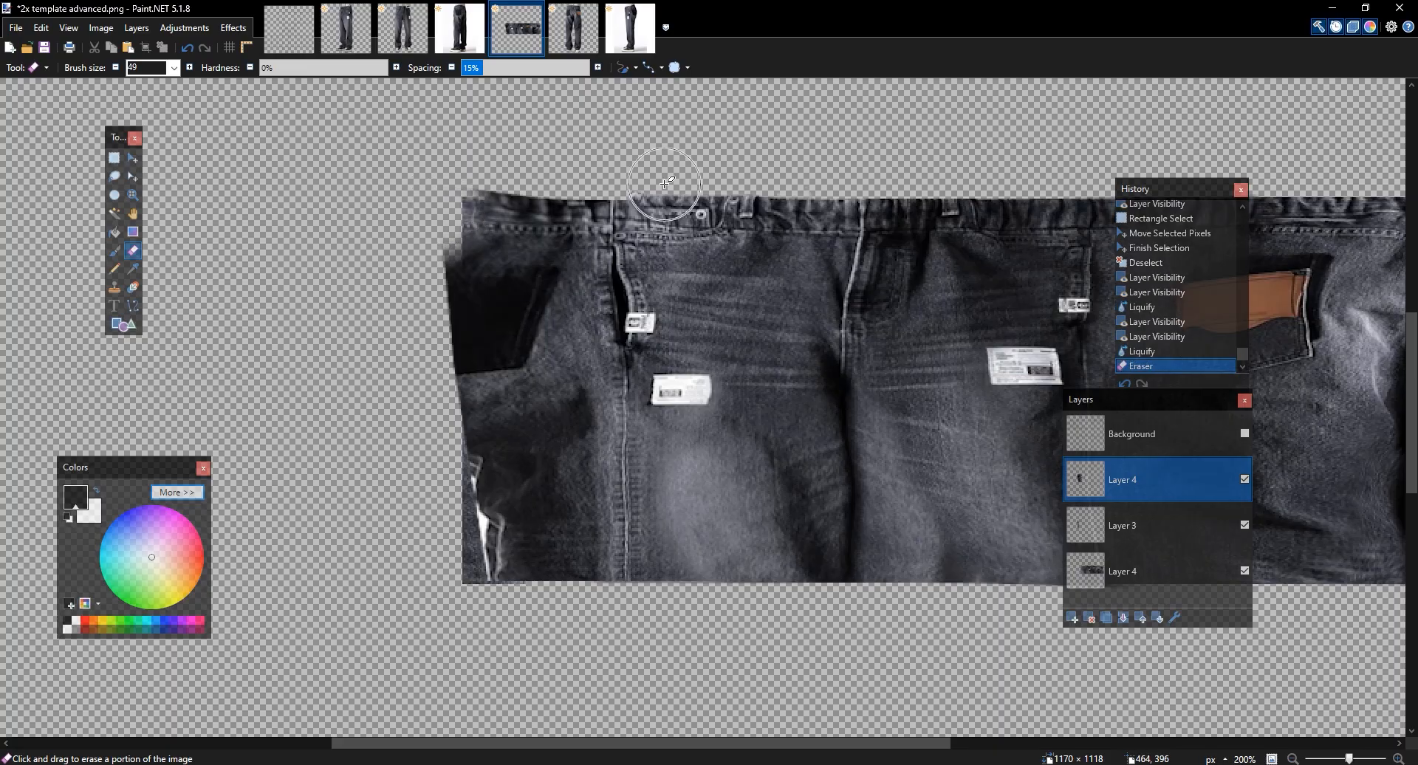
{"action": "scroll", "coordinate": [663, 184], "scroll_direction": "up", "scroll_amount": 3, "text": "ctrl"}
{"action": "key", "text": "ctrl+z"}
{"action": "mouse_move", "coordinate": [251, 253]}
{"action": "left_mouse_down"}
{"action": "mouse_move", "coordinate": [487, 281]}
{"action": "mouse_move", "coordinate": [373, 298]}
{"action": "mouse_move", "coordinate": [415, 259]}
{"action": "left_mouse_up"}
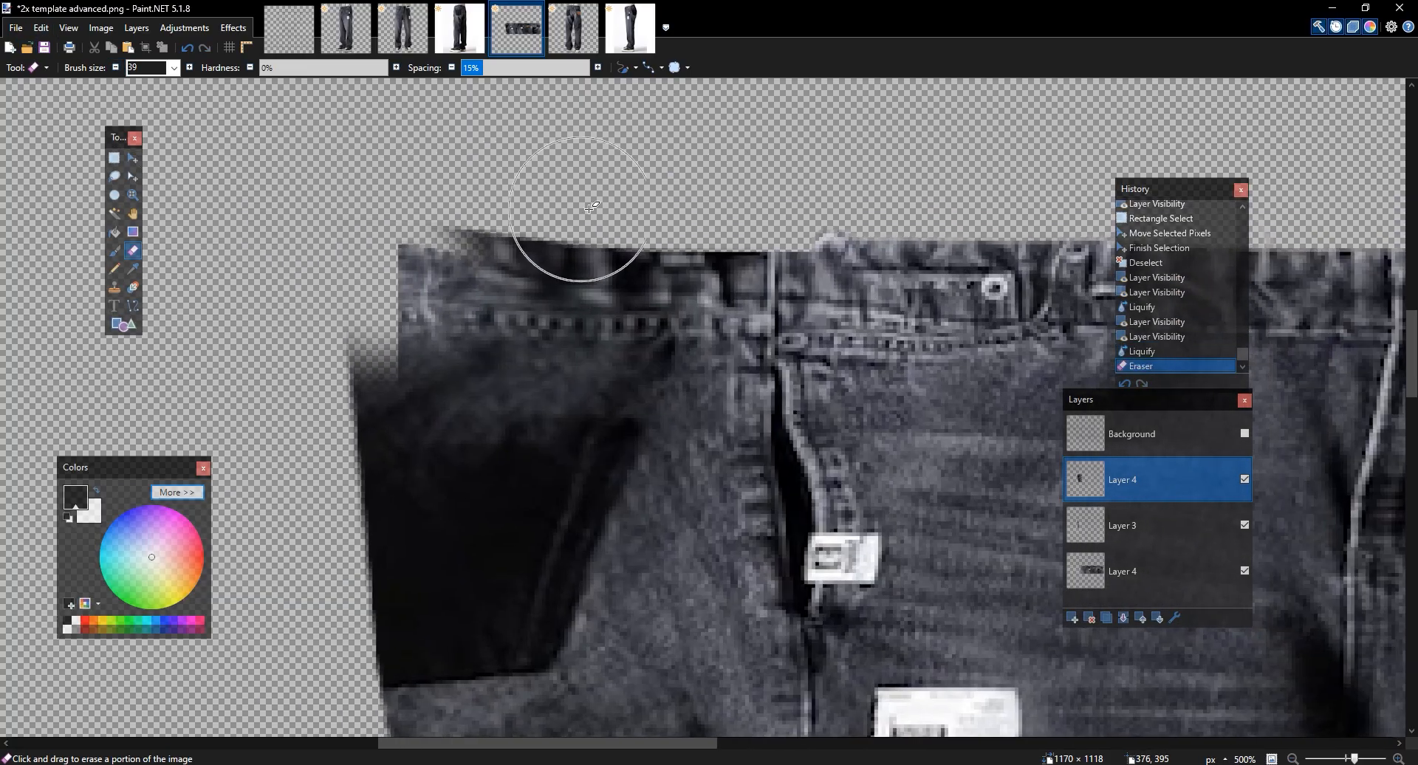
Compare with the template lines, undo the last erasure, and erase the pasted leg's outer waistband corner again with the 39 px brush
{"action": "left_click", "coordinate": [1244, 434]}
{"action": "left_click", "coordinate": [1244, 434]}
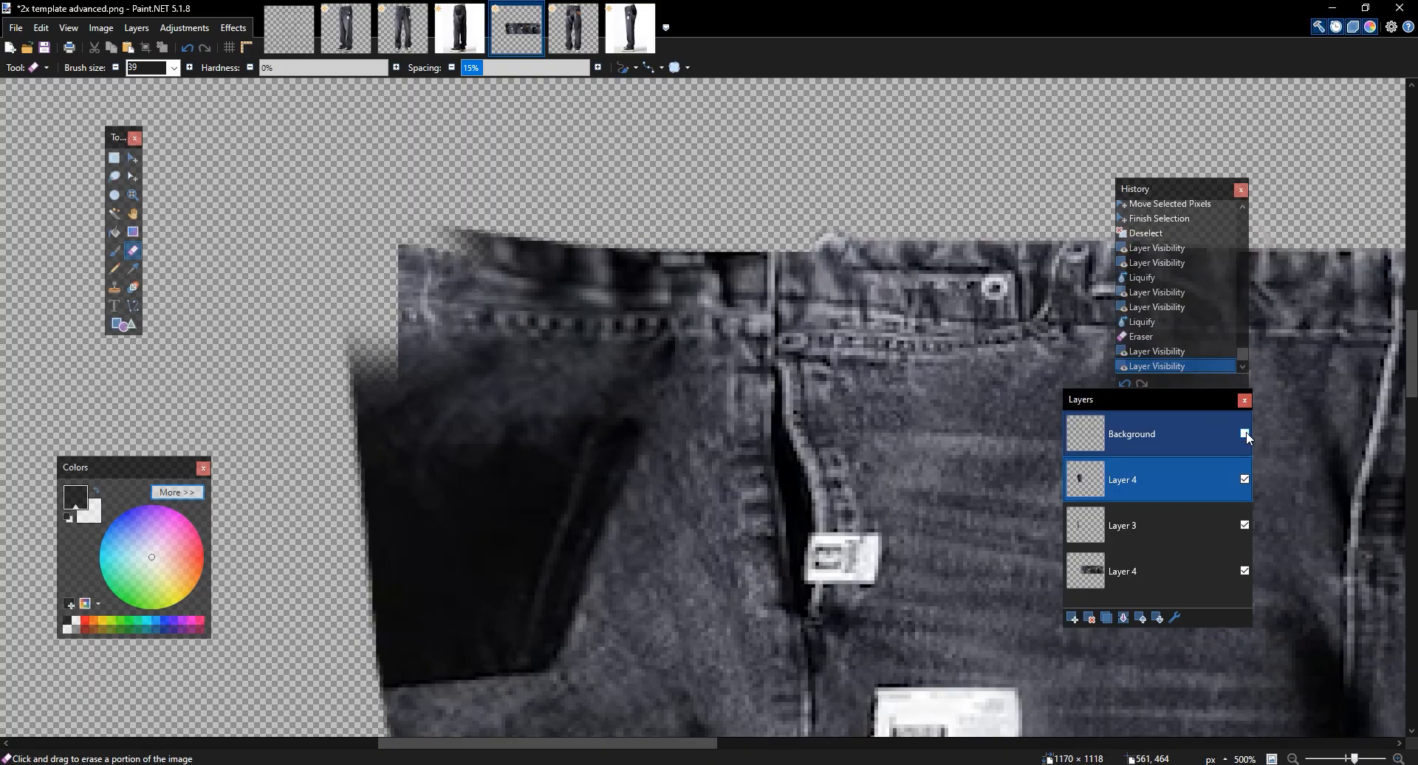
{"action": "key", "text": "ctrl+z"}
{"action": "key", "text": "ctrl+z"}
{"action": "key", "text": "ctrl+z"}
{"action": "mouse_move", "coordinate": [344, 290]}
{"action": "left_mouse_down"}
{"action": "mouse_move", "coordinate": [379, 279]}
{"action": "mouse_move", "coordinate": [378, 188]}
{"action": "left_mouse_up"}
Cut away the strip of the pasted leg protruding above the waistband line and show the template lines again
{"action": "key", "text": "s"}
{"action": "left_click_drag", "start_coordinate": [853, 153], "coordinate": [244, 252]}
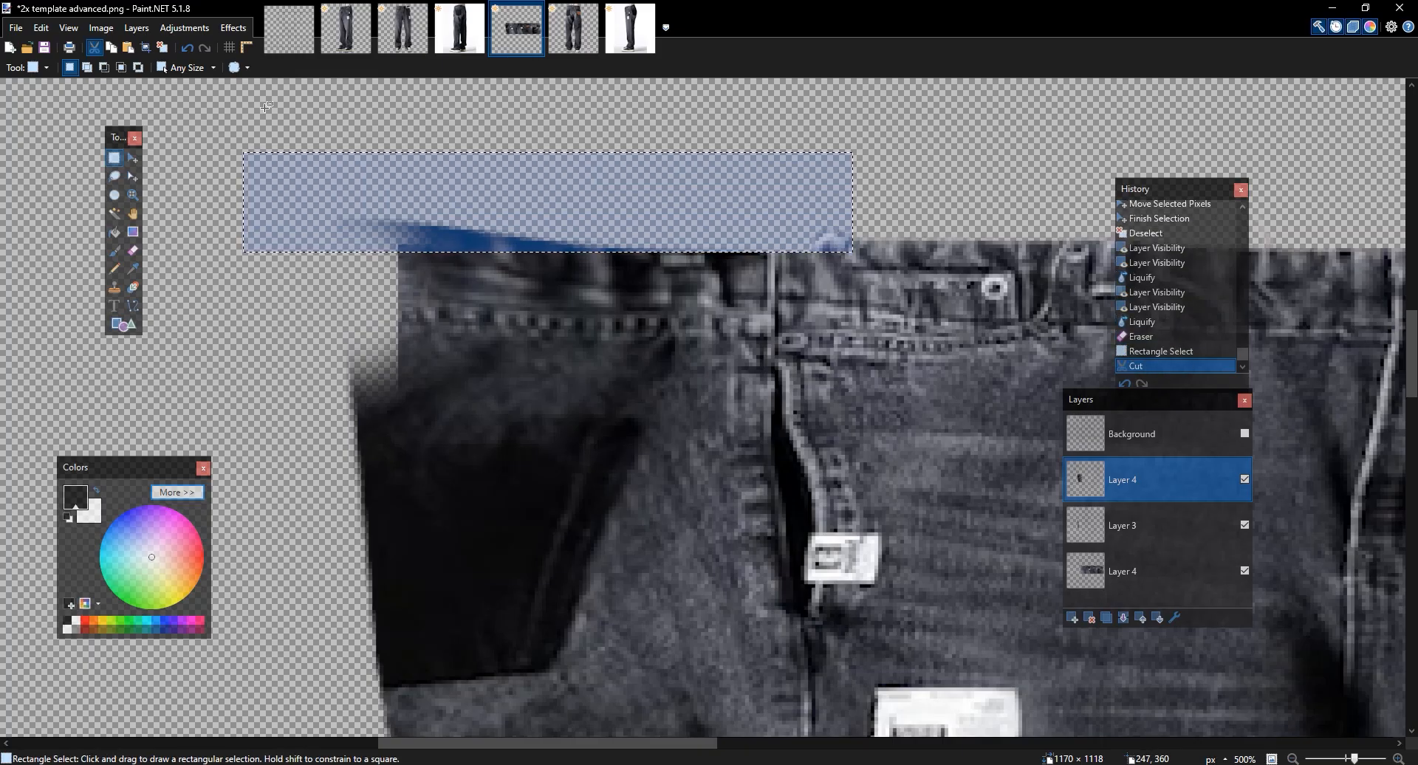
{"action": "left_click", "coordinate": [94, 48]}
{"action": "left_click", "coordinate": [1244, 433]}
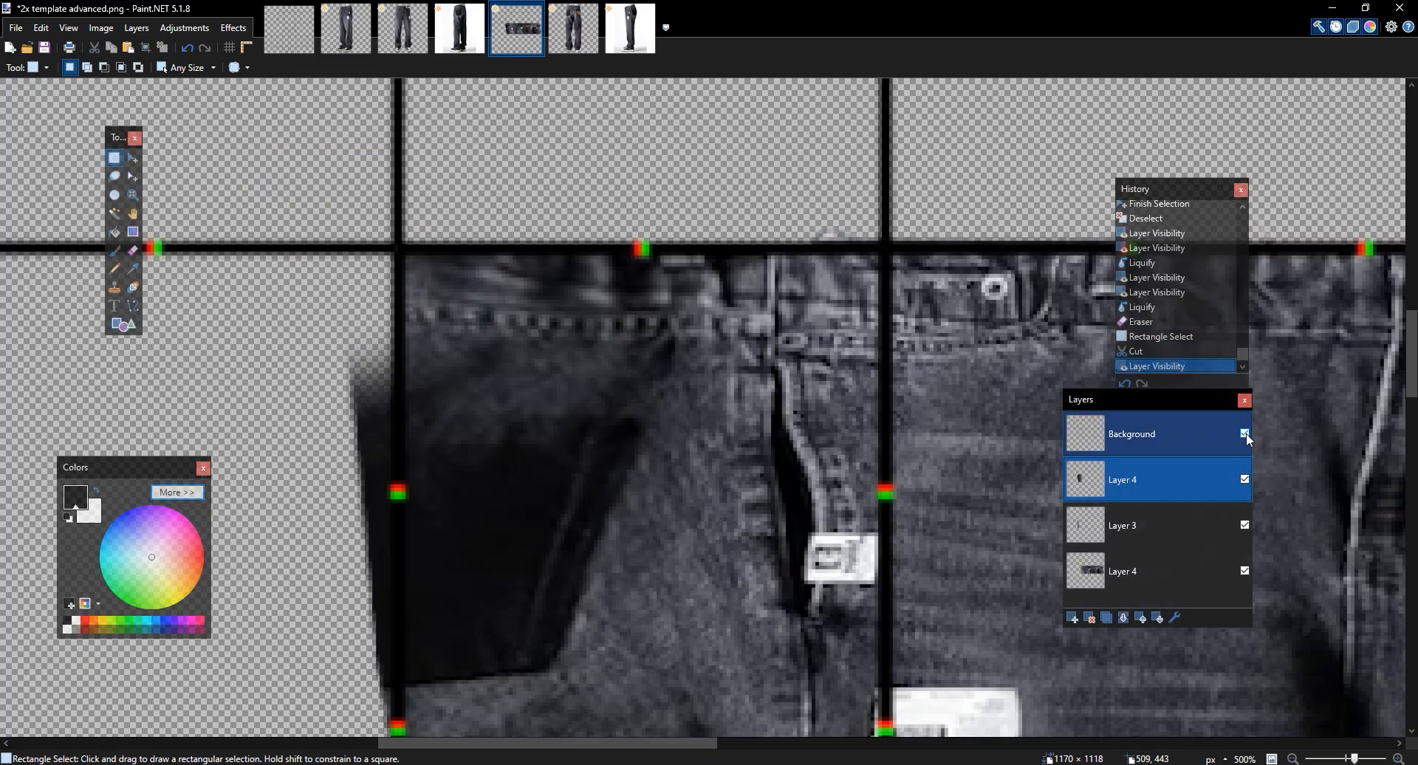
Compare the pasted leg with the layers beneath and erase along its waistband with a 14 px brush
{"action": "key", "text": "e"}
{"action": "left_click", "coordinate": [115, 67]}
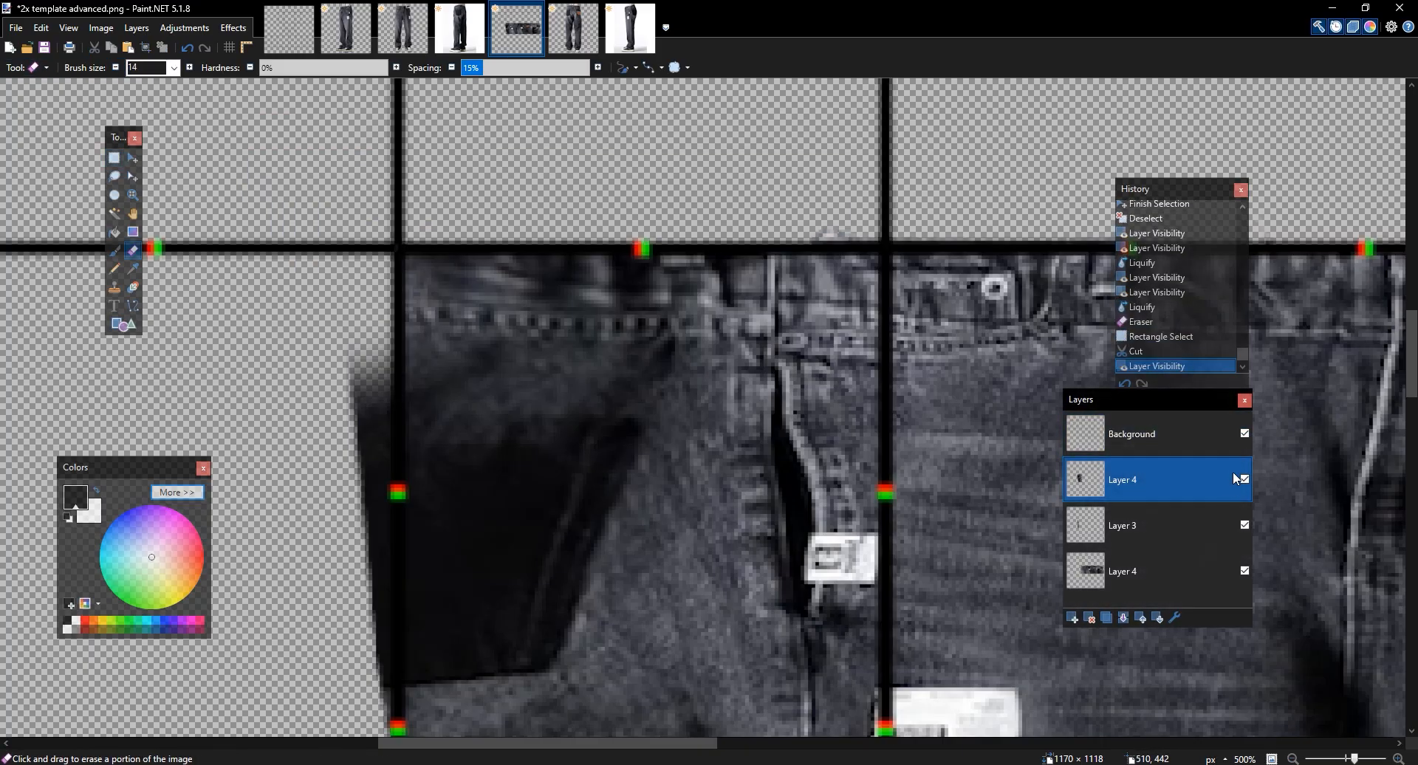
{"action": "left_click", "coordinate": [1244, 480]}
{"action": "left_click", "coordinate": [1244, 479]}
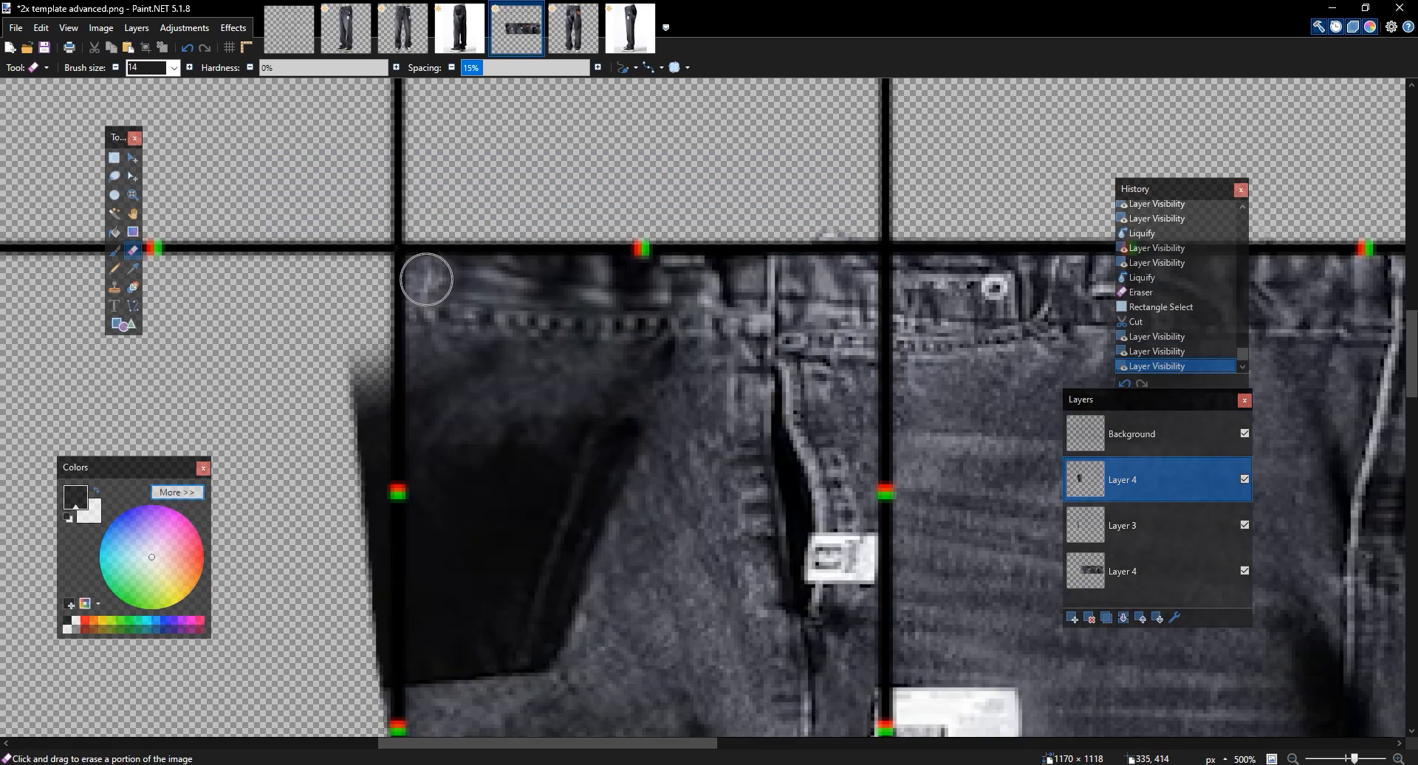
{"action": "left_click_drag", "start_coordinate": [426, 280], "coordinate": [790, 324]}
{"action": "left_click_drag", "start_coordinate": [790, 322], "coordinate": [750, 237]}
{"action": "left_click_drag", "start_coordinate": [648, 221], "coordinate": [646, 220]}
{"action": "scroll", "coordinate": [644, 219], "scroll_direction": "down", "scroll_amount": 4}
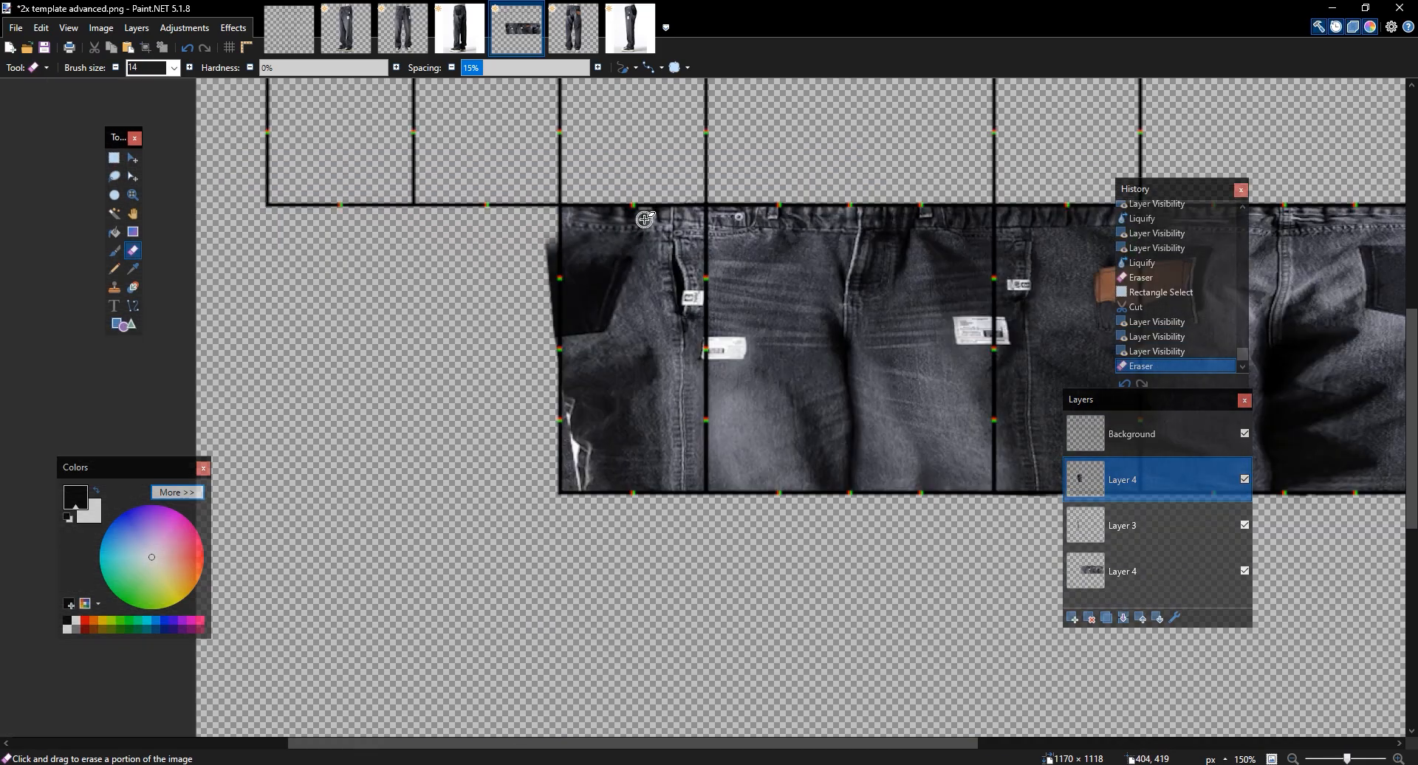
Try erasing the pasted leg below the waistband around the dark pocket with a 34 px brush, and undo the stroke
{"action": "scroll", "coordinate": [644, 219], "scroll_direction": "up", "scroll_amount": 3}
{"action": "left_click_drag", "start_coordinate": [566, 190], "coordinate": [291, 145]}
{"action": "left_click", "coordinate": [189, 68], "text": "ctrl"}
{"action": "left_click", "coordinate": [190, 68], "text": "ctrl"}
{"action": "left_click", "coordinate": [190, 68], "text": "ctrl"}
{"action": "left_click", "coordinate": [190, 68], "text": "ctrl"}
{"action": "left_click_drag", "start_coordinate": [494, 167], "coordinate": [731, 241]}
{"action": "mouse_move", "coordinate": [447, 287]}
{"action": "left_mouse_down"}
{"action": "mouse_move", "coordinate": [560, 294]}
{"action": "mouse_move", "coordinate": [552, 371]}
{"action": "left_mouse_up"}
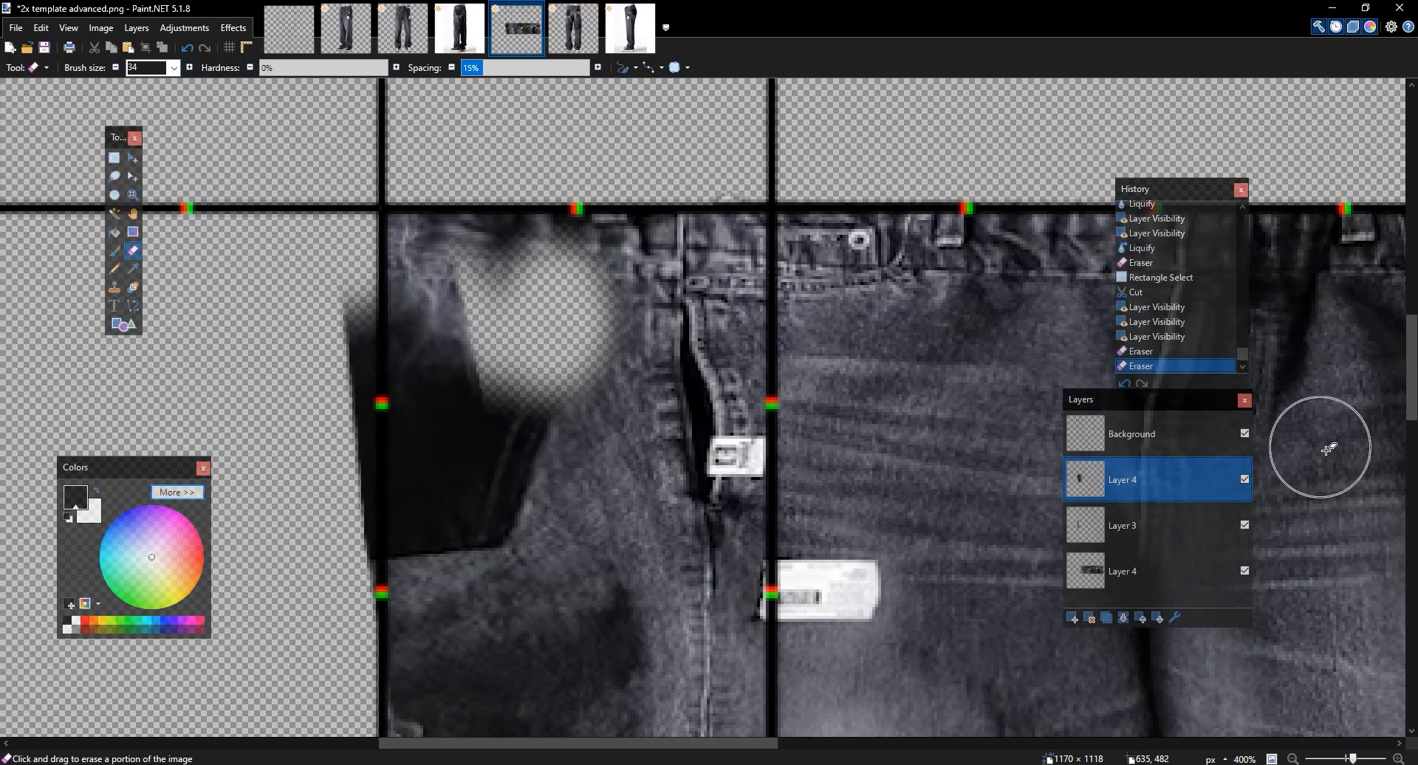
{"action": "key", "text": "ctrl+z"}
Erase the outer edge of the pasted leg from the back pocket down to the lower template line with a 49 px brush
{"action": "left_click", "coordinate": [1245, 479]}
{"action": "left_click", "coordinate": [1244, 479]}
{"action": "mouse_move", "coordinate": [452, 259]}
{"action": "left_mouse_down"}
{"action": "mouse_move", "coordinate": [427, 248]}
{"action": "mouse_move", "coordinate": [380, 300]}
{"action": "mouse_move", "coordinate": [352, 436]}
{"action": "left_mouse_up"}
{"action": "scroll", "coordinate": [399, 325], "scroll_direction": "down", "scroll_amount": 5}
{"action": "mouse_move", "coordinate": [436, 175]}
{"action": "left_mouse_down"}
{"action": "mouse_move", "coordinate": [367, 313]}
{"action": "mouse_move", "coordinate": [366, 416]}
{"action": "mouse_move", "coordinate": [400, 669]}
{"action": "left_mouse_up"}
{"action": "mouse_move", "coordinate": [450, 297]}
{"action": "left_mouse_down"}
{"action": "mouse_move", "coordinate": [419, 349]}
{"action": "mouse_move", "coordinate": [410, 217]}
{"action": "left_mouse_up"}
{"action": "scroll", "coordinate": [580, 319], "scroll_direction": "down", "scroll_amount": 1}
{"action": "scroll", "coordinate": [580, 319], "scroll_direction": "down", "scroll_amount": 2}
{"action": "scroll", "coordinate": [579, 319], "scroll_direction": "up", "scroll_amount": 2}
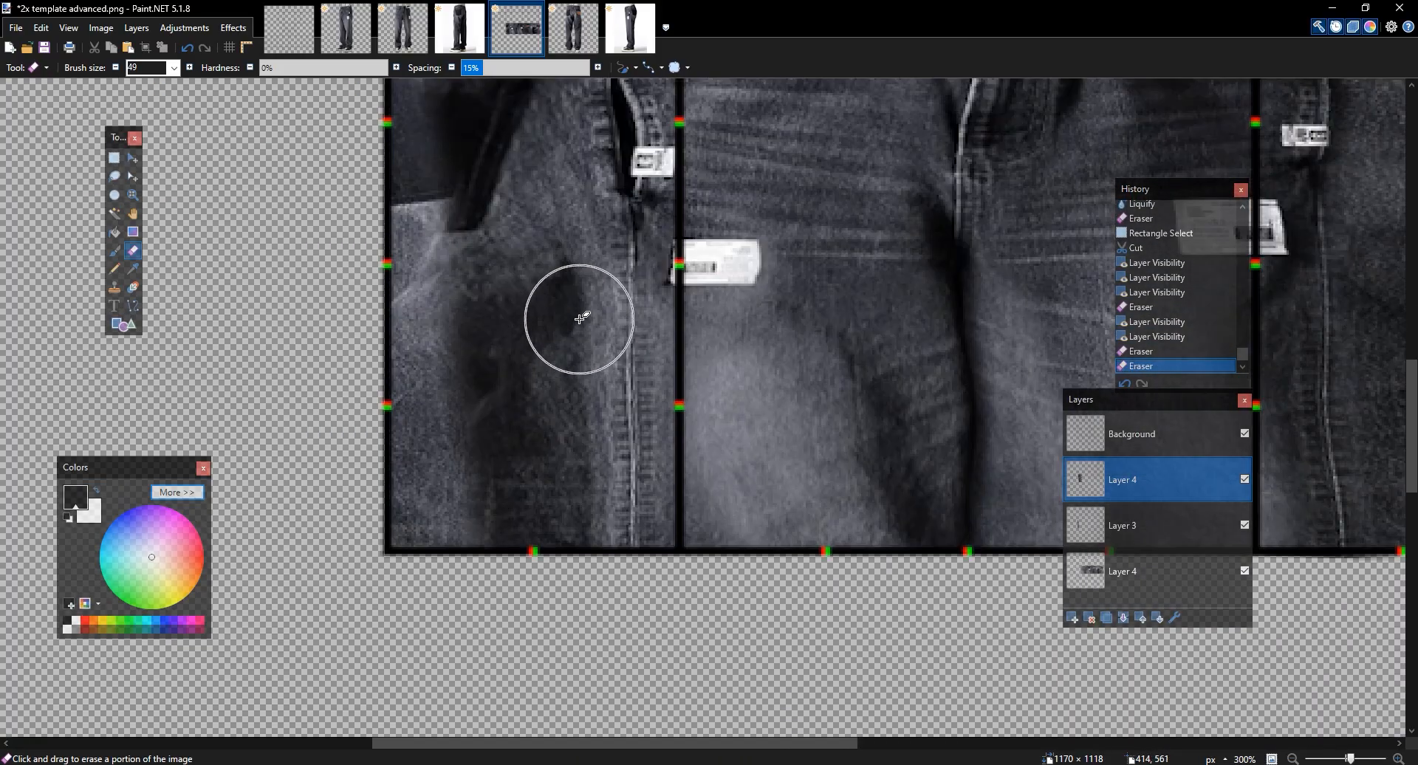
{"action": "scroll", "coordinate": [650, 192], "scroll_direction": "down", "scroll_amount": 3}
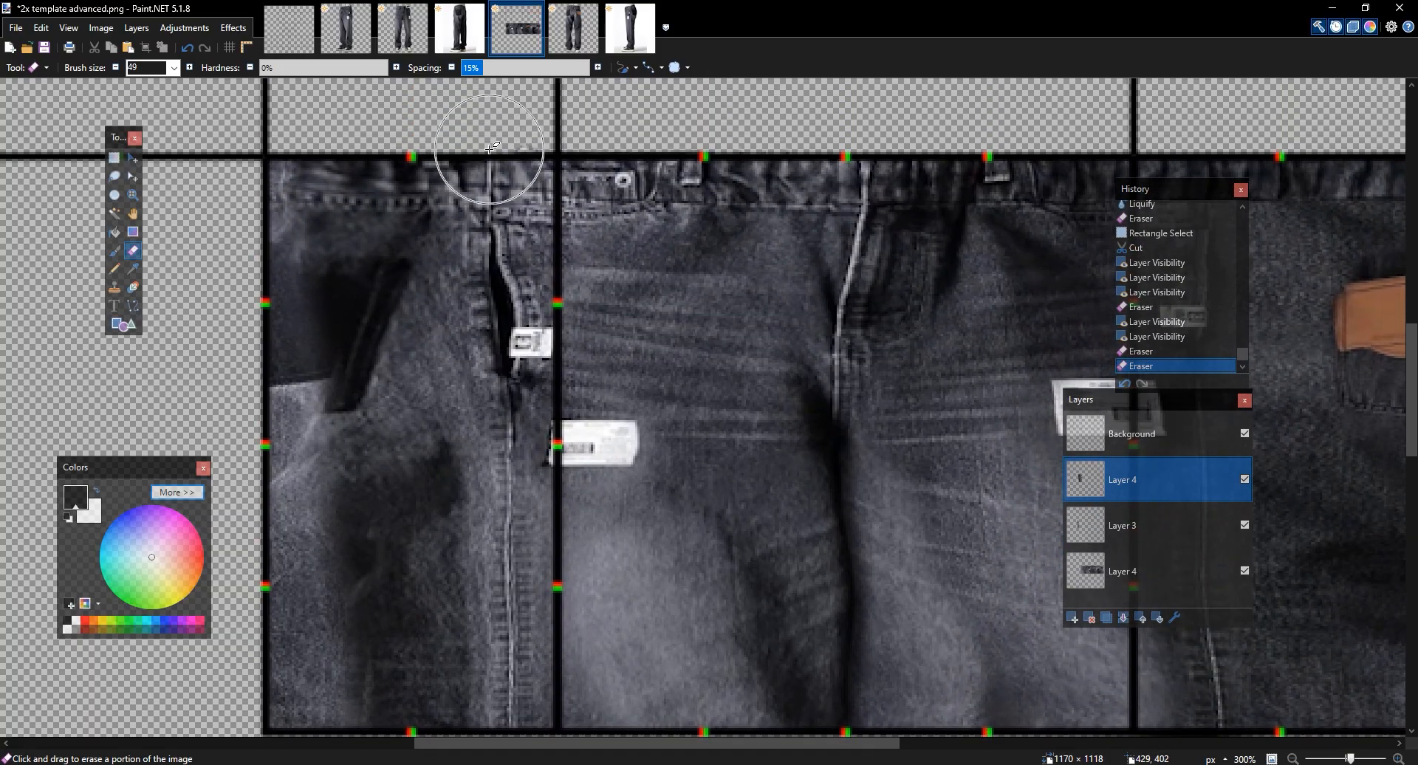
Look through the open jeans photos for a plain denim section, and open the side-view photo
{"action": "left_click", "coordinate": [455, 34]}
{"action": "key", "text": "ctrl+d"}
{"action": "key", "text": "s"}
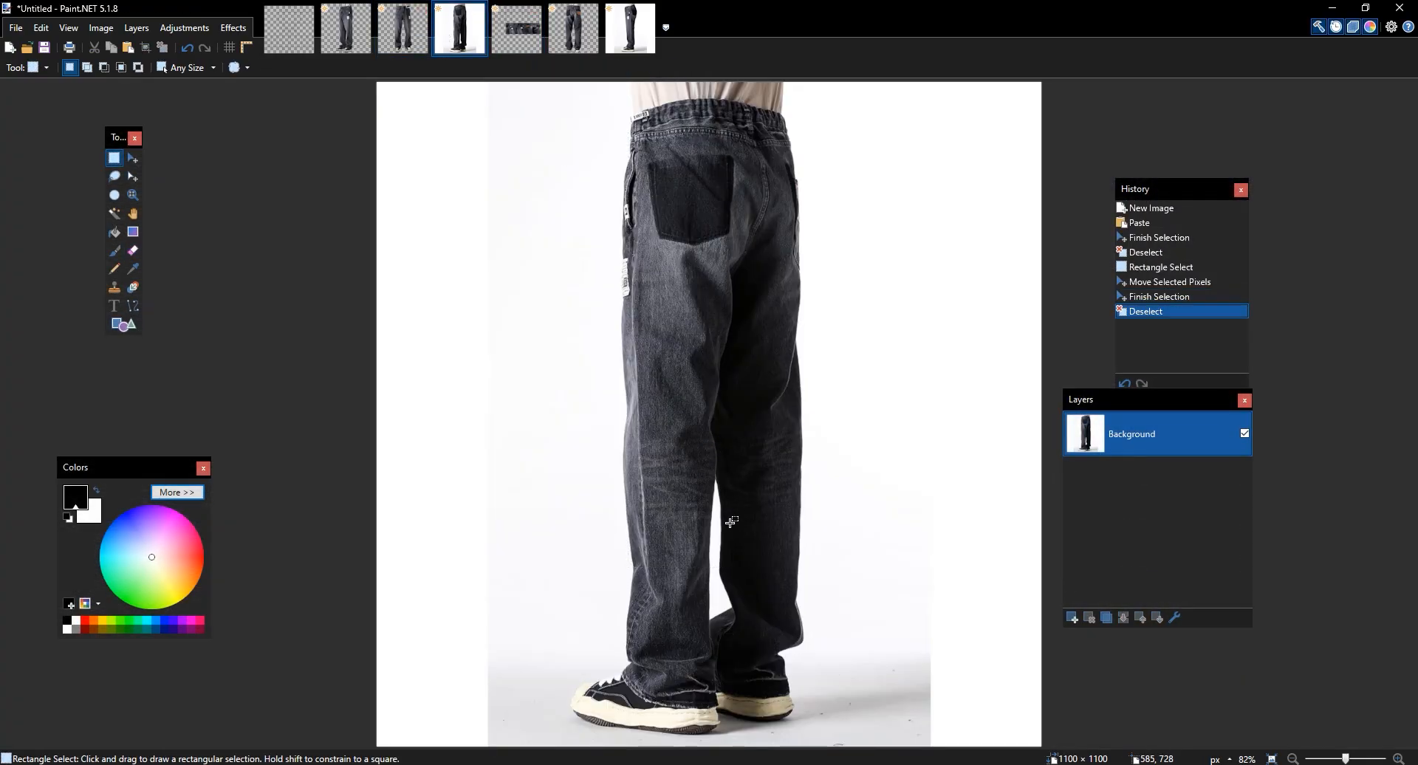
{"action": "left_click", "coordinate": [628, 35]}
{"action": "left_click", "coordinate": [574, 36]}
{"action": "left_click", "coordinate": [402, 35]}
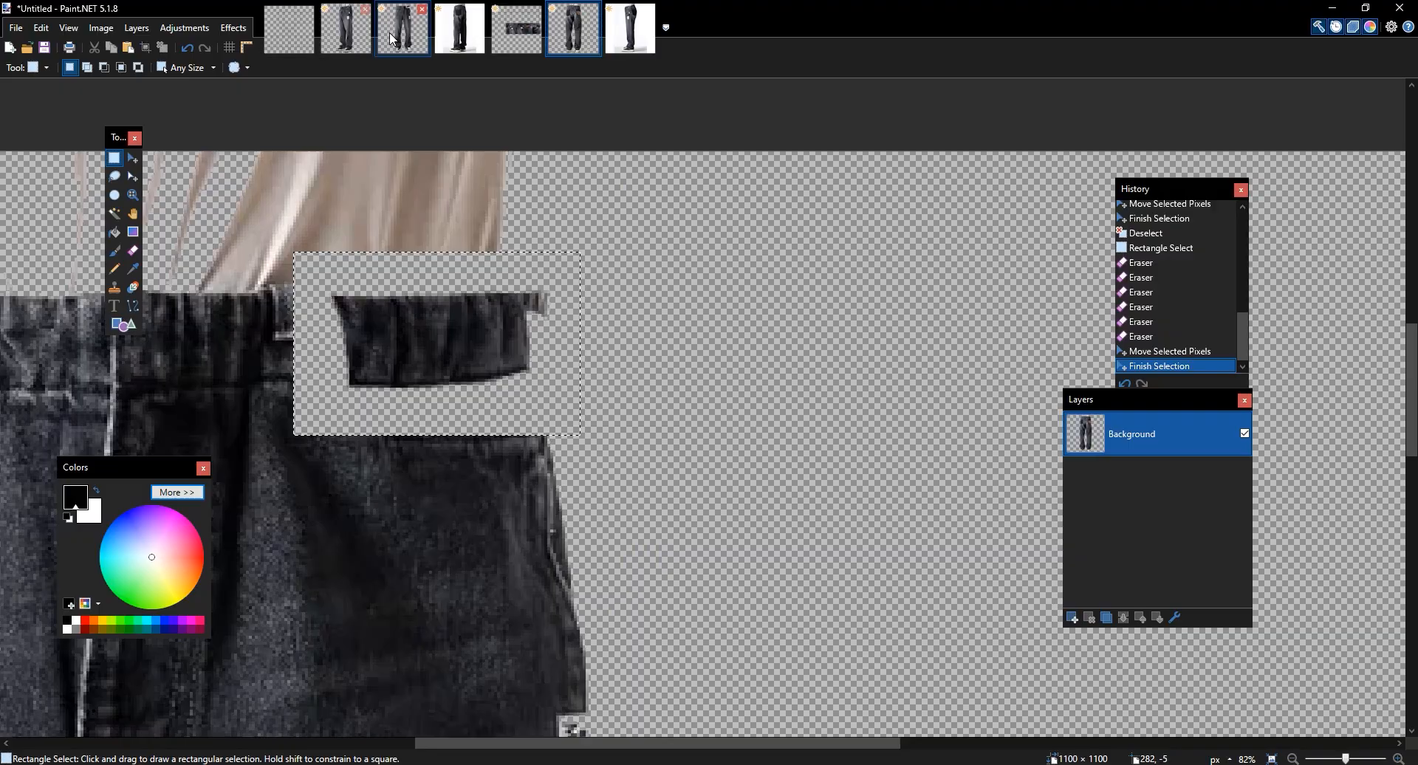
{"action": "left_click", "coordinate": [347, 35]}
{"action": "key", "text": "ctrl+d"}
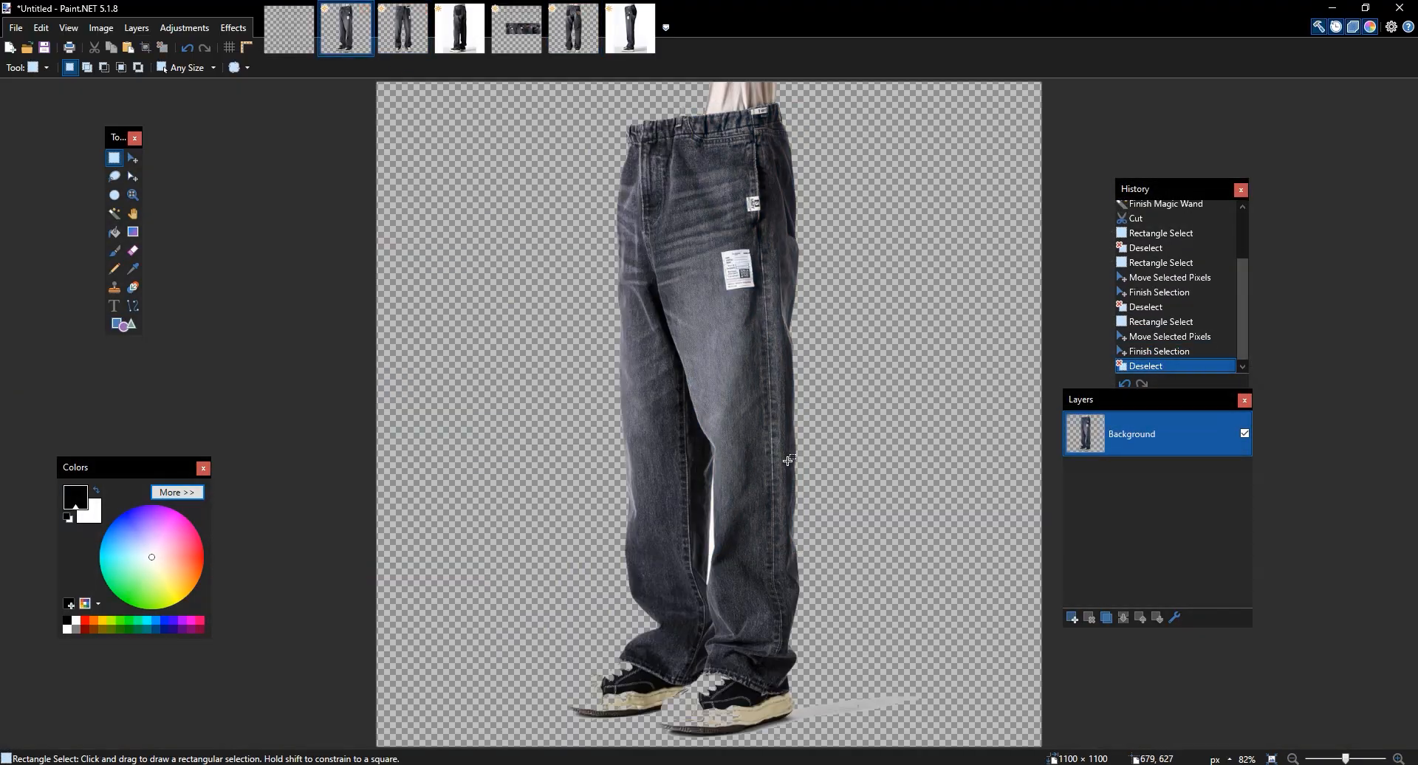
{"action": "left_click_drag", "start_coordinate": [773, 435], "coordinate": [653, 162]}
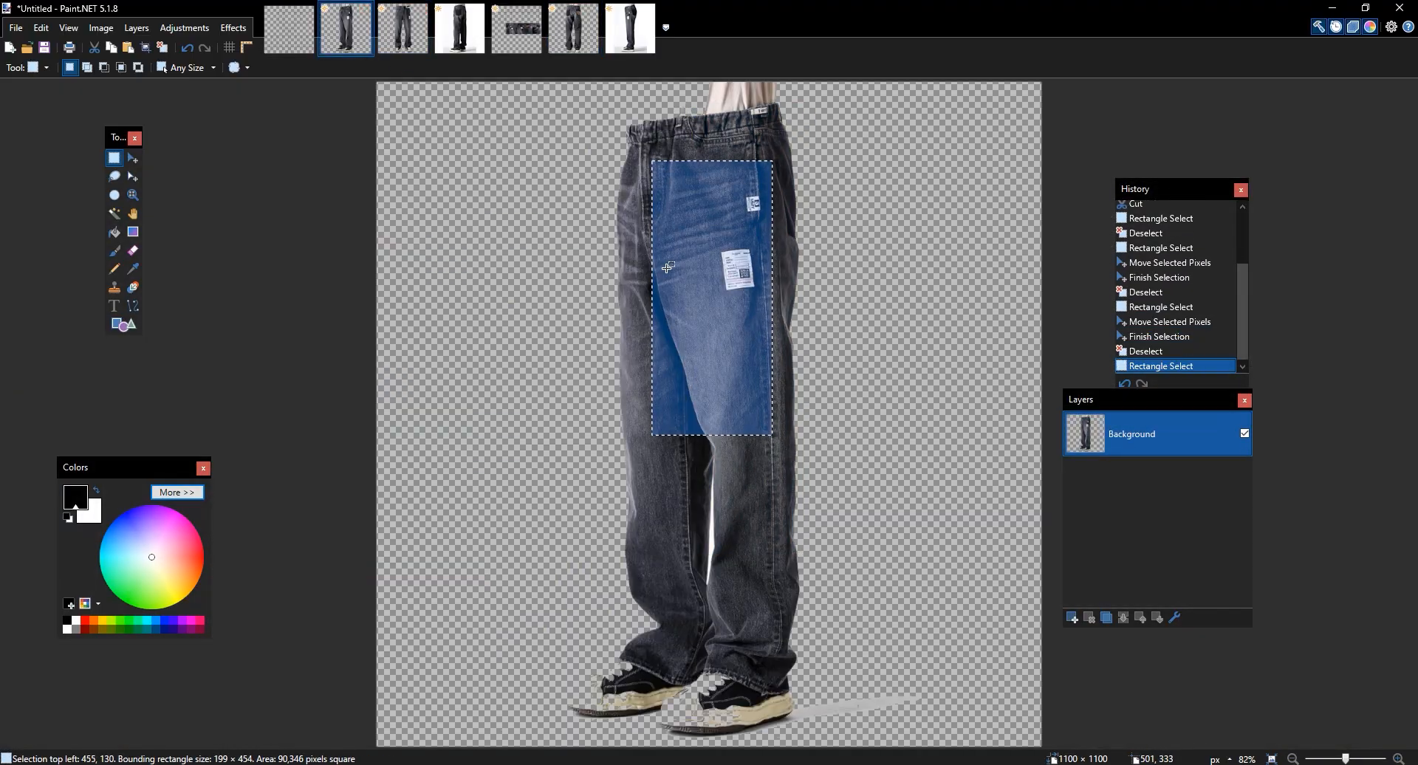
{"action": "left_click", "coordinate": [573, 35]}
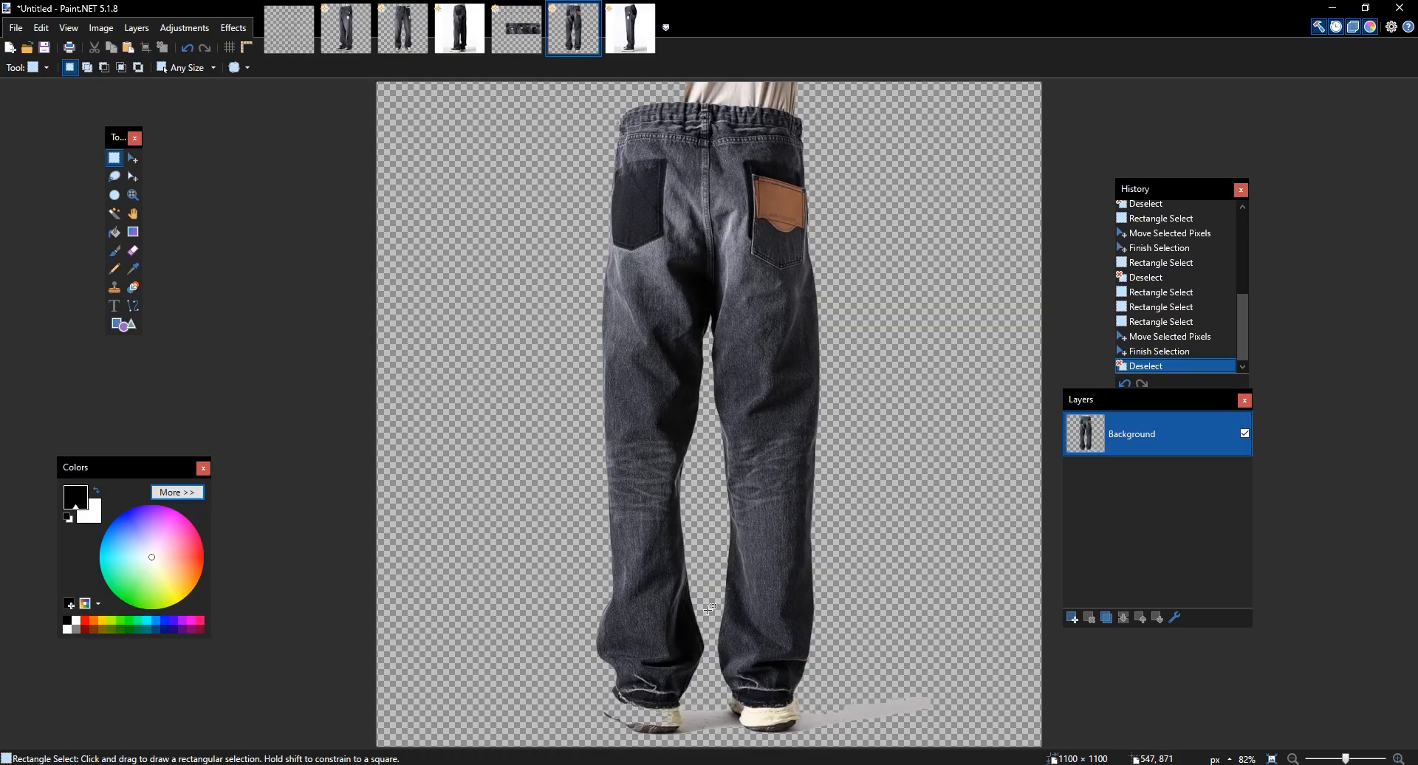
{"action": "left_click", "coordinate": [640, 45]}
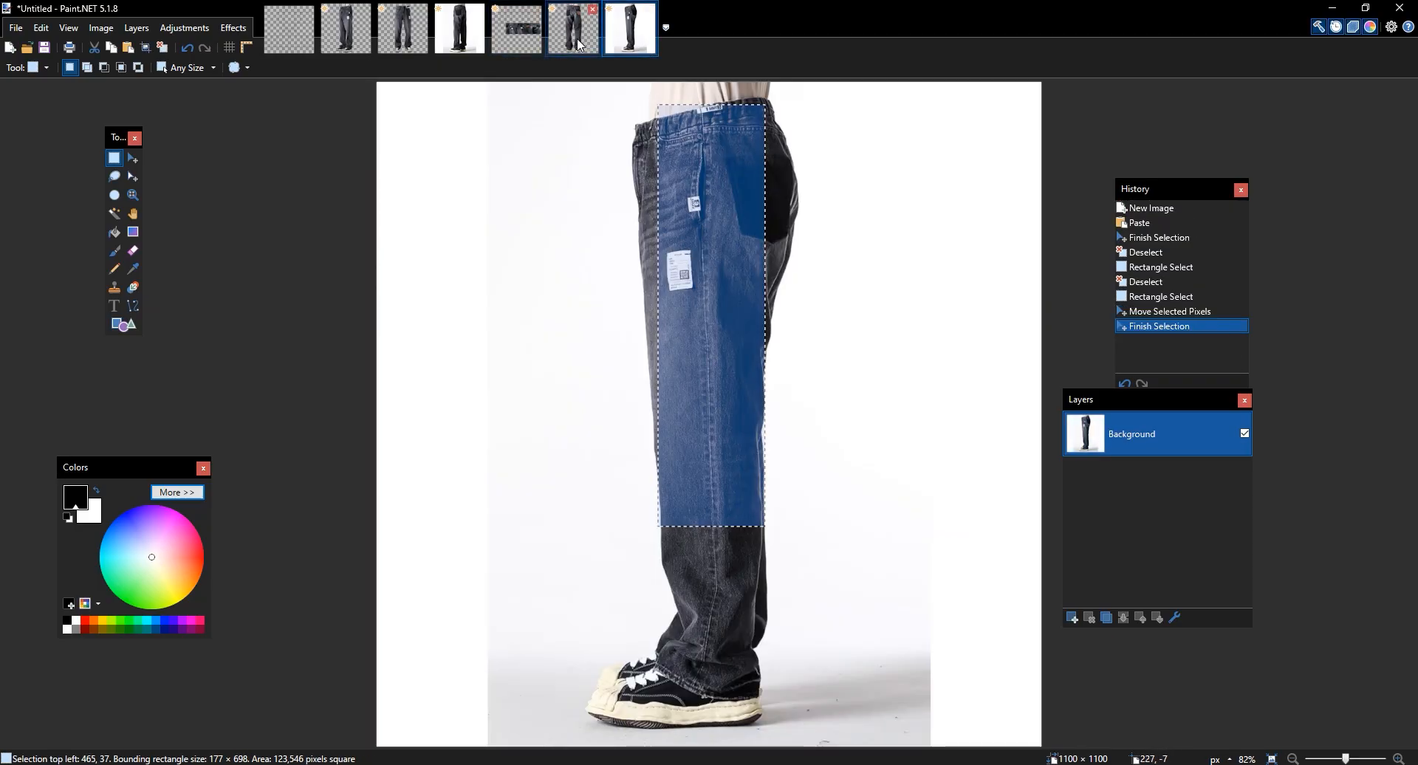
{"action": "left_click_drag", "start_coordinate": [801, 464], "coordinate": [803, 465]}
{"action": "left_click_drag", "start_coordinate": [731, 553], "coordinate": [637, 292]}
{"action": "key", "text": "m"}
{"action": "key", "text": "ctrl+d"}
Select the white background of the side-view photo with the Magic Wand at 46% tolerance and cut it out
{"action": "left_click", "coordinate": [131, 213]}
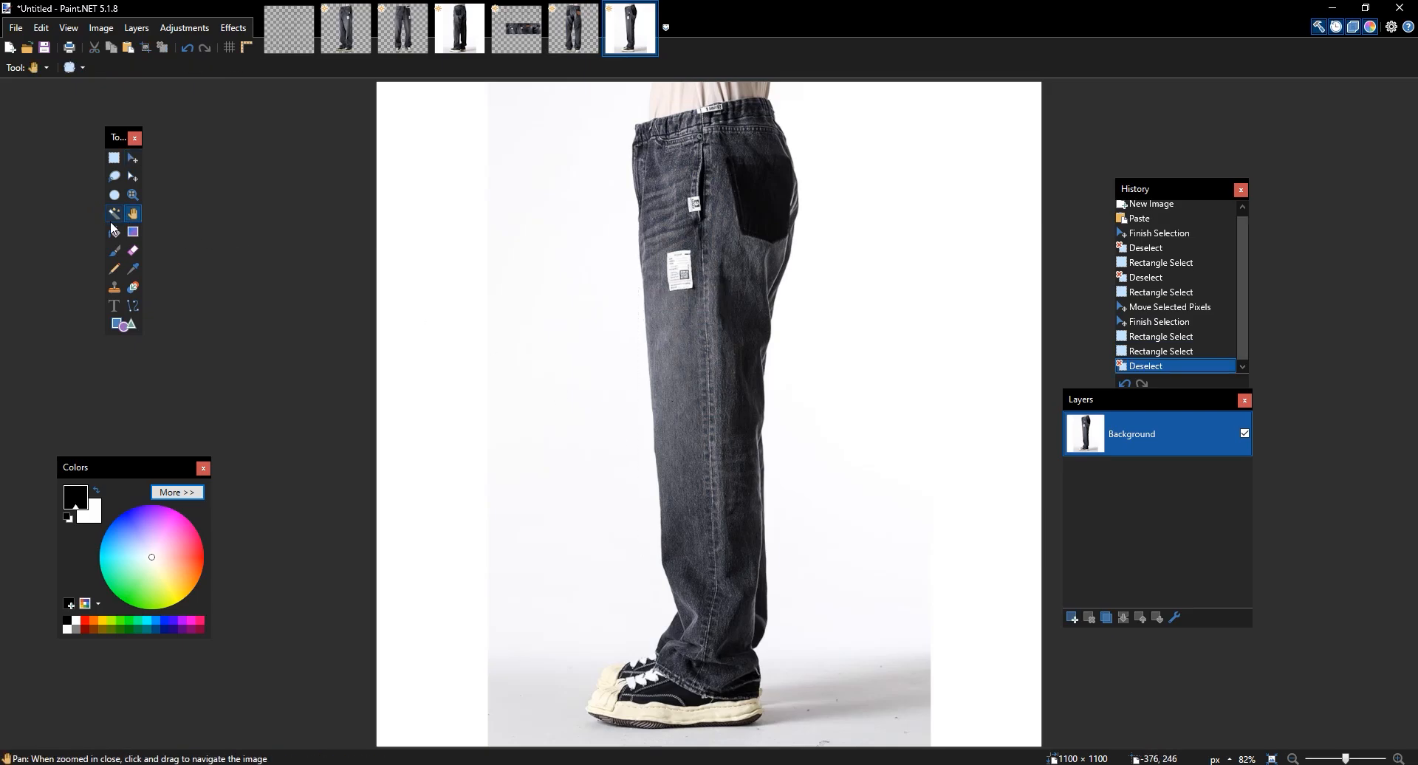
{"action": "left_click", "coordinate": [110, 212]}
{"action": "left_click", "coordinate": [626, 323]}
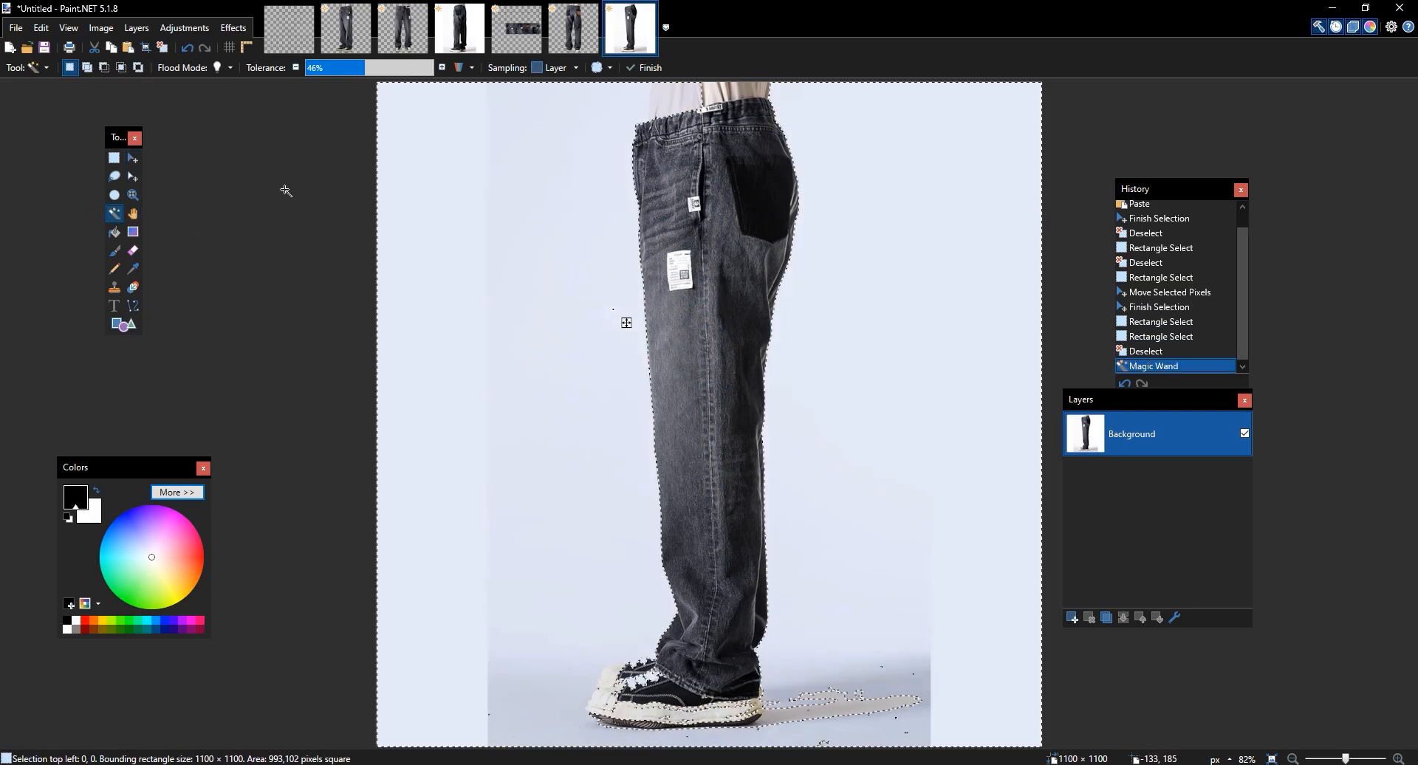
{"action": "left_click", "coordinate": [98, 51]}
Copy a 171 × 433 px section of the side-view leg below the white label, and return to the 2x template image
{"action": "key", "text": "s"}
{"action": "left_click_drag", "start_coordinate": [722, 557], "coordinate": [618, 295]}
{"action": "key", "text": "m"}
{"action": "left_click", "coordinate": [665, 377]}
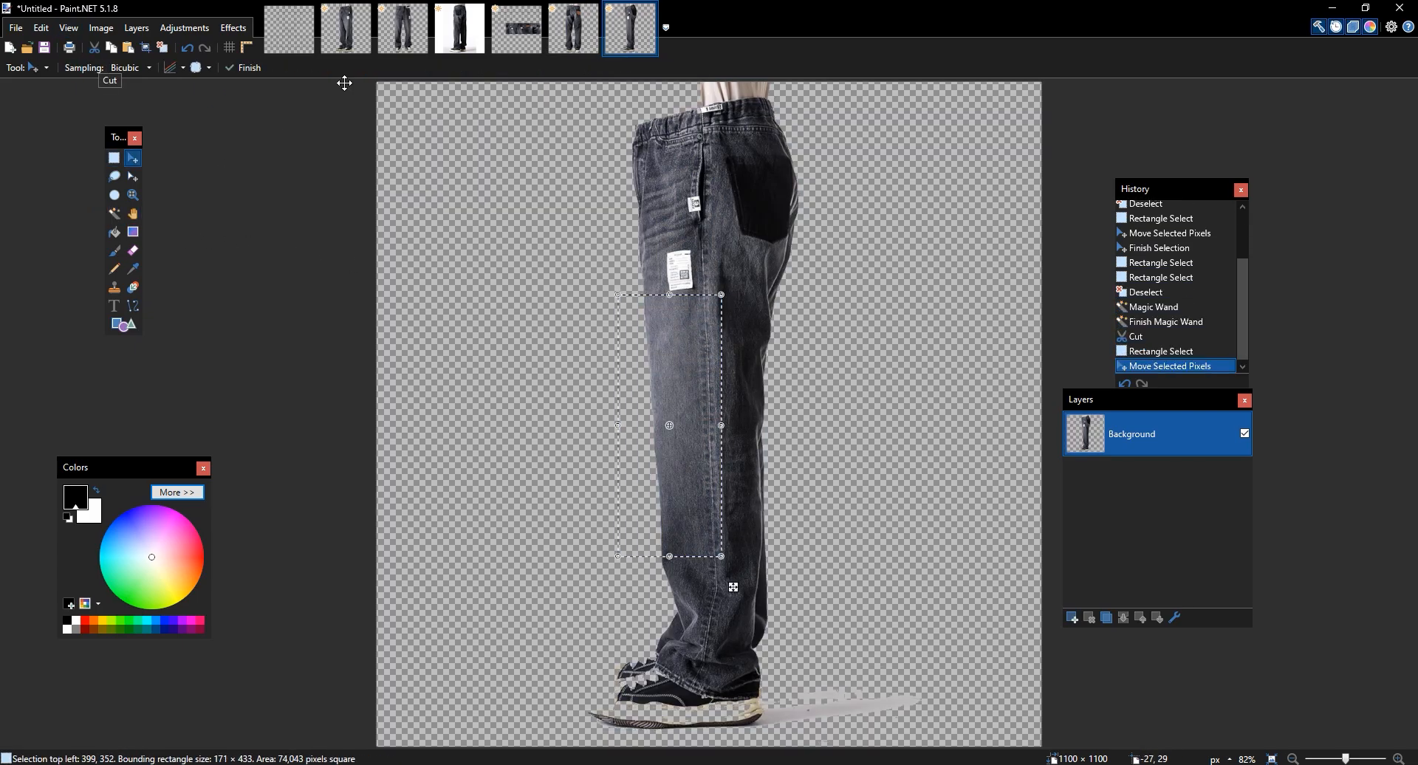
{"action": "left_click", "coordinate": [288, 28]}
{"action": "left_click", "coordinate": [346, 28]}
{"action": "left_click", "coordinate": [541, 33]}
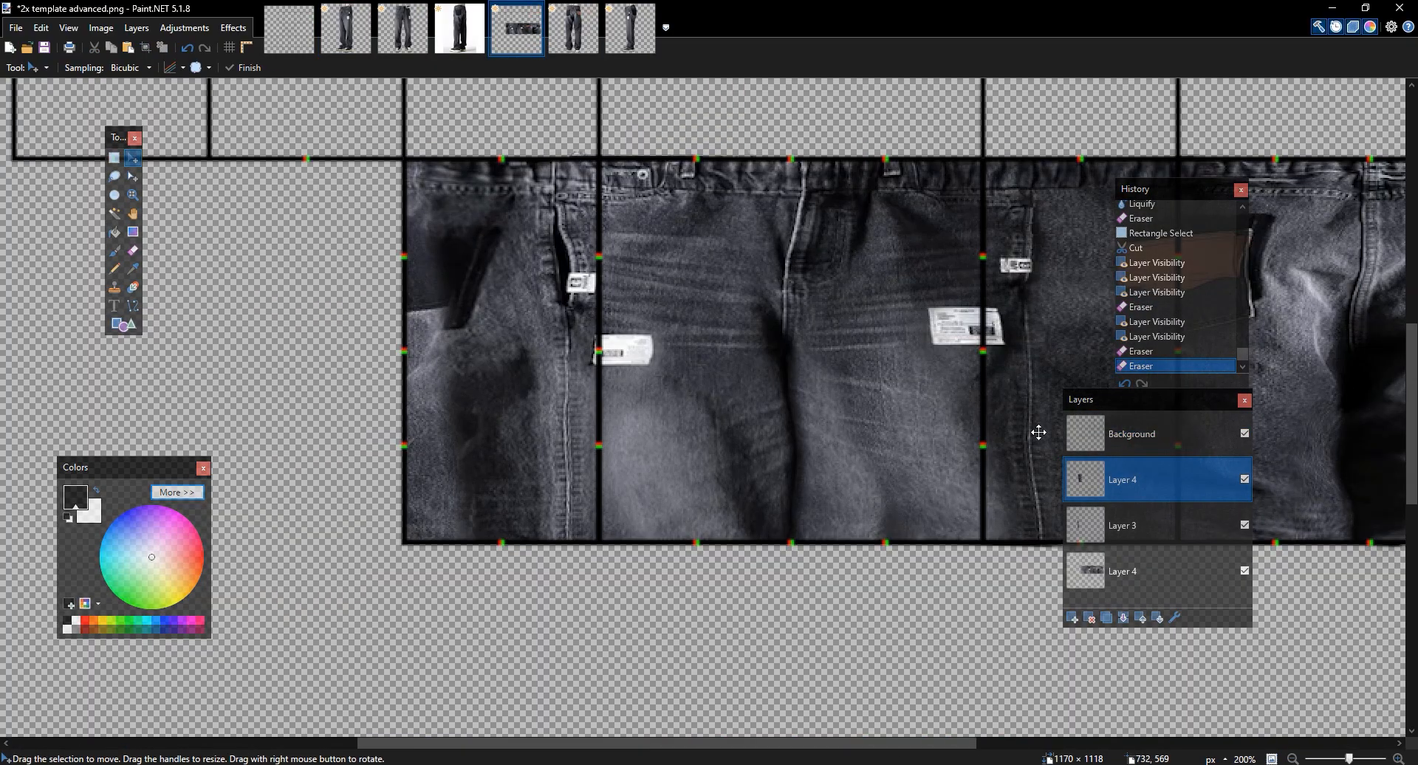
Paste the denim section on a new layer, shrink it, rotate it to about -2.82°, and align it over the side panel's lower part
{"action": "left_click", "coordinate": [1073, 618]}
{"action": "key", "text": "ctrl+v"}
{"action": "left_click_drag", "start_coordinate": [709, 497], "coordinate": [565, 468]}
{"action": "left_click_drag", "start_coordinate": [619, 693], "coordinate": [639, 371]}
{"action": "left_click_drag", "start_coordinate": [594, 317], "coordinate": [565, 493]}
{"action": "left_click_drag", "start_coordinate": [626, 547], "coordinate": [617, 554]}
{"action": "left_click_drag", "start_coordinate": [556, 486], "coordinate": [560, 490]}
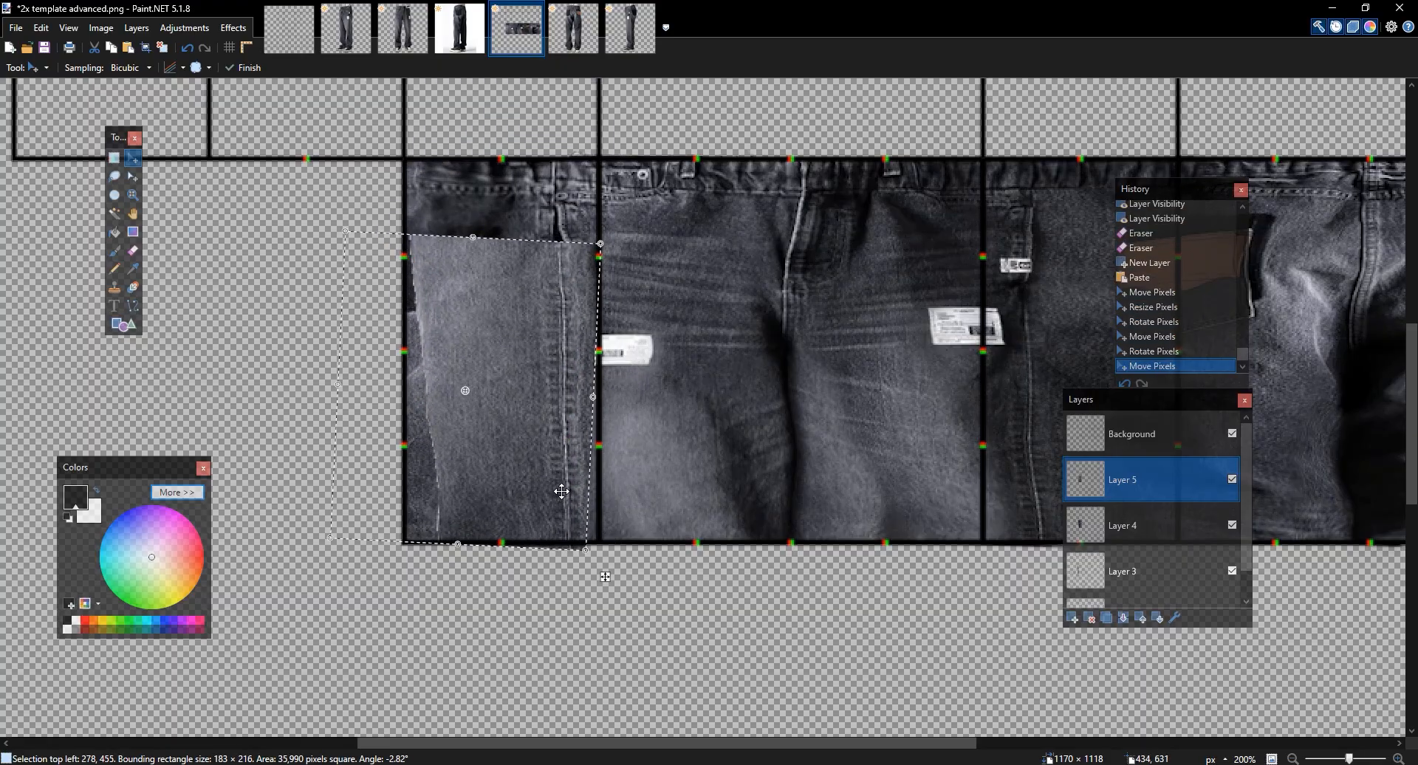
Select the upper part of the pasted denim patch, extend it up to the waistband, and deselect
{"action": "key", "text": "s"}
{"action": "left_click_drag", "start_coordinate": [365, 185], "coordinate": [638, 404]}
{"action": "mouse_move", "coordinate": [502, 189]}
{"action": "left_mouse_down"}
{"action": "mouse_move", "coordinate": [491, 104]}
{"action": "mouse_move", "coordinate": [492, 124]}
{"action": "left_mouse_up"}
{"action": "key", "text": "ctrl+d"}
Erase the denim patch over the side seam, below the lower template line, and along its outer and upper edges with a 59 px brush
{"action": "key", "text": "e"}
{"action": "left_click", "coordinate": [190, 67]}
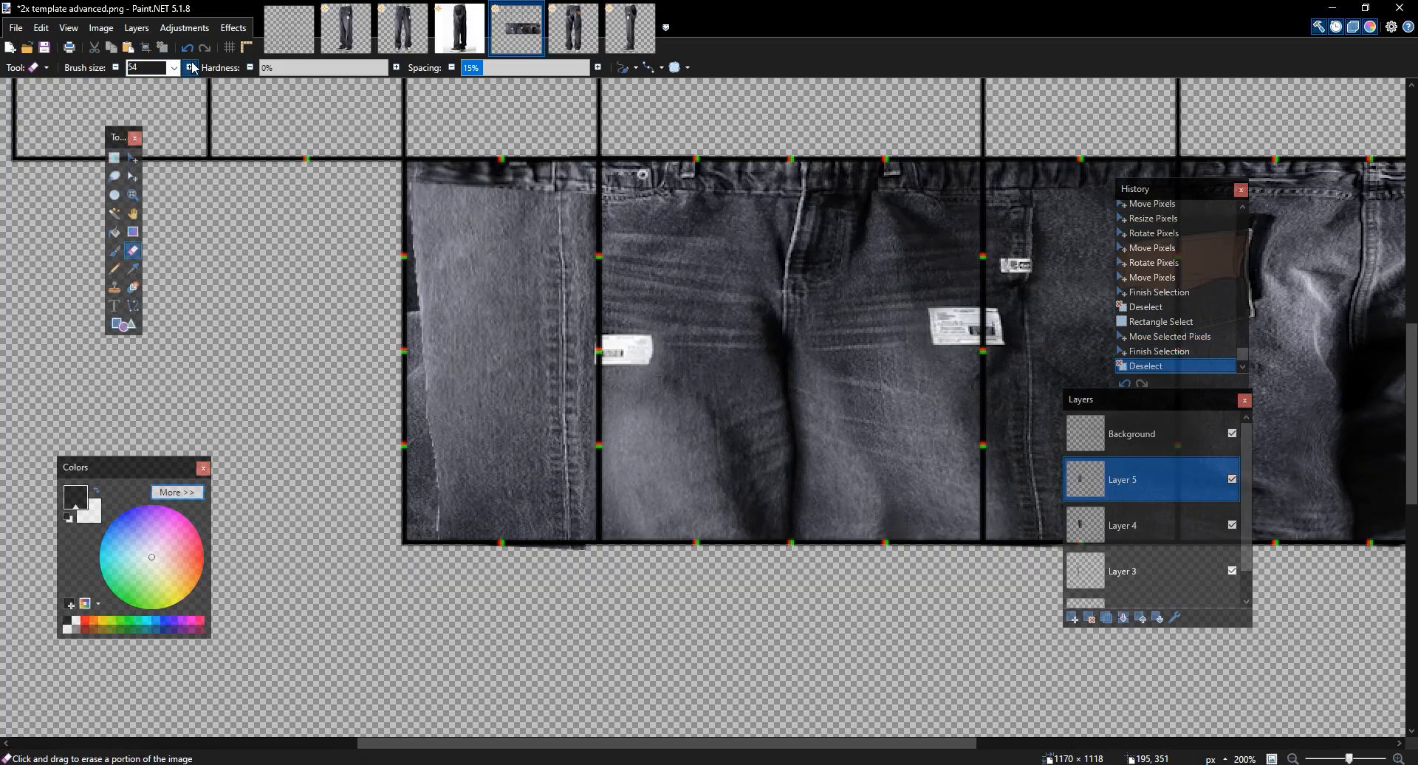
{"action": "mouse_move", "coordinate": [624, 220]}
{"action": "left_mouse_down"}
{"action": "mouse_move", "coordinate": [587, 227]}
{"action": "mouse_move", "coordinate": [576, 267]}
{"action": "mouse_move", "coordinate": [587, 428]}
{"action": "left_mouse_up"}
{"action": "left_click_drag", "start_coordinate": [591, 561], "coordinate": [494, 586]}
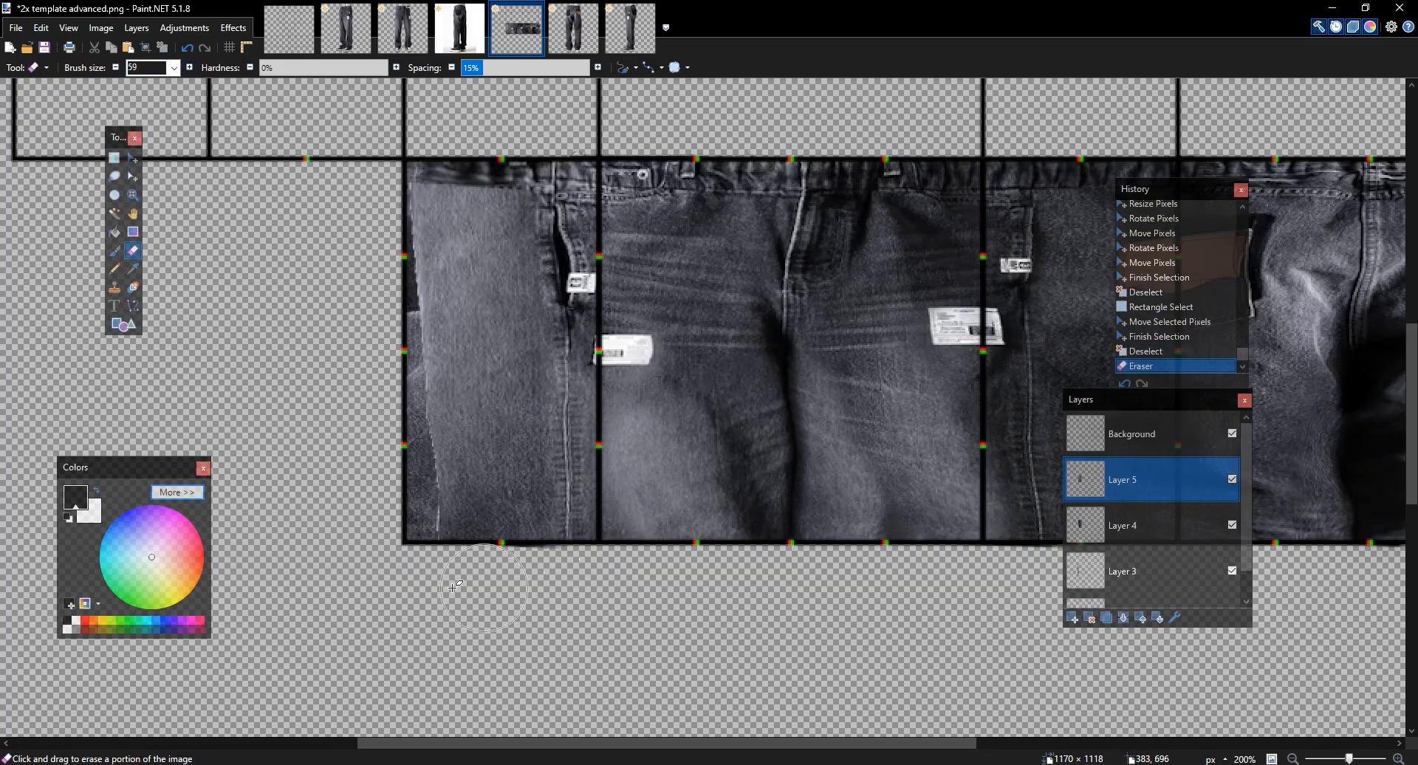
{"action": "mouse_move", "coordinate": [395, 336]}
{"action": "left_mouse_down"}
{"action": "mouse_move", "coordinate": [407, 177]}
{"action": "mouse_move", "coordinate": [476, 156]}
{"action": "mouse_move", "coordinate": [522, 166]}
{"action": "mouse_move", "coordinate": [450, 178]}
{"action": "left_mouse_up"}
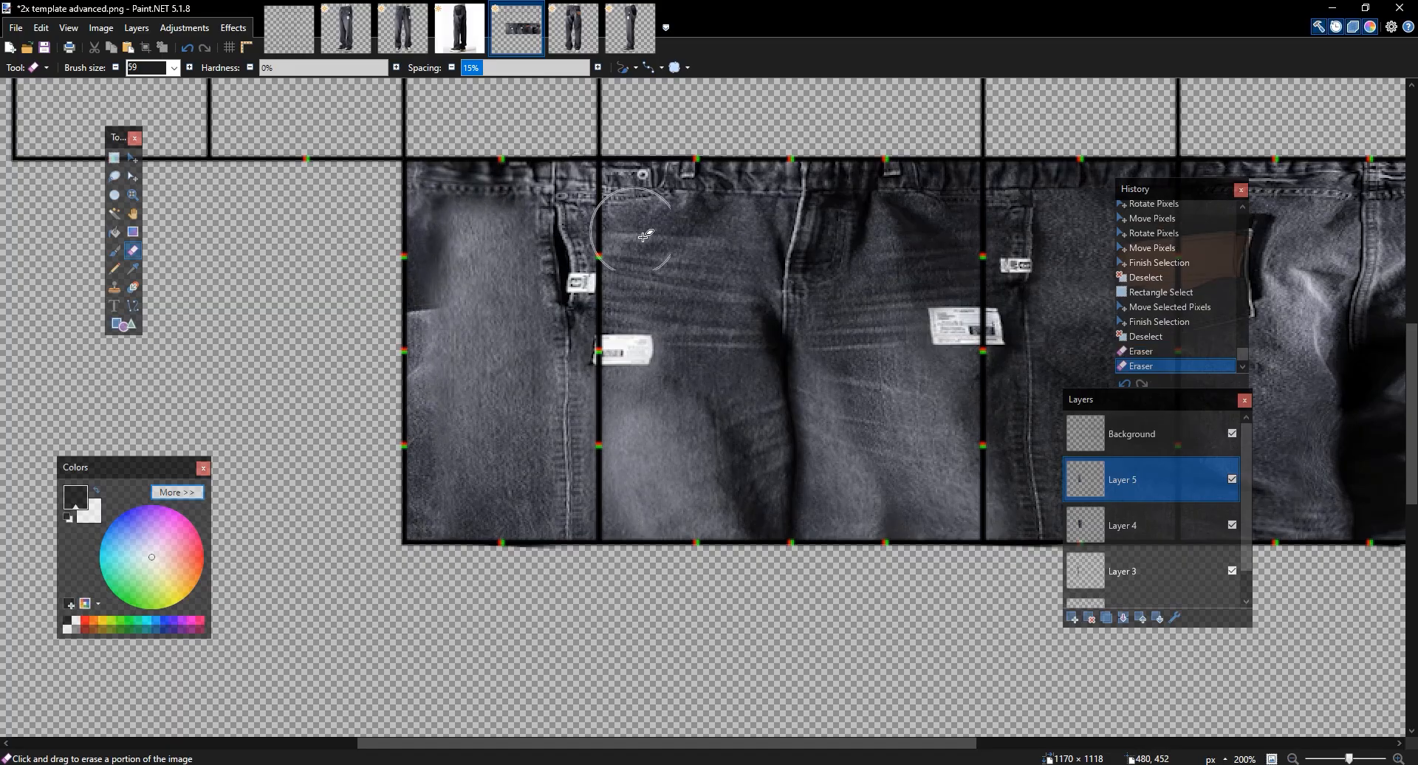
Examine how the denim patch blends into the side panel by toggling Layer 5 on and off
{"action": "scroll", "coordinate": [713, 276], "scroll_direction": "up", "scroll_amount": 2}
{"action": "scroll", "coordinate": [714, 276], "scroll_direction": "down", "scroll_amount": 3}
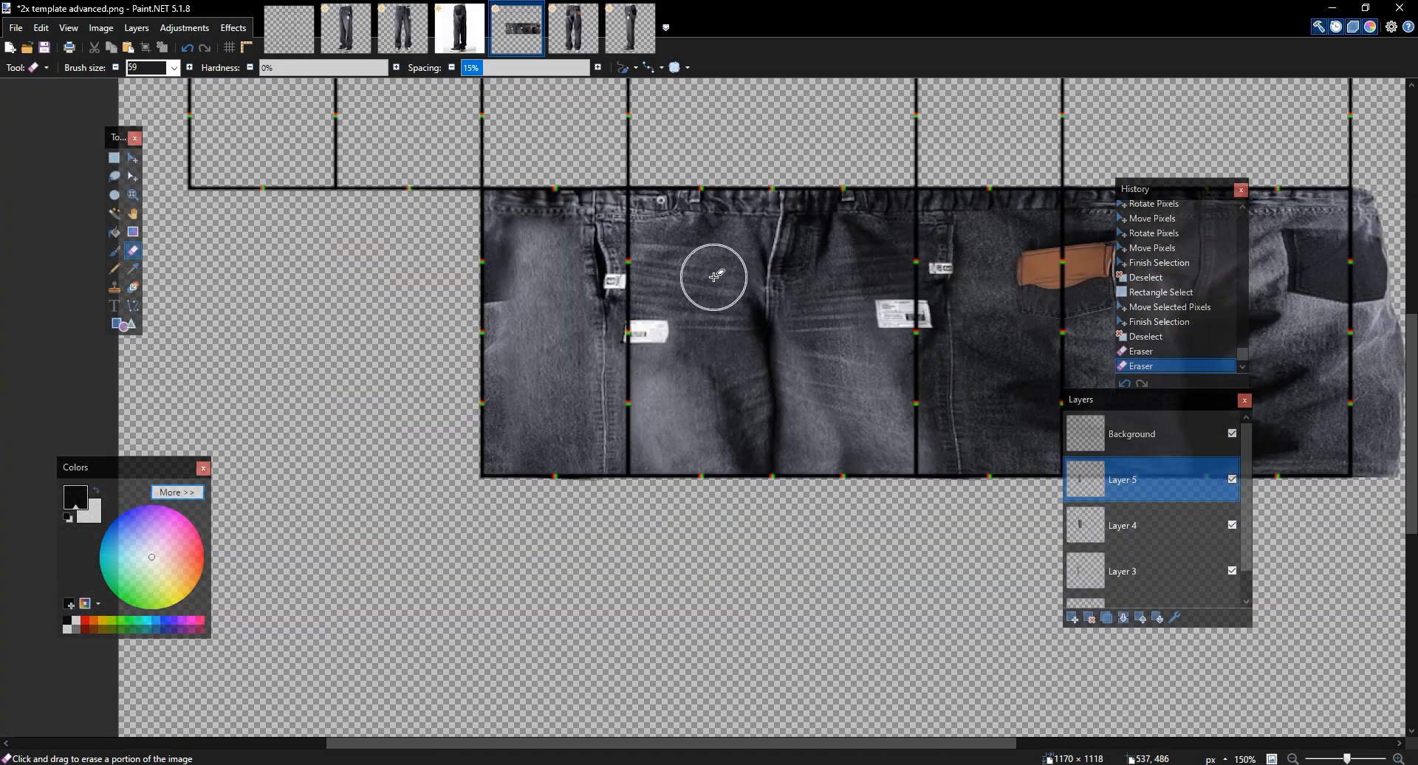
{"action": "scroll", "coordinate": [713, 276], "scroll_direction": "up", "scroll_amount": 2}
{"action": "left_click", "coordinate": [1234, 480]}
{"action": "left_click", "coordinate": [1234, 480]}
{"action": "left_click_drag", "start_coordinate": [635, 209], "coordinate": [654, 225]}
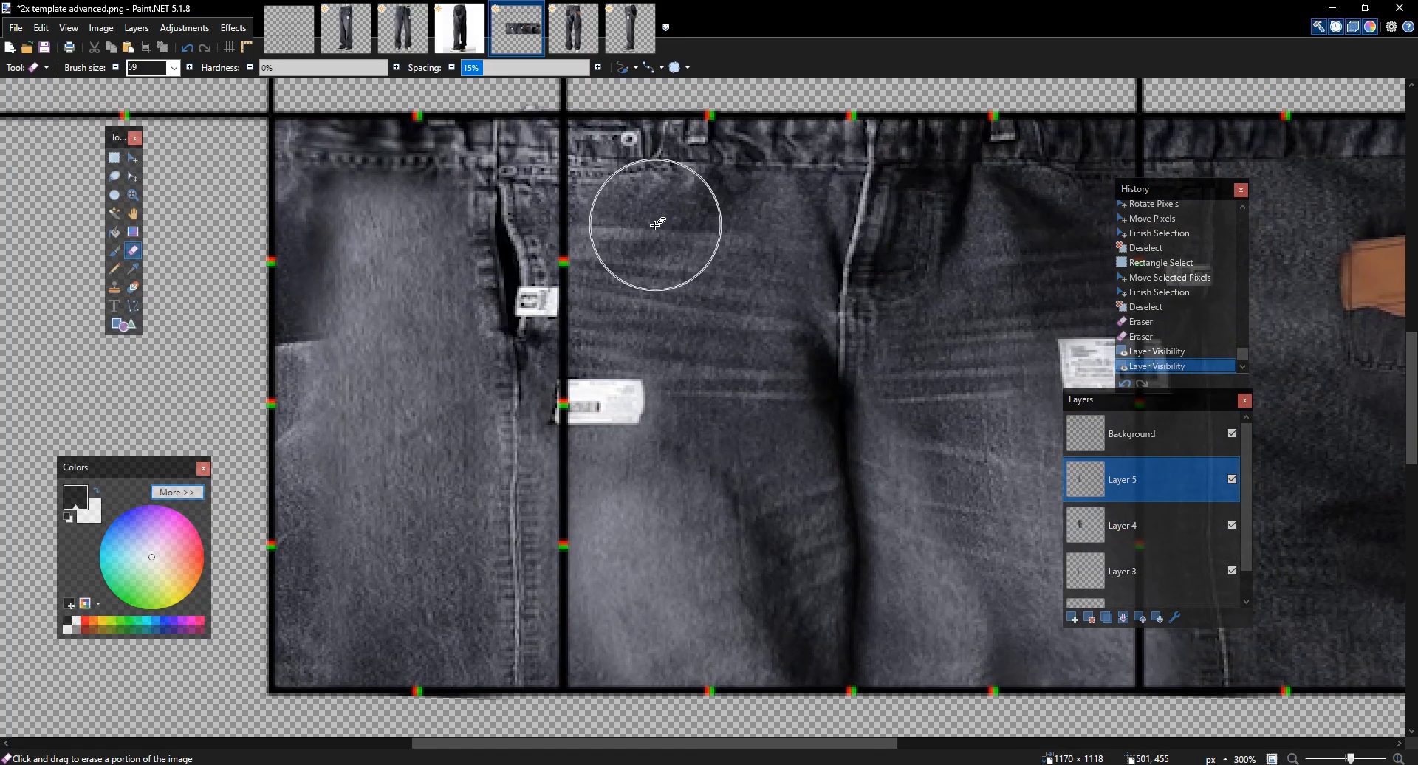
{"action": "left_click_drag", "start_coordinate": [530, 173], "coordinate": [619, 195]}
{"action": "left_click", "coordinate": [1233, 480]}
{"action": "left_click", "coordinate": [1233, 480]}
Hide the pasted leg's Layer 4 and erase the denim patch over the back pocket with a 24 px brush at 81% hardness
{"action": "left_click", "coordinate": [1233, 480]}
{"action": "left_click", "coordinate": [1233, 525]}
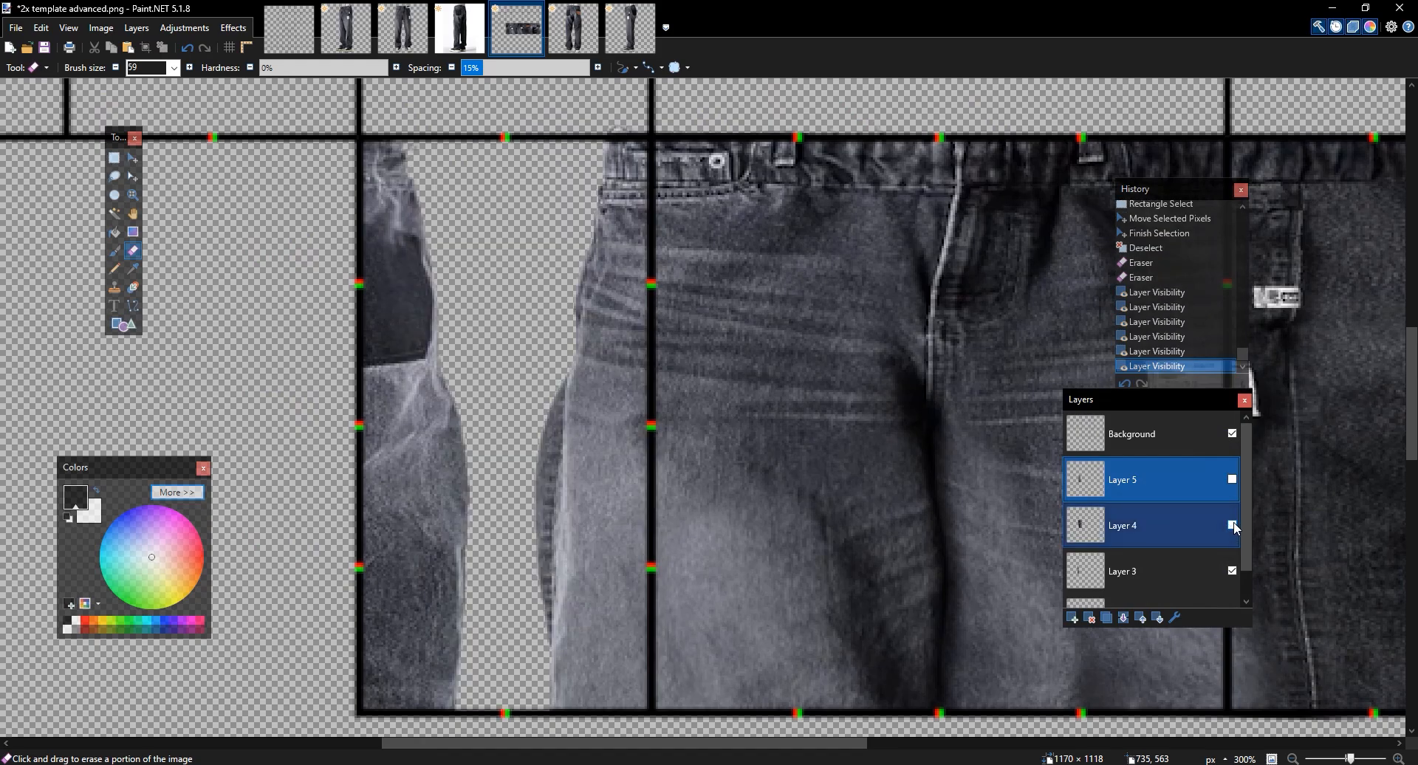
{"action": "left_click", "coordinate": [1234, 480]}
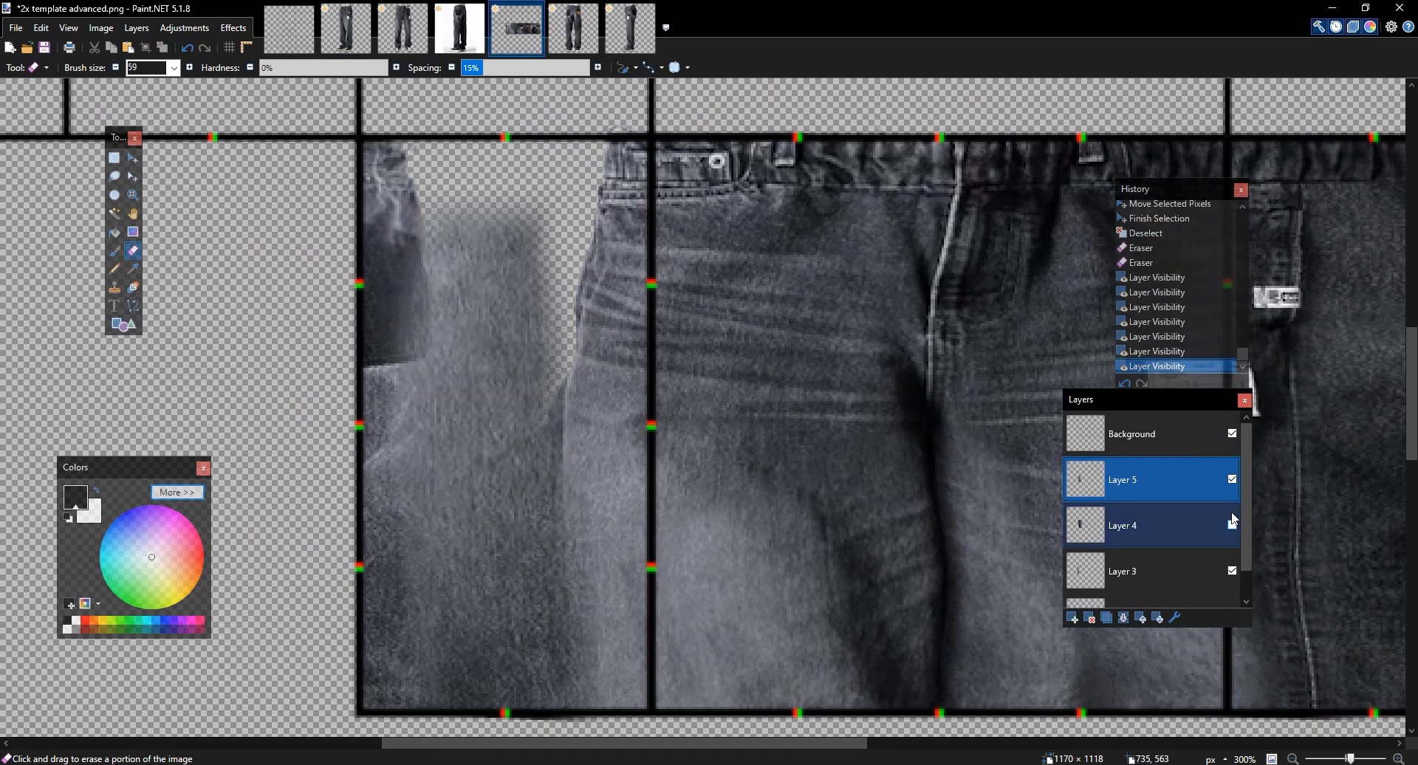
{"action": "left_click", "coordinate": [351, 68]}
{"action": "left_click_drag", "start_coordinate": [351, 337], "coordinate": [369, 330]}
{"action": "left_click", "coordinate": [116, 67]}
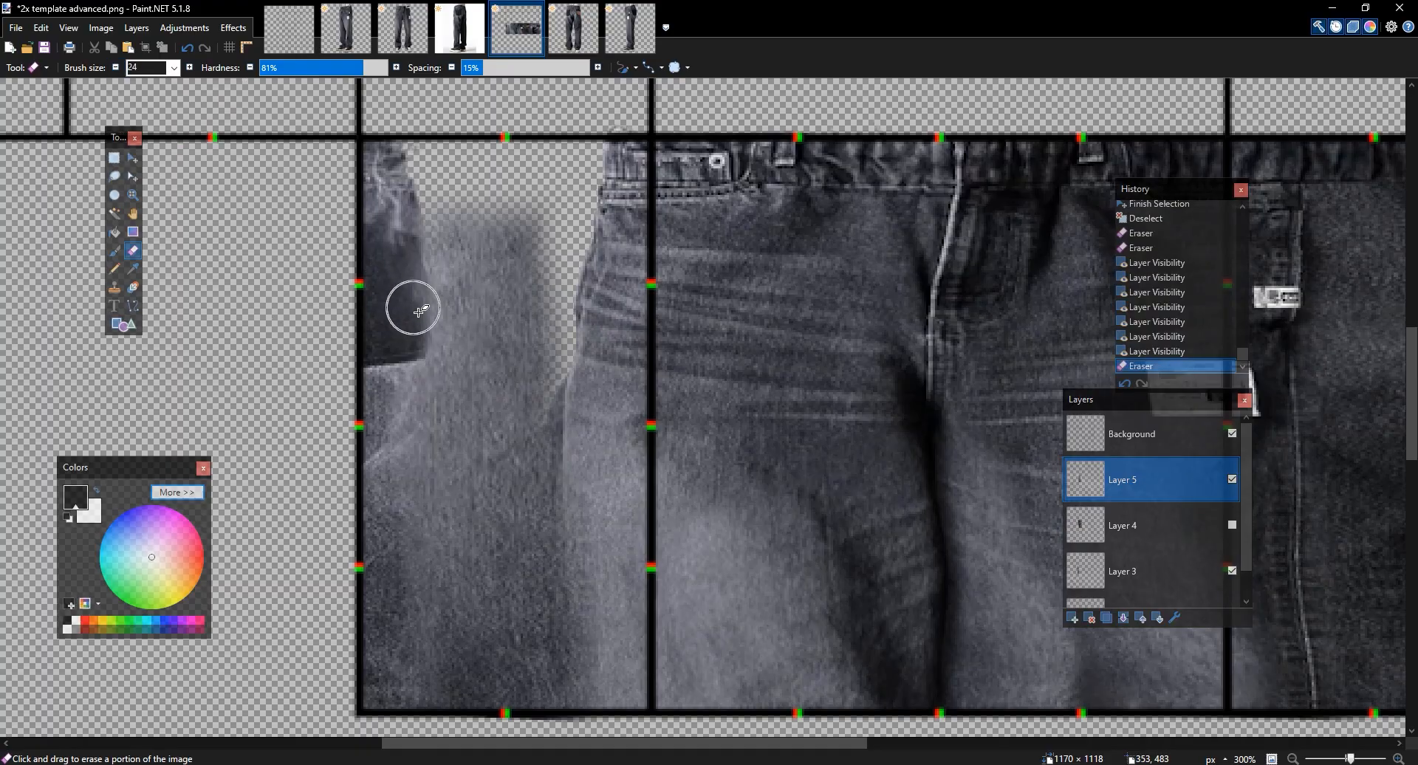
{"action": "left_click", "coordinate": [410, 338]}
{"action": "left_click", "coordinate": [1231, 479]}
{"action": "left_click", "coordinate": [1231, 479]}
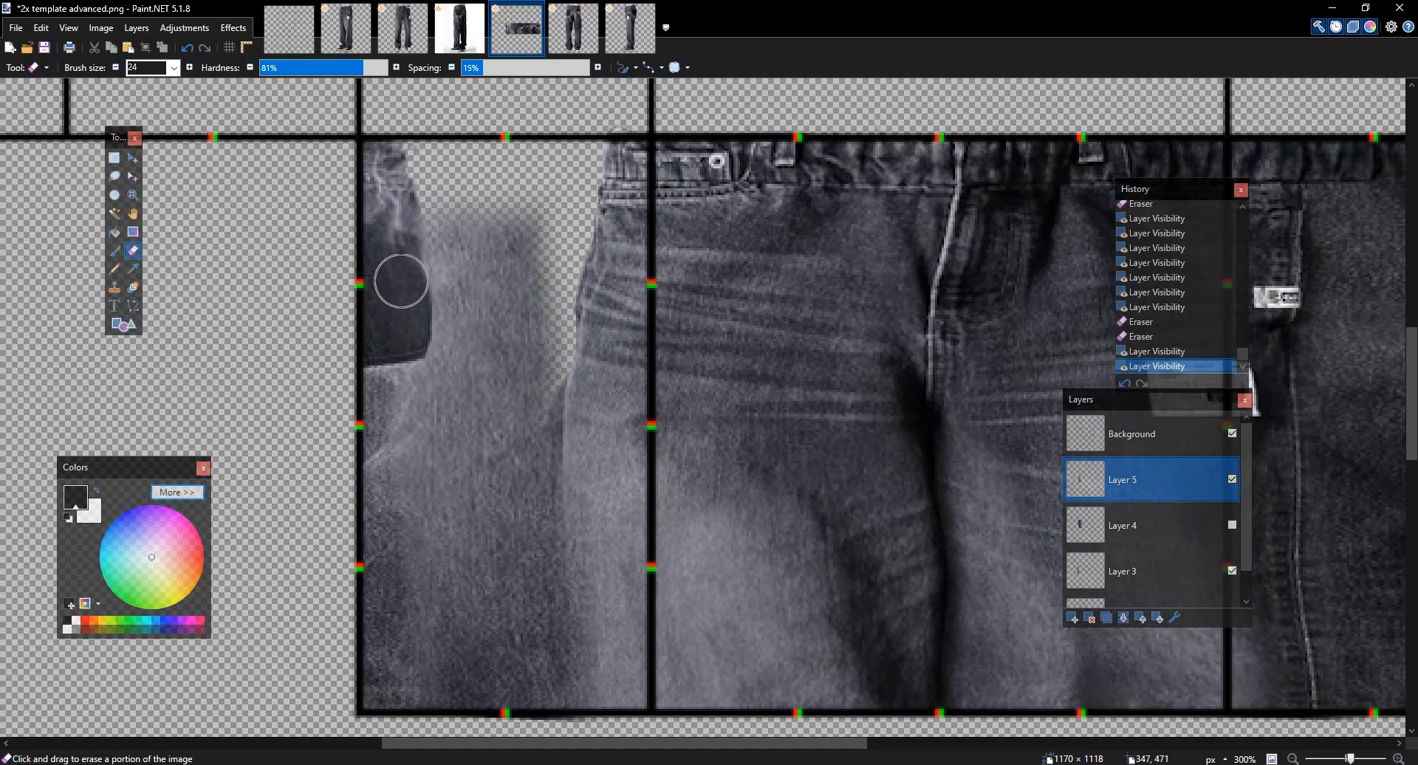
{"action": "left_click", "coordinate": [396, 254]}
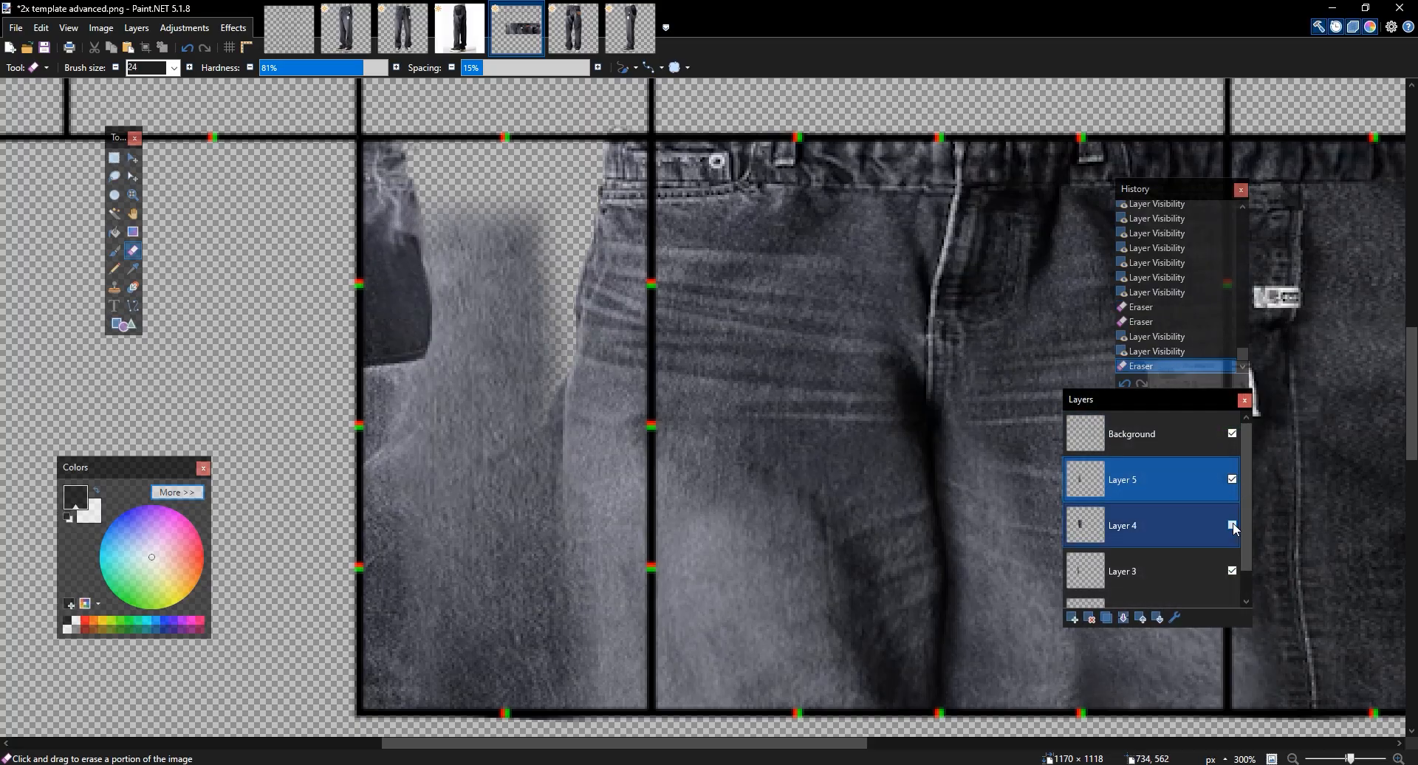
Show the pasted leg's Layer 4 again and erase it around the back pocket's lower edge with a 24 px brush at 20% hardness
{"action": "left_click", "coordinate": [1232, 525]}
{"action": "left_click", "coordinate": [1232, 525]}
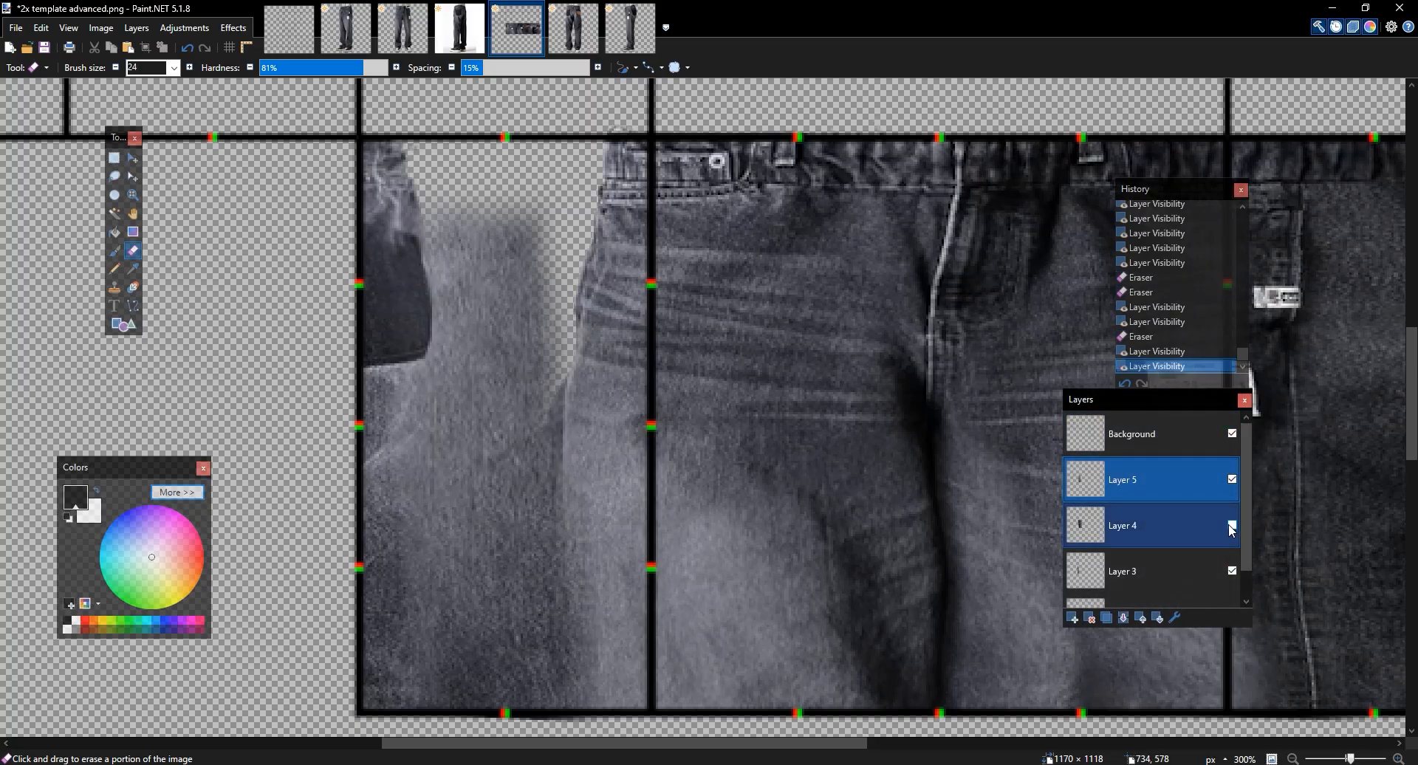
{"action": "left_click", "coordinate": [1232, 525]}
{"action": "left_click", "coordinate": [292, 69]}
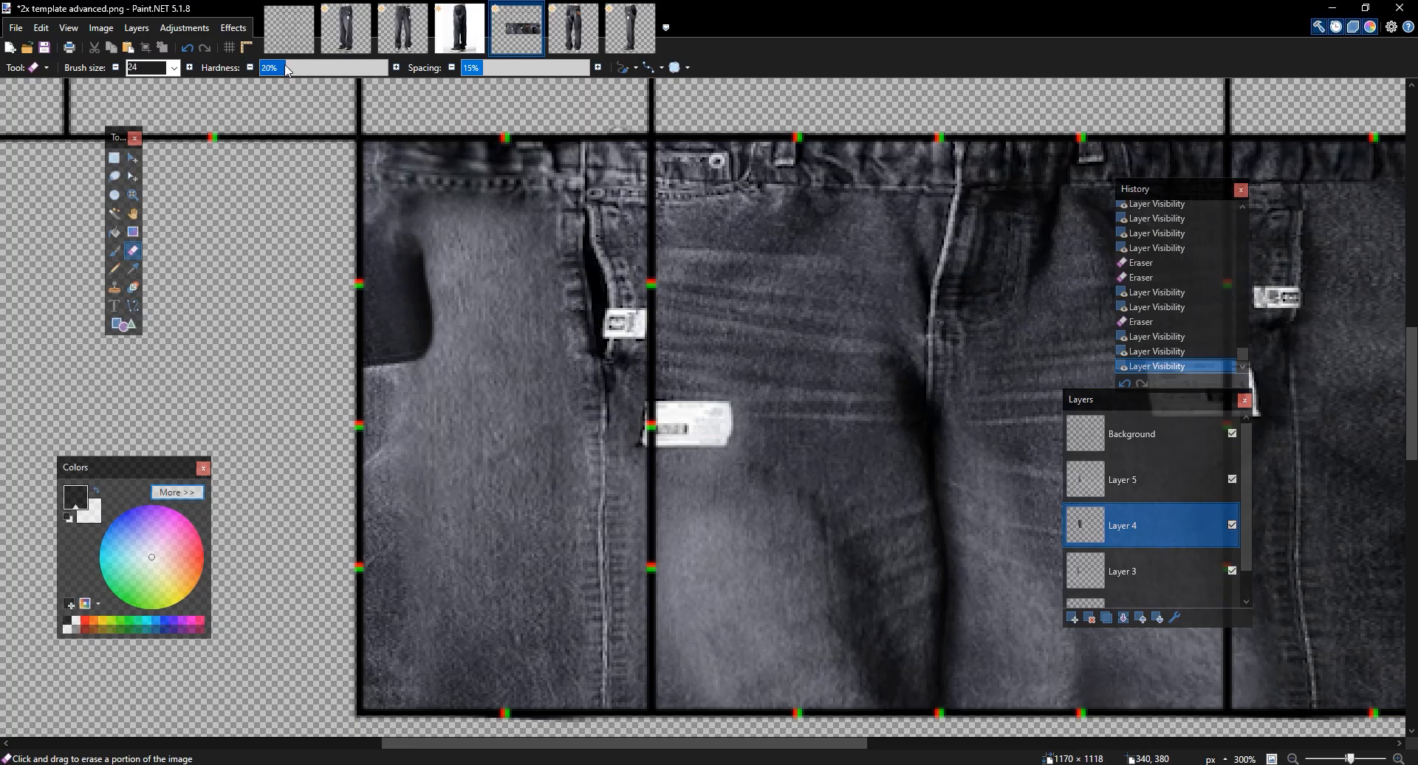
{"action": "left_click_drag", "start_coordinate": [401, 354], "coordinate": [389, 370]}
{"action": "left_click_drag", "start_coordinate": [397, 443], "coordinate": [403, 458]}
Compare Layer 4 with the layers beneath and erase its outer part down the leg below the back pocket with a 39 px brush
{"action": "left_click", "coordinate": [189, 68]}
{"action": "left_click", "coordinate": [1232, 525]}
{"action": "left_click", "coordinate": [1232, 525]}
{"action": "left_click", "coordinate": [1232, 525]}
{"action": "left_click", "coordinate": [1232, 525]}
{"action": "left_click", "coordinate": [1232, 525]}
{"action": "left_click_drag", "start_coordinate": [398, 509], "coordinate": [410, 654]}
{"action": "left_click_drag", "start_coordinate": [673, 604], "coordinate": [701, 591]}
Merge Layer 5 and the layers beneath it down into the bottom jeans Layer 4, keeping the template lines separate
{"action": "scroll", "coordinate": [839, 490], "scroll_direction": "down", "scroll_amount": 9}
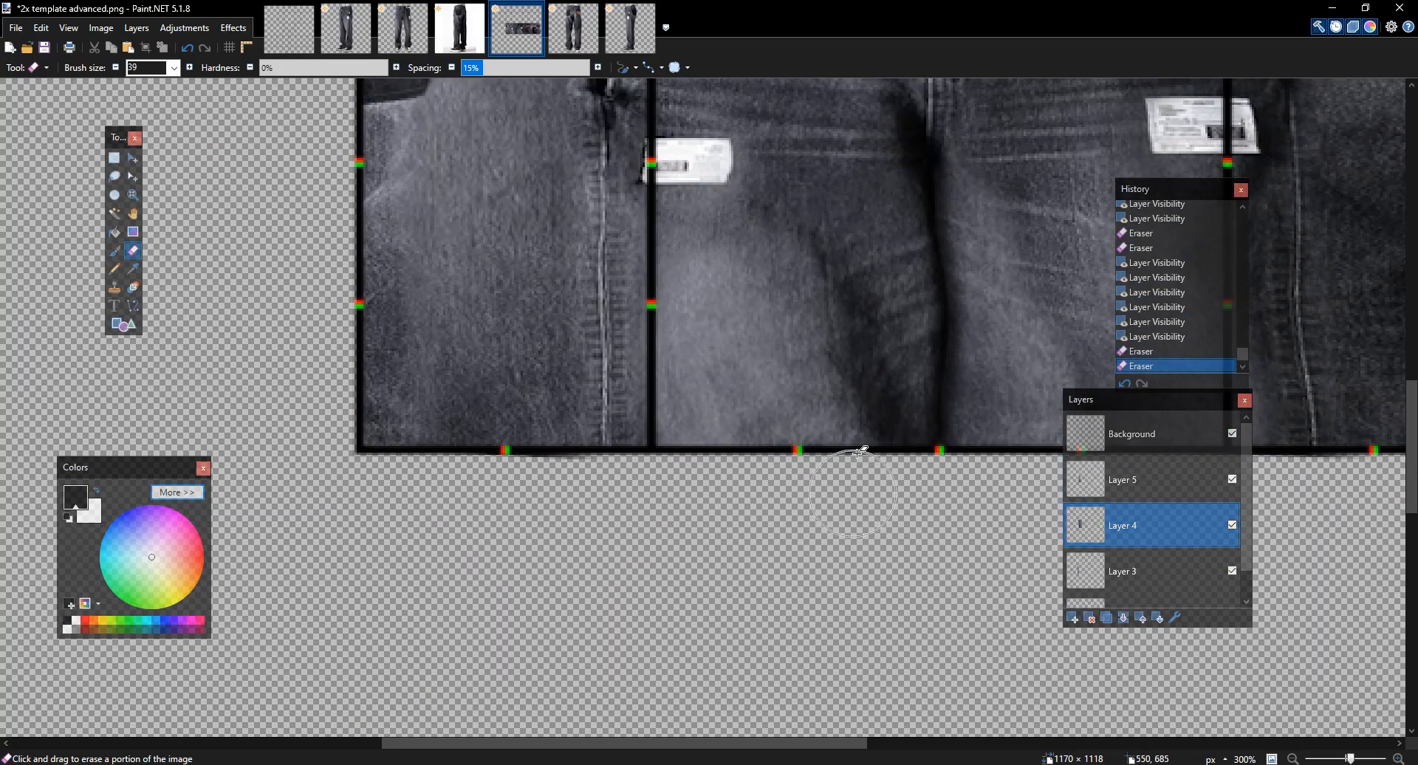
{"action": "scroll", "coordinate": [783, 528], "scroll_direction": "up", "scroll_amount": 10}
{"action": "scroll", "coordinate": [732, 565], "scroll_direction": "right", "scroll_amount": 4}
{"action": "scroll", "coordinate": [733, 564], "scroll_direction": "down", "scroll_amount": 3}
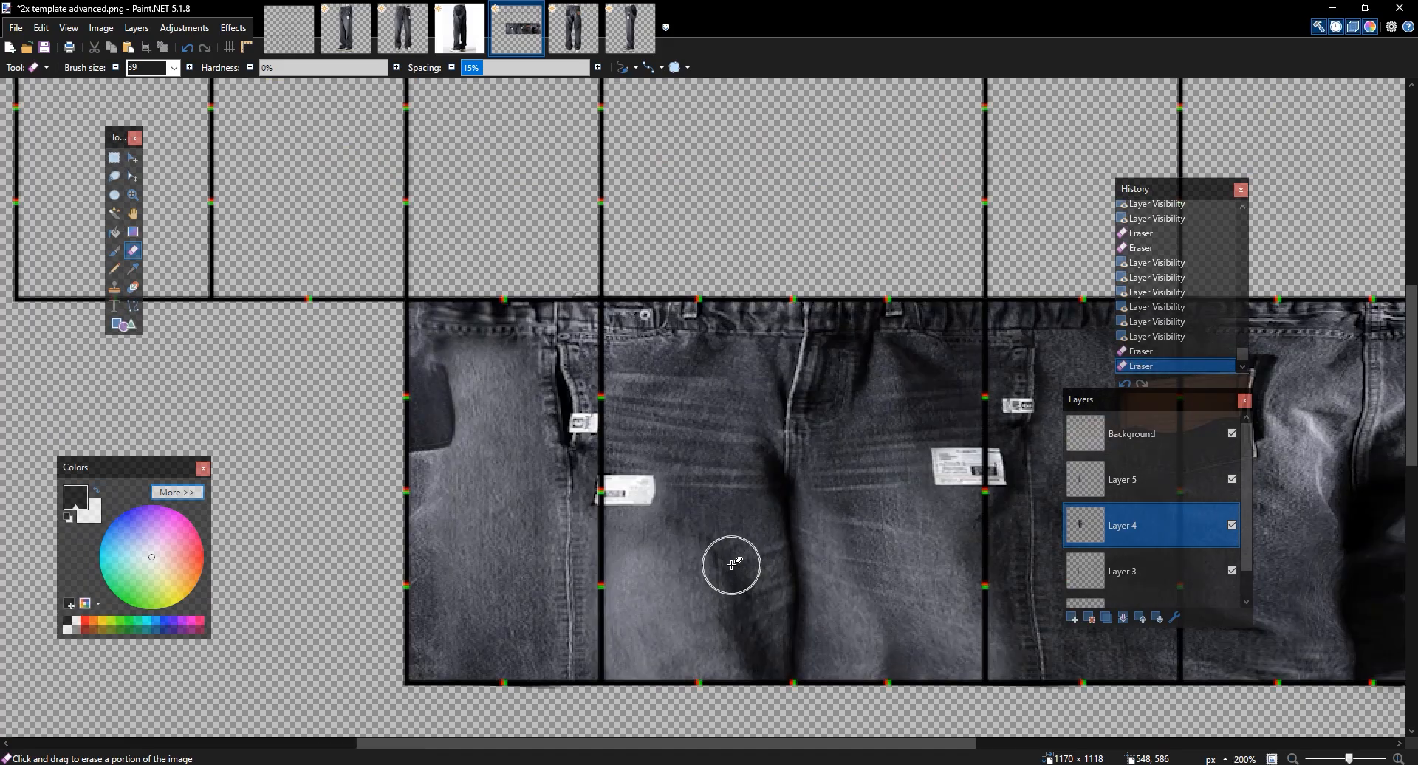
{"action": "scroll", "coordinate": [734, 564], "scroll_direction": "up", "scroll_amount": 3}
{"action": "left_click_drag", "start_coordinate": [827, 243], "coordinate": [619, 204]}
{"action": "left_click", "coordinate": [1149, 473]}
{"action": "double_click", "coordinate": [1124, 619]}
{"action": "left_click", "coordinate": [1124, 620]}
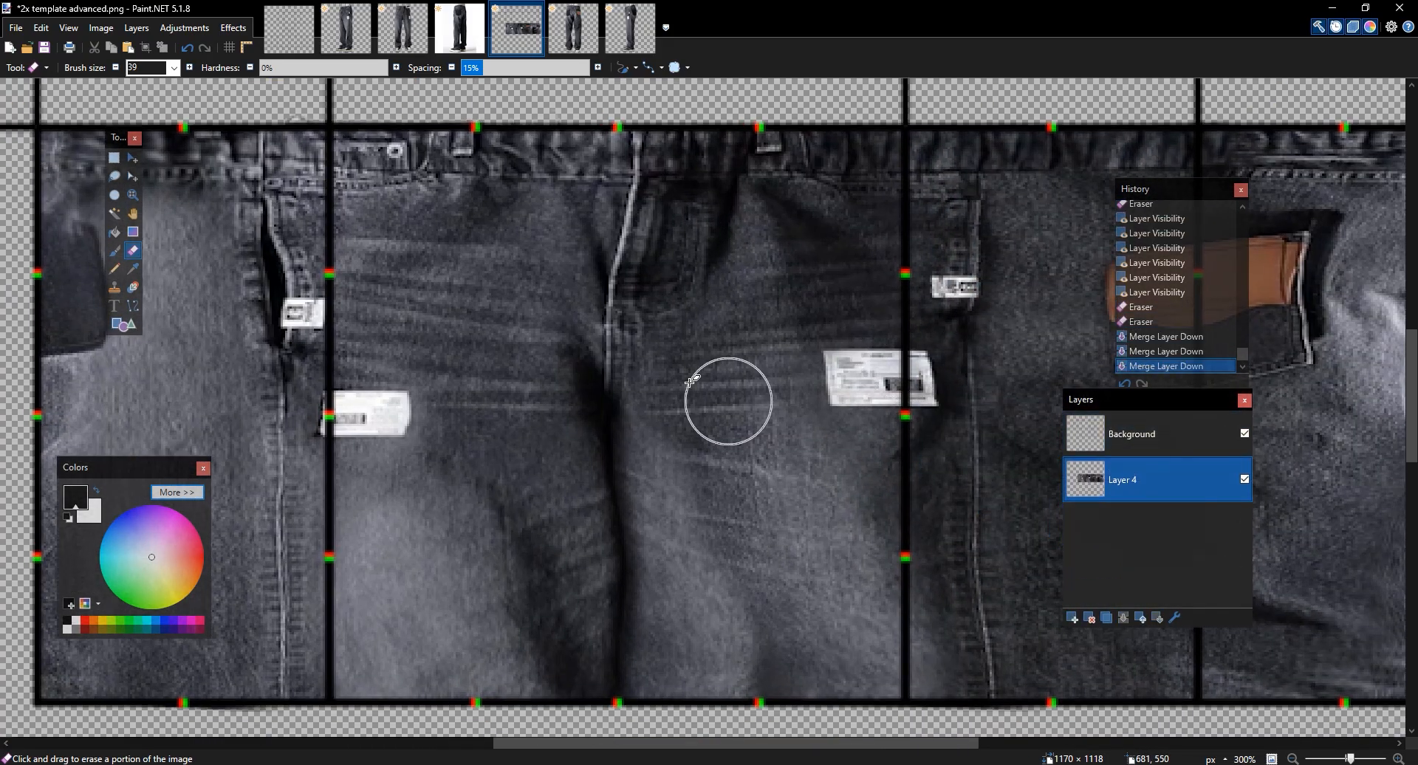
Undo back through the layer merges until Layer 5, Layer 4 and Layer 3 are separate layers again
{"action": "left_click_drag", "start_coordinate": [871, 452], "coordinate": [1280, 496]}
{"action": "key", "text": "ctrl+z"}
{"action": "key", "text": "ctrl+z"}
{"action": "left_click", "coordinate": [1246, 480]}
{"action": "left_click", "coordinate": [1246, 480]}
{"action": "left_click", "coordinate": [1246, 480]}
{"action": "left_click", "coordinate": [1246, 481]}
{"action": "left_click_drag", "start_coordinate": [409, 200], "coordinate": [473, 241]}
{"action": "key", "text": "ctrl+z"}
{"action": "key", "text": "ctrl+z"}
{"action": "key", "text": "ctrl+z"}
{"action": "key", "text": "ctrl+z"}
{"action": "key", "text": "ctrl+z"}
{"action": "key", "text": "ctrl+z"}
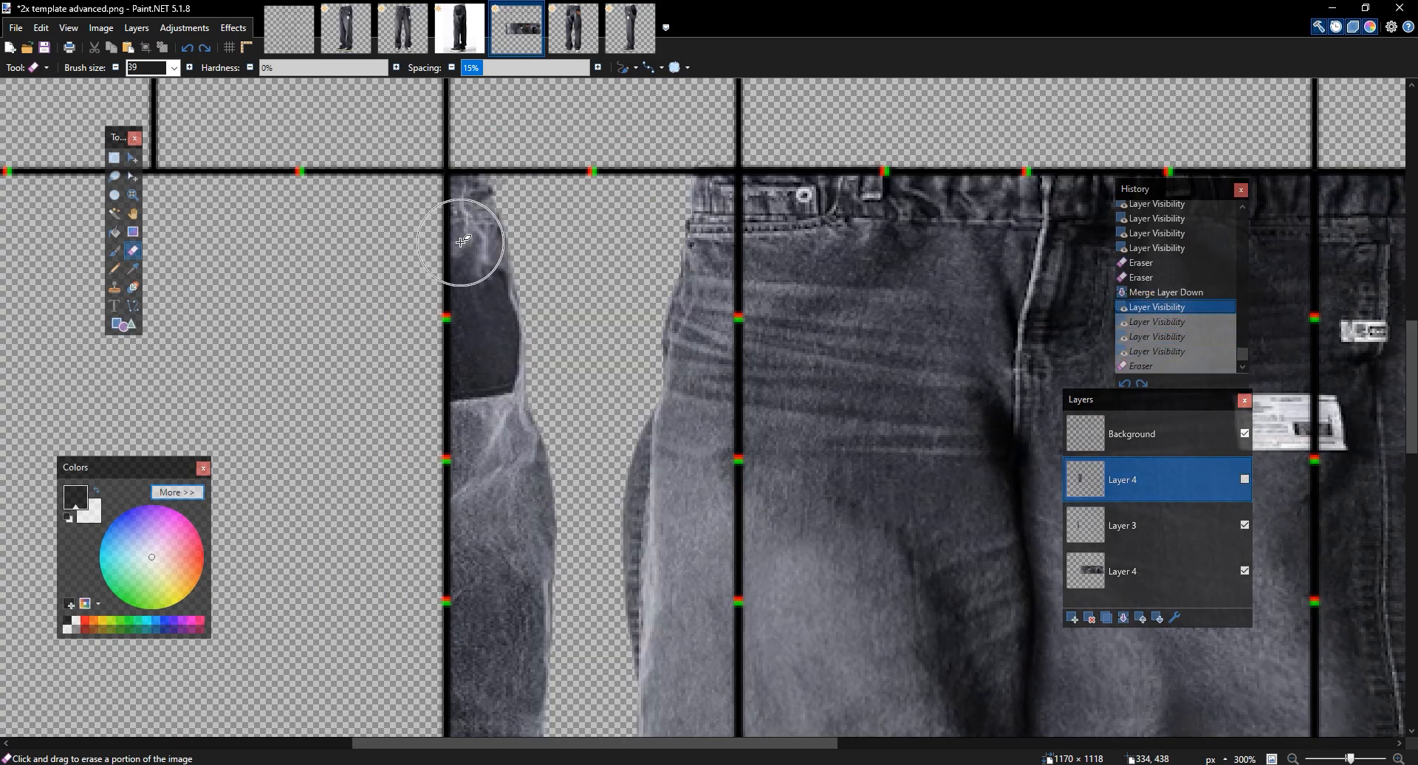
Compare Layers 5 and 4 with what lies beneath, and erase Layer 4 above the back pocket with a 39 px brush at 0% hardness
{"action": "left_click", "coordinate": [1231, 480]}
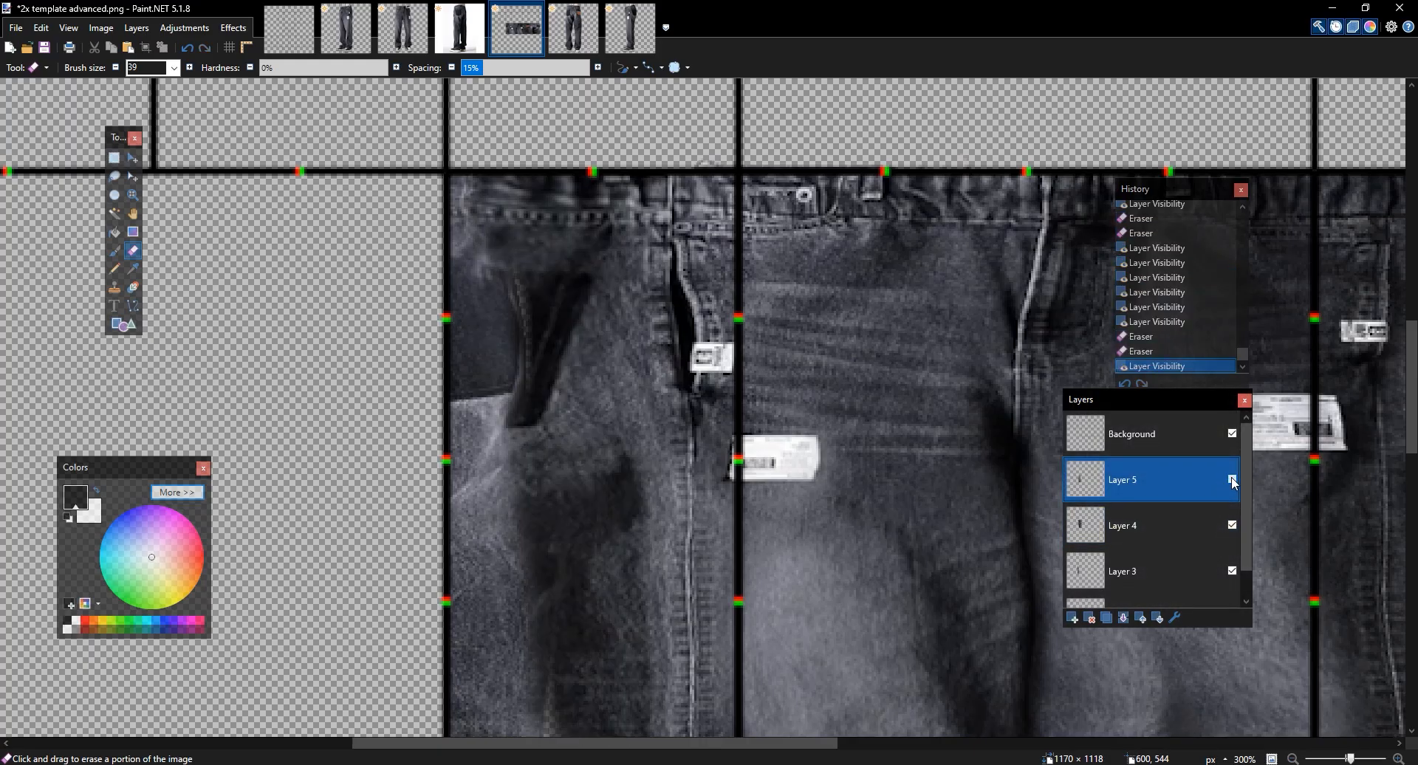
{"action": "left_click", "coordinate": [1231, 480]}
{"action": "left_click", "coordinate": [1232, 526]}
{"action": "left_click", "coordinate": [1231, 525]}
{"action": "left_click", "coordinate": [1232, 526]}
{"action": "left_click", "coordinate": [1232, 526]}
{"action": "left_click", "coordinate": [1149, 532]}
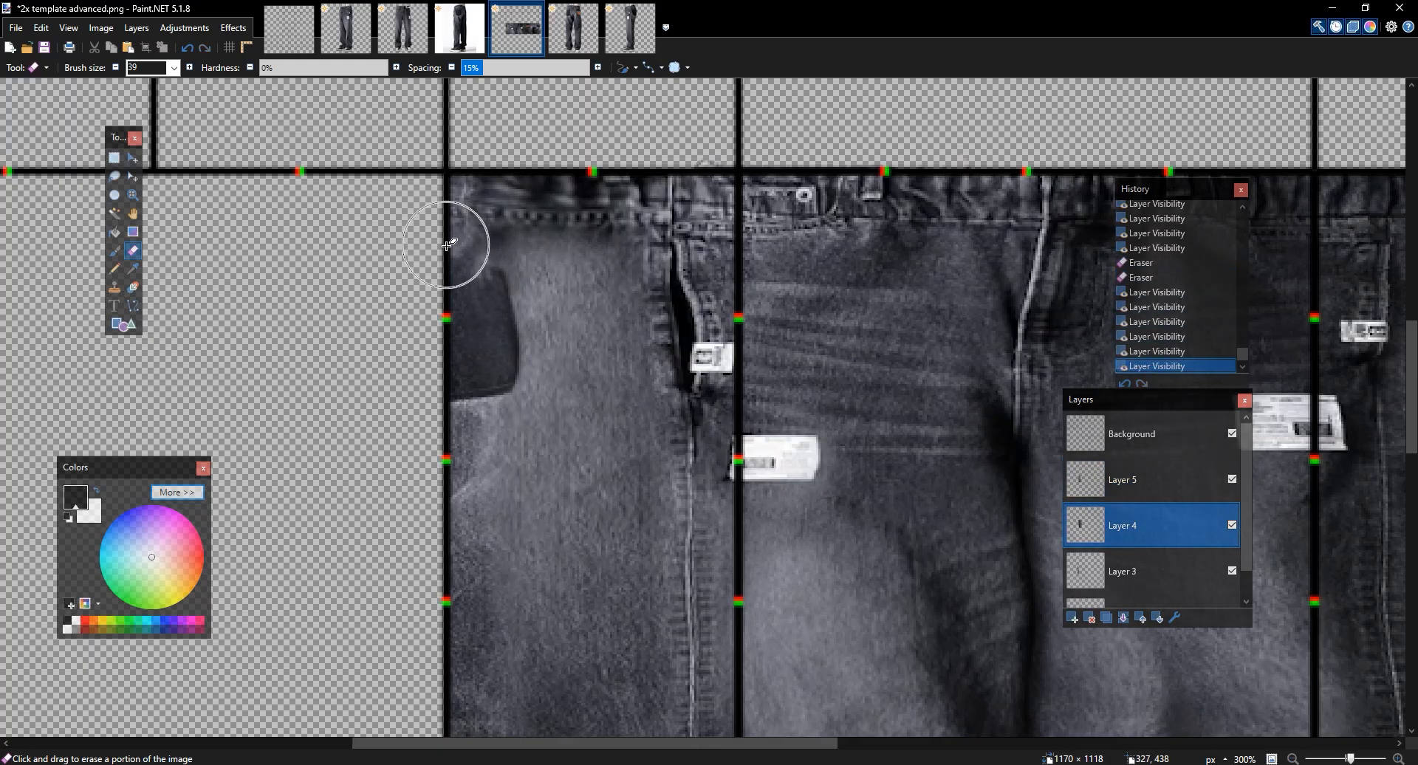
{"action": "left_click", "coordinate": [454, 259]}
{"action": "left_click_drag", "start_coordinate": [923, 415], "coordinate": [829, 387]}
Merge Layer 5, the pasted Layer 4 and Layer 3 down into the bottom jeans Layer 4
{"action": "left_click", "coordinate": [1148, 482]}
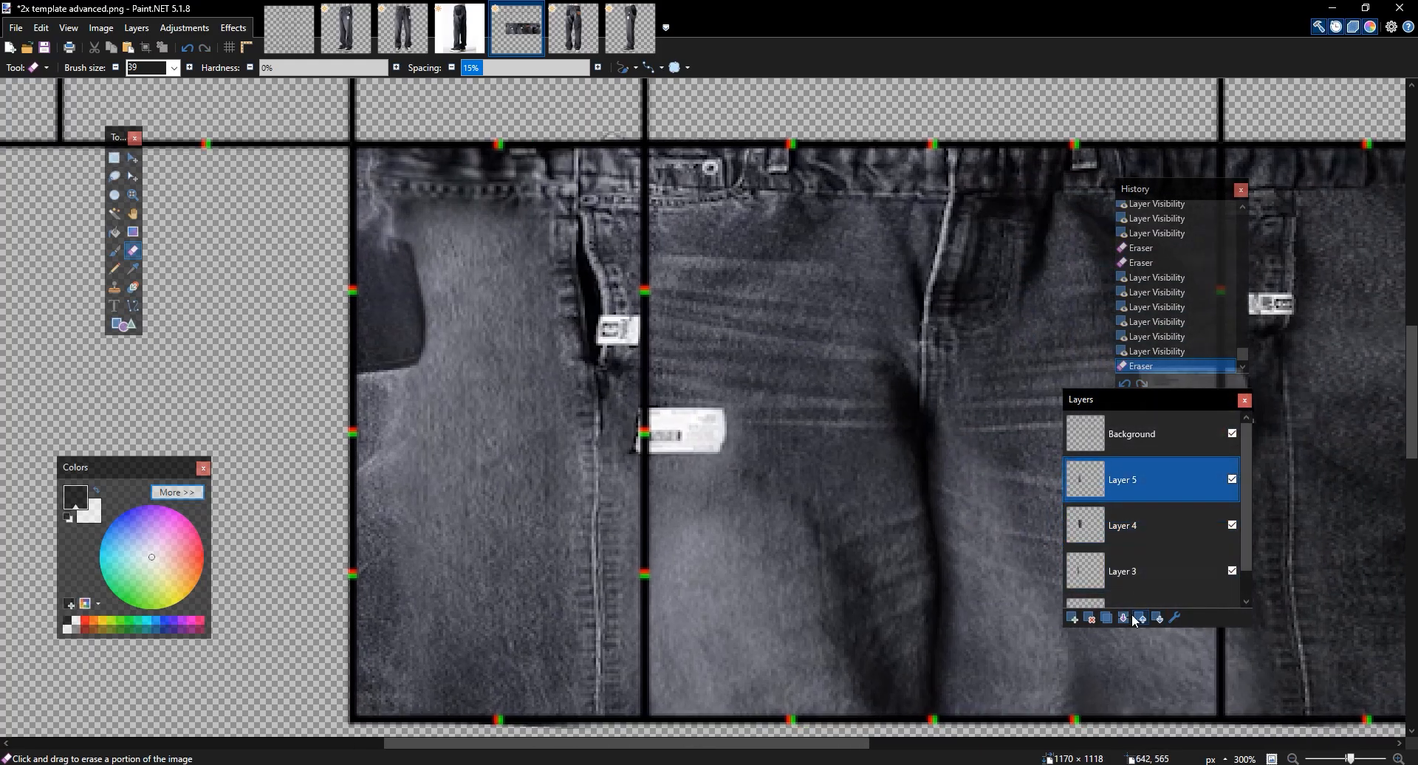
{"action": "left_click", "coordinate": [1123, 618]}
{"action": "left_click", "coordinate": [1123, 618]}
{"action": "left_click", "coordinate": [1123, 618]}
{"action": "scroll", "coordinate": [801, 369], "scroll_direction": "down", "scroll_amount": 3}
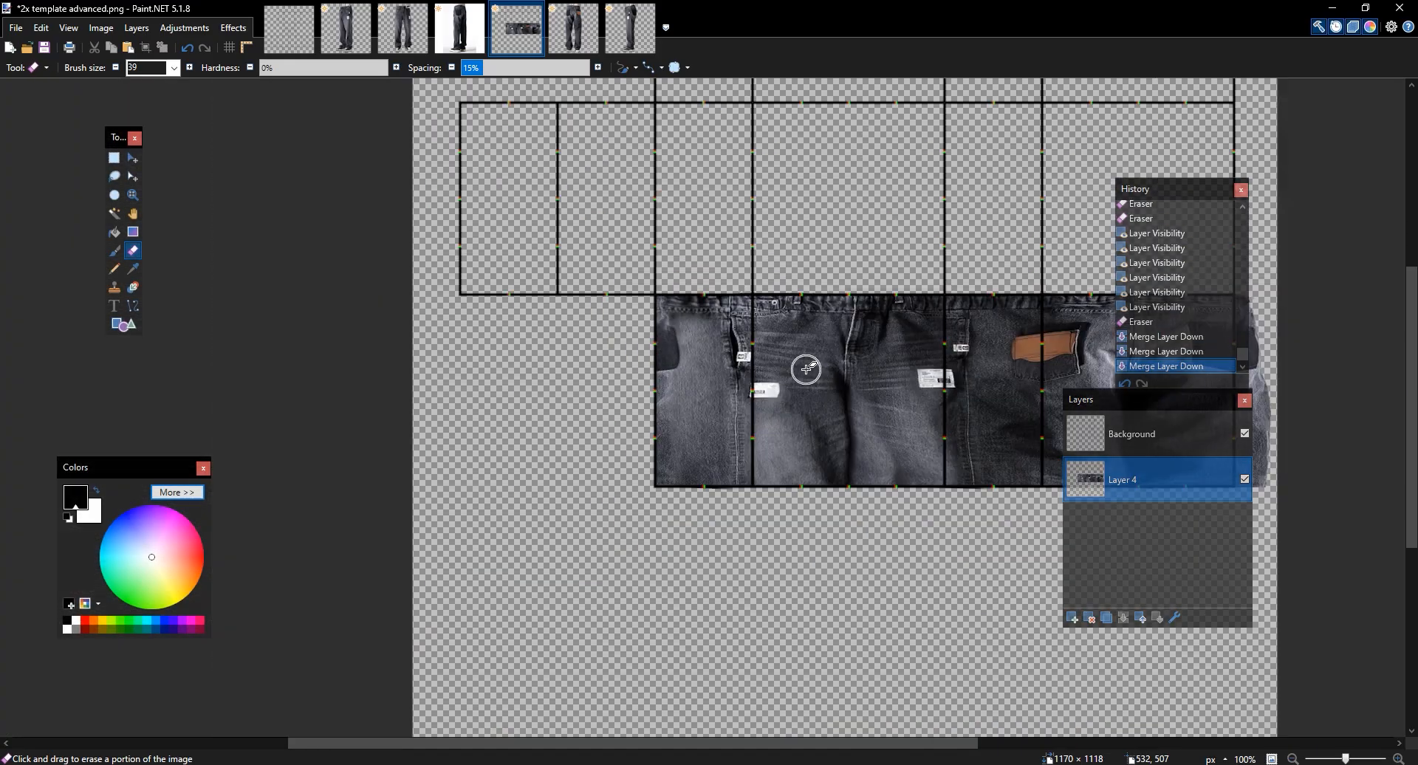
{"action": "scroll", "coordinate": [807, 369], "scroll_direction": "up", "scroll_amount": 2}
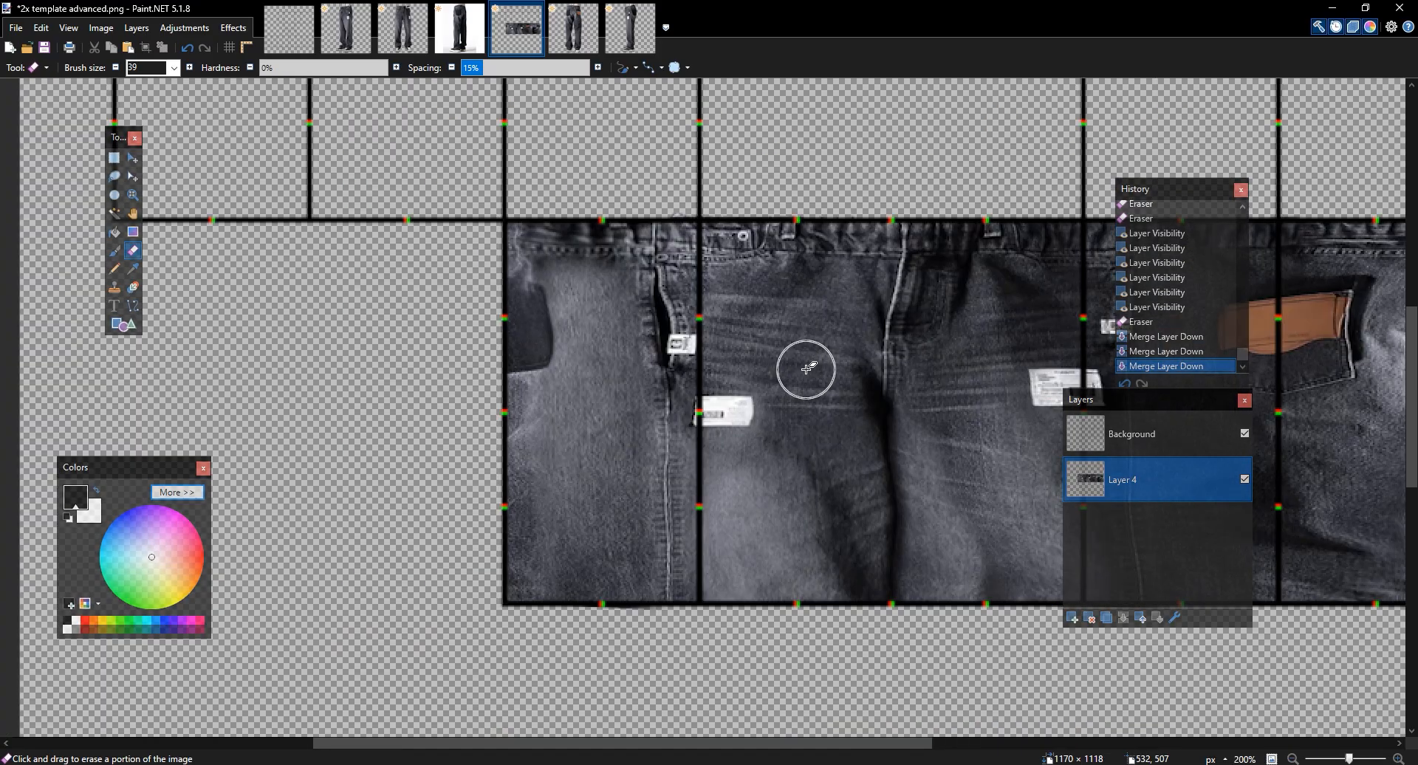
{"action": "scroll", "coordinate": [806, 370], "scroll_direction": "down", "scroll_amount": 2}
Hide the Background layer holding the template lines so that only the jeans texture shows
{"action": "left_click", "coordinate": [1244, 433]}
{"action": "left_click_drag", "start_coordinate": [897, 392], "coordinate": [686, 389]}
{"action": "key", "text": "ctrl+z"}
{"action": "scroll", "coordinate": [624, 390], "scroll_direction": "right", "scroll_amount": 3}
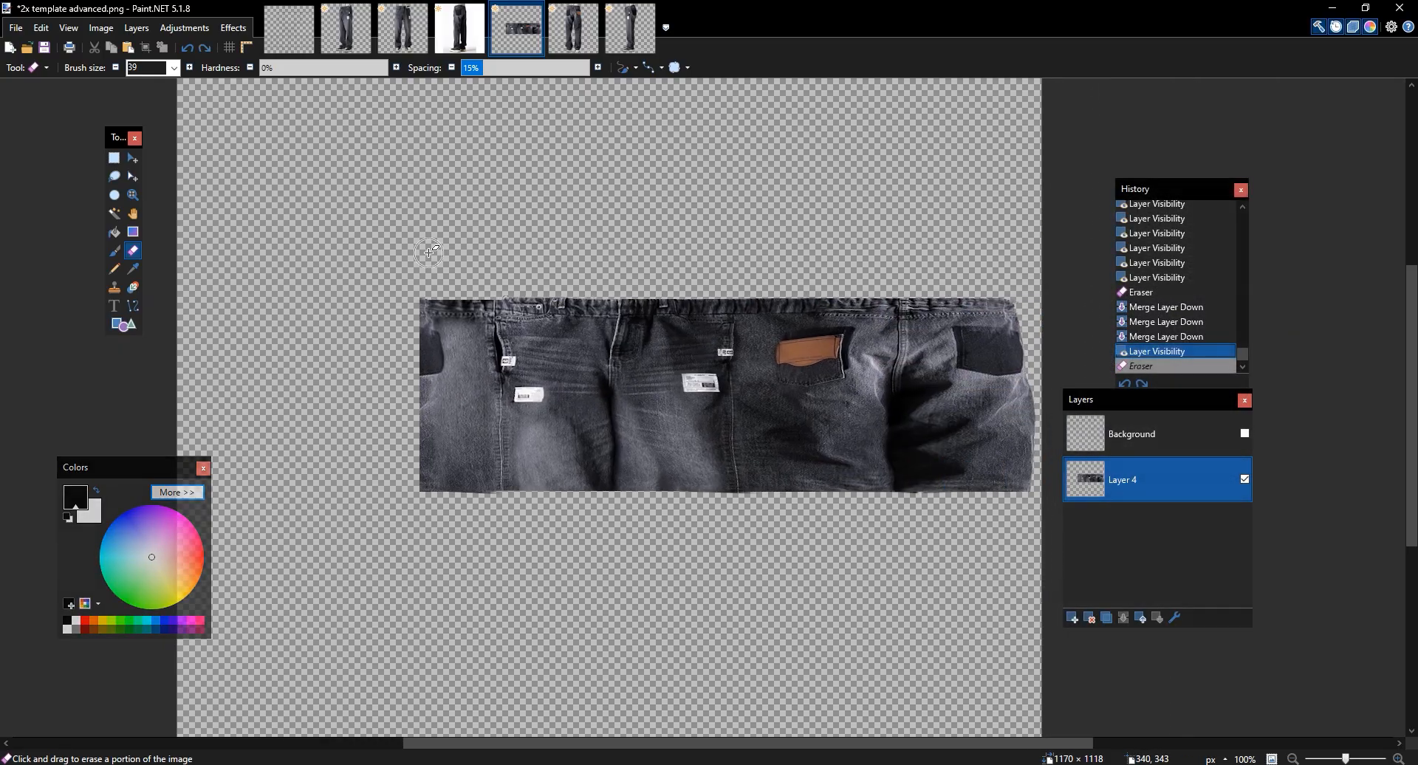
{"action": "scroll", "coordinate": [428, 252], "scroll_direction": "up", "scroll_amount": 5}
{"action": "key", "text": "s"}
{"action": "mouse_move", "coordinate": [585, 289]}
{"action": "left_mouse_down"}
{"action": "mouse_move", "coordinate": [547, 225]}
{"action": "mouse_move", "coordinate": [422, 121]}
{"action": "left_mouse_up"}
{"action": "left_click_drag", "start_coordinate": [690, 443], "coordinate": [253, 281]}
Switch to the angled jeans photo, clear its old selection and lasso the waistband section beside the side-seam tag
{"action": "left_click", "coordinate": [346, 28]}
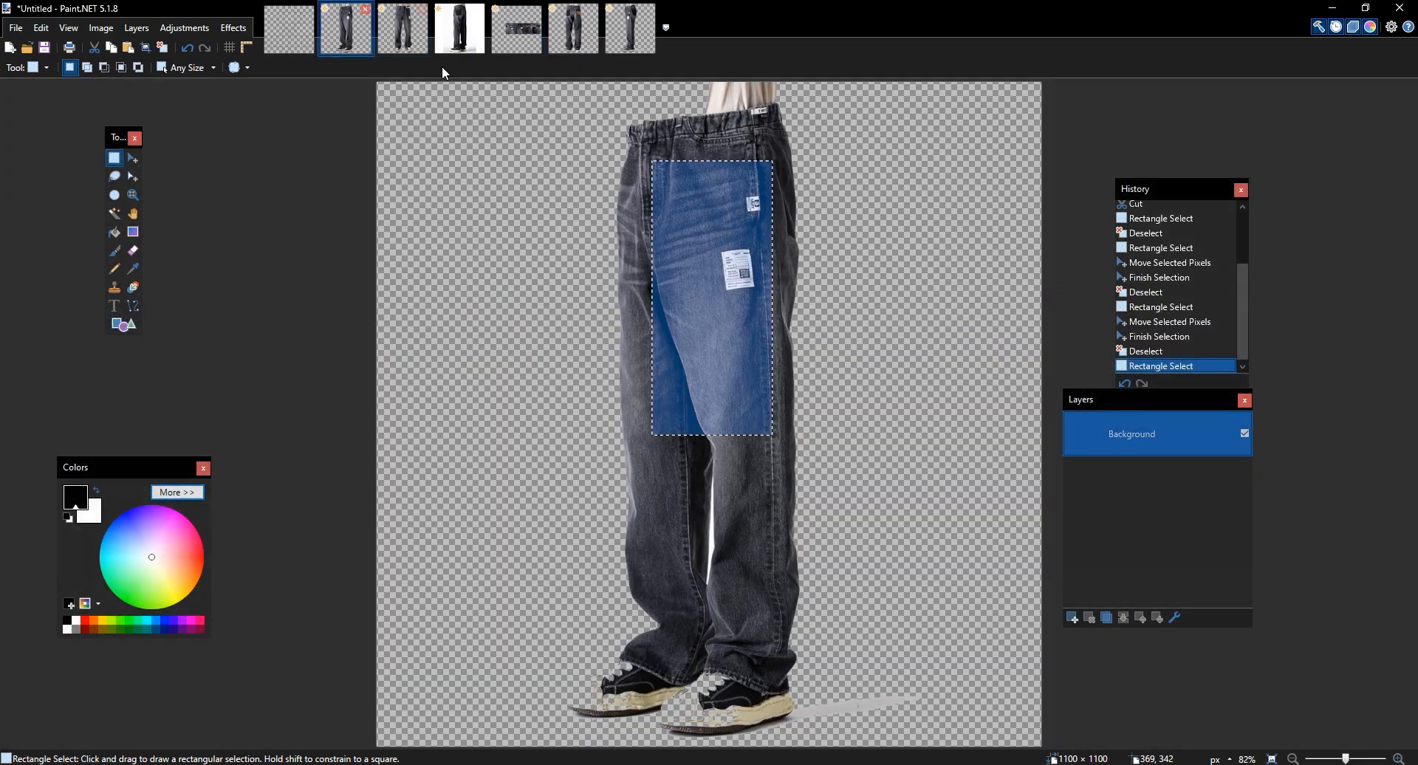
{"action": "left_click", "coordinate": [711, 115]}
{"action": "scroll", "coordinate": [751, 107], "scroll_direction": "up", "scroll_amount": 6}
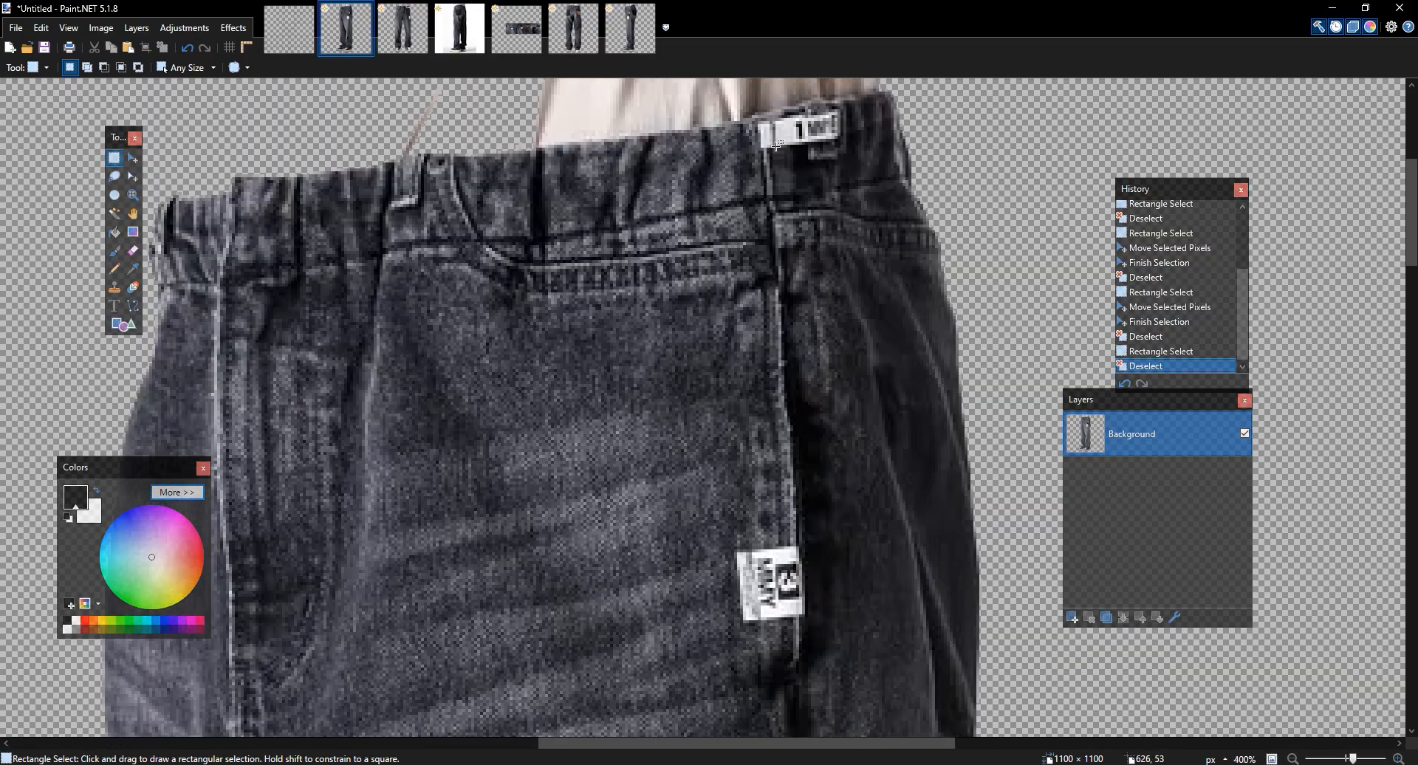
{"action": "left_click_drag", "start_coordinate": [741, 245], "coordinate": [638, 253]}
{"action": "left_click", "coordinate": [115, 177]}
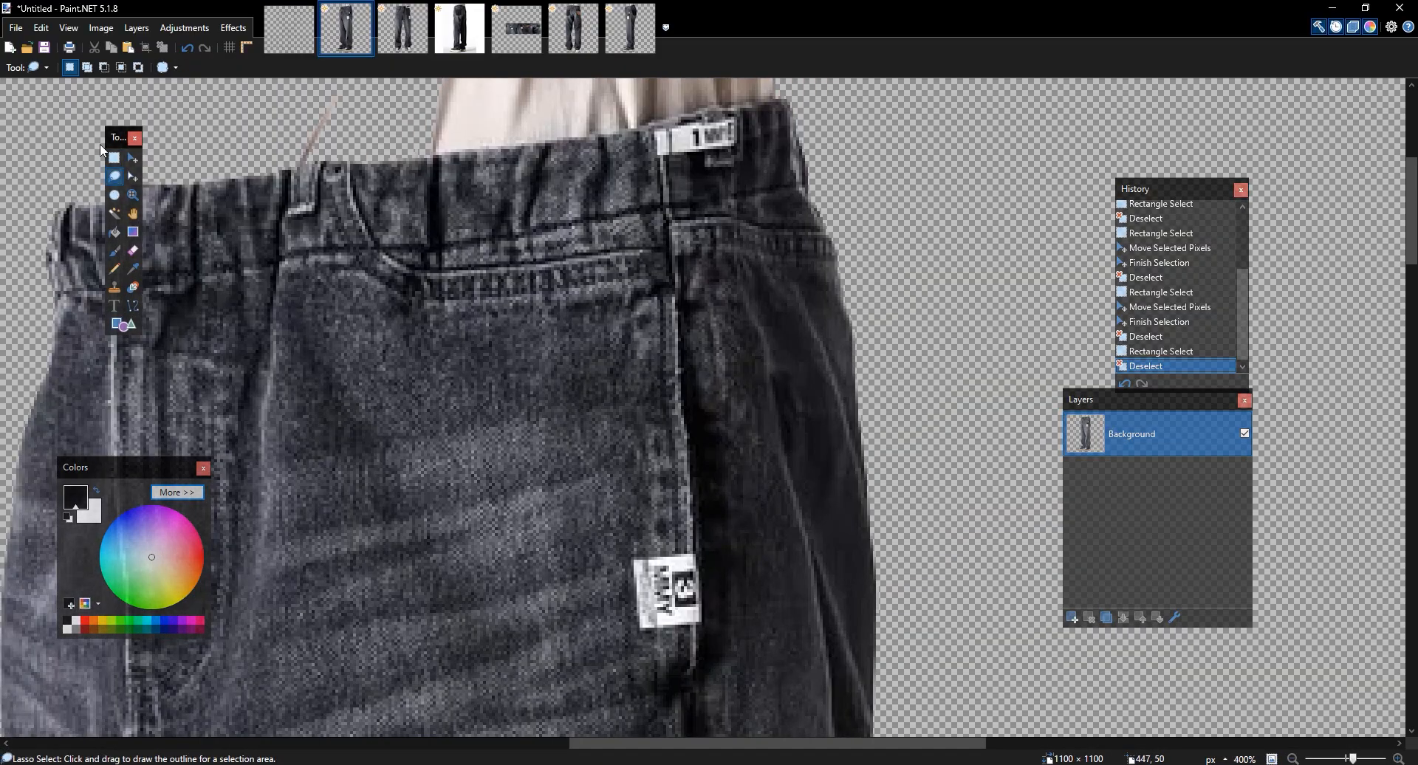
{"action": "mouse_move", "coordinate": [384, 261]}
{"action": "left_mouse_down"}
{"action": "mouse_move", "coordinate": [363, 153]}
{"action": "mouse_move", "coordinate": [643, 111]}
{"action": "mouse_move", "coordinate": [635, 240]}
{"action": "mouse_move", "coordinate": [414, 257]}
{"action": "left_mouse_up"}
Erase the shirt above the waistband inside the lasso selection with a hard 39 px eraser
{"action": "key", "text": "e"}
{"action": "left_click", "coordinate": [383, 67]}
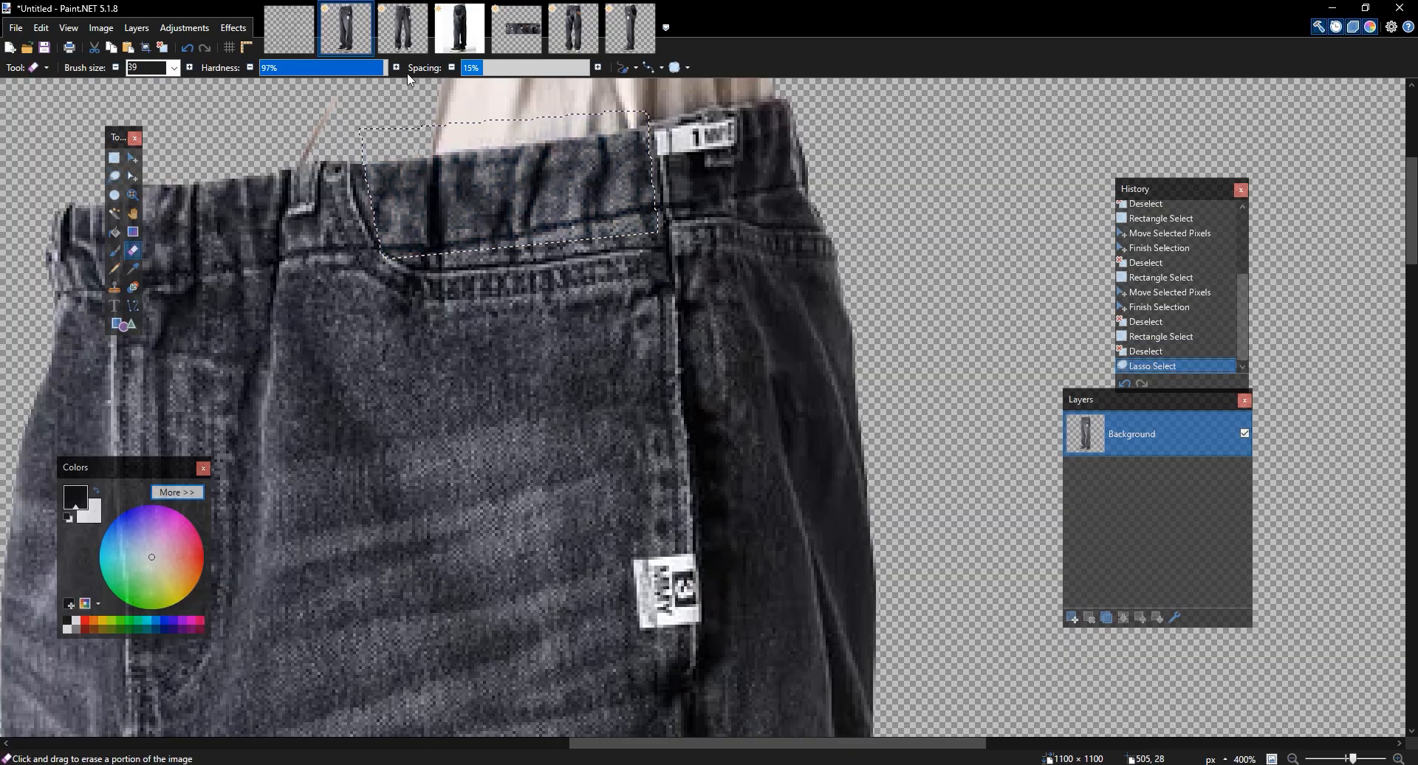
{"action": "scroll", "coordinate": [642, 200], "scroll_direction": "up", "scroll_amount": 2}
{"action": "mouse_move", "coordinate": [533, 188]}
{"action": "left_mouse_down"}
{"action": "mouse_move", "coordinate": [343, 208]}
{"action": "mouse_move", "coordinate": [378, 204]}
{"action": "mouse_move", "coordinate": [515, 397]}
{"action": "mouse_move", "coordinate": [631, 371]}
{"action": "left_mouse_up"}
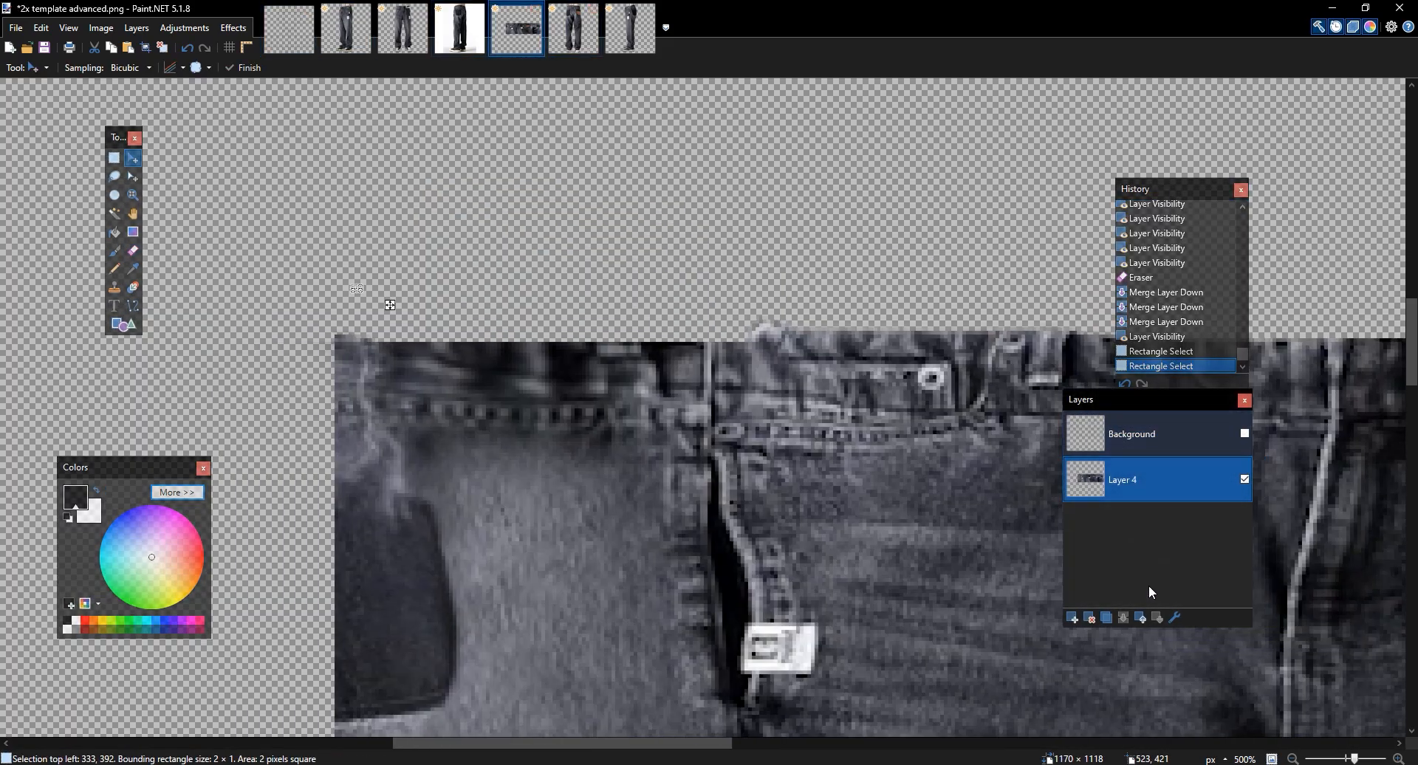
Paste the waistband section onto a new layer of the template, place it over the side waistband and rotate it about -15°
{"action": "left_click", "coordinate": [1072, 617]}
{"action": "key", "text": "ctrl+v"}
{"action": "left_click_drag", "start_coordinate": [1060, 212], "coordinate": [415, 326]}
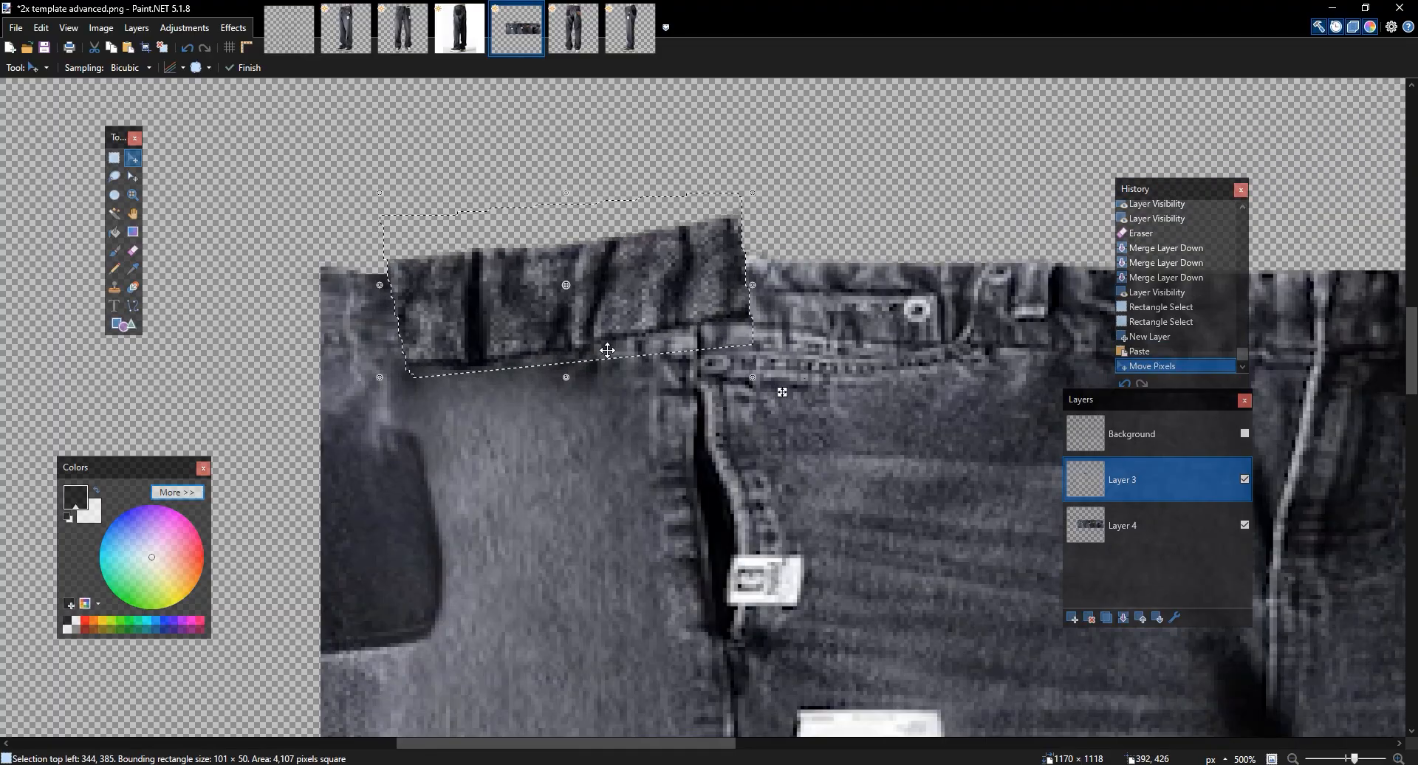
{"action": "left_click_drag", "start_coordinate": [765, 383], "coordinate": [752, 408]}
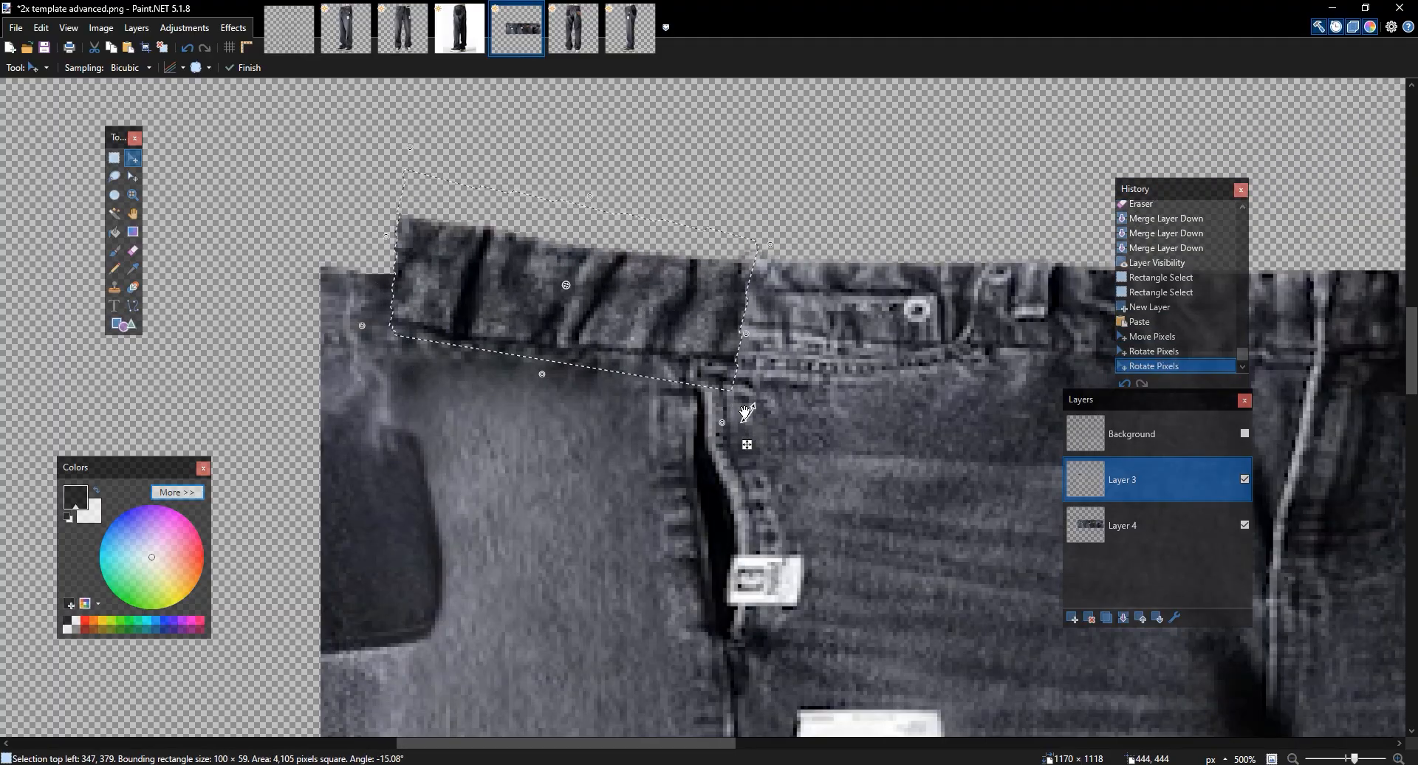
Erase the surplus along the pasted waistband piece's lower and upper edges, and clear the selection
{"action": "key", "text": "e"}
{"action": "left_click_drag", "start_coordinate": [748, 417], "coordinate": [506, 428]}
{"action": "left_click_drag", "start_coordinate": [718, 163], "coordinate": [451, 166]}
{"action": "key", "text": "ctrl+d"}
{"action": "mouse_move", "coordinate": [939, 339]}
{"action": "left_mouse_down"}
{"action": "mouse_move", "coordinate": [781, 320]}
{"action": "mouse_move", "coordinate": [873, 334]}
{"action": "left_mouse_up"}
Move the pasted waistband piece along the waistband until its end overlaps the button tab, and deselect it
{"action": "key", "text": "s"}
{"action": "key", "text": "m"}
{"action": "mouse_move", "coordinate": [734, 390]}
{"action": "left_mouse_down"}
{"action": "mouse_move", "coordinate": [266, 179]}
{"action": "mouse_move", "coordinate": [509, 468]}
{"action": "mouse_move", "coordinate": [879, 421]}
{"action": "mouse_move", "coordinate": [879, 400]}
{"action": "left_mouse_up"}
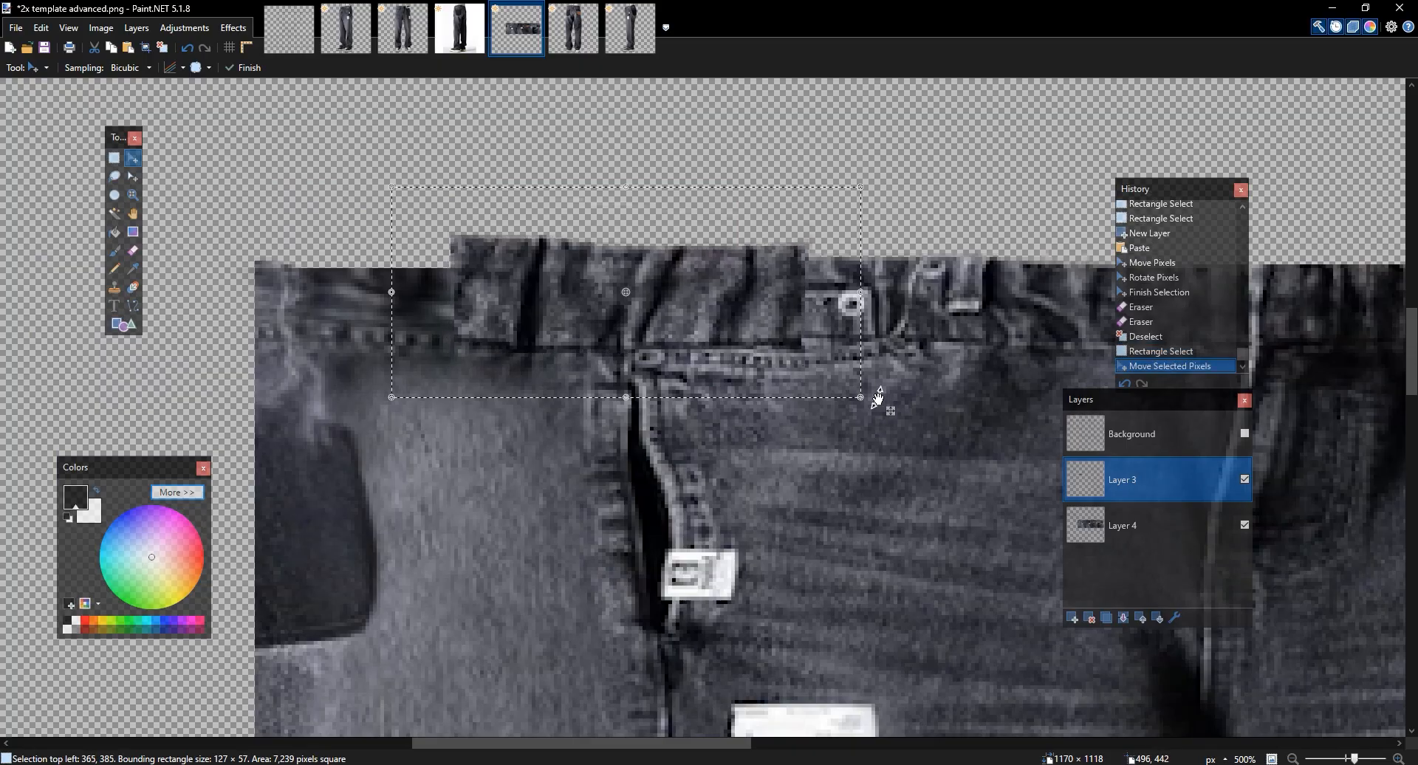
{"action": "key", "text": "ctrl+d"}
{"action": "left_click_drag", "start_coordinate": [579, 141], "coordinate": [304, 126]}
Brighten the pasted waistband piece with a Luminosity Curves adjustment, raising the curve at about (110, 132)
{"action": "left_click", "coordinate": [184, 27]}
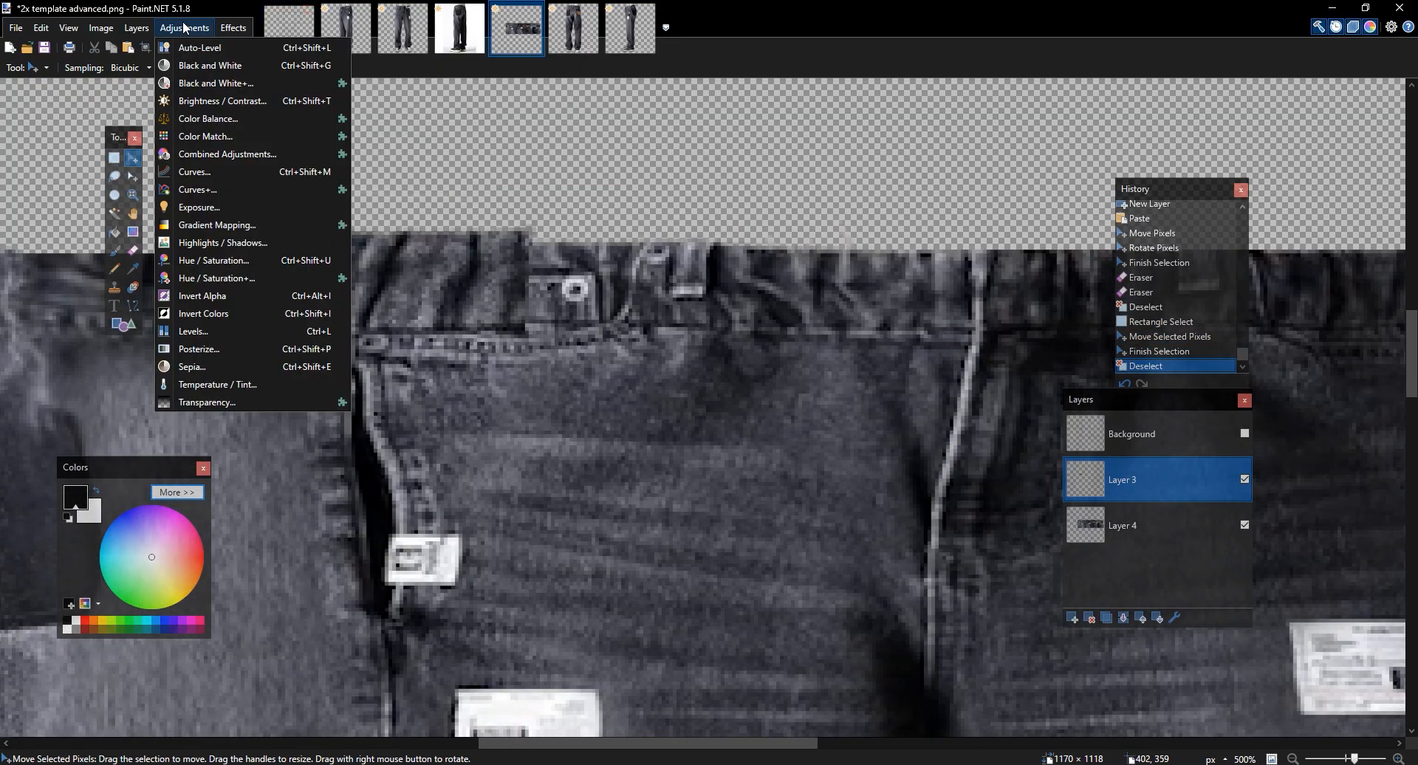
{"action": "left_click", "coordinate": [212, 171]}
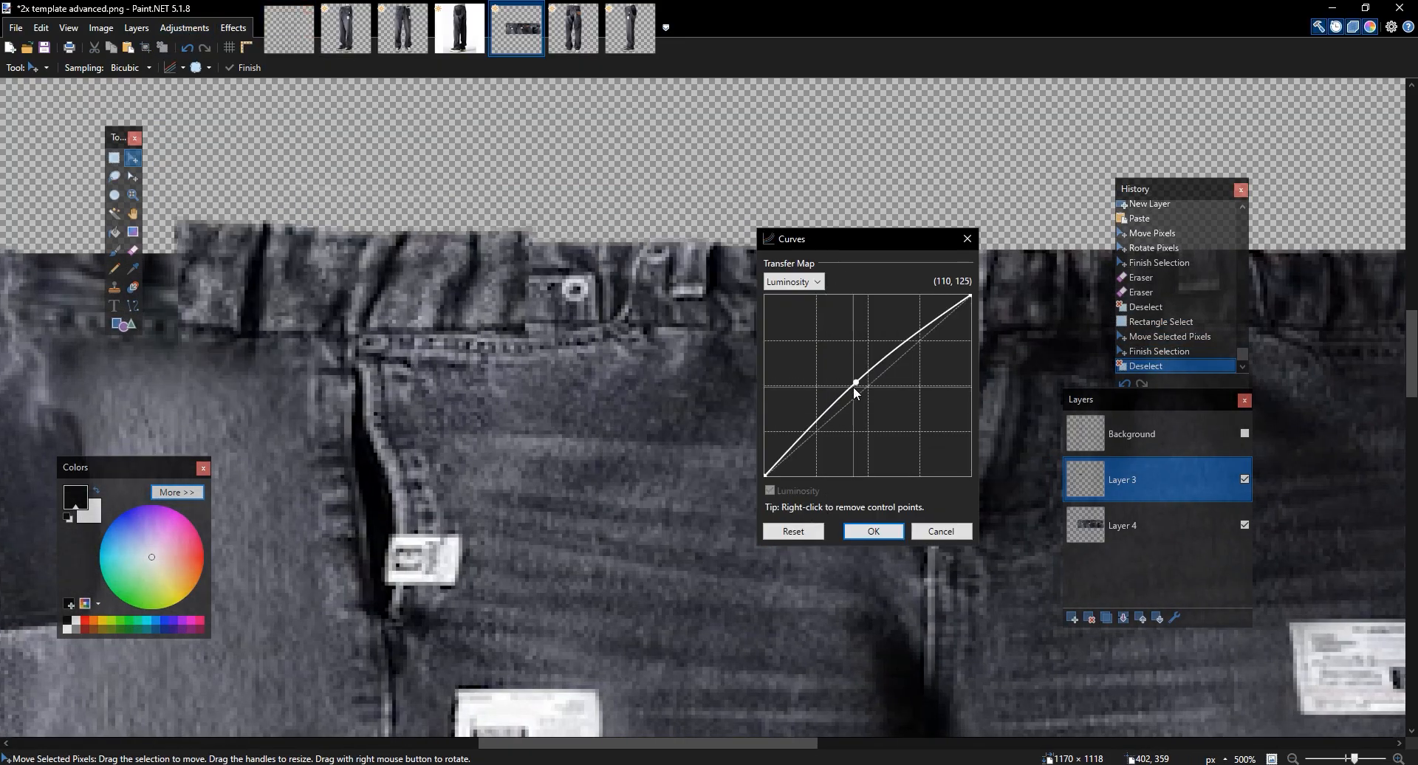
{"action": "left_click_drag", "start_coordinate": [857, 386], "coordinate": [854, 383]}
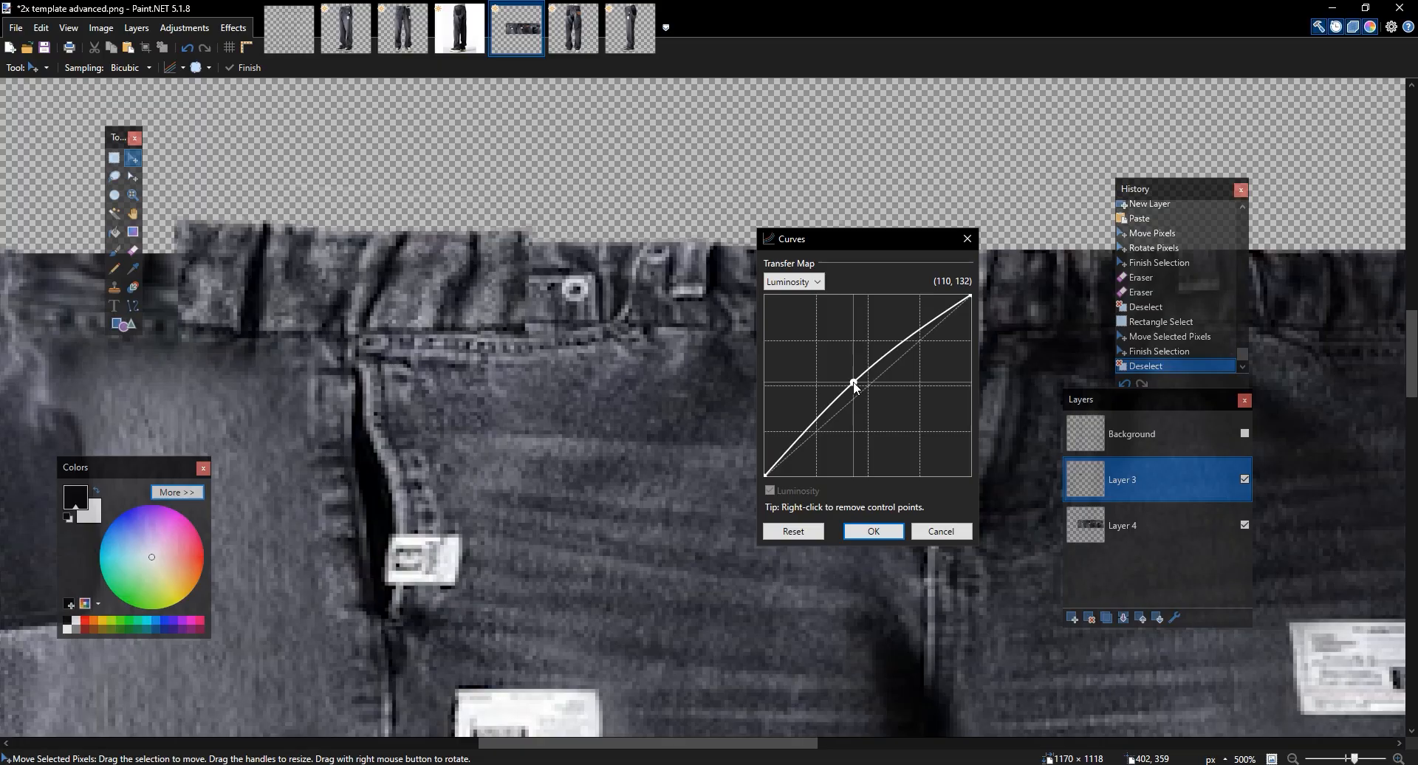
{"action": "left_click", "coordinate": [872, 531]}
Squeeze the pasted waistband piece vertically to a 129 × 46 px selection and align it with the jeans' waistband
{"action": "key", "text": "s"}
{"action": "left_click_drag", "start_coordinate": [108, 124], "coordinate": [584, 361]}
{"action": "left_click_drag", "start_coordinate": [345, 127], "coordinate": [355, 195]}
{"action": "left_click_drag", "start_coordinate": [518, 350], "coordinate": [527, 329]}
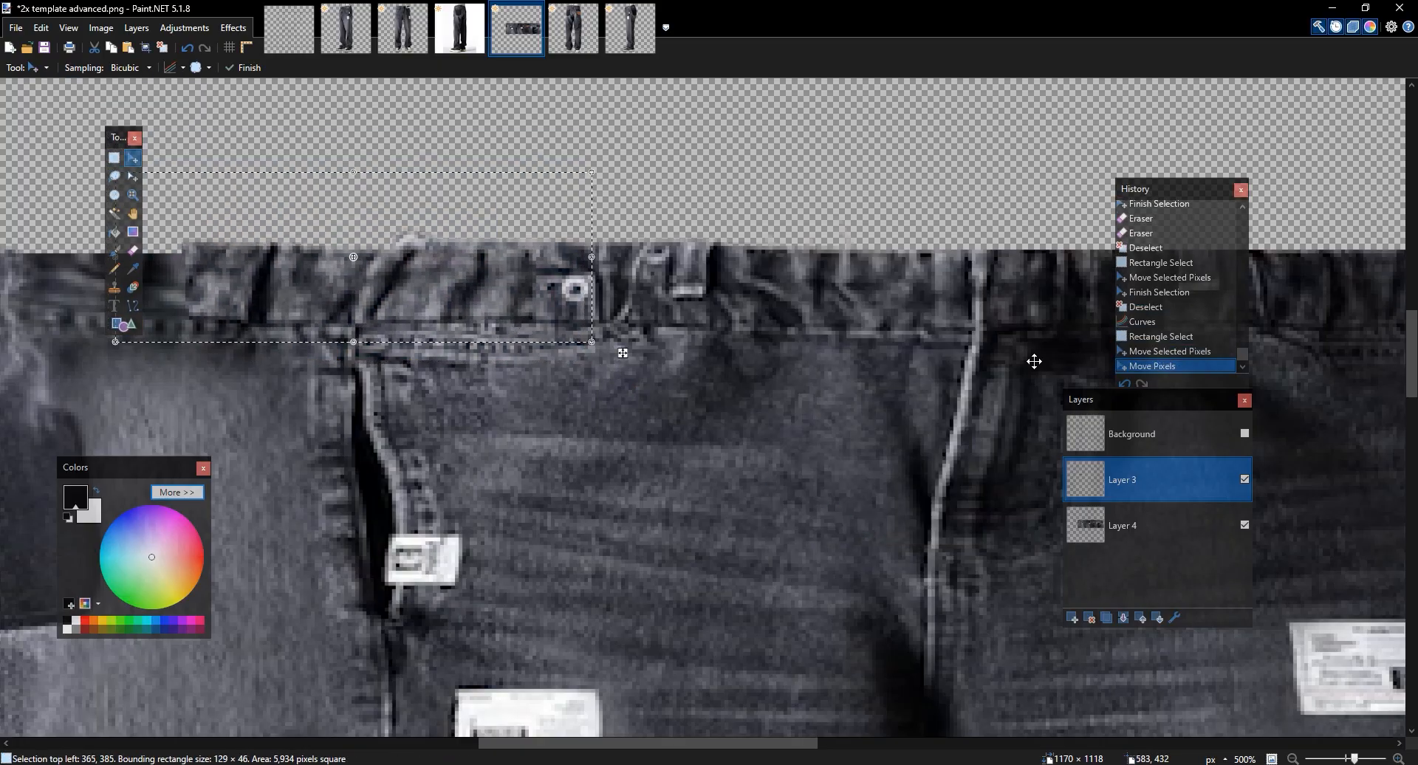
{"action": "left_click", "coordinate": [1244, 434]}
{"action": "left_click_drag", "start_coordinate": [430, 336], "coordinate": [646, 316]}
{"action": "key", "text": "ctrl+z"}
{"action": "key", "text": "ctrl+z"}
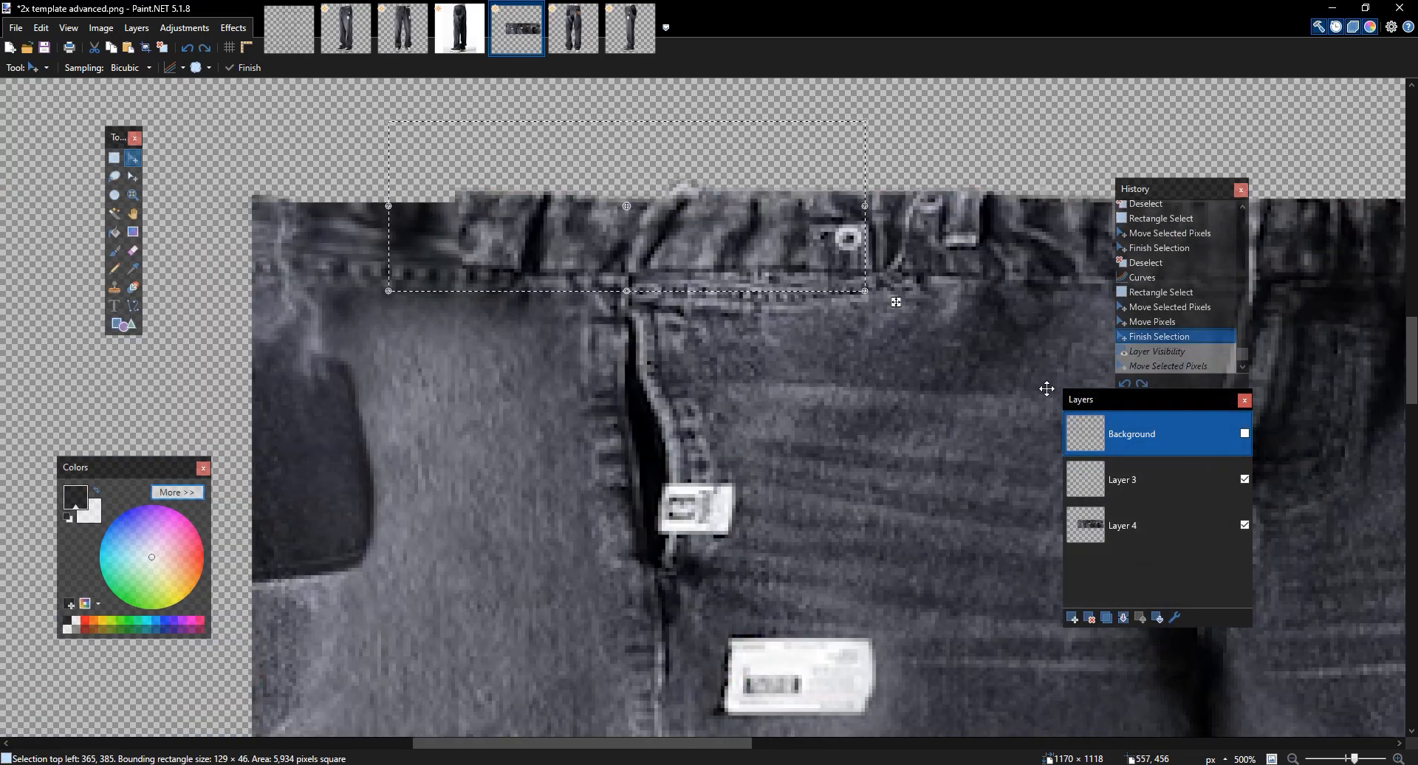
Deselect the piece on Layer 3 and erase its end over the metal button with a 34 px brush at 0% hardness
{"action": "left_click", "coordinate": [1155, 477]}
{"action": "left_click_drag", "start_coordinate": [886, 413], "coordinate": [697, 445]}
{"action": "key", "text": "ctrl+d"}
{"action": "key", "text": "e"}
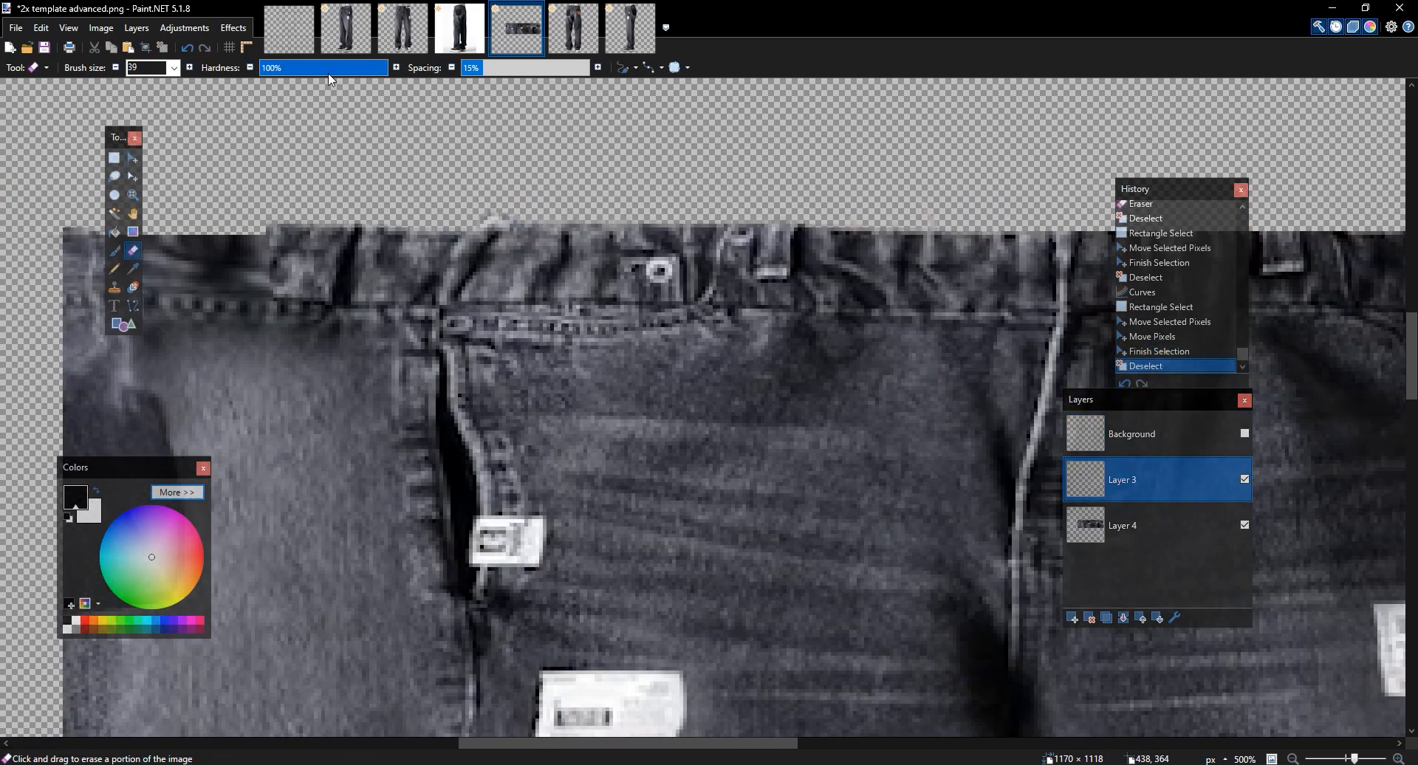
{"action": "left_click", "coordinate": [112, 70]}
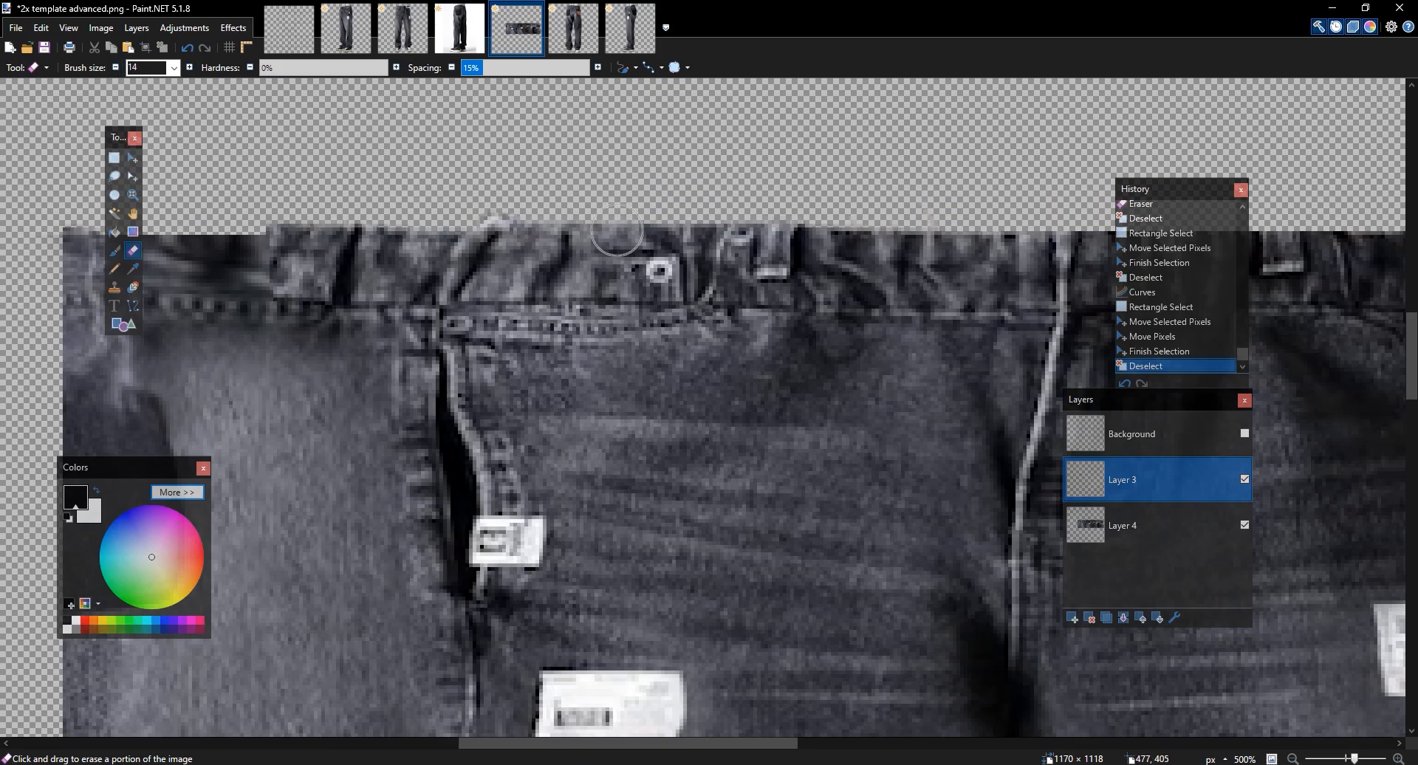
{"action": "left_click", "coordinate": [1245, 480]}
{"action": "left_click", "coordinate": [1245, 479]}
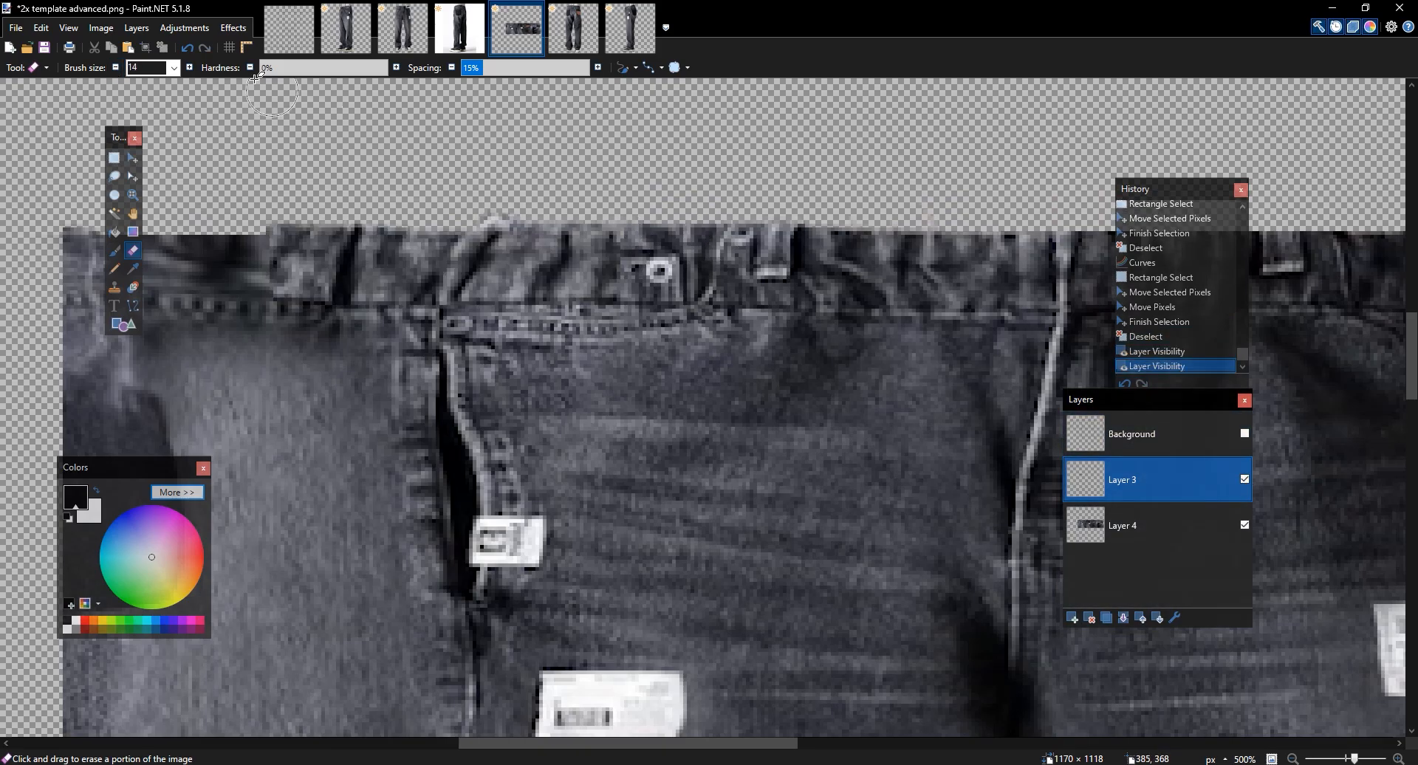
{"action": "left_click", "coordinate": [189, 67]}
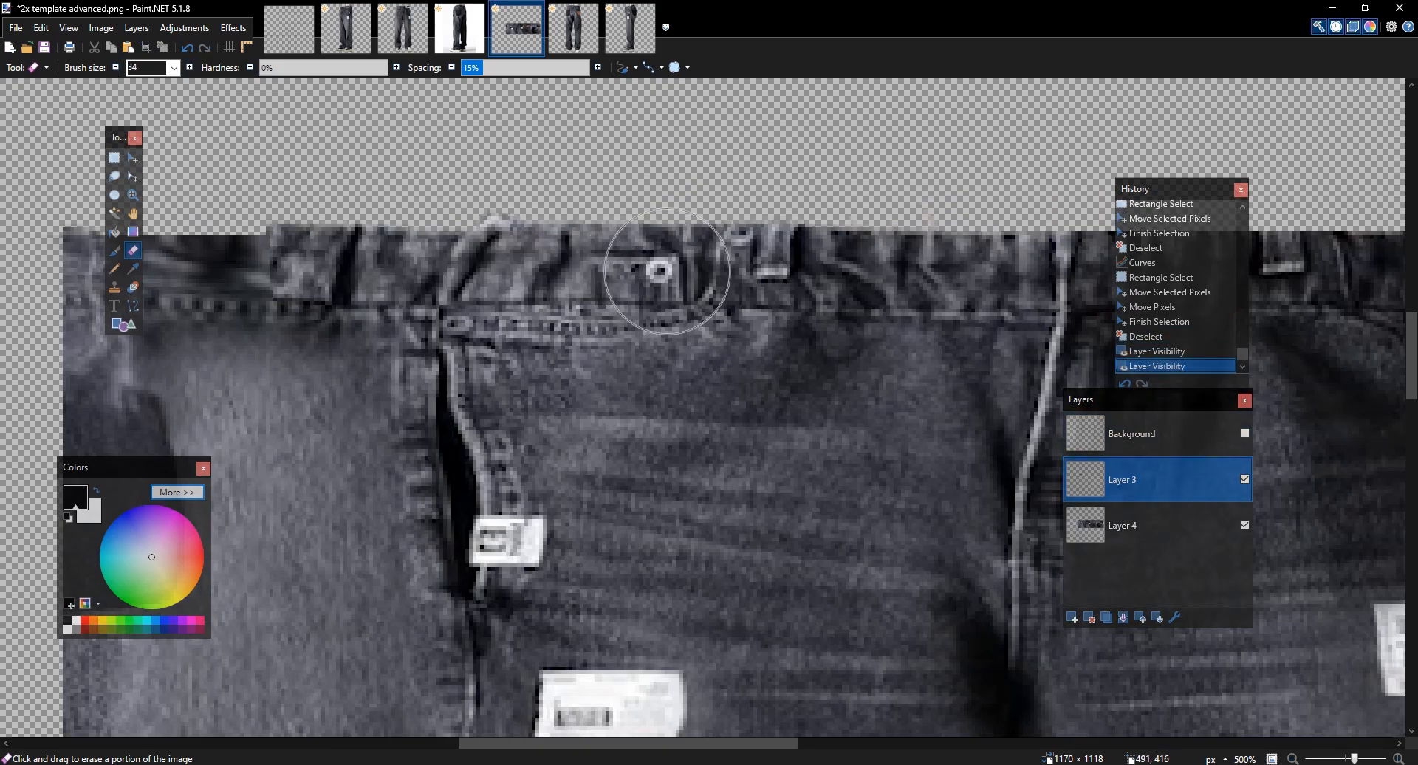
{"action": "left_click_drag", "start_coordinate": [654, 240], "coordinate": [692, 298]}
{"action": "left_click_drag", "start_coordinate": [745, 267], "coordinate": [854, 303]}
Copy the waistband piece onto a new layer and shift the copy along the waistband past the outer side edge of the jeans
{"action": "key", "text": "s"}
{"action": "left_click_drag", "start_coordinate": [814, 377], "coordinate": [300, 178]}
{"action": "key", "text": "m"}
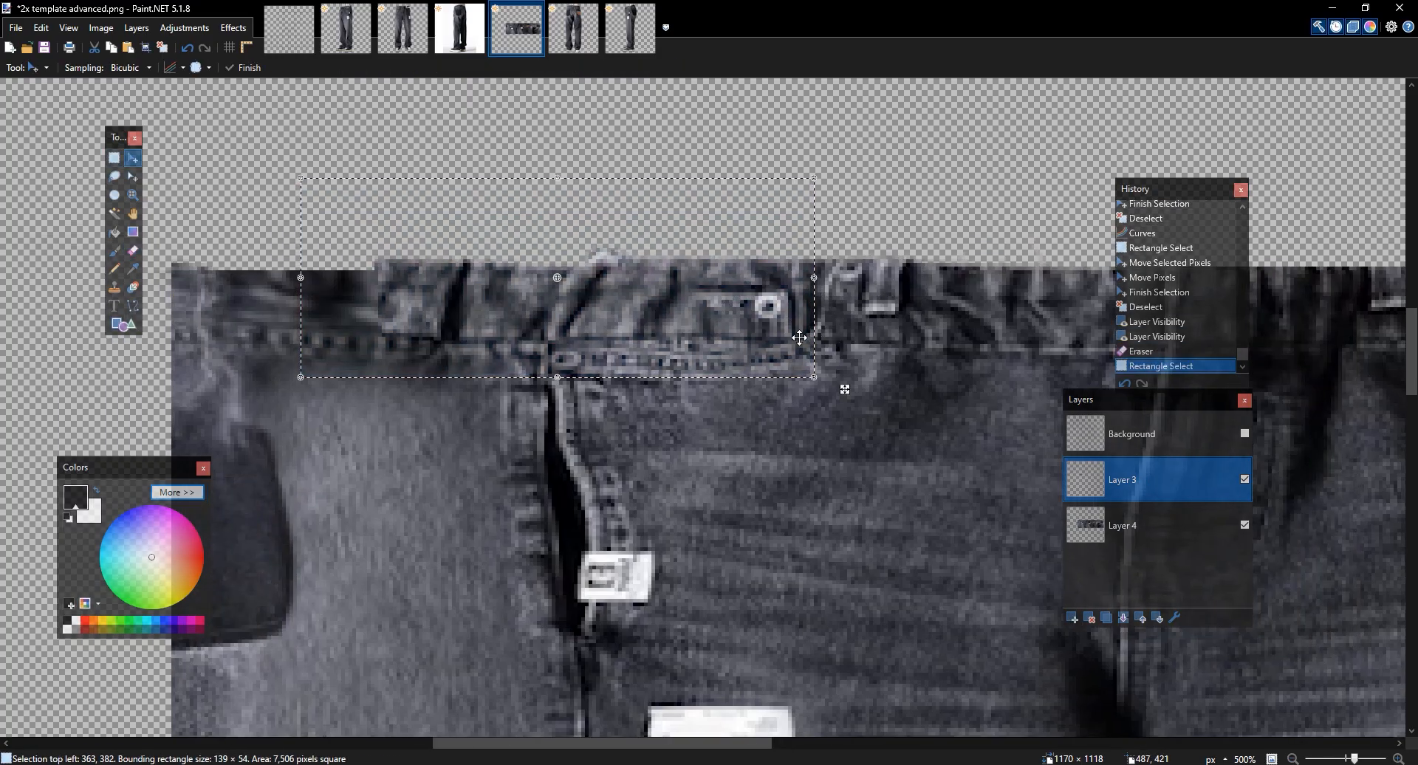
{"action": "key", "text": "ctrl+shift+n"}
{"action": "key", "text": "ctrl+v"}
{"action": "key", "text": "Left"}
{"action": "key", "text": "Left"}
{"action": "key", "text": "Left"}
{"action": "key", "text": "Left"}
{"action": "key", "text": "Left"}
{"action": "key", "text": "Left"}
{"action": "key", "text": "Left"}
{"action": "key", "text": "Left"}
{"action": "key", "text": "Left"}
{"action": "key", "text": "Left"}
{"action": "key", "text": "Left"}
{"action": "key", "text": "Left"}
{"action": "key", "text": "Left"}
{"action": "key", "text": "Left"}
{"action": "key", "text": "Left"}
{"action": "key", "text": "Left"}
{"action": "key", "text": "Left"}
{"action": "key", "text": "Left"}
{"action": "key", "text": "Left"}
{"action": "key", "text": "Left"}
{"action": "key", "text": "ctrl+d"}
Blend the copied waistband piece into the original by erasing its overlapping end with the soft 34 px brush
{"action": "key", "text": "e"}
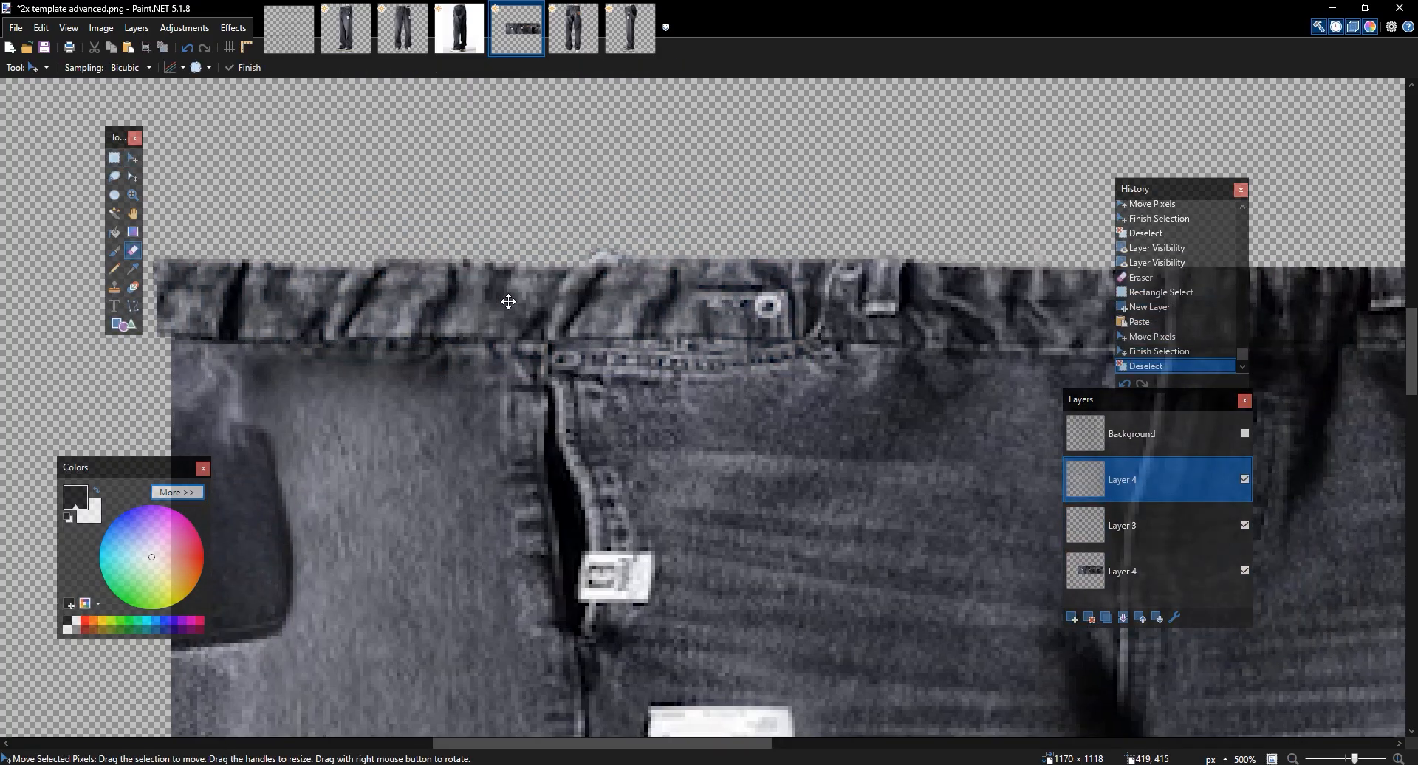
{"action": "left_click_drag", "start_coordinate": [508, 287], "coordinate": [682, 333]}
{"action": "scroll", "coordinate": [817, 314], "scroll_direction": "down", "scroll_amount": 5}
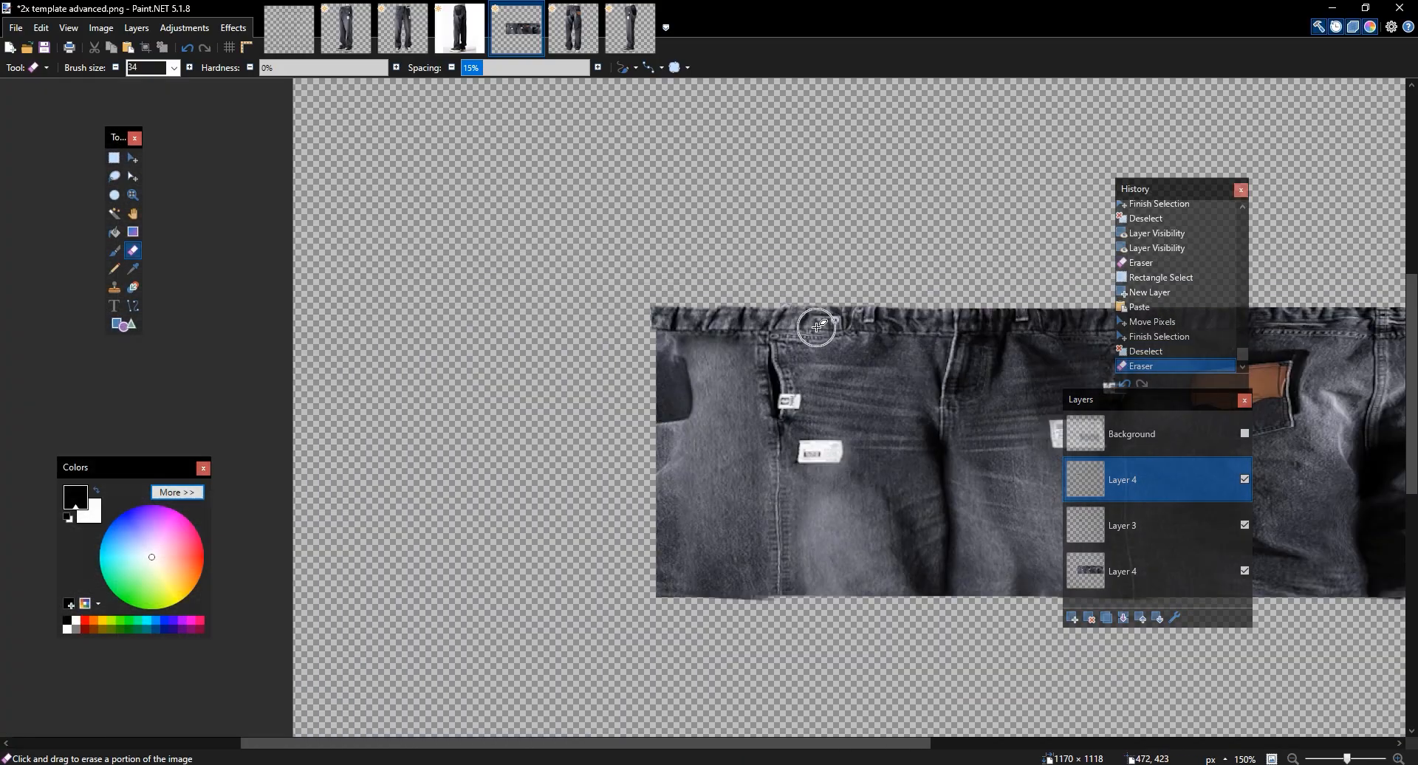
{"action": "scroll", "coordinate": [816, 327], "scroll_direction": "up", "scroll_amount": 3}
Show the Background template lines, merge the copied waistband layer down into Layer 3 and compare the result with it hidden
{"action": "left_click", "coordinate": [1245, 434]}
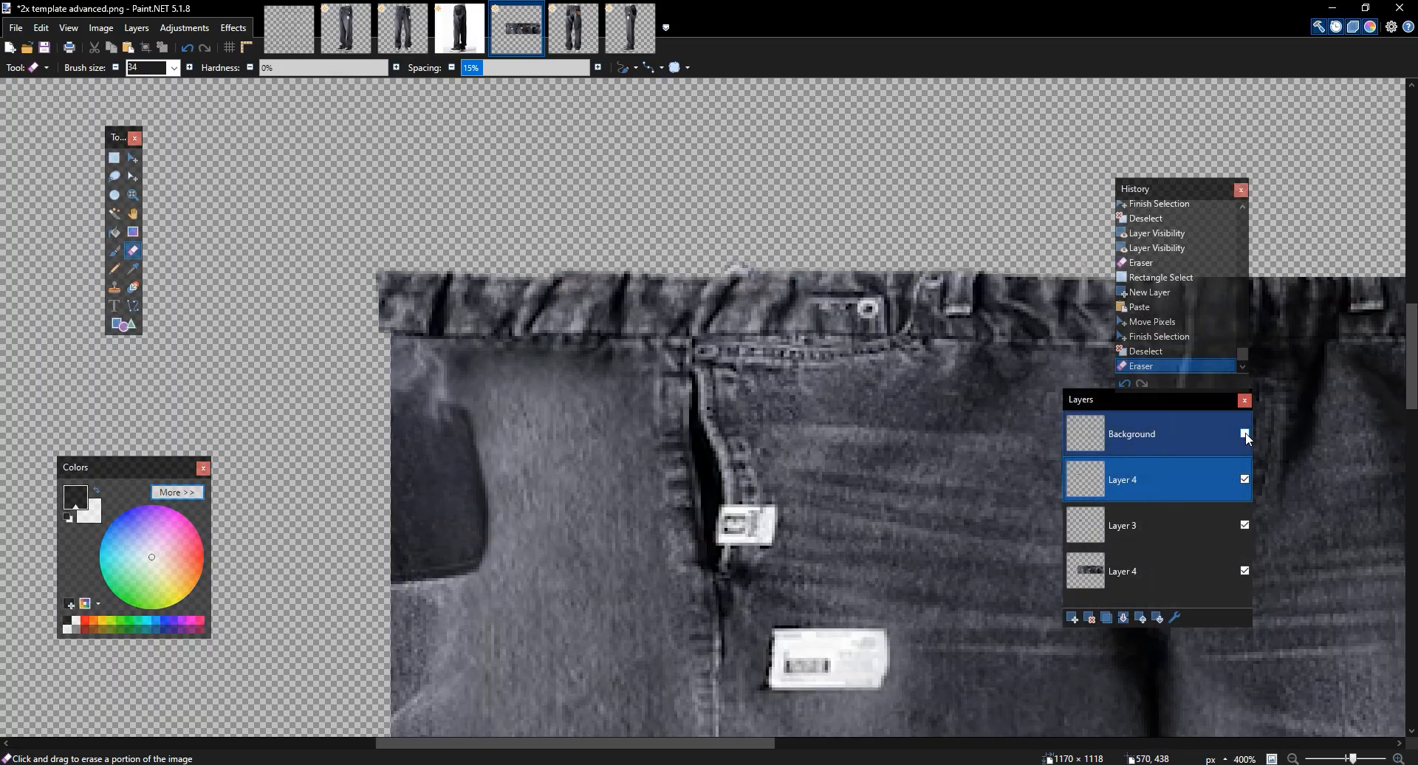
{"action": "left_click", "coordinate": [1123, 618]}
{"action": "left_click", "coordinate": [1245, 479]}
{"action": "left_click", "coordinate": [1245, 480]}
{"action": "left_click", "coordinate": [1245, 480]}
{"action": "left_click", "coordinate": [1245, 480]}
Erase the outer end of the Layer 3 waistband along the template's side line with a 14 px brush at 0% hardness
{"action": "left_click", "coordinate": [116, 68]}
{"action": "left_click", "coordinate": [116, 68]}
{"action": "left_click", "coordinate": [116, 67]}
{"action": "left_click", "coordinate": [116, 67]}
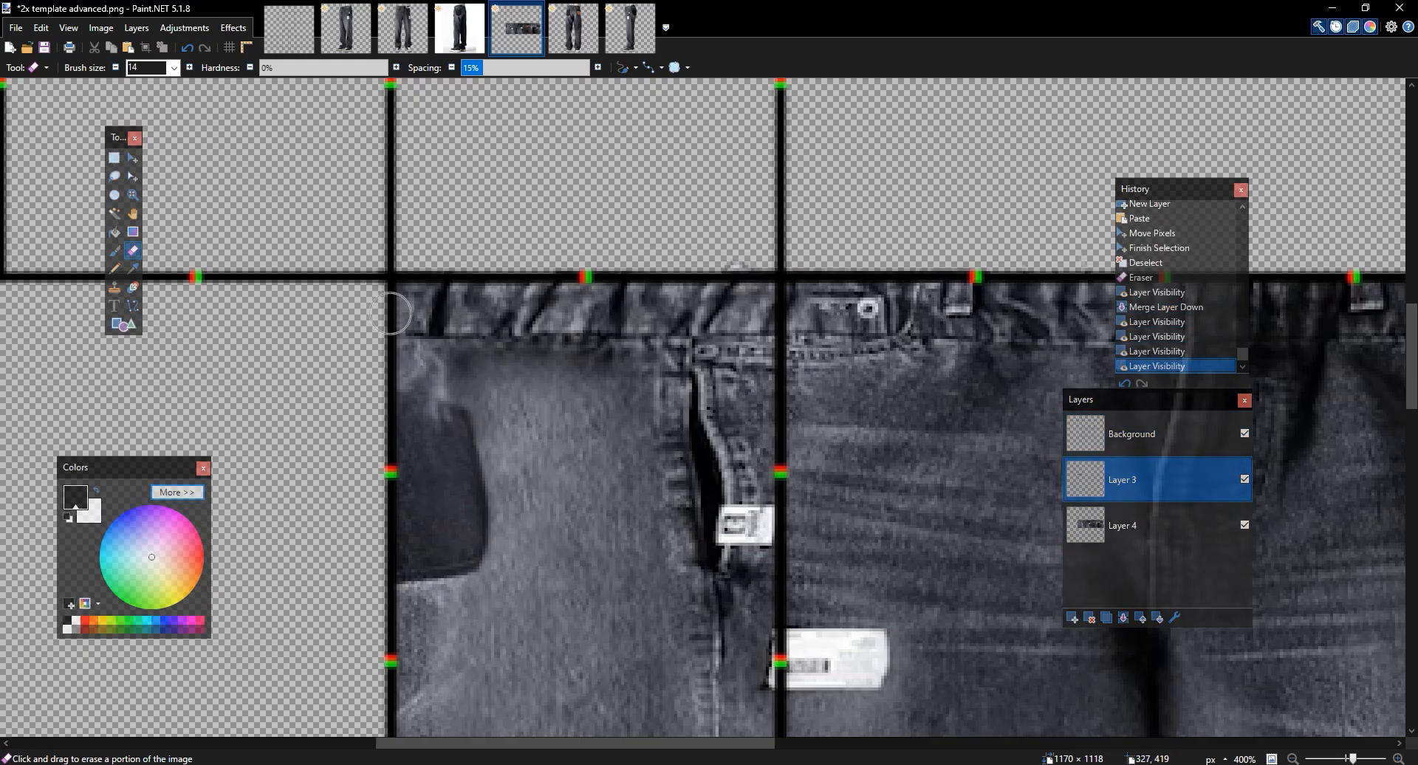
{"action": "left_click_drag", "start_coordinate": [393, 281], "coordinate": [398, 284]}
{"action": "left_click_drag", "start_coordinate": [802, 326], "coordinate": [215, 284]}
{"action": "left_click_drag", "start_coordinate": [1082, 310], "coordinate": [202, 269]}
Examine the waistband across the full width of the jeans texture and at its outer corner against the template lines
{"action": "key", "text": "s"}
{"action": "mouse_move", "coordinate": [963, 379]}
{"action": "left_mouse_down"}
{"action": "mouse_move", "coordinate": [913, 312]}
{"action": "mouse_move", "coordinate": [886, 306]}
{"action": "left_mouse_up"}
{"action": "left_click_drag", "start_coordinate": [781, 330], "coordinate": [776, 328]}
{"action": "left_click_drag", "start_coordinate": [222, 270], "coordinate": [1093, 291]}
{"action": "left_click_drag", "start_coordinate": [251, 266], "coordinate": [1181, 275]}
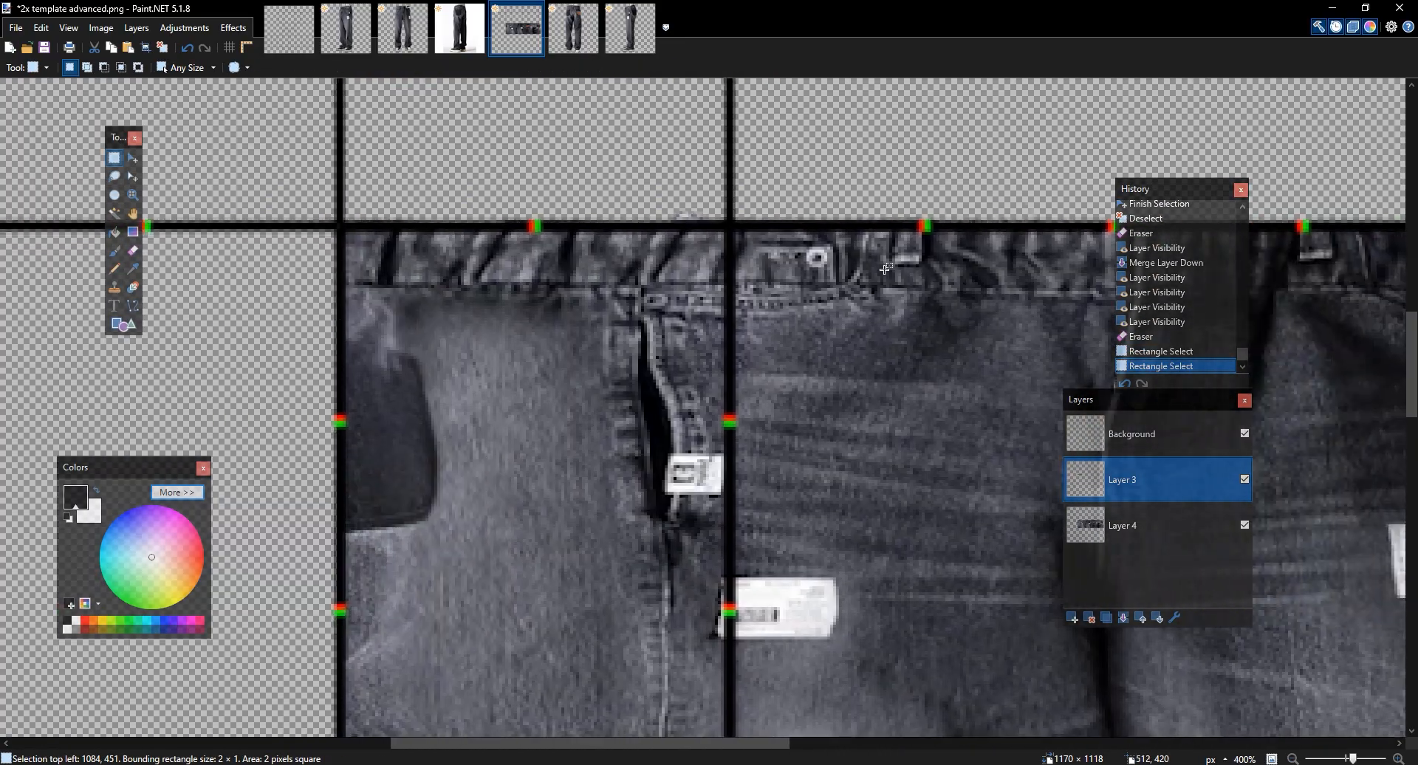
{"action": "scroll", "coordinate": [886, 270], "scroll_direction": "down", "scroll_amount": 1}
{"action": "scroll", "coordinate": [886, 270], "scroll_direction": "down", "scroll_amount": 3}
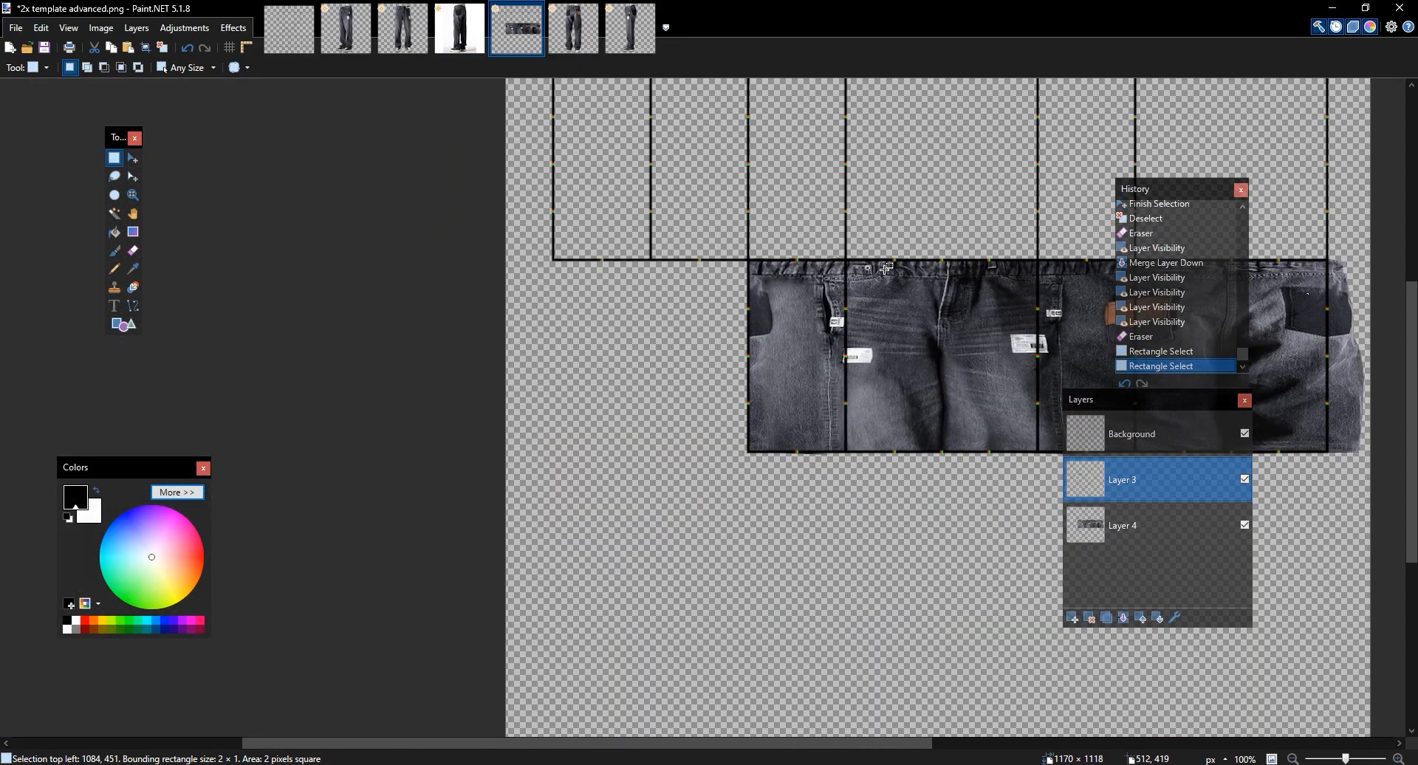
{"action": "scroll", "coordinate": [886, 270], "scroll_direction": "up", "scroll_amount": 6}
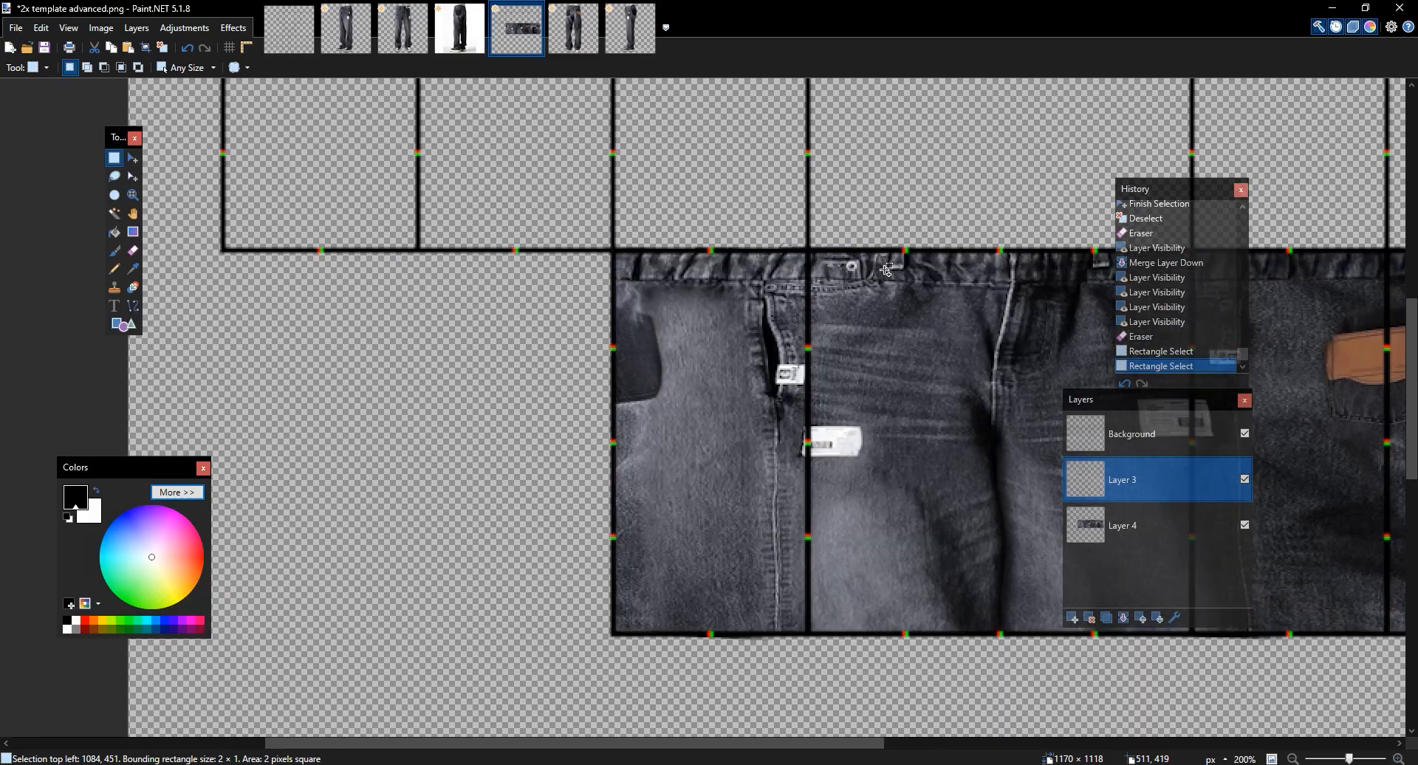
{"action": "left_click_drag", "start_coordinate": [654, 241], "coordinate": [1031, 245]}
{"action": "left_click_drag", "start_coordinate": [914, 391], "coordinate": [171, 179]}
{"action": "left_click", "coordinate": [275, 168]}
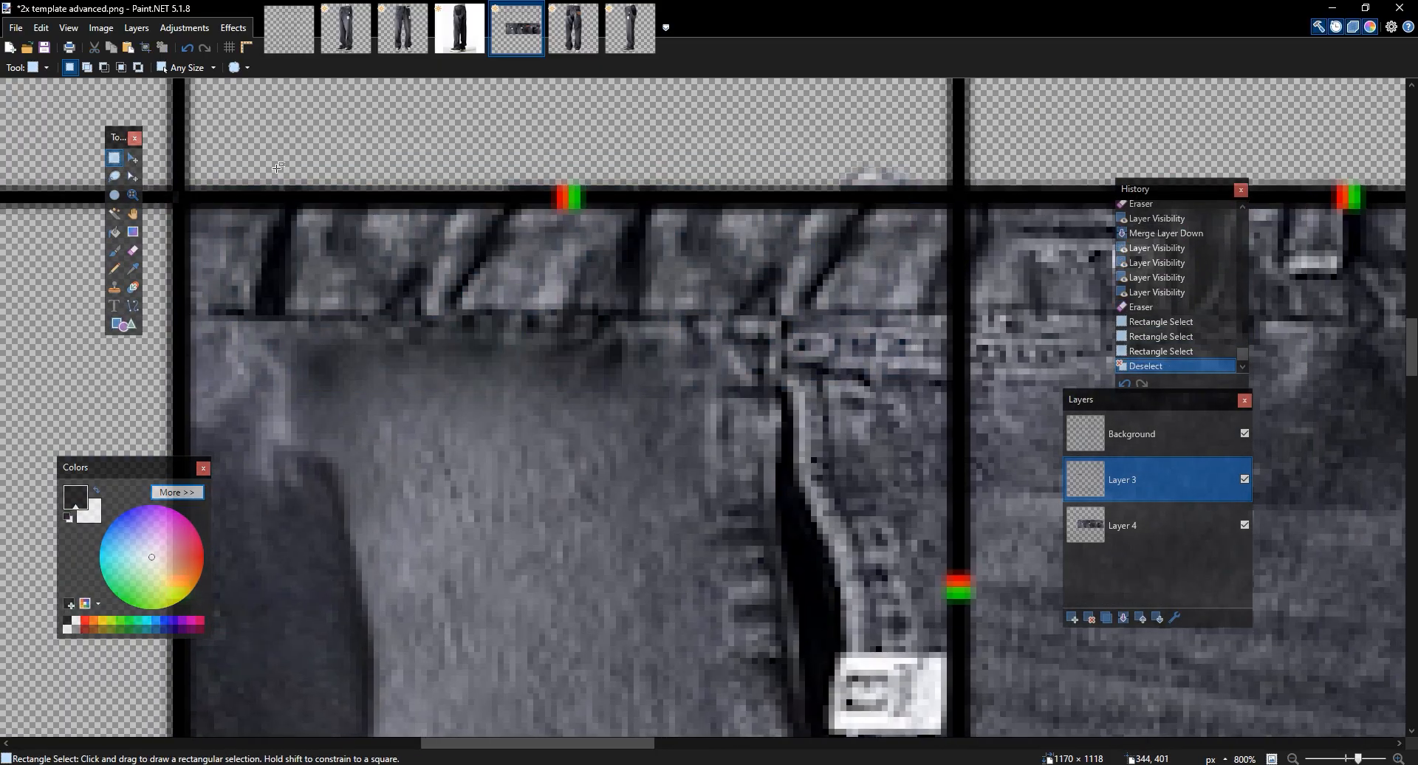
Retouch the outer end of the Layer 3 waistband with the Clone Stamp, using a 9 px brush at 0% hardness
{"action": "left_click", "coordinate": [114, 287]}
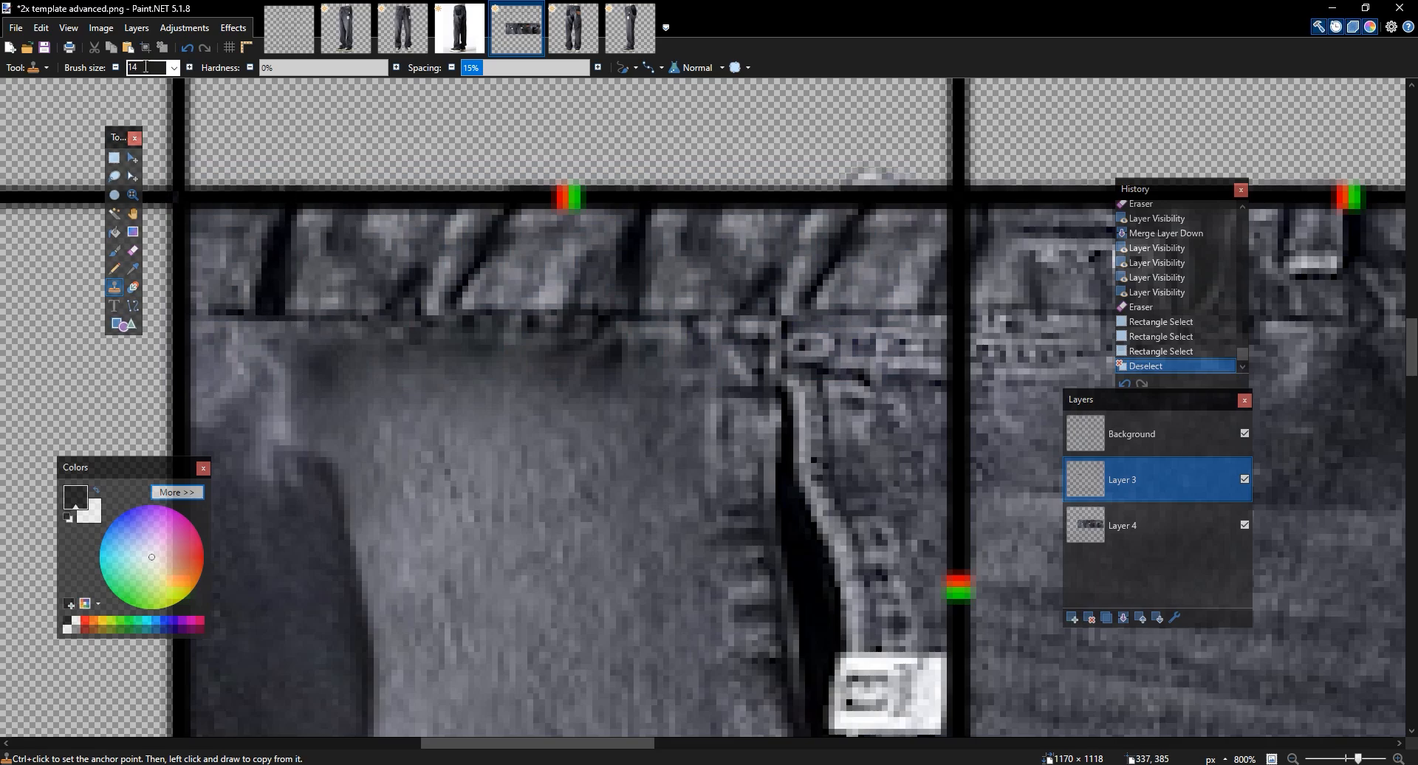
{"action": "mouse_move", "coordinate": [283, 284]}
{"action": "left_mouse_down"}
{"action": "mouse_move", "coordinate": [266, 285]}
{"action": "mouse_move", "coordinate": [291, 222]}
{"action": "mouse_move", "coordinate": [274, 231]}
{"action": "mouse_move", "coordinate": [314, 223]}
{"action": "left_mouse_up"}
{"action": "left_click", "coordinate": [329, 285], "text": "ctrl"}
{"action": "left_click", "coordinate": [237, 262], "text": "ctrl"}
{"action": "left_click", "coordinate": [240, 266], "text": "ctrl"}
{"action": "scroll", "coordinate": [561, 258], "scroll_direction": "left", "scroll_amount": 3}
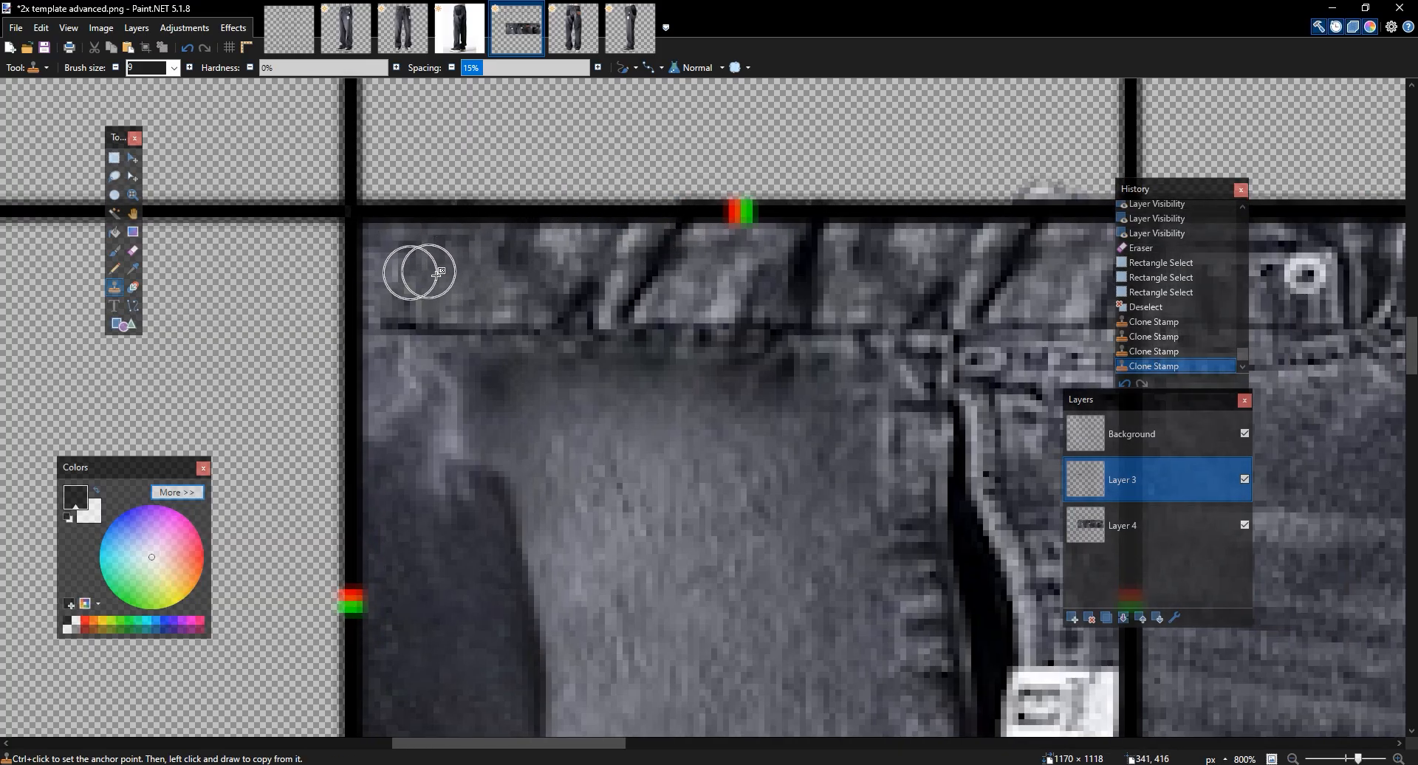
{"action": "mouse_move", "coordinate": [258, 312]}
{"action": "left_mouse_down"}
{"action": "mouse_move", "coordinate": [231, 335]}
{"action": "mouse_move", "coordinate": [246, 353]}
{"action": "mouse_move", "coordinate": [214, 343]}
{"action": "mouse_move", "coordinate": [234, 324]}
{"action": "mouse_move", "coordinate": [261, 360]}
{"action": "mouse_move", "coordinate": [213, 349]}
{"action": "left_mouse_up"}
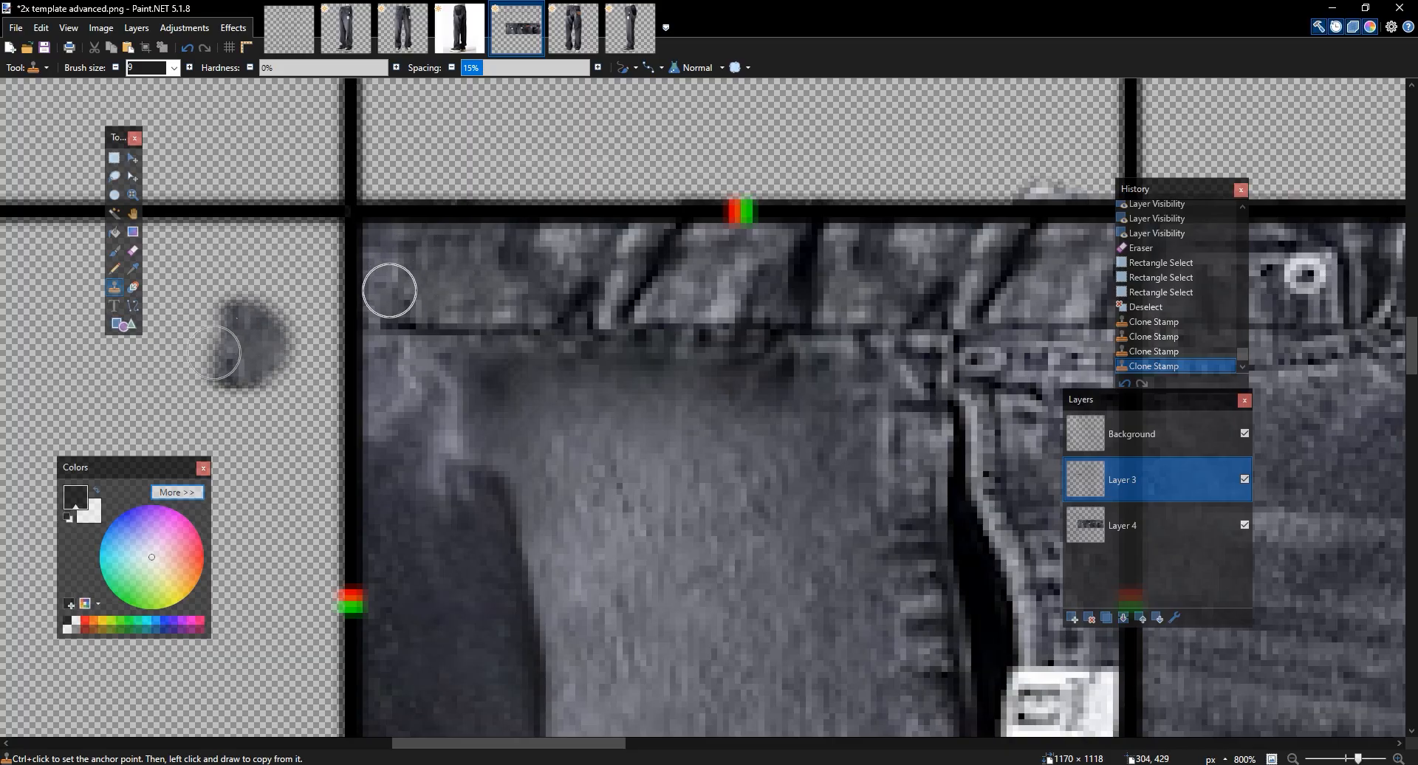
{"action": "key", "text": "ctrl+z"}
Clone denim from between the waistband folds over the flat patches at the waistband's outer end
{"action": "scroll", "coordinate": [497, 270], "scroll_direction": "right", "scroll_amount": 3}
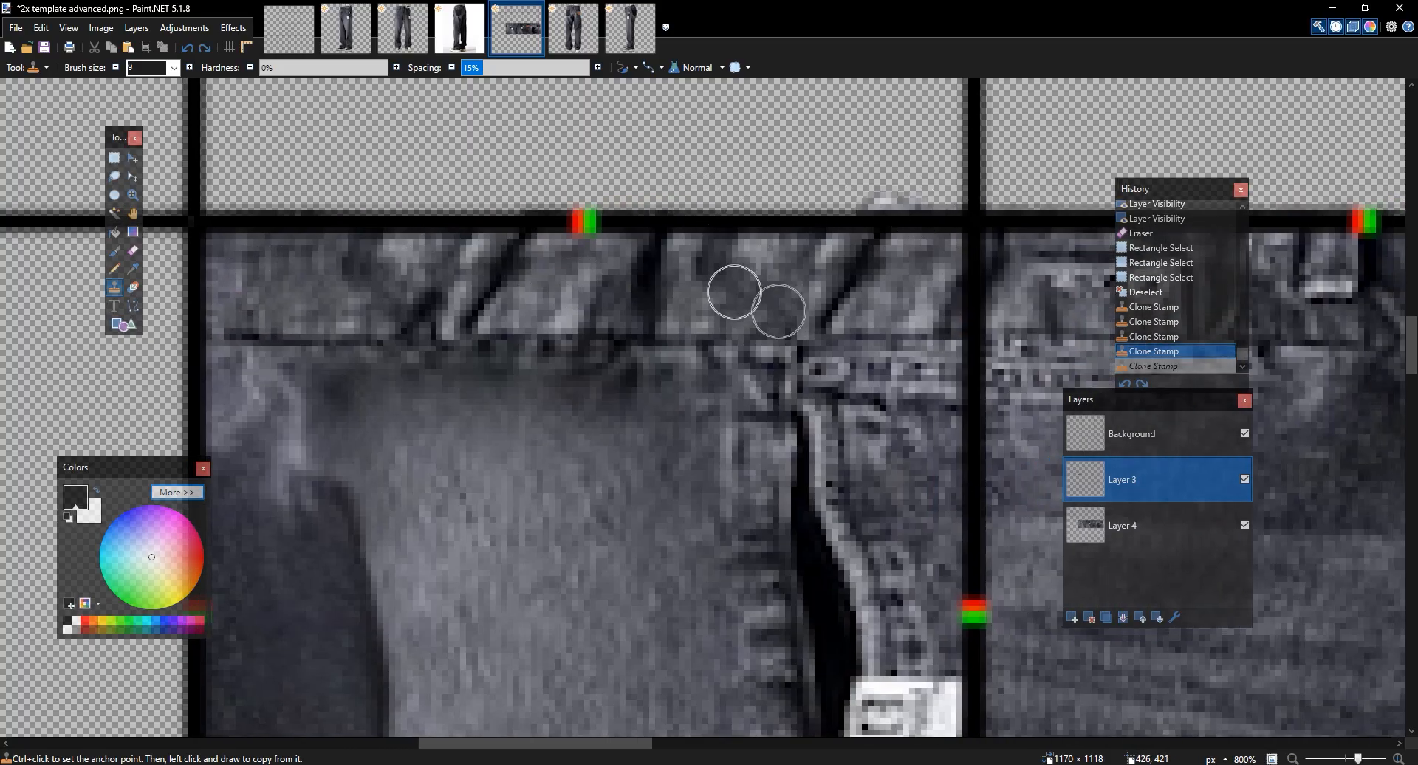
{"action": "left_click_drag", "start_coordinate": [779, 310], "coordinate": [754, 267]}
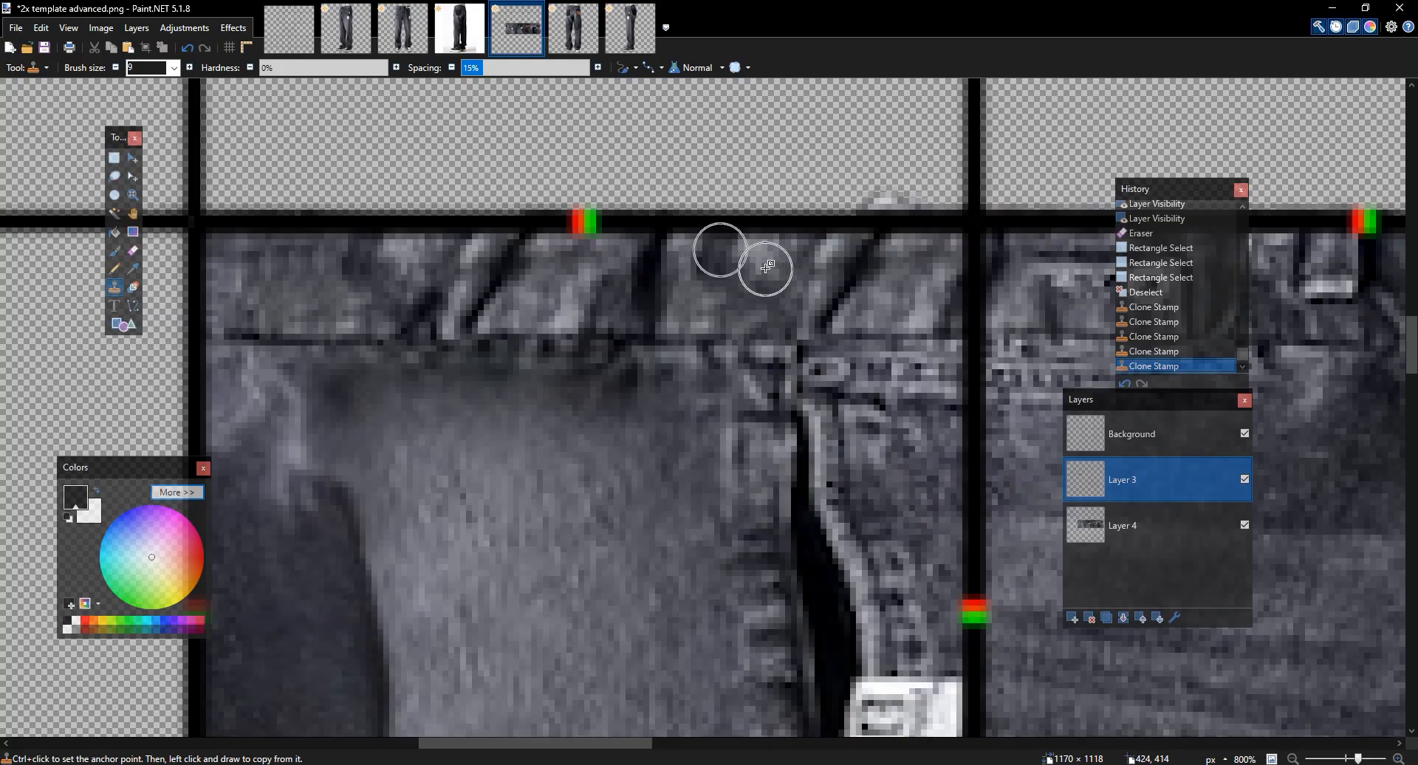
{"action": "scroll", "coordinate": [718, 262], "scroll_direction": "down", "scroll_amount": 10}
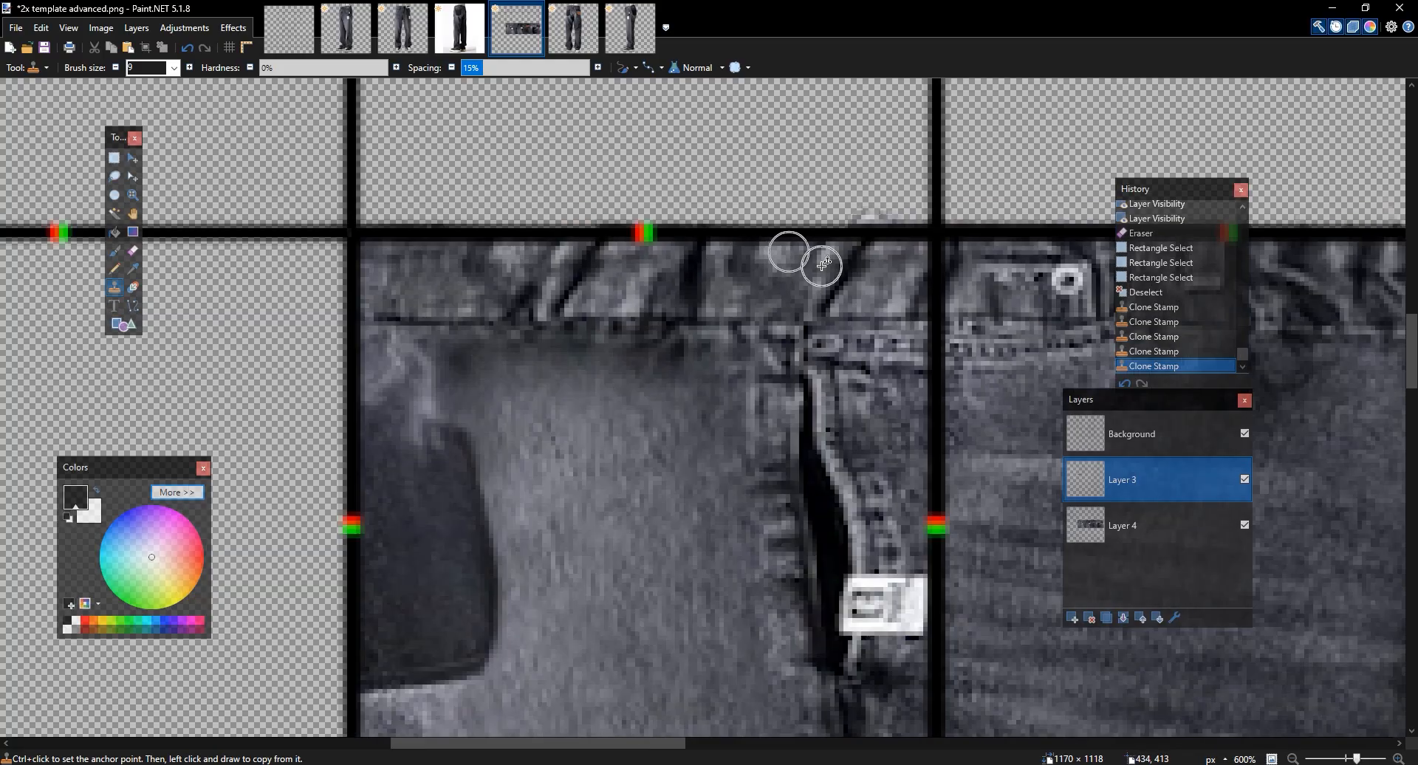
{"action": "scroll", "coordinate": [823, 264], "scroll_direction": "up", "scroll_amount": 10}
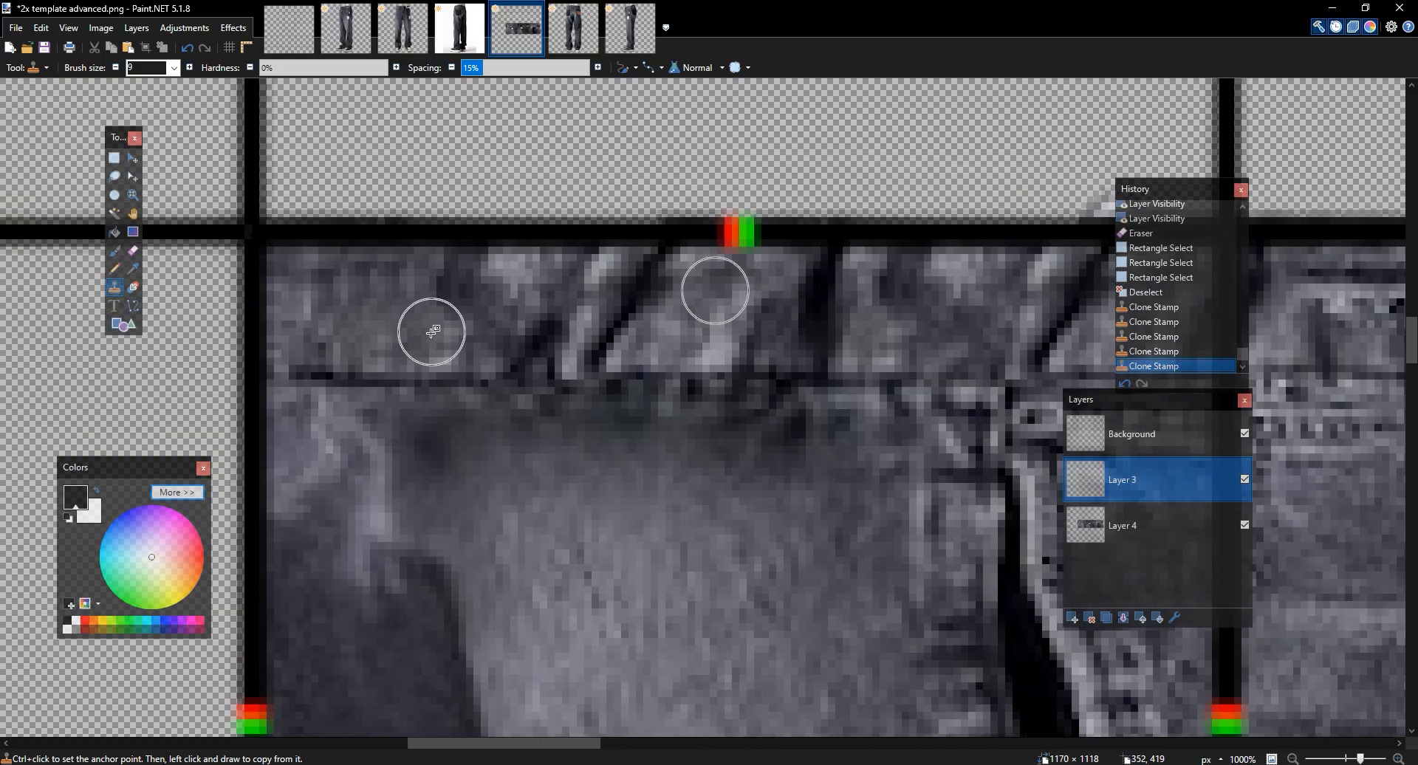
{"action": "left_click", "coordinate": [680, 332]}
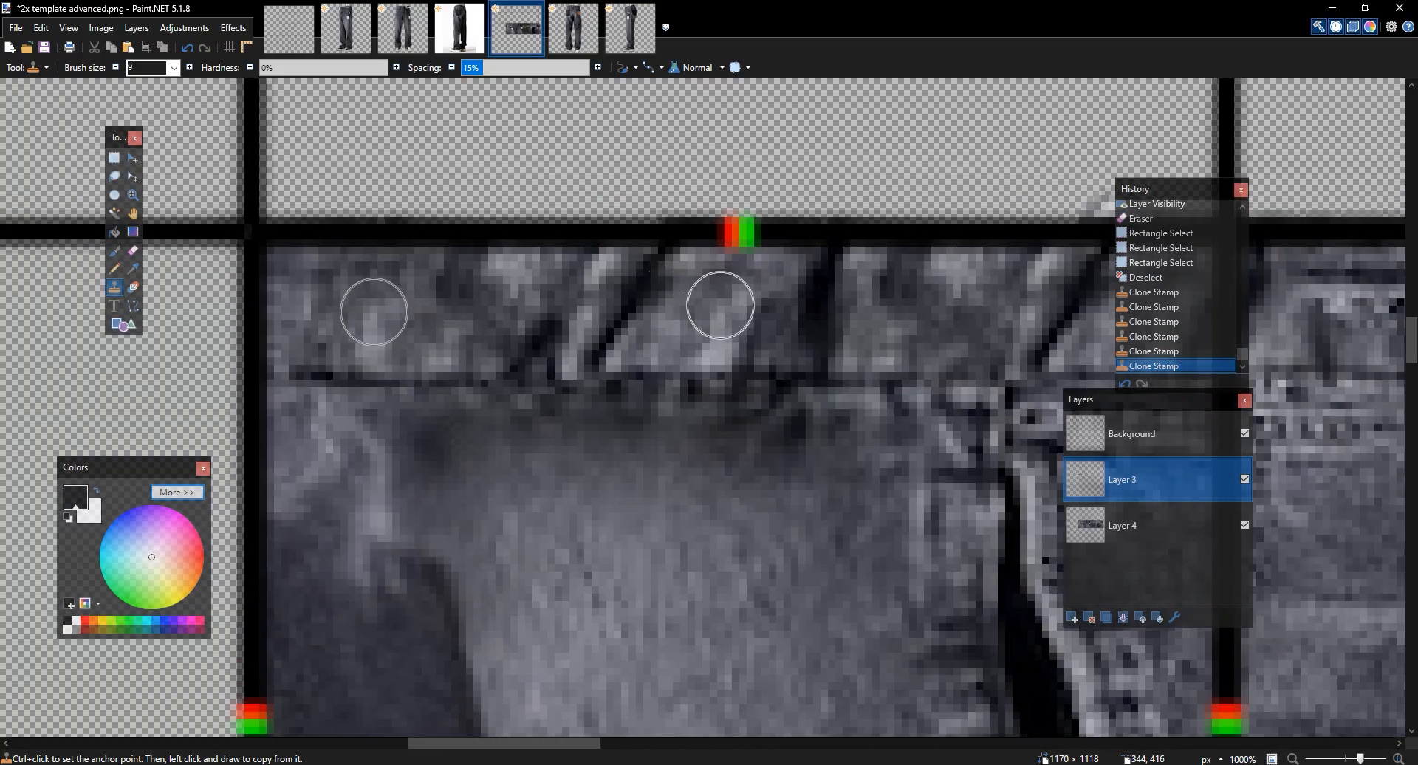
{"action": "left_click", "coordinate": [718, 294]}
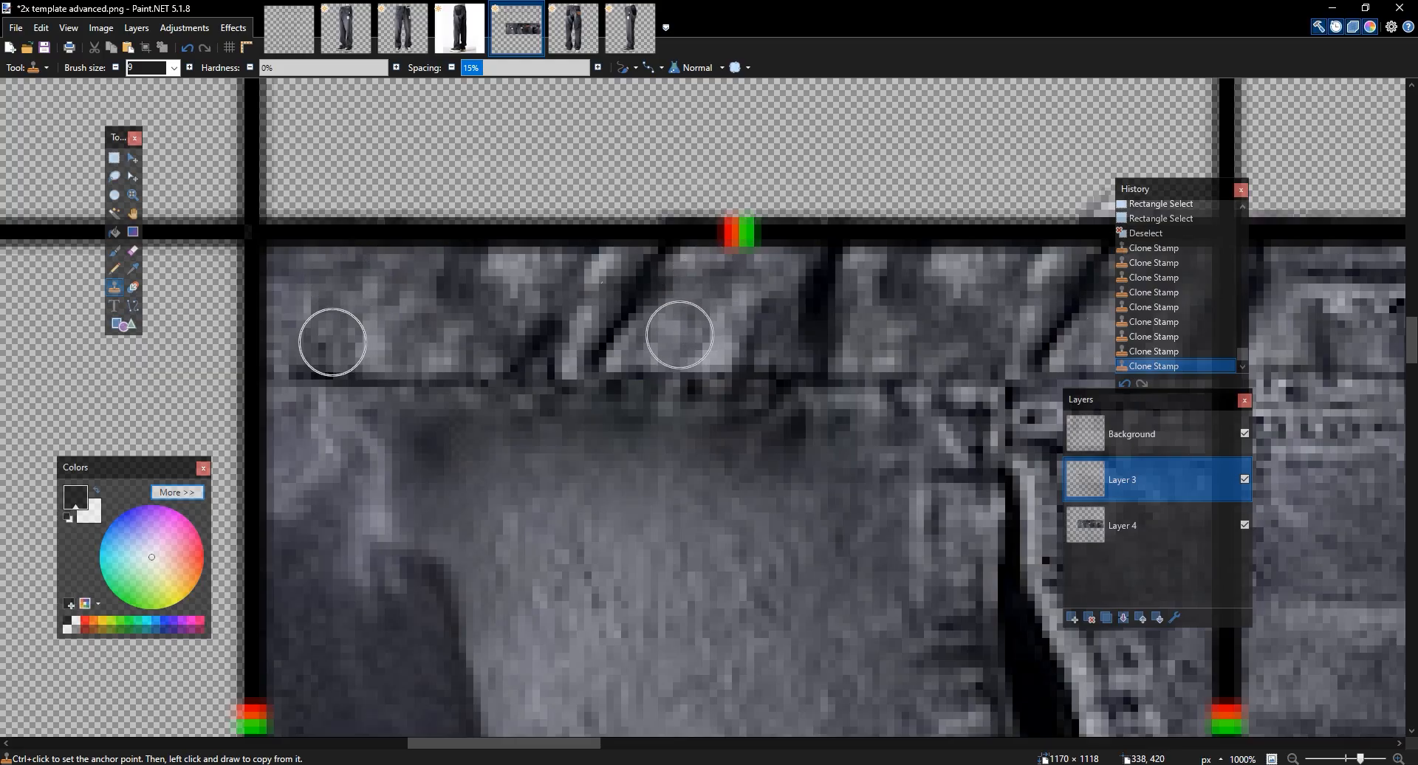
{"action": "left_click", "coordinate": [333, 328]}
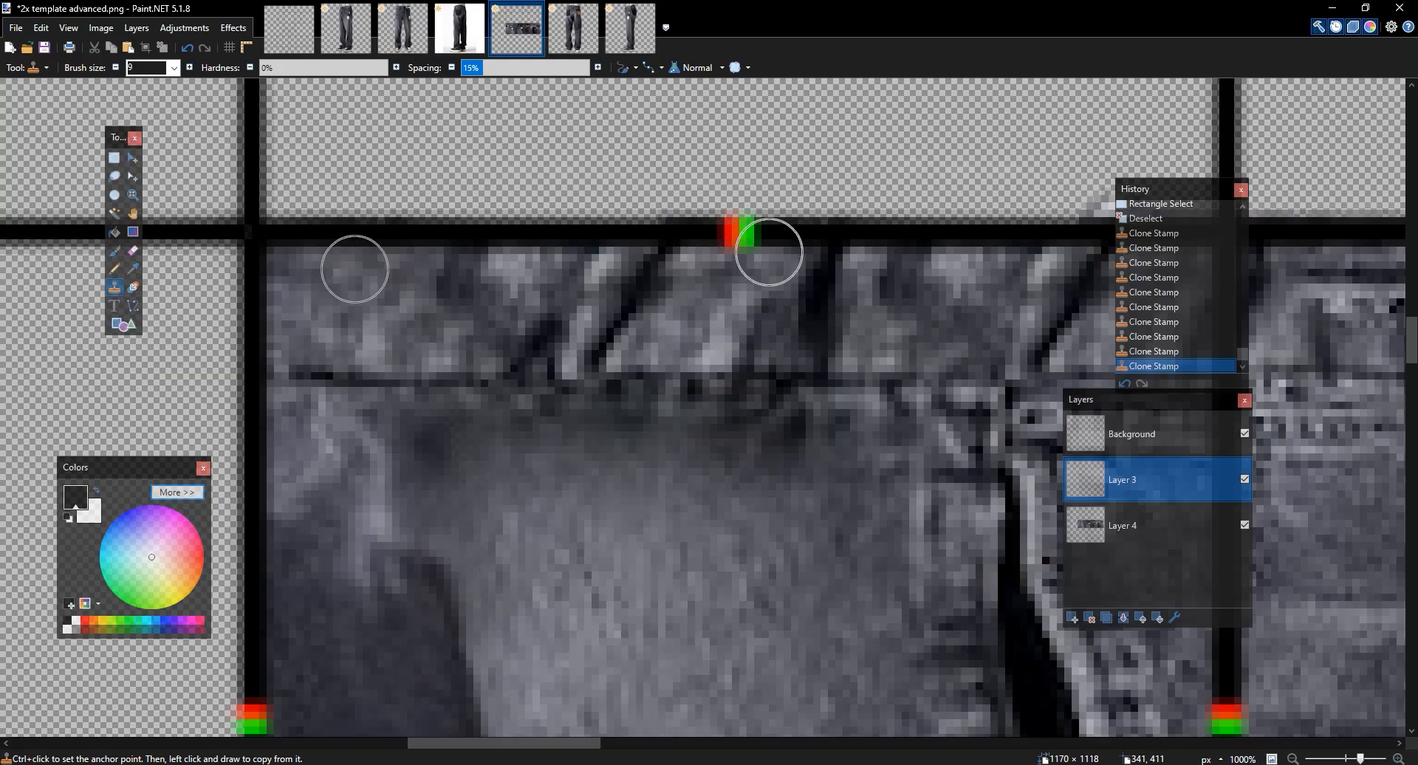
Compare the whole jeans texture with the Background template lines hidden and shown
{"action": "scroll", "coordinate": [928, 238], "scroll_direction": "down", "scroll_amount": 10, "text": "ctrl"}
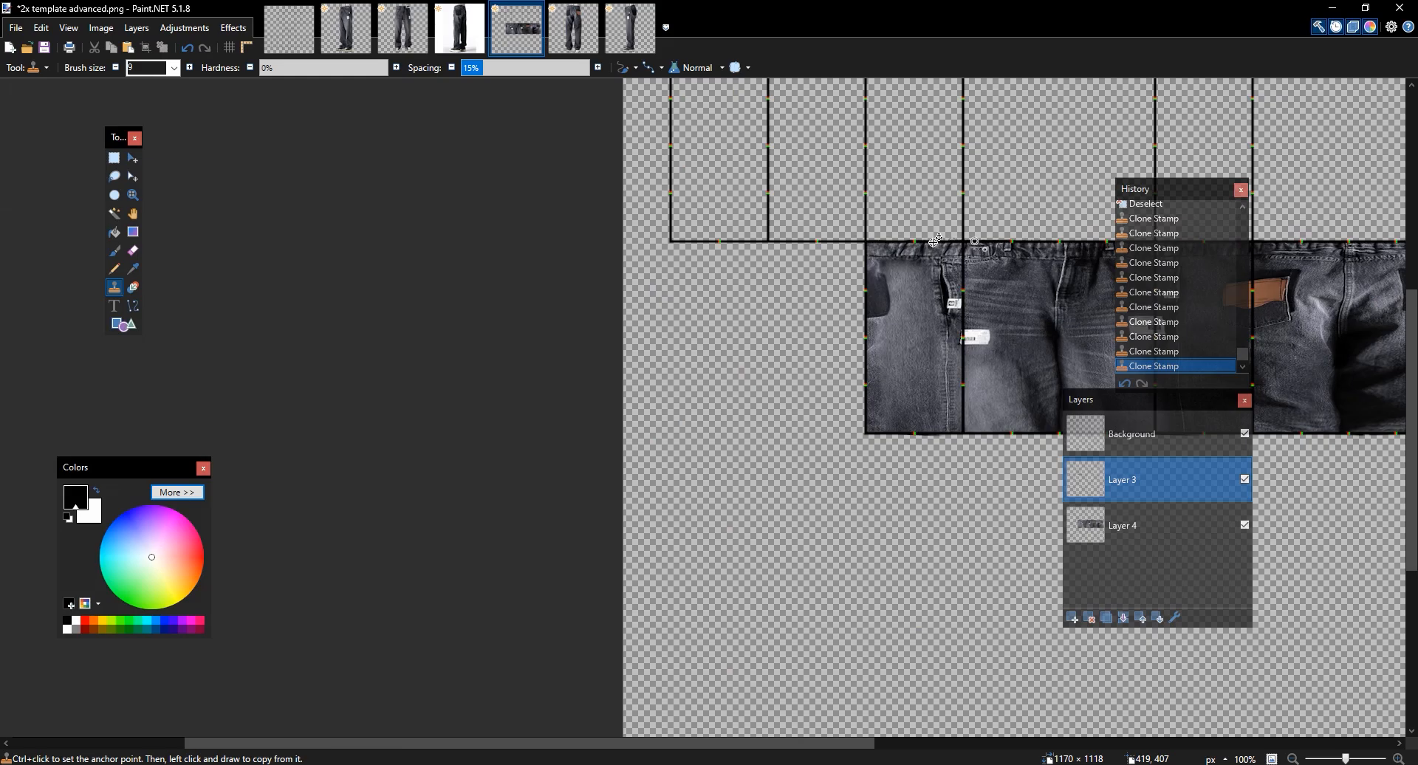
{"action": "scroll", "coordinate": [936, 240], "scroll_direction": "up", "scroll_amount": 3, "text": "ctrl"}
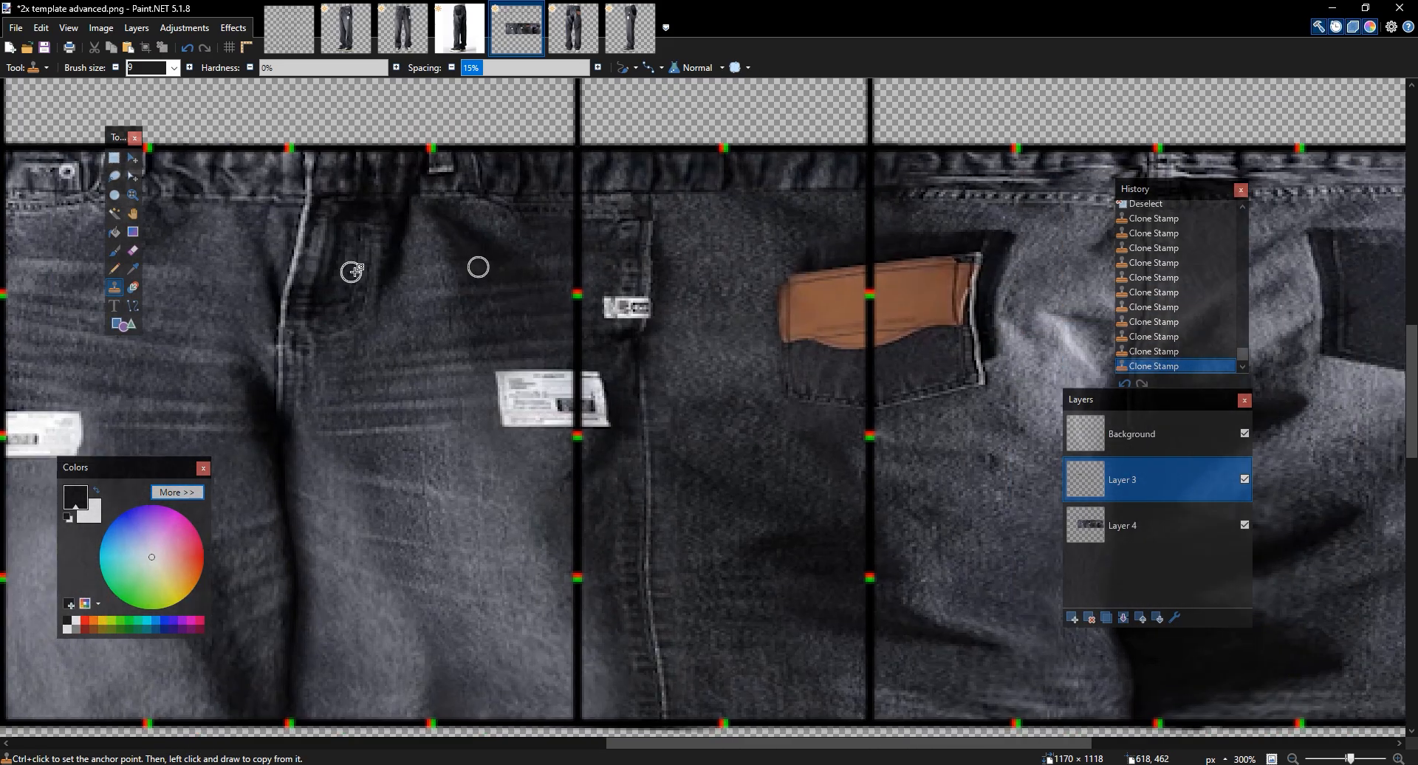
{"action": "left_click", "coordinate": [1244, 433]}
{"action": "scroll", "coordinate": [484, 233], "scroll_direction": "down", "scroll_amount": 2, "text": "ctrl"}
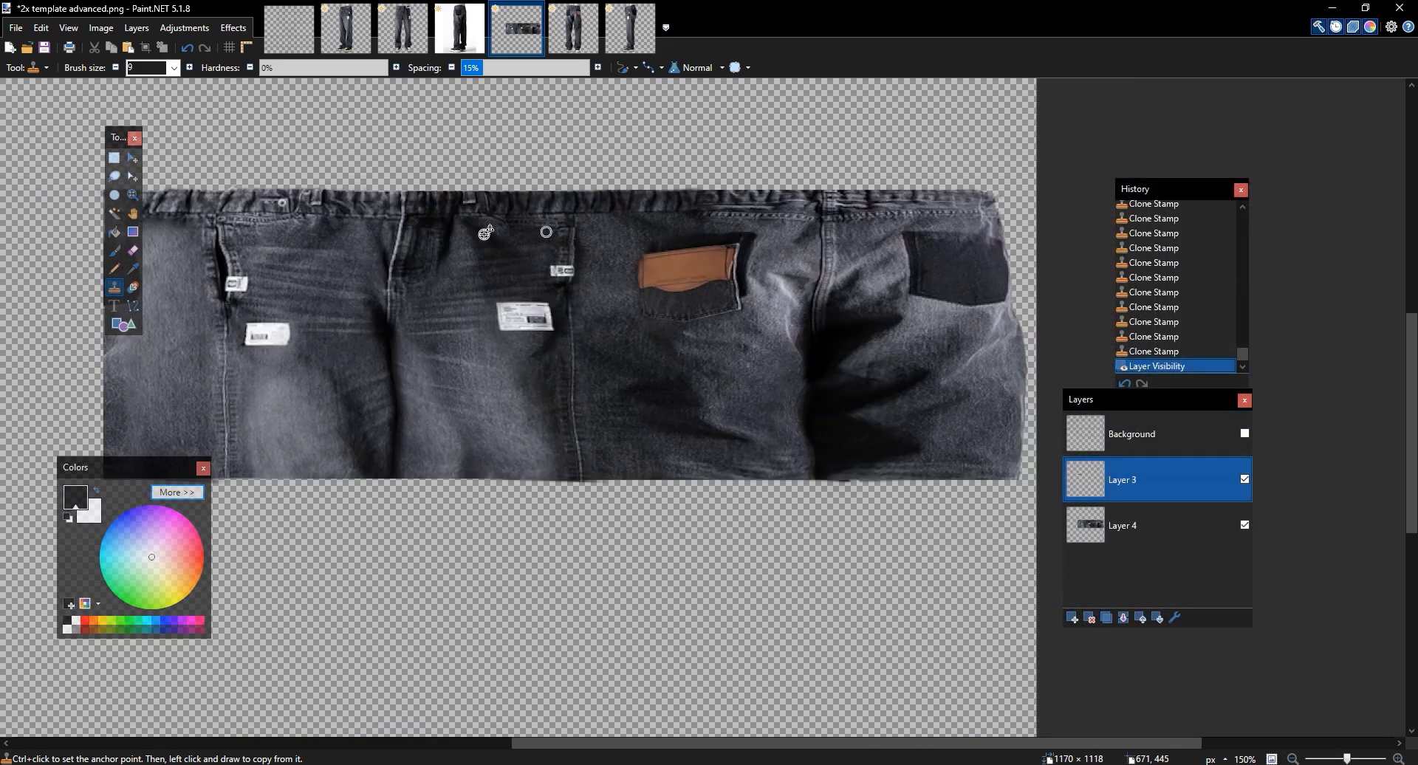
{"action": "scroll", "coordinate": [484, 234], "scroll_direction": "up", "scroll_amount": 1, "text": "ctrl"}
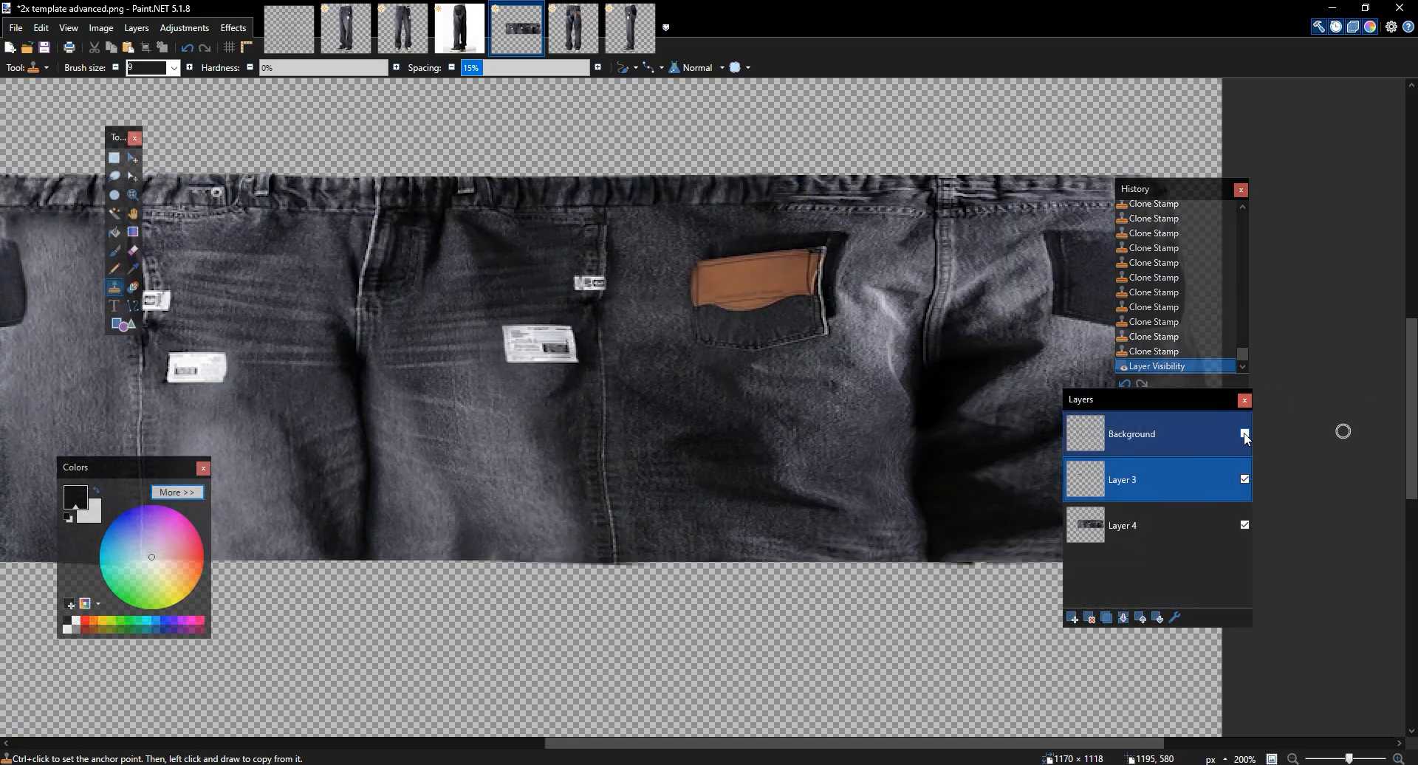
{"action": "left_click", "coordinate": [1245, 435]}
Merge Layer 3 down into Layer 4 and cut away the excess denim beyond the back panel's outer template line
{"action": "left_click_drag", "start_coordinate": [836, 212], "coordinate": [381, 203]}
{"action": "key", "text": "s"}
{"action": "left_click_drag", "start_coordinate": [782, 608], "coordinate": [681, 99]}
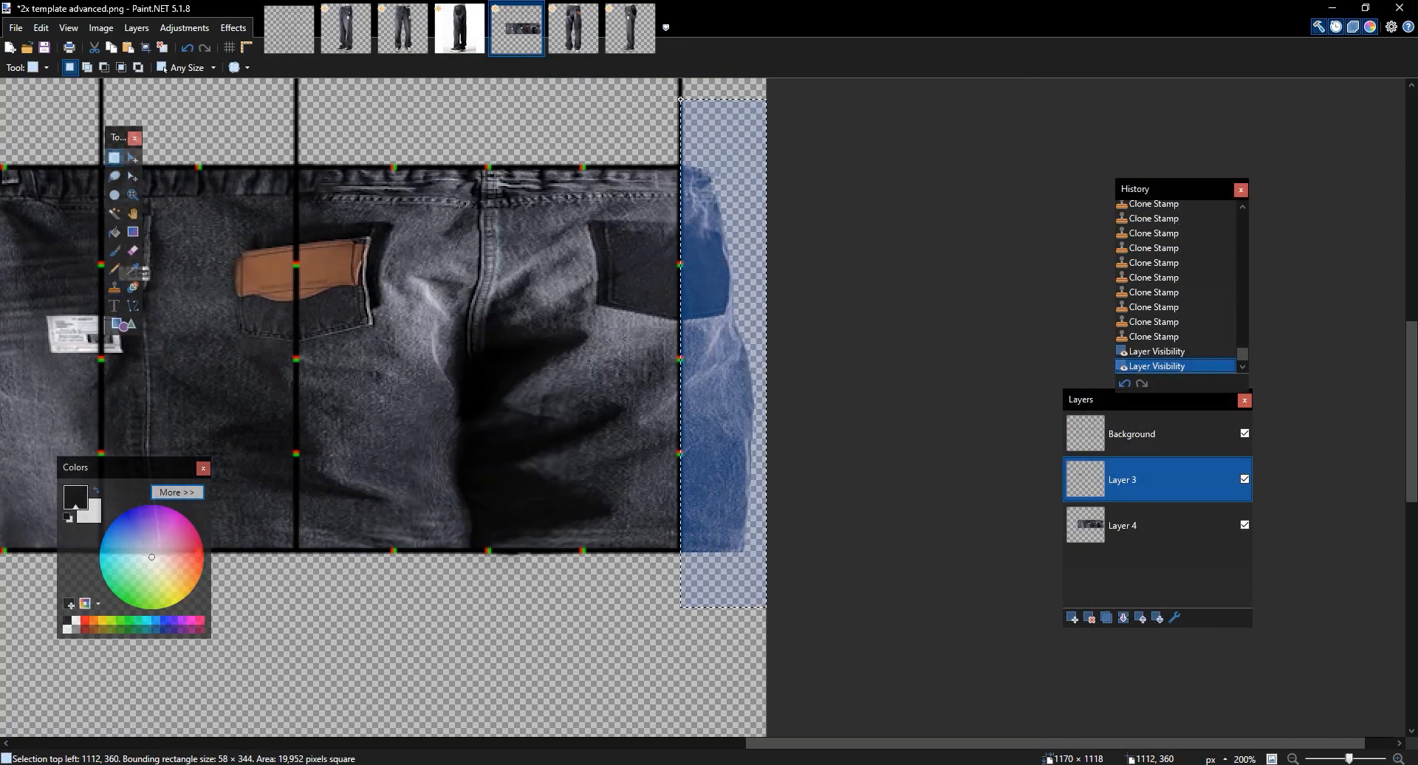
{"action": "left_click", "coordinate": [95, 48]}
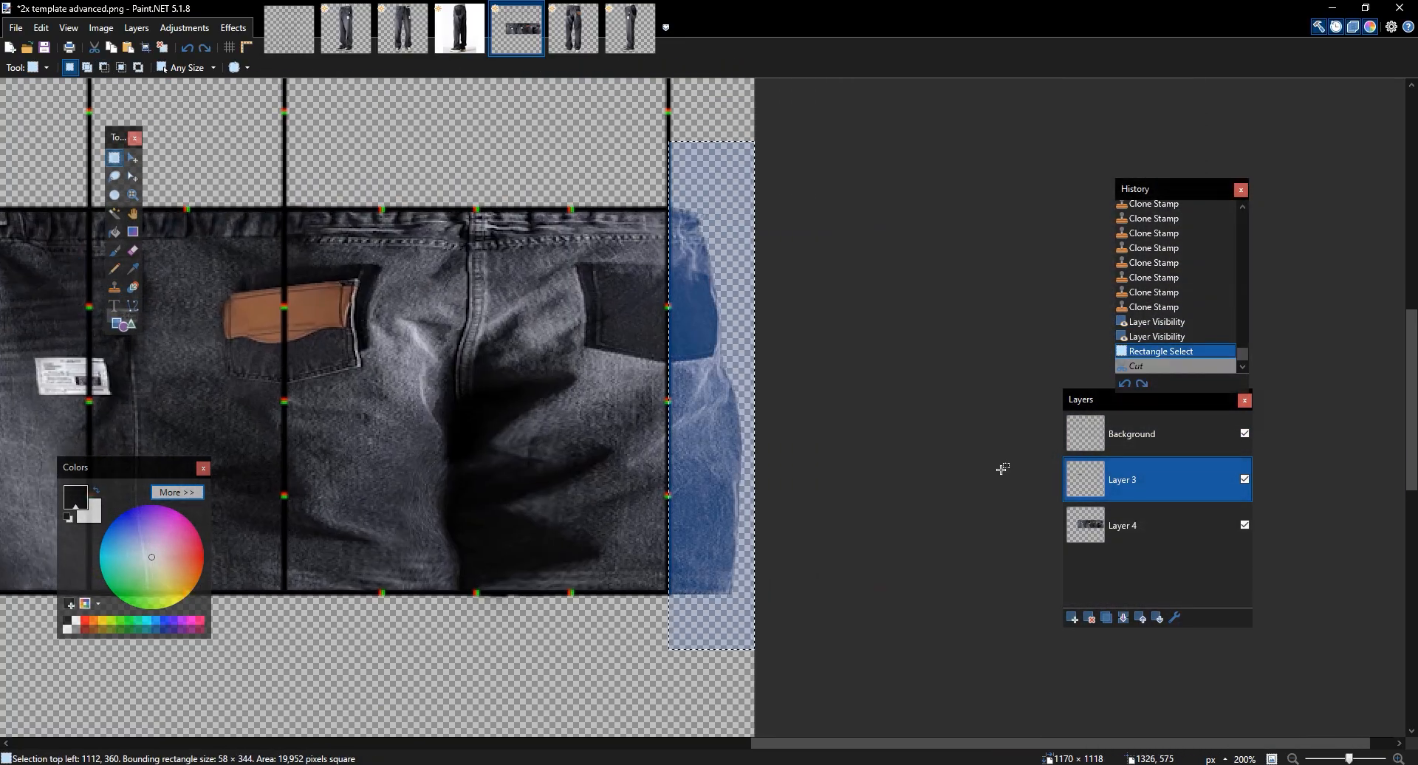
{"action": "left_click", "coordinate": [95, 49]}
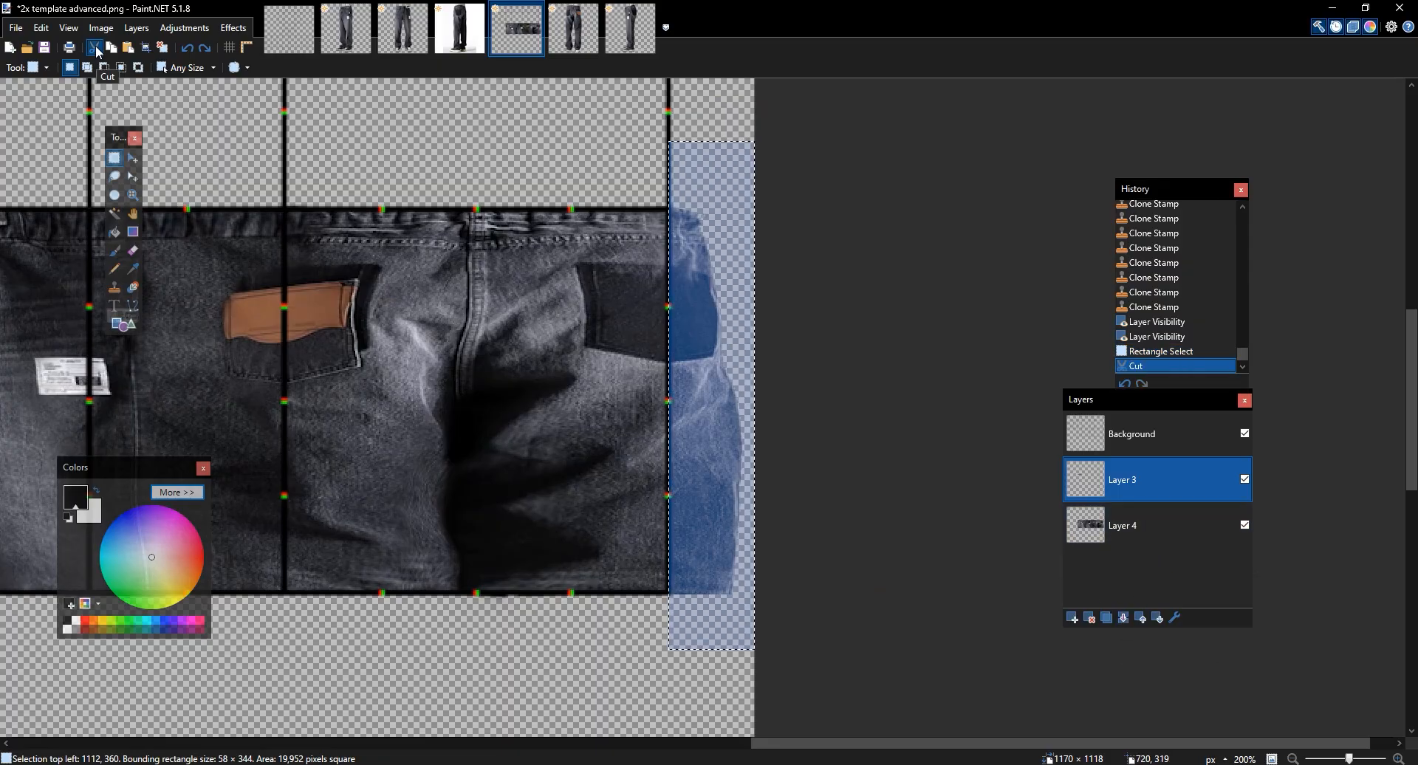
{"action": "key", "text": "ctrl+z"}
{"action": "left_click", "coordinate": [1123, 617]}
{"action": "left_click", "coordinate": [95, 48]}
{"action": "scroll", "coordinate": [369, 162], "scroll_direction": "left", "scroll_amount": 10}
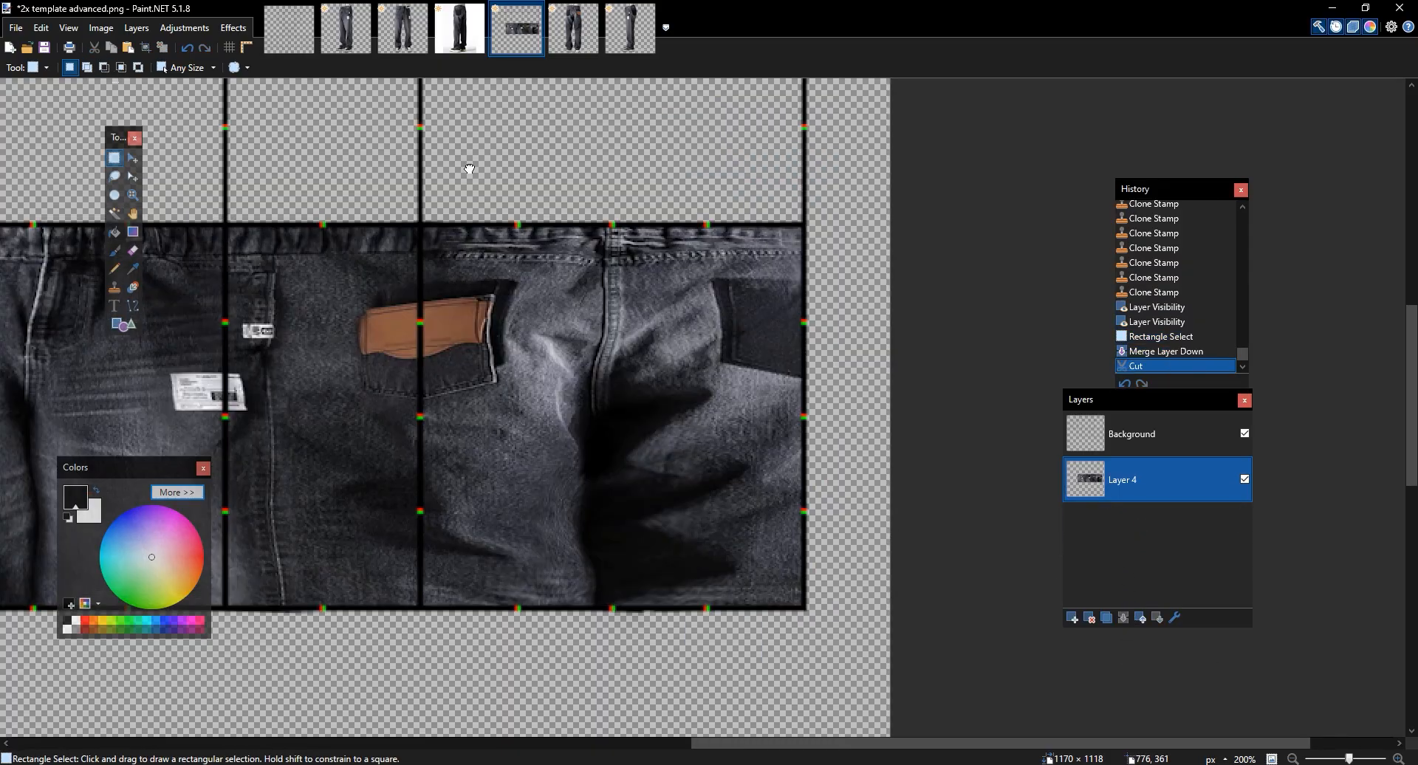
Examine the waistband and front panels of the merged jeans texture against the template lines
{"action": "scroll", "coordinate": [617, 228], "scroll_direction": "down", "scroll_amount": 2}
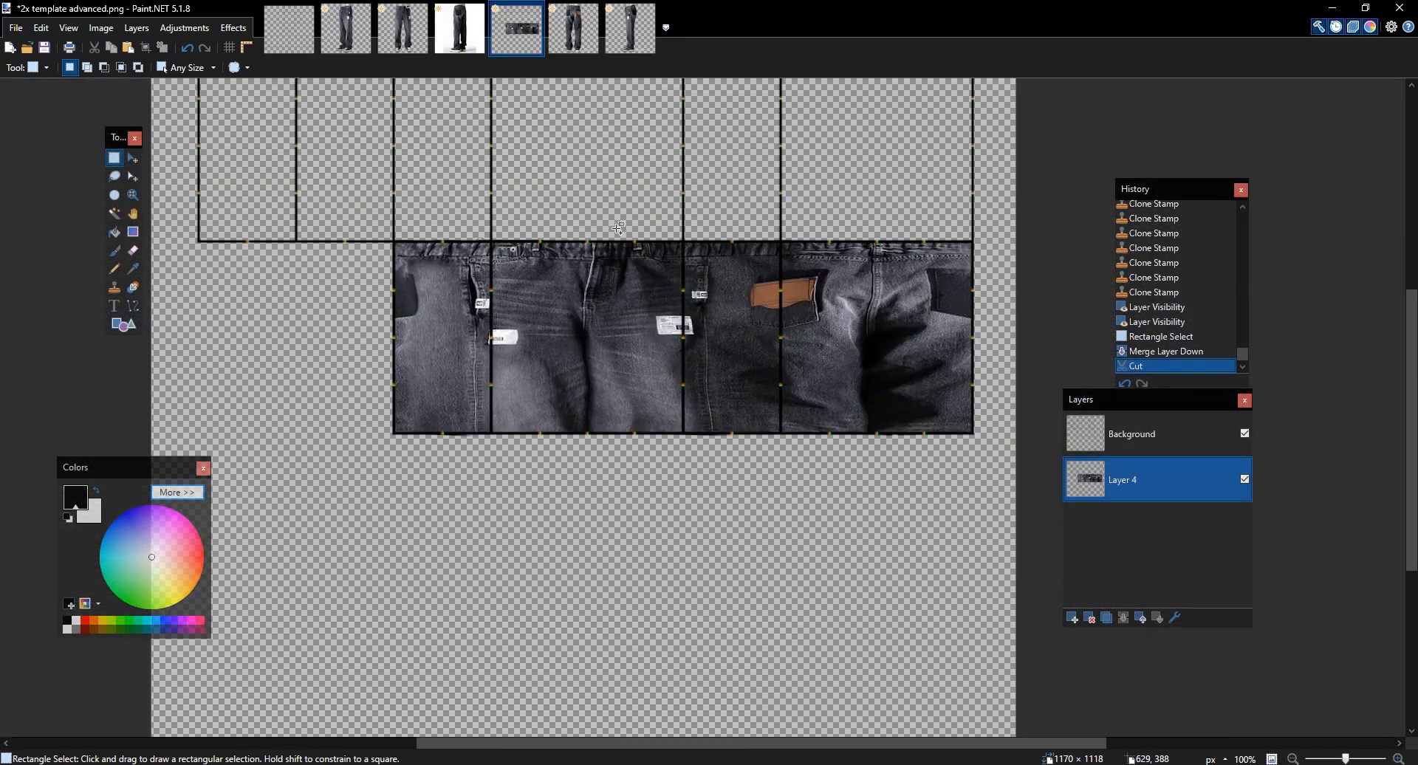
{"action": "scroll", "coordinate": [617, 229], "scroll_direction": "up", "scroll_amount": 3}
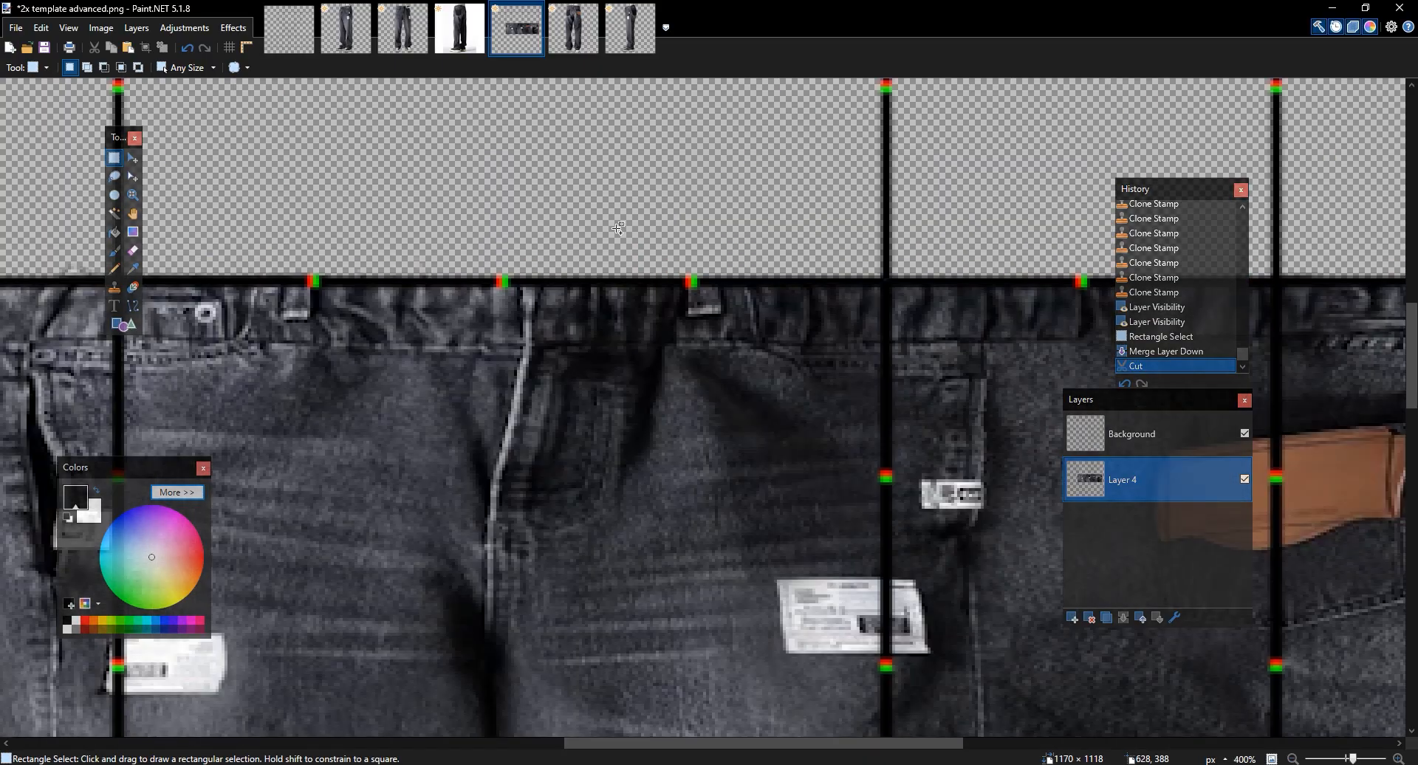
{"action": "left_click_drag", "start_coordinate": [604, 382], "coordinate": [685, 169]}
{"action": "left_click_drag", "start_coordinate": [943, 333], "coordinate": [640, 338]}
{"action": "left_click_drag", "start_coordinate": [840, 527], "coordinate": [480, 235]}
{"action": "left_click_drag", "start_coordinate": [297, 203], "coordinate": [892, 226]}
{"action": "left_click_drag", "start_coordinate": [597, 463], "coordinate": [332, 210]}
{"action": "left_click_drag", "start_coordinate": [624, 422], "coordinate": [630, 424]}
Hide the Background template lines and clone nearby denim over the edges of the large white label below the open pocket with the 9 px brush
{"action": "left_click", "coordinate": [1244, 433]}
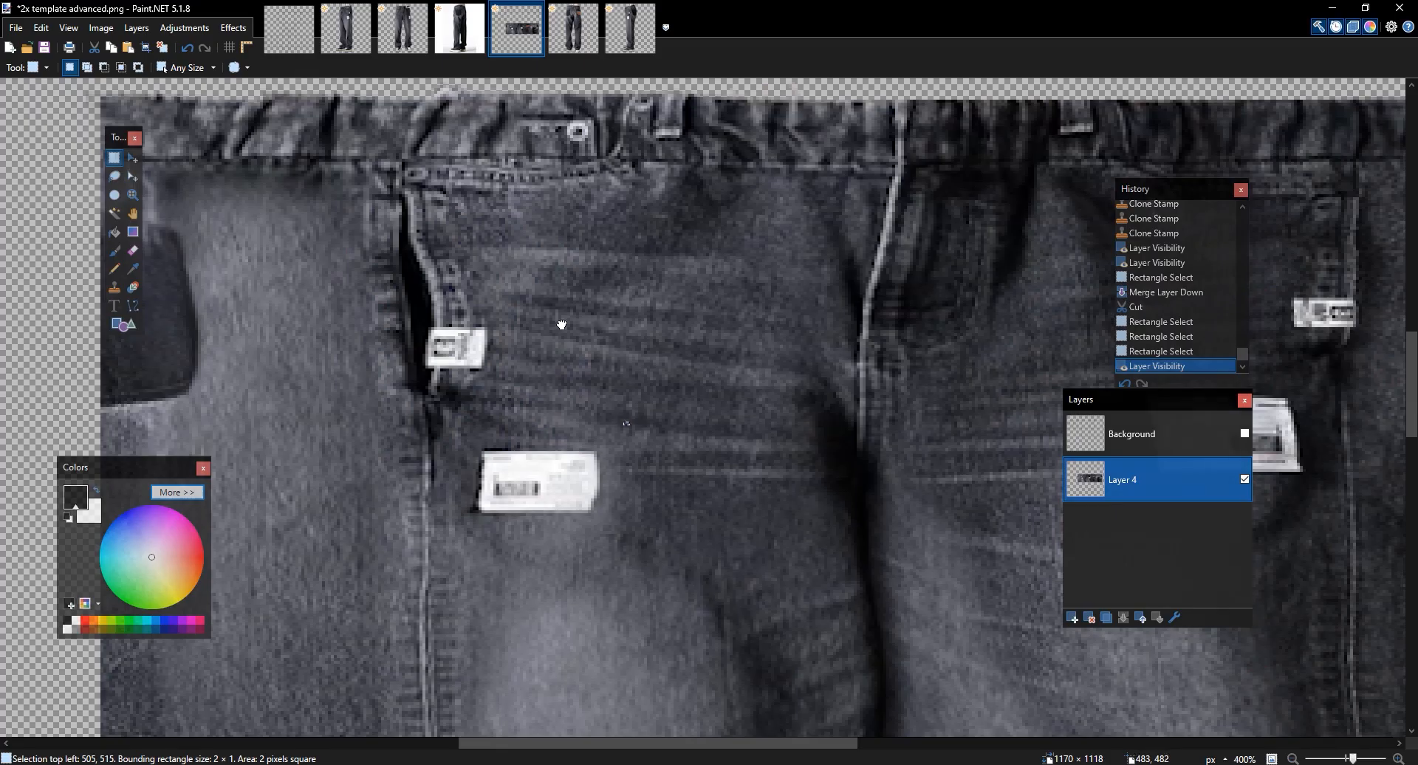
{"action": "left_click_drag", "start_coordinate": [564, 323], "coordinate": [555, 285]}
{"action": "left_click", "coordinate": [487, 312]}
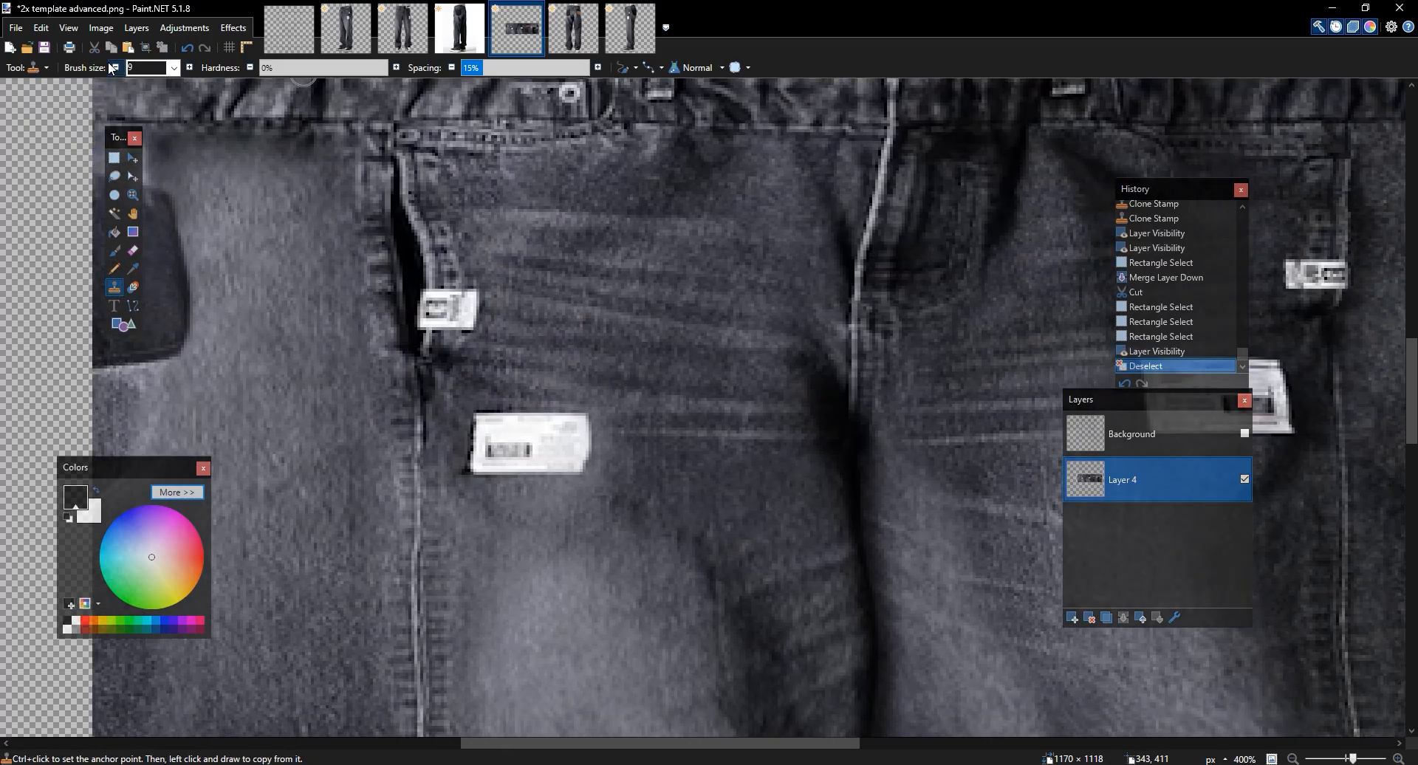
{"action": "scroll", "coordinate": [581, 450], "scroll_direction": "up", "scroll_amount": 2}
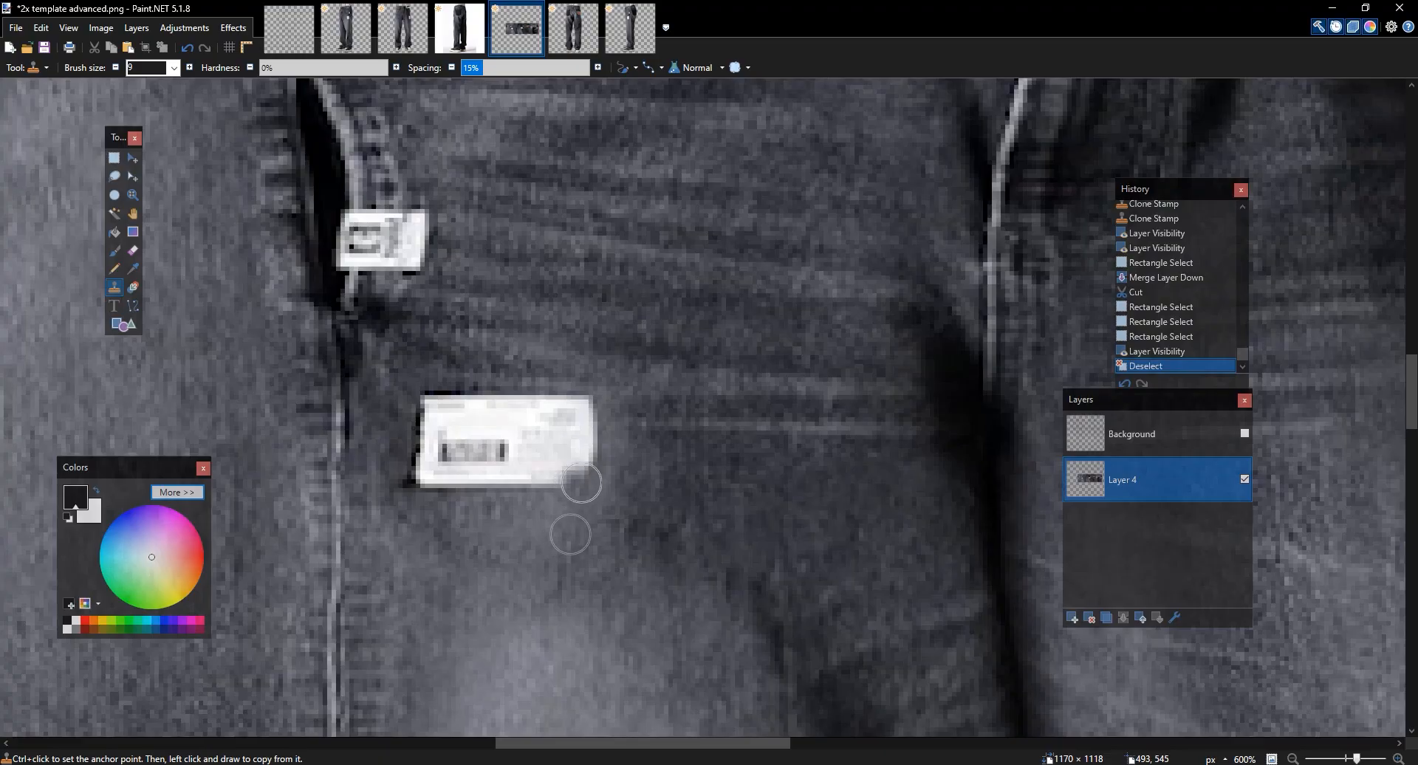
{"action": "left_click_drag", "start_coordinate": [577, 503], "coordinate": [575, 500]}
{"action": "mouse_move", "coordinate": [590, 424]}
{"action": "left_mouse_down"}
{"action": "mouse_move", "coordinate": [560, 476]}
{"action": "mouse_move", "coordinate": [571, 500]}
{"action": "mouse_move", "coordinate": [566, 457]}
{"action": "left_mouse_up"}
{"action": "left_click", "coordinate": [597, 493], "text": "ctrl"}
{"action": "mouse_move", "coordinate": [588, 451]}
{"action": "left_mouse_down"}
{"action": "mouse_move", "coordinate": [543, 455]}
{"action": "mouse_move", "coordinate": [559, 521]}
{"action": "mouse_move", "coordinate": [495, 485]}
{"action": "mouse_move", "coordinate": [384, 487]}
{"action": "mouse_move", "coordinate": [371, 475]}
{"action": "mouse_move", "coordinate": [409, 460]}
{"action": "mouse_move", "coordinate": [397, 451]}
{"action": "mouse_move", "coordinate": [423, 400]}
{"action": "left_mouse_up"}
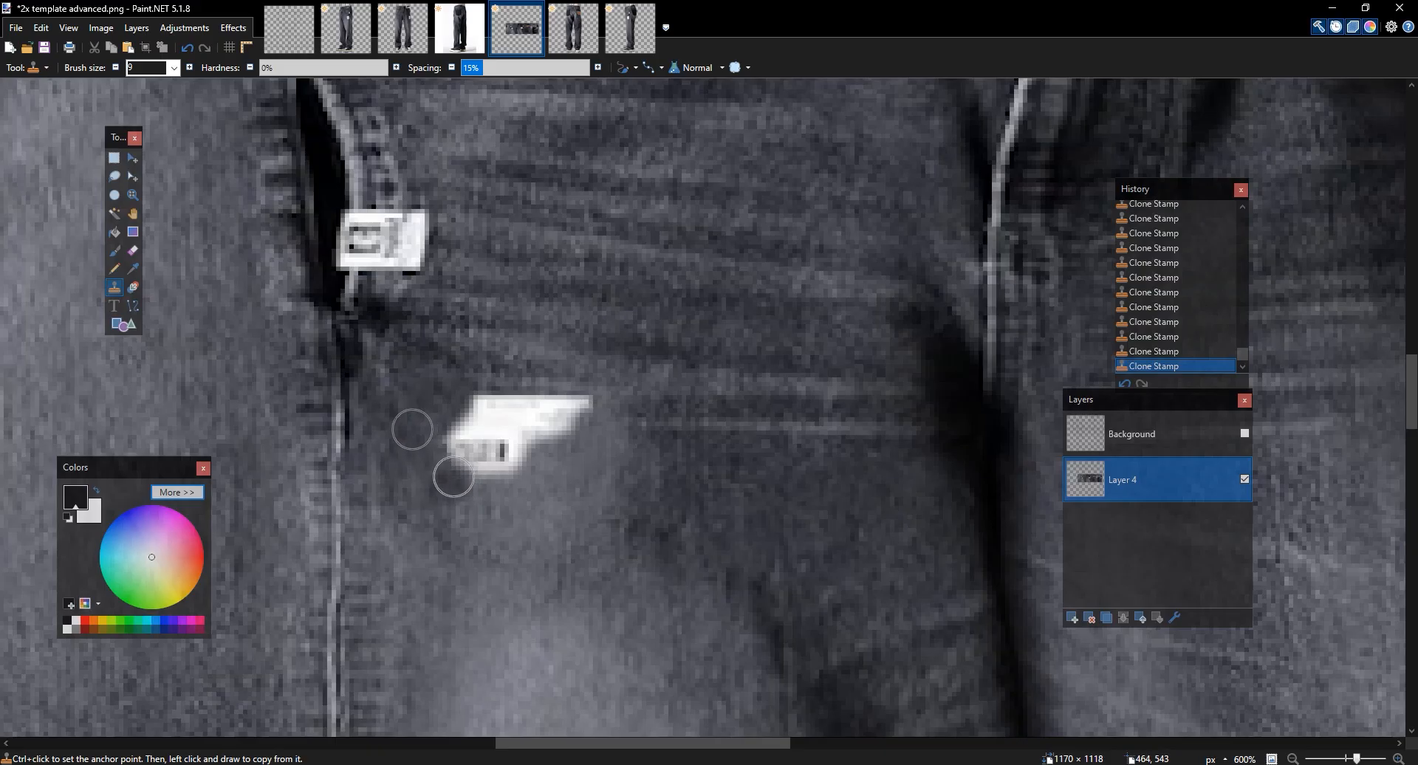
{"action": "key", "text": "ctrl+z"}
{"action": "left_click_drag", "start_coordinate": [438, 486], "coordinate": [441, 484]}
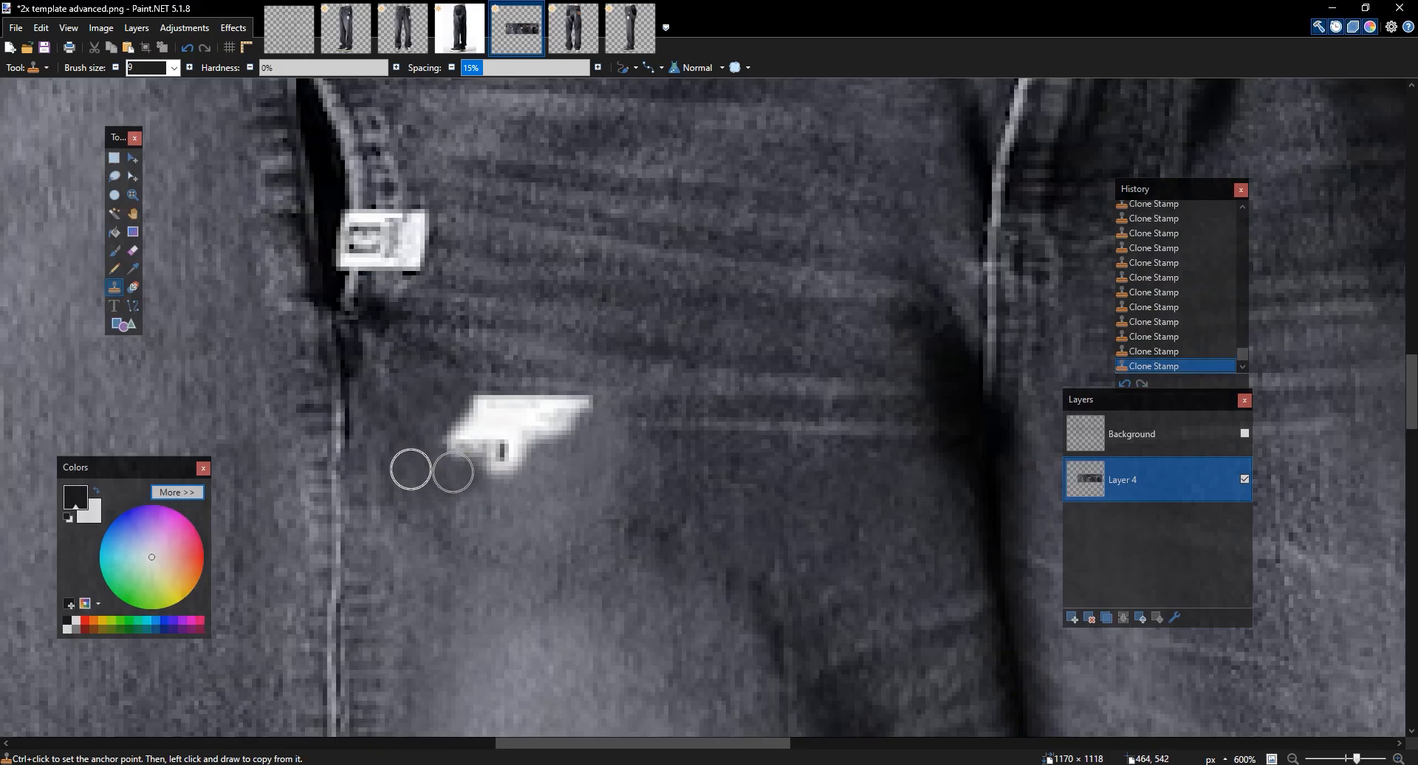
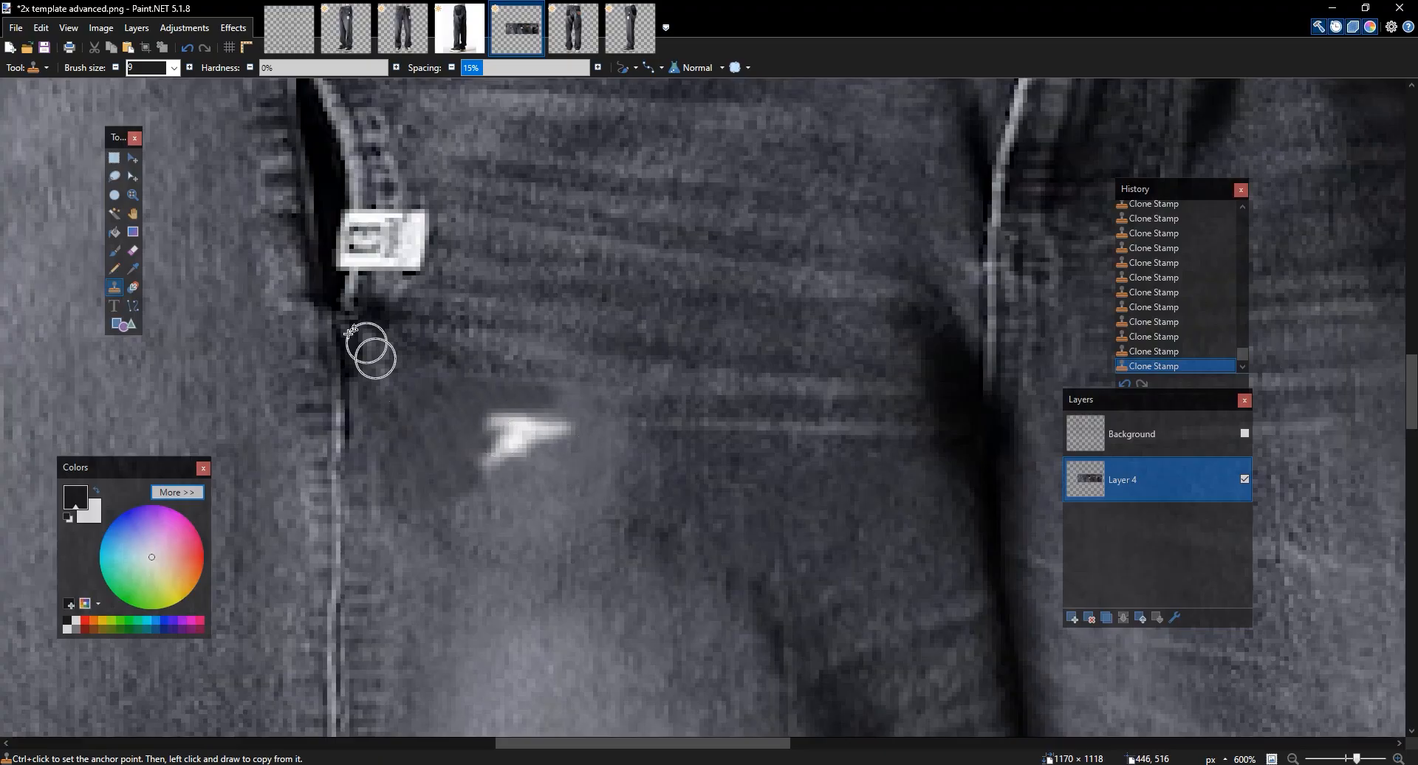
Cover the remaining white centre of the large label with cloned surrounding denim
{"action": "left_click", "coordinate": [561, 499], "text": "ctrl"}
{"action": "mouse_move", "coordinate": [560, 437]}
{"action": "left_mouse_down"}
{"action": "mouse_move", "coordinate": [512, 432]}
{"action": "mouse_move", "coordinate": [501, 452]}
{"action": "mouse_move", "coordinate": [577, 484]}
{"action": "mouse_move", "coordinate": [546, 454]}
{"action": "mouse_move", "coordinate": [426, 445]}
{"action": "mouse_move", "coordinate": [461, 459]}
{"action": "mouse_move", "coordinate": [481, 430]}
{"action": "mouse_move", "coordinate": [521, 418]}
{"action": "mouse_move", "coordinate": [511, 410]}
{"action": "mouse_move", "coordinate": [579, 417]}
{"action": "mouse_move", "coordinate": [503, 482]}
{"action": "mouse_move", "coordinate": [533, 506]}
{"action": "mouse_move", "coordinate": [528, 429]}
{"action": "left_mouse_up"}
{"action": "left_click", "coordinate": [421, 446], "text": "ctrl"}
{"action": "left_click", "coordinate": [575, 491], "text": "ctrl"}
{"action": "left_click", "coordinate": [597, 465], "text": "ctrl"}
Smooth the patched denim on the thigh below the removed label with the Clone Stamp at 19 px
{"action": "scroll", "coordinate": [787, 497], "scroll_direction": "down", "scroll_amount": 8}
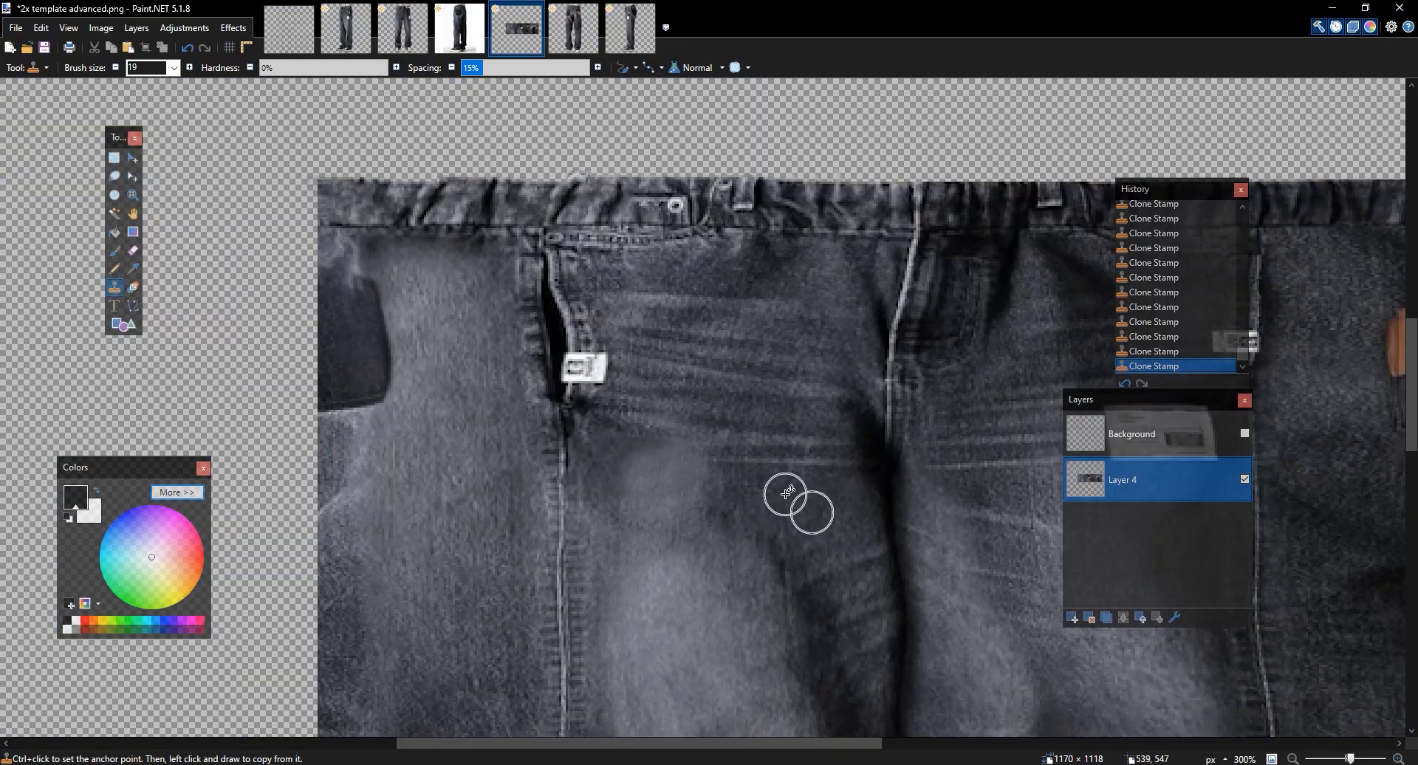
{"action": "scroll", "coordinate": [787, 495], "scroll_direction": "up", "scroll_amount": 8}
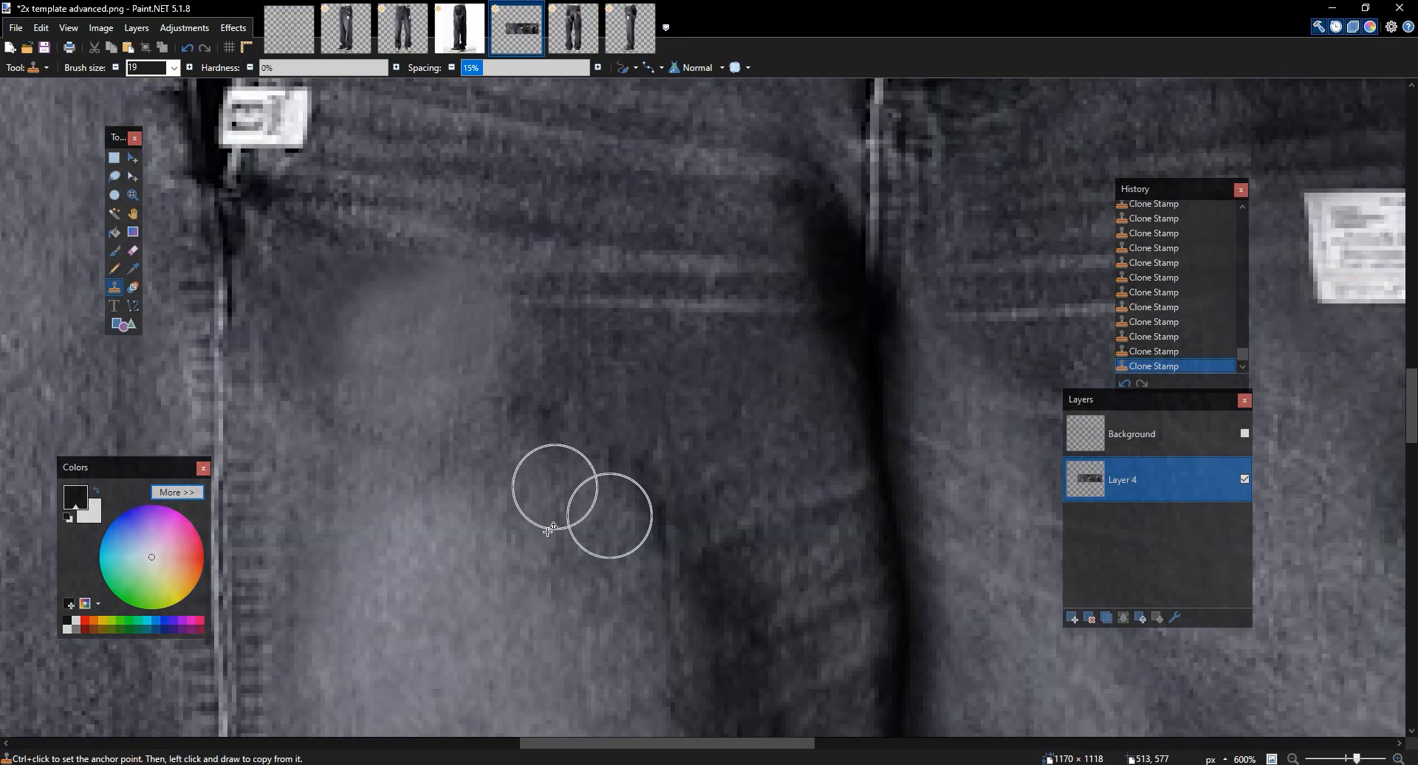
{"action": "left_click_drag", "start_coordinate": [493, 461], "coordinate": [470, 412]}
{"action": "left_click", "coordinate": [509, 554], "text": "ctrl"}
{"action": "left_click_drag", "start_coordinate": [433, 515], "coordinate": [392, 443]}
{"action": "left_click", "coordinate": [459, 533], "text": "ctrl"}
{"action": "left_click_drag", "start_coordinate": [459, 475], "coordinate": [452, 443]}
{"action": "scroll", "coordinate": [689, 369], "scroll_direction": "down", "scroll_amount": 1}
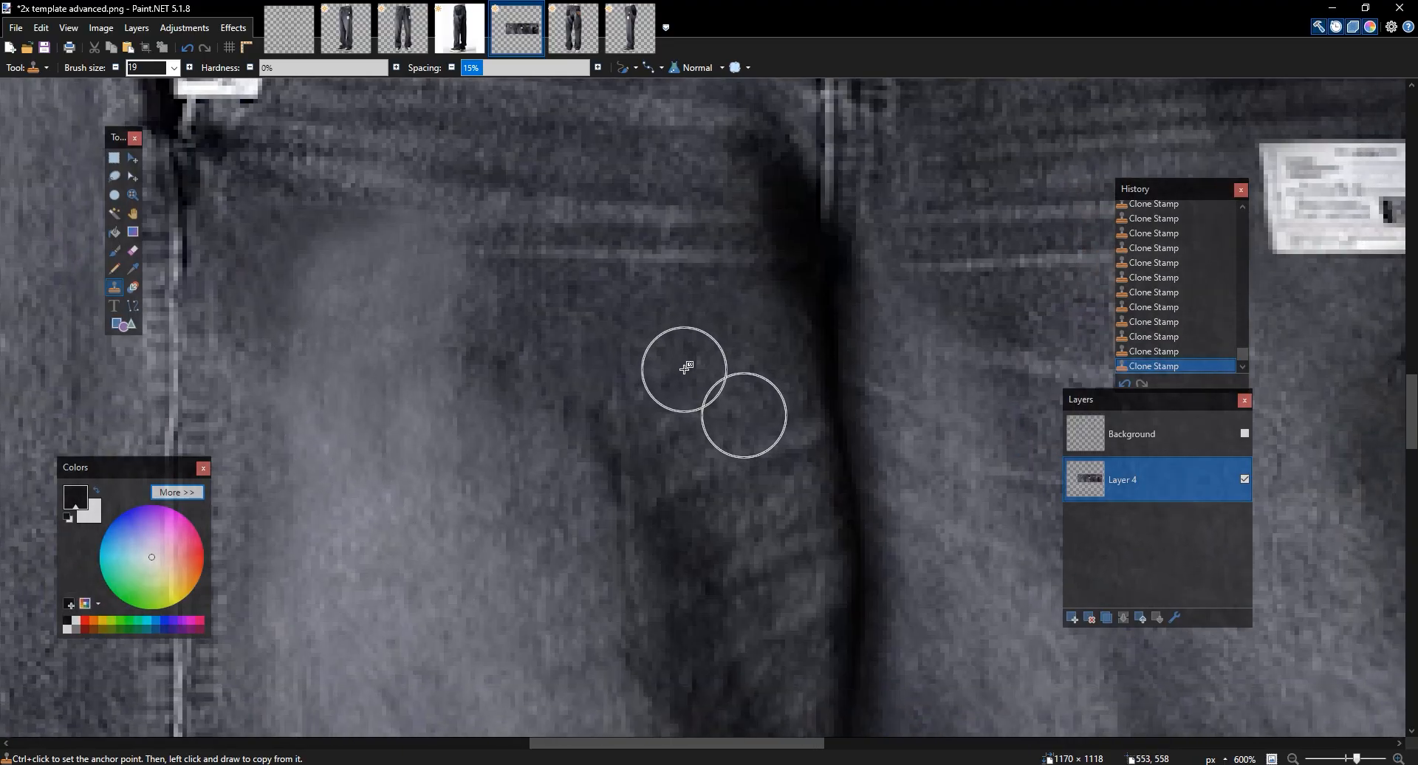
Copy an 82 × 86 px area of faded thigh denim, paste it on a new layer and move it up over the retouched patch
{"action": "scroll", "coordinate": [685, 367], "scroll_direction": "down", "scroll_amount": 4}
{"action": "scroll", "coordinate": [685, 368], "scroll_direction": "up", "scroll_amount": 3}
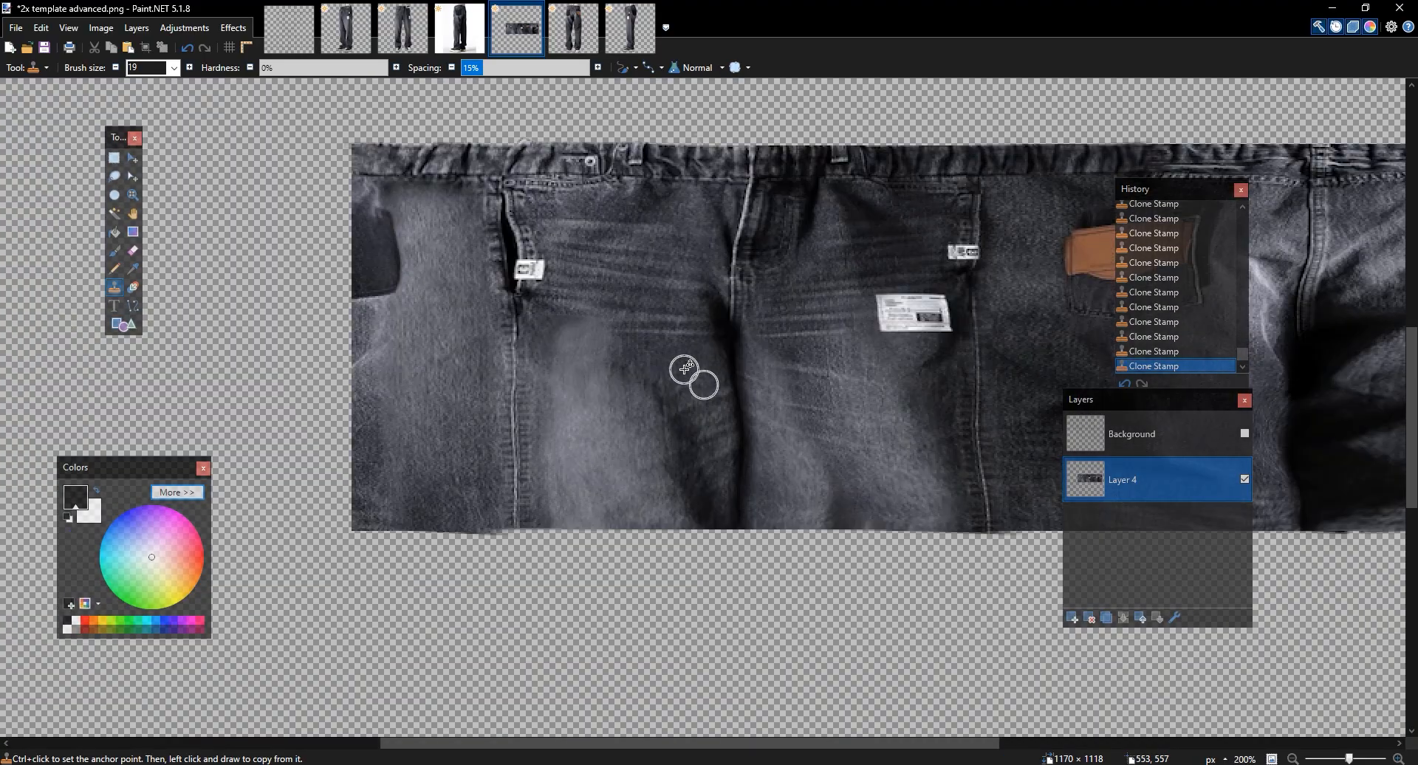
{"action": "key", "text": "s"}
{"action": "left_click_drag", "start_coordinate": [634, 649], "coordinate": [393, 396]}
{"action": "key", "text": "ctrl+c"}
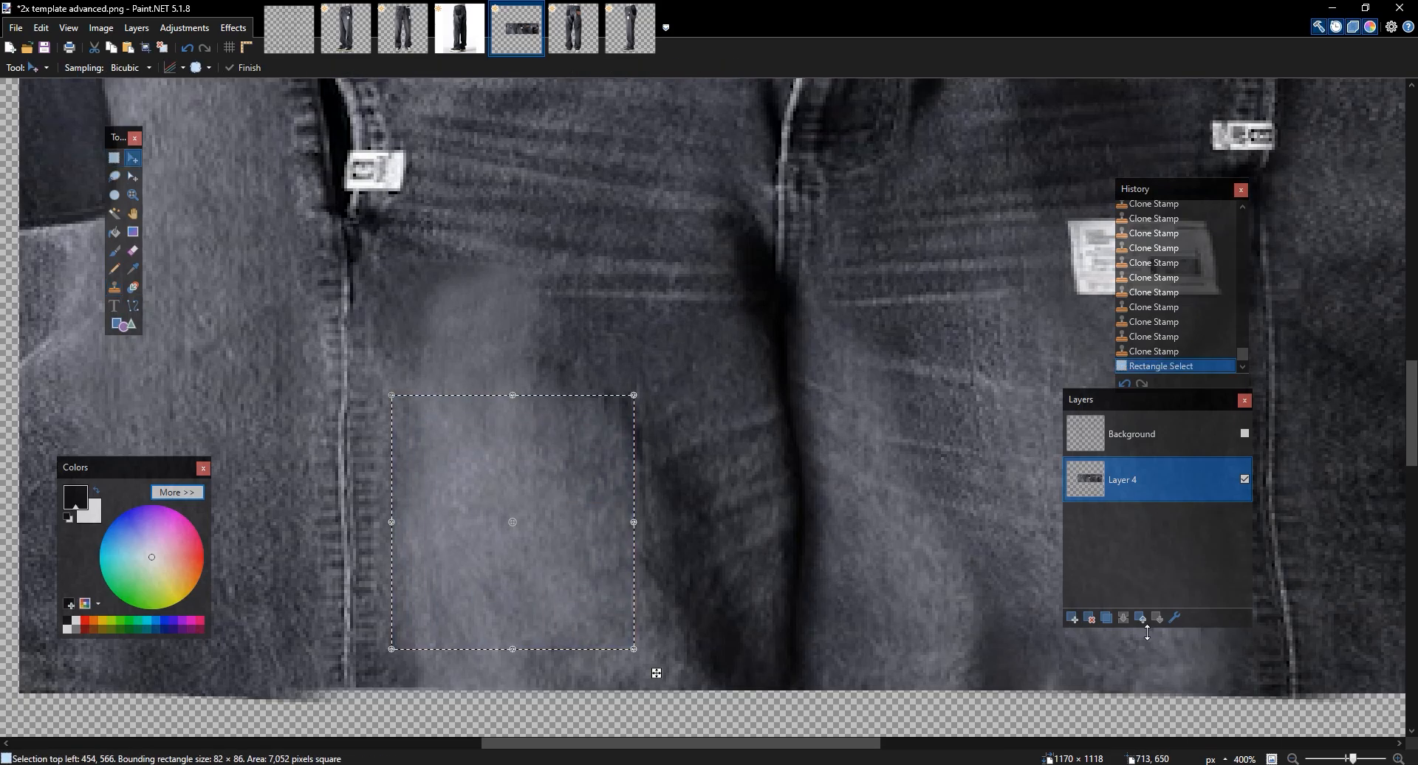
{"action": "left_click", "coordinate": [1071, 617]}
{"action": "key", "text": "ctrl+v"}
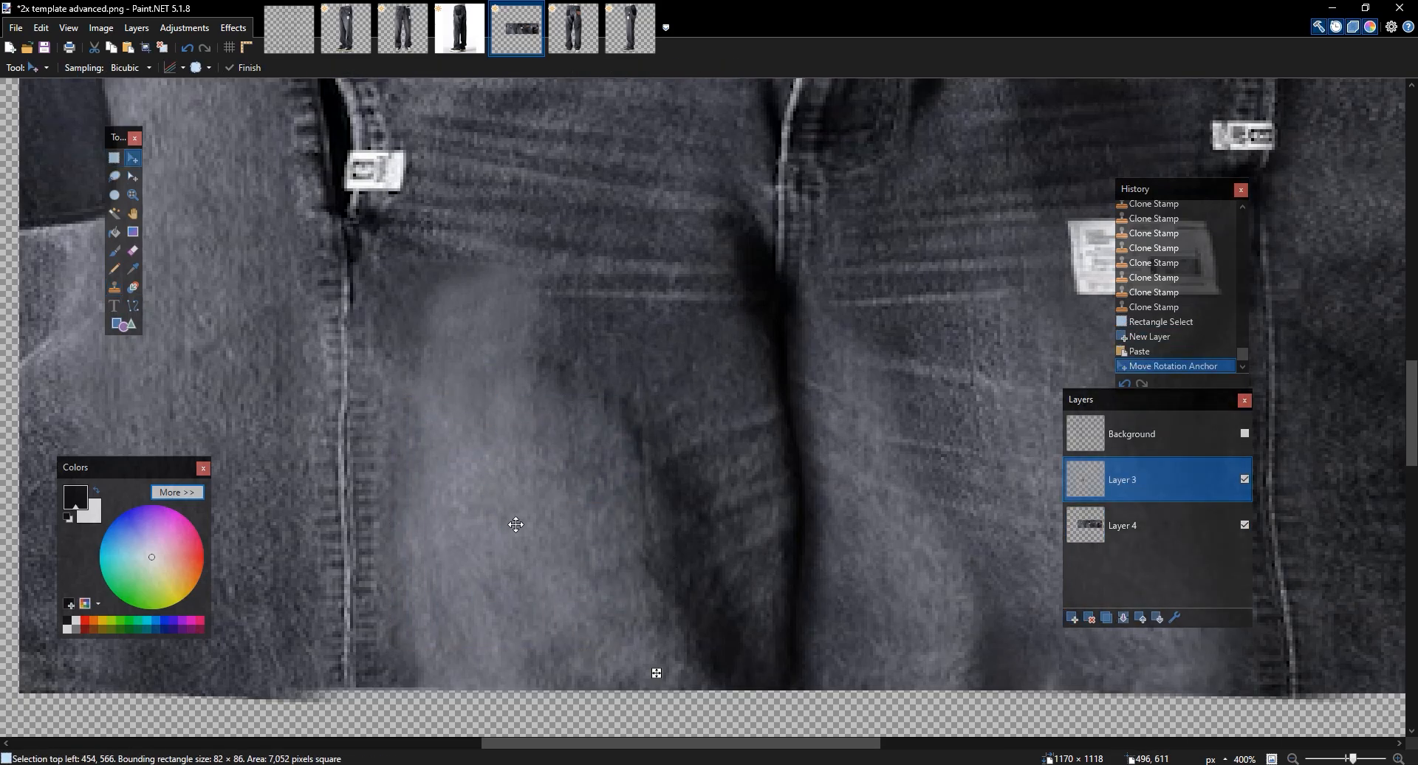
{"action": "left_click_drag", "start_coordinate": [516, 523], "coordinate": [502, 341]}
{"action": "key", "text": "ctrl+d"}
Blend the pasted denim patch into the thigh by erasing its edges with a 44 px brush at 0% hardness
{"action": "key", "text": "e"}
{"action": "left_click", "coordinate": [190, 67]}
{"action": "mouse_move", "coordinate": [392, 179]}
{"action": "left_mouse_down"}
{"action": "mouse_move", "coordinate": [331, 293]}
{"action": "mouse_move", "coordinate": [355, 211]}
{"action": "mouse_move", "coordinate": [408, 184]}
{"action": "mouse_move", "coordinate": [392, 192]}
{"action": "mouse_move", "coordinate": [658, 239]}
{"action": "mouse_move", "coordinate": [627, 197]}
{"action": "mouse_move", "coordinate": [637, 283]}
{"action": "mouse_move", "coordinate": [621, 272]}
{"action": "mouse_move", "coordinate": [656, 428]}
{"action": "mouse_move", "coordinate": [623, 466]}
{"action": "mouse_move", "coordinate": [636, 349]}
{"action": "mouse_move", "coordinate": [569, 205]}
{"action": "mouse_move", "coordinate": [477, 237]}
{"action": "mouse_move", "coordinate": [556, 242]}
{"action": "mouse_move", "coordinate": [457, 237]}
{"action": "mouse_move", "coordinate": [375, 305]}
{"action": "mouse_move", "coordinate": [391, 488]}
{"action": "mouse_move", "coordinate": [632, 491]}
{"action": "left_mouse_up"}
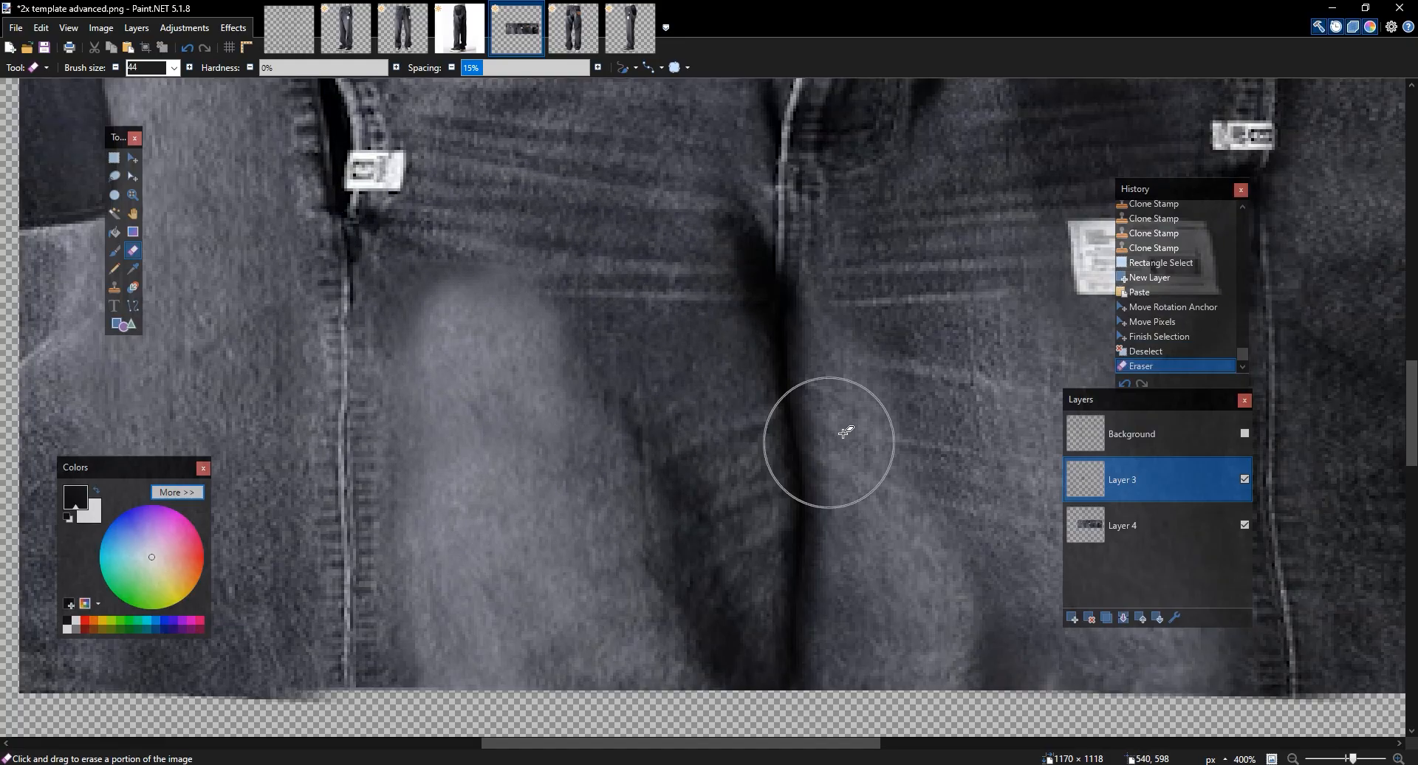
{"action": "scroll", "coordinate": [805, 418], "scroll_direction": "down", "scroll_amount": 4}
{"action": "scroll", "coordinate": [814, 424], "scroll_direction": "up", "scroll_amount": 4}
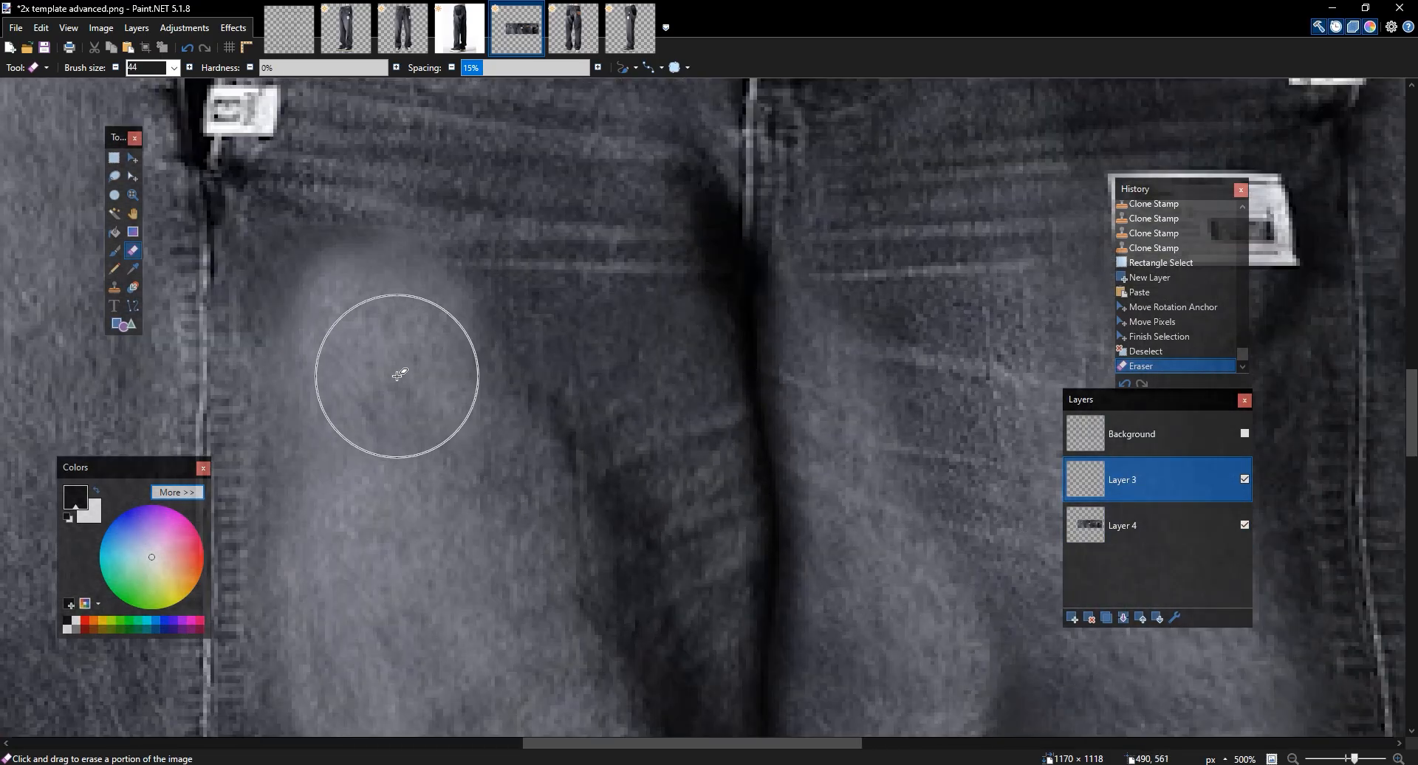
Shift the blended denim patch slightly upward and merge its layer down into Layer 4
{"action": "key", "text": "ctrl+a"}
{"action": "key", "text": "m"}
{"action": "left_click_drag", "start_coordinate": [489, 444], "coordinate": [490, 445]}
{"action": "key", "text": "ctrl+d"}
{"action": "key", "text": "ctrl+a"}
{"action": "left_click_drag", "start_coordinate": [585, 445], "coordinate": [585, 433]}
{"action": "key", "text": "ctrl+d"}
{"action": "left_click", "coordinate": [1121, 618]}
Examine the retouched thigh and the remaining white labels across the front of the jeans texture
{"action": "left_click_drag", "start_coordinate": [444, 222], "coordinate": [607, 424]}
{"action": "key", "text": "s"}
{"action": "left_click_drag", "start_coordinate": [459, 350], "coordinate": [362, 286]}
{"action": "left_click", "coordinate": [921, 373]}
{"action": "left_click_drag", "start_coordinate": [950, 373], "coordinate": [725, 320]}
{"action": "left_click_drag", "start_coordinate": [367, 301], "coordinate": [615, 298]}
{"action": "left_click_drag", "start_coordinate": [488, 295], "coordinate": [342, 223]}
{"action": "left_click_drag", "start_coordinate": [493, 246], "coordinate": [502, 254]}
{"action": "left_click_drag", "start_coordinate": [920, 287], "coordinate": [466, 308]}
{"action": "left_click", "coordinate": [466, 308]}
{"action": "scroll", "coordinate": [466, 307], "scroll_direction": "down", "scroll_amount": 5}
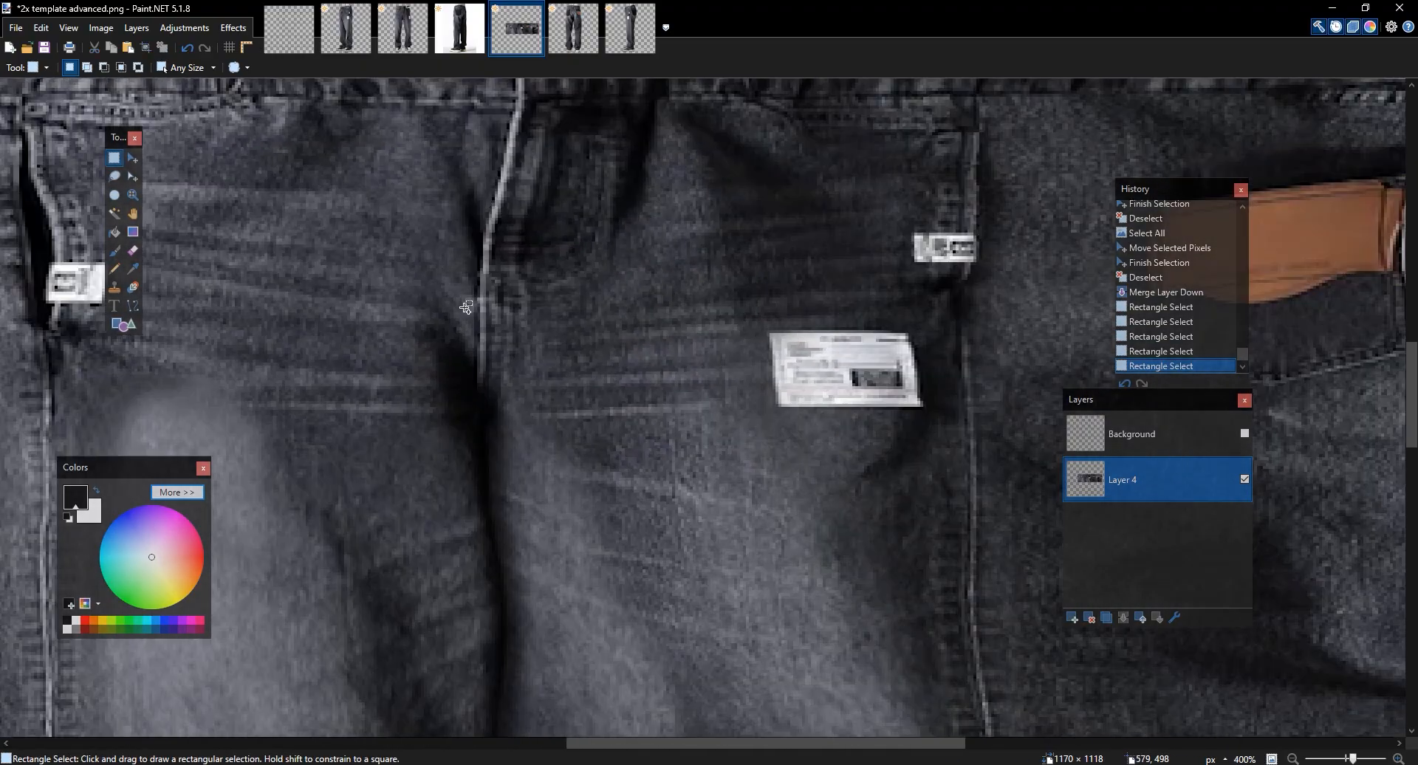
Trim the uneven bottom edge of the jeans texture by cutting away the strip below the hem line
{"action": "scroll", "coordinate": [466, 307], "scroll_direction": "up", "scroll_amount": 1}
{"action": "scroll", "coordinate": [466, 307], "scroll_direction": "down", "scroll_amount": 1}
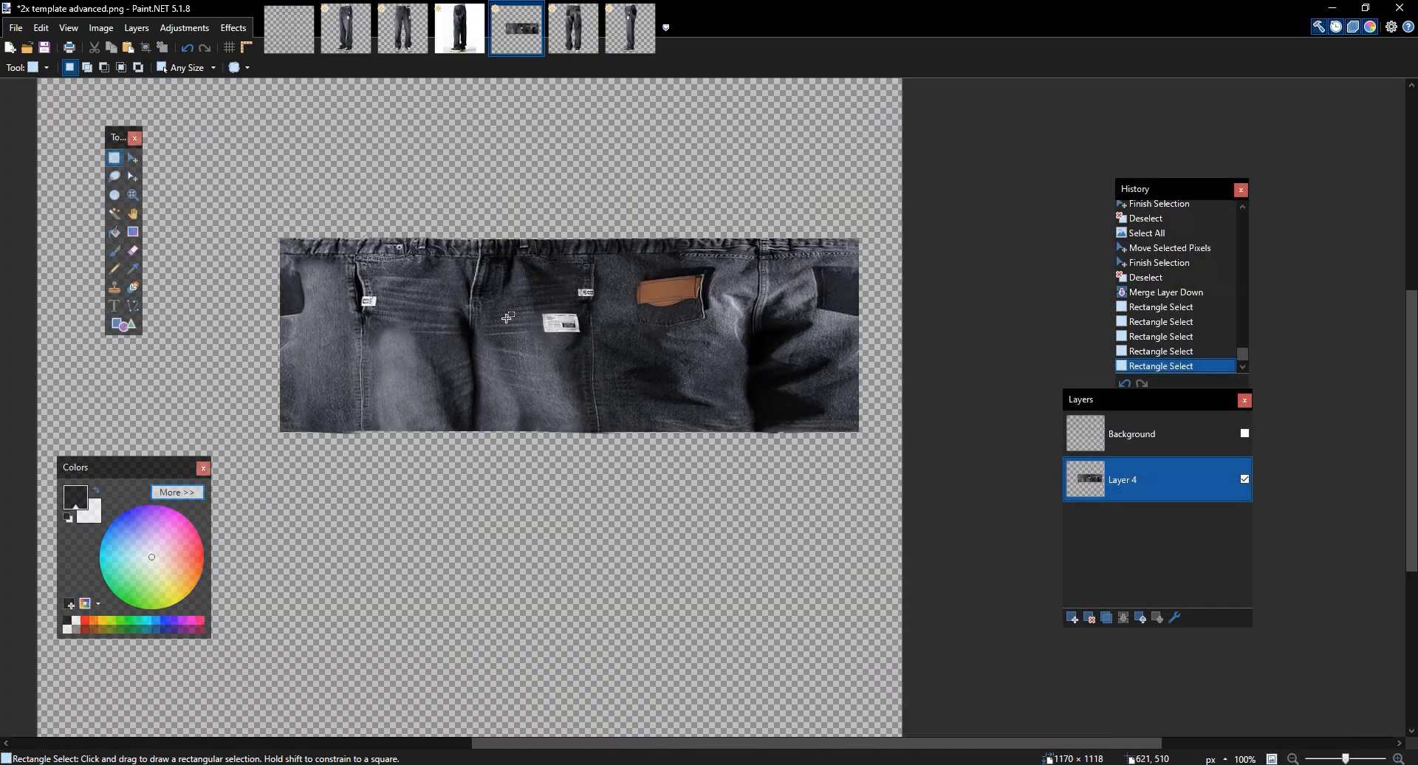
{"action": "scroll", "coordinate": [429, 172], "scroll_direction": "up", "scroll_amount": 3}
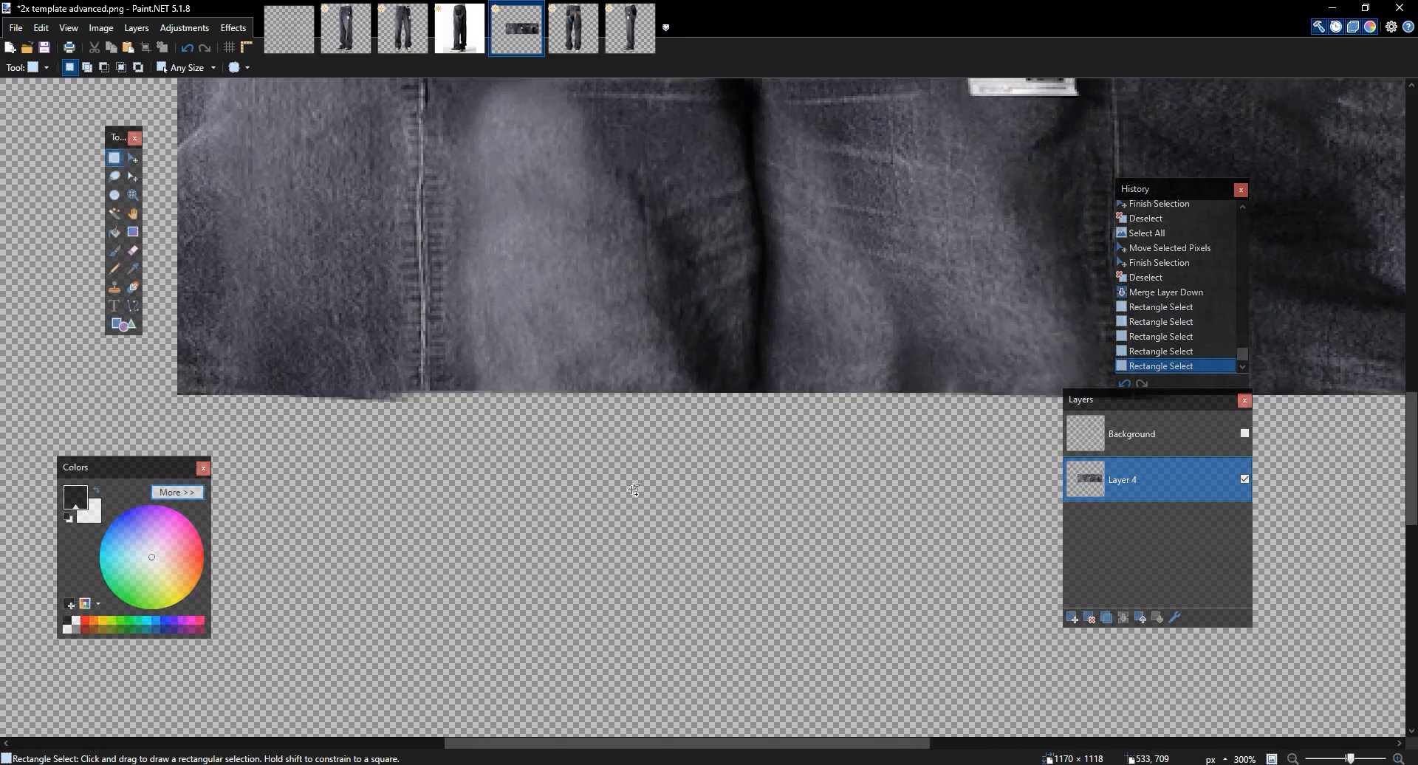
{"action": "scroll", "coordinate": [634, 489], "scroll_direction": "up", "scroll_amount": 1}
{"action": "left_click_drag", "start_coordinate": [772, 477], "coordinate": [169, 363]}
{"action": "key", "text": "ctrl+x"}
{"action": "left_click_drag", "start_coordinate": [854, 153], "coordinate": [179, 418]}
{"action": "left_click_drag", "start_coordinate": [530, 264], "coordinate": [534, 398]}
{"action": "left_click_drag", "start_coordinate": [679, 293], "coordinate": [370, 245]}
{"action": "left_click_drag", "start_coordinate": [516, 265], "coordinate": [903, 277]}
{"action": "left_click_drag", "start_coordinate": [459, 319], "coordinate": [484, 329]}
{"action": "key", "text": "ctrl+d"}
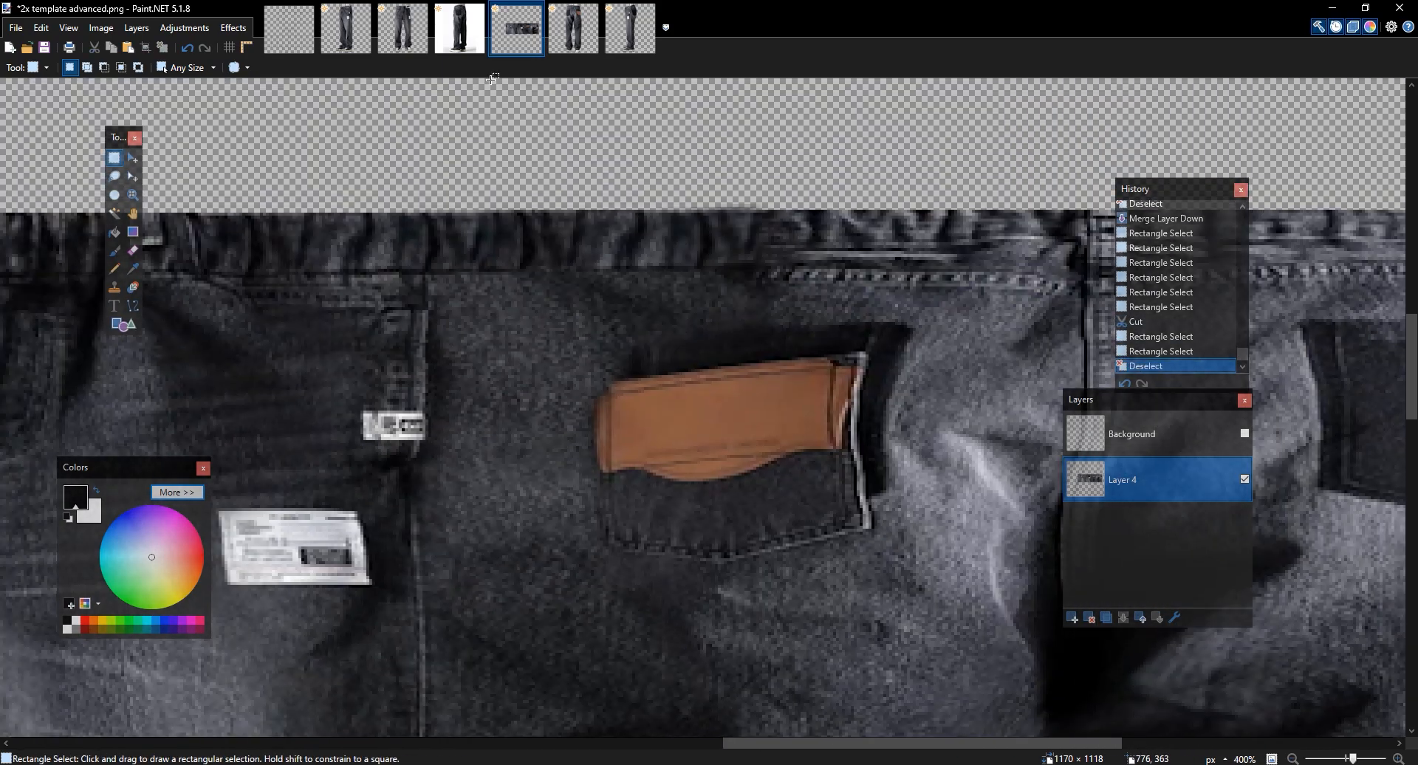
Look through the open jeans photos for a usable strip of waistband seam
{"action": "left_click", "coordinate": [399, 40]}
{"action": "left_click", "coordinate": [348, 35]}
{"action": "left_click_drag", "start_coordinate": [546, 258], "coordinate": [356, 83]}
{"action": "left_click", "coordinate": [402, 37]}
{"action": "left_click", "coordinate": [461, 40]}
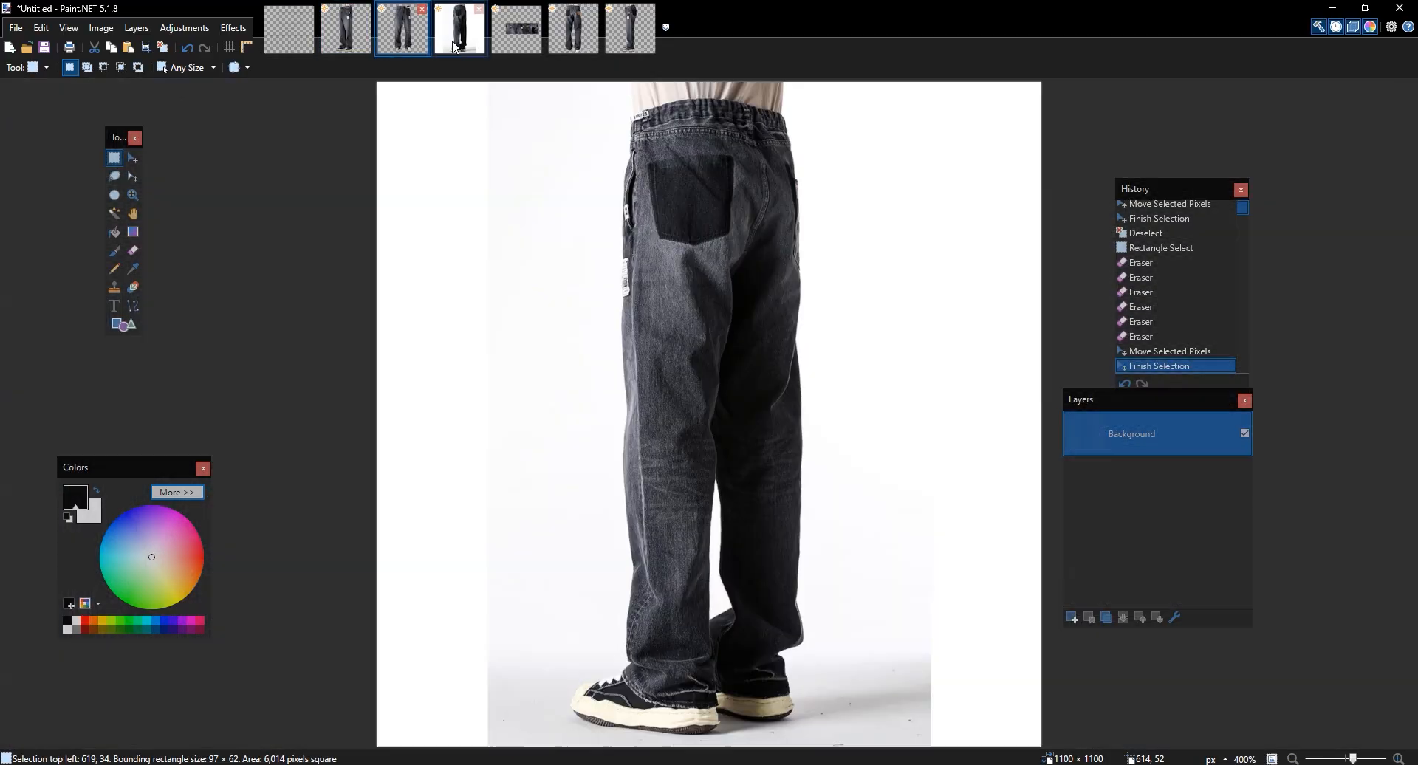
Copy a 137 × 36 px strip of seam stitching below the waistband in the side-view photo and return to the template
{"action": "left_click", "coordinate": [619, 44]}
{"action": "left_click", "coordinate": [748, 197]}
{"action": "left_click_drag", "start_coordinate": [695, 119], "coordinate": [756, 140]}
{"action": "left_click", "coordinate": [758, 140]}
{"action": "scroll", "coordinate": [920, 136], "scroll_direction": "up", "scroll_amount": 4}
{"action": "left_click_drag", "start_coordinate": [394, 138], "coordinate": [554, 276]}
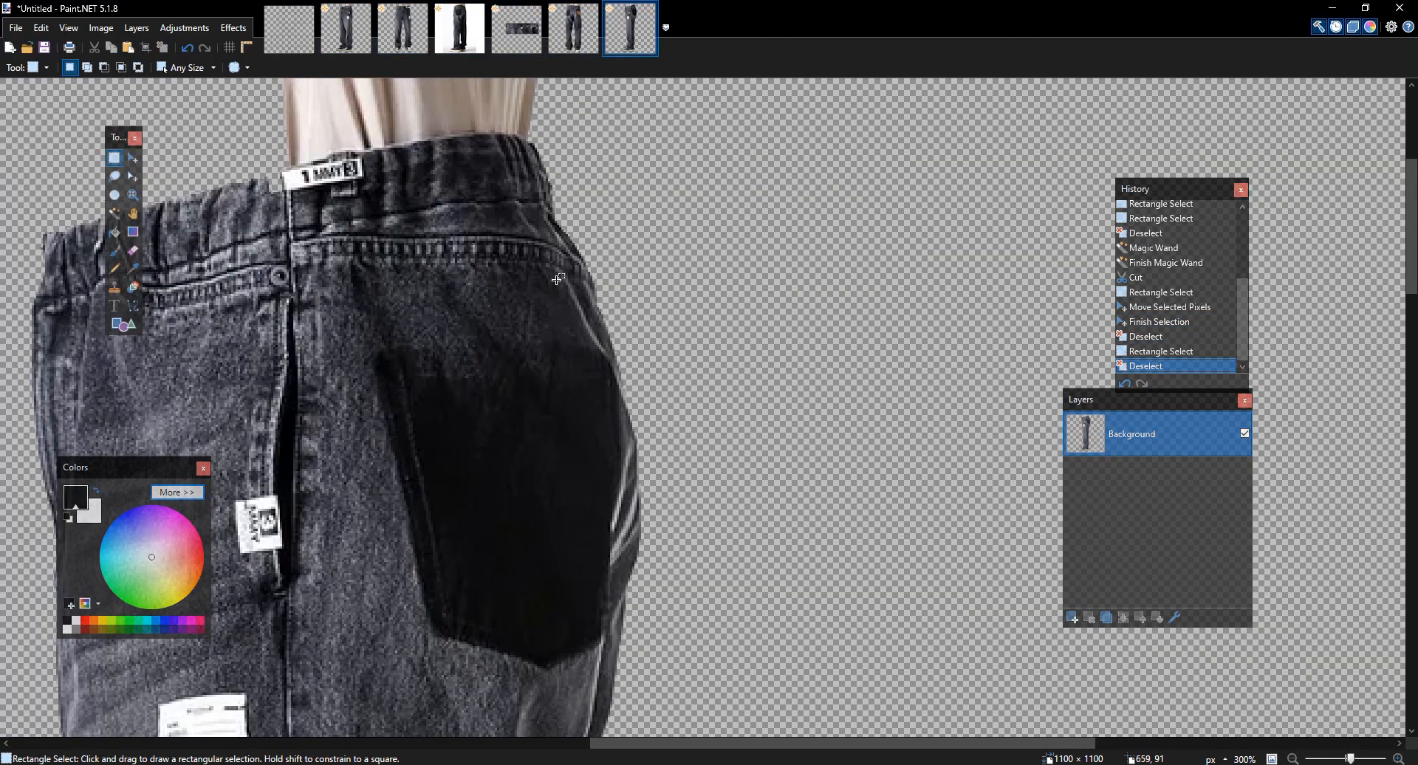
{"action": "left_click_drag", "start_coordinate": [307, 229], "coordinate": [288, 223]}
{"action": "left_click", "coordinate": [513, 290]}
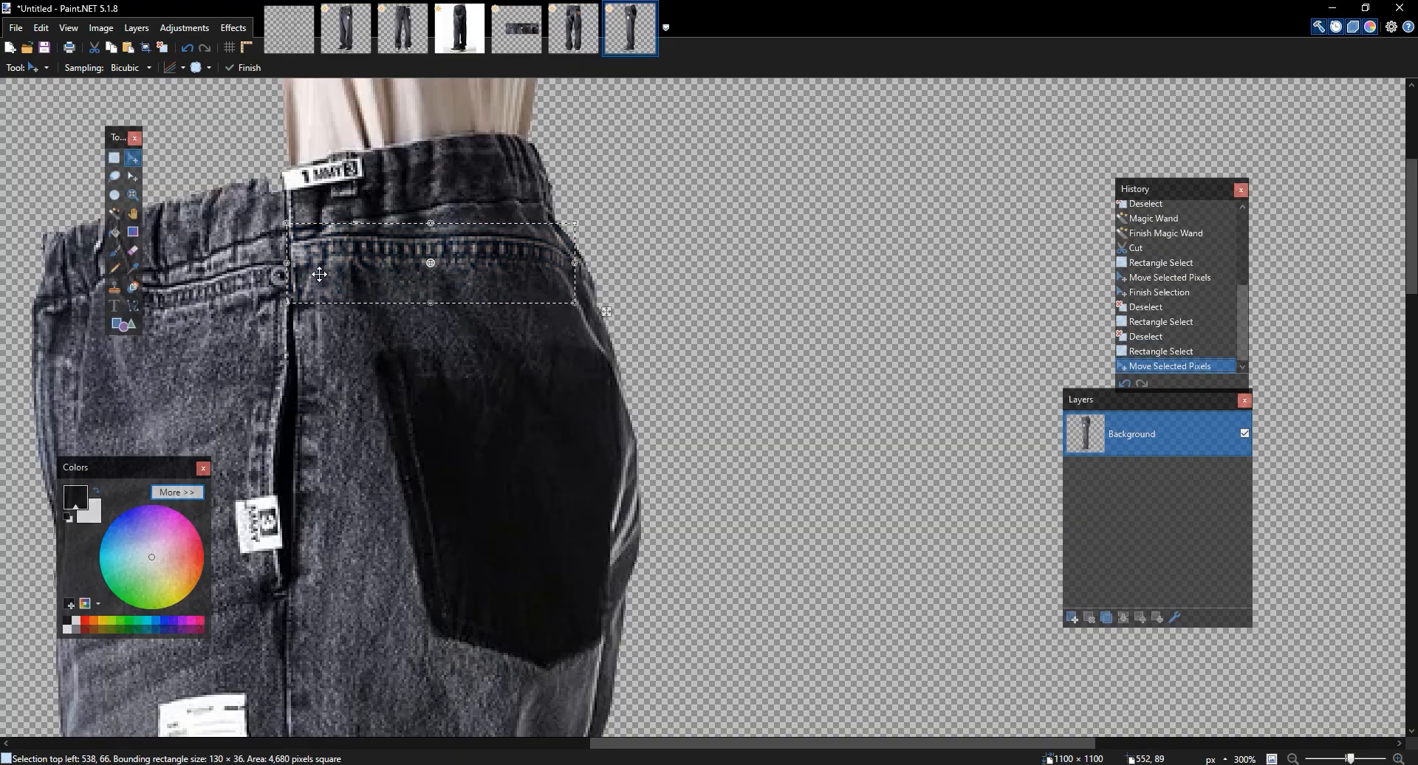
{"action": "left_click", "coordinate": [132, 177]}
{"action": "left_click_drag", "start_coordinate": [286, 264], "coordinate": [271, 264]}
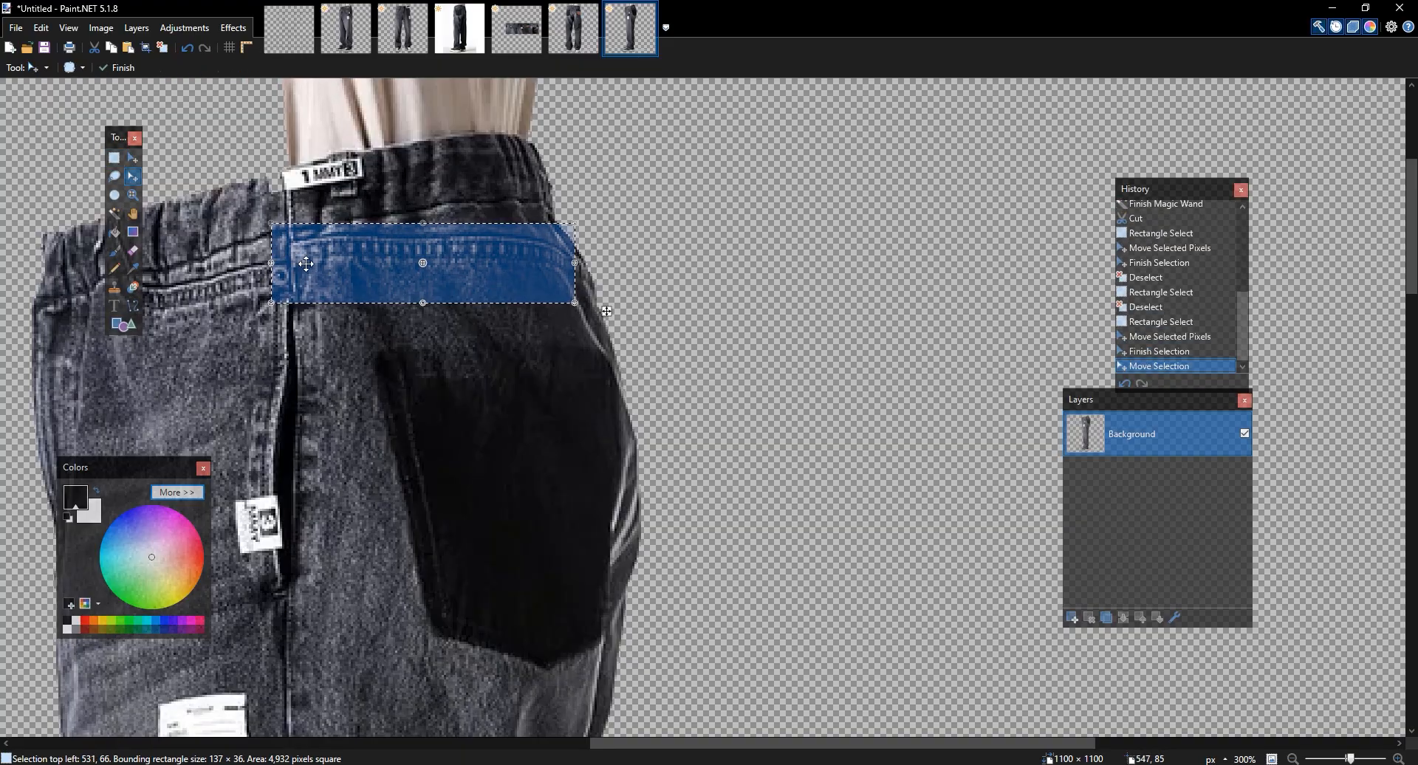
{"action": "key", "text": "m"}
{"action": "left_click", "coordinate": [516, 28]}
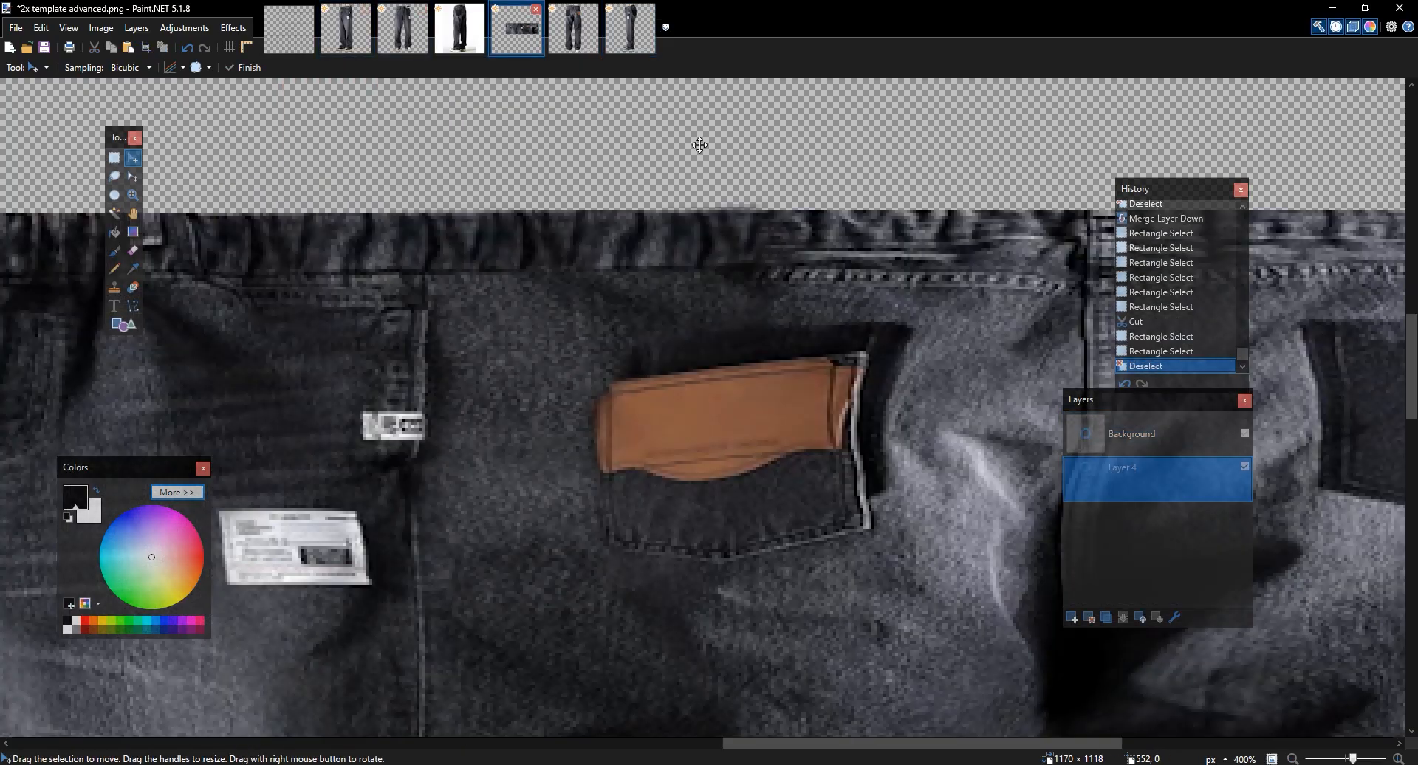
Paste the seam strip on a new layer, then resize, rotate and place it under the waistband above the leather-patched pocket
{"action": "key", "text": "ctrl+v"}
{"action": "left_click_drag", "start_coordinate": [861, 482], "coordinate": [713, 469]}
{"action": "left_click_drag", "start_coordinate": [247, 154], "coordinate": [755, 317]}
{"action": "left_click_drag", "start_coordinate": [776, 320], "coordinate": [778, 312]}
{"action": "left_click_drag", "start_coordinate": [652, 293], "coordinate": [746, 291]}
{"action": "mouse_move", "coordinate": [865, 319]}
{"action": "left_mouse_down"}
{"action": "mouse_move", "coordinate": [652, 286]}
{"action": "mouse_move", "coordinate": [795, 291]}
{"action": "mouse_move", "coordinate": [680, 266]}
{"action": "left_mouse_up"}
{"action": "key", "text": "ctrl+d"}
Blend the strip's end near the back seam with a 44 px eraser at 0% hardness and trim its edge at 100% hardness
{"action": "key", "text": "e"}
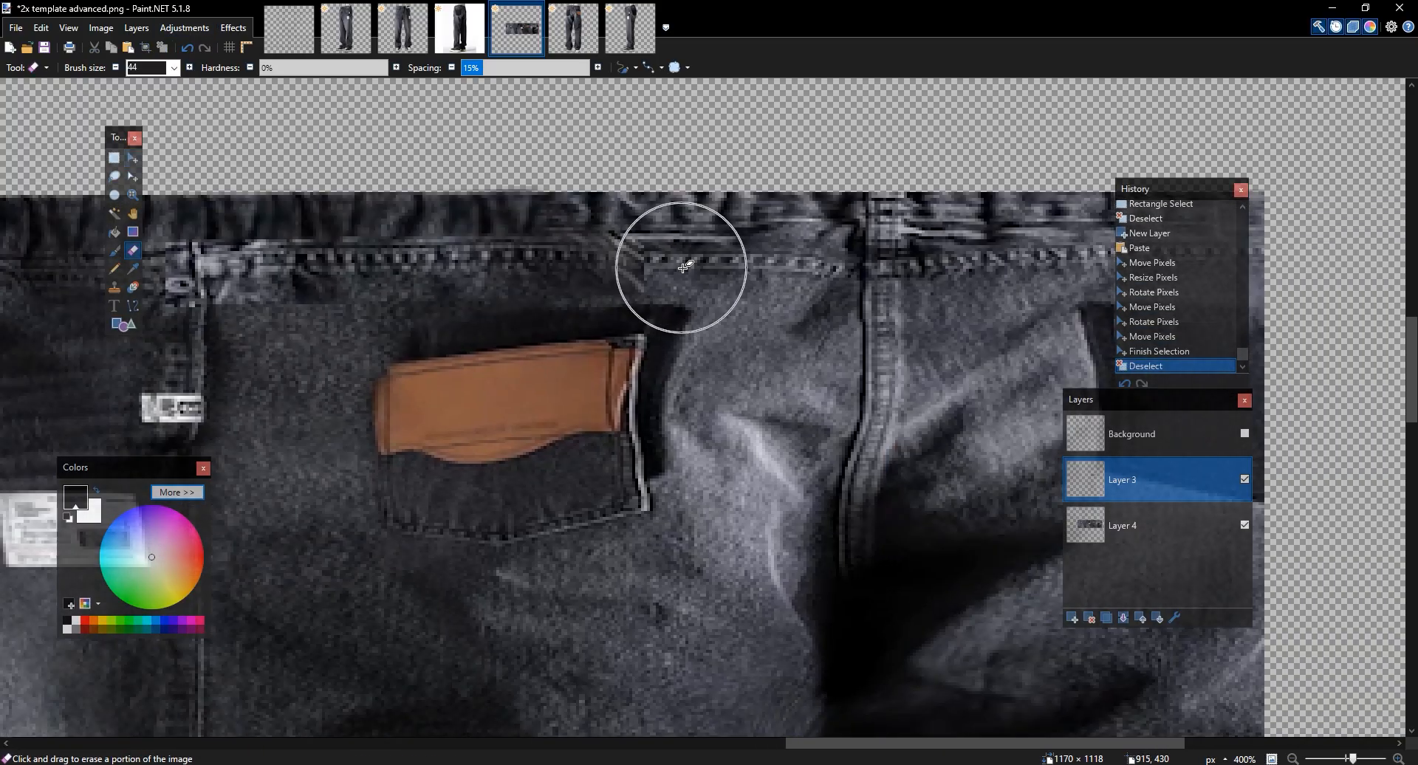
{"action": "left_click_drag", "start_coordinate": [655, 210], "coordinate": [687, 248]}
{"action": "left_click_drag", "start_coordinate": [719, 252], "coordinate": [749, 302]}
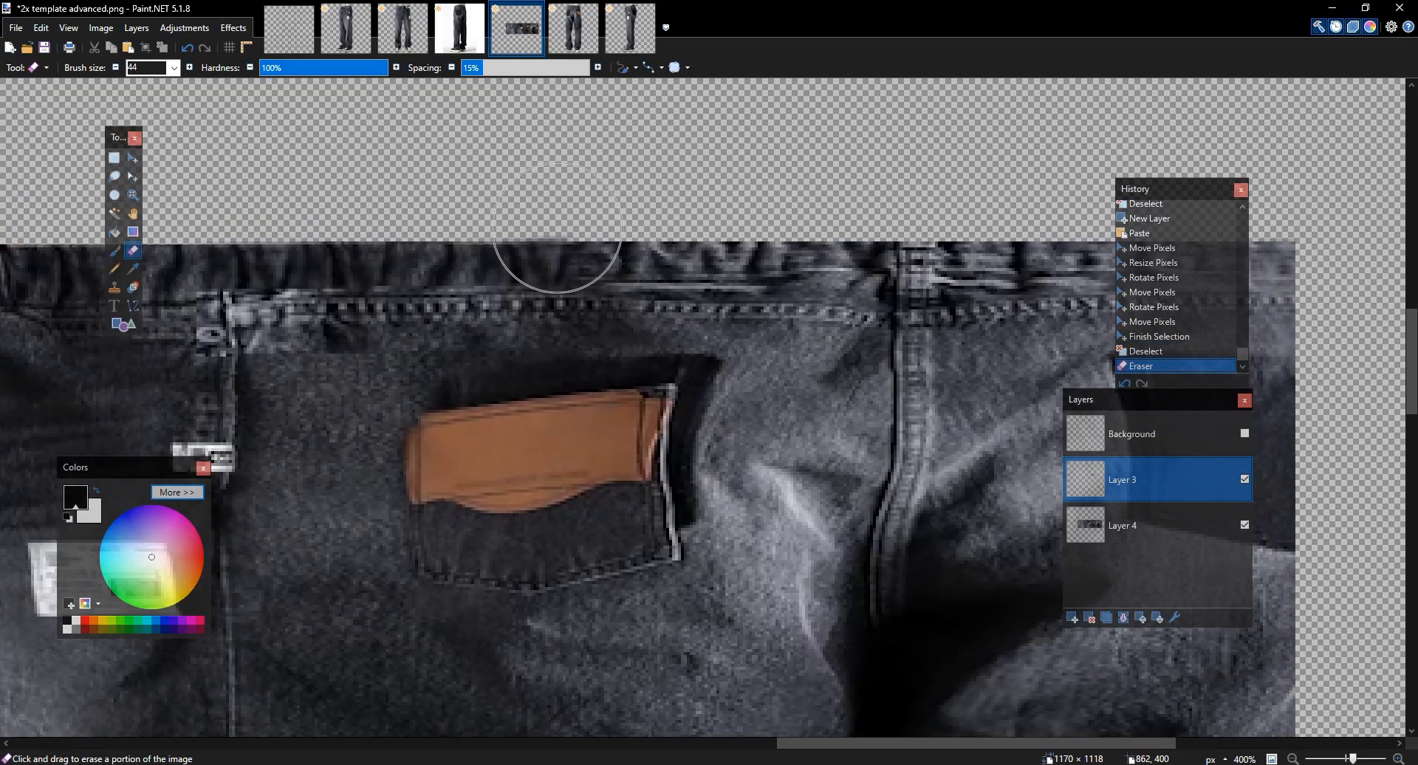
{"action": "left_click", "coordinate": [283, 225]}
{"action": "left_click", "coordinate": [1244, 479]}
{"action": "left_click", "coordinate": [1244, 480]}
Shift a selected part of the seam strip slightly downward and erase its upper edge along the waistband at 100% hardness
{"action": "key", "text": "s"}
{"action": "mouse_move", "coordinate": [717, 381]}
{"action": "left_mouse_down"}
{"action": "mouse_move", "coordinate": [114, 215]}
{"action": "mouse_move", "coordinate": [39, 174]}
{"action": "mouse_move", "coordinate": [733, 368]}
{"action": "left_mouse_up"}
{"action": "key", "text": "m"}
{"action": "left_click_drag", "start_coordinate": [455, 313], "coordinate": [452, 323]}
{"action": "key", "text": "ctrl+d"}
{"action": "key", "text": "e"}
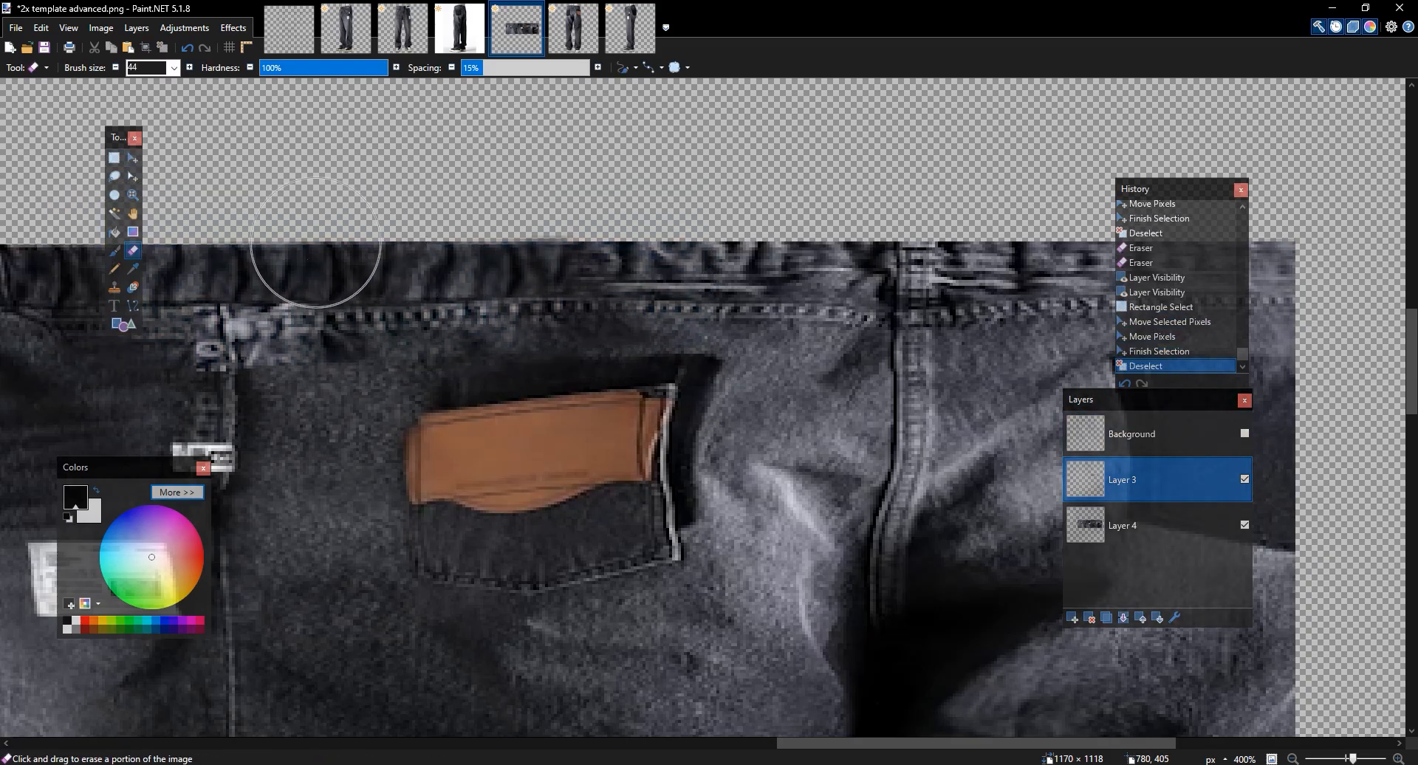
{"action": "left_click_drag", "start_coordinate": [267, 245], "coordinate": [236, 247]}
{"action": "left_click_drag", "start_coordinate": [454, 216], "coordinate": [657, 208]}
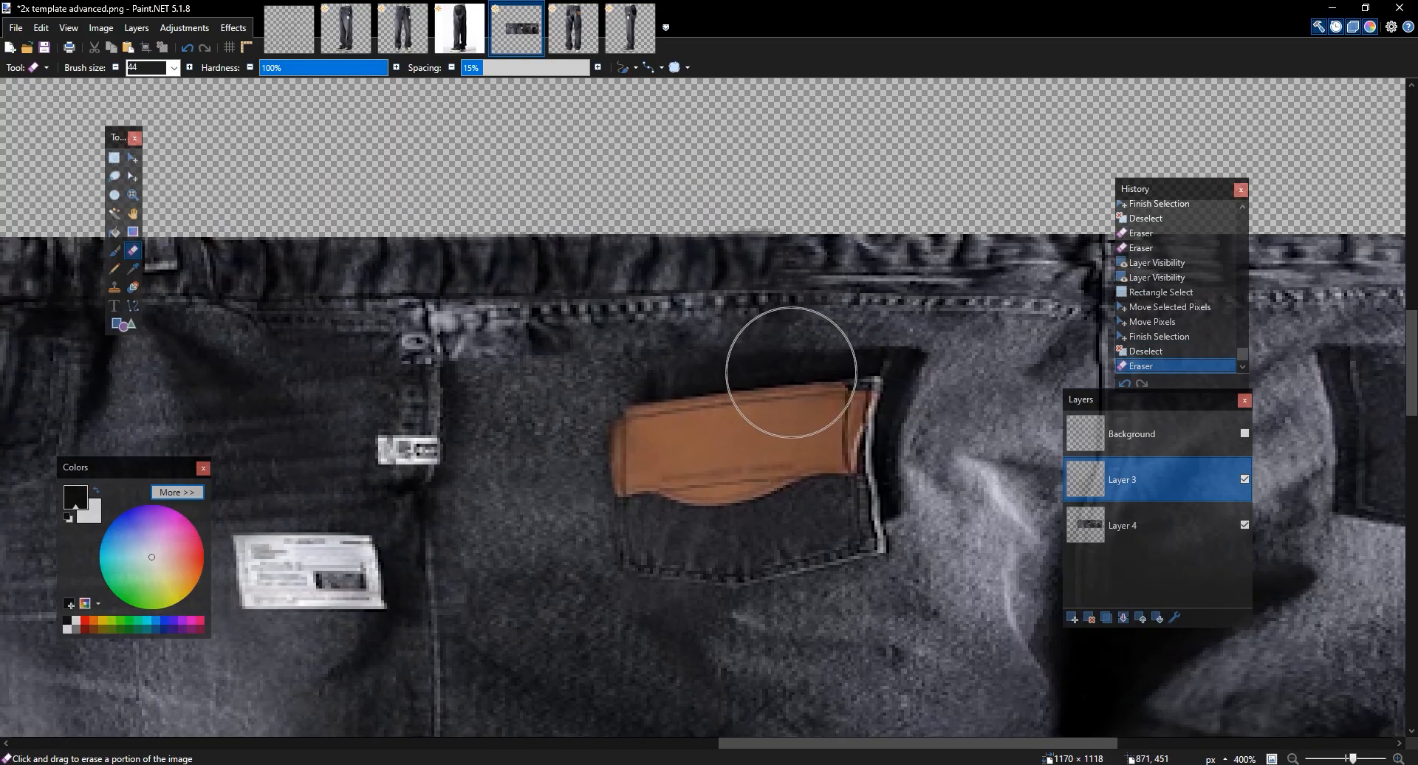
Adjust the rivet end of the pasted seam strip and erase the rivet softly with a 44 px brush at 0% hardness
{"action": "key", "text": "s"}
{"action": "left_click_drag", "start_coordinate": [346, 235], "coordinate": [535, 397]}
{"action": "key", "text": "m"}
{"action": "mouse_move", "coordinate": [343, 328]}
{"action": "left_mouse_down"}
{"action": "mouse_move", "coordinate": [323, 332]}
{"action": "mouse_move", "coordinate": [383, 320]}
{"action": "mouse_move", "coordinate": [376, 361]}
{"action": "left_mouse_up"}
{"action": "key", "text": "ctrl+d"}
{"action": "key", "text": "e"}
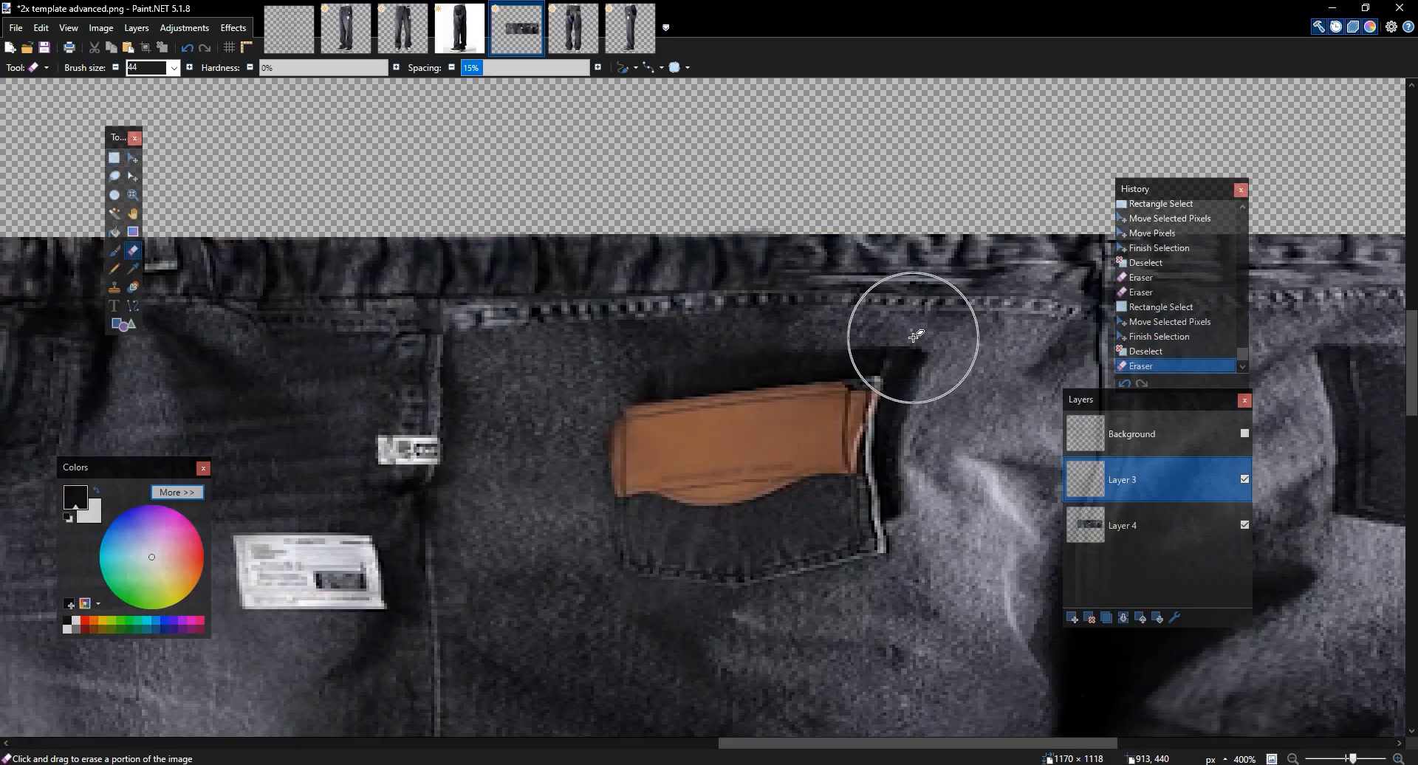
Darken the pasted seam strip with a luminosity curve that pulls the midtones down to about (114, 89)
{"action": "scroll", "coordinate": [913, 338], "scroll_direction": "down", "scroll_amount": 3}
{"action": "scroll", "coordinate": [913, 338], "scroll_direction": "up", "scroll_amount": 4}
{"action": "left_click_drag", "start_coordinate": [713, 268], "coordinate": [521, 271]}
{"action": "left_click", "coordinate": [205, 30]}
{"action": "left_click", "coordinate": [209, 172]}
{"action": "left_click_drag", "start_coordinate": [657, 236], "coordinate": [849, 257]}
{"action": "left_click", "coordinate": [826, 547]}
{"action": "left_click_drag", "start_coordinate": [878, 428], "coordinate": [889, 427]}
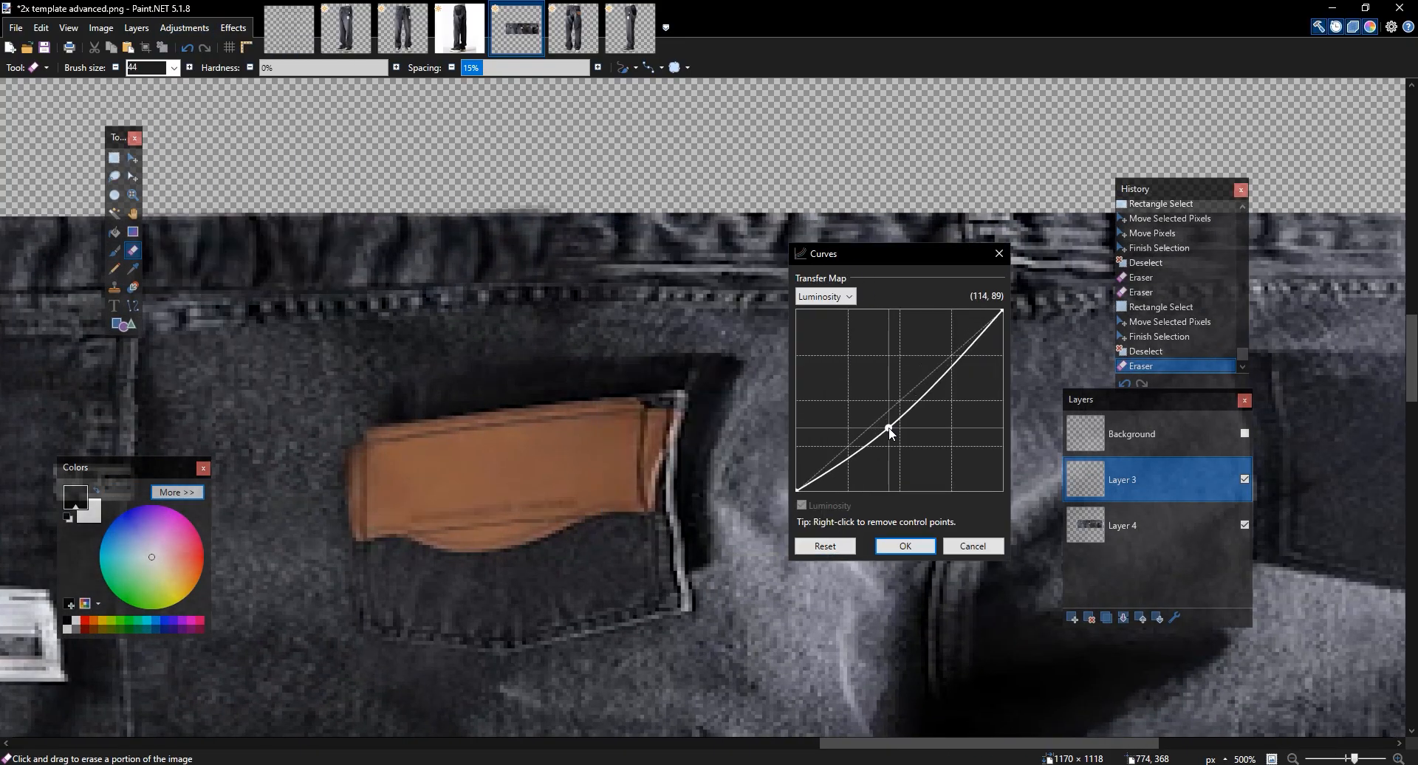
{"action": "left_click", "coordinate": [905, 546]}
Lower the saturation of the pasted seam strip to 79
{"action": "left_click", "coordinate": [184, 28]}
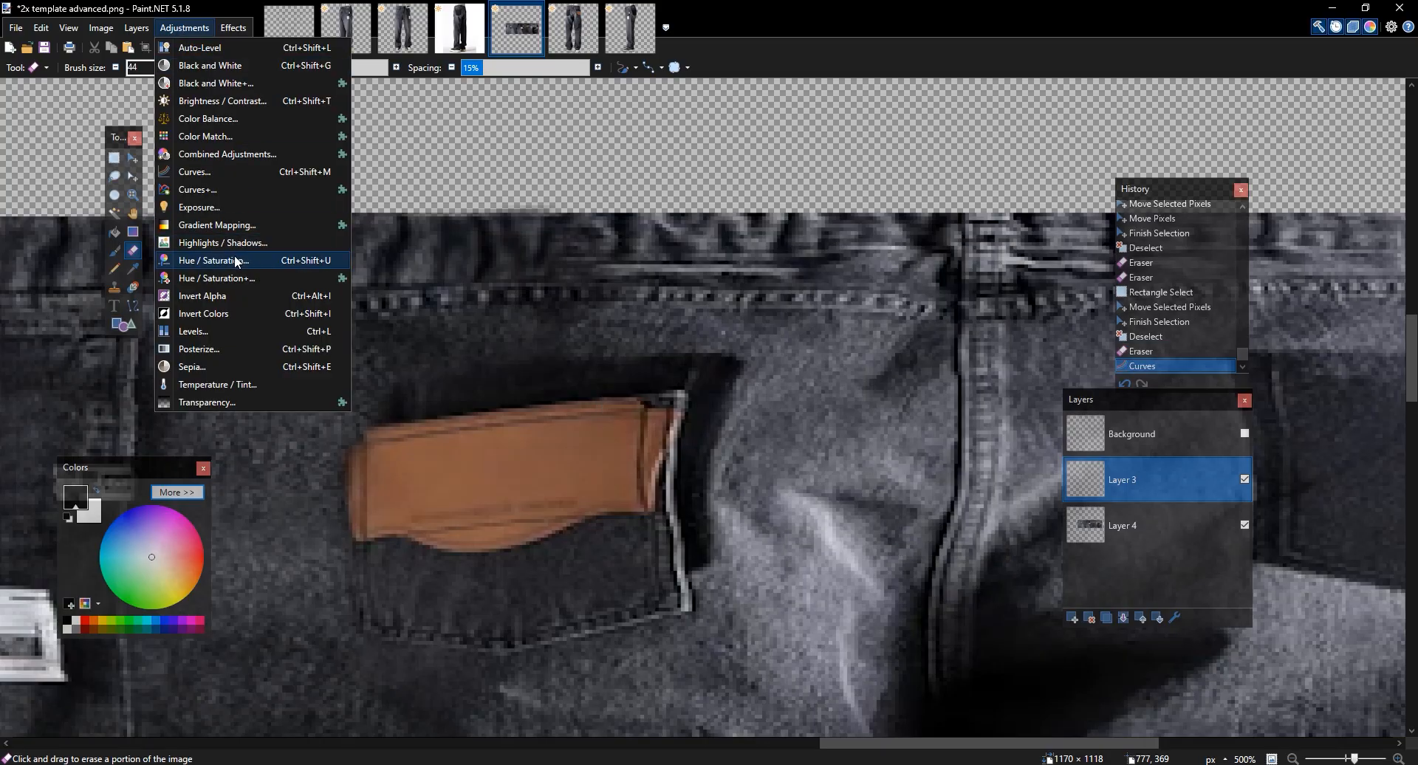
{"action": "left_click", "coordinate": [194, 260]}
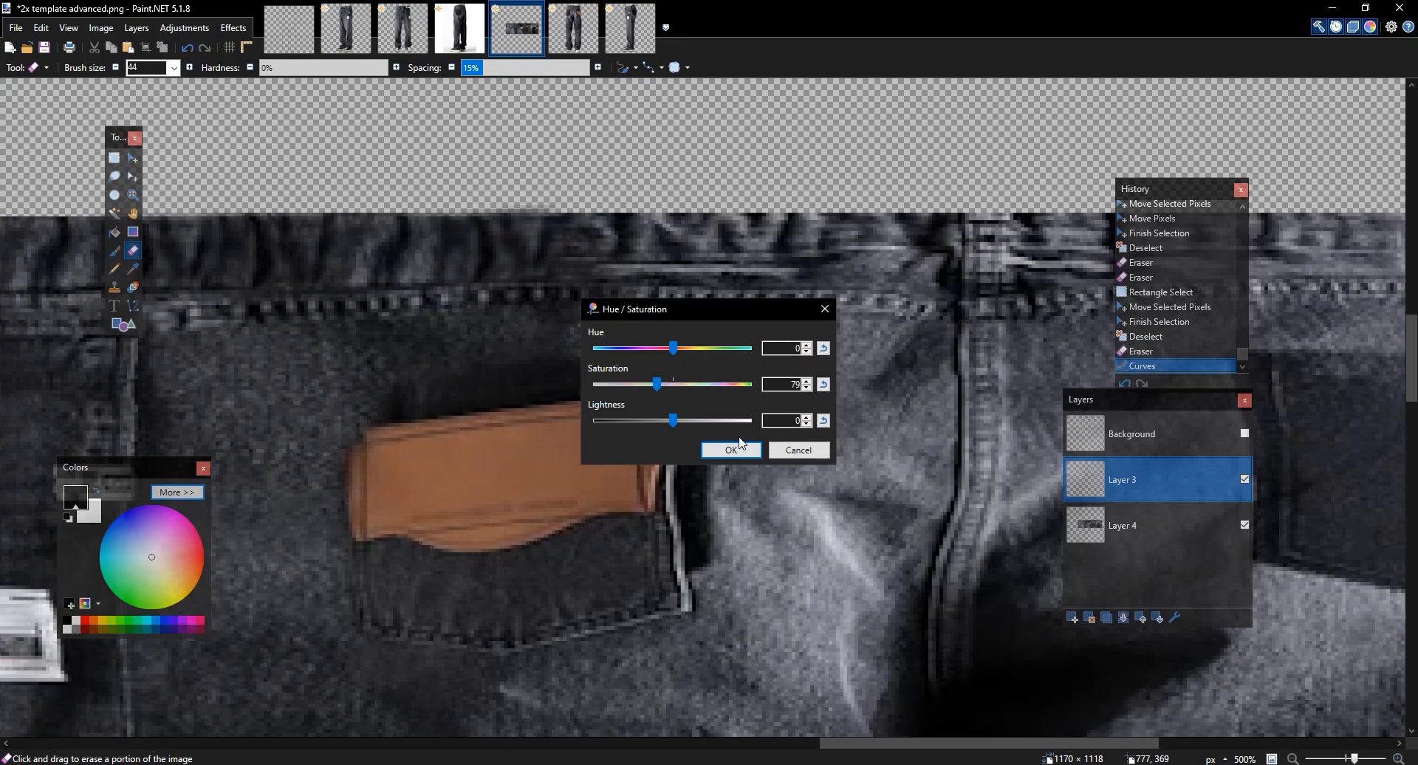
{"action": "left_click", "coordinate": [739, 443]}
{"action": "scroll", "coordinate": [735, 445], "scroll_direction": "down", "scroll_amount": 6}
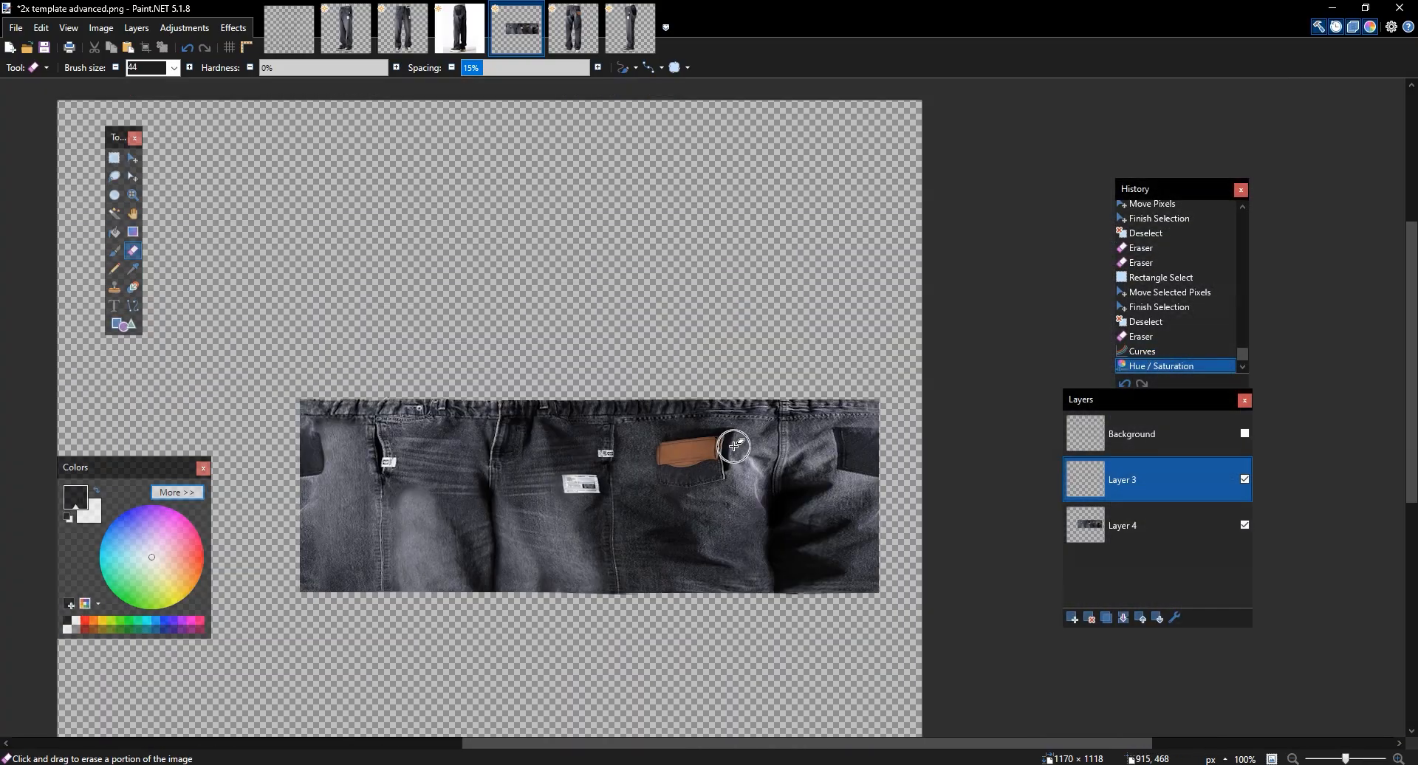
{"action": "scroll", "coordinate": [735, 445], "scroll_direction": "up", "scroll_amount": 7}
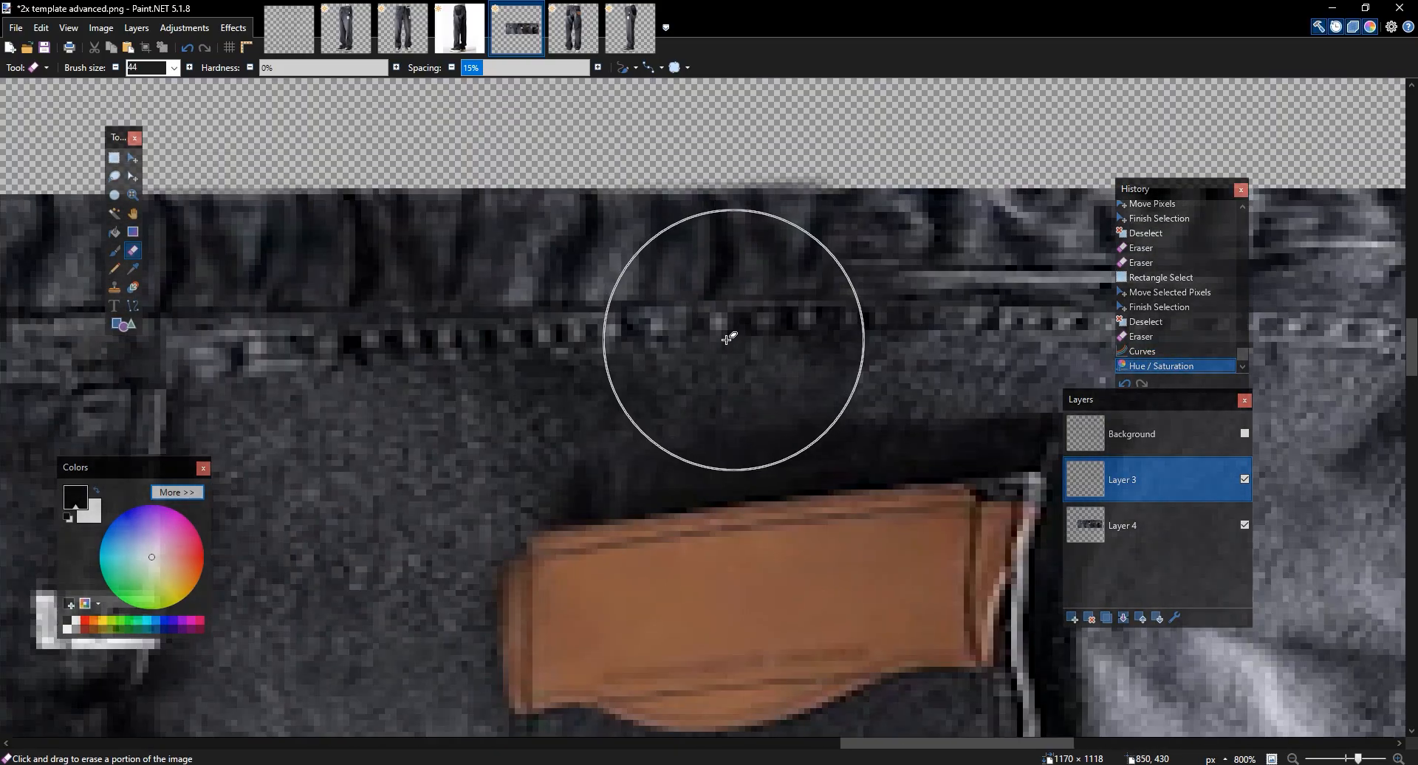
Clone stitching and denim over the uneven parts of the seam strip with a smaller brush at 0% hardness
{"action": "left_click", "coordinate": [115, 287]}
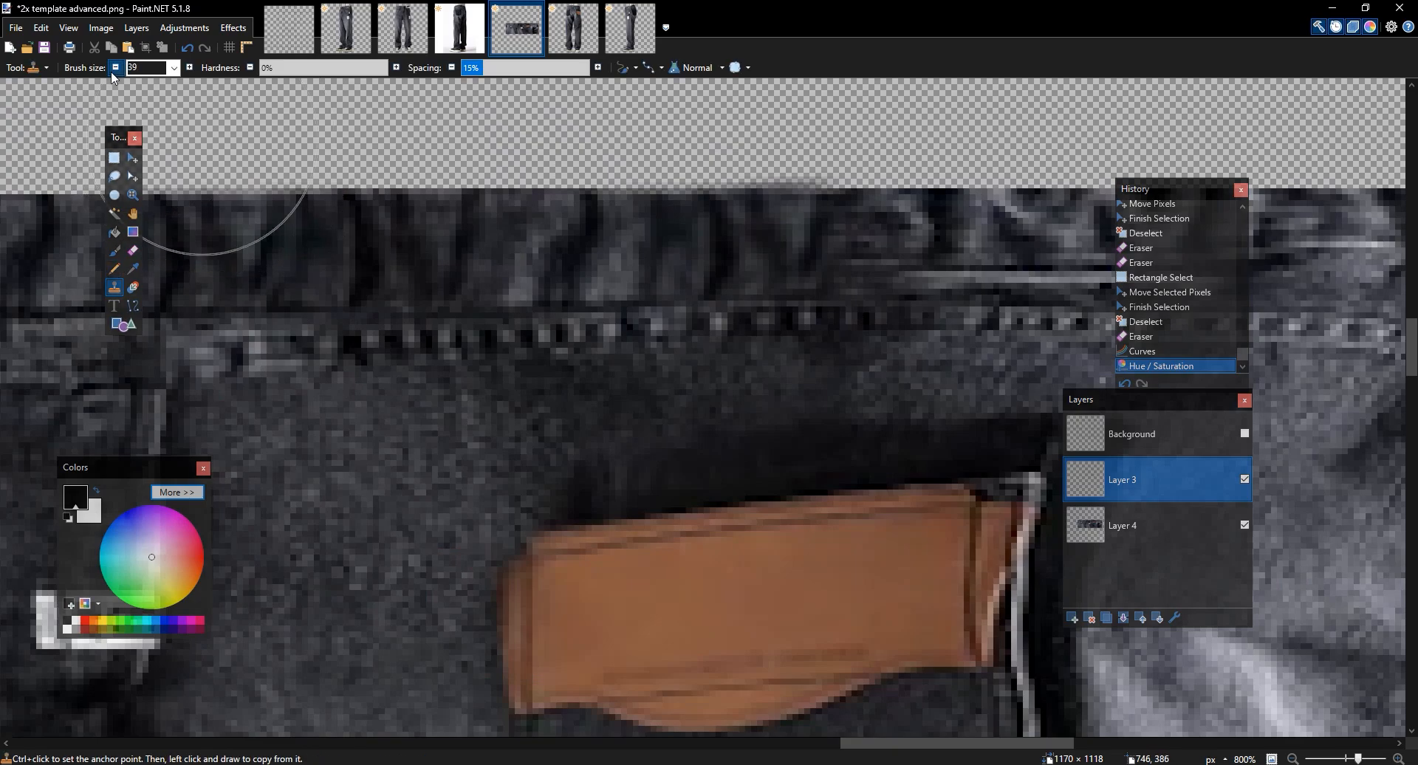
{"action": "left_click", "coordinate": [120, 72], "text": "ctrl"}
{"action": "left_click", "coordinate": [120, 71], "text": "ctrl"}
{"action": "left_click", "coordinate": [484, 335], "text": "ctrl"}
{"action": "left_click_drag", "start_coordinate": [345, 344], "coordinate": [207, 358]}
{"action": "left_click", "coordinate": [496, 361], "text": "ctrl"}
{"action": "left_click", "coordinate": [434, 359], "text": "ctrl"}
{"action": "left_click", "coordinate": [418, 369], "text": "ctrl"}
{"action": "left_click_drag", "start_coordinate": [635, 300], "coordinate": [724, 303]}
Set the eraser to a 34 px brush at 100% hardness
{"action": "key", "text": "e"}
{"action": "left_click_drag", "start_coordinate": [355, 70], "coordinate": [385, 70]}
{"action": "left_click", "coordinate": [189, 67], "text": "ctrl"}
{"action": "left_click", "coordinate": [189, 67], "text": "ctrl"}
{"action": "left_click", "coordinate": [189, 68], "text": "ctrl"}
{"action": "left_click", "coordinate": [189, 67], "text": "ctrl"}
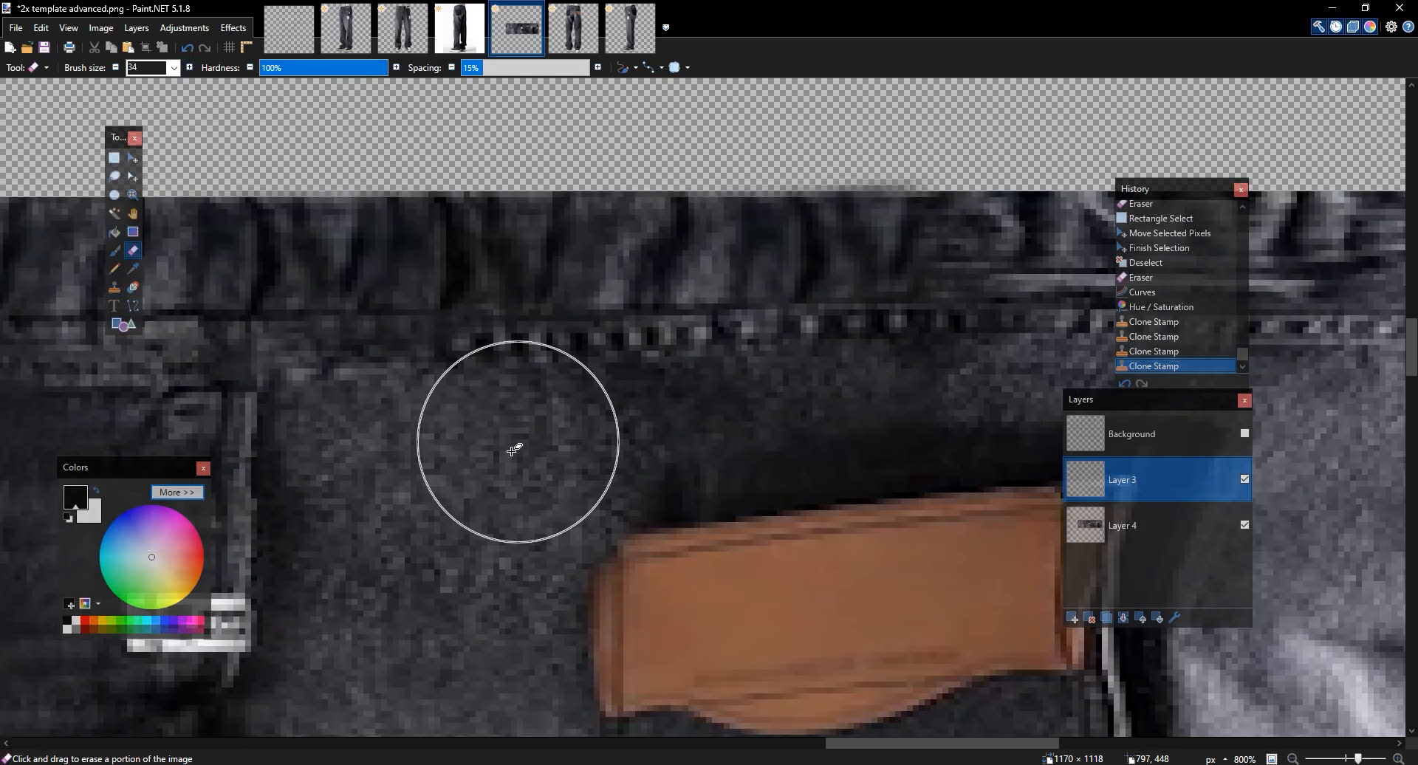
{"action": "left_click", "coordinate": [300, 466]}
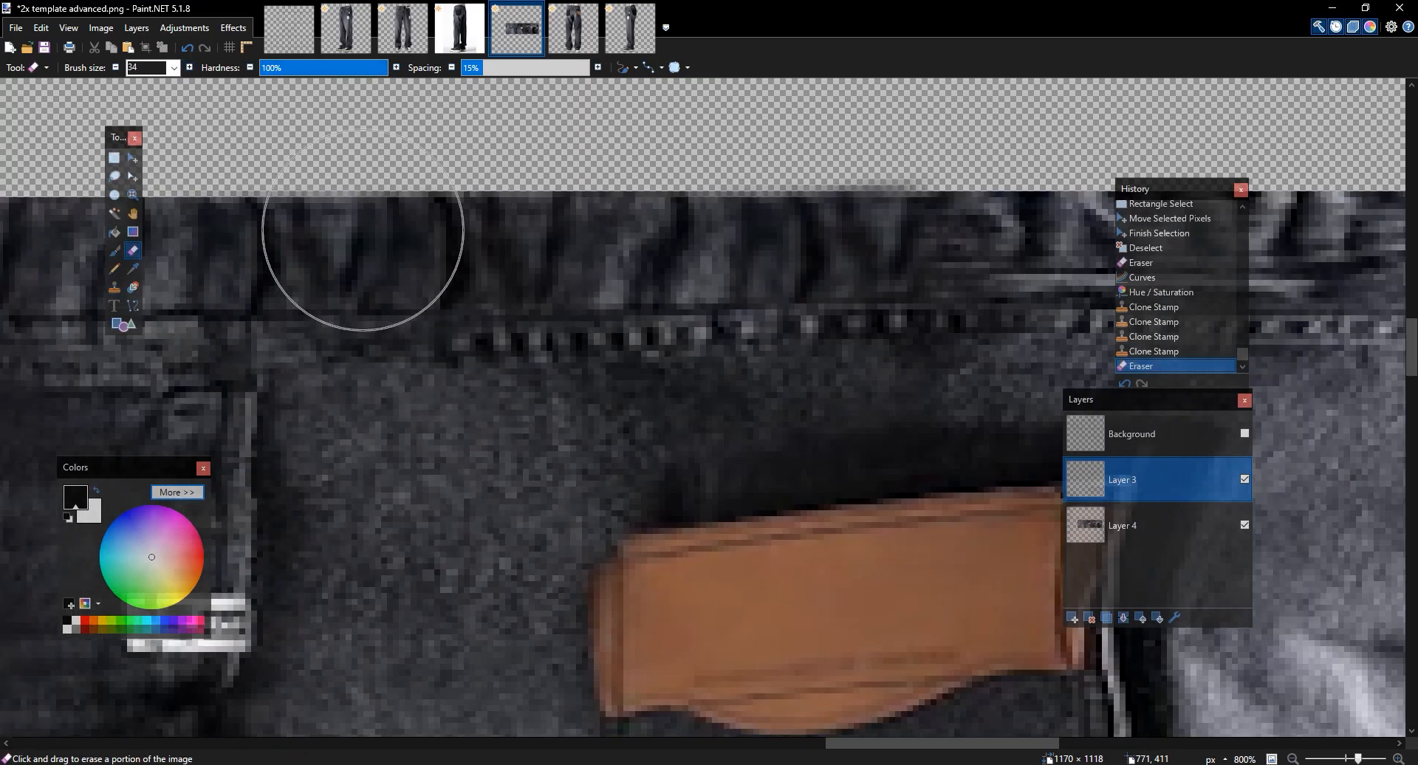
{"action": "left_click_drag", "start_coordinate": [495, 219], "coordinate": [801, 228]}
{"action": "scroll", "coordinate": [801, 228], "scroll_direction": "down", "scroll_amount": 8}
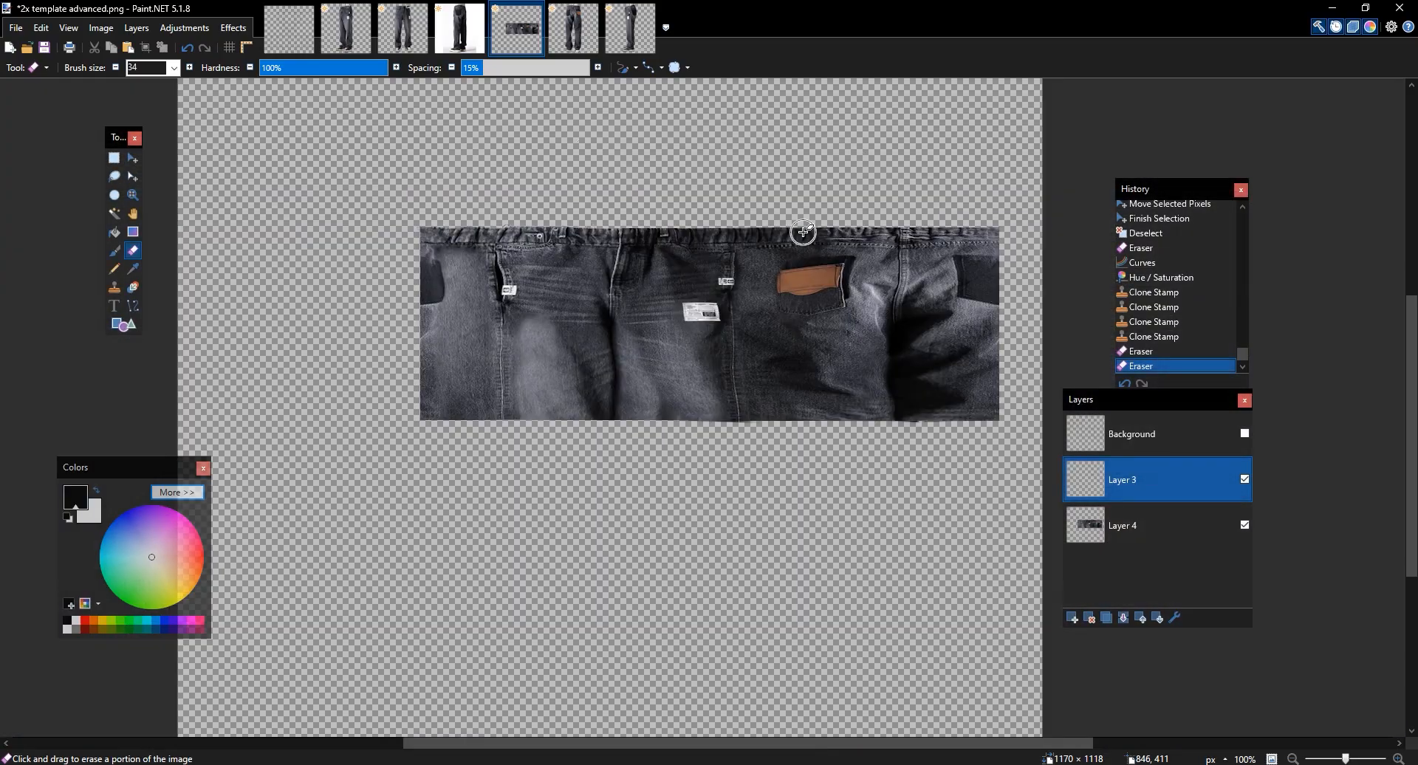
{"action": "scroll", "coordinate": [803, 230], "scroll_direction": "up", "scroll_amount": 6}
{"action": "scroll", "coordinate": [805, 231], "scroll_direction": "up", "scroll_amount": 2}
{"action": "key", "text": "ctrl+z"}
{"action": "key", "text": "ctrl+z"}
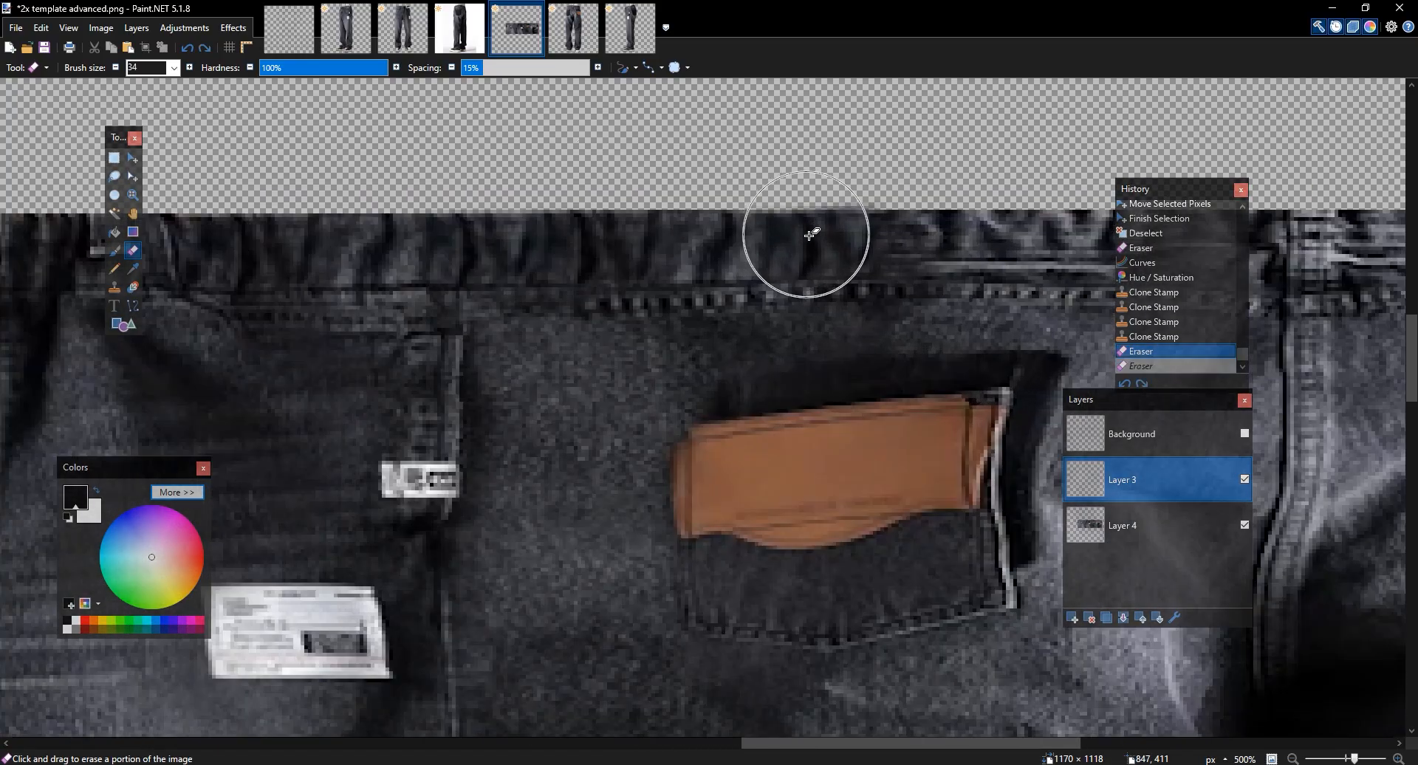
Erase the seam strip's excess along the waistband and at its side-seam end, and merge the layer down into Layer 4
{"action": "left_click", "coordinate": [496, 373]}
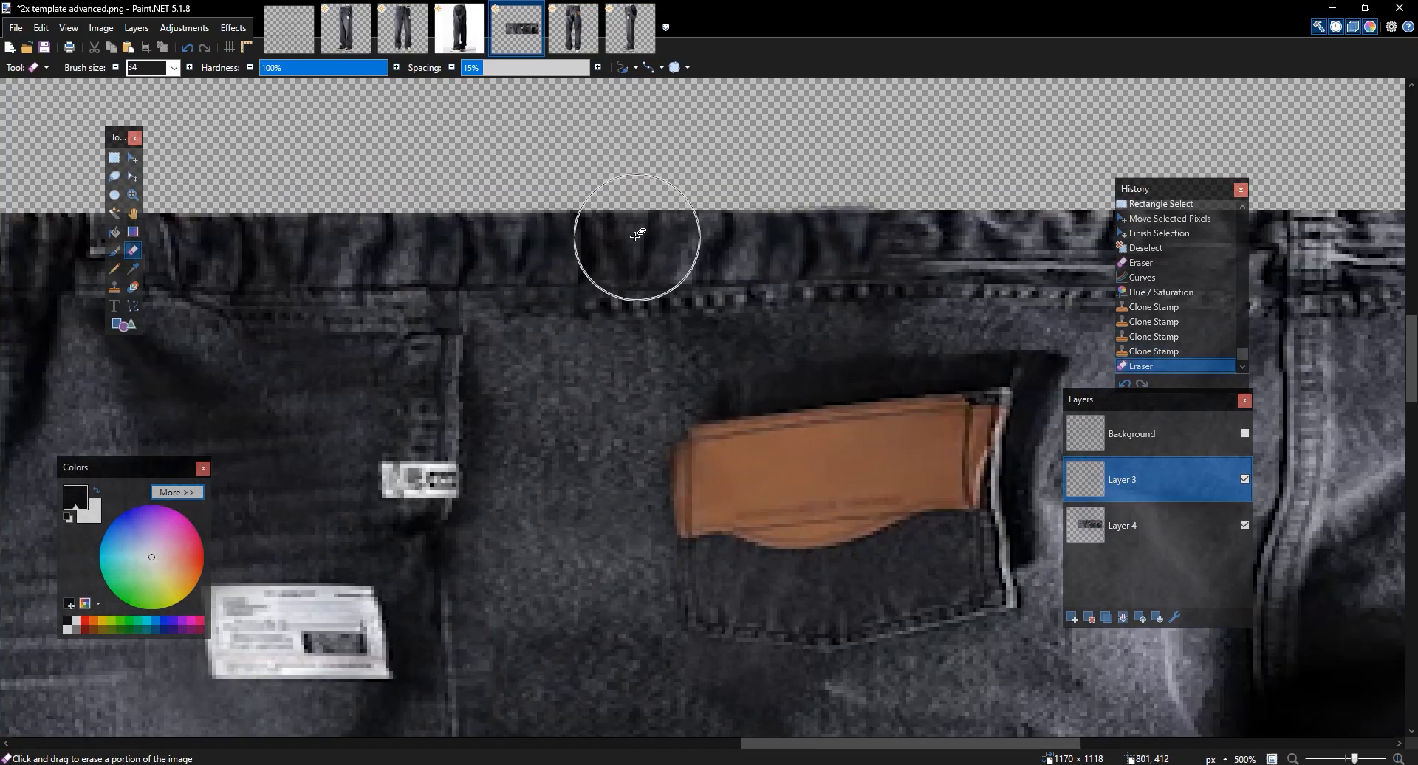
{"action": "left_click_drag", "start_coordinate": [552, 233], "coordinate": [857, 250]}
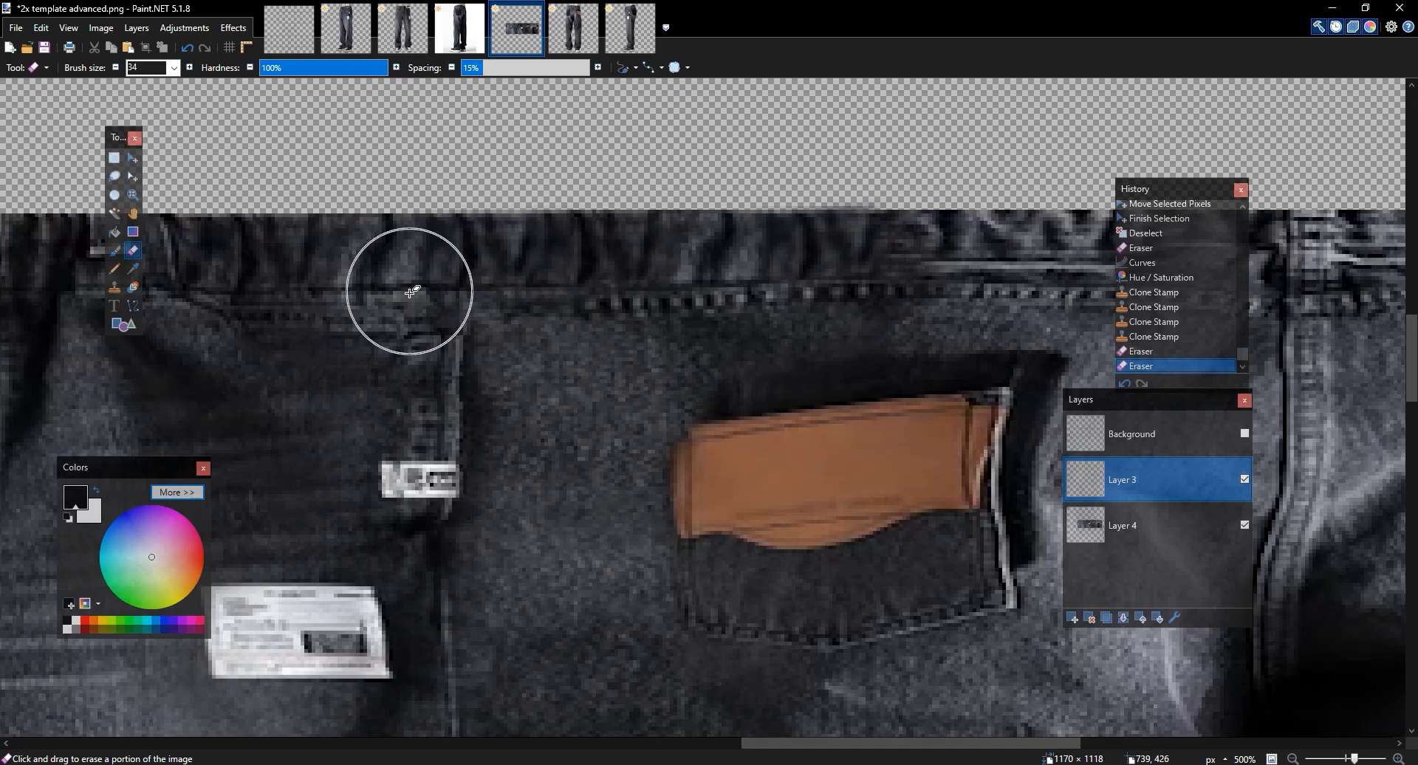
{"action": "left_click_drag", "start_coordinate": [410, 292], "coordinate": [409, 319]}
{"action": "left_click_drag", "start_coordinate": [865, 310], "coordinate": [987, 303]}
{"action": "scroll", "coordinate": [987, 303], "scroll_direction": "down", "scroll_amount": 4}
{"action": "scroll", "coordinate": [987, 302], "scroll_direction": "down", "scroll_amount": 1}
{"action": "scroll", "coordinate": [987, 303], "scroll_direction": "up", "scroll_amount": 4}
{"action": "scroll", "coordinate": [988, 303], "scroll_direction": "right", "scroll_amount": 6}
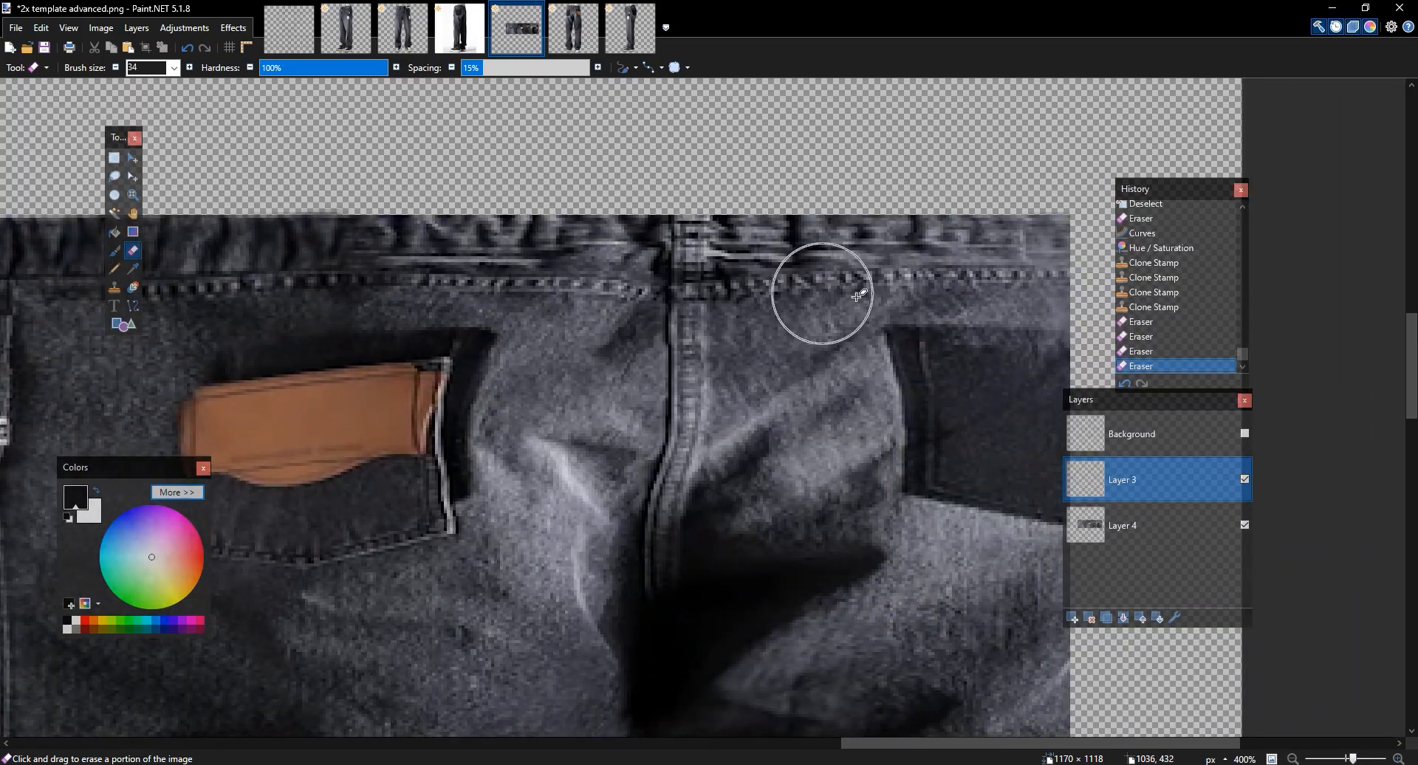
{"action": "scroll", "coordinate": [849, 300], "scroll_direction": "up", "scroll_amount": 1}
{"action": "left_click", "coordinate": [1122, 616]}
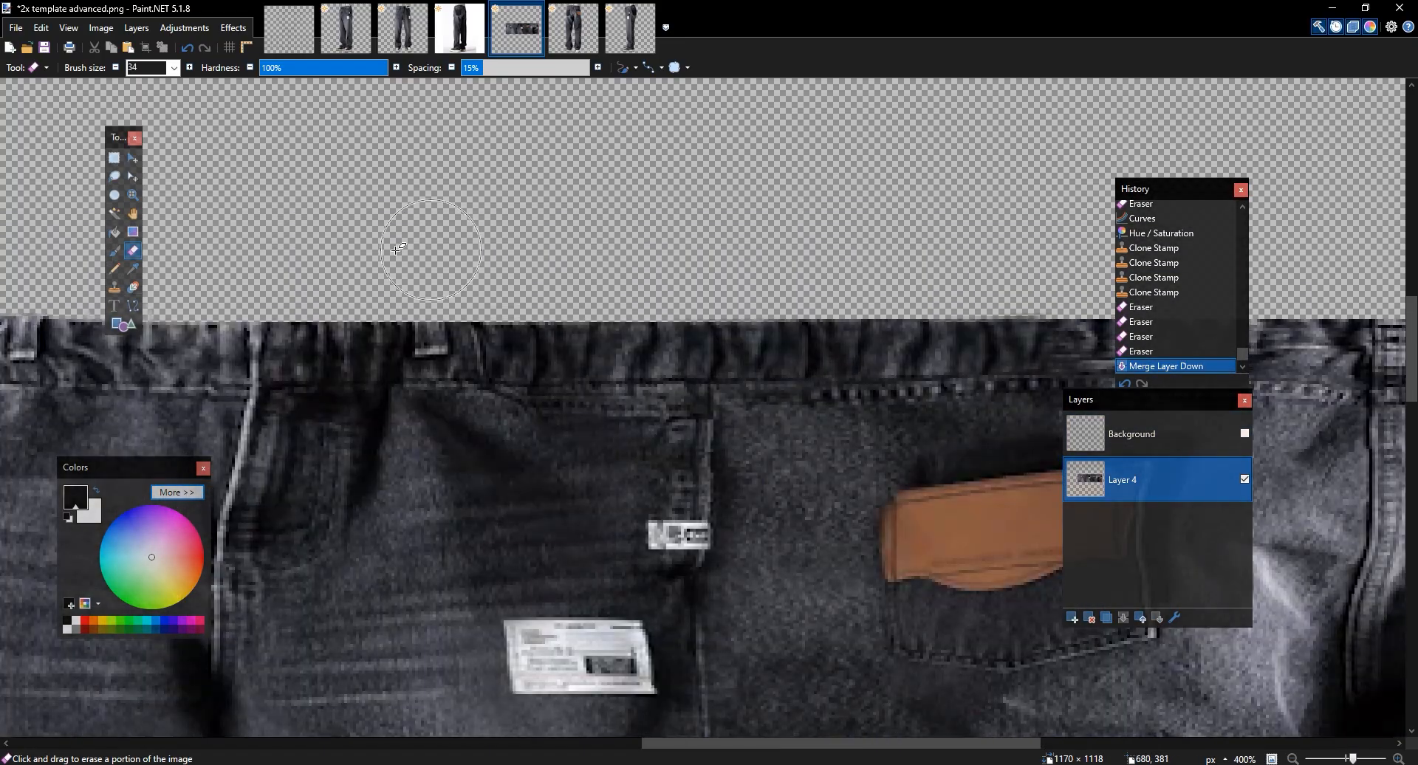
Copy a 135 × 47 px strip of waistband seam above the plain dark pocket in the back-view photo
{"action": "scroll", "coordinate": [537, 373], "scroll_direction": "left", "scroll_amount": 5}
{"action": "key", "text": "s"}
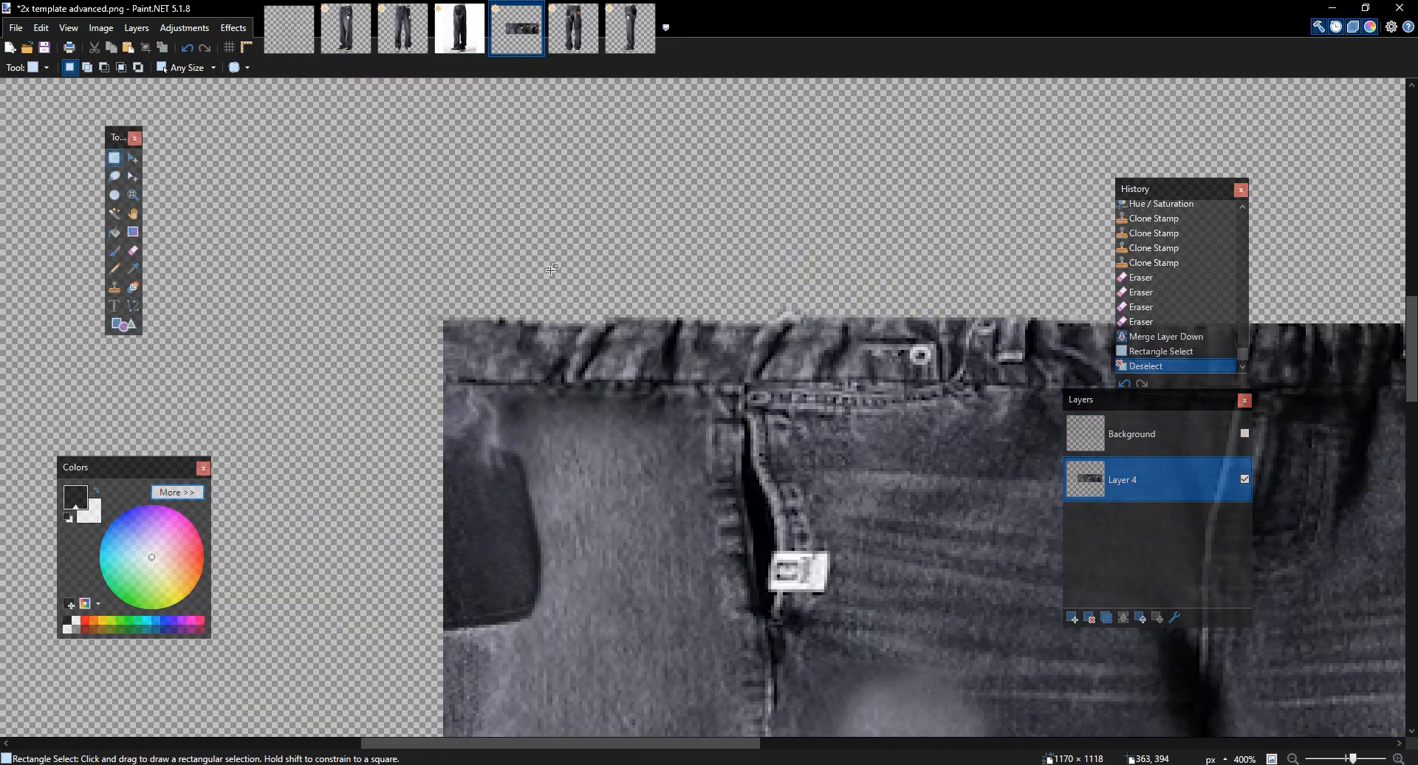
{"action": "left_click", "coordinate": [573, 29]}
{"action": "left_click_drag", "start_coordinate": [702, 155], "coordinate": [620, 127]}
{"action": "key", "text": "m"}
{"action": "left_click", "coordinate": [679, 150]}
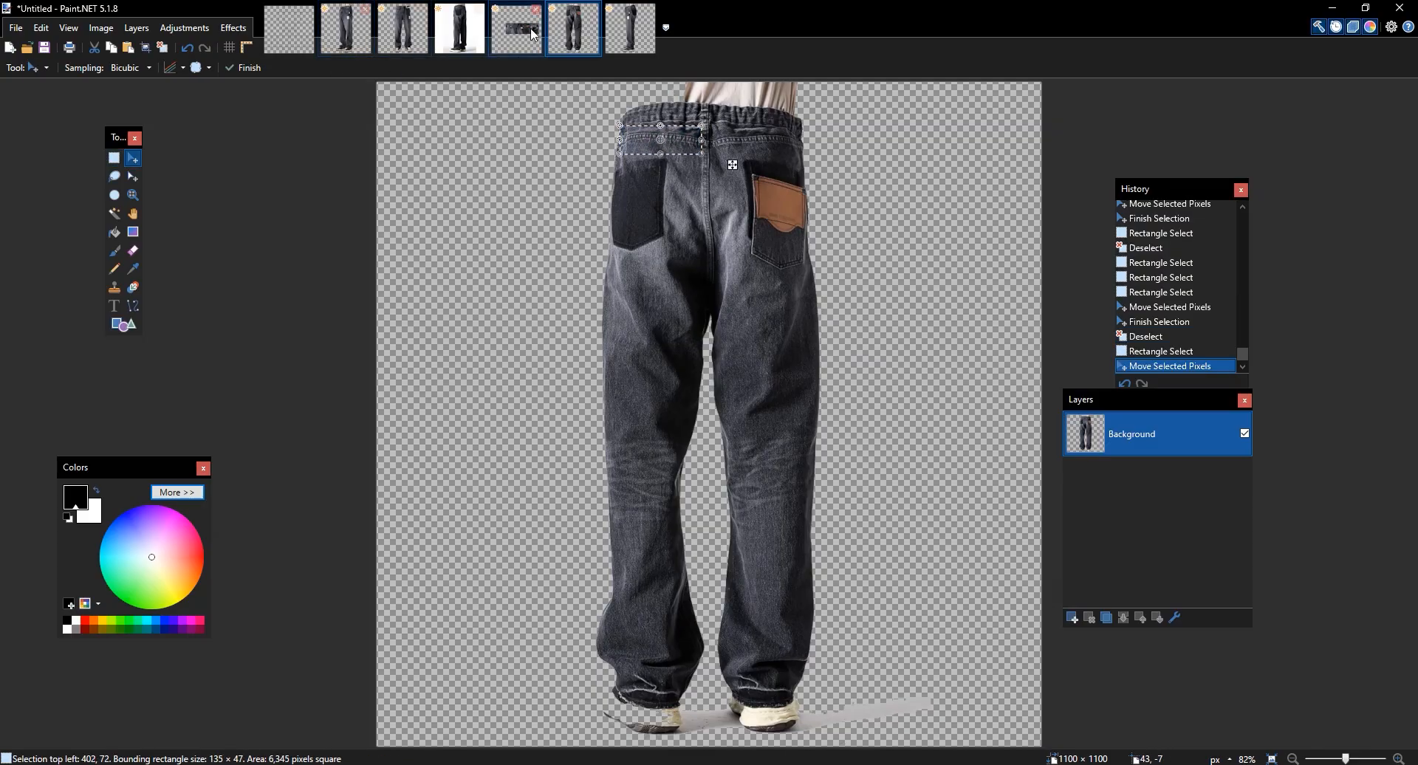
{"action": "left_click", "coordinate": [534, 34]}
Paste the back-view seam strip on a new layer, then resize, rotate and place it under the waistband at the texture's left end
{"action": "key", "text": "ctrl+shift+n"}
{"action": "key", "text": "ctrl+v"}
{"action": "left_click_drag", "start_coordinate": [839, 174], "coordinate": [594, 418]}
{"action": "mouse_move", "coordinate": [774, 375]}
{"action": "left_mouse_down"}
{"action": "mouse_move", "coordinate": [750, 375]}
{"action": "mouse_move", "coordinate": [846, 399]}
{"action": "mouse_move", "coordinate": [778, 397]}
{"action": "left_mouse_up"}
{"action": "left_click_drag", "start_coordinate": [704, 367], "coordinate": [807, 367]}
{"action": "left_click_drag", "start_coordinate": [1332, 323], "coordinate": [564, 300]}
{"action": "left_click_drag", "start_coordinate": [1255, 355], "coordinate": [517, 350]}
{"action": "left_click_drag", "start_coordinate": [1181, 341], "coordinate": [646, 317]}
{"action": "key", "text": "ctrl+d"}
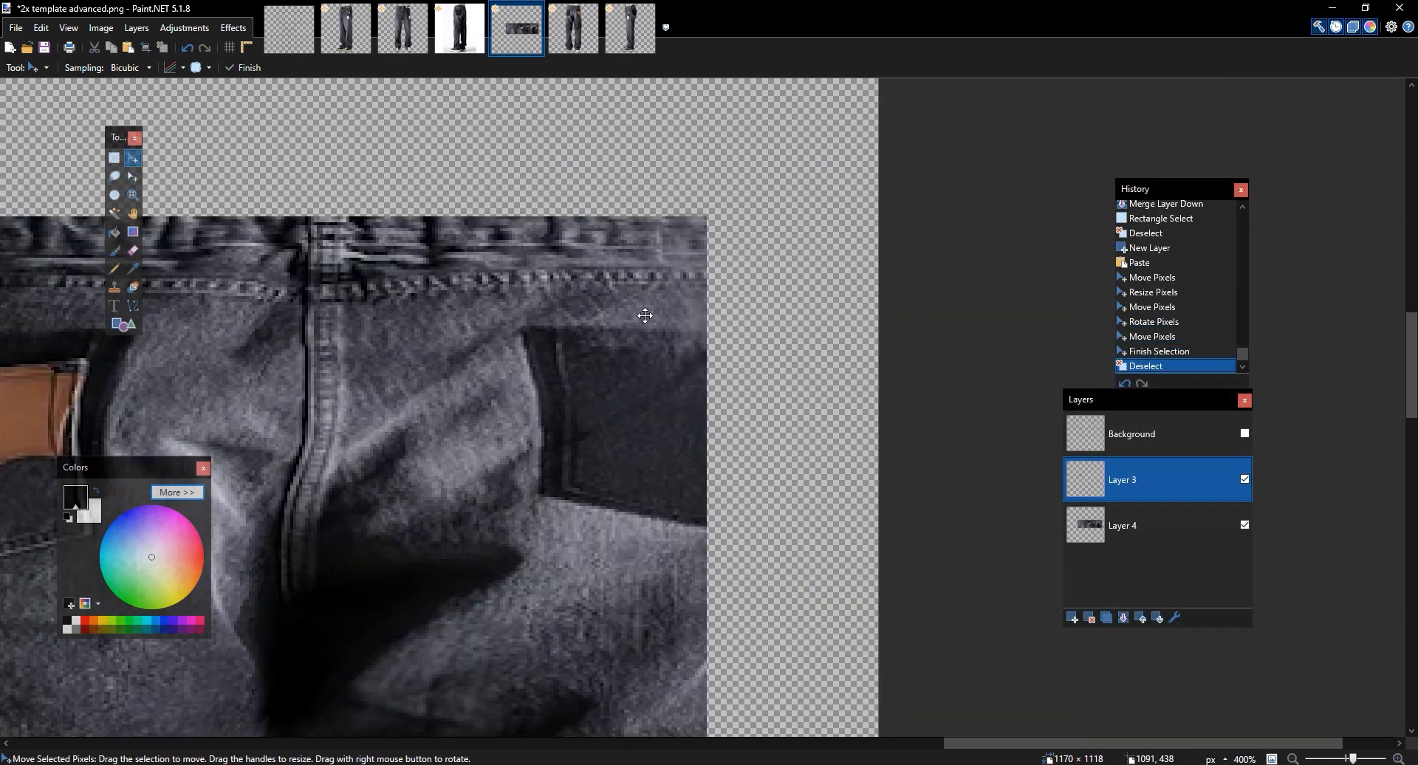
Compare the seam height at both texture edges and shift the pasted strip left to meet the side pocket seam
{"action": "key", "text": "s"}
{"action": "left_click_drag", "start_coordinate": [712, 264], "coordinate": [426, 307]}
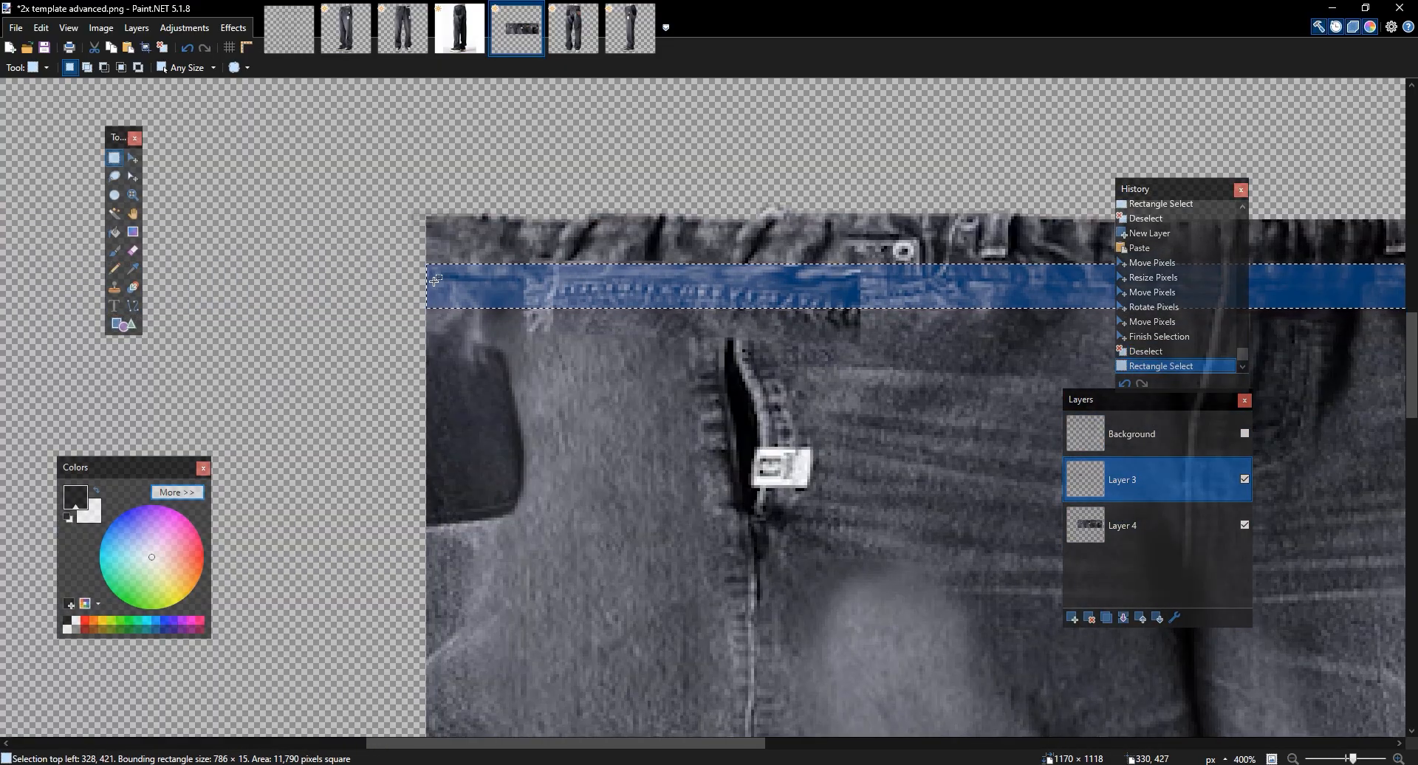
{"action": "left_click_drag", "start_coordinate": [383, 235], "coordinate": [428, 366]}
{"action": "key", "text": "ctrl+d"}
{"action": "key", "text": "ctrl+a"}
{"action": "key", "text": "m"}
{"action": "left_click_drag", "start_coordinate": [644, 298], "coordinate": [543, 298]}
{"action": "key", "text": "ctrl+d"}
Erase the strip's excess denim with a 34 px brush at 100% hardness and cut the part overhanging the texture's left edge
{"action": "key", "text": "e"}
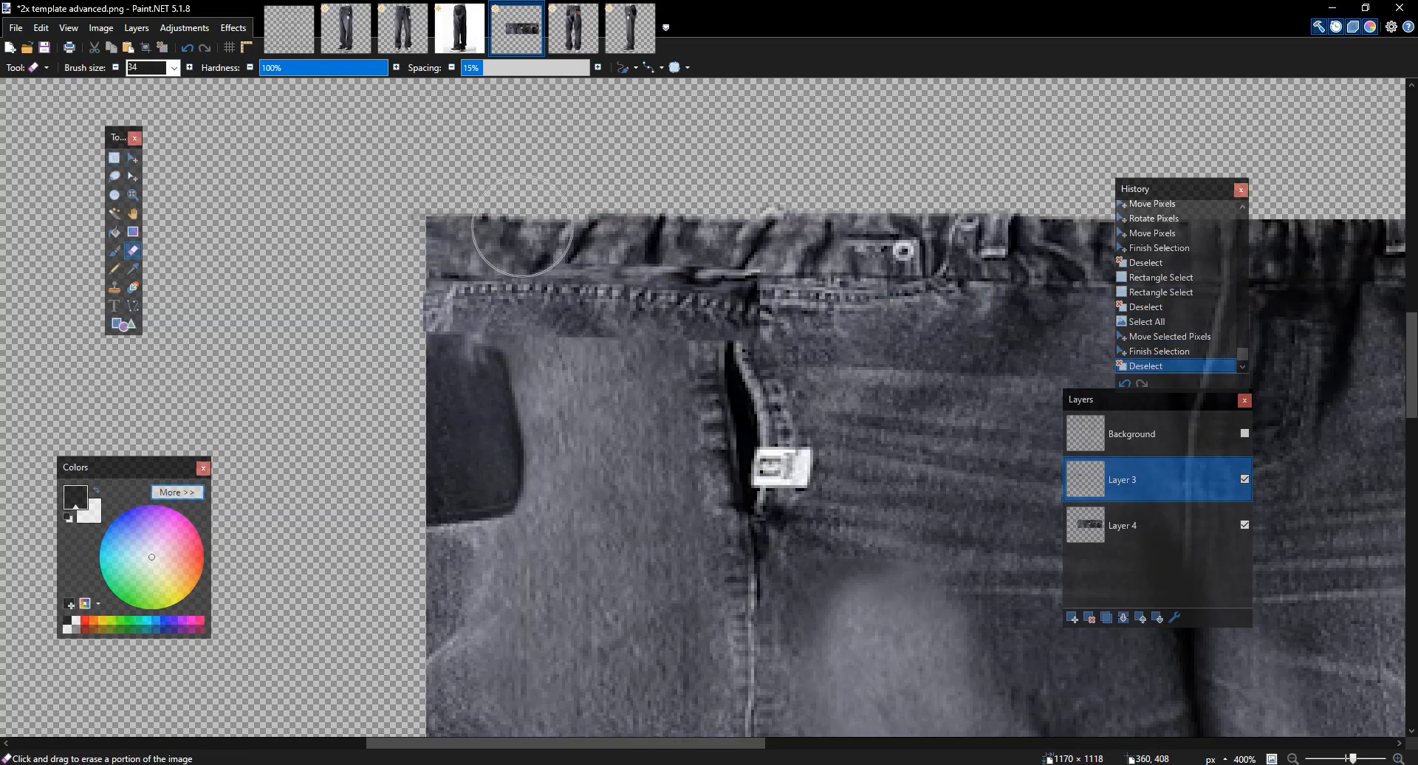
{"action": "mouse_move", "coordinate": [810, 363]}
{"action": "left_mouse_down"}
{"action": "mouse_move", "coordinate": [738, 373]}
{"action": "mouse_move", "coordinate": [503, 353]}
{"action": "mouse_move", "coordinate": [476, 377]}
{"action": "mouse_move", "coordinate": [392, 390]}
{"action": "left_mouse_up"}
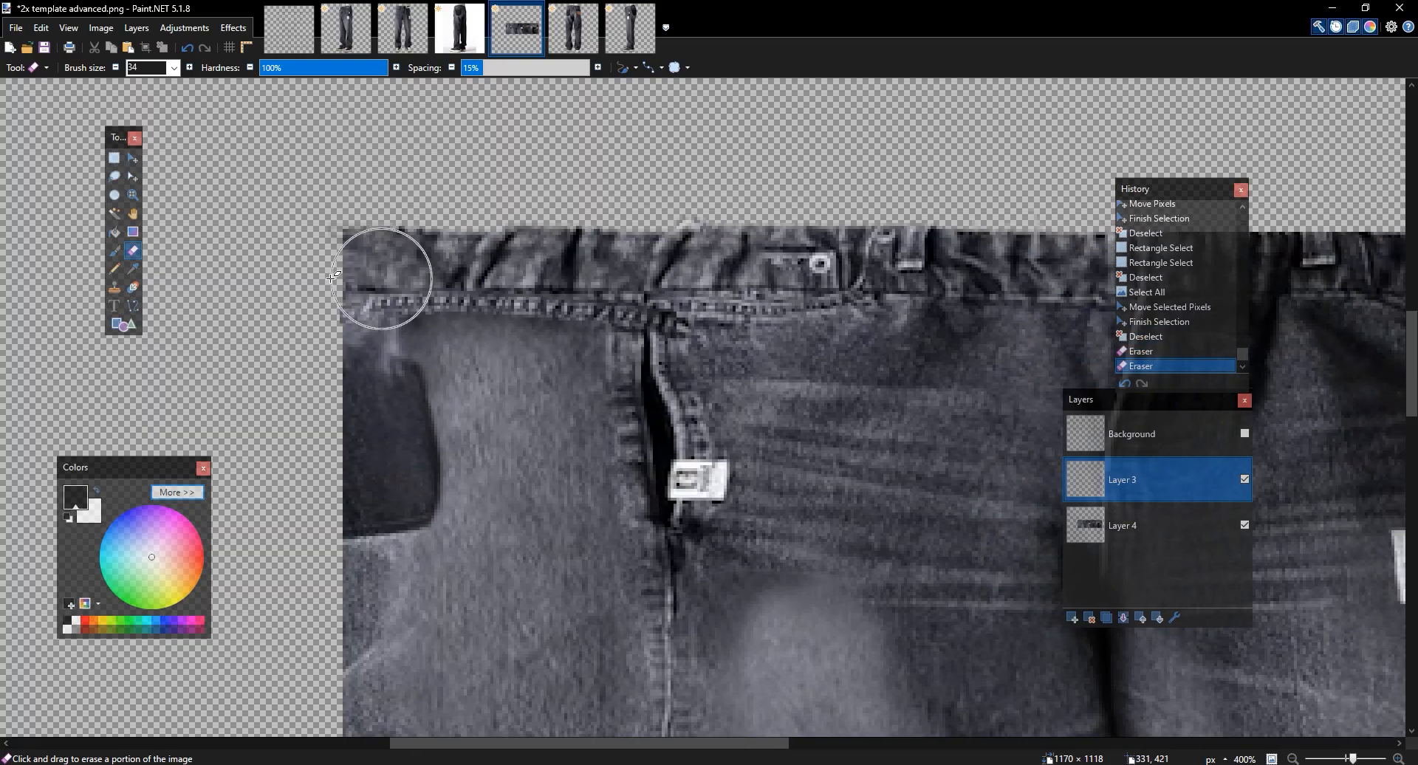
{"action": "key", "text": "s"}
{"action": "left_click_drag", "start_coordinate": [291, 253], "coordinate": [338, 385]}
{"action": "key", "text": "ctrl+x"}
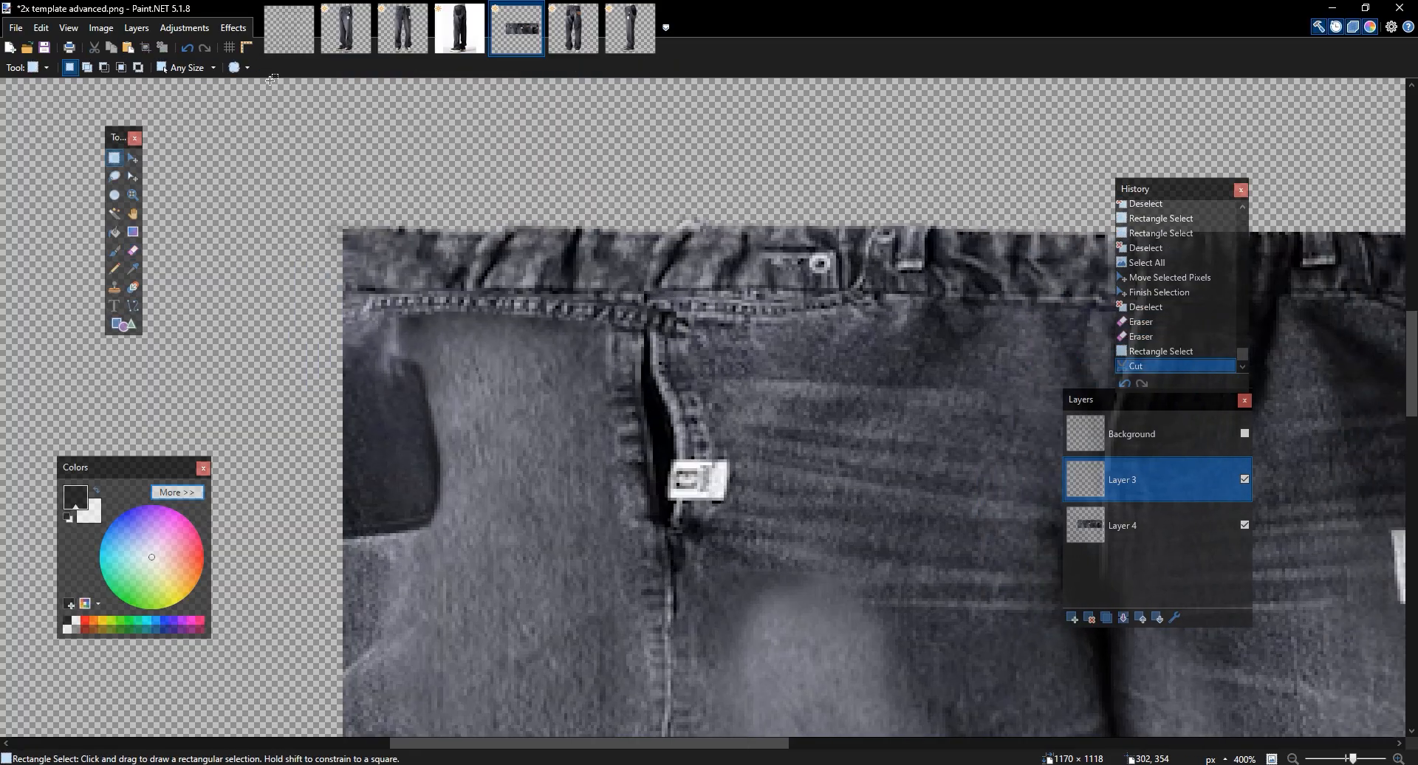
Compare the waistband with and without the pasted seam strip on Layer 3
{"action": "key", "text": "e"}
{"action": "left_click", "coordinate": [1244, 478]}
{"action": "left_click", "coordinate": [1245, 478]}
{"action": "left_click", "coordinate": [1245, 477]}
{"action": "left_click", "coordinate": [1244, 477]}
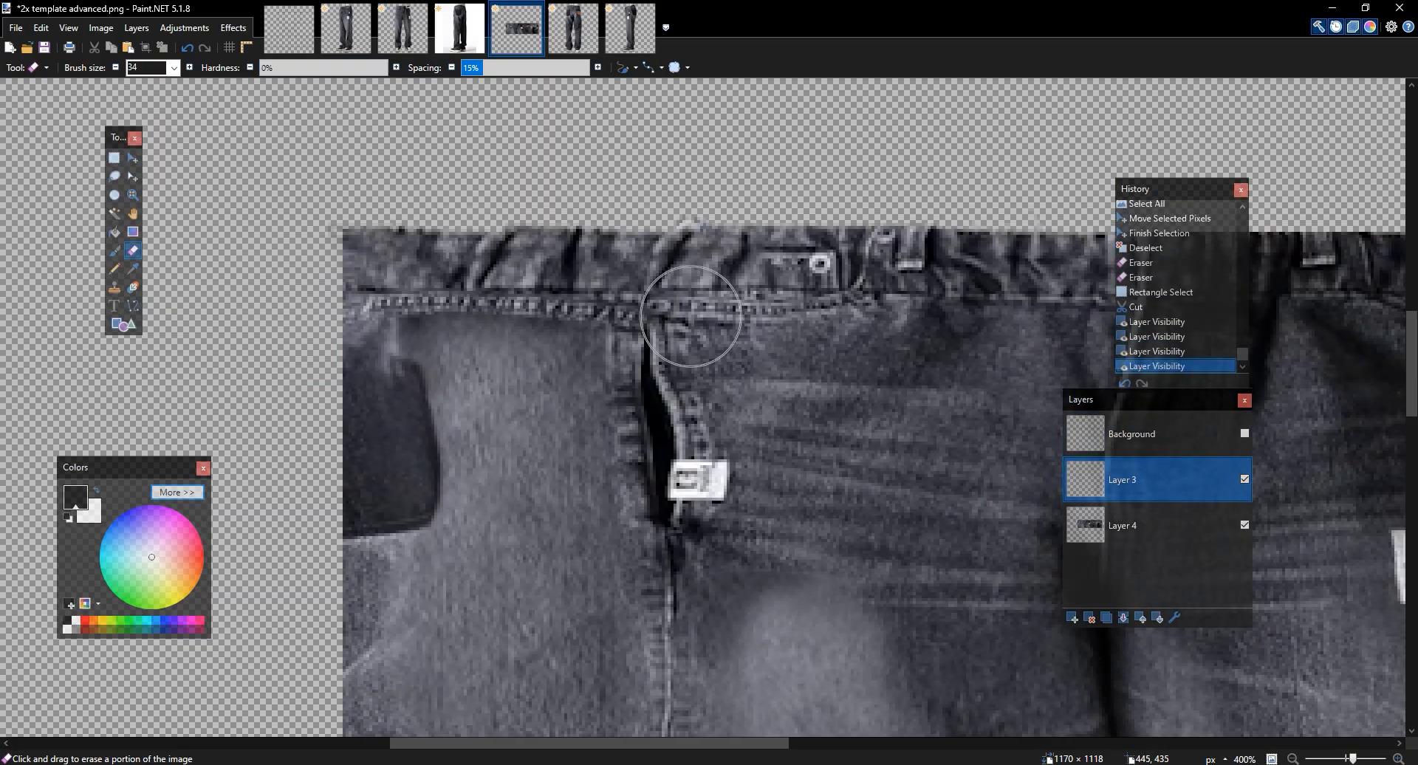
Soften the edge of the pasted seam strip on Layer 3 with a 34 px eraser at 0% hardness
{"action": "left_click_drag", "start_coordinate": [699, 333], "coordinate": [827, 319]}
{"action": "left_click_drag", "start_coordinate": [960, 306], "coordinate": [730, 291]}
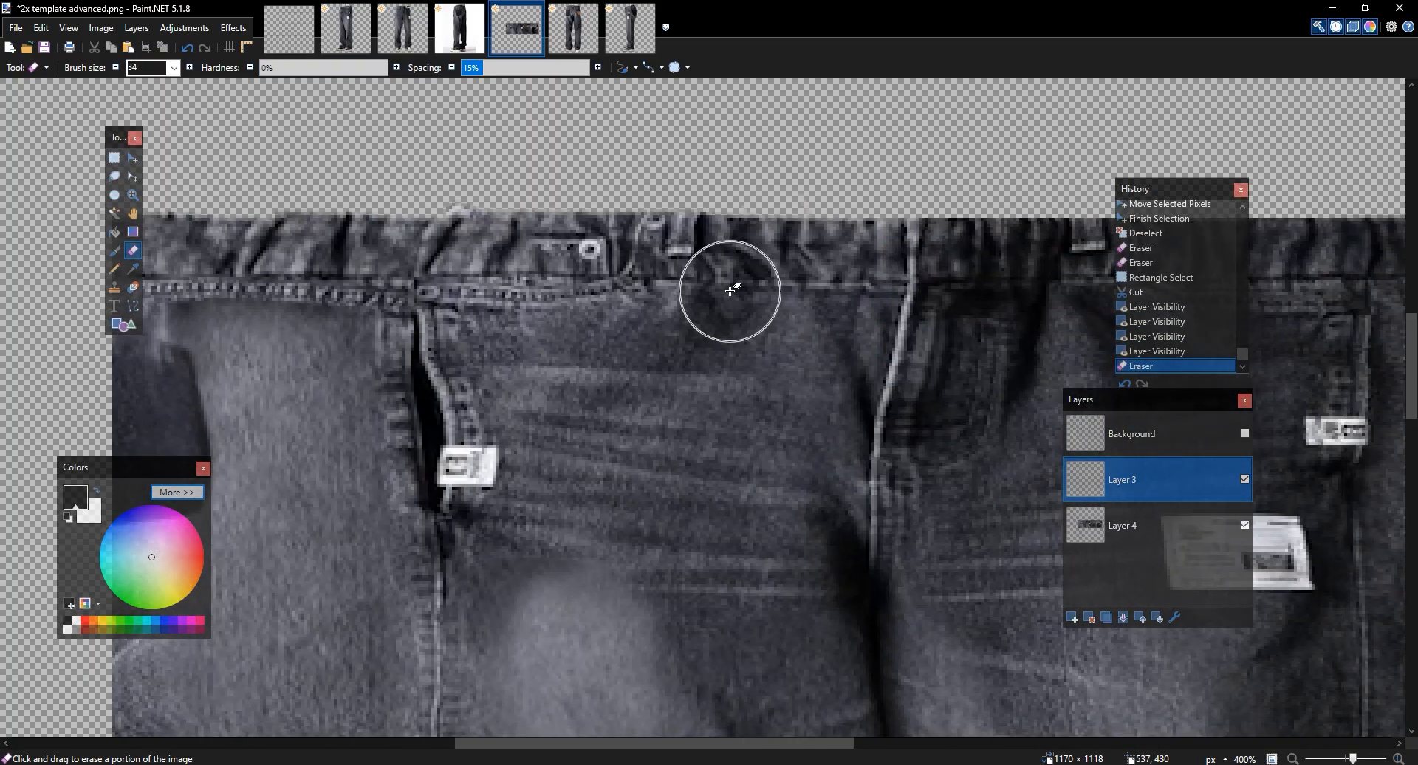
{"action": "scroll", "coordinate": [731, 289], "scroll_direction": "down", "scroll_amount": 1}
{"action": "scroll", "coordinate": [731, 290], "scroll_direction": "up", "scroll_amount": 3}
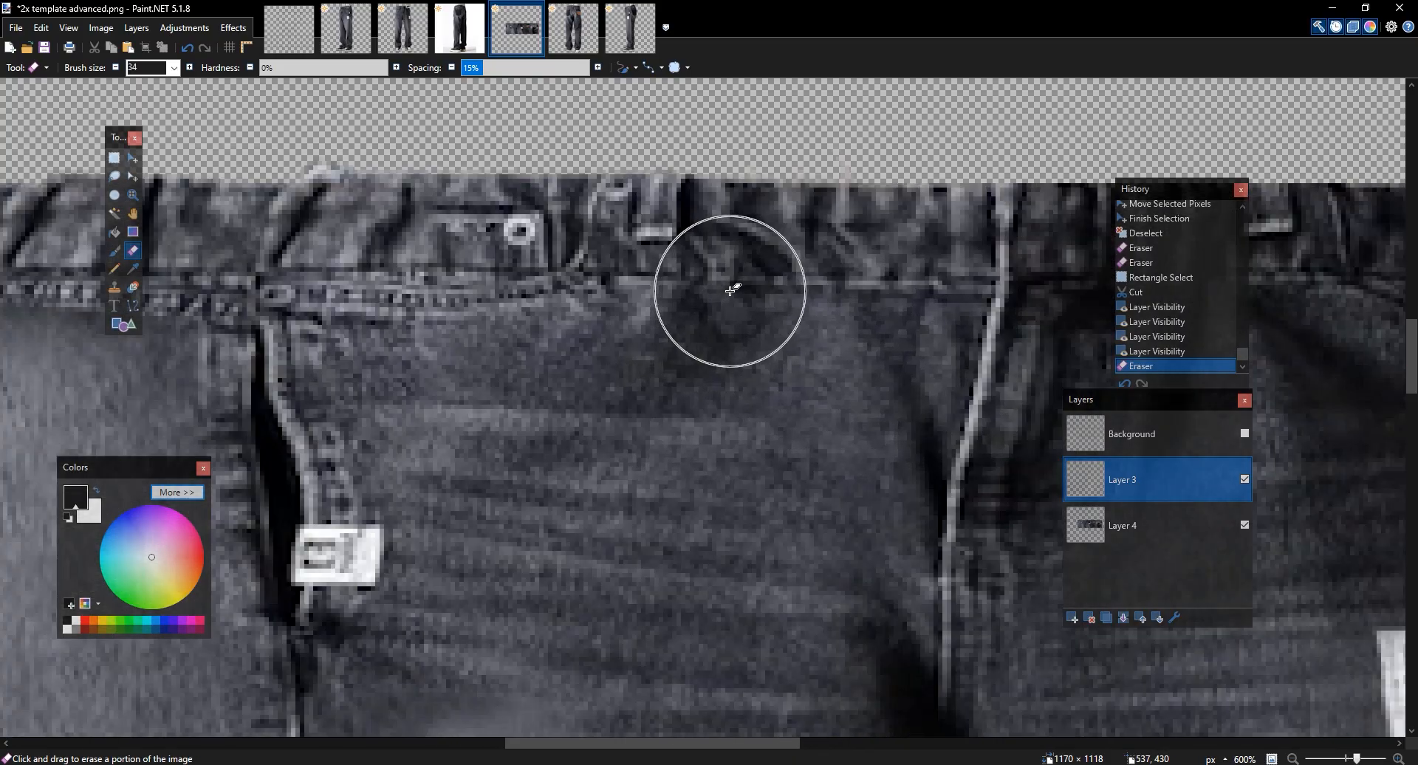
{"action": "key", "text": "s"}
{"action": "left_click_drag", "start_coordinate": [414, 360], "coordinate": [221, 243]}
{"action": "left_click", "coordinate": [253, 249]}
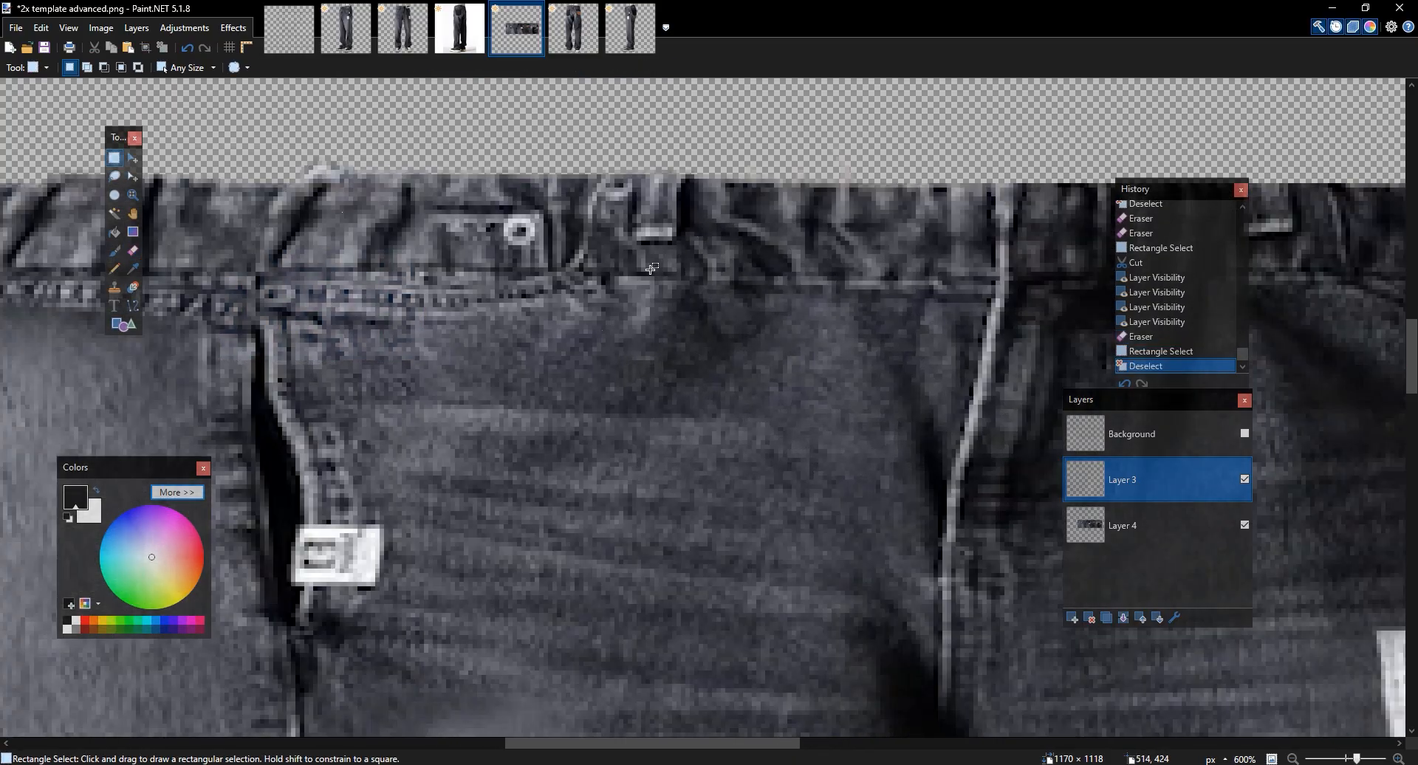
Select the whole of Layer 4 and copy it to the clipboard as a reference image
{"action": "left_click", "coordinate": [1149, 517]}
{"action": "key", "text": "m"}
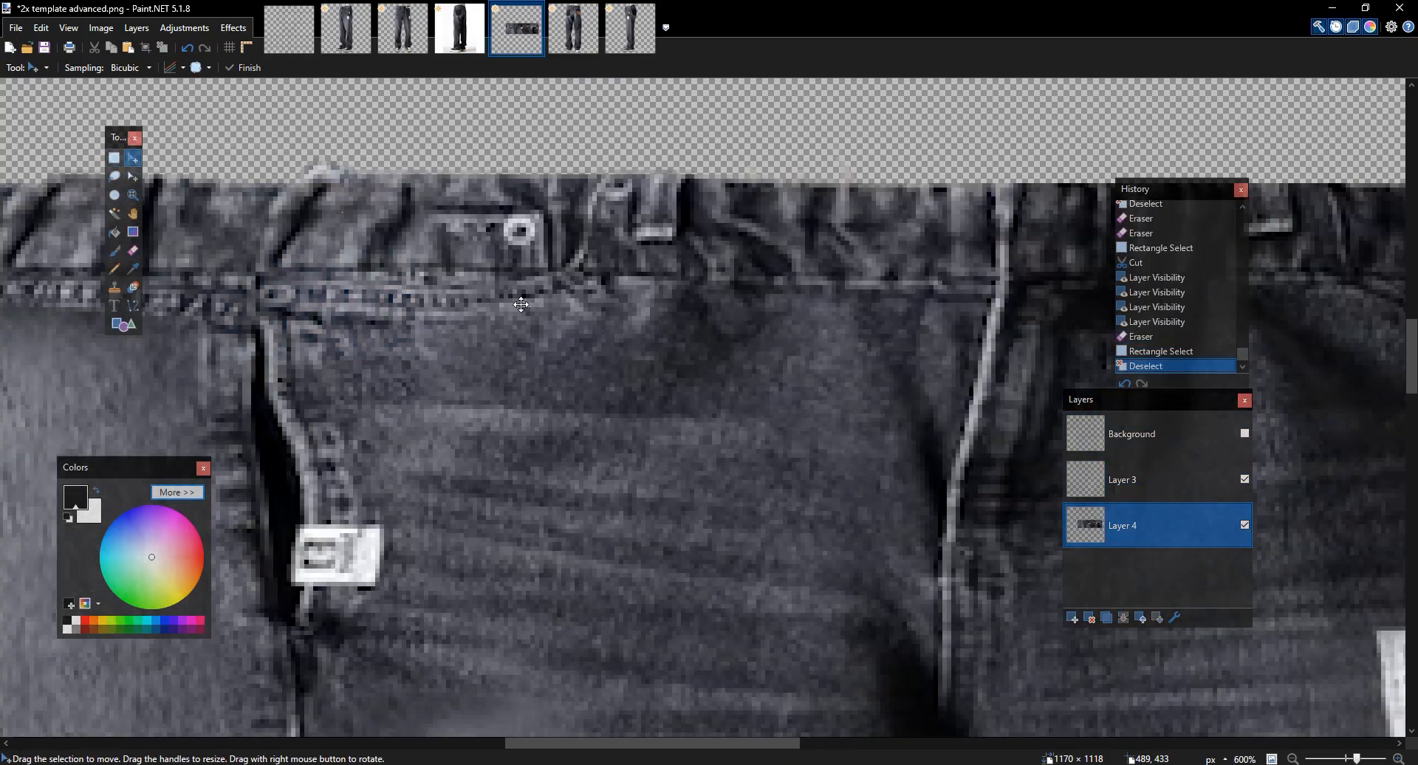
{"action": "left_click", "coordinate": [665, 374]}
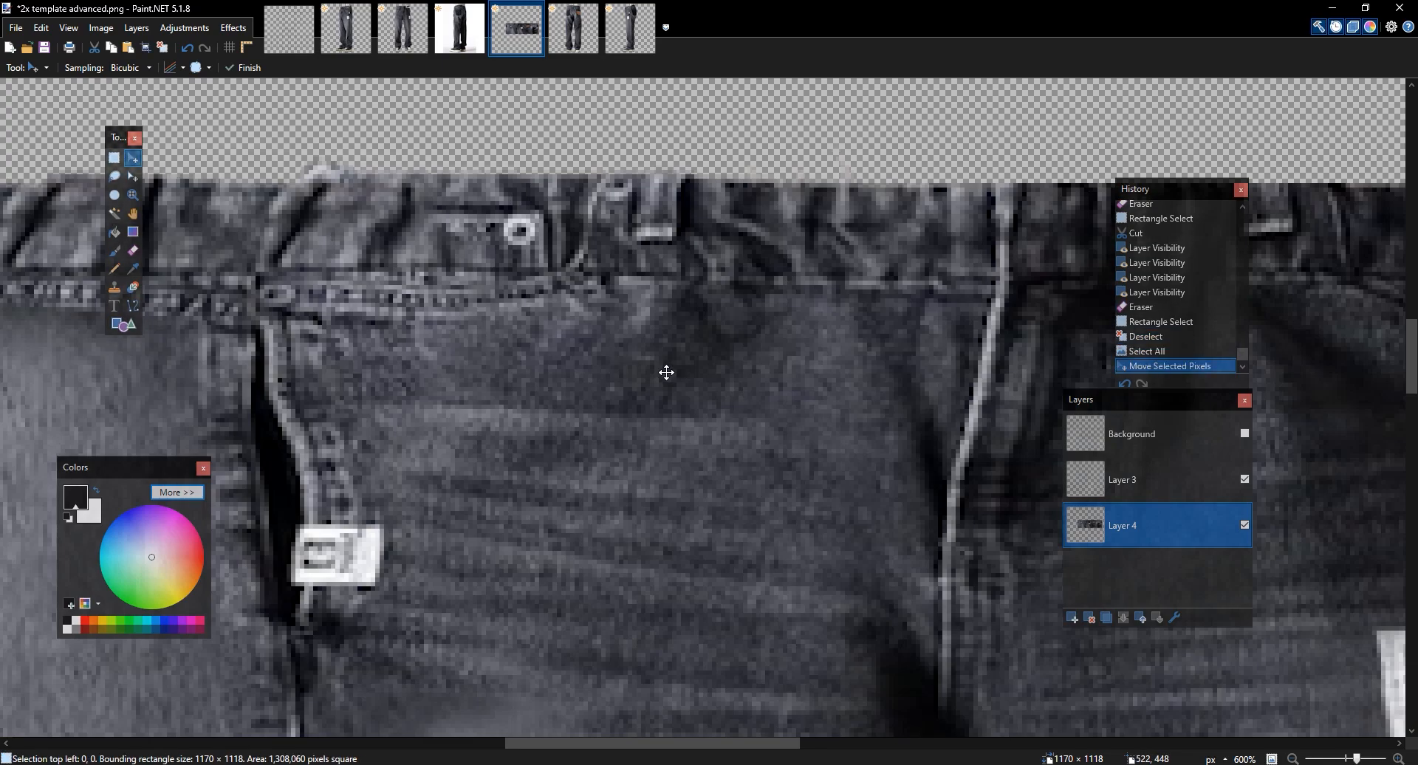
{"action": "double_click", "coordinate": [1244, 524]}
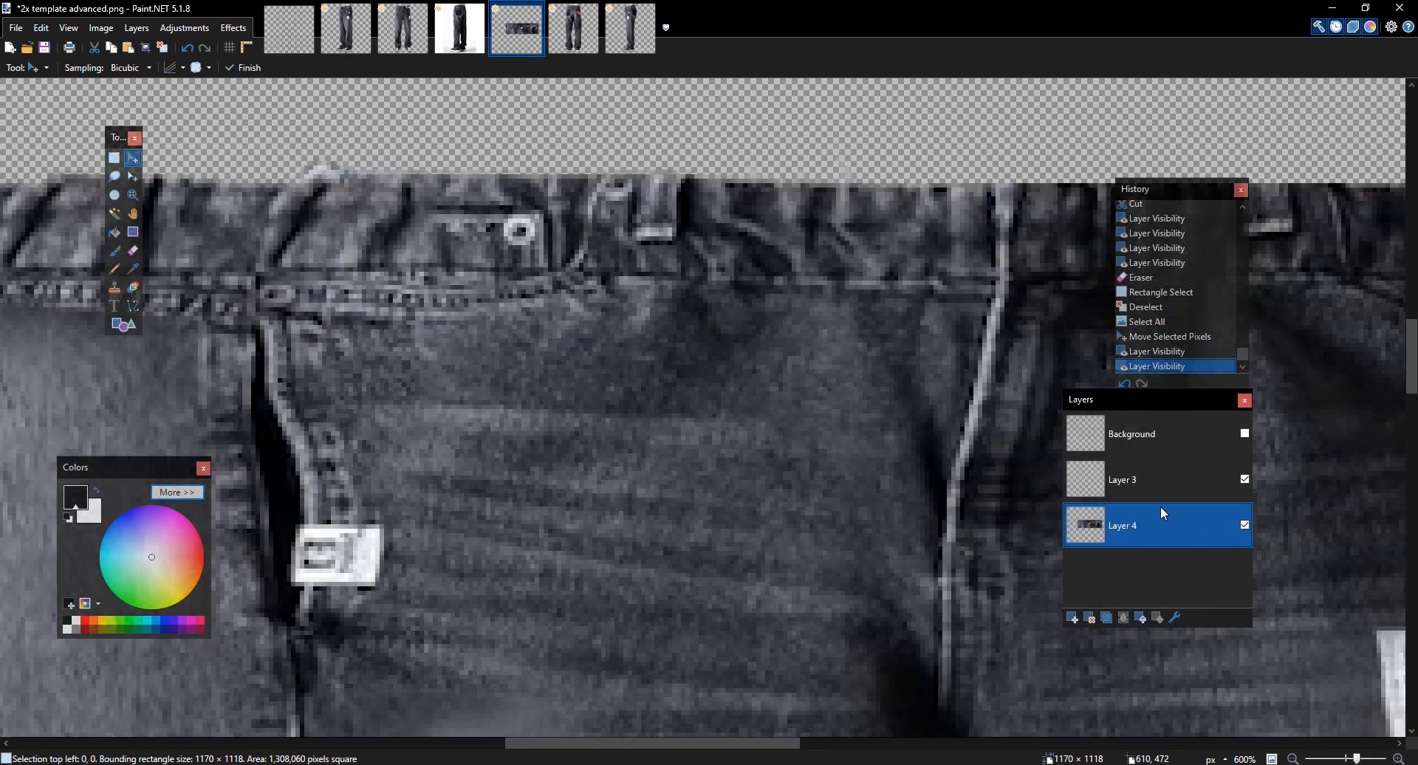
Start the Liquify effect on Layer 3 and use the clipboard image of the jeans as its backdrop
{"action": "left_click", "coordinate": [1137, 475]}
{"action": "left_click", "coordinate": [234, 27]}
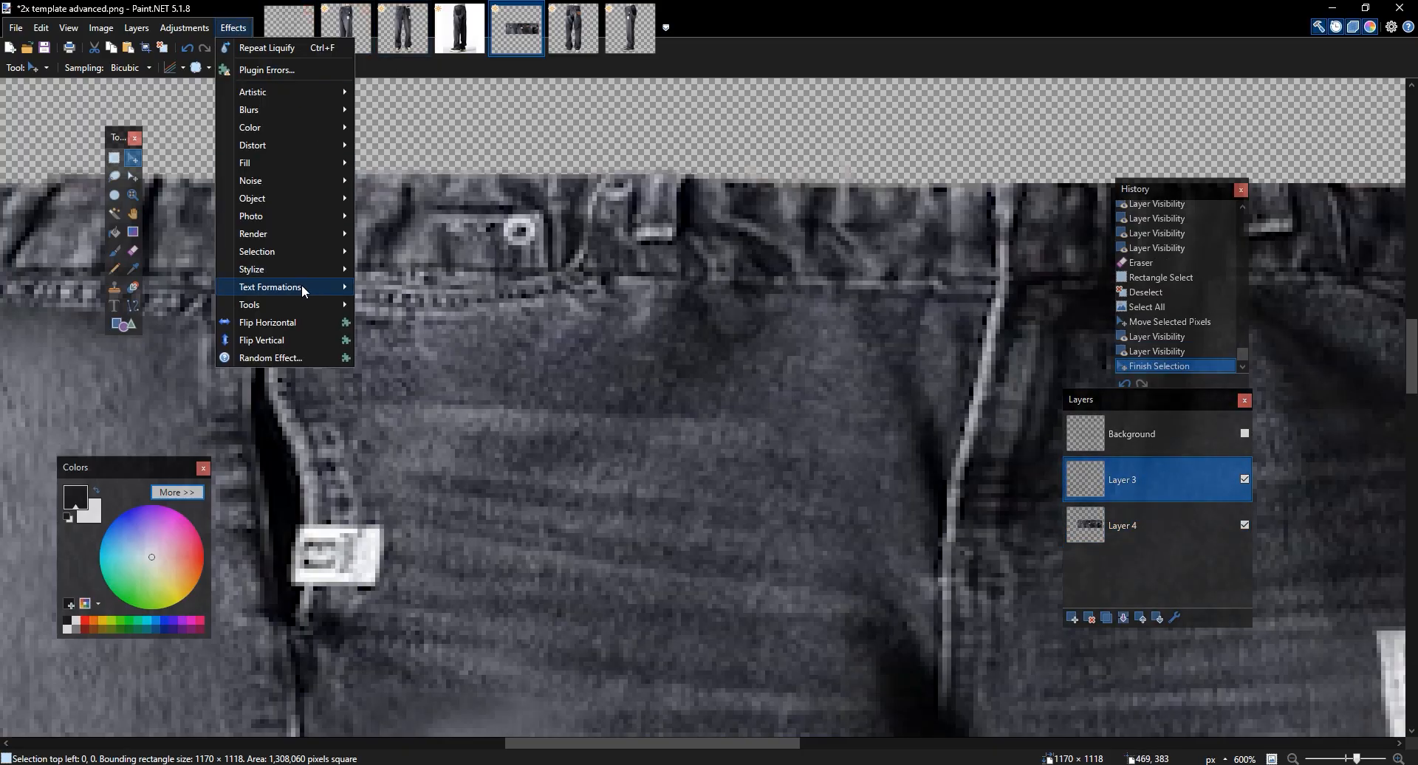
{"action": "left_click", "coordinate": [481, 329]}
{"action": "right_click", "coordinate": [680, 339]}
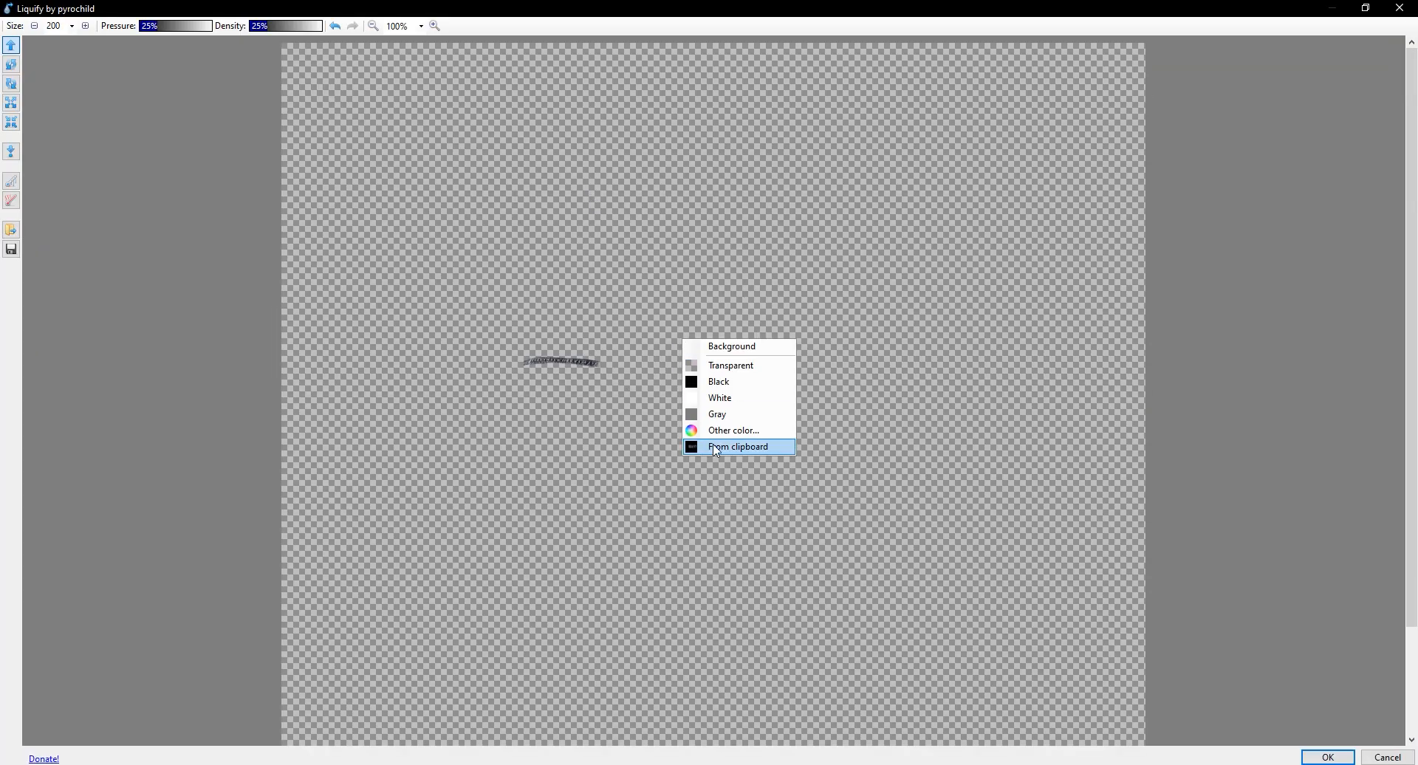
{"action": "left_click", "coordinate": [731, 447]}
{"action": "right_click", "coordinate": [706, 397]}
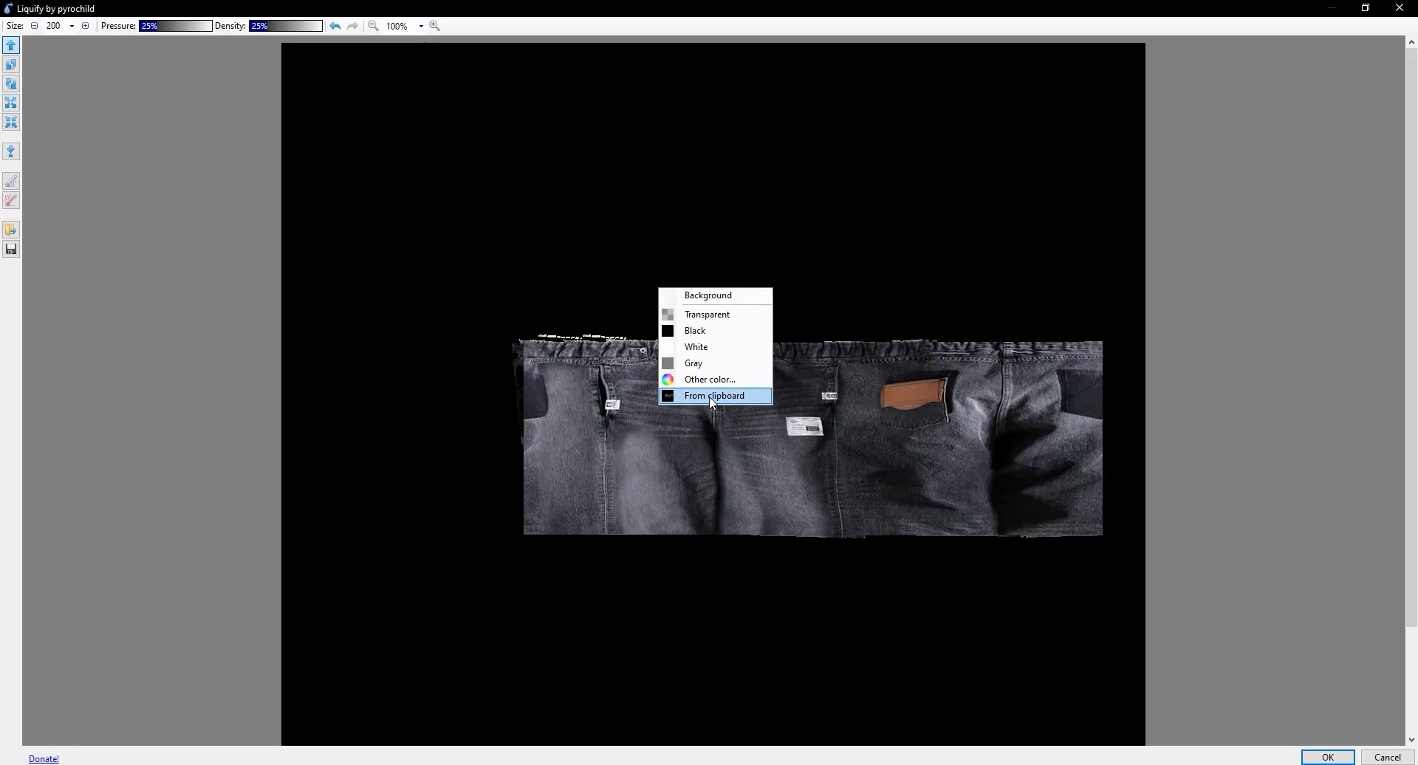
{"action": "right_click", "coordinate": [488, 206]}
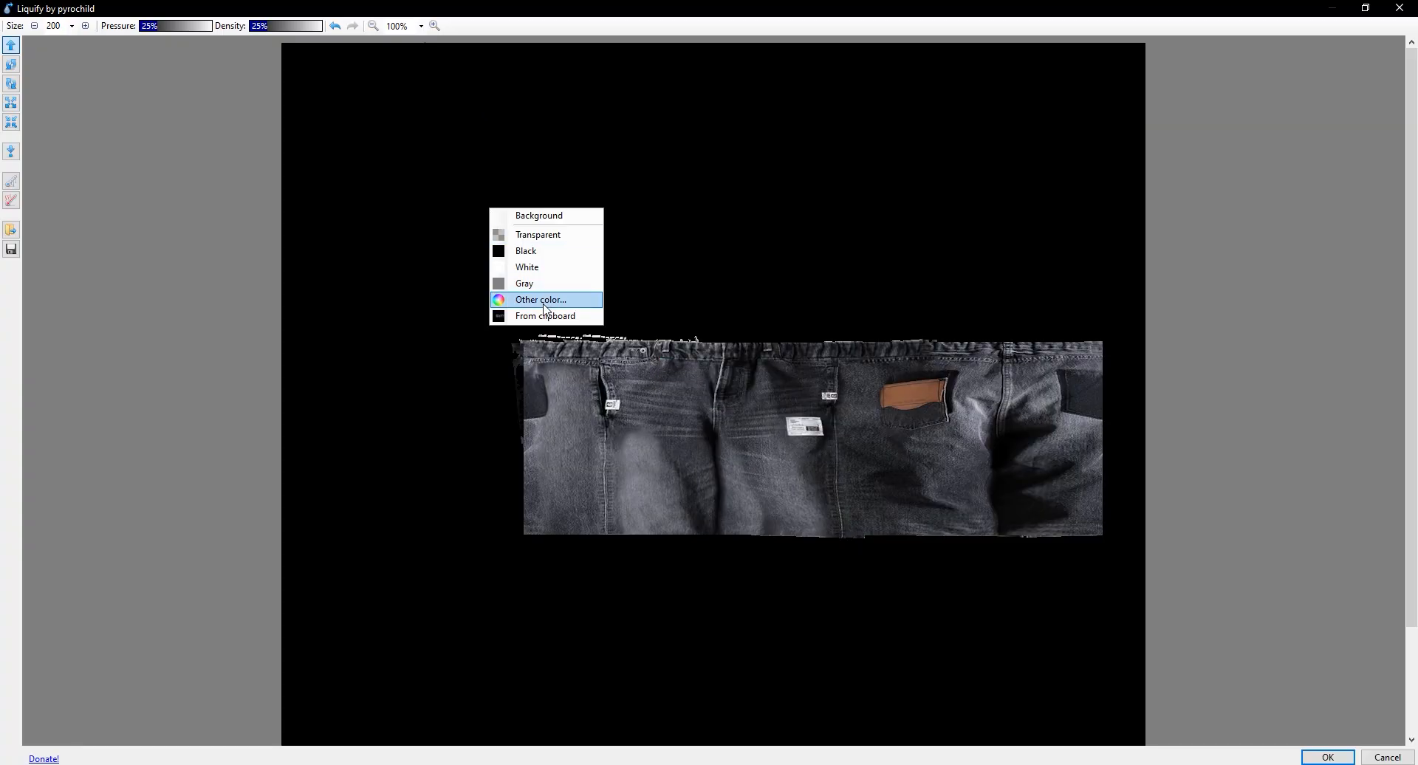
{"action": "left_click", "coordinate": [550, 316]}
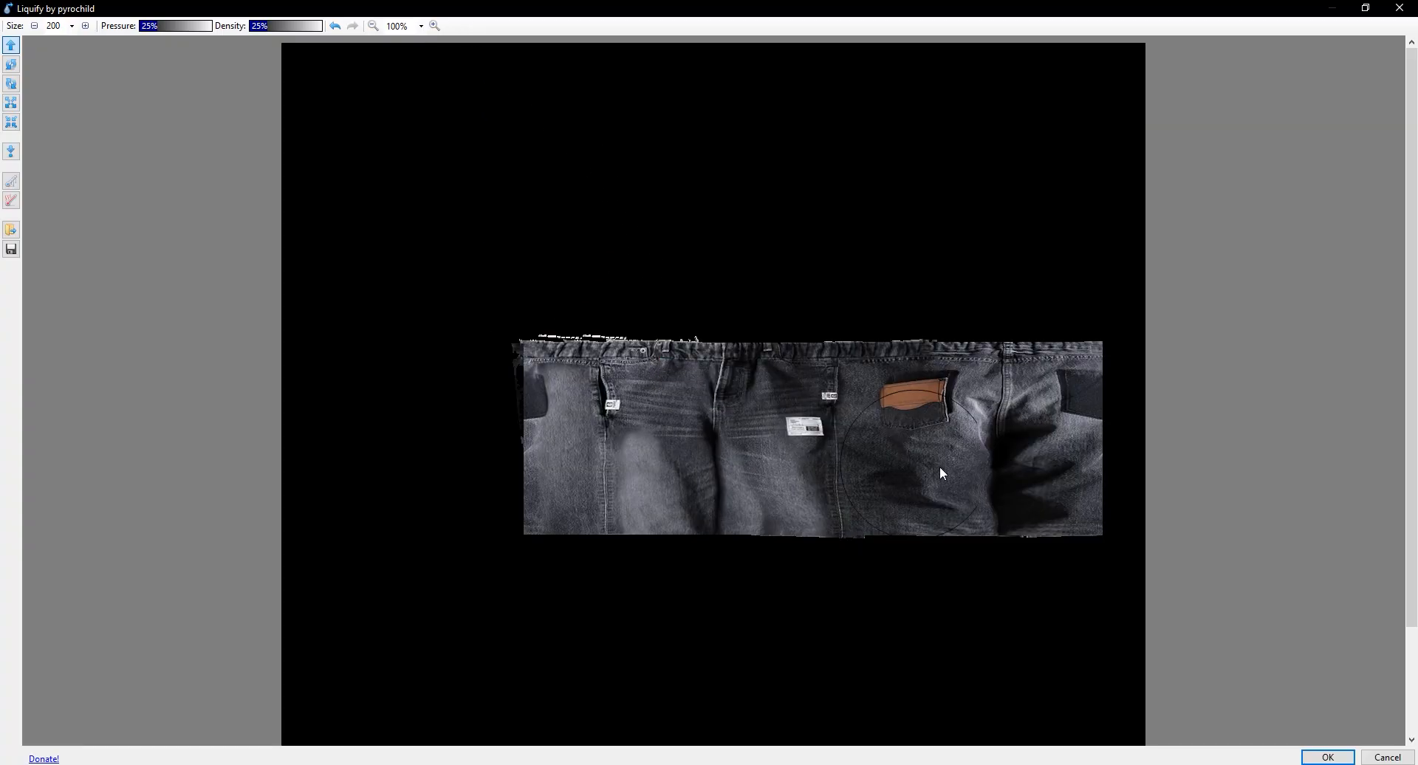
Push the seam strip into line with the pocket seam using a Liquify brush of size 100 and apply the effect
{"action": "left_click", "coordinate": [434, 26]}
{"action": "left_click", "coordinate": [434, 26]}
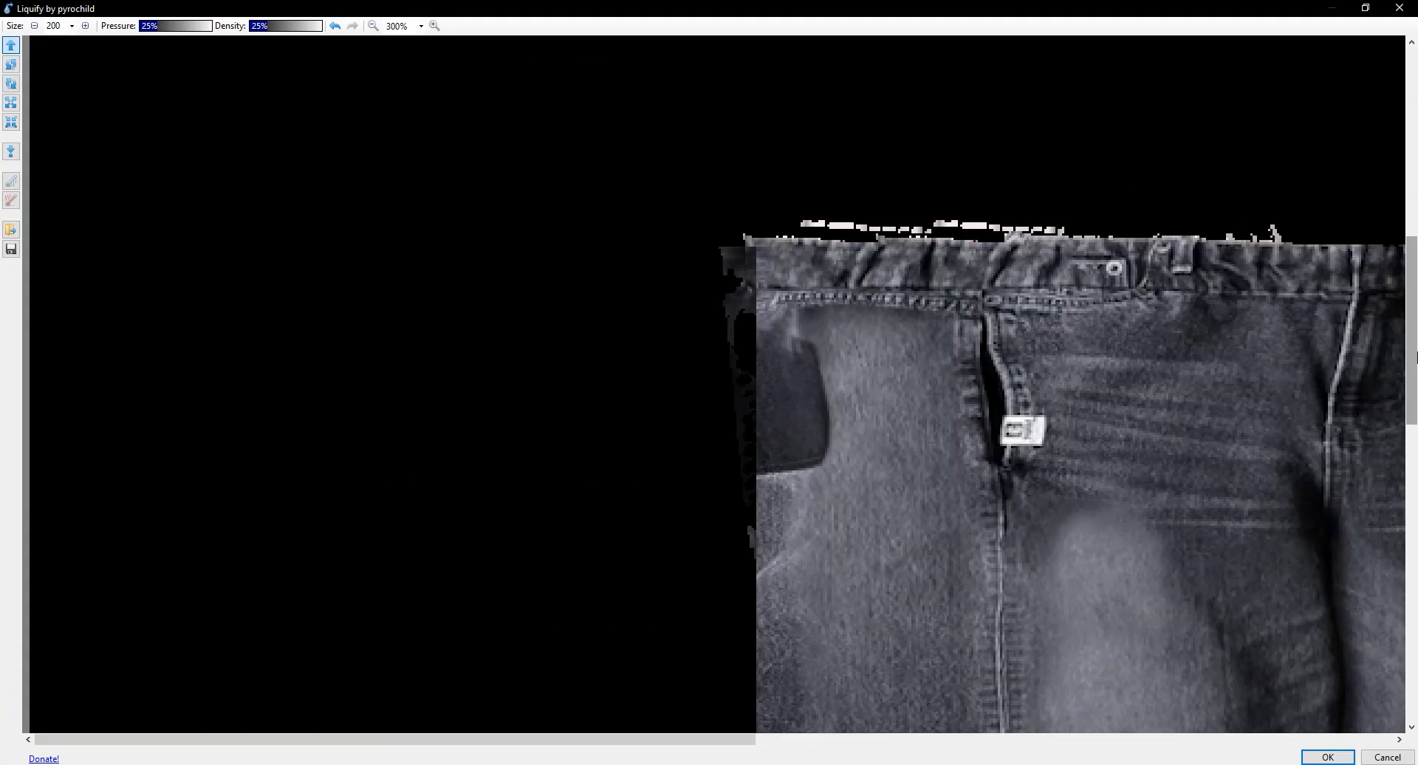
{"action": "left_click_drag", "start_coordinate": [669, 739], "coordinate": [947, 739]}
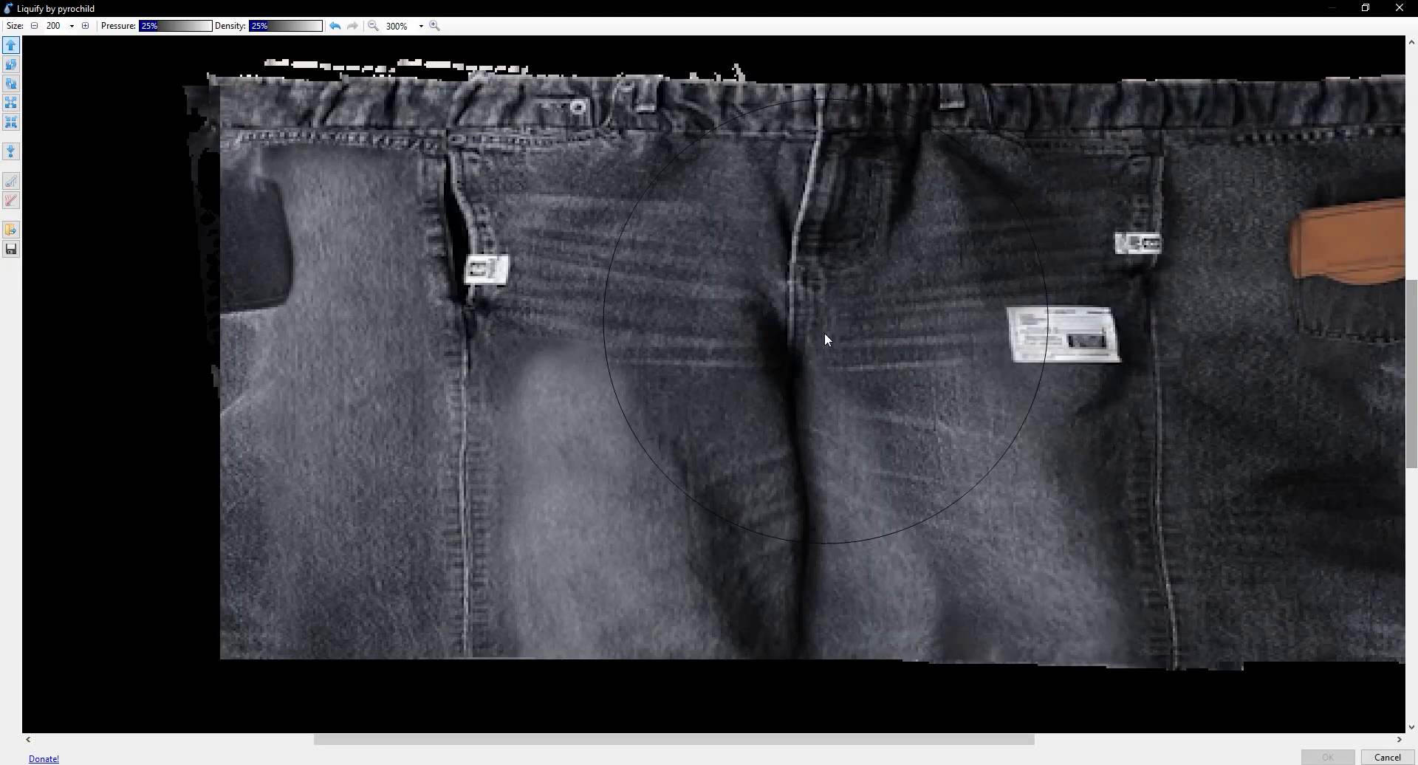
{"action": "left_click_drag", "start_coordinate": [1413, 384], "coordinate": [1414, 334]}
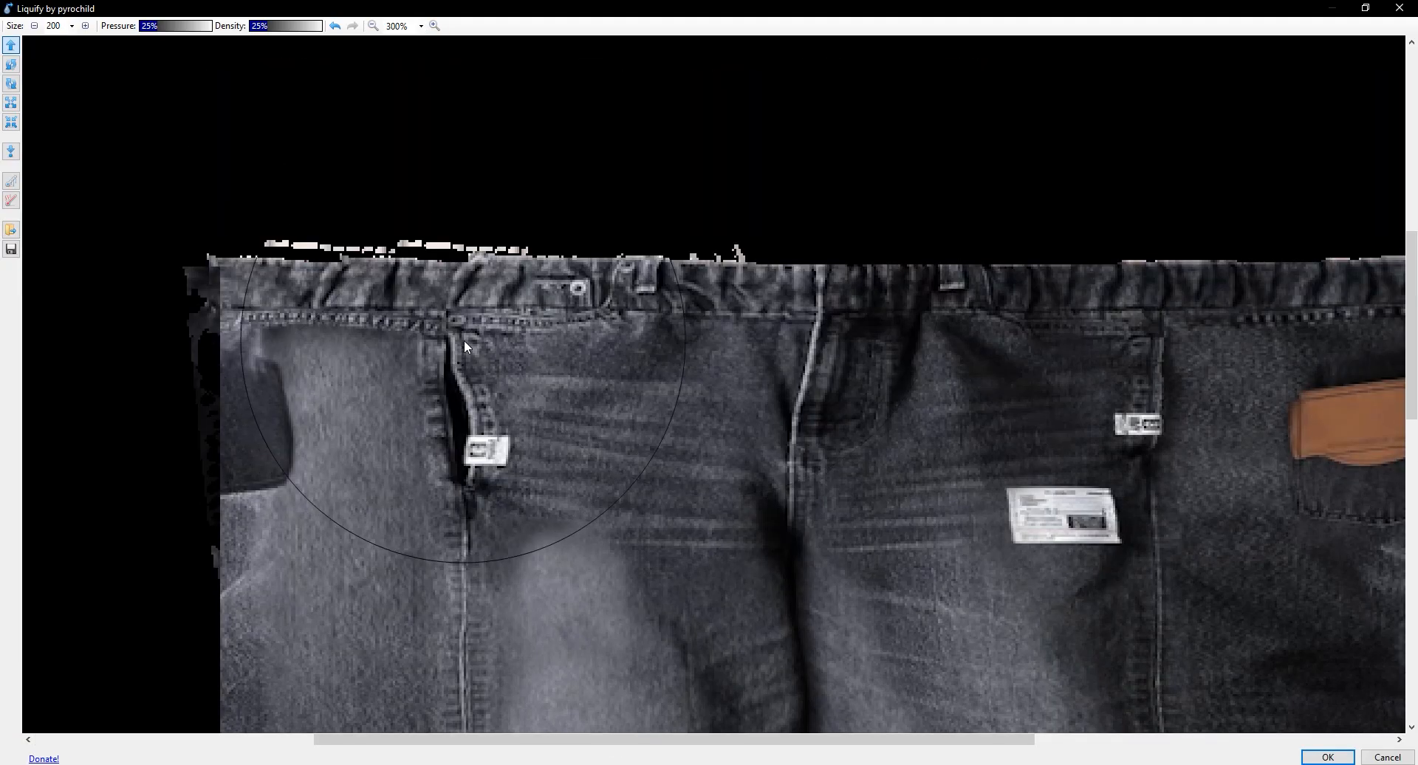
{"action": "left_click", "coordinate": [72, 25]}
{"action": "left_click", "coordinate": [56, 320]}
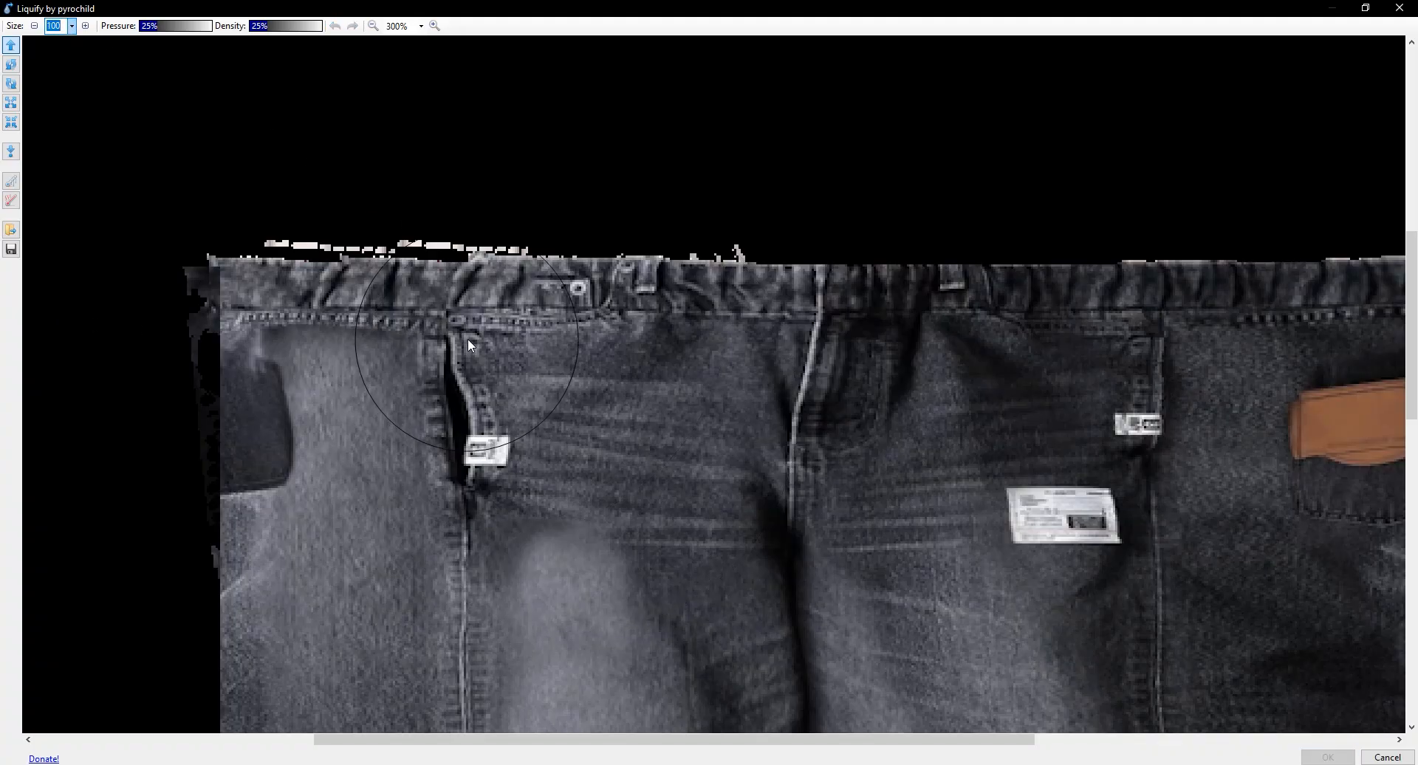
{"action": "mouse_move", "coordinate": [399, 339]}
{"action": "left_mouse_down"}
{"action": "mouse_move", "coordinate": [384, 318]}
{"action": "mouse_move", "coordinate": [449, 330]}
{"action": "left_mouse_up"}
{"action": "left_click", "coordinate": [1328, 757]}
Select the seam strip's end beside the side pocket and sharpen it with Sharpen+ at an amount of 38
{"action": "mouse_move", "coordinate": [369, 370]}
{"action": "left_mouse_down"}
{"action": "mouse_move", "coordinate": [693, 414]}
{"action": "mouse_move", "coordinate": [301, 264]}
{"action": "left_mouse_up"}
{"action": "key", "text": "ctrl+d"}
{"action": "key", "text": "s"}
{"action": "left_click", "coordinate": [233, 28]}
{"action": "mouse_move", "coordinate": [284, 220]}
{"action": "left_click", "coordinate": [458, 430]}
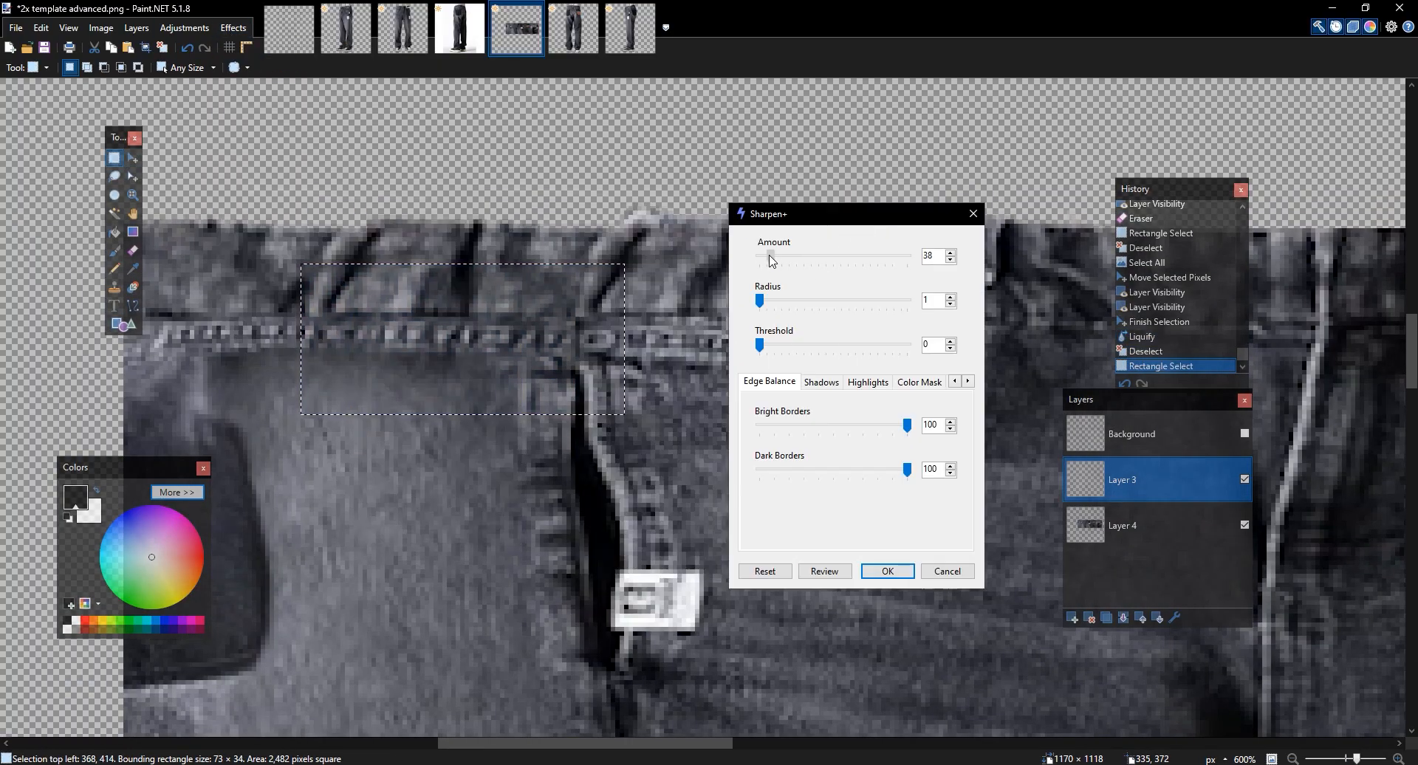
{"action": "left_click", "coordinate": [898, 577]}
{"action": "key", "text": "ctrl+d"}
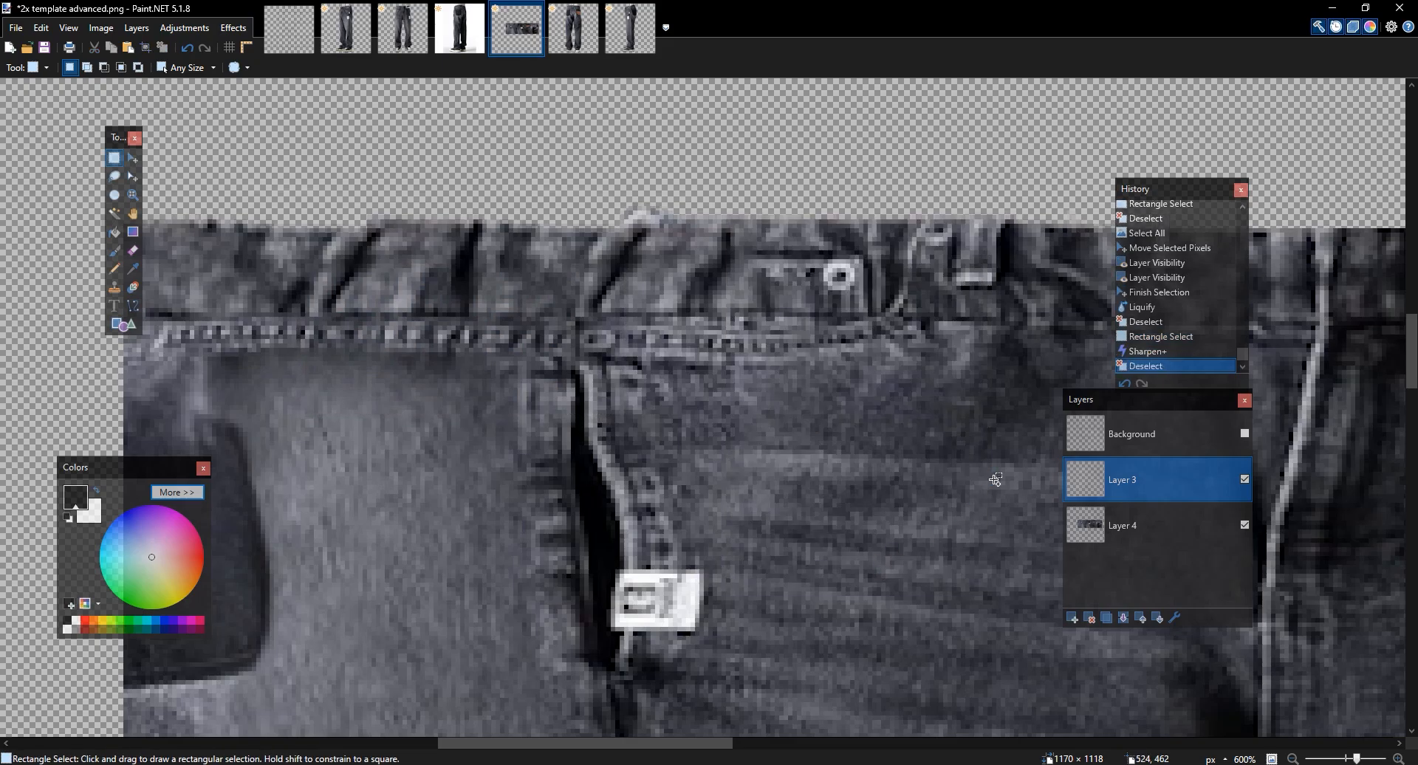
Merge the seam strip on Layer 3 down into Layer 4
{"action": "scroll", "coordinate": [993, 479], "scroll_direction": "down", "scroll_amount": 5}
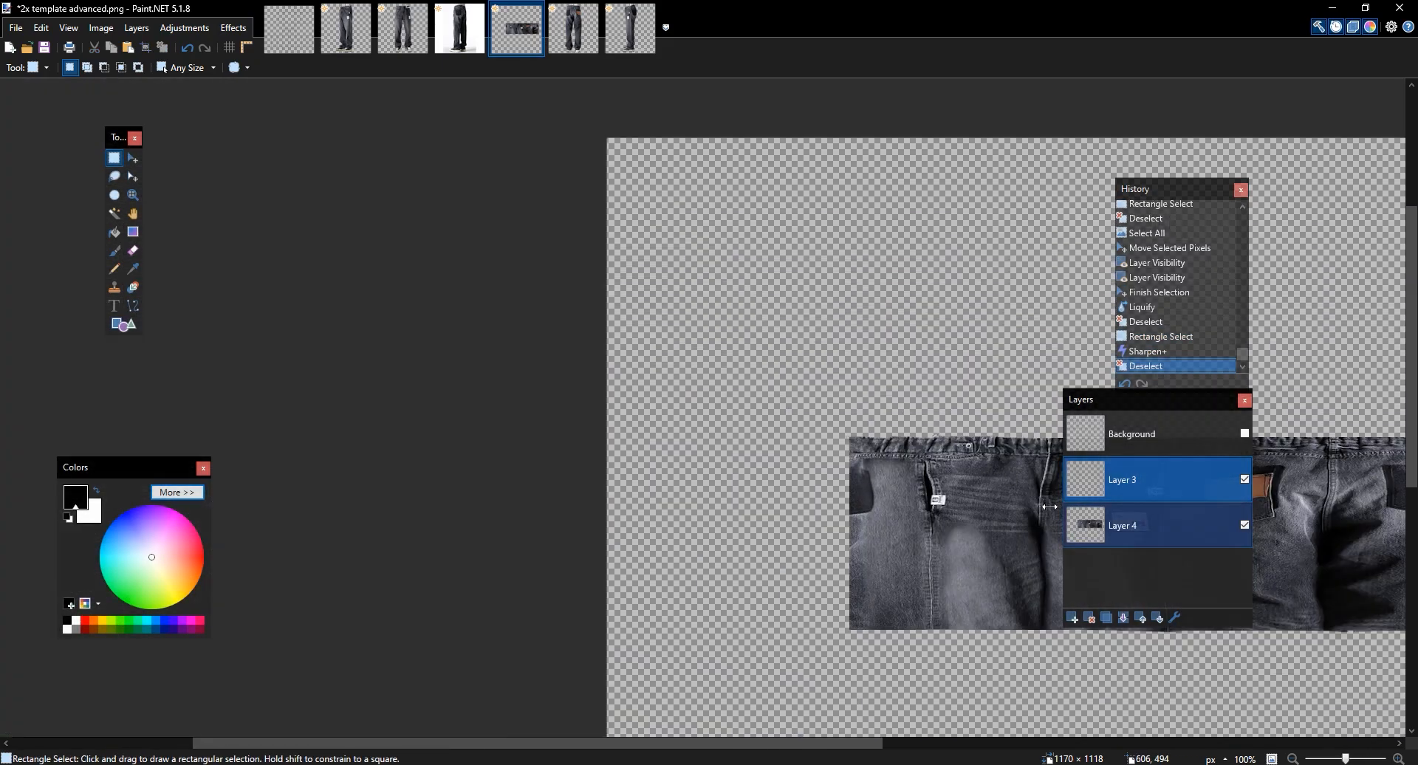
{"action": "scroll", "coordinate": [516, 422], "scroll_direction": "down", "scroll_amount": 1}
{"action": "left_click_drag", "start_coordinate": [800, 511], "coordinate": [683, 492]}
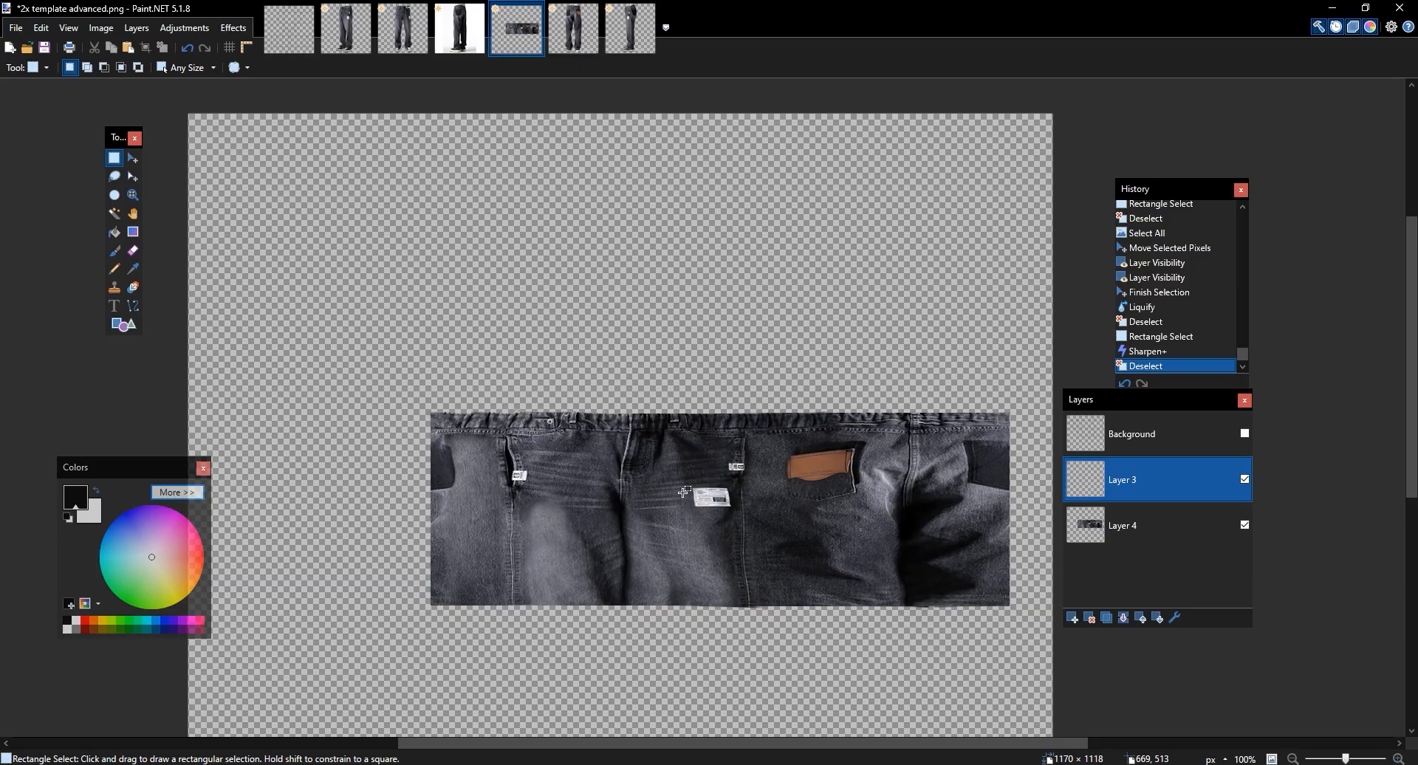
{"action": "left_click", "coordinate": [1123, 618]}
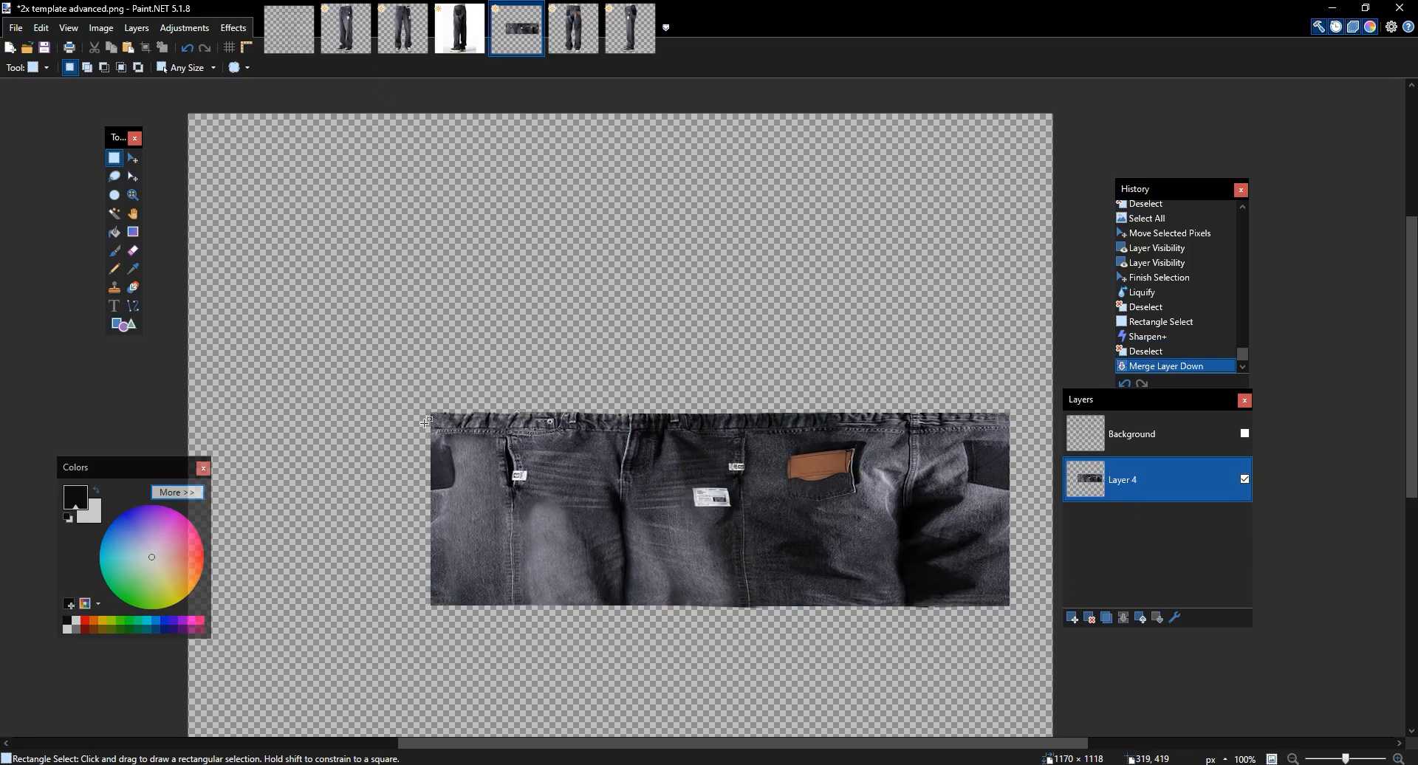
{"action": "scroll", "coordinate": [518, 445], "scroll_direction": "down", "scroll_amount": 3}
{"action": "scroll", "coordinate": [427, 469], "scroll_direction": "right", "scroll_amount": 1}
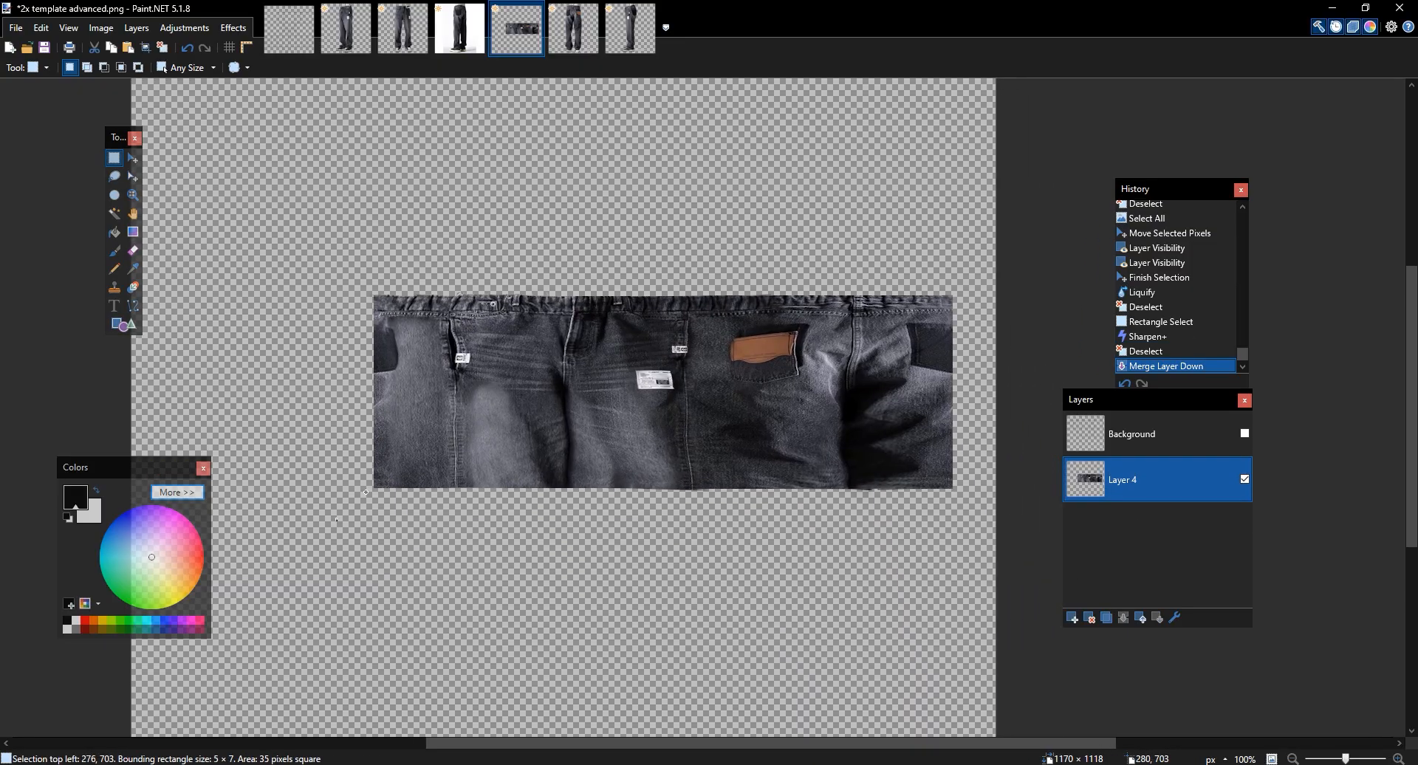
{"action": "left_click_drag", "start_coordinate": [337, 520], "coordinate": [967, 292]}
{"action": "left_click", "coordinate": [984, 293]}
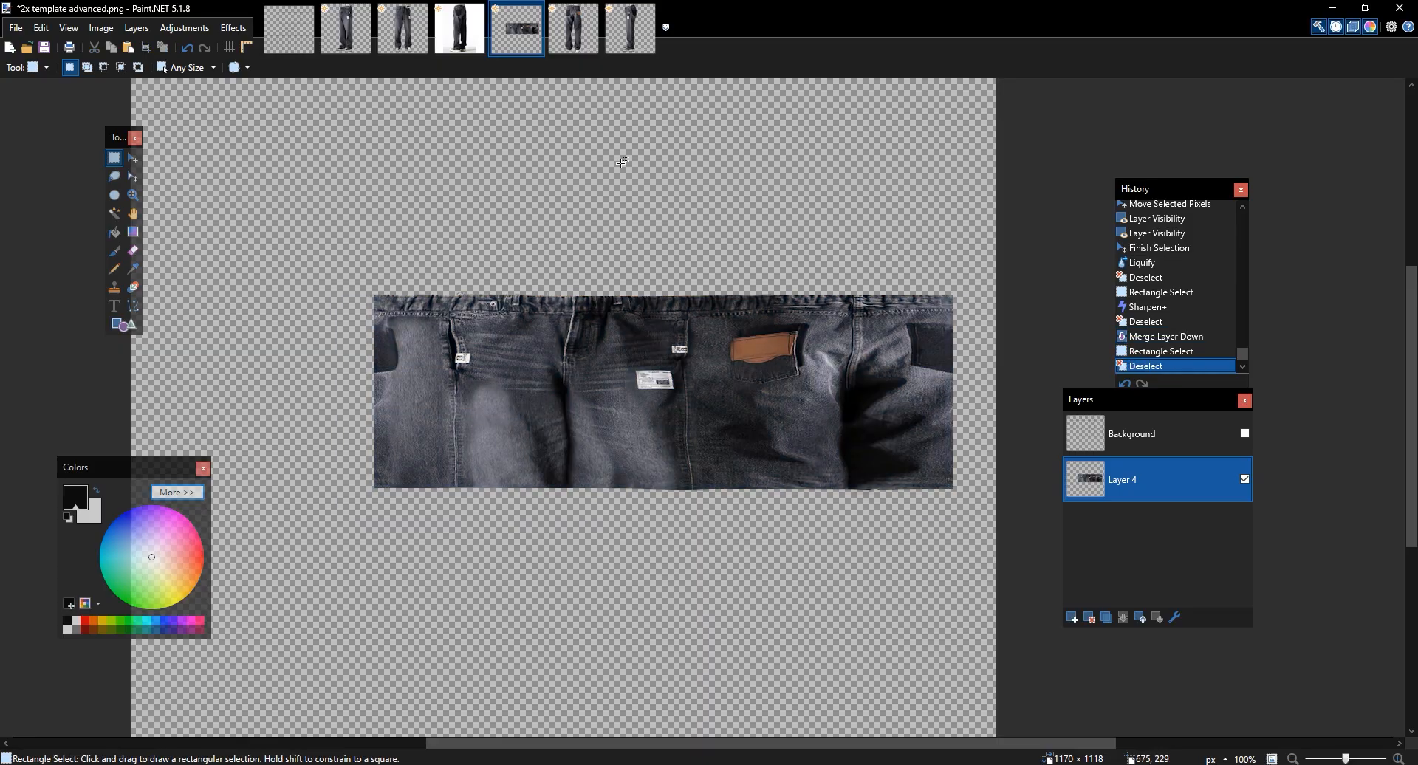
Examine the open front-view and angled jeans photos for lower-leg denim that can be reused on the template
{"action": "left_click", "coordinate": [402, 29]}
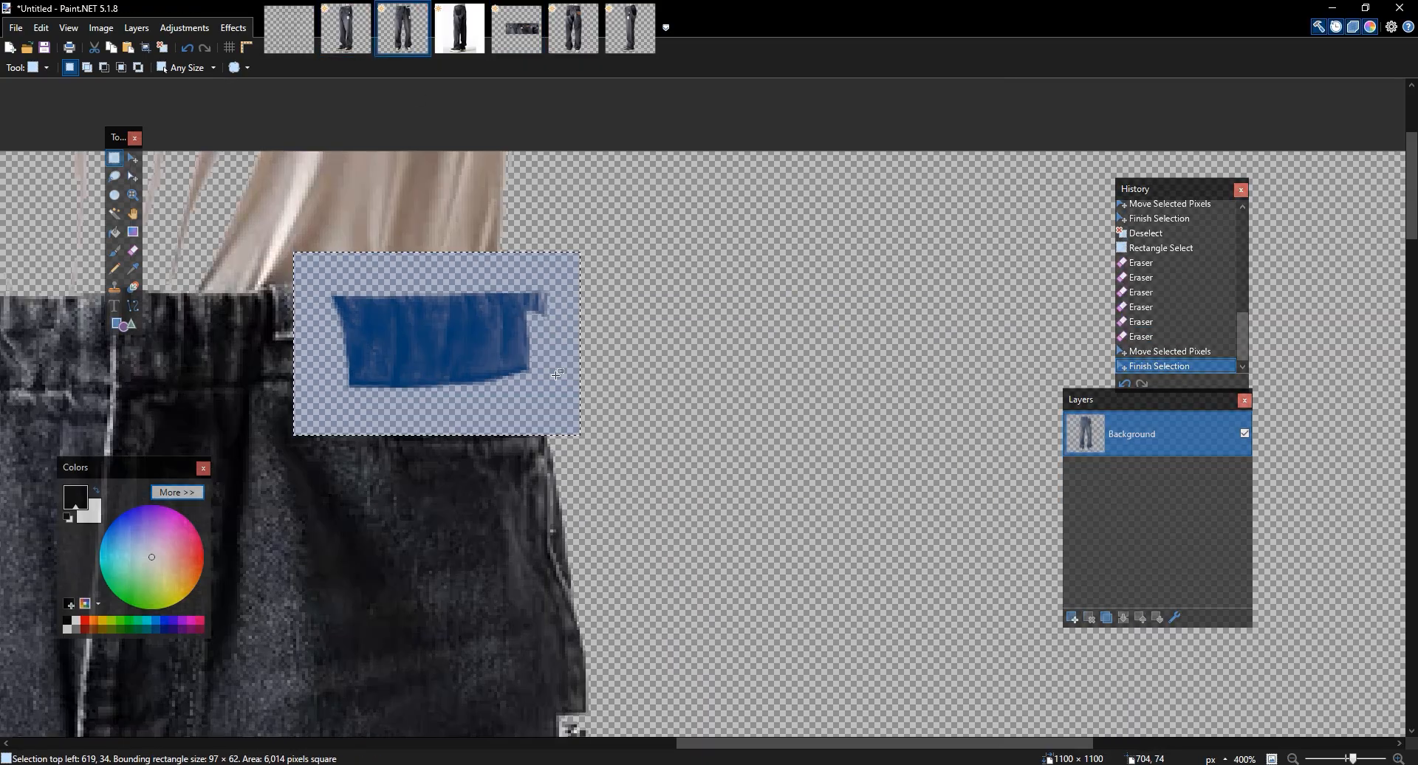
{"action": "scroll", "coordinate": [741, 394], "scroll_direction": "down", "scroll_amount": 6}
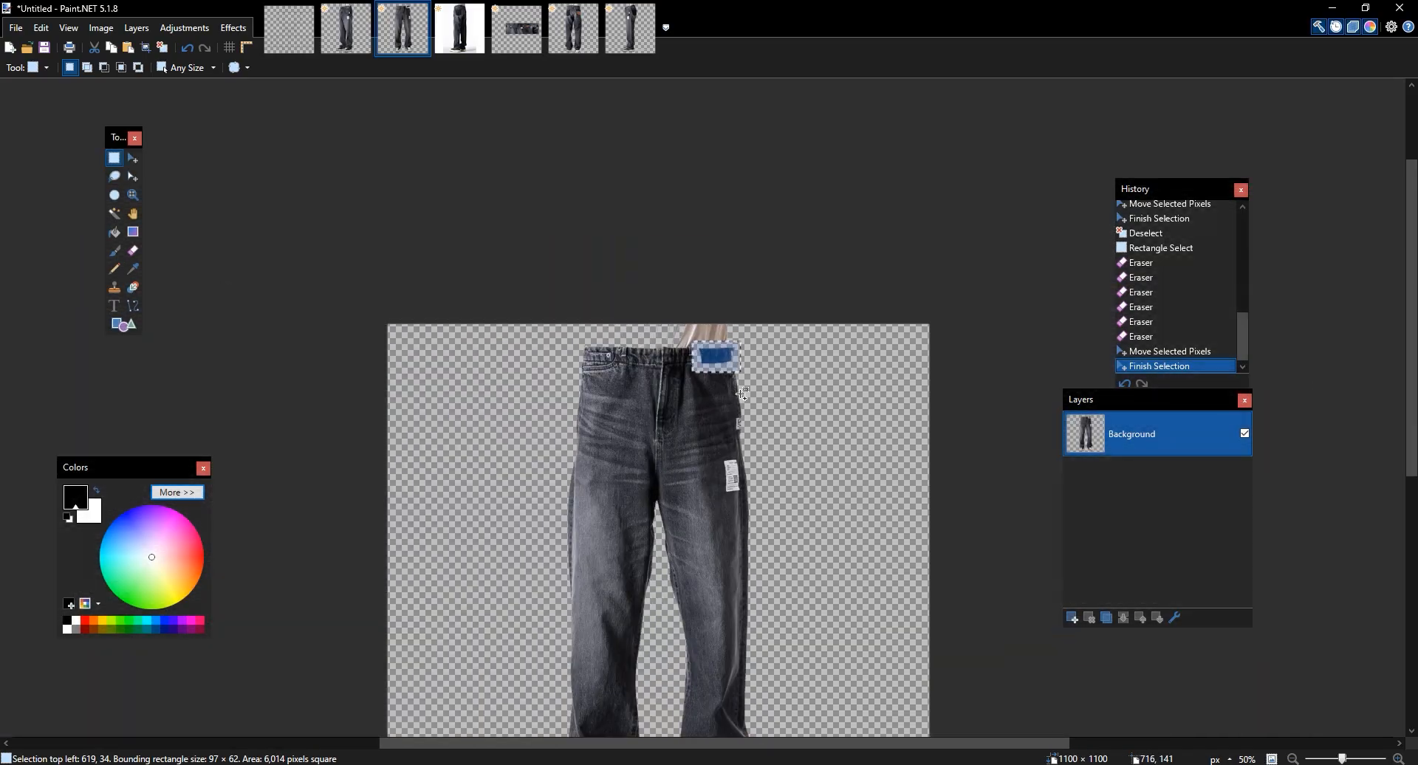
{"action": "scroll", "coordinate": [742, 393], "scroll_direction": "up", "scroll_amount": 2}
{"action": "left_click_drag", "start_coordinate": [694, 343], "coordinate": [691, 340]}
{"action": "scroll", "coordinate": [702, 307], "scroll_direction": "down", "scroll_amount": 5}
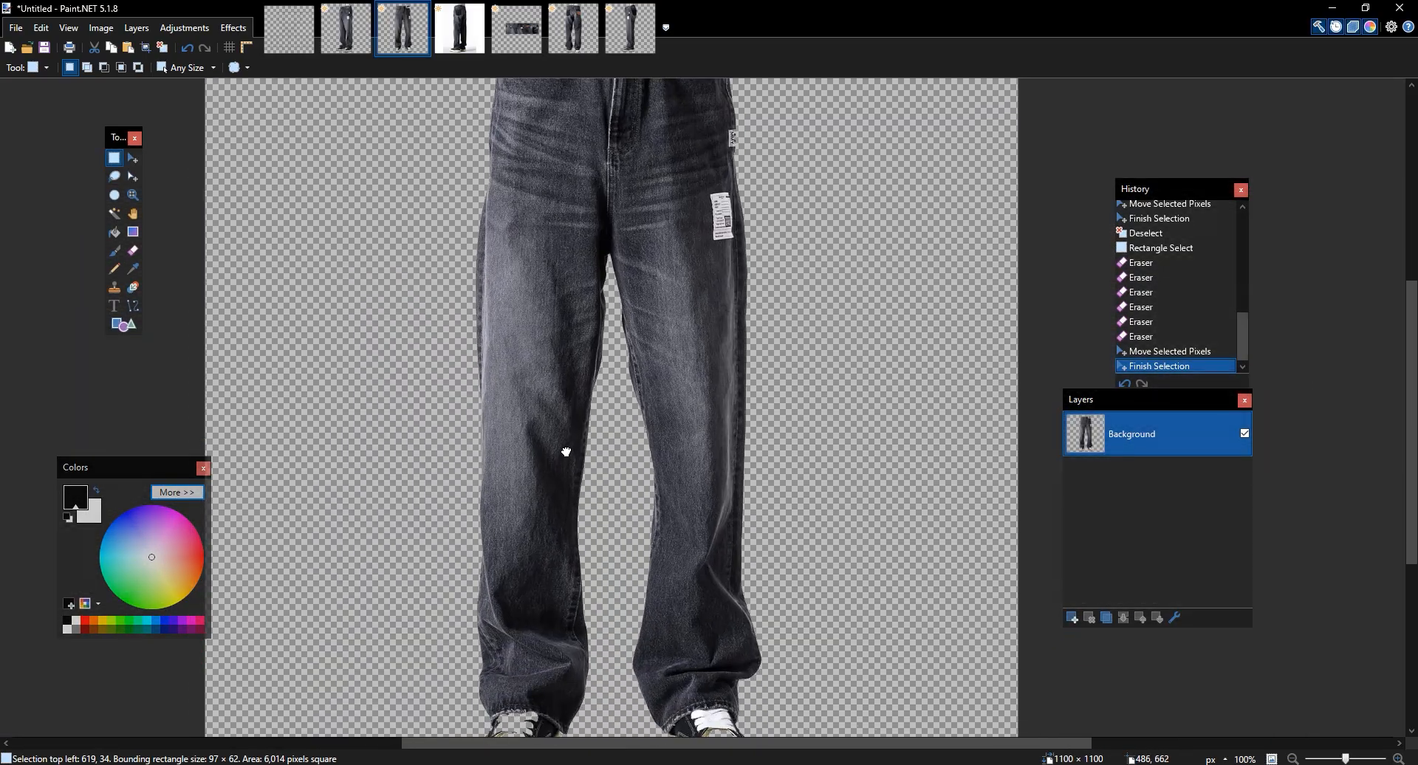
{"action": "scroll", "coordinate": [563, 452], "scroll_direction": "right", "scroll_amount": 1}
{"action": "left_click", "coordinate": [563, 576]}
{"action": "left_click", "coordinate": [346, 29]}
{"action": "scroll", "coordinate": [674, 257], "scroll_direction": "down", "scroll_amount": 5}
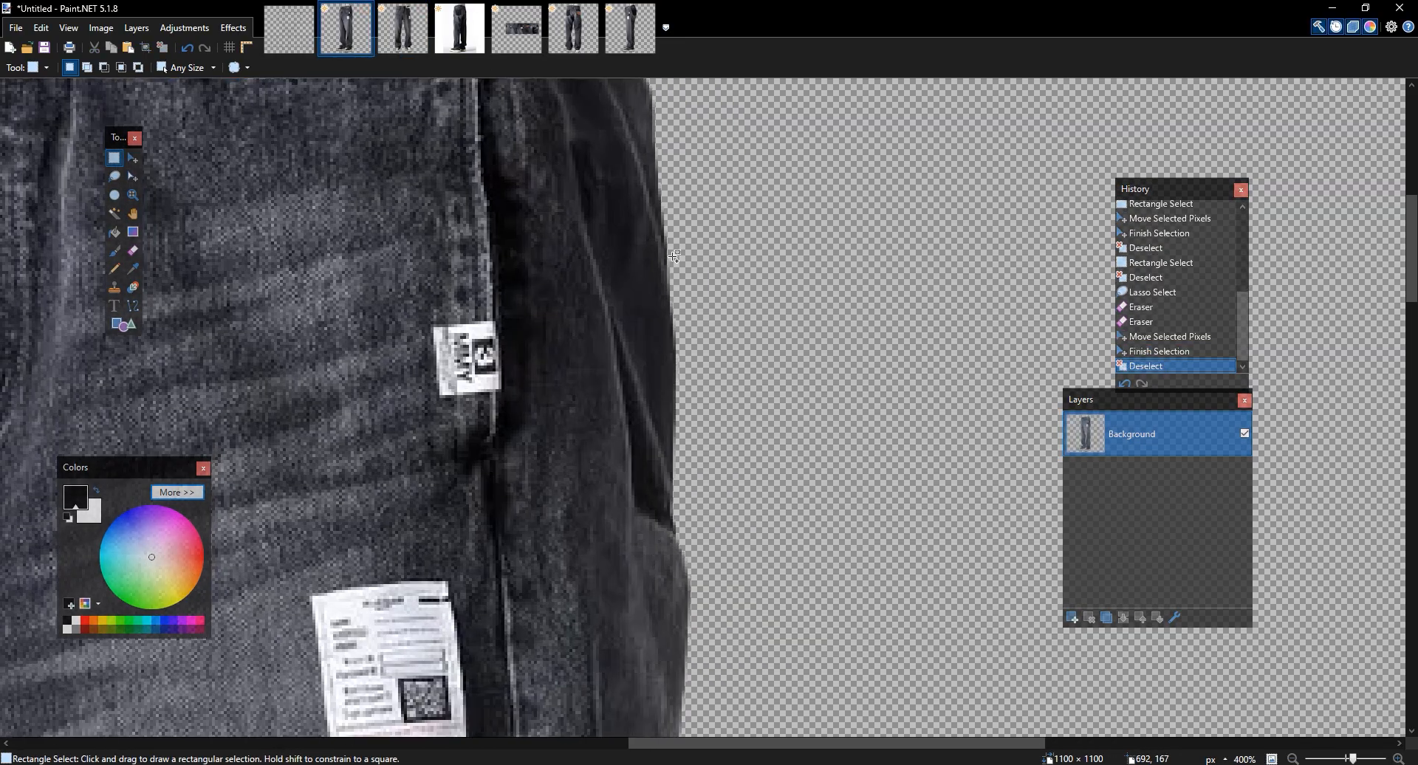
{"action": "scroll", "coordinate": [674, 256], "scroll_direction": "up", "scroll_amount": 3}
{"action": "scroll", "coordinate": [674, 256], "scroll_direction": "down", "scroll_amount": 5}
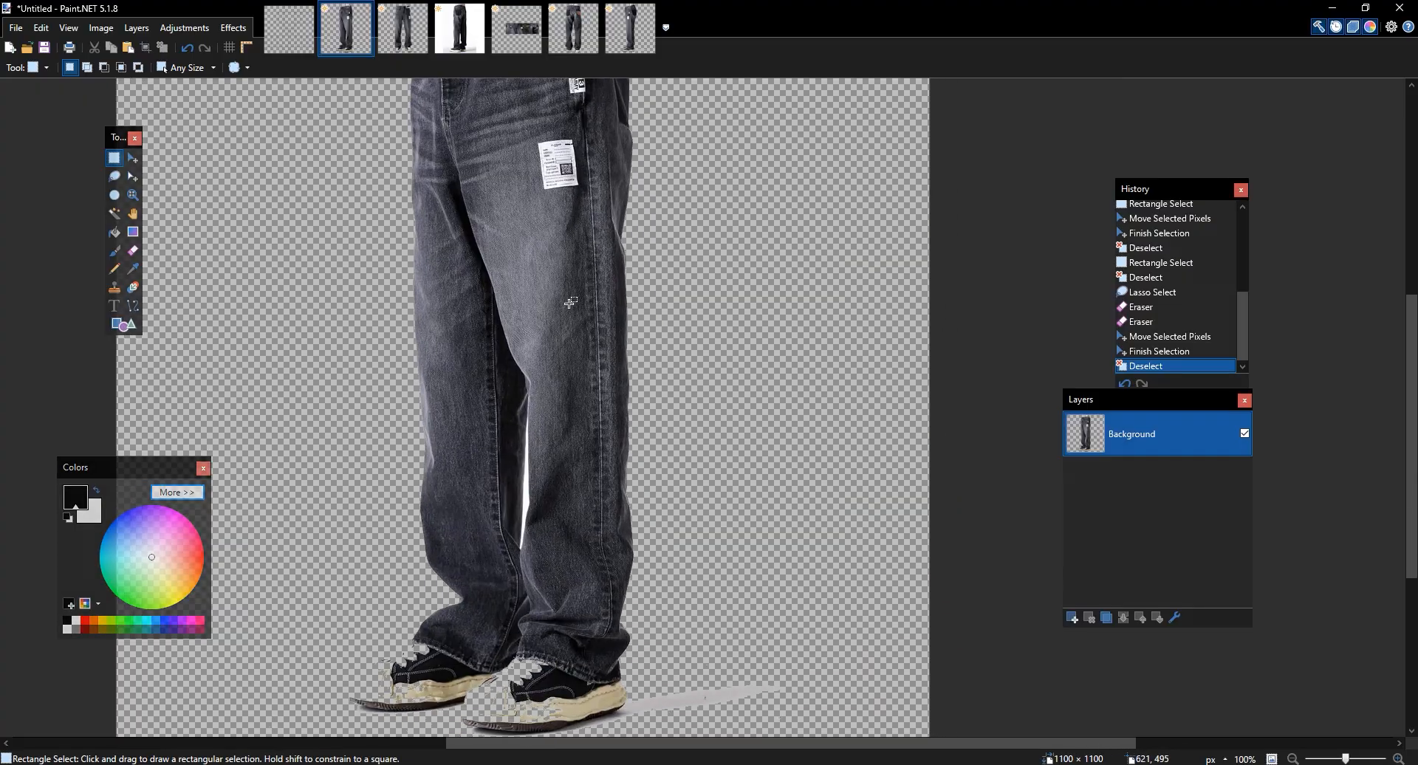
Reorder the open images so the 2x template comes second and the front-view jeans photo third
{"action": "left_click_drag", "start_coordinate": [515, 47], "coordinate": [354, 47]}
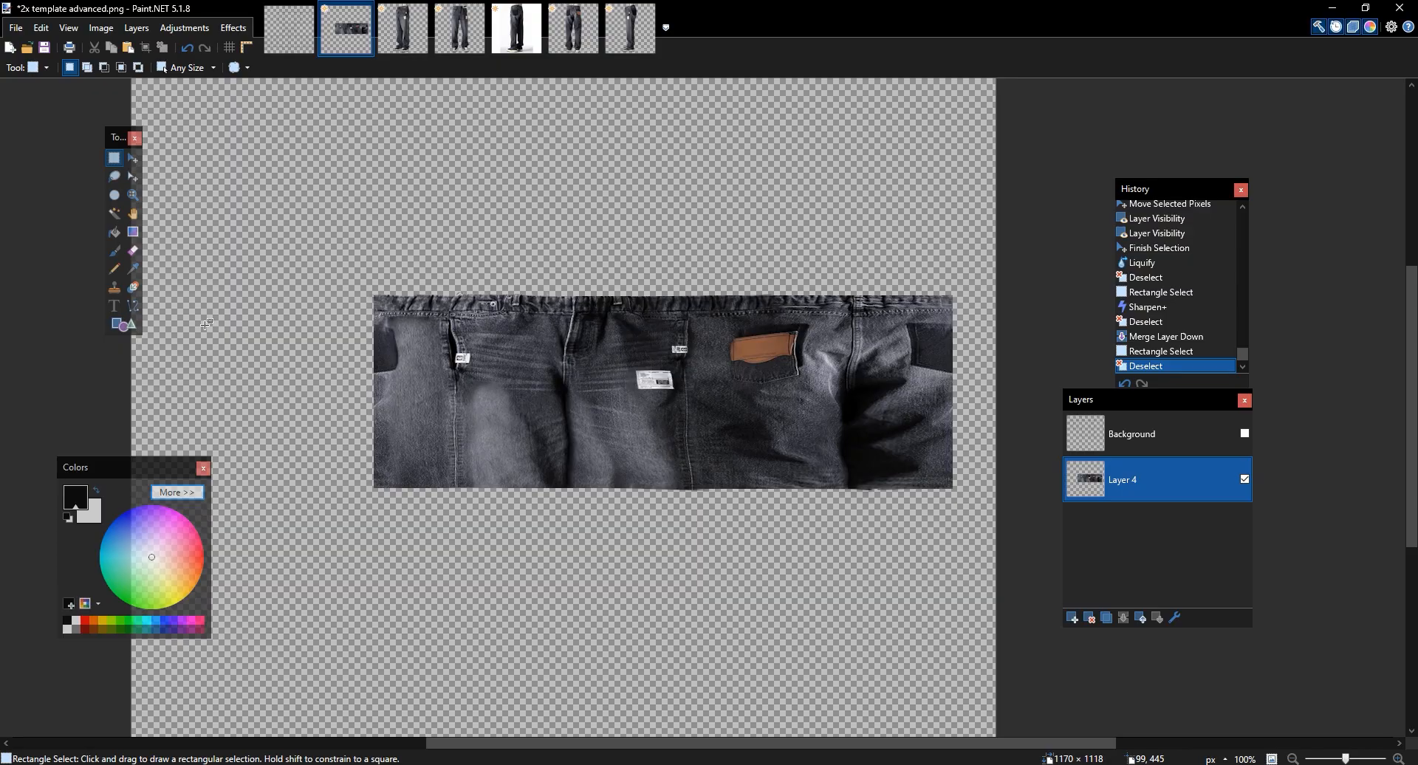
{"action": "left_click", "coordinate": [478, 47]}
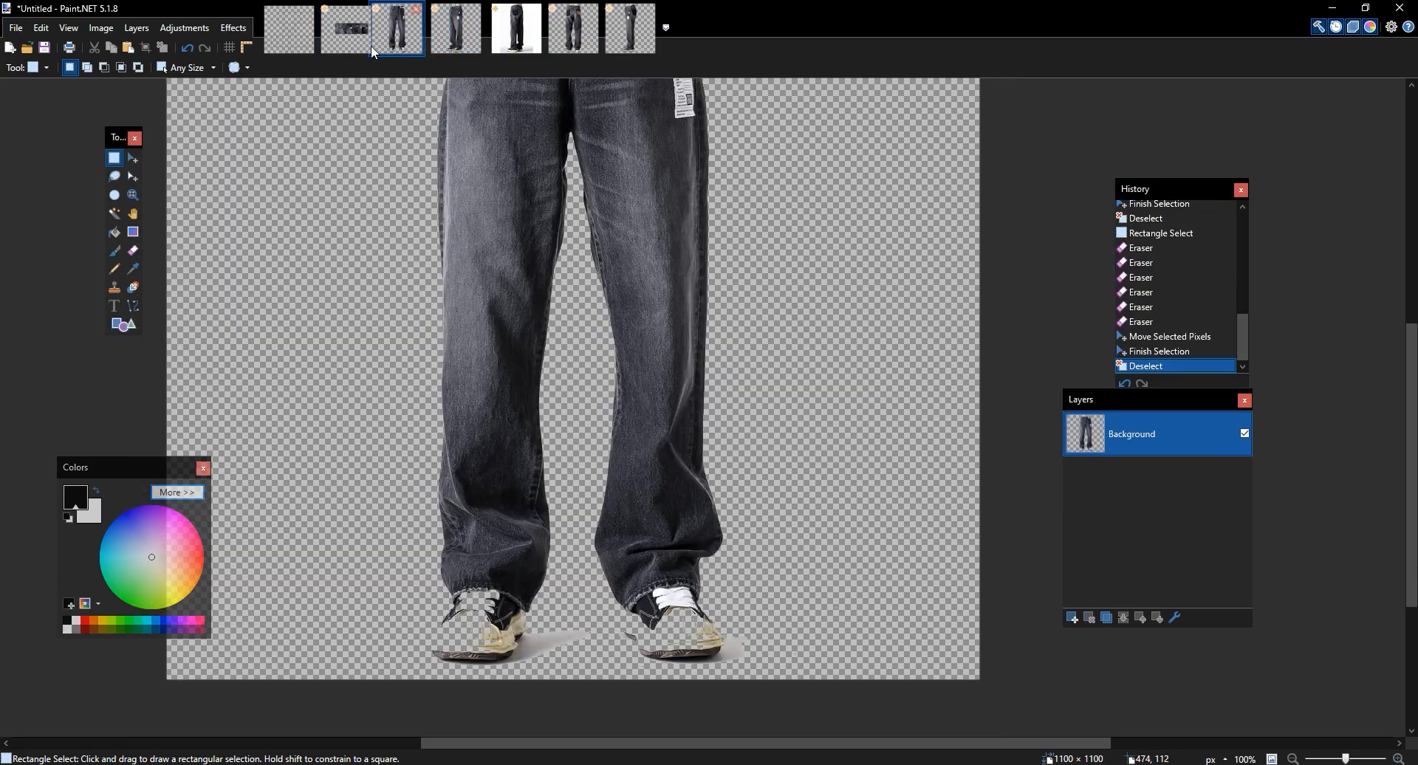
{"action": "scroll", "coordinate": [471, 262], "scroll_direction": "up", "scroll_amount": 3}
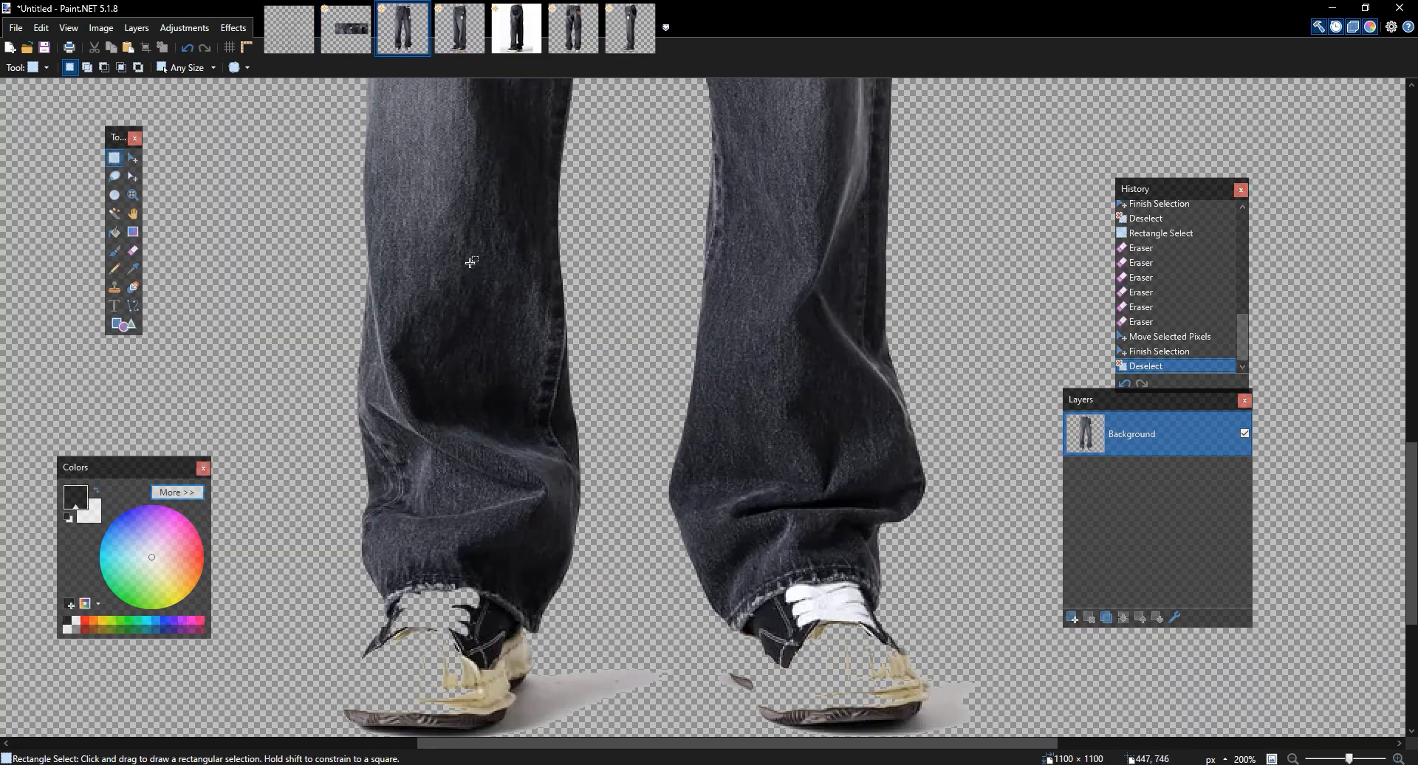
Erase the shoe and frayed hem below the left-hand trouser leg with a 59 px eraser at 100% hardness
{"action": "scroll", "coordinate": [471, 262], "scroll_direction": "down", "scroll_amount": 1}
{"action": "key", "text": "e"}
{"action": "left_click", "coordinate": [189, 68]}
{"action": "mouse_move", "coordinate": [527, 599]}
{"action": "left_mouse_down"}
{"action": "mouse_move", "coordinate": [506, 557]}
{"action": "mouse_move", "coordinate": [417, 546]}
{"action": "mouse_move", "coordinate": [469, 534]}
{"action": "mouse_move", "coordinate": [439, 532]}
{"action": "mouse_move", "coordinate": [421, 445]}
{"action": "mouse_move", "coordinate": [444, 517]}
{"action": "left_mouse_up"}
{"action": "scroll", "coordinate": [439, 532], "scroll_direction": "down", "scroll_amount": 1}
{"action": "left_click_drag", "start_coordinate": [487, 439], "coordinate": [526, 431]}
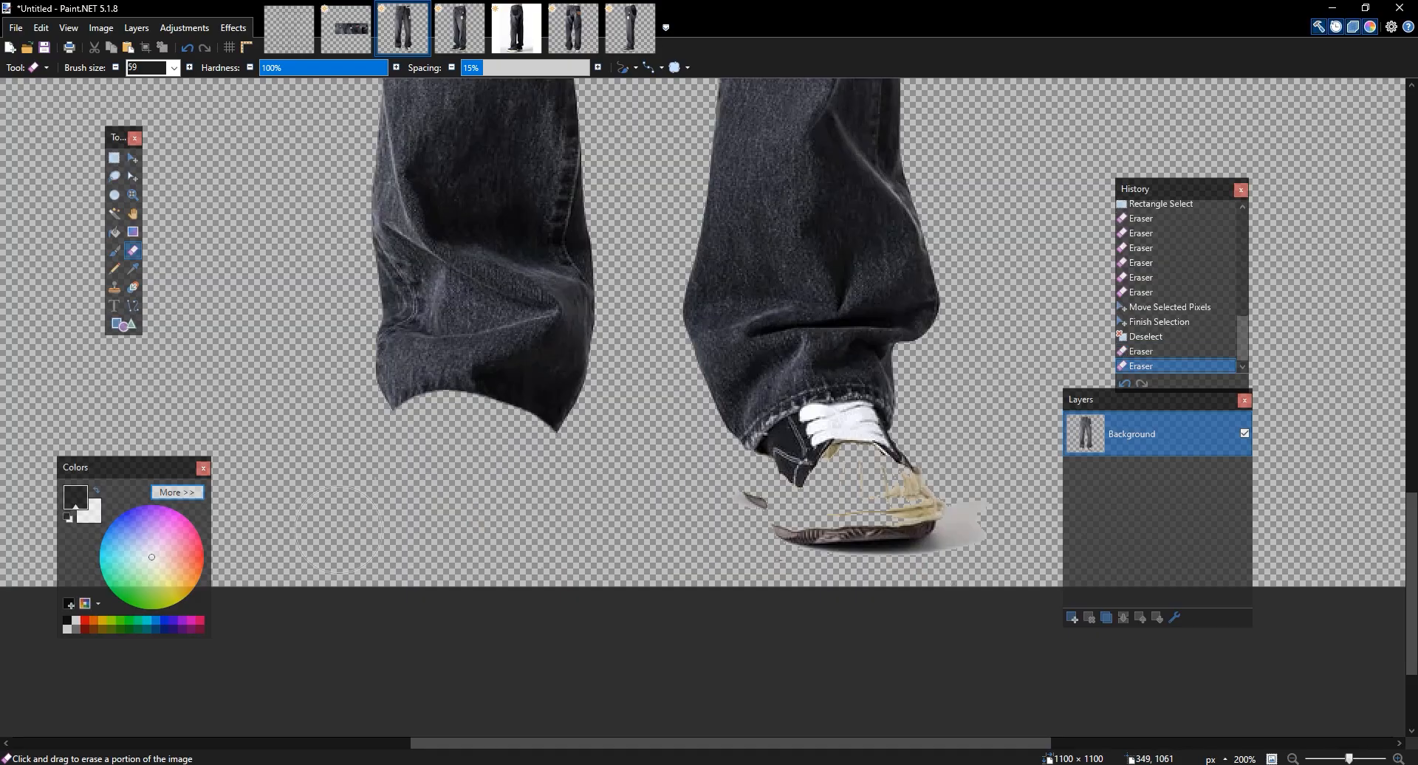
Copy a 208 × 291 px area around the lower part of the left-hand trouser leg in the front-view photo
{"action": "key", "text": "s"}
{"action": "scroll", "coordinate": [346, 529], "scroll_direction": "up", "scroll_amount": 2}
{"action": "mouse_move", "coordinate": [633, 664]}
{"action": "left_mouse_down"}
{"action": "mouse_move", "coordinate": [330, 295]}
{"action": "mouse_move", "coordinate": [325, 234]}
{"action": "left_mouse_up"}
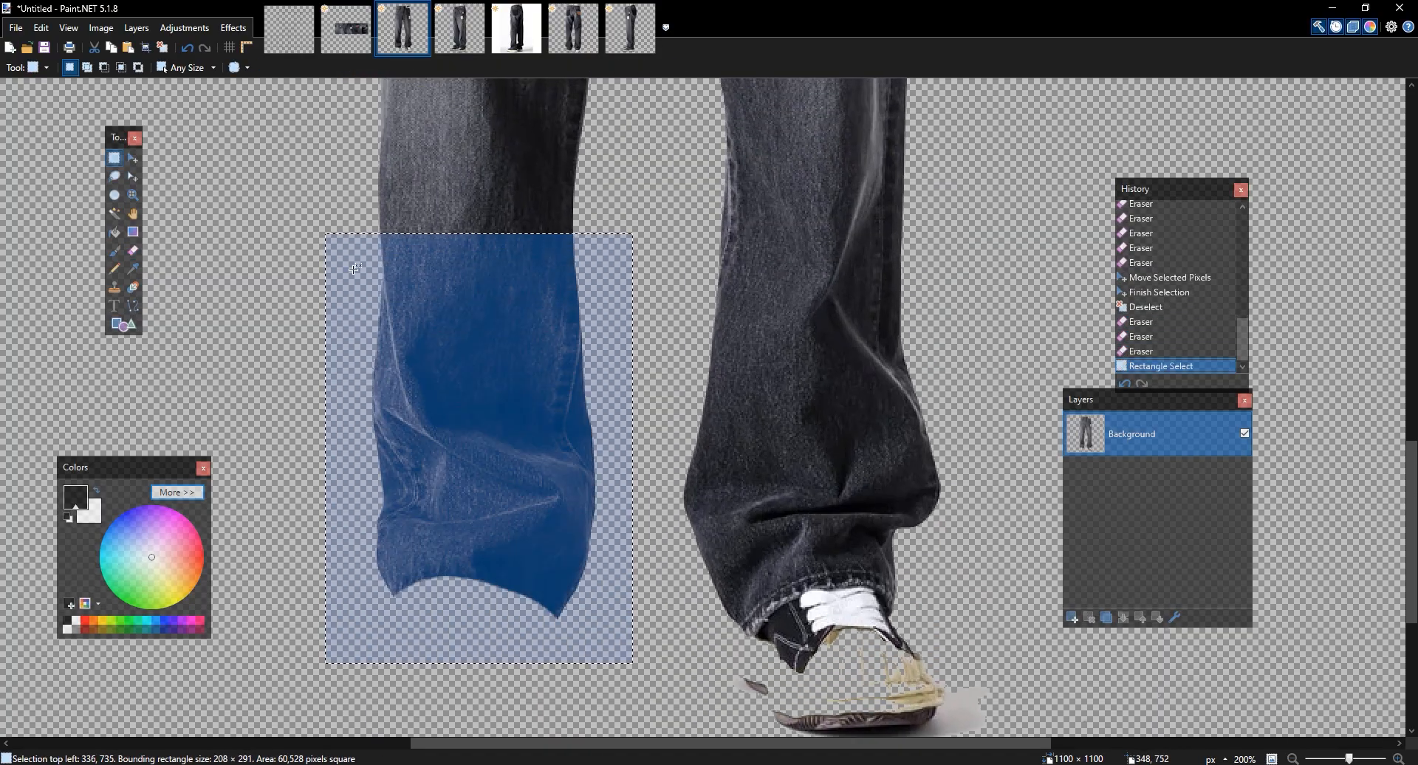
{"action": "key", "text": "m"}
{"action": "left_click", "coordinate": [485, 389]}
Paste the lower-leg piece on a new layer of the 2x template and place it over the front's lower edge
{"action": "left_click", "coordinate": [355, 46]}
{"action": "key", "text": "ctrl+shift+n"}
{"action": "key", "text": "ctrl+v"}
{"action": "left_click_drag", "start_coordinate": [557, 510], "coordinate": [583, 368]}
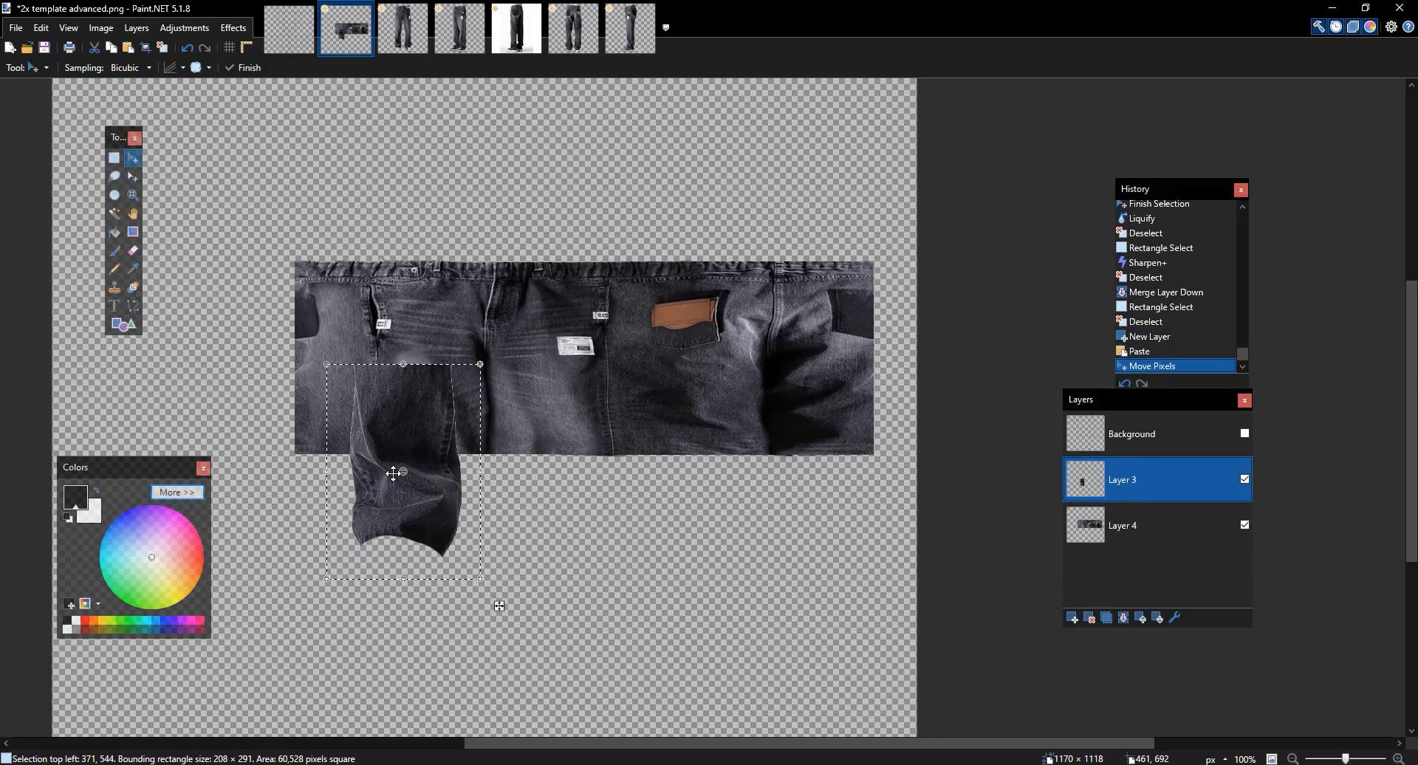
Show the Background guide layer, then move, resize and rotate the leg piece to fit between the side seam and the front centre
{"action": "scroll", "coordinate": [392, 473], "scroll_direction": "up", "scroll_amount": 2}
{"action": "left_click", "coordinate": [1245, 434]}
{"action": "left_click_drag", "start_coordinate": [679, 383], "coordinate": [636, 413]}
{"action": "left_click_drag", "start_coordinate": [418, 555], "coordinate": [506, 458]}
{"action": "left_click_drag", "start_coordinate": [619, 616], "coordinate": [684, 436]}
{"action": "left_click_drag", "start_coordinate": [520, 393], "coordinate": [487, 443]}
{"action": "left_click_drag", "start_coordinate": [436, 222], "coordinate": [433, 212]}
{"action": "left_click_drag", "start_coordinate": [642, 490], "coordinate": [657, 492]}
{"action": "left_click_drag", "start_coordinate": [485, 392], "coordinate": [484, 395]}
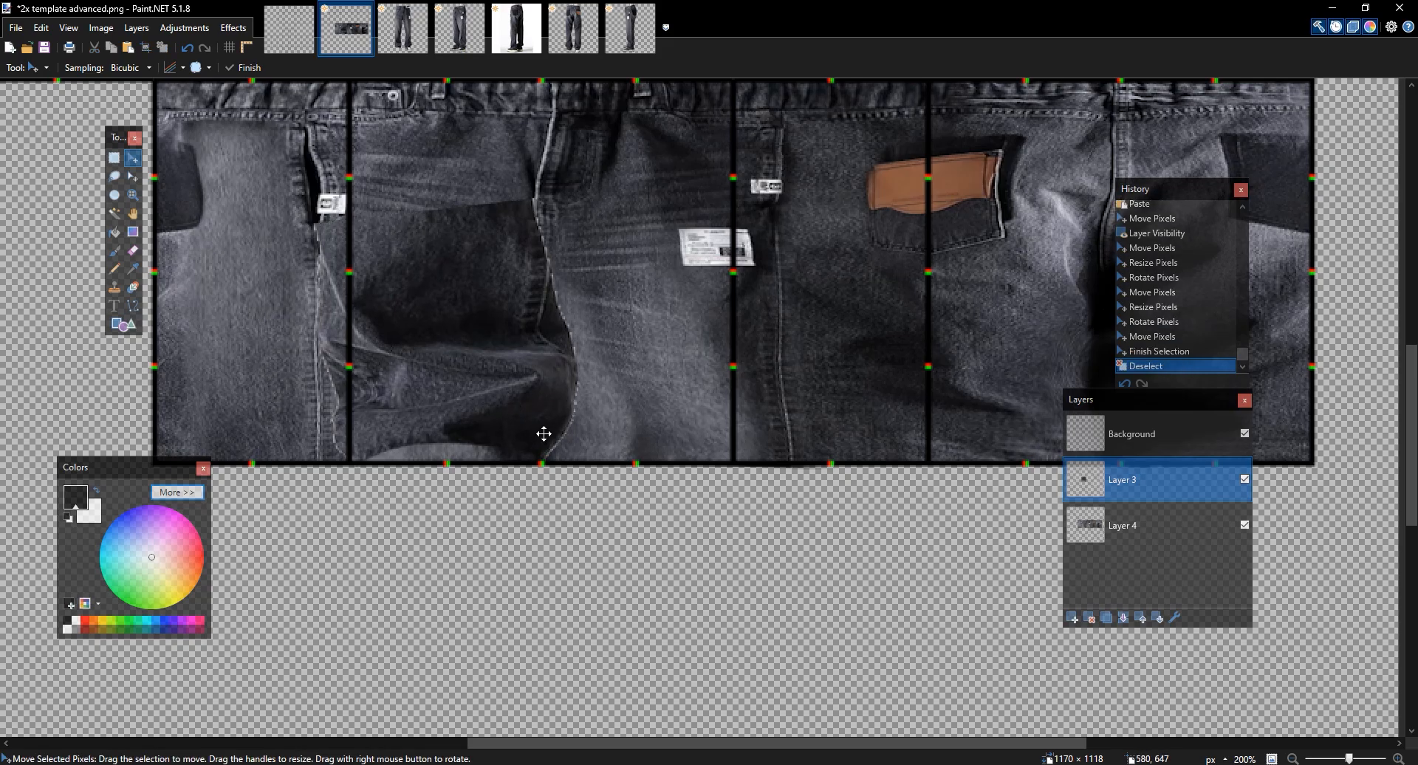
{"action": "key", "text": "ctrl+d"}
Compress the leg piece on Layer 3 vertically from its upper edge so it covers only the lower part of the front
{"action": "key", "text": "s"}
{"action": "left_click_drag", "start_coordinate": [266, 217], "coordinate": [642, 479]}
{"action": "key", "text": "m"}
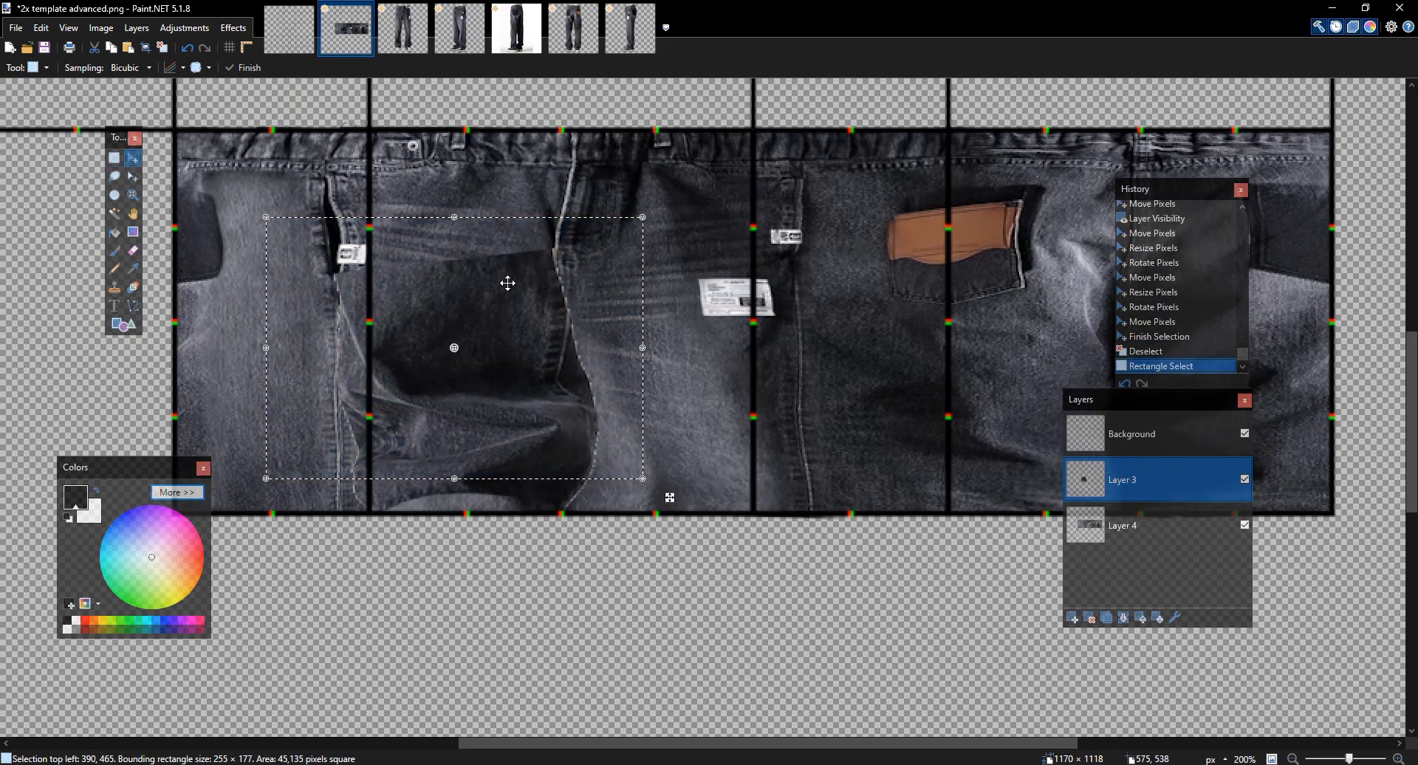
{"action": "left_click_drag", "start_coordinate": [456, 241], "coordinate": [457, 348]}
{"action": "key", "text": "ctrl+d"}
{"action": "key", "text": "e"}
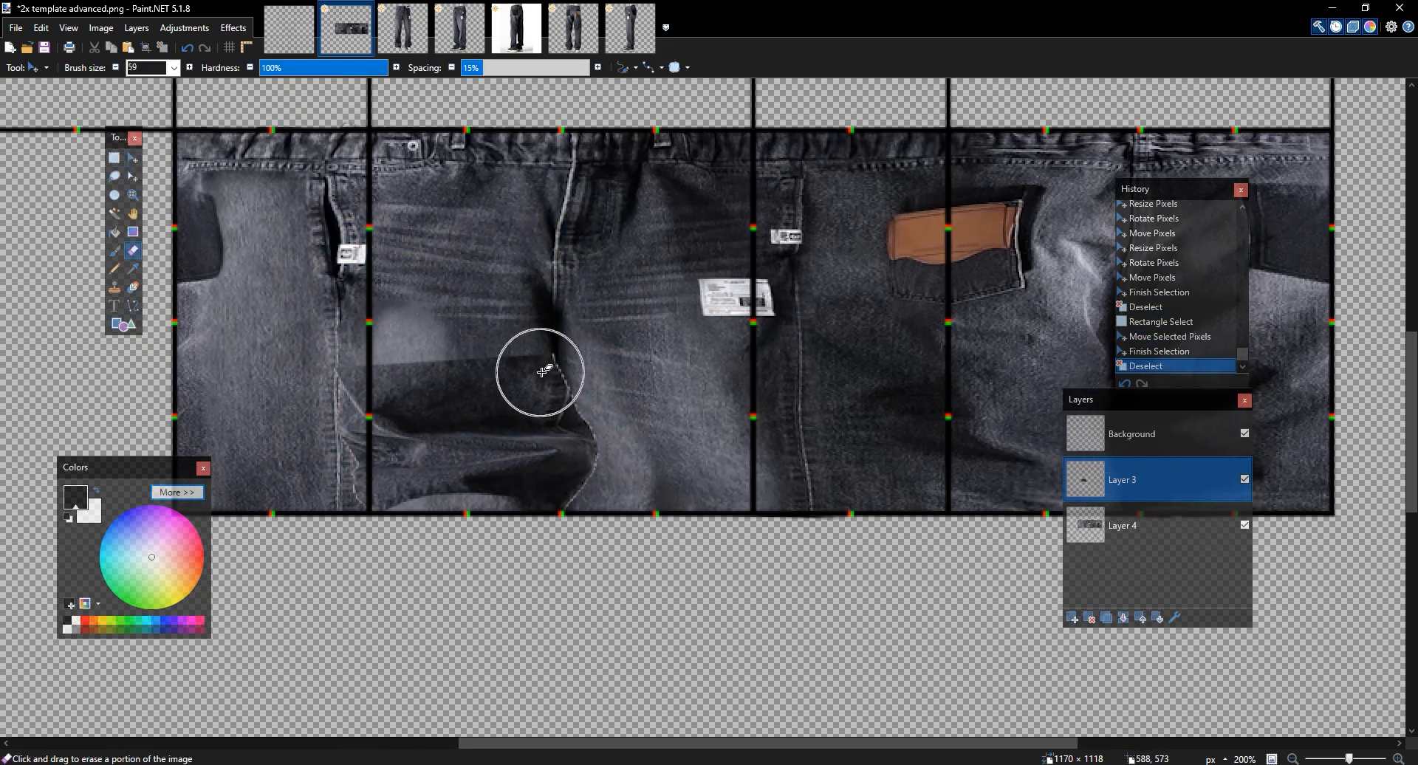
{"action": "scroll", "coordinate": [632, 405], "scroll_direction": "up", "scroll_amount": 1}
{"action": "scroll", "coordinate": [601, 433], "scroll_direction": "up", "scroll_amount": 1}
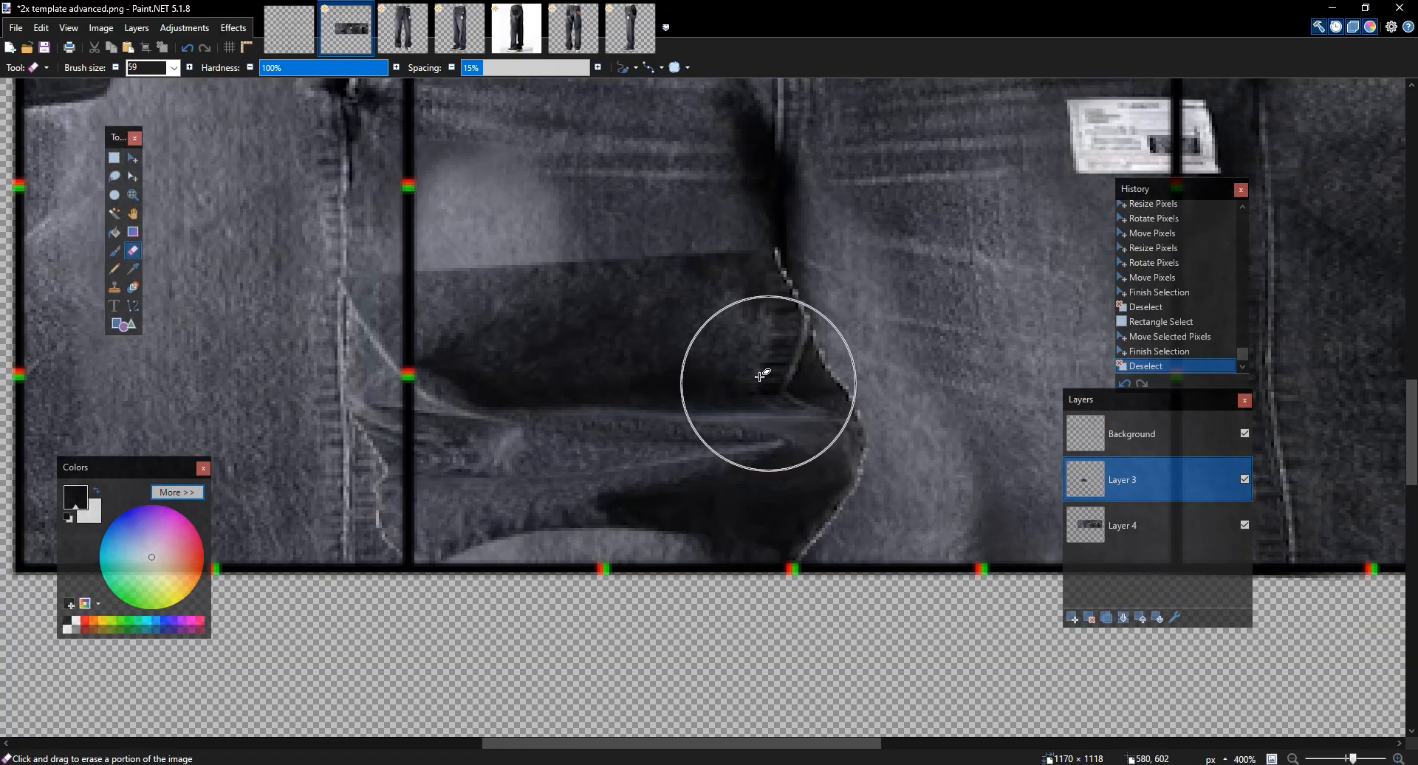
{"action": "left_click_drag", "start_coordinate": [759, 255], "coordinate": [533, 285]}
Erase the shoe below the photo's right-hand trouser leg with a 59 px eraser, then copy a 199 × 264 px area around its lower part
{"action": "left_click", "coordinate": [403, 30]}
{"action": "key", "text": "ctrl+d"}
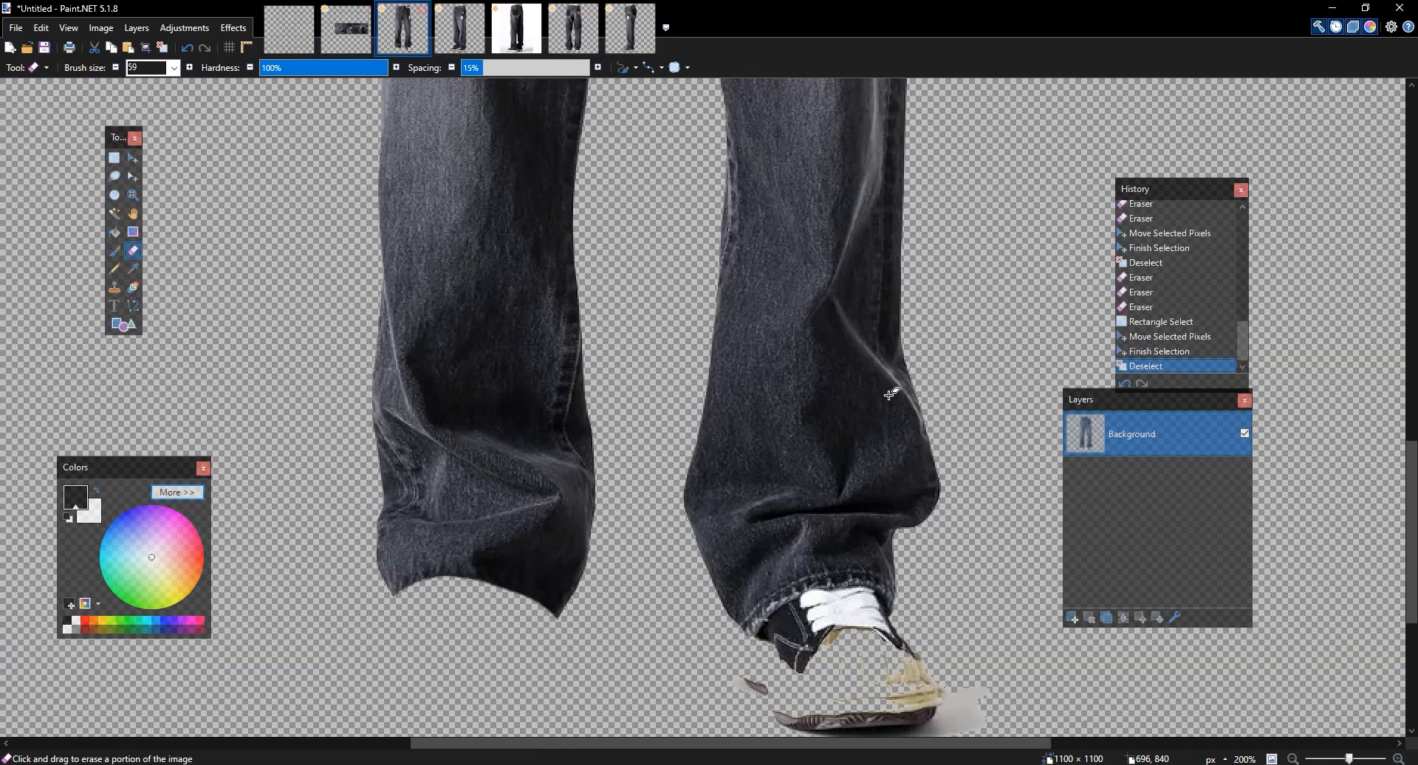
{"action": "left_click_drag", "start_coordinate": [878, 390], "coordinate": [718, 388]}
{"action": "mouse_move", "coordinate": [624, 641]}
{"action": "left_mouse_down"}
{"action": "mouse_move", "coordinate": [678, 602]}
{"action": "mouse_move", "coordinate": [722, 609]}
{"action": "mouse_move", "coordinate": [517, 283]}
{"action": "left_mouse_up"}
{"action": "key", "text": "s"}
Paste the right-hand leg piece on a new layer of the 2x template and shrink it to 194 × 170 px
{"action": "left_click", "coordinate": [345, 30]}
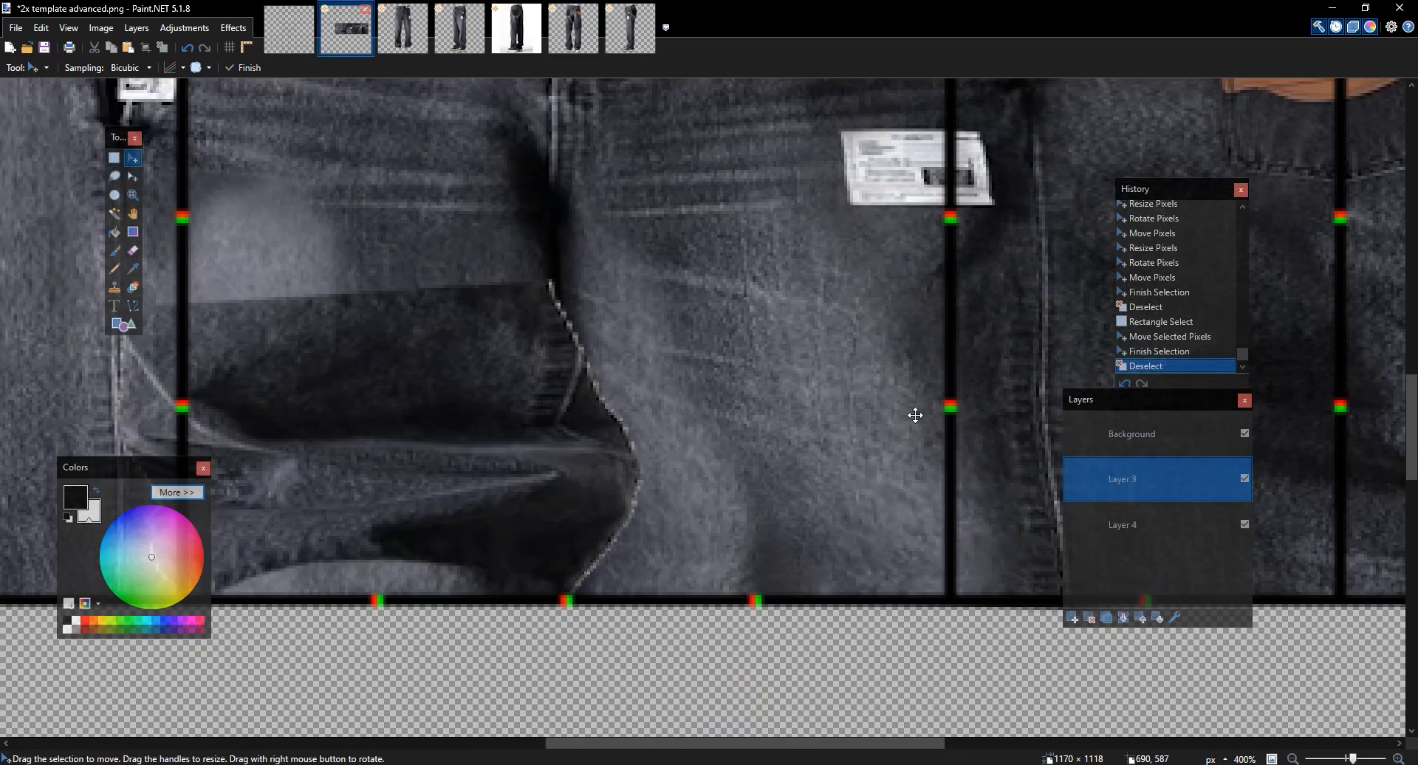
{"action": "left_click", "coordinate": [1073, 619]}
{"action": "key", "text": "ctrl+v"}
{"action": "scroll", "coordinate": [699, 453], "scroll_direction": "down", "scroll_amount": 2}
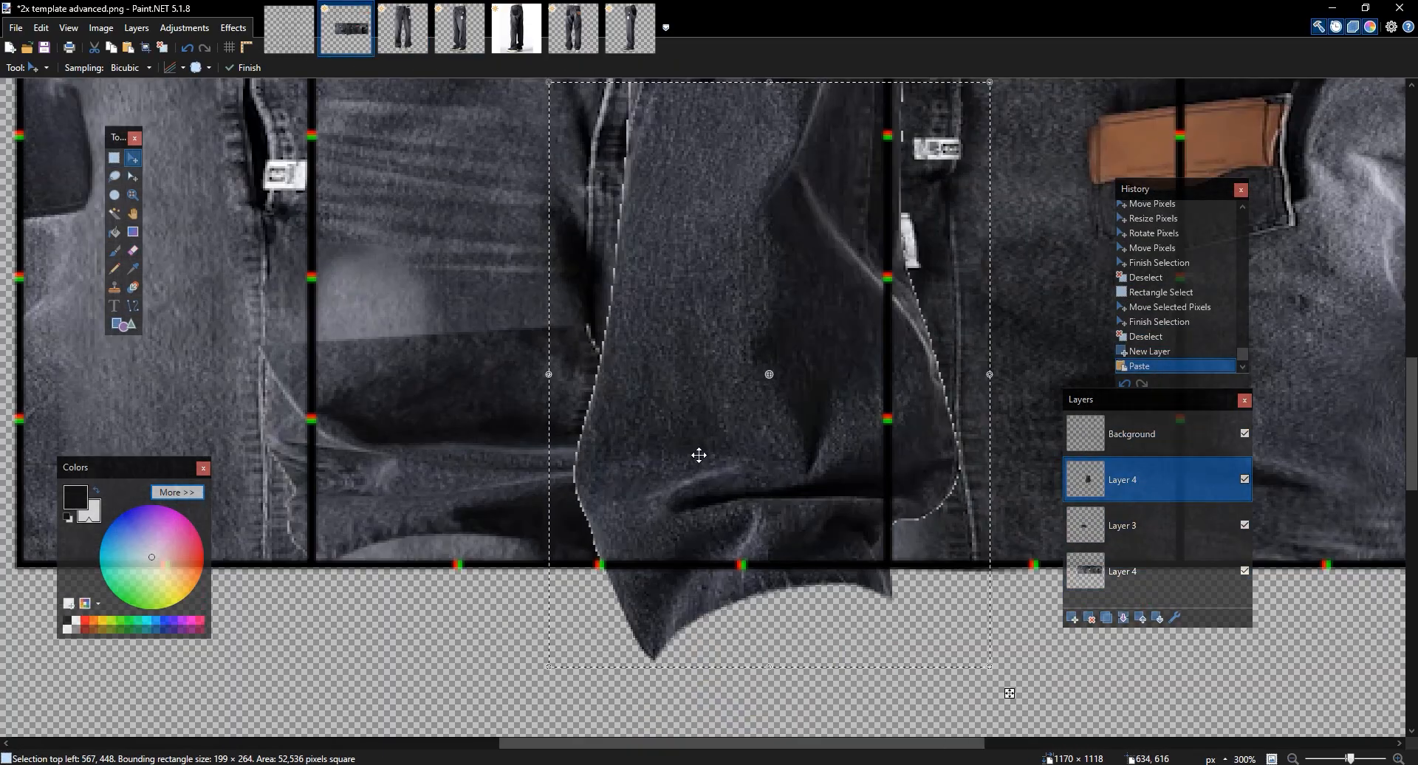
{"action": "left_click_drag", "start_coordinate": [893, 597], "coordinate": [884, 459]}
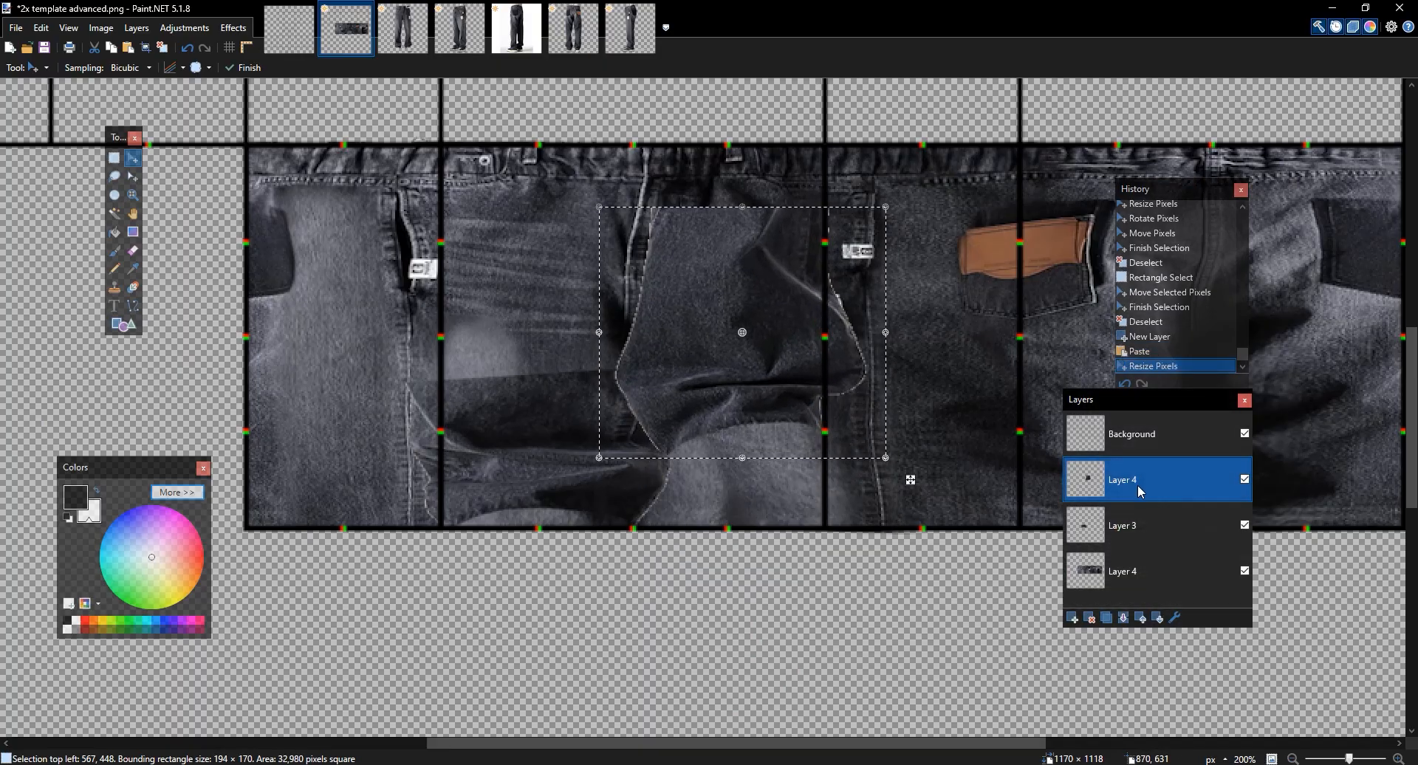
Place the new leg layer below Layer 3, then move, resize and rotate the piece to -8.56° between the front centre and side seam
{"action": "left_click_drag", "start_coordinate": [1138, 487], "coordinate": [1134, 528]}
{"action": "mouse_move", "coordinate": [908, 460]}
{"action": "left_mouse_down"}
{"action": "mouse_move", "coordinate": [891, 480]}
{"action": "mouse_move", "coordinate": [916, 467]}
{"action": "left_mouse_up"}
{"action": "left_click_drag", "start_coordinate": [857, 403], "coordinate": [832, 494]}
{"action": "left_click_drag", "start_coordinate": [902, 562], "coordinate": [851, 508]}
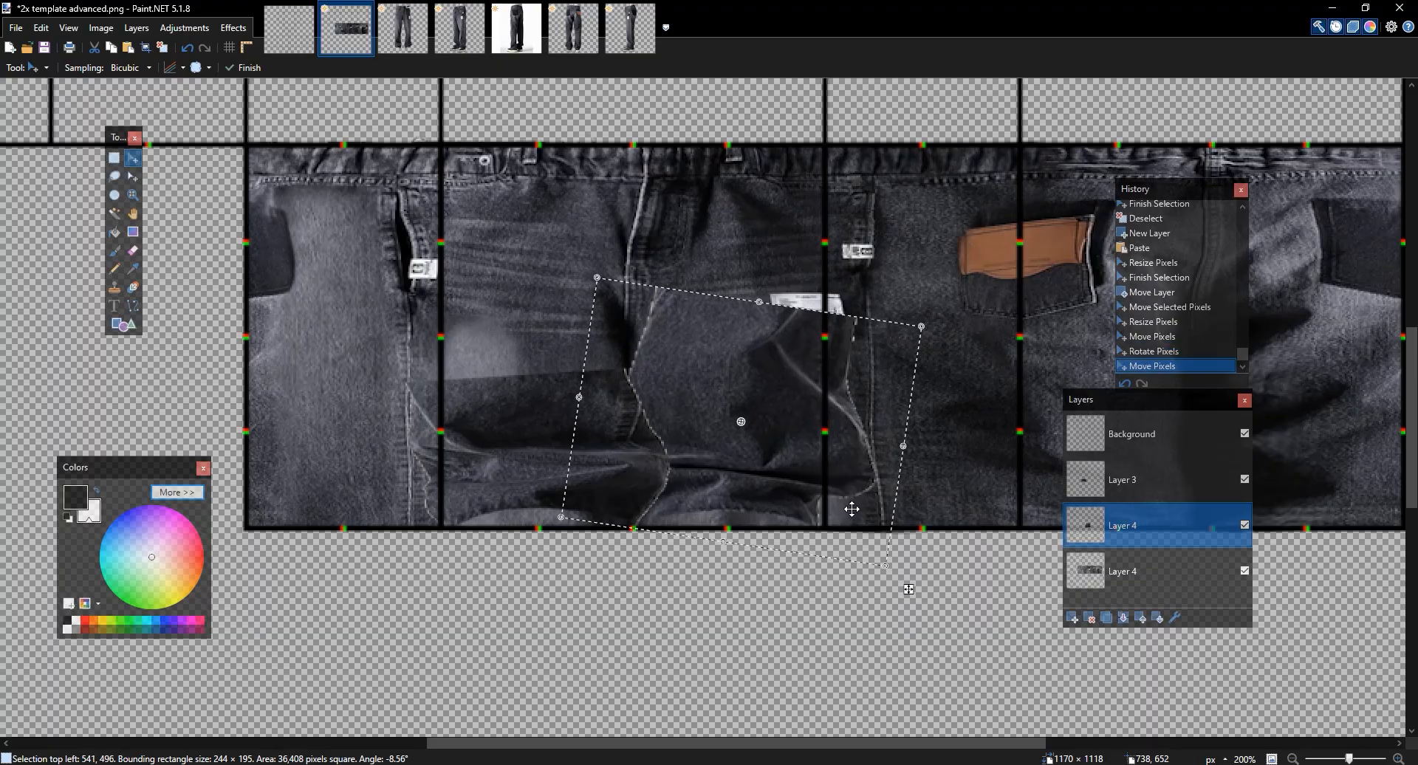
{"action": "key", "text": "ctrl+d"}
Shift the leg piece on Layer 3 by 3 px towards the side seam and adjust the placement of the new leg piece
{"action": "left_click", "coordinate": [1144, 488]}
{"action": "left_click_drag", "start_coordinate": [660, 470], "coordinate": [656, 471]}
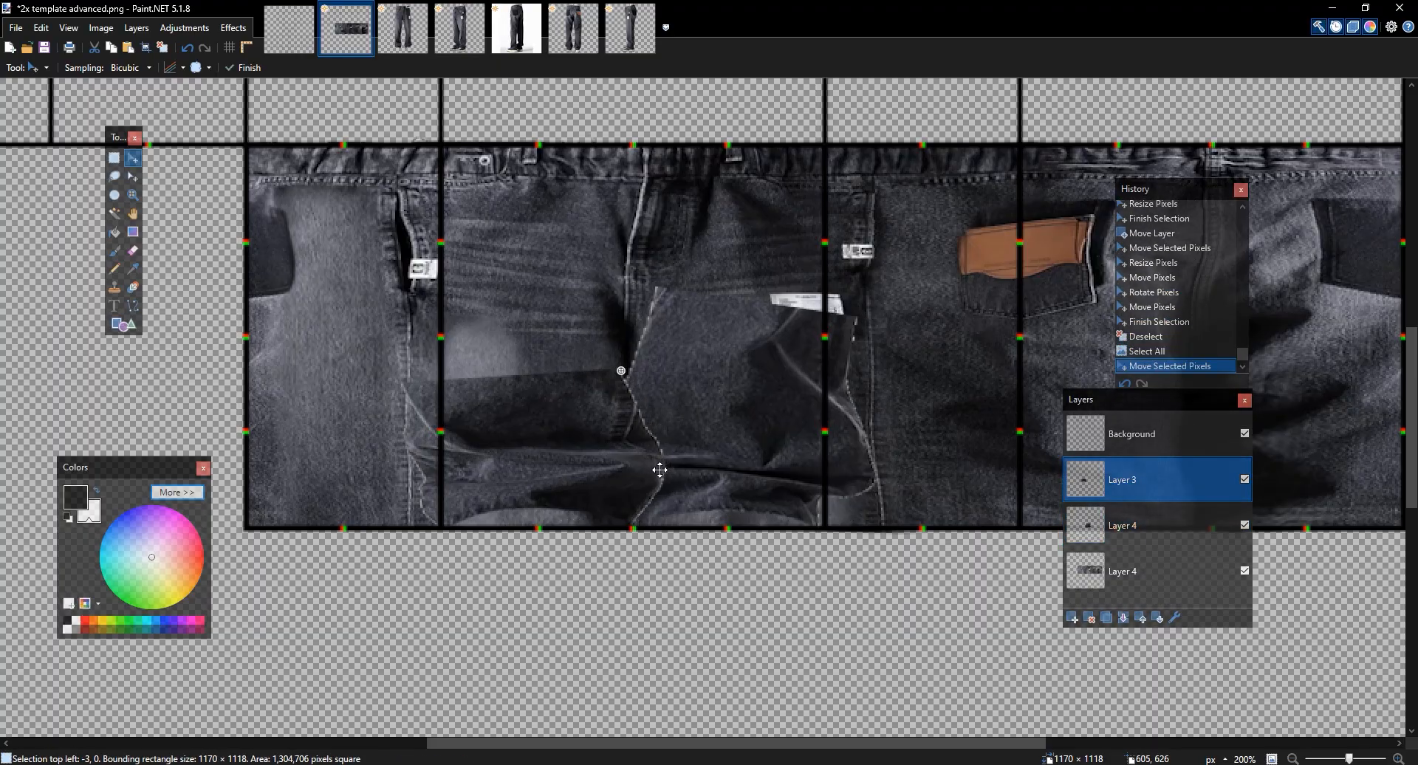
{"action": "key", "text": "ctrl+d"}
{"action": "left_click", "coordinate": [1123, 525]}
{"action": "left_click_drag", "start_coordinate": [753, 485], "coordinate": [753, 485]}
{"action": "key", "text": "ctrl+d"}
Stretch the lower part of the new leg piece slightly downward, then shift the whole piece up by about 5 px
{"action": "key", "text": "s"}
{"action": "left_click_drag", "start_coordinate": [855, 566], "coordinate": [606, 414]}
{"action": "key", "text": "m"}
{"action": "left_click_drag", "start_coordinate": [730, 567], "coordinate": [729, 583]}
{"action": "key", "text": "ctrl+d"}
{"action": "left_click_drag", "start_coordinate": [730, 499], "coordinate": [729, 484]}
{"action": "key", "text": "ctrl+d"}
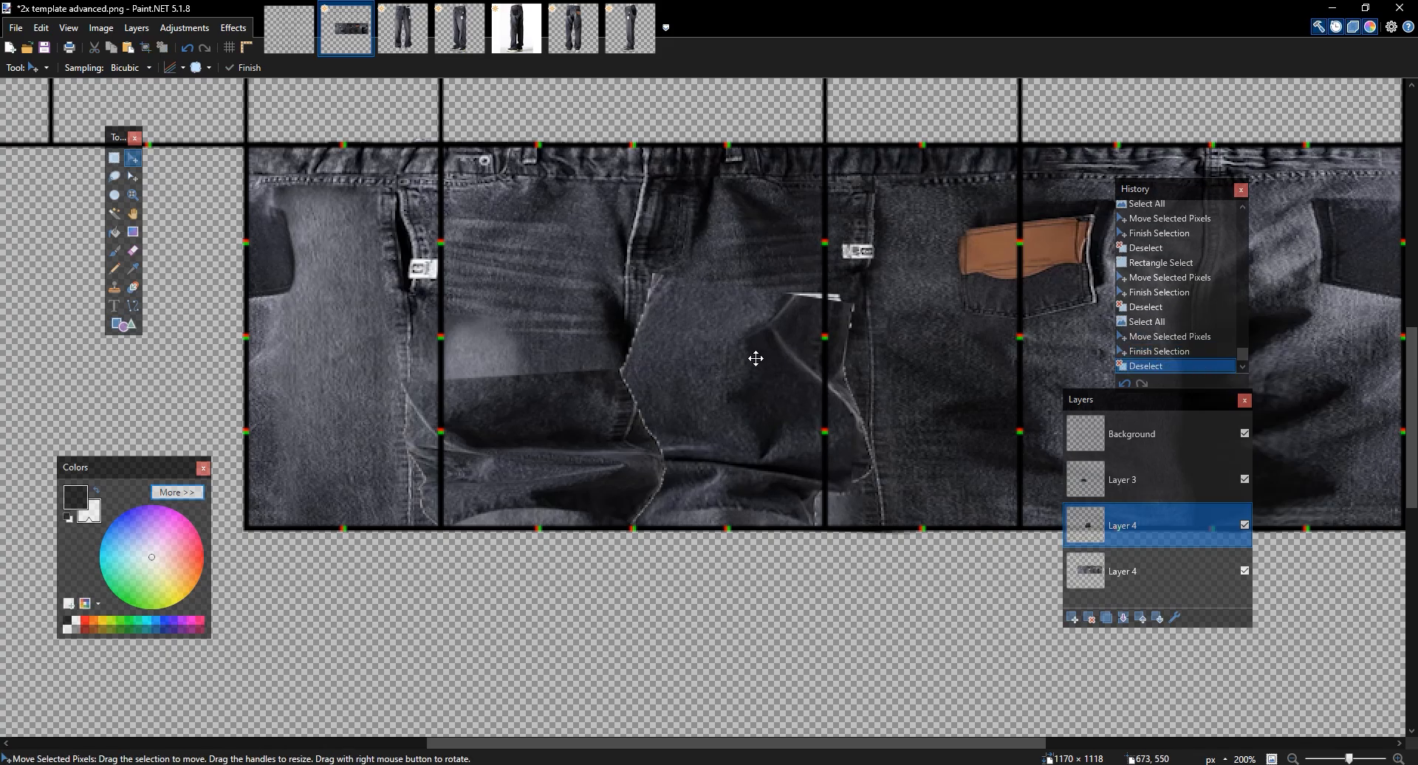
Erase the rough outline of Layer 3's leg piece where it meets the new piece, using a 59 px eraser at 100% hardness
{"action": "scroll", "coordinate": [755, 358], "scroll_direction": "up", "scroll_amount": 2}
{"action": "key", "text": "e"}
{"action": "left_click", "coordinate": [1245, 480]}
{"action": "left_click", "coordinate": [1245, 479]}
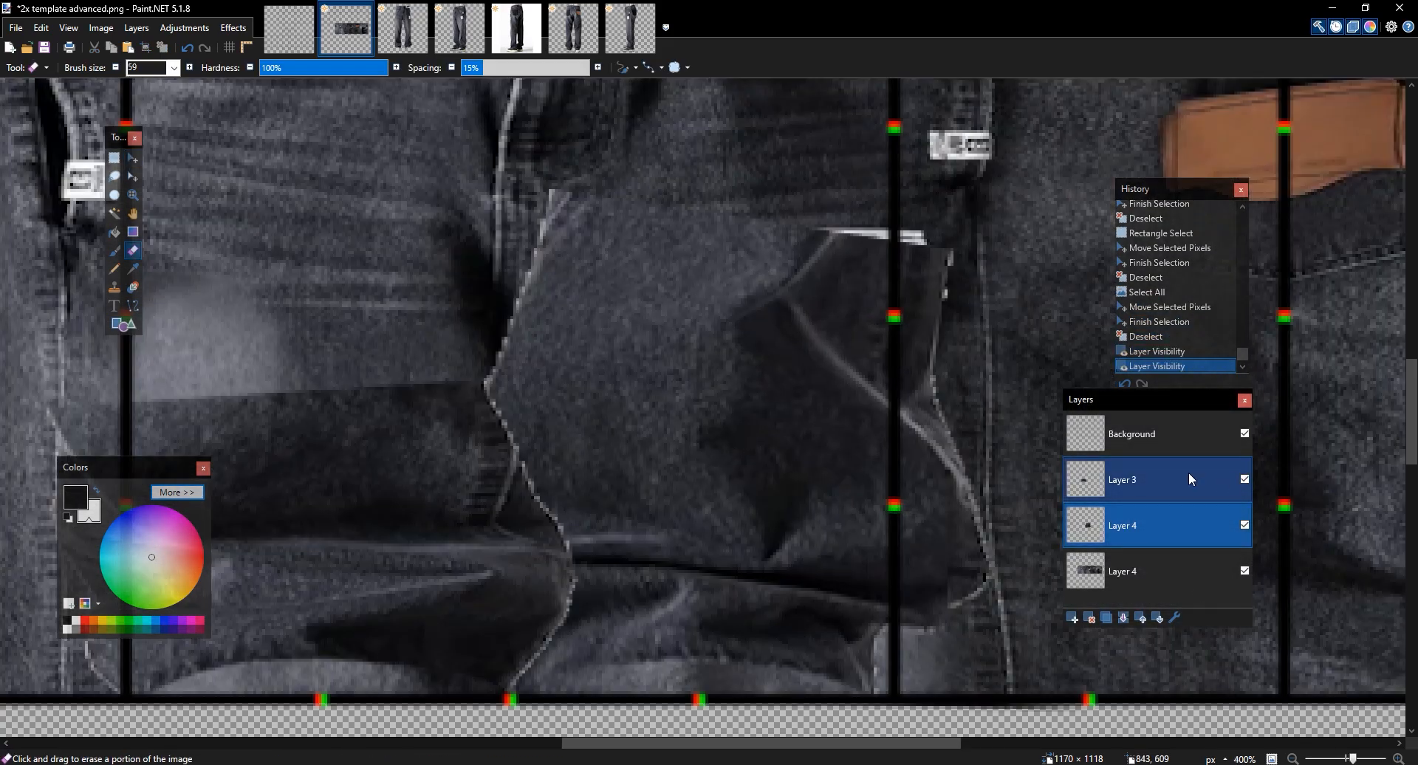
{"action": "left_click", "coordinate": [1195, 476]}
{"action": "left_click_drag", "start_coordinate": [603, 436], "coordinate": [653, 587]}
{"action": "left_click_drag", "start_coordinate": [690, 497], "coordinate": [752, 326]}
{"action": "left_click_drag", "start_coordinate": [711, 456], "coordinate": [689, 490]}
{"action": "left_click_drag", "start_coordinate": [649, 548], "coordinate": [647, 553]}
{"action": "left_click_drag", "start_coordinate": [802, 341], "coordinate": [837, 594]}
{"action": "key", "text": "s"}
{"action": "left_click", "coordinate": [1244, 480]}
{"action": "left_click", "coordinate": [1244, 526]}
{"action": "left_click_drag", "start_coordinate": [544, 351], "coordinate": [633, 509]}
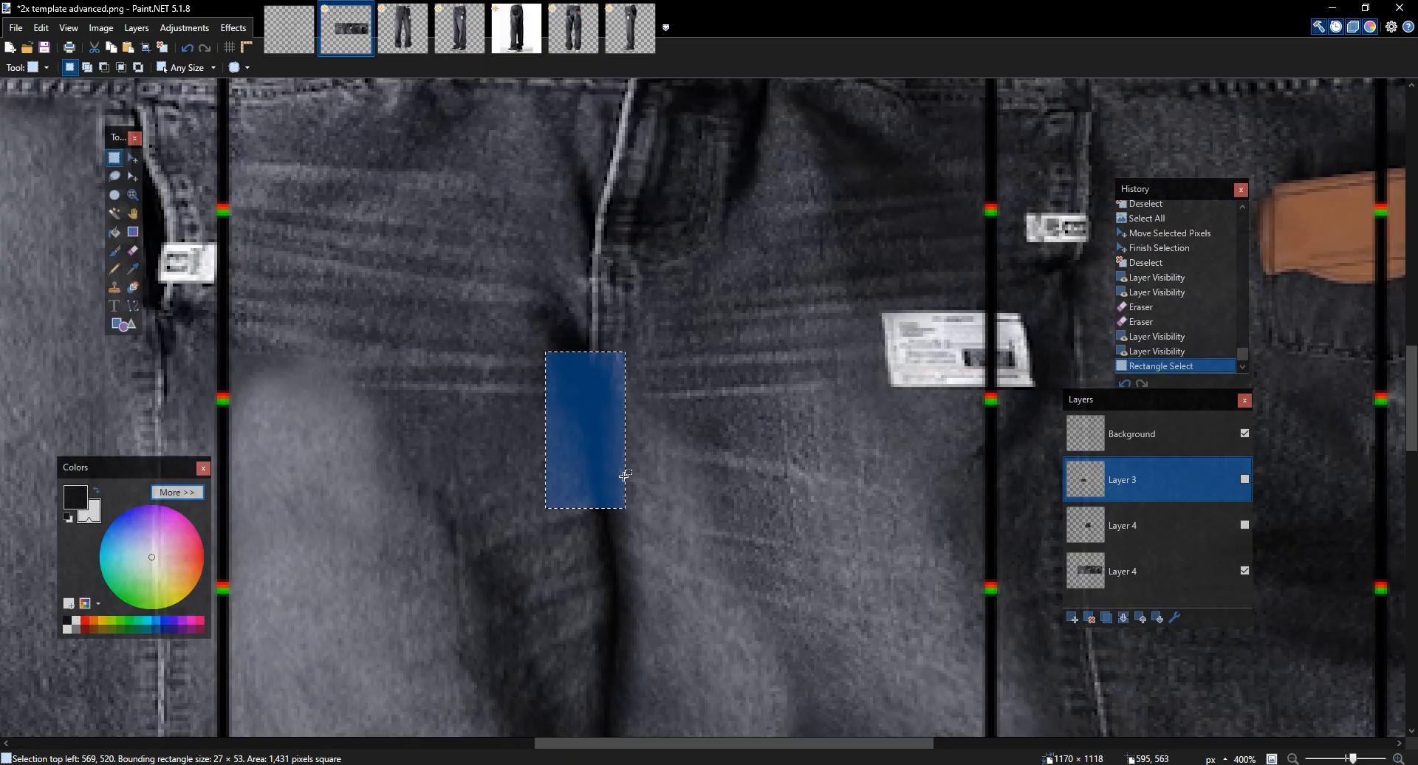
{"action": "key", "text": "ctrl+d"}
{"action": "left_click", "coordinate": [1244, 480]}
{"action": "left_click", "coordinate": [1247, 525]}
{"action": "left_click", "coordinate": [1248, 525]}
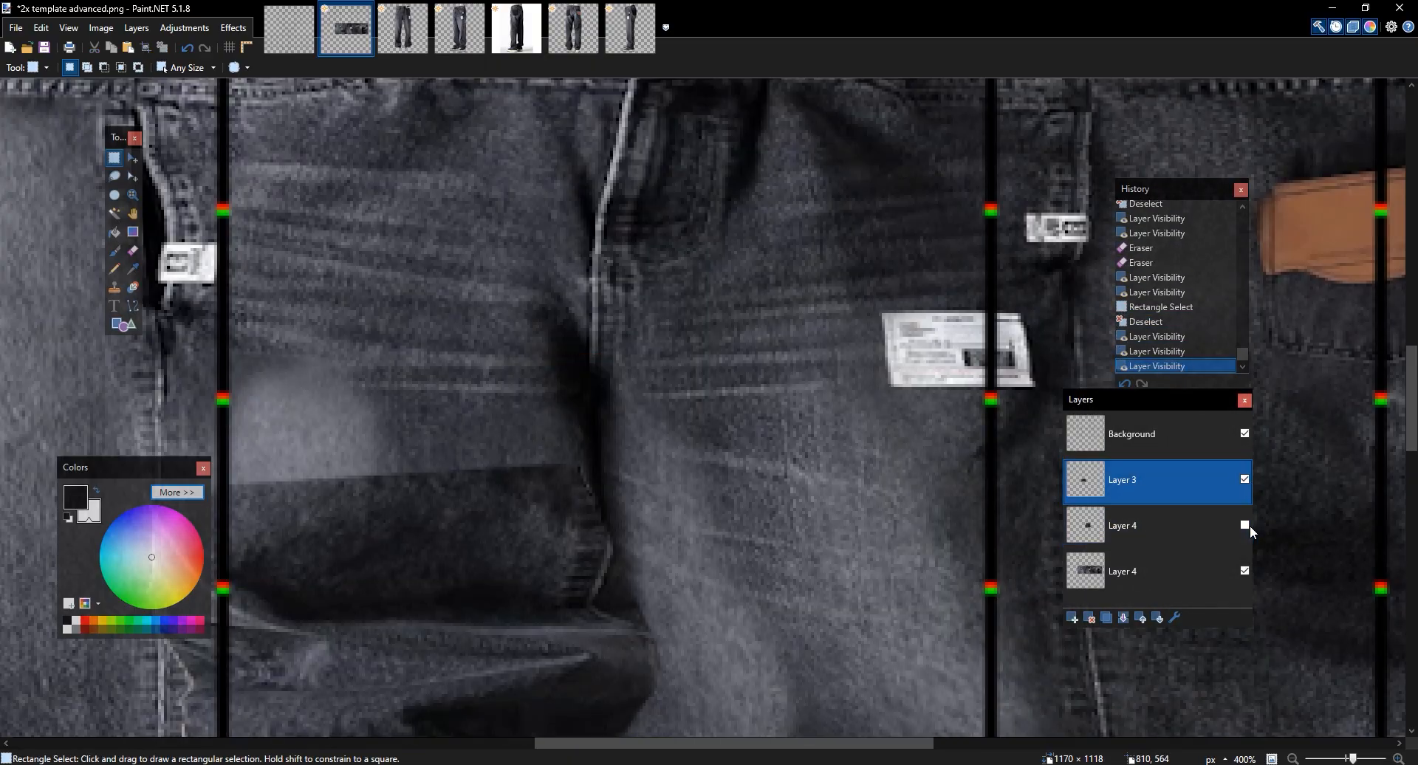
{"action": "left_click", "coordinate": [1249, 525]}
{"action": "left_click", "coordinate": [1245, 525]}
On a new layer above Layer 3, paint a dark line along the joint between both leg pieces with an 8 px brush at 0% hardness
{"action": "left_click", "coordinate": [1124, 482]}
{"action": "left_click", "coordinate": [1072, 617]}
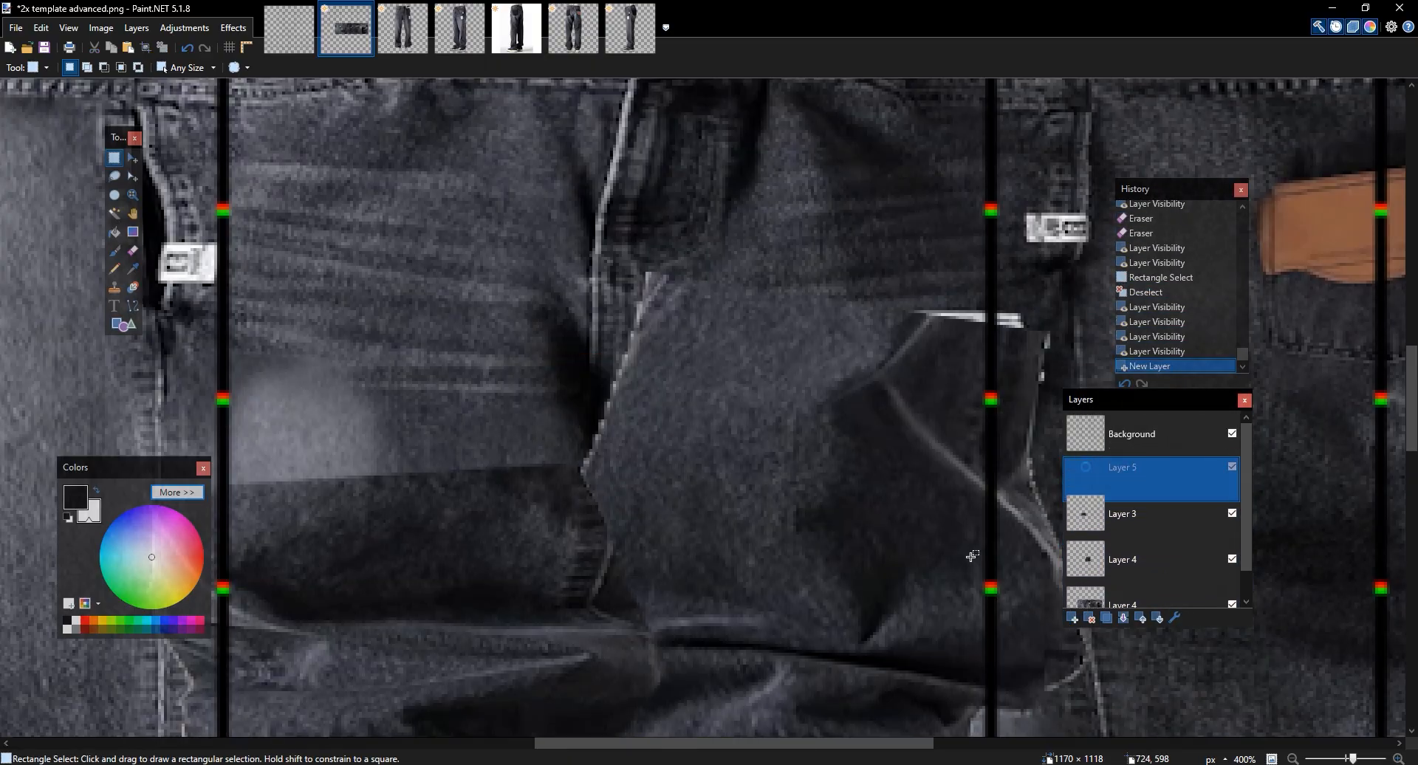
{"action": "left_click_drag", "start_coordinate": [1003, 582], "coordinate": [881, 460]}
{"action": "left_click", "coordinate": [115, 250]}
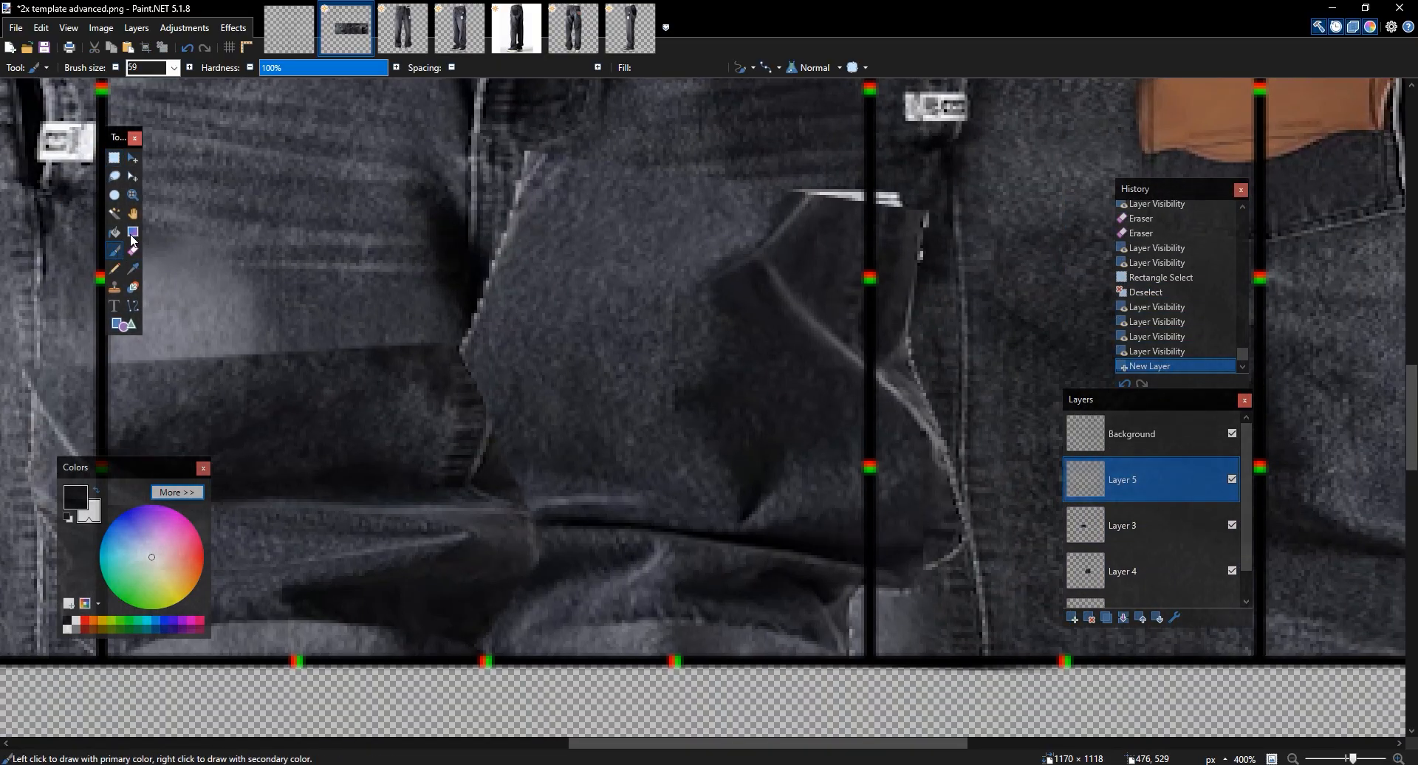
{"action": "left_click", "coordinate": [175, 69]}
{"action": "left_click", "coordinate": [141, 179]}
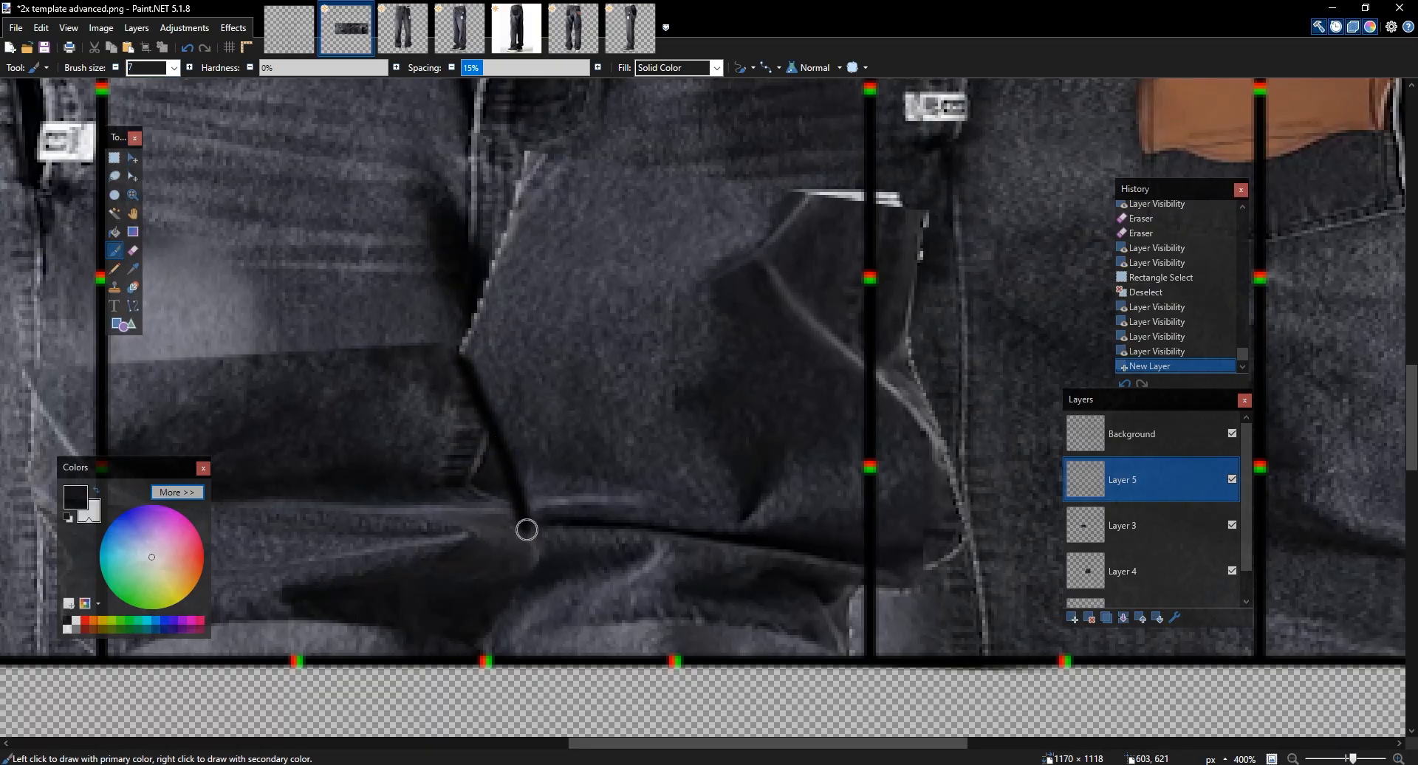
{"action": "left_click", "coordinate": [489, 655]}
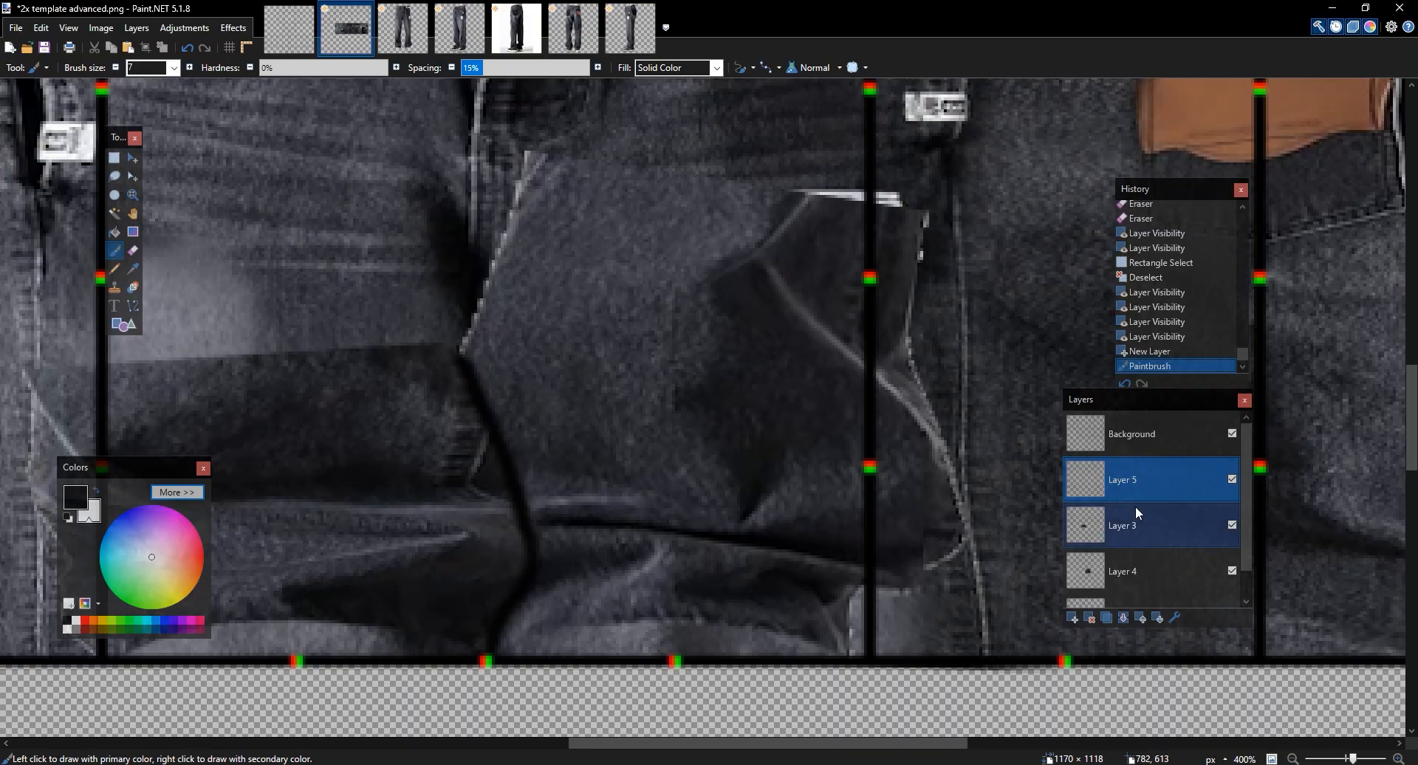
{"action": "key", "text": "ctrl+z"}
{"action": "left_click", "coordinate": [189, 68]}
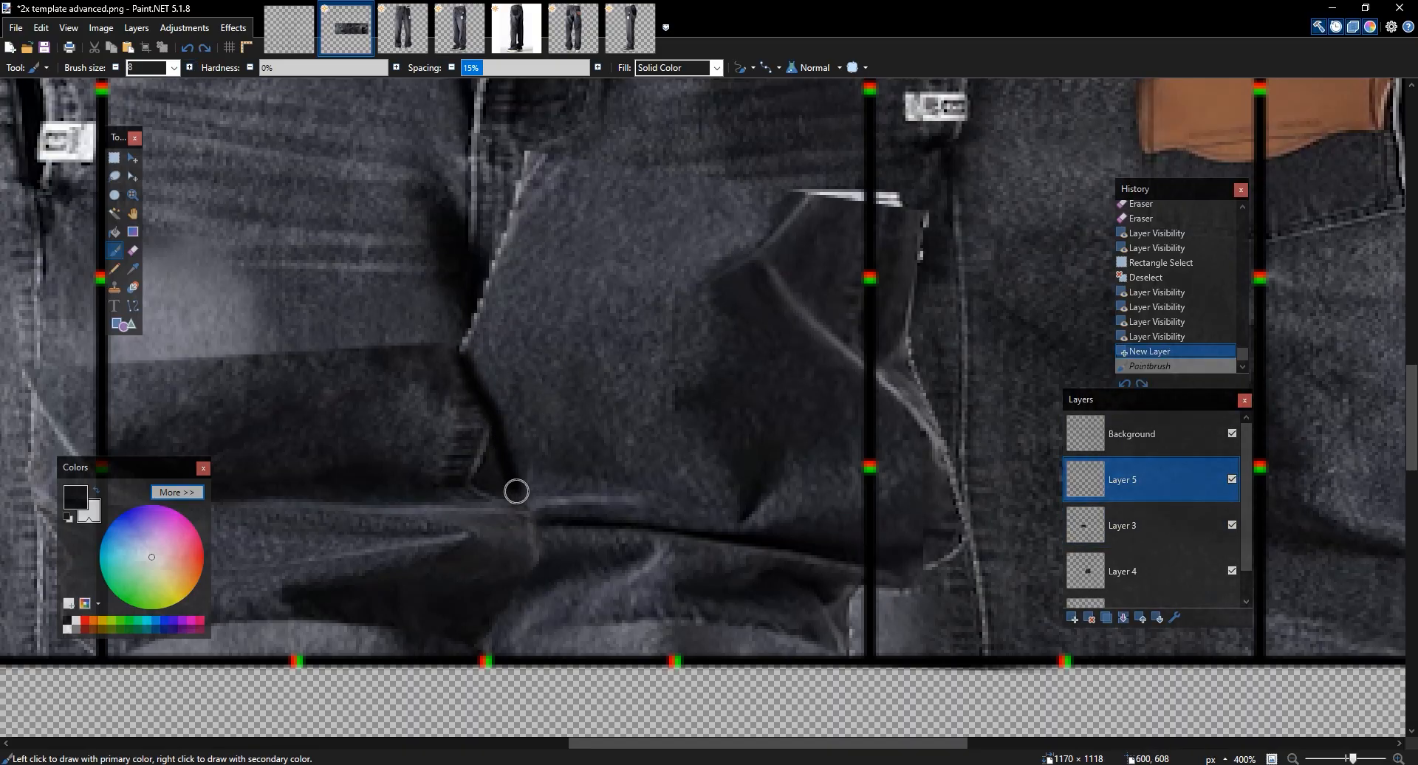
{"action": "key", "text": "ctrl+y"}
Apply a Gaussian Blur with a radius of about 6.8 to the dark line between the leg pieces
{"action": "left_click", "coordinate": [234, 27]}
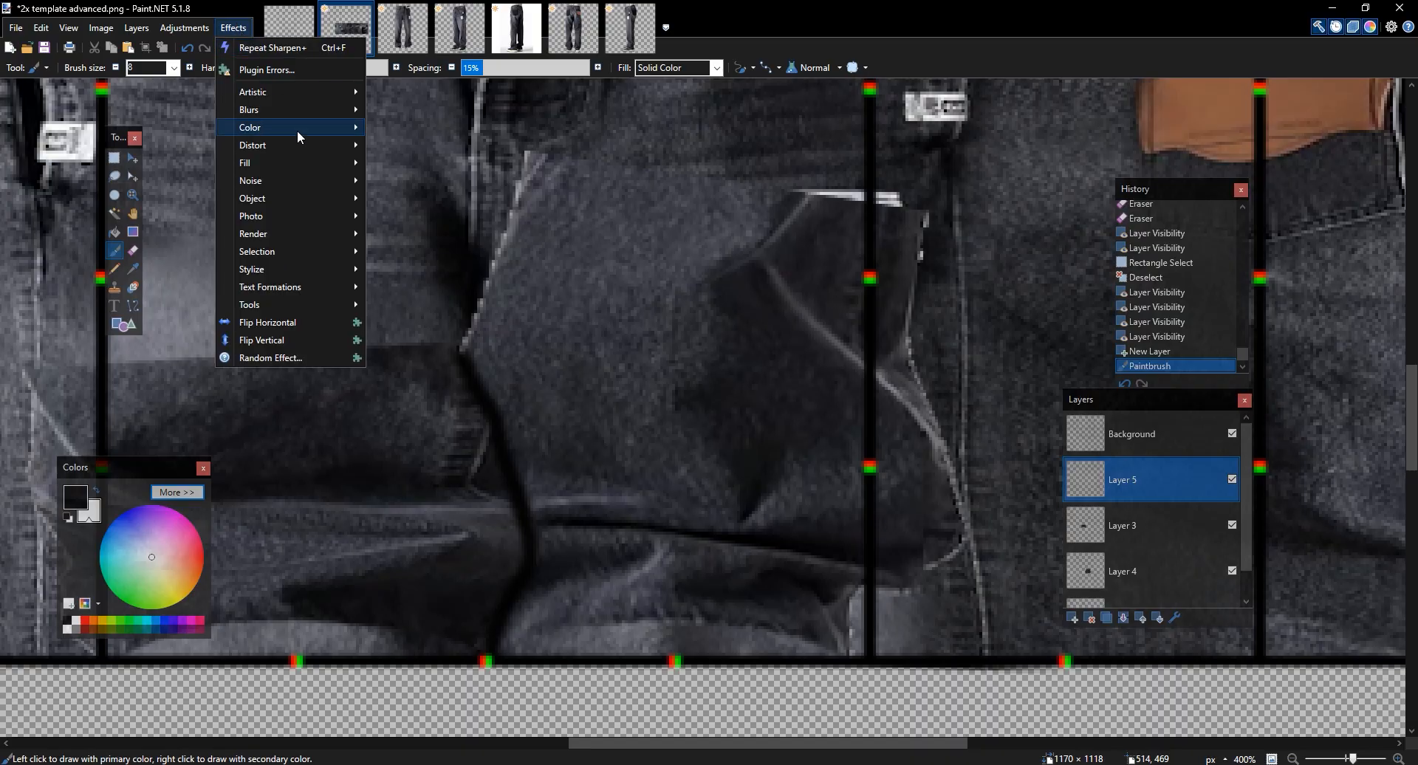
{"action": "mouse_move", "coordinate": [277, 111]}
{"action": "left_click", "coordinate": [419, 144]}
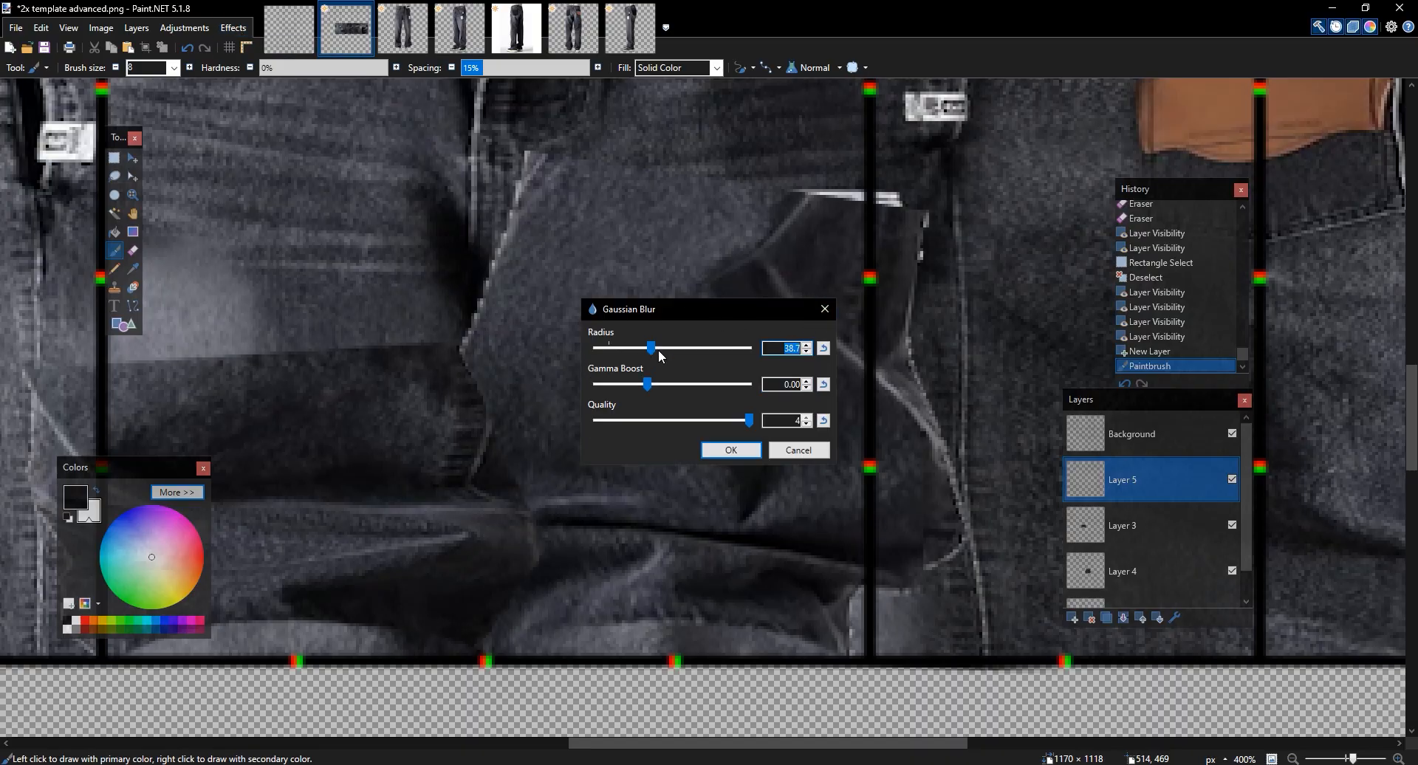
{"action": "left_click_drag", "start_coordinate": [660, 350], "coordinate": [613, 347]}
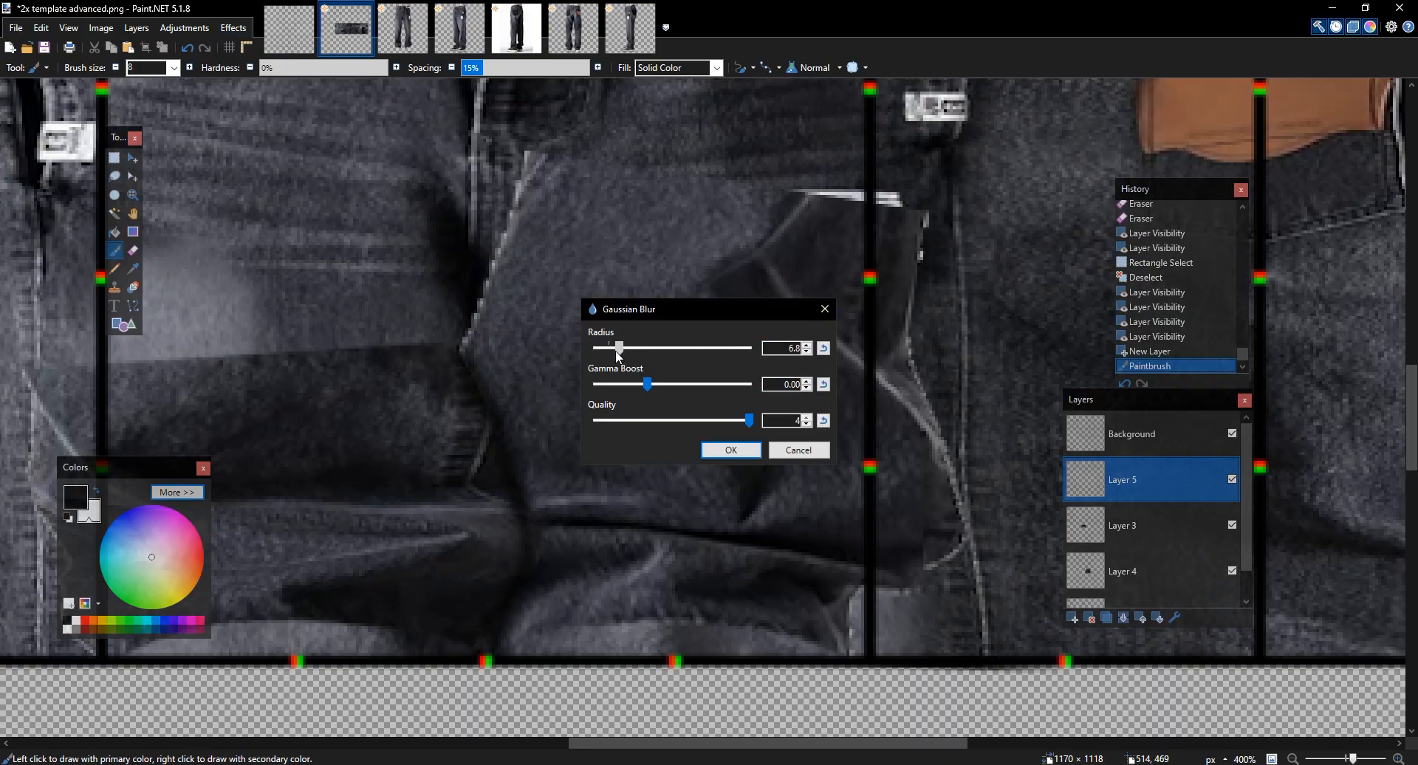
{"action": "left_click", "coordinate": [730, 449]}
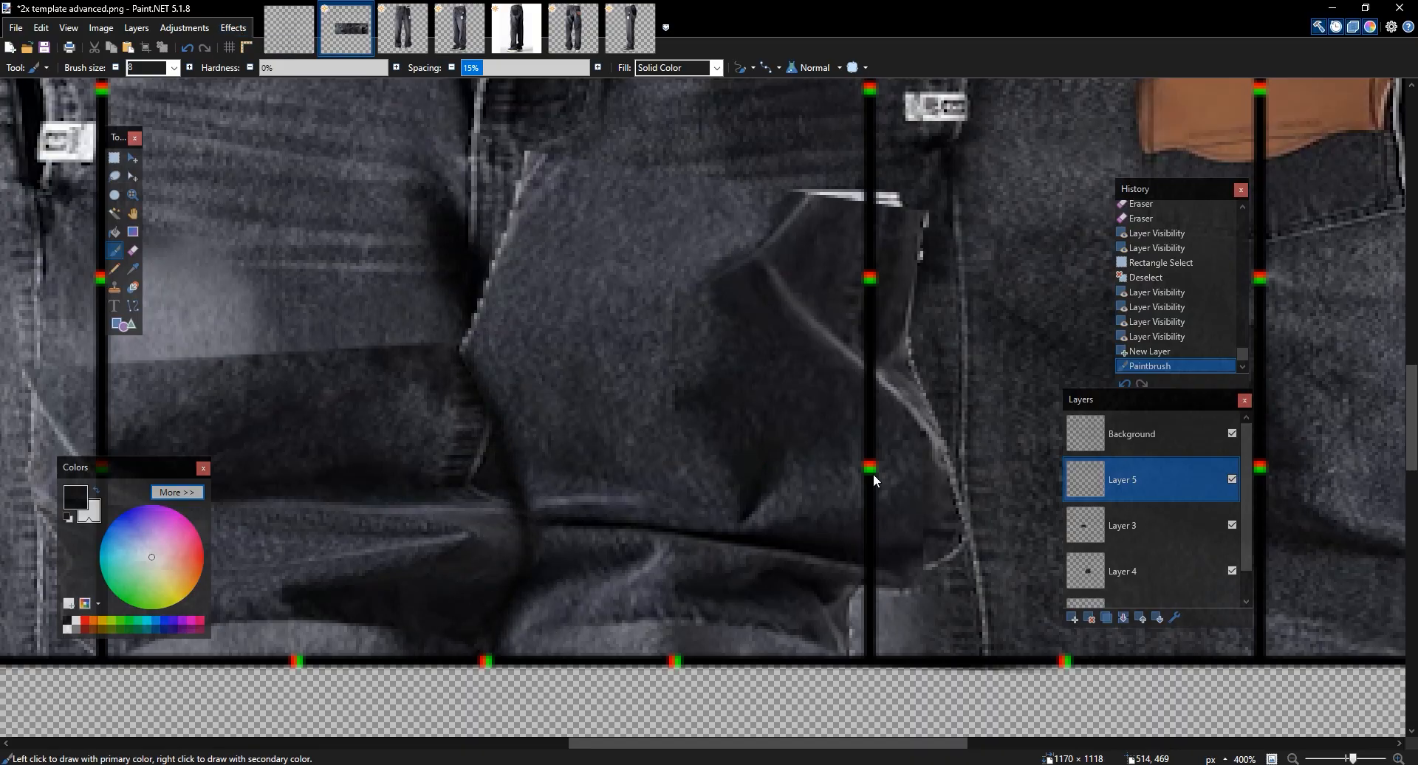
Hide Layer 5, erase Layer 3's overlap near the lower joint with a 28 px eraser at 100% hardness, and show Layer 5 again
{"action": "left_click", "coordinate": [1232, 479]}
{"action": "left_click", "coordinate": [1231, 525]}
{"action": "left_click", "coordinate": [1232, 525]}
{"action": "left_click", "coordinate": [1208, 527]}
{"action": "key", "text": "e"}
{"action": "left_click", "coordinate": [187, 69], "text": "ctrl"}
{"action": "left_click", "coordinate": [187, 69], "text": "ctrl"}
{"action": "left_click", "coordinate": [187, 69], "text": "ctrl"}
{"action": "left_click", "coordinate": [187, 71], "text": "ctrl"}
{"action": "left_click_drag", "start_coordinate": [310, 70], "coordinate": [655, 101]}
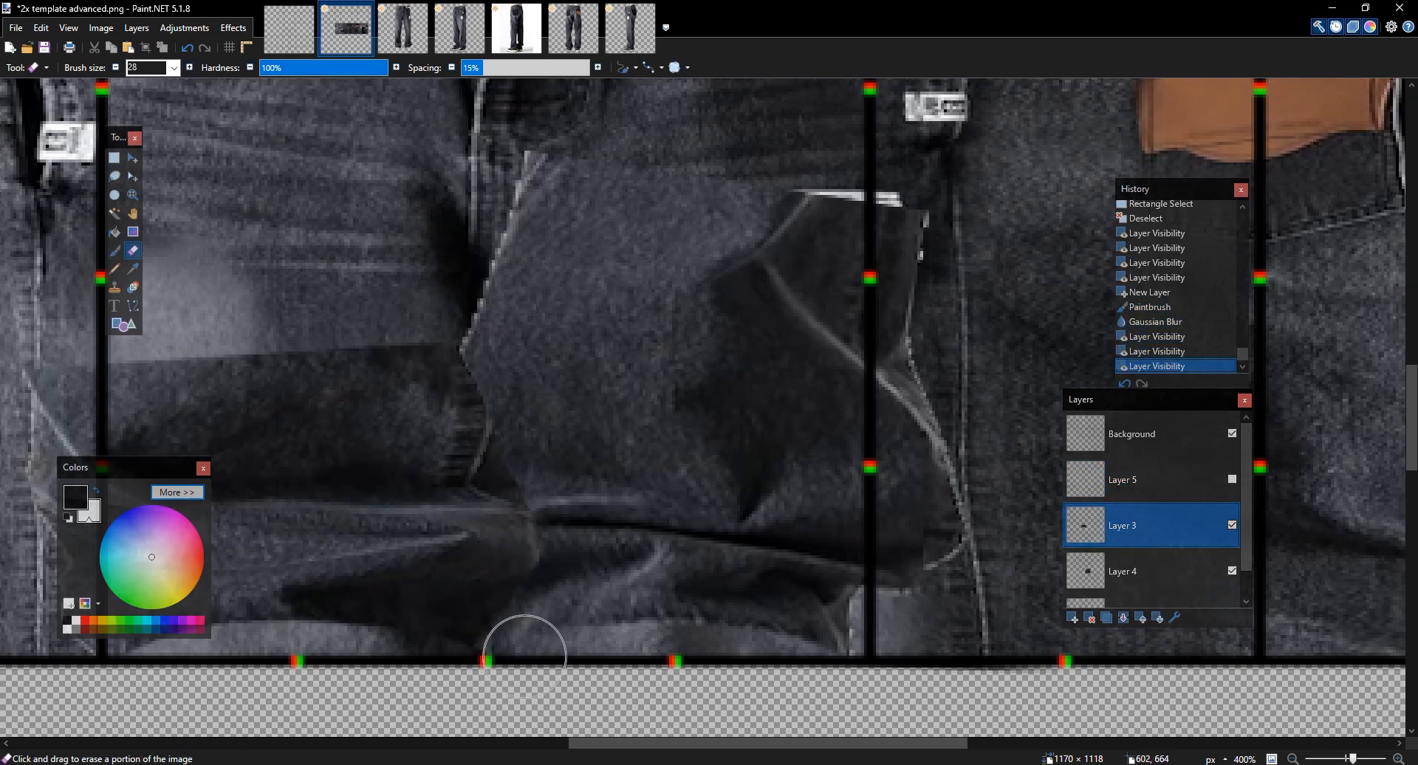
{"action": "left_click_drag", "start_coordinate": [568, 528], "coordinate": [640, 507]}
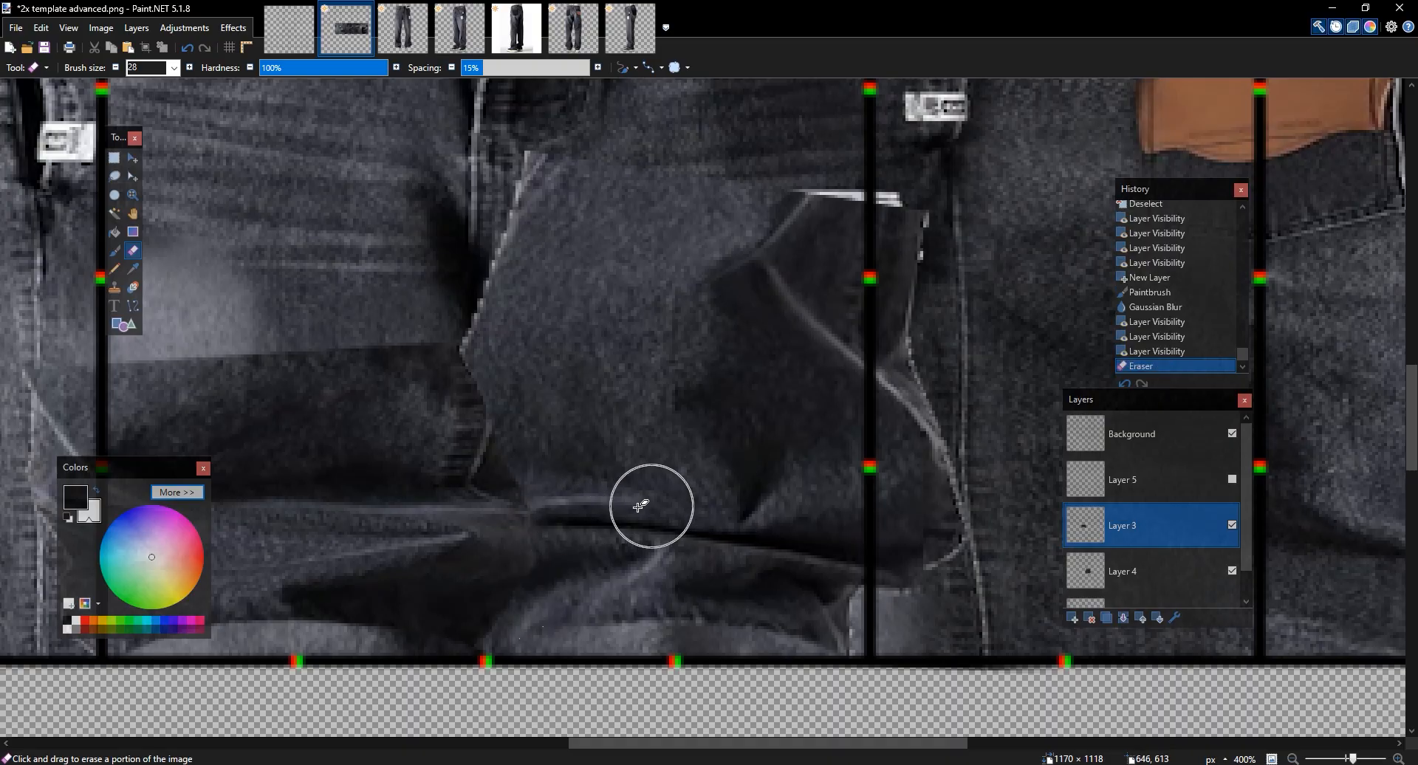
{"action": "left_click", "coordinate": [566, 495]}
{"action": "left_click", "coordinate": [1232, 479]}
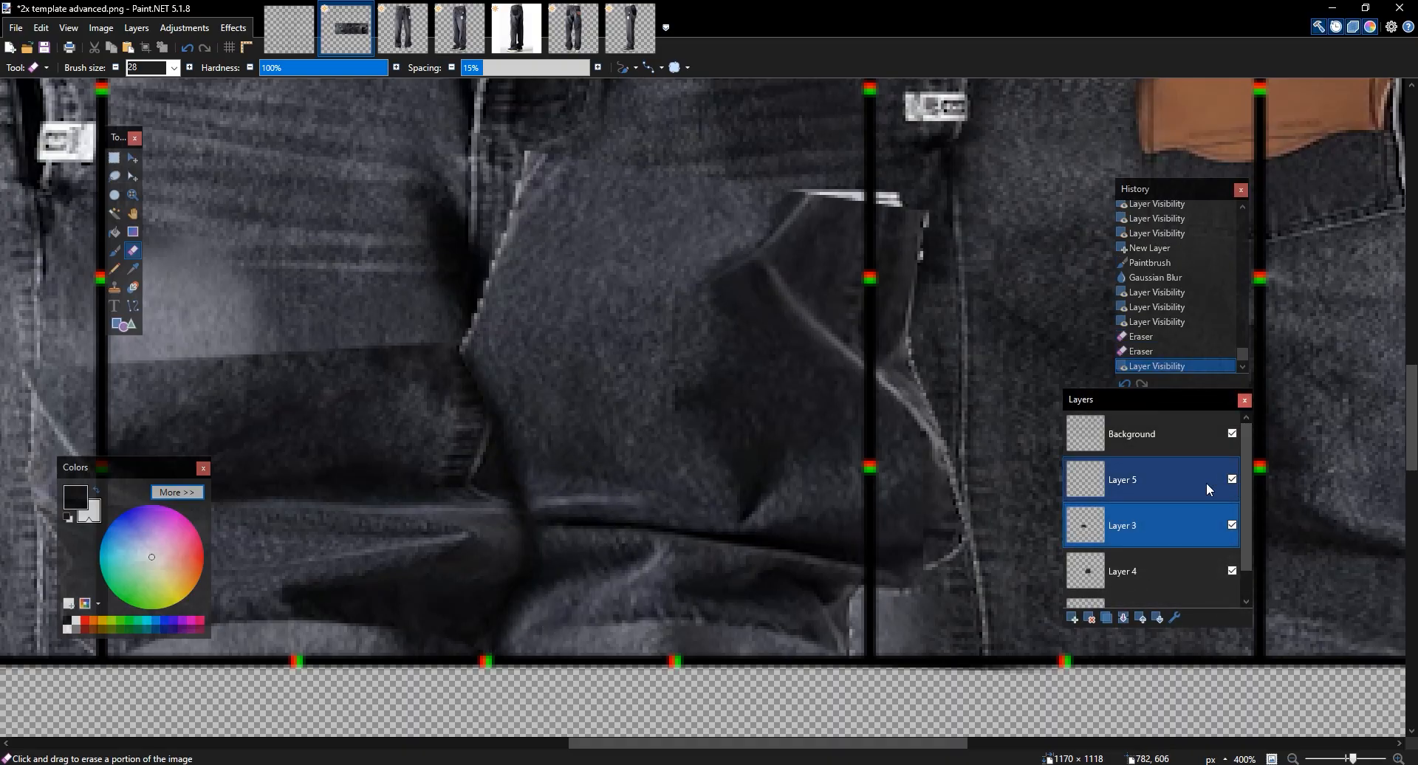
On a new layer above Layer 5, paint a wider dark line along the joint with a 13 px brush at 0% hardness
{"action": "left_click_drag", "start_coordinate": [751, 434], "coordinate": [799, 378]}
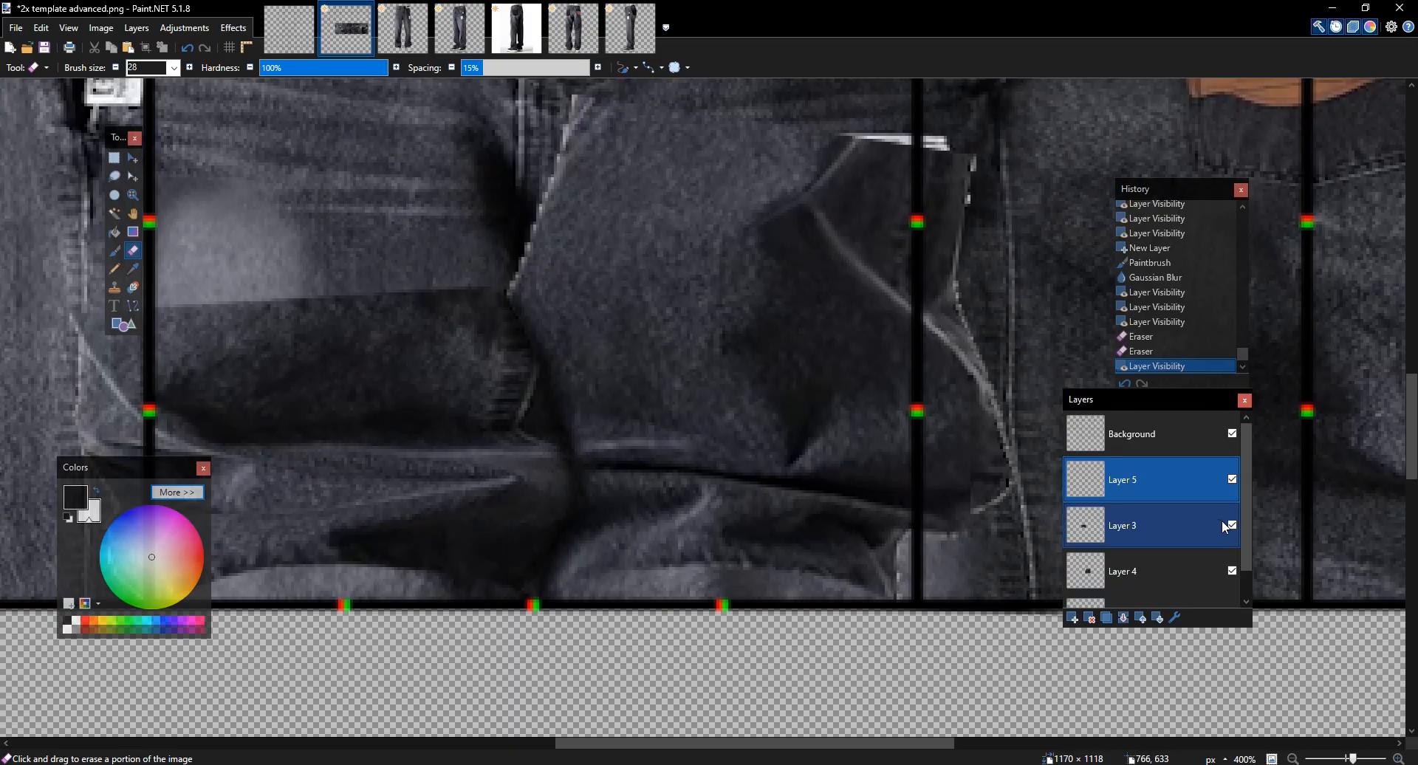
{"action": "left_click", "coordinate": [1232, 479]}
{"action": "left_click", "coordinate": [1231, 479]}
{"action": "left_click", "coordinate": [1072, 618]}
{"action": "left_click", "coordinate": [116, 251]}
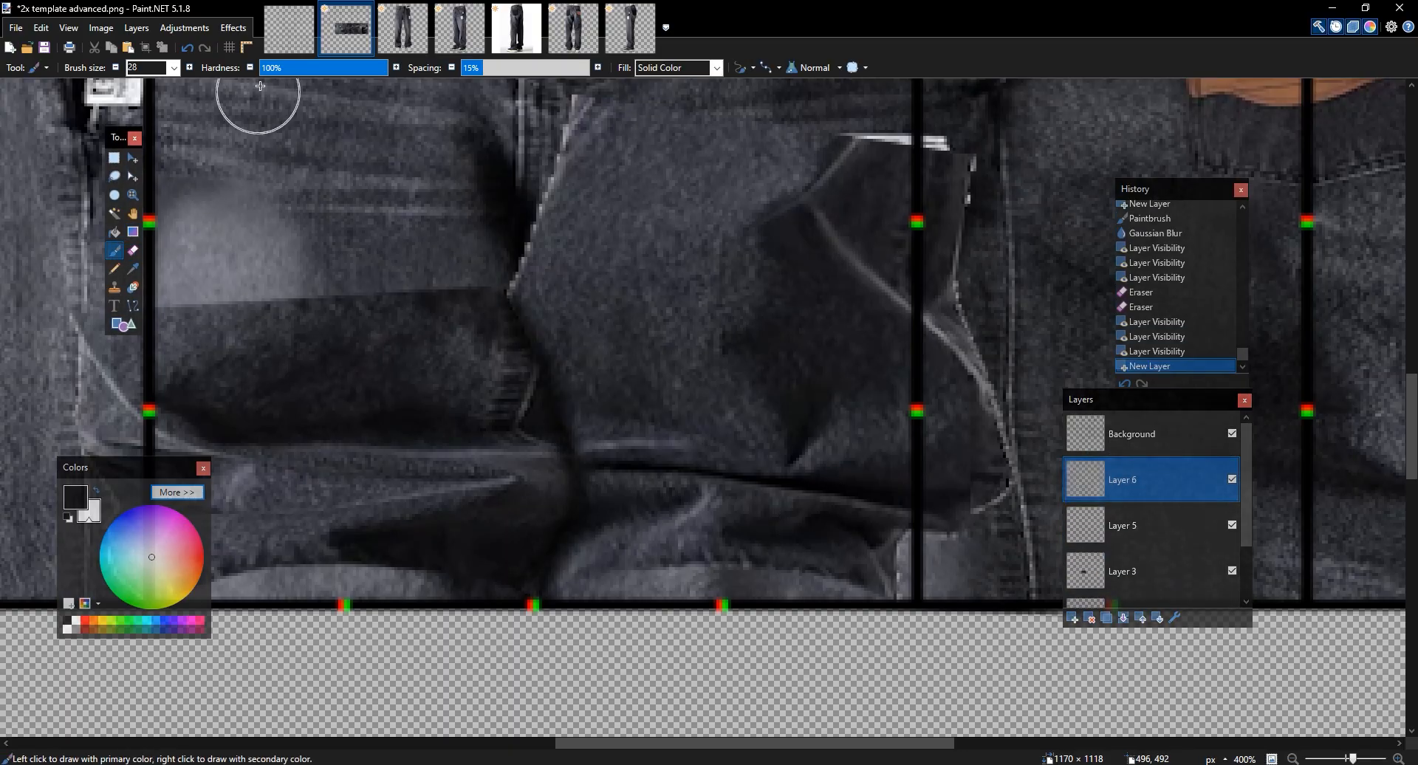
{"action": "left_click", "coordinate": [119, 67]}
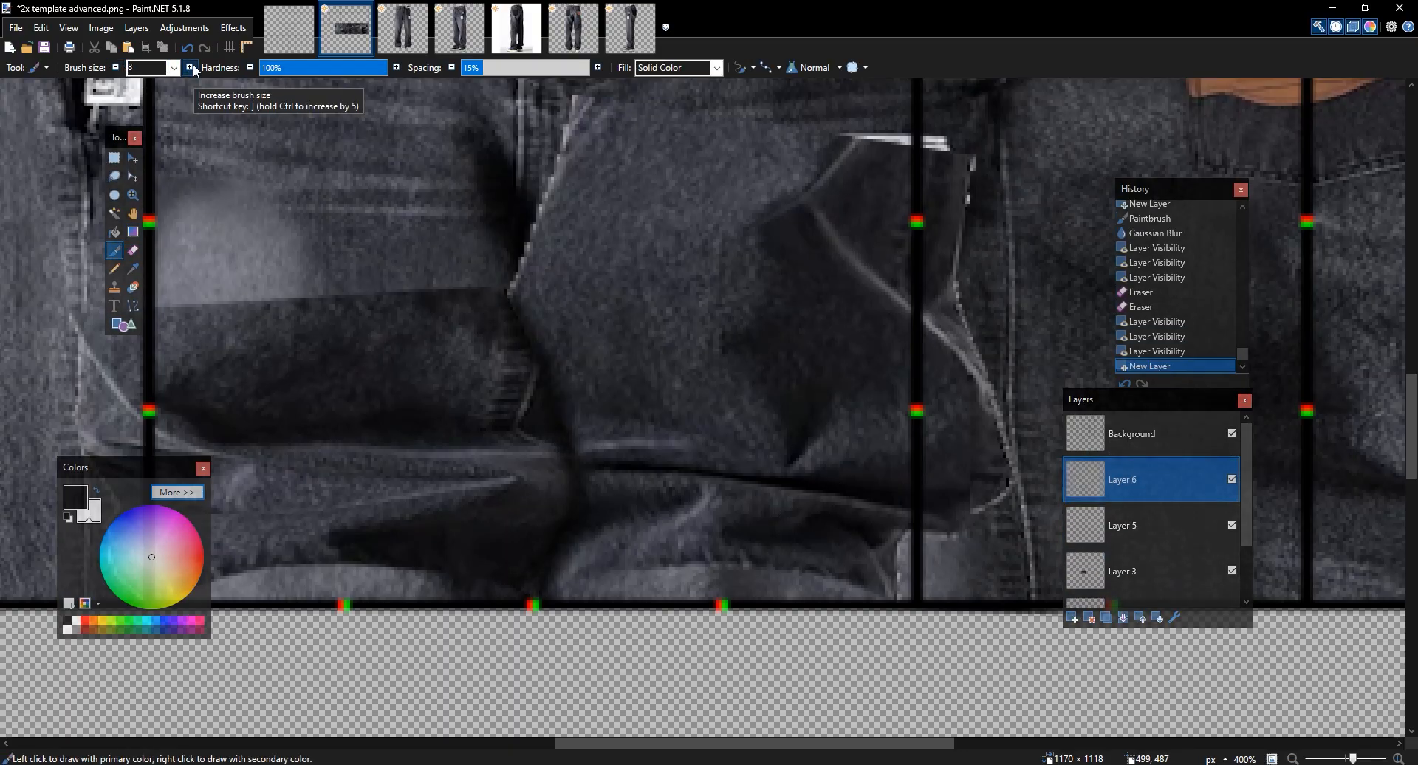
{"action": "left_click_drag", "start_coordinate": [273, 69], "coordinate": [51, 77]}
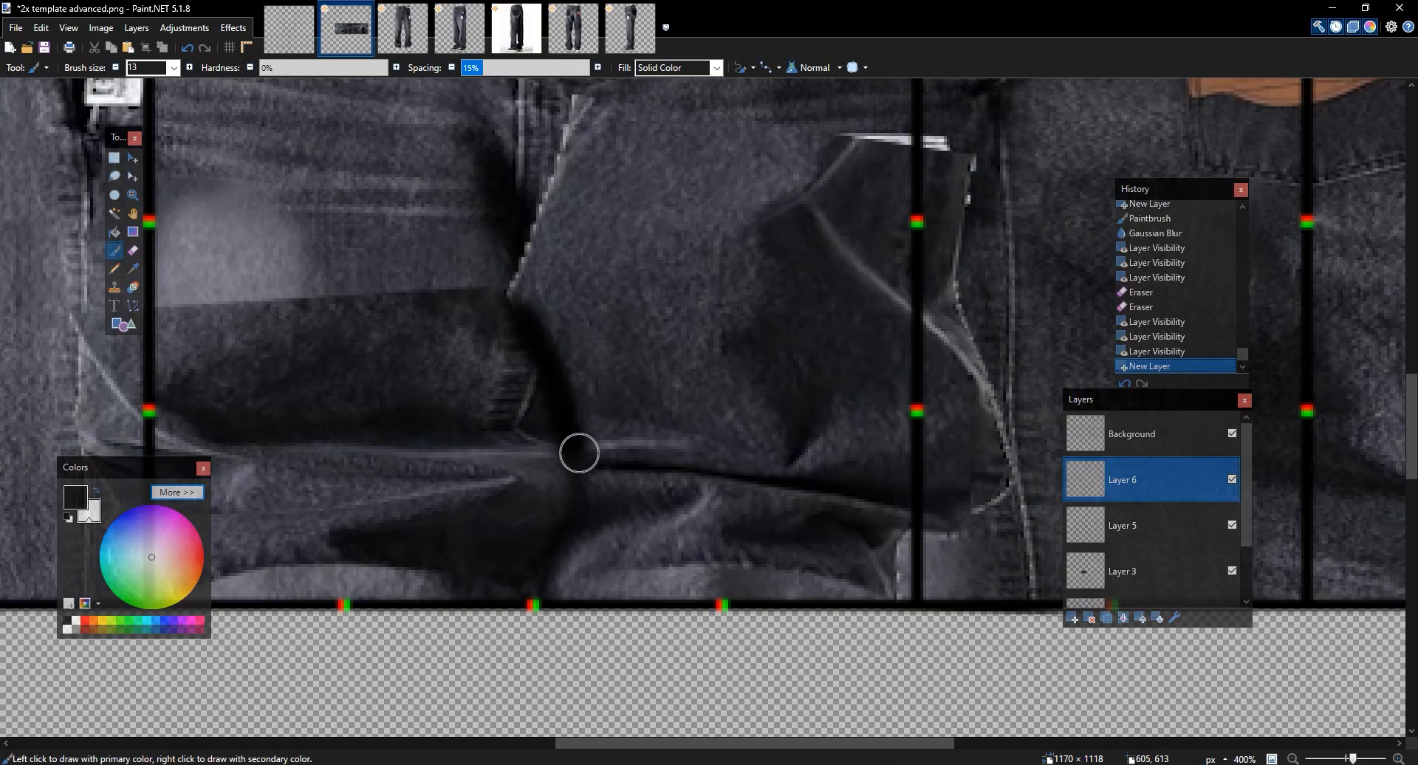
{"action": "left_click_drag", "start_coordinate": [573, 537], "coordinate": [548, 598]}
Soften the wider dark line with a Gaussian Blur at a radius of about 33.7
{"action": "left_click", "coordinate": [244, 28]}
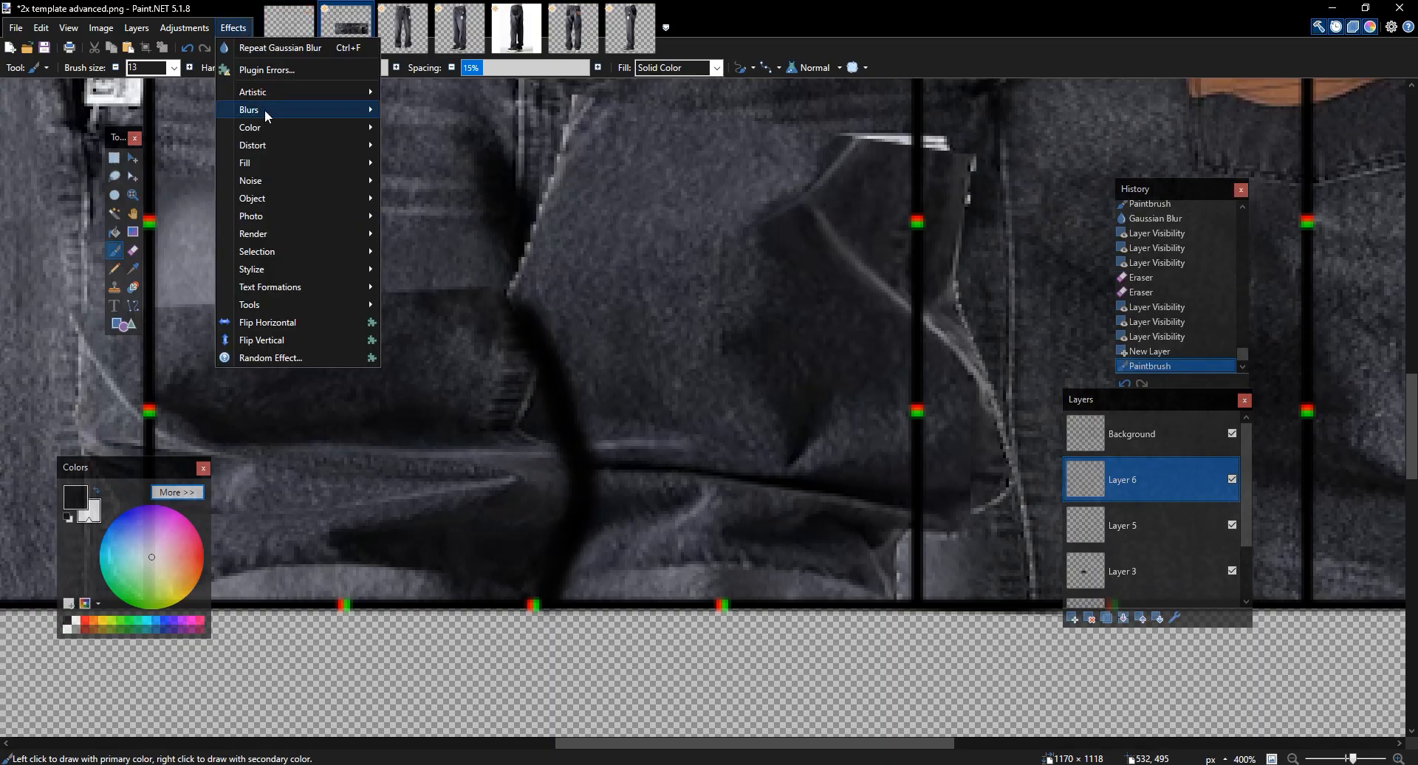
{"action": "mouse_move", "coordinate": [267, 116]}
{"action": "left_click", "coordinate": [443, 163]}
{"action": "left_click_drag", "start_coordinate": [687, 316], "coordinate": [924, 305]}
{"action": "left_click_drag", "start_coordinate": [856, 336], "coordinate": [887, 340]}
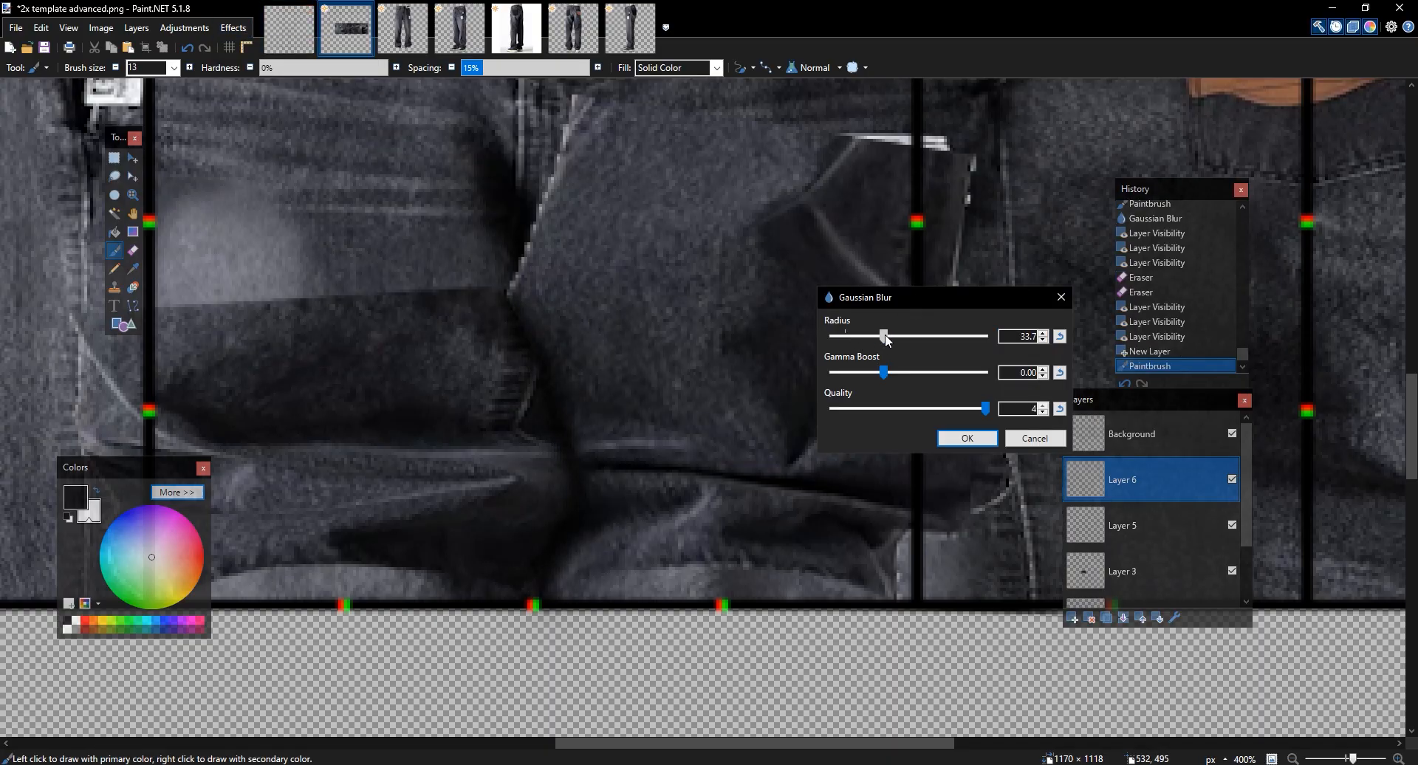
{"action": "left_click", "coordinate": [972, 438]}
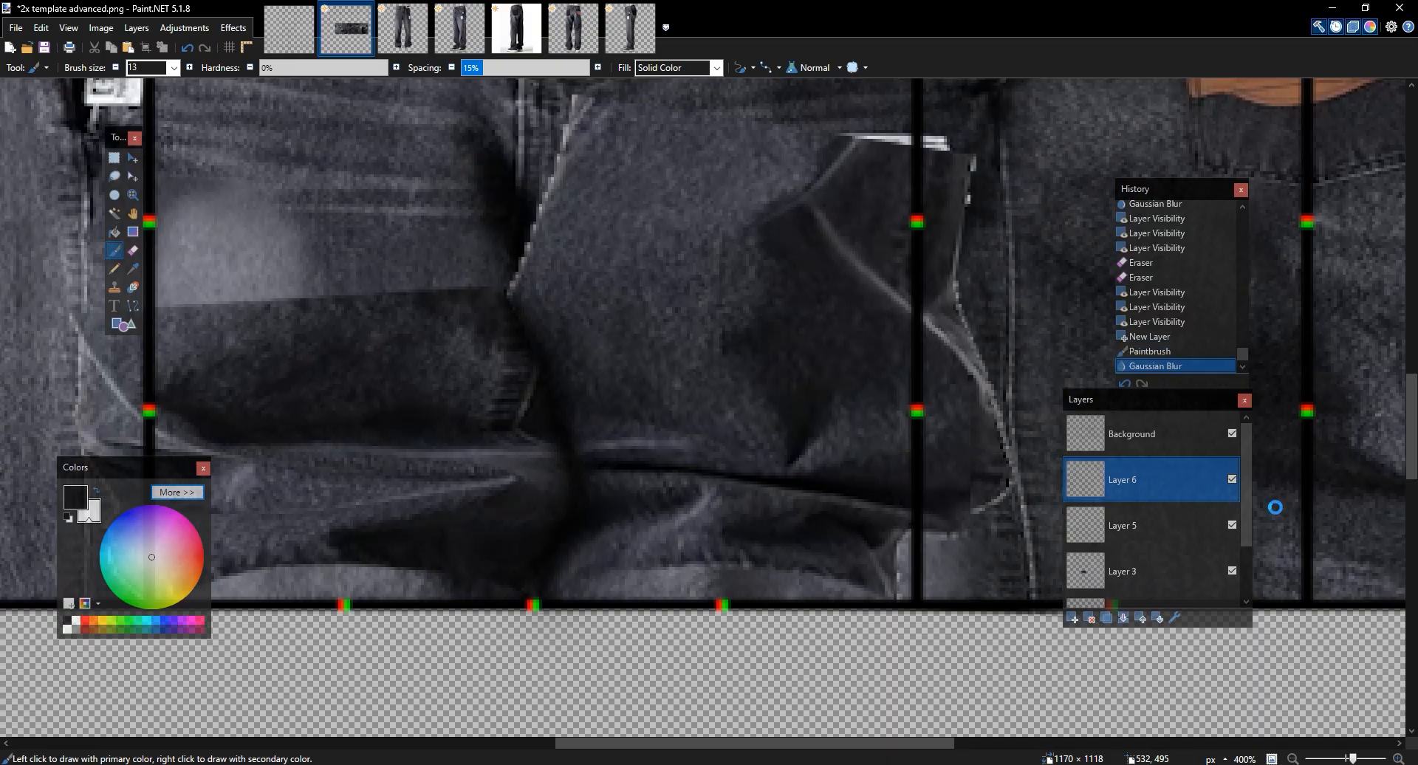
Erase the blurred shading that spills over Layer 3's leg piece beside the joint with a 33 px eraser at 100% hardness
{"action": "key", "text": "e"}
{"action": "left_click", "coordinate": [190, 68]}
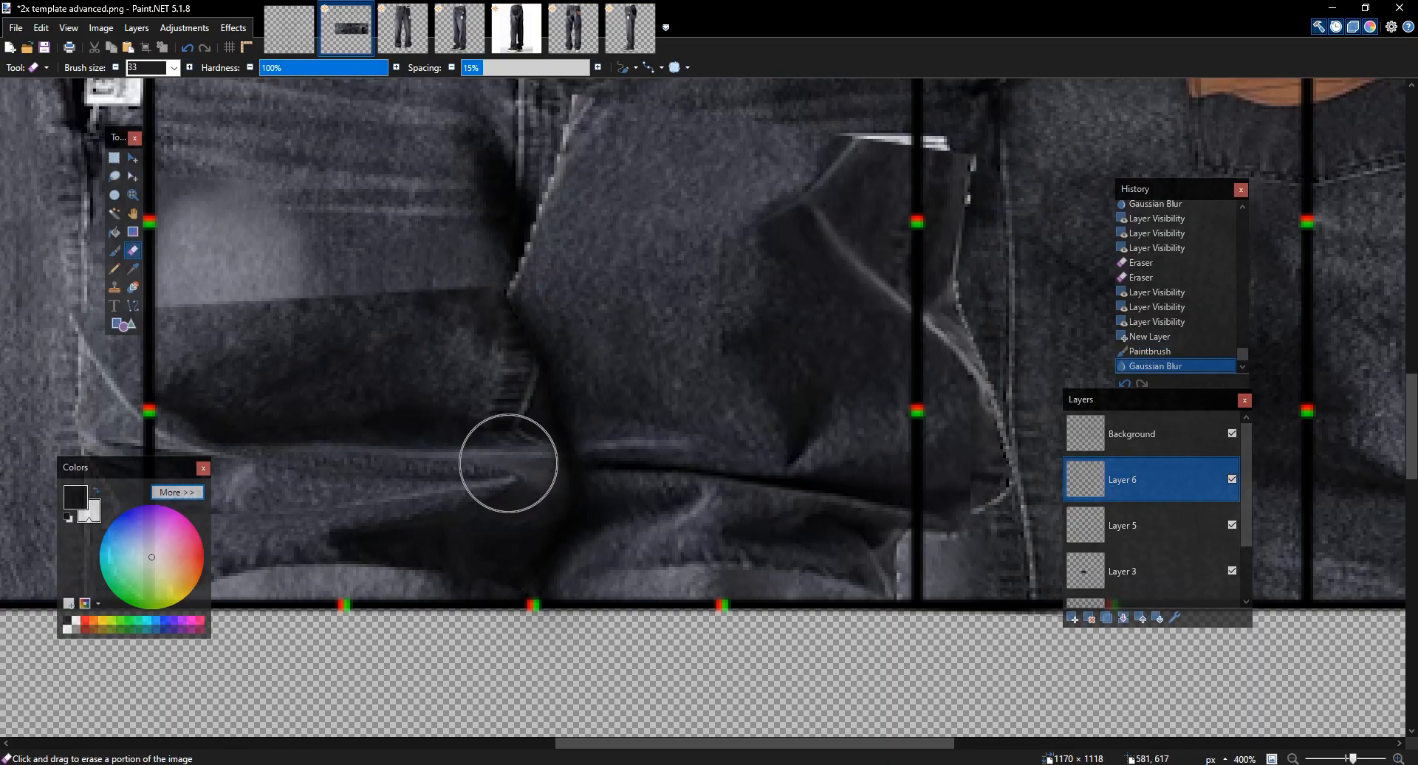
{"action": "left_click", "coordinate": [498, 554]}
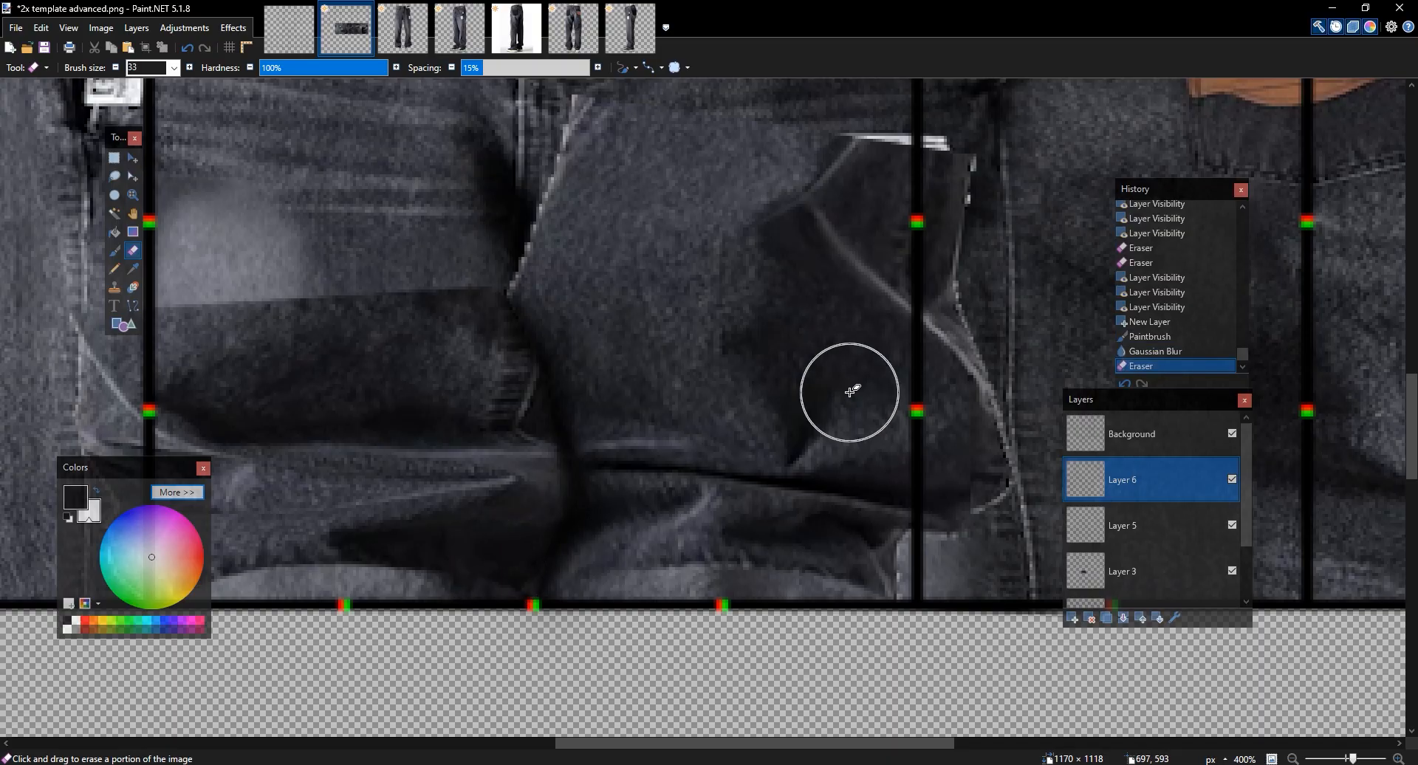
{"action": "left_click", "coordinate": [526, 487]}
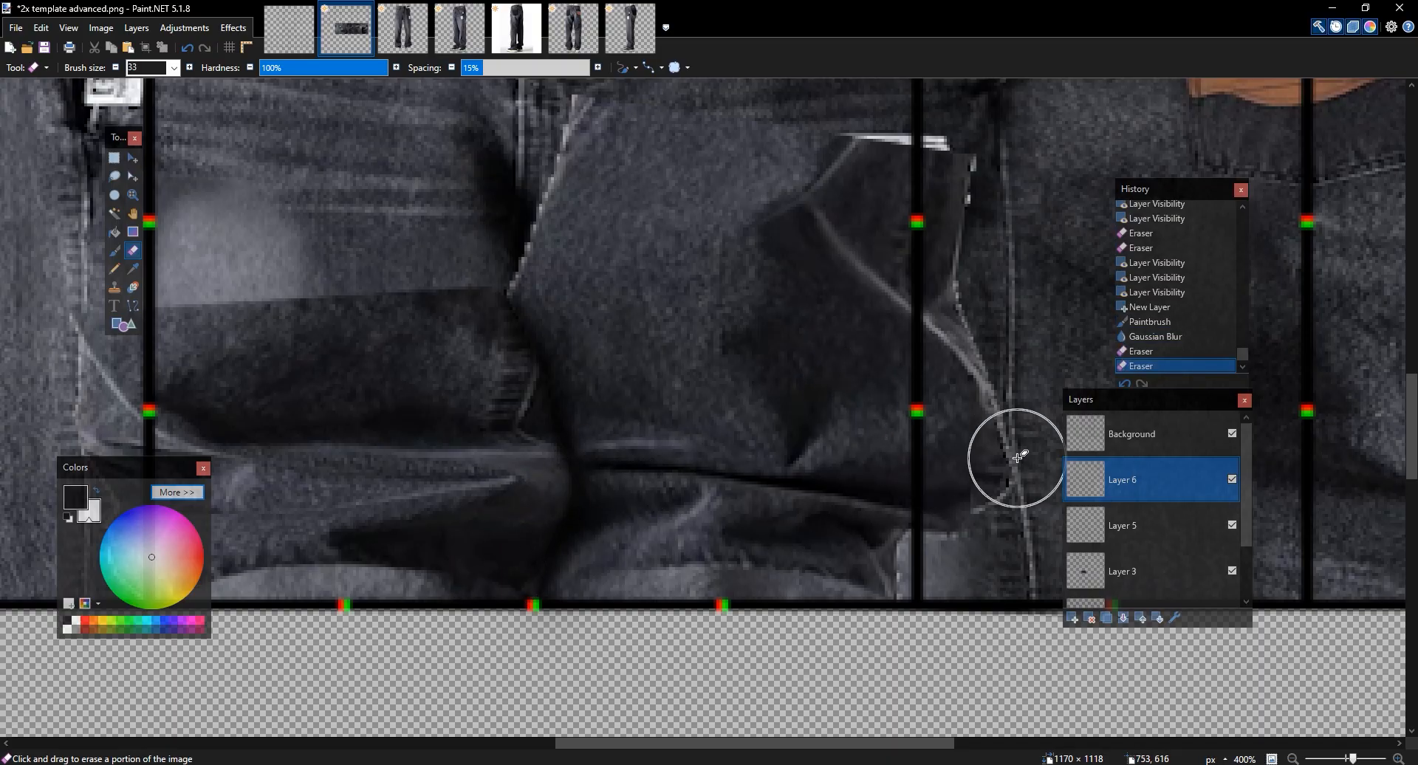
Lower the opacity of Layer 6 to about 88 and of Layer 5 to about 205
{"action": "scroll", "coordinate": [1018, 457], "scroll_direction": "down", "scroll_amount": 4}
{"action": "scroll", "coordinate": [1017, 458], "scroll_direction": "up", "scroll_amount": 3}
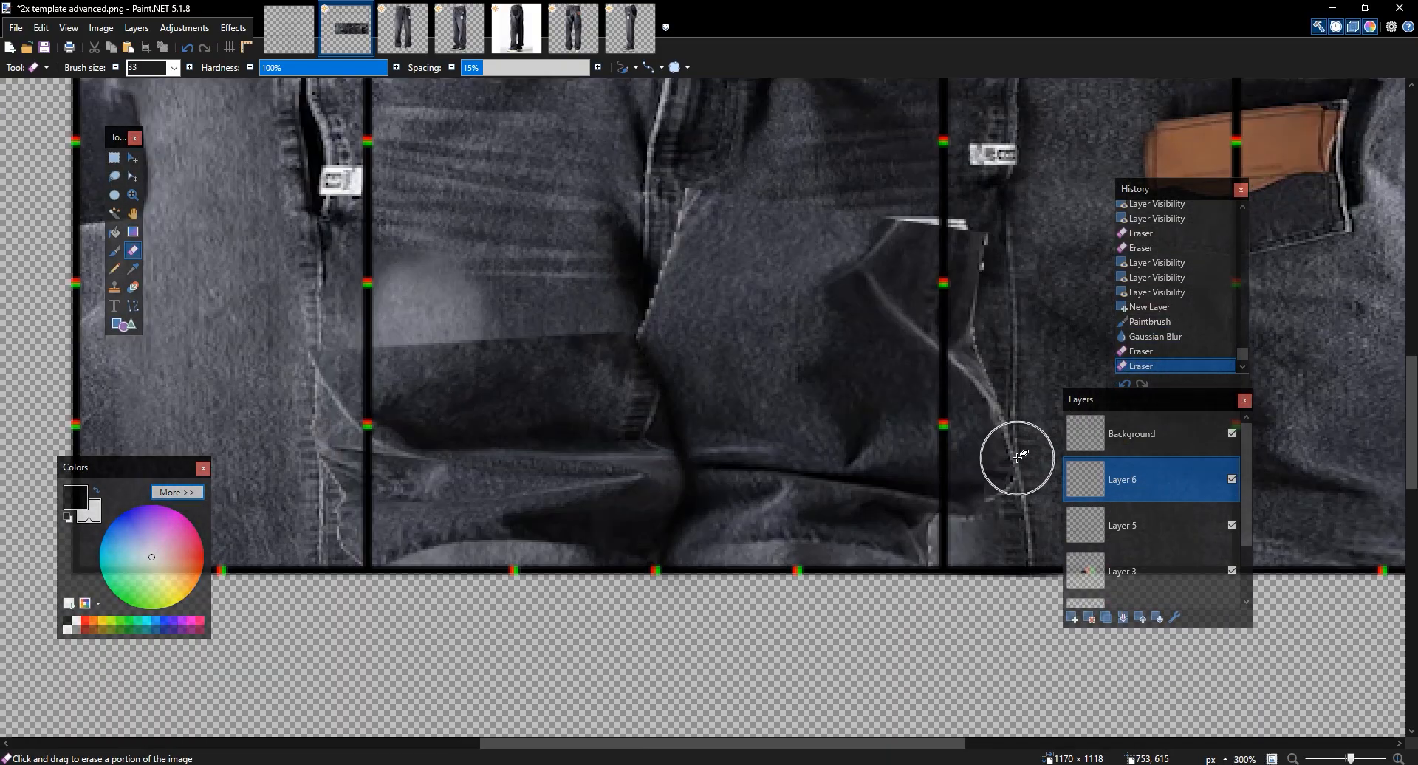
{"action": "double_click", "coordinate": [1151, 478]}
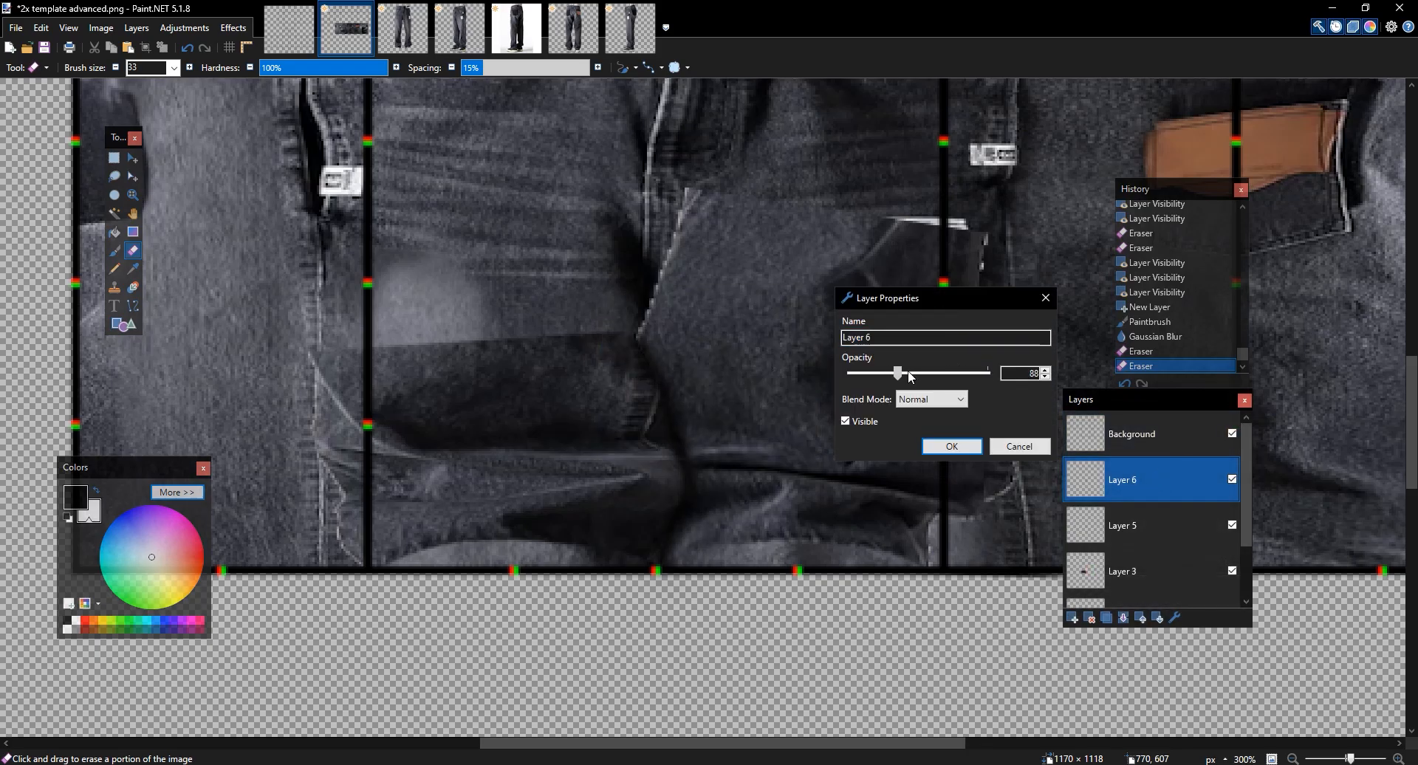
{"action": "left_click", "coordinate": [956, 448]}
{"action": "double_click", "coordinate": [1166, 525]}
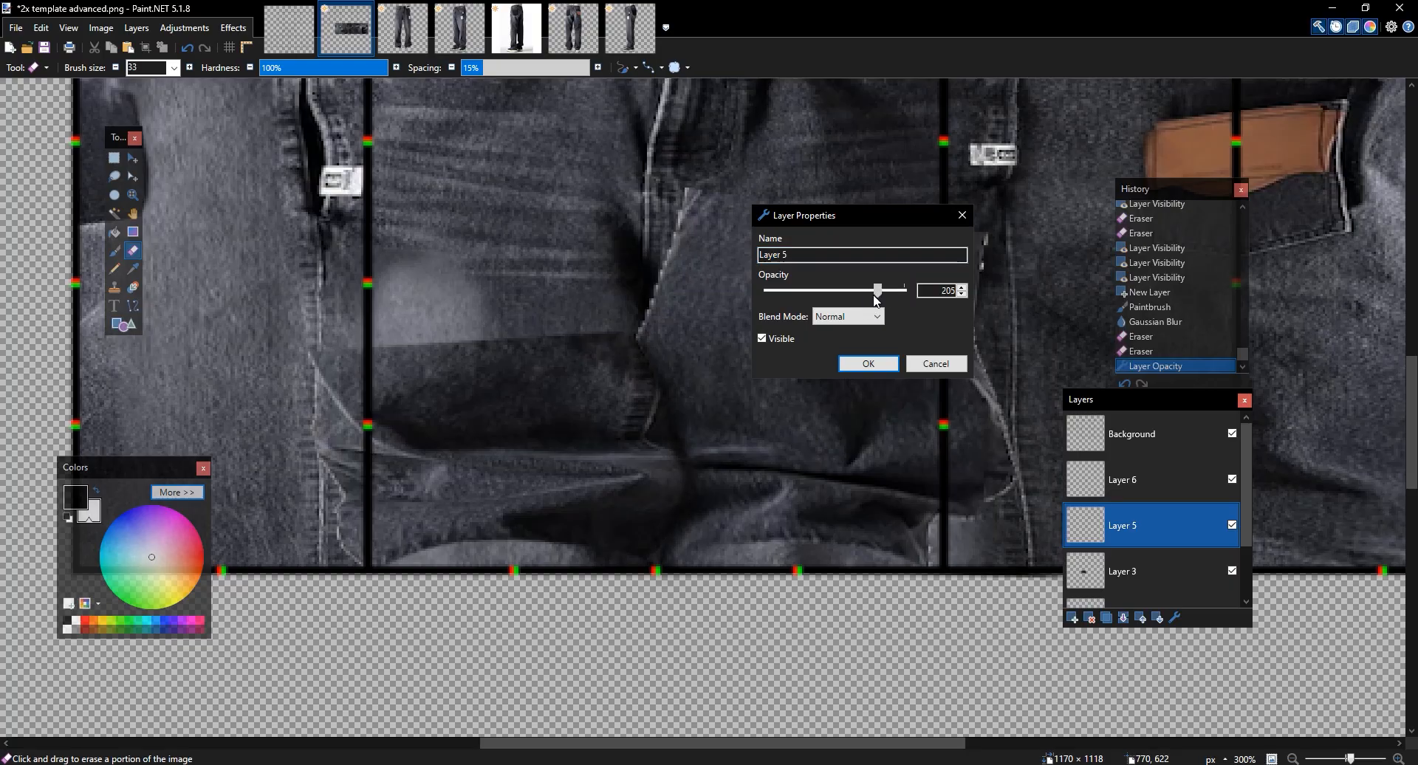
{"action": "left_click", "coordinate": [867, 362]}
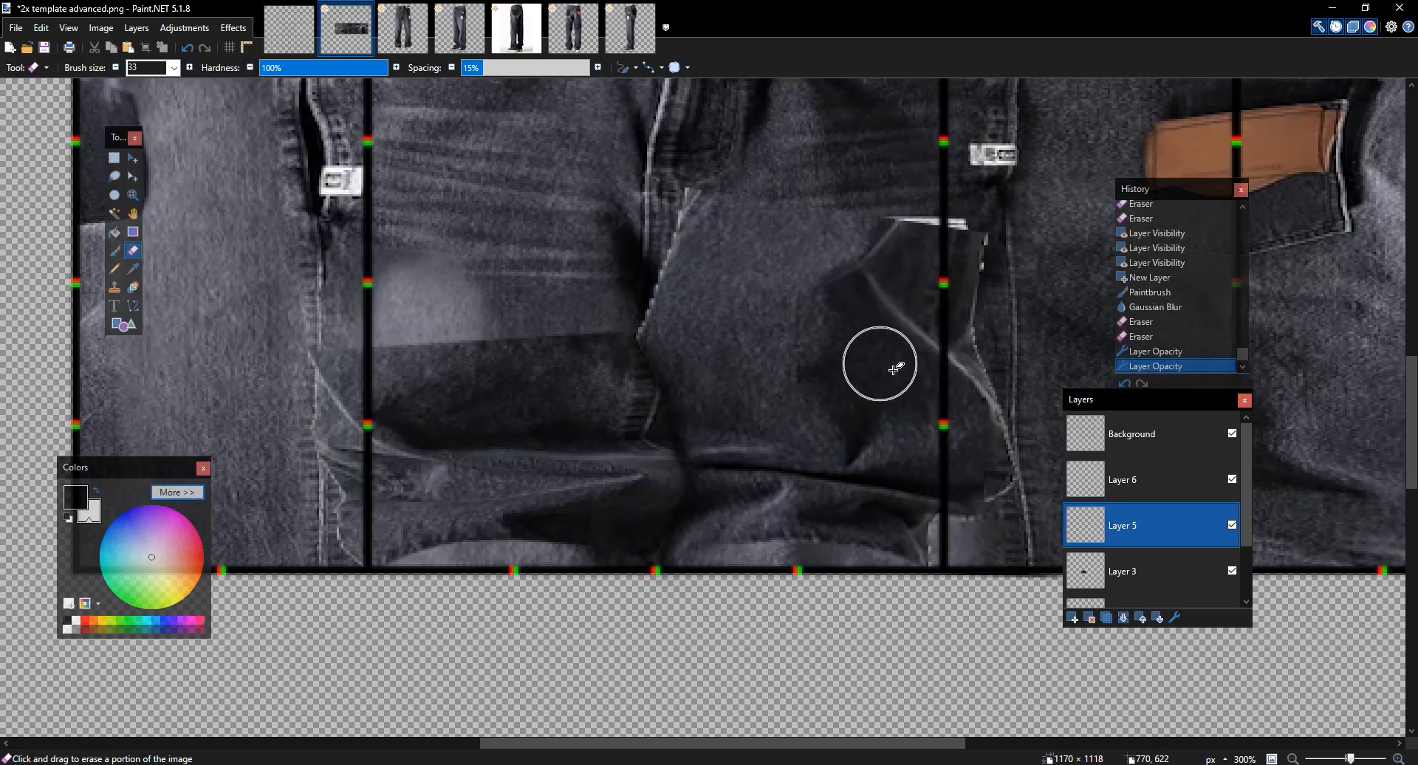
Erase the lowest Layer 4's denim below both curved leg hems with a 33 px eraser at 100% hardness
{"action": "scroll", "coordinate": [1019, 413], "scroll_direction": "down", "scroll_amount": 3}
{"action": "scroll", "coordinate": [1219, 547], "scroll_direction": "down", "scroll_amount": 2}
{"action": "left_click", "coordinate": [1202, 591]}
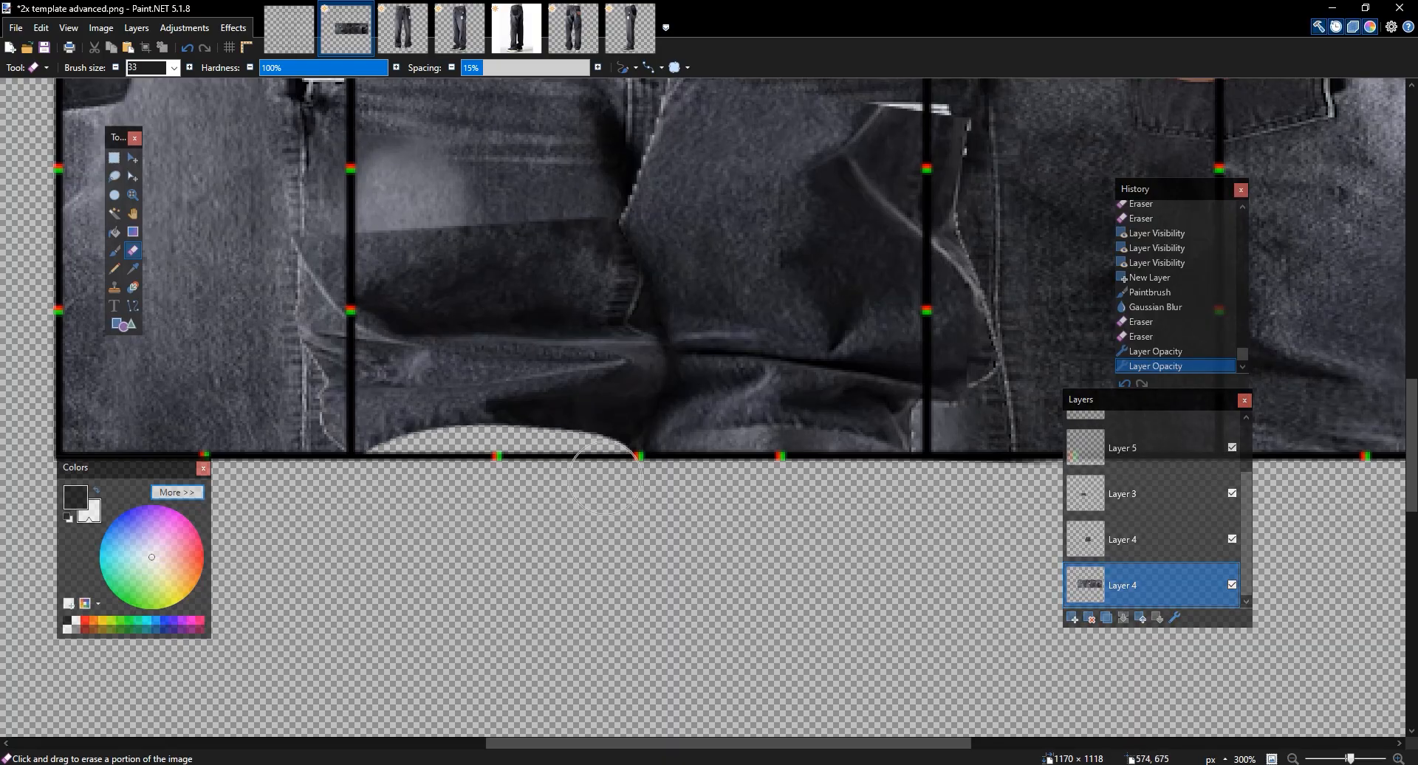
{"action": "left_click_drag", "start_coordinate": [850, 465], "coordinate": [886, 476]}
{"action": "scroll", "coordinate": [678, 150], "scroll_direction": "down", "scroll_amount": 4}
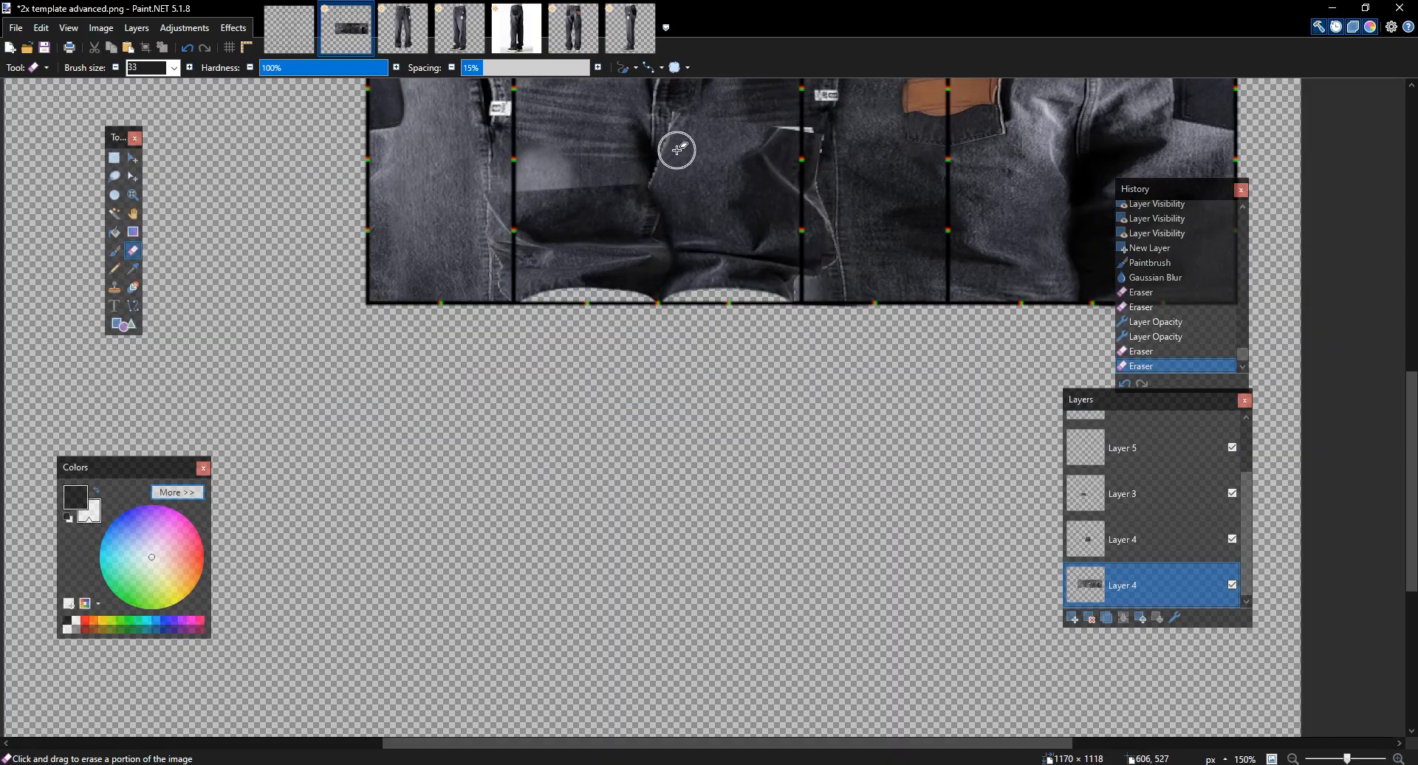
Toggle Layer 3's visibility to compare its leg piece with the denim beneath it
{"action": "scroll", "coordinate": [678, 150], "scroll_direction": "up", "scroll_amount": 4}
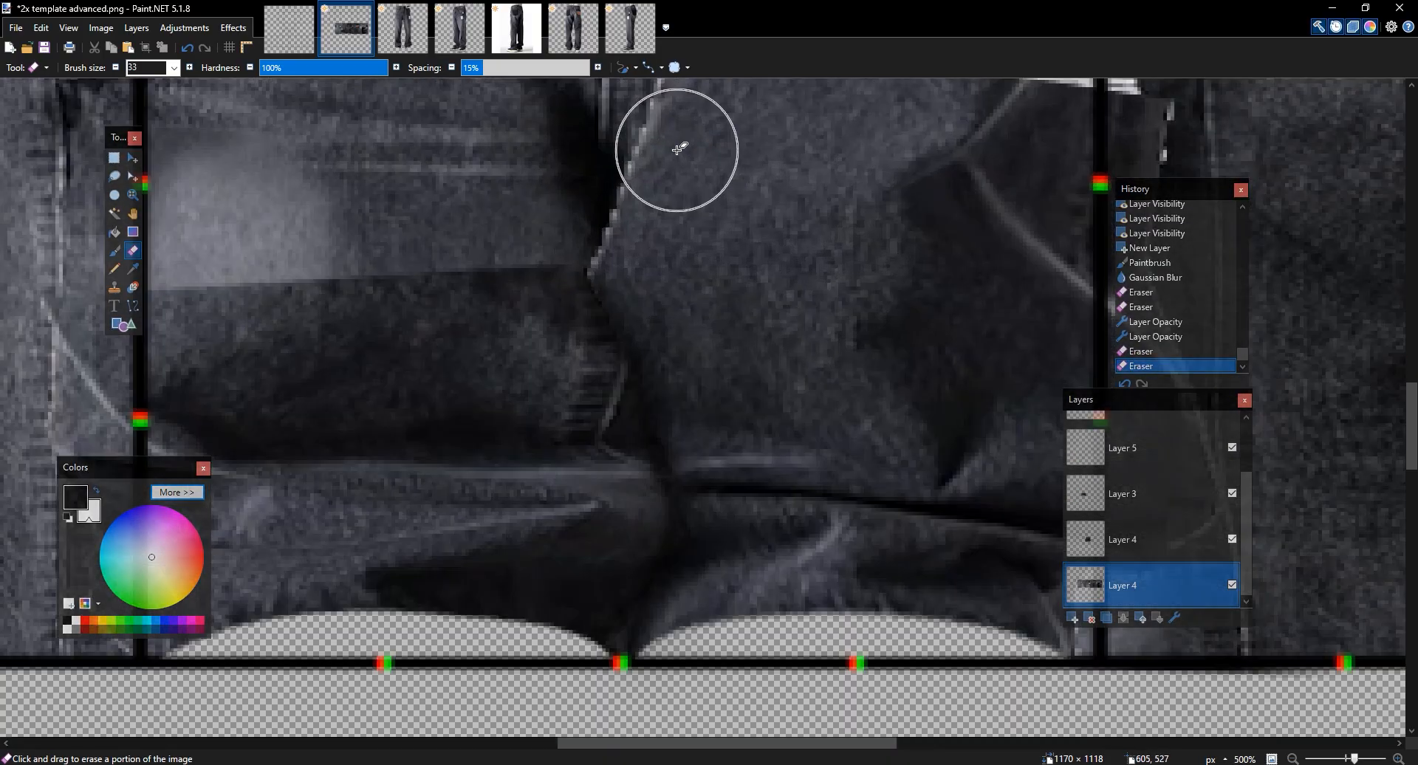
{"action": "left_click_drag", "start_coordinate": [864, 311], "coordinate": [804, 325]}
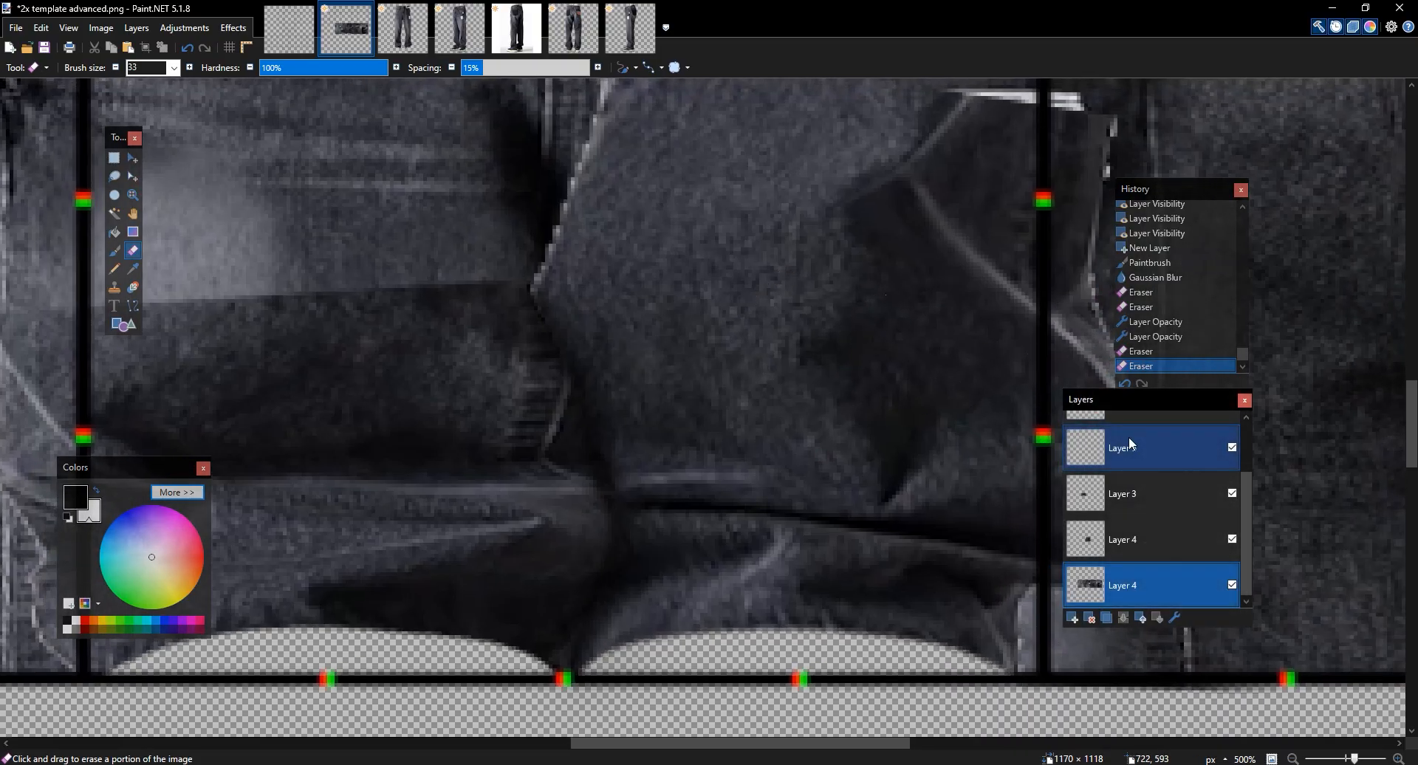
{"action": "left_click_drag", "start_coordinate": [866, 283], "coordinate": [779, 395]}
{"action": "left_click", "coordinate": [1233, 493]}
{"action": "left_click", "coordinate": [1233, 493]}
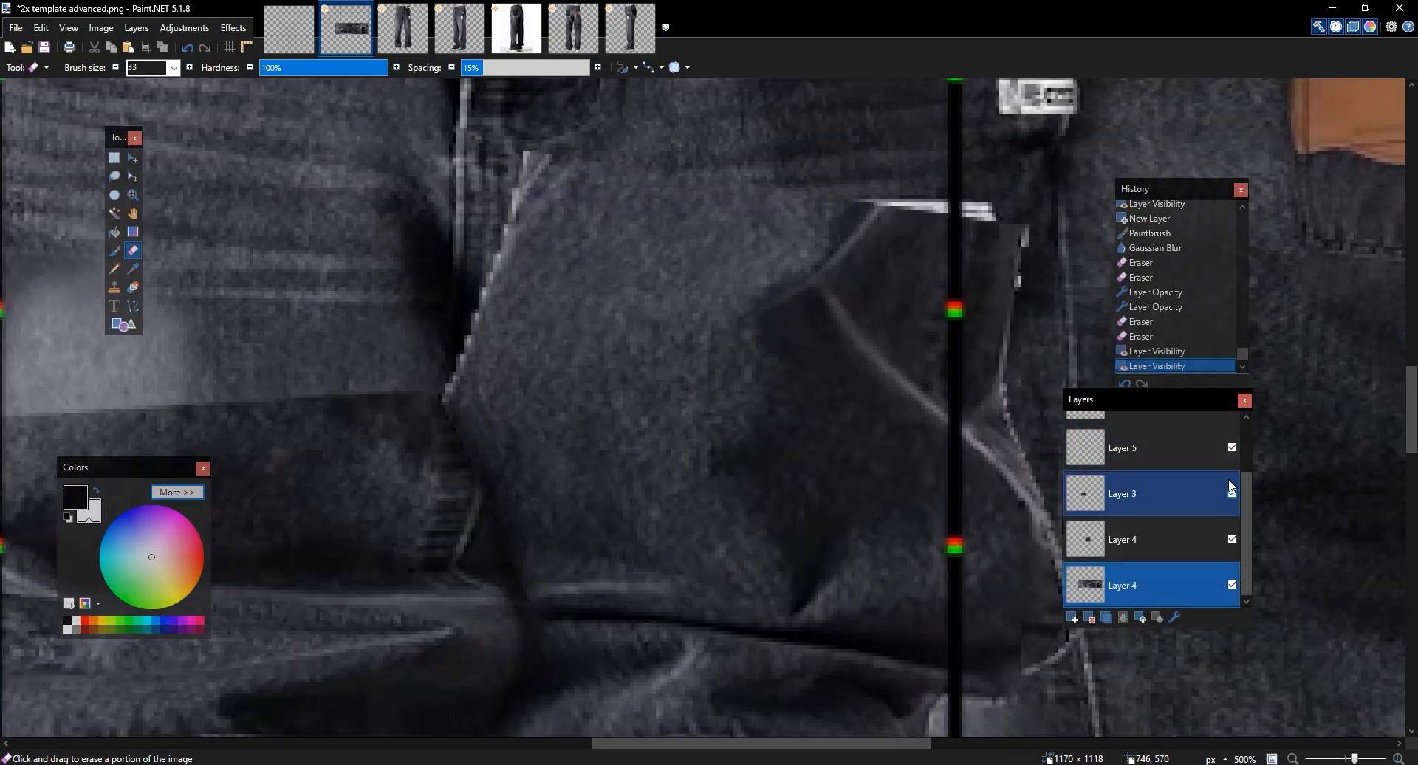
{"action": "left_click", "coordinate": [1233, 492]}
{"action": "left_click", "coordinate": [1233, 491]}
{"action": "scroll", "coordinate": [817, 376], "scroll_direction": "left", "scroll_amount": 5}
{"action": "left_click_drag", "start_coordinate": [839, 316], "coordinate": [818, 330]}
{"action": "left_click", "coordinate": [1231, 493]}
{"action": "left_click", "coordinate": [1232, 493]}
Select Layer 3, set the eraser to 48 px at 0% hardness, and hide the Background layer
{"action": "left_click", "coordinate": [1137, 494]}
{"action": "left_click_drag", "start_coordinate": [834, 329], "coordinate": [712, 347]}
{"action": "scroll", "coordinate": [709, 282], "scroll_direction": "right", "scroll_amount": 3}
{"action": "key", "text": "ctrl+y"}
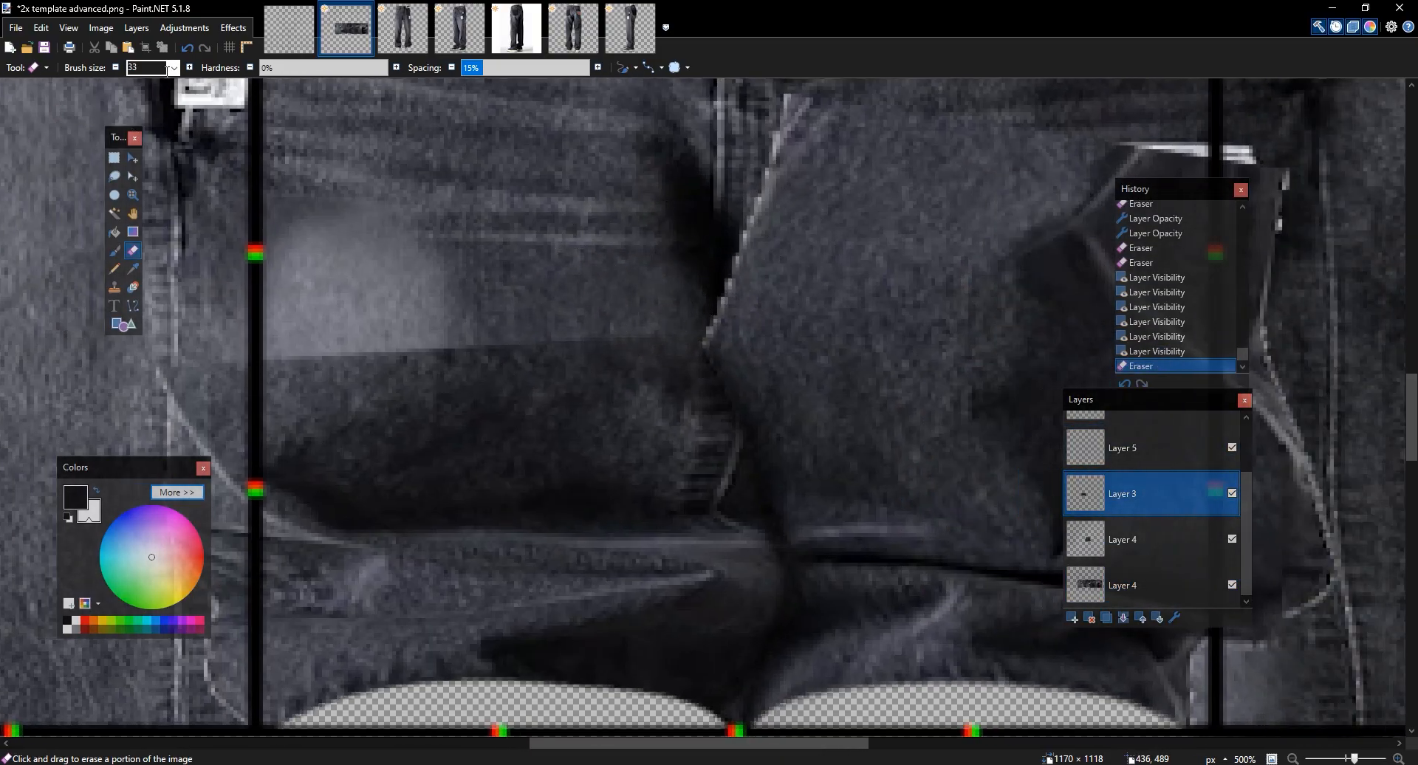
{"action": "left_click", "coordinate": [191, 68]}
{"action": "left_click_drag", "start_coordinate": [1246, 493], "coordinate": [1245, 444]}
{"action": "left_click", "coordinate": [1232, 431]}
Try to soften the edges of Layer 3's left leg piece with the 48 px eraser, and undo the strokes
{"action": "mouse_move", "coordinate": [587, 271]}
{"action": "left_mouse_down"}
{"action": "mouse_move", "coordinate": [685, 211]}
{"action": "mouse_move", "coordinate": [700, 219]}
{"action": "mouse_move", "coordinate": [635, 243]}
{"action": "mouse_move", "coordinate": [373, 281]}
{"action": "mouse_move", "coordinate": [518, 285]}
{"action": "mouse_move", "coordinate": [591, 234]}
{"action": "left_mouse_up"}
{"action": "scroll", "coordinate": [685, 211], "scroll_direction": "down", "scroll_amount": 1}
{"action": "key", "text": "ctrl+z"}
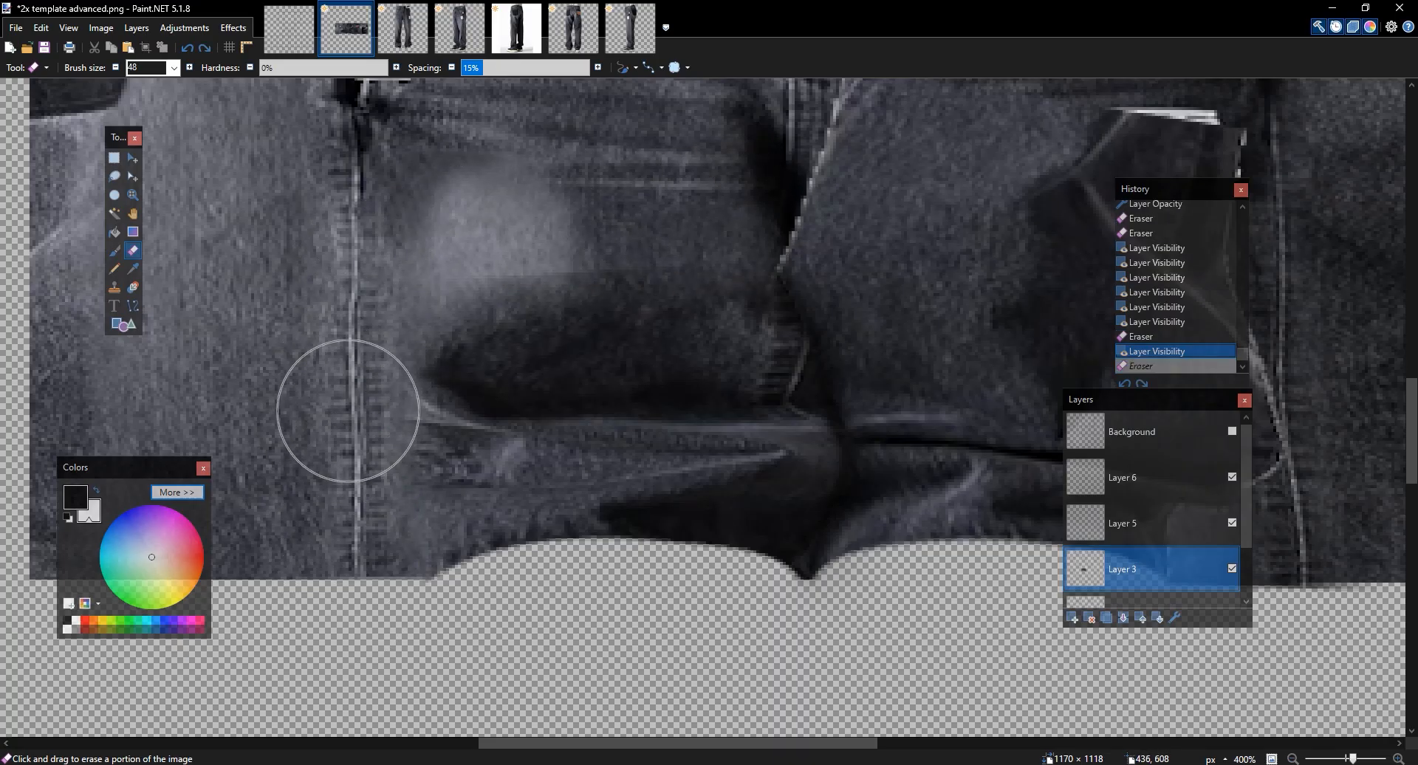
{"action": "key", "text": "ctrl+z"}
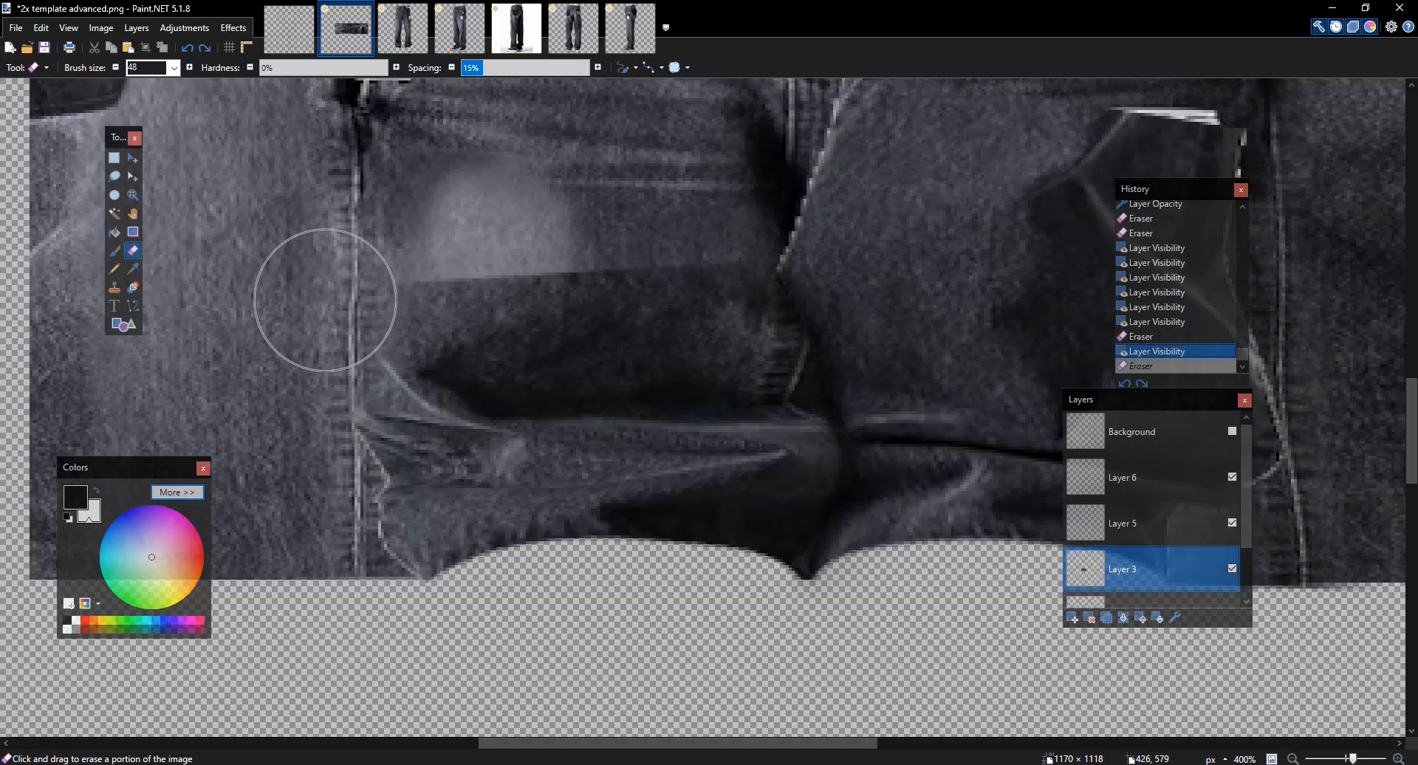
Soften Layer 3's upper and outer edges with a 48 px eraser at 0% hardness, and touch up its hem corner at 13 px
{"action": "mouse_move", "coordinate": [413, 237]}
{"action": "left_mouse_down"}
{"action": "mouse_move", "coordinate": [610, 221]}
{"action": "mouse_move", "coordinate": [531, 233]}
{"action": "left_mouse_up"}
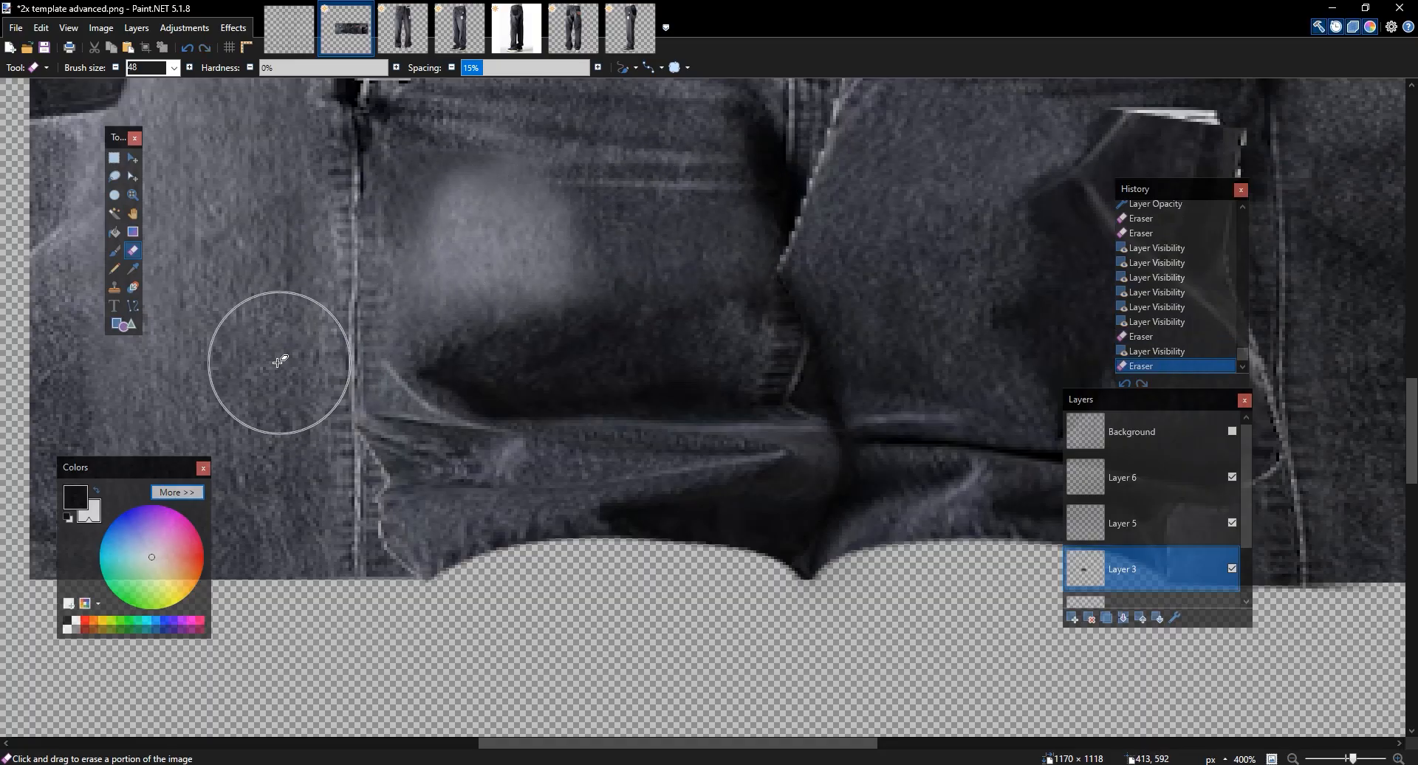
{"action": "mouse_move", "coordinate": [368, 505]}
{"action": "left_mouse_down"}
{"action": "mouse_move", "coordinate": [352, 544]}
{"action": "mouse_move", "coordinate": [235, 441]}
{"action": "left_mouse_up"}
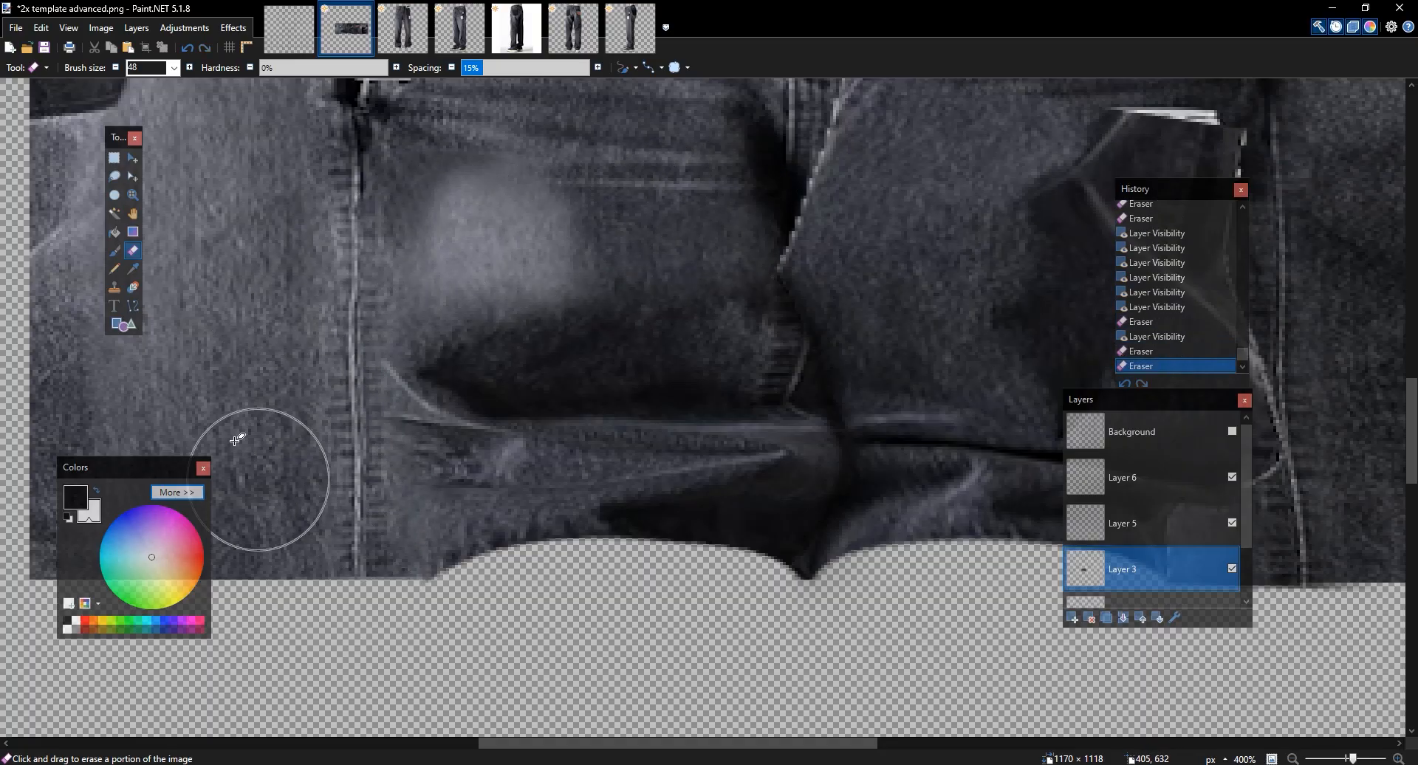
{"action": "left_click", "coordinate": [117, 68]}
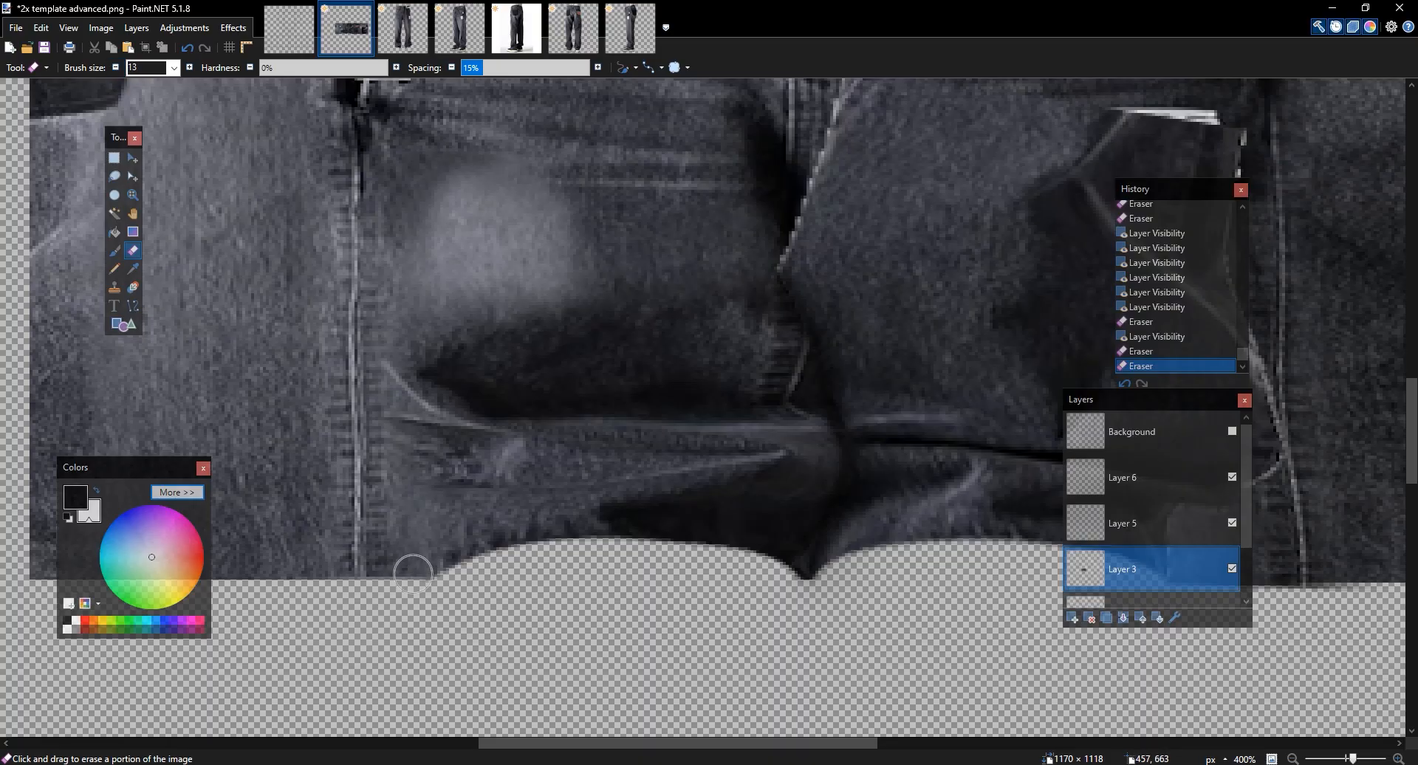
{"action": "scroll", "coordinate": [739, 587], "scroll_direction": "down", "scroll_amount": 5}
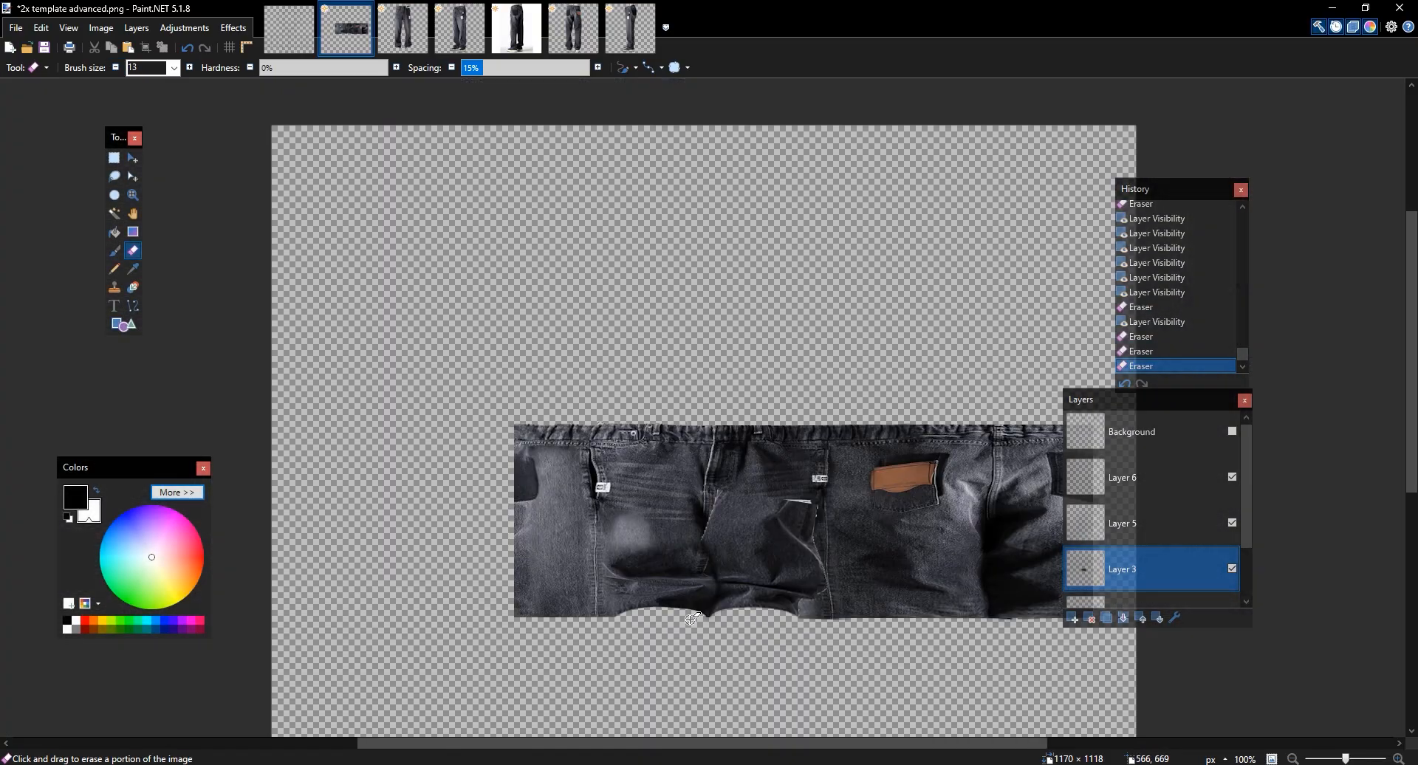
{"action": "scroll", "coordinate": [691, 619], "scroll_direction": "up", "scroll_amount": 1}
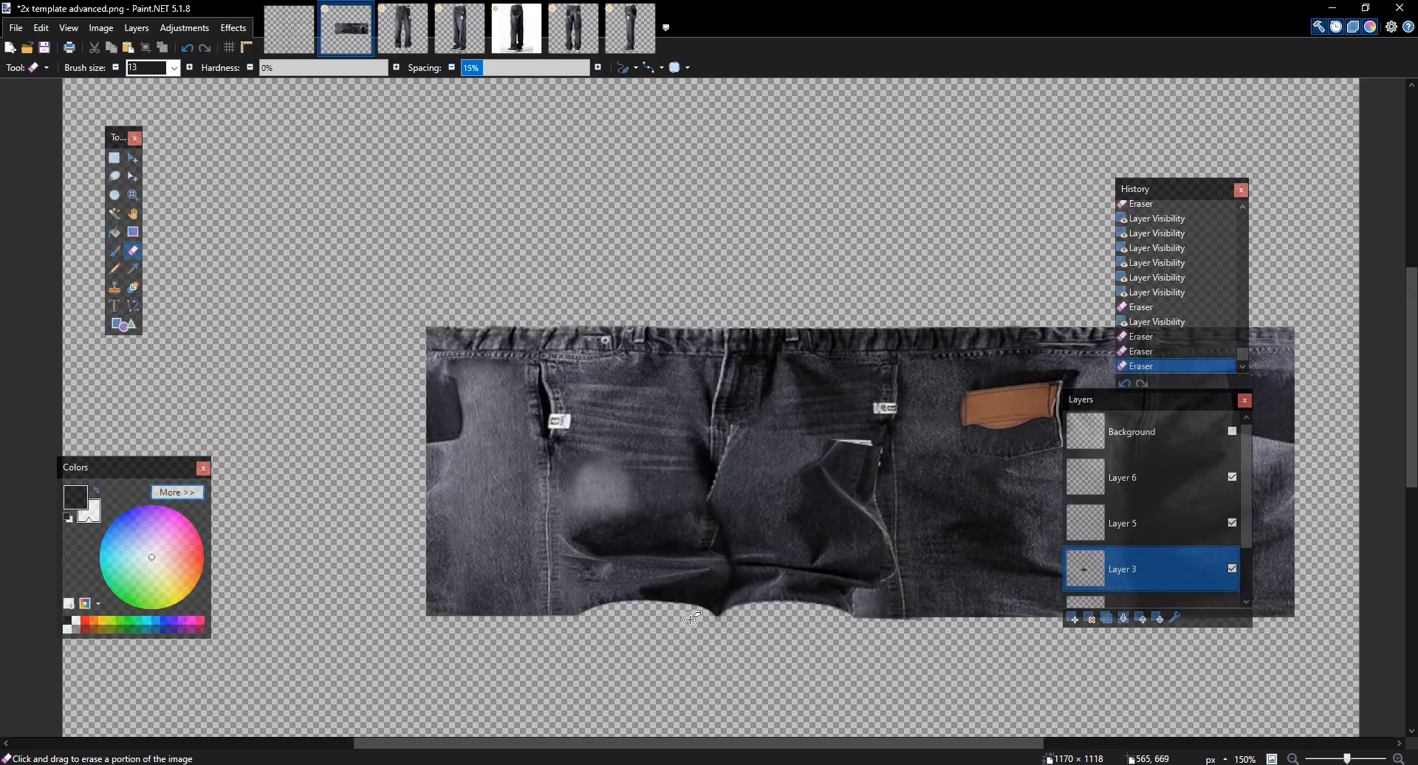
Compare the texture without Layer 3 and erase its dark area above the lower folds with a 58 px eraser at 0% hardness
{"action": "scroll", "coordinate": [691, 619], "scroll_direction": "up", "scroll_amount": 2}
{"action": "left_click", "coordinate": [1231, 568]}
{"action": "left_click", "coordinate": [1232, 568]}
{"action": "left_click", "coordinate": [187, 67], "text": "ctrl"}
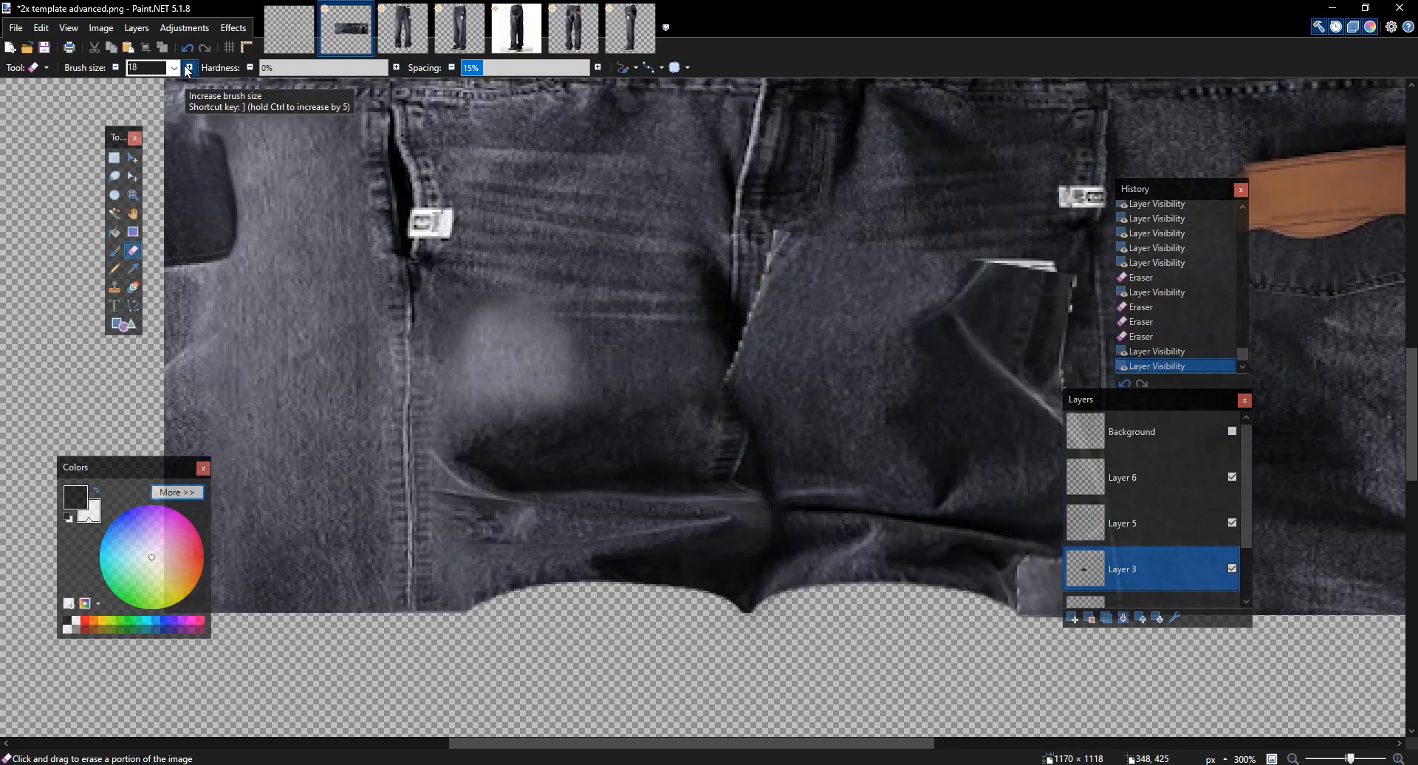
{"action": "mouse_move", "coordinate": [727, 388]}
{"action": "left_mouse_down"}
{"action": "mouse_move", "coordinate": [639, 418]}
{"action": "mouse_move", "coordinate": [725, 423]}
{"action": "mouse_move", "coordinate": [506, 413]}
{"action": "mouse_move", "coordinate": [495, 426]}
{"action": "left_mouse_up"}
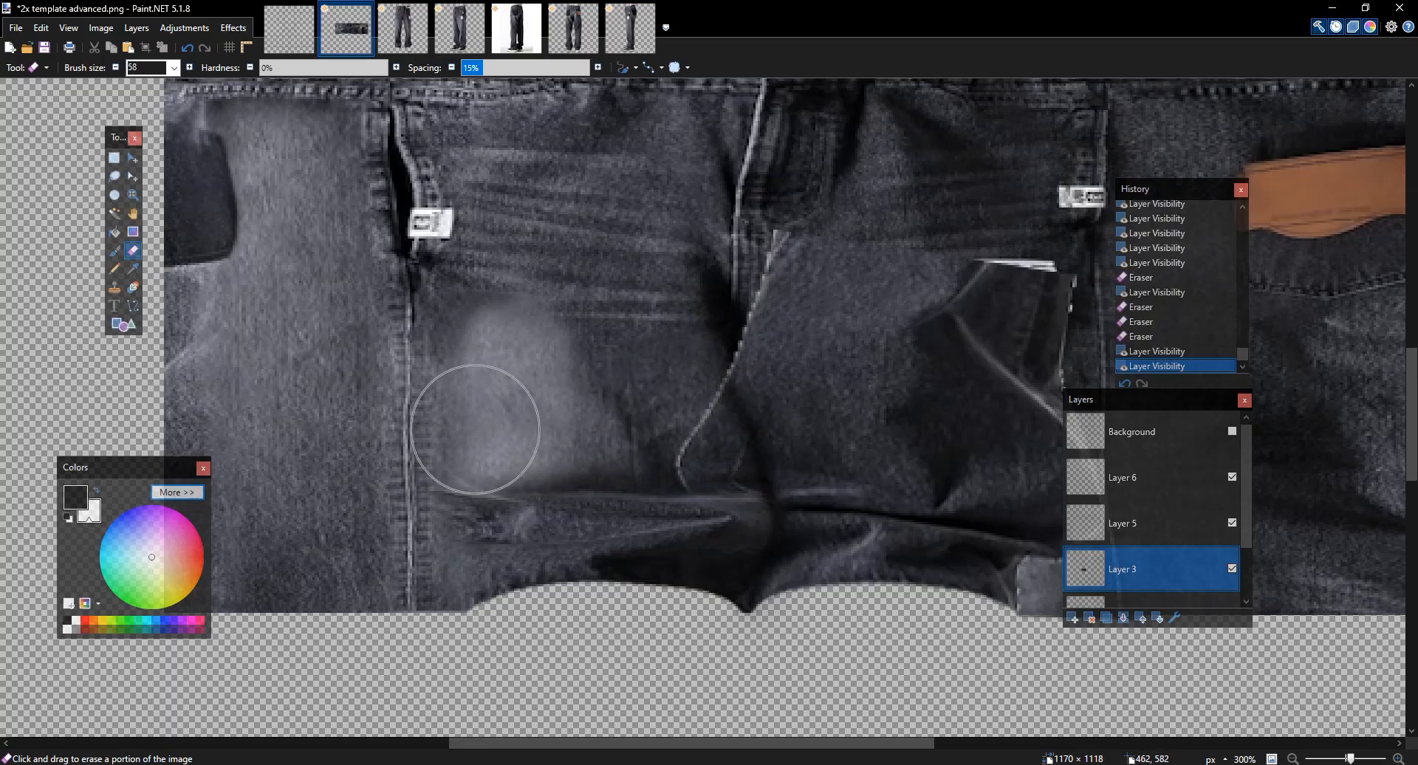
{"action": "left_click_drag", "start_coordinate": [631, 404], "coordinate": [643, 407]}
Check the shading of Layers 5 and 6, and erase Layer 4's leg piece above the lower folds with the soft 58 px eraser
{"action": "mouse_move", "coordinate": [1007, 462]}
{"action": "left_mouse_down"}
{"action": "mouse_move", "coordinate": [798, 358]}
{"action": "mouse_move", "coordinate": [896, 443]}
{"action": "left_mouse_up"}
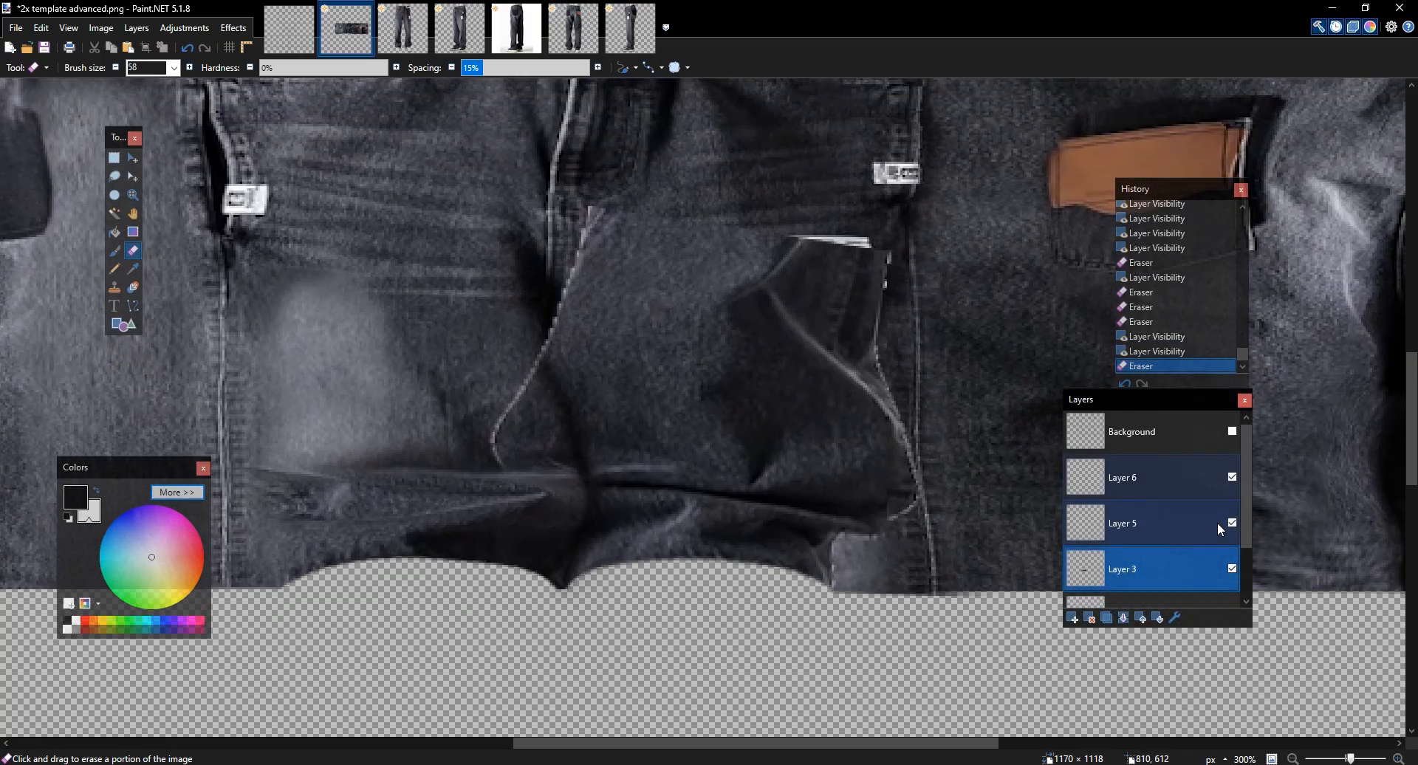
{"action": "double_click", "coordinate": [1231, 523]}
{"action": "double_click", "coordinate": [1232, 477]}
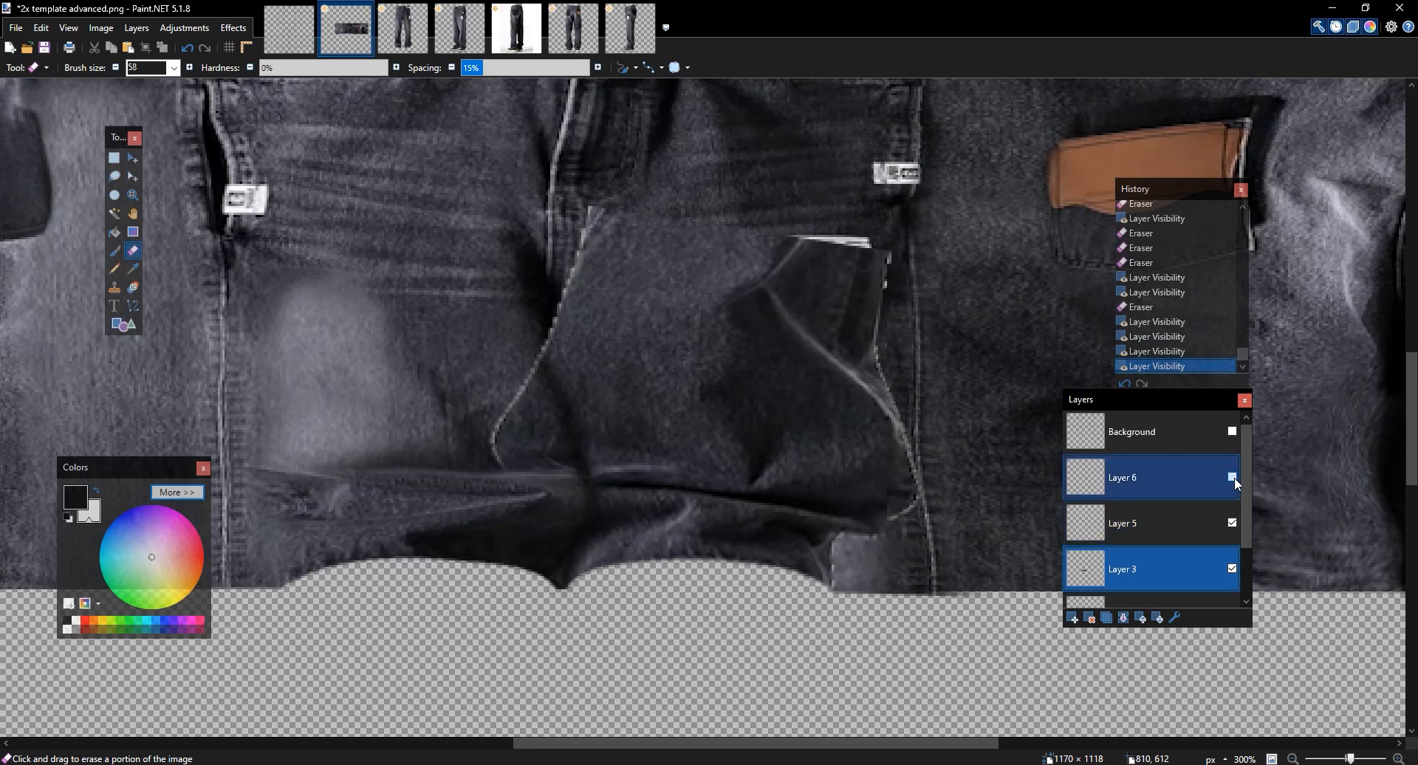
{"action": "left_click", "coordinate": [1137, 601]}
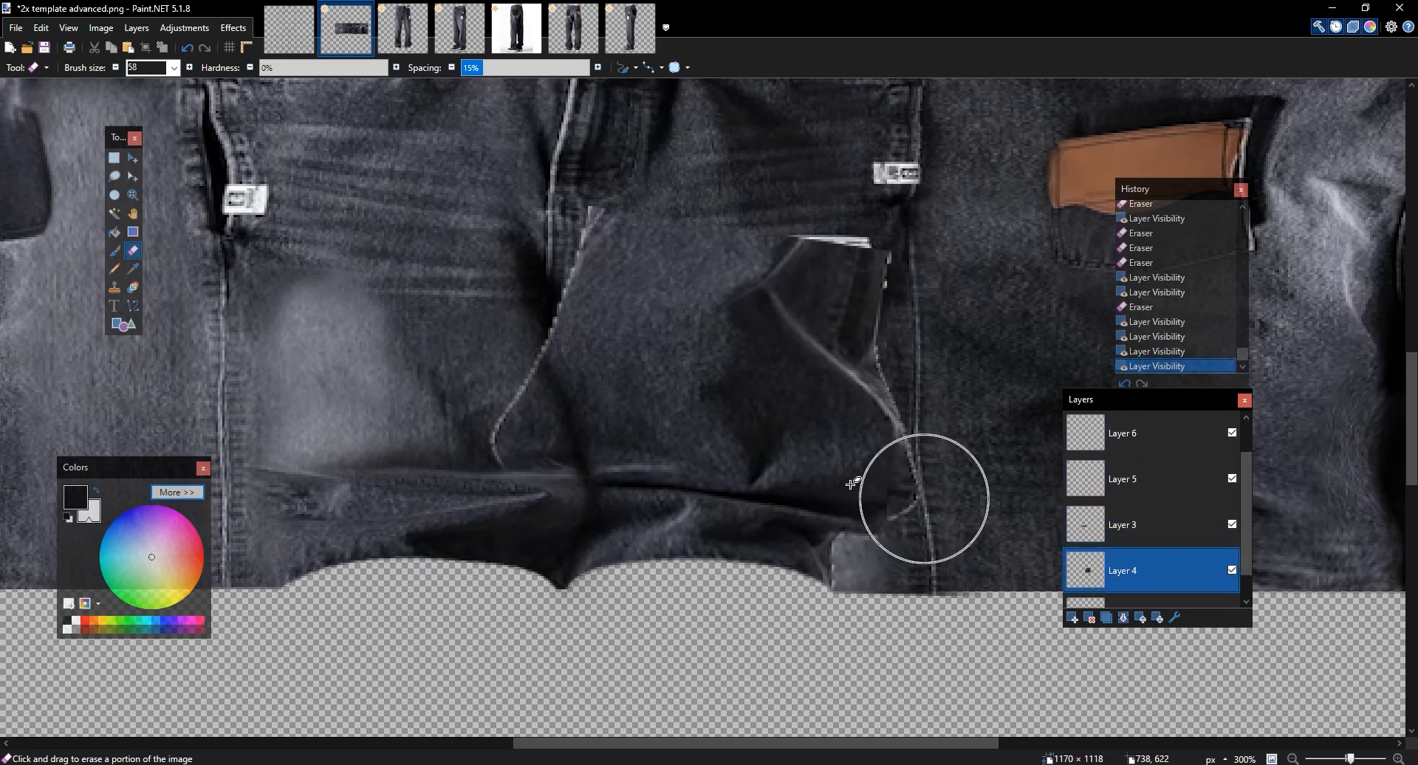
{"action": "mouse_move", "coordinate": [496, 408]}
{"action": "left_mouse_down"}
{"action": "mouse_move", "coordinate": [528, 405]}
{"action": "mouse_move", "coordinate": [539, 322]}
{"action": "mouse_move", "coordinate": [586, 274]}
{"action": "mouse_move", "coordinate": [745, 302]}
{"action": "mouse_move", "coordinate": [611, 373]}
{"action": "mouse_move", "coordinate": [896, 411]}
{"action": "mouse_move", "coordinate": [854, 433]}
{"action": "mouse_move", "coordinate": [914, 495]}
{"action": "mouse_move", "coordinate": [829, 269]}
{"action": "mouse_move", "coordinate": [937, 367]}
{"action": "left_mouse_up"}
{"action": "scroll", "coordinate": [932, 332], "scroll_direction": "down", "scroll_amount": 2, "text": "ctrl"}
{"action": "scroll", "coordinate": [932, 334], "scroll_direction": "up", "scroll_amount": 2, "text": "ctrl"}
{"action": "scroll", "coordinate": [949, 355], "scroll_direction": "up", "scroll_amount": 1, "text": "ctrl"}
Compare the legs with and without Layers 4 and 3, and dab the soft eraser on Layer 4 at the white paper label
{"action": "left_click", "coordinate": [1231, 569]}
{"action": "left_click", "coordinate": [1232, 569]}
{"action": "left_click", "coordinate": [1231, 570]}
{"action": "left_click", "coordinate": [1231, 569]}
{"action": "left_click", "coordinate": [1232, 524]}
{"action": "left_click", "coordinate": [1232, 524]}
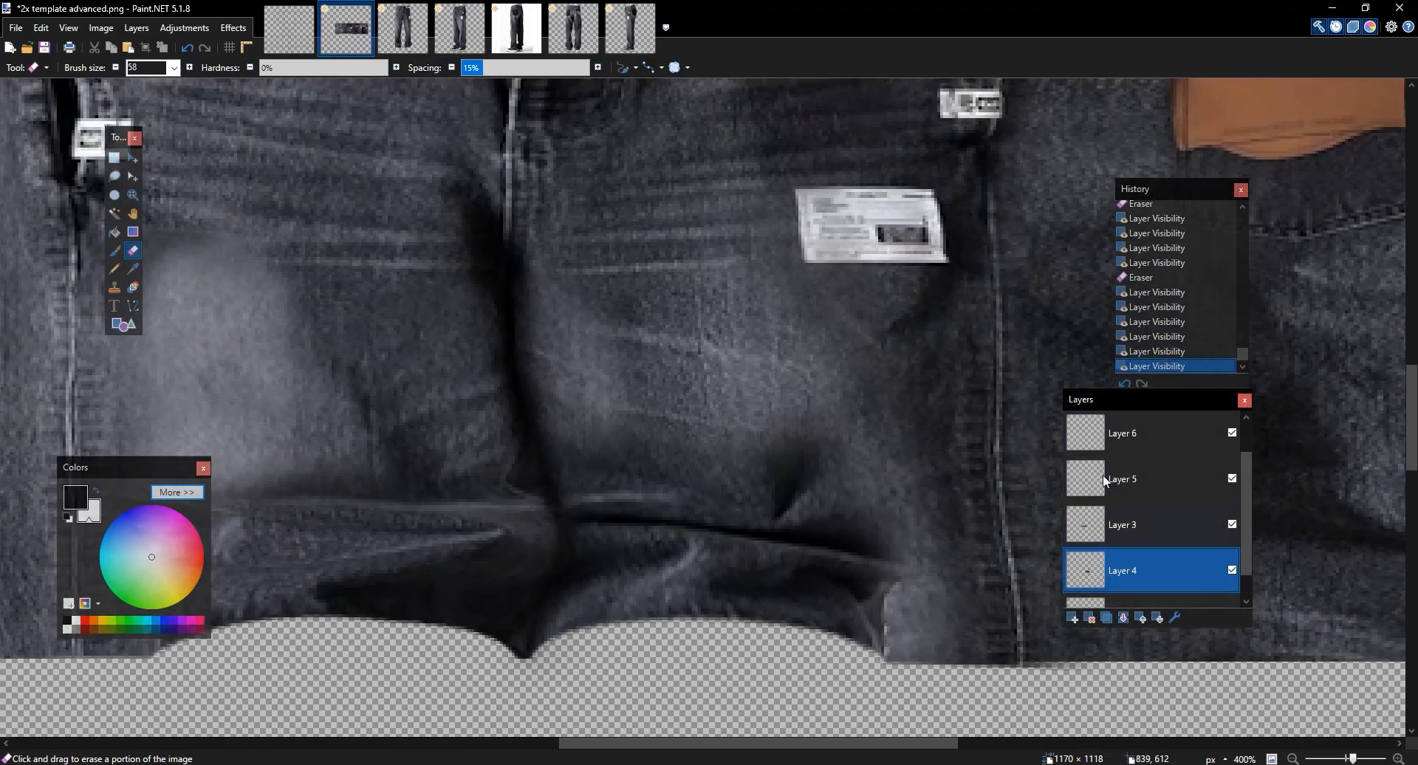
{"action": "left_click", "coordinate": [829, 237]}
Recheck Layer 4 by toggling its visibility, dab the eraser on it over the left leg, and compare Layer 3 again
{"action": "left_click", "coordinate": [1232, 569]}
{"action": "left_click", "coordinate": [1232, 569]}
{"action": "left_click", "coordinate": [1231, 569]}
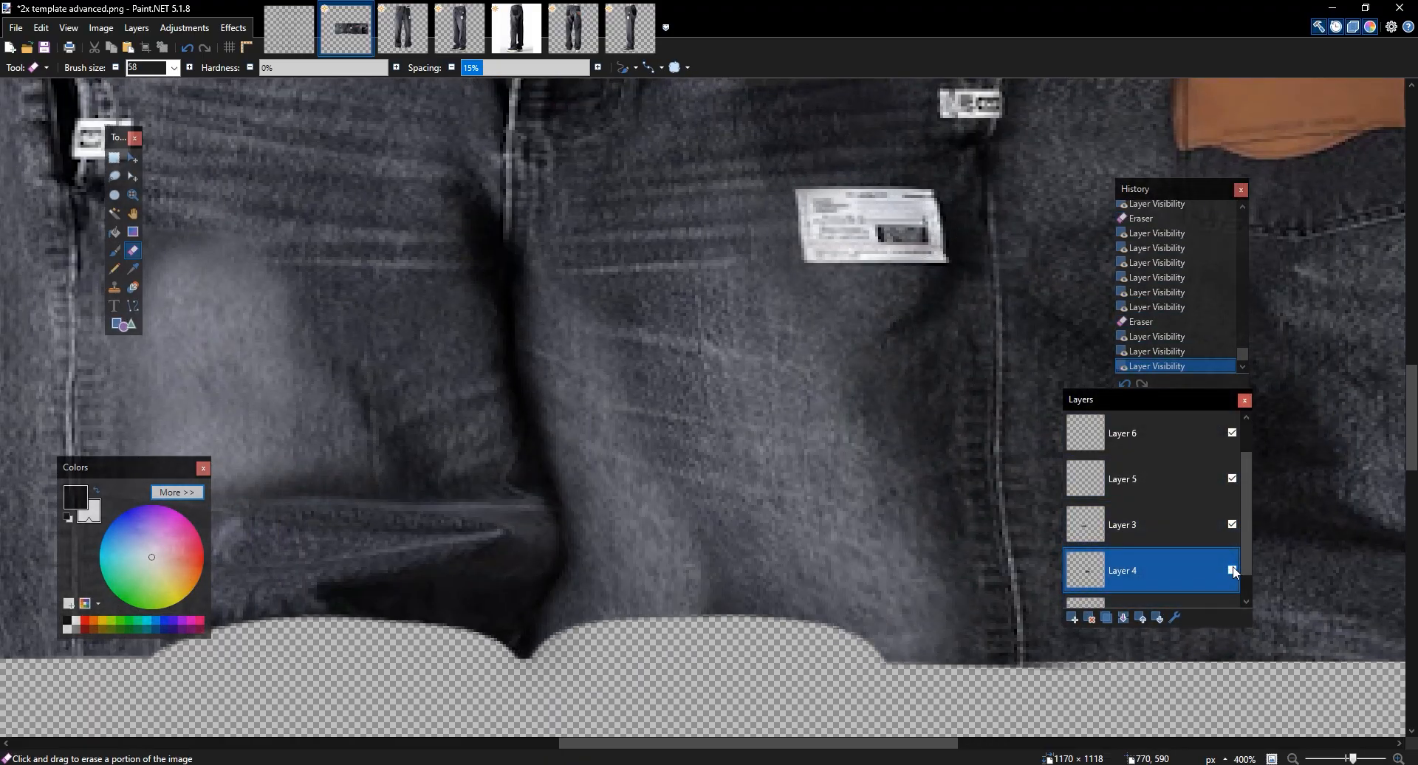
{"action": "left_click", "coordinate": [1232, 569]}
{"action": "left_click", "coordinate": [424, 466]}
{"action": "left_click", "coordinate": [1231, 524]}
{"action": "left_click", "coordinate": [1230, 524]}
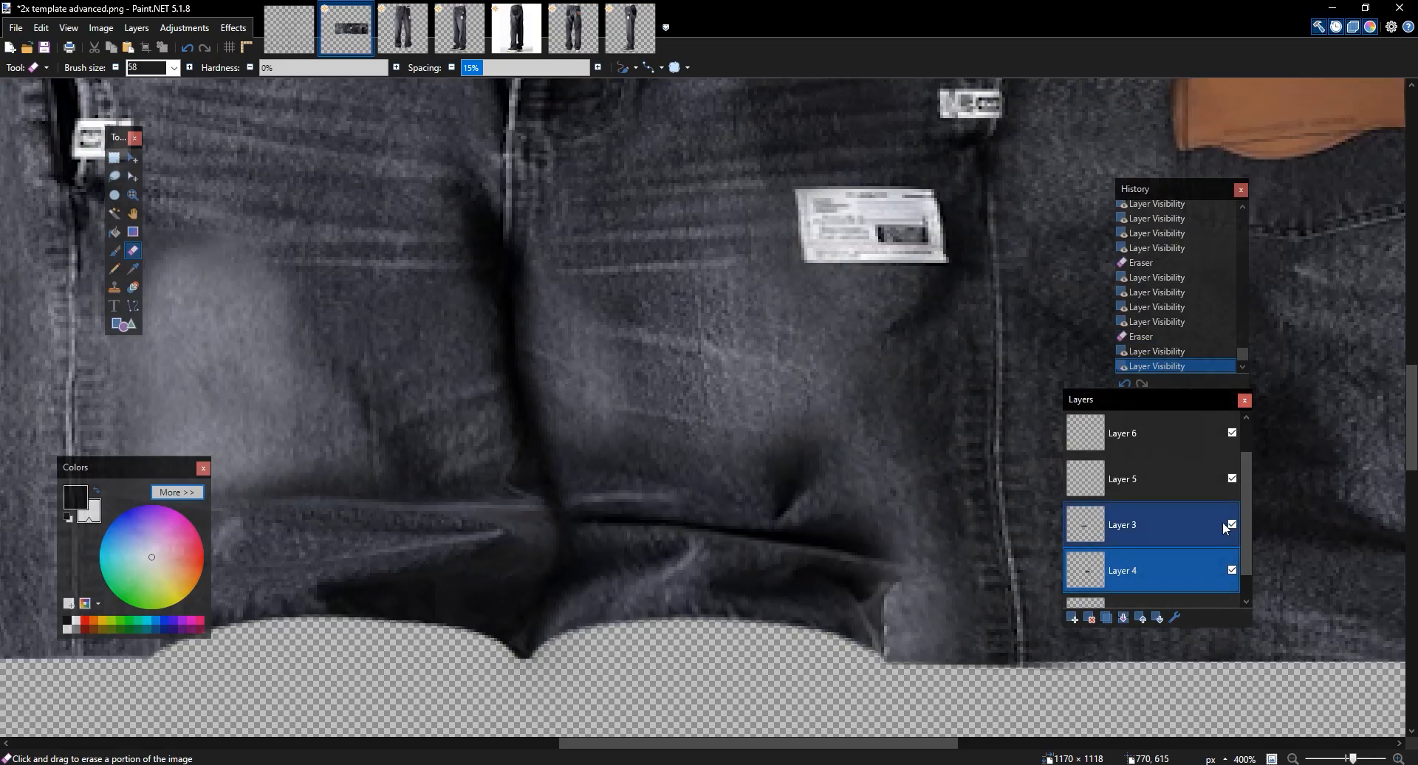
Trim Layer 3 beside the joint between the legs with a 58 px eraser at 87% hardness
{"action": "left_click", "coordinate": [1223, 524]}
{"action": "left_click", "coordinate": [370, 68]}
{"action": "left_click_drag", "start_coordinate": [550, 418], "coordinate": [522, 434]}
{"action": "scroll", "coordinate": [938, 408], "scroll_direction": "down", "scroll_amount": 6}
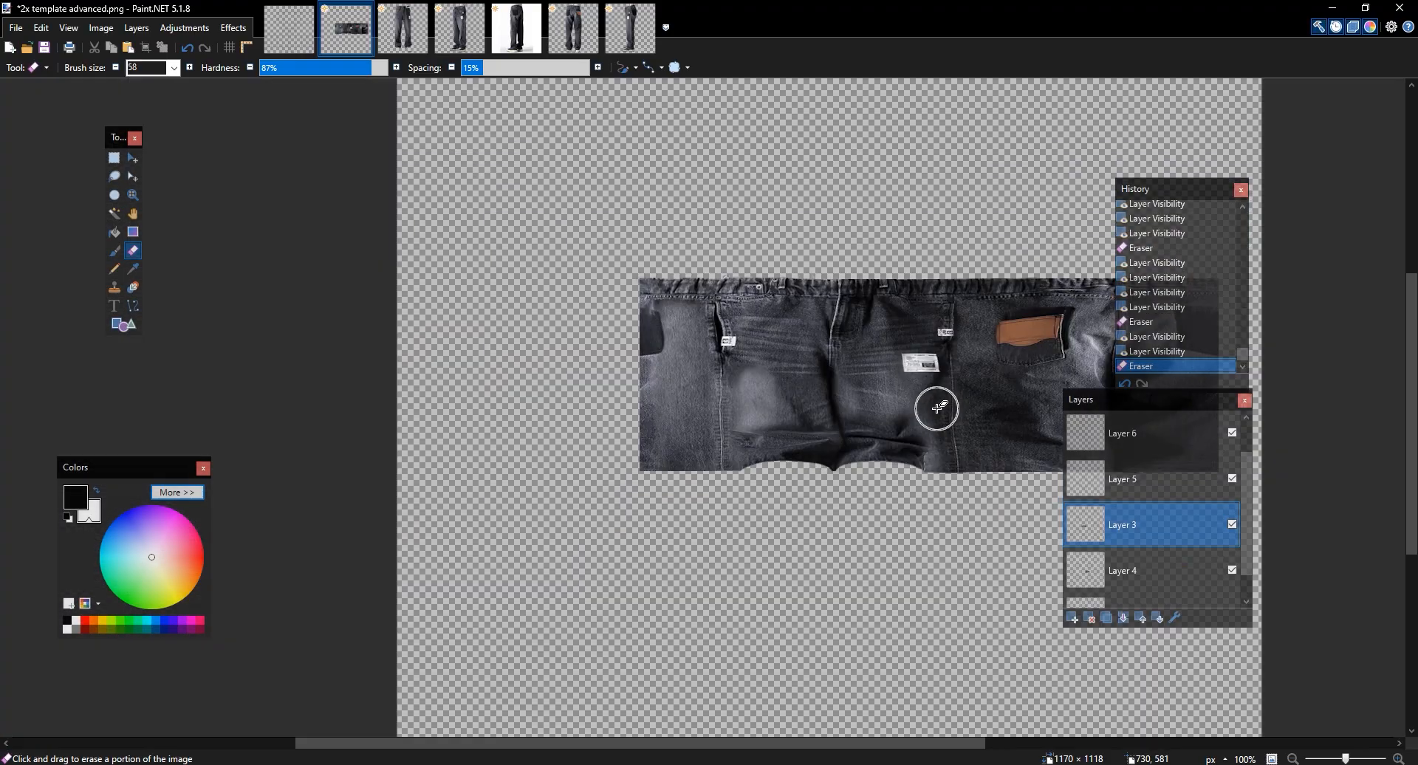
{"action": "scroll", "coordinate": [938, 407], "scroll_direction": "up", "scroll_amount": 6}
Toggle the joint shading layer's visibility to check it, and undo a trial erase of Layer 3 at the joint
{"action": "left_click", "coordinate": [1208, 443], "text": "ctrl"}
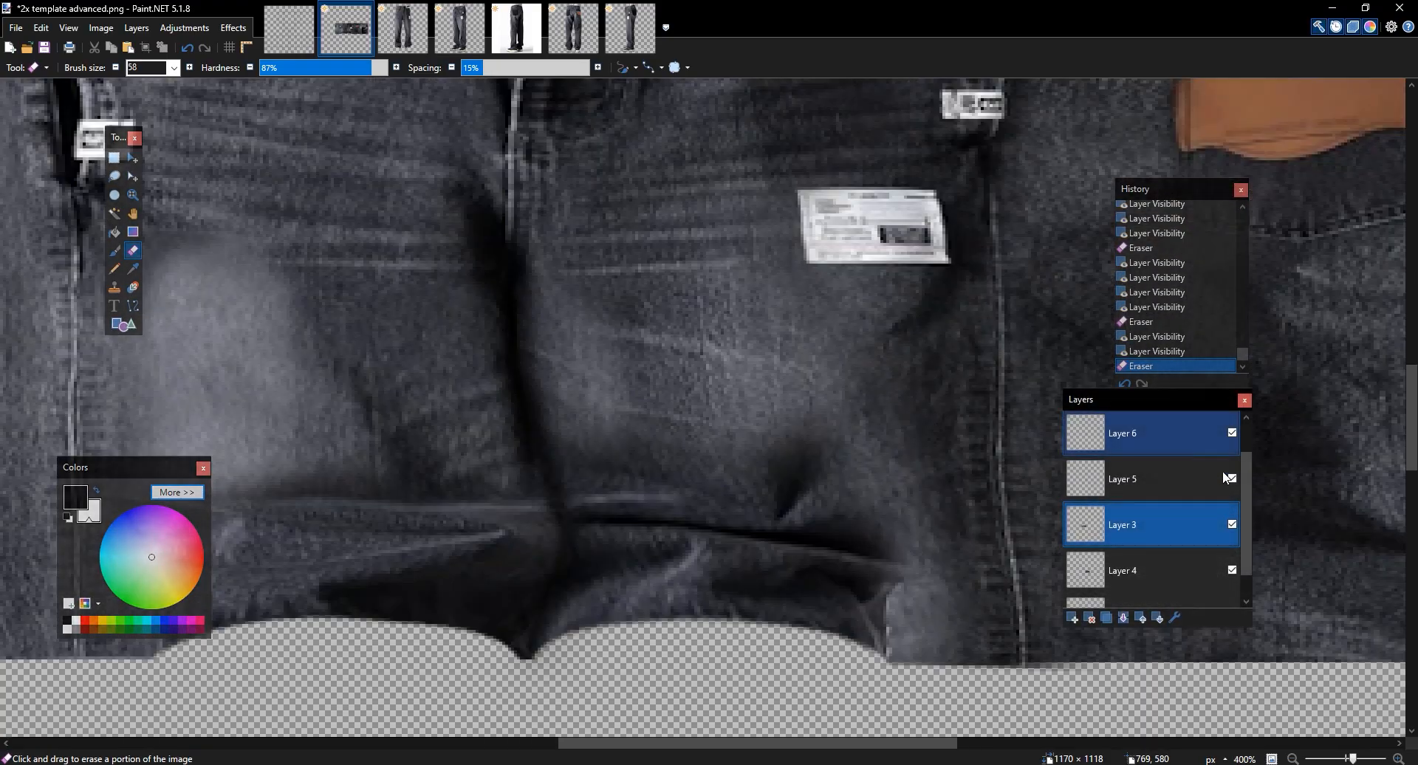
{"action": "left_click", "coordinate": [1214, 466], "text": "shift"}
{"action": "double_click", "coordinate": [1232, 478]}
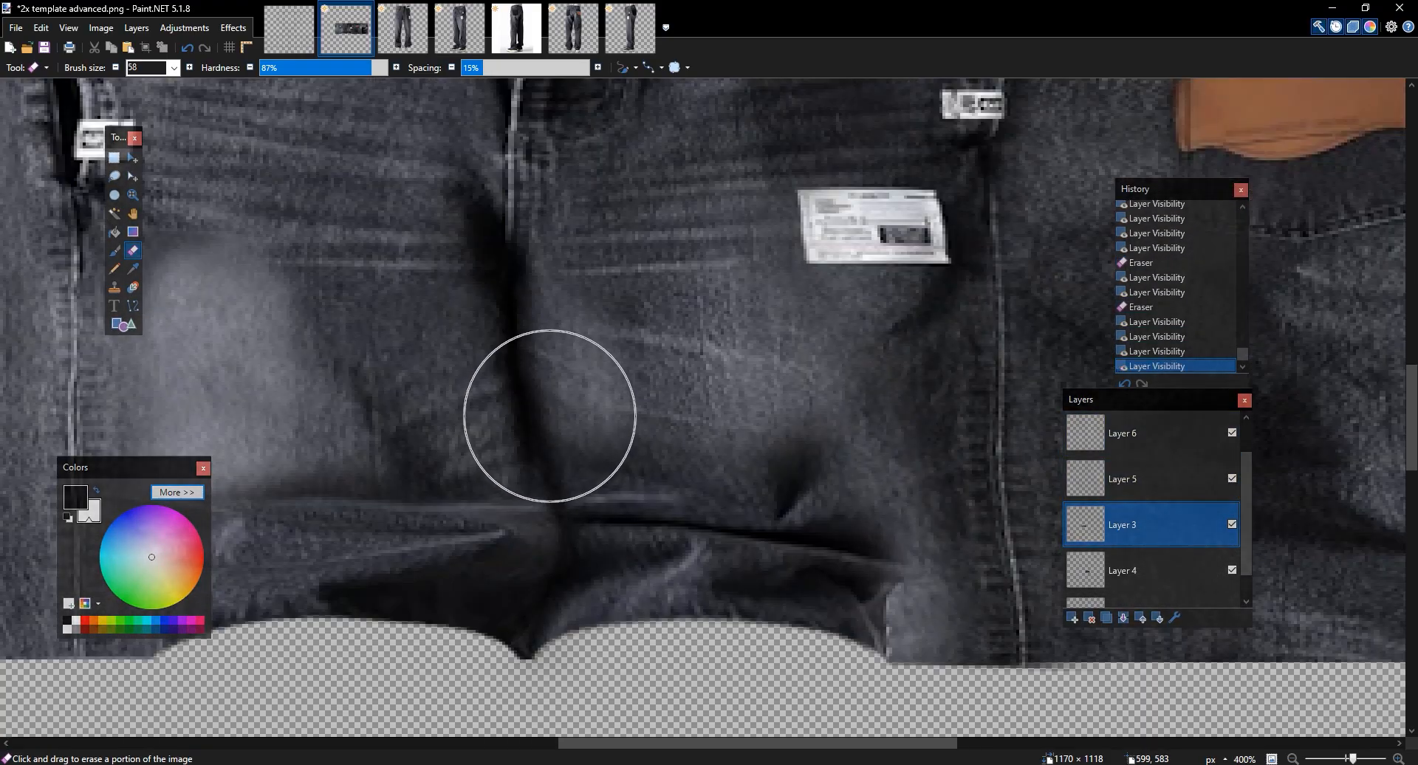
{"action": "left_click", "coordinate": [550, 417]}
{"action": "key", "text": "ctrl+z"}
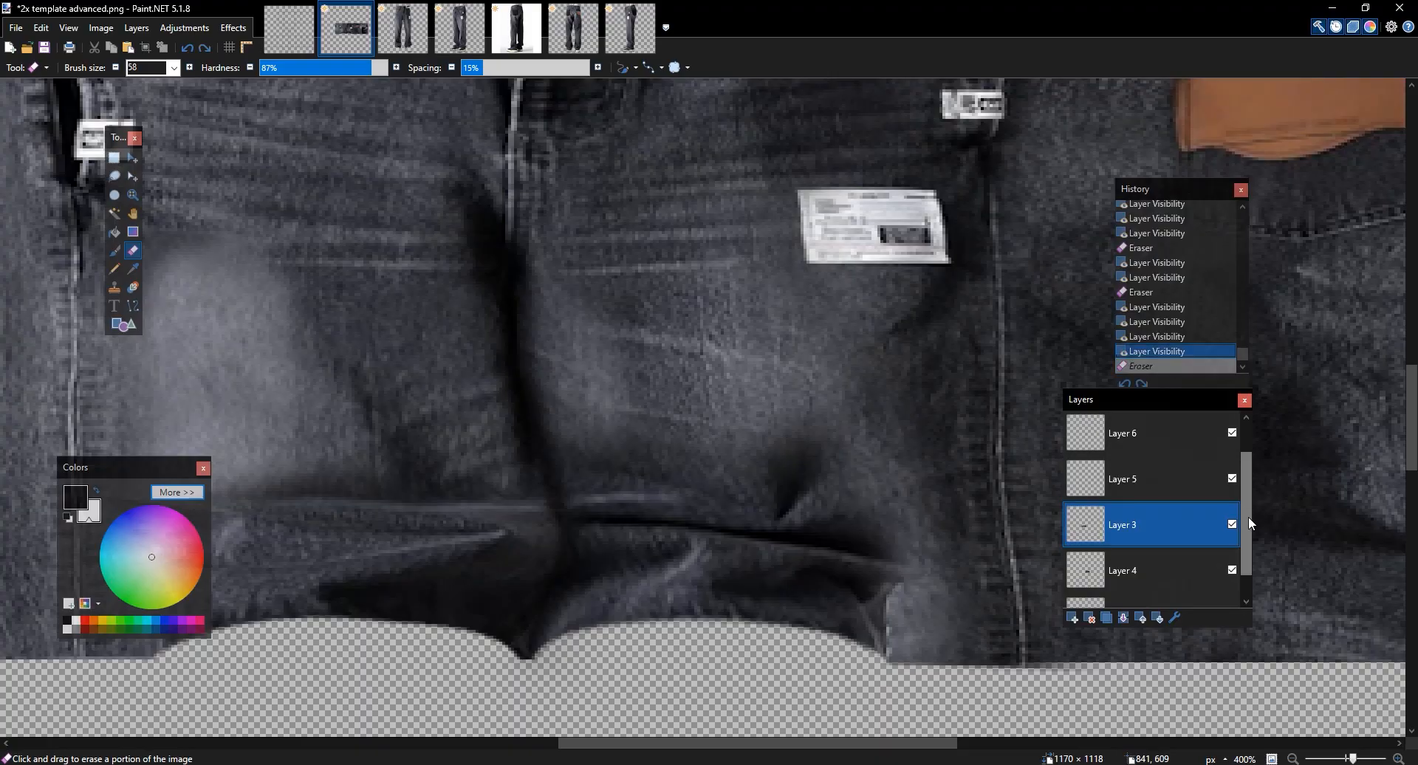
Erase the overlapping parts of Layer 5 and Layer 6 along the dark crease below the fly
{"action": "left_click", "coordinate": [1232, 478]}
{"action": "left_click", "coordinate": [1232, 478]}
{"action": "left_click", "coordinate": [1232, 478]}
{"action": "left_click", "coordinate": [1232, 479]}
{"action": "left_click", "coordinate": [1190, 478]}
{"action": "left_click_drag", "start_coordinate": [506, 370], "coordinate": [620, 279]}
{"action": "left_click", "coordinate": [1137, 434]}
{"action": "left_click_drag", "start_coordinate": [555, 418], "coordinate": [494, 249]}
{"action": "key", "text": "ctrl+minus"}
{"action": "key", "text": "ctrl+minus"}
{"action": "key", "text": "ctrl+plus"}
{"action": "key", "text": "ctrl+plus"}
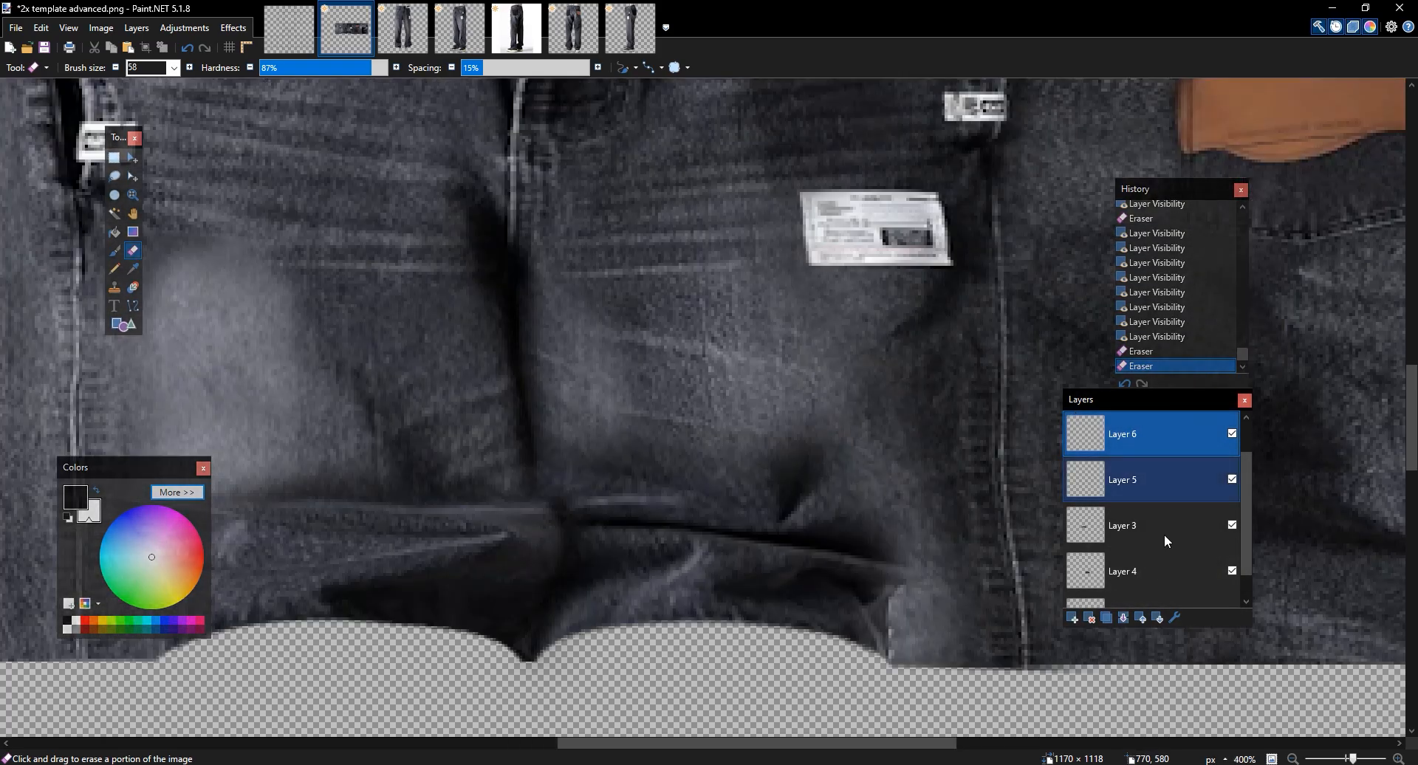
Merge Layer 6, Layer 5 and Layer 3 down into the upper Layer 4
{"action": "left_click", "coordinate": [1123, 618]}
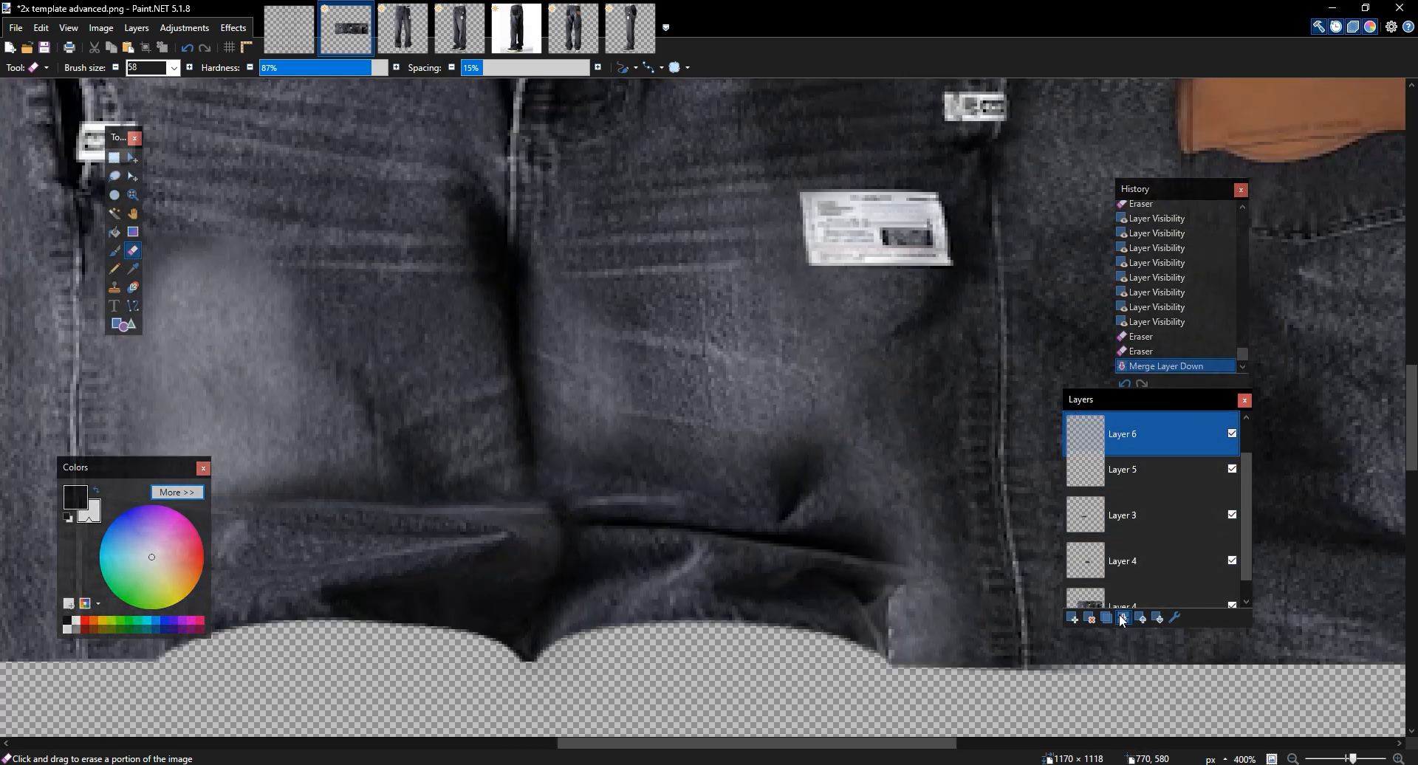
{"action": "left_click", "coordinate": [1122, 618]}
{"action": "left_click", "coordinate": [1123, 618]}
{"action": "key", "text": "m"}
{"action": "left_click", "coordinate": [1067, 522]}
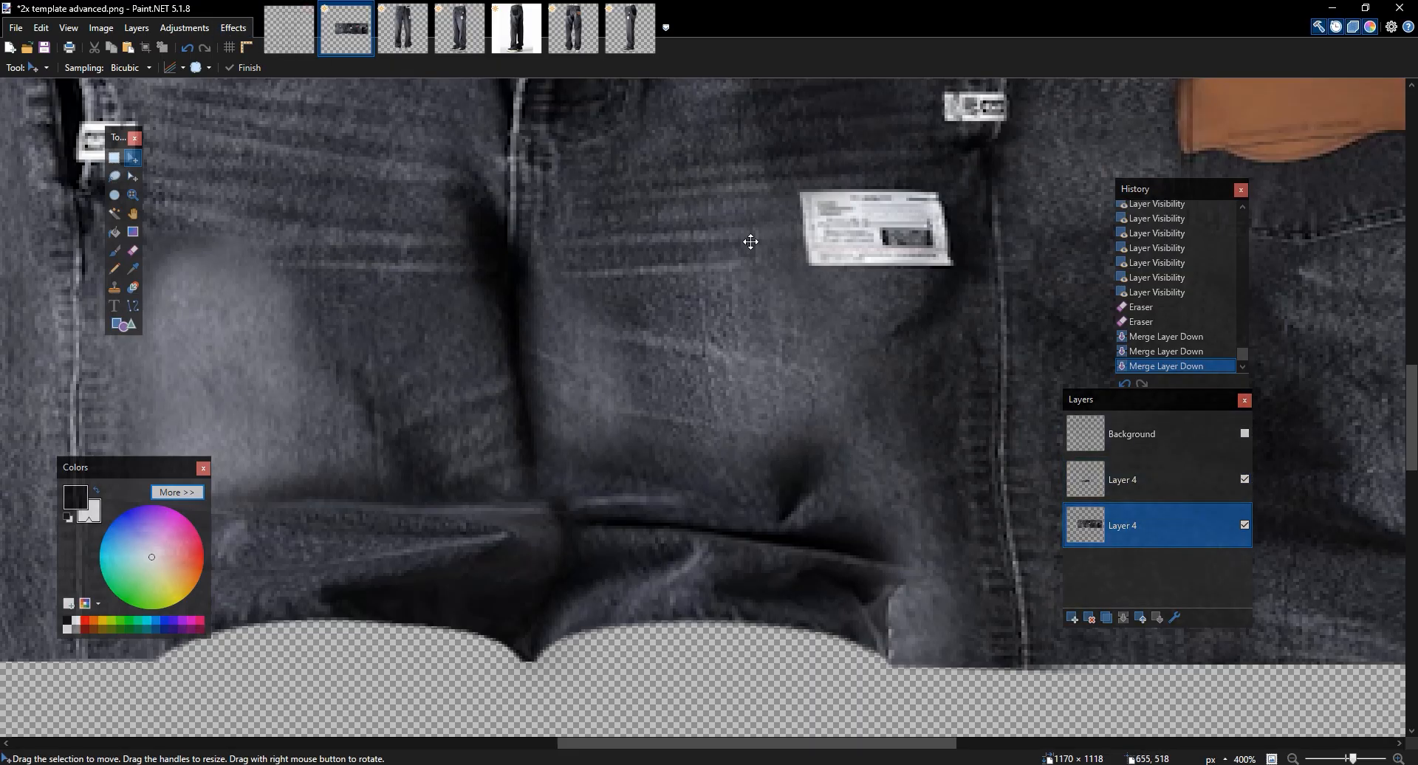
Liquify the upper Layer 4, pushing the crease at the bottom of the centre seam upward, and clear the selection
{"action": "key", "text": "ctrl+a"}
{"action": "left_click", "coordinate": [551, 375]}
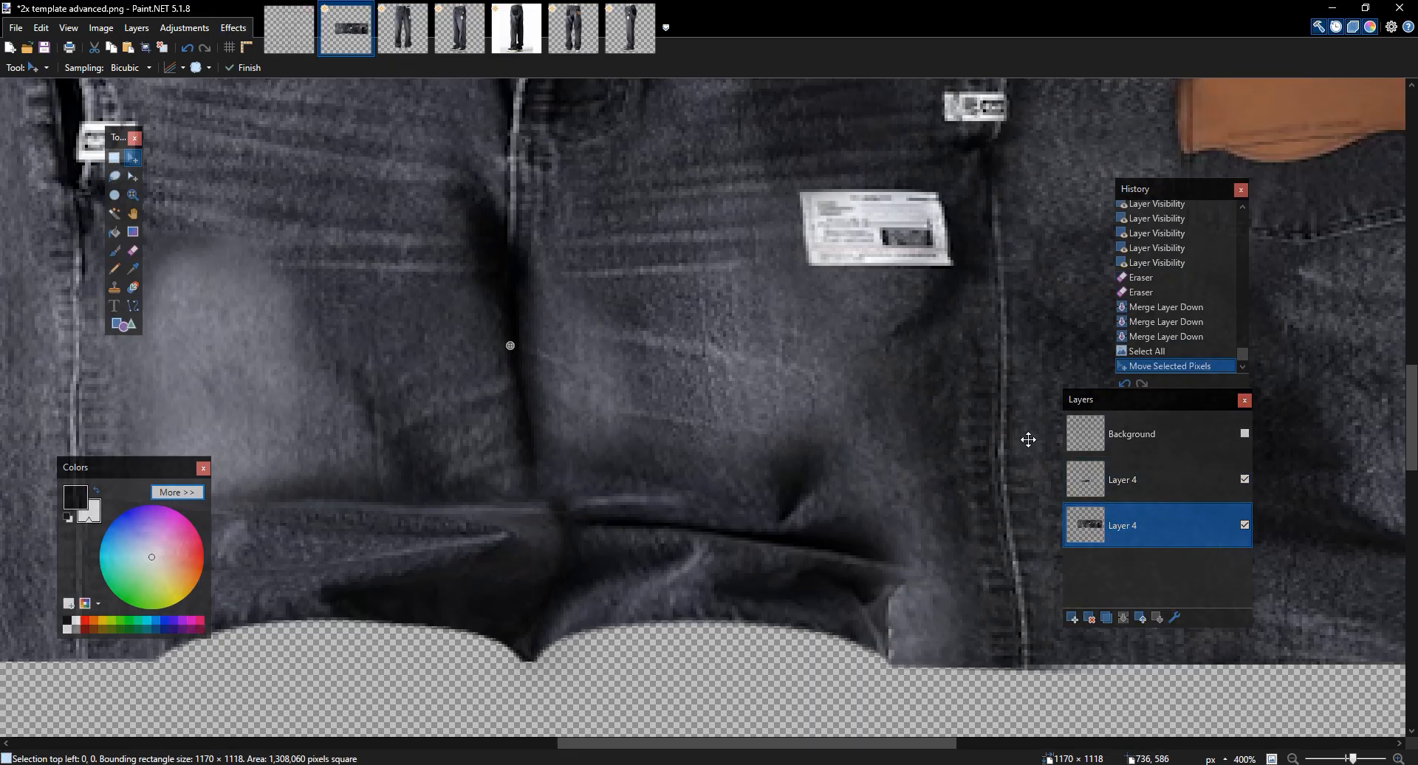
{"action": "left_click", "coordinate": [1110, 466]}
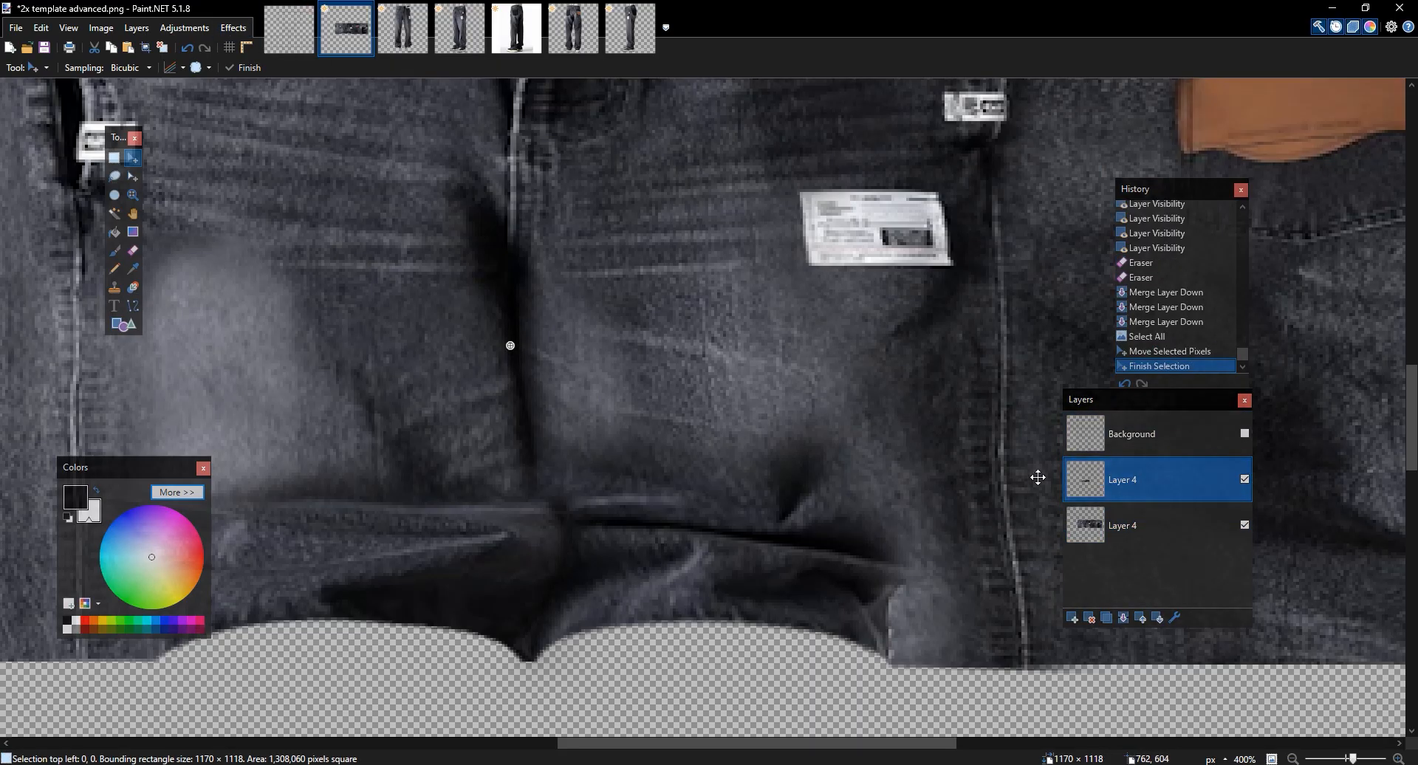
{"action": "left_click", "coordinate": [233, 27]}
{"action": "mouse_move", "coordinate": [336, 306]}
{"action": "left_click", "coordinate": [442, 311]}
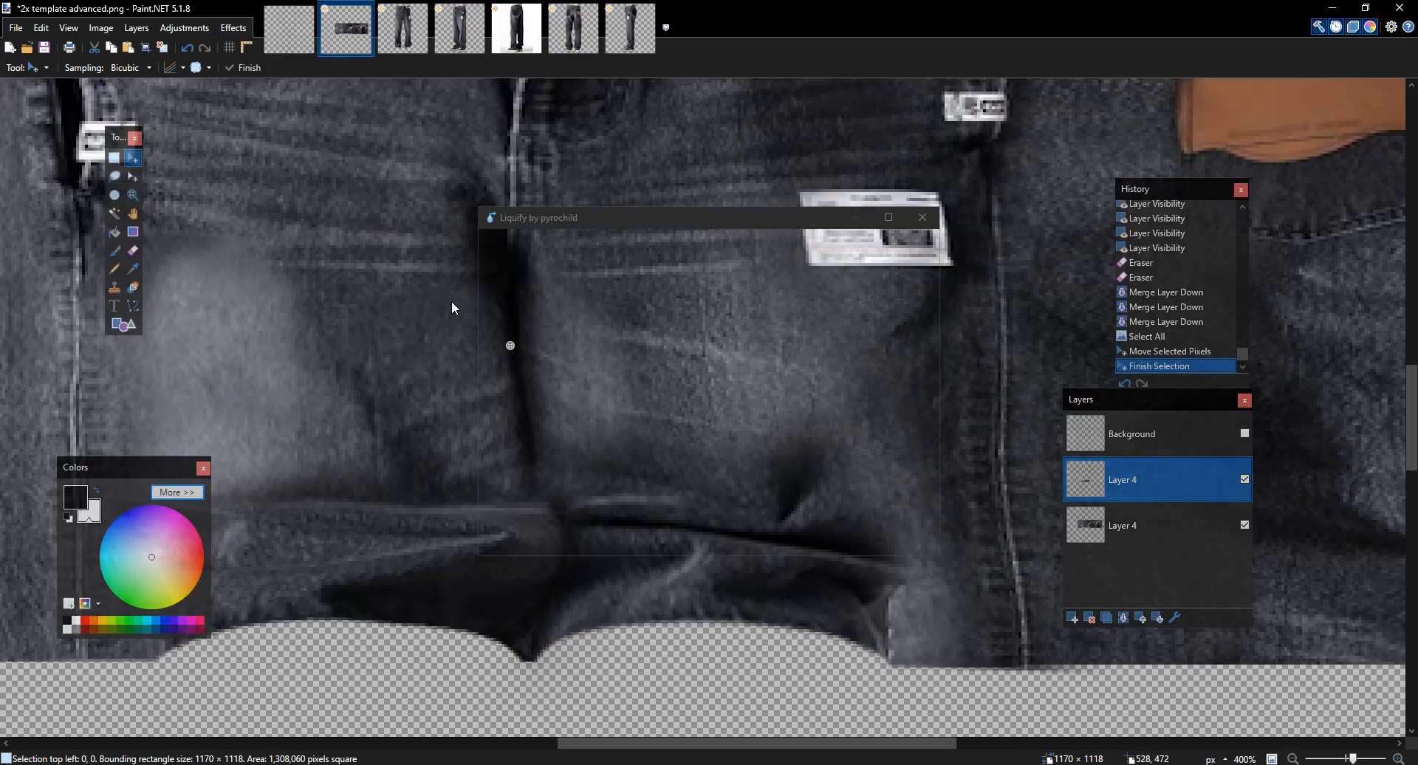
{"action": "right_click", "coordinate": [675, 378]}
{"action": "left_click", "coordinate": [728, 489]}
{"action": "left_click", "coordinate": [434, 26]}
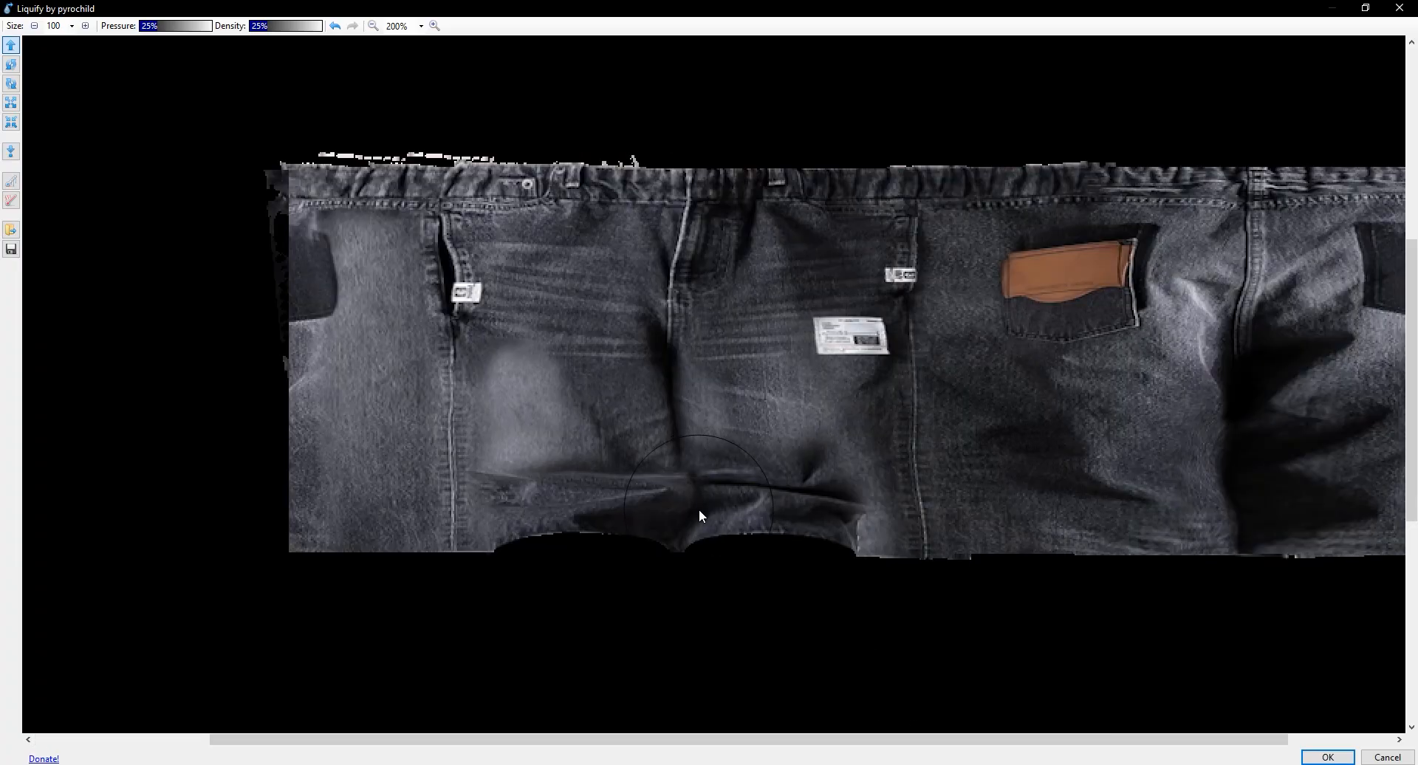
{"action": "left_click_drag", "start_coordinate": [685, 505], "coordinate": [687, 484]}
{"action": "left_click", "coordinate": [1326, 757]}
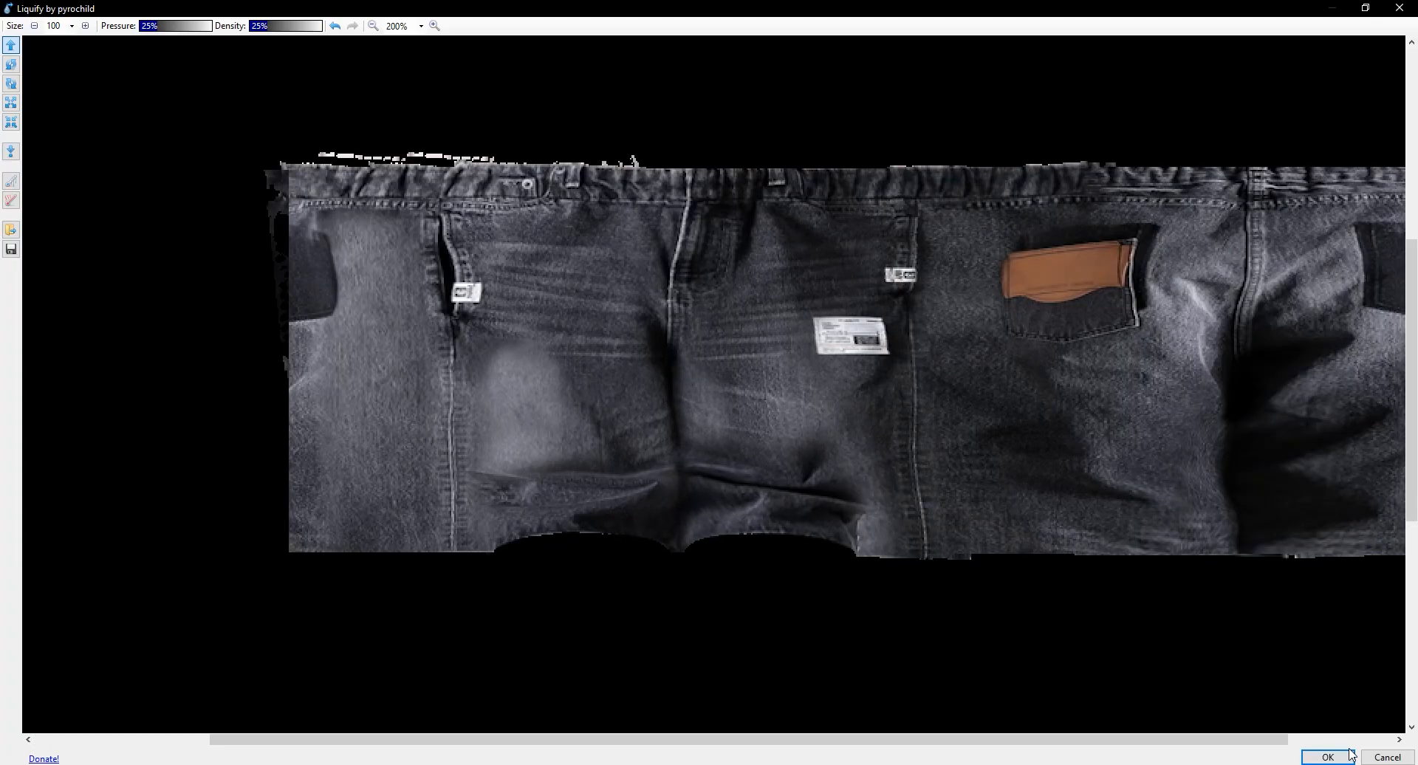
{"action": "key", "text": "ctrl+d"}
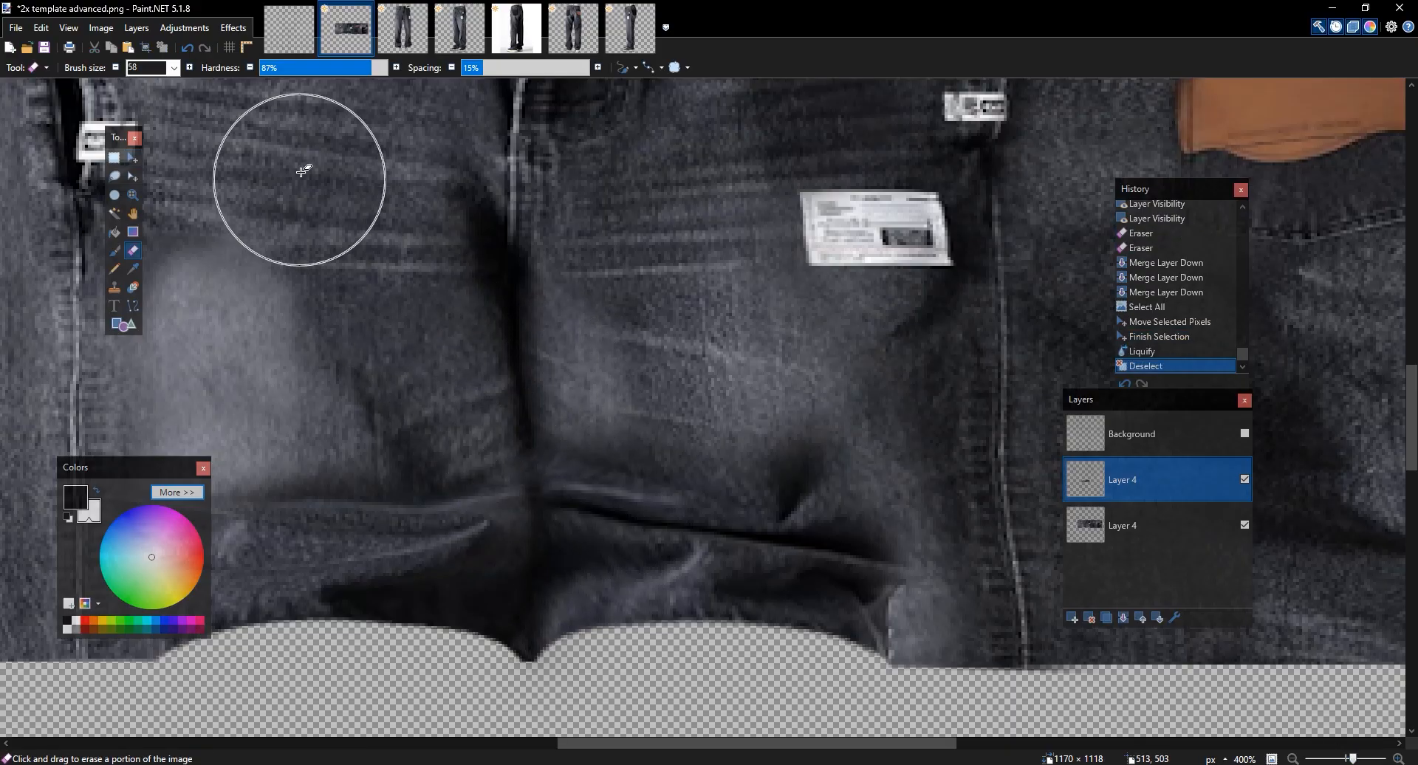
{"action": "mouse_move", "coordinate": [556, 399]}
{"action": "left_mouse_down"}
{"action": "mouse_move", "coordinate": [704, 408]}
{"action": "mouse_move", "coordinate": [628, 377]}
{"action": "left_mouse_up"}
{"action": "key", "text": "ctrl+z"}
{"action": "key", "text": "ctrl+z"}
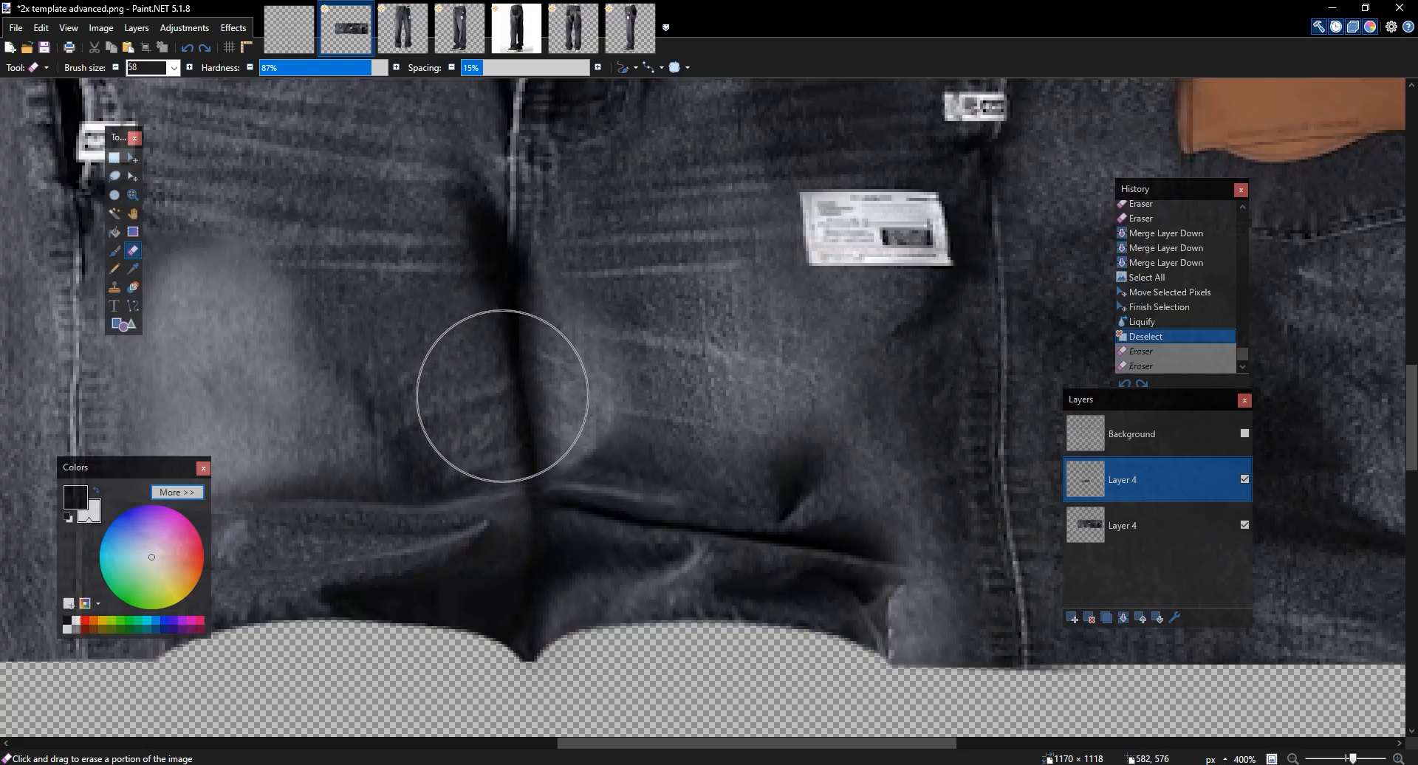
Softly erase the patch edges on both sides of the centre seam with a size 38 eraser at 0% hardness
{"action": "left_click", "coordinate": [490, 375]}
{"action": "left_click", "coordinate": [116, 67]}
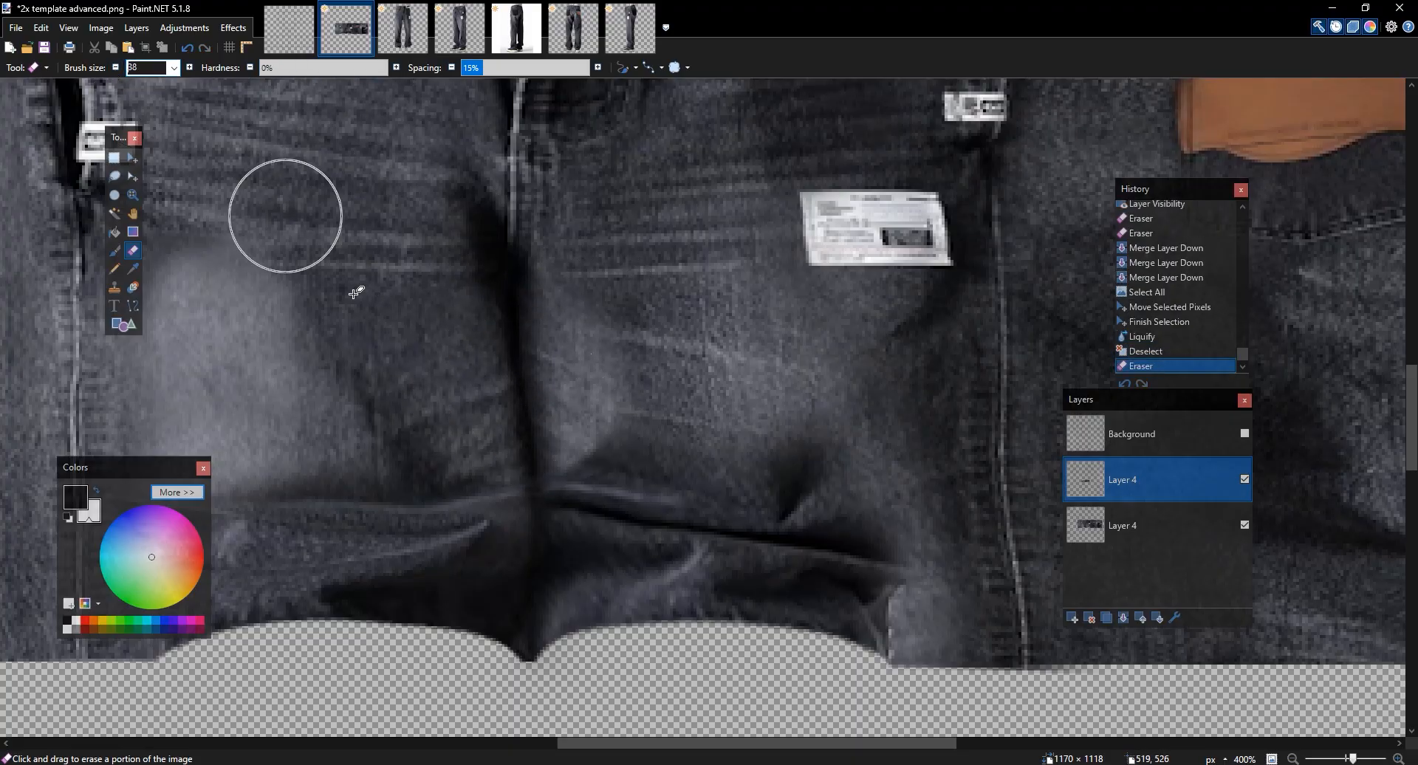
{"action": "mouse_move", "coordinate": [614, 395]}
{"action": "left_mouse_down"}
{"action": "mouse_move", "coordinate": [590, 424]}
{"action": "mouse_move", "coordinate": [722, 377]}
{"action": "left_mouse_up"}
Select a rectangular area of about 175 × 177 pixels around the lower centre seam and its creases
{"action": "scroll", "coordinate": [722, 376], "scroll_direction": "down", "scroll_amount": 2}
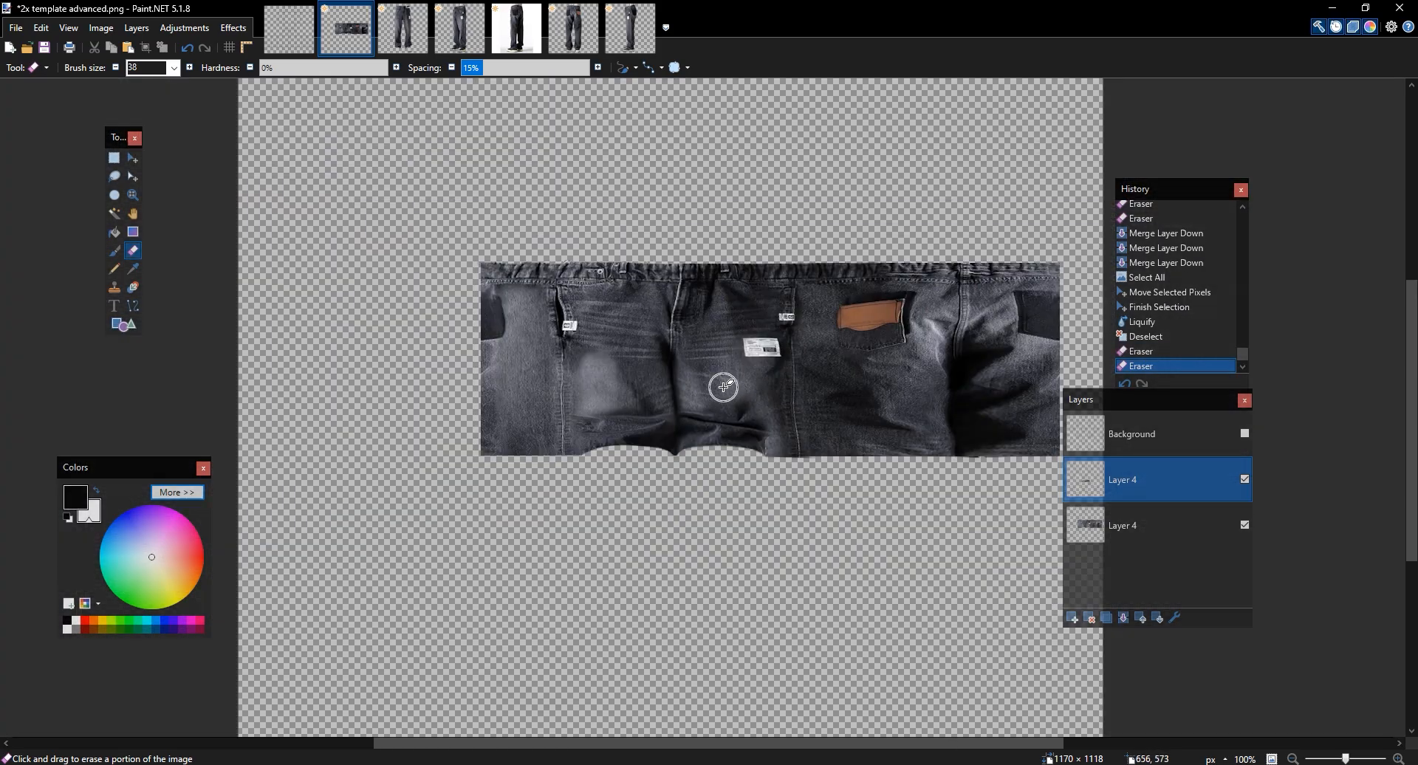
{"action": "key", "text": "s"}
{"action": "left_click_drag", "start_coordinate": [760, 602], "coordinate": [501, 340]}
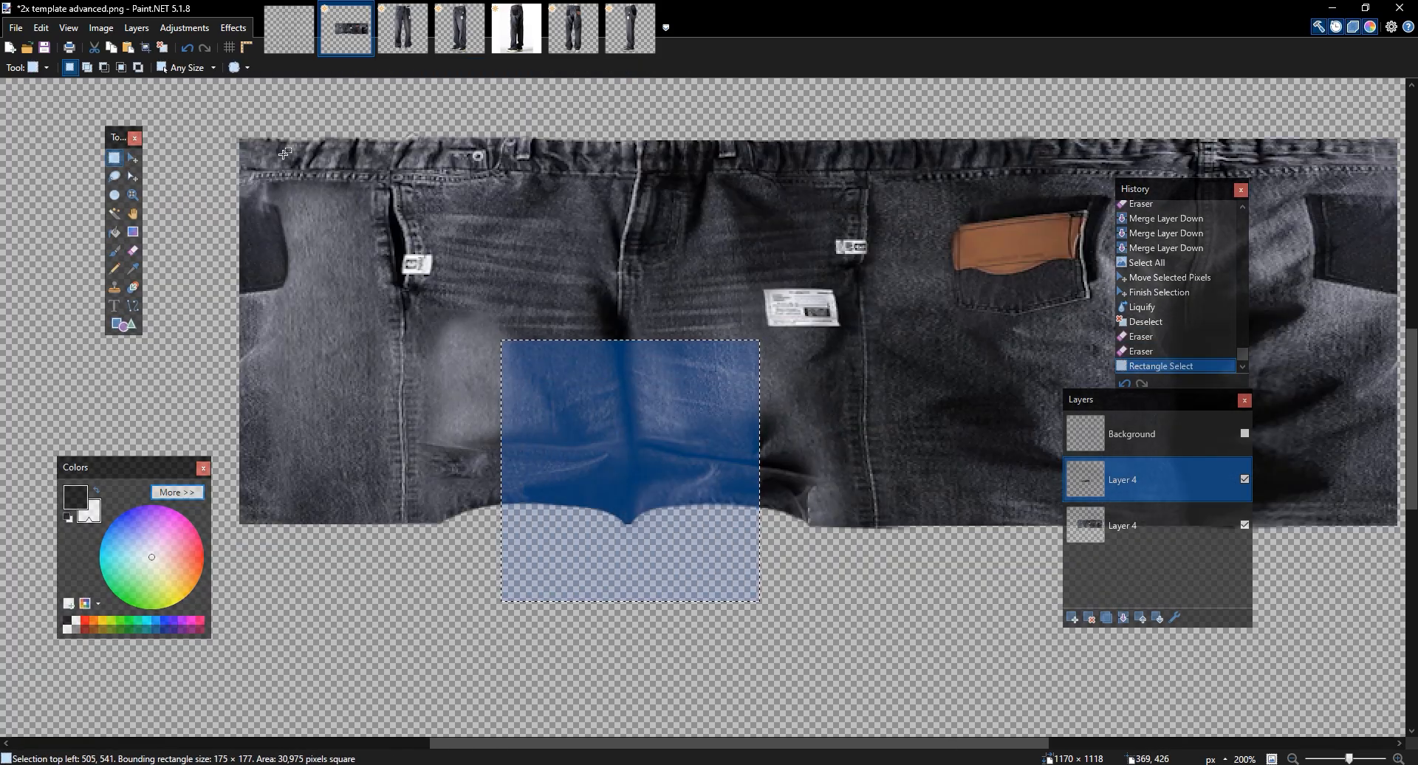
Try sharpening the selected crease area lightly with Sharpen+ and undo it
{"action": "left_click", "coordinate": [234, 27]}
{"action": "mouse_move", "coordinate": [273, 222]}
{"action": "left_click", "coordinate": [414, 600]}
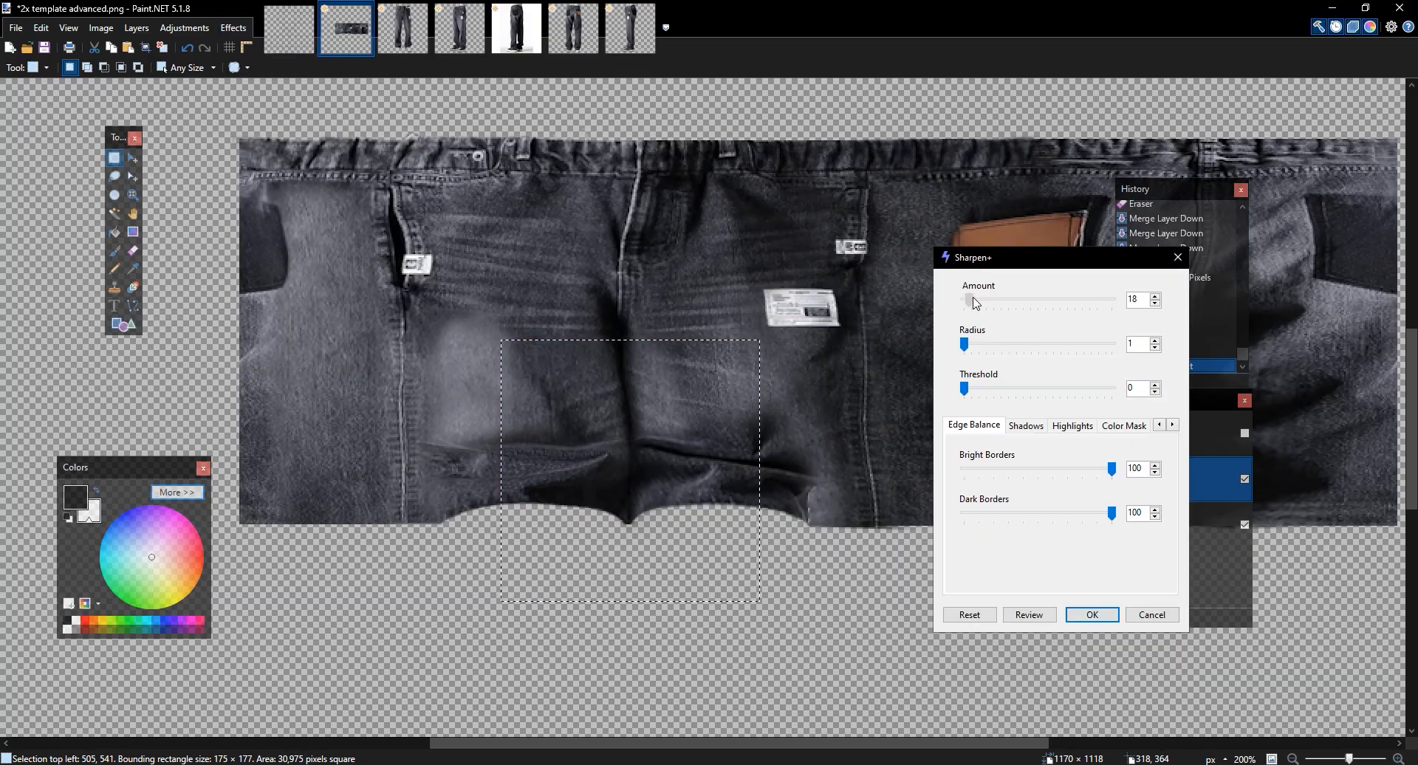
{"action": "left_click", "coordinate": [1093, 615]}
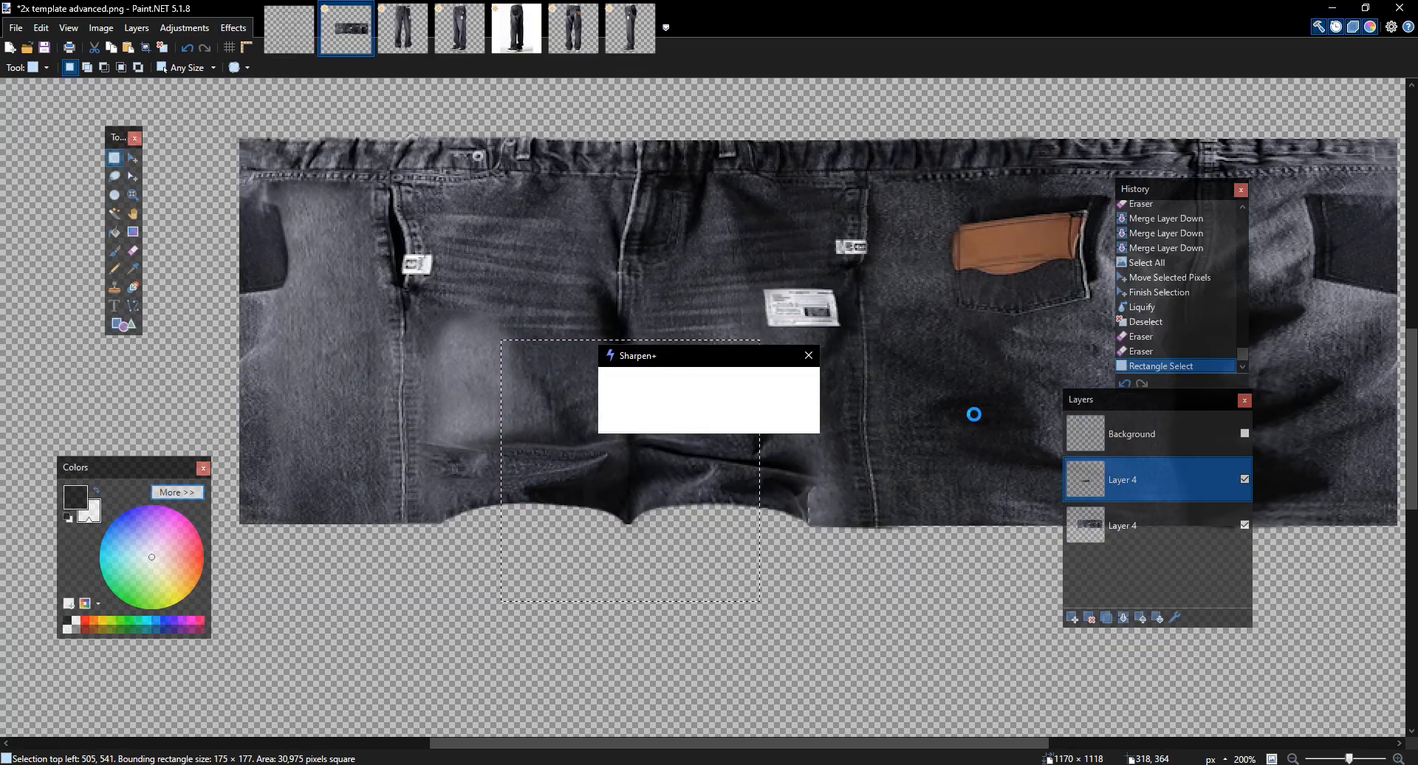
{"action": "key", "text": "ctrl+d"}
{"action": "scroll", "coordinate": [972, 411], "scroll_direction": "up", "scroll_amount": 1}
{"action": "scroll", "coordinate": [975, 413], "scroll_direction": "down", "scroll_amount": 3}
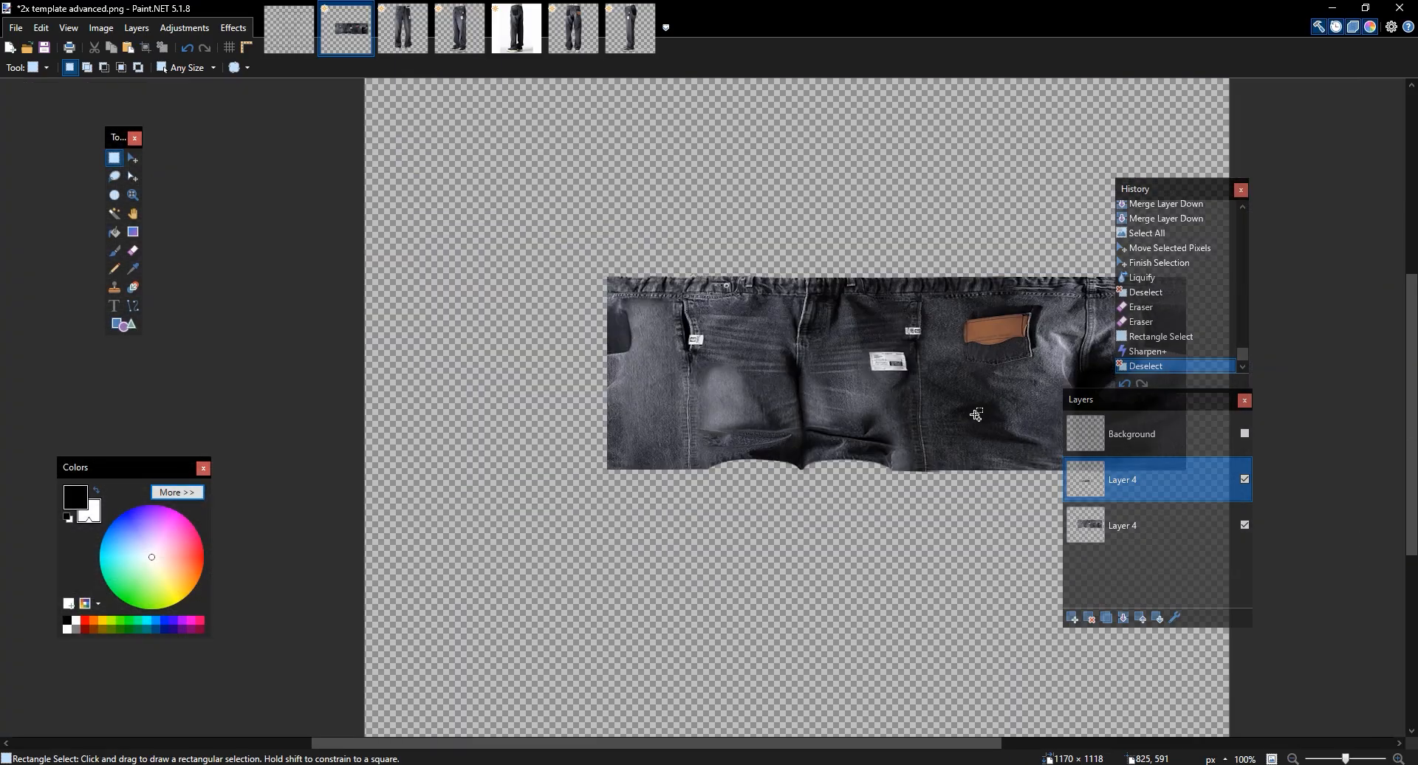
{"action": "scroll", "coordinate": [976, 414], "scroll_direction": "up", "scroll_amount": 2}
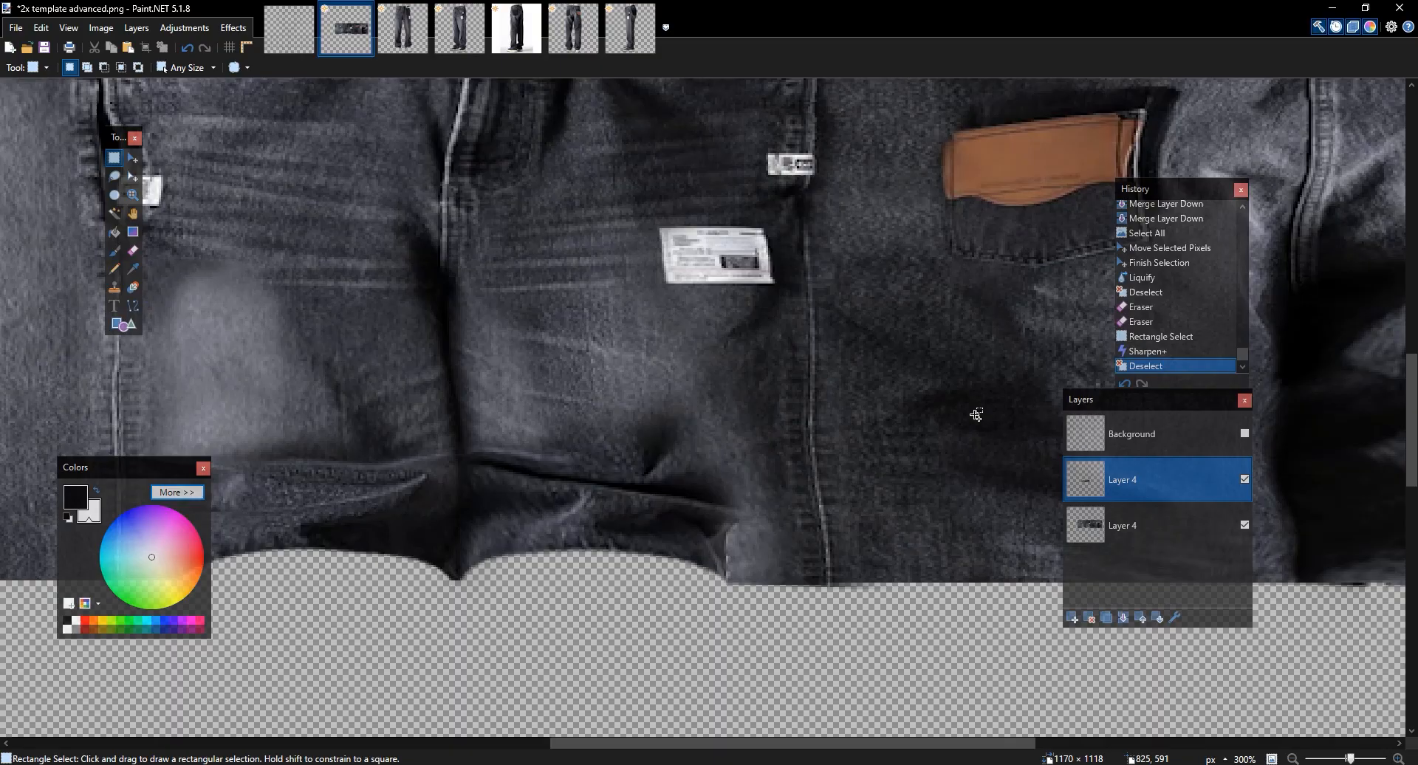
{"action": "key", "text": "ctrl+z"}
{"action": "key", "text": "ctrl+z"}
Apply Sharpen+ with an amount of about 65 to the selected crease area and clear the selection
{"action": "left_click", "coordinate": [229, 29]}
{"action": "mouse_move", "coordinate": [281, 215]}
{"action": "left_click", "coordinate": [443, 428]}
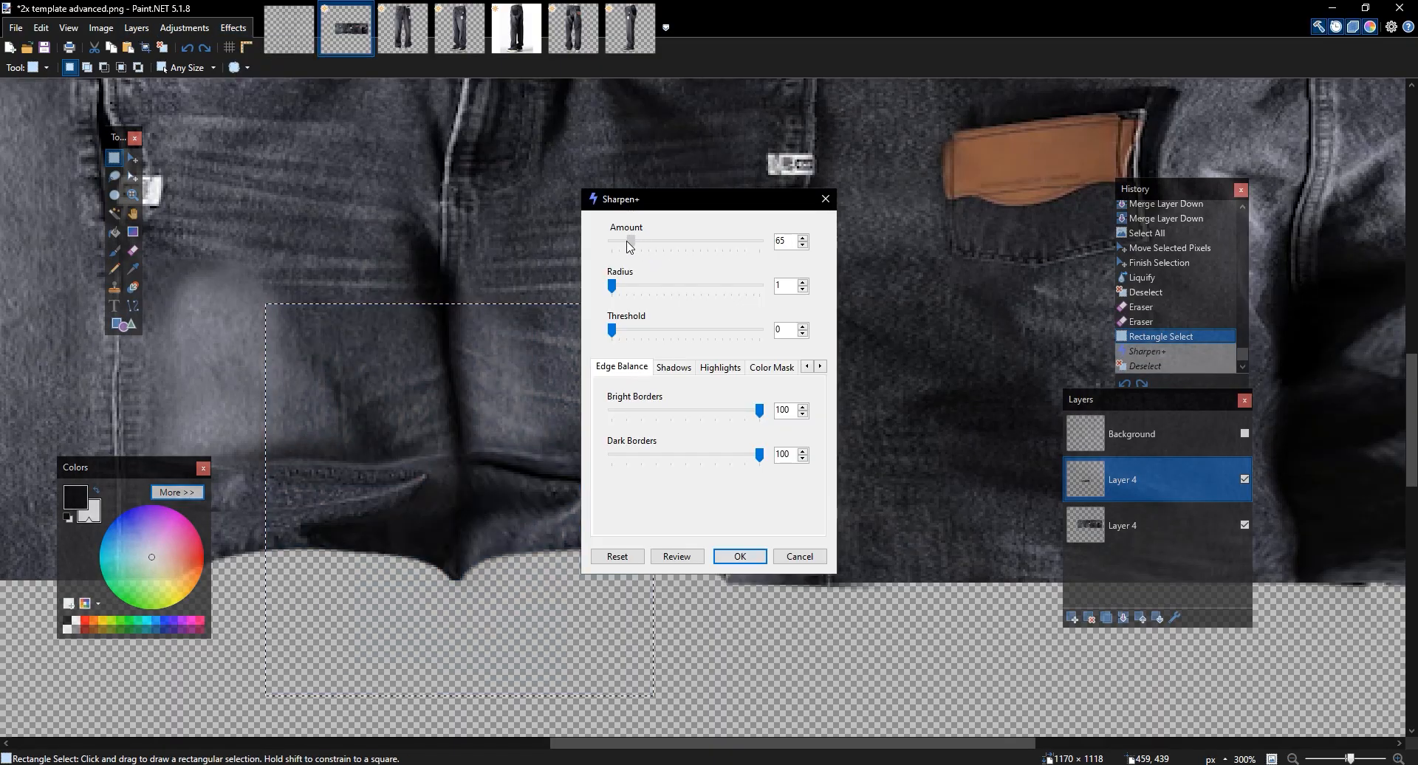
{"action": "left_click_drag", "start_coordinate": [627, 241], "coordinate": [627, 242]}
{"action": "left_click_drag", "start_coordinate": [664, 200], "coordinate": [851, 219]}
{"action": "left_click", "coordinate": [803, 445]}
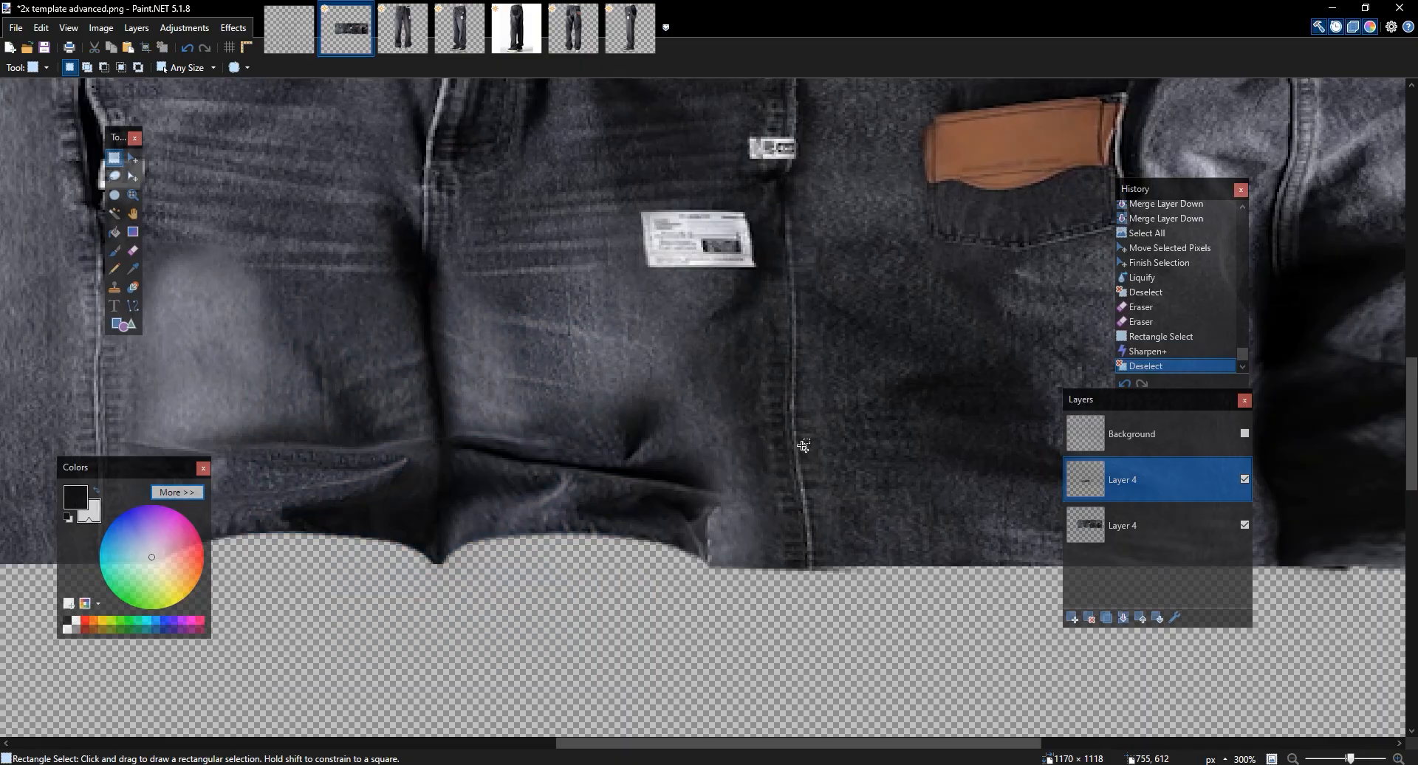
{"action": "scroll", "coordinate": [803, 445], "scroll_direction": "down", "scroll_amount": 2}
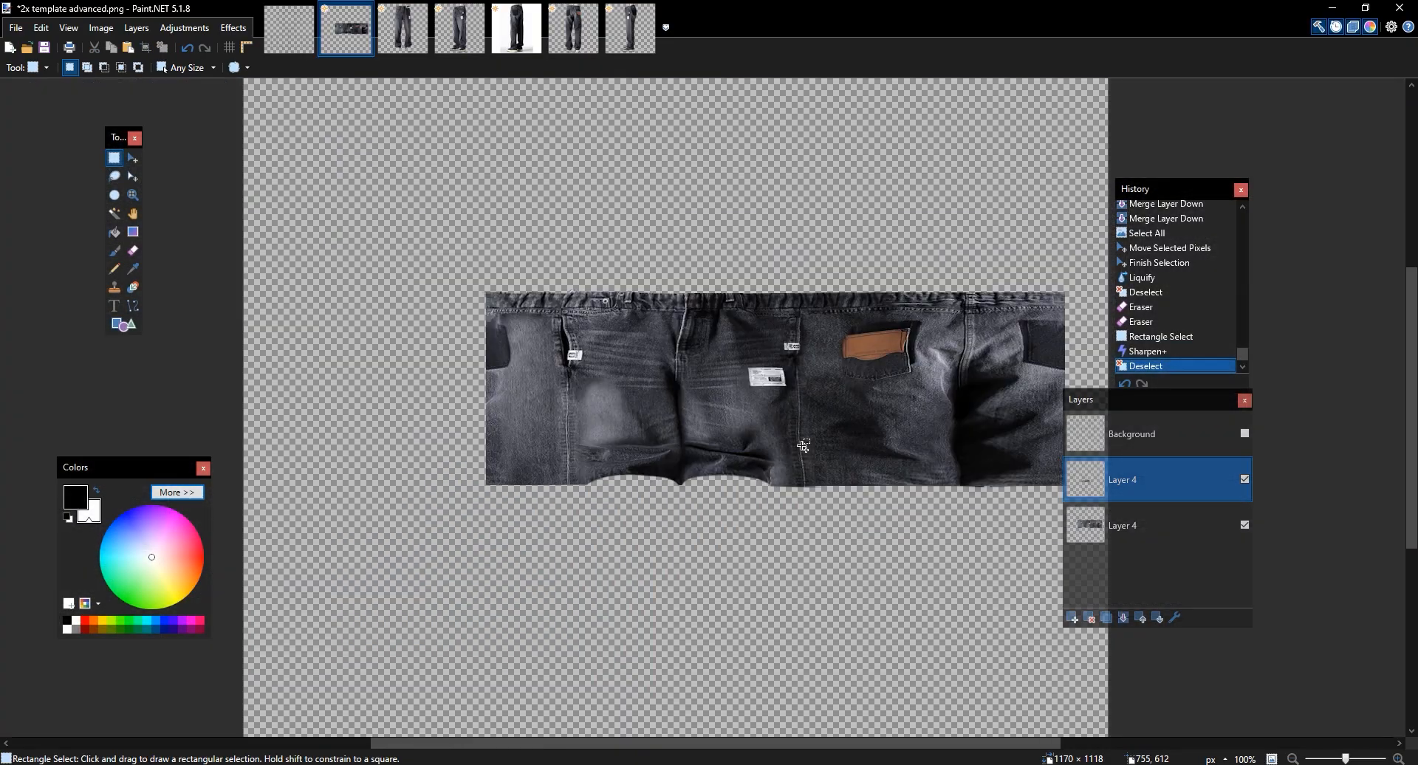
{"action": "scroll", "coordinate": [803, 446], "scroll_direction": "up", "scroll_amount": 2}
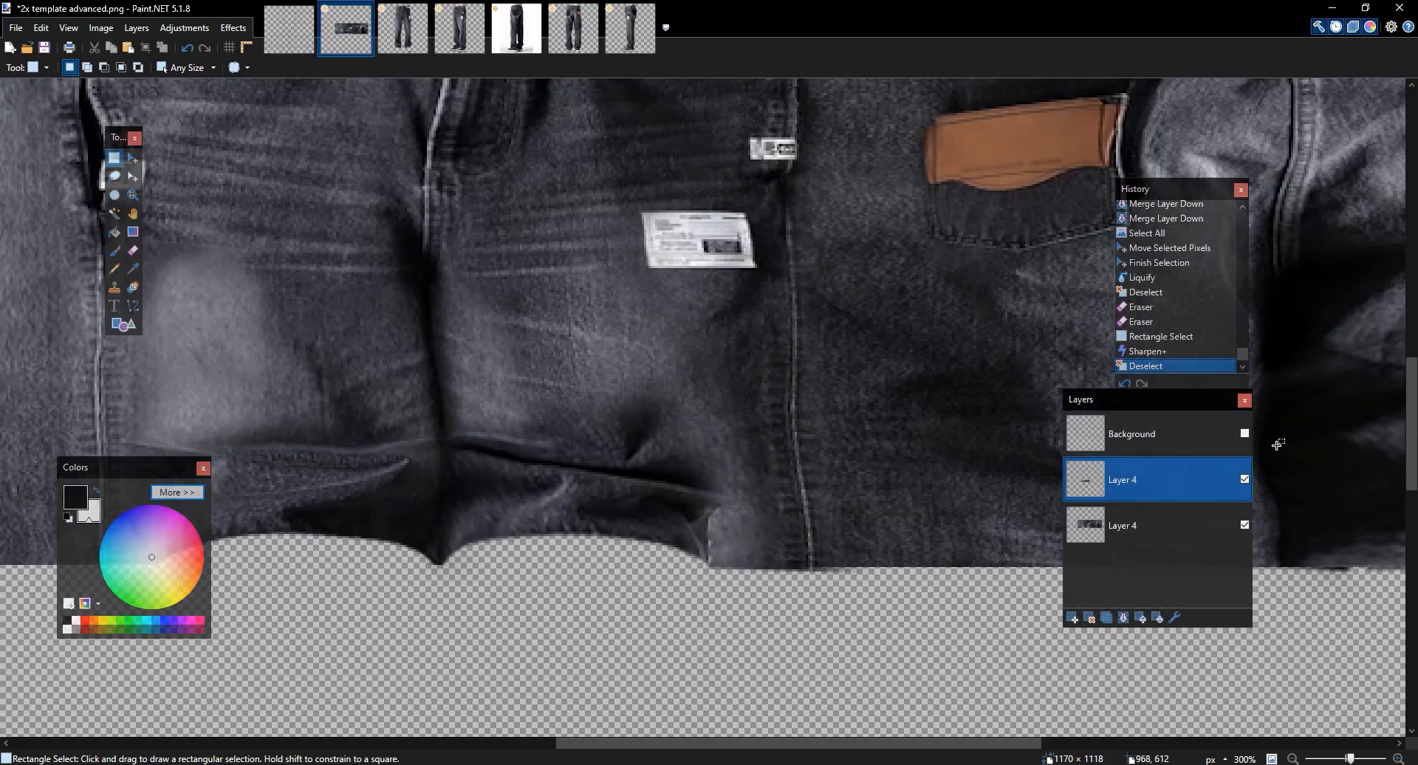
{"action": "left_click", "coordinate": [1244, 435]}
{"action": "left_click", "coordinate": [1245, 434]}
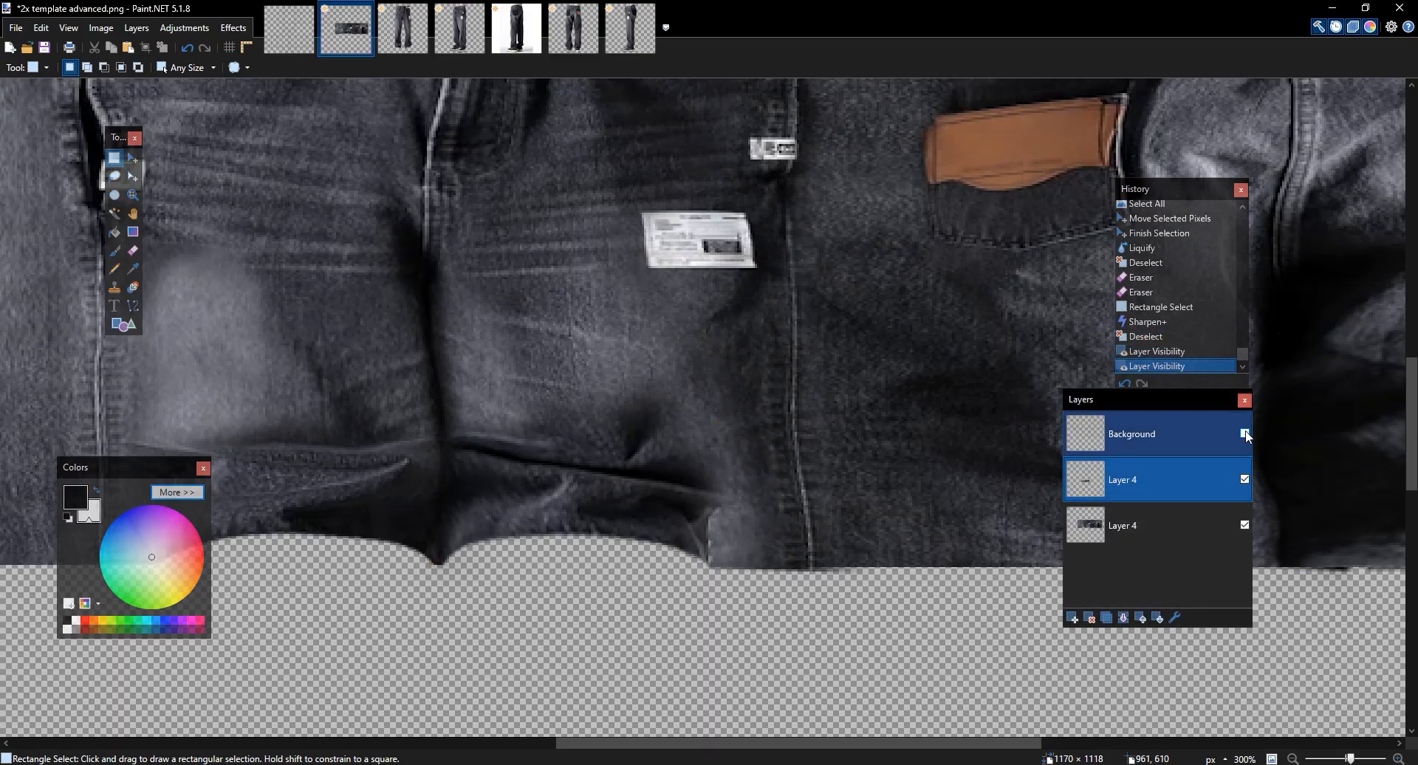
{"action": "left_click_drag", "start_coordinate": [686, 474], "coordinate": [1175, 583]}
{"action": "key", "text": "ctrl+d"}
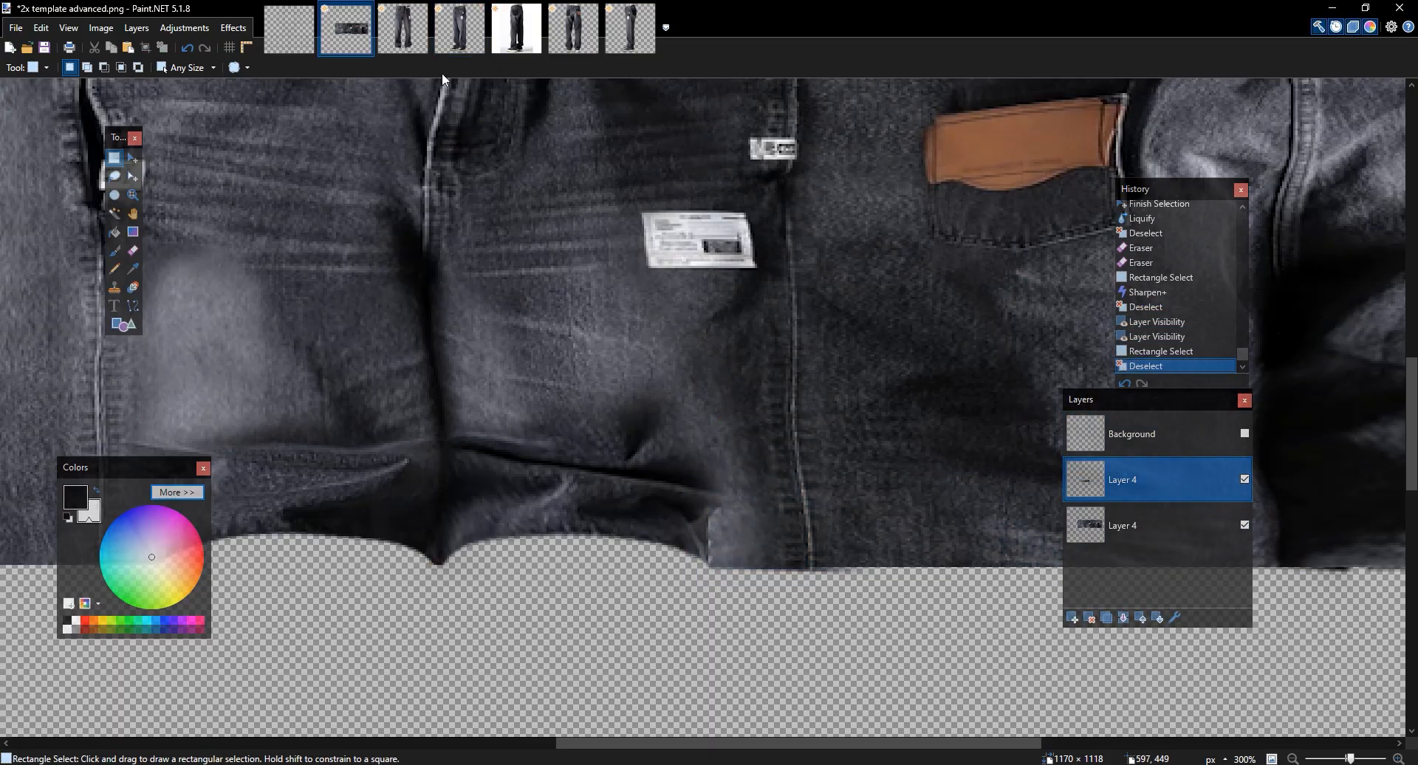
In the angled jeans photo, erase the shoe and shadow below the front leg's cuff with a size 53 eraser at 100% hardness
{"action": "left_click", "coordinate": [467, 37]}
{"action": "key", "text": "e"}
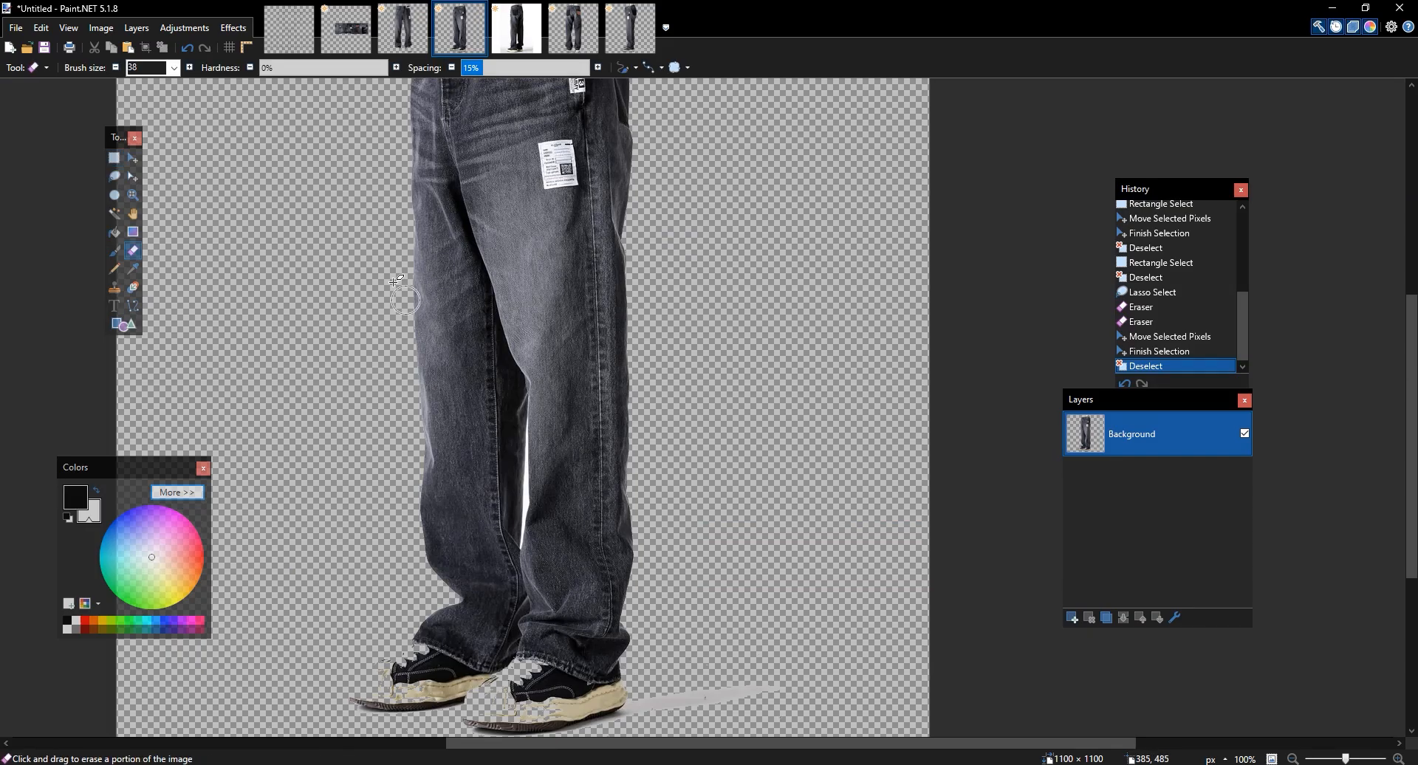
{"action": "left_click", "coordinate": [189, 72]}
{"action": "scroll", "coordinate": [624, 387], "scroll_direction": "up", "scroll_amount": 2}
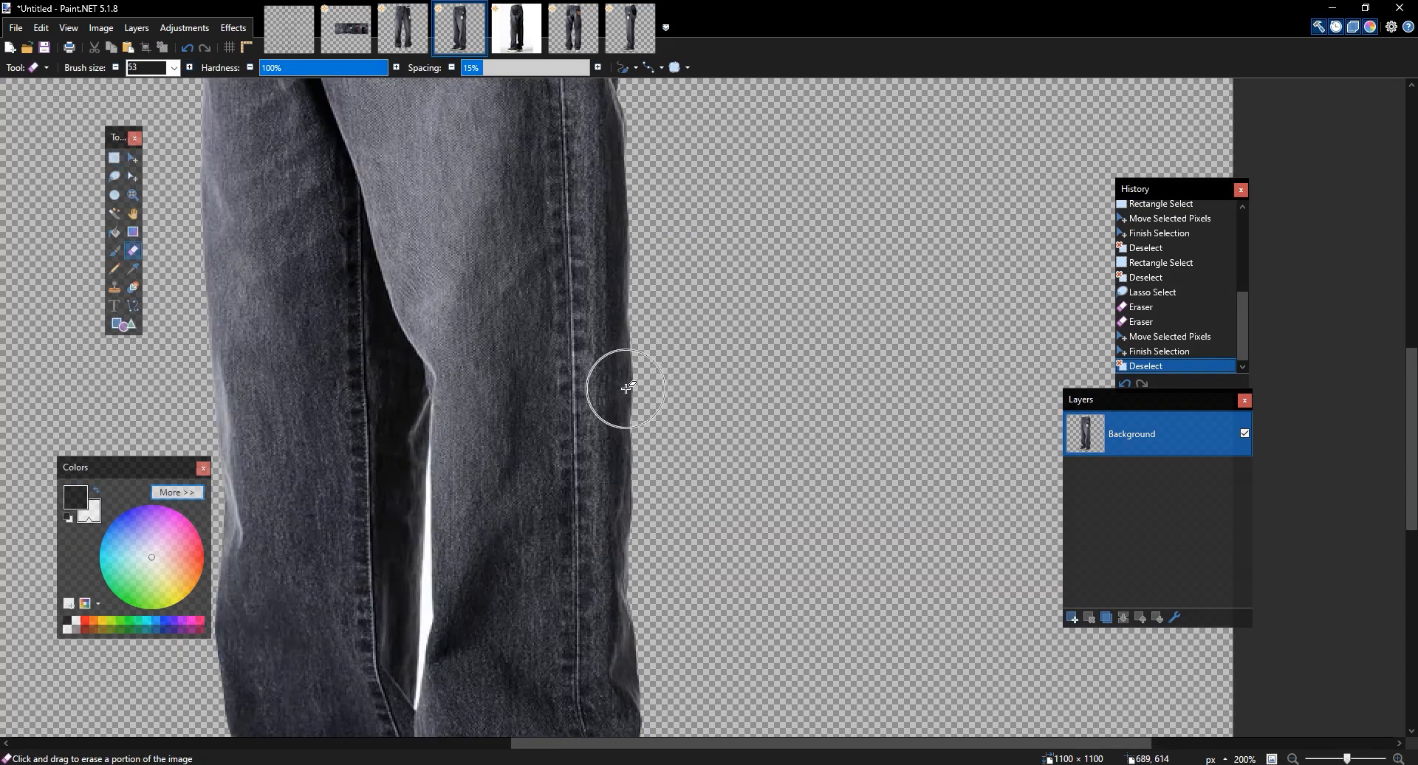
{"action": "scroll", "coordinate": [628, 399], "scroll_direction": "down", "scroll_amount": 4}
{"action": "scroll", "coordinate": [661, 513], "scroll_direction": "down", "scroll_amount": 3}
{"action": "scroll", "coordinate": [1174, 686], "scroll_direction": "left", "scroll_amount": 1}
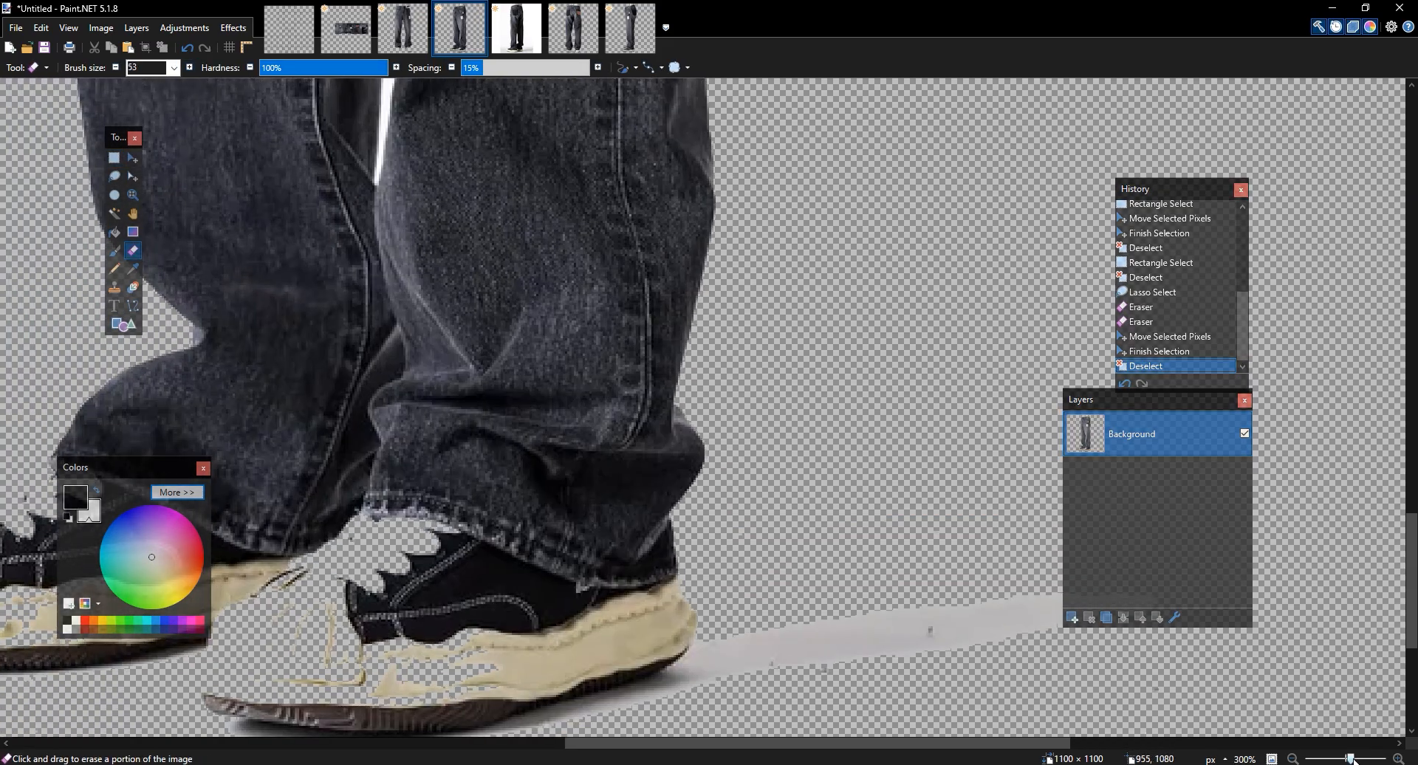
{"action": "left_click_drag", "start_coordinate": [1351, 759], "coordinate": [1352, 760]}
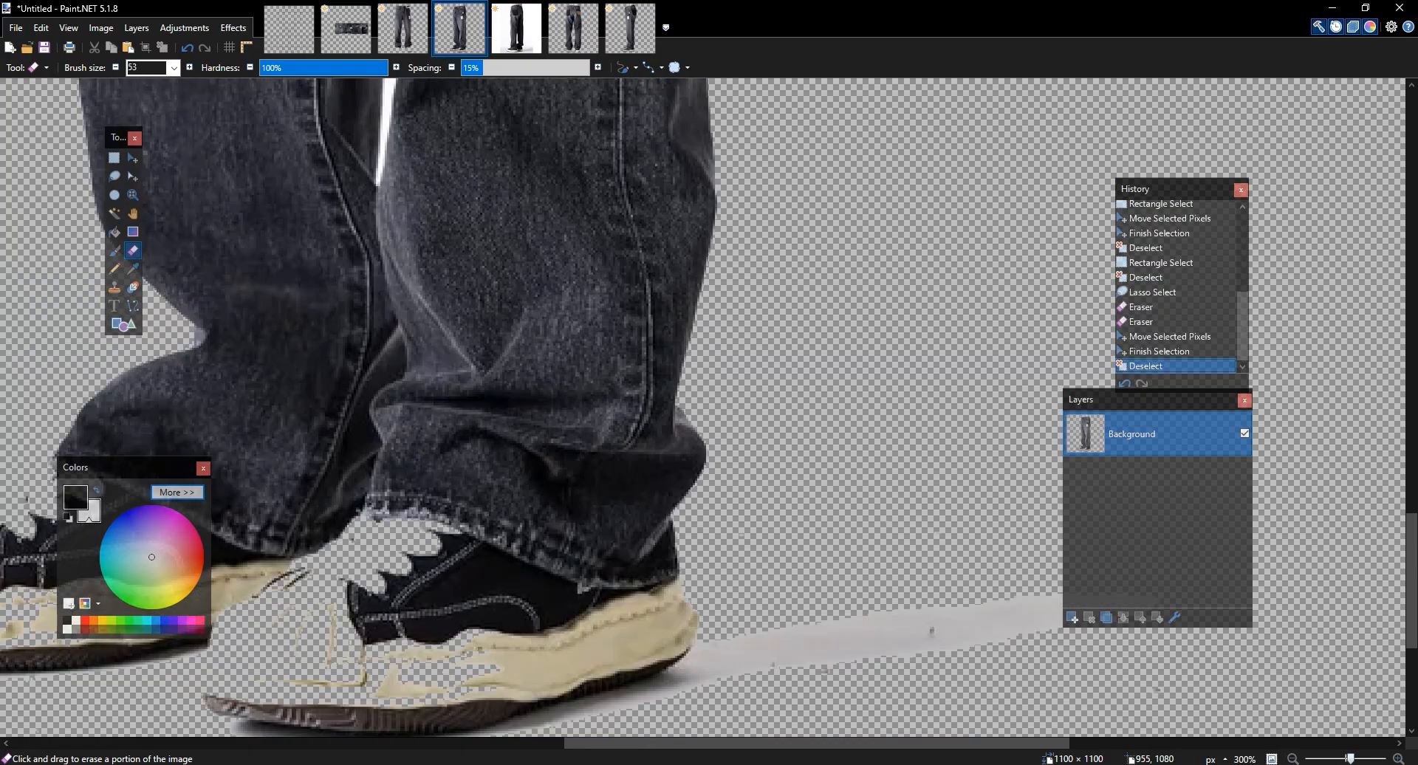
{"action": "mouse_move", "coordinate": [1351, 760]}
{"action": "left_mouse_down"}
{"action": "mouse_move", "coordinate": [1338, 759]}
{"action": "mouse_move", "coordinate": [1351, 760]}
{"action": "left_mouse_up"}
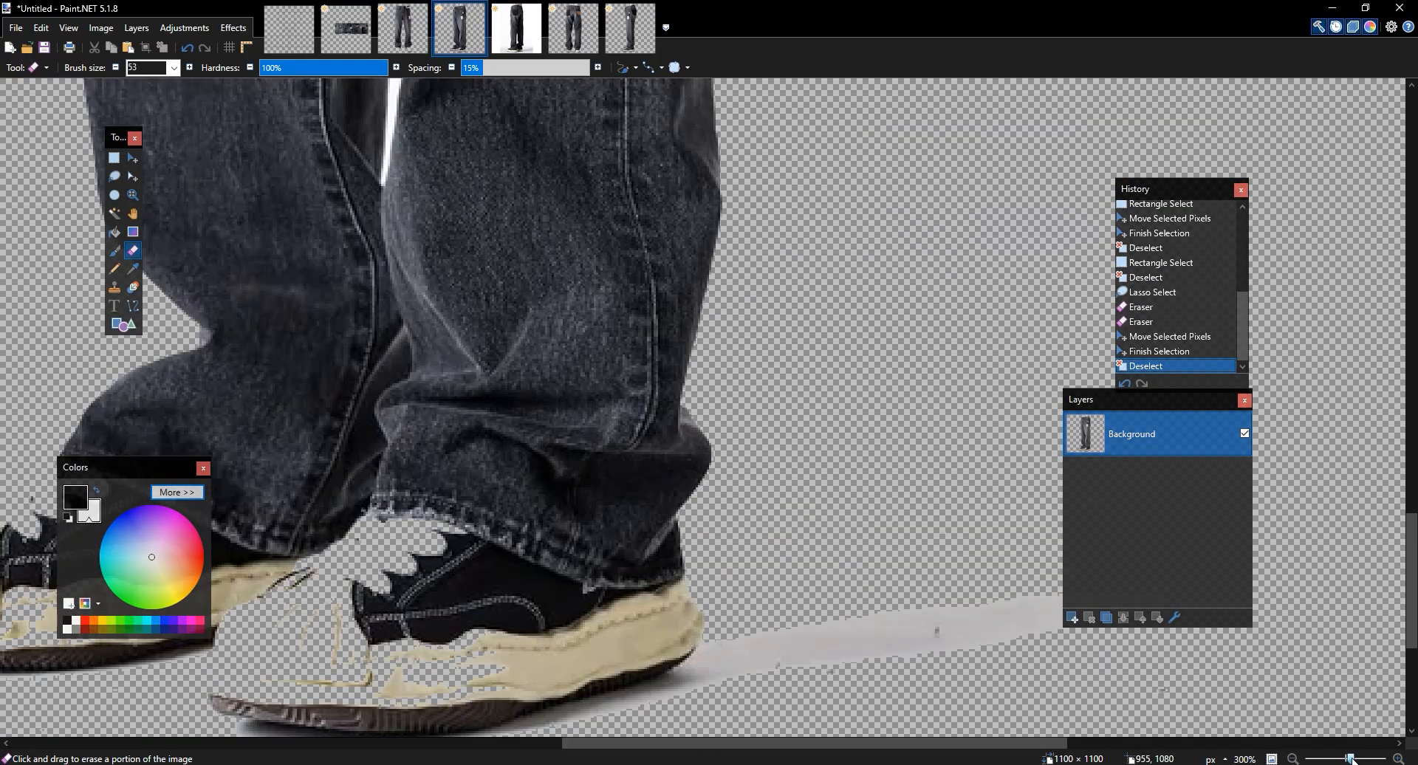
{"action": "mouse_move", "coordinate": [640, 649]}
{"action": "left_mouse_down"}
{"action": "mouse_move", "coordinate": [568, 591]}
{"action": "mouse_move", "coordinate": [436, 550]}
{"action": "mouse_move", "coordinate": [295, 687]}
{"action": "mouse_move", "coordinate": [835, 606]}
{"action": "left_mouse_up"}
{"action": "left_click_drag", "start_coordinate": [618, 504], "coordinate": [671, 612]}
Select the front leg's lower part, about 202 × 222 pixels, and erase the other leg's fabric inside the selection
{"action": "key", "text": "s"}
{"action": "mouse_move", "coordinate": [872, 711]}
{"action": "left_mouse_down"}
{"action": "mouse_move", "coordinate": [699, 586]}
{"action": "mouse_move", "coordinate": [424, 218]}
{"action": "mouse_move", "coordinate": [390, 234]}
{"action": "mouse_move", "coordinate": [382, 271]}
{"action": "left_mouse_up"}
{"action": "key", "text": "m"}
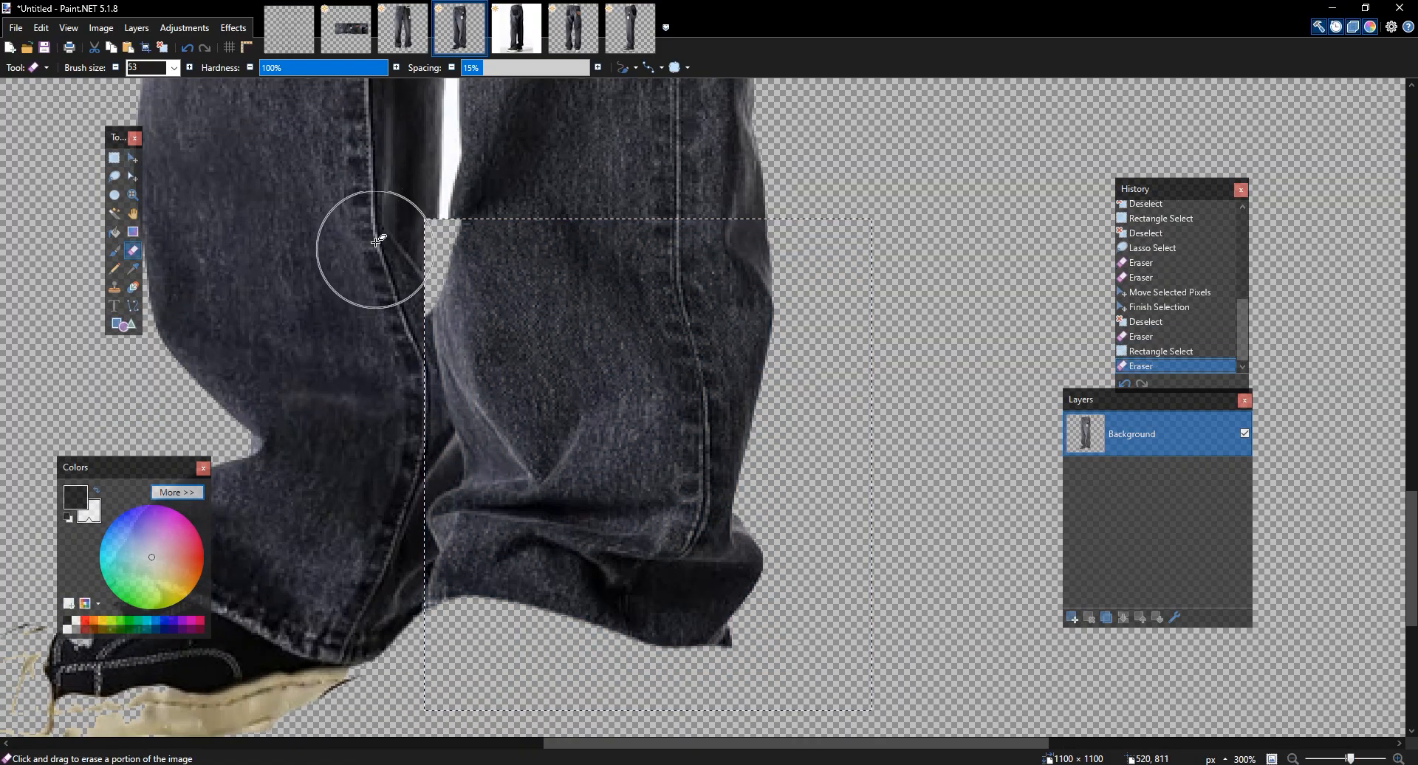
{"action": "key", "text": "ctrl+z"}
{"action": "left_click_drag", "start_coordinate": [385, 222], "coordinate": [384, 222]}
{"action": "mouse_move", "coordinate": [383, 387]}
{"action": "left_mouse_down"}
{"action": "mouse_move", "coordinate": [396, 459]}
{"action": "mouse_move", "coordinate": [371, 541]}
{"action": "left_mouse_up"}
{"action": "left_click", "coordinate": [405, 452]}
{"action": "left_click", "coordinate": [408, 456]}
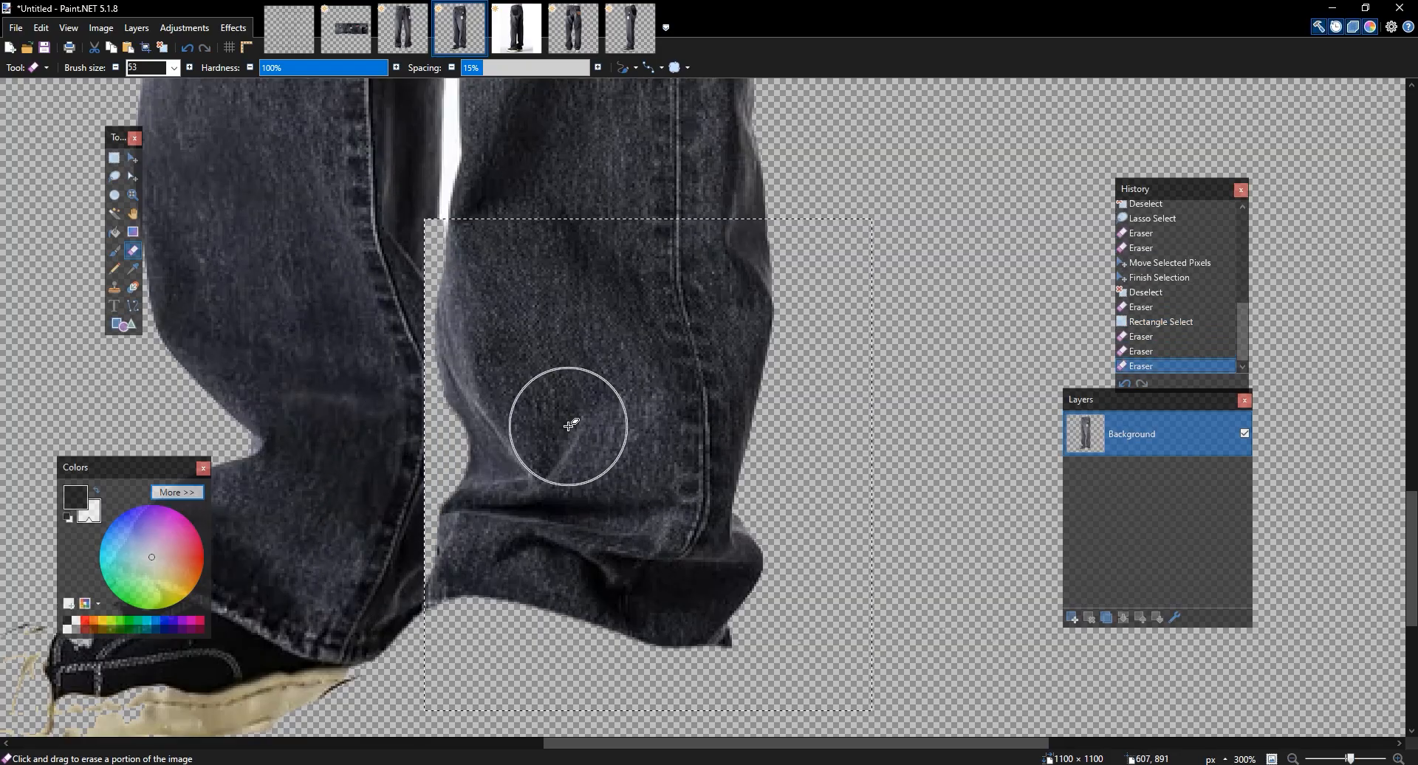
{"action": "key", "text": "m"}
Paste the lower leg piece onto a new layer in the 2x template and move it over the front side seam
{"action": "left_click", "coordinate": [345, 46]}
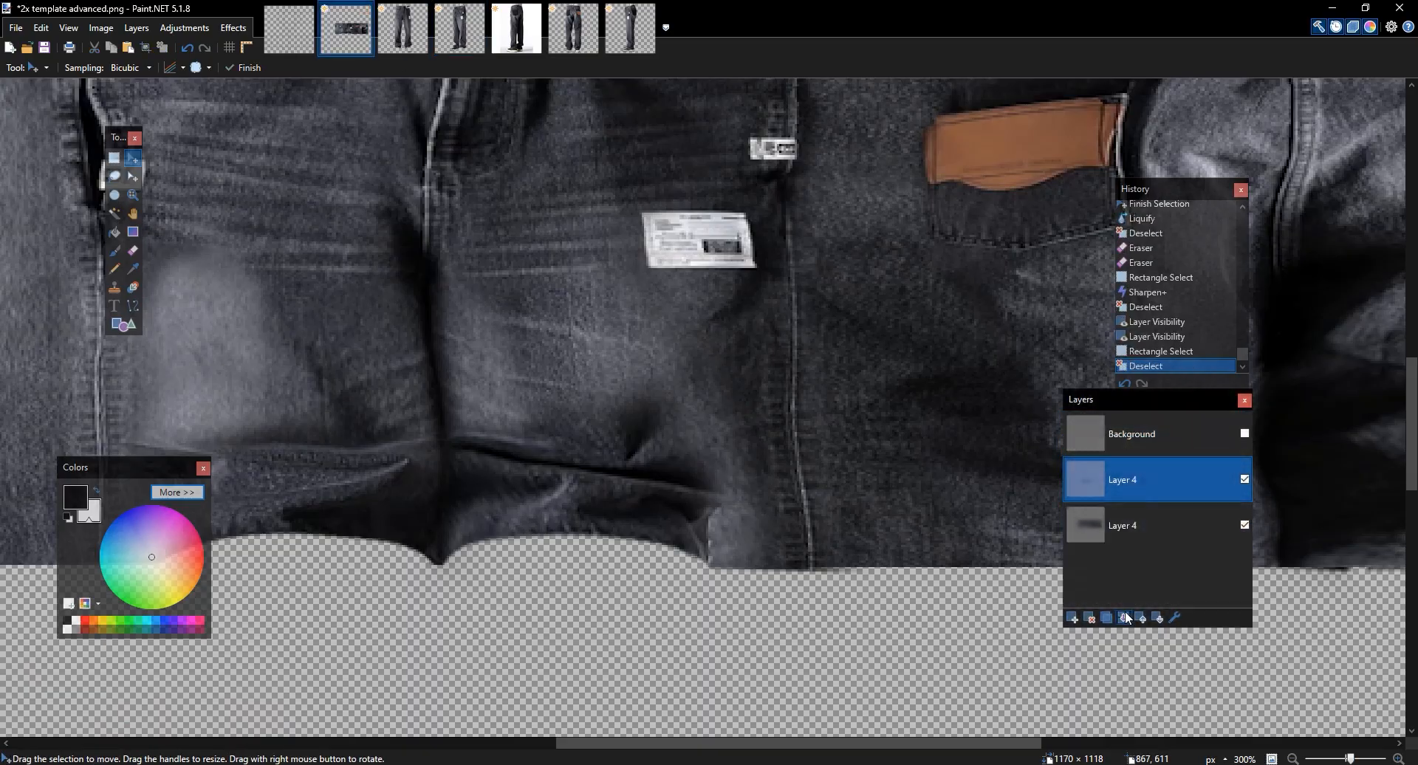
{"action": "left_click", "coordinate": [1072, 617]}
{"action": "left_click_drag", "start_coordinate": [871, 496], "coordinate": [662, 462]}
{"action": "key", "text": "ctrl+v"}
{"action": "left_click_drag", "start_coordinate": [346, 491], "coordinate": [612, 449]}
{"action": "left_click_drag", "start_coordinate": [462, 590], "coordinate": [699, 524]}
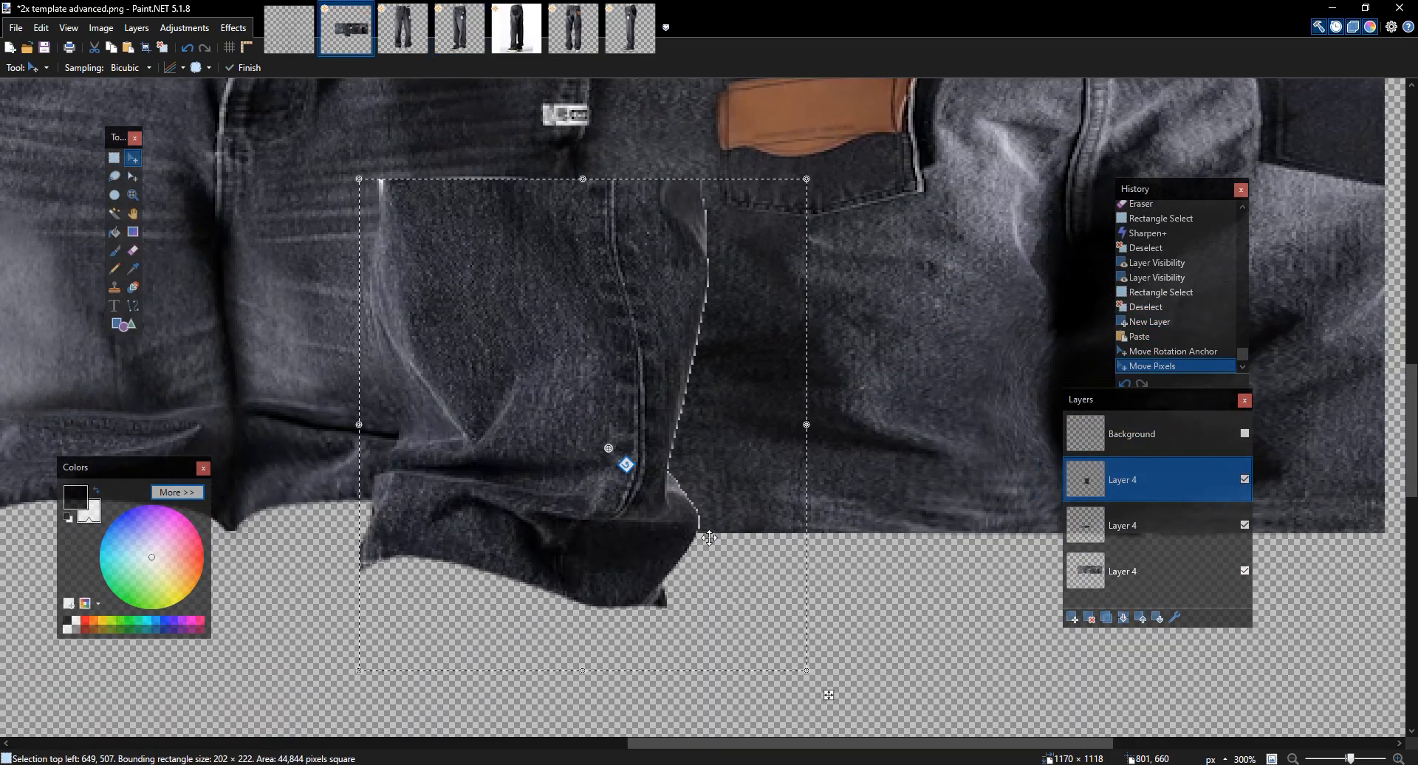
Squash the pasted leg piece vertically, rotate it slightly and align its hem with the template's lower edge near the side seam
{"action": "left_click_drag", "start_coordinate": [803, 674], "coordinate": [769, 494]}
{"action": "left_click_drag", "start_coordinate": [788, 499], "coordinate": [782, 518]}
{"action": "left_click_drag", "start_coordinate": [656, 438], "coordinate": [674, 527]}
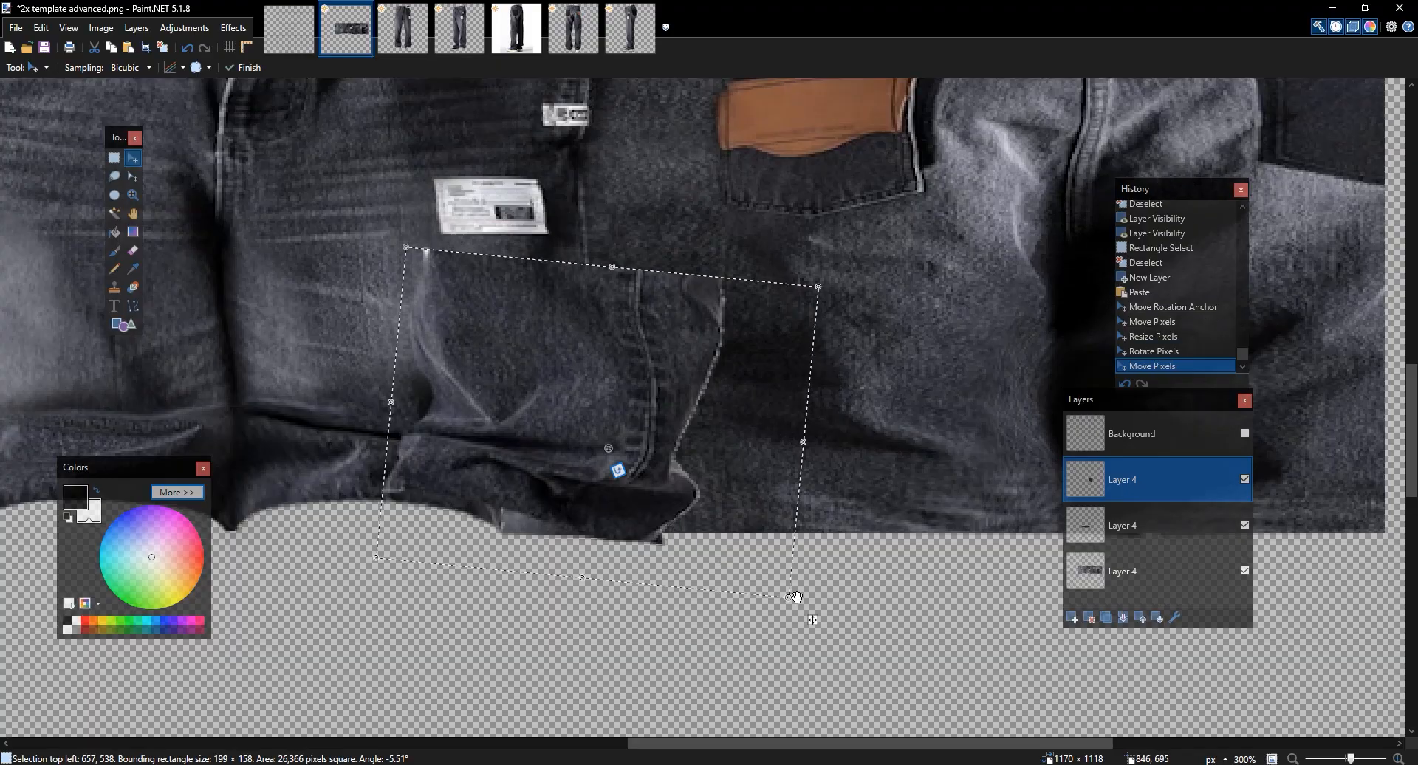
{"action": "left_click_drag", "start_coordinate": [794, 598], "coordinate": [806, 578]}
{"action": "mouse_move", "coordinate": [718, 506]}
{"action": "left_mouse_down"}
{"action": "mouse_move", "coordinate": [817, 499]}
{"action": "mouse_move", "coordinate": [696, 520]}
{"action": "left_mouse_up"}
{"action": "left_click_drag", "start_coordinate": [798, 597], "coordinate": [788, 634]}
{"action": "key", "text": "Return"}
{"action": "key", "text": "ctrl+d"}
Liquify the pasted leg piece to reshape its hem, and toggle its layer's visibility to compare it with the fabric beneath
{"action": "left_click", "coordinate": [233, 28]}
{"action": "left_click", "coordinate": [455, 368]}
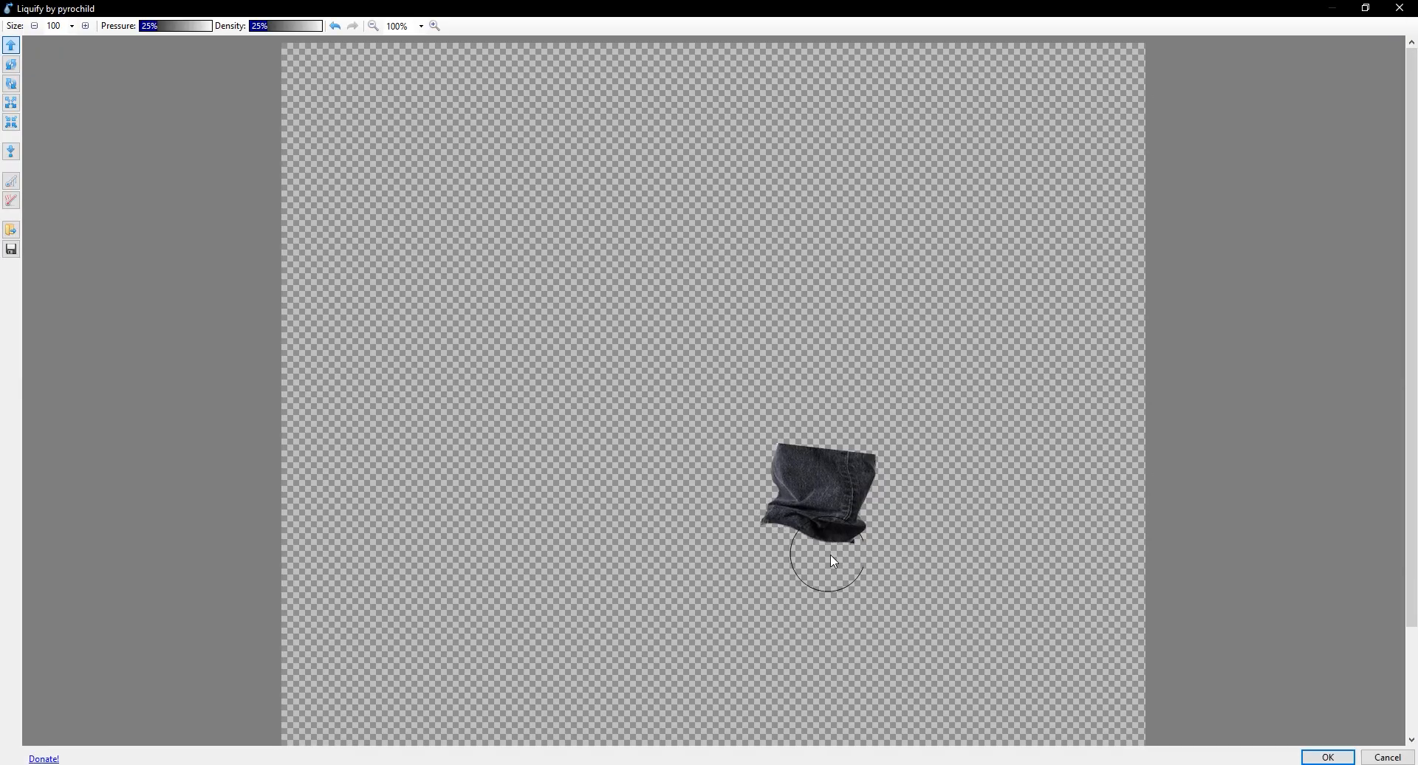
{"action": "left_click", "coordinate": [1327, 757]}
{"action": "left_click", "coordinate": [1245, 480]}
{"action": "left_click", "coordinate": [1245, 479]}
{"action": "left_click", "coordinate": [1245, 479]}
{"action": "left_click", "coordinate": [1245, 479]}
{"action": "key", "text": "e"}
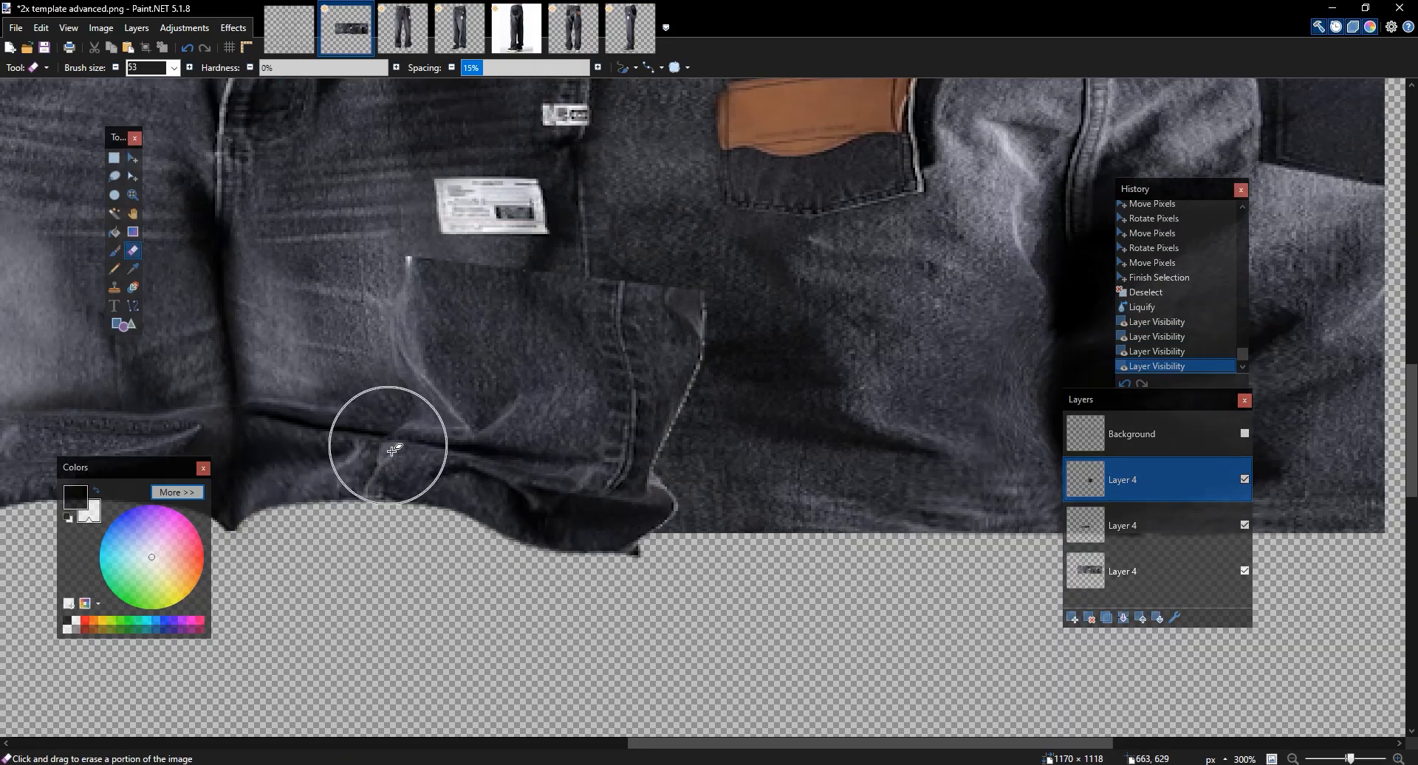
Fade the pasted leg piece's inner and upper edges with a soft eraser and cut off the part below the template's lower edge
{"action": "left_click_drag", "start_coordinate": [366, 288], "coordinate": [444, 372]}
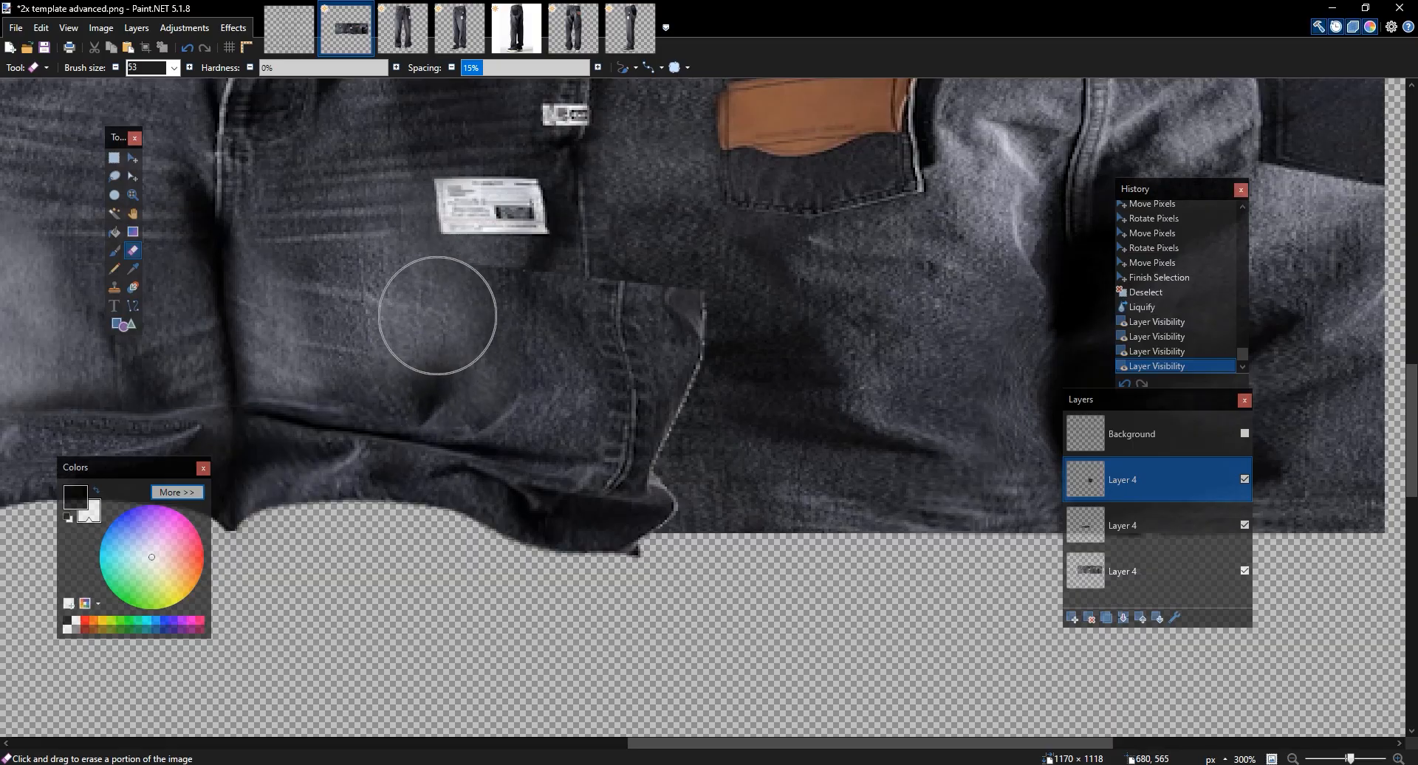
{"action": "left_click", "coordinate": [480, 271]}
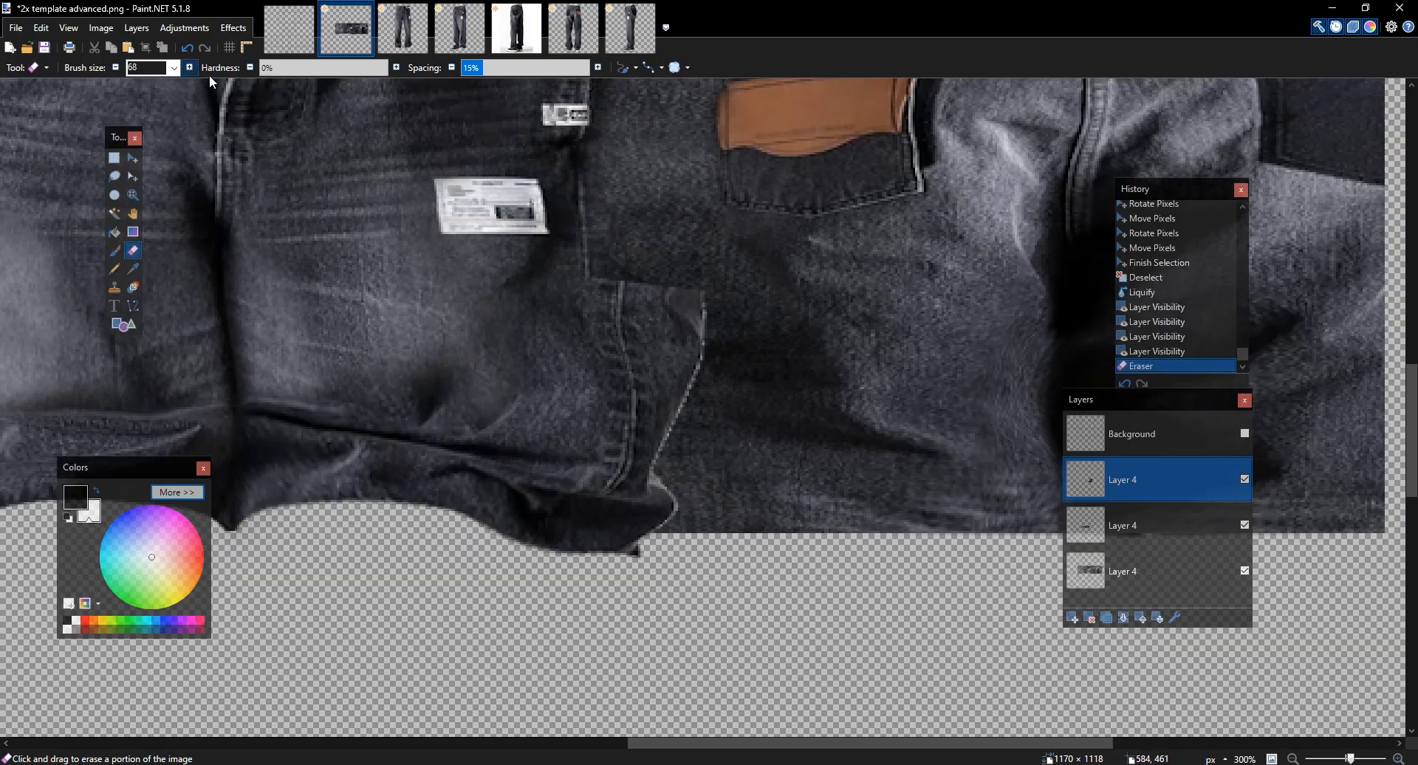
{"action": "key", "text": "s"}
{"action": "left_click_drag", "start_coordinate": [862, 628], "coordinate": [465, 534]}
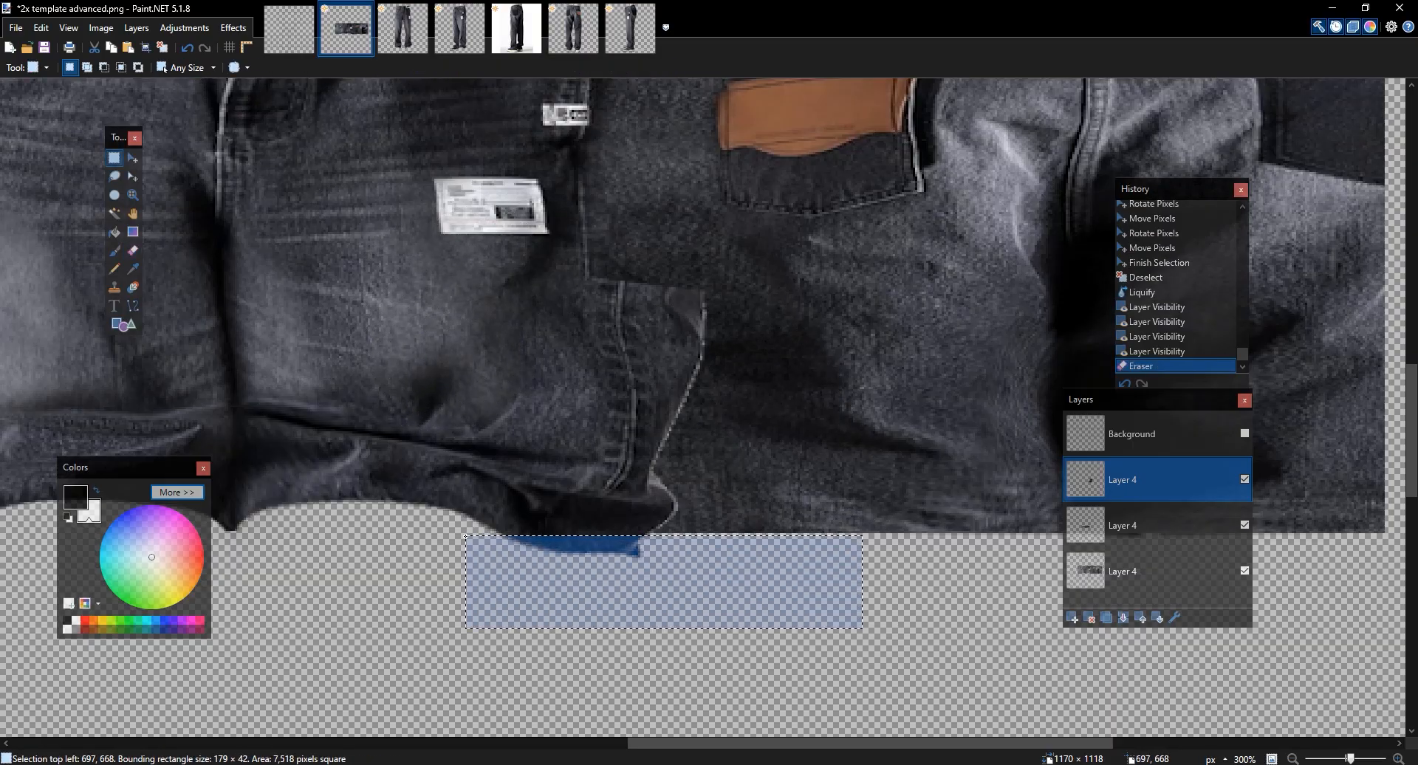
{"action": "left_click", "coordinate": [92, 49]}
Erase the leg piece's outer part beyond the side seam with a size 68 soft eraser to blend it into the back fabric
{"action": "key", "text": "e"}
{"action": "mouse_move", "coordinate": [631, 381]}
{"action": "left_mouse_down"}
{"action": "mouse_move", "coordinate": [601, 386]}
{"action": "mouse_move", "coordinate": [662, 412]}
{"action": "mouse_move", "coordinate": [662, 436]}
{"action": "left_mouse_up"}
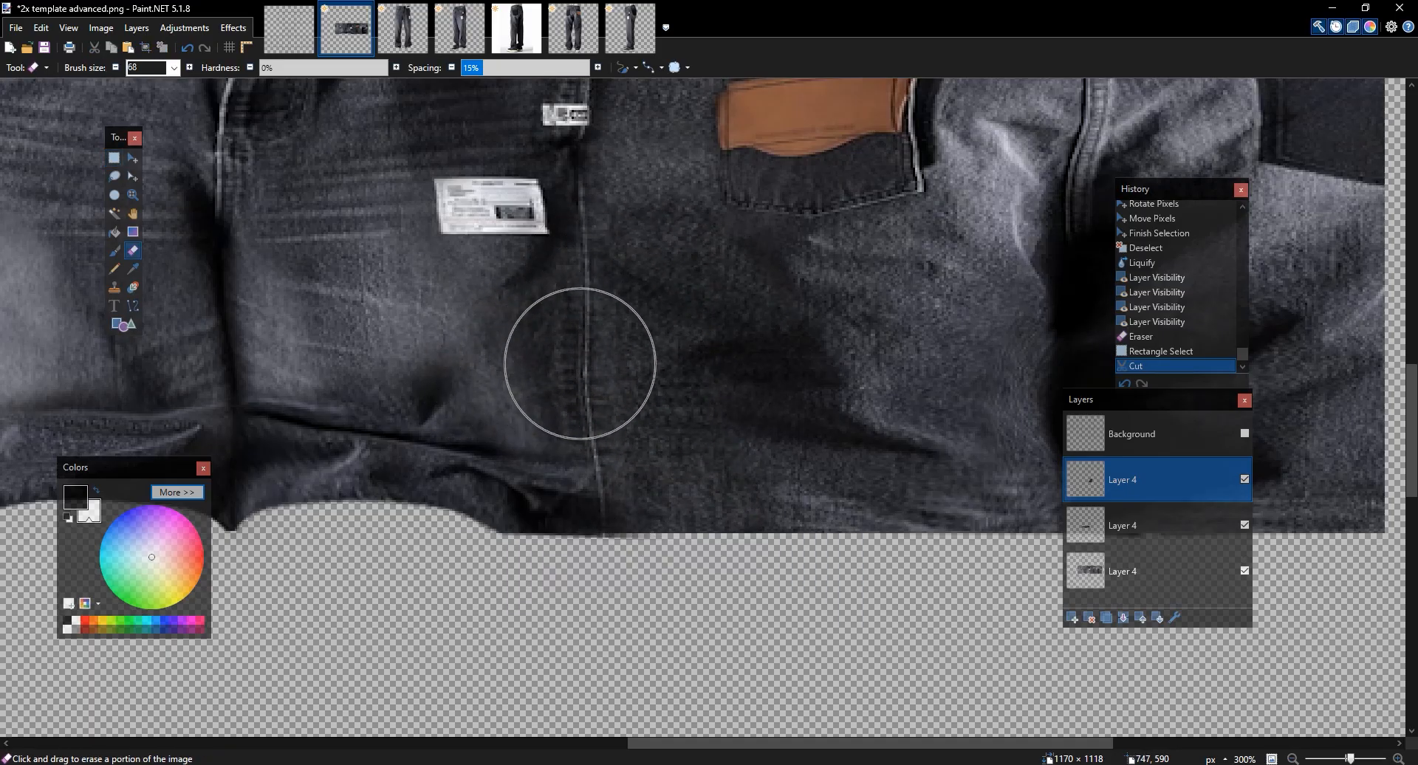
{"action": "left_click_drag", "start_coordinate": [580, 363], "coordinate": [776, 370]}
{"action": "scroll", "coordinate": [773, 375], "scroll_direction": "down", "scroll_amount": 5, "text": "ctrl"}
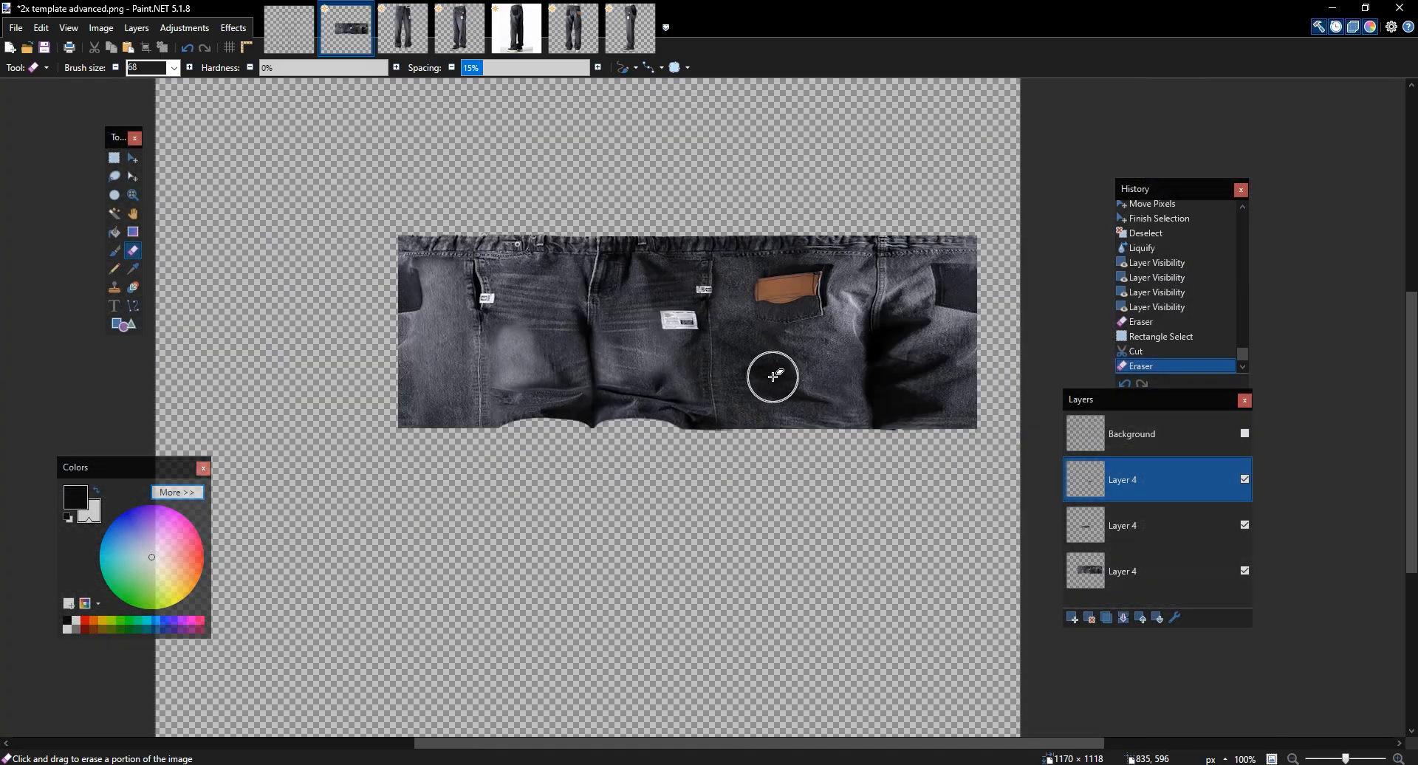
{"action": "scroll", "coordinate": [774, 375], "scroll_direction": "up", "scroll_amount": 5, "text": "ctrl"}
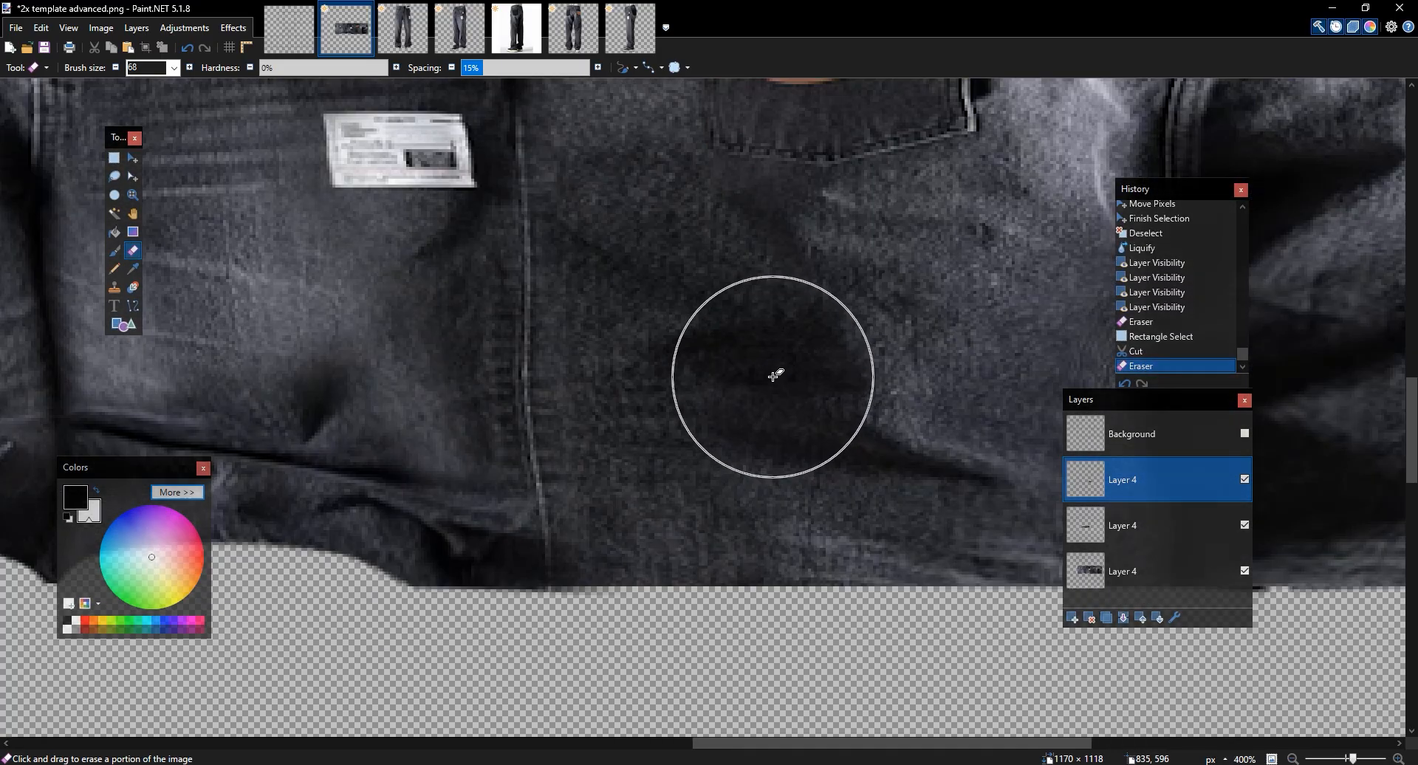
Duplicate the blended leg piece layer twice, merging each copy down, and merge the result into the layer beneath
{"action": "left_click", "coordinate": [1106, 618]}
{"action": "left_click", "coordinate": [1126, 620]}
{"action": "left_click", "coordinate": [1107, 619]}
{"action": "left_click", "coordinate": [1126, 620]}
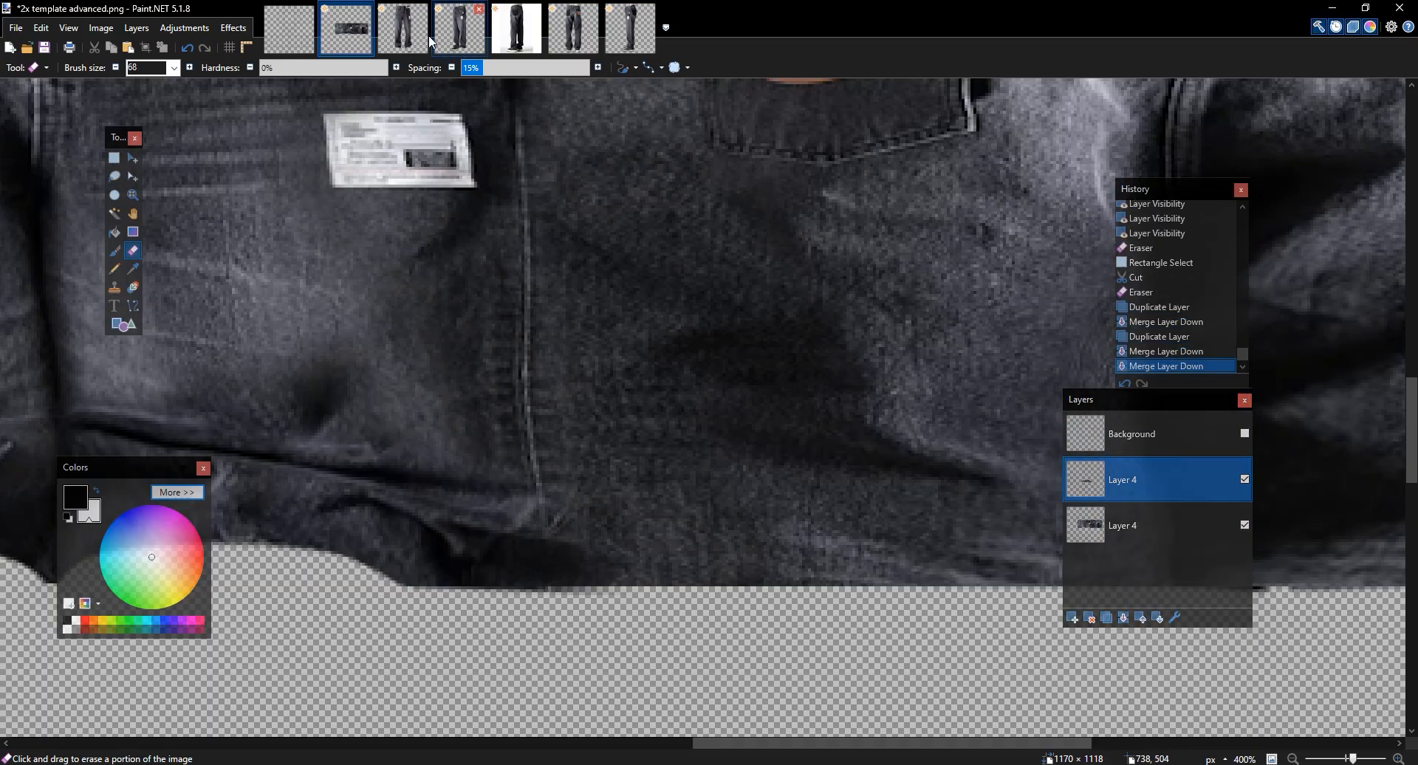
Look through the open jeans photos for a usable lower leg and place the side-view photo beside the template in the image order
{"action": "left_click", "coordinate": [404, 28]}
{"action": "left_click", "coordinate": [459, 28]}
{"action": "left_click", "coordinate": [502, 30]}
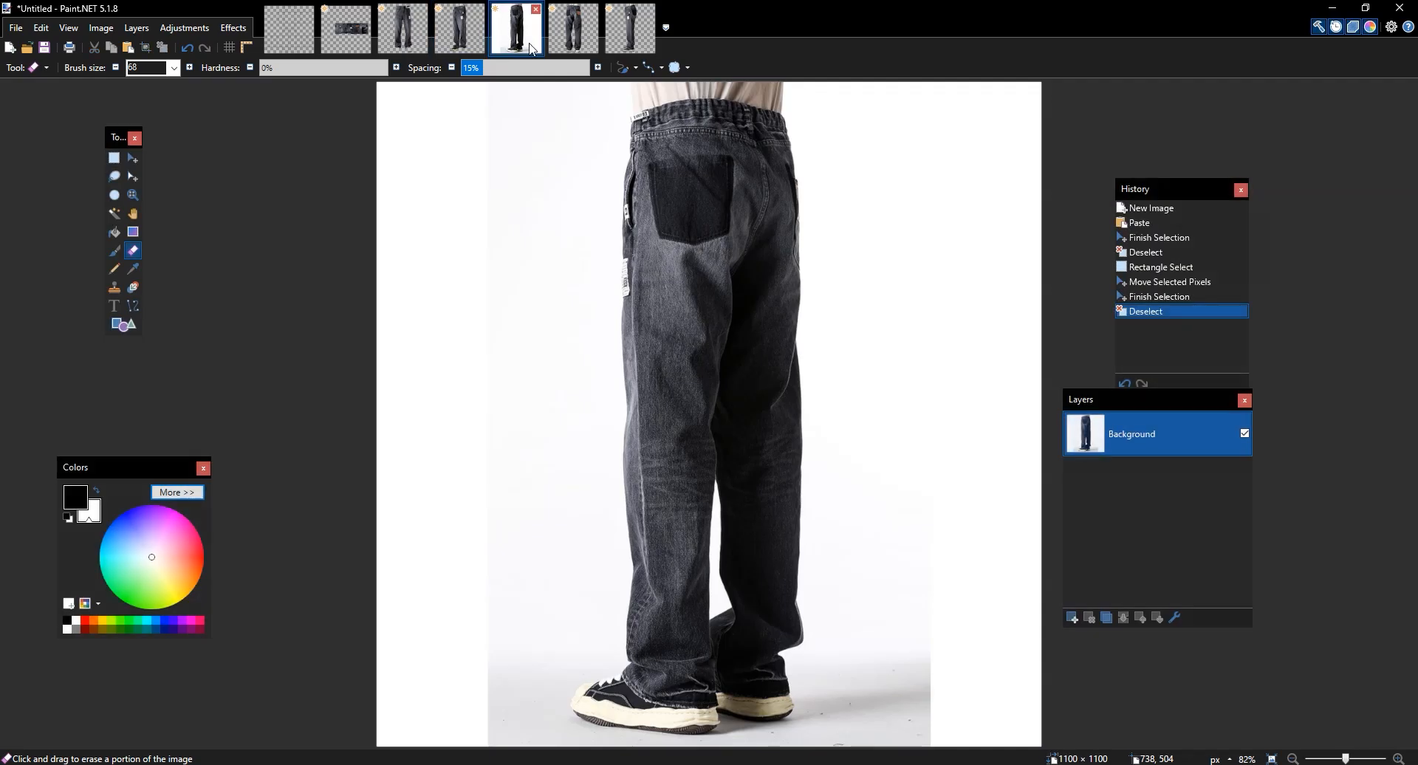
{"action": "left_click", "coordinate": [573, 28]}
{"action": "left_click", "coordinate": [630, 28]}
{"action": "scroll", "coordinate": [664, 506], "scroll_direction": "down", "scroll_amount": 5}
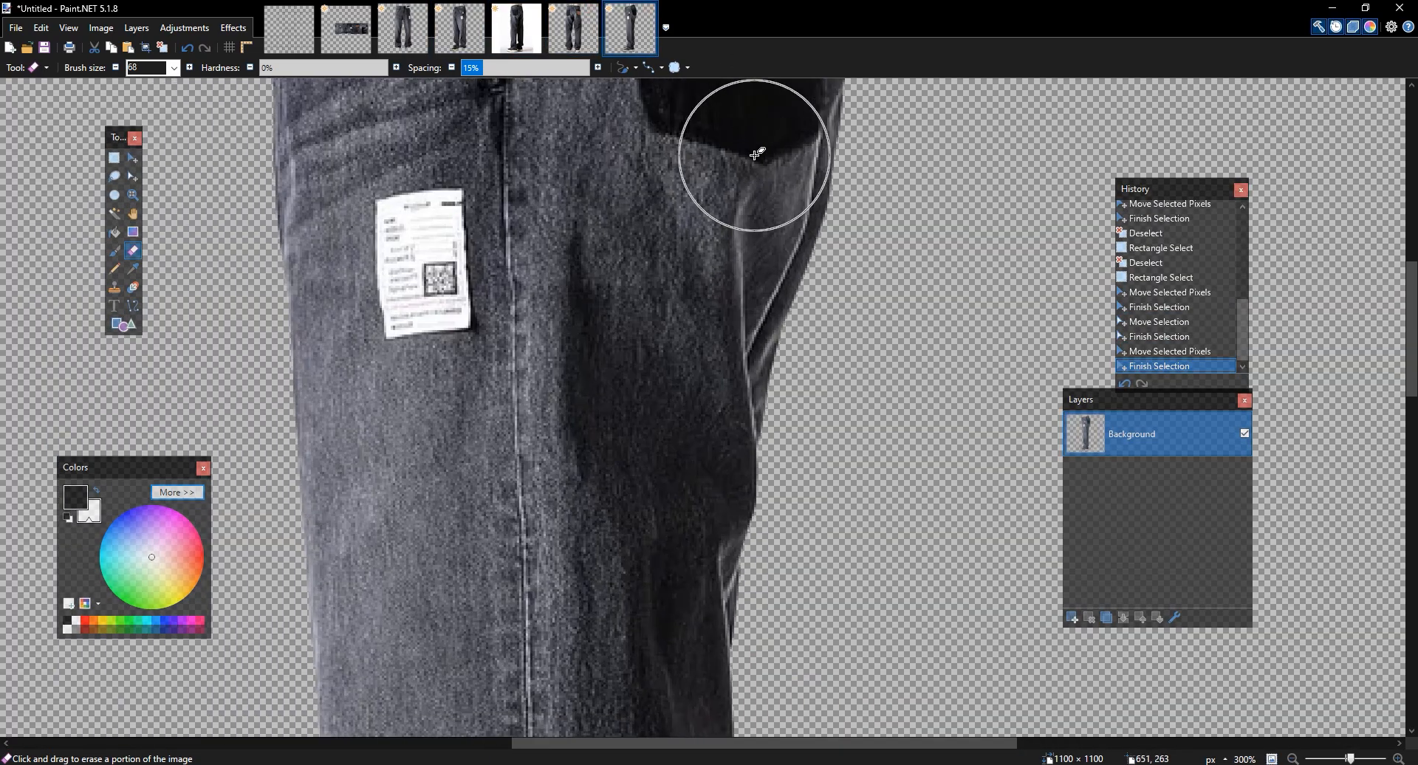
{"action": "scroll", "coordinate": [757, 154], "scroll_direction": "down", "scroll_amount": 3, "text": "ctrl"}
{"action": "left_click_drag", "start_coordinate": [630, 39], "coordinate": [403, 30]}
{"action": "scroll", "coordinate": [662, 296], "scroll_direction": "down", "scroll_amount": 5}
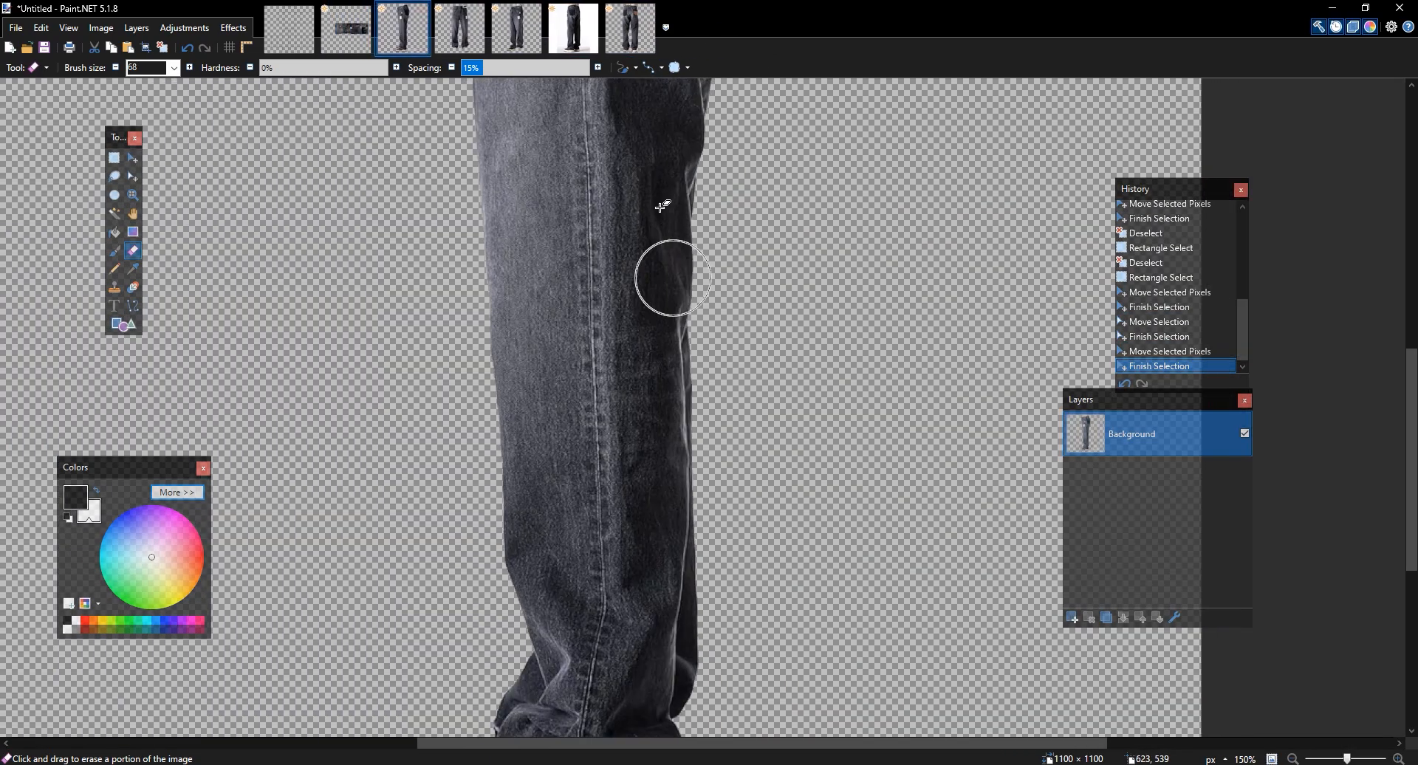
Select the side-view leg's lower cuff and erase the shoe inside the selection with a hard eraser
{"action": "key", "text": "s"}
{"action": "left_click_drag", "start_coordinate": [694, 566], "coordinate": [469, 366]}
{"action": "key", "text": "r"}
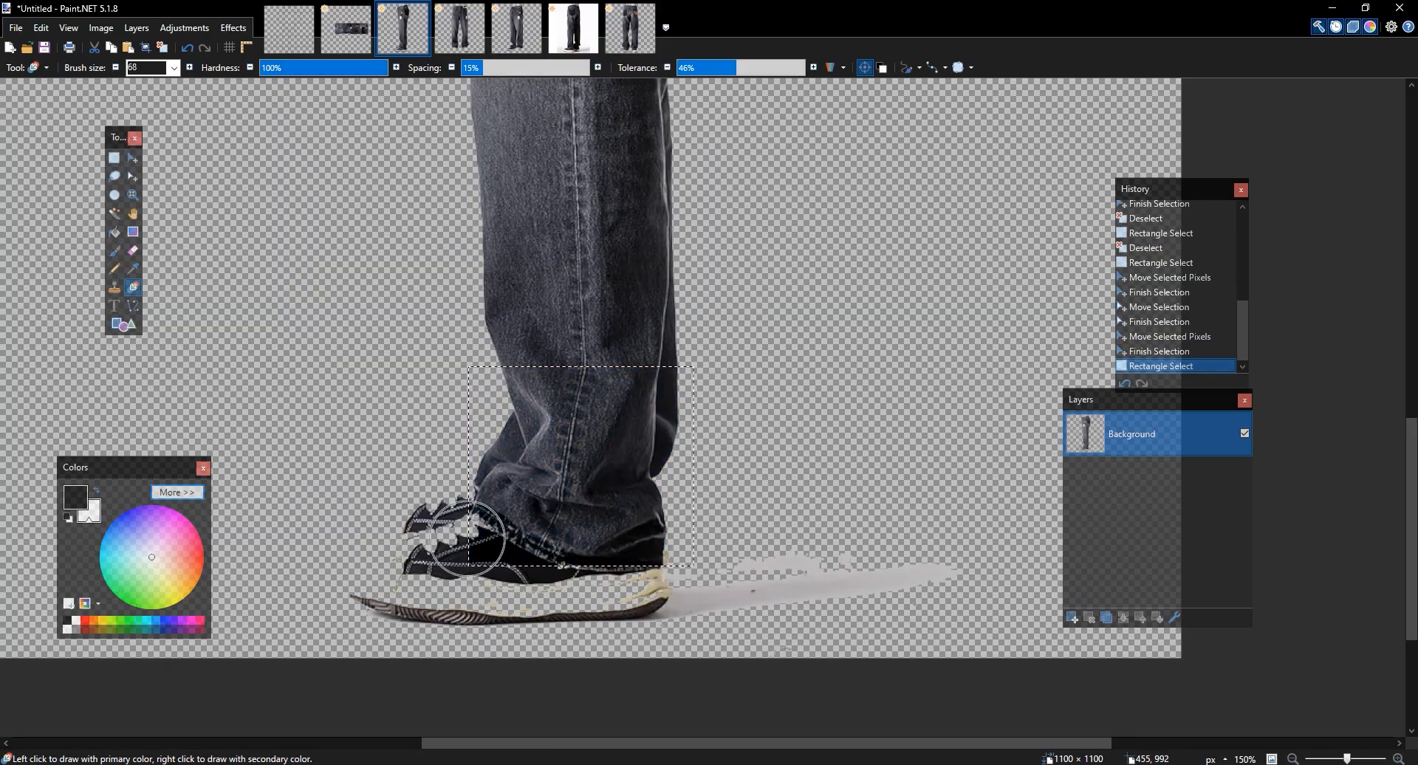
{"action": "left_click_drag", "start_coordinate": [467, 538], "coordinate": [483, 536]}
{"action": "key", "text": "e"}
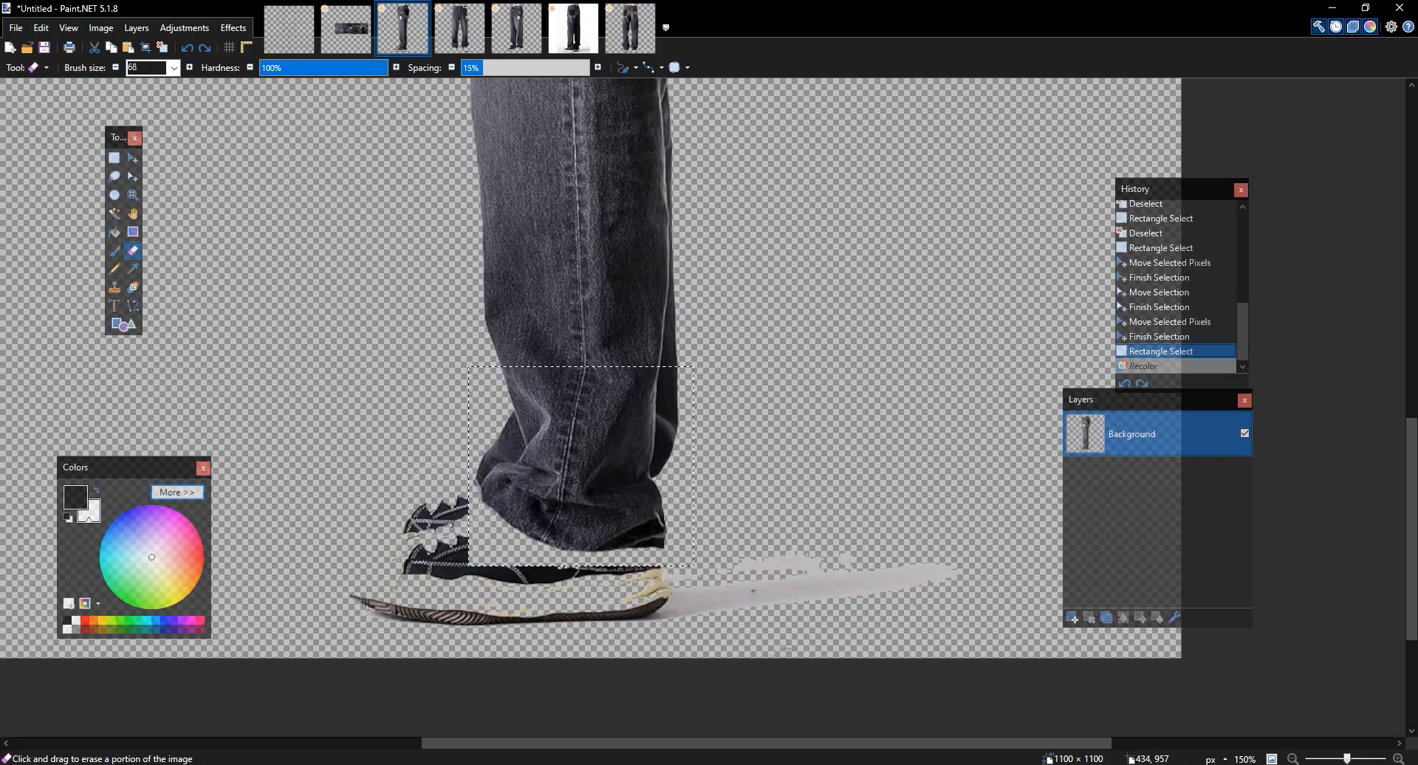
{"action": "left_click_drag", "start_coordinate": [480, 428], "coordinate": [576, 484]}
{"action": "key", "text": "s"}
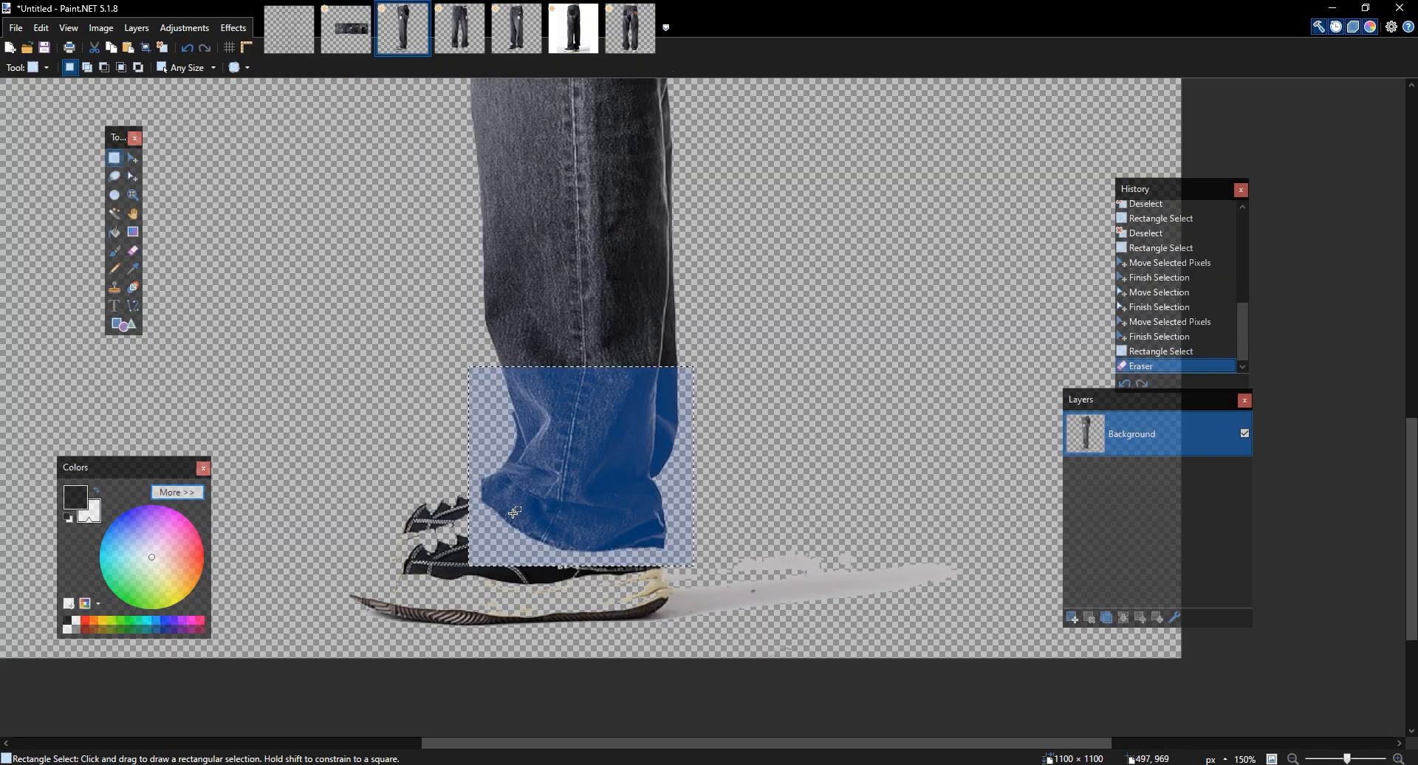
Copy the selected cuff and paste it onto a new layer in the 2x template
{"action": "key", "text": "m"}
{"action": "key", "text": "m"}
{"action": "key", "text": "m"}
{"action": "key", "text": "ctrl+c"}
{"action": "left_click", "coordinate": [346, 28]}
{"action": "key", "text": "ctrl+shift+n"}
{"action": "key", "text": "ctrl+v"}
Shrink the pasted cuff, rotate it about 8.76° and narrow it so its seam and hem line up with the template's side seam
{"action": "left_click_drag", "start_coordinate": [421, 548], "coordinate": [537, 528]}
{"action": "left_click_drag", "start_coordinate": [705, 667], "coordinate": [660, 407]}
{"action": "left_click_drag", "start_coordinate": [475, 360], "coordinate": [634, 474]}
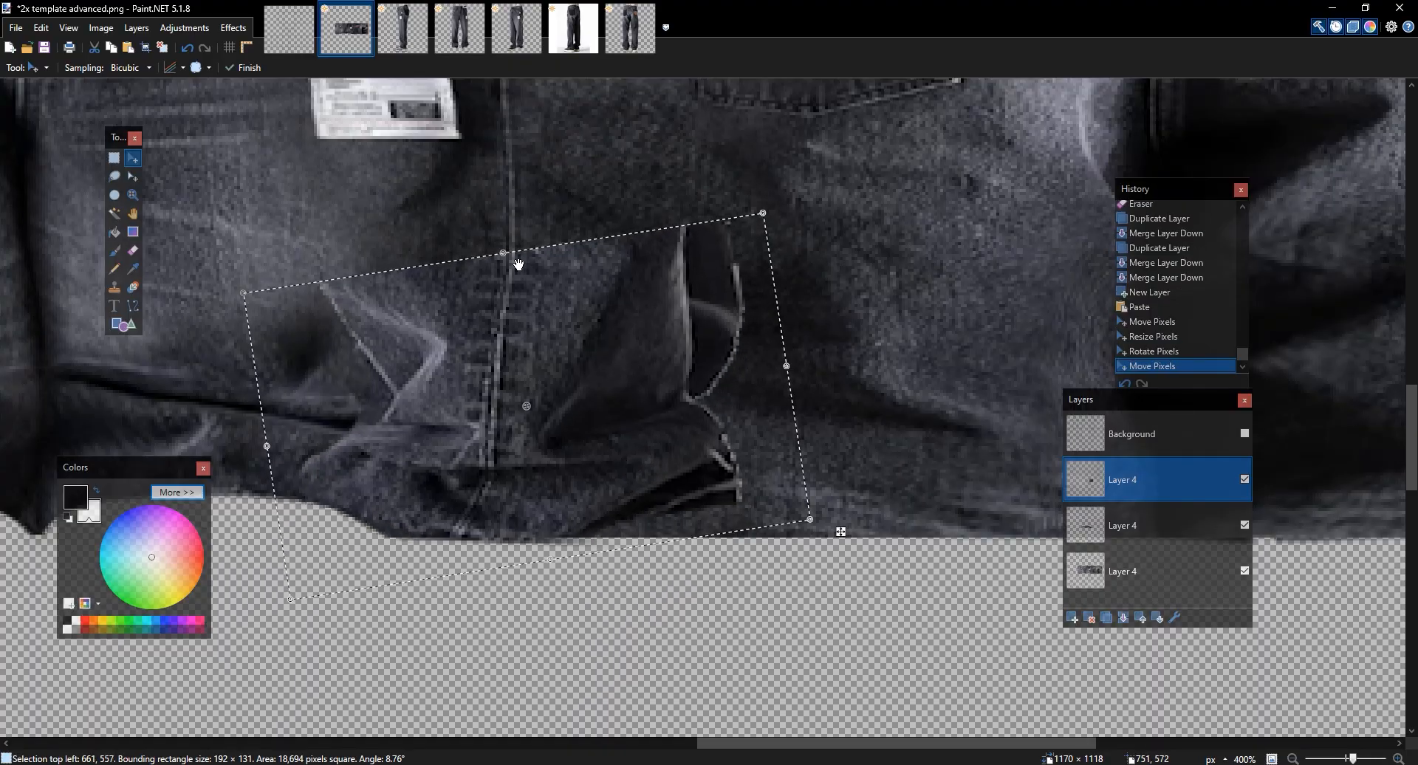
{"action": "left_click_drag", "start_coordinate": [787, 364], "coordinate": [685, 373]}
{"action": "key", "text": "ctrl+d"}
Fade the cuff's edges on both sides of the seam with a size 48 soft eraser, undoing the last stroke
{"action": "key", "text": "e"}
{"action": "mouse_move", "coordinate": [327, 261]}
{"action": "left_mouse_down"}
{"action": "mouse_move", "coordinate": [329, 329]}
{"action": "mouse_move", "coordinate": [370, 295]}
{"action": "mouse_move", "coordinate": [635, 215]}
{"action": "left_mouse_up"}
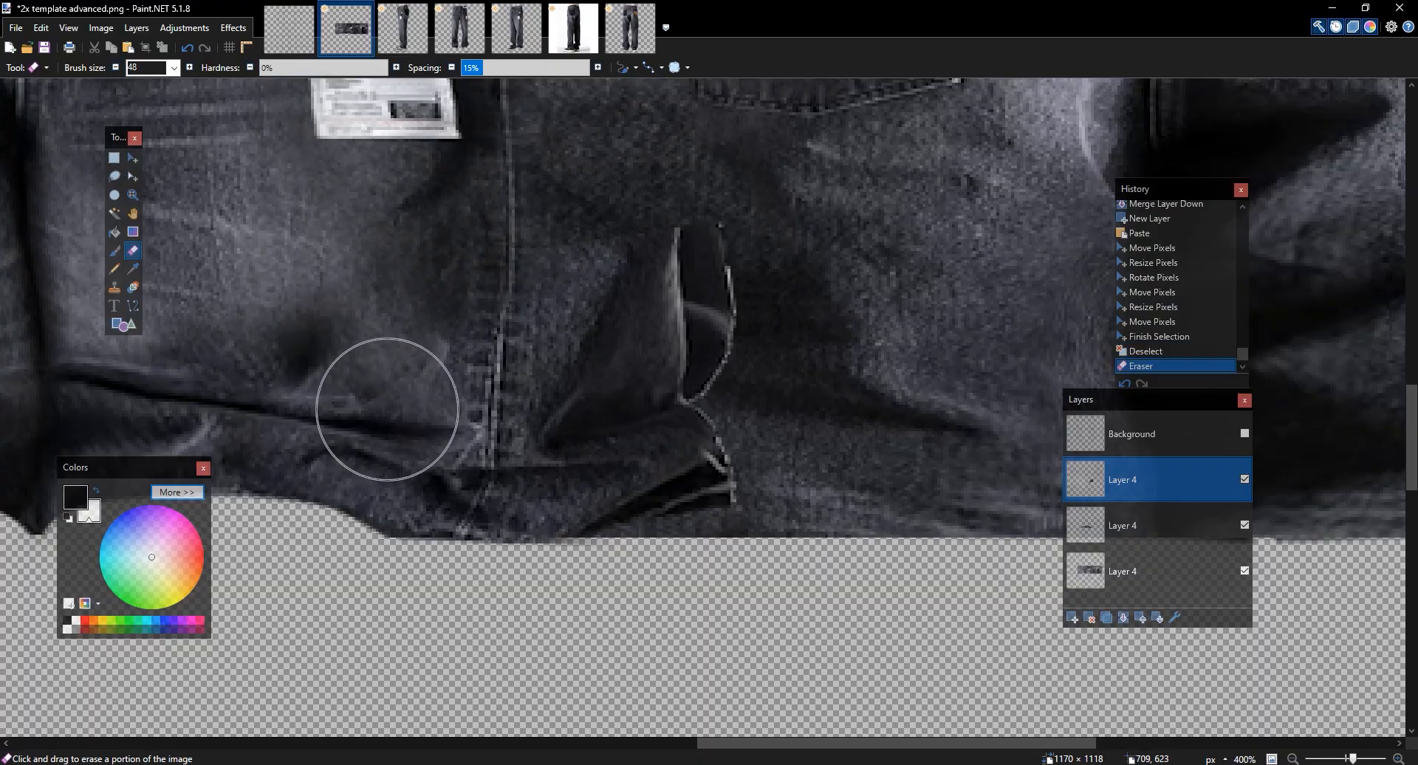
{"action": "left_click_drag", "start_coordinate": [402, 355], "coordinate": [395, 303]}
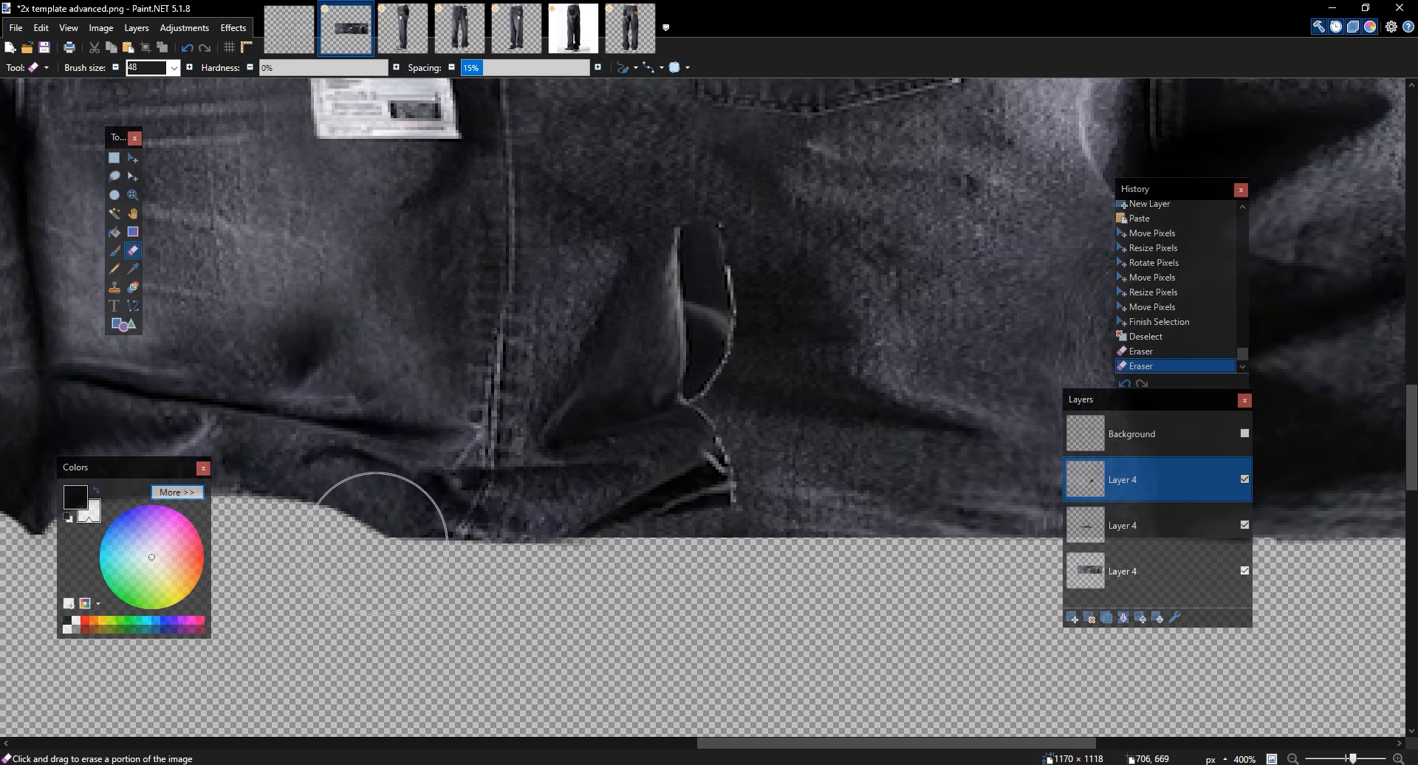
{"action": "left_click_drag", "start_coordinate": [388, 603], "coordinate": [396, 589]}
{"action": "mouse_move", "coordinate": [520, 231]}
{"action": "left_mouse_down"}
{"action": "mouse_move", "coordinate": [702, 327]}
{"action": "mouse_move", "coordinate": [725, 502]}
{"action": "mouse_move", "coordinate": [639, 535]}
{"action": "left_mouse_up"}
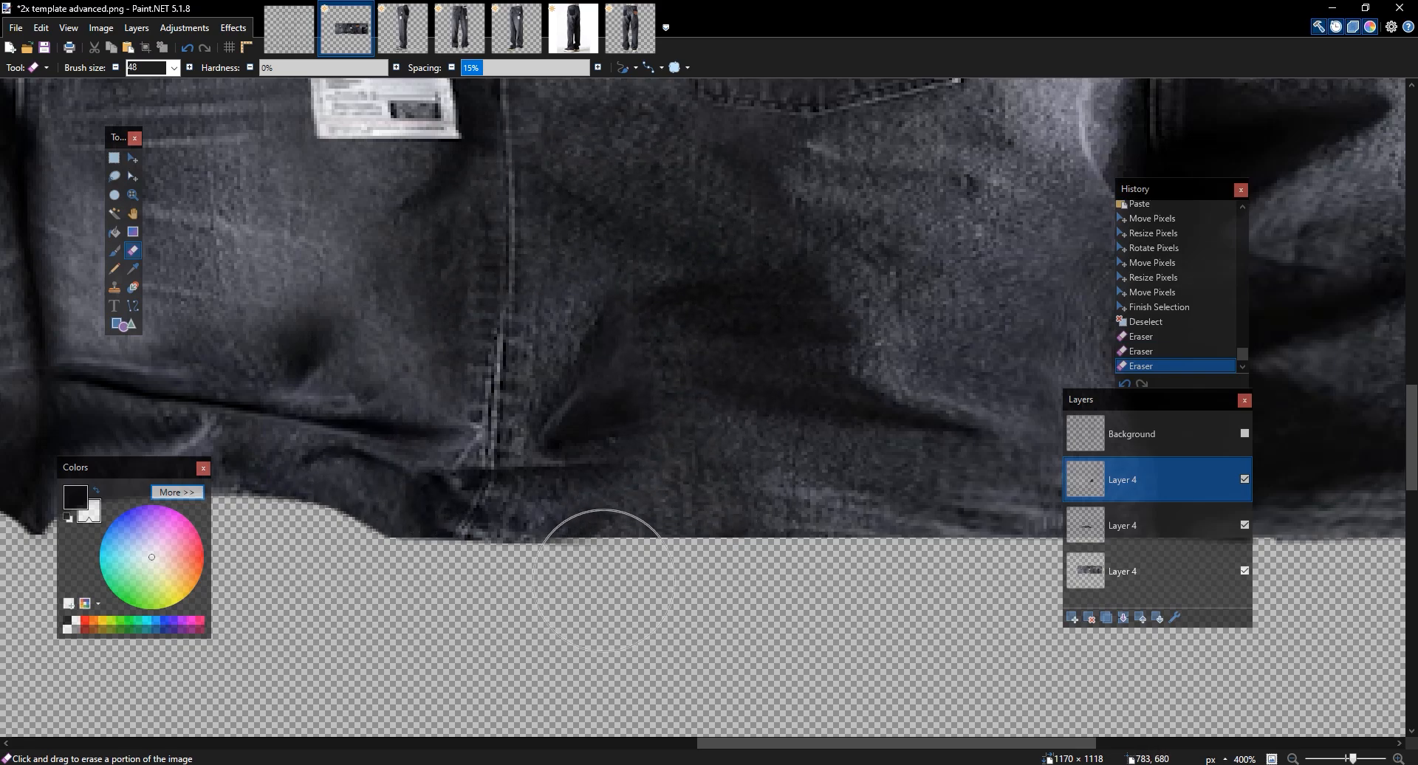
{"action": "left_click_drag", "start_coordinate": [692, 316], "coordinate": [703, 356]}
{"action": "left_click_drag", "start_coordinate": [517, 264], "coordinate": [596, 262]}
{"action": "key", "text": "ctrl+z"}
Nudge the blended cuff into alignment with the side seam and soften its inner edge with one more eraser stroke
{"action": "key", "text": "m"}
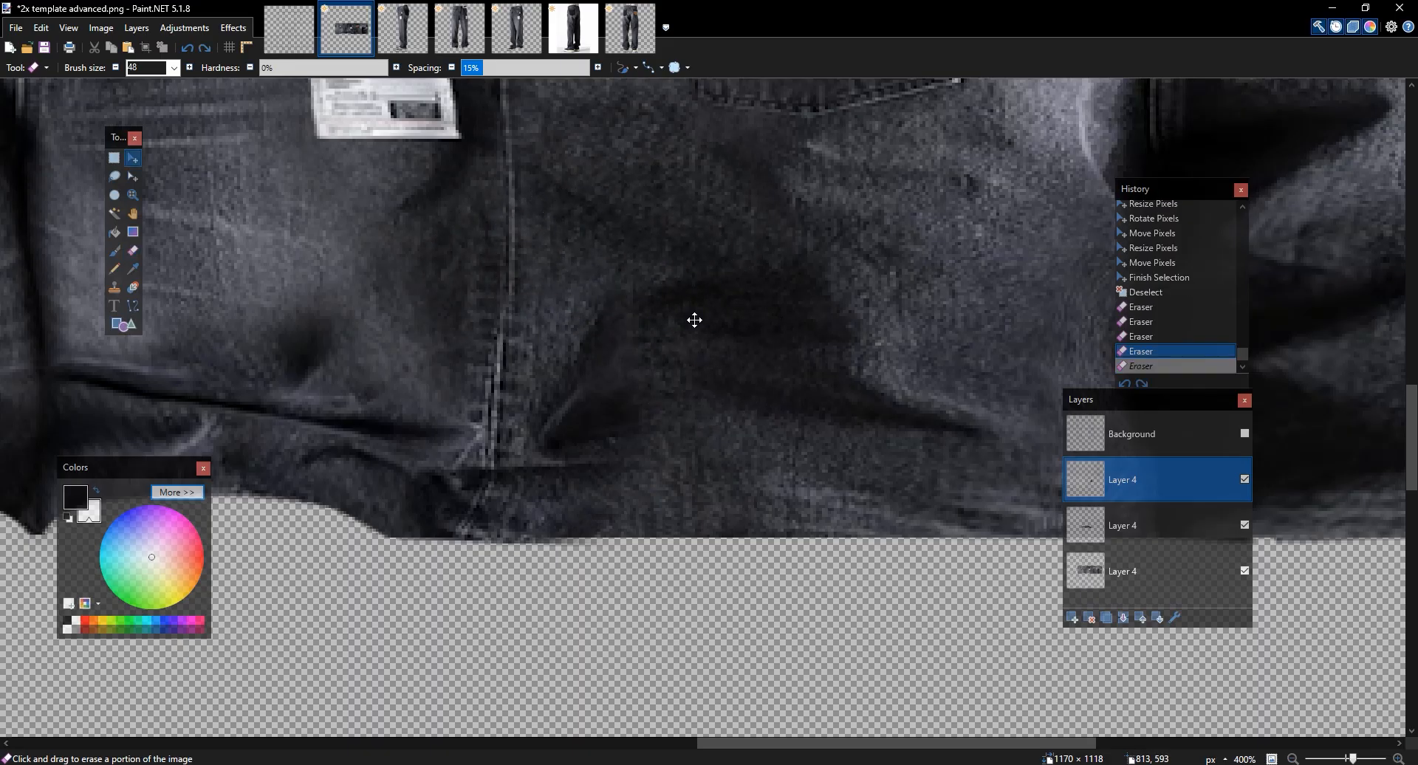
{"action": "key", "text": "ctrl+a"}
{"action": "left_click", "coordinate": [694, 319]}
{"action": "key", "text": "ctrl+d"}
{"action": "key", "text": "e"}
{"action": "left_click_drag", "start_coordinate": [355, 433], "coordinate": [317, 447]}
{"action": "scroll", "coordinate": [641, 290], "scroll_direction": "up", "scroll_amount": 1}
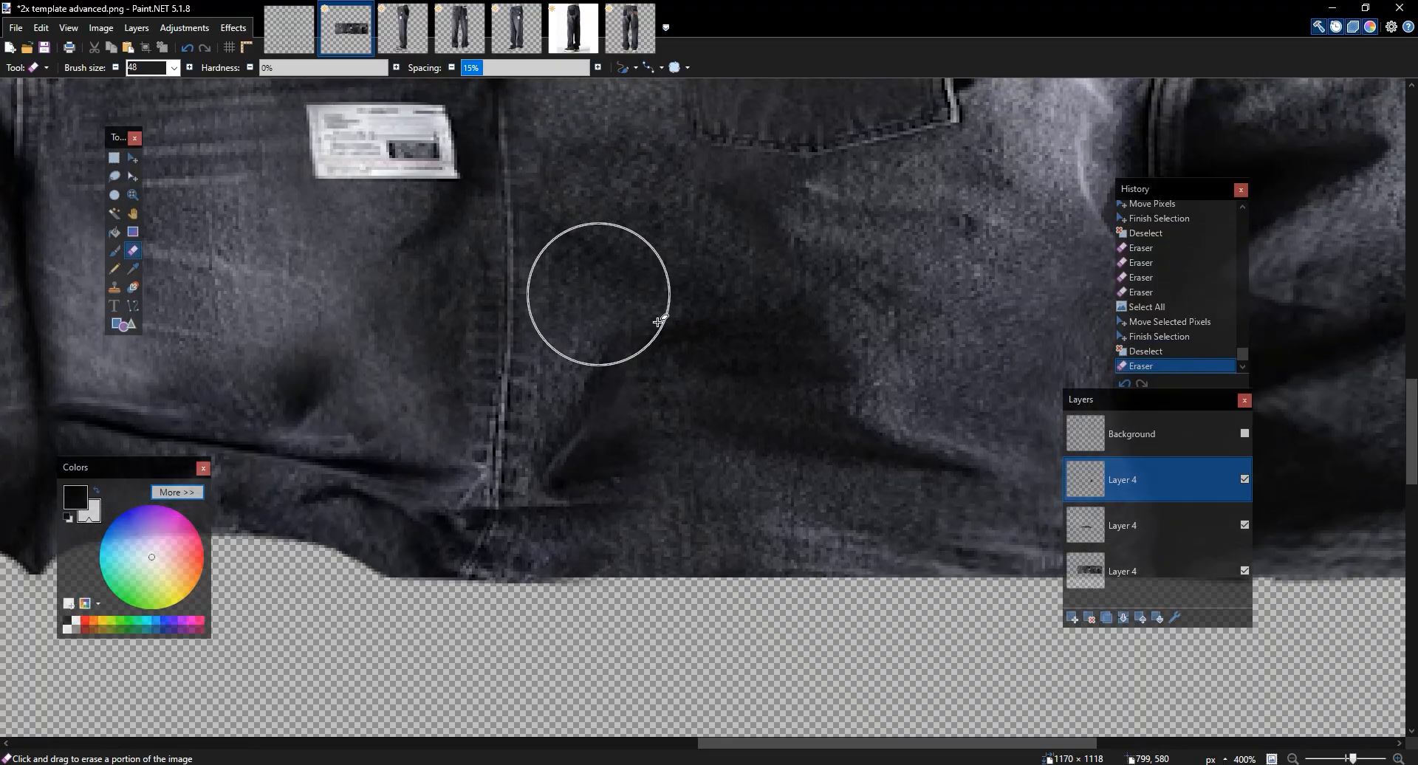
Set the cuff layer's saturation to 87 and darken it slightly with a luminosity curve
{"action": "left_click", "coordinate": [184, 28]}
{"action": "left_click", "coordinate": [222, 262]}
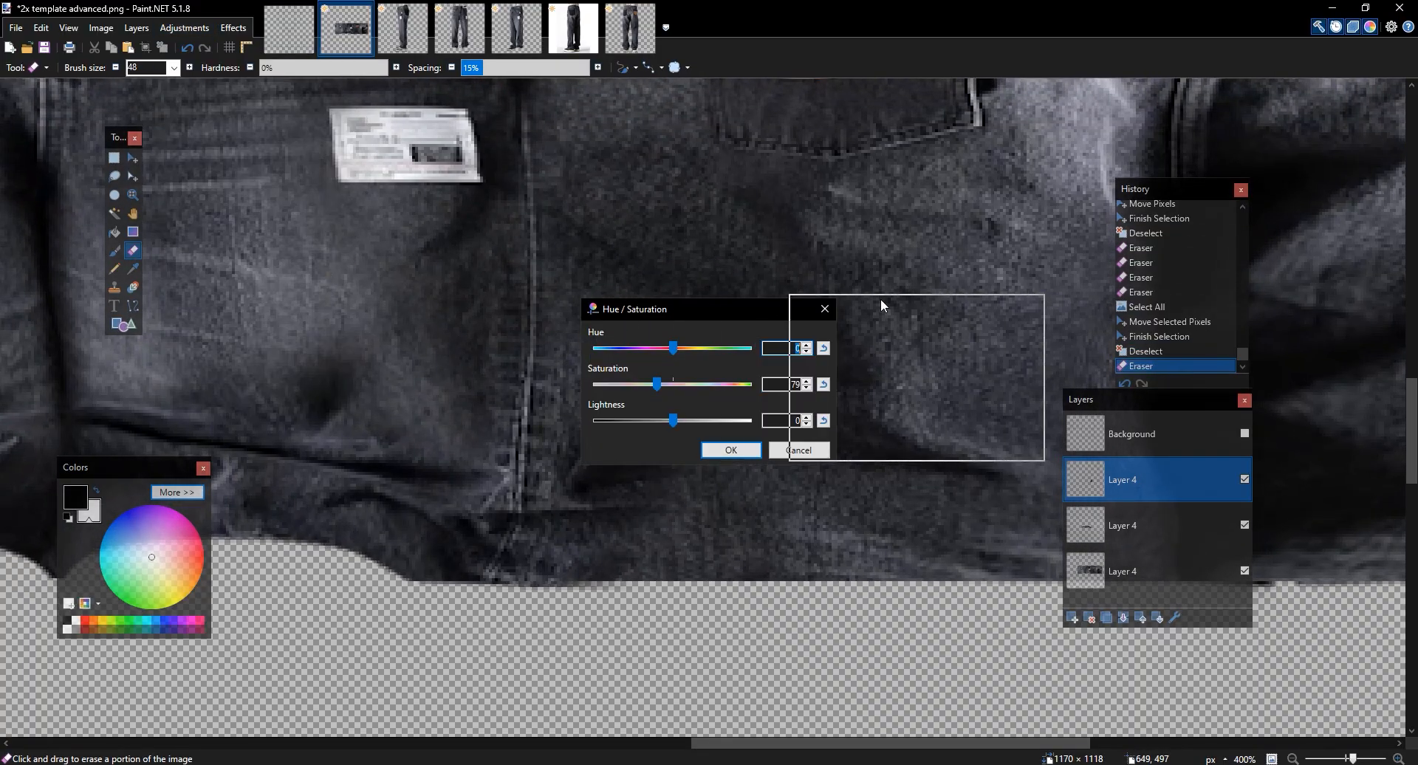
{"action": "left_click_drag", "start_coordinate": [881, 305], "coordinate": [907, 306]}
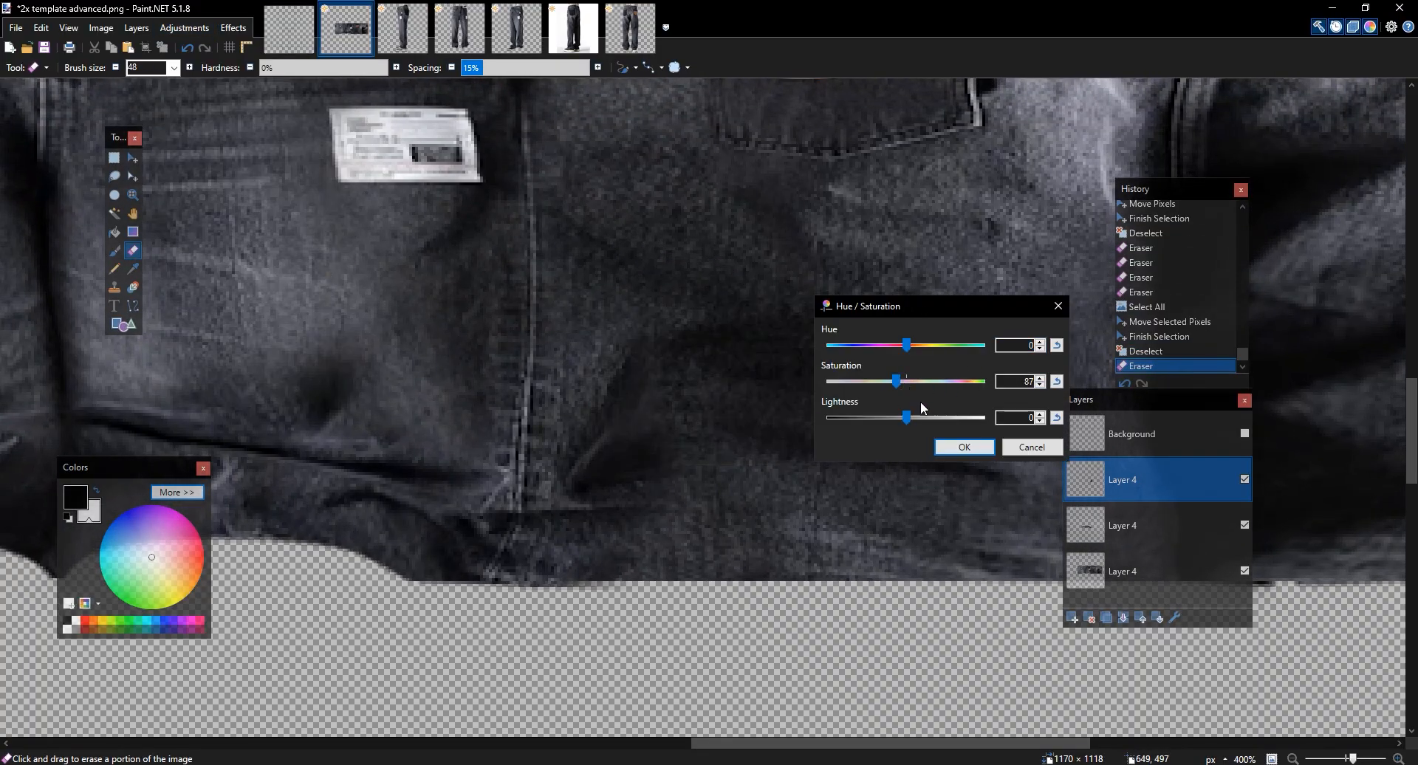
{"action": "left_click", "coordinate": [964, 447]}
{"action": "left_click", "coordinate": [184, 27]}
{"action": "left_click", "coordinate": [199, 192]}
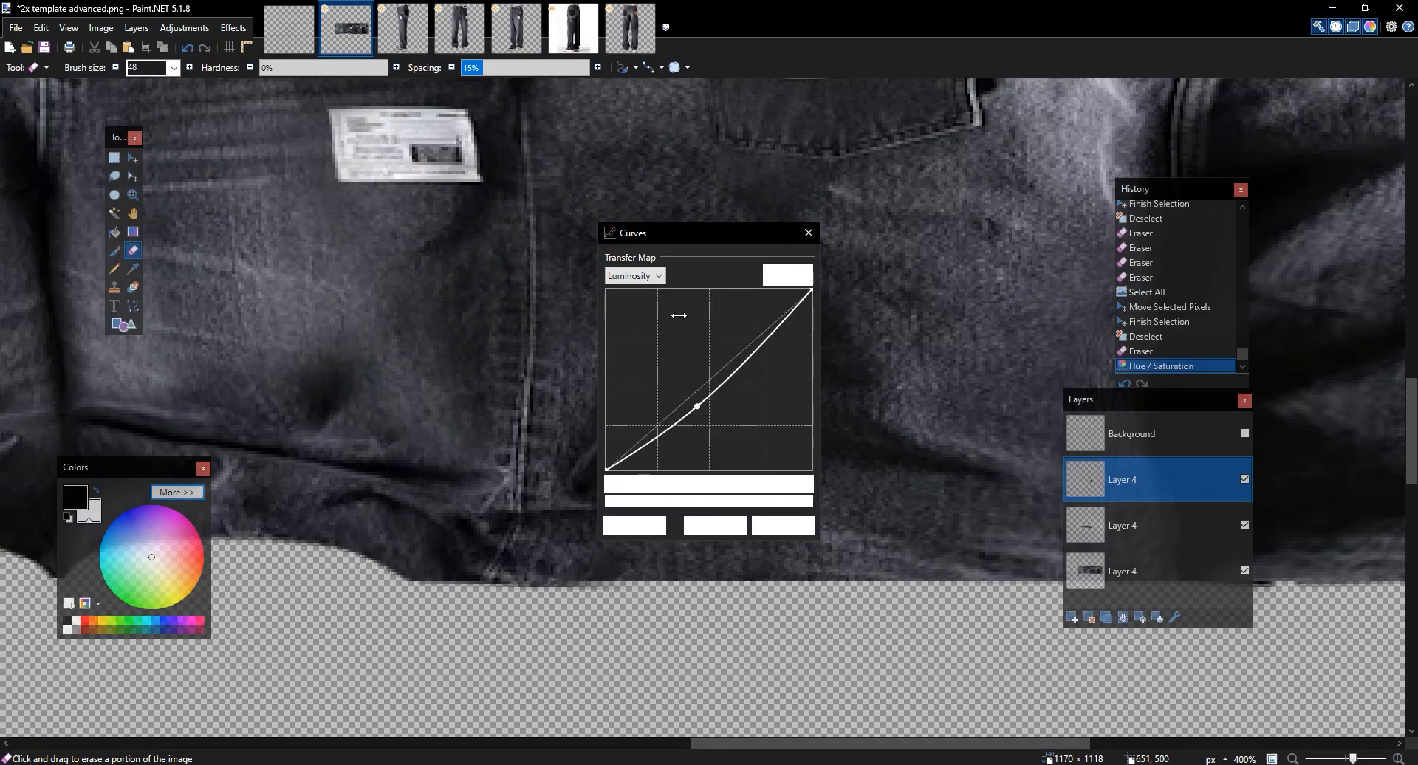
{"action": "left_click", "coordinate": [796, 519]}
Merge the cuff layer and the layer beneath it down into the main jeans texture layer
{"action": "scroll", "coordinate": [800, 514], "scroll_direction": "down", "scroll_amount": 6}
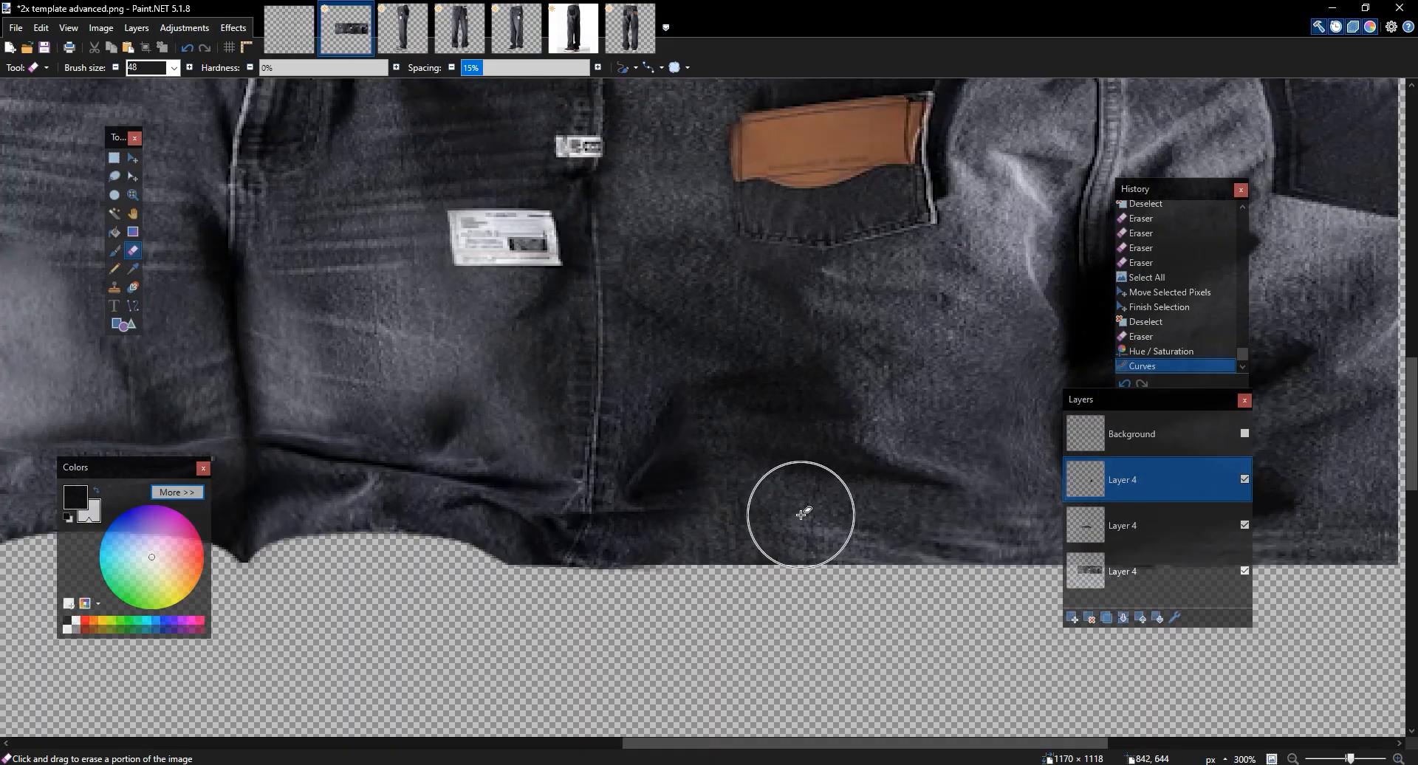
{"action": "scroll", "coordinate": [801, 514], "scroll_direction": "up", "scroll_amount": 6}
{"action": "left_click", "coordinate": [1123, 617]}
{"action": "left_click", "coordinate": [1123, 617]}
{"action": "left_click_drag", "start_coordinate": [1077, 285], "coordinate": [957, 293]}
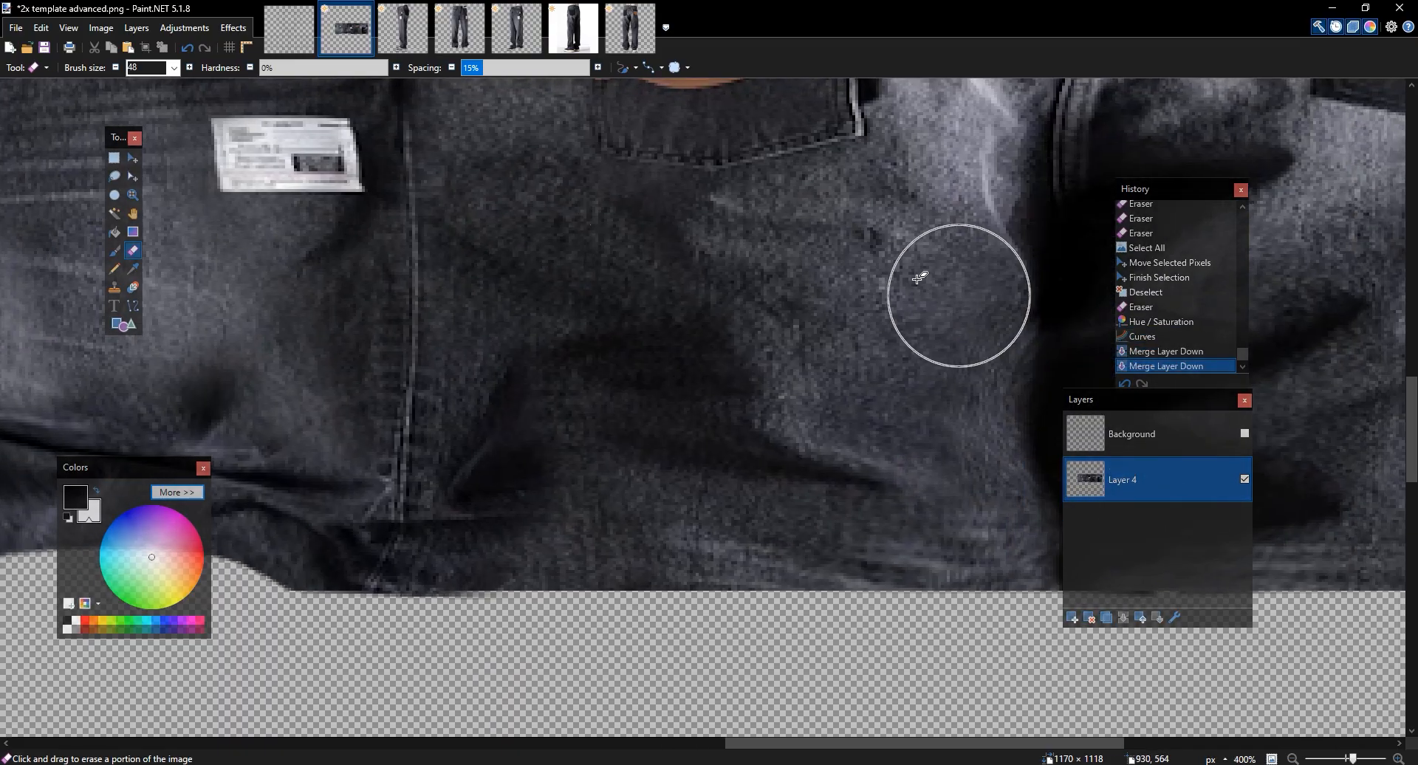
Select the side-view photo's lower leg to one side of the seam, about 120 × 191 pixels, and copy it
{"action": "left_click", "coordinate": [458, 24]}
{"action": "left_click", "coordinate": [403, 28]}
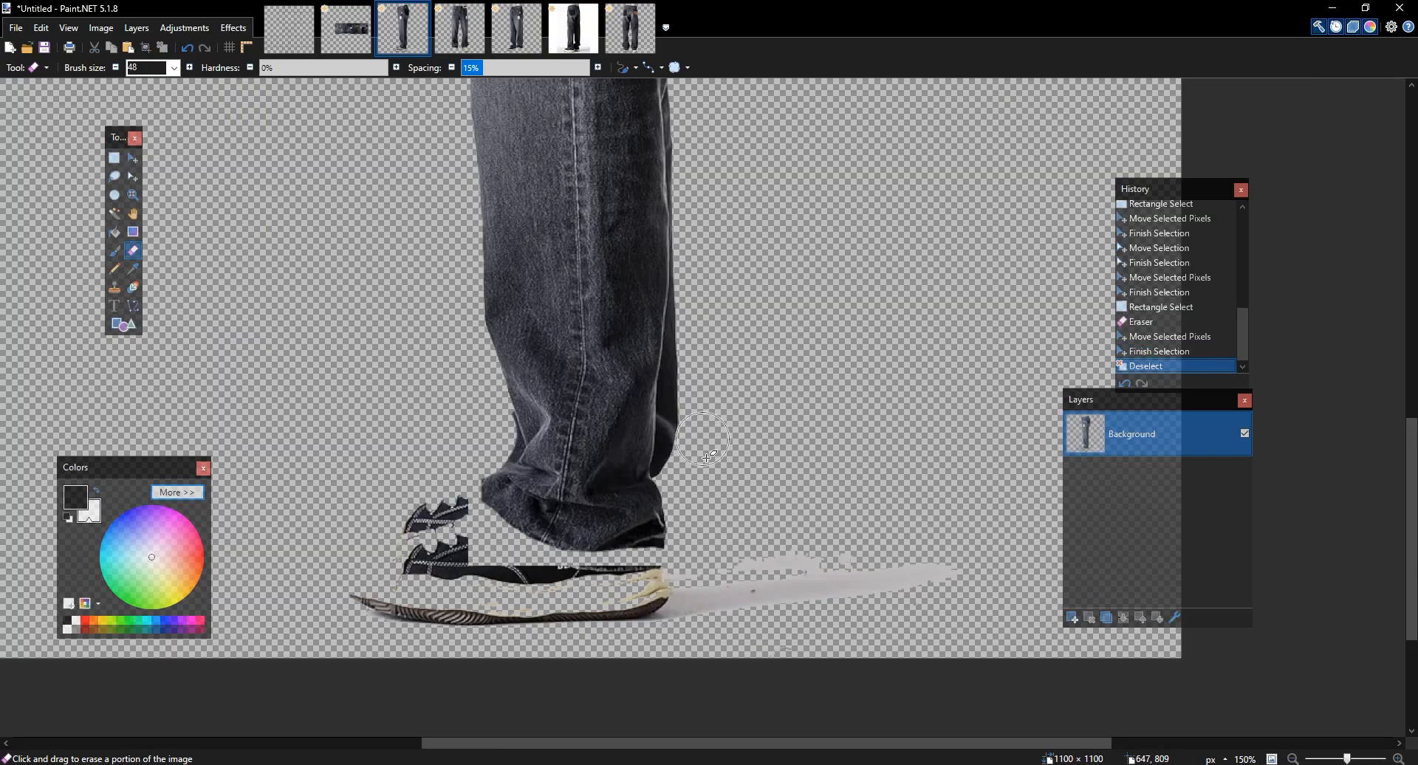
{"action": "key", "text": "s"}
{"action": "mouse_move", "coordinate": [694, 559]}
{"action": "left_mouse_down"}
{"action": "mouse_move", "coordinate": [556, 362]}
{"action": "mouse_move", "coordinate": [560, 348]}
{"action": "left_mouse_up"}
{"action": "key", "text": "m"}
{"action": "left_click_drag", "start_coordinate": [619, 529], "coordinate": [616, 530]}
{"action": "key", "text": "ctrl+z"}
{"action": "key", "text": "ctrl+c"}
Paste the copied leg section onto a new layer in the 2x template, move it past the side seam and show the Background guide layer
{"action": "left_click", "coordinate": [345, 31]}
{"action": "left_click", "coordinate": [1073, 618]}
{"action": "key", "text": "ctrl+v"}
{"action": "left_click_drag", "start_coordinate": [275, 523], "coordinate": [577, 474]}
{"action": "left_click", "coordinate": [1245, 434]}
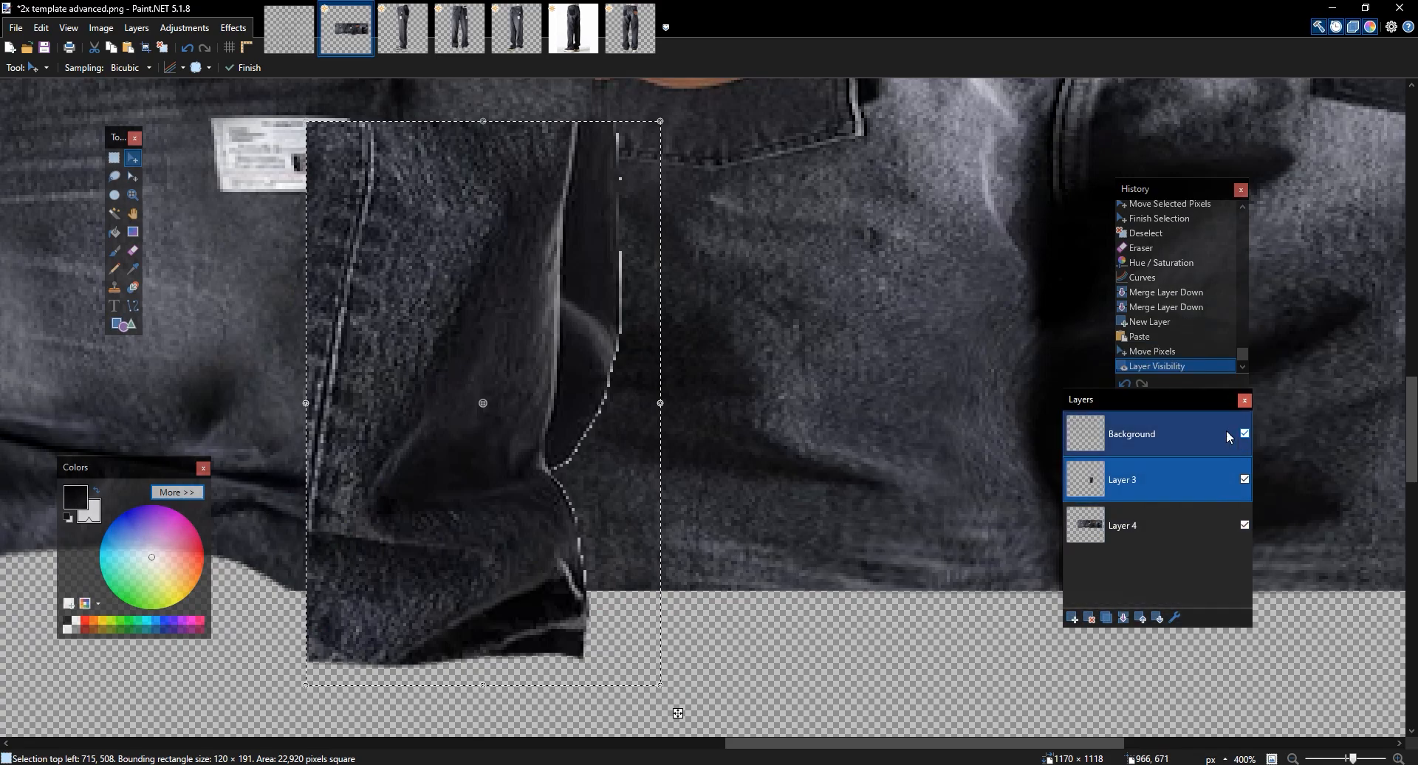
Try resizing the pasted section to about 182 × 93 pixels over the back panel, and cut it away
{"action": "scroll", "coordinate": [483, 330], "scroll_direction": "down", "scroll_amount": 2}
{"action": "left_click_drag", "start_coordinate": [572, 507], "coordinate": [664, 363]}
{"action": "mouse_move", "coordinate": [533, 317]}
{"action": "left_mouse_down"}
{"action": "mouse_move", "coordinate": [753, 291]}
{"action": "mouse_move", "coordinate": [513, 319]}
{"action": "left_mouse_up"}
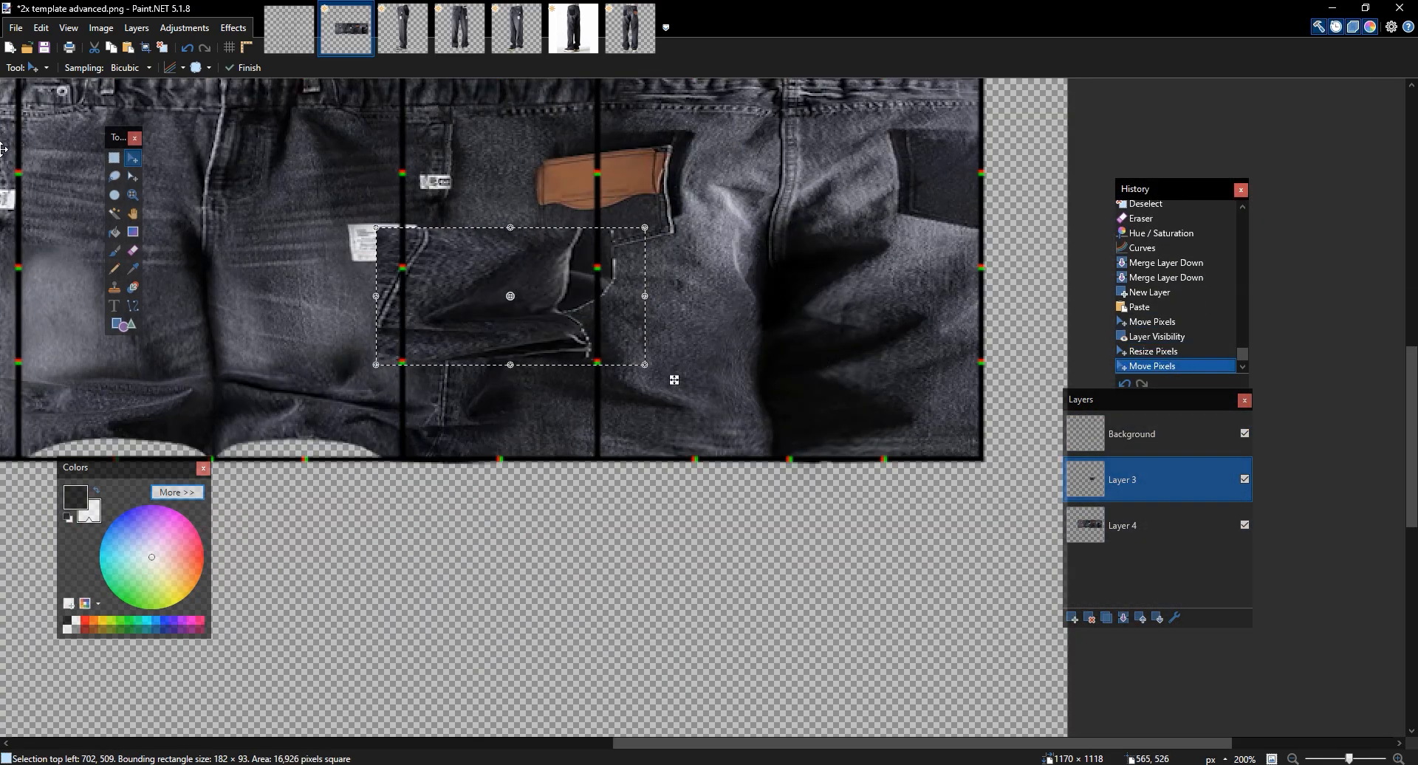
{"action": "left_click", "coordinate": [95, 47]}
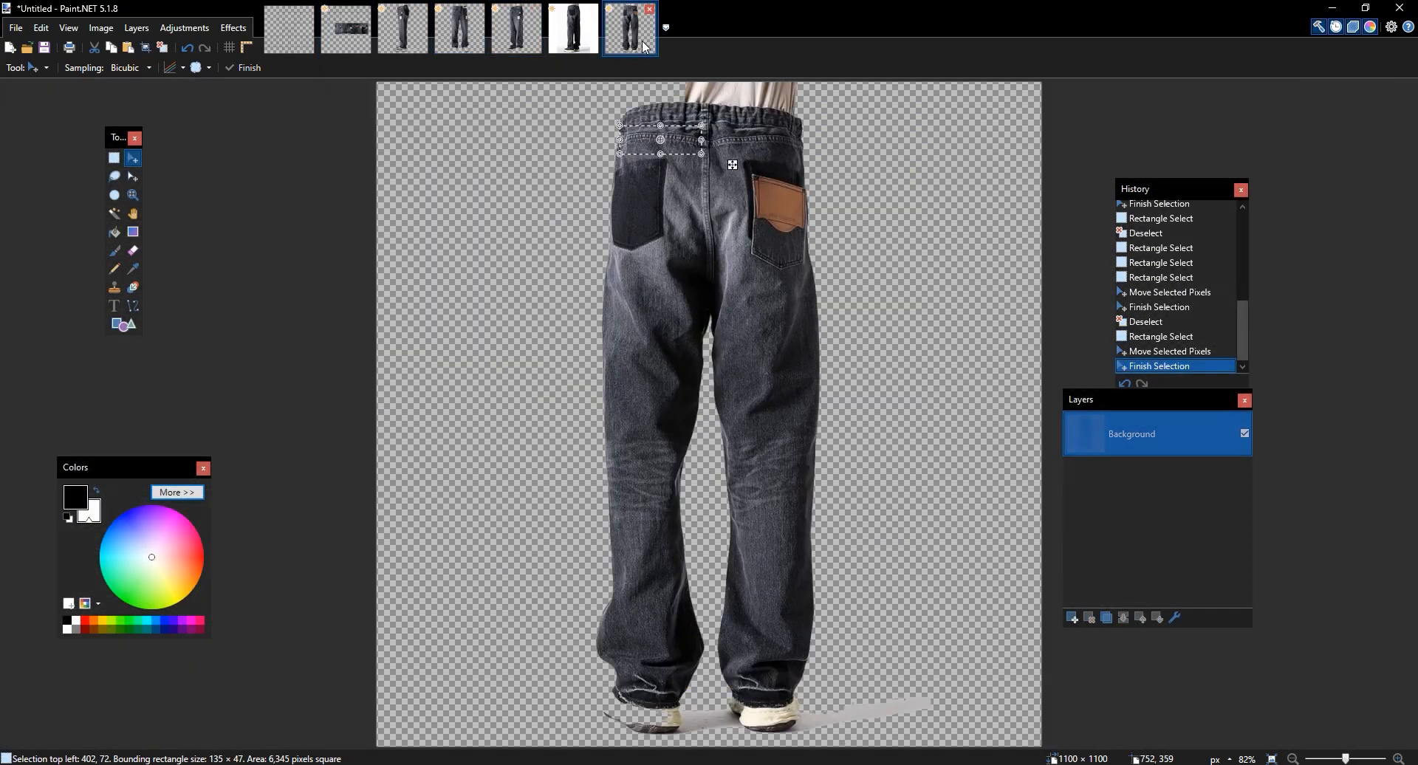
Erase the shoes and frayed hem edges below both legs in the rear-view photo with a larger, hard eraser
{"action": "key", "text": "ctrl+d"}
{"action": "key", "text": "s"}
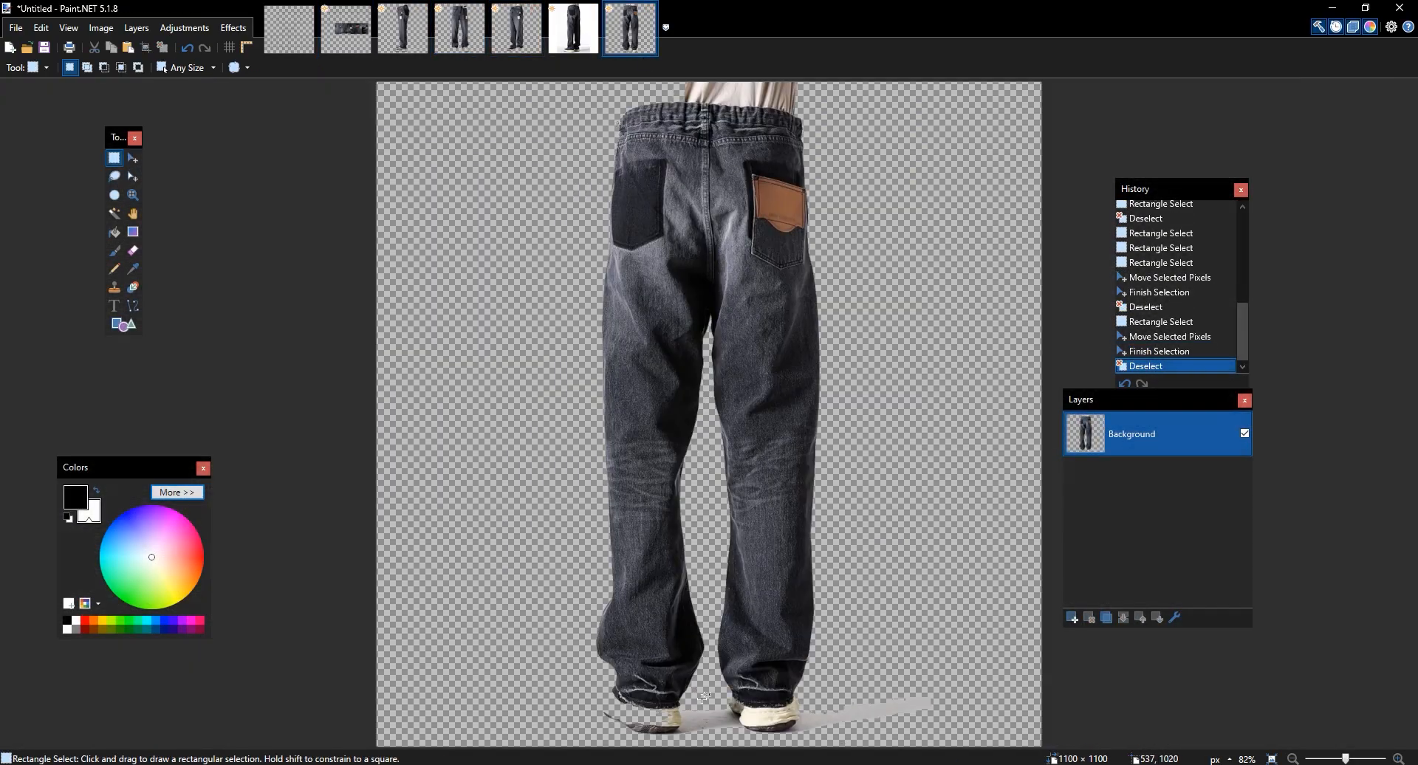
{"action": "key", "text": "e"}
{"action": "scroll", "coordinate": [703, 695], "scroll_direction": "up", "scroll_amount": 2}
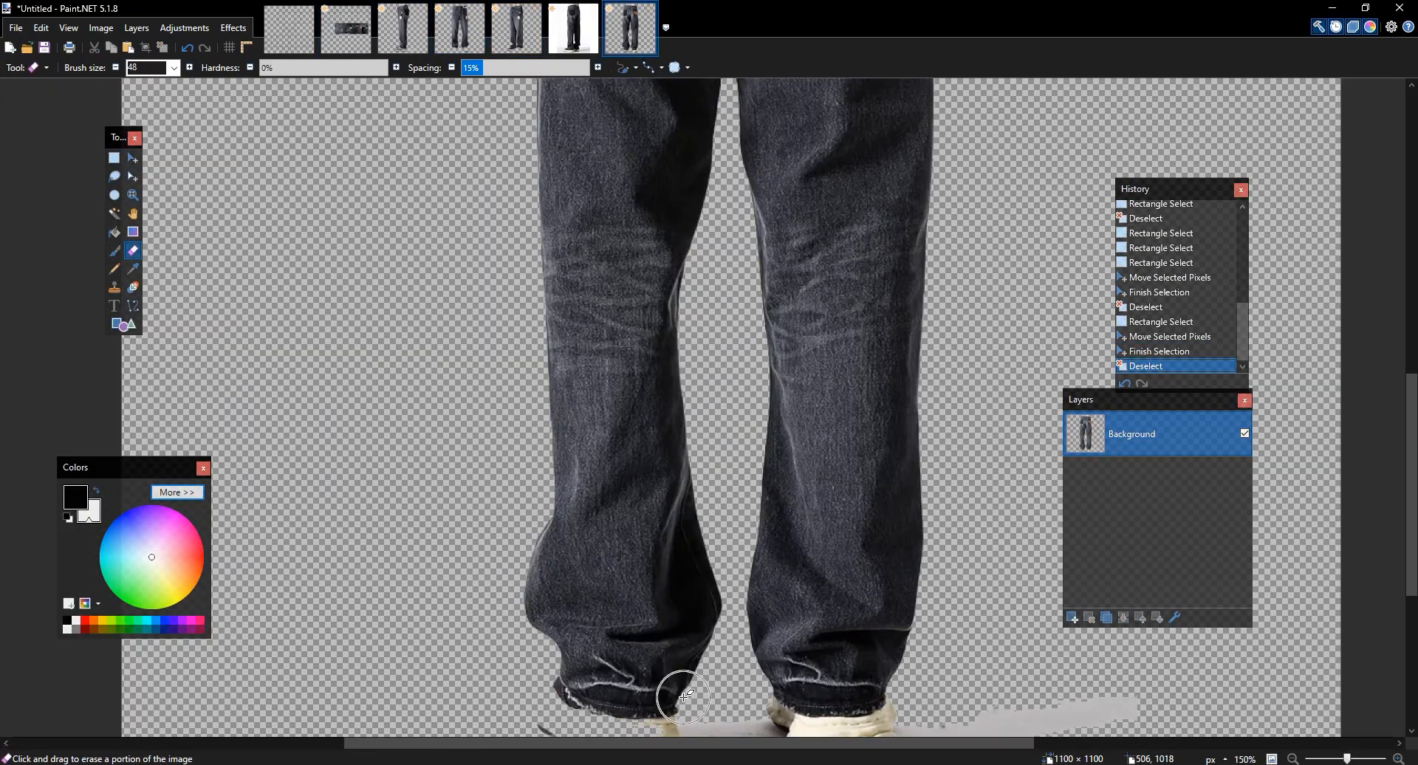
{"action": "left_click", "coordinate": [191, 68]}
{"action": "left_click_drag", "start_coordinate": [332, 68], "coordinate": [429, 70]}
{"action": "mouse_move", "coordinate": [720, 720]}
{"action": "left_mouse_down"}
{"action": "mouse_move", "coordinate": [656, 625]}
{"action": "mouse_move", "coordinate": [545, 640]}
{"action": "mouse_move", "coordinate": [614, 647]}
{"action": "left_mouse_up"}
{"action": "mouse_move", "coordinate": [749, 642]}
{"action": "left_mouse_down"}
{"action": "mouse_move", "coordinate": [745, 630]}
{"action": "mouse_move", "coordinate": [861, 635]}
{"action": "left_mouse_up"}
{"action": "left_click_drag", "start_coordinate": [679, 654], "coordinate": [641, 655]}
{"action": "left_click_drag", "start_coordinate": [559, 685], "coordinate": [548, 689]}
{"action": "left_click_drag", "start_coordinate": [1032, 638], "coordinate": [1093, 641]}
Select the rear-view photo's left-hand lower leg, about 243 × 288 pixels, and paste it onto a new layer in the 2x template
{"action": "key", "text": "s"}
{"action": "mouse_move", "coordinate": [661, 607]}
{"action": "left_mouse_down"}
{"action": "mouse_move", "coordinate": [420, 343]}
{"action": "mouse_move", "coordinate": [392, 289]}
{"action": "left_mouse_up"}
{"action": "key", "text": "m"}
{"action": "left_click", "coordinate": [554, 483]}
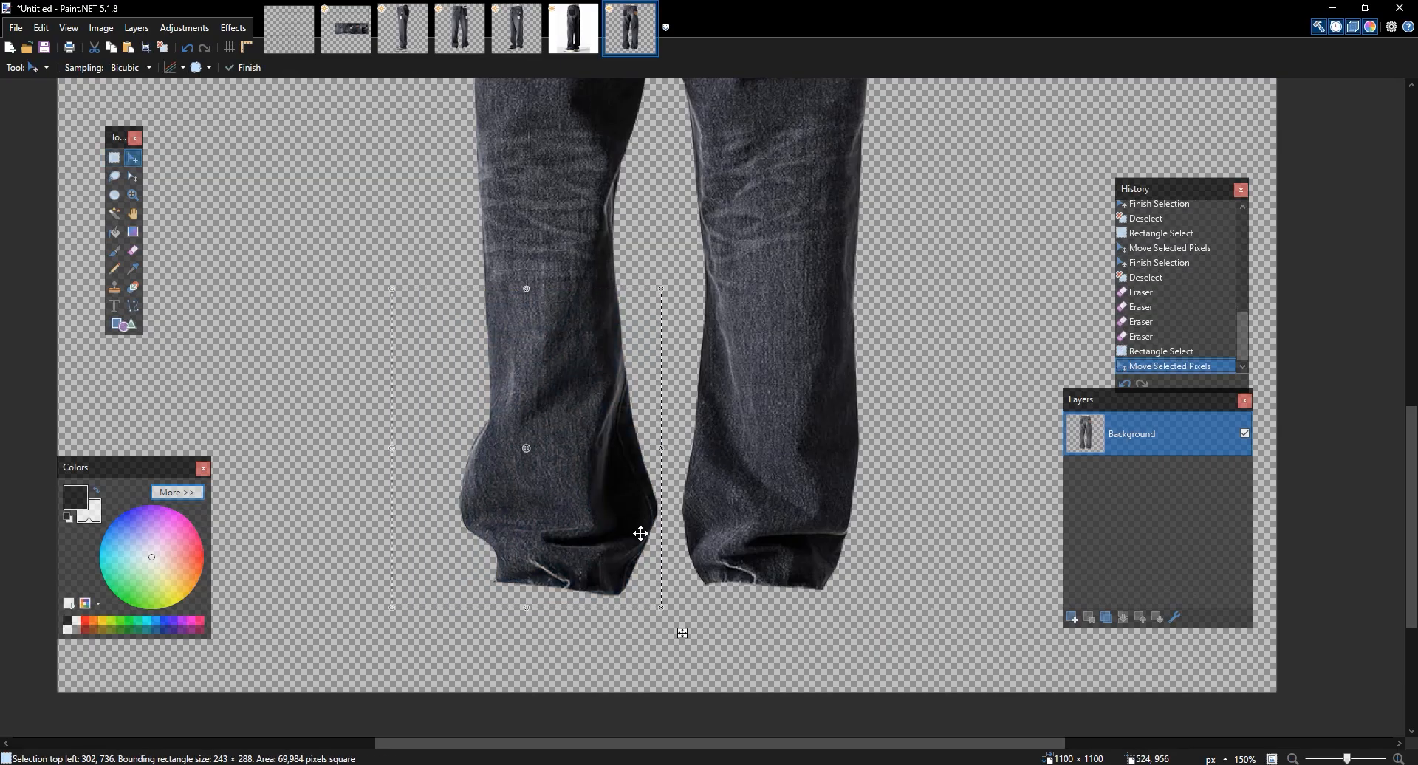
{"action": "left_click", "coordinate": [346, 28]}
{"action": "key", "text": "ctrl+shift+n"}
{"action": "key", "text": "ctrl+v"}
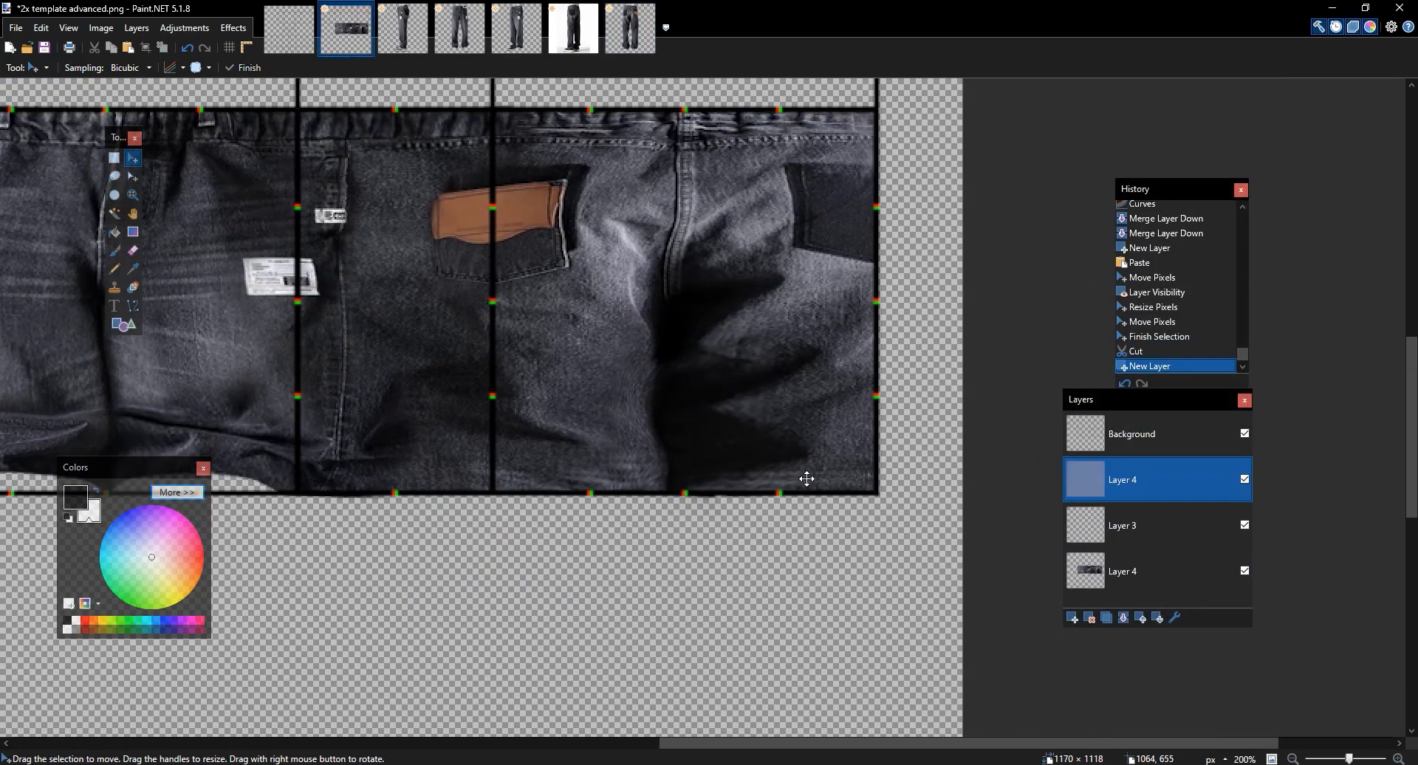
Resize the pasted rear leg piece, rotate it about 3.43° and align its hem with the back panel's lower edge
{"action": "left_click_drag", "start_coordinate": [314, 542], "coordinate": [674, 531]}
{"action": "left_click_drag", "start_coordinate": [667, 616], "coordinate": [792, 521]}
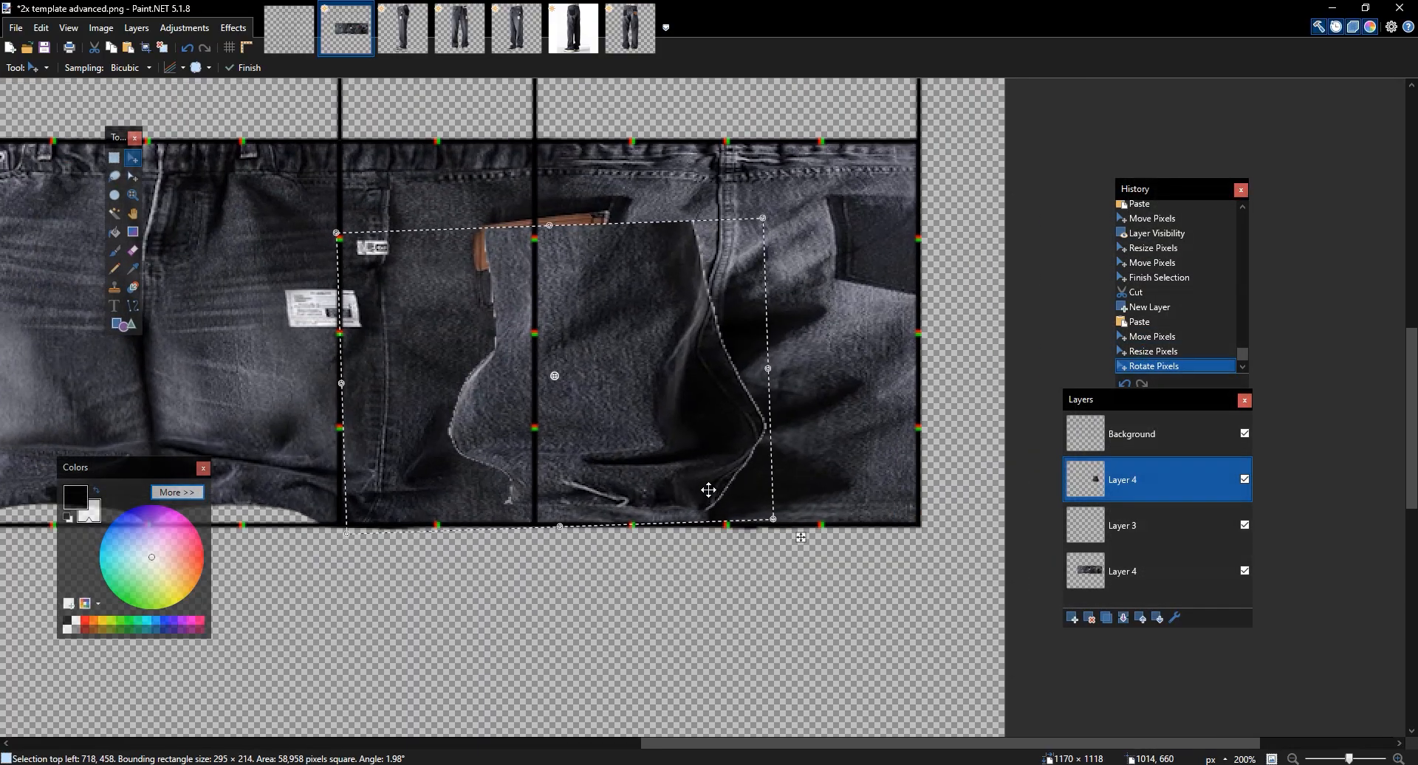
{"action": "left_click_drag", "start_coordinate": [654, 471], "coordinate": [665, 490]}
{"action": "left_click_drag", "start_coordinate": [809, 545], "coordinate": [805, 535]}
{"action": "left_click_drag", "start_coordinate": [669, 482], "coordinate": [670, 484]}
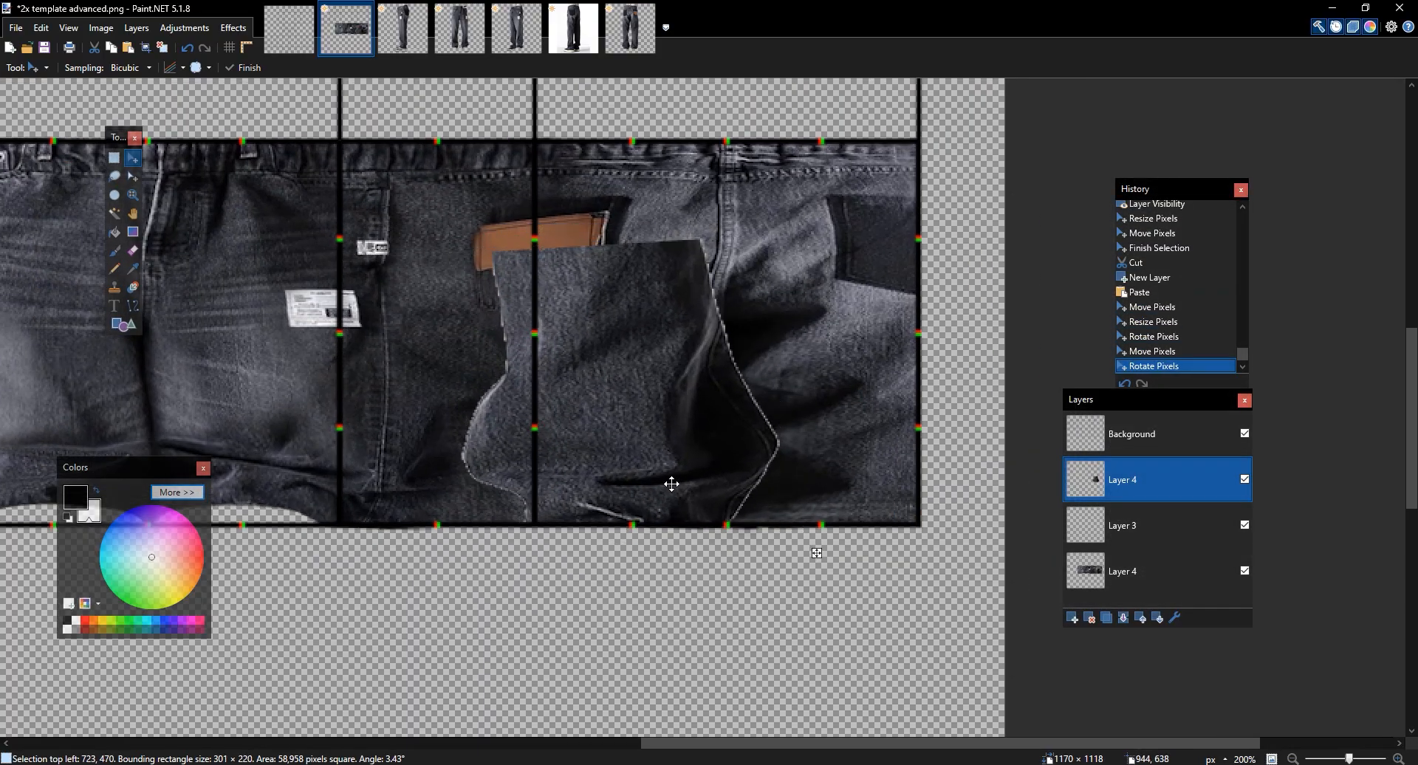
{"action": "key", "text": "ctrl+d"}
Select the rear leg piece above its hem and squash it vertically so its upper edge sits below the leather-patched pocket
{"action": "key", "text": "s"}
{"action": "left_click_drag", "start_coordinate": [447, 184], "coordinate": [830, 492]}
{"action": "key", "text": "m"}
{"action": "left_click_drag", "start_coordinate": [611, 229], "coordinate": [612, 319]}
{"action": "key", "text": "ctrl+d"}
{"action": "key", "text": "e"}
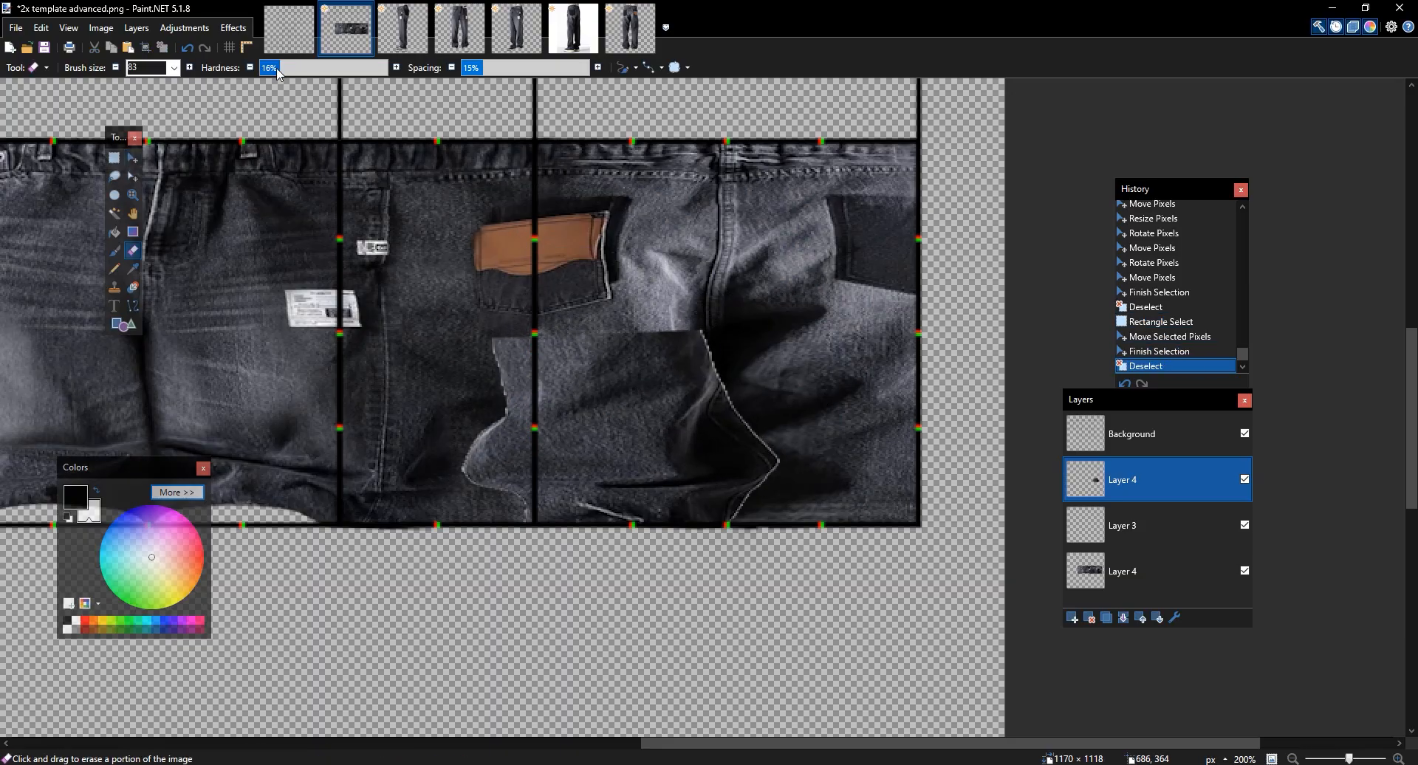
Blend the rear leg piece's upper and side edges into the back panel with a soft eraser at 0% hardness
{"action": "mouse_move", "coordinate": [449, 356]}
{"action": "left_mouse_down"}
{"action": "mouse_move", "coordinate": [446, 335]}
{"action": "mouse_move", "coordinate": [475, 487]}
{"action": "mouse_move", "coordinate": [544, 325]}
{"action": "mouse_move", "coordinate": [728, 314]}
{"action": "left_mouse_up"}
{"action": "left_click_drag", "start_coordinate": [799, 415], "coordinate": [740, 536]}
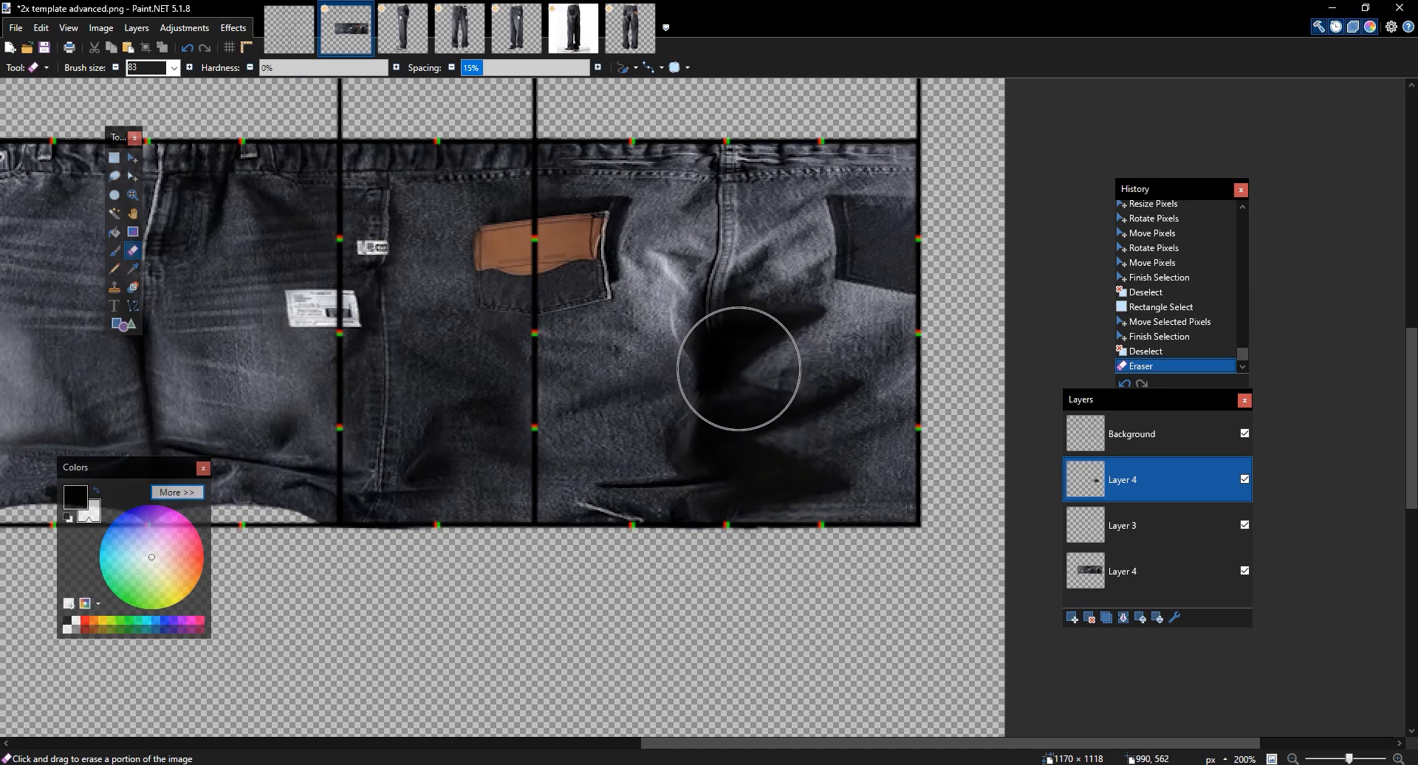
{"action": "left_click_drag", "start_coordinate": [738, 367], "coordinate": [751, 373]}
{"action": "left_click_drag", "start_coordinate": [954, 344], "coordinate": [915, 322]}
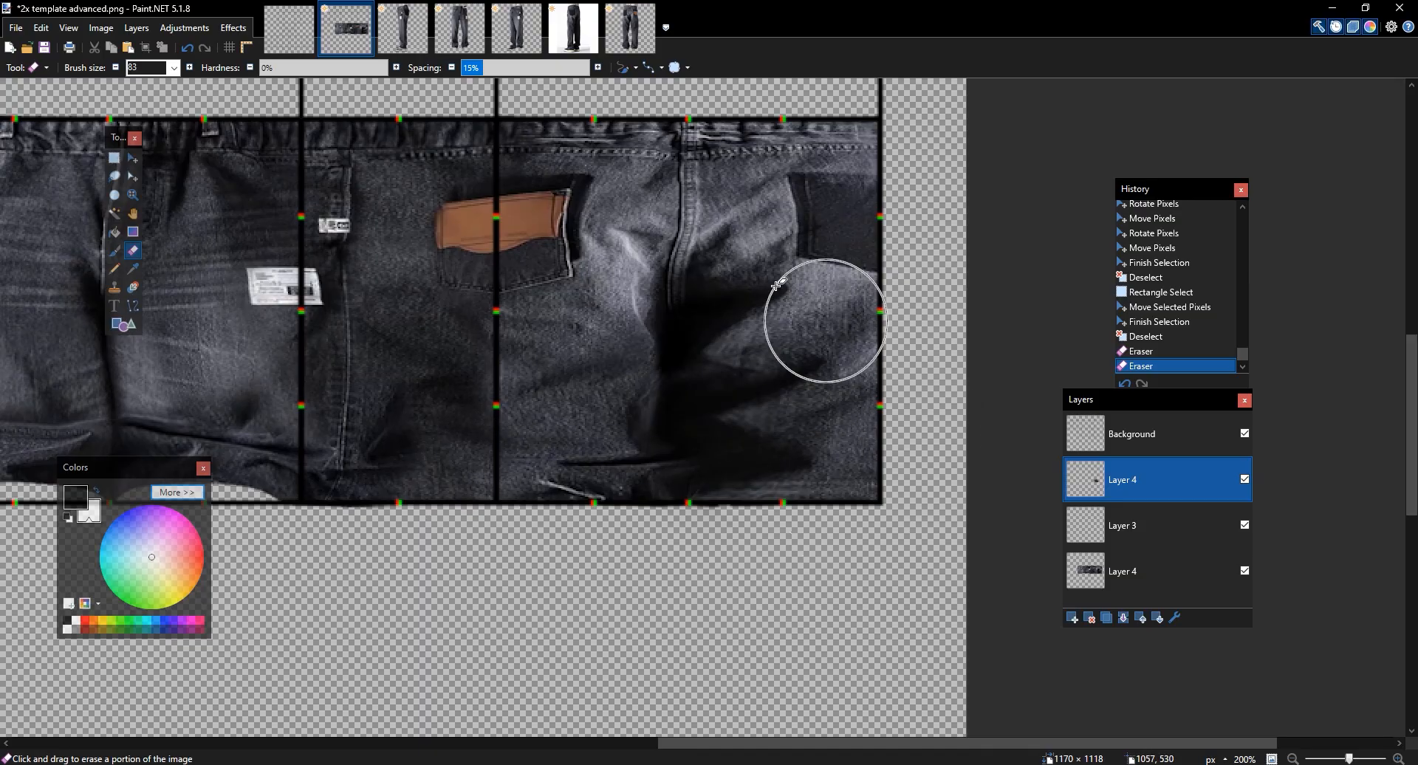
Select the right-hand lower leg in the rear-view photo, about 195 × 240 pixels, for copying
{"action": "left_click", "coordinate": [448, 28]}
{"action": "left_click", "coordinate": [406, 29]}
{"action": "left_click", "coordinate": [514, 31]}
{"action": "left_click", "coordinate": [570, 31]}
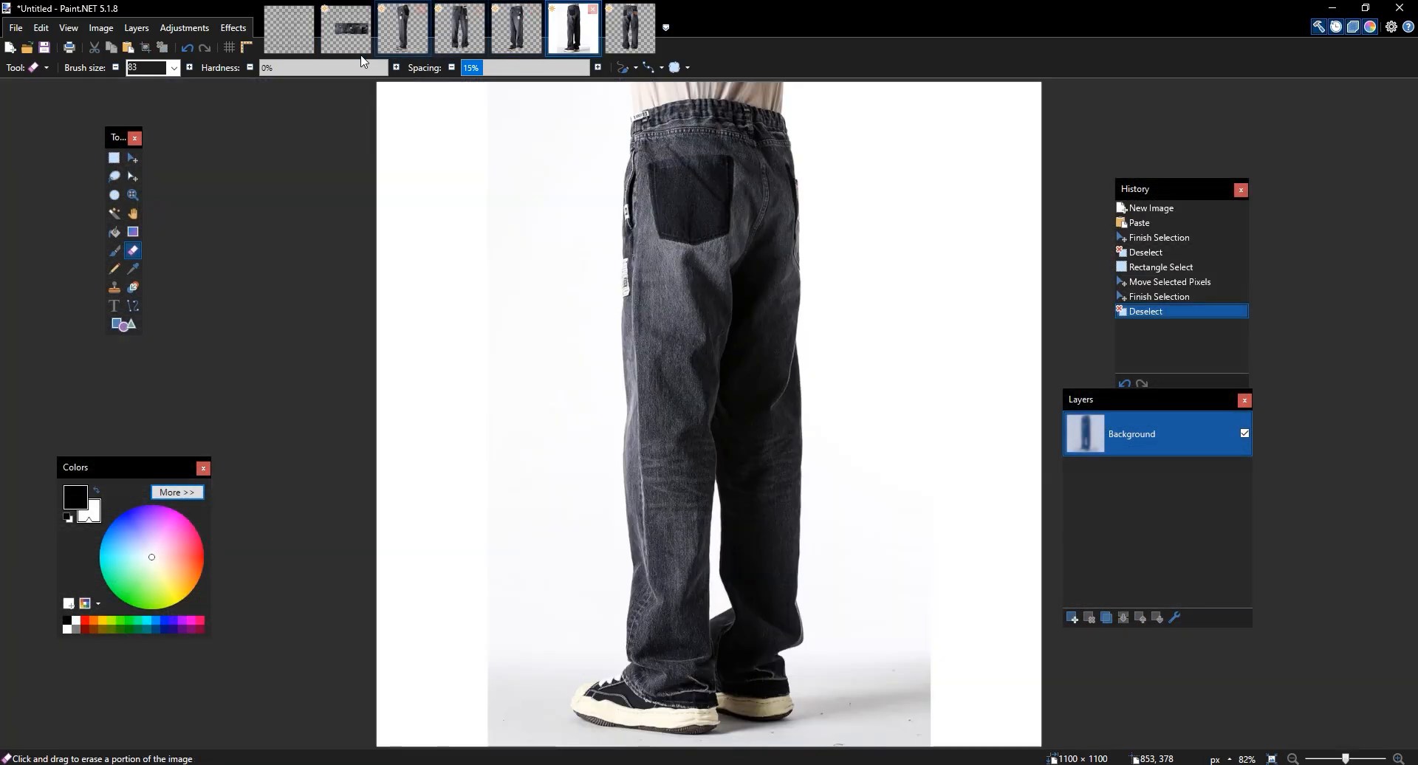
{"action": "left_click", "coordinate": [406, 31]}
{"action": "left_click_drag", "start_coordinate": [630, 31], "coordinate": [406, 31]}
{"action": "key", "text": "s"}
{"action": "left_click_drag", "start_coordinate": [889, 621], "coordinate": [673, 355]}
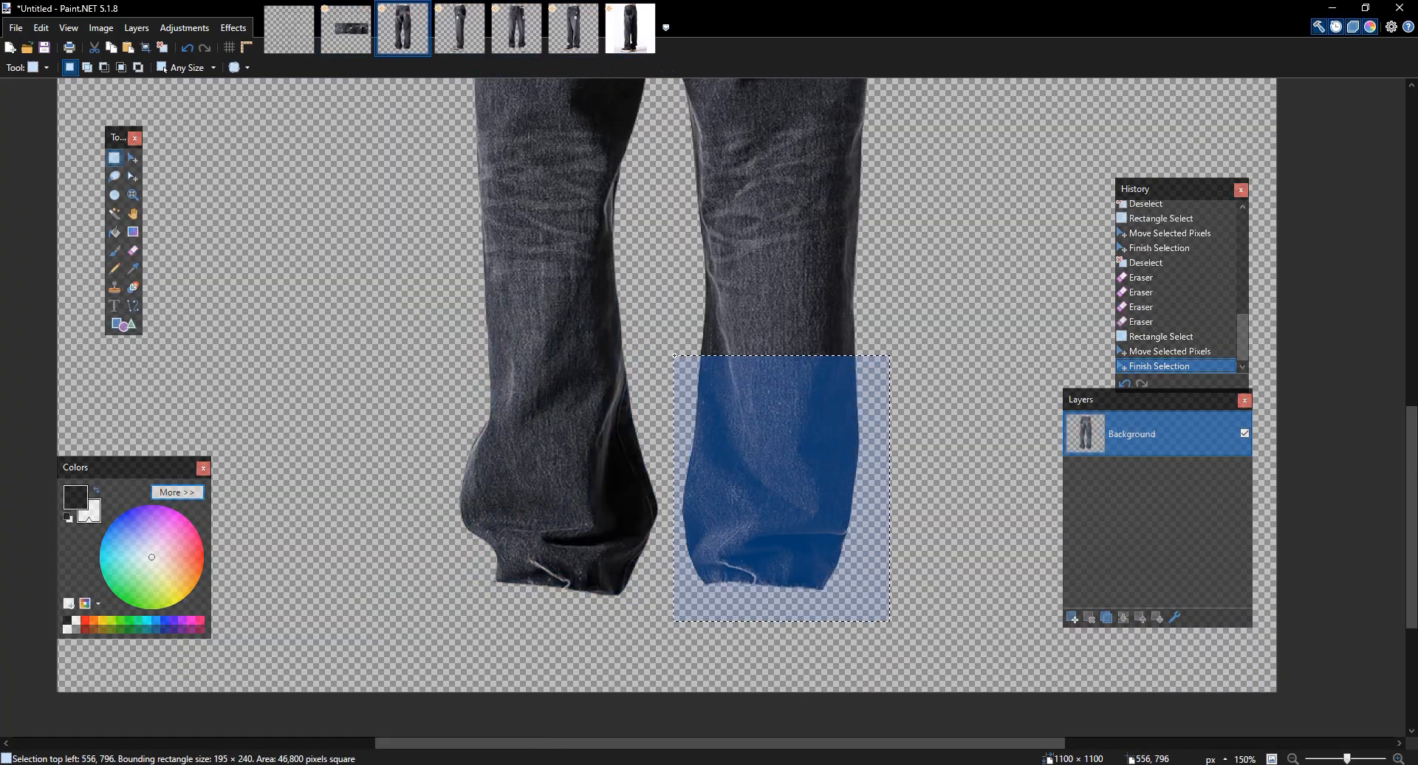
{"action": "key", "text": "m"}
{"action": "left_click_drag", "start_coordinate": [662, 457], "coordinate": [629, 429]}
Paste the leg onto a new layer beneath the first leg piece's layer and stretch it to about 220 × 130 pixels over the back panel's outer lower corner
{"action": "left_click", "coordinate": [346, 29]}
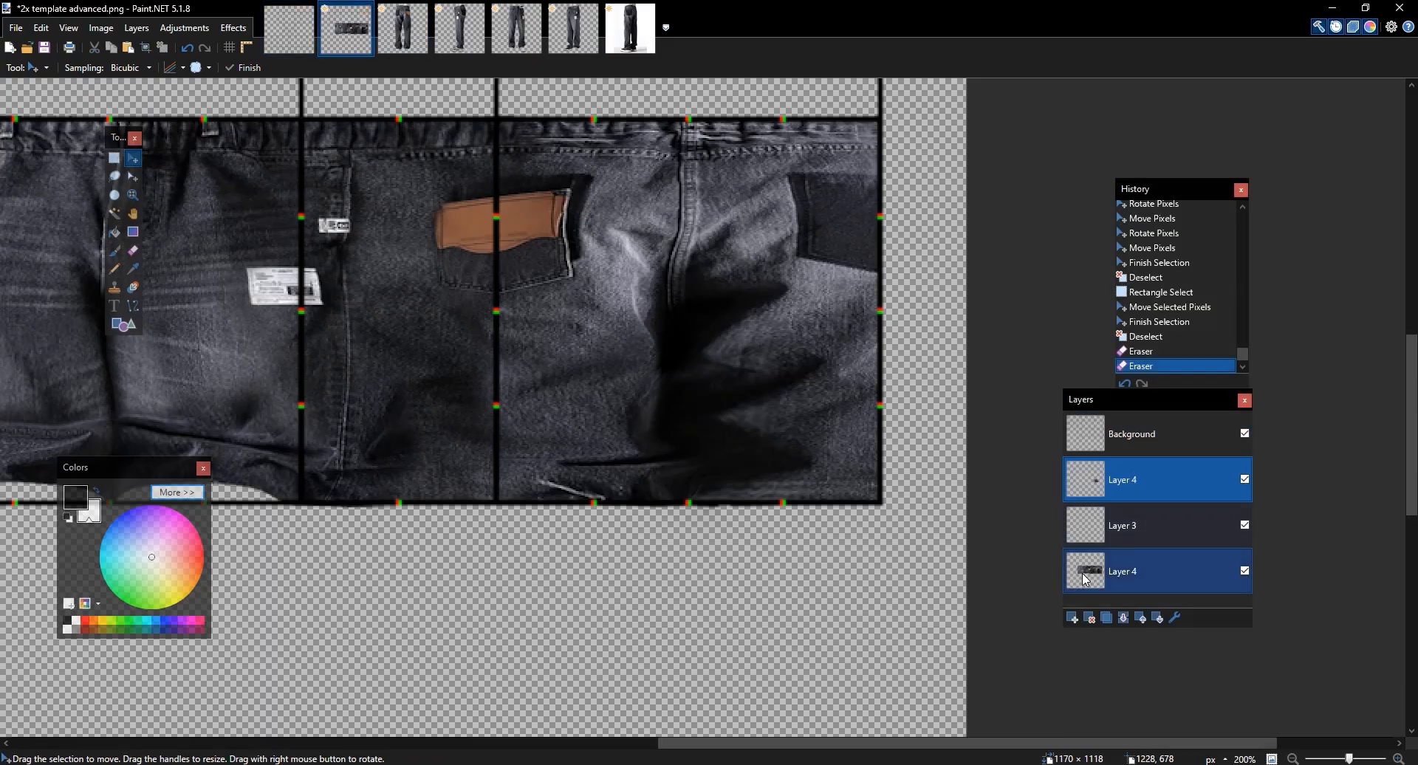
{"action": "left_click_drag", "start_coordinate": [1130, 482], "coordinate": [1145, 517]}
{"action": "key", "text": "ctrl+v"}
{"action": "left_click_drag", "start_coordinate": [261, 507], "coordinate": [859, 447]}
{"action": "left_click_drag", "start_coordinate": [947, 676], "coordinate": [960, 515]}
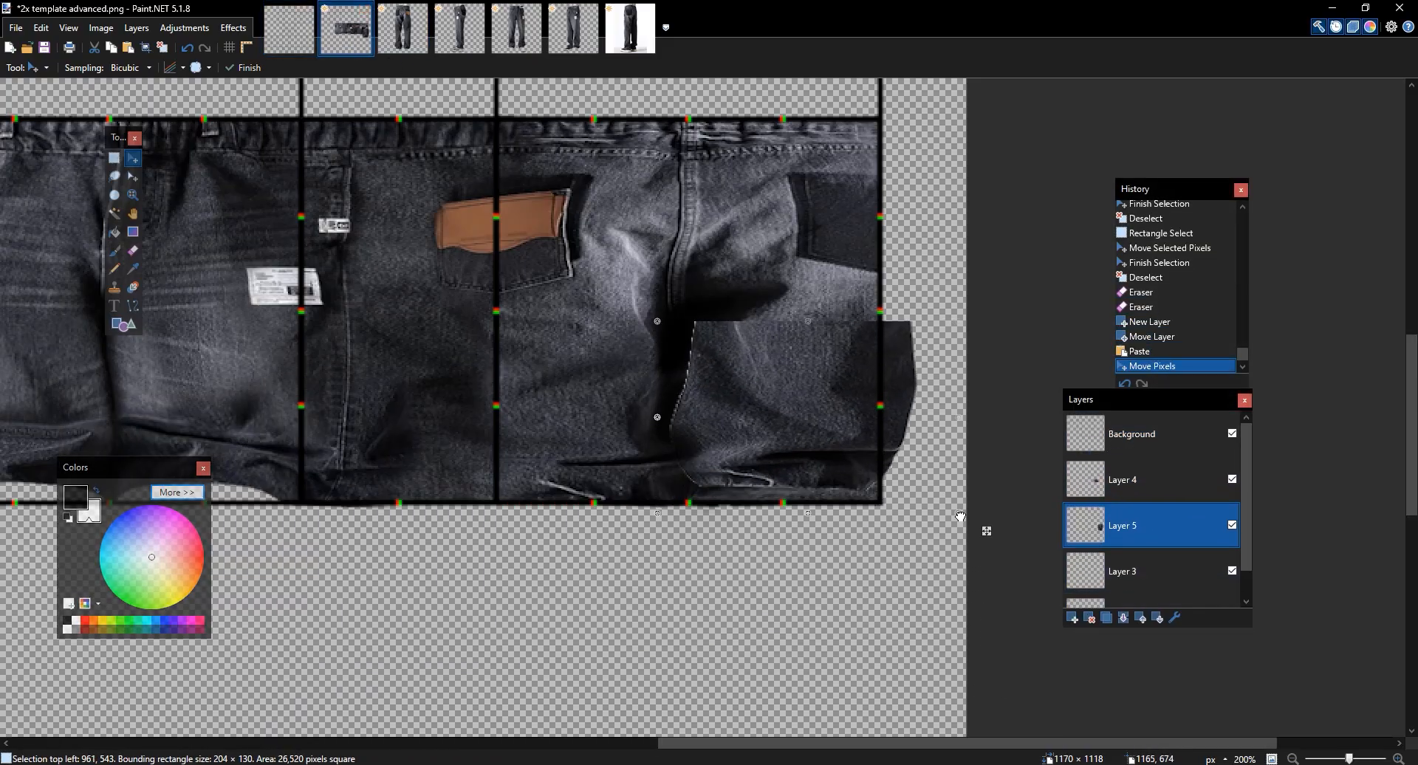
{"action": "key", "text": "ctrl+d"}
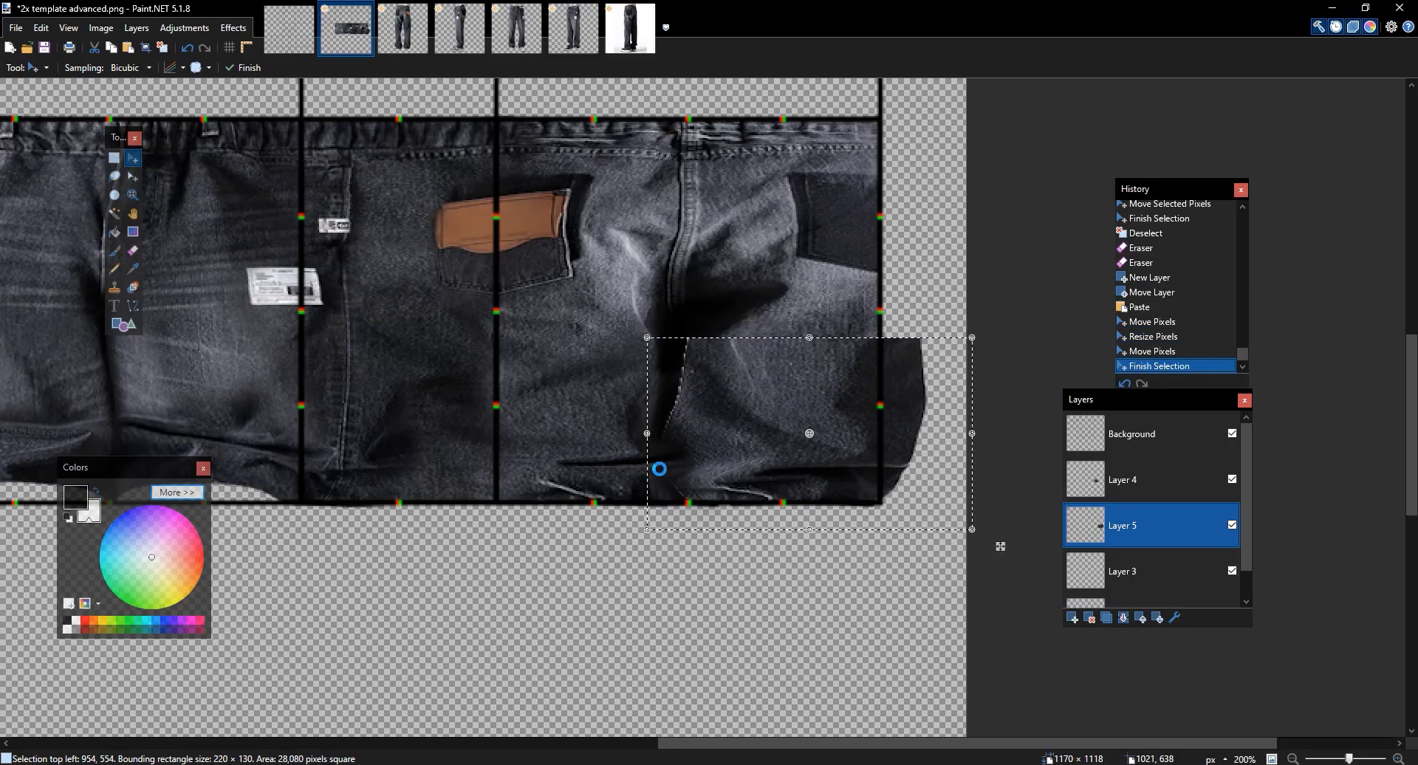
Erase the second leg piece's inner and upper edges softly so it blends into the denim around the back seam
{"action": "key", "text": "e"}
{"action": "mouse_move", "coordinate": [654, 337]}
{"action": "left_mouse_down"}
{"action": "mouse_move", "coordinate": [657, 325]}
{"action": "mouse_move", "coordinate": [738, 351]}
{"action": "left_mouse_up"}
{"action": "scroll", "coordinate": [817, 325], "scroll_direction": "up", "scroll_amount": 2}
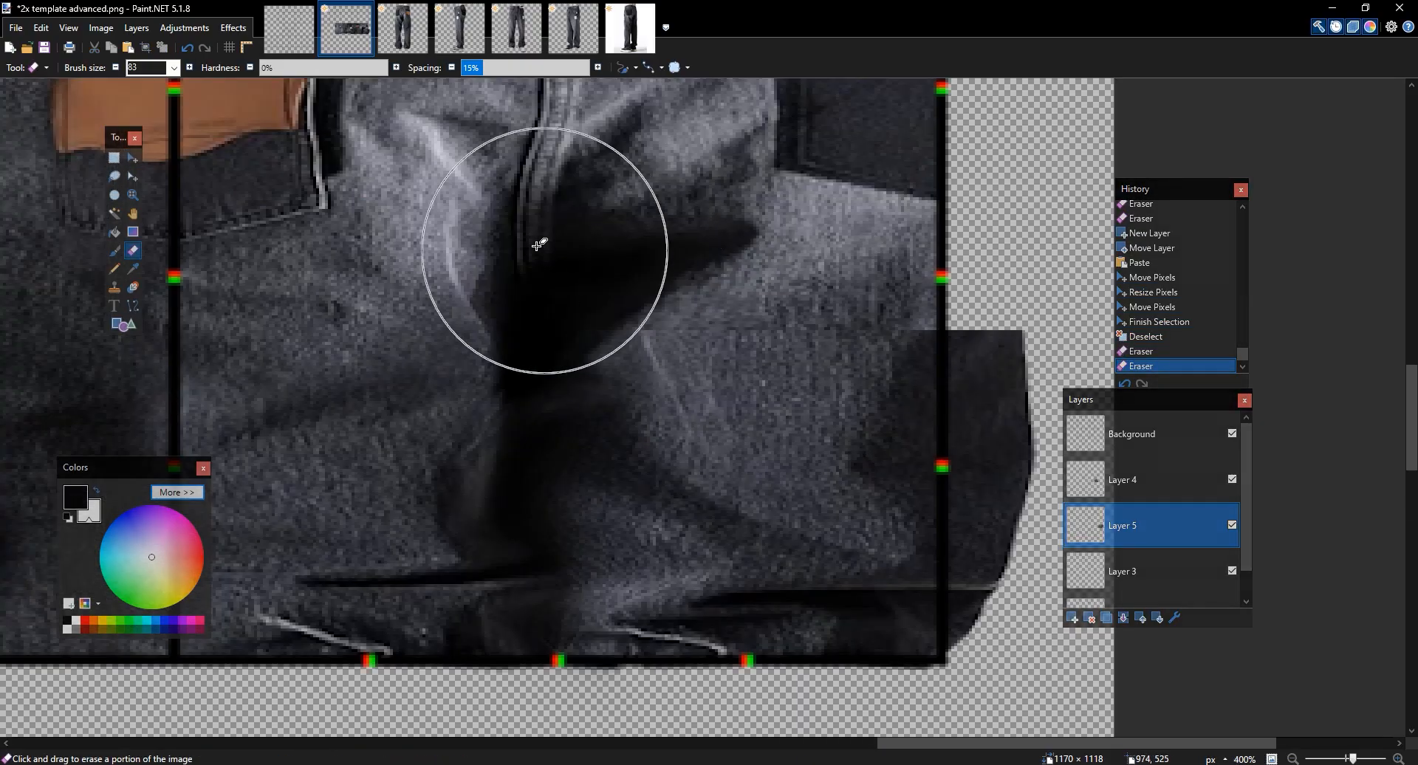
{"action": "mouse_move", "coordinate": [923, 259]}
{"action": "left_mouse_down"}
{"action": "mouse_move", "coordinate": [974, 367]}
{"action": "mouse_move", "coordinate": [663, 222]}
{"action": "left_mouse_up"}
{"action": "mouse_move", "coordinate": [853, 400]}
{"action": "left_mouse_down"}
{"action": "mouse_move", "coordinate": [794, 324]}
{"action": "mouse_move", "coordinate": [795, 300]}
{"action": "mouse_move", "coordinate": [842, 395]}
{"action": "left_mouse_up"}
{"action": "left_click_drag", "start_coordinate": [886, 345], "coordinate": [895, 291]}
{"action": "left_click_drag", "start_coordinate": [639, 182], "coordinate": [701, 192]}
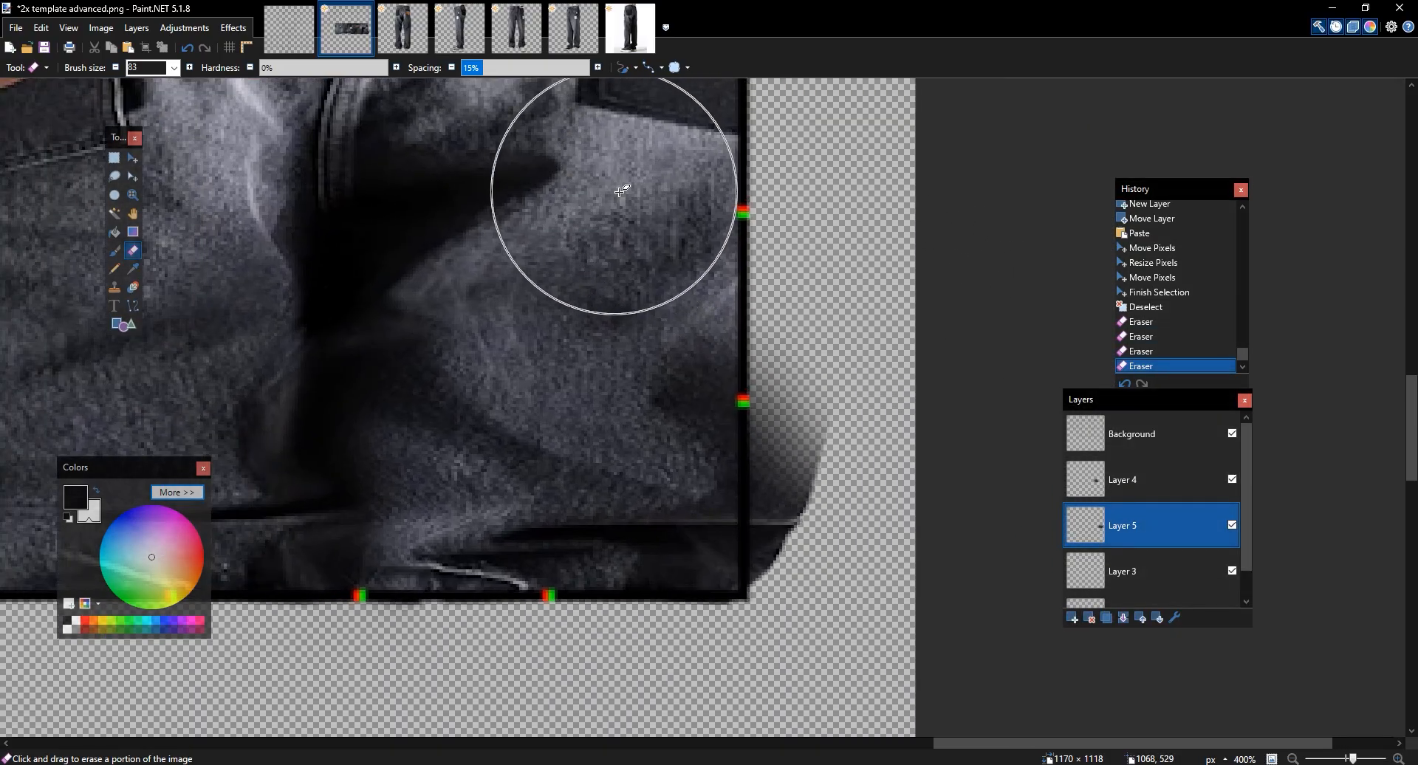
Strengthen the second leg piece by duplicating and merging its layer, and softly erase its inner edge beside the dark centre fold
{"action": "left_click", "coordinate": [1106, 618]}
{"action": "left_click", "coordinate": [1123, 618]}
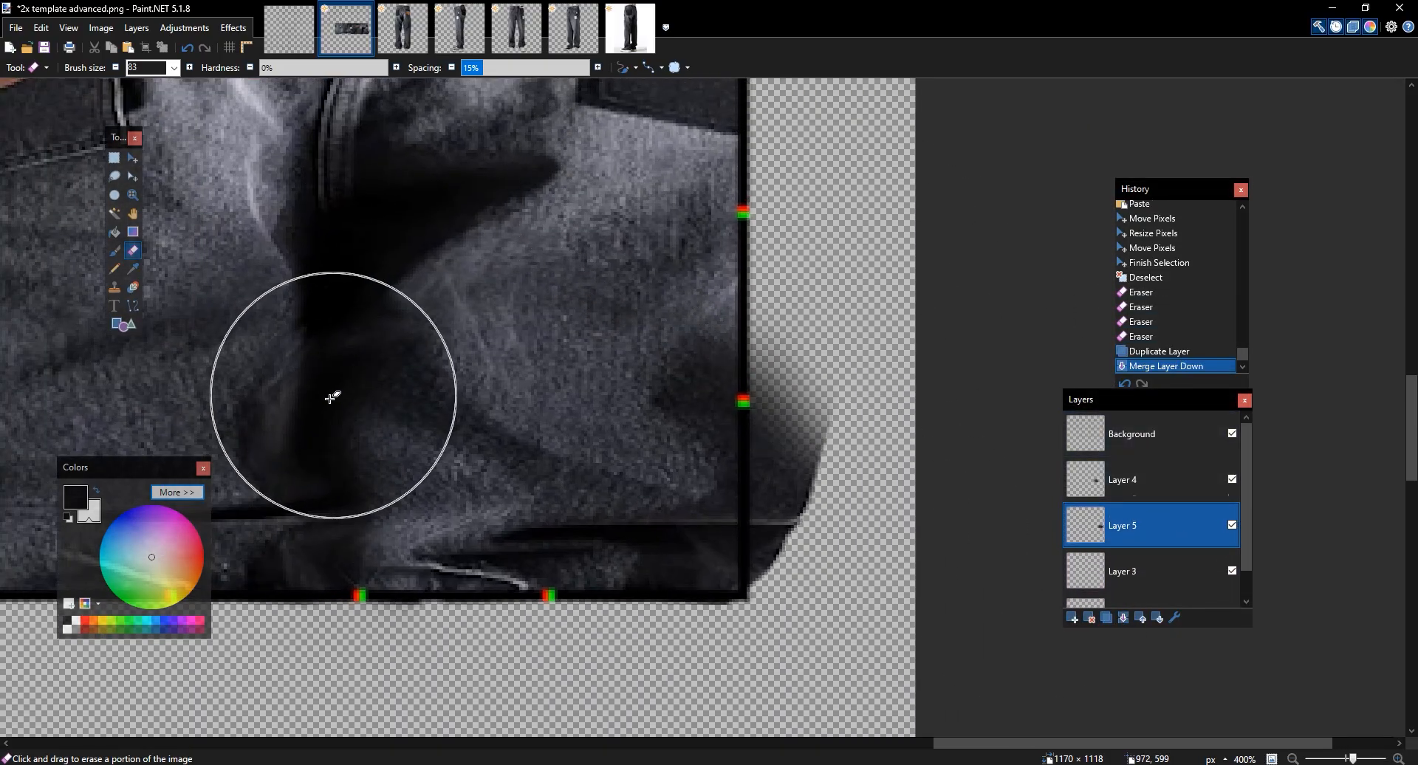
{"action": "left_click_drag", "start_coordinate": [285, 475], "coordinate": [476, 500]}
{"action": "left_click_drag", "start_coordinate": [294, 437], "coordinate": [289, 344]}
{"action": "left_click_drag", "start_coordinate": [689, 286], "coordinate": [821, 324]}
{"action": "scroll", "coordinate": [855, 300], "scroll_direction": "down", "scroll_amount": 3}
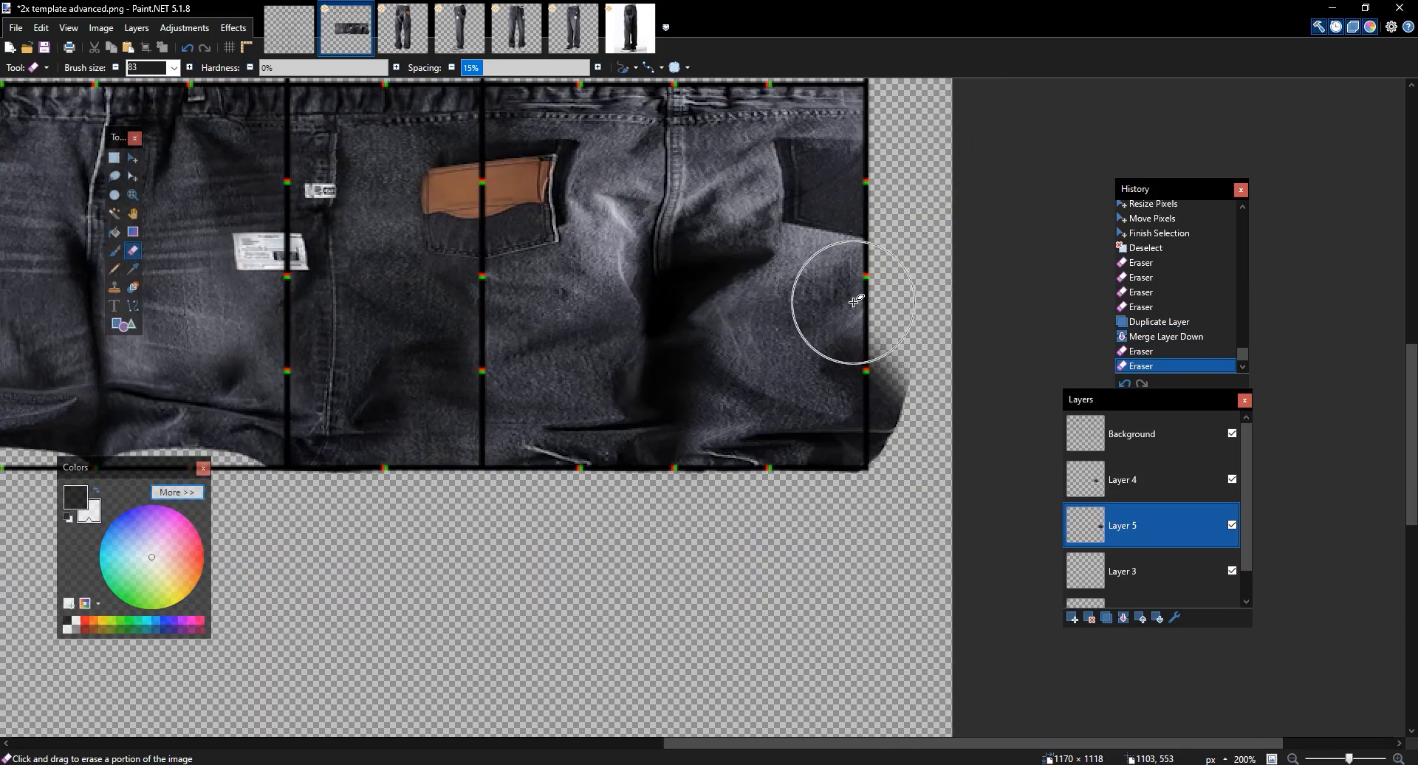
Lower the second leg piece's saturation to about 63 with a Hue / Saturation adjustment
{"action": "scroll", "coordinate": [855, 300], "scroll_direction": "up", "scroll_amount": 3}
{"action": "left_click", "coordinate": [185, 27]}
{"action": "left_click", "coordinate": [222, 189]}
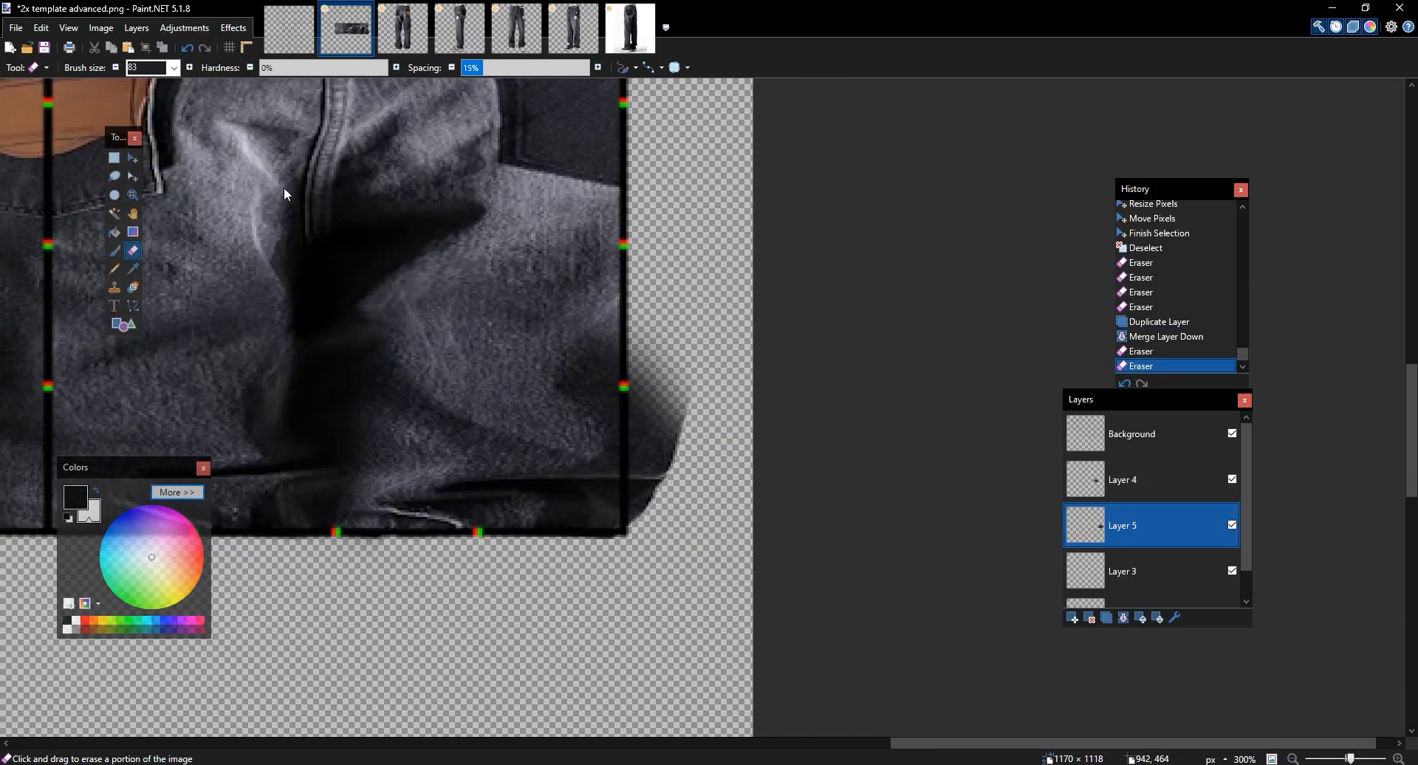
{"action": "left_click", "coordinate": [698, 525]}
{"action": "left_click", "coordinate": [185, 28]}
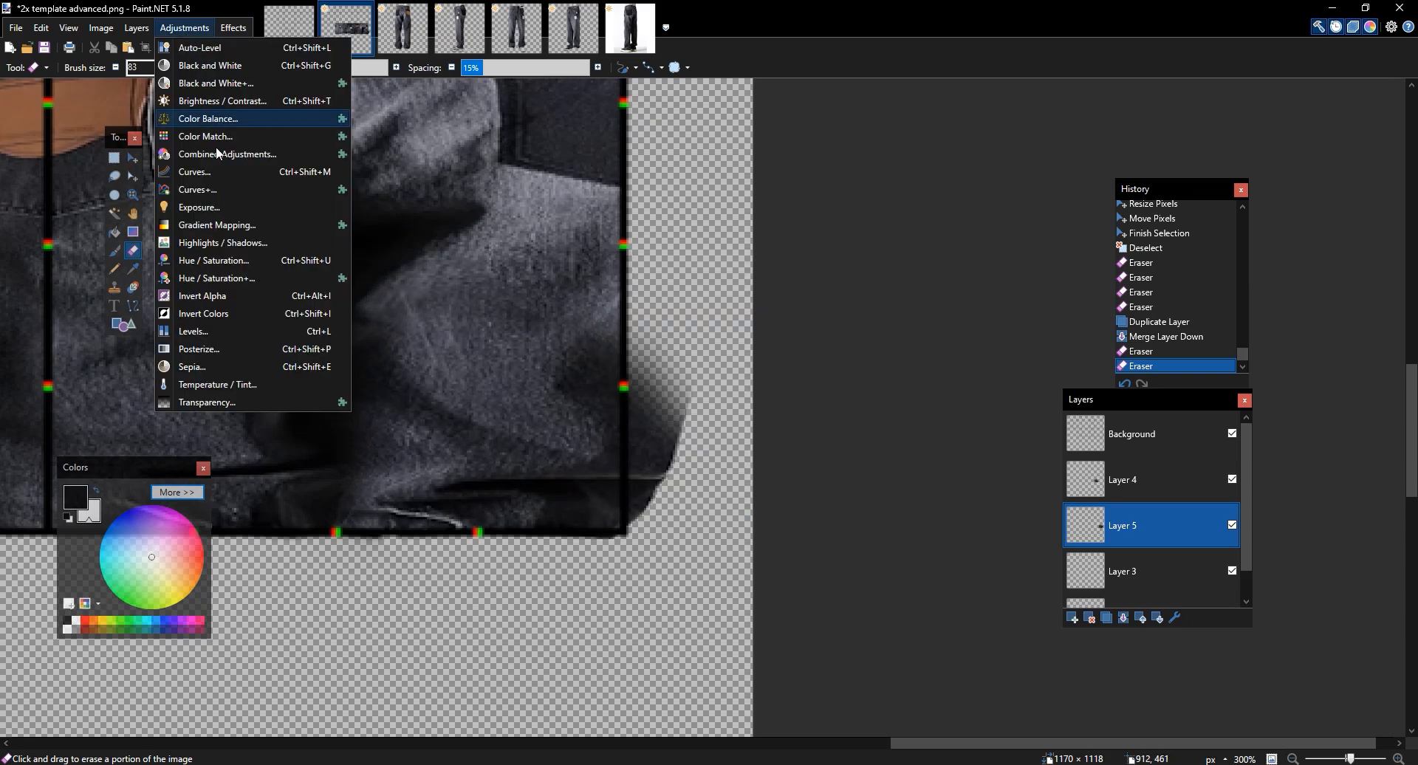
{"action": "left_click", "coordinate": [222, 242]}
{"action": "left_click_drag", "start_coordinate": [672, 310], "coordinate": [912, 311]}
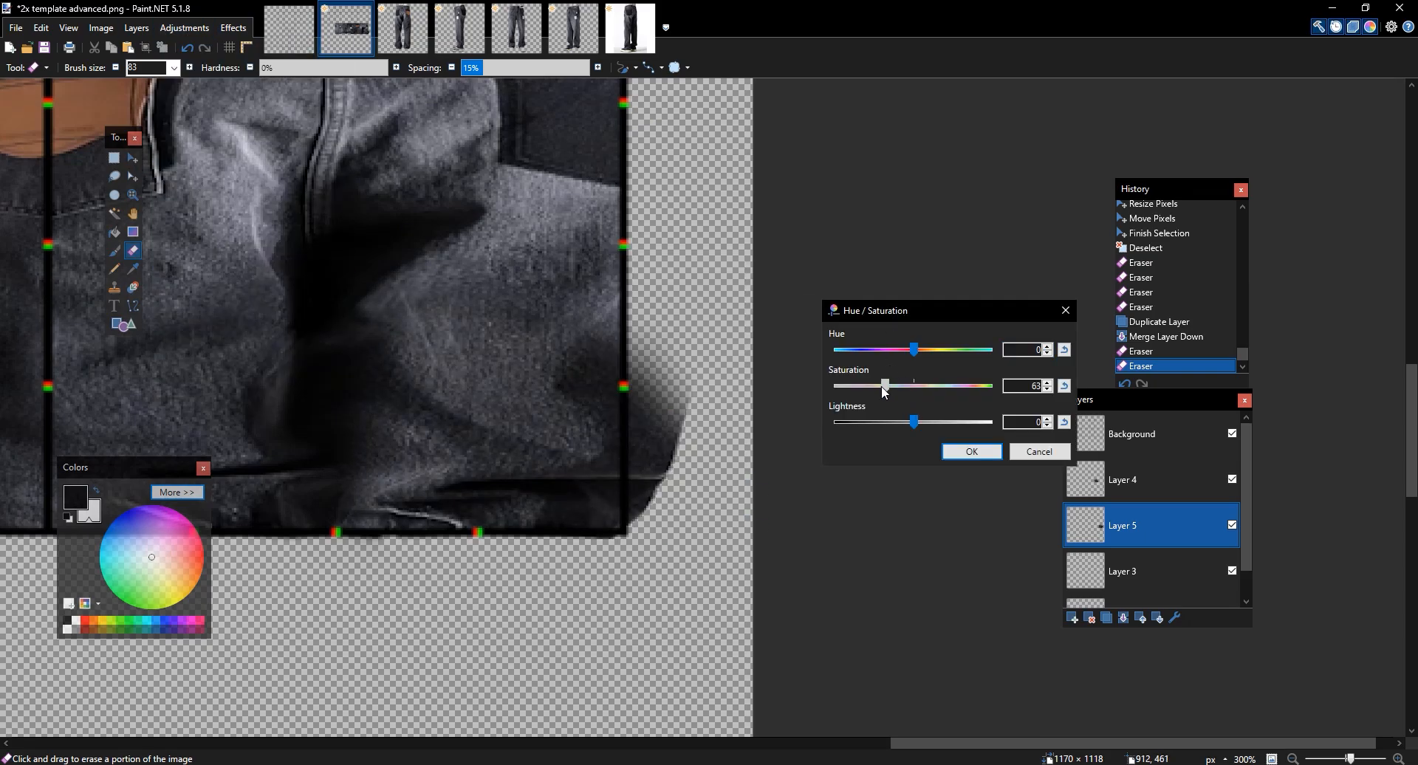
{"action": "left_click", "coordinate": [960, 452]}
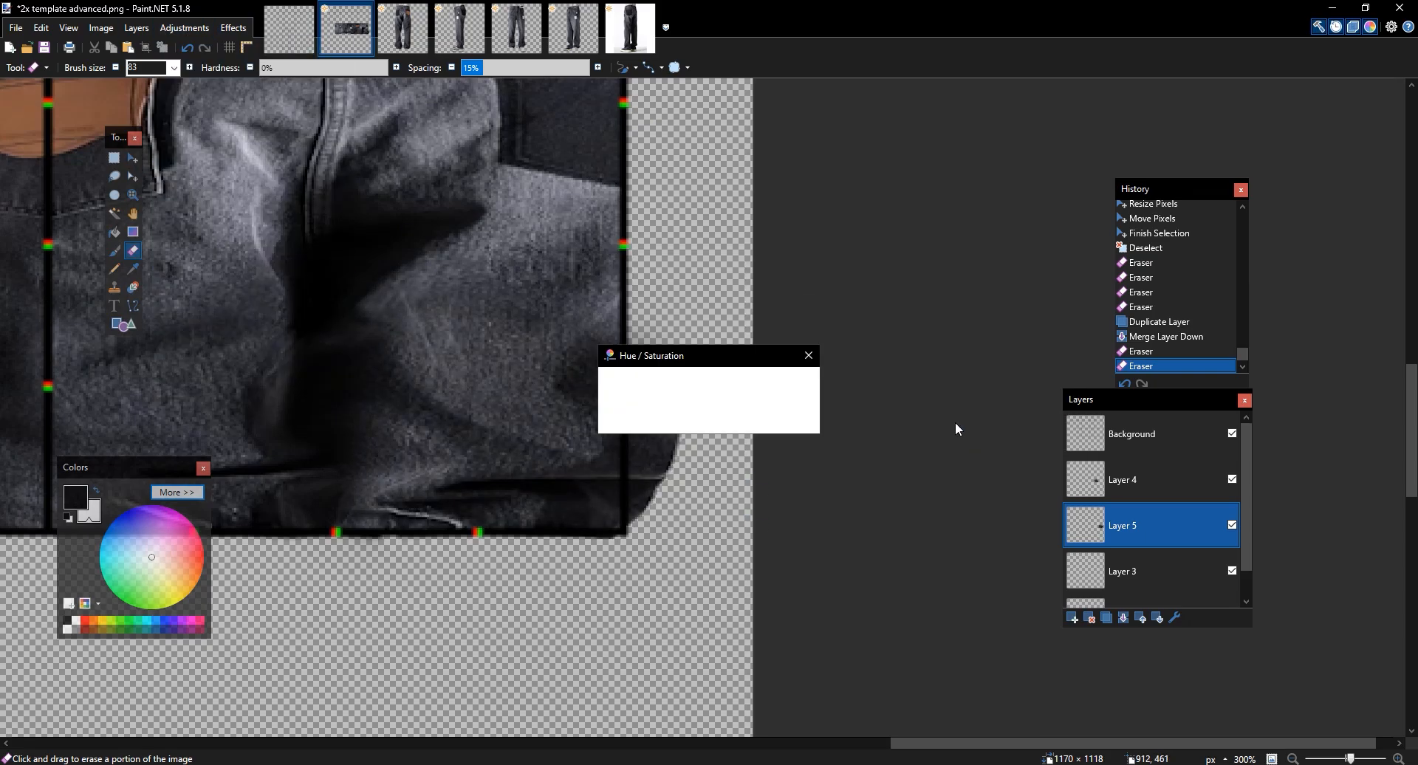
{"action": "scroll", "coordinate": [955, 424], "scroll_direction": "down", "scroll_amount": 5}
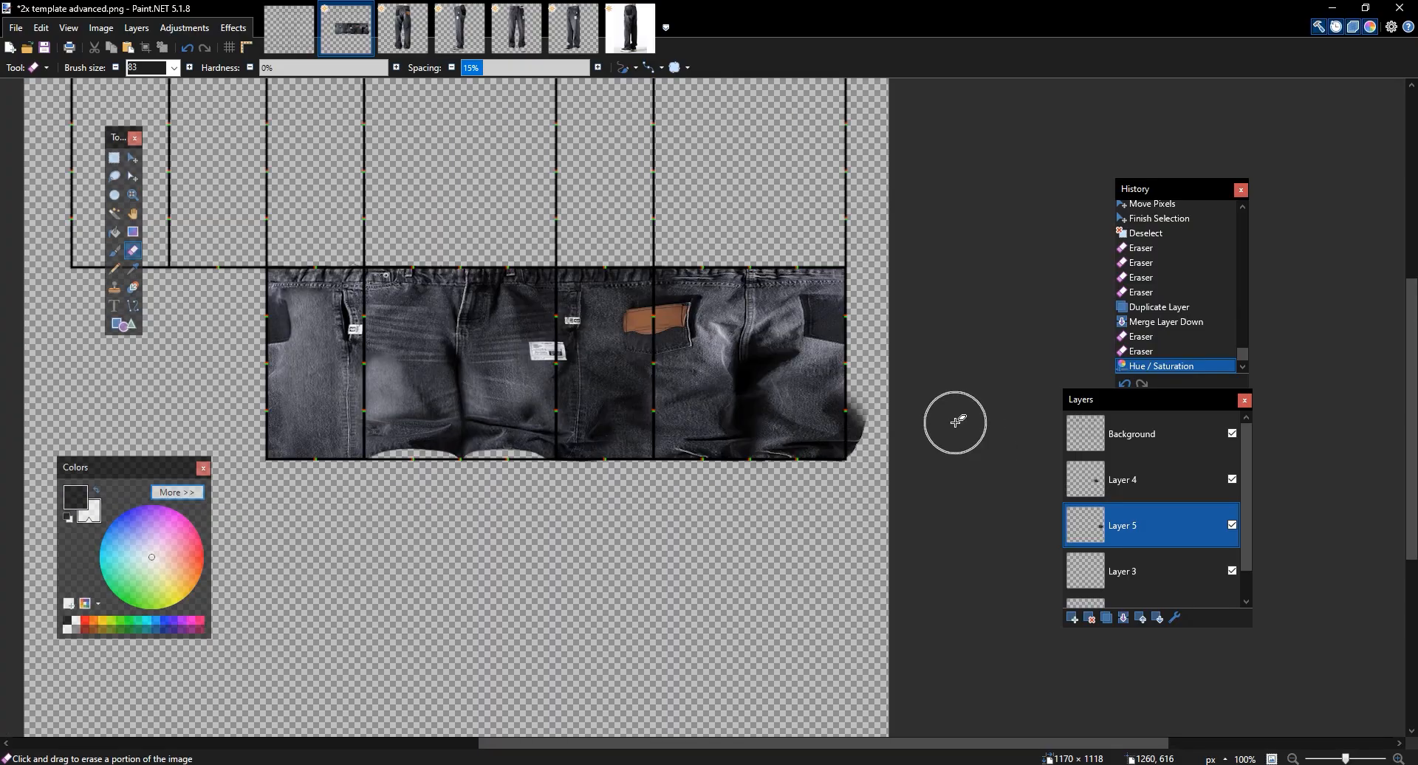
Merge both leg piece layers and Layer 3 down into the main denim layer
{"action": "scroll", "coordinate": [955, 422], "scroll_direction": "up", "scroll_amount": 5}
{"action": "left_click", "coordinate": [1153, 489]}
{"action": "left_click", "coordinate": [1124, 617]}
{"action": "left_click", "coordinate": [1123, 617]}
{"action": "left_click", "coordinate": [1123, 618]}
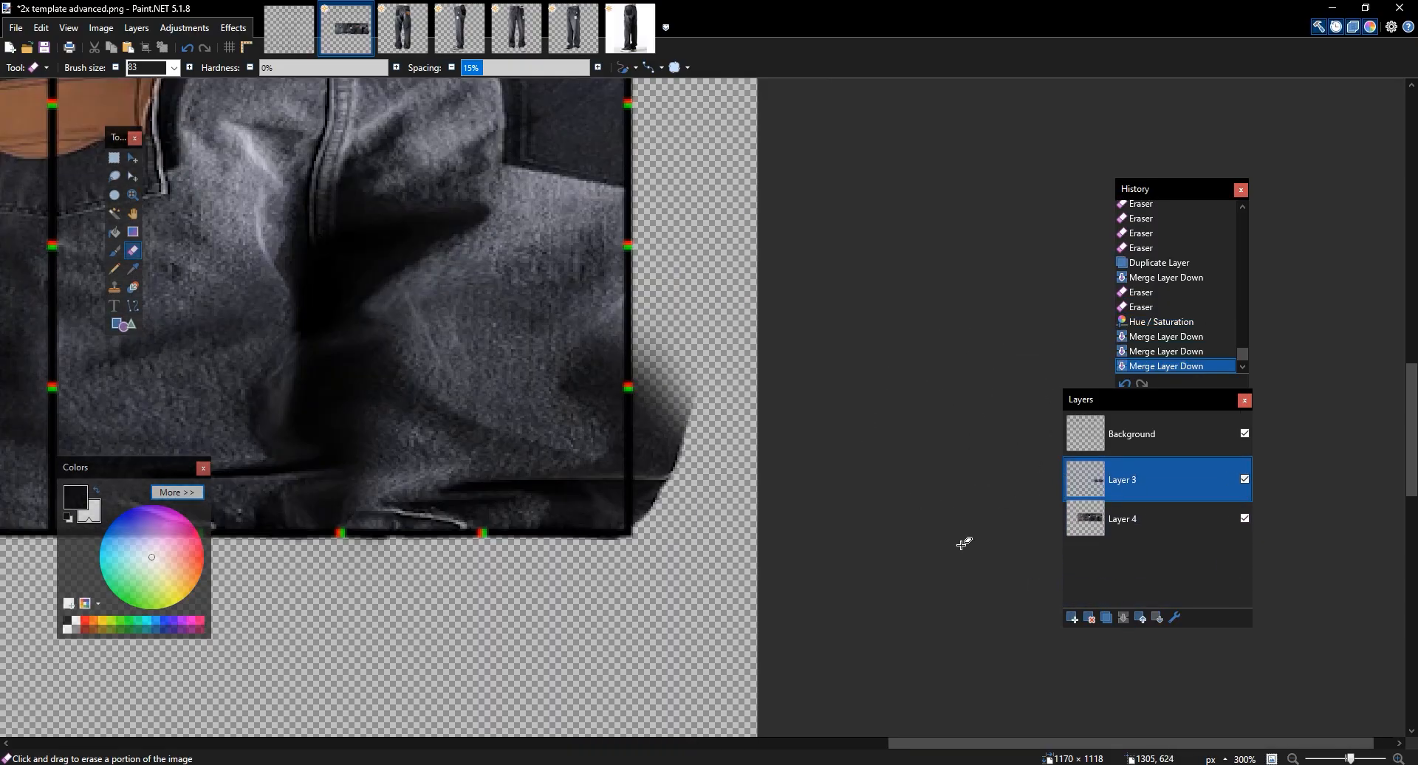
Select the rear half of the lower leg in the side-view photo, about 128 × 216 pixels, for copying
{"action": "scroll", "coordinate": [628, 260], "scroll_direction": "left", "scroll_amount": 5}
{"action": "left_click", "coordinate": [406, 36]}
{"action": "left_click", "coordinate": [479, 35]}
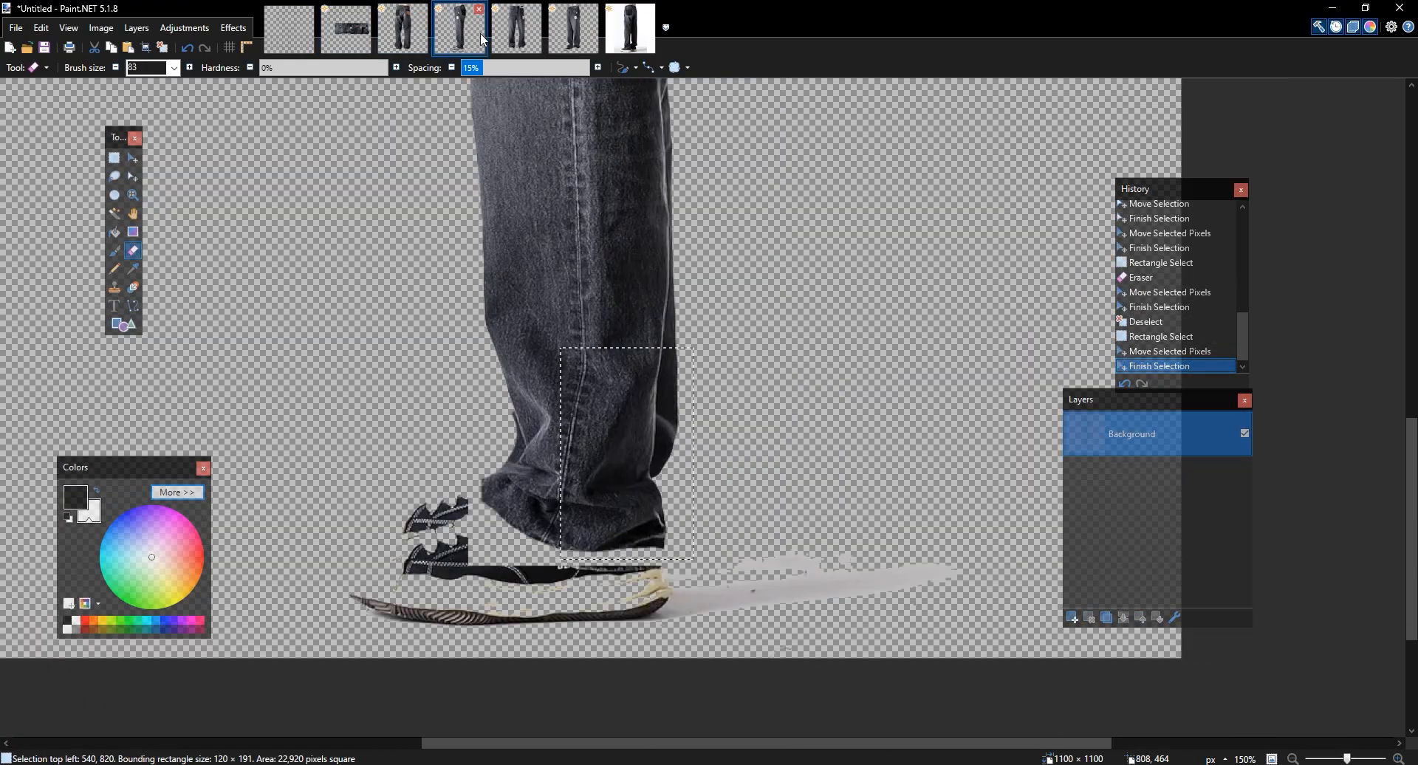
{"action": "key", "text": "ctrl+d"}
{"action": "key", "text": "s"}
{"action": "left_click_drag", "start_coordinate": [711, 568], "coordinate": [567, 325]}
{"action": "key", "text": "m"}
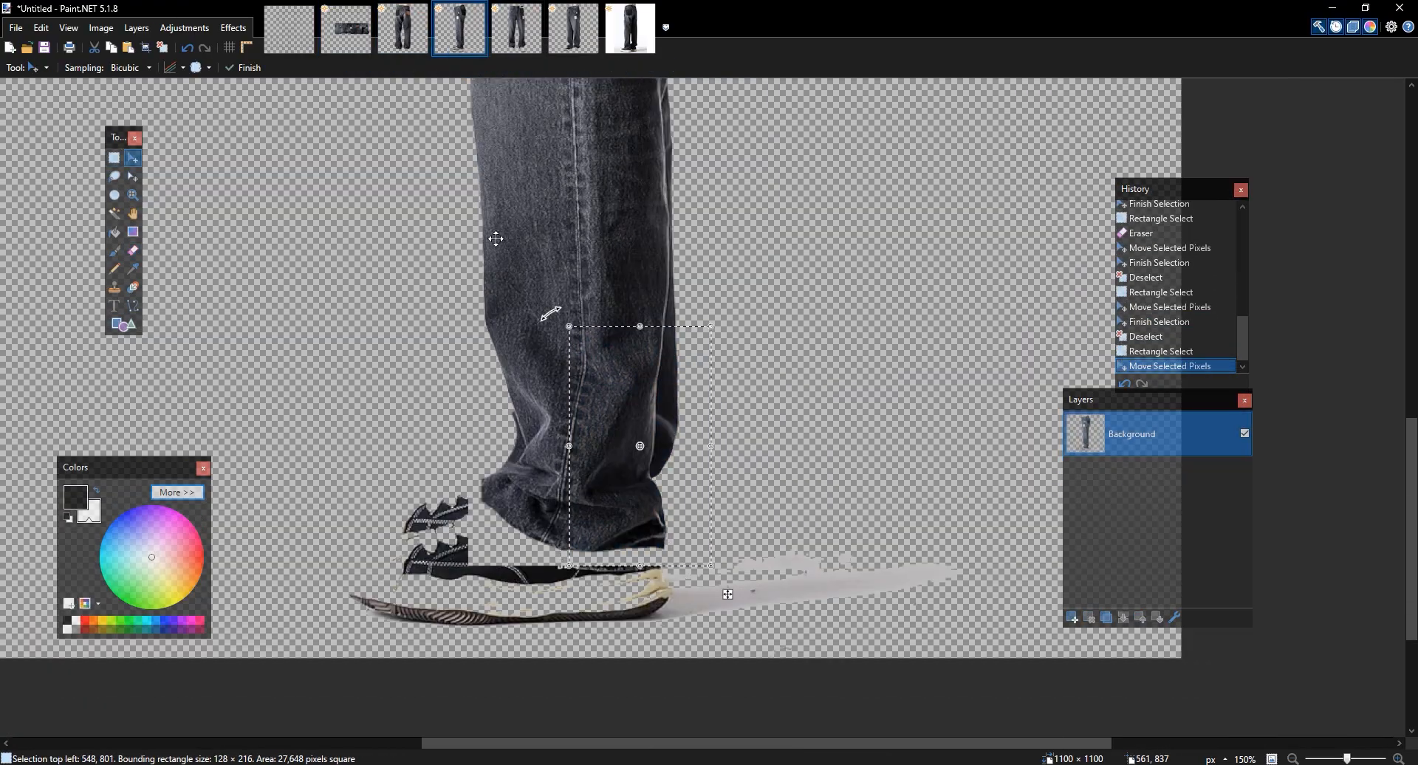
Hide the template's Background layer and paste the side leg piece onto a new layer, rotated about 3.69° below the leather-patched pocket
{"action": "left_click", "coordinate": [351, 35]}
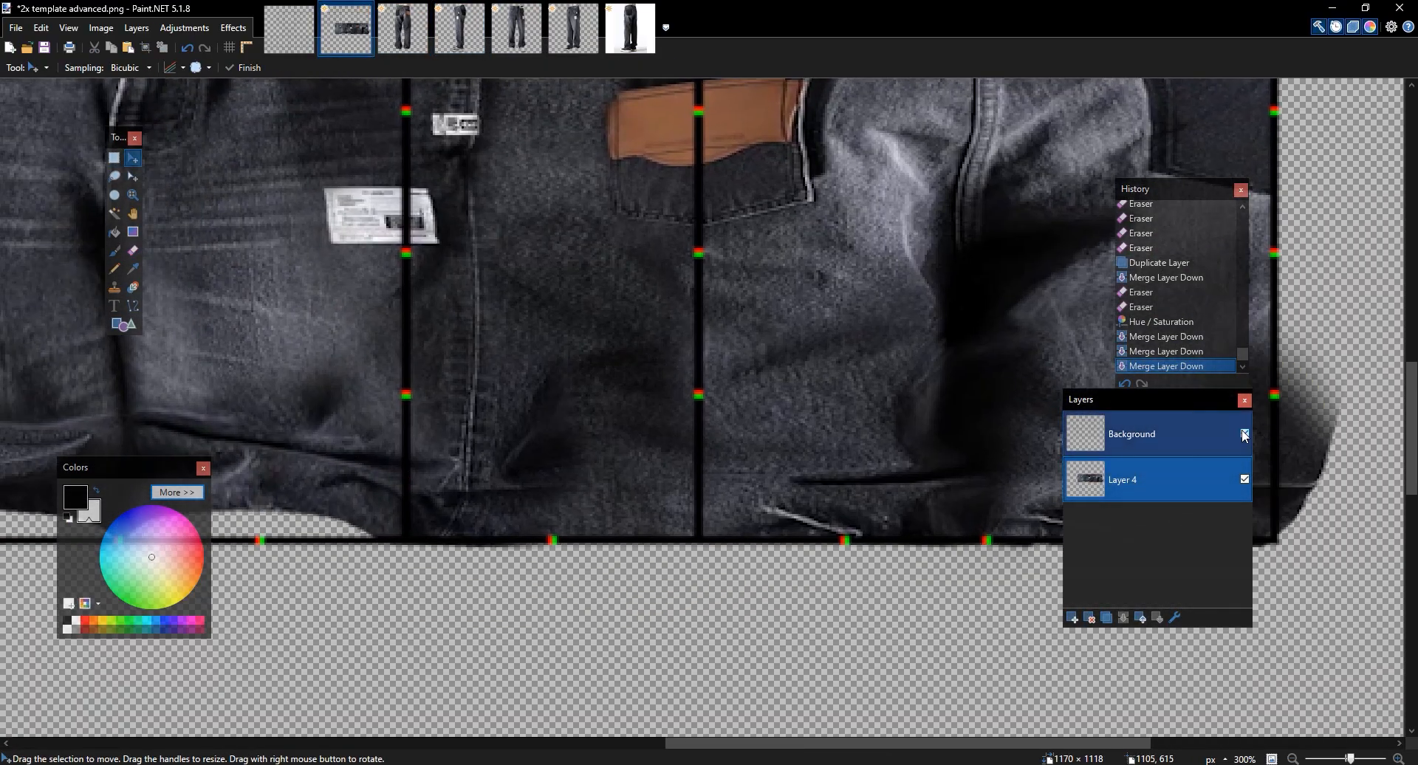
{"action": "left_click", "coordinate": [1244, 433]}
{"action": "left_click", "coordinate": [1073, 618]}
{"action": "key", "text": "ctrl+v"}
{"action": "left_click_drag", "start_coordinate": [297, 539], "coordinate": [892, 444]}
{"action": "left_click_drag", "start_coordinate": [666, 419], "coordinate": [712, 533]}
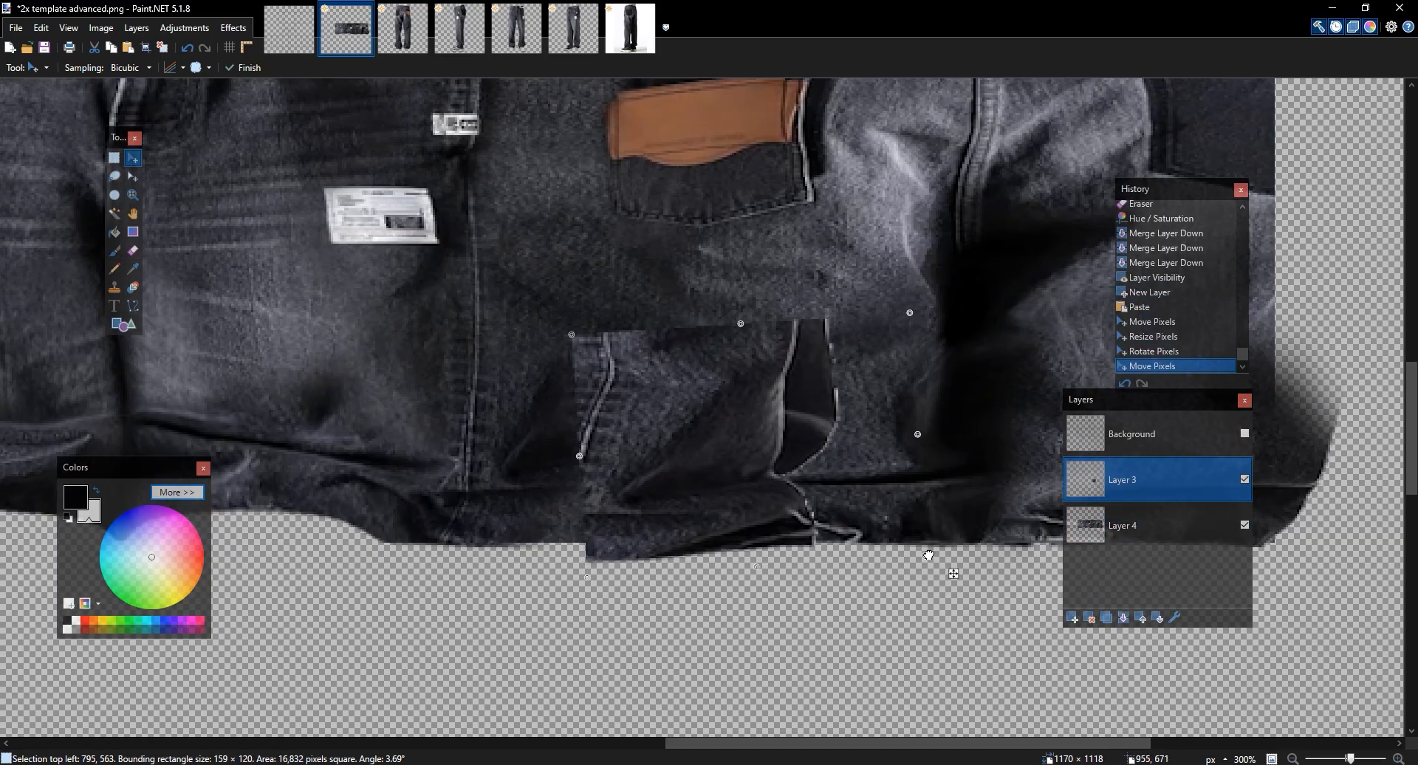
Resize and rotate the side leg piece further, and line up its hem folds with the panel's lower edge
{"action": "left_click_drag", "start_coordinate": [939, 503], "coordinate": [940, 497]}
{"action": "left_click_drag", "start_coordinate": [963, 503], "coordinate": [971, 459]}
{"action": "left_click_drag", "start_coordinate": [750, 496], "coordinate": [776, 508]}
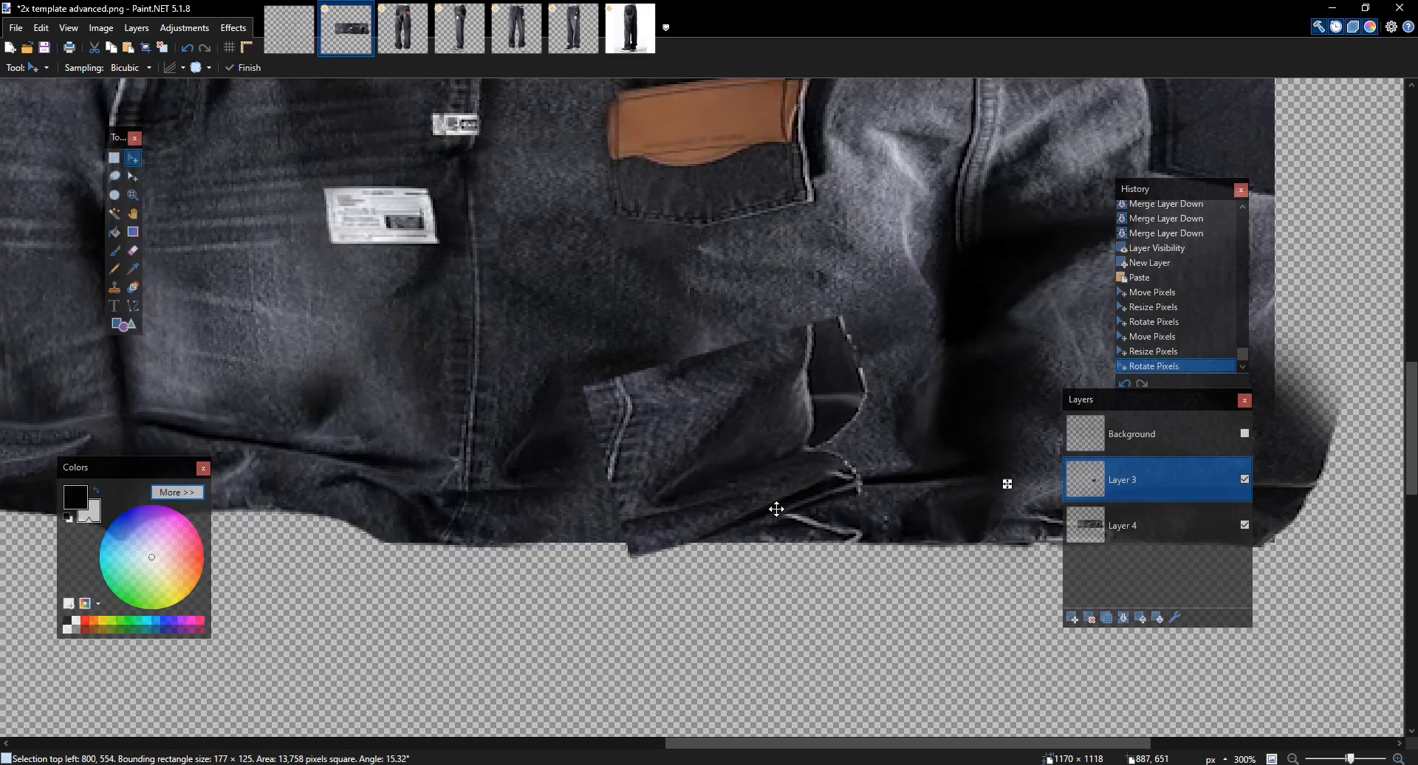
{"action": "left_click_drag", "start_coordinate": [990, 481], "coordinate": [982, 510]}
{"action": "left_click_drag", "start_coordinate": [775, 478], "coordinate": [775, 474]}
{"action": "key", "text": "ctrl+d"}
Try to soften the side leg piece's edges with the eraser
{"action": "key", "text": "e"}
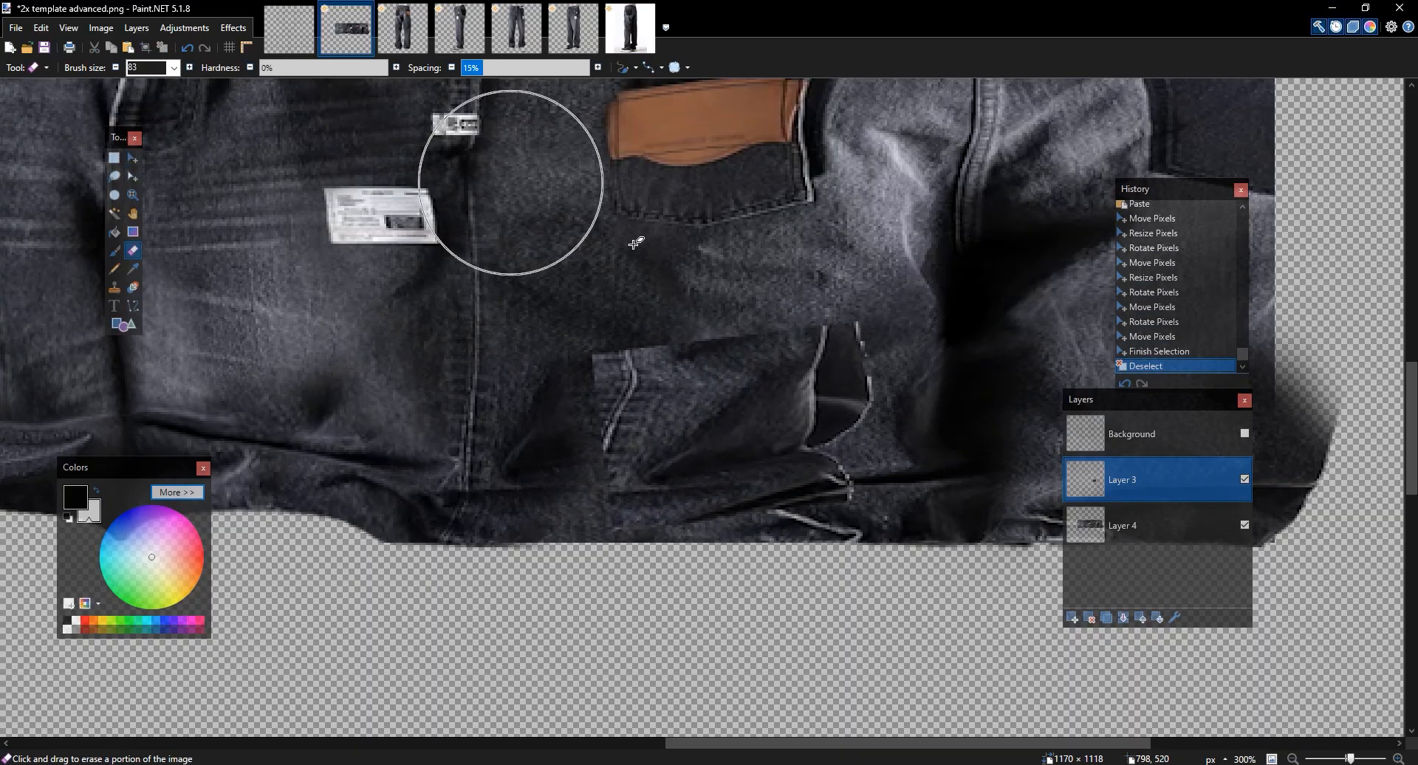
{"action": "left_click_drag", "start_coordinate": [823, 578], "coordinate": [804, 585]}
{"action": "key", "text": "ctrl+z"}
{"action": "left_click_drag", "start_coordinate": [959, 354], "coordinate": [787, 302]}
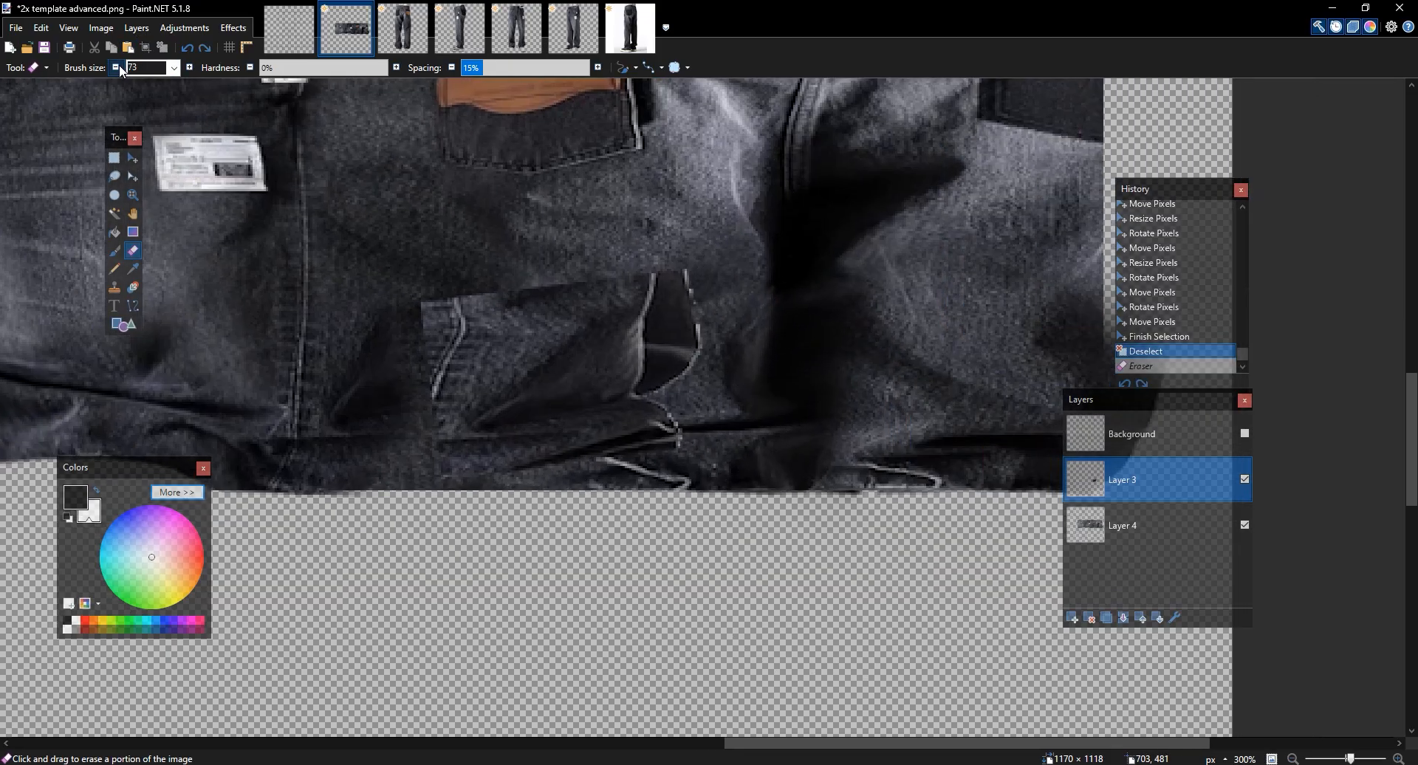
Squash the side leg piece's lower part vertically and nudge the whole piece slightly down
{"action": "key", "text": "s"}
{"action": "left_click_drag", "start_coordinate": [775, 586], "coordinate": [394, 342]}
{"action": "key", "text": "m"}
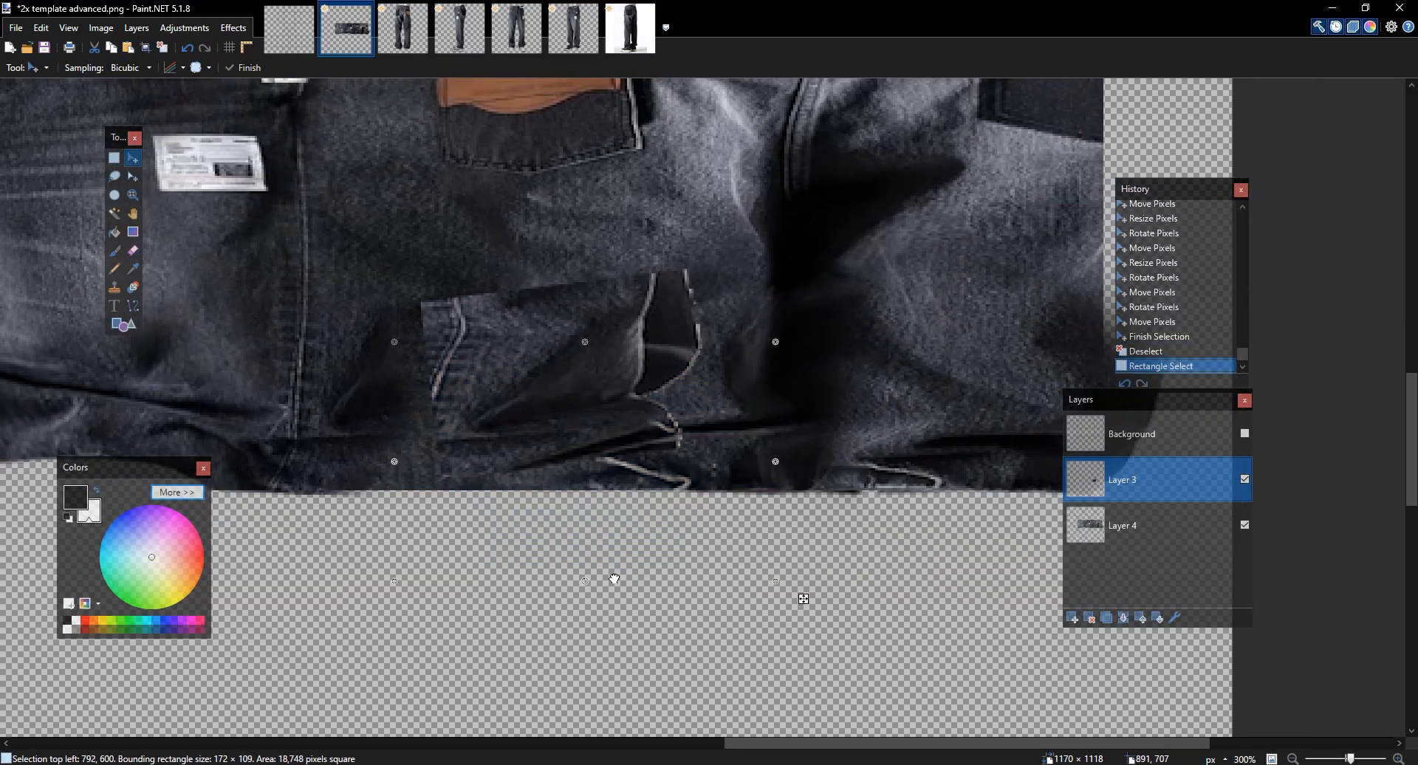
{"action": "left_click_drag", "start_coordinate": [614, 581], "coordinate": [619, 563]}
{"action": "key", "text": "ctrl+d"}
{"action": "key", "text": "e"}
{"action": "key", "text": "m"}
{"action": "left_click_drag", "start_coordinate": [623, 394], "coordinate": [624, 401]}
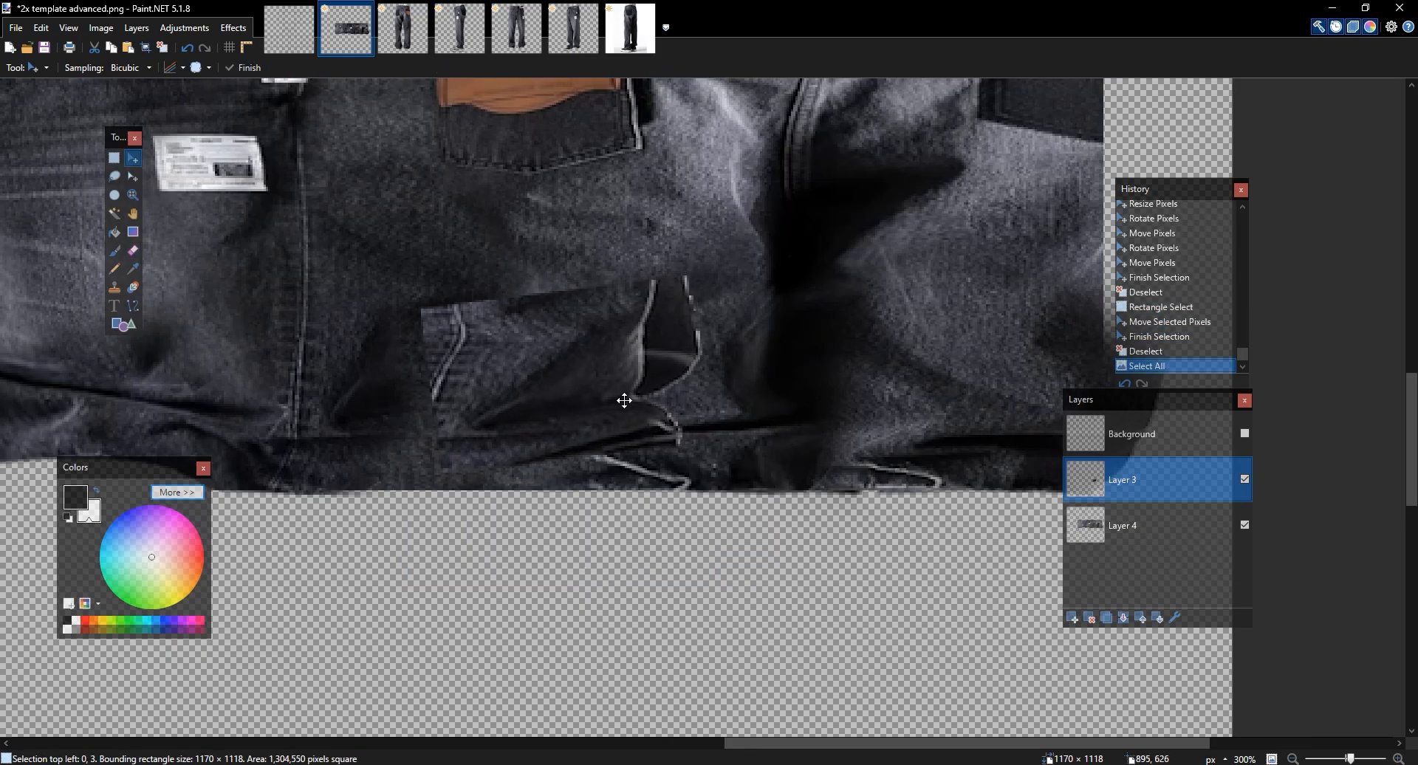
{"action": "key", "text": "ctrl+d"}
Erase the side leg piece's outer stitching, upper edge and side seam with a soft 53-pixel eraser to blend it in
{"action": "key", "text": "e"}
{"action": "left_click_drag", "start_coordinate": [728, 292], "coordinate": [642, 348]}
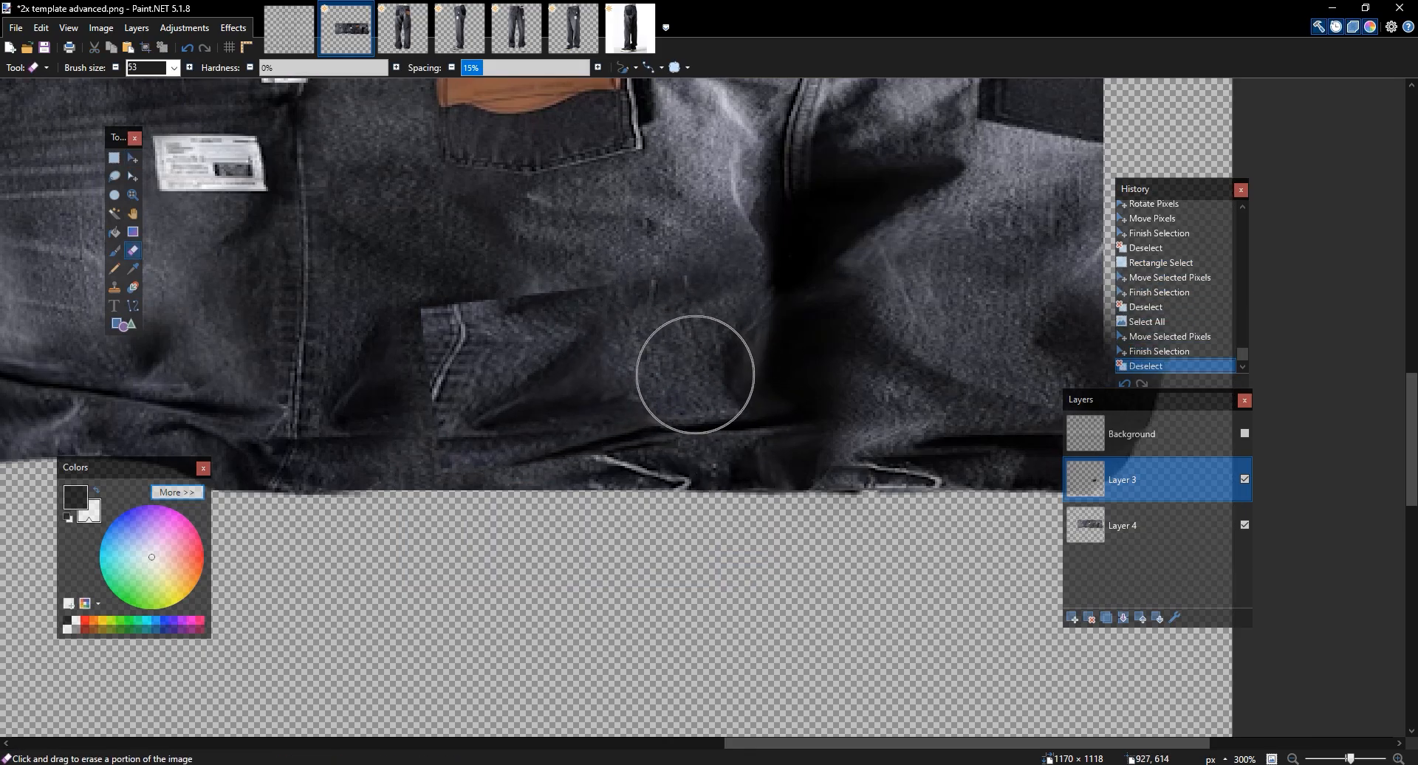
{"action": "mouse_move", "coordinate": [496, 325]}
{"action": "left_mouse_down"}
{"action": "mouse_move", "coordinate": [418, 373]}
{"action": "mouse_move", "coordinate": [457, 399]}
{"action": "left_mouse_up"}
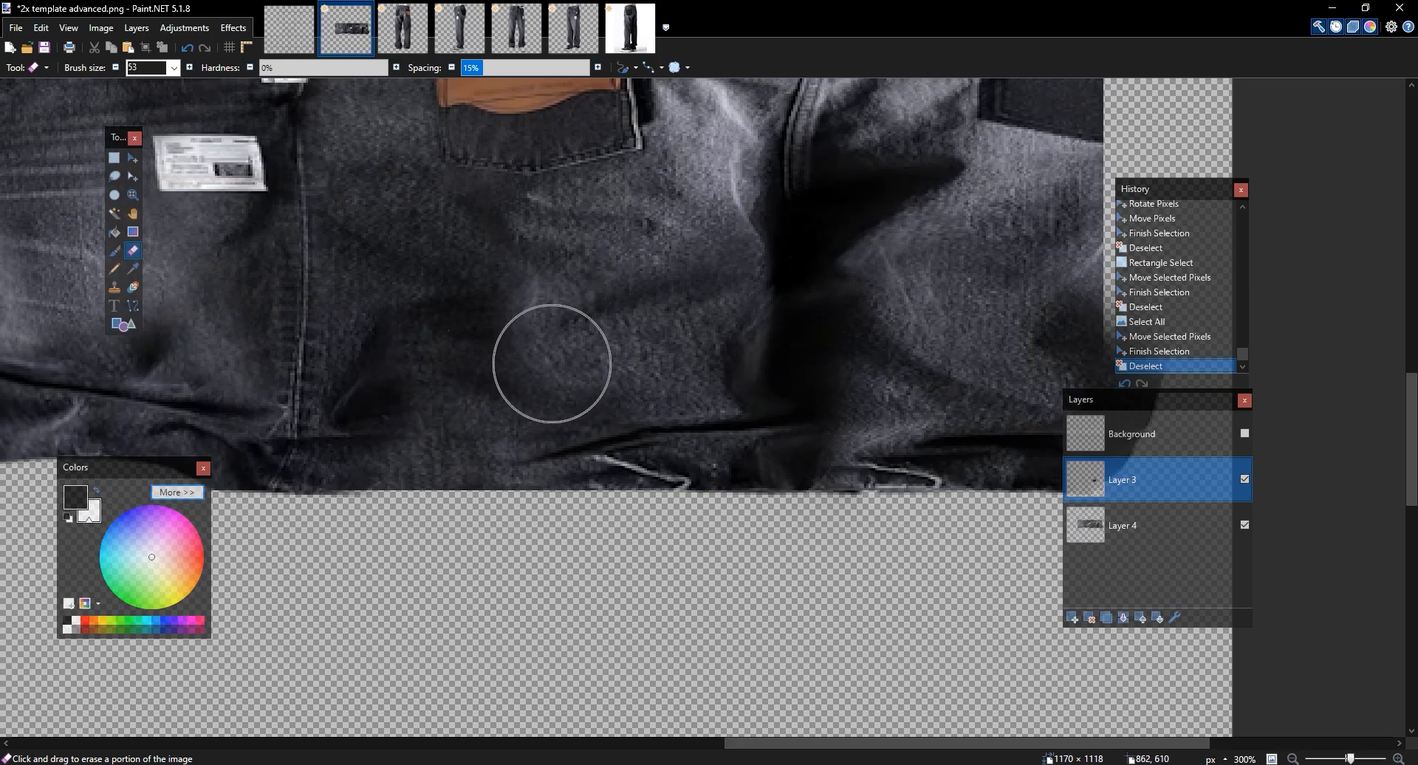
{"action": "left_click_drag", "start_coordinate": [534, 370], "coordinate": [530, 421]}
{"action": "left_click_drag", "start_coordinate": [649, 500], "coordinate": [747, 520]}
{"action": "left_click_drag", "start_coordinate": [905, 480], "coordinate": [870, 614]}
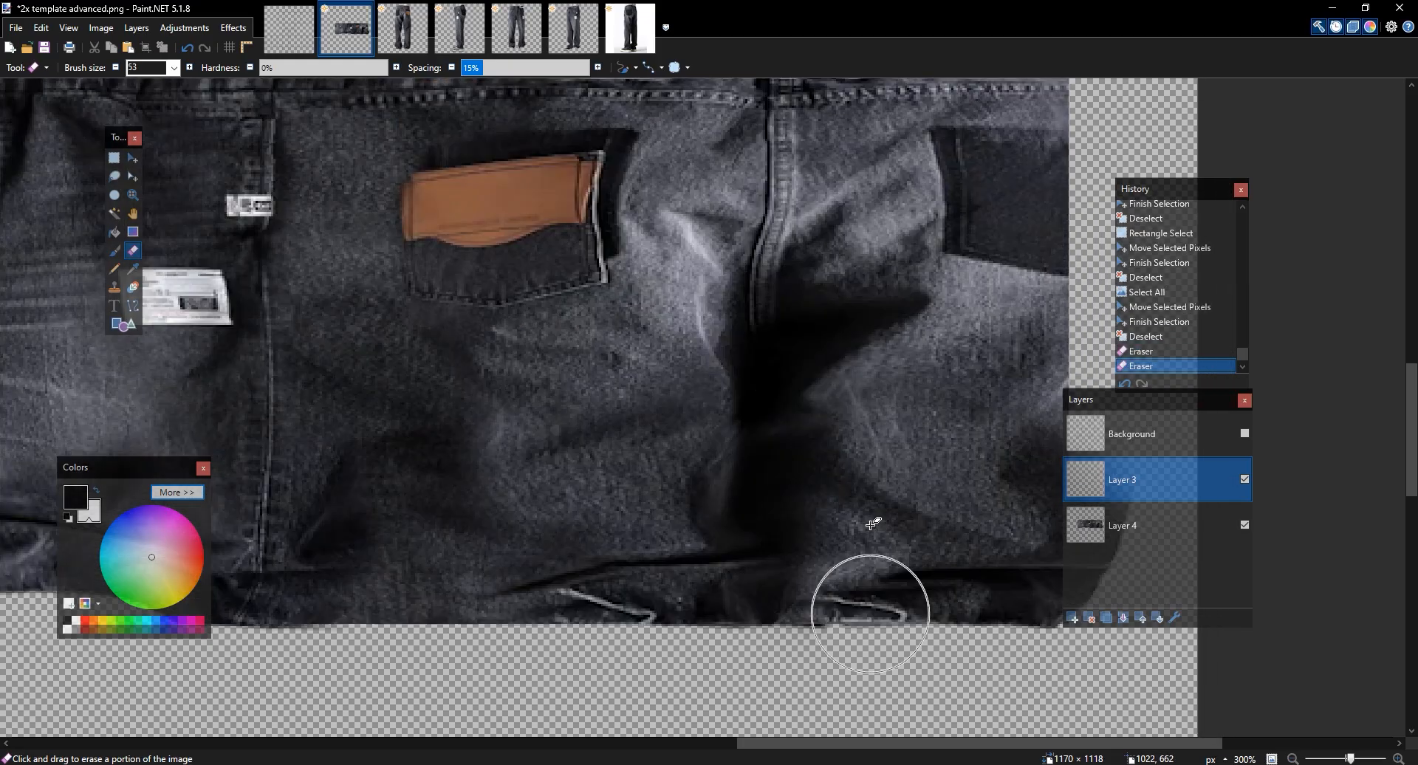
{"action": "scroll", "coordinate": [869, 524], "scroll_direction": "down", "scroll_amount": 6}
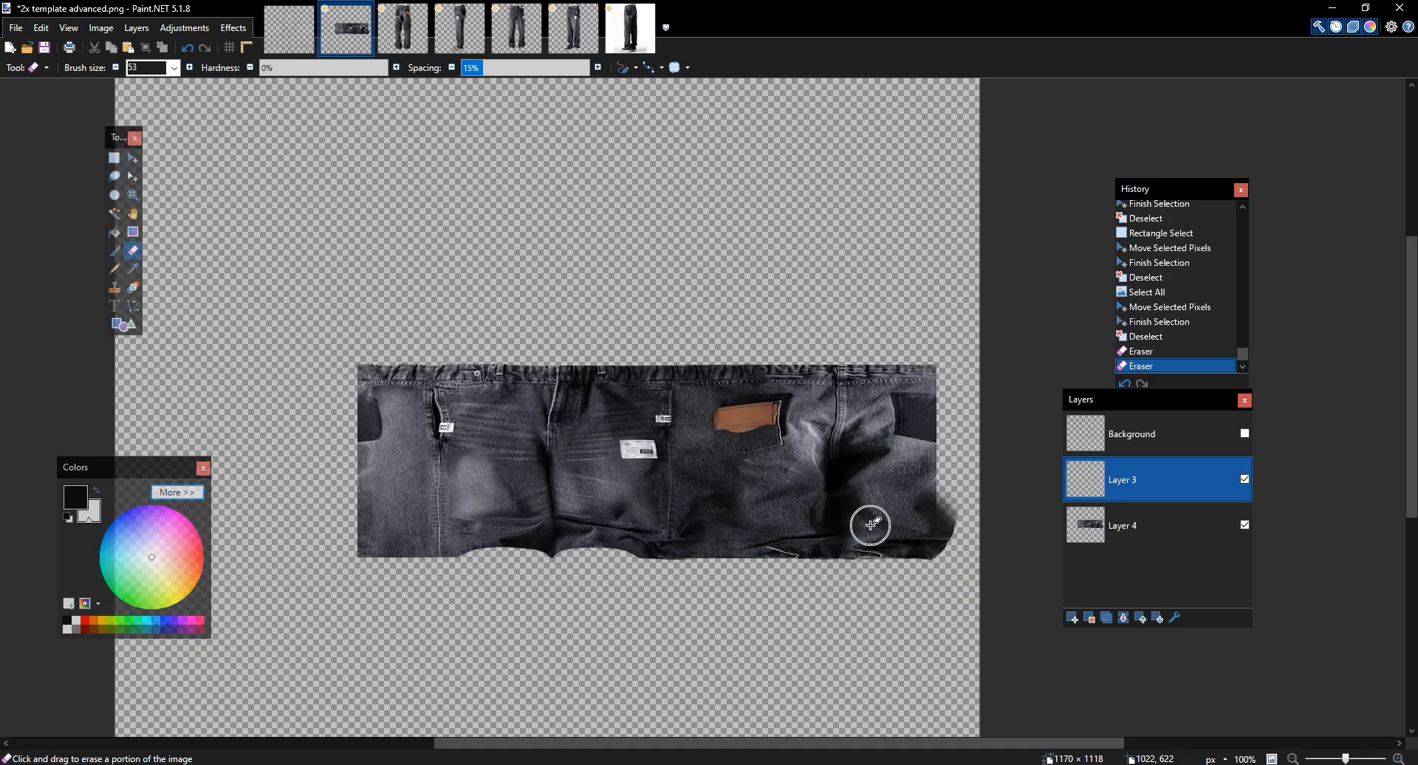
{"action": "scroll", "coordinate": [870, 524], "scroll_direction": "up", "scroll_amount": 6}
Undo the last two erasures on the side leg piece and delete its layer
{"action": "key", "text": "ctrl+z"}
{"action": "key", "text": "ctrl+z"}
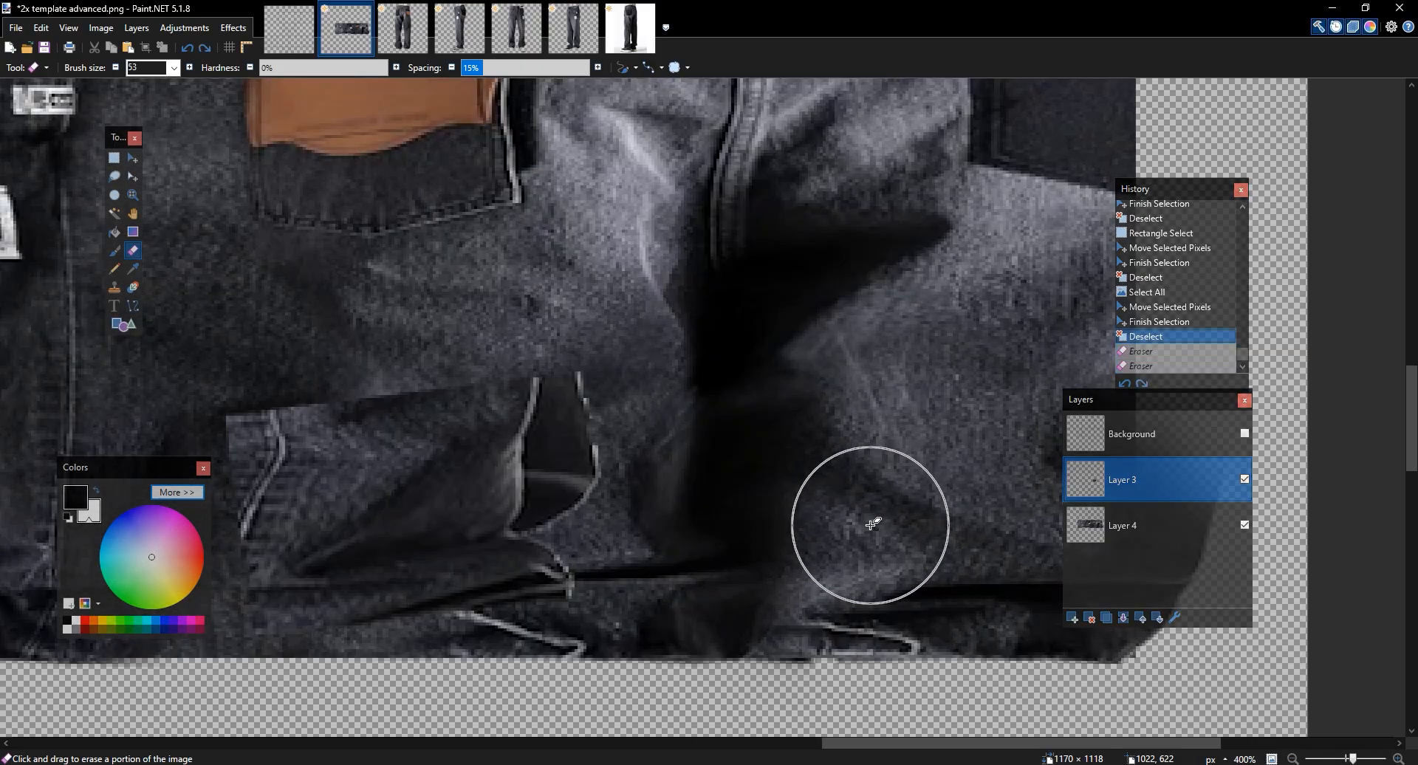
{"action": "left_click", "coordinate": [1089, 618]}
Make and discard a trial selection around the hem below the patched pocket, and show the Background layer again
{"action": "mouse_move", "coordinate": [795, 449]}
{"action": "left_mouse_down"}
{"action": "mouse_move", "coordinate": [699, 431]}
{"action": "mouse_move", "coordinate": [342, 483]}
{"action": "mouse_move", "coordinate": [869, 449]}
{"action": "left_mouse_up"}
{"action": "left_click_drag", "start_coordinate": [653, 416], "coordinate": [845, 441]}
{"action": "key", "text": "s"}
{"action": "left_click_drag", "start_coordinate": [920, 617], "coordinate": [468, 434]}
{"action": "key", "text": "ctrl+d"}
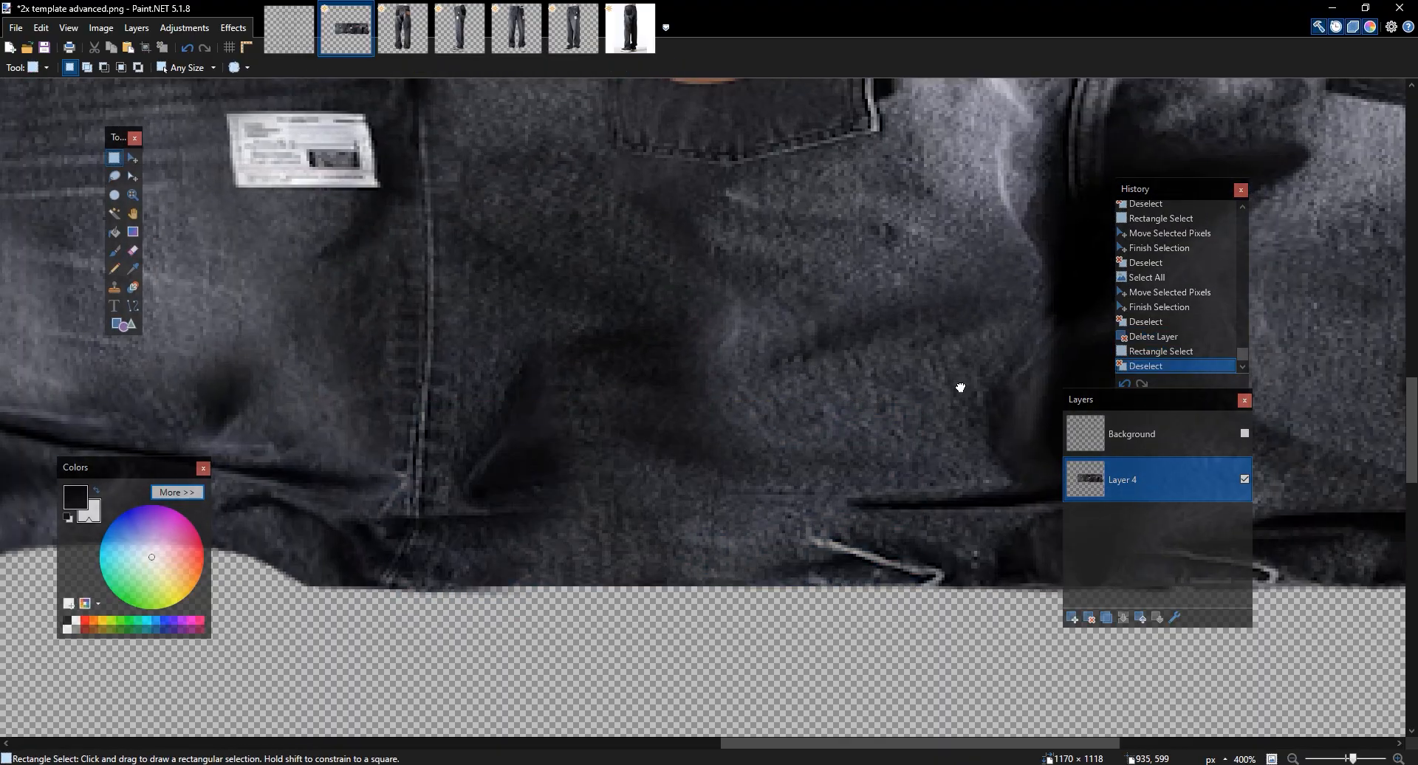
{"action": "left_click_drag", "start_coordinate": [983, 386], "coordinate": [482, 388]}
{"action": "left_click", "coordinate": [1244, 434]}
Select the fabric overhanging the template's right edge on Layer 4, copy it, and paste it into a new layer above
{"action": "left_click_drag", "start_coordinate": [1079, 331], "coordinate": [721, 423]}
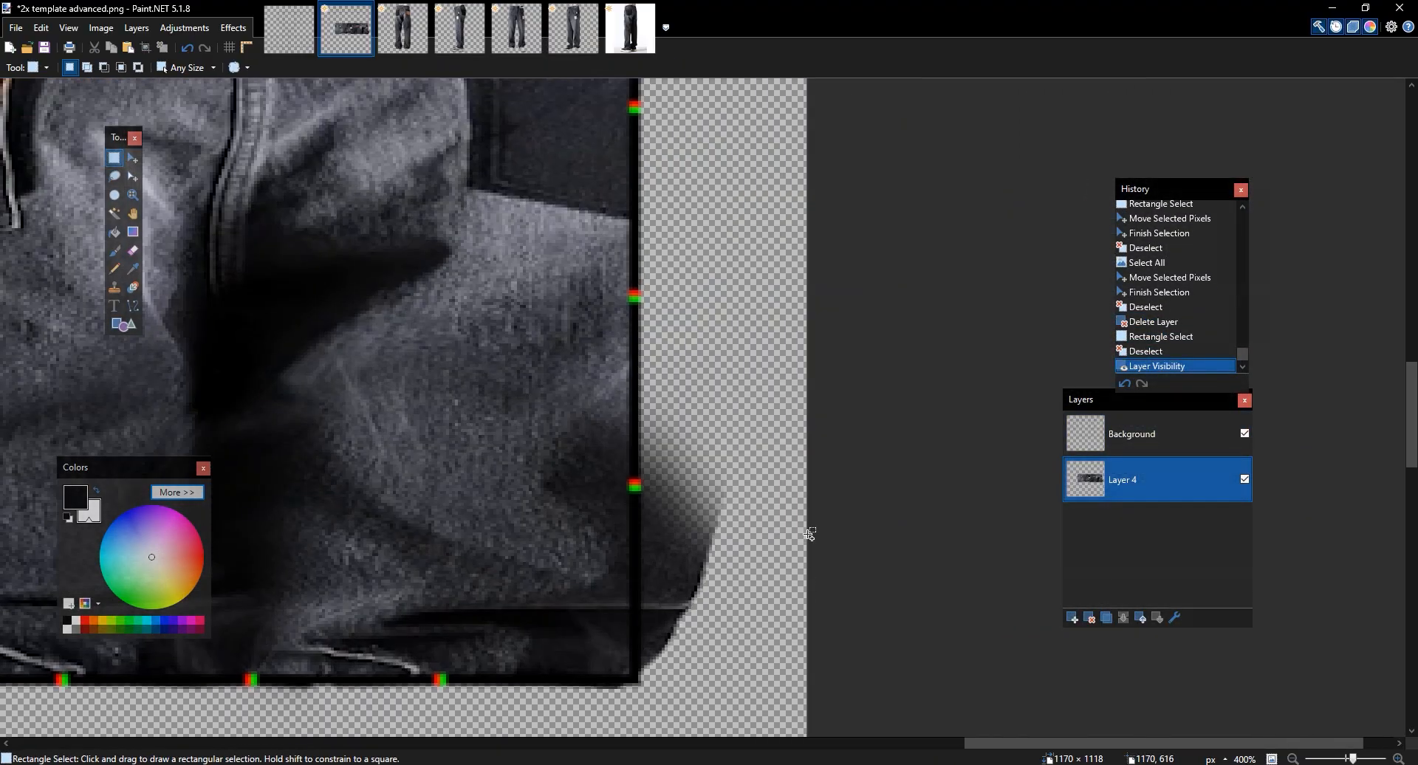
{"action": "scroll", "coordinate": [810, 534], "scroll_direction": "down", "scroll_amount": 1}
{"action": "mouse_move", "coordinate": [858, 655]}
{"action": "left_mouse_down"}
{"action": "mouse_move", "coordinate": [685, 171]}
{"action": "mouse_move", "coordinate": [697, 413]}
{"action": "mouse_move", "coordinate": [680, 412]}
{"action": "left_mouse_up"}
{"action": "left_click_drag", "start_coordinate": [715, 614], "coordinate": [724, 542]}
{"action": "scroll", "coordinate": [725, 544], "scroll_direction": "down", "scroll_amount": 5}
{"action": "key", "text": "m"}
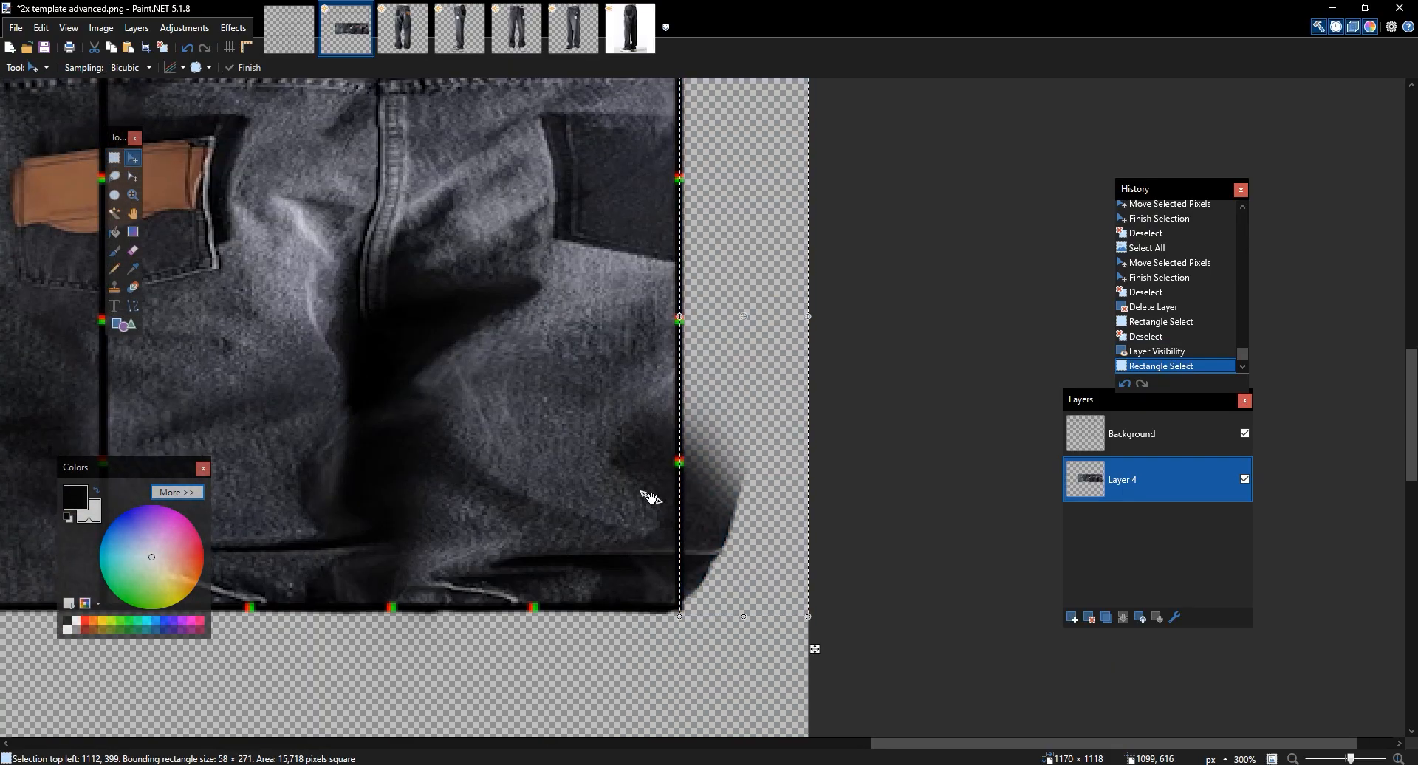
{"action": "left_click", "coordinate": [1072, 618]}
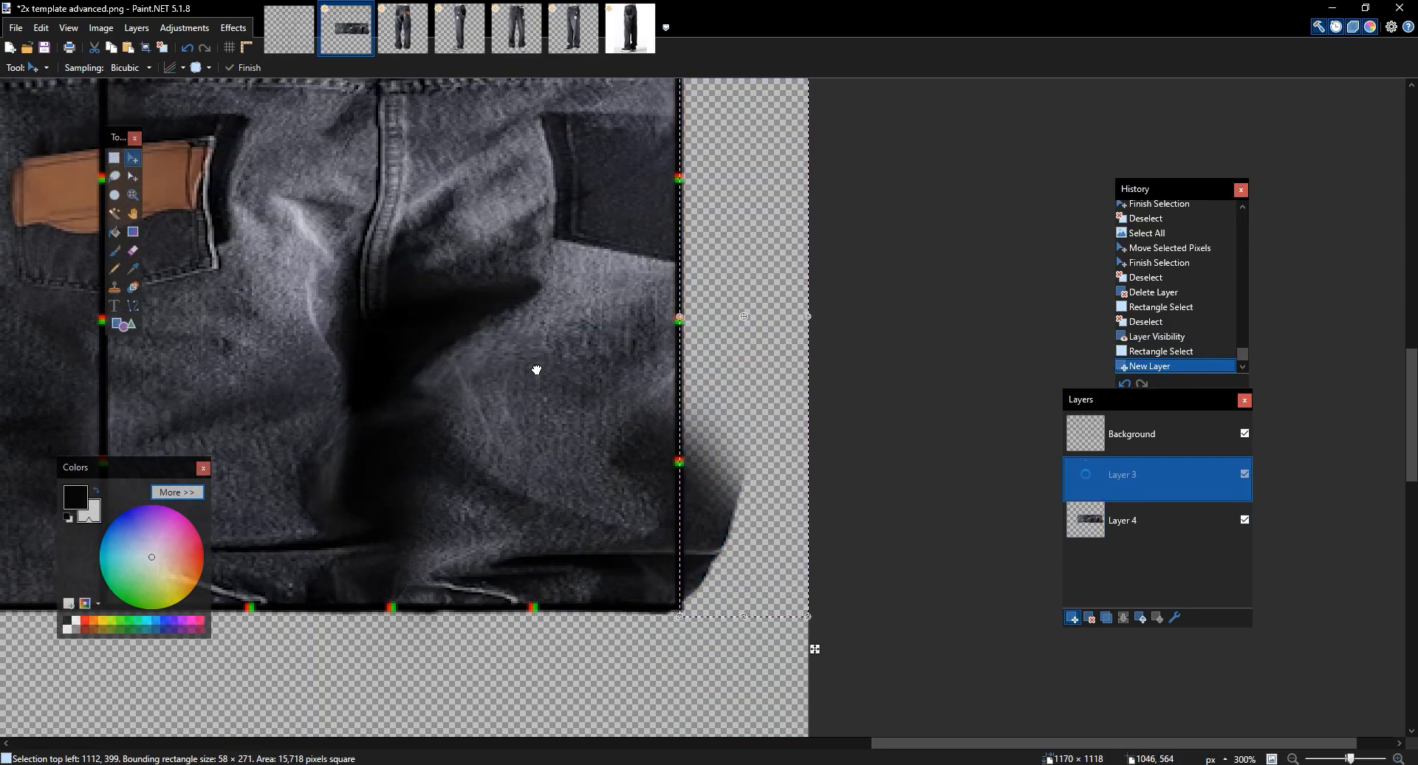
{"action": "key", "text": "ctrl+v"}
{"action": "left_click_drag", "start_coordinate": [802, 437], "coordinate": [883, 512]}
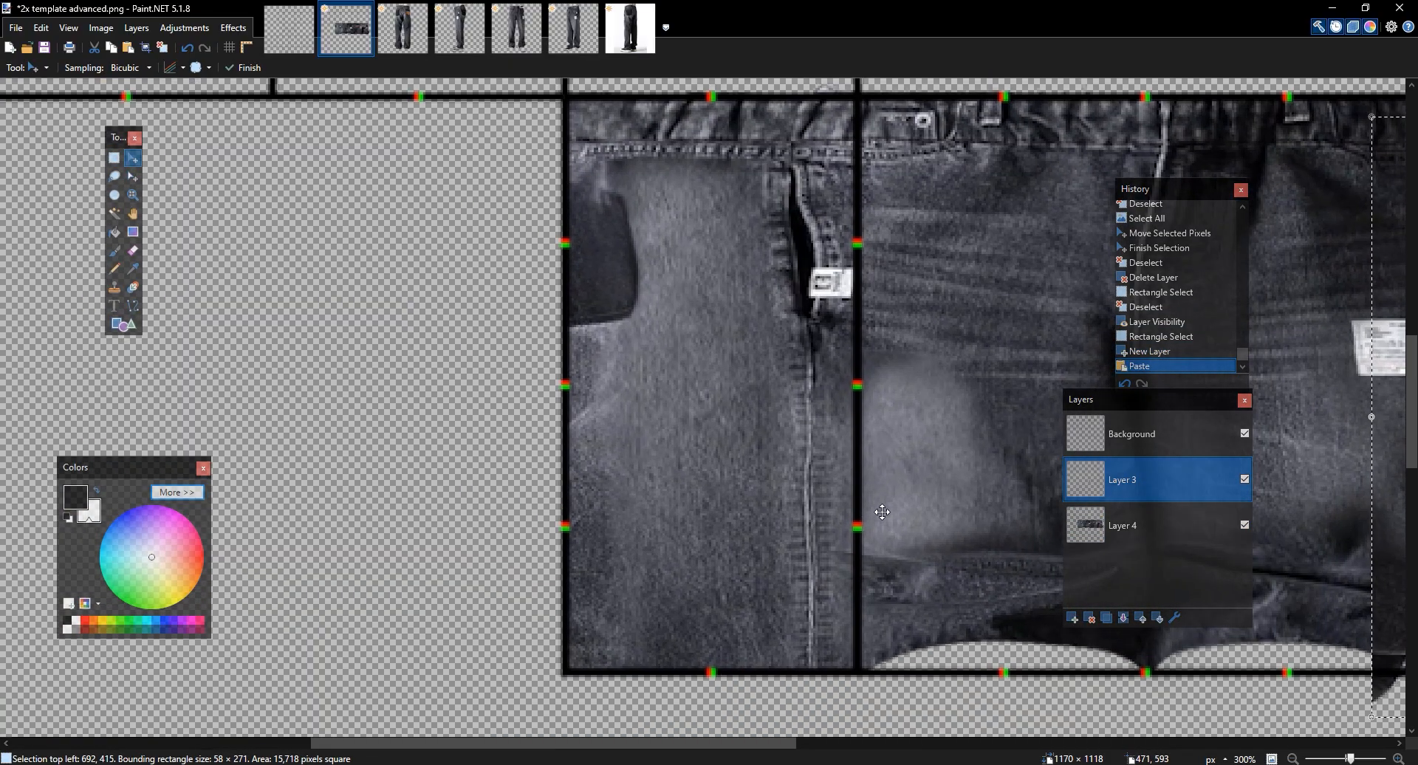
{"action": "key", "text": "ctrl+z"}
{"action": "scroll", "coordinate": [883, 511], "scroll_direction": "right", "scroll_amount": 10}
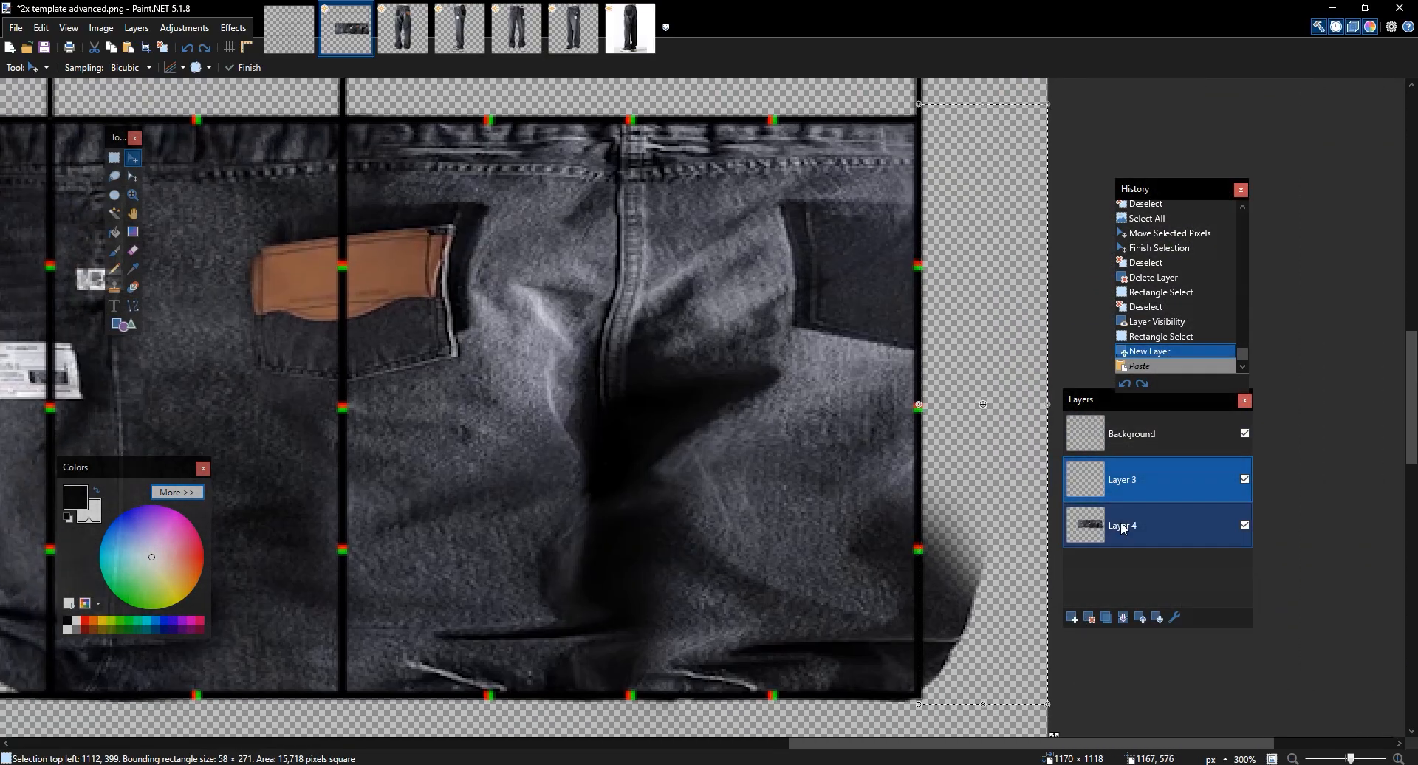
{"action": "left_click", "coordinate": [1123, 527]}
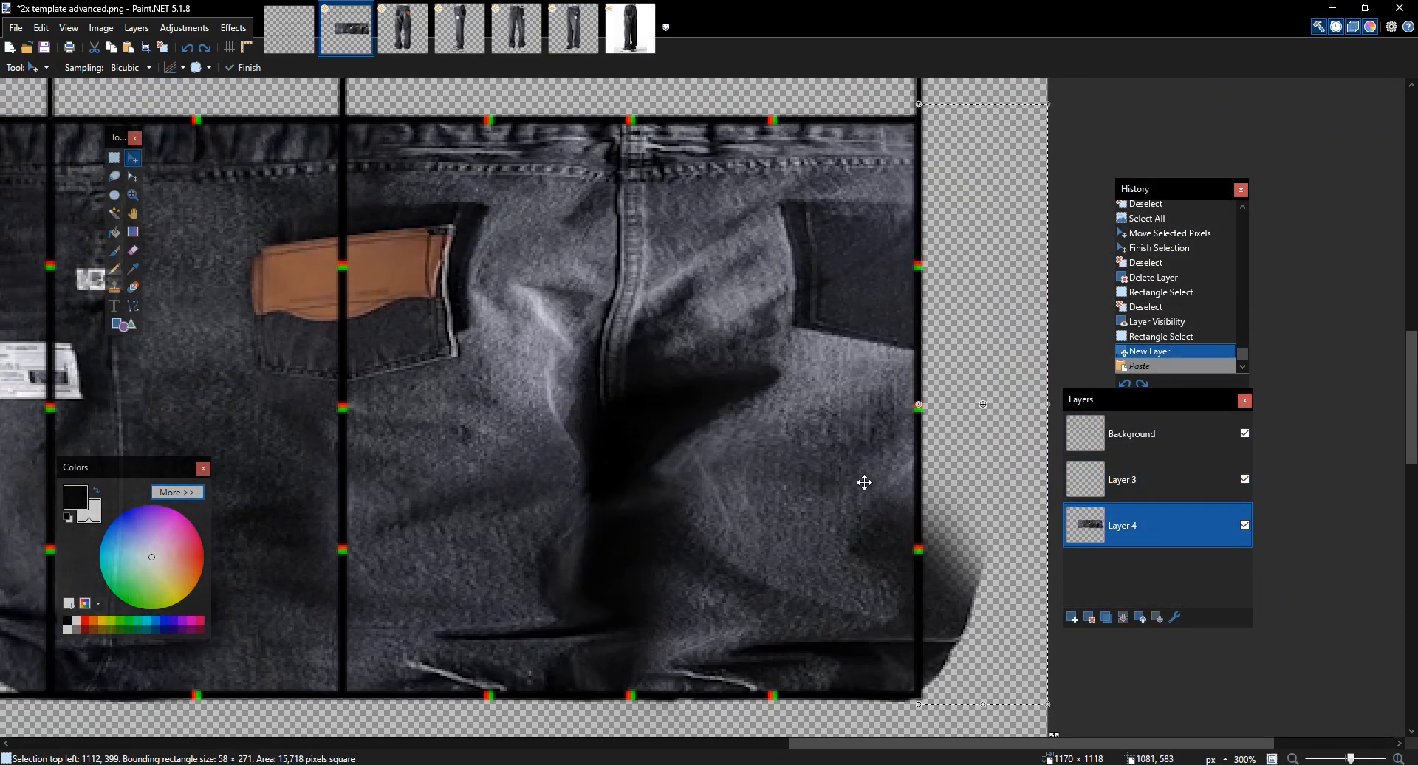
{"action": "scroll", "coordinate": [852, 414], "scroll_direction": "down", "scroll_amount": 3}
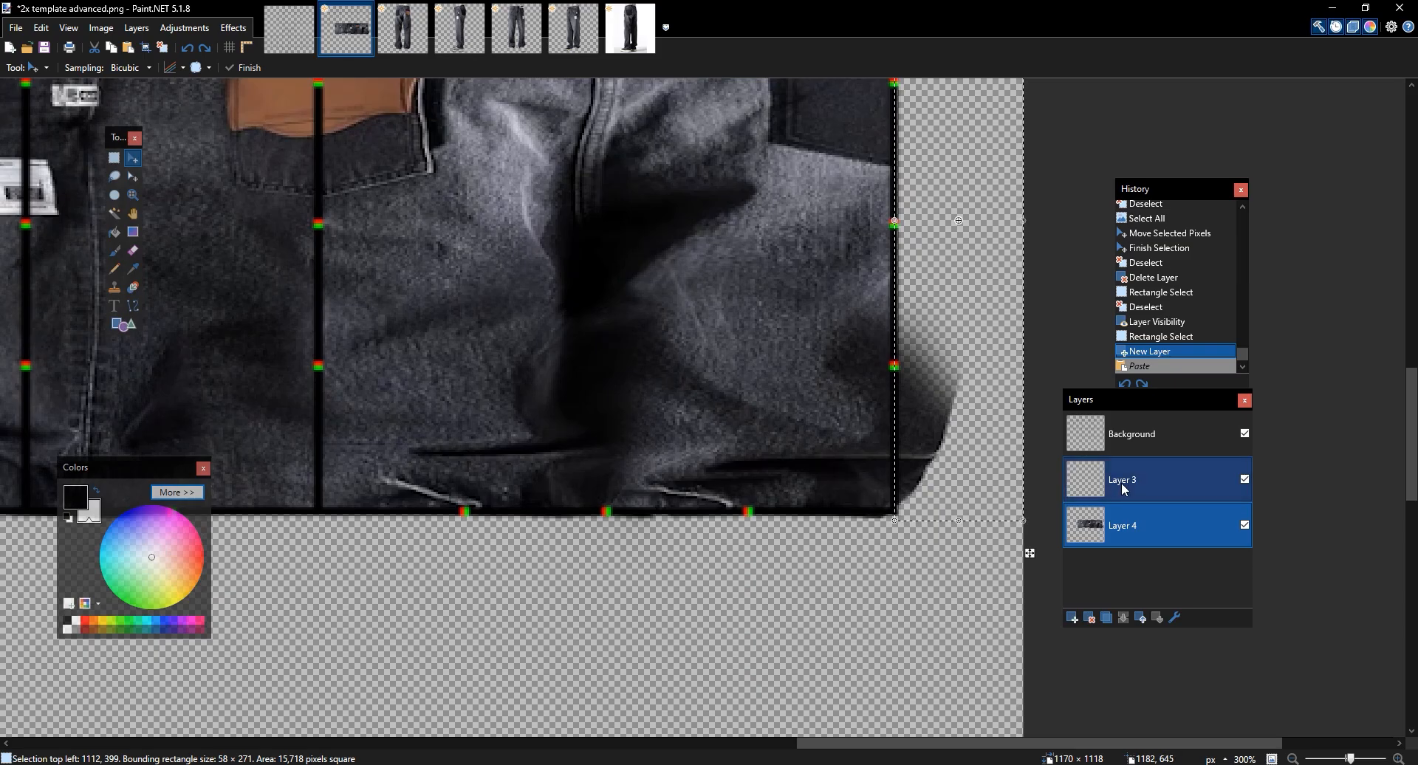
{"action": "scroll", "coordinate": [789, 346], "scroll_direction": "left", "scroll_amount": 2}
{"action": "scroll", "coordinate": [789, 346], "scroll_direction": "left", "scroll_amount": 8}
{"action": "key", "text": "ctrl+y"}
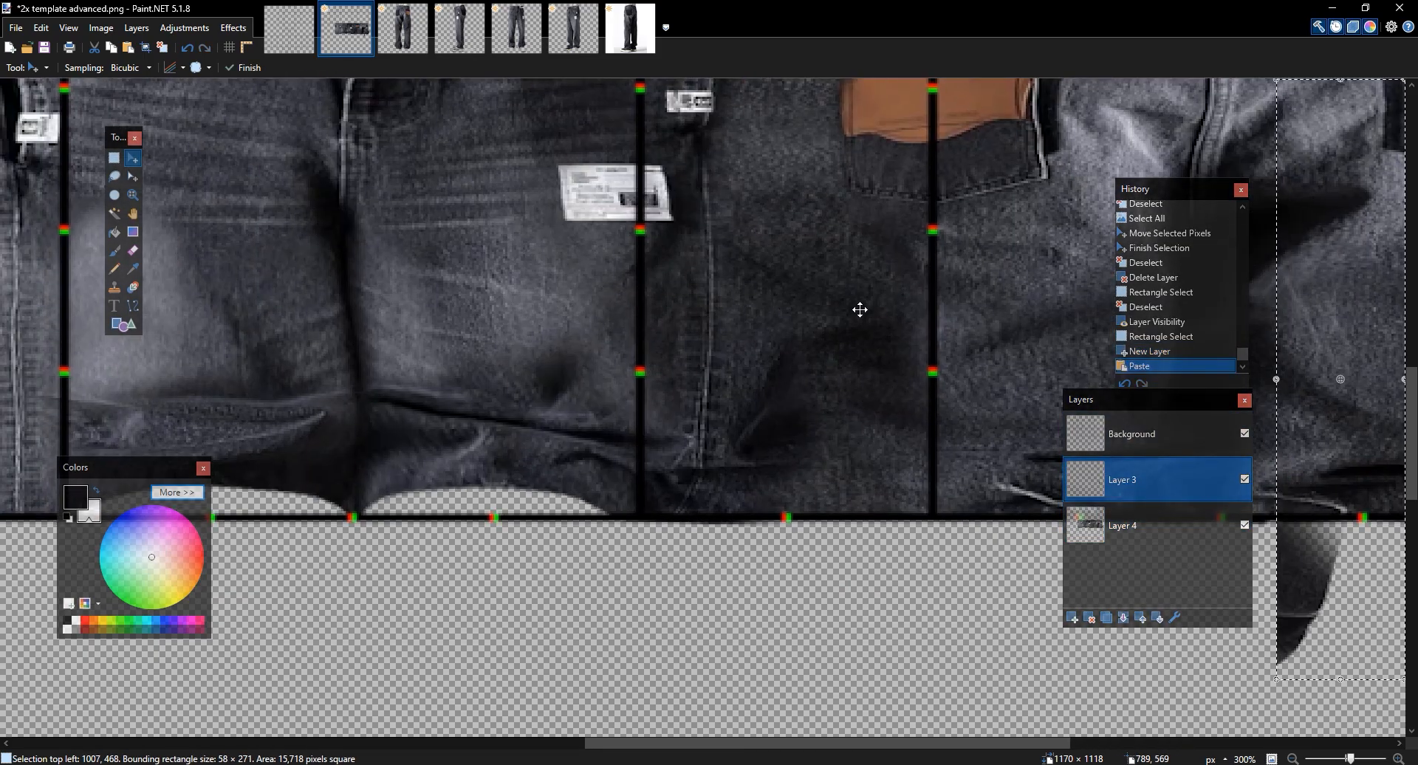
{"action": "left_click_drag", "start_coordinate": [1083, 355], "coordinate": [497, 421]}
{"action": "left_click_drag", "start_coordinate": [810, 325], "coordinate": [567, 363]}
{"action": "key", "text": "ctrl+z"}
{"action": "left_click_drag", "start_coordinate": [715, 345], "coordinate": [687, 407]}
{"action": "key", "text": "ctrl+y"}
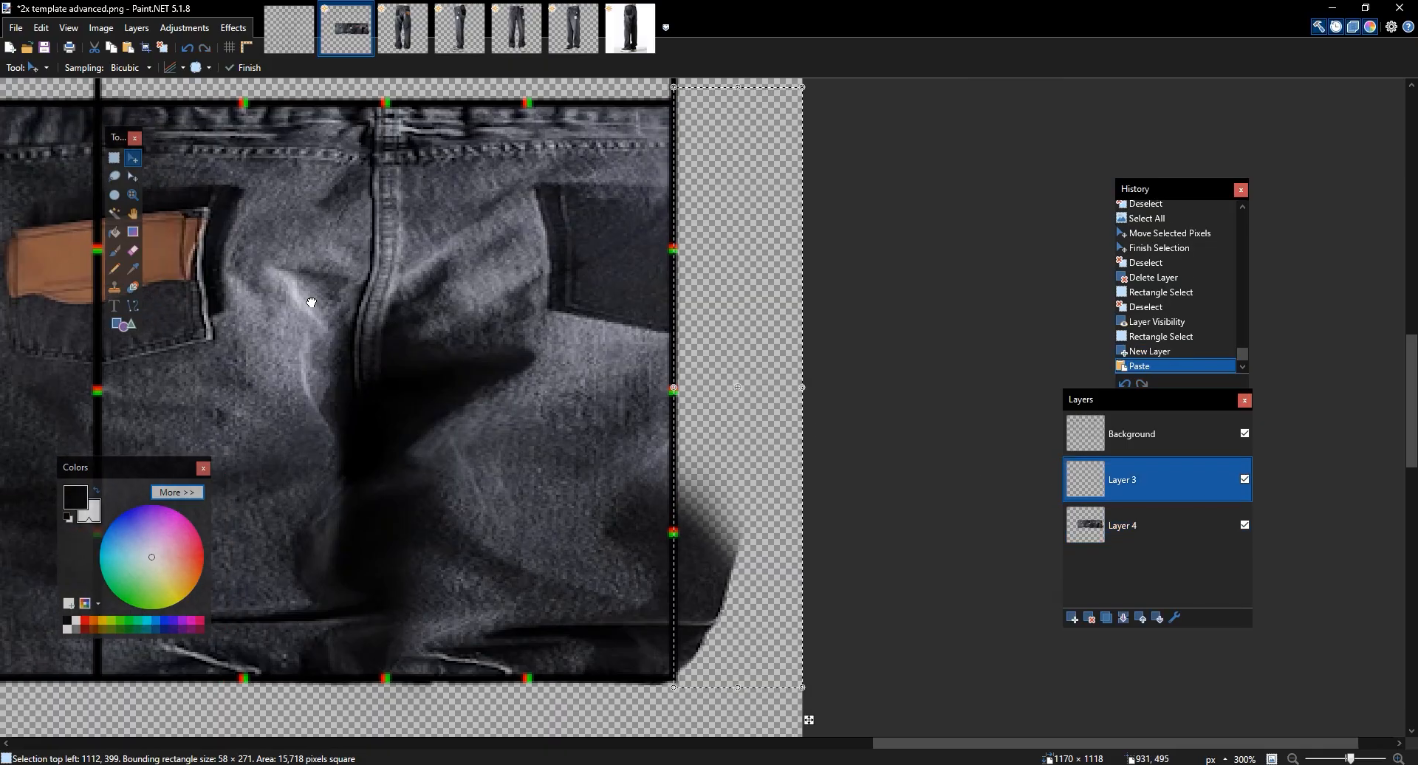
Shift the pasted overhang piece horizontally to the template's opposite outer edge, aligned with the side panel at 328, 399, and deselect it
{"action": "scroll", "coordinate": [774, 304], "scroll_direction": "left", "scroll_amount": 15}
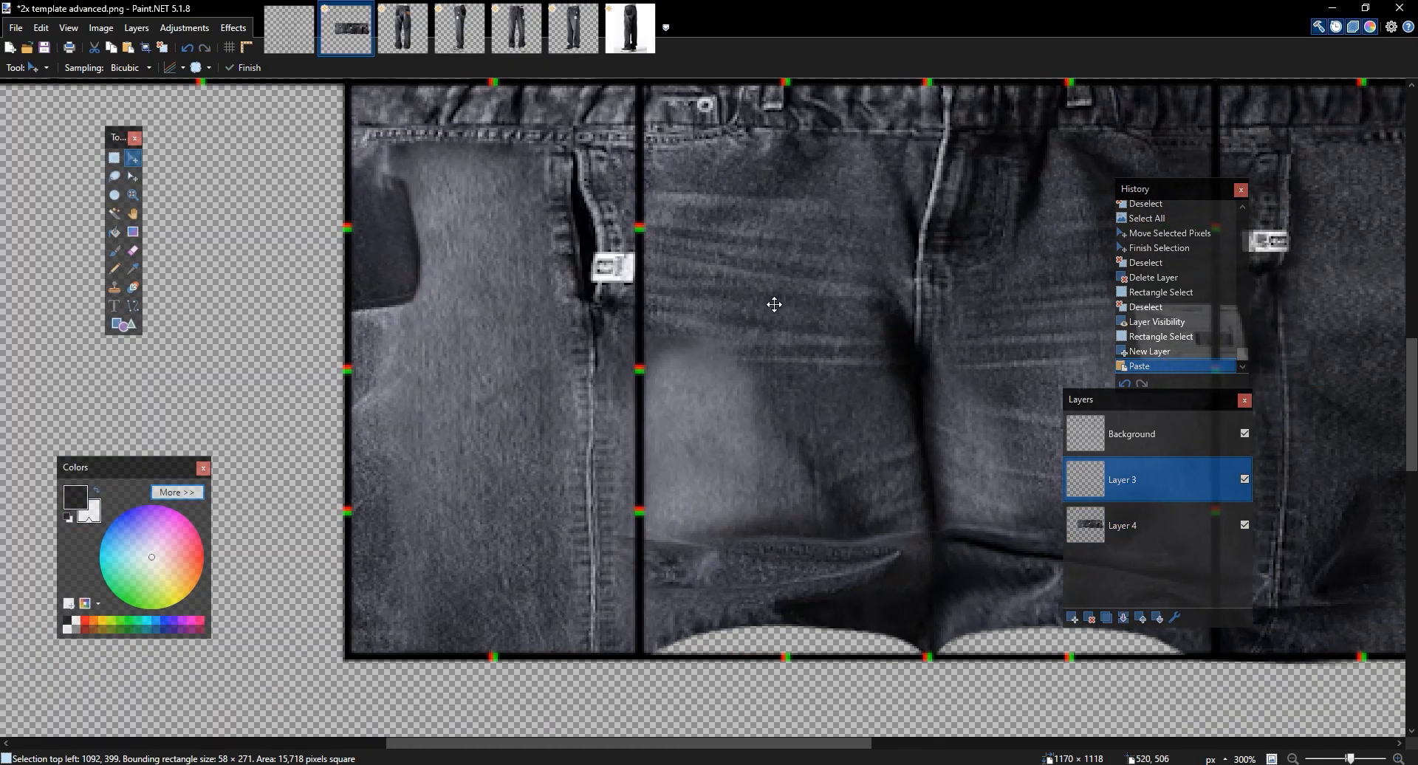
{"action": "key", "text": "ctrl+Left"}
{"action": "key", "text": "ctrl+Left"}
{"action": "key", "text": "ctrl+Left"}
{"action": "key", "text": "ctrl+Left"}
{"action": "key", "text": "ctrl+Left"}
{"action": "key", "text": "ctrl+Left"}
{"action": "key", "text": "ctrl+Left"}
{"action": "key", "text": "ctrl+Left"}
{"action": "key", "text": "ctrl+Left"}
{"action": "key", "text": "ctrl+Left"}
{"action": "key", "text": "ctrl+Left"}
{"action": "key", "text": "ctrl+Left"}
{"action": "key", "text": "ctrl+Left"}
{"action": "key", "text": "ctrl+Left"}
{"action": "key", "text": "ctrl+Left"}
{"action": "key", "text": "ctrl+Left"}
{"action": "key", "text": "ctrl+Left"}
{"action": "key", "text": "ctrl+Left"}
{"action": "key", "text": "ctrl+Left"}
{"action": "key", "text": "ctrl+Left"}
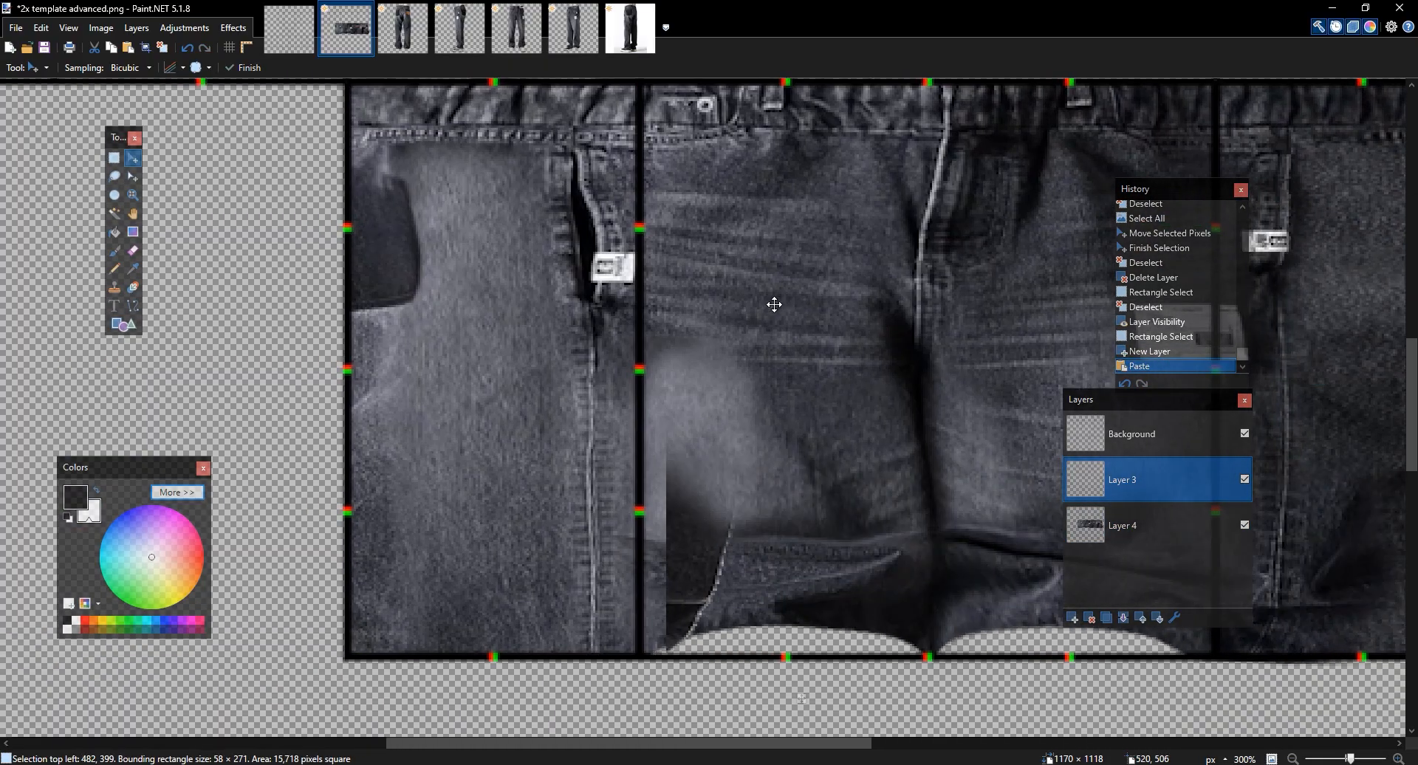
{"action": "key", "text": "Left"}
{"action": "key", "text": "Left"}
{"action": "key", "text": "Left"}
{"action": "key", "text": "Left"}
{"action": "key", "text": "Left"}
{"action": "key", "text": "Left"}
{"action": "key", "text": "Left"}
{"action": "key", "text": "Left"}
{"action": "key", "text": "Left"}
{"action": "key", "text": "Left"}
{"action": "key", "text": "Left"}
{"action": "key", "text": "Left"}
{"action": "key", "text": "Left"}
{"action": "key", "text": "Left"}
{"action": "key", "text": "Left"}
{"action": "key", "text": "Left"}
{"action": "key", "text": "Left"}
{"action": "key", "text": "Left"}
{"action": "key", "text": "Left"}
{"action": "key", "text": "Left"}
{"action": "key", "text": "Left"}
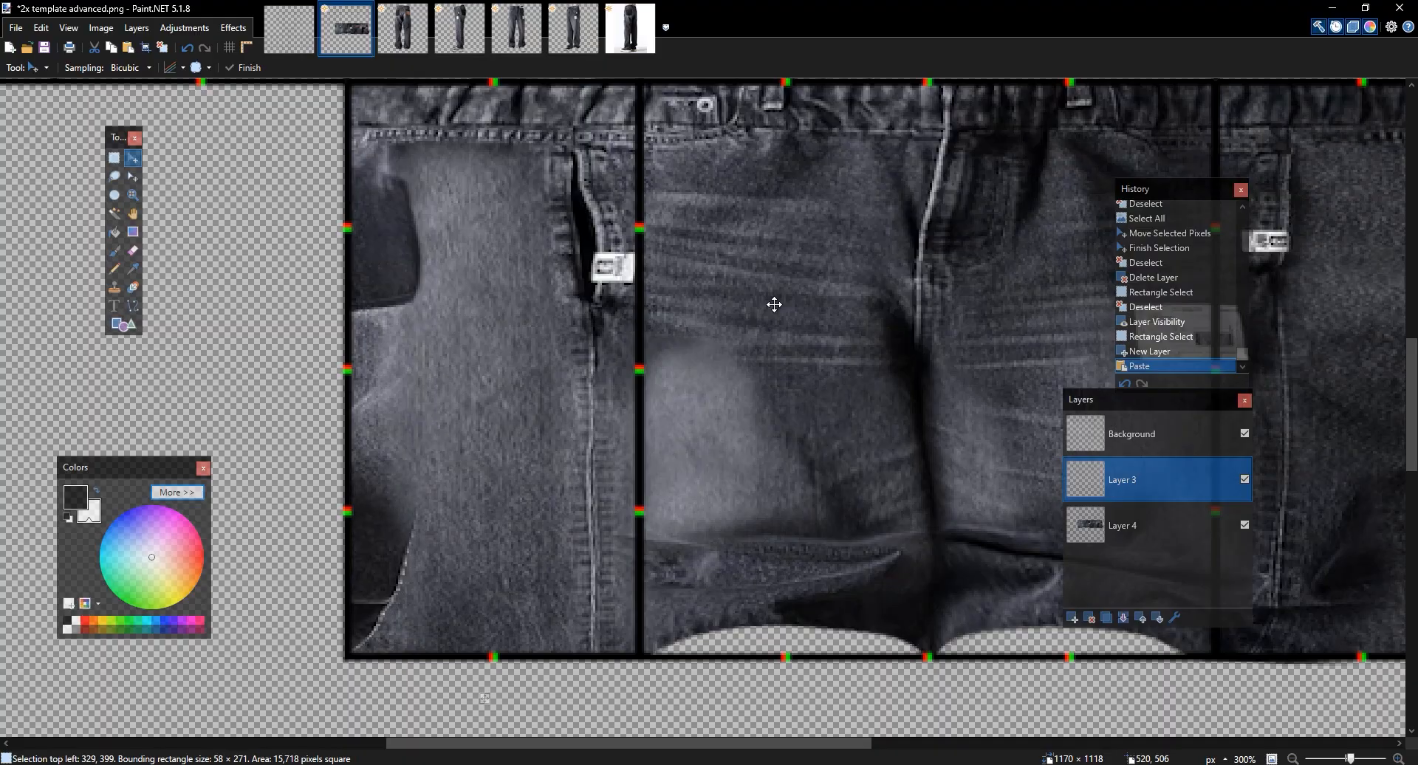
{"action": "key", "text": "ctrl+d"}
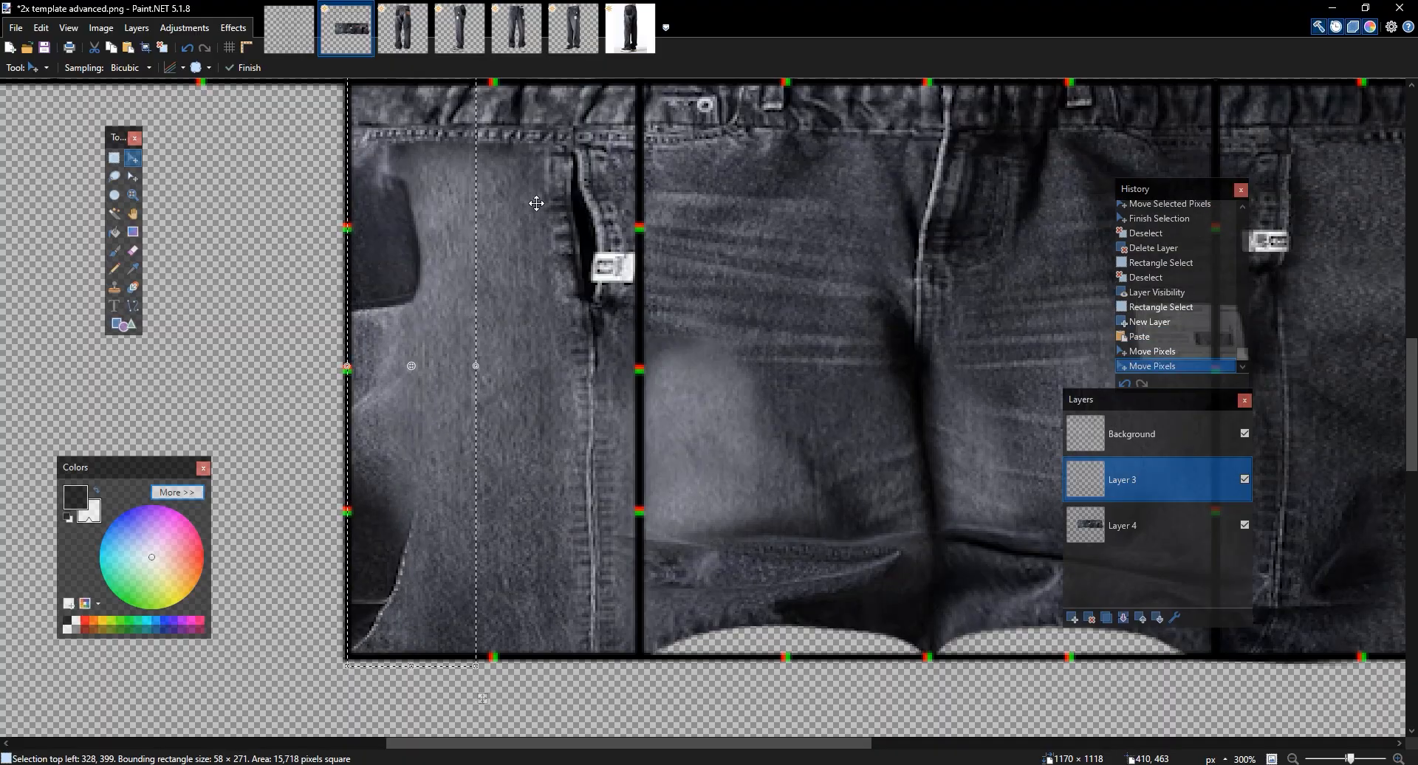
Blend the moved piece's inner edge into the side panel with a 38-pixel eraser at 0% hardness
{"action": "key", "text": "e"}
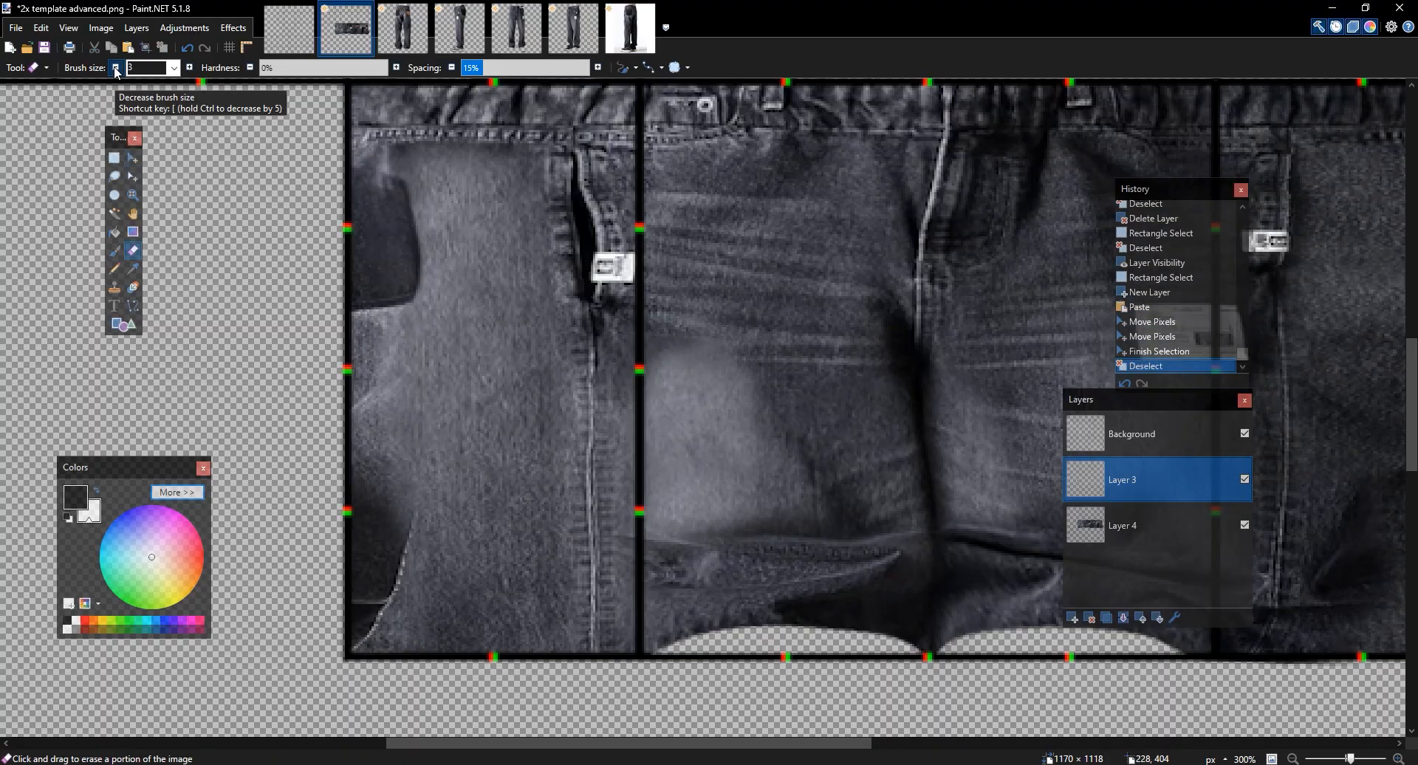
{"action": "left_click", "coordinate": [381, 491]}
{"action": "key", "text": "ctrl+z"}
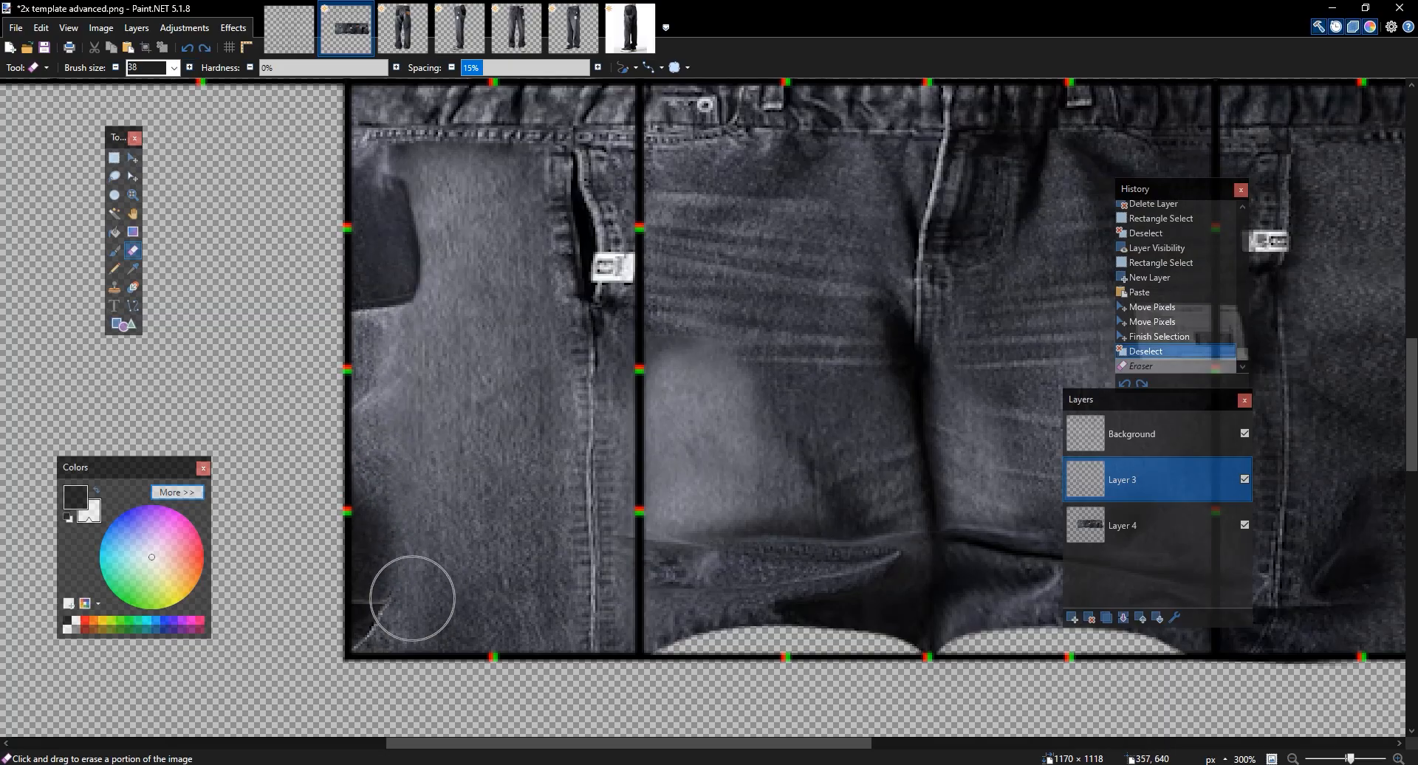
{"action": "left_click_drag", "start_coordinate": [404, 534], "coordinate": [414, 519]}
Merge the blended side piece down into Layer 4 and hide the Background layer
{"action": "left_click_drag", "start_coordinate": [680, 413], "coordinate": [613, 429]}
{"action": "scroll", "coordinate": [612, 429], "scroll_direction": "down", "scroll_amount": 3}
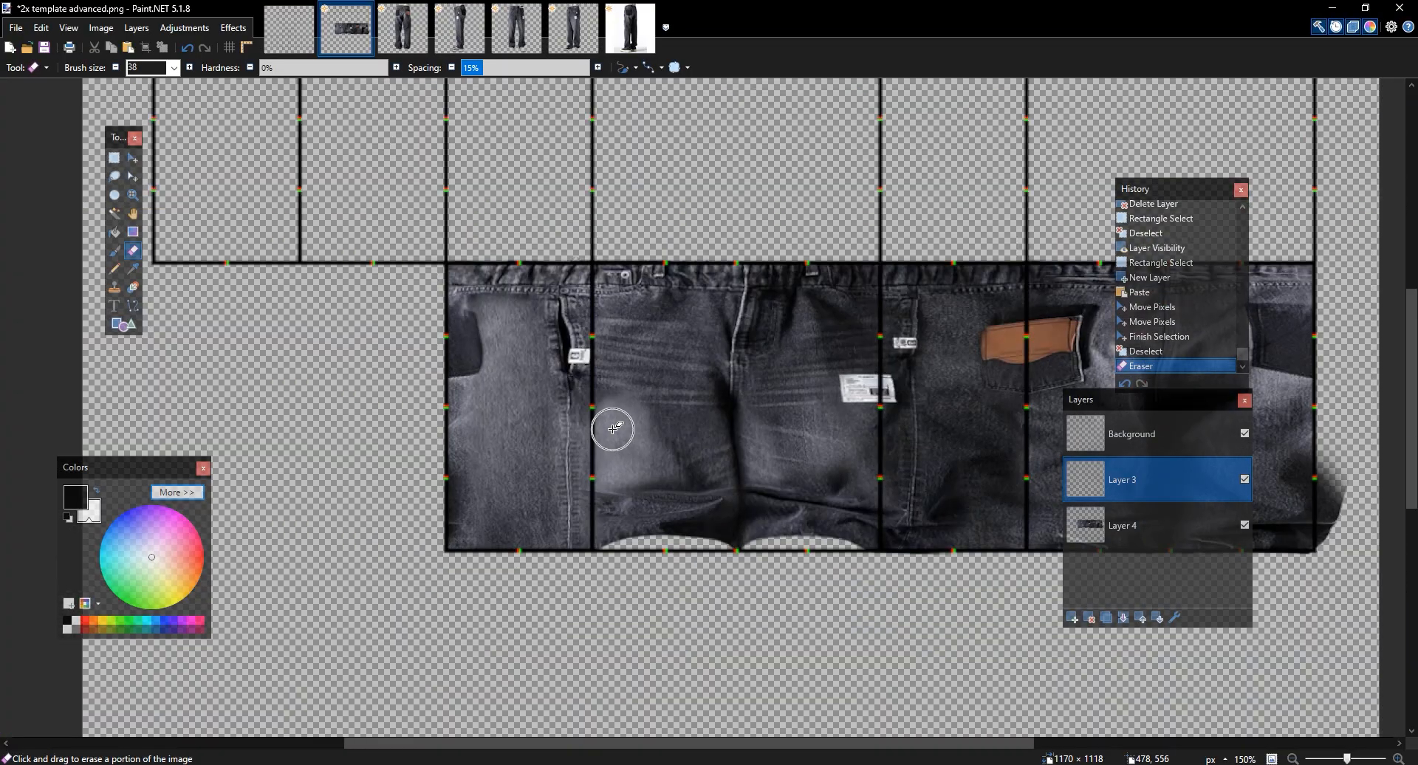
{"action": "left_click_drag", "start_coordinate": [672, 424], "coordinate": [585, 436]}
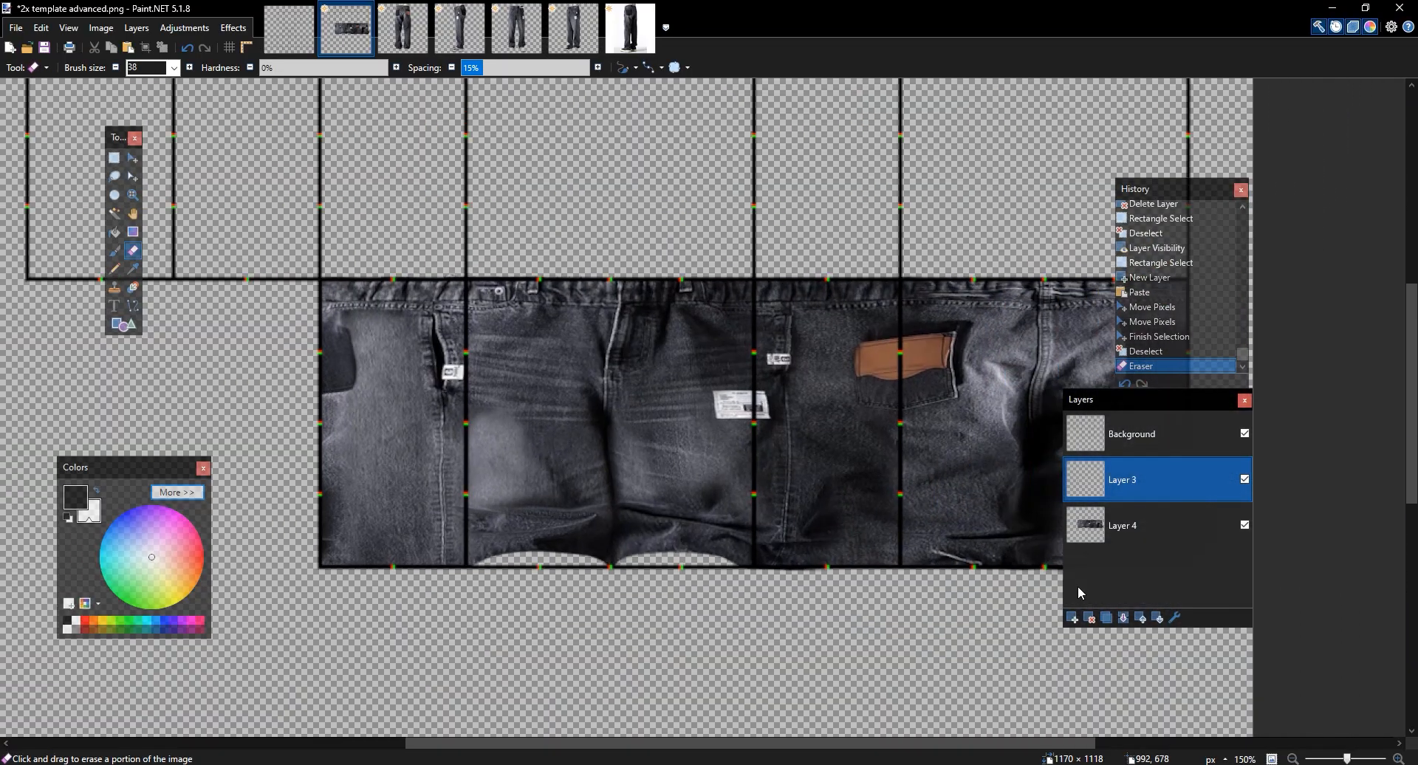
{"action": "key", "text": "ctrl+m"}
{"action": "left_click", "coordinate": [1245, 433]}
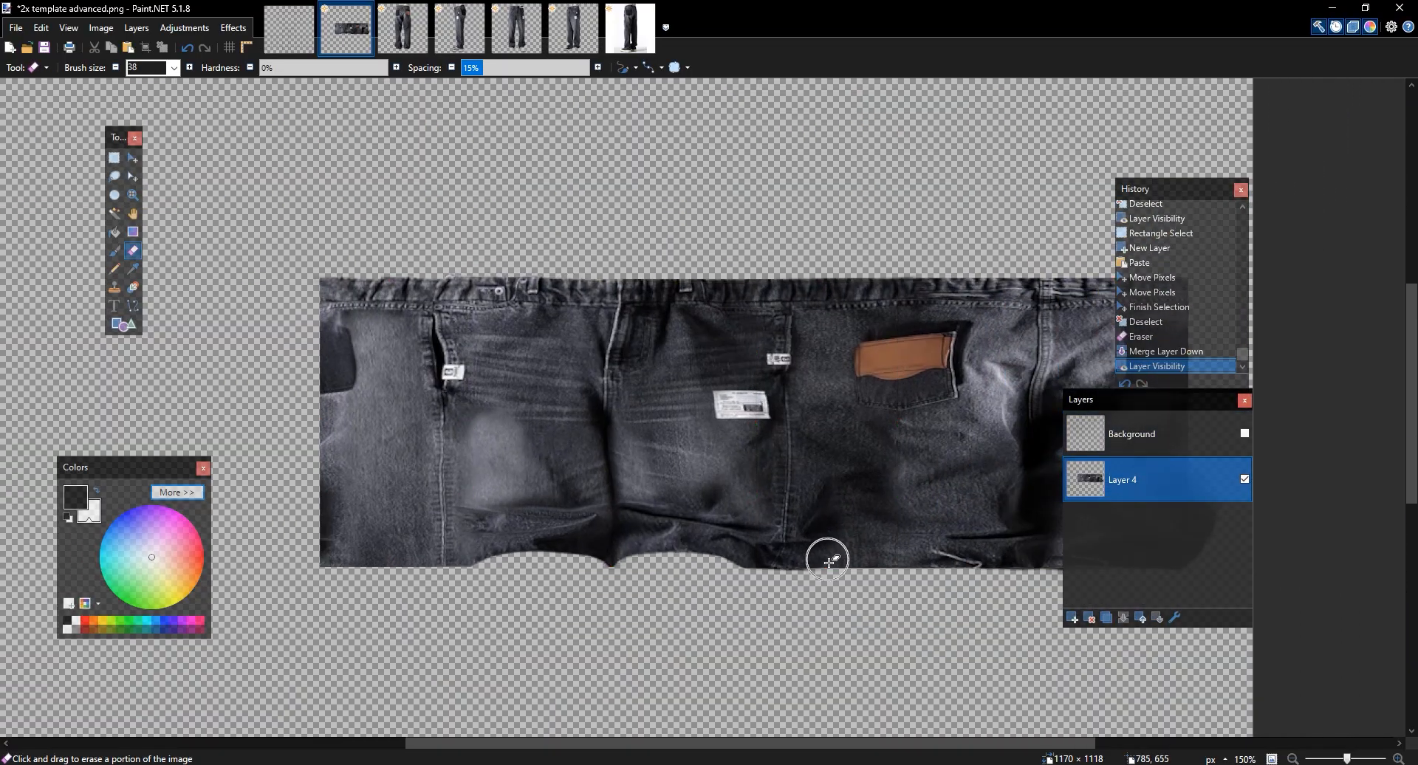
Switch to the jeans photo with the selected lower leg, undo its last four edits, copy the leg piece, and return to the template
{"action": "scroll", "coordinate": [622, 451], "scroll_direction": "up", "scroll_amount": 3}
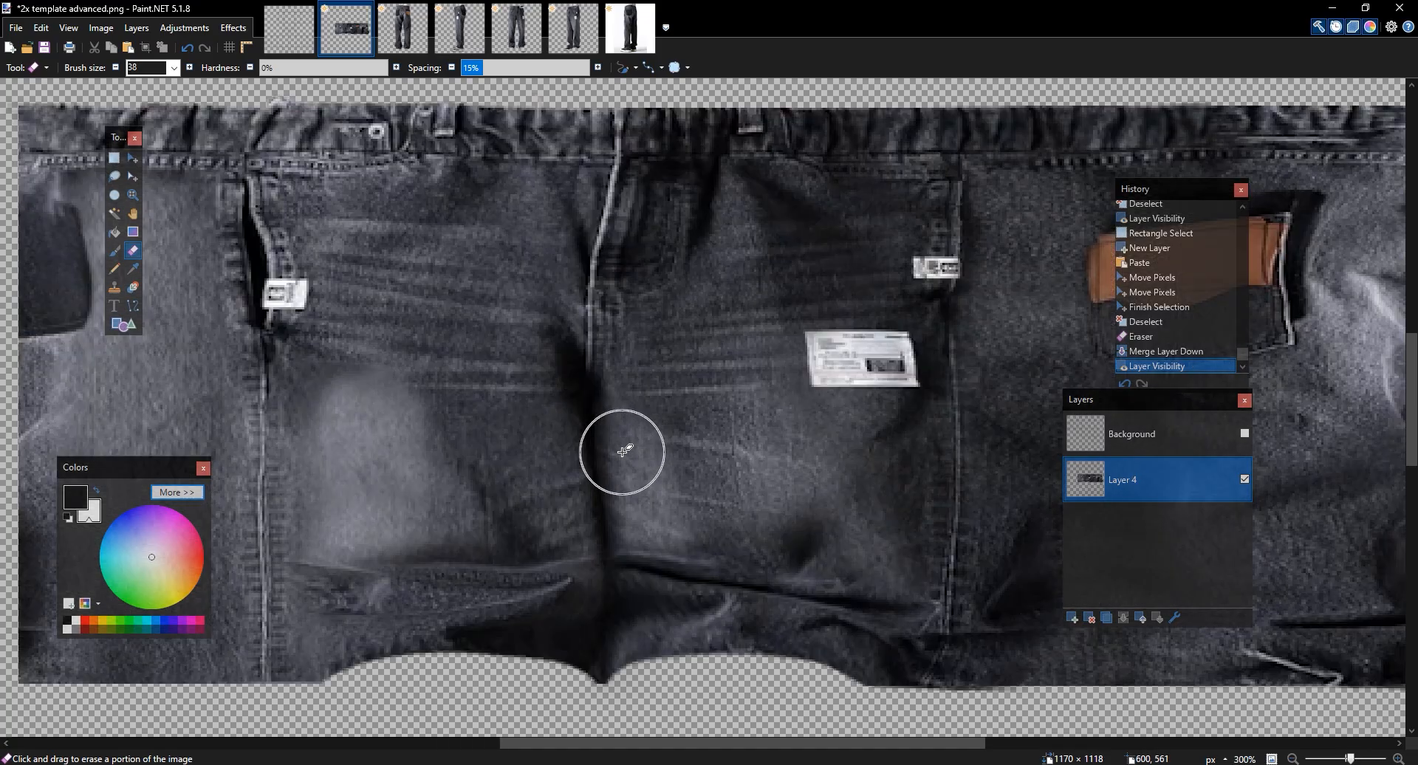
{"action": "left_click_drag", "start_coordinate": [565, 281], "coordinate": [578, 248]}
{"action": "left_click", "coordinate": [520, 37]}
{"action": "left_click", "coordinate": [572, 39]}
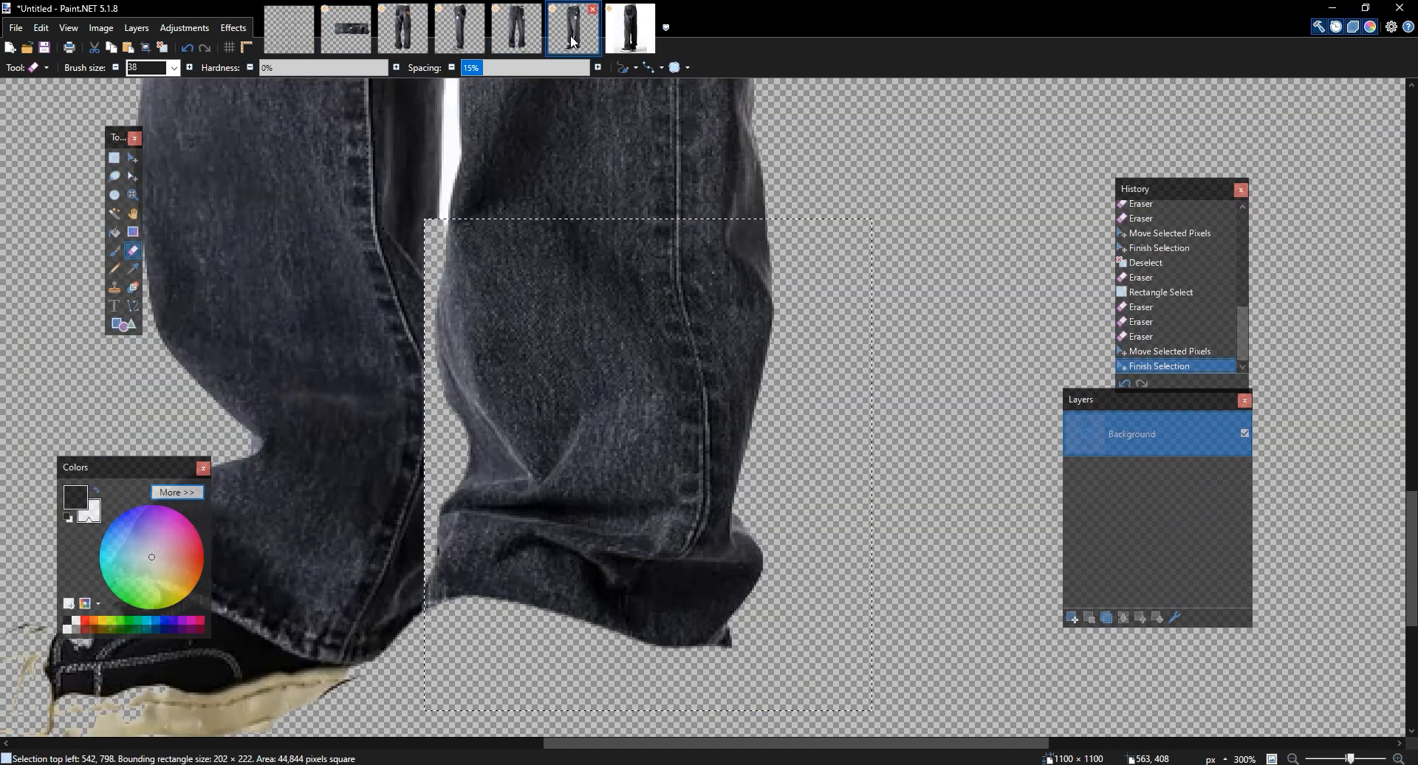
{"action": "key", "text": "ctrl+z"}
{"action": "key", "text": "ctrl+z"}
{"action": "key", "text": "ctrl+z"}
{"action": "key", "text": "ctrl+z"}
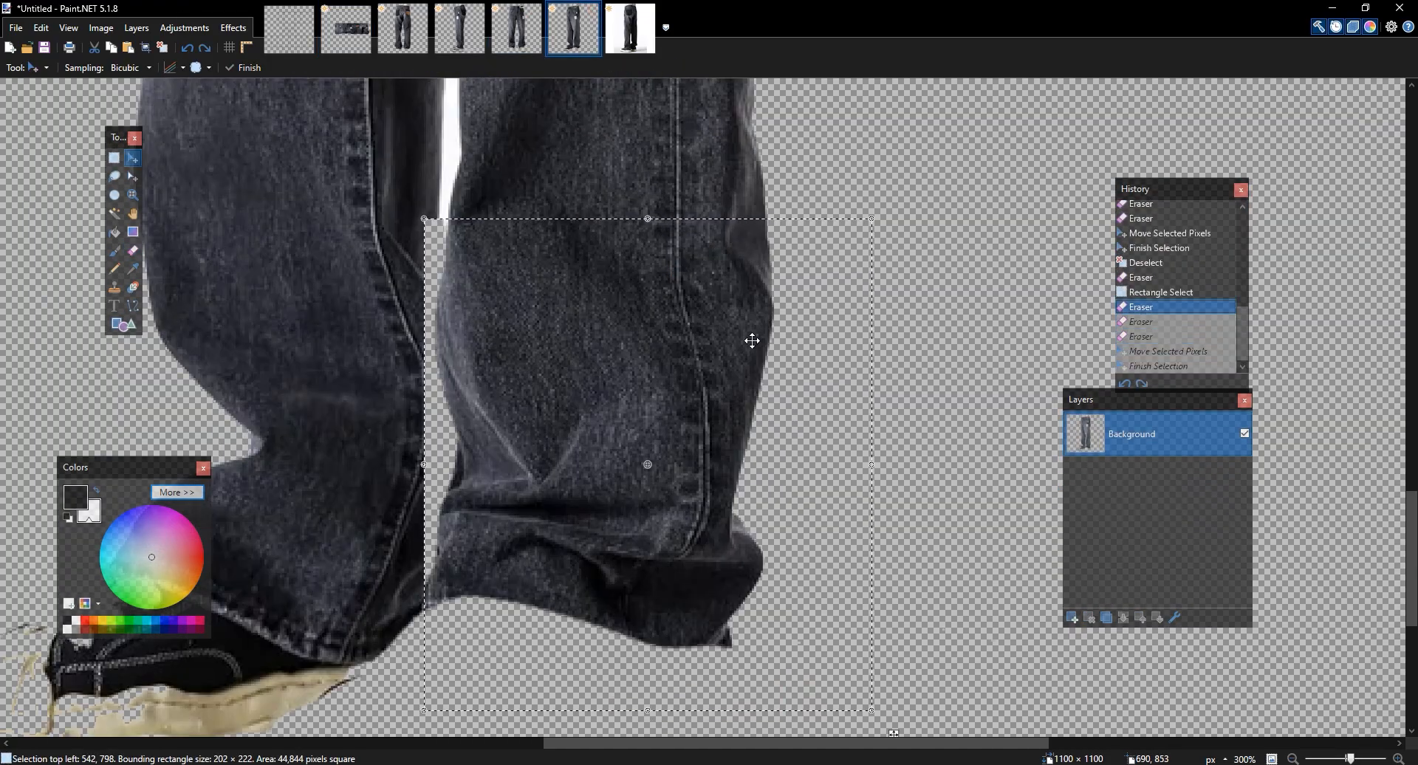
{"action": "left_click_drag", "start_coordinate": [637, 449], "coordinate": [639, 357]}
{"action": "left_click_drag", "start_coordinate": [541, 231], "coordinate": [498, 189]}
{"action": "left_click", "coordinate": [347, 33]}
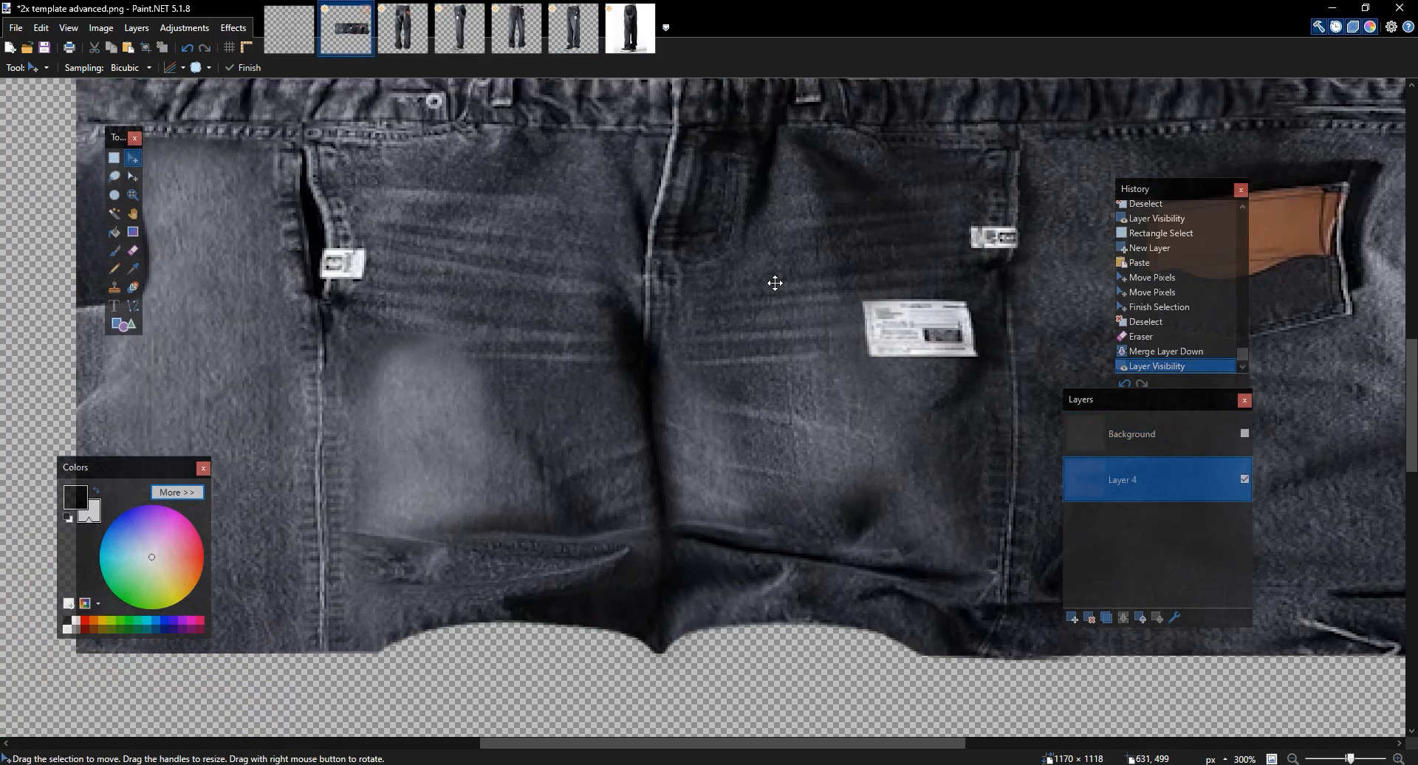
Paste the lower leg into a new layer, flip it horizontally, then resize and rotate it over the left front leg's knee and hem
{"action": "left_click", "coordinate": [1072, 618]}
{"action": "key", "text": "ctrl+v"}
{"action": "left_click_drag", "start_coordinate": [773, 445], "coordinate": [438, 427]}
{"action": "left_click", "coordinate": [233, 28]}
{"action": "left_click", "coordinate": [272, 322]}
{"action": "left_click_drag", "start_coordinate": [573, 506], "coordinate": [511, 474]}
{"action": "left_click_drag", "start_coordinate": [604, 673], "coordinate": [599, 541]}
{"action": "left_click_drag", "start_coordinate": [485, 505], "coordinate": [474, 605]}
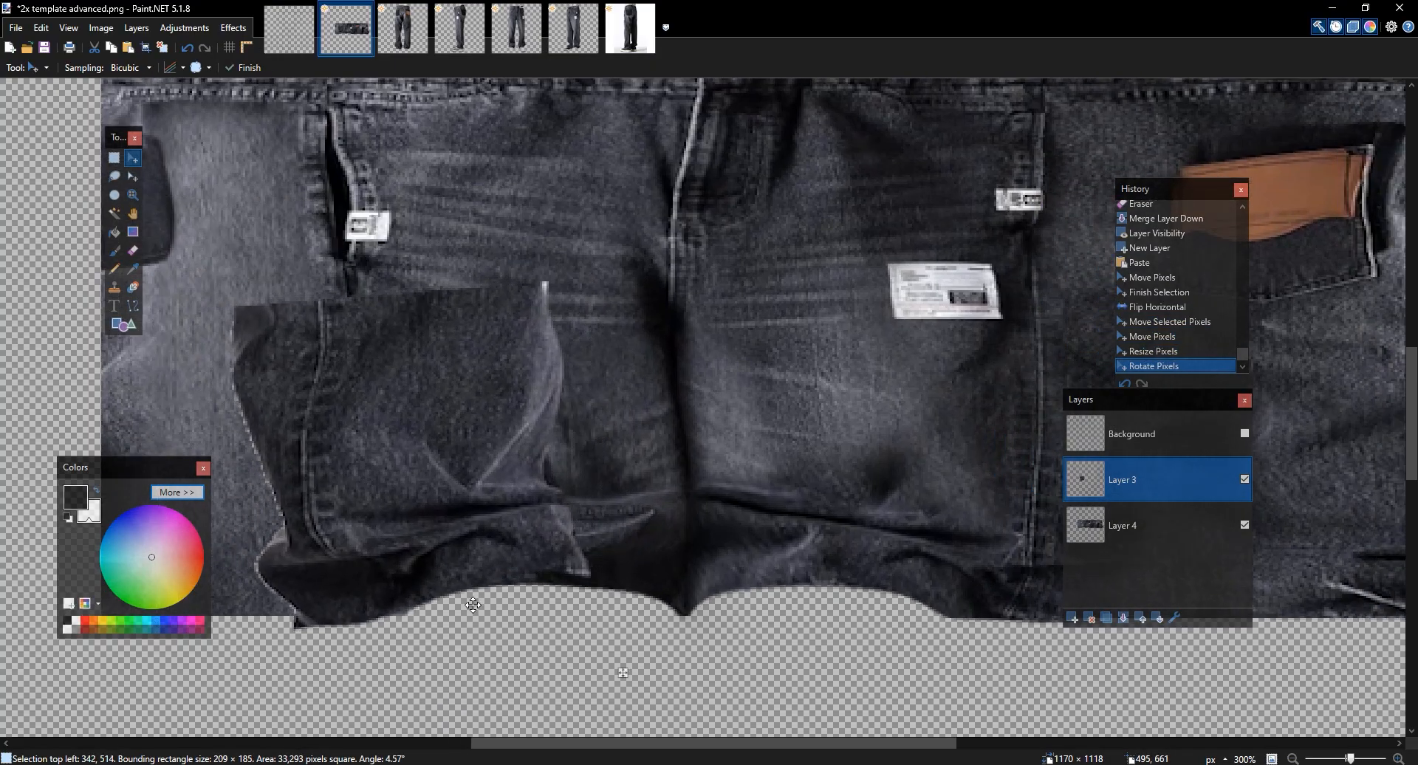
{"action": "key", "text": "ctrl+d"}
Compare the leg piece with the layer below, then squash it vertically by lowering its upper edge
{"action": "left_click", "coordinate": [1244, 480]}
{"action": "left_click", "coordinate": [1244, 479]}
{"action": "key", "text": "s"}
{"action": "left_click_drag", "start_coordinate": [209, 222], "coordinate": [704, 536]}
{"action": "key", "text": "m"}
{"action": "left_click_drag", "start_coordinate": [447, 229], "coordinate": [447, 271]}
{"action": "key", "text": "ctrl+d"}
Erase the leg piece's upper part, outer side and inner hem edge with a soft 78-pixel eraser to blend it in
{"action": "key", "text": "e"}
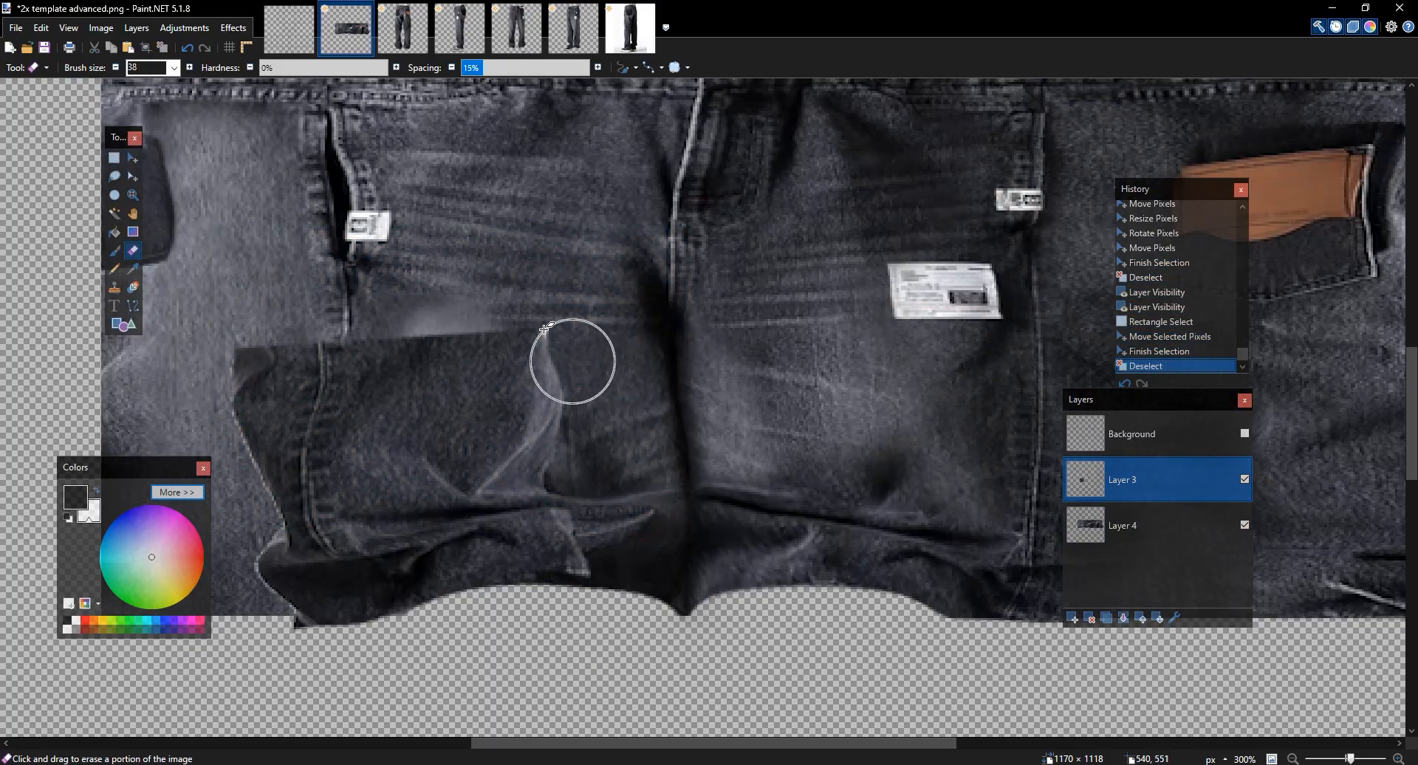
{"action": "mouse_move", "coordinate": [434, 303]}
{"action": "left_mouse_down"}
{"action": "mouse_move", "coordinate": [628, 287]}
{"action": "mouse_move", "coordinate": [428, 413]}
{"action": "mouse_move", "coordinate": [446, 425]}
{"action": "mouse_move", "coordinate": [434, 525]}
{"action": "mouse_move", "coordinate": [486, 367]}
{"action": "mouse_move", "coordinate": [563, 310]}
{"action": "mouse_move", "coordinate": [649, 319]}
{"action": "mouse_move", "coordinate": [734, 380]}
{"action": "left_mouse_up"}
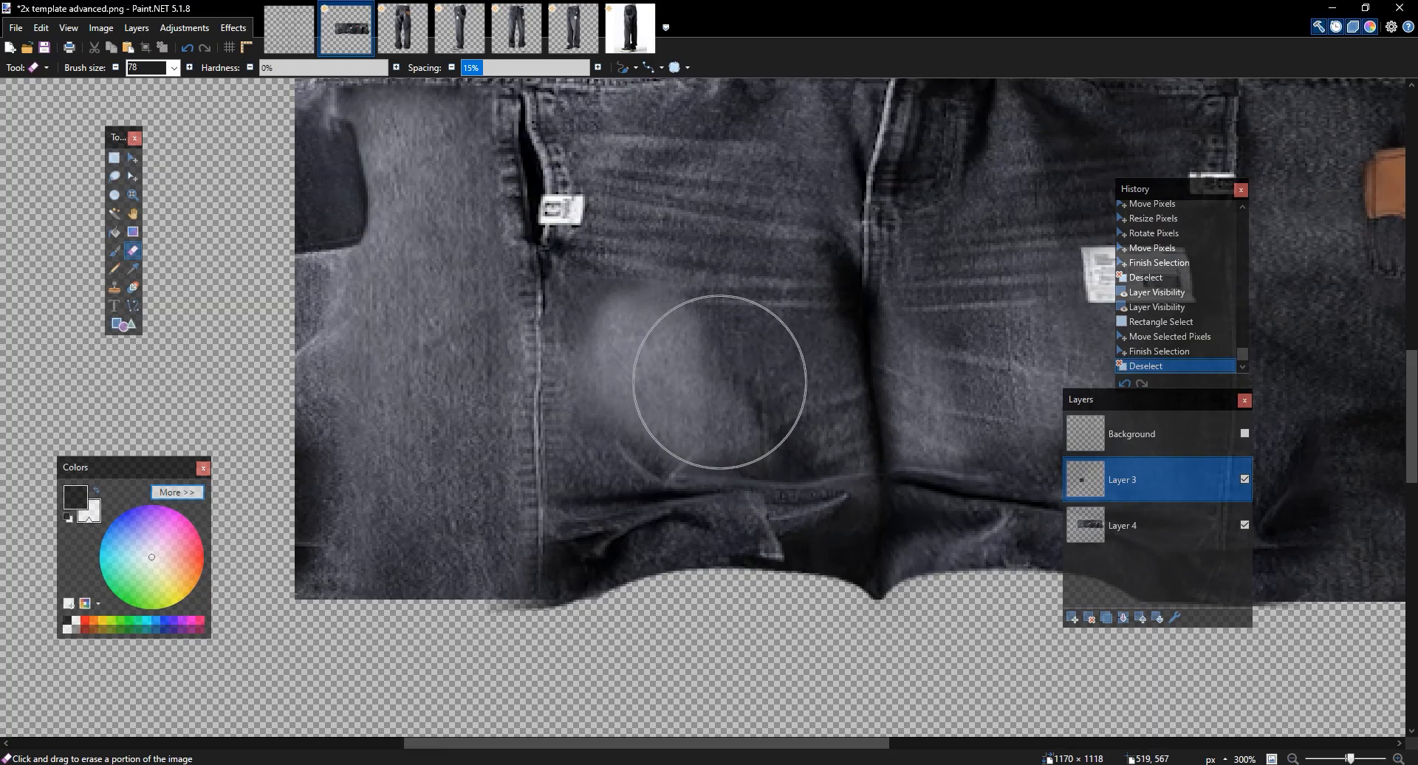
{"action": "left_click_drag", "start_coordinate": [806, 594], "coordinate": [803, 589]}
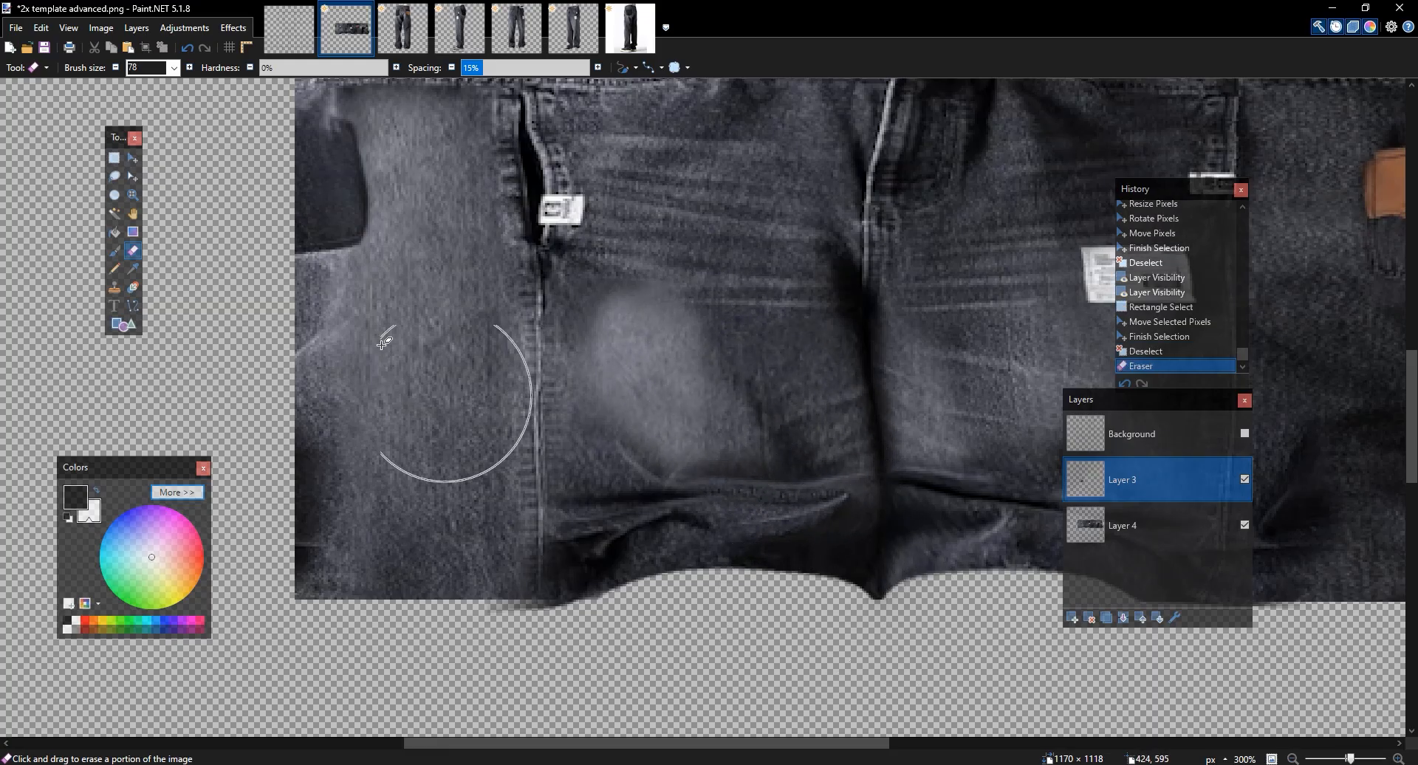
{"action": "left_click", "coordinate": [1244, 478]}
{"action": "left_click", "coordinate": [1245, 478]}
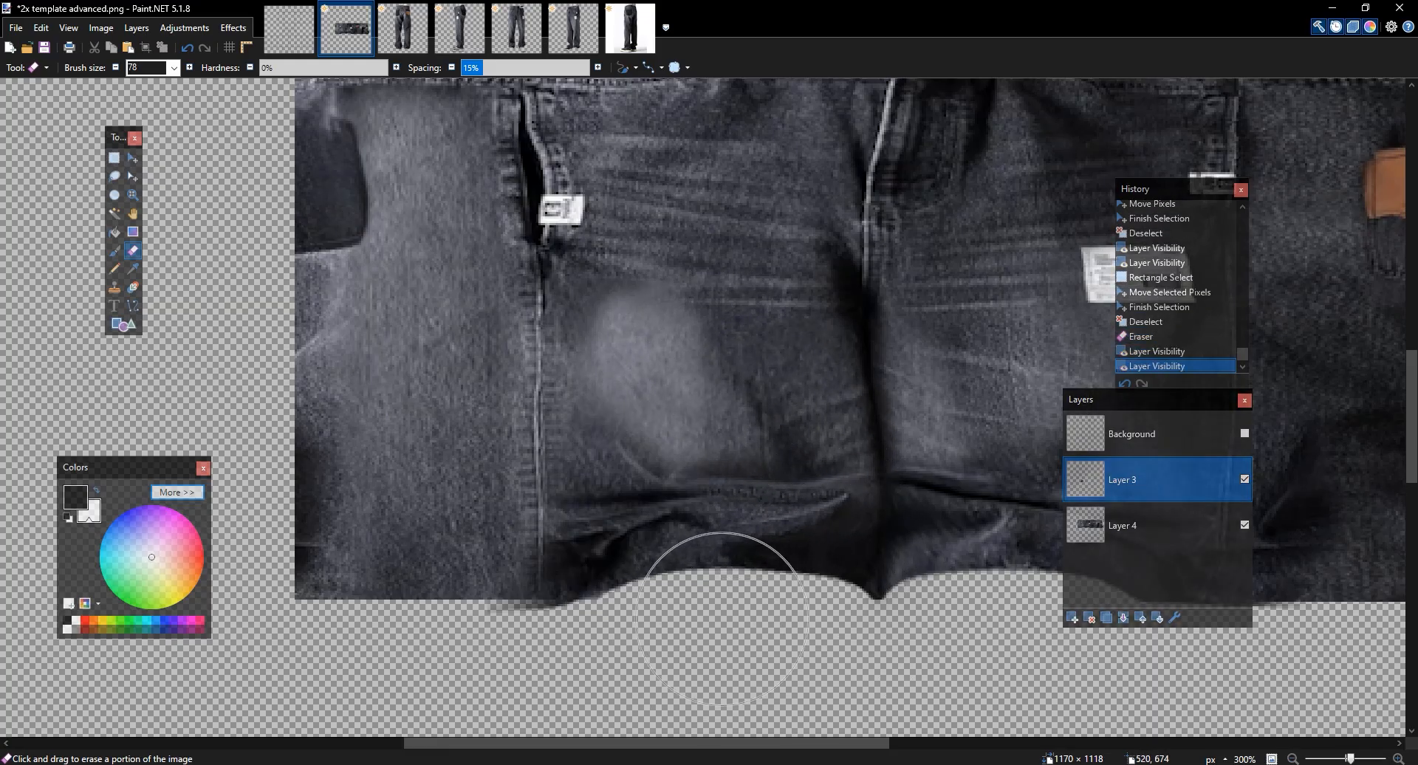
{"action": "left_click_drag", "start_coordinate": [664, 659], "coordinate": [681, 650]}
{"action": "left_click_drag", "start_coordinate": [876, 587], "coordinate": [838, 581]}
Select the leftover fabric sticking out below the left leg's outer hem on Layer 3 and cut it away
{"action": "key", "text": "s"}
{"action": "mouse_move", "coordinate": [604, 640]}
{"action": "left_mouse_down"}
{"action": "mouse_move", "coordinate": [399, 585]}
{"action": "mouse_move", "coordinate": [383, 595]}
{"action": "left_mouse_up"}
{"action": "left_click", "coordinate": [96, 54]}
Duplicate the blended leg piece's layer and merge the copy down onto it to strengthen the folds
{"action": "scroll", "coordinate": [712, 274], "scroll_direction": "down", "scroll_amount": 5}
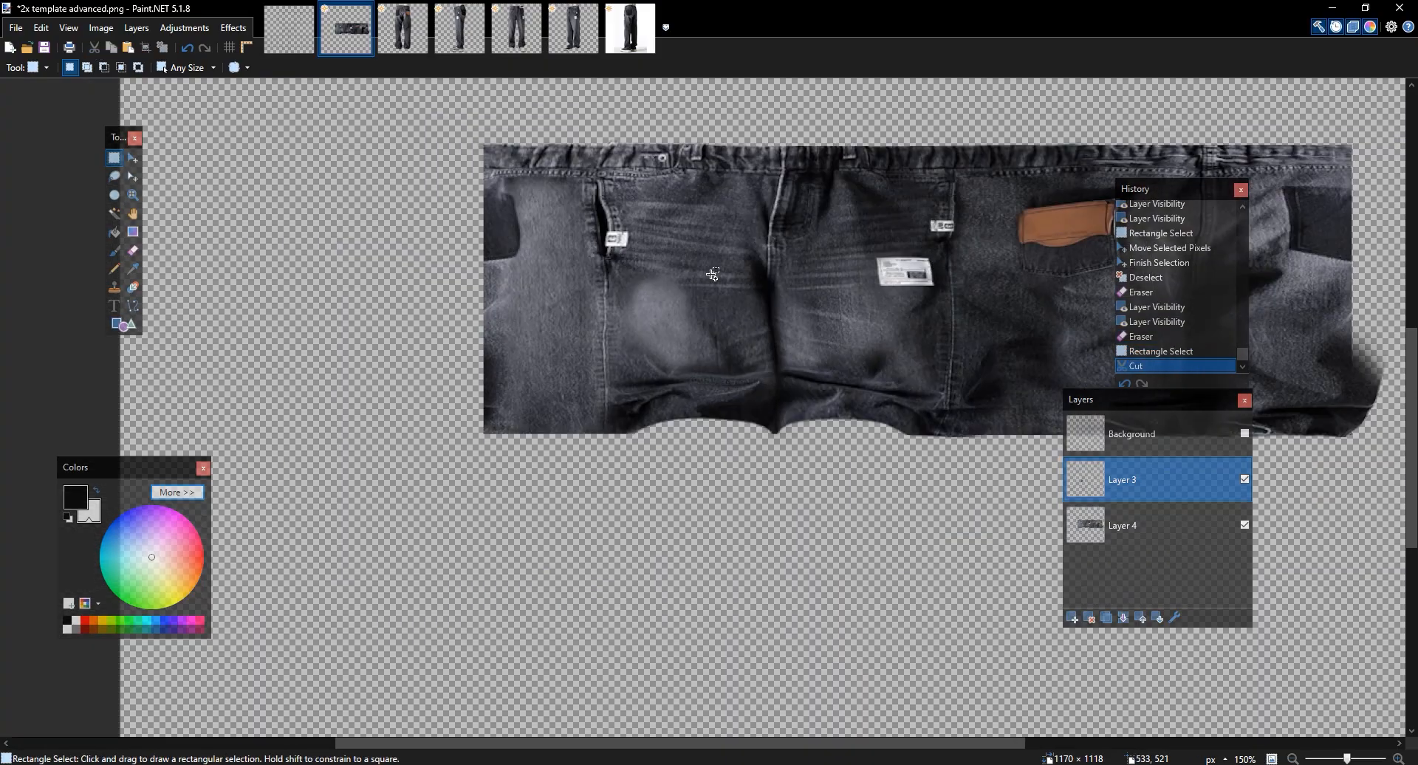
{"action": "scroll", "coordinate": [713, 274], "scroll_direction": "up", "scroll_amount": 3}
{"action": "scroll", "coordinate": [713, 274], "scroll_direction": "up", "scroll_amount": 2}
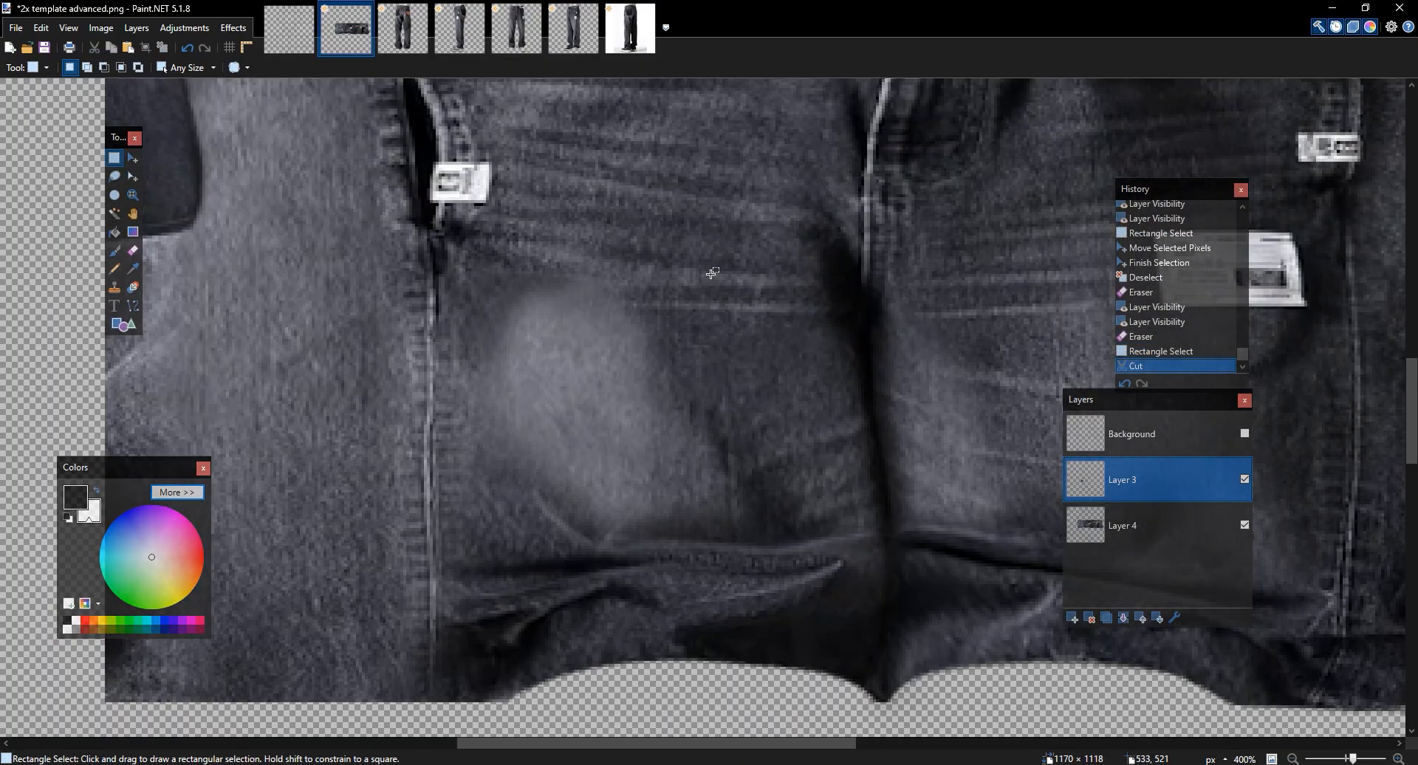
{"action": "left_click", "coordinate": [1107, 618]}
{"action": "left_click", "coordinate": [1118, 618]}
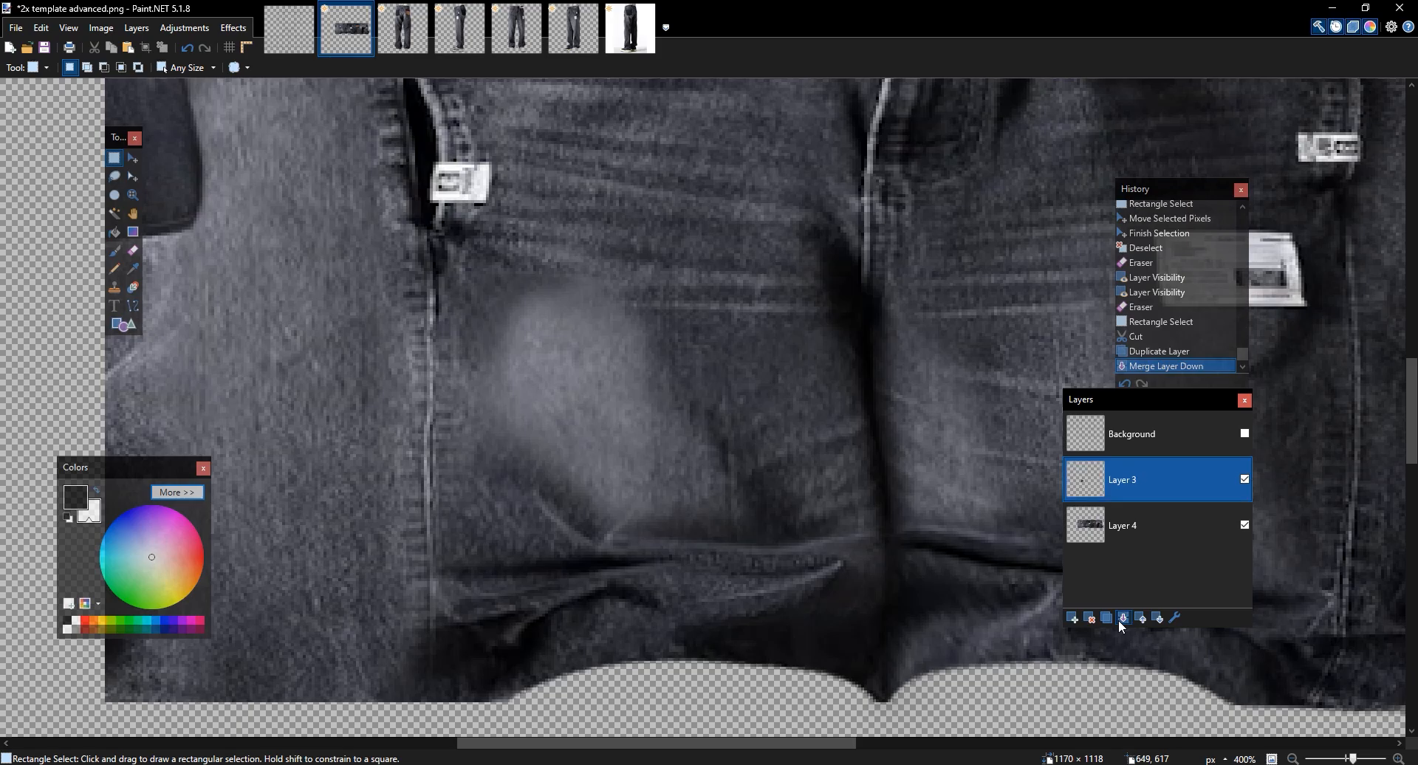
Erase the leg piece over the faded lower knee with a soft 38-pixel eraser and merge it down into Layer 4
{"action": "key", "text": "e"}
{"action": "mouse_move", "coordinate": [523, 430]}
{"action": "left_mouse_down"}
{"action": "mouse_move", "coordinate": [554, 452]}
{"action": "mouse_move", "coordinate": [531, 440]}
{"action": "left_mouse_up"}
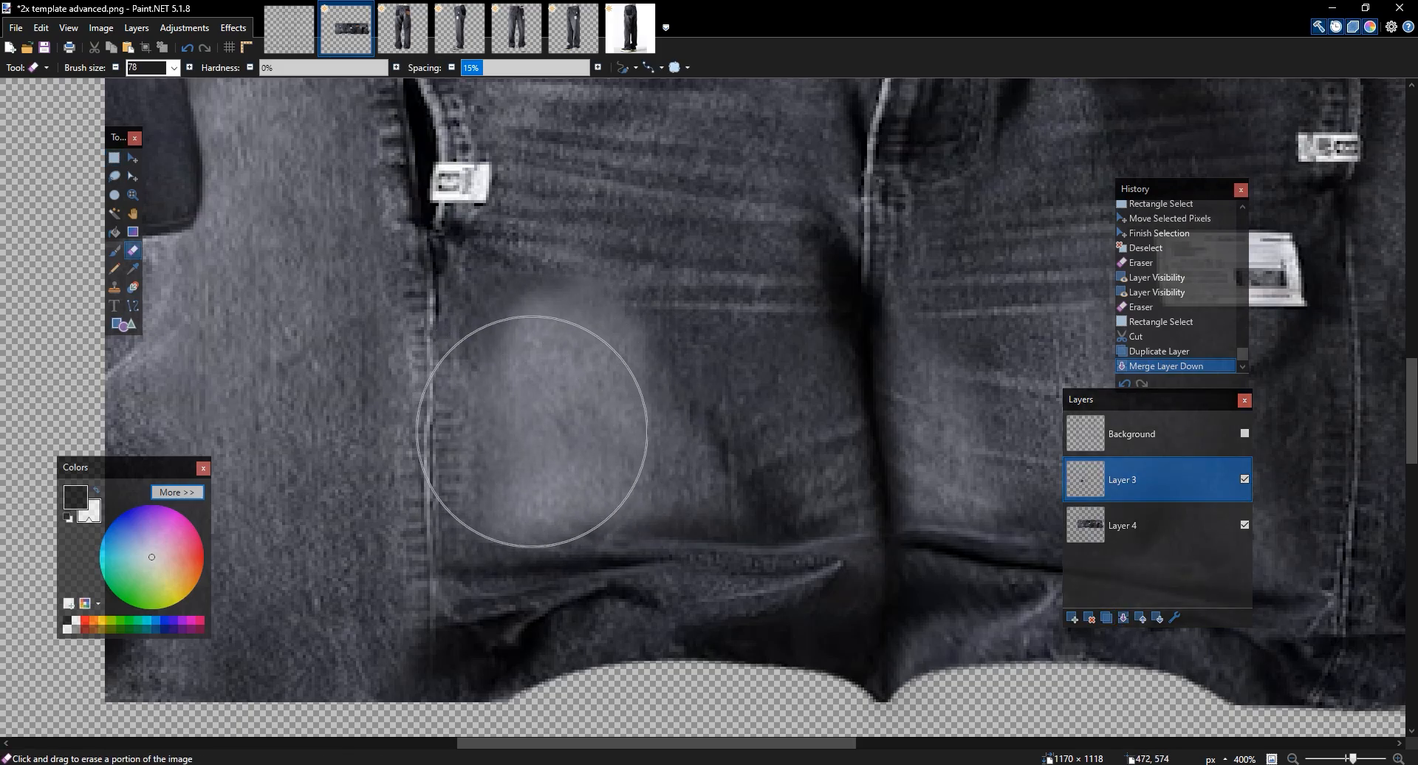
{"action": "key", "text": "ctrl+z"}
{"action": "left_click", "coordinate": [117, 69]}
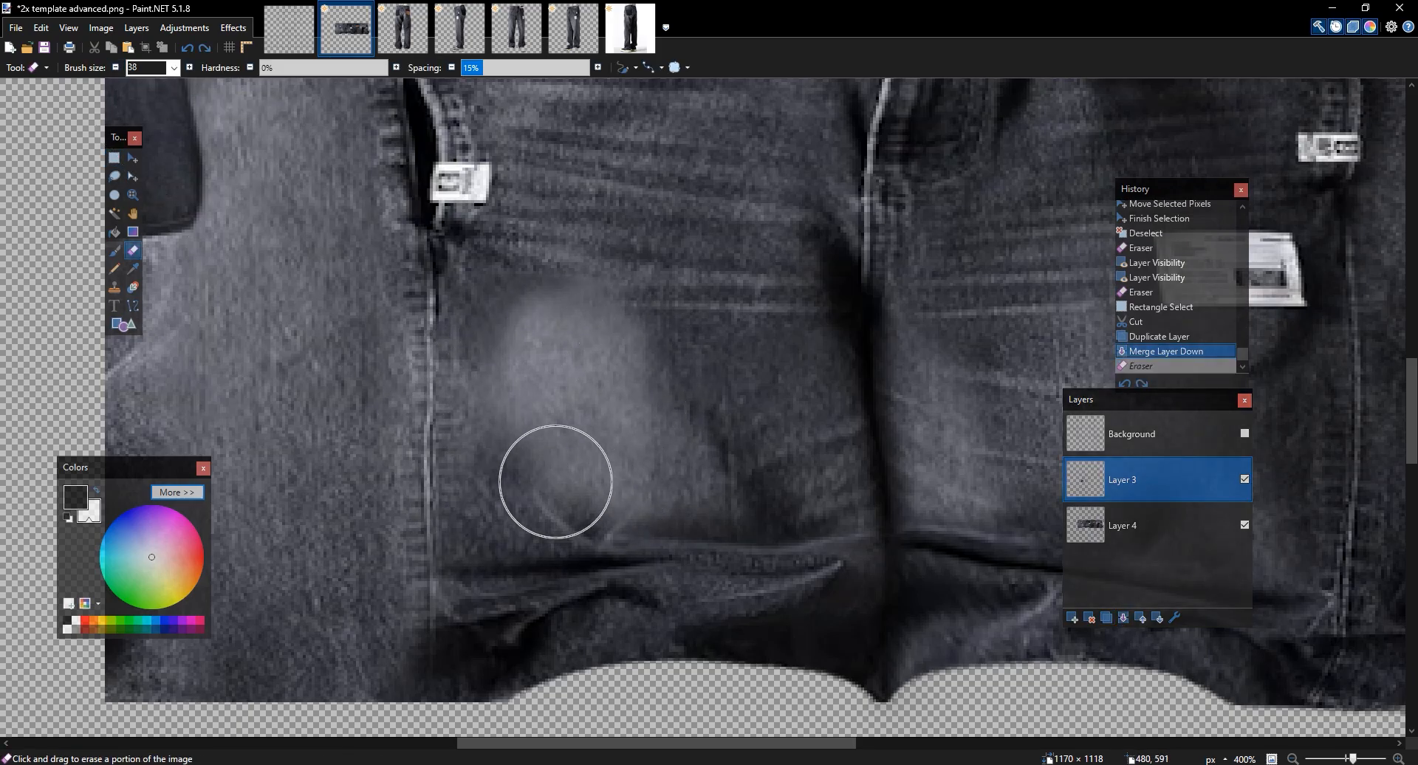
{"action": "left_click_drag", "start_coordinate": [505, 480], "coordinate": [511, 480]}
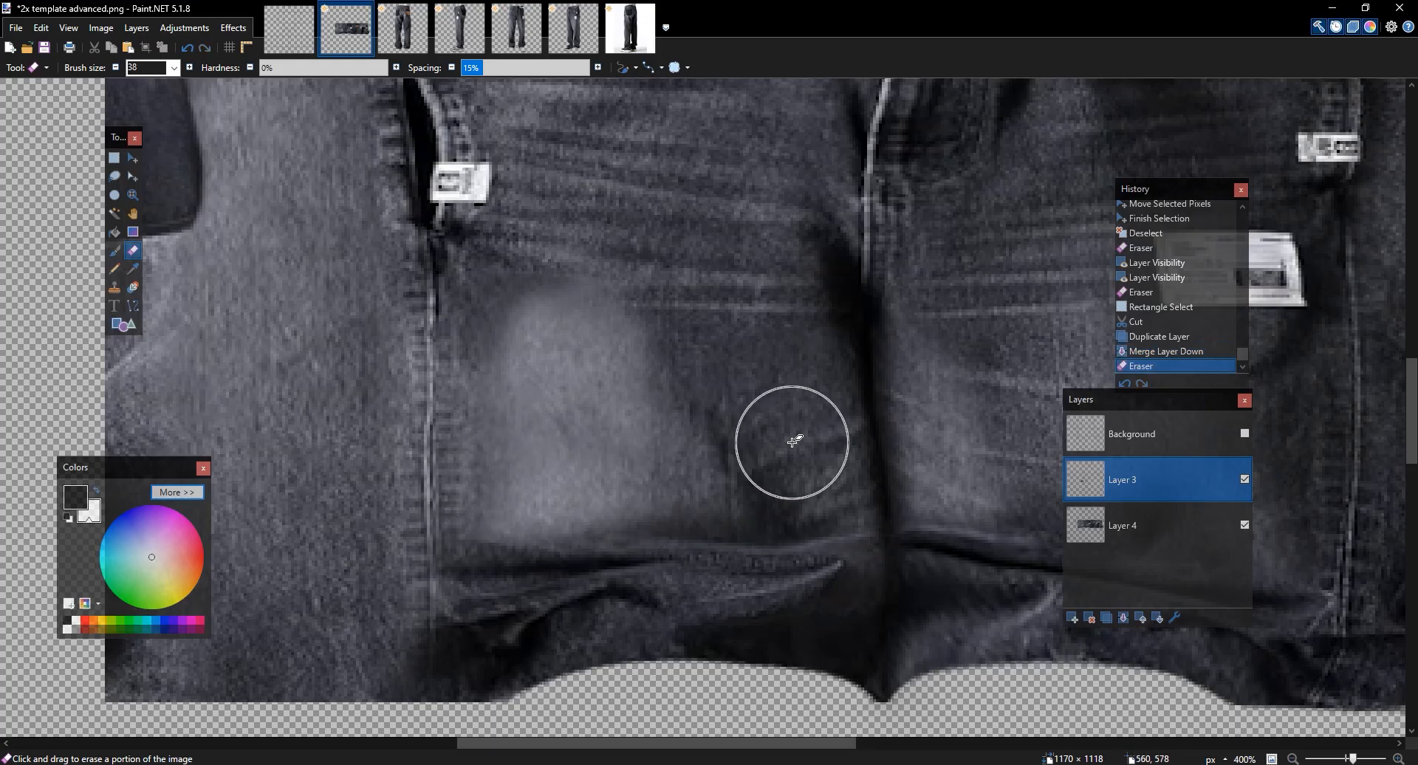
{"action": "scroll", "coordinate": [791, 442], "scroll_direction": "down", "scroll_amount": 3}
{"action": "scroll", "coordinate": [791, 442], "scroll_direction": "up", "scroll_amount": 2}
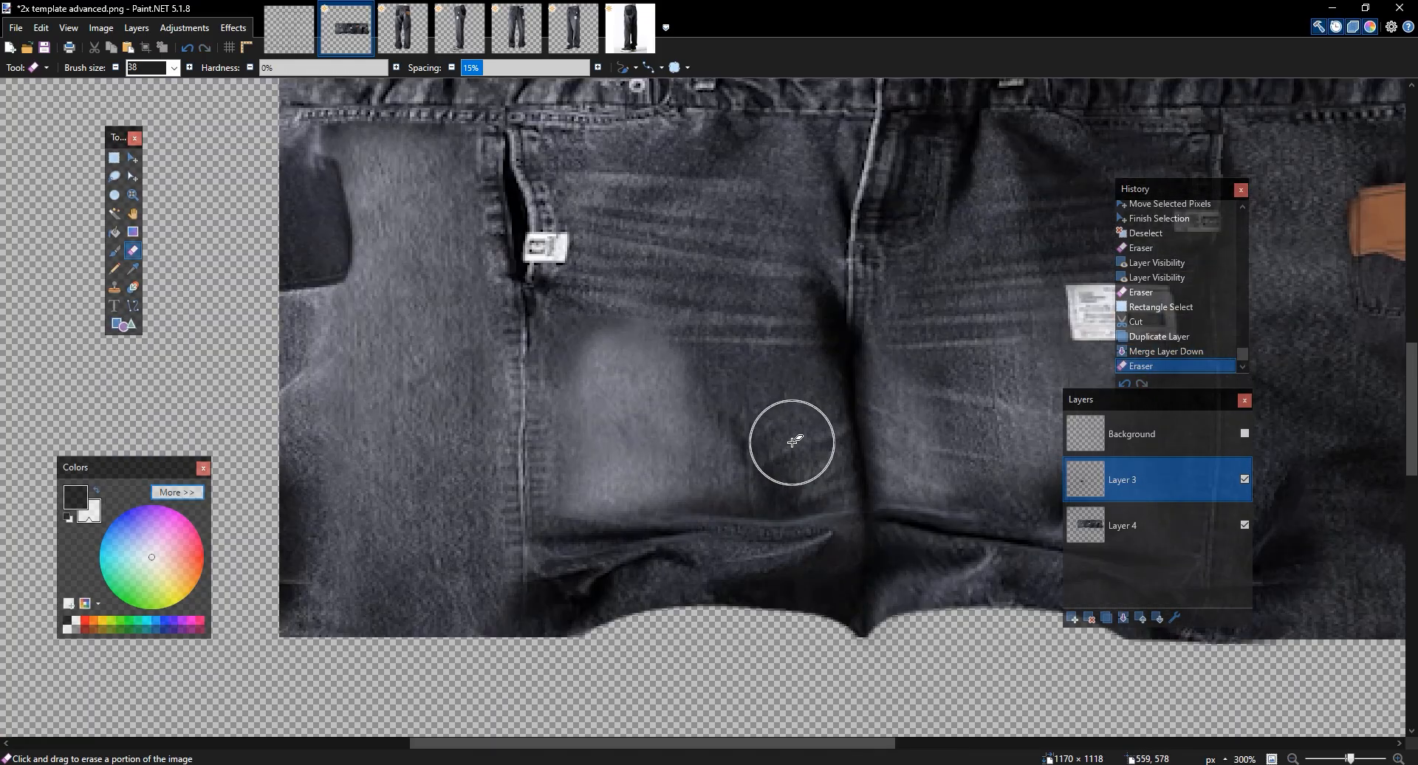
{"action": "left_click", "coordinate": [1123, 617]}
Copy the lower trouser leg above the shoe in the fourth open image onto a new layer of the 2x template
{"action": "left_click", "coordinate": [459, 33]}
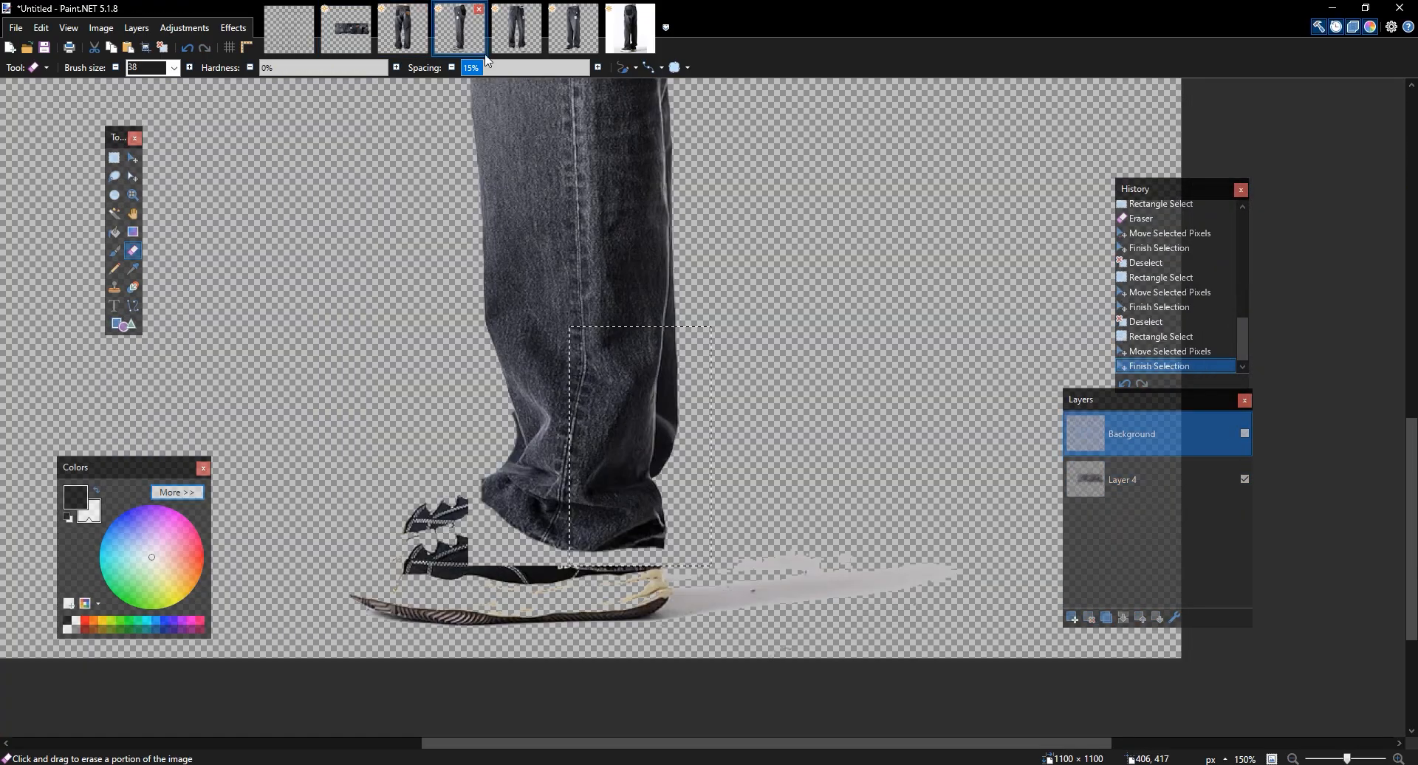
{"action": "key", "text": "s"}
{"action": "left_click_drag", "start_coordinate": [696, 565], "coordinate": [471, 286]}
{"action": "key", "text": "m"}
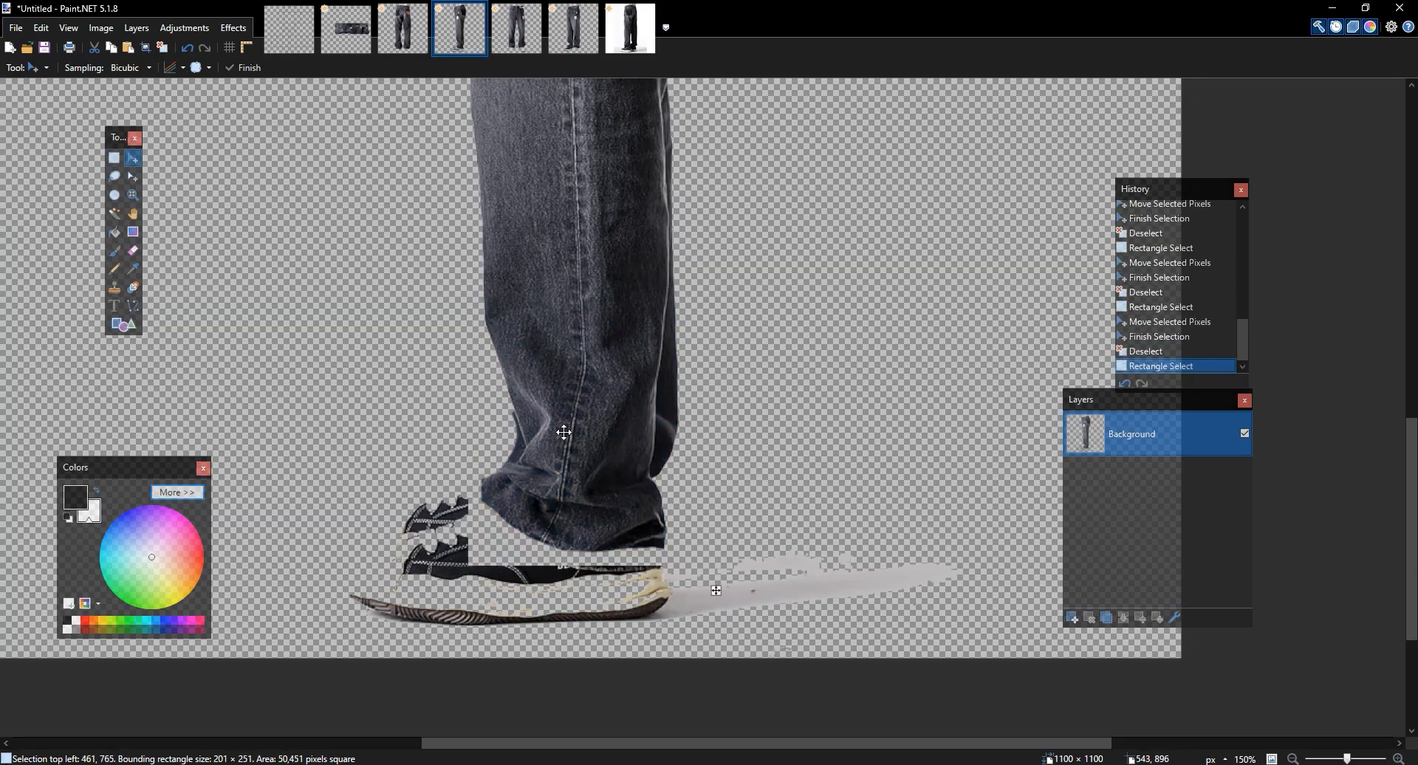
{"action": "left_click", "coordinate": [564, 433]}
{"action": "left_click", "coordinate": [345, 33]}
{"action": "key", "text": "ctrl+shift+n"}
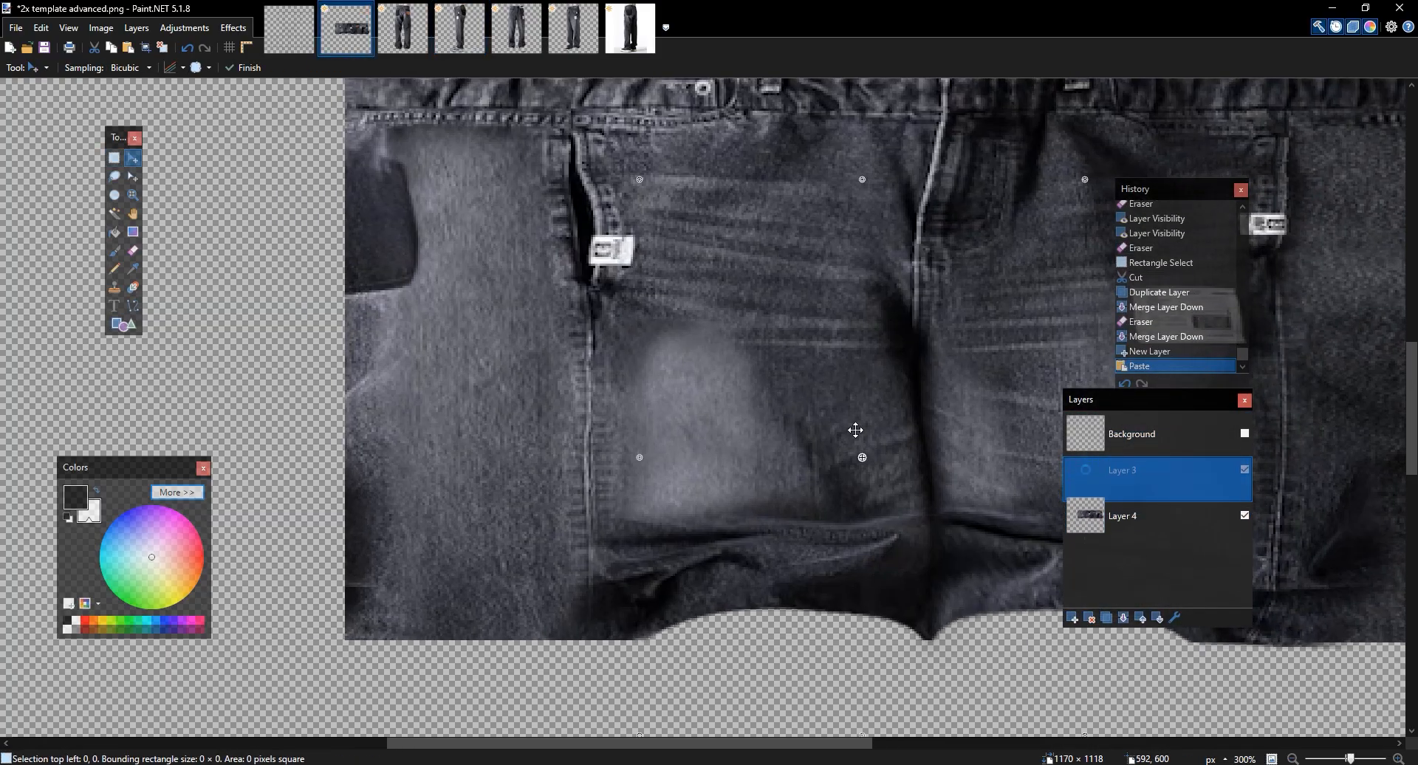
{"action": "key", "text": "ctrl+v"}
Flip the pasted leg piece horizontally, shrink it, rotate it about -5.88° and align it with the left outer seam and hem
{"action": "left_click", "coordinate": [233, 27]}
{"action": "left_click", "coordinate": [268, 322]}
{"action": "left_click_drag", "start_coordinate": [972, 537], "coordinate": [753, 556]}
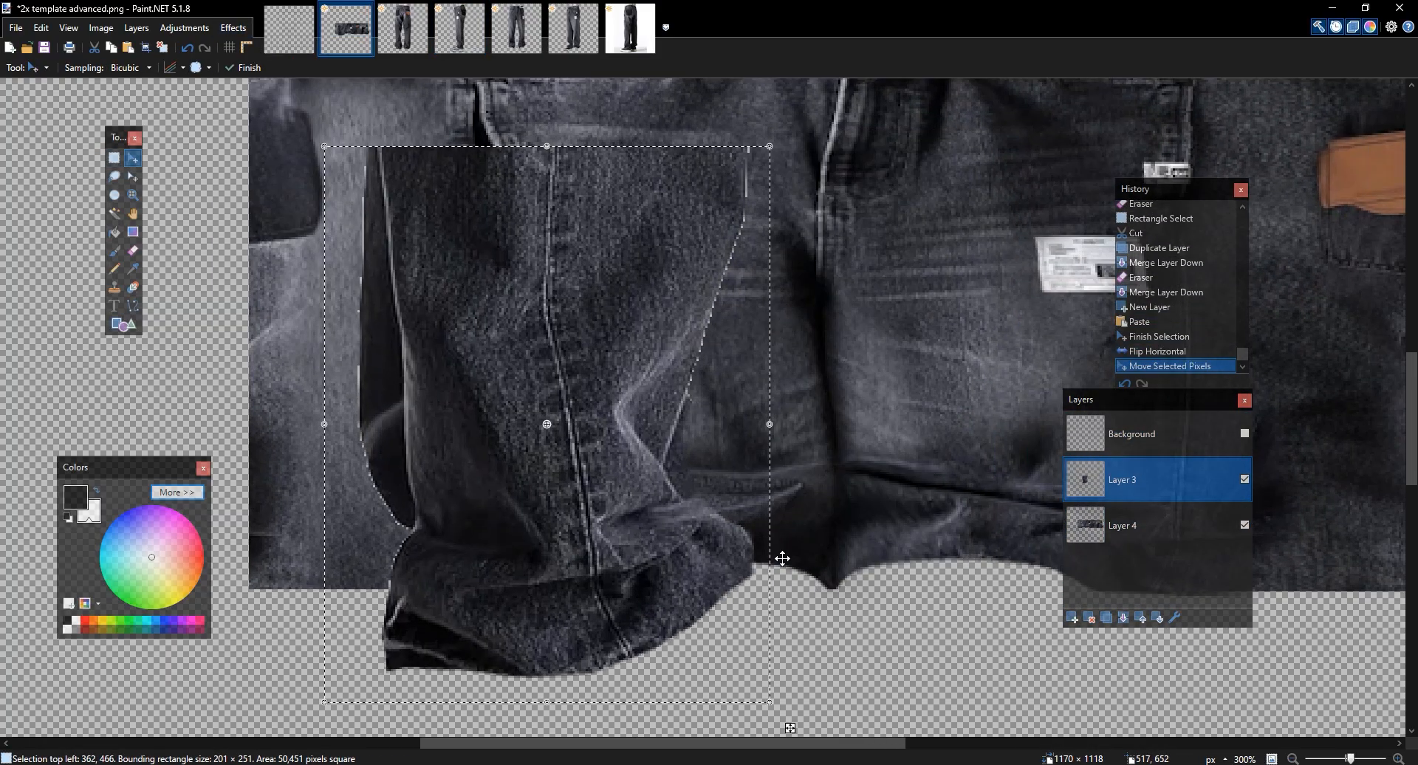
{"action": "left_click_drag", "start_coordinate": [777, 705], "coordinate": [657, 438]}
{"action": "left_click_drag", "start_coordinate": [586, 392], "coordinate": [577, 575]}
{"action": "left_click_drag", "start_coordinate": [649, 616], "coordinate": [642, 621]}
{"action": "left_click_drag", "start_coordinate": [512, 557], "coordinate": [510, 557]}
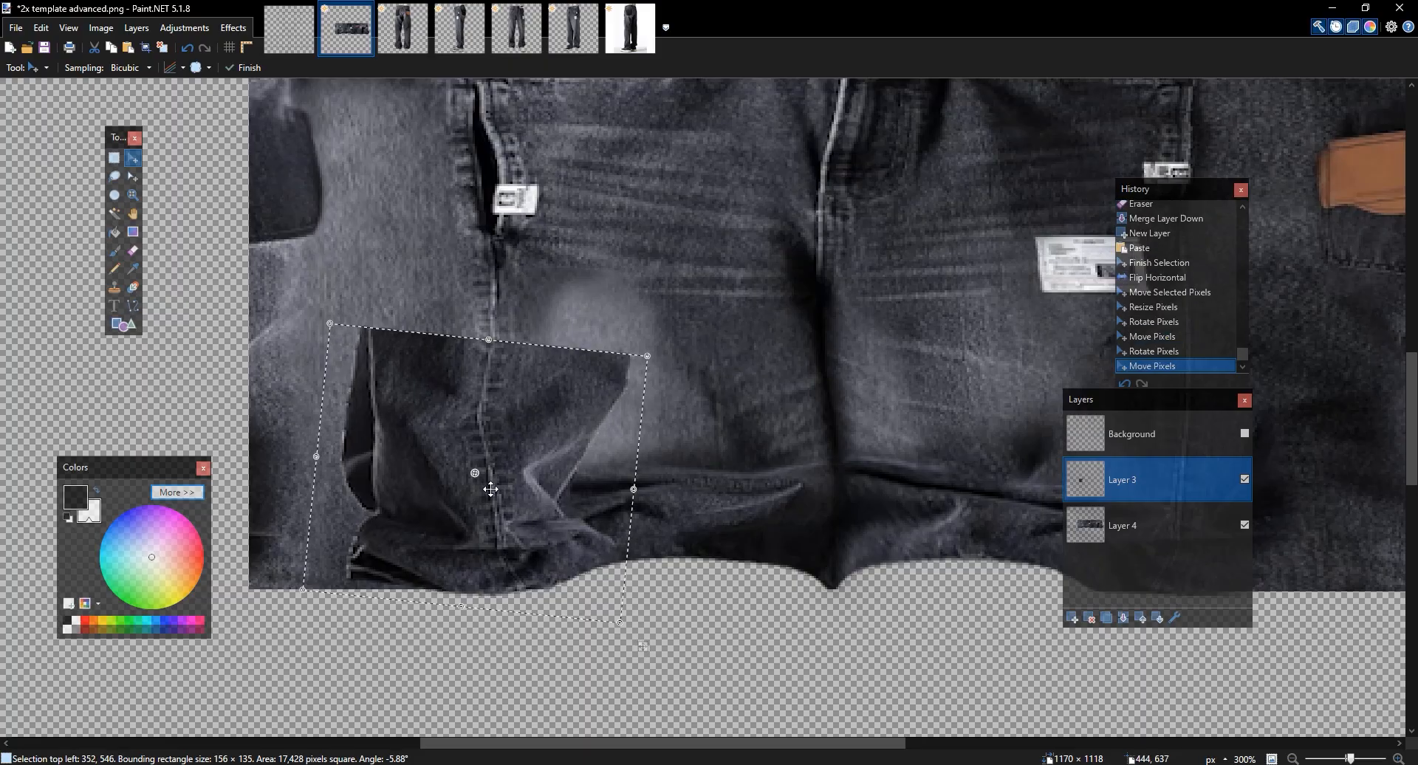
{"action": "key", "text": "ctrl+d"}
Nudge the leg piece on Layer 3 one pixel to the right and deselect it
{"action": "key", "text": "e"}
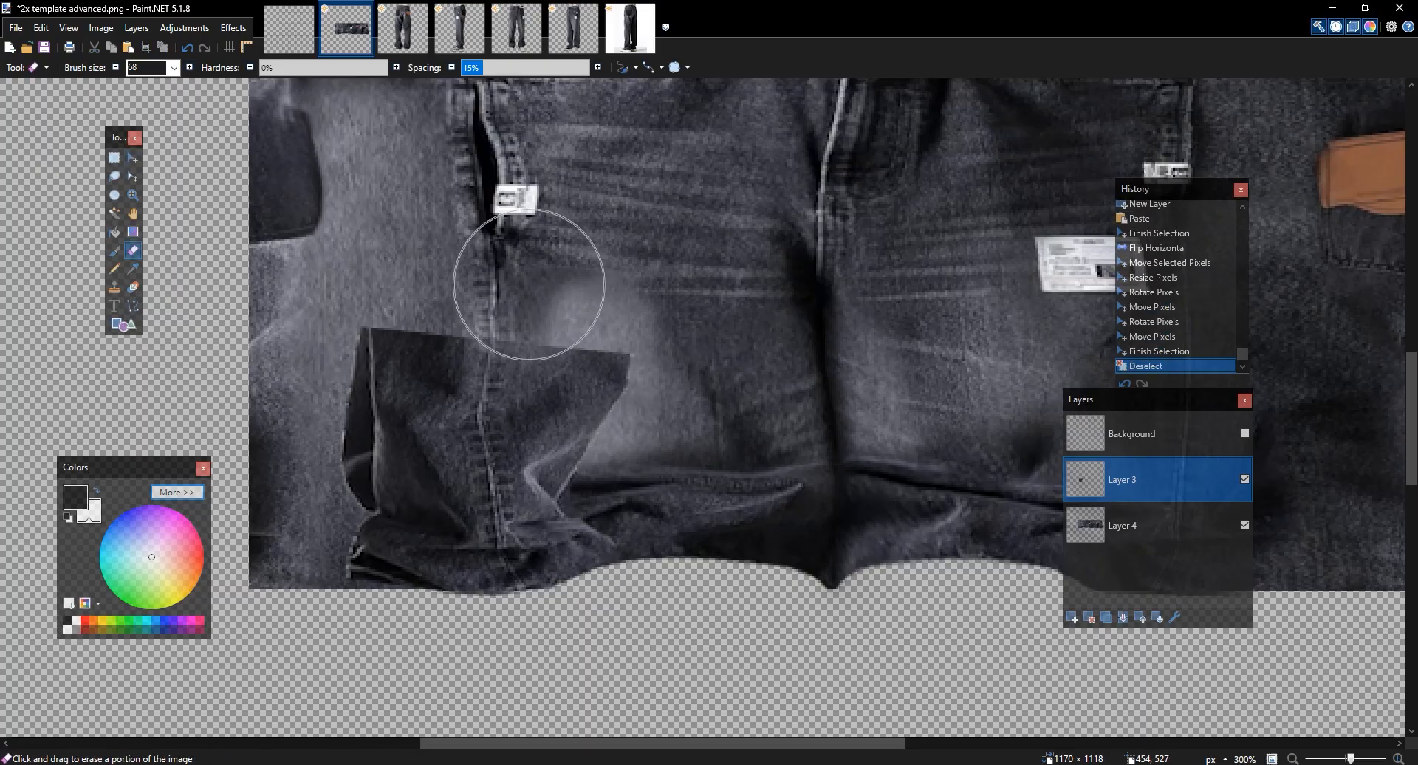
{"action": "key", "text": "ctrl+a"}
{"action": "key", "text": "m"}
{"action": "left_click_drag", "start_coordinate": [599, 295], "coordinate": [604, 296]}
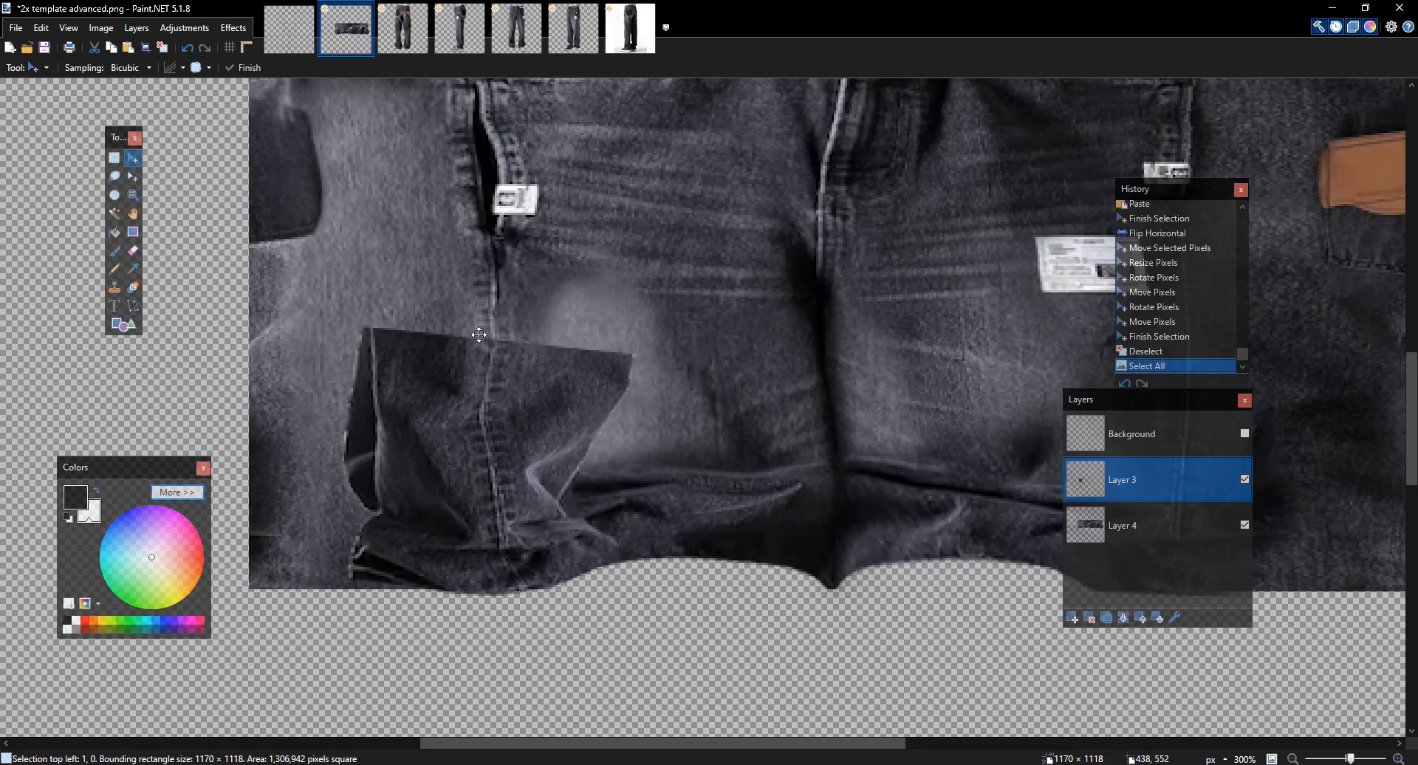
{"action": "key", "text": "ctrl+d"}
Erase the leg piece's part on the knee side of the outer seam with a soft 68-pixel eraser
{"action": "key", "text": "e"}
{"action": "mouse_move", "coordinate": [517, 312]}
{"action": "left_mouse_down"}
{"action": "mouse_move", "coordinate": [569, 325]}
{"action": "mouse_move", "coordinate": [596, 443]}
{"action": "left_mouse_up"}
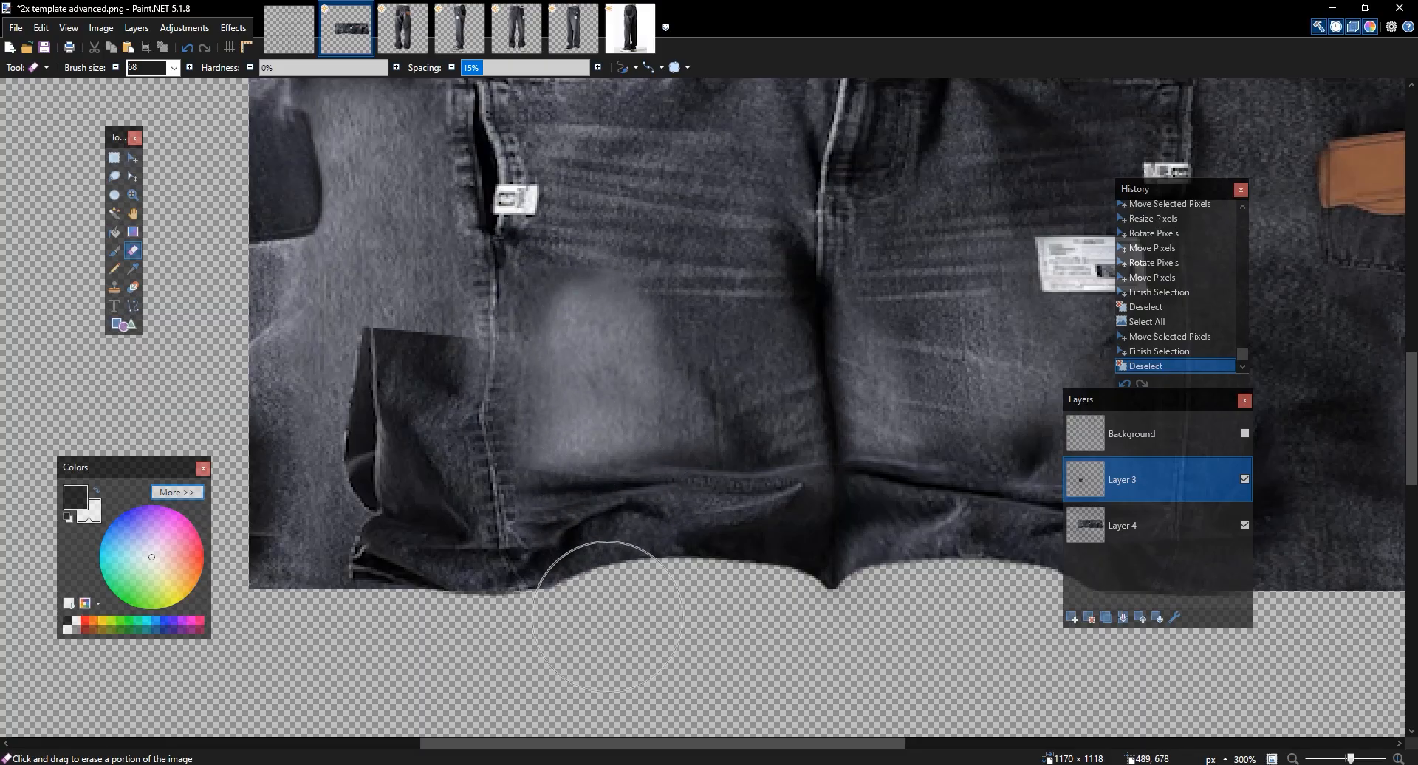
{"action": "left_click_drag", "start_coordinate": [620, 617], "coordinate": [621, 616]}
Extend the leg piece's hem section slightly downward and cut away the leftover fabric overhanging below the template's hem
{"action": "key", "text": "s"}
{"action": "left_click_drag", "start_coordinate": [325, 520], "coordinate": [602, 644]}
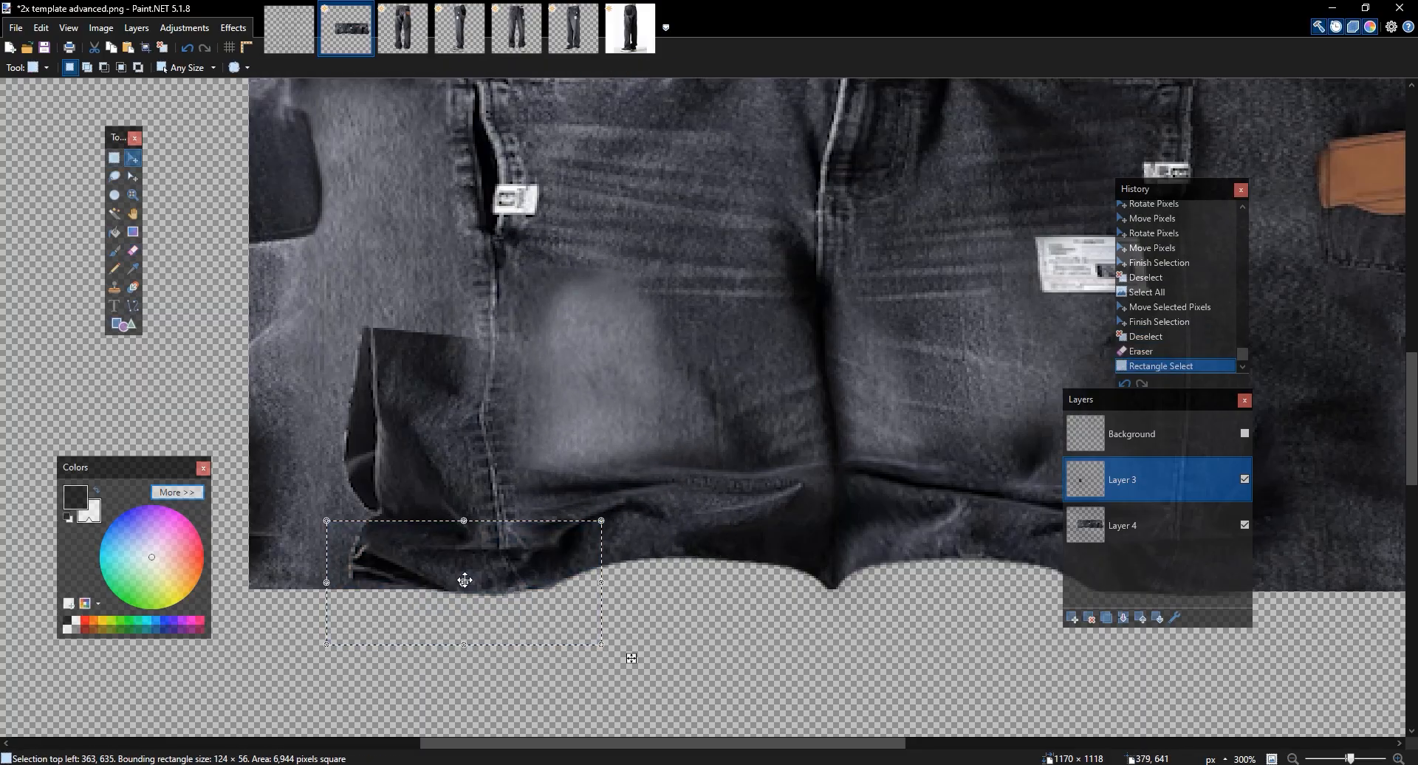
{"action": "key", "text": "m"}
{"action": "left_click_drag", "start_coordinate": [478, 647], "coordinate": [476, 655]}
{"action": "key", "text": "ctrl+d"}
{"action": "key", "text": "s"}
{"action": "mouse_move", "coordinate": [648, 655]}
{"action": "left_mouse_down"}
{"action": "mouse_move", "coordinate": [293, 590]}
{"action": "mouse_move", "coordinate": [323, 511]}
{"action": "mouse_move", "coordinate": [327, 440]}
{"action": "left_mouse_up"}
{"action": "key", "text": "ctrl+x"}
Erase the leg piece's outer side and upper edge with a soft 53-pixel eraser to blend it into the denim
{"action": "key", "text": "e"}
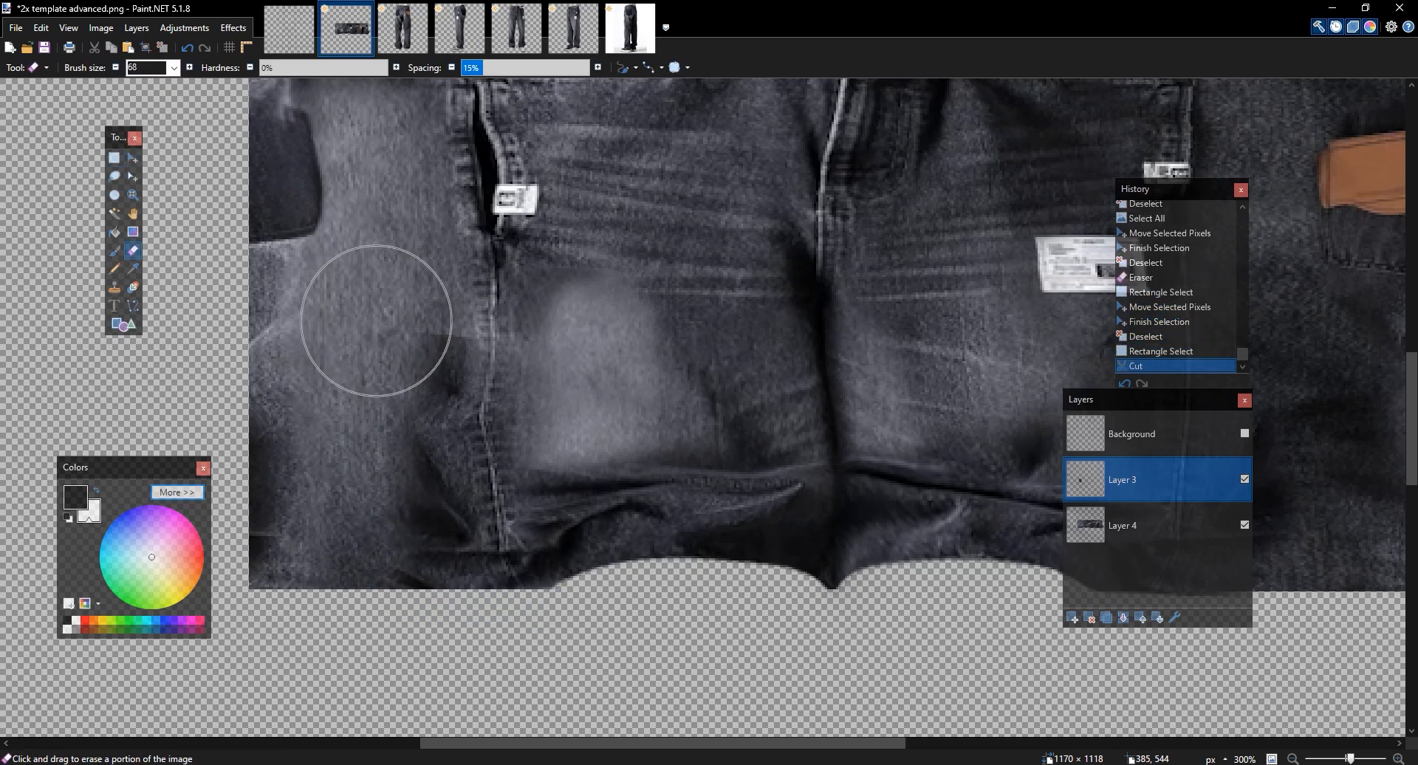
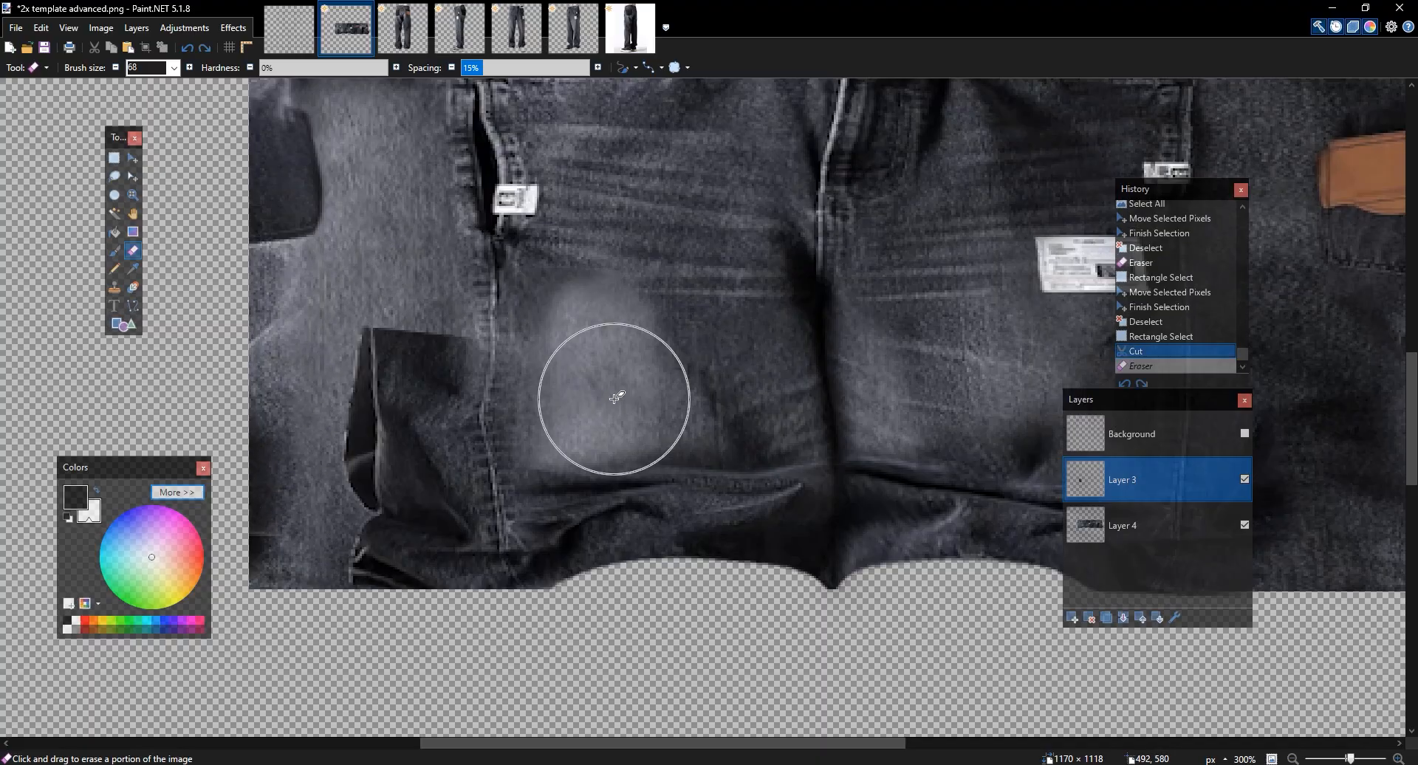
{"action": "scroll", "coordinate": [616, 398], "scroll_direction": "up", "scroll_amount": 1}
{"action": "left_click", "coordinate": [116, 67]}
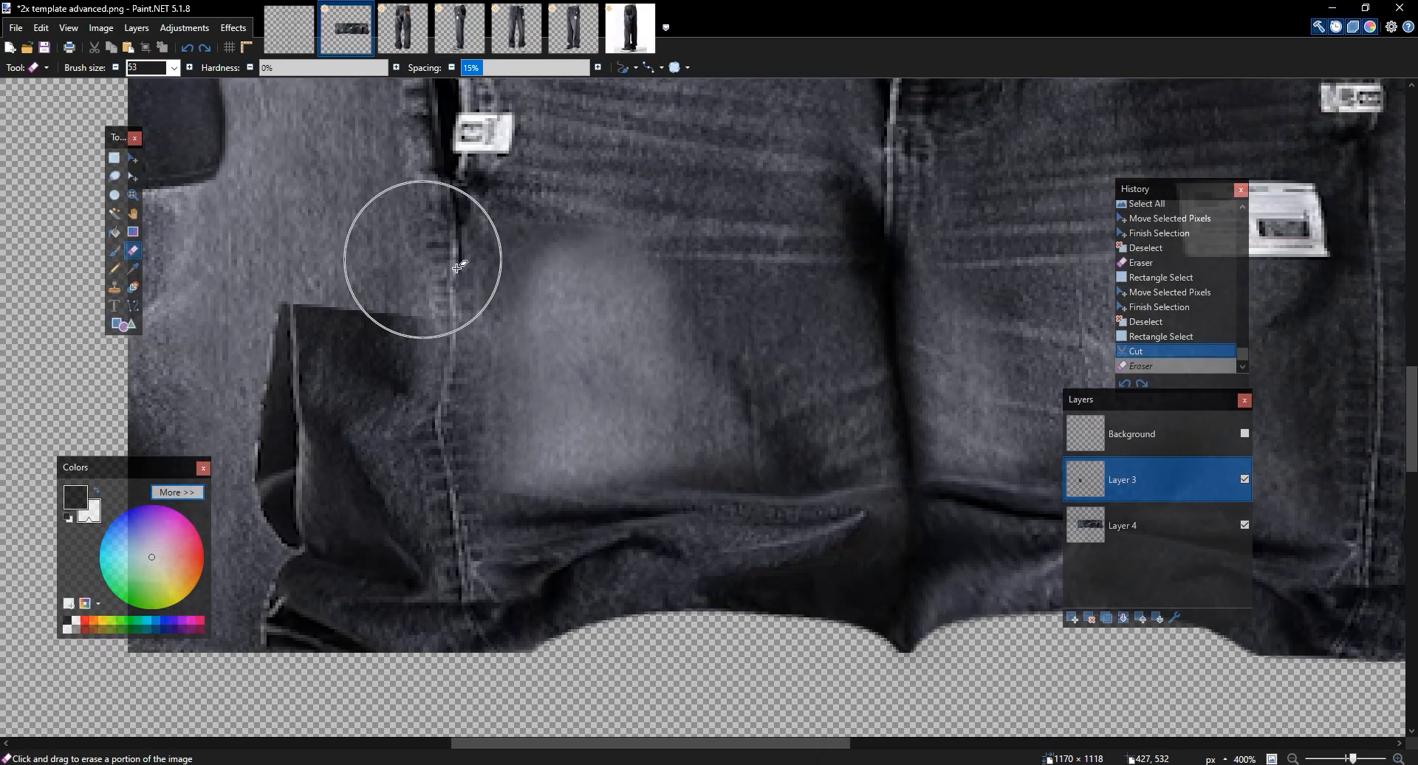
{"action": "scroll", "coordinate": [413, 259], "scroll_direction": "left", "scroll_amount": 3}
{"action": "mouse_move", "coordinate": [374, 358]}
{"action": "left_mouse_down"}
{"action": "mouse_move", "coordinate": [359, 437]}
{"action": "mouse_move", "coordinate": [373, 459]}
{"action": "mouse_move", "coordinate": [336, 506]}
{"action": "mouse_move", "coordinate": [330, 561]}
{"action": "mouse_move", "coordinate": [346, 622]}
{"action": "left_mouse_up"}
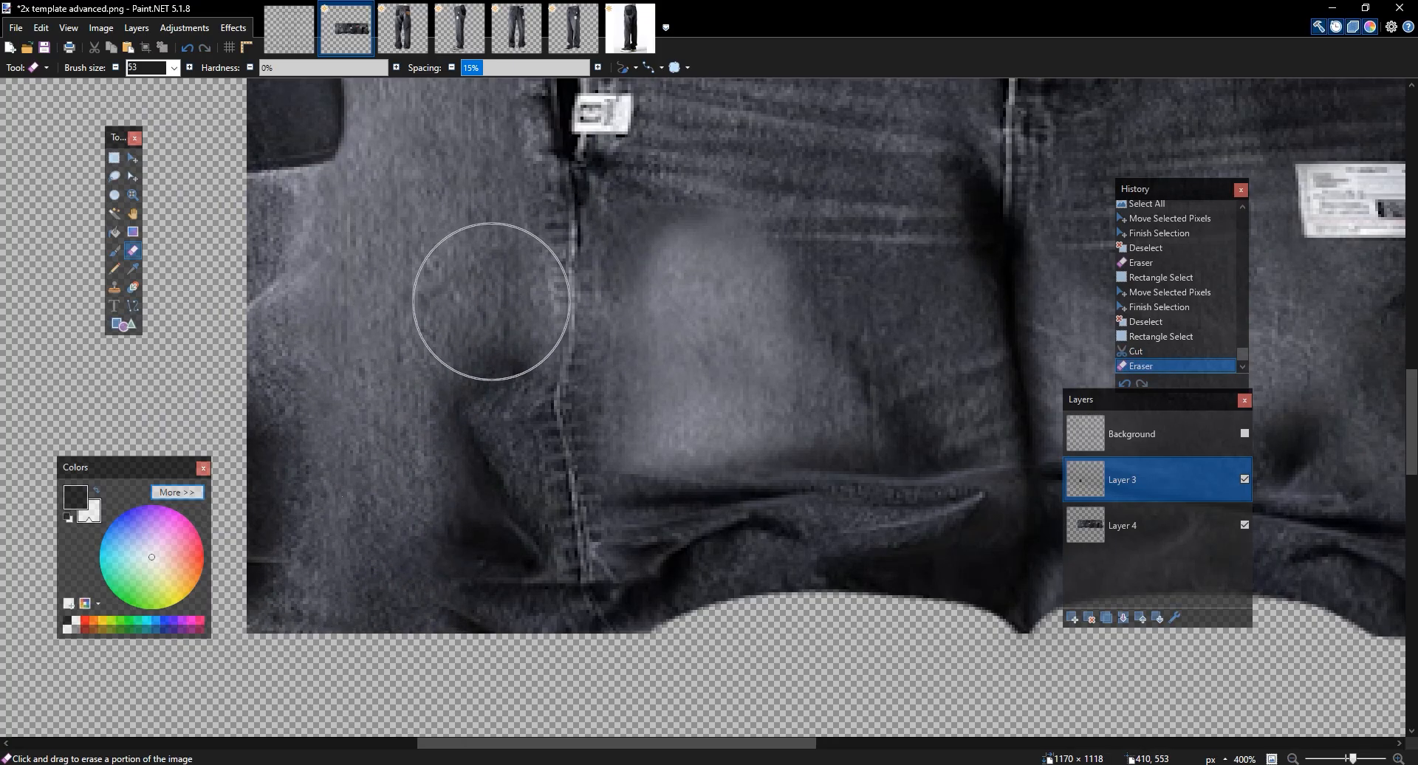
{"action": "left_click_drag", "start_coordinate": [533, 308], "coordinate": [565, 307]}
Warp the leg piece on Layer 3 with Liquify and soften its upper part with a soft 68-pixel eraser
{"action": "scroll", "coordinate": [649, 300], "scroll_direction": "right", "scroll_amount": 3}
{"action": "scroll", "coordinate": [648, 300], "scroll_direction": "up", "scroll_amount": 1}
{"action": "scroll", "coordinate": [648, 301], "scroll_direction": "down", "scroll_amount": 5}
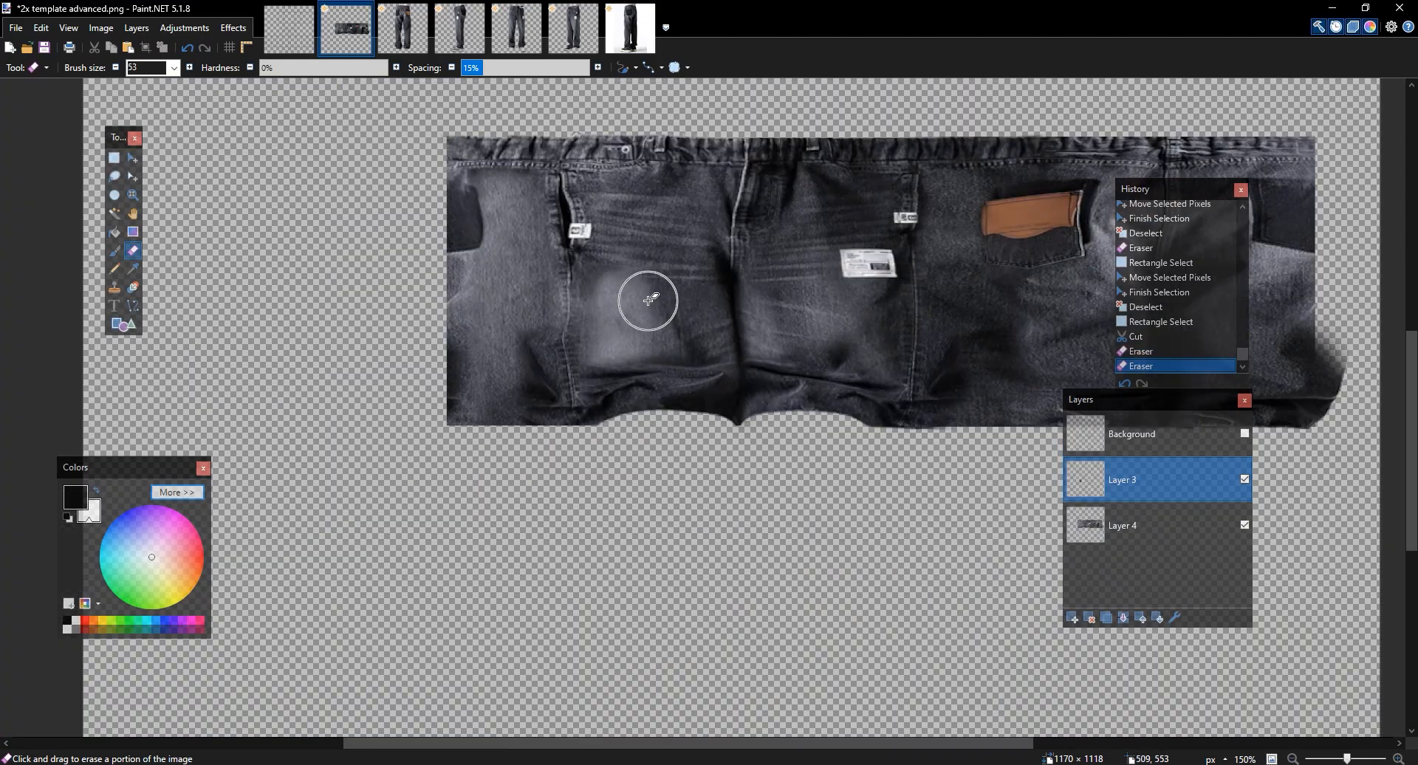
{"action": "scroll", "coordinate": [648, 300], "scroll_direction": "up", "scroll_amount": 3}
{"action": "left_click", "coordinate": [191, 70]}
{"action": "left_click", "coordinate": [234, 28]}
{"action": "mouse_move", "coordinate": [310, 304]}
{"action": "left_click", "coordinate": [450, 321]}
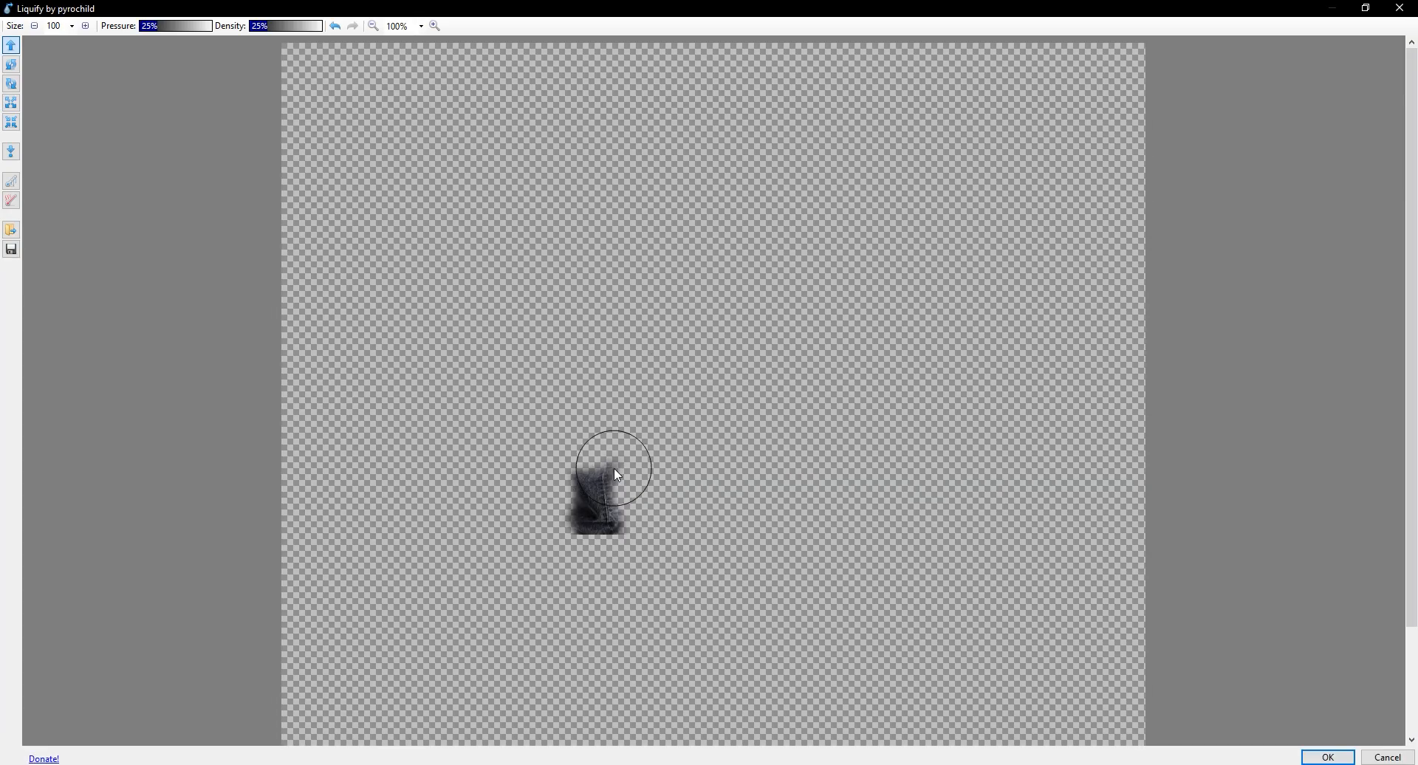
{"action": "left_click", "coordinate": [1339, 756]}
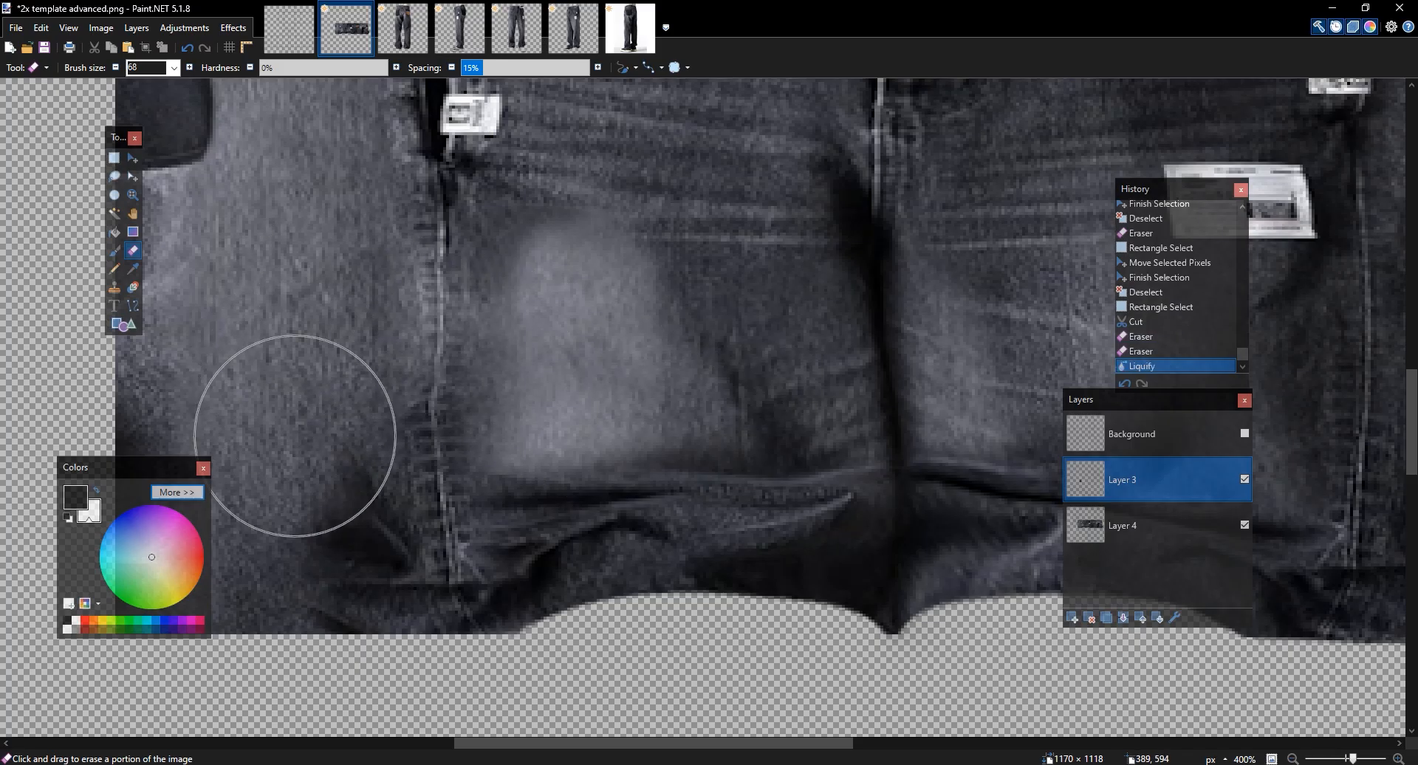
{"action": "mouse_move", "coordinate": [296, 456]}
{"action": "left_mouse_down"}
{"action": "mouse_move", "coordinate": [338, 358]}
{"action": "mouse_move", "coordinate": [449, 328]}
{"action": "left_mouse_up"}
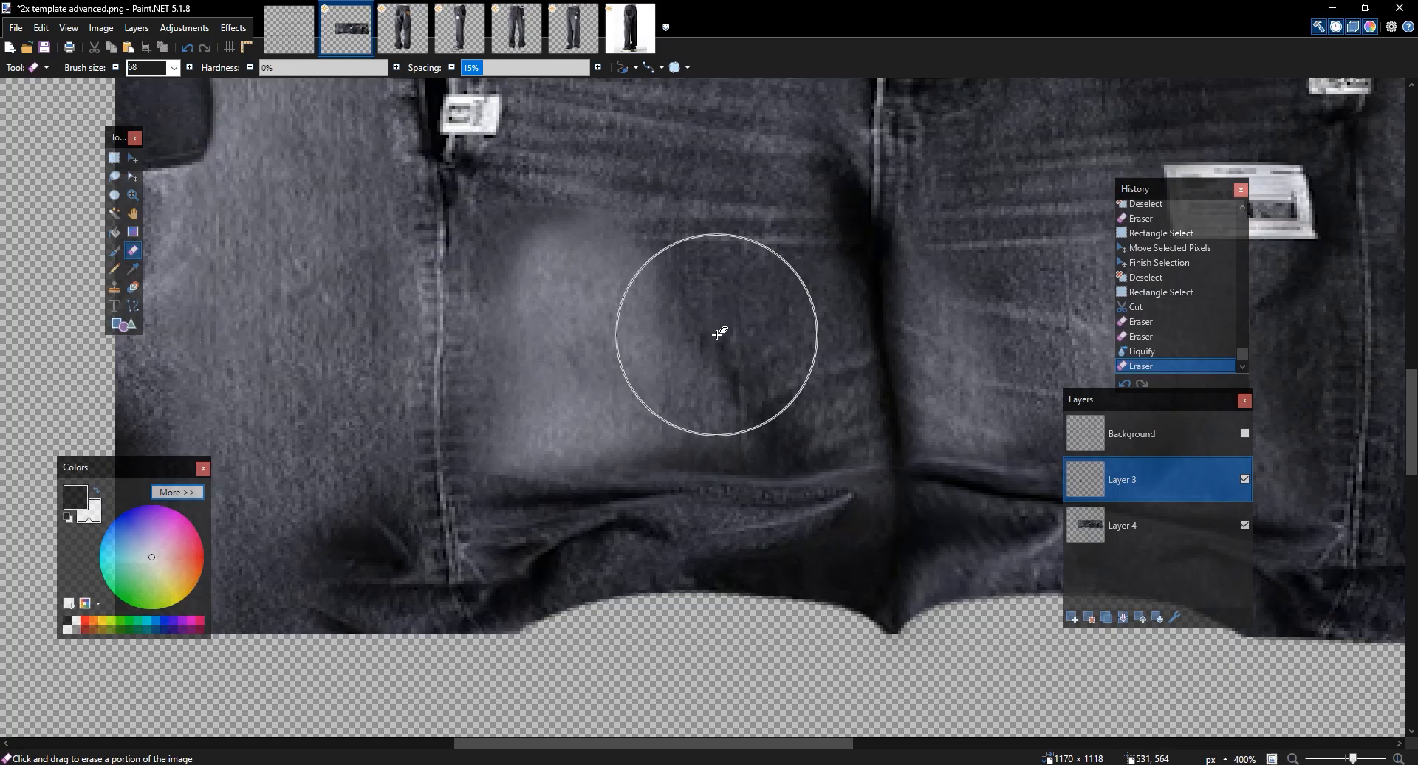
Duplicate the warped leg piece's layer and merge the copy down onto it to strengthen the hem folds
{"action": "scroll", "coordinate": [716, 334], "scroll_direction": "down", "scroll_amount": 2}
{"action": "scroll", "coordinate": [716, 334], "scroll_direction": "down", "scroll_amount": 4}
{"action": "scroll", "coordinate": [716, 334], "scroll_direction": "up", "scroll_amount": 6}
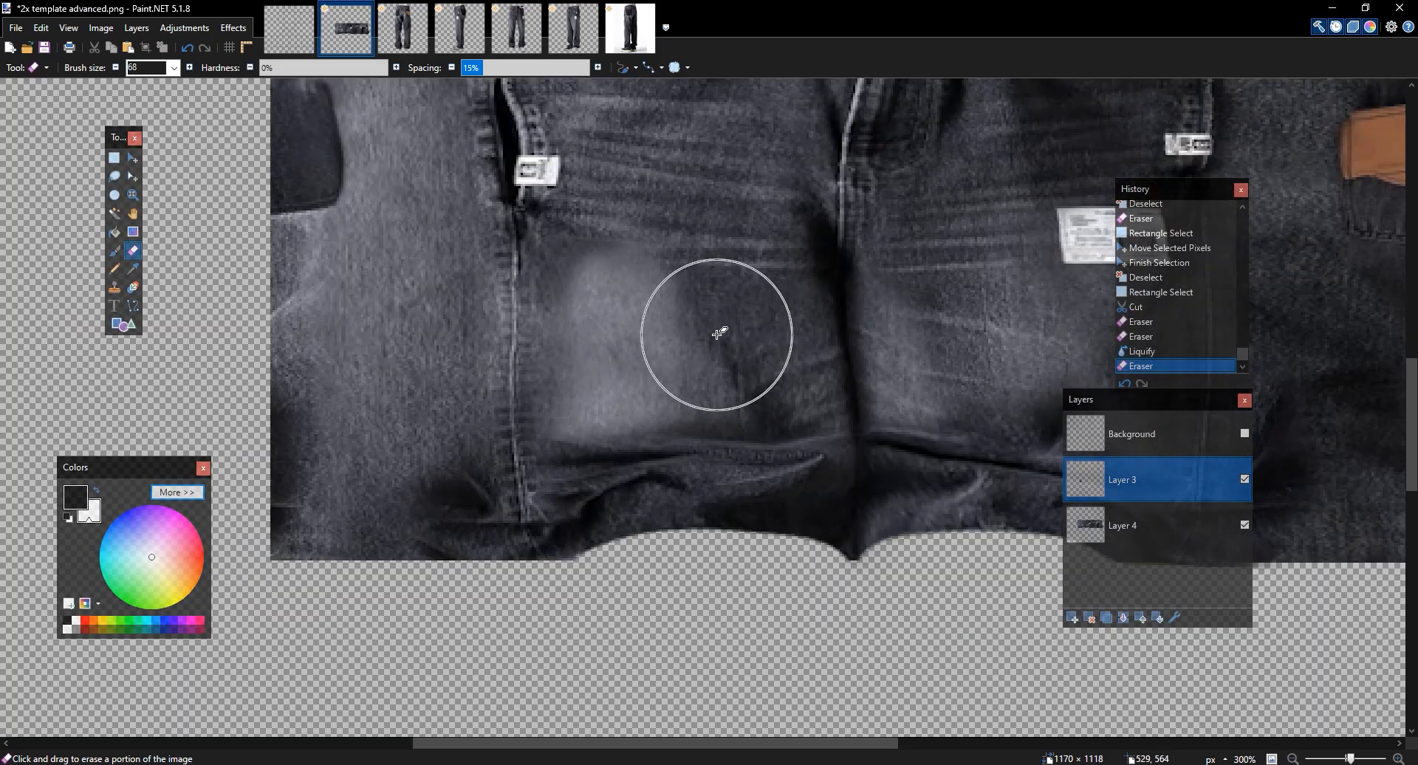
{"action": "left_click", "coordinate": [1106, 618]}
{"action": "left_click", "coordinate": [1123, 618]}
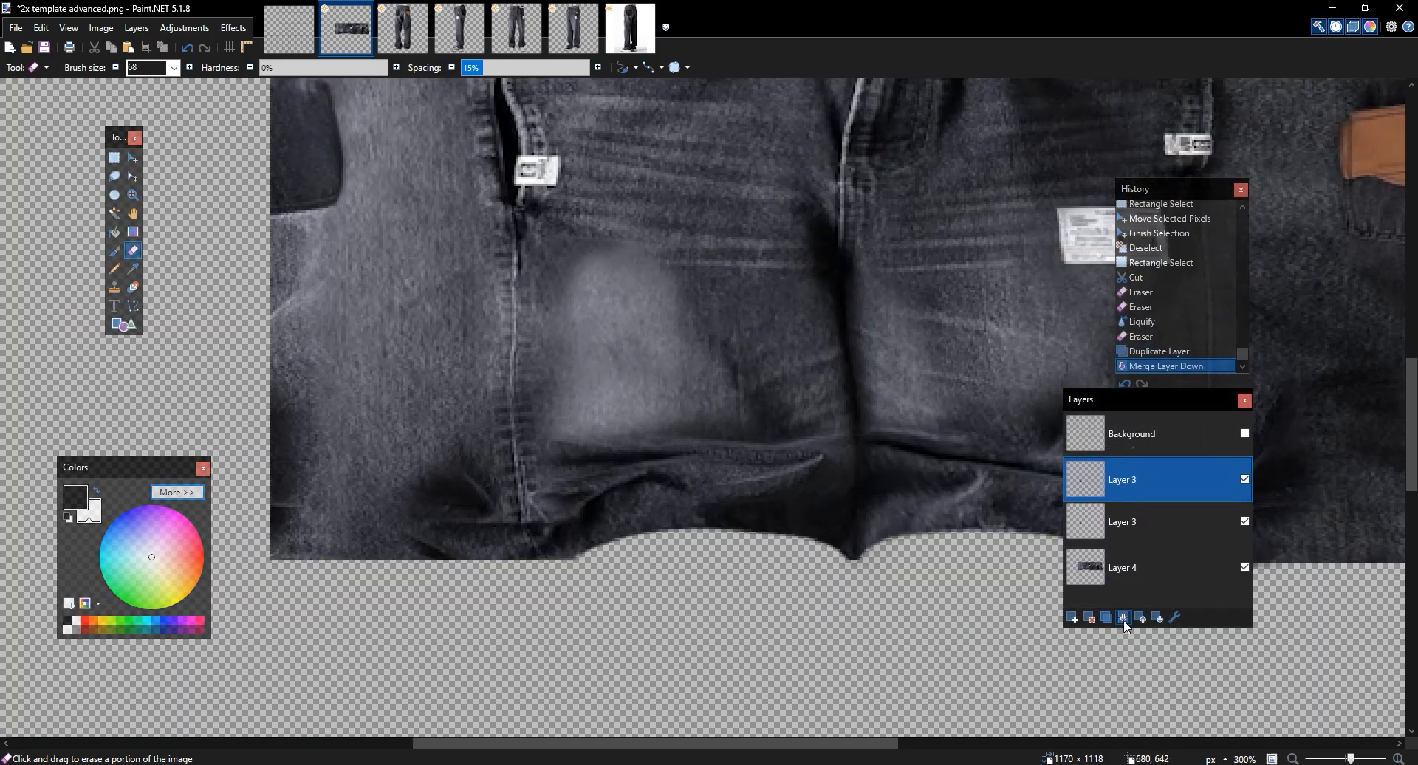
Erase stray fabric below the left leg's hem with a 68-pixel eraser at 100% hardness
{"action": "left_click_drag", "start_coordinate": [367, 69], "coordinate": [402, 70]}
{"action": "left_click", "coordinate": [619, 617]}
{"action": "scroll", "coordinate": [829, 512], "scroll_direction": "down", "scroll_amount": 5}
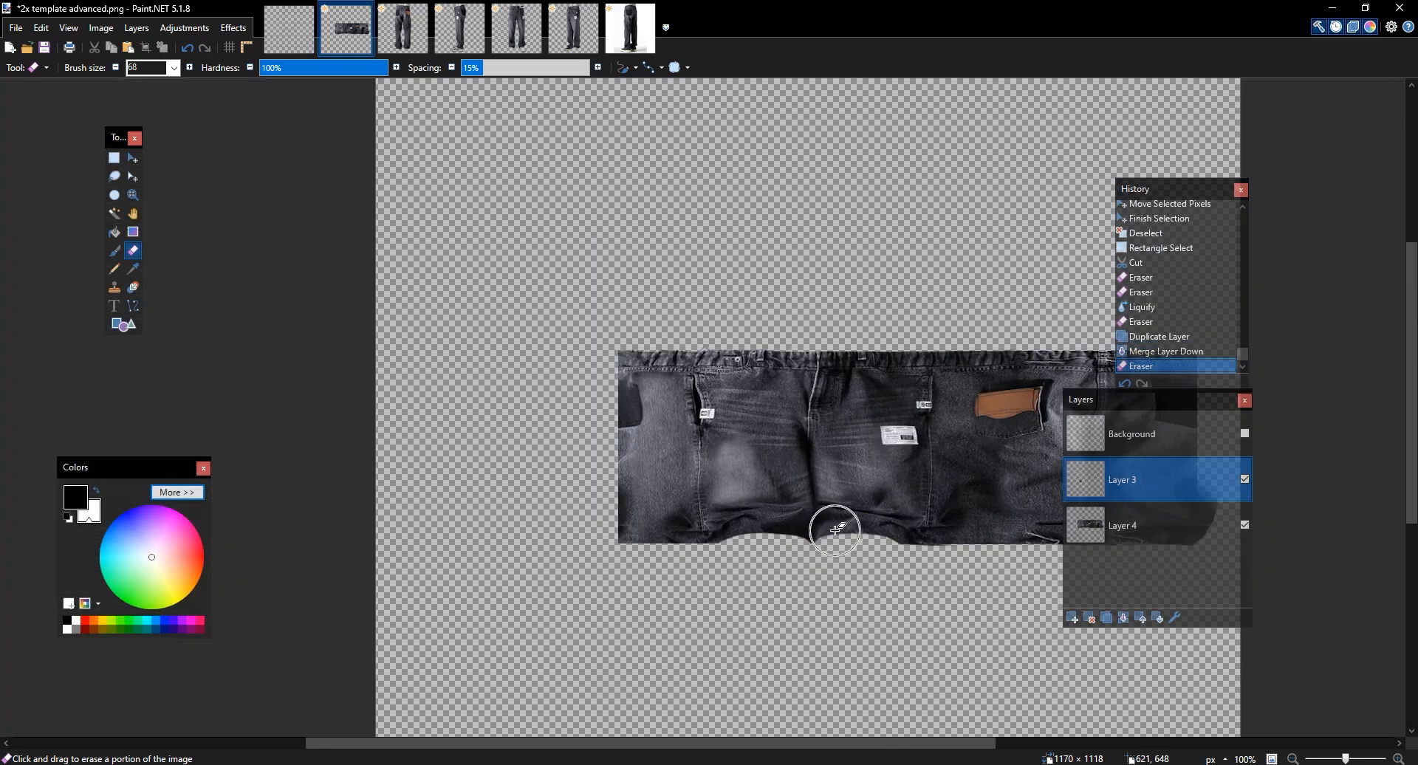
{"action": "scroll", "coordinate": [835, 529], "scroll_direction": "up", "scroll_amount": 6}
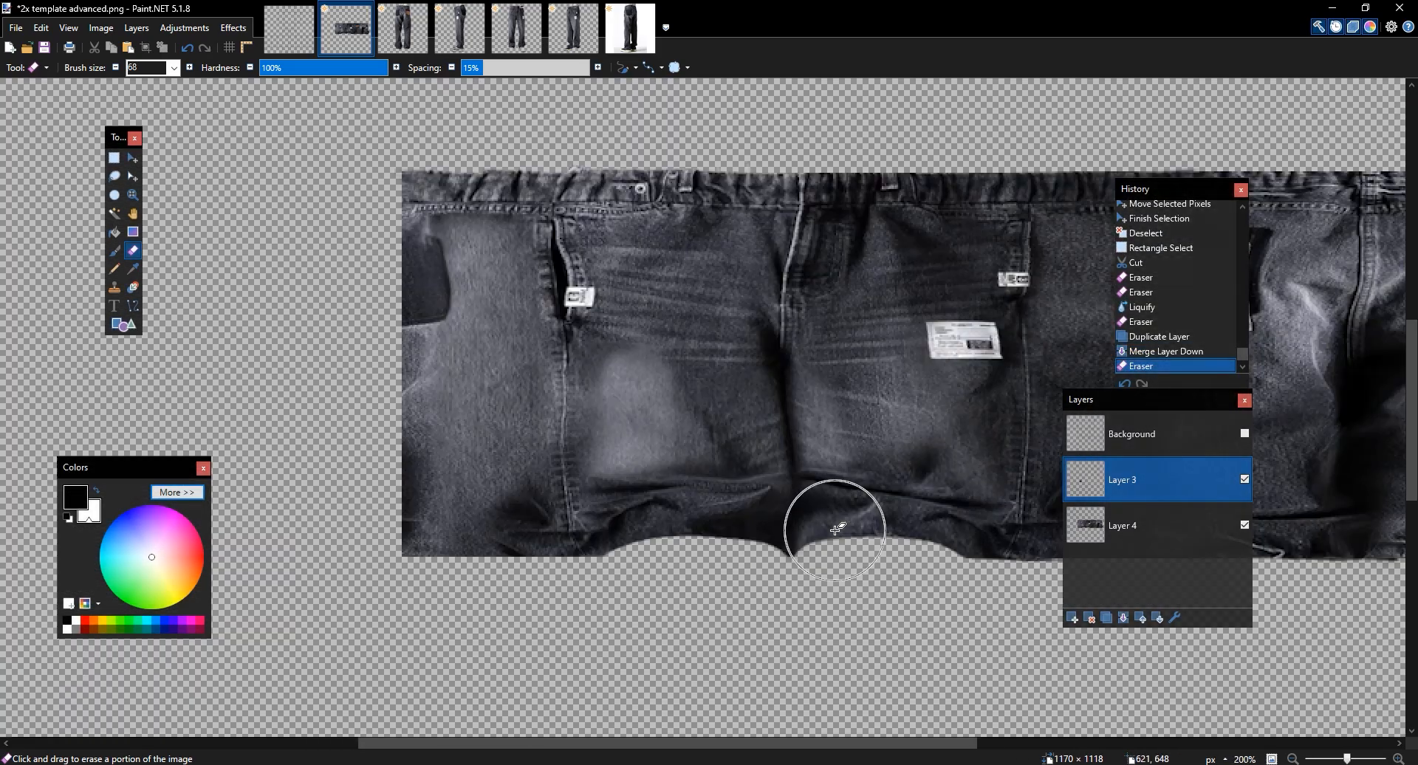
Set the eraser hardness to 0%, soften the leg piece's remaining edges and merge Layer 3 down into Layer 4
{"action": "left_click_drag", "start_coordinate": [271, 69], "coordinate": [256, 72]}
{"action": "left_click_drag", "start_coordinate": [456, 228], "coordinate": [847, 289]}
{"action": "left_click_drag", "start_coordinate": [494, 641], "coordinate": [520, 646]}
{"action": "mouse_move", "coordinate": [542, 443]}
{"action": "left_mouse_down"}
{"action": "mouse_move", "coordinate": [541, 480]}
{"action": "mouse_move", "coordinate": [502, 512]}
{"action": "left_mouse_up"}
{"action": "mouse_move", "coordinate": [842, 395]}
{"action": "left_mouse_down"}
{"action": "mouse_move", "coordinate": [718, 372]}
{"action": "mouse_move", "coordinate": [627, 377]}
{"action": "left_mouse_up"}
{"action": "scroll", "coordinate": [627, 377], "scroll_direction": "down", "scroll_amount": 2}
{"action": "scroll", "coordinate": [627, 376], "scroll_direction": "down", "scroll_amount": 2}
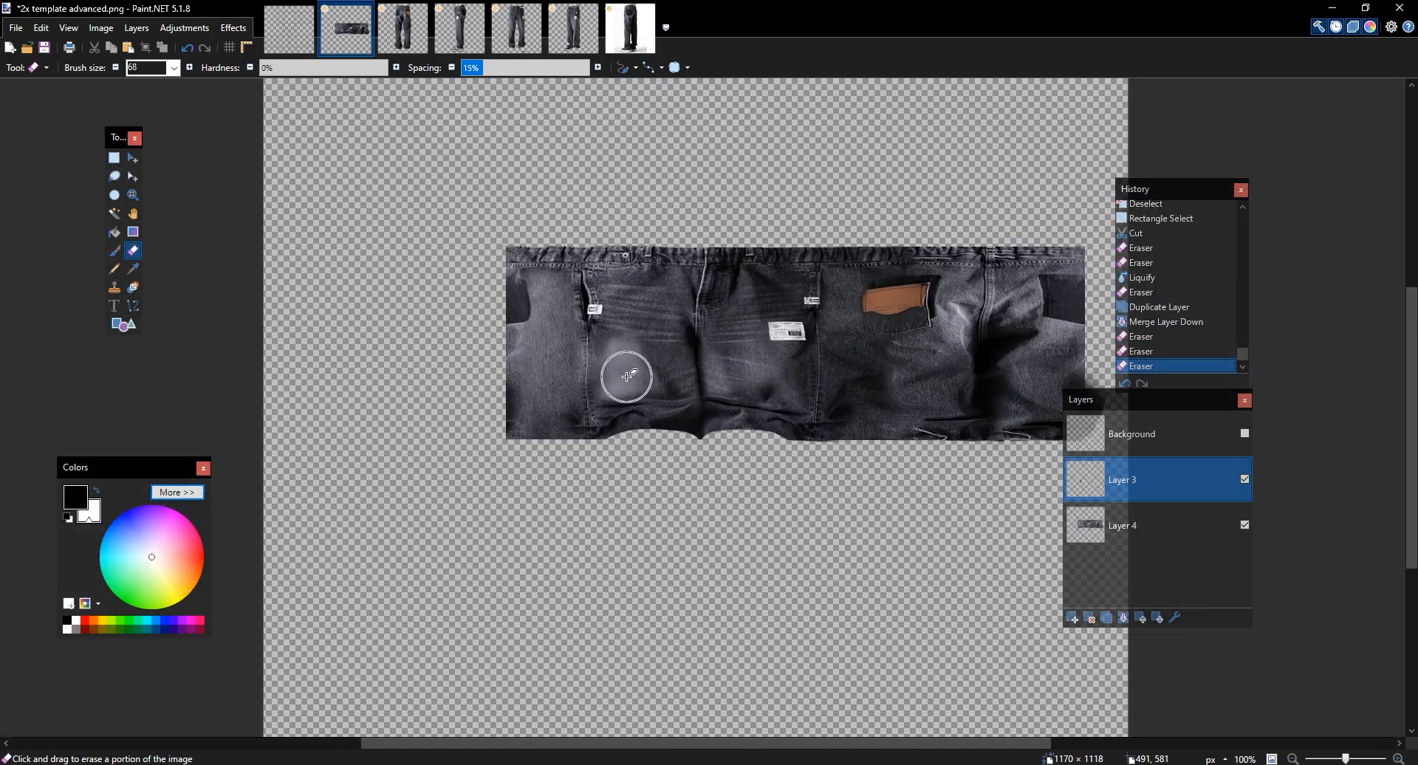
{"action": "scroll", "coordinate": [627, 376], "scroll_direction": "up", "scroll_amount": 3}
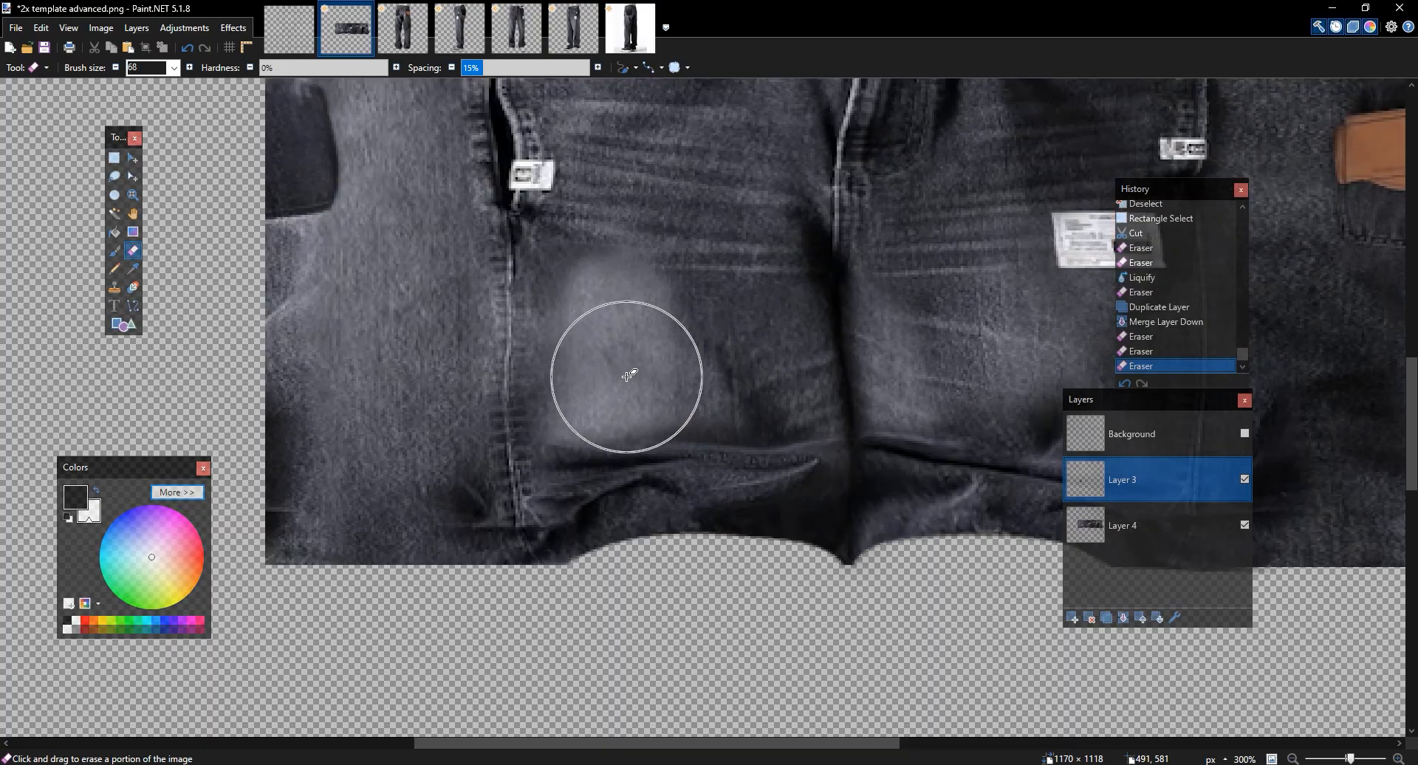
{"action": "left_click_drag", "start_coordinate": [962, 385], "coordinate": [882, 364]}
{"action": "left_click", "coordinate": [1129, 622]}
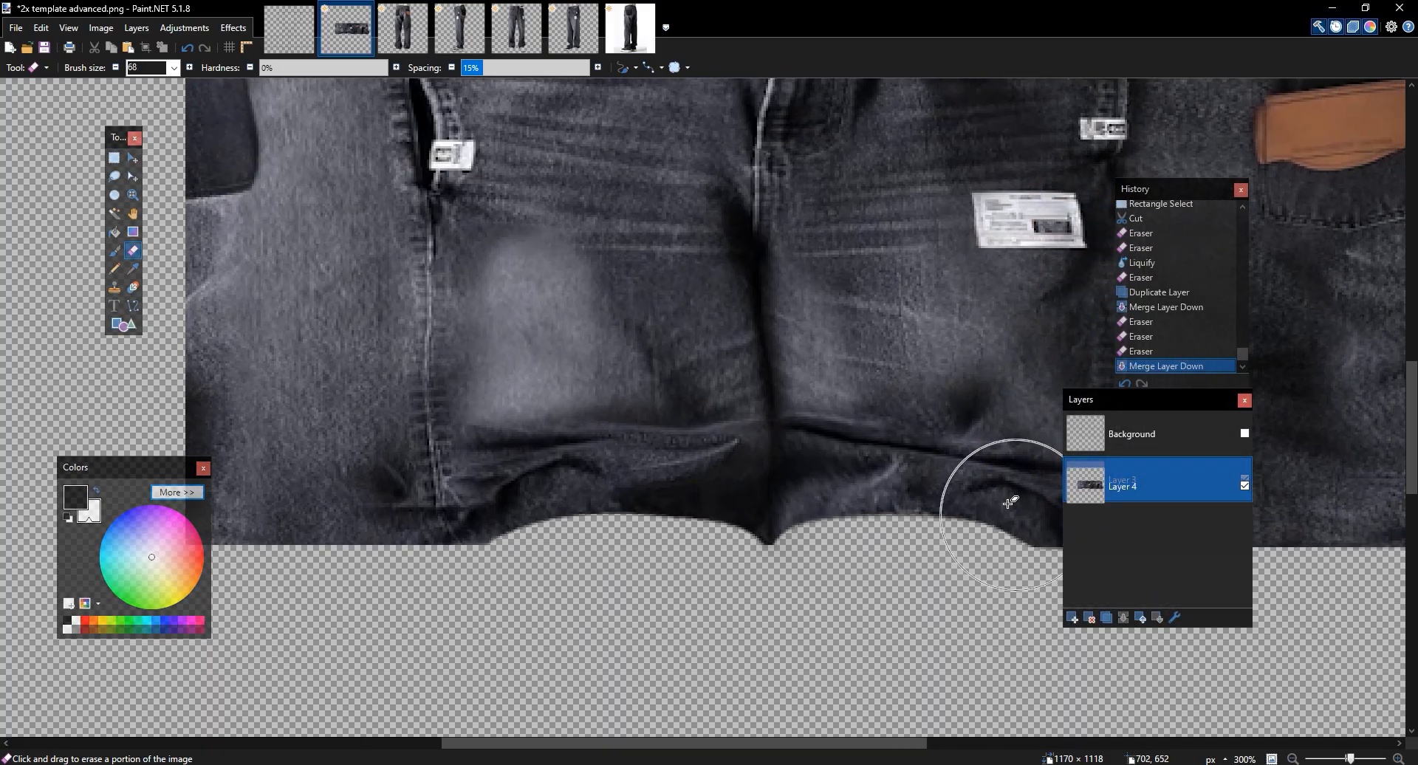
Reduce the saturation of the whole jeans texture on Layer 4 to about 82 with Hue/Saturation
{"action": "left_click_drag", "start_coordinate": [933, 414], "coordinate": [707, 456]}
{"action": "left_click_drag", "start_coordinate": [696, 388], "coordinate": [724, 493]}
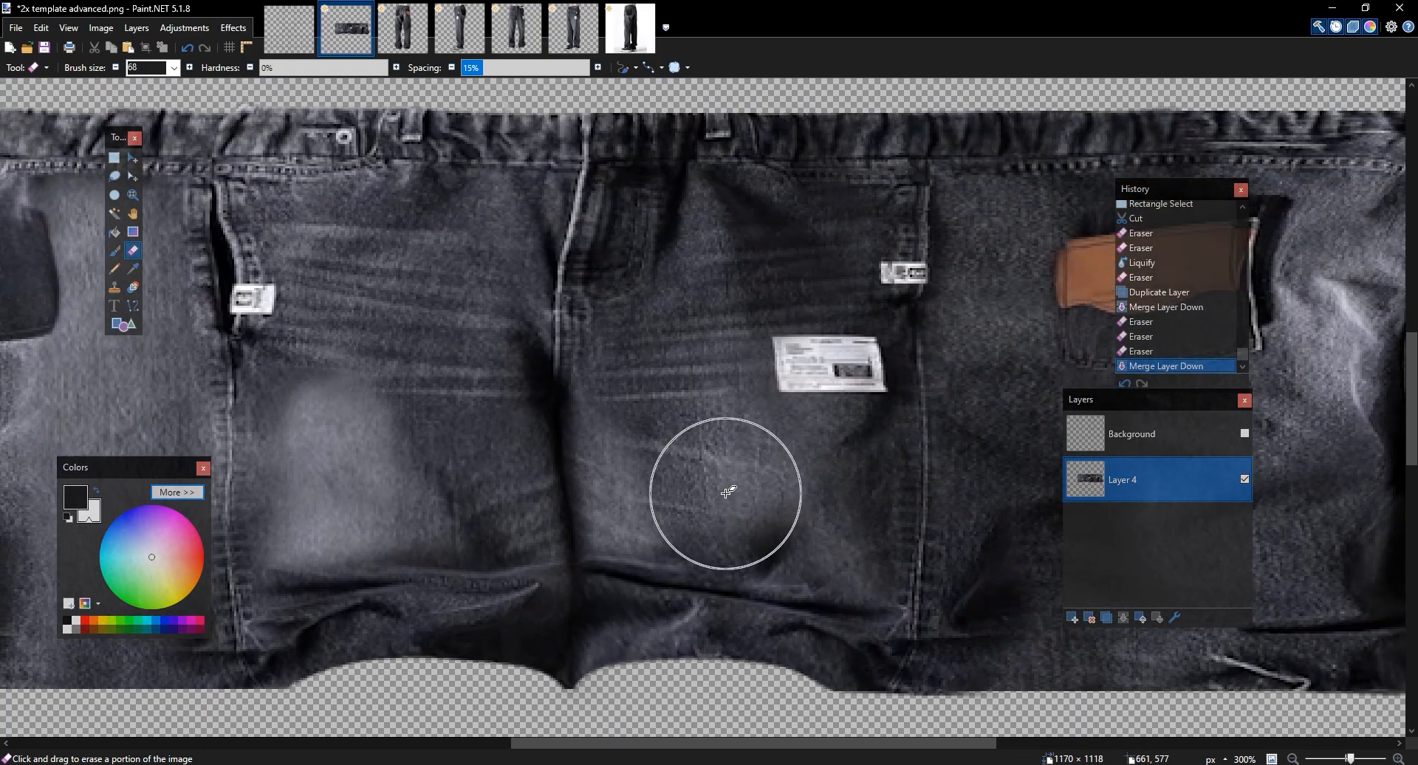
{"action": "scroll", "coordinate": [726, 492], "scroll_direction": "down", "scroll_amount": 4}
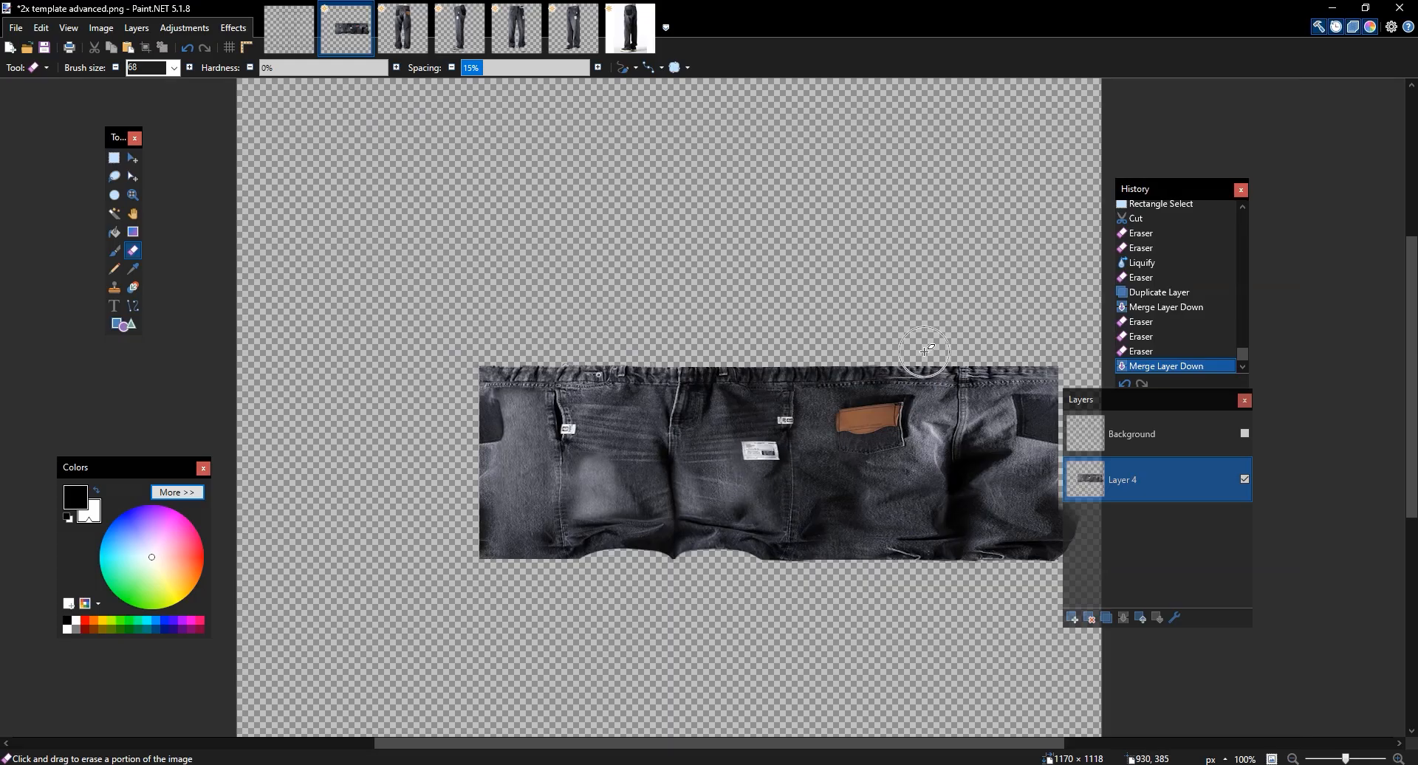
{"action": "left_click", "coordinate": [204, 31]}
{"action": "left_click", "coordinate": [222, 266]}
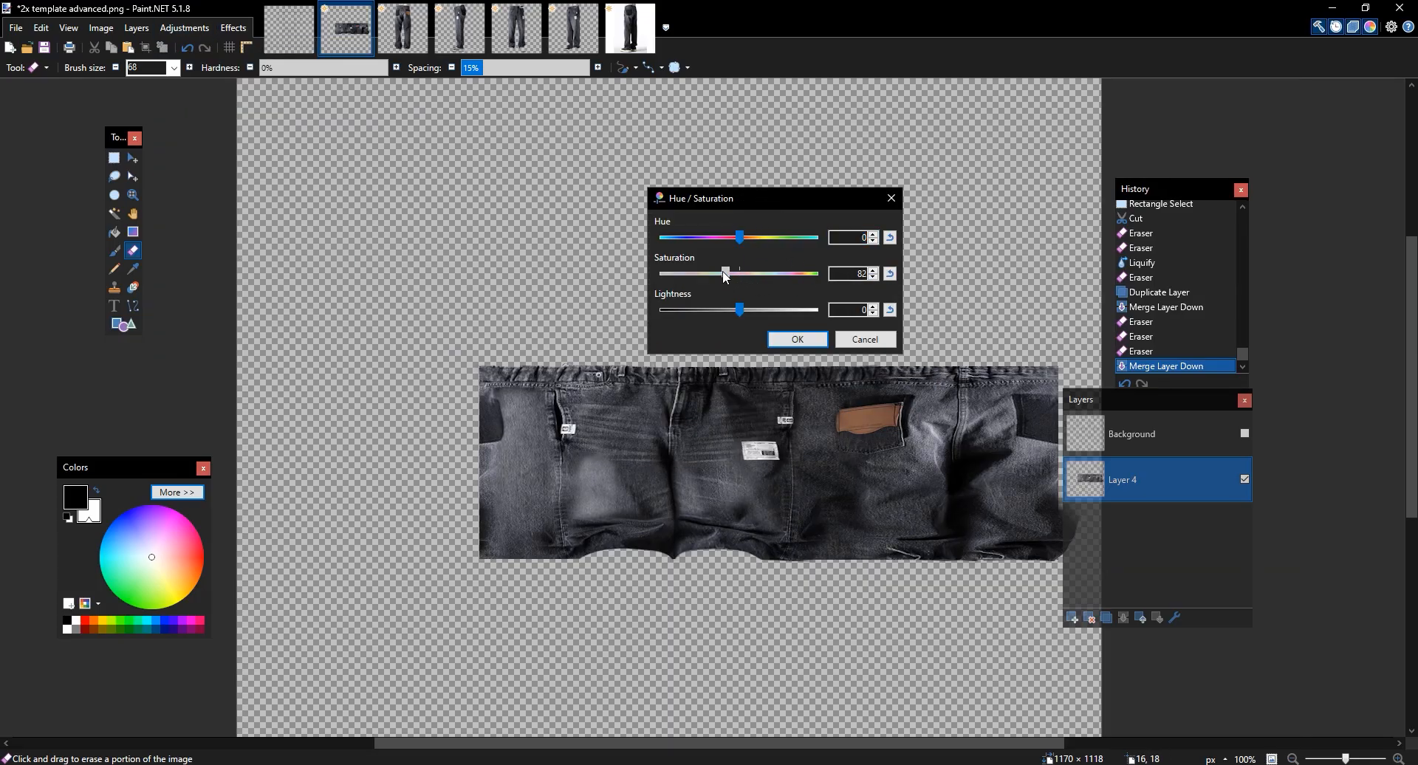
{"action": "left_click", "coordinate": [797, 340]}
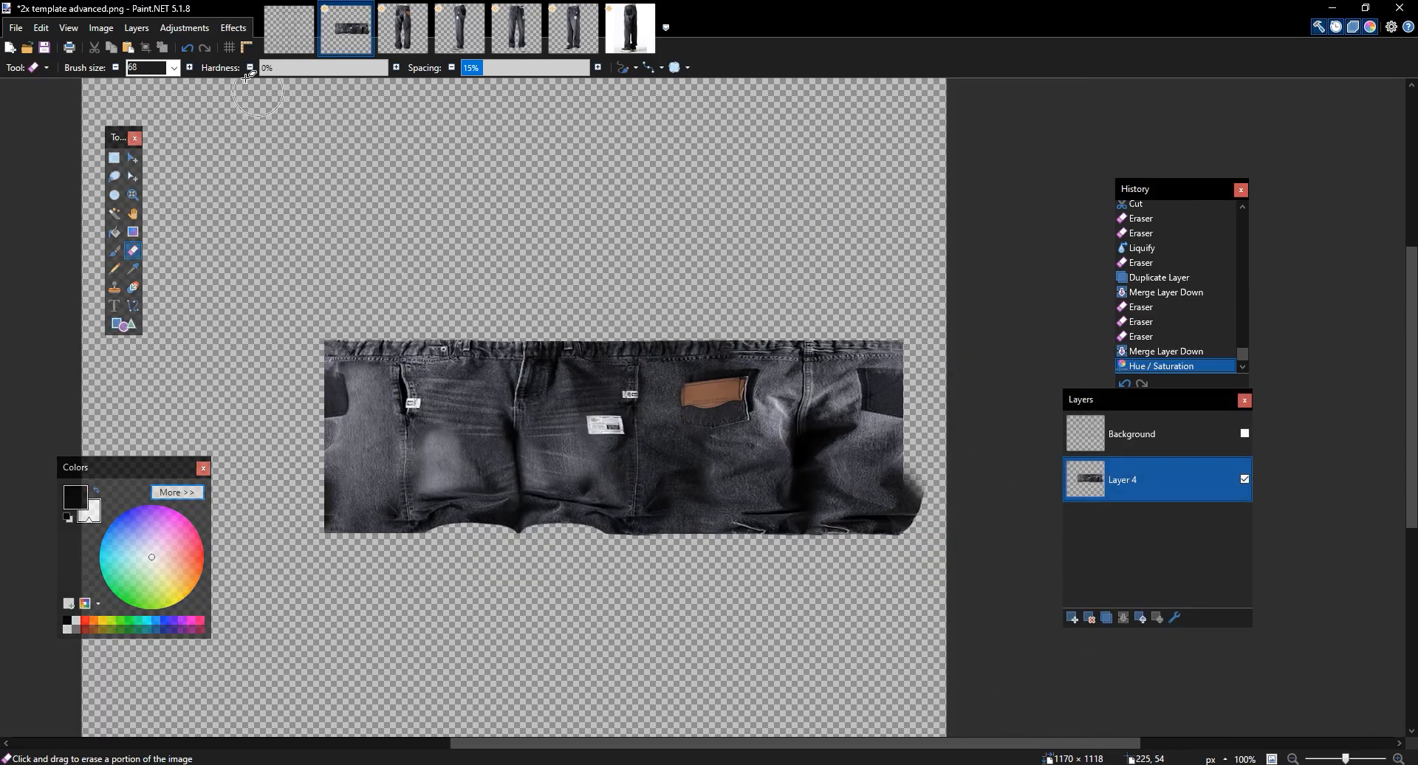
Sharpen the jeans texture using Sharpen+ with amount 95, radius 1 and threshold 0
{"action": "left_click", "coordinate": [234, 27]}
{"action": "mouse_move", "coordinate": [258, 215]}
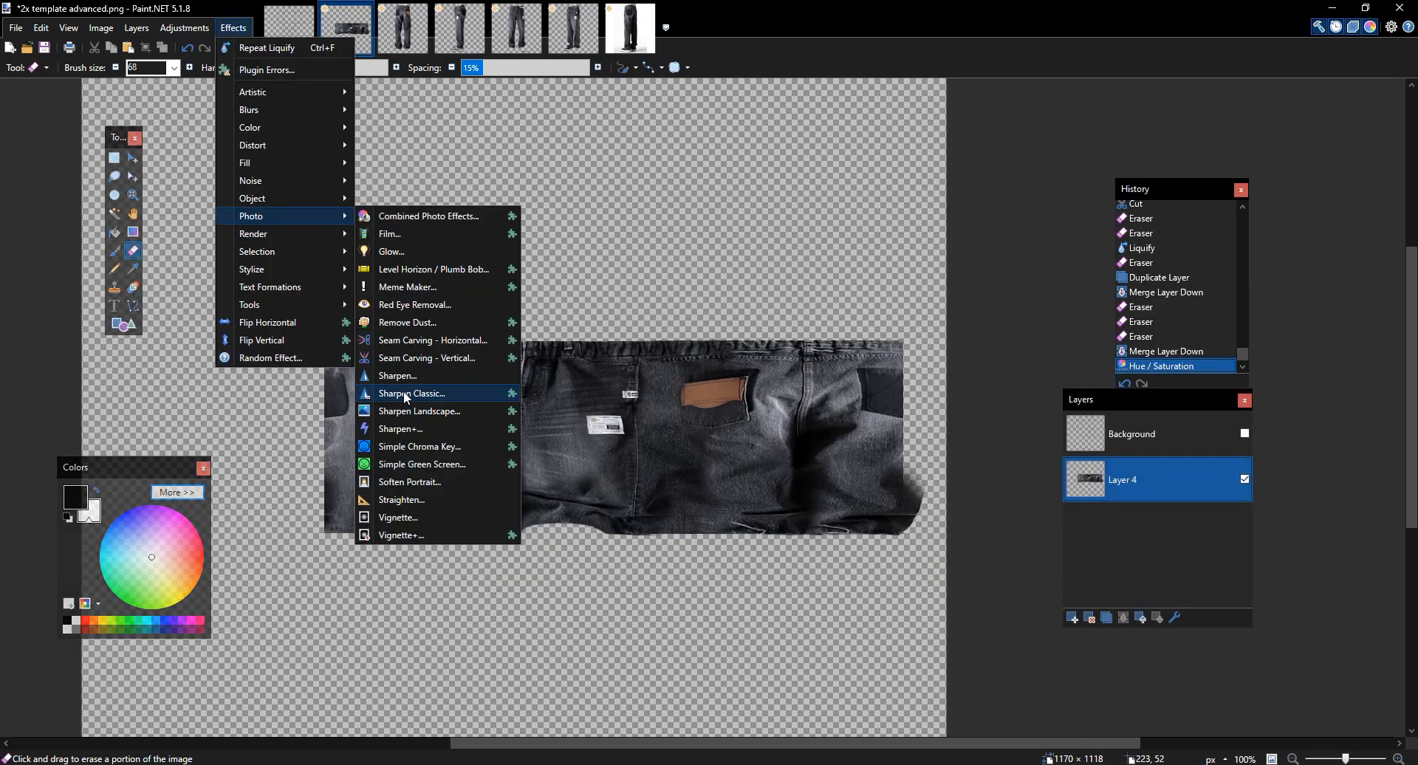
{"action": "left_click", "coordinate": [390, 429]}
{"action": "left_click_drag", "start_coordinate": [689, 196], "coordinate": [1078, 273]}
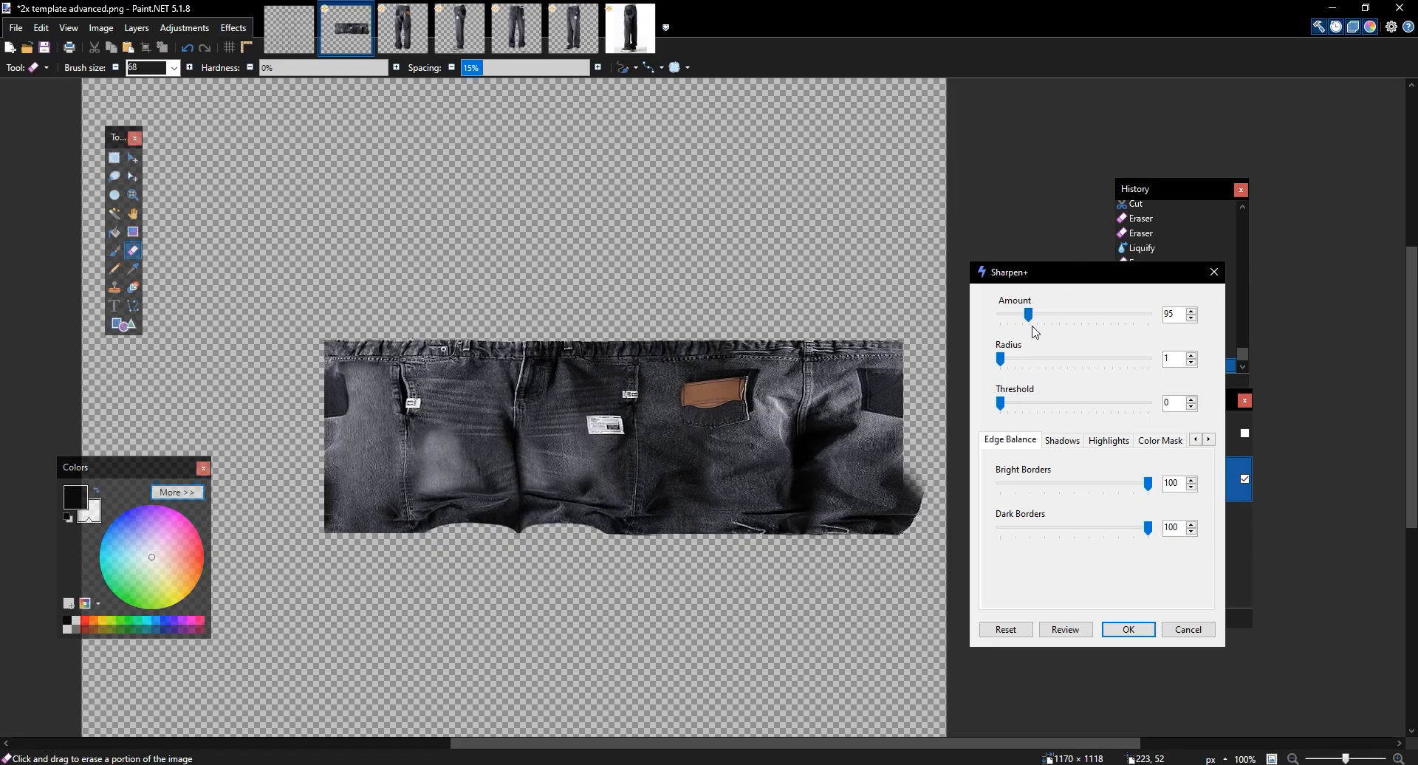
{"action": "left_click", "coordinate": [1112, 634]}
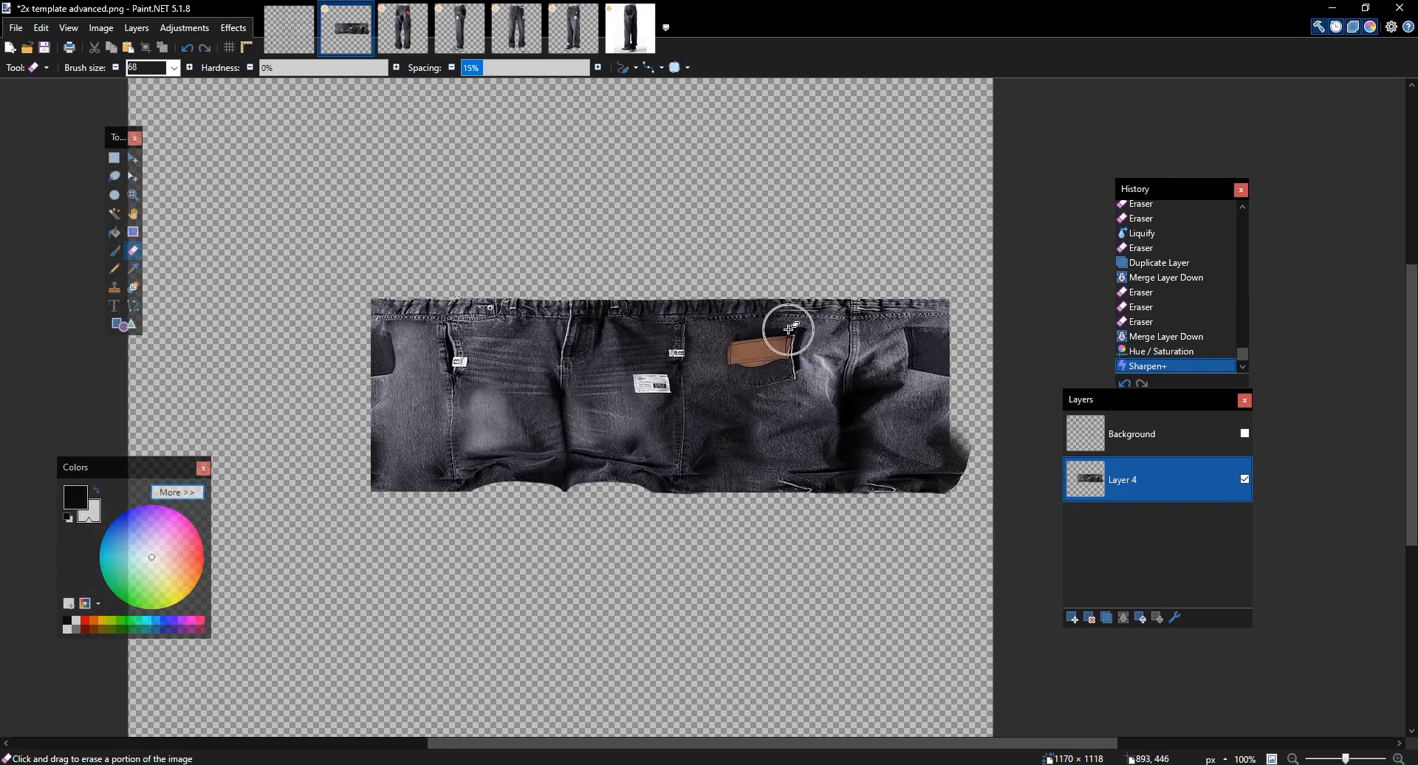
Select the dark fabric sticking out beyond the jeans texture's far right edge and cut it away
{"action": "scroll", "coordinate": [788, 329], "scroll_direction": "up", "scroll_amount": 1}
{"action": "left_click_drag", "start_coordinate": [1044, 554], "coordinate": [668, 497]}
{"action": "key", "text": "s"}
{"action": "left_click_drag", "start_coordinate": [849, 667], "coordinate": [741, 178]}
{"action": "left_click", "coordinate": [94, 48]}
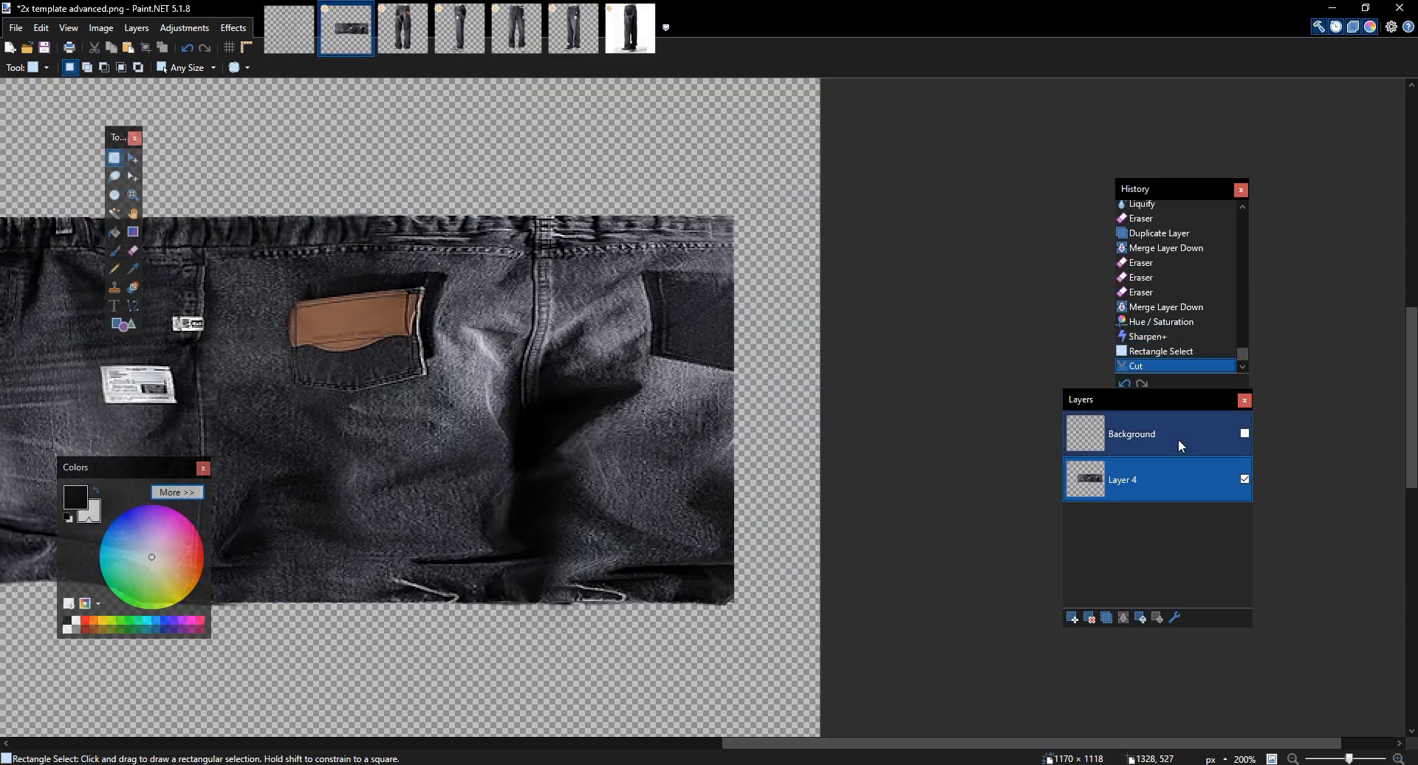
Show the Background template lines and cut away the fabric overhanging below the hem near the right edge on Layer 4
{"action": "left_click", "coordinate": [1245, 434]}
{"action": "left_click_drag", "start_coordinate": [760, 630], "coordinate": [621, 601]}
{"action": "left_click", "coordinate": [95, 50]}
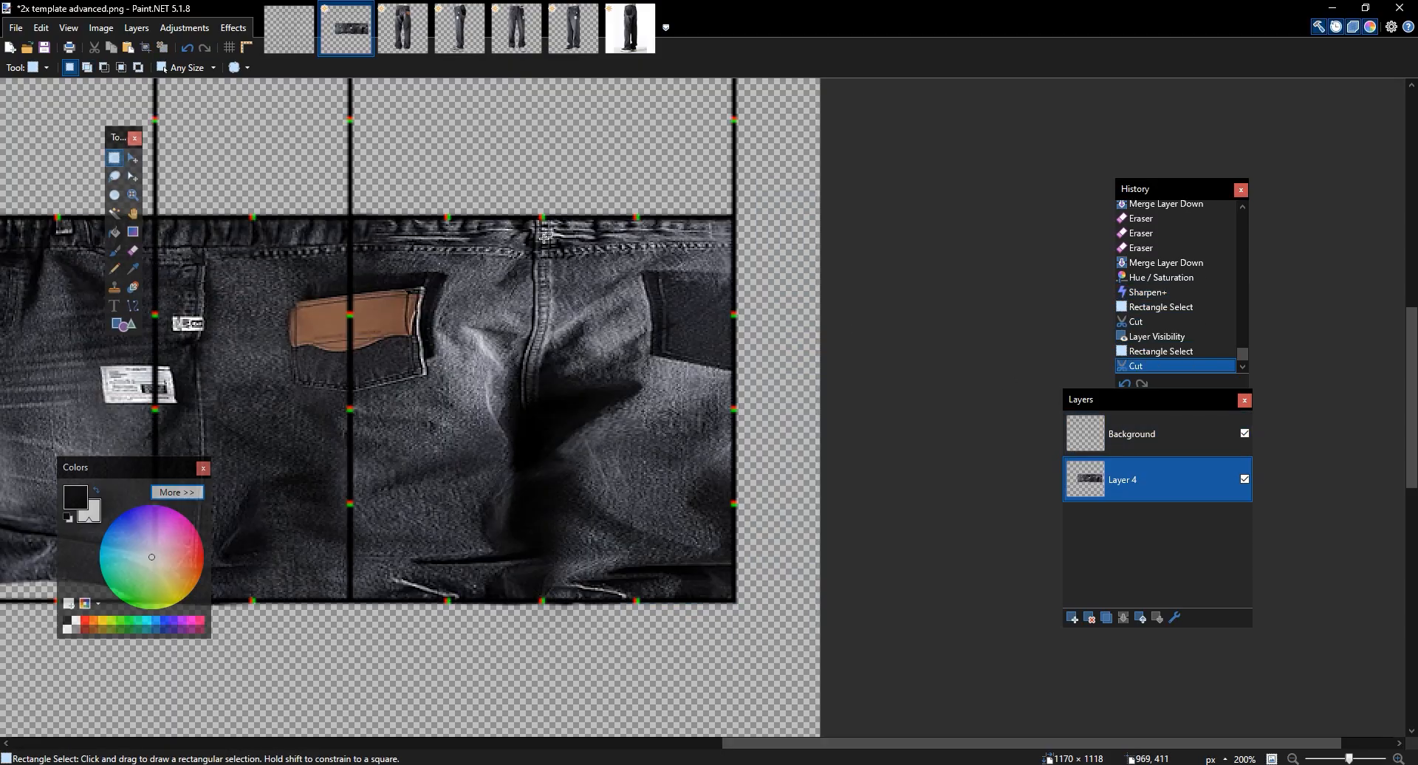
Select the far-right square section of Layer 4 between the template lines and fit the selection to 260 × 260 pixels
{"action": "scroll", "coordinate": [734, 393], "scroll_direction": "up", "scroll_amount": 1, "text": "ctrl"}
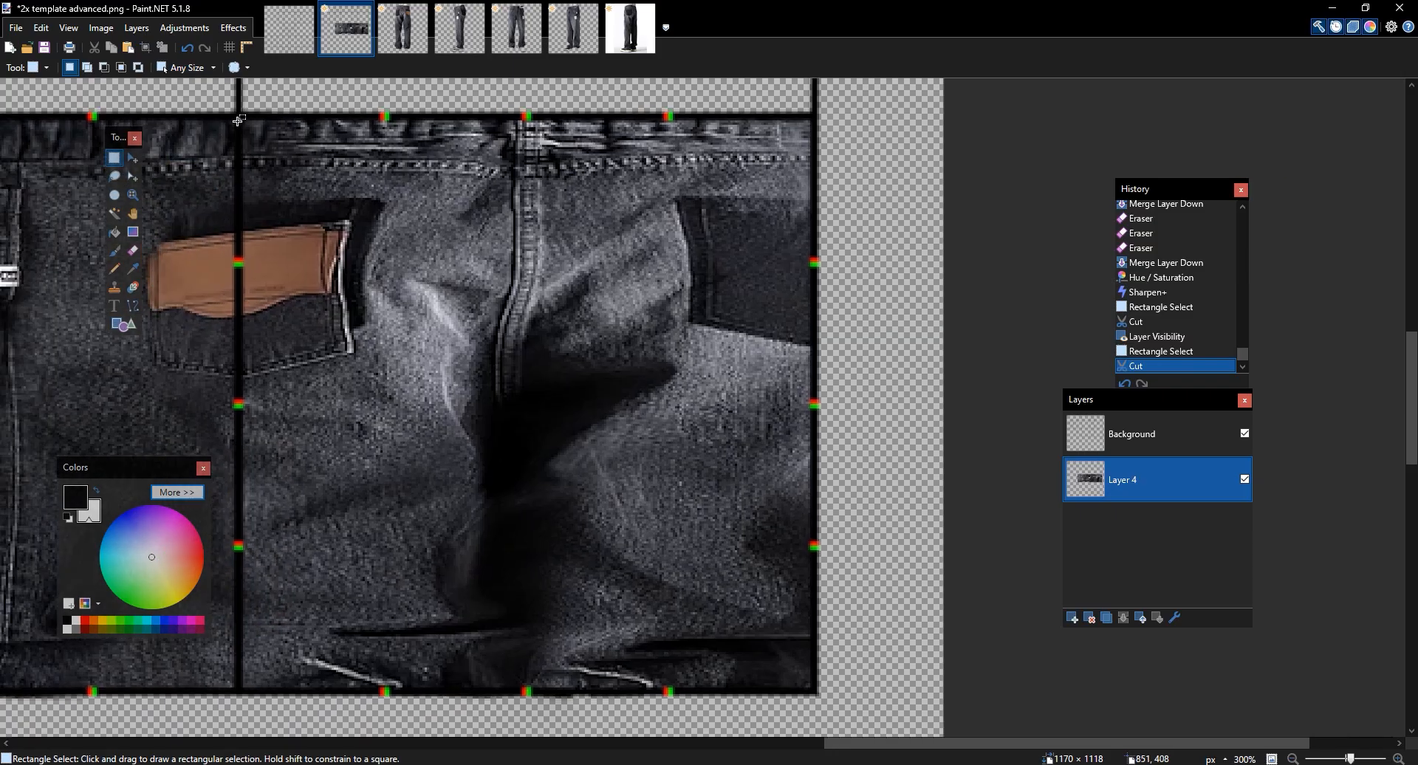
{"action": "left_click_drag", "start_coordinate": [239, 114], "coordinate": [813, 690]}
{"action": "left_click_drag", "start_coordinate": [811, 289], "coordinate": [809, 298]}
{"action": "key", "text": "m"}
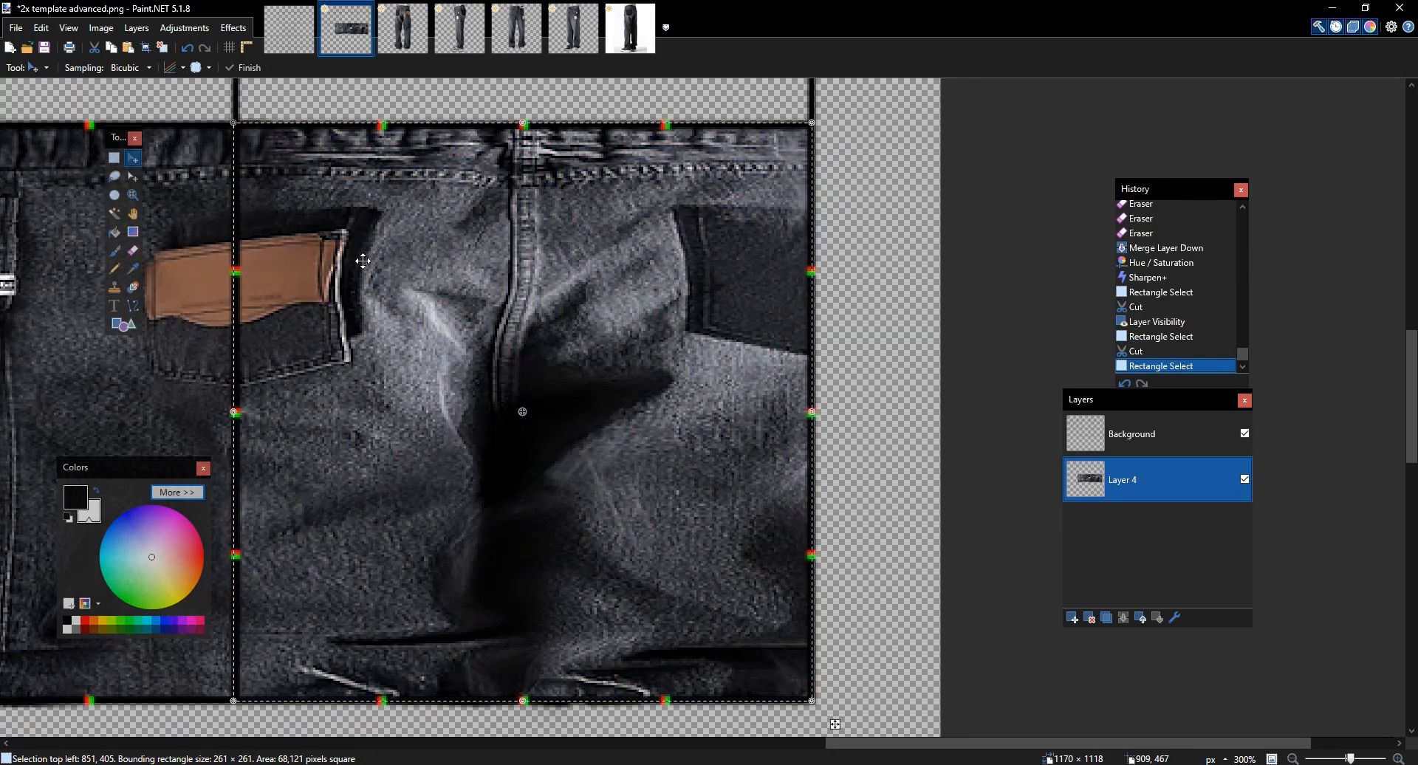
{"action": "key", "text": "m"}
{"action": "left_click_drag", "start_coordinate": [235, 377], "coordinate": [237, 378]}
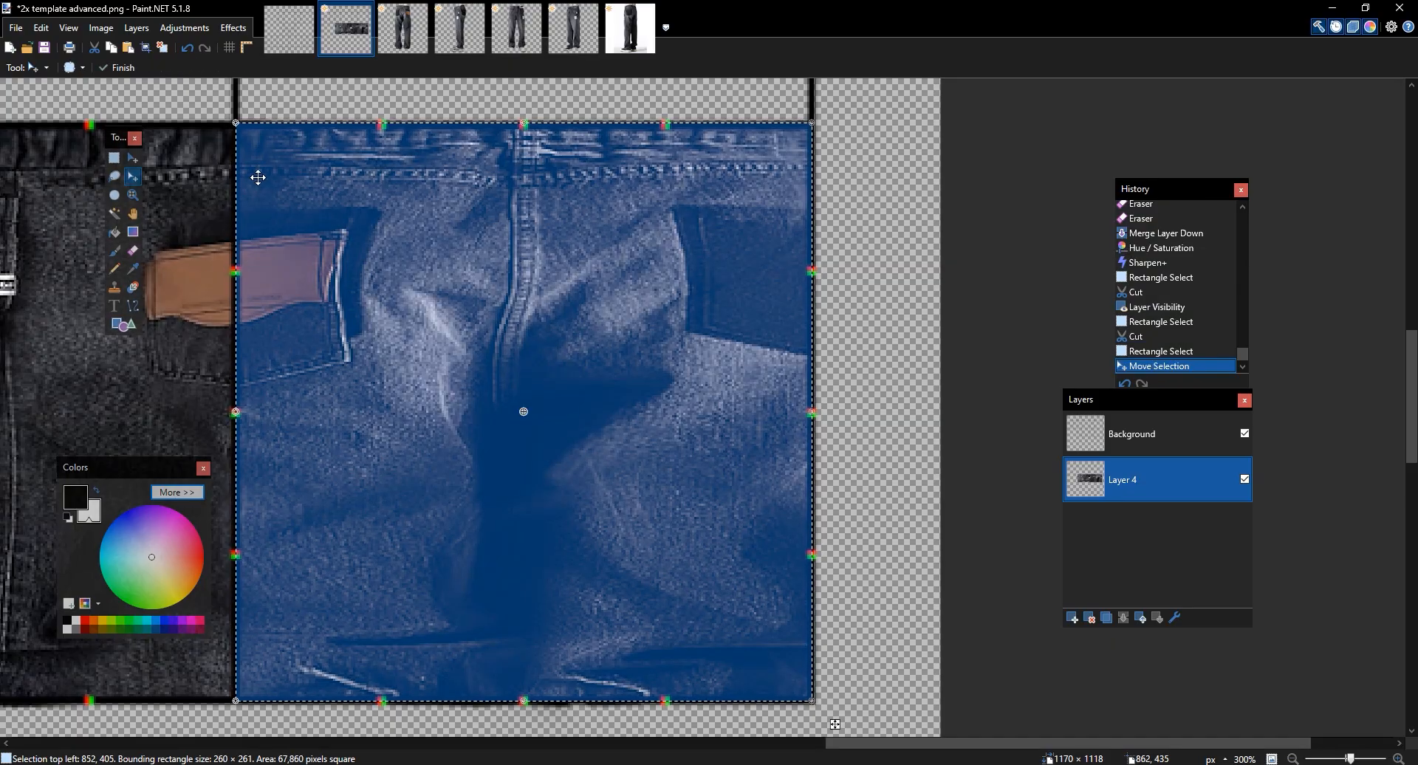
{"action": "left_click_drag", "start_coordinate": [386, 122], "coordinate": [386, 124]}
{"action": "key", "text": "m"}
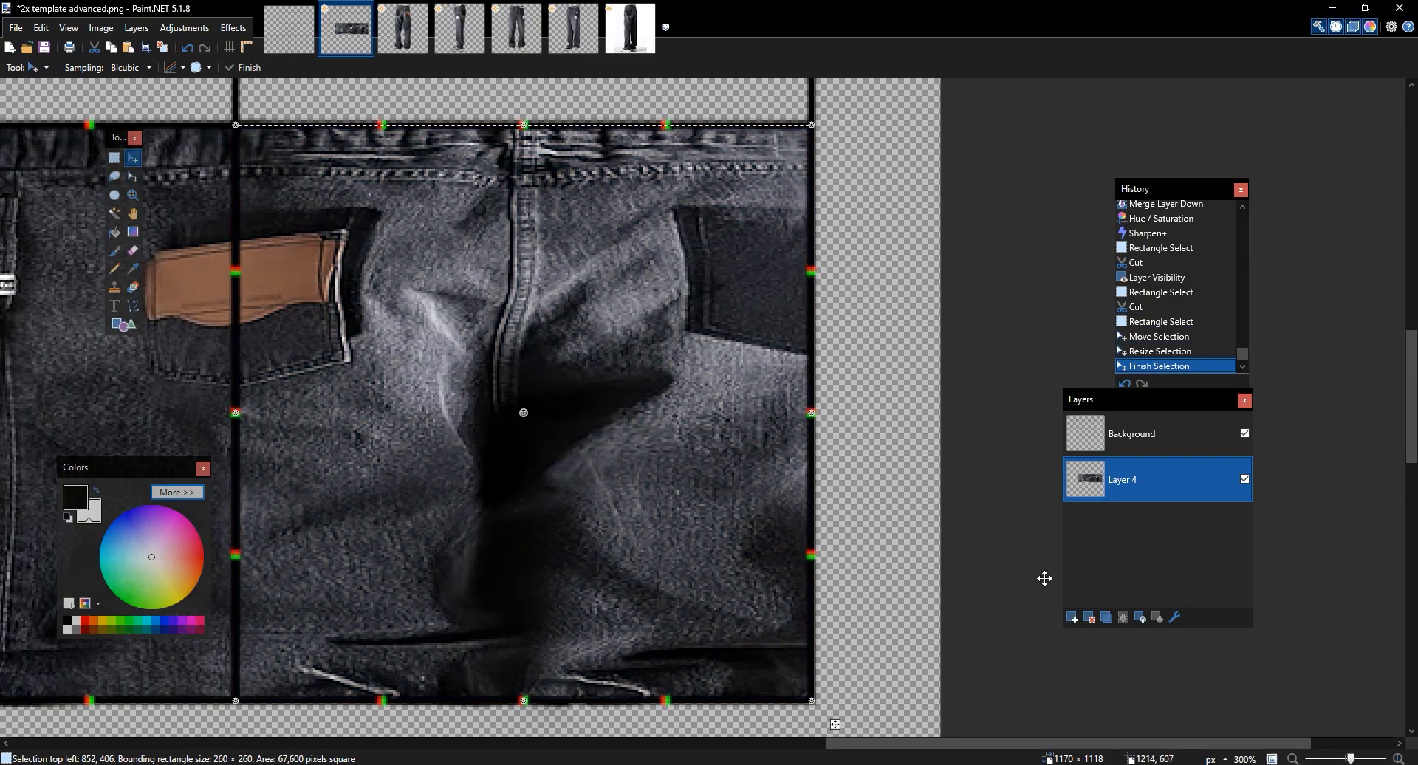
Copy the selected back section onto a new layer and move it to the left end of the jeans texture at 68, 406
{"action": "left_click", "coordinate": [1072, 622]}
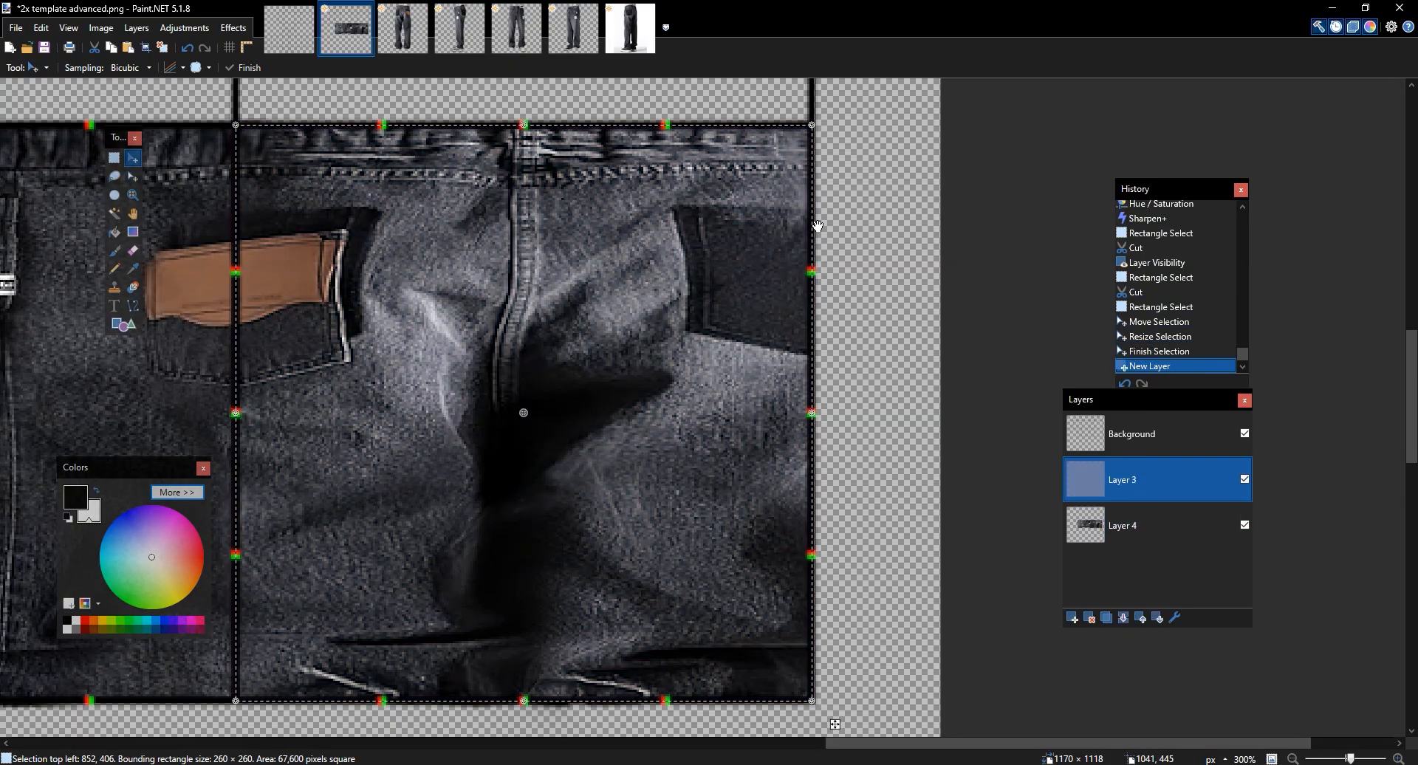
{"action": "key", "text": "ctrl+v"}
{"action": "key", "text": "ctrl+Left"}
{"action": "key", "text": "ctrl+Left"}
{"action": "key", "text": "ctrl+Left"}
{"action": "key", "text": "ctrl+Left"}
{"action": "key", "text": "ctrl+Left"}
{"action": "key", "text": "ctrl+Left"}
{"action": "key", "text": "ctrl+Left"}
{"action": "key", "text": "ctrl+Left"}
{"action": "key", "text": "ctrl+Left"}
{"action": "key", "text": "ctrl+Left"}
{"action": "key", "text": "ctrl+Left"}
{"action": "key", "text": "ctrl+Left"}
{"action": "key", "text": "ctrl+Left"}
{"action": "key", "text": "ctrl+Left"}
{"action": "key", "text": "ctrl+Left"}
{"action": "key", "text": "ctrl+Left"}
{"action": "key", "text": "ctrl+Left"}
{"action": "key", "text": "ctrl+Left"}
{"action": "key", "text": "ctrl+Left"}
{"action": "key", "text": "ctrl+Left"}
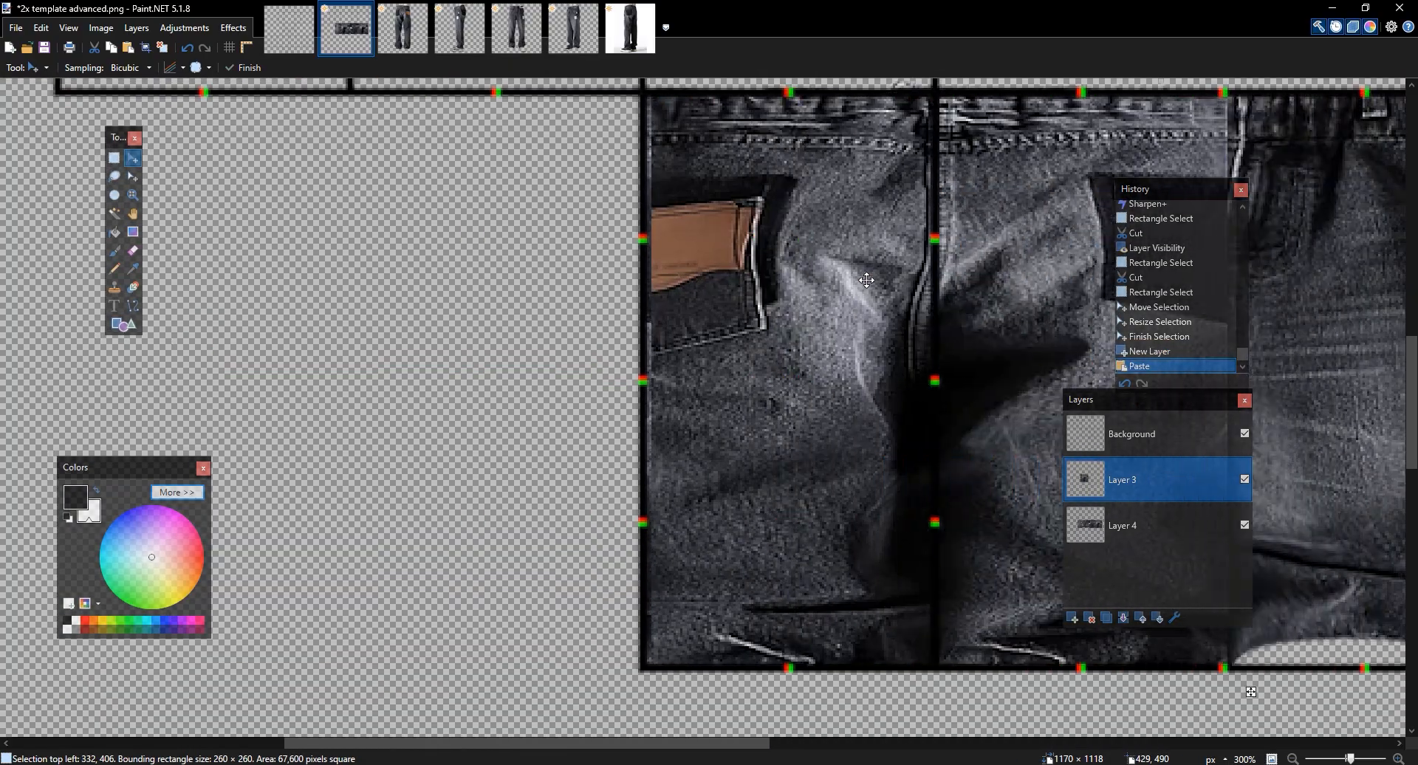
{"action": "key", "text": "Left"}
{"action": "key", "text": "Left"}
{"action": "key", "text": "Left"}
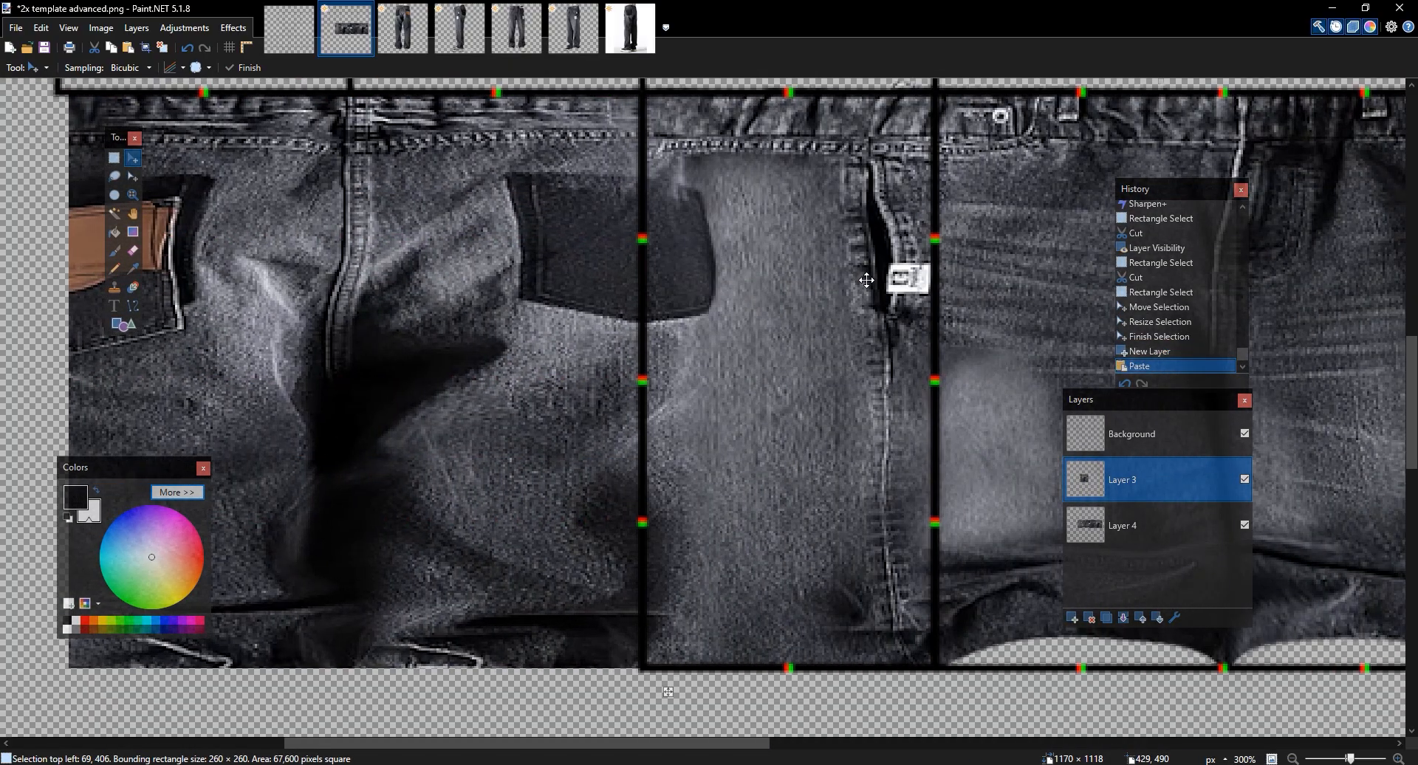
{"action": "key", "text": "Left"}
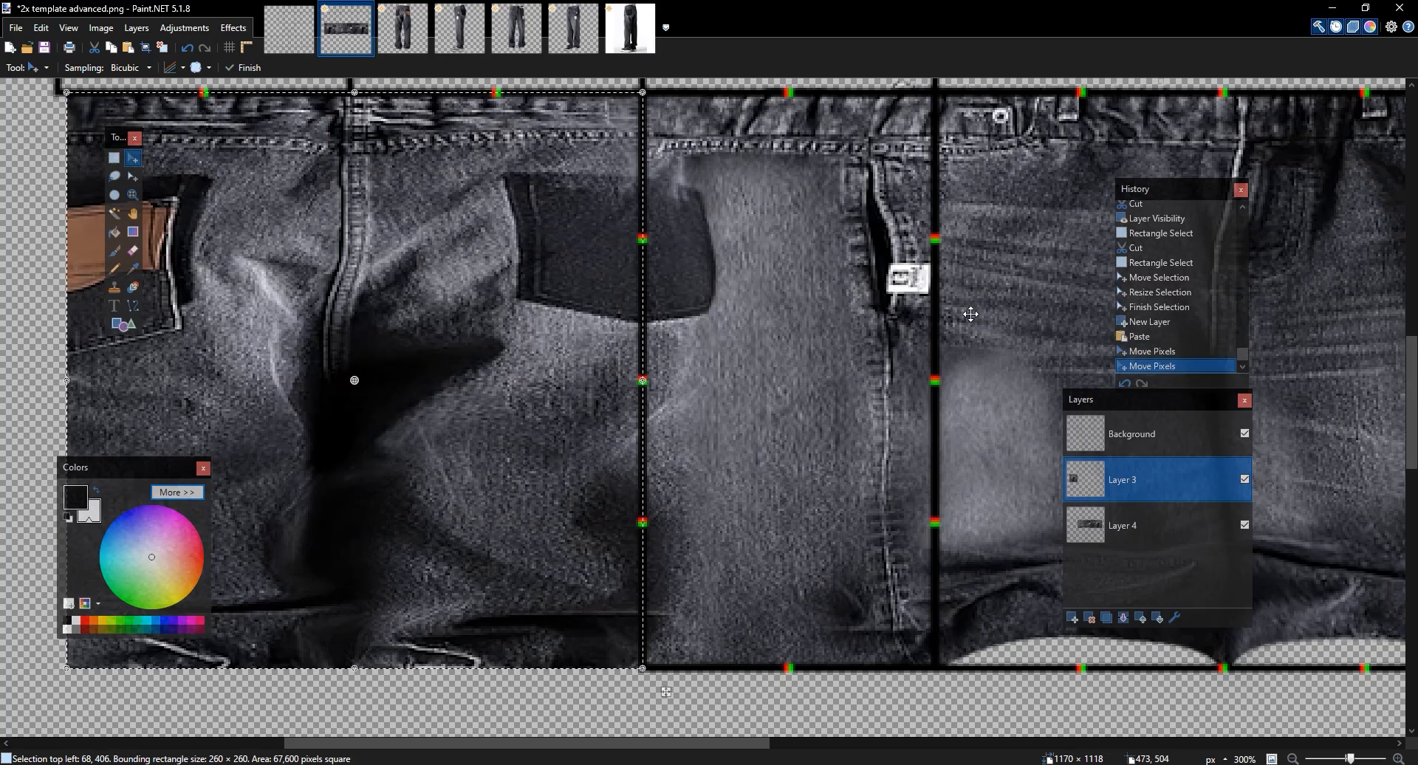
Deselect, hide the Background template lines and clone dark fabric over the seam crossing the pocket with a size 13 Clone Stamp brush
{"action": "key", "text": "ctrl+d"}
{"action": "left_click", "coordinate": [1245, 433]}
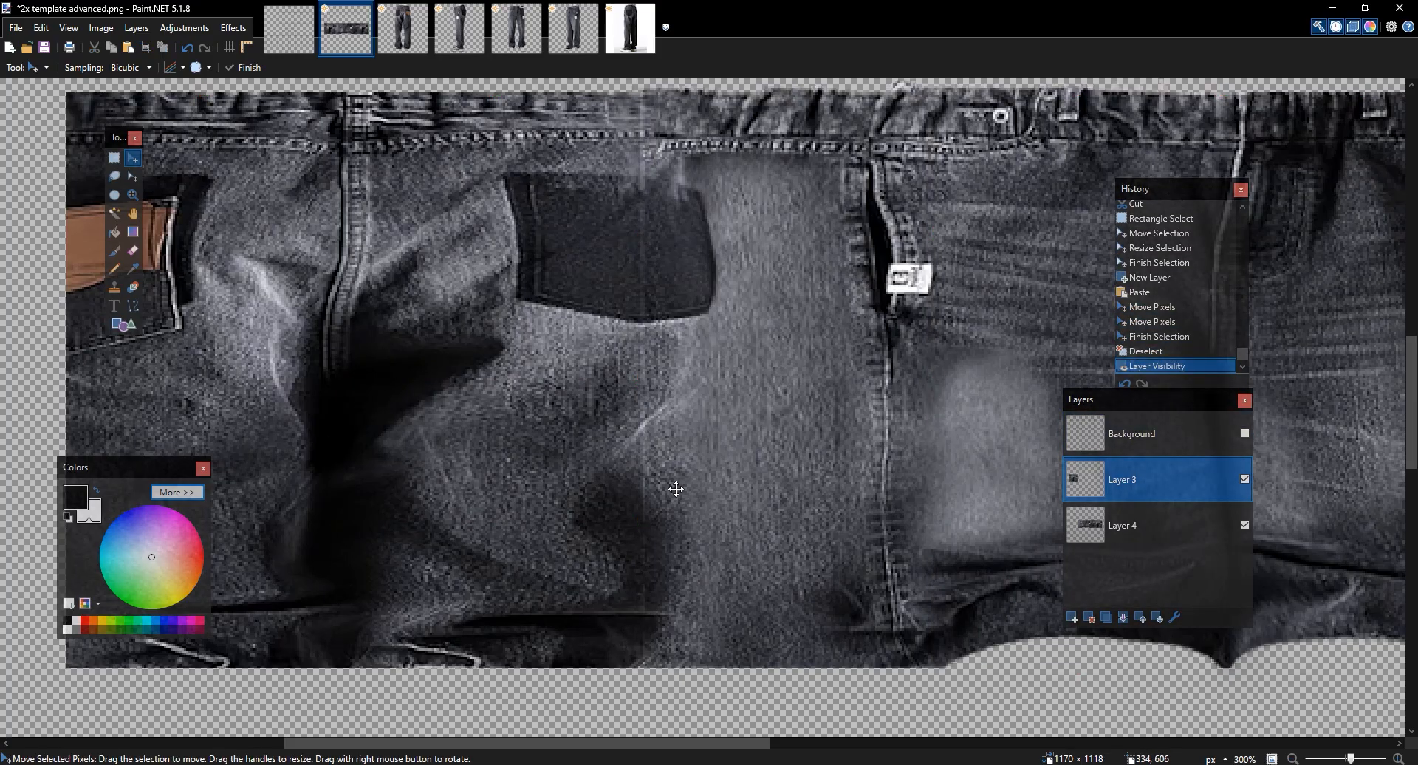
{"action": "scroll", "coordinate": [620, 398], "scroll_direction": "up", "scroll_amount": 3}
{"action": "scroll", "coordinate": [620, 398], "scroll_direction": "right", "scroll_amount": 2}
{"action": "scroll", "coordinate": [496, 178], "scroll_direction": "up", "scroll_amount": 5}
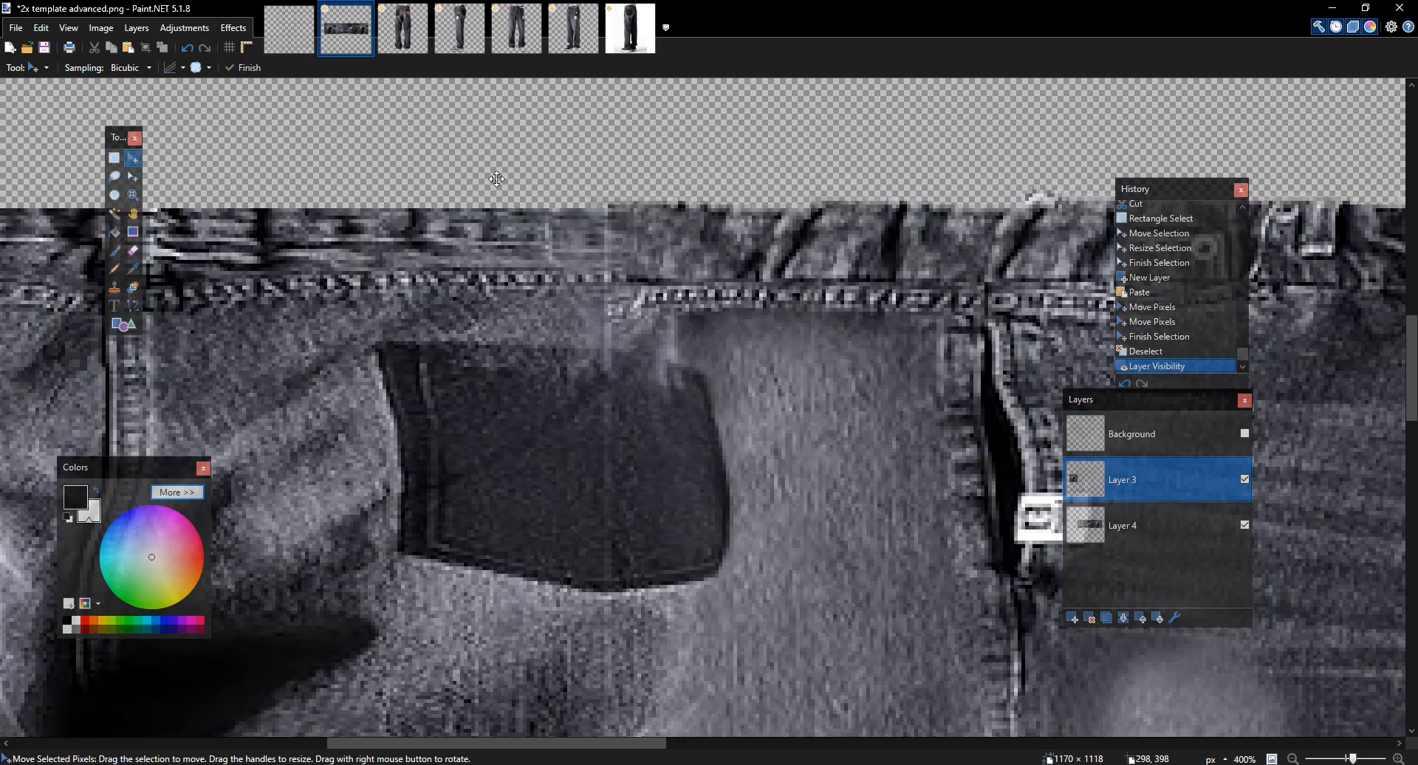
{"action": "left_click", "coordinate": [114, 287]}
{"action": "left_click_drag", "start_coordinate": [555, 186], "coordinate": [432, 93]}
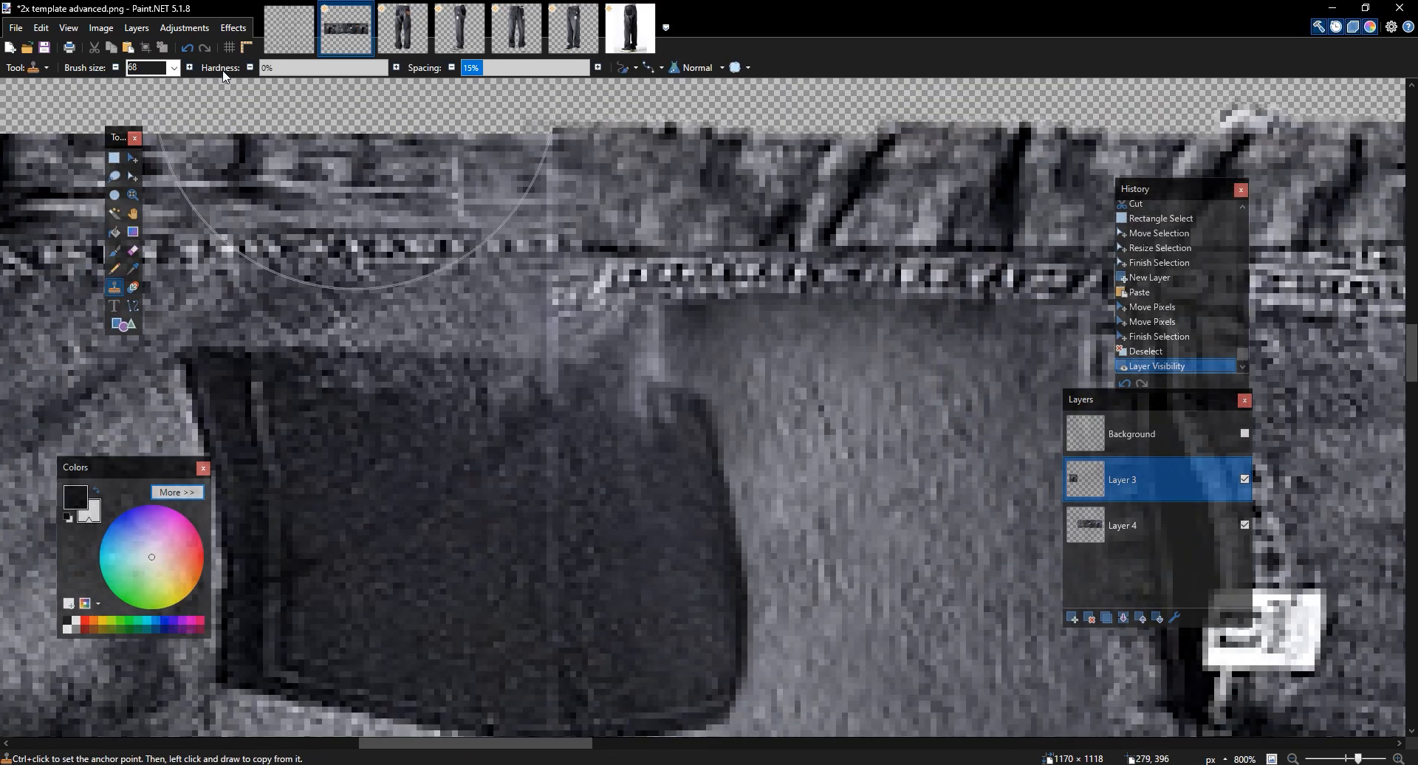
{"action": "left_click", "coordinate": [116, 69]}
{"action": "left_click", "coordinate": [116, 70]}
{"action": "mouse_move", "coordinate": [515, 389]}
{"action": "left_mouse_down"}
{"action": "mouse_move", "coordinate": [452, 534]}
{"action": "mouse_move", "coordinate": [484, 364]}
{"action": "left_mouse_up"}
{"action": "left_click", "coordinate": [116, 68]}
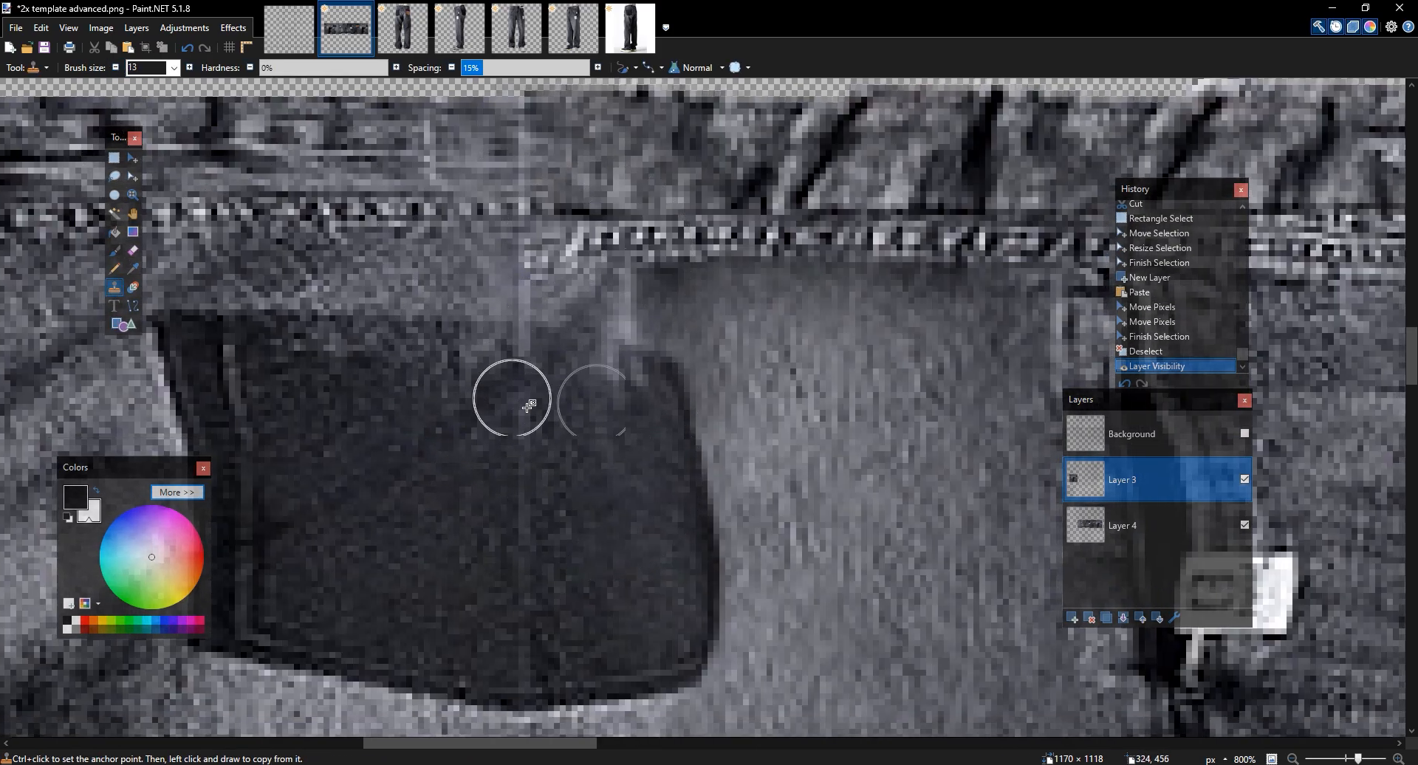
{"action": "scroll", "coordinate": [512, 399], "scroll_direction": "down", "scroll_amount": 1}
{"action": "left_click", "coordinate": [466, 459], "text": "ctrl"}
{"action": "left_click", "coordinate": [513, 434]}
{"action": "mouse_move", "coordinate": [513, 433]}
{"action": "left_mouse_down"}
{"action": "mouse_move", "coordinate": [511, 335]}
{"action": "mouse_move", "coordinate": [447, 378]}
{"action": "mouse_move", "coordinate": [519, 280]}
{"action": "left_mouse_up"}
Clone surrounding denim over the vertical join between the dark pocket and the waistband
{"action": "left_click", "coordinate": [449, 367], "text": "ctrl"}
{"action": "left_click", "coordinate": [461, 203], "text": "ctrl"}
{"action": "left_click_drag", "start_coordinate": [496, 208], "coordinate": [490, 188]}
{"action": "mouse_move", "coordinate": [444, 184]}
{"action": "left_mouse_down"}
{"action": "mouse_move", "coordinate": [469, 345]}
{"action": "mouse_move", "coordinate": [522, 330]}
{"action": "left_mouse_up"}
{"action": "left_click", "coordinate": [451, 368], "text": "ctrl"}
{"action": "mouse_move", "coordinate": [986, 286]}
{"action": "left_mouse_down"}
{"action": "mouse_move", "coordinate": [1184, 264]}
{"action": "mouse_move", "coordinate": [1011, 279]}
{"action": "left_mouse_up"}
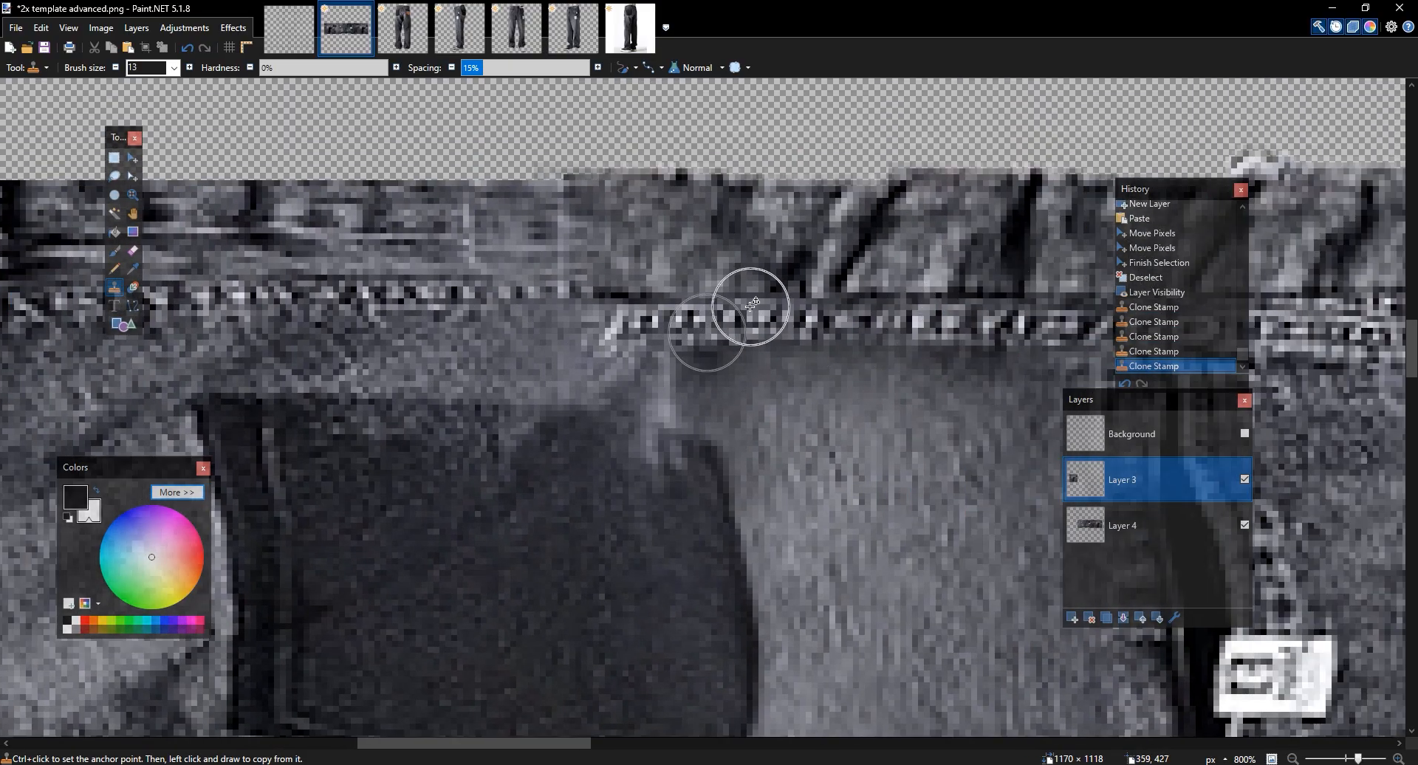
Copy a 49 × 15 pixel strip of waistband stitching from the lower Layer 4 onto a new layer above Layer 3
{"action": "left_click_drag", "start_coordinate": [730, 330], "coordinate": [414, 329]}
{"action": "key", "text": "s"}
{"action": "left_click_drag", "start_coordinate": [738, 354], "coordinate": [453, 271]}
{"action": "key", "text": "m"}
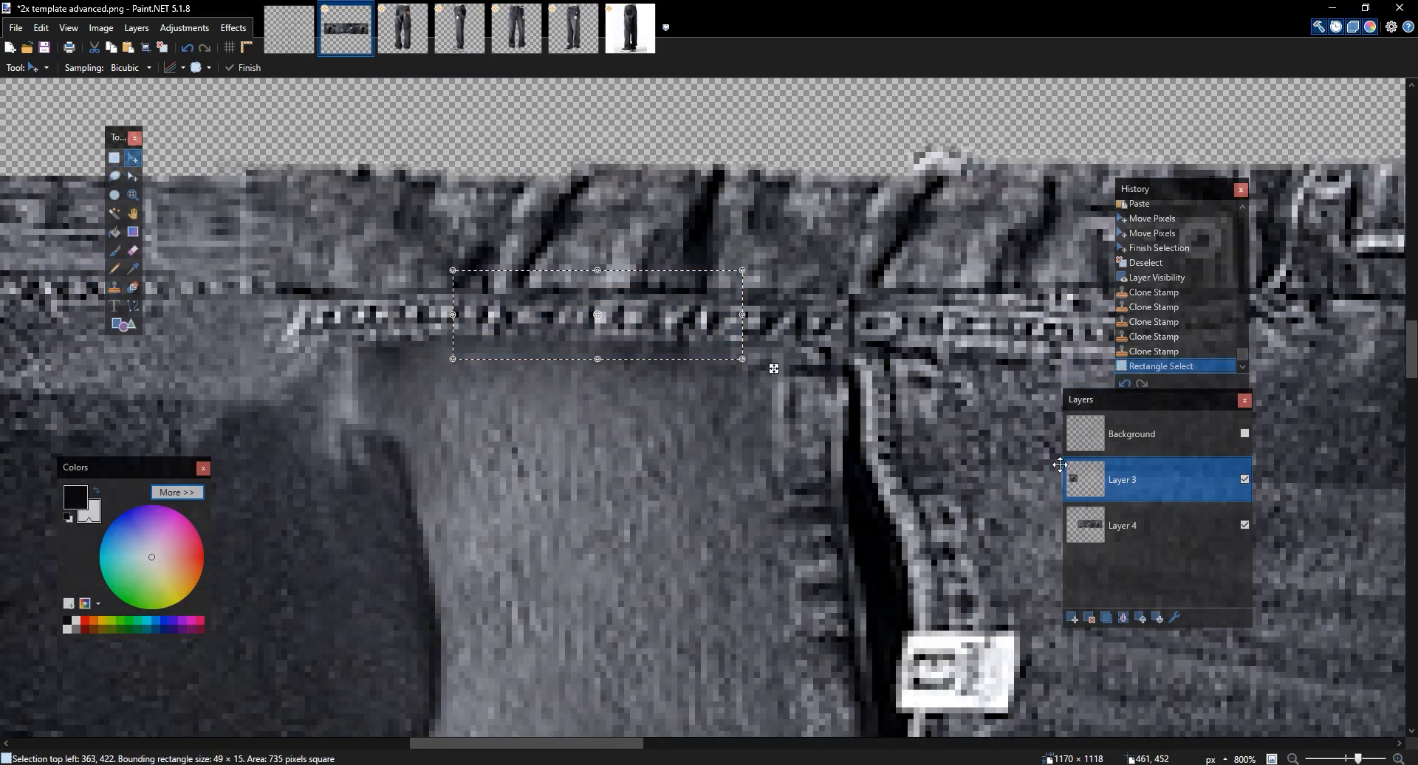
{"action": "left_click", "coordinate": [1122, 525]}
{"action": "left_click", "coordinate": [1072, 618]}
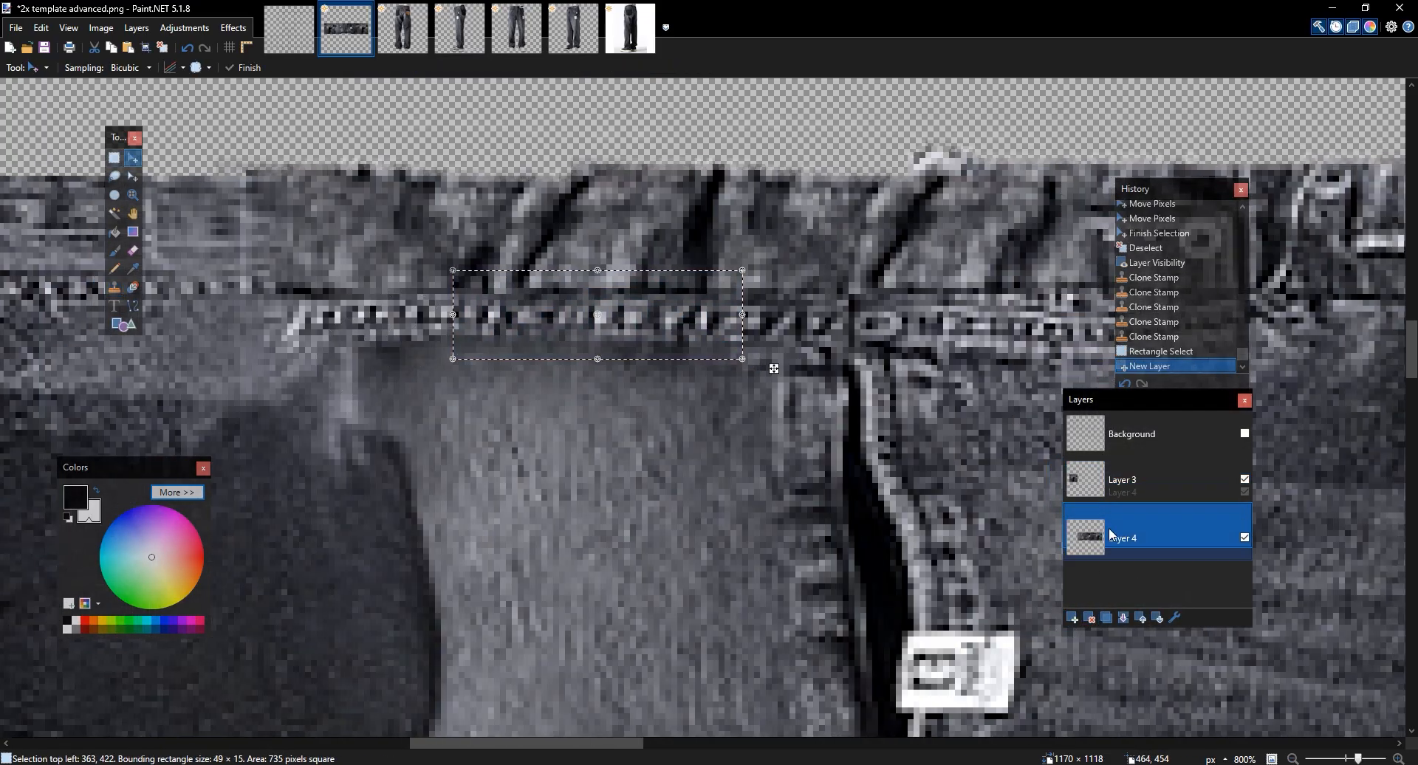
{"action": "left_click_drag", "start_coordinate": [1101, 537], "coordinate": [1103, 483]}
{"action": "key", "text": "ctrl+v"}
Move, resize and rotate the stitching strip by about -4.57° to bridge the waistband stitching gap, and soften its edges with the Eraser
{"action": "left_click_drag", "start_coordinate": [591, 338], "coordinate": [190, 320]}
{"action": "left_click_drag", "start_coordinate": [382, 333], "coordinate": [640, 388]}
{"action": "left_click_drag", "start_coordinate": [549, 344], "coordinate": [519, 355]}
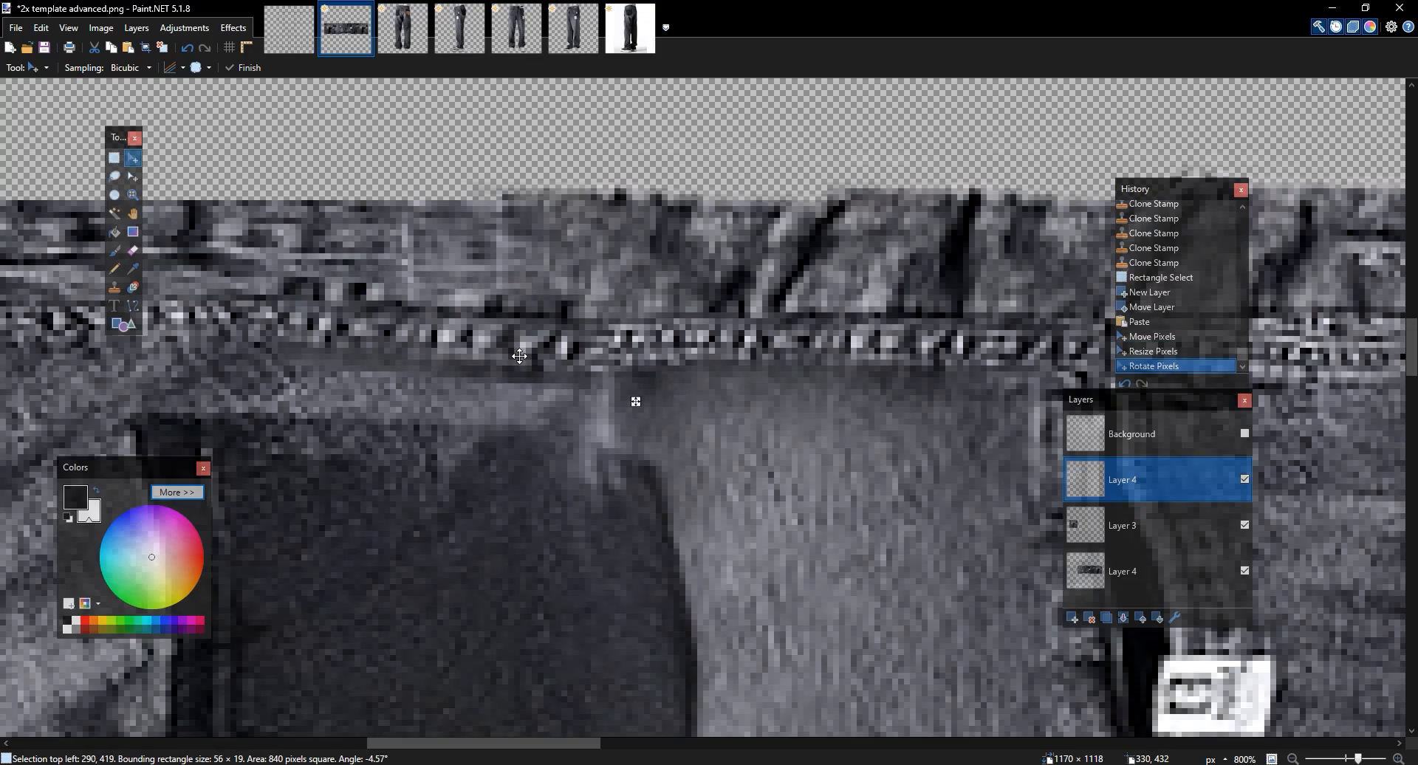
{"action": "key", "text": "ctrl+d"}
{"action": "key", "text": "e"}
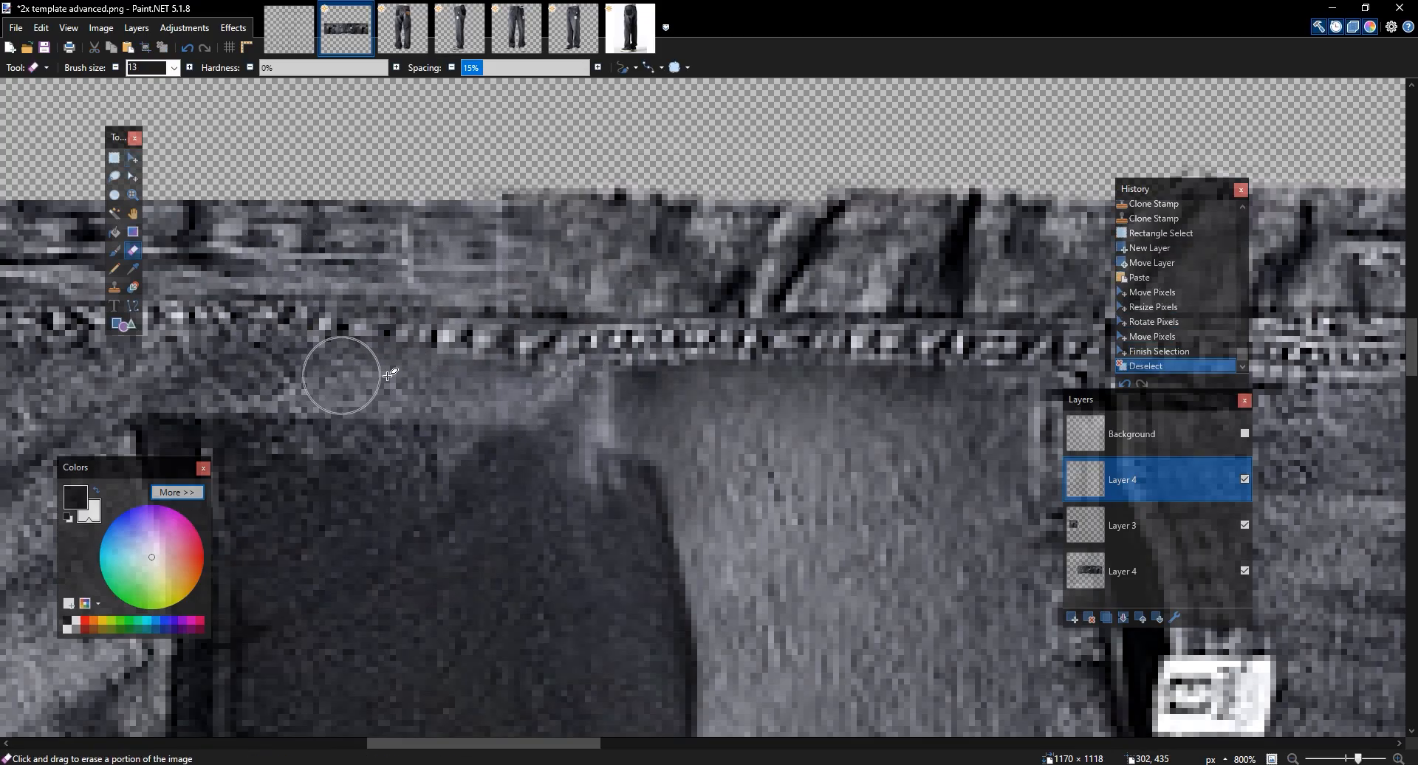
{"action": "left_click", "coordinate": [756, 364]}
Sharpen the stitching strip using Sharpen+ with amount 95, radius 1 and threshold 0, and merge both upper layers down into Layer 4
{"action": "left_click", "coordinate": [1123, 618]}
{"action": "left_click", "coordinate": [234, 27]}
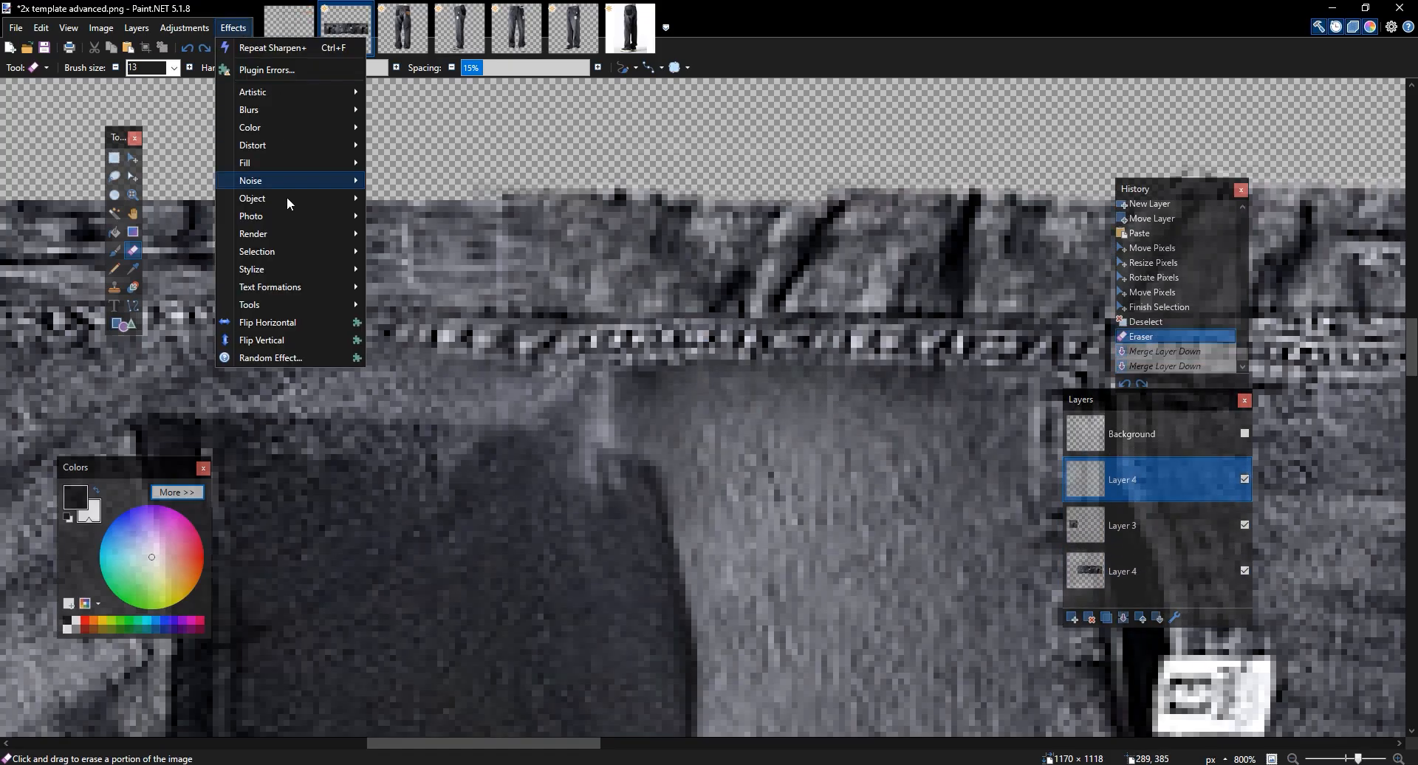
{"action": "mouse_move", "coordinate": [270, 216]}
{"action": "left_click", "coordinate": [436, 430]}
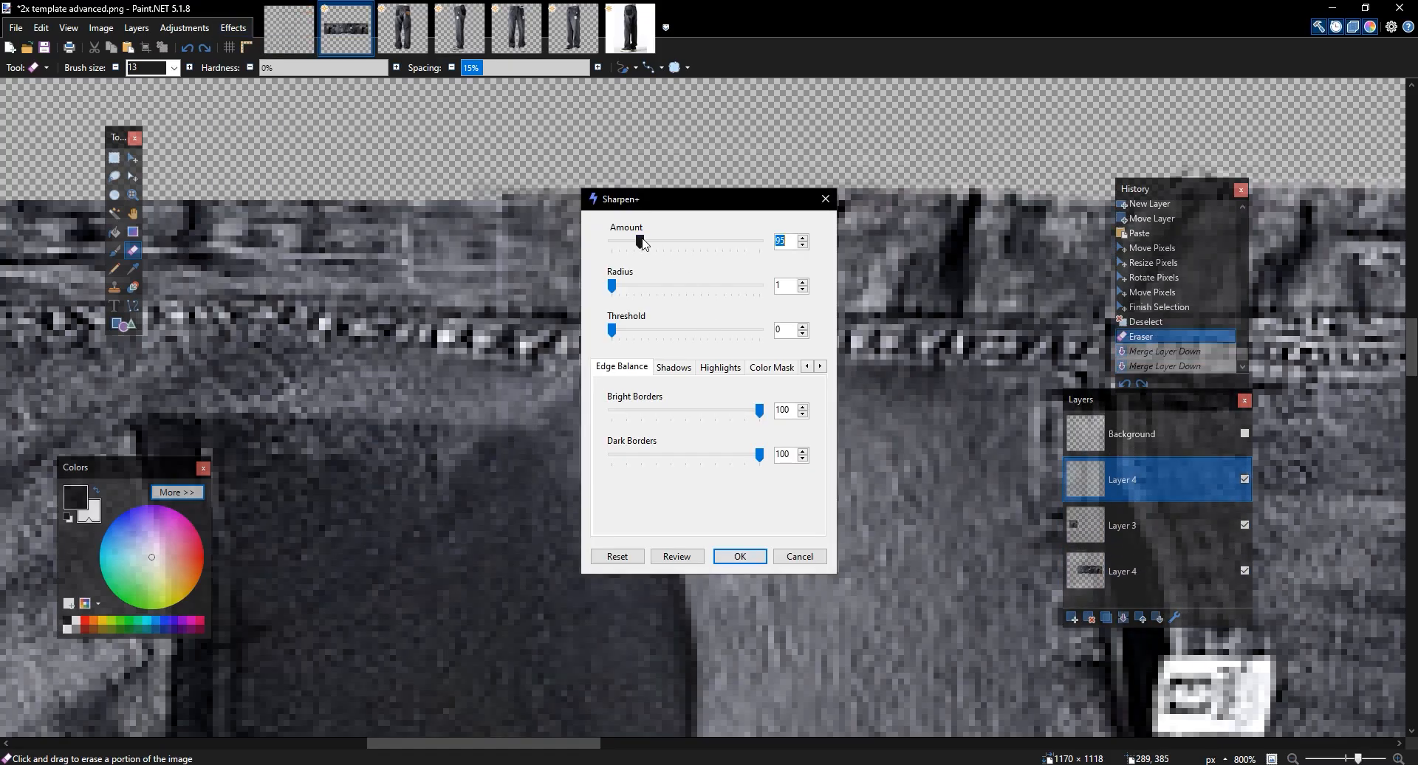
{"action": "left_click", "coordinate": [739, 556]}
{"action": "left_click", "coordinate": [1123, 617]}
{"action": "left_click", "coordinate": [1123, 617]}
Clone denim over the remaining join in the waistband and just below it with a size 8 Clone Stamp brush
{"action": "left_click", "coordinate": [114, 286]}
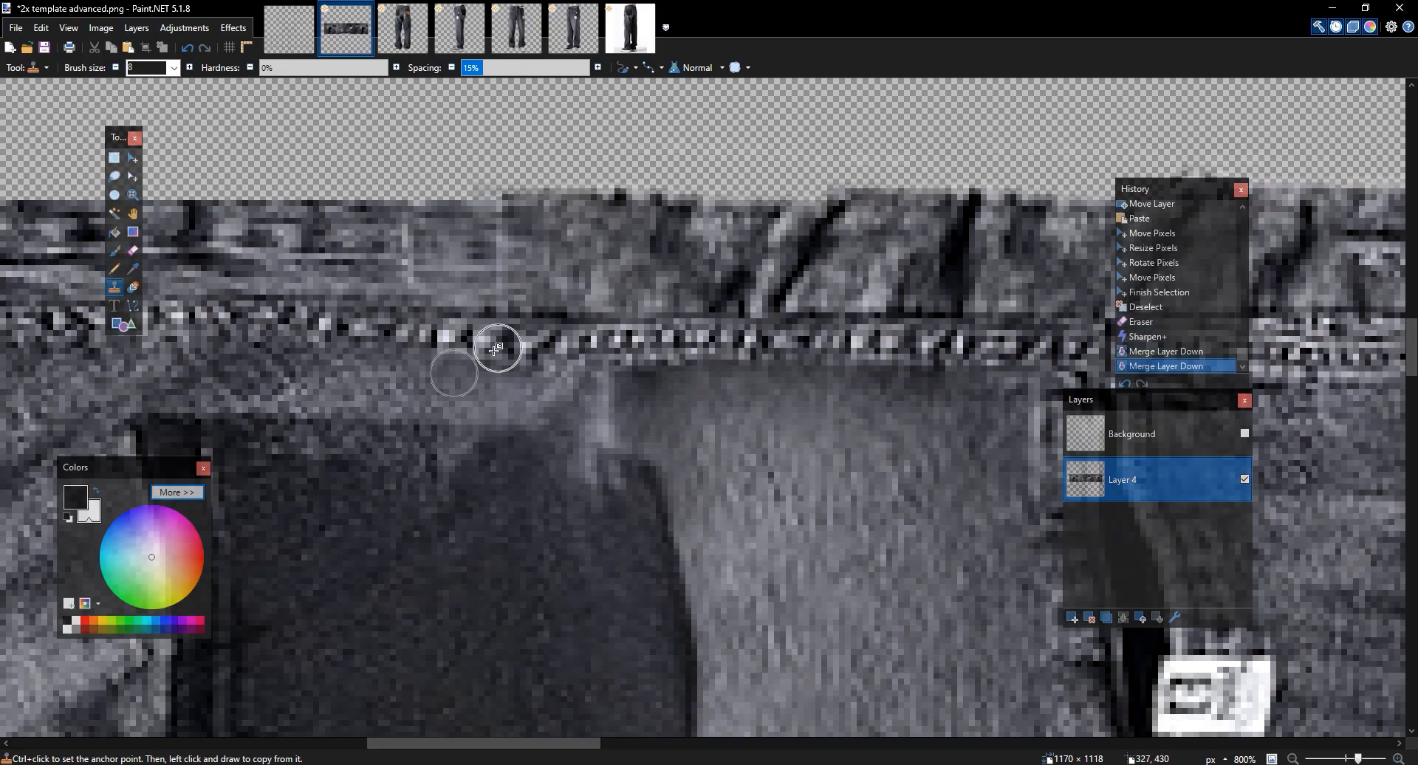
{"action": "left_click", "coordinate": [505, 401]}
{"action": "left_click_drag", "start_coordinate": [501, 256], "coordinate": [502, 266]}
{"action": "left_click", "coordinate": [482, 238], "text": "ctrl"}
{"action": "left_click", "coordinate": [503, 218]}
Clone nearby denim over the vertical join from below the waistband down to the dark folds at the hem
{"action": "left_click_drag", "start_coordinate": [757, 453], "coordinate": [719, 133]}
{"action": "mouse_move", "coordinate": [447, 274]}
{"action": "left_mouse_down"}
{"action": "mouse_move", "coordinate": [478, 186]}
{"action": "mouse_move", "coordinate": [525, 292]}
{"action": "mouse_move", "coordinate": [525, 323]}
{"action": "mouse_move", "coordinate": [479, 403]}
{"action": "mouse_move", "coordinate": [529, 557]}
{"action": "mouse_move", "coordinate": [504, 359]}
{"action": "mouse_move", "coordinate": [547, 442]}
{"action": "left_mouse_up"}
{"action": "left_click", "coordinate": [459, 201], "text": "ctrl"}
{"action": "left_click", "coordinate": [456, 305], "text": "ctrl"}
{"action": "left_click", "coordinate": [487, 418], "text": "ctrl"}
{"action": "mouse_move", "coordinate": [528, 506]}
{"action": "left_mouse_down"}
{"action": "mouse_move", "coordinate": [554, 579]}
{"action": "mouse_move", "coordinate": [554, 337]}
{"action": "left_mouse_up"}
{"action": "mouse_move", "coordinate": [579, 449]}
{"action": "left_mouse_down"}
{"action": "mouse_move", "coordinate": [574, 493]}
{"action": "mouse_move", "coordinate": [532, 553]}
{"action": "left_mouse_up"}
{"action": "left_click", "coordinate": [575, 523], "text": "ctrl"}
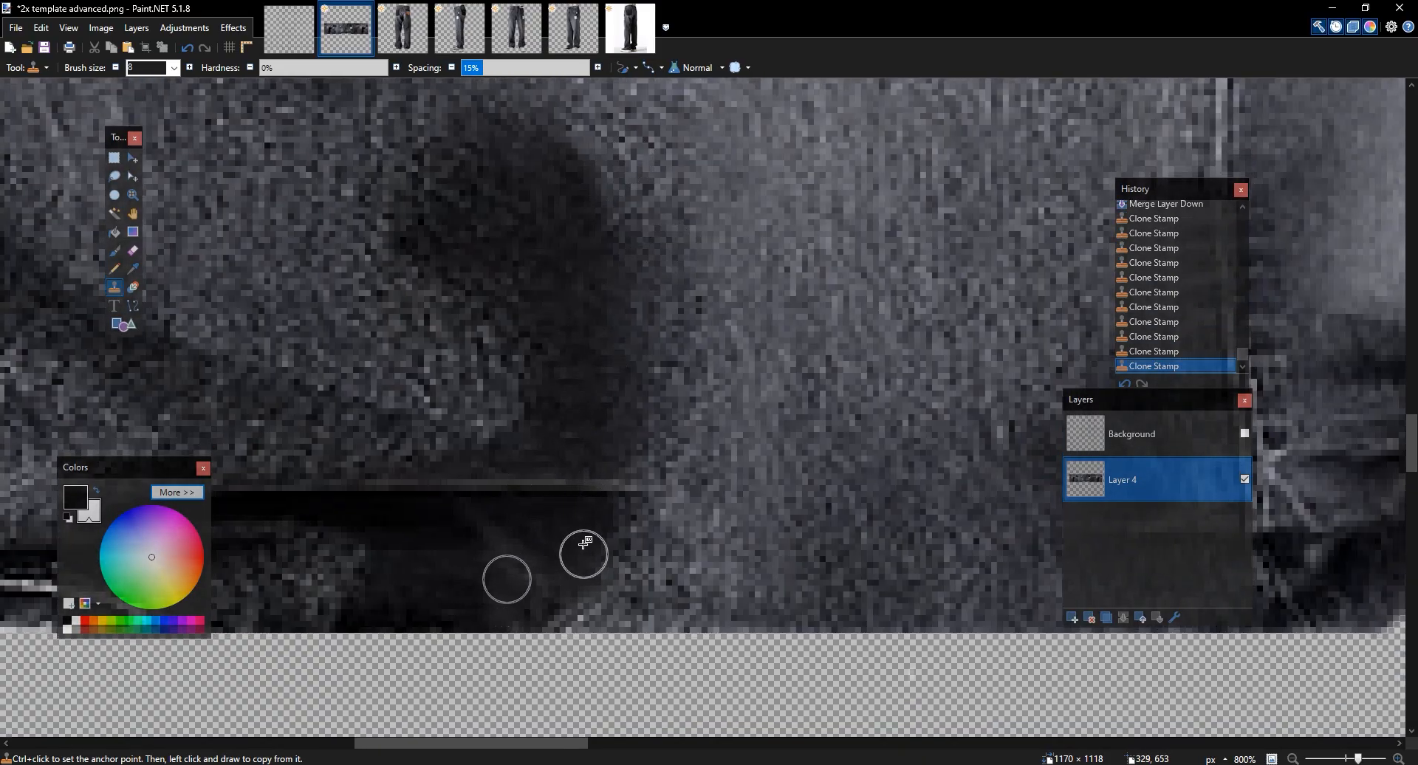
Touch up the pale patch at the dark pocket's upper right corner with the Clone Stamp and check the whole texture
{"action": "scroll", "coordinate": [832, 394], "scroll_direction": "down", "scroll_amount": 8}
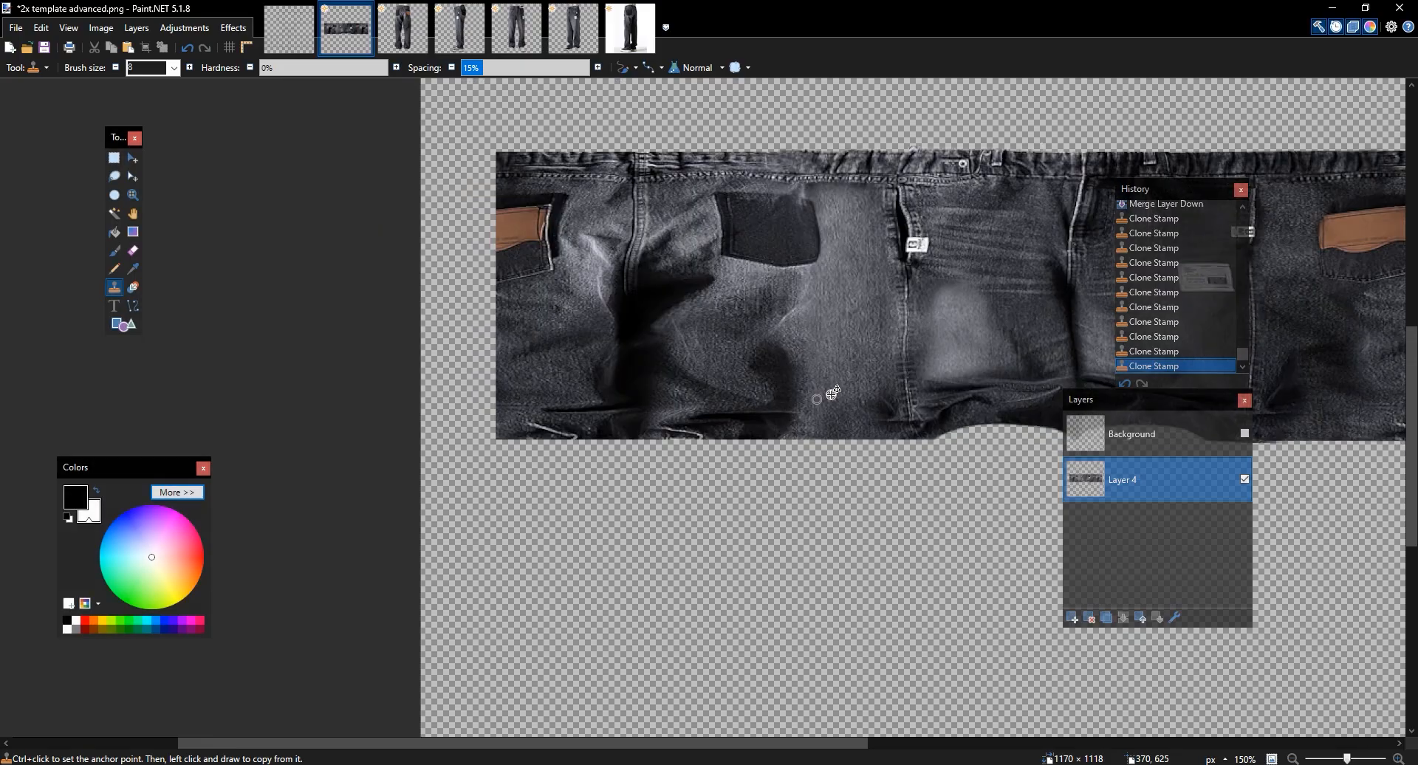
{"action": "left_click_drag", "start_coordinate": [835, 270], "coordinate": [576, 343]}
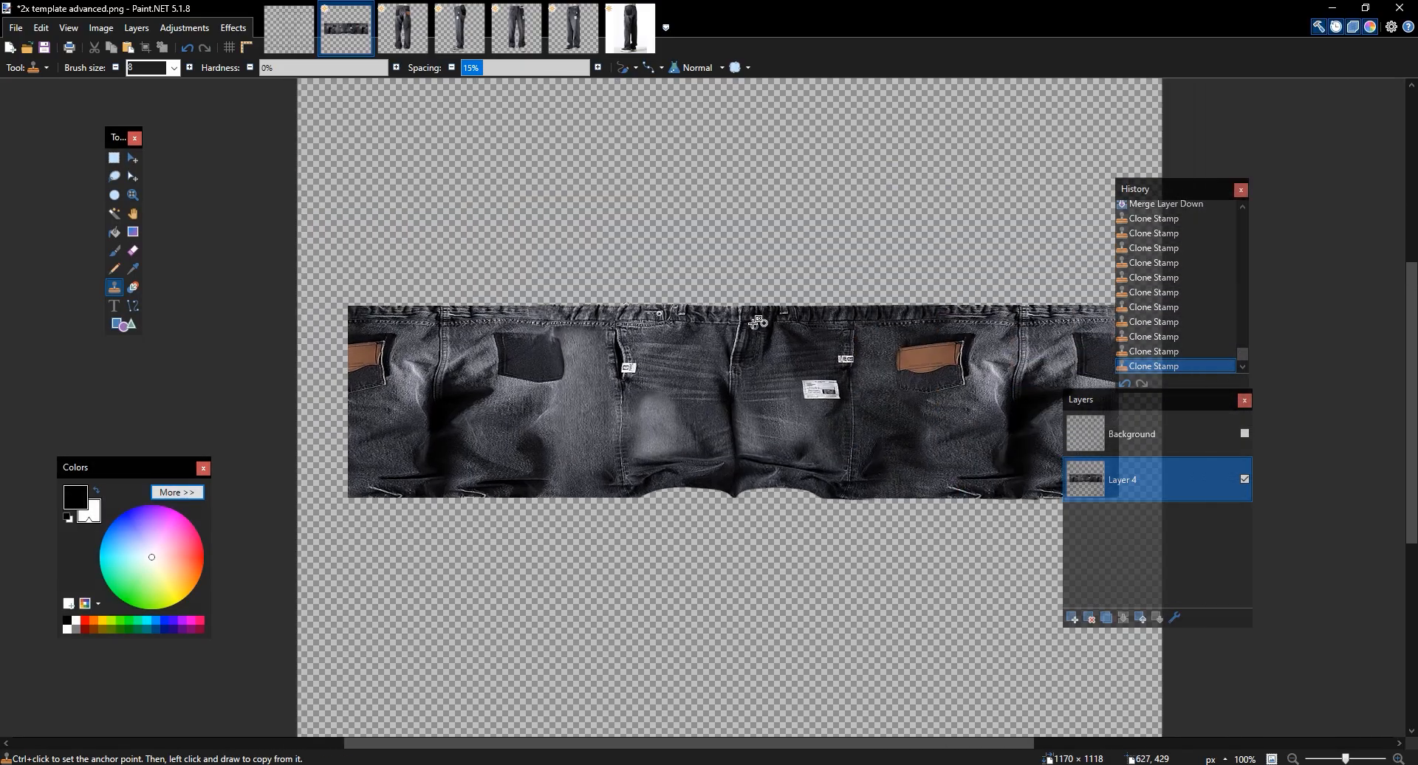
{"action": "scroll", "coordinate": [561, 293], "scroll_direction": "up", "scroll_amount": 5}
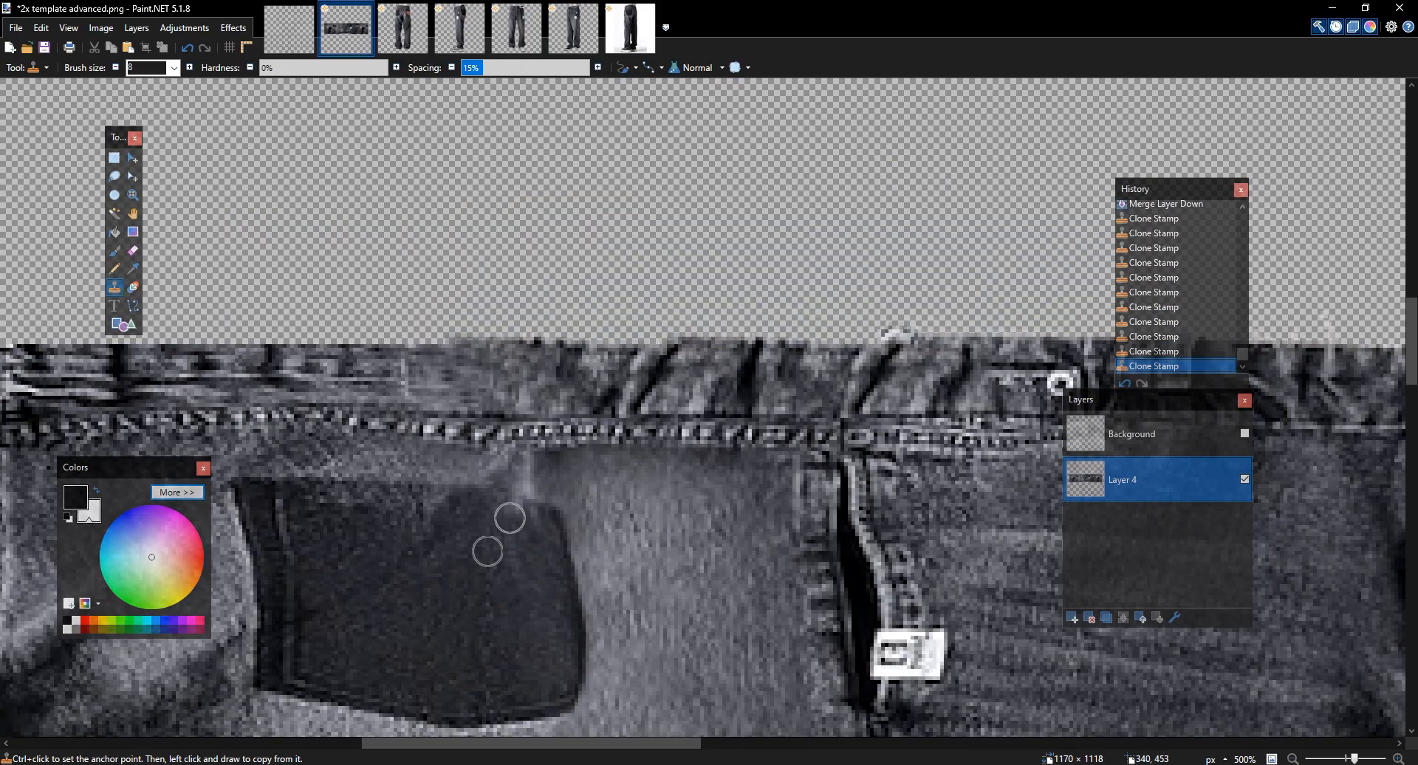
{"action": "left_click_drag", "start_coordinate": [521, 519], "coordinate": [522, 517]}
{"action": "left_click_drag", "start_coordinate": [603, 436], "coordinate": [571, 392]}
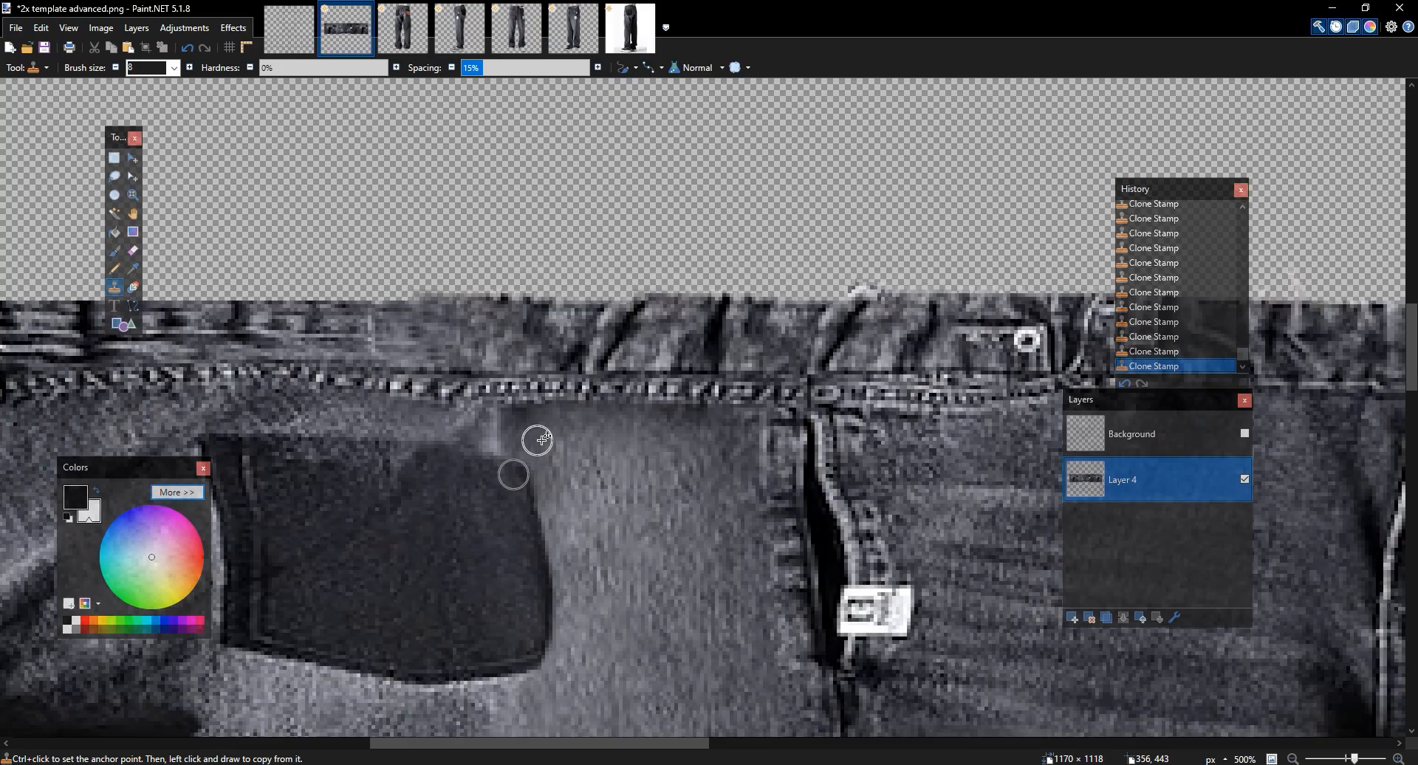
{"action": "scroll", "coordinate": [369, 255], "scroll_direction": "down", "scroll_amount": 6}
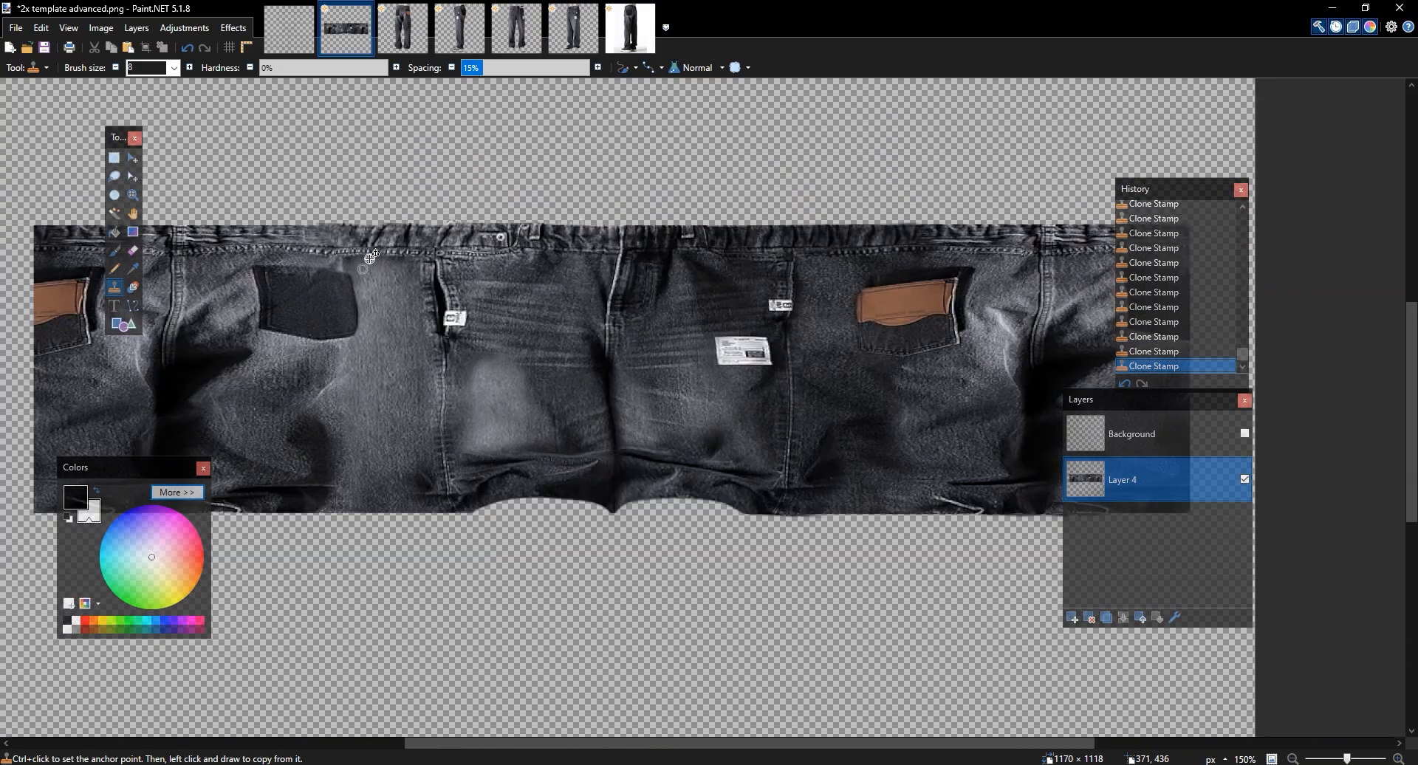
{"action": "scroll", "coordinate": [369, 255], "scroll_direction": "down", "scroll_amount": 3}
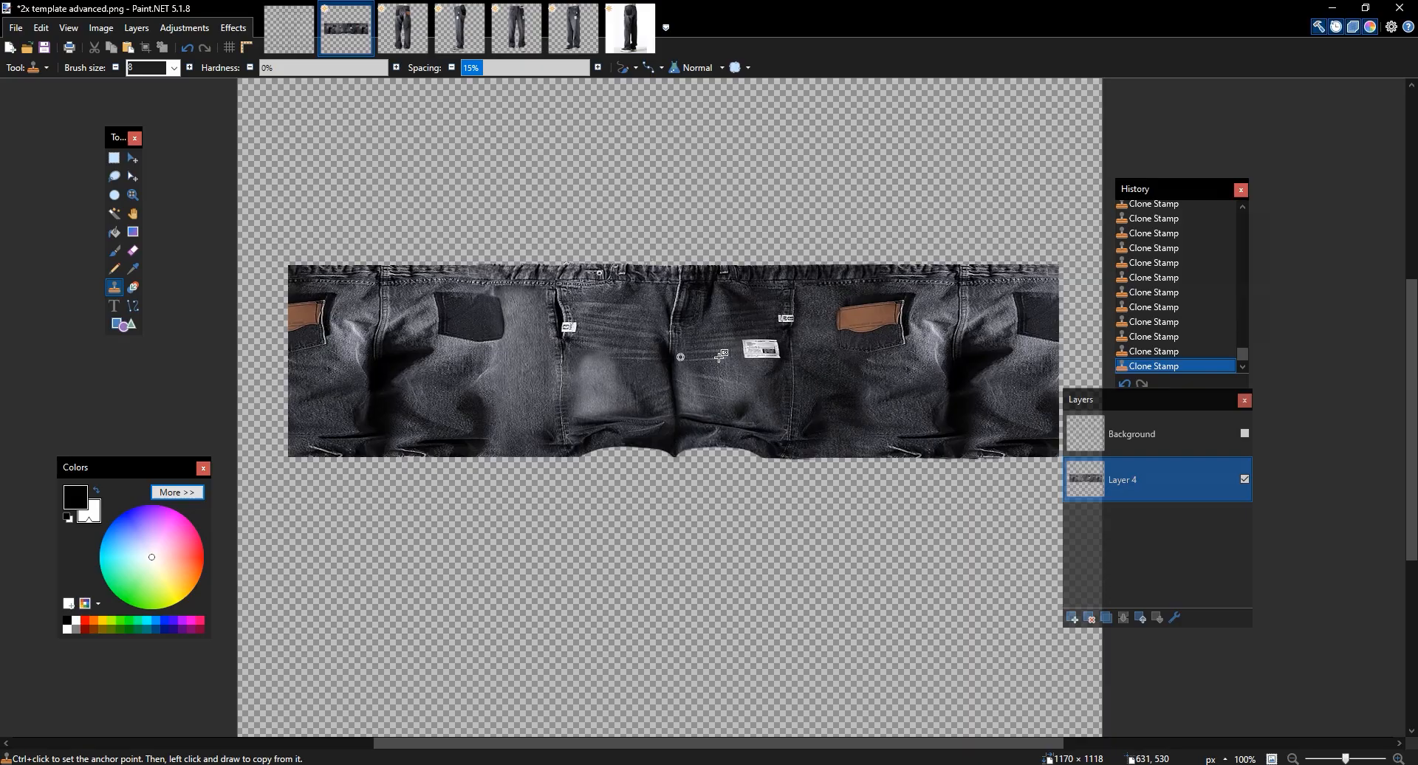
Show the Background template lines and resize the image to 585 × 559 pixels with Bicubic resampling
{"action": "left_click", "coordinate": [1245, 433]}
{"action": "left_click", "coordinate": [112, 33]}
{"action": "left_click", "coordinate": [122, 82]}
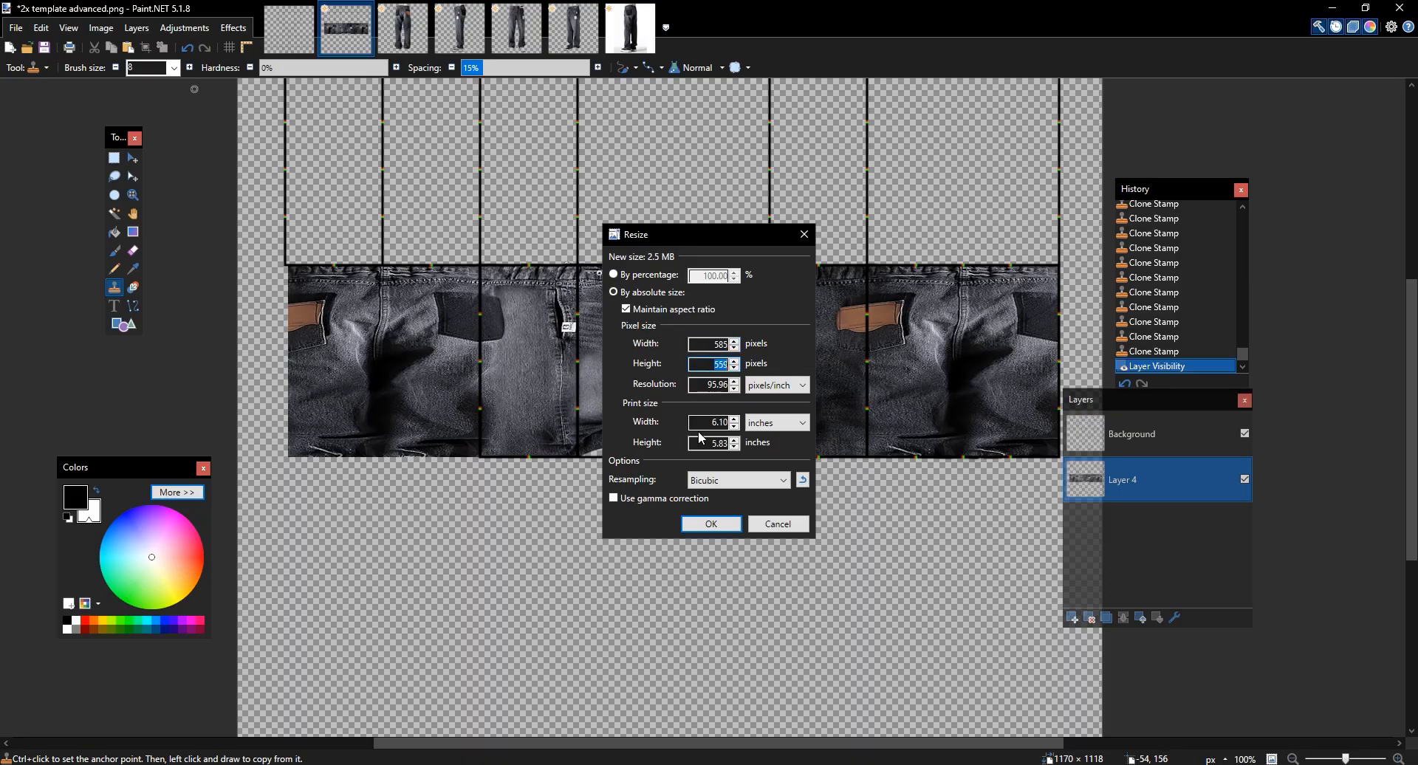
{"action": "left_click", "coordinate": [712, 523]}
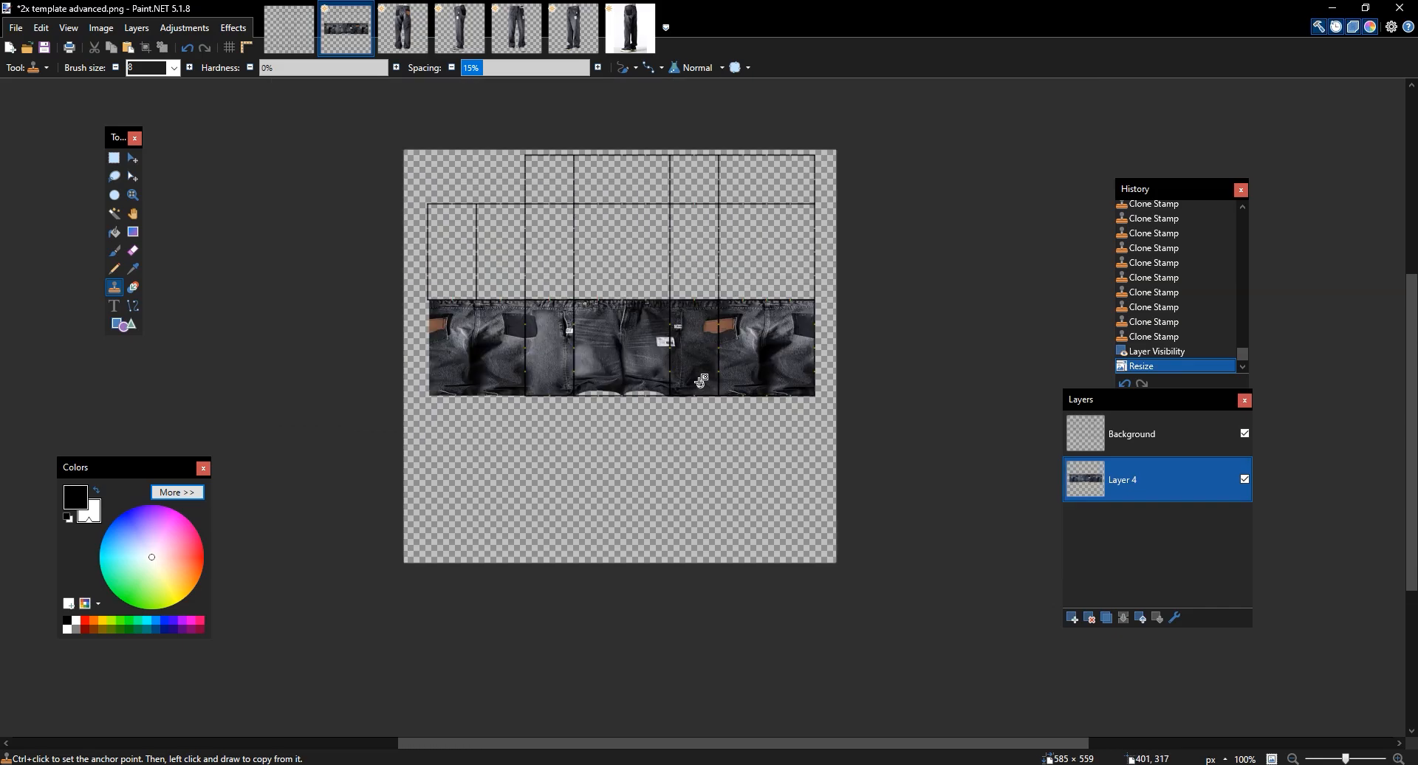
Select the left half of the jeans texture on Layer 4 up to the centre front line, 292 × 128 pixels
{"action": "scroll", "coordinate": [678, 362], "scroll_direction": "up", "scroll_amount": 5}
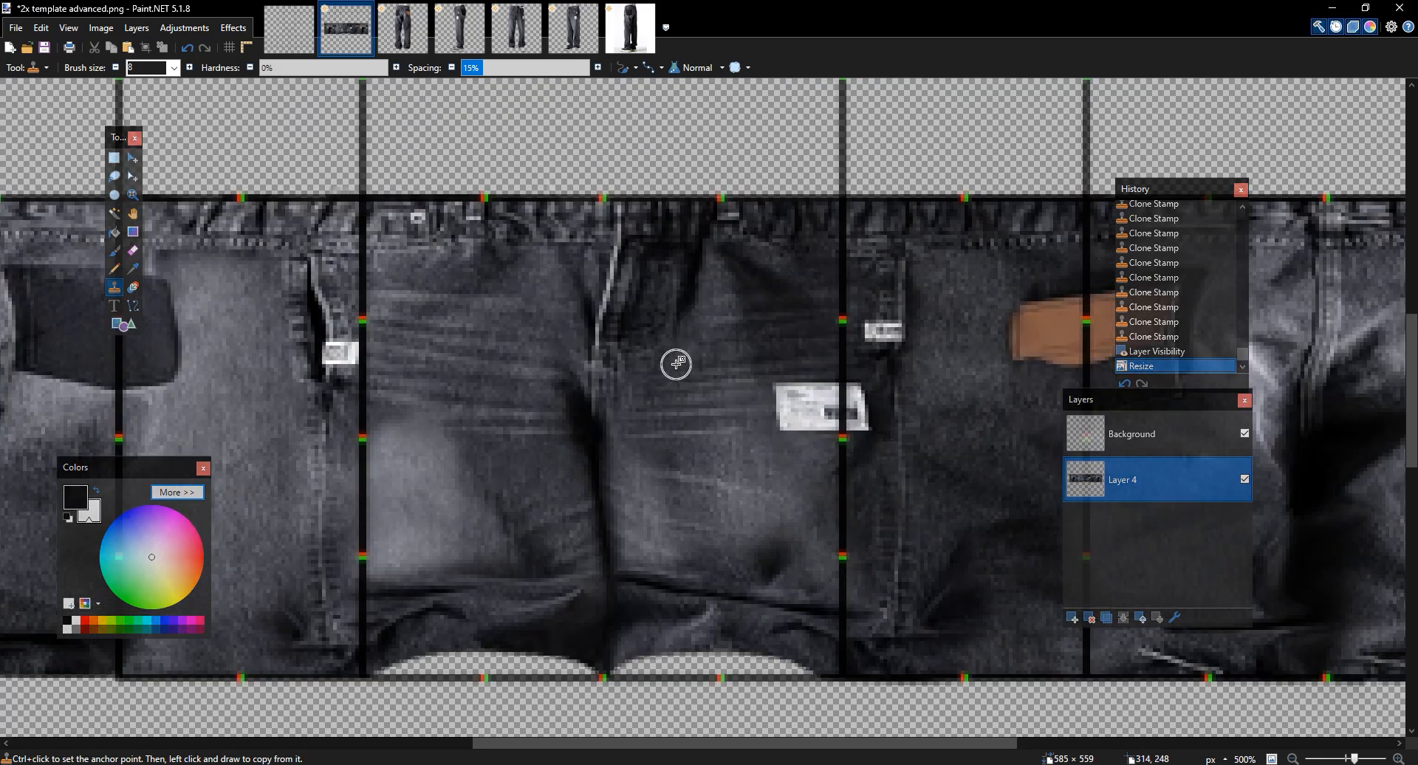
{"action": "left_click_drag", "start_coordinate": [575, 376], "coordinate": [671, 329]}
{"action": "left_click", "coordinate": [114, 159]}
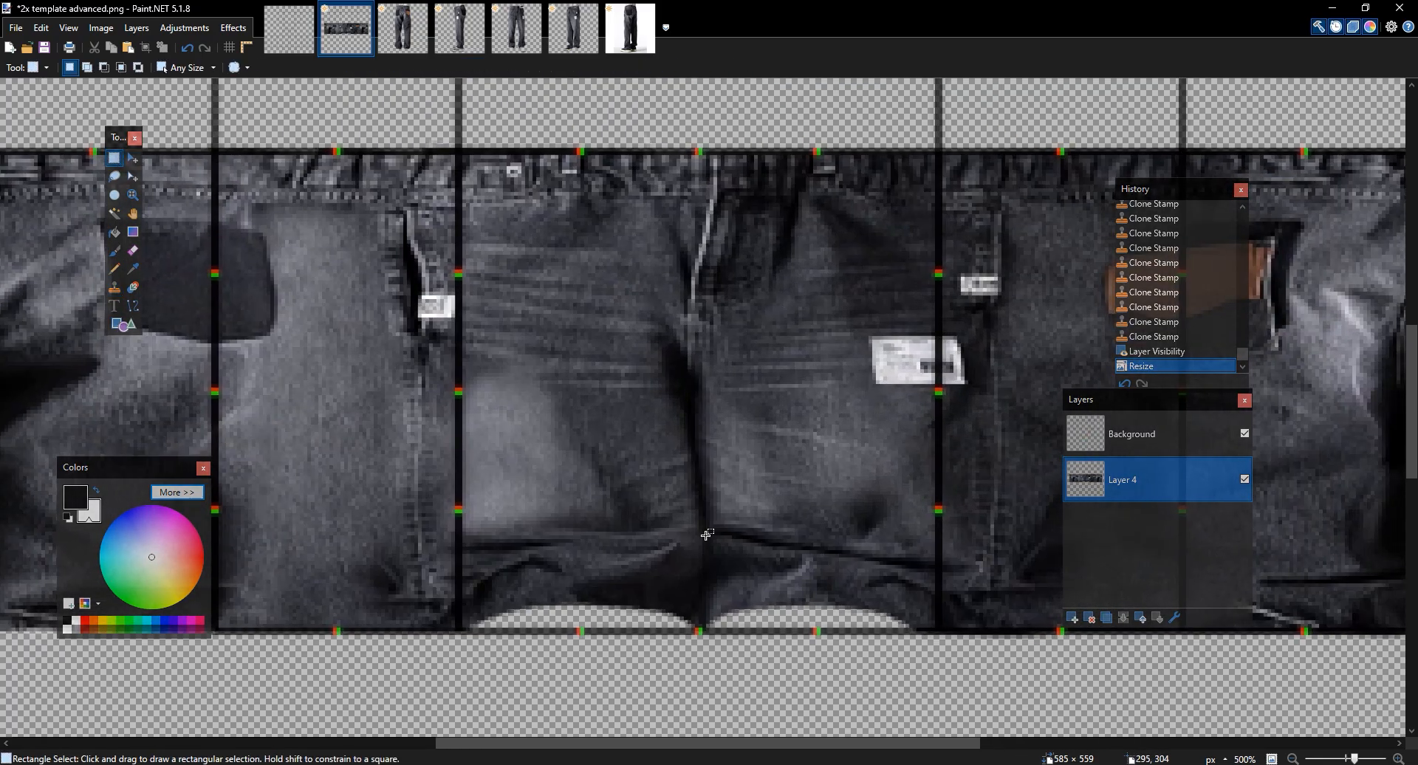
{"action": "left_click_drag", "start_coordinate": [700, 625], "coordinate": [695, 154]}
{"action": "left_click", "coordinate": [697, 626]}
{"action": "left_click_drag", "start_coordinate": [696, 627], "coordinate": [30, 156]}
{"action": "left_click_drag", "start_coordinate": [230, 168], "coordinate": [408, 170]}
{"action": "left_click_drag", "start_coordinate": [734, 401], "coordinate": [408, 369]}
{"action": "key", "text": "m"}
{"action": "left_click", "coordinate": [408, 369]}
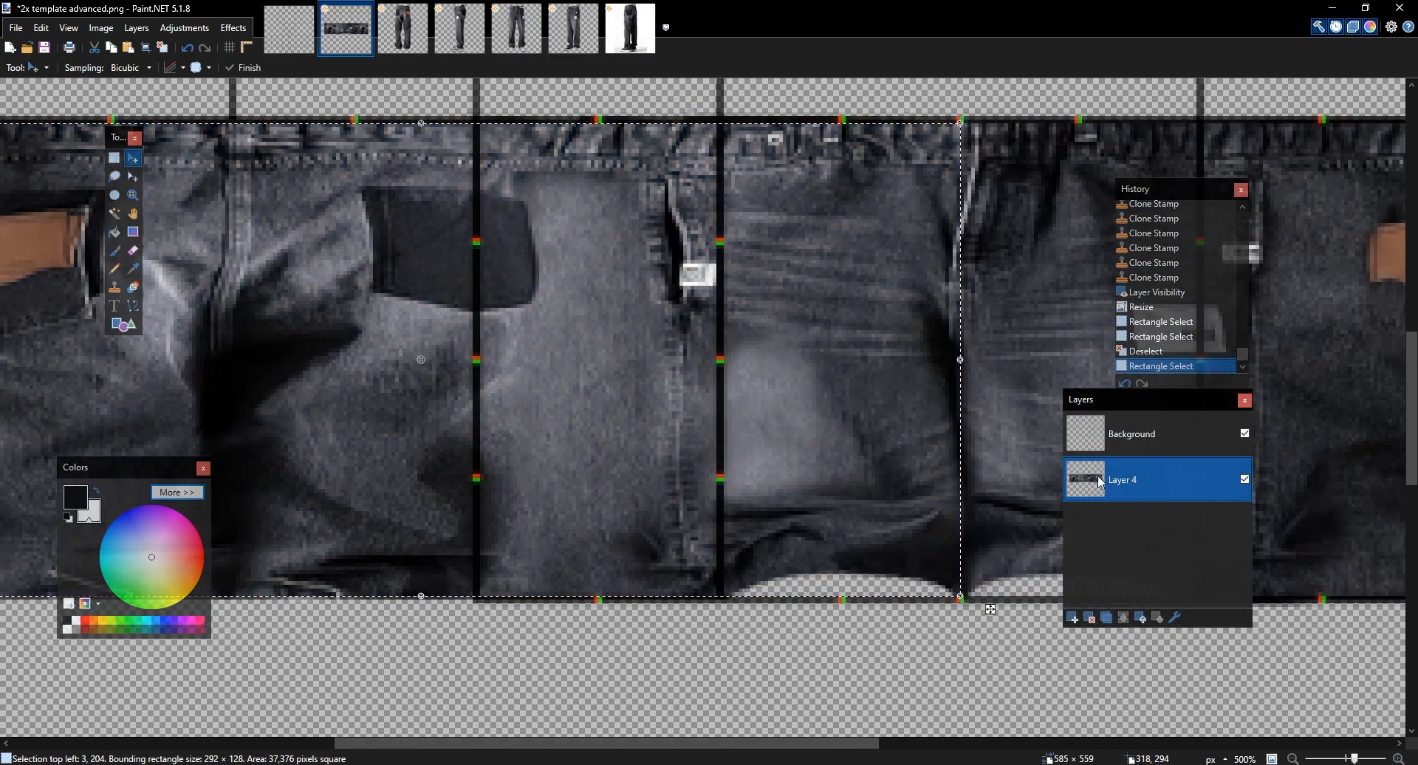
Paste the copied left half onto a new layer in template.png, align it with the left leg's four panels and deselect
{"action": "left_click", "coordinate": [305, 52]}
{"action": "key", "text": "ctrl+shift+n"}
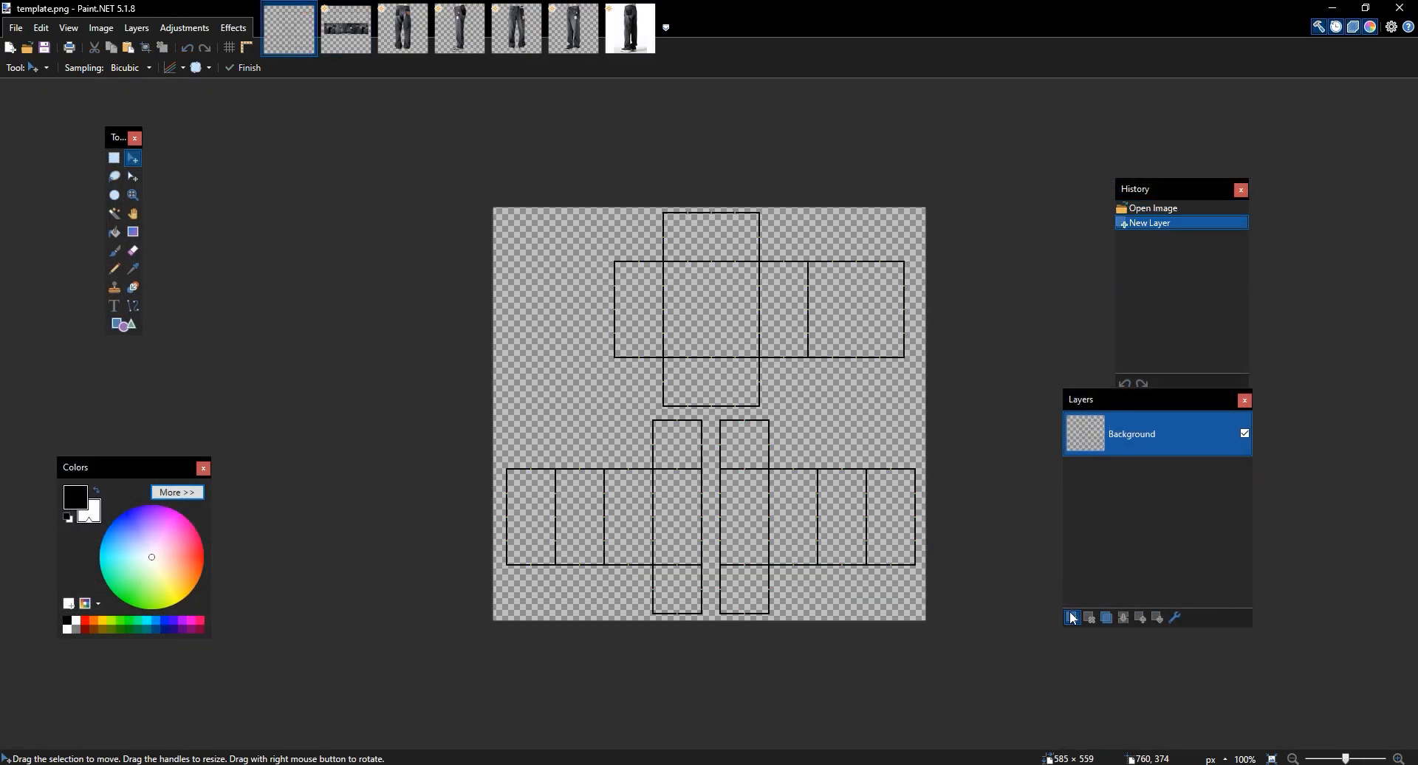
{"action": "scroll", "coordinate": [594, 479], "scroll_direction": "up", "scroll_amount": 2}
{"action": "key", "text": "ctrl+v"}
{"action": "left_click_drag", "start_coordinate": [737, 310], "coordinate": [470, 499]}
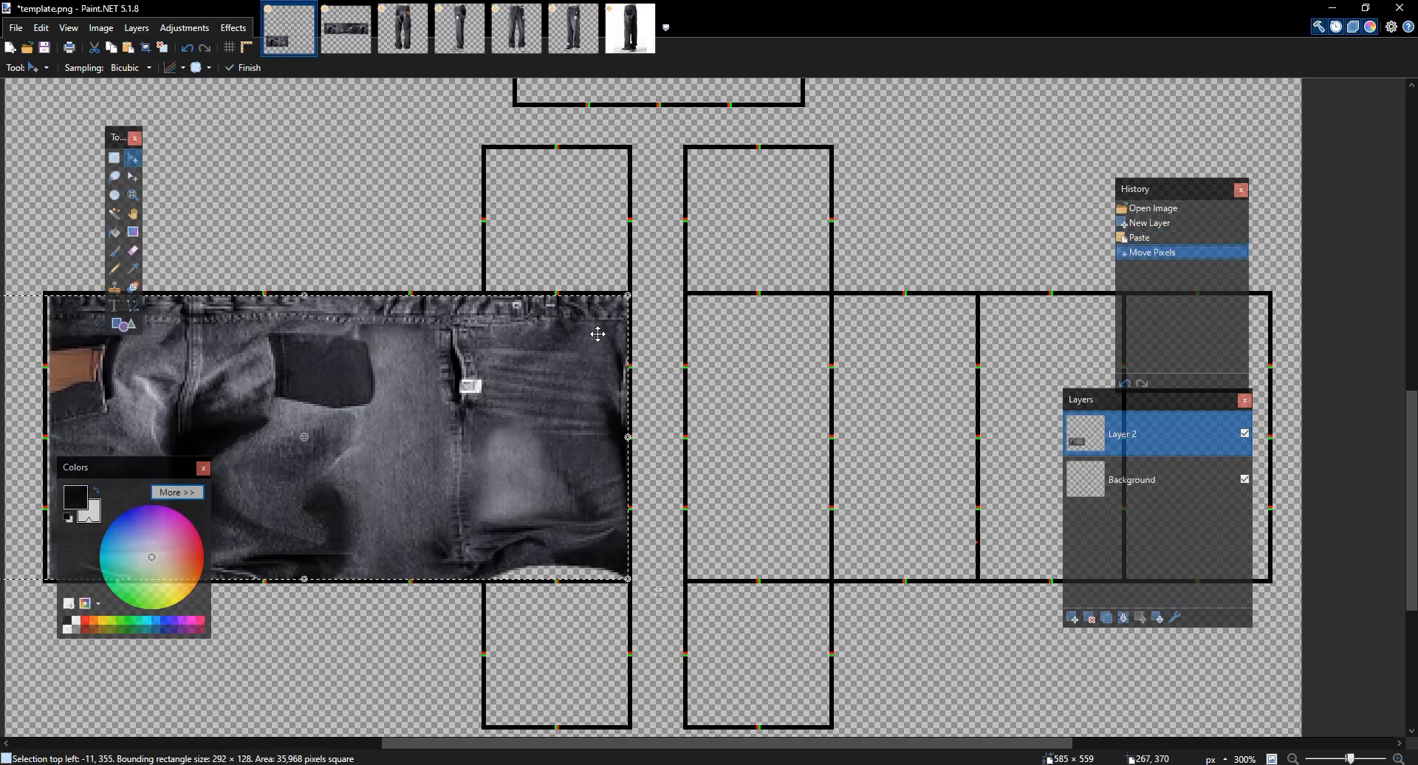
{"action": "left_click_drag", "start_coordinate": [548, 394], "coordinate": [715, 373]}
{"action": "key", "text": "ctrl+d"}
Place the pasted jeans layer beneath the Background template lines and return to the 2x template advanced image
{"action": "left_click_drag", "start_coordinate": [1172, 439], "coordinate": [1167, 495]}
{"action": "left_click_drag", "start_coordinate": [859, 390], "coordinate": [750, 386]}
{"action": "left_click", "coordinate": [346, 28]}
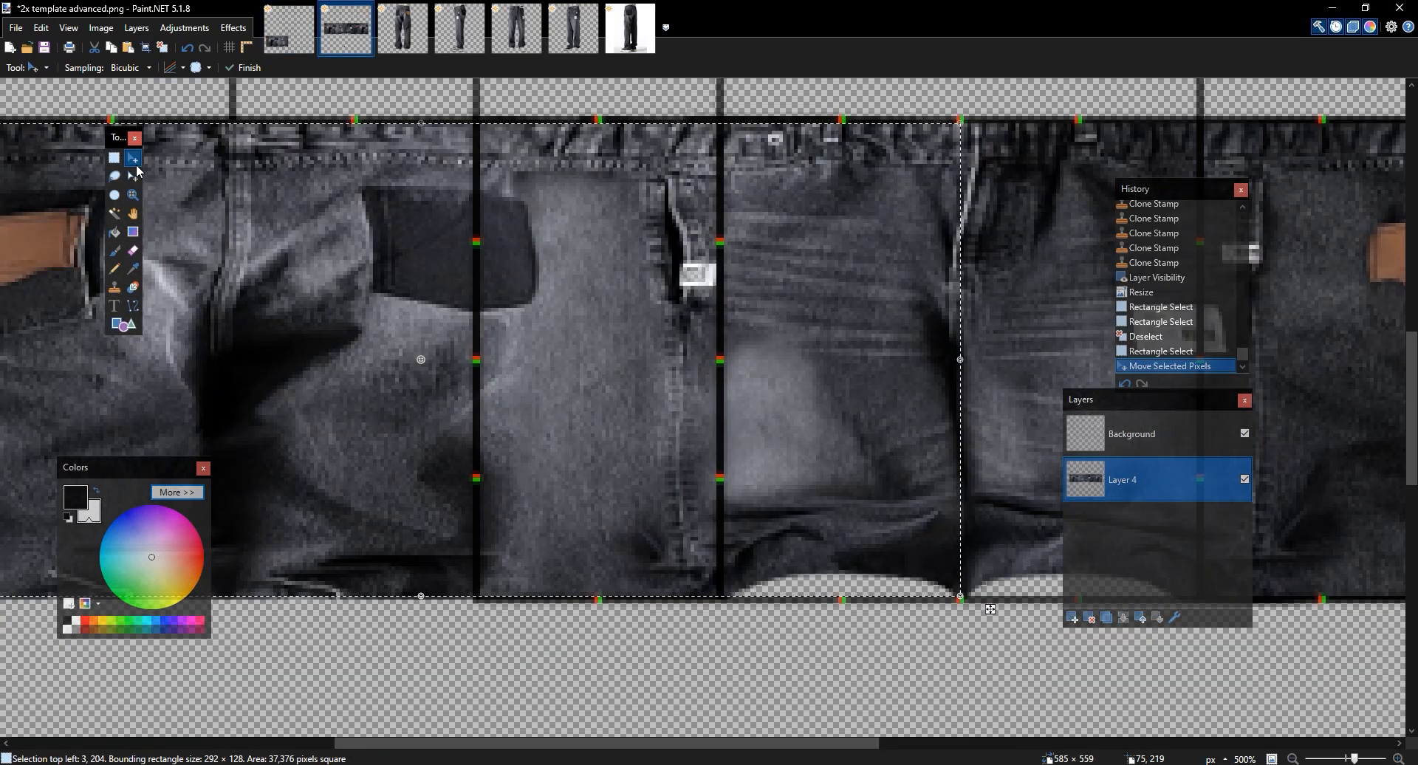
Copy the right half of the jeans texture by moving the selection outline onto it, 277 × 128 pixels, and return to template.png
{"action": "left_click", "coordinate": [136, 176]}
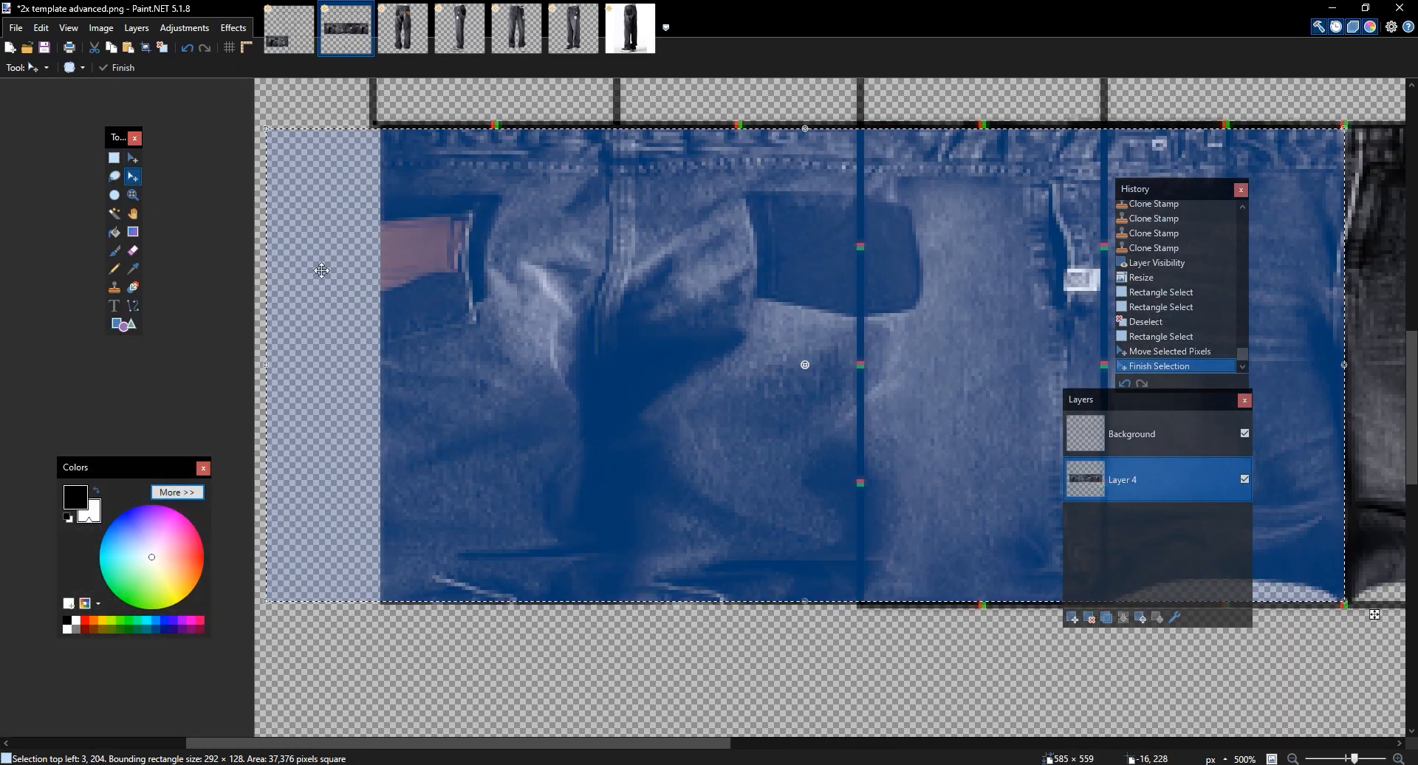
{"action": "left_click_drag", "start_coordinate": [266, 392], "coordinate": [1333, 374]}
{"action": "key", "text": "m"}
{"action": "key", "text": "ctrl+shift+Tab"}
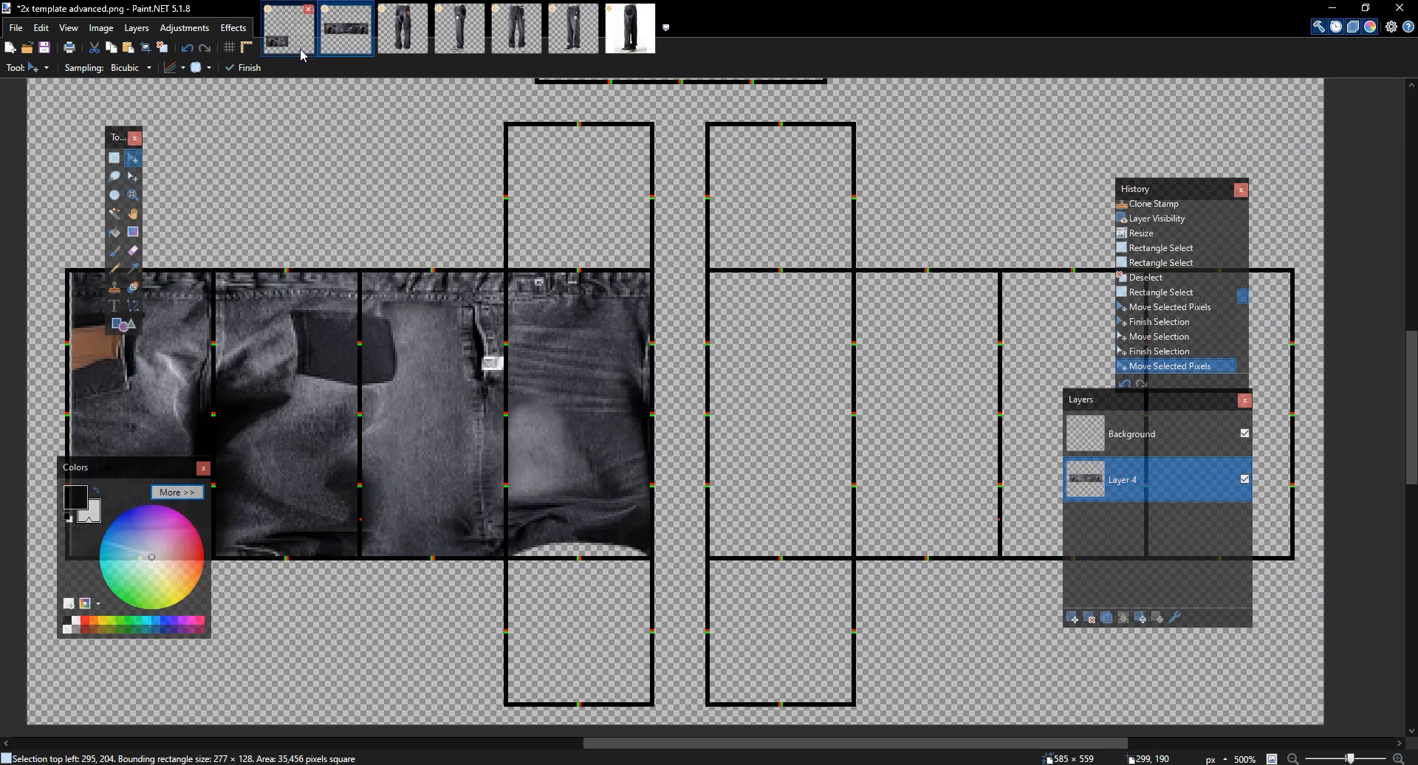
Paste the copied right half onto the jeans layer in template.png, align it with the right leg's four panels and deselect
{"action": "key", "text": "ctrl+v"}
{"action": "left_click_drag", "start_coordinate": [655, 231], "coordinate": [682, 396]}
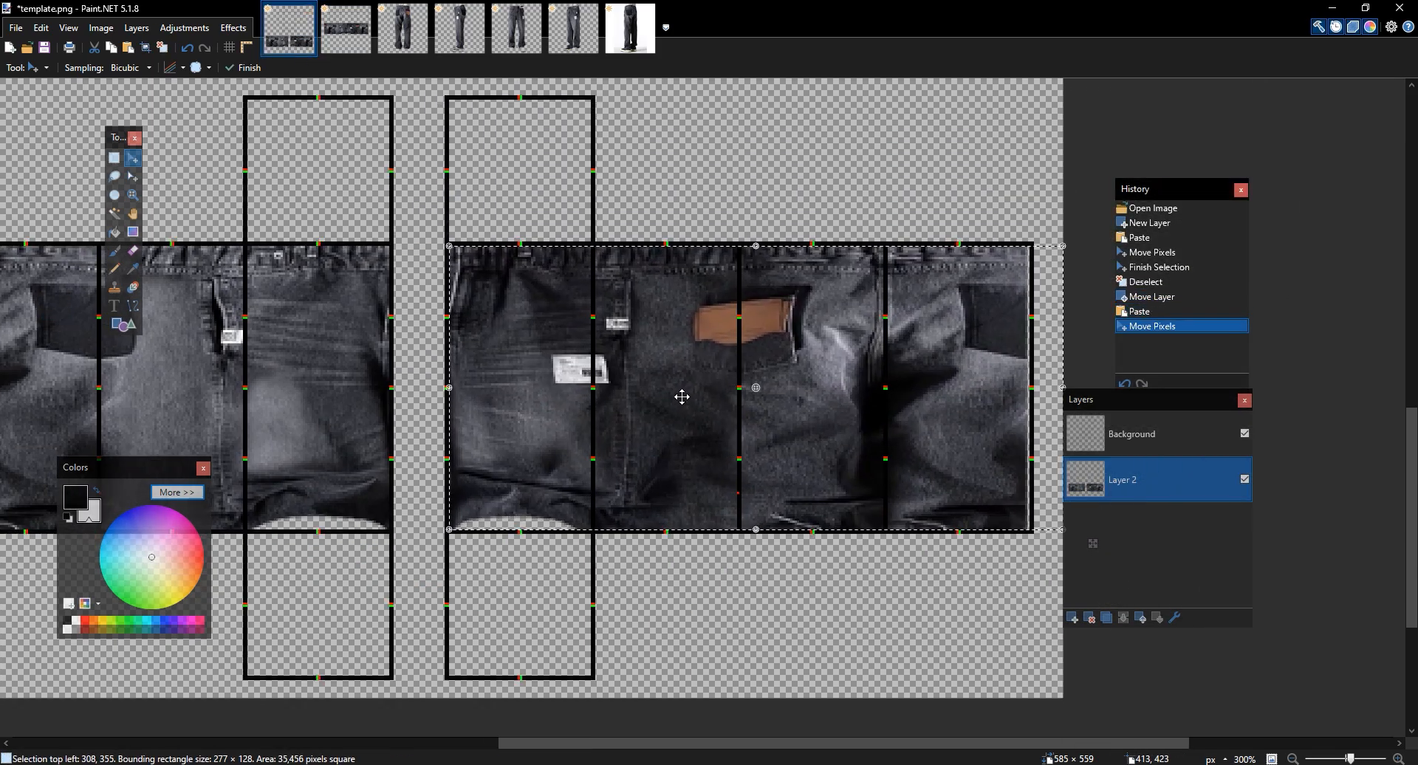
{"action": "key", "text": "ctrl+d"}
{"action": "scroll", "coordinate": [776, 295], "scroll_direction": "left", "scroll_amount": 3}
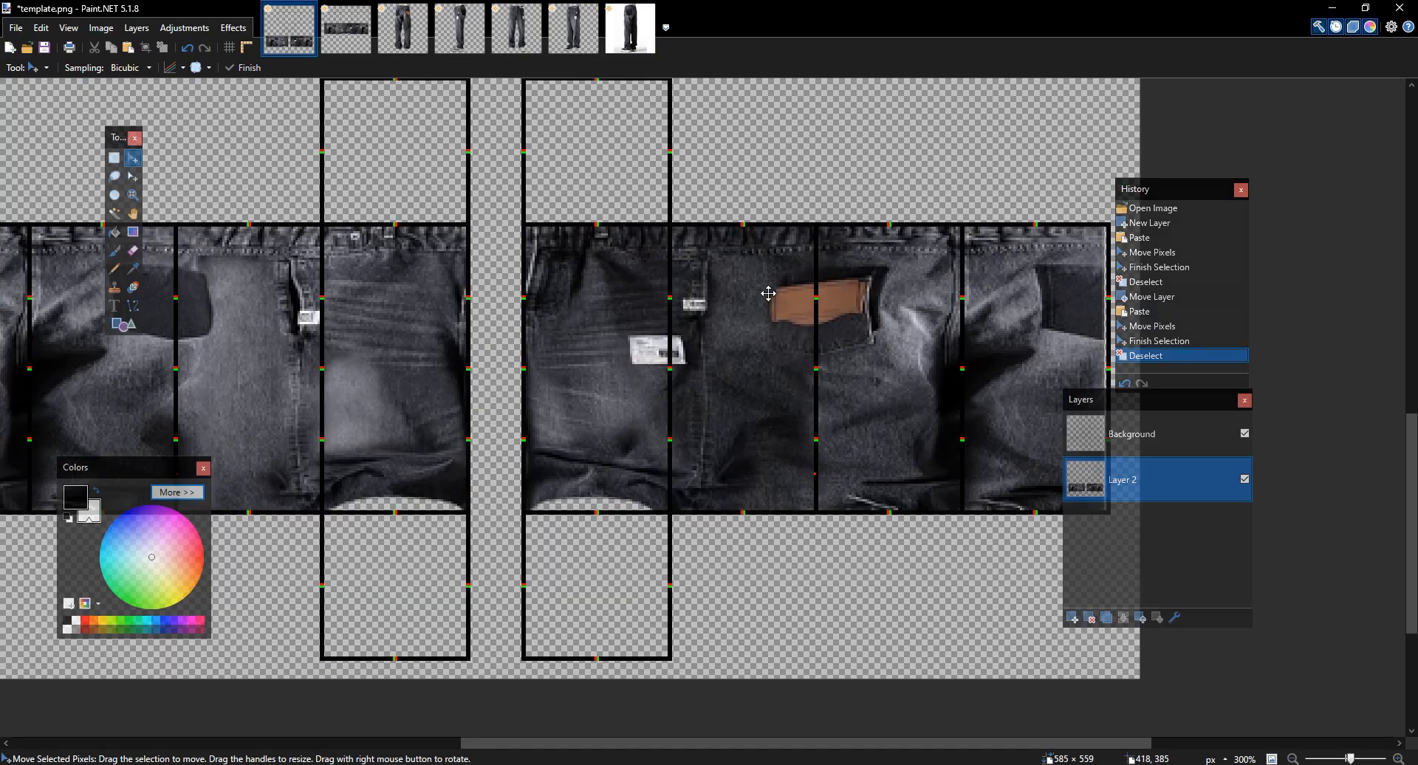
{"action": "scroll", "coordinate": [766, 293], "scroll_direction": "down", "scroll_amount": 3}
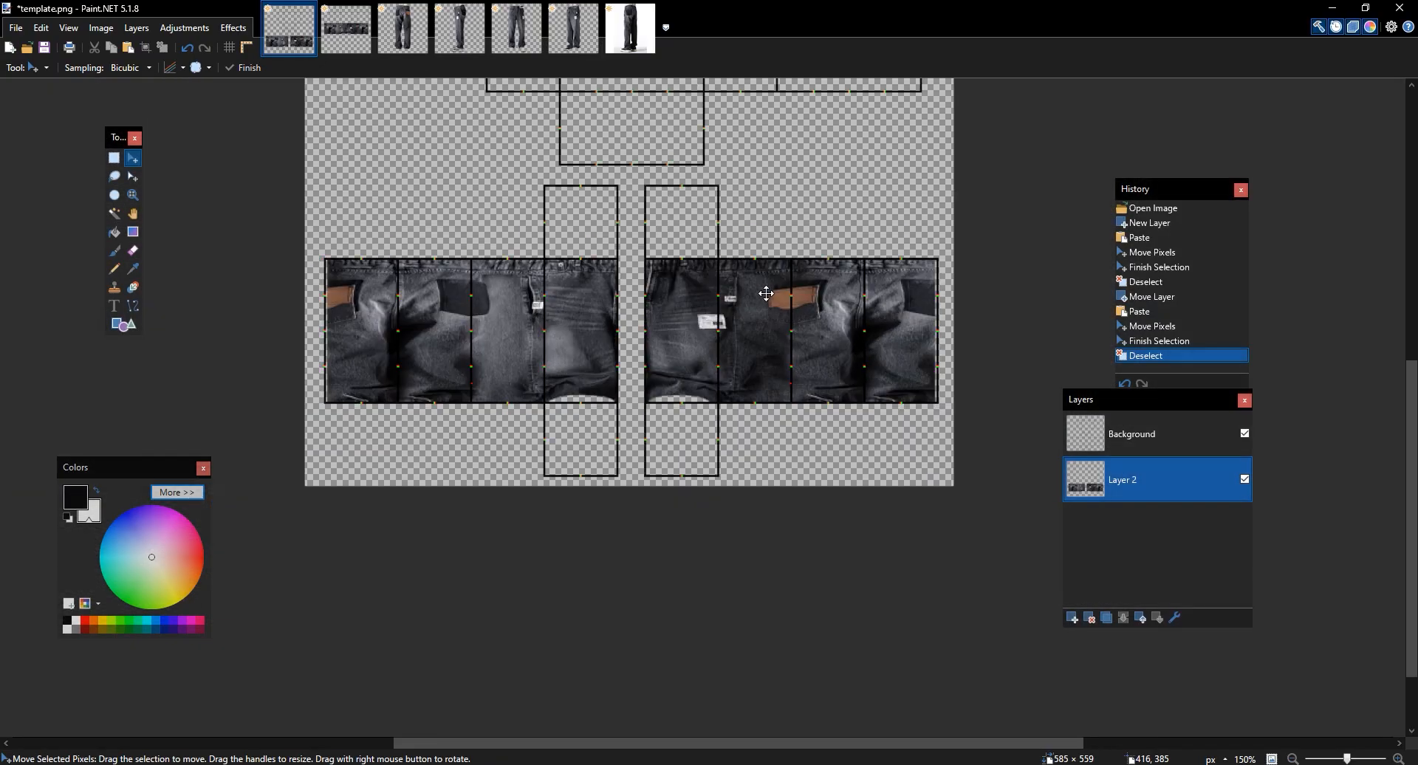
{"action": "scroll", "coordinate": [765, 293], "scroll_direction": "up", "scroll_amount": 3}
{"action": "left_click_drag", "start_coordinate": [814, 267], "coordinate": [511, 253]}
{"action": "key", "text": "s"}
{"action": "left_click_drag", "start_coordinate": [855, 526], "coordinate": [664, 153]}
{"action": "left_click_drag", "start_coordinate": [535, 222], "coordinate": [1246, 189]}
{"action": "left_click_drag", "start_coordinate": [279, 121], "coordinate": [445, 509]}
{"action": "left_click", "coordinate": [469, 484]}
Select the left leg's third panel, with the side seam and white tag, as a 66 × 128 pixel area
{"action": "left_click_drag", "start_coordinate": [689, 358], "coordinate": [234, 347]}
{"action": "scroll", "coordinate": [827, 316], "scroll_direction": "down", "scroll_amount": 1}
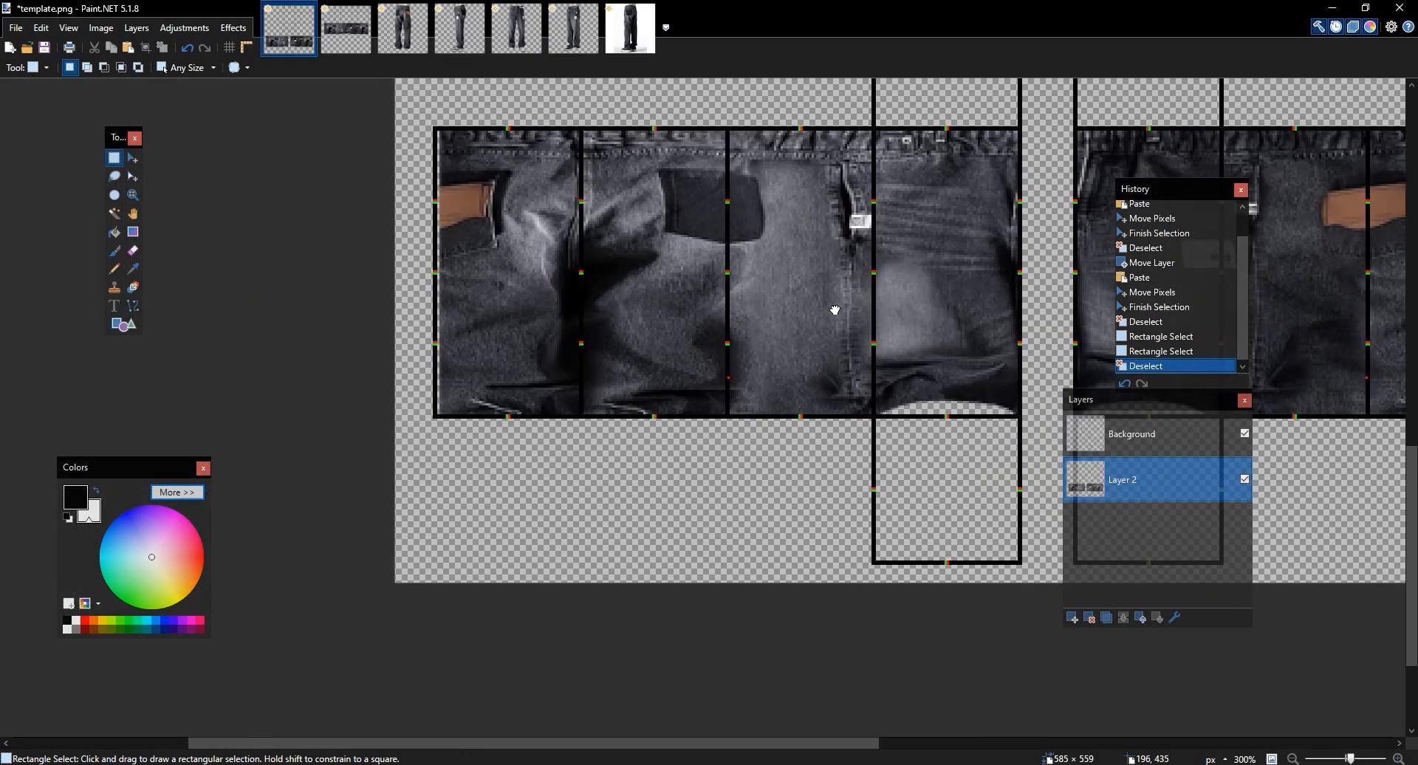
{"action": "scroll", "coordinate": [823, 314], "scroll_direction": "up", "scroll_amount": 2}
{"action": "left_click_drag", "start_coordinate": [821, 313], "coordinate": [589, 416]}
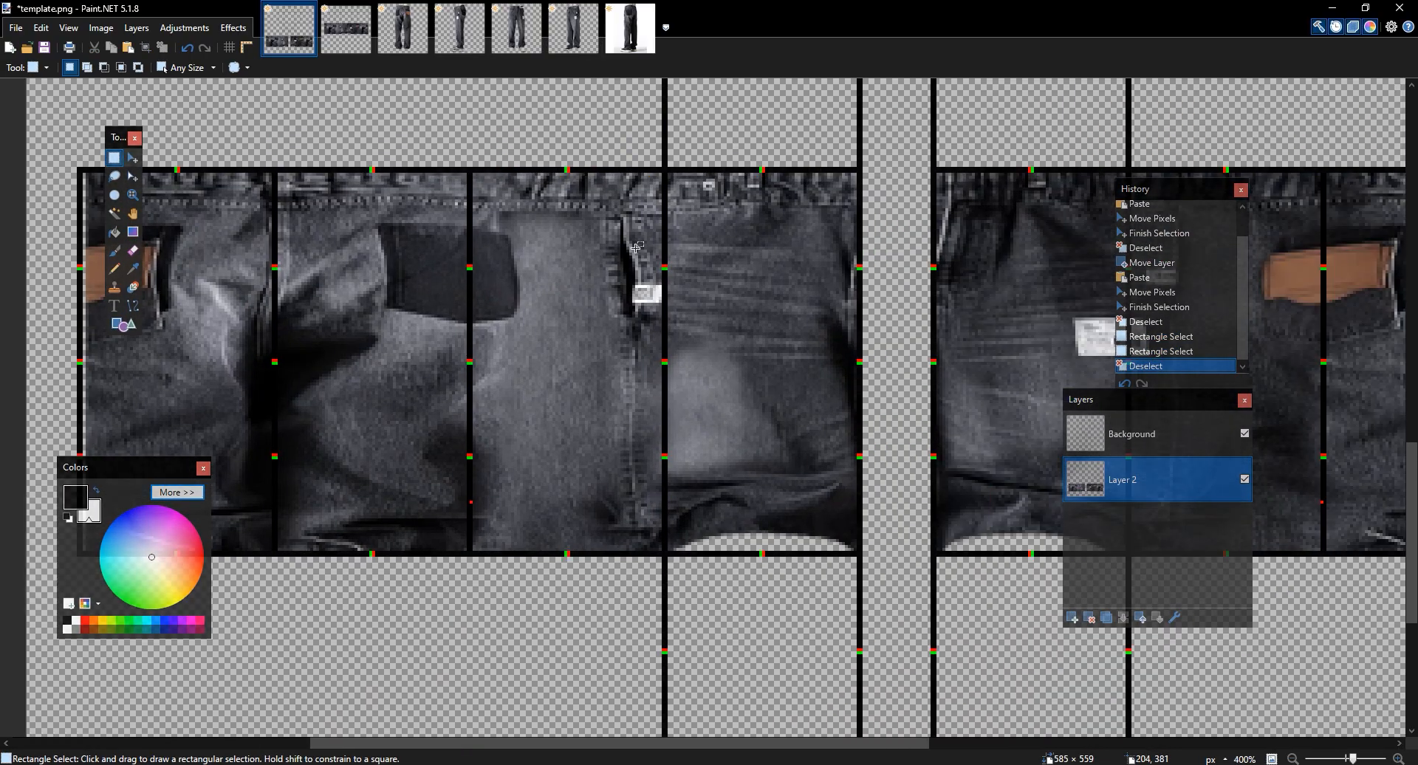
{"action": "left_click_drag", "start_coordinate": [666, 173], "coordinate": [467, 548]}
{"action": "key", "text": "m"}
{"action": "key", "text": "m"}
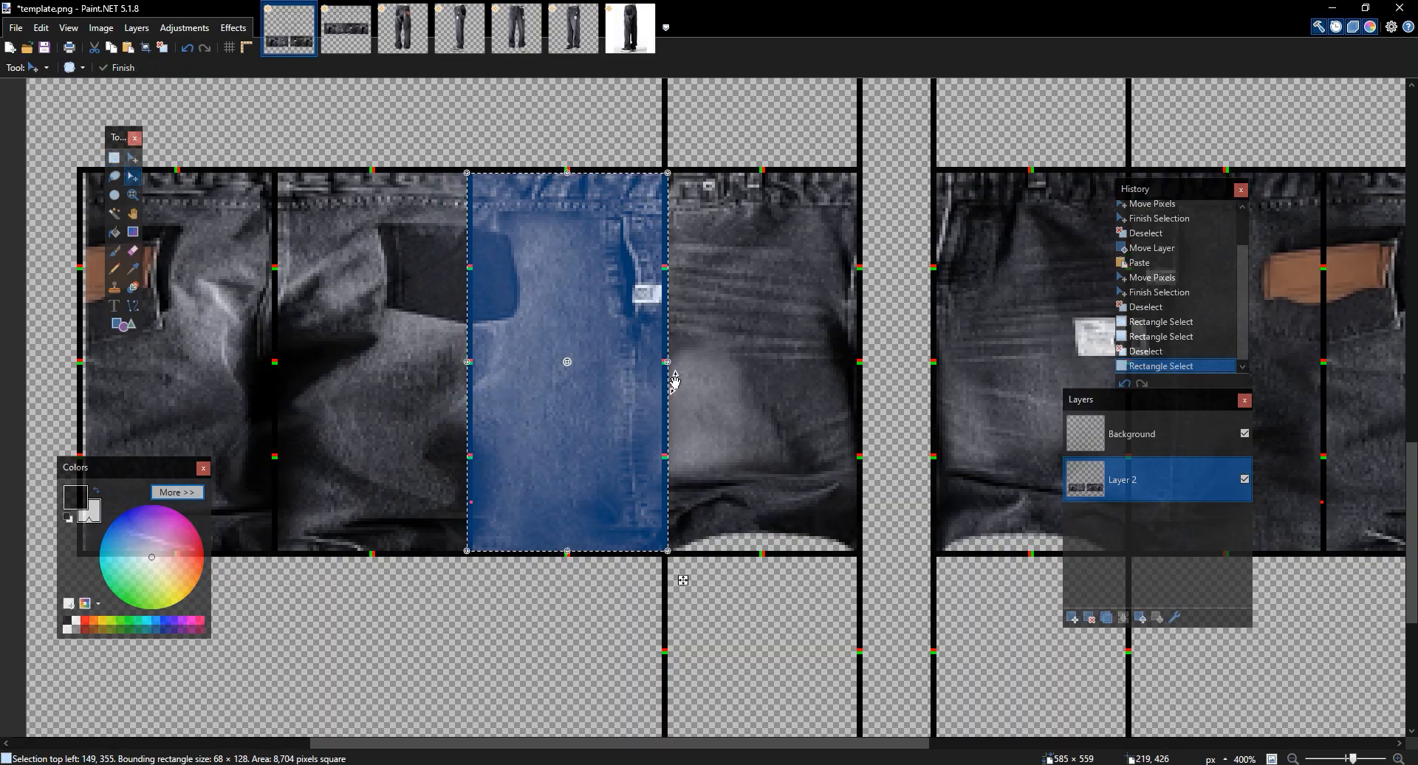
{"action": "left_click_drag", "start_coordinate": [469, 362], "coordinate": [475, 363]}
{"action": "key", "text": "m"}
{"action": "left_click_drag", "start_coordinate": [454, 317], "coordinate": [635, 309]}
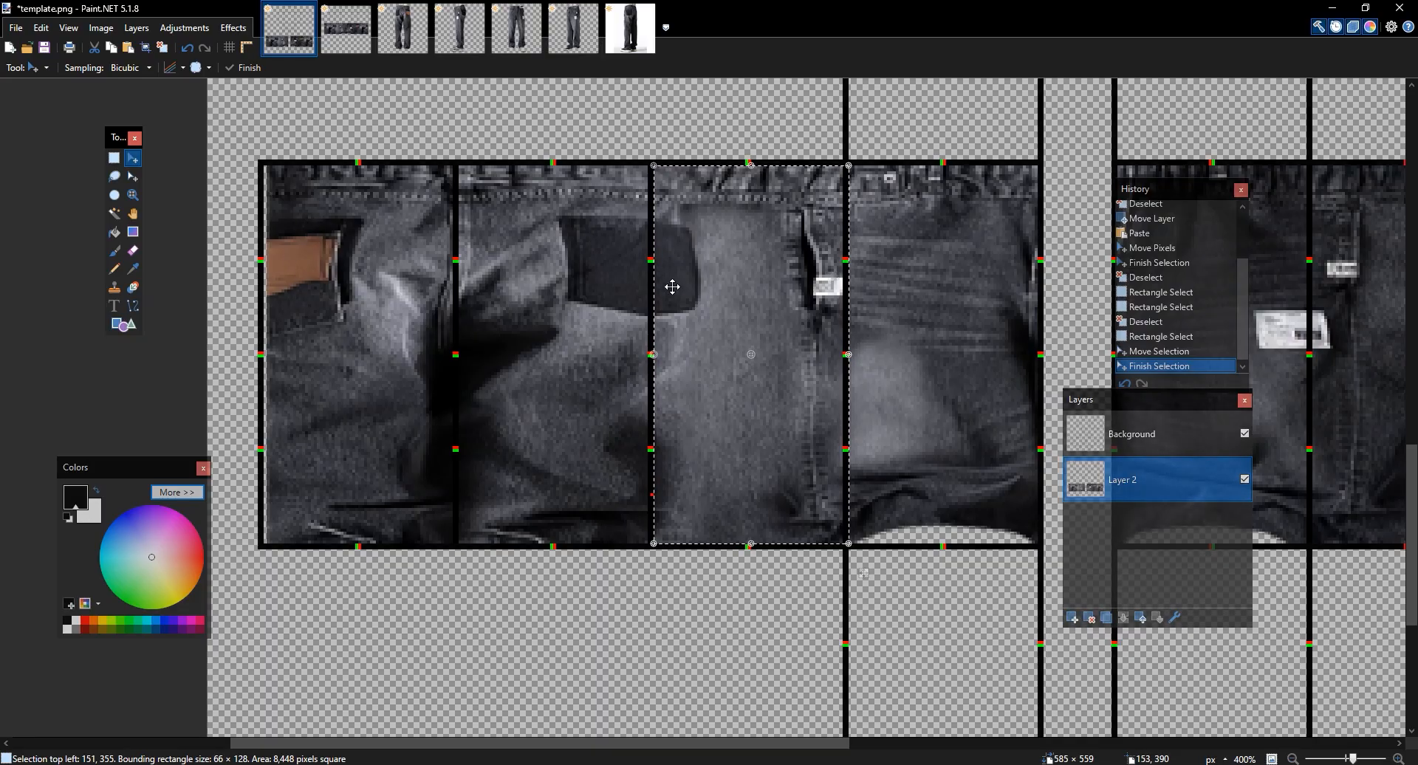
Paste the copied seam panel onto a new layer and align it over the left leg's outermost panel
{"action": "key", "text": "ctrl+shift+n"}
{"action": "key", "text": "ctrl+v"}
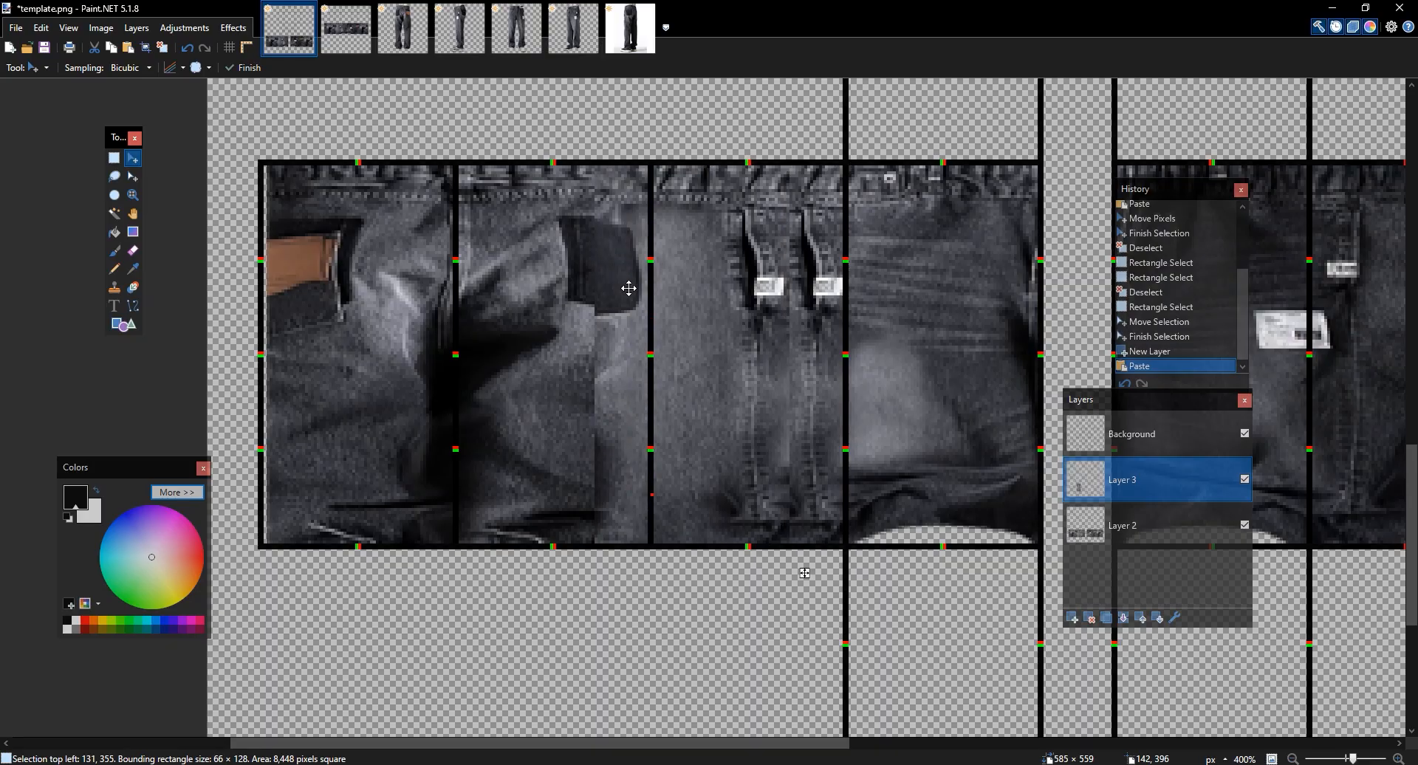
{"action": "key", "text": "Left"}
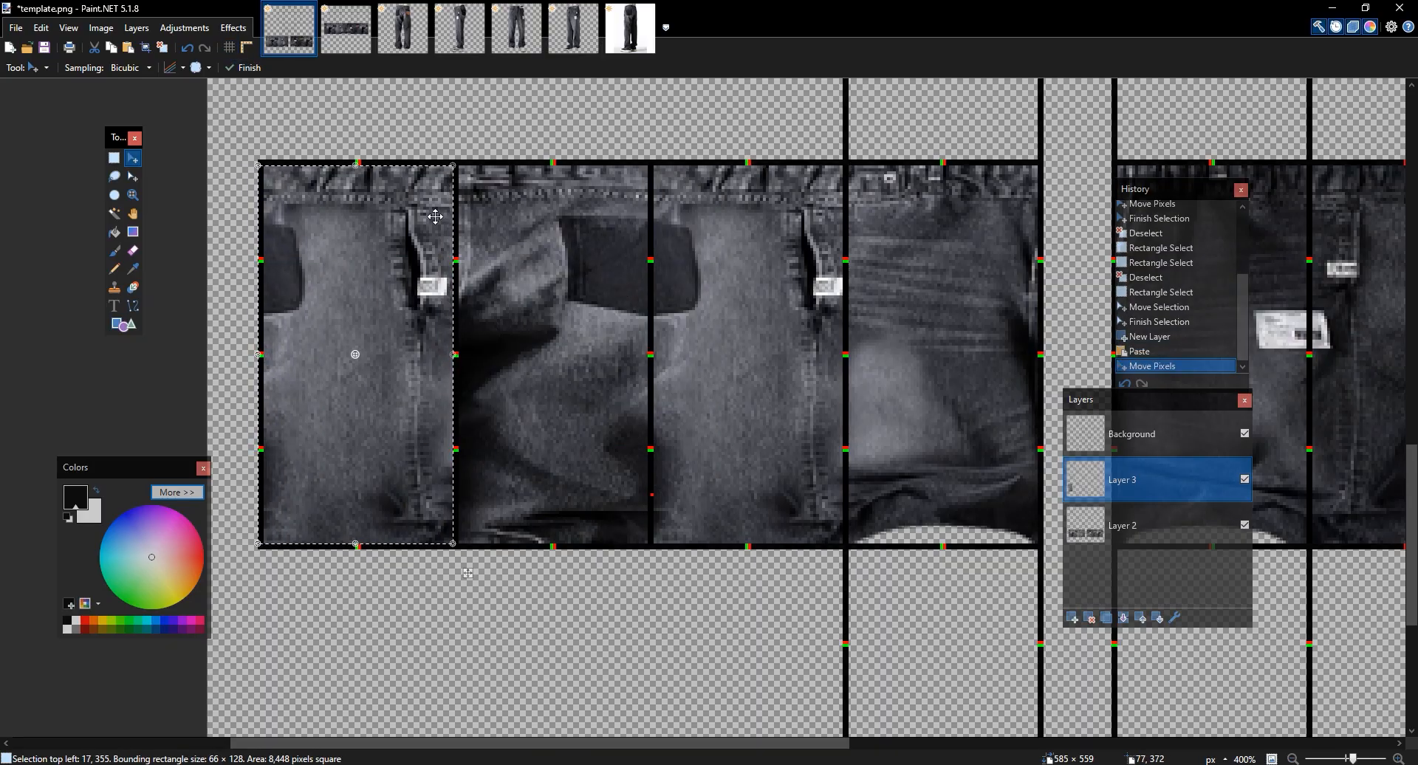
{"action": "key", "text": "Right"}
{"action": "key", "text": "Right"}
Flip the pasted panel on the left leg horizontally and deselect
{"action": "left_click", "coordinate": [234, 28]}
{"action": "left_click", "coordinate": [260, 322]}
{"action": "key", "text": "ctrl+d"}
Blend the mirrored panel's inner edge into the left leg's back by erasing it with a size 48, 0% hardness Eraser
{"action": "key", "text": "e"}
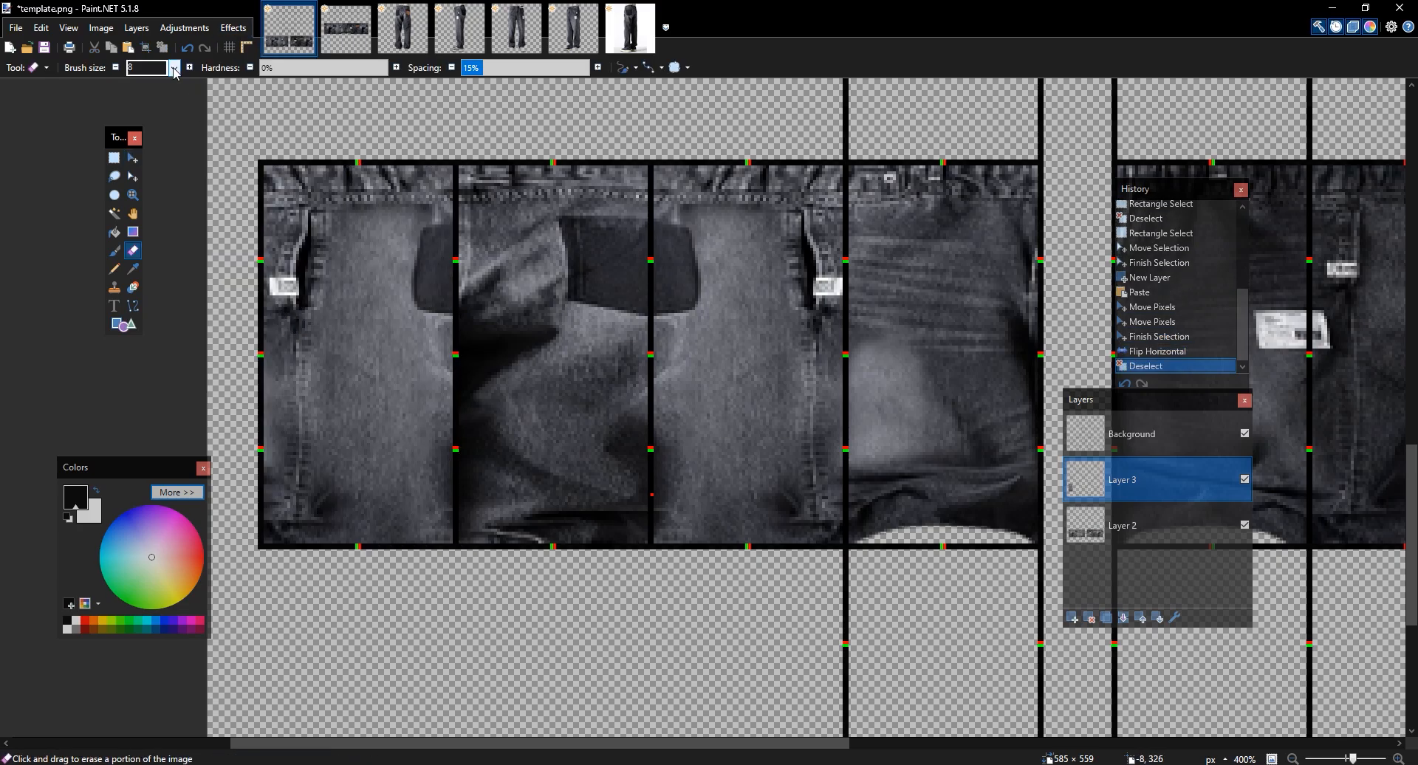
{"action": "left_click", "coordinate": [190, 68]}
{"action": "left_click", "coordinate": [191, 68]}
{"action": "left_click", "coordinate": [1245, 479]}
{"action": "left_click", "coordinate": [1245, 479]}
{"action": "mouse_move", "coordinate": [471, 251]}
{"action": "left_mouse_down"}
{"action": "mouse_move", "coordinate": [443, 306]}
{"action": "mouse_move", "coordinate": [463, 196]}
{"action": "mouse_move", "coordinate": [440, 143]}
{"action": "mouse_move", "coordinate": [442, 172]}
{"action": "mouse_move", "coordinate": [502, 262]}
{"action": "mouse_move", "coordinate": [460, 338]}
{"action": "mouse_move", "coordinate": [468, 410]}
{"action": "mouse_move", "coordinate": [443, 396]}
{"action": "mouse_move", "coordinate": [436, 546]}
{"action": "mouse_move", "coordinate": [457, 483]}
{"action": "mouse_move", "coordinate": [399, 531]}
{"action": "mouse_move", "coordinate": [380, 506]}
{"action": "mouse_move", "coordinate": [404, 527]}
{"action": "mouse_move", "coordinate": [452, 354]}
{"action": "left_mouse_up"}
{"action": "left_click", "coordinate": [1244, 480]}
{"action": "left_click", "coordinate": [1244, 479]}
{"action": "left_click_drag", "start_coordinate": [591, 288], "coordinate": [584, 304]}
{"action": "scroll", "coordinate": [680, 306], "scroll_direction": "down", "scroll_amount": 2}
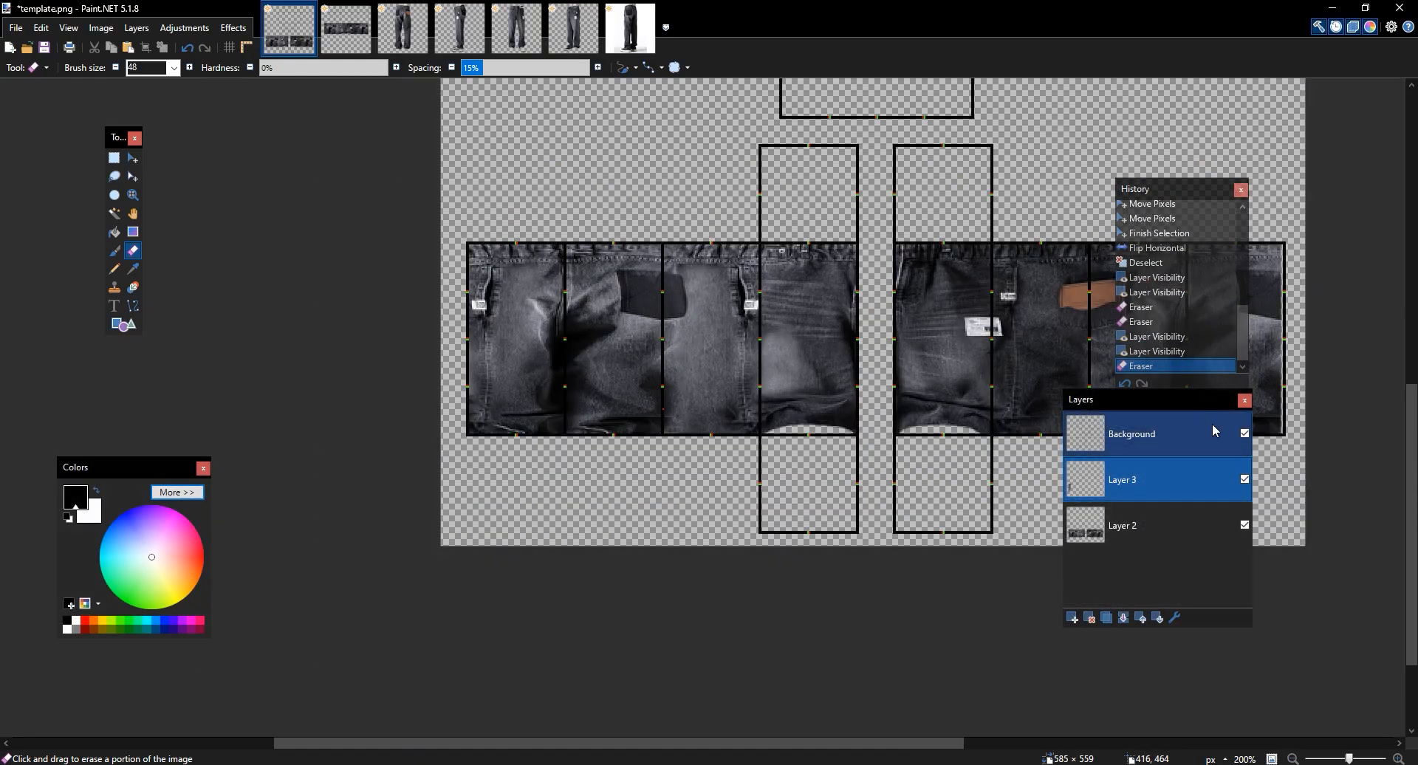
Hide the Background template lines and merge the mirrored left leg panel down into Layer 2
{"action": "left_click", "coordinate": [1244, 433]}
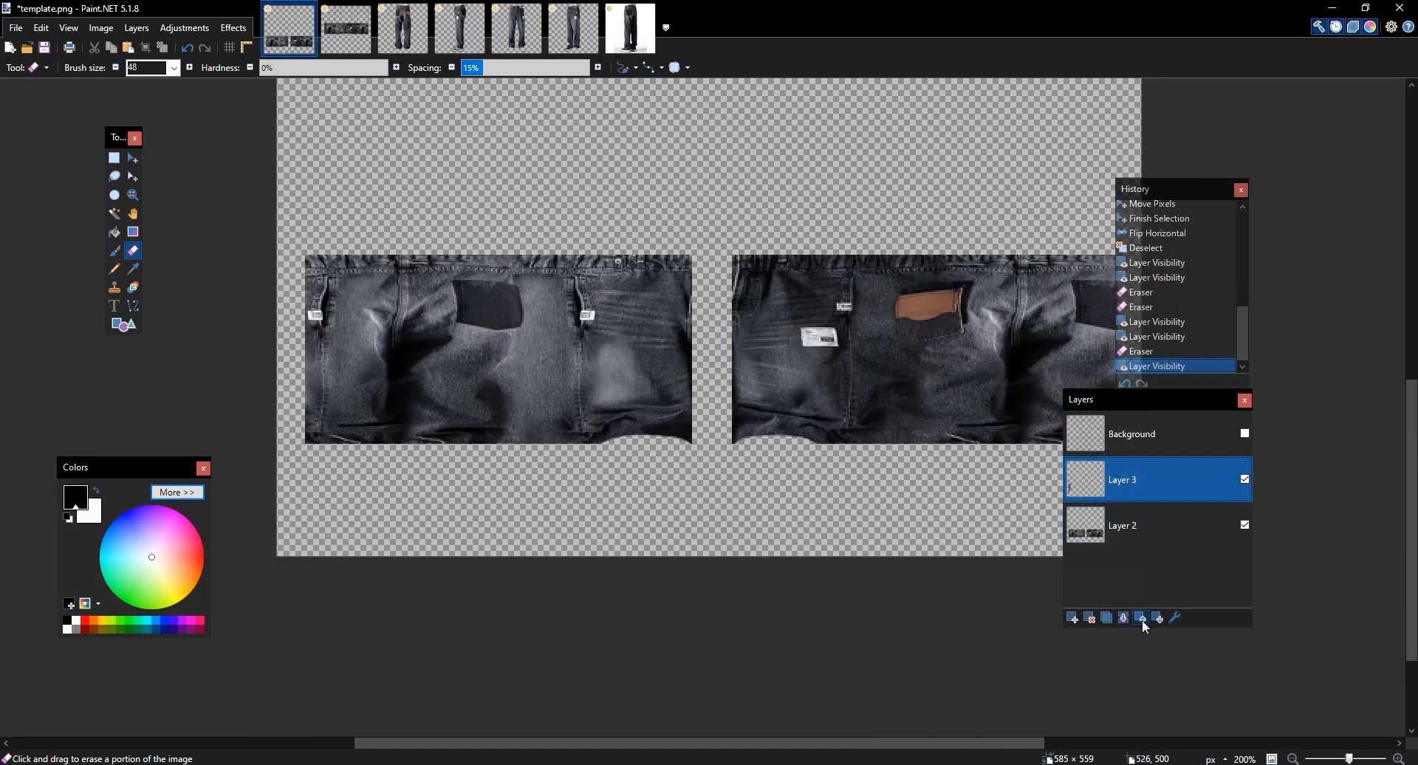
{"action": "left_click", "coordinate": [1140, 618]}
{"action": "key", "text": "ctrl+z"}
{"action": "left_click", "coordinate": [1131, 480]}
{"action": "left_click", "coordinate": [1123, 618]}
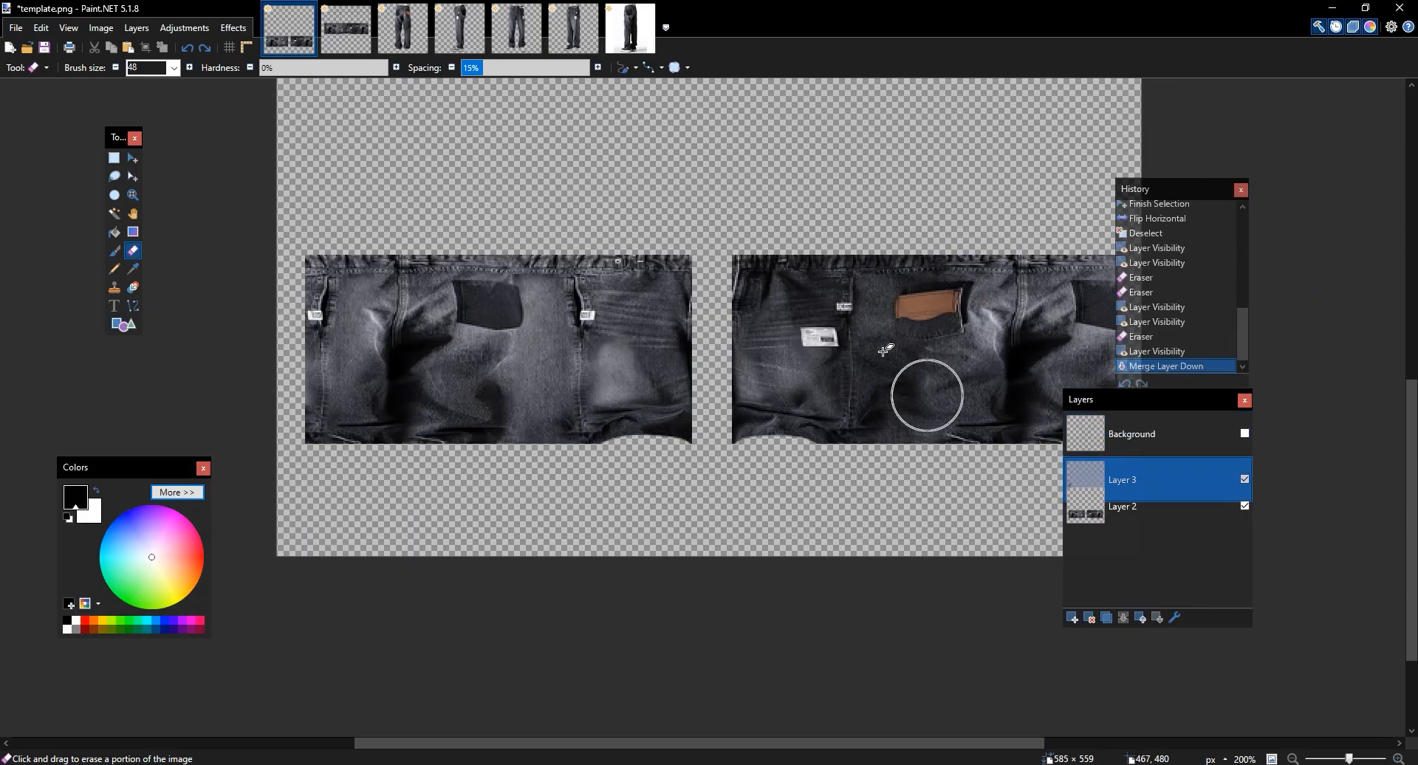
Show the Background lines and select the right leg's second panel with the side seam, 66 × 129 pixels
{"action": "left_click_drag", "start_coordinate": [800, 303], "coordinate": [577, 289]}
{"action": "scroll", "coordinate": [576, 289], "scroll_direction": "up", "scroll_amount": 2}
{"action": "left_click", "coordinate": [1244, 434]}
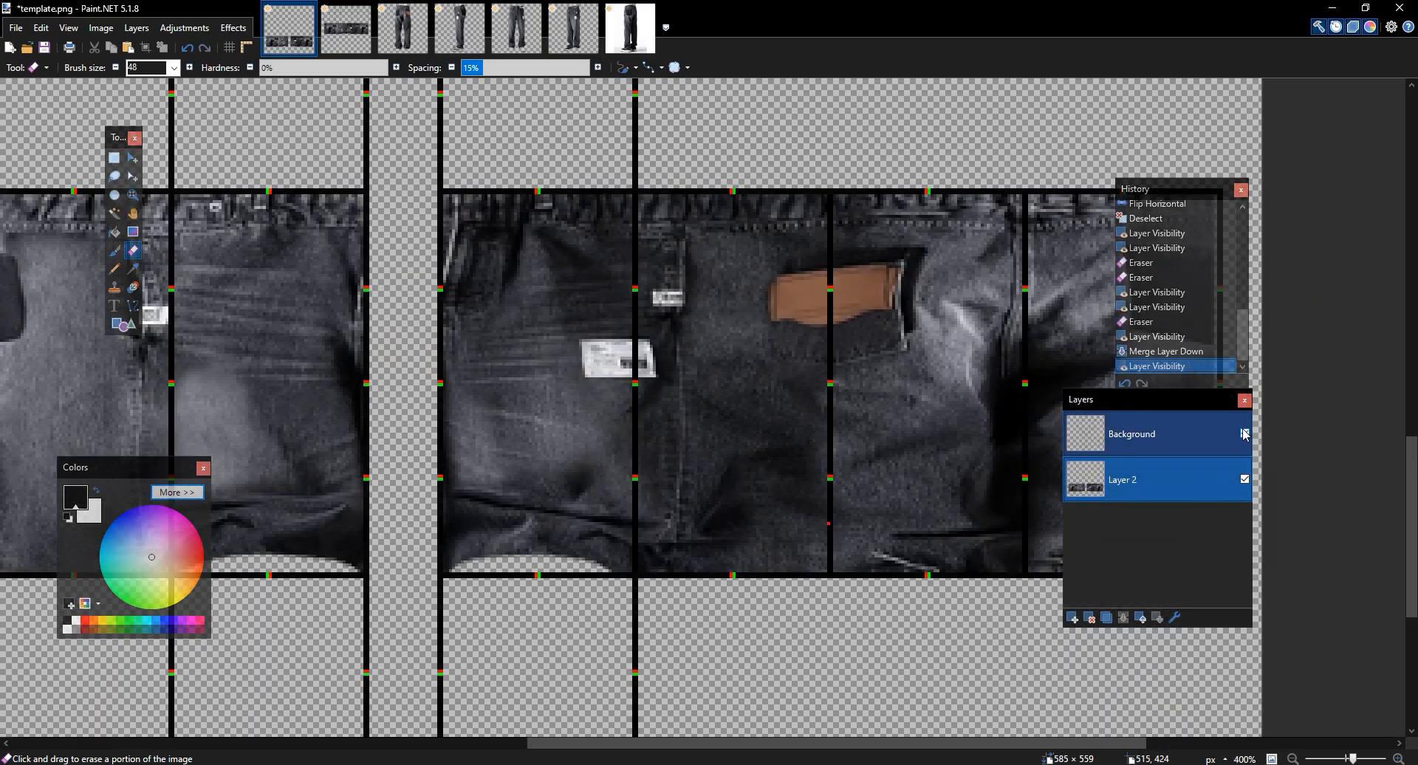
{"action": "left_click_drag", "start_coordinate": [702, 234], "coordinate": [437, 219]}
{"action": "key", "text": "s"}
{"action": "left_click_drag", "start_coordinate": [370, 178], "coordinate": [562, 554]}
{"action": "key", "text": "m"}
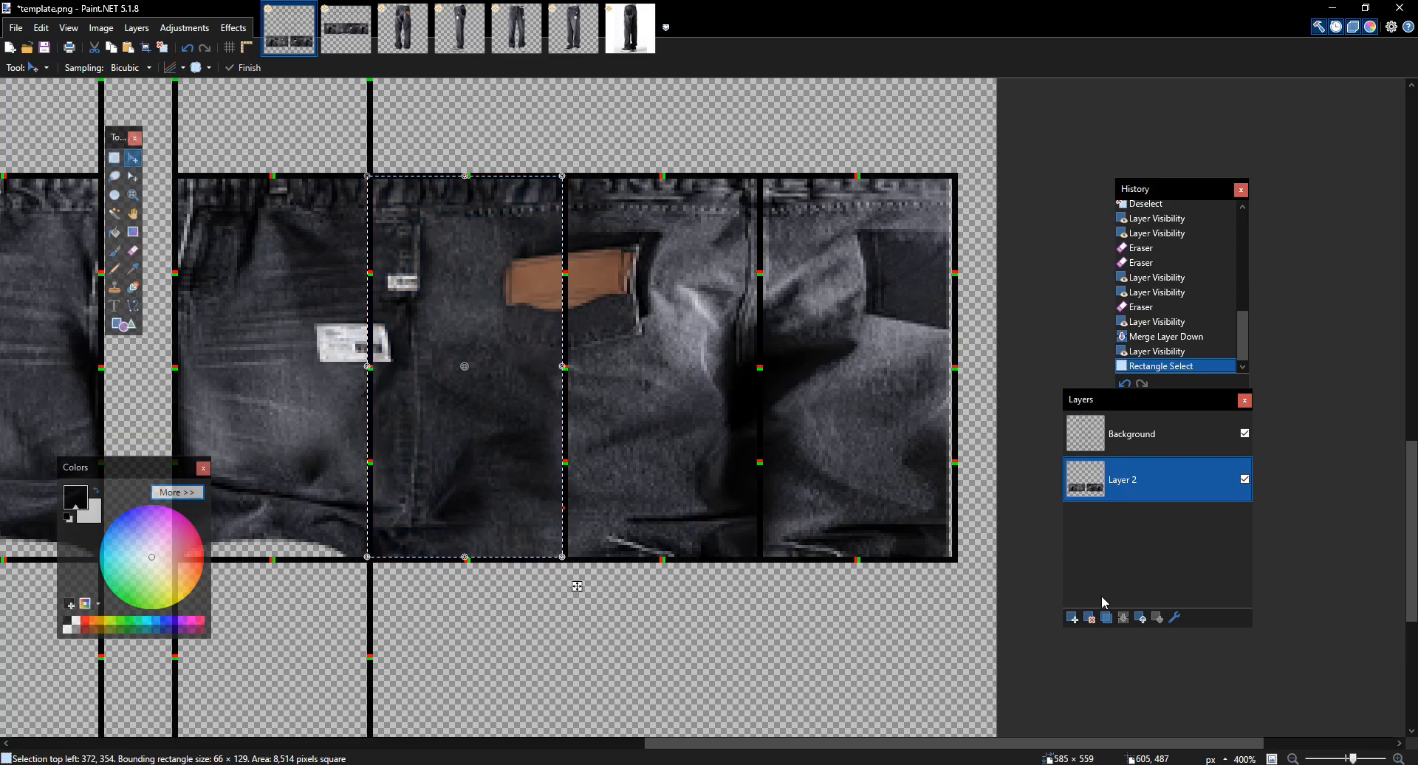
Paste the copied right leg seam panel onto a new layer and align it over that leg's outermost panel
{"action": "left_click", "coordinate": [1071, 618]}
{"action": "key", "text": "ctrl+v"}
{"action": "left_click_drag", "start_coordinate": [280, 378], "coordinate": [588, 421]}
{"action": "key", "text": "Left"}
{"action": "key", "text": "Left"}
{"action": "key", "text": "Left"}
{"action": "key", "text": "Left"}
{"action": "key", "text": "Left"}
{"action": "key", "text": "Left"}
{"action": "key", "text": "Left"}
{"action": "key", "text": "Left"}
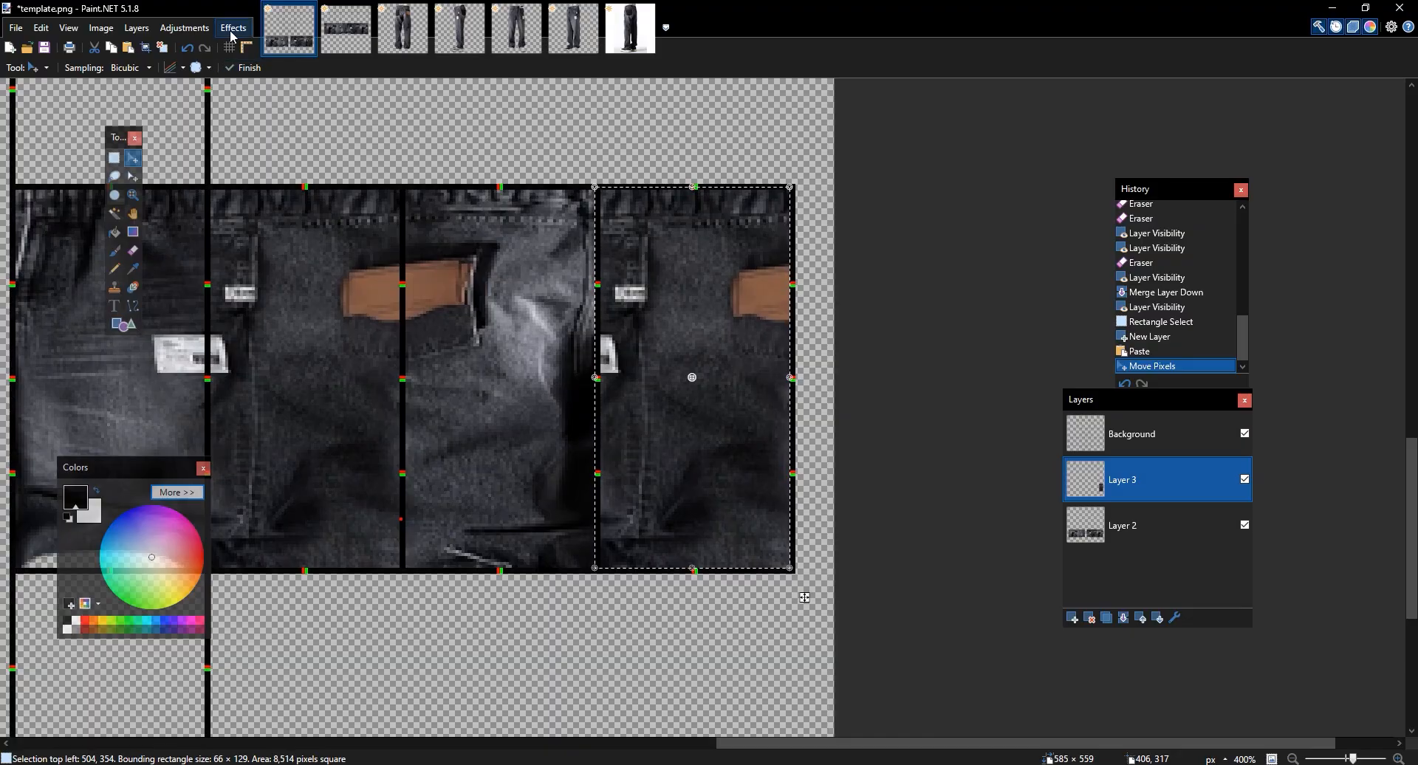
Flip the pasted panel on the right leg horizontally and deselect
{"action": "left_click", "coordinate": [233, 29]}
{"action": "left_click", "coordinate": [251, 325]}
{"action": "key", "text": "ctrl+d"}
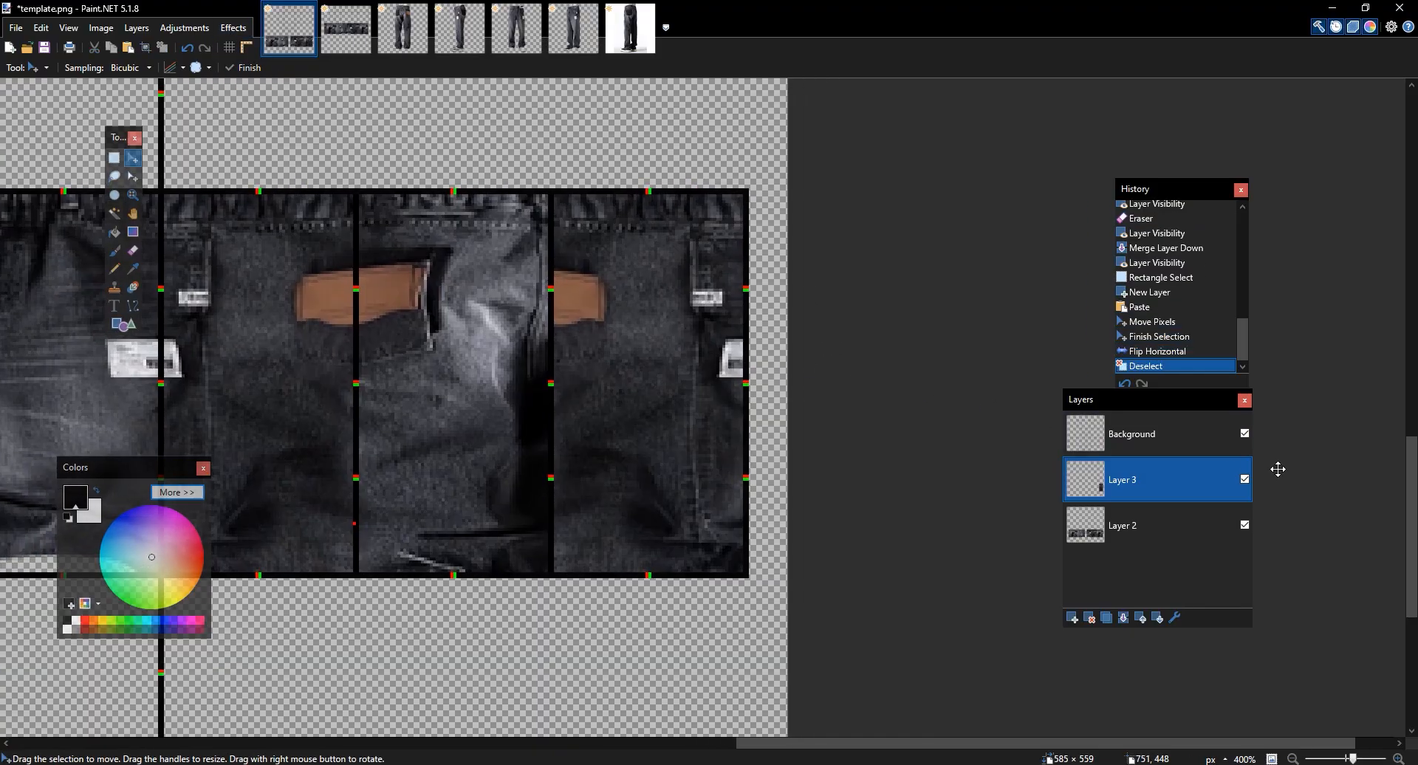
Erase the mirrored right leg panel's inner edge, including the brown patch, with the soft size 48 Eraser to blend it
{"action": "left_click", "coordinate": [1245, 480]}
{"action": "left_click", "coordinate": [1245, 480]}
{"action": "key", "text": "e"}
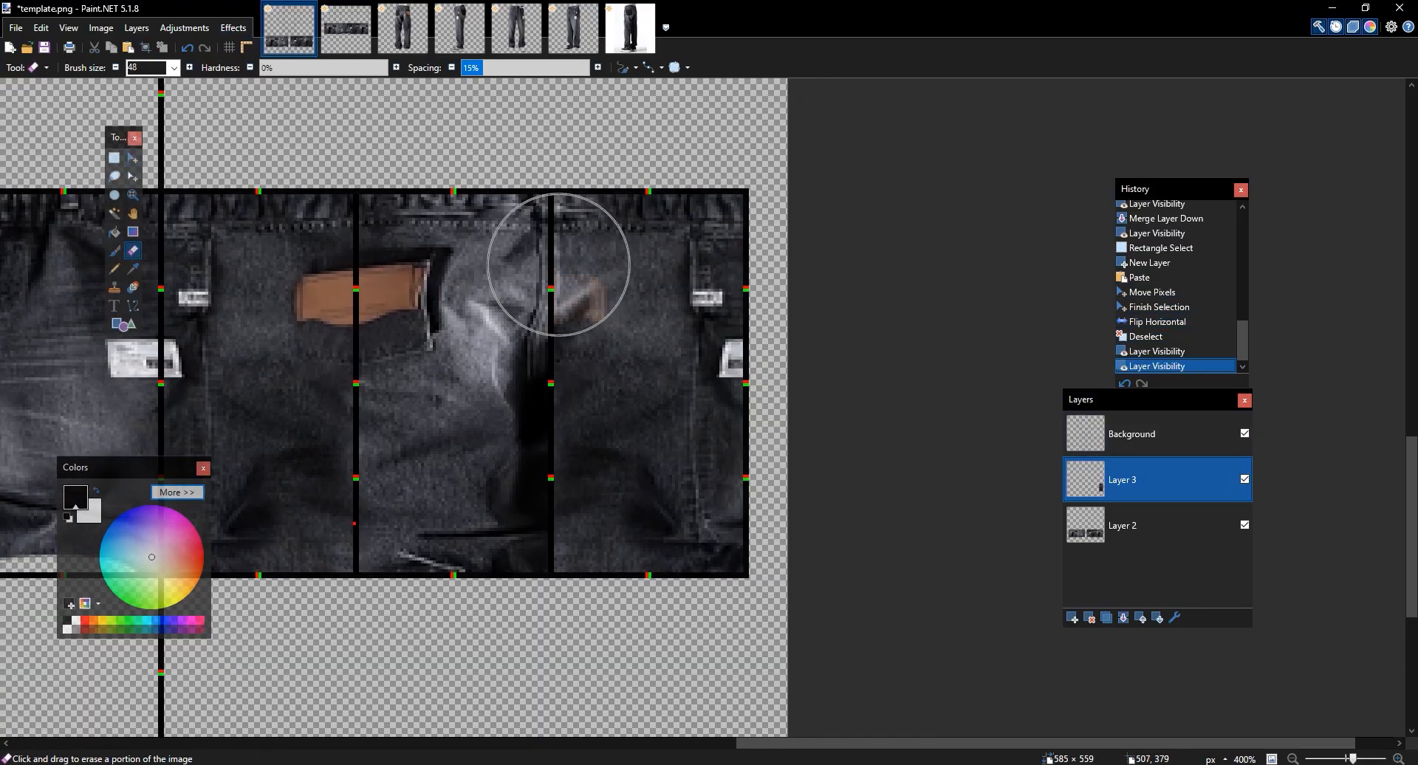
{"action": "left_click_drag", "start_coordinate": [593, 176], "coordinate": [576, 302]}
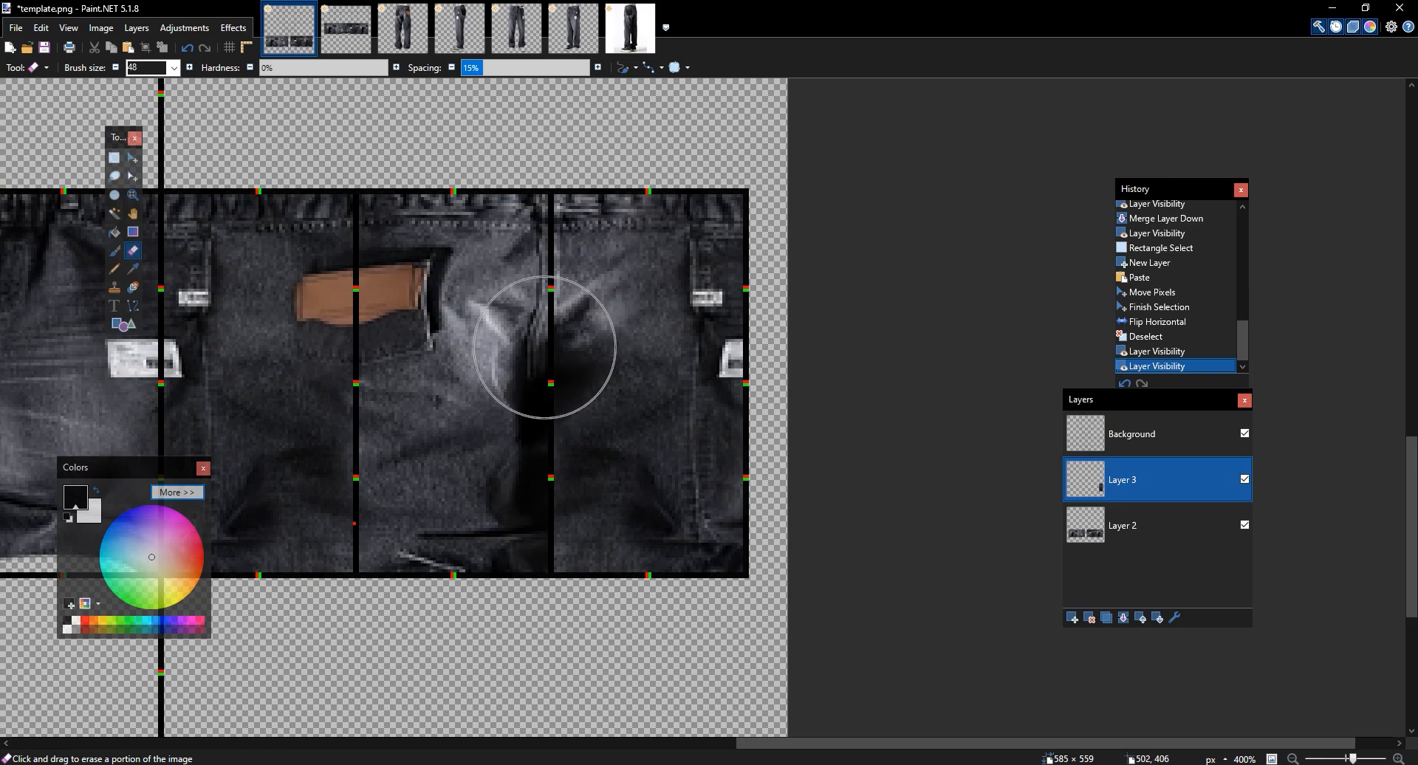
{"action": "left_click", "coordinate": [1246, 479]}
{"action": "left_click", "coordinate": [1246, 479]}
{"action": "left_click", "coordinate": [1247, 479]}
{"action": "left_click", "coordinate": [1245, 479]}
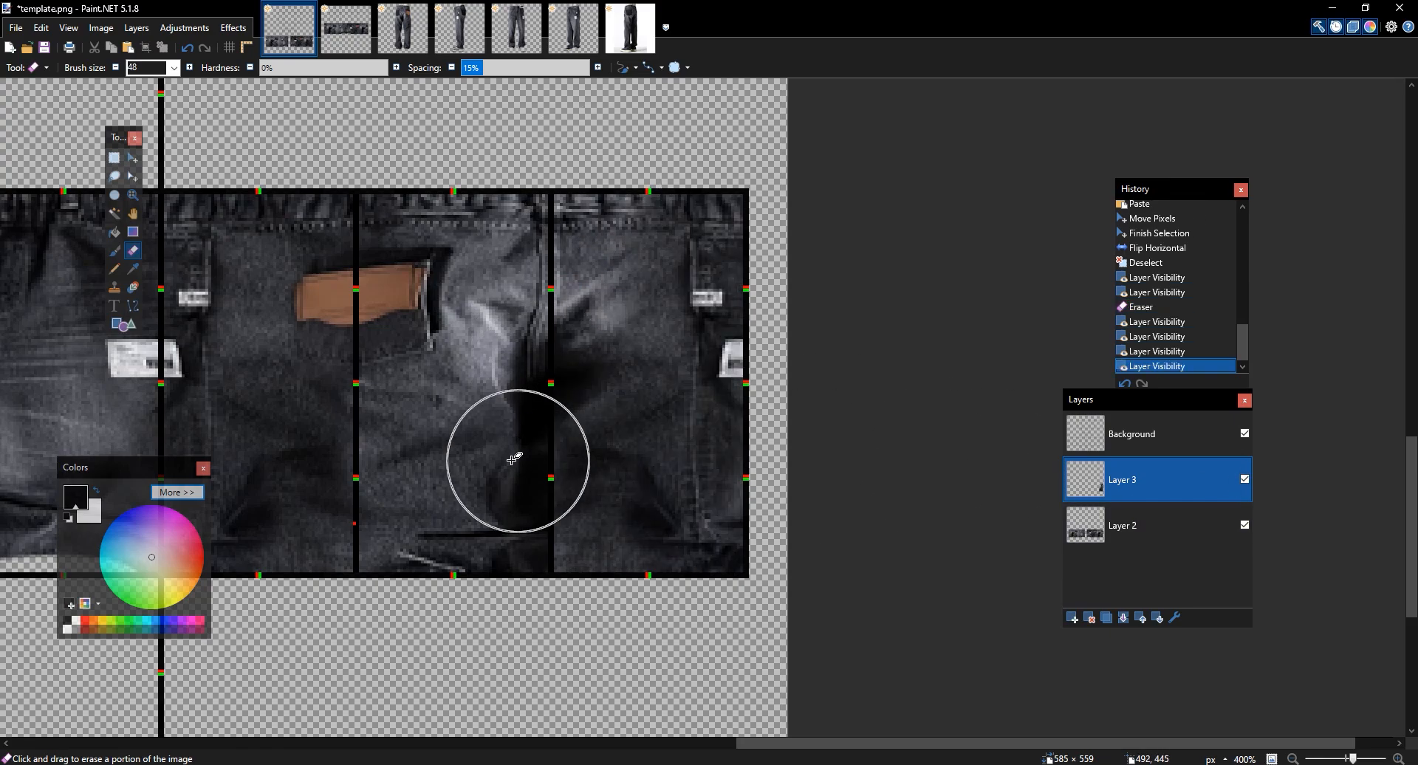
{"action": "left_click_drag", "start_coordinate": [554, 341], "coordinate": [585, 388]}
{"action": "mouse_move", "coordinate": [587, 398]}
{"action": "left_mouse_down"}
{"action": "mouse_move", "coordinate": [597, 506]}
{"action": "mouse_move", "coordinate": [579, 521]}
{"action": "left_mouse_up"}
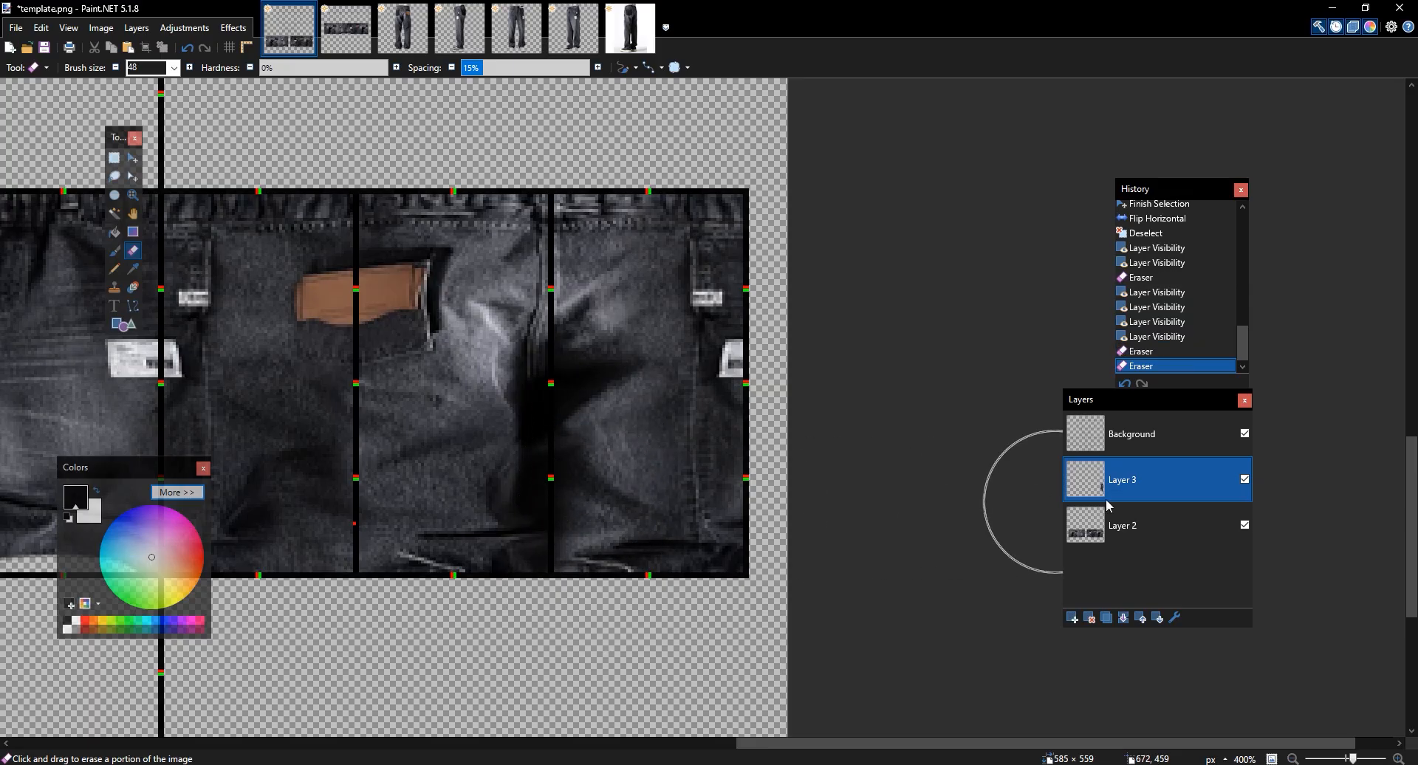
Hide the Background template lines and merge the blended right leg panel down into Layer 2
{"action": "left_click", "coordinate": [1245, 434]}
{"action": "scroll", "coordinate": [342, 222], "scroll_direction": "down", "scroll_amount": 4}
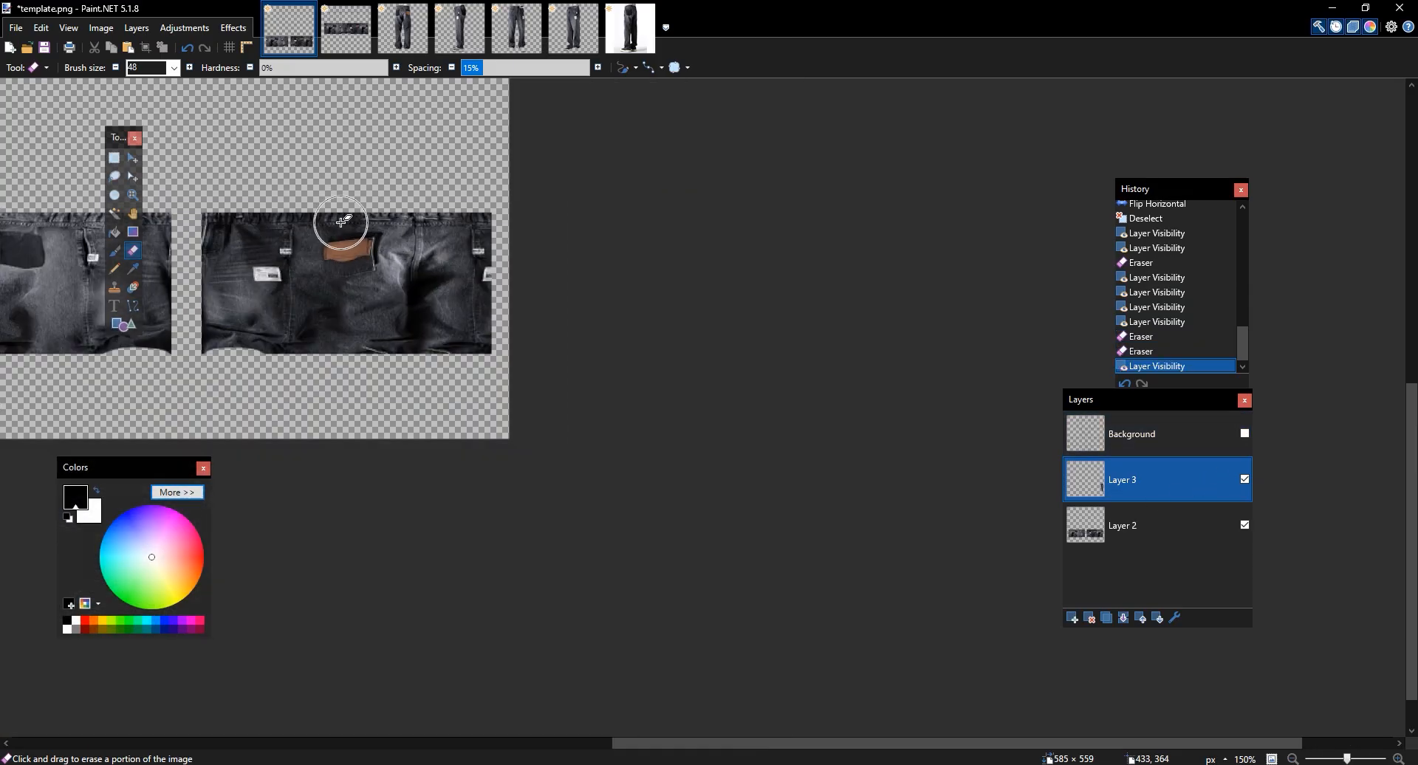
{"action": "left_click_drag", "start_coordinate": [468, 224], "coordinate": [822, 325]}
{"action": "left_click", "coordinate": [1123, 619]}
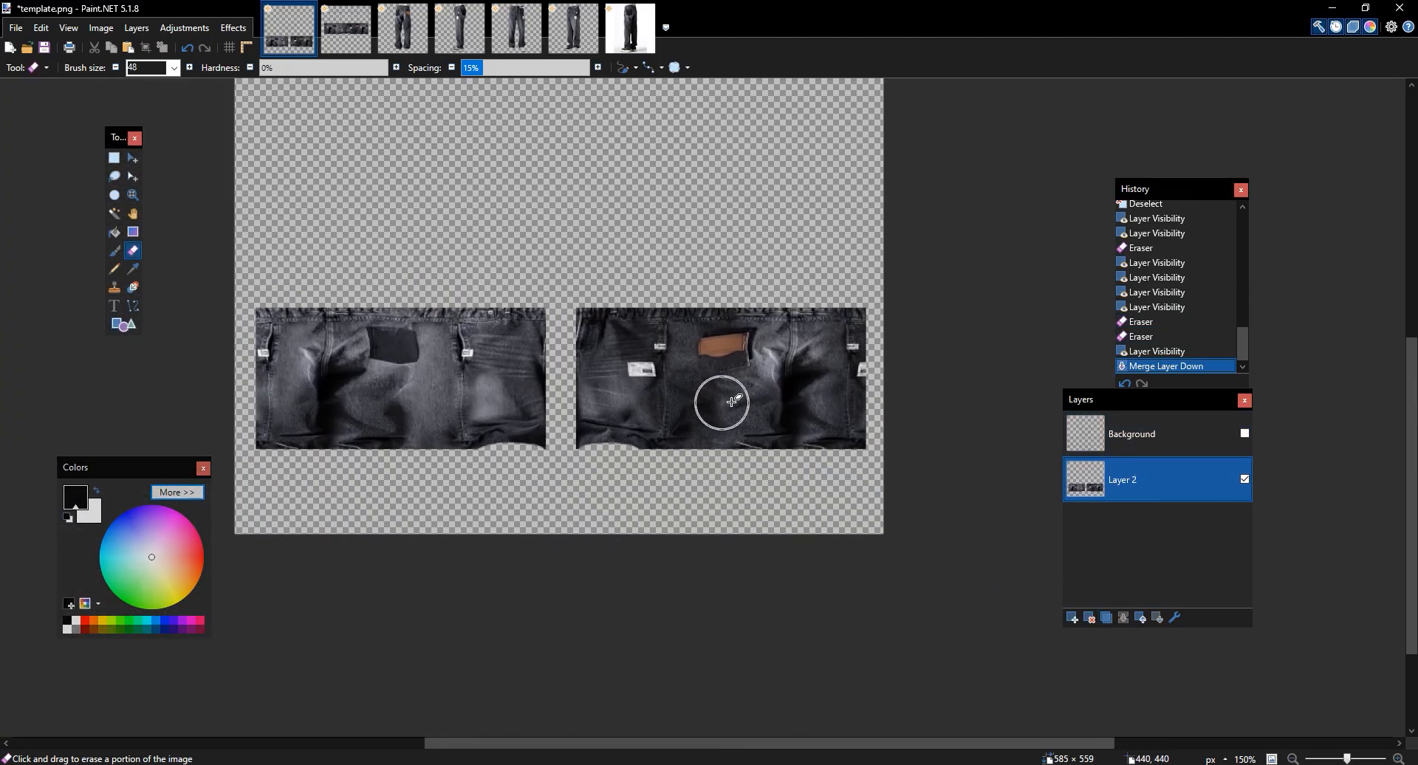
{"action": "scroll", "coordinate": [725, 399], "scroll_direction": "up", "scroll_amount": 2}
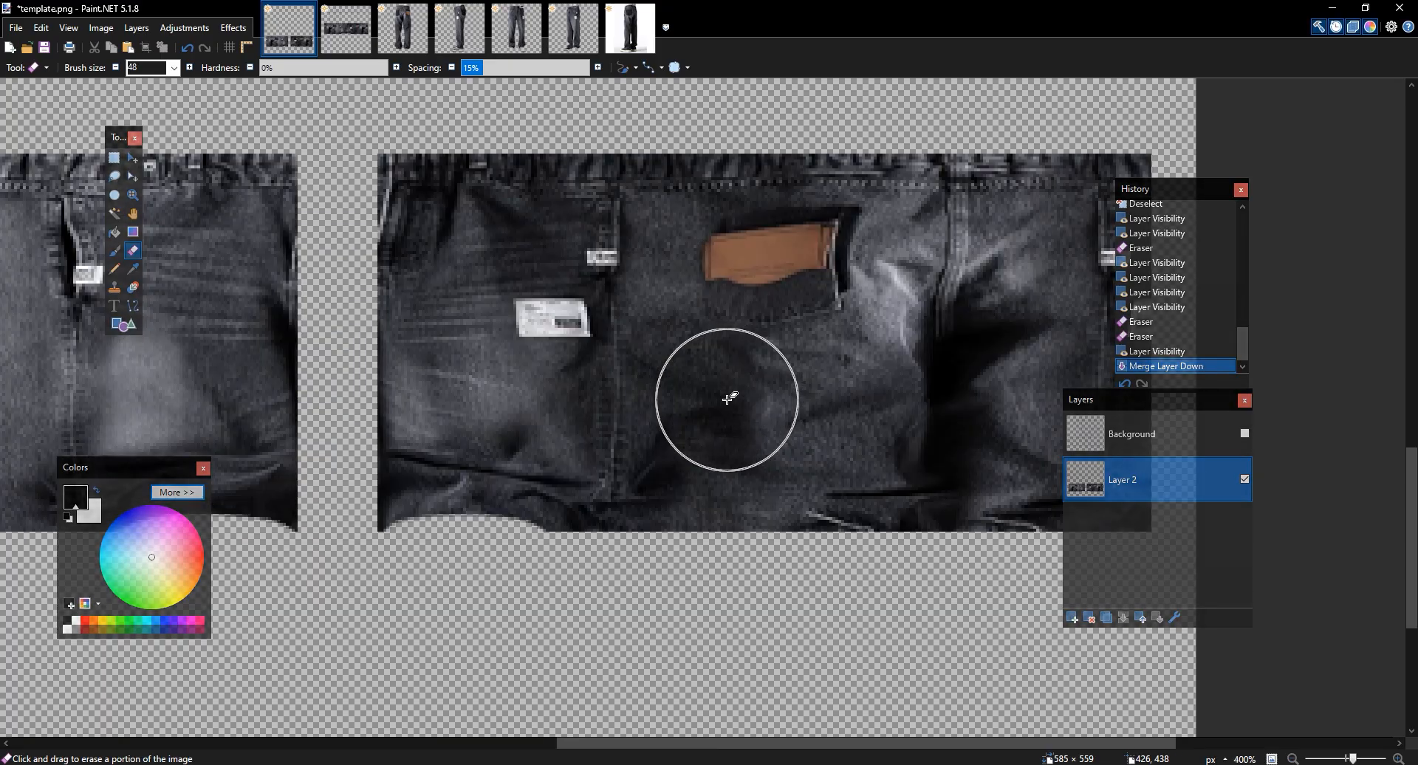
{"action": "scroll", "coordinate": [709, 379], "scroll_direction": "up", "scroll_amount": 1}
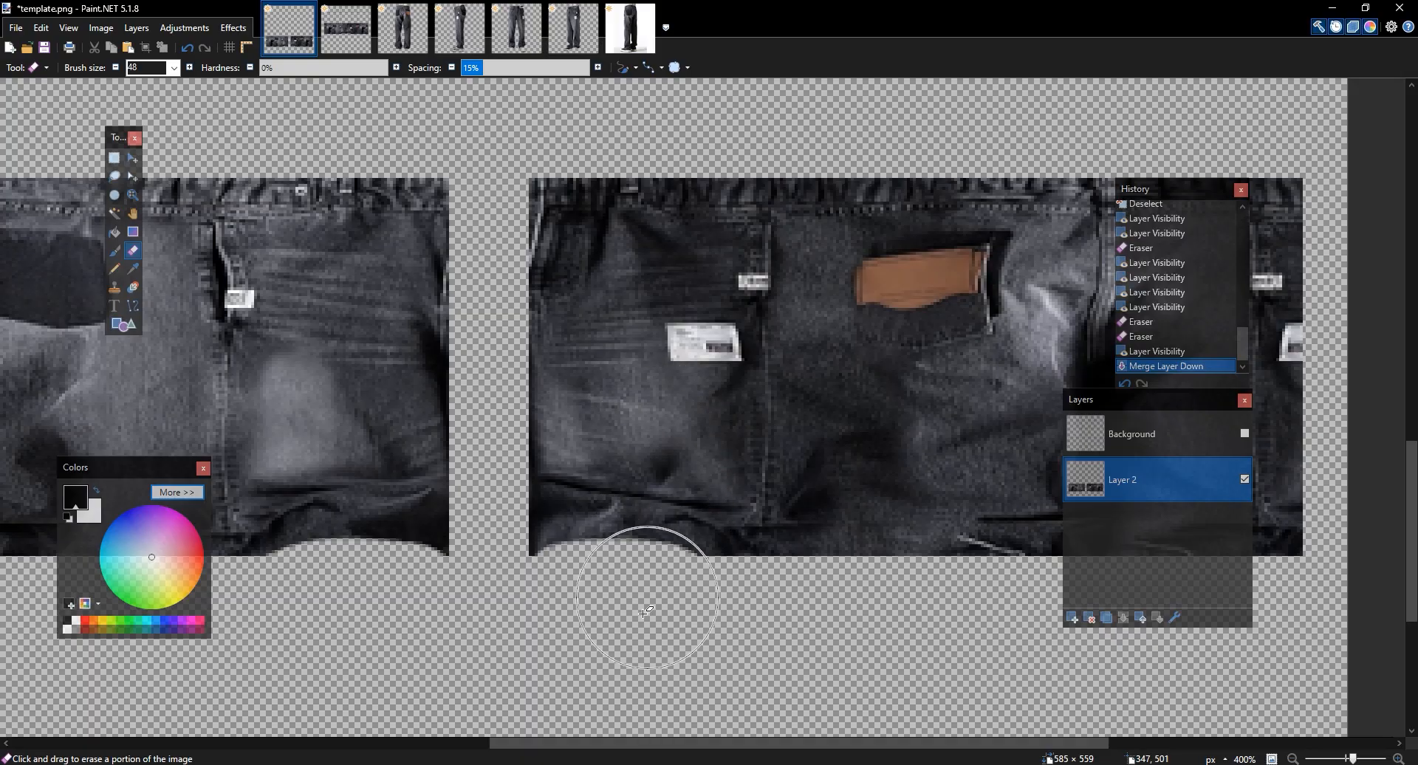
{"action": "left_click", "coordinate": [574, 761]}
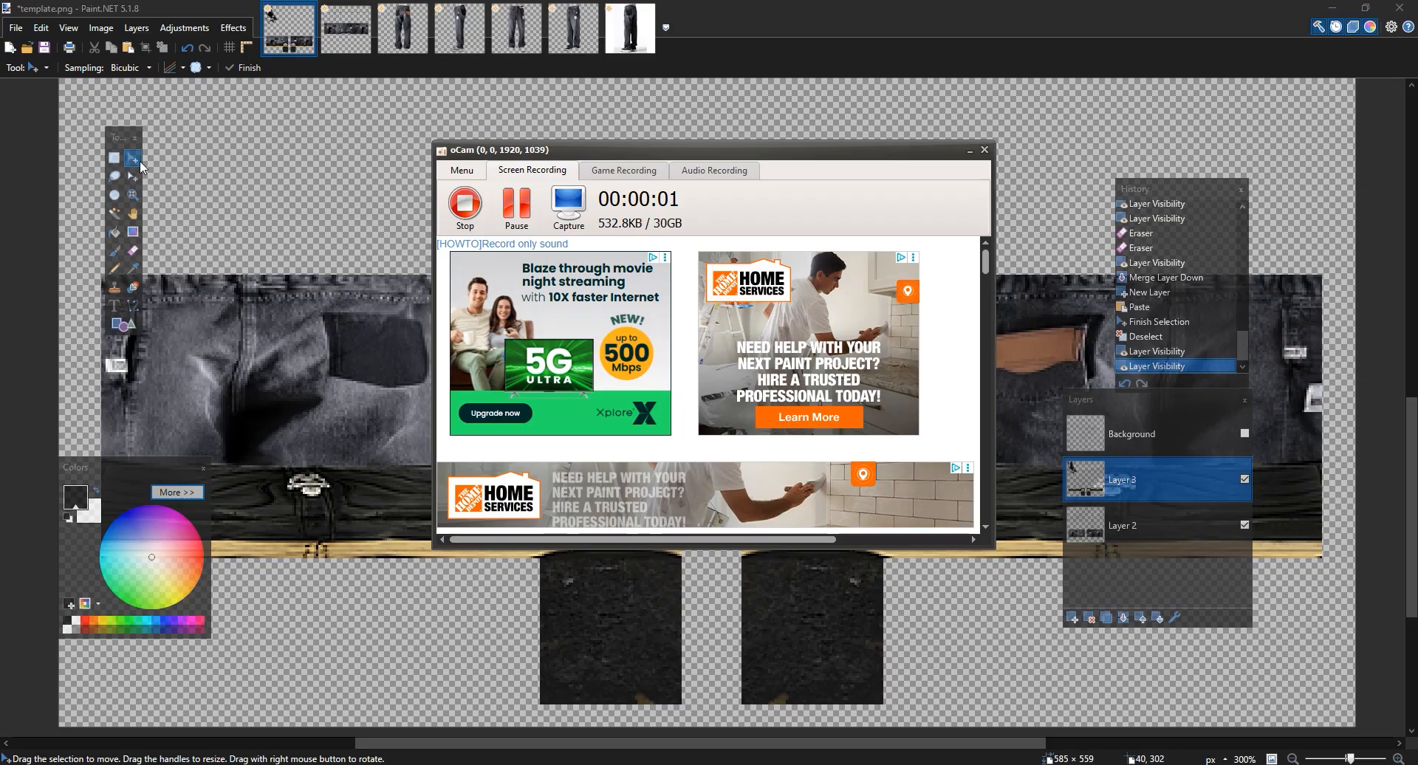
Move Layer 3, which holds the shoes, beneath the jeans on Layer 2
{"action": "left_click", "coordinate": [114, 158]}
{"action": "mouse_move", "coordinate": [893, 325]}
{"action": "left_mouse_down"}
{"action": "mouse_move", "coordinate": [855, 418]}
{"action": "mouse_move", "coordinate": [870, 468]}
{"action": "left_mouse_up"}
{"action": "left_click_drag", "start_coordinate": [704, 447], "coordinate": [713, 513]}
{"action": "left_click_drag", "start_coordinate": [618, 567], "coordinate": [628, 713]}
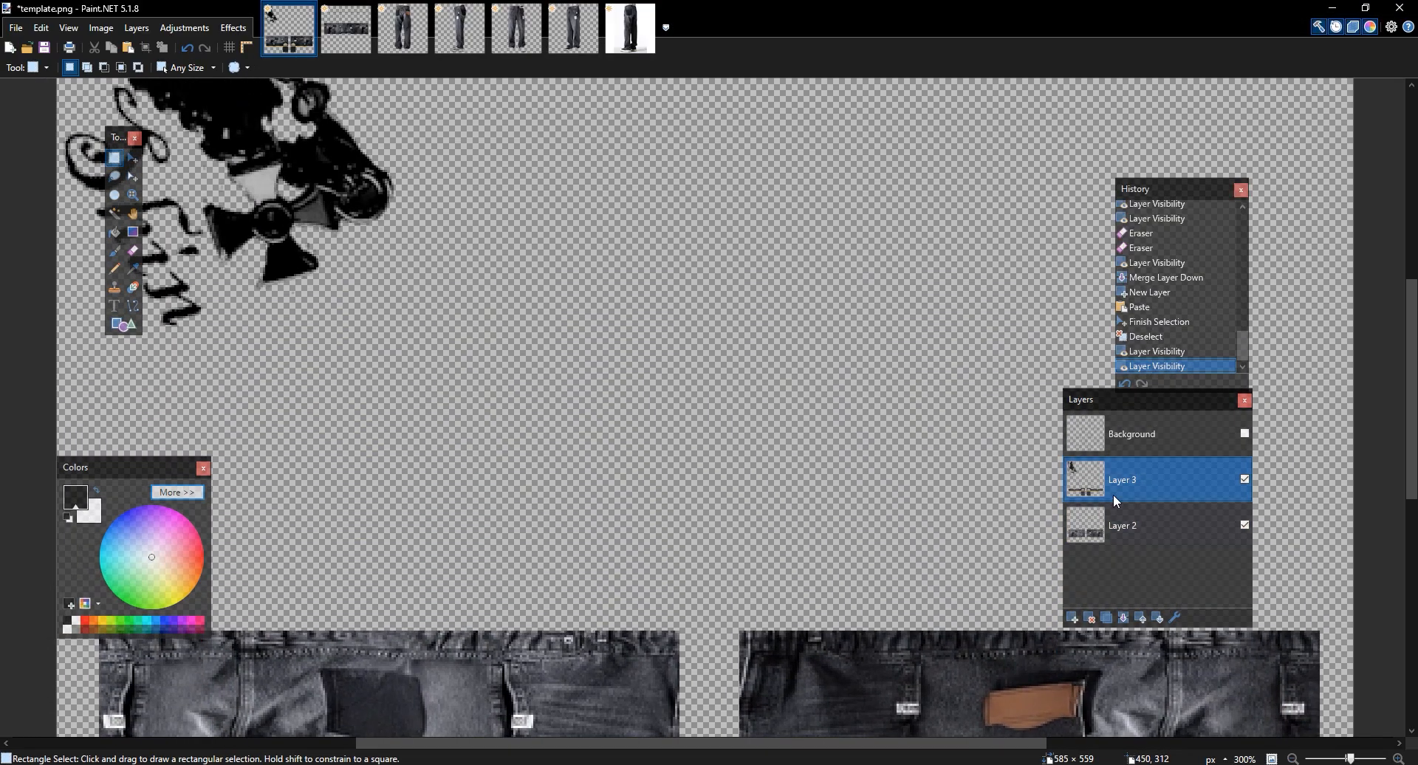
{"action": "left_click_drag", "start_coordinate": [778, 545], "coordinate": [739, 500]}
{"action": "left_click_drag", "start_coordinate": [1174, 487], "coordinate": [1177, 527]}
{"action": "left_click_drag", "start_coordinate": [779, 716], "coordinate": [751, 308]}
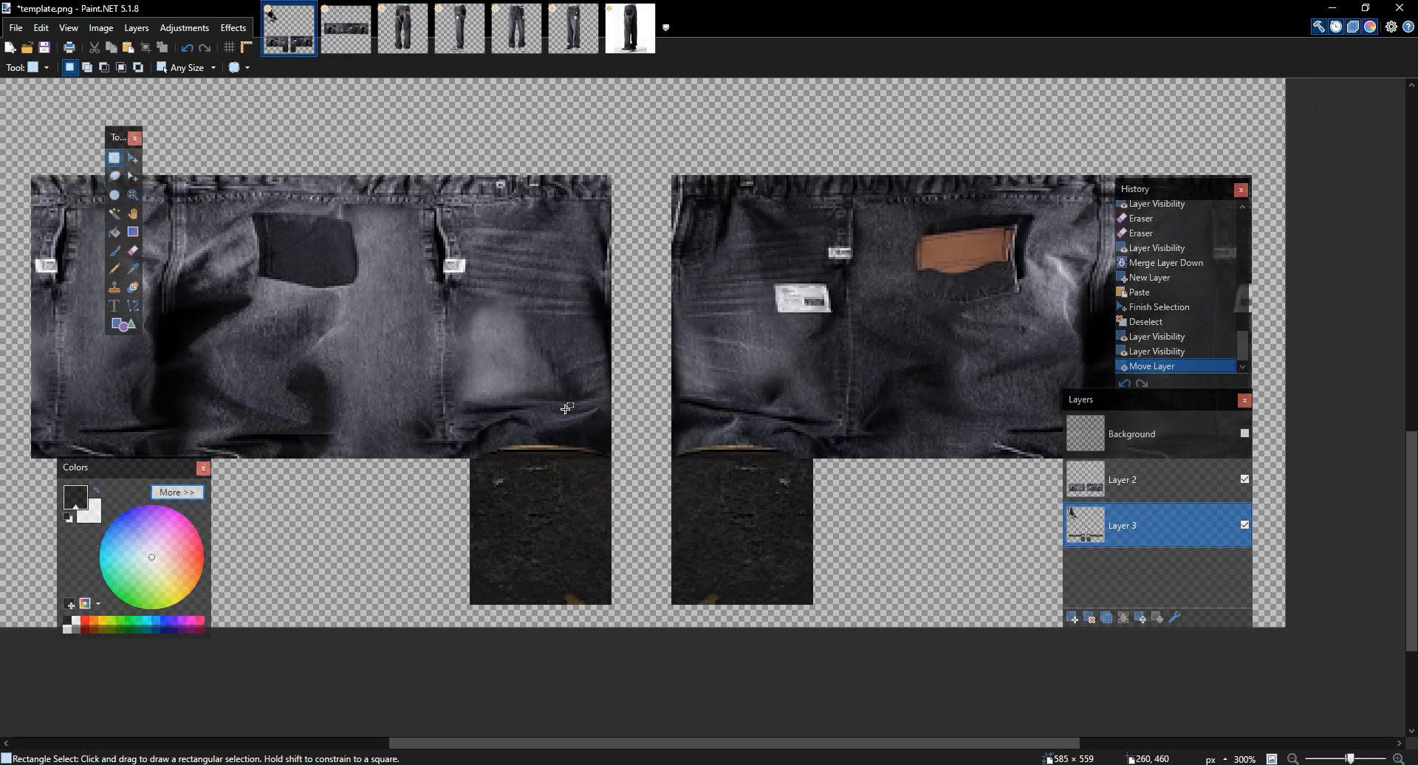
On a new layer between jeans and shoes, paint dark shading over the tan strips under both front hems with a size 13, 0% hardness Paintbrush
{"action": "scroll", "coordinate": [567, 408], "scroll_direction": "up", "scroll_amount": 3}
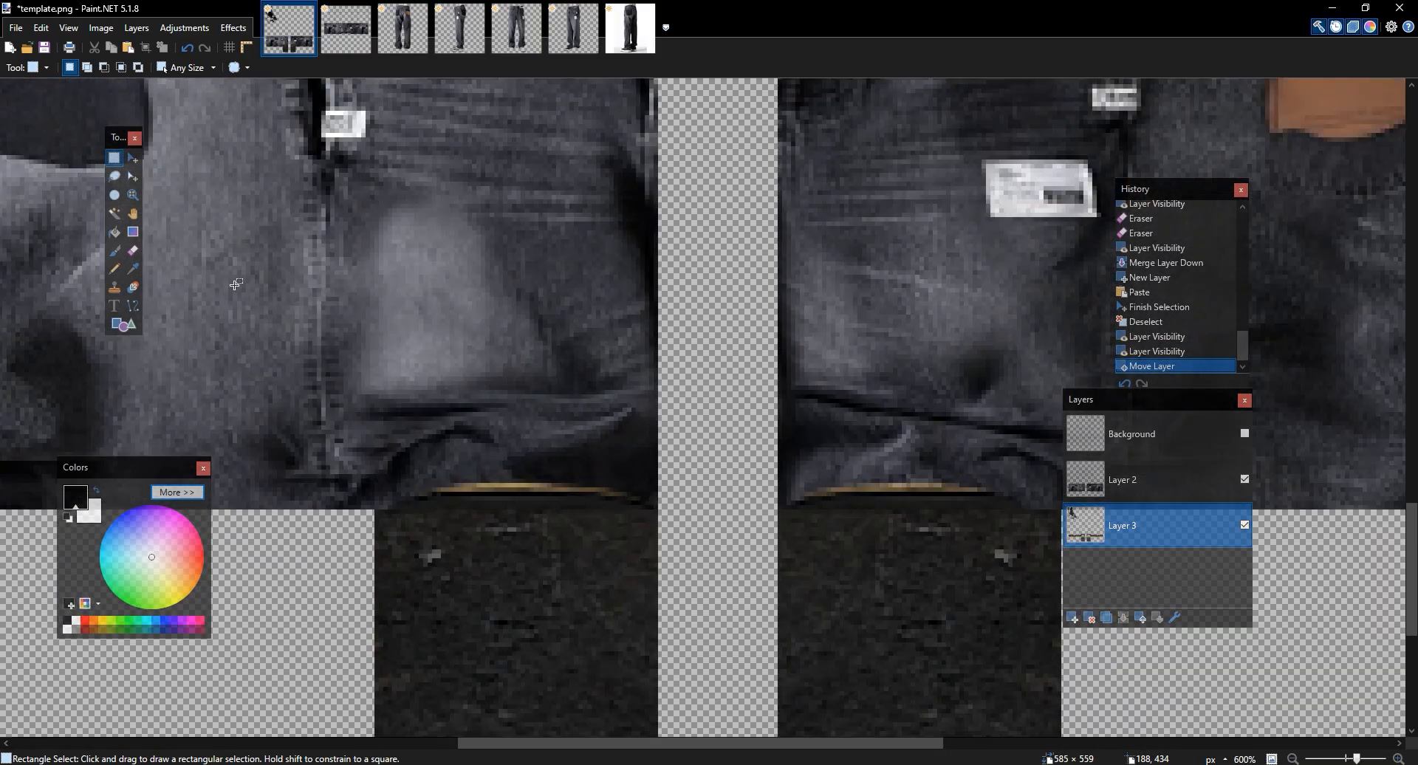
{"action": "left_click", "coordinate": [115, 251]}
{"action": "left_click", "coordinate": [126, 68]}
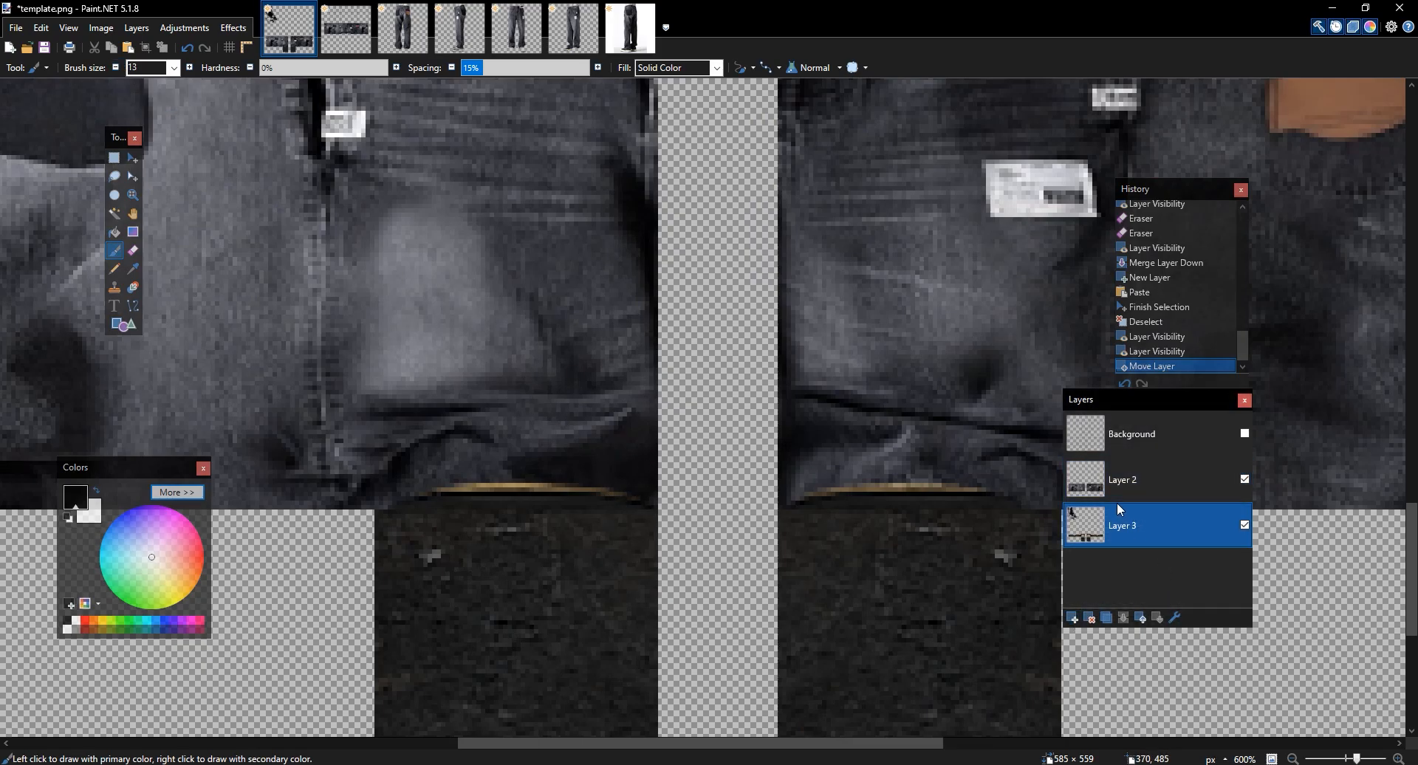
{"action": "left_click_drag", "start_coordinate": [1048, 511], "coordinate": [957, 479]}
{"action": "left_click", "coordinate": [1072, 618]}
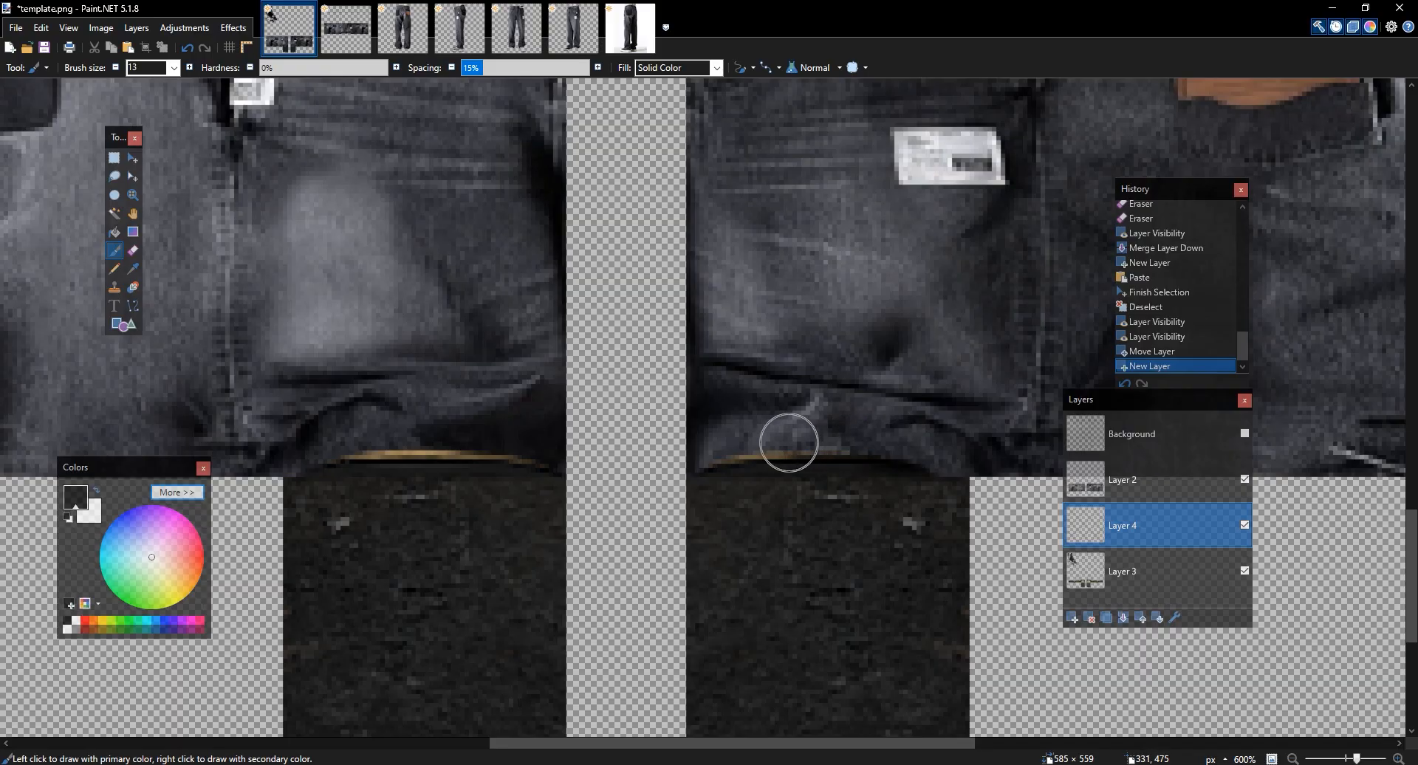
{"action": "left_click", "coordinate": [693, 450]}
{"action": "left_click_drag", "start_coordinate": [707, 267], "coordinate": [864, 235]}
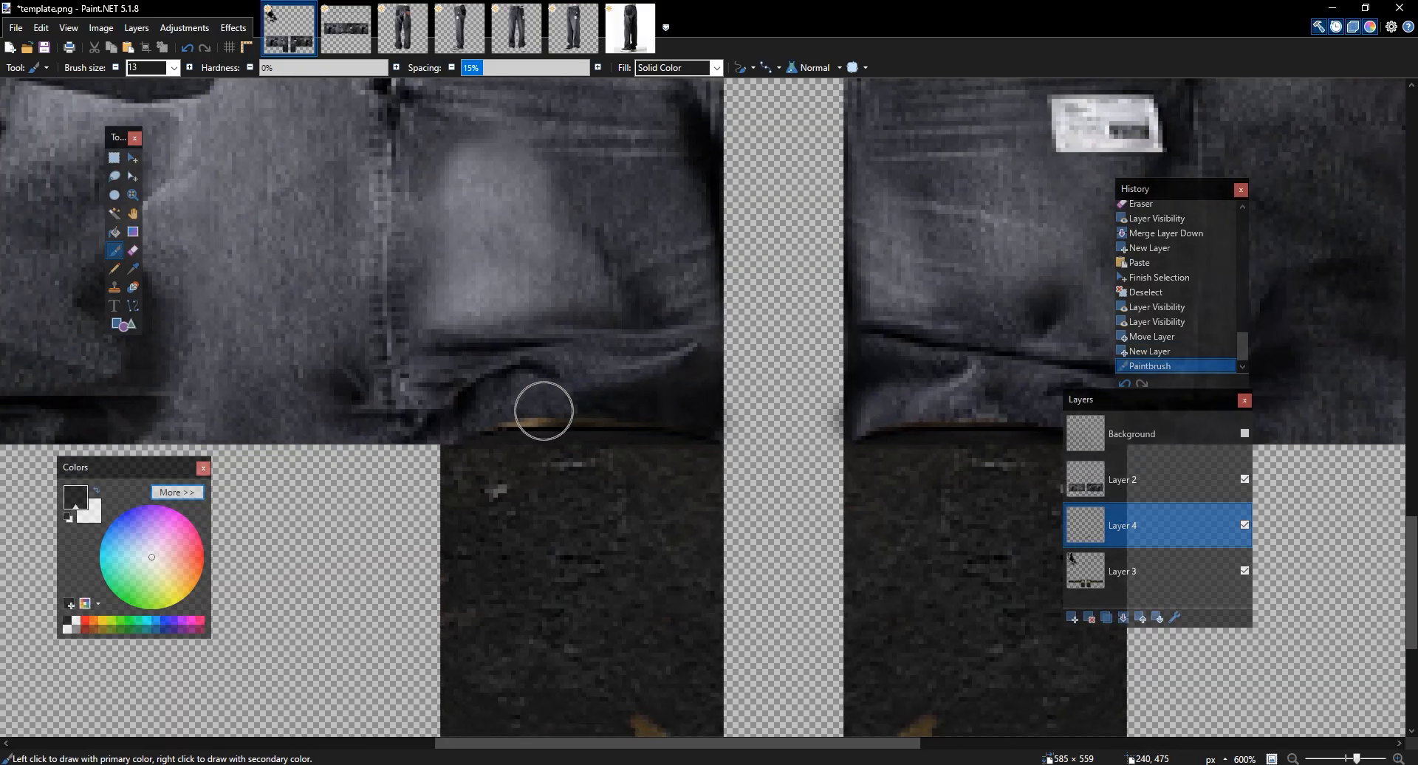
{"action": "left_click", "coordinate": [472, 420]}
{"action": "scroll", "coordinate": [794, 308], "scroll_direction": "down", "scroll_amount": 4}
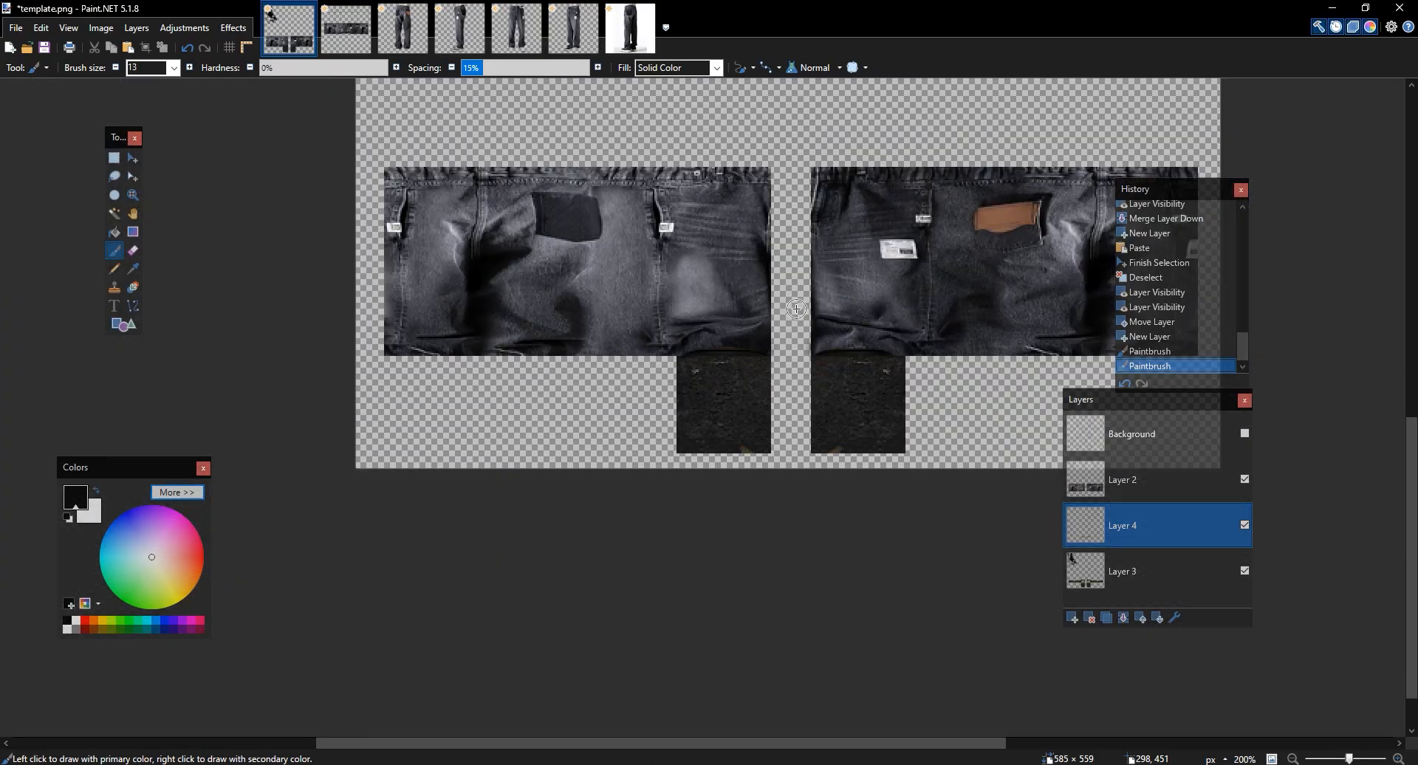
Lower the opacity of Layer 4, which holds the hem shading, to about 163
{"action": "double_click", "coordinate": [1168, 524]}
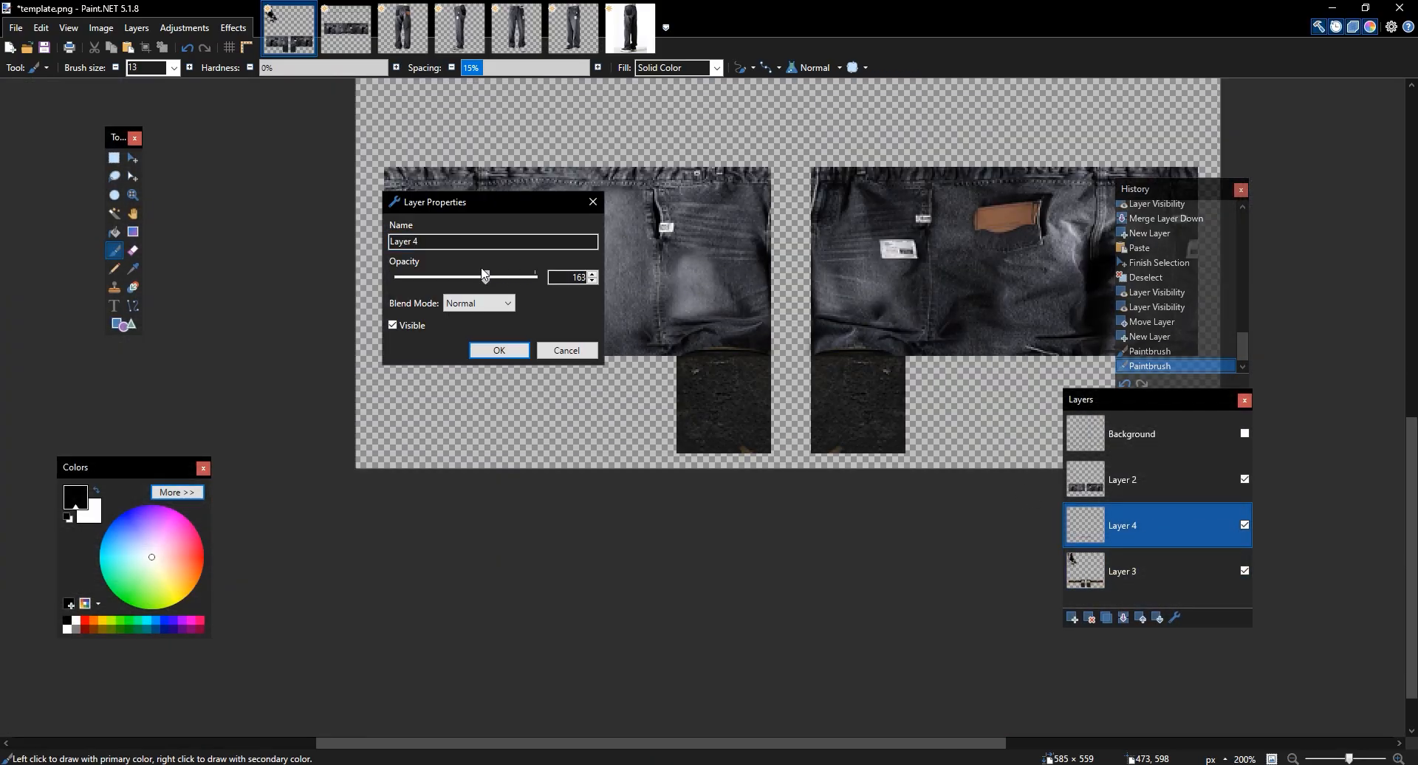
{"action": "left_click", "coordinate": [519, 351]}
On a new layer above Layer 2, paint white arcs along both front hems with a size 6, 100% hardness Paintbrush
{"action": "scroll", "coordinate": [700, 350], "scroll_direction": "up", "scroll_amount": 4}
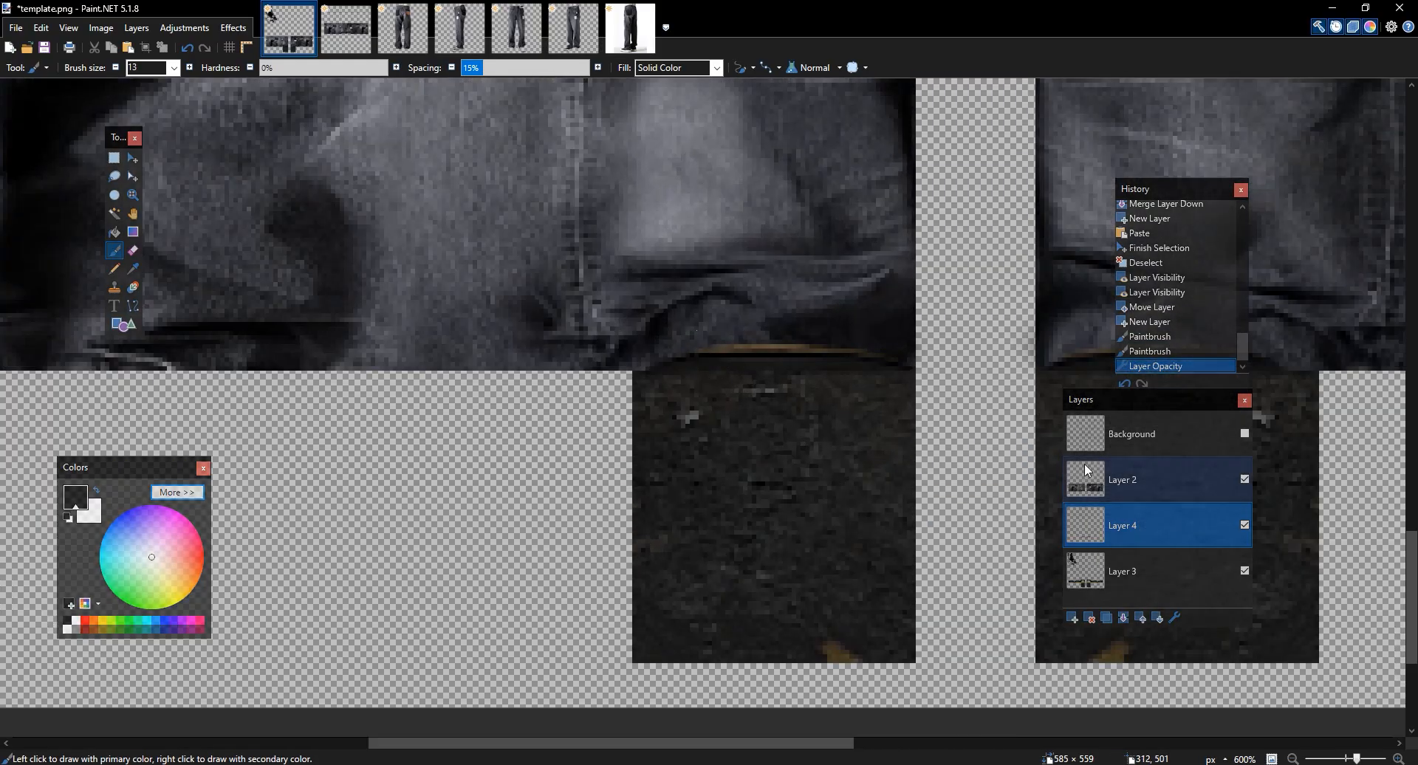
{"action": "left_click", "coordinate": [1085, 470]}
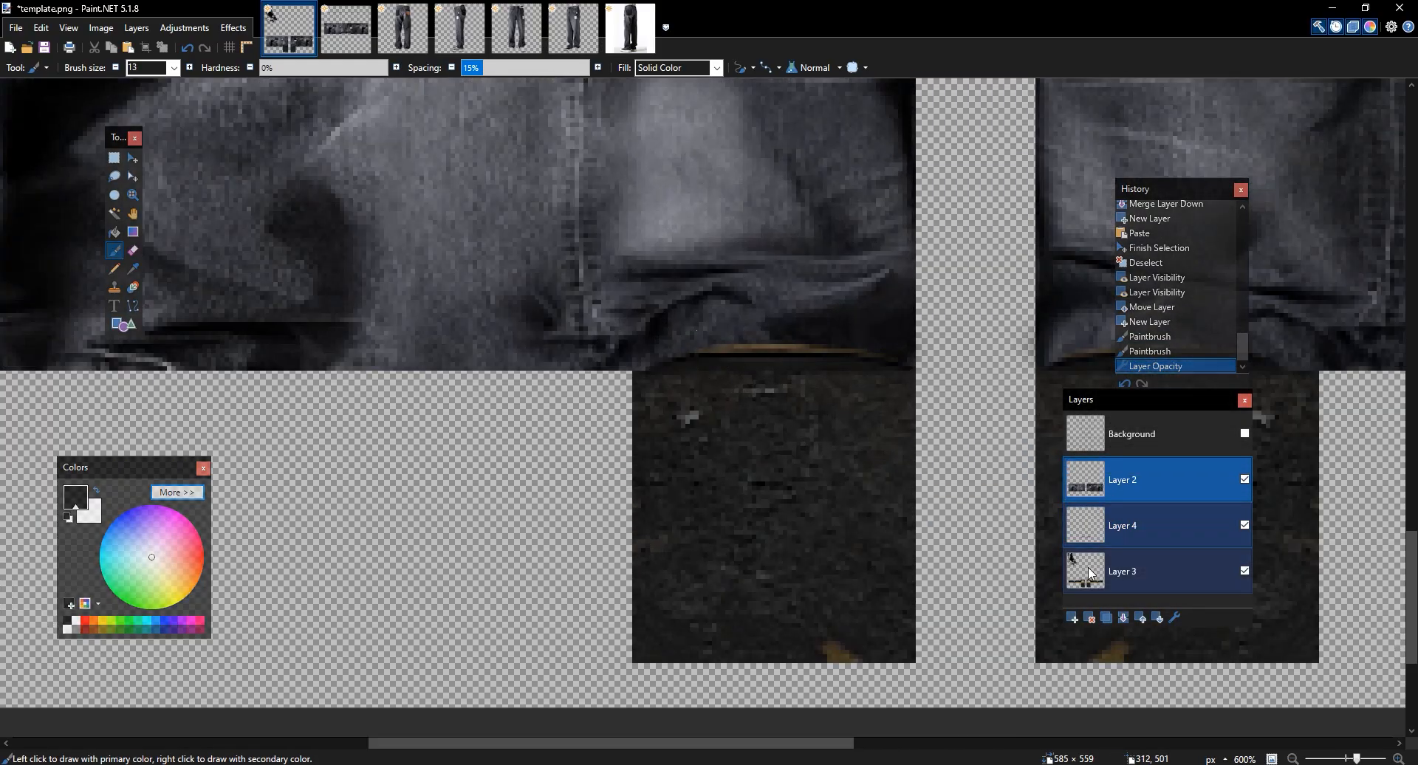
{"action": "left_click", "coordinate": [1072, 618]}
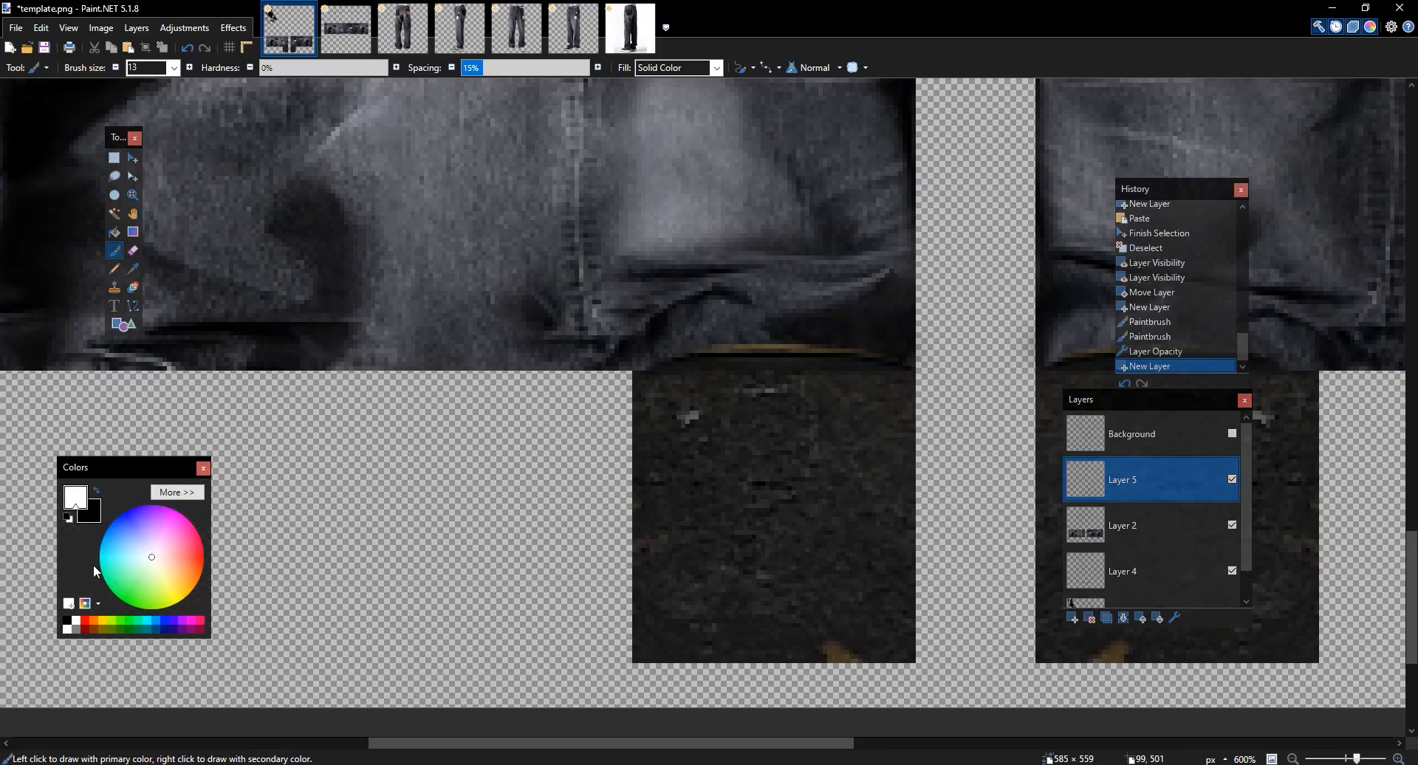
{"action": "left_click_drag", "start_coordinate": [341, 71], "coordinate": [508, 70]}
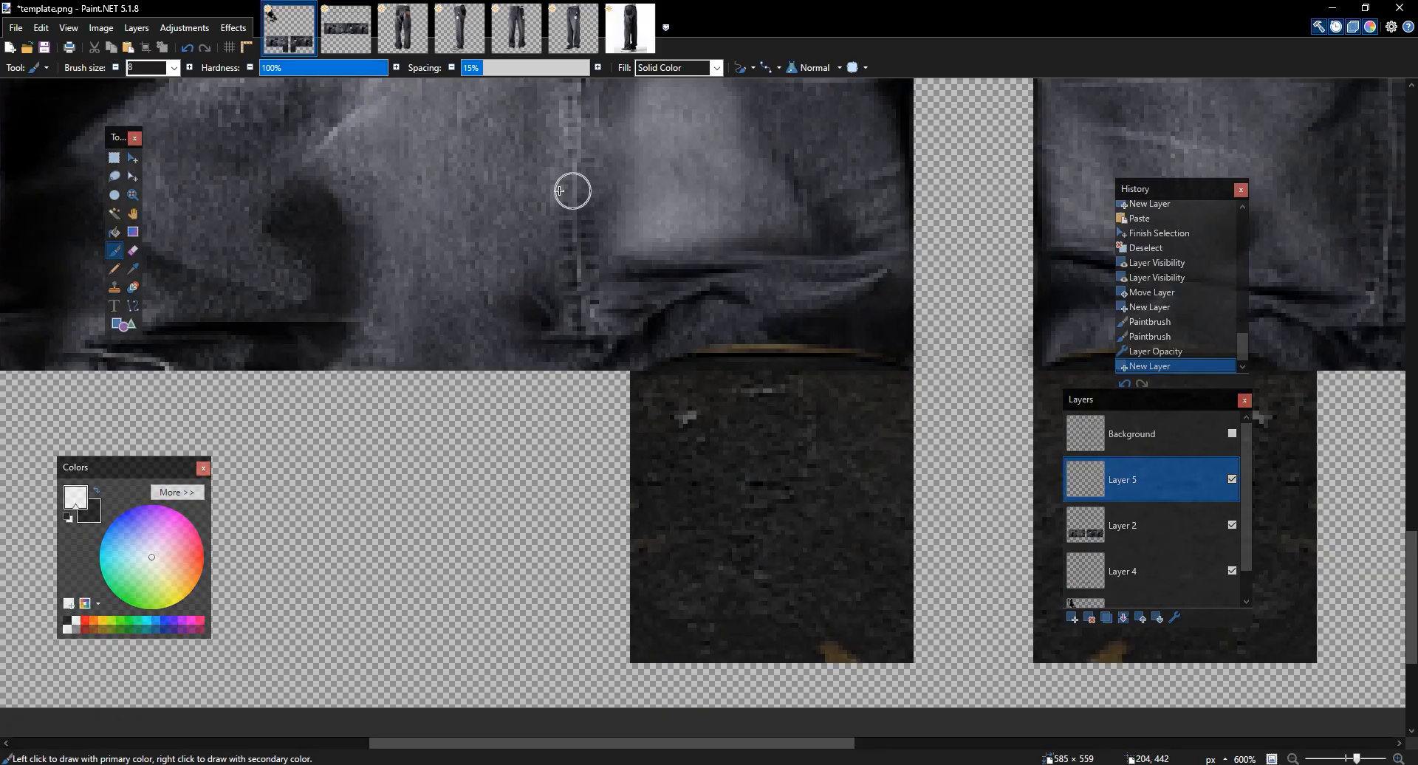
{"action": "left_click_drag", "start_coordinate": [579, 191], "coordinate": [257, 225]}
{"action": "left_click_drag", "start_coordinate": [319, 383], "coordinate": [320, 381]}
{"action": "key", "text": "ctrl+z"}
{"action": "left_click", "coordinate": [116, 68]}
{"action": "left_click", "coordinate": [115, 68]}
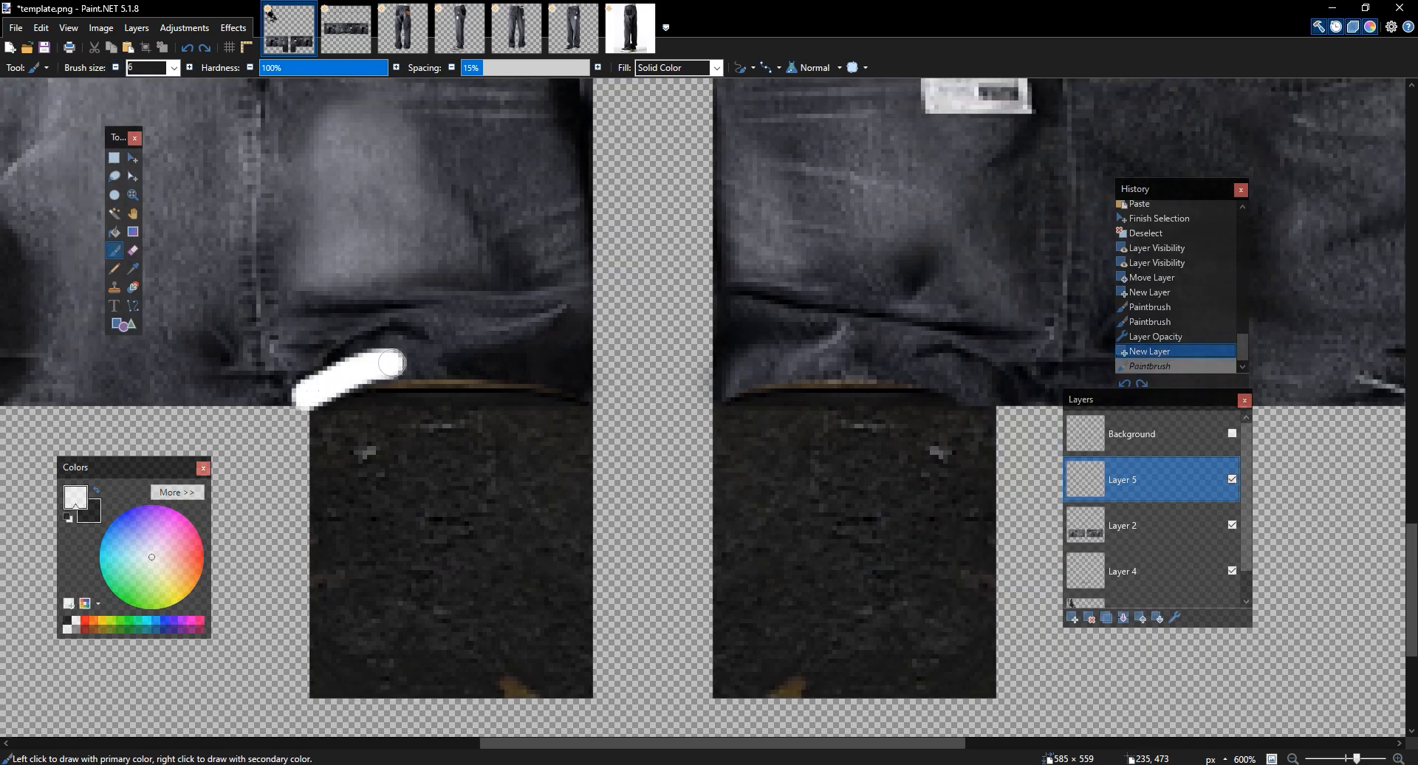
{"action": "left_click_drag", "start_coordinate": [561, 373], "coordinate": [615, 393]}
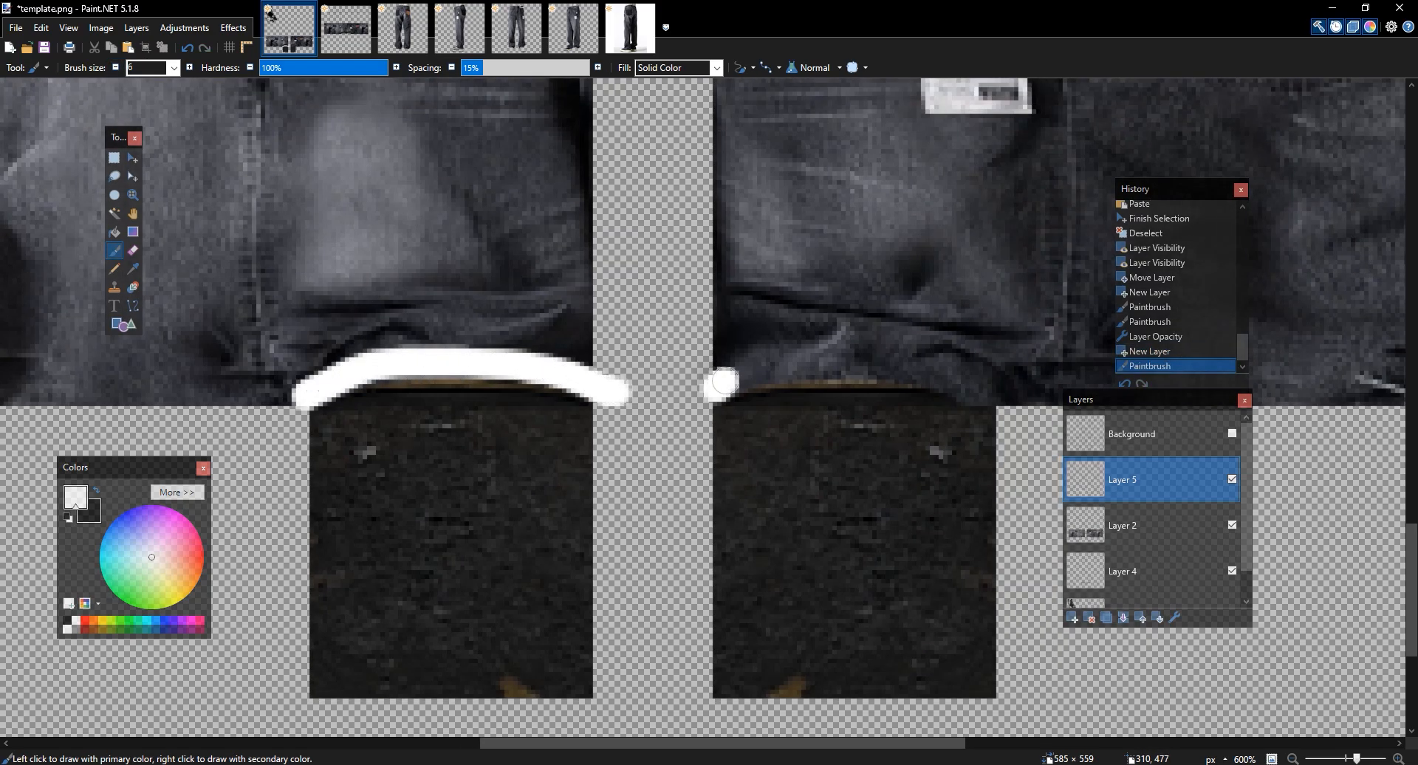
{"action": "left_click_drag", "start_coordinate": [798, 363], "coordinate": [876, 362]}
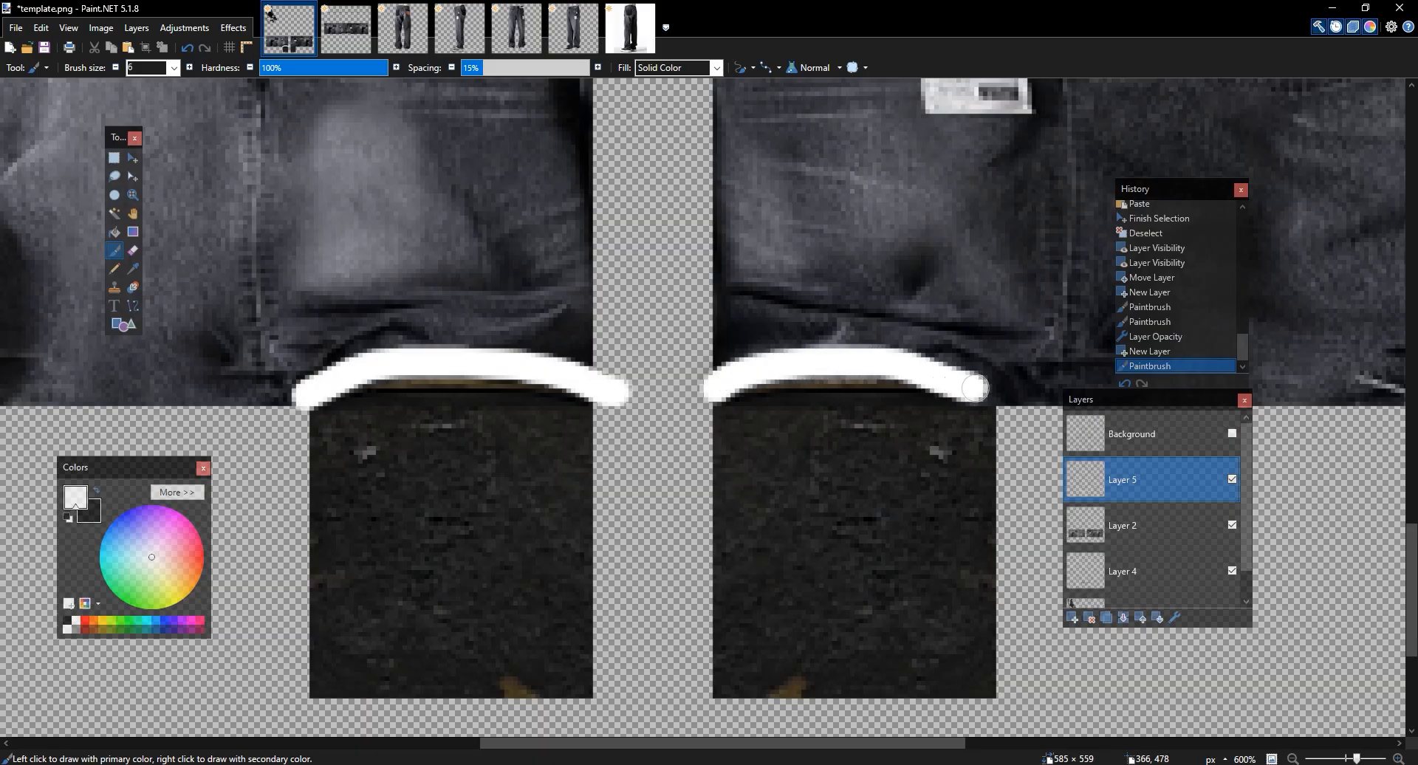
{"action": "left_click_drag", "start_coordinate": [975, 387], "coordinate": [1011, 397]}
Apply a Gaussian Blur with a radius of about 7.7 to the white hem arcs on Layer 5
{"action": "left_click", "coordinate": [234, 27]}
{"action": "mouse_move", "coordinate": [249, 109]}
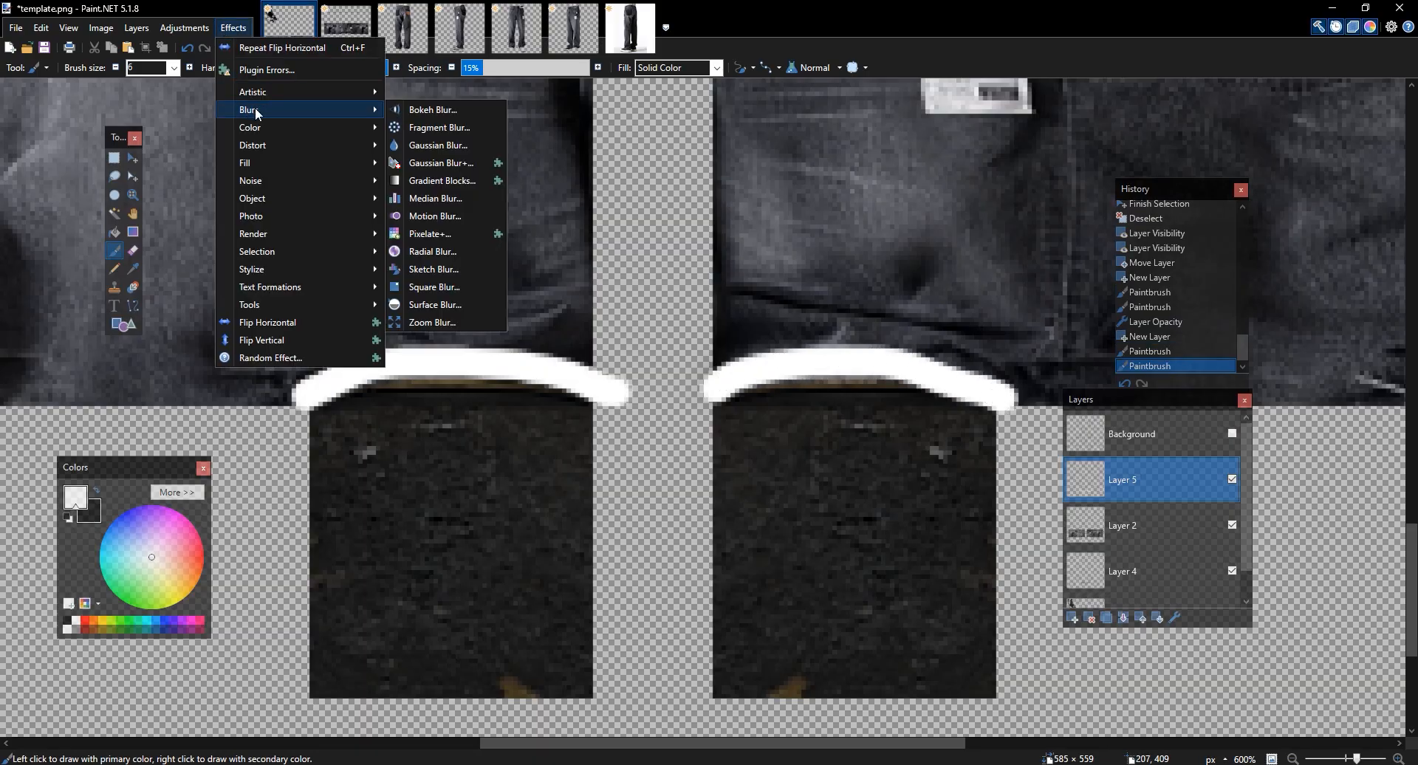
{"action": "left_click", "coordinate": [425, 152]}
{"action": "left_click_drag", "start_coordinate": [639, 353], "coordinate": [621, 351]}
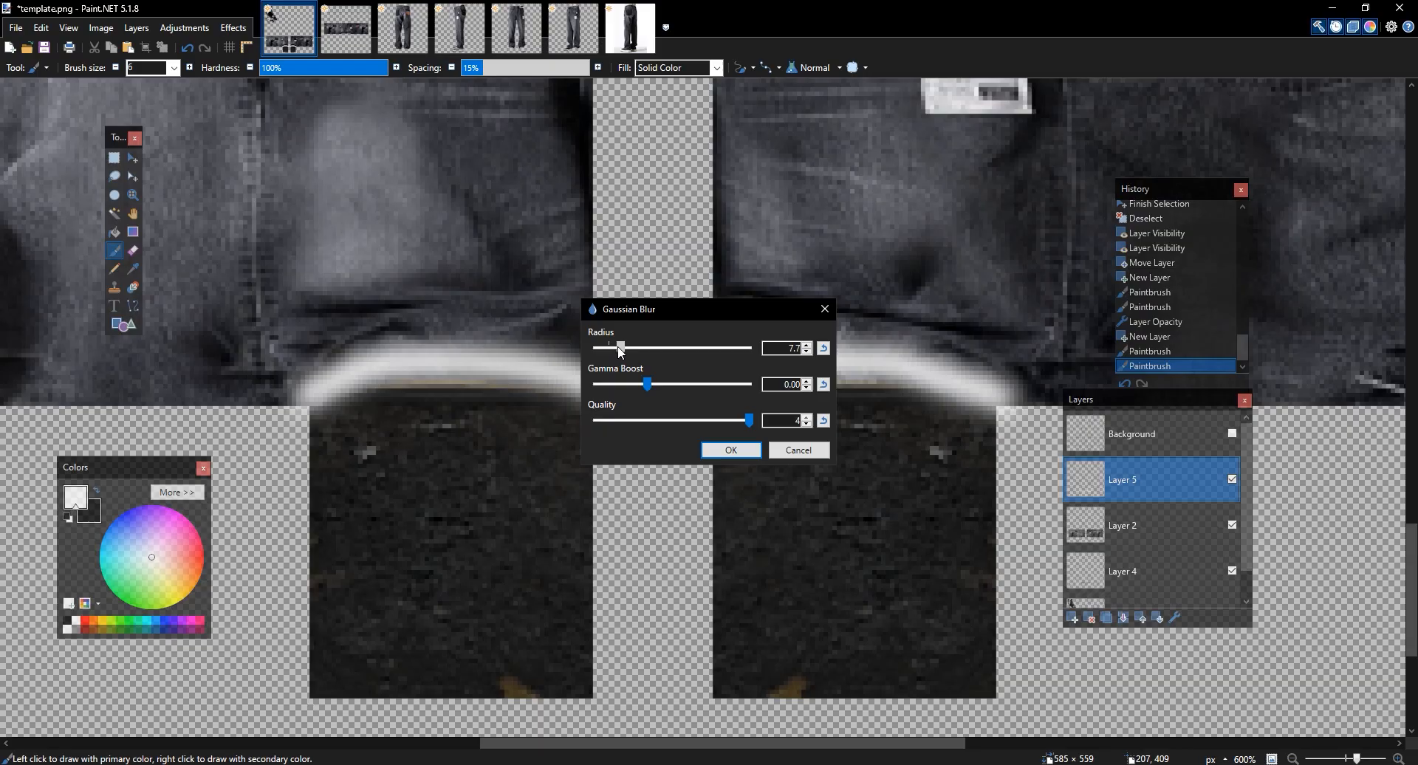
{"action": "left_click", "coordinate": [731, 451]}
Hide Layer 5 and erase its white glow over both shoes with a size 26, 100% hardness Eraser
{"action": "left_click", "coordinate": [1232, 479]}
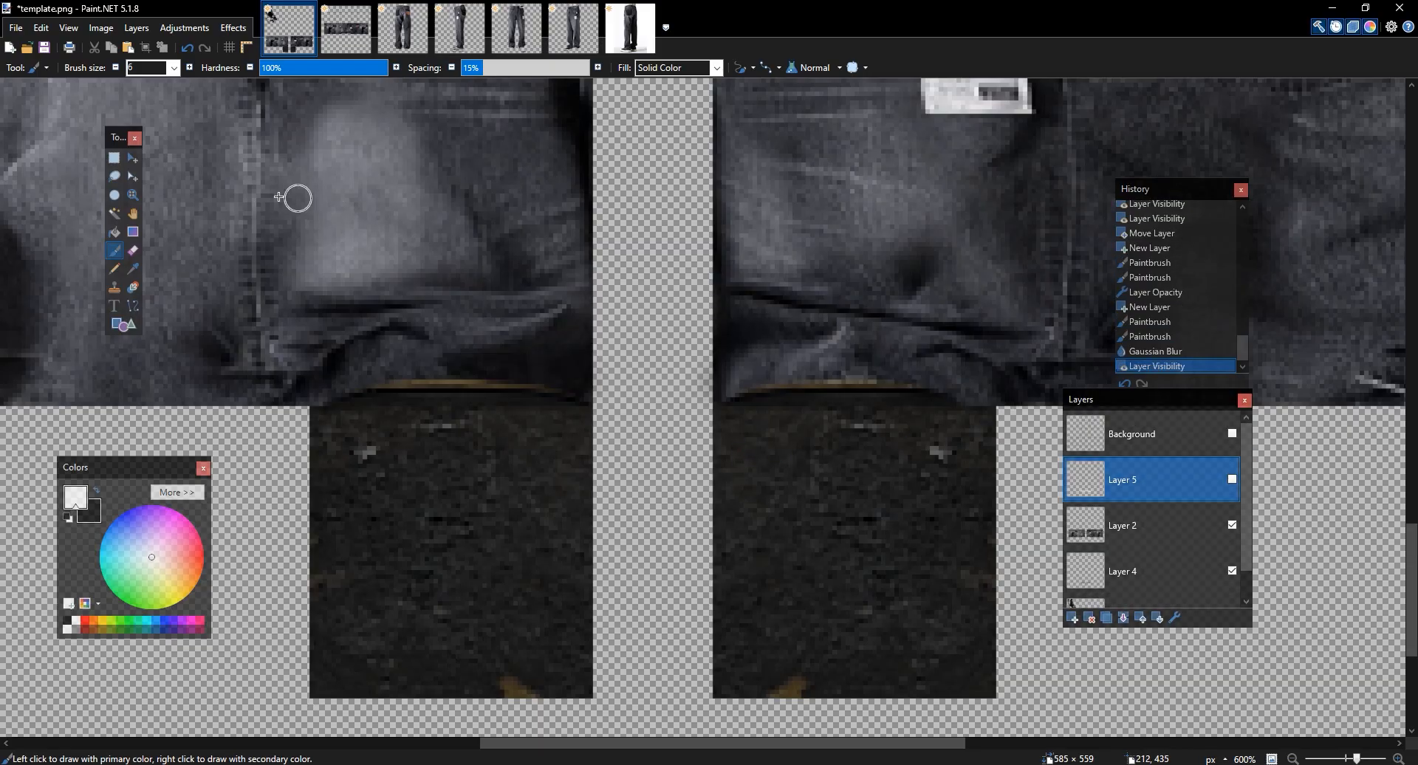
{"action": "key", "text": "e"}
{"action": "left_click", "coordinate": [192, 68]}
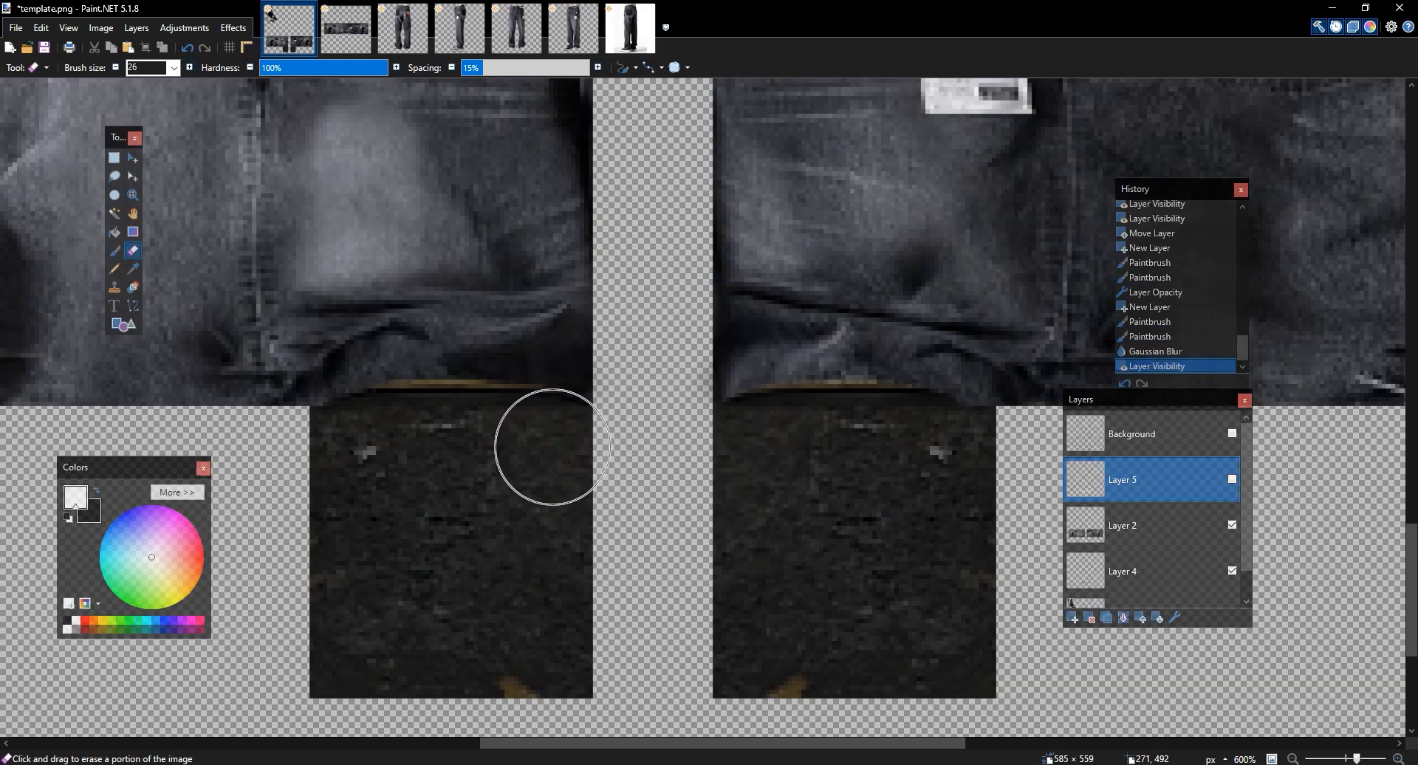
{"action": "left_click", "coordinate": [386, 446]}
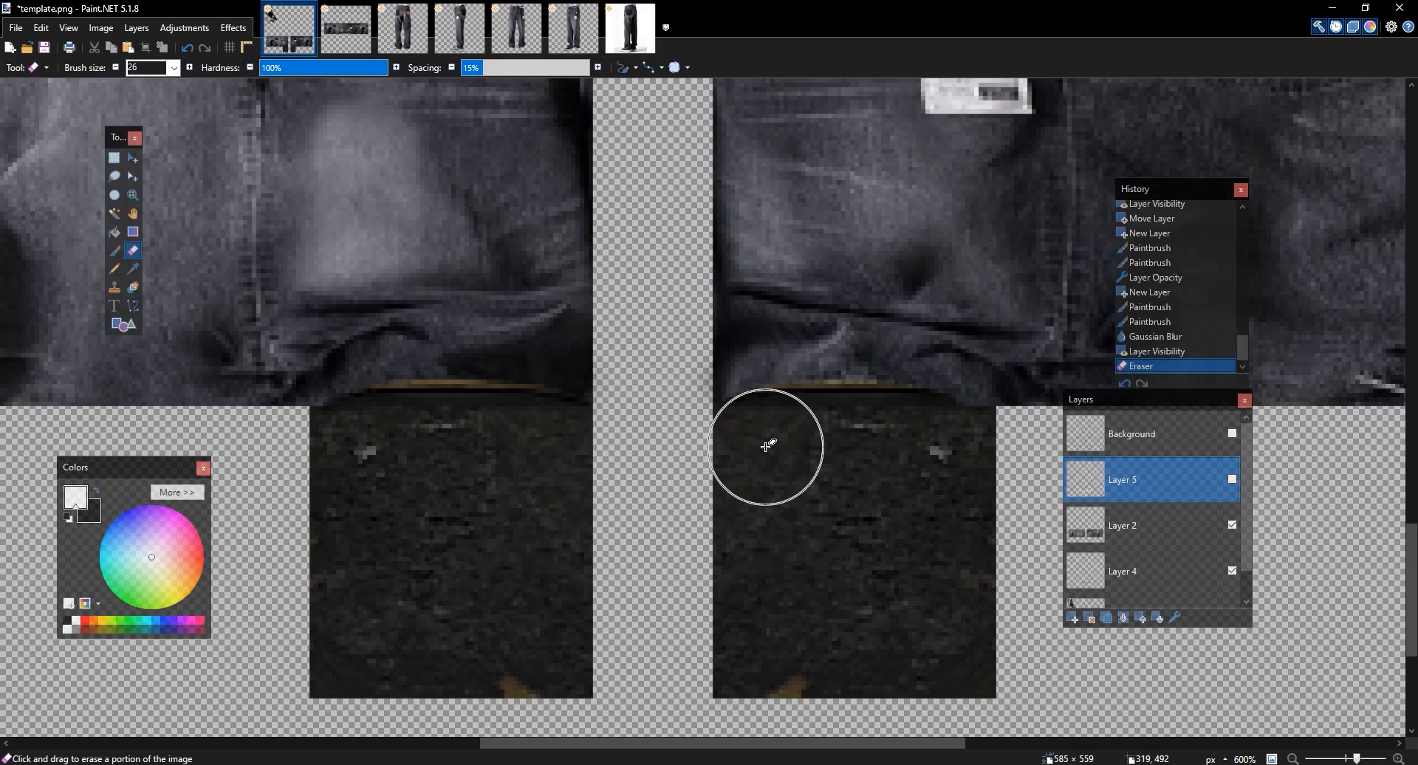
{"action": "left_click_drag", "start_coordinate": [786, 439], "coordinate": [916, 439]}
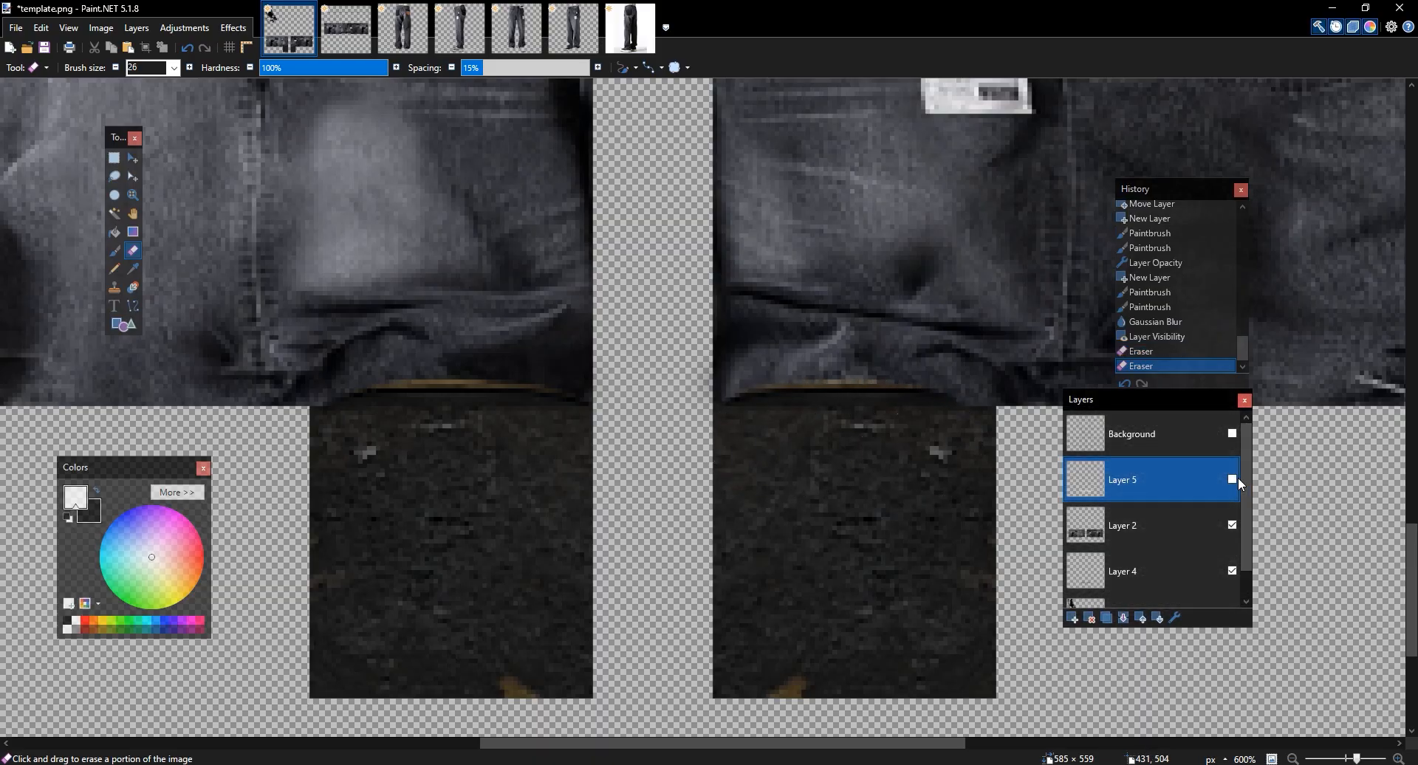
Show Layer 5 again and set its blend mode to Overlay
{"action": "left_click", "coordinate": [1232, 479]}
{"action": "double_click", "coordinate": [1119, 479]}
{"action": "left_click", "coordinate": [694, 406]}
{"action": "left_click", "coordinate": [673, 517]}
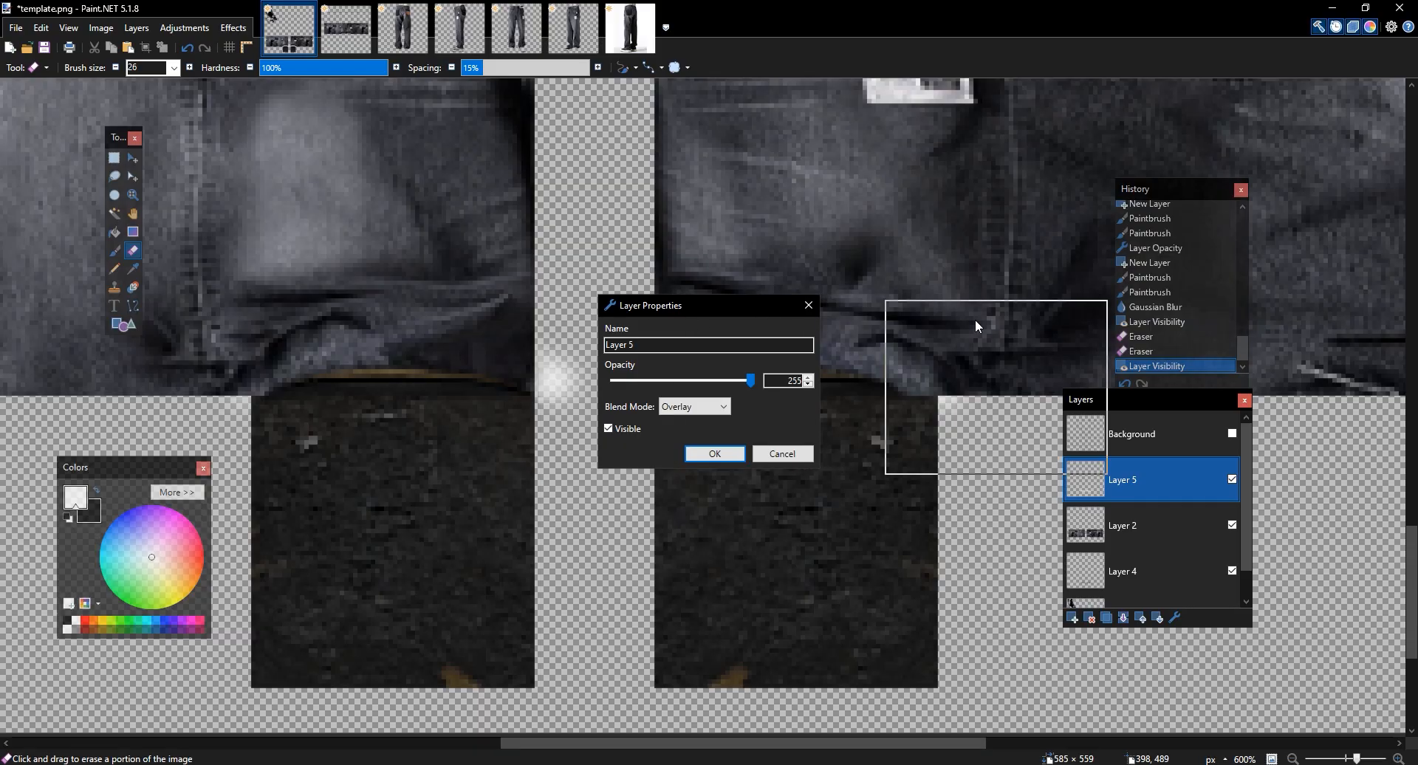
{"action": "key", "text": "Return"}
Lower the opacity of Layer 5, which holds the hem highlights, to about 87
{"action": "scroll", "coordinate": [860, 354], "scroll_direction": "down", "scroll_amount": 5}
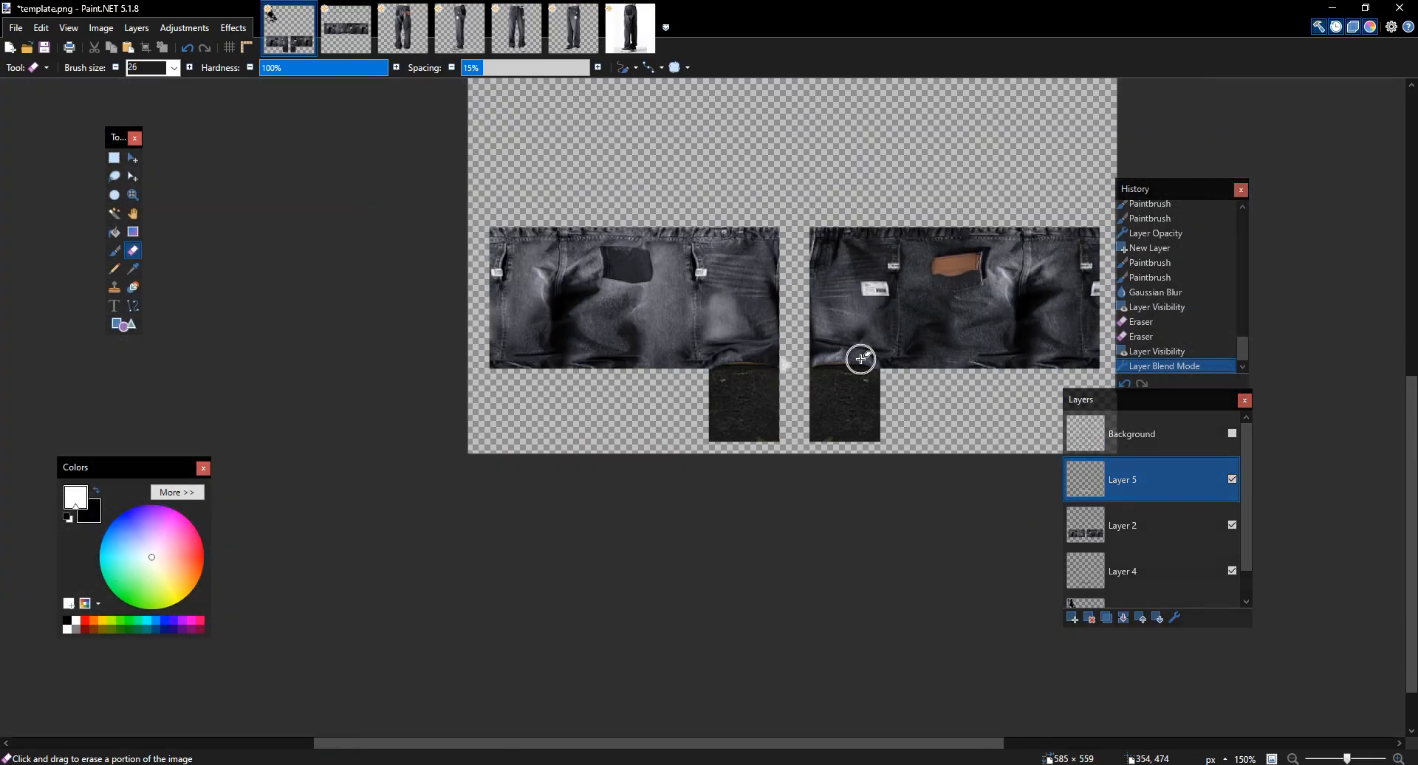
{"action": "scroll", "coordinate": [861, 359], "scroll_direction": "up", "scroll_amount": 1}
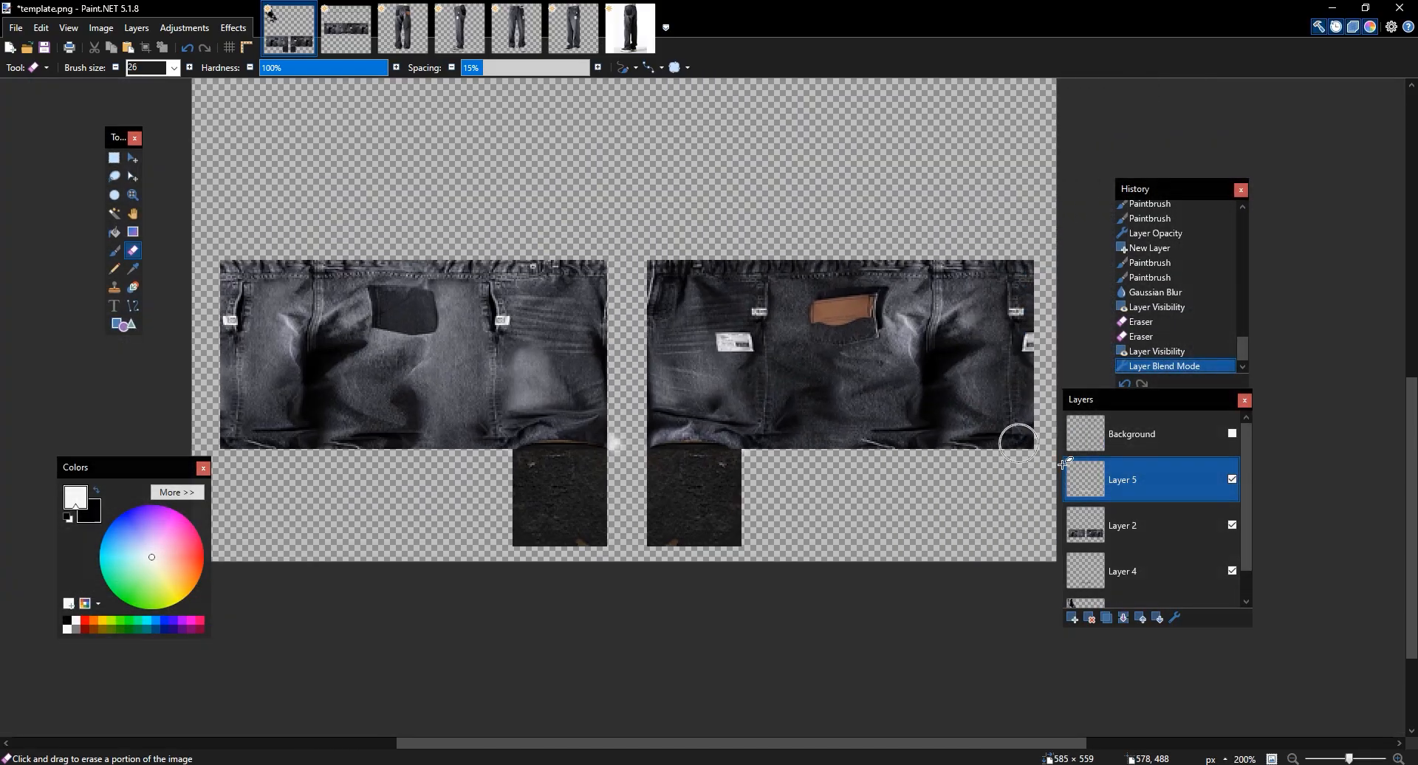
{"action": "double_click", "coordinate": [1064, 465]}
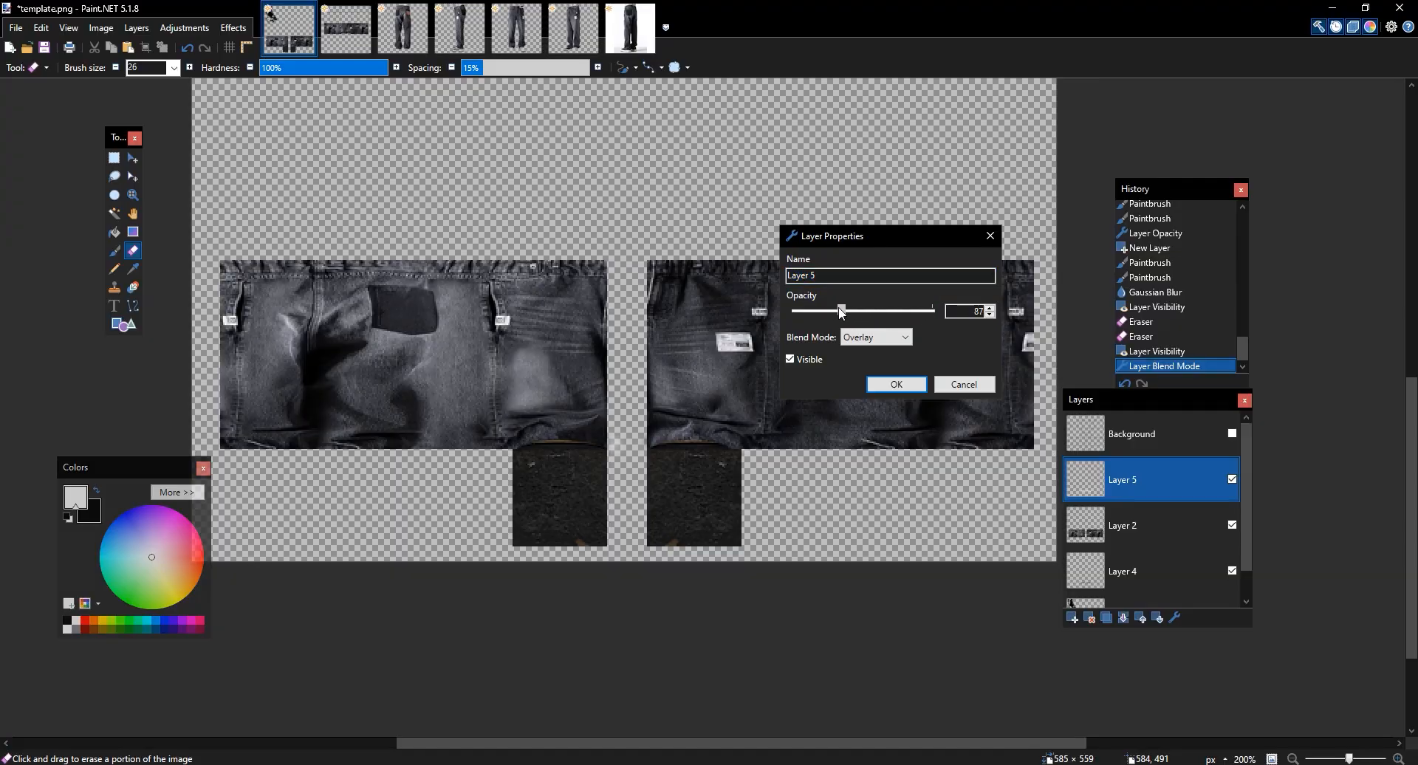
{"action": "left_click", "coordinate": [913, 390]}
Toggle the visibility of Layer 5 and Layer 4 to compare the hems with and without highlights and shading
{"action": "left_click", "coordinate": [1233, 480]}
{"action": "left_click", "coordinate": [1233, 480]}
{"action": "left_click", "coordinate": [1233, 480]}
{"action": "left_click", "coordinate": [1233, 480]}
{"action": "left_click", "coordinate": [1232, 480]}
{"action": "left_click", "coordinate": [1232, 480]}
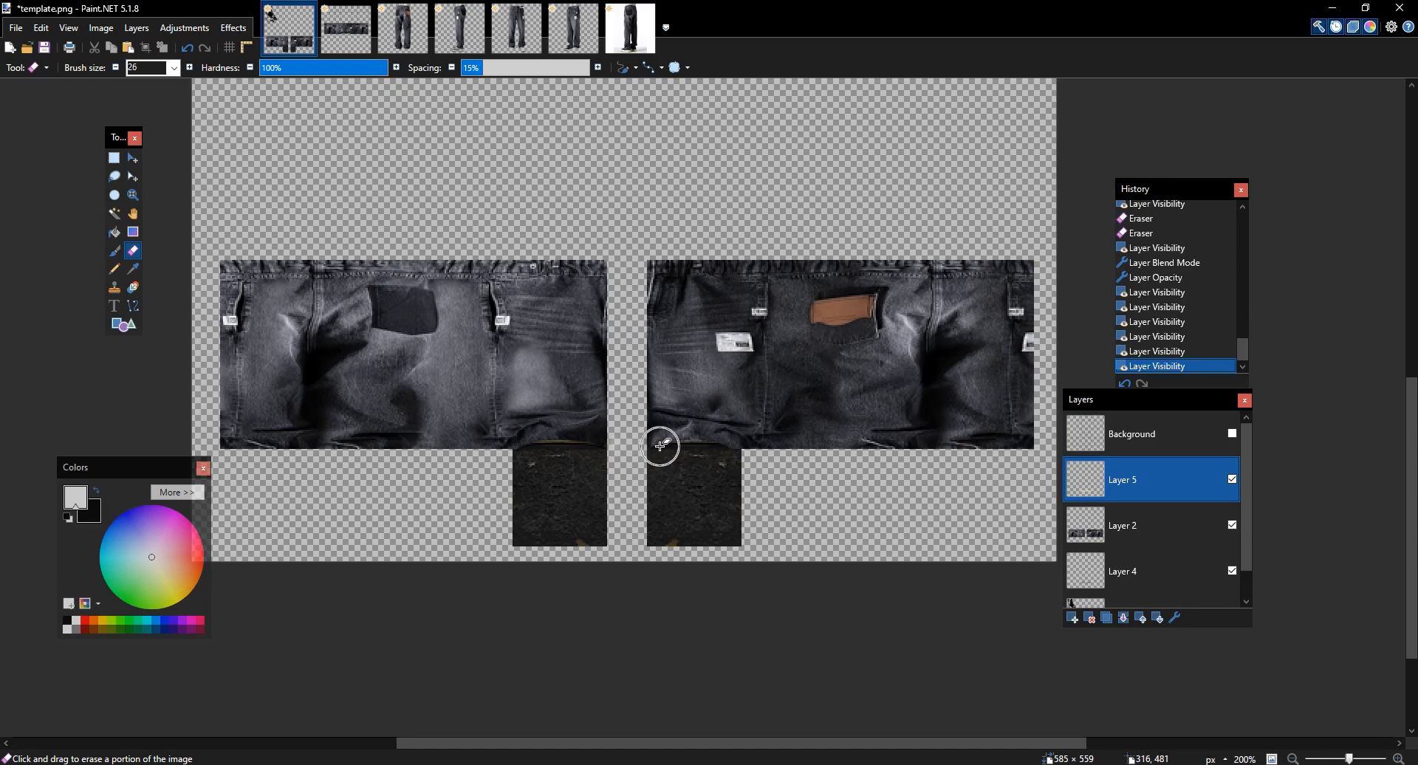
{"action": "left_click", "coordinate": [1232, 571]}
{"action": "left_click", "coordinate": [1233, 571]}
{"action": "left_click", "coordinate": [1233, 480]}
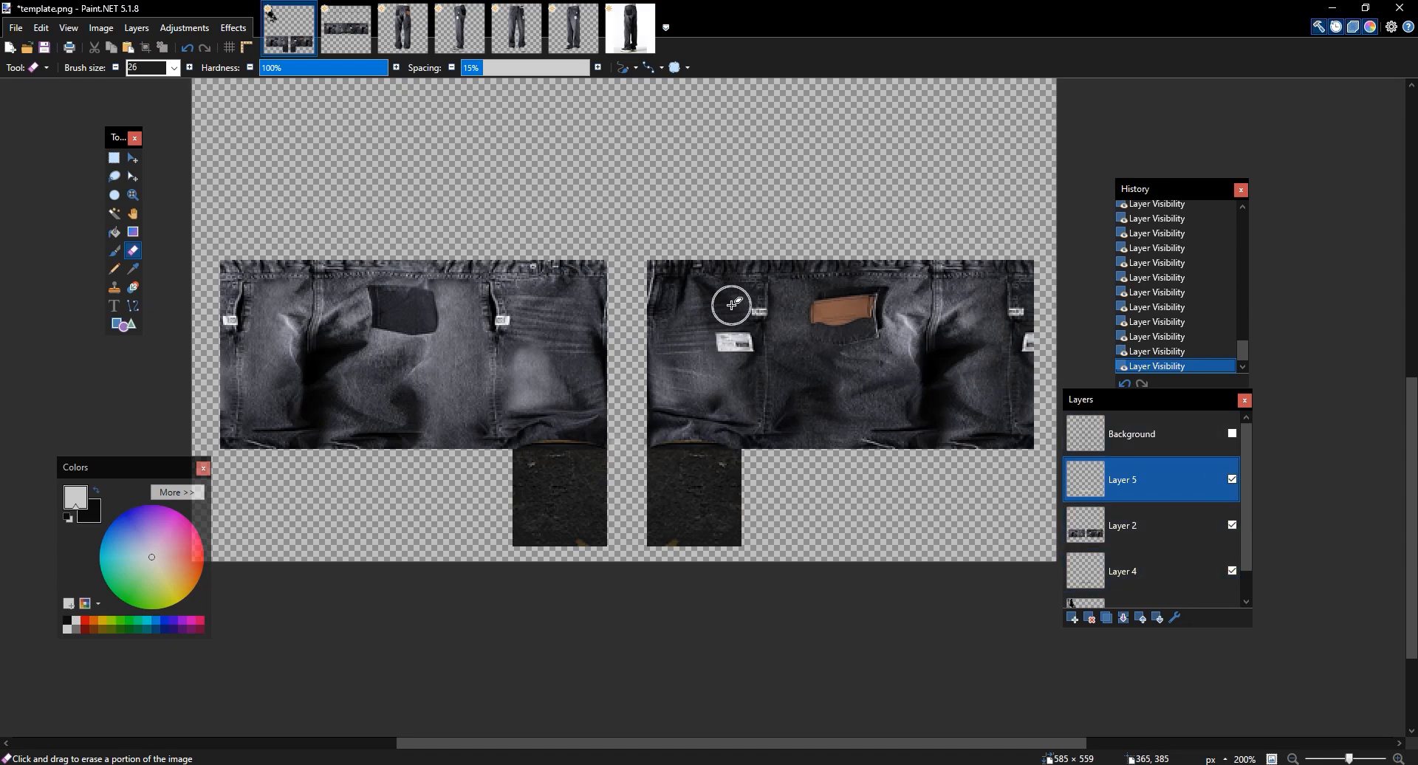
Examine the combined jeans and shoes across both leg panels, close up and as a whole
{"action": "scroll", "coordinate": [731, 305], "scroll_direction": "down", "scroll_amount": 2}
{"action": "scroll", "coordinate": [731, 305], "scroll_direction": "up", "scroll_amount": 1}
{"action": "scroll", "coordinate": [731, 305], "scroll_direction": "up", "scroll_amount": 1}
{"action": "scroll", "coordinate": [731, 305], "scroll_direction": "down", "scroll_amount": 1}
{"action": "scroll", "coordinate": [731, 305], "scroll_direction": "up", "scroll_amount": 2}
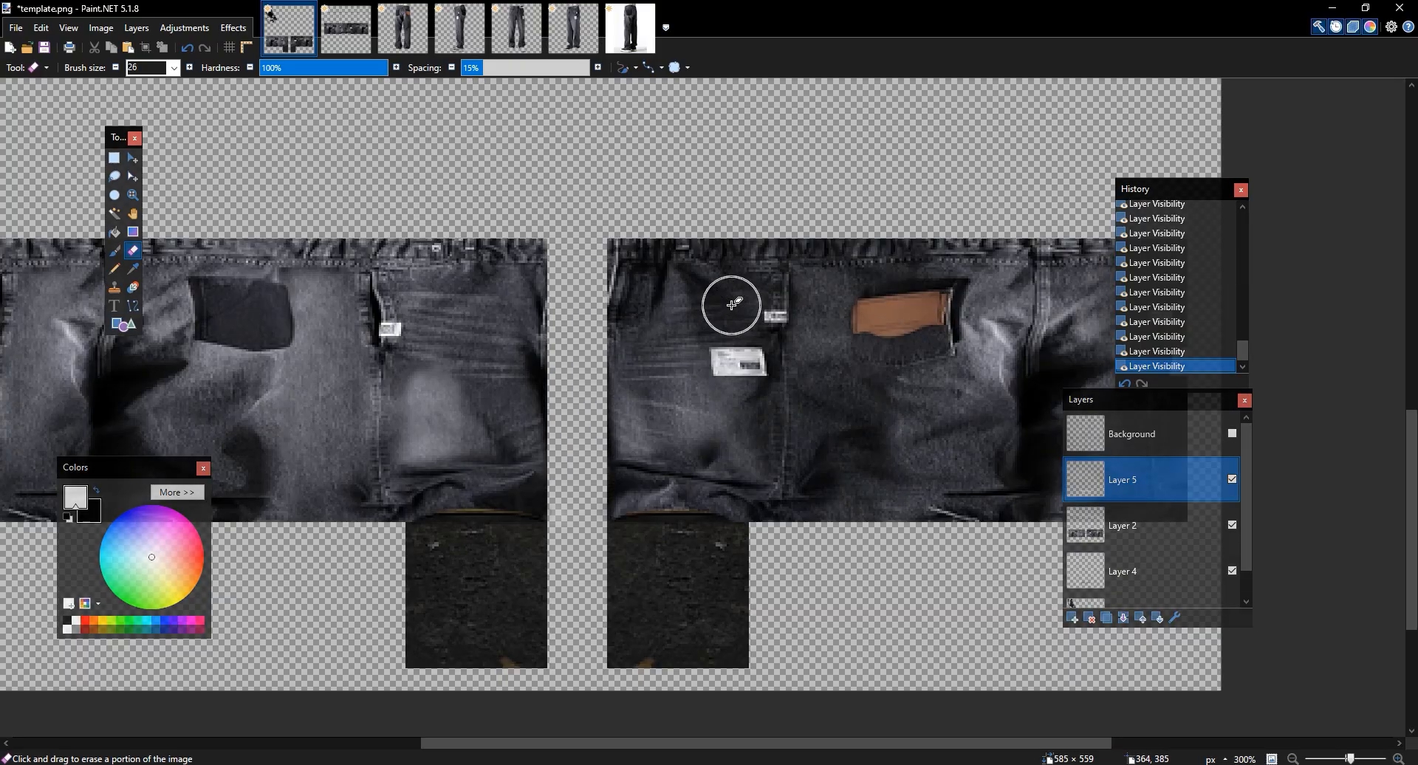
{"action": "scroll", "coordinate": [548, 299], "scroll_direction": "up", "scroll_amount": 1}
{"action": "scroll", "coordinate": [516, 388], "scroll_direction": "down", "scroll_amount": 3}
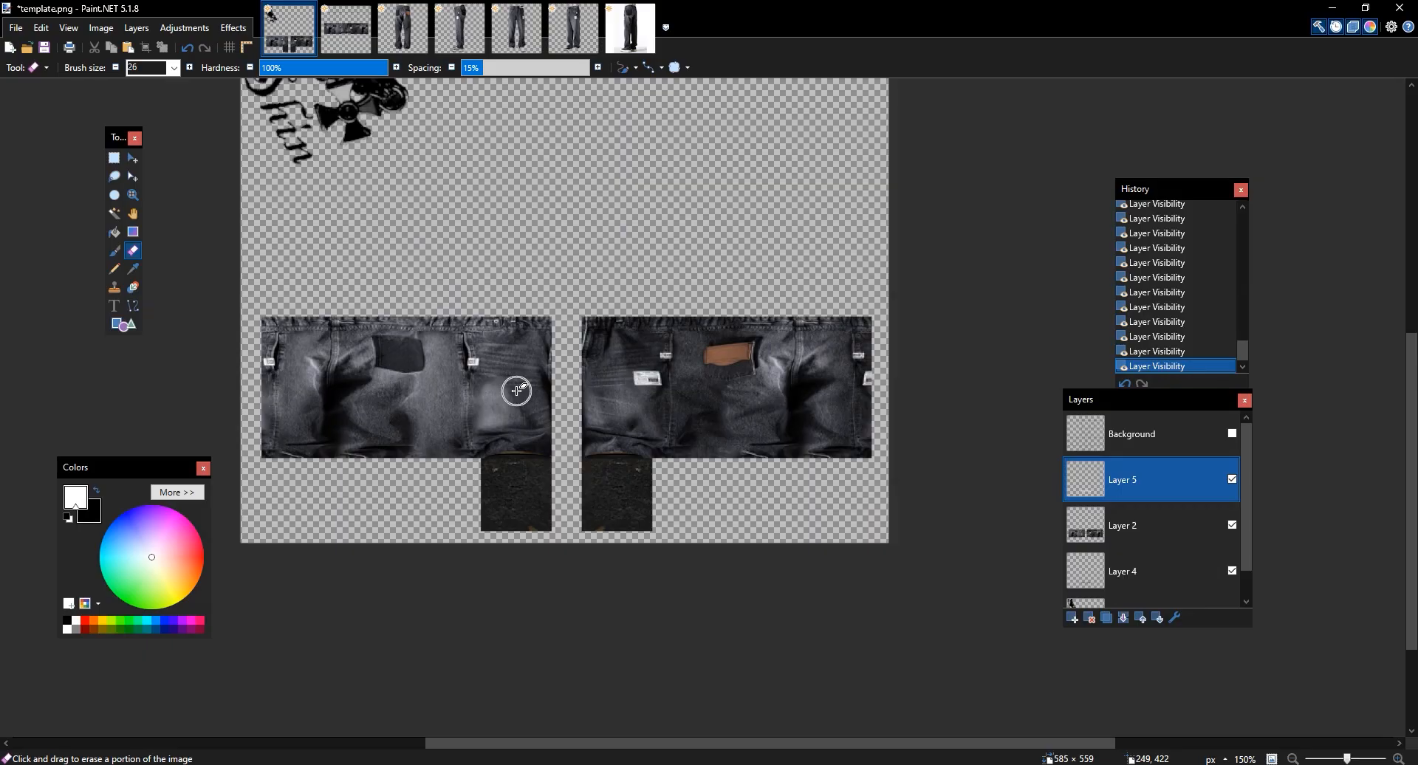
{"action": "scroll", "coordinate": [517, 388], "scroll_direction": "down", "scroll_amount": 1}
{"action": "scroll", "coordinate": [517, 387], "scroll_direction": "up", "scroll_amount": 3}
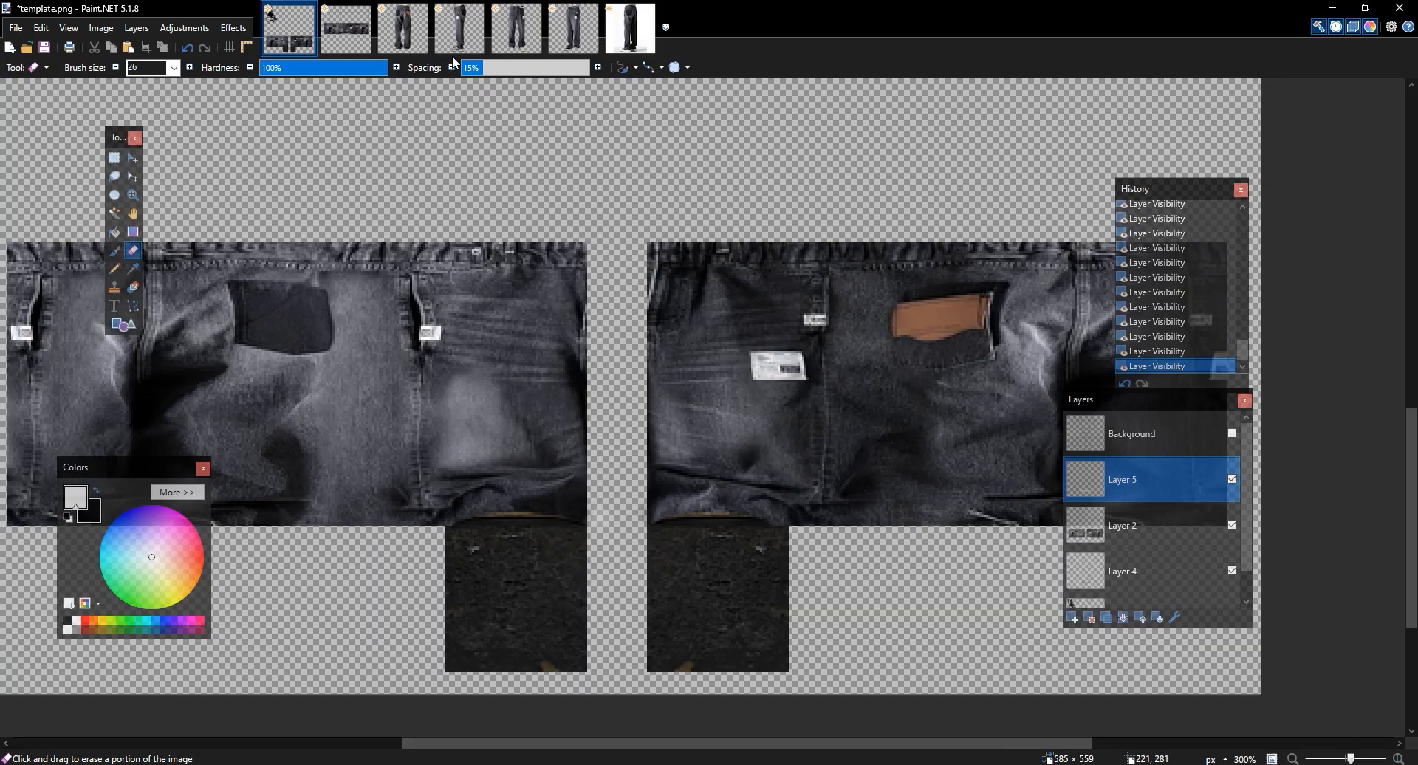
Examine the leg area of the original jeans cutout in the other open images, then clear the selection and return to template.png
{"action": "left_click", "coordinate": [399, 31]}
{"action": "left_click", "coordinate": [516, 31]}
{"action": "left_click_drag", "start_coordinate": [652, 322], "coordinate": [737, 670]}
{"action": "left_click_drag", "start_coordinate": [618, 370], "coordinate": [657, 567]}
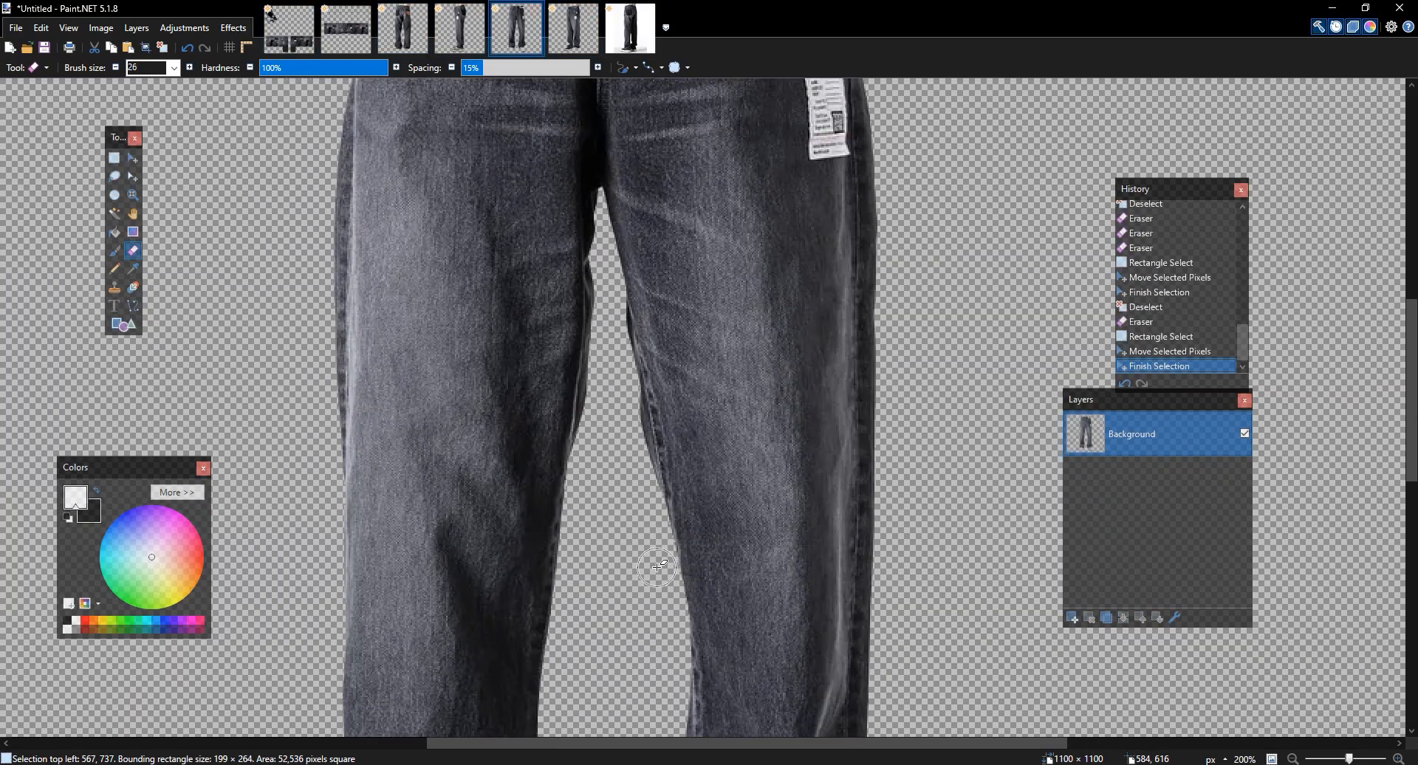
{"action": "key", "text": "ctrl+d"}
{"action": "scroll", "coordinate": [657, 566], "scroll_direction": "down", "scroll_amount": 4, "text": "ctrl"}
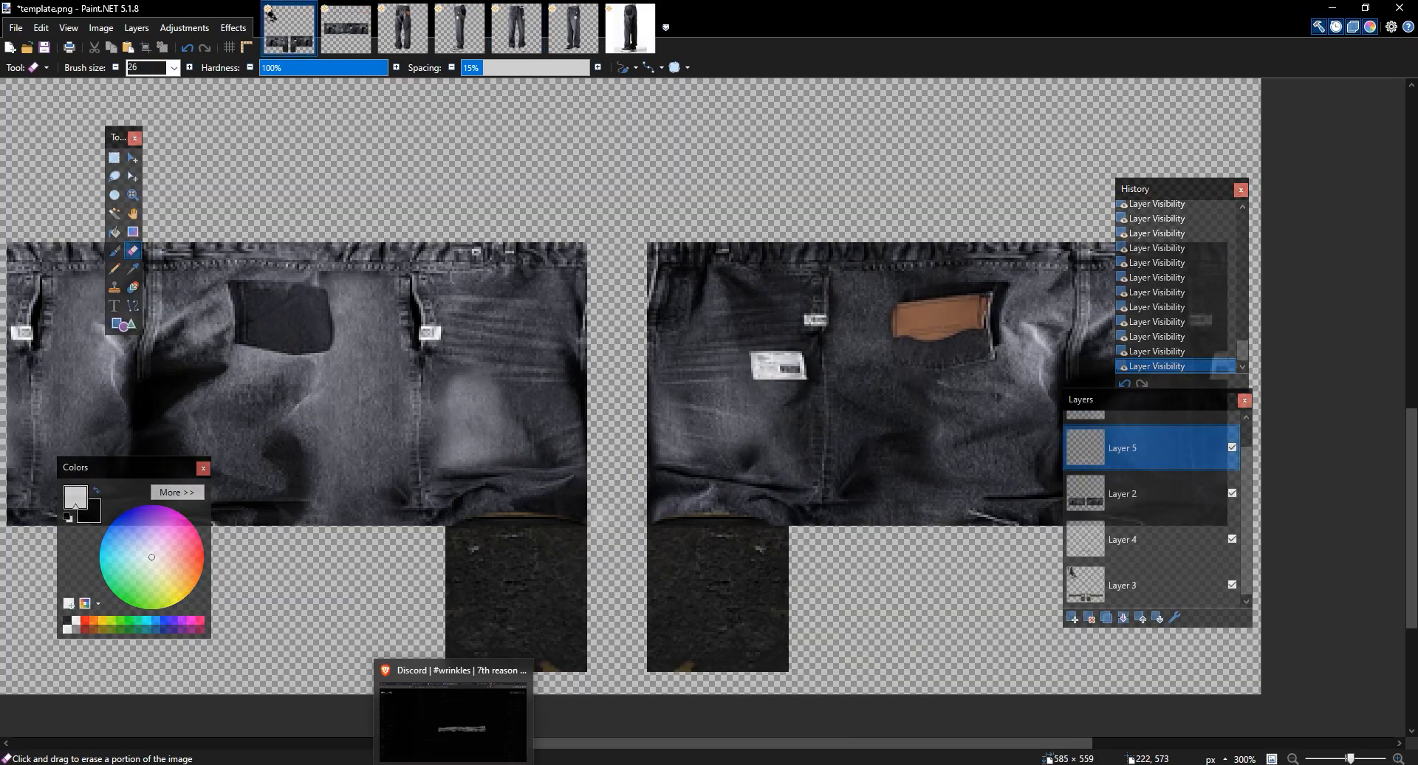
Switch to the Discord #wrinkles channel and find the April 24 post with the 2x and 1x wrinkle templates
{"action": "left_click", "coordinate": [452, 754]}
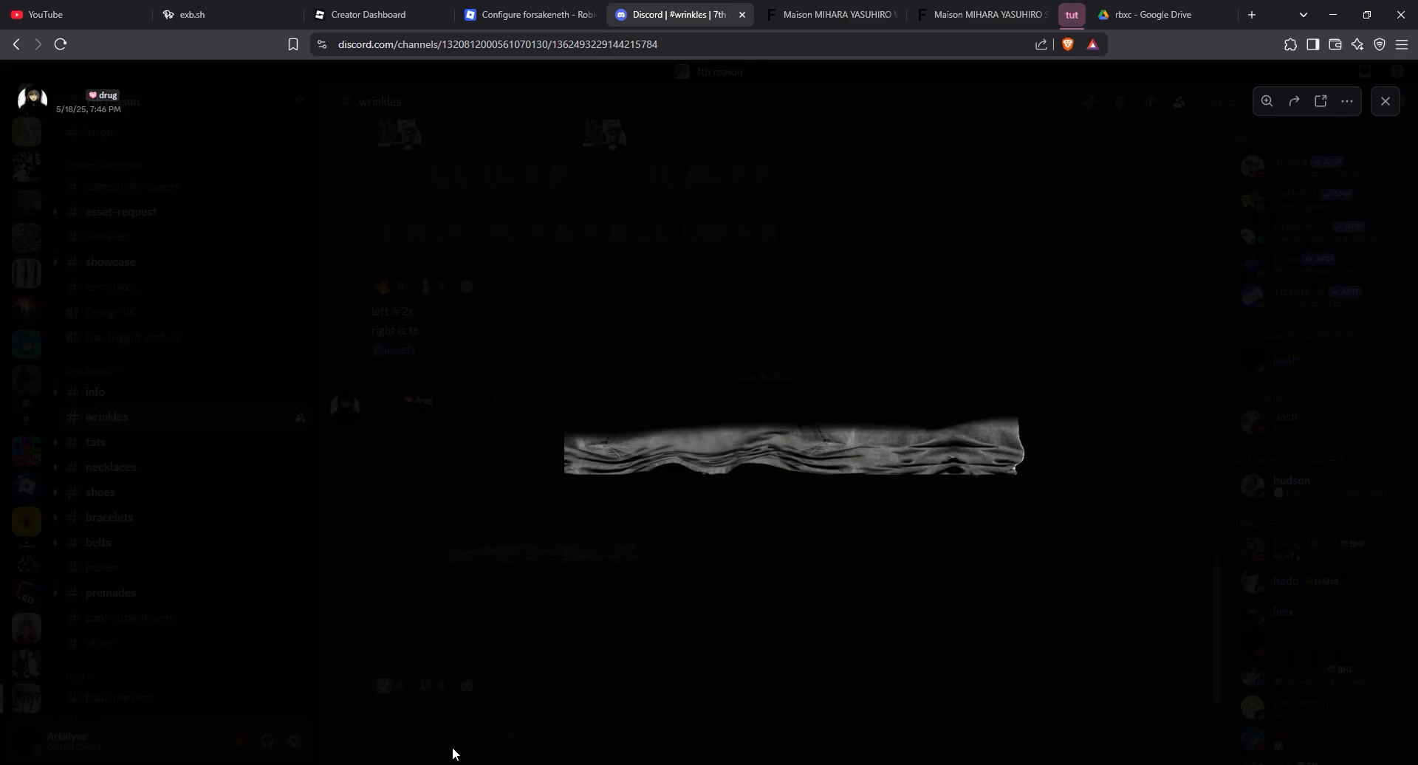
{"action": "left_click", "coordinate": [378, 424]}
{"action": "scroll", "coordinate": [823, 380], "scroll_direction": "up", "scroll_amount": 3}
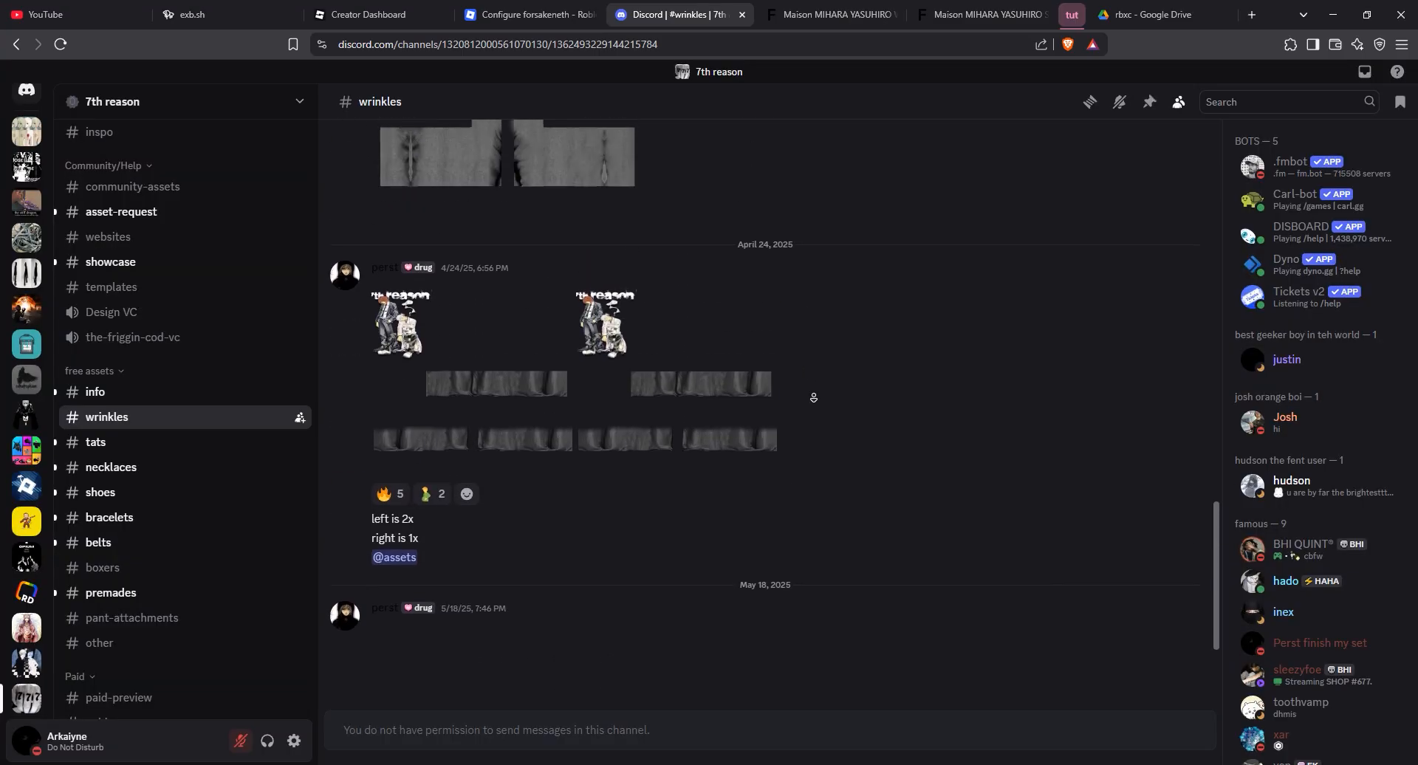
Open the 2x wrinkle template image and copy it
{"action": "left_click", "coordinate": [507, 433]}
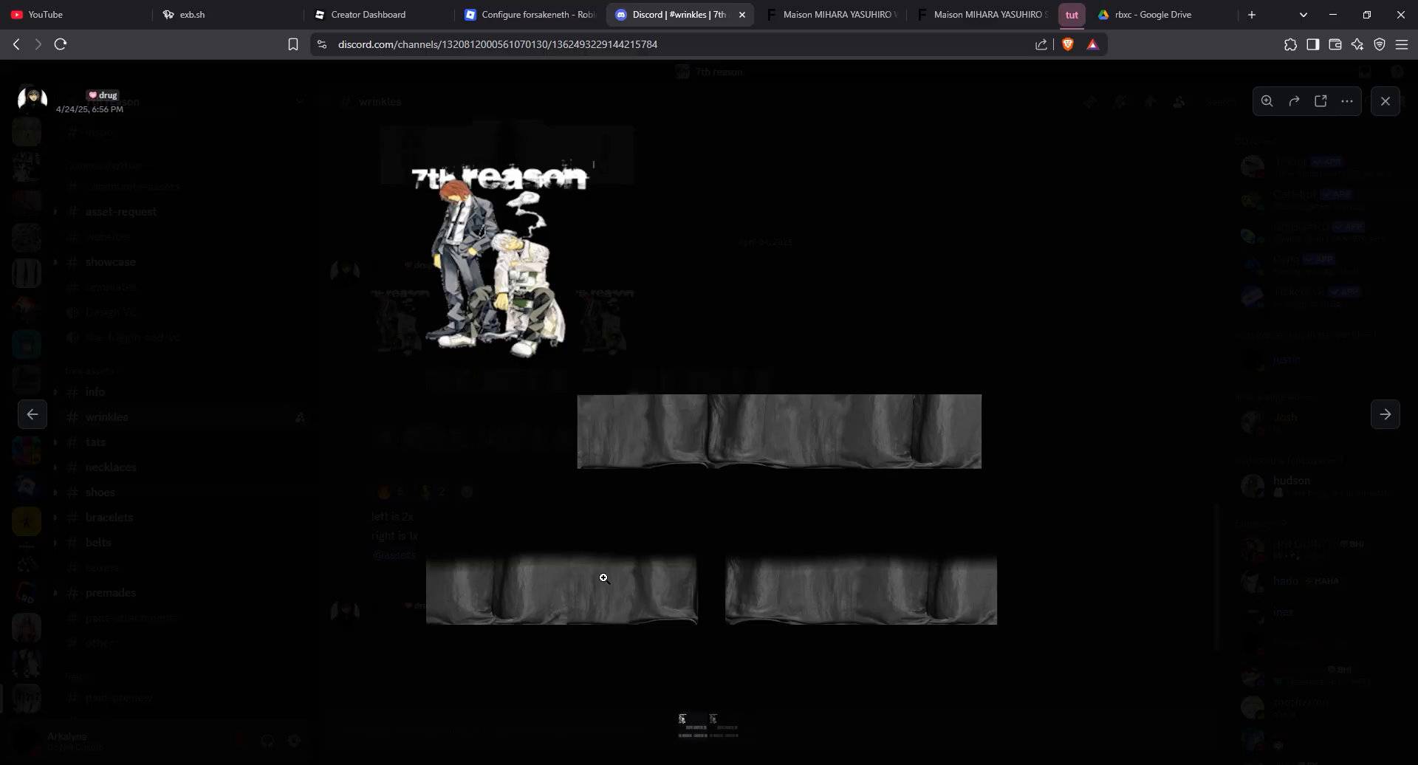
{"action": "right_click", "coordinate": [608, 578]}
{"action": "left_click", "coordinate": [629, 454]}
{"action": "mouse_move", "coordinate": [437, 711]}
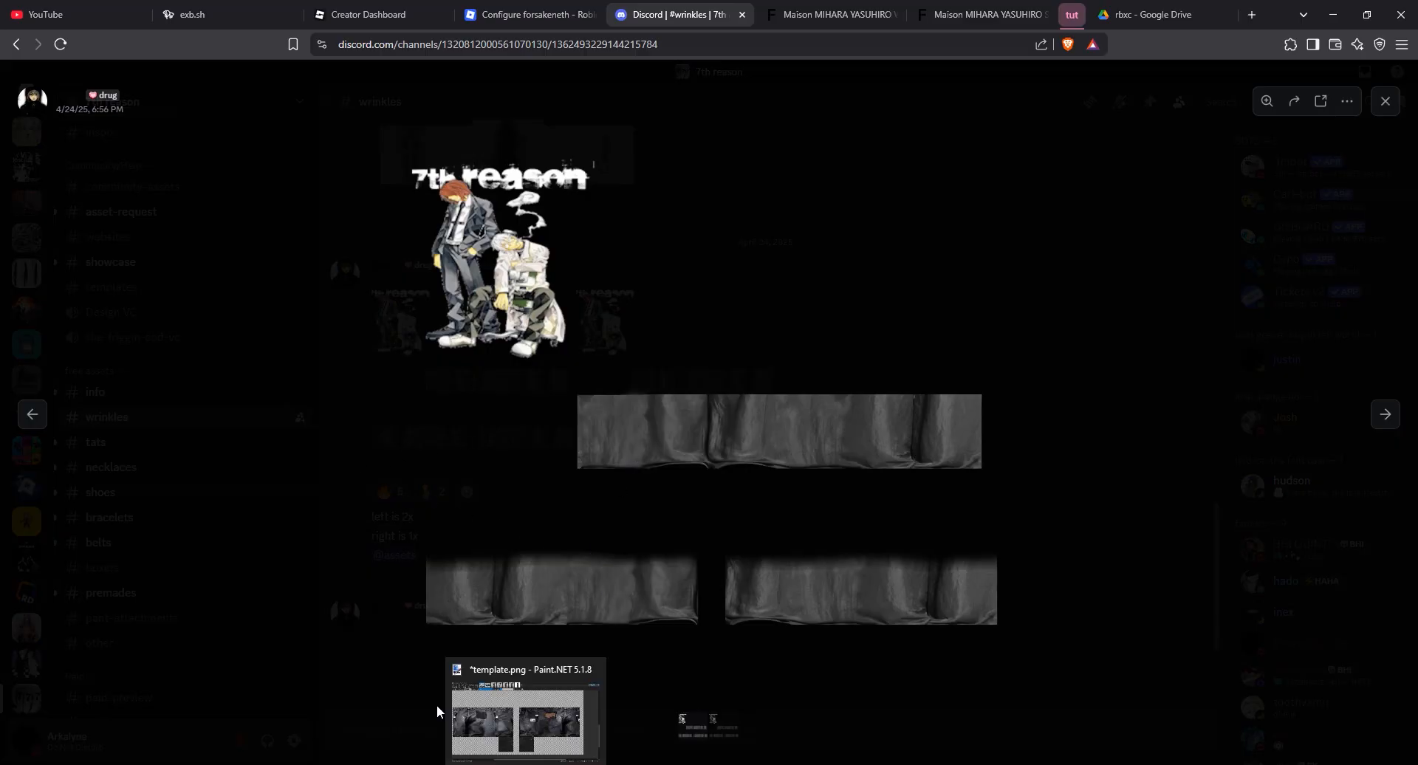
{"action": "right_click", "coordinate": [564, 592]}
{"action": "left_click", "coordinate": [301, 504]}
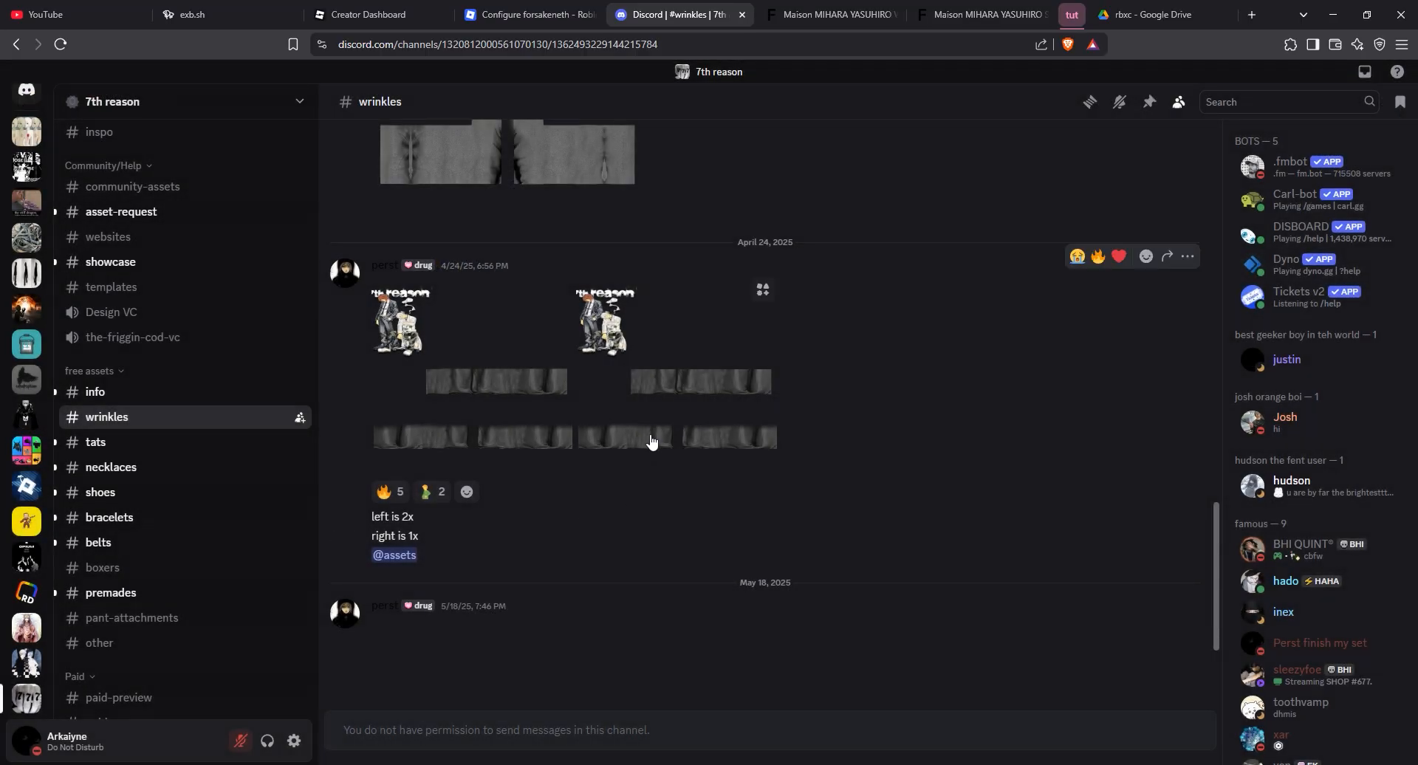
Copy the 1x wrinkle template image from the same post and switch back to Paint.NET
{"action": "left_click", "coordinate": [652, 440]}
{"action": "right_click", "coordinate": [653, 549]}
{"action": "left_click", "coordinate": [702, 611]}
{"action": "left_click", "coordinate": [569, 764]}
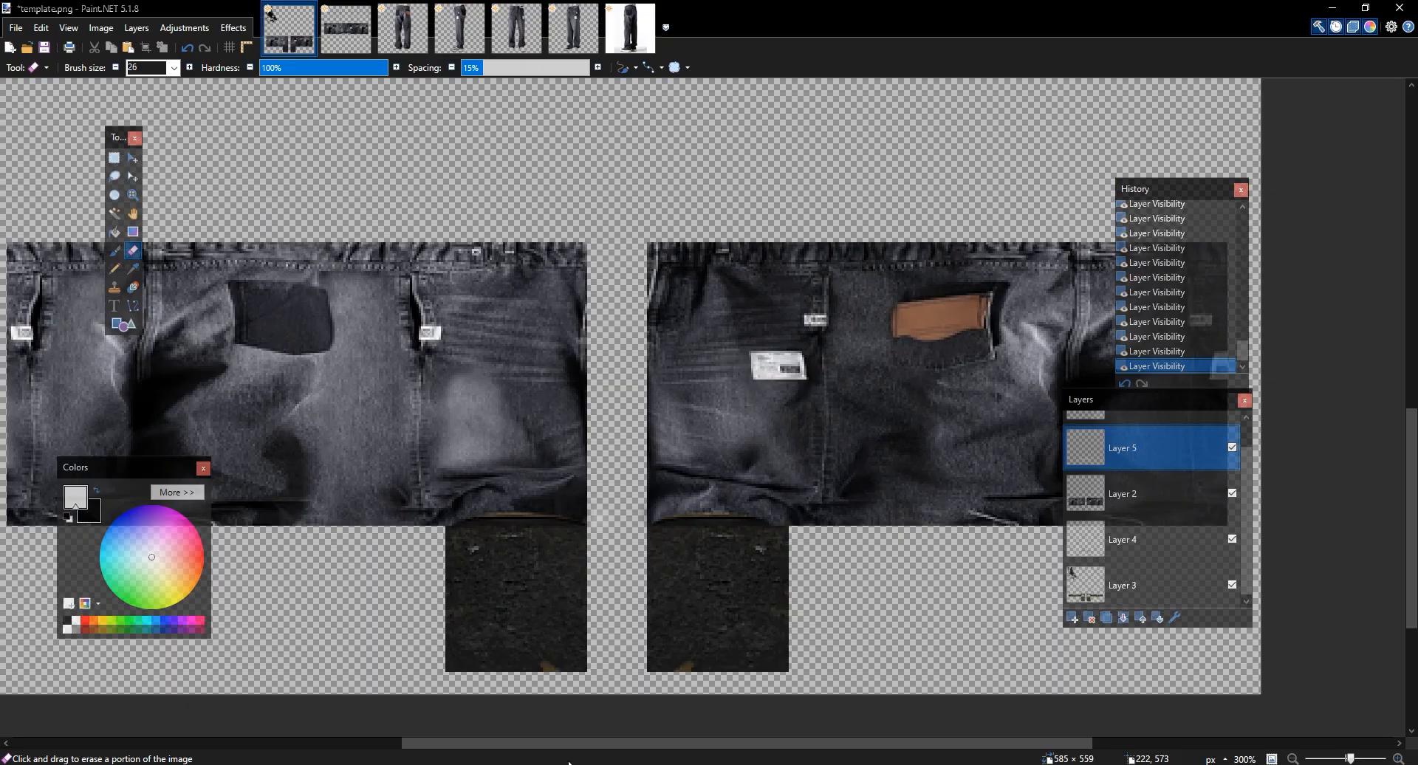
Paste the copied wrinkle template onto a new layer above Layer 5
{"action": "left_click_drag", "start_coordinate": [1253, 444], "coordinate": [1247, 472]}
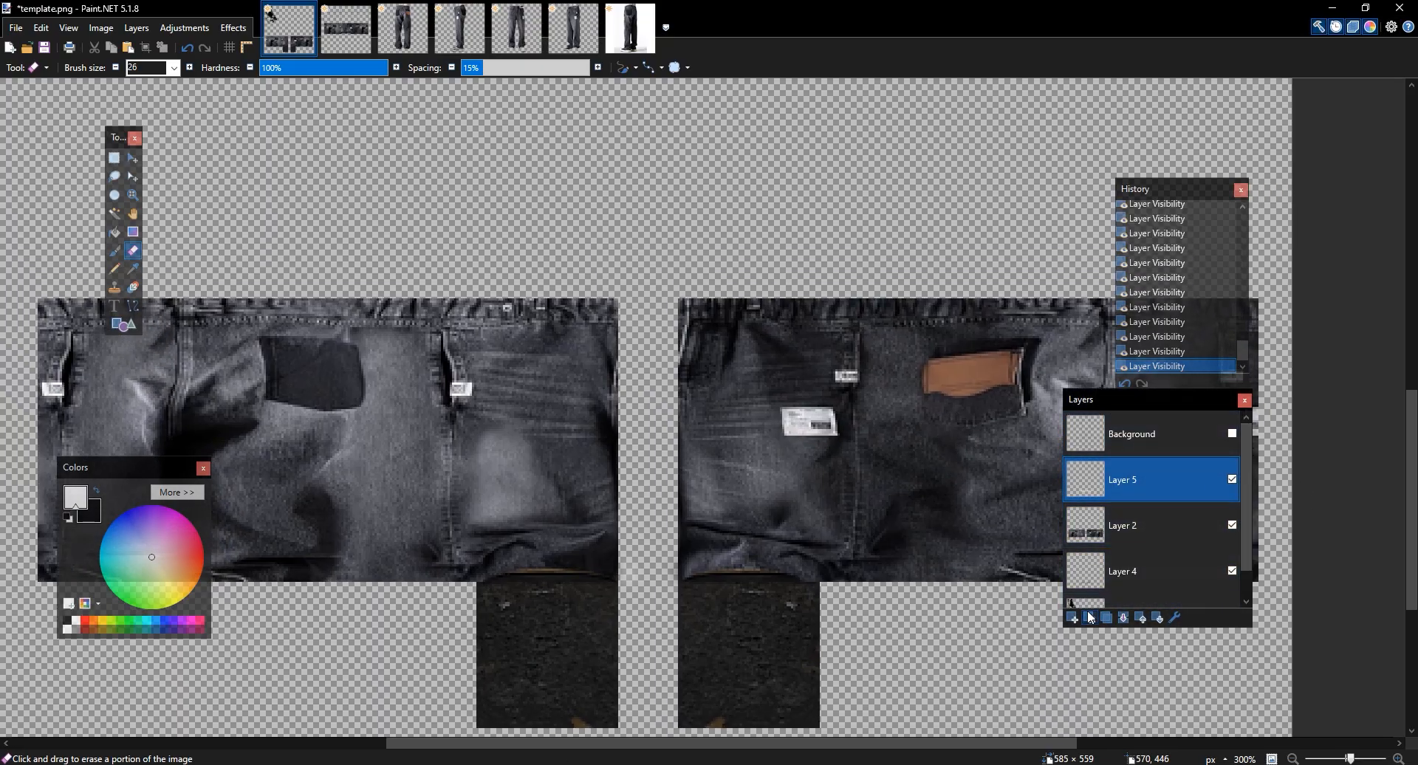
{"action": "left_click", "coordinate": [1073, 617]}
{"action": "key", "text": "ctrl+v"}
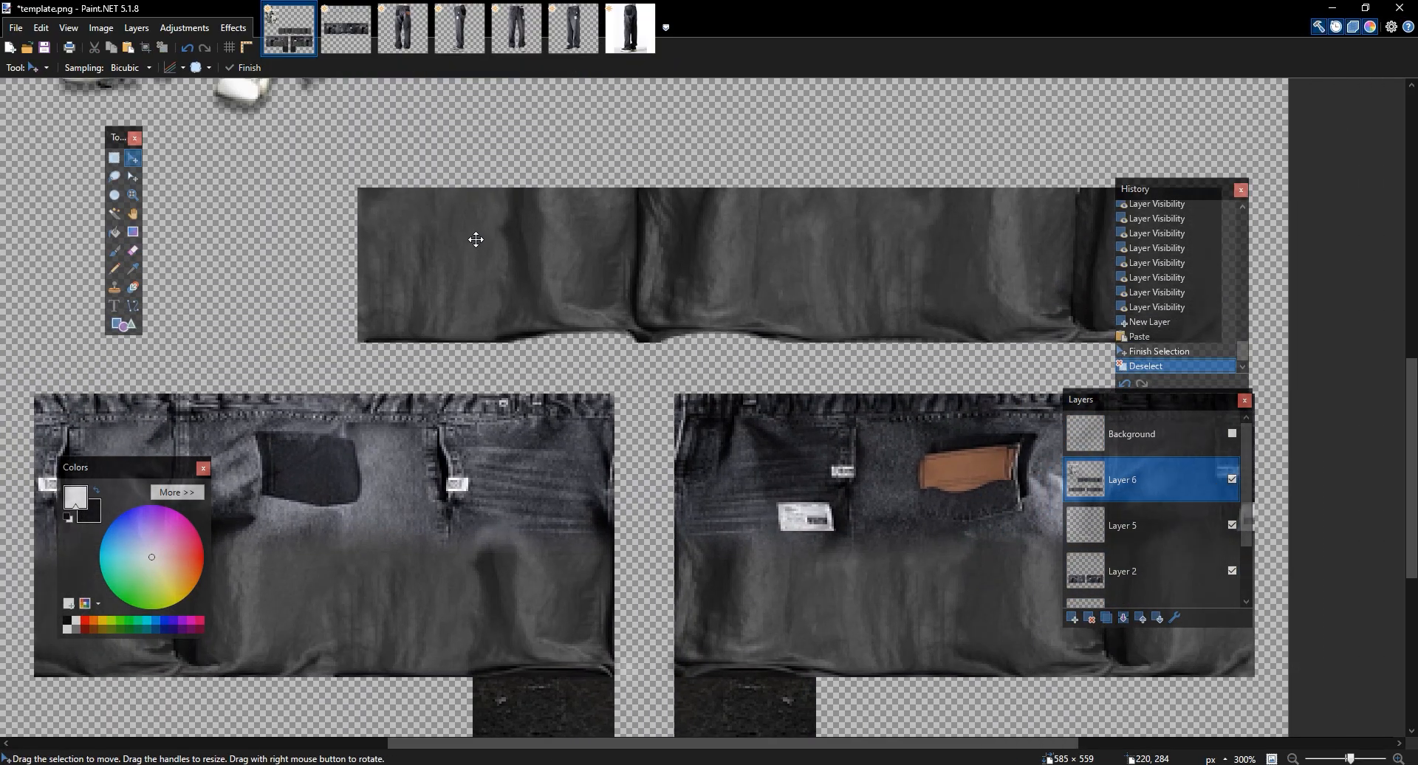
Select the wide torso wrinkle band above the jeans on Layer 6 and cut it out
{"action": "key", "text": "s"}
{"action": "left_click_drag", "start_coordinate": [296, 135], "coordinate": [1281, 352]}
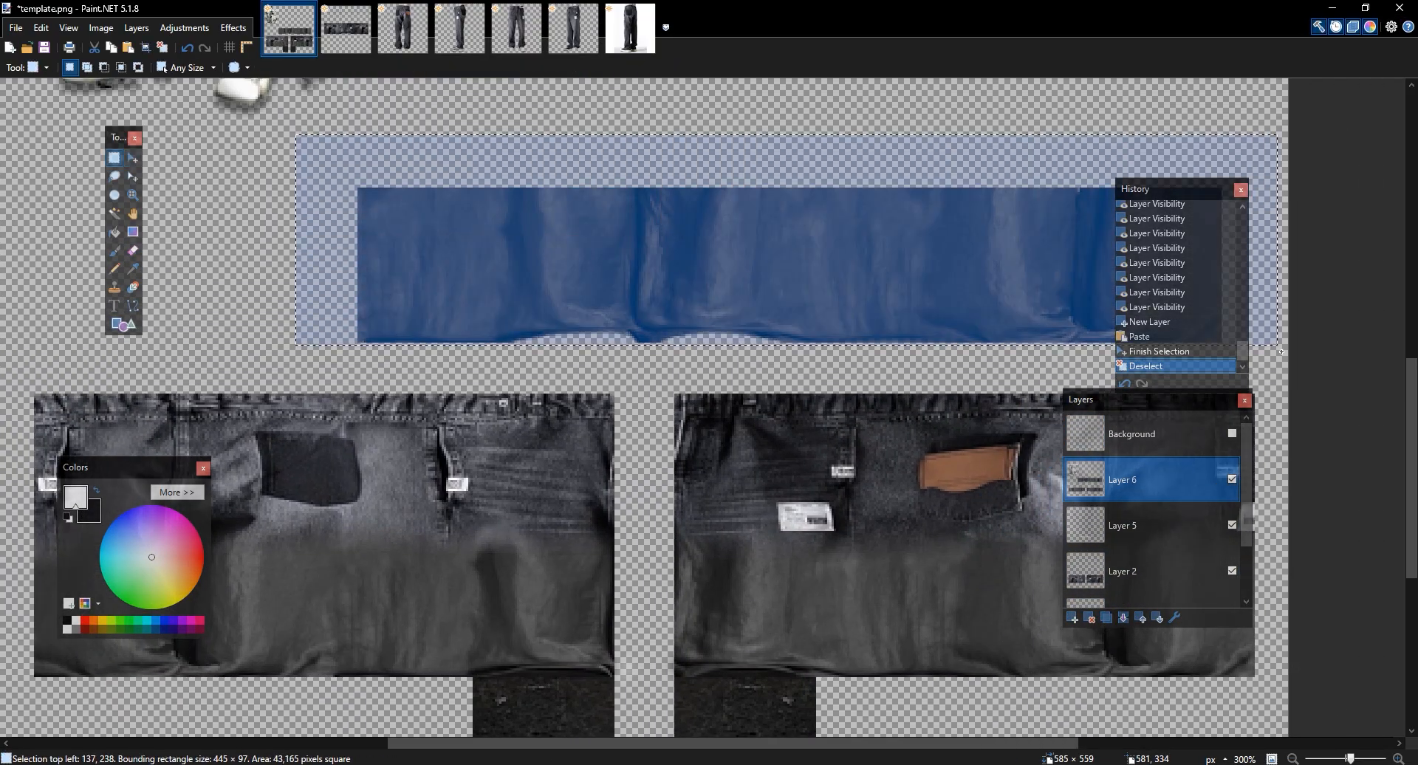
{"action": "left_click", "coordinate": [94, 47]}
{"action": "scroll", "coordinate": [815, 402], "scroll_direction": "down", "scroll_amount": 3}
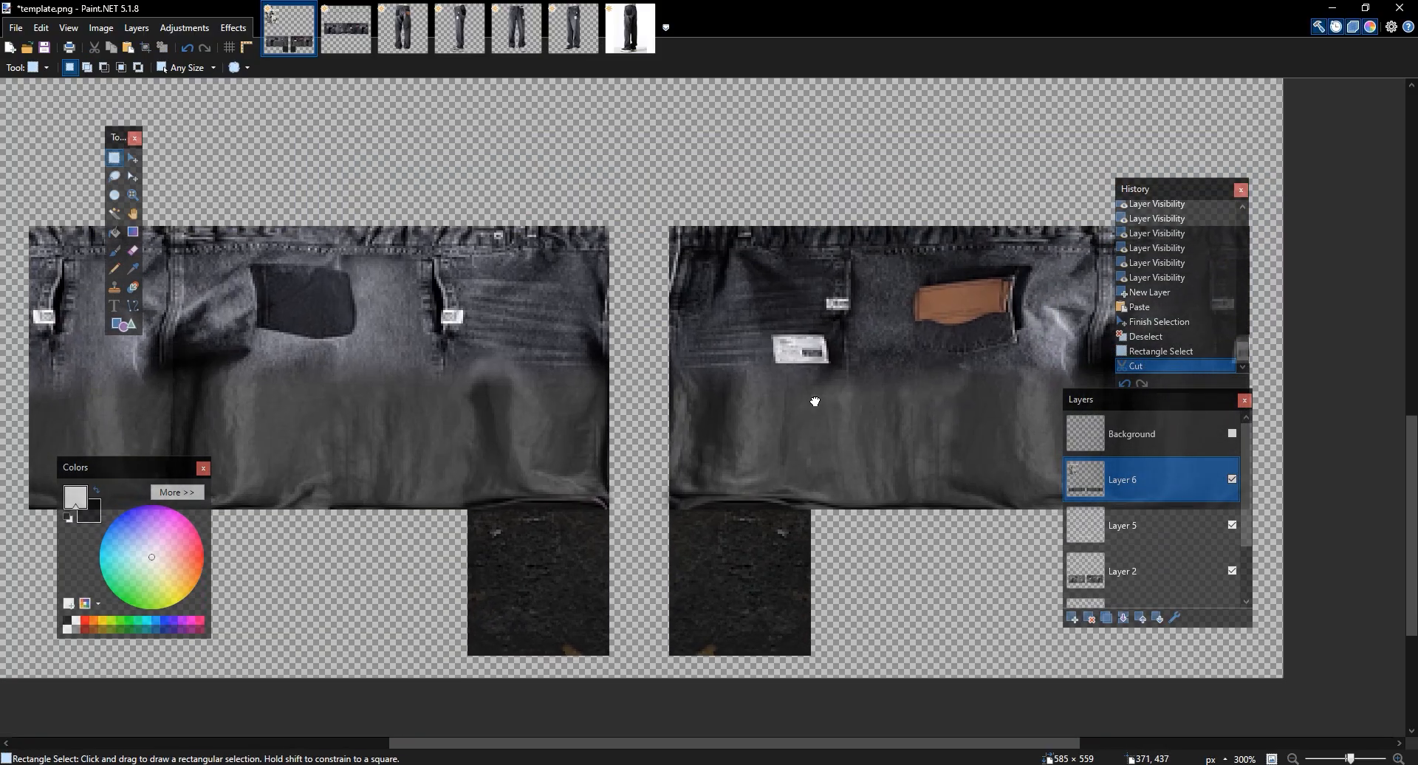
Set Layer 6's blend mode to Overlay
{"action": "scroll", "coordinate": [816, 401], "scroll_direction": "down", "scroll_amount": 1}
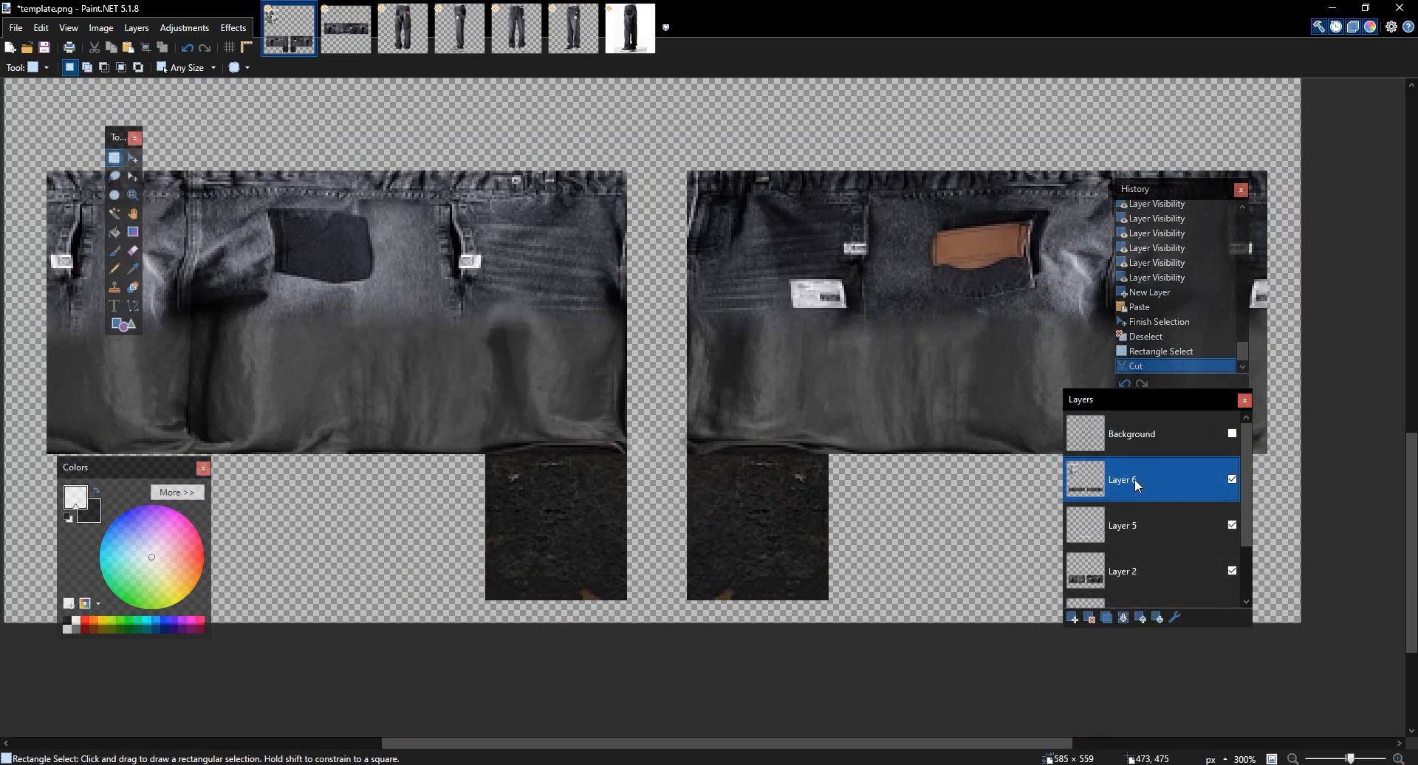
{"action": "double_click", "coordinate": [1135, 480]}
{"action": "left_click", "coordinate": [709, 406]}
{"action": "left_click", "coordinate": [694, 509]}
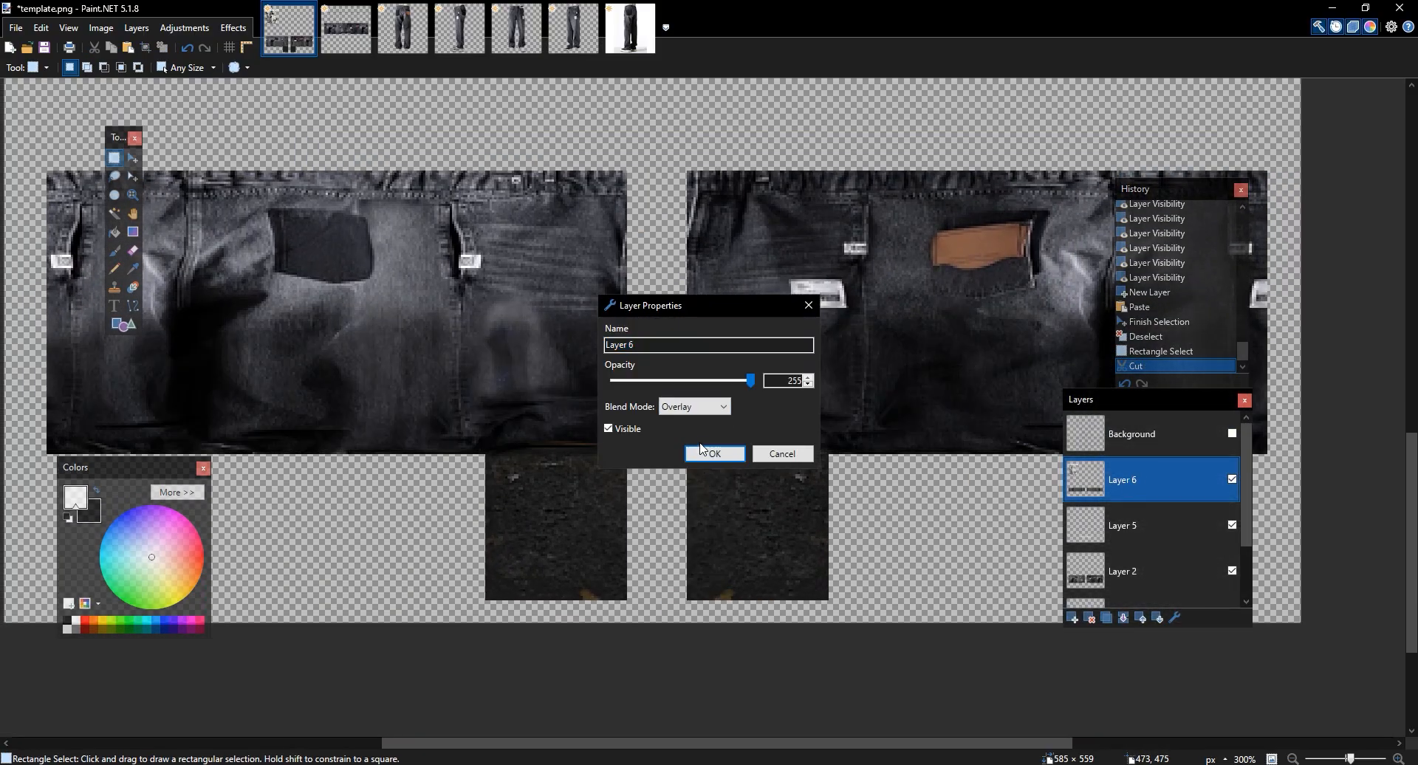
{"action": "left_click", "coordinate": [694, 406]}
{"action": "left_click", "coordinate": [691, 511]}
{"action": "left_click", "coordinate": [725, 460]}
Hide and show Layer 6 repeatedly to compare the jeans with and without the Overlay wrinkles
{"action": "left_click", "coordinate": [1235, 480]}
{"action": "left_click", "coordinate": [1235, 480]}
{"action": "left_click", "coordinate": [1236, 481]}
{"action": "left_click", "coordinate": [1238, 482]}
{"action": "left_click", "coordinate": [1238, 482]}
{"action": "left_click", "coordinate": [1238, 481]}
{"action": "left_click", "coordinate": [1238, 482]}
{"action": "left_click", "coordinate": [1239, 481]}
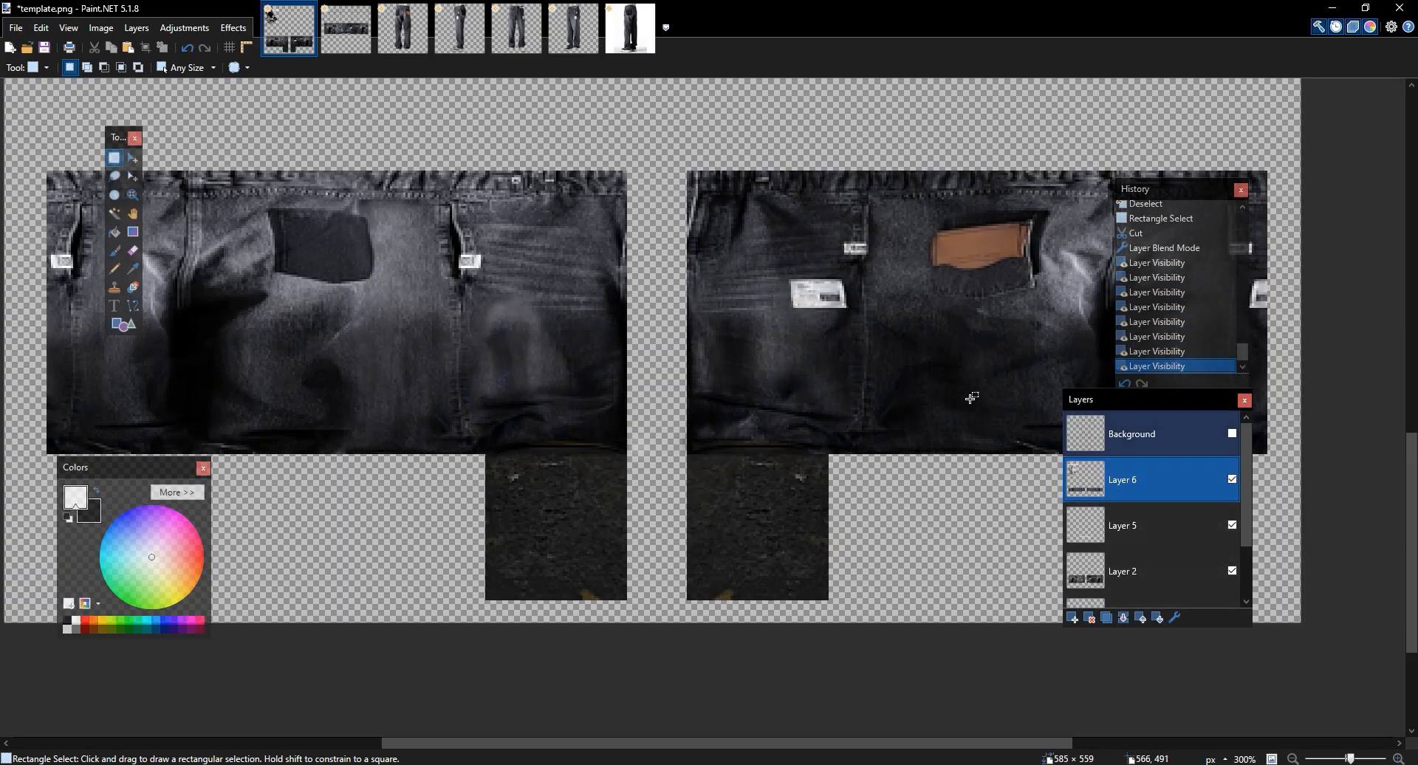
Try brightening Layer 6's wrinkles by raising the midtones of its luminosity curve, and undo the adjustment
{"action": "left_click", "coordinate": [185, 28]}
{"action": "left_click", "coordinate": [196, 175]}
{"action": "left_click_drag", "start_coordinate": [650, 231], "coordinate": [1106, 232]}
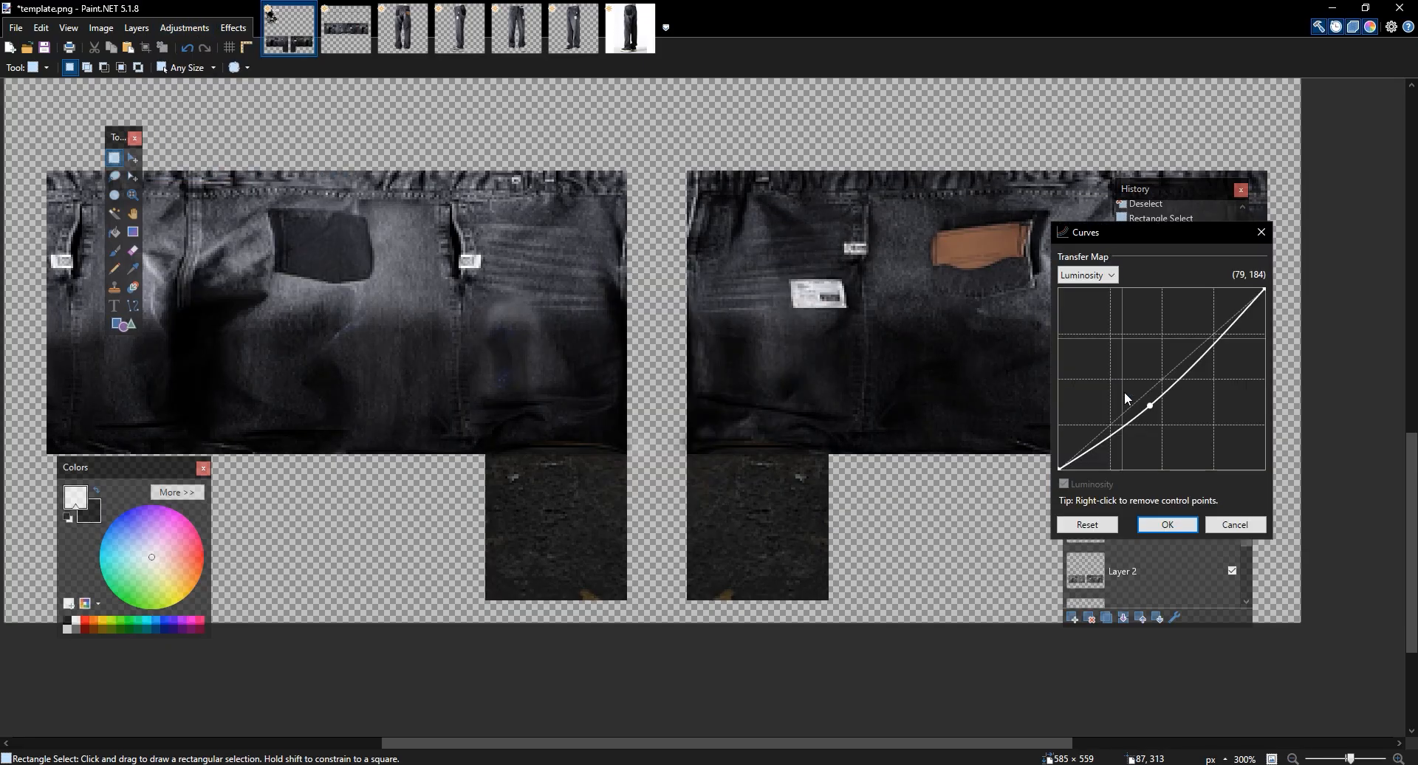
{"action": "left_click", "coordinate": [1093, 524]}
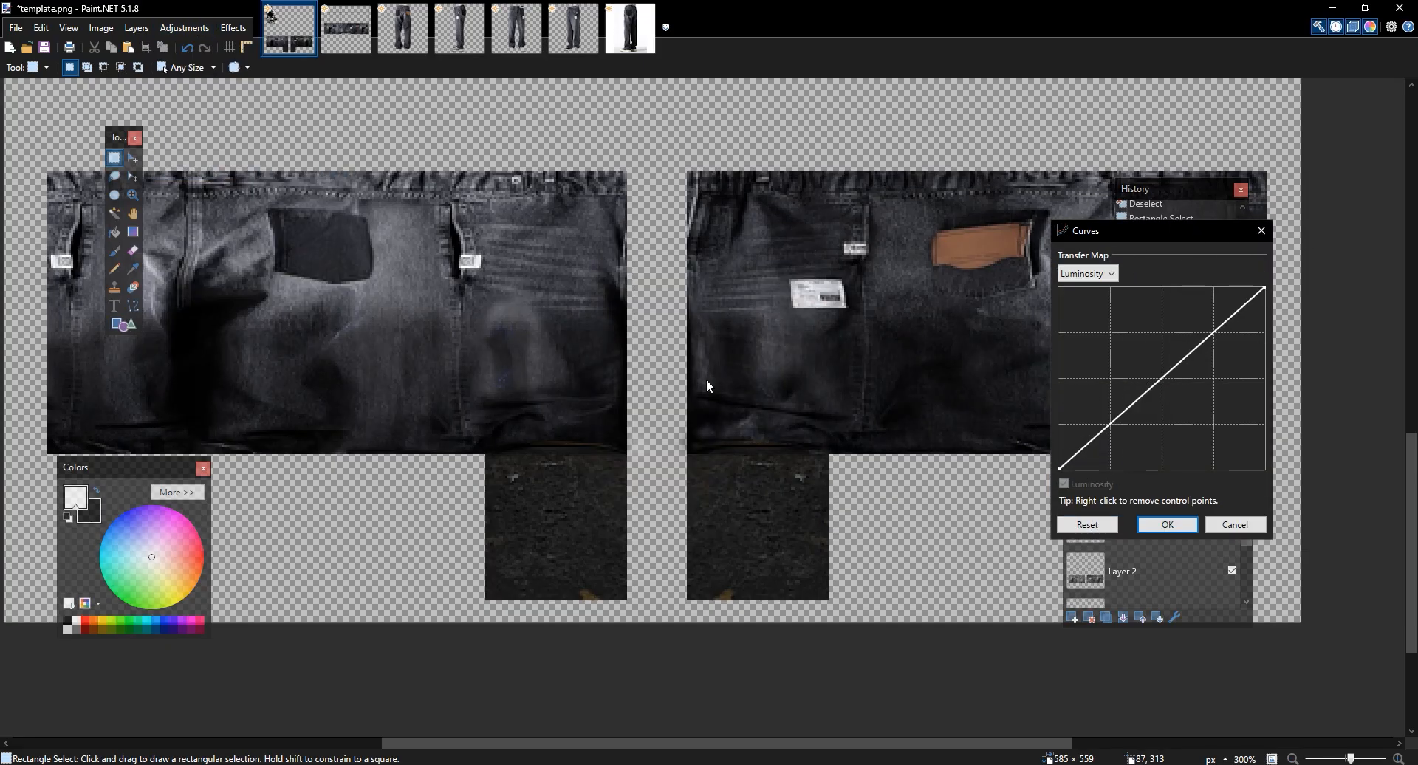
{"action": "left_click_drag", "start_coordinate": [1156, 409], "coordinate": [1131, 345]}
{"action": "left_click", "coordinate": [1167, 524]}
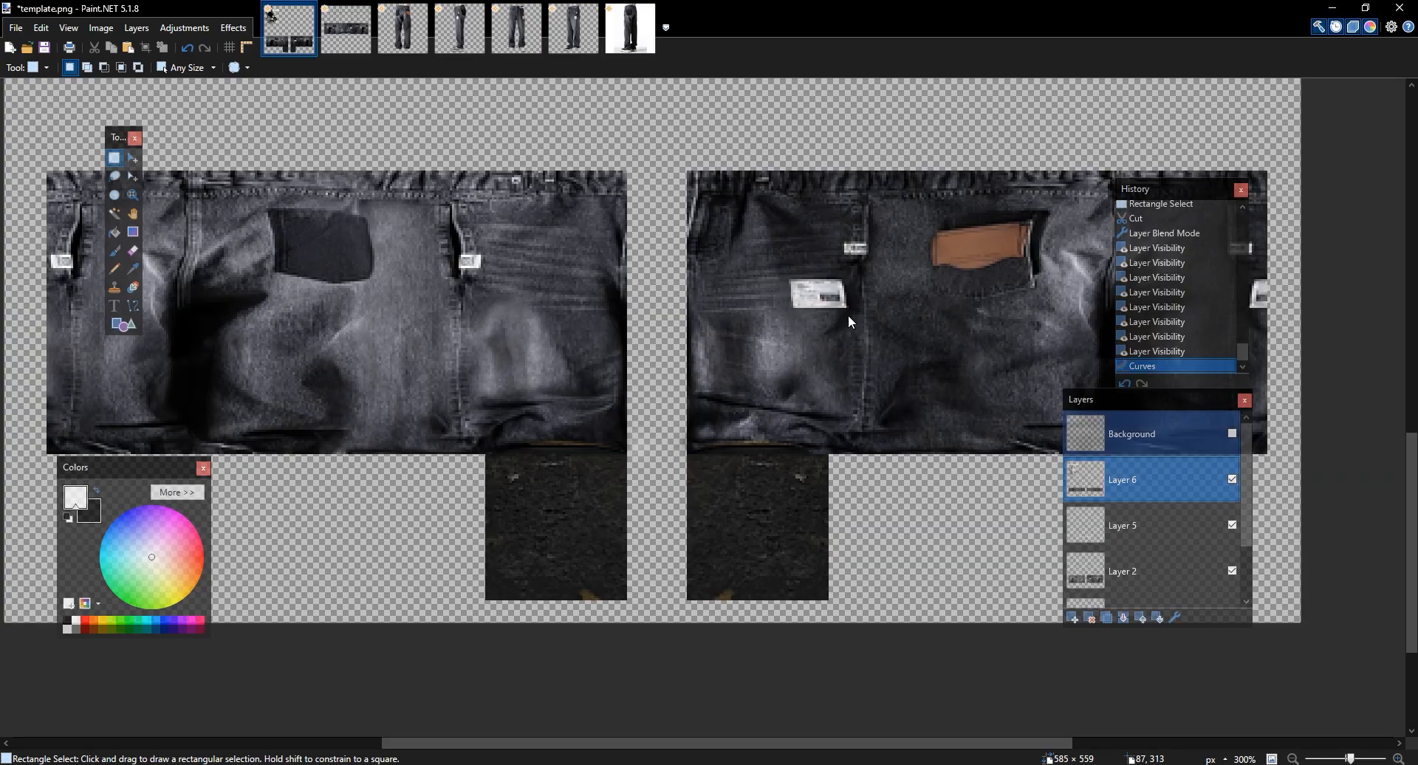
{"action": "scroll", "coordinate": [849, 315], "scroll_direction": "down", "scroll_amount": 3}
{"action": "key", "text": "ctrl+z"}
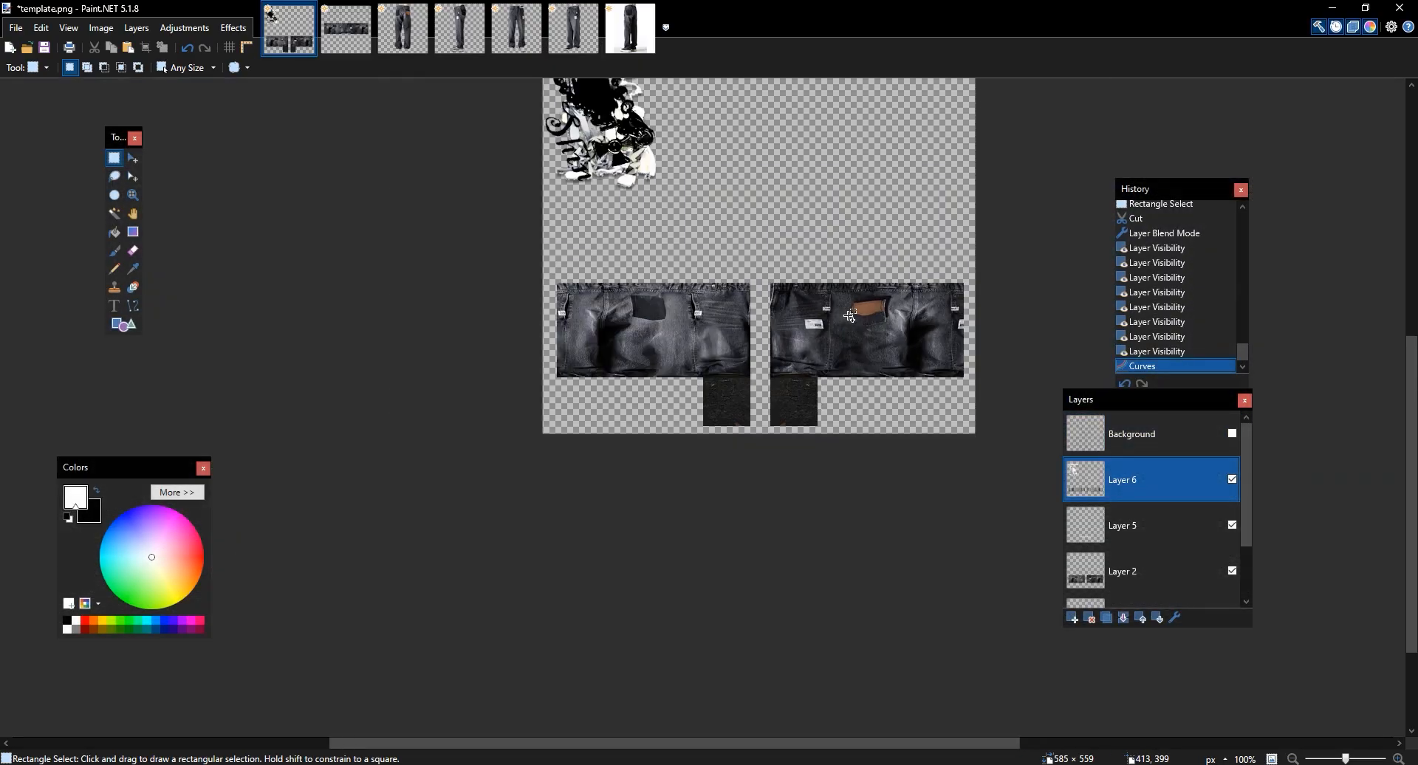
Examine the lower leg panels and hems up close with Layer 6 hidden and shown
{"action": "scroll", "coordinate": [849, 316], "scroll_direction": "up", "scroll_amount": 2}
{"action": "left_click_drag", "start_coordinate": [411, 352], "coordinate": [470, 448]}
{"action": "left_click", "coordinate": [467, 444]}
{"action": "left_click_drag", "start_coordinate": [413, 353], "coordinate": [459, 446]}
{"action": "left_click", "coordinate": [446, 437]}
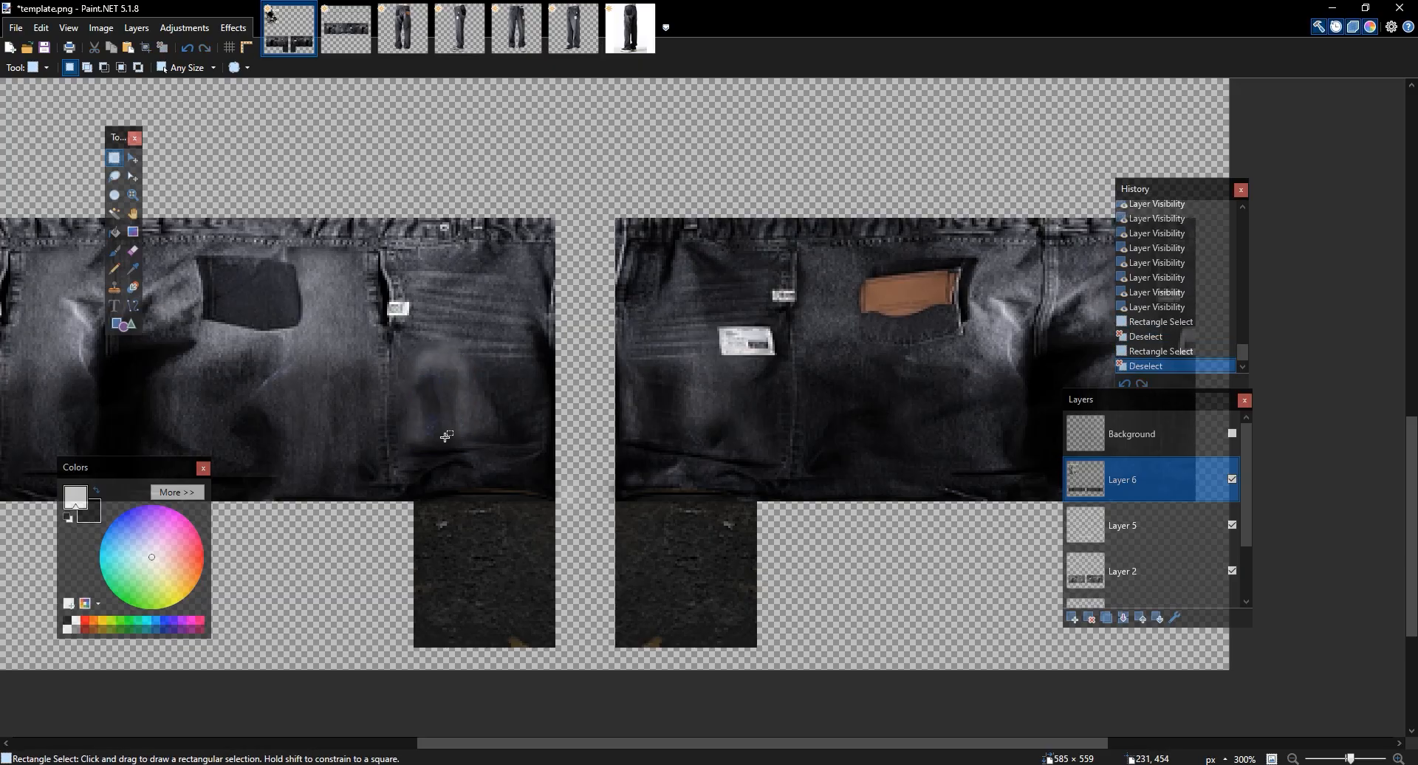
{"action": "left_click", "coordinate": [1232, 479]}
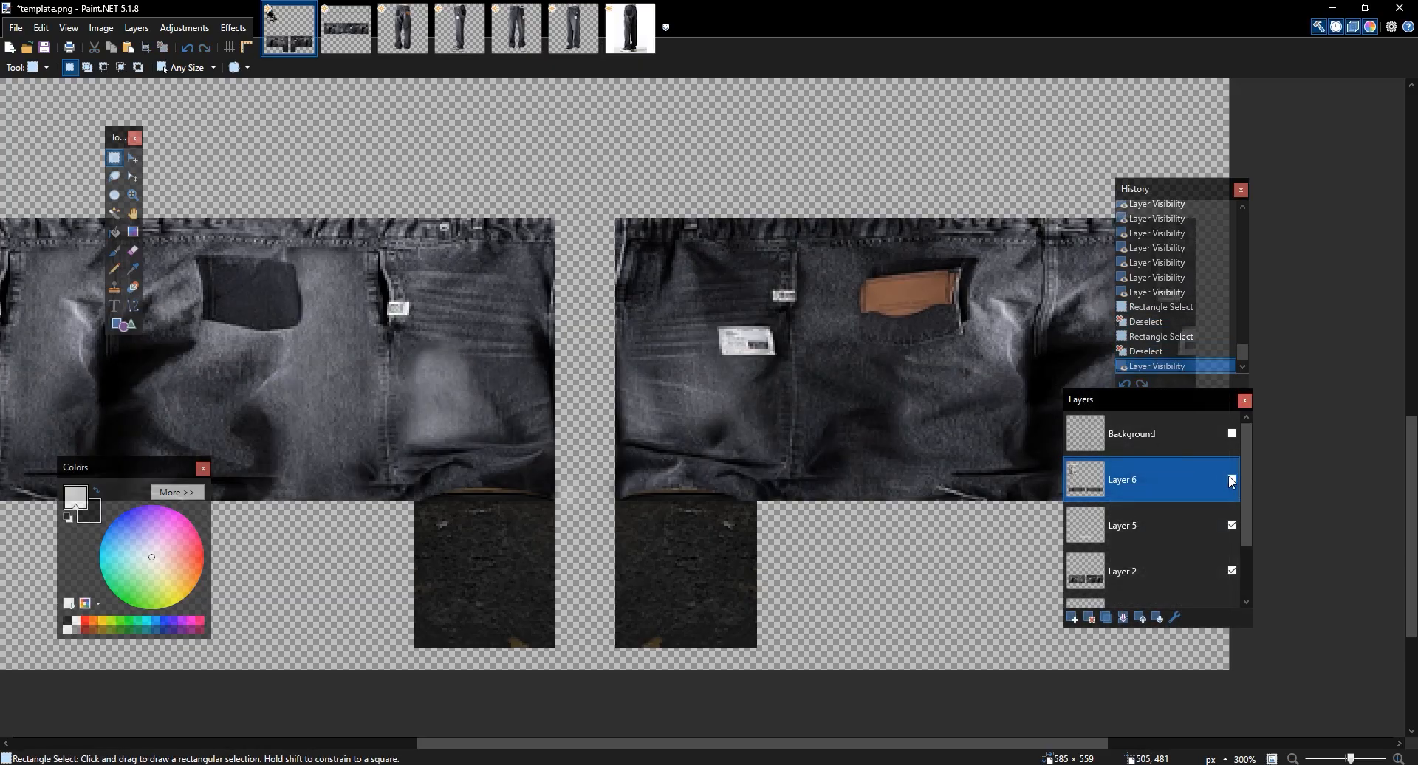
{"action": "left_click", "coordinate": [1233, 480]}
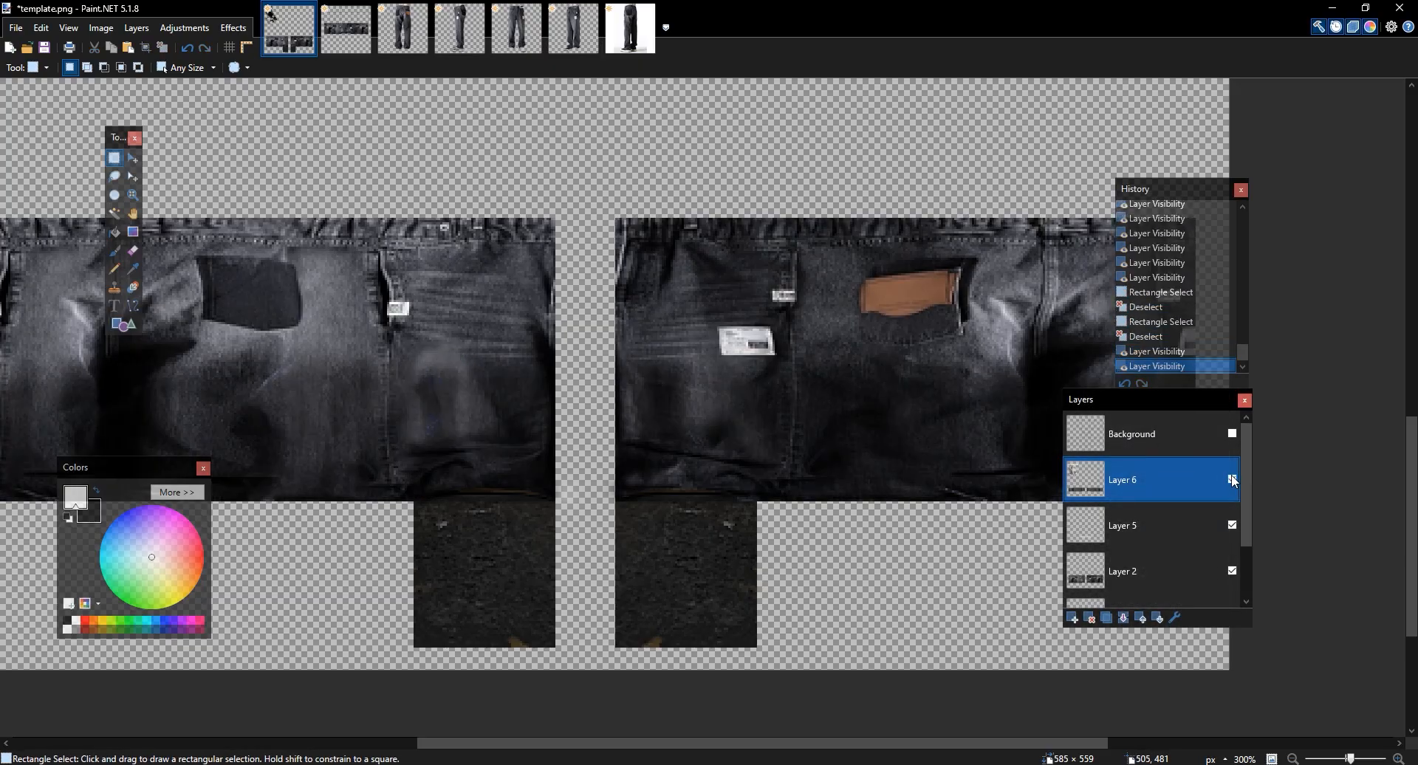
{"action": "left_click_drag", "start_coordinate": [346, 224], "coordinate": [739, 419]}
{"action": "left_click", "coordinate": [741, 419]}
Change Layer 6's blend mode to Multiply
{"action": "double_click", "coordinate": [1160, 476]}
{"action": "left_click", "coordinate": [694, 406]}
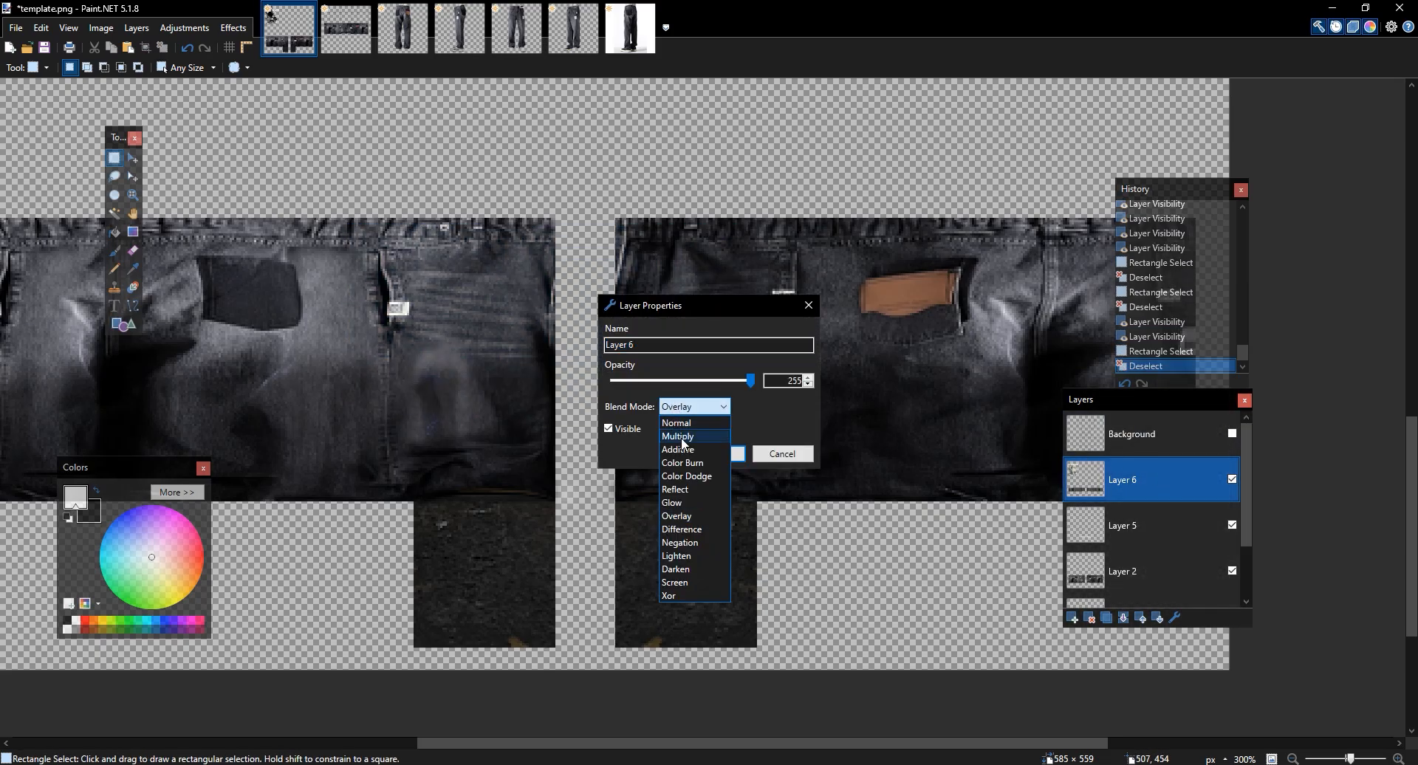
{"action": "left_click", "coordinate": [678, 426]}
{"action": "left_click", "coordinate": [714, 453]}
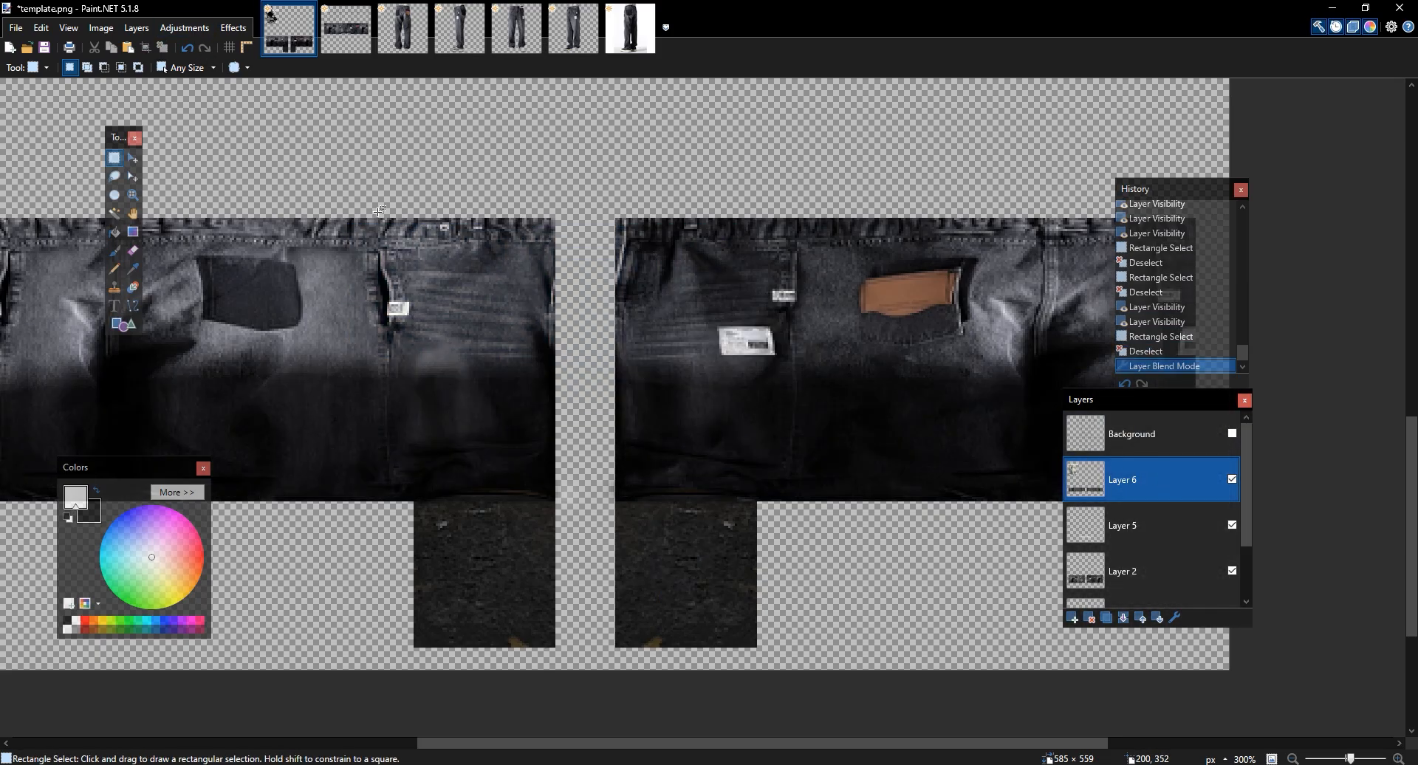
{"action": "scroll", "coordinate": [378, 212], "scroll_direction": "down", "scroll_amount": 2}
{"action": "scroll", "coordinate": [378, 212], "scroll_direction": "up", "scroll_amount": 1}
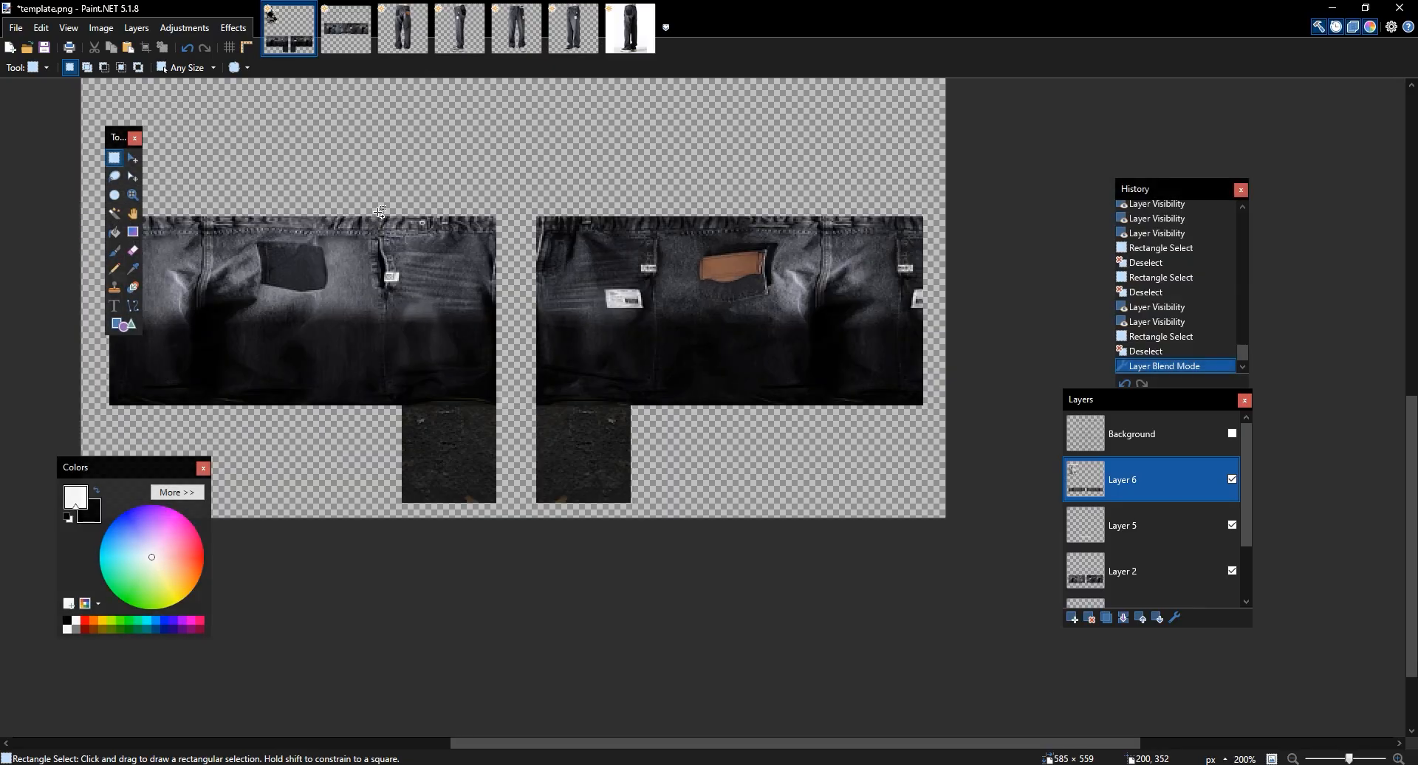
Brighten Layer 6 with a Curves adjustment, raising the luminosity curve through about (92, 208)
{"action": "left_click", "coordinate": [184, 28]}
{"action": "left_click", "coordinate": [210, 165]}
{"action": "left_click_drag", "start_coordinate": [702, 228], "coordinate": [1089, 255]}
{"action": "left_click", "coordinate": [969, 548]}
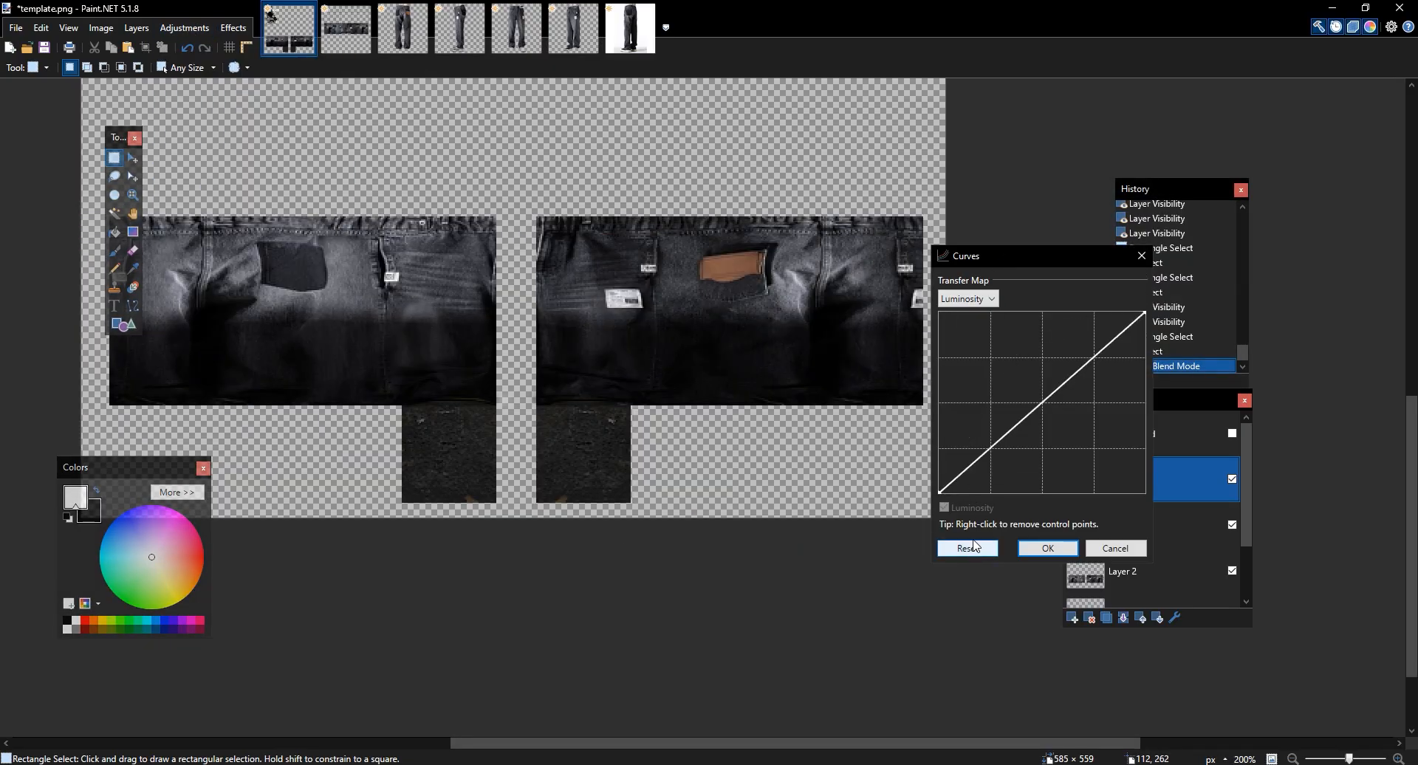
{"action": "left_click_drag", "start_coordinate": [1042, 402], "coordinate": [1015, 347]}
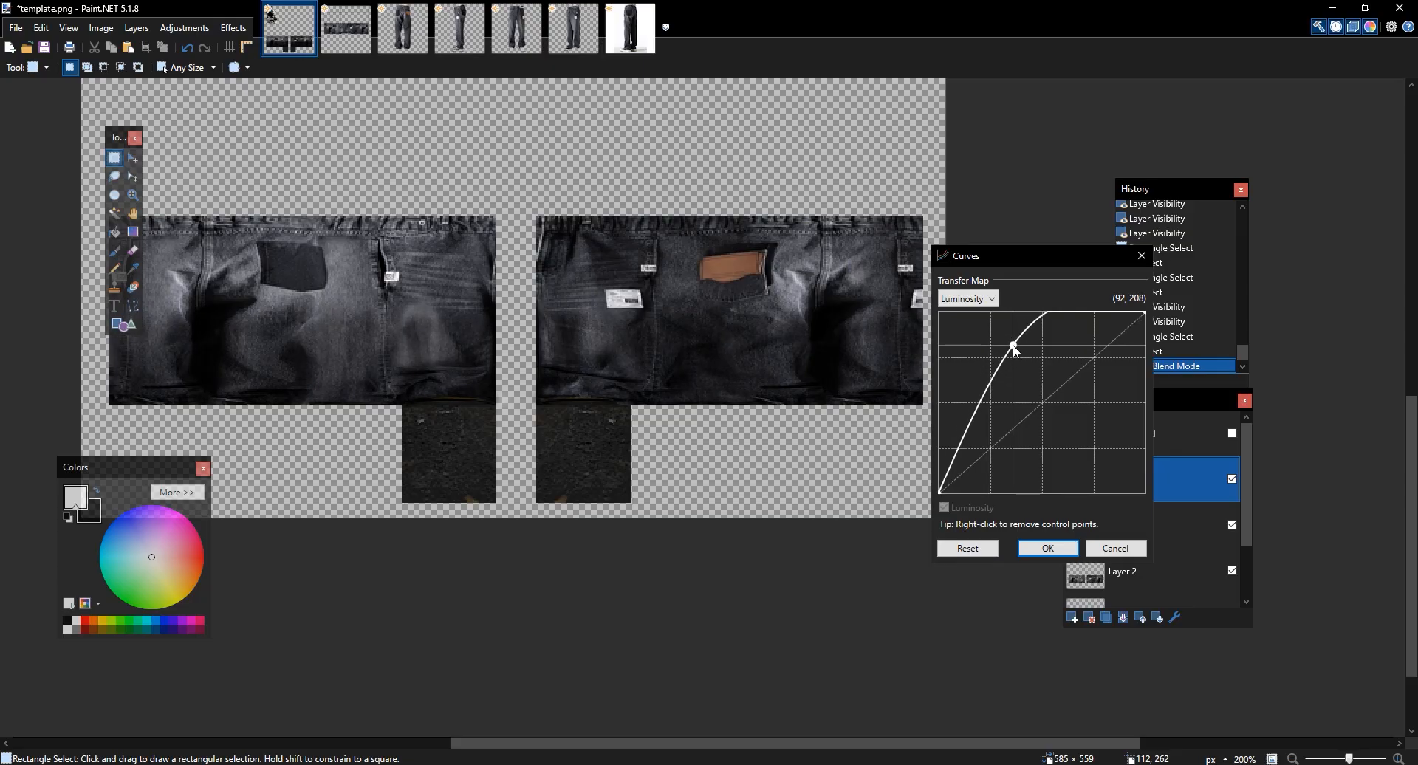
{"action": "left_click", "coordinate": [1047, 548]}
Brighten Layer 6 with a second Curves adjustment, raising the luminosity curve through about (89, 181)
{"action": "left_click", "coordinate": [184, 28]}
{"action": "left_click", "coordinate": [228, 171]}
{"action": "left_click", "coordinate": [634, 525]}
{"action": "left_click_drag", "start_coordinate": [642, 232], "coordinate": [1035, 249]}
{"action": "left_click_drag", "start_coordinate": [1103, 395], "coordinate": [1072, 358]}
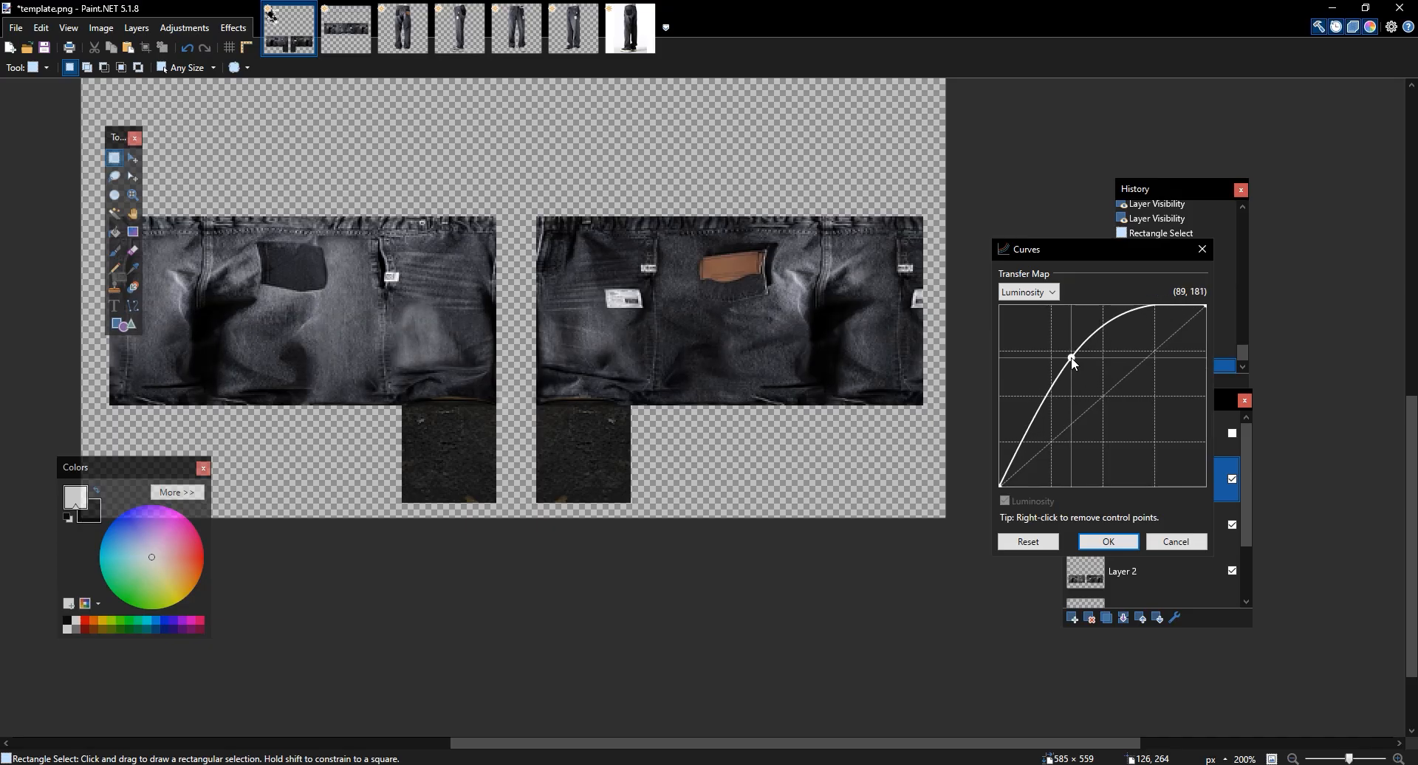
{"action": "left_click", "coordinate": [1129, 547]}
Hide and show Layer 6 repeatedly to compare the leg panels with and without the Multiply wrinkles
{"action": "left_click", "coordinate": [1232, 480]}
{"action": "left_click", "coordinate": [1233, 479]}
{"action": "left_click", "coordinate": [1232, 479]}
{"action": "left_click", "coordinate": [1233, 479]}
{"action": "left_click", "coordinate": [1233, 479]}
{"action": "left_click", "coordinate": [1233, 479]}
{"action": "left_click", "coordinate": [1233, 480]}
{"action": "left_click", "coordinate": [1232, 479]}
{"action": "left_click", "coordinate": [1233, 480]}
{"action": "left_click", "coordinate": [1233, 480]}
Erase Layer 6's wrinkles over both shoes with a size 26 brush and compare the layer hidden and shown
{"action": "scroll", "coordinate": [432, 395], "scroll_direction": "up", "scroll_amount": 3}
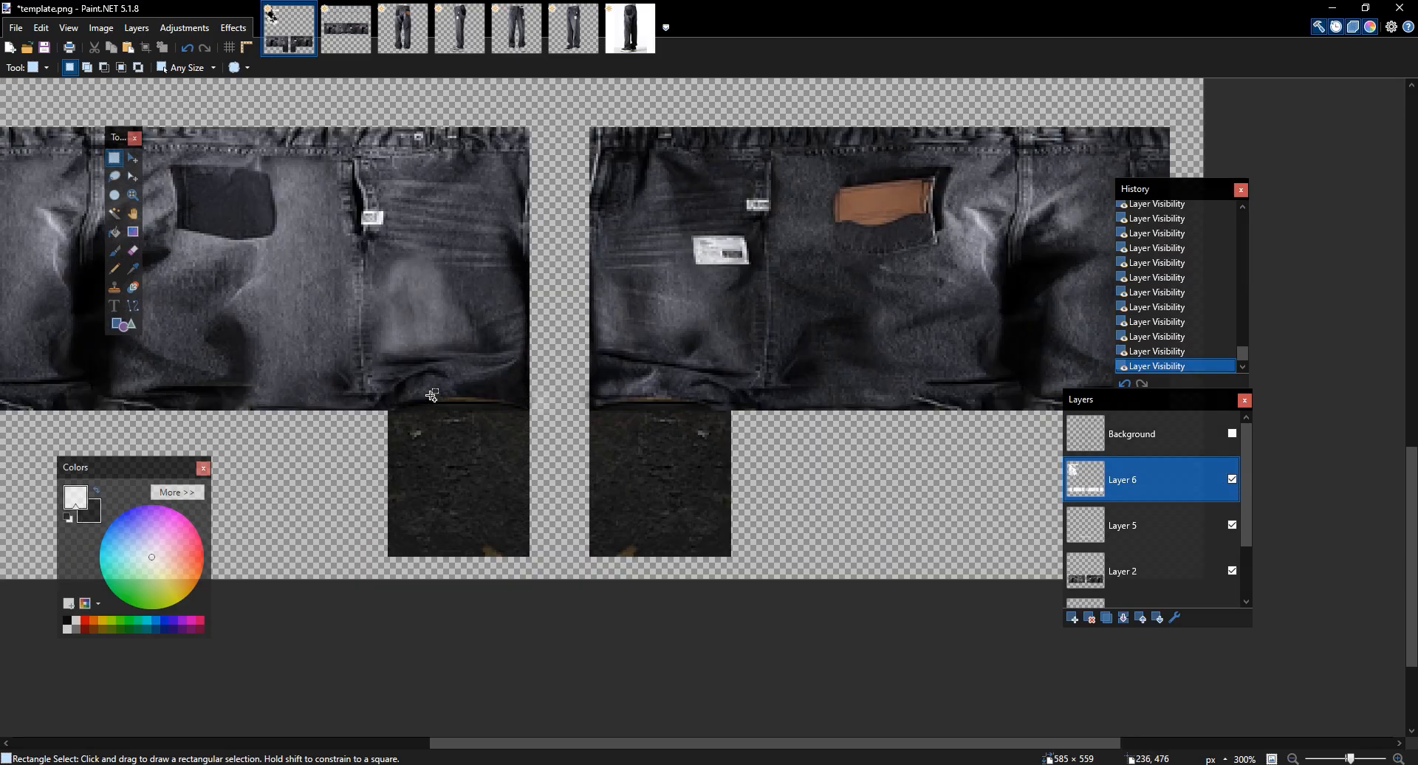
{"action": "key", "text": "e"}
{"action": "mouse_move", "coordinate": [565, 451]}
{"action": "left_mouse_down"}
{"action": "mouse_move", "coordinate": [465, 442]}
{"action": "mouse_move", "coordinate": [396, 456]}
{"action": "left_mouse_up"}
{"action": "mouse_move", "coordinate": [734, 453]}
{"action": "left_mouse_down"}
{"action": "mouse_move", "coordinate": [822, 440]}
{"action": "mouse_move", "coordinate": [839, 404]}
{"action": "left_mouse_up"}
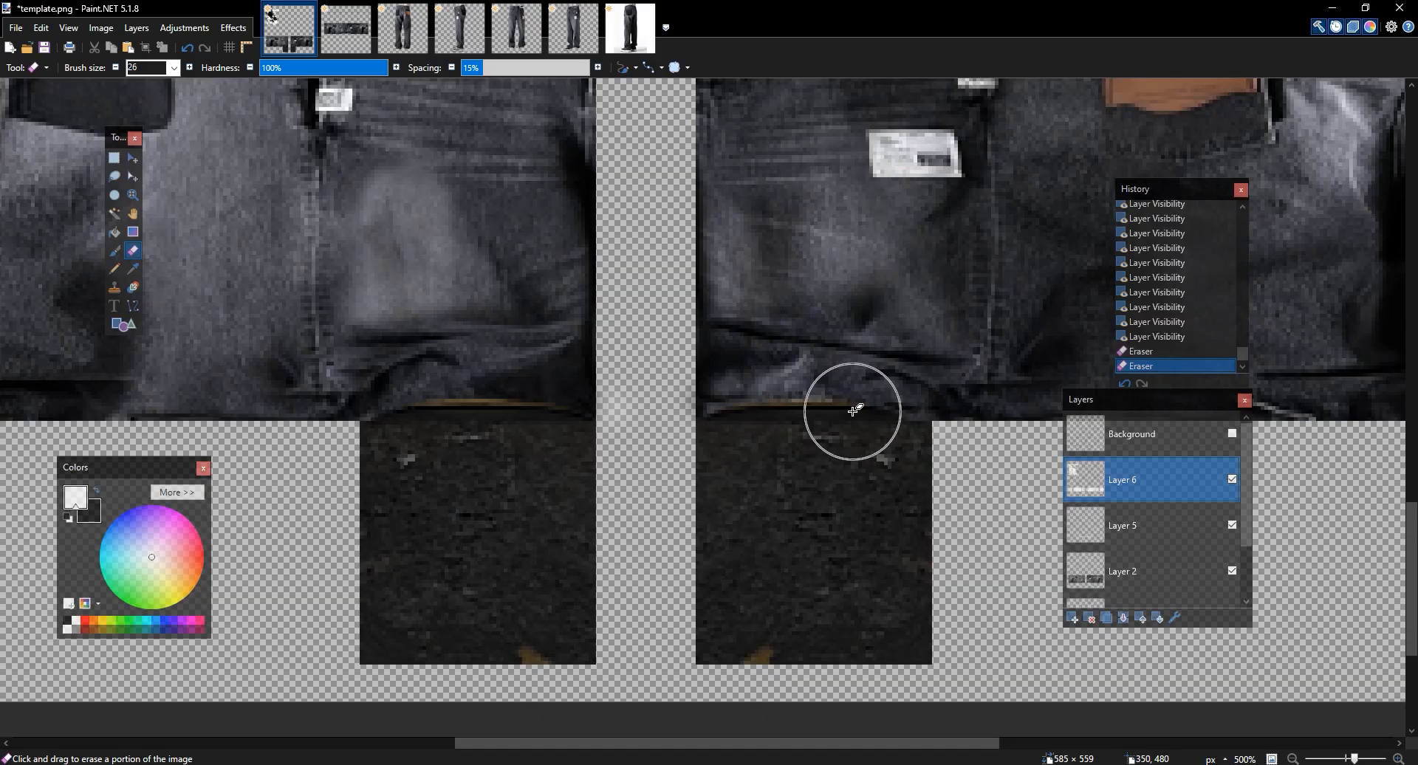
{"action": "left_click", "coordinate": [1233, 480]}
{"action": "left_click", "coordinate": [1233, 480]}
{"action": "left_click", "coordinate": [1233, 480]}
{"action": "left_click", "coordinate": [1233, 480]}
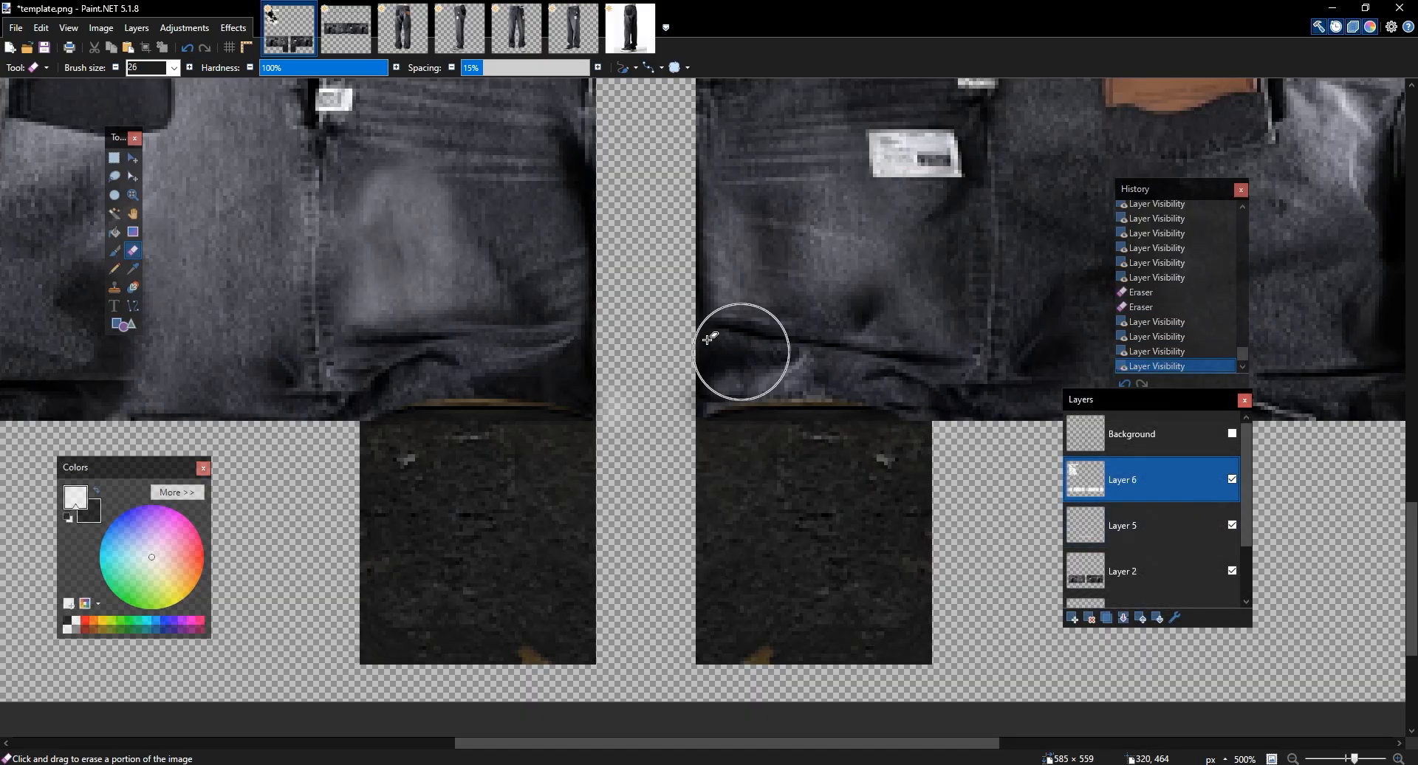
{"action": "scroll", "coordinate": [650, 321], "scroll_direction": "down", "scroll_amount": 3}
{"action": "scroll", "coordinate": [649, 321], "scroll_direction": "up", "scroll_amount": 1}
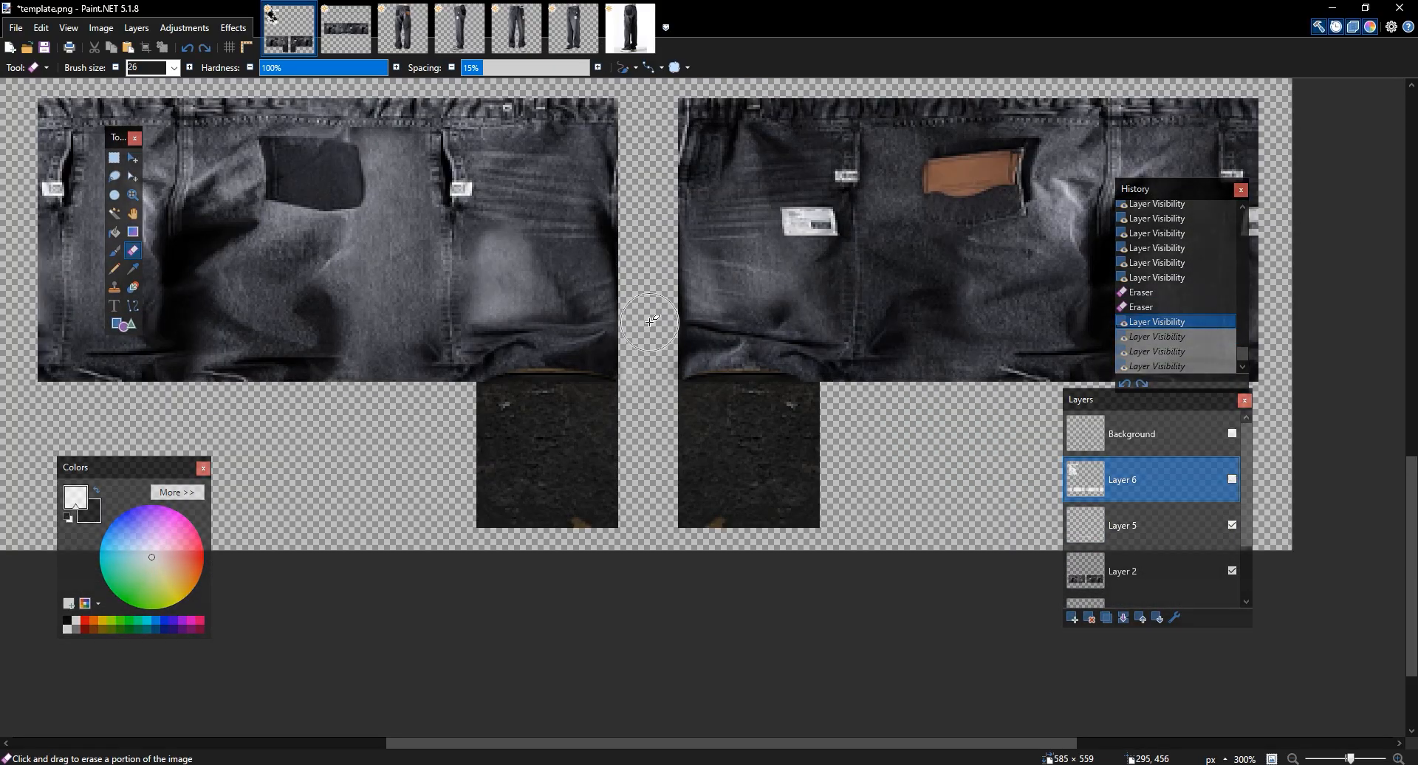
Revert Layer 6 to its state after the first Curves adjustment, dropping the shoe erasing and the second adjustment
{"action": "key", "text": "ctrl+z"}
{"action": "key", "text": "ctrl+z"}
{"action": "key", "text": "ctrl+z"}
{"action": "key", "text": "ctrl+z"}
{"action": "key", "text": "ctrl+z"}
{"action": "key", "text": "ctrl+z"}
{"action": "key", "text": "ctrl+z"}
{"action": "key", "text": "ctrl+z"}
{"action": "key", "text": "ctrl+z"}
{"action": "key", "text": "ctrl+z"}
{"action": "key", "text": "ctrl+z"}
{"action": "key", "text": "ctrl+z"}
{"action": "key", "text": "ctrl+z"}
{"action": "key", "text": "ctrl+z"}
{"action": "key", "text": "ctrl+z"}
{"action": "key", "text": "ctrl+z"}
{"action": "key", "text": "ctrl+z"}
{"action": "left_click", "coordinate": [1142, 223]}
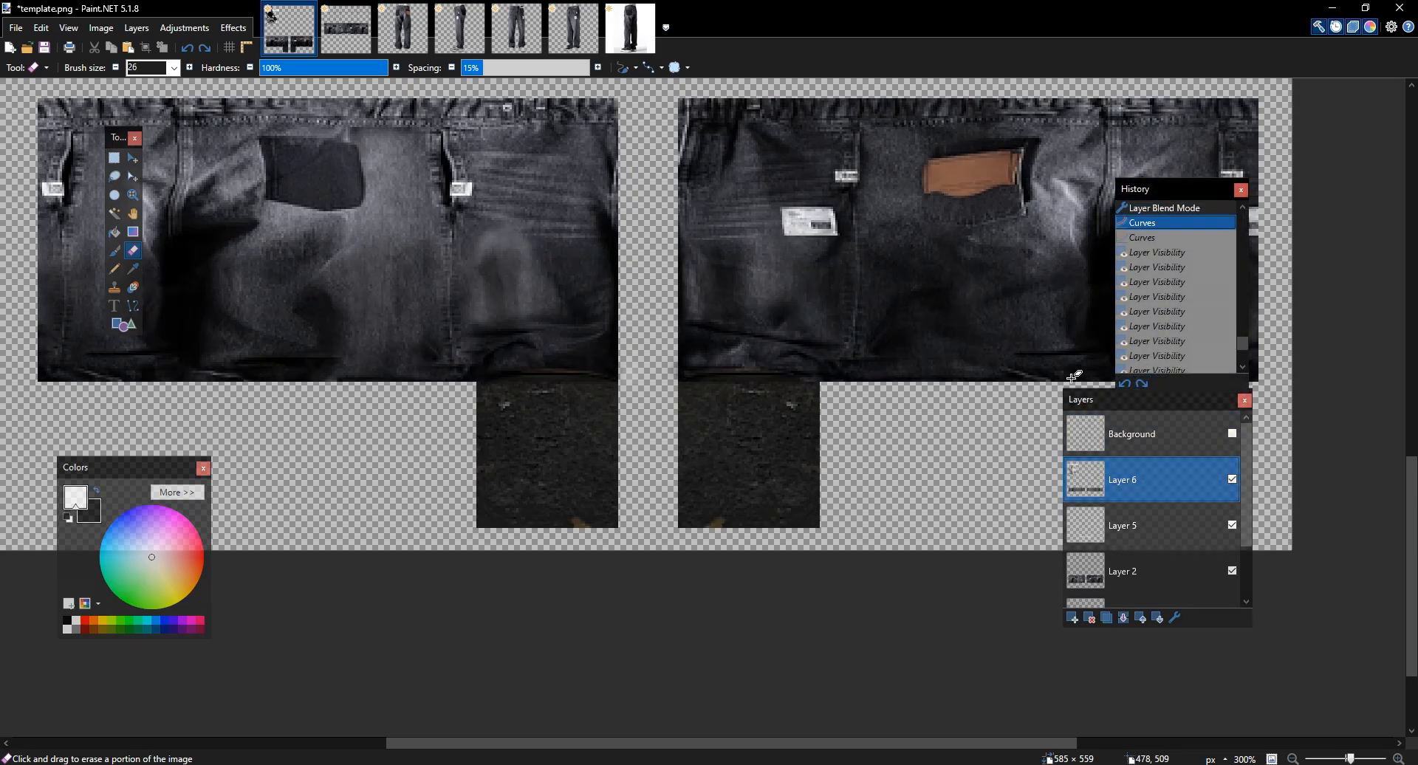
Brighten Layer 6 again with a moderate midtone lift of the luminosity curve, and compare the layer hidden and shown
{"action": "left_click", "coordinate": [185, 28]}
{"action": "left_click", "coordinate": [196, 172]}
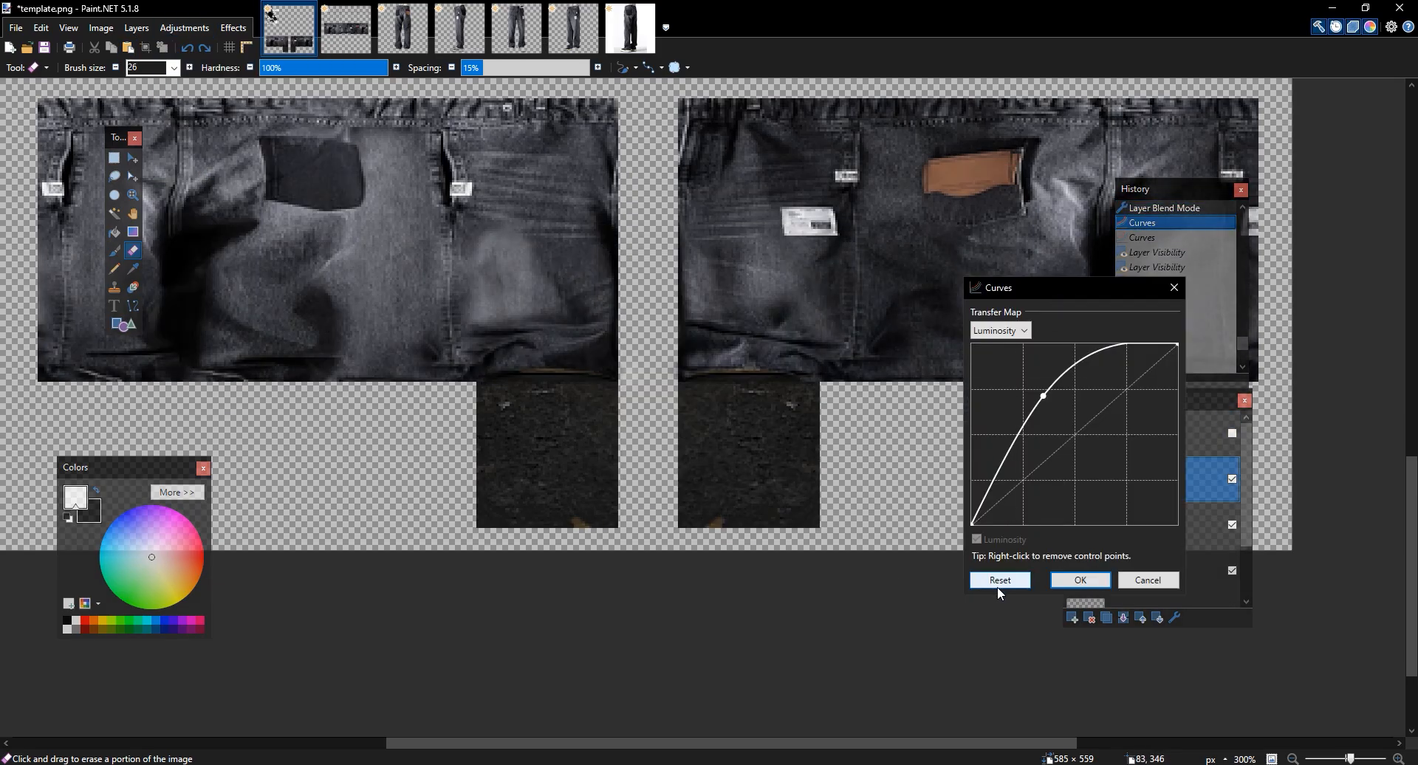
{"action": "left_click", "coordinate": [1000, 580]}
{"action": "left_click_drag", "start_coordinate": [1053, 455], "coordinate": [1041, 421]}
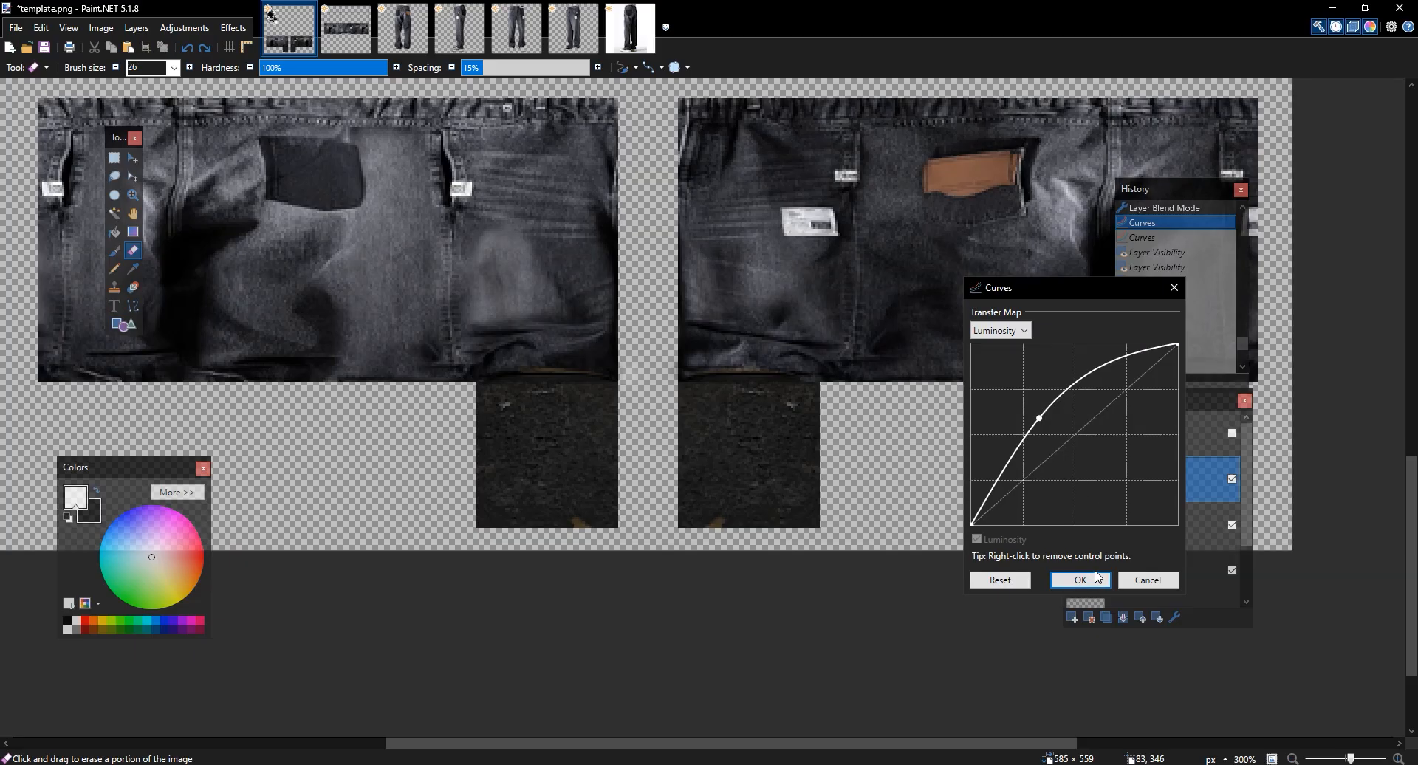
{"action": "left_click", "coordinate": [1081, 579]}
{"action": "left_click", "coordinate": [1232, 479]}
{"action": "left_click", "coordinate": [1232, 479]}
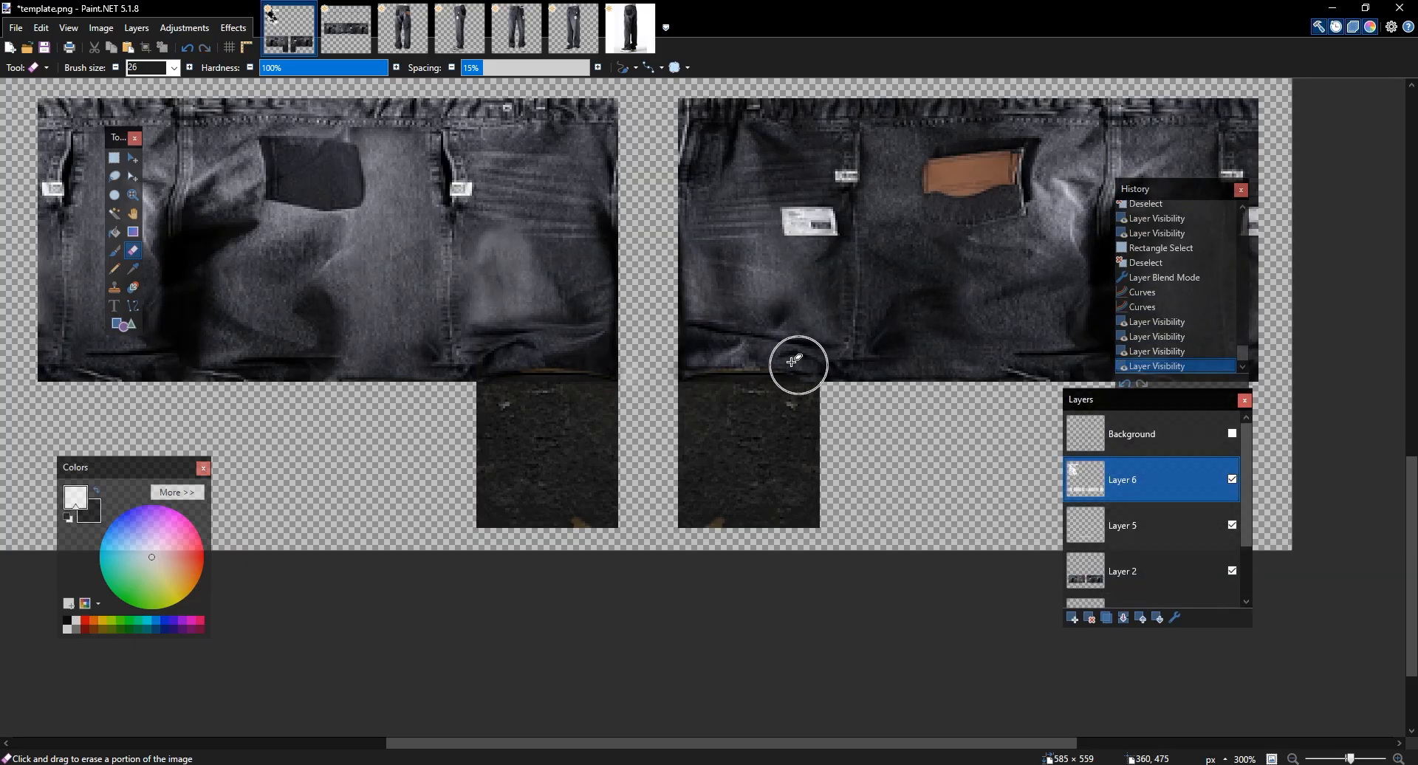
Erase Layer 6's wrinkles over both shoes just below the hems with a size 26 brush
{"action": "left_click_drag", "start_coordinate": [510, 395], "coordinate": [581, 396]}
{"action": "left_click_drag", "start_coordinate": [710, 399], "coordinate": [799, 400]}
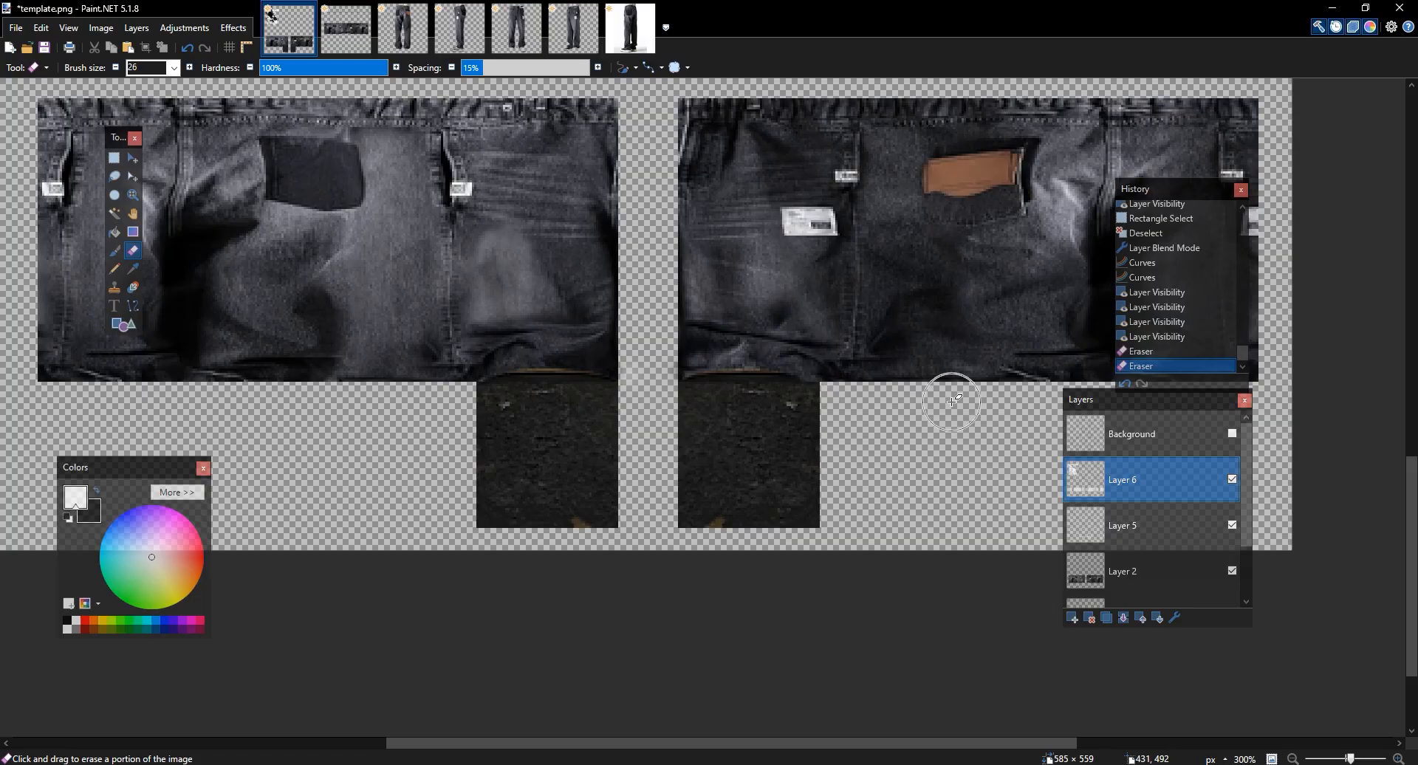
{"action": "scroll", "coordinate": [951, 400], "scroll_direction": "down", "scroll_amount": 4}
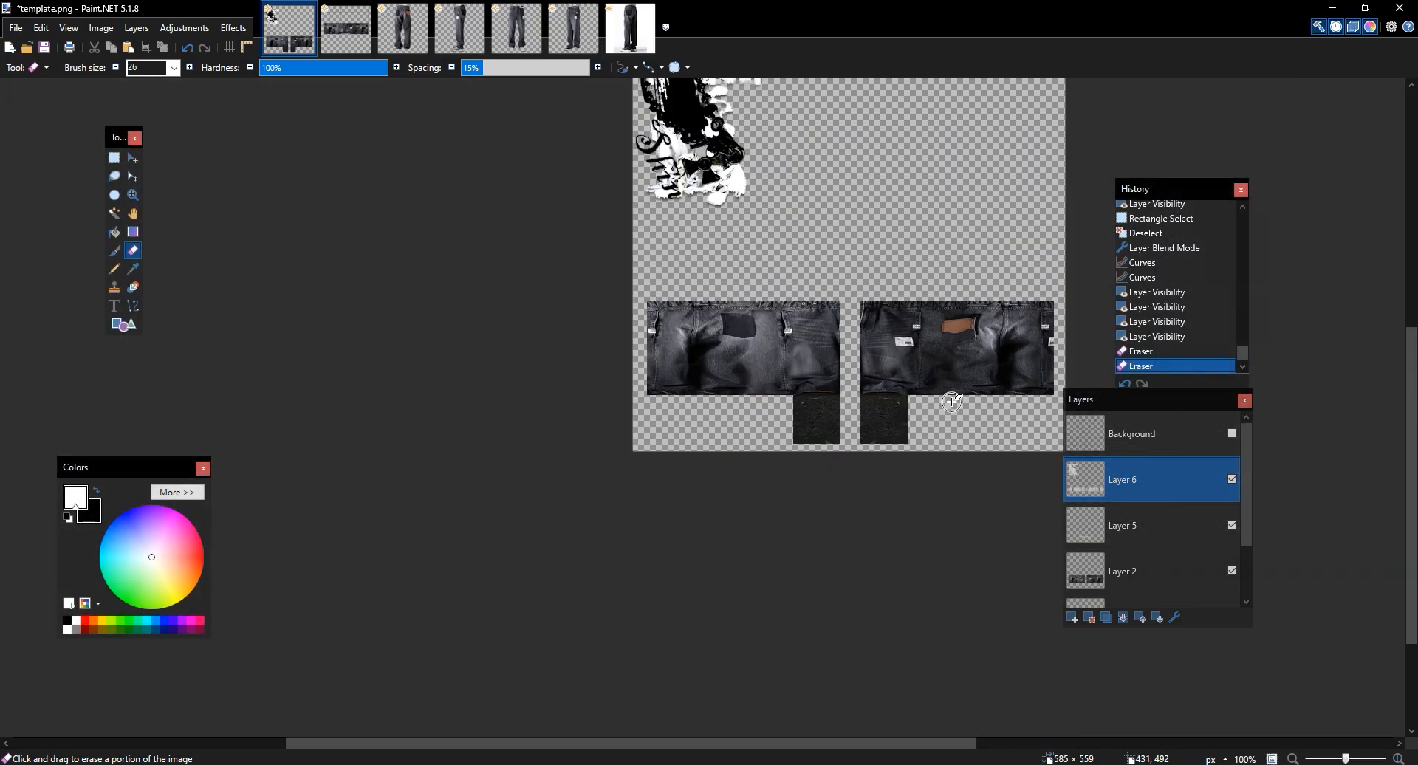
{"action": "left_click_drag", "start_coordinate": [900, 388], "coordinate": [680, 463]}
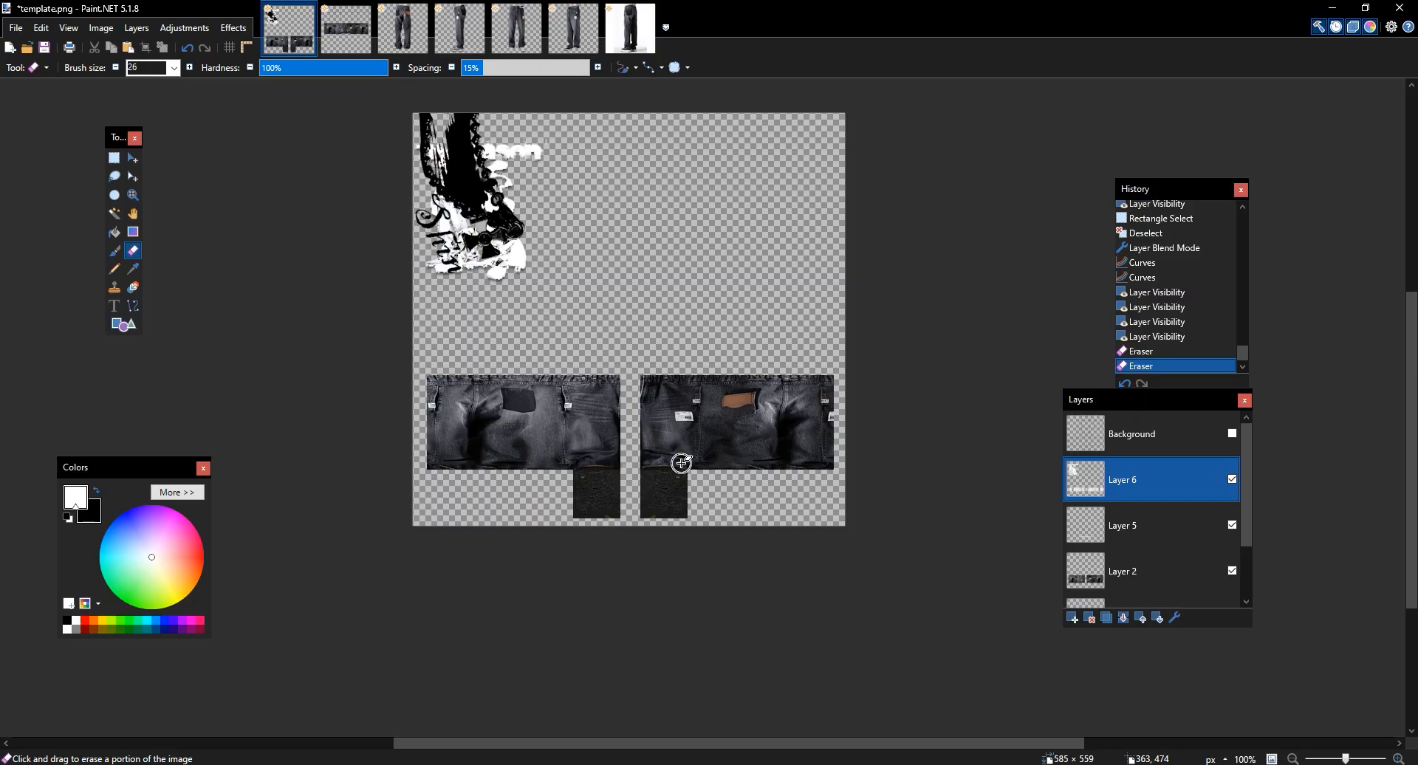
{"action": "scroll", "coordinate": [681, 463], "scroll_direction": "up", "scroll_amount": 2}
Switch to Discord, copy the boxers template image from the 7th reason server's boxers channel, and return to Paint.NET
{"action": "left_click", "coordinate": [517, 764]}
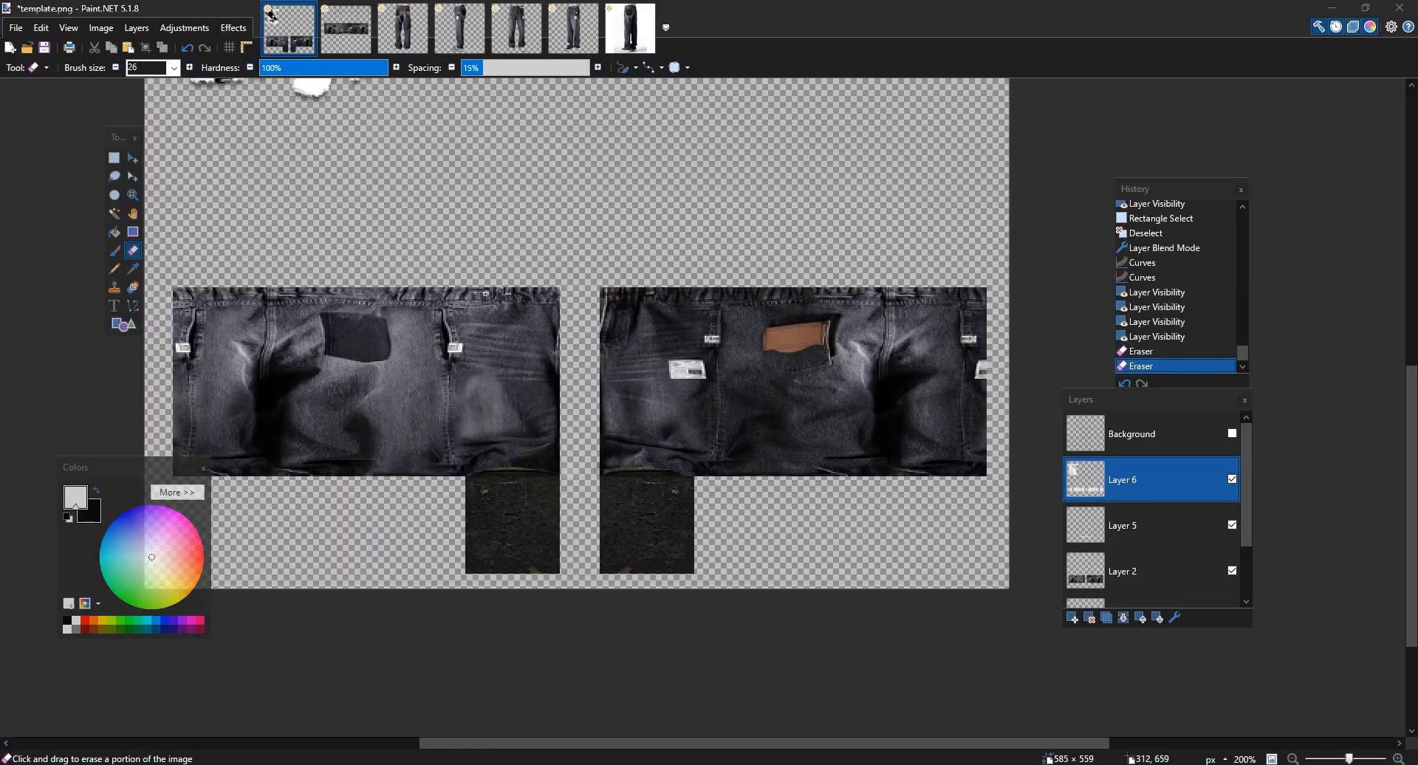
{"action": "left_click", "coordinate": [325, 500]}
{"action": "left_click", "coordinate": [118, 517]}
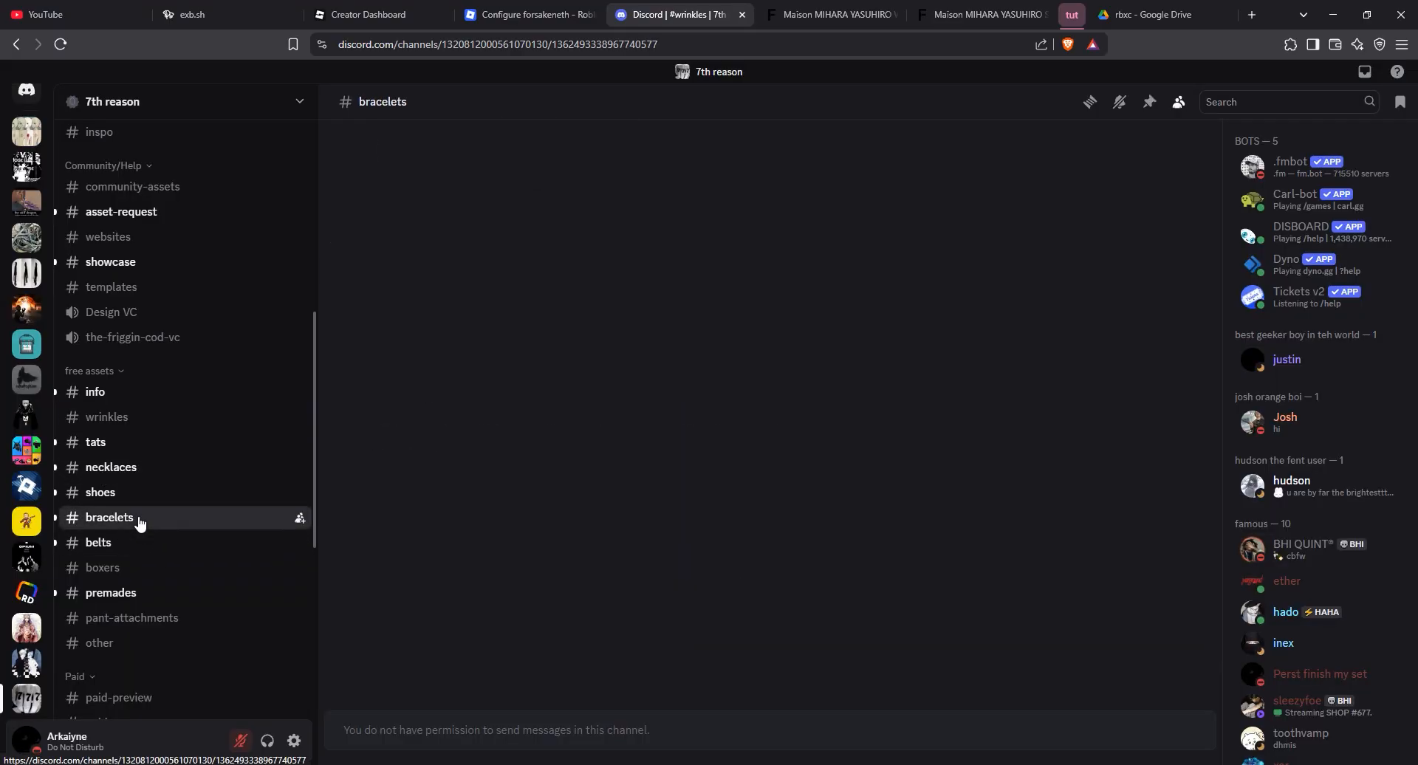
{"action": "left_click", "coordinate": [121, 569]}
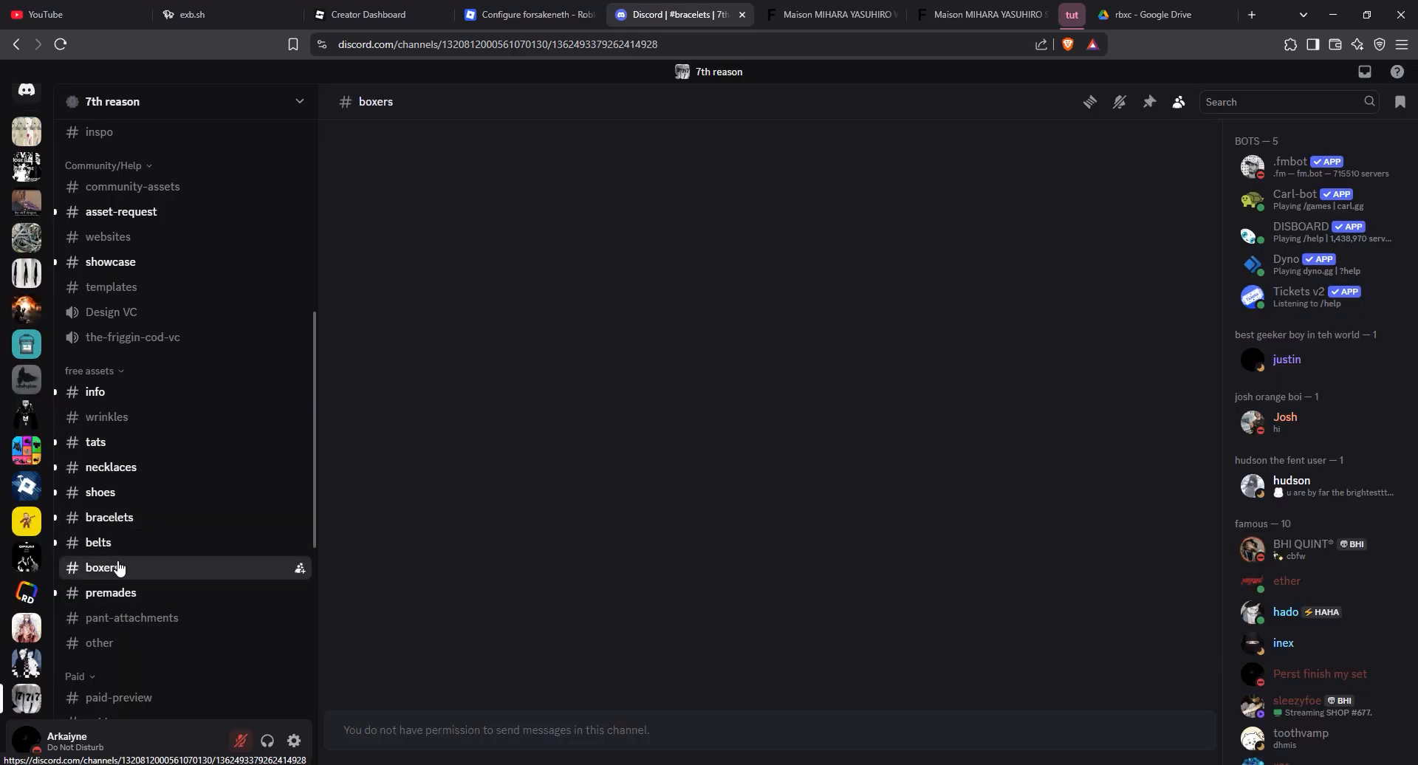
{"action": "left_click", "coordinate": [579, 375]}
{"action": "right_click", "coordinate": [673, 468]}
{"action": "left_click", "coordinate": [725, 524]}
{"action": "key", "text": "alt+Tab"}
Add a new layer at the bottom of the stack below Layer 3 and paste the copied boxers template onto it
{"action": "left_click", "coordinate": [1076, 617]}
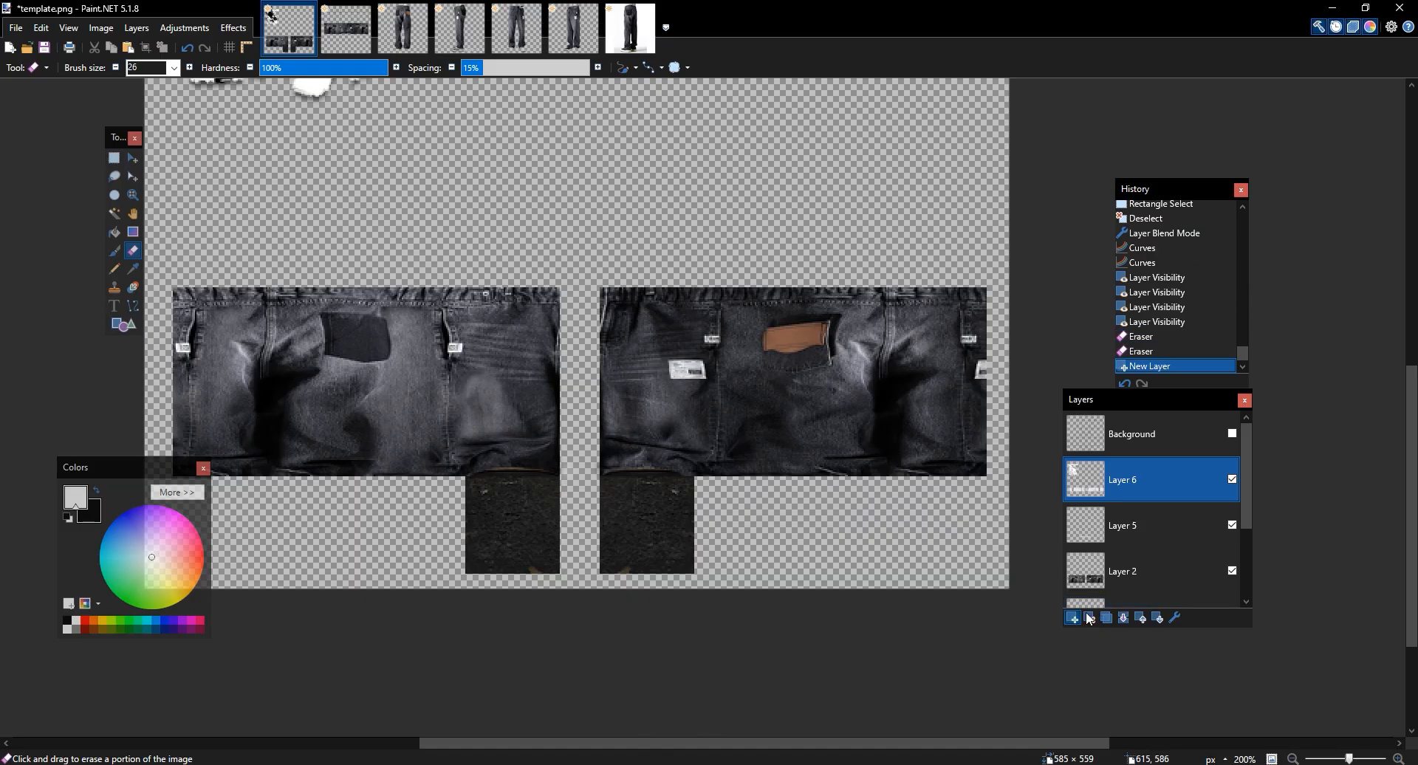
{"action": "left_click_drag", "start_coordinate": [1198, 489], "coordinate": [1211, 594]}
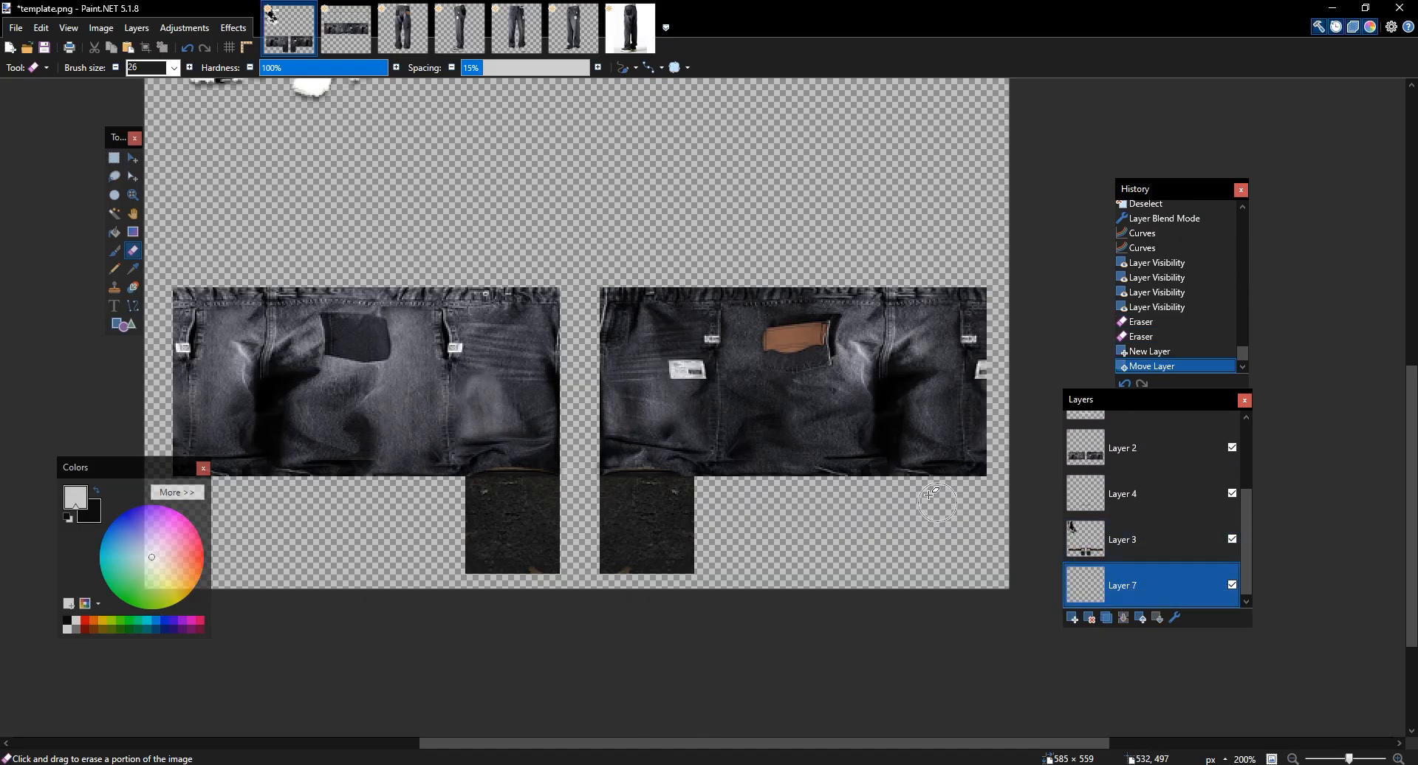
{"action": "key", "text": "ctrl+v"}
{"action": "key", "text": "ctrl+d"}
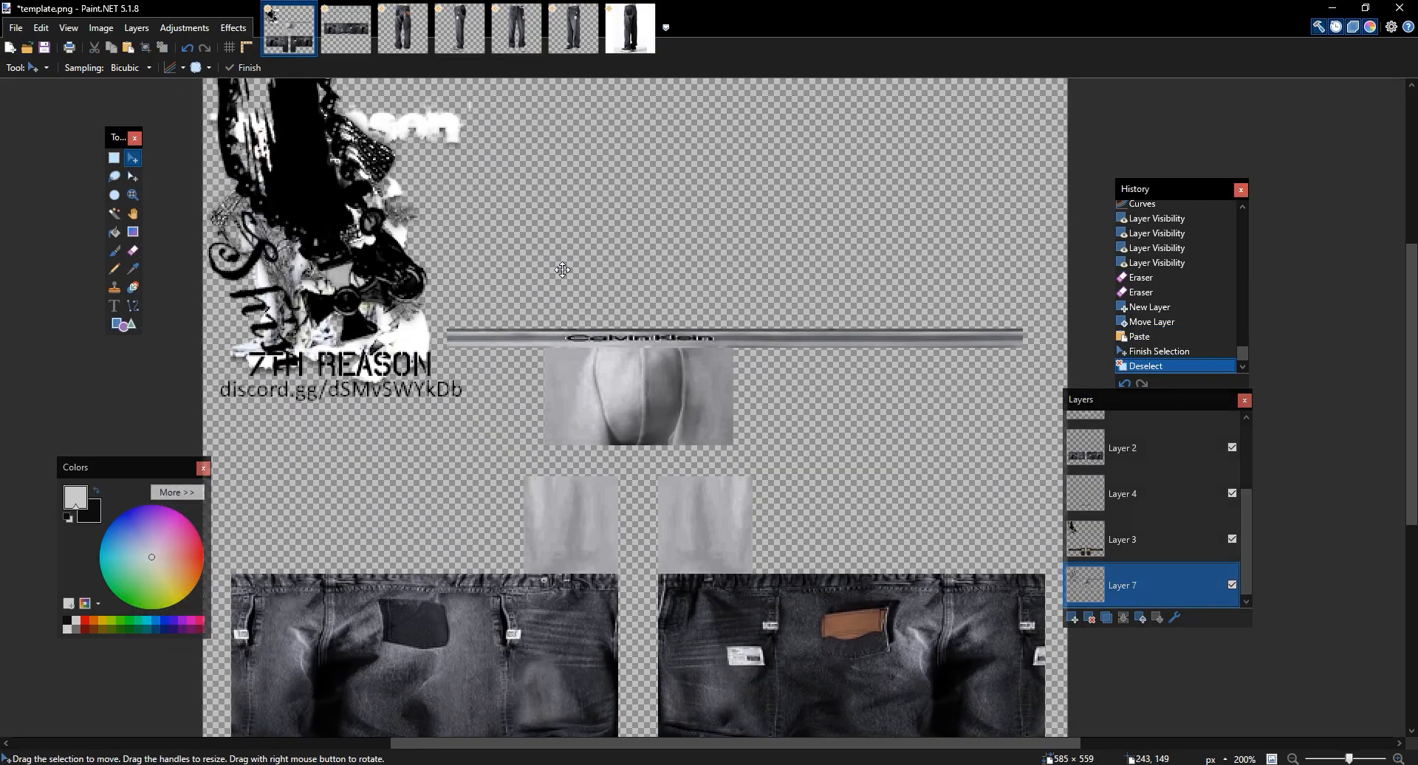
{"action": "scroll", "coordinate": [562, 270], "scroll_direction": "down", "scroll_amount": 2}
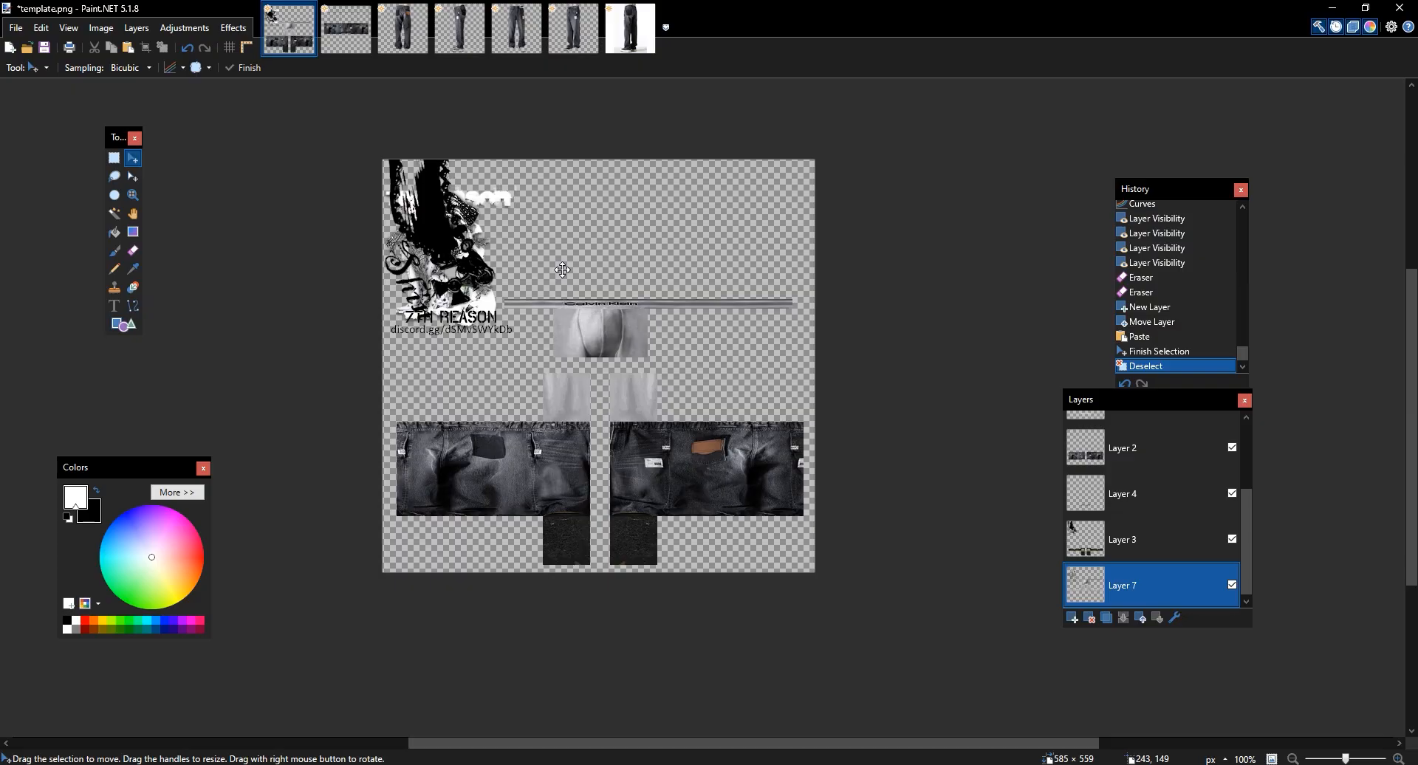
{"action": "scroll", "coordinate": [562, 269], "scroll_direction": "up", "scroll_amount": 2}
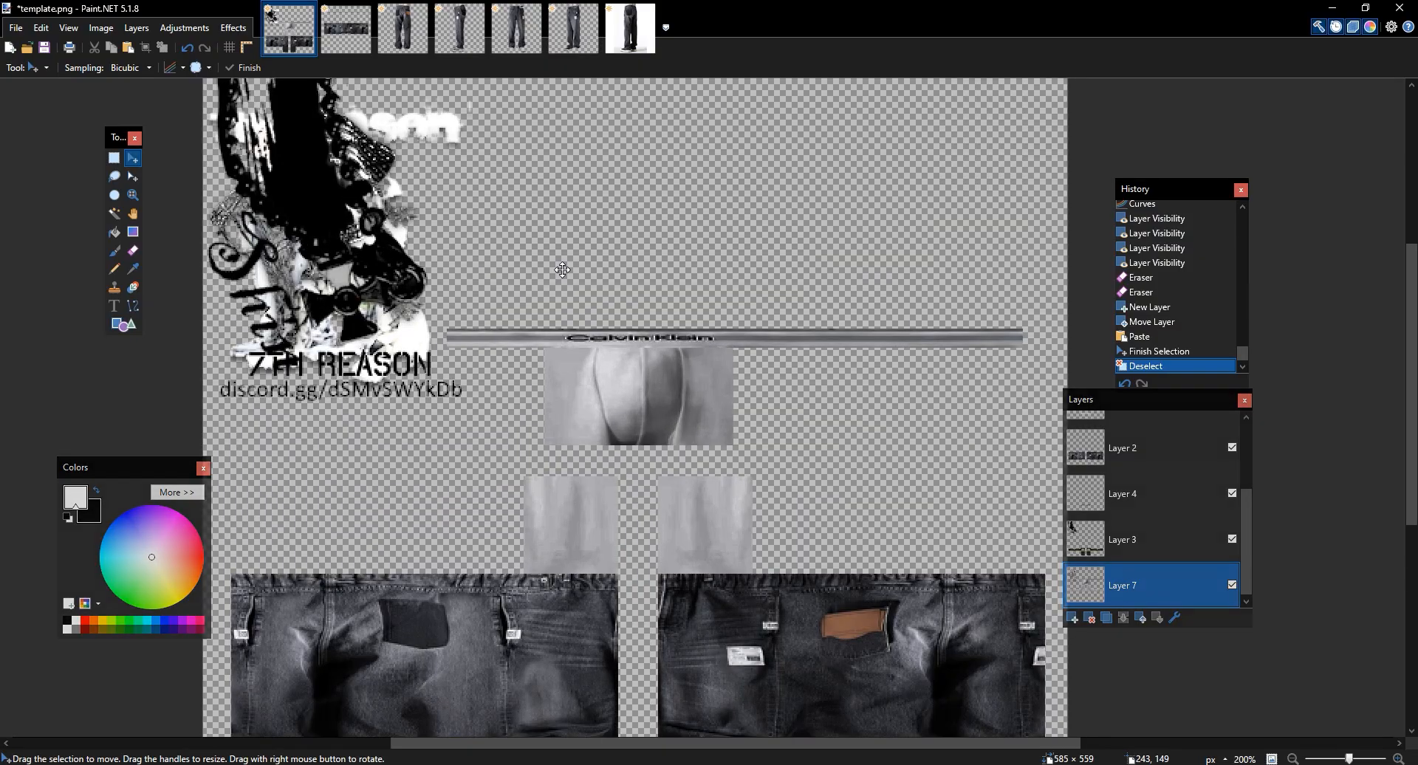
Select the denim layer, Layer 2, clear any stray selection over the leg panels, and duplicate the layer
{"action": "scroll", "coordinate": [650, 251], "scroll_direction": "down", "scroll_amount": 3}
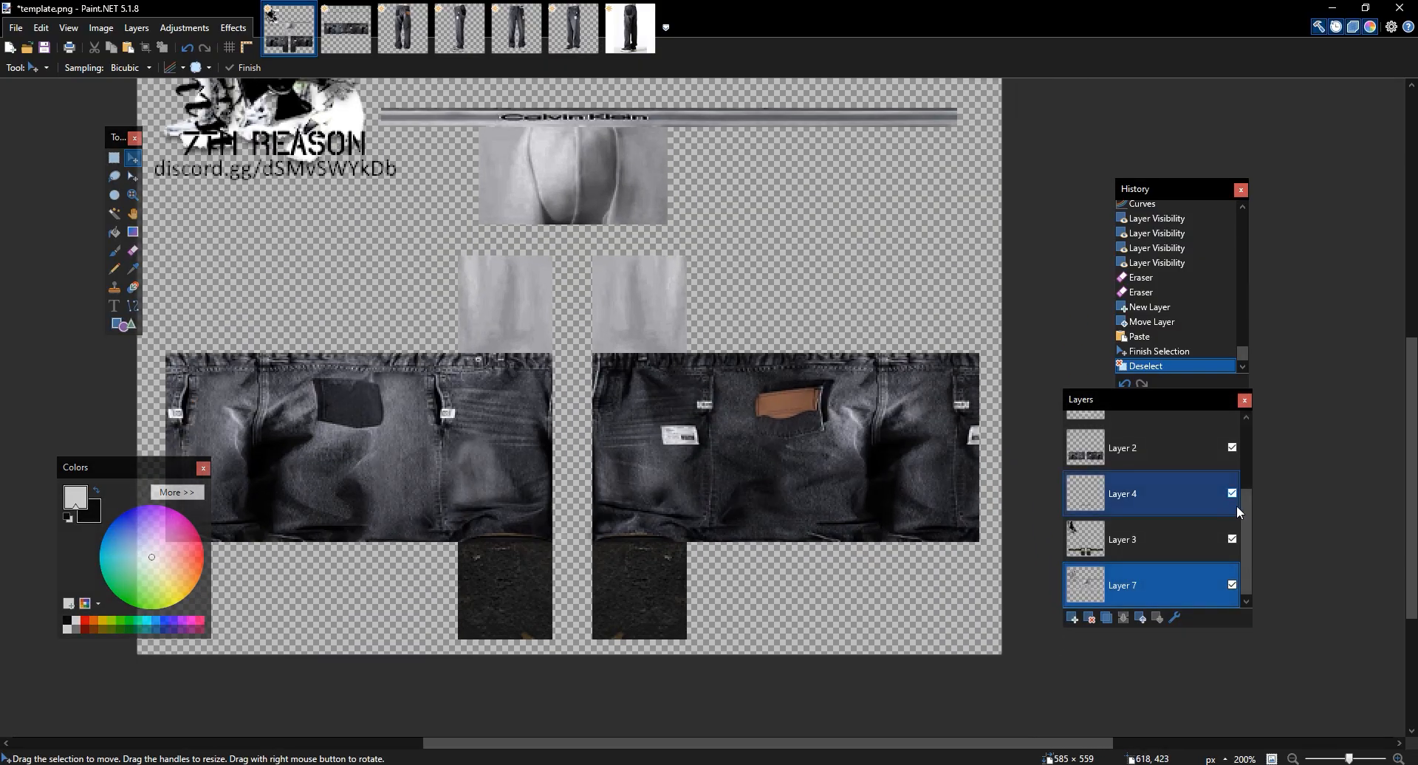
{"action": "scroll", "coordinate": [1247, 476], "scroll_direction": "up", "scroll_amount": 3}
{"action": "left_click", "coordinate": [1154, 561]}
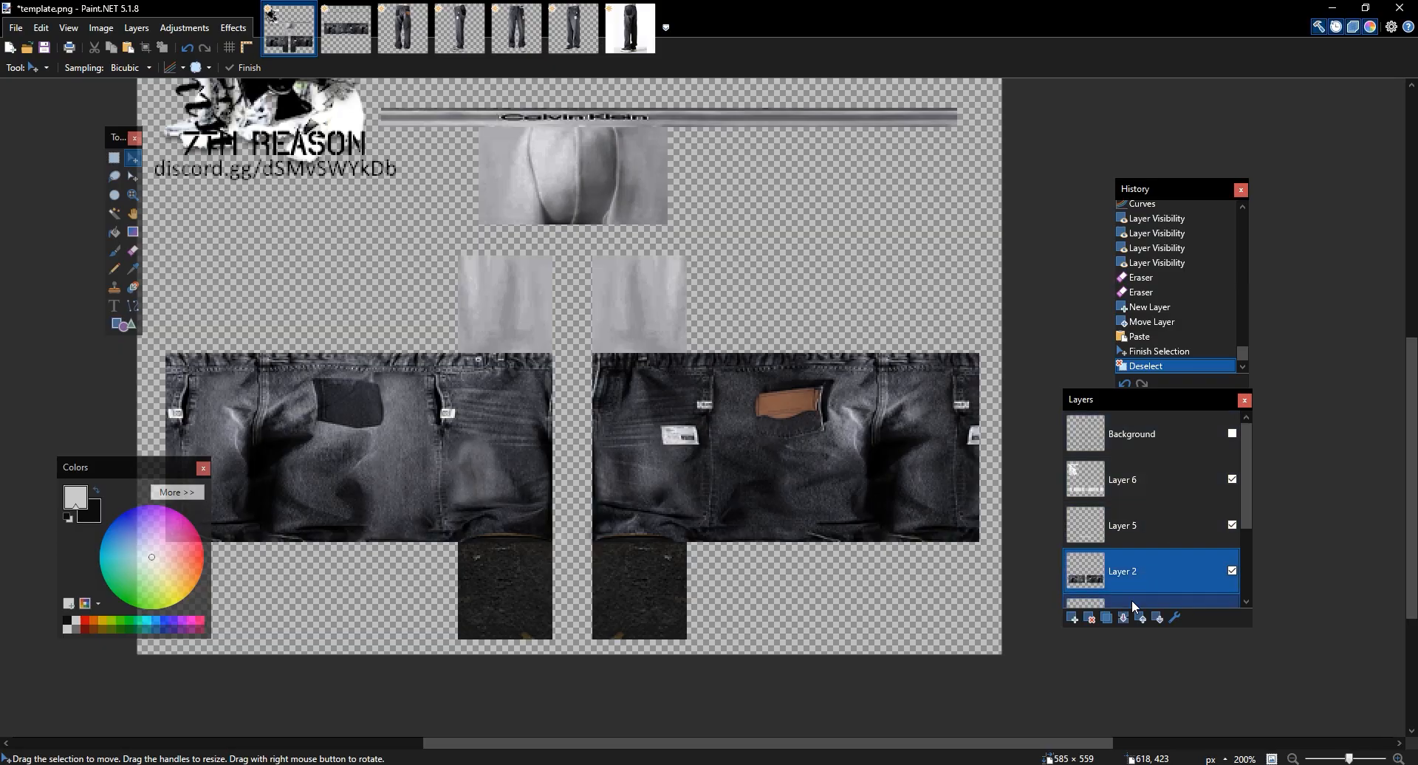
{"action": "scroll", "coordinate": [596, 356], "scroll_direction": "left", "scroll_amount": 1}
{"action": "key", "text": "s"}
{"action": "left_click_drag", "start_coordinate": [169, 327], "coordinate": [1211, 488]}
{"action": "left_click", "coordinate": [558, 368]}
{"action": "left_click", "coordinate": [565, 370]}
{"action": "scroll", "coordinate": [521, 397], "scroll_direction": "up", "scroll_amount": 1}
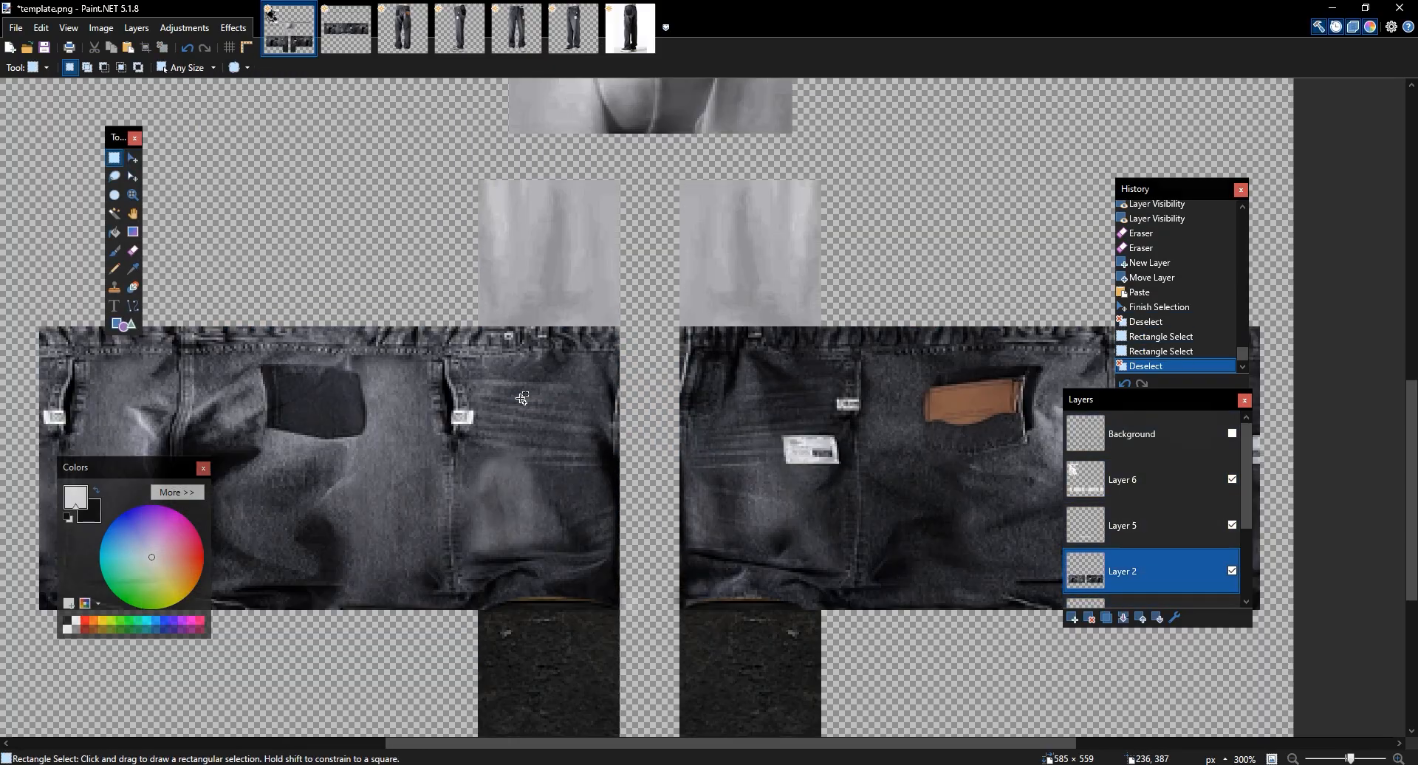
{"action": "scroll", "coordinate": [637, 345], "scroll_direction": "down", "scroll_amount": 4}
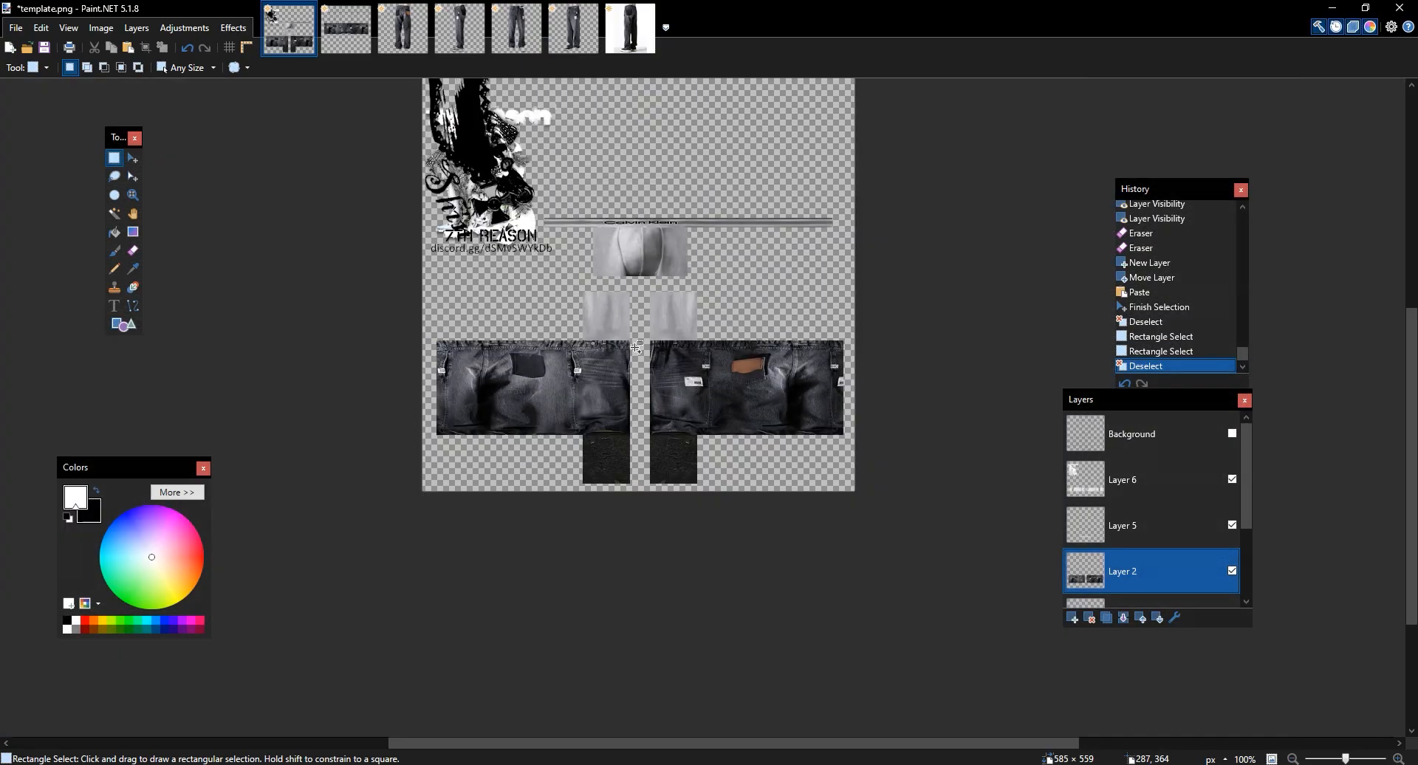
{"action": "scroll", "coordinate": [637, 345], "scroll_direction": "up", "scroll_amount": 4}
{"action": "left_click_drag", "start_coordinate": [635, 306], "coordinate": [625, 259]}
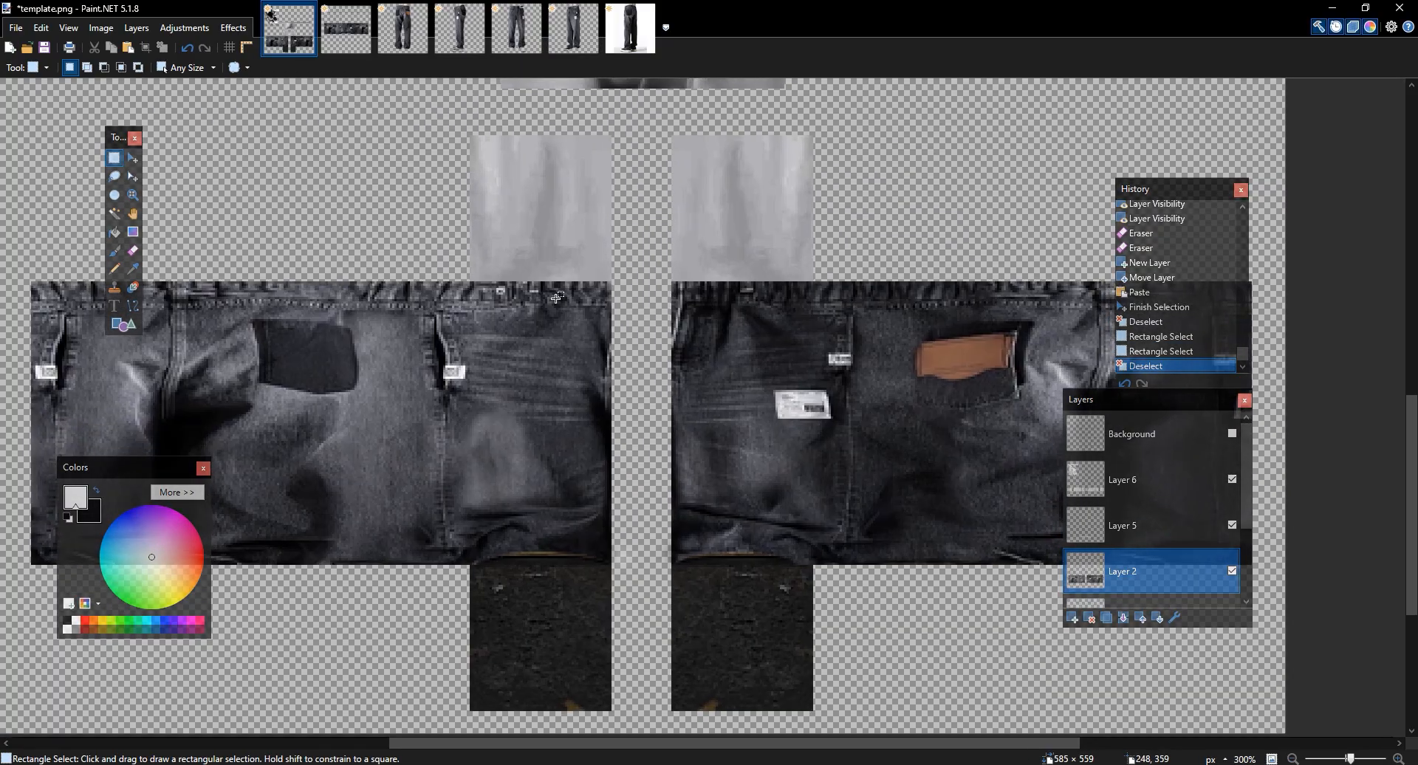
{"action": "left_click", "coordinate": [1106, 618]}
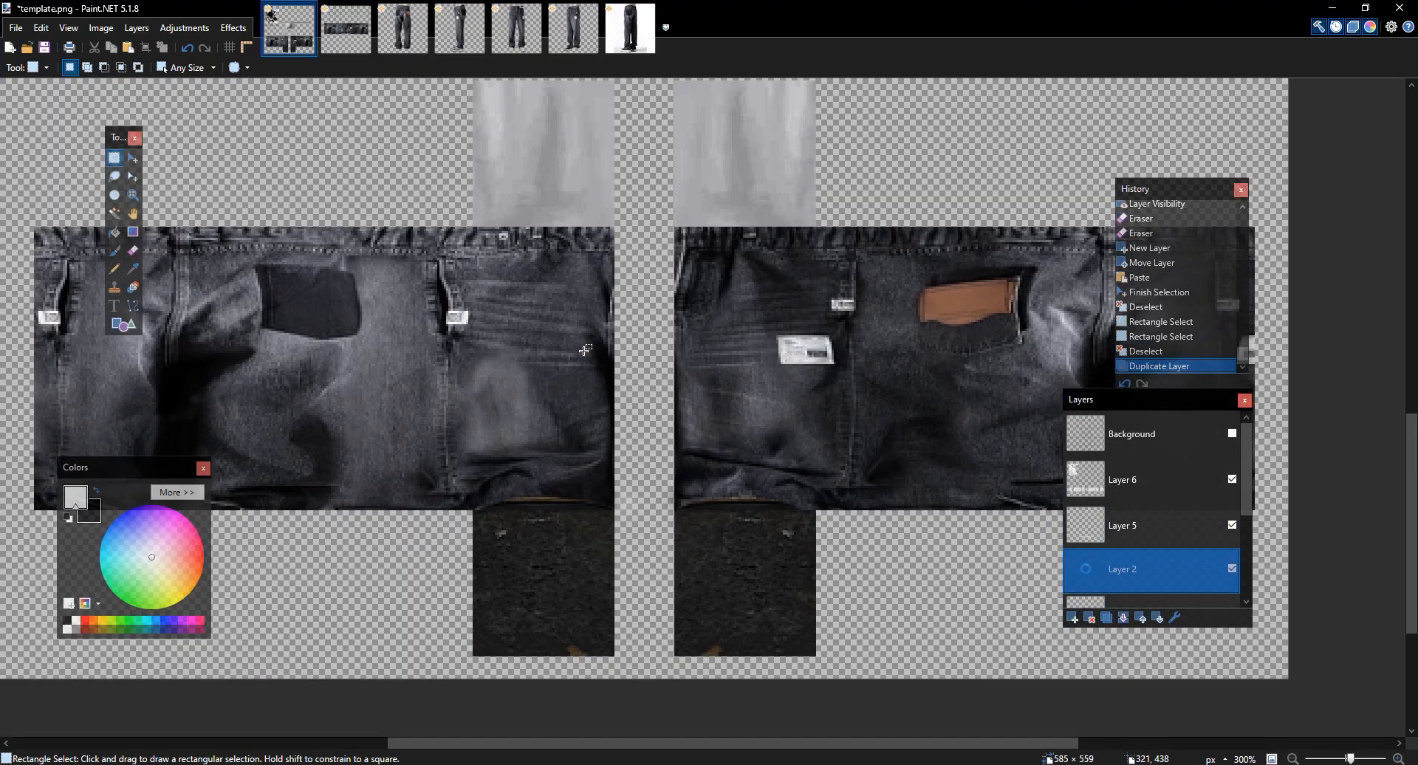
{"action": "left_click", "coordinate": [234, 28]}
{"action": "mouse_move", "coordinate": [264, 215]}
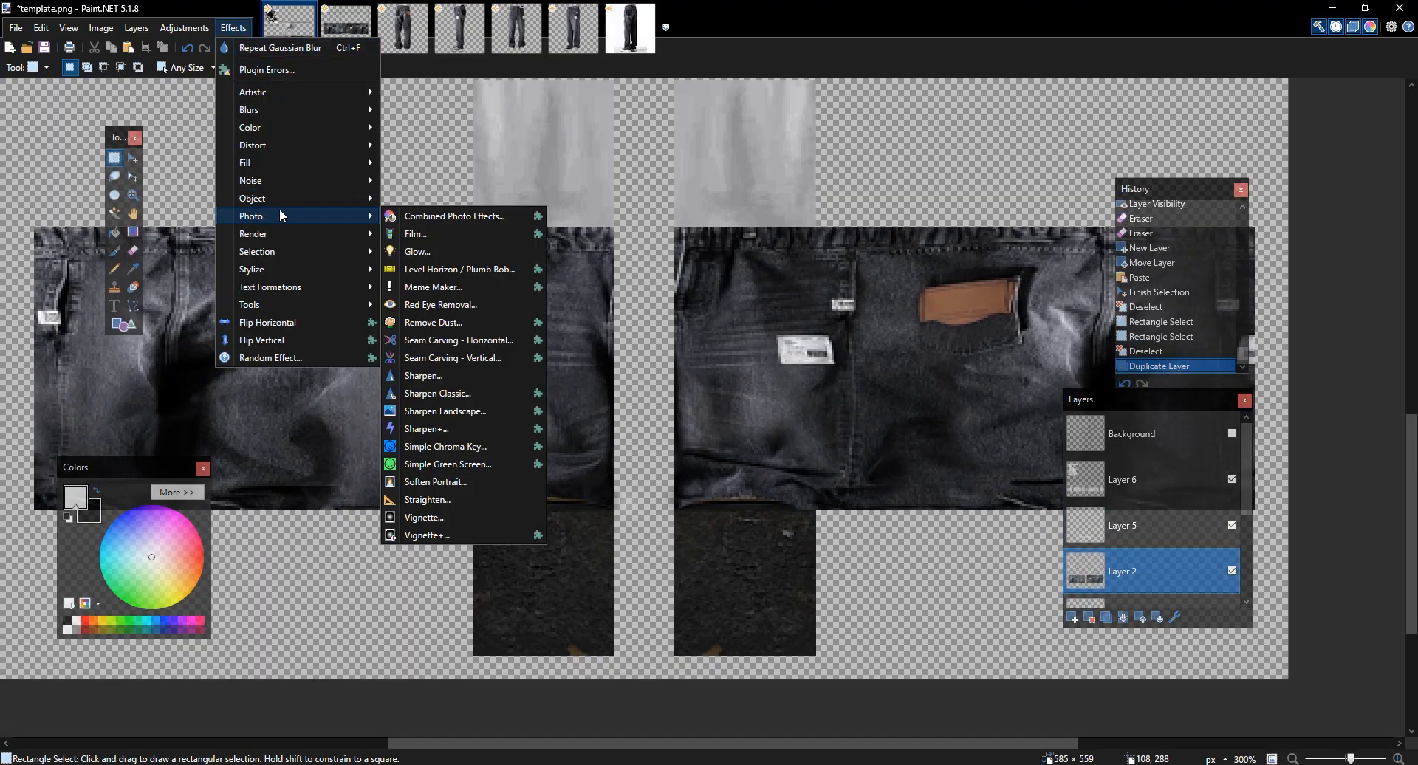
{"action": "left_click", "coordinate": [435, 415]}
{"action": "left_click_drag", "start_coordinate": [691, 196], "coordinate": [738, 201]}
{"action": "left_click", "coordinate": [847, 556]}
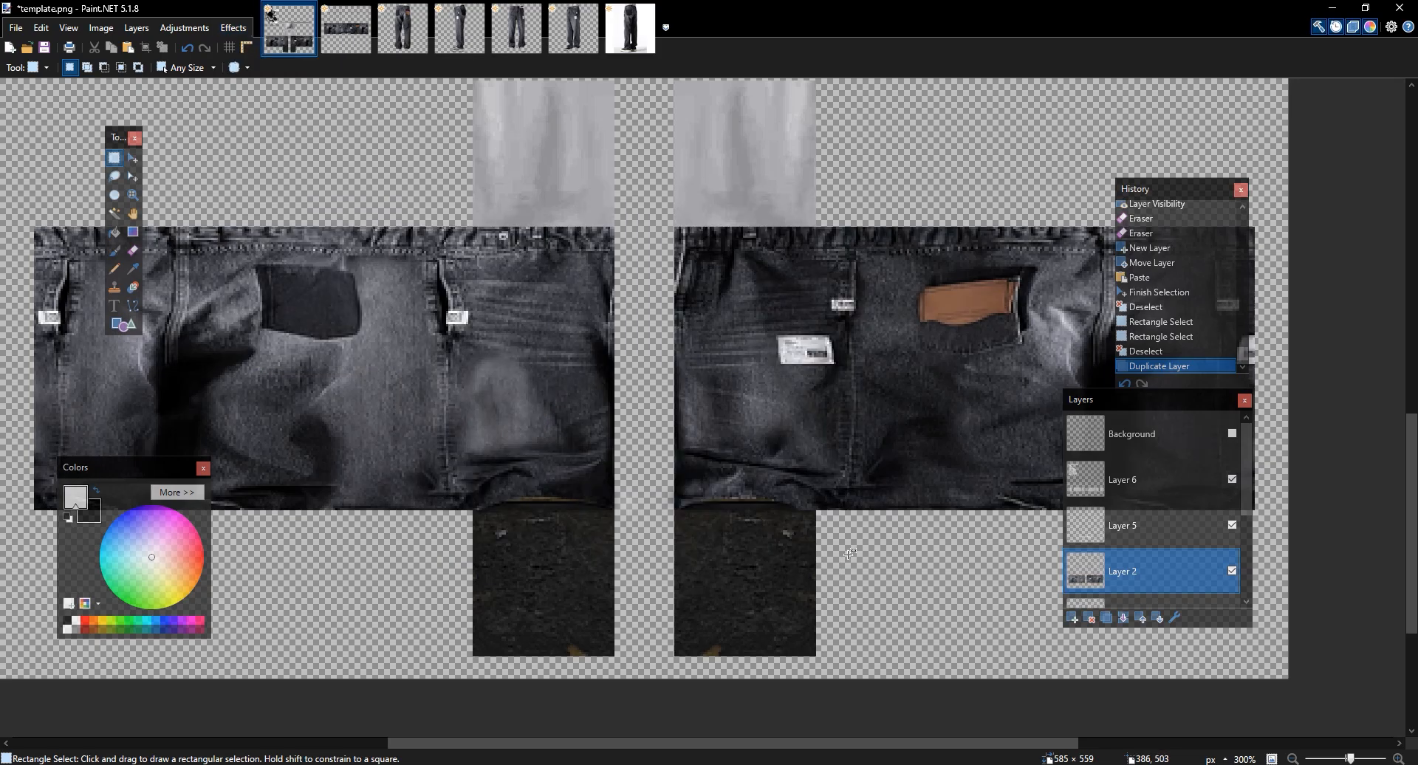
{"action": "scroll", "coordinate": [849, 556], "scroll_direction": "down", "scroll_amount": 5}
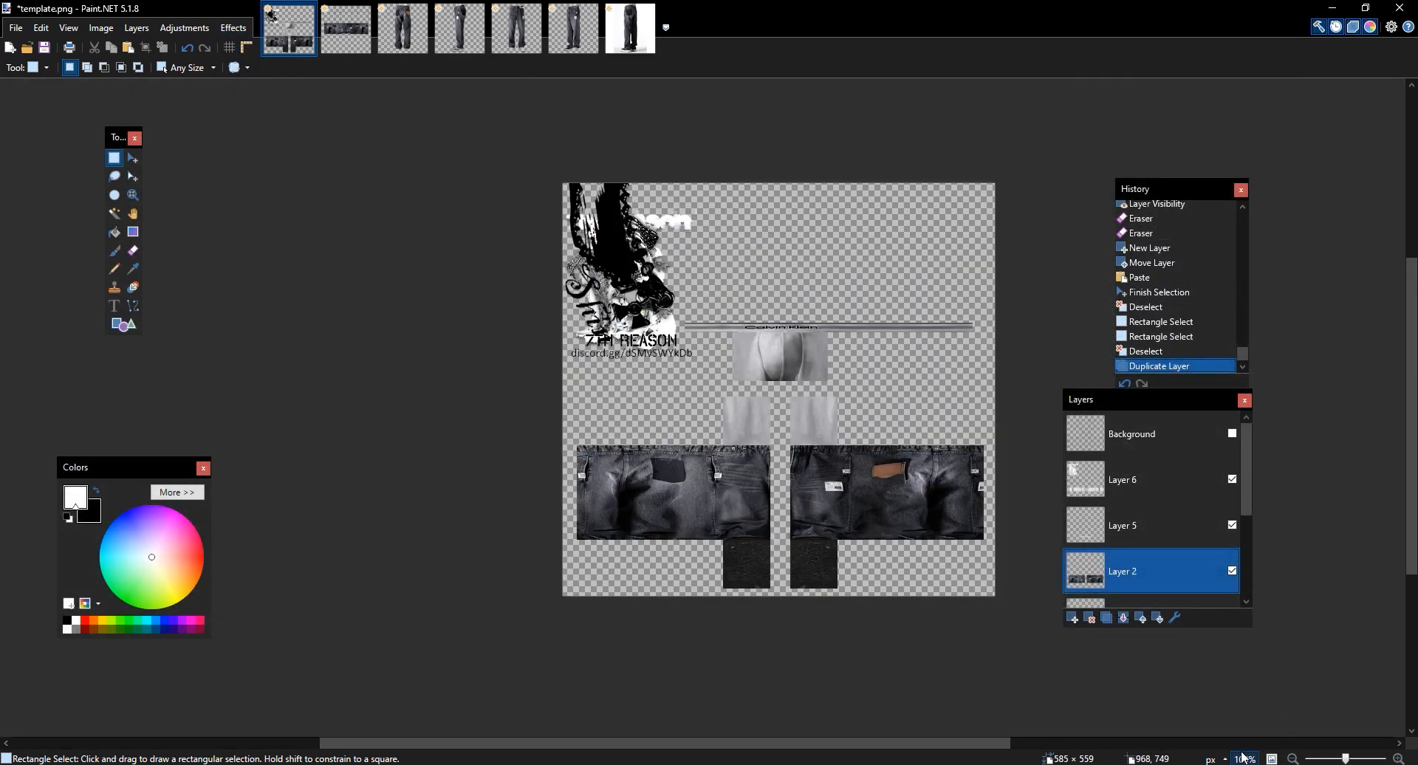
{"action": "left_click_drag", "start_coordinate": [767, 369], "coordinate": [585, 338]}
{"action": "left_click", "coordinate": [673, 428]}
{"action": "left_click_drag", "start_coordinate": [367, 387], "coordinate": [272, 392]}
{"action": "left_click", "coordinate": [327, 267]}
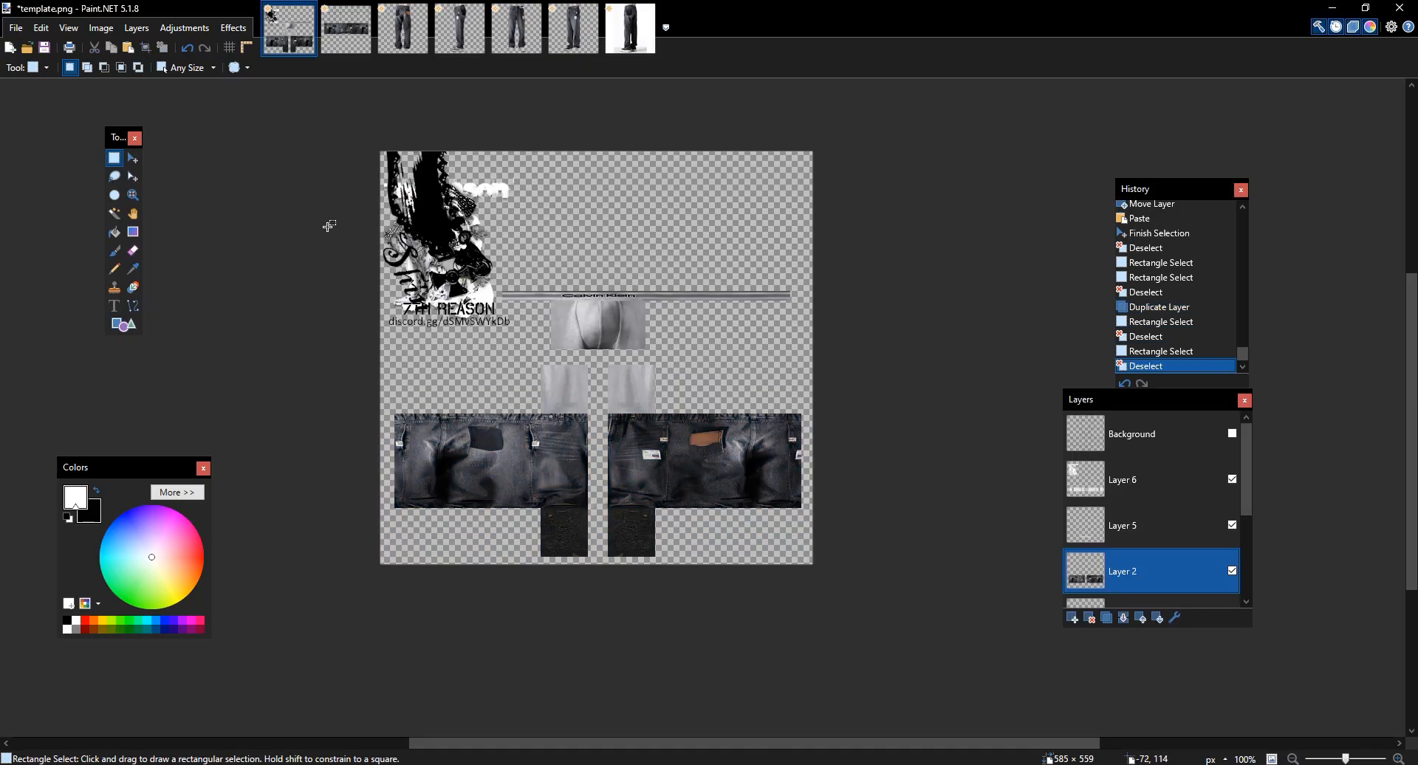
Sharpen the duplicated Layer 2 with the Sharpen+ effect at amount 110, radius 1 and threshold 0
{"action": "left_click", "coordinate": [234, 27]}
{"action": "mouse_move", "coordinate": [325, 216]}
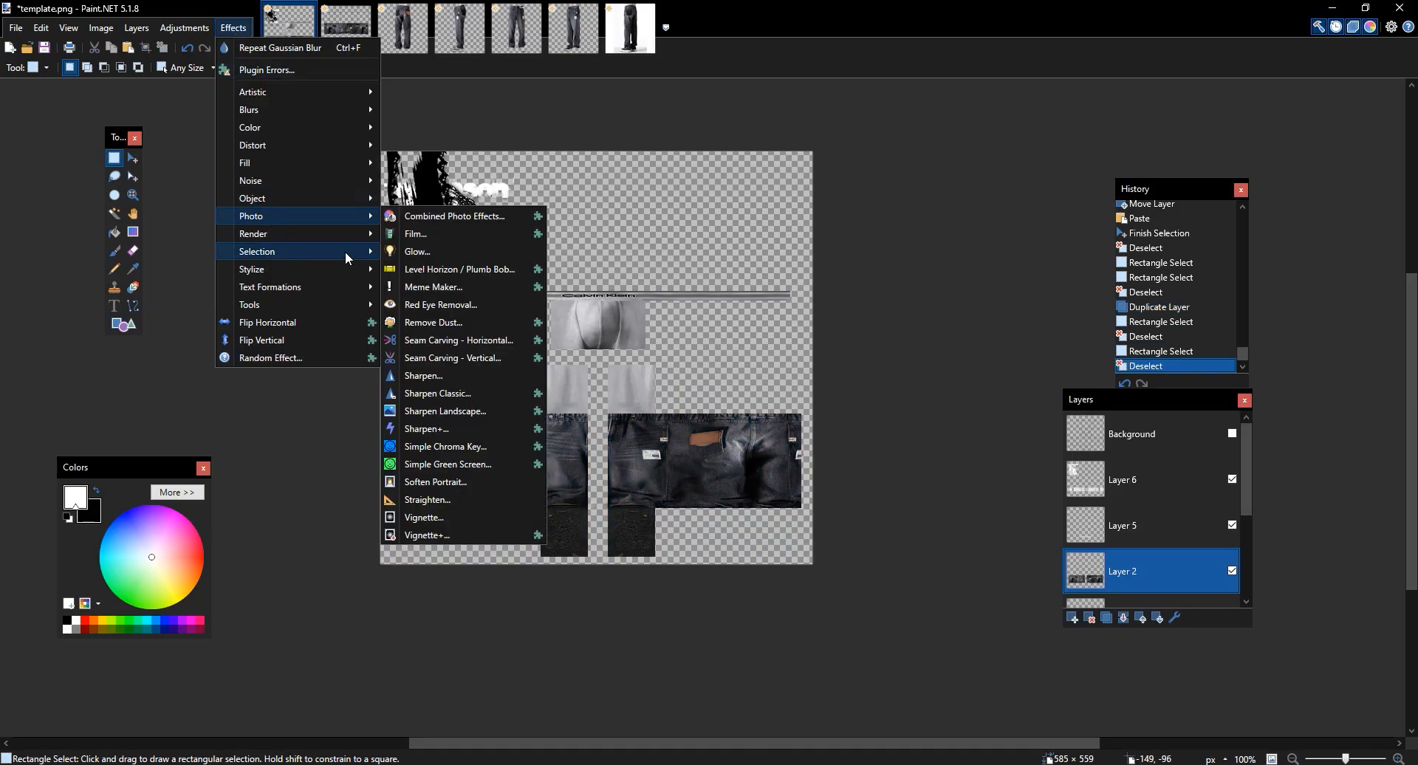
{"action": "left_click", "coordinate": [429, 429]}
{"action": "left_click_drag", "start_coordinate": [752, 220], "coordinate": [1024, 223]}
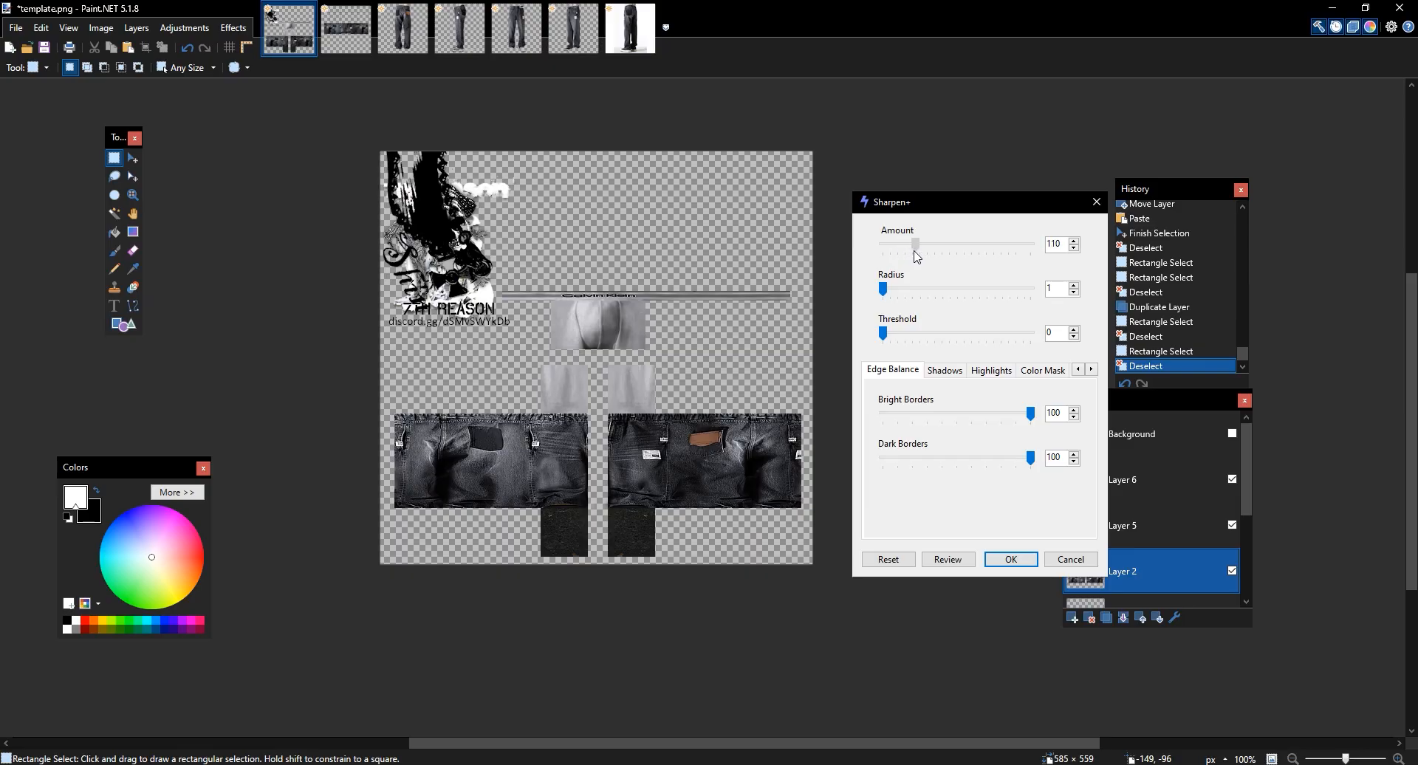
{"action": "left_click", "coordinate": [998, 559]}
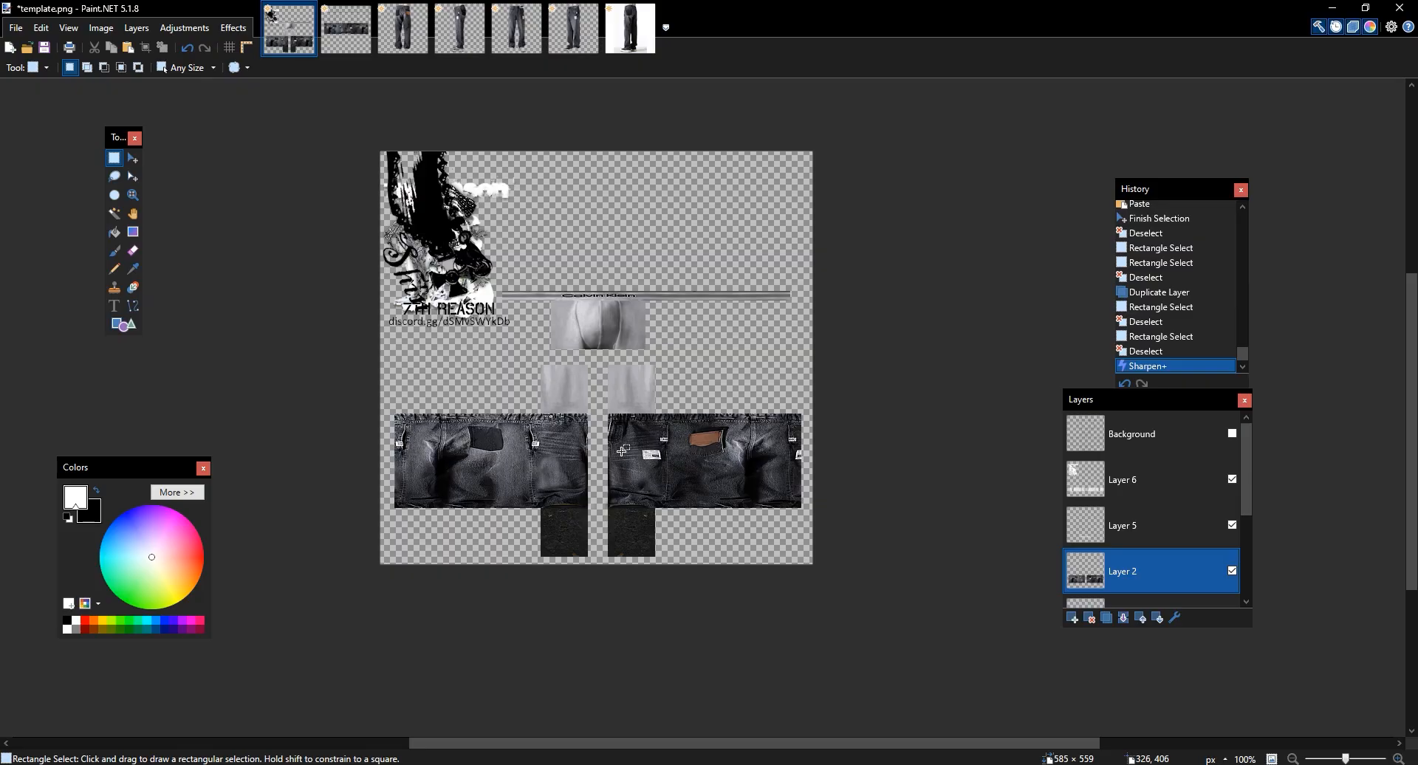
Erase the outer edges of both leg panels on the sharpened Layer 2 copy with a size 21 brush at 51% hardness
{"action": "scroll", "coordinate": [622, 452], "scroll_direction": "up", "scroll_amount": 2}
{"action": "left_click_drag", "start_coordinate": [551, 242], "coordinate": [592, 197]}
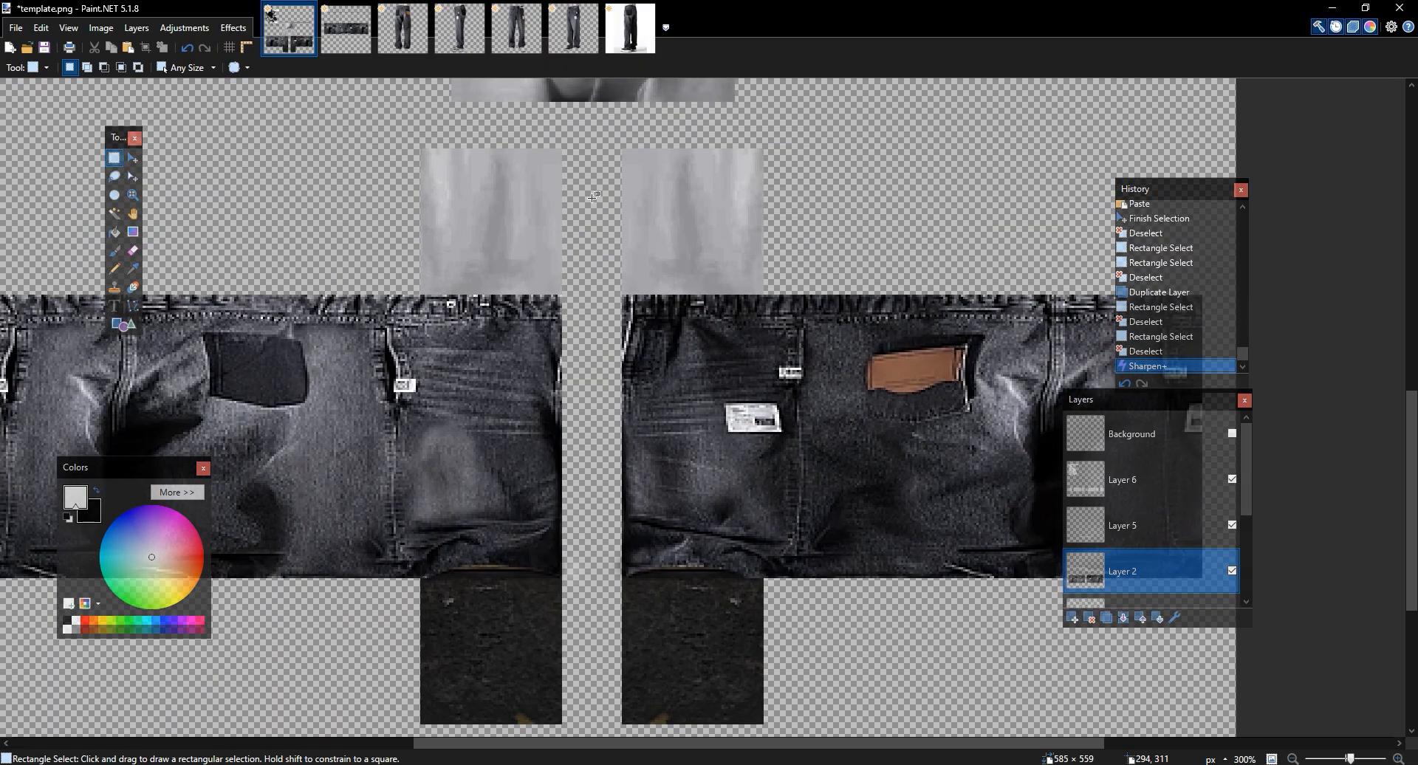
{"action": "scroll", "coordinate": [592, 197], "scroll_direction": "up", "scroll_amount": 1}
{"action": "scroll", "coordinate": [594, 198], "scroll_direction": "up", "scroll_amount": 1}
{"action": "scroll", "coordinate": [556, 346], "scroll_direction": "down", "scroll_amount": 2}
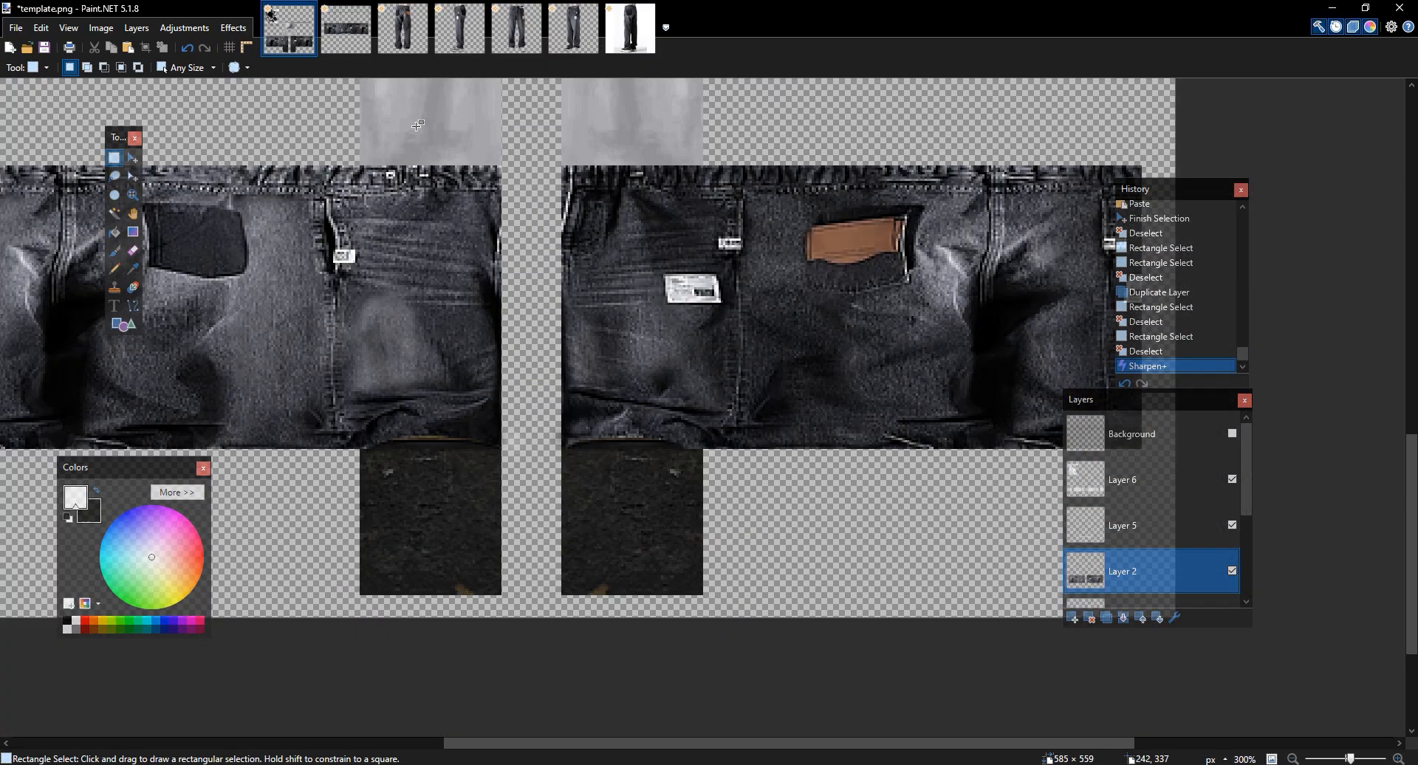
{"action": "key", "text": "e"}
{"action": "left_click_drag", "start_coordinate": [415, 252], "coordinate": [394, 286]}
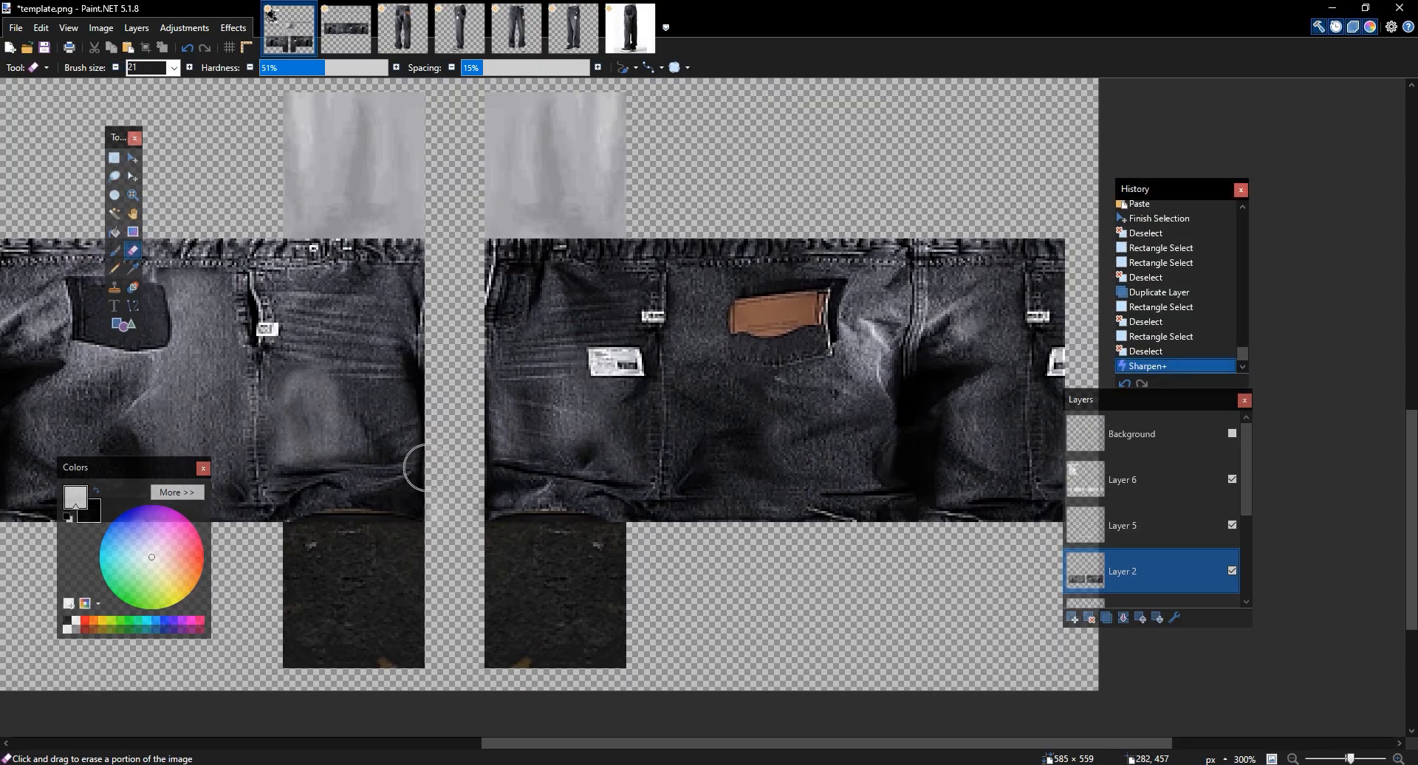
{"action": "left_click_drag", "start_coordinate": [420, 537], "coordinate": [288, 532]}
{"action": "left_click_drag", "start_coordinate": [519, 490], "coordinate": [1054, 476]}
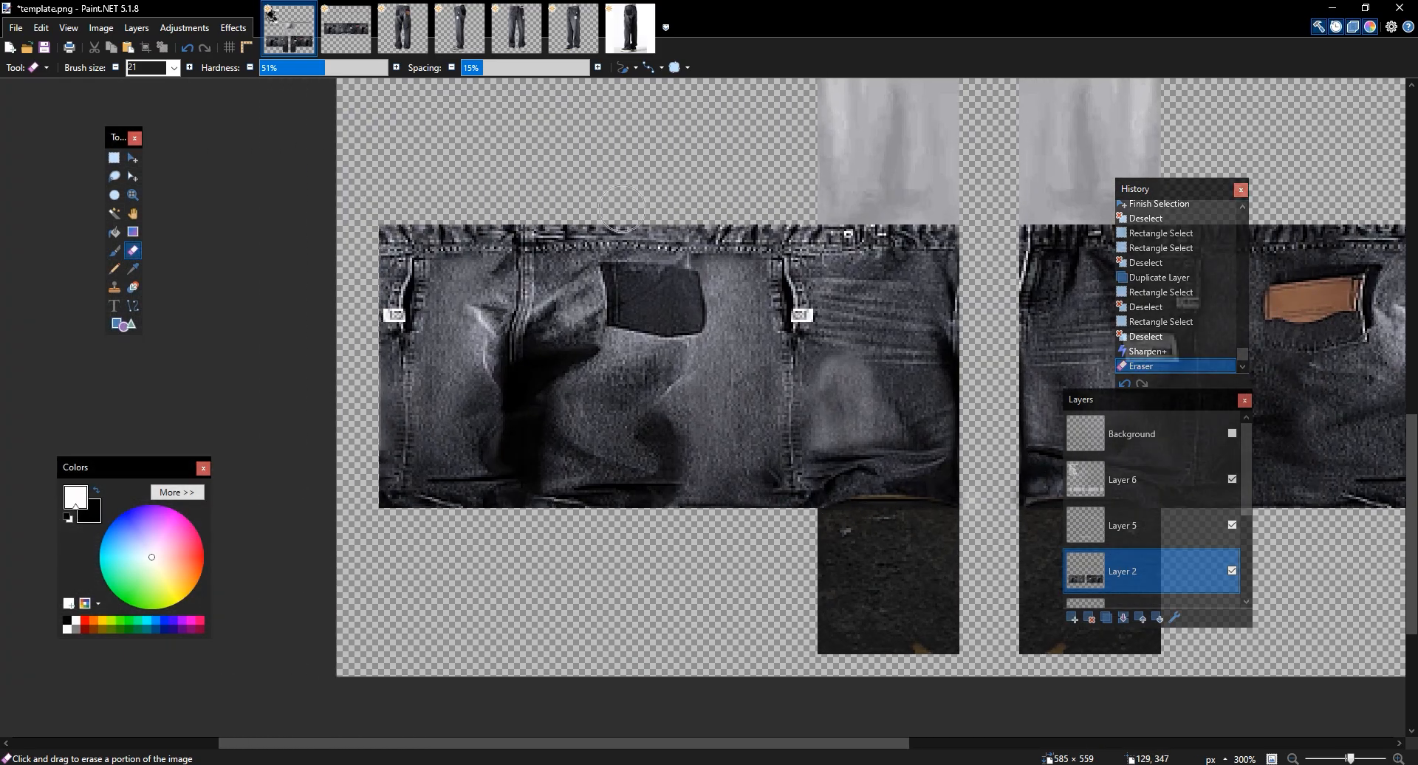
{"action": "mouse_move", "coordinate": [834, 212]}
{"action": "left_mouse_down"}
{"action": "mouse_move", "coordinate": [967, 212]}
{"action": "mouse_move", "coordinate": [285, 154]}
{"action": "left_mouse_up"}
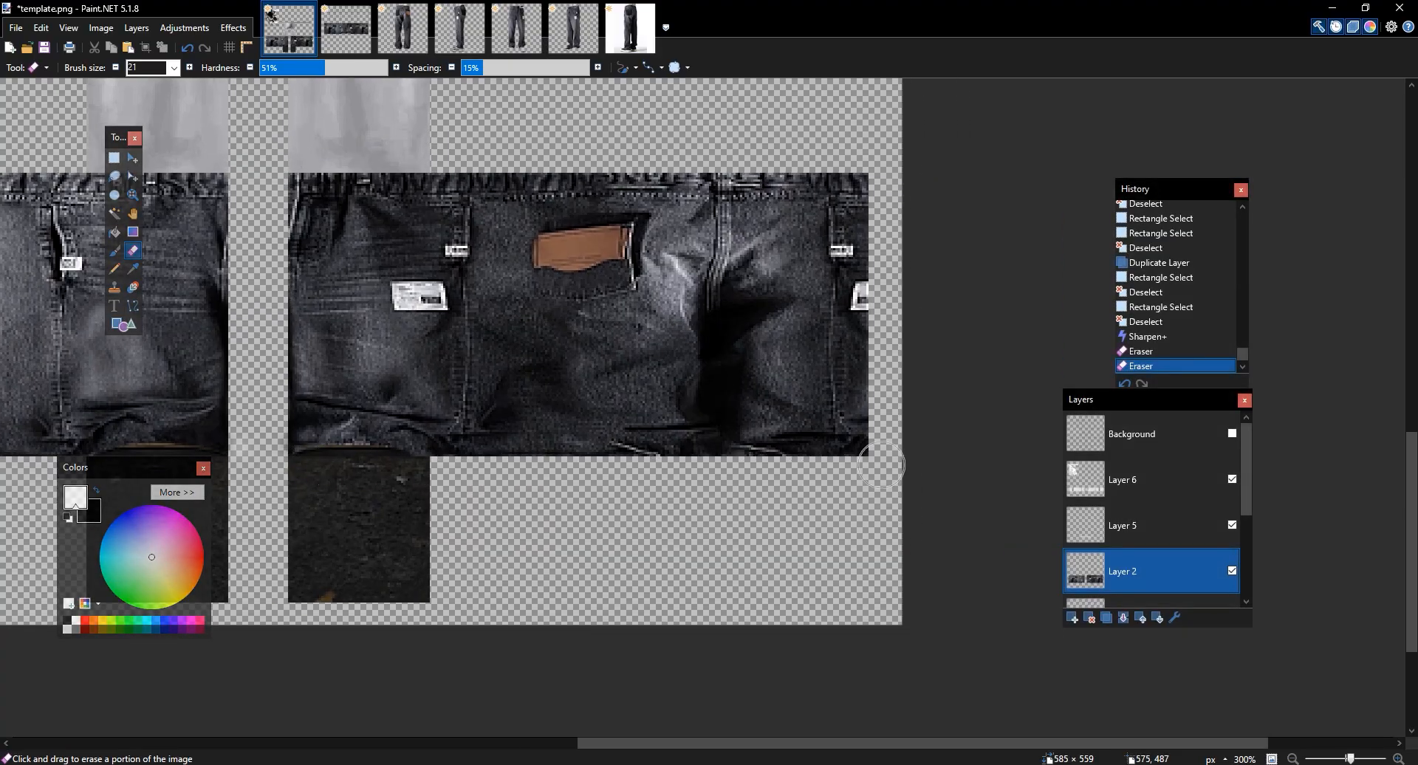
{"action": "mouse_move", "coordinate": [781, 155]}
{"action": "left_mouse_down"}
{"action": "mouse_move", "coordinate": [301, 159]}
{"action": "mouse_move", "coordinate": [404, 187]}
{"action": "mouse_move", "coordinate": [387, 244]}
{"action": "mouse_move", "coordinate": [386, 196]}
{"action": "left_mouse_up"}
{"action": "scroll", "coordinate": [658, 231], "scroll_direction": "down", "scroll_amount": 5}
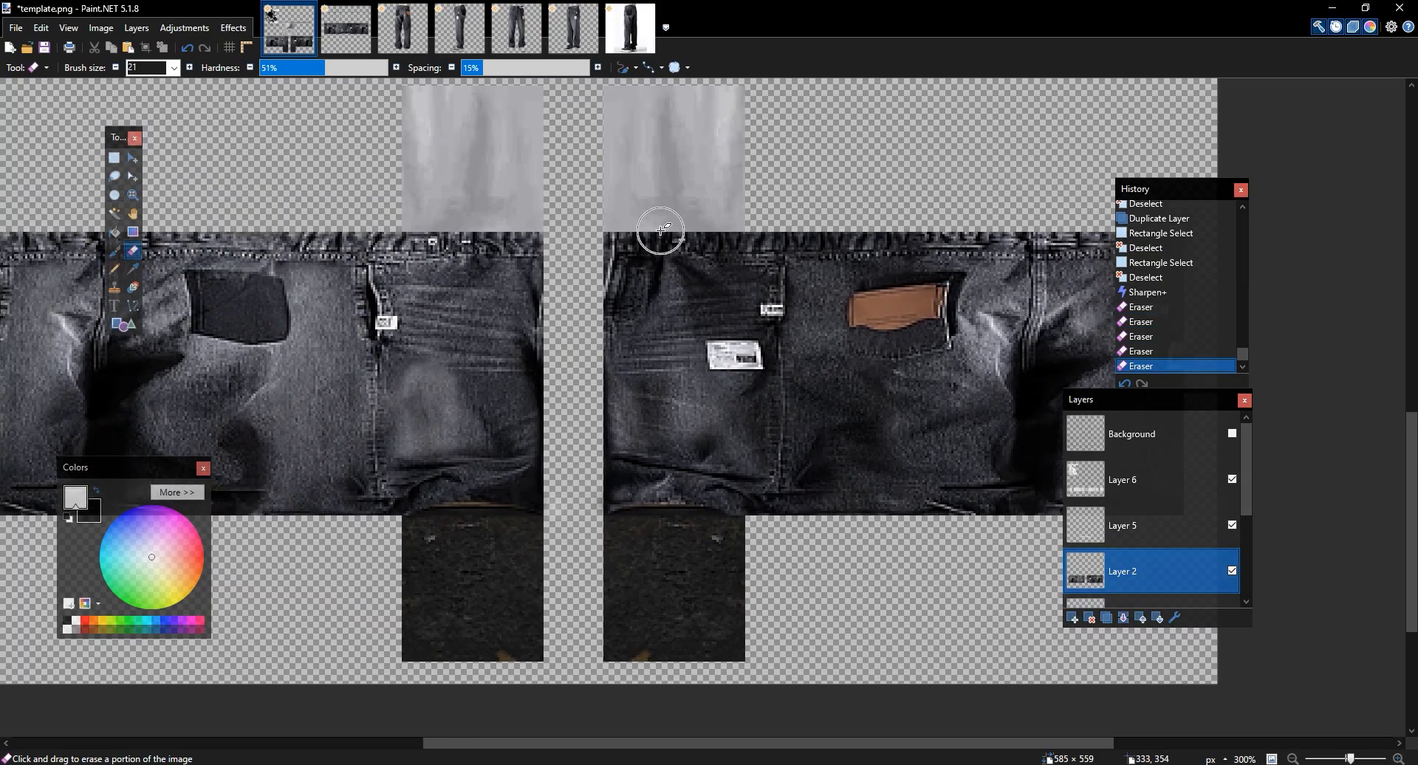
Compare the jeans with the sharpened Layer 2 copy hidden and shown
{"action": "scroll", "coordinate": [660, 231], "scroll_direction": "up", "scroll_amount": 2}
{"action": "scroll", "coordinate": [661, 231], "scroll_direction": "down", "scroll_amount": 2}
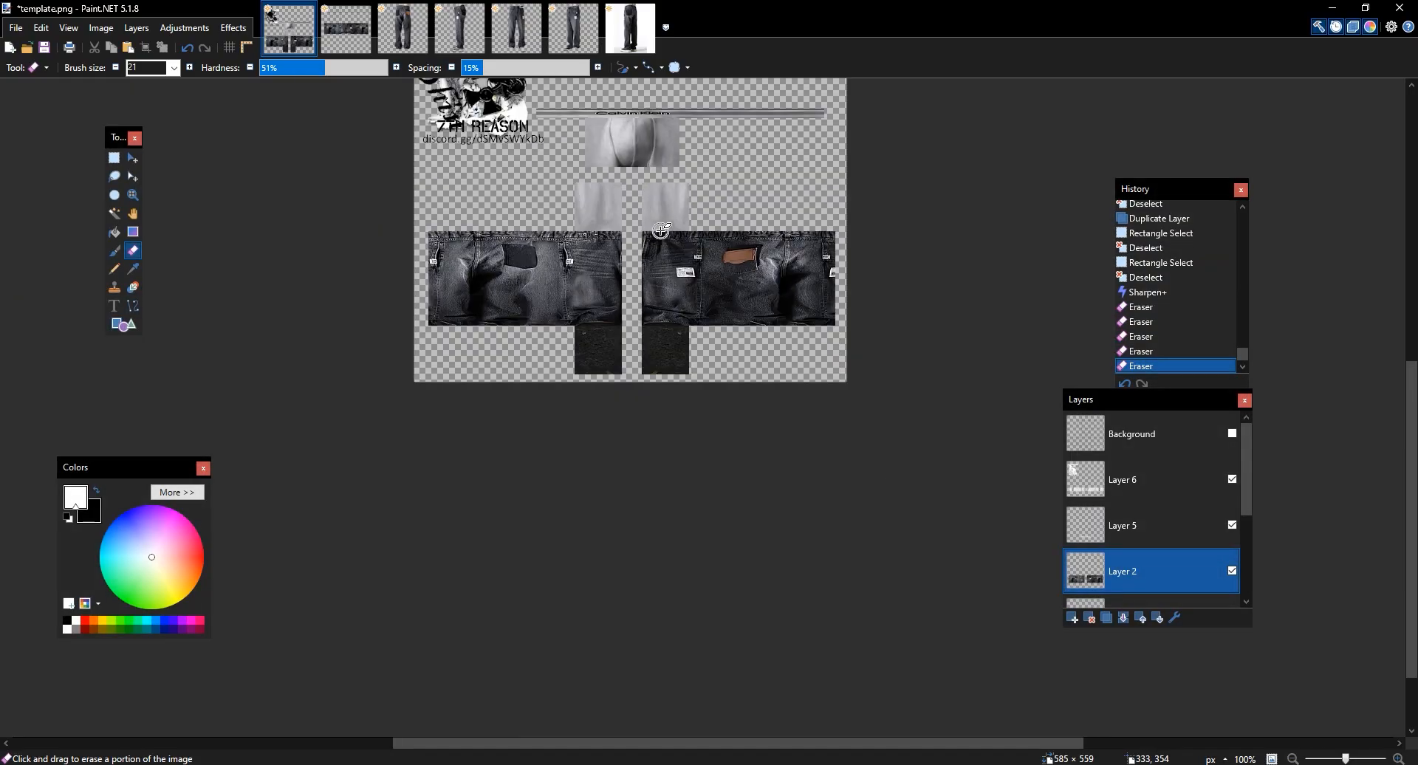
{"action": "left_click", "coordinate": [1234, 572]}
{"action": "left_click", "coordinate": [1233, 573]}
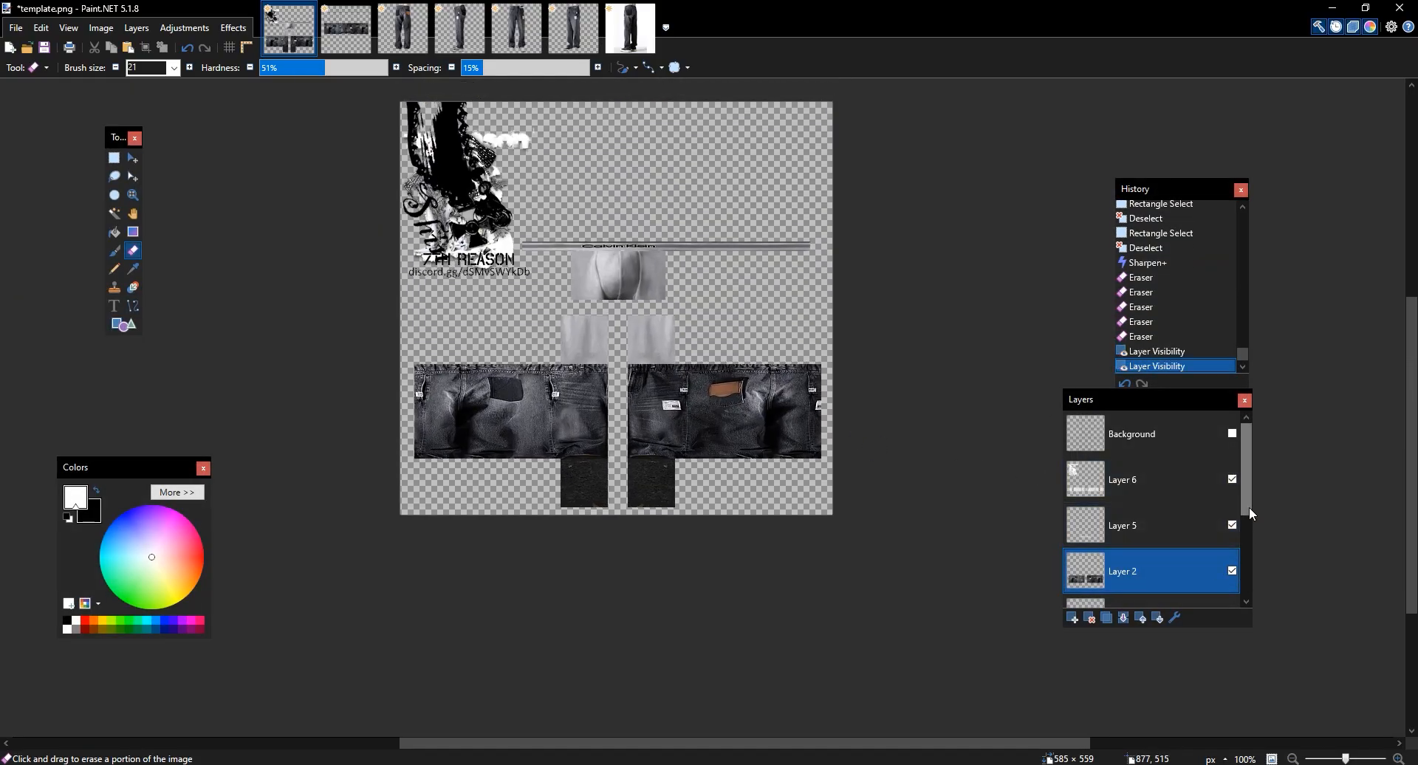
Hide the original Layer 2 to inspect the erased edges of the sharpened copy, undo the stray eraser stroke, and show the layer again
{"action": "left_click_drag", "start_coordinate": [1250, 499], "coordinate": [1251, 543]}
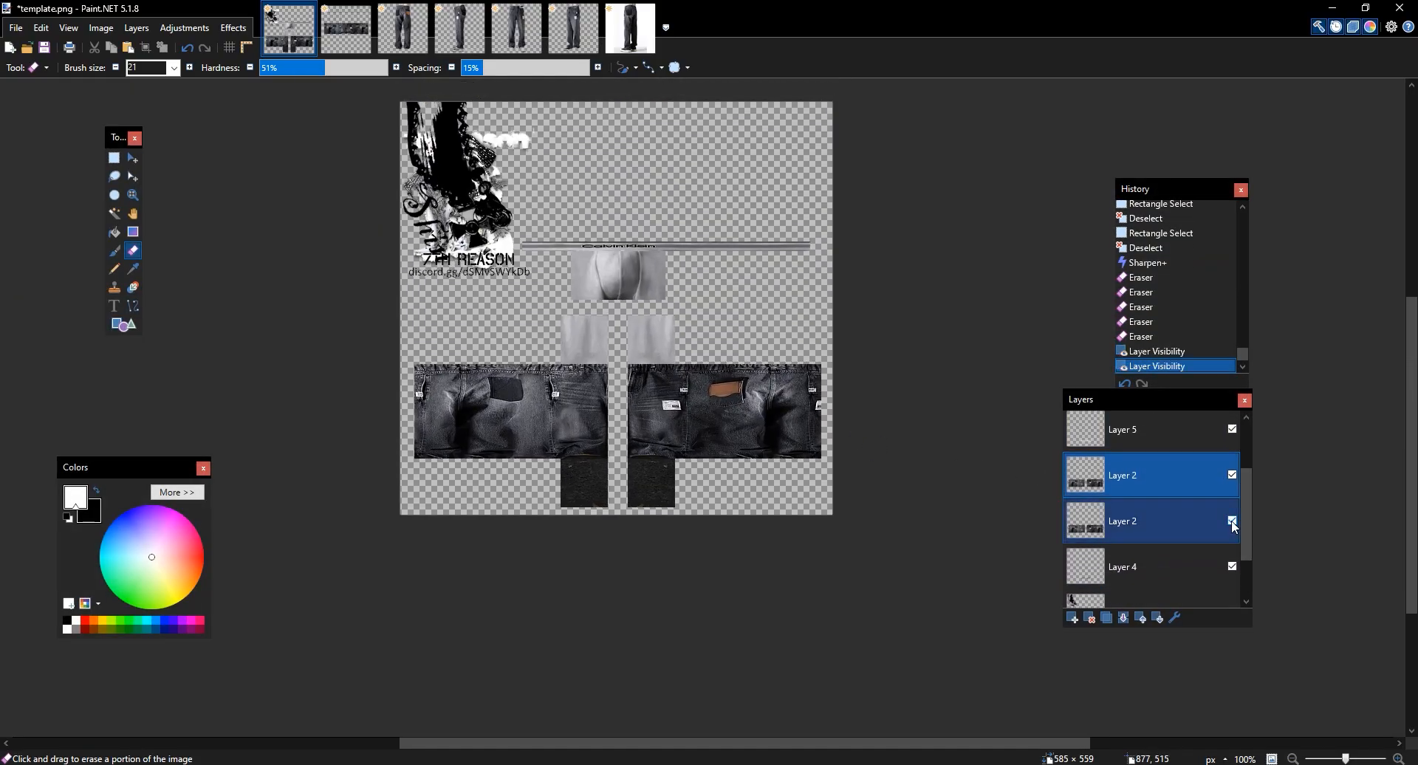
{"action": "left_click", "coordinate": [1233, 521]}
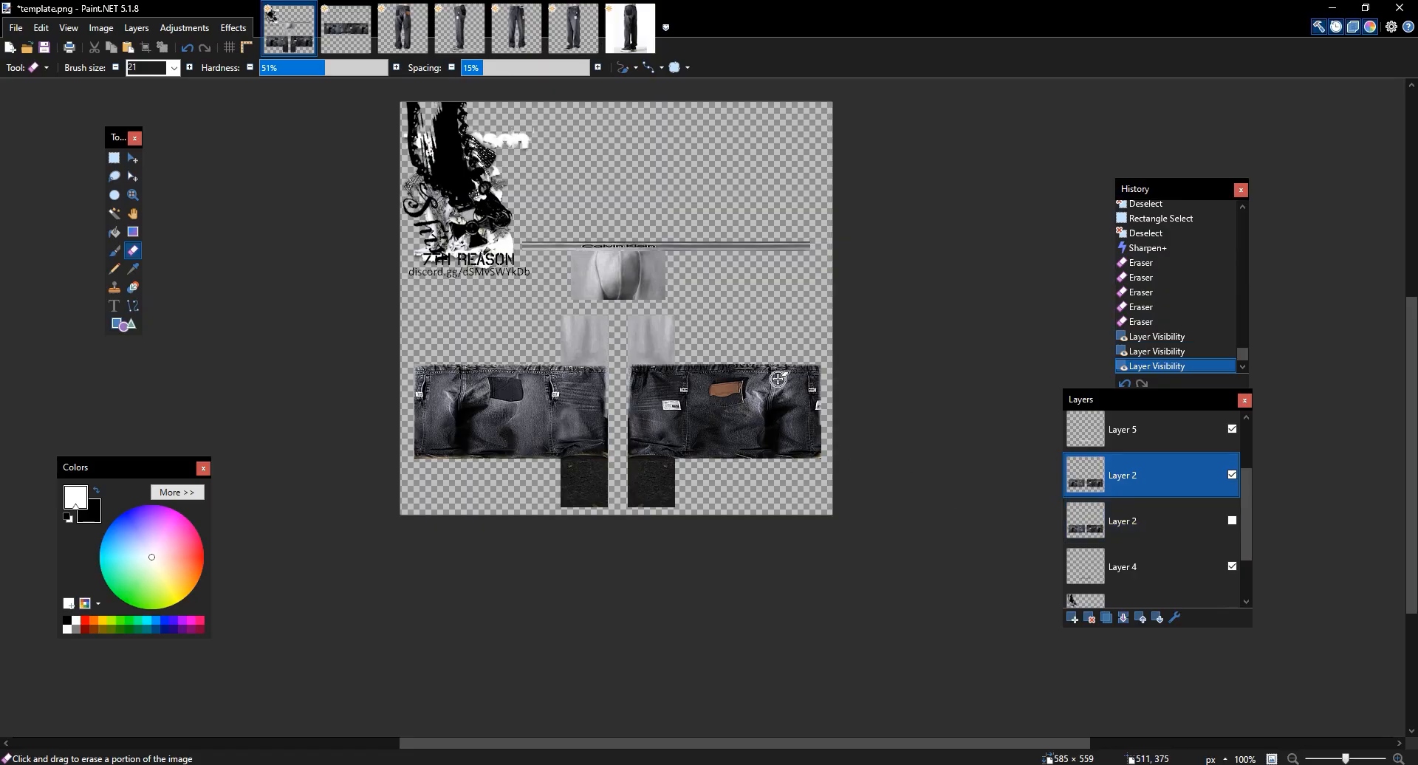
{"action": "scroll", "coordinate": [779, 379], "scroll_direction": "up", "scroll_amount": 5}
{"action": "key", "text": "s"}
{"action": "left_click_drag", "start_coordinate": [328, 337], "coordinate": [346, 406]}
{"action": "left_click", "coordinate": [333, 344]}
{"action": "key", "text": "e"}
{"action": "key", "text": "ctrl+z"}
{"action": "left_click_drag", "start_coordinate": [495, 295], "coordinate": [819, 278]}
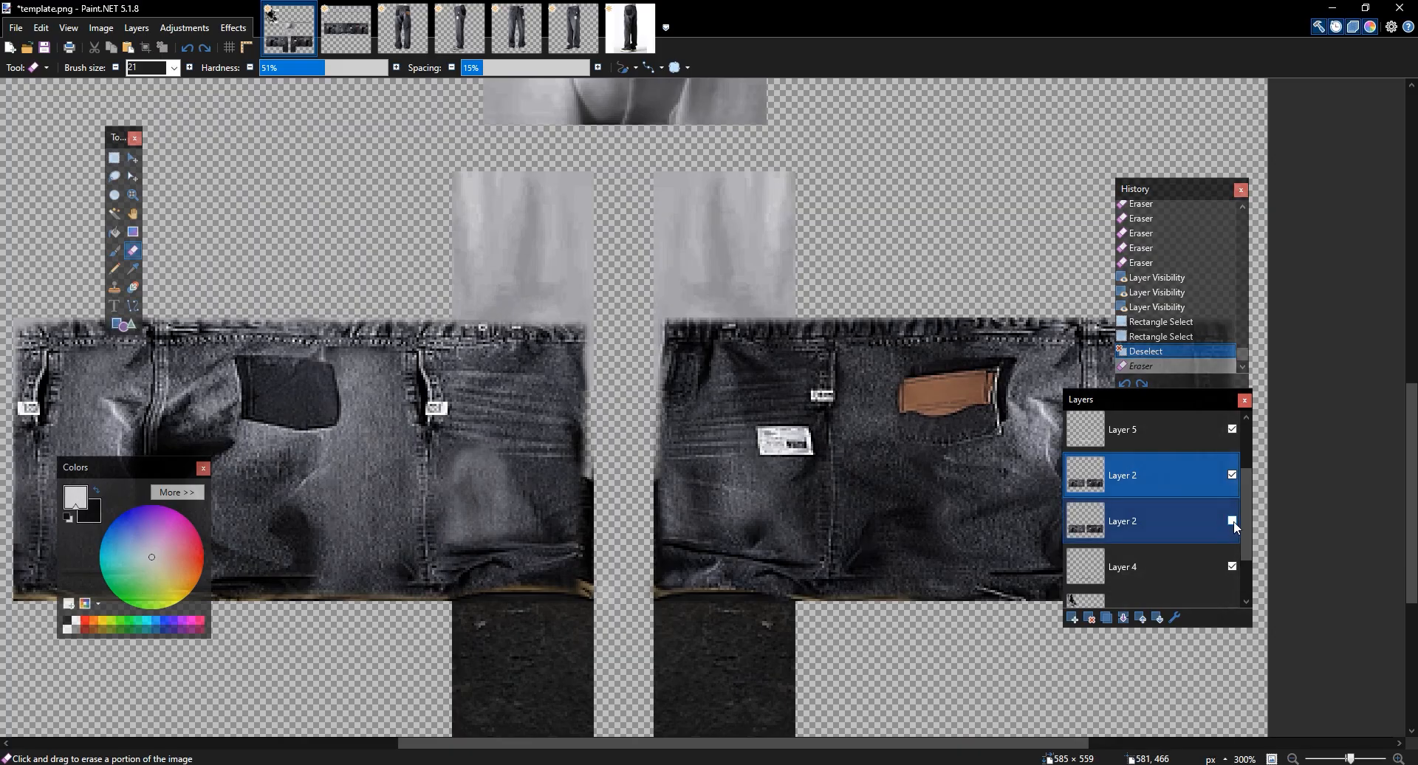
{"action": "left_click", "coordinate": [1234, 523]}
{"action": "left_click_drag", "start_coordinate": [539, 351], "coordinate": [455, 364]}
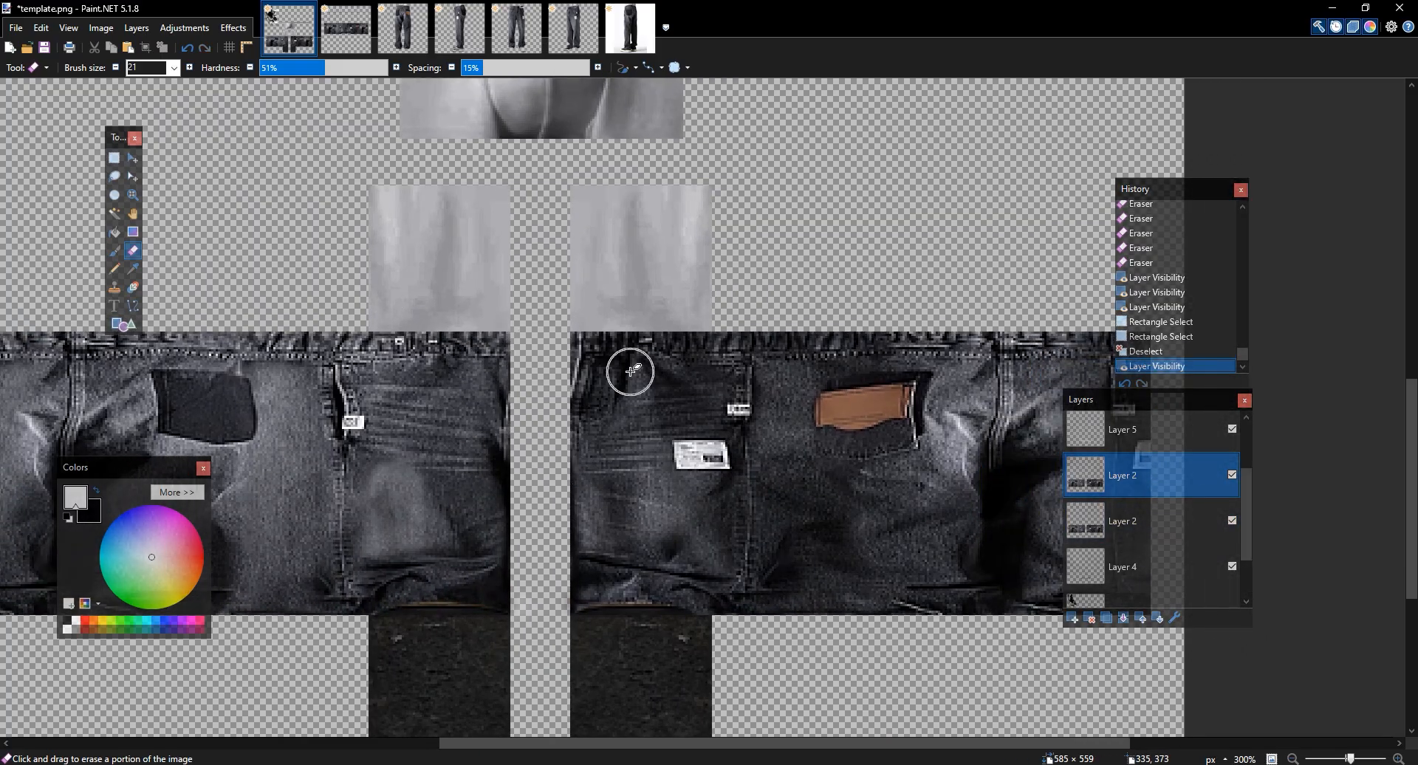
{"action": "scroll", "coordinate": [631, 371], "scroll_direction": "down", "scroll_amount": 3}
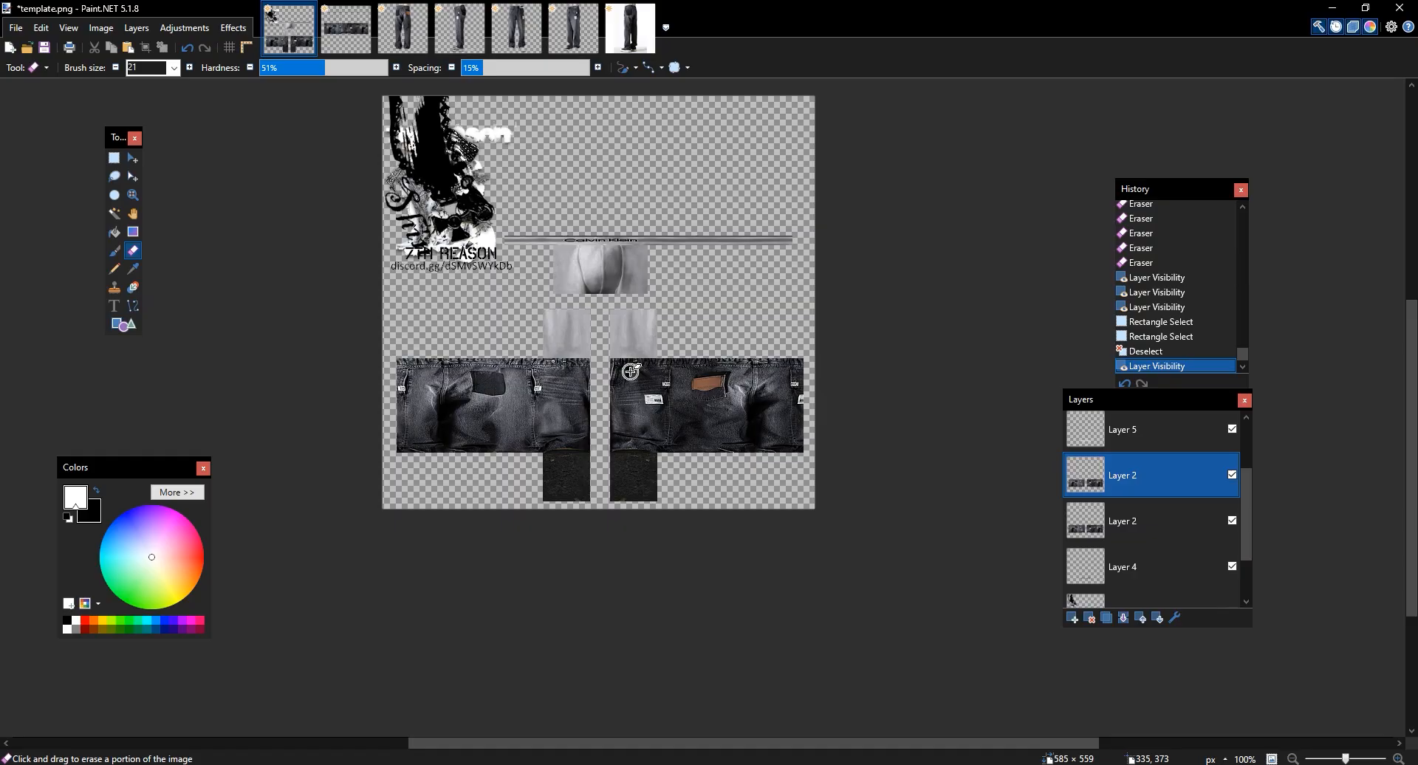
{"action": "scroll", "coordinate": [626, 378], "scroll_direction": "up", "scroll_amount": 2}
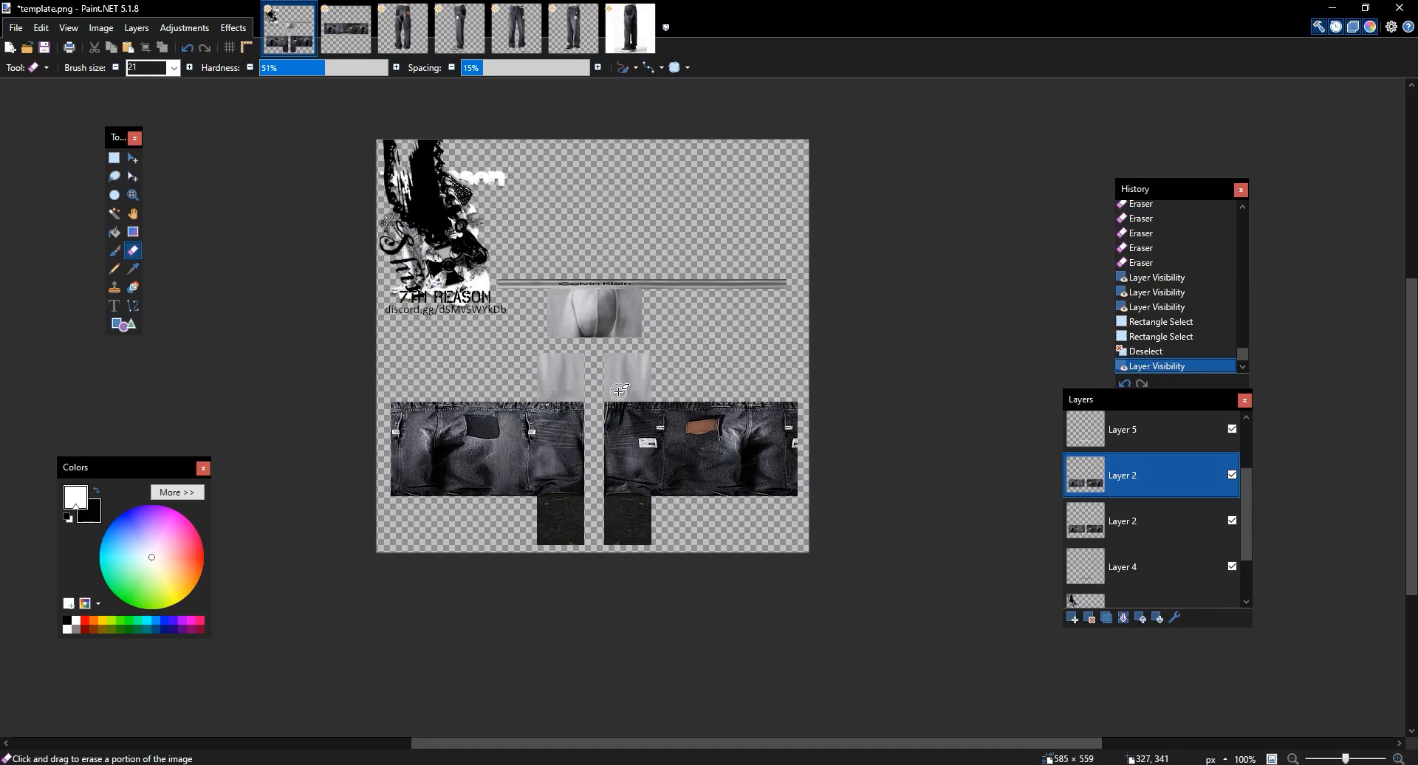
{"action": "scroll", "coordinate": [618, 391], "scroll_direction": "up", "scroll_amount": 2}
{"action": "scroll", "coordinate": [619, 391], "scroll_direction": "down", "scroll_amount": 2}
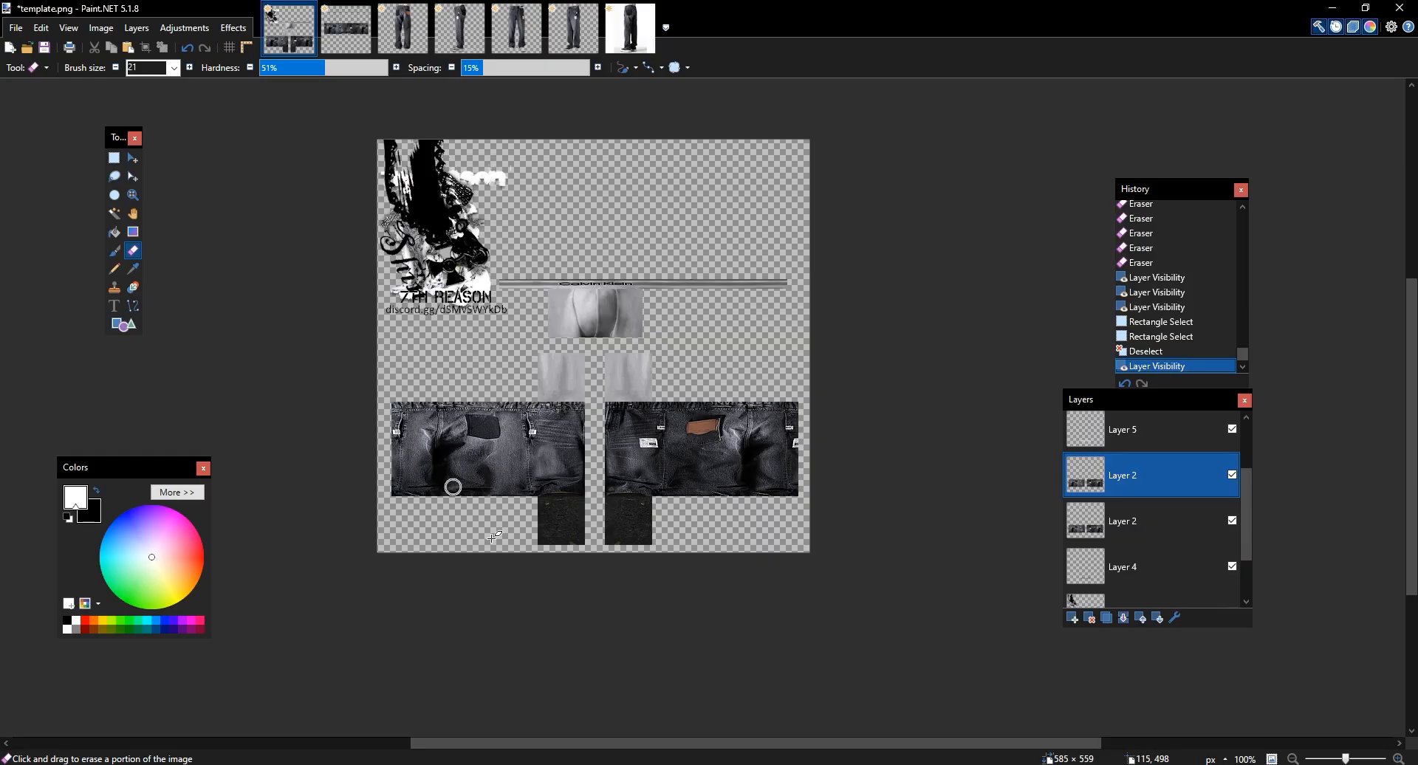
{"action": "left_click", "coordinate": [113, 157]}
{"action": "left_click_drag", "start_coordinate": [361, 569], "coordinate": [914, 341]}
{"action": "left_click", "coordinate": [914, 341]}
{"action": "left_click_drag", "start_coordinate": [384, 565], "coordinate": [889, 349]}
{"action": "left_click", "coordinate": [683, 416]}
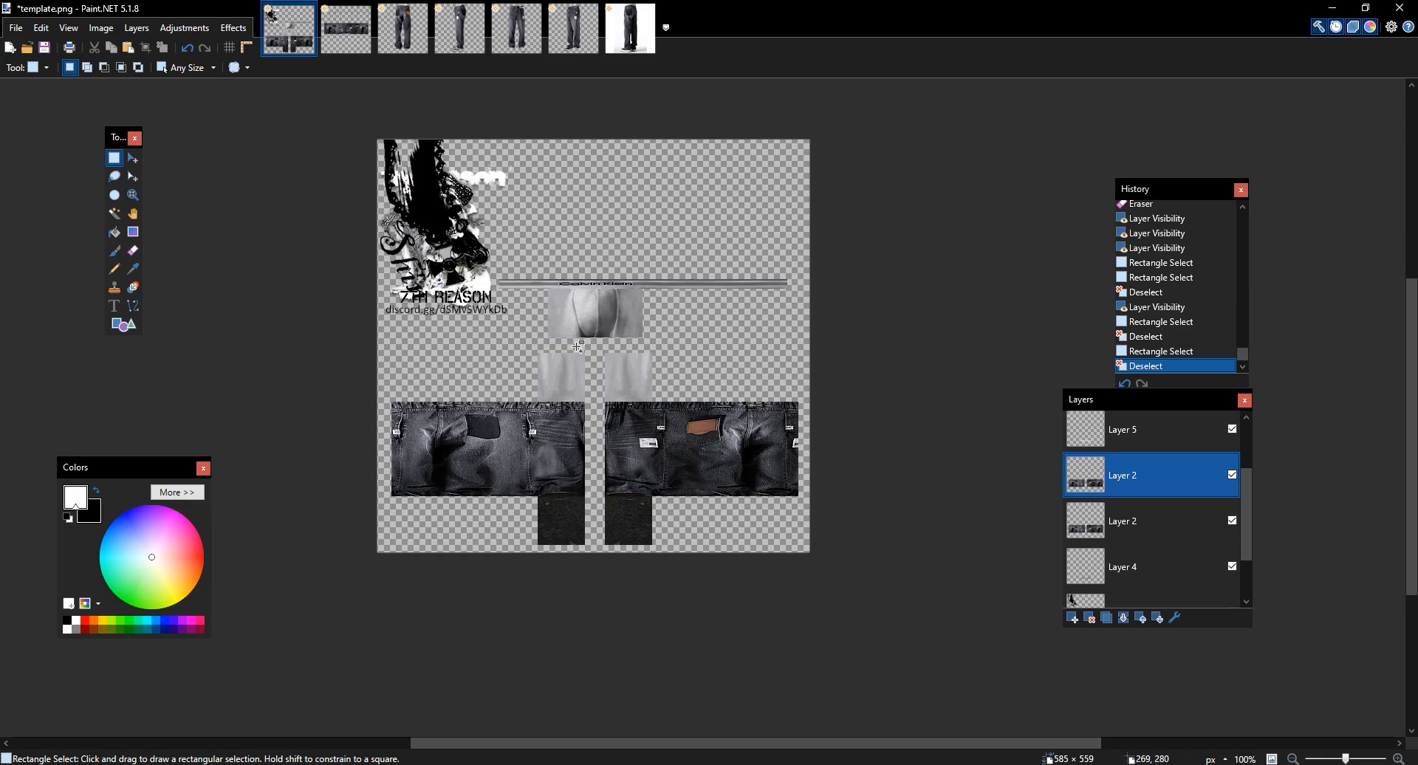
{"action": "scroll", "coordinate": [579, 345], "scroll_direction": "up", "scroll_amount": 2}
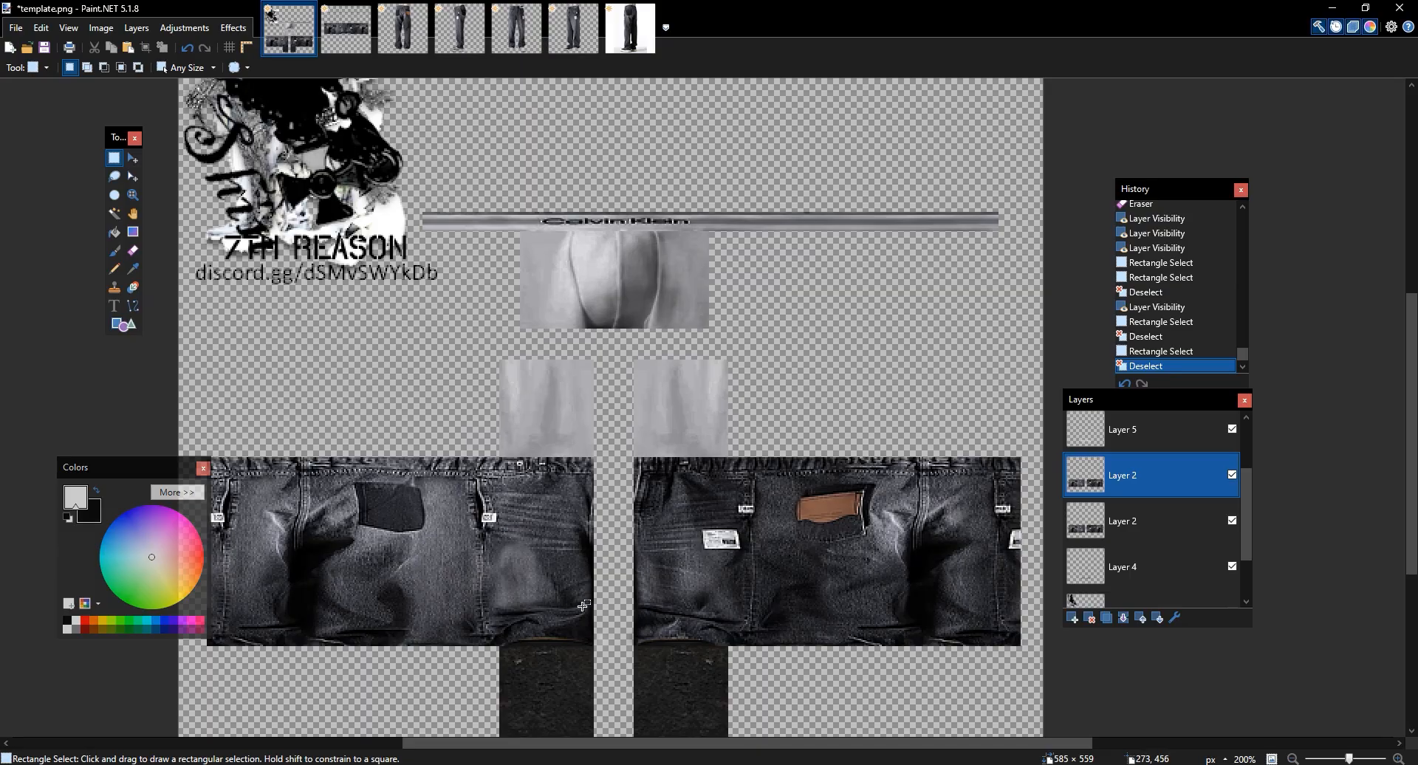
{"action": "left_click", "coordinate": [653, 764]}
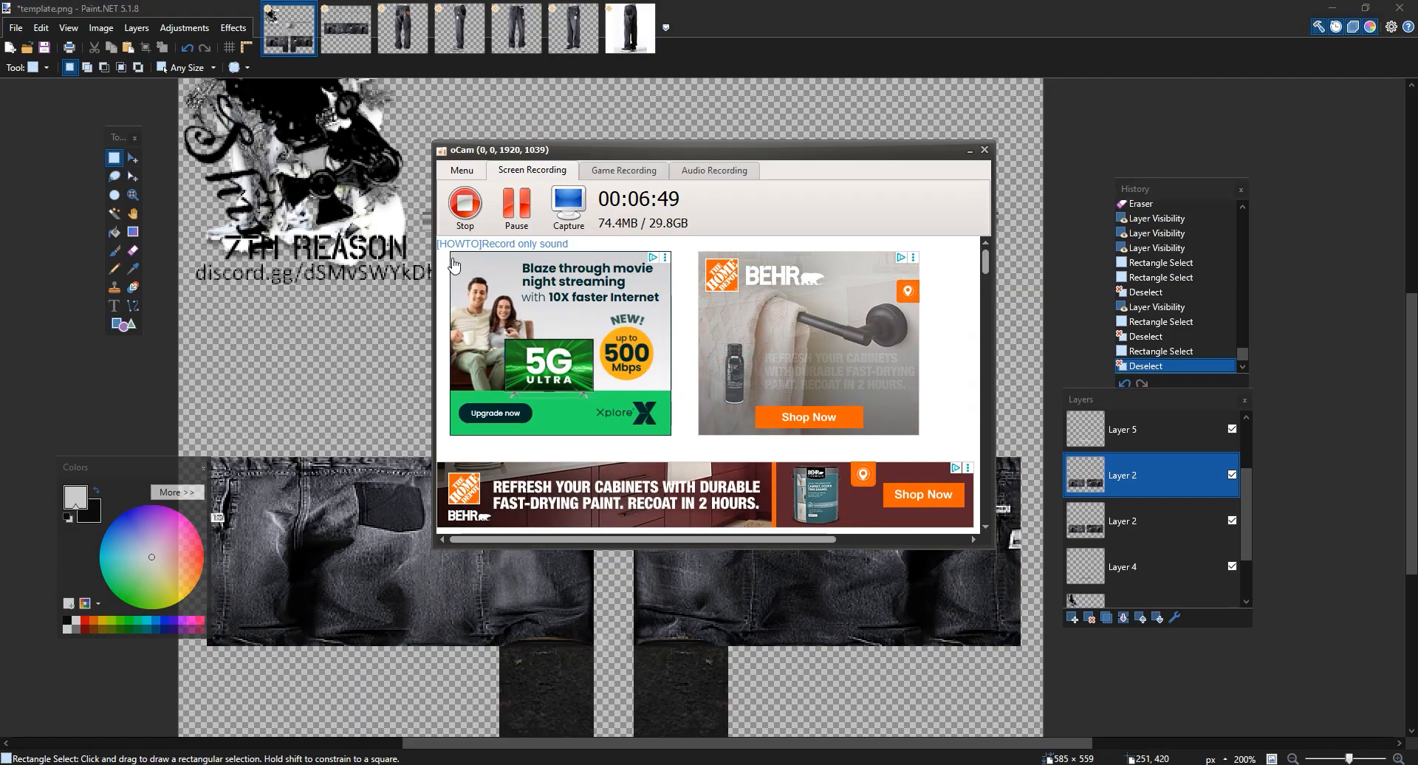